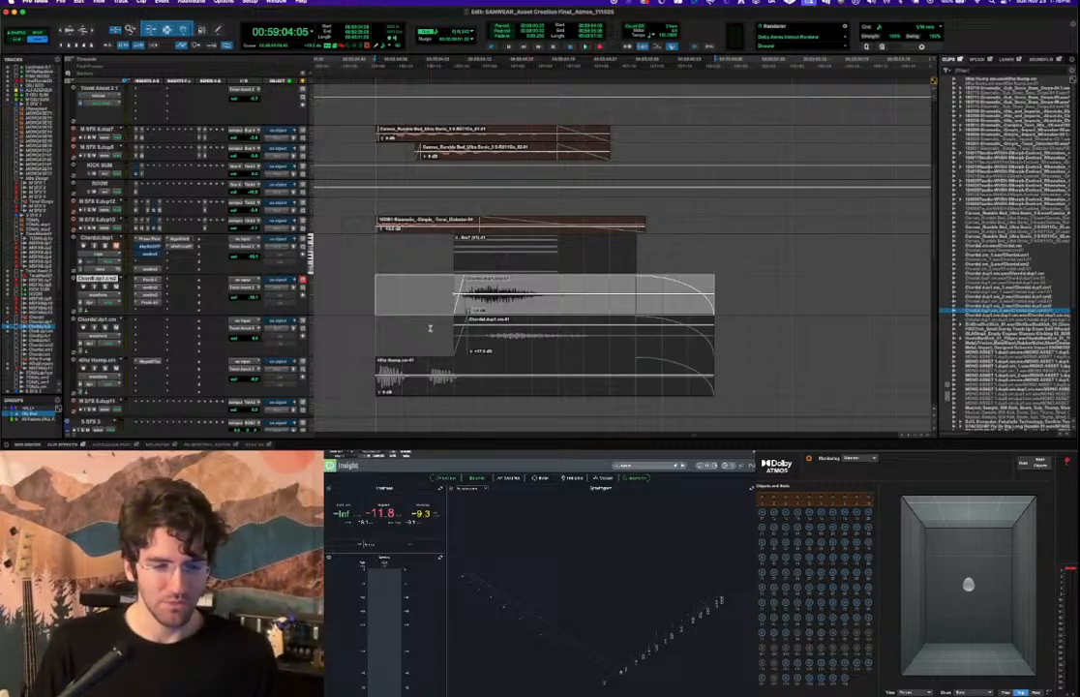
# Play the full layered sound from 00:59:04:05 and audition the 40hz thump layer from the same point.
pyautogui.press('space')
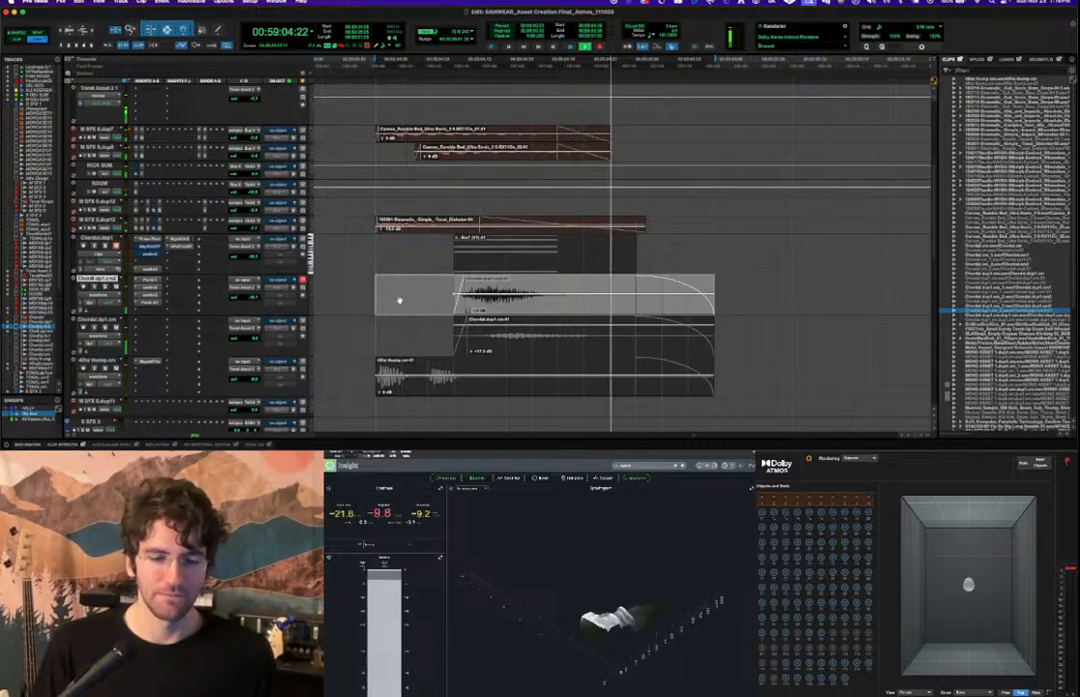
pyautogui.press('space')
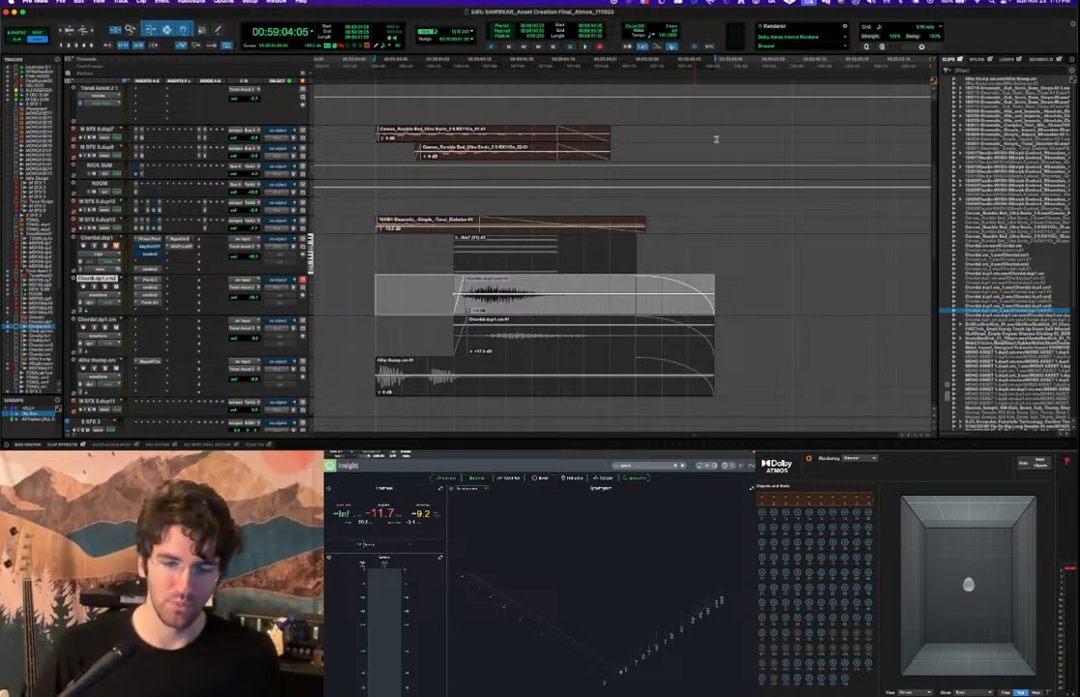
pyautogui.click(441, 183)
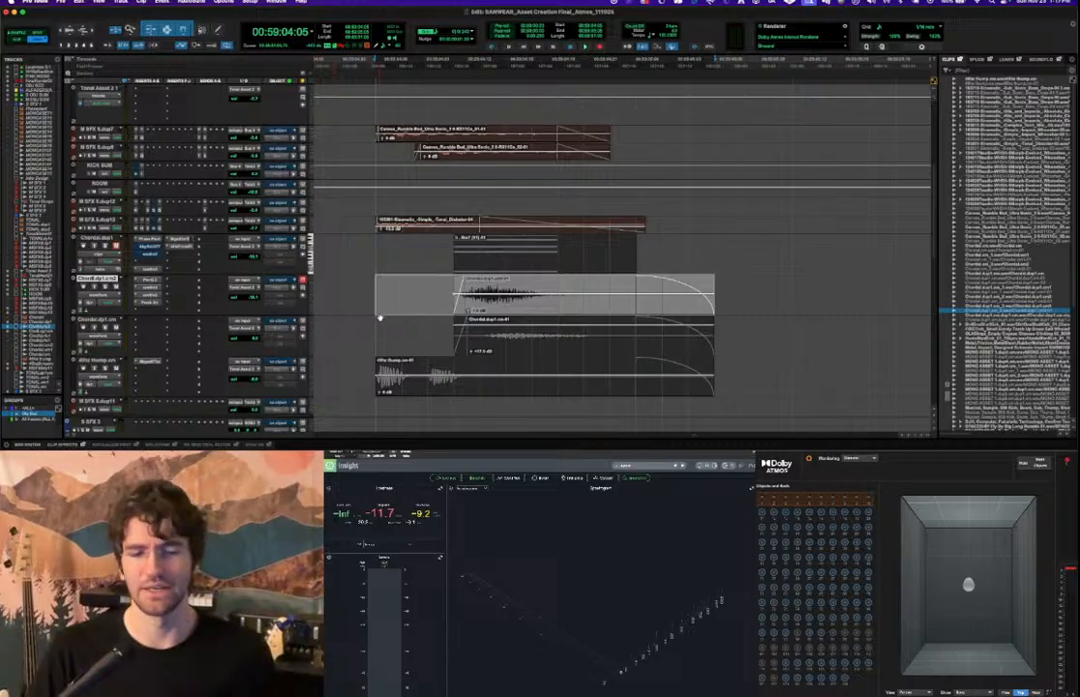
pyautogui.press('space')
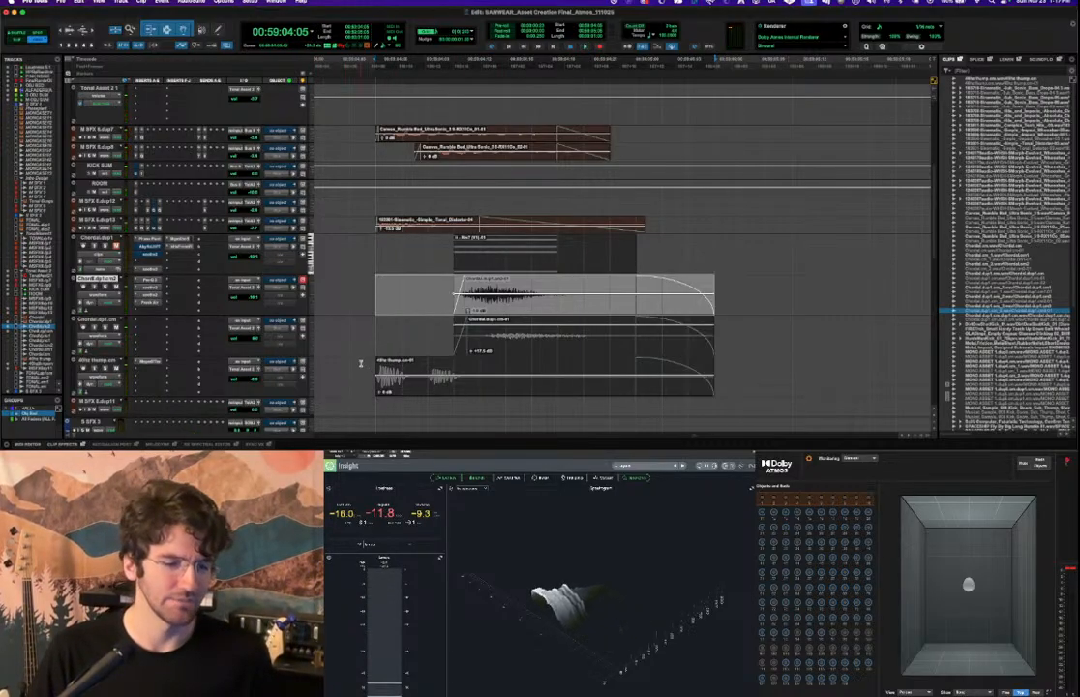
pyautogui.click(362, 363)
pyautogui.press('space')
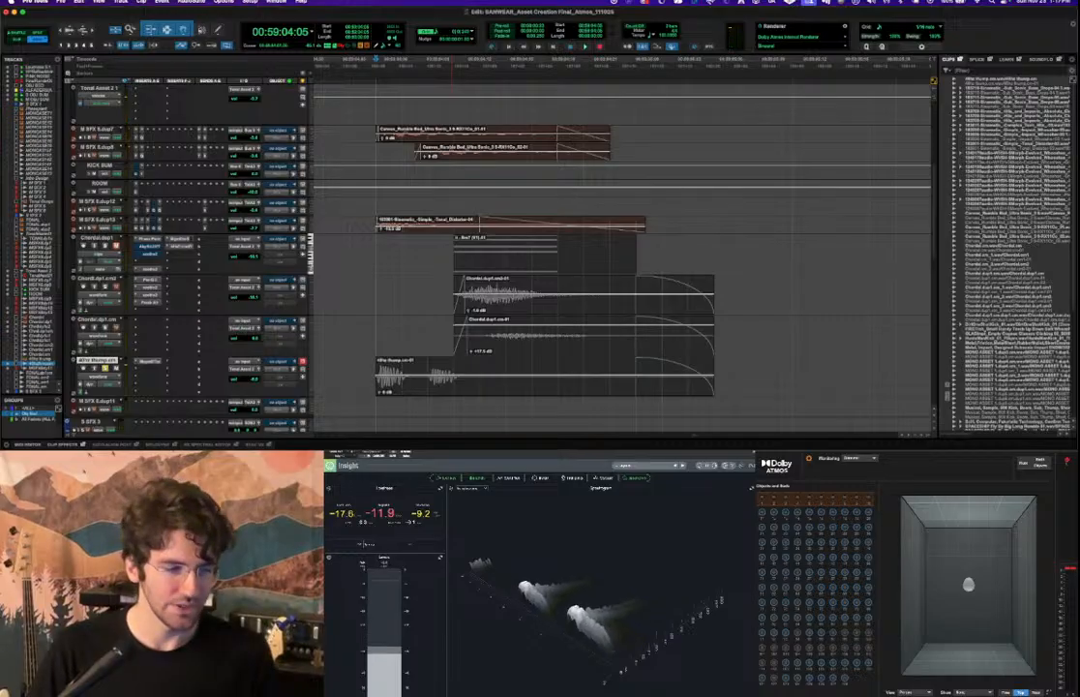
# Show the hidden 40hz thump MIDI track and open its Phase Plant instrument over the timeline.
pyautogui.click(8, 357)
pyautogui.scroll(-2, 153, 345)
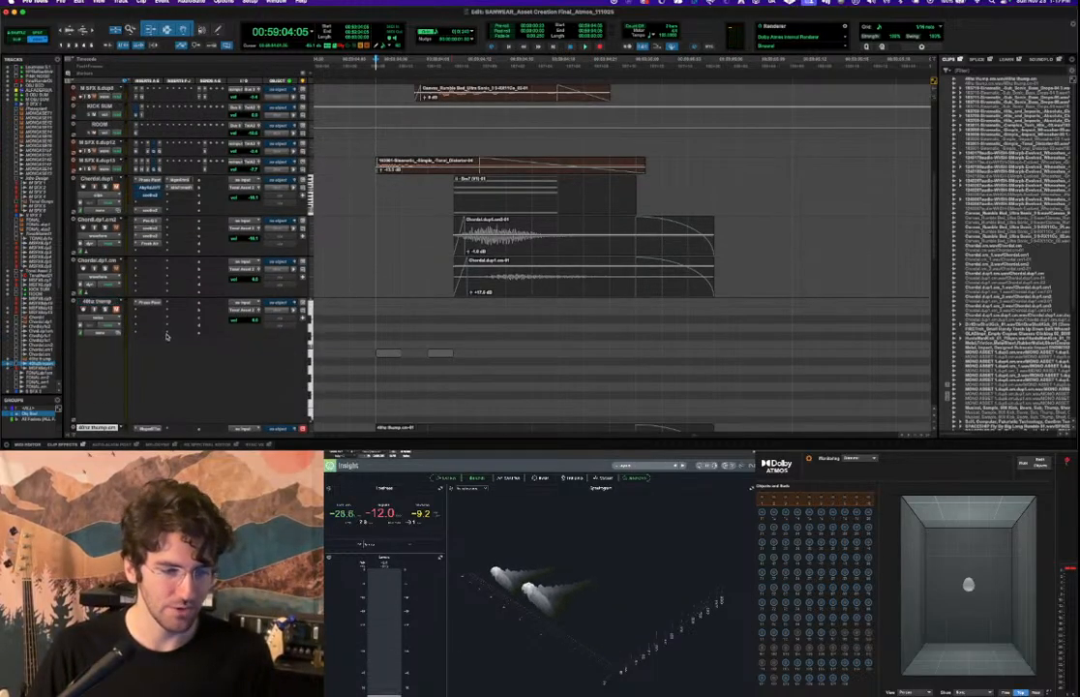
pyautogui.click(155, 304)
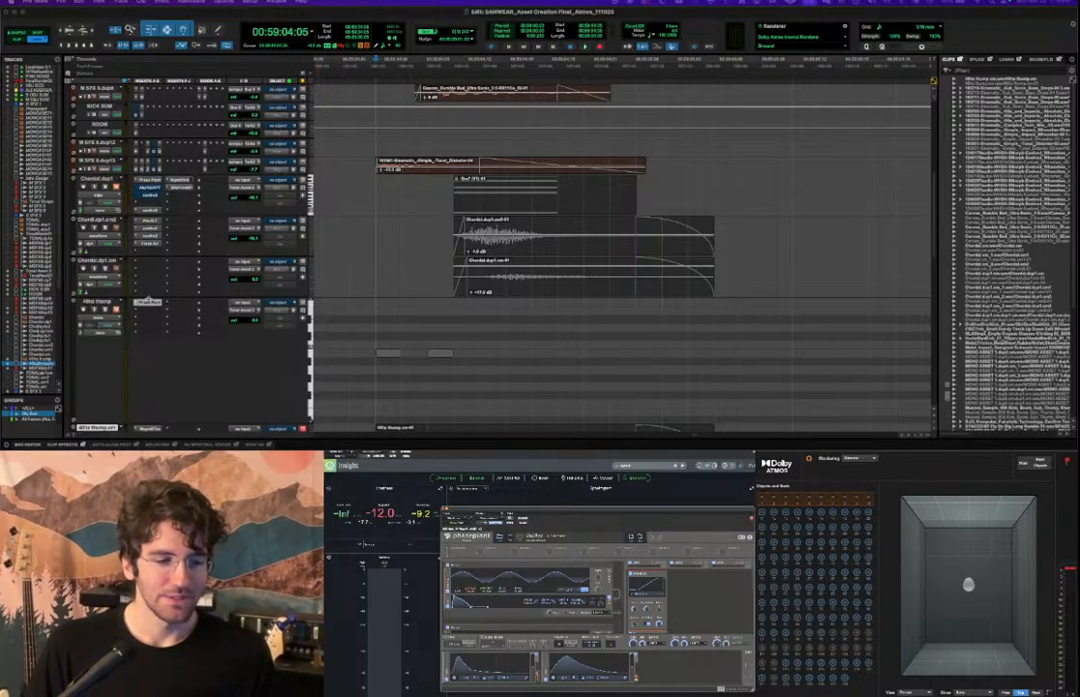
pyautogui.moveTo(639, 507); pyautogui.dragTo(735, 60)
# Examine the generator groups of the Phase Plant patch while auditioning the 40hz thump MIDI track from 00:59:04:05.
pyautogui.scroll(-4, 507, 235)
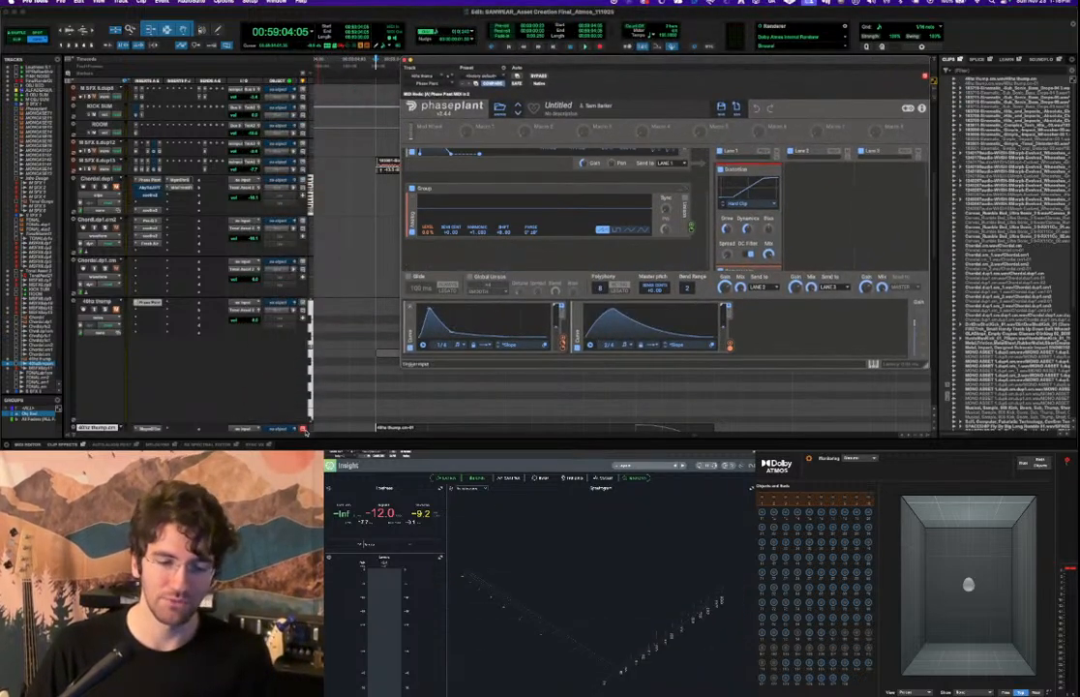
pyautogui.click(373, 353)
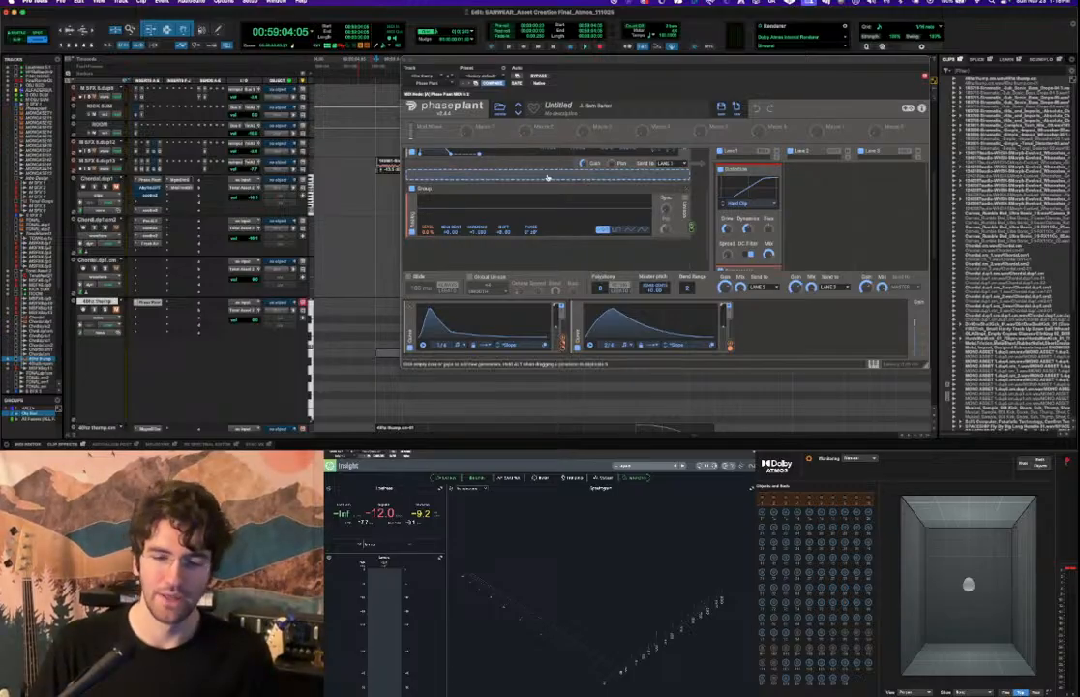
pyautogui.scroll(1, 562, 200)
pyautogui.scroll(1, 562, 200)
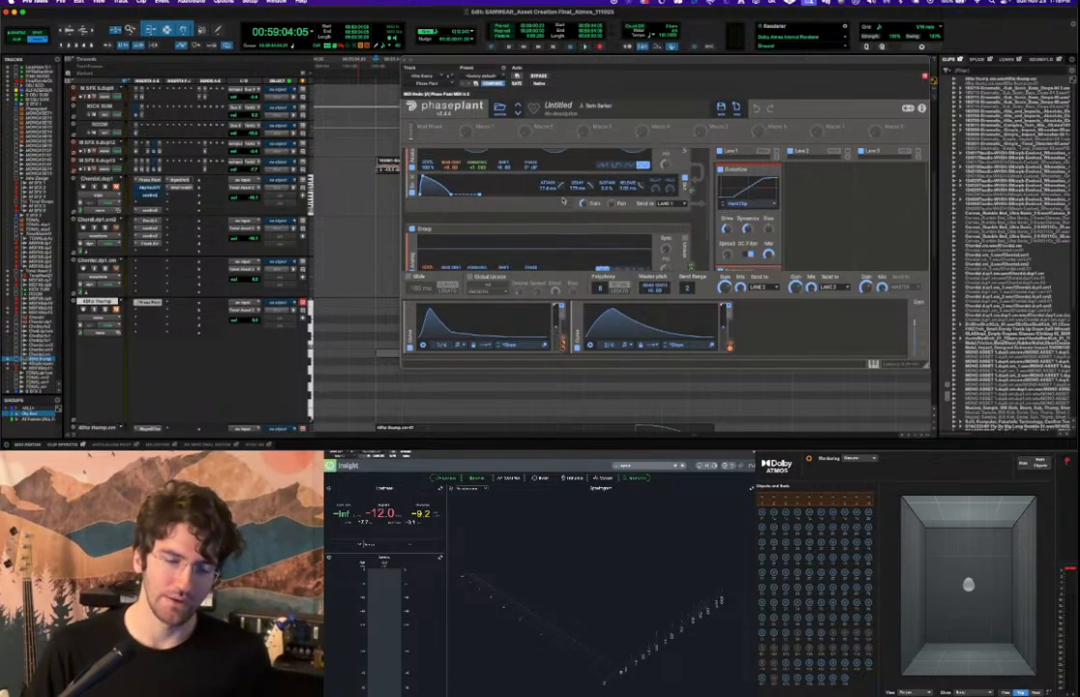
pyautogui.scroll(2, 565, 202)
pyautogui.scroll(2, 566, 202)
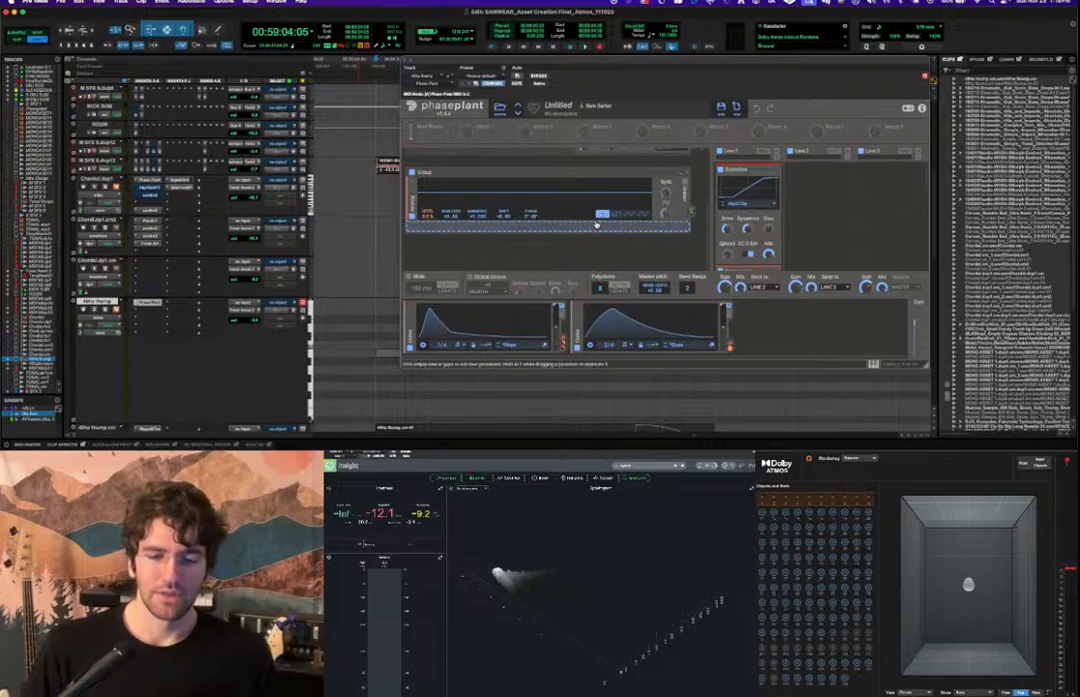
pyautogui.scroll(3, 586, 237)
pyautogui.press('space')
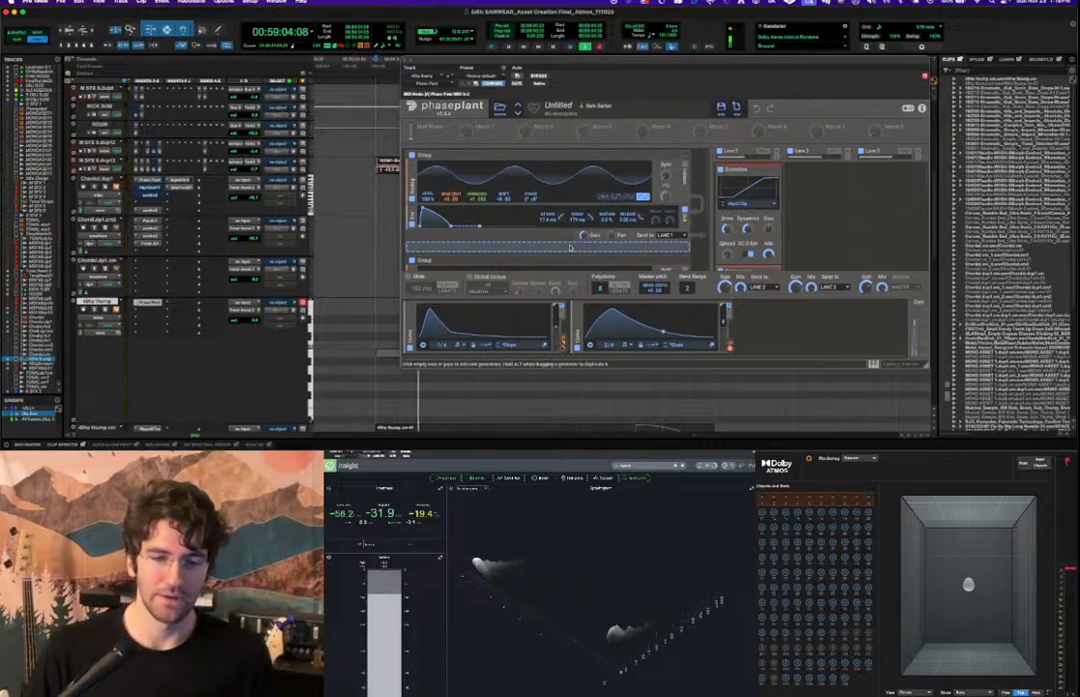
# Review the first group's oscillator and its volume envelope's attack and decay while replaying the thump.
pyautogui.scroll(-1, 572, 250)
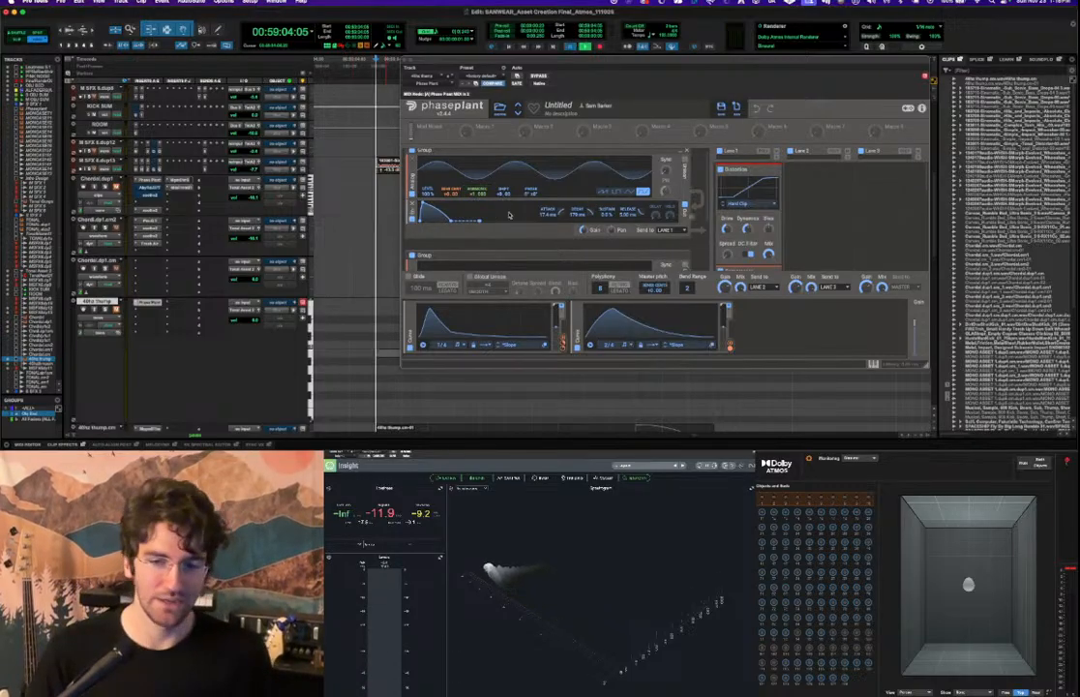
pyautogui.scroll(-2, 522, 230)
pyautogui.scroll(-1, 526, 235)
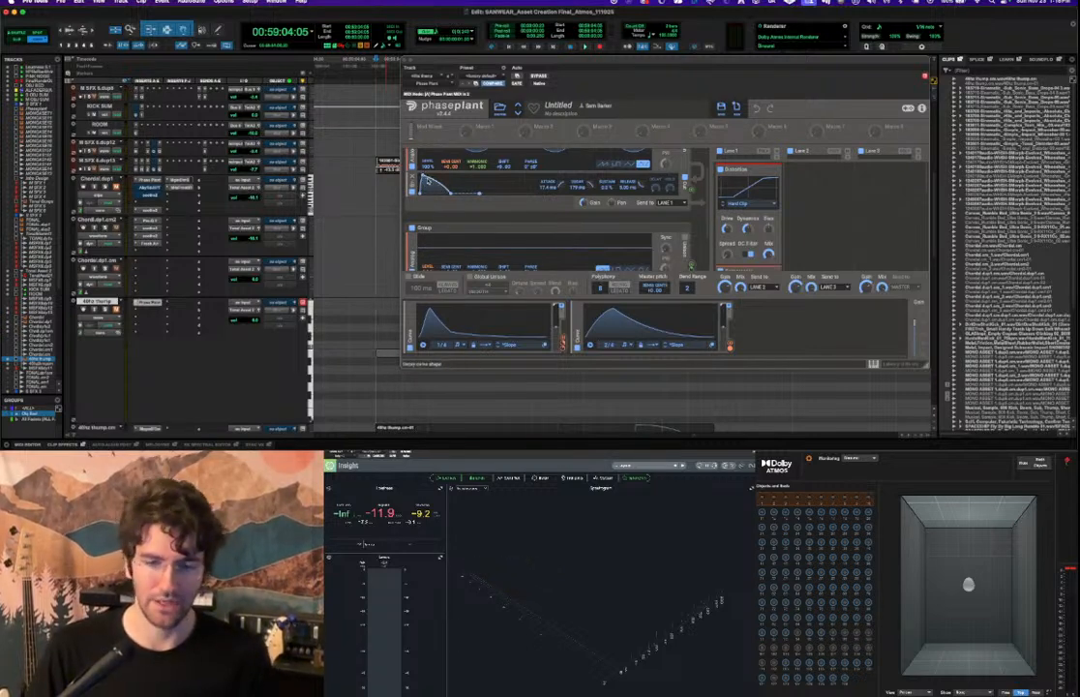
pyautogui.press('space')
pyautogui.press('space')
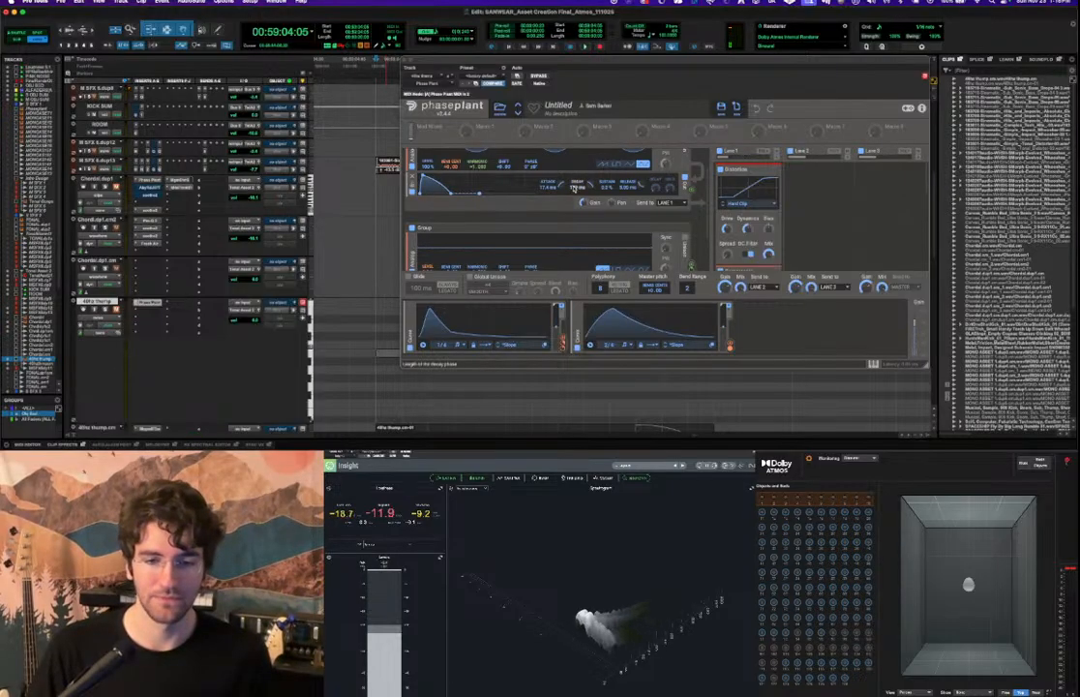
# Inspect the second group's analog oscillator and the curve modulators during repeated playback of the thump.
pyautogui.scroll(-2, 484, 212)
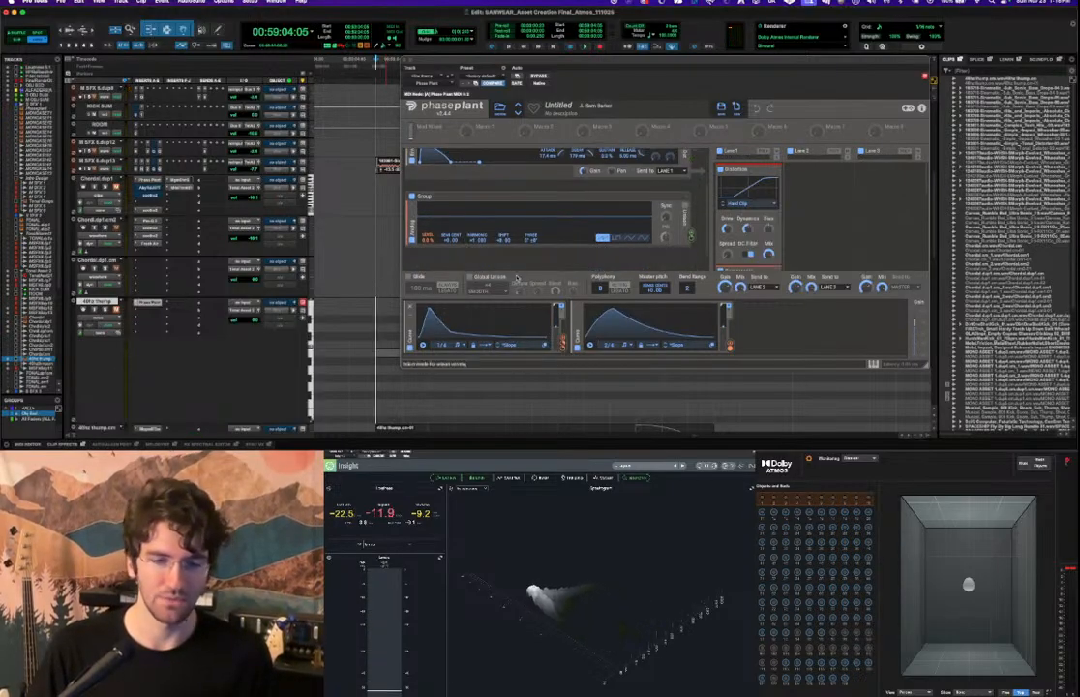
pyautogui.press('space')
pyautogui.press('space')
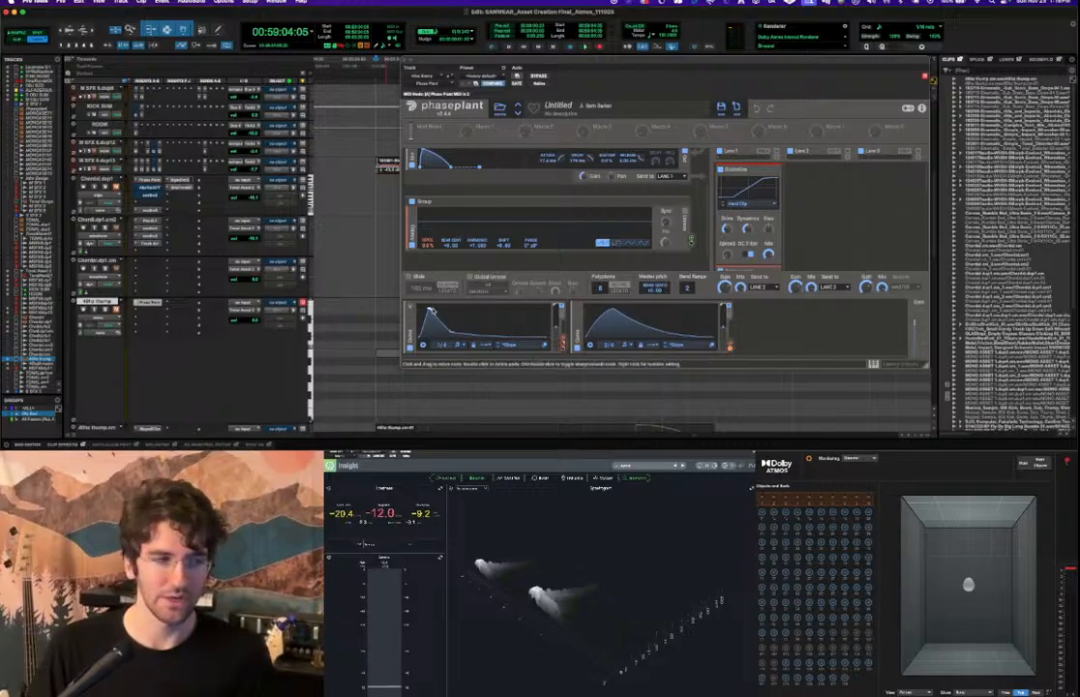
pyautogui.press('space')
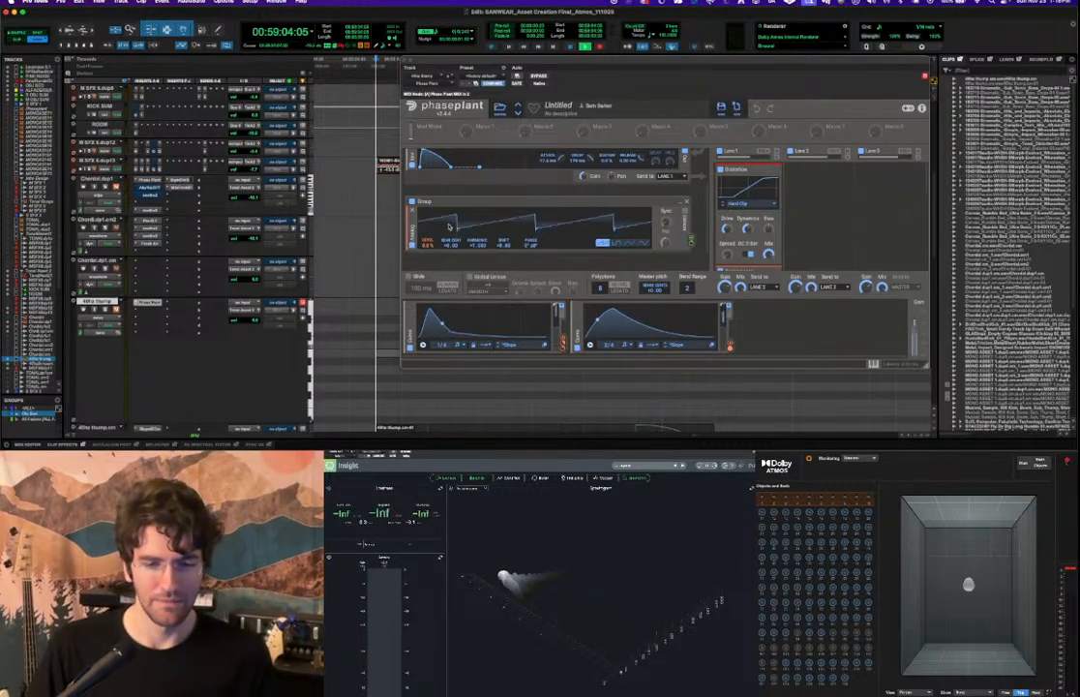
pyautogui.press('space')
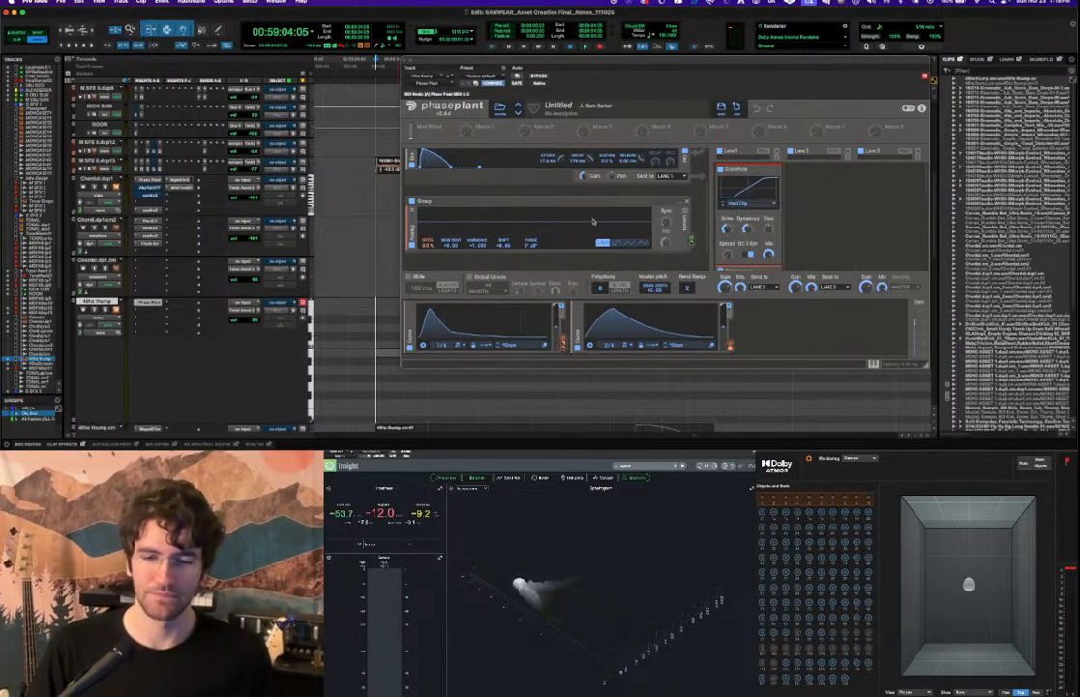
# Return to the first group's sine oscillator and check its harmonic setting while playing the thump.
pyautogui.scroll(3, 503, 193)
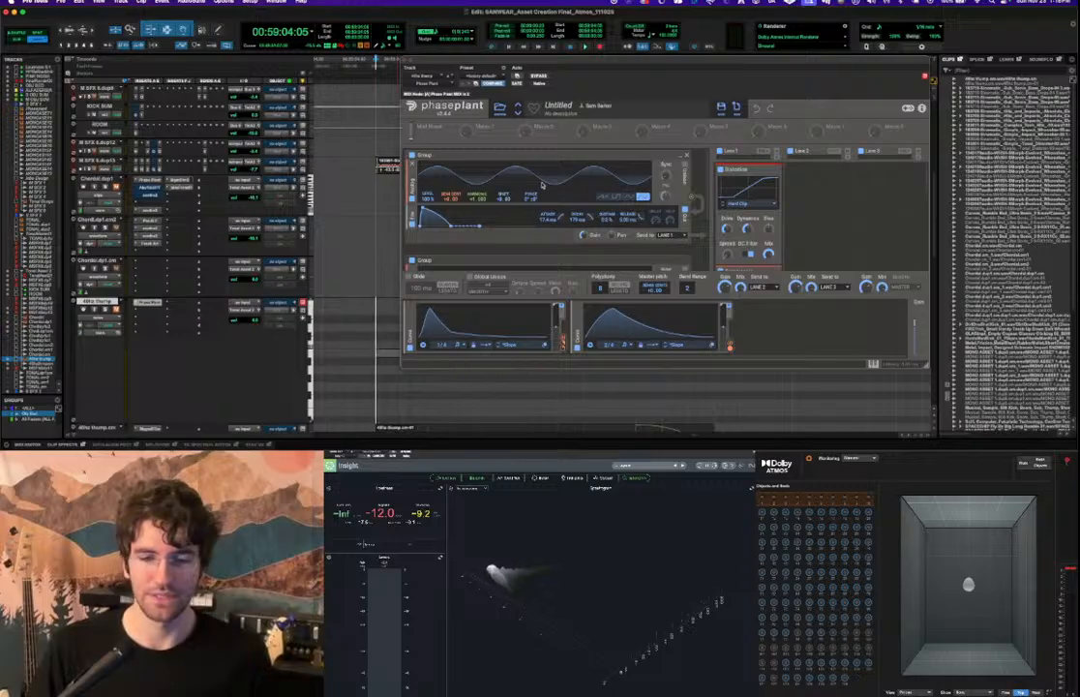
pyautogui.scroll(-2, 527, 191)
pyautogui.scroll(-2, 535, 191)
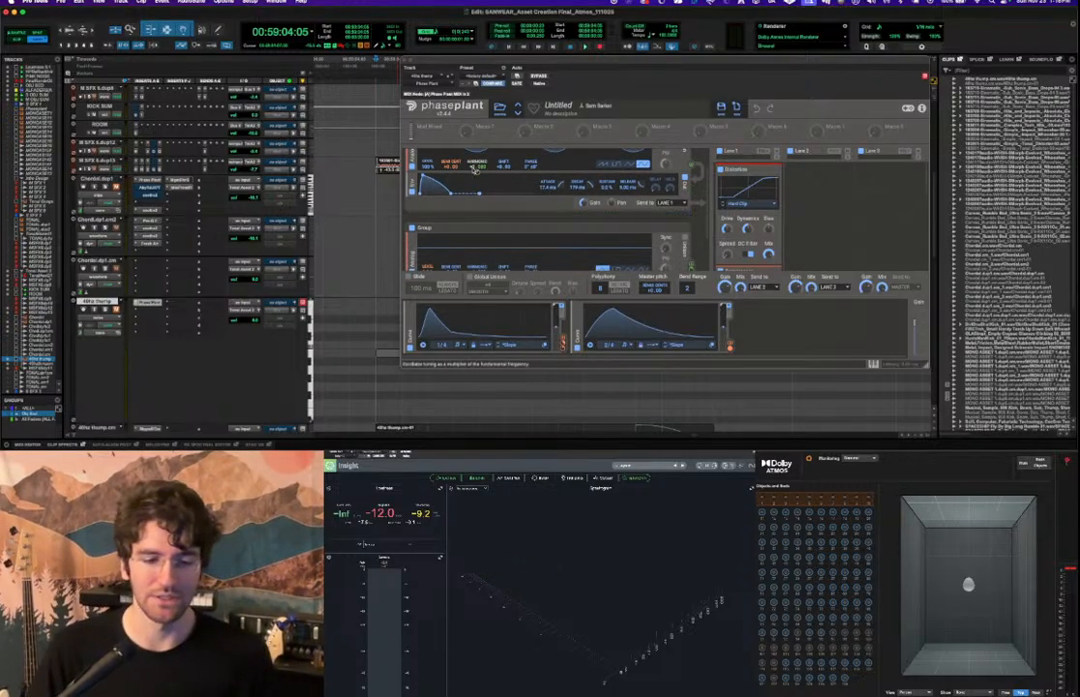
pyautogui.press('space')
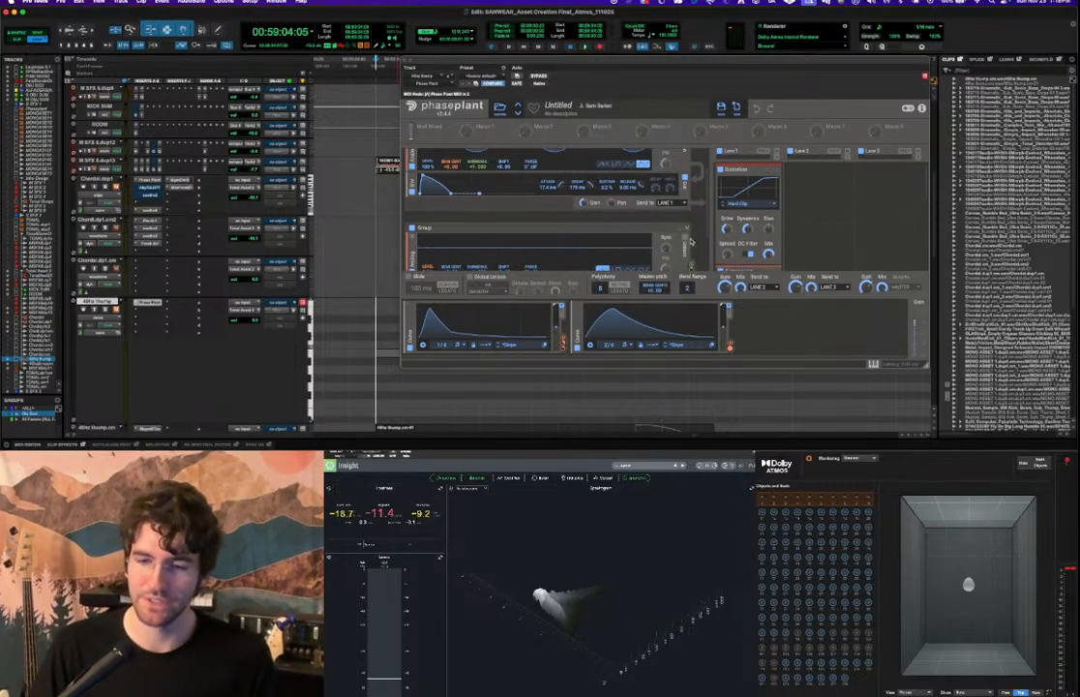
# Examine the Lane 1 effects chain, including the compressor and the Nonlinear Filter, while auditioning the thump.
pyautogui.scroll(-2, 764, 208)
pyautogui.scroll(-3, 741, 215)
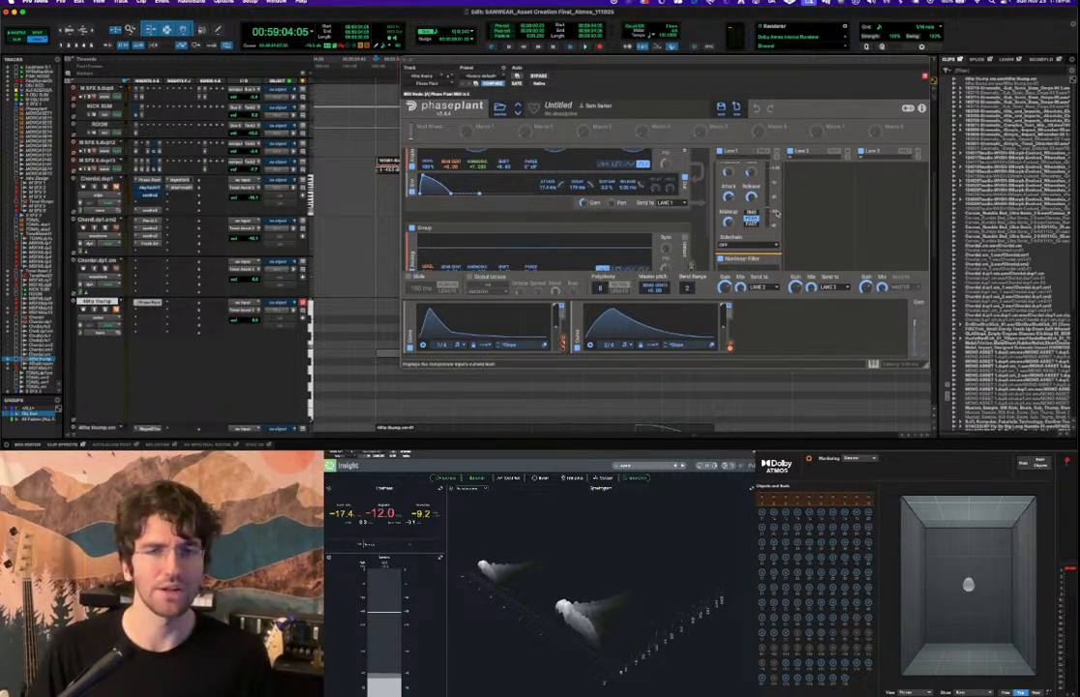
pyautogui.scroll(-2, 727, 174)
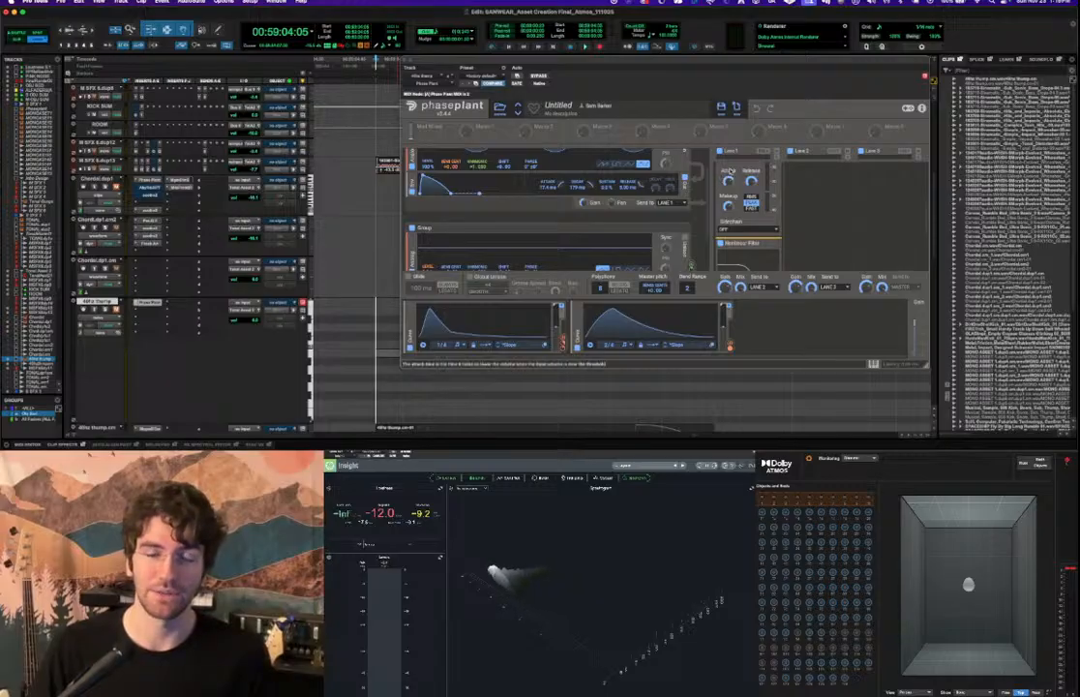
pyautogui.scroll(2, 745, 193)
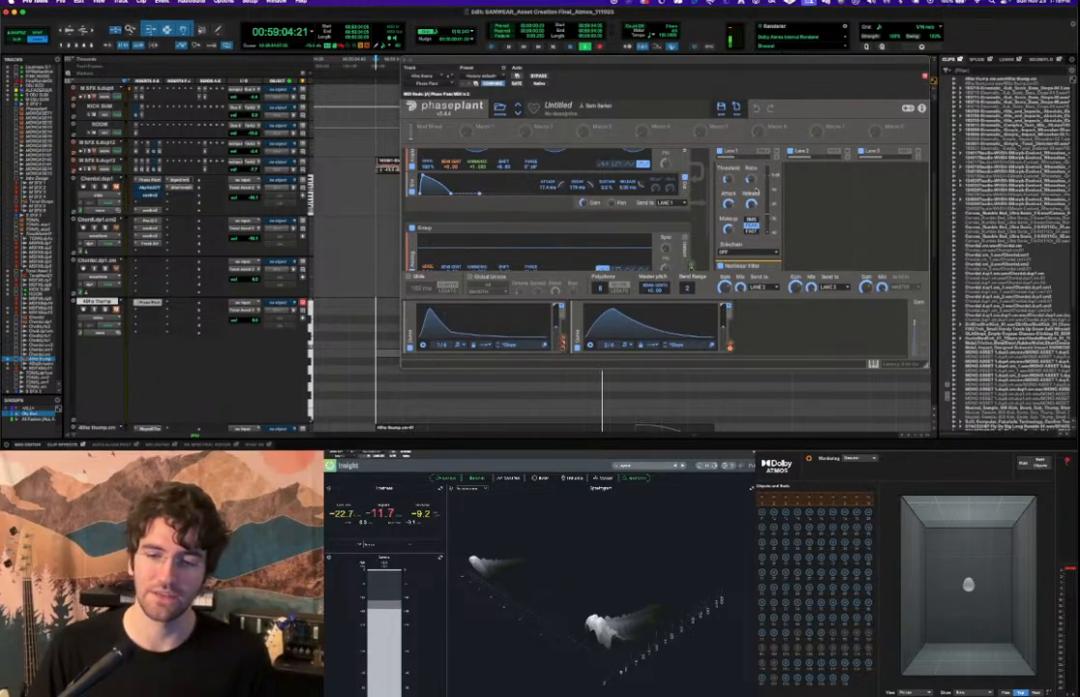
pyautogui.press('space')
pyautogui.scroll(-5, 760, 201)
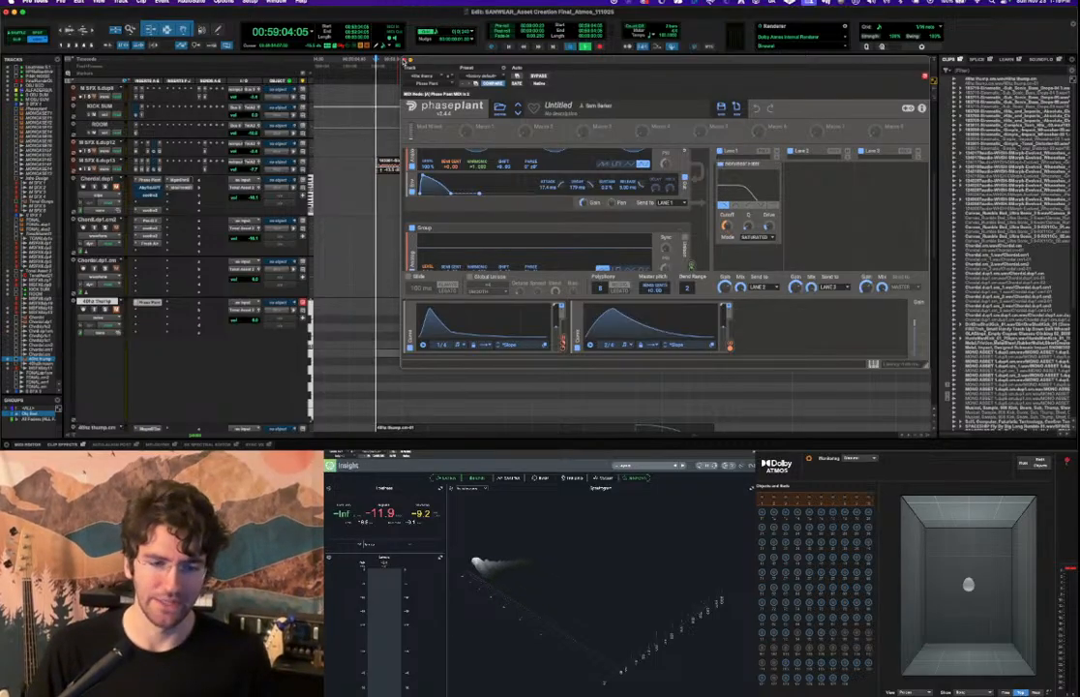
# Hide the 40hz thump MIDI track and make it inactive.
pyautogui.rightClick(97, 302)
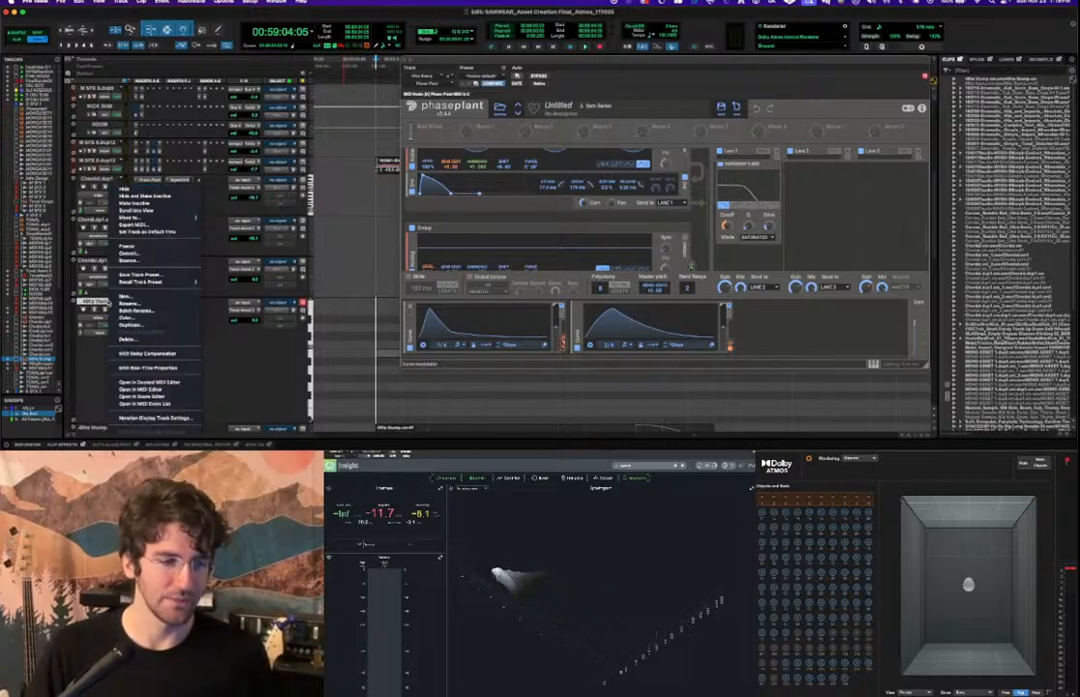
pyautogui.click(135, 175)
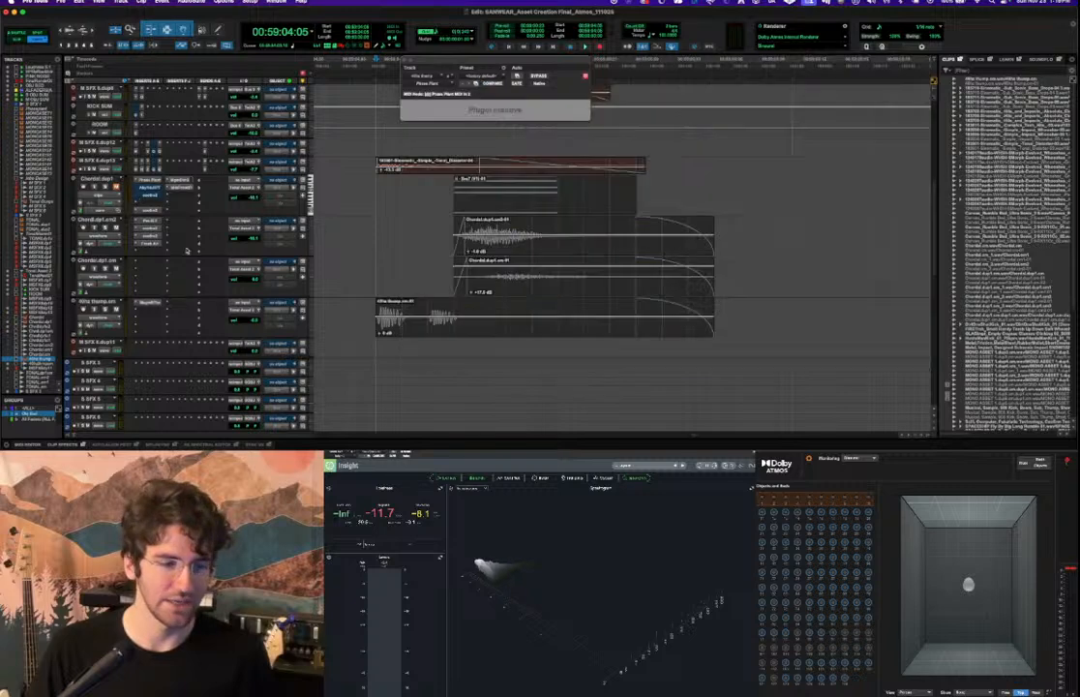
# Audition the committed 40hz thump audio clip and view the Magma BB Tubes insert on its track.
pyautogui.click(370, 305)
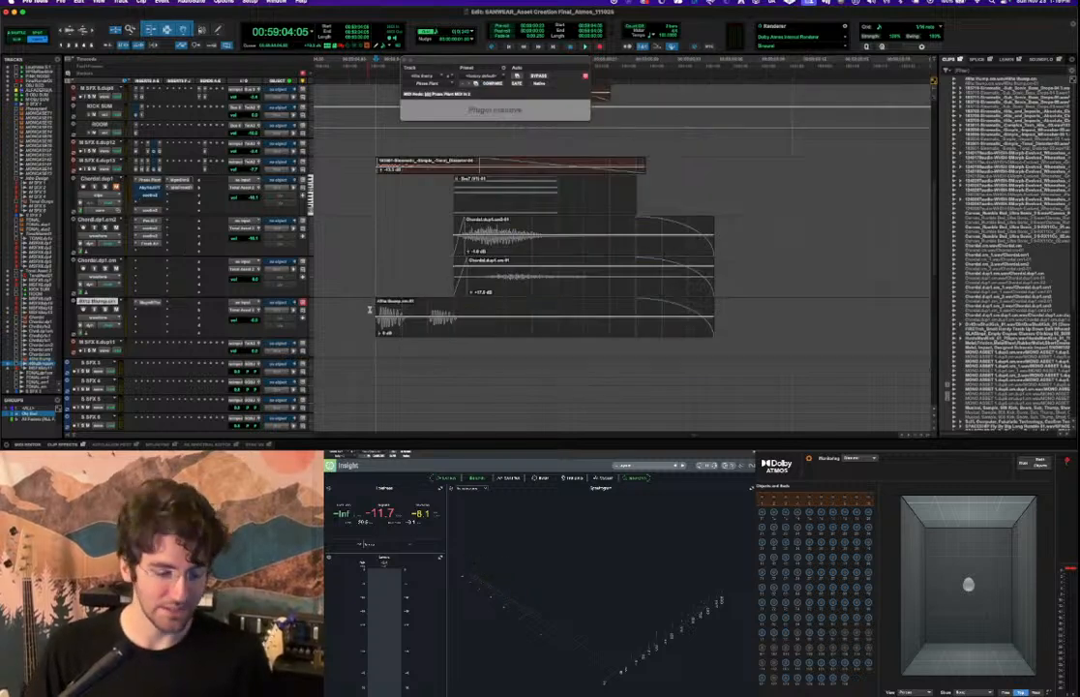
pyautogui.press('space')
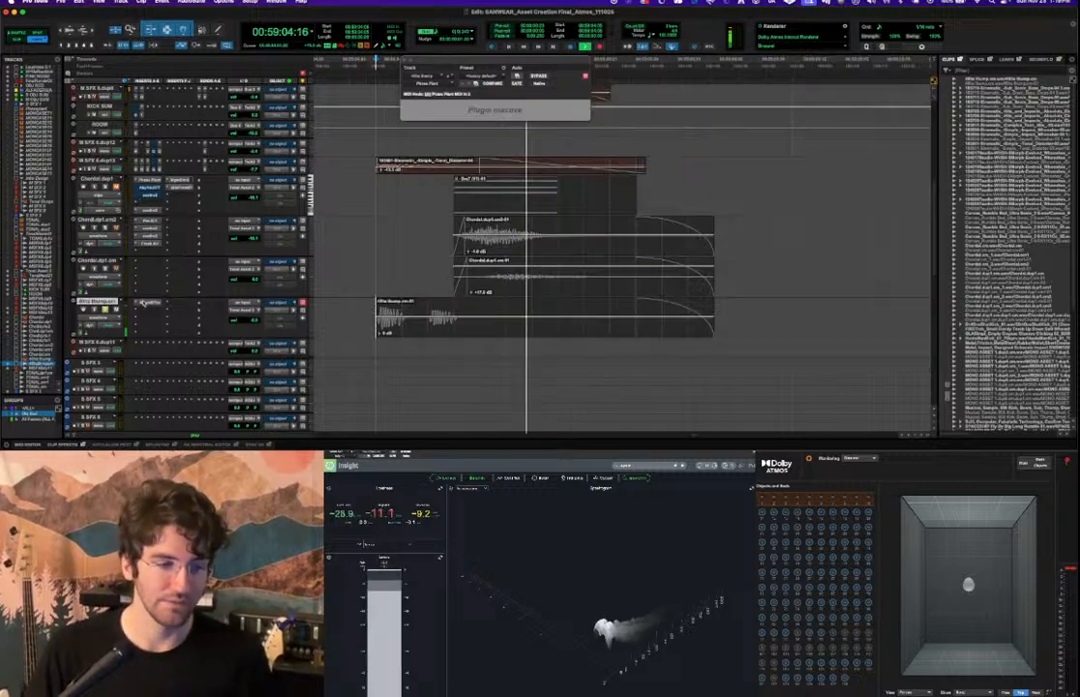
pyautogui.click(150, 302)
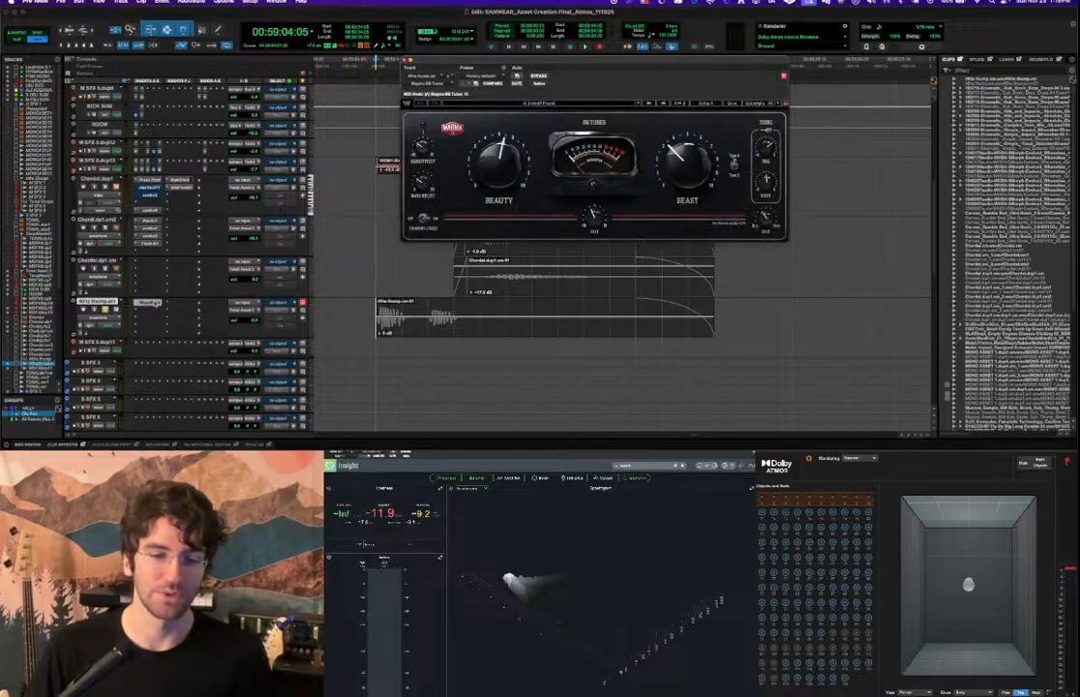
pyautogui.click(155, 303)
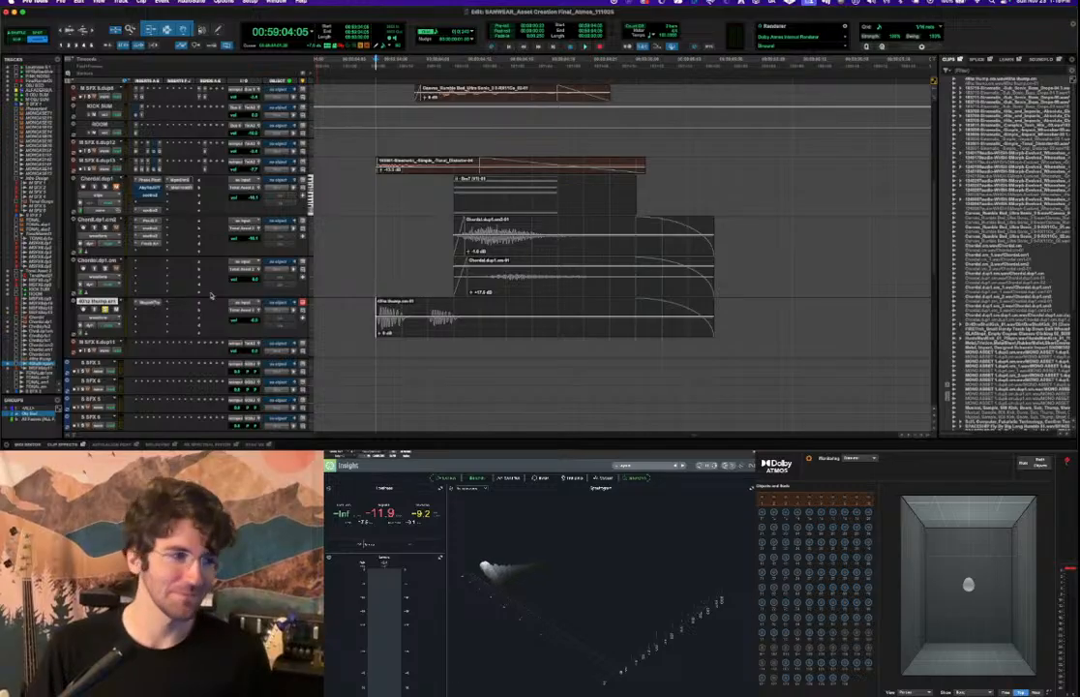
# Play all layers together from 00:59:04:05 and bring the Tonal Asset 2 folder and its rumble layers into view.
pyautogui.click(426, 227)
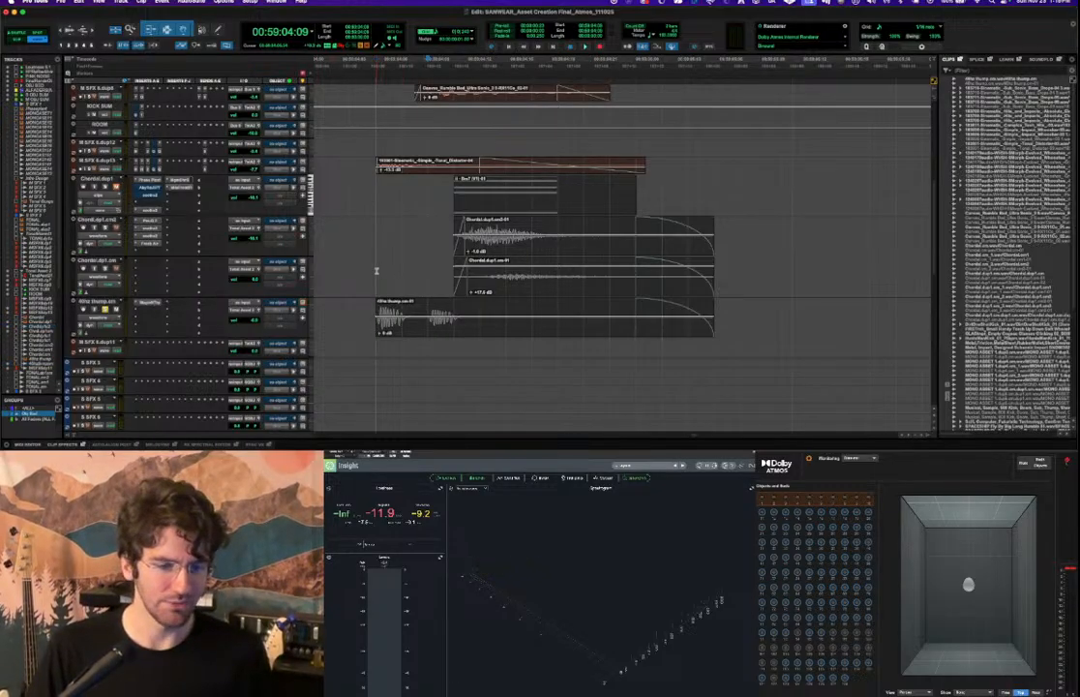
pyautogui.press('space')
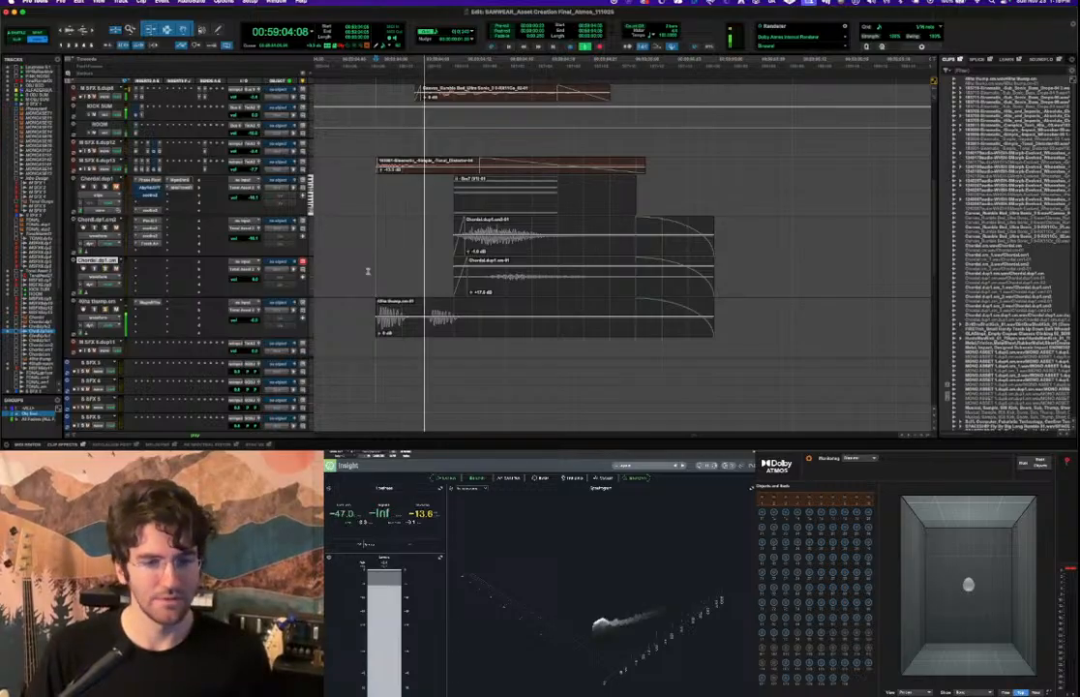
pyautogui.press('space')
pyautogui.scroll(4, 465, 268)
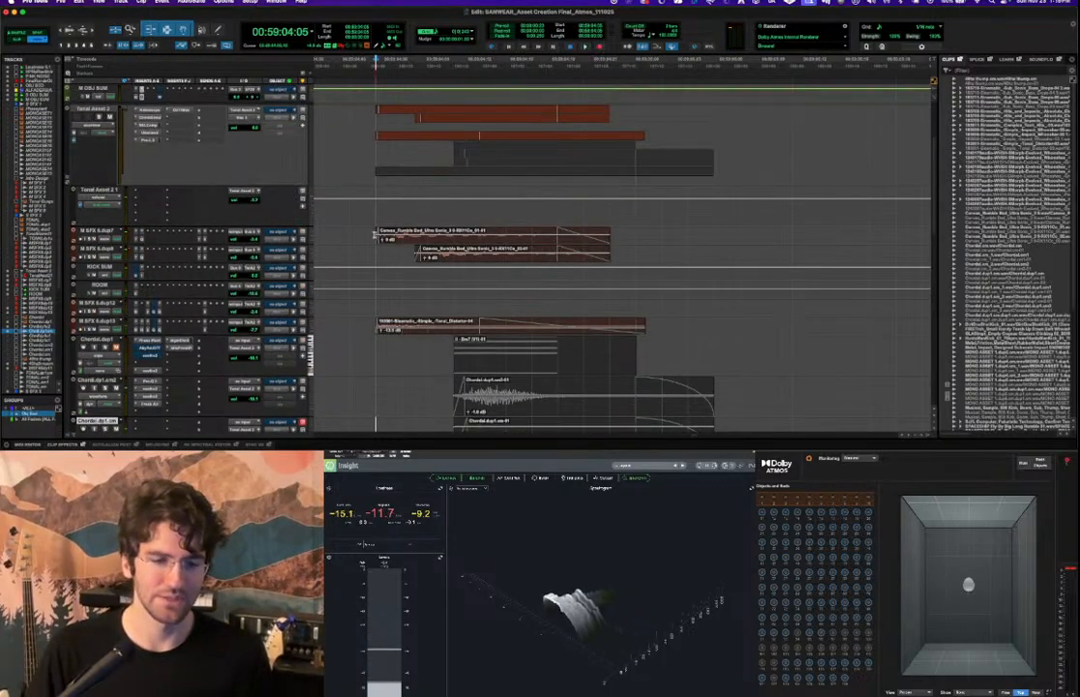
# Set the height of the two rumble bed tracks in the Tonal Asset 2 folder to medium.
pyautogui.click(384, 240)
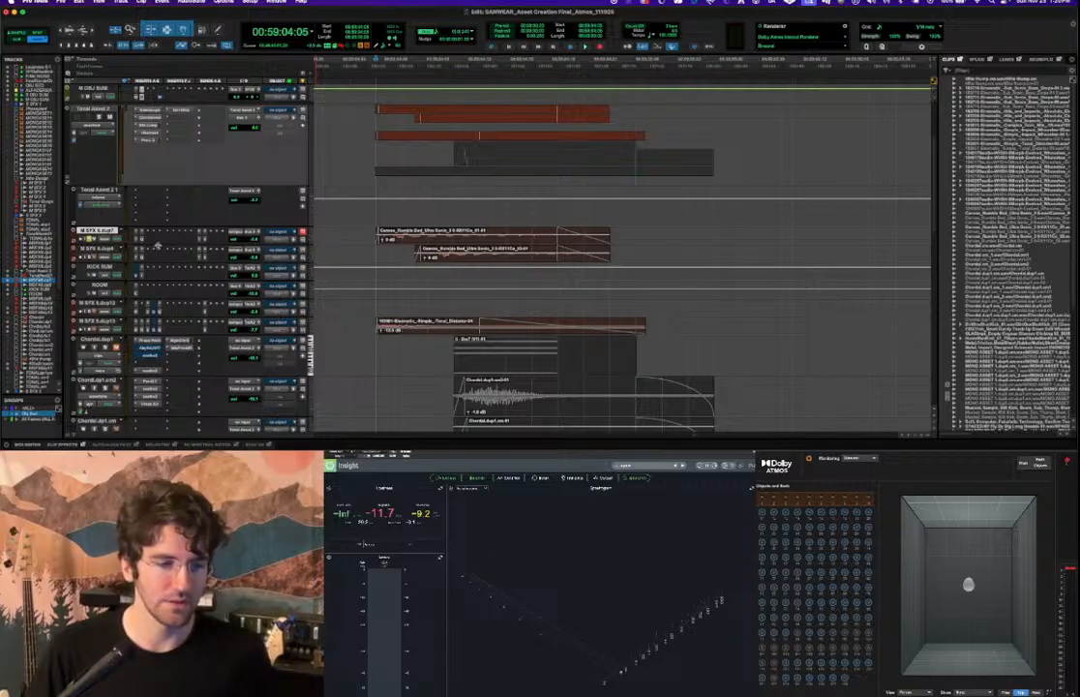
pyautogui.keyDown('alt'); pyautogui.keyDown('shift'); pyautogui.click(311, 237); pyautogui.keyUp('shift'); pyautogui.keyUp('alt')
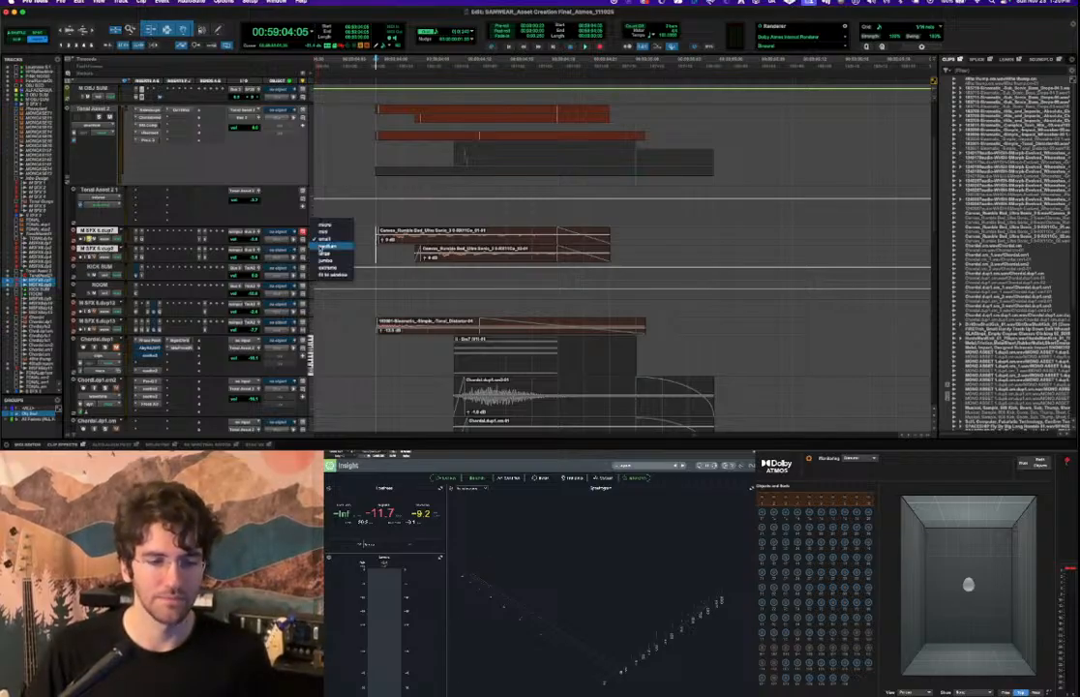
pyautogui.keyDown('alt'); pyautogui.keyDown('shift'); pyautogui.click(331, 247); pyautogui.keyUp('shift'); pyautogui.keyUp('alt')
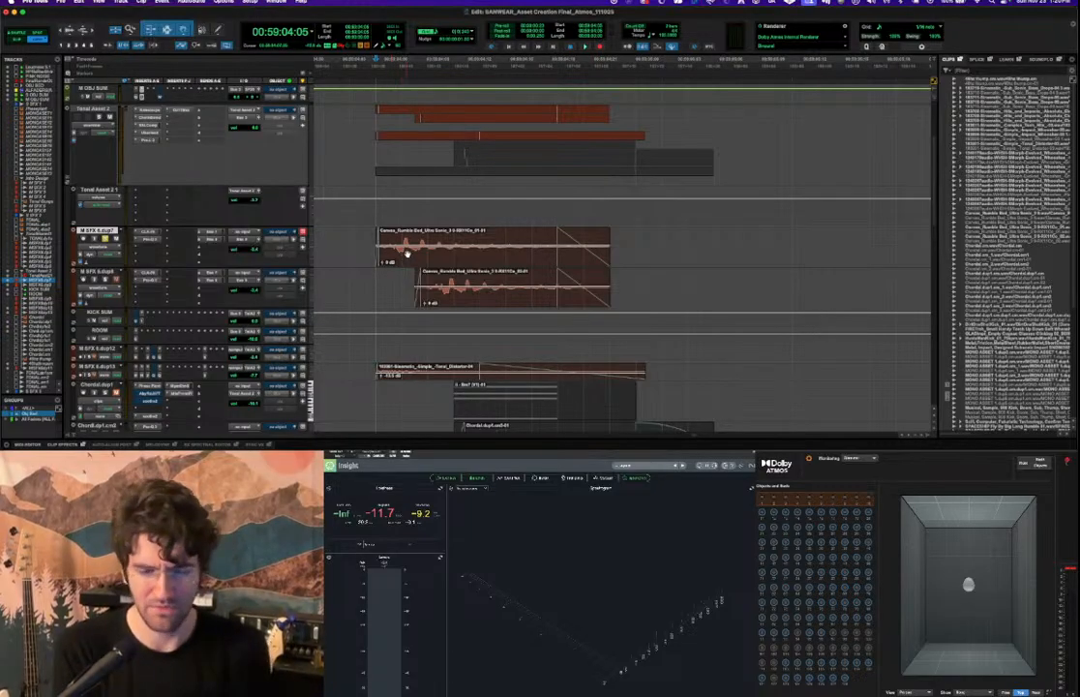
# Audition the first rumble bed layer and the 40hz thump layer from 00:59:04:05.
pyautogui.press('space')
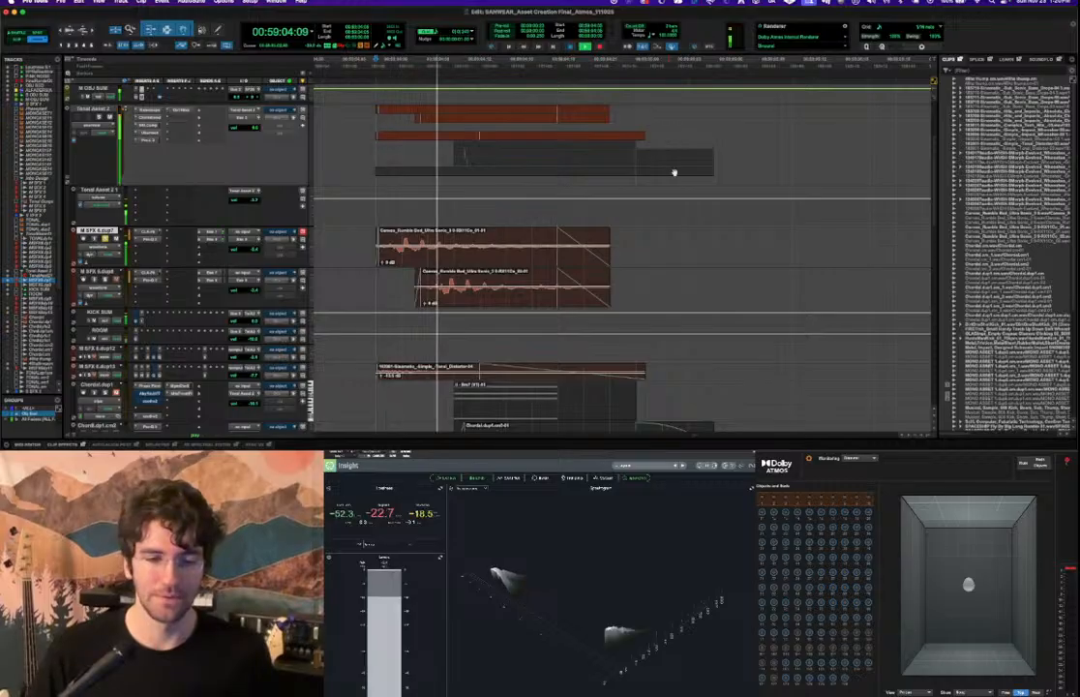
pyautogui.scroll(-5, 375, 266)
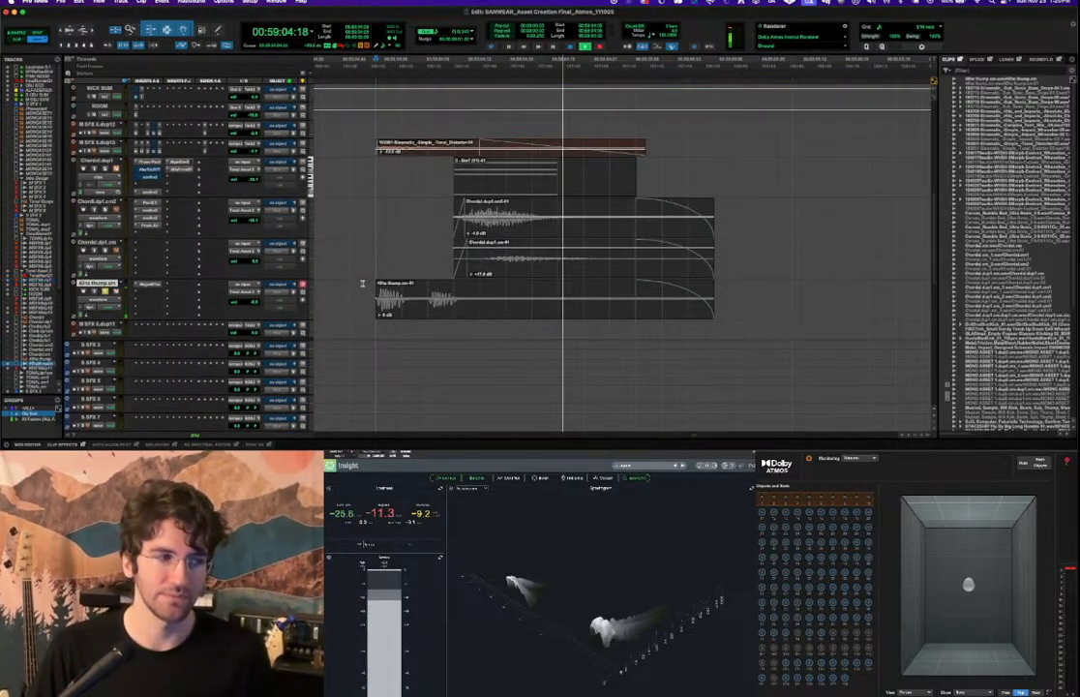
pyautogui.scroll(5, 406, 289)
pyautogui.click(372, 239)
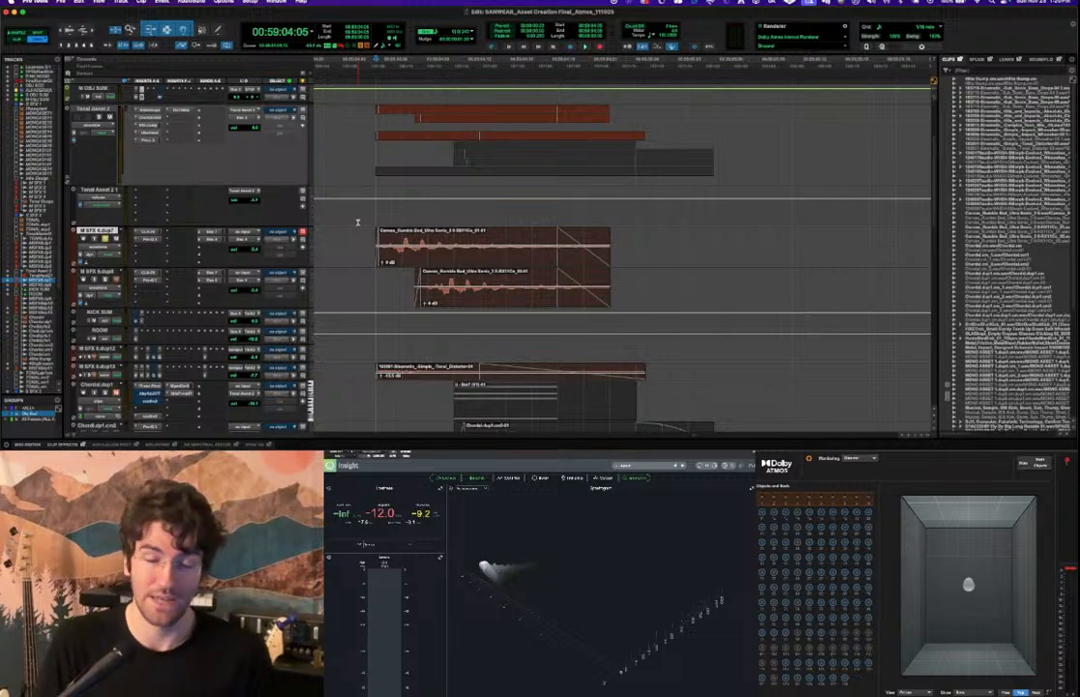
# Solo the second rumble bed track and audition it from 00:59:04:07.
pyautogui.click(400, 281)
pyautogui.hotkey('shift', 's')
pyautogui.press('space')
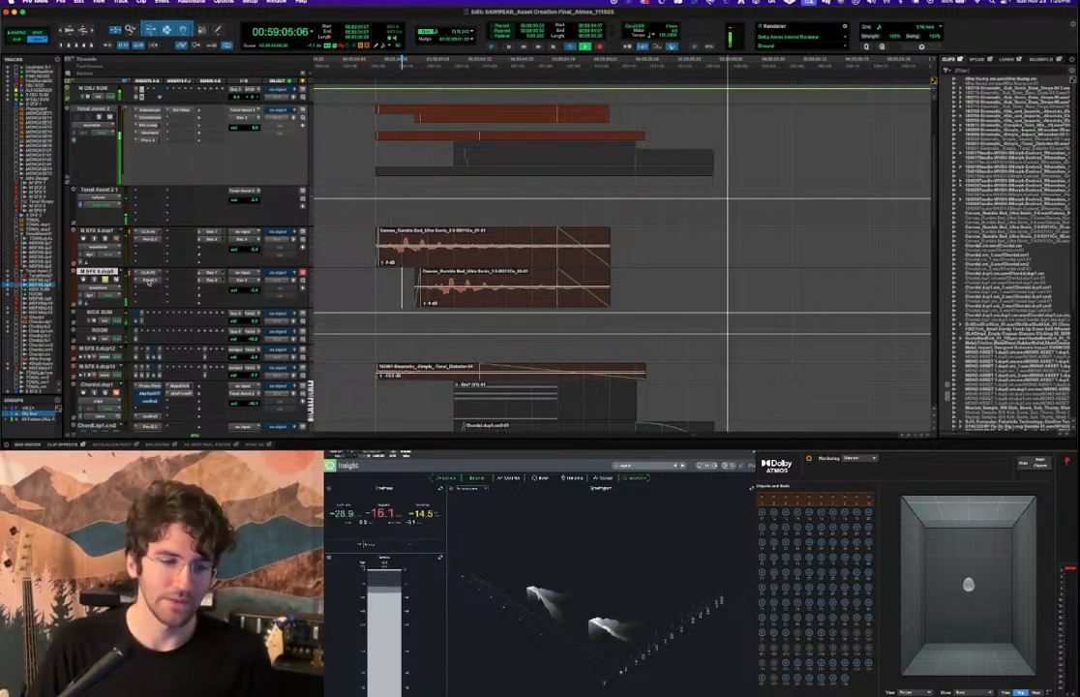
pyautogui.press('space')
# View the CLA-76 compressor on the second rumble bed track and the Pro-Q 3 equalizer on the first.
pyautogui.click(150, 274)
pyautogui.press('space')
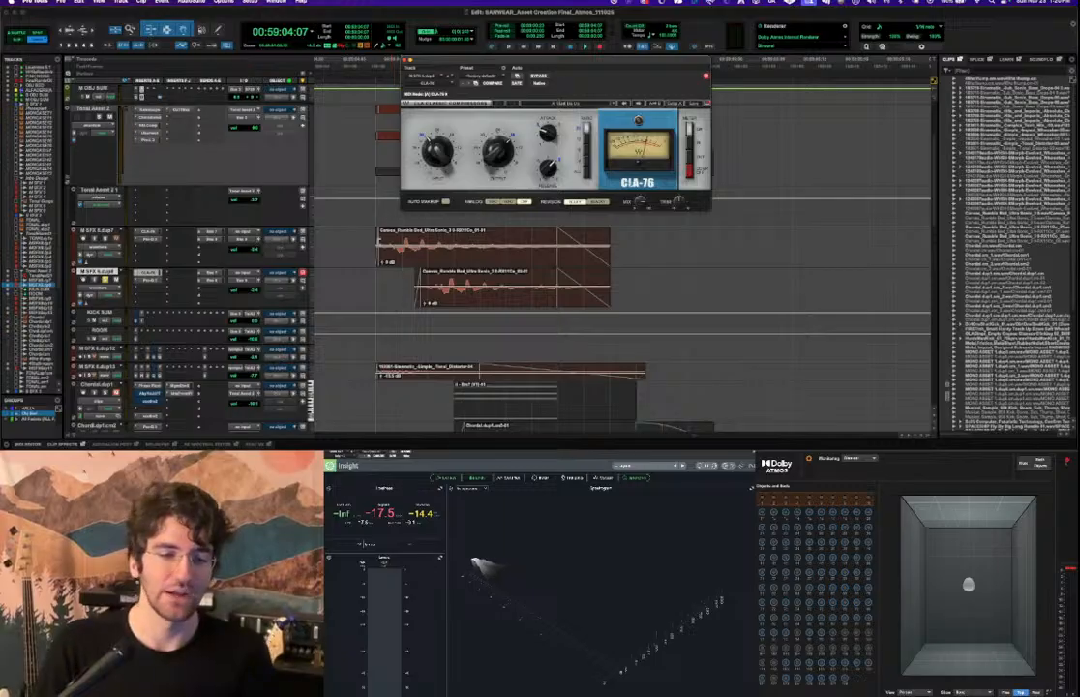
pyautogui.click(370, 235)
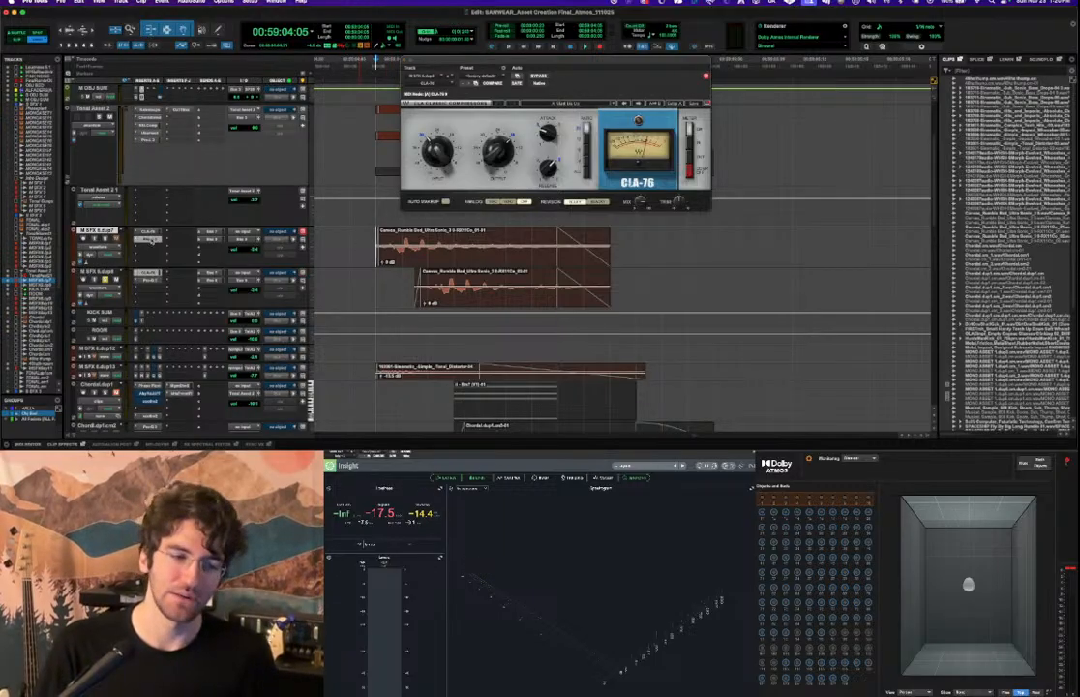
pyautogui.click(151, 240)
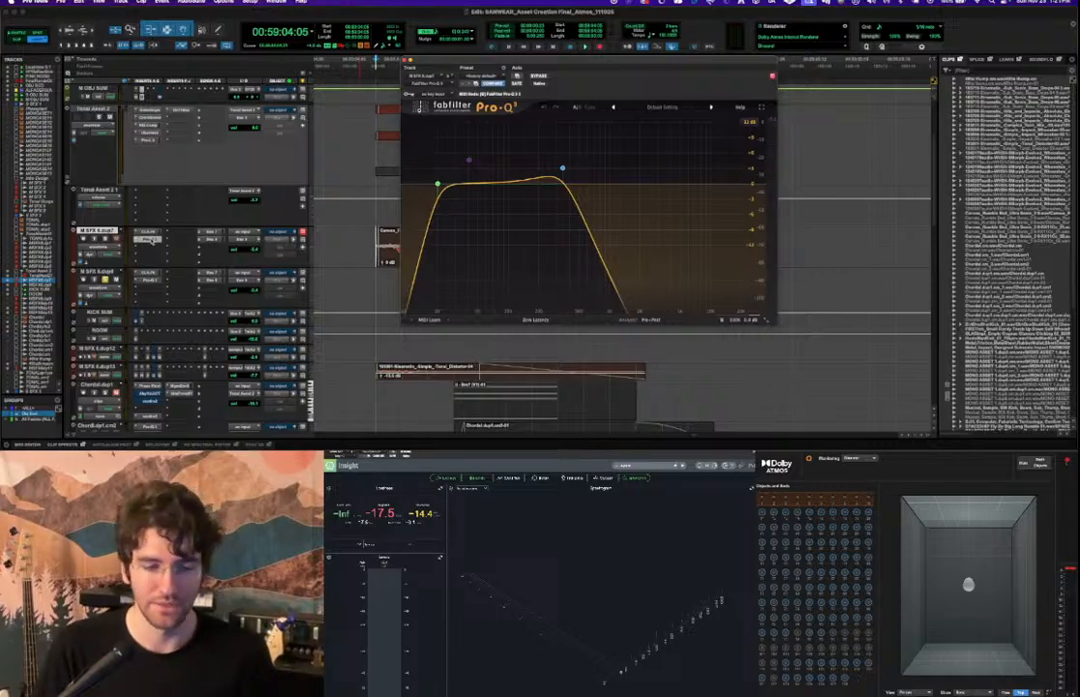
pyautogui.click(151, 240)
# Play the asset from 00:59:04:05, and solo the two committed Chordal audio tracks to audition them from 00:59:04:11.
pyautogui.scroll(-5, 484, 306)
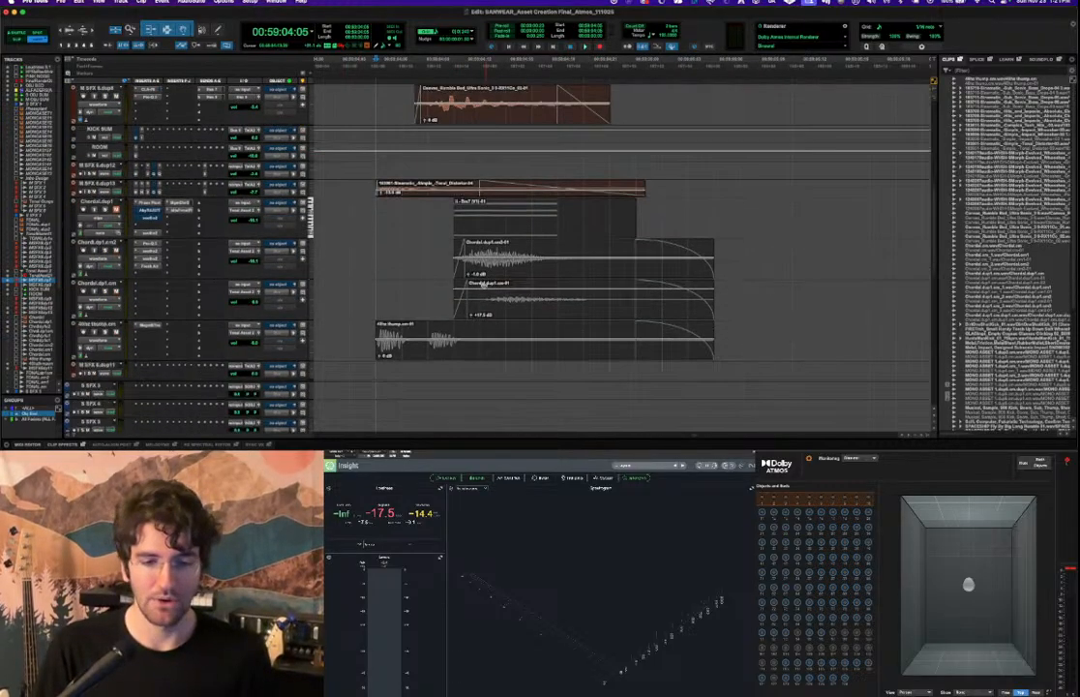
pyautogui.click(374, 246)
pyautogui.press('space')
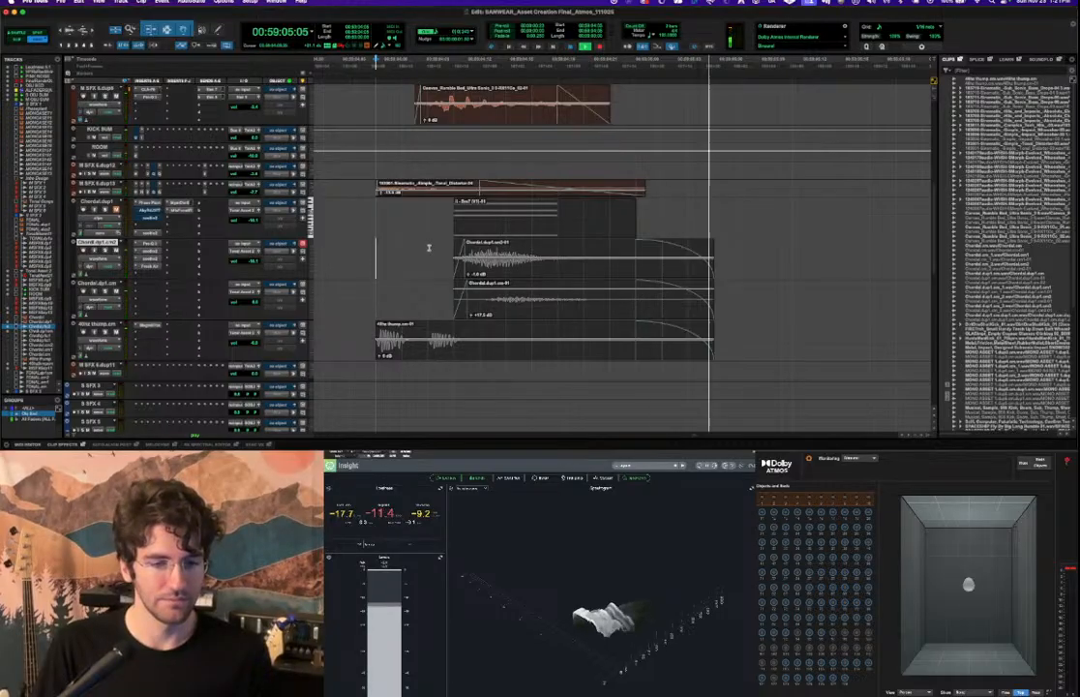
pyautogui.hotkey('shift', ';')
pyautogui.hotkey('shift', 's')
pyautogui.press('space')
pyautogui.press('space')
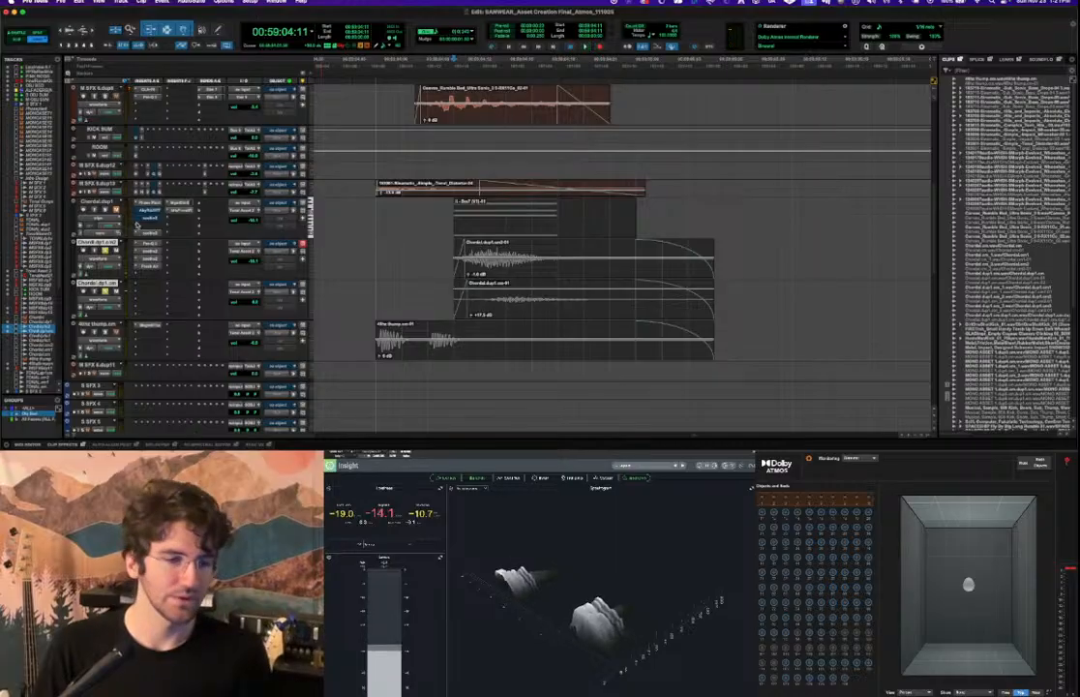
# Open the SANWEAR_TONAL_2 Phase Plant patch on the Chordal.dup1 track, audition the chord and examine the patch's wavetable groups.
pyautogui.click(147, 206)
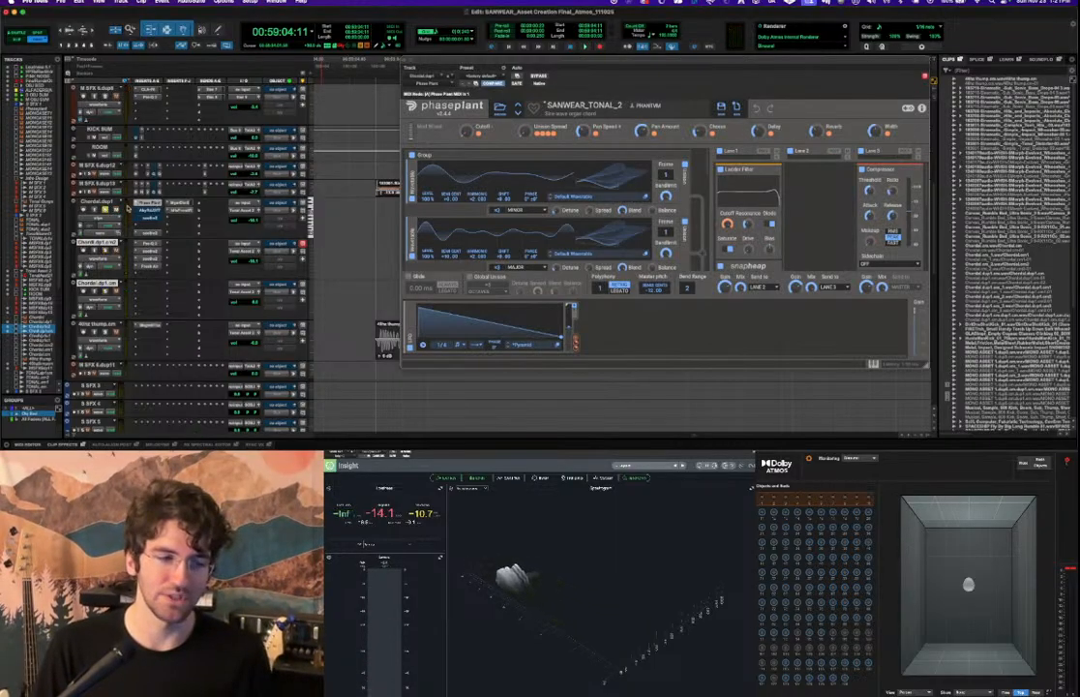
pyautogui.moveTo(596, 67); pyautogui.dragTo(762, 101)
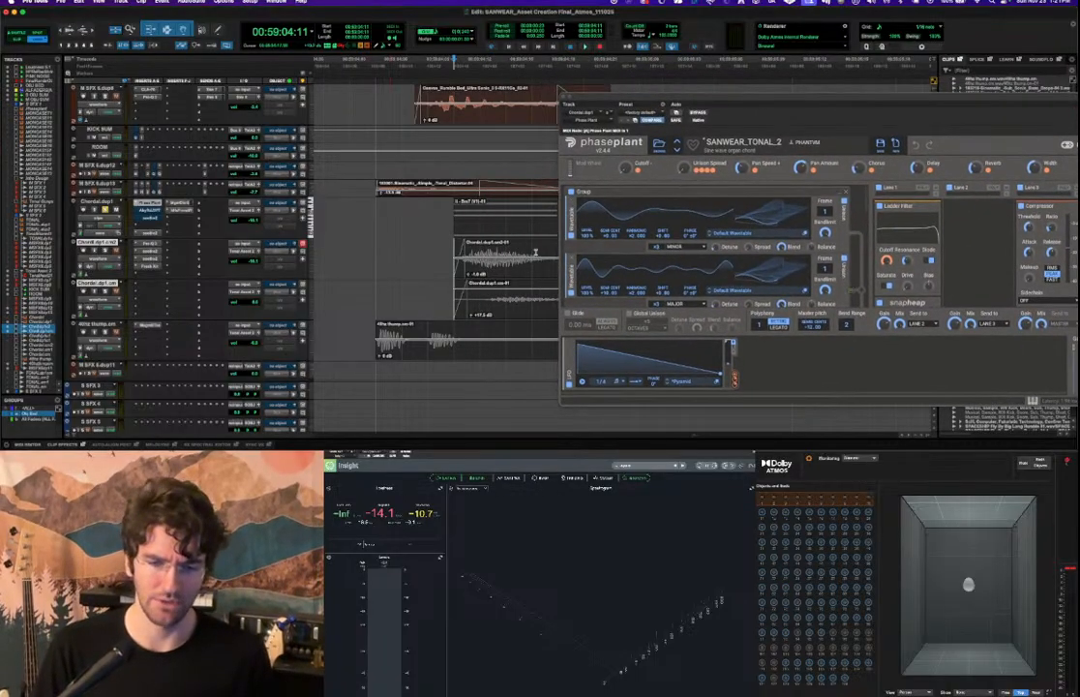
pyautogui.press('space')
pyautogui.press('space')
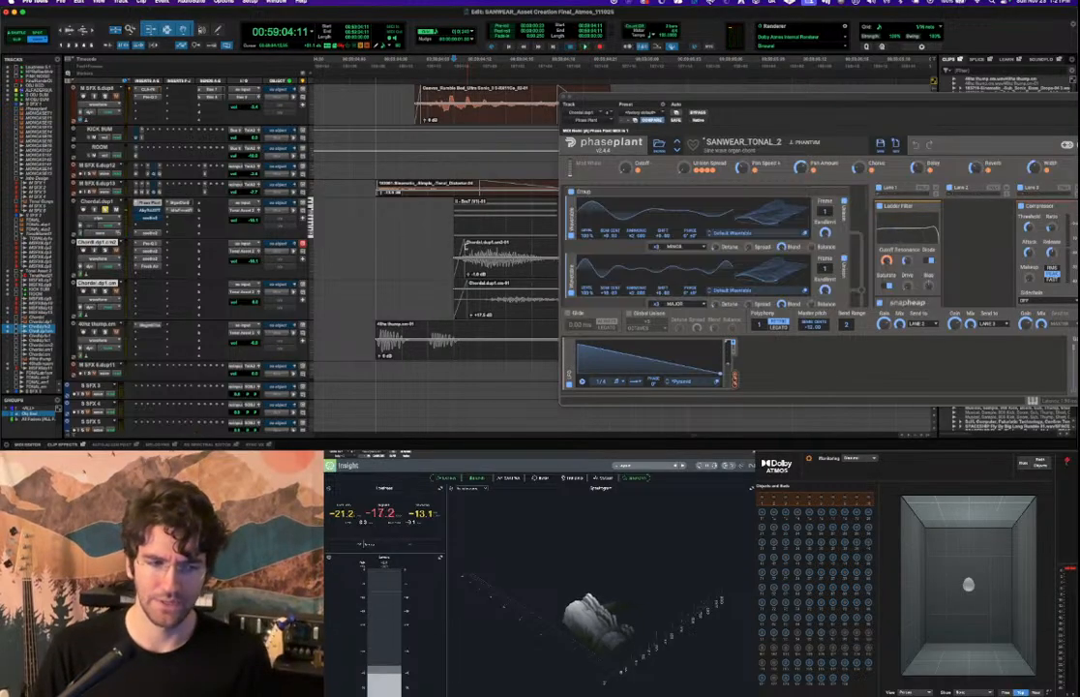
pyautogui.moveTo(776, 97); pyautogui.dragTo(755, 30)
pyautogui.scroll(-5, 578, 172)
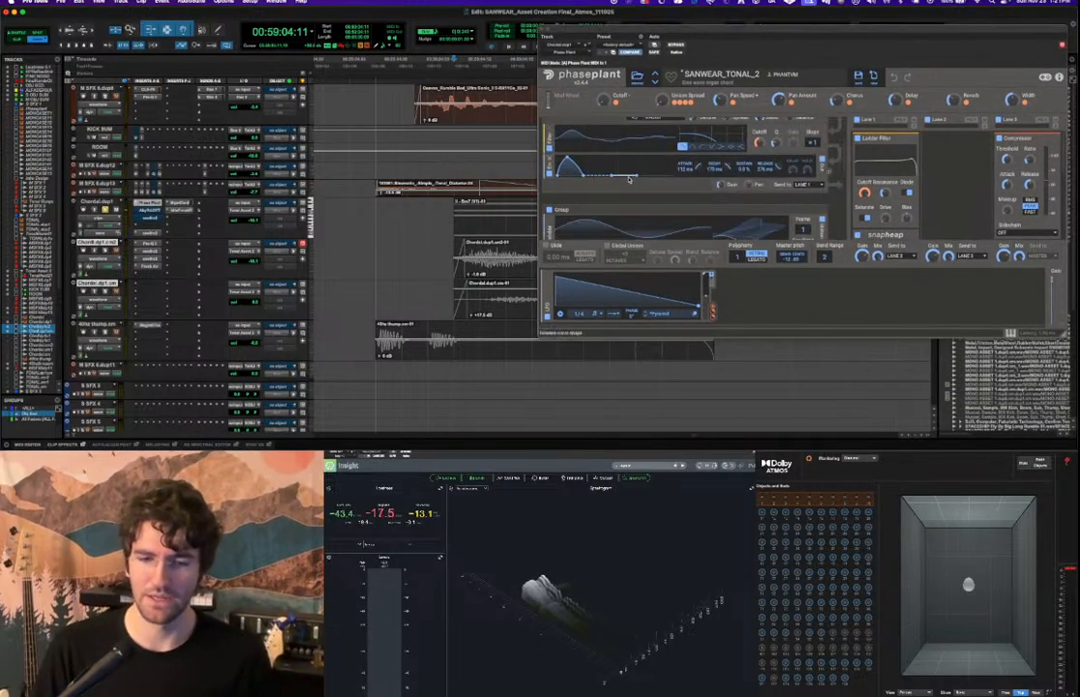
pyautogui.scroll(5, 577, 171)
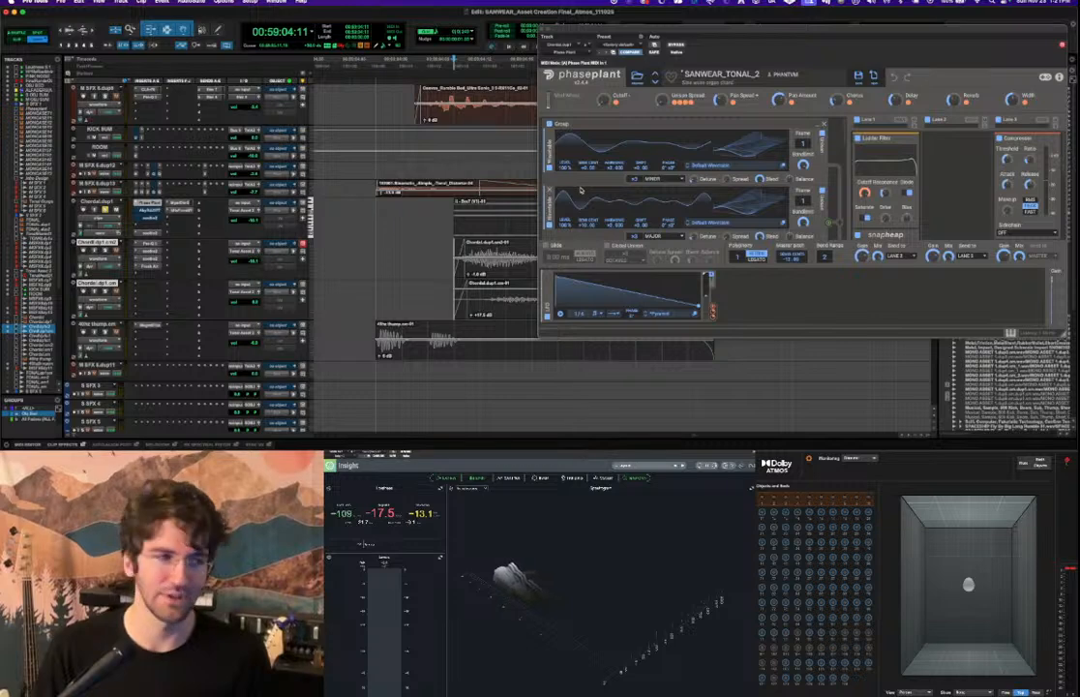
pyautogui.scroll(2, 577, 188)
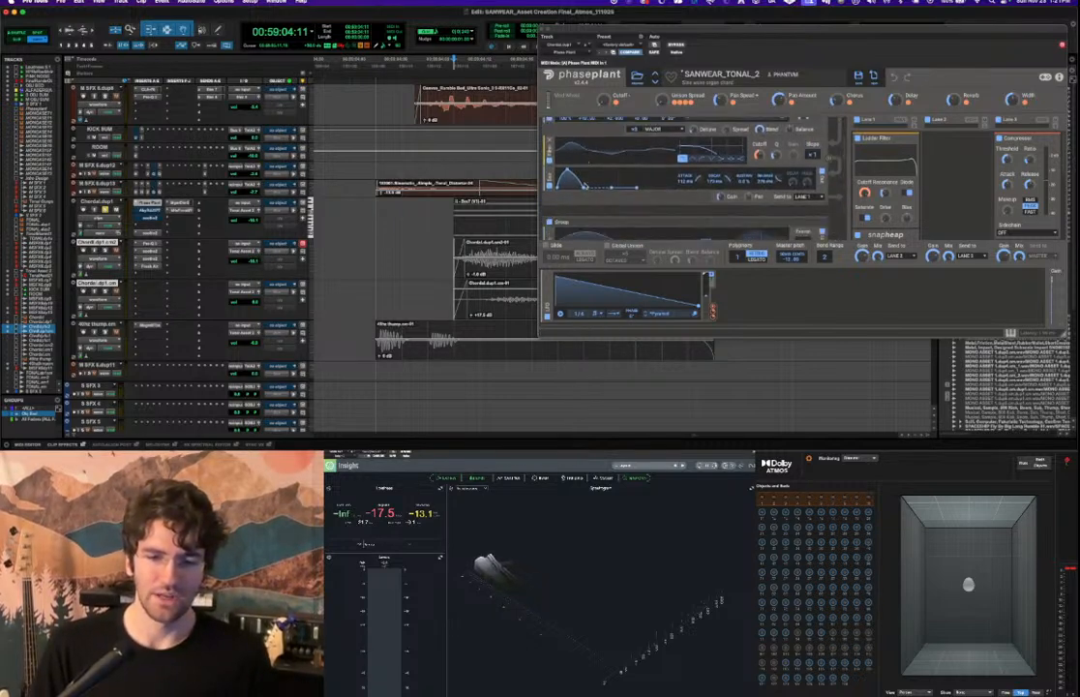
pyautogui.scroll(1, 579, 181)
# Compare the Phase Plant generator groups by switching them off and on while auditioning the chord.
pyautogui.click(549, 140)
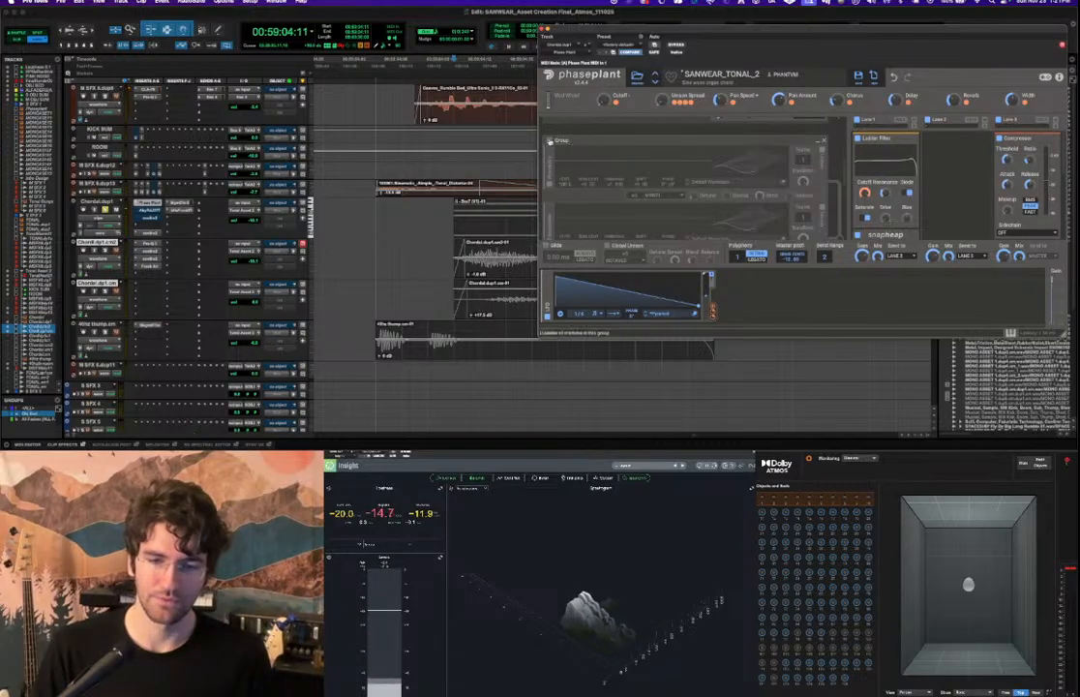
pyautogui.click(549, 140)
pyautogui.scroll(-3, 551, 135)
pyautogui.click(549, 124)
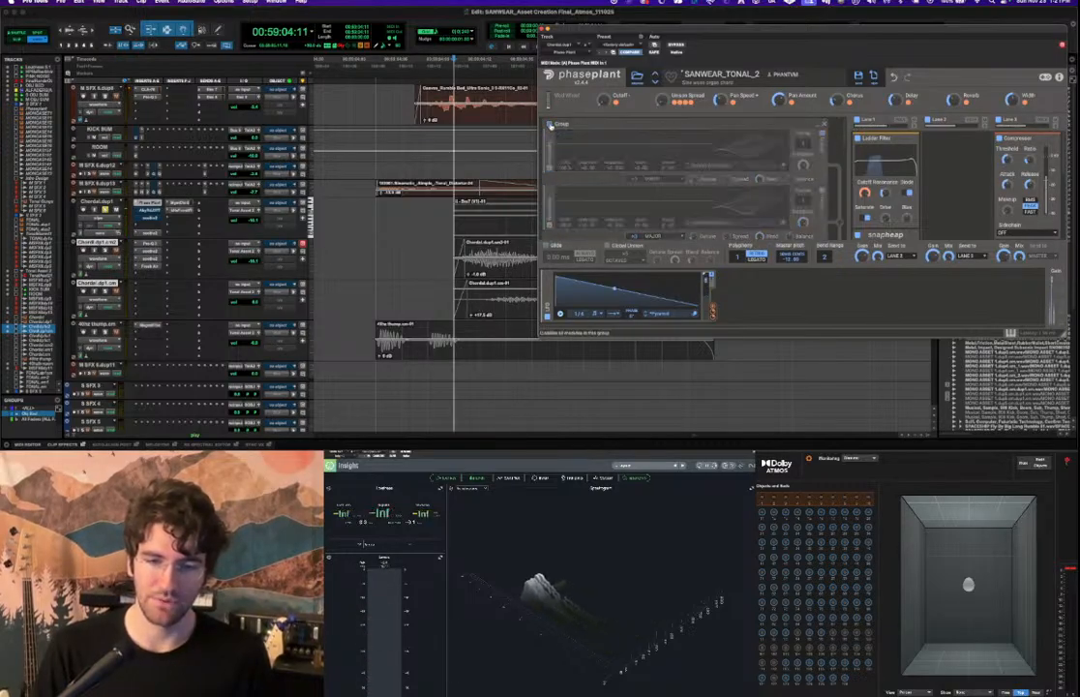
pyautogui.click(550, 123)
pyautogui.click(549, 124)
pyautogui.click(550, 124)
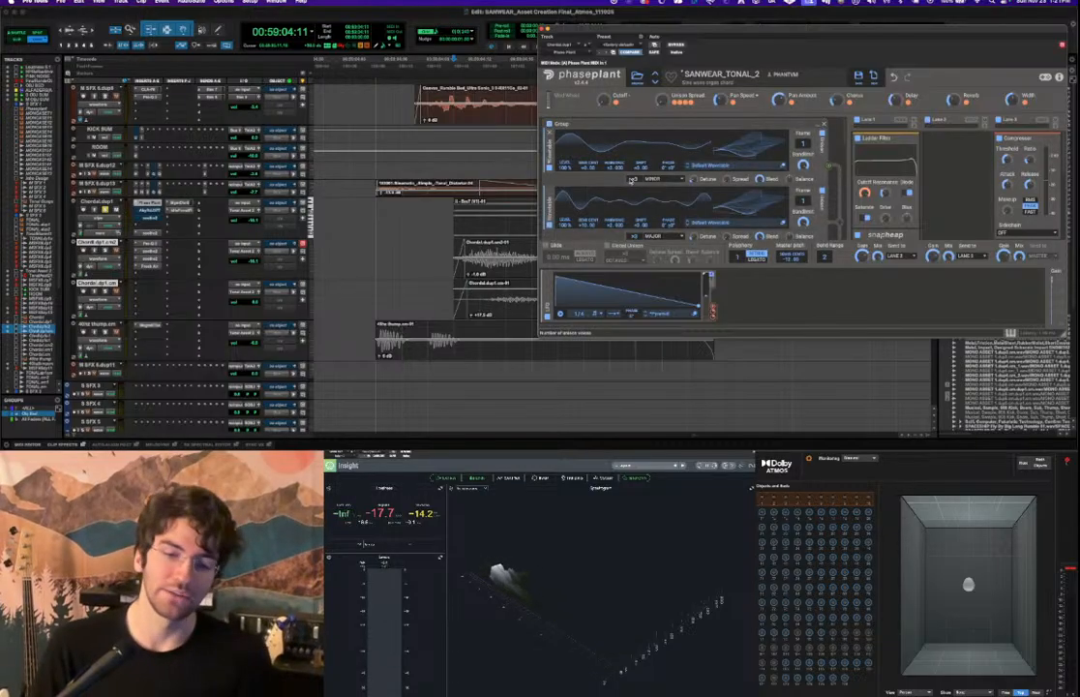
pyautogui.press('space')
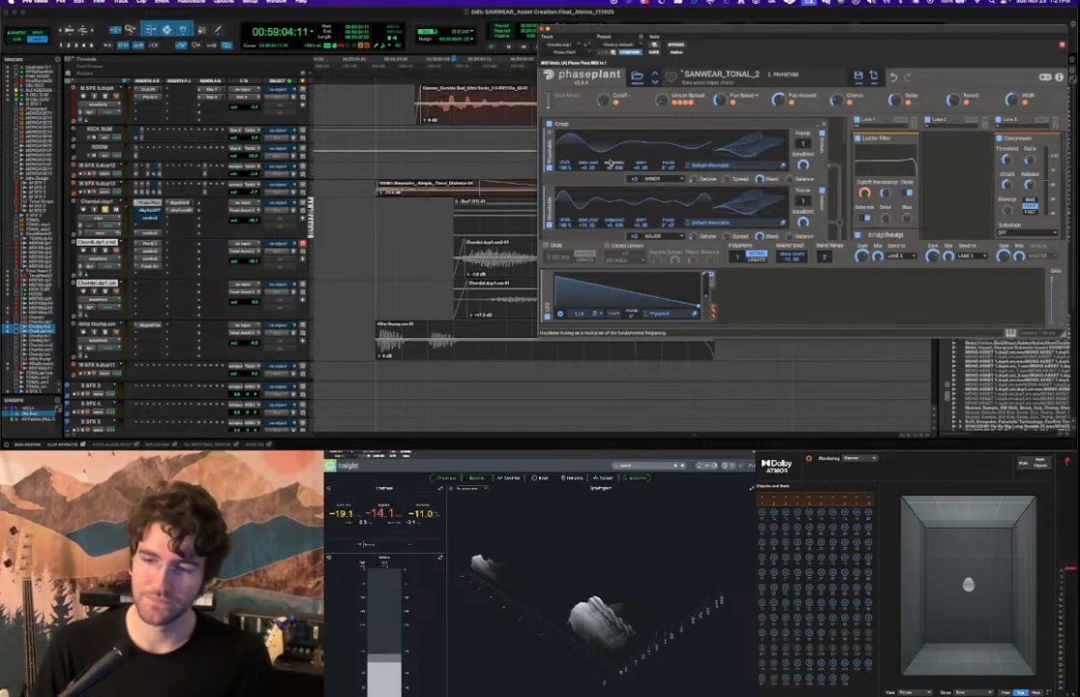
pyautogui.scroll(-1, 433, 177)
pyautogui.scroll(1, 434, 178)
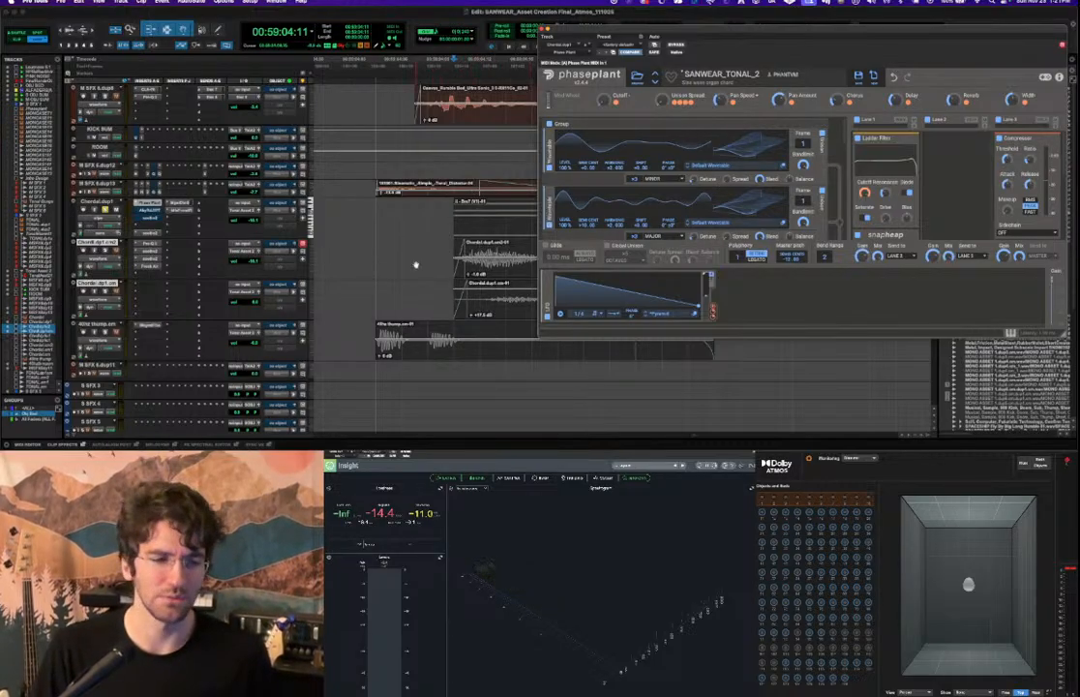
# Audition the Chordal.dup1 track while viewing its soothe2, Magma tube channel strip and Formant Filter inserts.
pyautogui.click(449, 211)
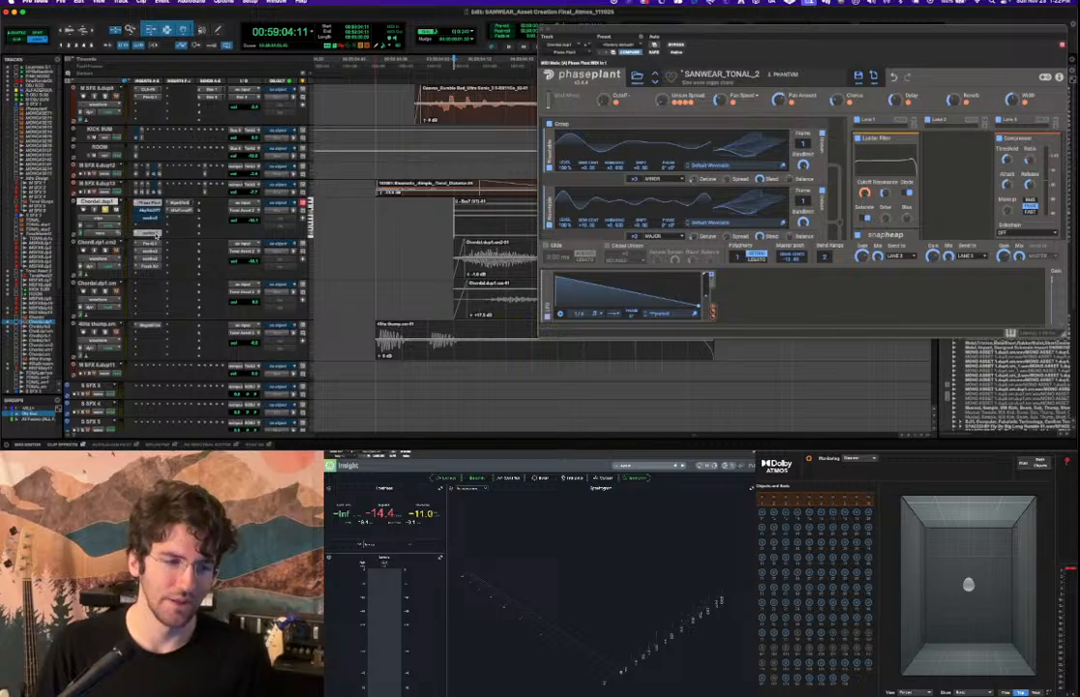
pyautogui.click(155, 234)
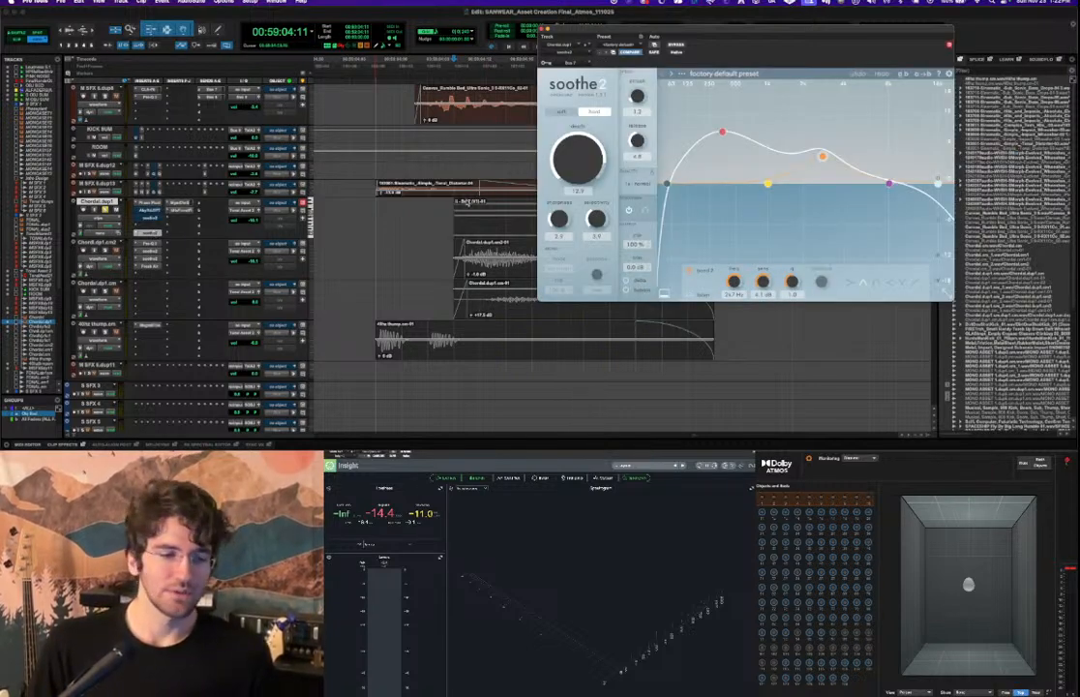
pyautogui.press('space')
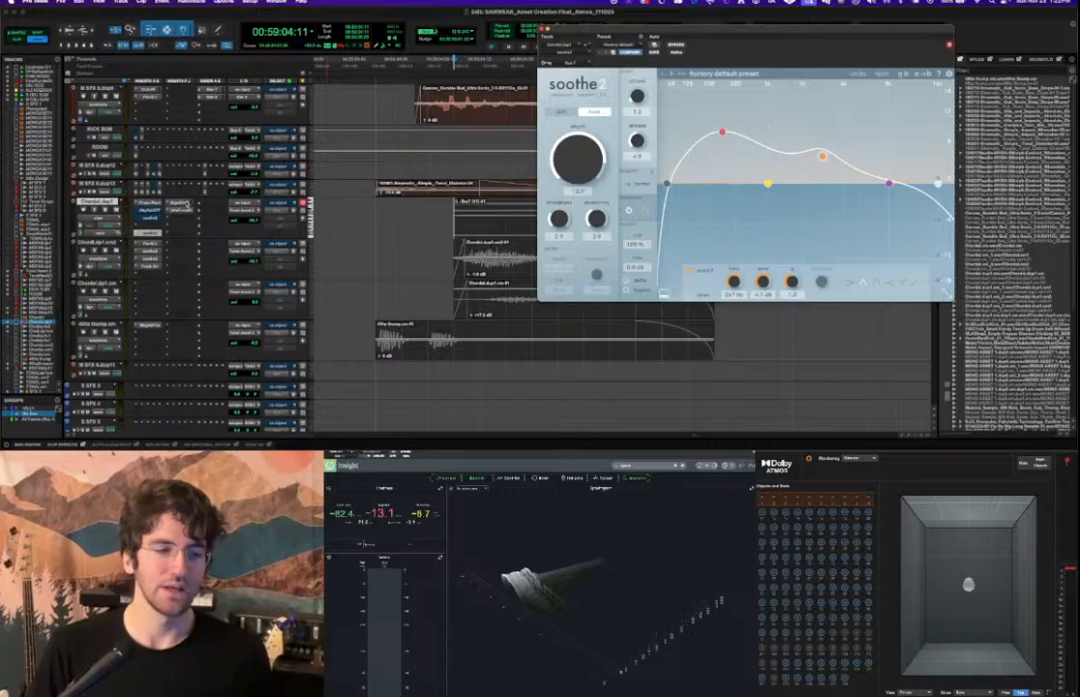
pyautogui.click(178, 203)
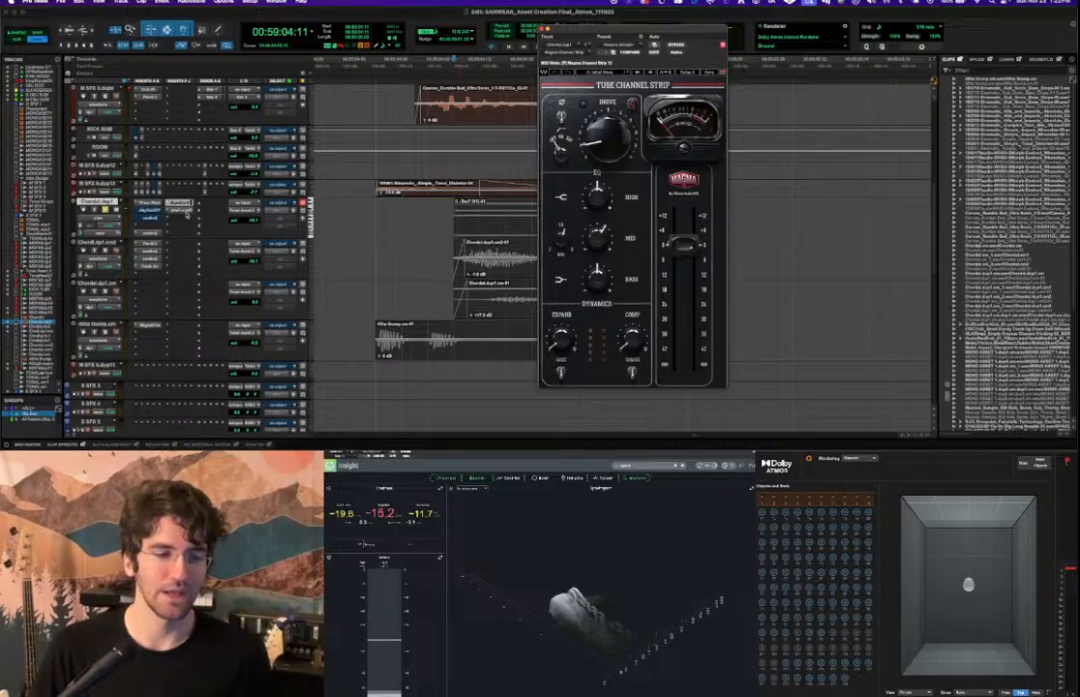
pyautogui.click(180, 210)
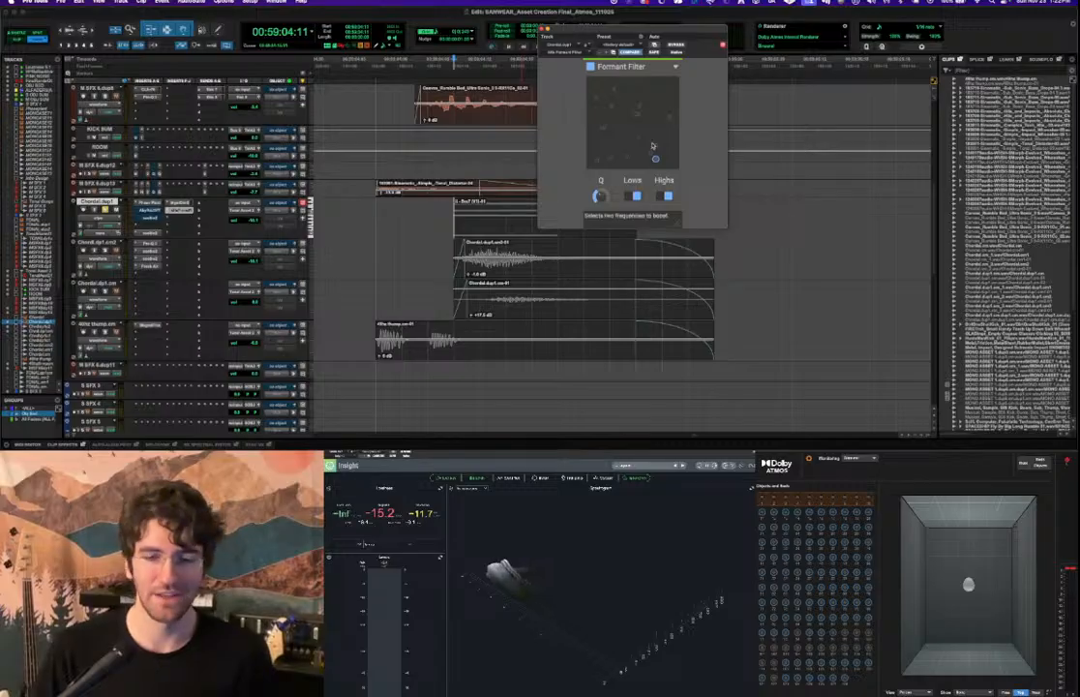
# Copy the Formant Filter settings, audition the chord with the formant point moved to the grid's left side, and paste the copied settings back.
pyautogui.click(641, 37)
pyautogui.click(653, 55)
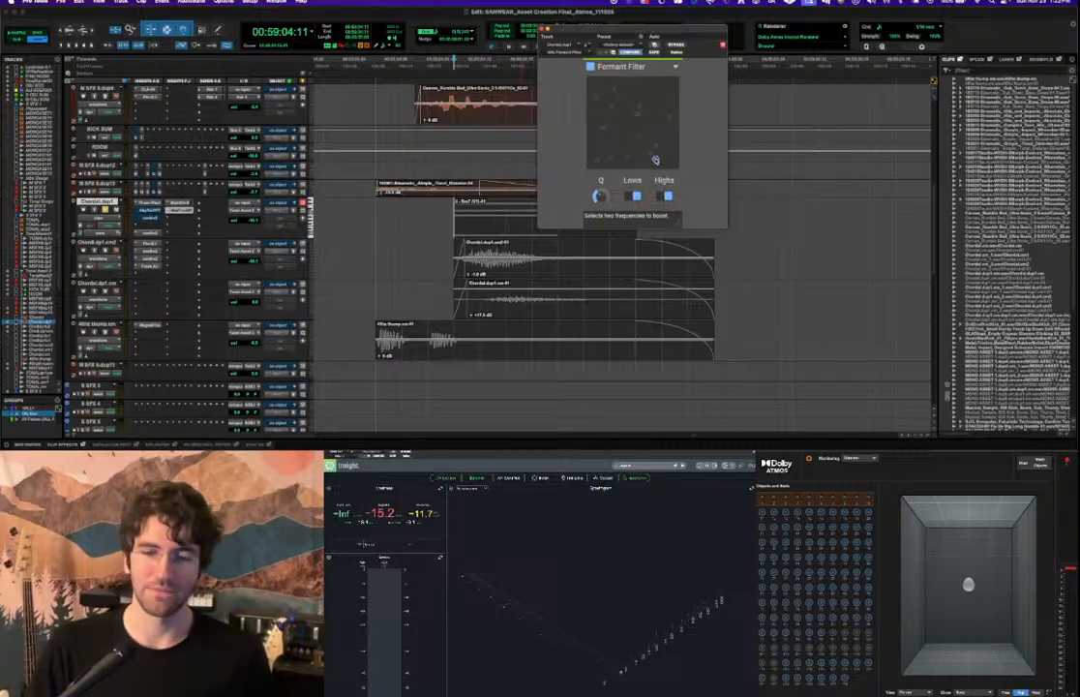
pyautogui.moveTo(626, 115); pyautogui.dragTo(601, 127)
pyautogui.press('space')
pyautogui.press('space')
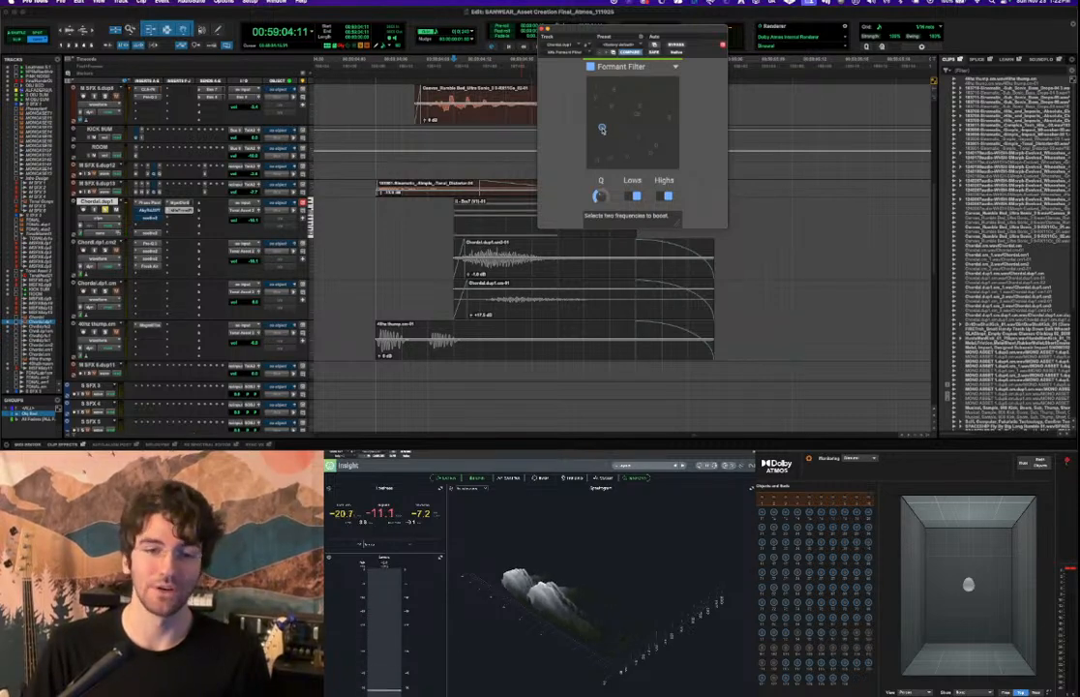
pyautogui.click(644, 45)
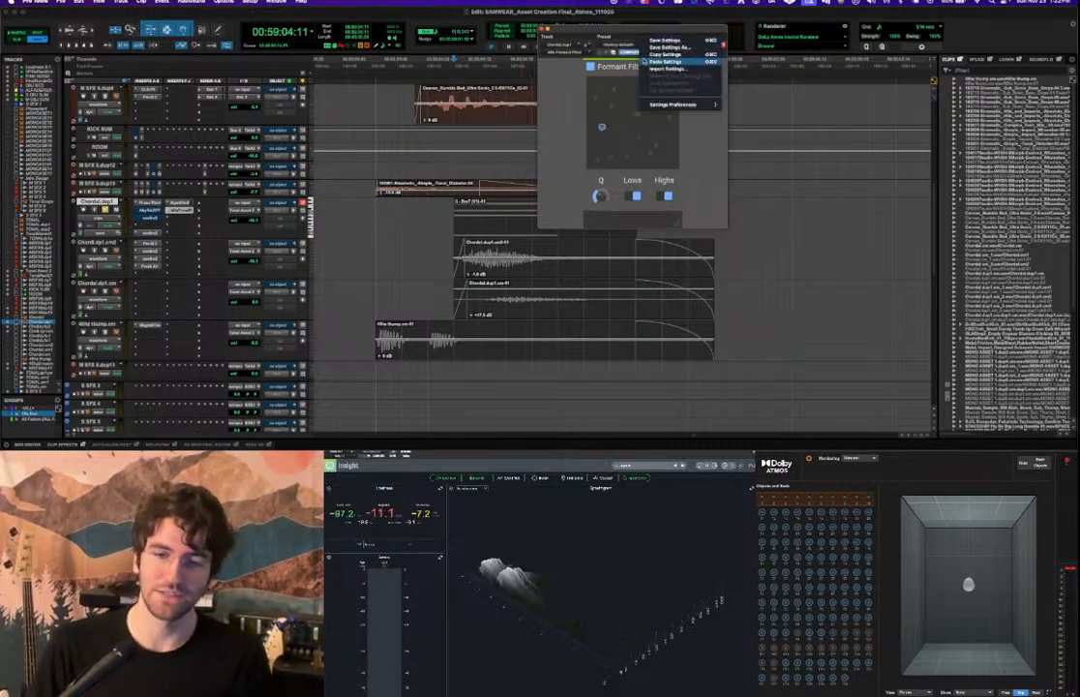
pyautogui.click(646, 60)
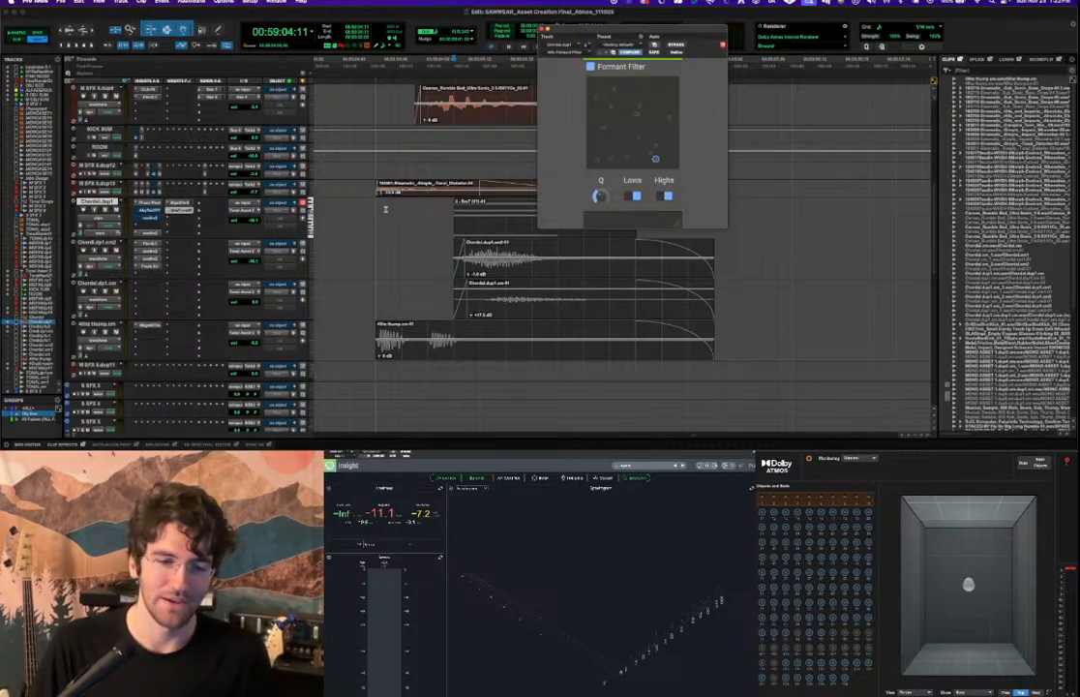
# Play all the asset's layers together from 00:59:04:05 with the Formant Filter open.
pyautogui.press('space')
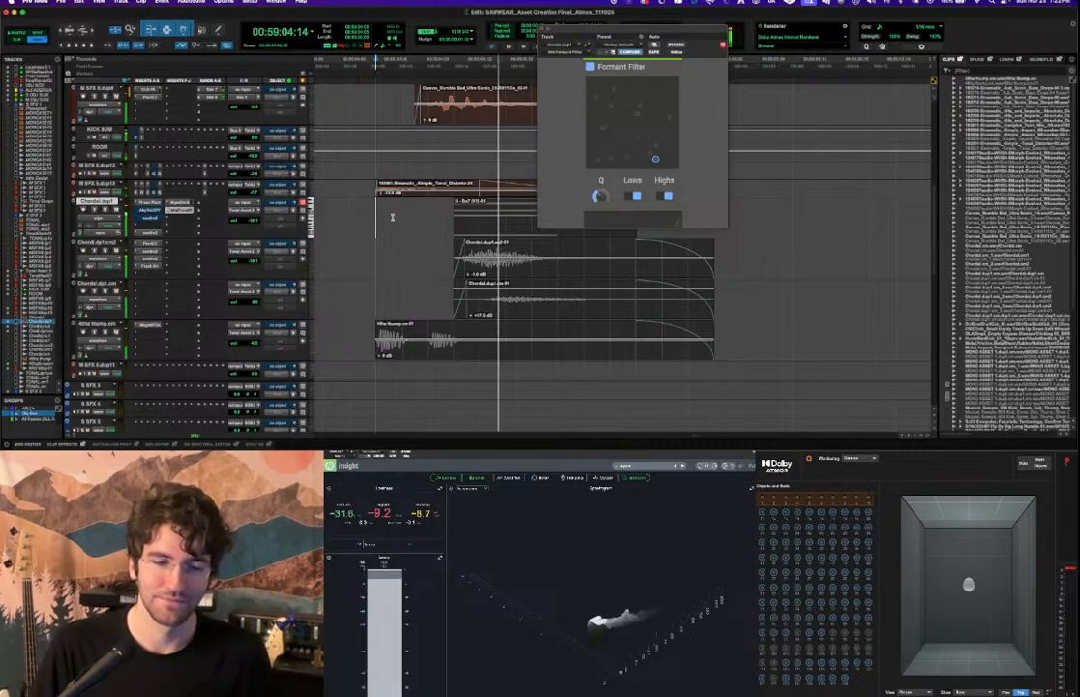
pyautogui.press('space')
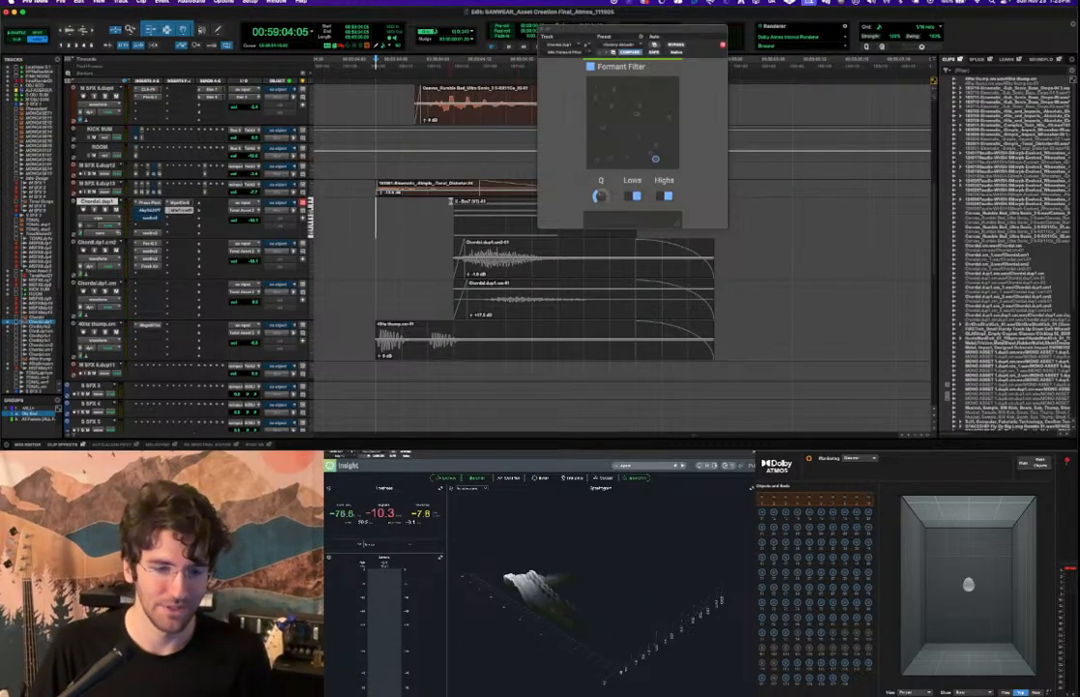
# Locate the start of the Chordal.dup1 MIDI clip and replay the layered asset from 00:59:04:05.
pyautogui.click(434, 208)
pyautogui.click(434, 208)
pyautogui.press('Tab')
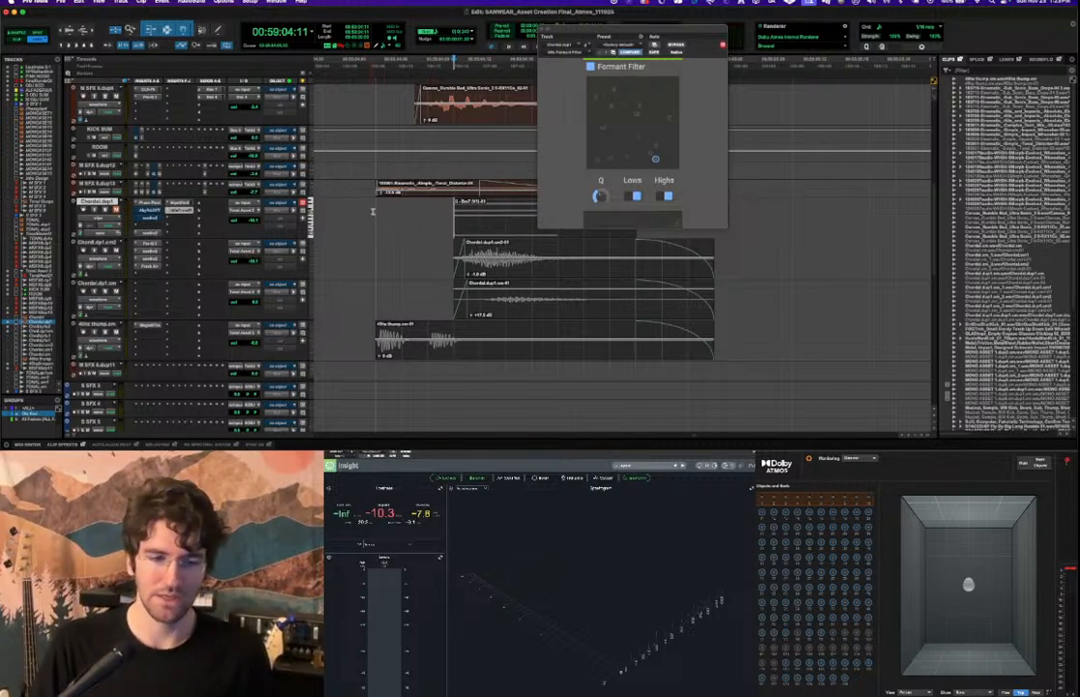
pyautogui.press('space')
pyautogui.scroll(1, 397, 239)
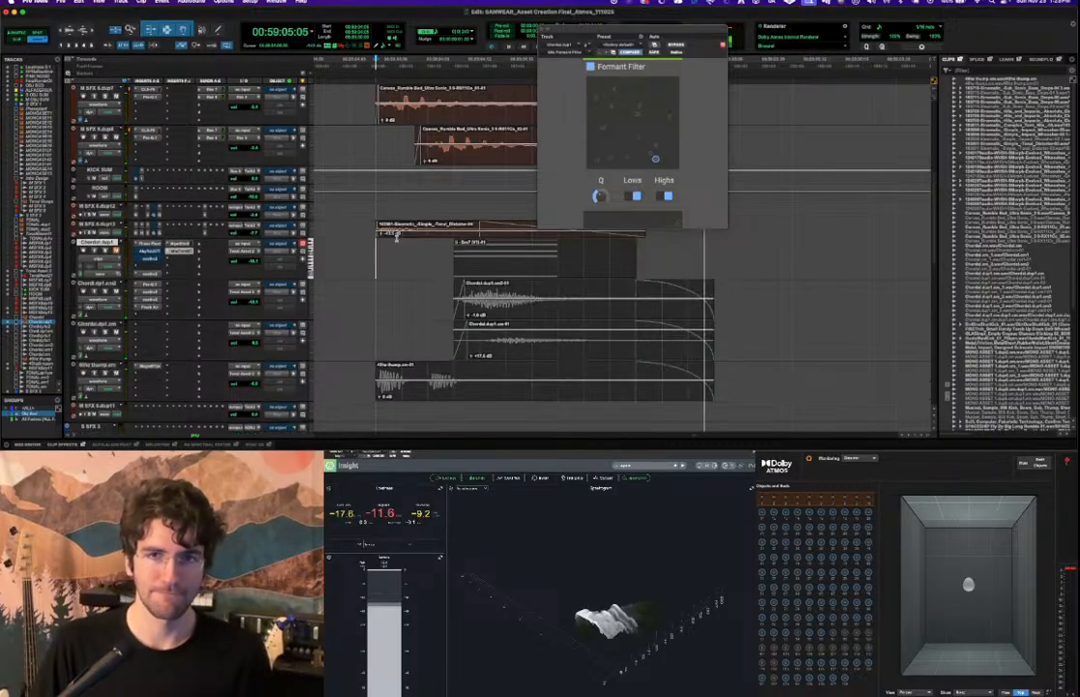
pyautogui.press('space')
# Open the Kaleidoscopes insert on the Tonal Asset 2 track and audition the full asset through it.
pyautogui.scroll(3, 396, 239)
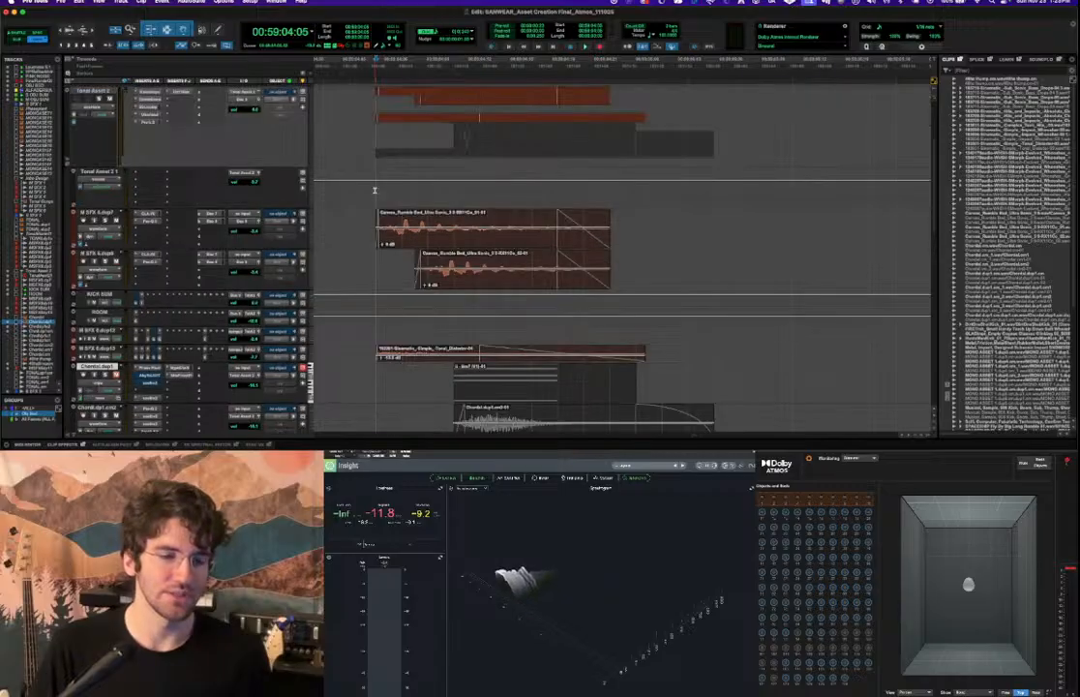
pyautogui.scroll(1, 347, 167)
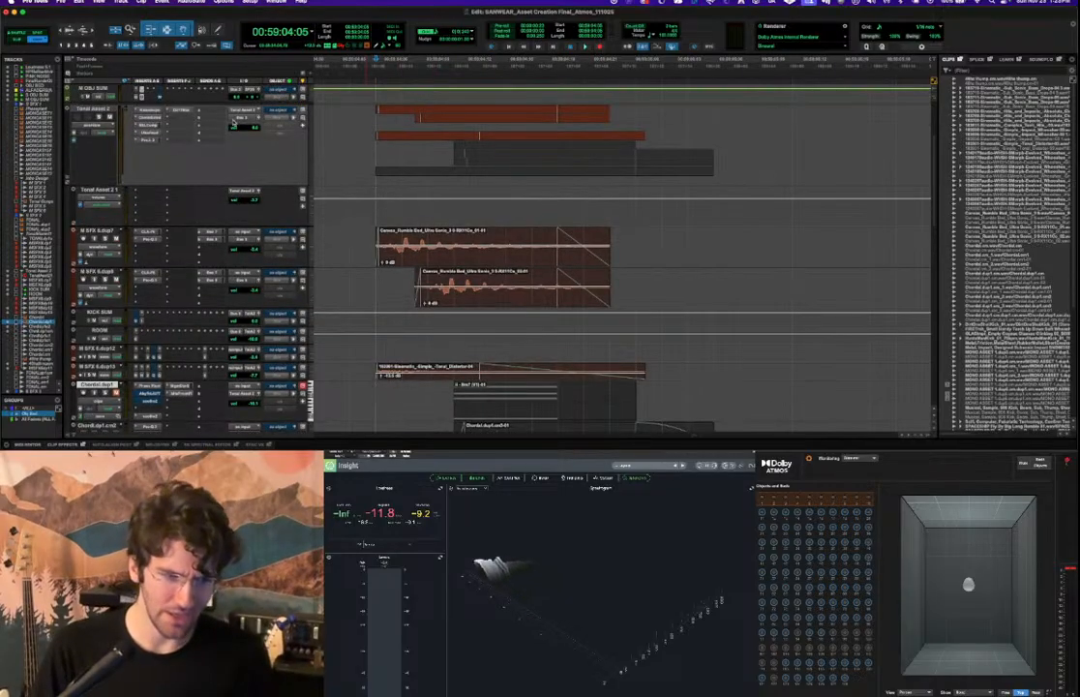
pyautogui.scroll(-1, 340, 135)
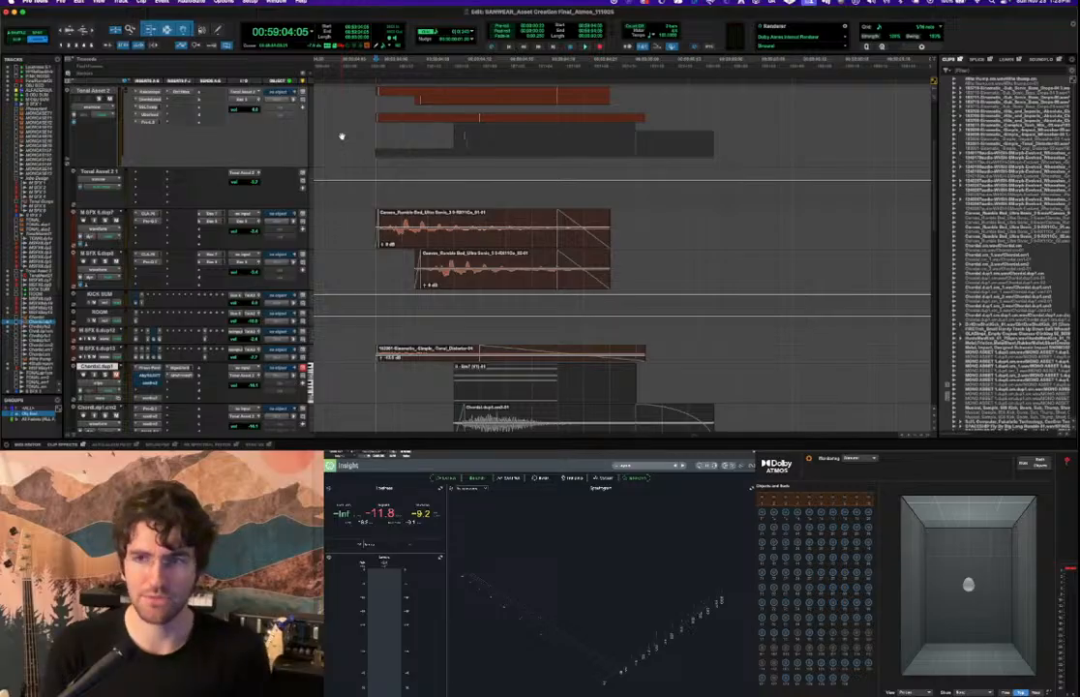
pyautogui.click(368, 96)
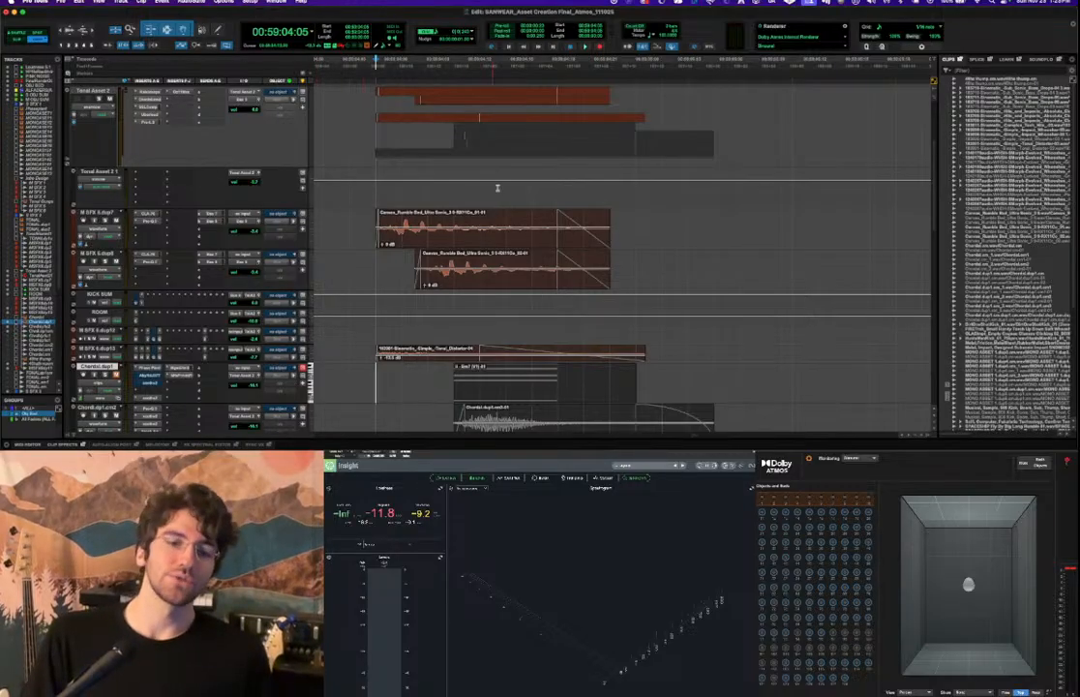
pyautogui.scroll(-3, 457, 212)
pyautogui.scroll(3, 457, 212)
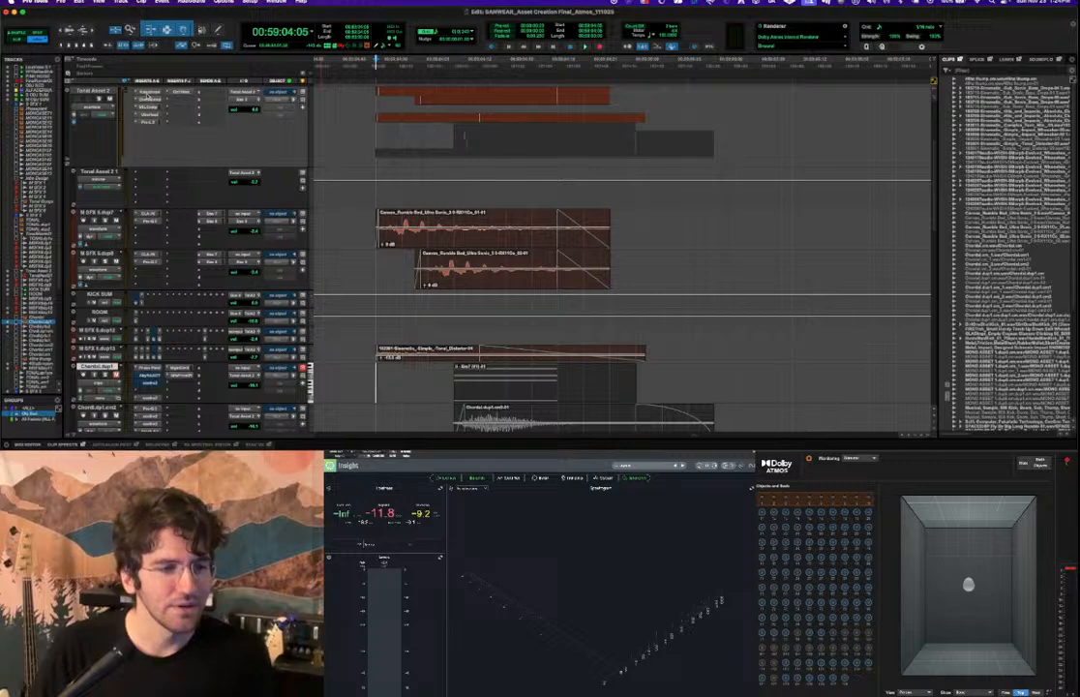
pyautogui.click(148, 94)
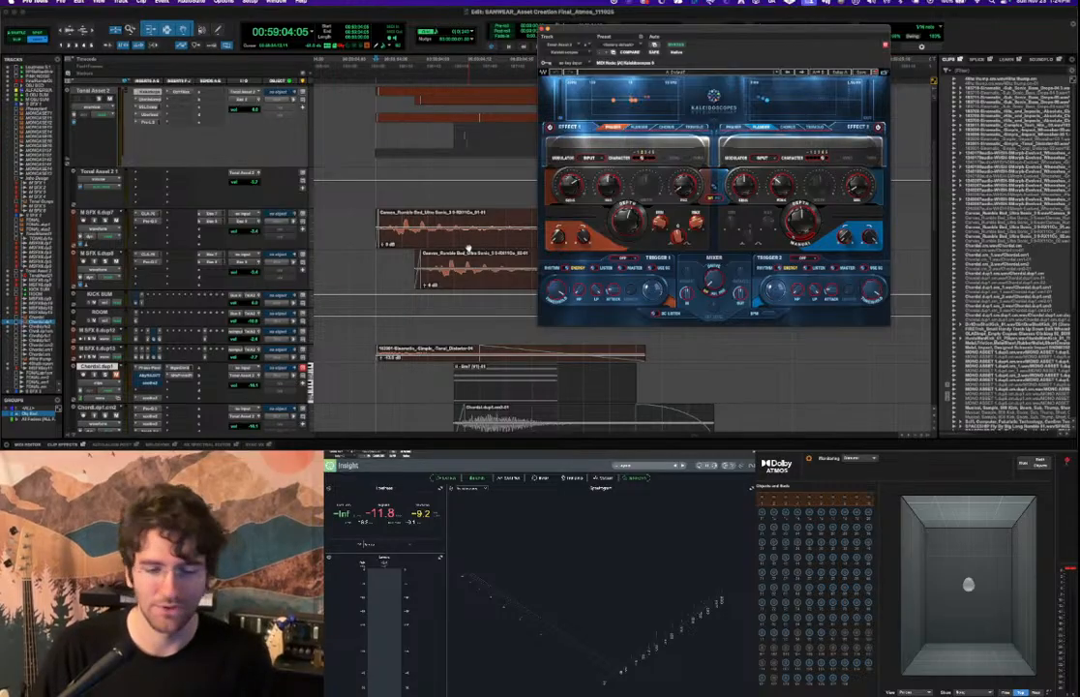
pyautogui.scroll(-4, 468, 249)
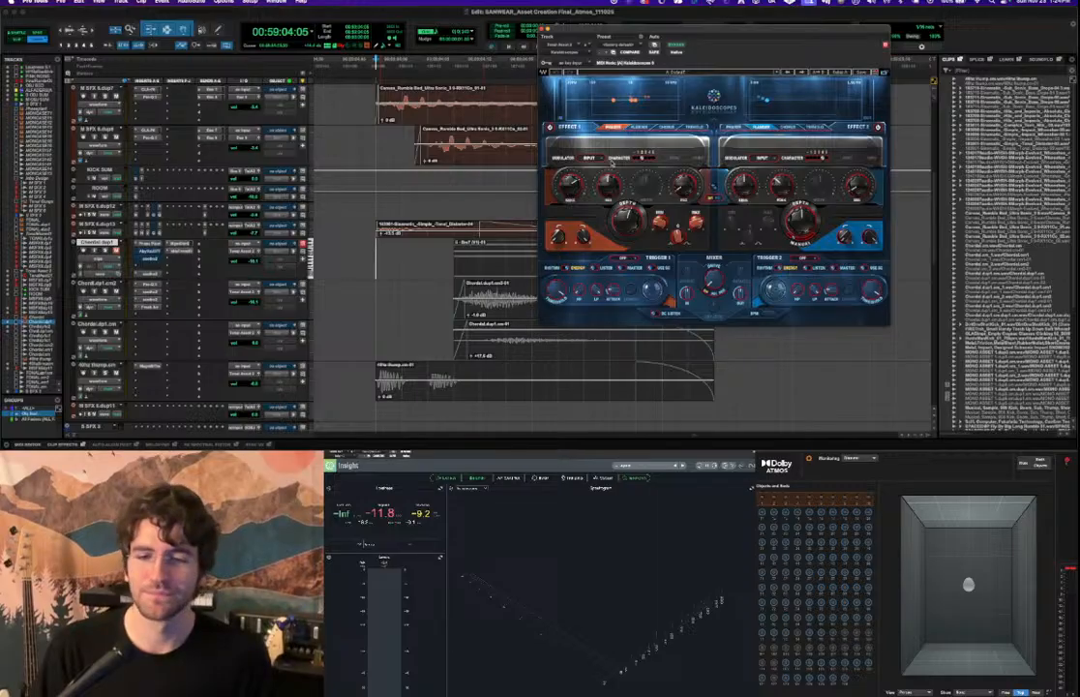
pyautogui.scroll(3, 482, 170)
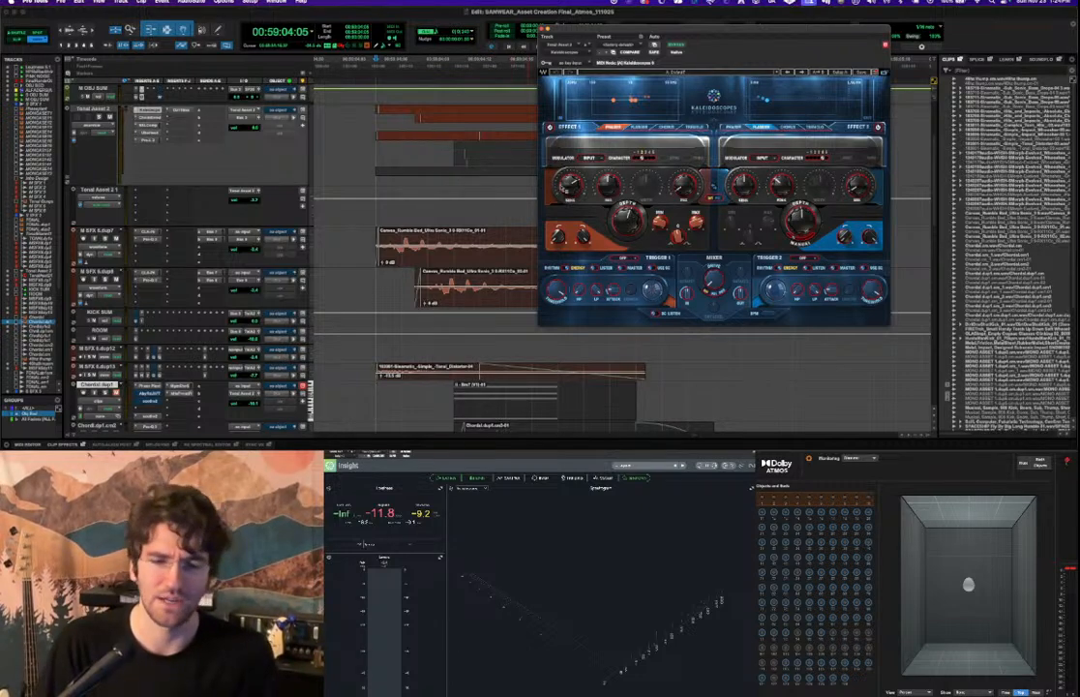
pyautogui.press('space')
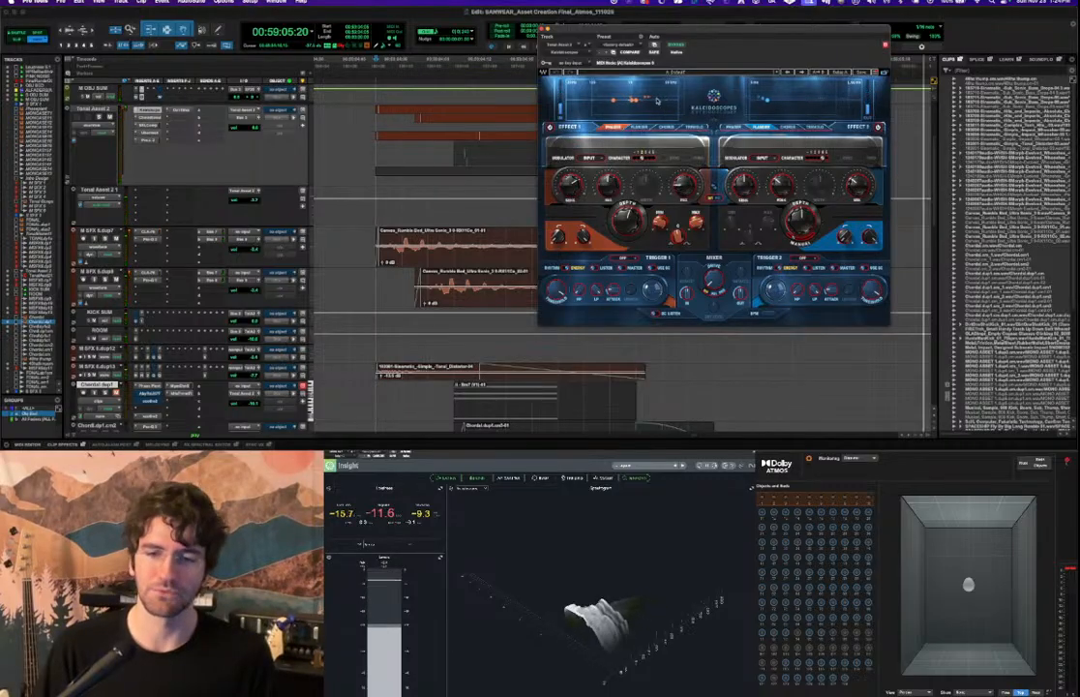
pyautogui.press('space')
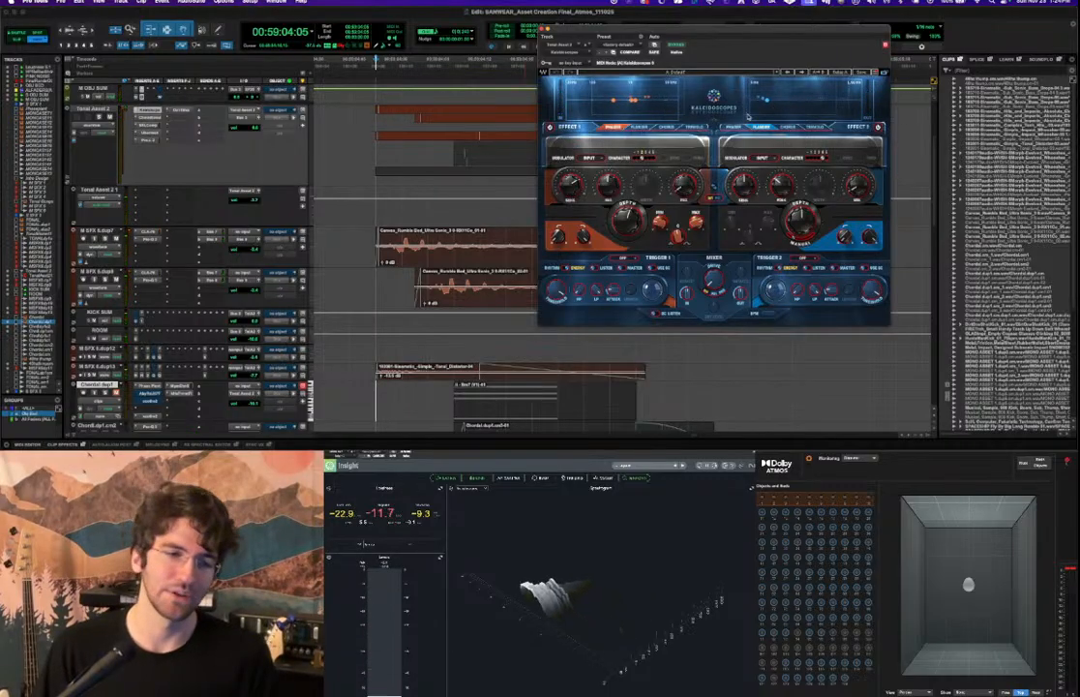
# View the Chameleon Surround insert on Tonal Asset 2 with its Sewer Pipe profile and audition the asset.
pyautogui.scroll(-2, 180, 135)
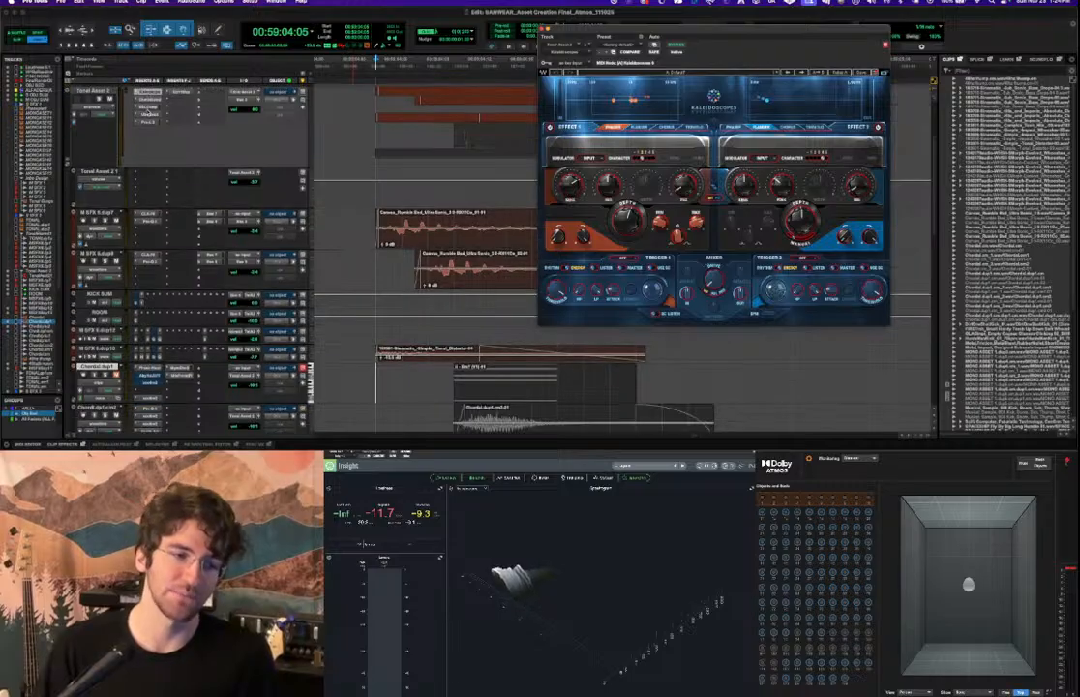
pyautogui.scroll(2, 180, 135)
pyautogui.scroll(-2, 180, 134)
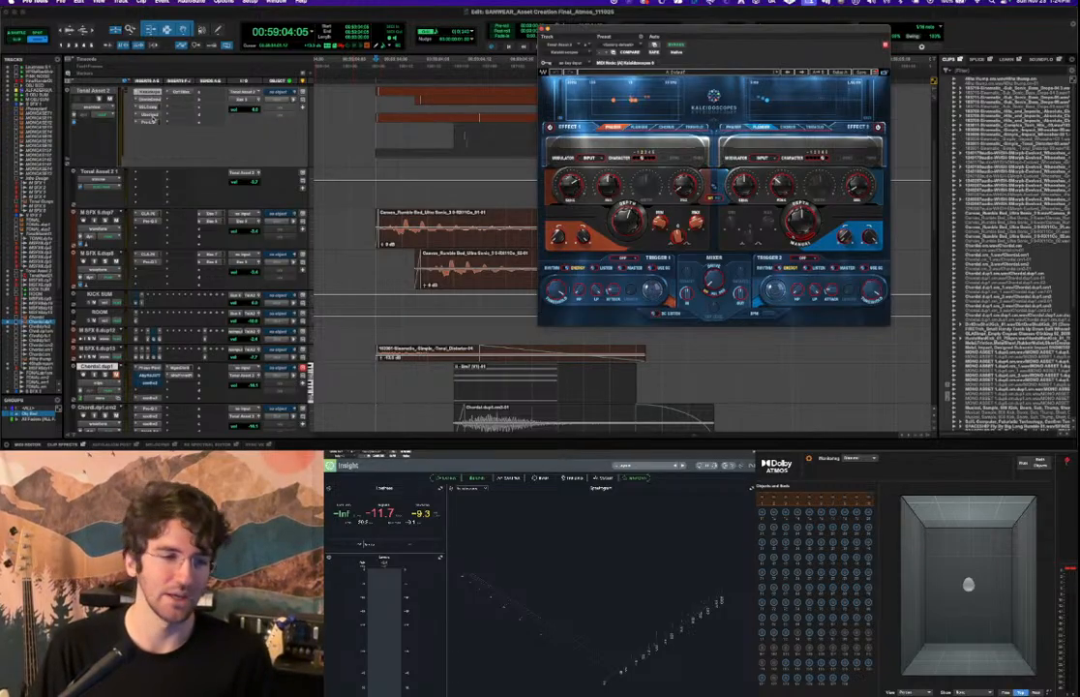
pyautogui.click(149, 100)
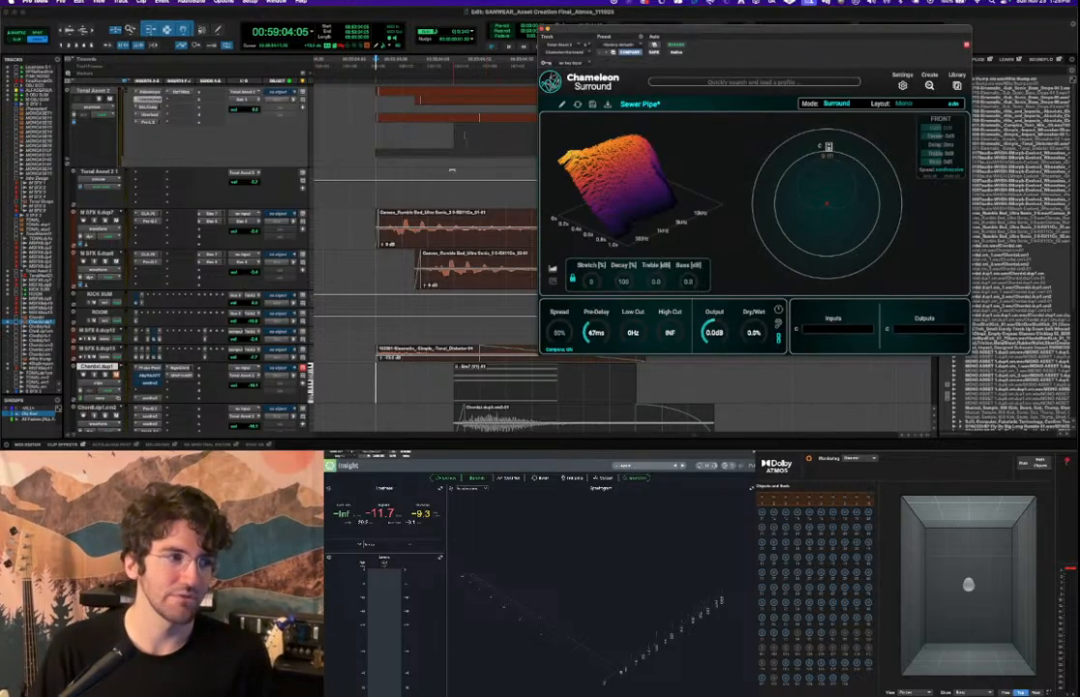
pyautogui.press('space')
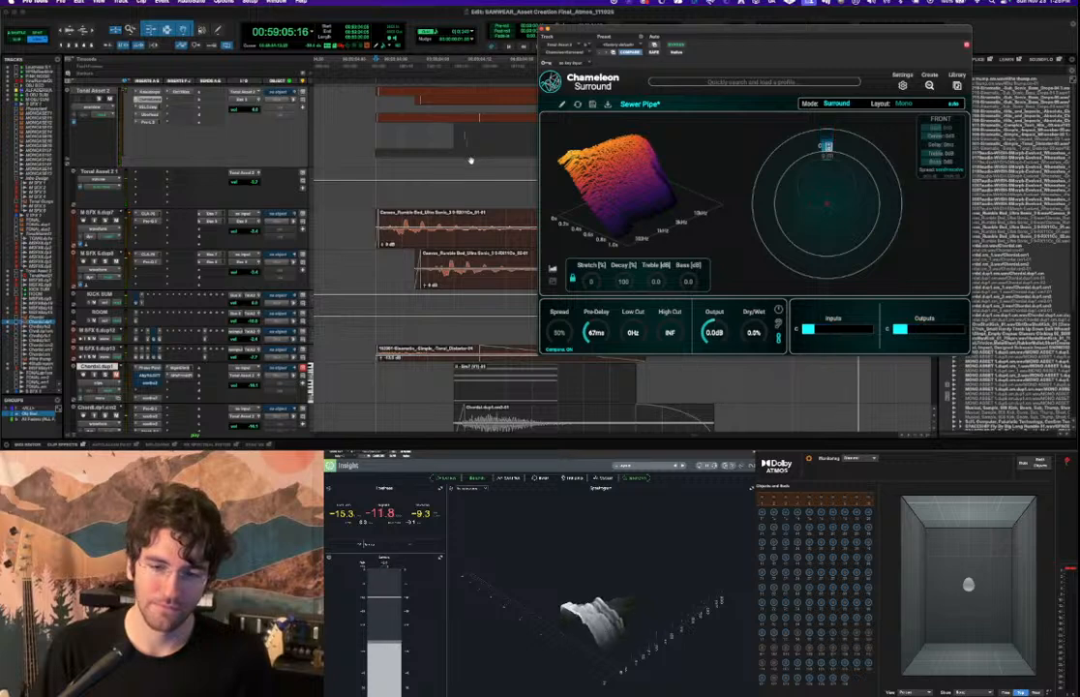
pyautogui.press('space')
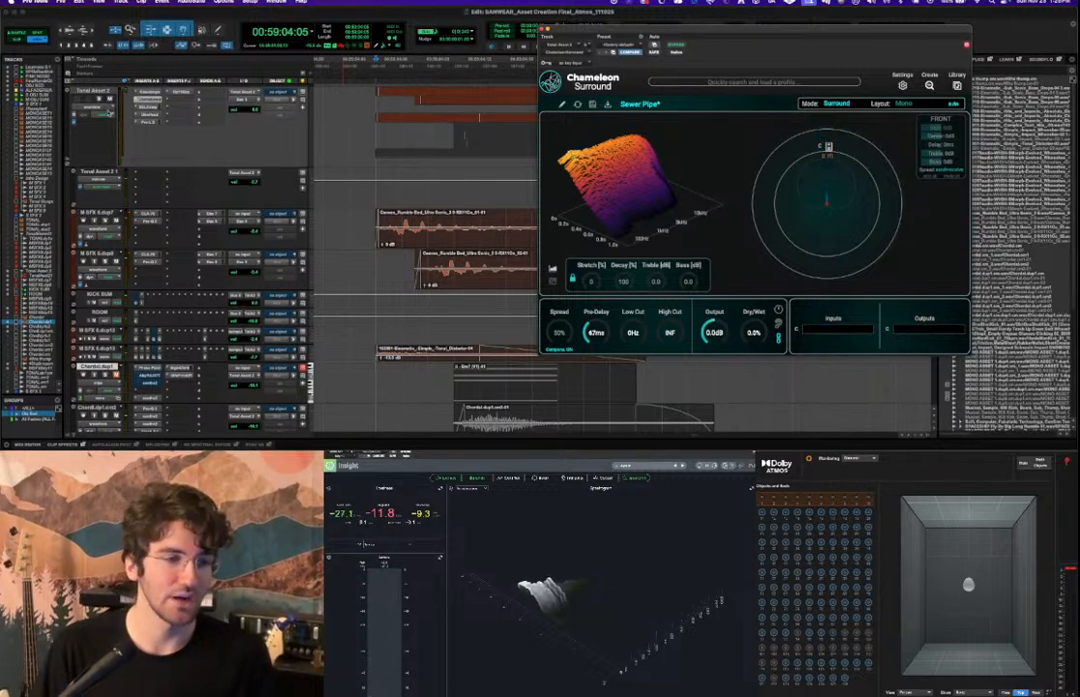
# Show Chameleon Surround's dry/wet automation in a lane beneath Tonal Asset 2 and play the asset along its curve.
pyautogui.click(68, 163)
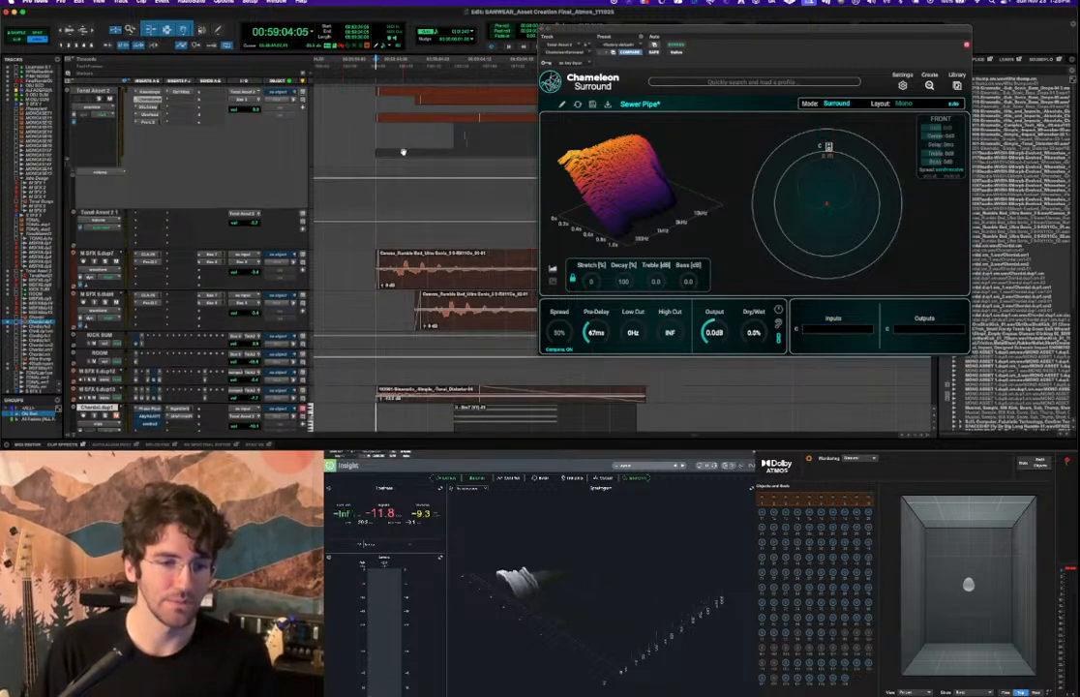
pyautogui.click(92, 171)
pyautogui.moveTo(176, 202)
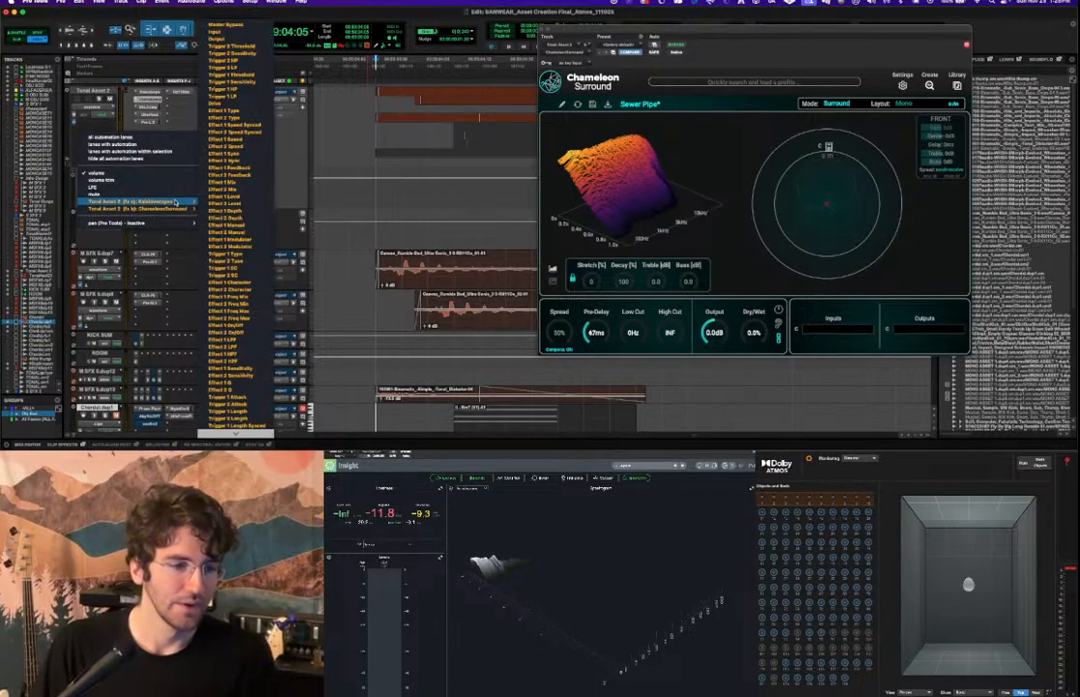
pyautogui.click(240, 60)
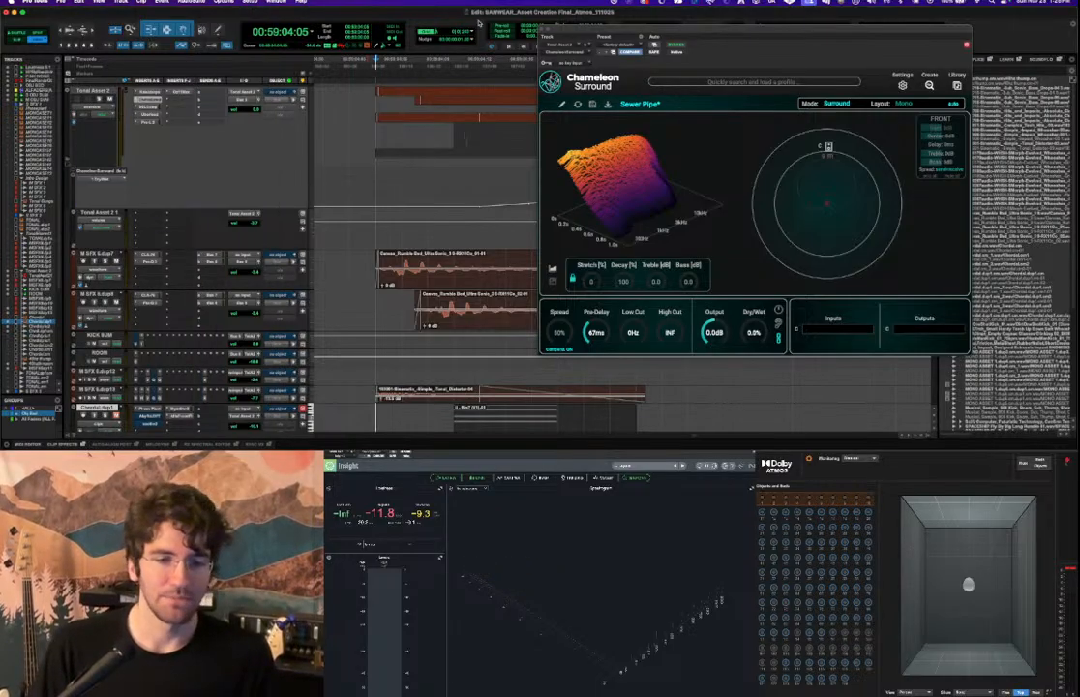
pyautogui.hscroll(3, 409, 191)
pyautogui.hscroll(4, 411, 194)
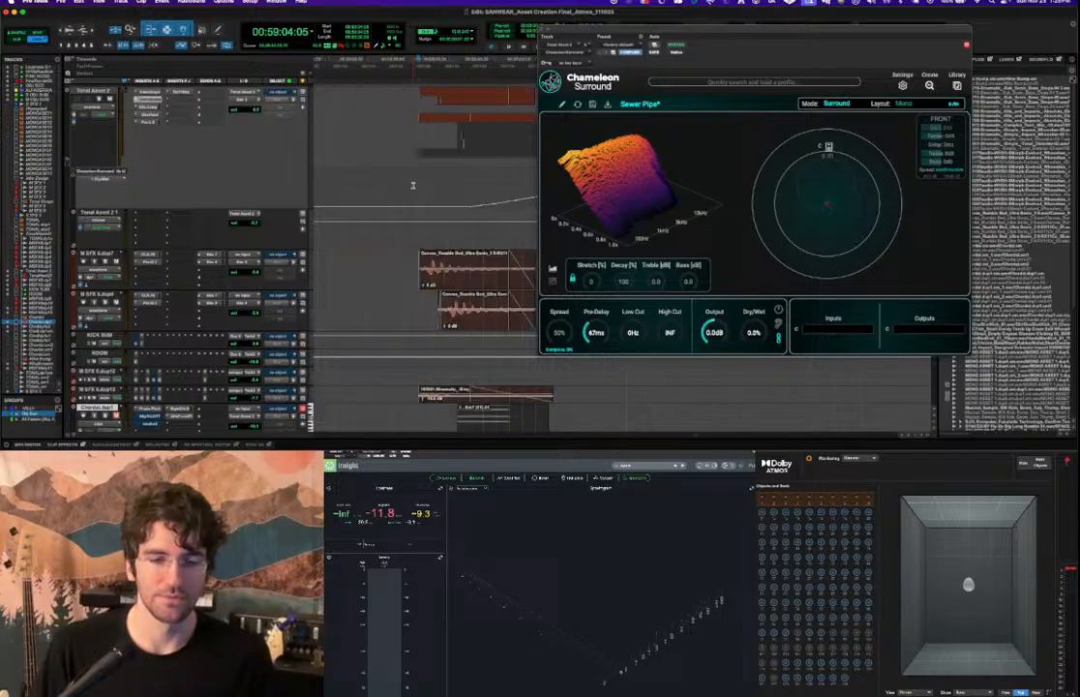
pyautogui.hscroll(-3, 404, 185)
pyautogui.press('space')
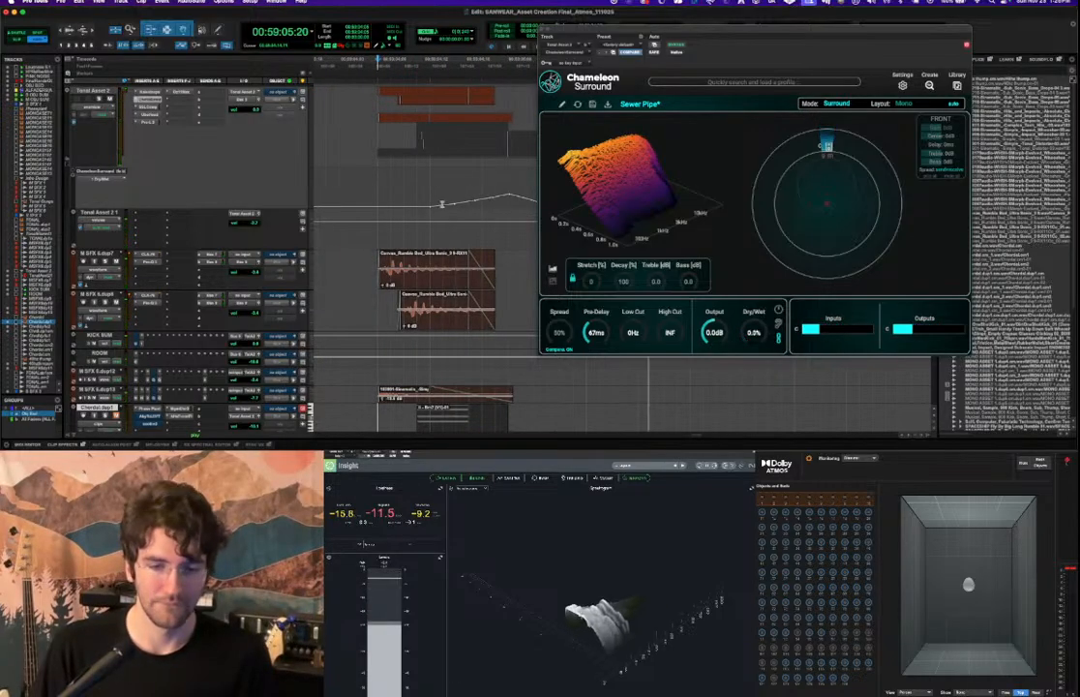
pyautogui.press('space')
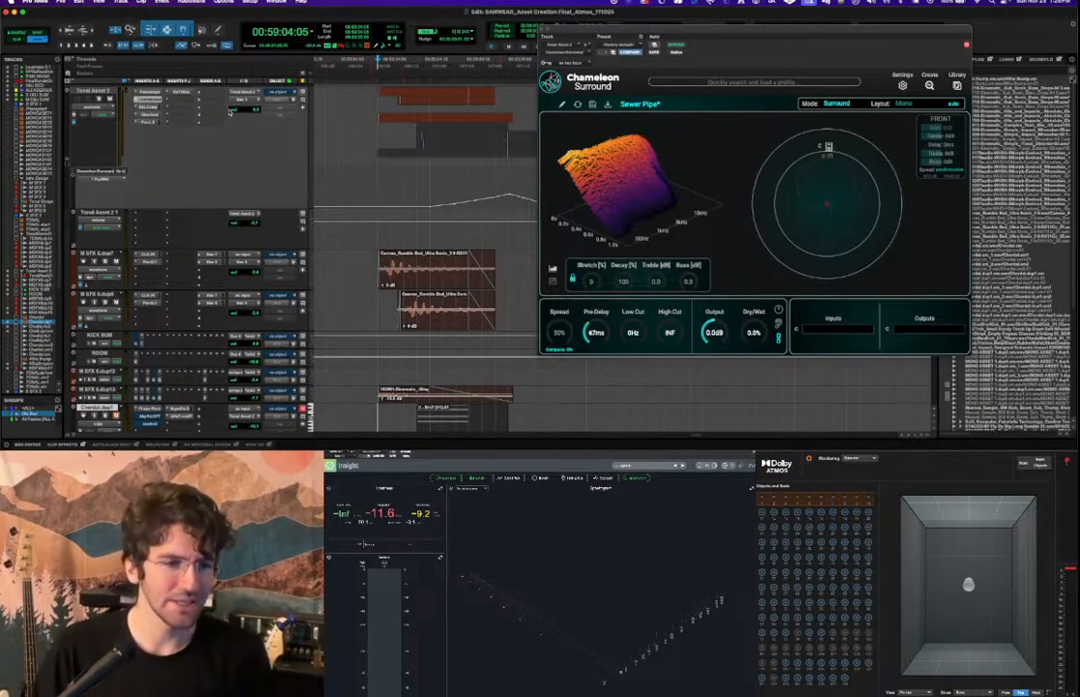
# Open the SSL G-Master Buss Compressor insert on Tonal Asset 2 and audition the asset while watching its compression meter.
pyautogui.click(151, 106)
pyautogui.click(153, 106)
pyautogui.click(154, 106)
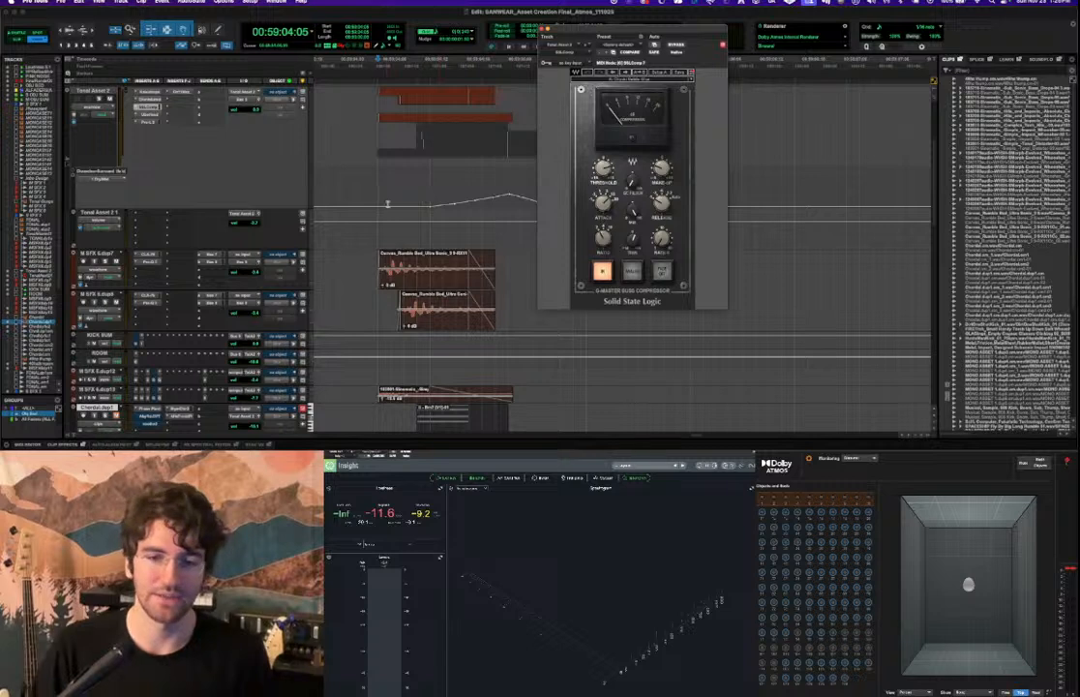
pyautogui.press('space')
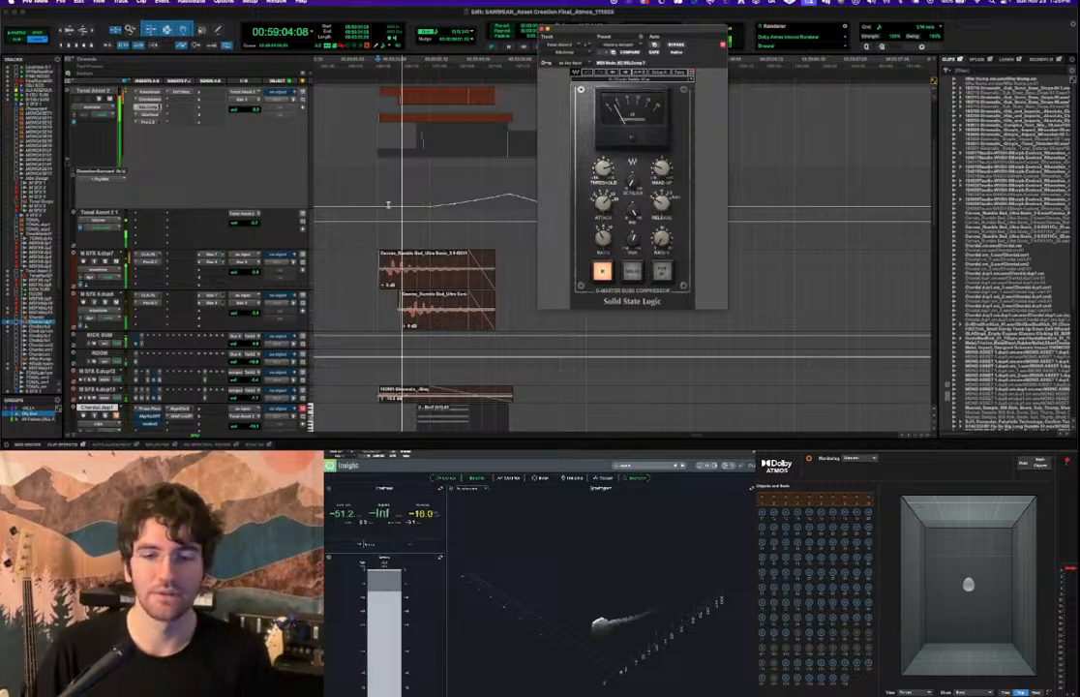
pyautogui.press('space')
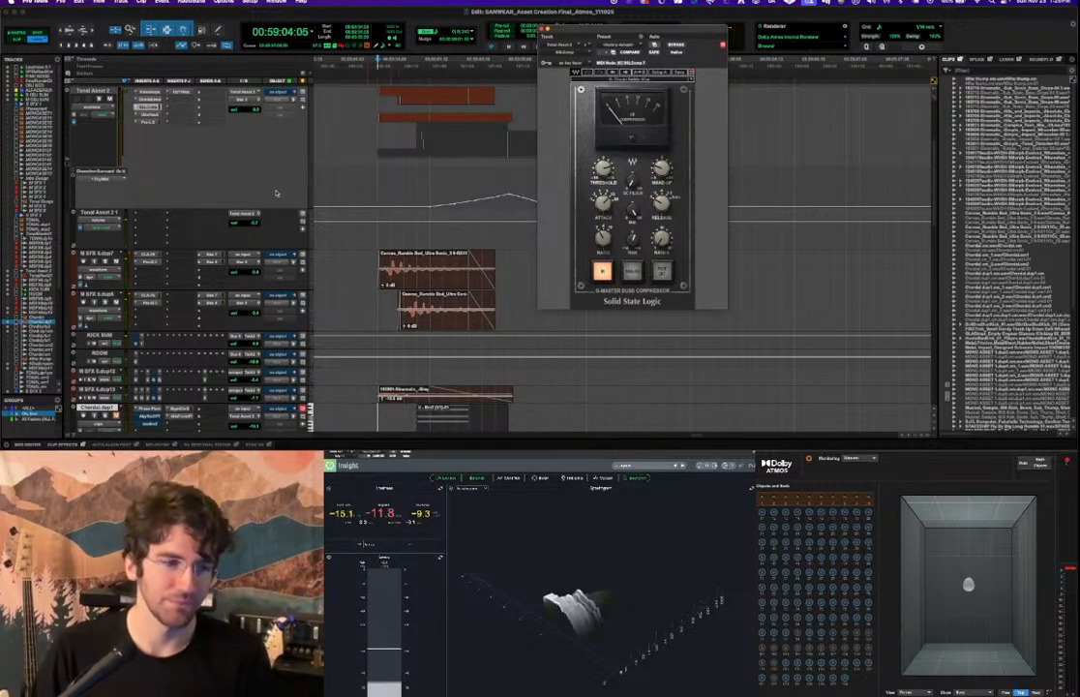
pyautogui.press('space')
pyautogui.press('space')
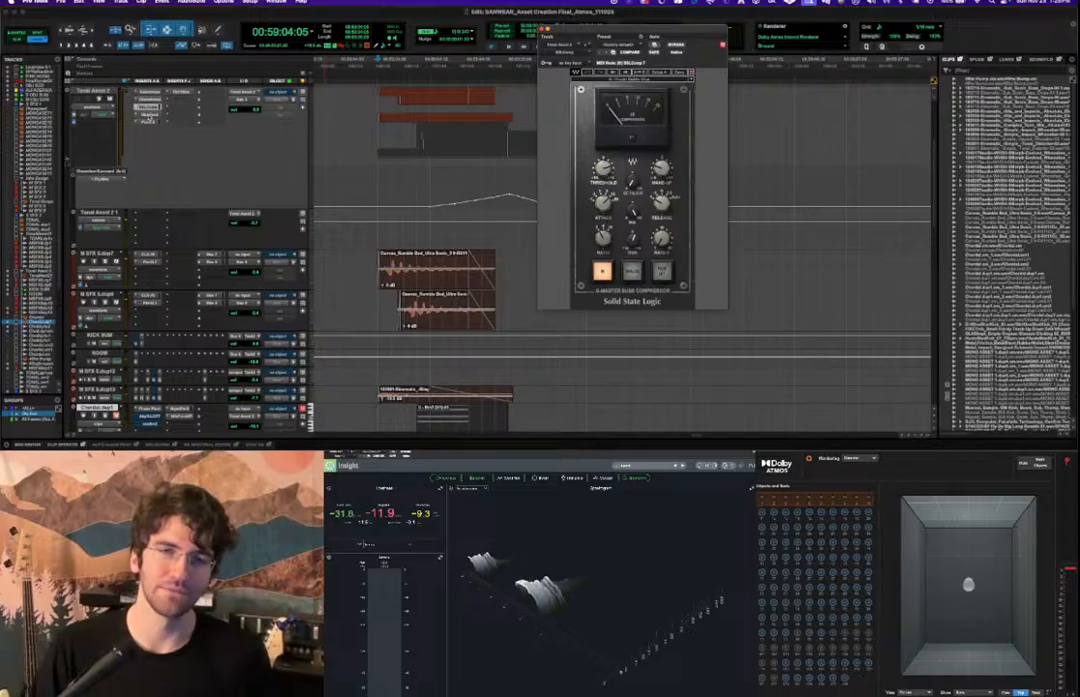
# Inspect the Uberloud and FabFilter Pro-L 2 inserts on Tonal Asset 2, auditioning the asset with the limiter open before closing it.
pyautogui.click(150, 116)
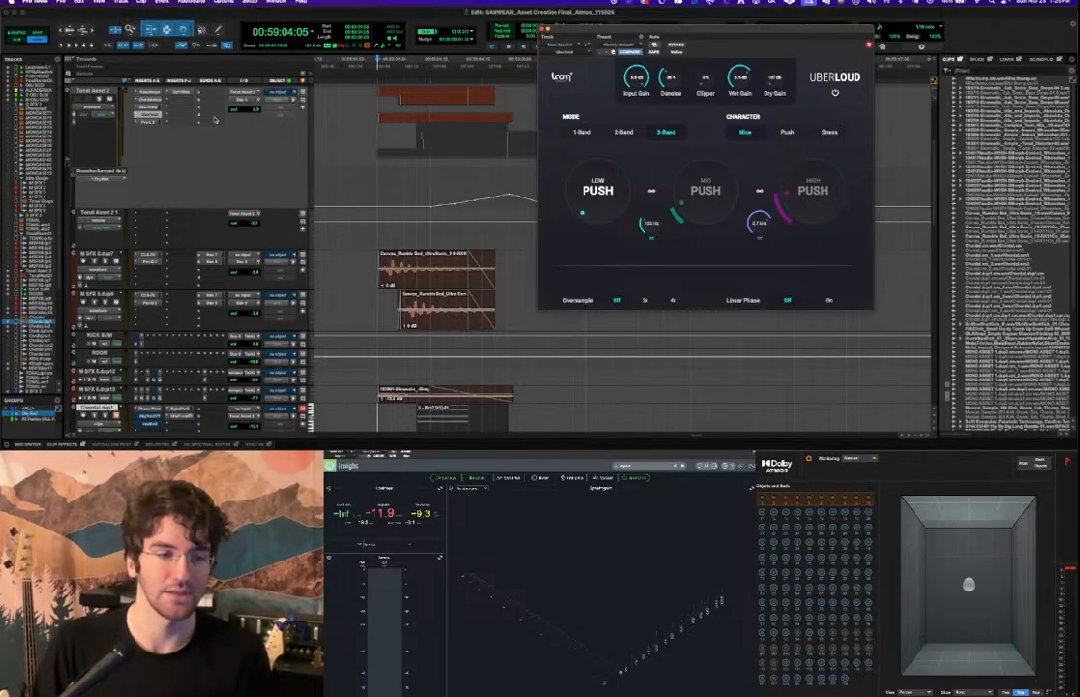
pyautogui.click(147, 122)
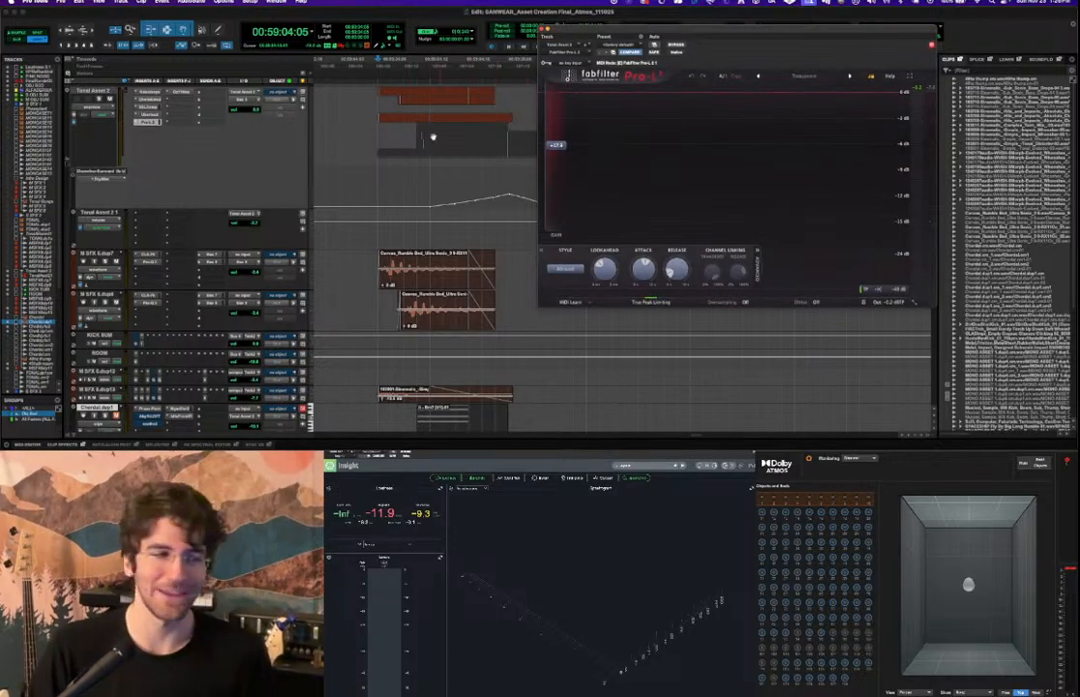
pyautogui.press('space')
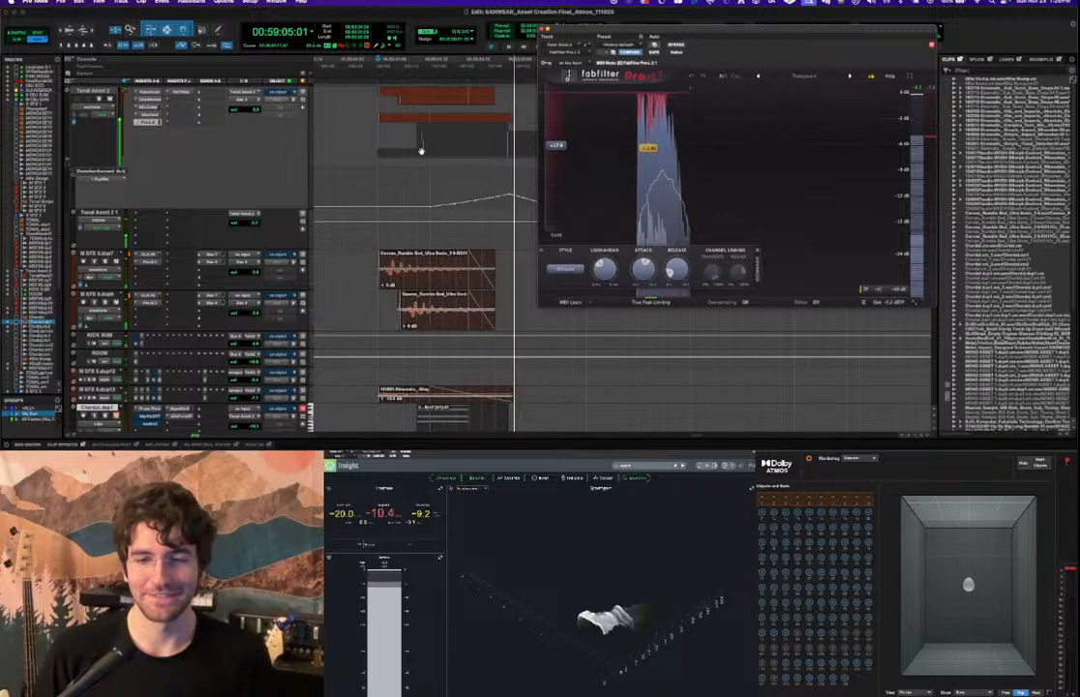
pyautogui.press('space')
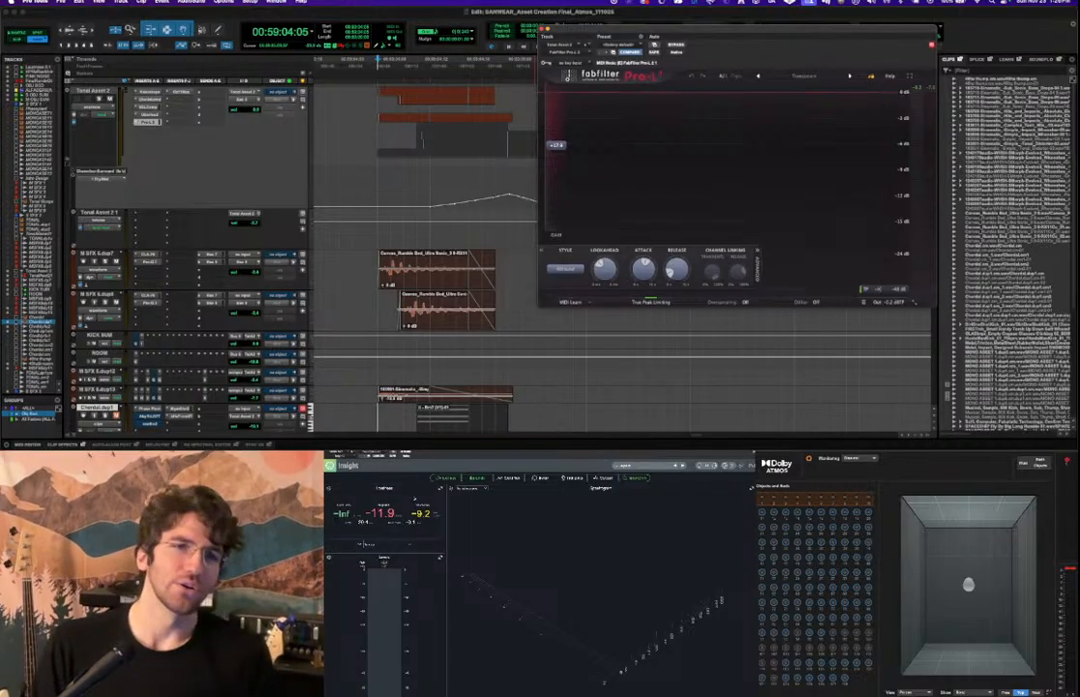
pyautogui.press('space')
pyautogui.press('space')
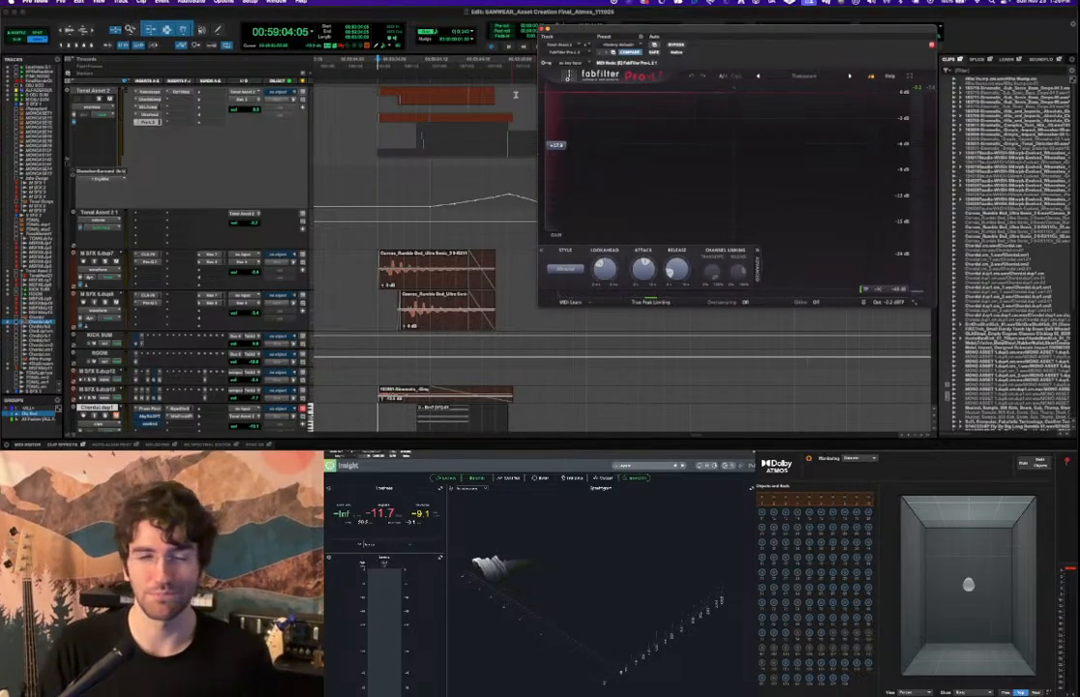
pyautogui.press('space')
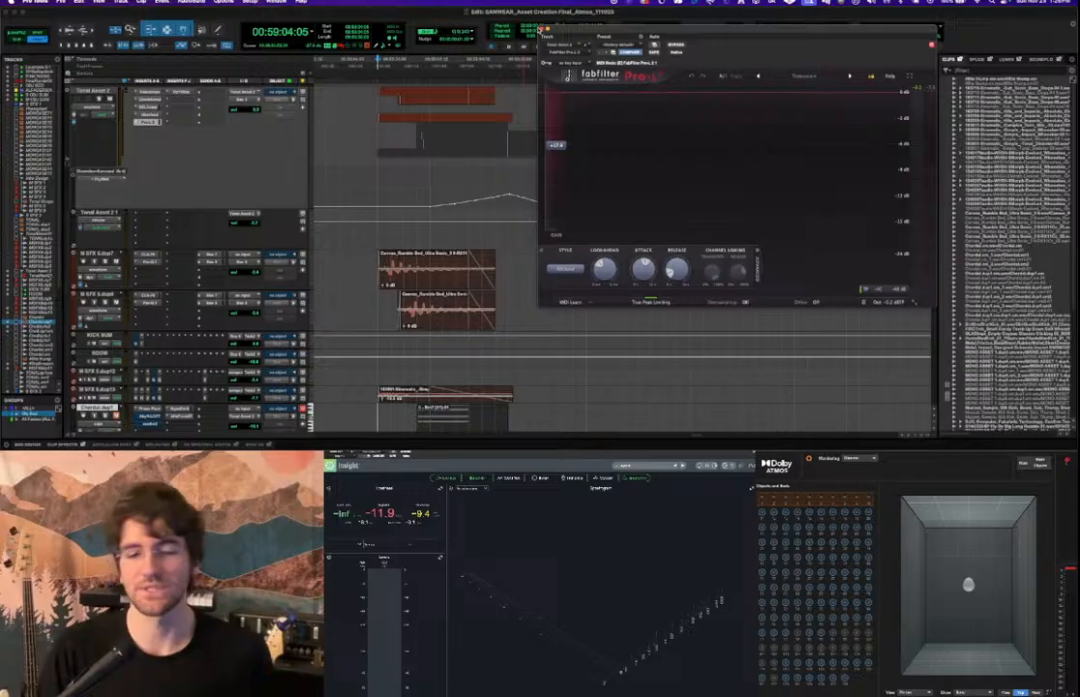
pyautogui.click(541, 30)
# Select the upper rendered chord audio clip, extend the selection back to the thump clip's start, and play it.
pyautogui.scroll(-5, 376, 250)
pyautogui.click(457, 191)
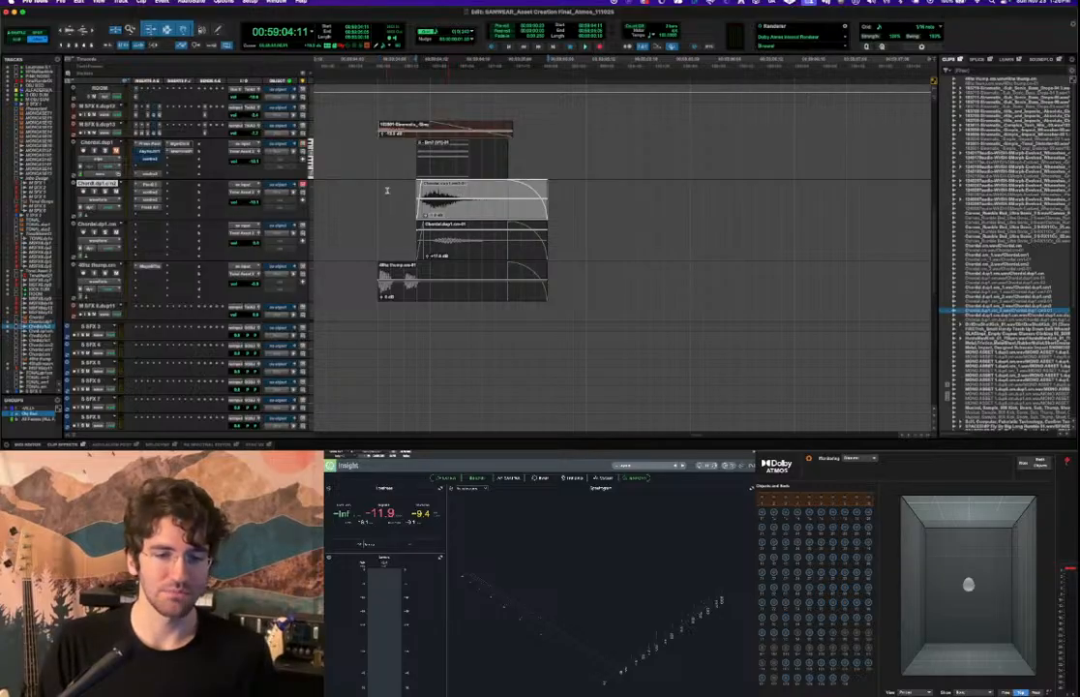
pyautogui.moveTo(417, 201); pyautogui.dragTo(374, 200)
pyautogui.press('space')
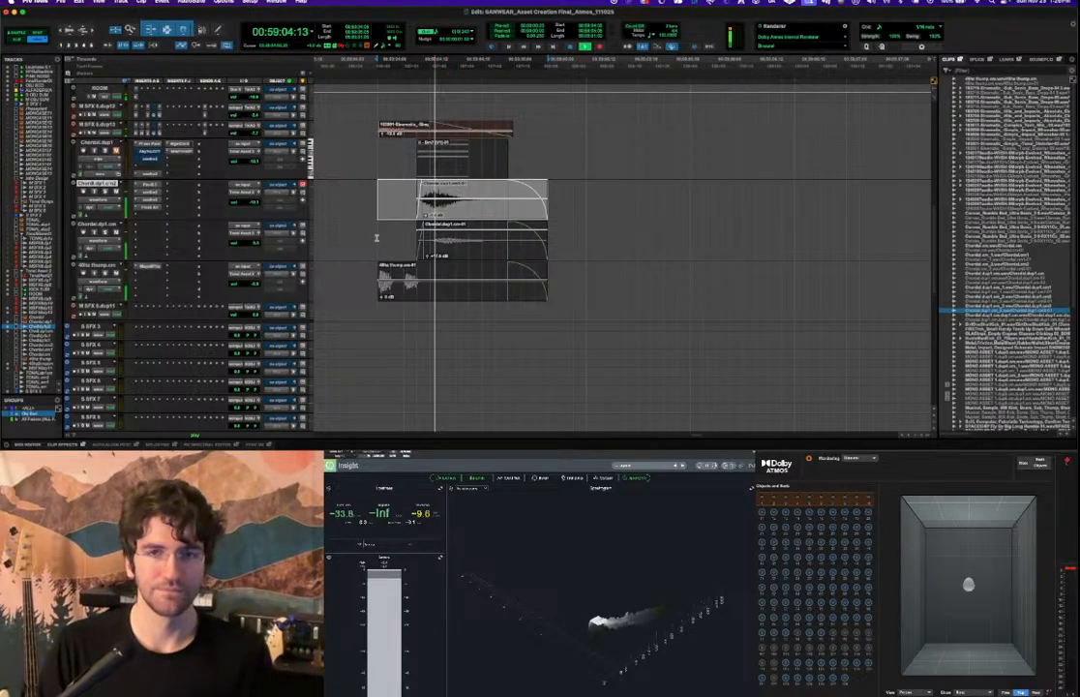
# Look over Tonal Asset 2, its dry/wet automation lane and its rumble, chord and thump layers, down to the empty S SFX tracks.
pyautogui.scroll(8, 393, 233)
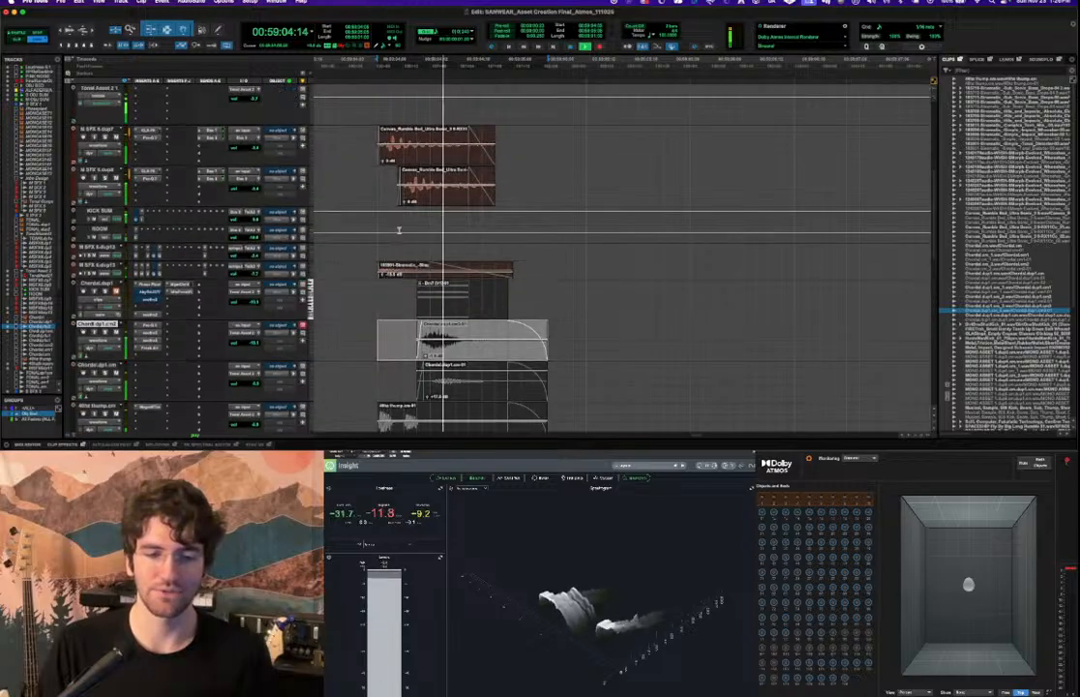
pyautogui.scroll(1, 397, 229)
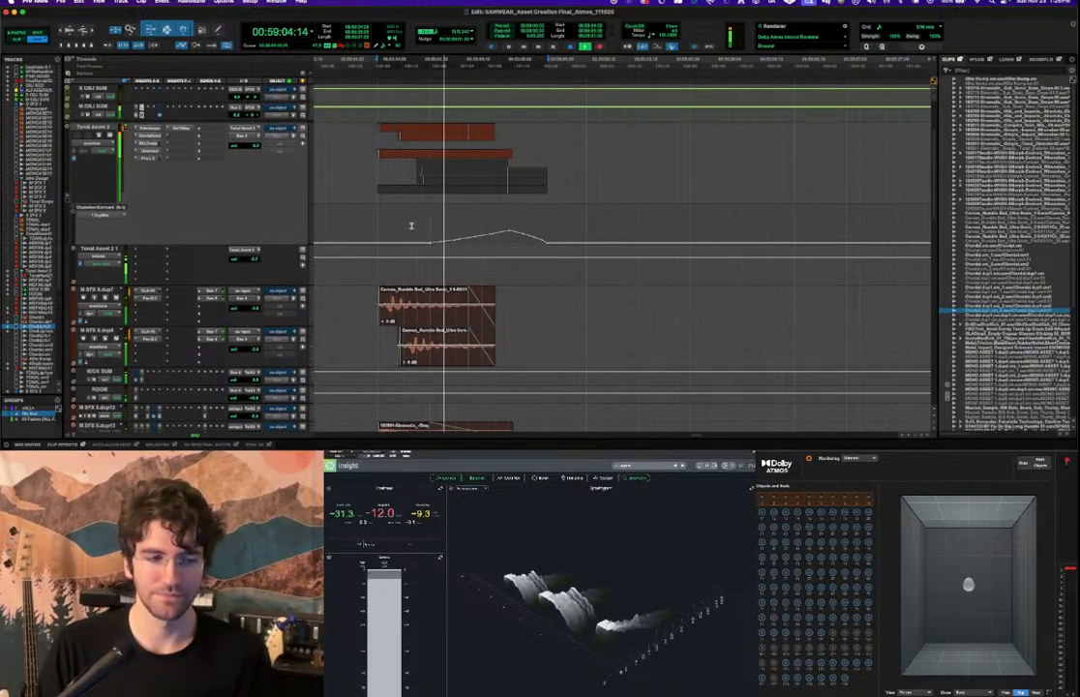
pyautogui.scroll(4, 442, 243)
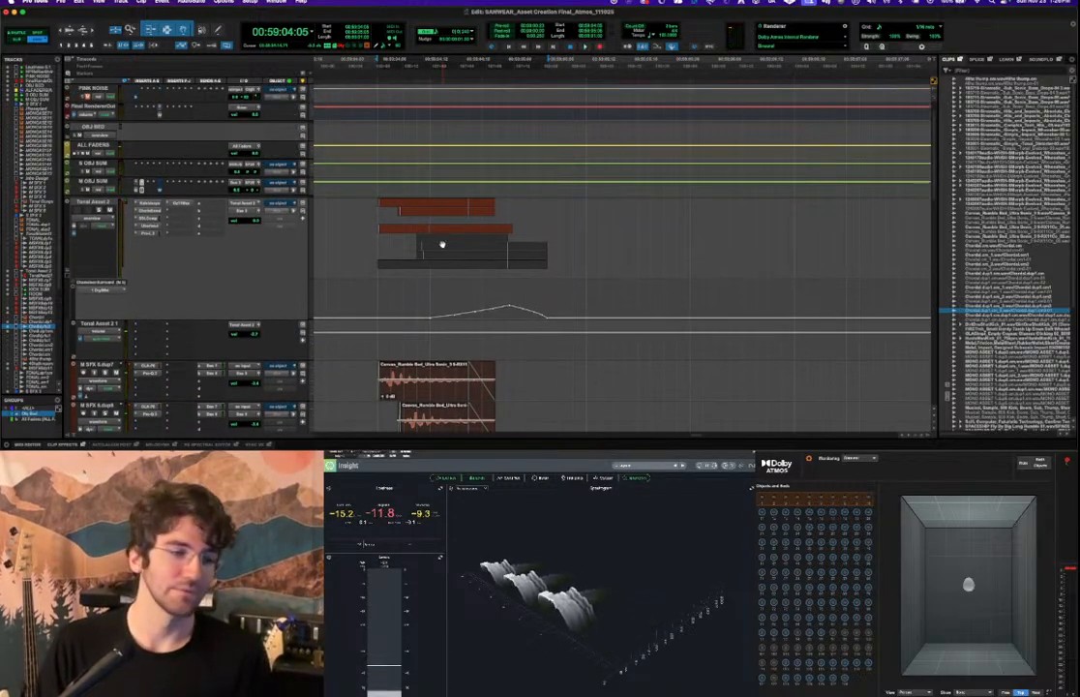
pyautogui.scroll(-4, 441, 243)
pyautogui.scroll(-2, 441, 242)
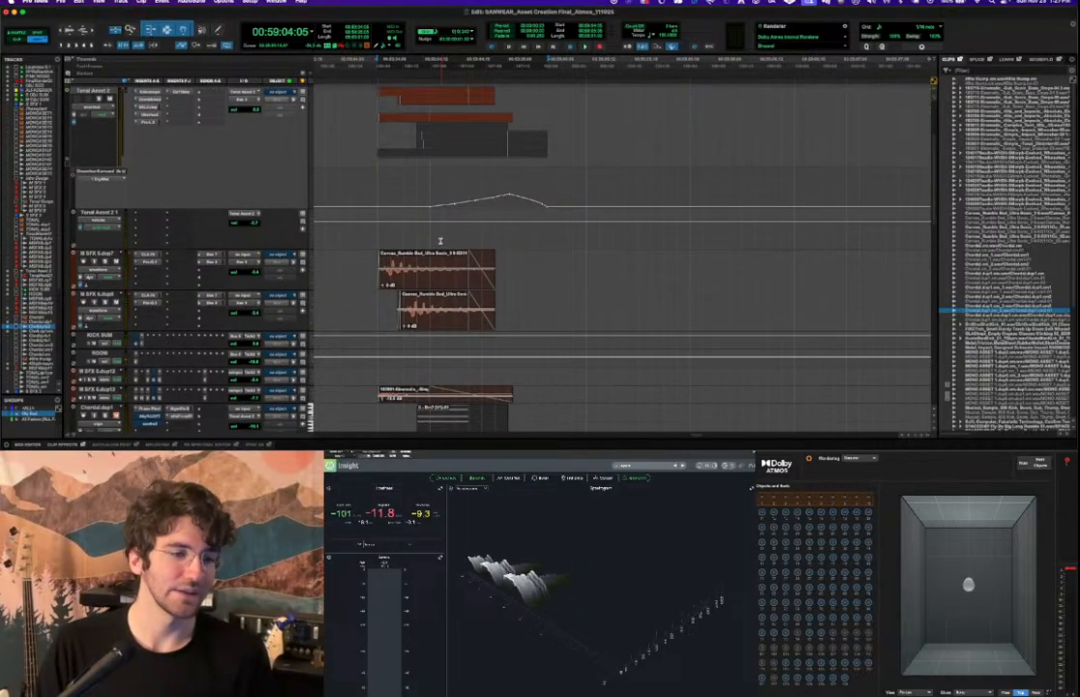
pyautogui.click(377, 179)
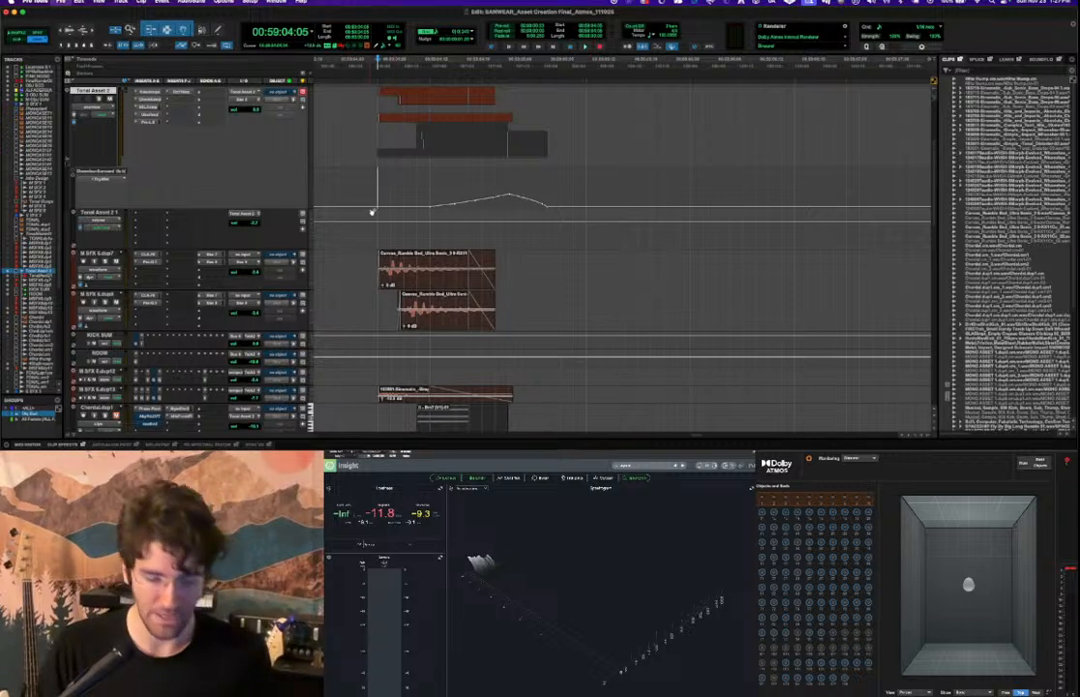
pyautogui.scroll(-10, 519, 232)
pyautogui.hscroll(-5, 481, 241)
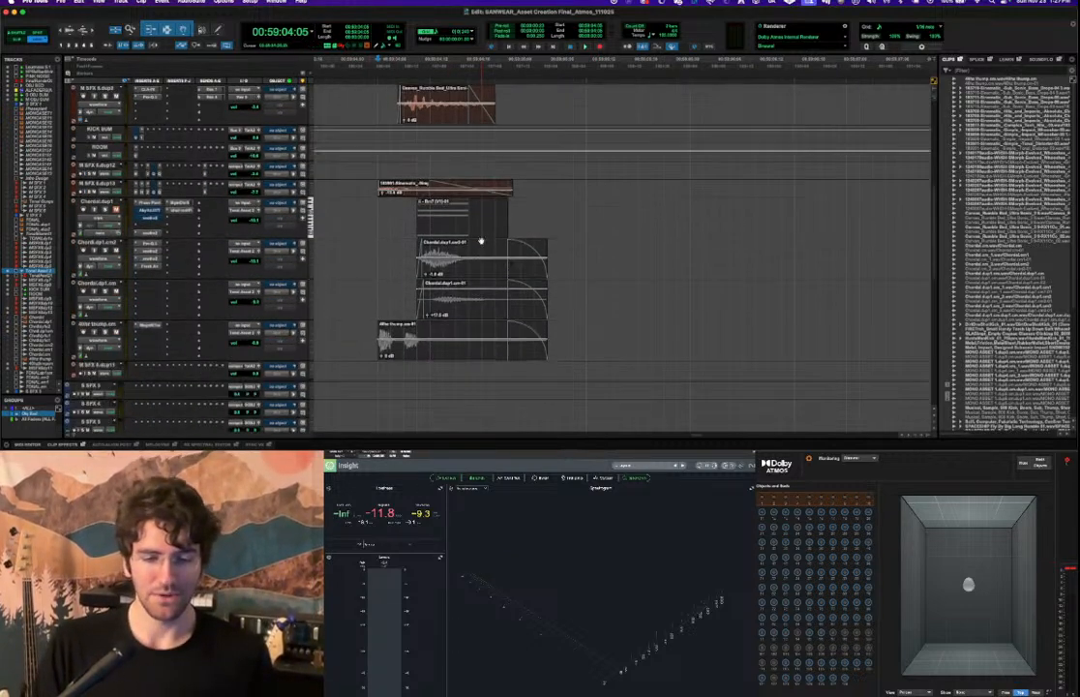
pyautogui.scroll(-10, 602, 210)
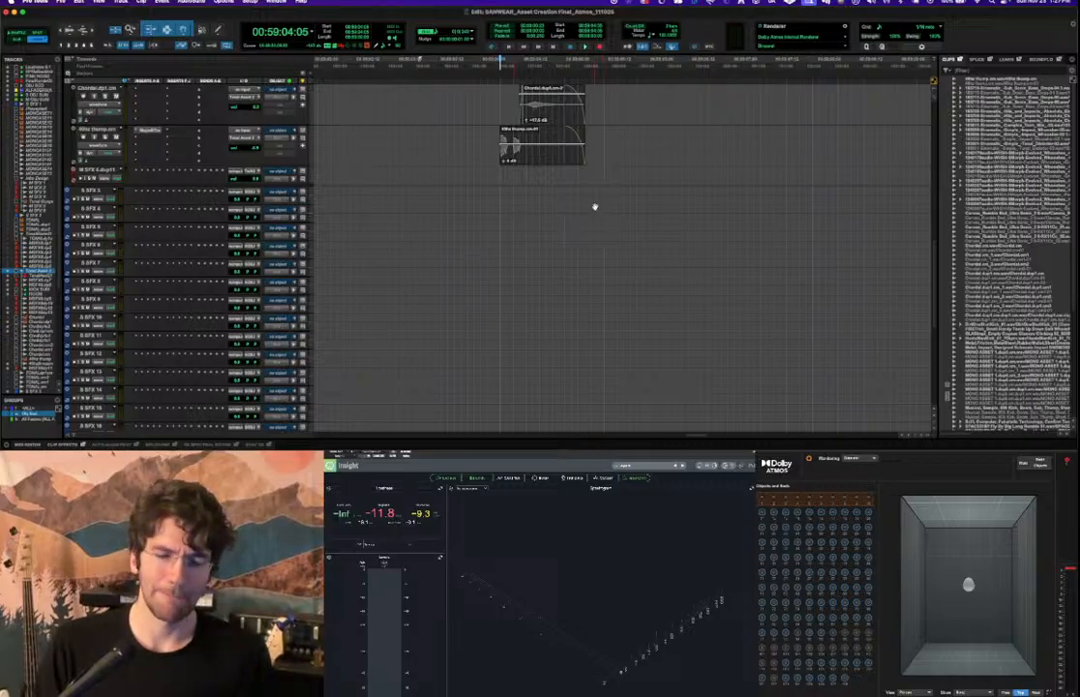
pyautogui.scroll(10, 594, 205)
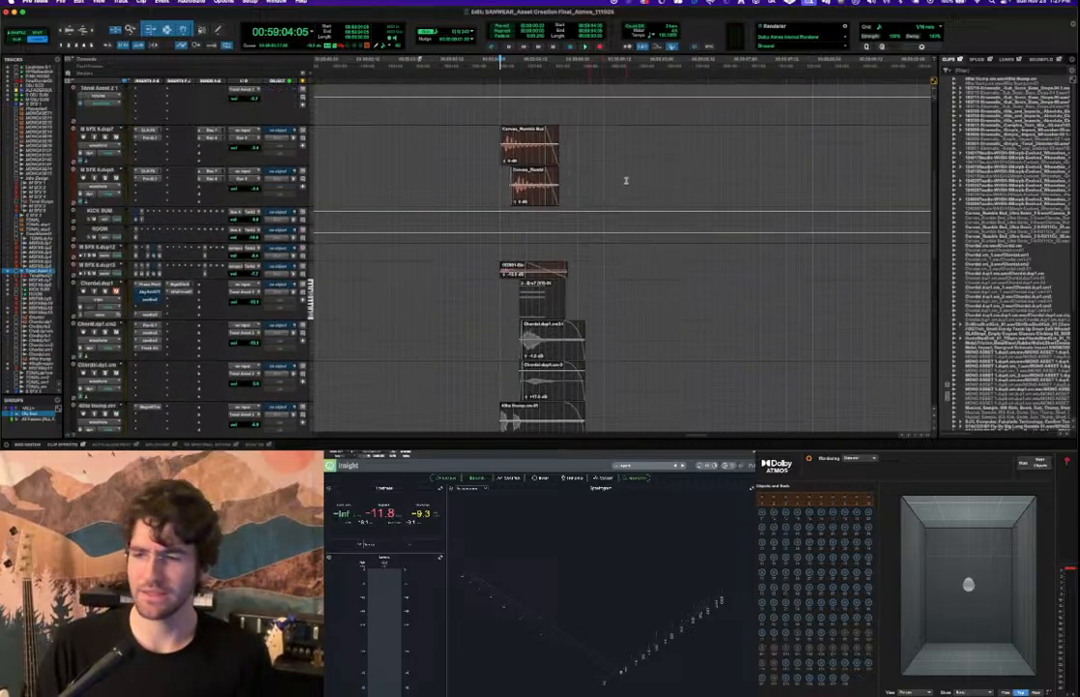
# Switch to Notes to read the NOTES SAN SOUND list of required sounds, and return to Pro Tools.
pyautogui.press('super+Tab')
pyautogui.press('Tab')
pyautogui.press('Tab')
pyautogui.press('Tab')
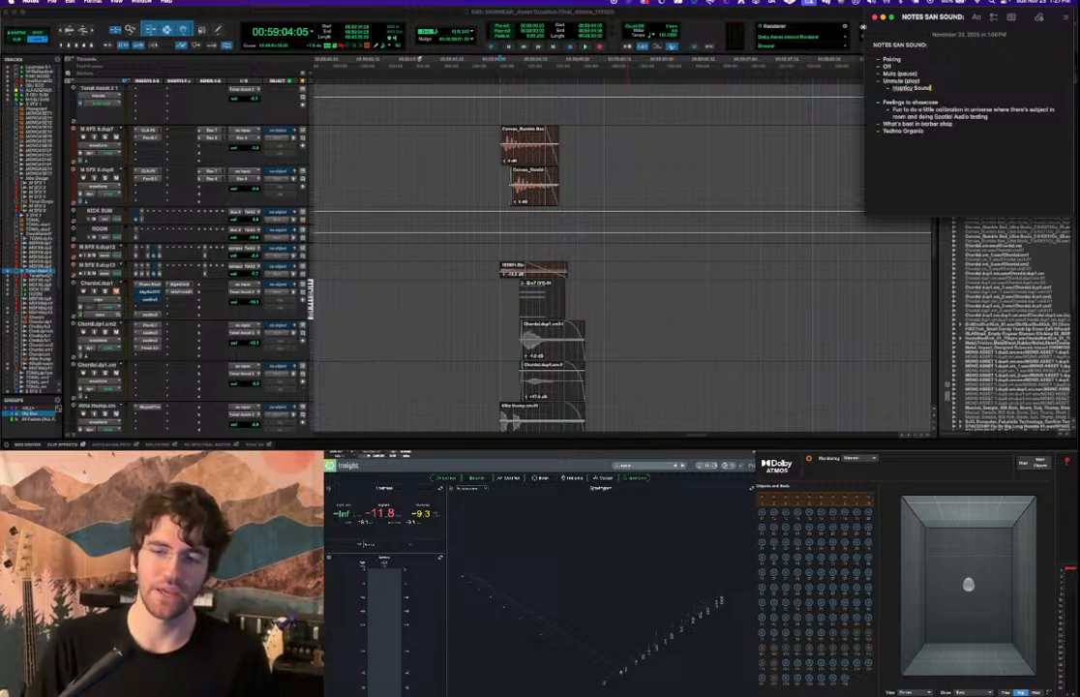
pyautogui.click(755, 29)
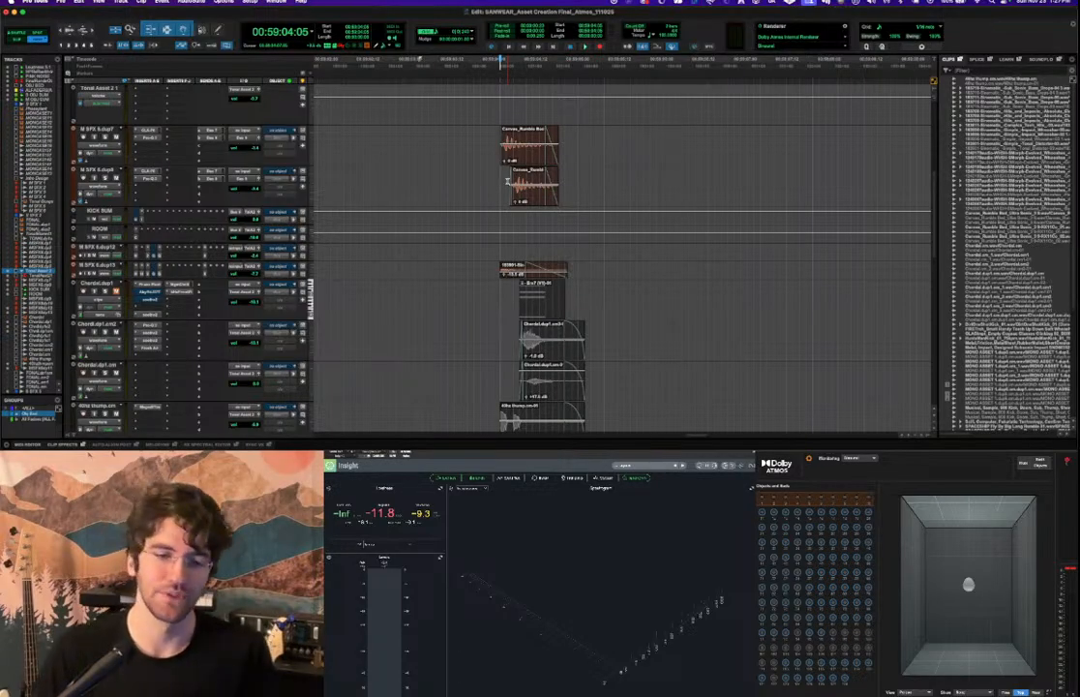
# Place the edit cursor at the start of the thump clip and play the layered asset from there.
pyautogui.click(499, 181)
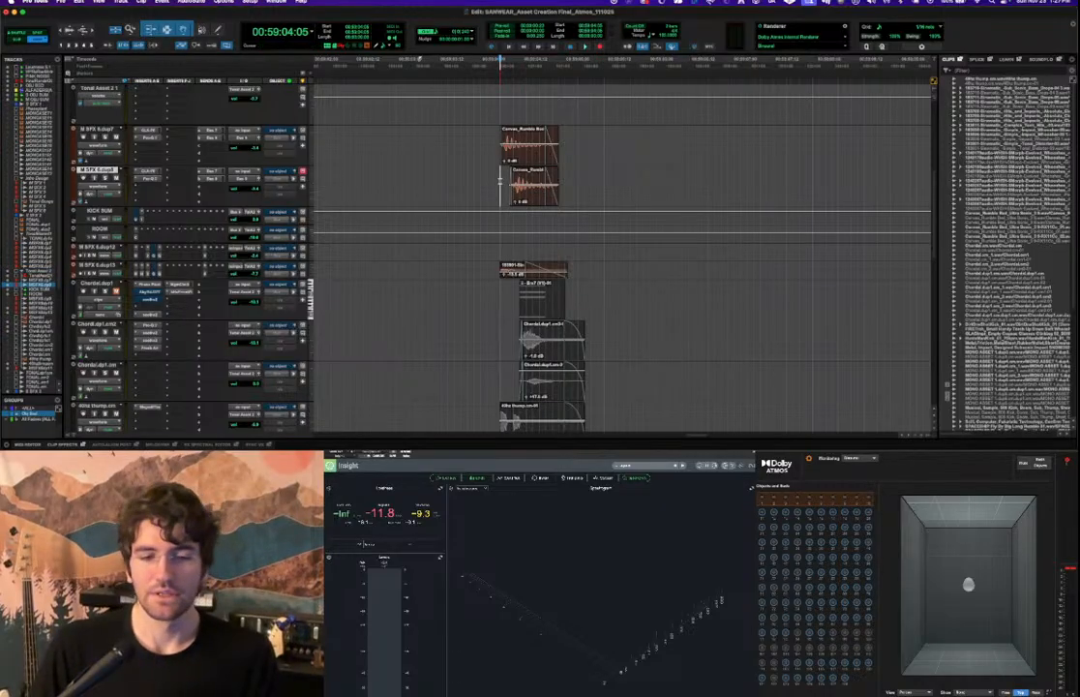
pyautogui.press('r')
pyautogui.press('r')
pyautogui.press('r')
pyautogui.press('r')
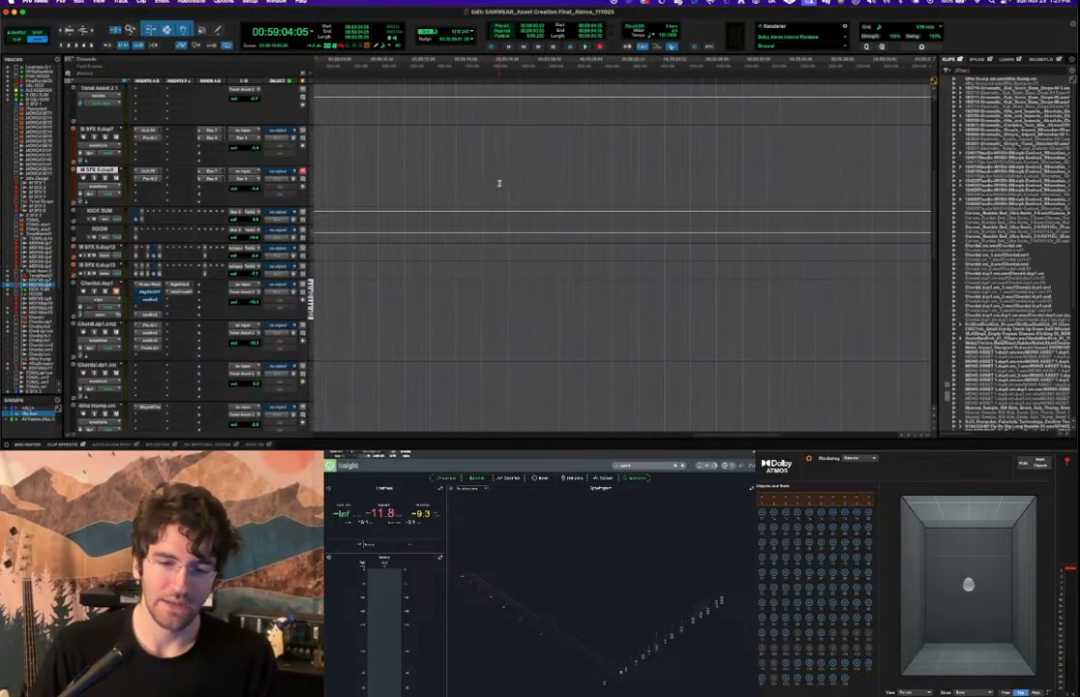
pyautogui.press('t')
pyautogui.press('t')
pyautogui.press('t')
pyautogui.press('t')
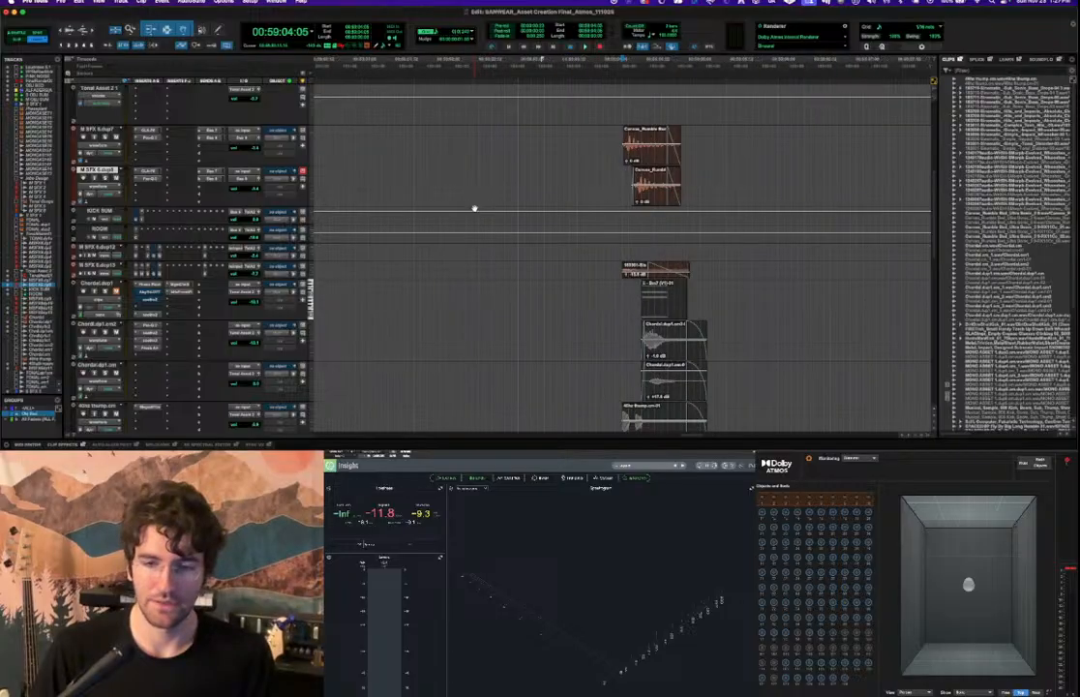
pyautogui.hscroll(5, 495, 204)
pyautogui.scroll(-3, 494, 204)
pyautogui.click(391, 327)
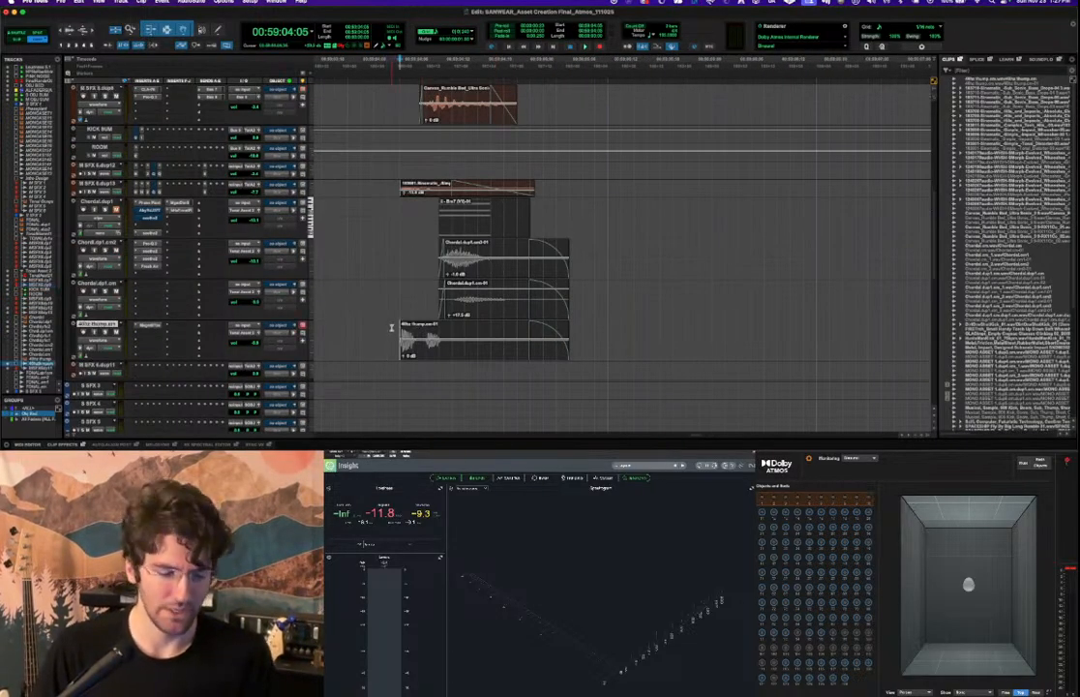
pyautogui.press('space')
pyautogui.press('space')
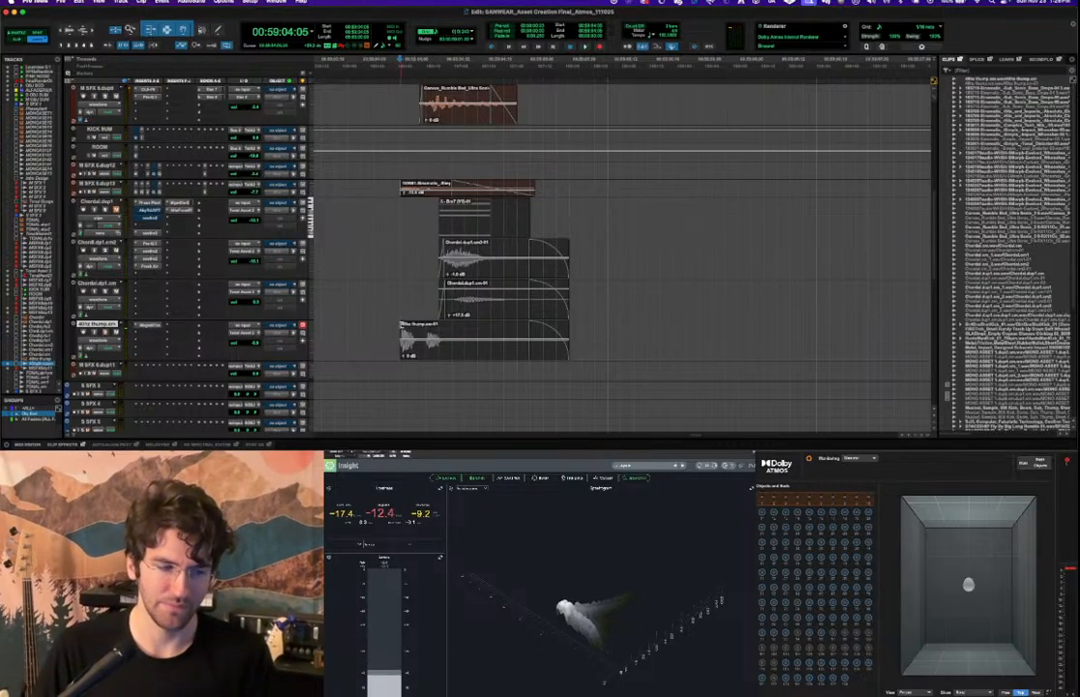
# Create one stereo instrument track named Haptic Unmute directly below S SFX 3, checking the sound list in Notes for the name.
pyautogui.scroll(3, 488, 302)
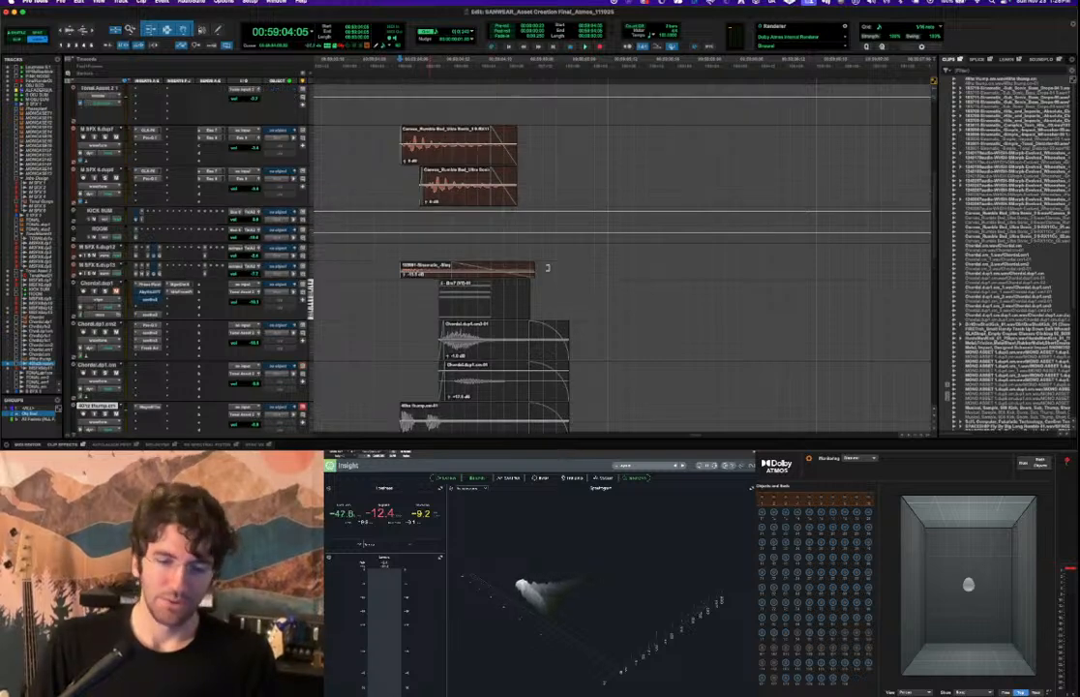
pyautogui.press('r')
pyautogui.scroll(-6, 575, 226)
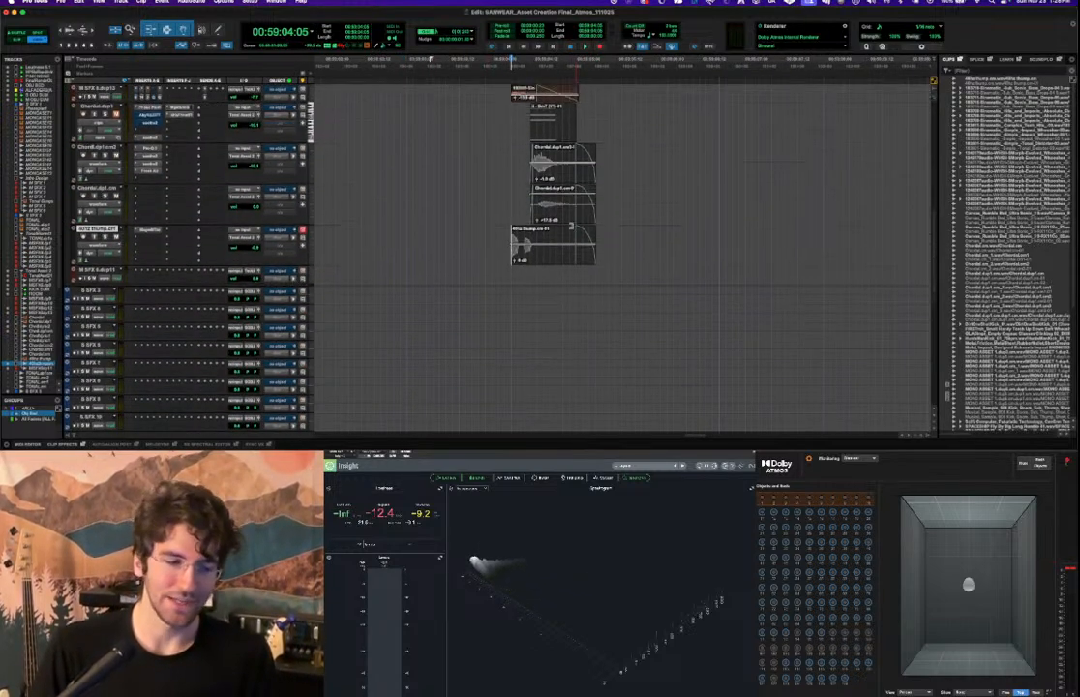
pyautogui.scroll(-2, 432, 245)
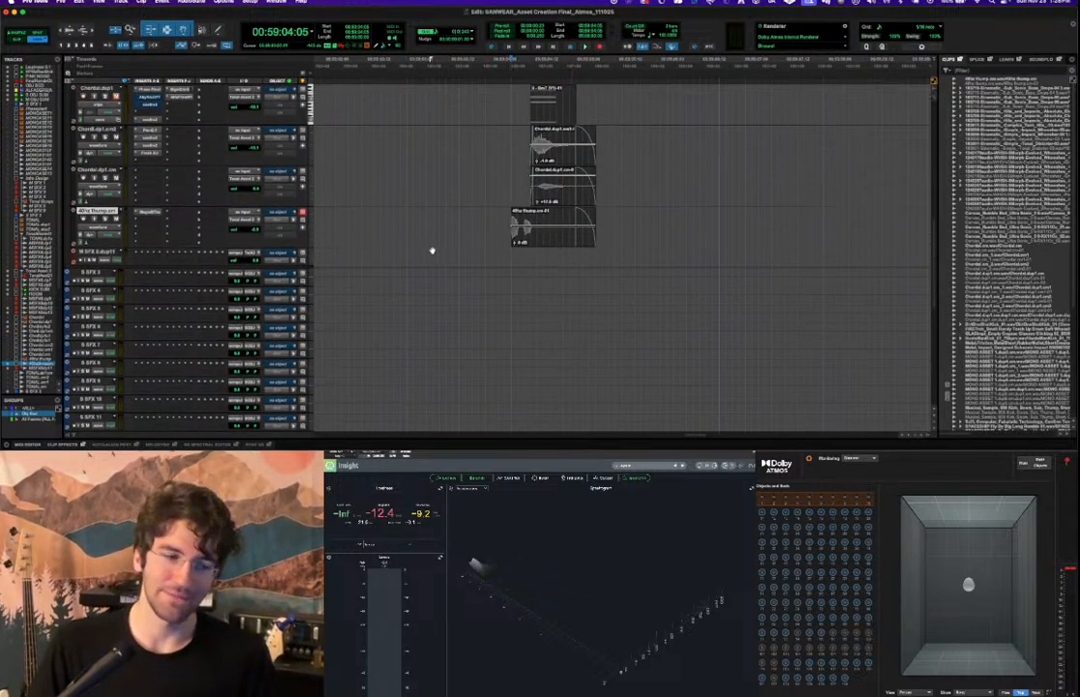
pyautogui.click(95, 273)
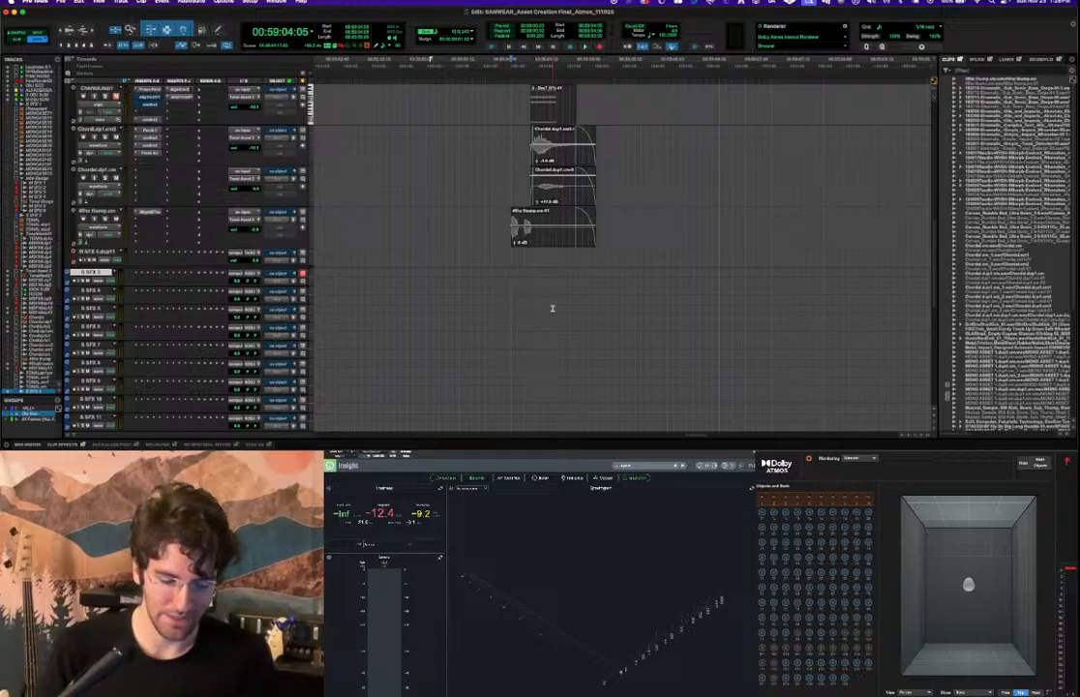
pyautogui.press('super+shift+n')
pyautogui.press('super+Down')
pyautogui.press('super+Down')
pyautogui.press('super+Down')
pyautogui.press('super+Down')
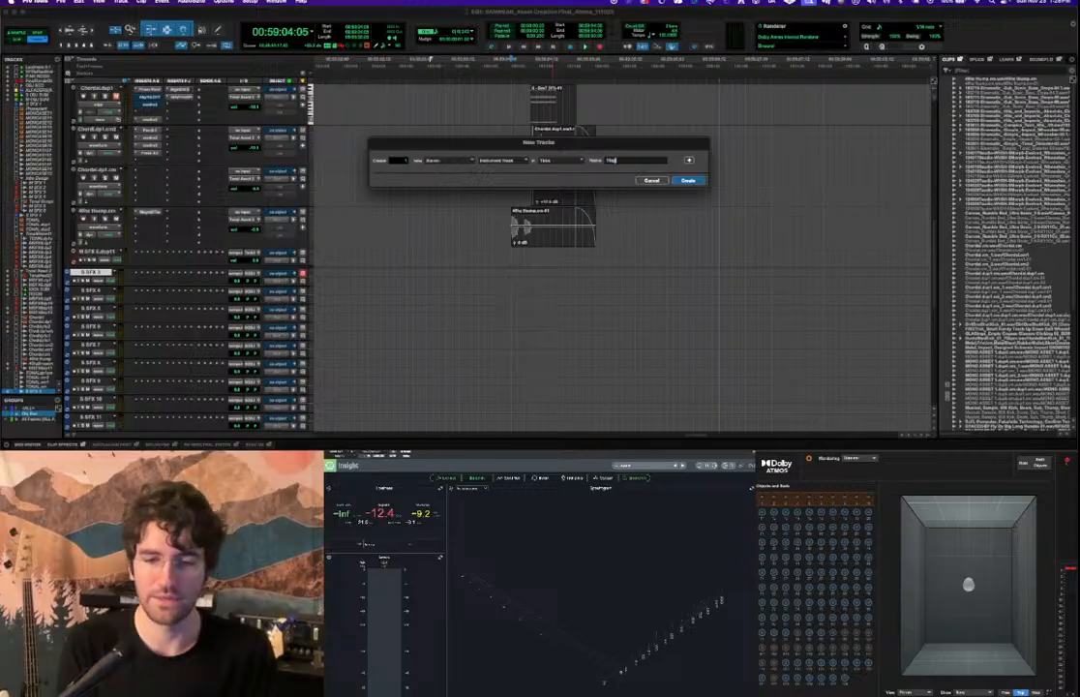
pyautogui.write('ic')
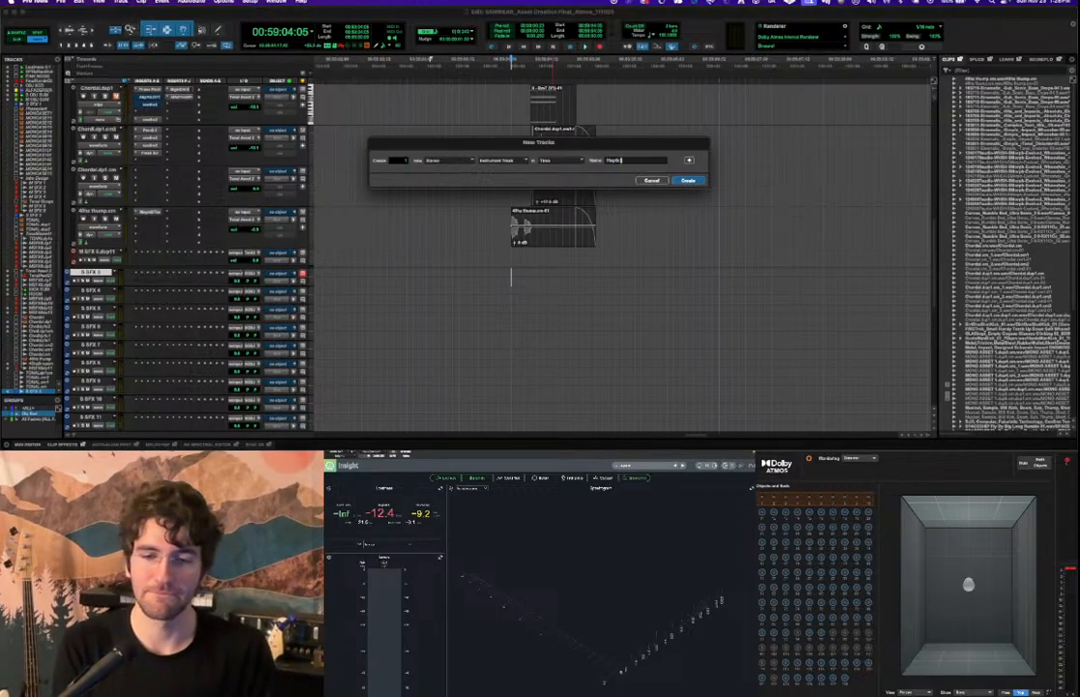
pyautogui.press('super+Tab')
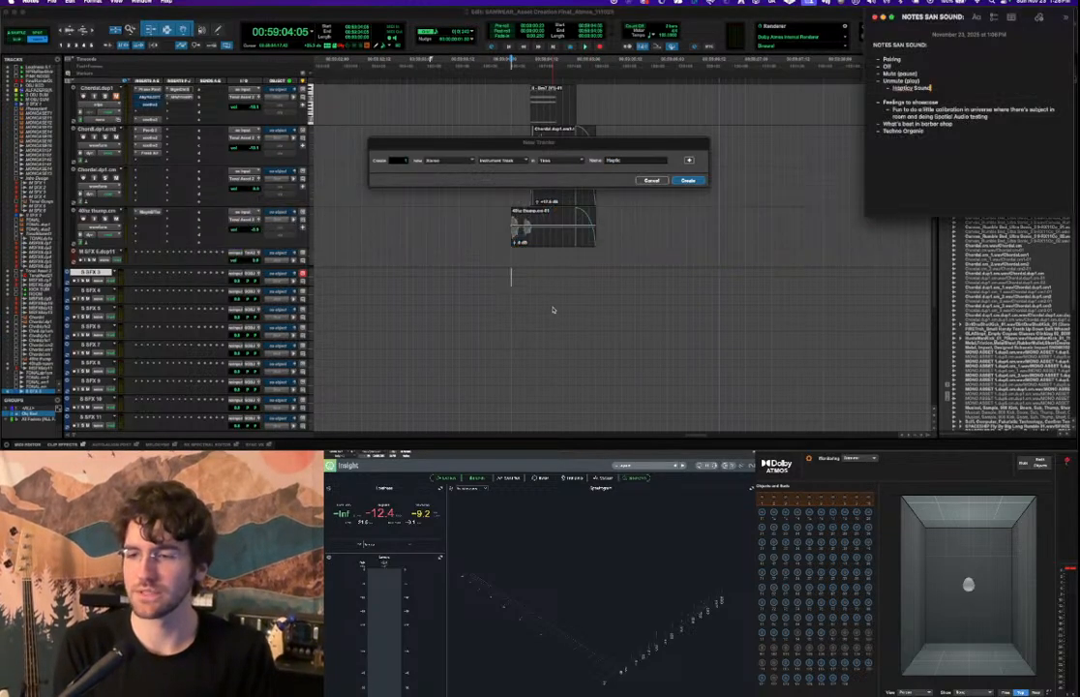
pyautogui.press('super+Tab')
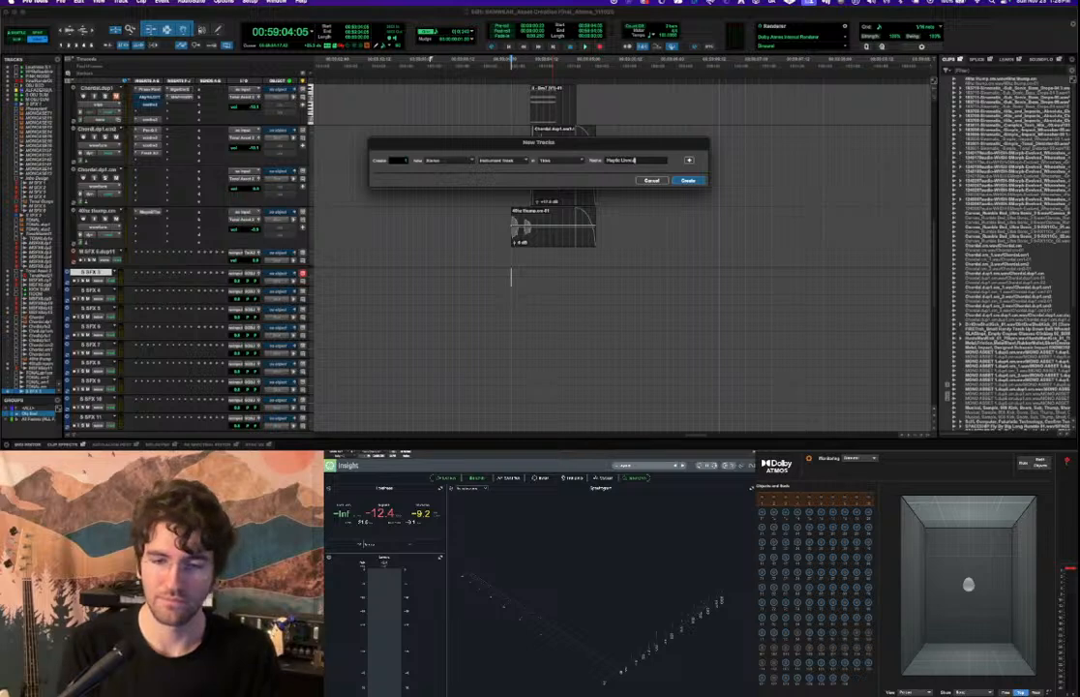
pyautogui.press('Return')
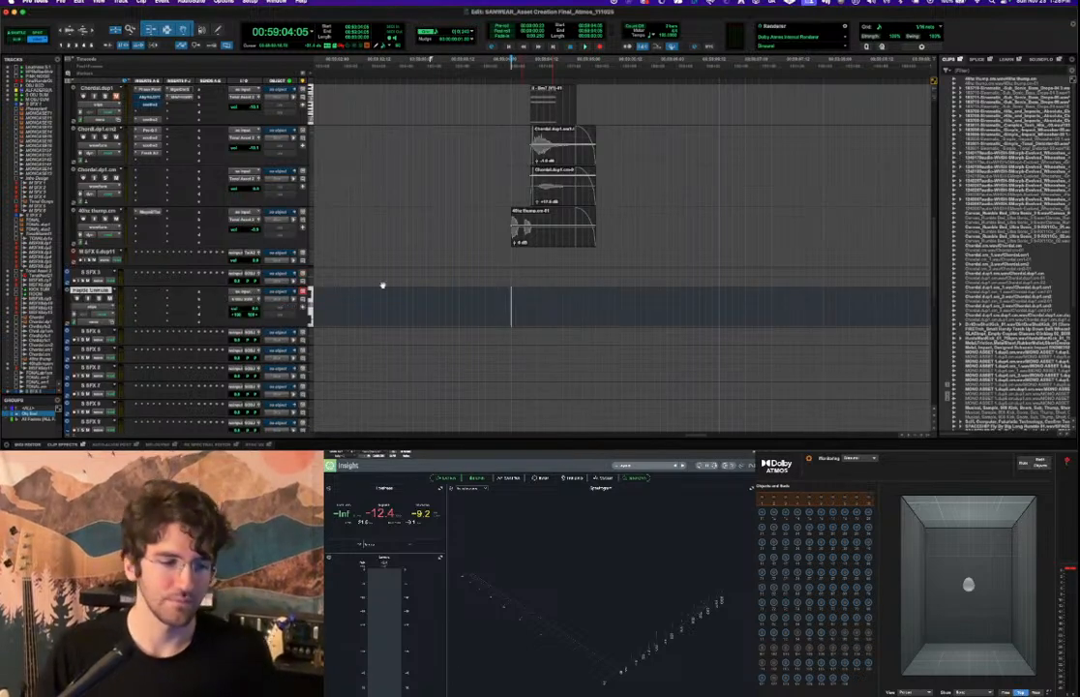
# Insert Phase Plant in the first insert slot of the Haptic Unmute track.
pyautogui.click(138, 292)
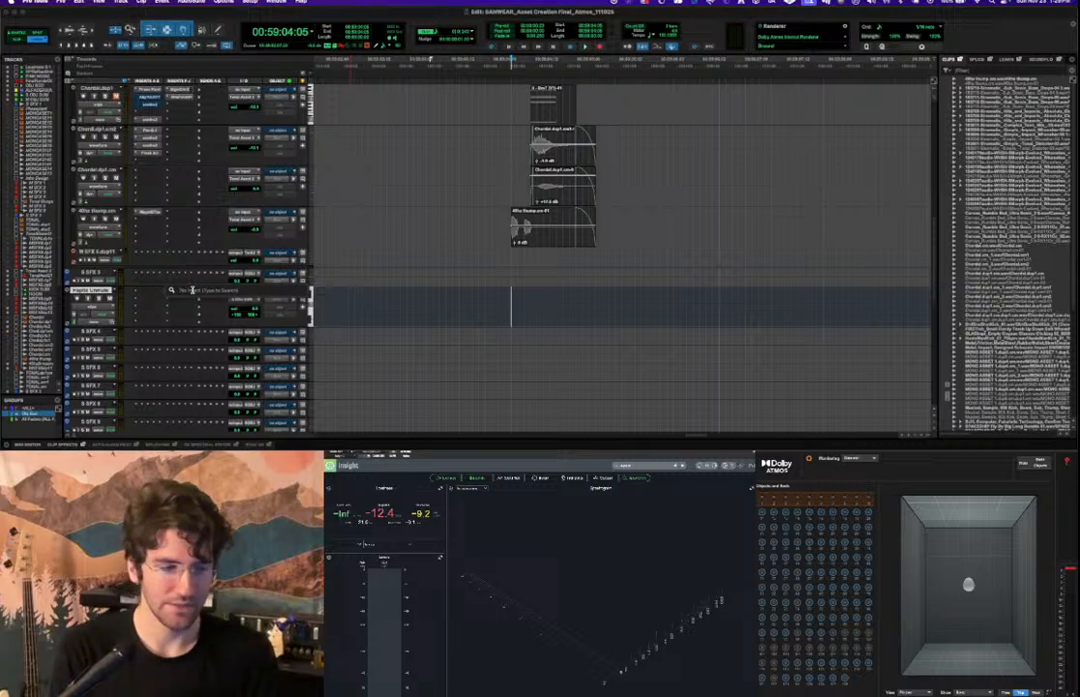
pyautogui.write('phase')
pyautogui.press('Return')
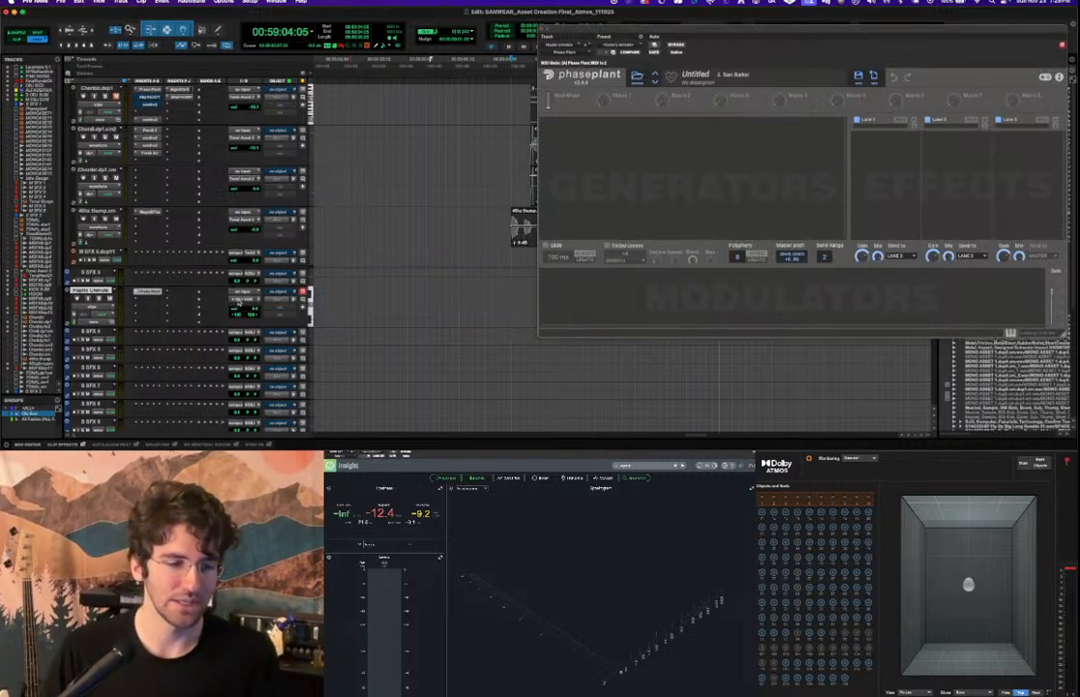
# Route the Haptic Unmute track's output to Bus 3 (Mono) and recheck its bus assignment.
pyautogui.click(239, 302)
pyautogui.moveTo(247, 307)
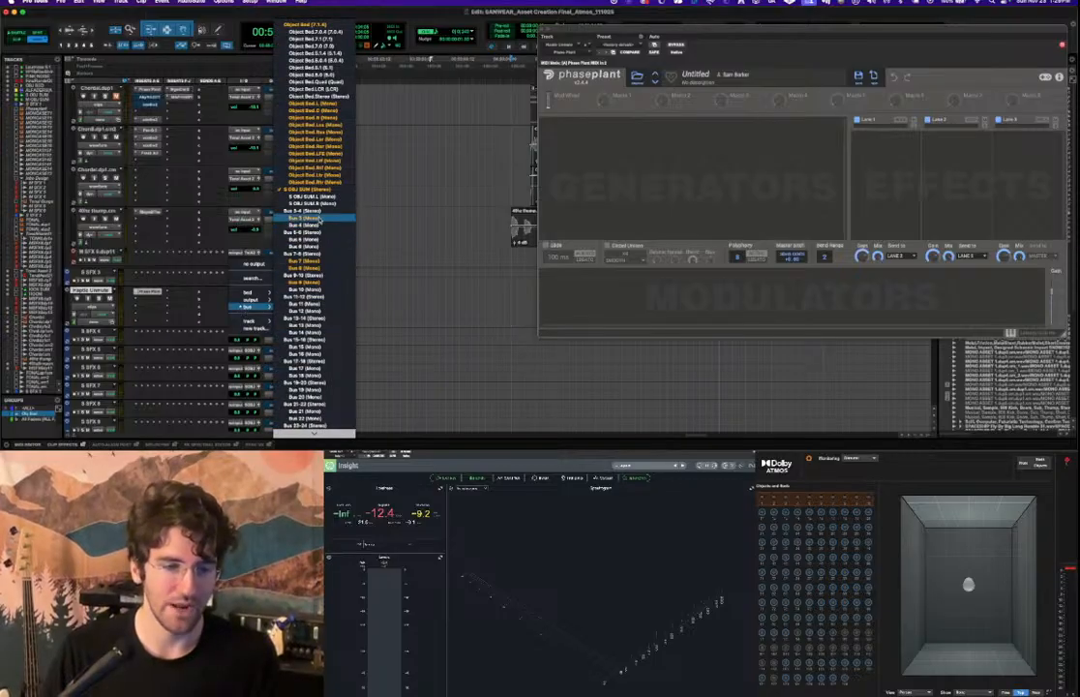
pyautogui.click(320, 219)
pyautogui.scroll(8, 235, 321)
pyautogui.scroll(-8, 172, 137)
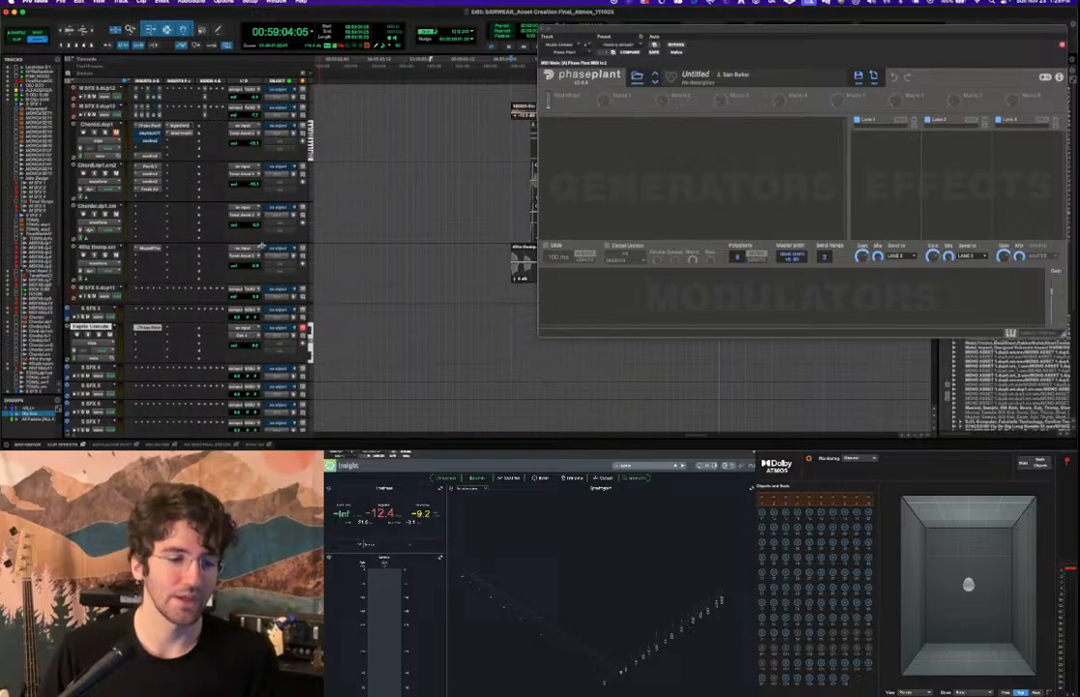
pyautogui.scroll(-4, 263, 243)
pyautogui.click(242, 257)
pyautogui.moveTo(270, 264)
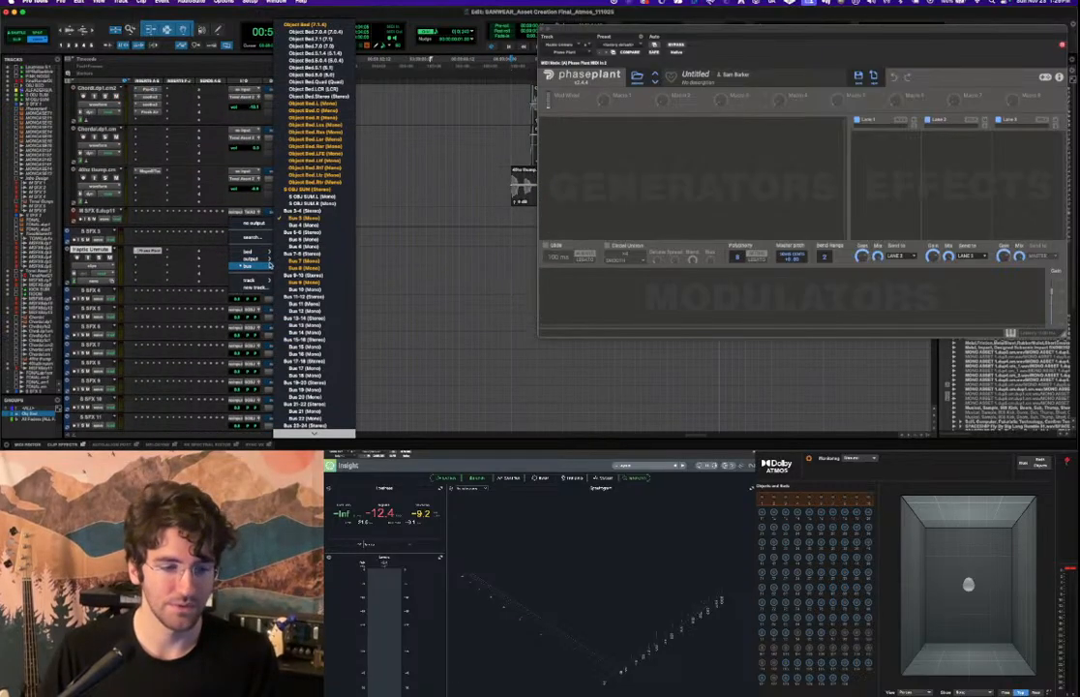
pyautogui.click(203, 263)
# Move Haptic Unmute to a new mono routing folder named ASSET 3, with the track routed to the folder.
pyautogui.rightClick(101, 250)
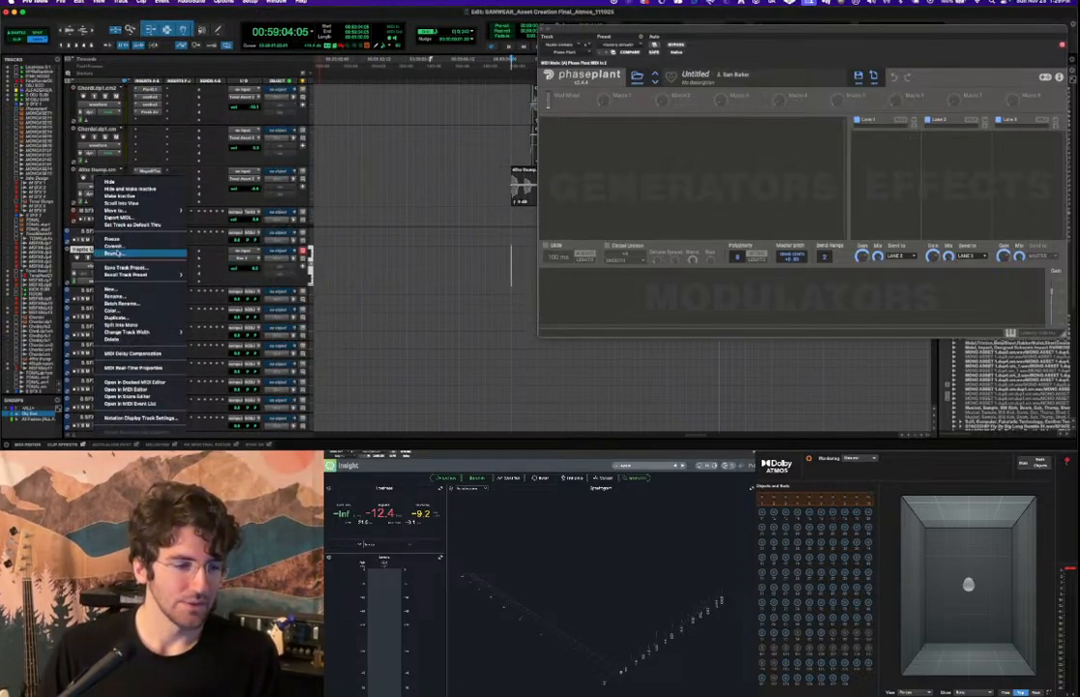
pyautogui.moveTo(154, 210)
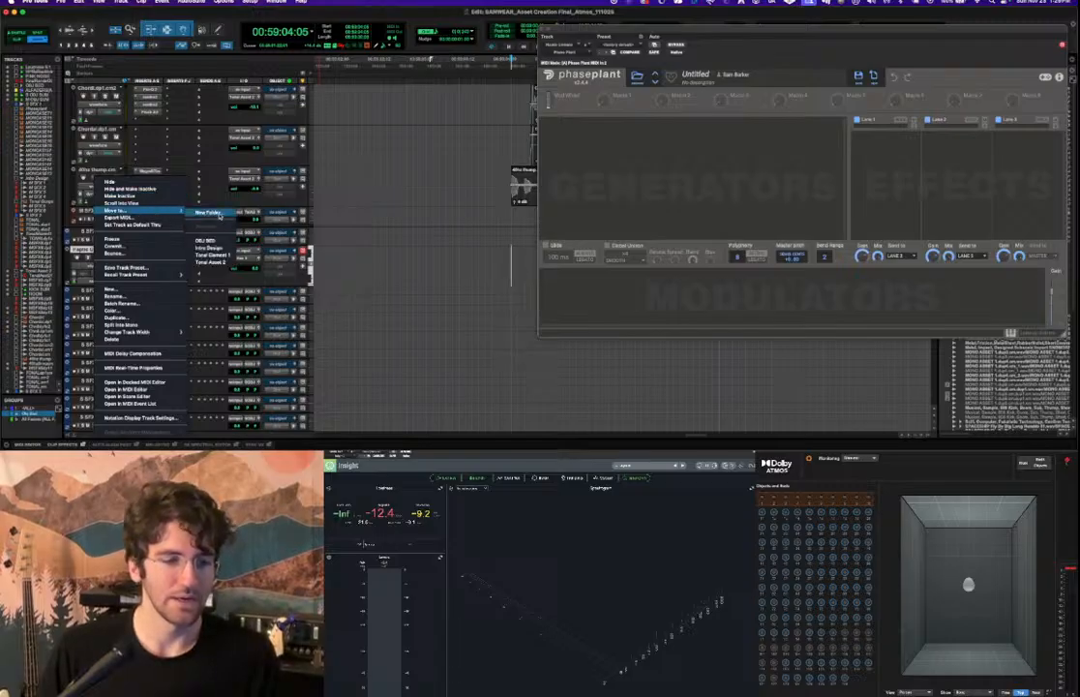
pyautogui.click(209, 212)
pyautogui.click(501, 161)
pyautogui.click(501, 162)
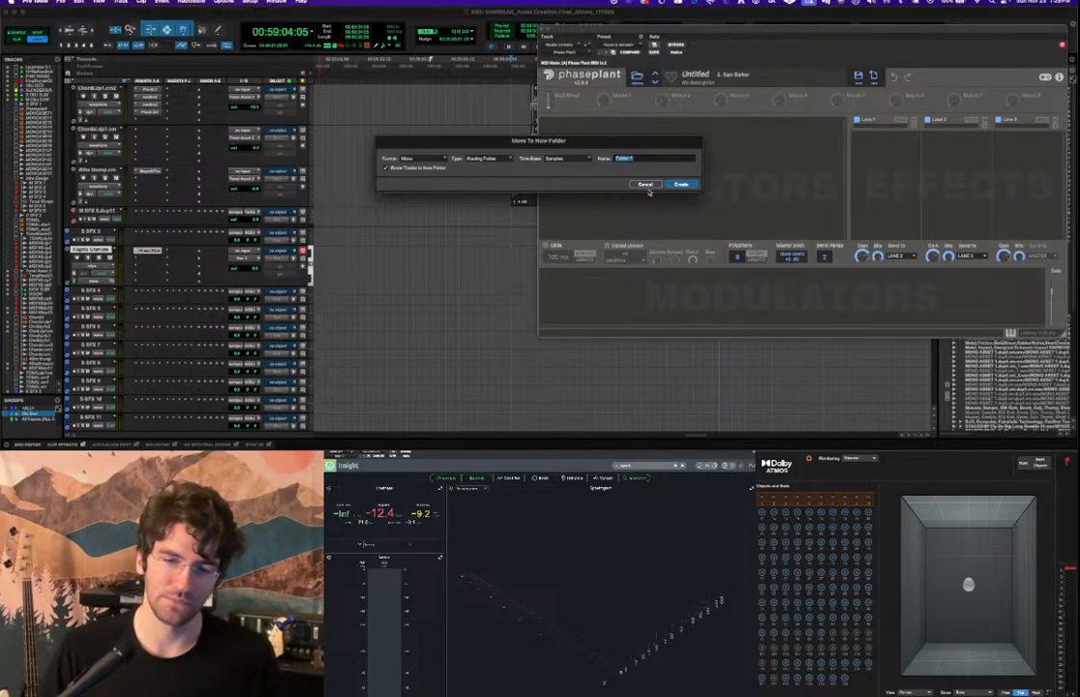
pyautogui.moveTo(583, 145); pyautogui.dragTo(409, 117)
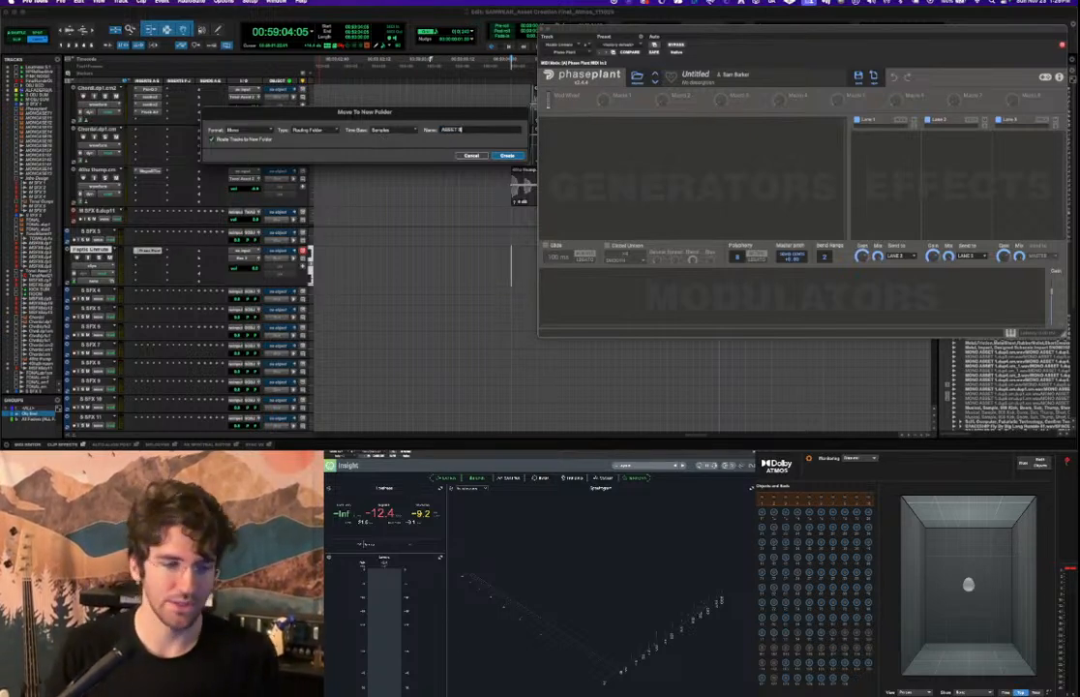
pyautogui.press('Return')
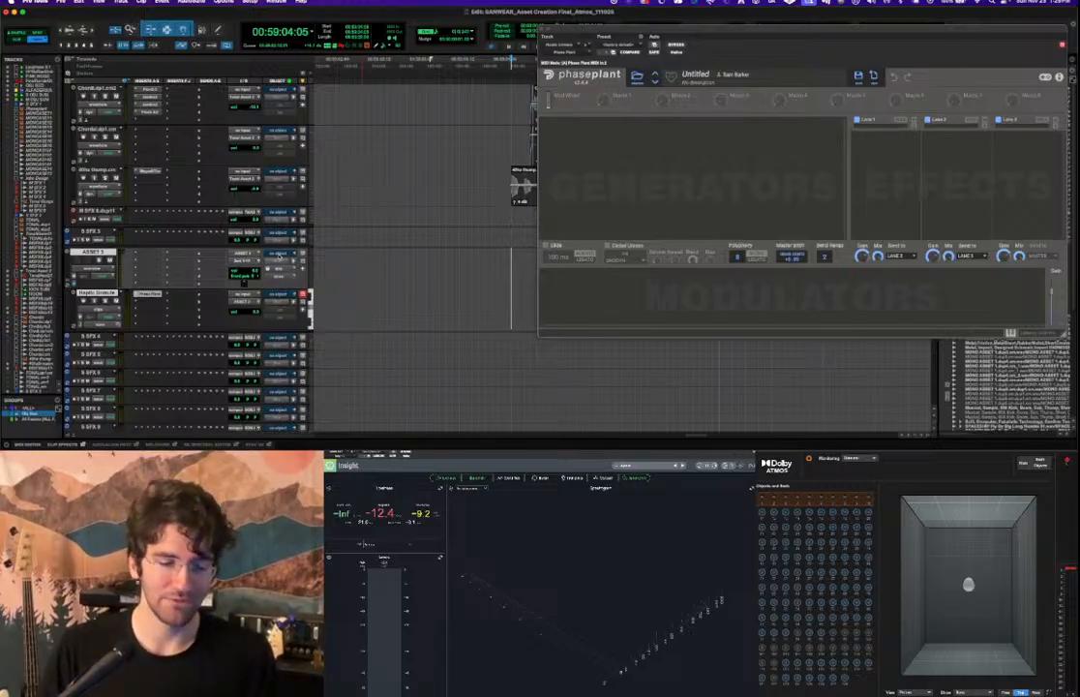
# Route the ASSET 3 folder track's output to the SPHERE 2.0 (Stereo) output.
pyautogui.click(245, 259)
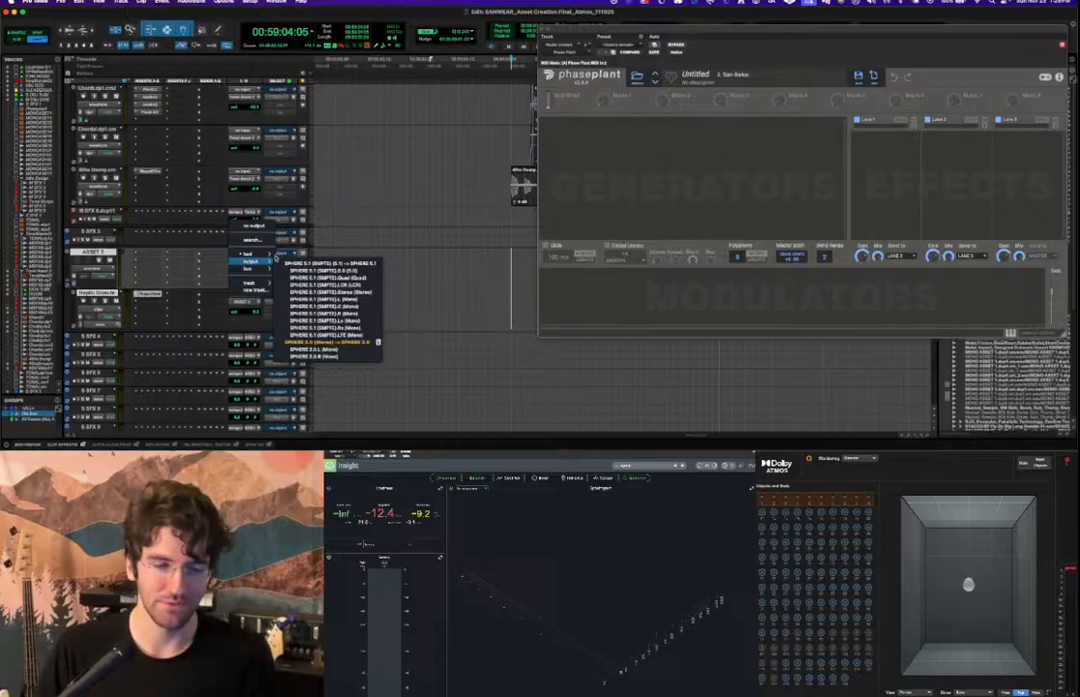
pyautogui.click(245, 259)
pyautogui.click(245, 260)
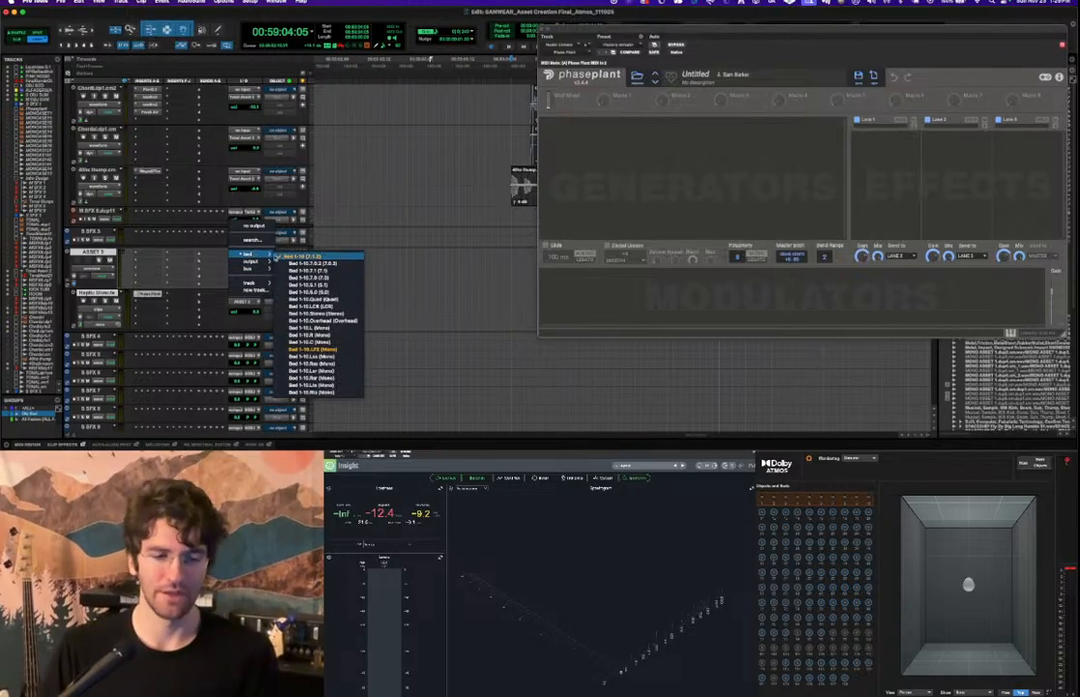
pyautogui.moveTo(249, 270)
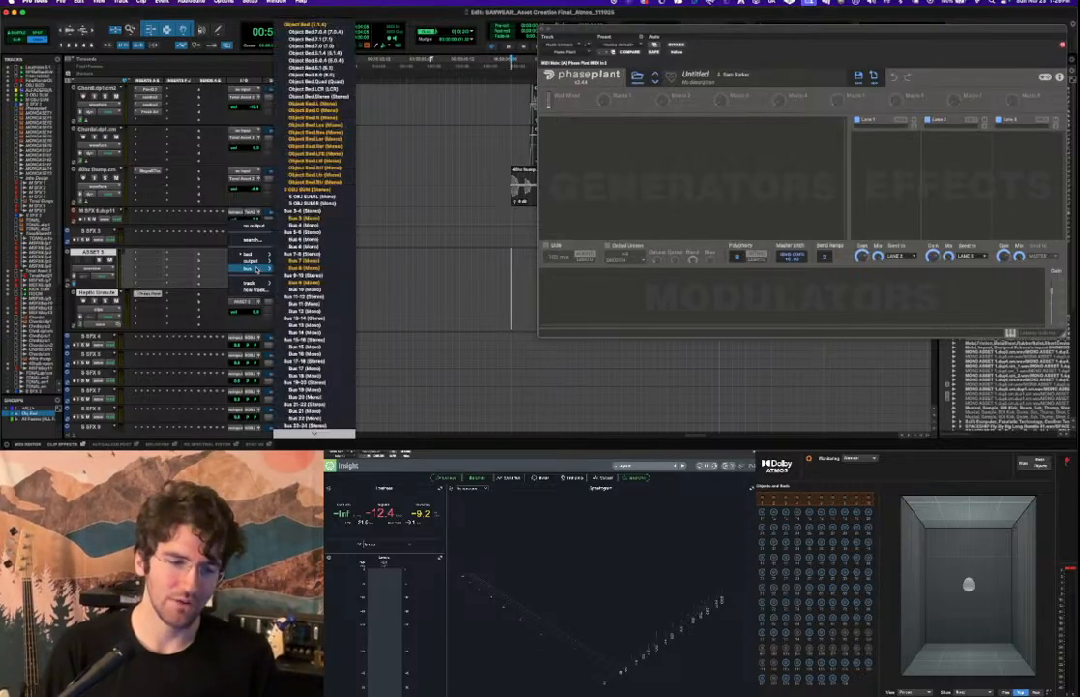
pyautogui.click(293, 217)
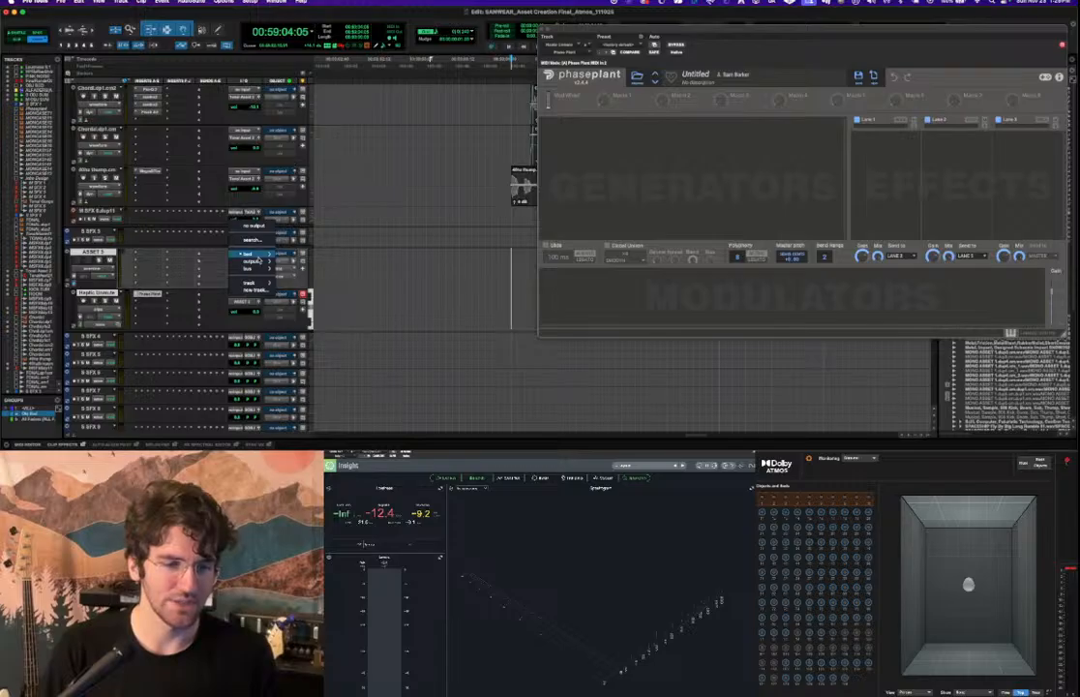
pyautogui.moveTo(258, 260)
pyautogui.click(325, 339)
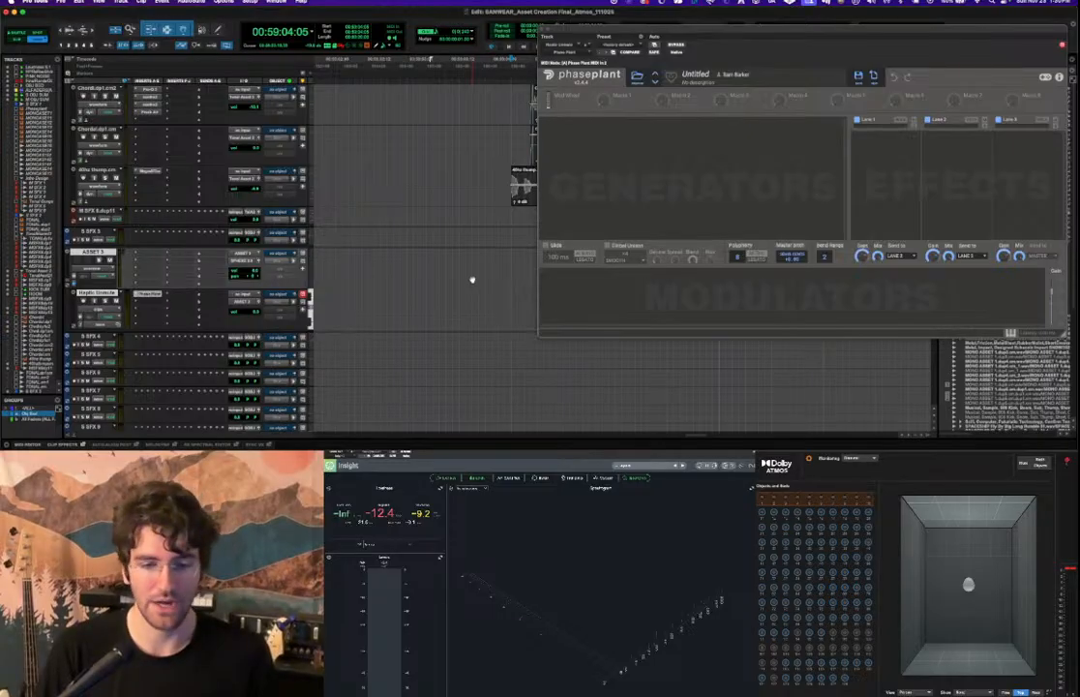
# Add a Granular generator to the empty Phase Plant patch, with the plug-in window moved clear of the existing clips.
pyautogui.moveTo(623, 28); pyautogui.dragTo(670, 43)
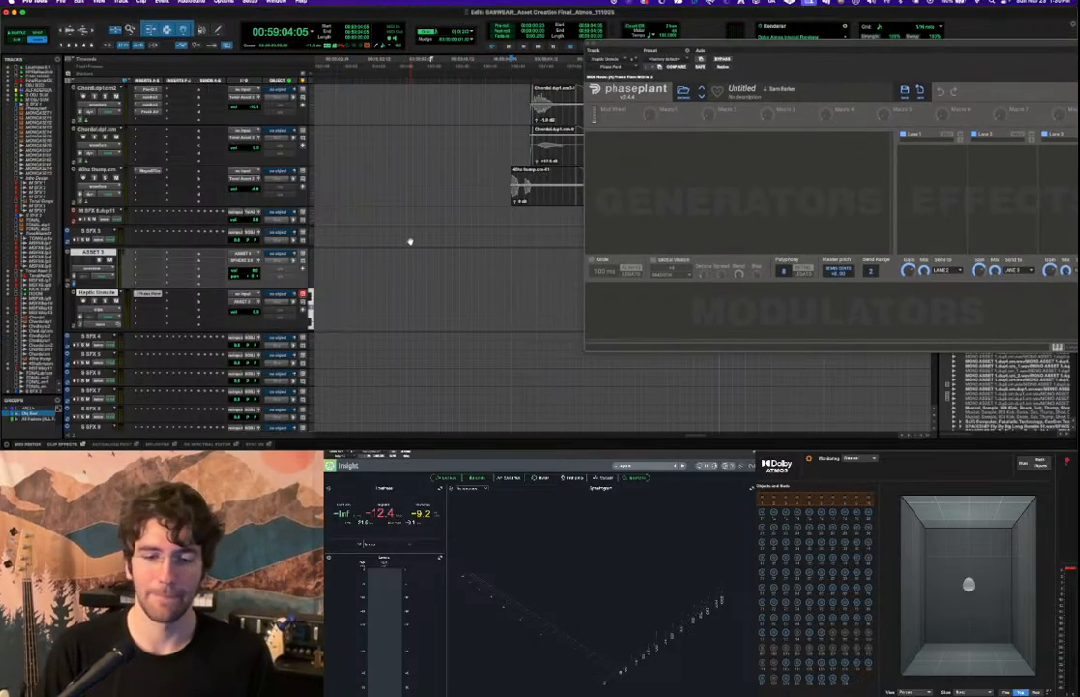
pyautogui.hscroll(5, 410, 240)
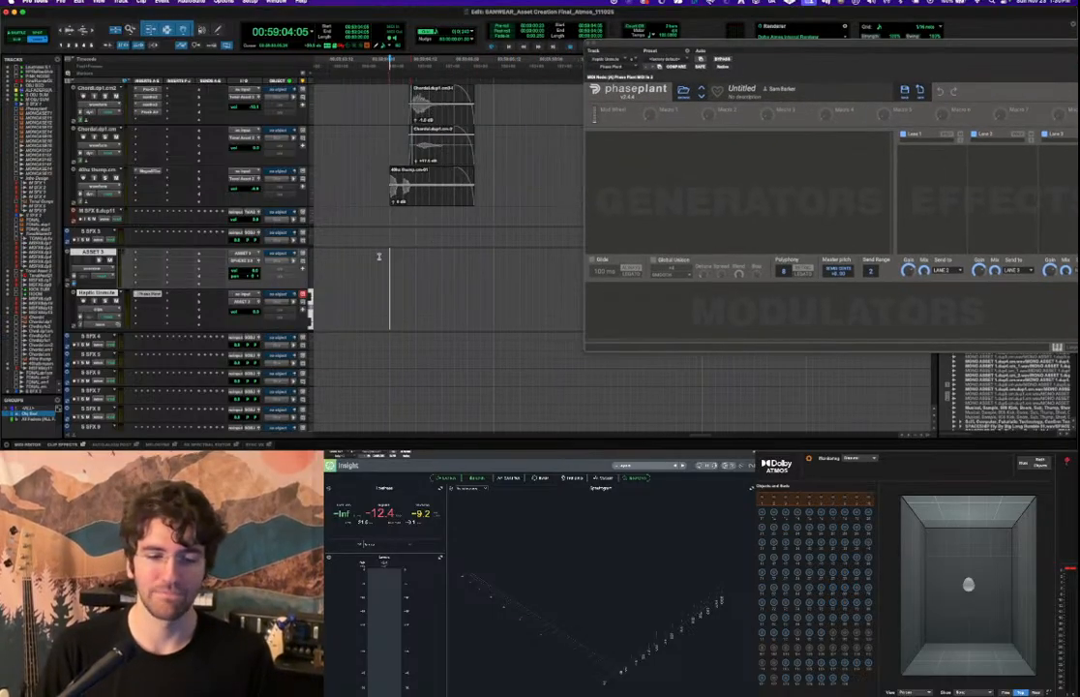
pyautogui.click(677, 158)
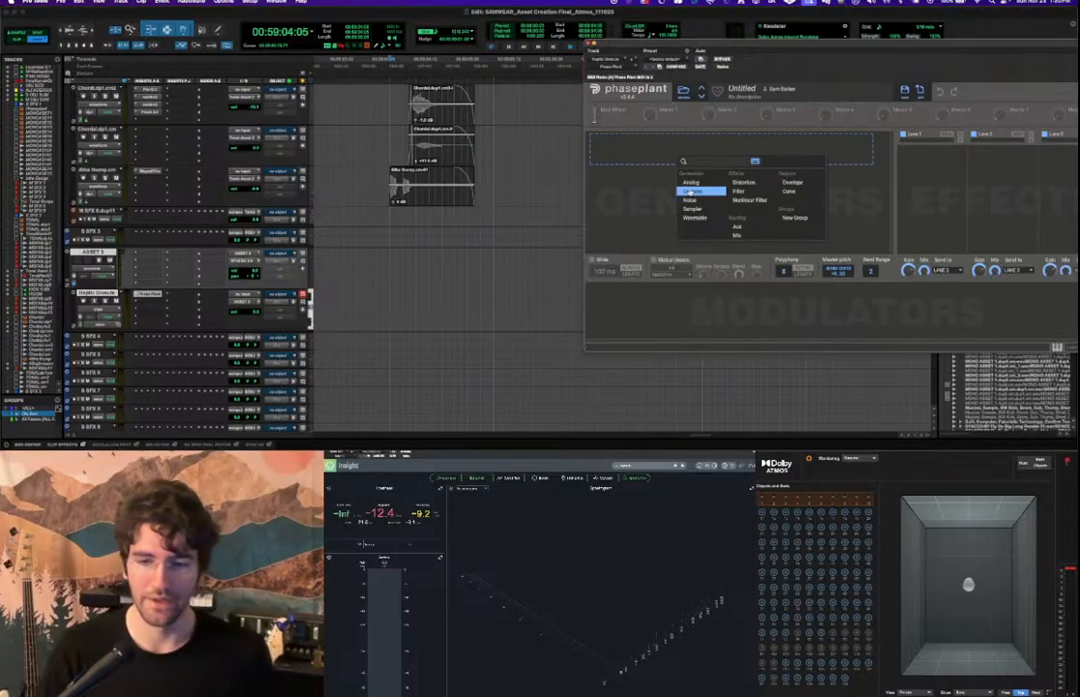
pyautogui.click(693, 192)
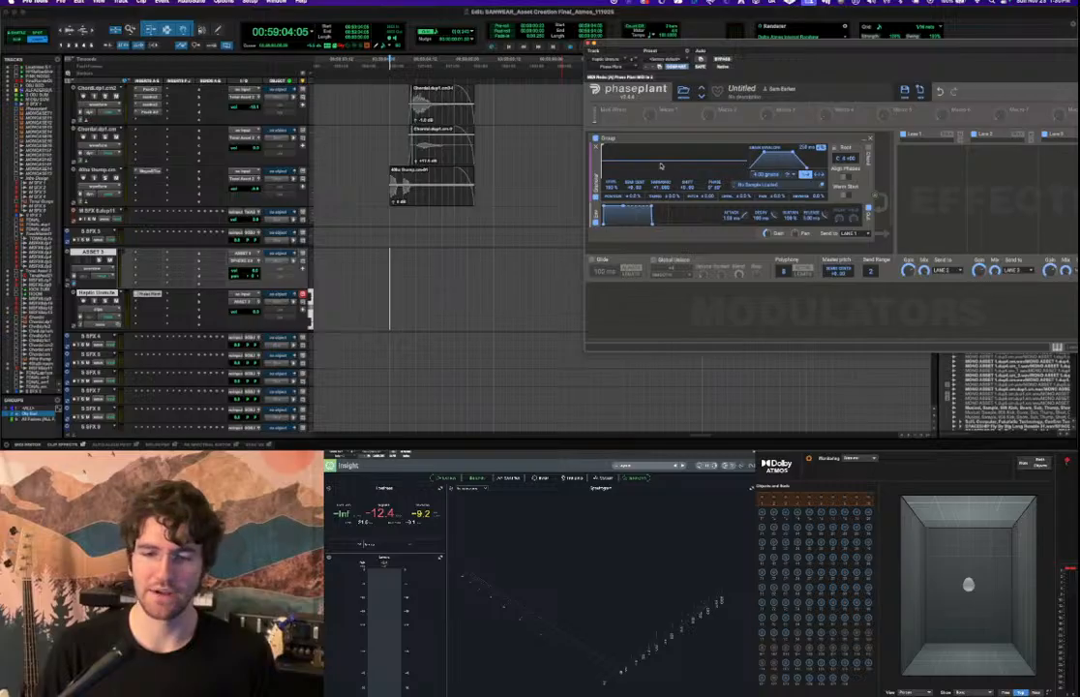
# Switch to Soundly, move the 100k engine search to the end of the searches and change its query to 100k low.
pyautogui.press('super+Tab')
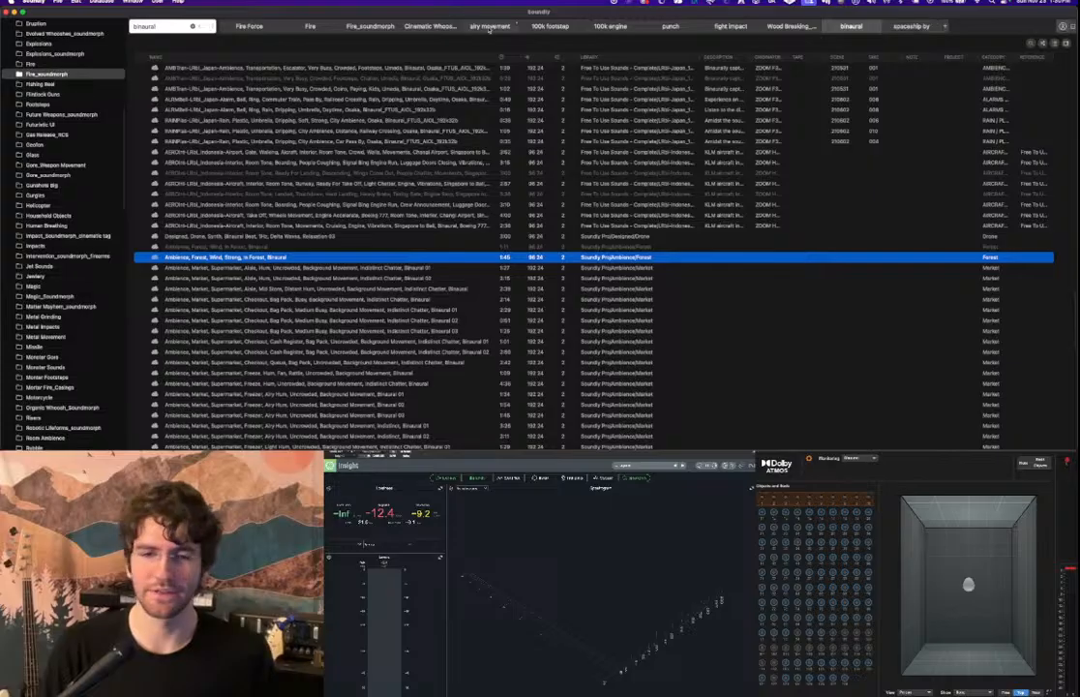
pyautogui.click(610, 27)
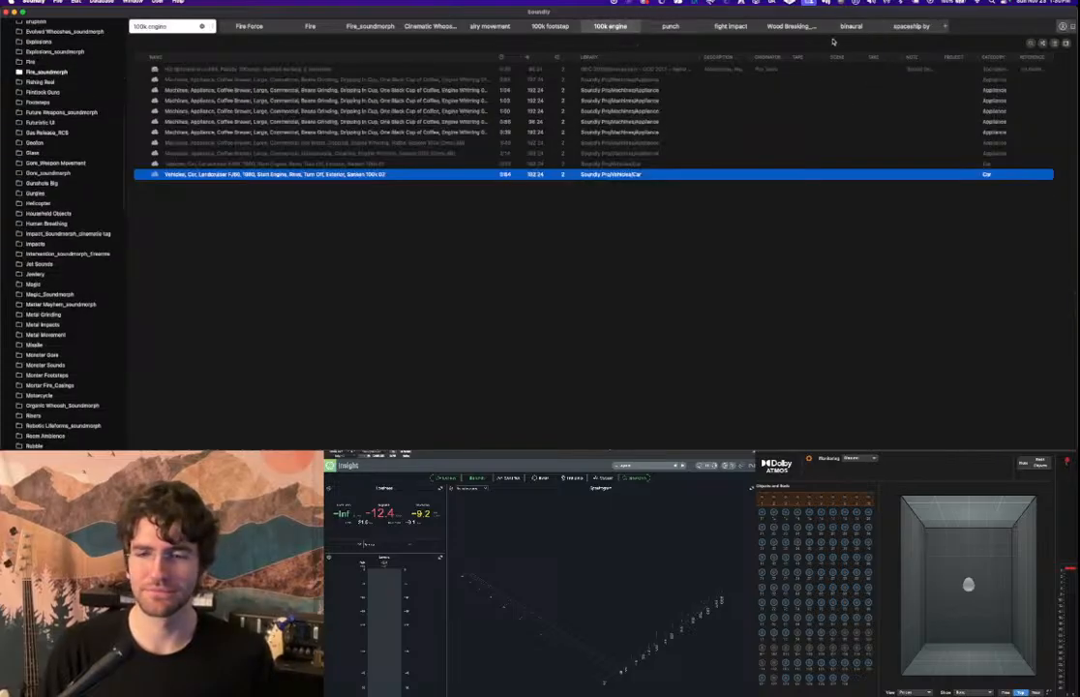
pyautogui.click(895, 29)
pyautogui.moveTo(613, 29); pyautogui.dragTo(897, 30)
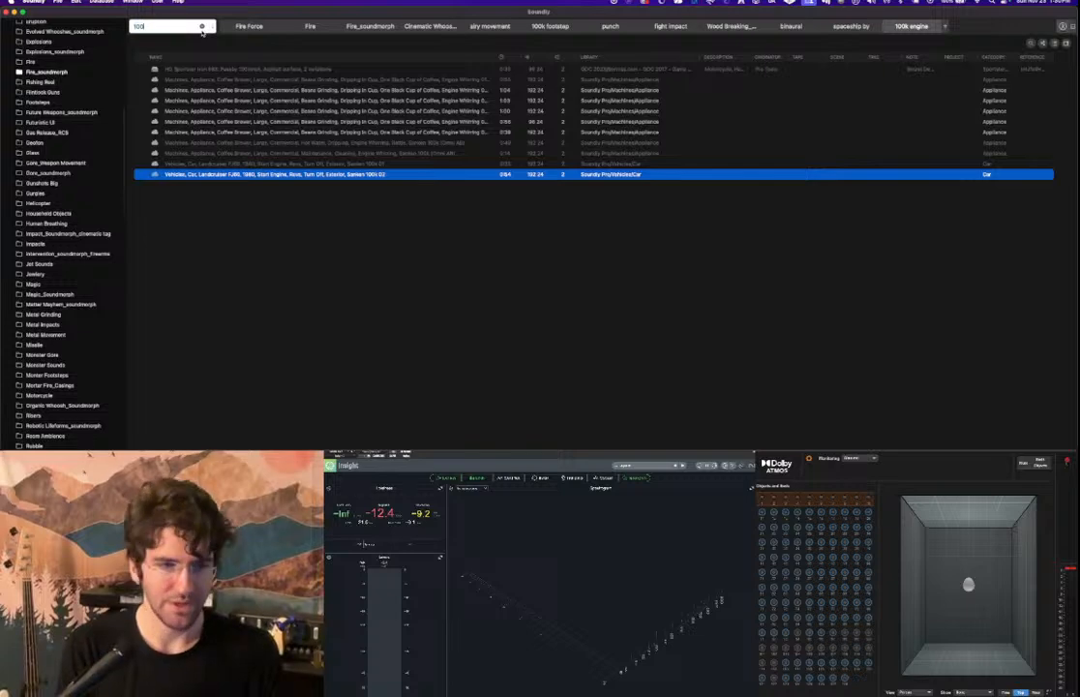
pyautogui.write('k')
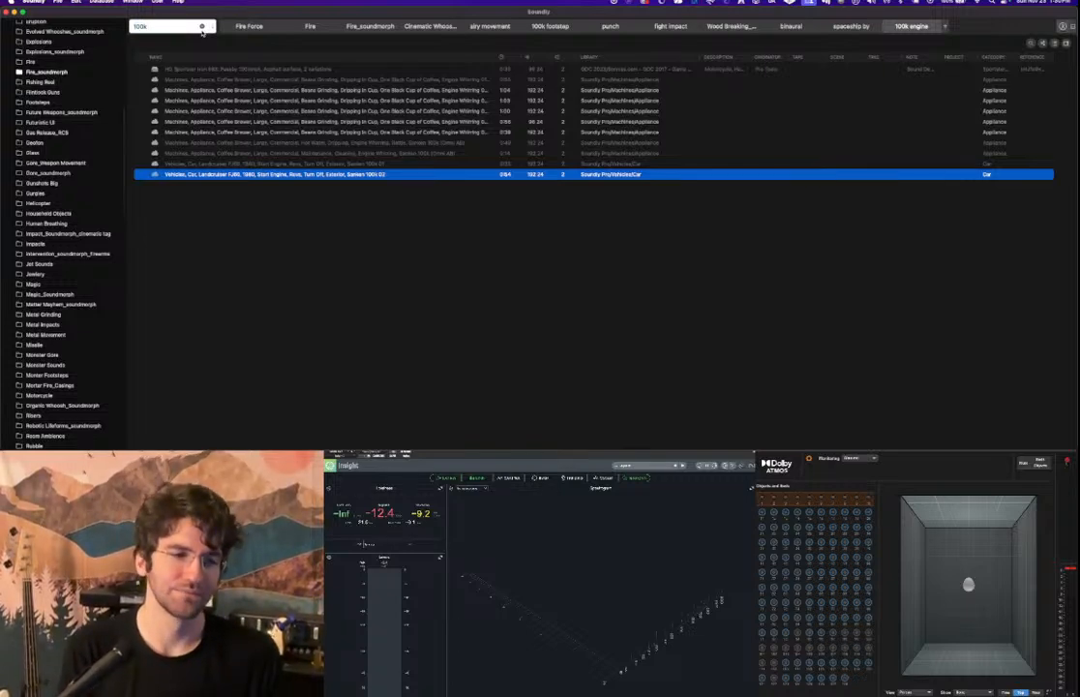
pyautogui.write(' low')
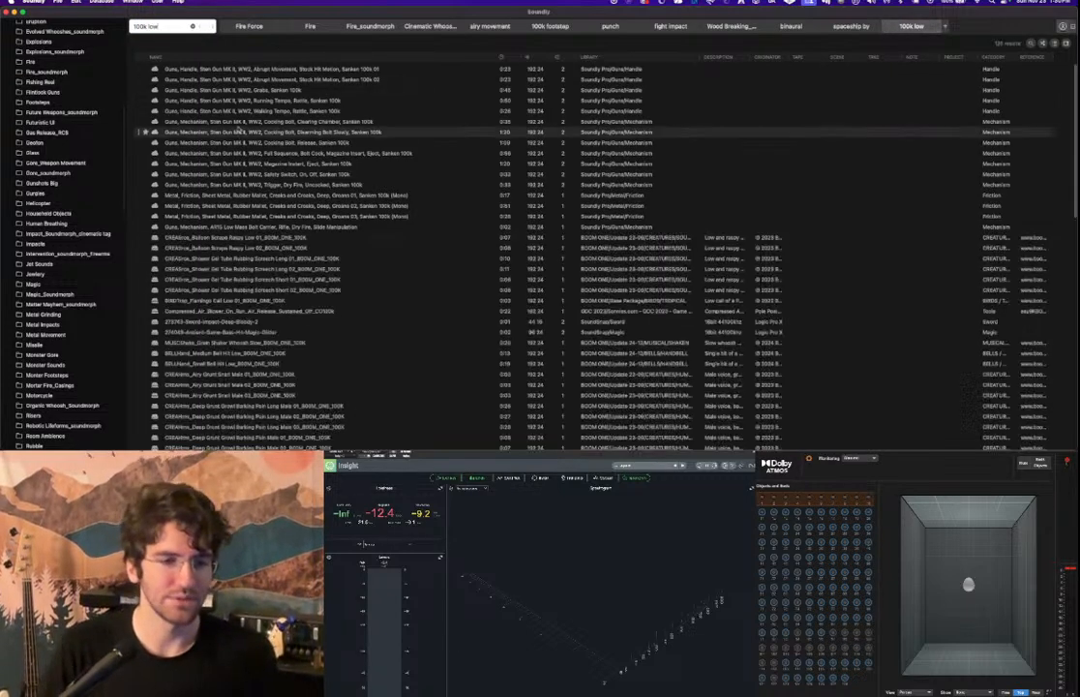
# Audition the Sten gun mechanism and deep sheet metal friction sounds in the 100k low results.
pyautogui.click(274, 132)
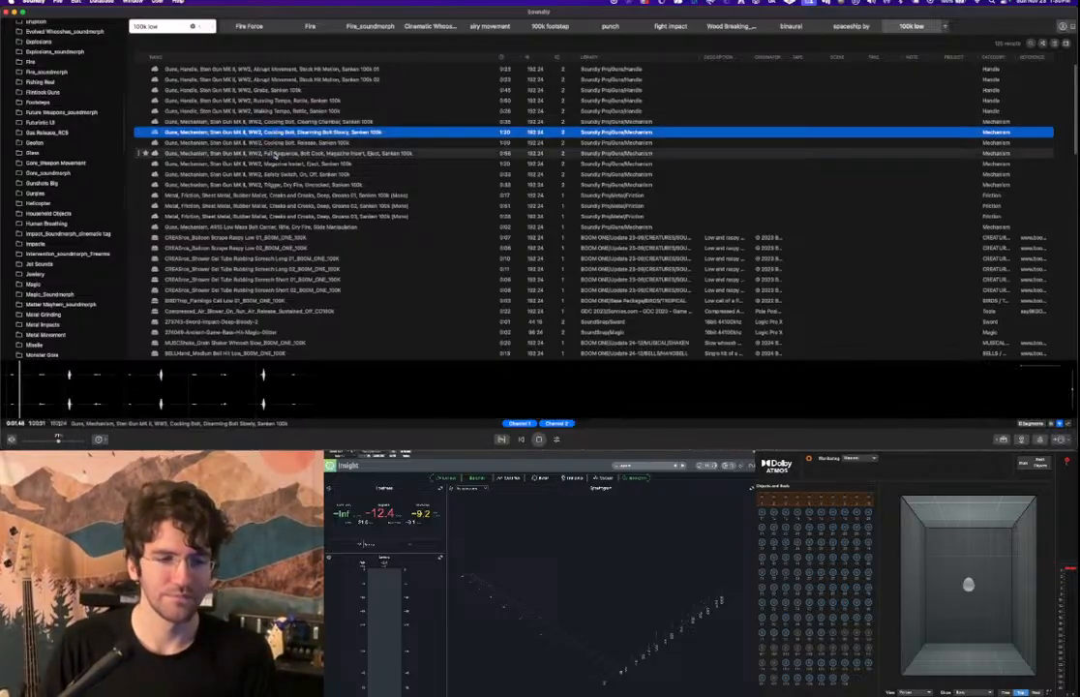
pyautogui.click(274, 154)
pyautogui.scroll(-1, 274, 155)
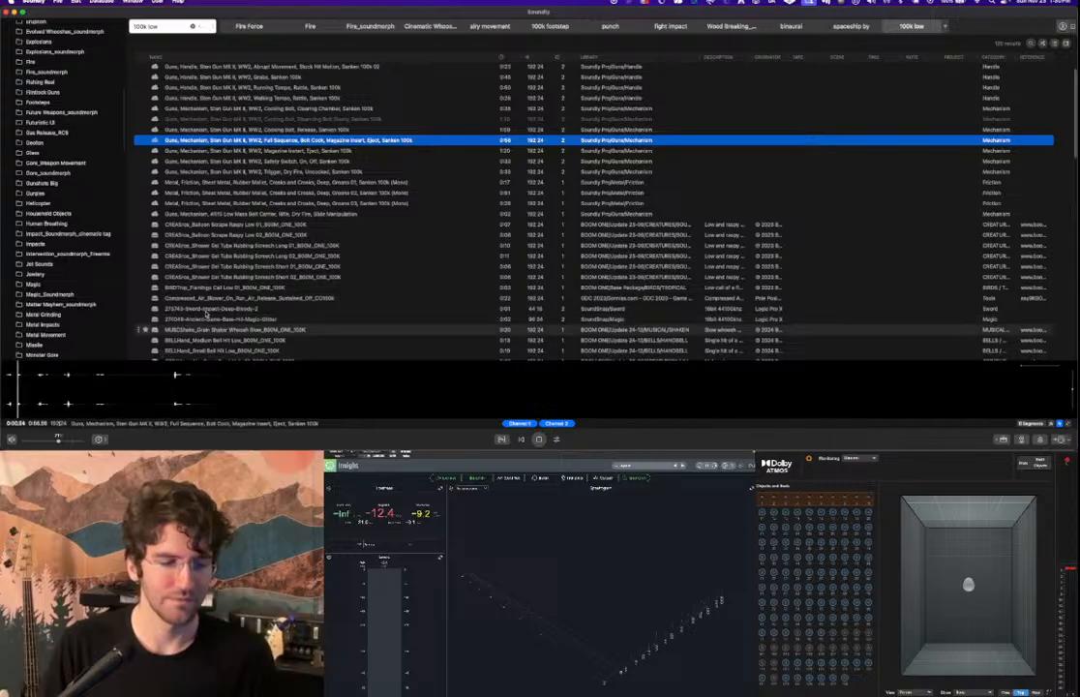
pyautogui.press('Down')
pyautogui.press('Down')
pyautogui.press('Down')
pyautogui.press('Down')
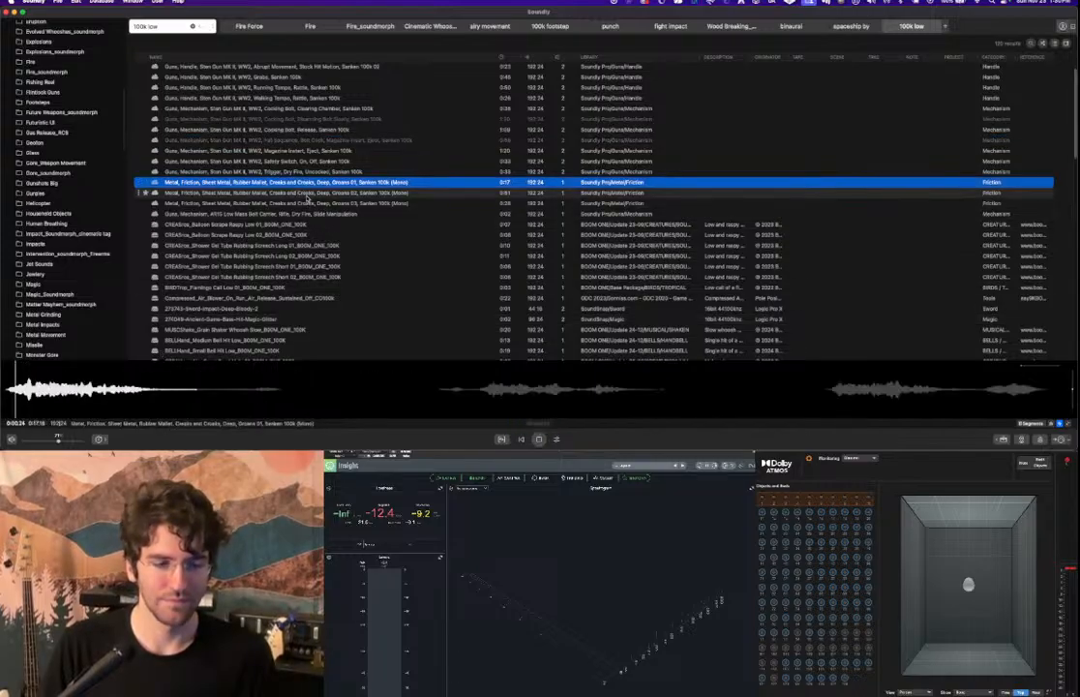
pyautogui.press('Down')
pyautogui.scroll(-1, 306, 203)
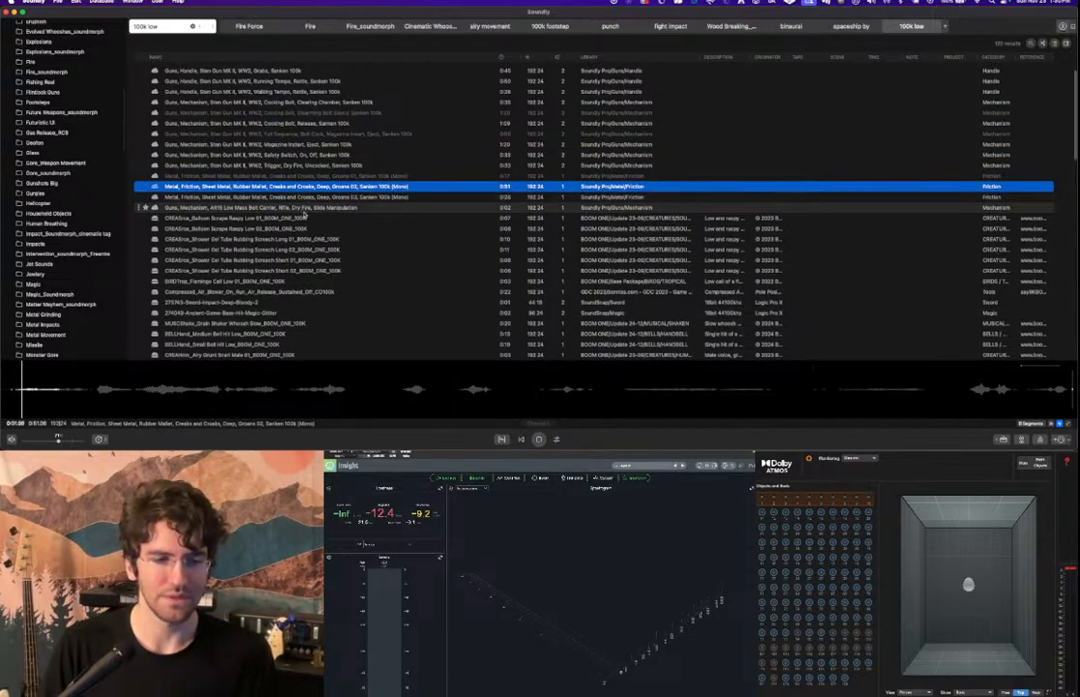
pyautogui.press('space')
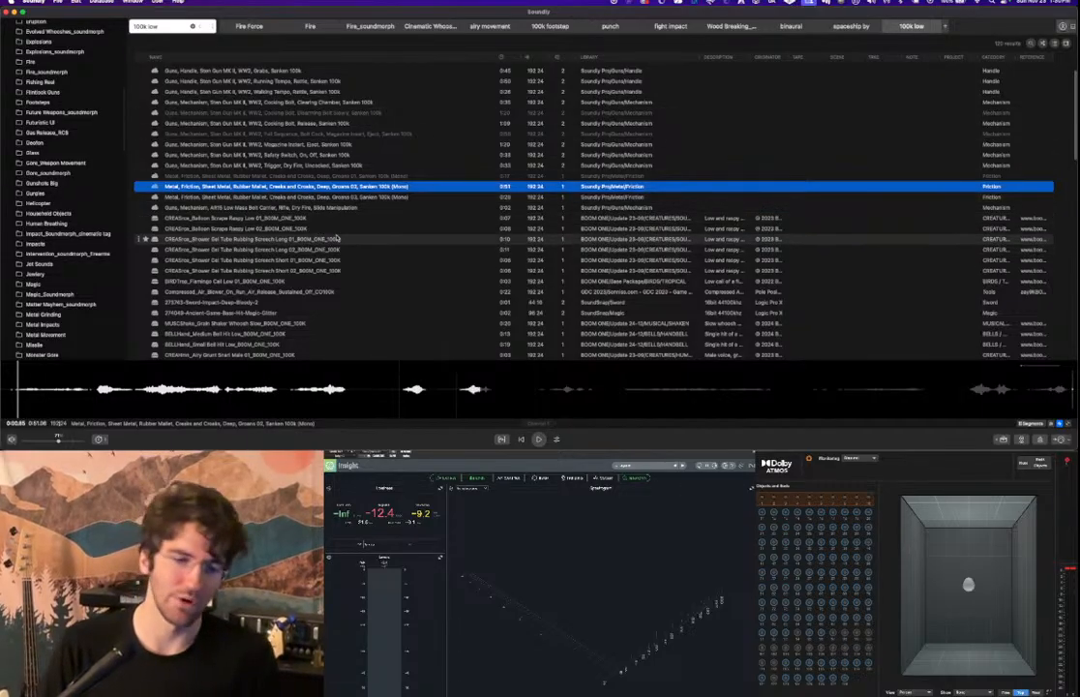
# Audition the results from the shower gel tube screeches down to the small handbell hit.
pyautogui.click(336, 238)
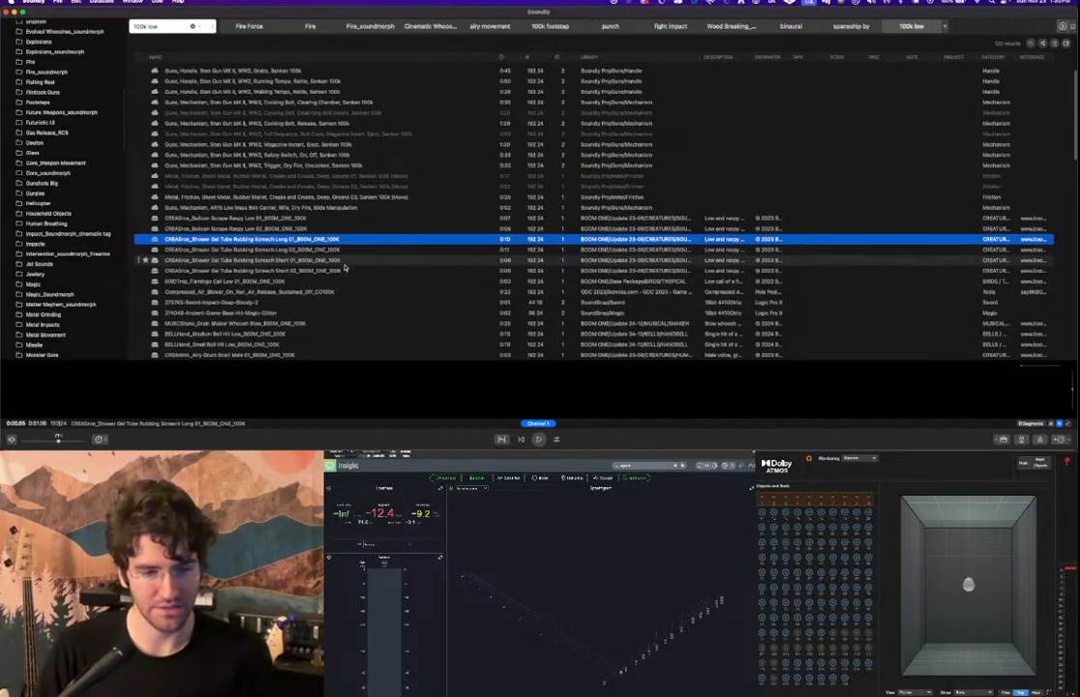
pyautogui.press('Down')
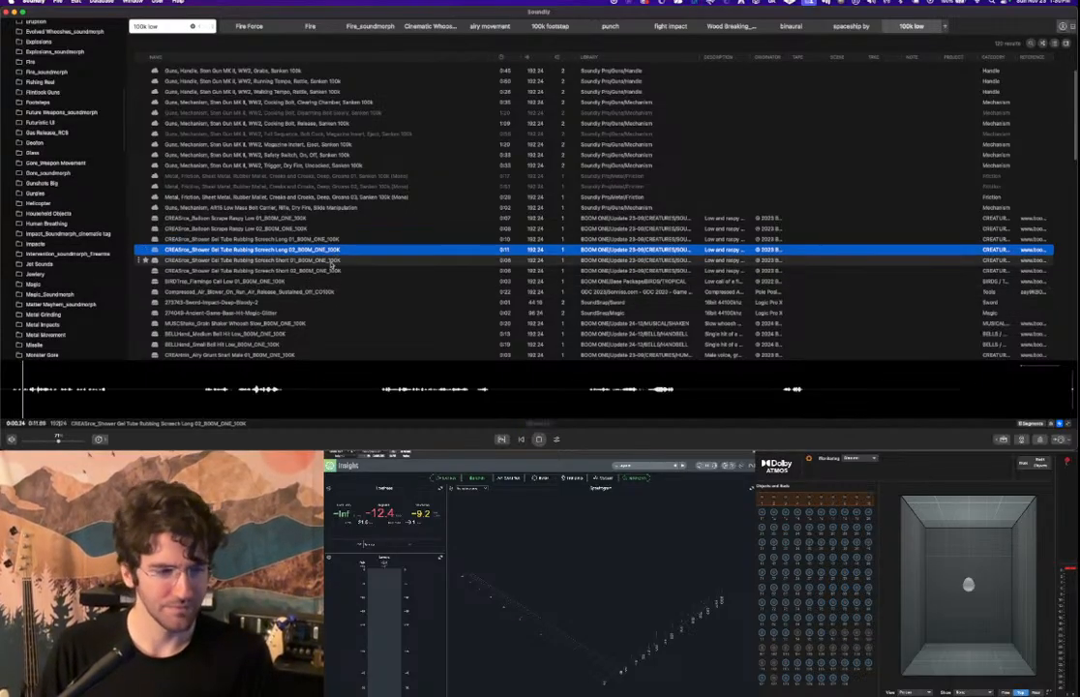
pyautogui.press('Down')
pyautogui.press('Down')
pyautogui.press('Down')
pyautogui.press('Down')
pyautogui.press('Down')
pyautogui.press('Down')
pyautogui.press('Down')
pyautogui.press('Down')
pyautogui.press('Down')
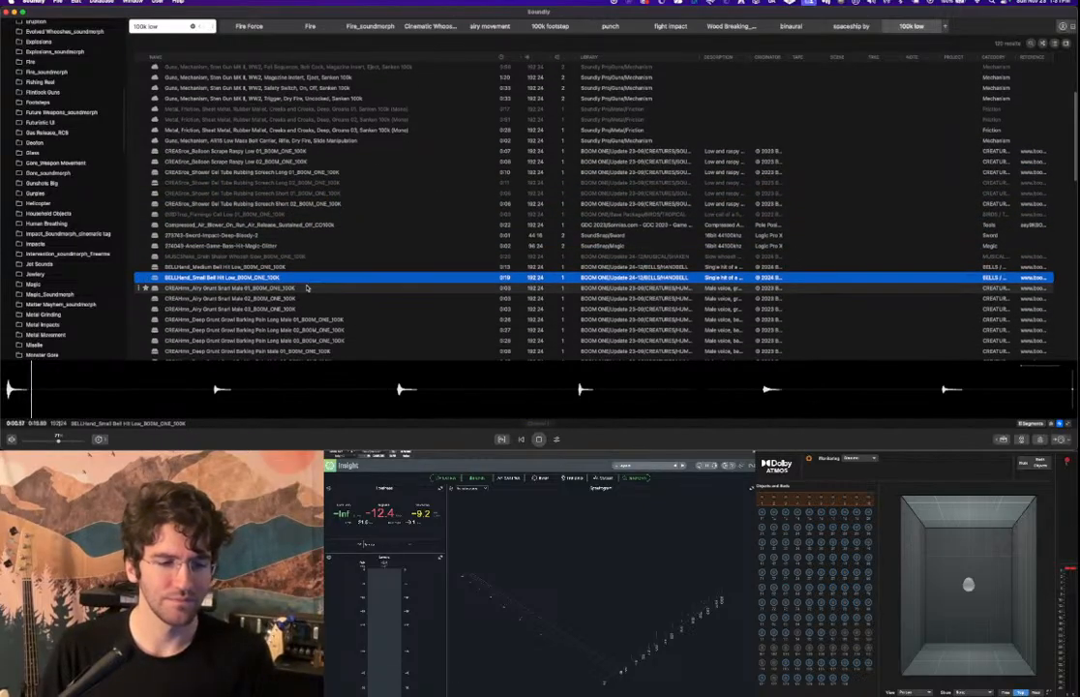
# Audition the human grunt and scream sounds further down the results and browse on to the animal recordings.
pyautogui.press('Down')
pyautogui.press('Down')
pyautogui.press('Down')
pyautogui.press('Down')
pyautogui.press('Down')
pyautogui.press('Down')
pyautogui.press('Down')
pyautogui.press('Down')
pyautogui.press('Down')
pyautogui.press('Down')
pyautogui.press('Down')
pyautogui.press('Down')
pyautogui.press('Down')
pyautogui.press('Down')
pyautogui.press('Down')
pyautogui.press('Down')
pyautogui.press('Down')
pyautogui.press('Down')
pyautogui.press('Down')
pyautogui.press('Down')
pyautogui.scroll(-2, 308, 287)
pyautogui.click(306, 287)
pyautogui.scroll(-10, 306, 286)
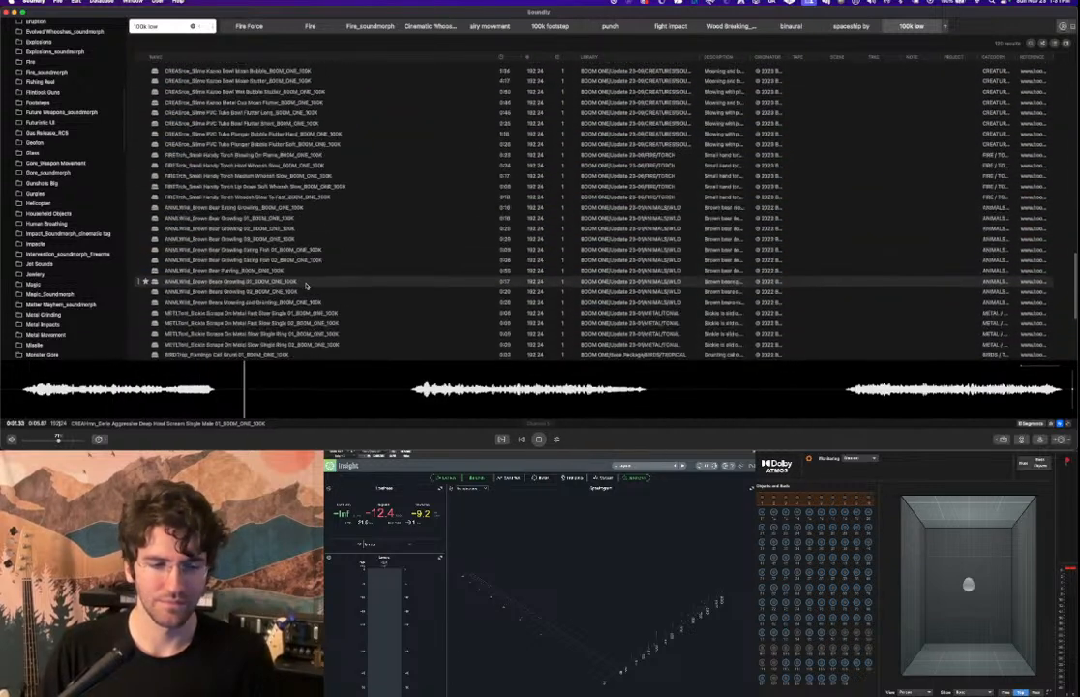
# Audition ANMLWild_Brown Bears Growling 01_BOOM_ONE_100K, load it into Phase Plant's Granular generator, and switch back to Pro Tools.
pyautogui.click(305, 282)
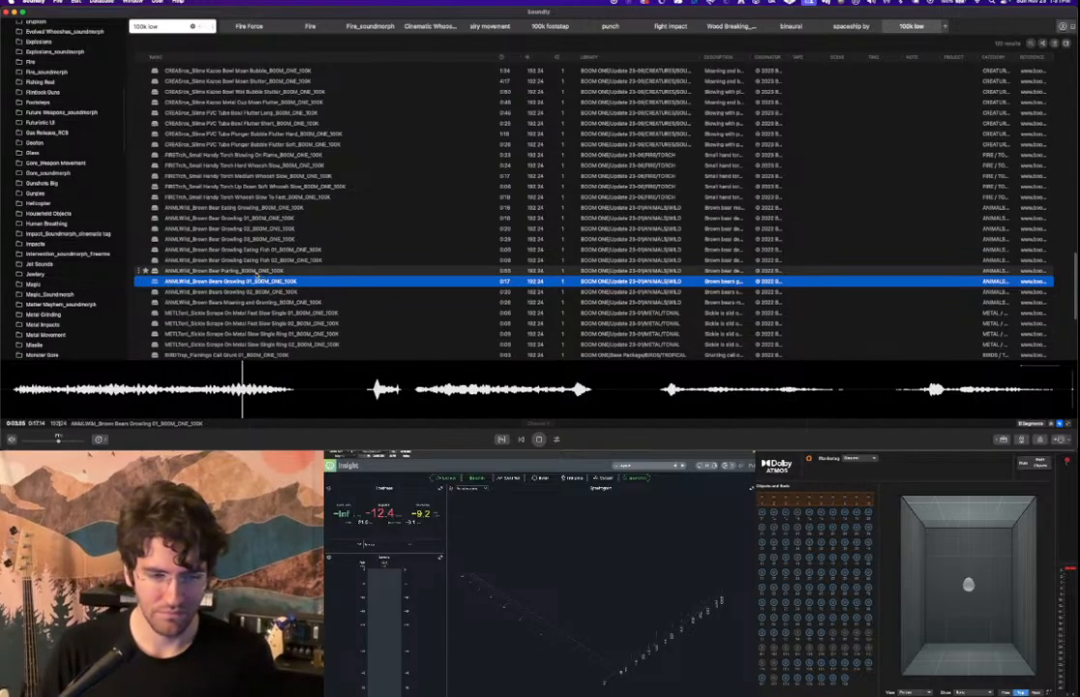
pyautogui.click(13, 374)
pyautogui.moveTo(14, 373); pyautogui.dragTo(635, 171)
pyautogui.press('super+Tab')
# Look through the tracks and along the timeline from the session start to locate the layered tonal asset's clips.
pyautogui.press('Return')
pyautogui.hscroll(2, 441, 280)
pyautogui.hscroll(-1, 440, 281)
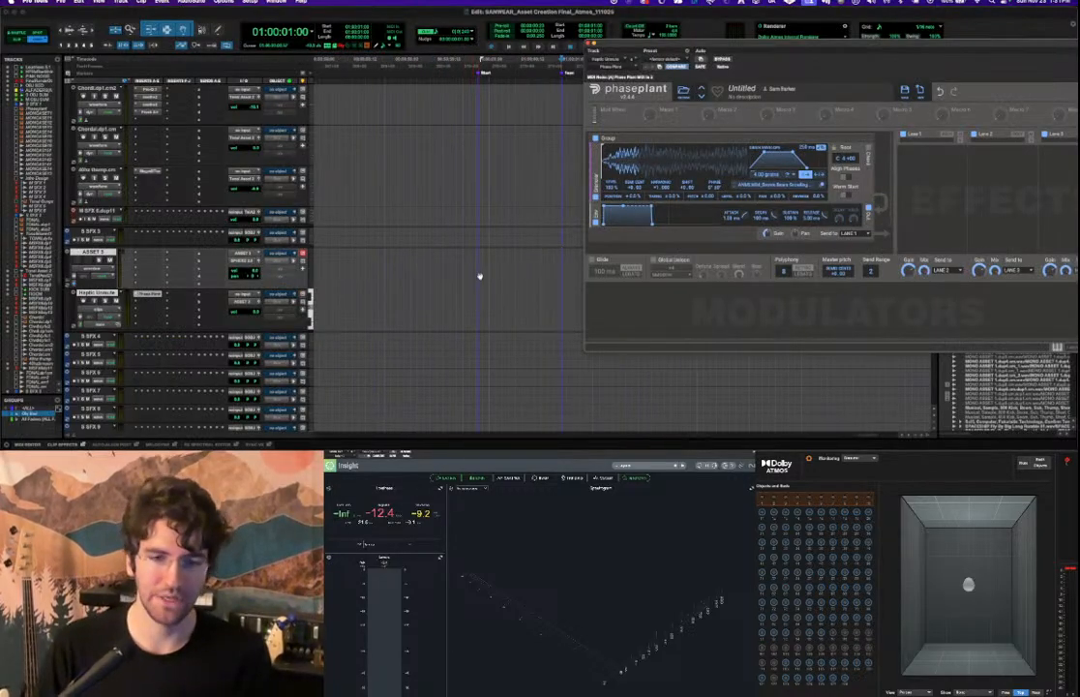
pyautogui.click(480, 260)
pyautogui.hscroll(3, 490, 286)
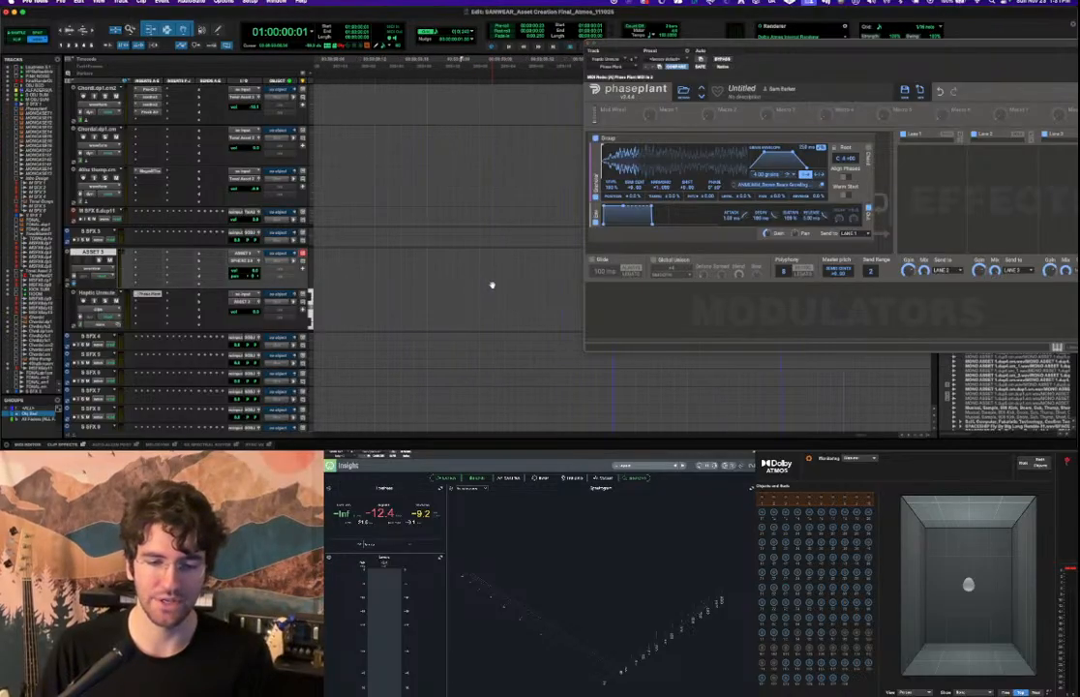
pyautogui.hscroll(-2, 490, 287)
pyautogui.hscroll(-1, 490, 284)
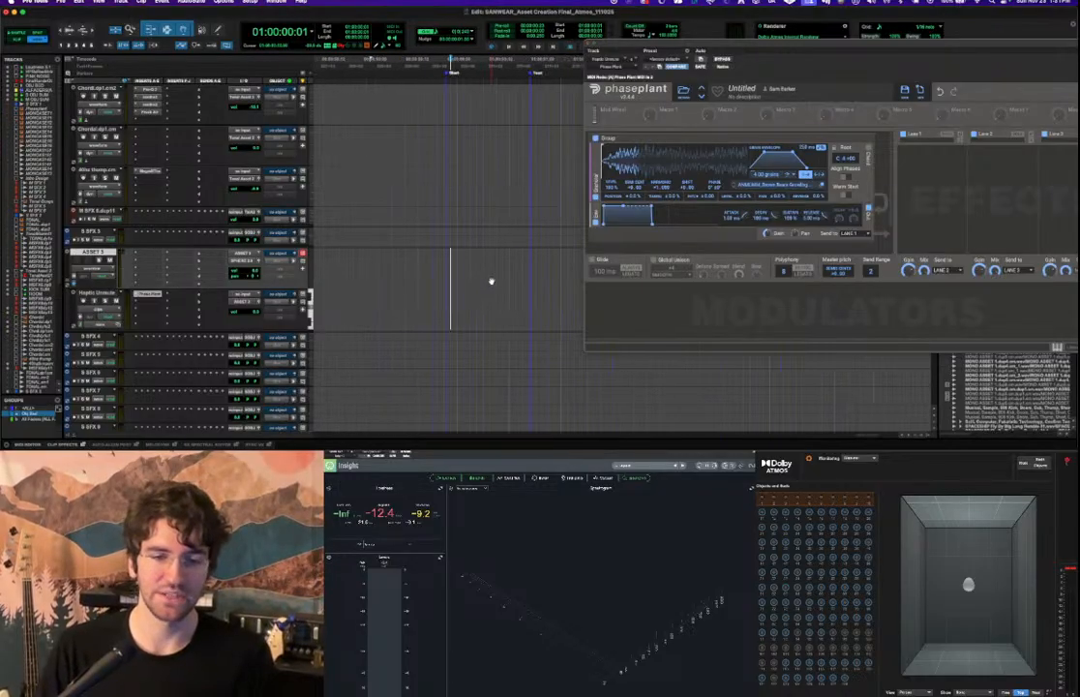
pyautogui.scroll(10, 462, 259)
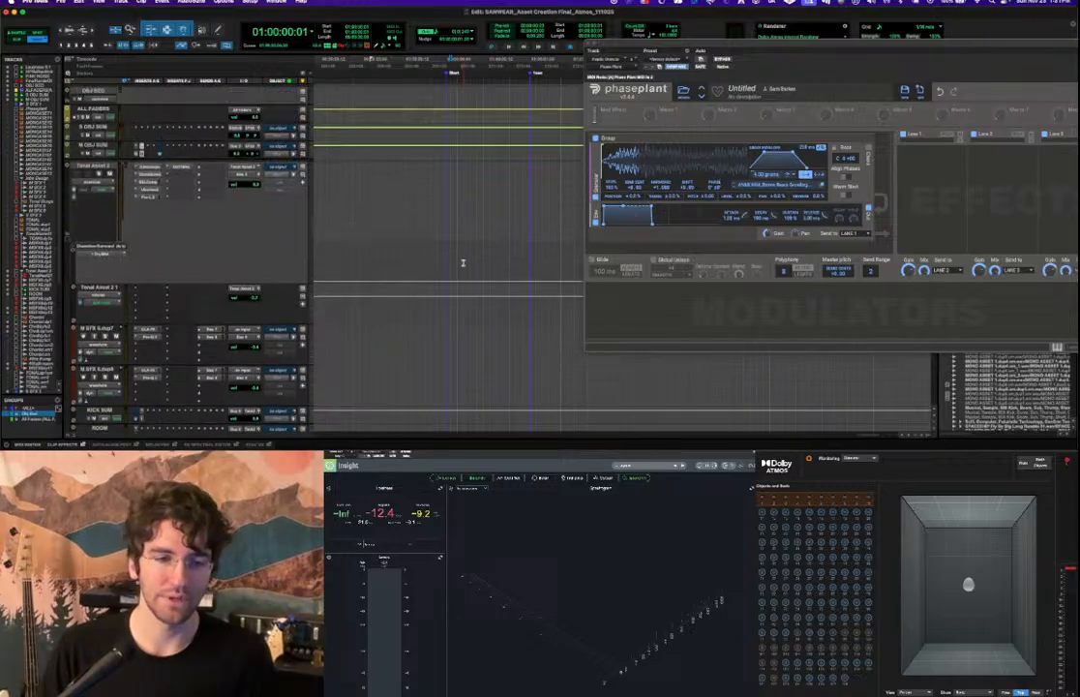
pyautogui.scroll(-10, 461, 262)
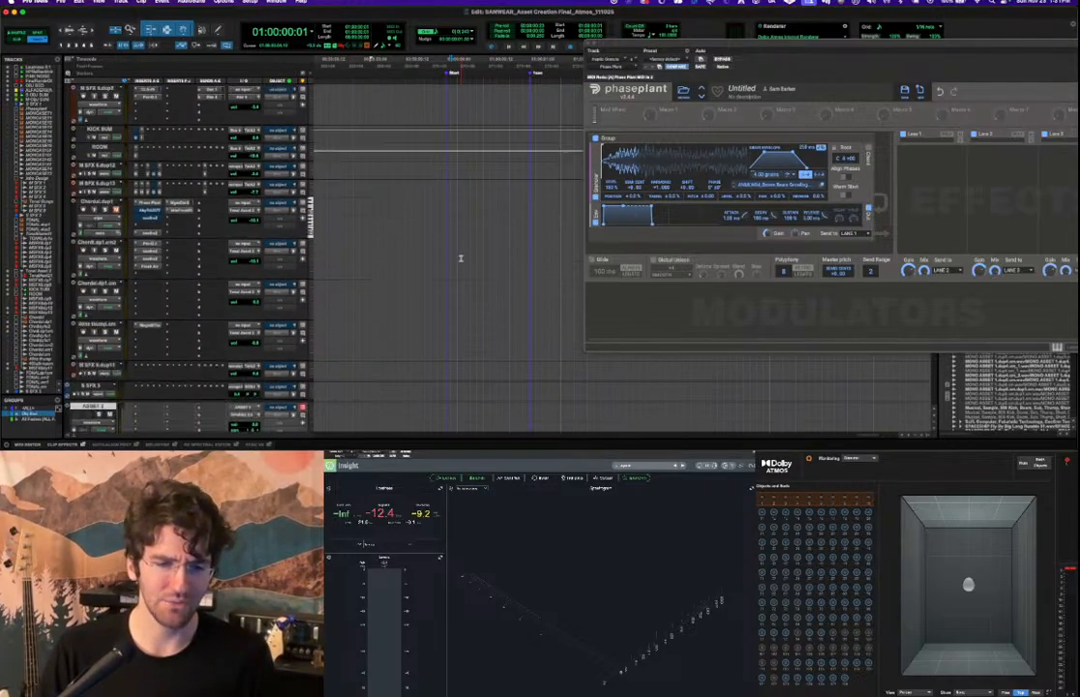
pyautogui.hscroll(-5, 462, 255)
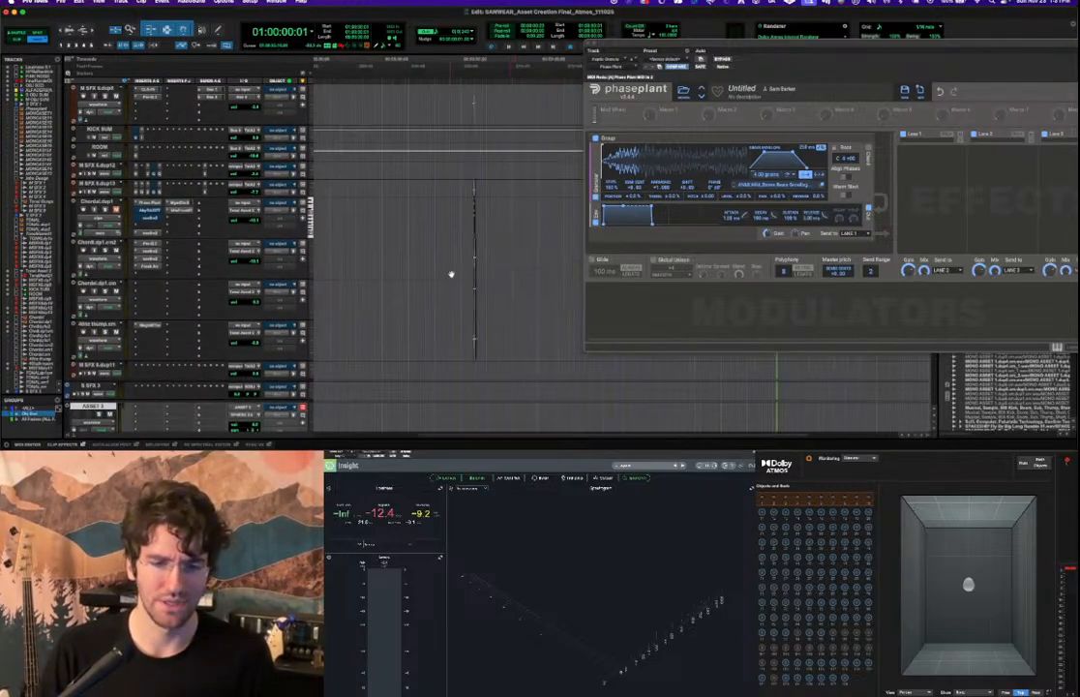
pyautogui.scroll(-3, 499, 287)
pyautogui.hscroll(3, 500, 280)
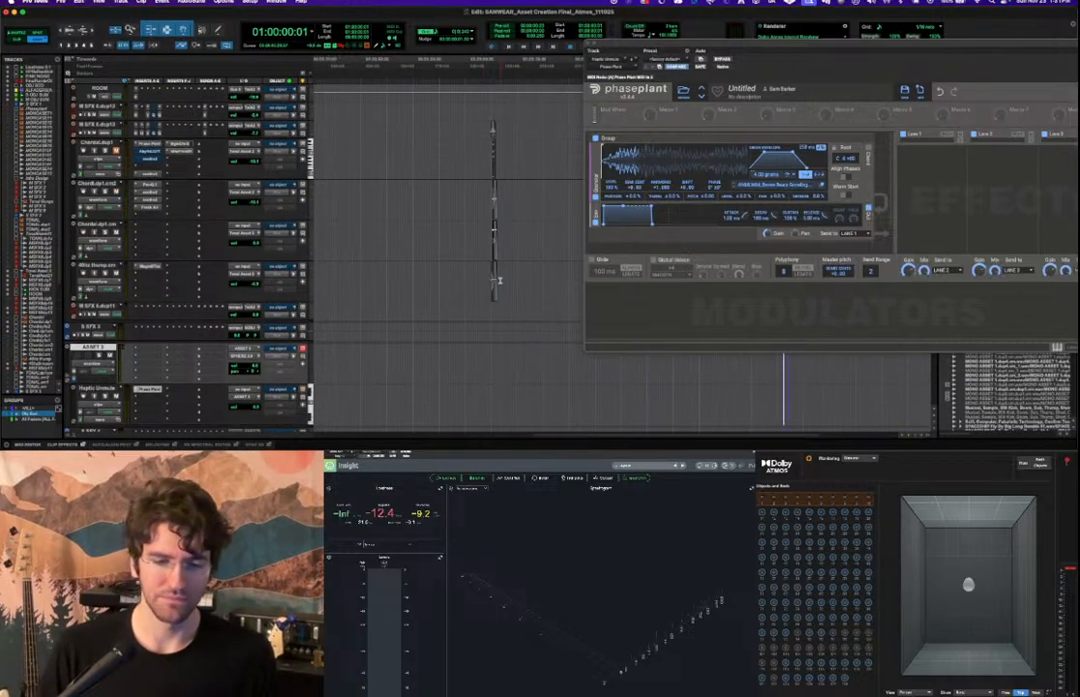
# Place the edit cursor at 00:59:04:05 on the ASSET 3 folder, aligned with the start of the 40hz thump clip.
pyautogui.click(491, 309)
pyautogui.press('t')
pyautogui.press('t')
pyautogui.press('t')
pyautogui.press('t')
pyautogui.hscroll(-3, 490, 317)
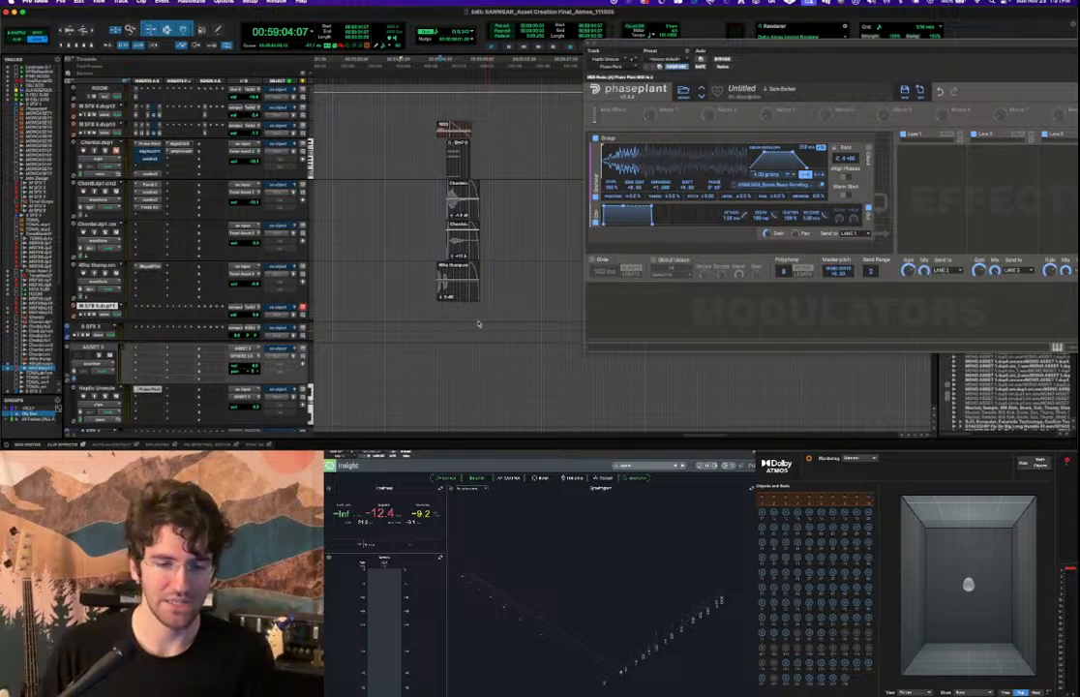
pyautogui.scroll(-1, 477, 323)
pyautogui.click(436, 336)
pyautogui.press('t')
pyautogui.press('t')
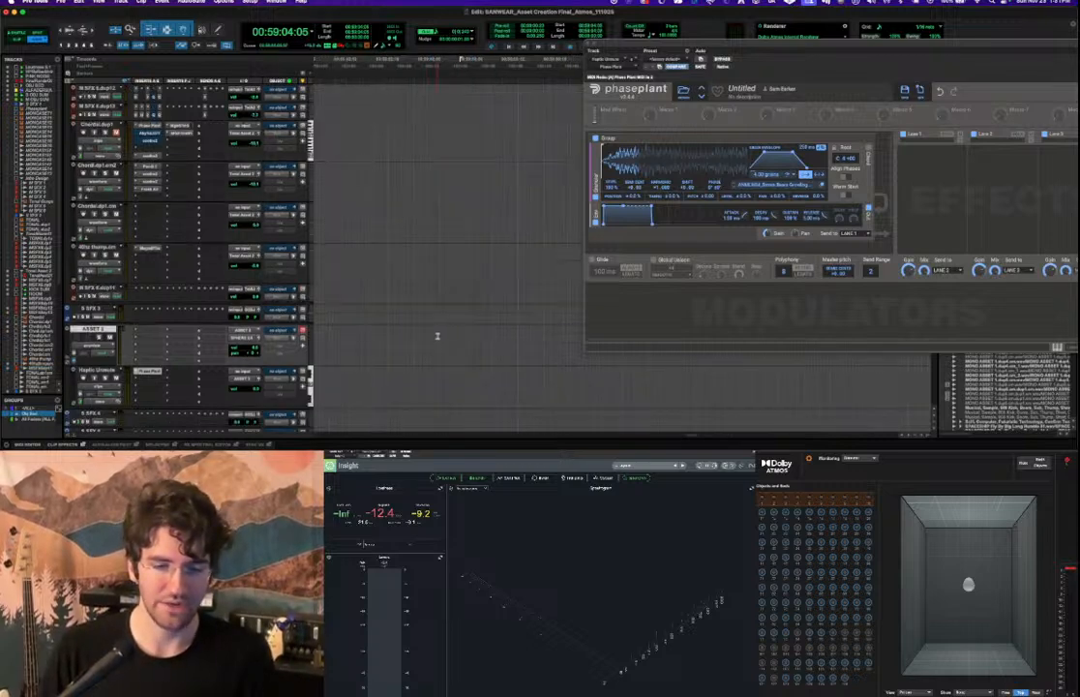
pyautogui.hscroll(3, 436, 335)
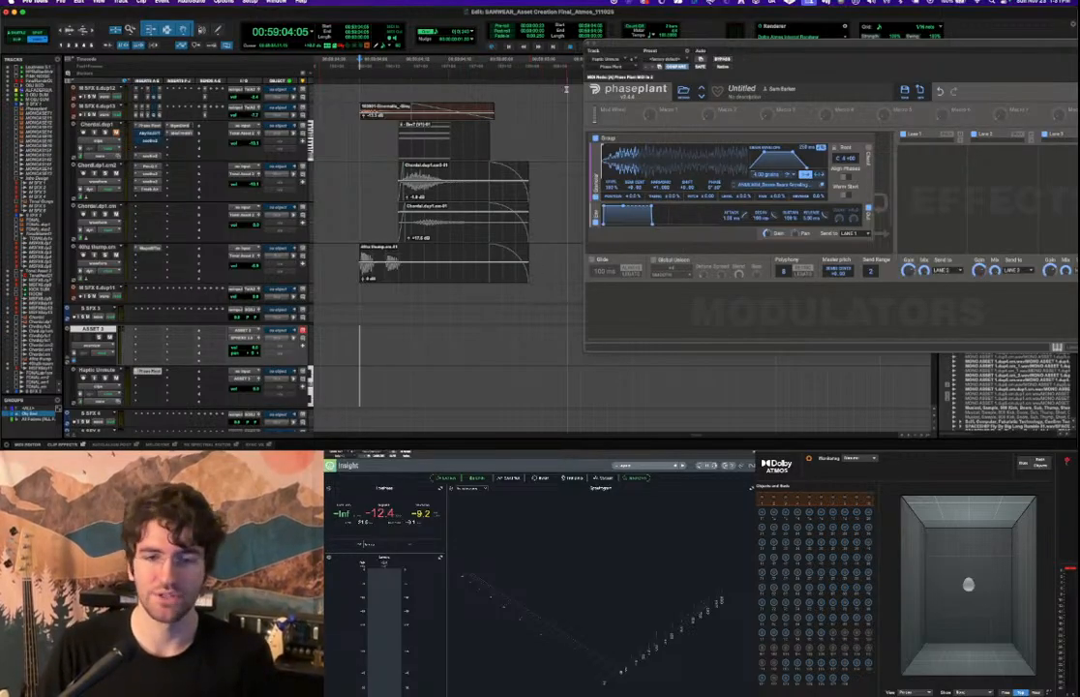
pyautogui.moveTo(665, 41); pyautogui.dragTo(665, 58)
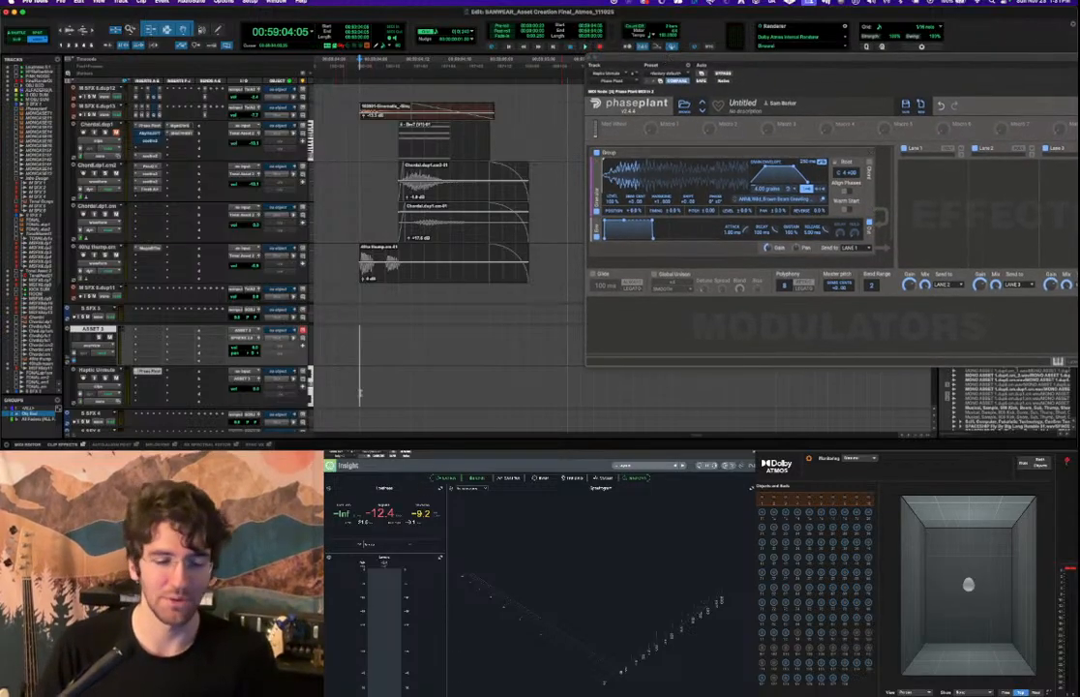
# Draw one long MIDI note on the Haptic Unmute track from 00:59:04:05 and return the edit cursor to its start.
pyautogui.click(359, 377)
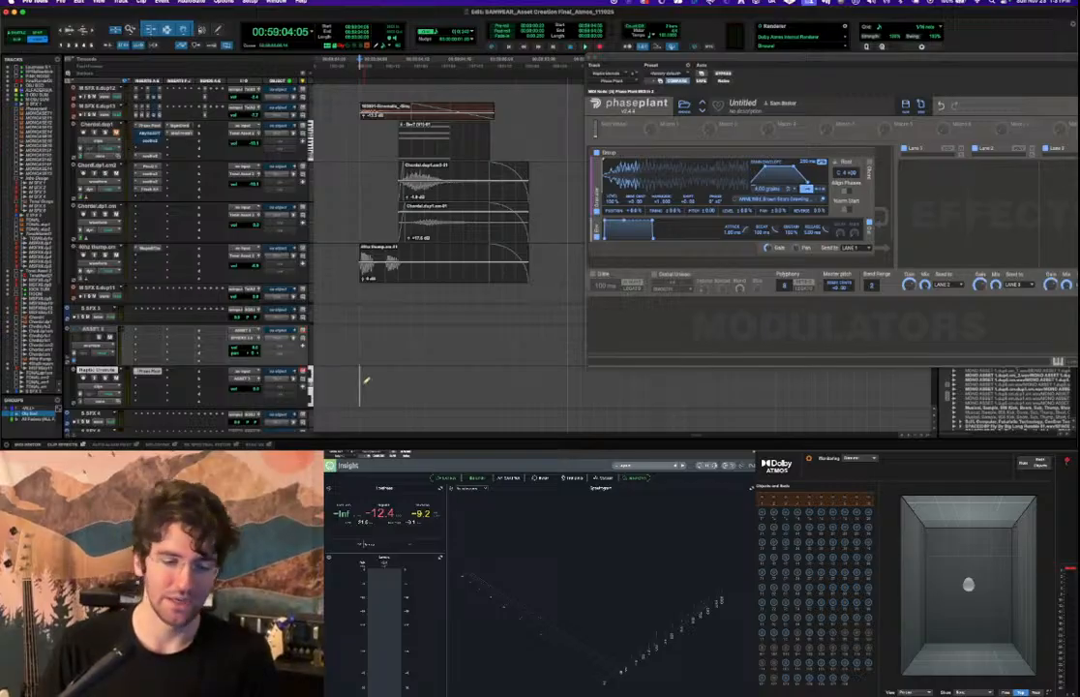
pyautogui.moveTo(372, 381); pyautogui.dragTo(542, 382)
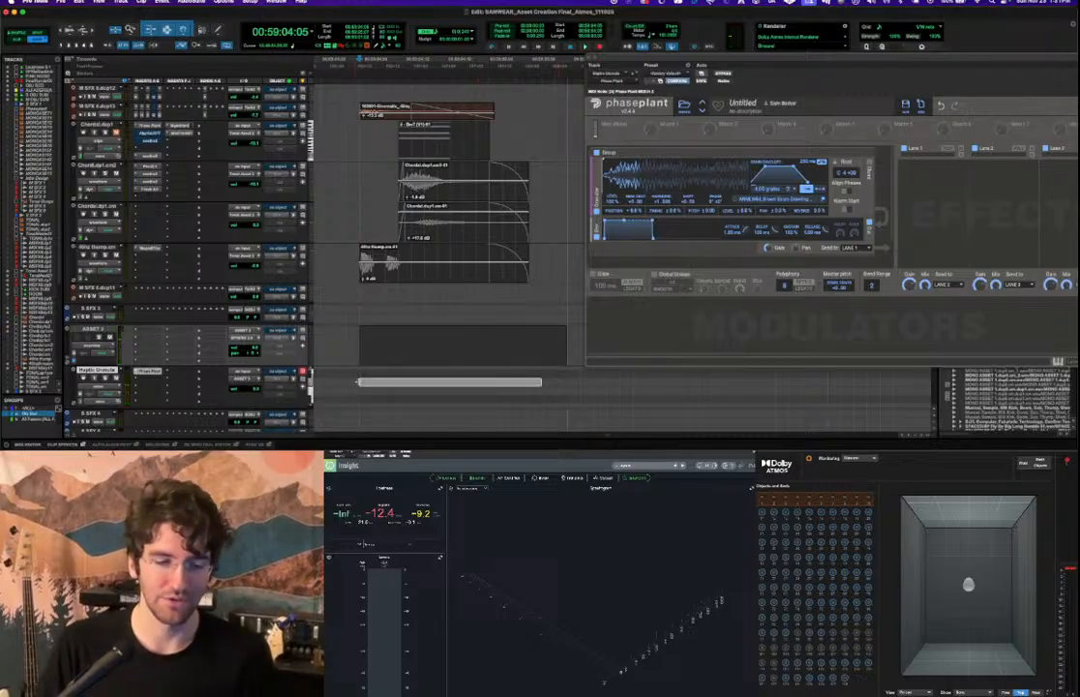
pyautogui.click(356, 379)
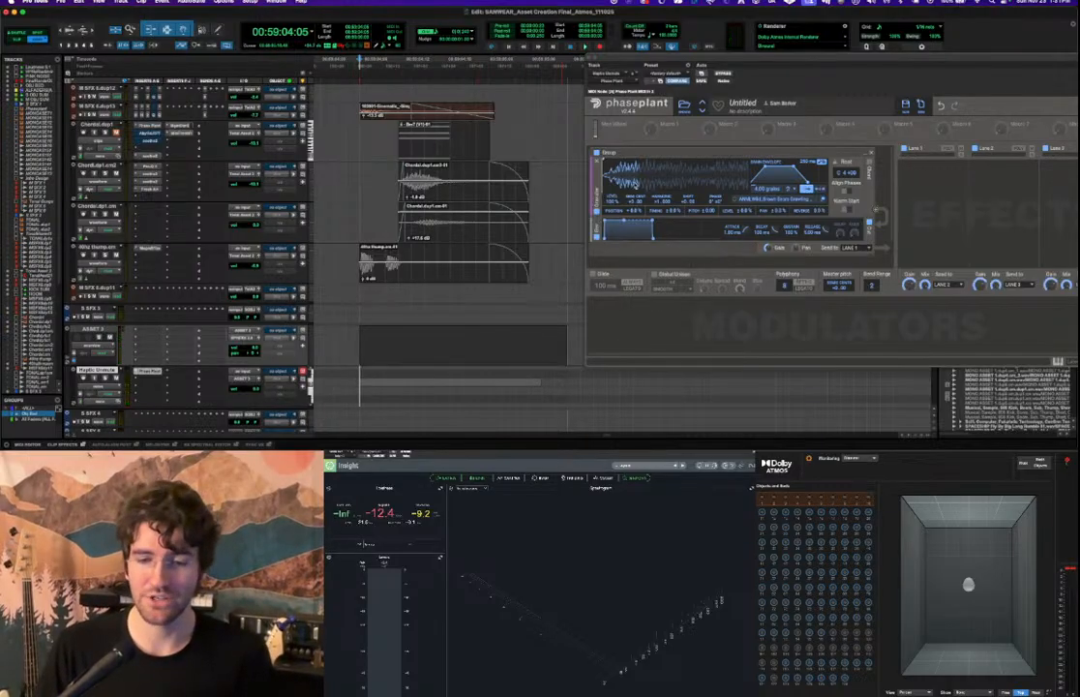
# Play the new note, then mute the Tonal Asset 2 folder and collapse its tracks.
pyautogui.press('space')
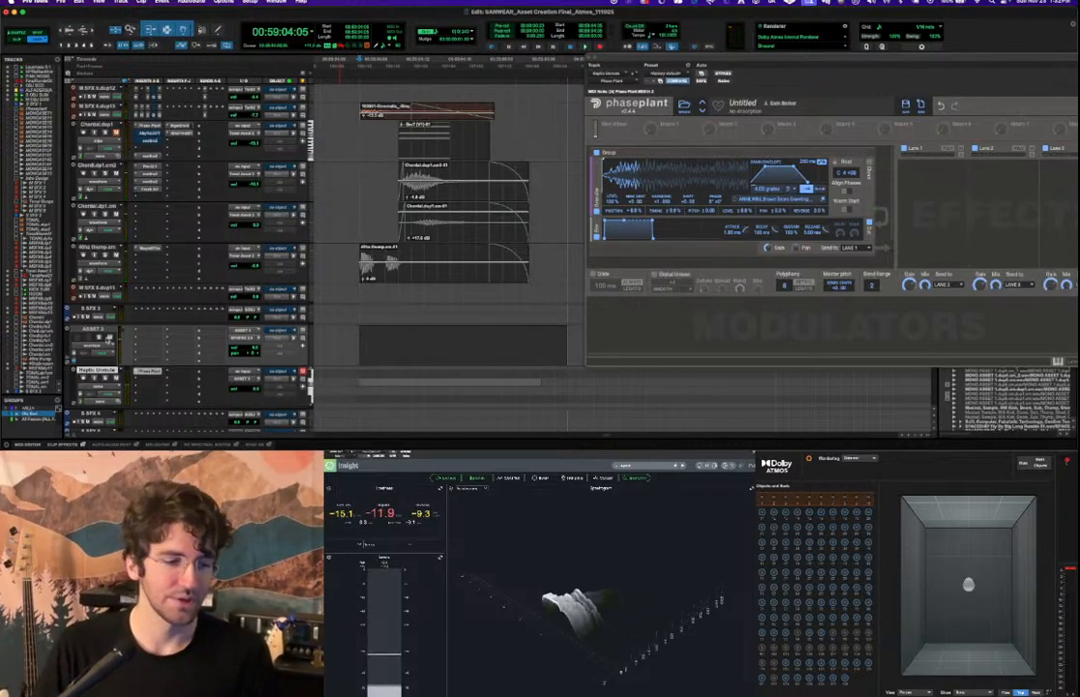
pyautogui.press('space')
pyautogui.scroll(5, 158, 304)
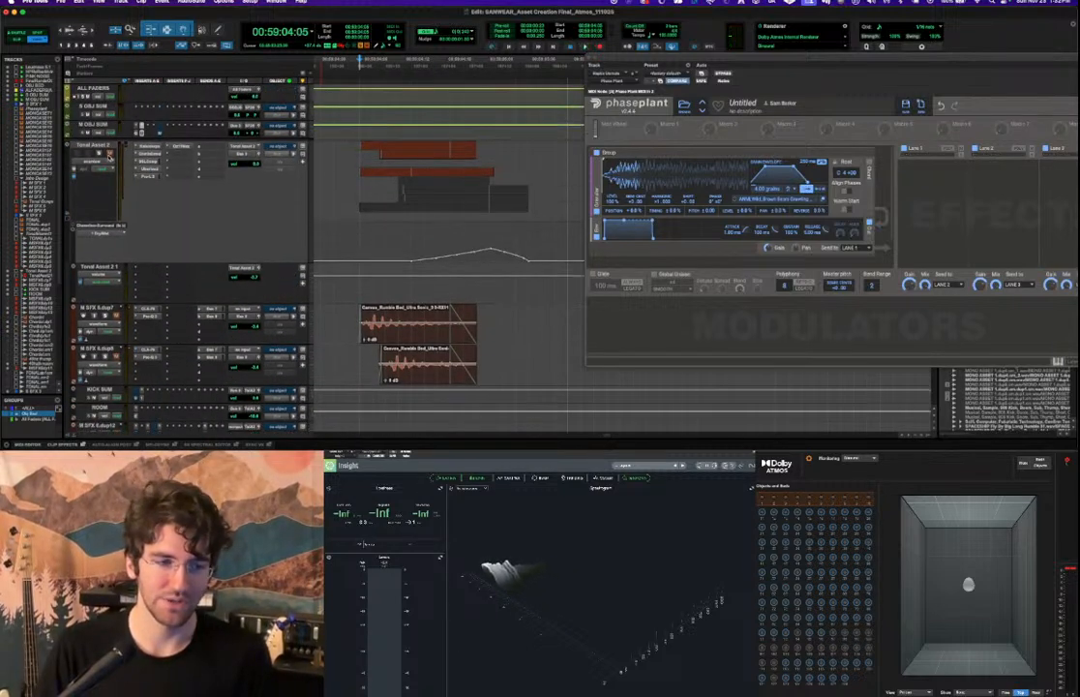
pyautogui.scroll(-5, 136, 208)
pyautogui.scroll(5, 145, 233)
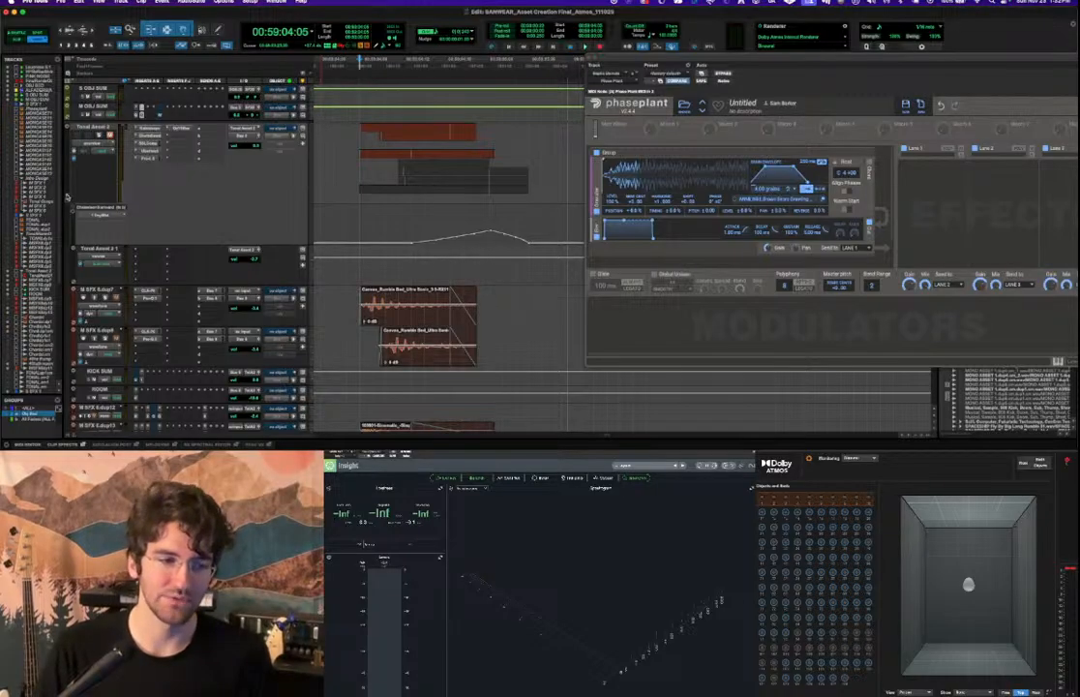
pyautogui.click(67, 197)
pyautogui.scroll(-4, 378, 146)
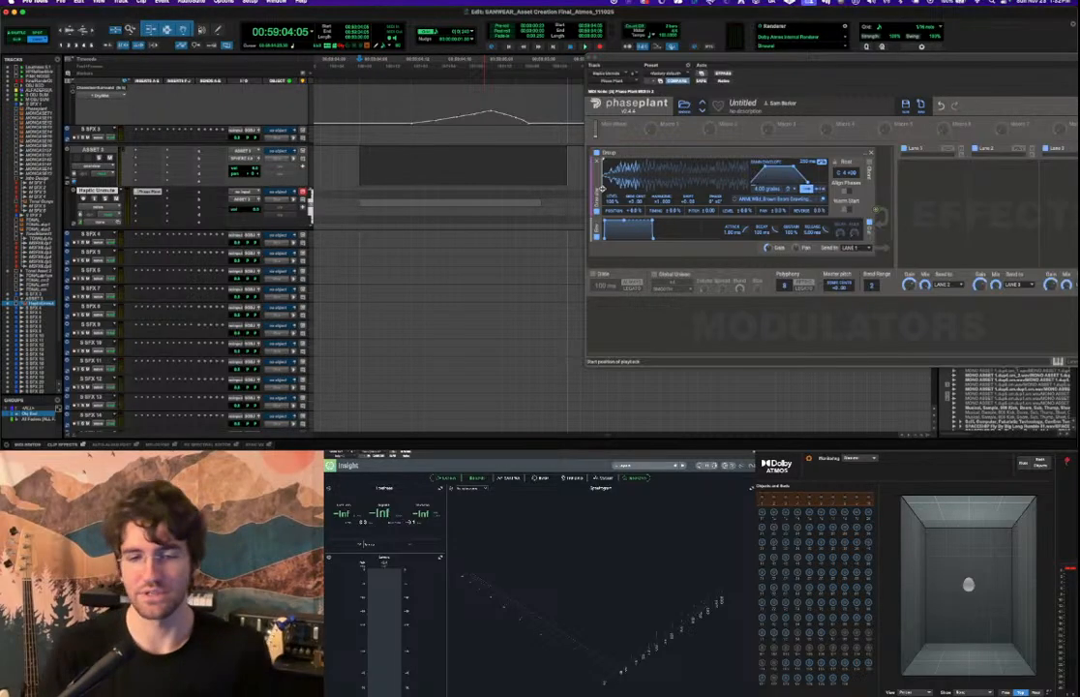
# Sweep the Granular generator's start position across the growl sample and bring it back to the beginning.
pyautogui.moveTo(606, 179); pyautogui.dragTo(660, 164)
pyautogui.moveTo(688, 182)
pyautogui.mouseDown()
pyautogui.moveTo(728, 182)
pyautogui.moveTo(587, 193)
pyautogui.mouseUp()
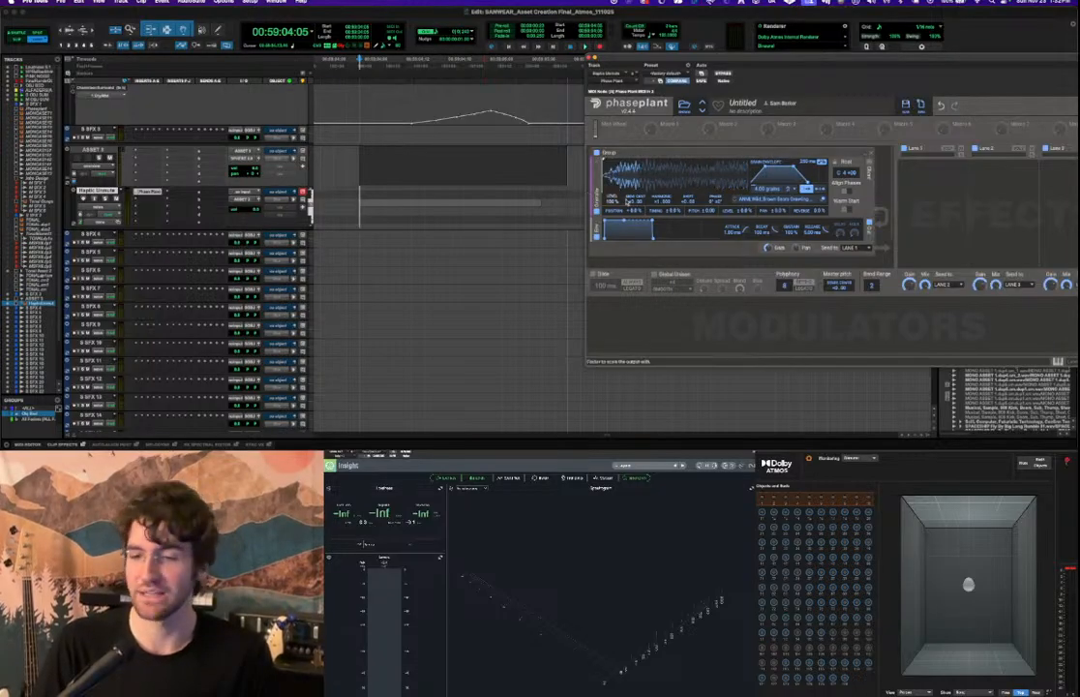
pyautogui.click(355, 200)
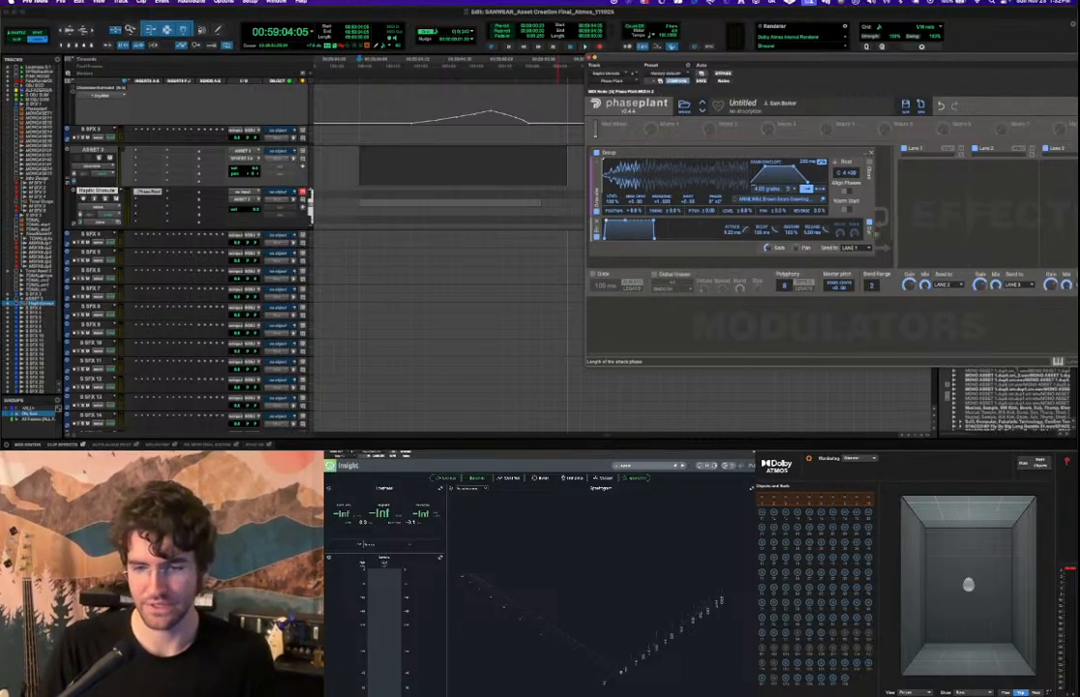
# Play the note with the shortened envelope attack and try randomising the grain position.
pyautogui.press('space')
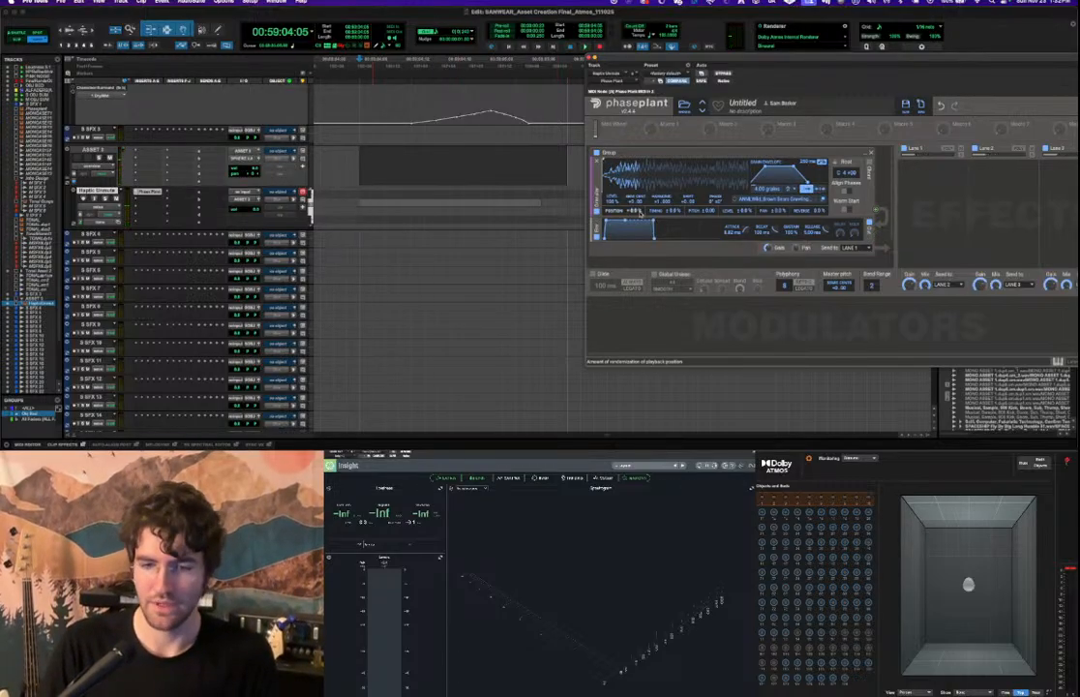
pyautogui.press('space')
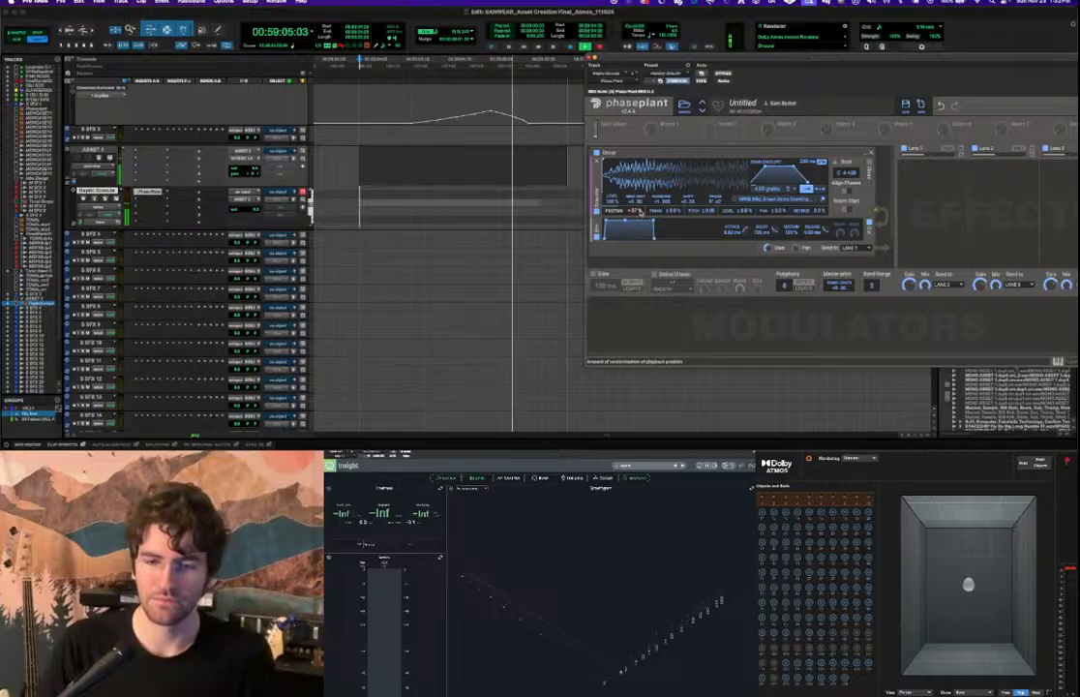
pyautogui.press('space')
pyautogui.press('space')
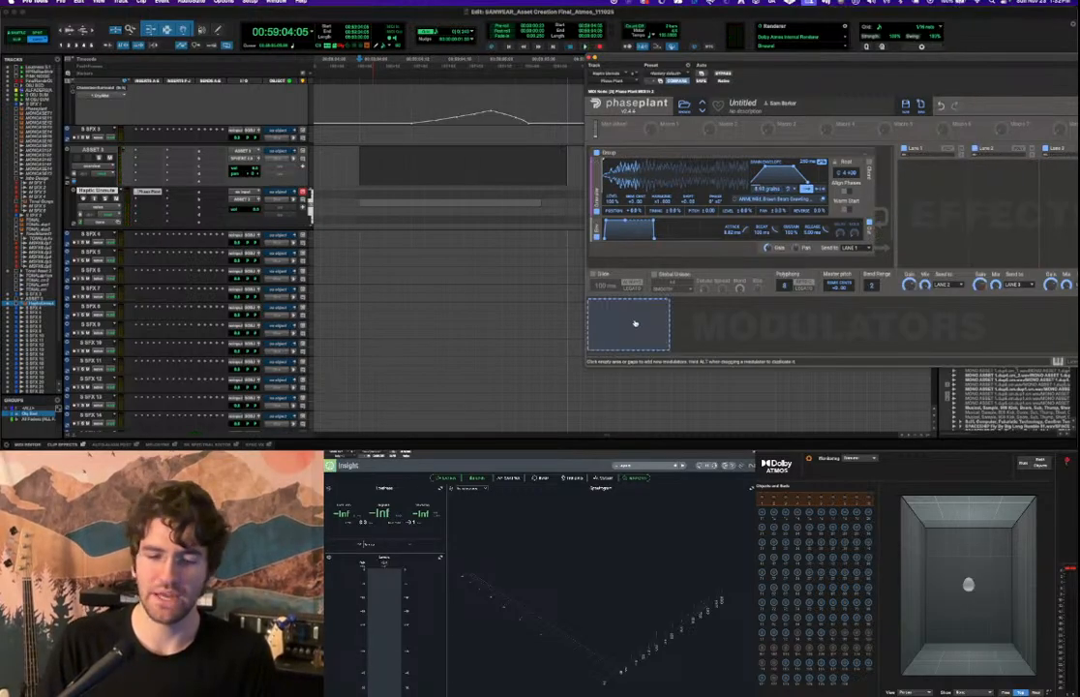
# Add a Curve modulator shaped as a rising ramp with a tempo-synced rate of 2/4, and play the note.
pyautogui.click(631, 328)
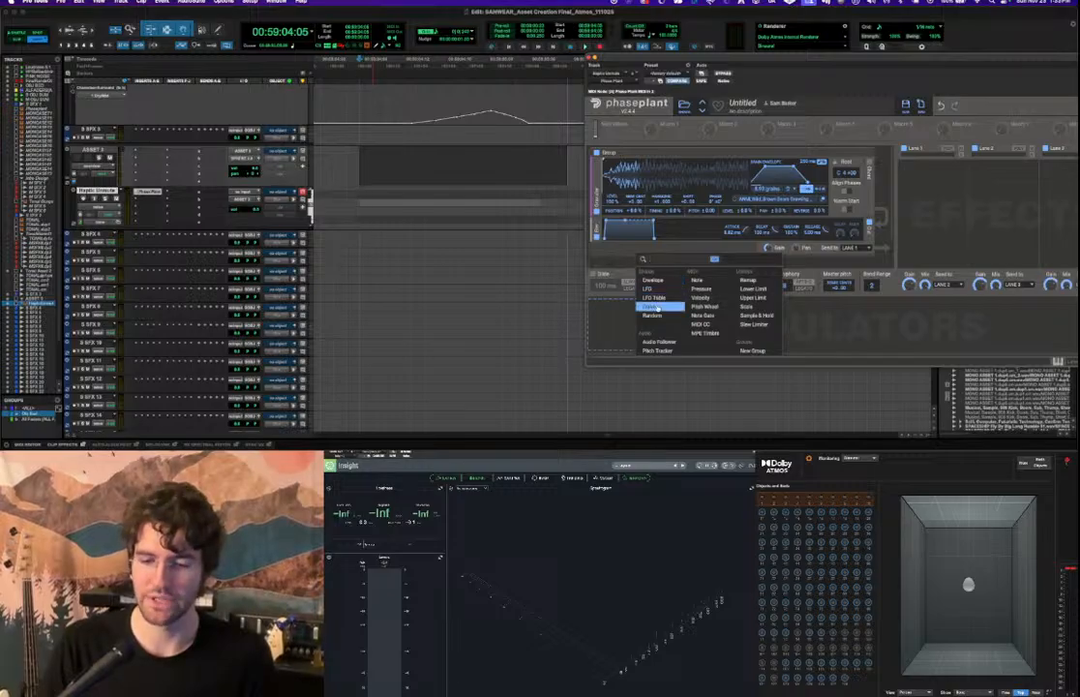
pyautogui.click(655, 306)
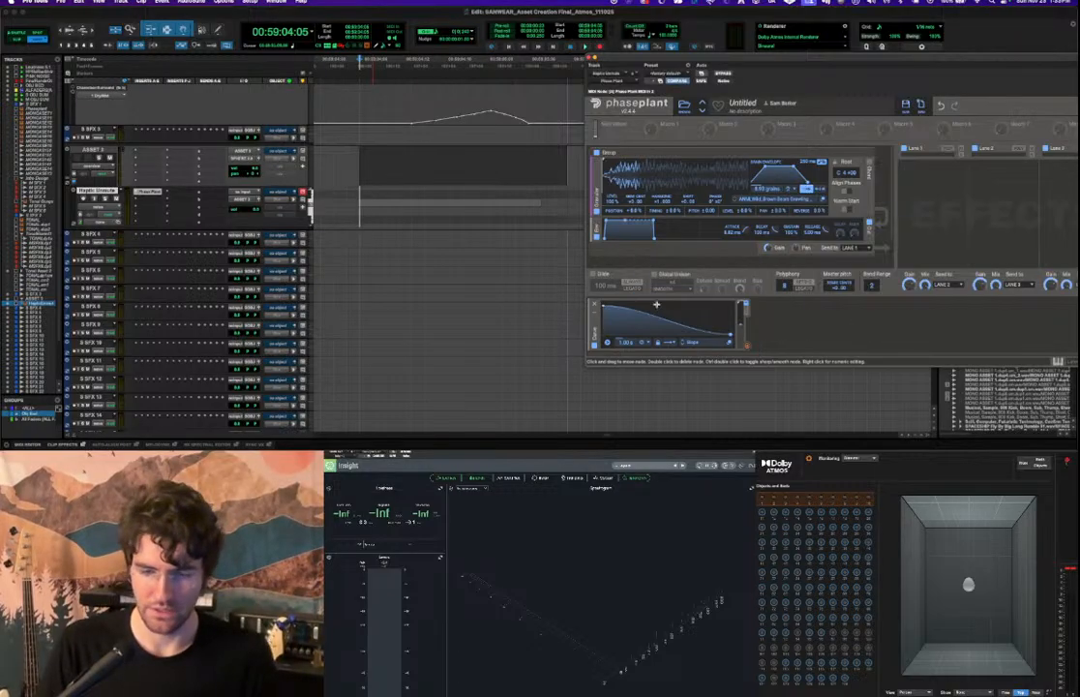
pyautogui.moveTo(729, 335); pyautogui.dragTo(723, 306)
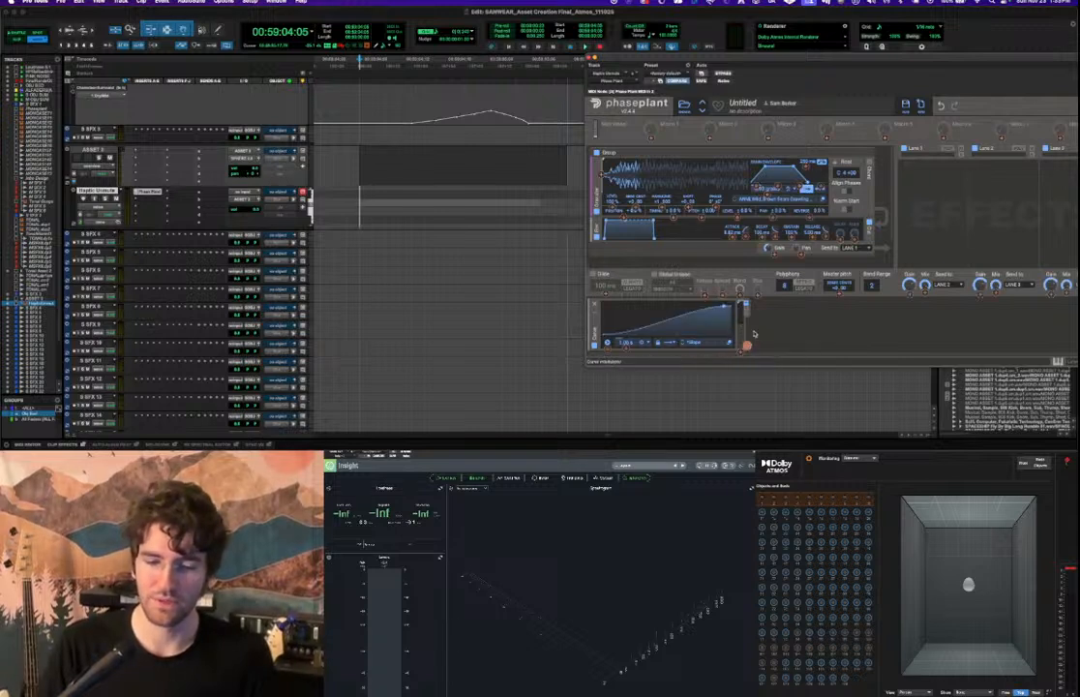
pyautogui.click(643, 344)
pyautogui.click(654, 355)
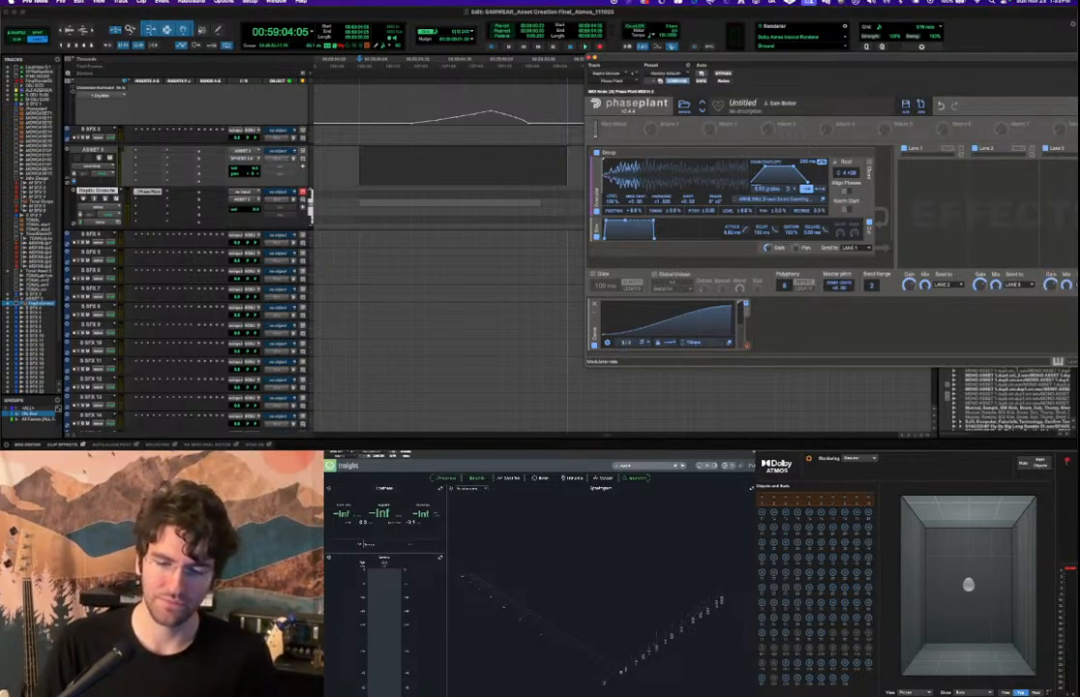
pyautogui.press('space')
pyautogui.press('space')
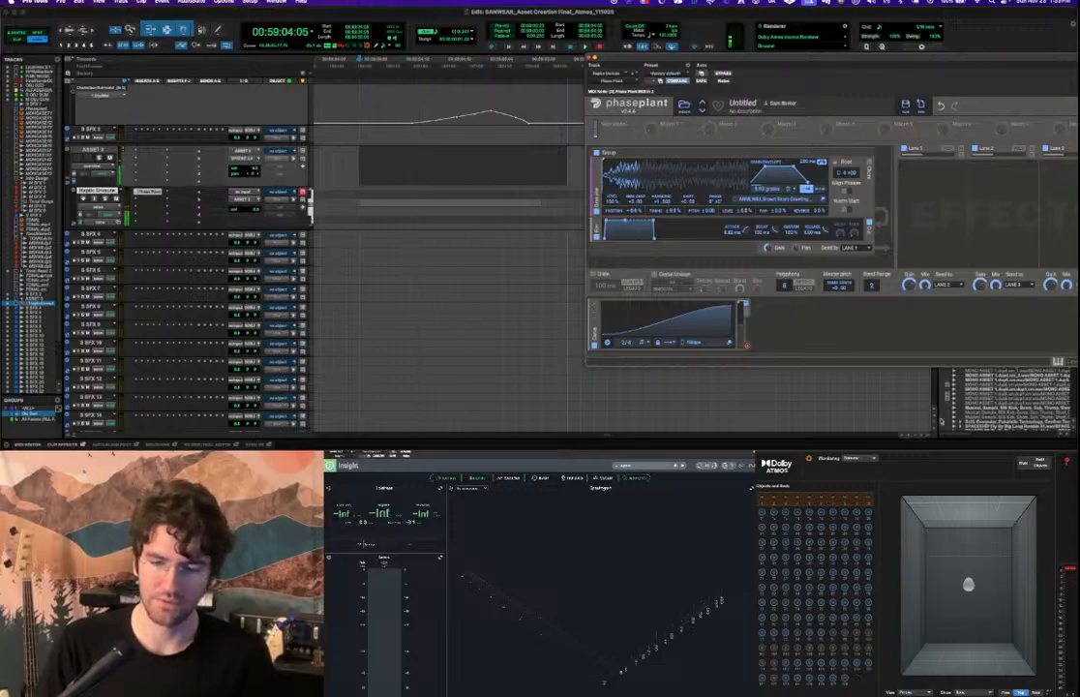
# Assign the Curve modulator to the Granular generator's start position and audition the sweep through the sample.
pyautogui.moveTo(745, 344); pyautogui.dragTo(596, 172)
pyautogui.press('space')
pyautogui.press('space')
pyautogui.press('space')
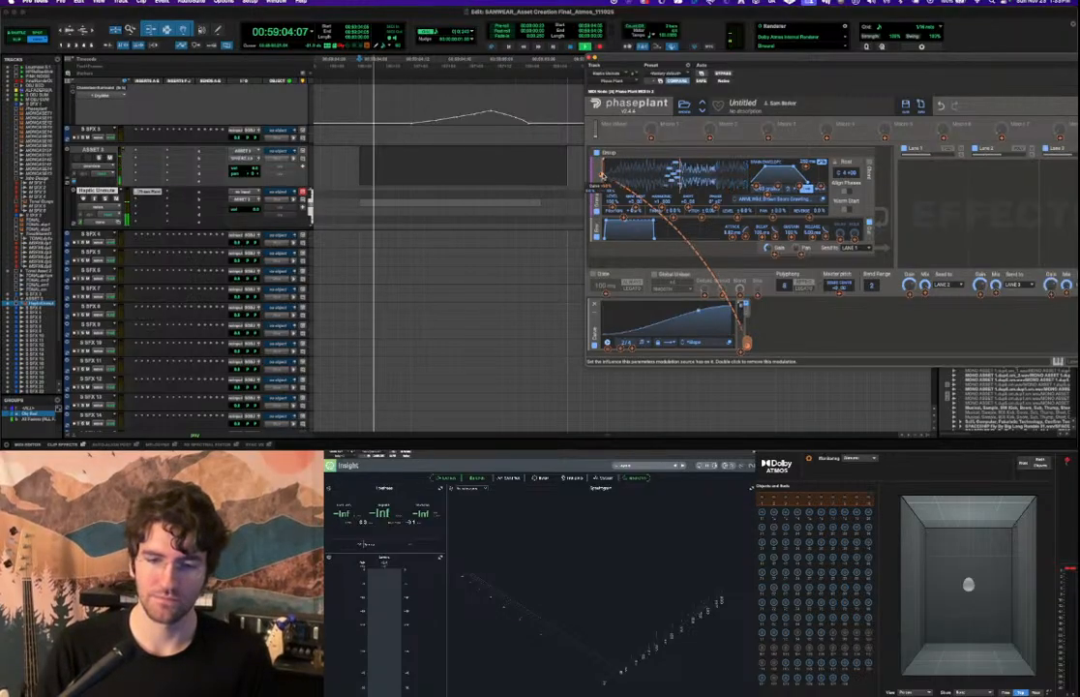
pyautogui.press('space')
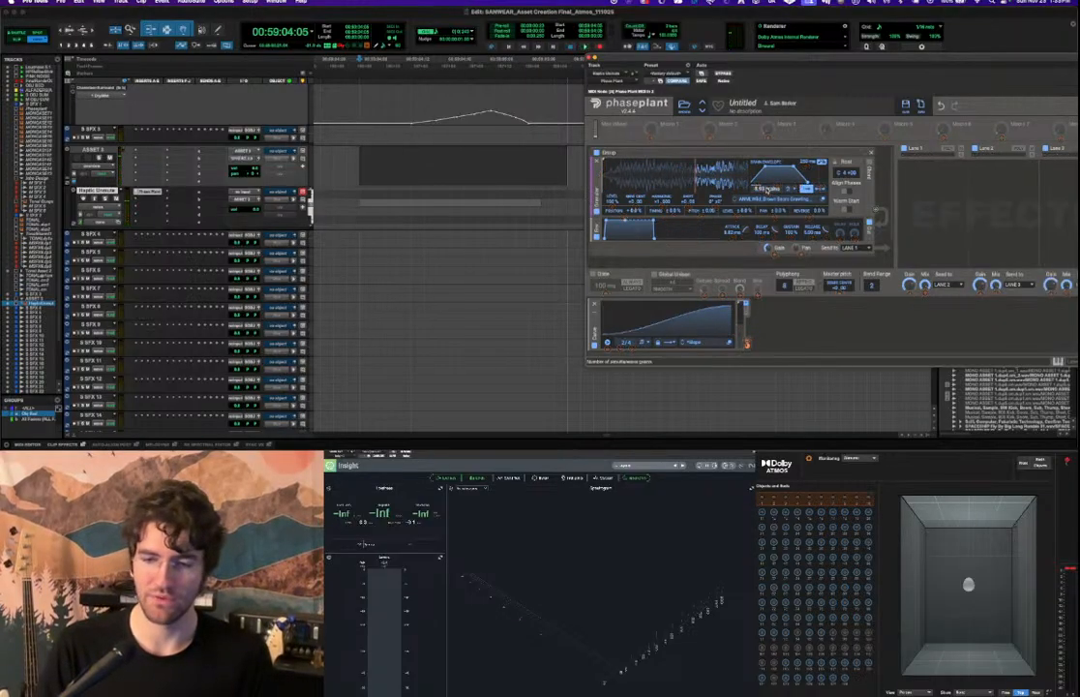
# Switch the grain spawning from density to tempo sync at 1/8 and audition the note.
pyautogui.moveTo(786, 190); pyautogui.dragTo(803, 195)
pyautogui.click(801, 192)
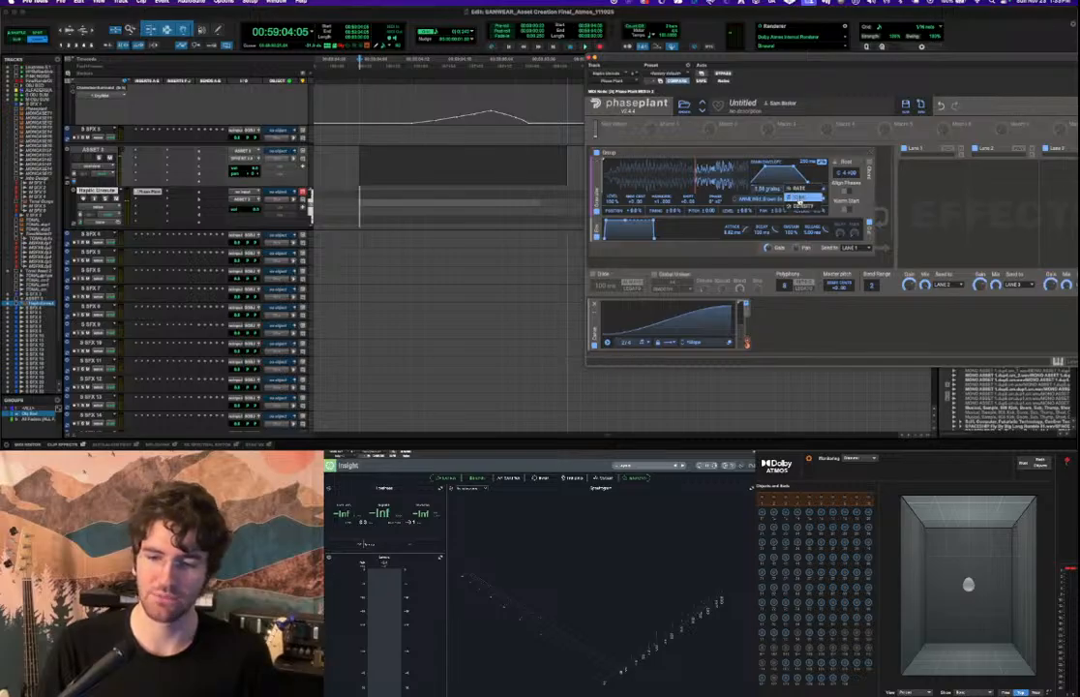
pyautogui.click(799, 197)
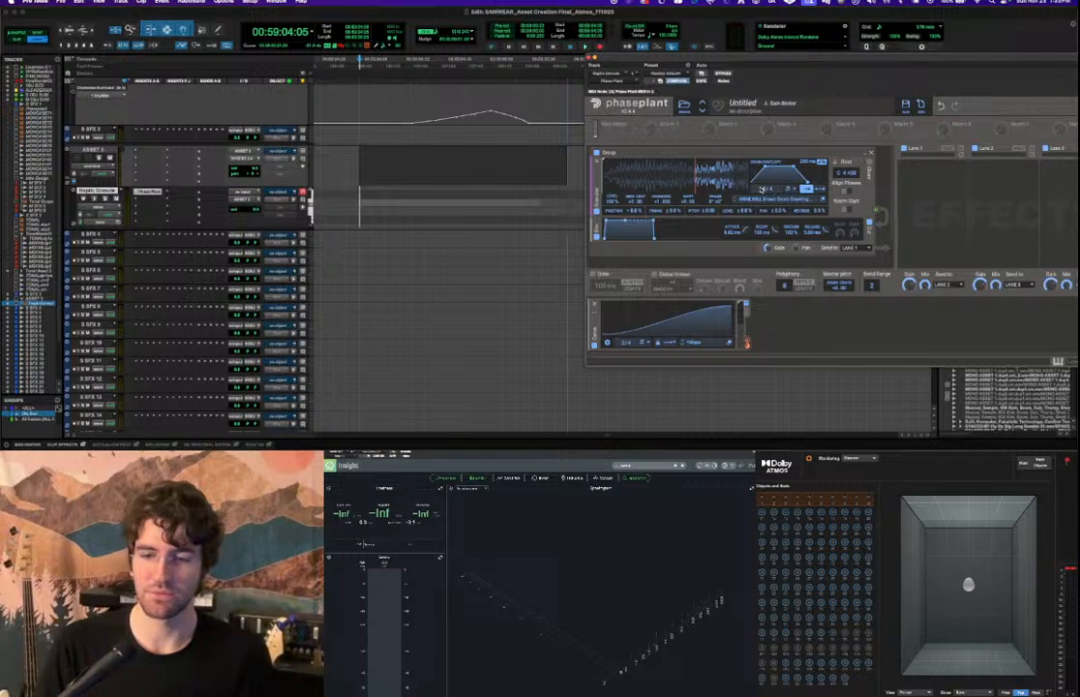
pyautogui.press('space')
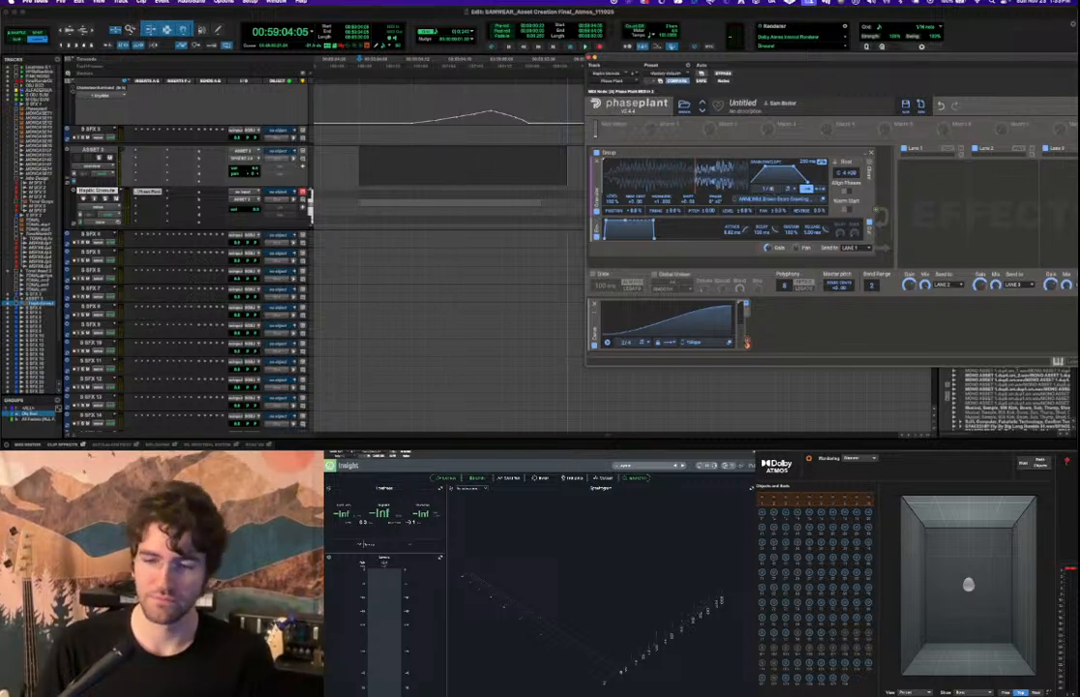
pyautogui.press('space')
# Adjust the Granular generator's grain length while repeatedly auditioning the 1/8 grains.
pyautogui.press('space')
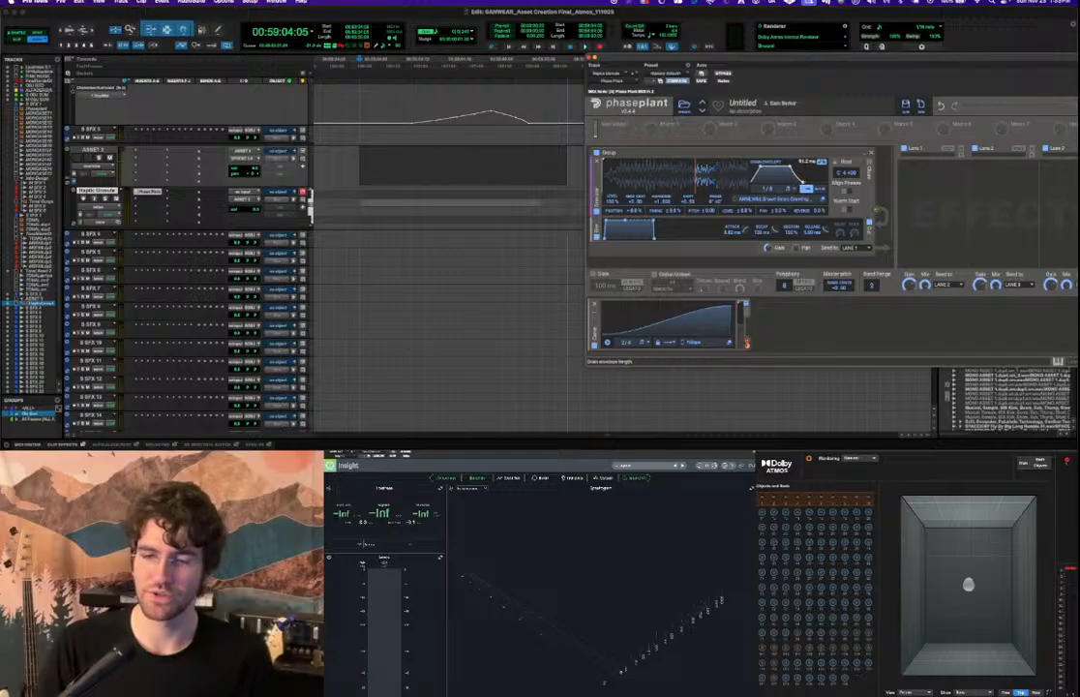
pyautogui.press('space')
pyautogui.press('space')
pyautogui.press('space')
pyautogui.press('space')
pyautogui.press('space')
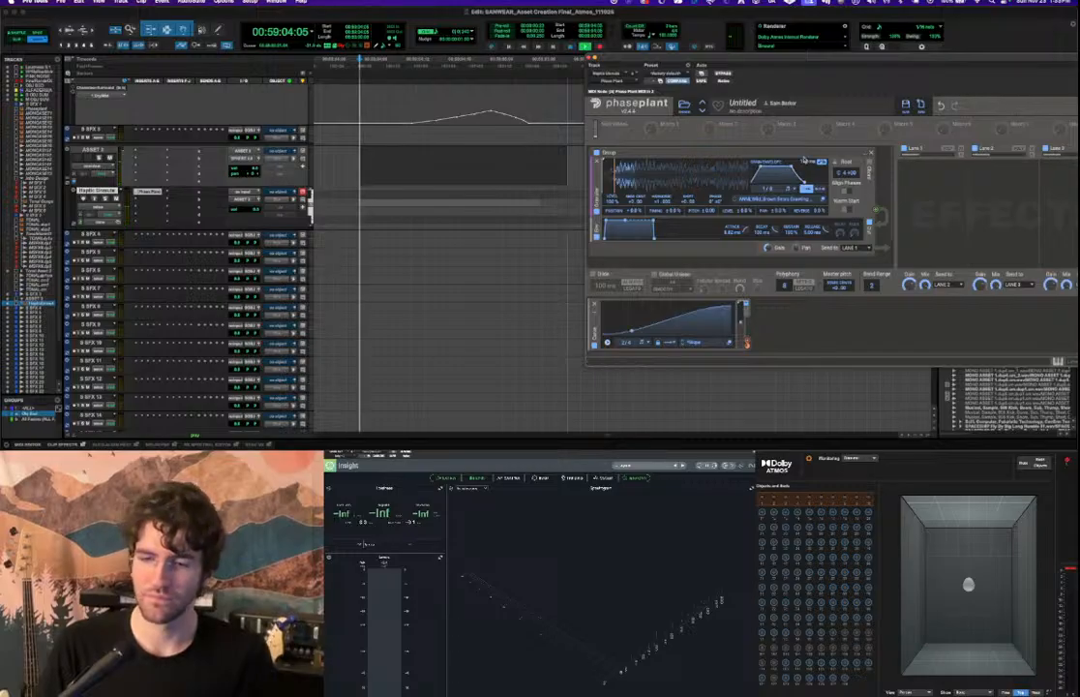
pyautogui.press('space')
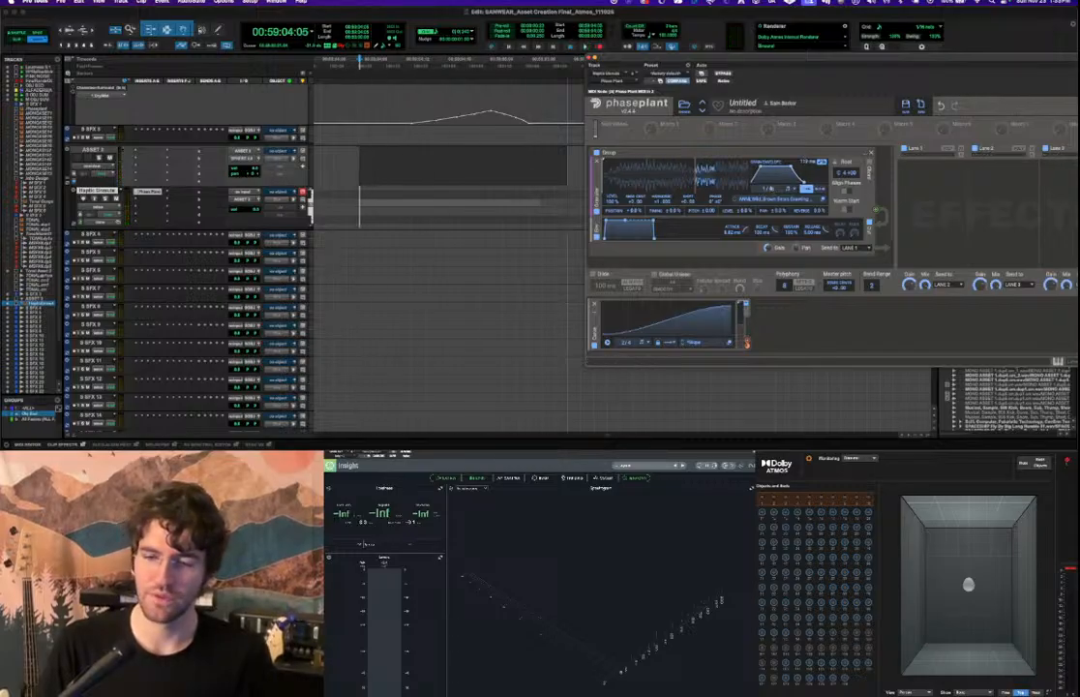
# Set the synced grain rate to 1/16 and shorten the grain length while auditioning the note.
pyautogui.press('space')
pyautogui.press('space')
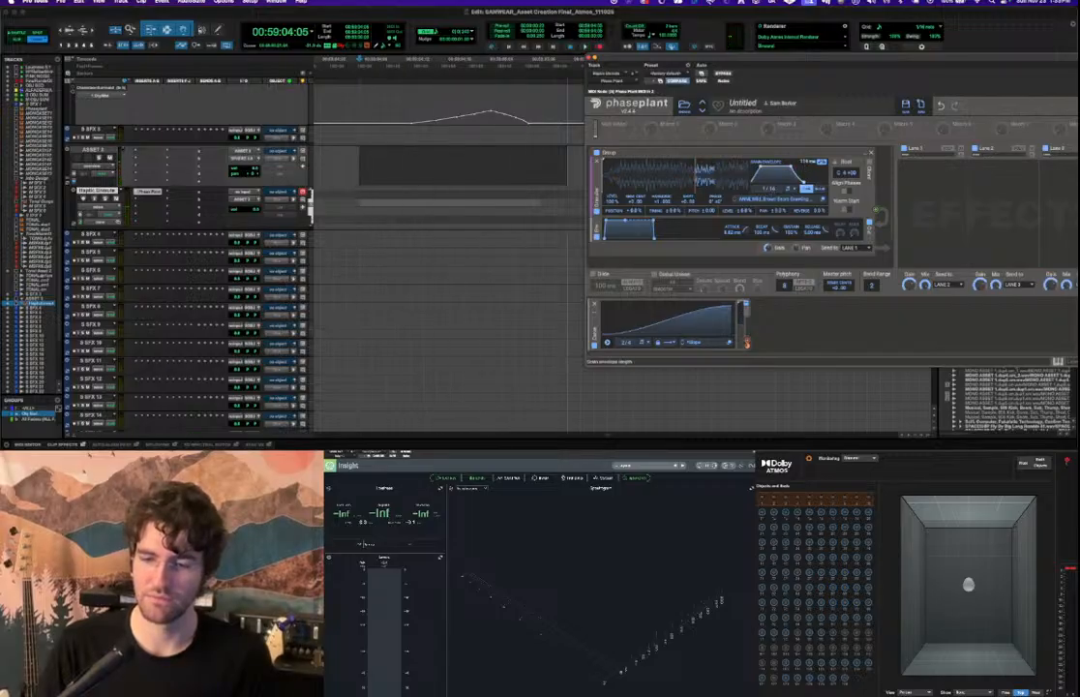
pyautogui.press('space')
pyautogui.press('space')
pyautogui.press('space')
pyautogui.press('space')
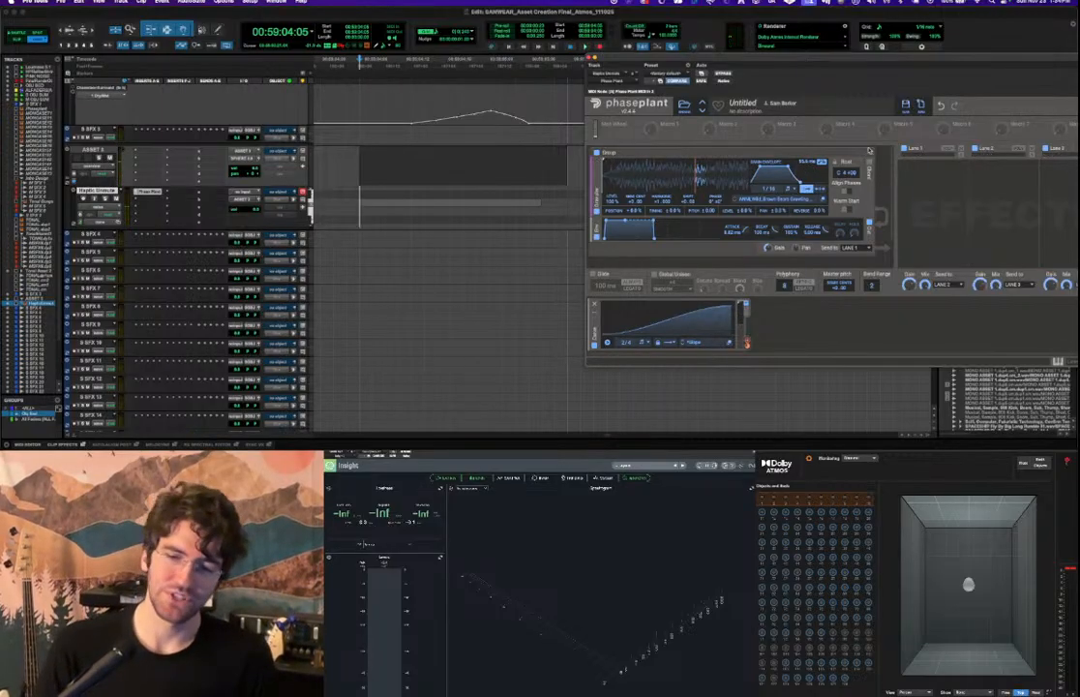
# Change the Curve modulator's tempo-synced rate while auditioning the sweep.
pyautogui.press('space')
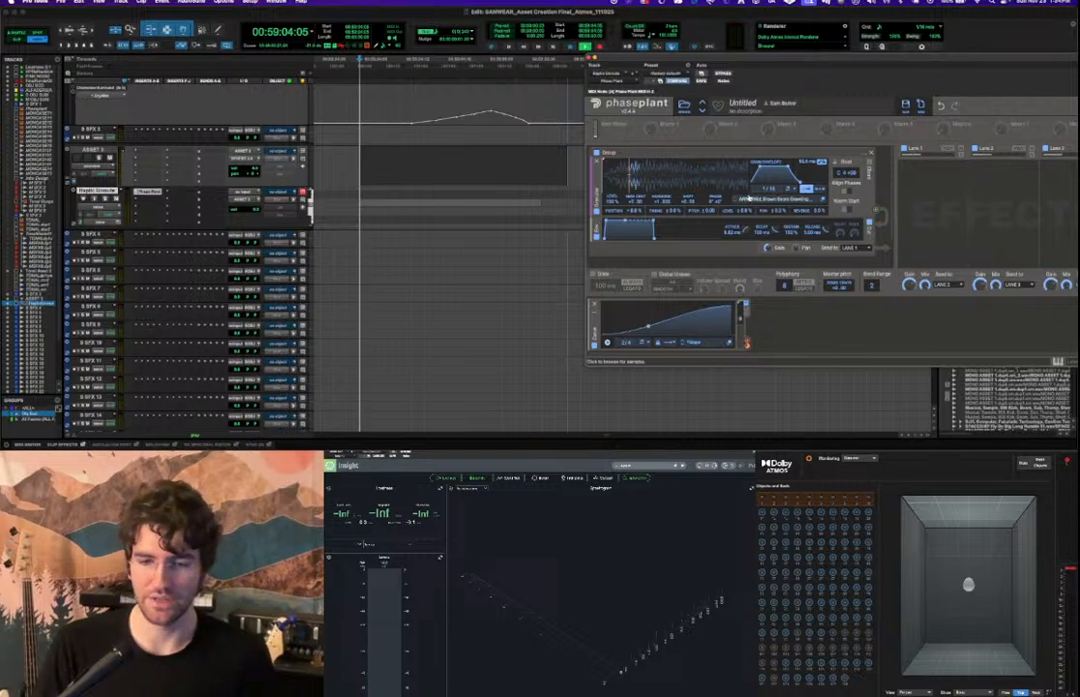
pyautogui.press('space')
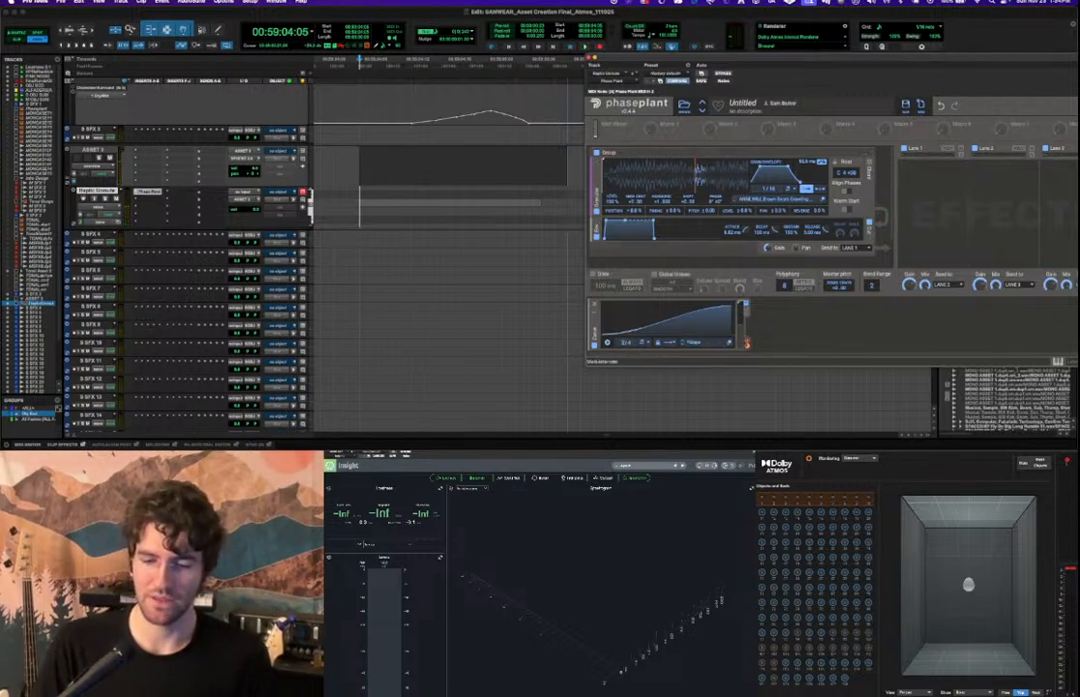
pyautogui.press('space')
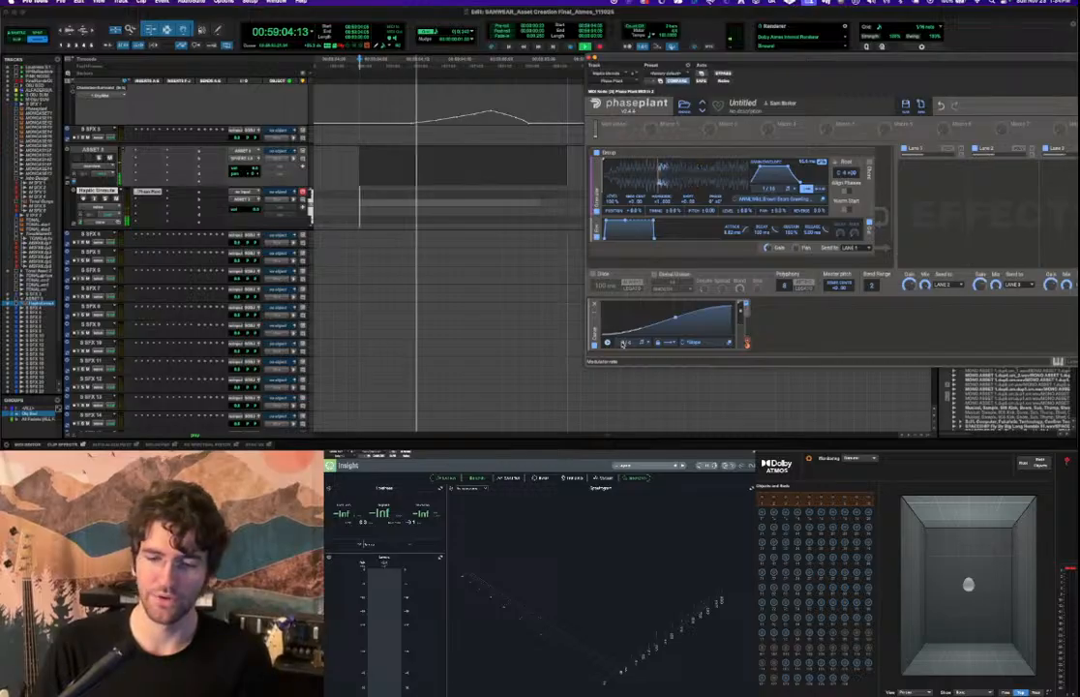
pyautogui.press('space')
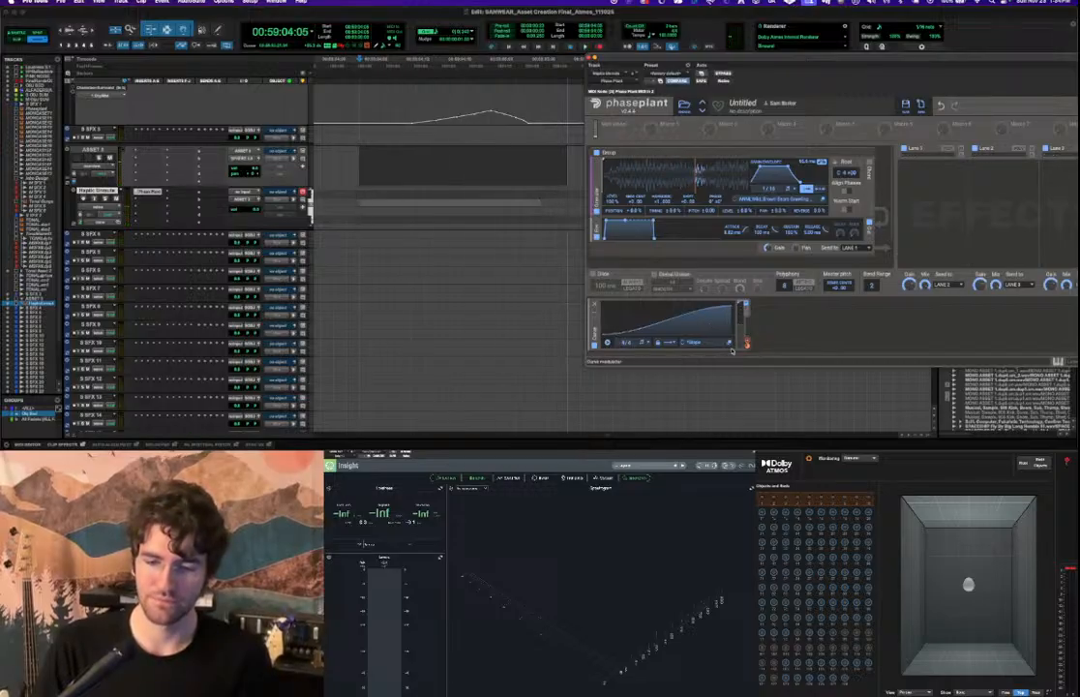
# Increase the Curve's modulation depth on the start position so it sweeps to the sample's end, and audition it.
pyautogui.moveTo(746, 342); pyautogui.dragTo(606, 162)
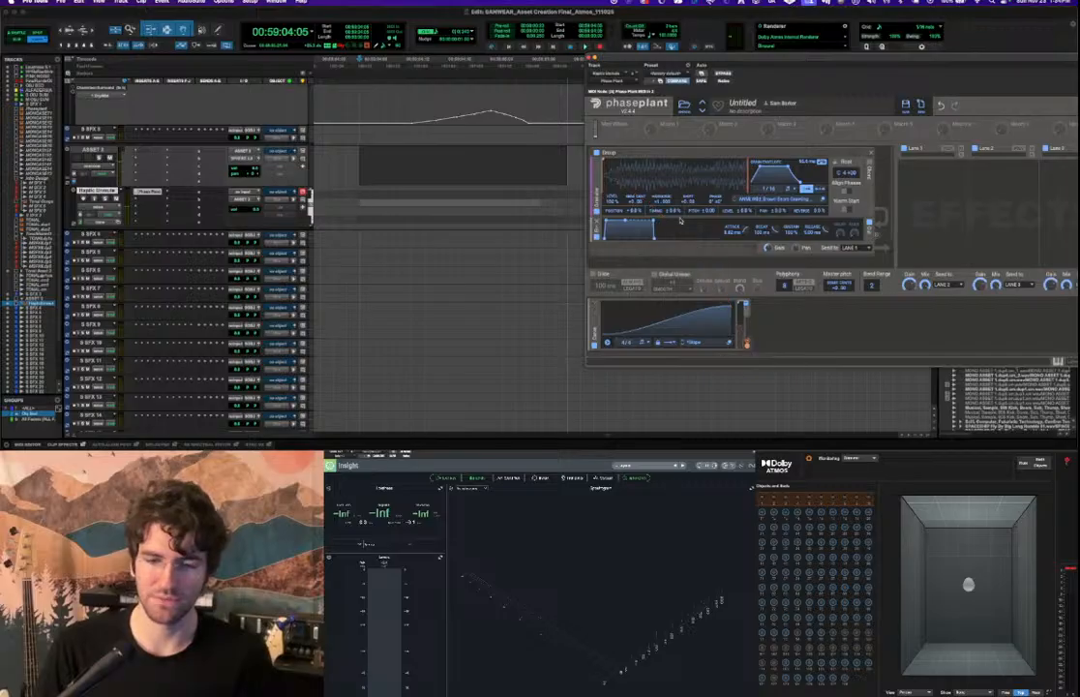
pyautogui.press('space')
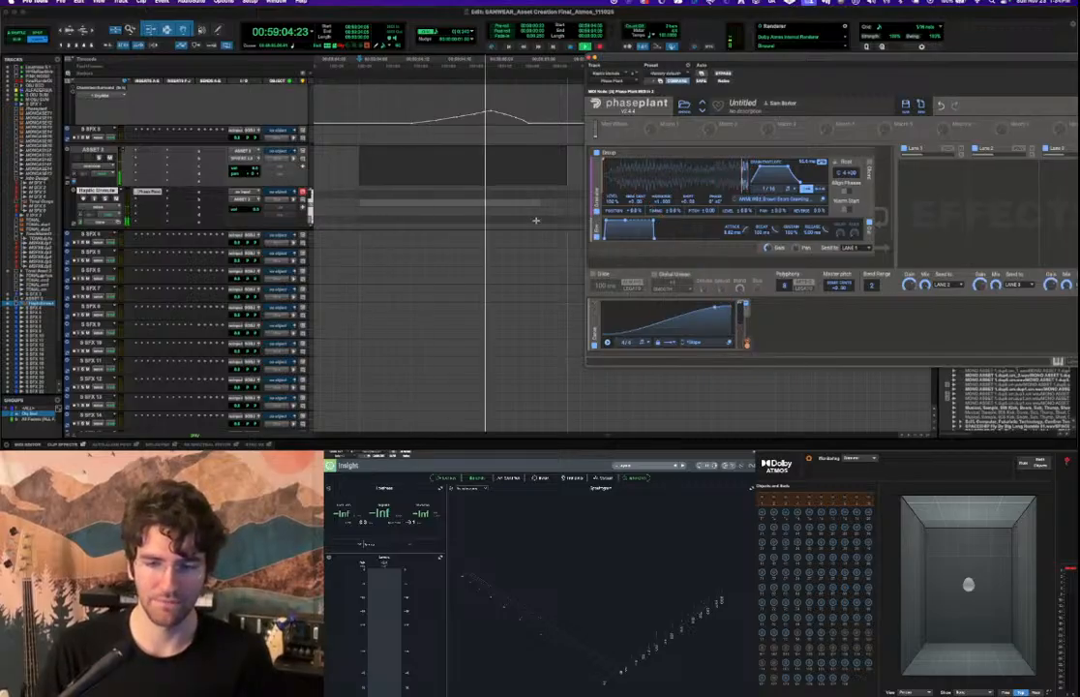
pyautogui.press('space')
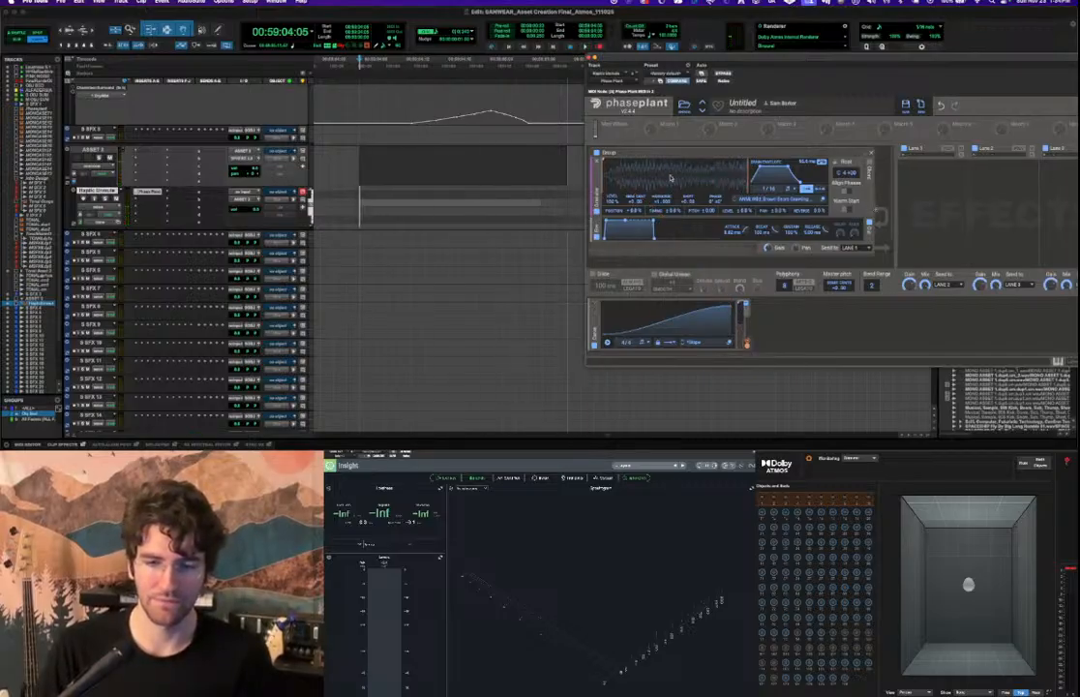
# Bring the whole Phase Plant window into view and repeatedly audition the granular growl sweep.
pyautogui.click(938, 169)
pyautogui.click(993, 173)
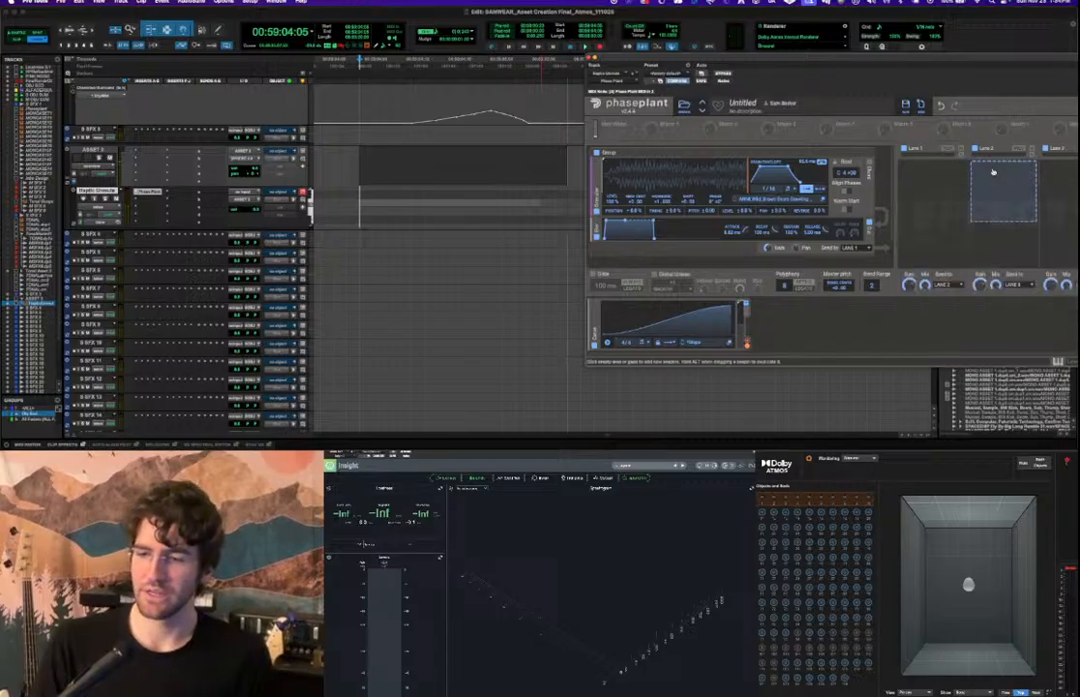
pyautogui.moveTo(930, 60); pyautogui.dragTo(806, 32)
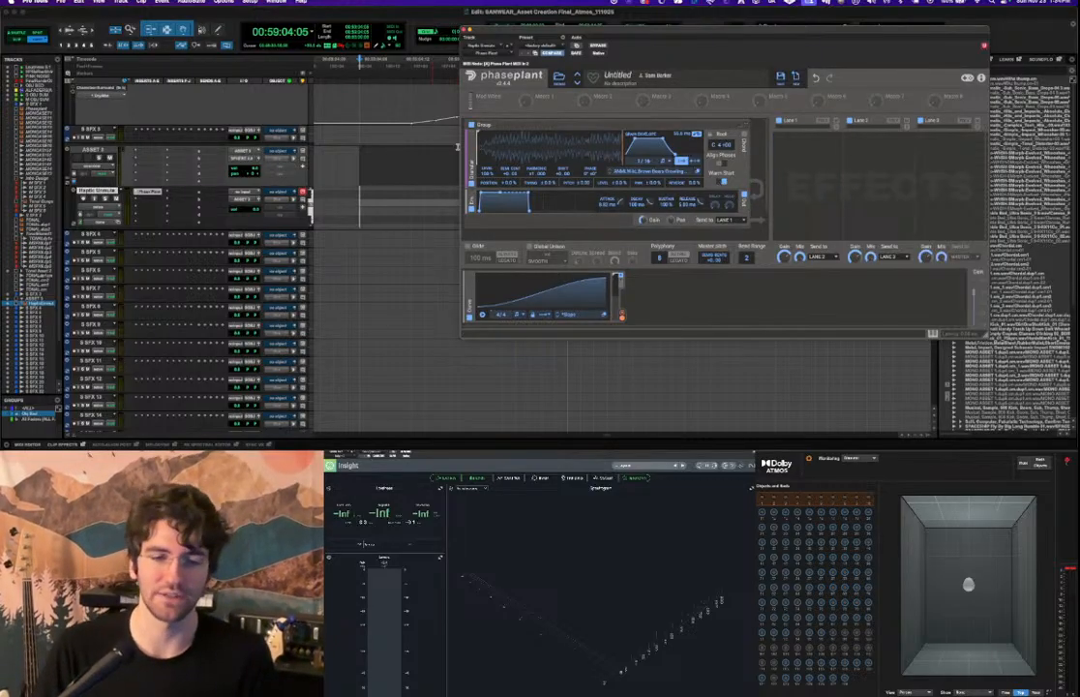
pyautogui.press('space')
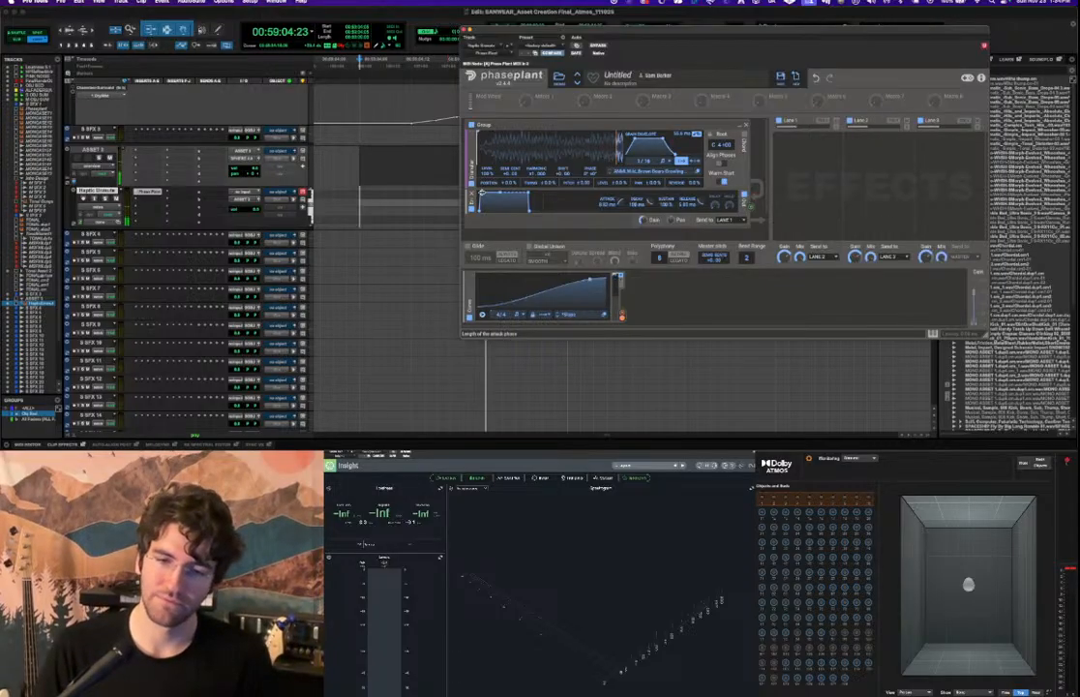
pyautogui.press('space')
pyautogui.press('space')
pyautogui.click(720, 183)
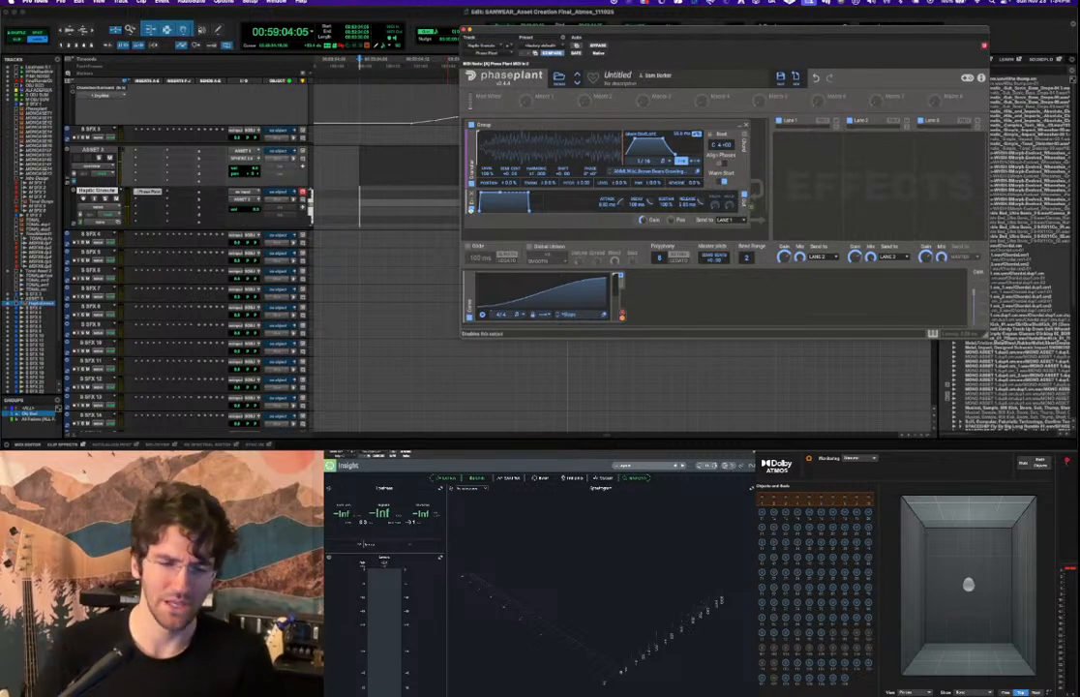
pyautogui.press('space')
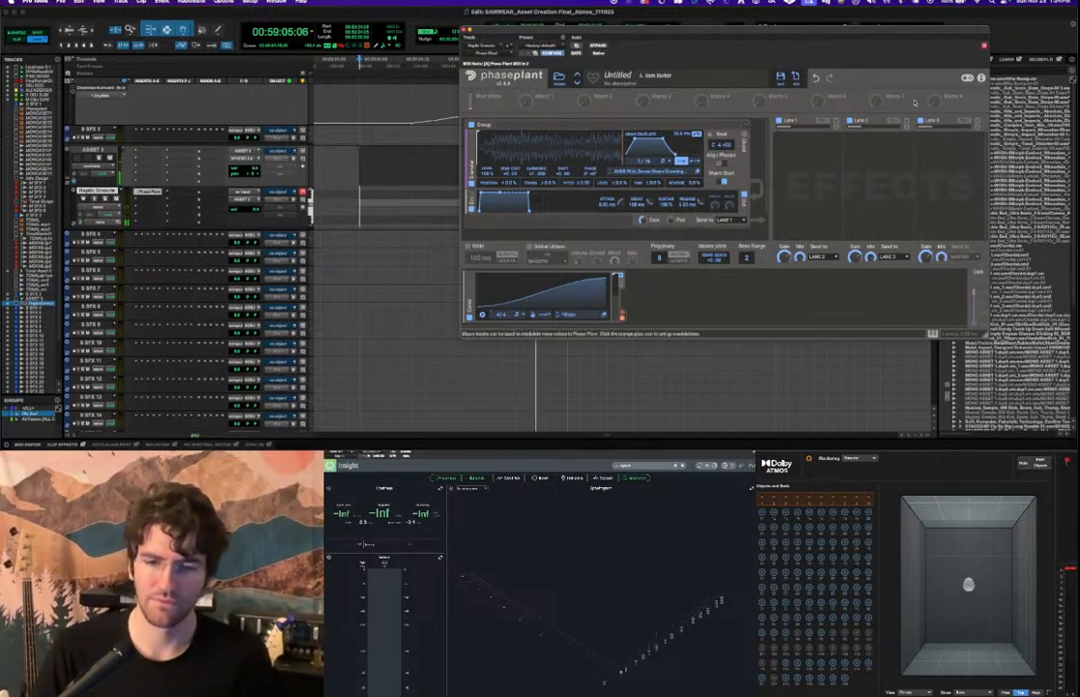
pyautogui.press('space')
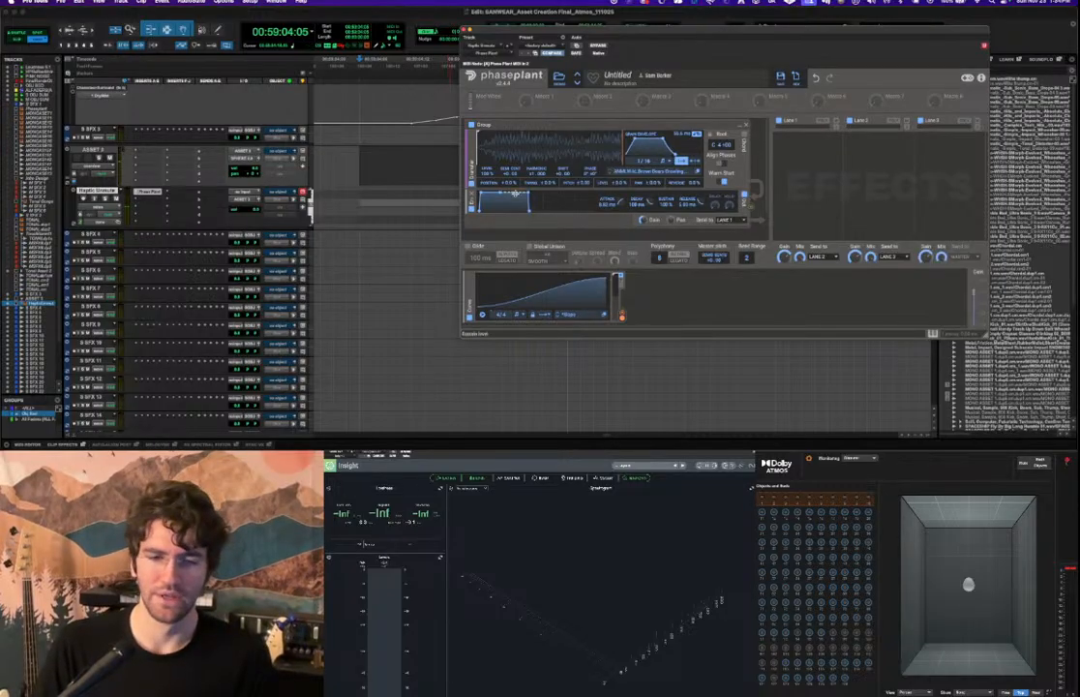
# Reduce the amplitude envelope's sustain to 0%, lengthen its attack and decay, and audition the result.
pyautogui.moveTo(499, 194)
pyautogui.mouseDown()
pyautogui.moveTo(518, 210)
pyautogui.moveTo(487, 193)
pyautogui.mouseUp()
pyautogui.moveTo(496, 205); pyautogui.dragTo(504, 197)
pyautogui.press('space')
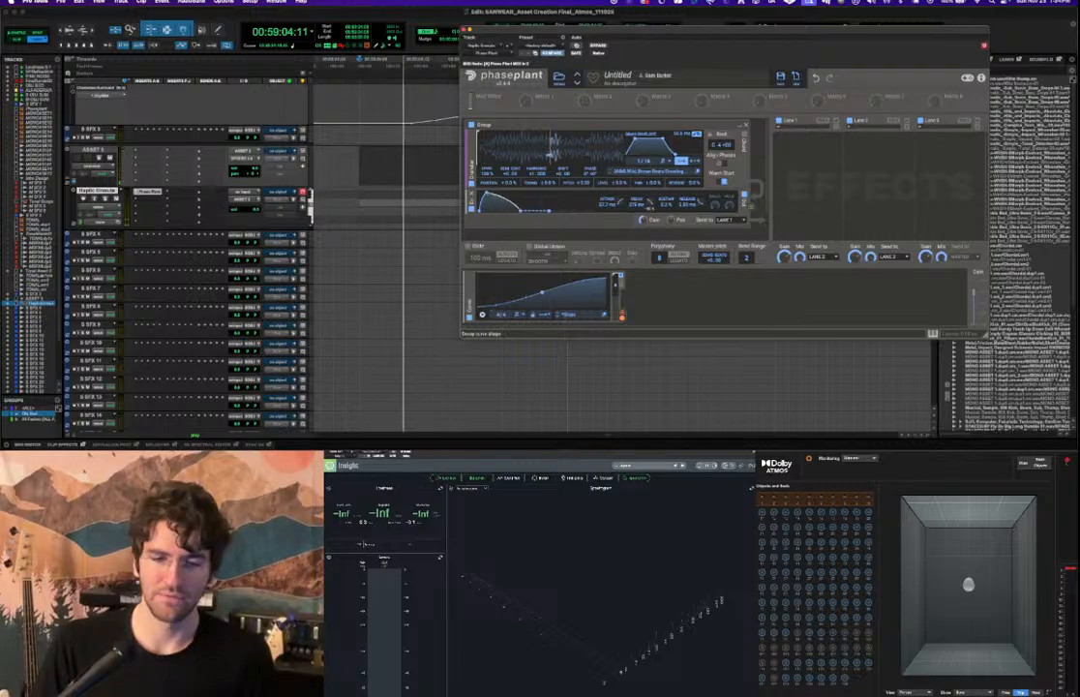
pyautogui.press('space')
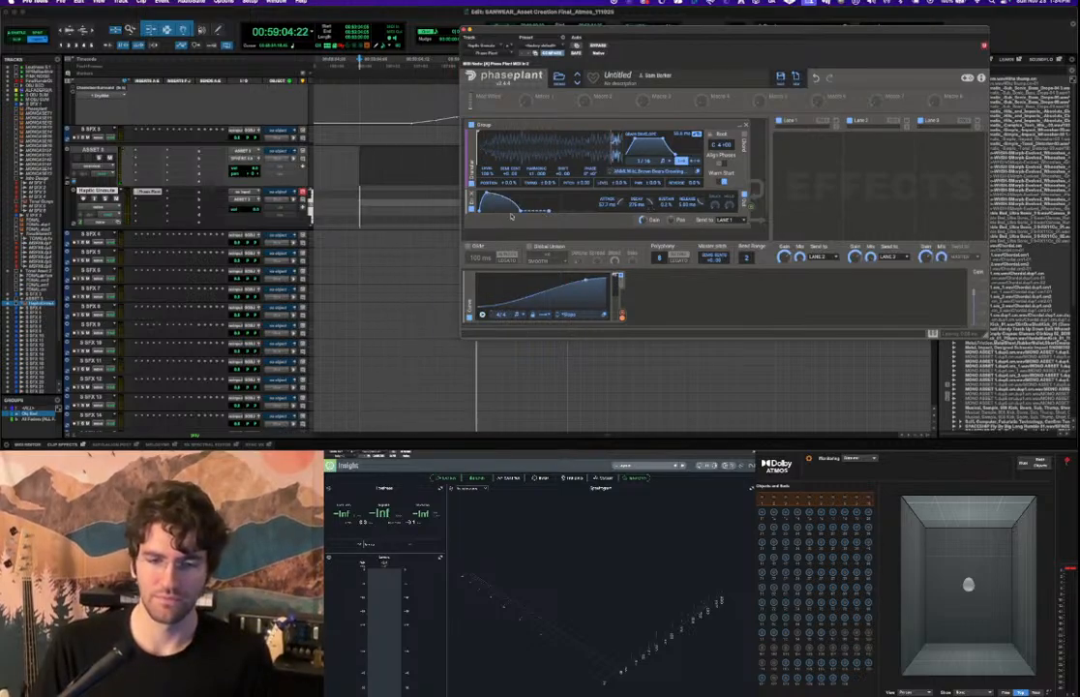
# Lengthen the amplitude envelope's decay further and shorten its attack to a few milliseconds while auditioning.
pyautogui.press('space')
pyautogui.moveTo(629, 204); pyautogui.dragTo(629, 188)
pyautogui.press('space')
pyautogui.moveTo(634, 204); pyautogui.dragTo(634, 225)
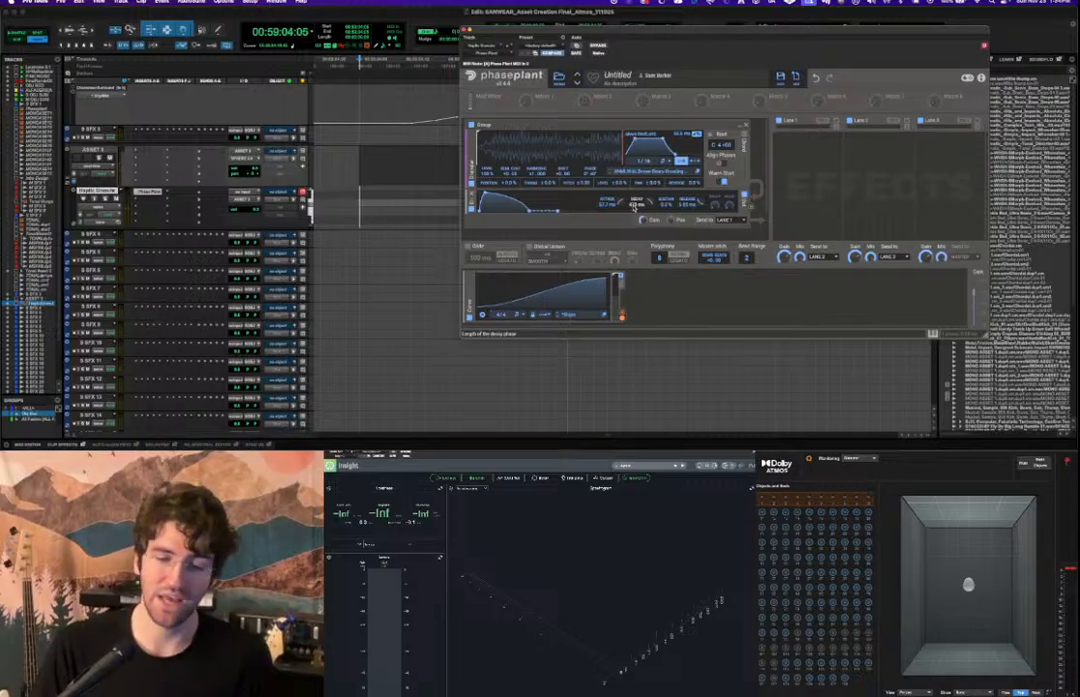
pyautogui.press('space')
pyautogui.press('space')
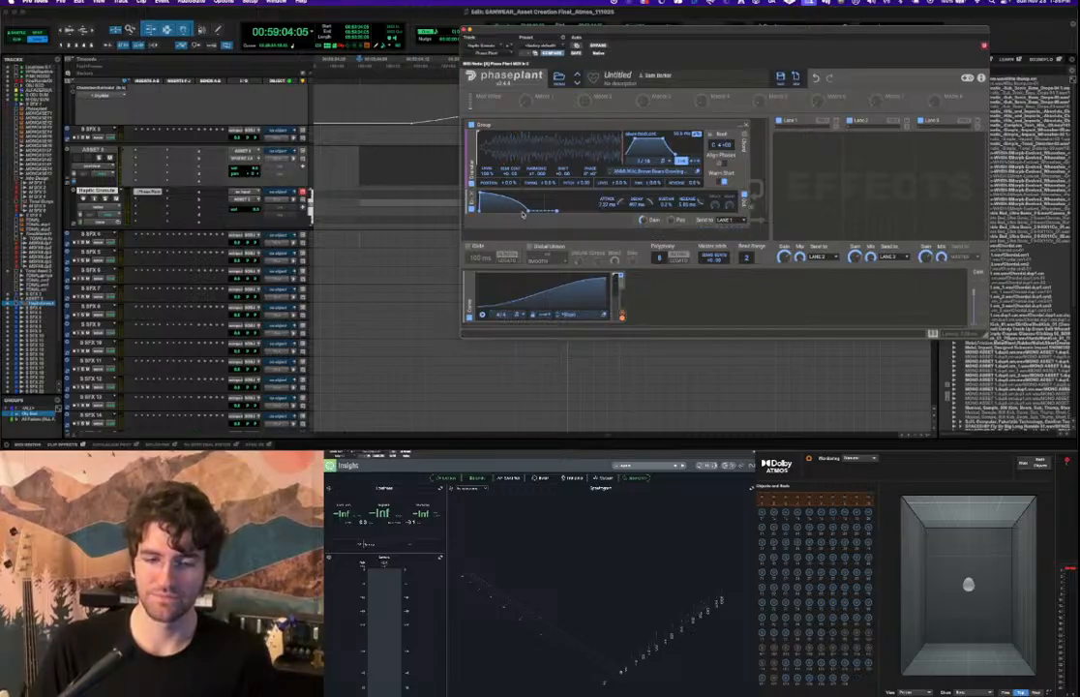
# Bow the envelope's decay curve outward and raise the sustain to 75%, auditioning each change.
pyautogui.press('space')
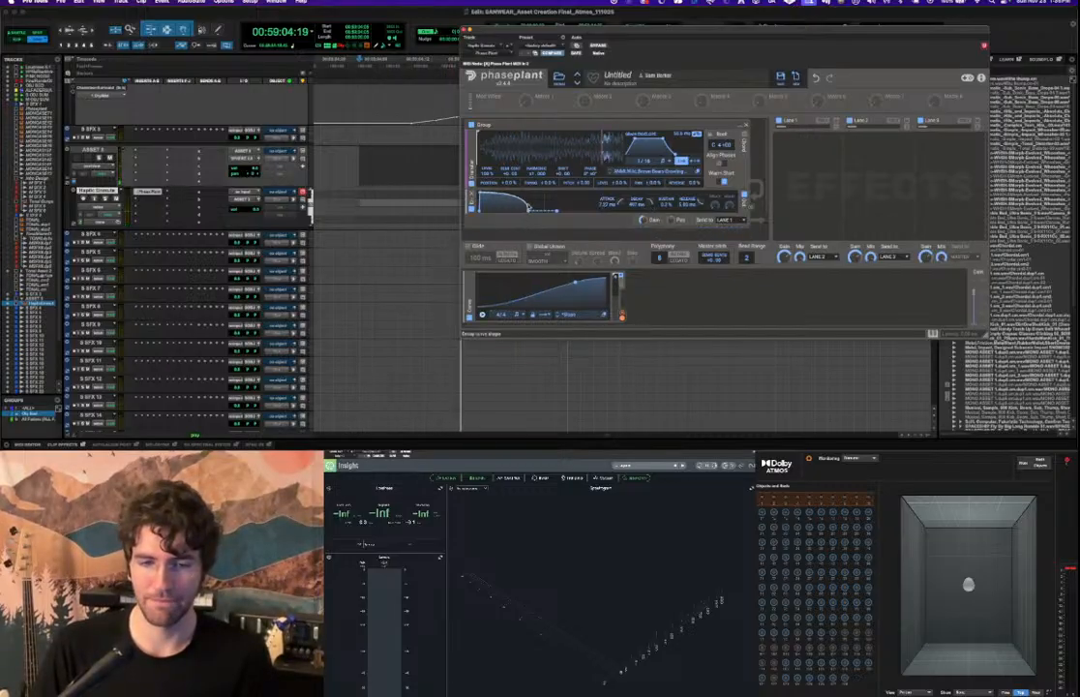
pyautogui.press('space')
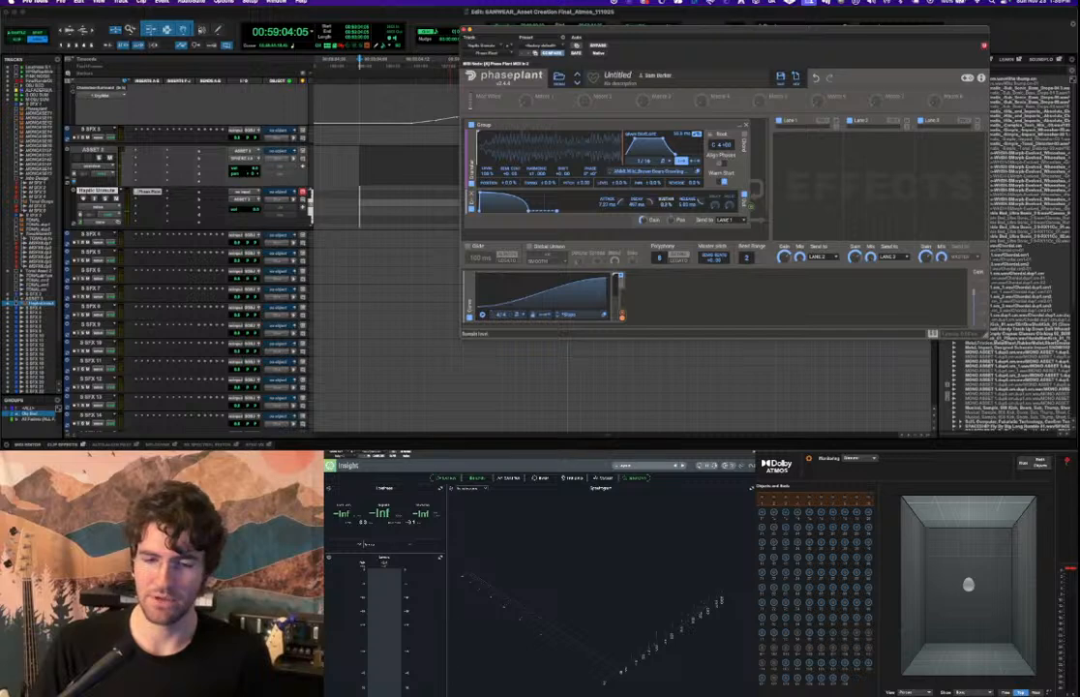
pyautogui.press('space')
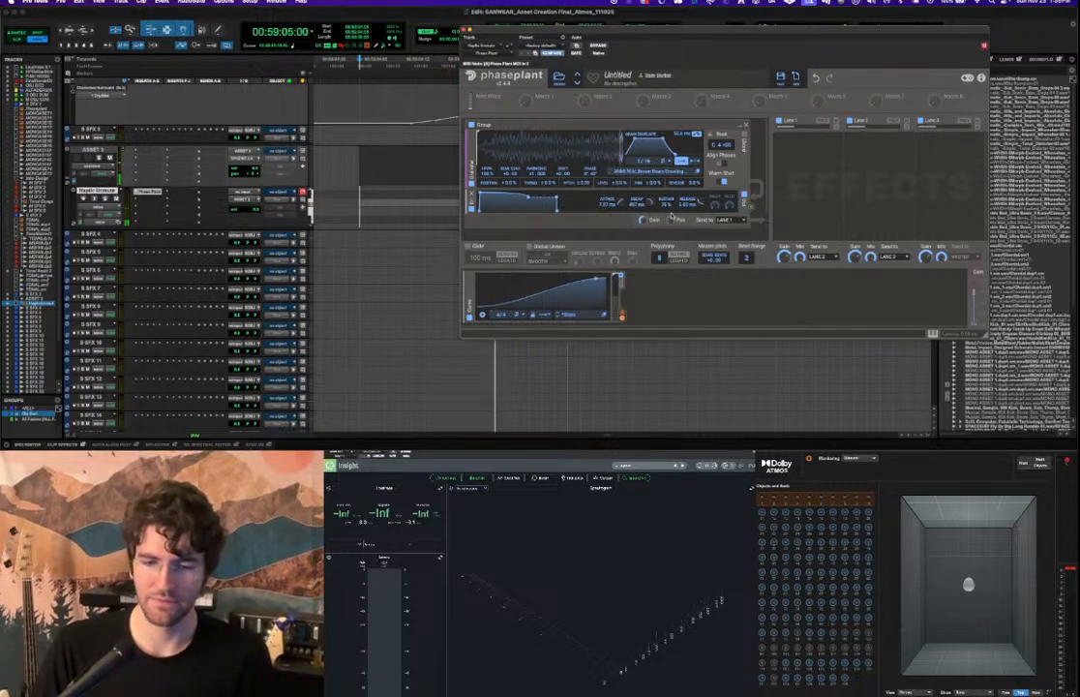
pyautogui.press('space')
# Select a short time range from the MIDI note's start on the track below Haptic Unmute, viewing the Session Setup along the way.
pyautogui.moveTo(480, 30); pyautogui.dragTo(682, 43)
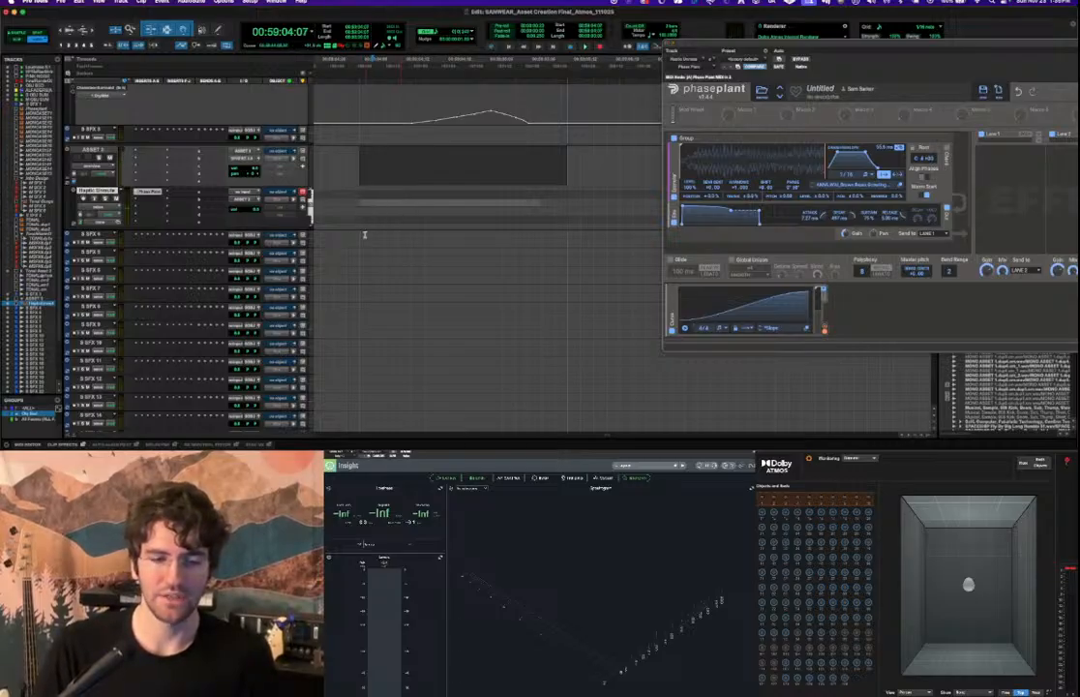
pyautogui.moveTo(359, 233); pyautogui.dragTo(428, 238)
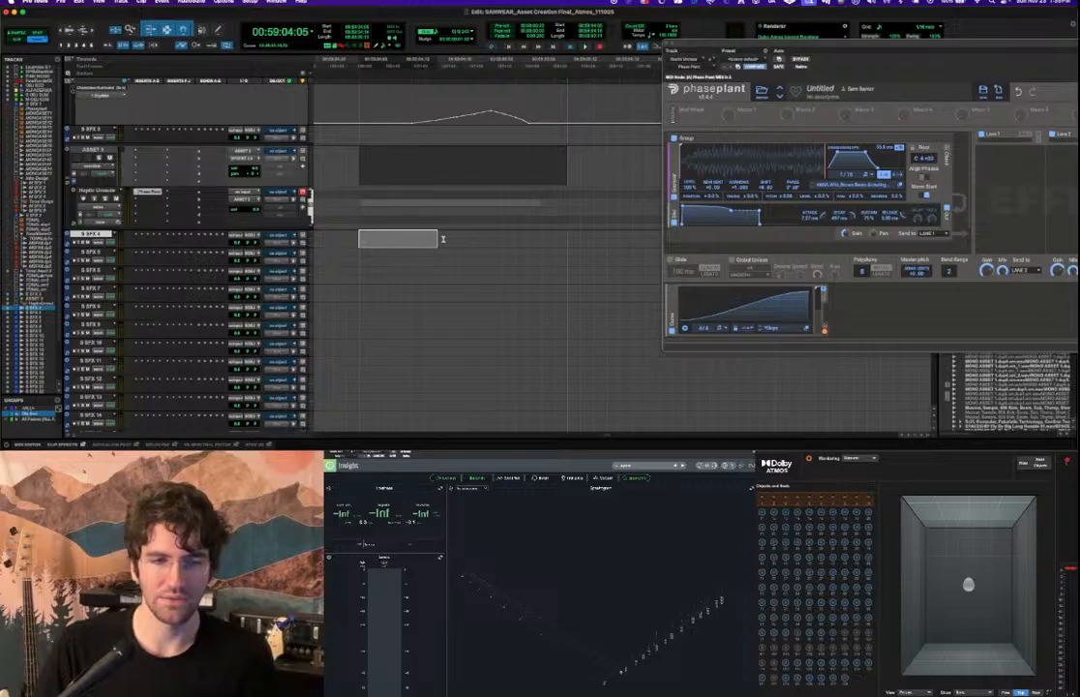
pyautogui.moveTo(485, 239); pyautogui.dragTo(432, 238)
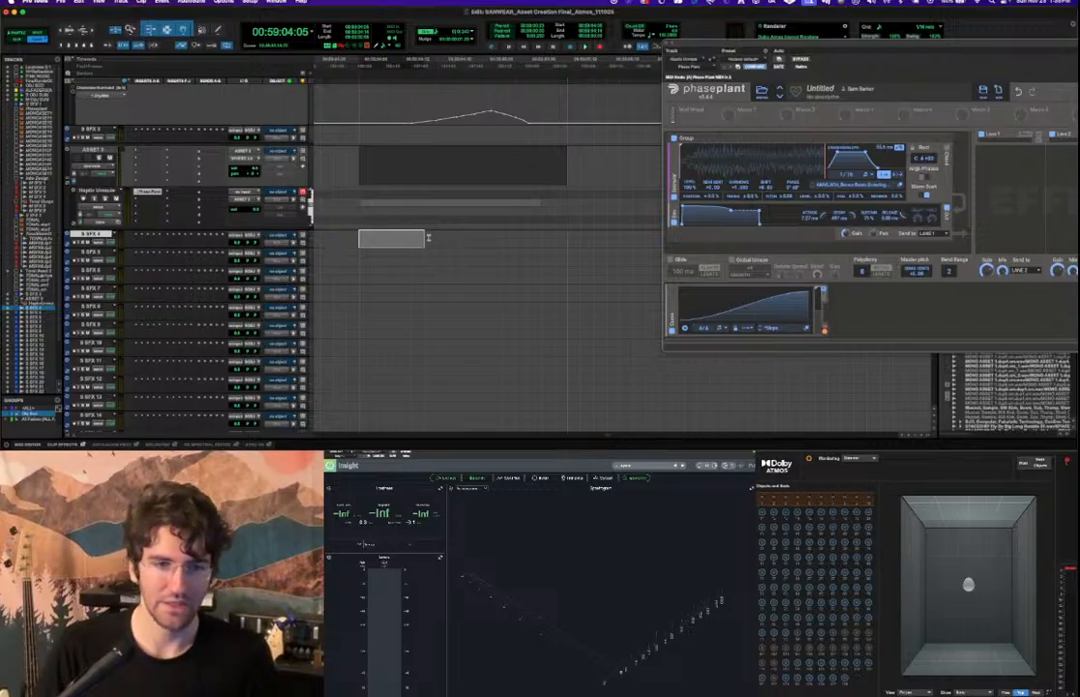
pyautogui.press('super+KP_2')
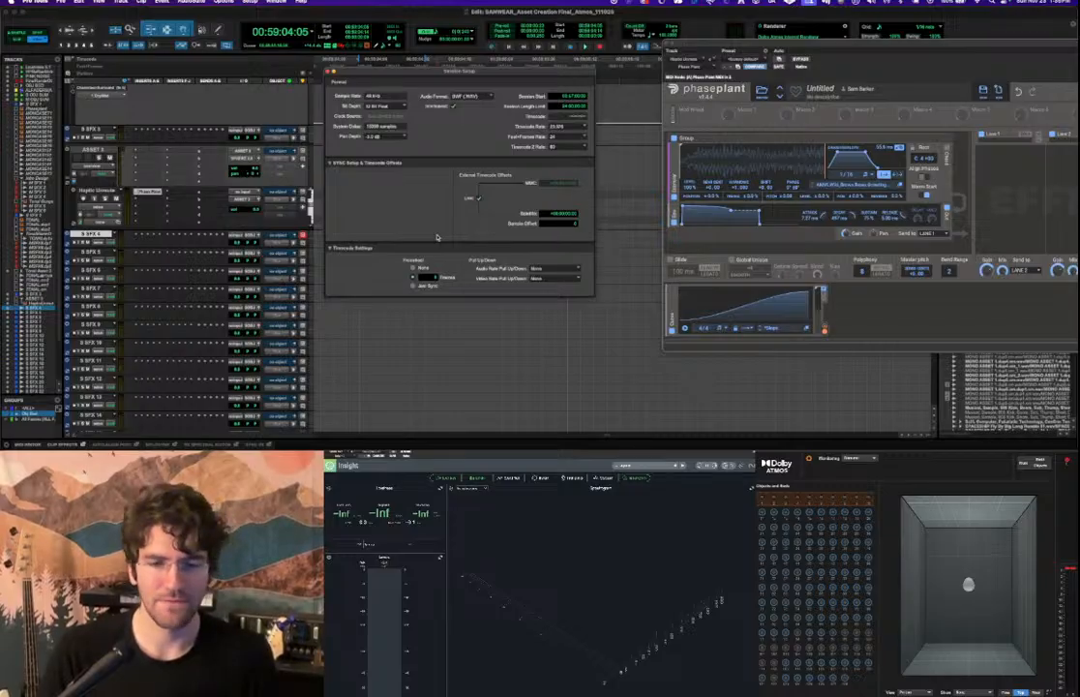
pyautogui.press('super+KP_2')
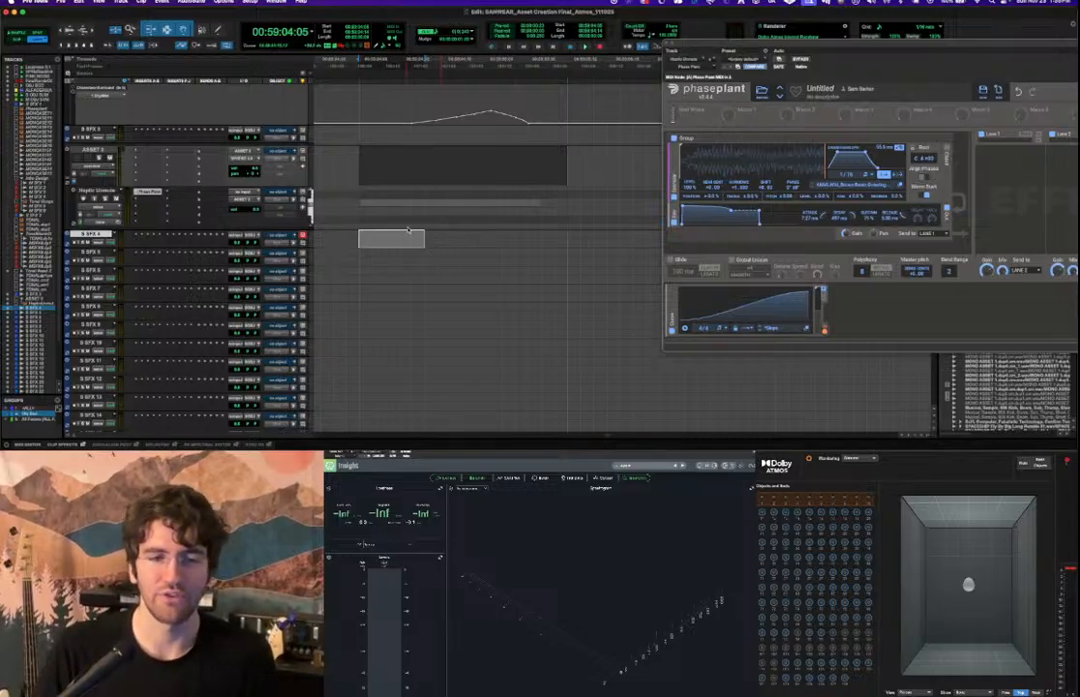
pyautogui.moveTo(427, 237); pyautogui.dragTo(449, 238)
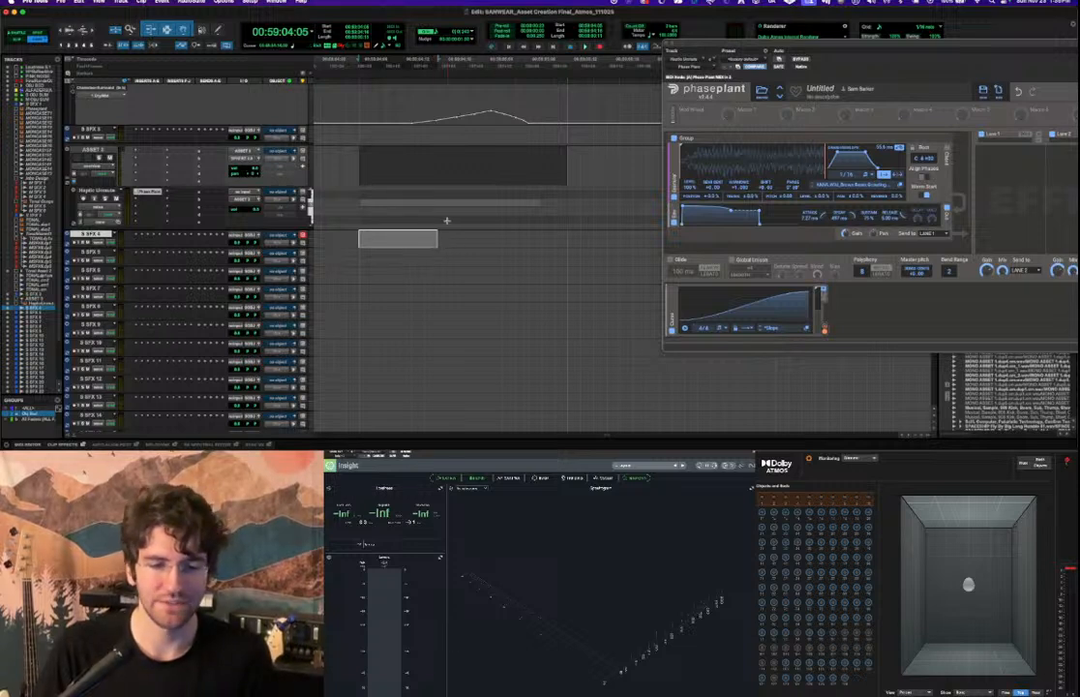
# Shorten the Haptic Unmute MIDI note to the length of the marked time range and audition it.
pyautogui.moveTo(536, 202); pyautogui.dragTo(412, 214)
pyautogui.press('space')
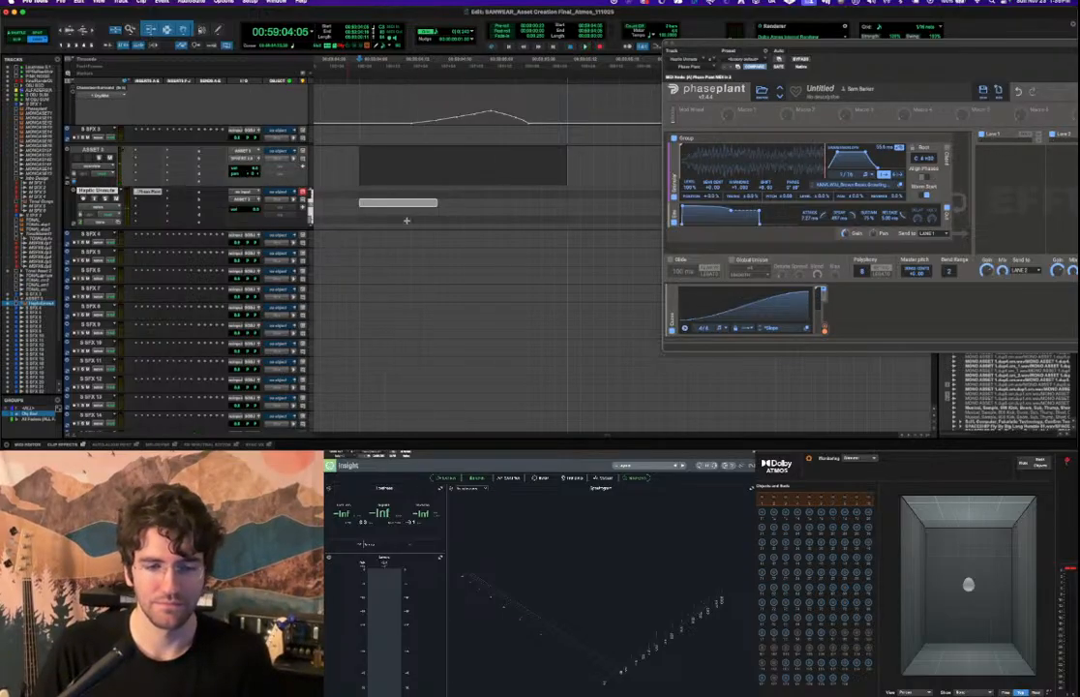
pyautogui.press('space')
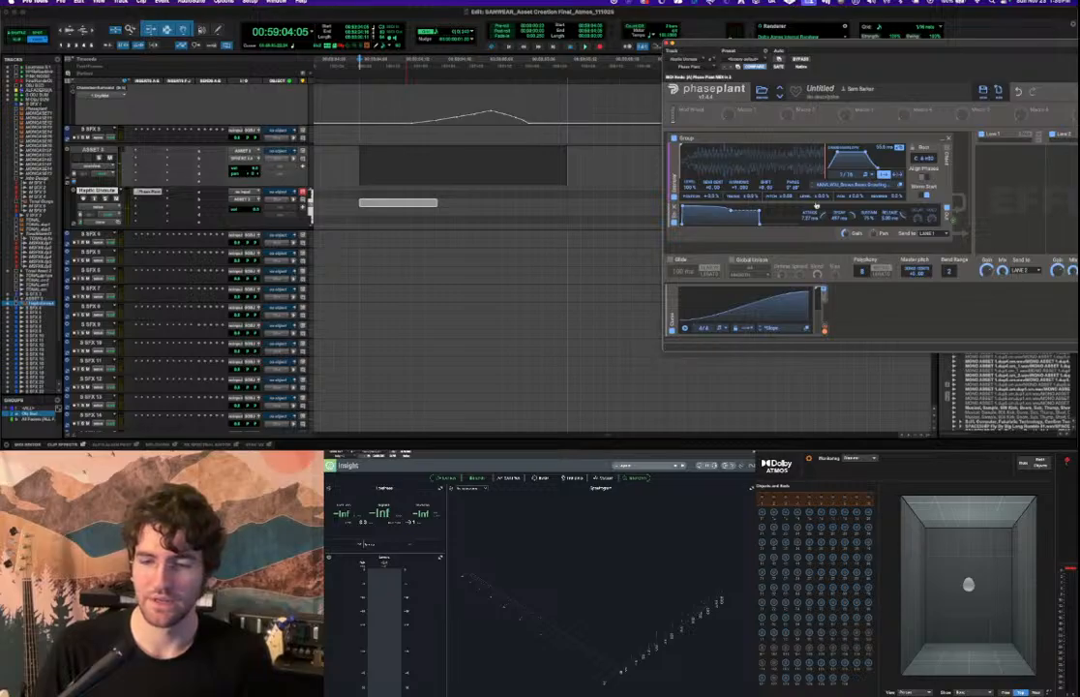
# Set the amplitude envelope's sustain to 100% and lengthen its release to 73.4 ms while auditioning the shortened note.
pyautogui.press('space')
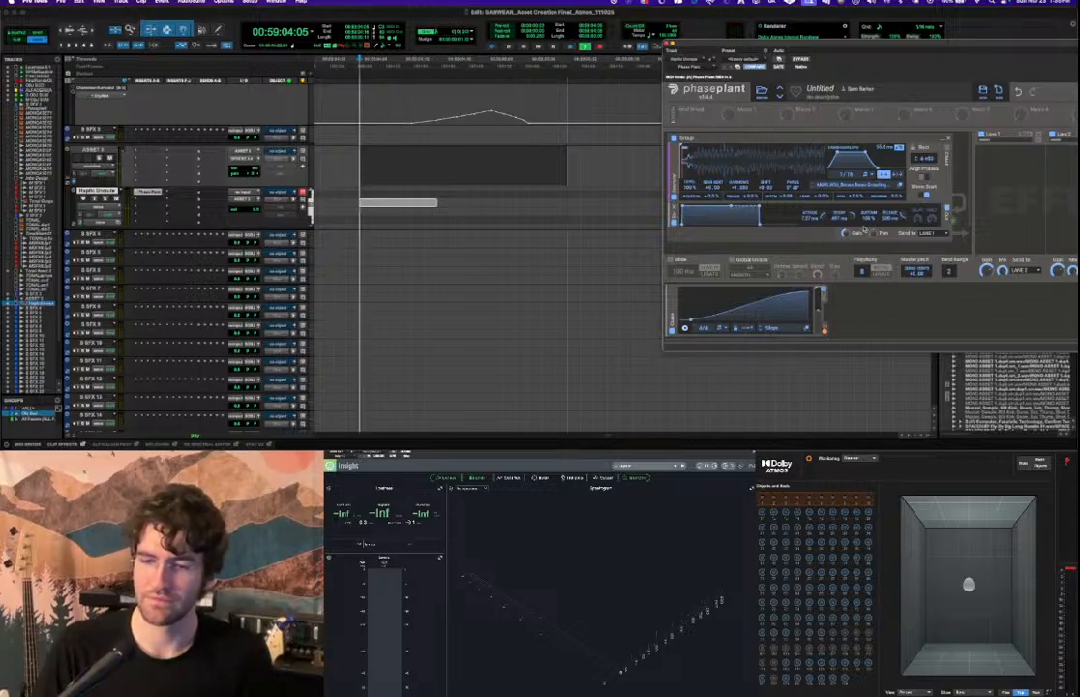
pyautogui.press('space')
pyautogui.press('space')
pyautogui.press('space')
pyautogui.press('space')
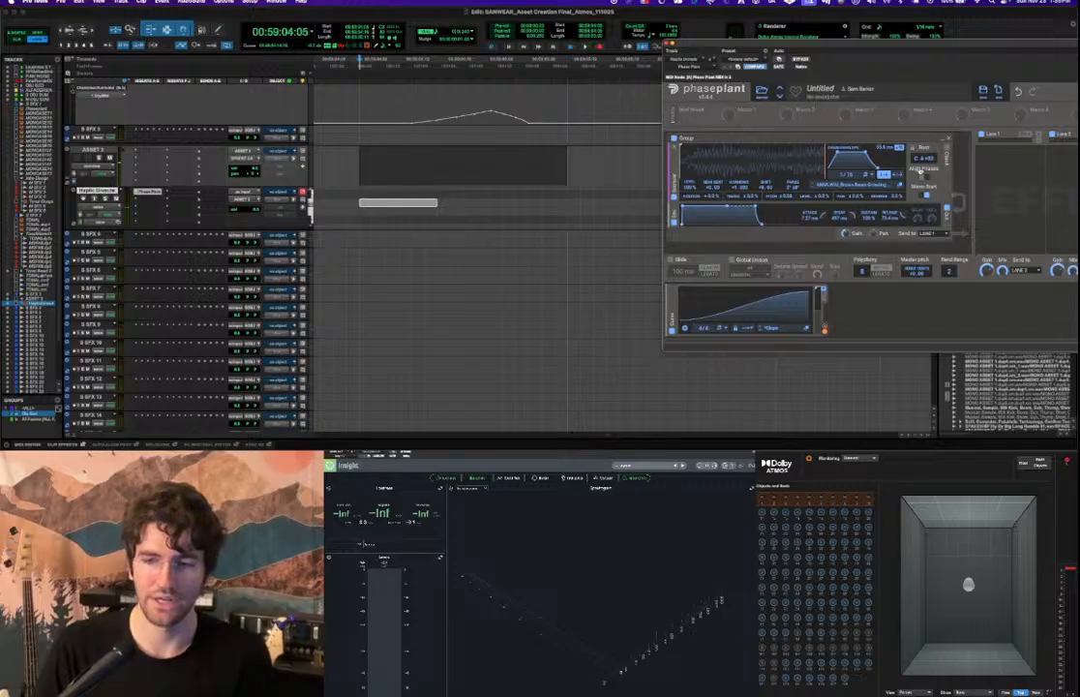
# Add a Shaper effect to Lane 1 and audition the distorted growl.
pyautogui.moveTo(913, 43); pyautogui.dragTo(727, 43)
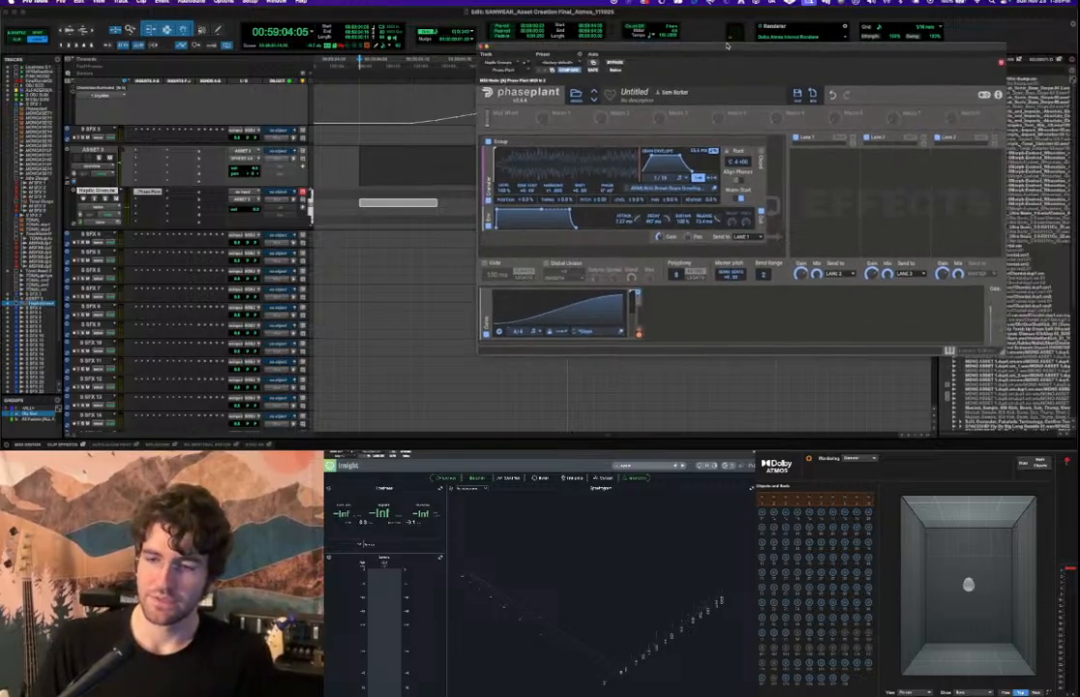
pyautogui.click(818, 166)
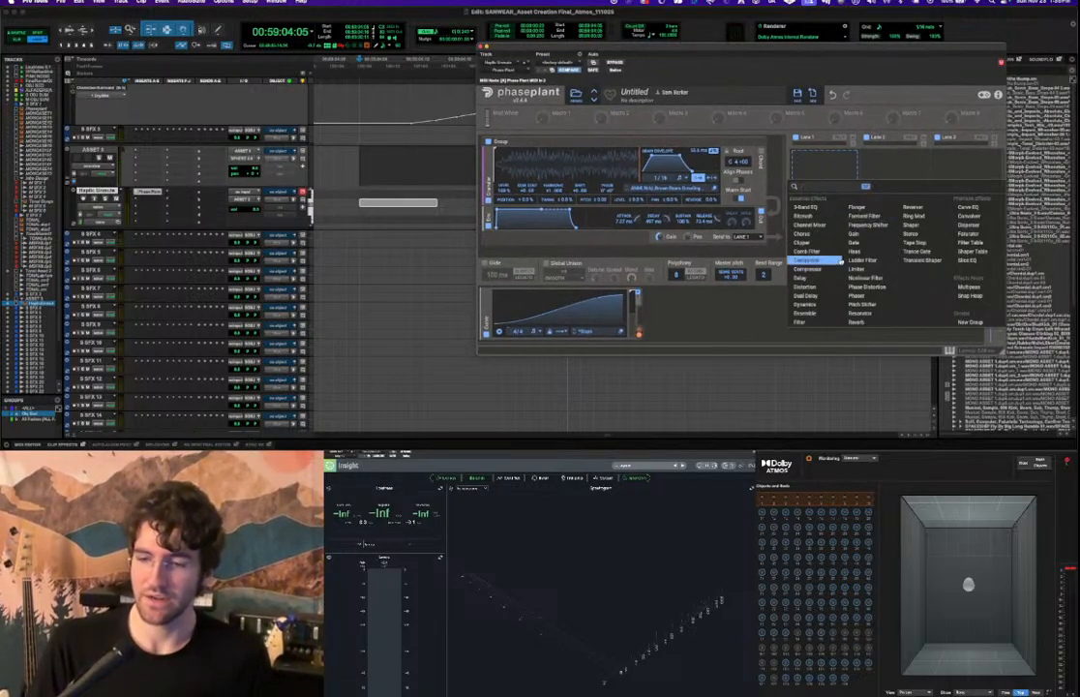
pyautogui.click(911, 225)
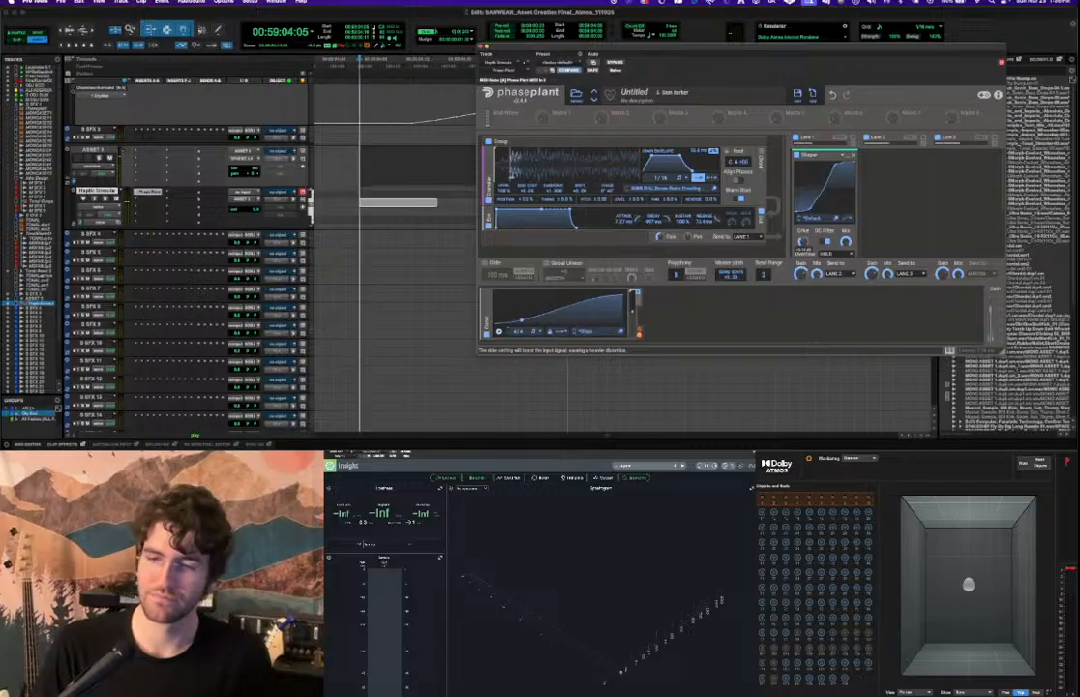
pyautogui.press('space')
pyautogui.press('space')
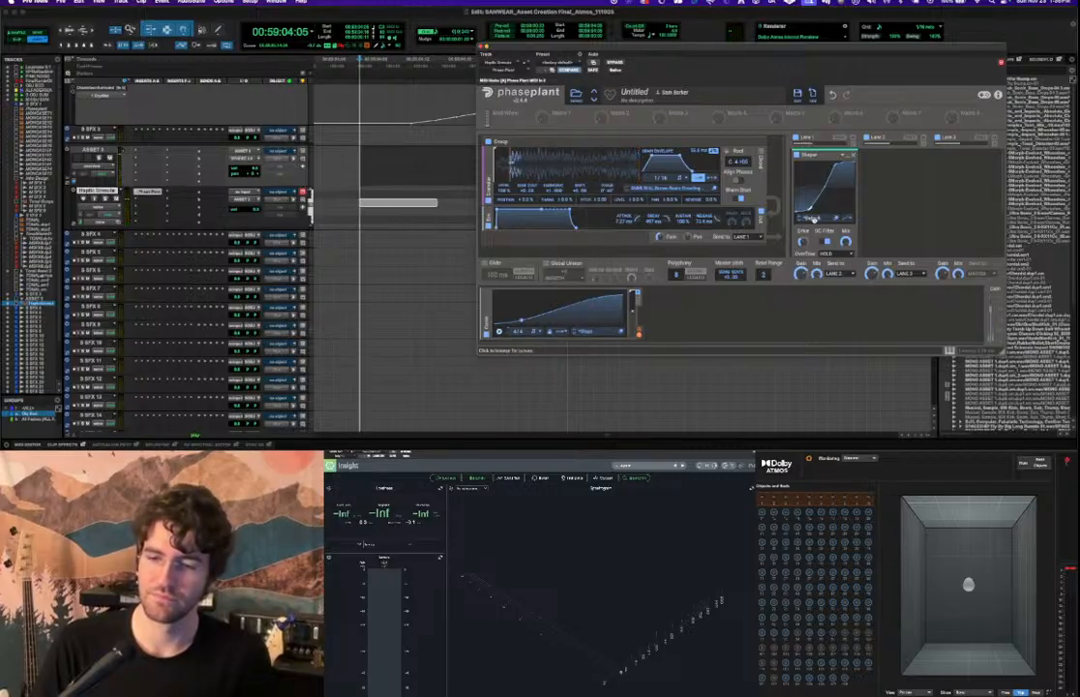
pyautogui.scroll(-1, 855, 221)
pyautogui.press('space')
# Add an Audio Follower modulator beside the Curve and a Nonlinear Filter below the Shaper on Lane 1.
pyautogui.scroll(-2, 855, 221)
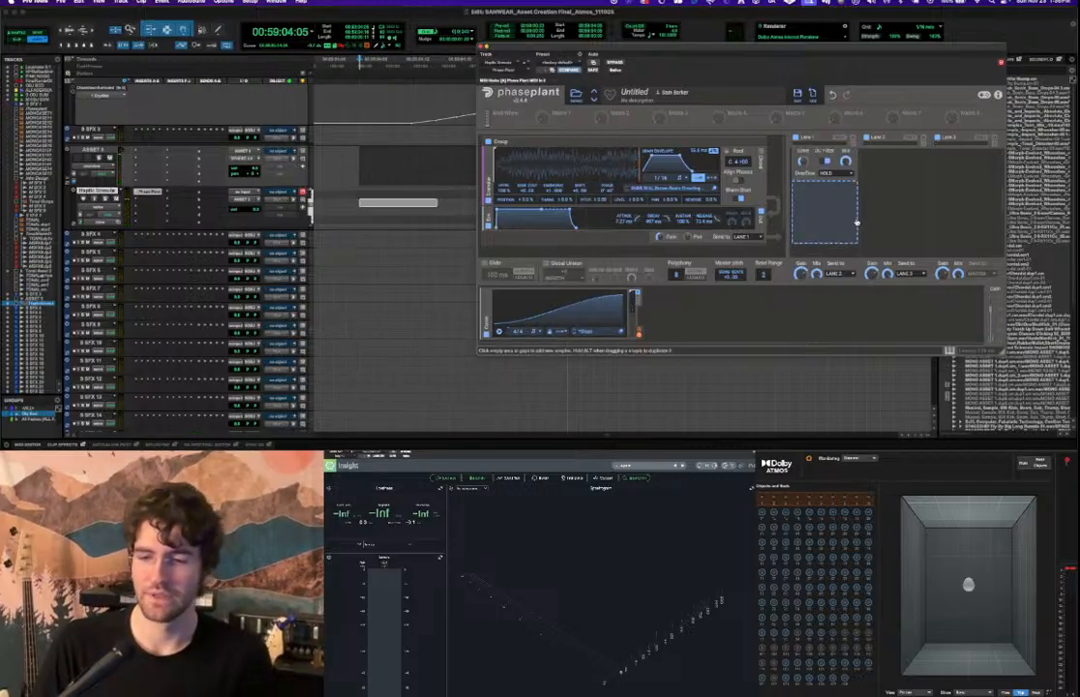
pyautogui.click(830, 190)
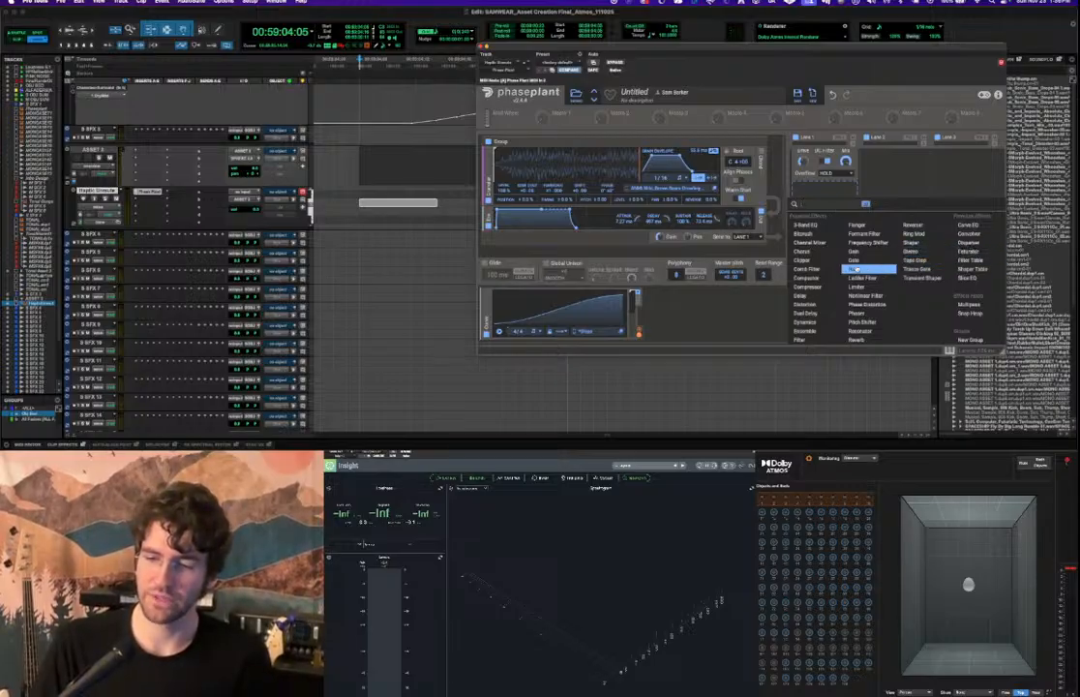
pyautogui.click(678, 325)
pyautogui.click(689, 329)
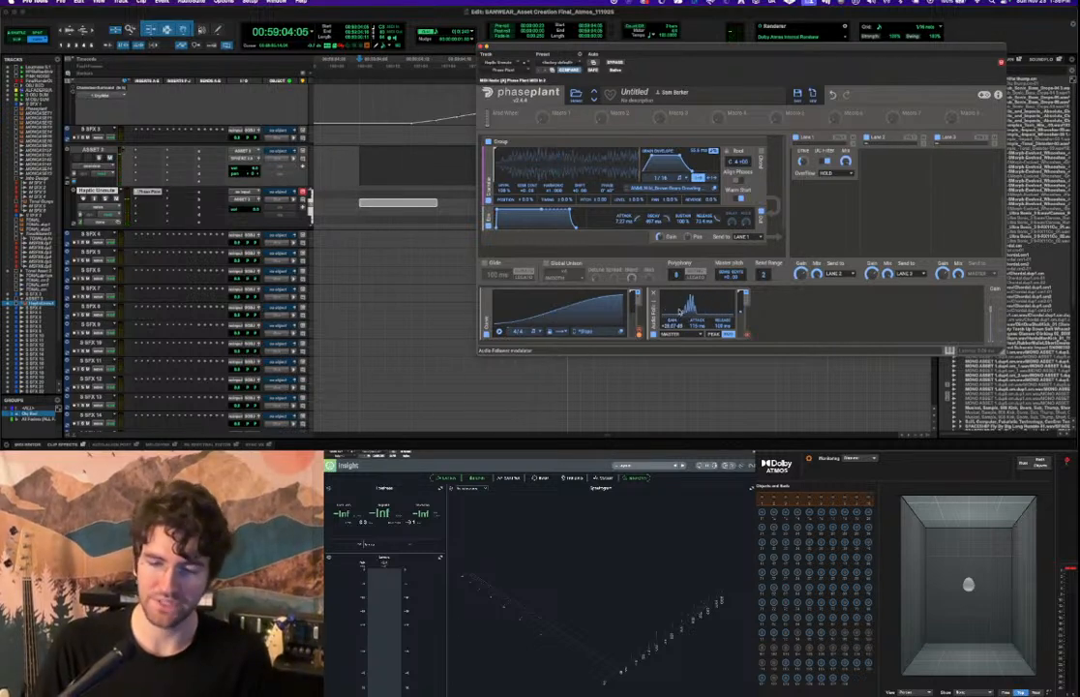
pyautogui.click(825, 209)
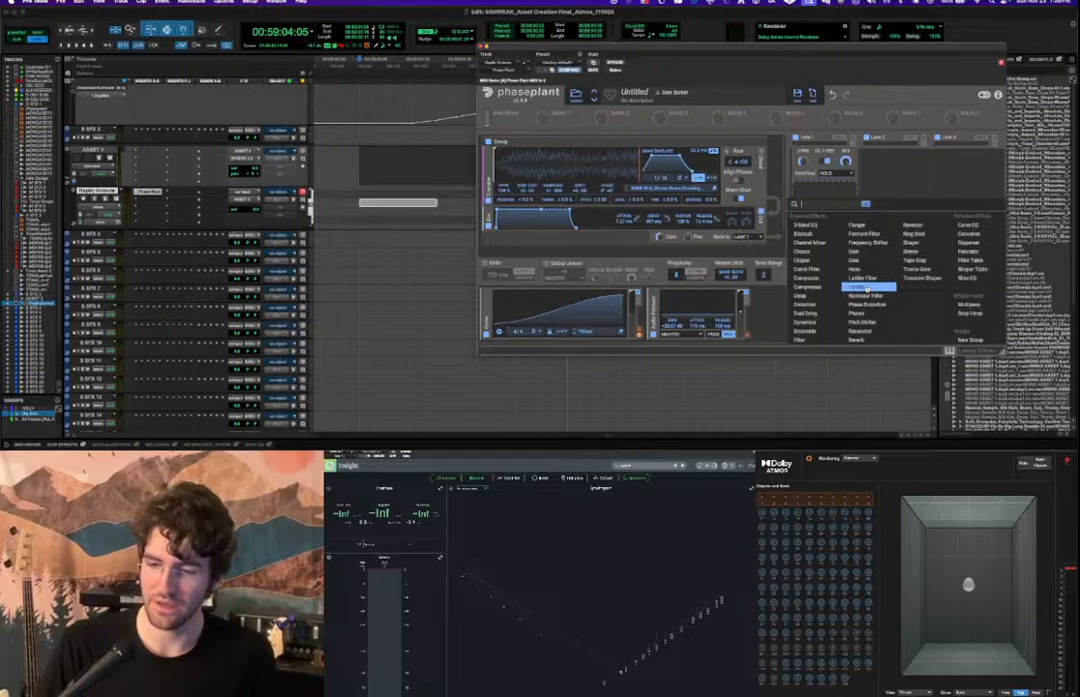
pyautogui.click(864, 295)
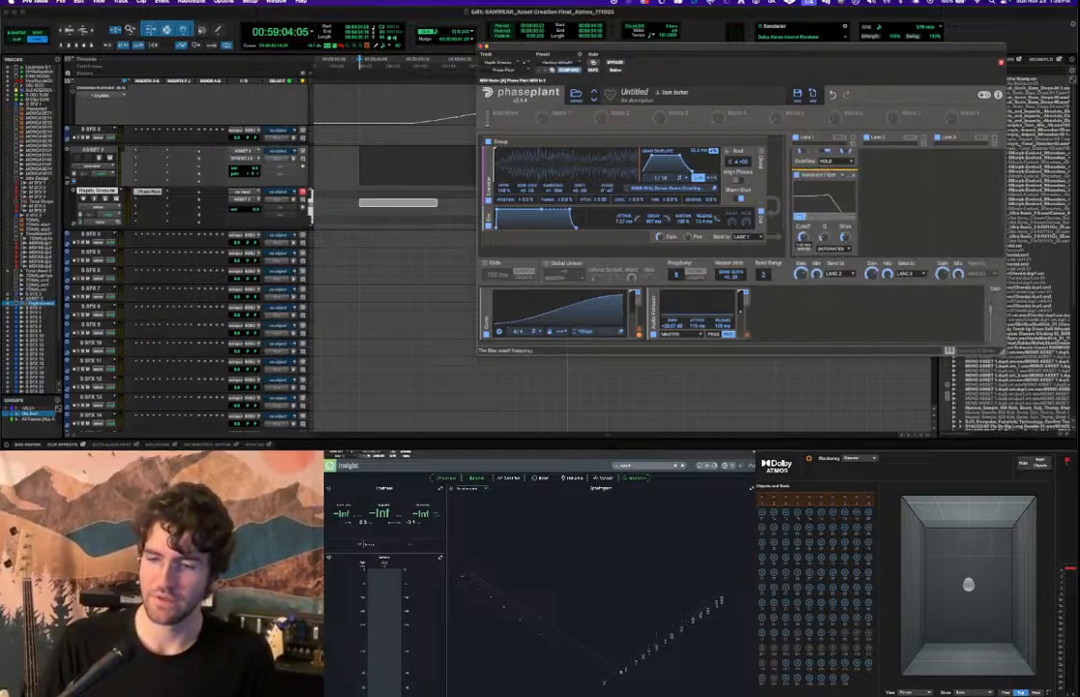
# Modulate the Nonlinear Filter's cutoff with the Audio Follower and audition the filtered sound.
pyautogui.moveTo(746, 334); pyautogui.dragTo(803, 237)
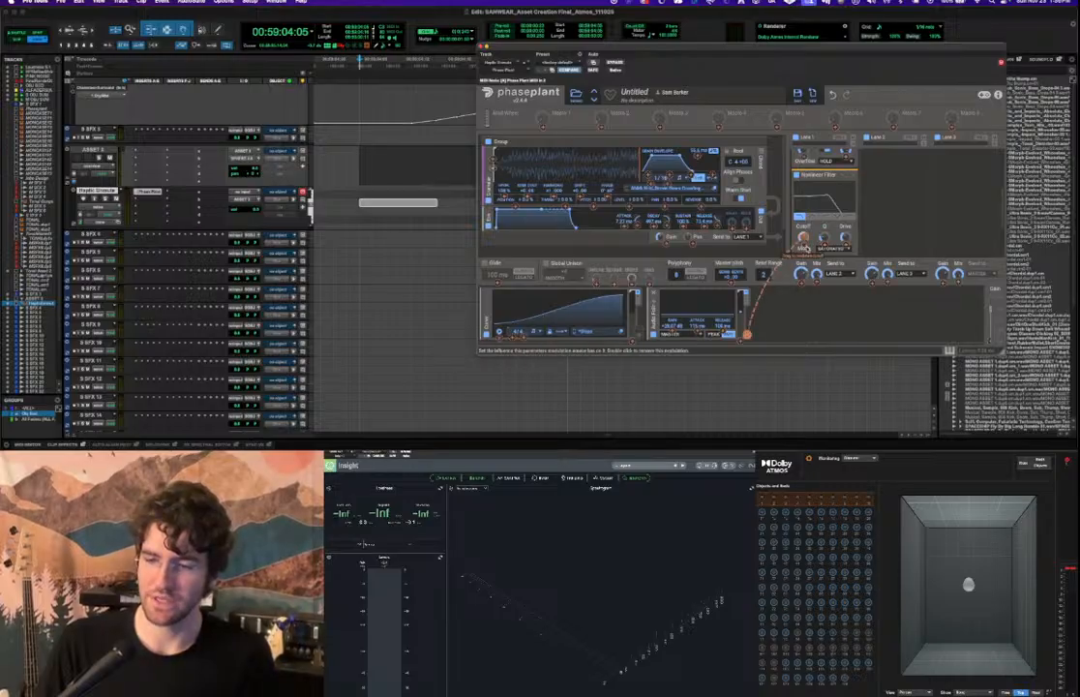
pyautogui.press('space')
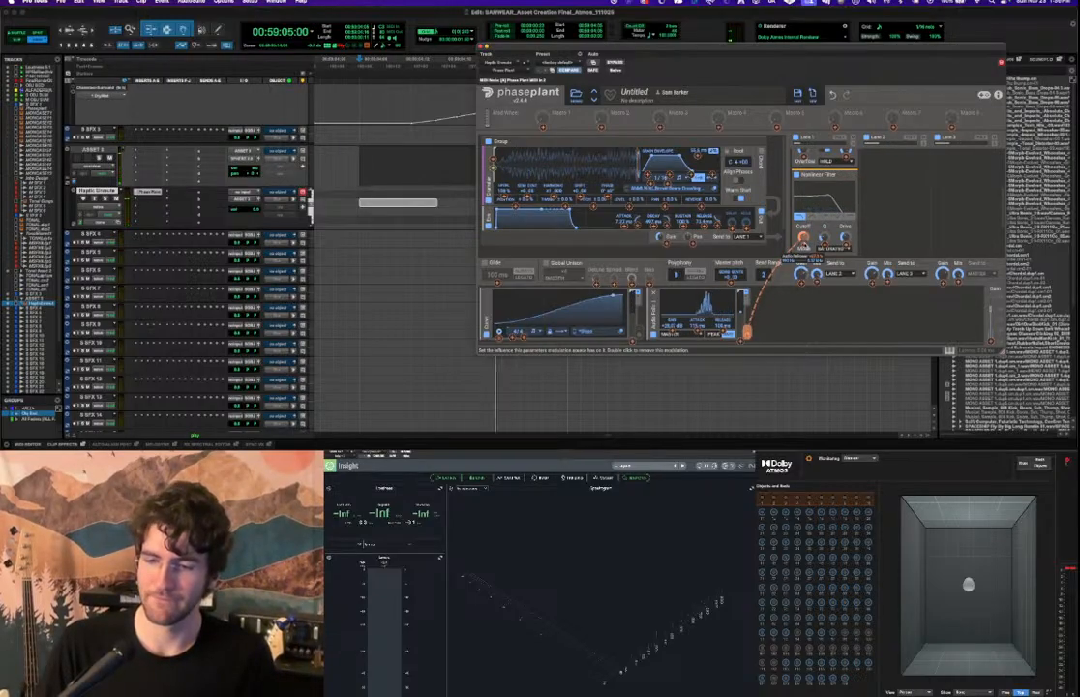
pyautogui.press('space')
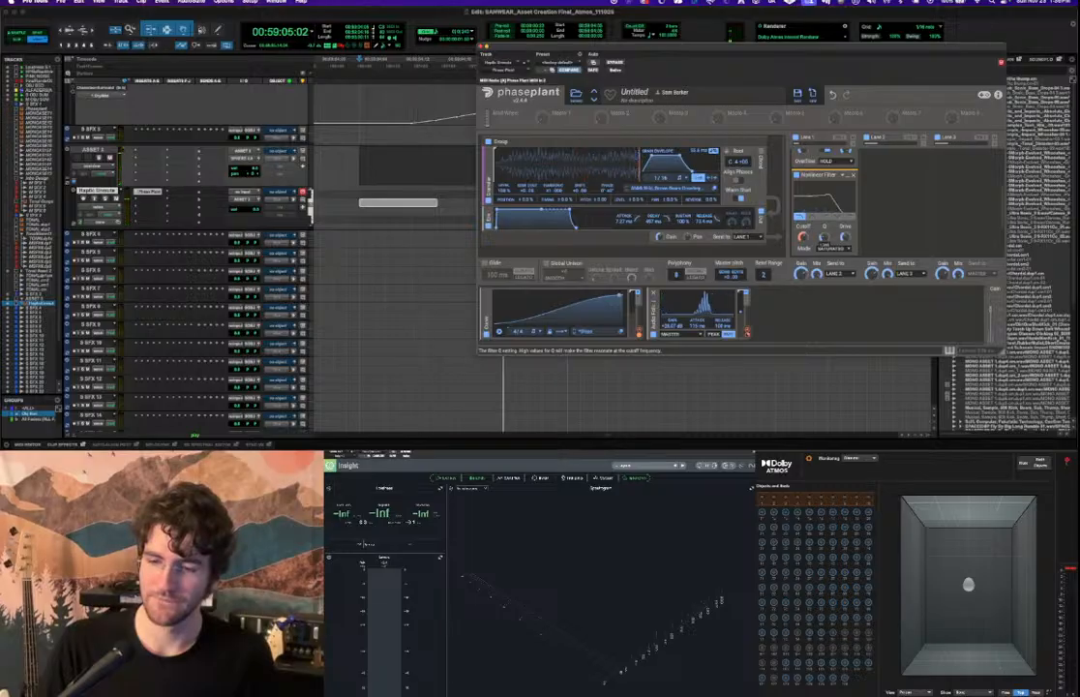
# Adjust the Nonlinear Filter's Q while auditioning the filtered growl.
pyautogui.press('space')
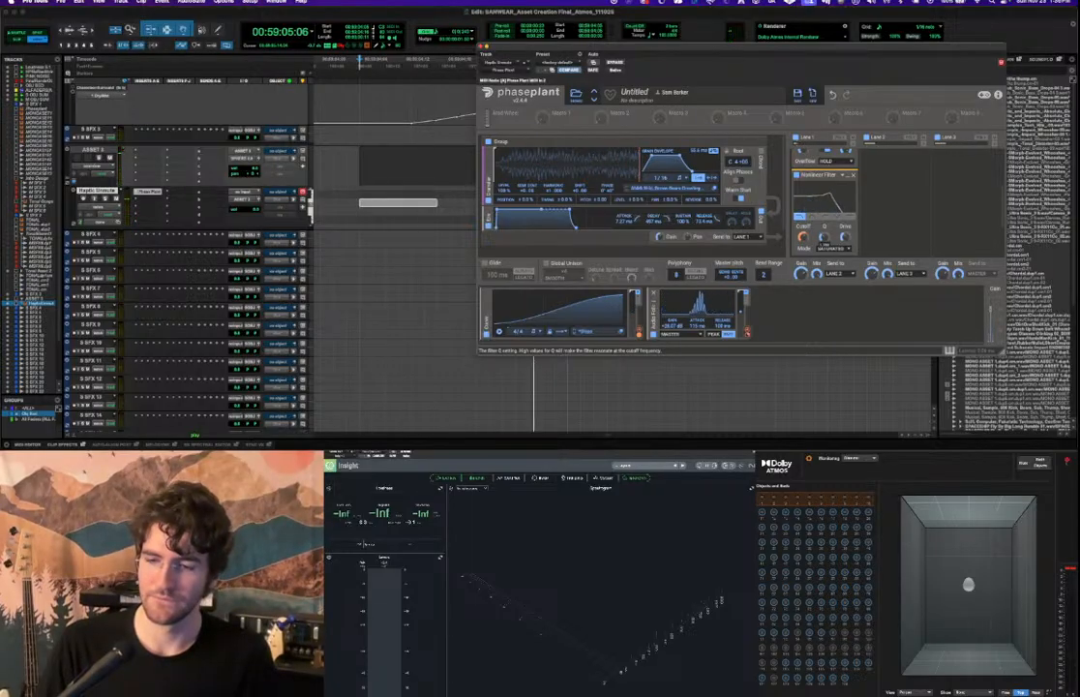
pyautogui.press('space')
pyautogui.press('space')
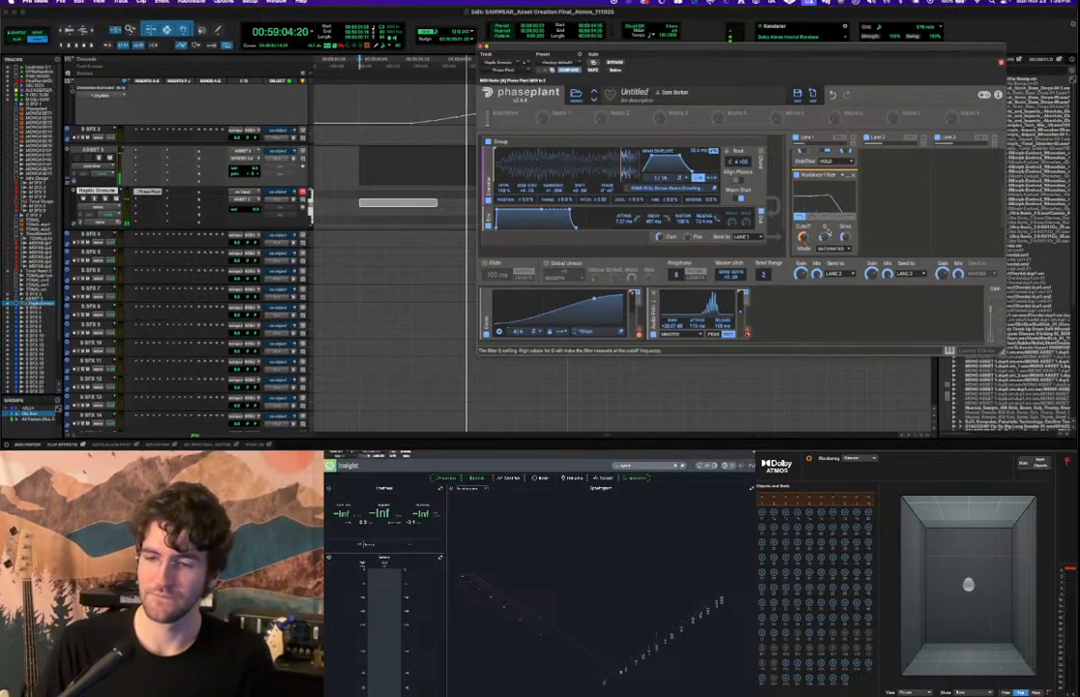
pyautogui.press('space')
pyautogui.press('space')
pyautogui.press('space')
# Add a Disperser effect below the Nonlinear Filter on Lane 1.
pyautogui.scroll(-3, 890, 206)
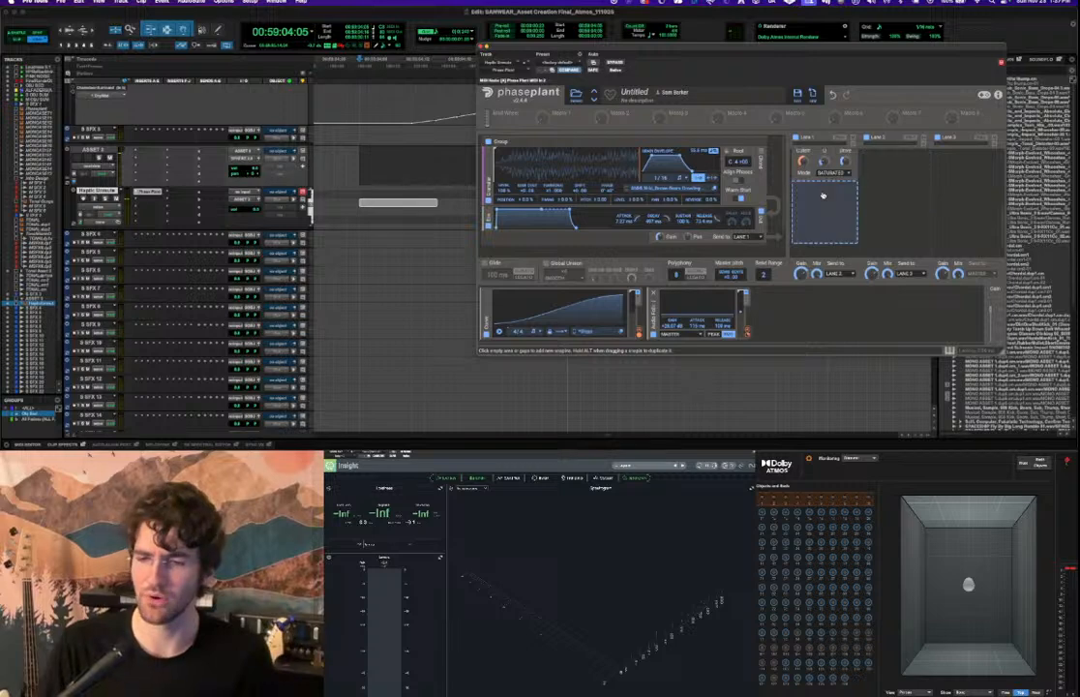
pyautogui.click(824, 194)
pyautogui.click(822, 235)
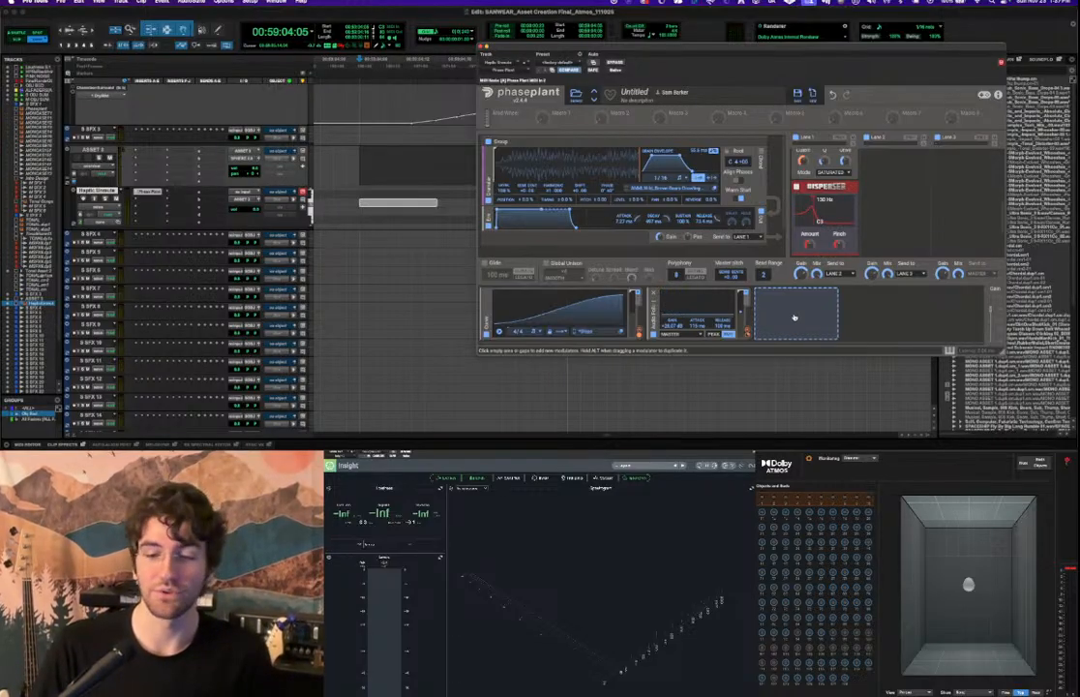
# Modulate the Disperser's frequency with the existing Audio Follower and audition the result.
pyautogui.click(793, 317)
pyautogui.click(783, 314)
pyautogui.moveTo(746, 333); pyautogui.dragTo(824, 230)
pyautogui.press('space')
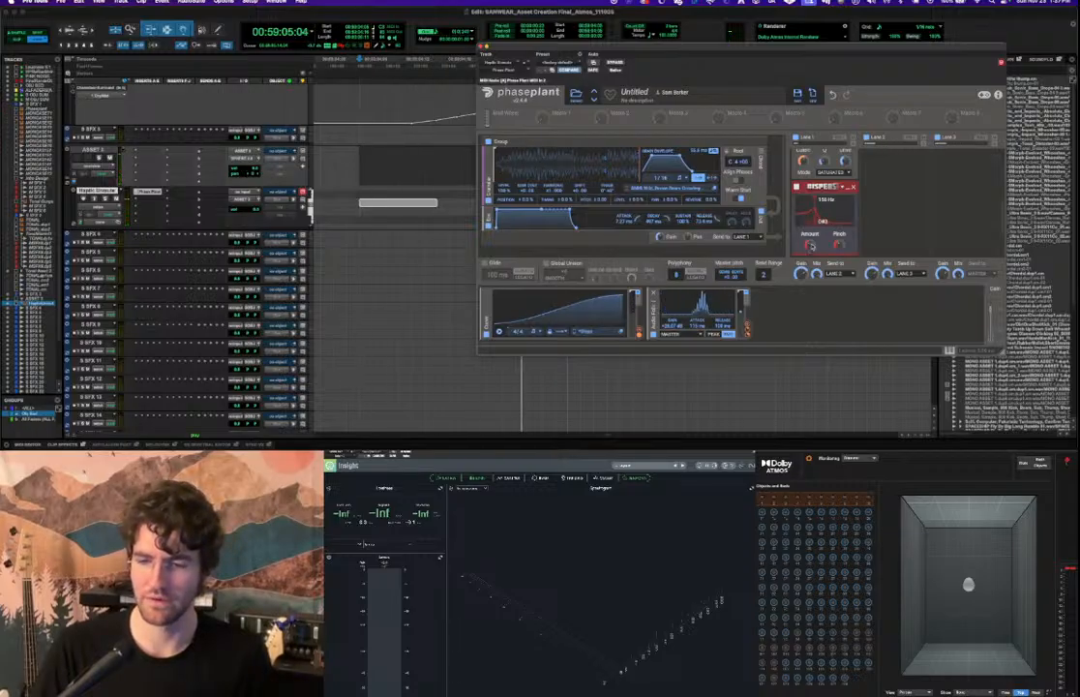
pyautogui.press('space')
# Add a 3-Band EQ below the Disperser on Lane 1 and shape its bands while auditioning the growl.
pyautogui.scroll(-3, 875, 212)
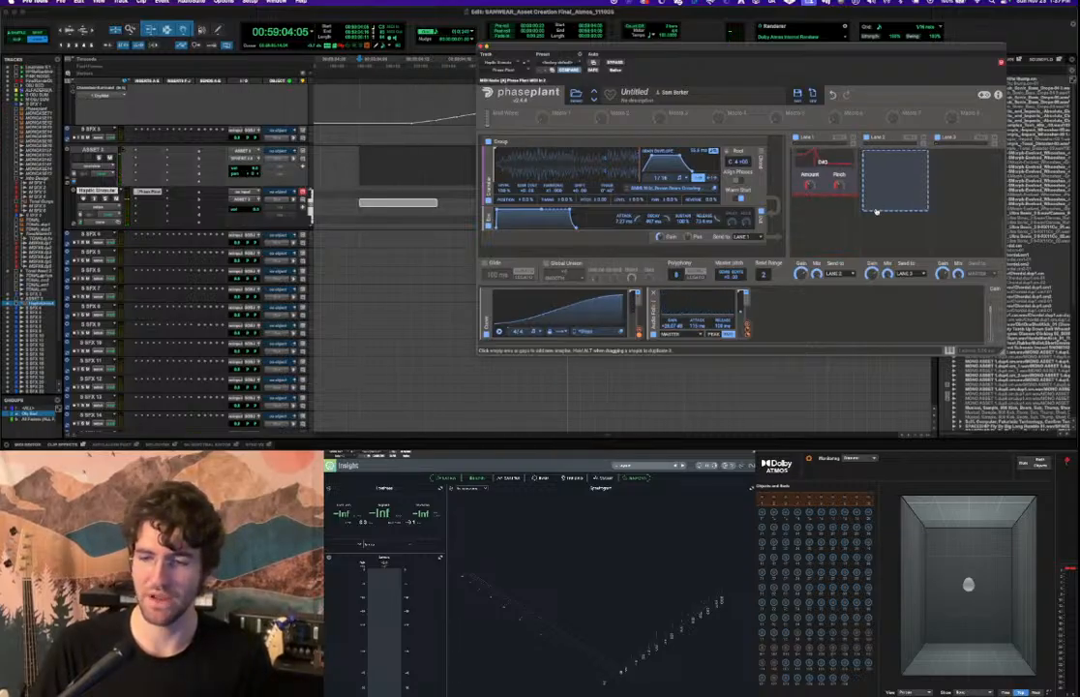
pyautogui.click(822, 214)
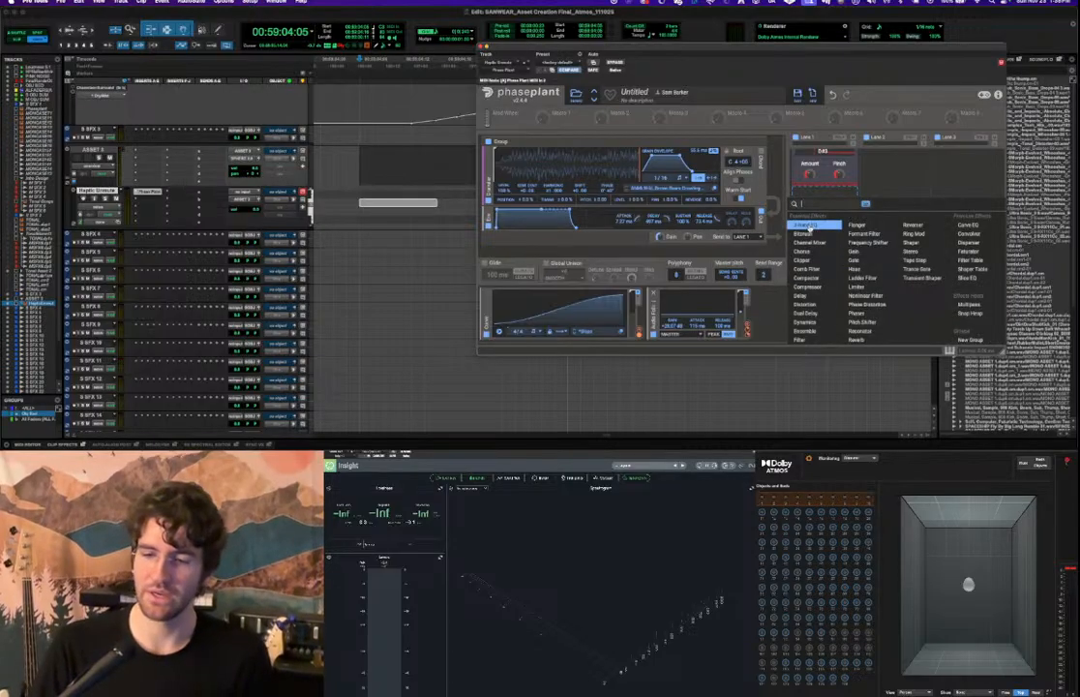
pyautogui.click(807, 225)
pyautogui.press('space')
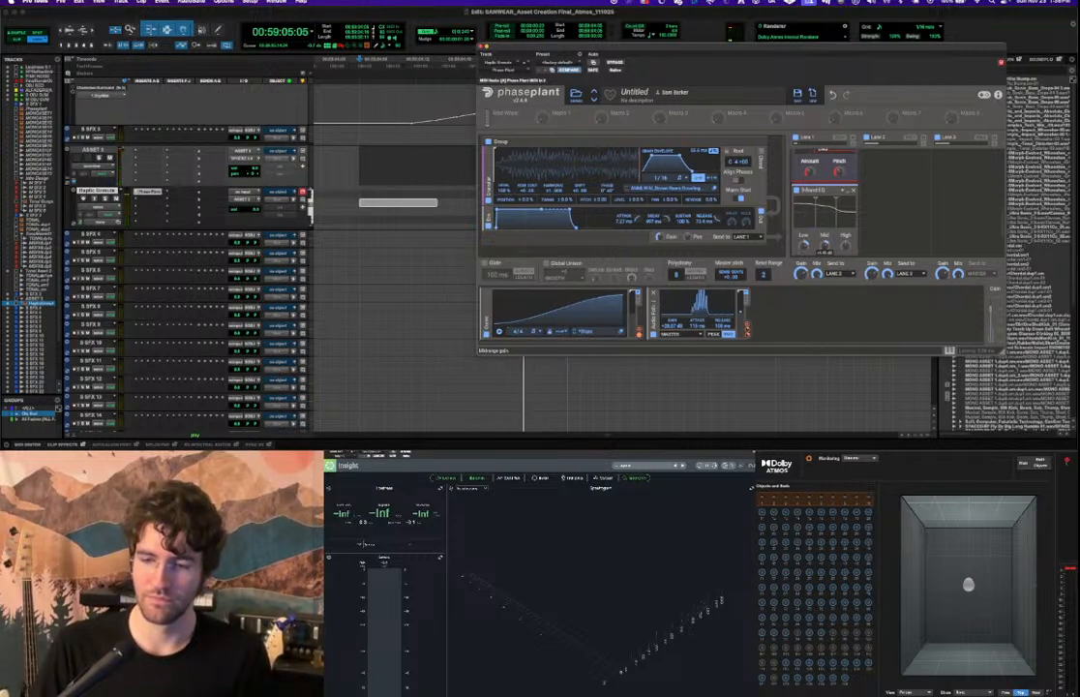
pyautogui.press('space')
pyautogui.press('space')
pyautogui.press('space')
pyautogui.press('space')
pyautogui.press('space')
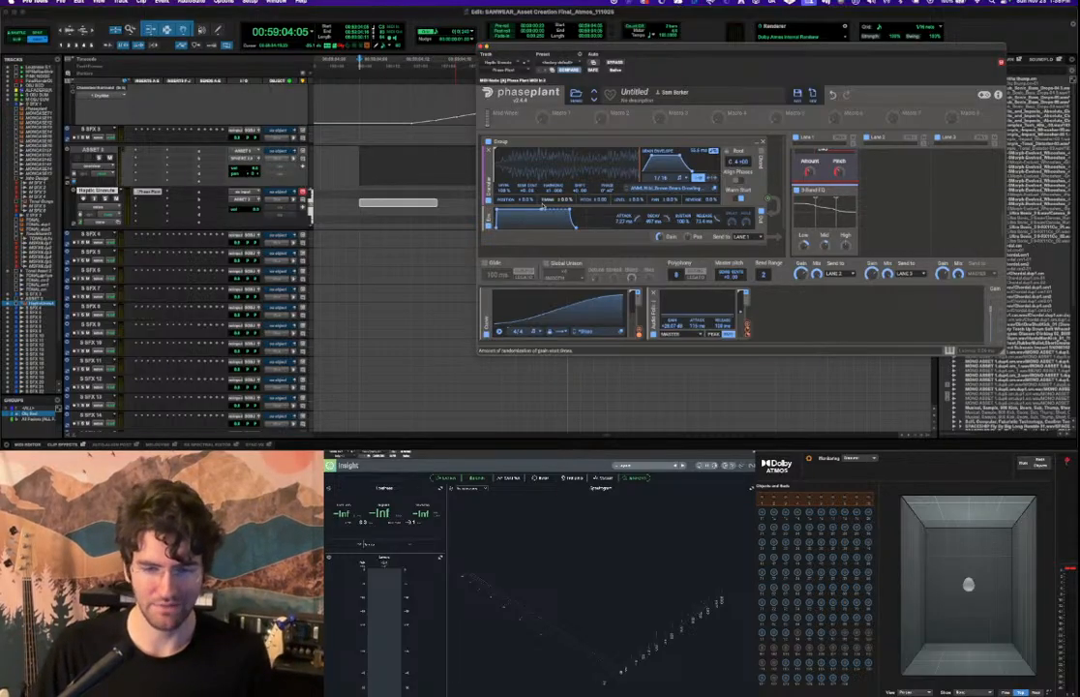
# Randomize the grain position by about 1.3% and the grain timing by about 1.7% while auditioning the growl.
pyautogui.press('space')
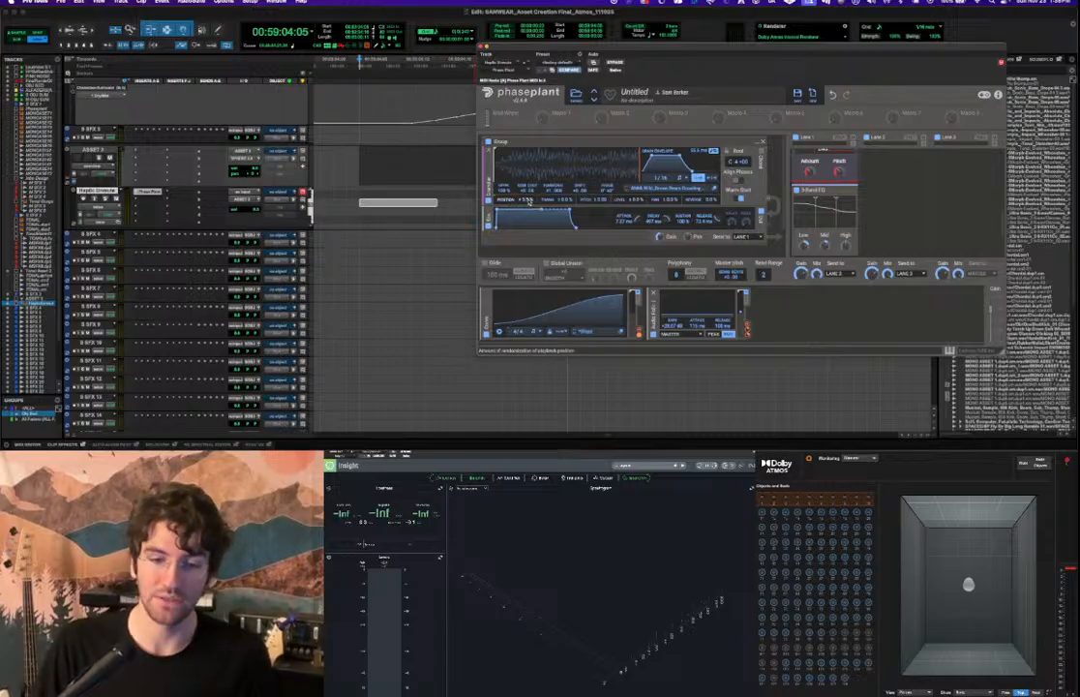
pyautogui.moveTo(528, 199); pyautogui.dragTo(530, 195)
pyautogui.press('space')
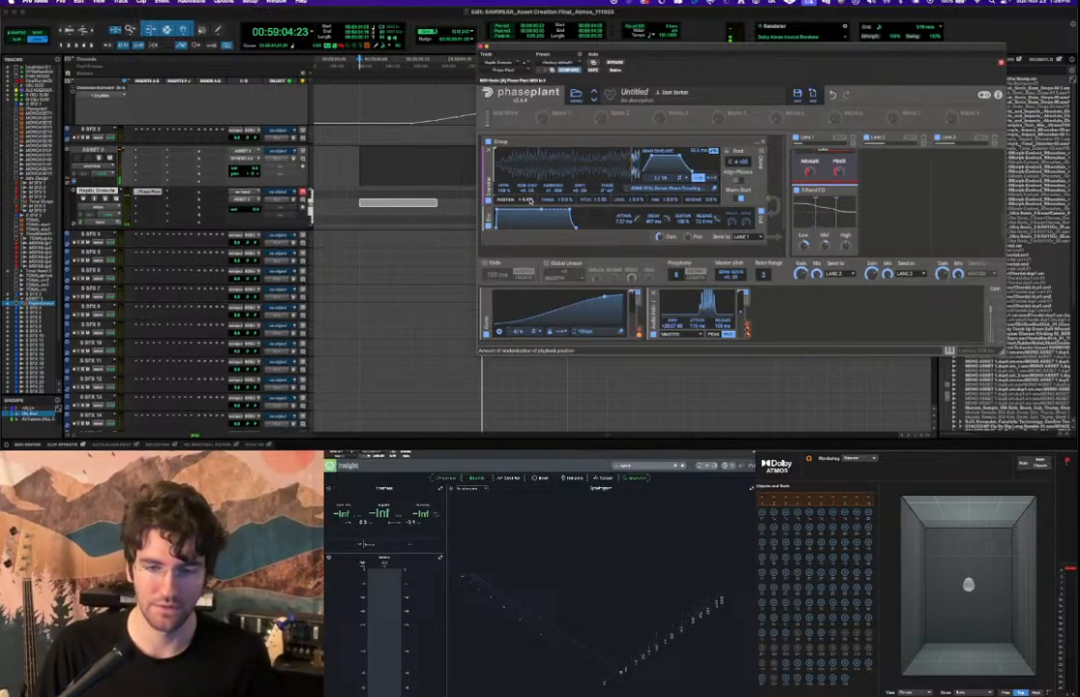
pyautogui.press('space')
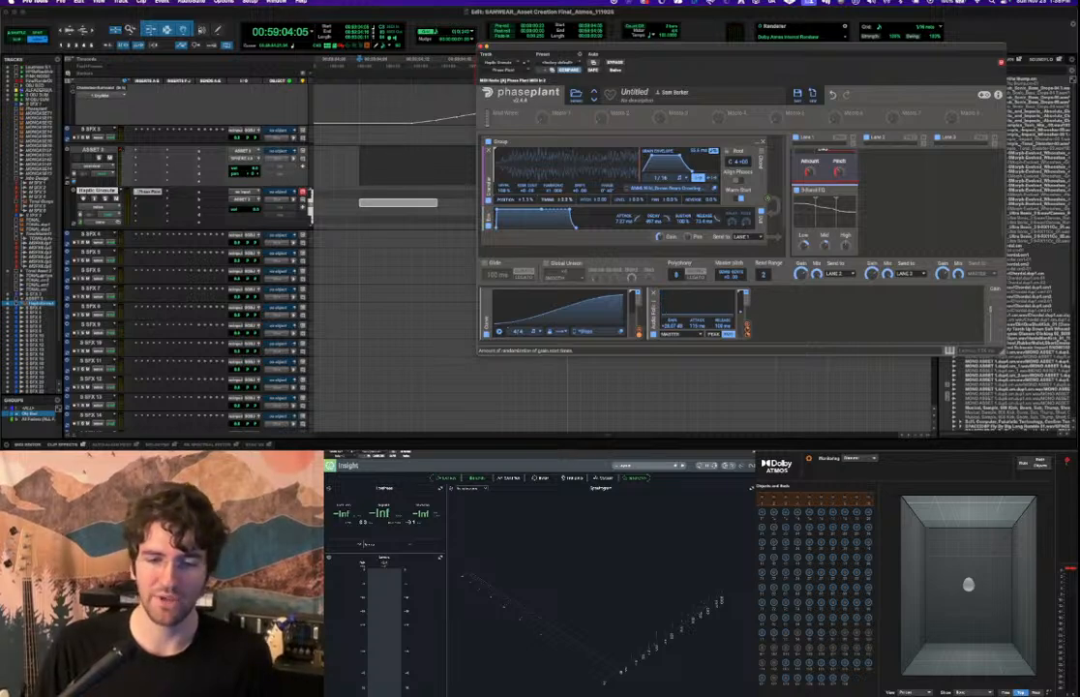
pyautogui.press('space')
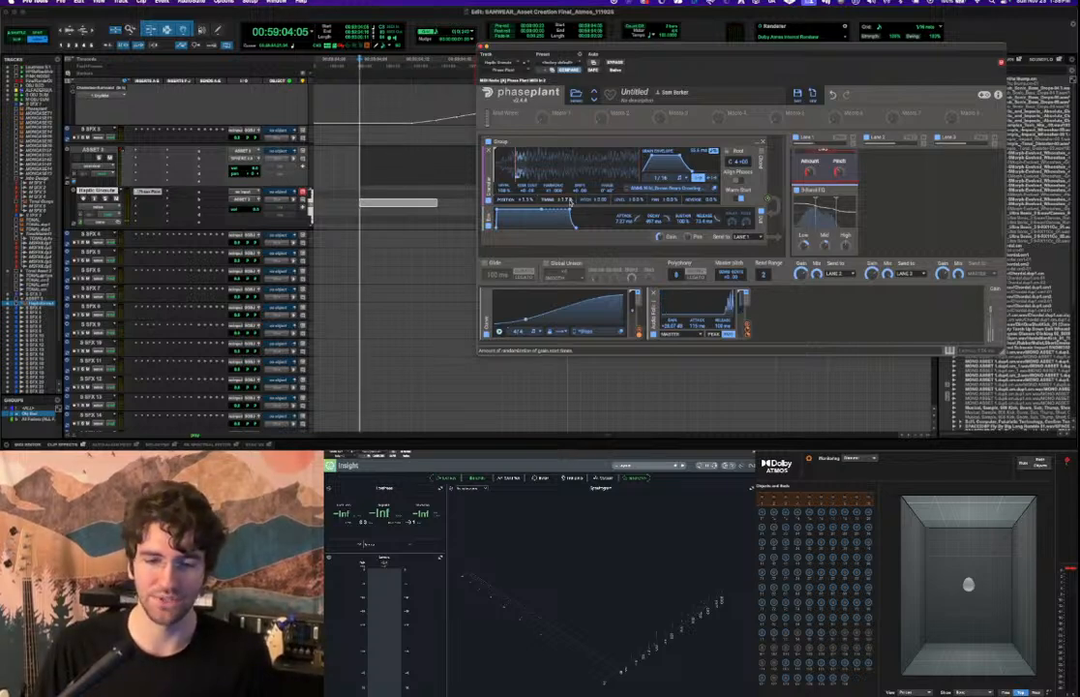
pyautogui.press('space')
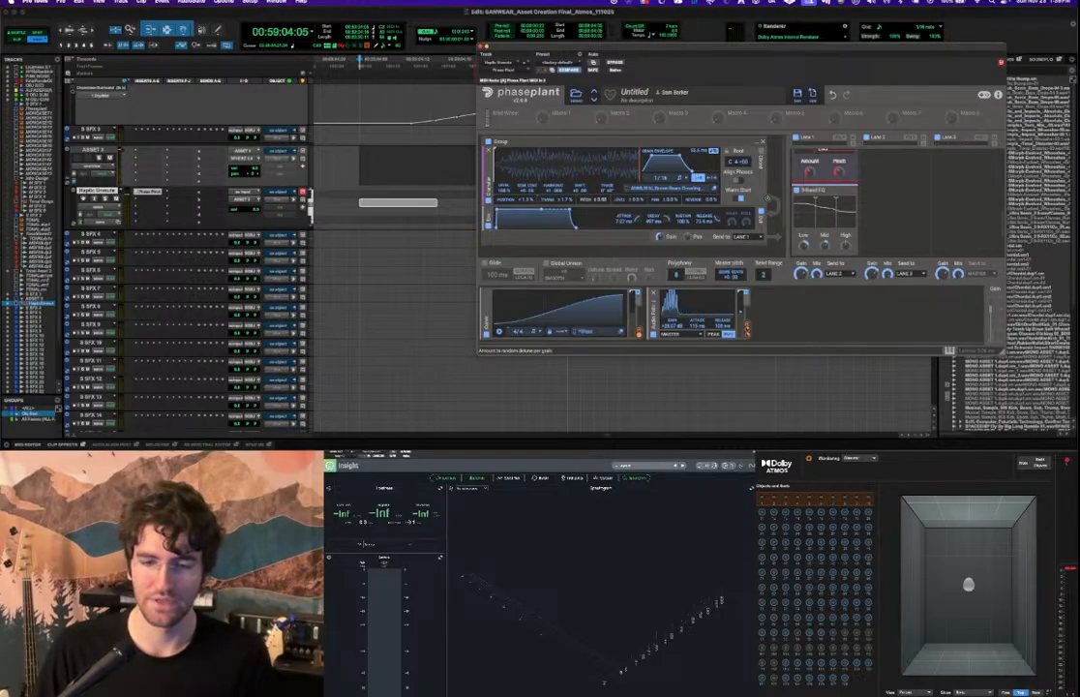
# Add a small amount of random pitch detune per grain, adjusting it between auditions.
pyautogui.press('space')
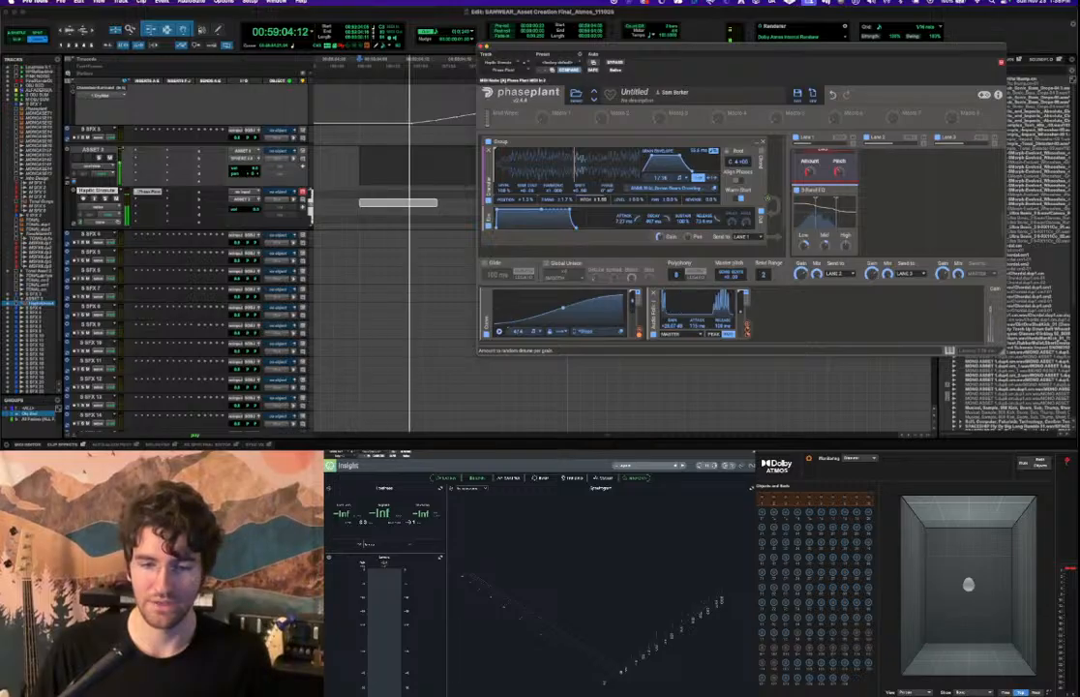
pyautogui.press('space')
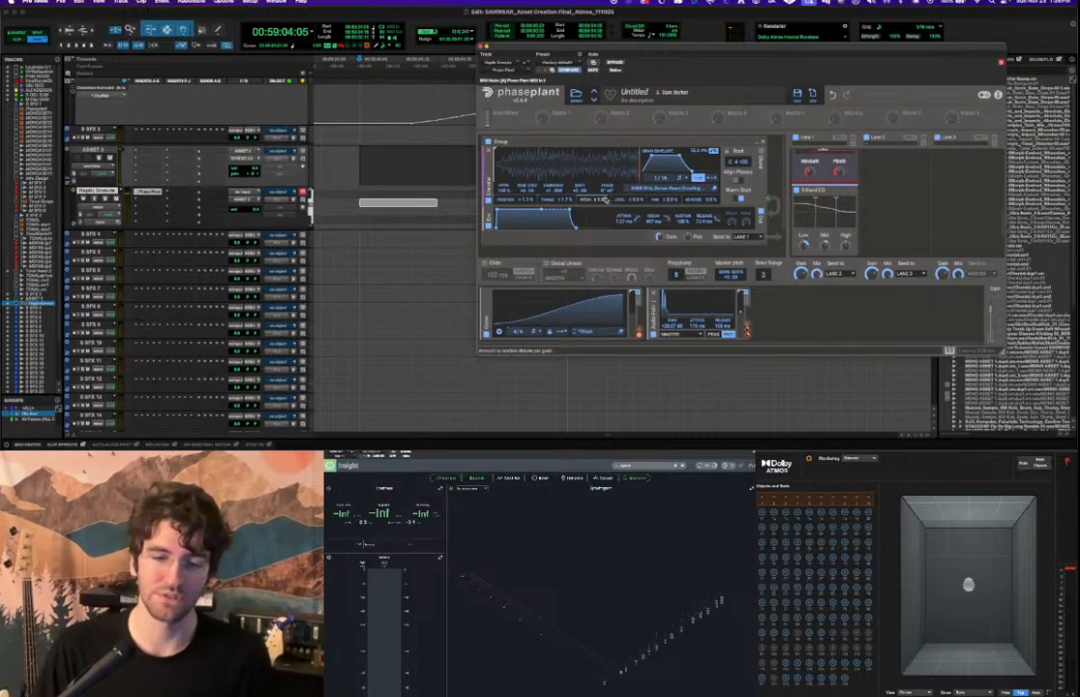
pyautogui.press('space')
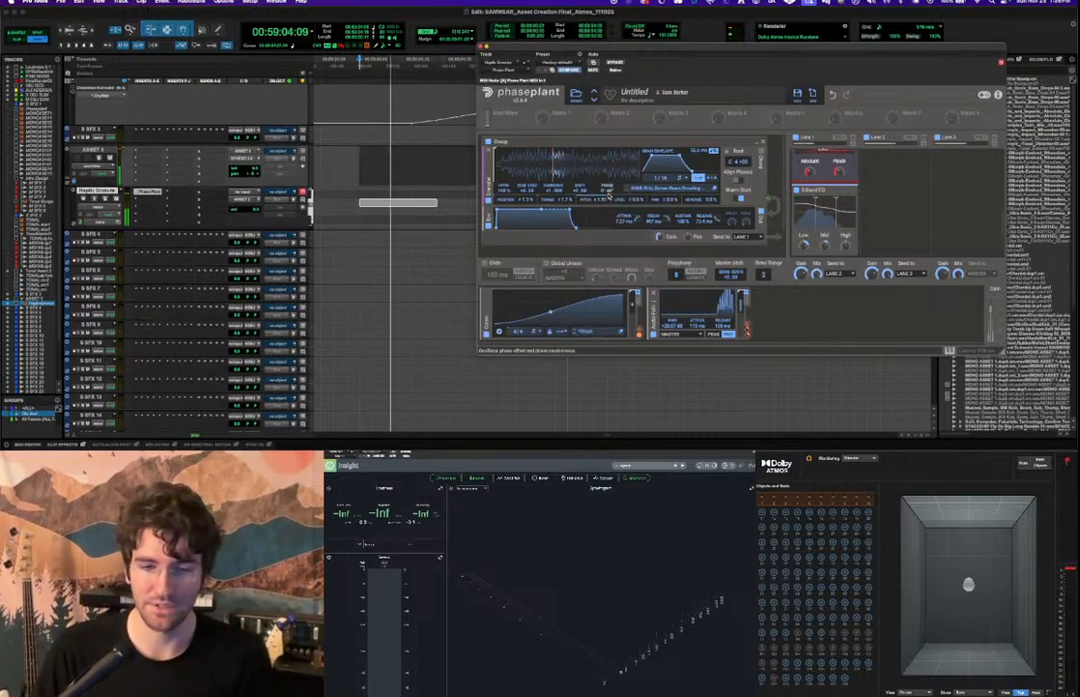
pyautogui.press('space')
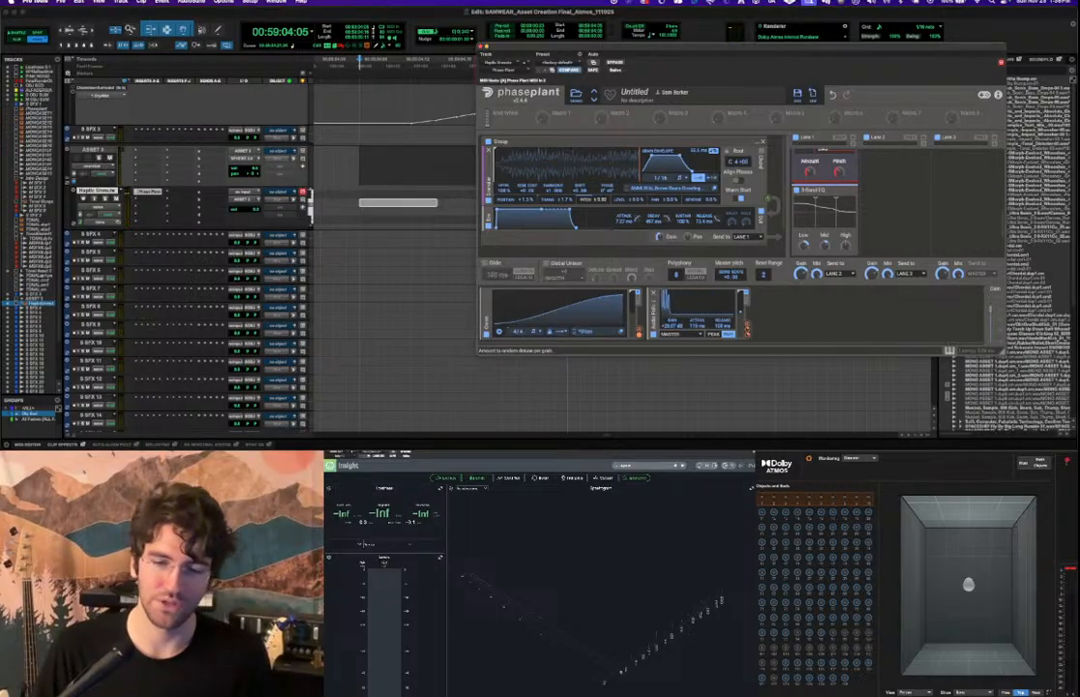
pyautogui.press('space')
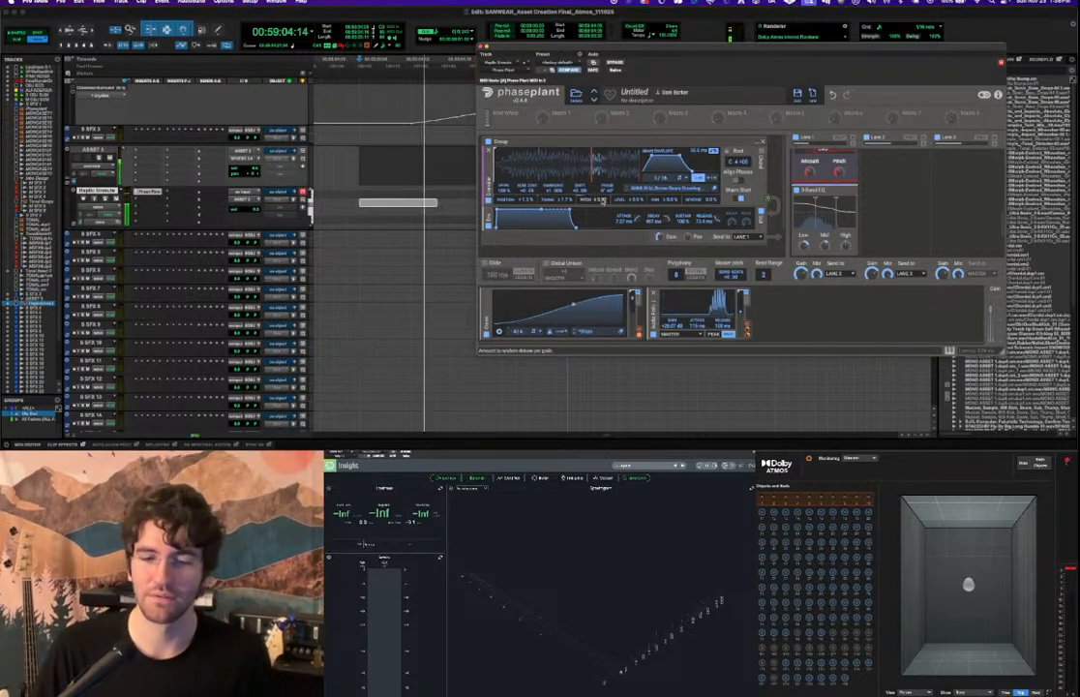
pyautogui.press('space')
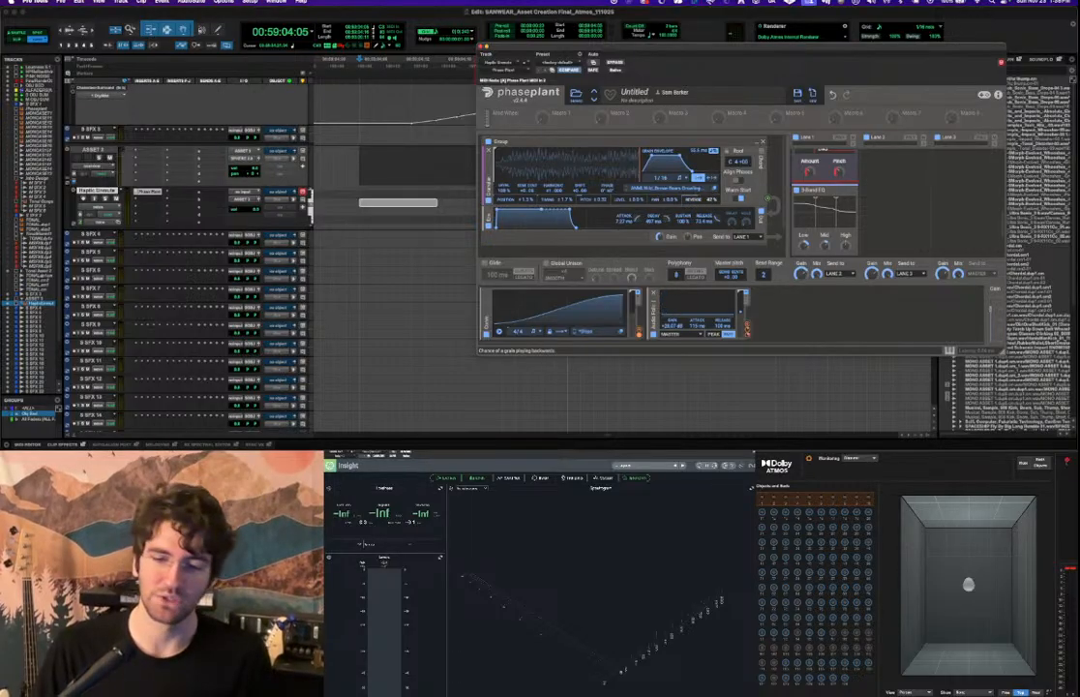
# Raise the chance of grains playing in reverse to 100% and audition the reversed growl.
pyautogui.press('space')
pyautogui.press('space')
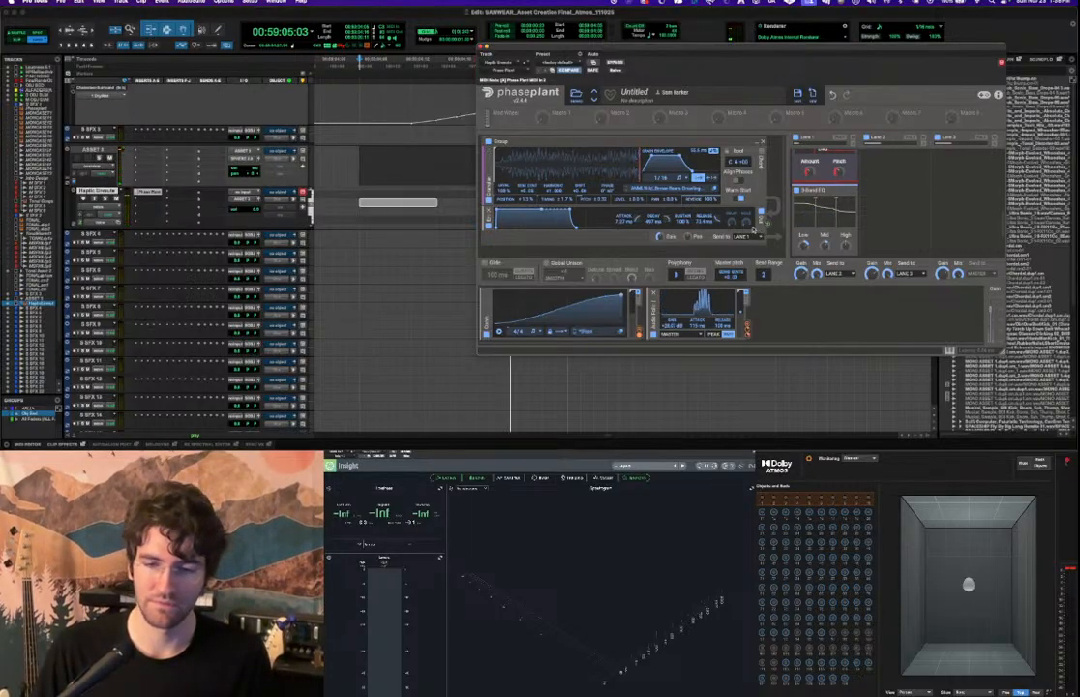
pyautogui.press('space')
pyautogui.press('space')
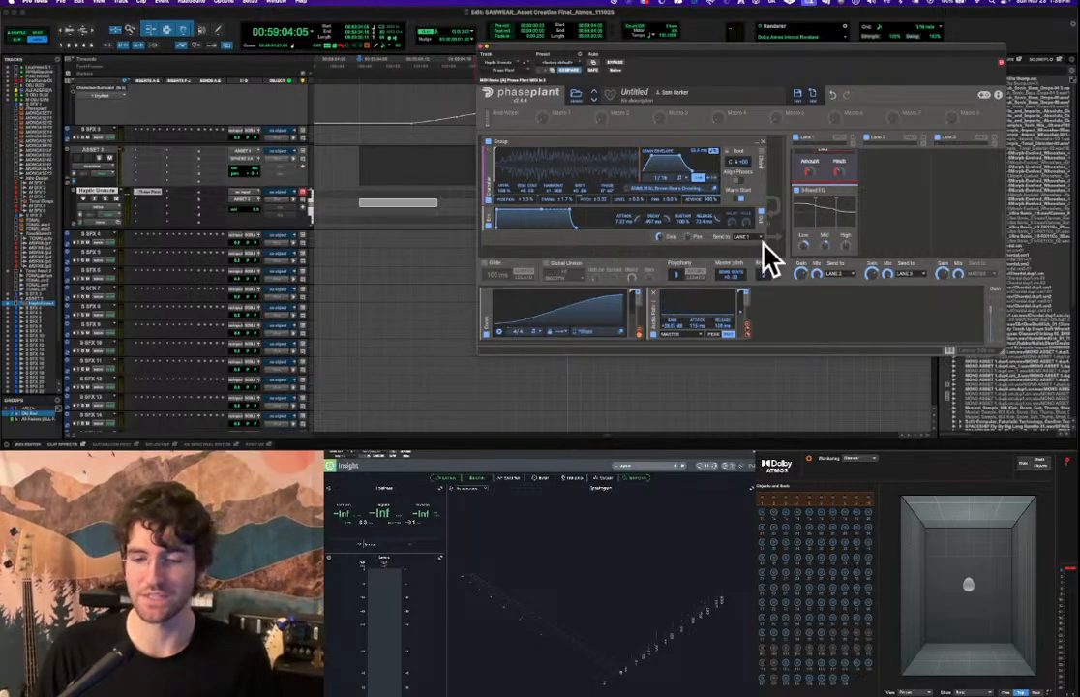
pyautogui.press('space')
pyautogui.press('space')
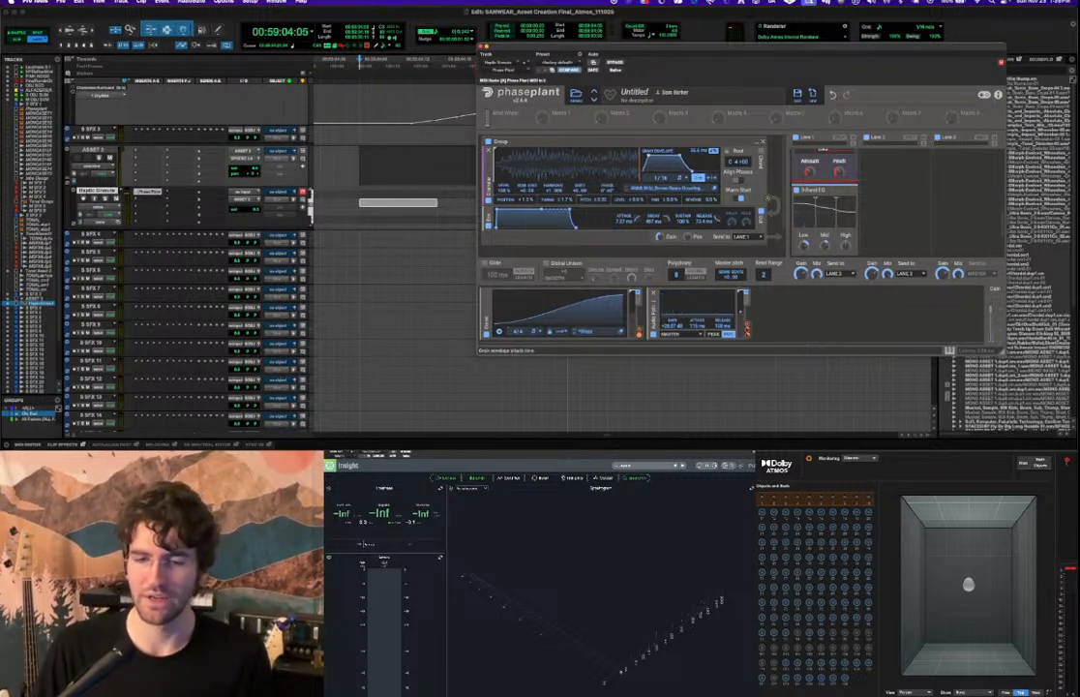
# Reshape the attack and hold of the granular generator's grain envelope and audition the change.
pyautogui.rightClick(648, 156)
pyautogui.click(679, 155)
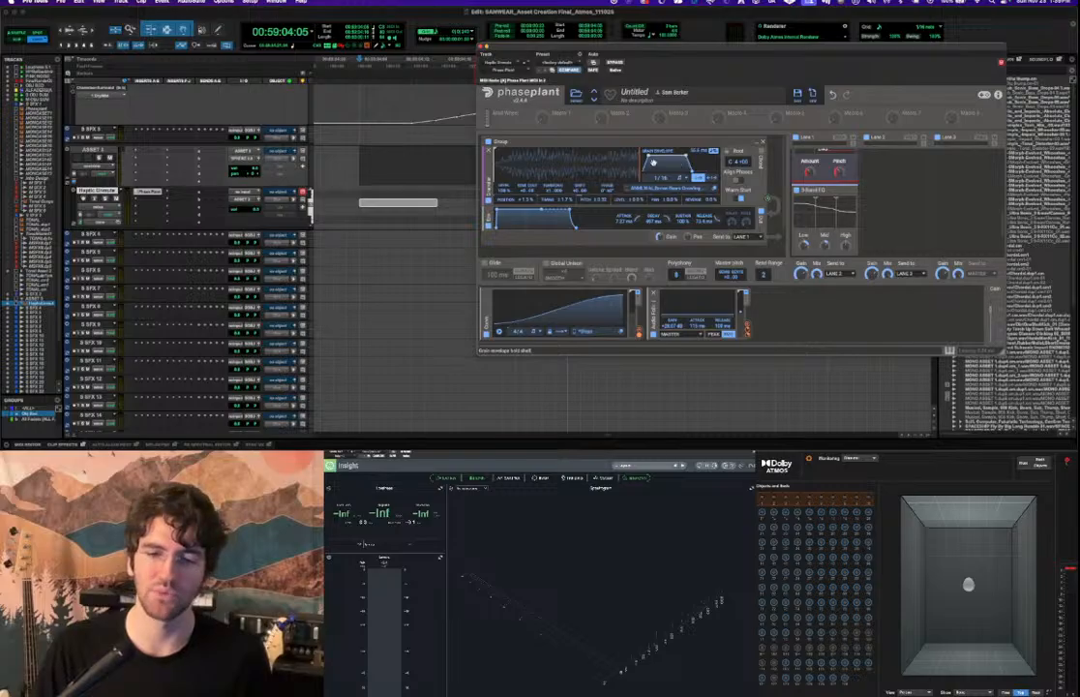
pyautogui.press('space')
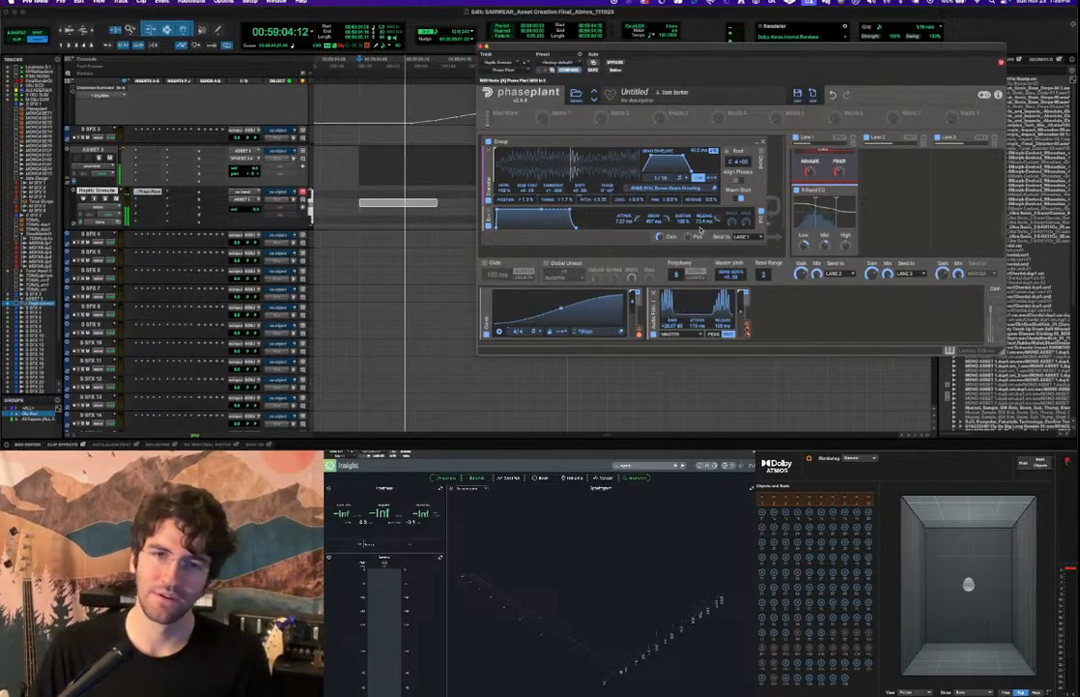
# Add a Comb Filter below the 3-Band EQ on Lane 1.
pyautogui.scroll(-3, 840, 219)
pyautogui.click(840, 220)
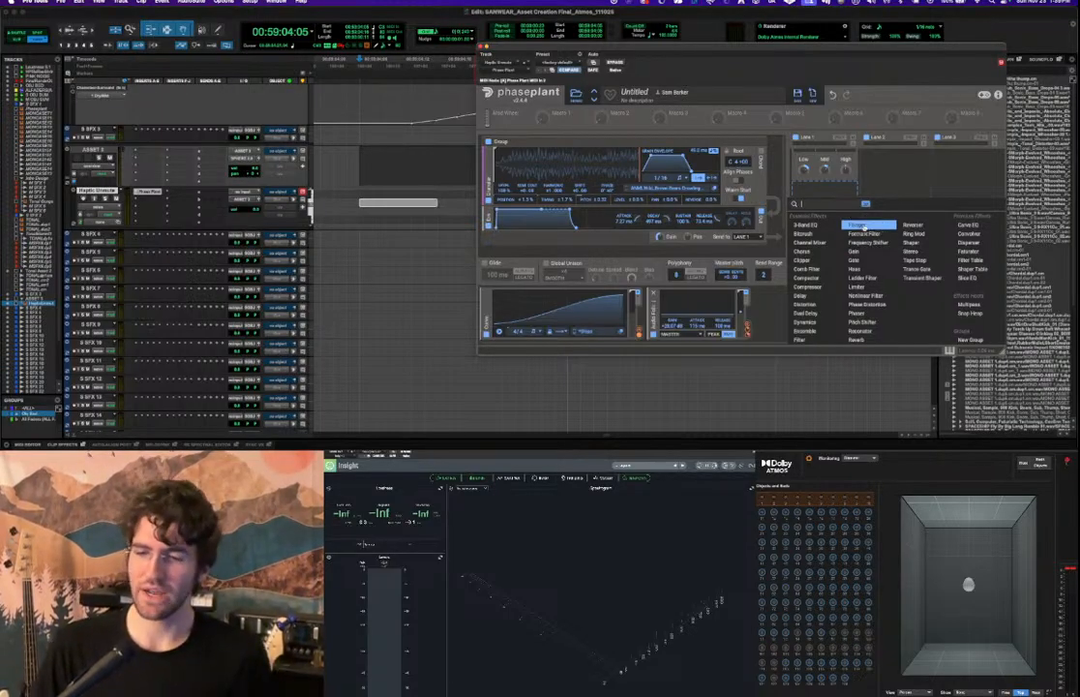
pyautogui.click(805, 269)
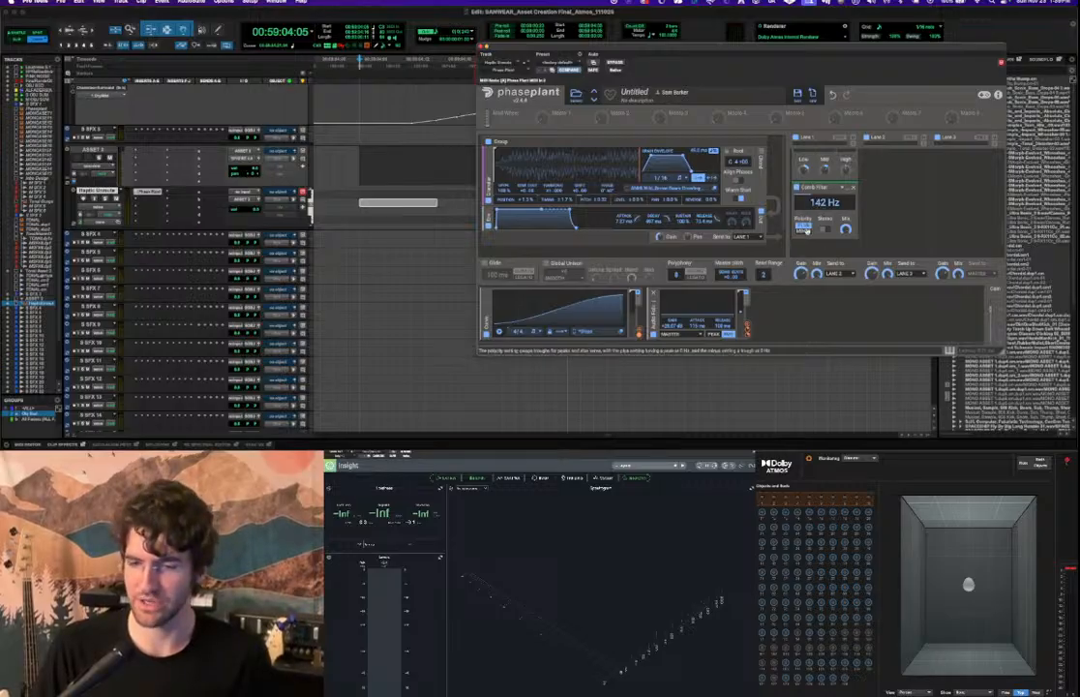
# Add a second Audio Follower modulator beside the first one and play back the growl.
pyautogui.click(774, 309)
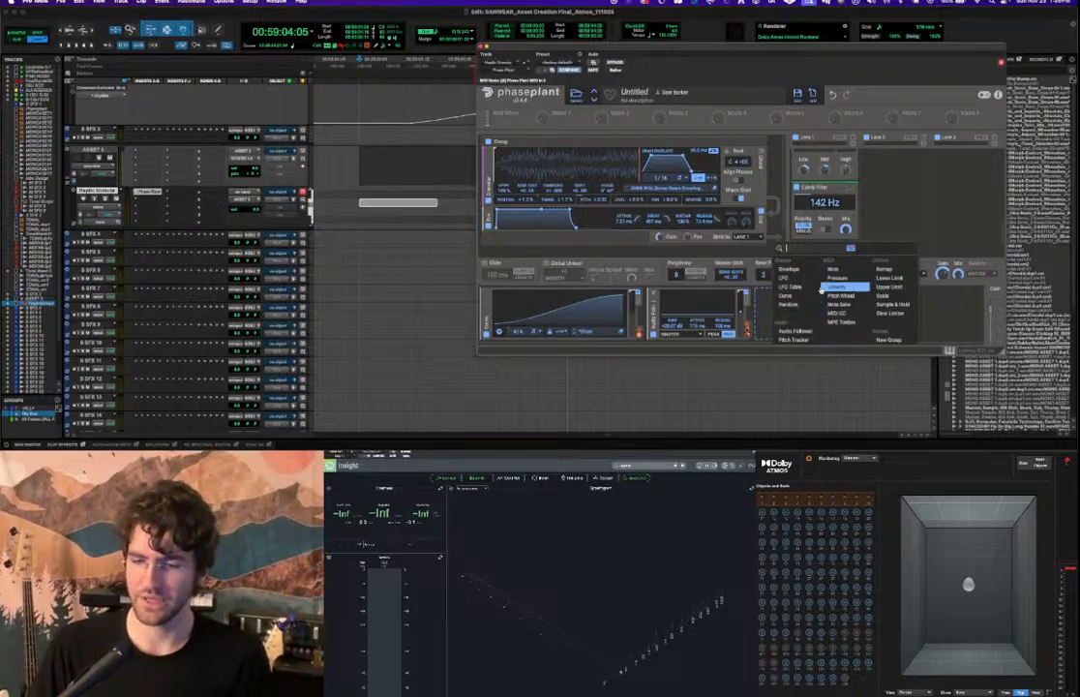
pyautogui.click(795, 329)
pyautogui.press('space')
pyautogui.press('space')
# Try modulating the Comb Filter's frequency with the second Audio Follower, and remove the Comb Filter from Lane 1.
pyautogui.moveTo(856, 334); pyautogui.dragTo(824, 215)
pyautogui.press('space')
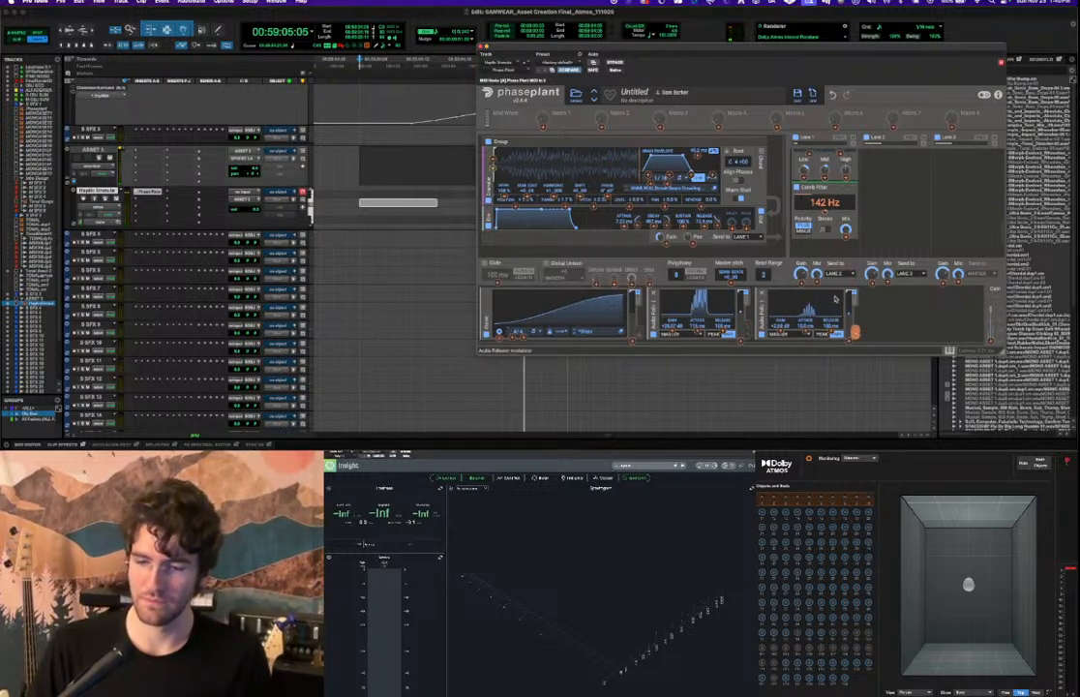
pyautogui.press('space')
pyautogui.press('space')
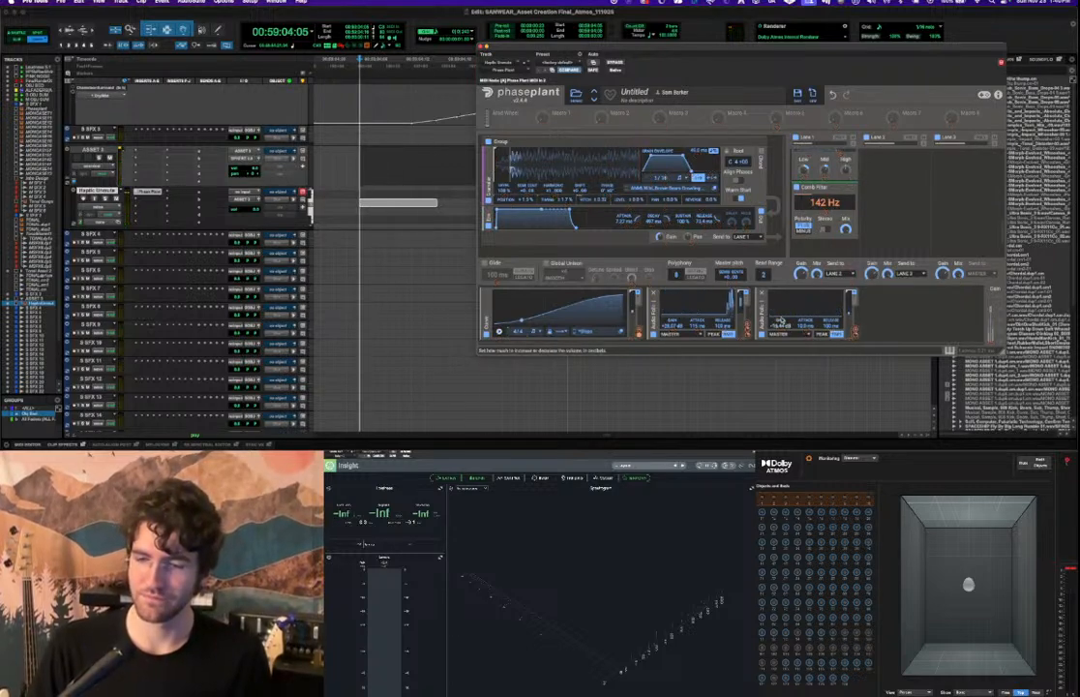
pyautogui.press('space')
pyautogui.click(854, 191)
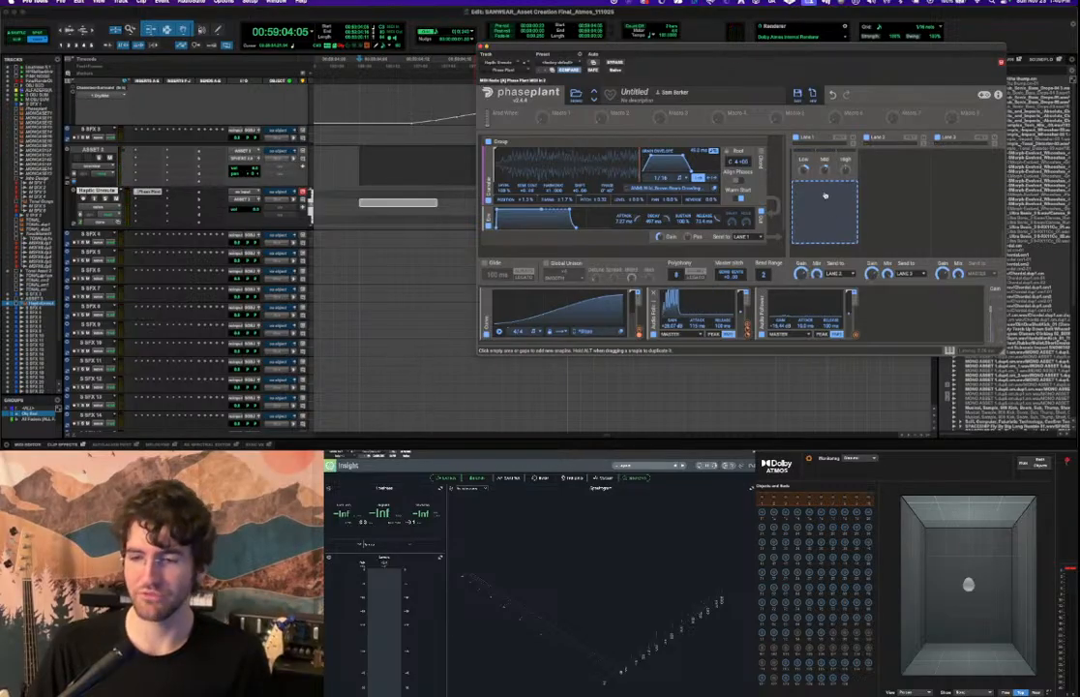
pyautogui.click(829, 215)
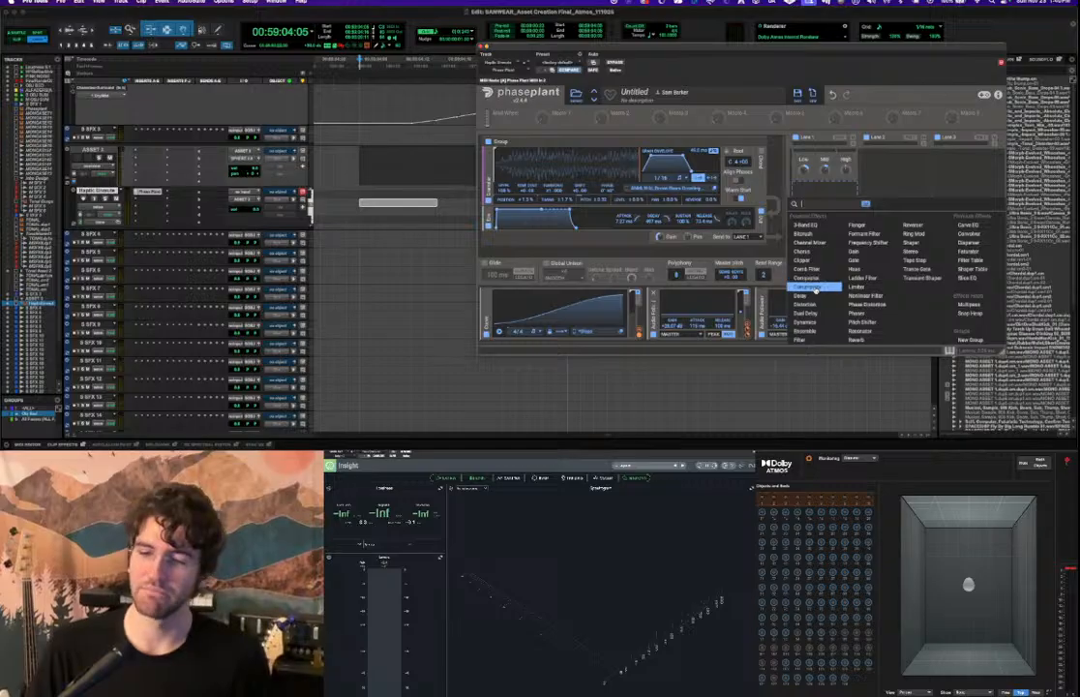
pyautogui.click(813, 289)
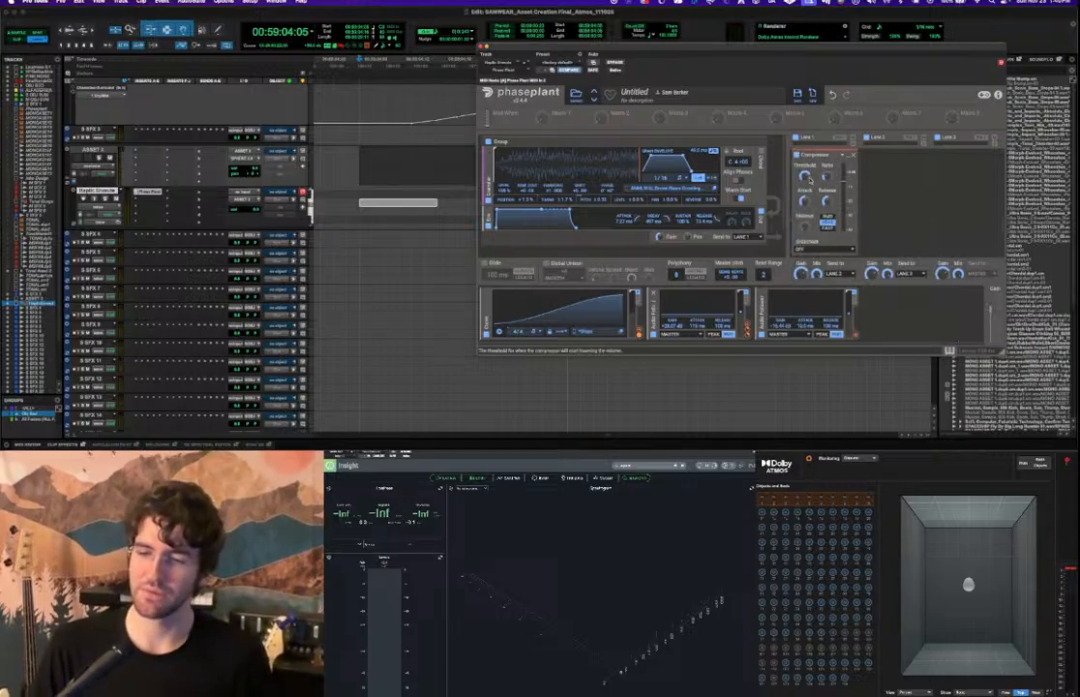
pyautogui.click(852, 156)
# Add a Transient Shaper below the 3-Band EQ on Lane 1.
pyautogui.click(843, 201)
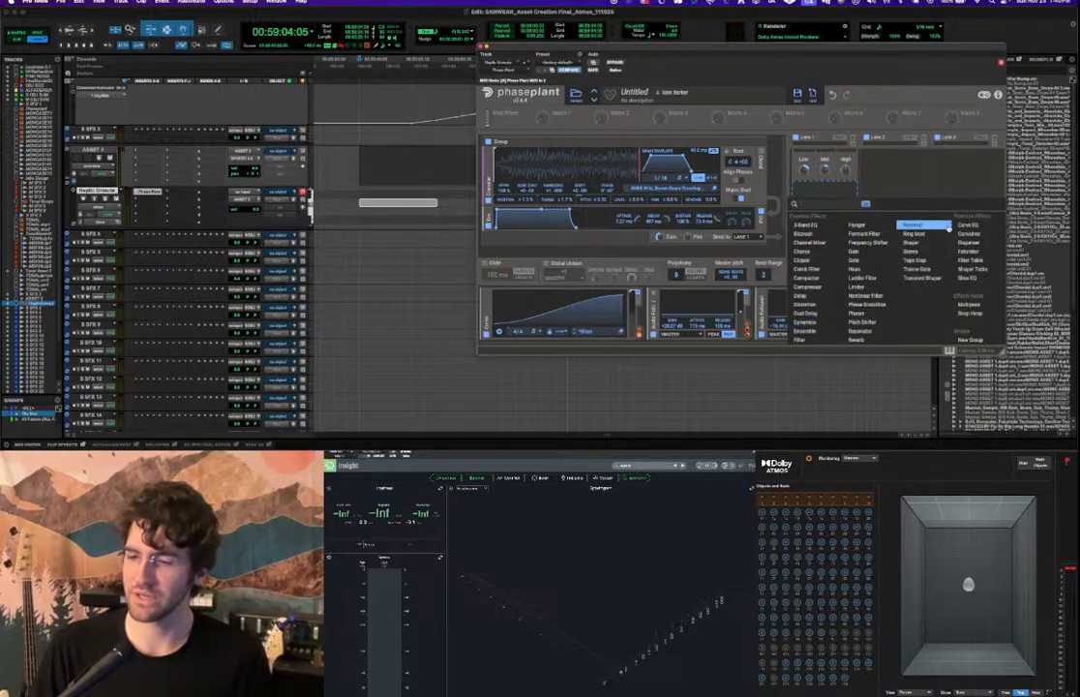
pyautogui.click(932, 278)
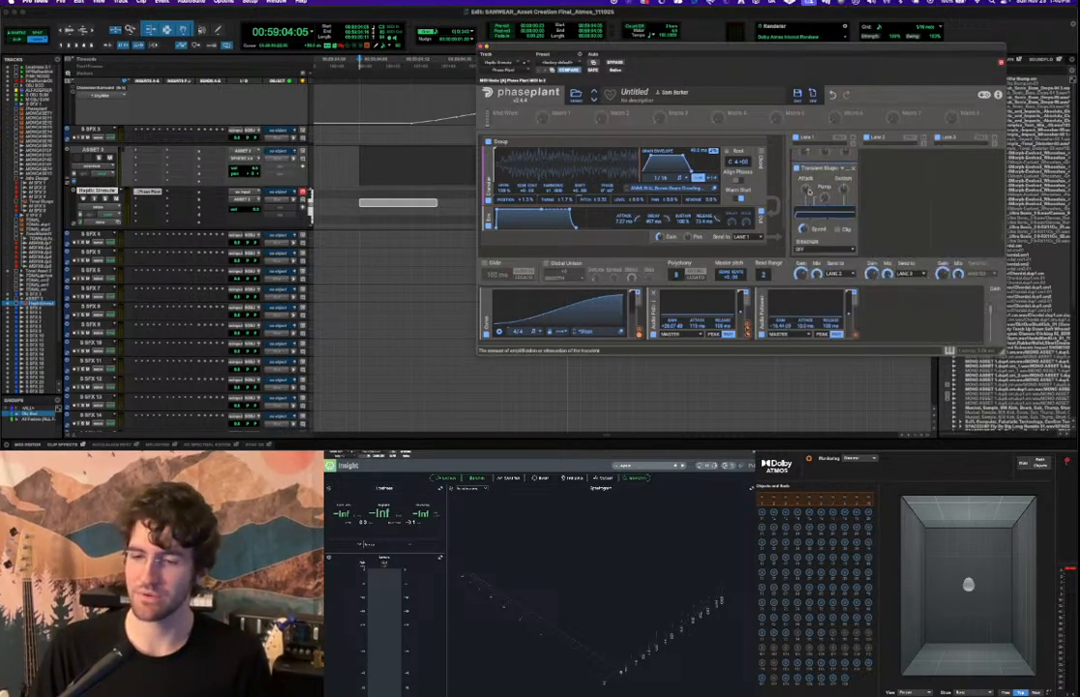
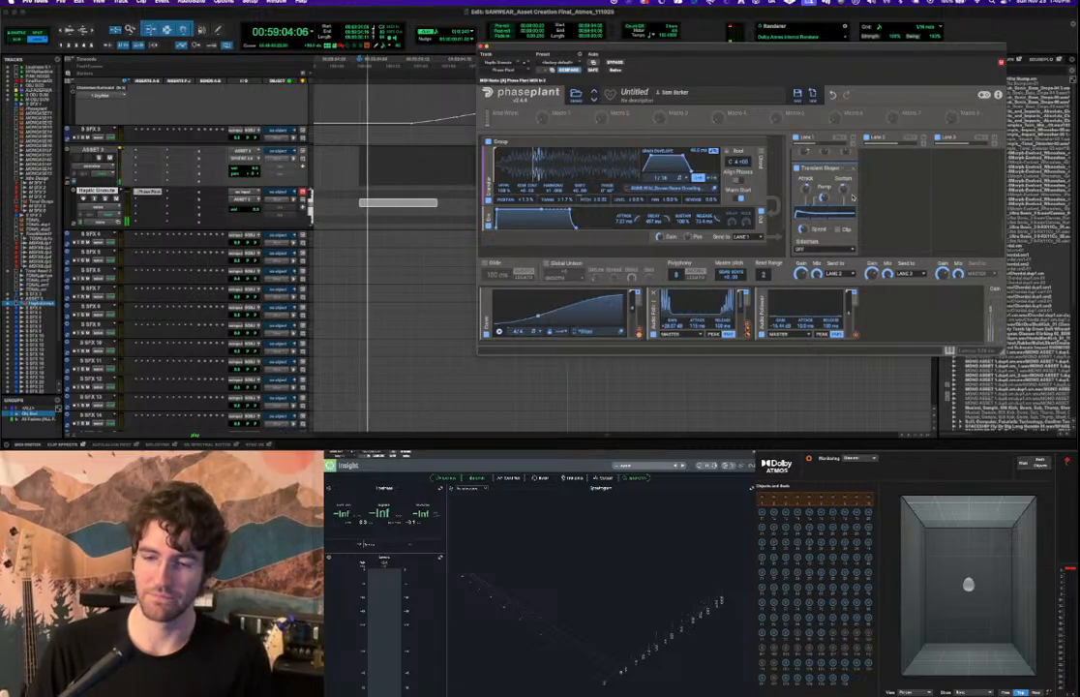
# Add a Compressor below the Transient Shaper on Lane 1 and play back the growl.
pyautogui.scroll(-3, 891, 210)
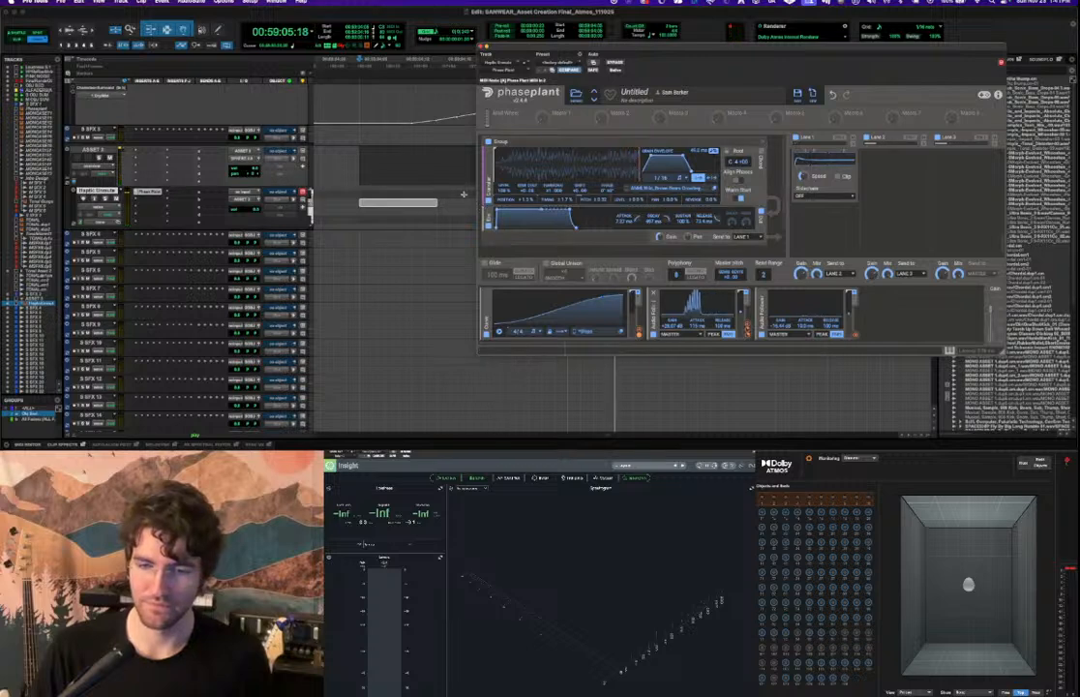
pyautogui.click(822, 202)
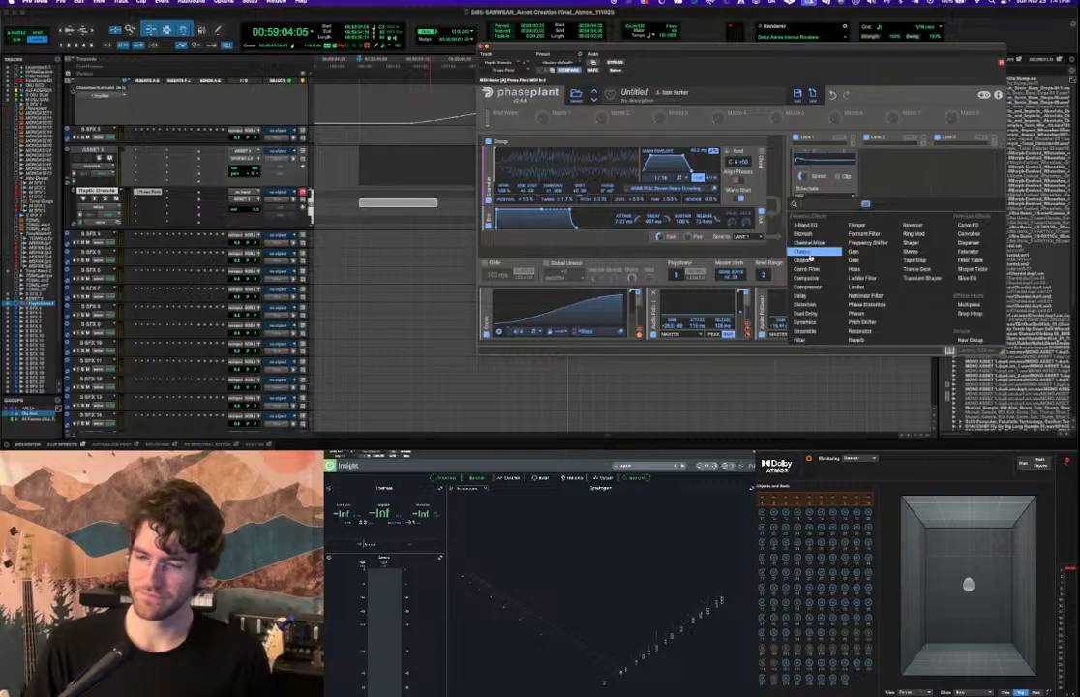
pyautogui.click(813, 288)
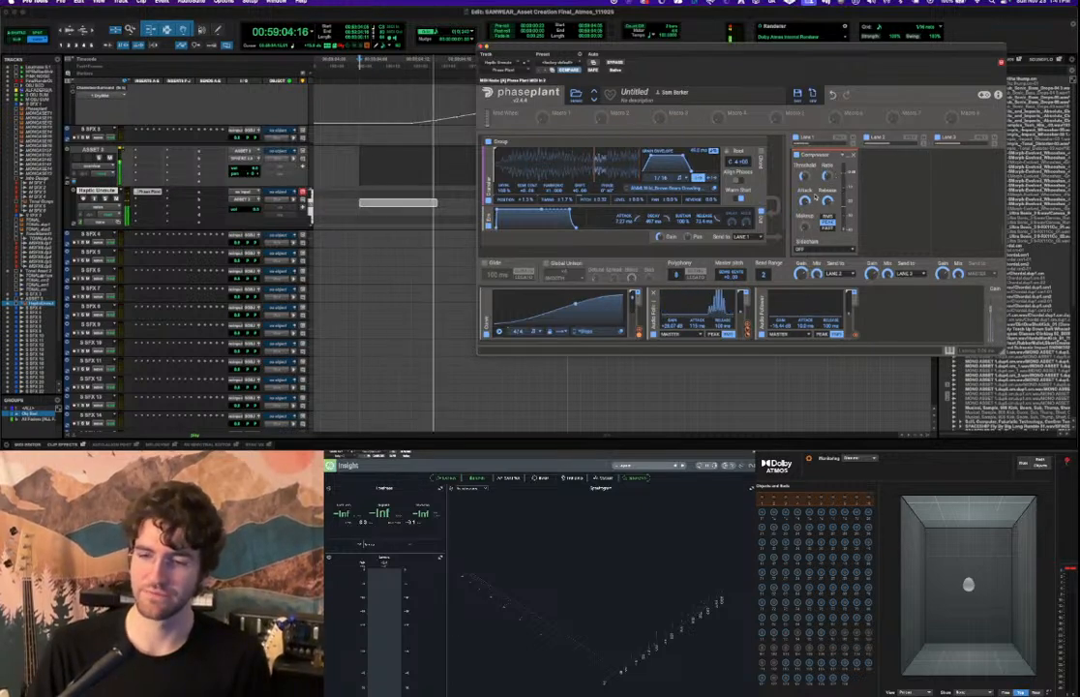
pyautogui.press('space')
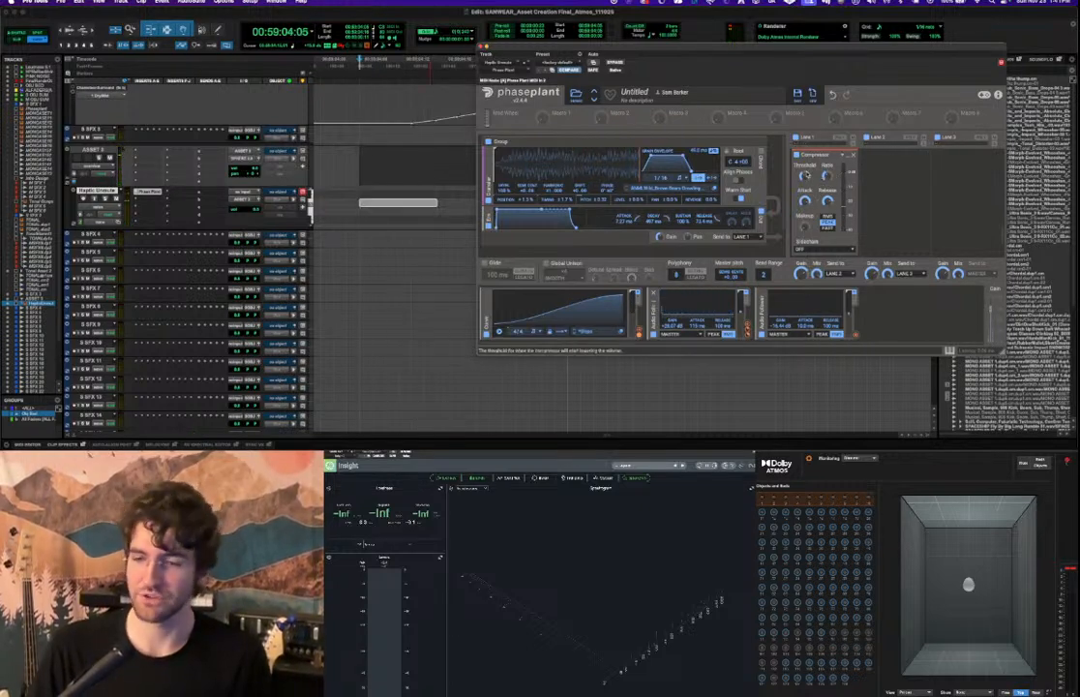
pyautogui.press('space')
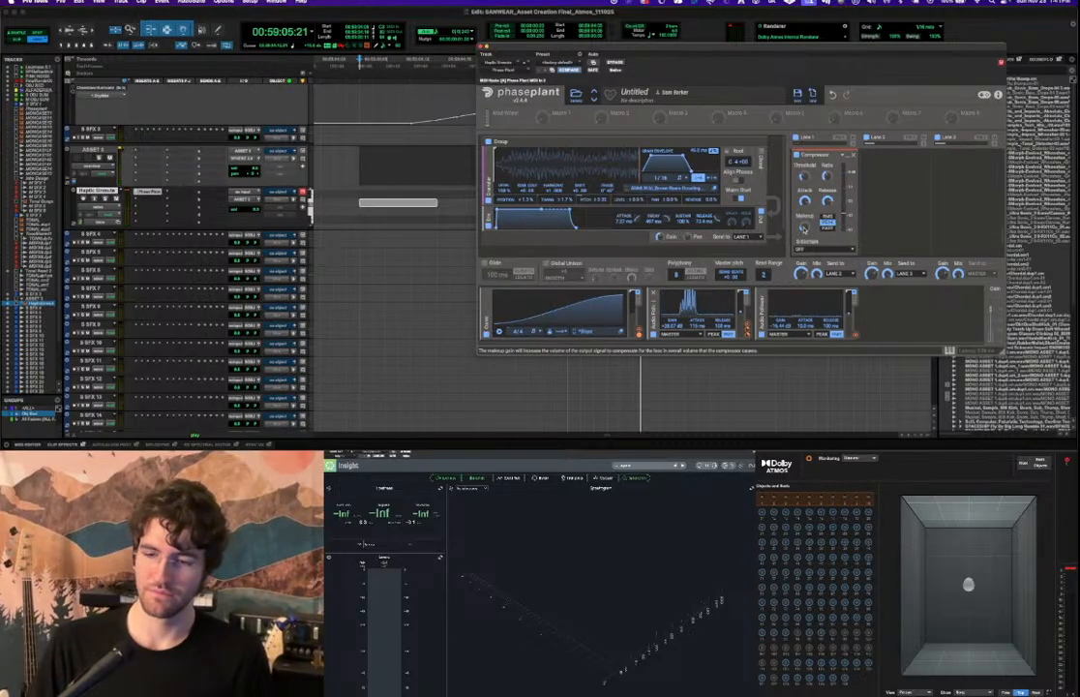
# Try a Distortion below the Compressor on Lane 1, and remove it from the lane.
pyautogui.scroll(-3, 857, 217)
pyautogui.click(817, 215)
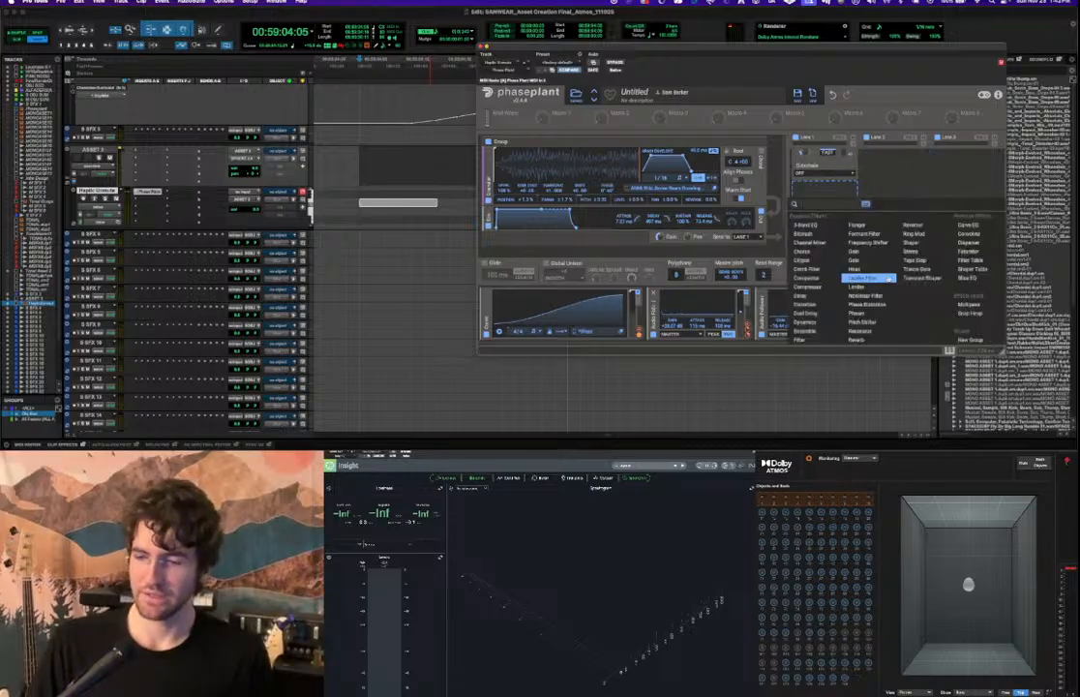
pyautogui.click(810, 303)
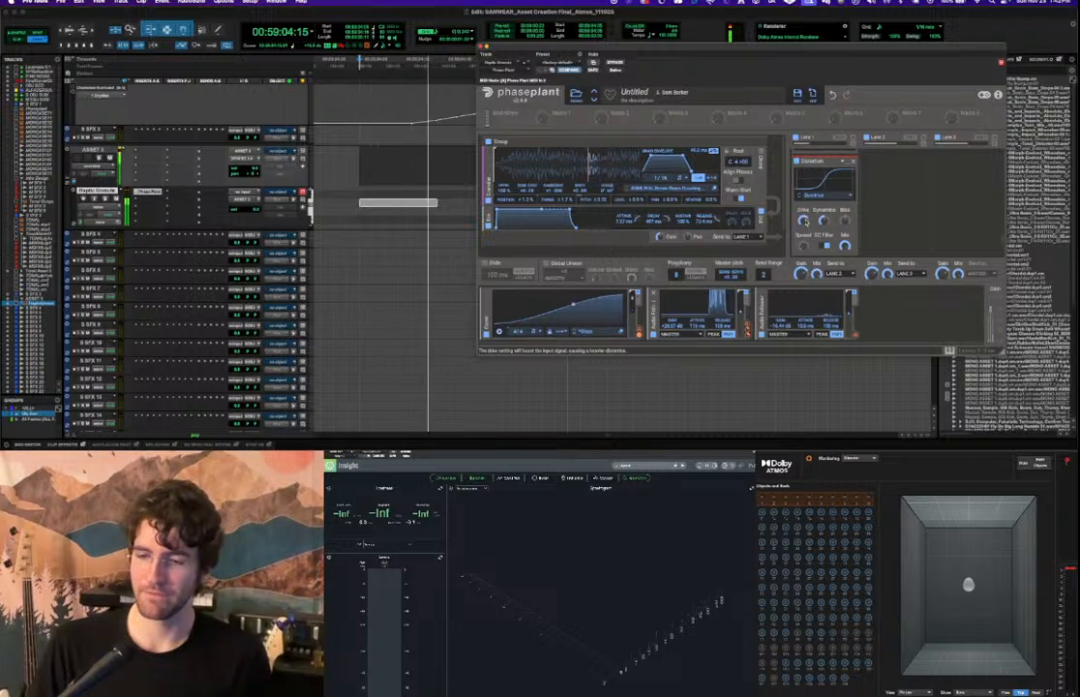
pyautogui.click(849, 160)
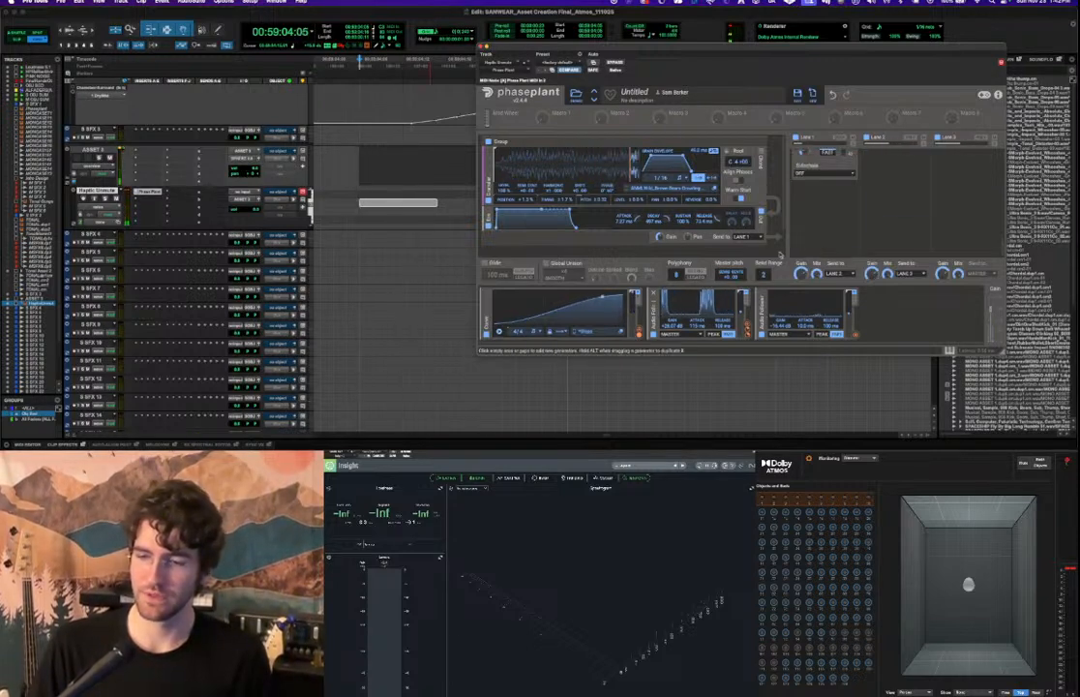
# Add a Filter below the Compressor on Lane 1 and play back the growl.
pyautogui.click(826, 201)
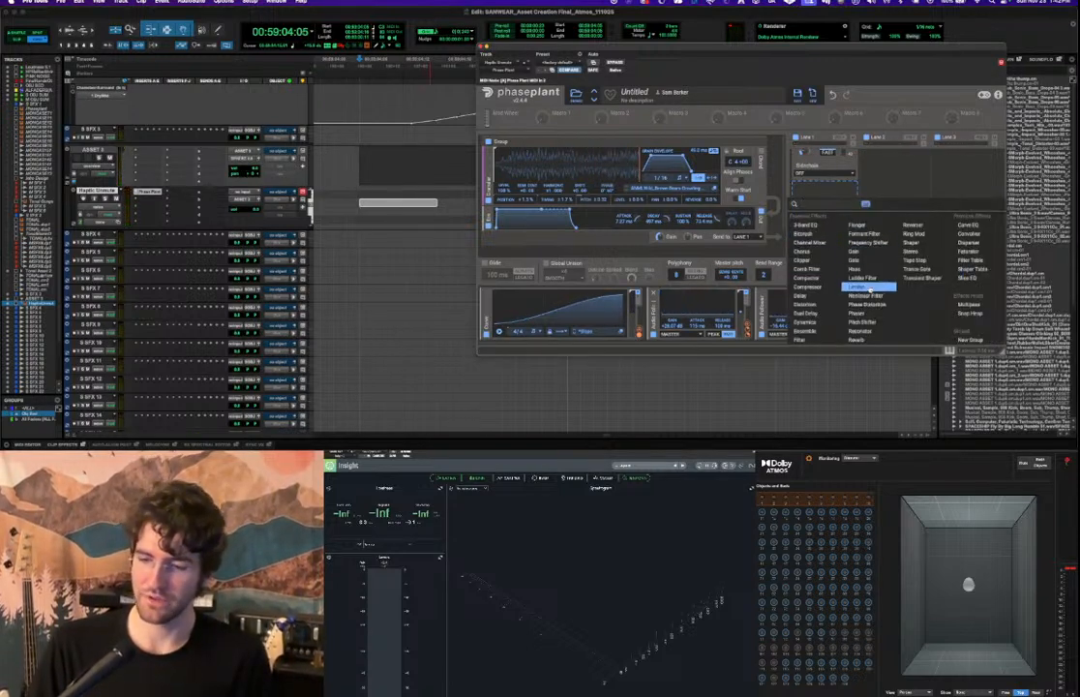
pyautogui.click(805, 341)
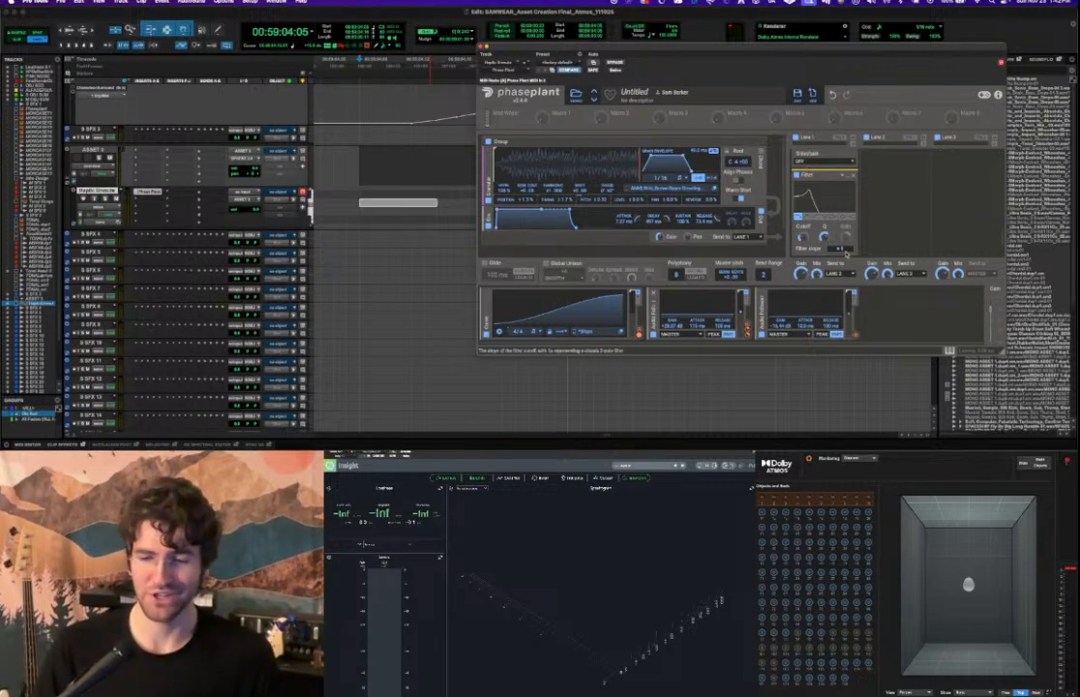
pyautogui.press('space')
pyautogui.press('space')
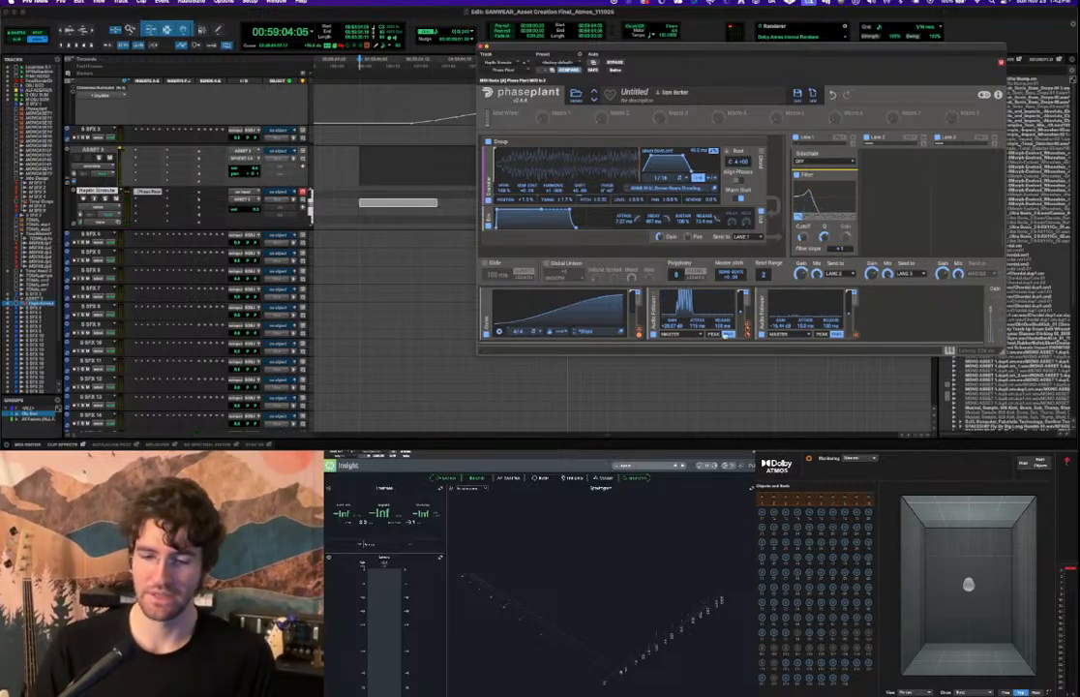
# Try modulating the Filter's cutoff with the second Audio Follower while playing back the growl.
pyautogui.click(863, 247)
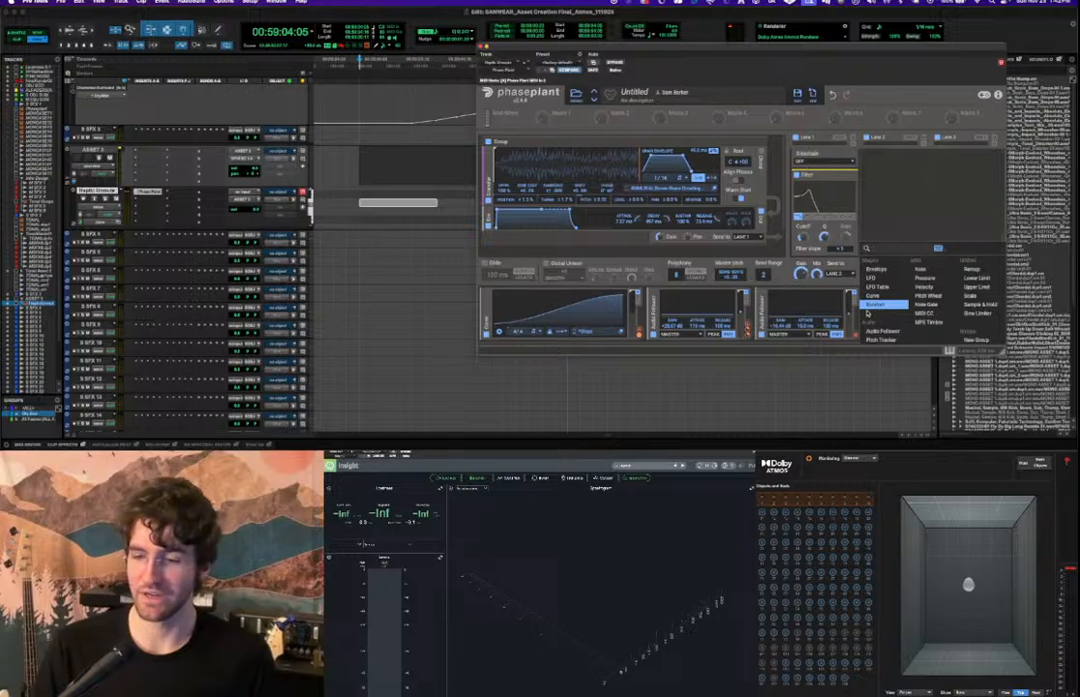
pyautogui.click(864, 330)
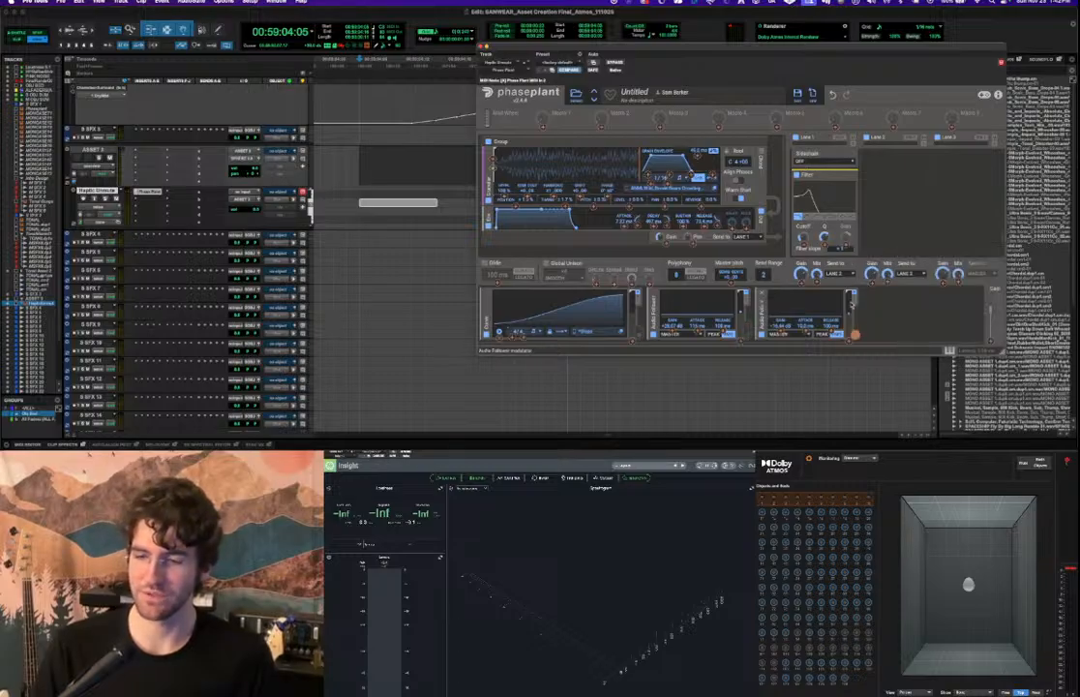
pyautogui.press('space')
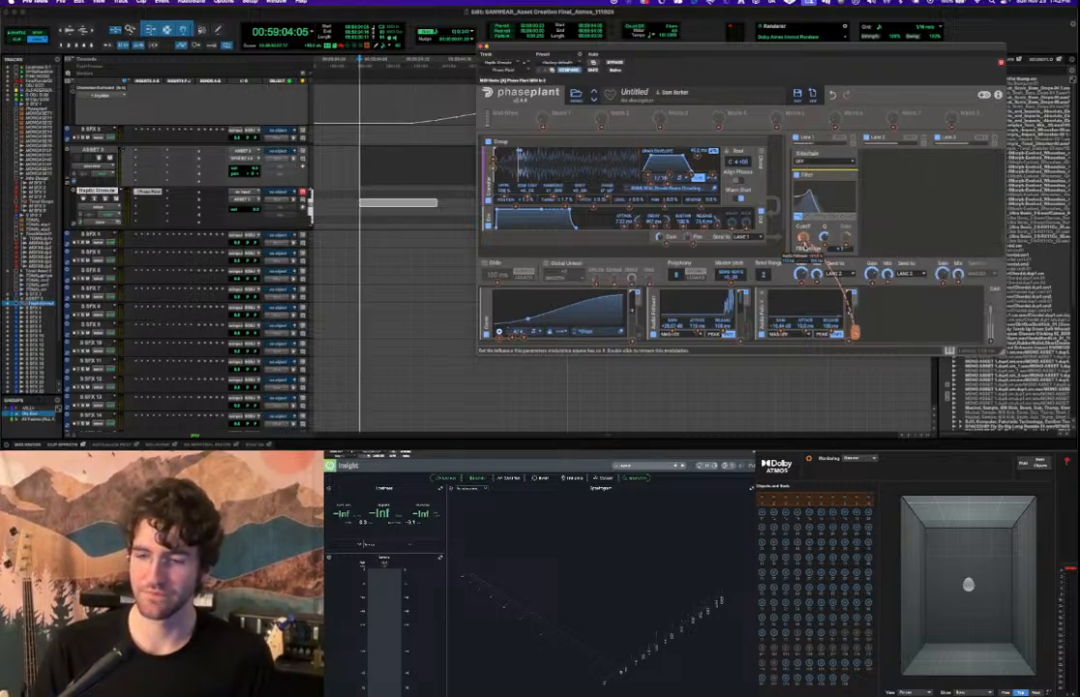
pyautogui.press('space')
pyautogui.press('space')
pyautogui.moveTo(854, 332); pyautogui.dragTo(802, 240)
pyautogui.press('space')
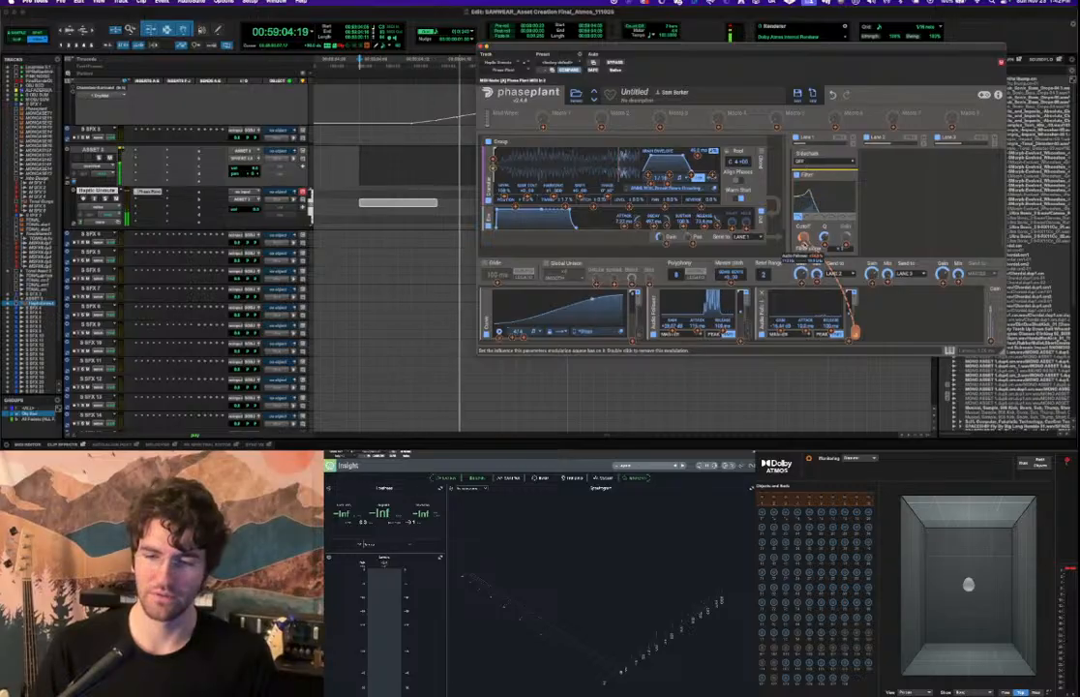
pyautogui.press('space')
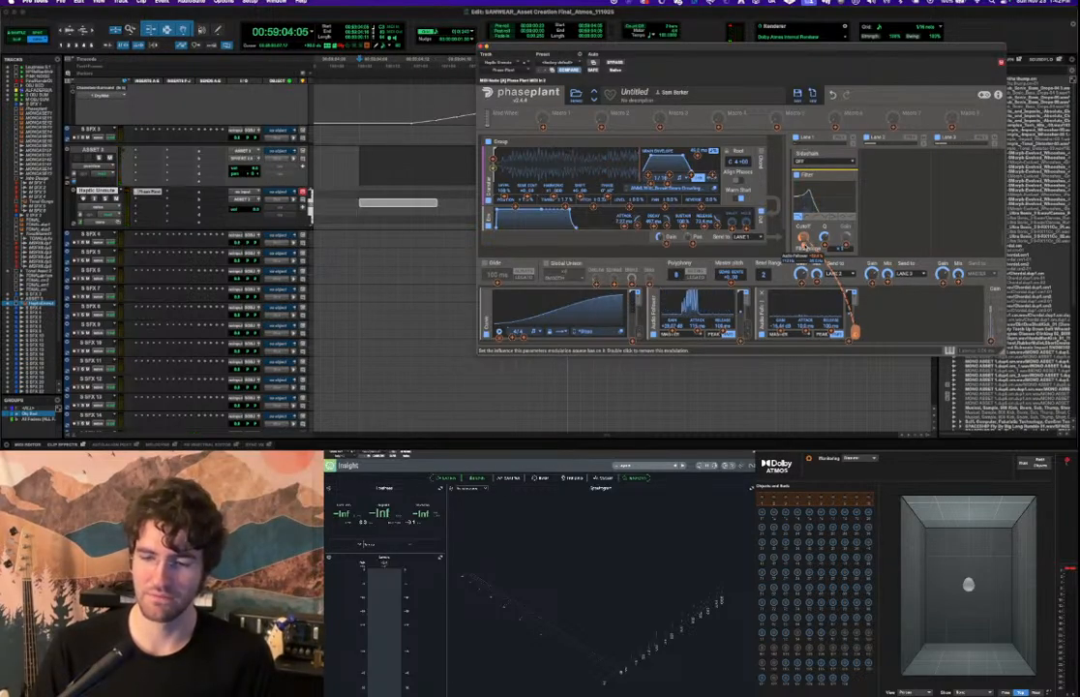
pyautogui.press('space')
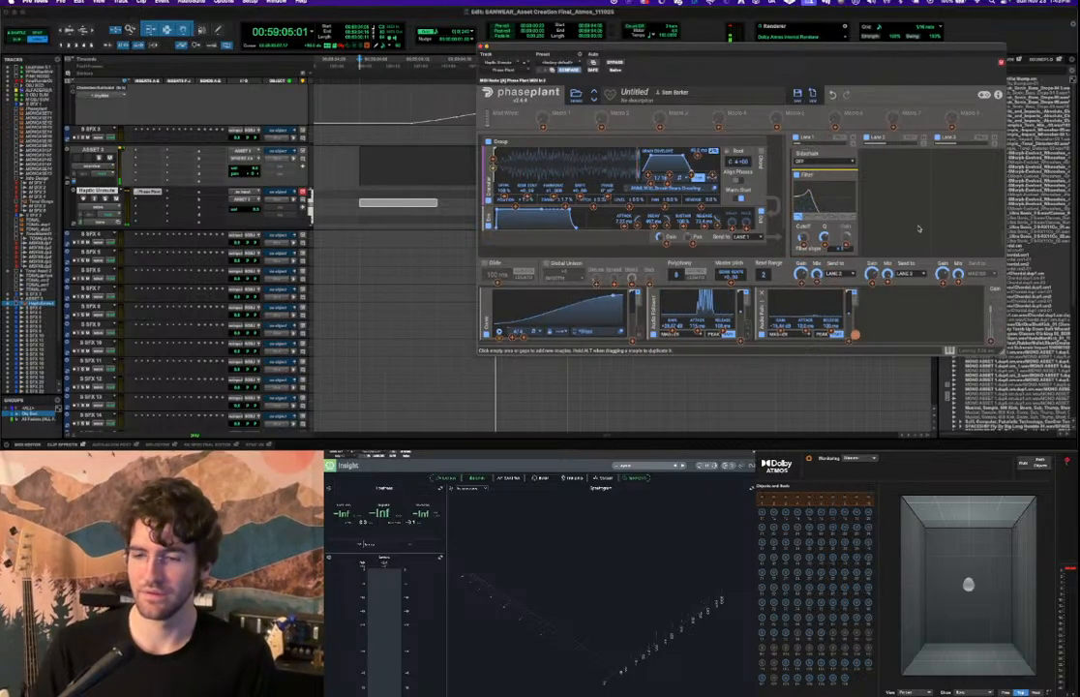
pyautogui.press('space')
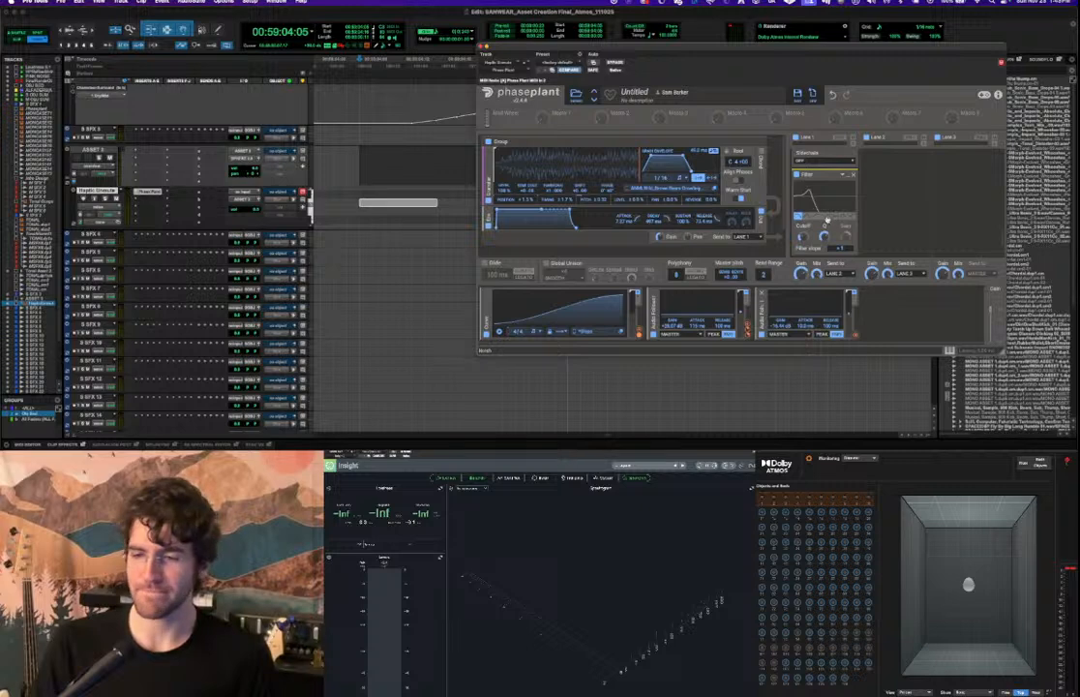
# Change the Lane 1 Filter's type to Peak and play back the growl.
pyautogui.scroll(-2, 835, 201)
pyautogui.scroll(2, 834, 203)
pyautogui.press('space')
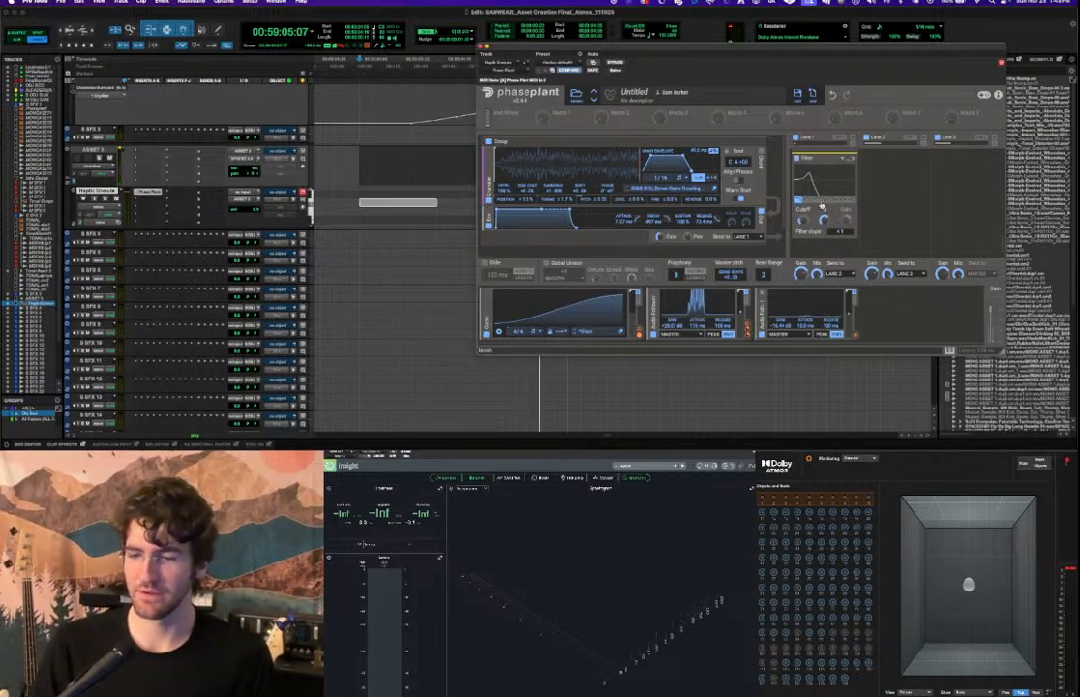
pyautogui.press('space')
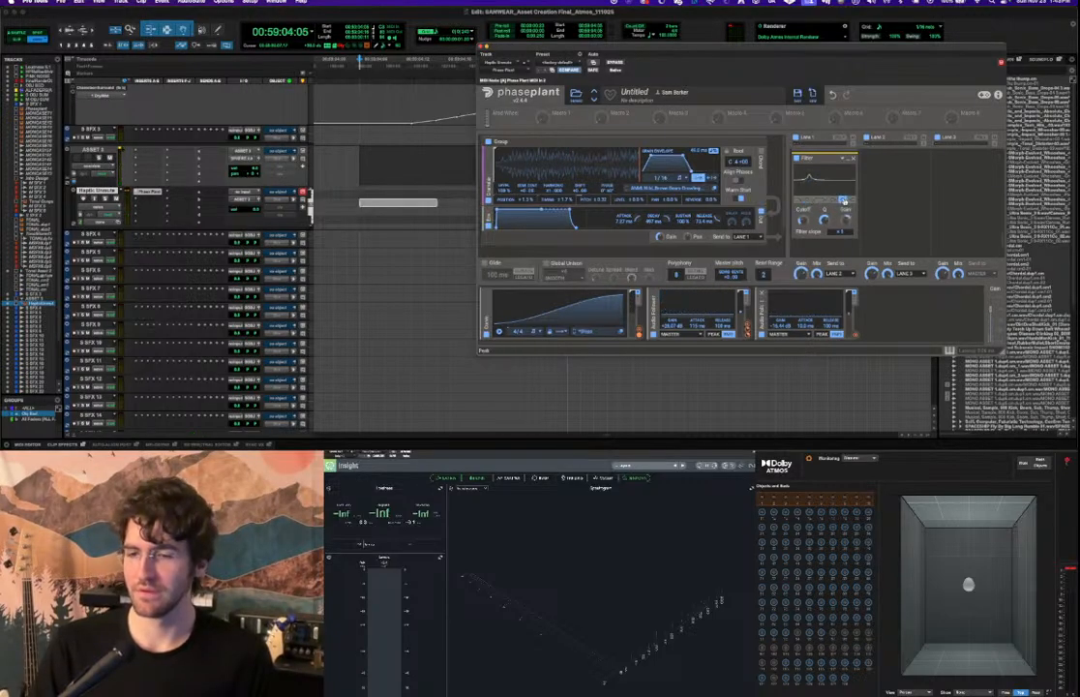
pyautogui.press('space')
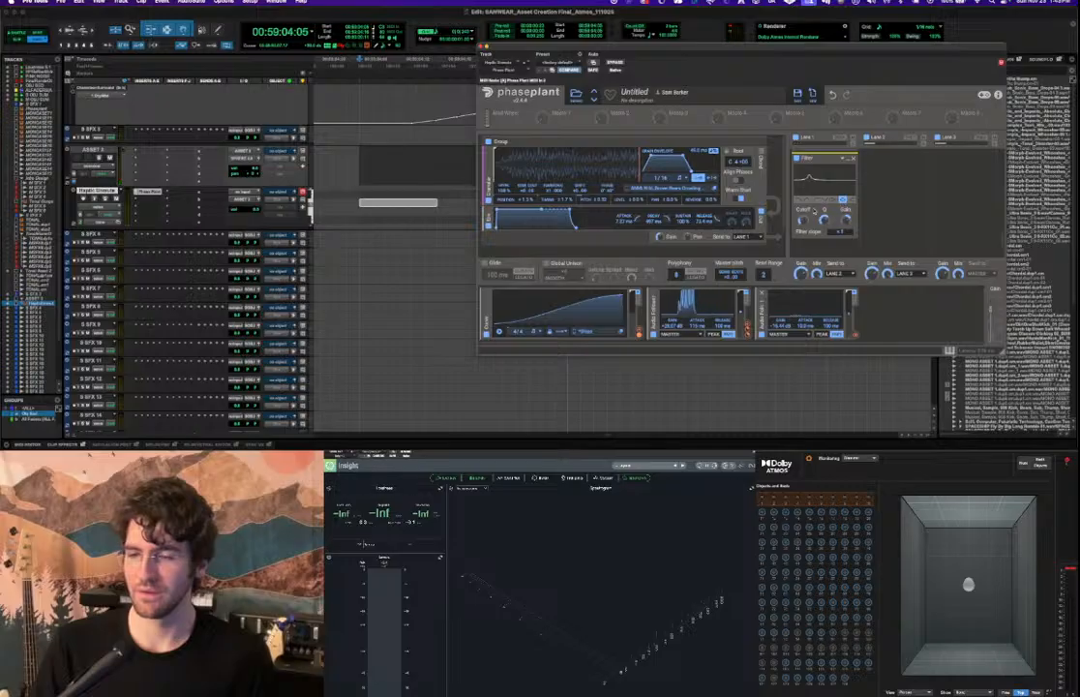
# Add a Distortion to Lane 2 and play back the growl to audition its drive.
pyautogui.scroll(-3, 868, 188)
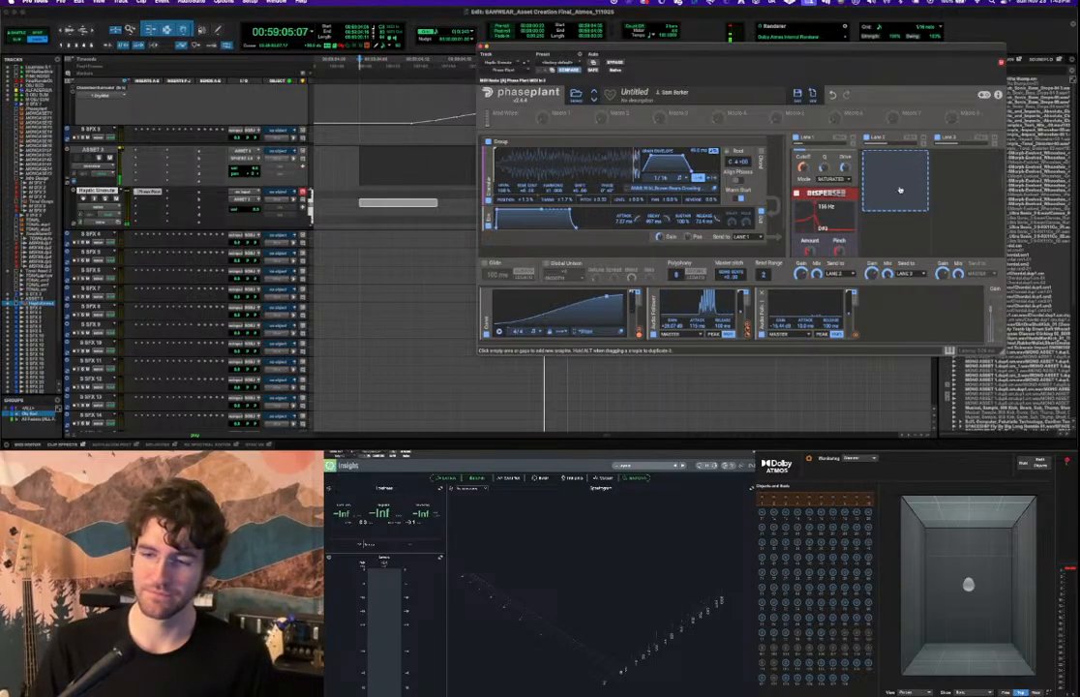
pyautogui.click(894, 188)
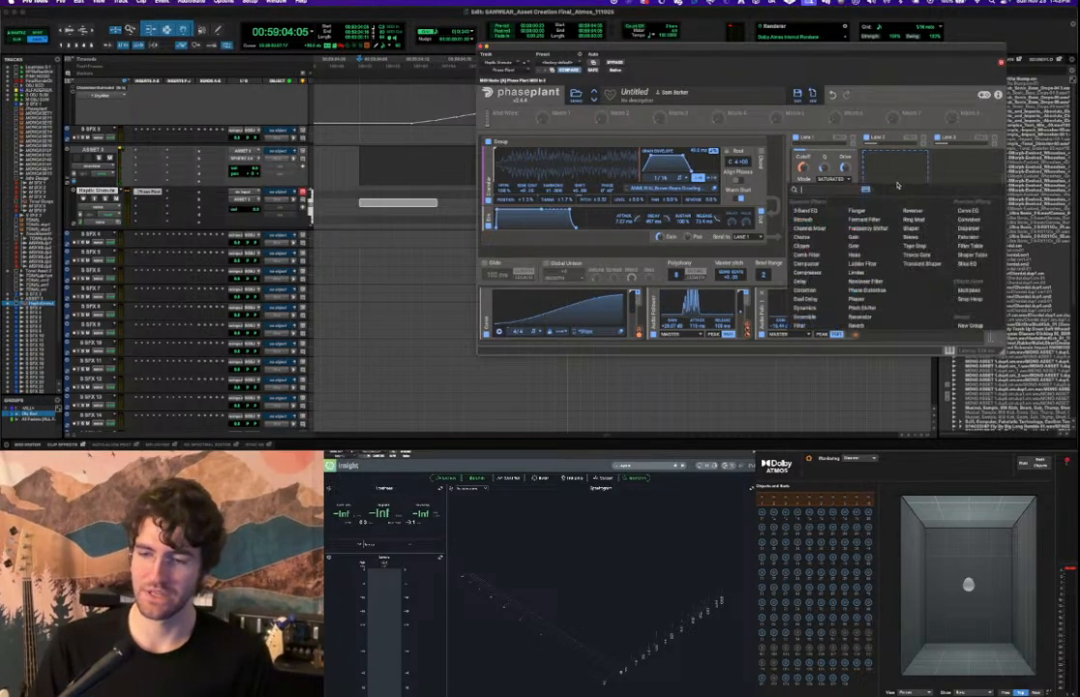
pyautogui.click(817, 290)
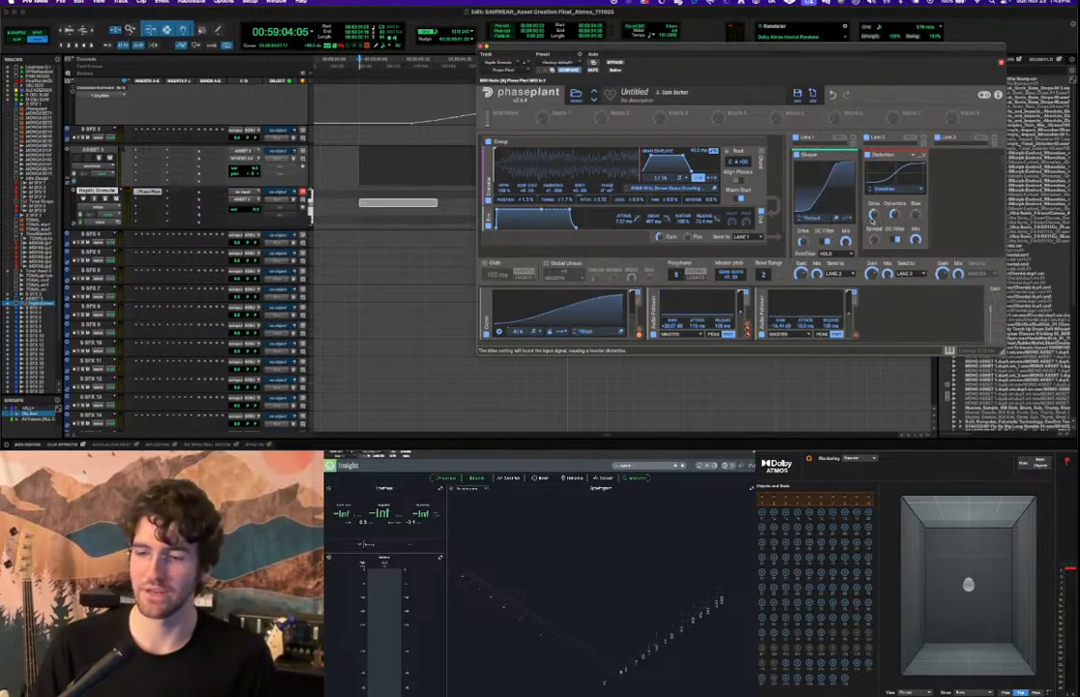
pyautogui.press('space')
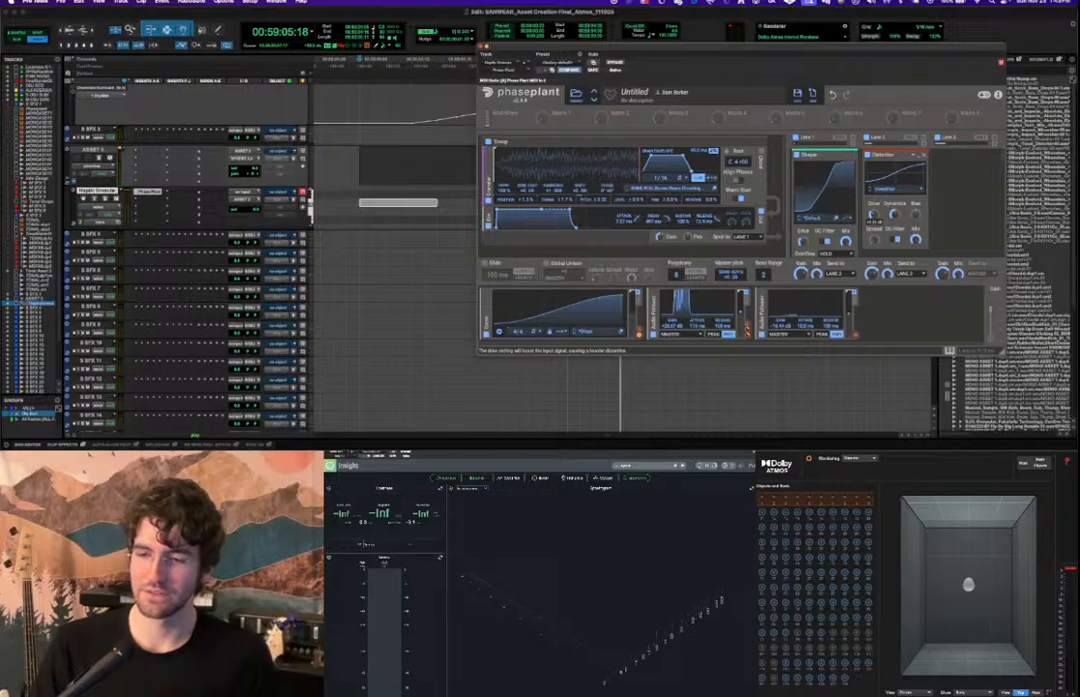
pyautogui.press('space')
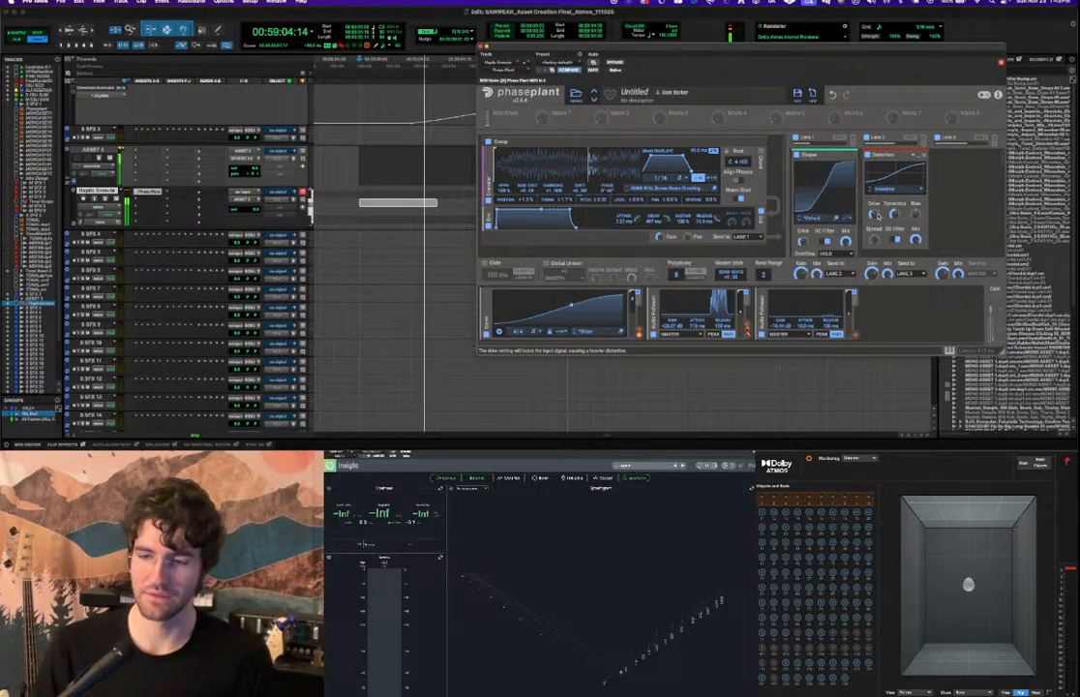
pyautogui.press('space')
pyautogui.press('space')
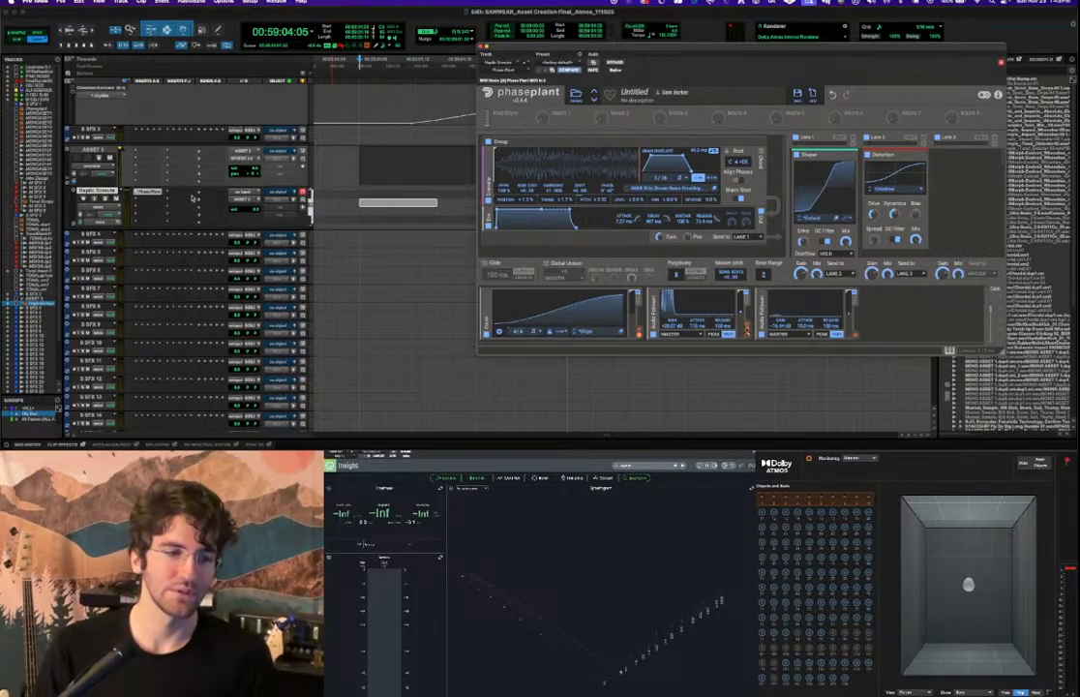
# Route the ASSET 3 track's output to Bus 3 (Mono) and play back the sound through it.
pyautogui.scroll(8, 180, 192)
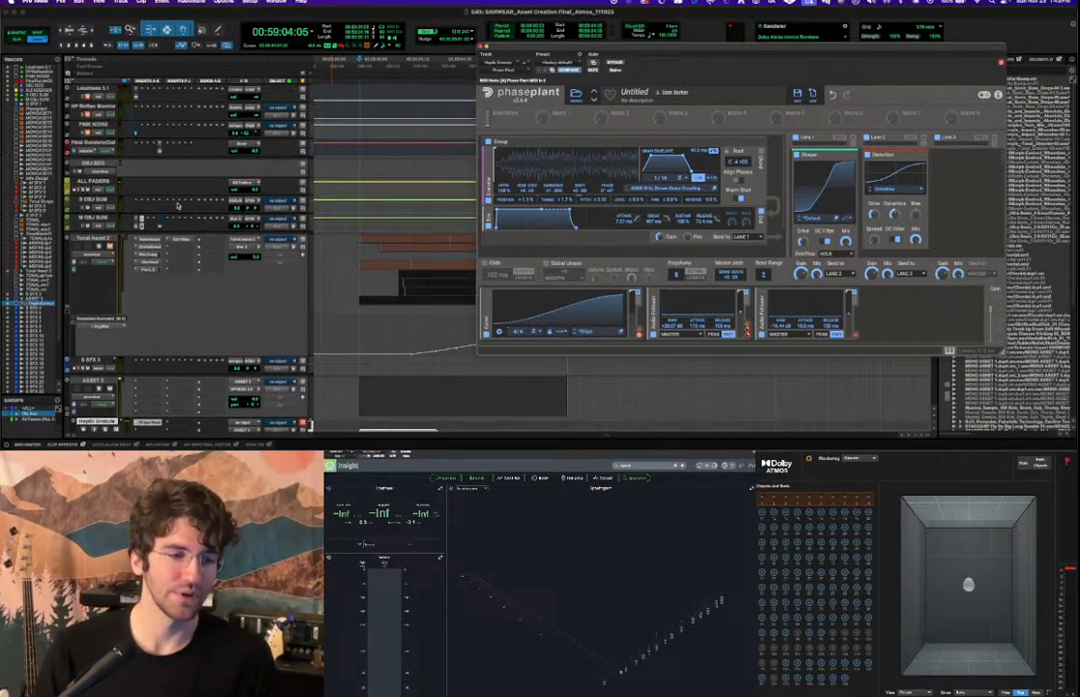
pyautogui.scroll(-4, 177, 204)
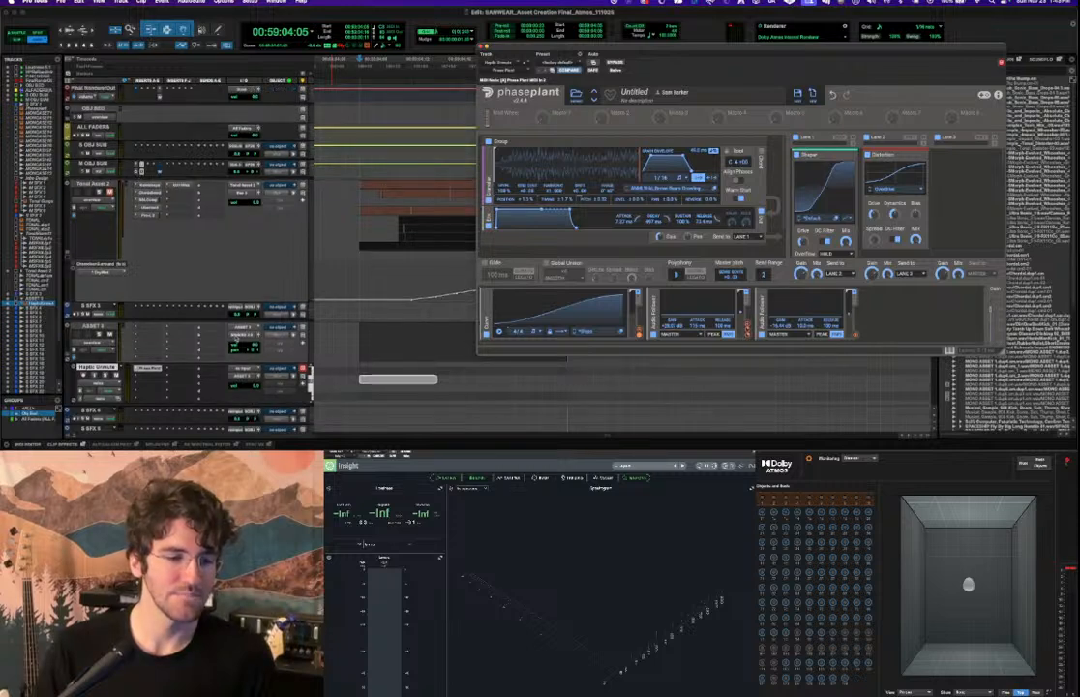
pyautogui.click(240, 333)
pyautogui.moveTo(249, 342)
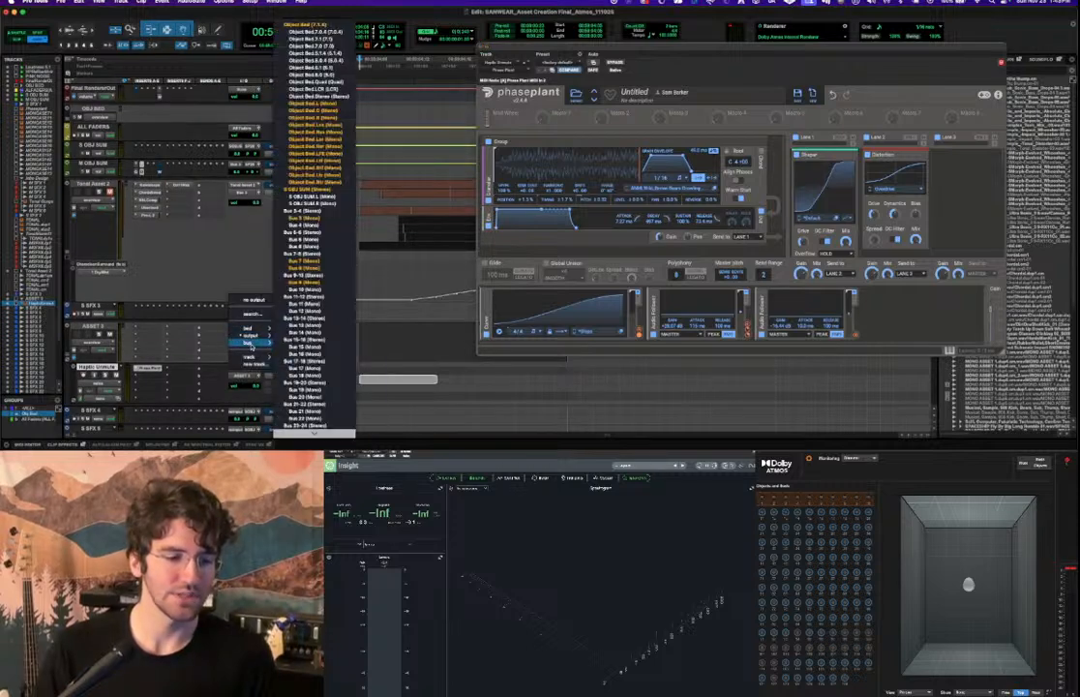
pyautogui.click(303, 219)
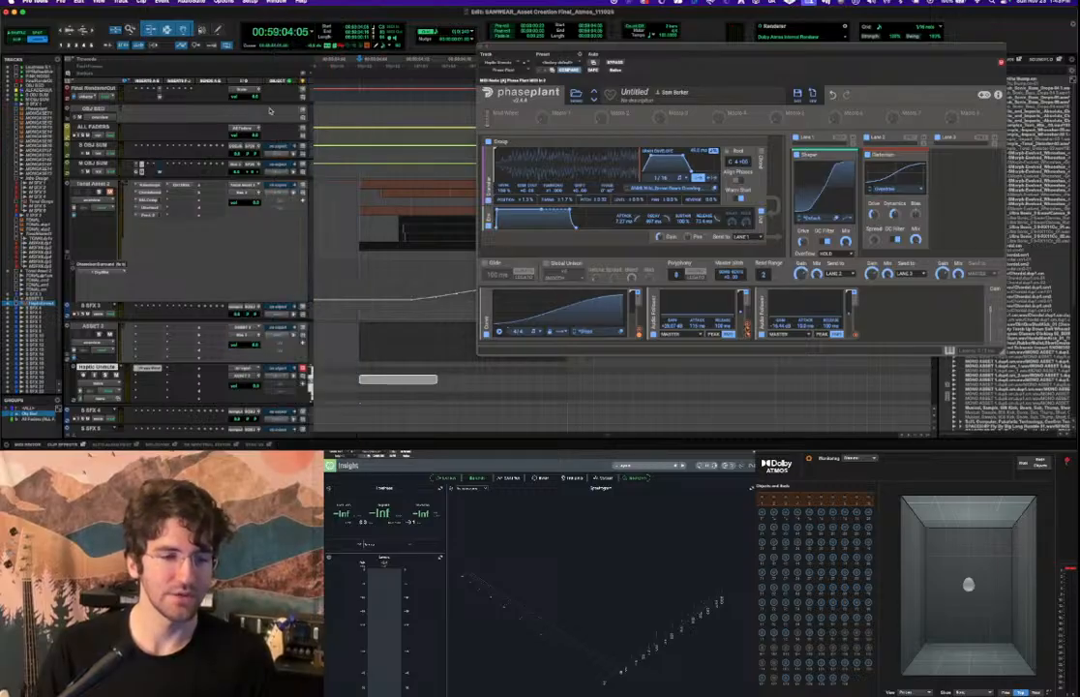
pyautogui.press('space')
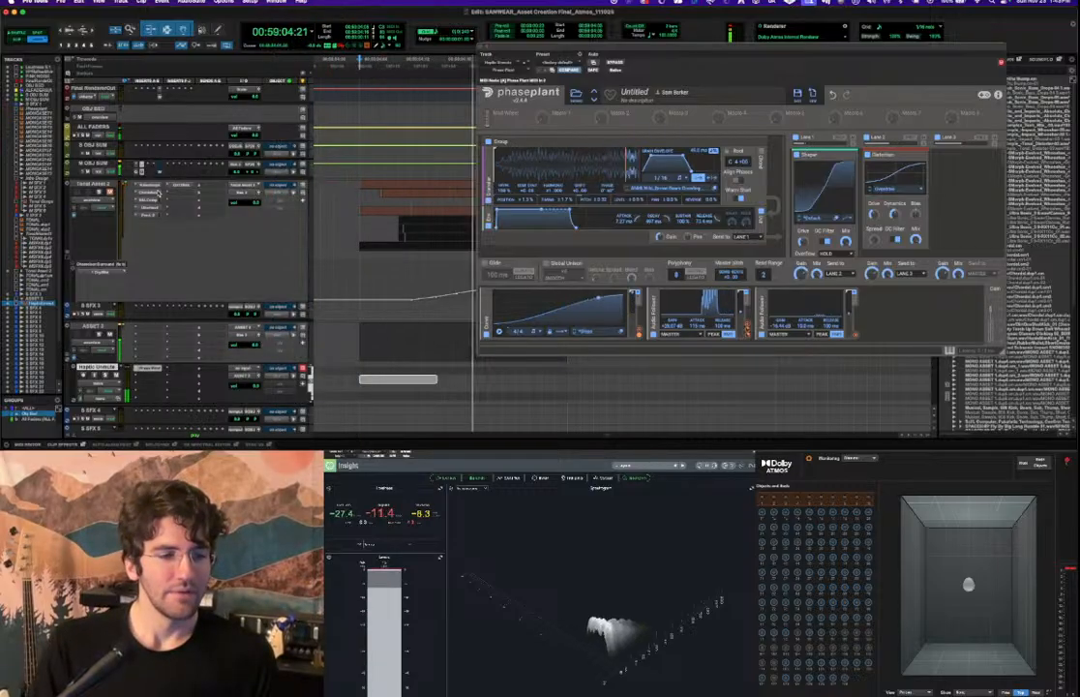
pyautogui.press('space')
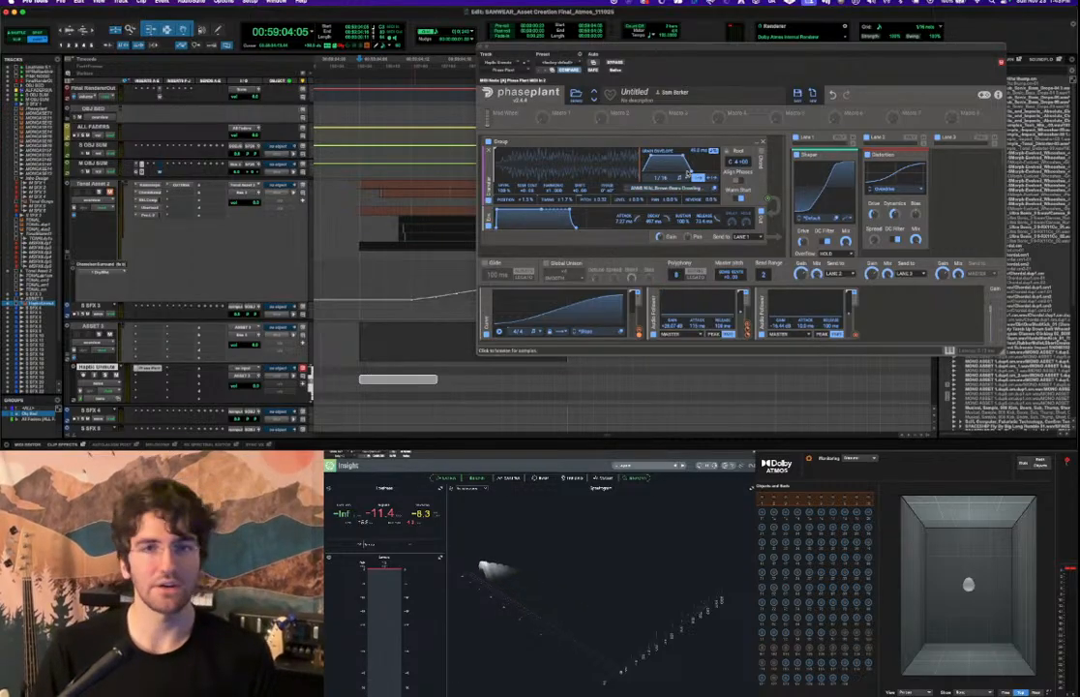
pyautogui.press('space')
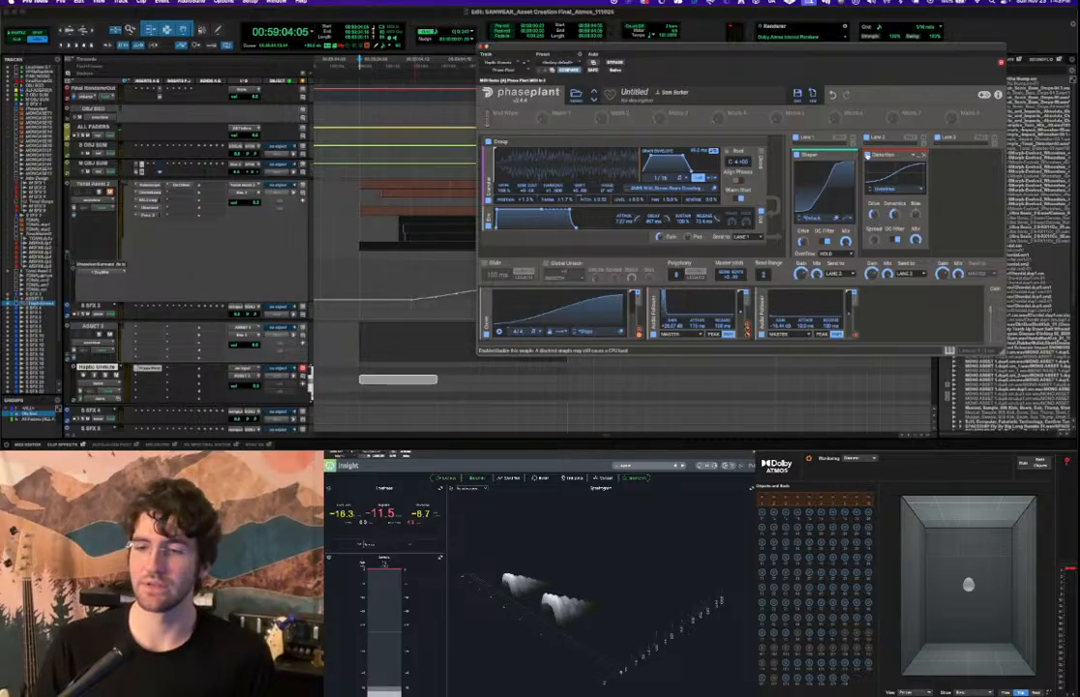
# Compare the growl's playback with Lane 2's Distortion bypassed and enabled.
pyautogui.scroll(-3, 876, 160)
pyautogui.press('space')
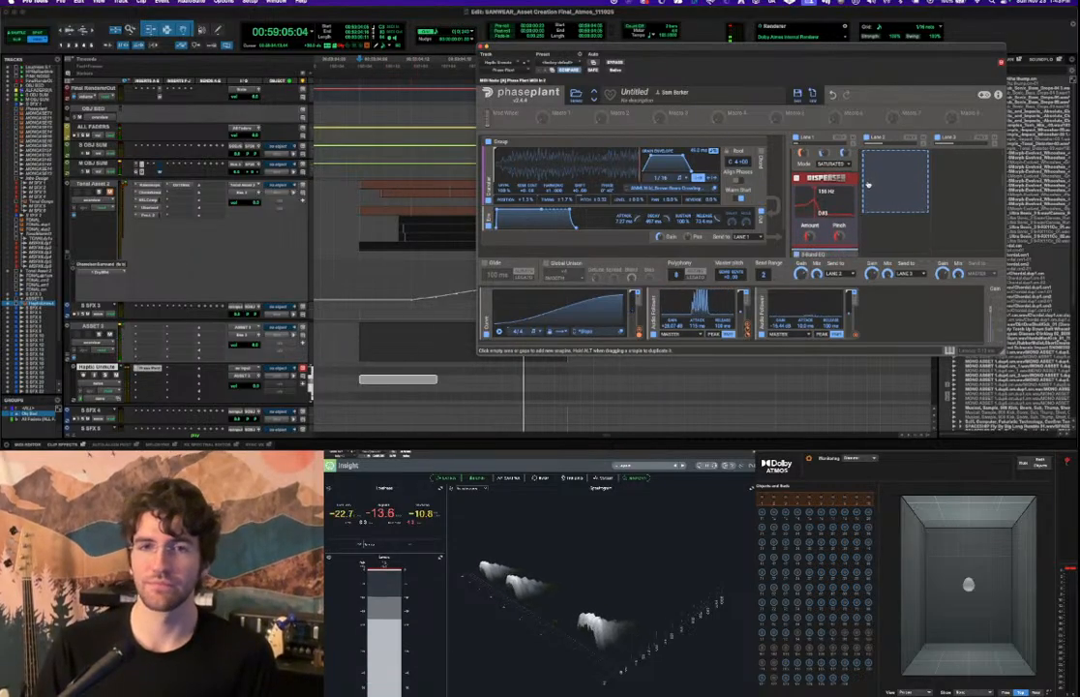
pyautogui.press('space')
pyautogui.scroll(-3, 850, 194)
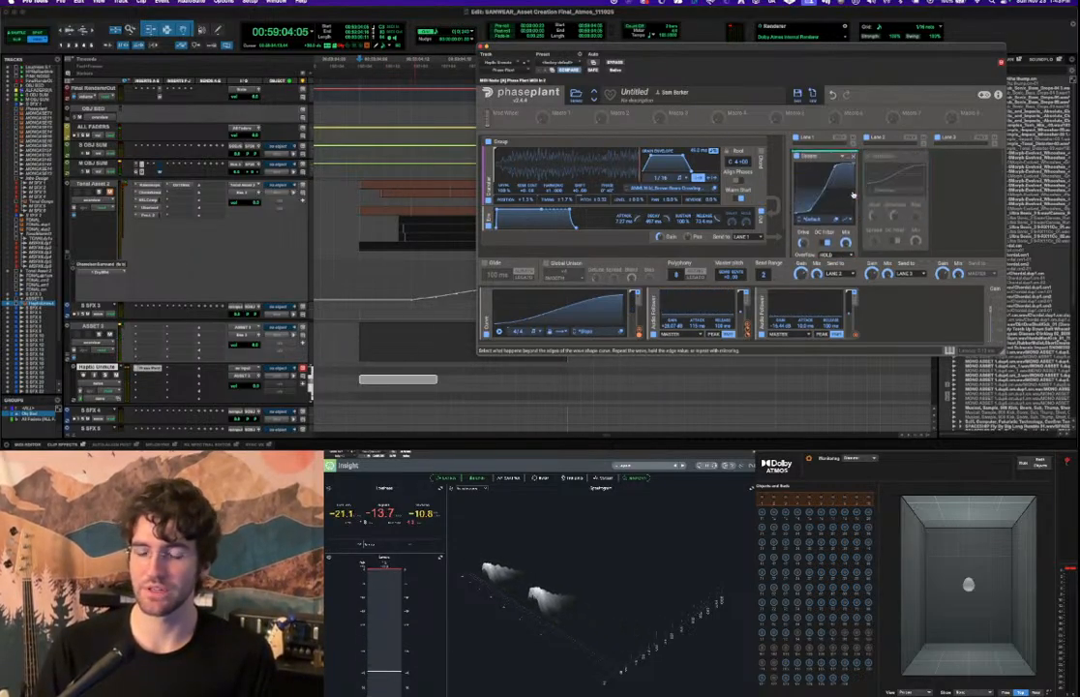
pyautogui.press('space')
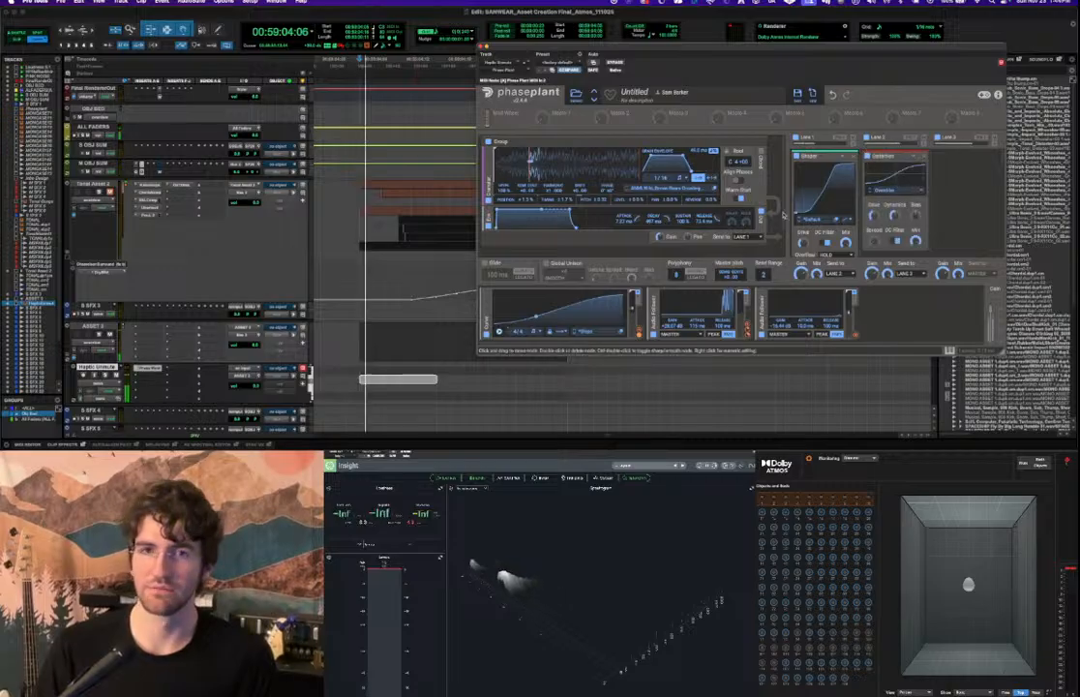
pyautogui.press('space')
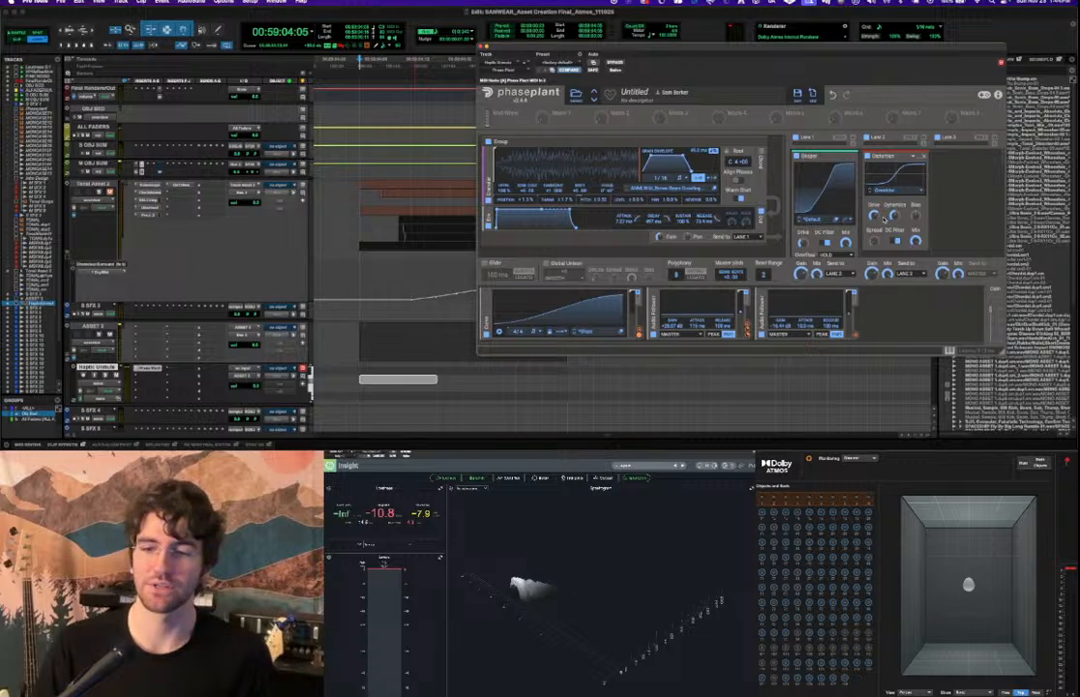
# Adjust the drive of Lane 2's Distortion while playing back the growl.
pyautogui.press('space')
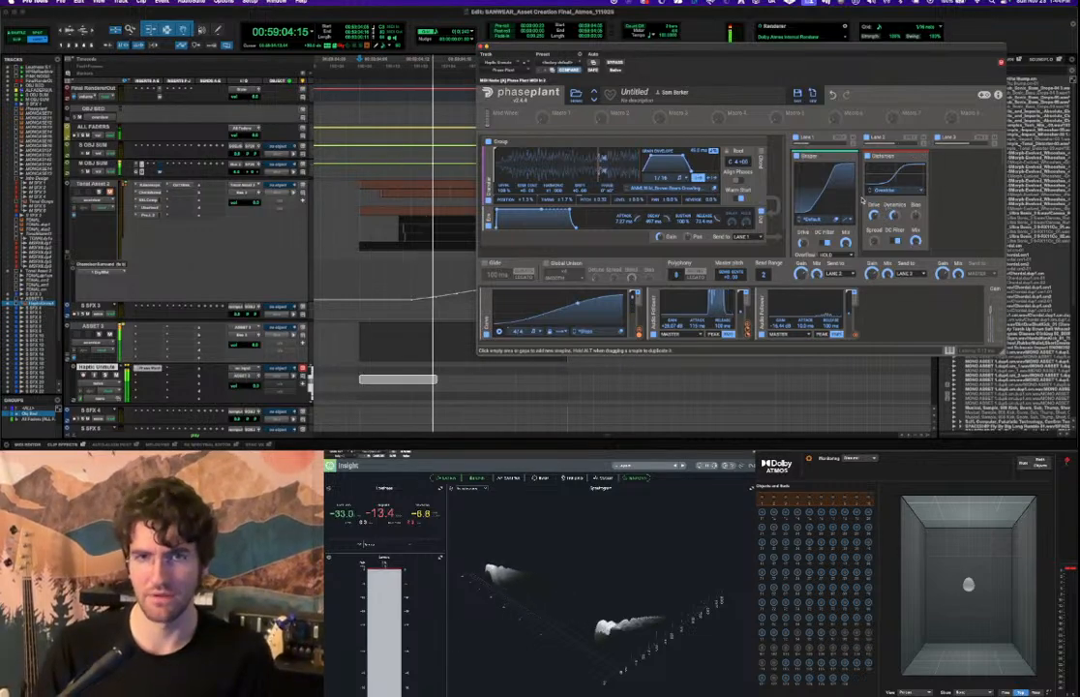
pyautogui.press('space')
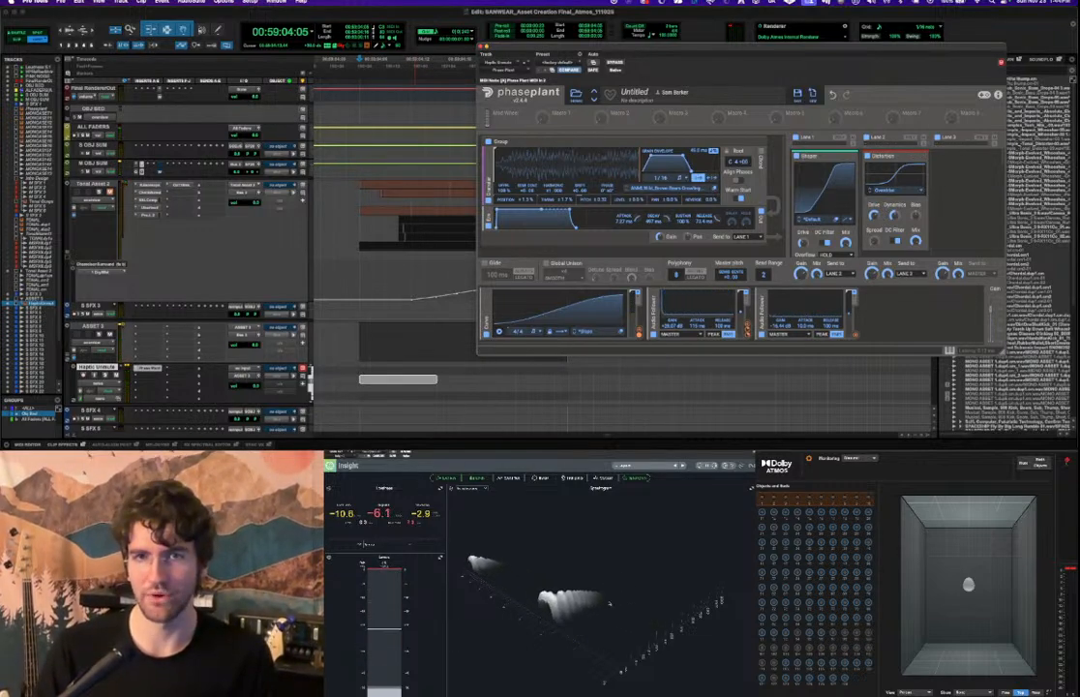
pyautogui.press('space')
pyautogui.press('space')
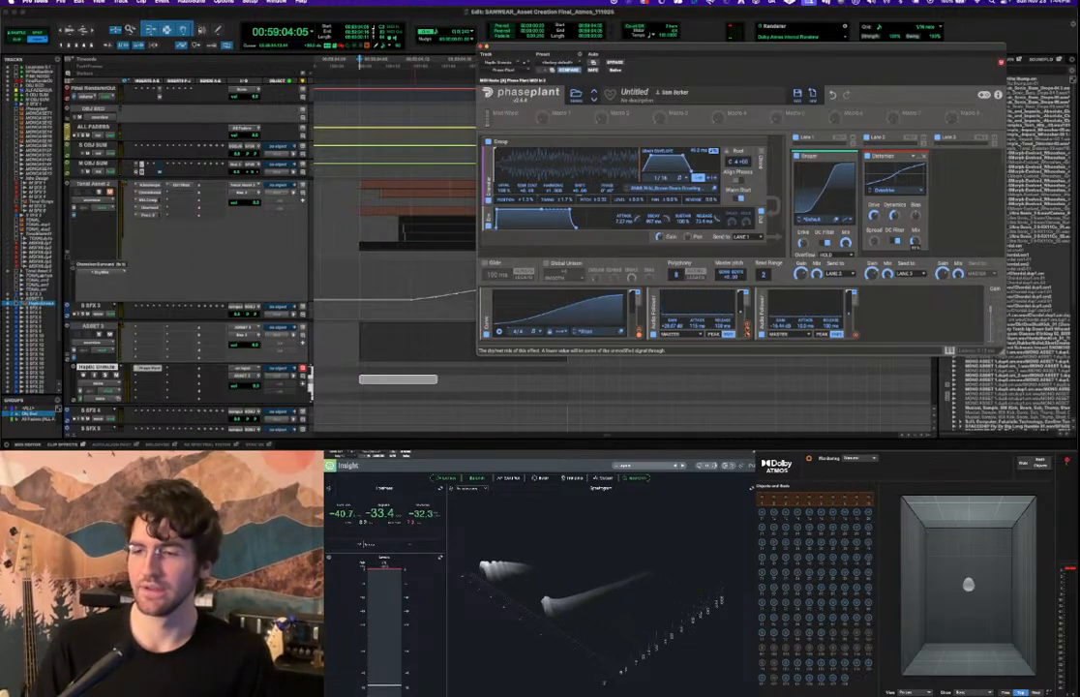
# Adjust the dry/wet mix of Lane 2's Distortion while repeatedly playing back the growl.
pyautogui.press('space')
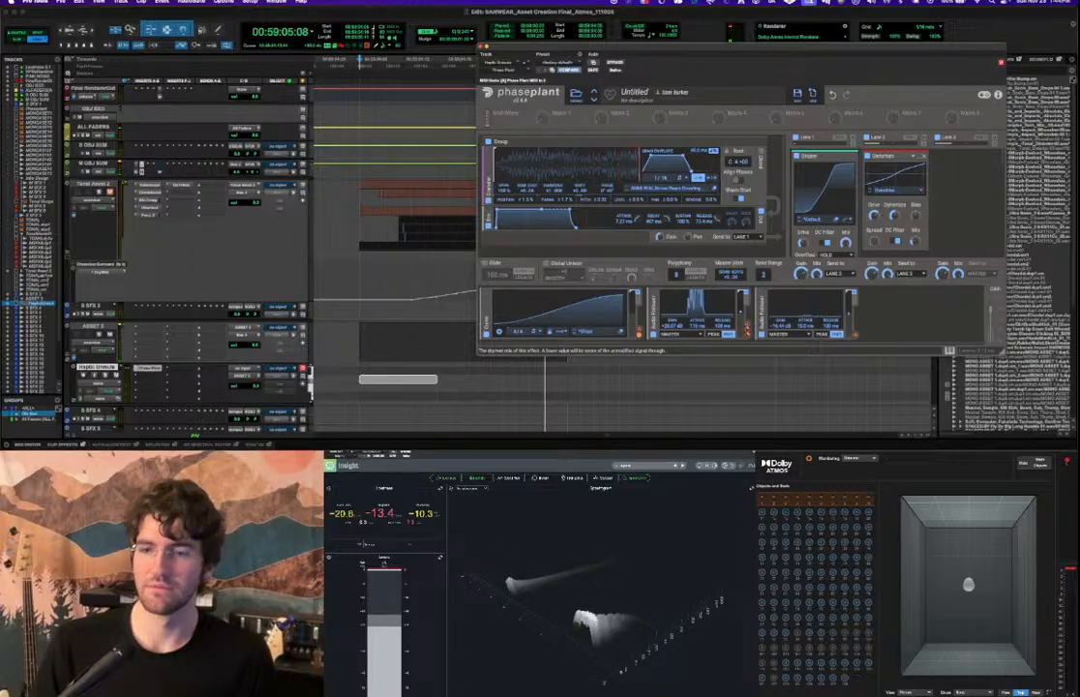
pyautogui.press('space')
pyautogui.press('space')
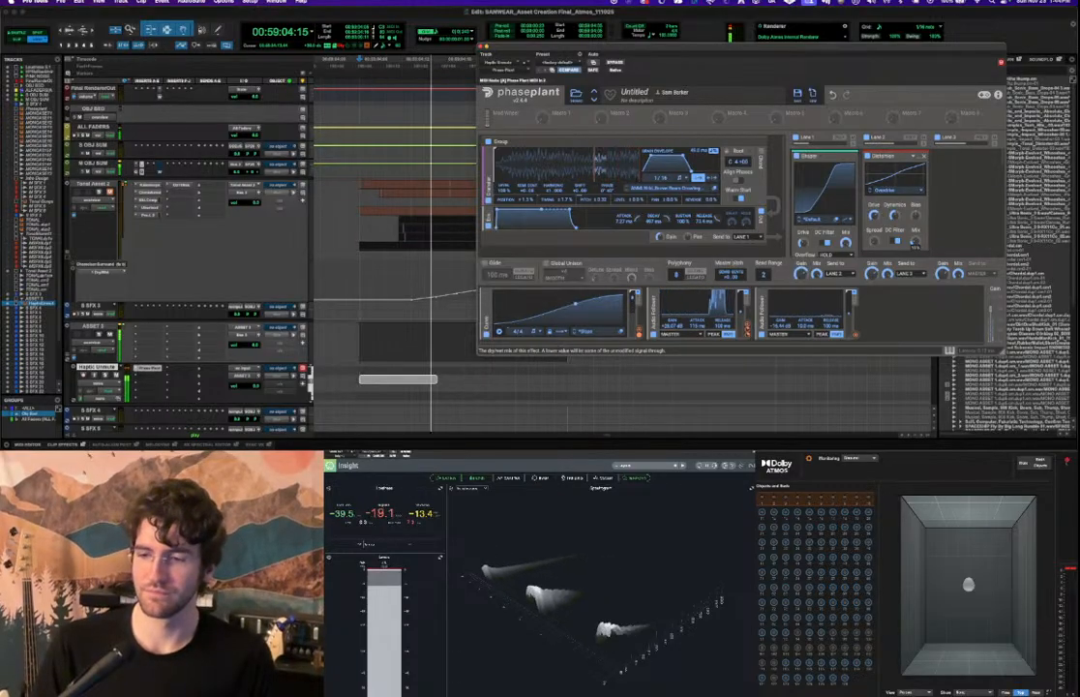
pyautogui.press('space')
pyautogui.press('space')
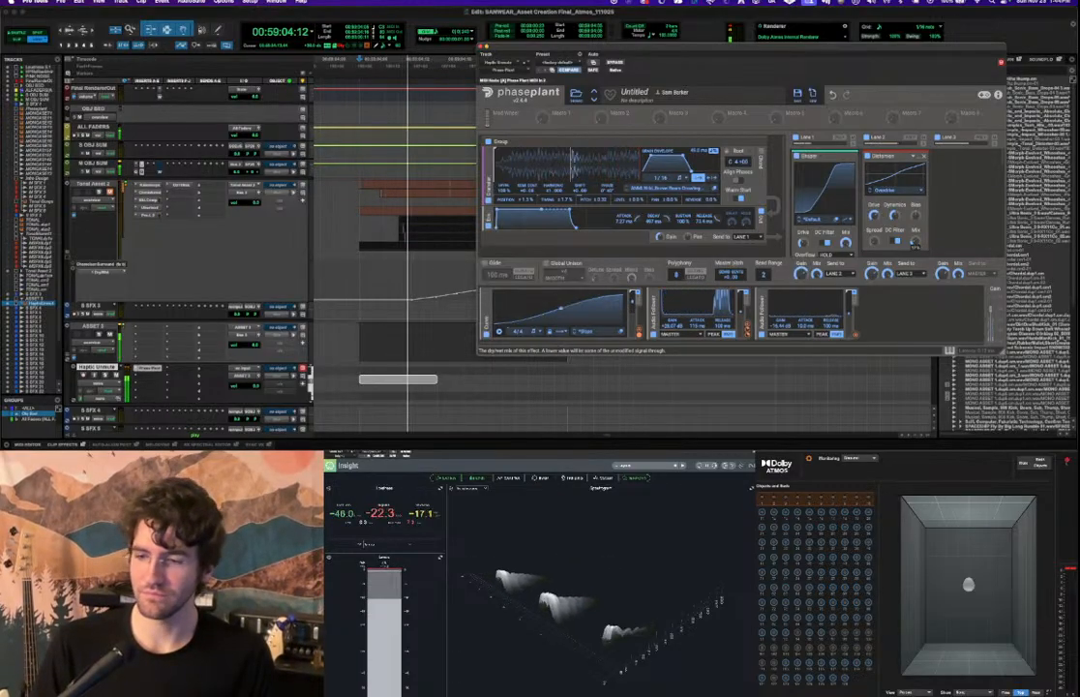
pyautogui.press('space')
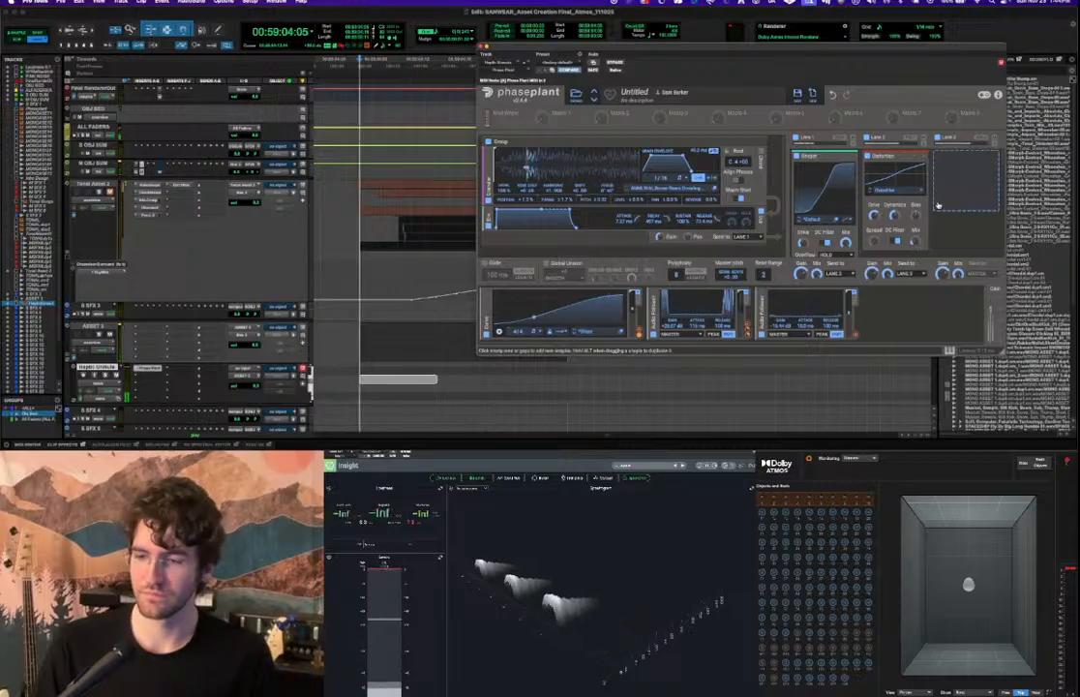
# Play back the growl to review the lane effects and the granular generator's grain settings.
pyautogui.press('space')
pyautogui.scroll(-3, 923, 206)
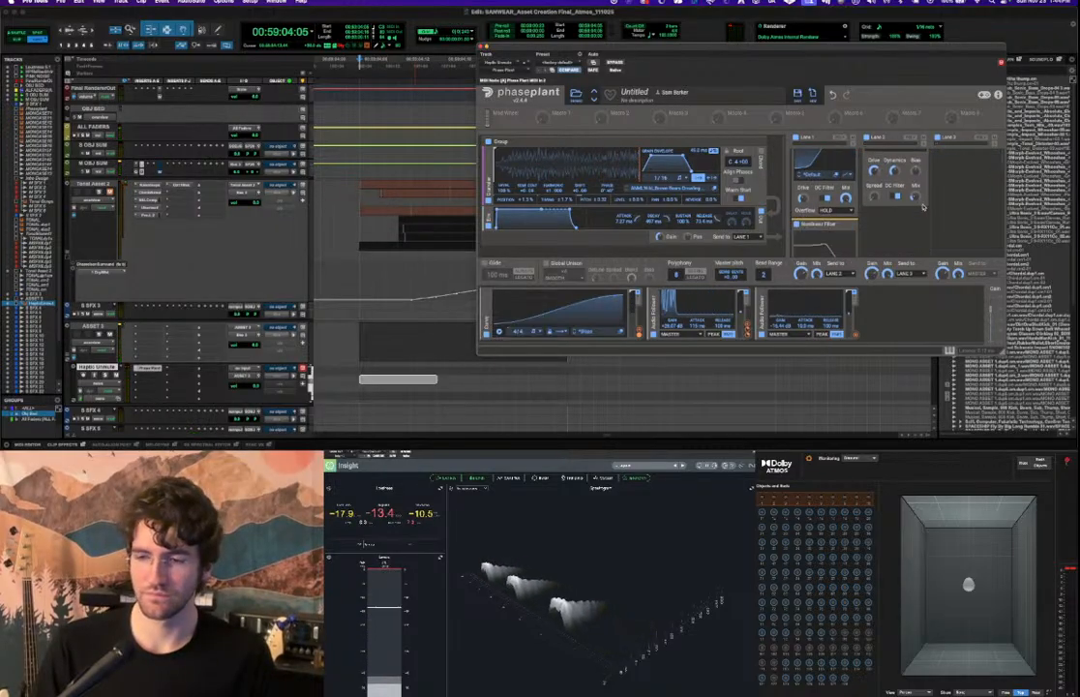
pyautogui.press('space')
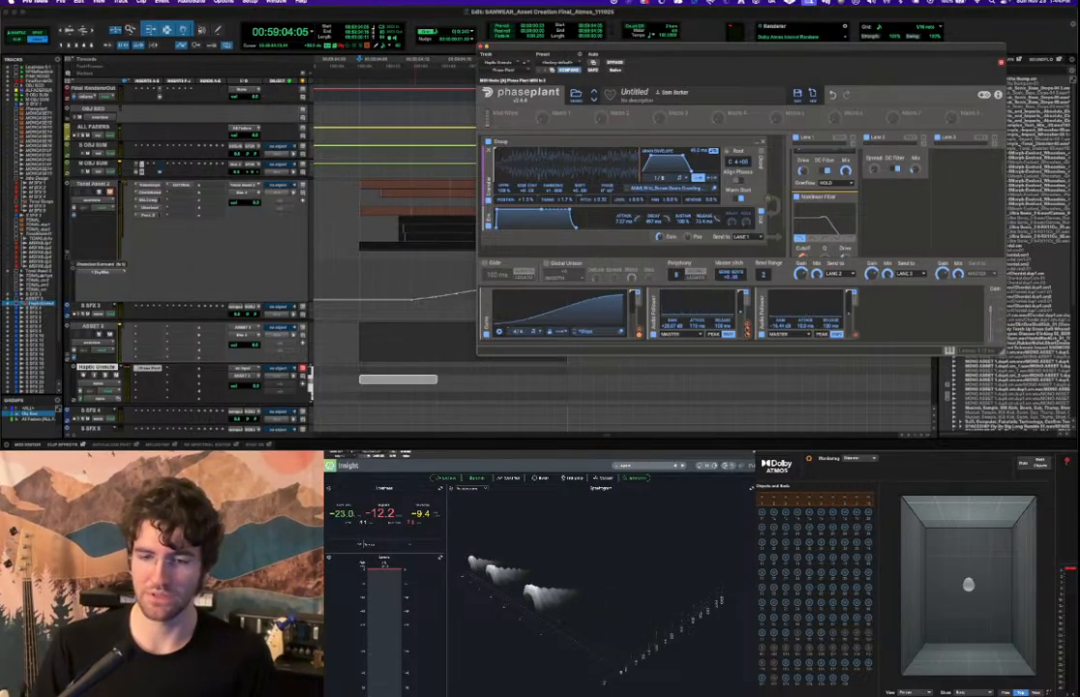
pyautogui.press('space')
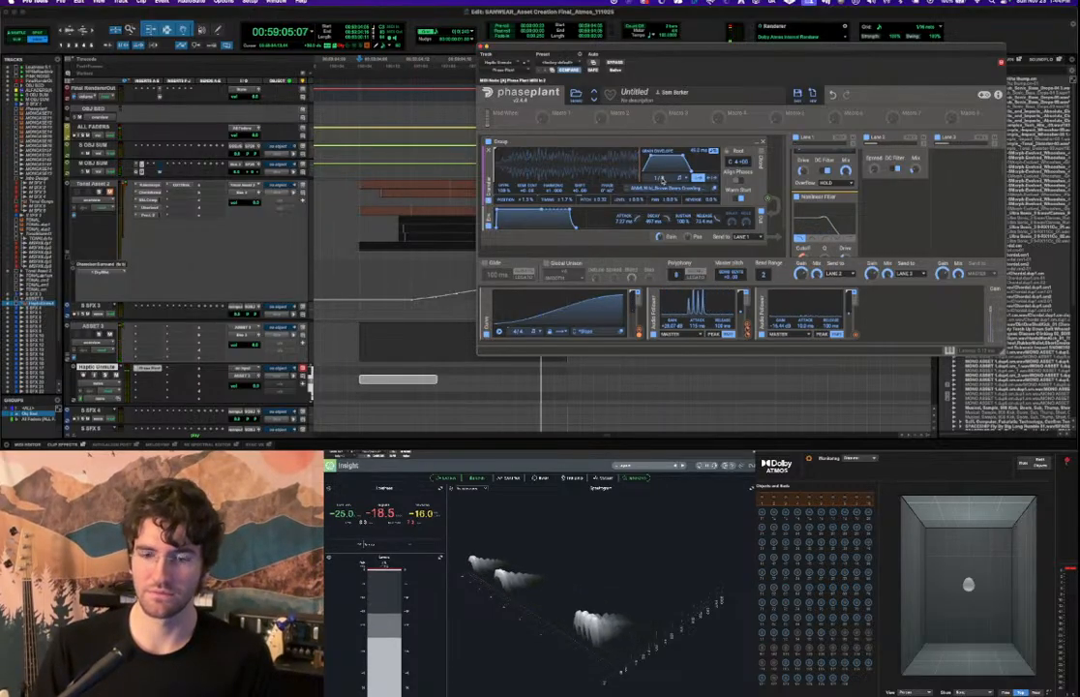
pyautogui.press('space')
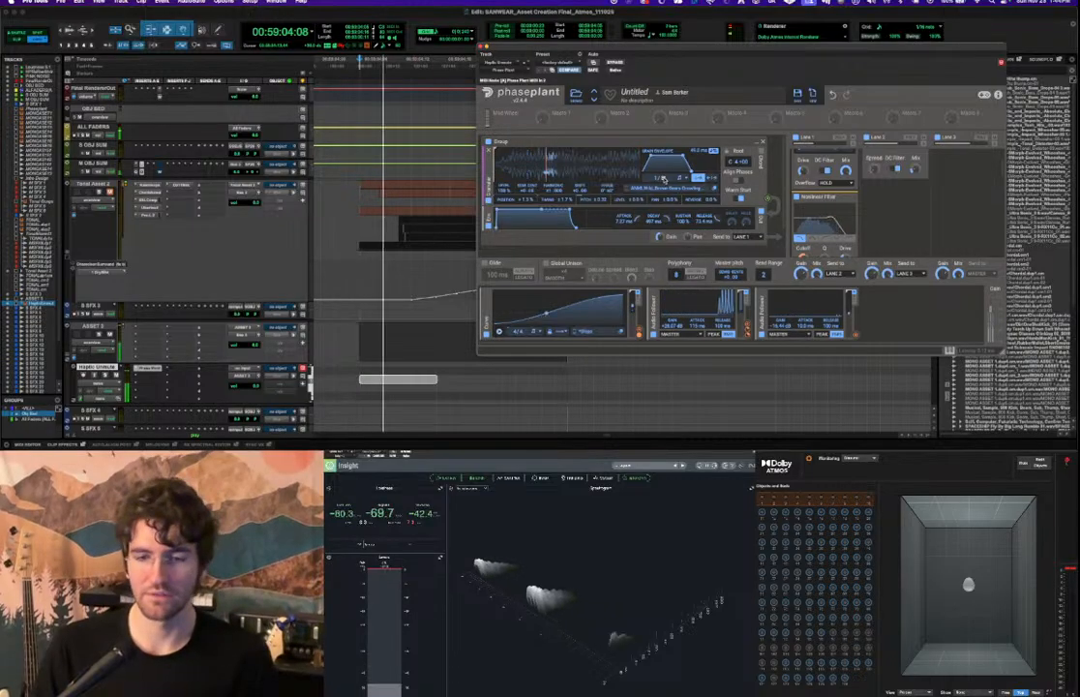
# Enable Align Phases on the granular generator and audition the growl with Warm Start off and on.
pyautogui.press('space')
pyautogui.press('space')
pyautogui.press('space')
pyautogui.press('space')
pyautogui.press('space')
pyautogui.press('space')
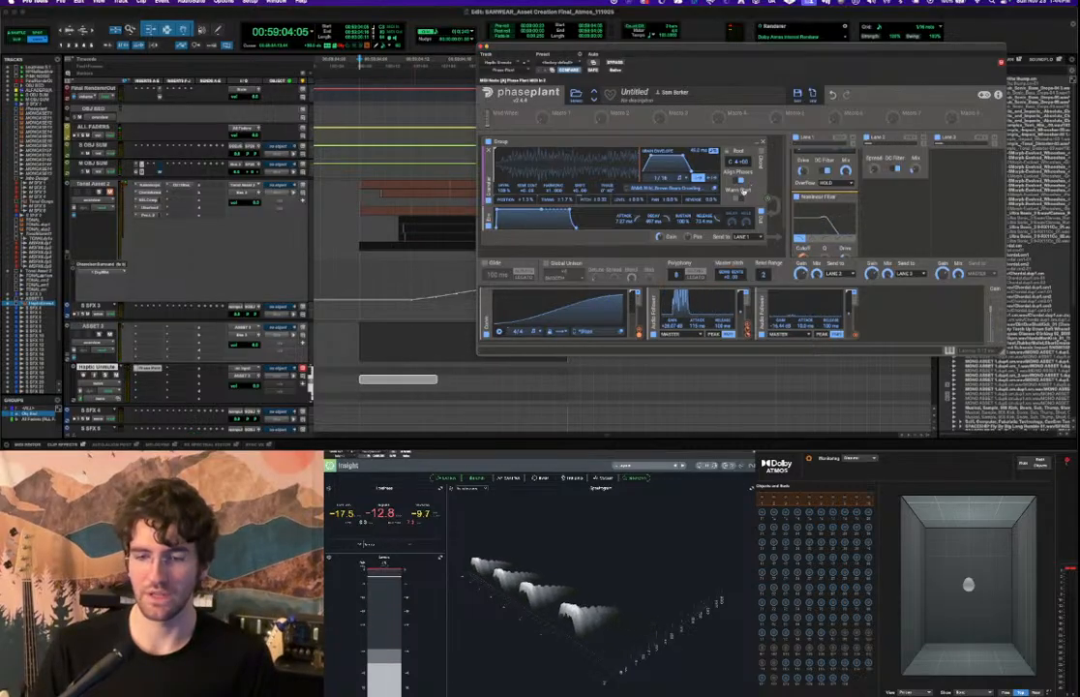
pyautogui.press('space')
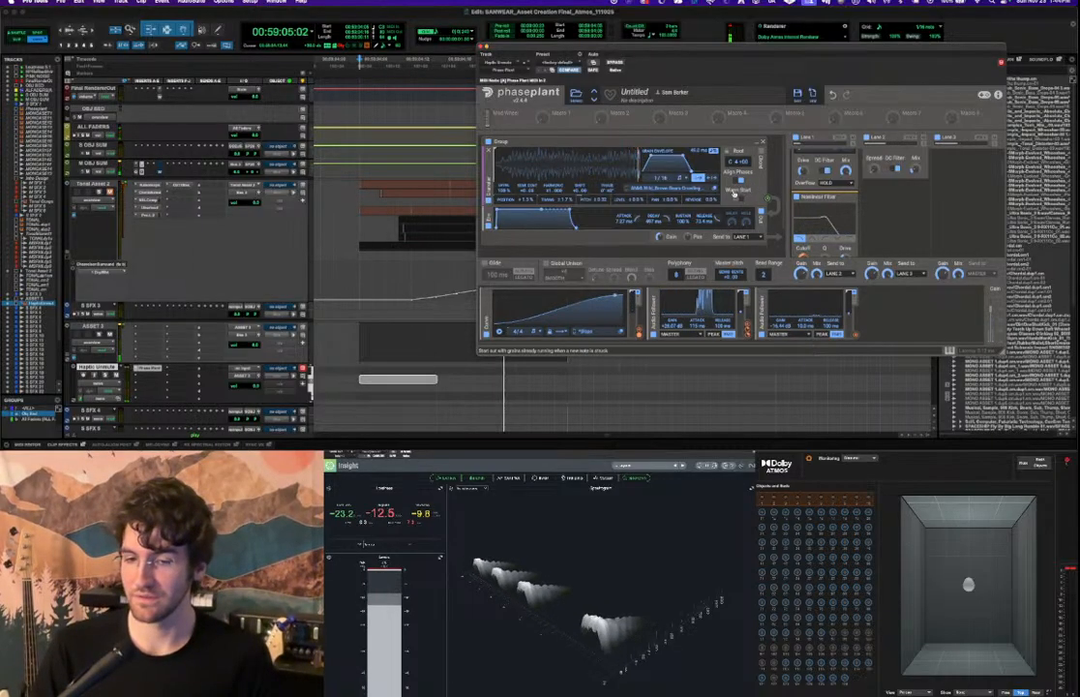
pyautogui.press('space')
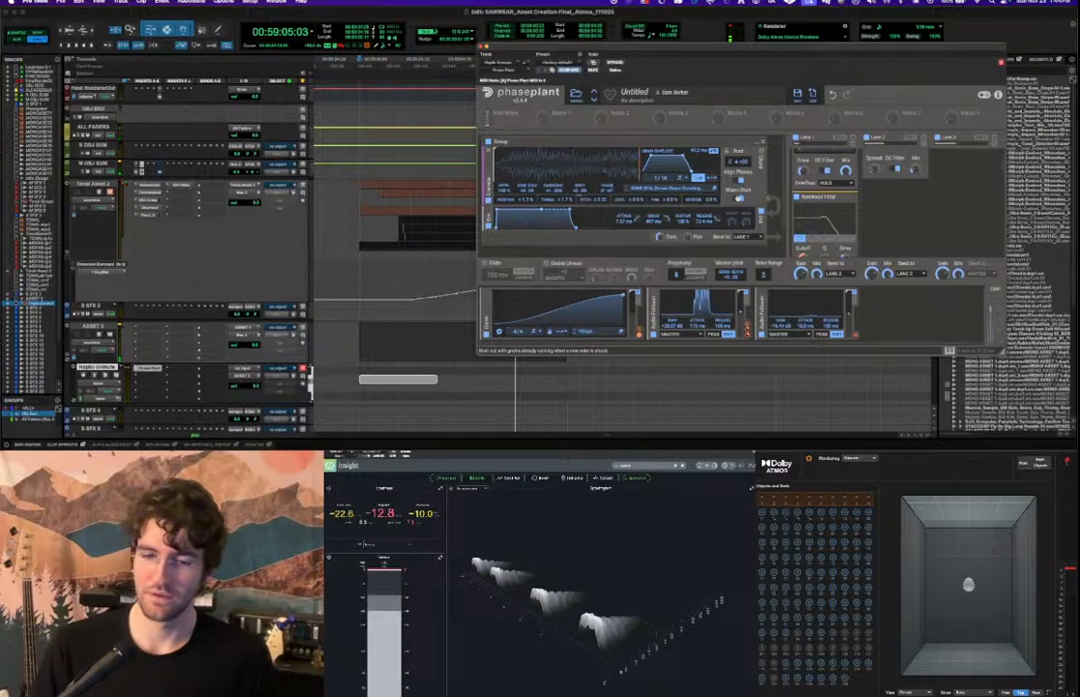
pyautogui.press('space')
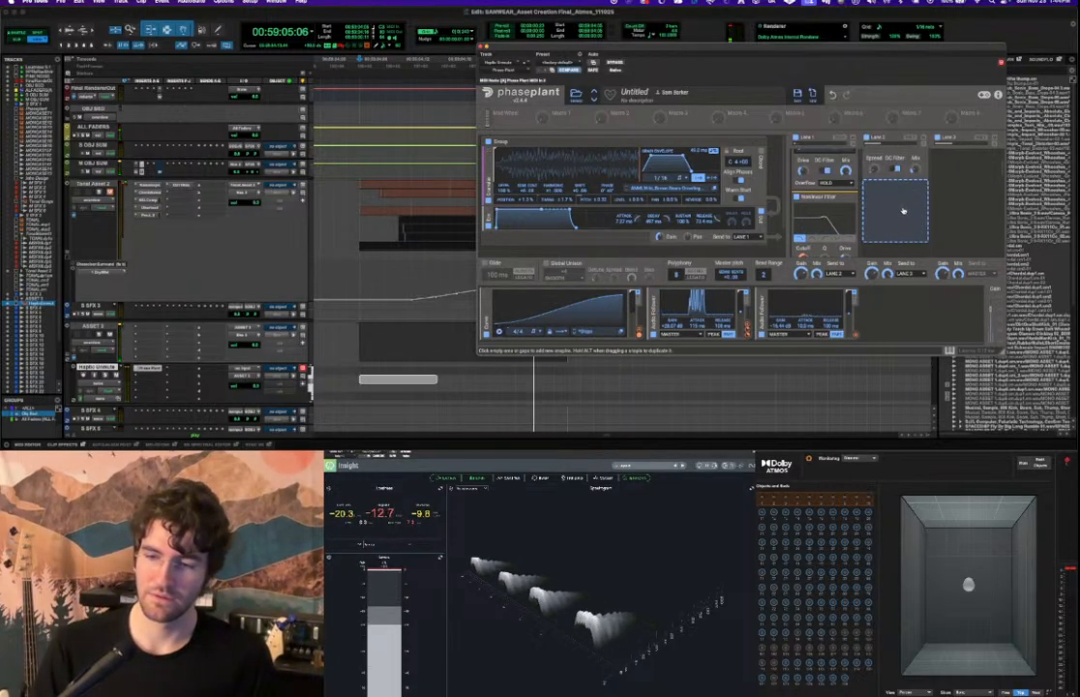
# Add a Convolver below Lane 2's Distortion with the Live Room impulse response and play back the growl.
pyautogui.press('space')
pyautogui.scroll(-1, 902, 210)
pyautogui.press('space')
pyautogui.scroll(-3, 902, 209)
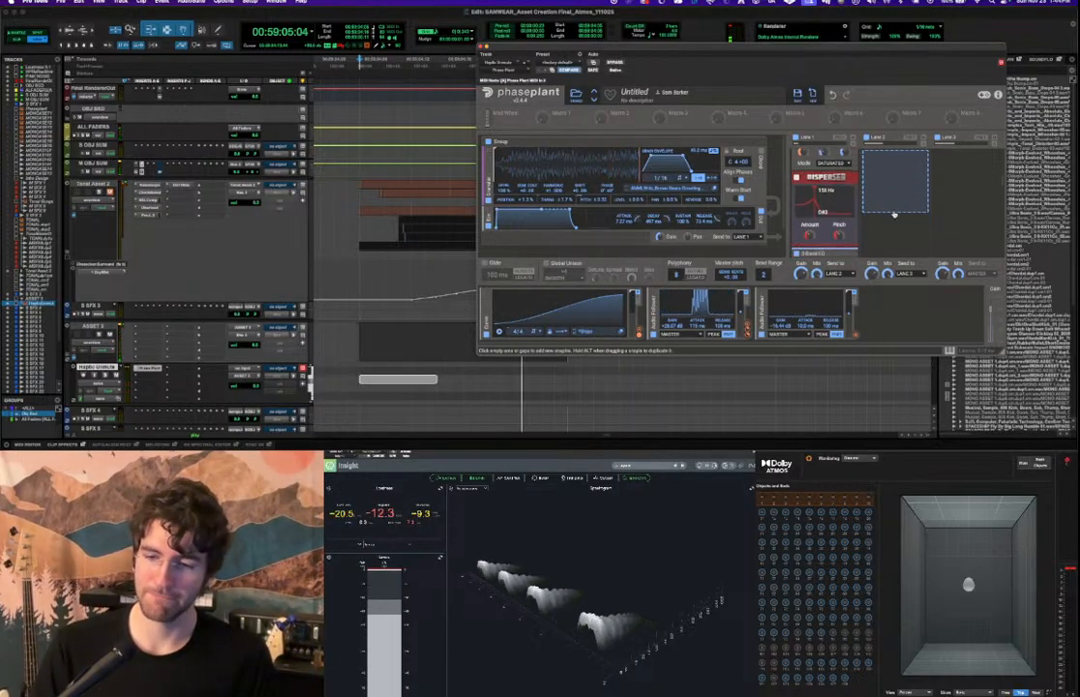
pyautogui.scroll(-3, 902, 201)
pyautogui.press('space')
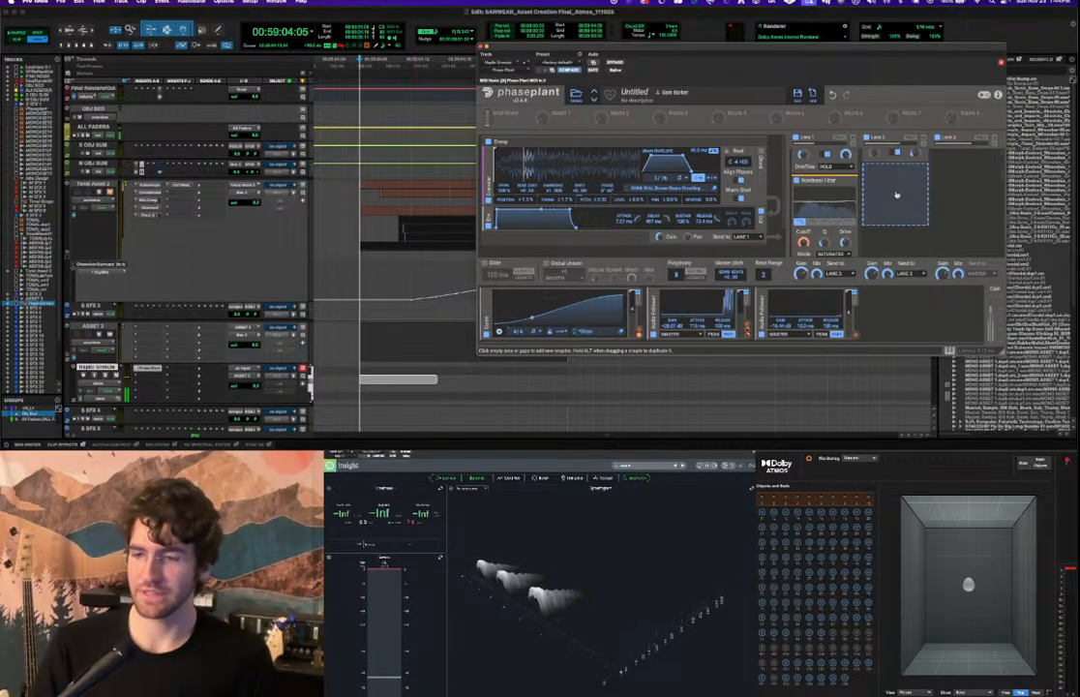
pyautogui.press('space')
pyautogui.click(894, 198)
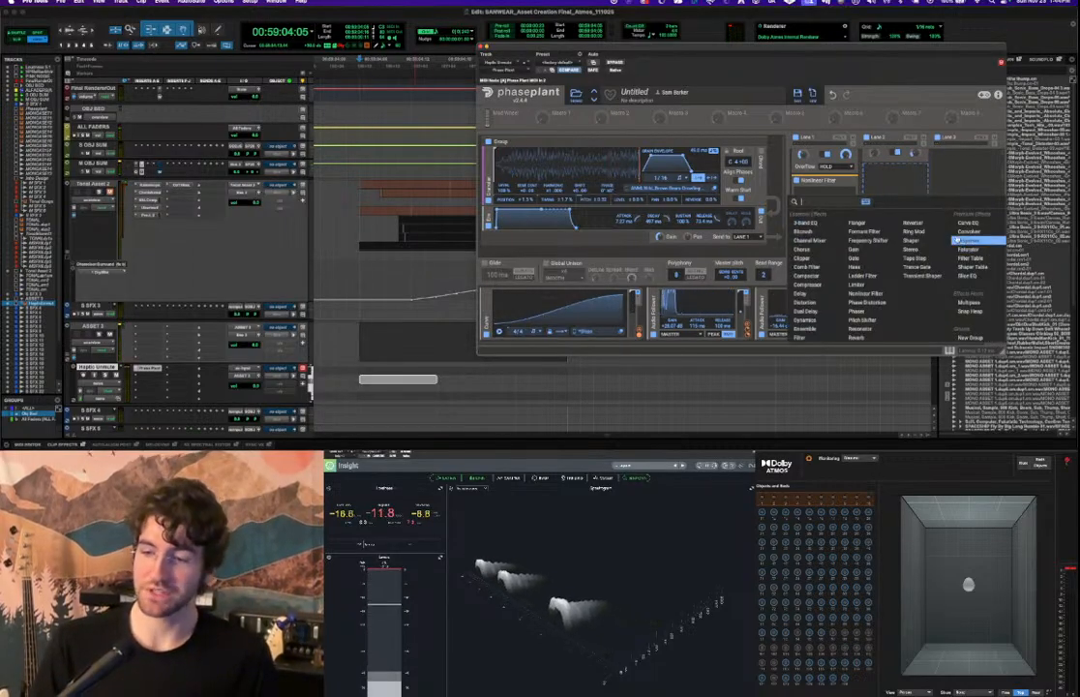
pyautogui.click(968, 234)
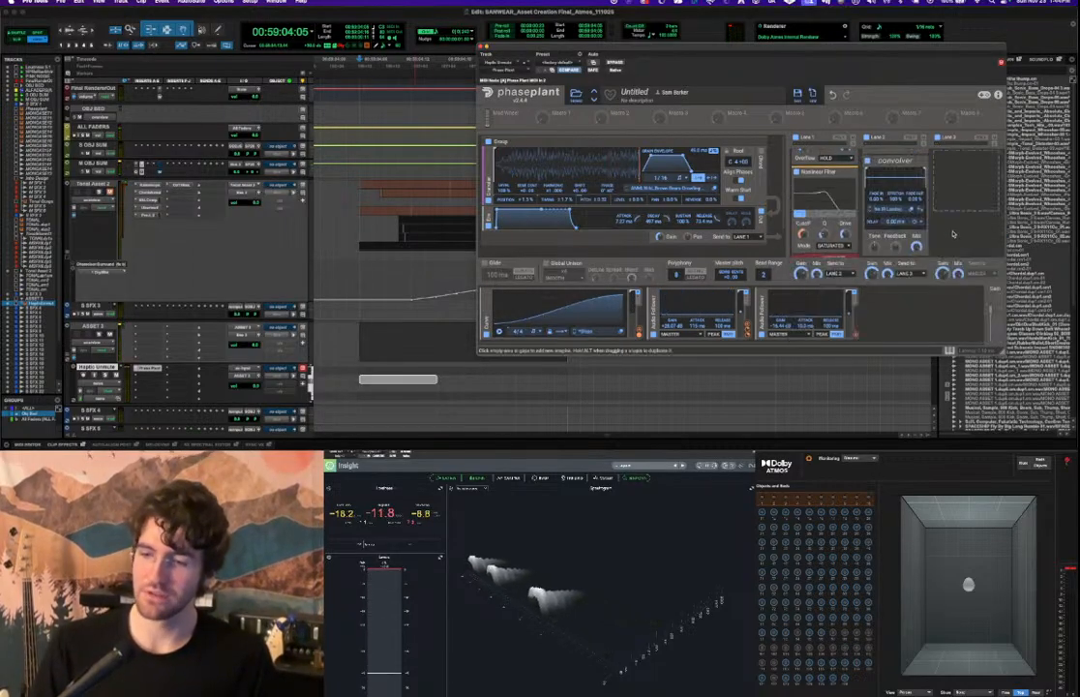
pyautogui.click(882, 207)
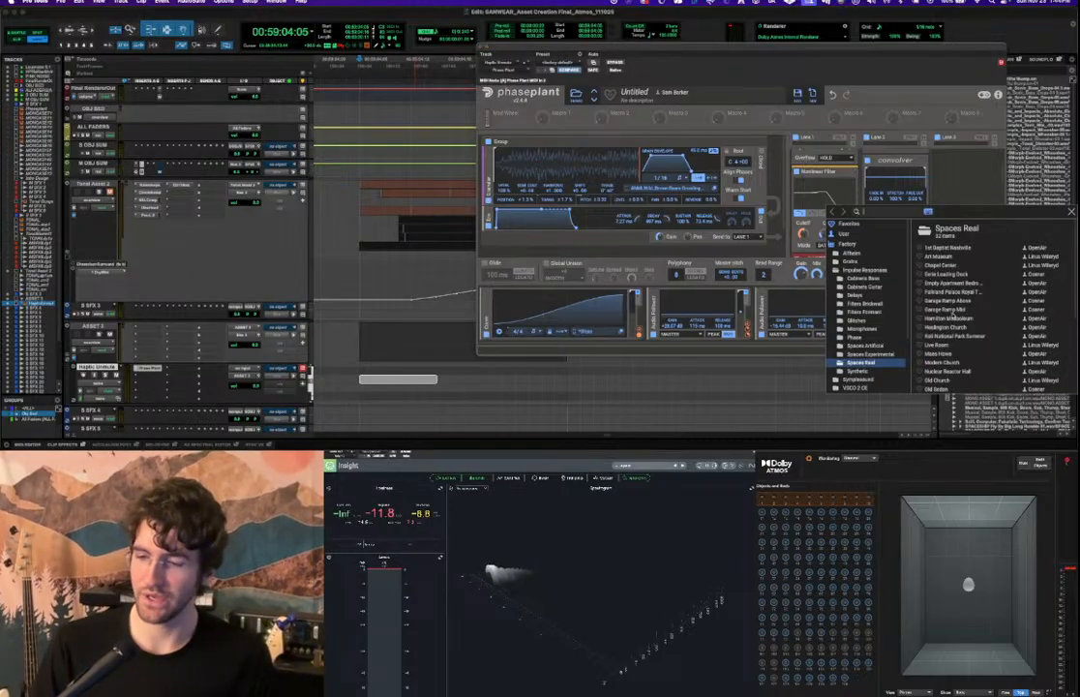
pyautogui.doubleClick(948, 342)
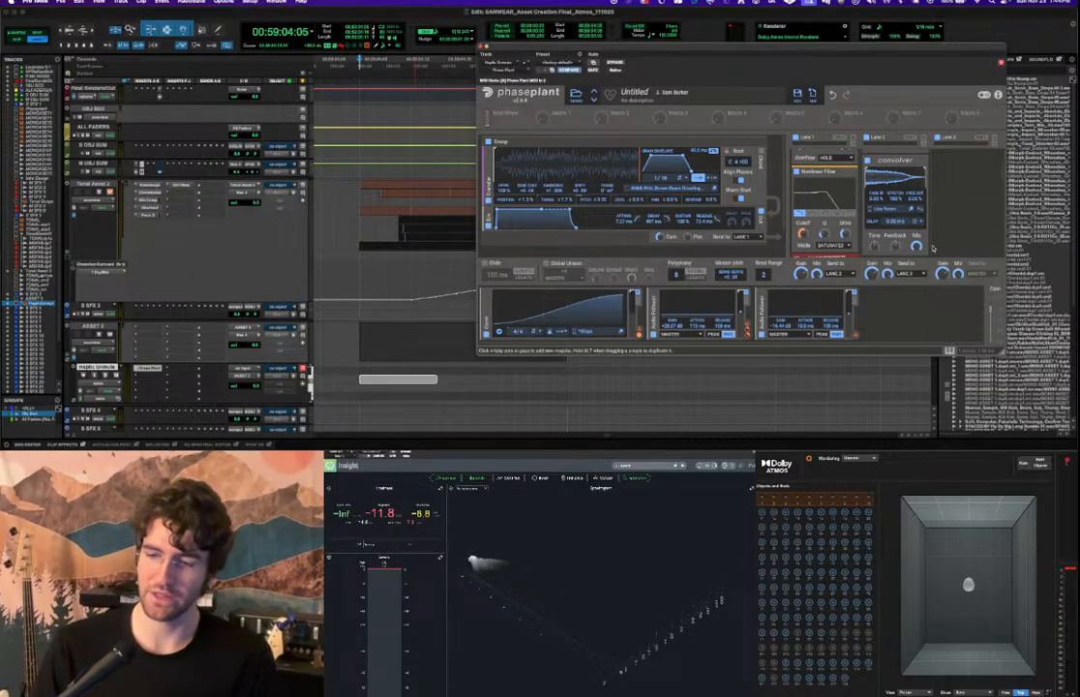
pyautogui.press('space')
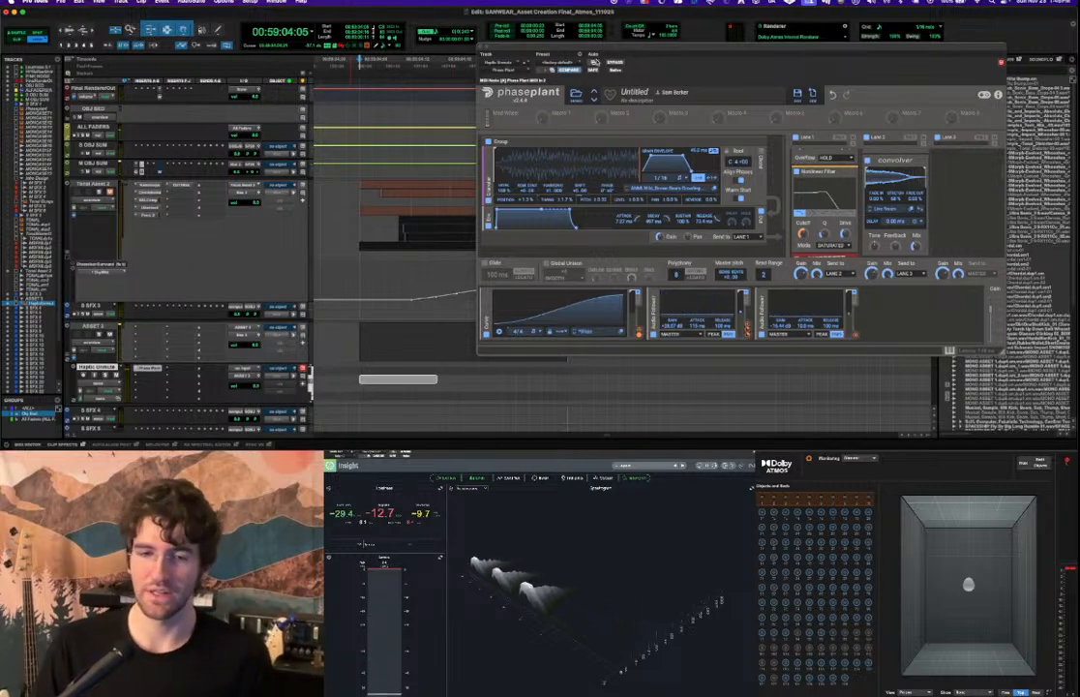
# Copy the Haptic Unmute track's Phase Plant settings and close the plug-in window.
pyautogui.click(589, 61)
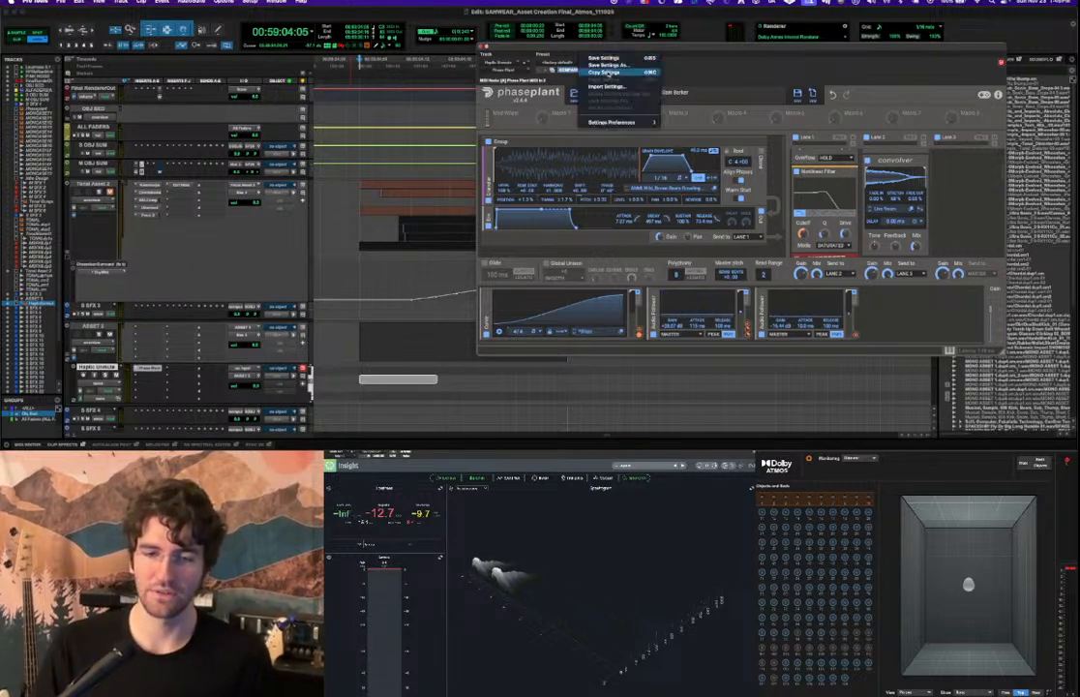
pyautogui.click(603, 72)
pyautogui.click(484, 47)
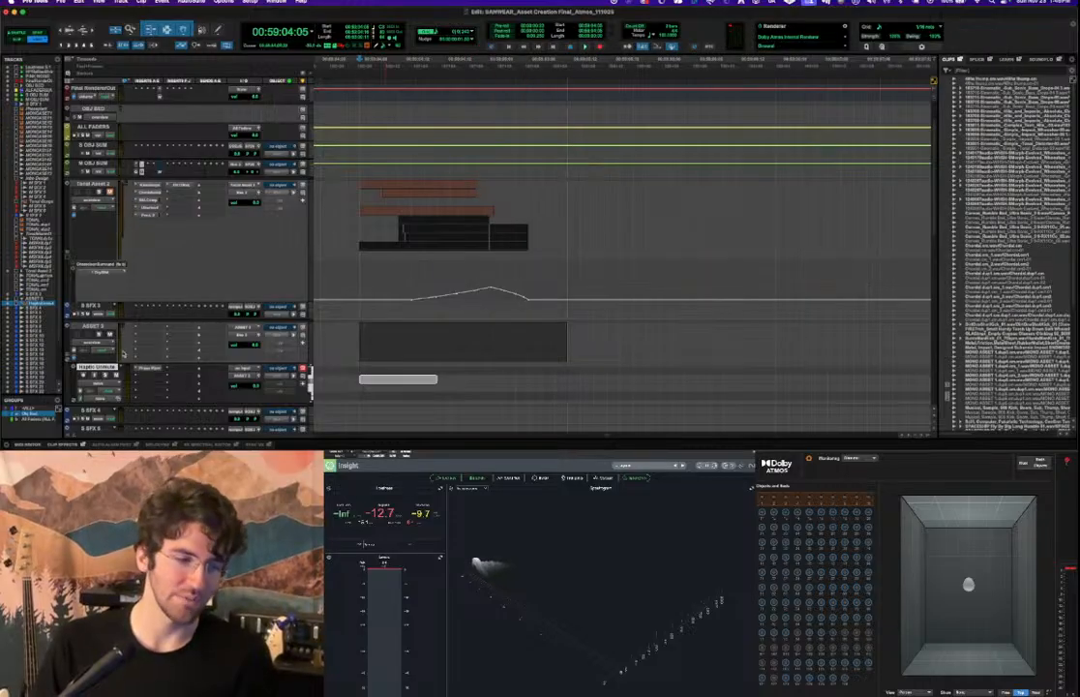
# Create one mono instrument track named Haptic Unmute Mono.
pyautogui.press('super+shift+n')
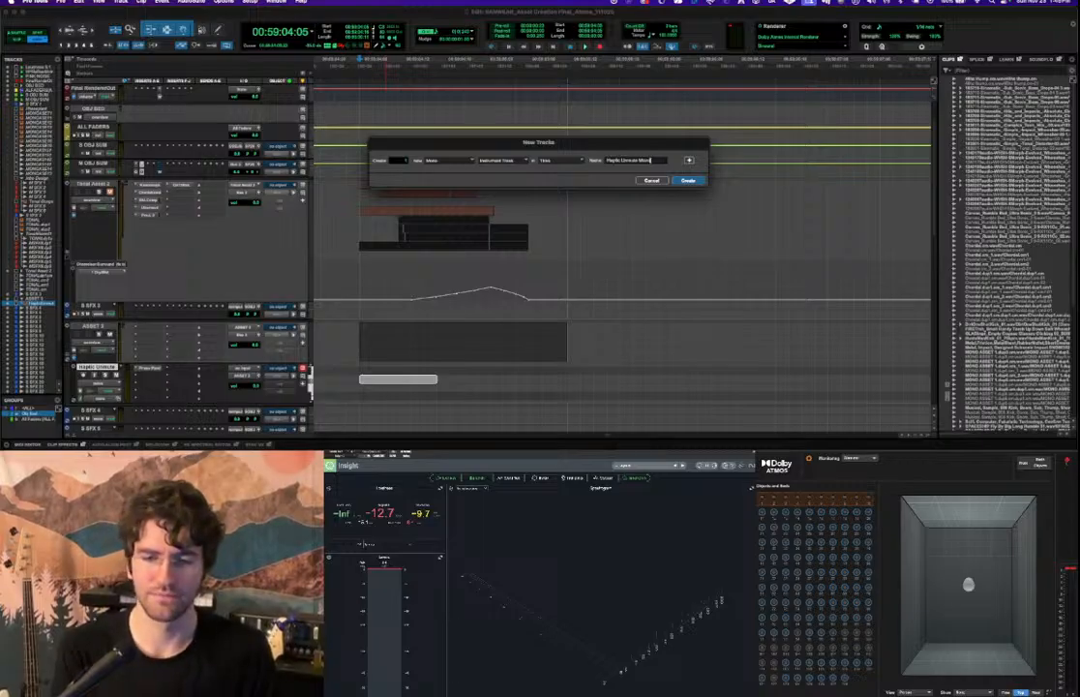
pyautogui.press('Return')
pyautogui.scroll(-2, 173, 390)
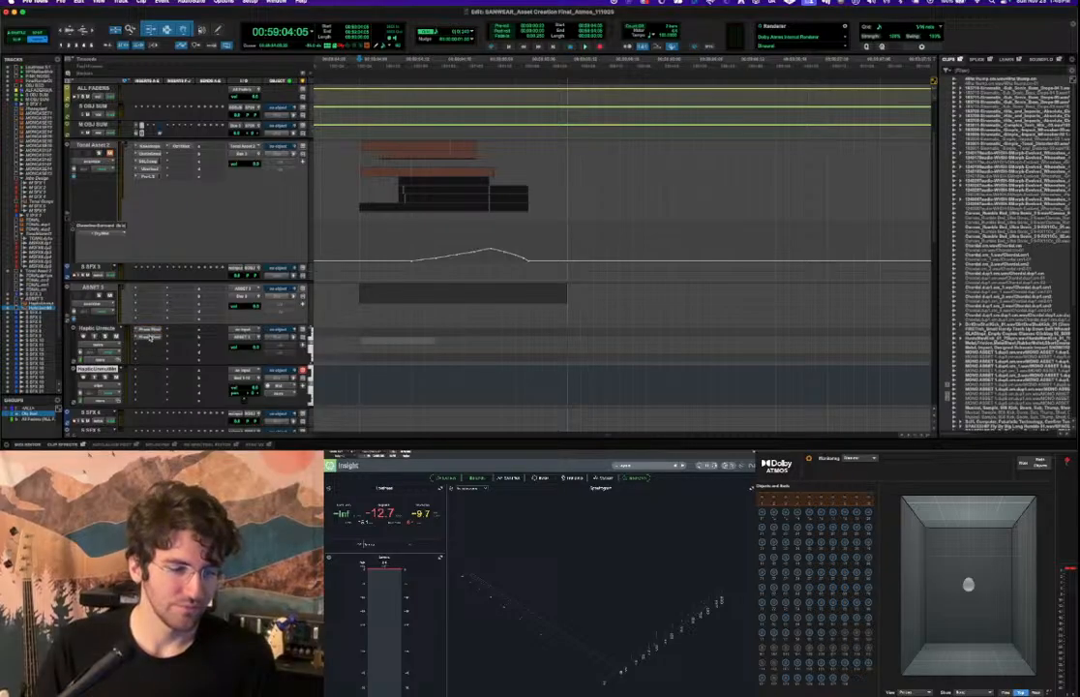
# Remove the extra second insert from the Haptic Unmute track and insert Phase Plant (mono) on the new Haptic Unmute Mono track.
pyautogui.click(142, 310)
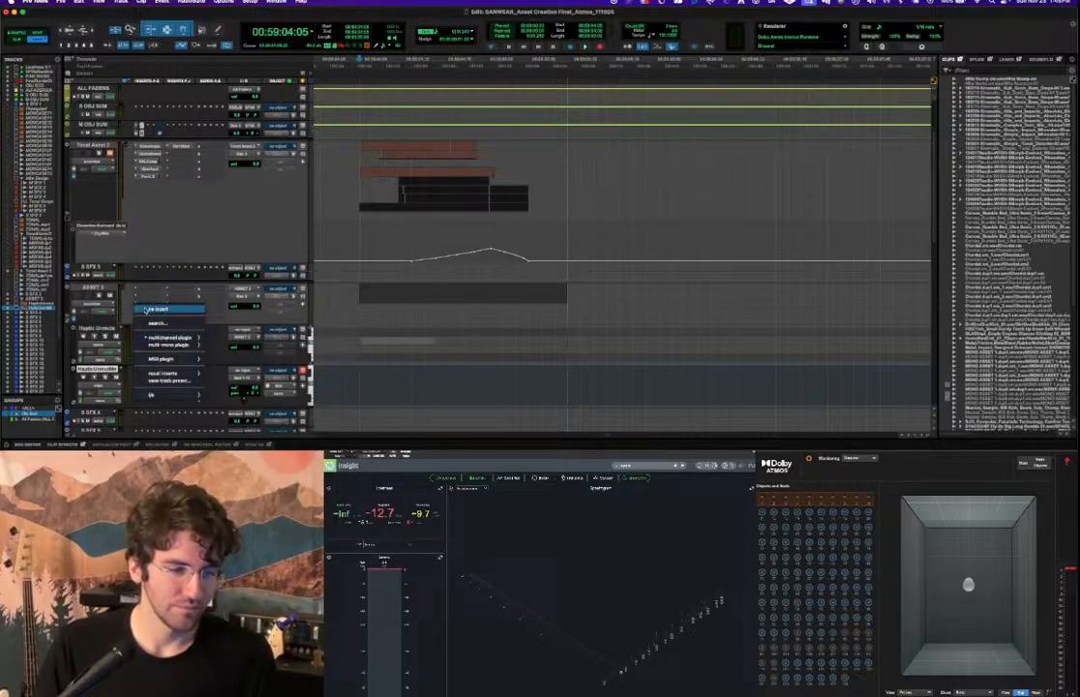
pyautogui.click(147, 309)
pyautogui.click(145, 328)
pyautogui.click(149, 369)
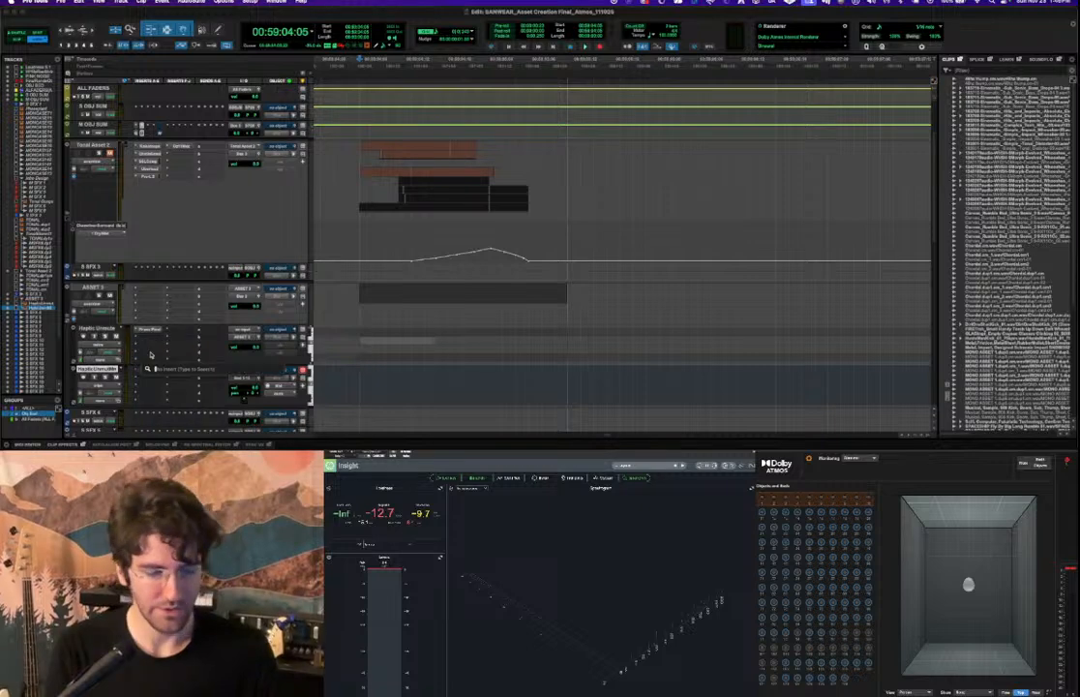
pyautogui.write('phase p')
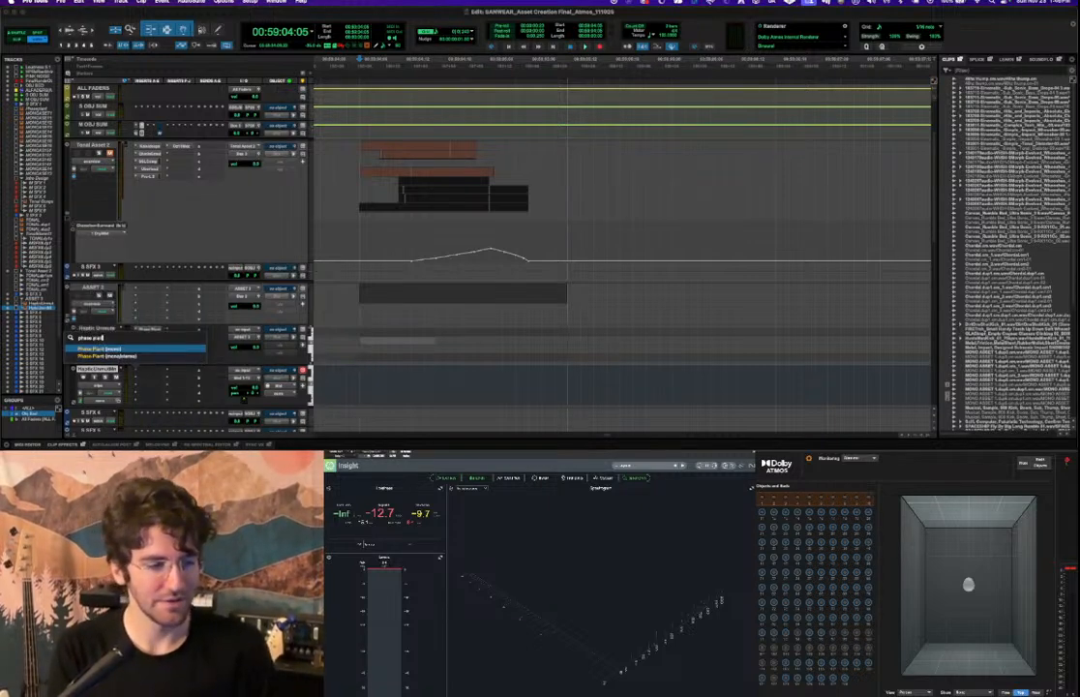
pyautogui.press('Return')
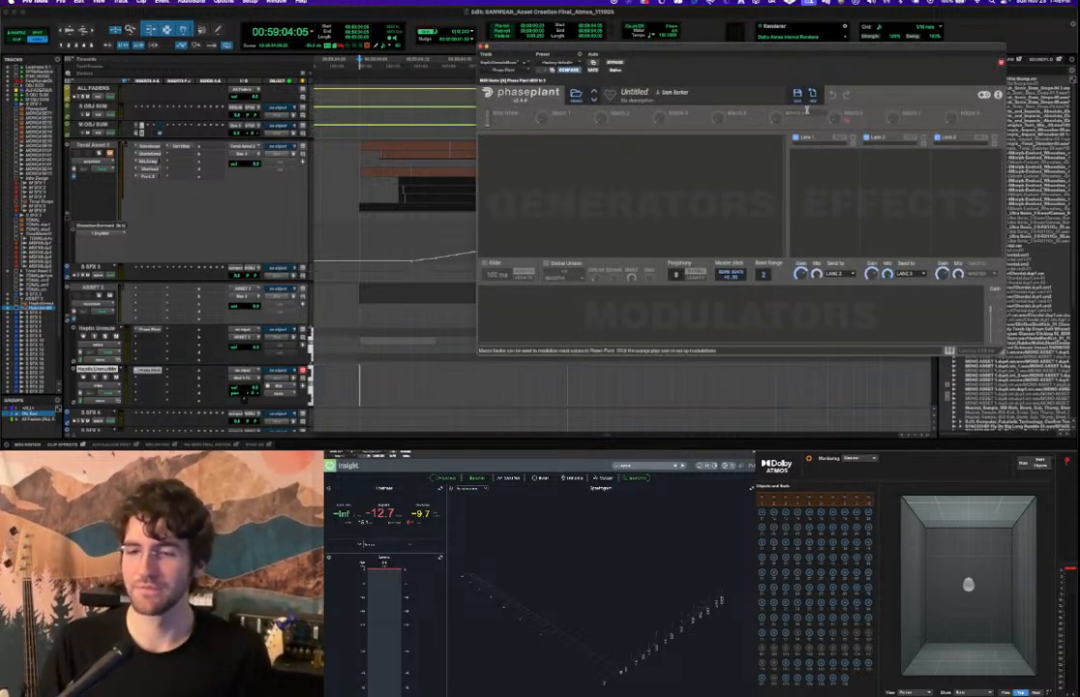
# Paste the copied settings into Phase Plant on the Haptic Unmute Mono track and play back the growl.
pyautogui.click(582, 56)
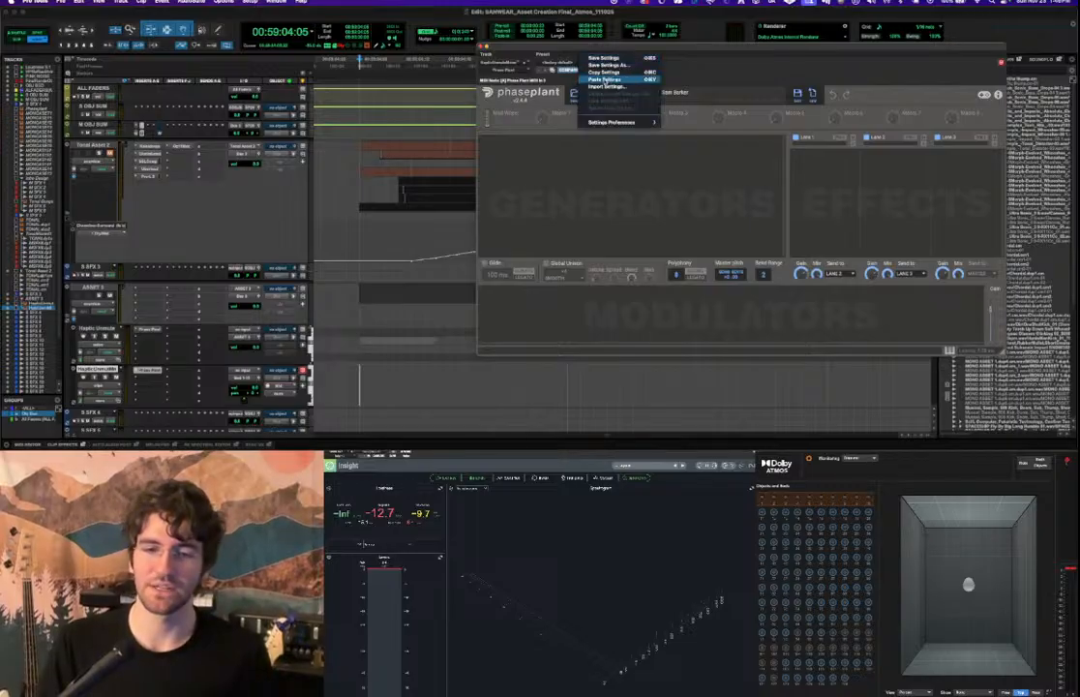
pyautogui.click(604, 80)
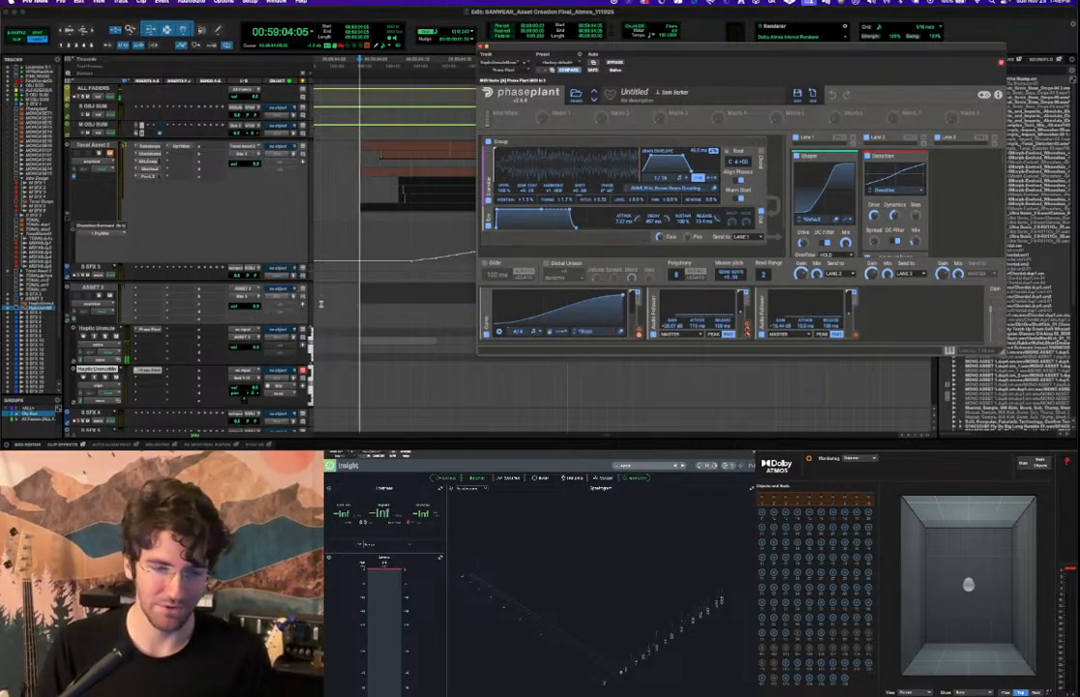
pyautogui.press('space')
pyautogui.press('space')
# Adjust the cutoff of the Filter at the end of Lane 1 while auditioning the growl.
pyautogui.scroll(-5, 898, 208)
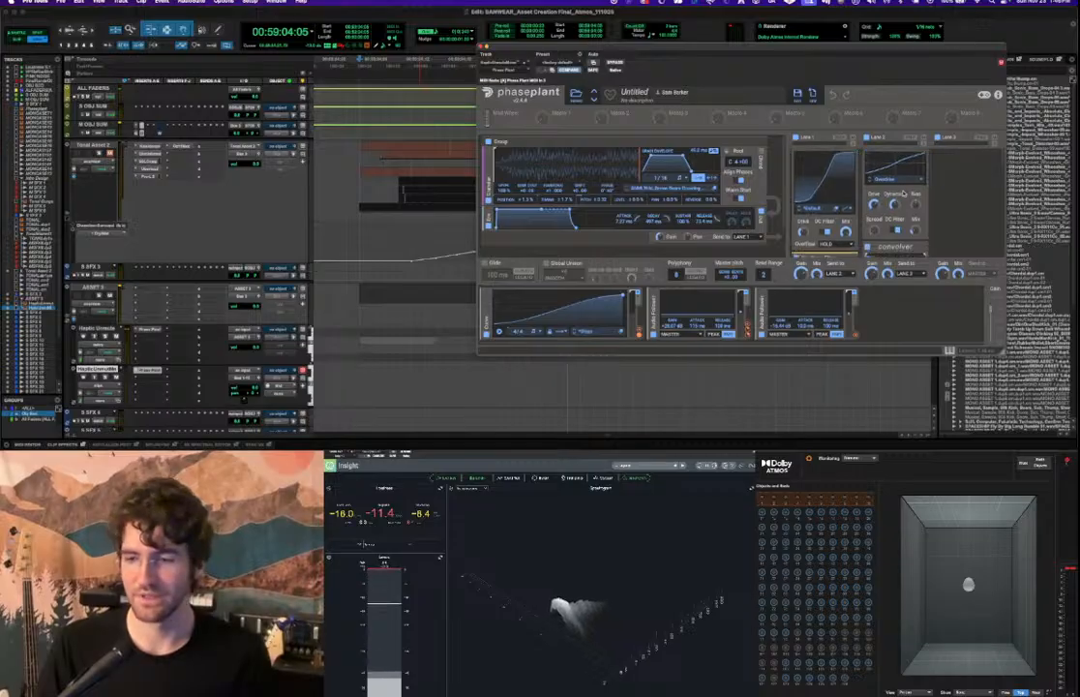
pyautogui.scroll(1, 898, 208)
pyautogui.press('space')
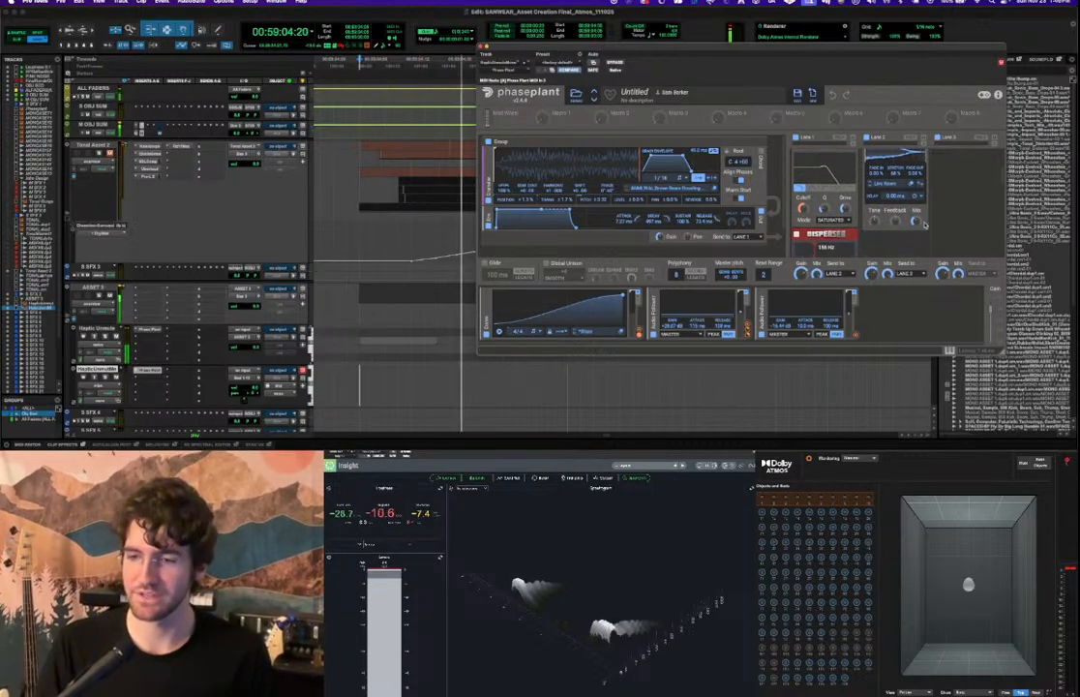
pyautogui.scroll(3, 909, 233)
pyautogui.scroll(-4, 898, 231)
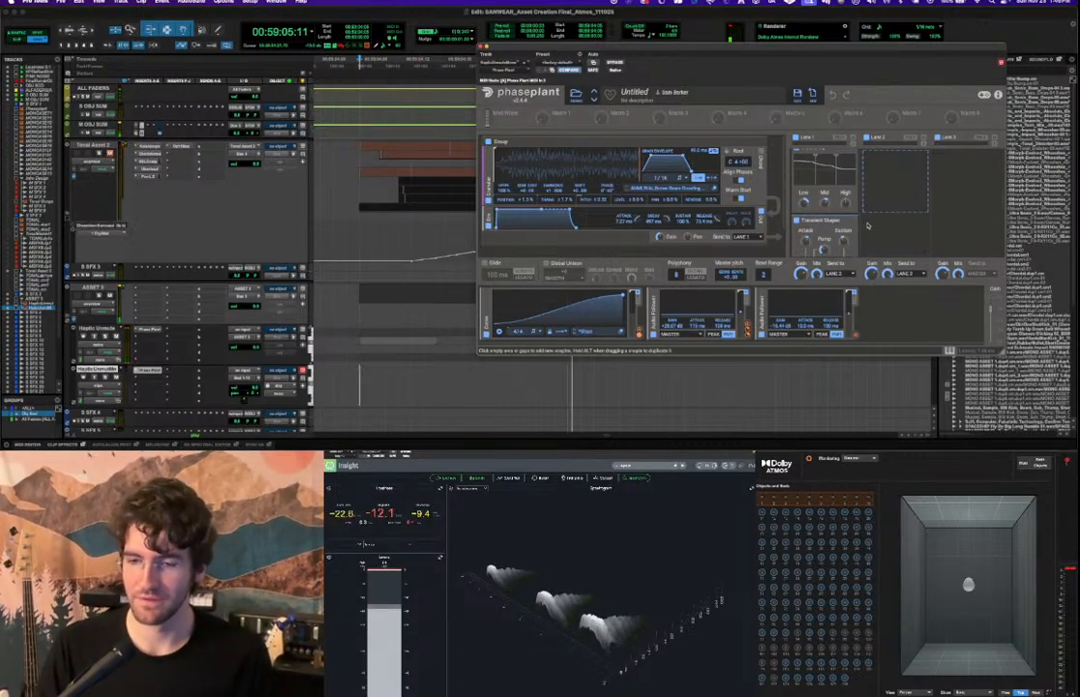
pyautogui.press('space')
pyautogui.press('space')
pyautogui.scroll(-2, 809, 234)
pyautogui.press('space')
pyautogui.press('space')
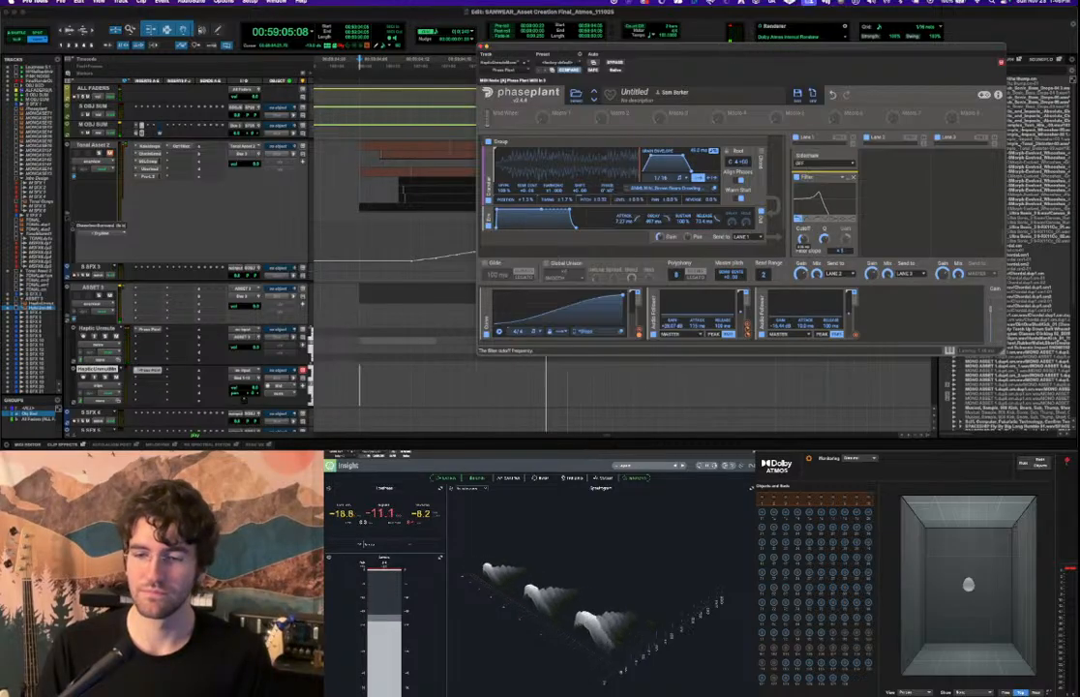
pyautogui.press('space')
pyautogui.scroll(-2, 819, 215)
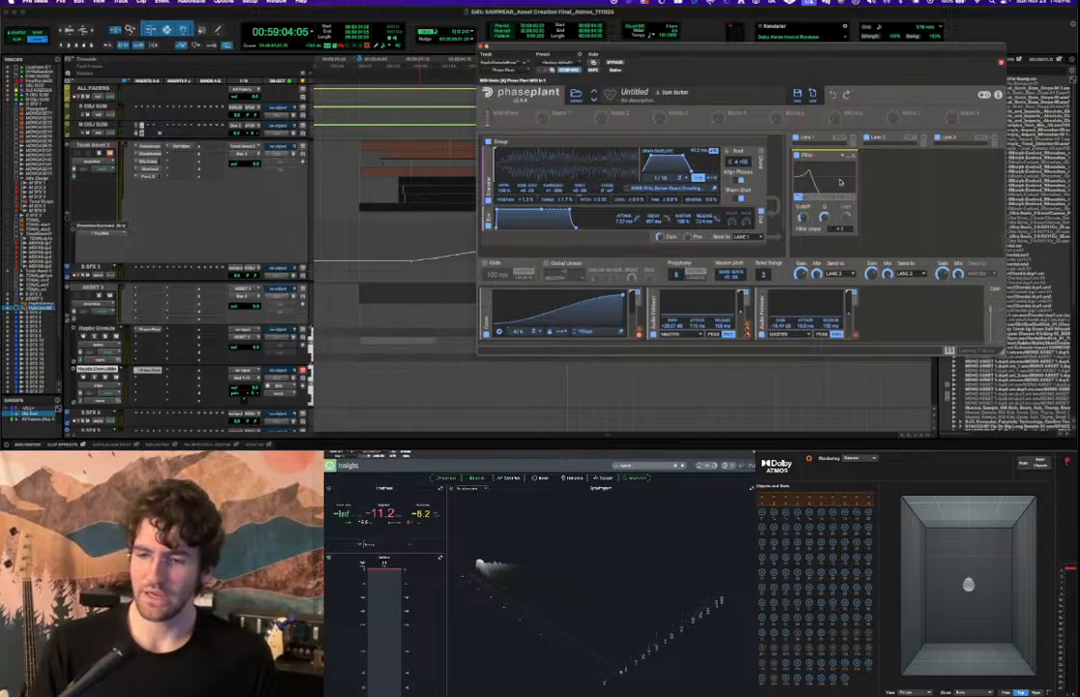
# Bypass and collapse the Filter at the end of Lane 1 and add a new low-pass Filter below it.
pyautogui.click(797, 155)
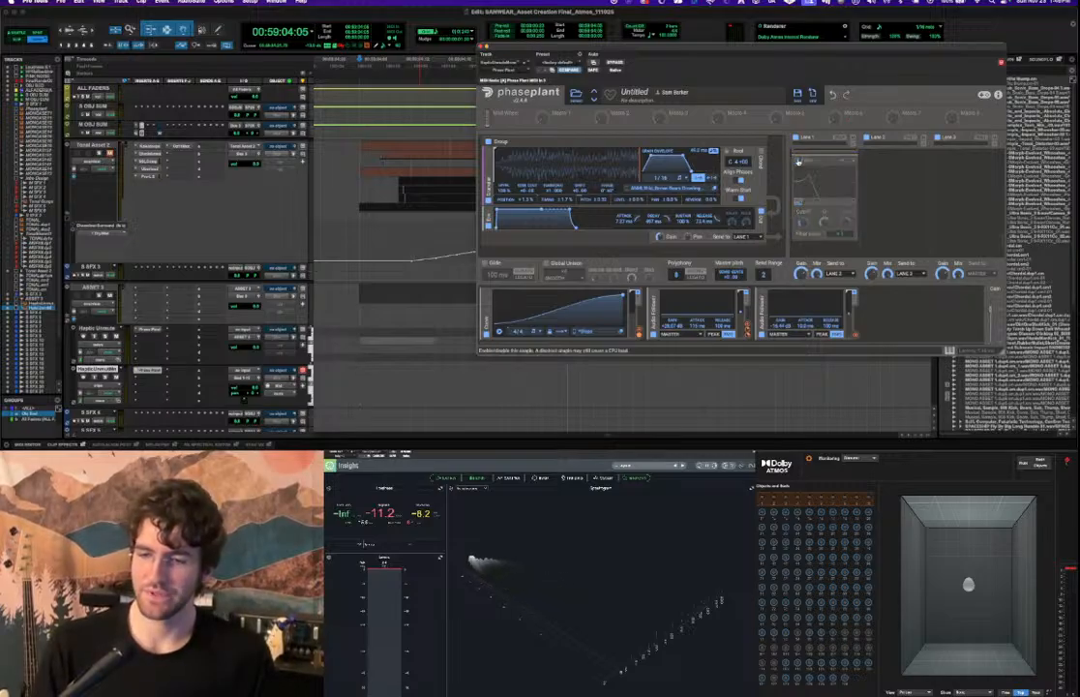
pyautogui.click(848, 157)
pyautogui.click(805, 220)
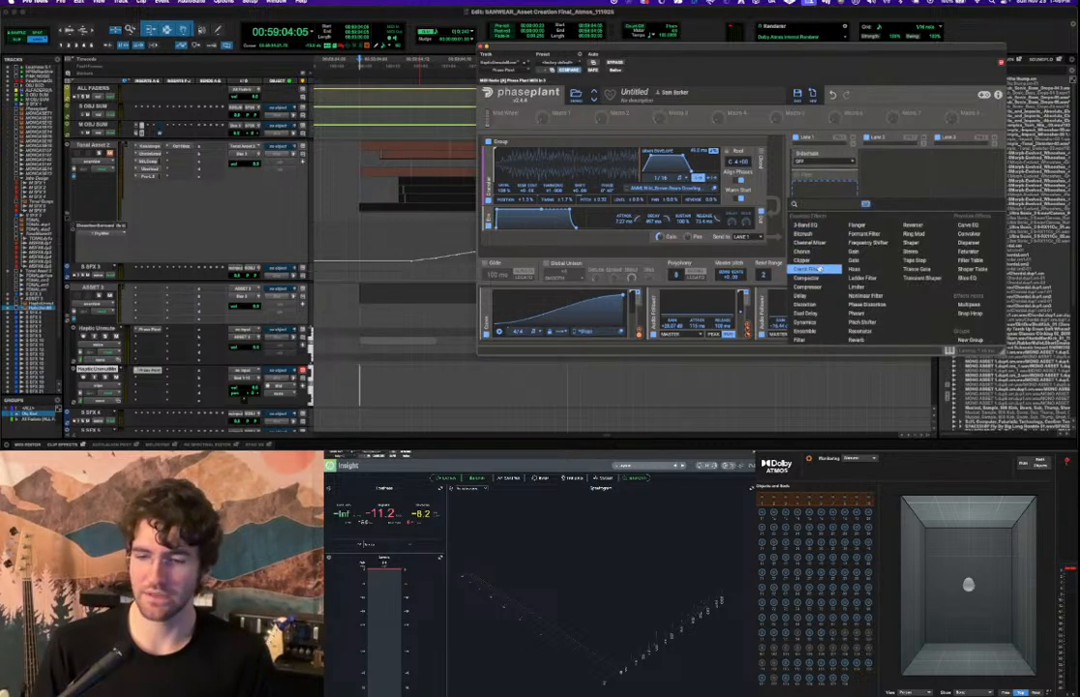
pyautogui.write('fil')
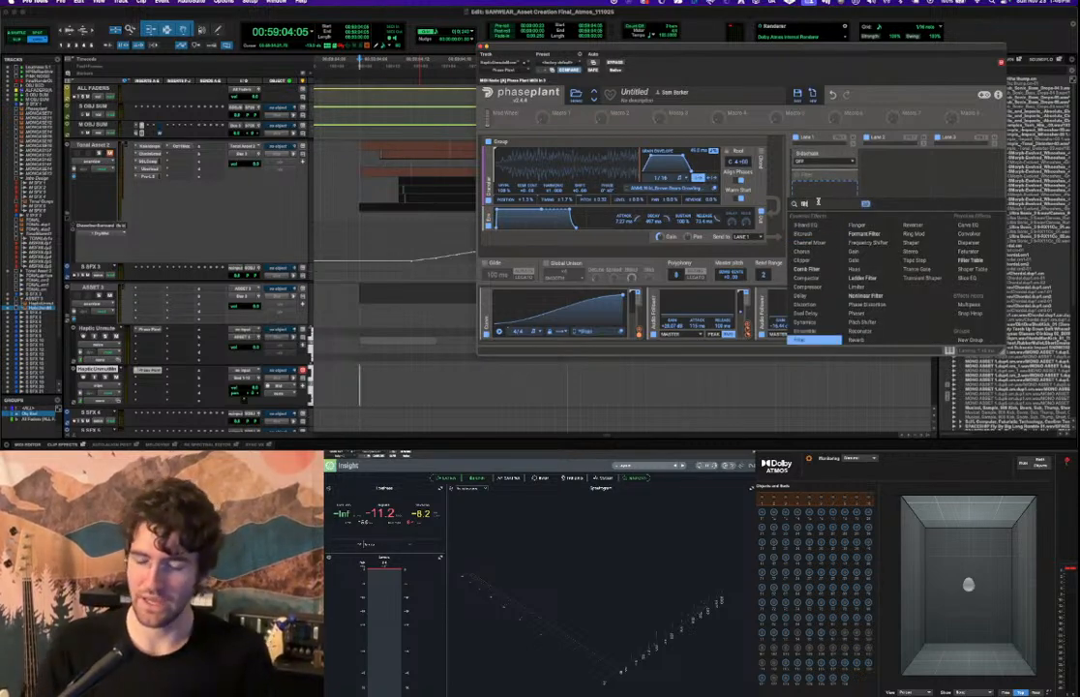
pyautogui.press('Return')
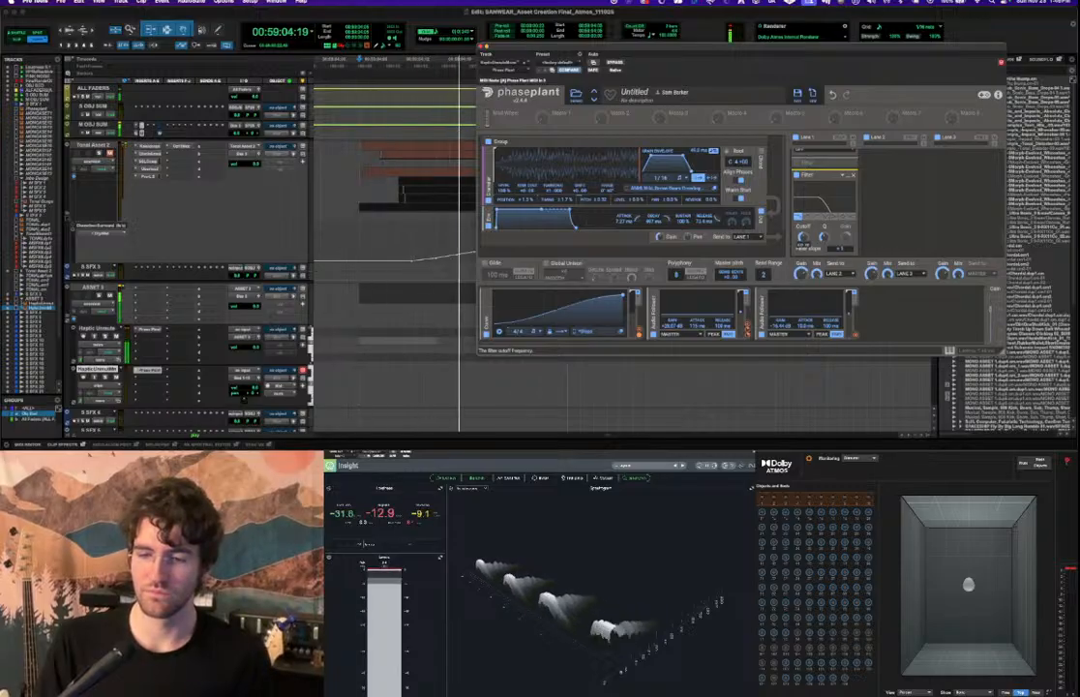
# Add another Filter below the low-pass one in Lane 1 as a peak filter and tune its cutoff during playback.
pyautogui.scroll(-3, 820, 222)
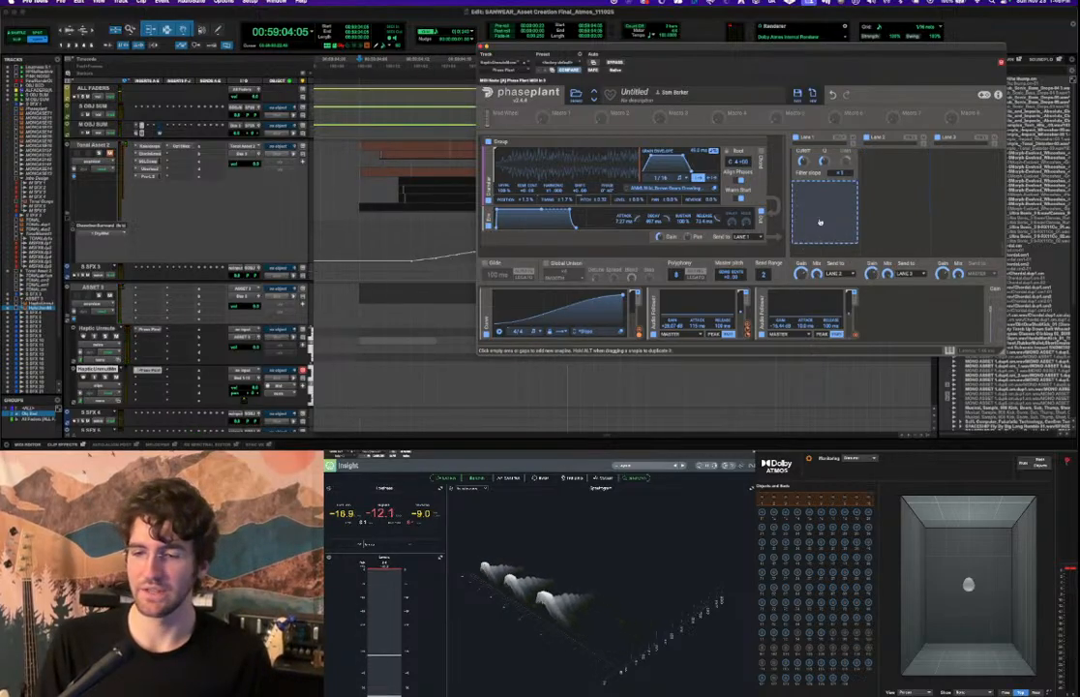
pyautogui.click(822, 220)
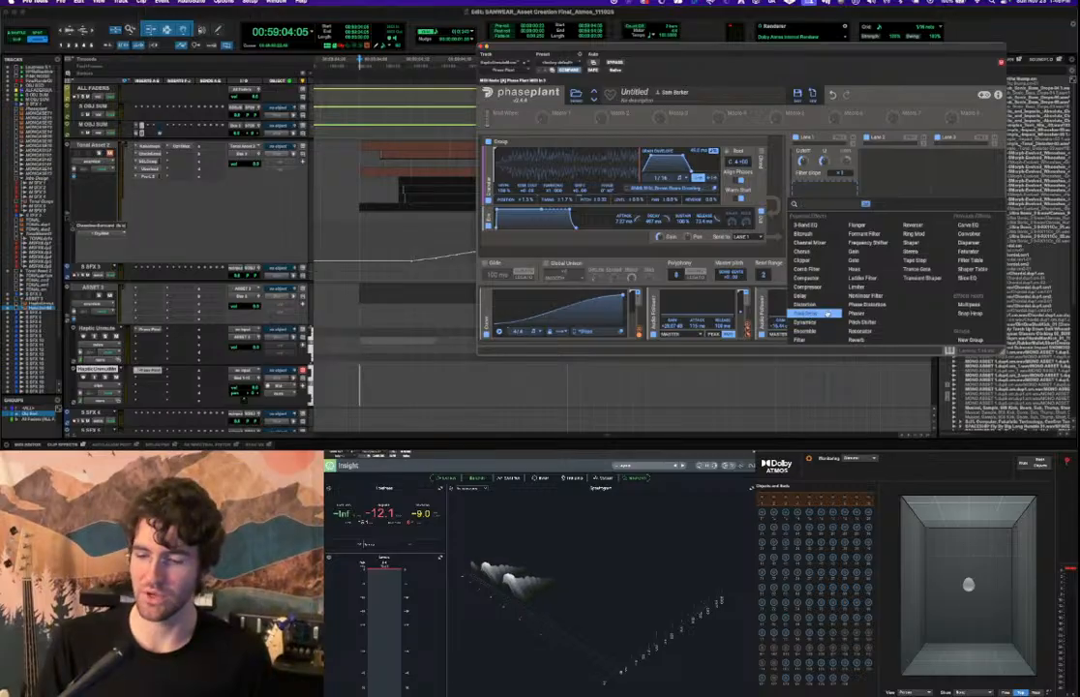
pyautogui.click(818, 341)
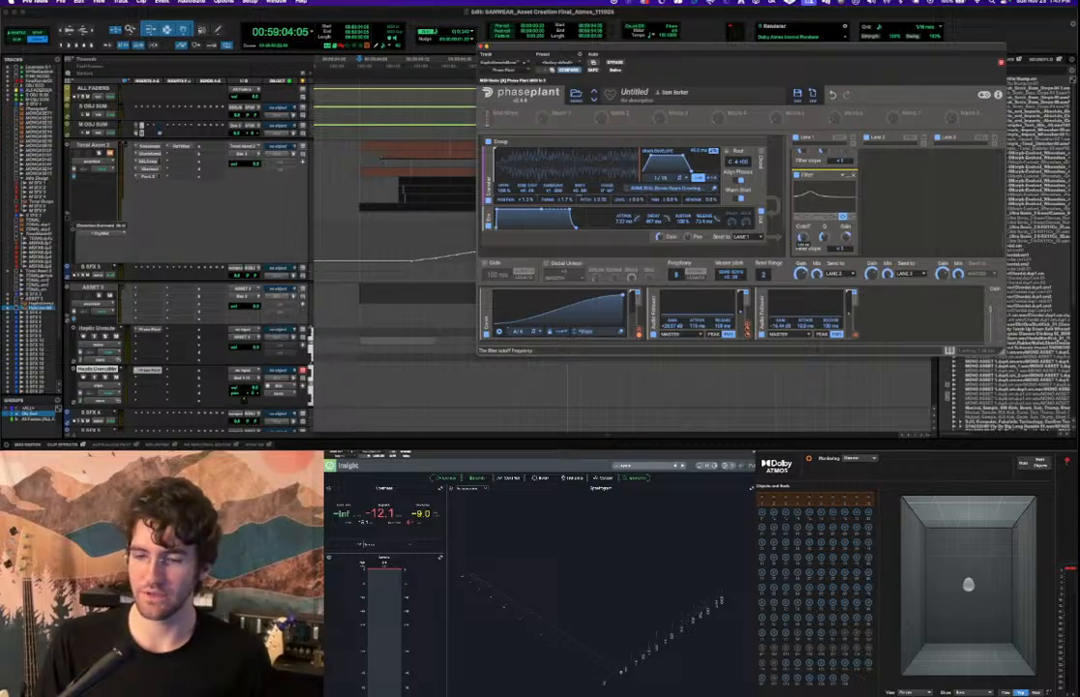
pyautogui.press('space')
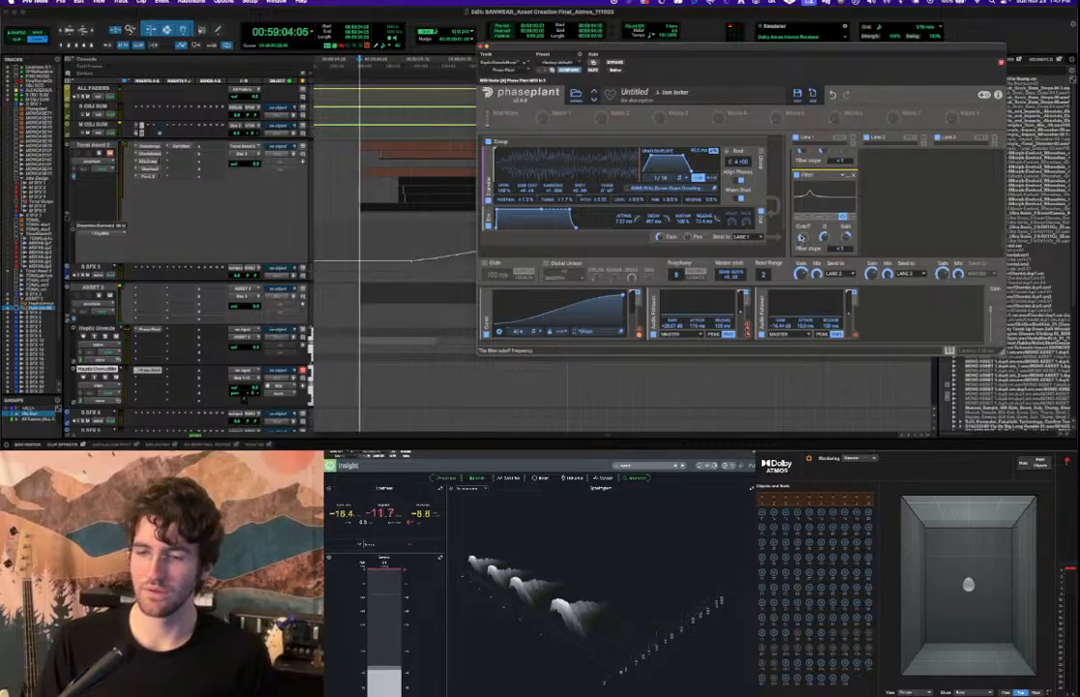
# Set the Convolver's pre-delay in Lane 2 to about 9 ms while playing back the growl.
pyautogui.scroll(8, 915, 247)
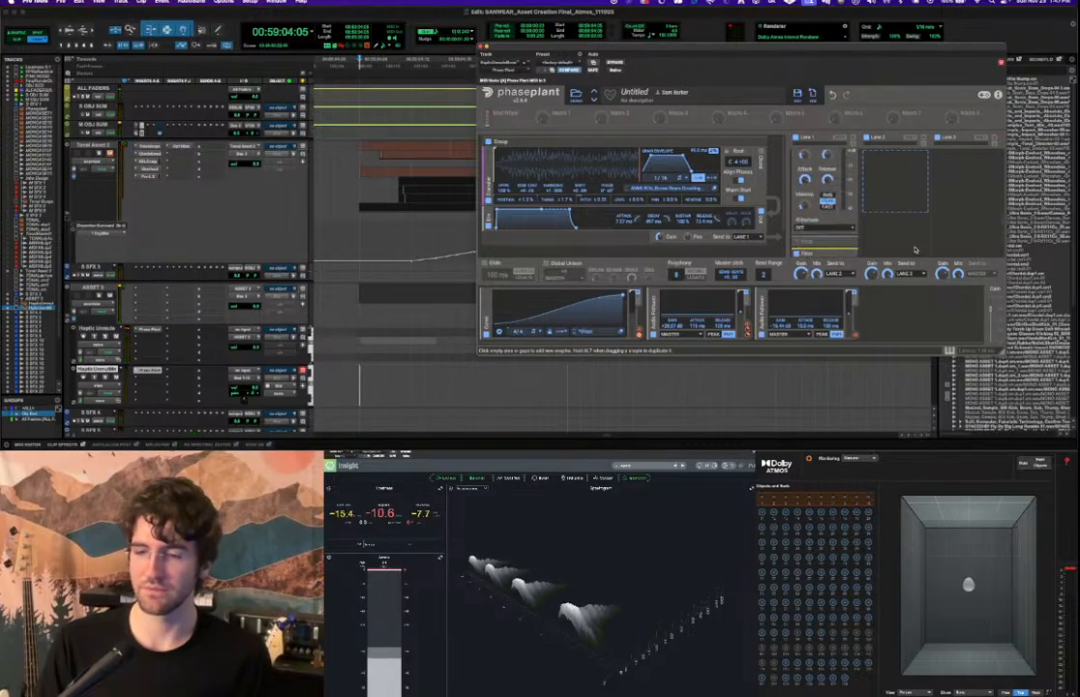
pyautogui.scroll(-3, 900, 228)
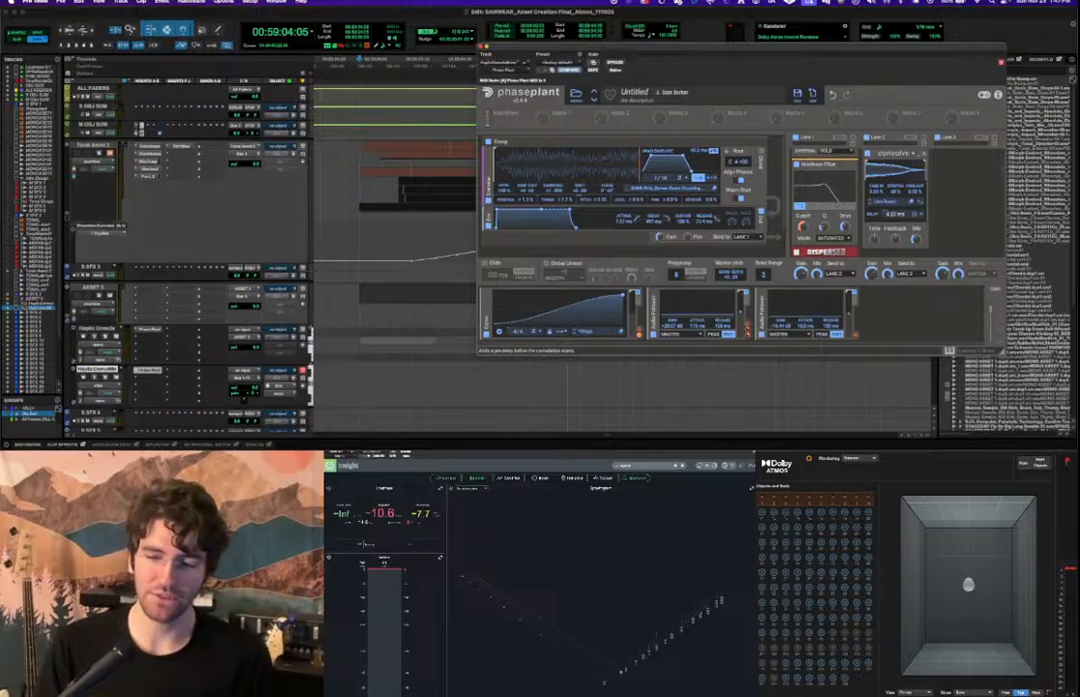
pyautogui.press('space')
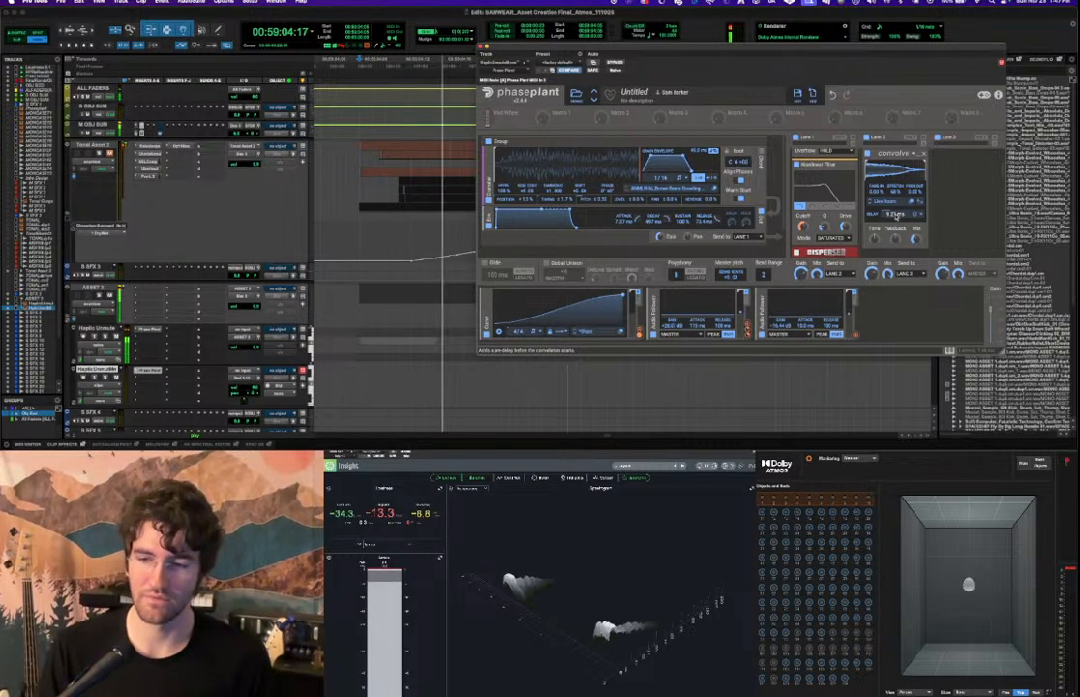
pyautogui.moveTo(894, 213); pyautogui.dragTo(896, 218)
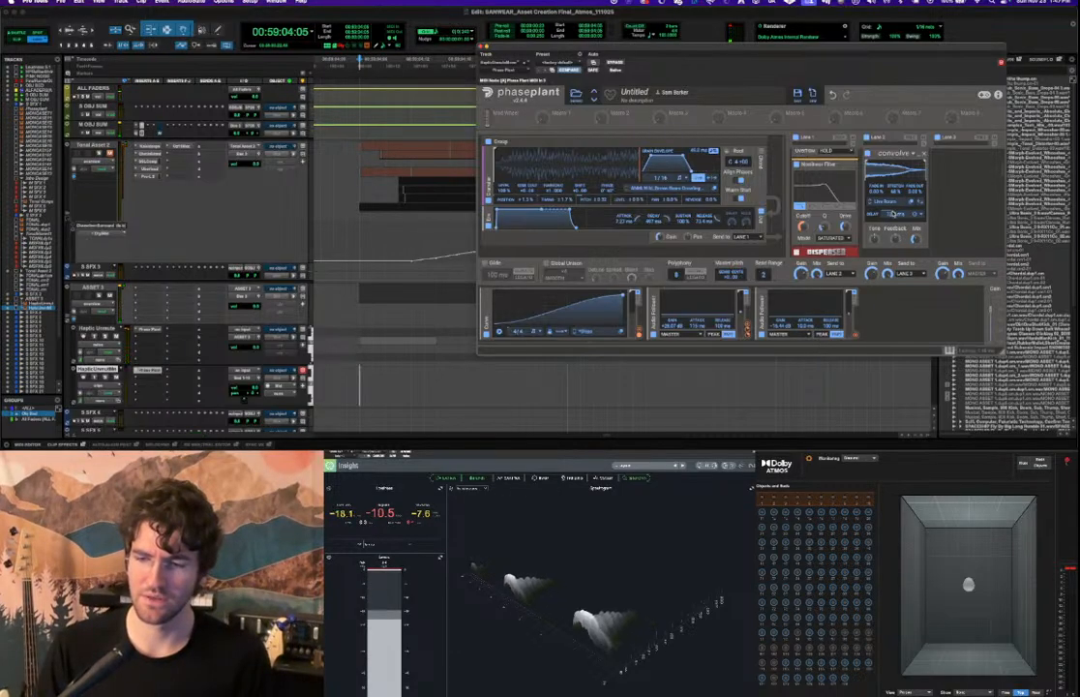
pyautogui.moveTo(893, 213); pyautogui.dragTo(894, 218)
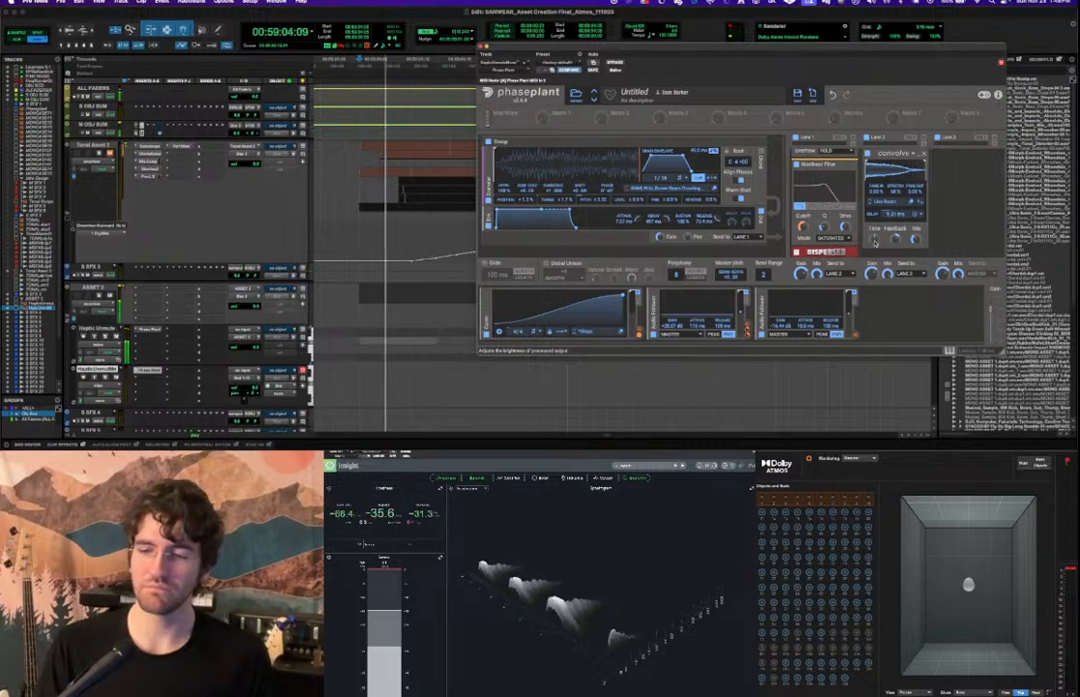
# Adjust the dry/wet mix of Lane 2's Distortion while the growl plays.
pyautogui.scroll(-2, 882, 223)
pyautogui.scroll(-2, 882, 222)
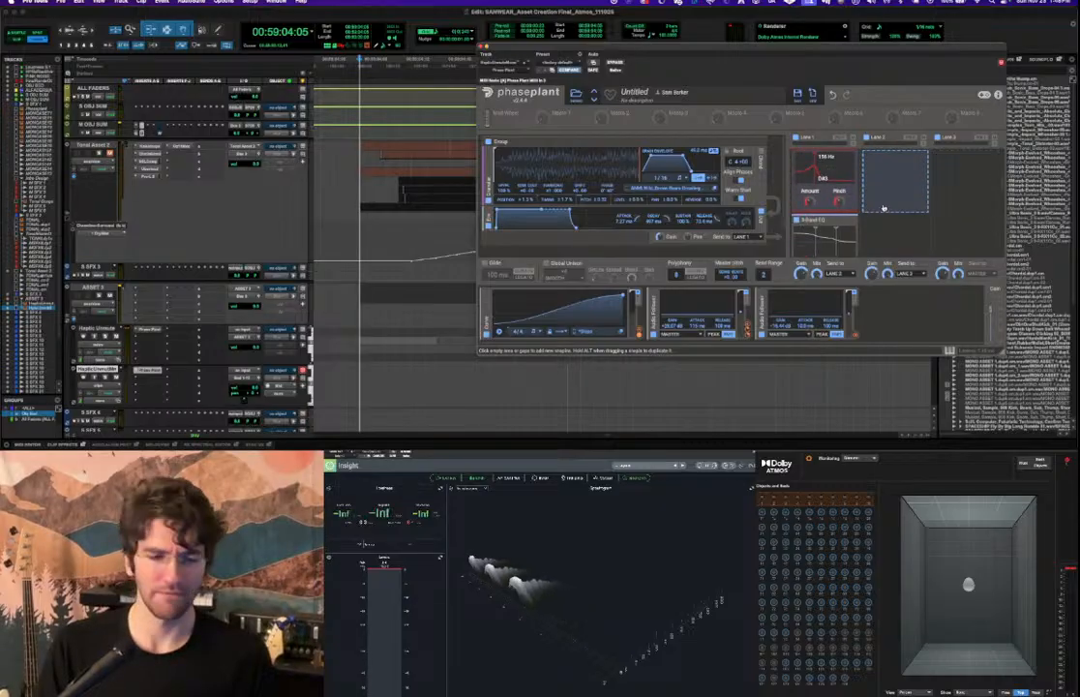
pyautogui.scroll(4, 873, 211)
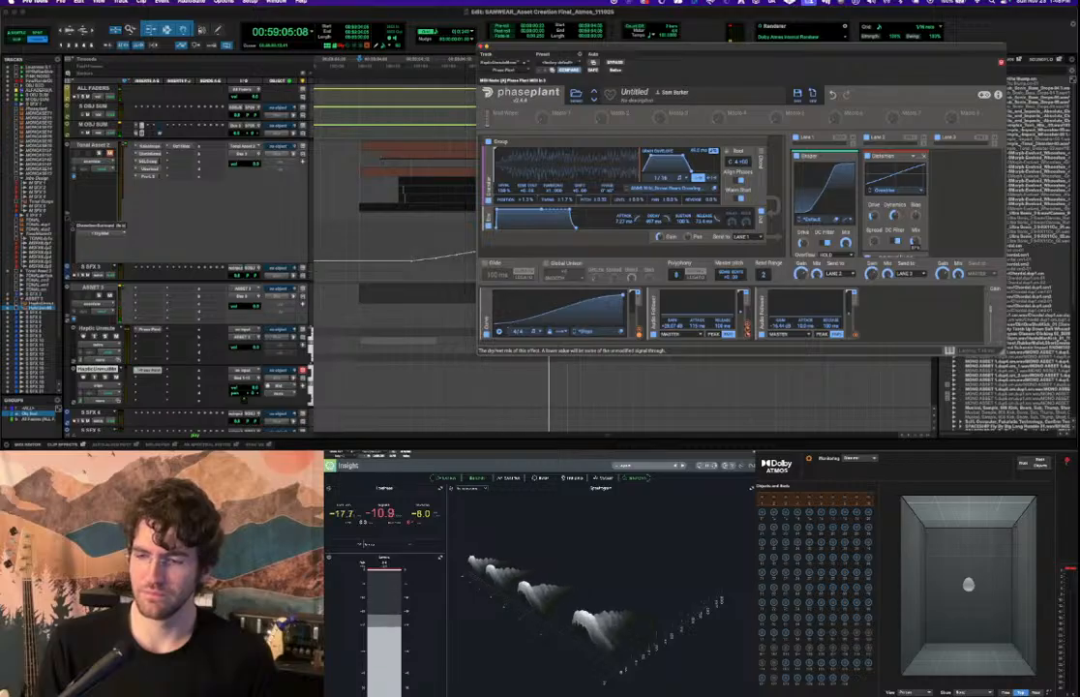
pyautogui.scroll(-3, 960, 198)
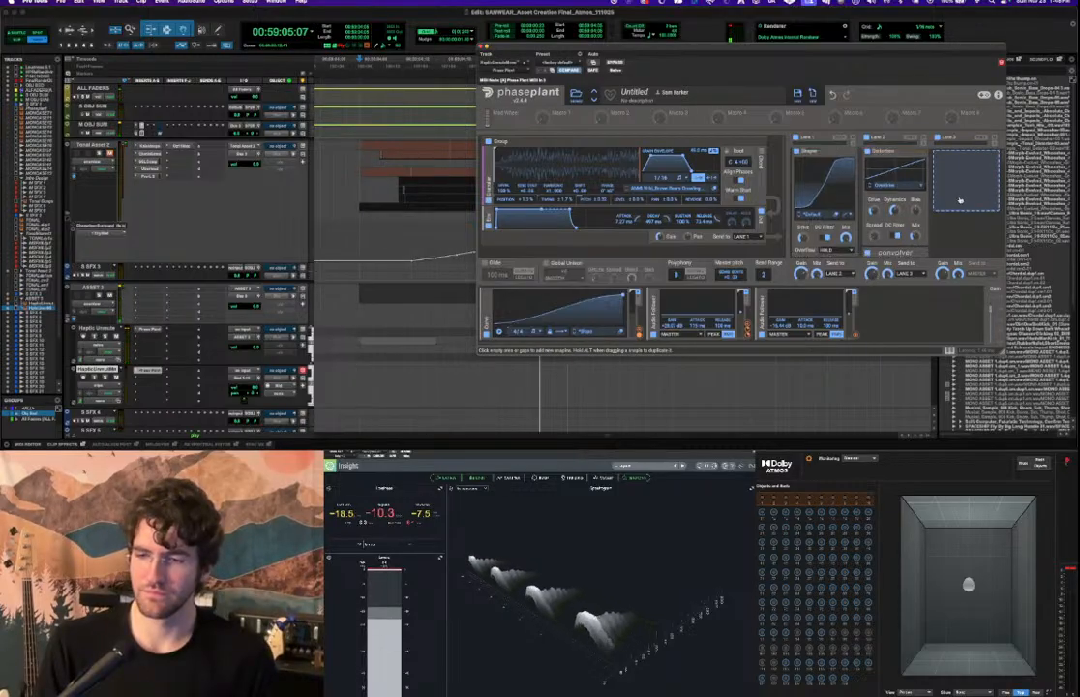
# Fine-tune the cutoff of Lane 1's low-pass Filter while repeatedly playing back the growl.
pyautogui.scroll(-6, 960, 199)
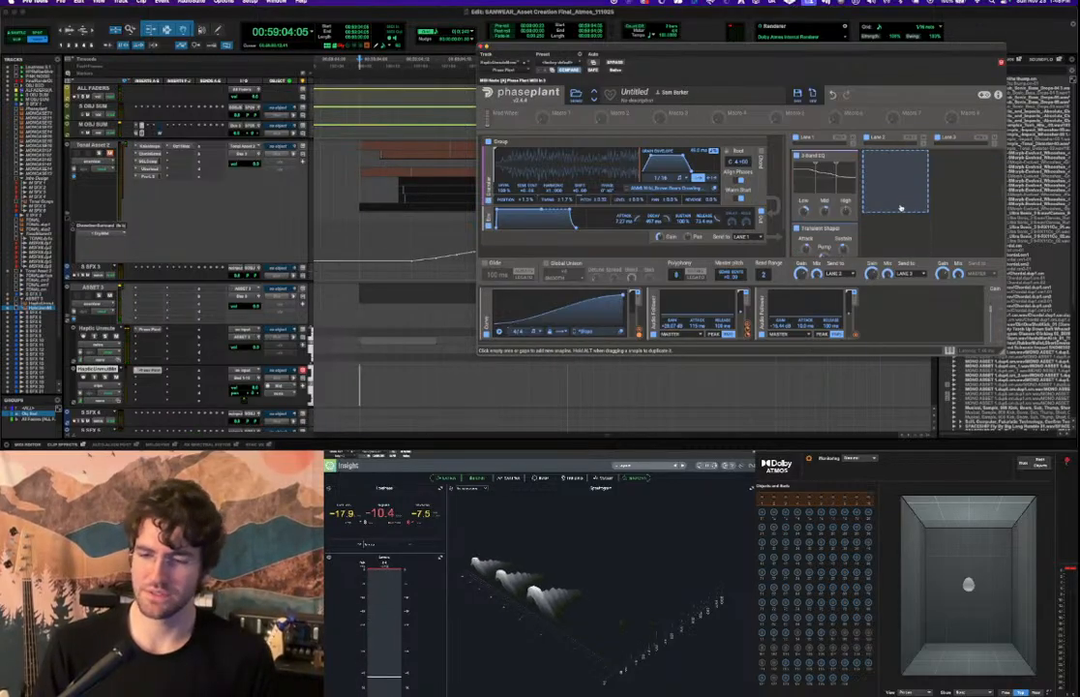
pyautogui.scroll(-3, 878, 209)
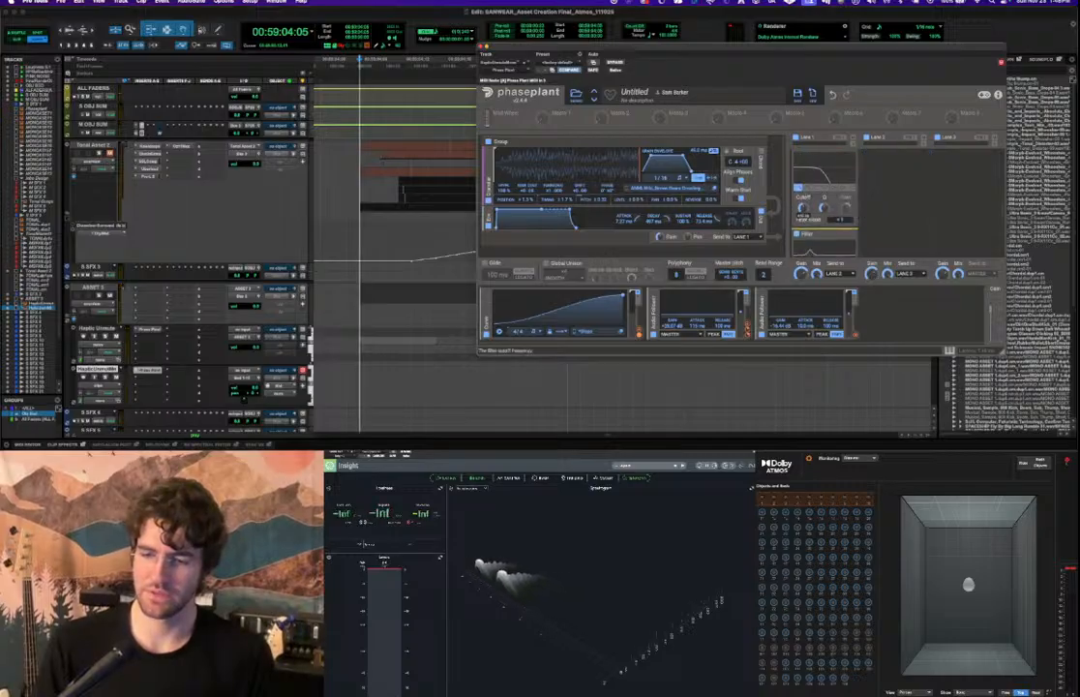
pyautogui.press('space')
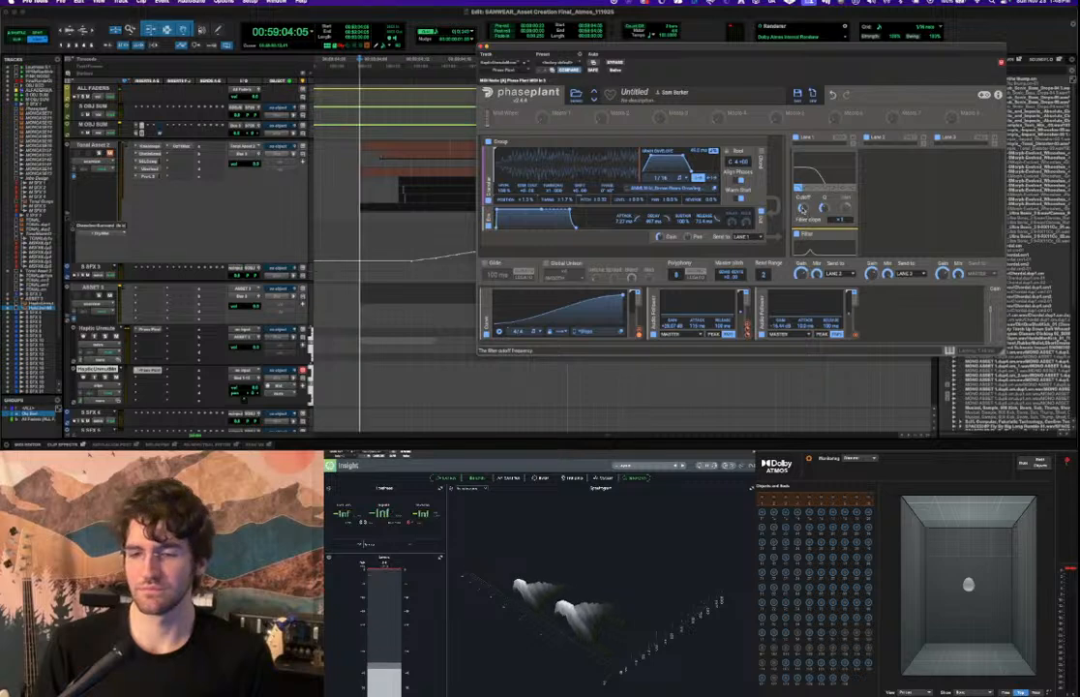
pyautogui.press('space')
pyautogui.press('space')
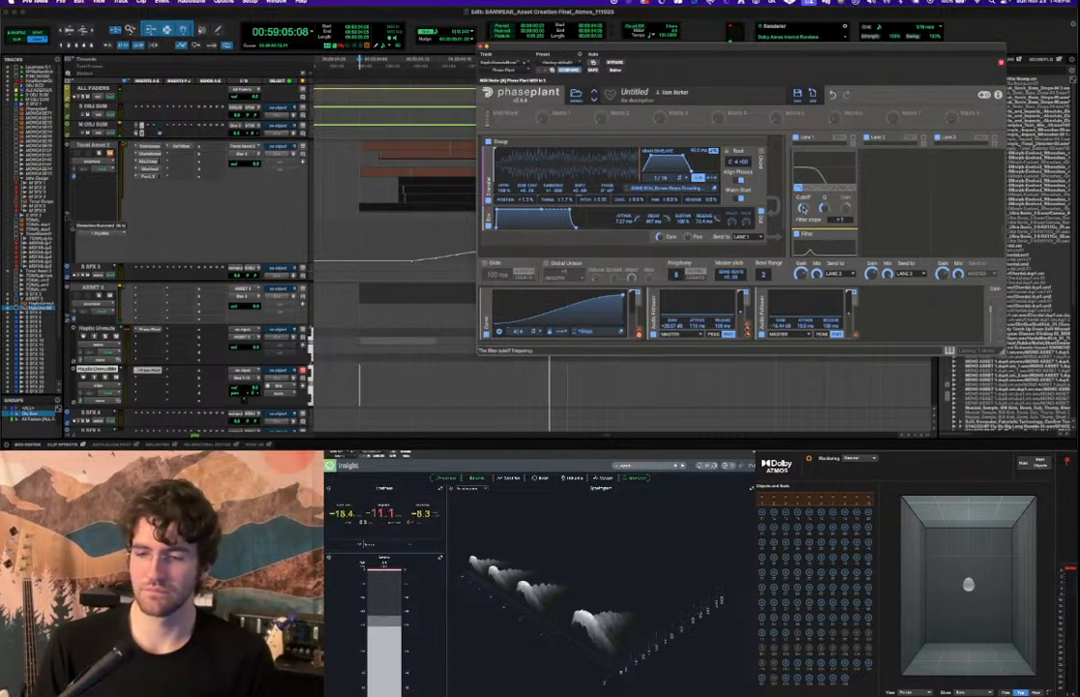
pyautogui.scroll(3, 802, 209)
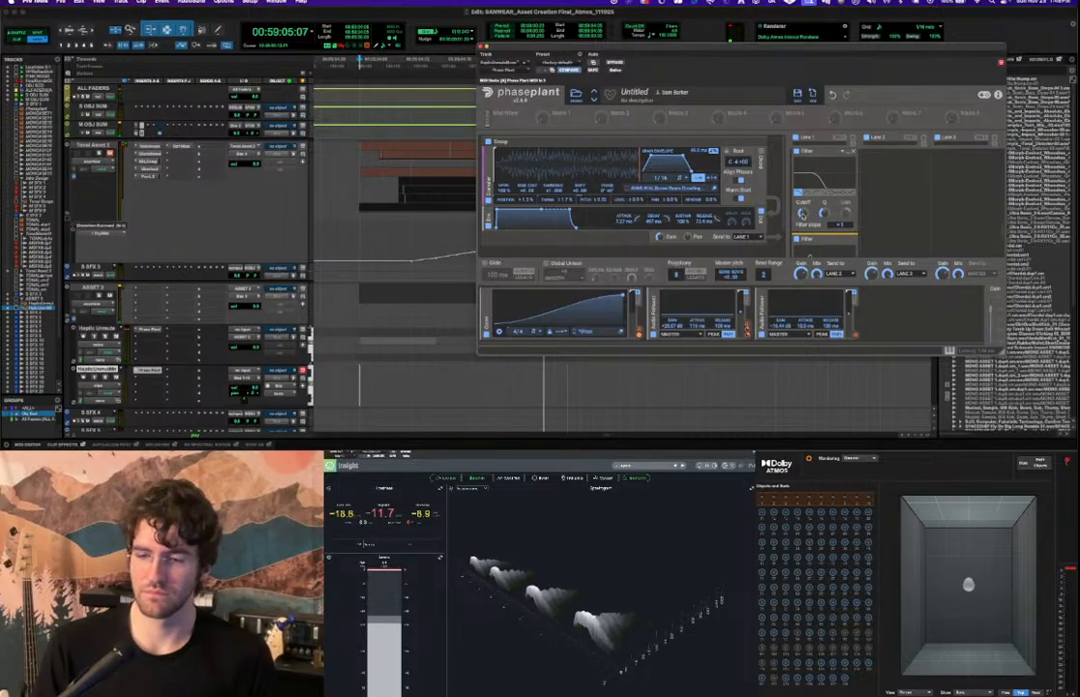
# Bypass Lane 1's low-pass and peak Filters, enable the collapsed original Filter, and play back the growl for comparison.
pyautogui.press('space')
pyautogui.scroll(-1, 799, 187)
pyautogui.click(796, 179)
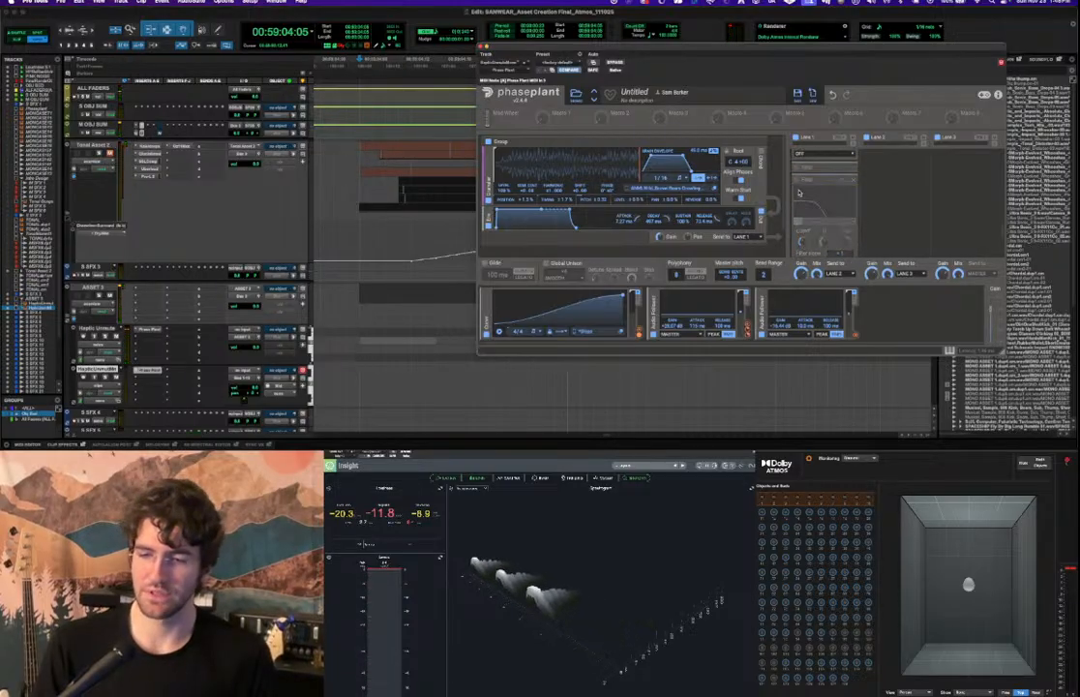
pyautogui.scroll(-1, 799, 213)
pyautogui.scroll(-3, 802, 222)
pyautogui.press('space')
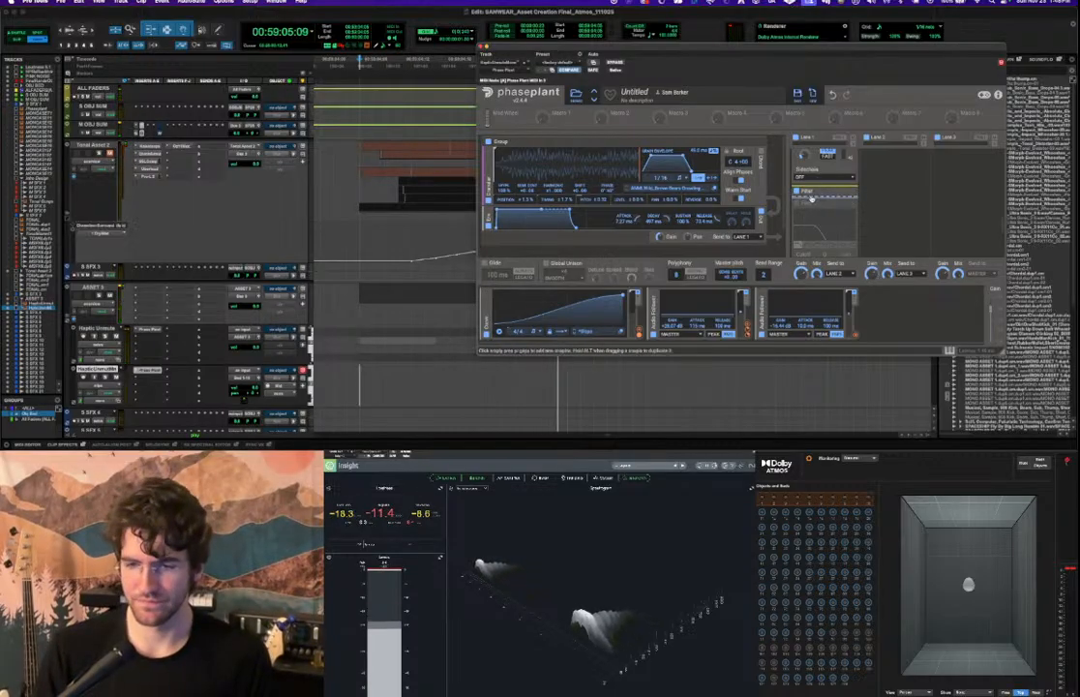
pyautogui.press('space')
# Bypass the collapsed original Filter, re-enable Lane 1's low-pass and peak Filters, and play back the growl.
pyautogui.click(796, 191)
pyautogui.scroll(-2, 799, 205)
pyautogui.moveTo(799, 205); pyautogui.dragTo(800, 178)
pyautogui.scroll(3, 796, 186)
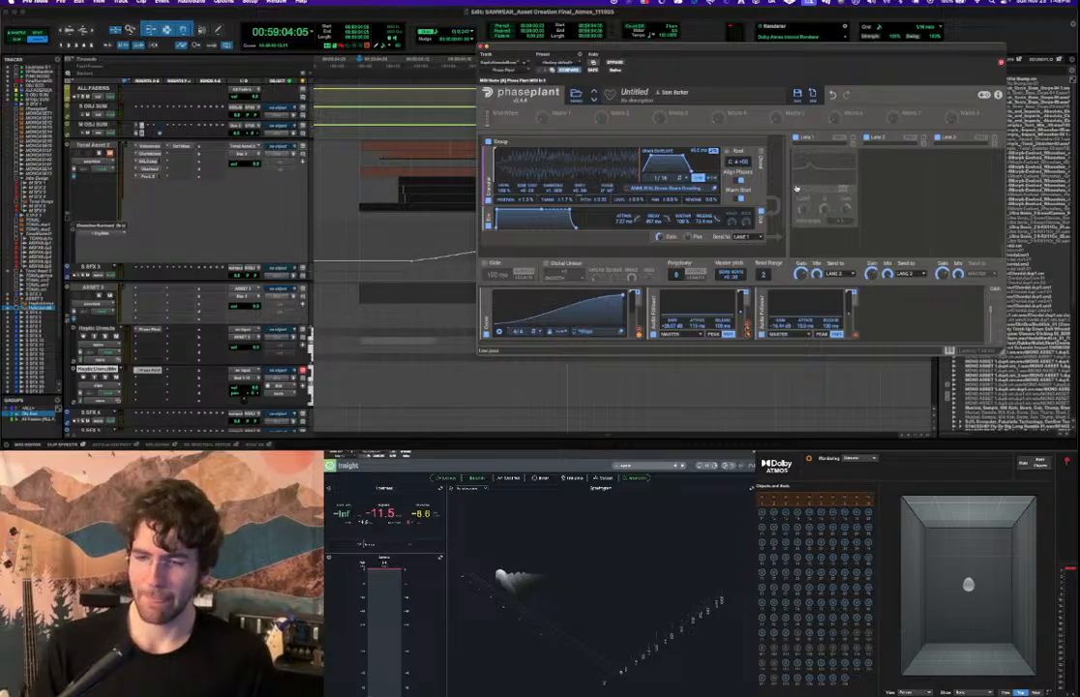
pyautogui.click(795, 189)
pyautogui.press('space')
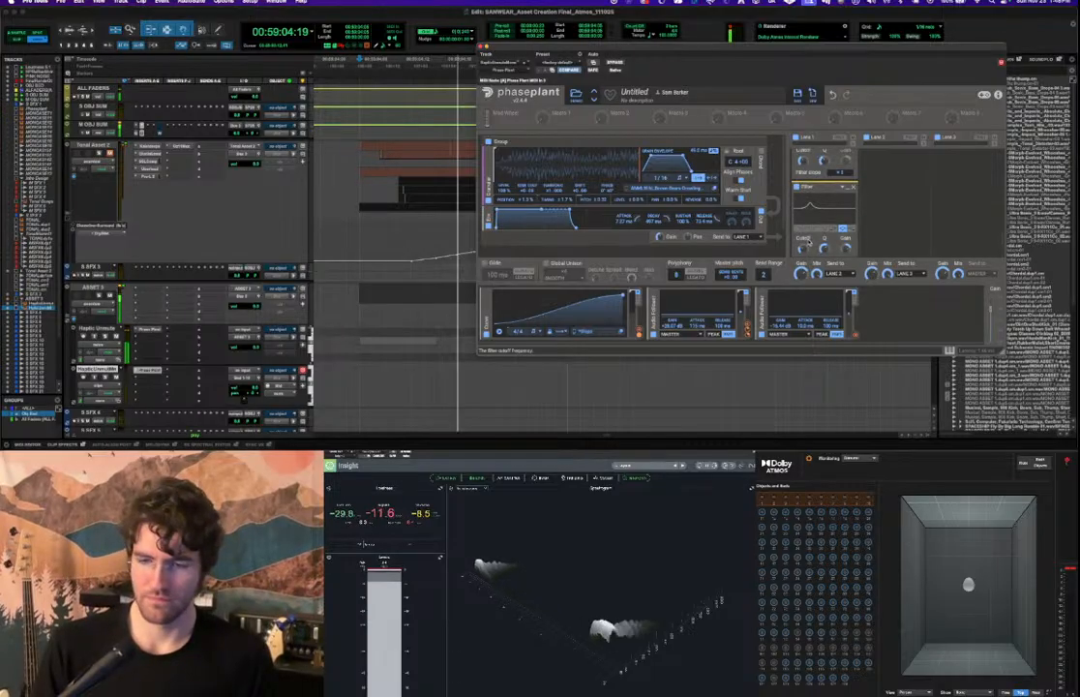
pyautogui.press('space')
# Play back the growl once more and review the effect chains in Lanes 1 and 2.
pyautogui.scroll(2, 826, 191)
pyautogui.scroll(3, 826, 191)
pyautogui.press('space')
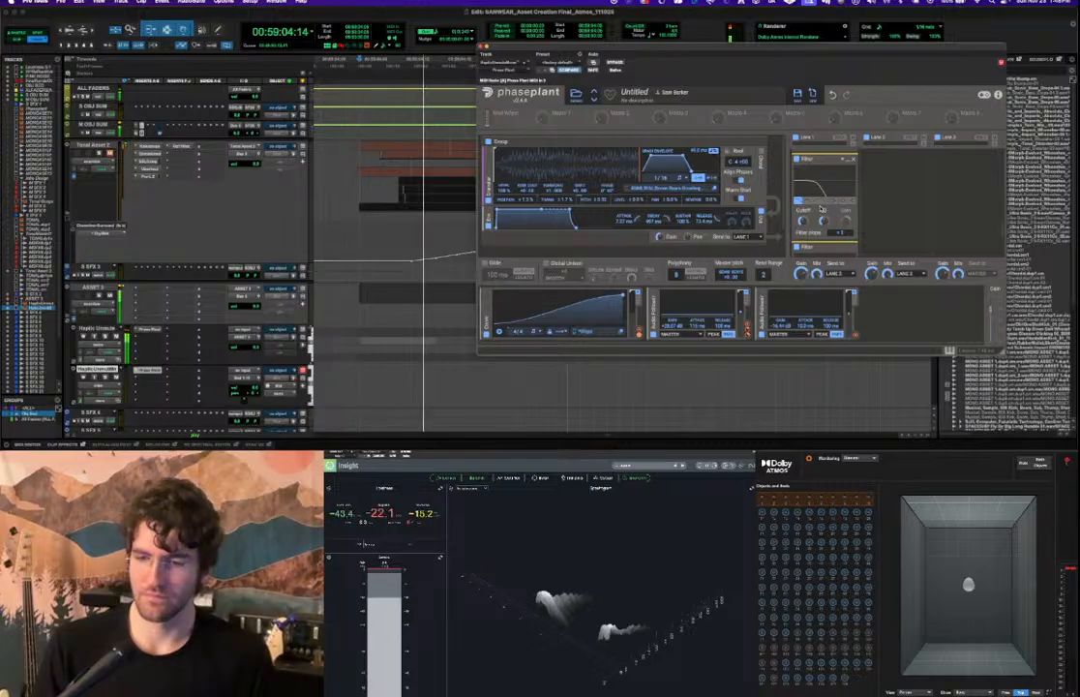
pyautogui.press('space')
pyautogui.scroll(5, 921, 201)
pyautogui.scroll(5, 921, 201)
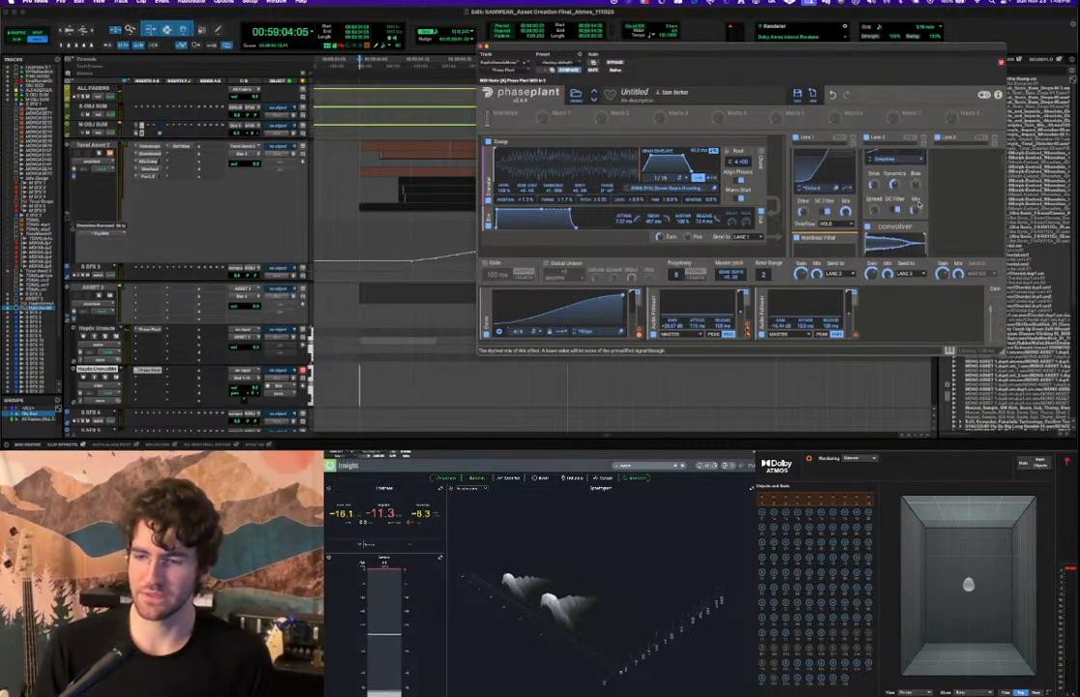
pyautogui.scroll(-5, 919, 203)
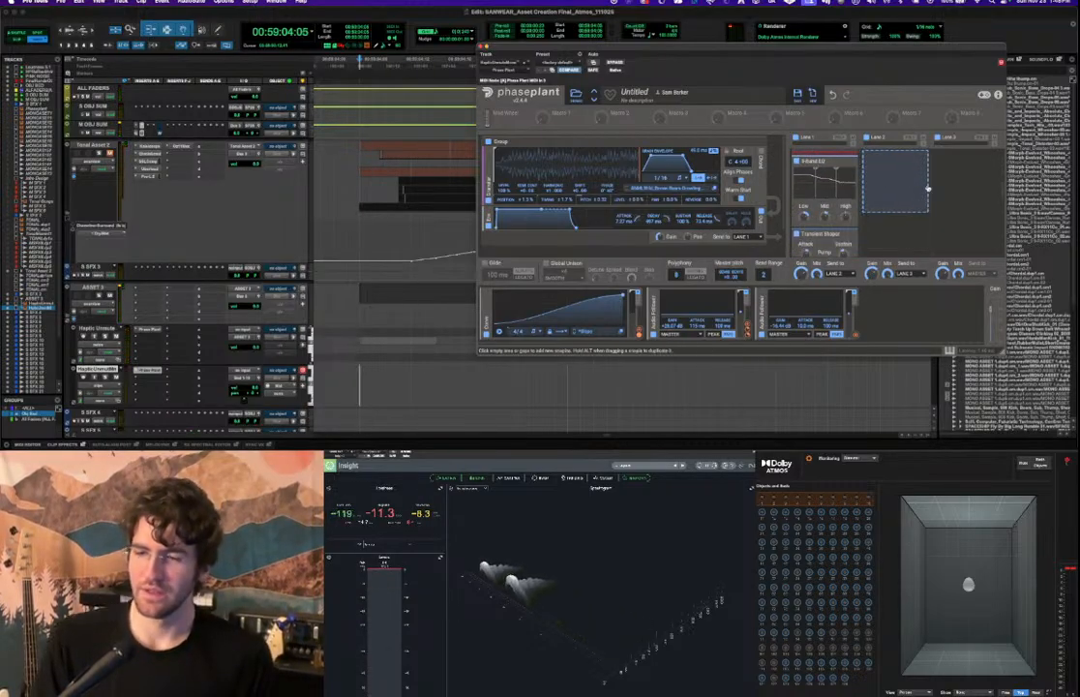
pyautogui.click(892, 188)
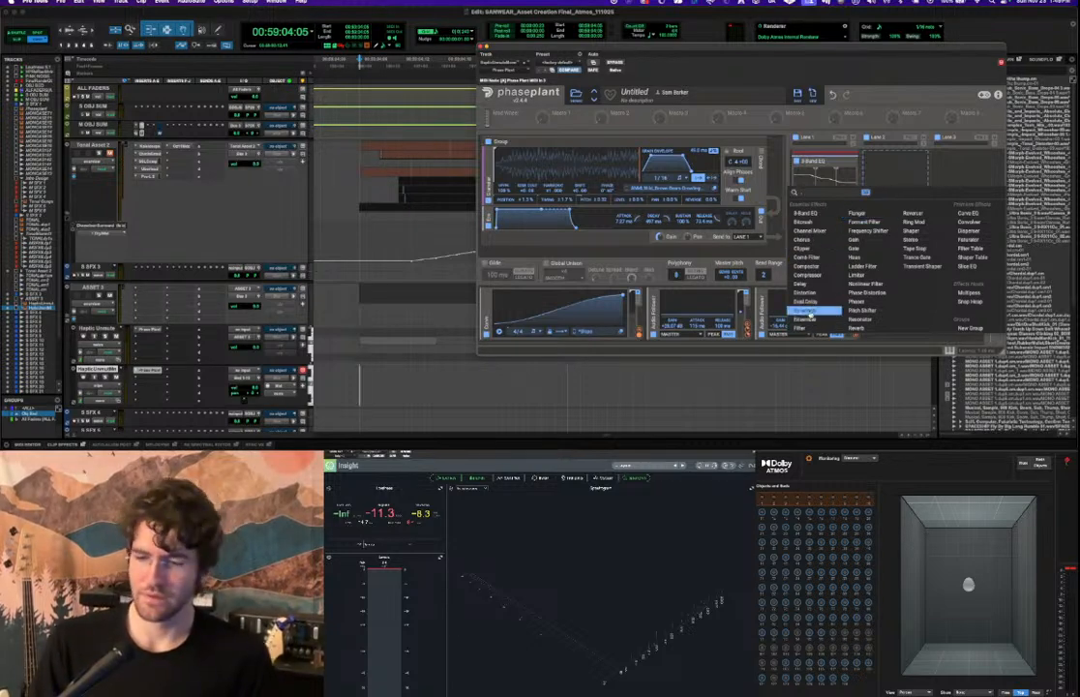
pyautogui.click(894, 170)
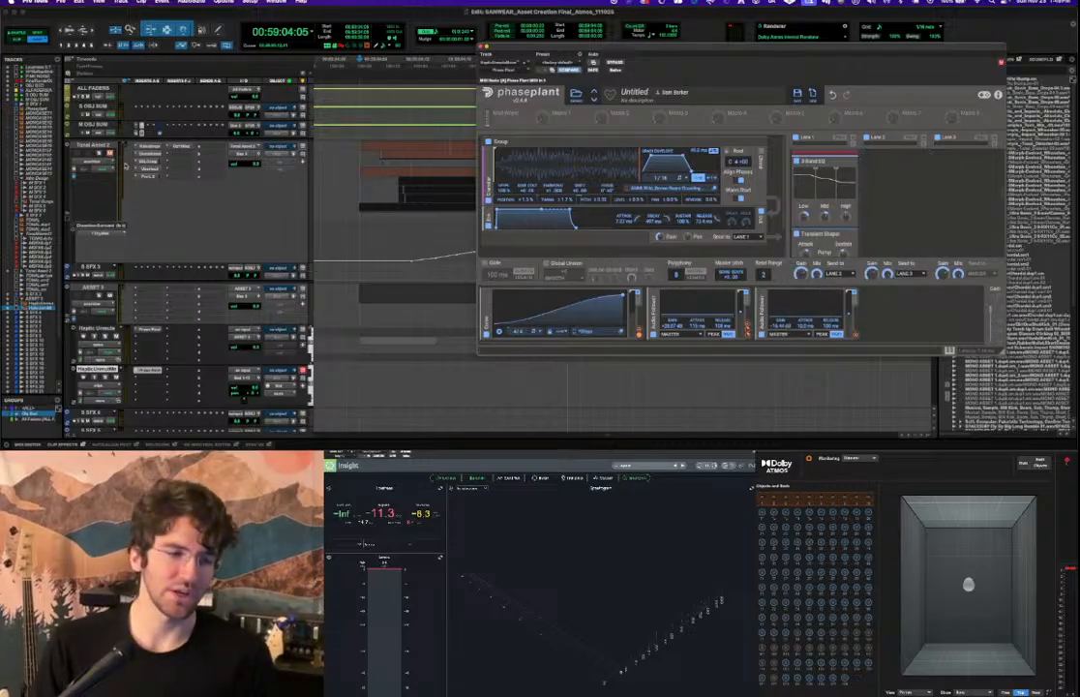
# Add a MIDI clip at 00:59:04:05 on the mono duplicate track, aligned with the Haptic Unmute clip above, and play it back.
pyautogui.scroll(-3, 170, 319)
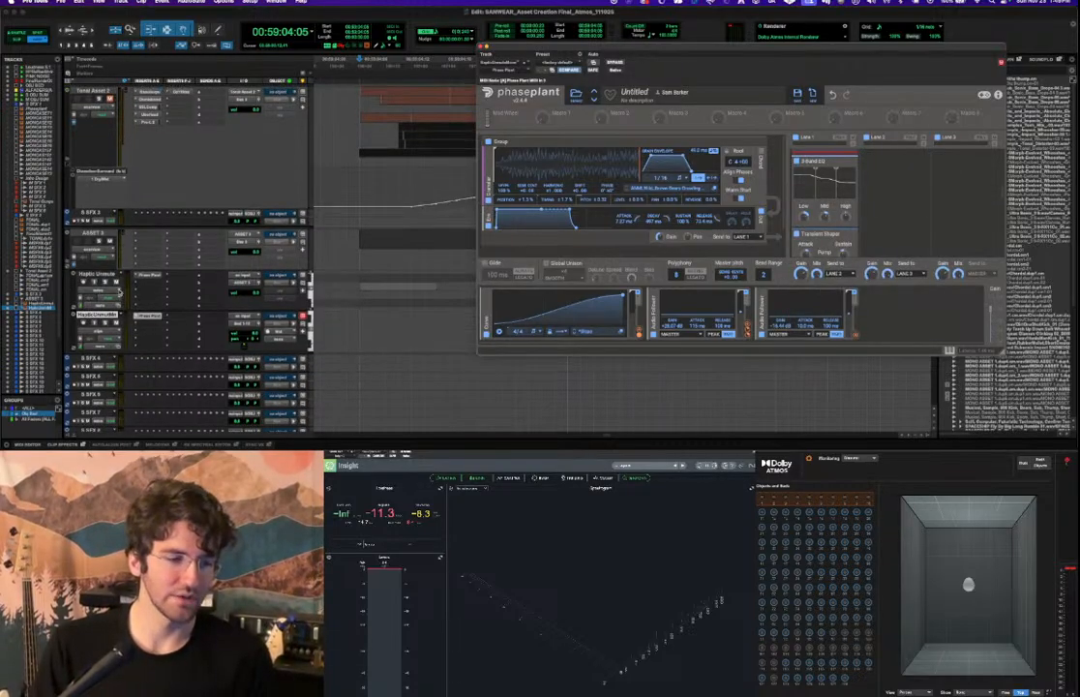
pyautogui.press('space')
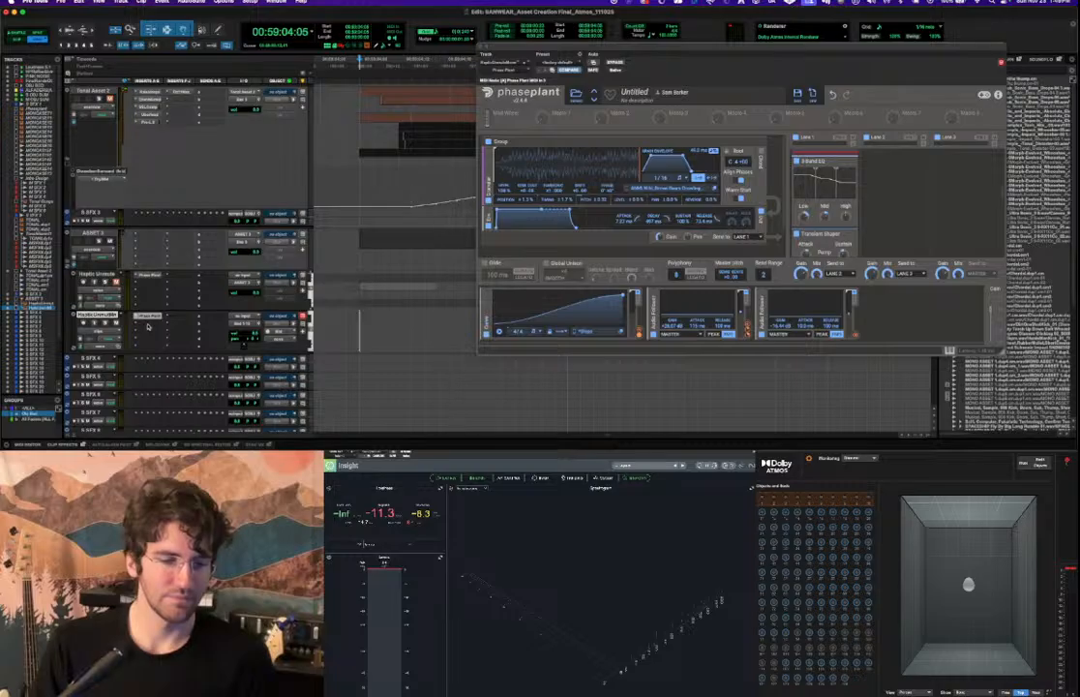
pyautogui.click(360, 329)
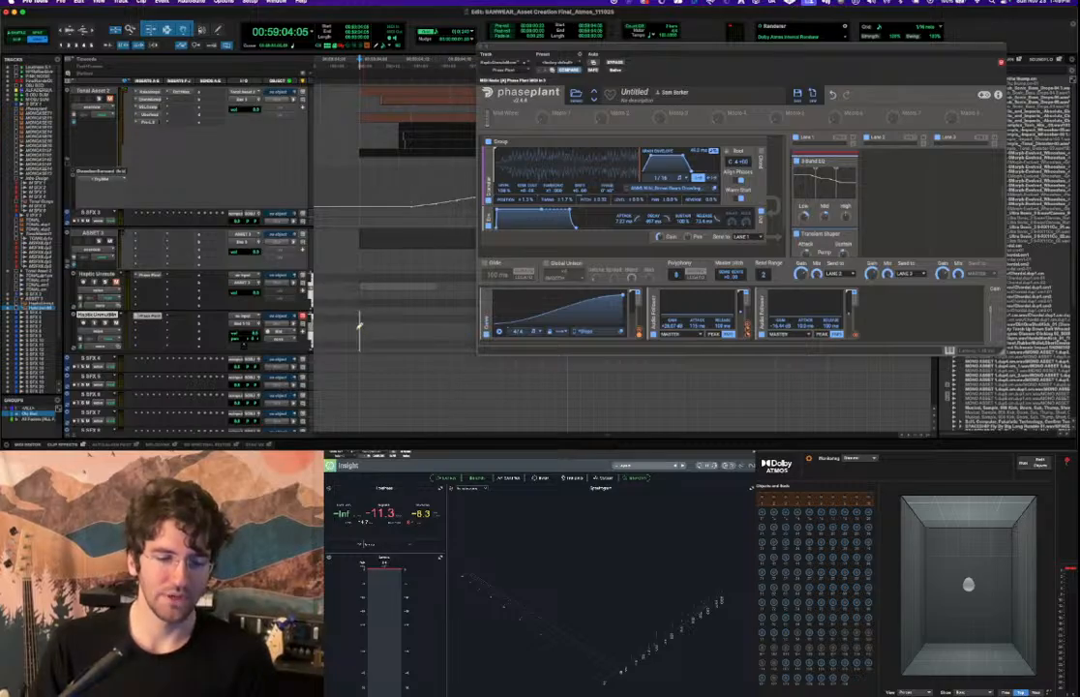
pyautogui.moveTo(447, 326); pyautogui.dragTo(356, 331)
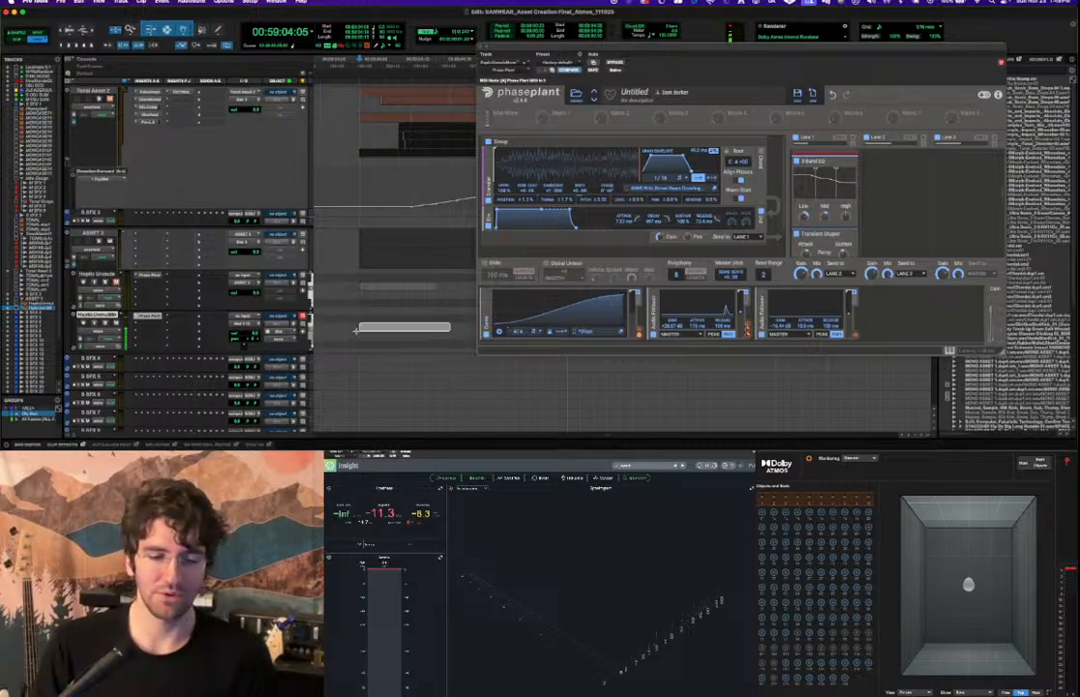
pyautogui.click(358, 329)
pyautogui.press('space')
pyautogui.press('space')
# Play back the clip and review the Shaper in Lane 1 and the Distortion in Lane 2.
pyautogui.scroll(3, 883, 206)
pyautogui.scroll(2, 883, 204)
pyautogui.press('space')
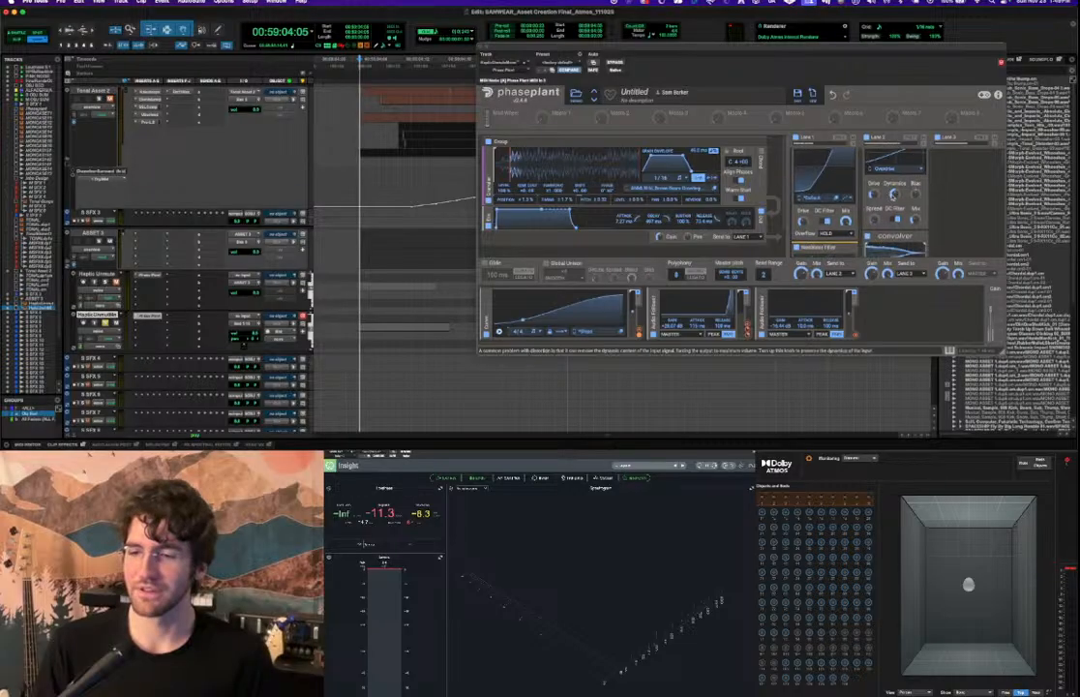
pyautogui.press('space')
# Bypass Lane 1's low-pass and peak Filters and play back the growl without them.
pyautogui.scroll(-5, 896, 199)
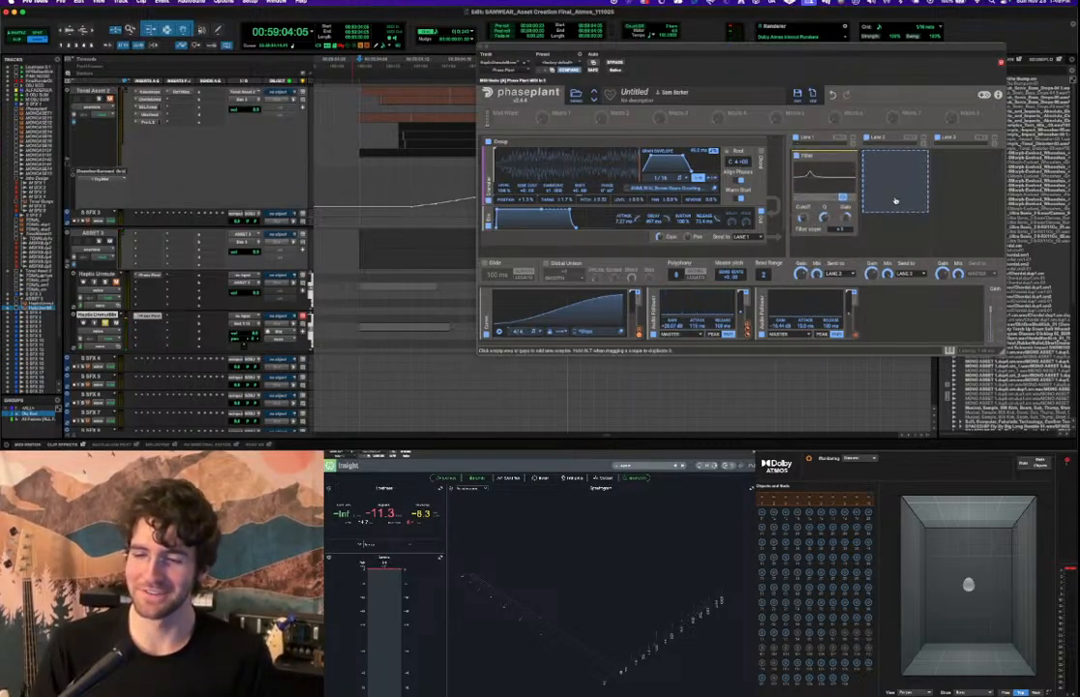
pyautogui.scroll(-3, 832, 199)
pyautogui.scroll(-3, 840, 207)
pyautogui.click(796, 193)
pyautogui.scroll(-2, 799, 200)
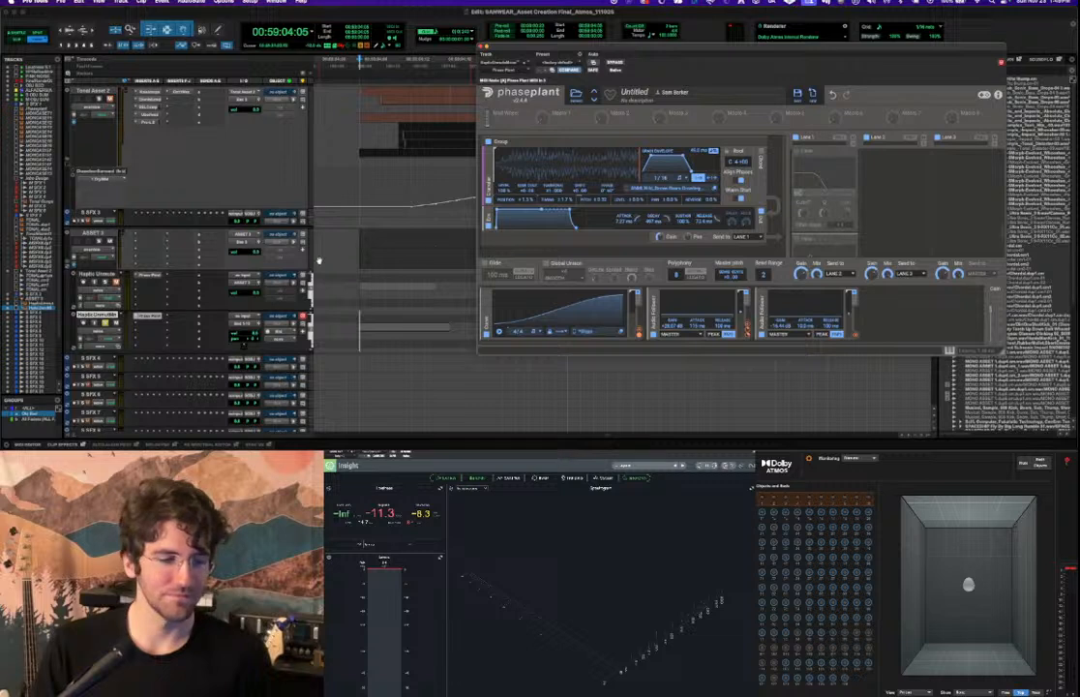
pyautogui.press('space')
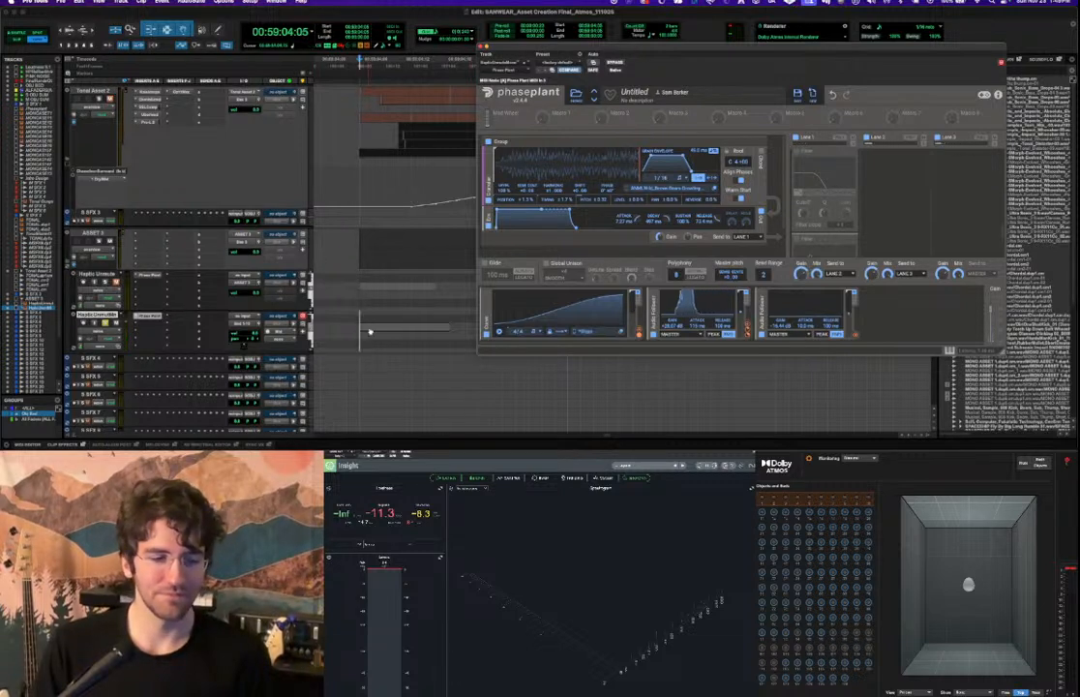
pyautogui.scroll(-5, 882, 202)
pyautogui.press('space')
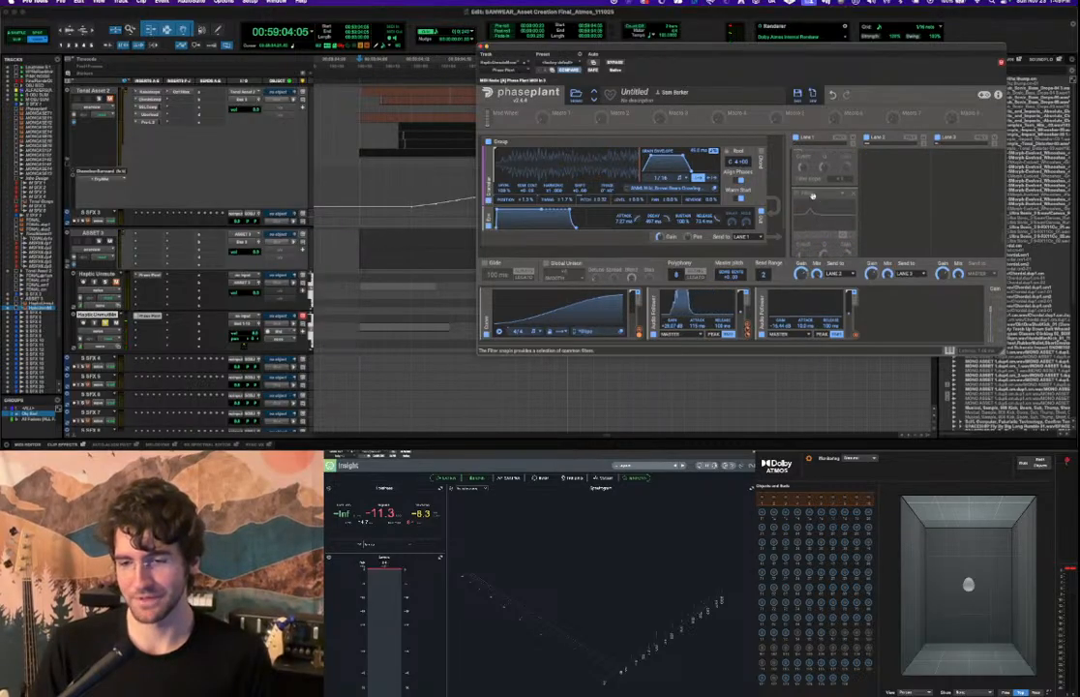
# Re-enable Lane 1's low-pass Filter and play back the growl for comparison.
pyautogui.scroll(5, 794, 176)
pyautogui.press('space')
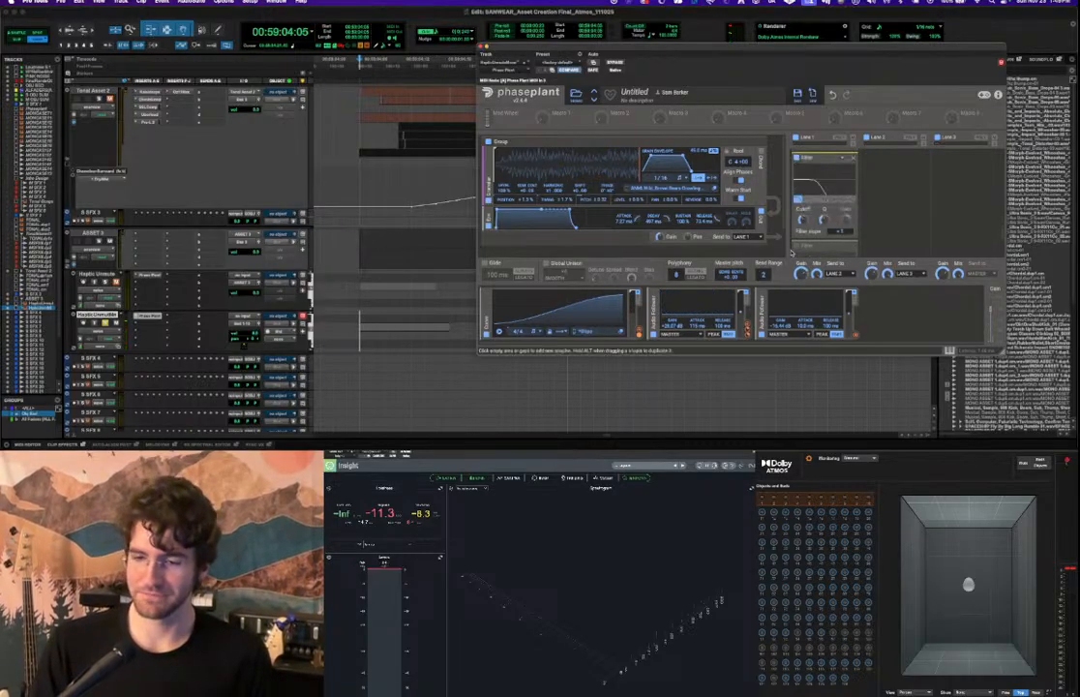
pyautogui.press('space')
pyautogui.scroll(-5, 831, 205)
pyautogui.press('space')
# Play back the growl repeatedly while checking the drive and dynamics controls of Lane 2's Distortion.
pyautogui.moveTo(905, 218); pyautogui.dragTo(905, 217)
pyautogui.press('space')
pyautogui.press('space')
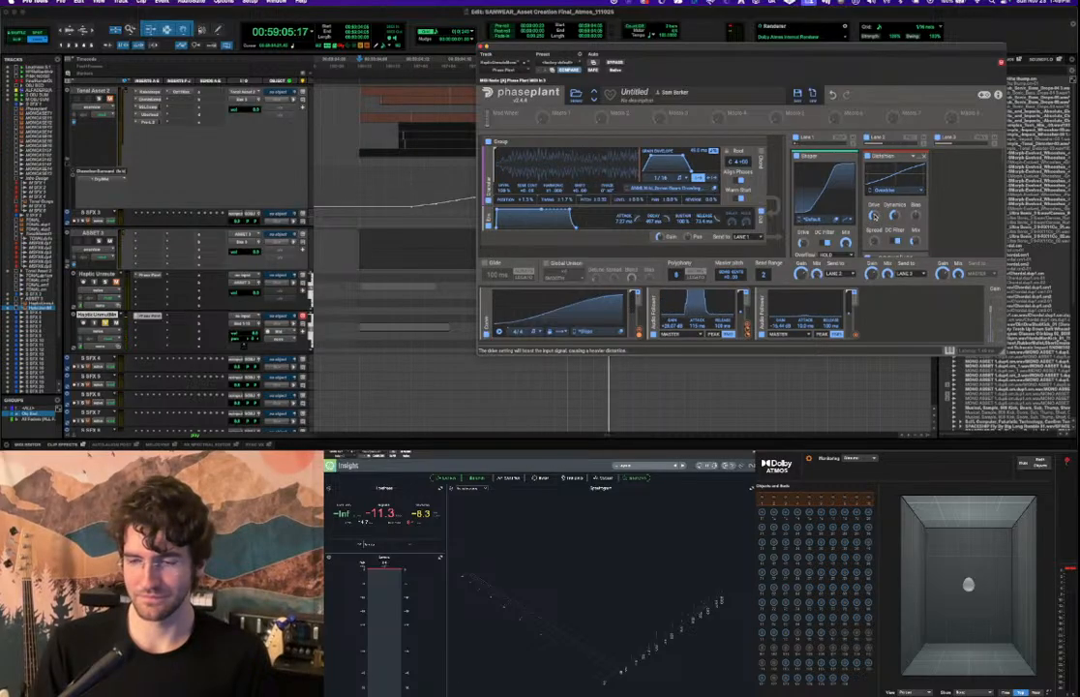
pyautogui.press('space')
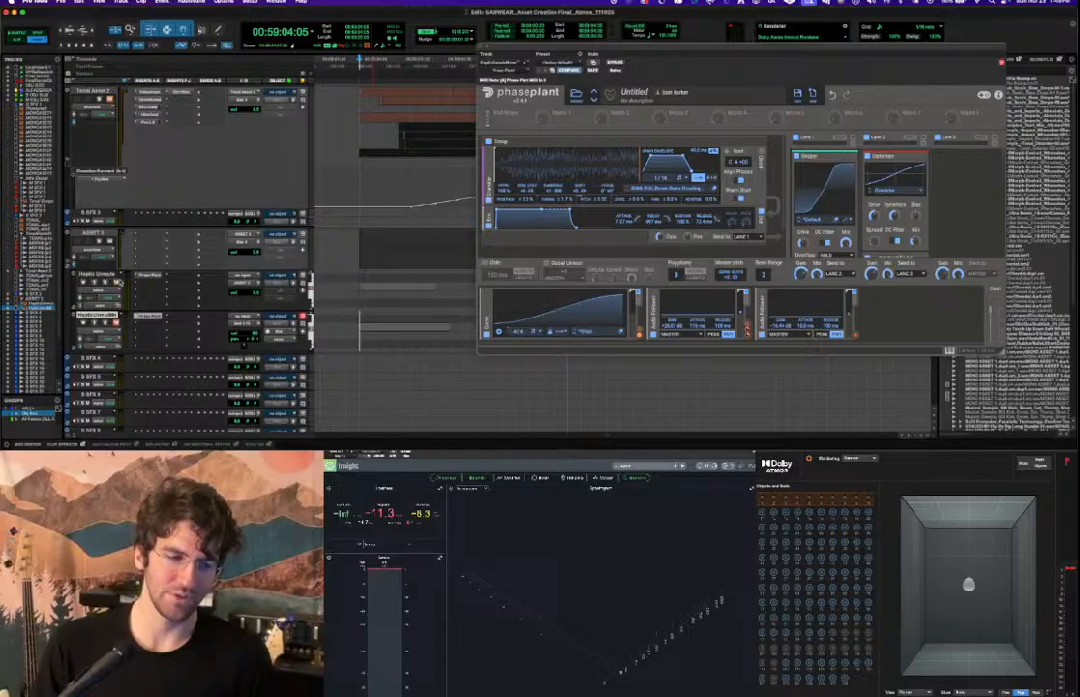
# Open Phase Plant on the Haptic Unmute track and look through its effect lanes while auditioning the sound.
pyautogui.press('space')
pyautogui.press('space')
pyautogui.click(147, 273)
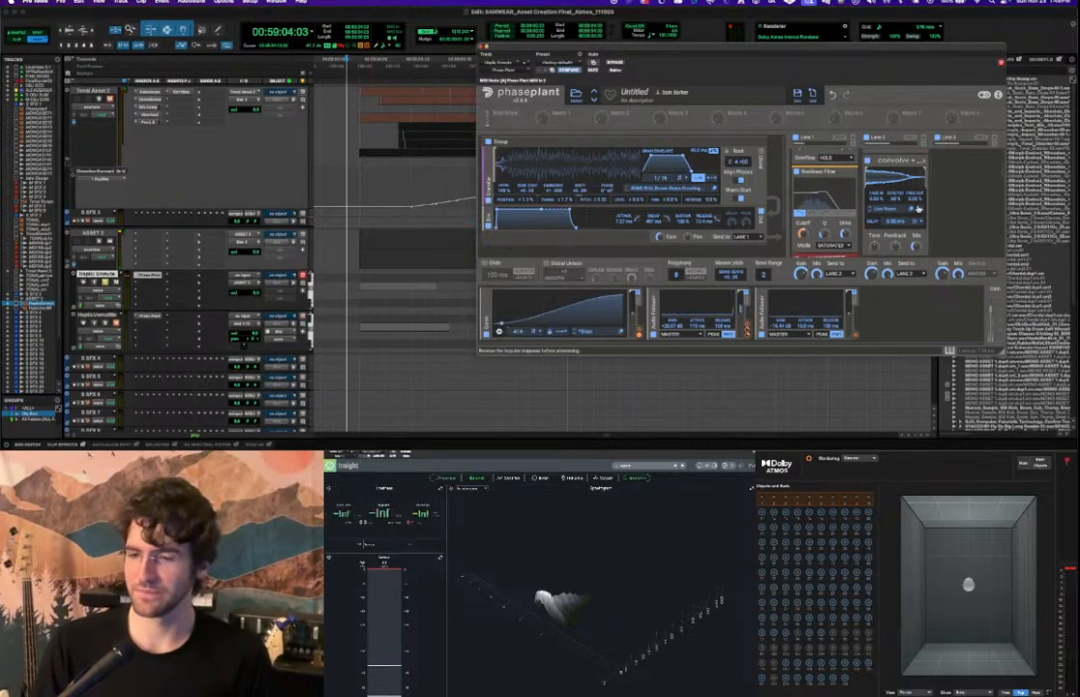
pyautogui.scroll(-4, 916, 225)
pyautogui.press('space')
pyautogui.scroll(4, 916, 225)
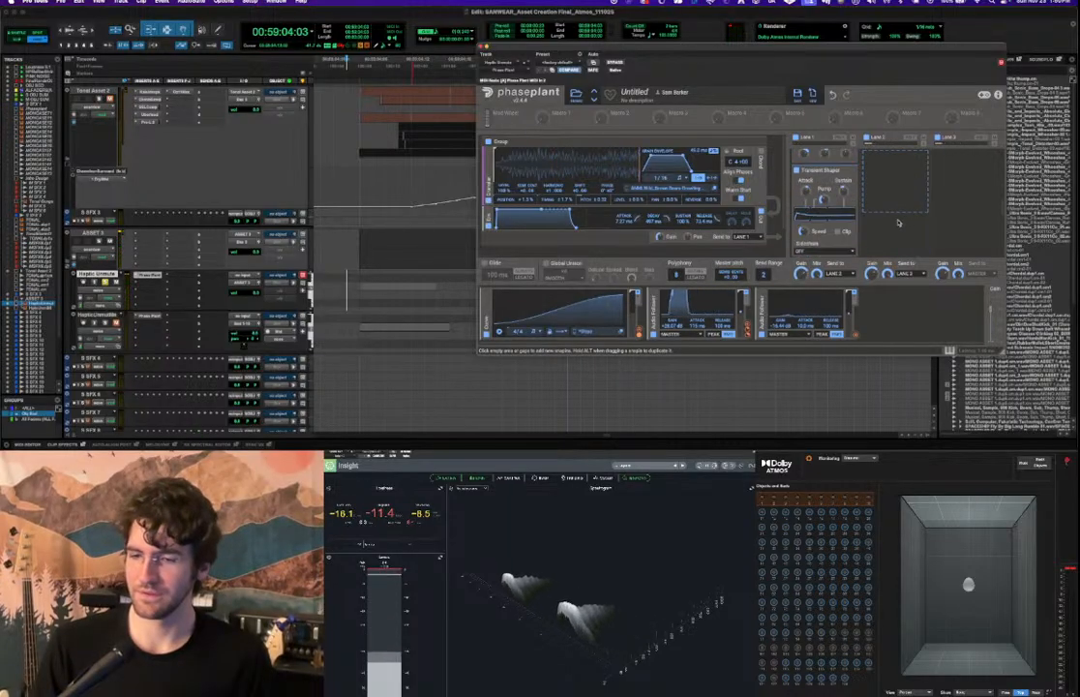
pyautogui.press('space')
pyautogui.scroll(2, 895, 221)
pyautogui.press('space')
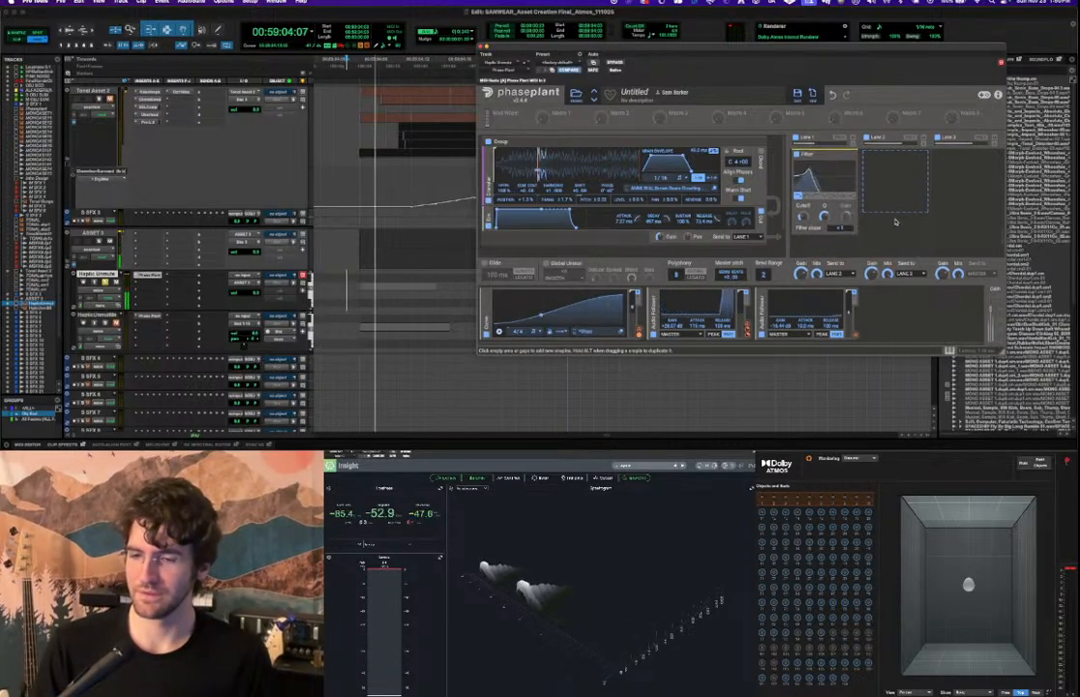
pyautogui.press('space')
# Insert the Uberloud plugin directly after Phase Plant on the Haptic Unmute track.
pyautogui.click(127, 281)
pyautogui.click(127, 282)
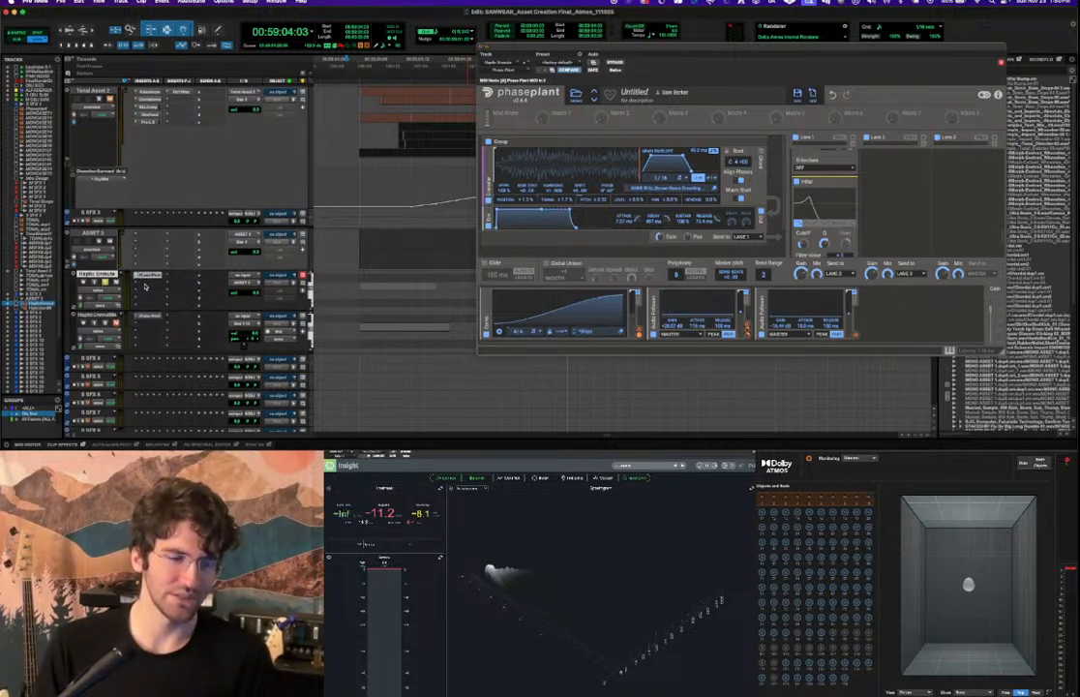
pyautogui.click(144, 283)
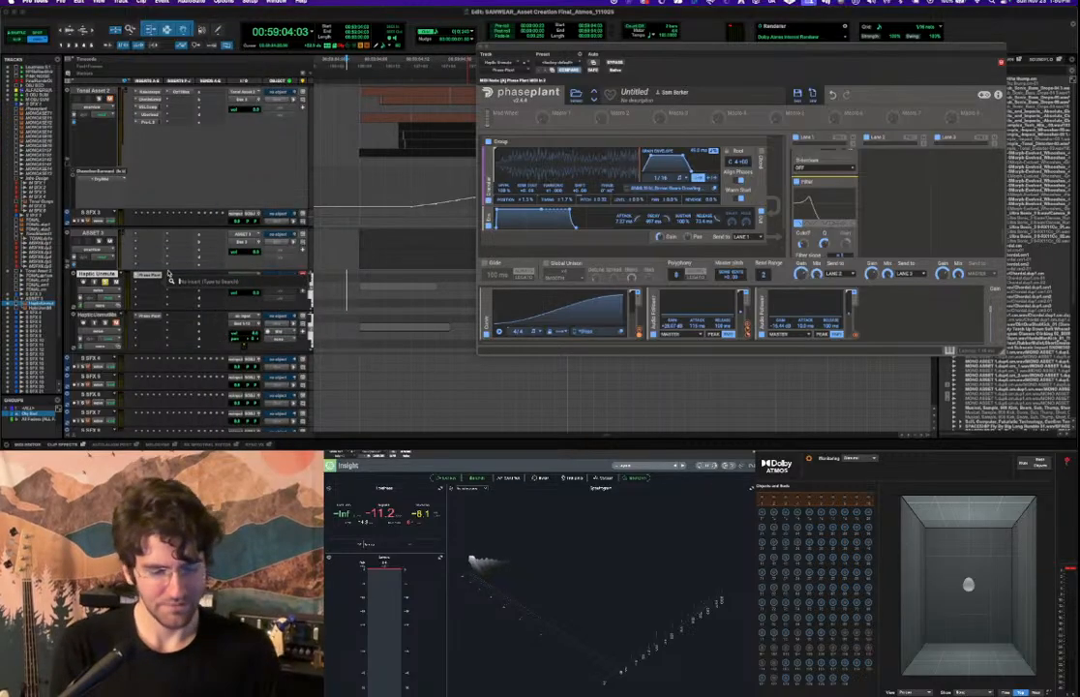
pyautogui.write('uber')
pyautogui.press('Return')
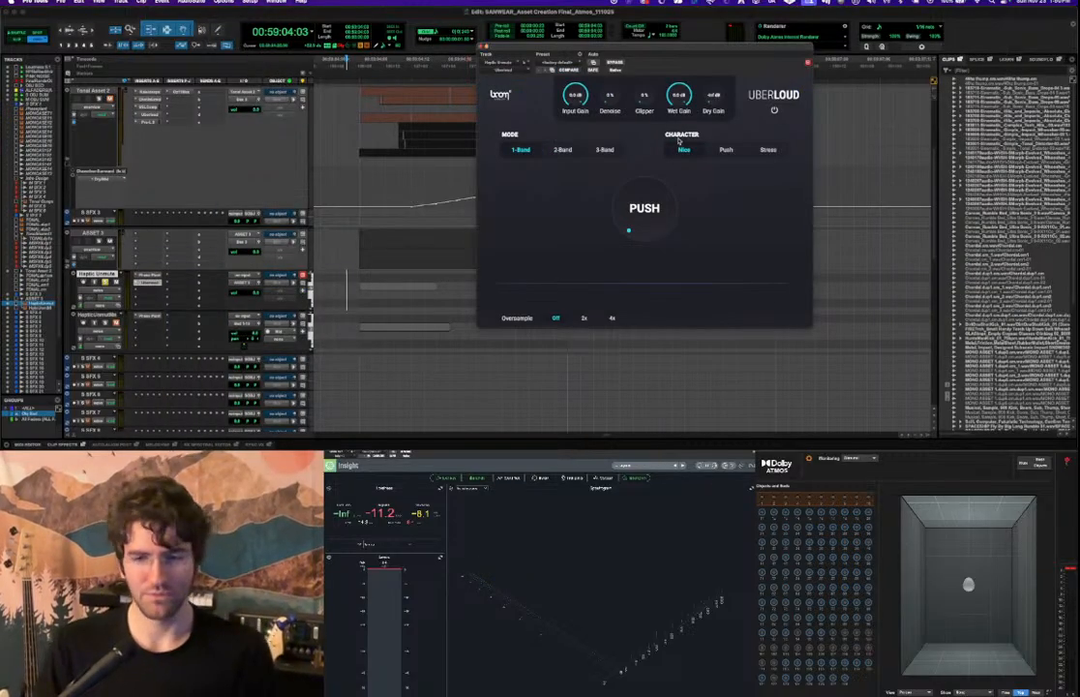
# Switch Uberloud to 3-Band mode and link its low, mid and high bands.
pyautogui.click(604, 150)
pyautogui.press('space')
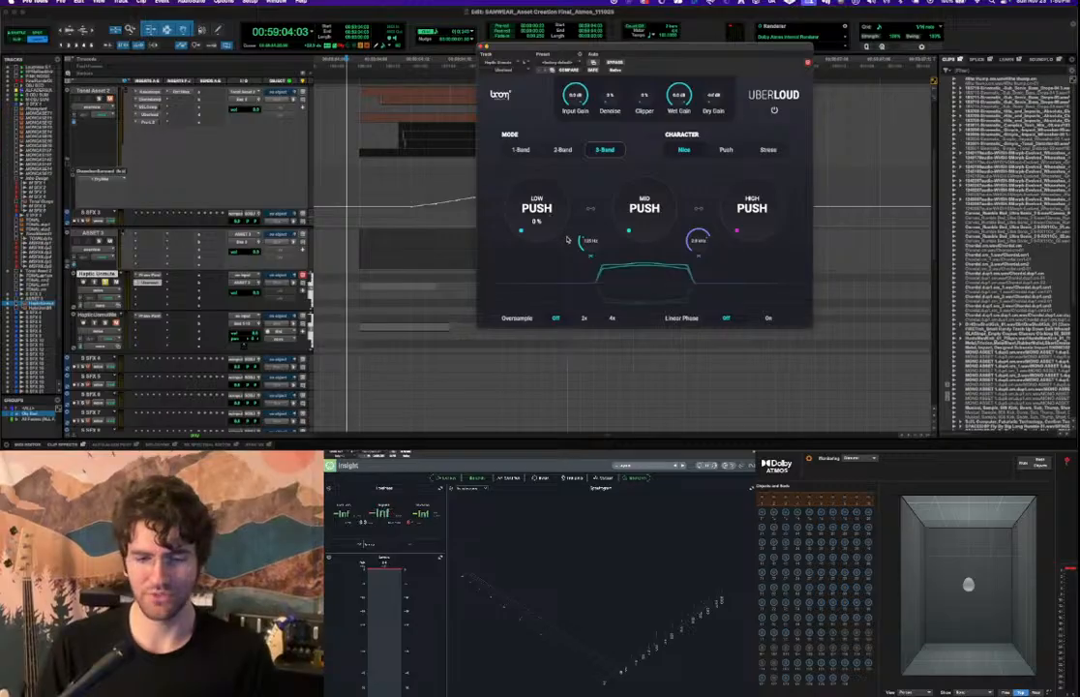
pyautogui.click(590, 208)
pyautogui.click(698, 208)
# Raise the linked Push amounts of all three bands to 22 % while auditioning the sound.
pyautogui.moveTo(535, 224); pyautogui.dragTo(537, 214)
pyautogui.press('space')
pyautogui.press('space')
pyautogui.press('space')
pyautogui.press('space')
pyautogui.press('space')
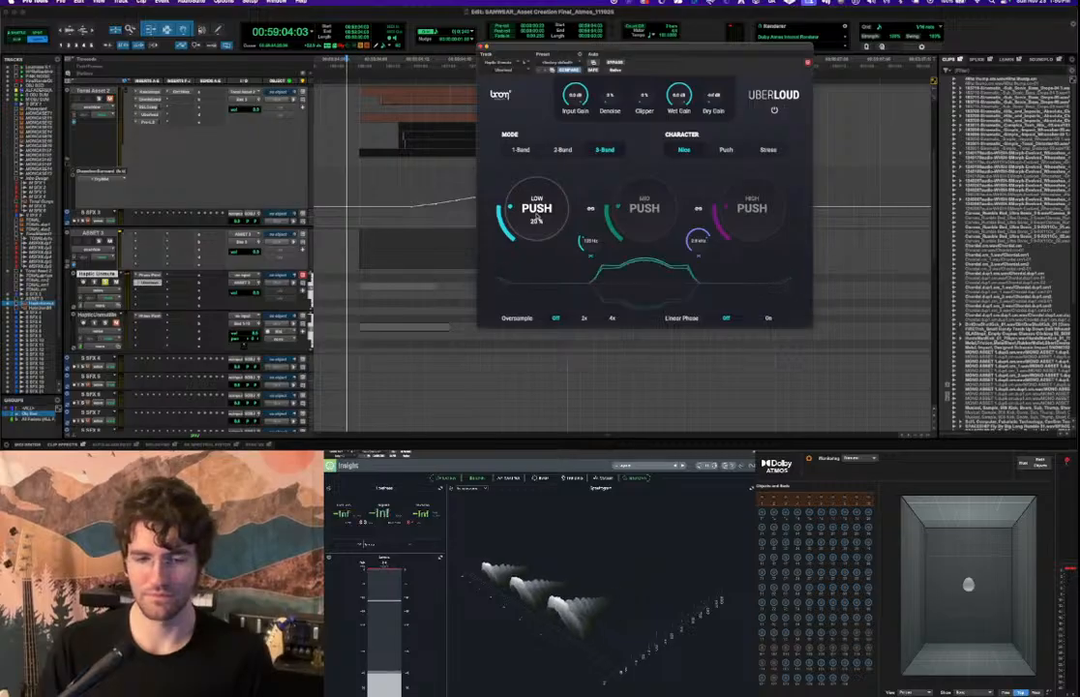
pyautogui.press('space')
pyautogui.press('space')
pyautogui.press('space')
pyautogui.press('space')
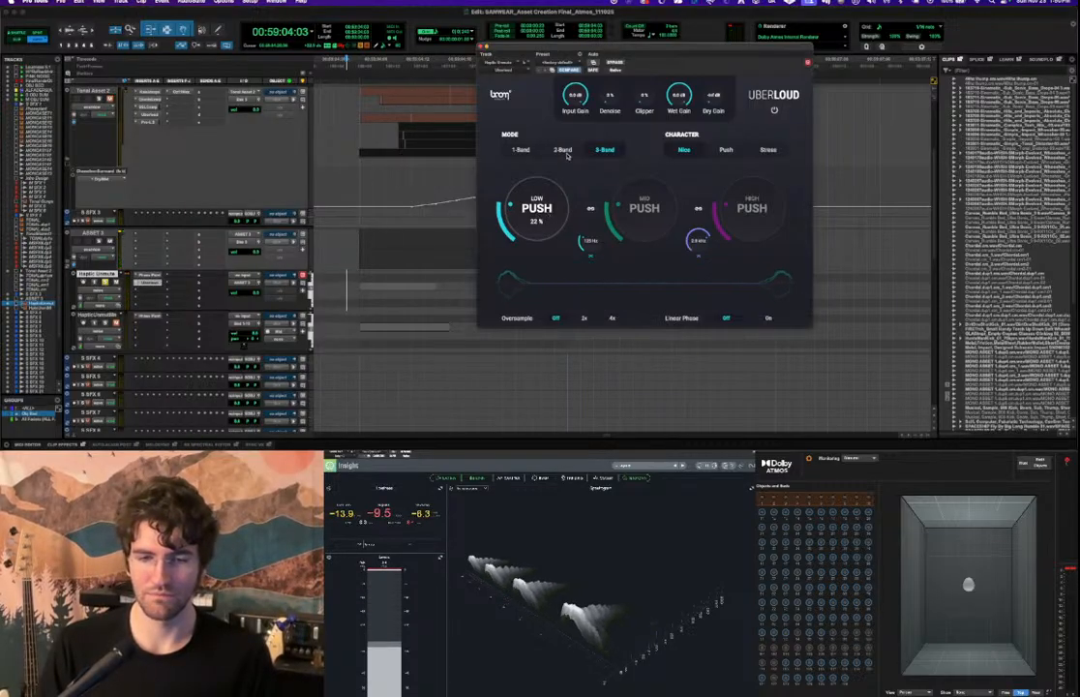
# Unlink the bands in 3-Band mode and set the Mid Push to 33 % during playback.
pyautogui.click(562, 149)
pyautogui.click(605, 149)
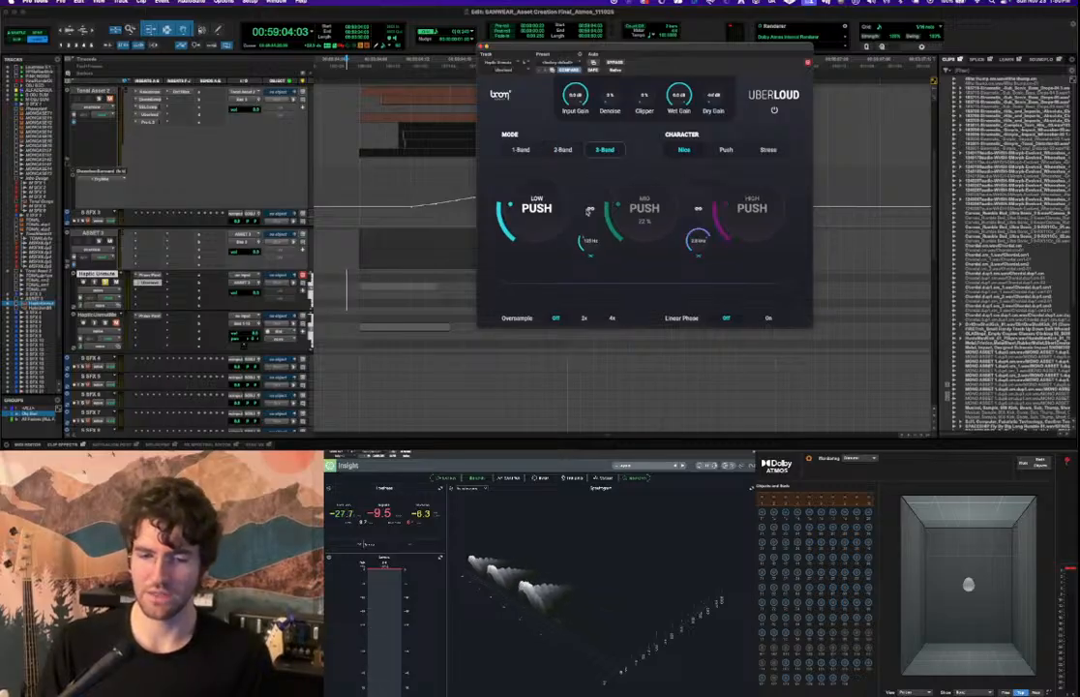
pyautogui.press('space')
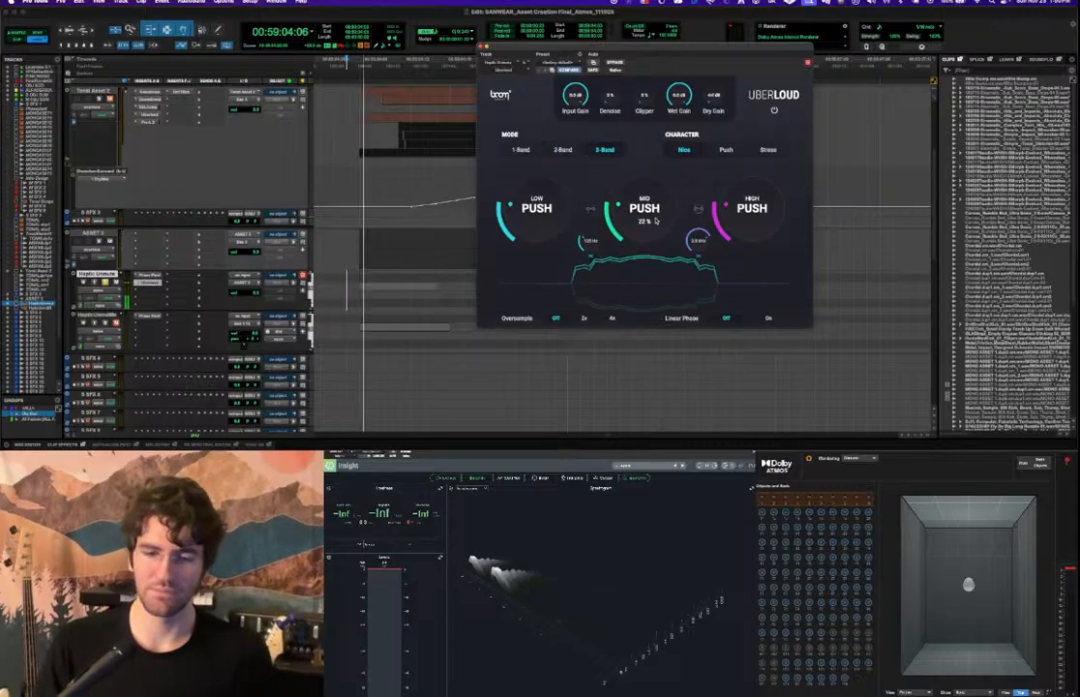
pyautogui.press('space')
pyautogui.moveTo(655, 235); pyautogui.dragTo(649, 207)
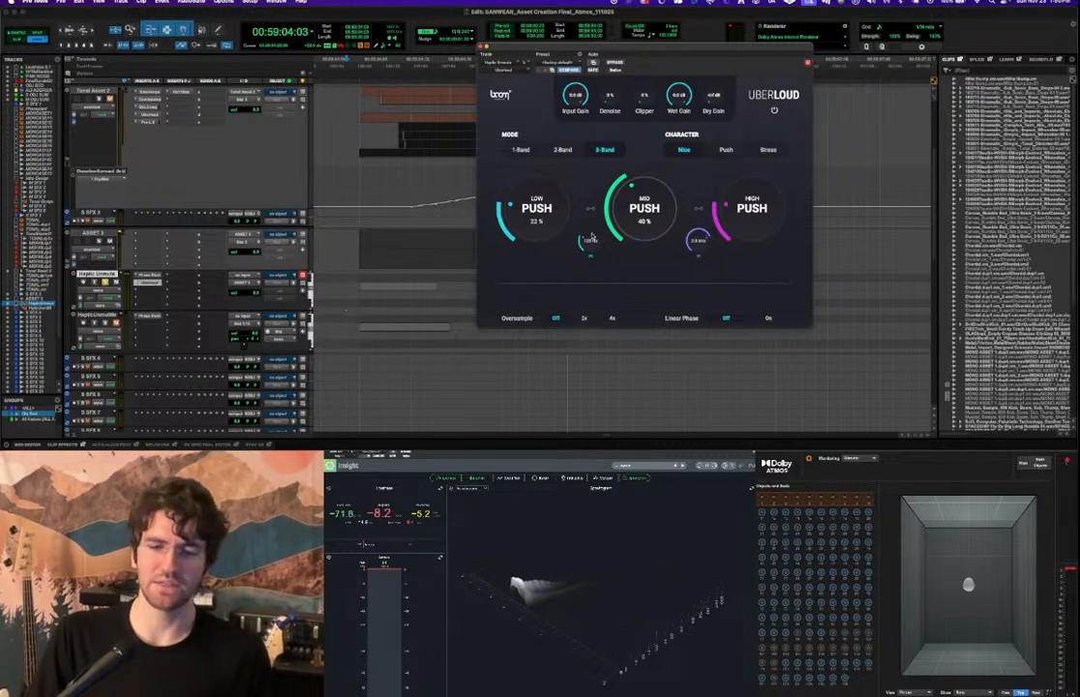
pyautogui.press('space')
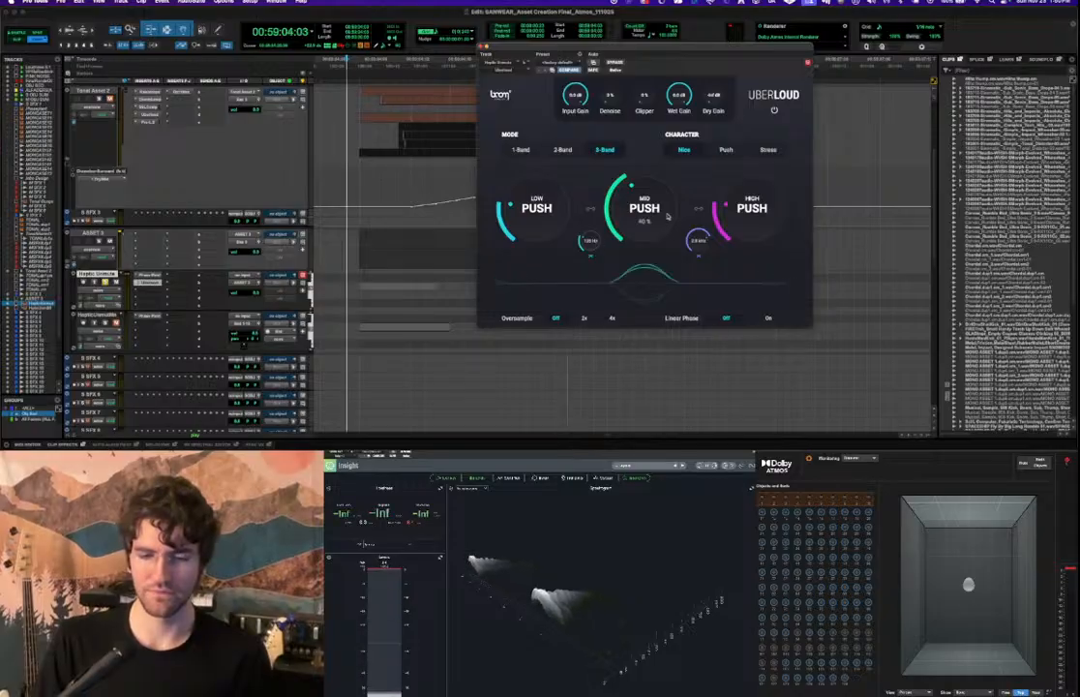
pyautogui.moveTo(660, 226); pyautogui.dragTo(656, 224)
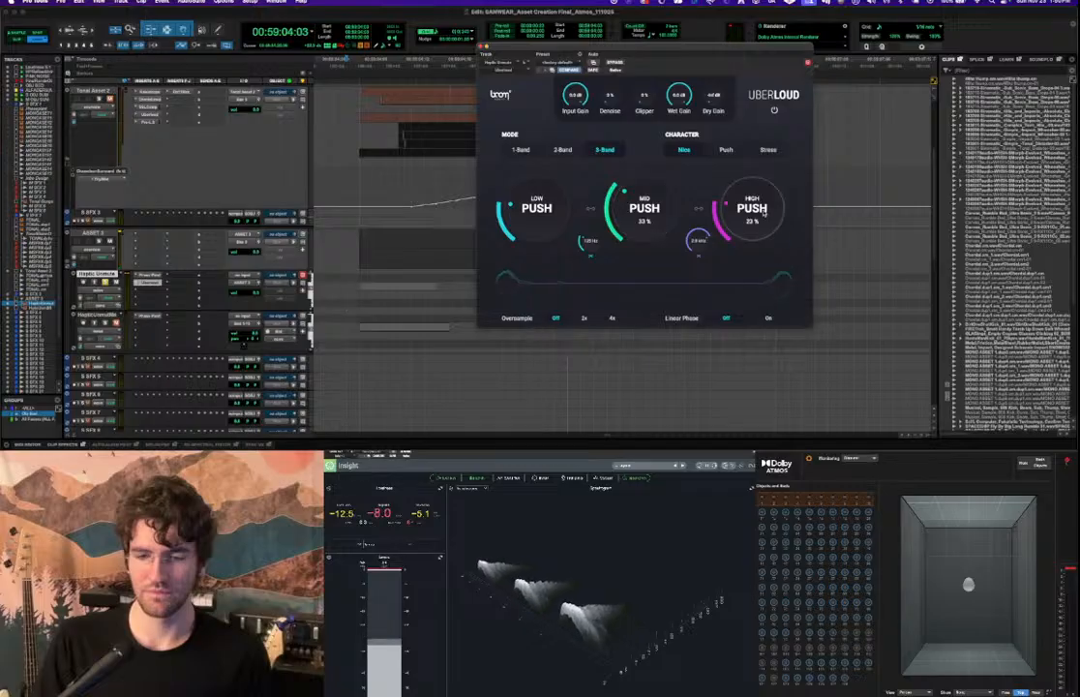
# Lower the High Push to 8 % and change Uberloud's character to Stress.
pyautogui.moveTo(759, 208); pyautogui.dragTo(759, 218)
pyautogui.press('space')
pyautogui.click(726, 152)
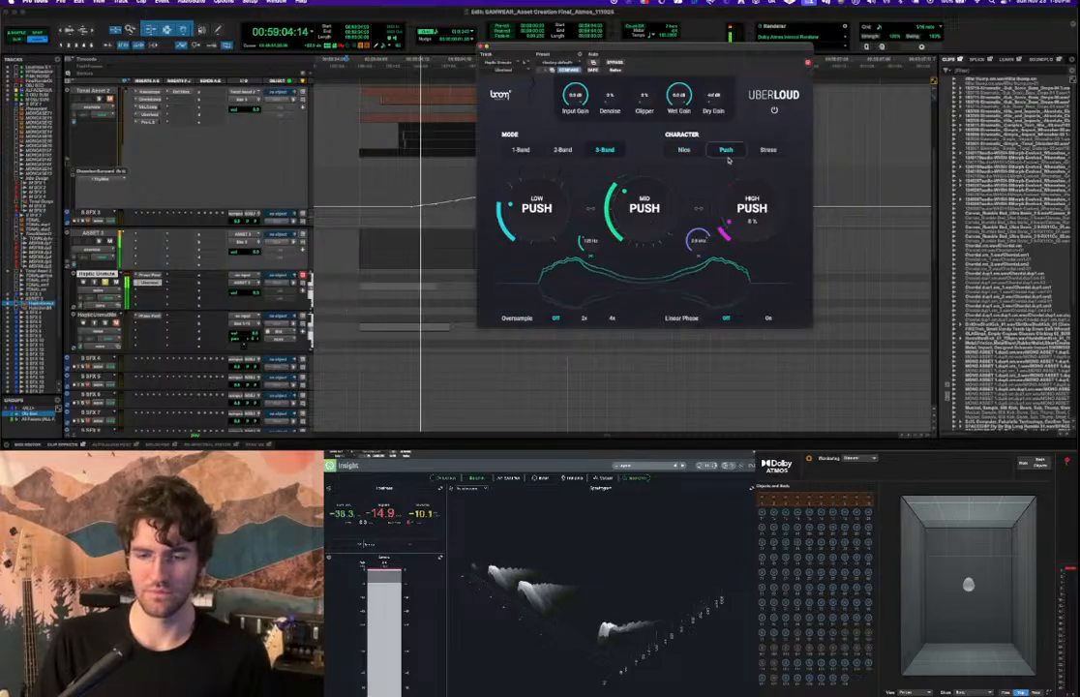
pyautogui.press('space')
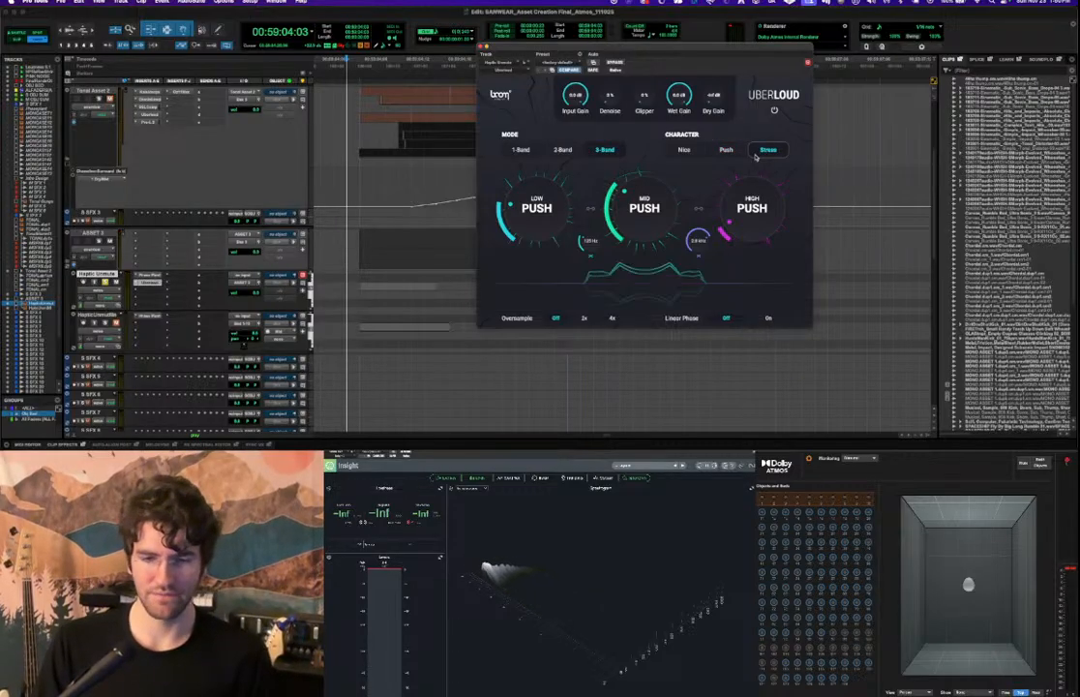
# Set the Clipper to 10 %, trim the Wet Gain and set the Mid Push to 28 % during playback.
pyautogui.press('space')
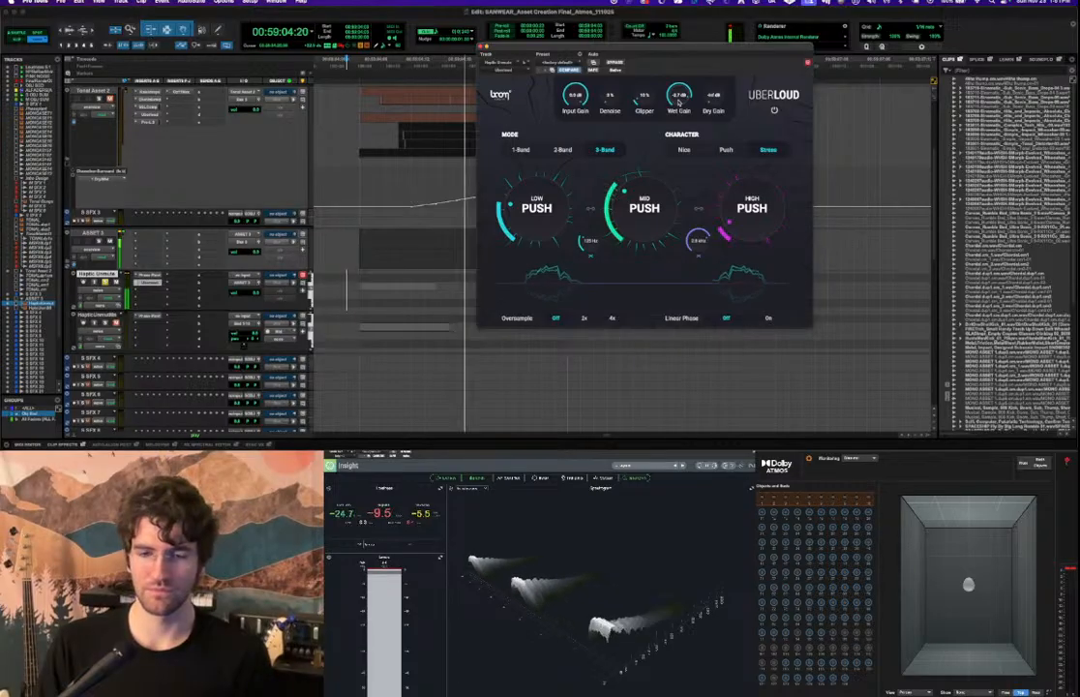
pyautogui.moveTo(648, 222); pyautogui.dragTo(648, 184)
pyautogui.press('space')
pyautogui.press('space')
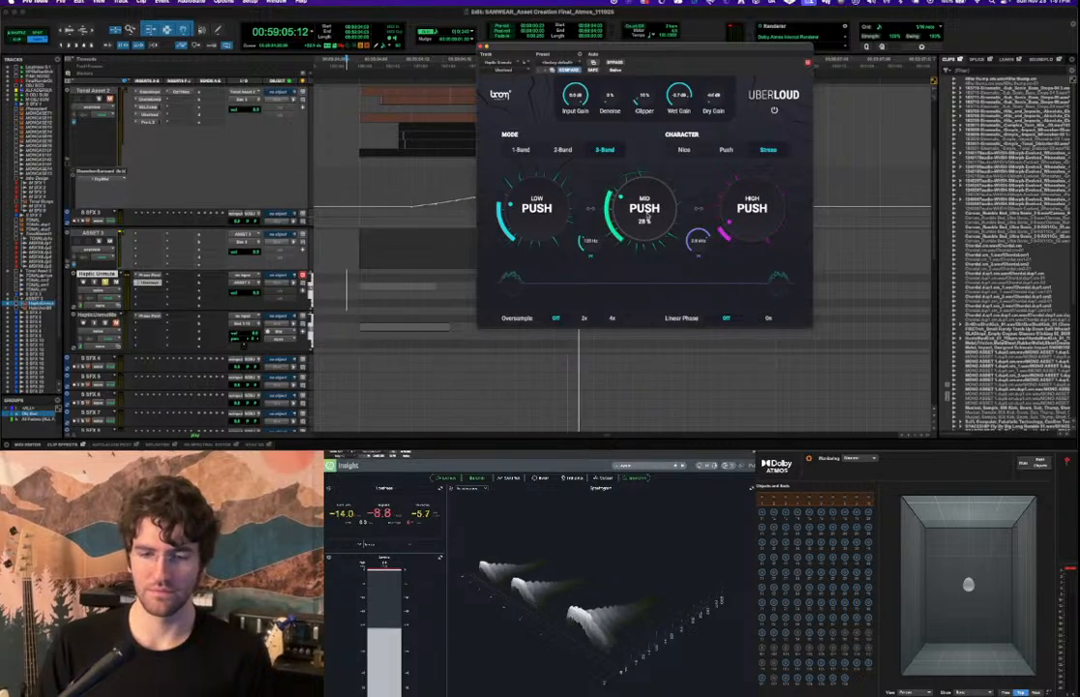
pyautogui.press('space')
pyautogui.press('space')
# Set Uberloud's Low Push to 37 % while auditioning the sound.
pyautogui.moveTo(564, 233); pyautogui.dragTo(563, 211)
pyautogui.press('space')
pyautogui.press('space')
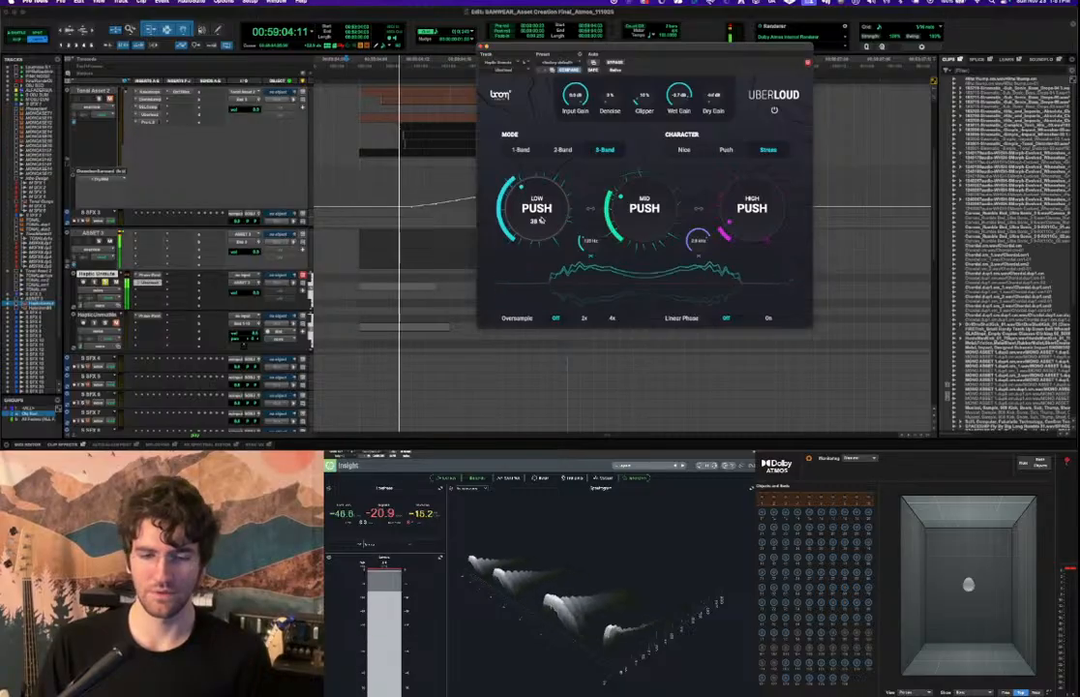
pyautogui.press('space')
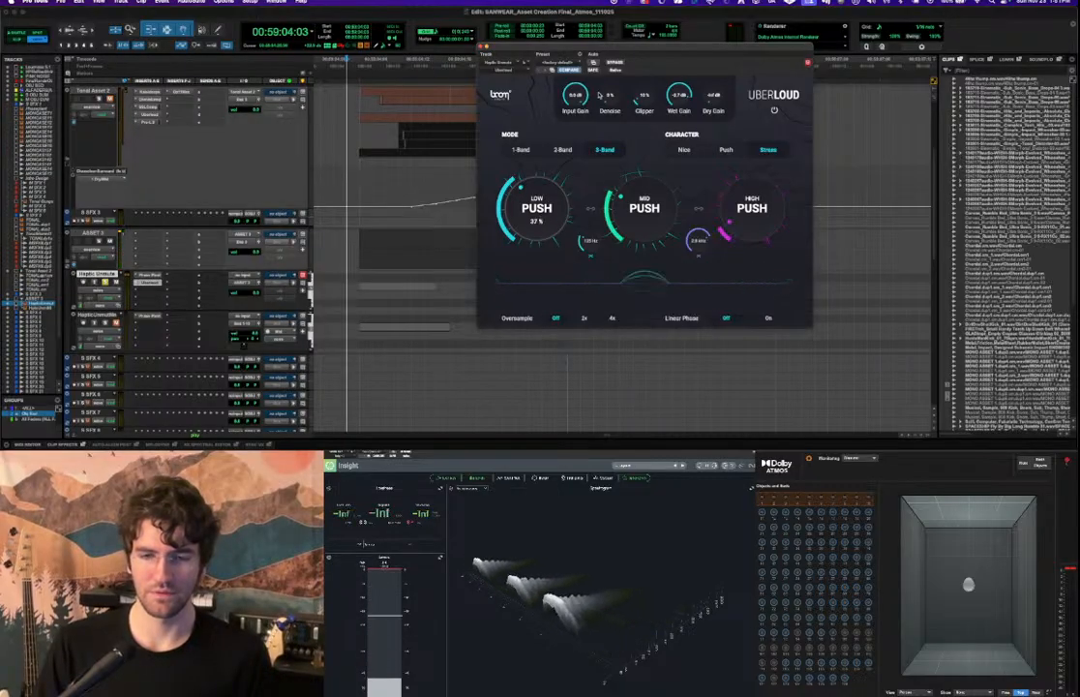
# Raise Uberloud's Denoise amount and lower its Wet Gain further during playback.
pyautogui.press('space')
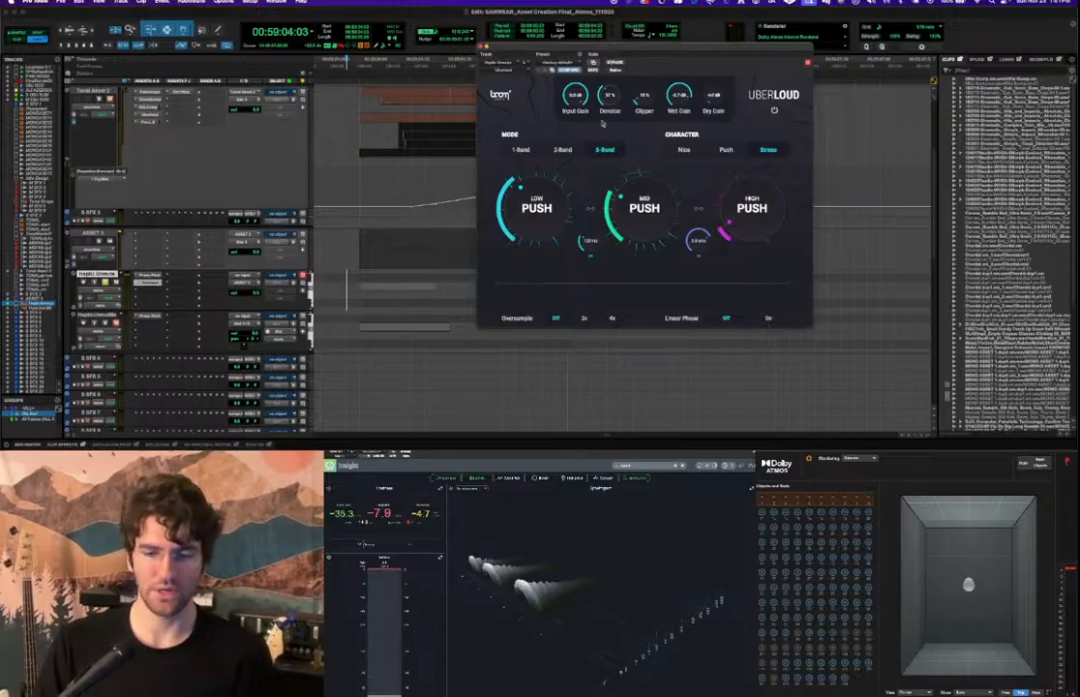
pyautogui.press('space')
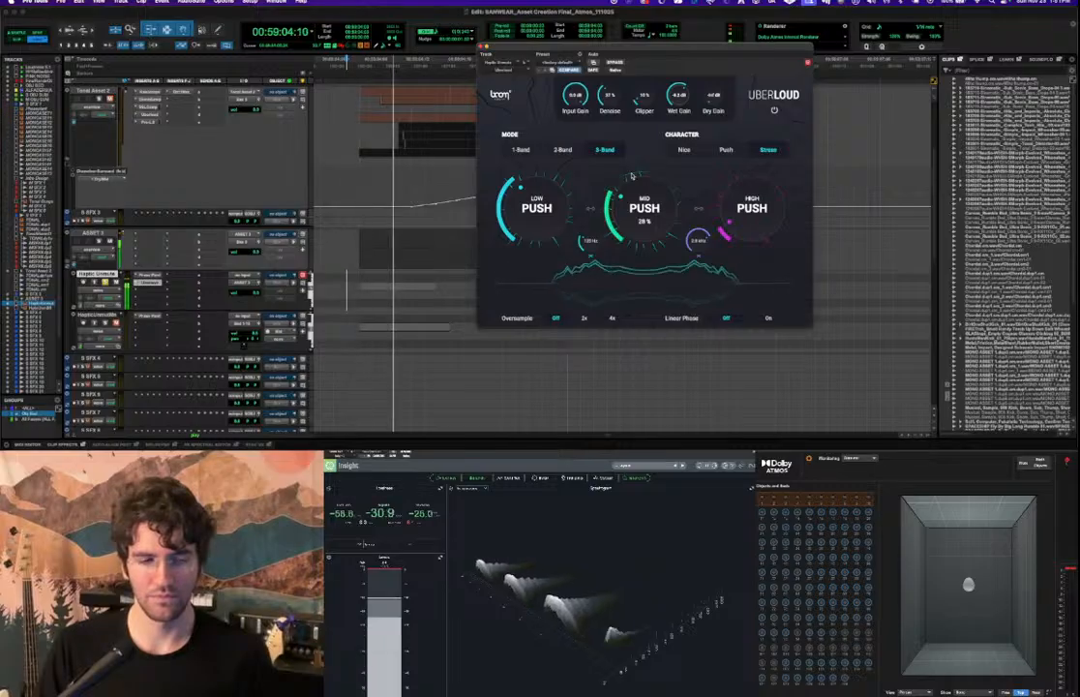
# Close Uberloud and insert the mono Black Box Analog Design HG-2 after it on the Haptic Unmute track.
pyautogui.click(148, 283)
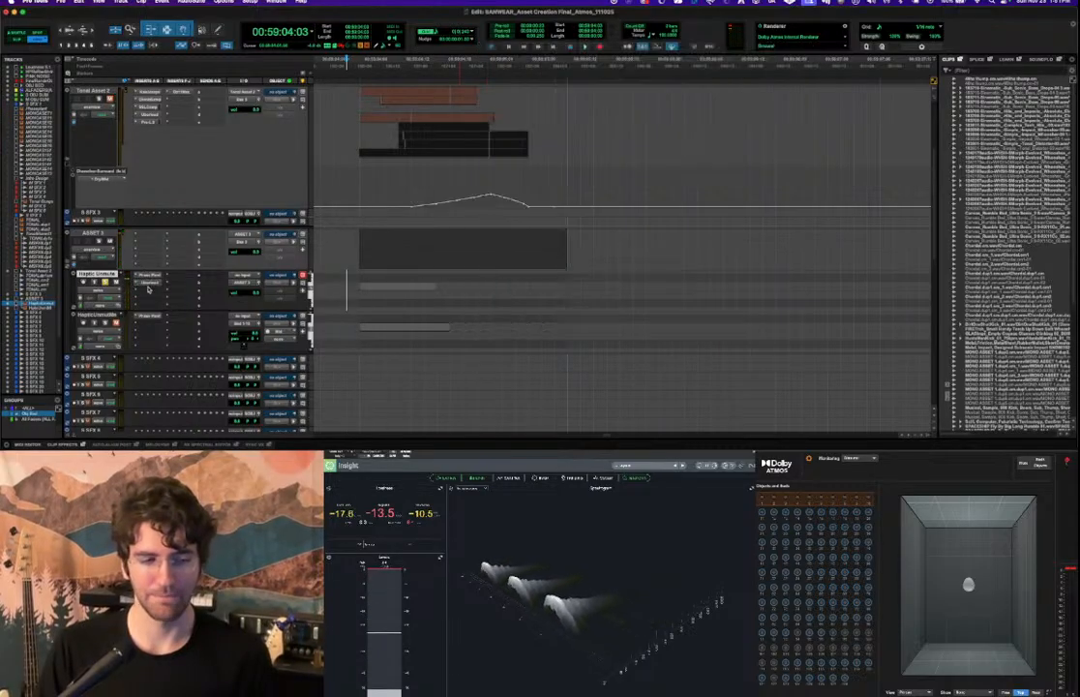
pyautogui.click(148, 290)
pyautogui.click(159, 276)
pyautogui.write('black')
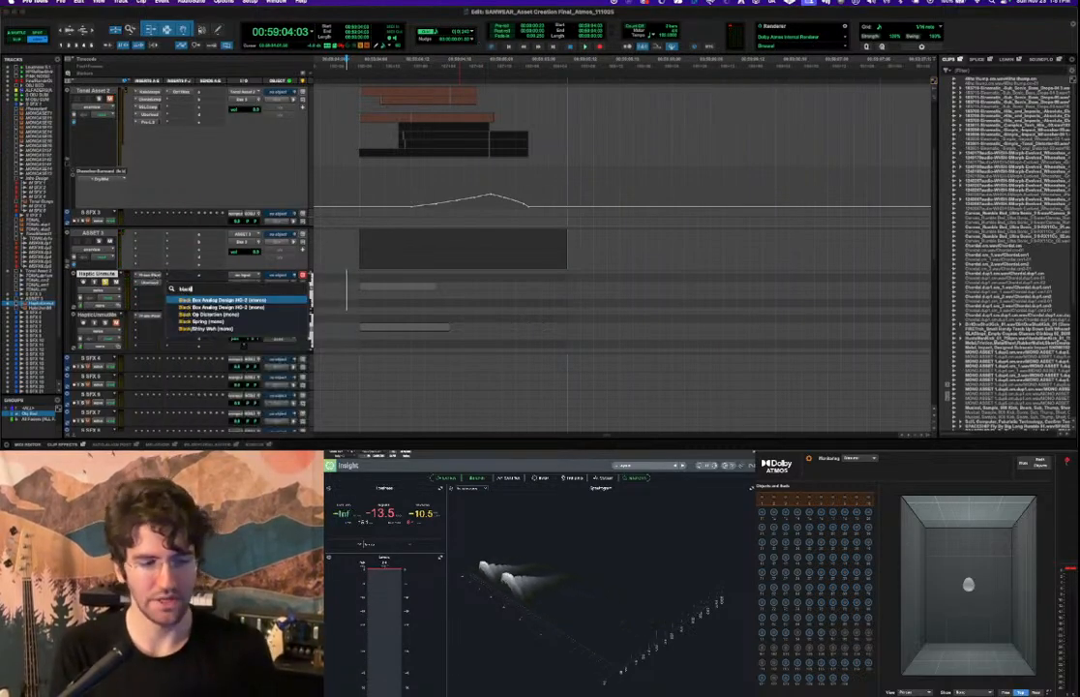
pyautogui.press('Return')
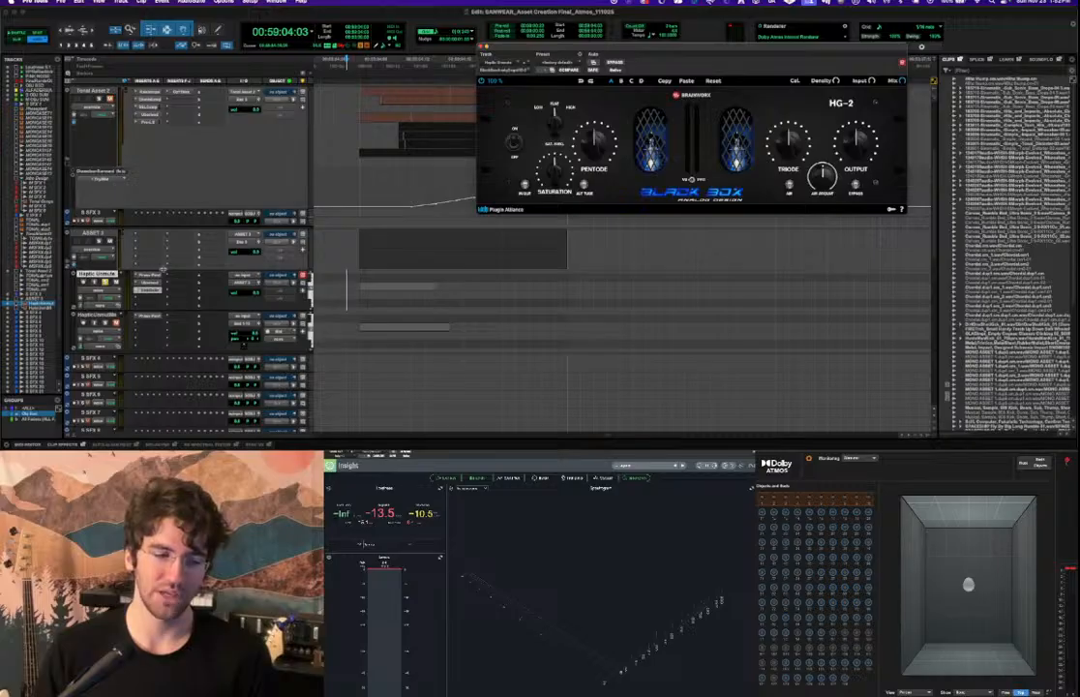
# Engage the HG-2's parallel saturation, raise the Saturation amount and reduce the Output level while auditioning.
pyautogui.press('space')
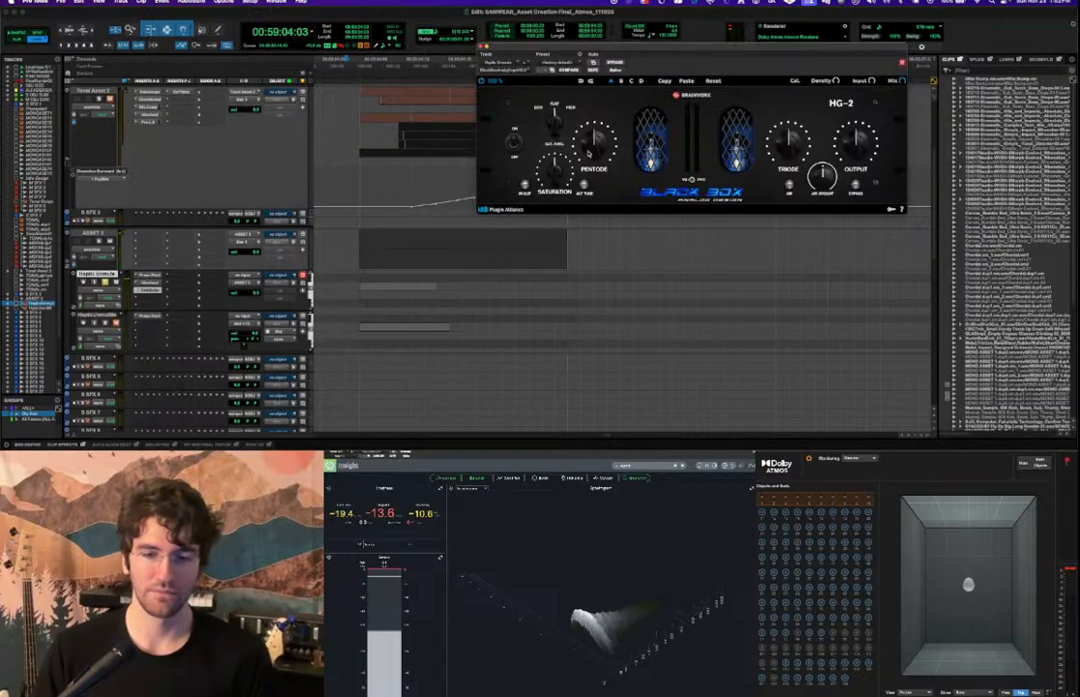
pyautogui.press('space')
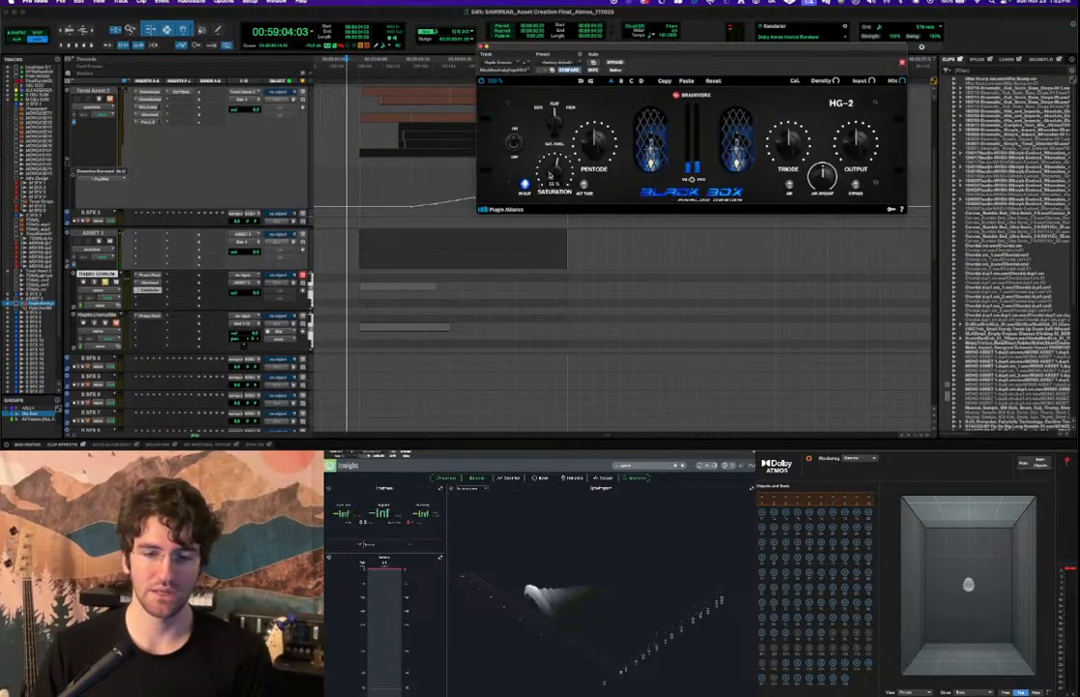
pyautogui.press('space')
pyautogui.press('space')
pyautogui.press('space')
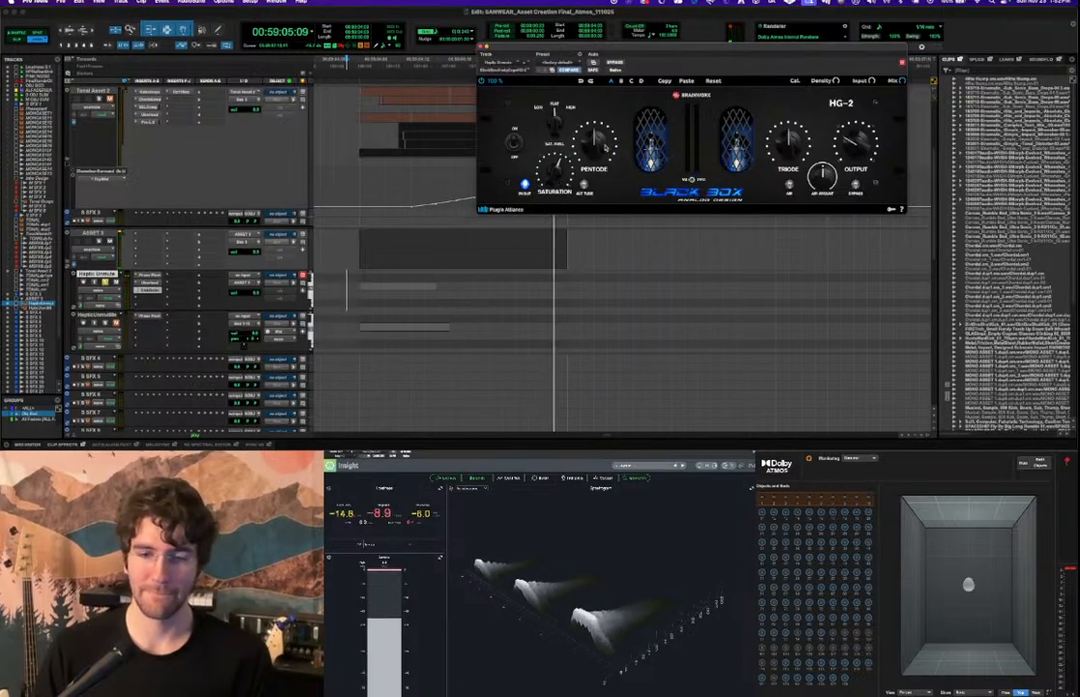
# Raise the HG-2's Pentode and Triode drive while auditioning the sound.
pyautogui.press('space')
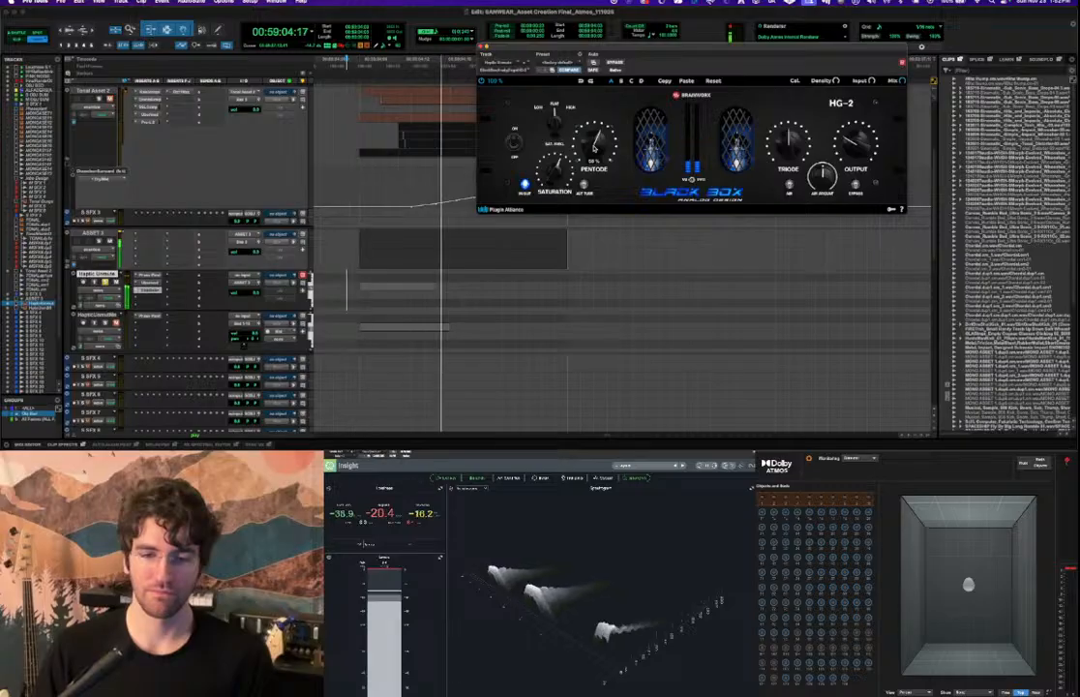
pyautogui.press('space')
pyautogui.press('space')
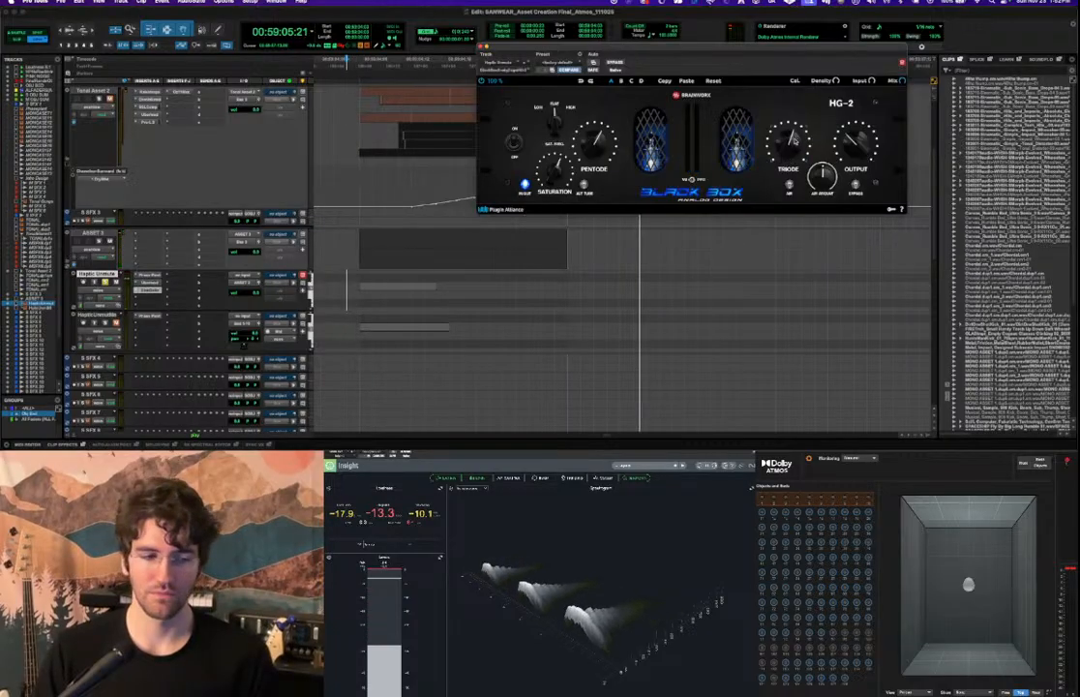
# Switch the HG-2's saturation frequency from Flat to Low and audition the result.
pyautogui.press('space')
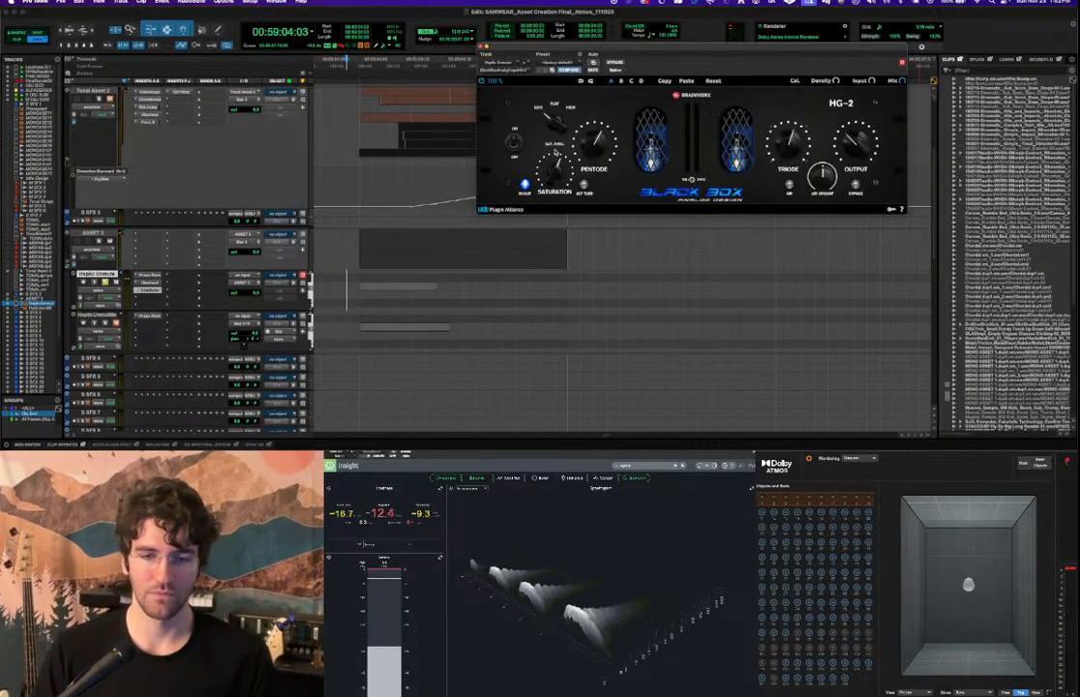
pyautogui.press('space')
pyautogui.press('space')
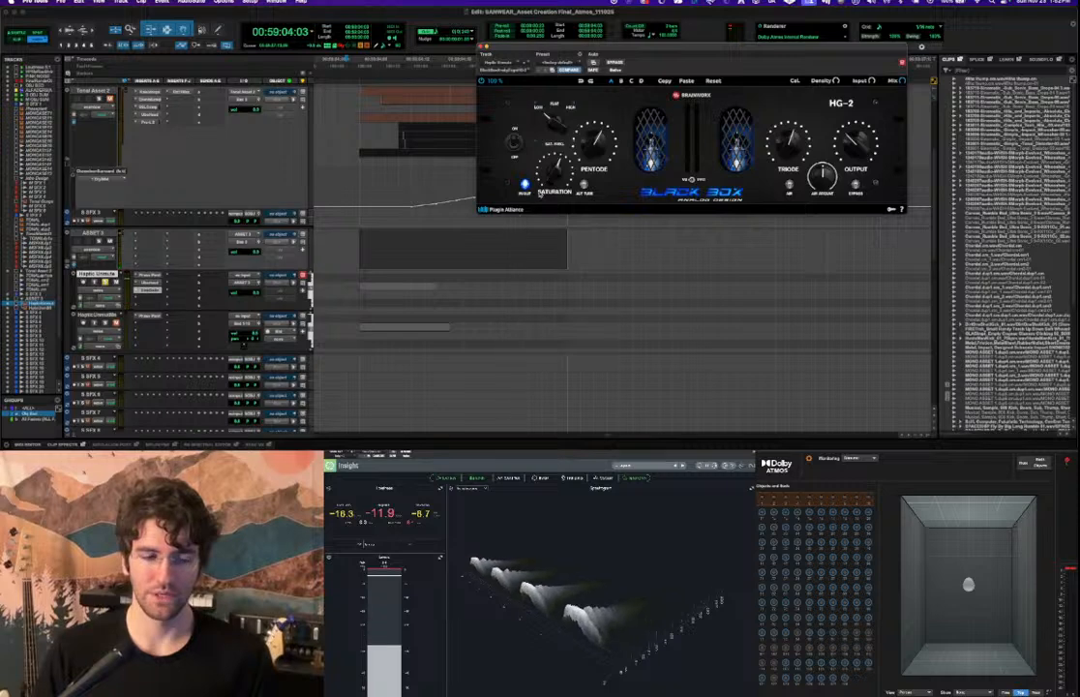
pyautogui.press('space')
pyautogui.press('space')
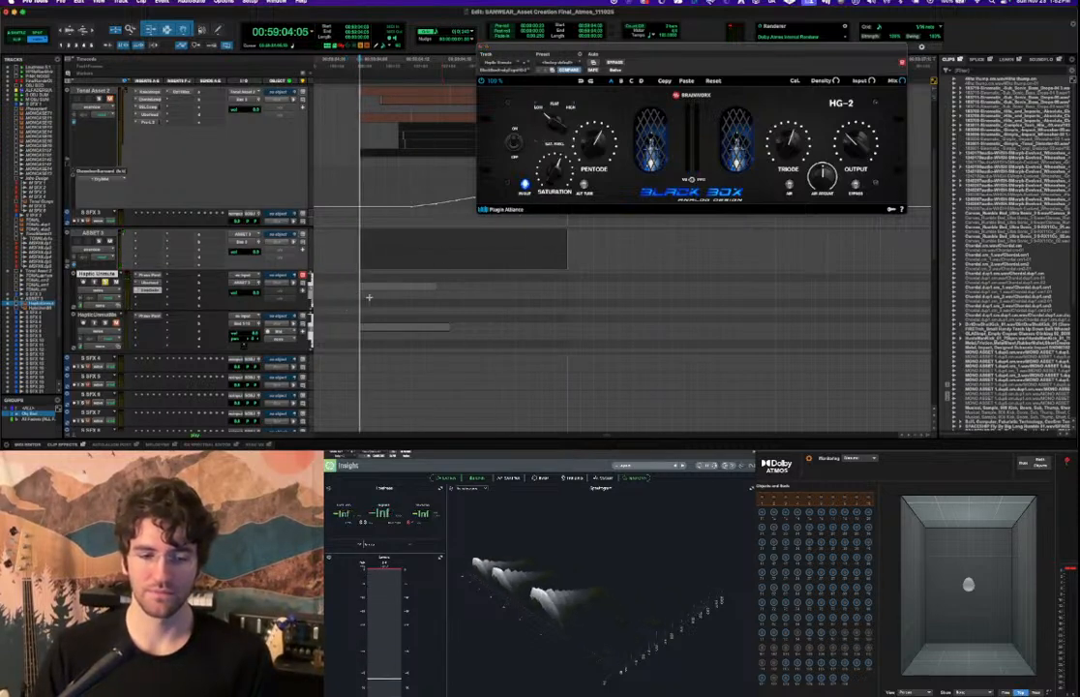
# Turn on the HG-2's Alt Tube option and compare the sound during playback.
pyautogui.press('space')
pyautogui.press('space')
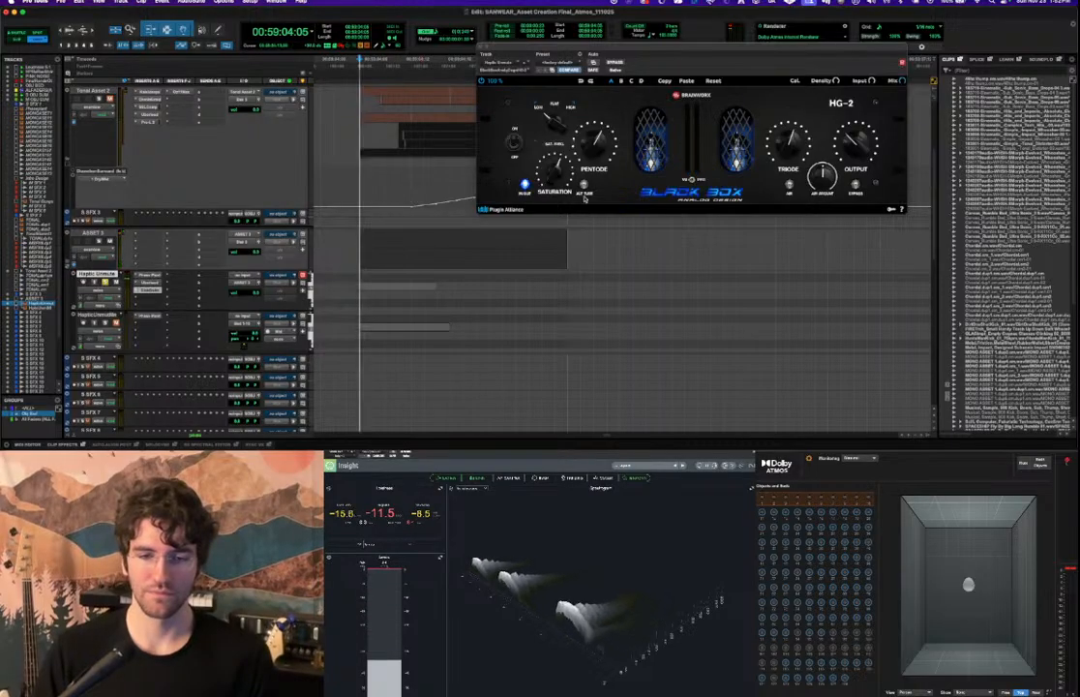
pyautogui.press('space')
pyautogui.press('space')
pyautogui.press('space')
pyautogui.press('space')
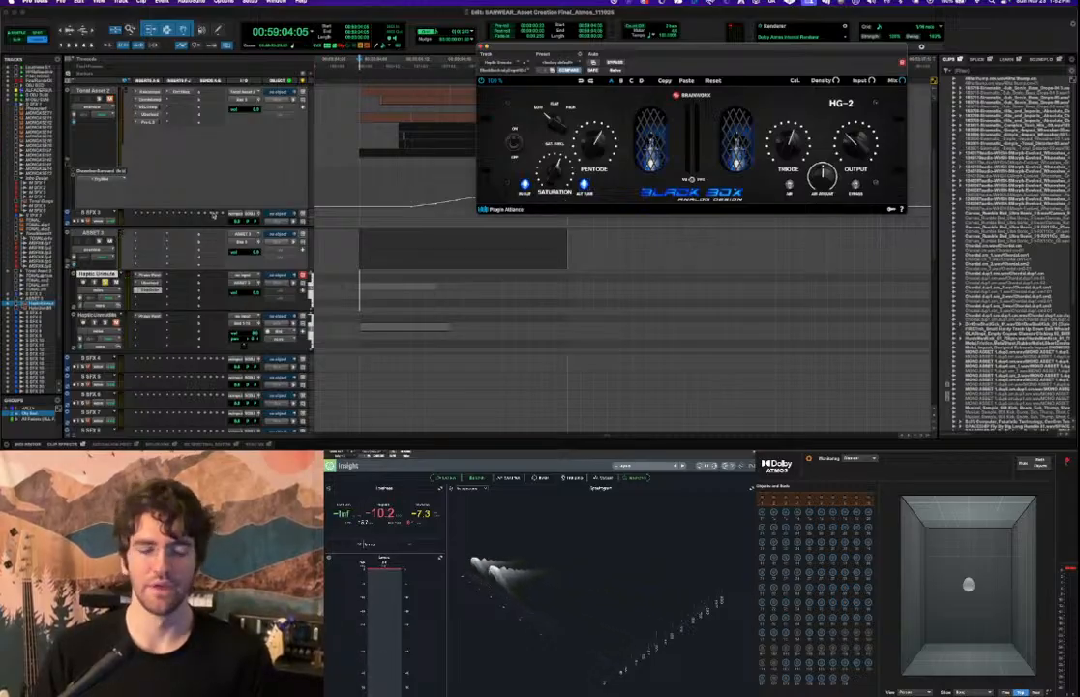
# Turn on the HG-2's Air option, raise its Air amount while auditioning, and close the plug-in window.
pyautogui.press('space')
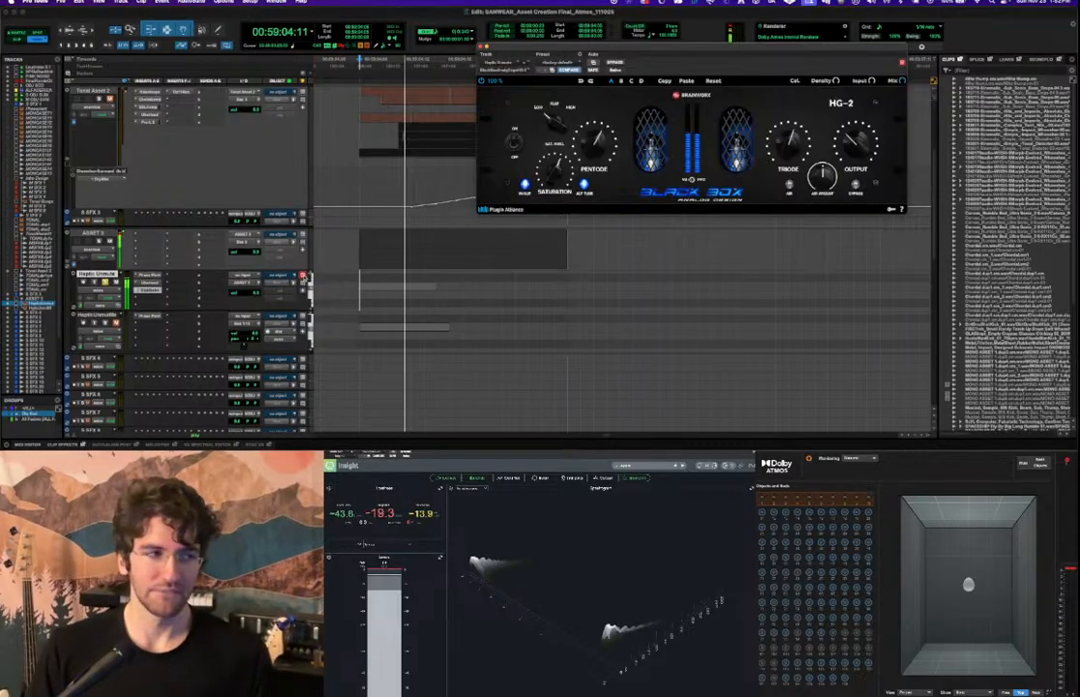
pyautogui.press('space')
pyautogui.press('space')
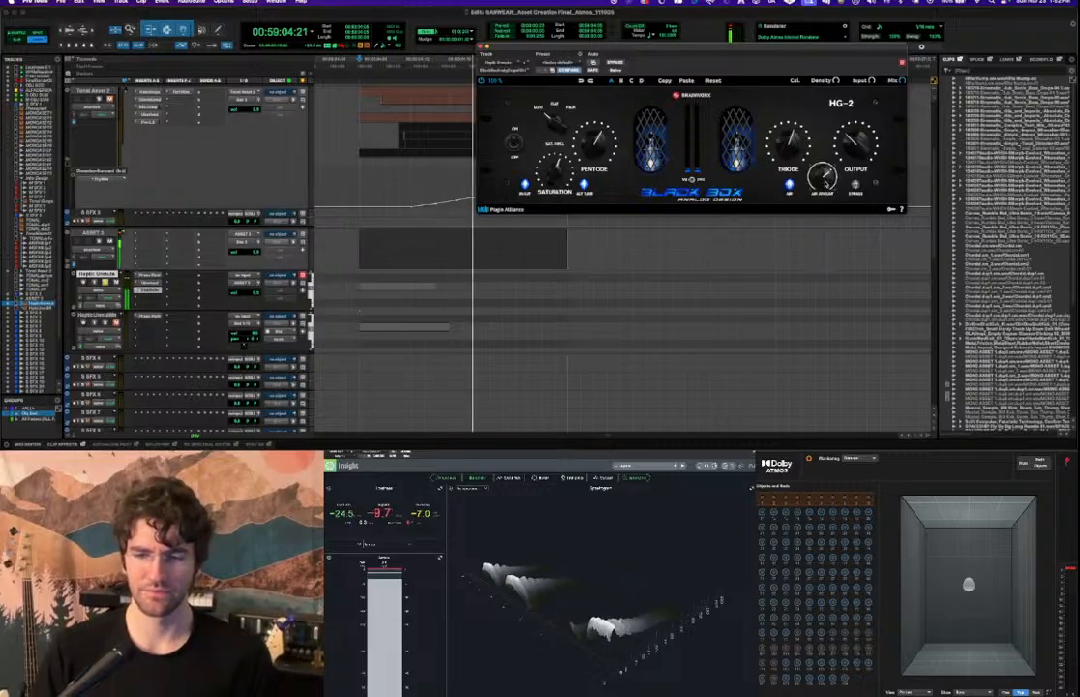
pyautogui.press('space')
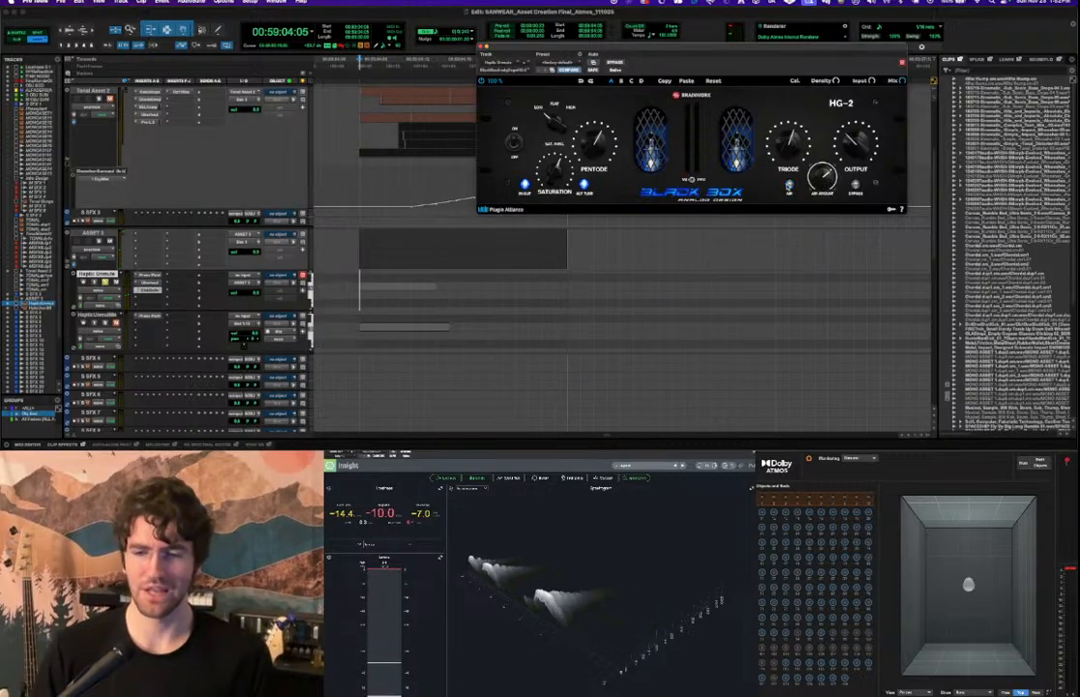
pyautogui.click(480, 46)
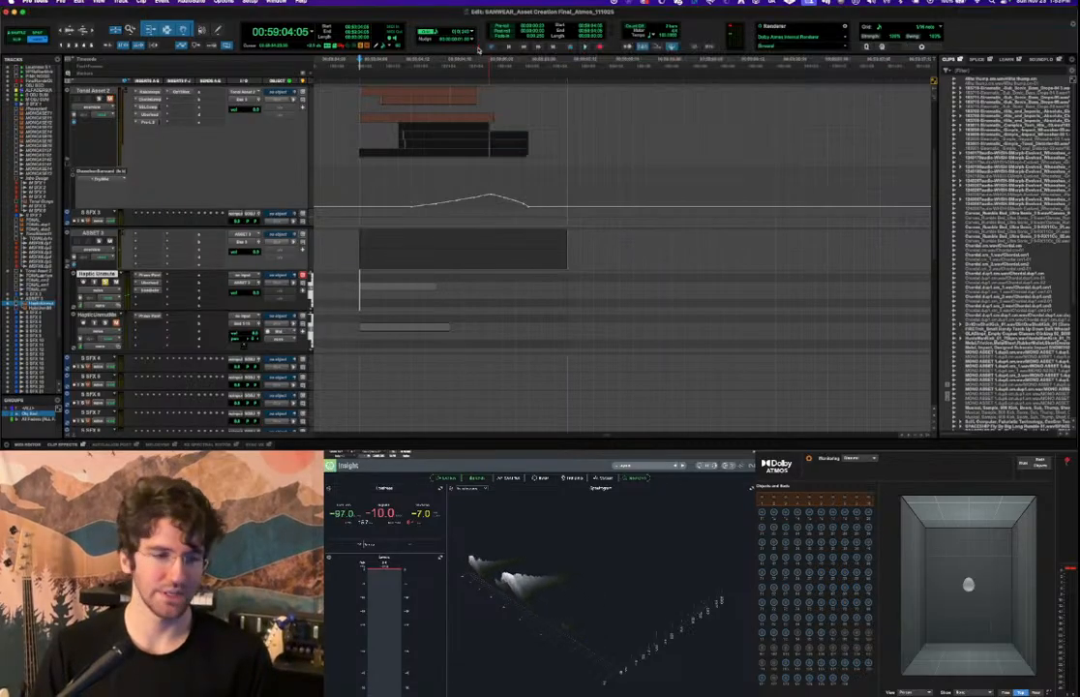
# Commit the Haptic Unmute track up to its last insert, with the source track set to Hide and Make Inactive.
pyautogui.press('space')
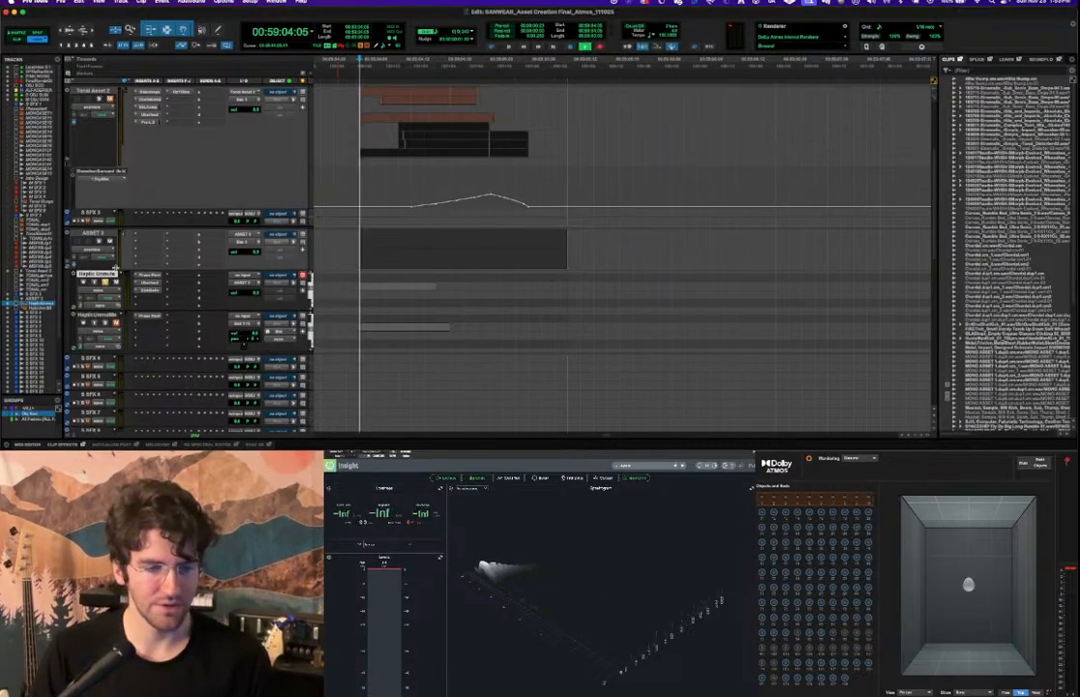
pyautogui.press('space')
pyautogui.rightClick(120, 276)
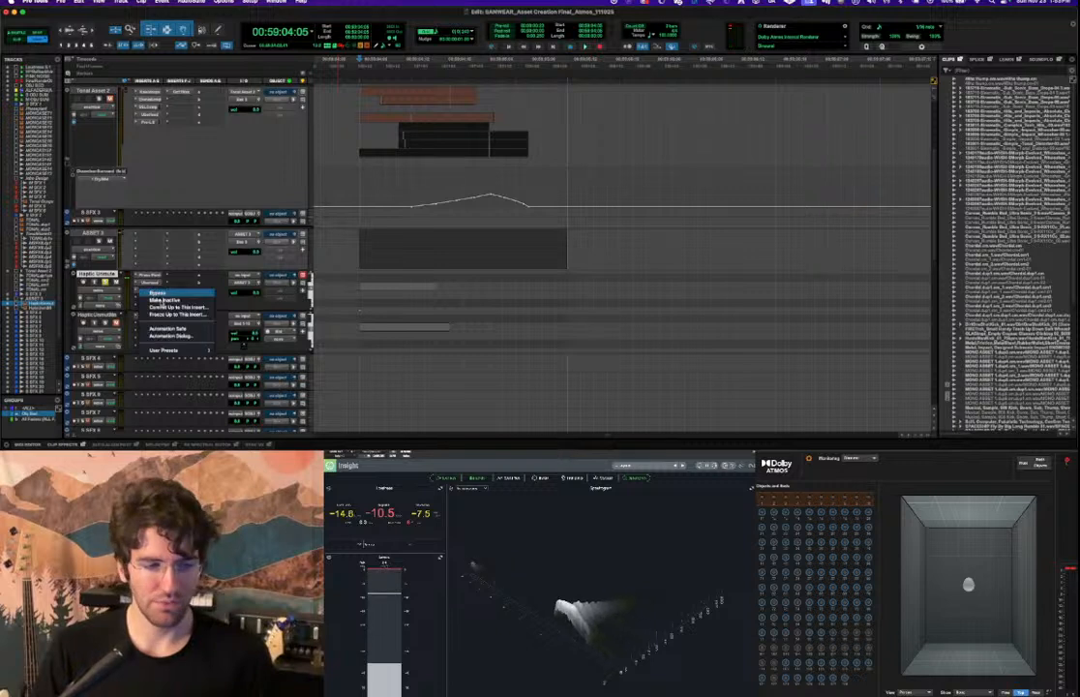
pyautogui.click(155, 272)
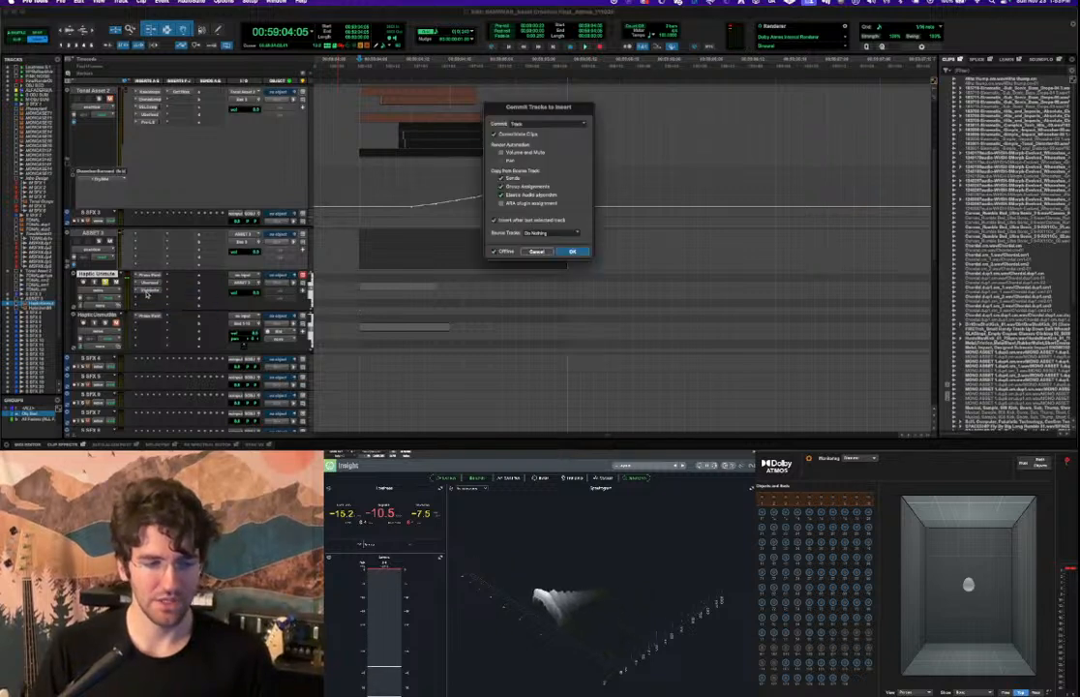
pyautogui.click(547, 235)
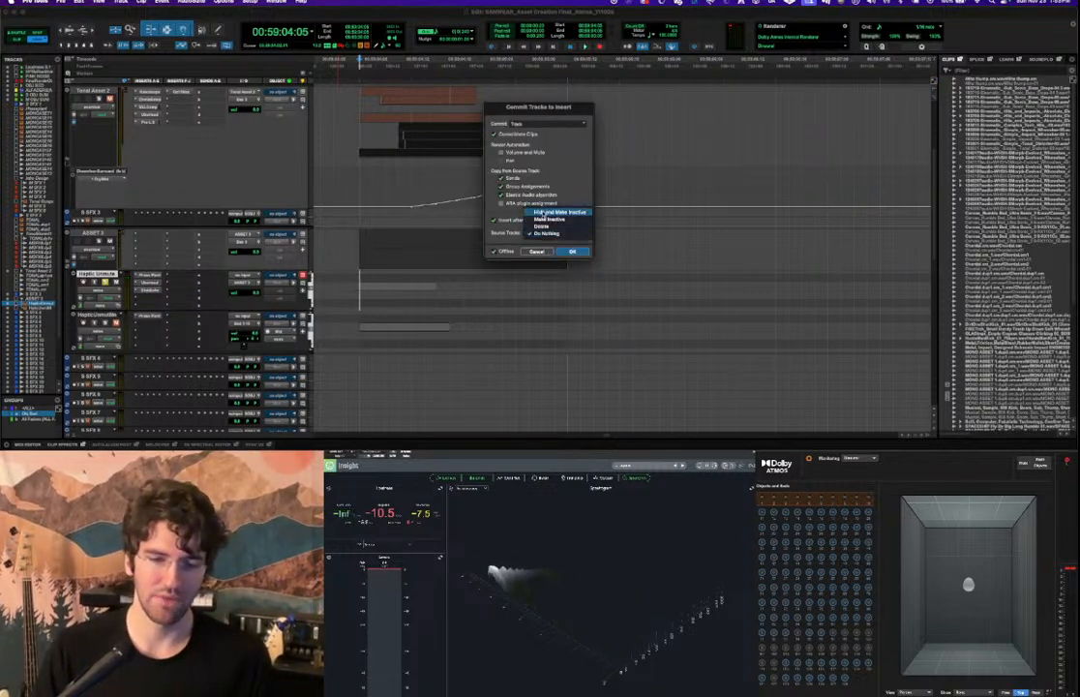
pyautogui.click(535, 211)
pyautogui.click(573, 252)
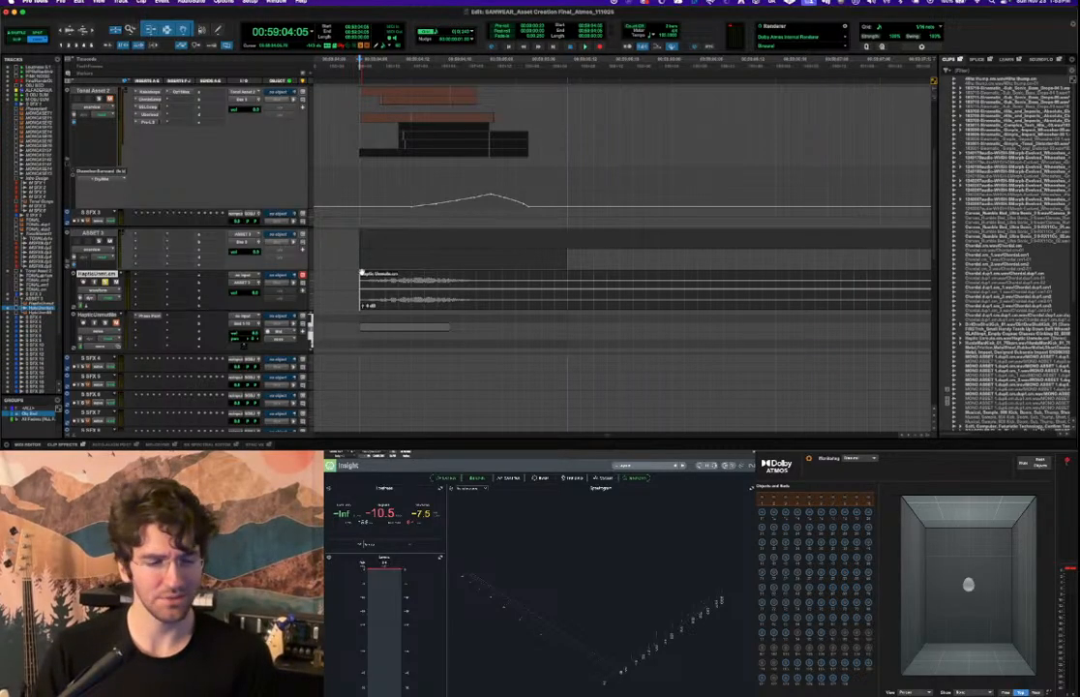
# Audition the committed Haptic Unmute clip and insert FabFilter Pro-Q 3 on its track.
pyautogui.press('space')
pyautogui.press('space')
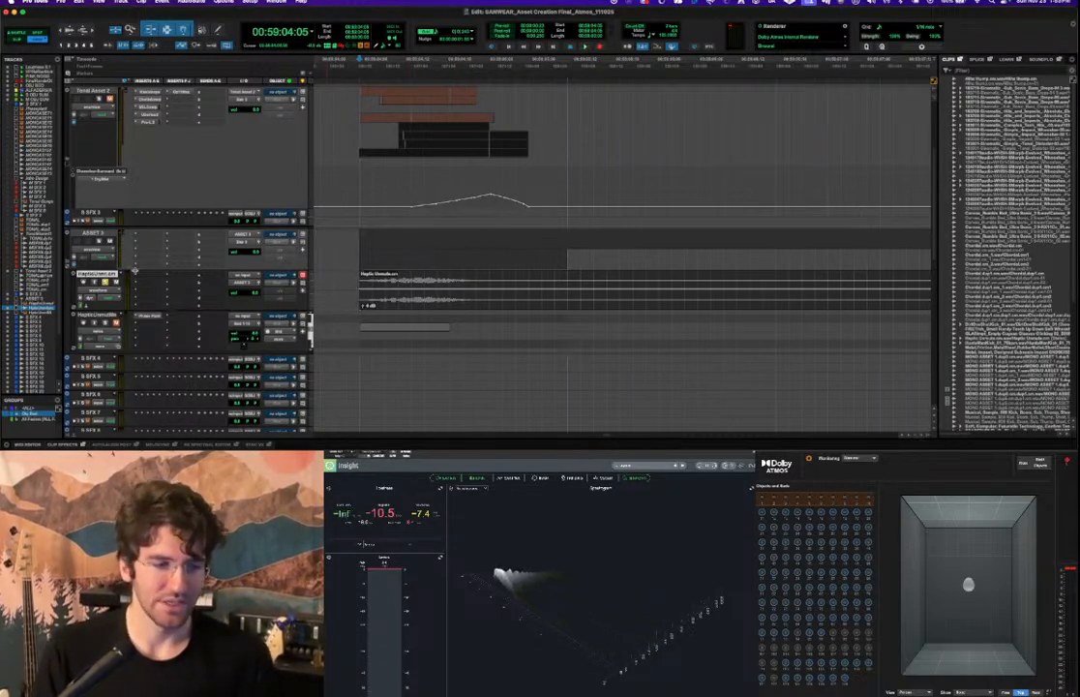
pyautogui.click(143, 245)
pyautogui.click(152, 262)
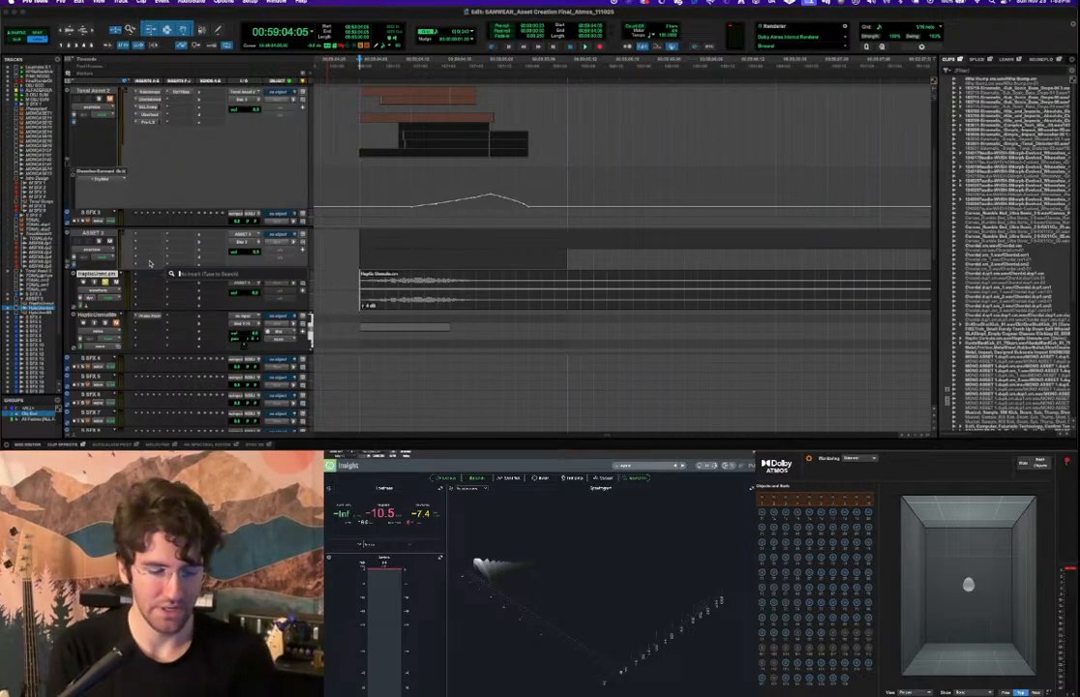
pyautogui.write('pro-q')
pyautogui.press('Return')
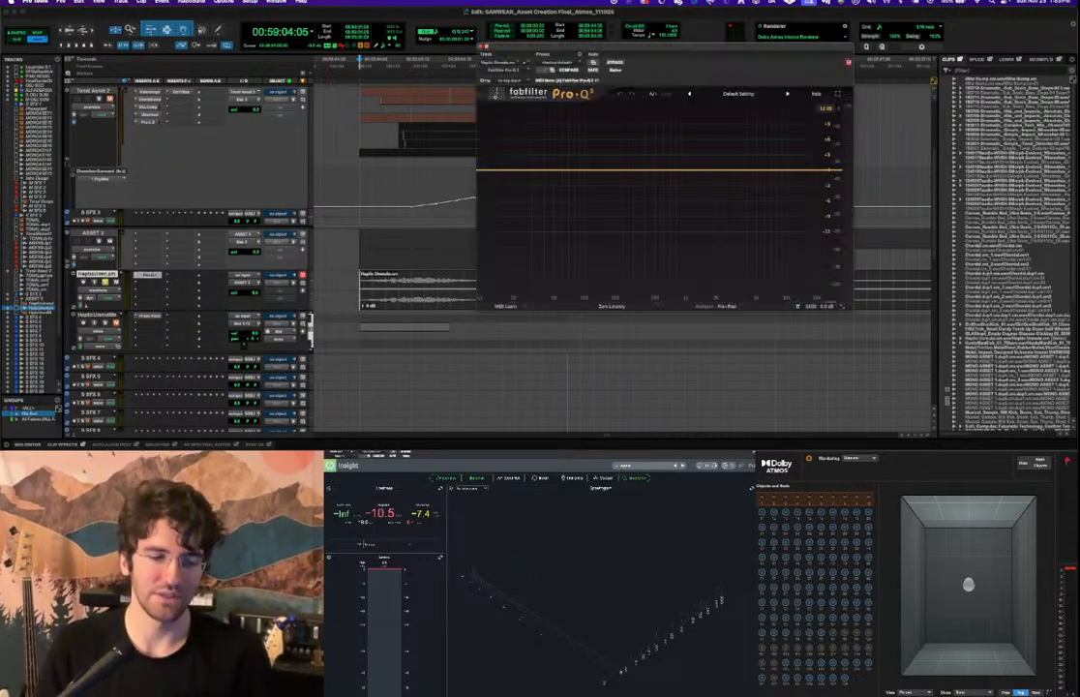
# Add a high-cut filter and a low-frequency bell boost in Pro-Q 3 while auditioning.
pyautogui.moveTo(834, 169); pyautogui.dragTo(566, 158)
pyautogui.press('space')
pyautogui.press('space')
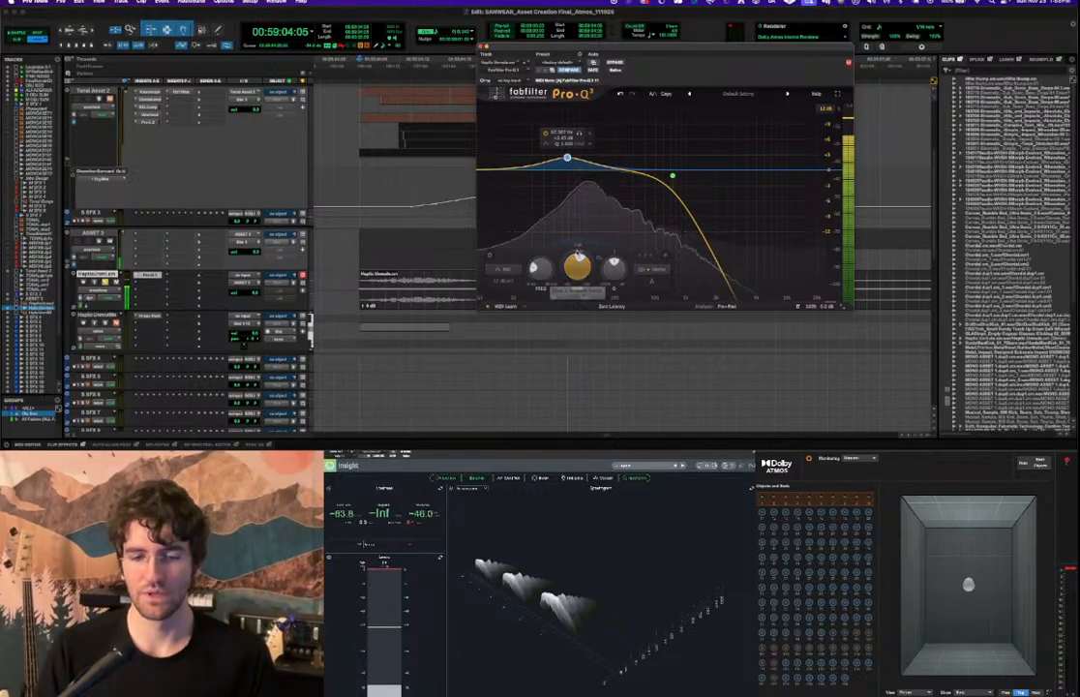
# Reset the low bell's static gain to 0 dB, giving it a positive dynamic range and a narrower Q.
pyautogui.doubleClick(577, 270)
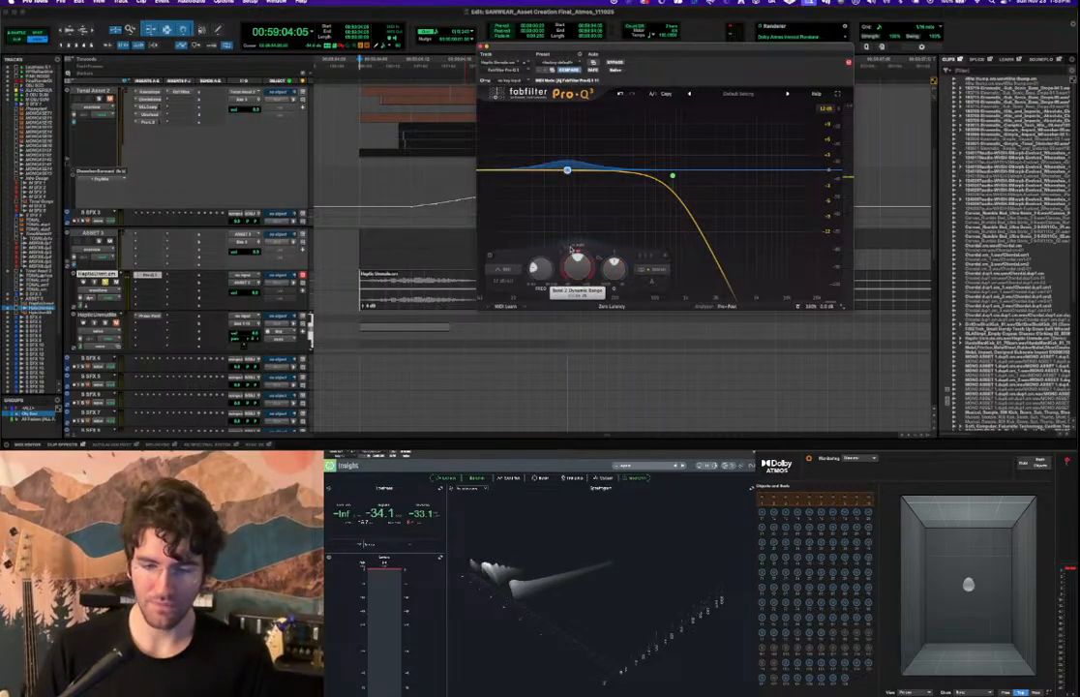
pyautogui.moveTo(578, 247); pyautogui.dragTo(577, 243)
pyautogui.press('space')
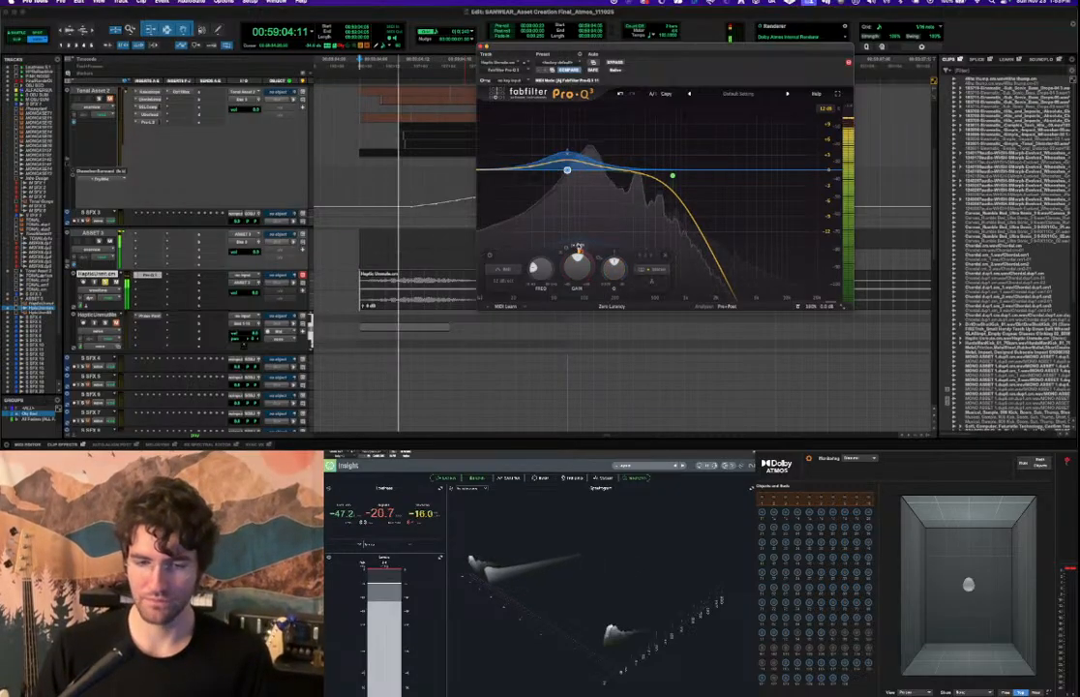
pyautogui.press('space')
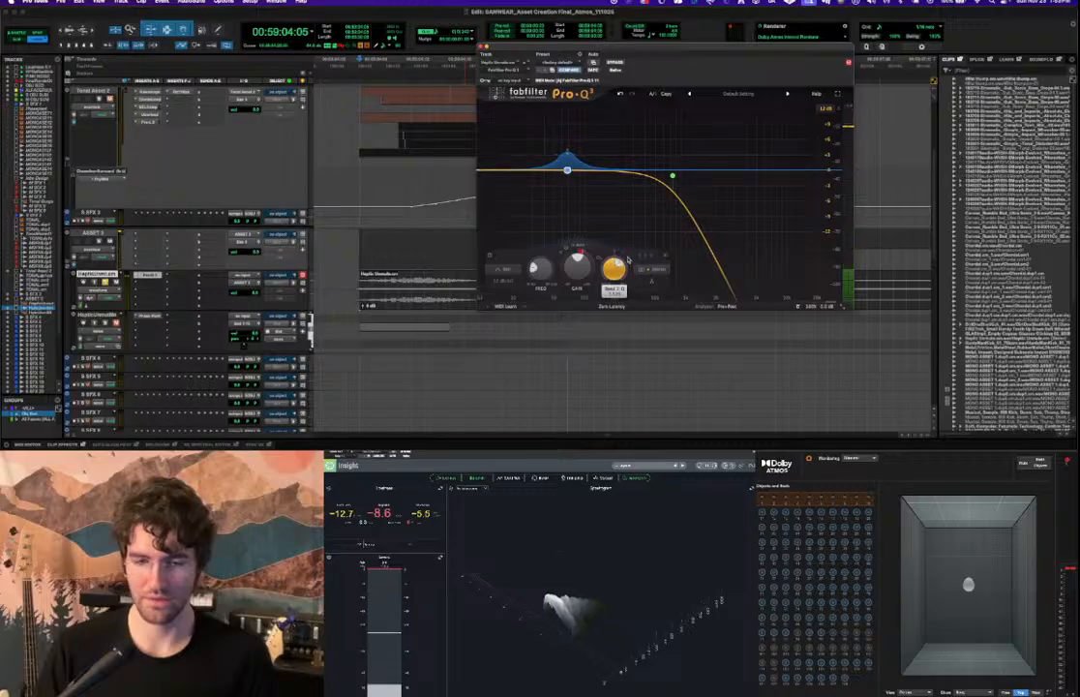
# Increase the low bell's dynamic range slightly while auditioning the sound.
pyautogui.press('space')
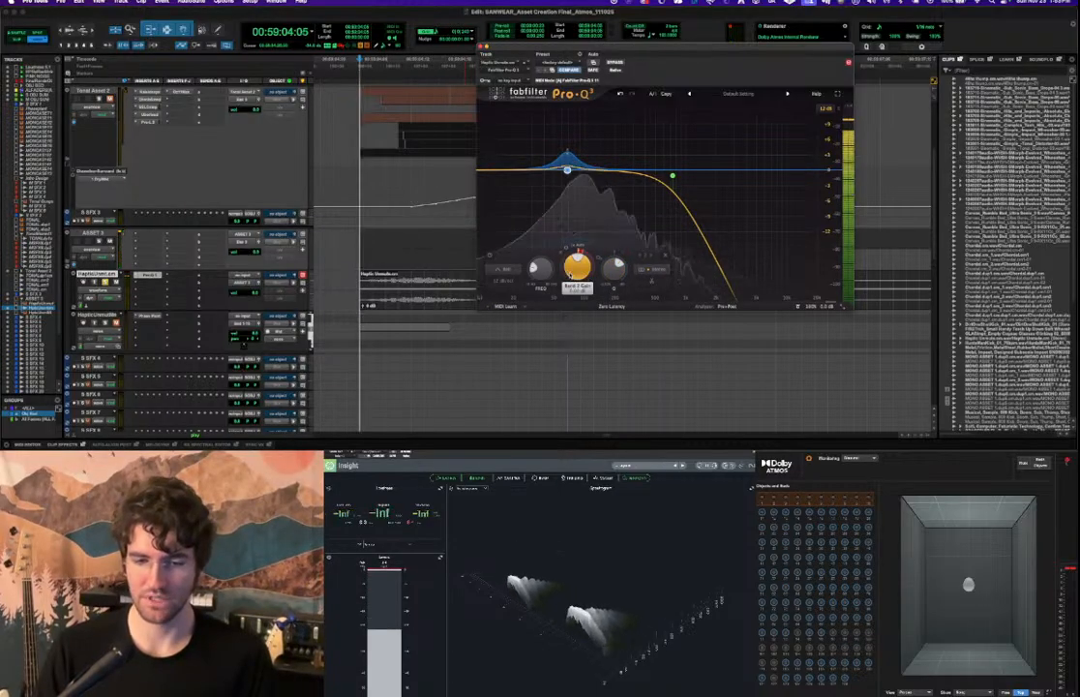
pyautogui.press('space')
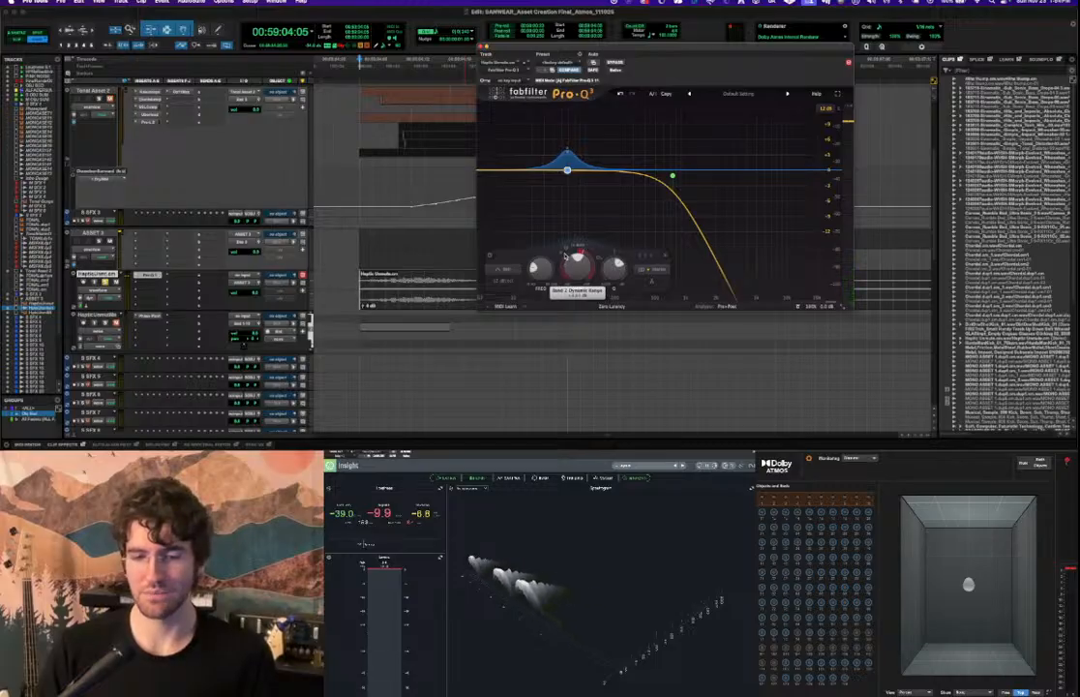
pyautogui.press('space')
pyautogui.press('space')
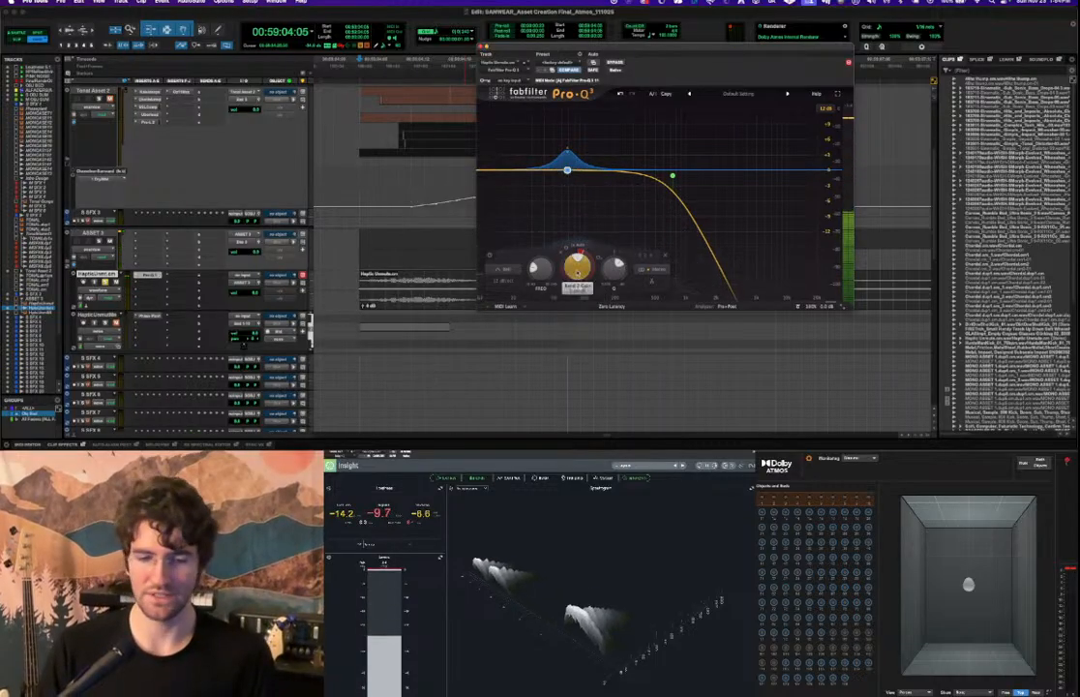
pyautogui.press('space')
# Shift the low bell's frequency slightly higher, audition it, and close the Pro-Q 3 window.
pyautogui.moveTo(542, 271); pyautogui.dragTo(540, 278)
pyautogui.press('space')
pyautogui.press('space')
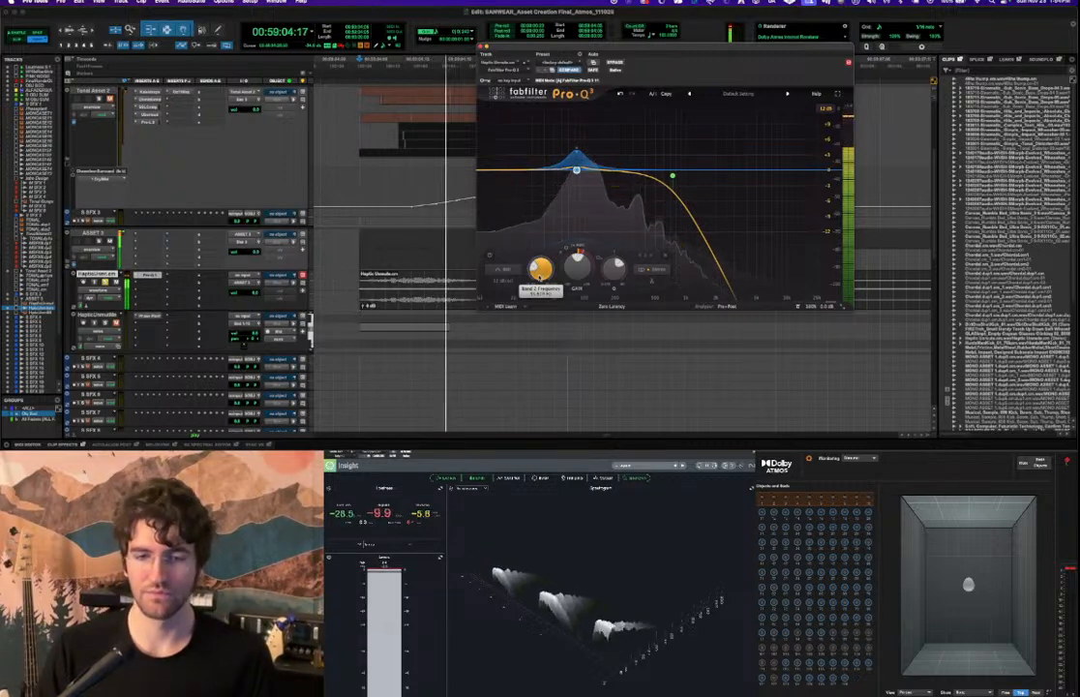
pyautogui.press('space')
pyautogui.click(150, 275)
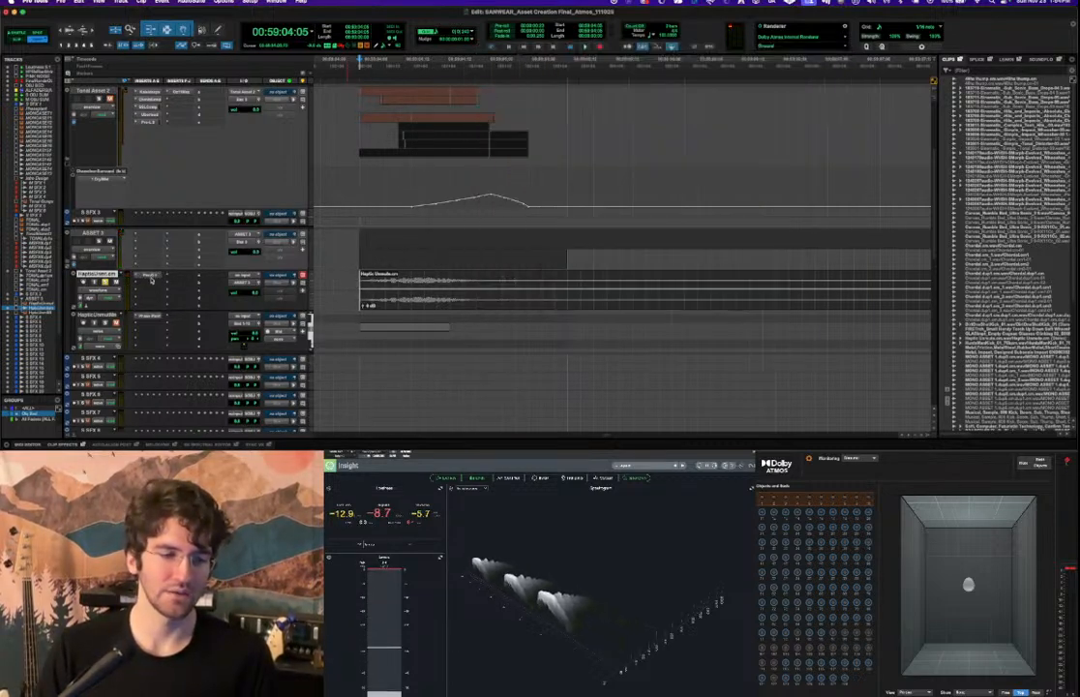
# Reopen Pro-Q 3 and lower its output level to about -2.8 dB while auditioning the Haptic Unmute clip.
pyautogui.press('space')
pyautogui.press('space')
pyautogui.click(153, 276)
pyautogui.moveTo(815, 287)
pyautogui.press('space')
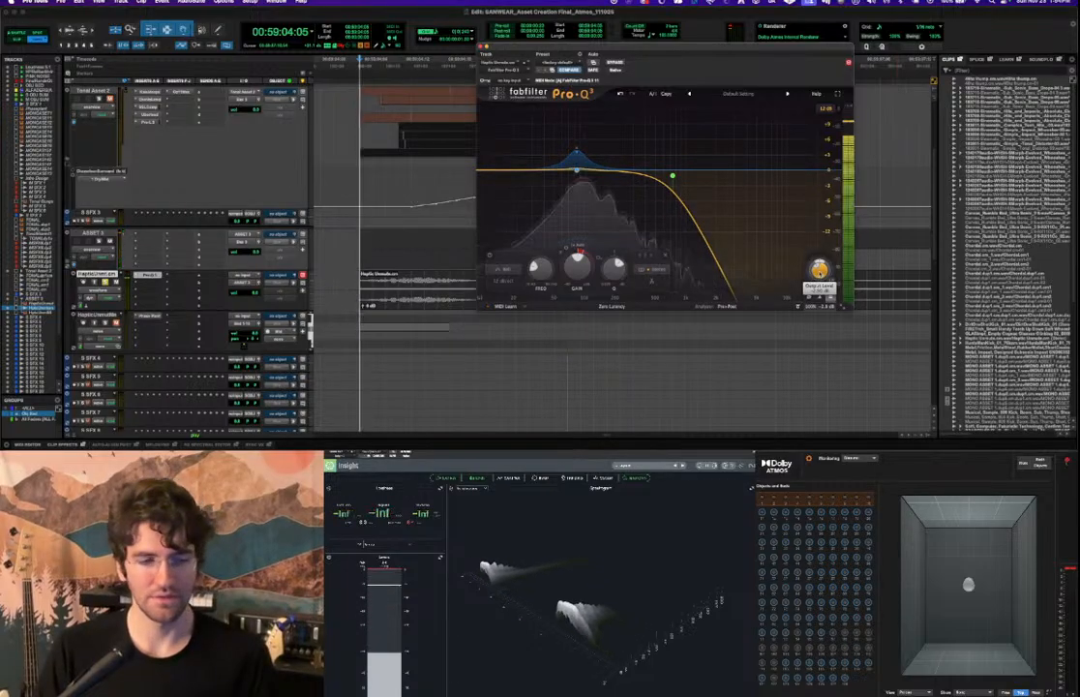
pyautogui.press('space')
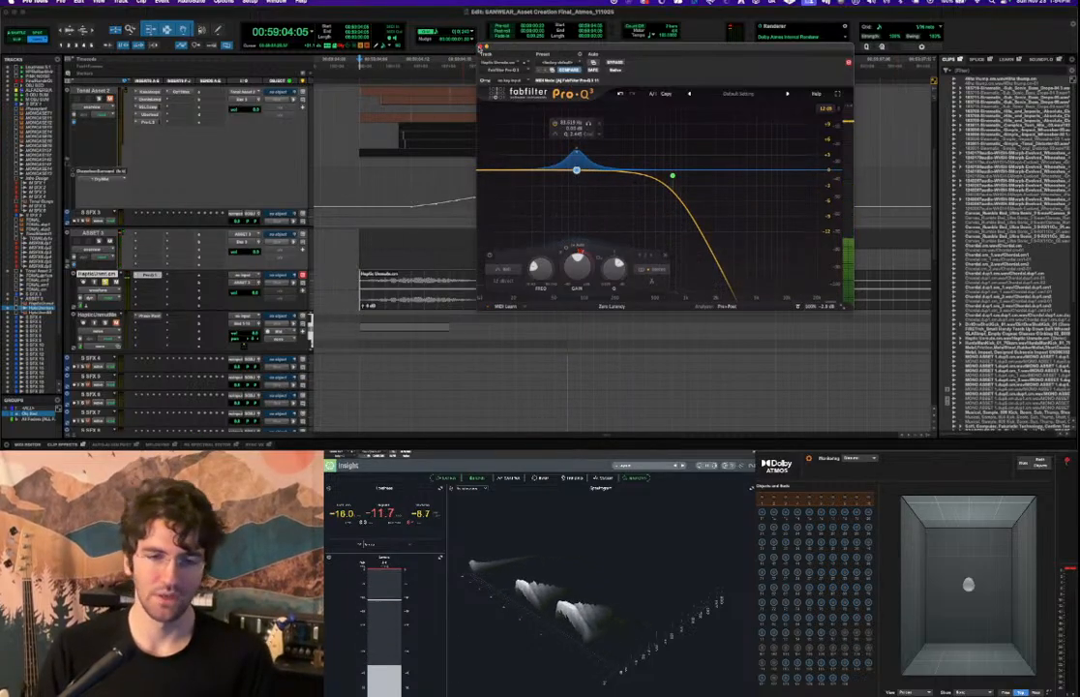
pyautogui.click(482, 46)
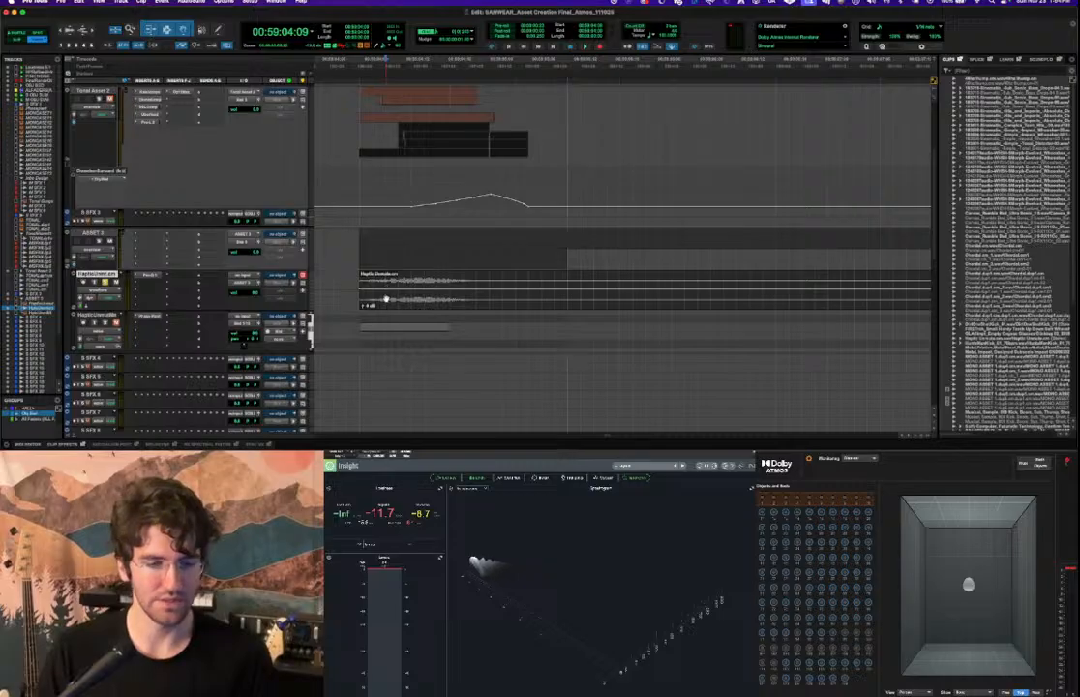
# Trim the end of the Haptic Unmute clip at 00:59:04:14 and fade out its tail.
pyautogui.press('space')
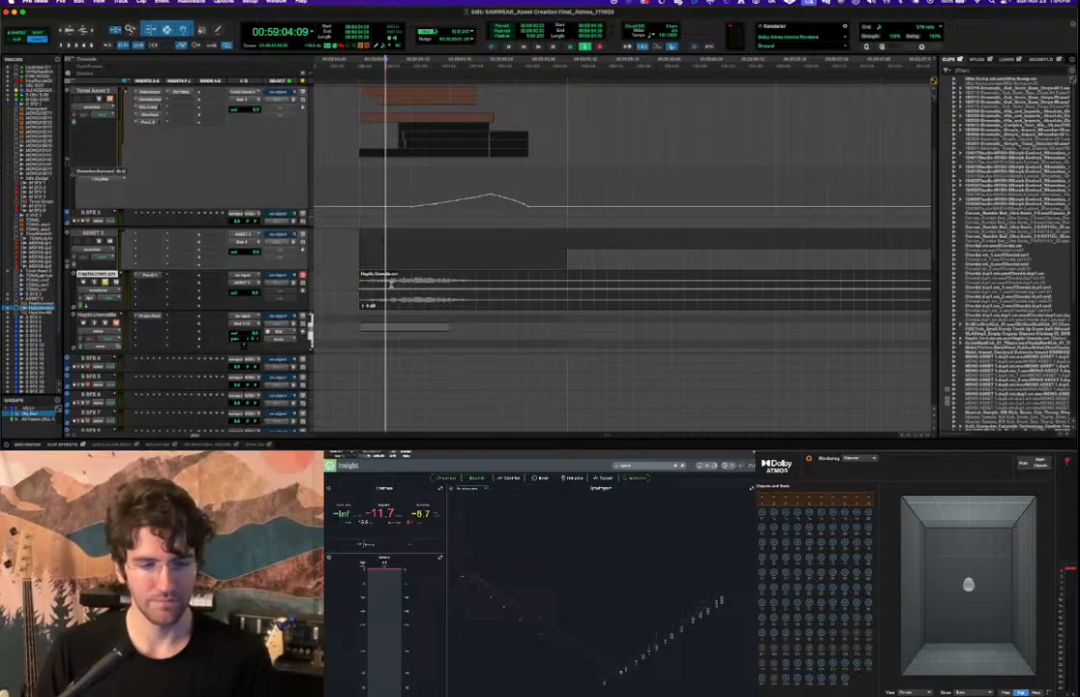
pyautogui.press('space')
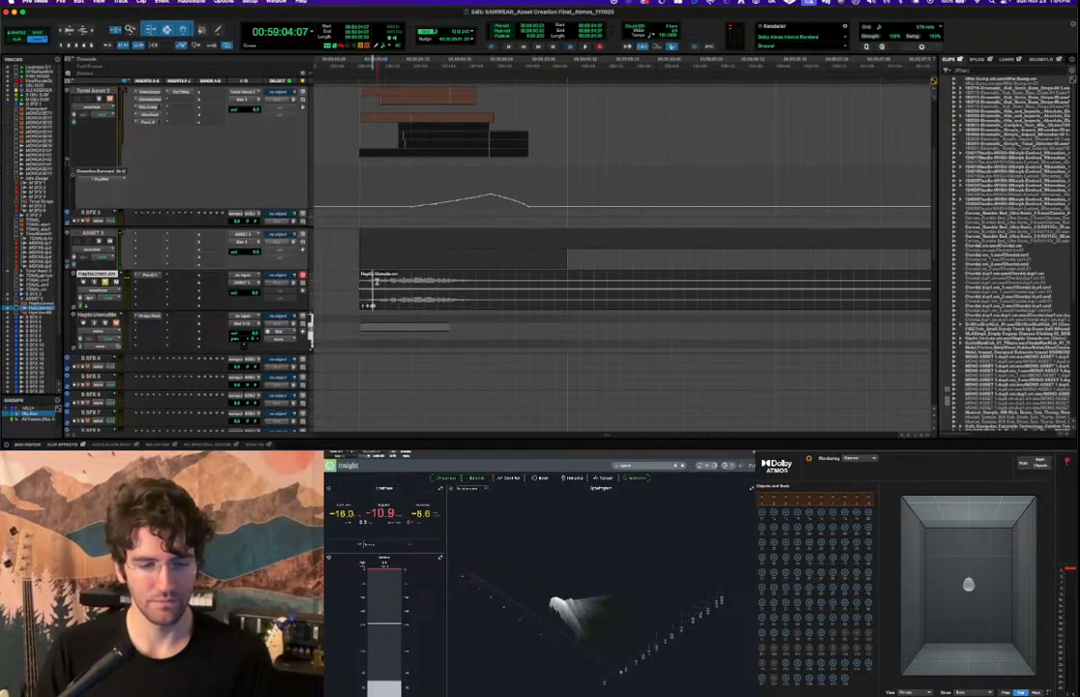
pyautogui.press('space')
pyautogui.press('space')
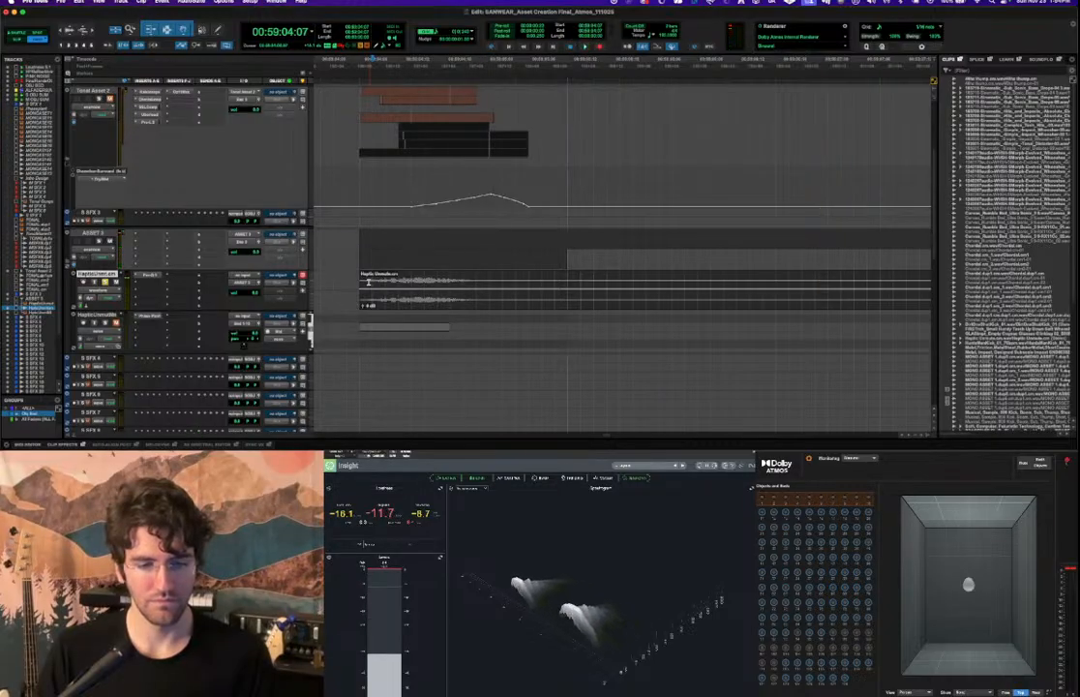
pyautogui.press('space')
pyautogui.press('space')
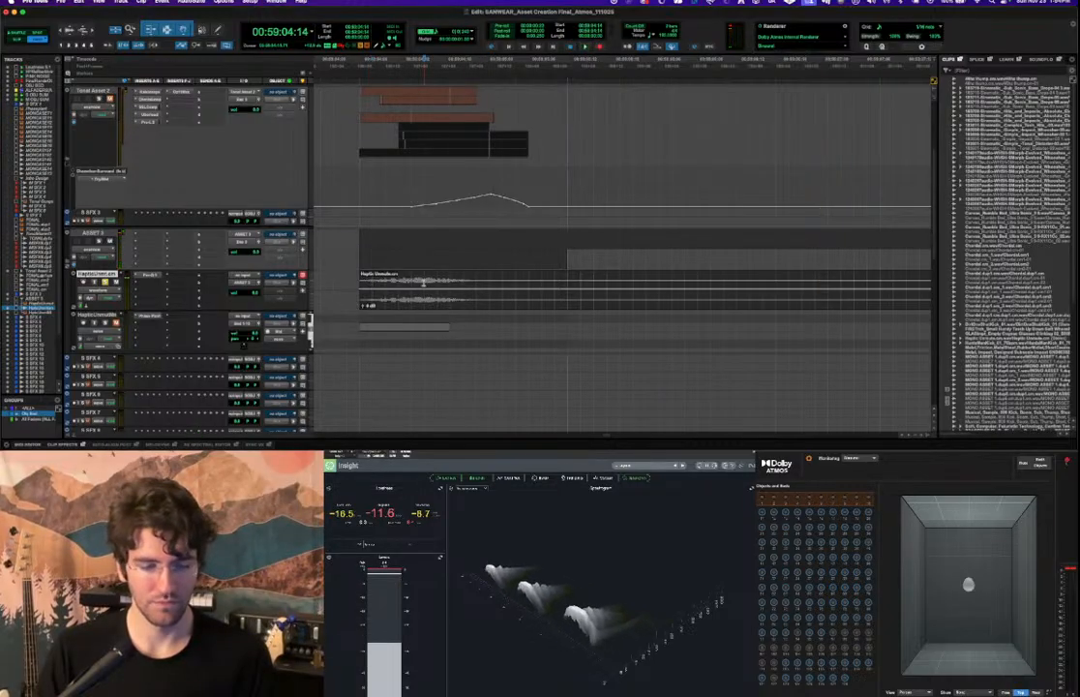
pyautogui.press('s')
pyautogui.moveTo(423, 273); pyautogui.dragTo(411, 274)
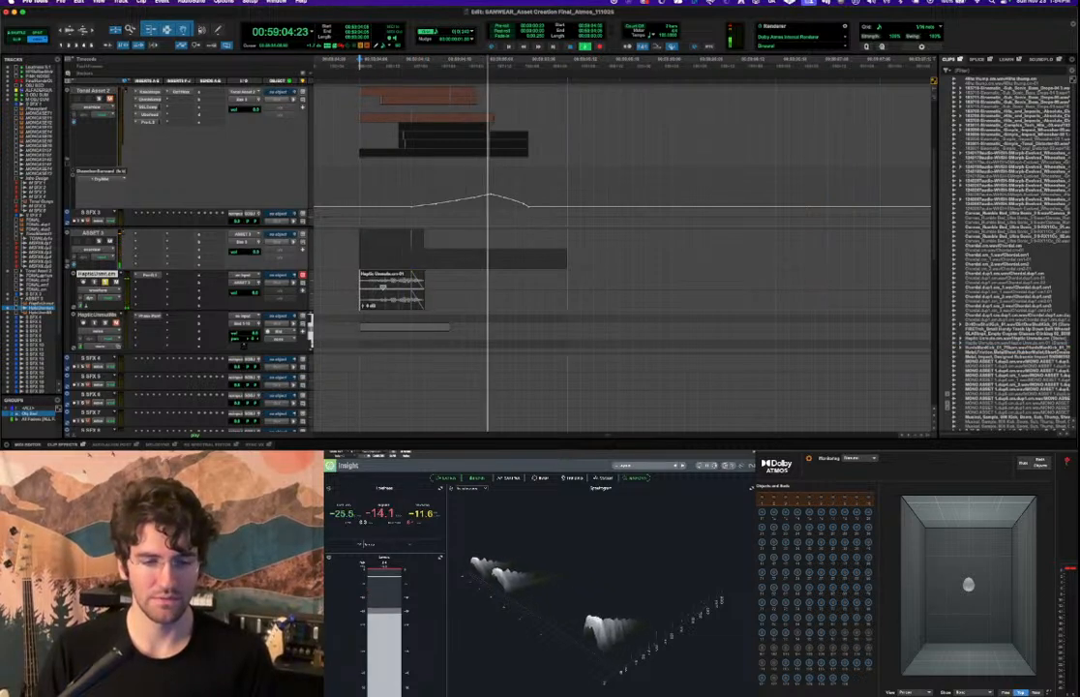
pyautogui.press('space')
# Extend the end of the Haptic Unmute clip with a longer fade-out and audition it.
pyautogui.doubleClick(408, 280)
pyautogui.moveTo(410, 281)
pyautogui.mouseDown()
pyautogui.moveTo(423, 282)
pyautogui.moveTo(411, 283)
pyautogui.mouseUp()
pyautogui.press('f')
pyautogui.press('space')
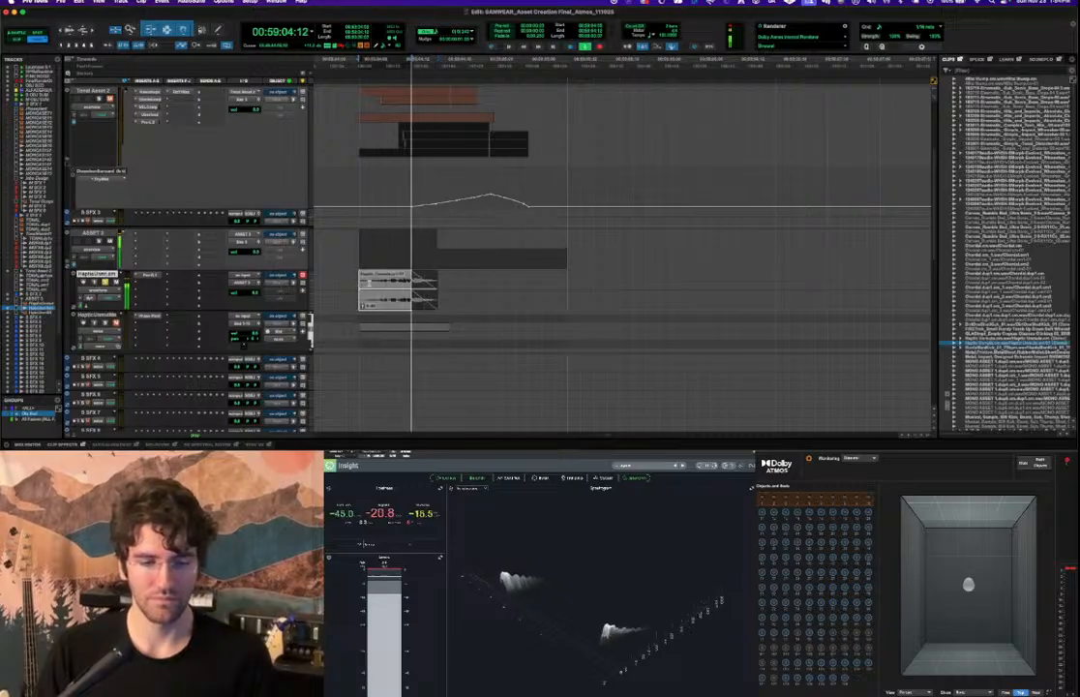
pyautogui.press('space')
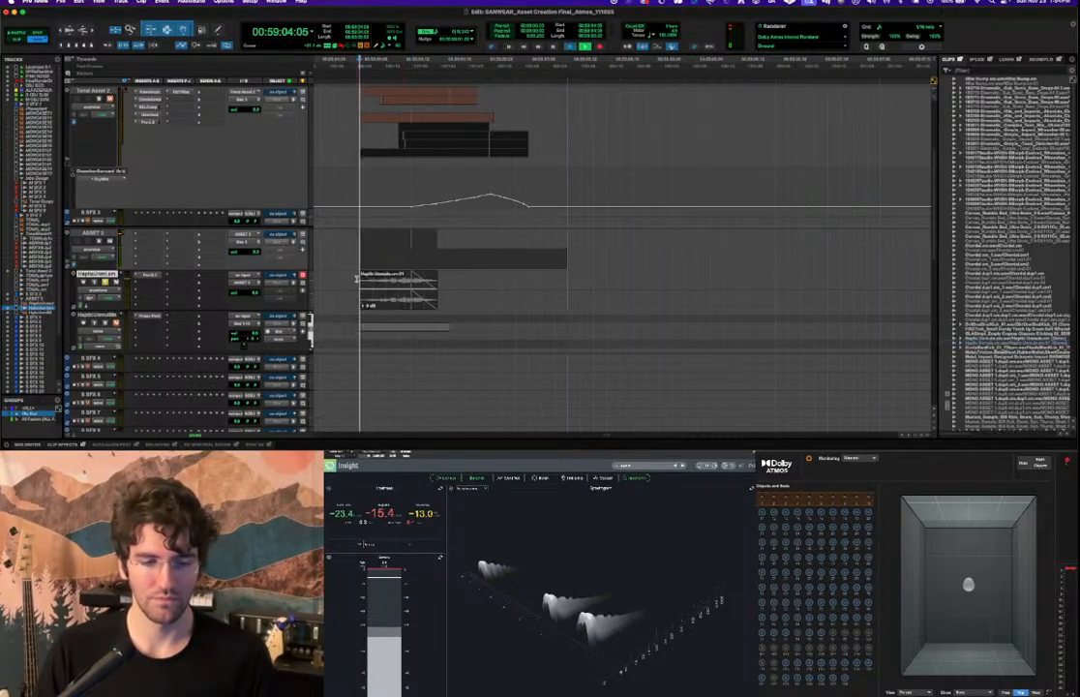
pyautogui.press('space')
pyautogui.press('space')
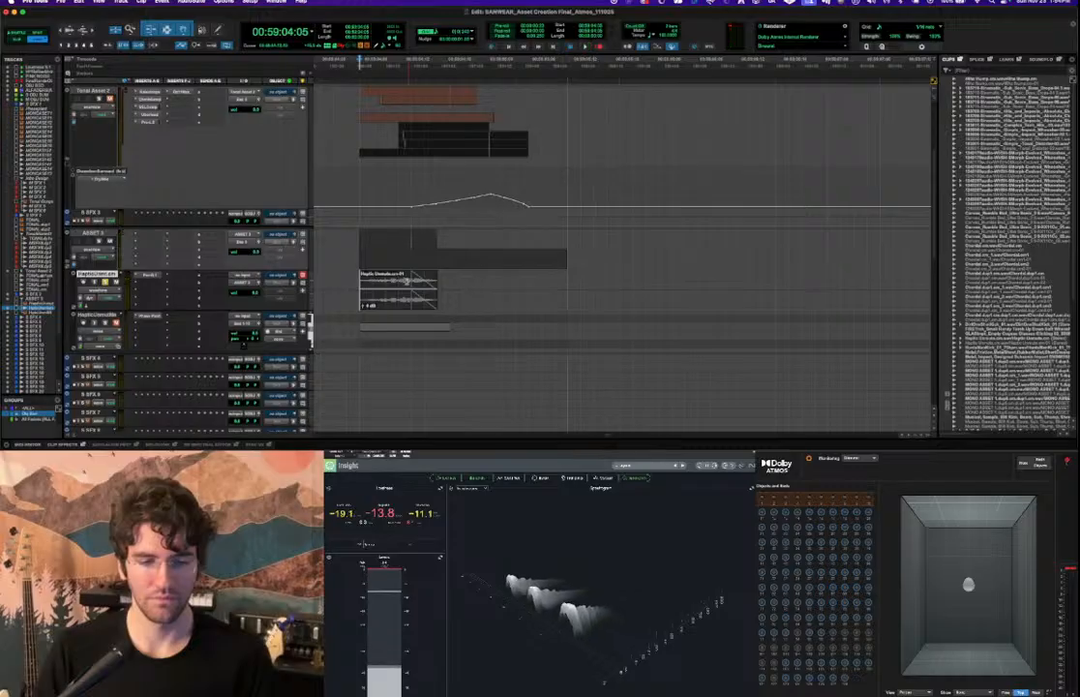
# Start the Haptic Unmute clip's fade-out at a later point, extend the clip's end further, and audition the result.
pyautogui.moveTo(410, 282); pyautogui.dragTo(425, 283)
pyautogui.press('space')
pyautogui.press('space')
pyautogui.press('space')
pyautogui.press('space')
pyautogui.press('space')
pyautogui.press('space')
pyautogui.press('space')
pyautogui.press('space')
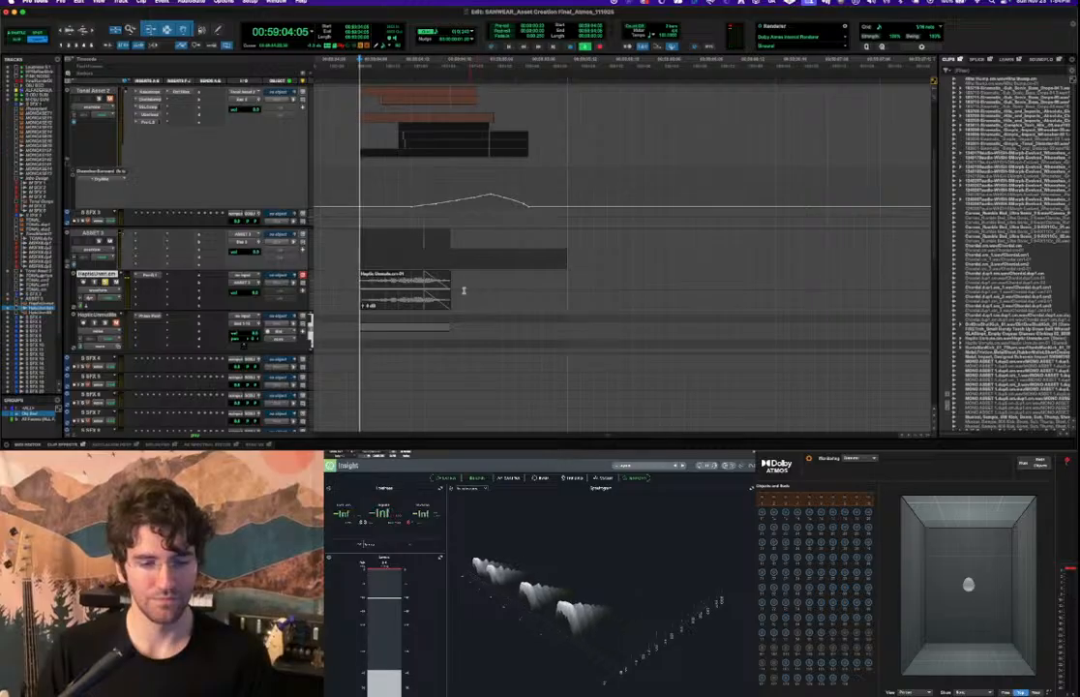
# Audition the faded Haptic Unmute clip repeatedly and shorten its end for a quicker fade-out.
pyautogui.press('space')
pyautogui.press('space')
pyautogui.press('space')
pyautogui.press('space')
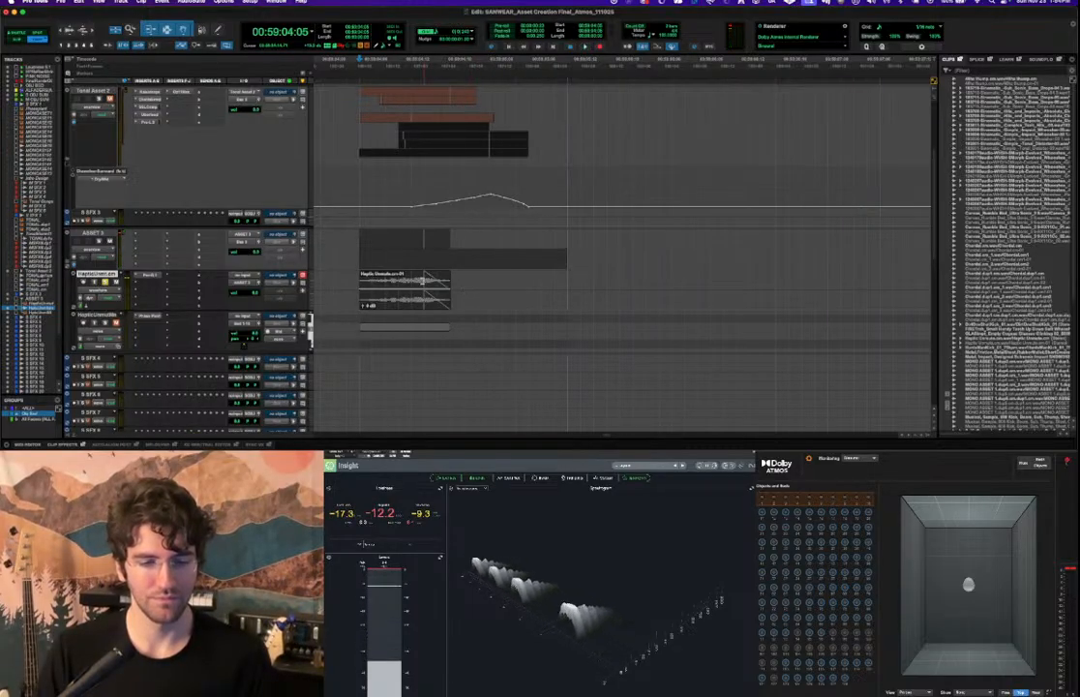
pyautogui.press('space')
pyautogui.press('space')
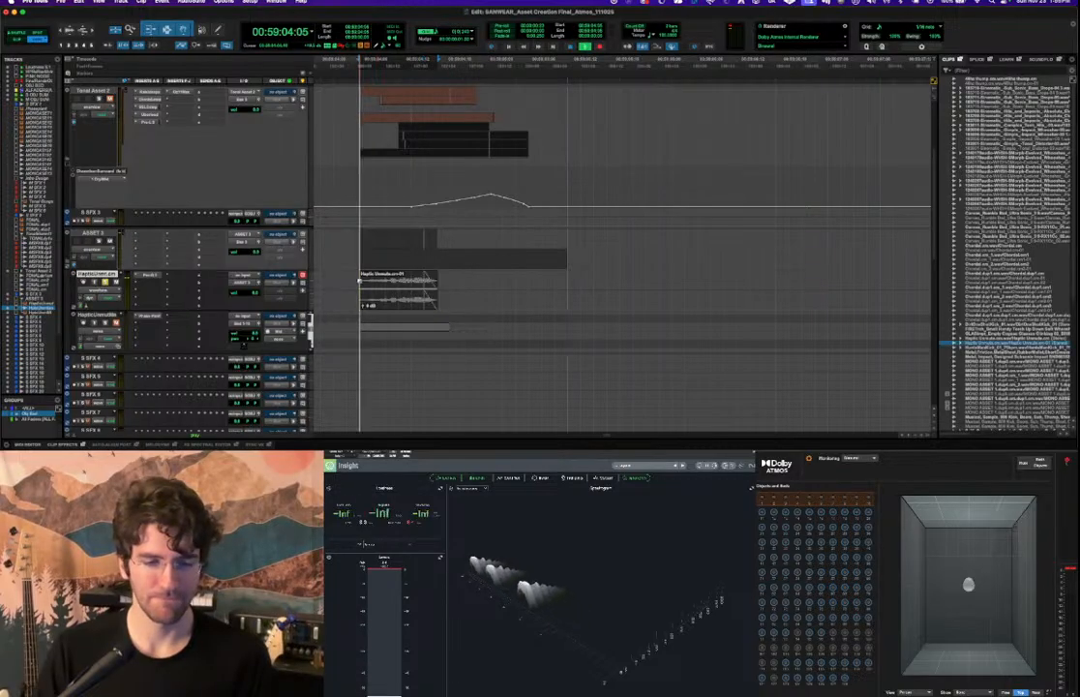
# Audition the trimmed Haptic Unmute clip from its start and check its extent by selecting ranges across its tail.
pyautogui.press('space')
pyautogui.press('space')
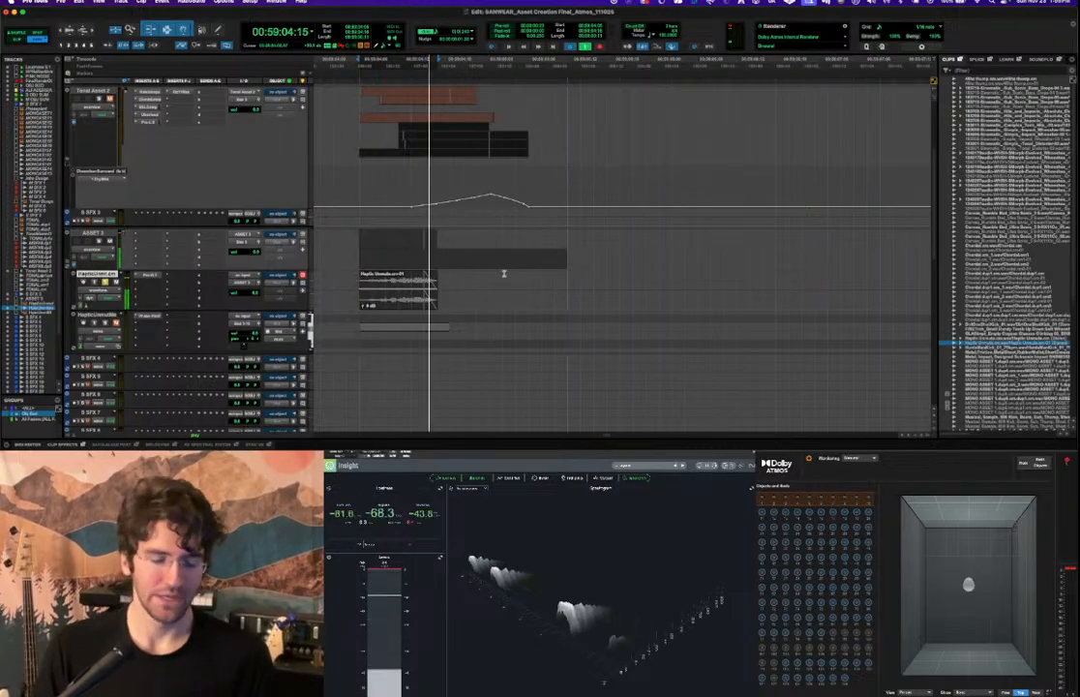
pyautogui.moveTo(476, 284); pyautogui.dragTo(346, 283)
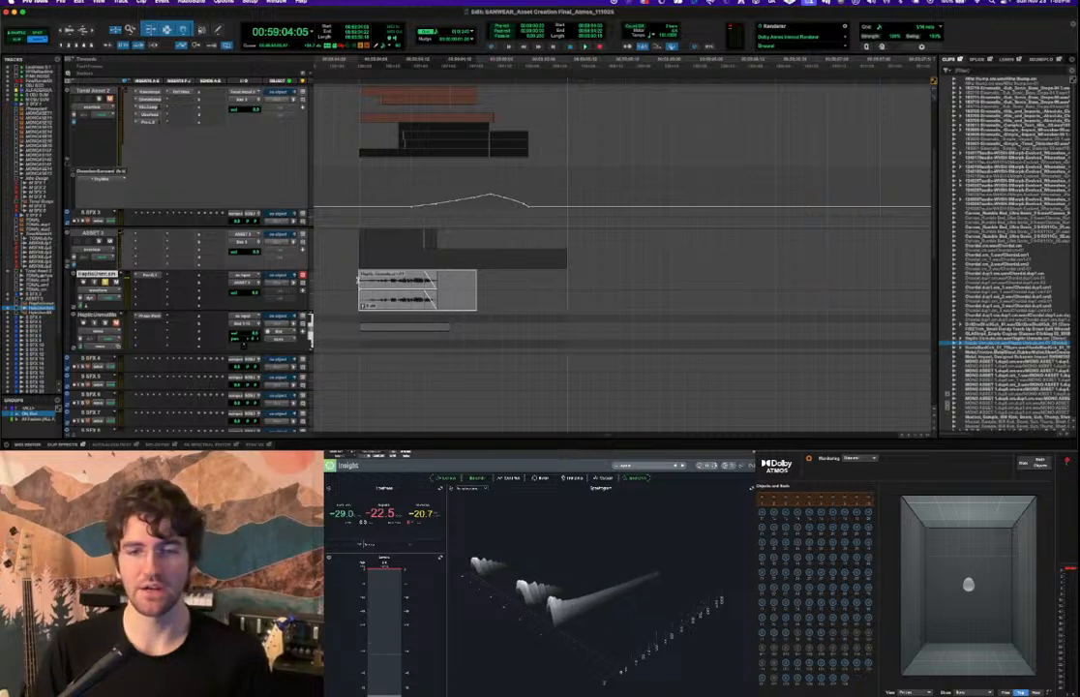
pyautogui.moveTo(475, 282); pyautogui.dragTo(490, 283)
pyautogui.moveTo(581, 287); pyautogui.dragTo(372, 288)
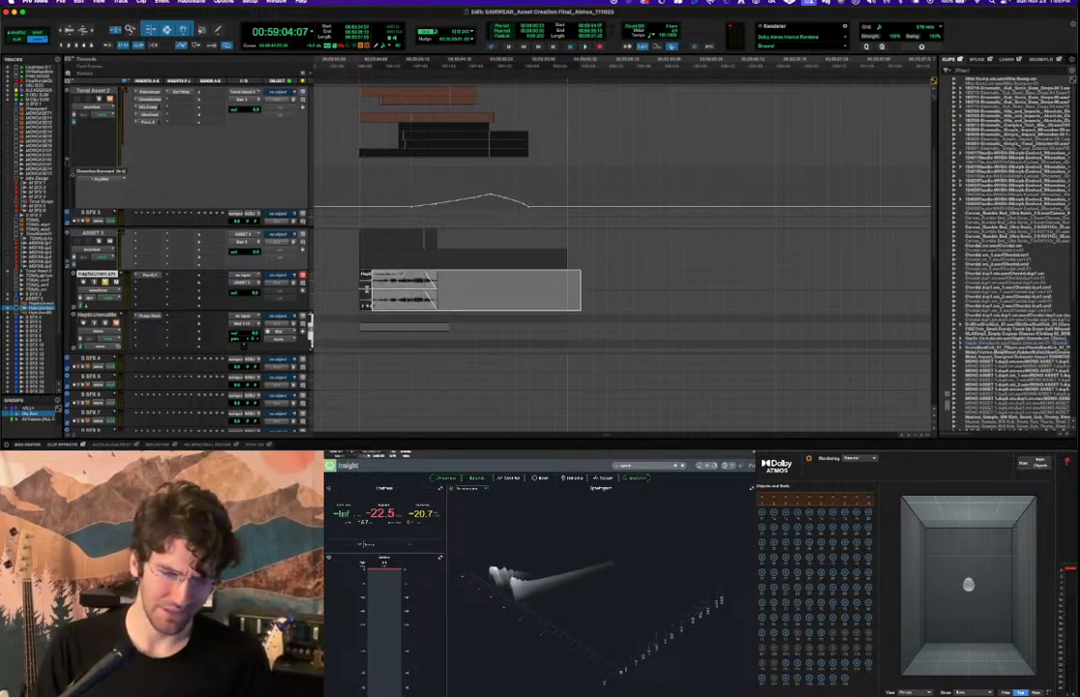
pyautogui.click(344, 289)
pyautogui.press('space')
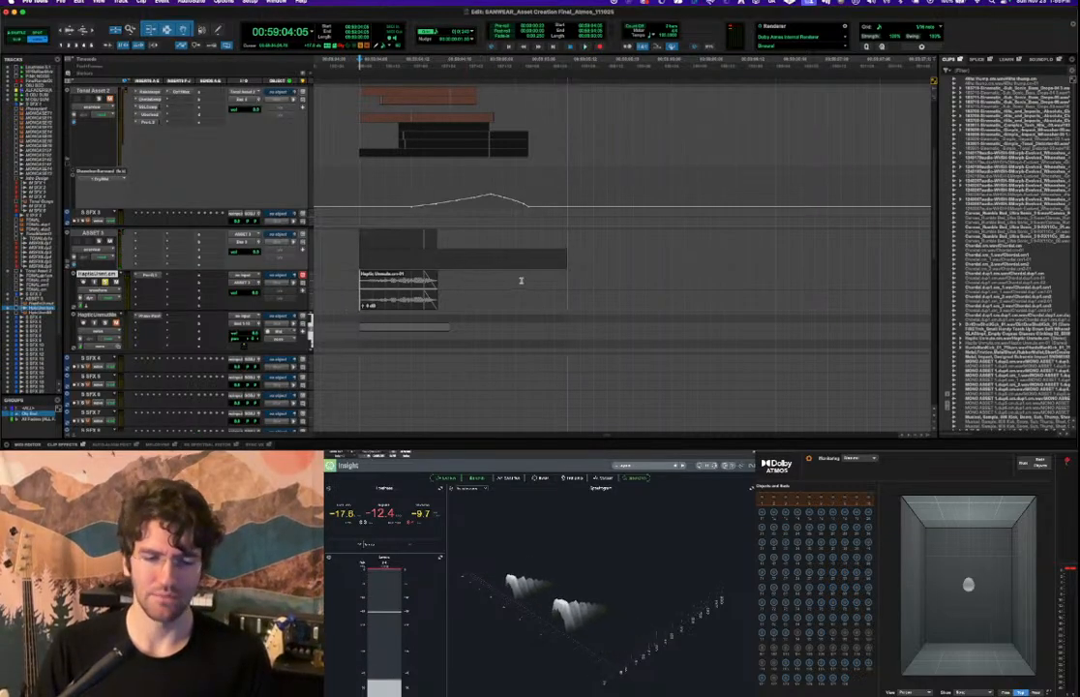
# Try the grid in Timecode for a selection across the Haptic Unmute clip and return the grid to Bars|Beats.
pyautogui.moveTo(567, 289); pyautogui.dragTo(447, 288)
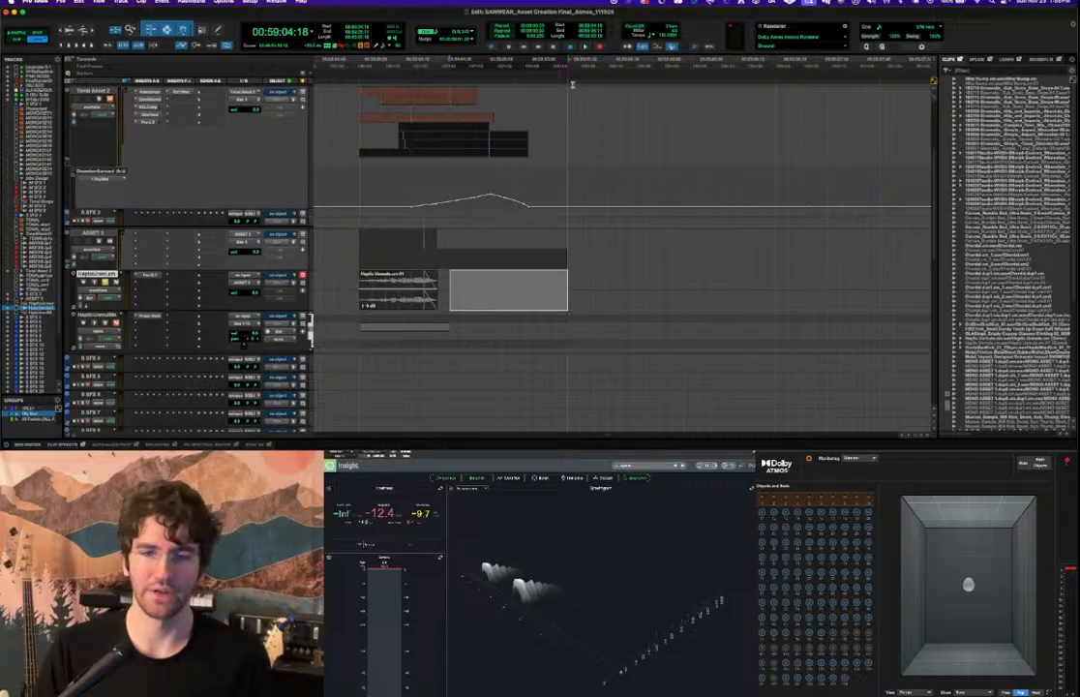
pyautogui.click(487, 45)
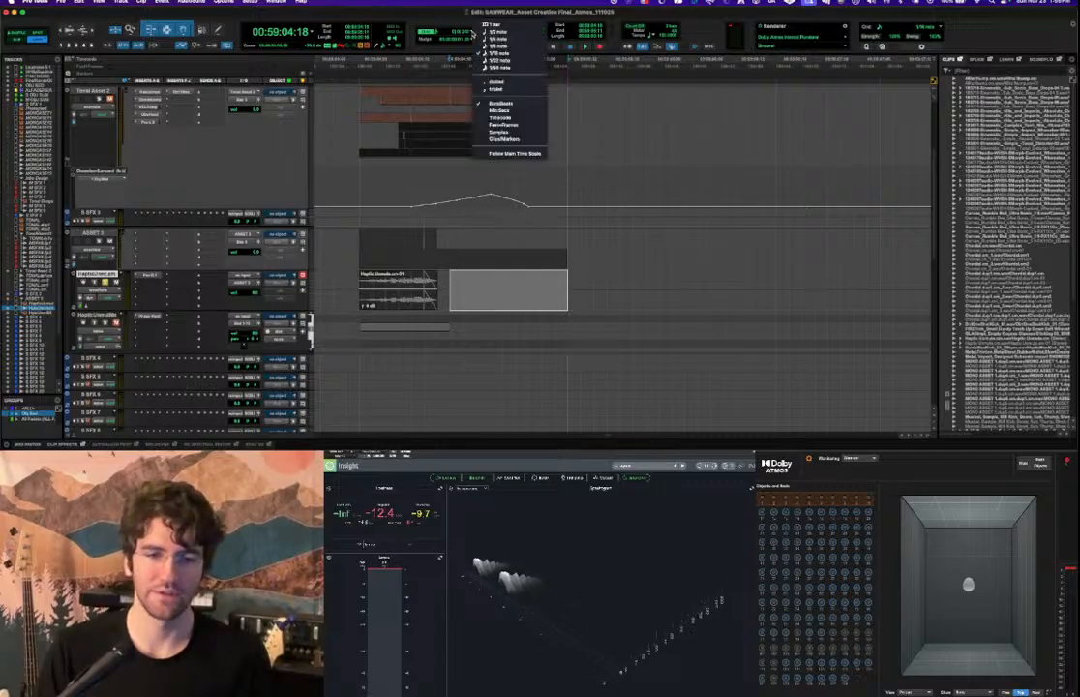
pyautogui.click(502, 117)
pyautogui.click(473, 32)
pyautogui.click(488, 287)
pyautogui.moveTo(563, 286); pyautogui.dragTo(377, 286)
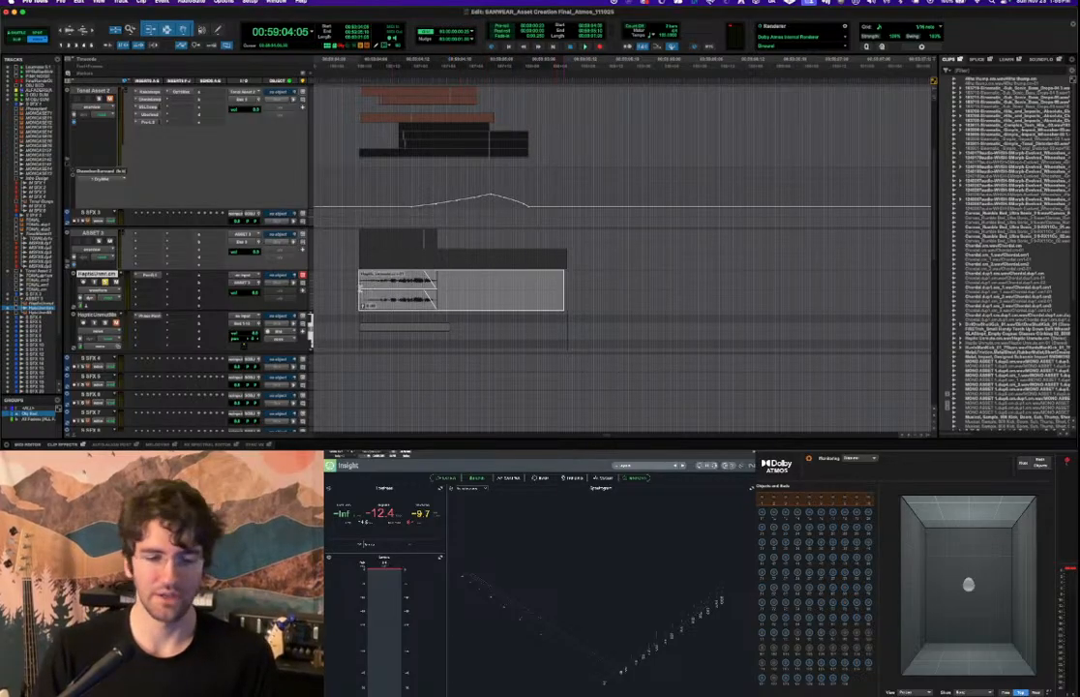
pyautogui.click(471, 30)
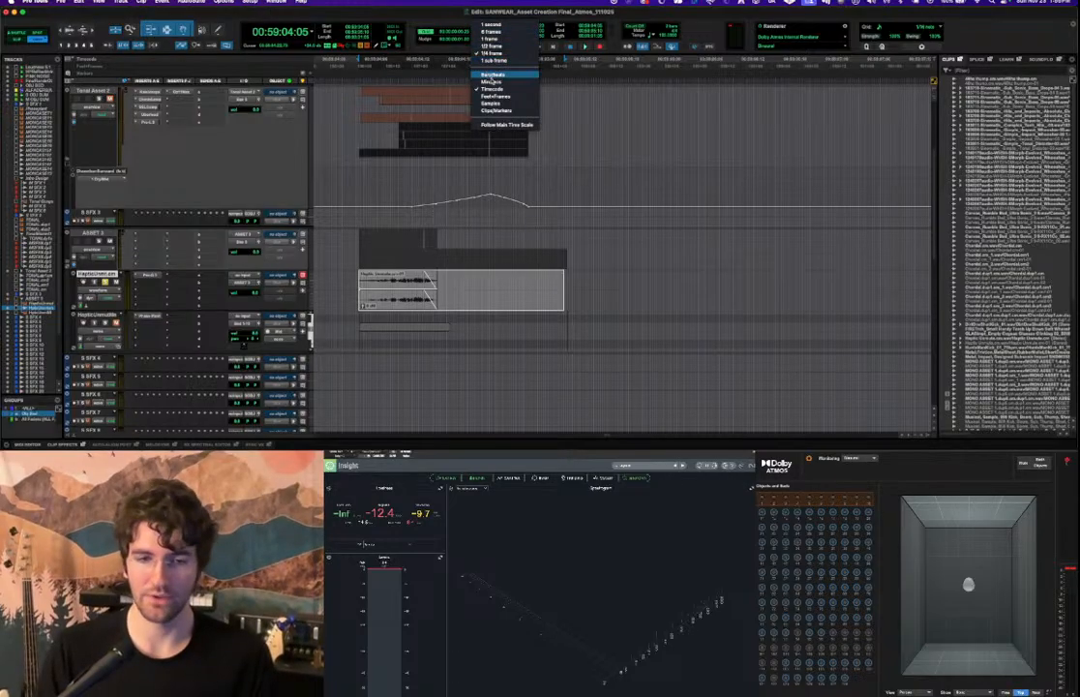
pyautogui.click(493, 75)
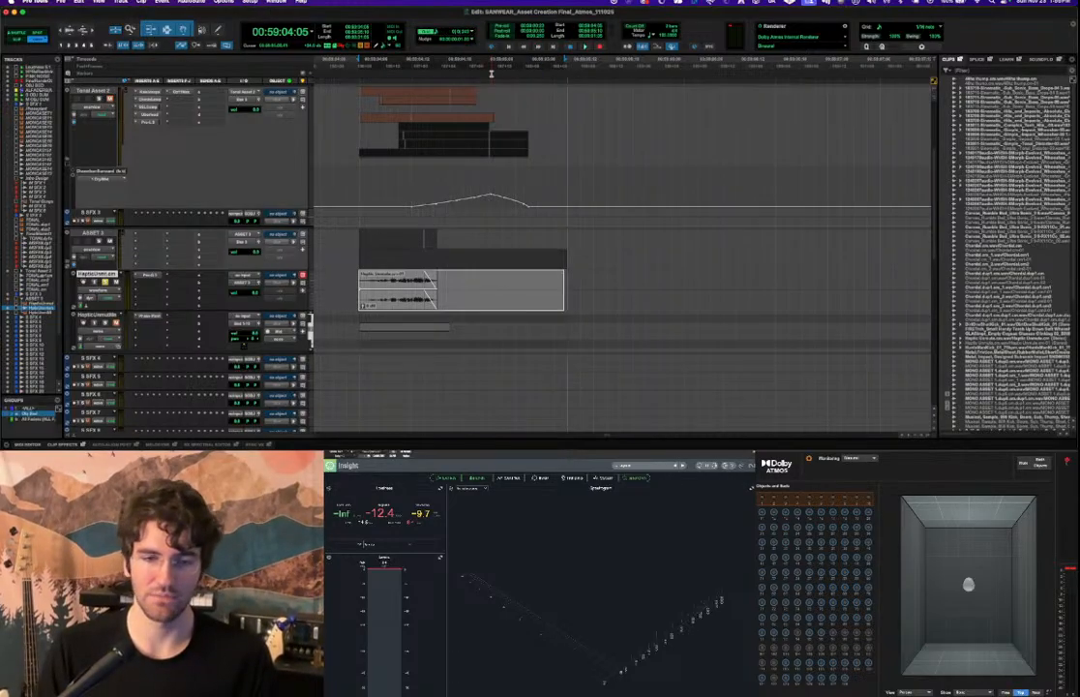
# Audition the Haptic Unmute clip again from its start and look over the neighbouring tracks.
pyautogui.click(458, 291)
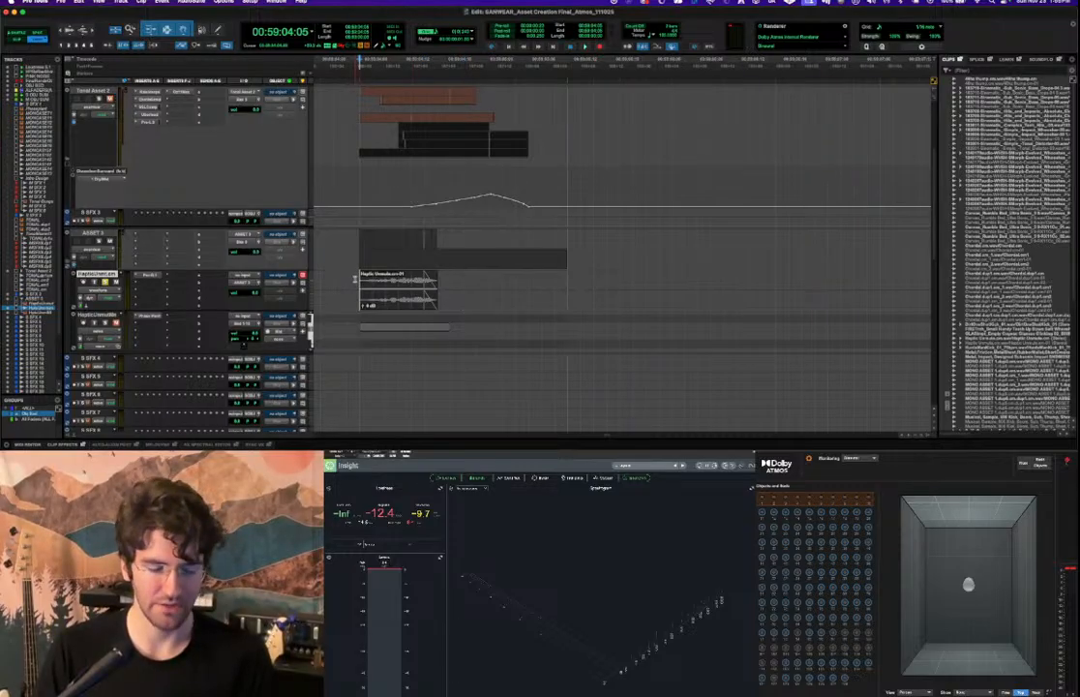
pyautogui.press('space')
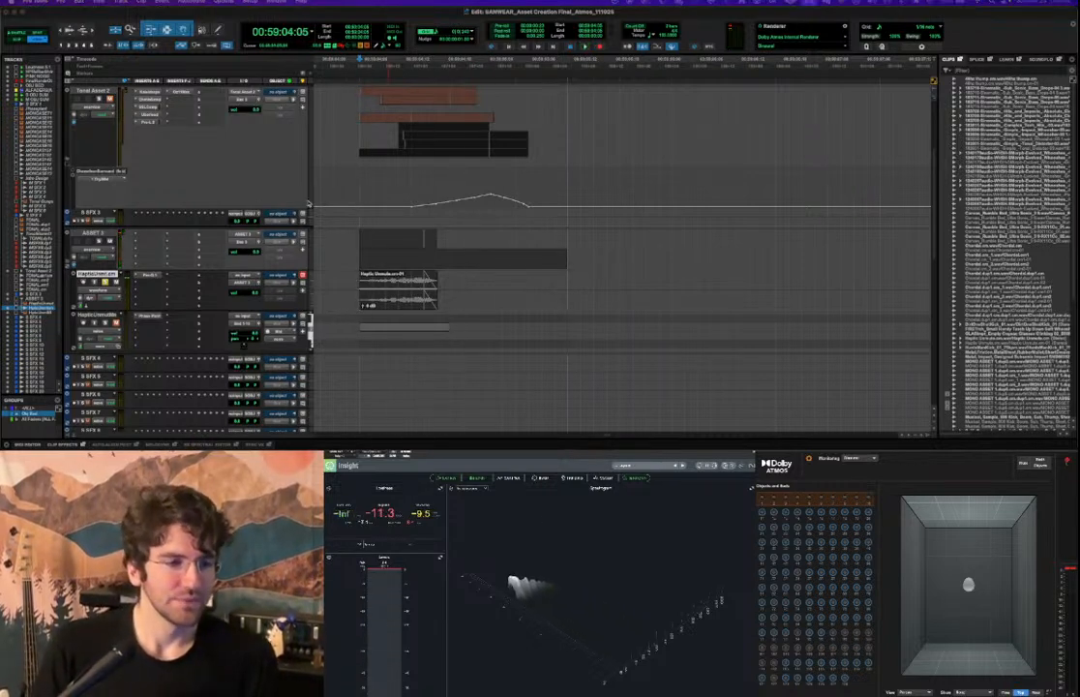
pyautogui.scroll(4, 318, 211)
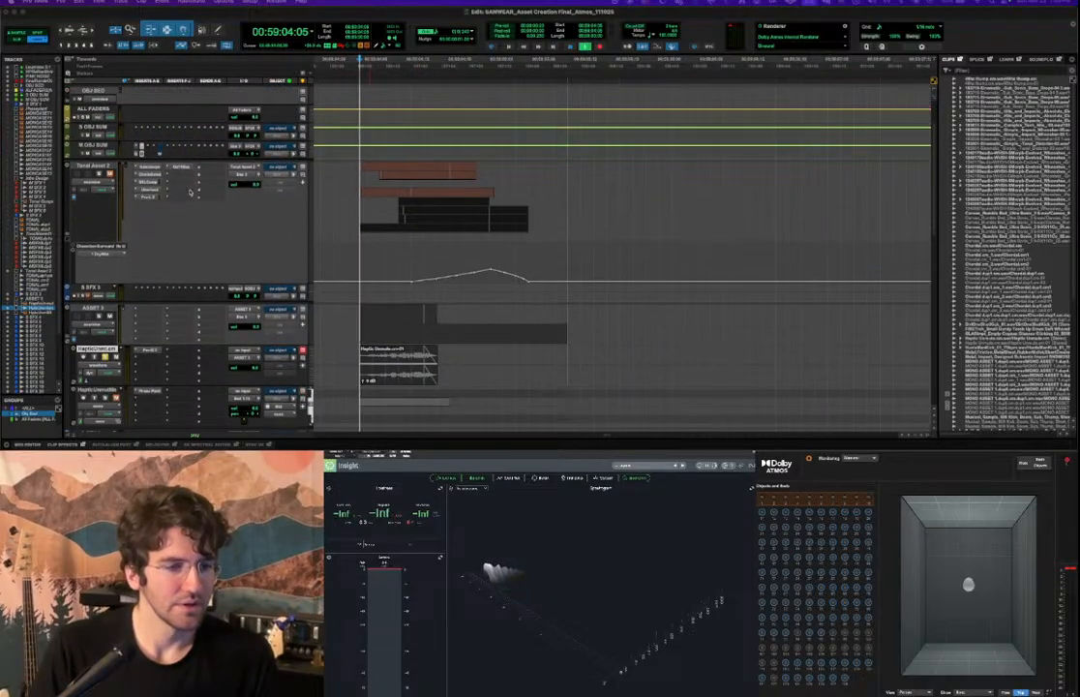
pyautogui.scroll(-5, 425, 225)
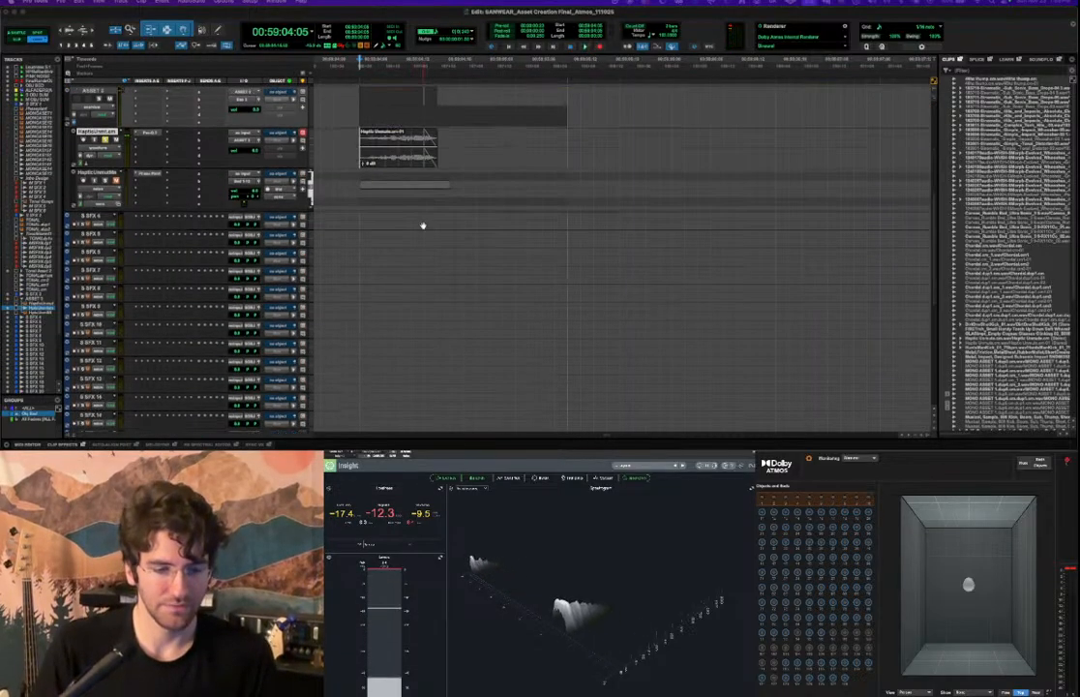
# Switch to Soundly and look through the existing "100k low" search results.
pyautogui.press('super+Tab')
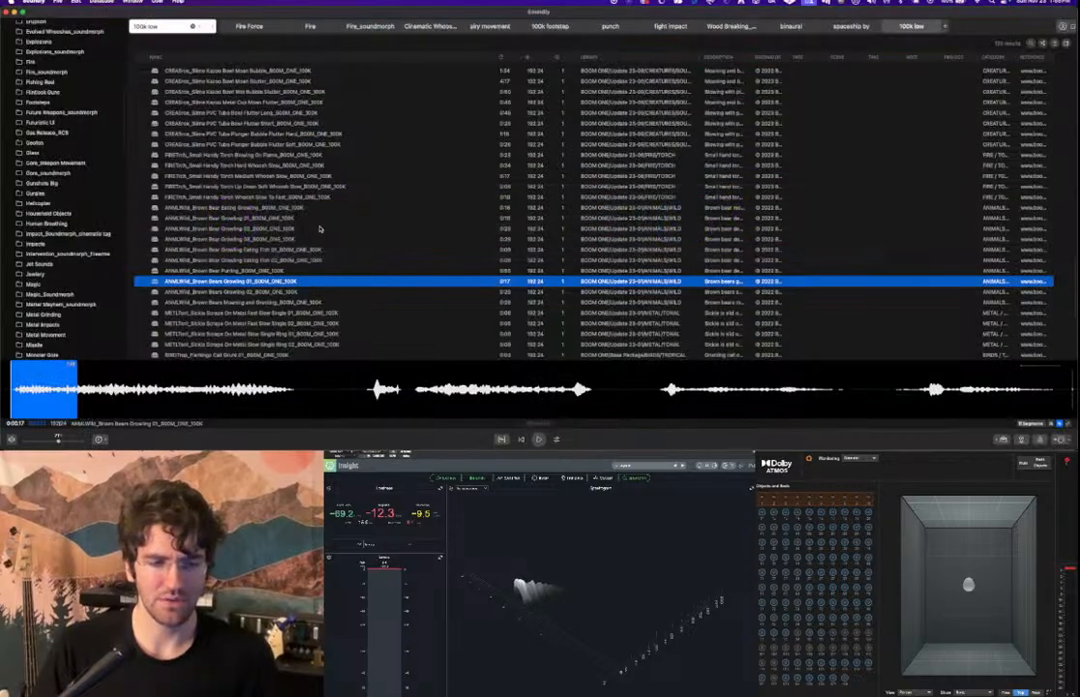
pyautogui.scroll(-3, 302, 260)
pyautogui.scroll(-2, 302, 260)
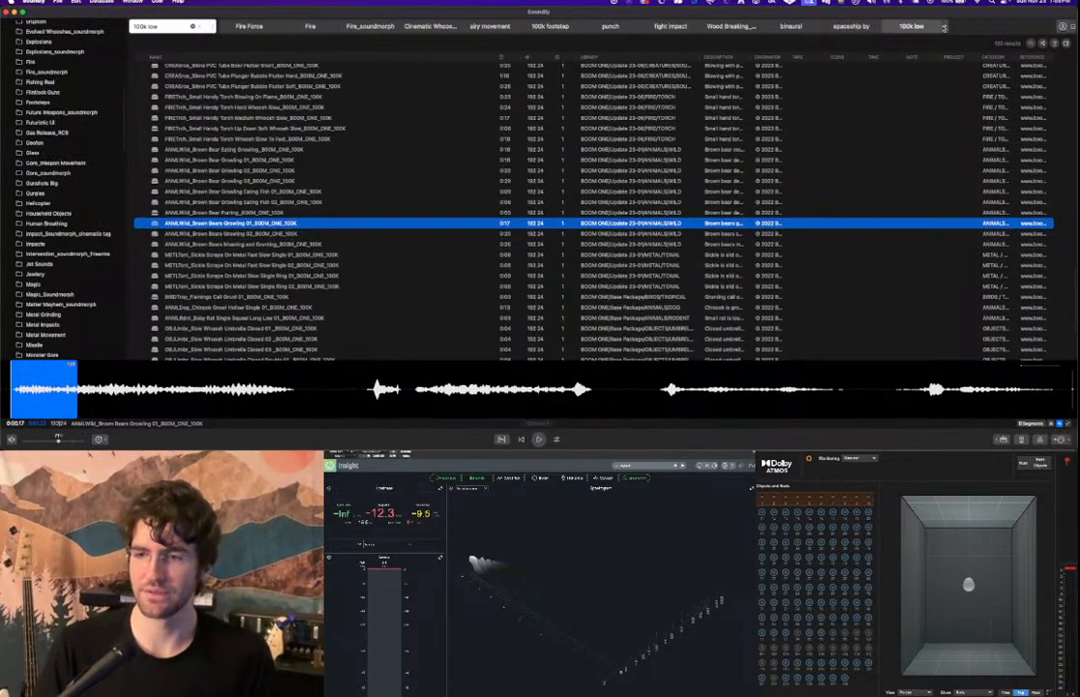
pyautogui.click(945, 27)
pyautogui.click(581, 237)
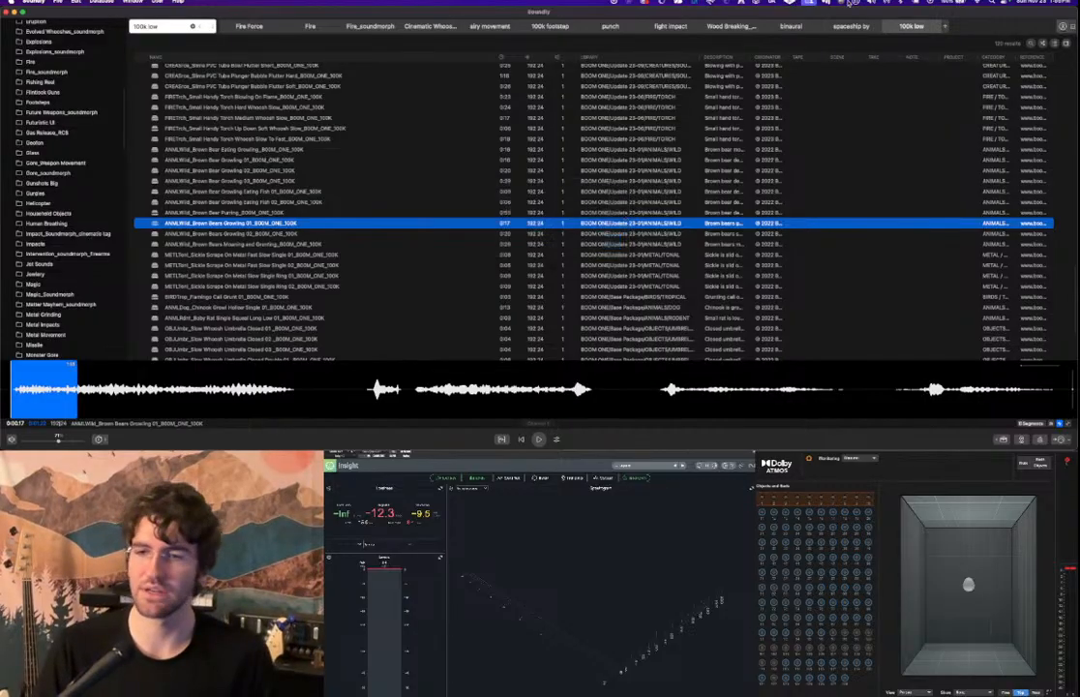
# Replace the "spaceship by" search with "low rumble" to find low-frequency sounds.
pyautogui.click(853, 26)
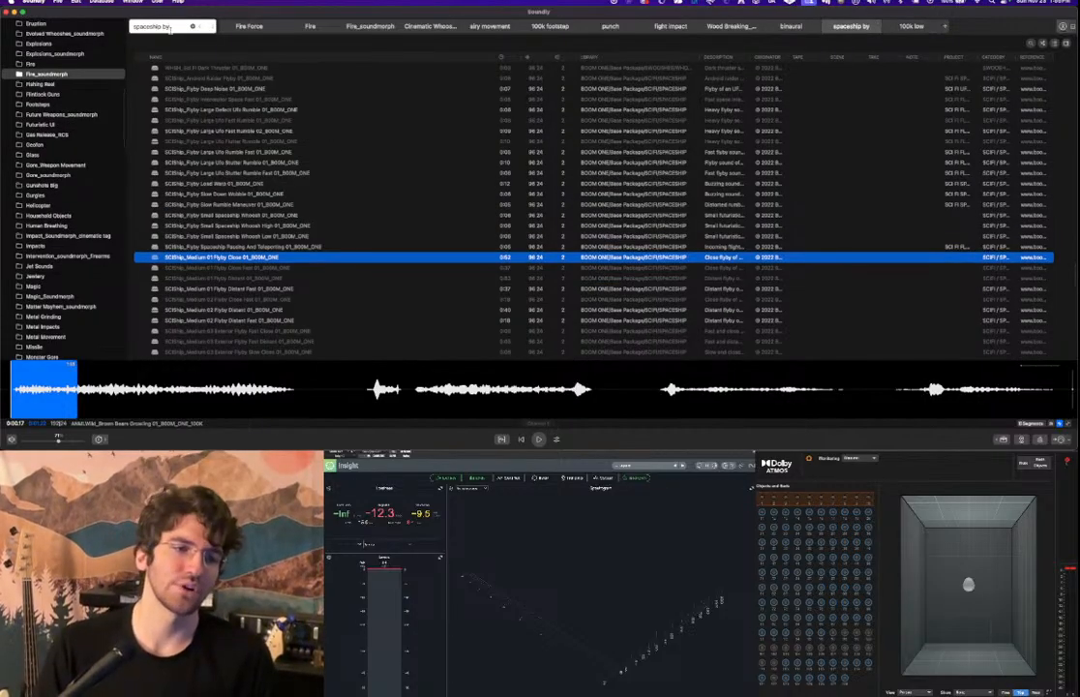
pyautogui.click(174, 28)
pyautogui.write('j')
pyautogui.press('BackSpace')
pyautogui.write('j')
pyautogui.press('BackSpace')
pyautogui.write('low rumbl')
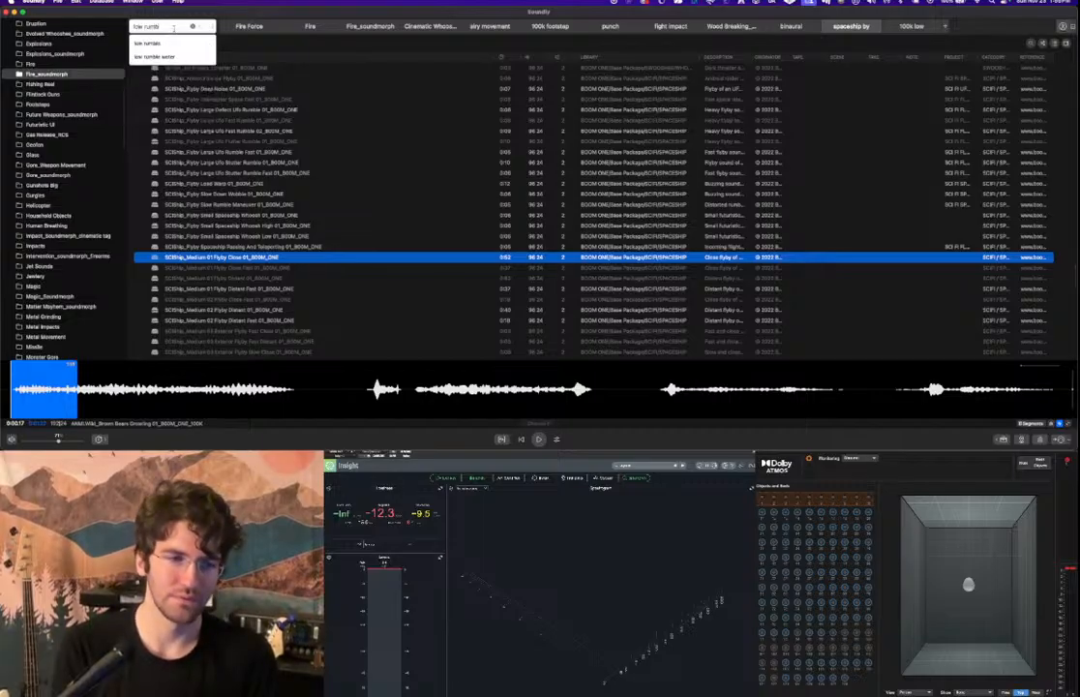
pyautogui.write('e')
pyautogui.press('Return')
# Audition candidates from the "low rumble" results, including Underwater Echoes & Booms, Super Low Rumbles and the steam train recording.
pyautogui.press('Down')
pyautogui.press('Down')
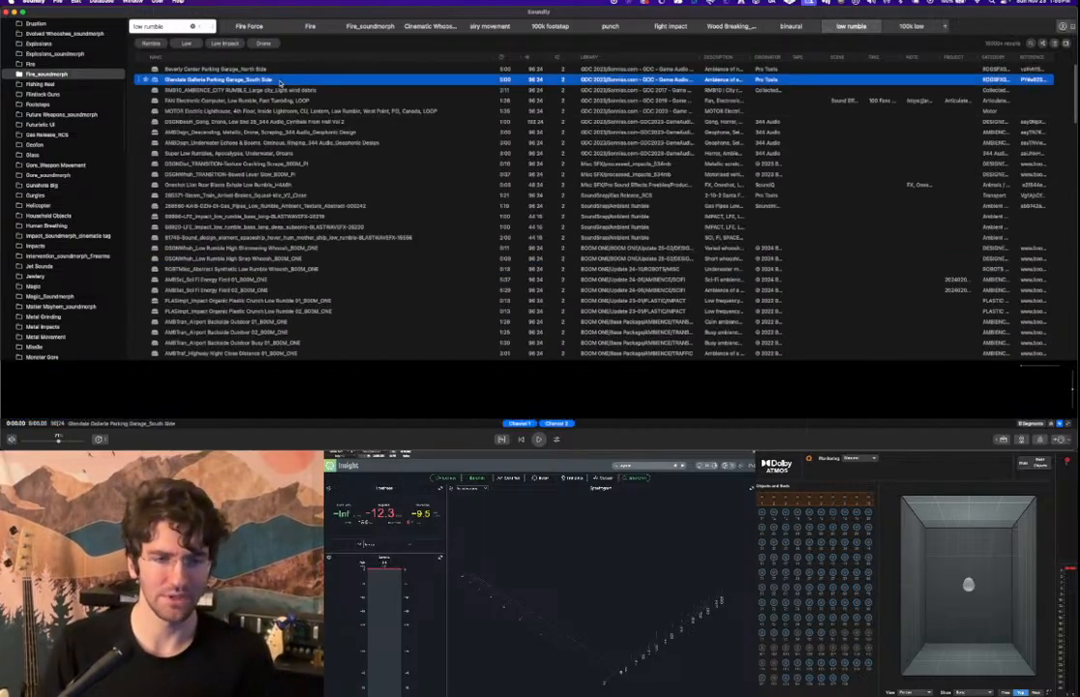
pyautogui.press('Down')
pyautogui.press('Down')
pyautogui.press('Down')
pyautogui.press('Down')
pyautogui.press('Down')
pyautogui.press('Down')
pyautogui.scroll(-3, 275, 150)
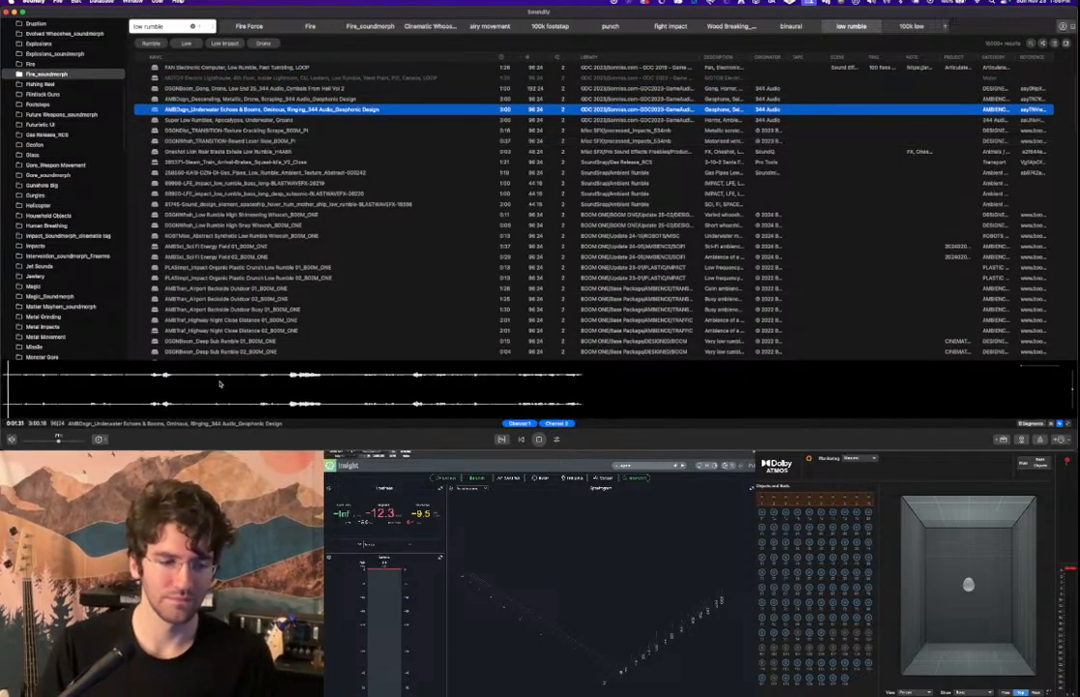
pyautogui.press('Down')
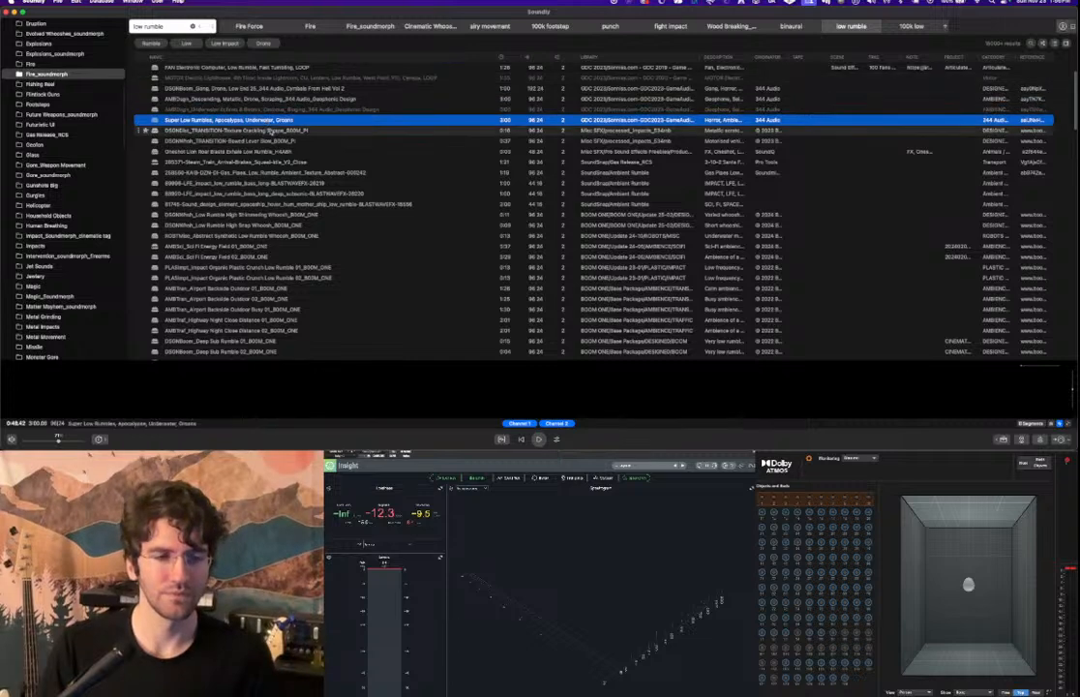
pyautogui.click(261, 163)
pyautogui.scroll(-1, 260, 165)
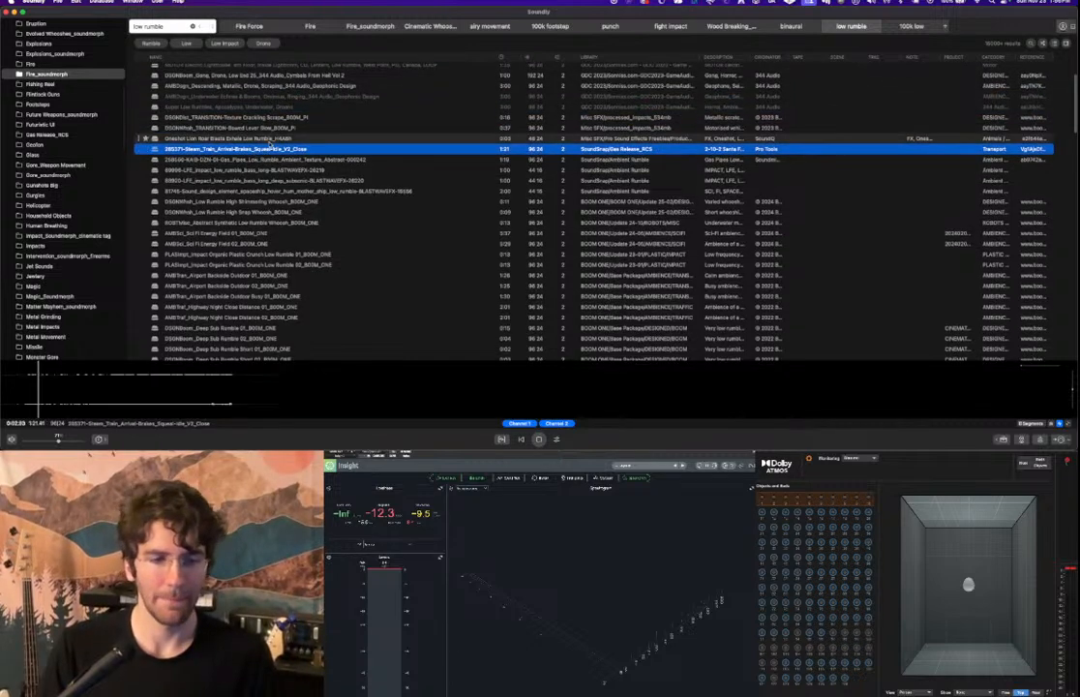
# Search the sound library for "haptic" and audition the iPhone Haptic 01 sound.
pyautogui.write('haptic')
pyautogui.press('Return')
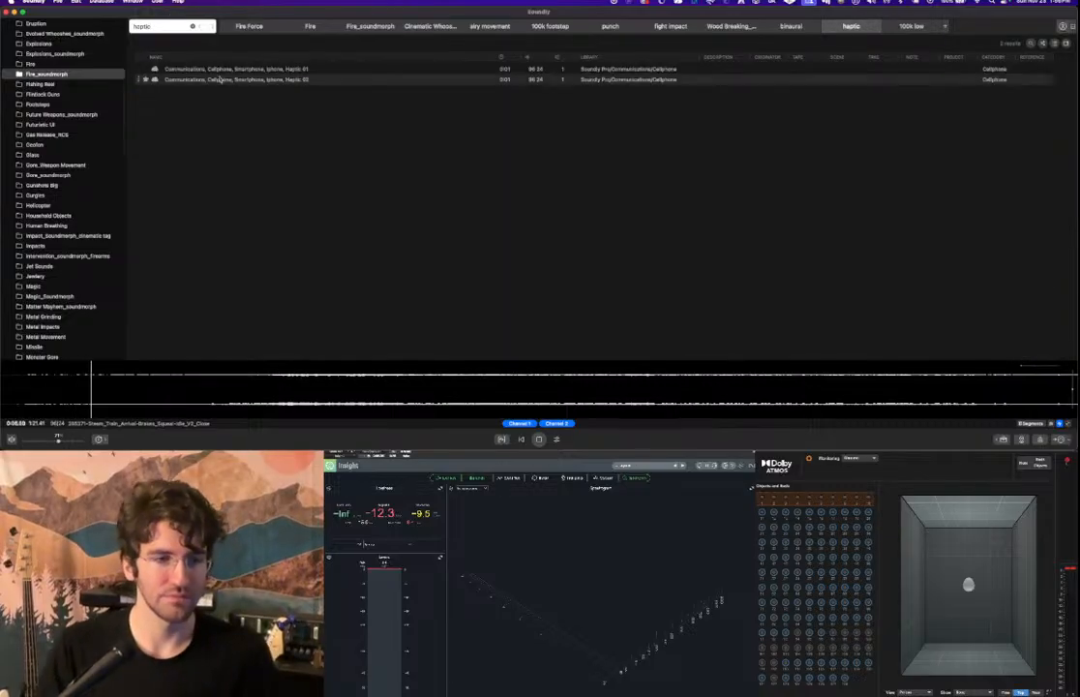
pyautogui.click(230, 70)
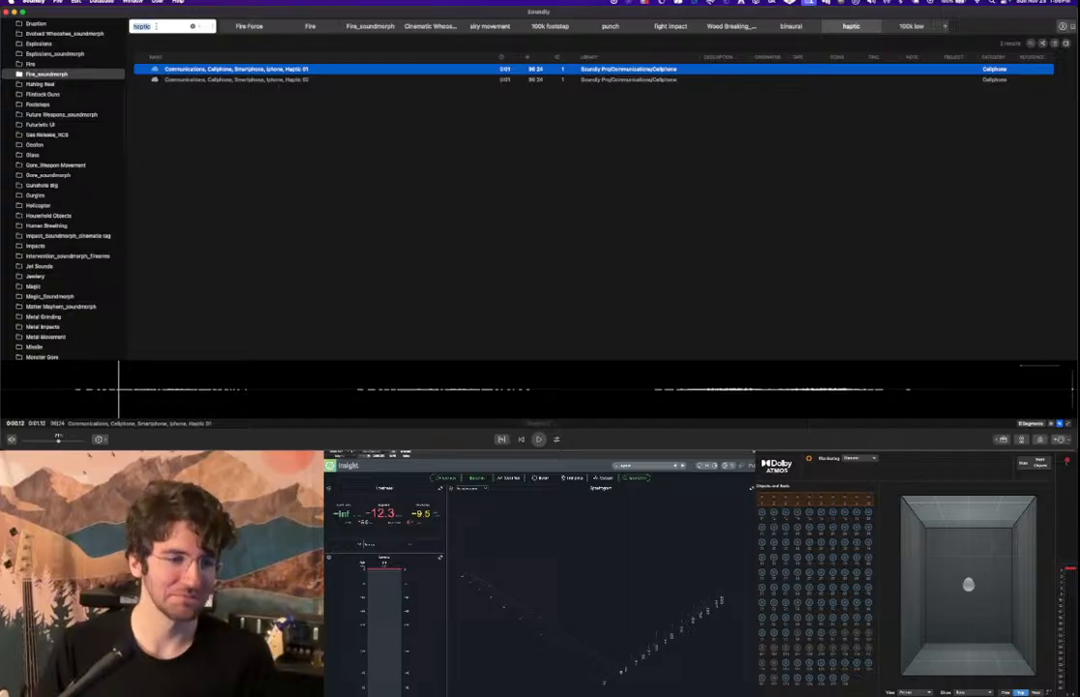
# Search the library for "rumble" and audition the RogueWaves Tumbling Boulders, Noise Rumble Debris and BG Battlezone Rumble sounds.
pyautogui.write('rumbl')
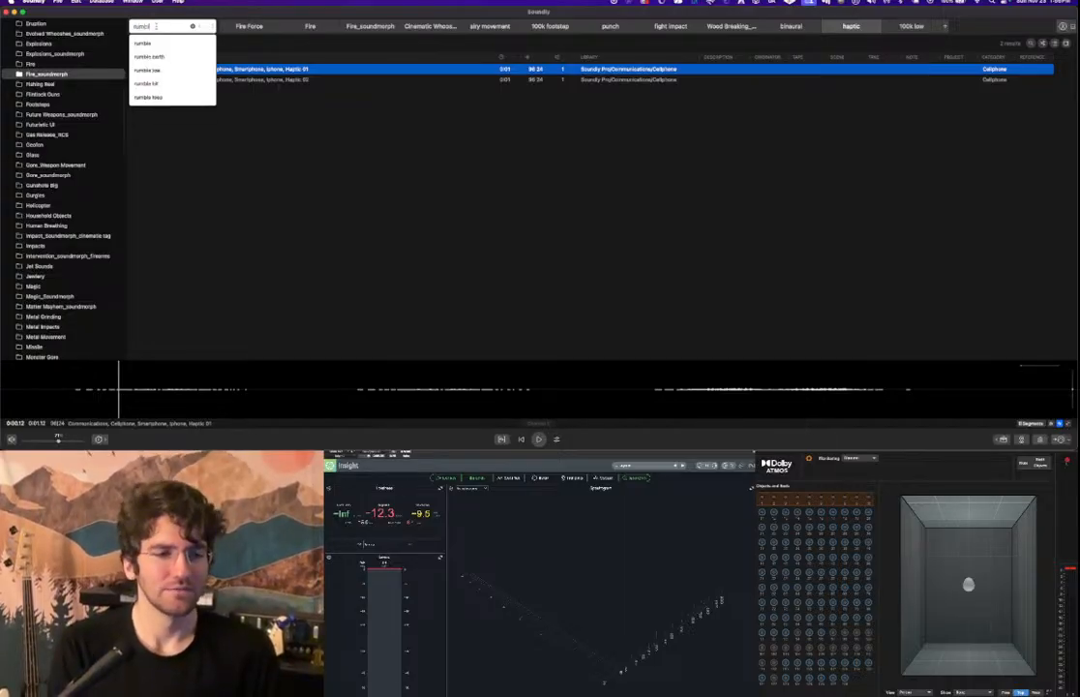
pyautogui.press('Return')
pyautogui.click(299, 143)
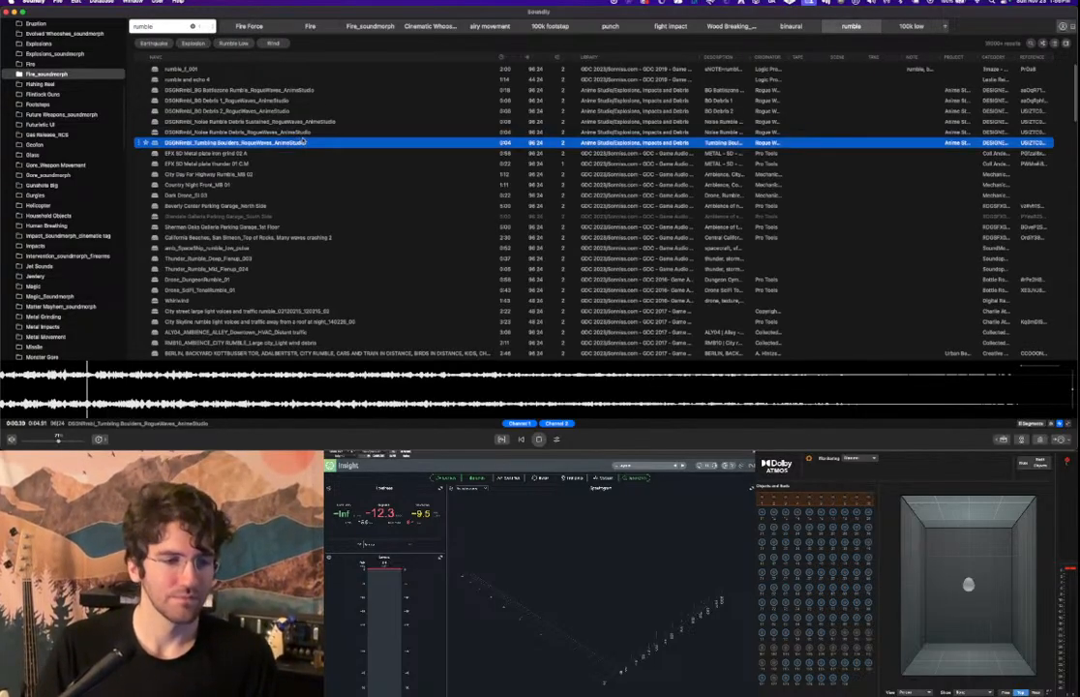
pyautogui.click(299, 131)
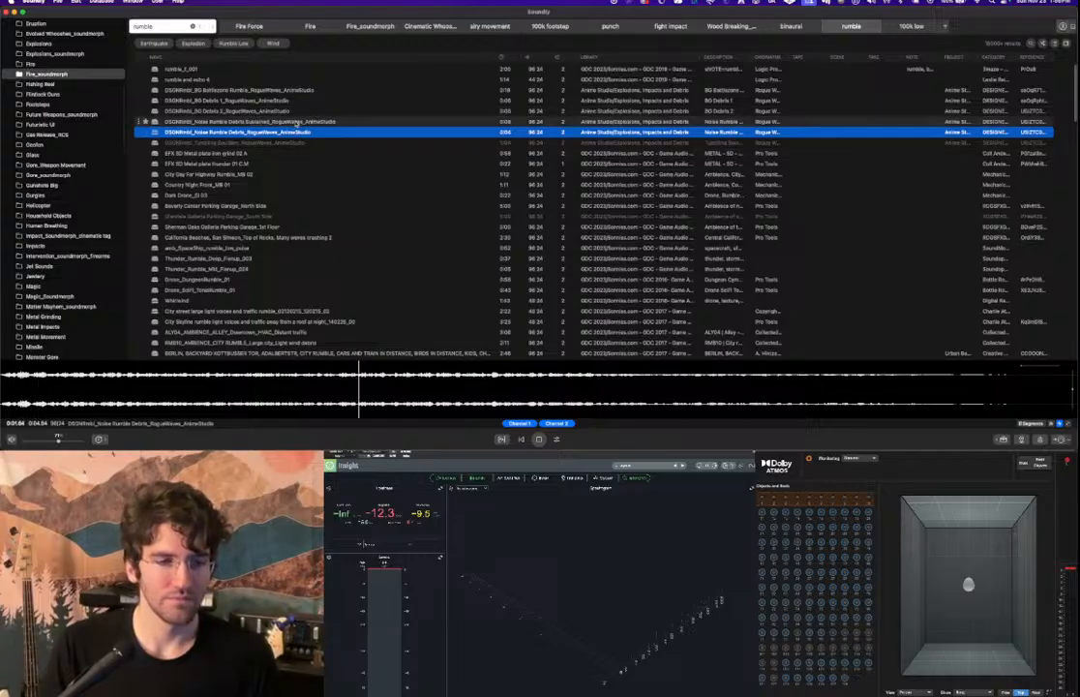
pyautogui.click(293, 121)
pyautogui.click(288, 91)
# Audition further "rumble" results, from the city highway and dark drone recordings through California Beaches to Thunder_Rumble_Deep_Flanup_003.
pyautogui.scroll(-1, 270, 99)
pyautogui.click(270, 152)
pyautogui.scroll(-1, 270, 153)
pyautogui.click(270, 154)
pyautogui.scroll(-2, 270, 154)
pyautogui.scroll(-1, 270, 154)
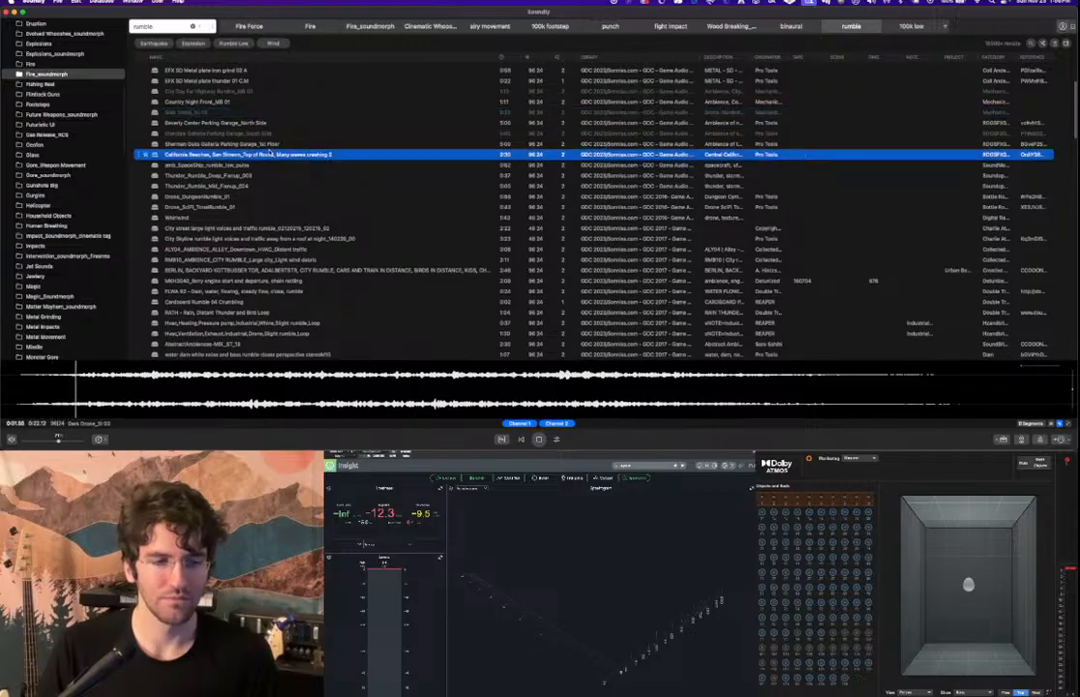
pyautogui.click(270, 154)
pyautogui.scroll(-3, 269, 153)
pyautogui.click(261, 132)
pyautogui.scroll(-2, 258, 138)
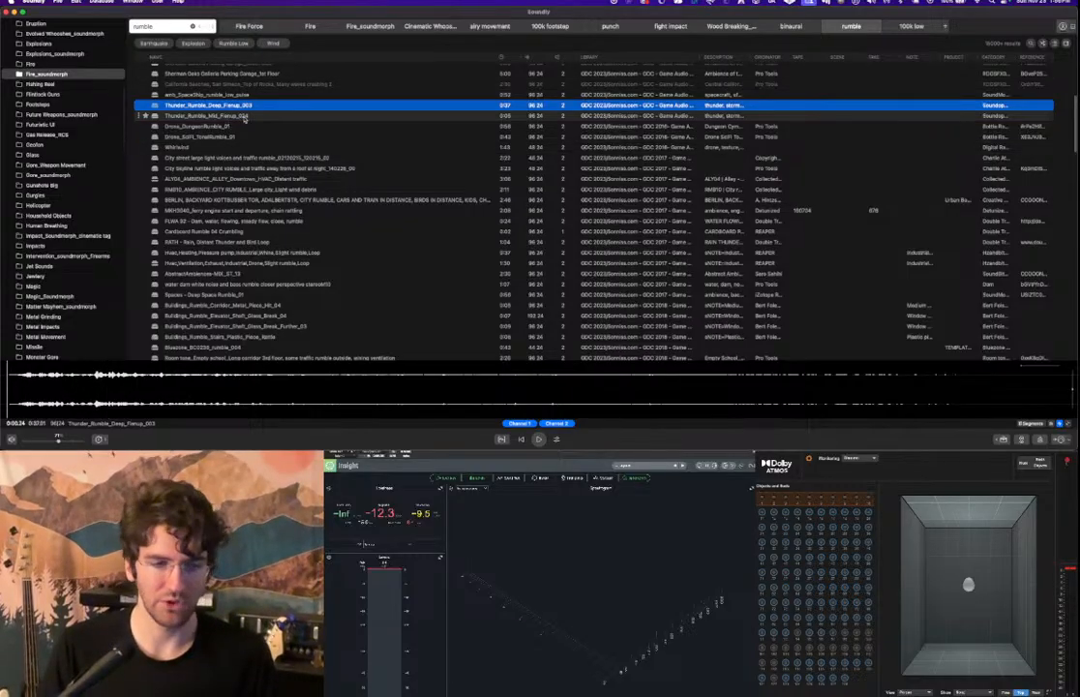
# Go back to the first "rumble" results and audition both BG Debris sounds, BG Battlezone Rumble and rumble and echo 4.
pyautogui.scroll(5, 247, 115)
pyautogui.click(237, 112)
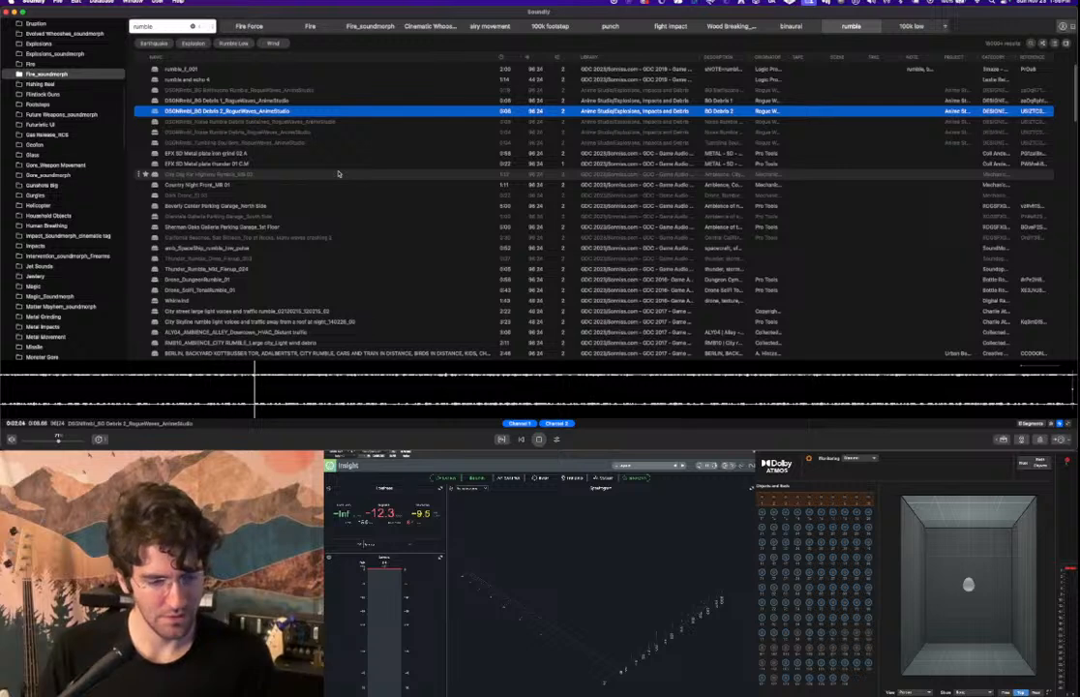
pyautogui.click(236, 99)
pyautogui.click(228, 89)
pyautogui.click(218, 79)
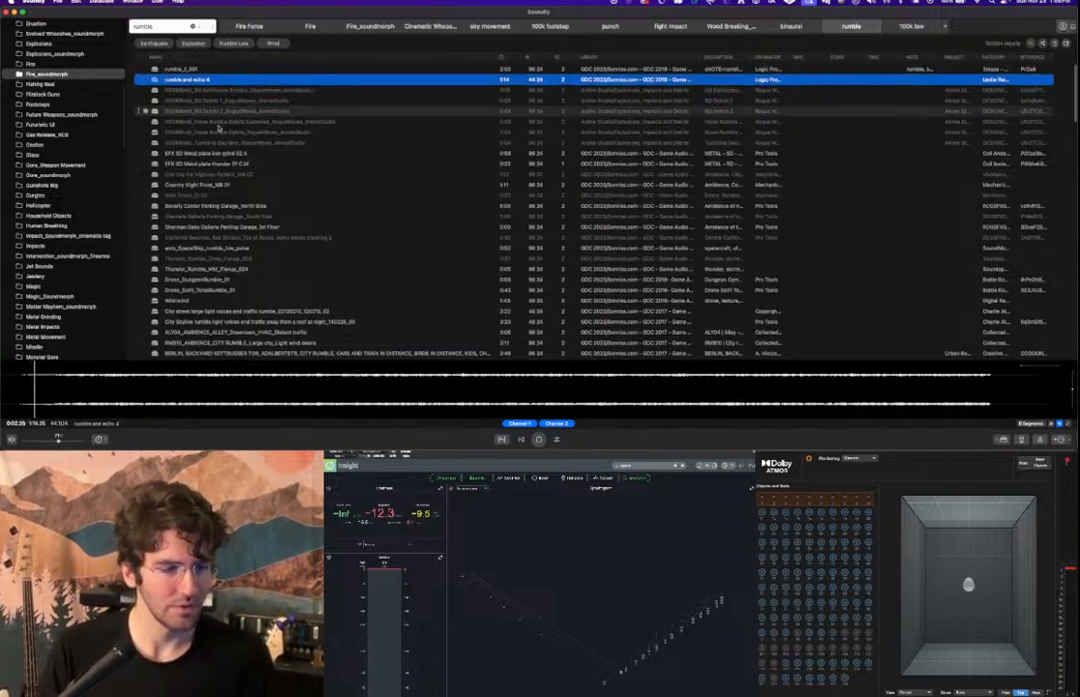
# Audition the Sherman Oaks Galleria parking garage and amb_SpaceShip_rumble_low_pulse recordings.
pyautogui.click(261, 237)
pyautogui.click(261, 226)
pyautogui.scroll(-2, 261, 229)
pyautogui.click(261, 227)
pyautogui.scroll(-1, 259, 218)
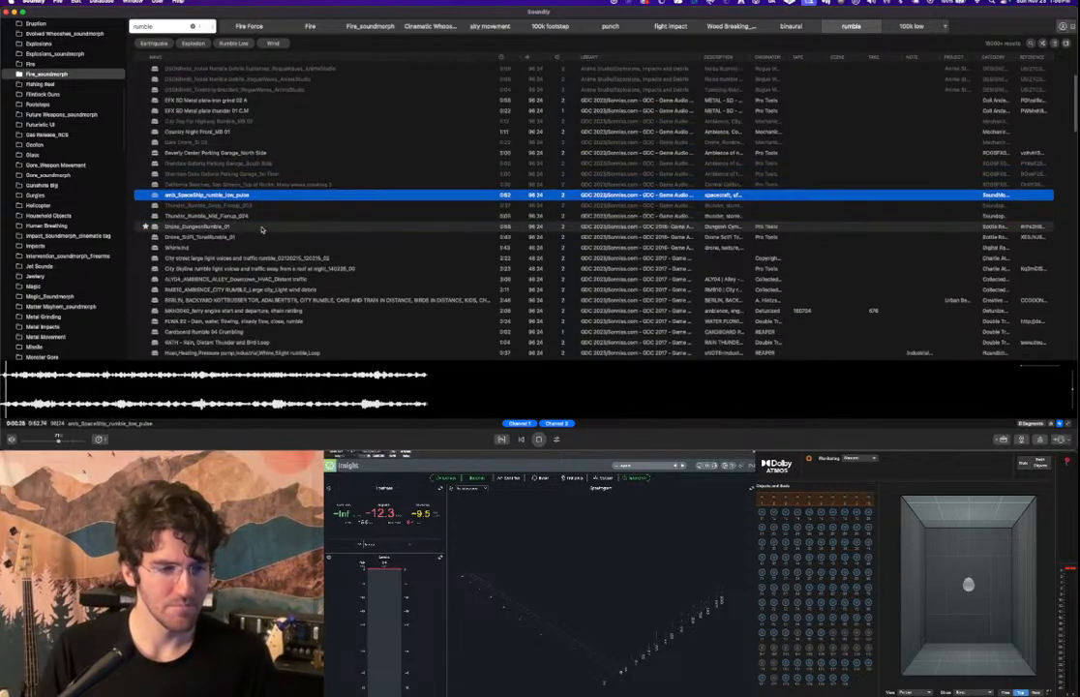
# Audition Thunder_Rumble_Mid_Flanup_024, Drone_DungeonRumble_01 and Drone_SciFi_TonalRumble_01 as rumble layers.
pyautogui.click(255, 208)
pyautogui.scroll(-2, 252, 203)
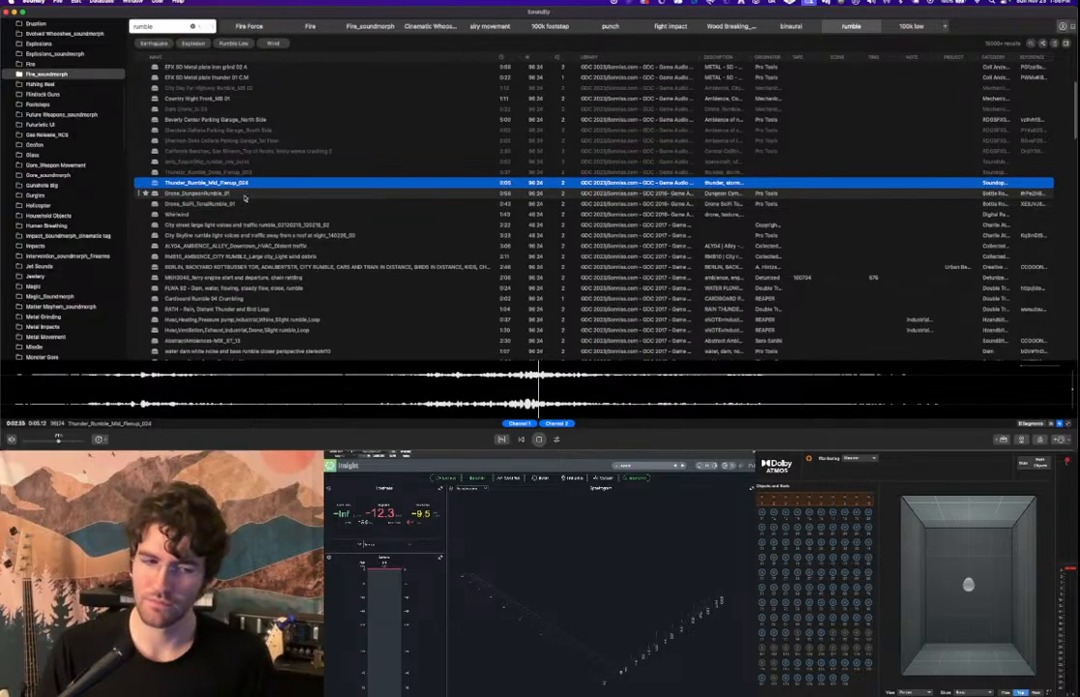
pyautogui.click(245, 195)
pyautogui.scroll(-4, 233, 189)
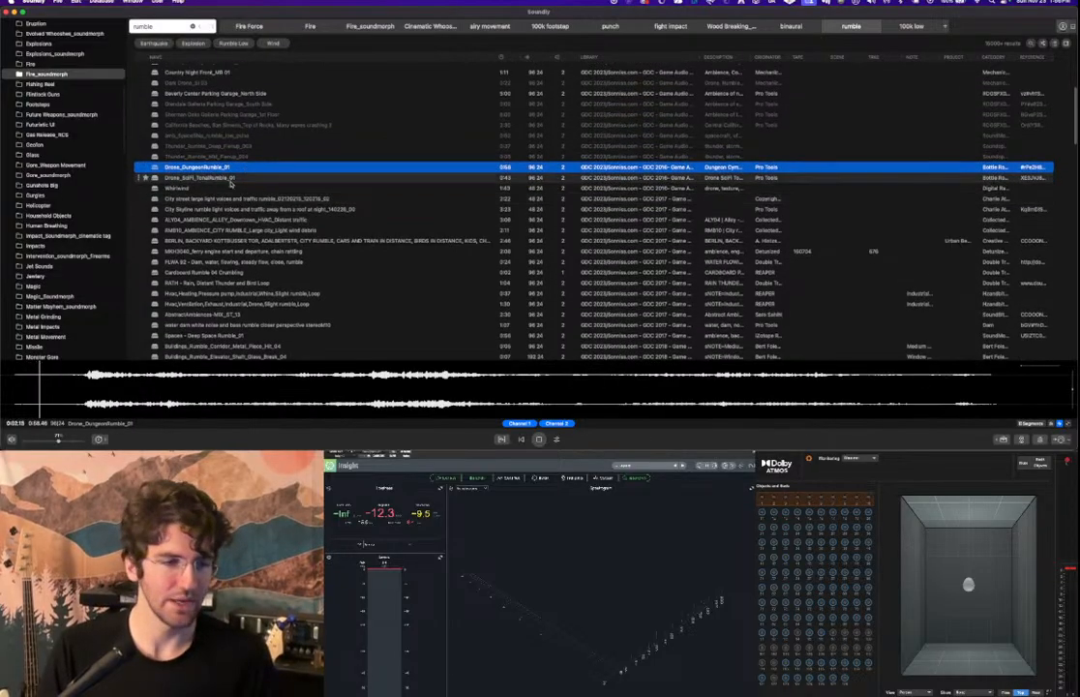
pyautogui.click(224, 159)
pyautogui.scroll(-2, 227, 166)
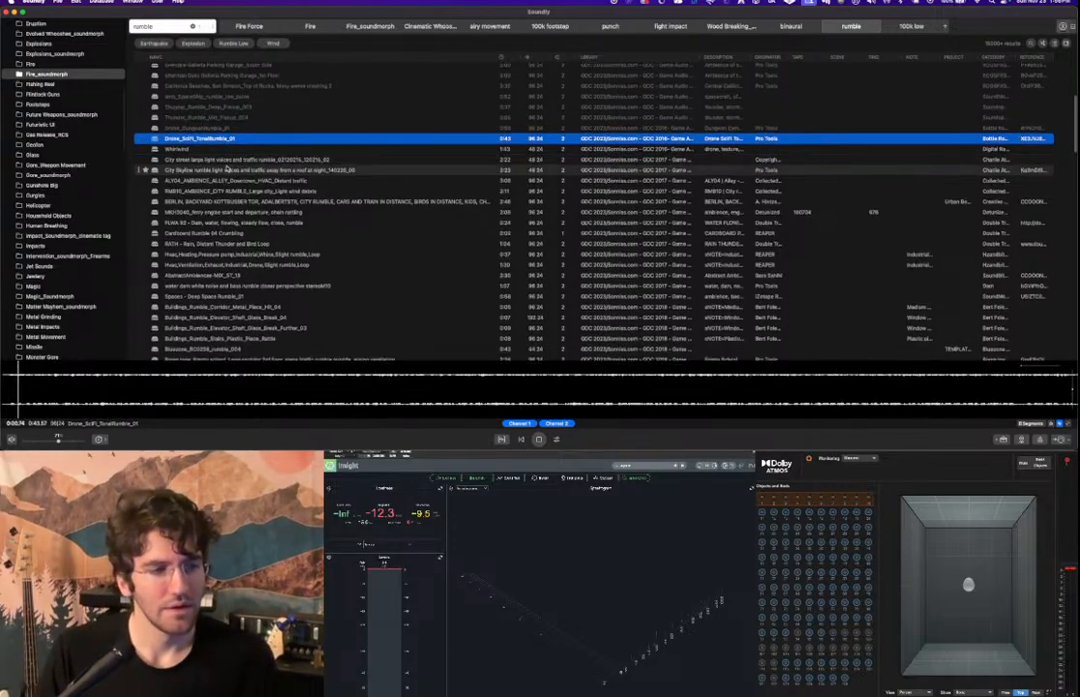
# Audition Buildings_Rumble_Elevator_Shaft_Glass_Break_Further_03 from the "rumble" results.
pyautogui.scroll(-3, 242, 233)
pyautogui.click(250, 291)
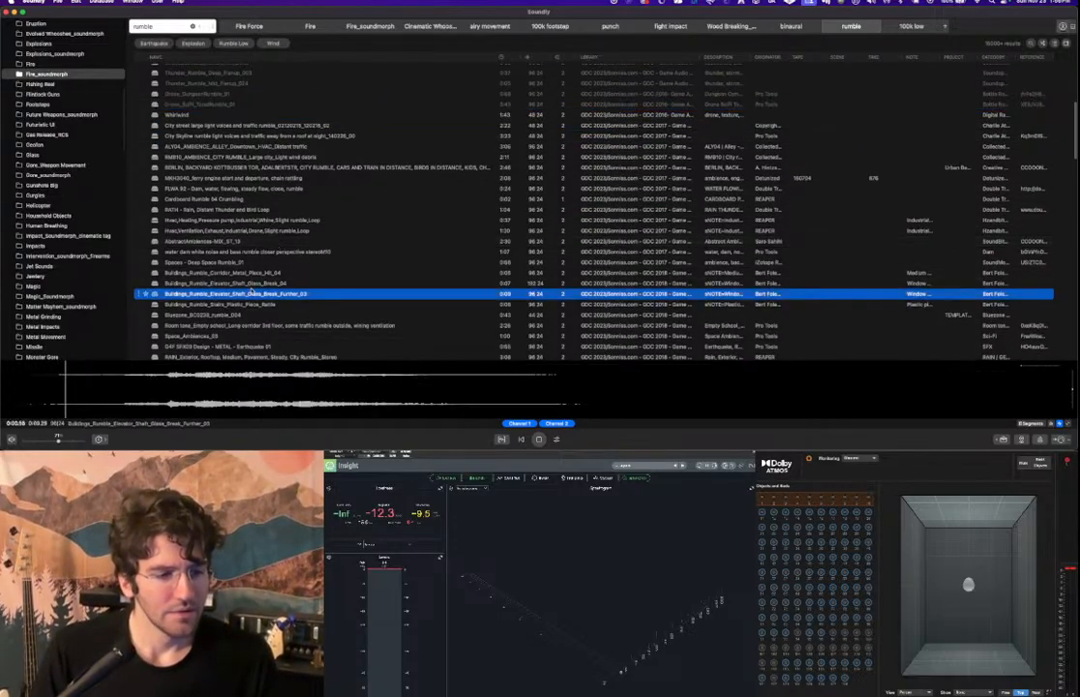
pyautogui.scroll(-1, 249, 292)
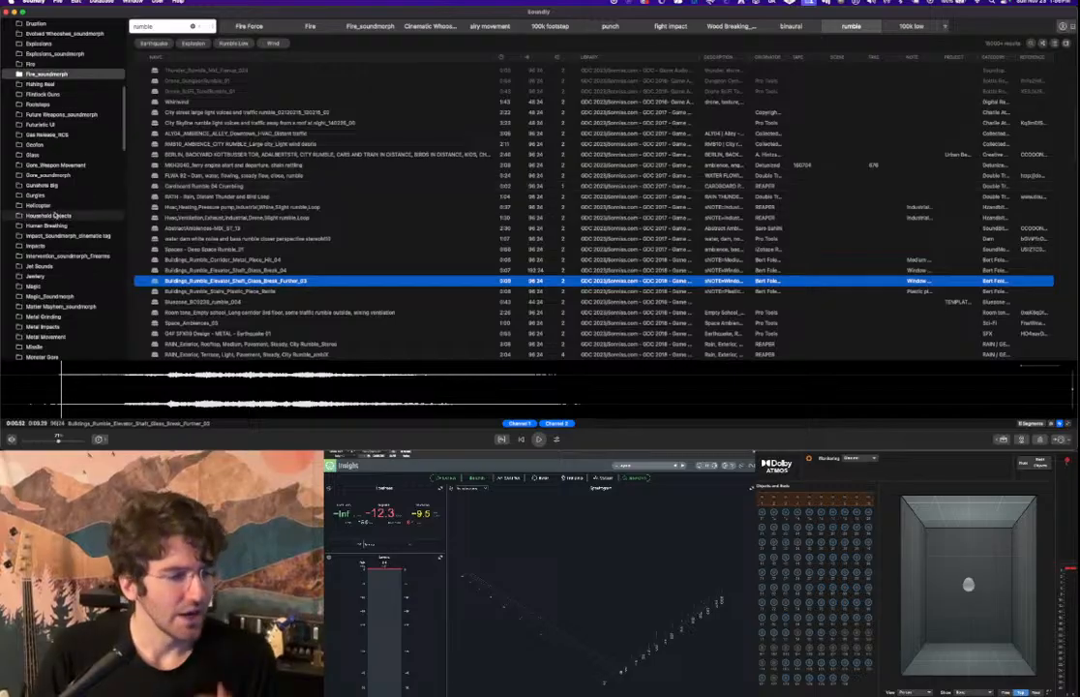
# Open the "A Man That Fate Forgot" collection and audition its four sounds, including the wooden ship rumble and ANGST recording.
pyautogui.scroll(-1, 55, 216)
pyautogui.scroll(-10, 55, 216)
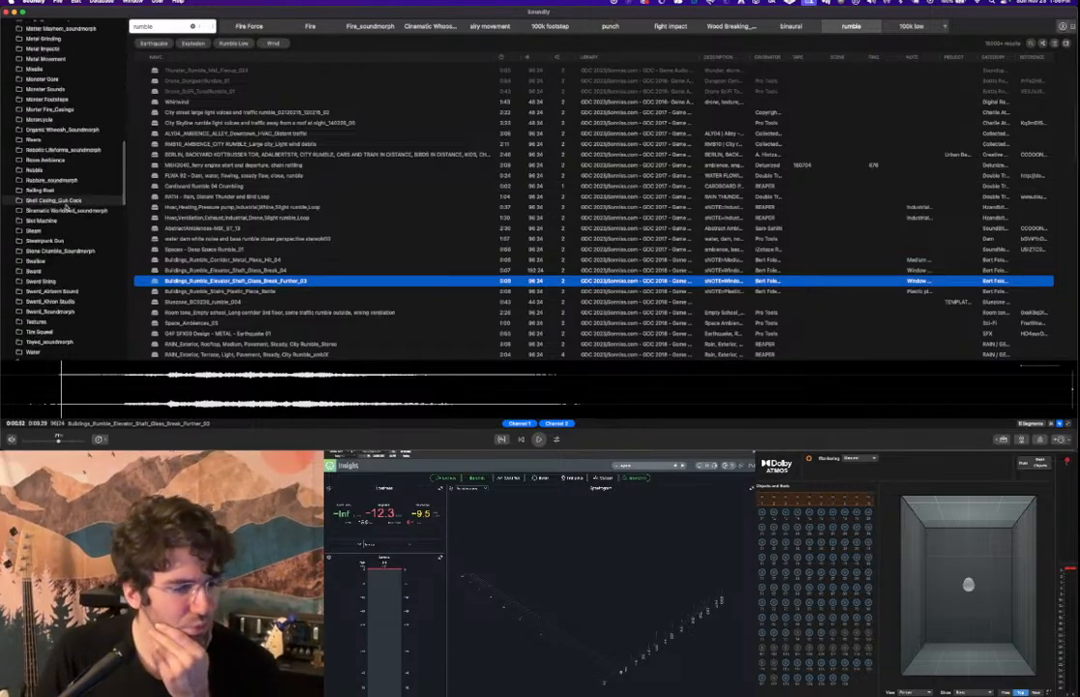
pyautogui.scroll(-6, 60, 206)
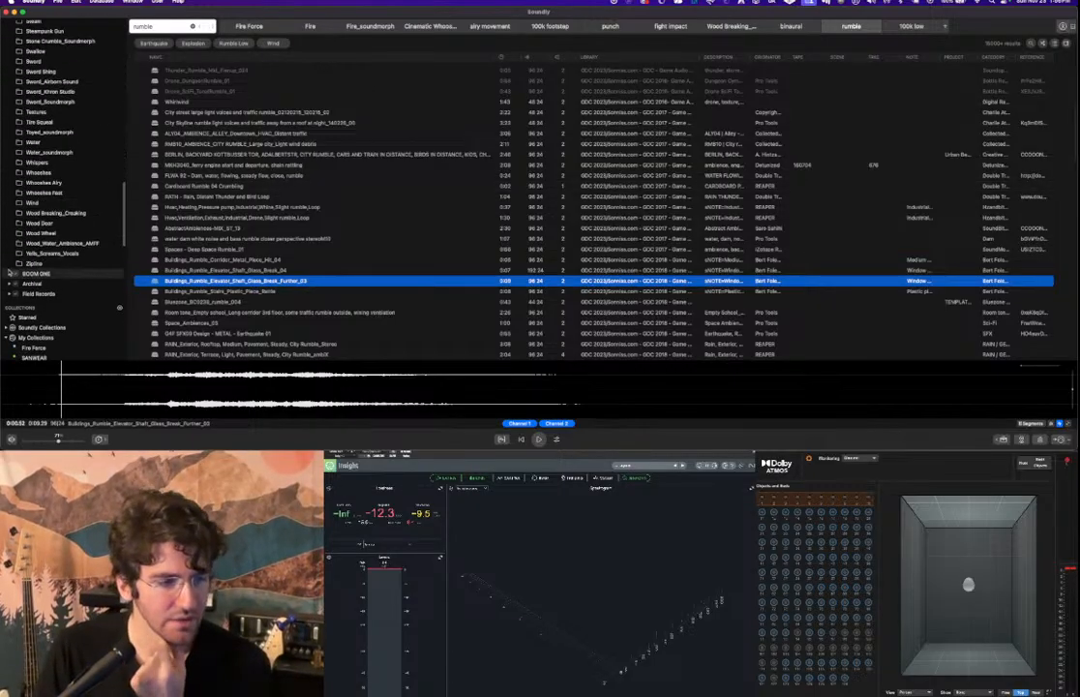
pyautogui.scroll(-3, 60, 261)
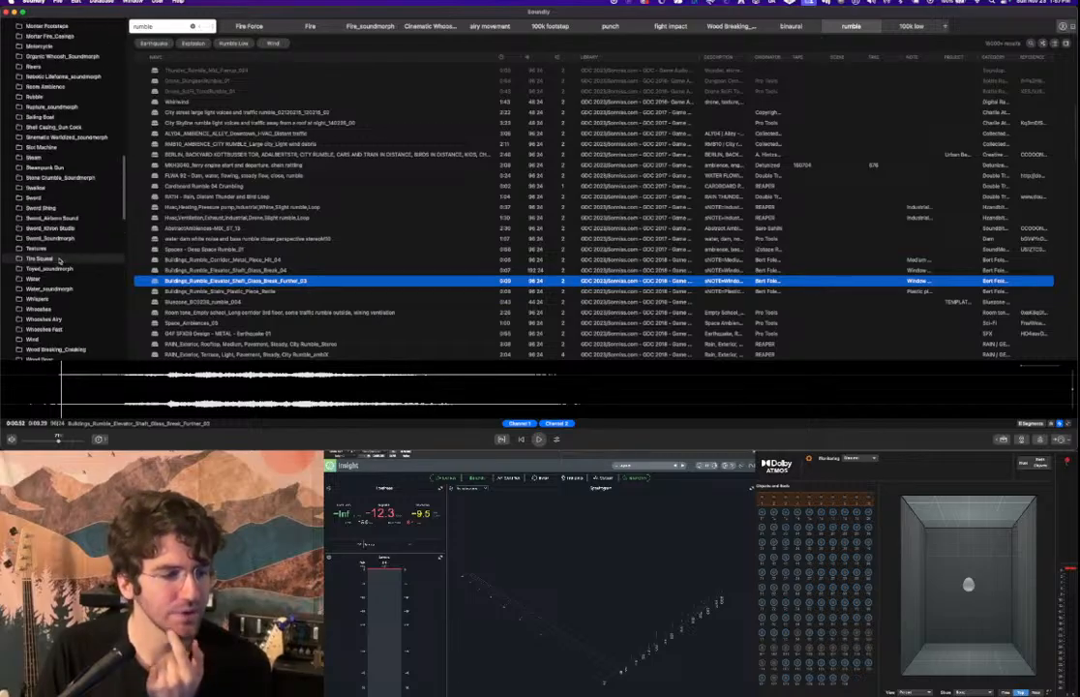
pyautogui.scroll(-3, 38, 252)
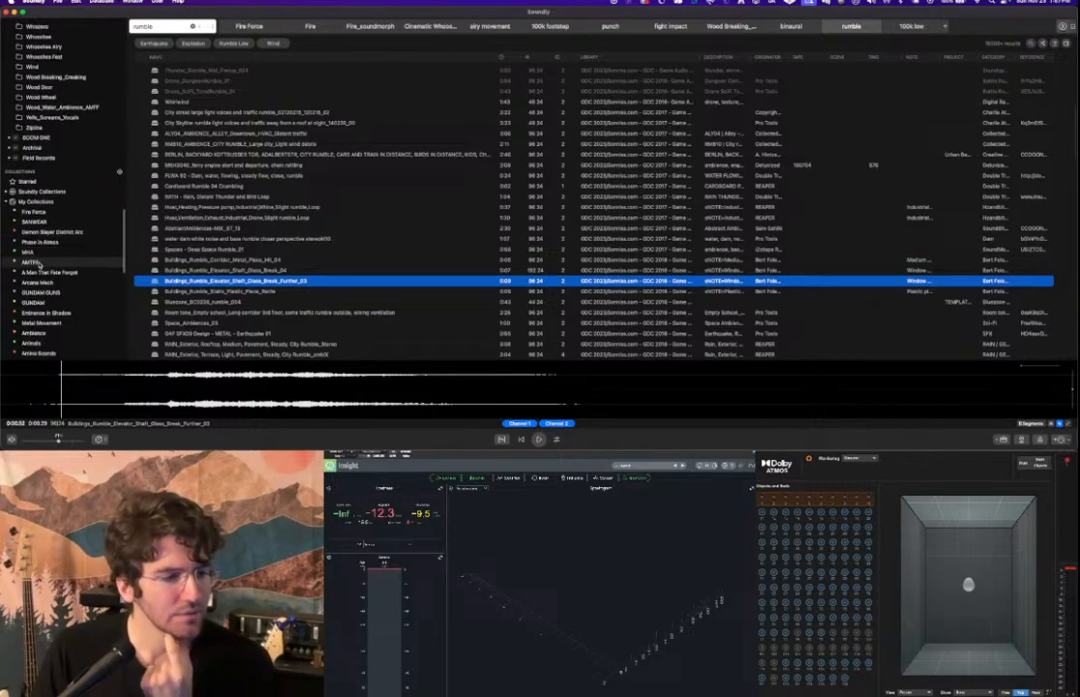
pyautogui.click(46, 226)
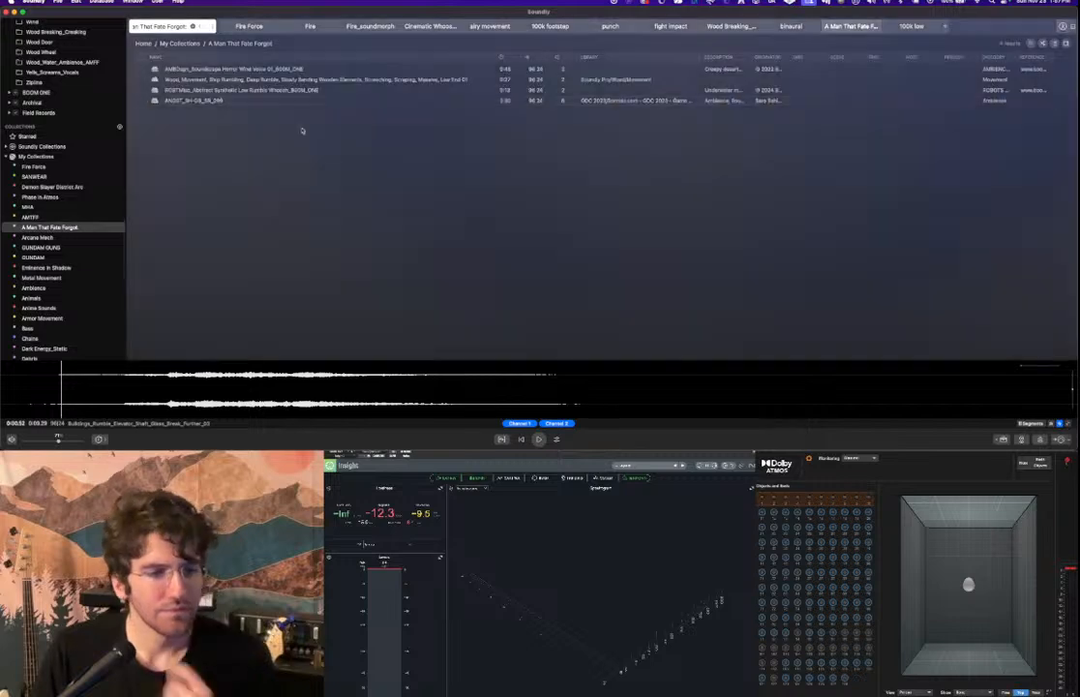
pyautogui.click(281, 80)
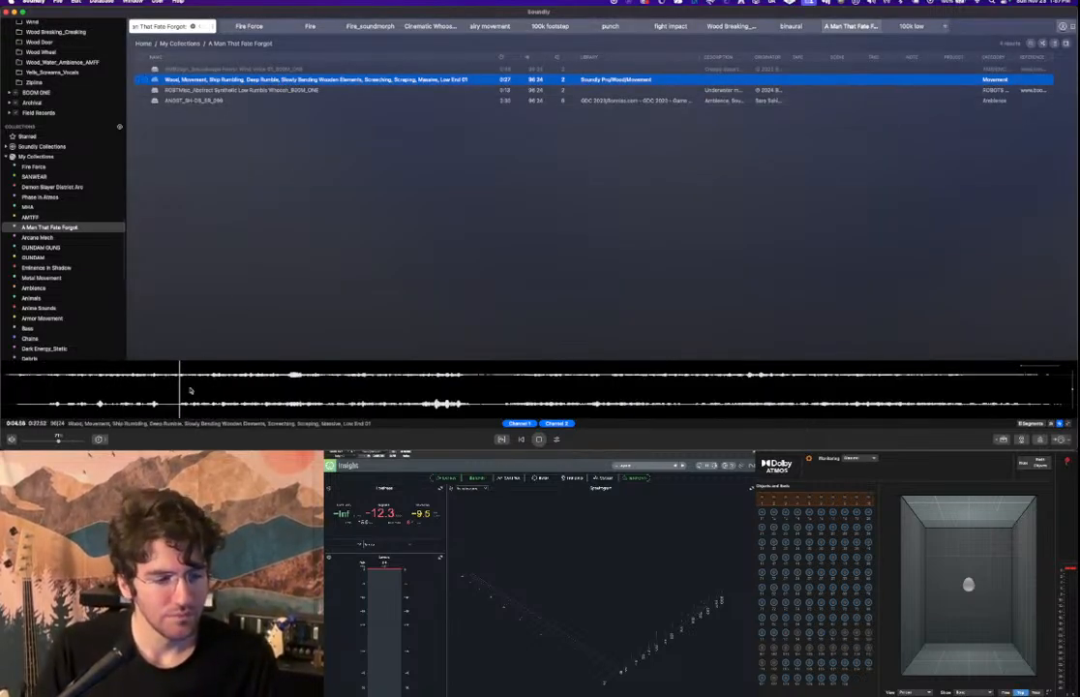
pyautogui.click(269, 90)
pyautogui.click(272, 69)
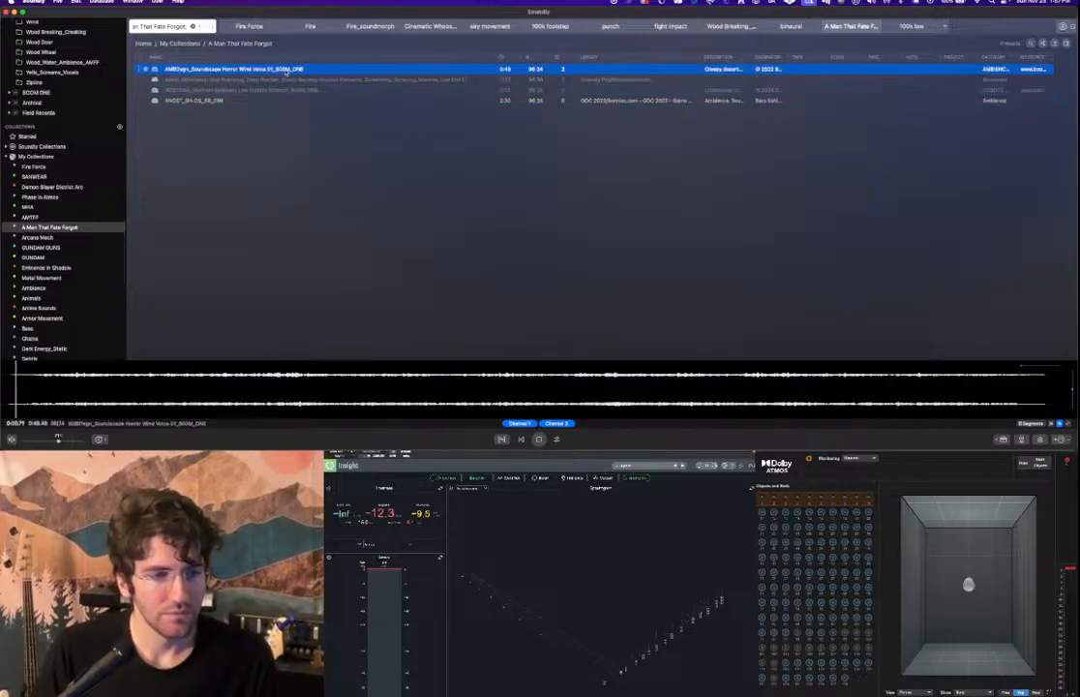
pyautogui.click(257, 101)
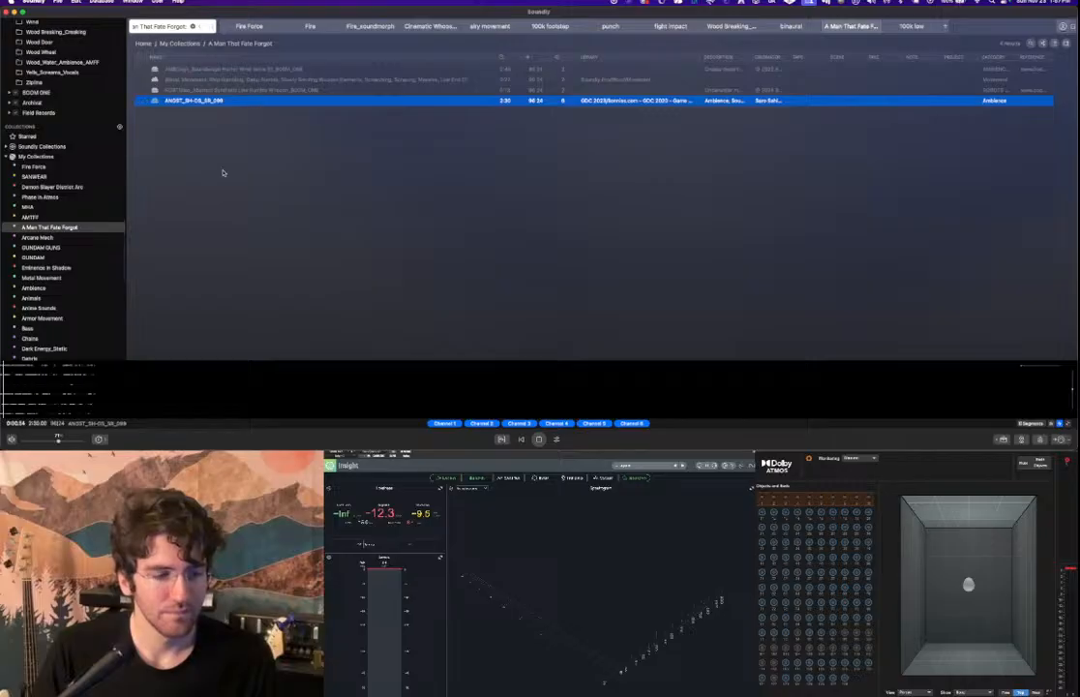
# Open the AMTFF collection and audition Wooden Chair Creaking On Wooden Surface 02 and Slightly Distorted Metal Plate 02.
pyautogui.scroll(3, 47, 250)
pyautogui.click(31, 260)
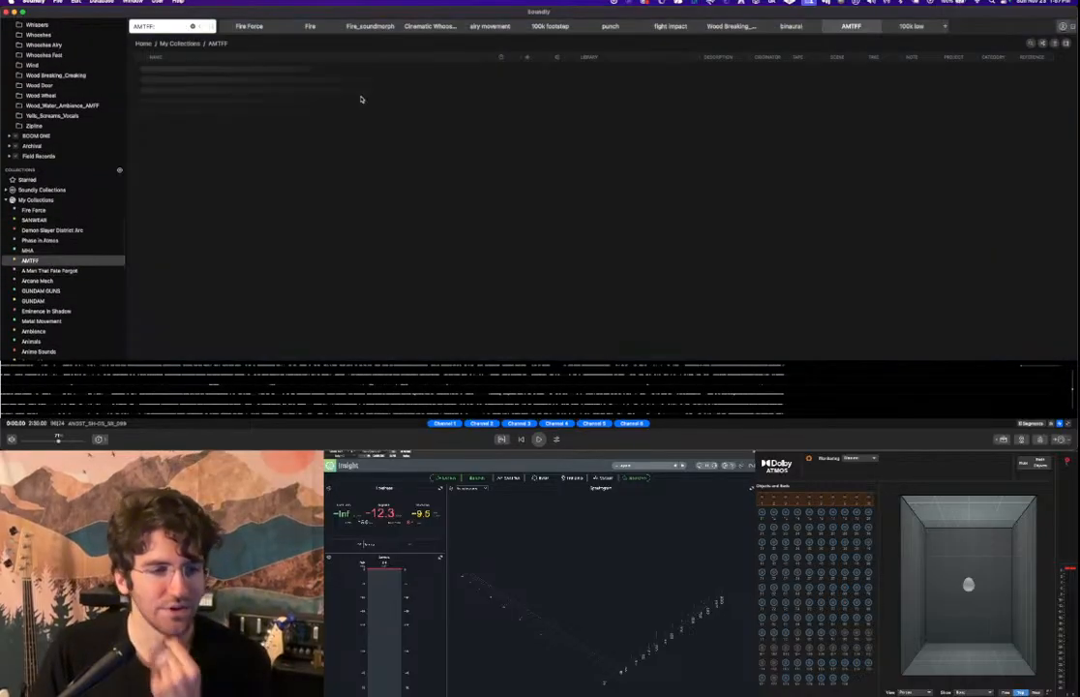
pyautogui.click(274, 142)
pyautogui.scroll(-1, 273, 137)
pyautogui.scroll(1, 273, 137)
pyautogui.click(277, 89)
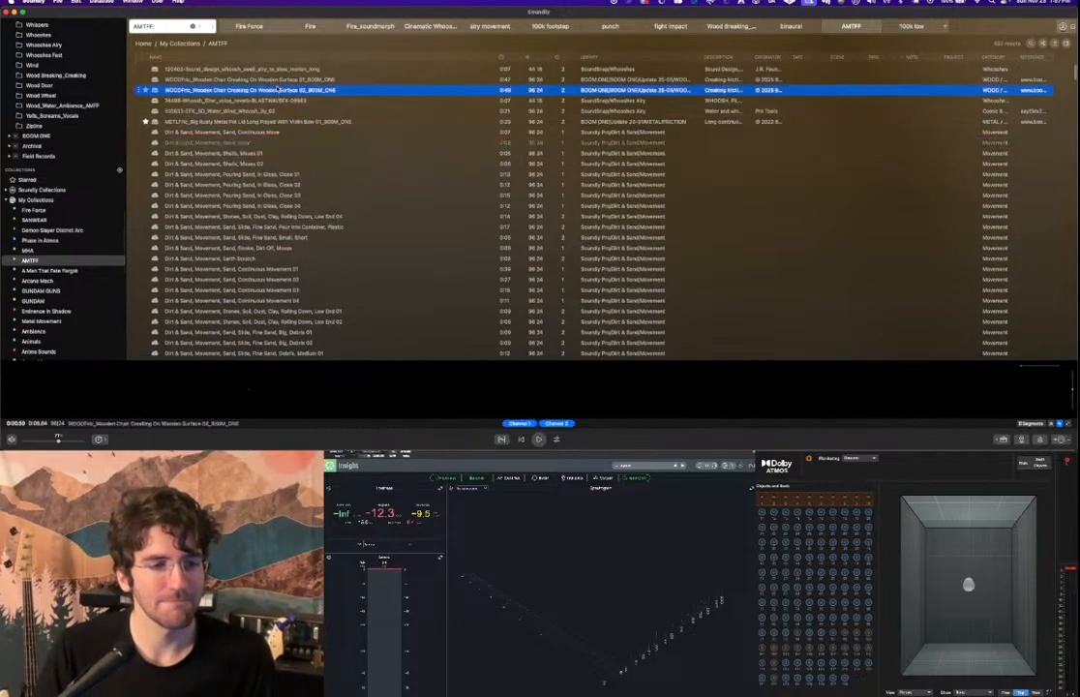
pyautogui.scroll(-10, 273, 125)
pyautogui.click(270, 141)
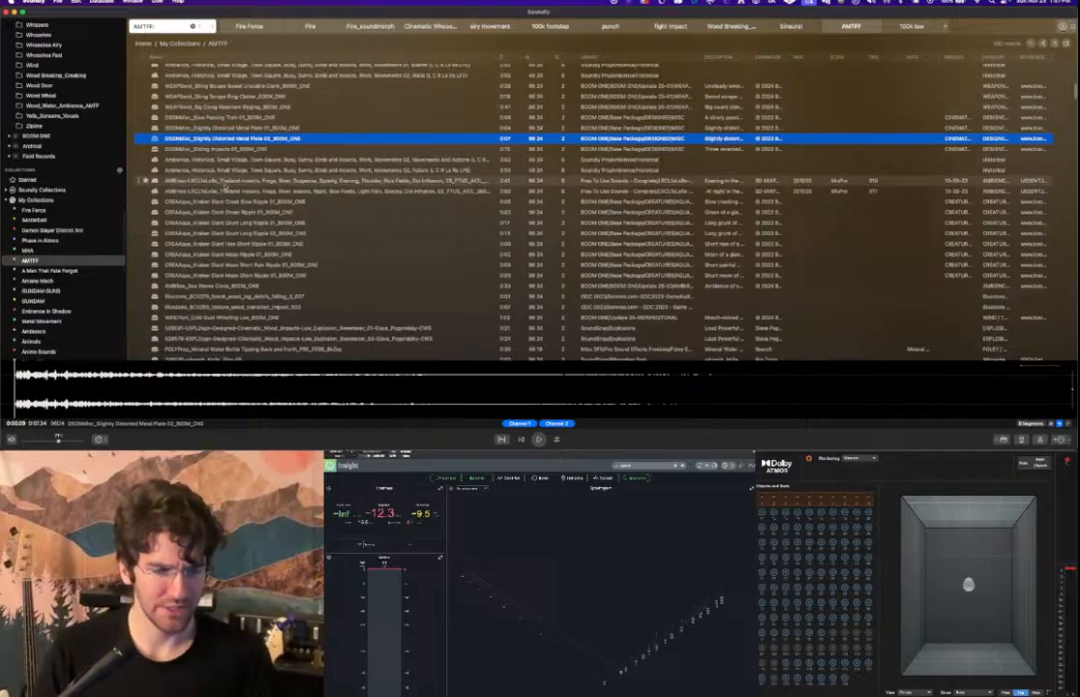
# Audition the Kraken Giant creature sounds in the AMTFF collection, including Grunt Long Ripple 01.
pyautogui.click(241, 201)
pyautogui.scroll(-1, 241, 202)
pyautogui.click(243, 201)
pyautogui.scroll(-2, 243, 201)
pyautogui.scroll(-2, 243, 202)
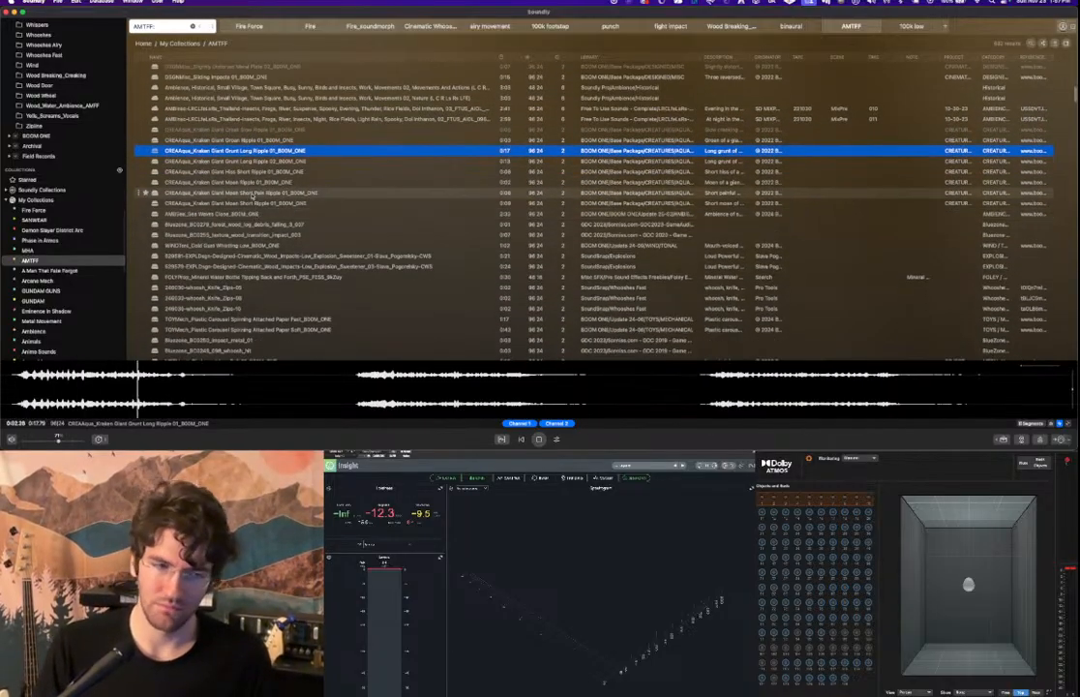
pyautogui.press('space')
pyautogui.scroll(-1, 278, 205)
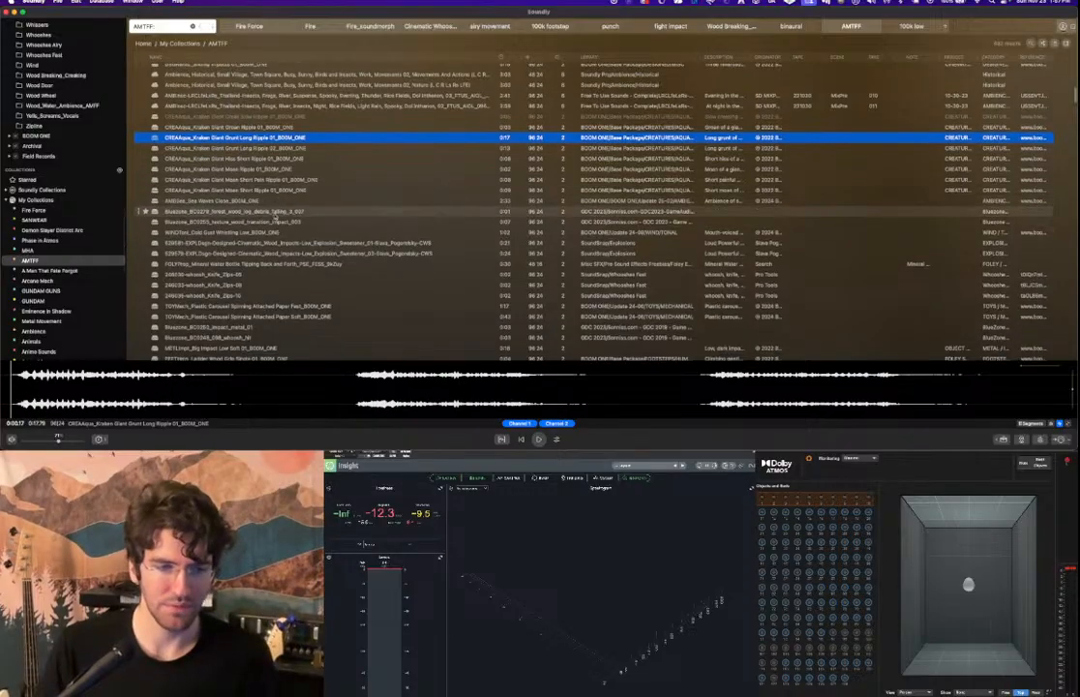
# Audition the falling wood log debris, Cold Gust Whistling Low, Mineral Water Bottle and cinematic low explosion sweetener sounds.
pyautogui.click(278, 214)
pyautogui.scroll(-2, 275, 214)
pyautogui.scroll(-4, 277, 214)
pyautogui.click(275, 145)
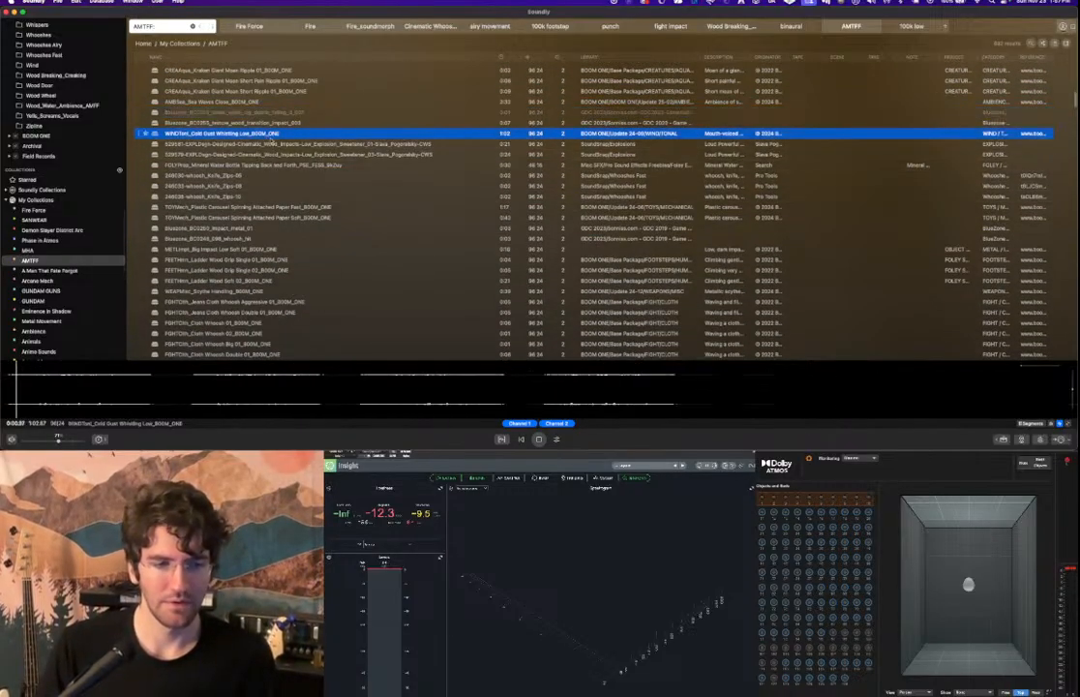
pyautogui.scroll(-1, 273, 152)
pyautogui.click(274, 152)
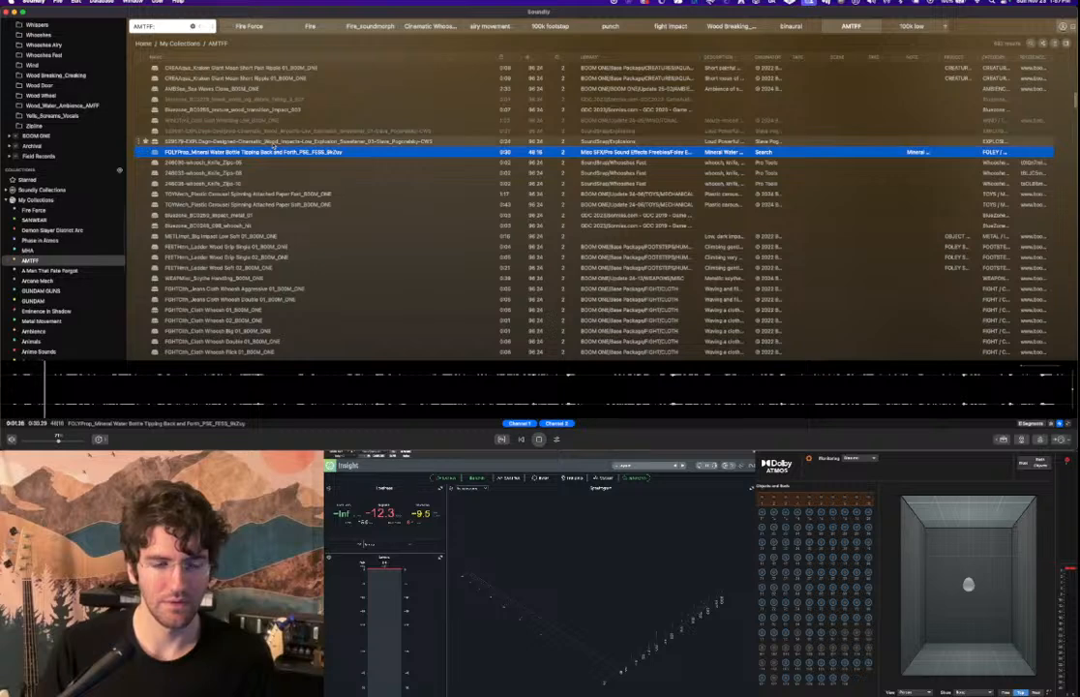
pyautogui.click(284, 143)
# Audition a whoosh Knife_Zips sound, Plastic Carousel Spinning Attached Paper Soft and the Bluezone impact_metal_01.
pyautogui.click(264, 174)
pyautogui.scroll(-1, 263, 174)
pyautogui.click(268, 198)
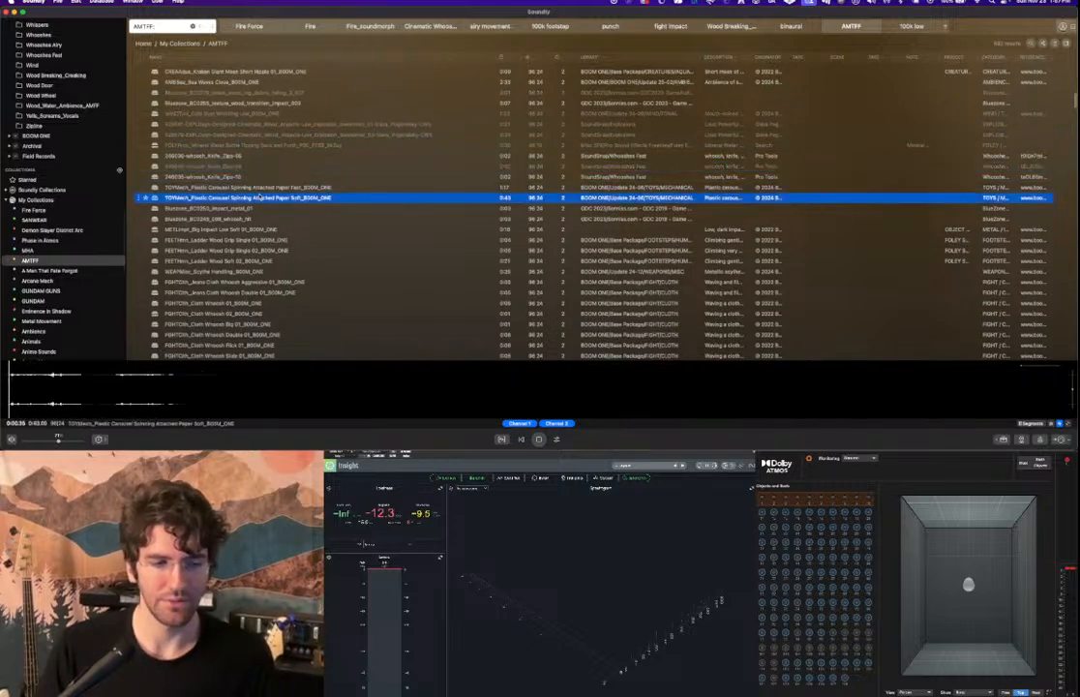
pyautogui.scroll(-1, 271, 186)
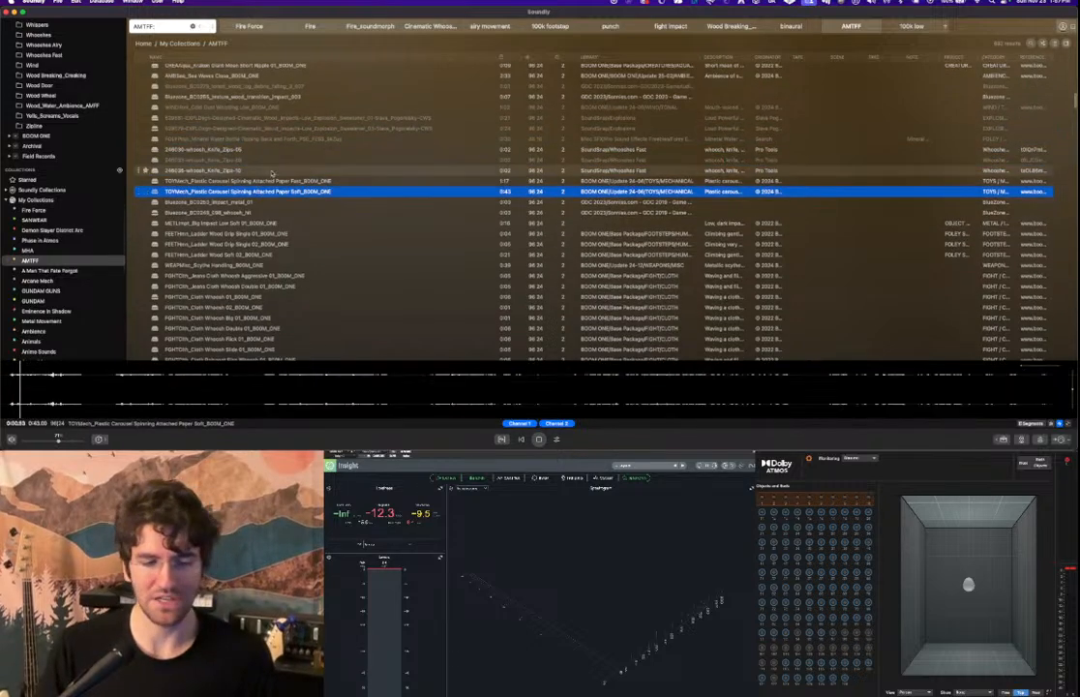
pyautogui.click(249, 203)
pyautogui.scroll(-10, 273, 190)
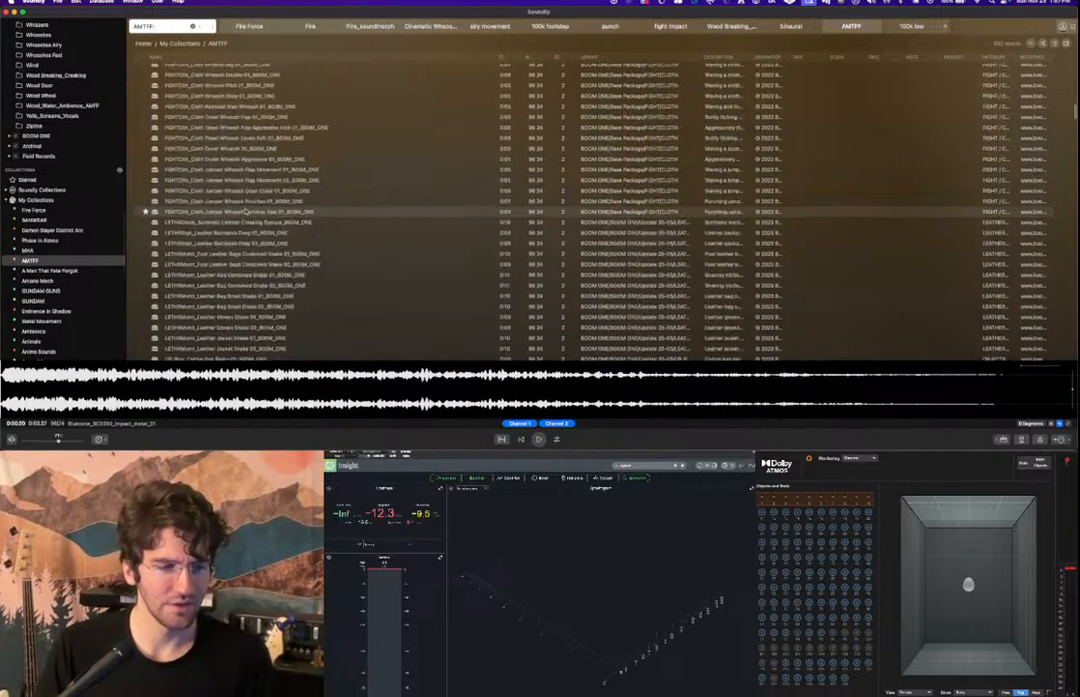
# Spot-check sounds down the AMTFF collection, from Ladder Wood Grip Single 01 to Styrofoam Box Scraping Short 01.
pyautogui.scroll(10, 273, 191)
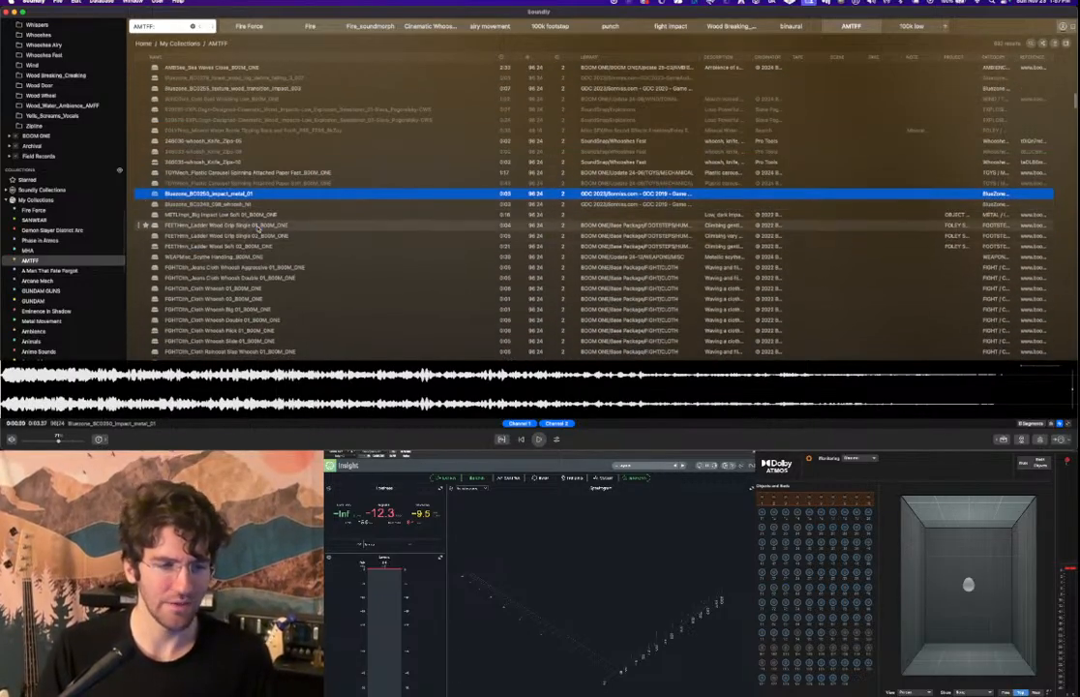
pyautogui.click(257, 226)
pyautogui.scroll(-2, 258, 230)
pyautogui.click(257, 224)
pyautogui.scroll(-2, 256, 229)
pyautogui.click(257, 230)
pyautogui.scroll(-2, 257, 232)
pyautogui.click(257, 233)
pyautogui.scroll(-3, 257, 234)
pyautogui.click(255, 234)
pyautogui.scroll(-4, 257, 234)
pyautogui.click(257, 234)
pyautogui.scroll(-2, 258, 235)
pyautogui.click(256, 233)
pyautogui.scroll(-3, 256, 233)
pyautogui.click(256, 233)
pyautogui.scroll(-4, 256, 234)
pyautogui.click(256, 233)
pyautogui.scroll(-4, 256, 234)
pyautogui.click(255, 235)
pyautogui.scroll(-4, 255, 234)
pyautogui.click(255, 234)
pyautogui.scroll(-4, 255, 234)
pyautogui.click(255, 233)
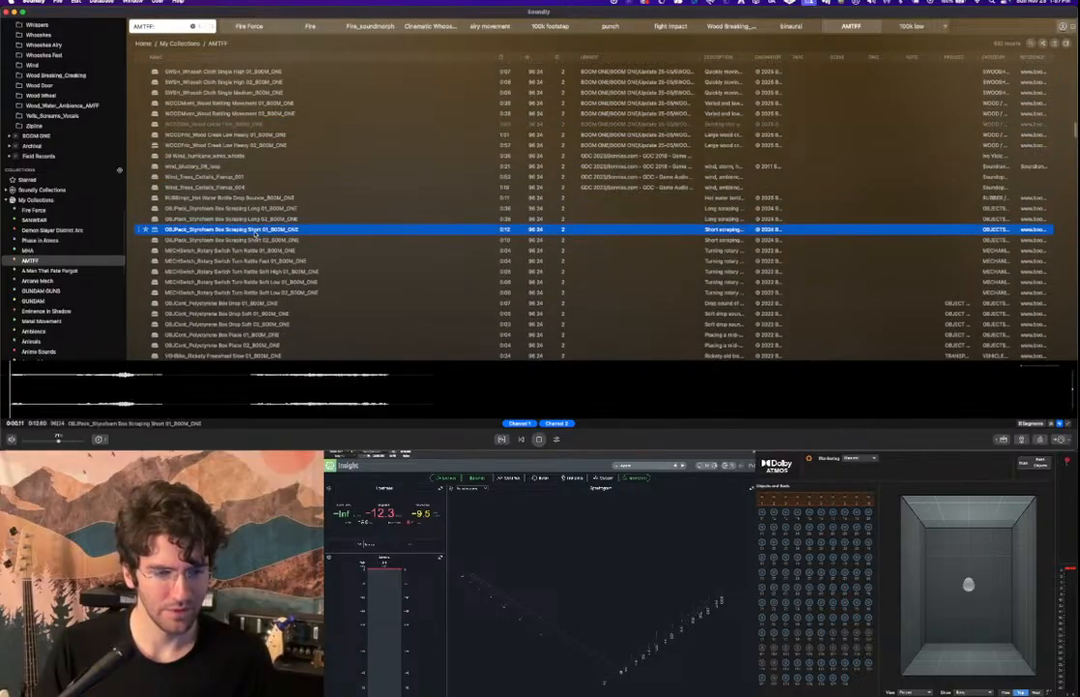
# Audition Rolling Object Metal Wheel On Concrete Start Stop, Bike Land Rattle Full 01 and Wall Clock Antique Metallic Gears Long.
pyautogui.scroll(-5, 255, 233)
pyautogui.click(255, 232)
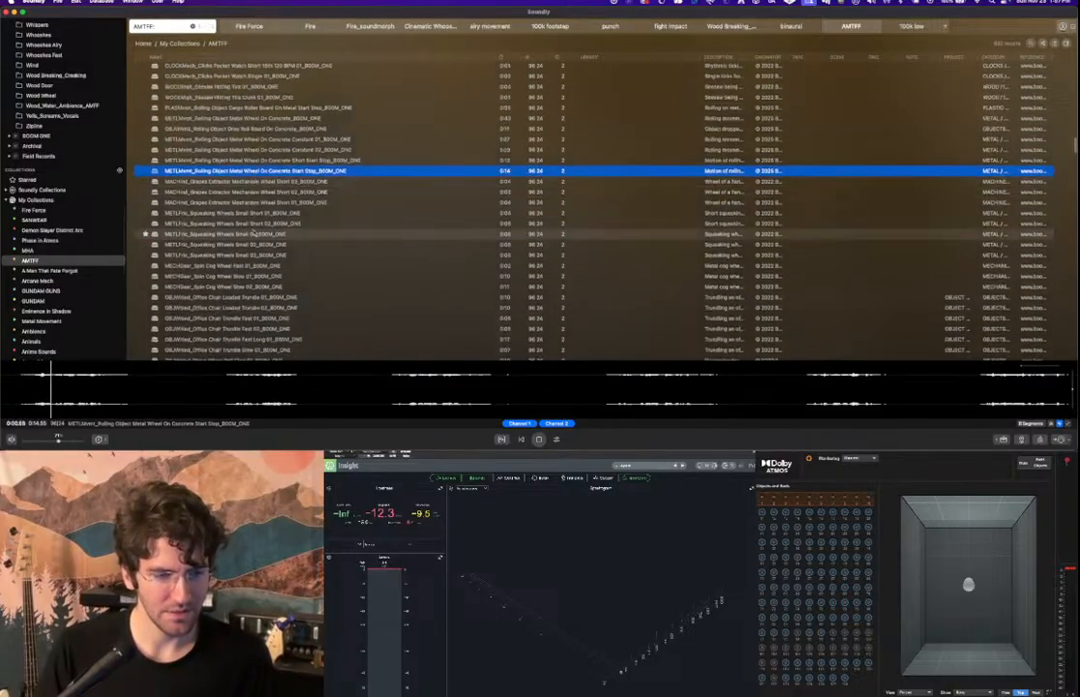
pyautogui.scroll(-3, 256, 234)
pyautogui.click(255, 234)
pyautogui.scroll(-3, 256, 234)
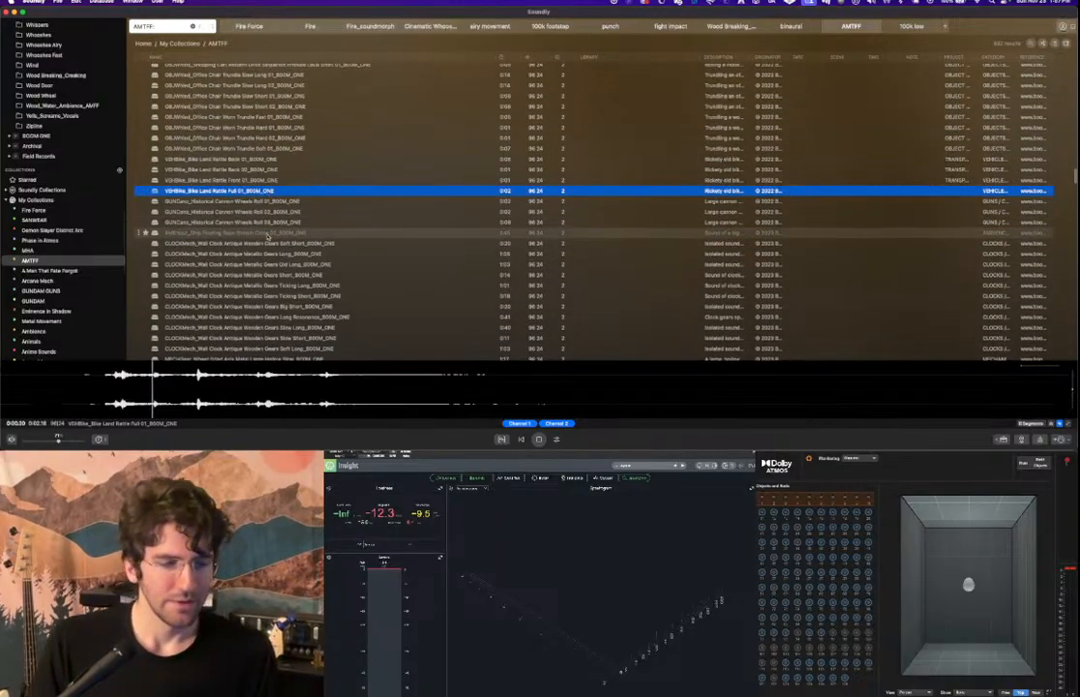
pyautogui.click(271, 254)
pyautogui.scroll(-5, 274, 238)
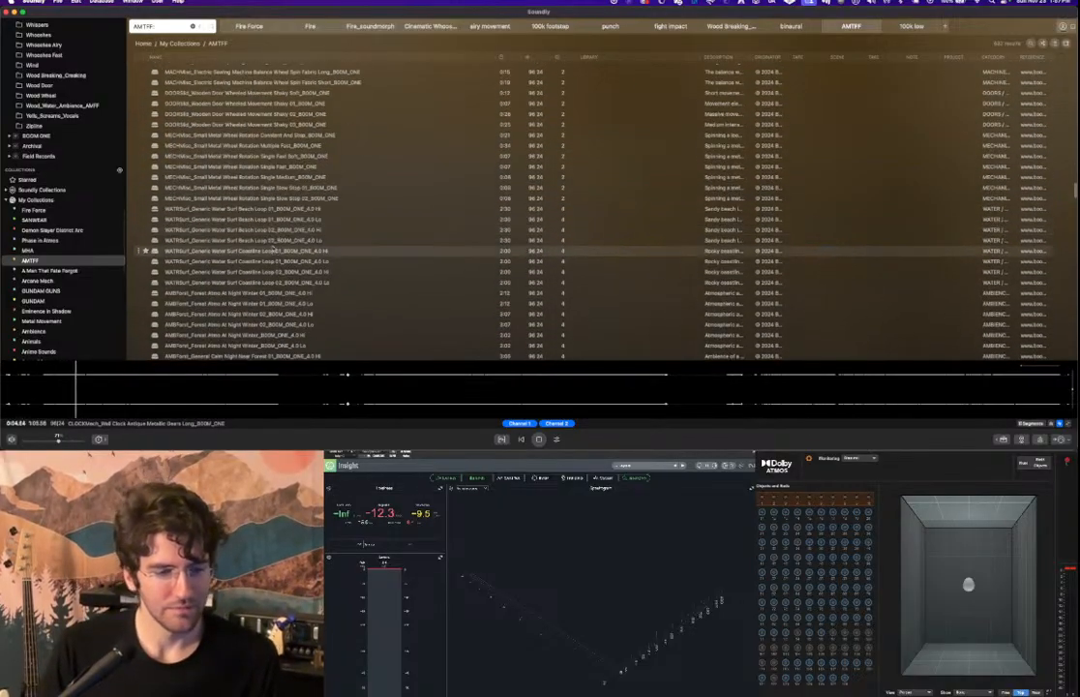
# Audition the General Calm Night Near Forest, Bolivia Uyuni Desert and AMBISONIC Late Summer Dusk 03 ambiences.
pyautogui.scroll(-2, 279, 264)
pyautogui.click(281, 270)
pyautogui.scroll(-2, 281, 270)
pyautogui.click(283, 267)
pyautogui.scroll(-1, 285, 267)
pyautogui.scroll(-2, 286, 267)
pyautogui.click(286, 269)
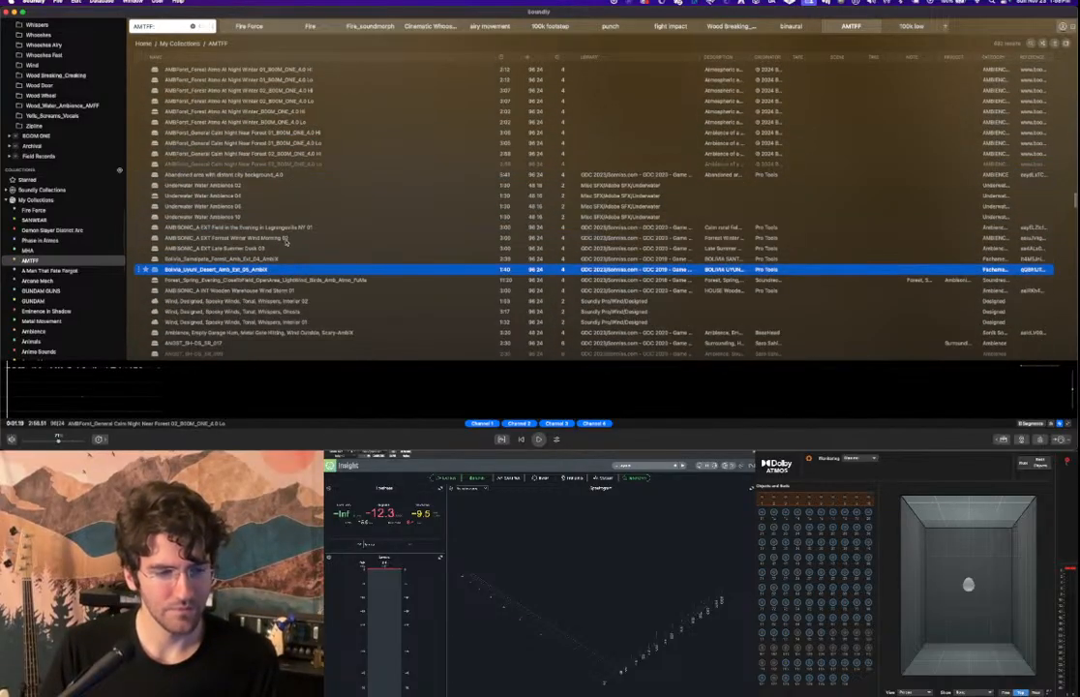
pyautogui.click(282, 247)
# Audition Spooky Winds, Tonal, Whispers, Interior 02, the Bolivia Uruchipaya desert ambience and the thin ice crack under pressure.
pyautogui.scroll(-5, 284, 248)
pyautogui.scroll(6, 284, 248)
pyautogui.scroll(-3, 284, 247)
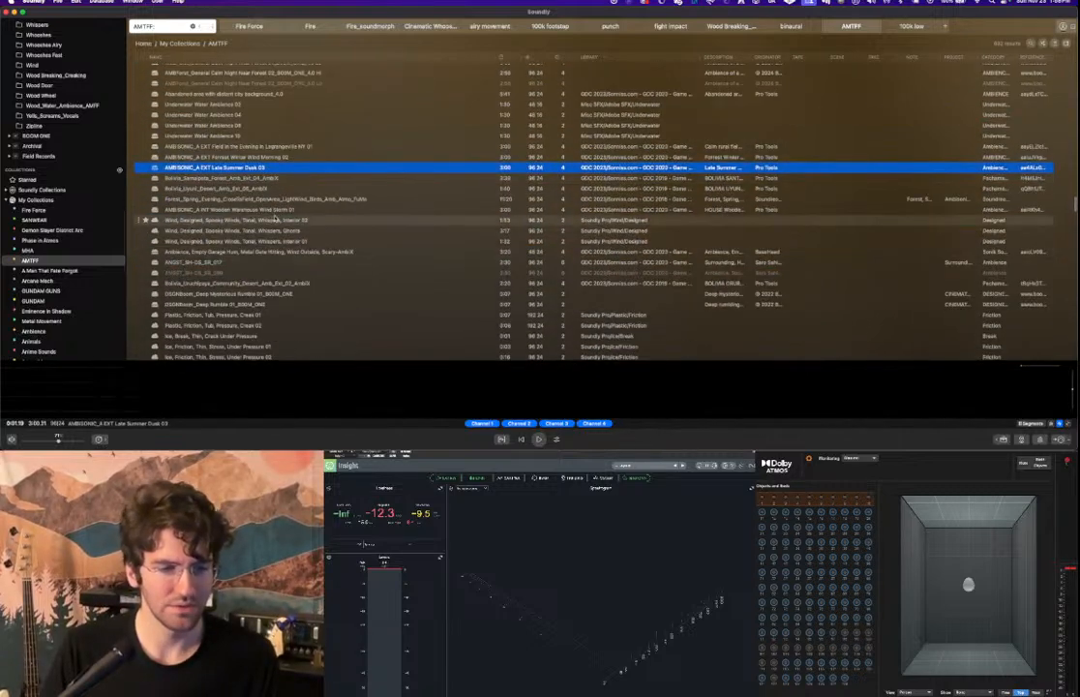
pyautogui.click(286, 219)
pyautogui.scroll(-1, 290, 264)
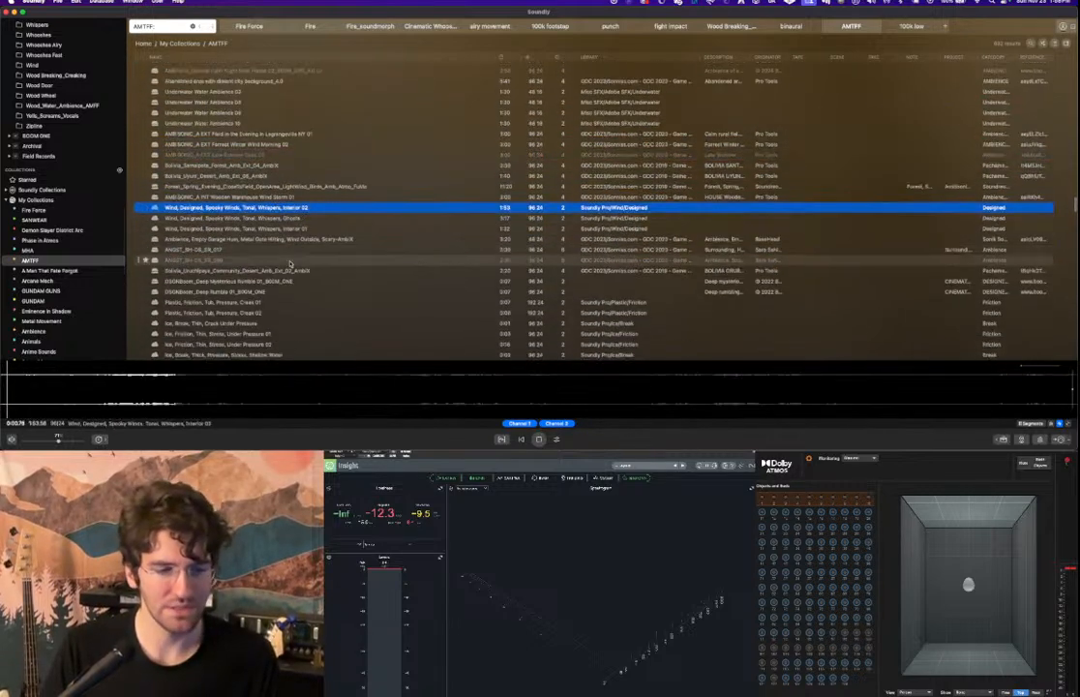
pyautogui.click(291, 265)
pyautogui.scroll(-2, 291, 265)
pyautogui.click(292, 261)
# Compare Deep Mysterious Rumble 01, Deep Rumble 01 and the plastic tub creak, then reselect DSGNBoom_Deep Rumble 01_BOOM_ONE.
pyautogui.click(290, 219)
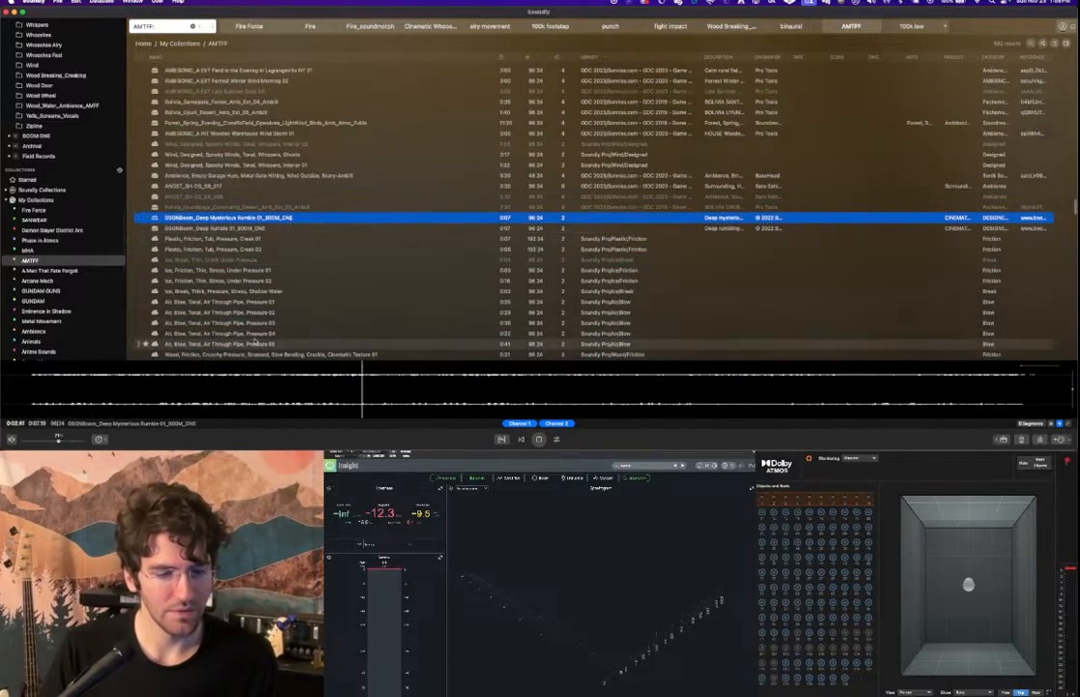
pyautogui.press('space')
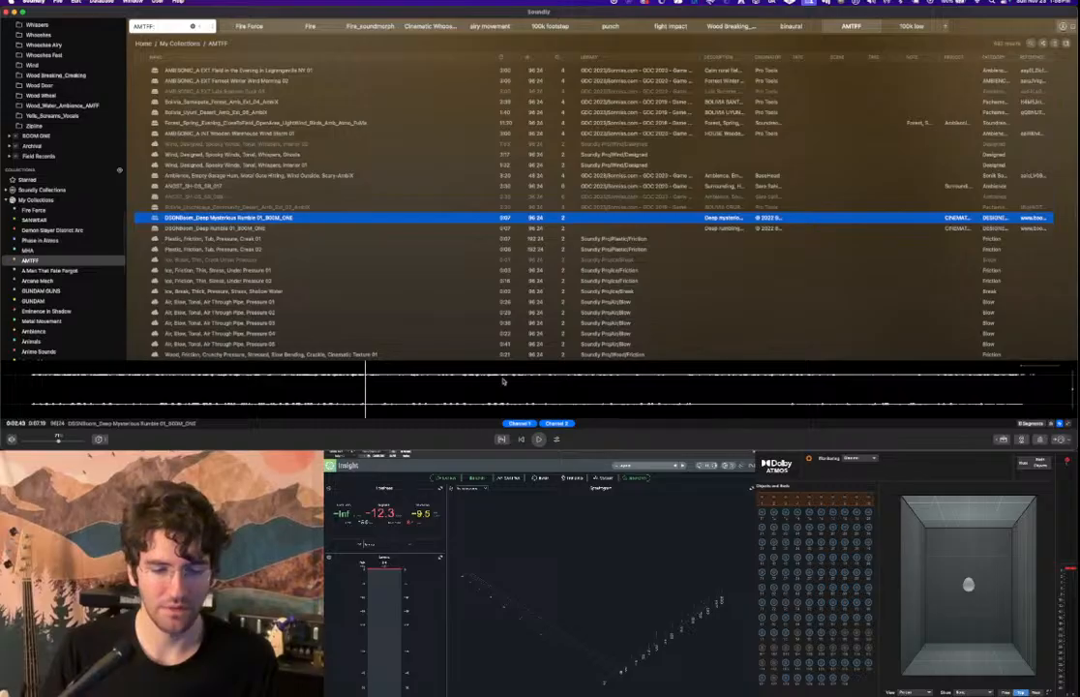
pyautogui.click(257, 228)
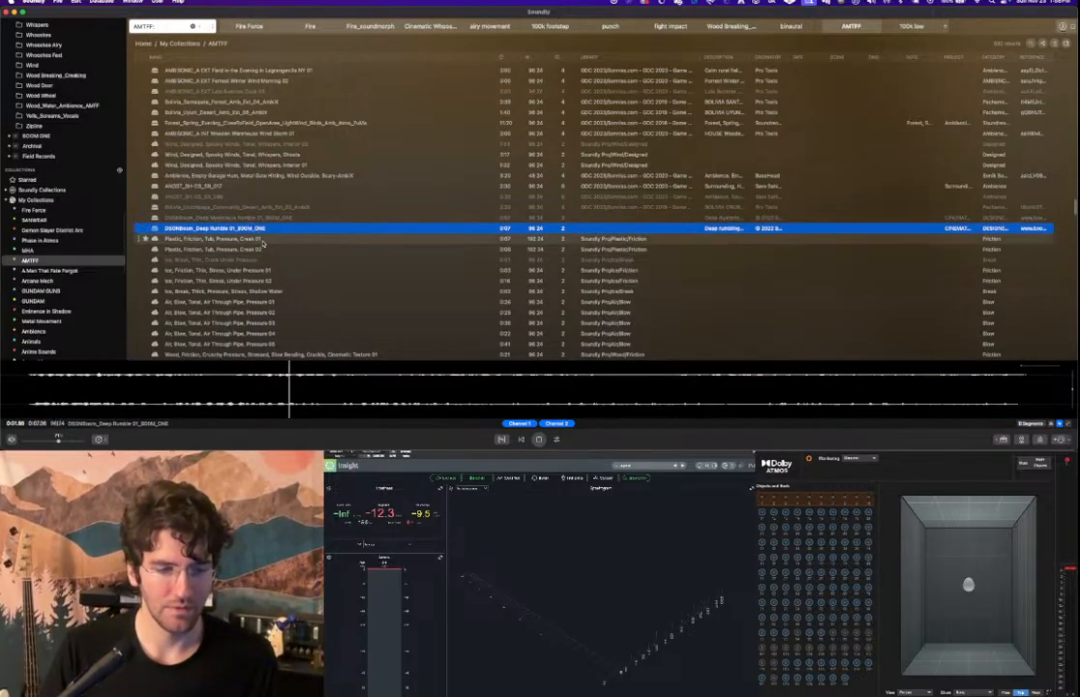
pyautogui.press('Down')
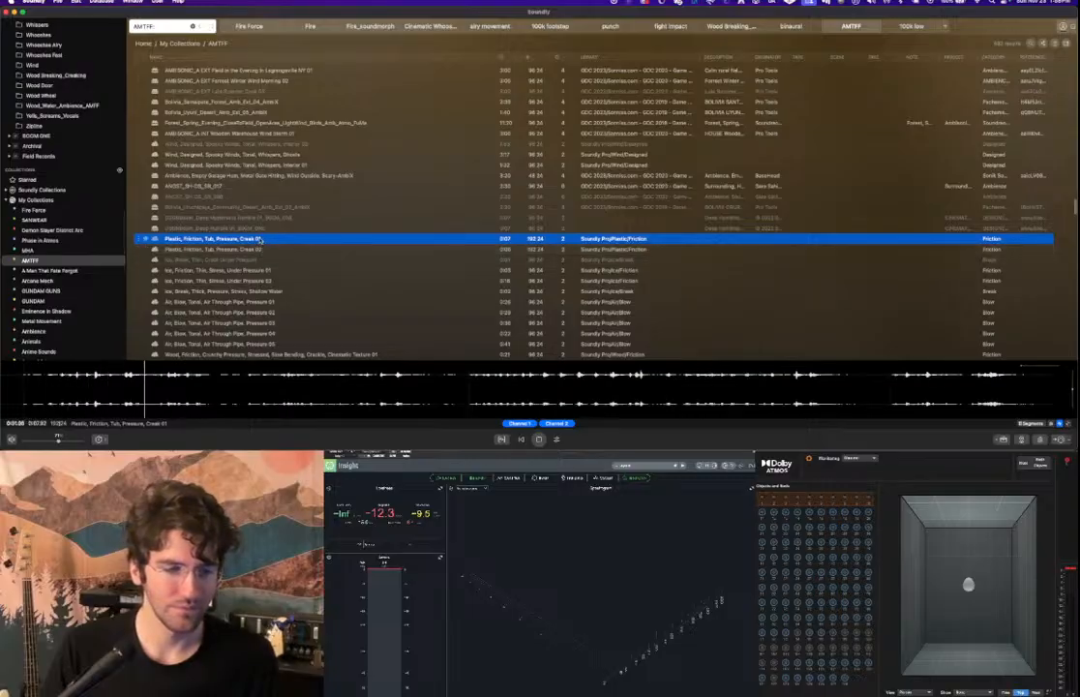
pyautogui.press('Up')
# Place the Deep Rumble 01 sound on track S SFX 5 in Pro Tools and move that track directly below the Haptic Unmute tracks.
pyautogui.click(446, 398)
pyautogui.moveTo(446, 399); pyautogui.dragTo(357, 234)
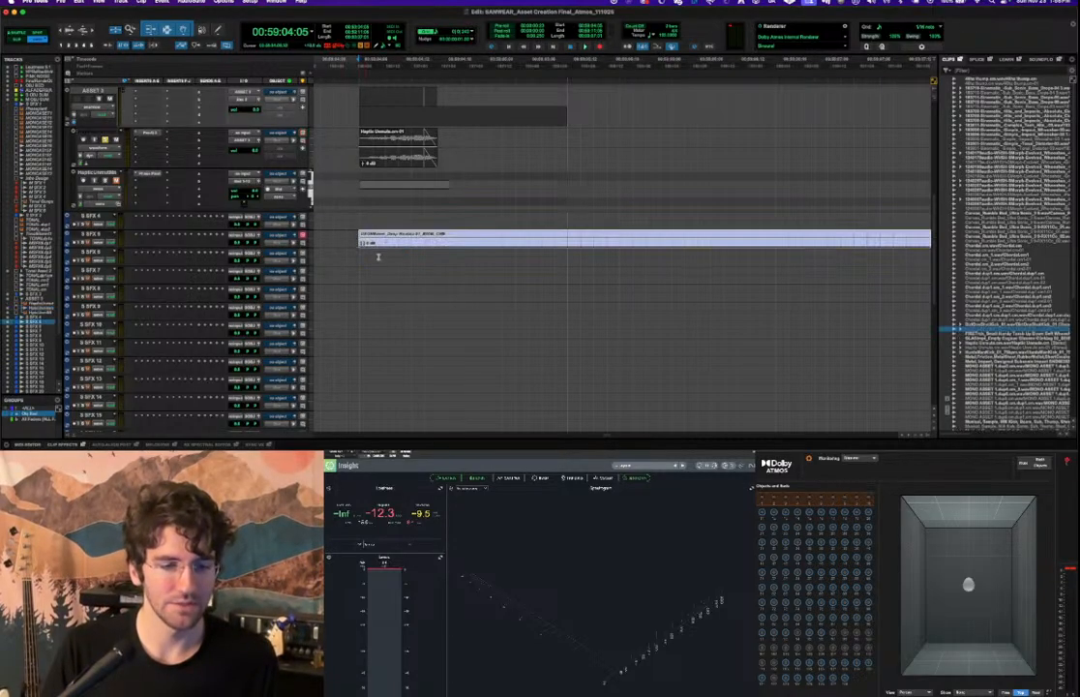
pyautogui.moveTo(101, 237); pyautogui.dragTo(108, 201)
pyautogui.scroll(1, 191, 216)
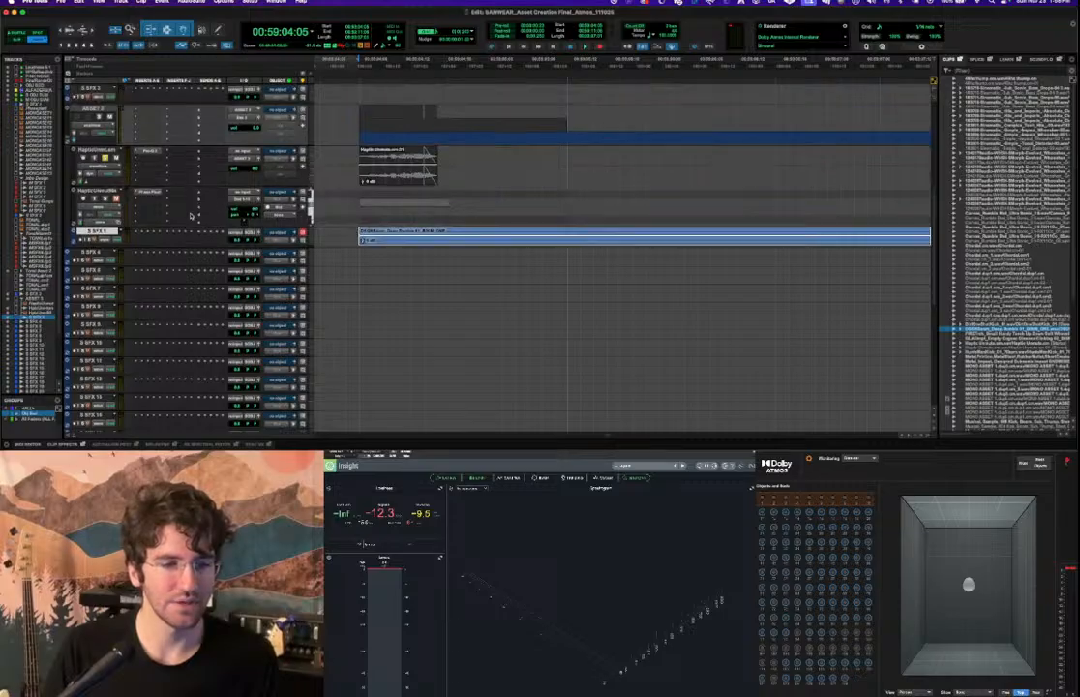
# Route the output of the mono Haptic Unmute track to the ASSET 3 bus.
pyautogui.click(241, 200)
pyautogui.click(217, 205)
pyautogui.click(244, 205)
pyautogui.moveTo(250, 206)
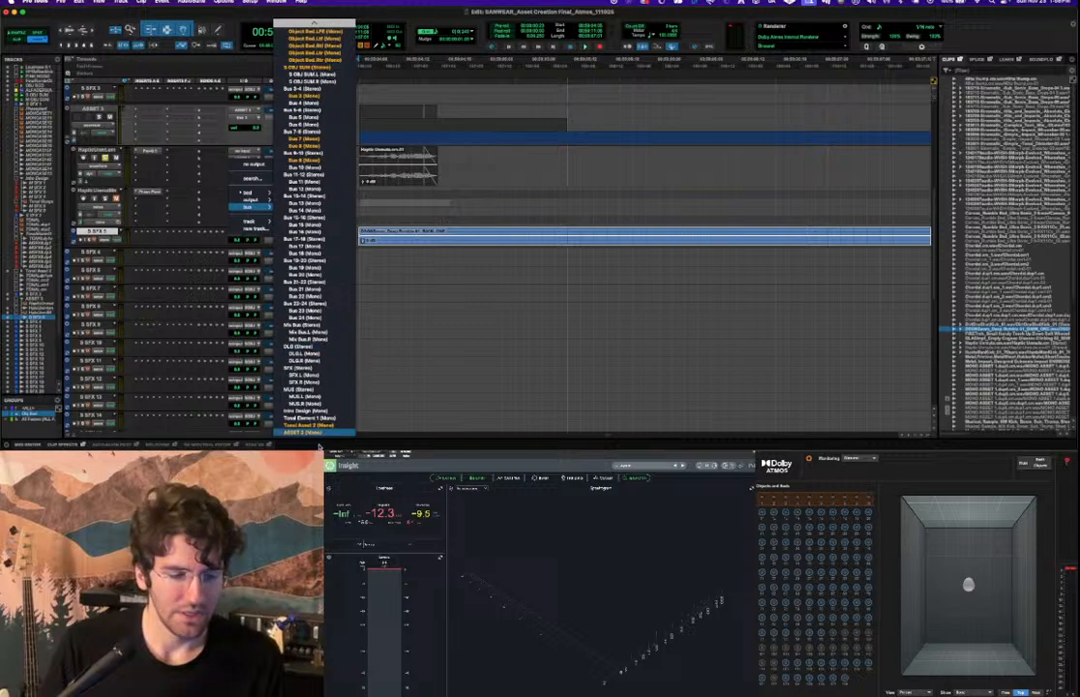
pyautogui.click(318, 431)
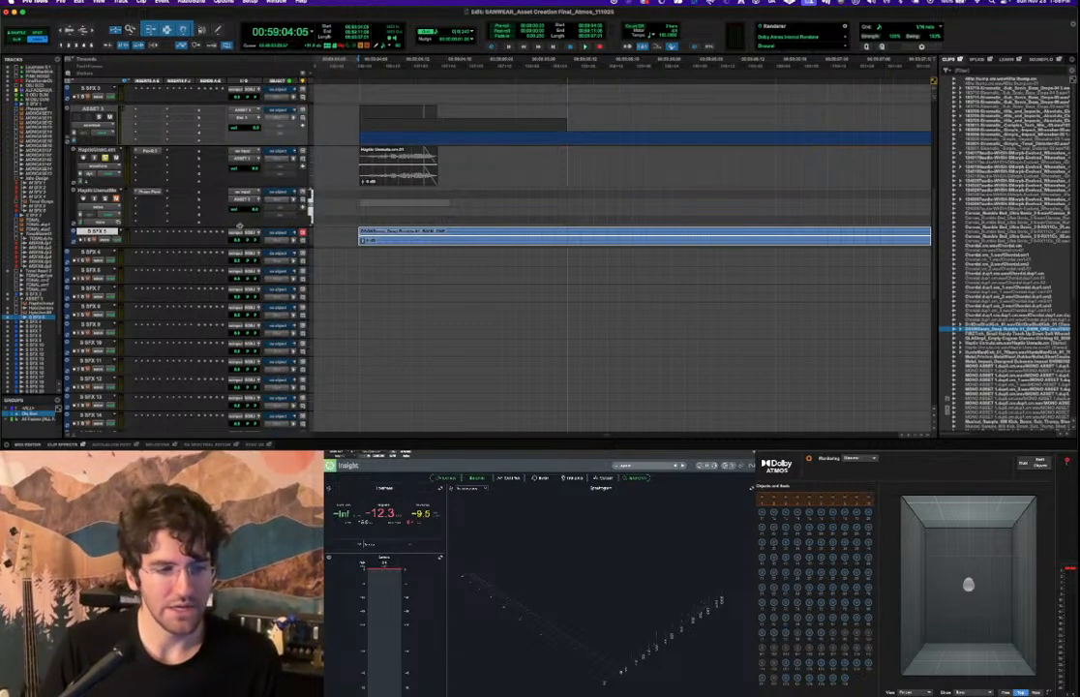
# Route the output of track S SFX 5 to the ASSET 3 bus and set its track height to medium.
pyautogui.click(253, 234)
pyautogui.moveTo(266, 240)
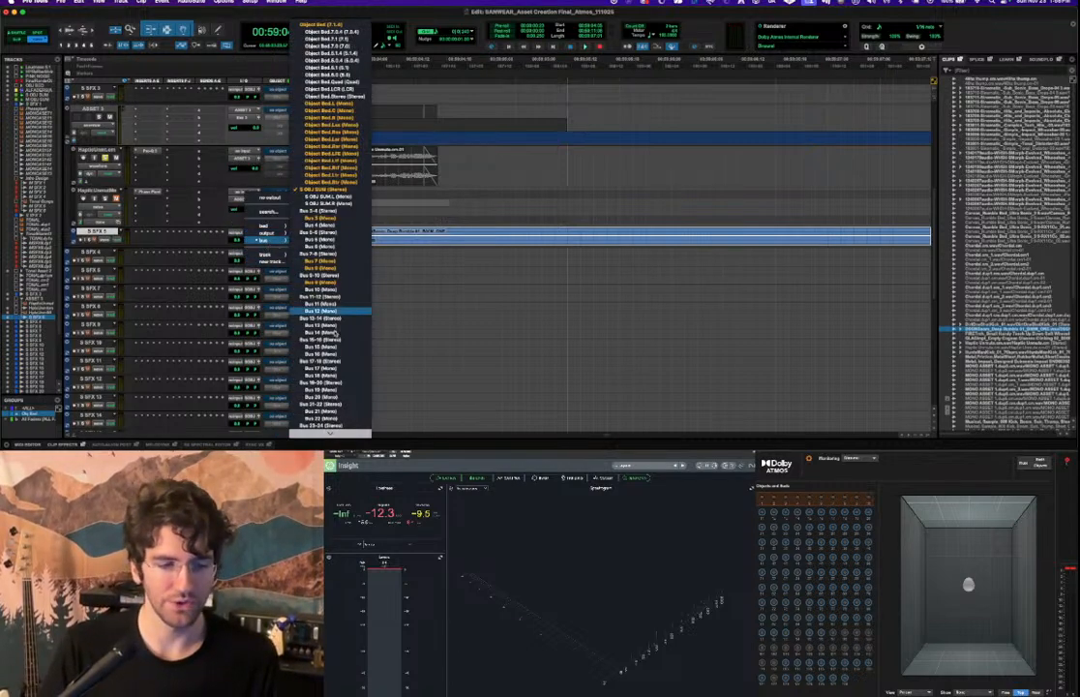
pyautogui.scroll(-3, 319, 310)
pyautogui.click(325, 432)
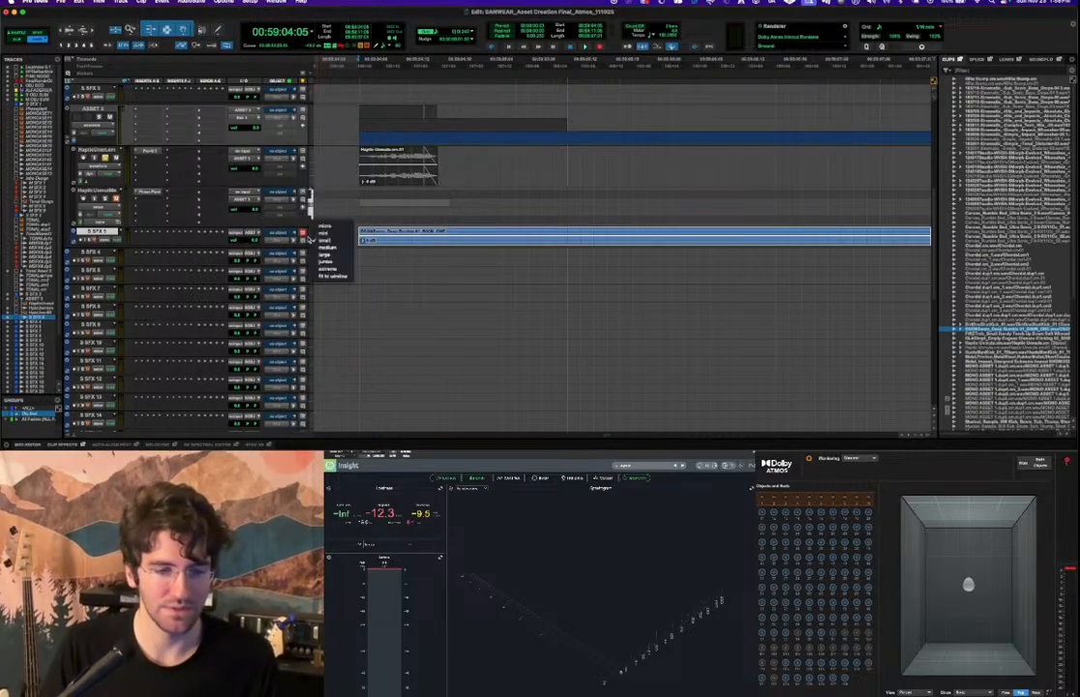
pyautogui.click(327, 247)
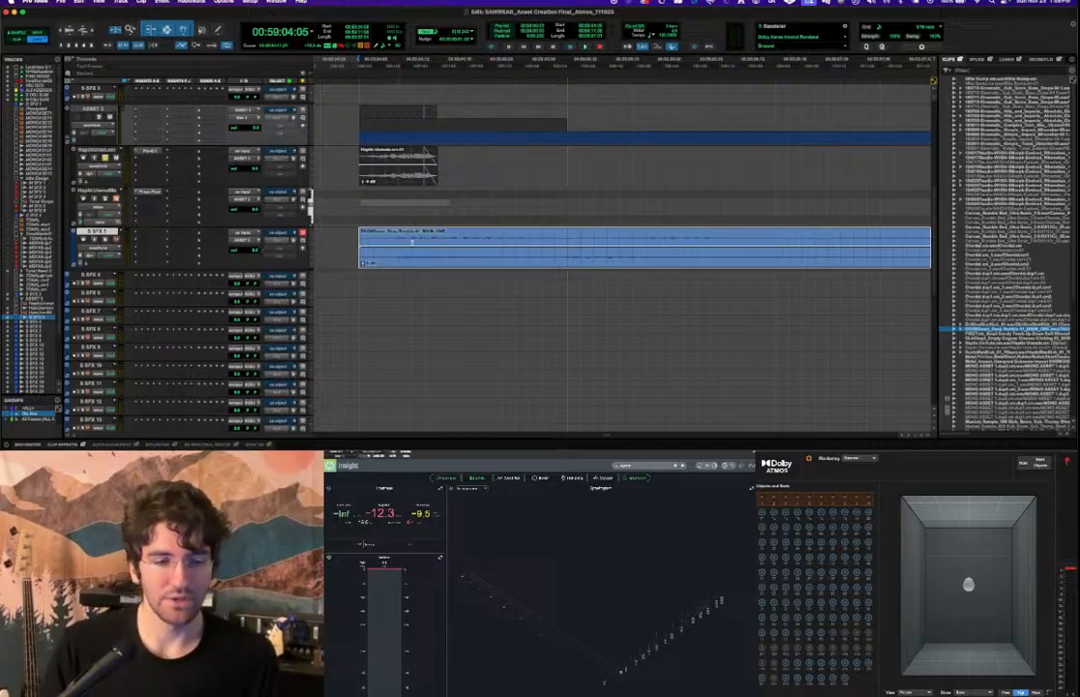
# Audition the Deep Rumble 01 clip soloed from just after its start.
pyautogui.click(388, 239)
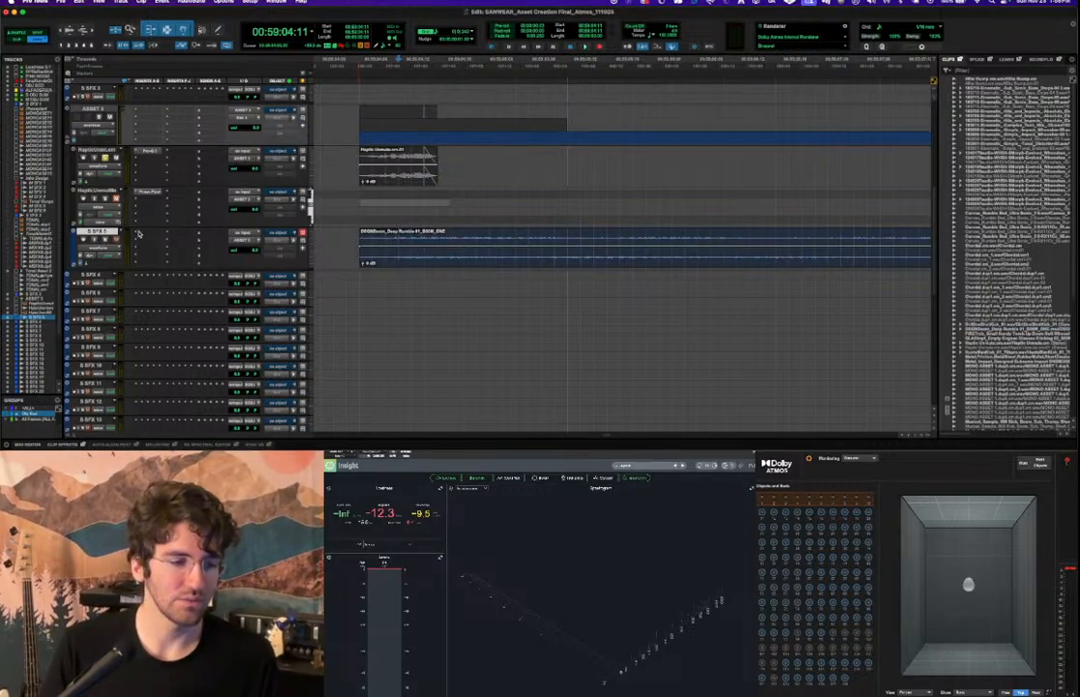
pyautogui.press('space')
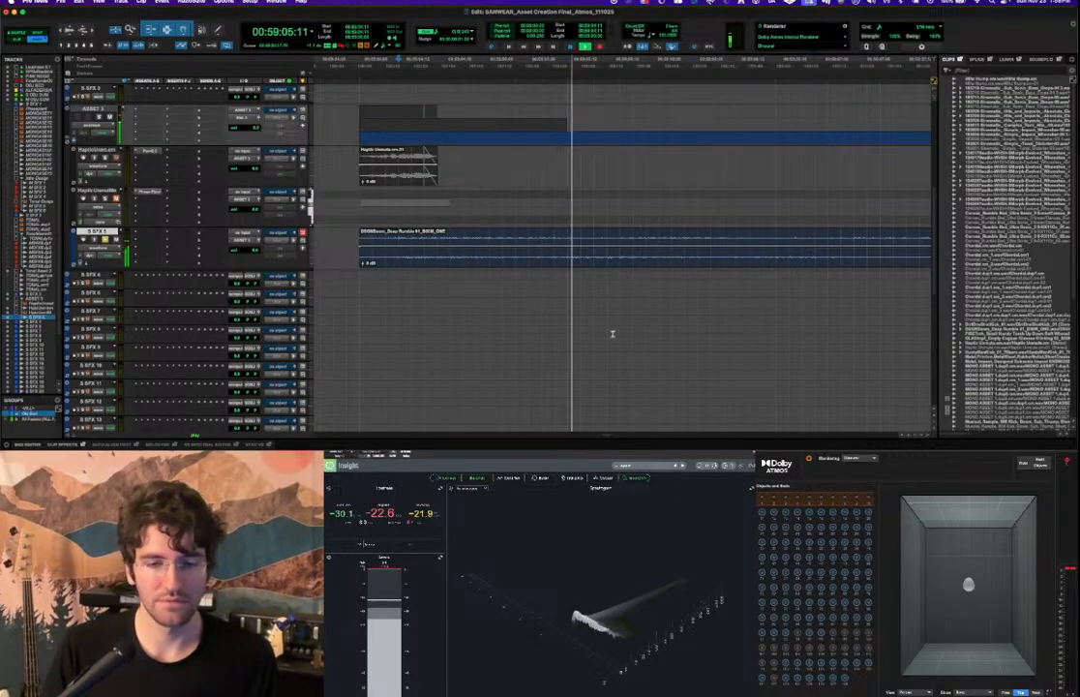
pyautogui.press('space')
# Try stereo Nudistort on the rumble track, with the distort mix at about 7% and the delay mix at 0%.
pyautogui.click(162, 233)
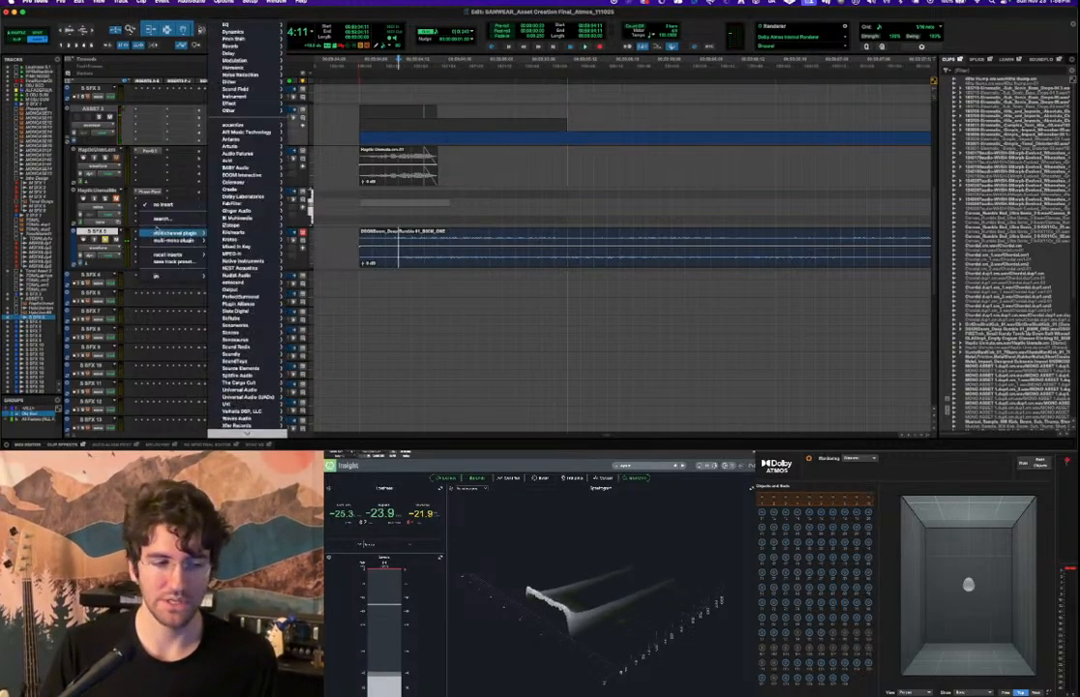
pyautogui.write('nu')
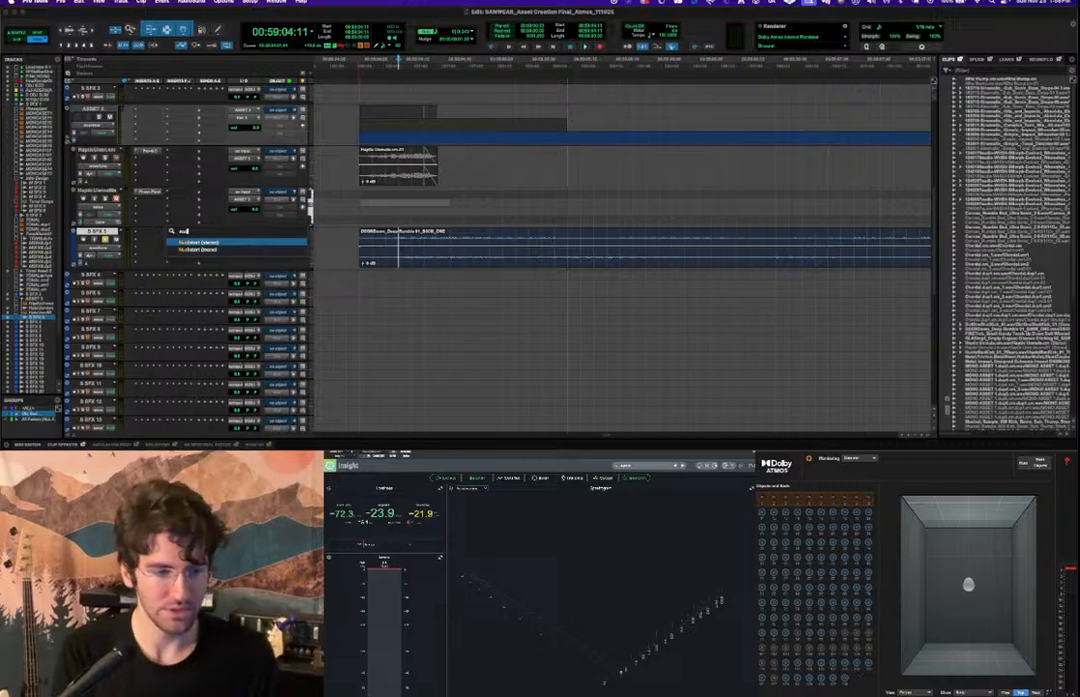
pyautogui.press('Return')
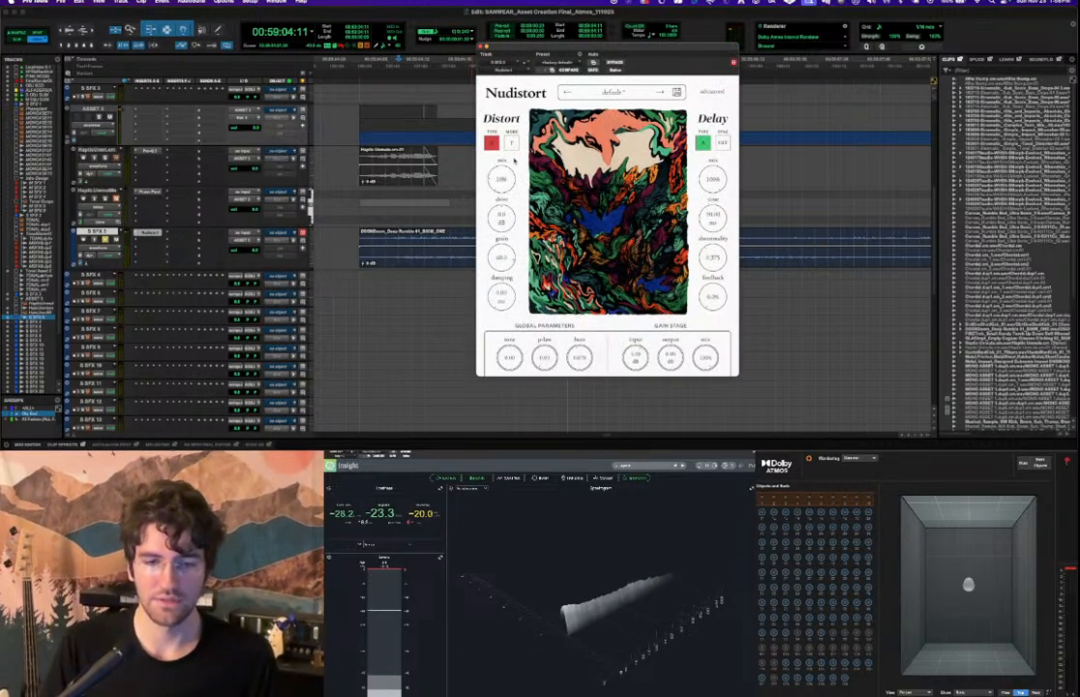
pyautogui.press('space')
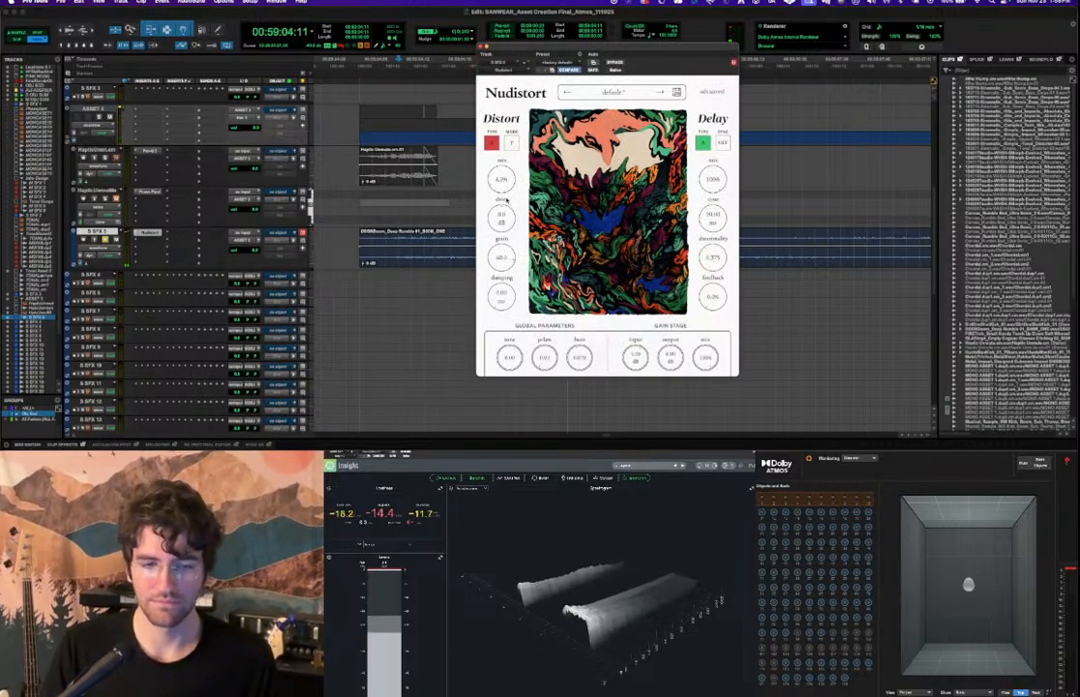
pyautogui.press('space')
pyautogui.press('space')
pyautogui.click(703, 143)
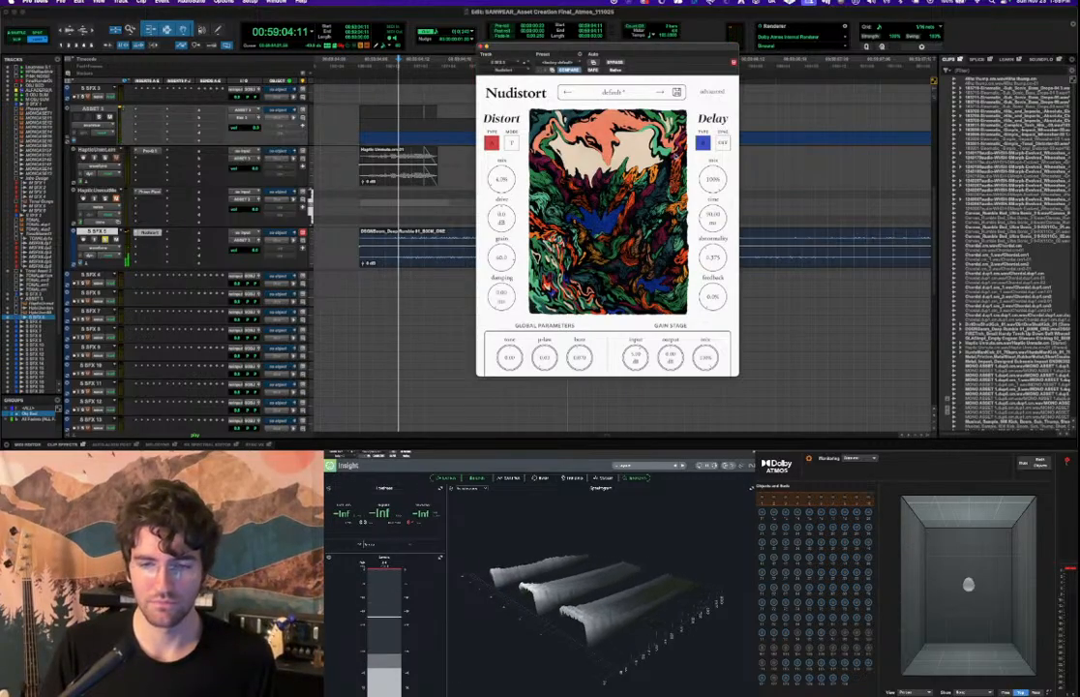
pyautogui.press('space')
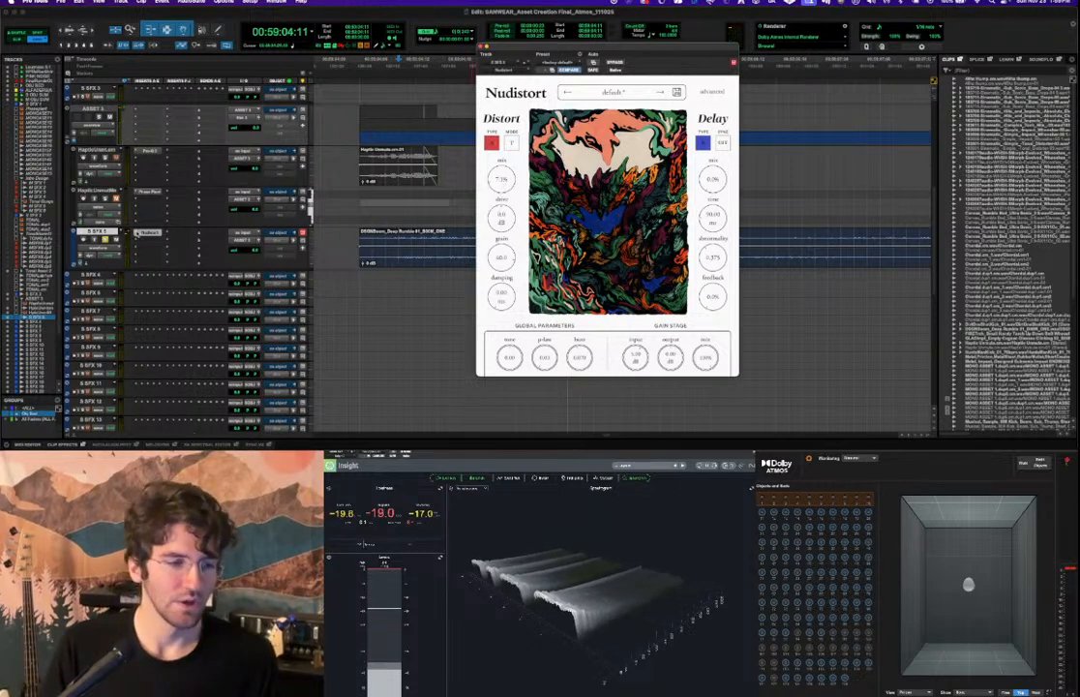
# Replace Nudistort on the rumble track with the stereo Berzerk Distortion plug-in.
pyautogui.click(150, 233)
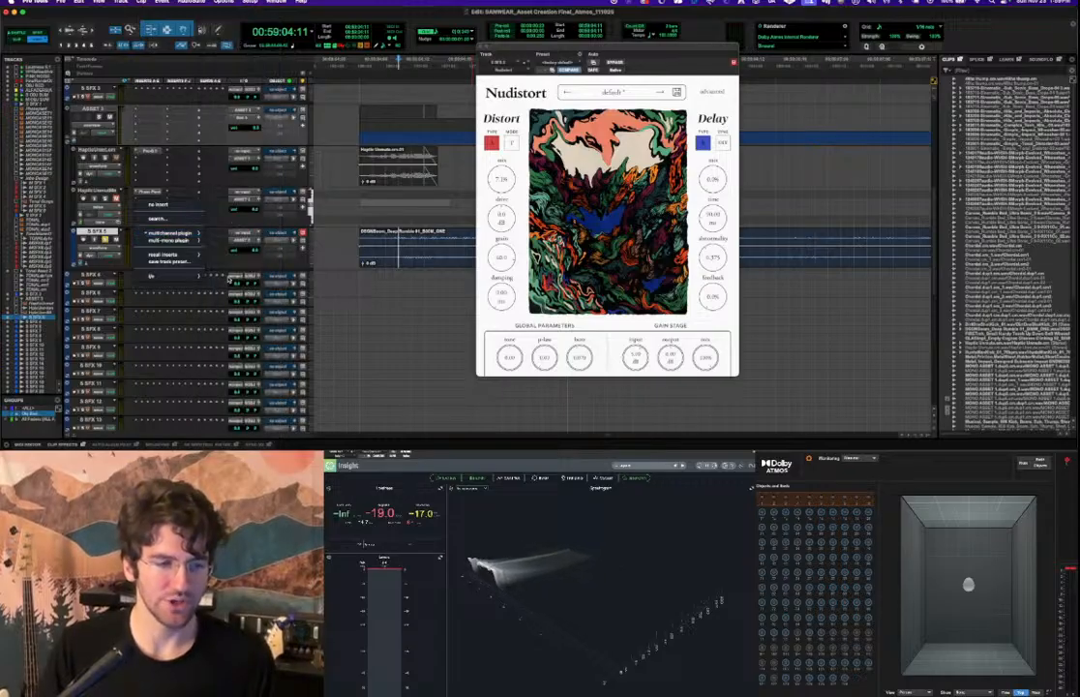
pyautogui.click(189, 219)
pyautogui.write('nudi')
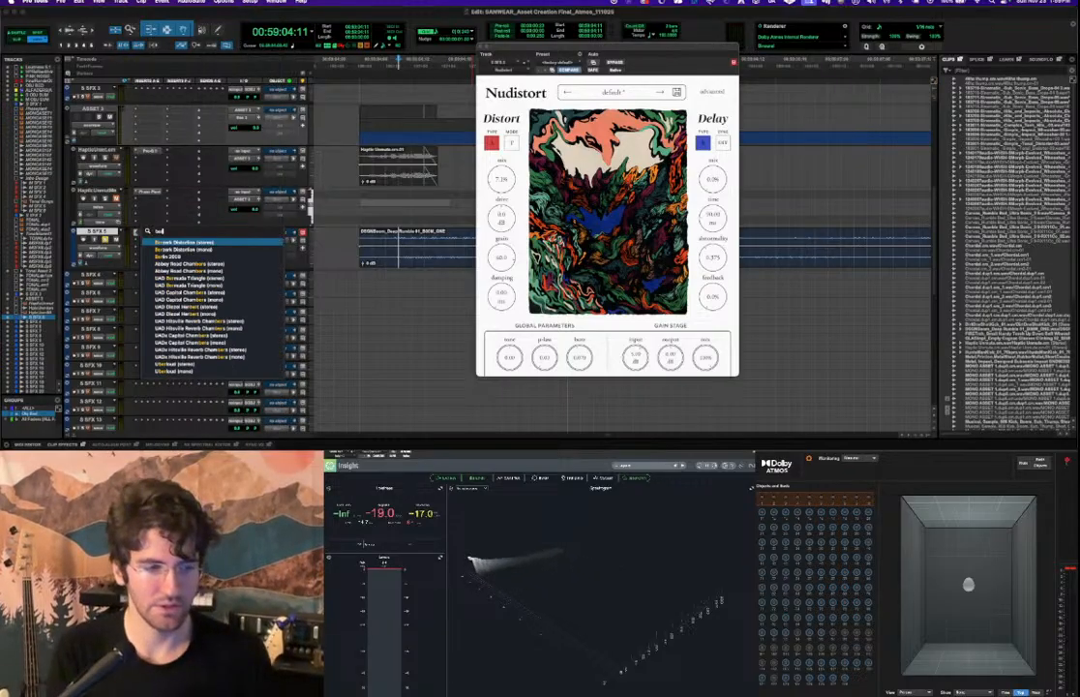
pyautogui.press('Return')
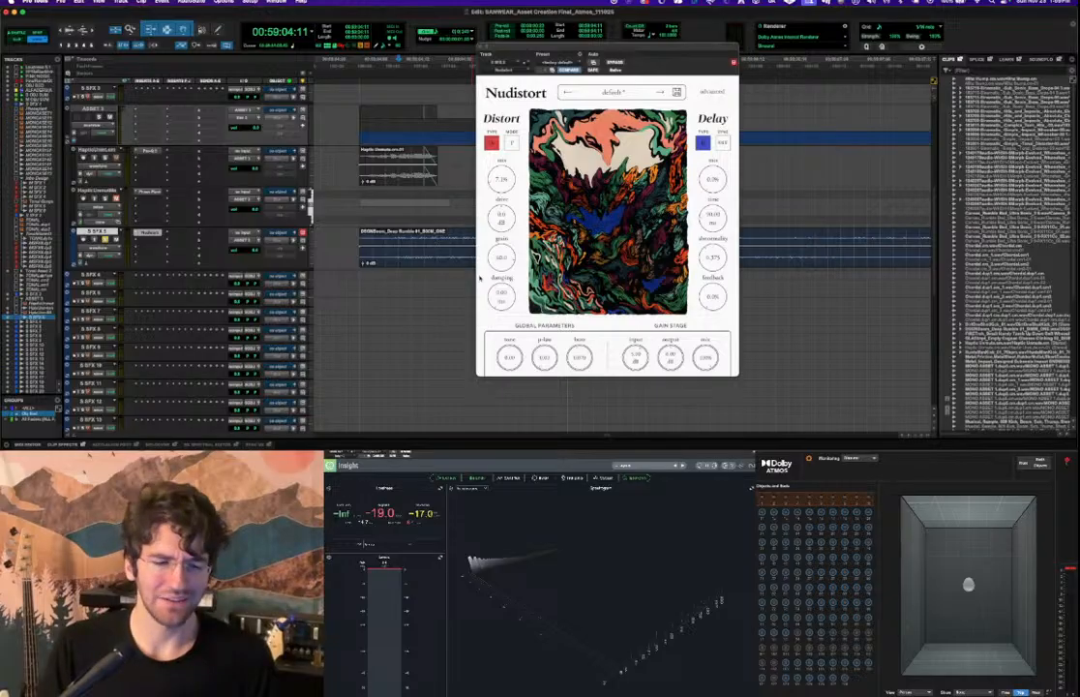
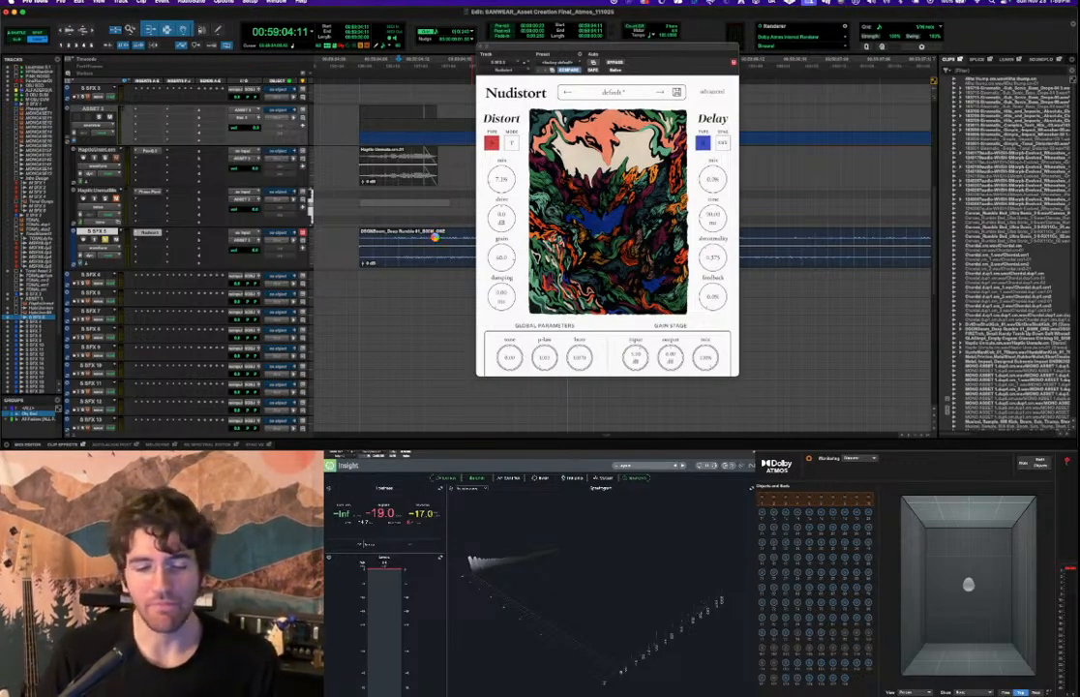
pyautogui.moveTo(585, 176)
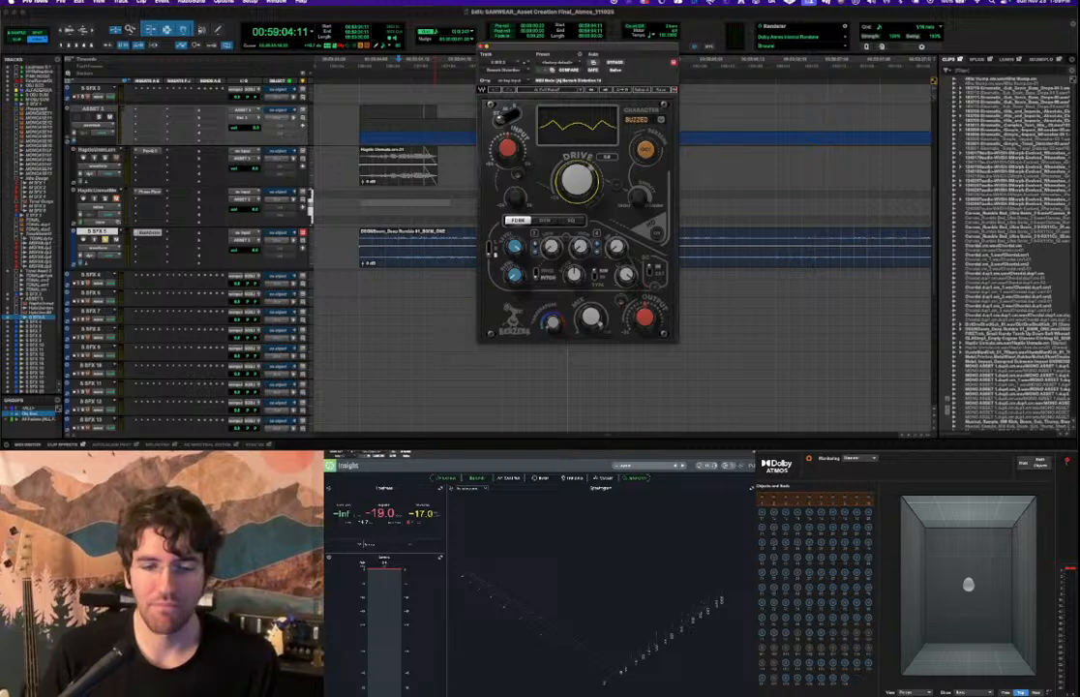
# Adjust Berzerk's drive, input level and the knob beside Mix while repeatedly auditioning the rumble.
pyautogui.press('space')
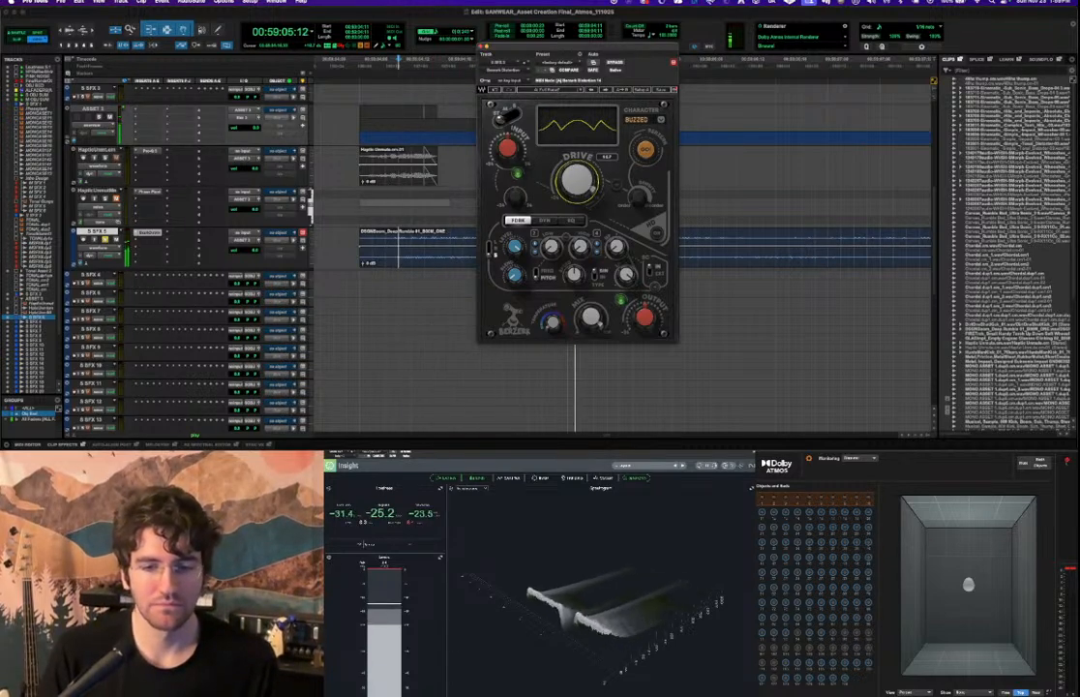
pyautogui.press('space')
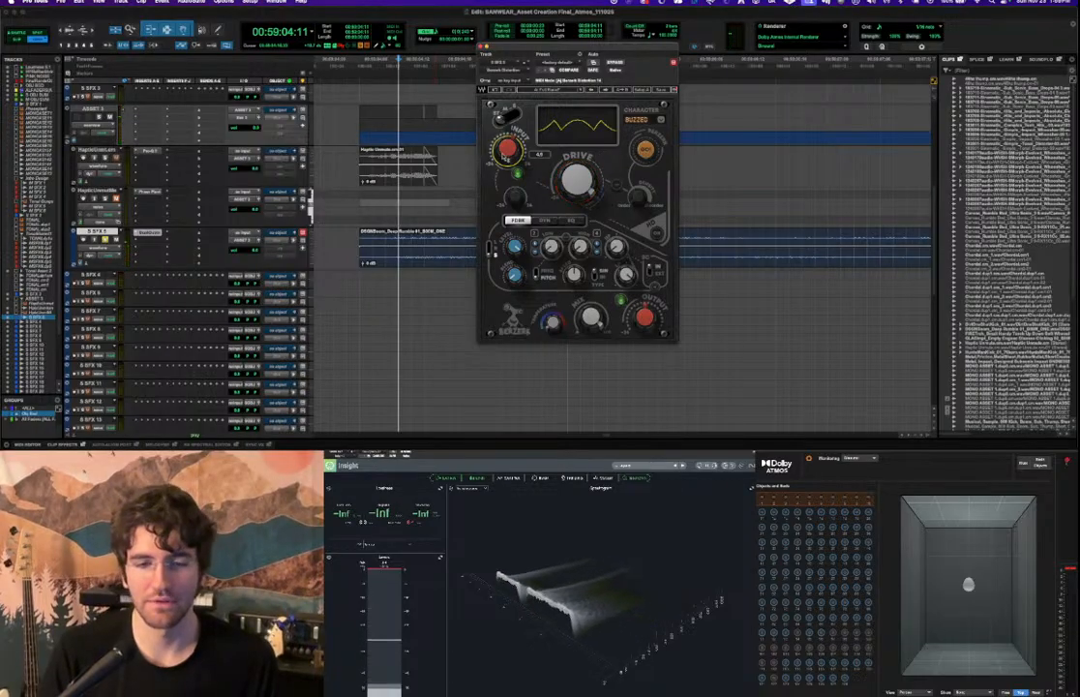
pyautogui.press('space')
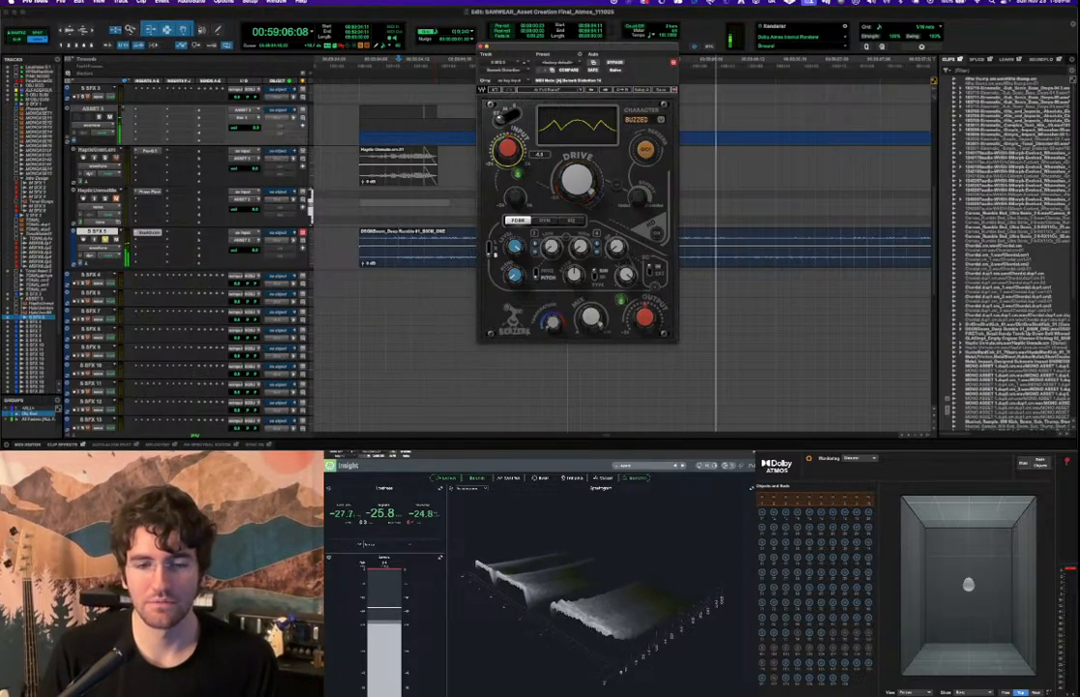
pyautogui.press('space')
pyautogui.press('space')
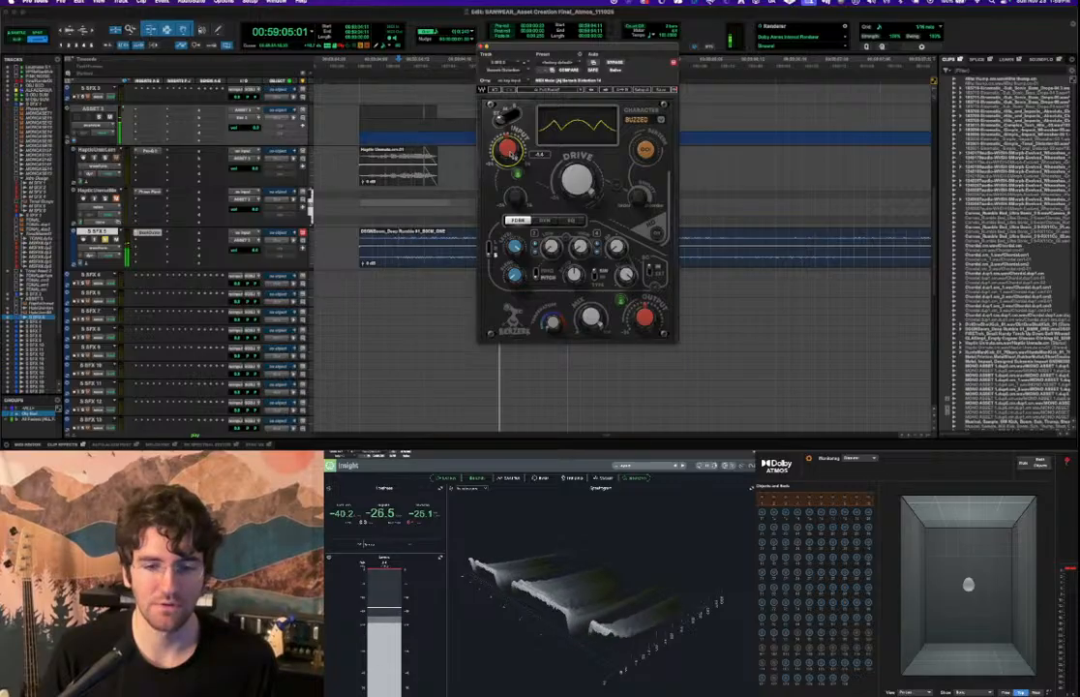
pyautogui.press('space')
pyautogui.press('space')
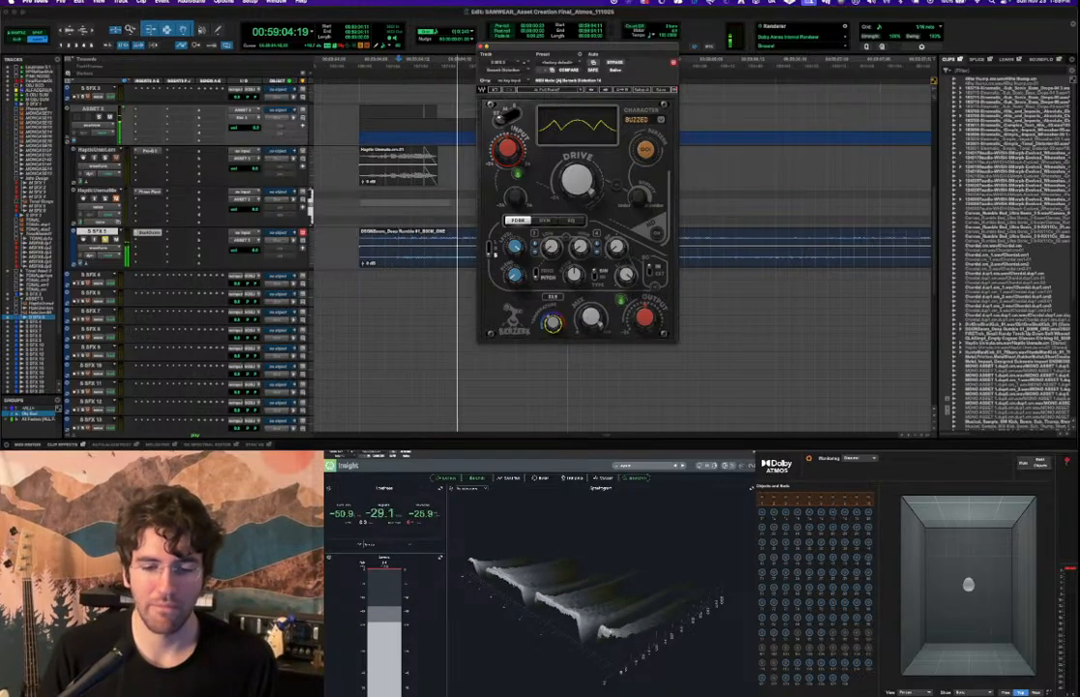
pyautogui.press('space')
pyautogui.press('space')
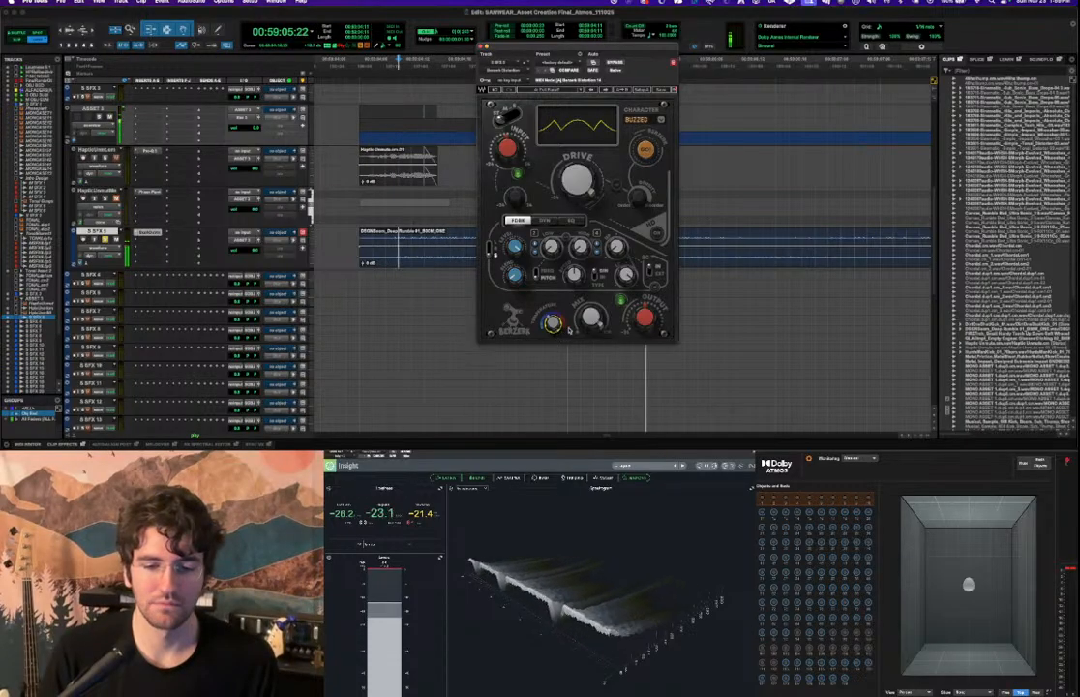
pyautogui.press('space')
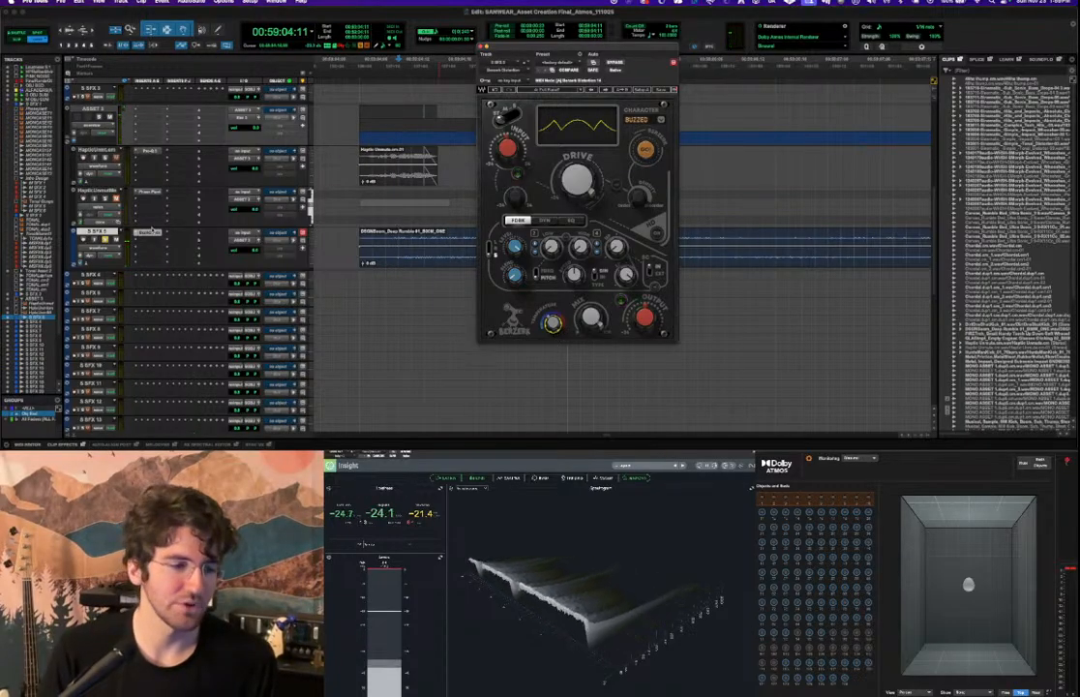
# Insert the Uberloud plug-in after Berzerk on the rumble track.
pyautogui.click(148, 232)
pyautogui.click(140, 239)
pyautogui.click(157, 224)
pyautogui.write('uber')
pyautogui.press('Return')
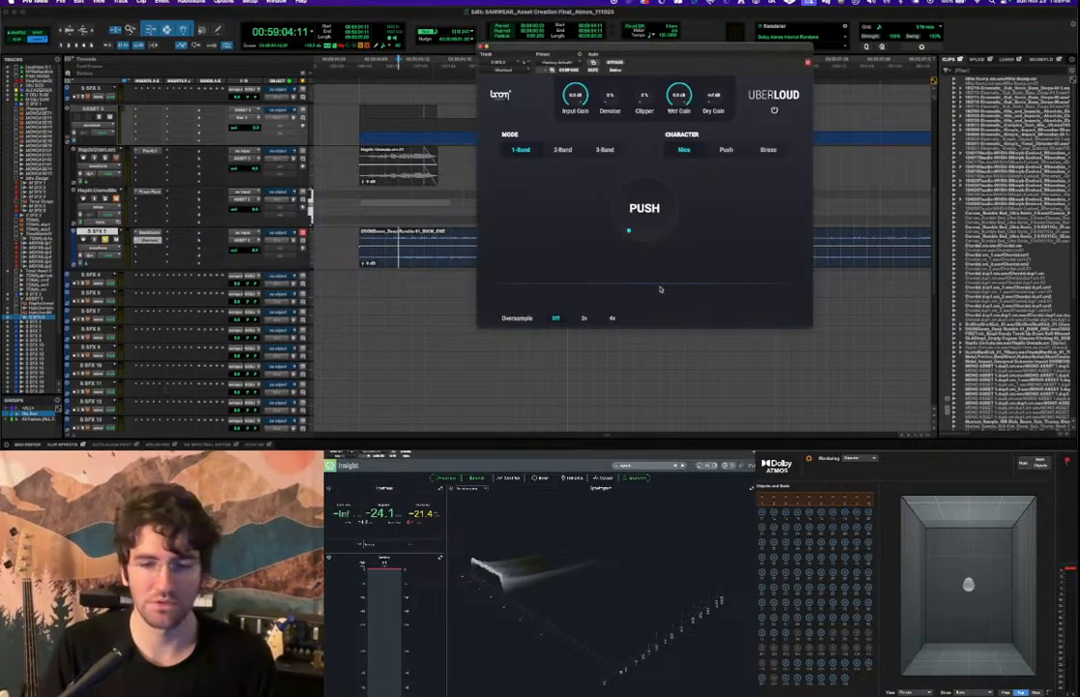
# Switch Uberloud to 3-Band mode and set Low push to 17%, Mid to 28% and High to 0% during playback.
pyautogui.click(605, 149)
pyautogui.press('space')
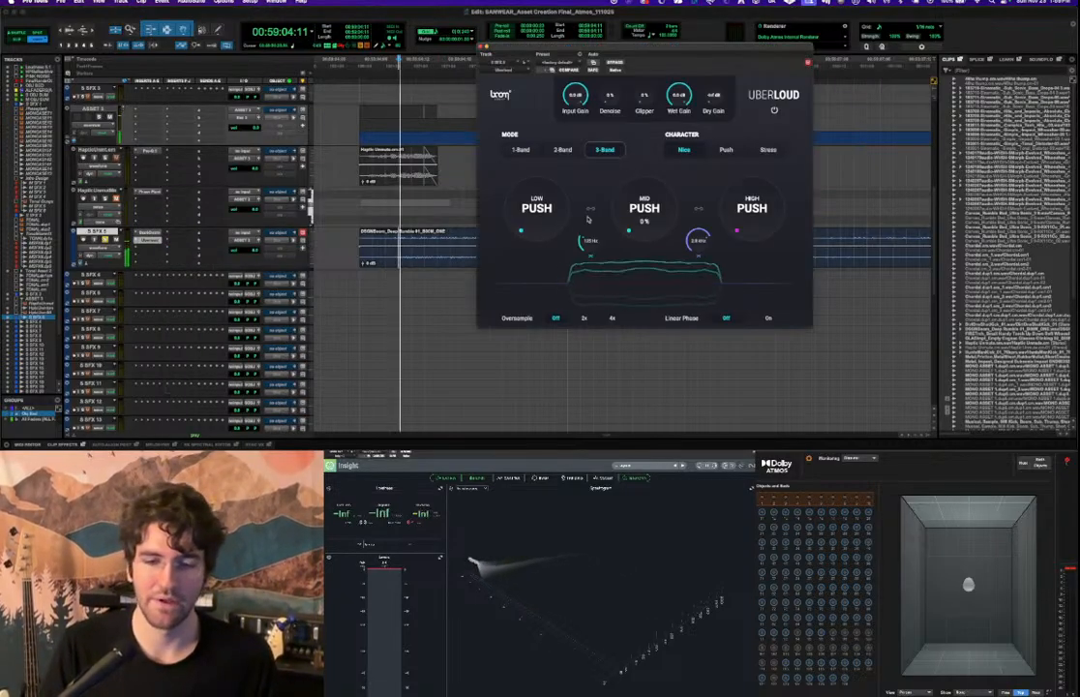
pyautogui.moveTo(634, 208); pyautogui.dragTo(634, 191)
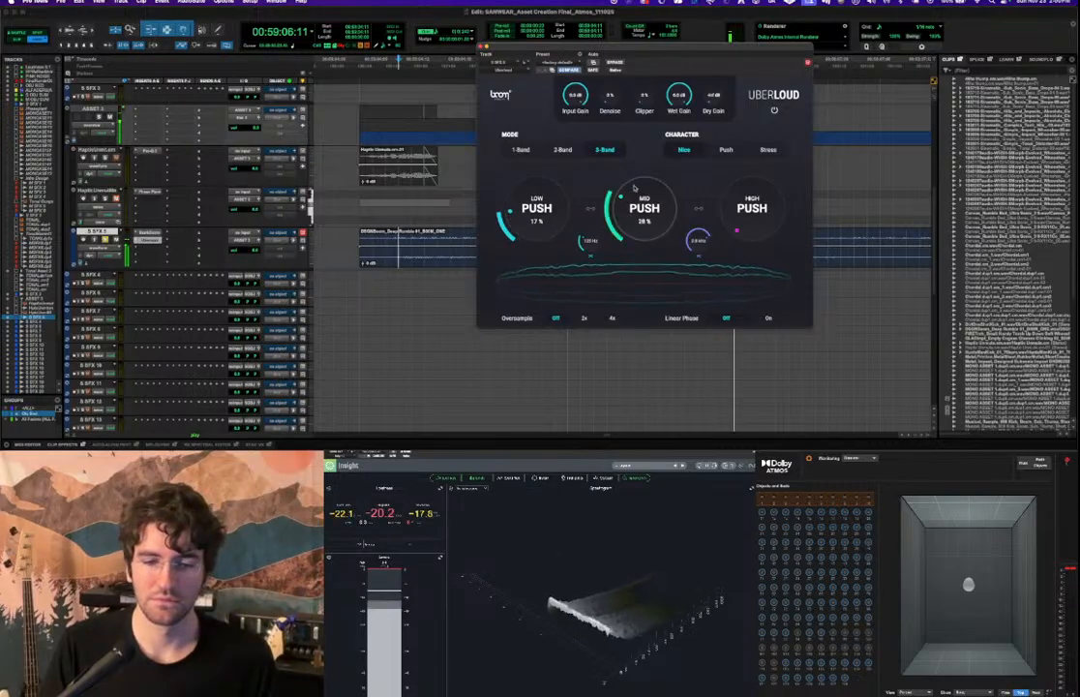
pyautogui.moveTo(750, 224); pyautogui.dragTo(769, 277)
pyautogui.press('space')
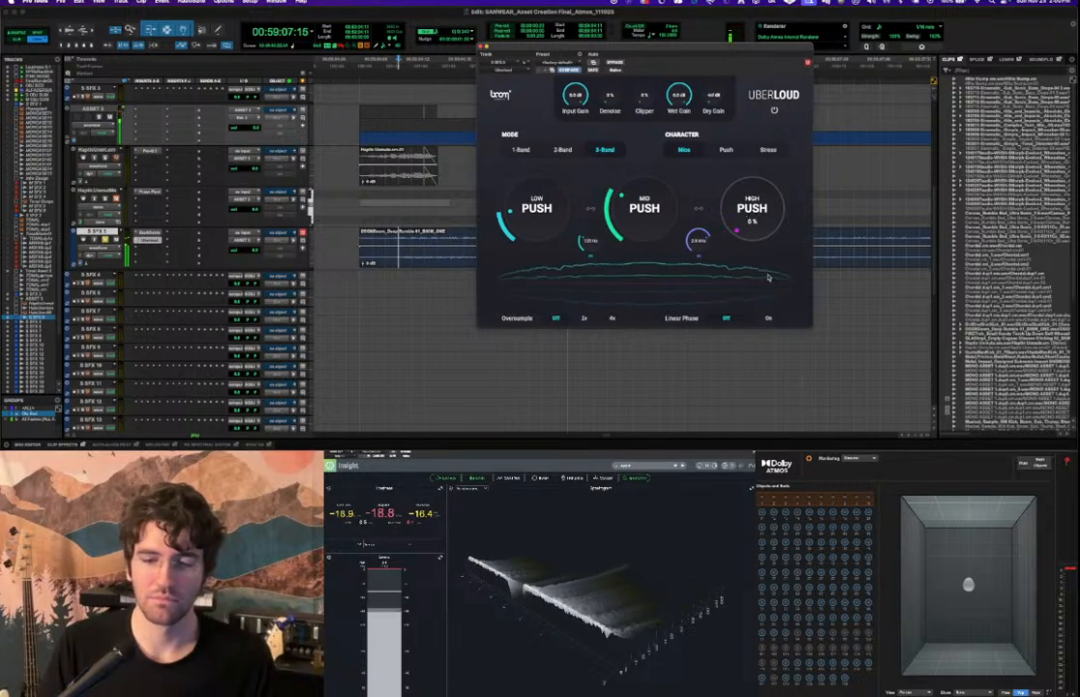
# Change Uberloud's character to Push, with the Low push at 22% and the Mid push at 16%.
pyautogui.moveTo(656, 228); pyautogui.dragTo(654, 219)
pyautogui.moveTo(561, 220); pyautogui.dragTo(561, 215)
pyautogui.click(723, 151)
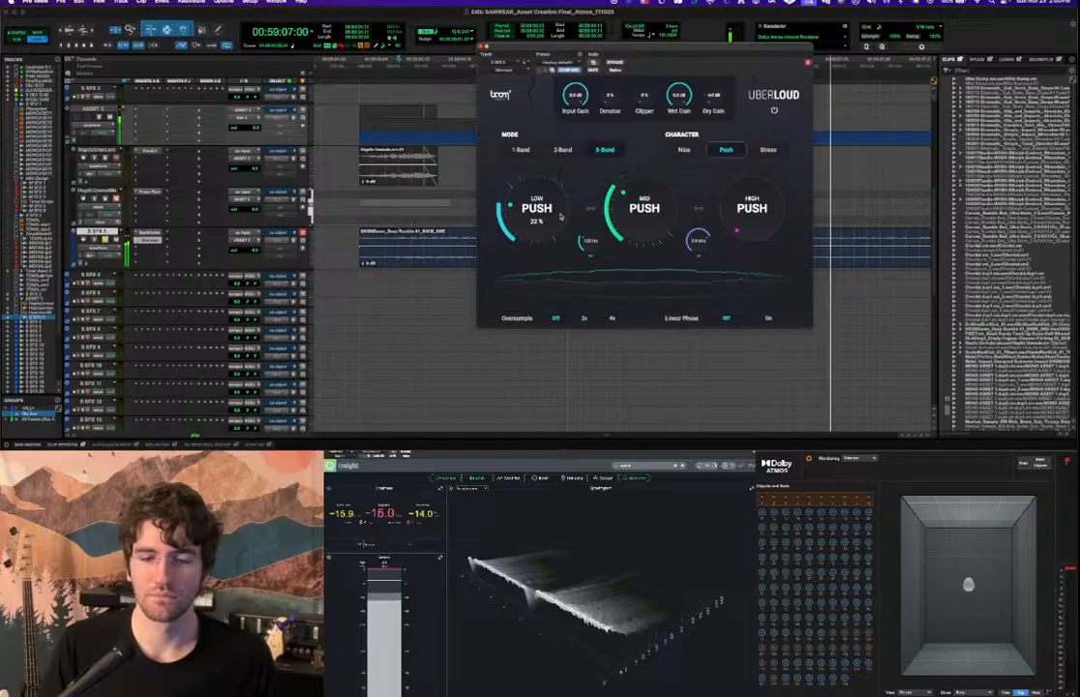
pyautogui.press('space')
pyautogui.press('space')
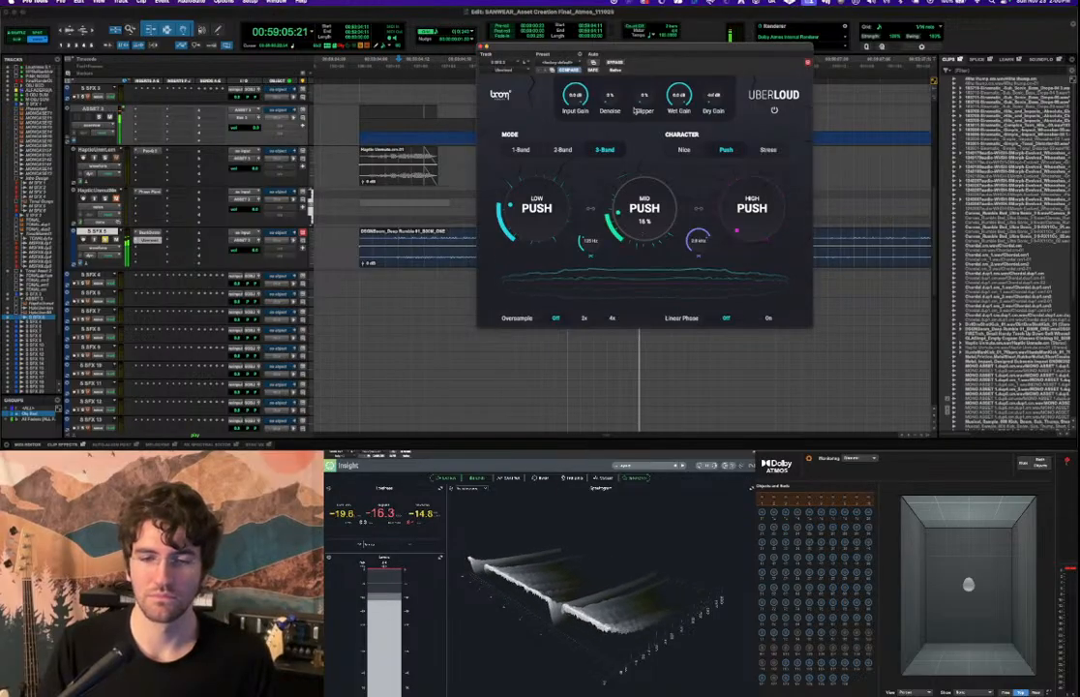
pyautogui.press('space')
# Set Uberloud's Denoise to about 37%, close the plug-in window and play back the processed rumble.
pyautogui.press('space')
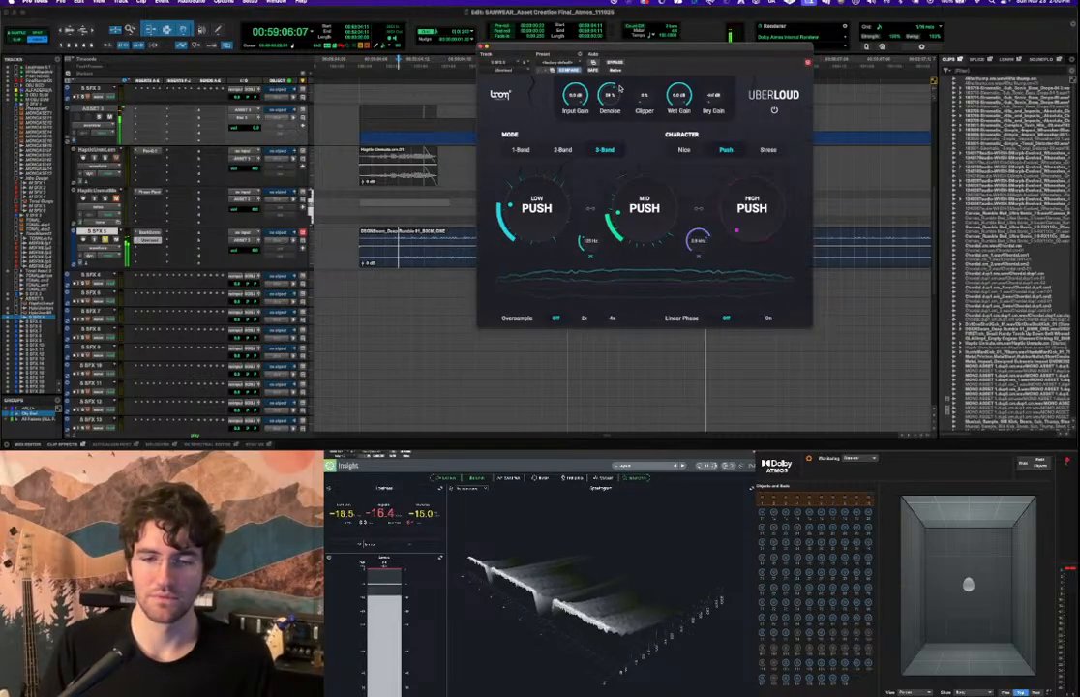
pyautogui.moveTo(619, 88); pyautogui.dragTo(619, 107)
pyautogui.press('space')
pyautogui.press('space')
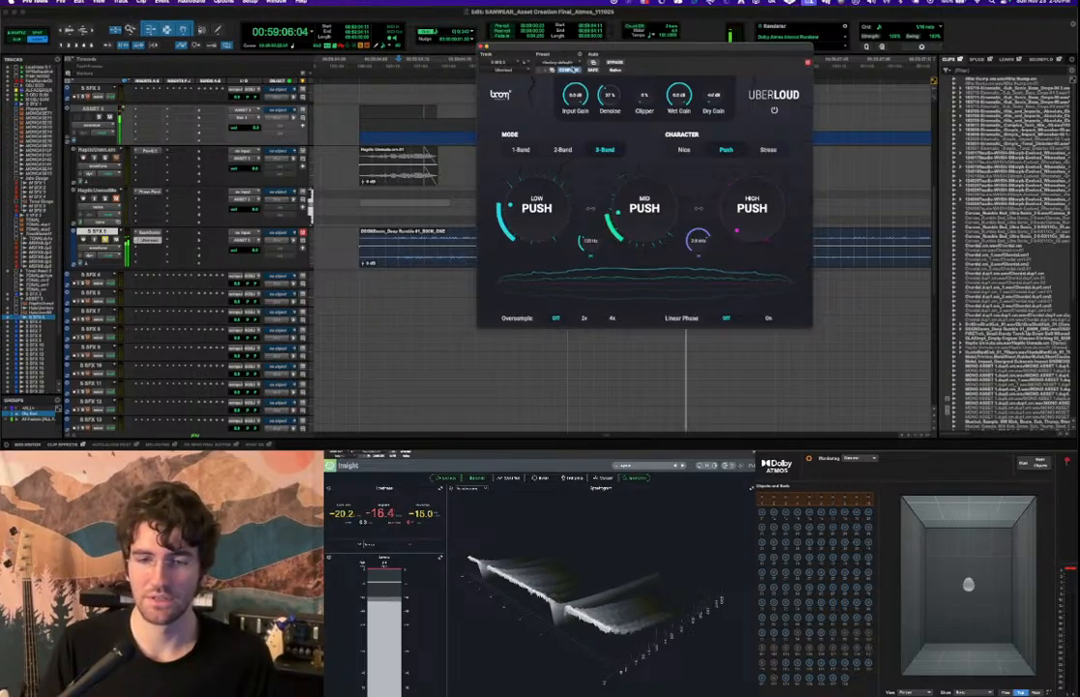
pyautogui.press('space')
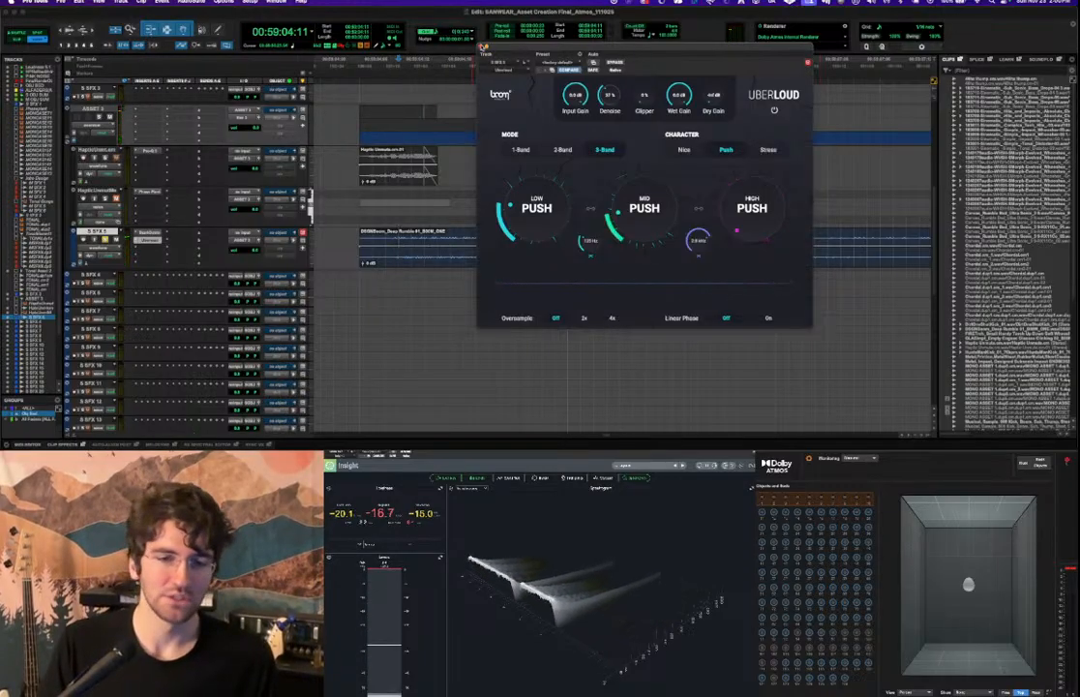
pyautogui.click(484, 47)
pyautogui.press('space')
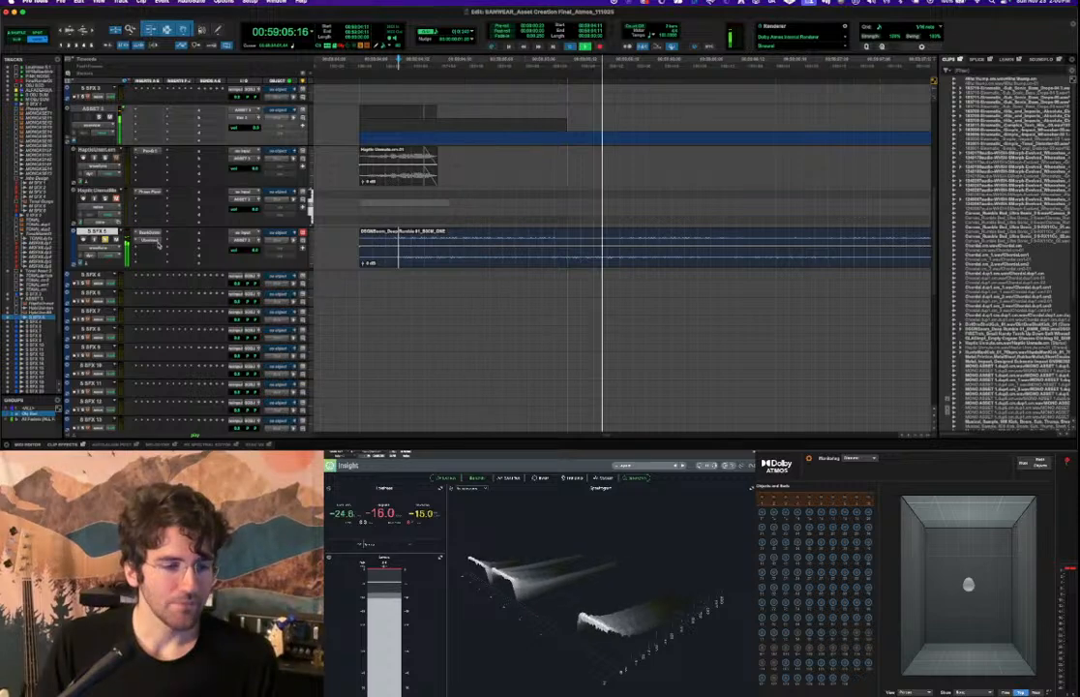
# Commit the rumble track up to the Uberloud insert and play back the rendered result.
pyautogui.press('space')
pyautogui.rightClick(150, 239)
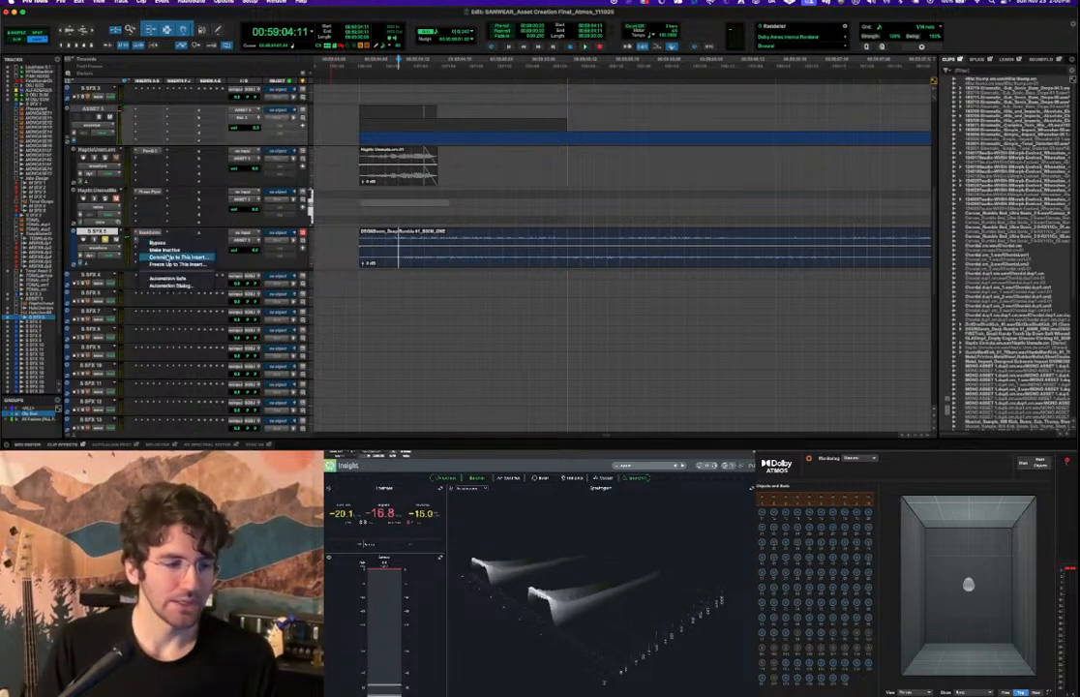
pyautogui.click(169, 256)
pyautogui.press('Return')
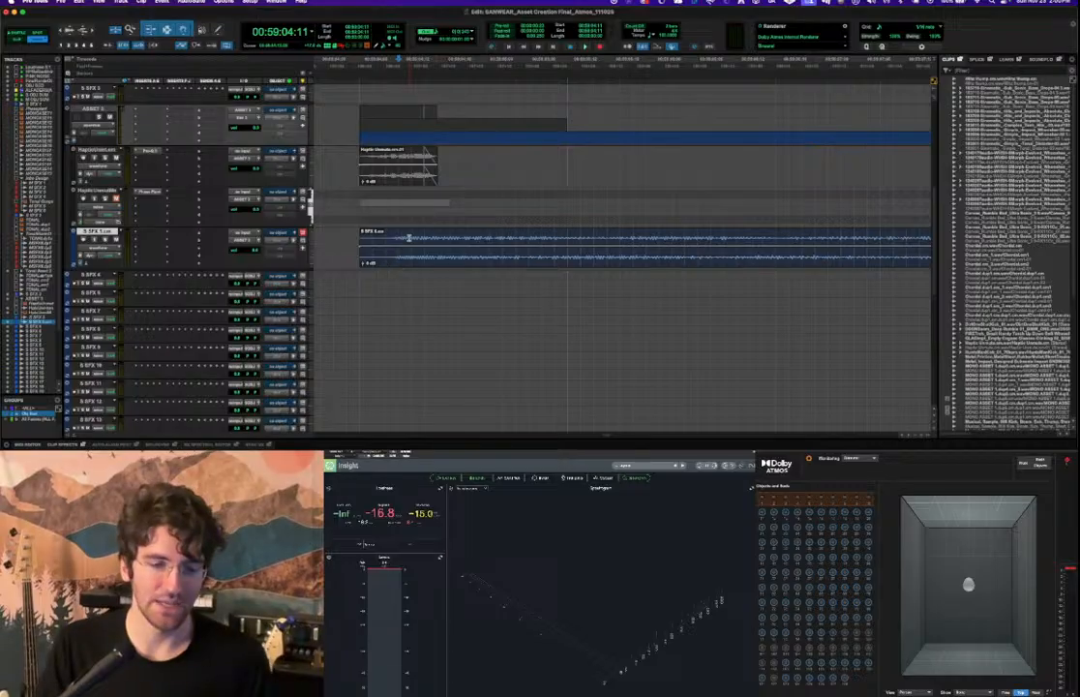
pyautogui.press('space')
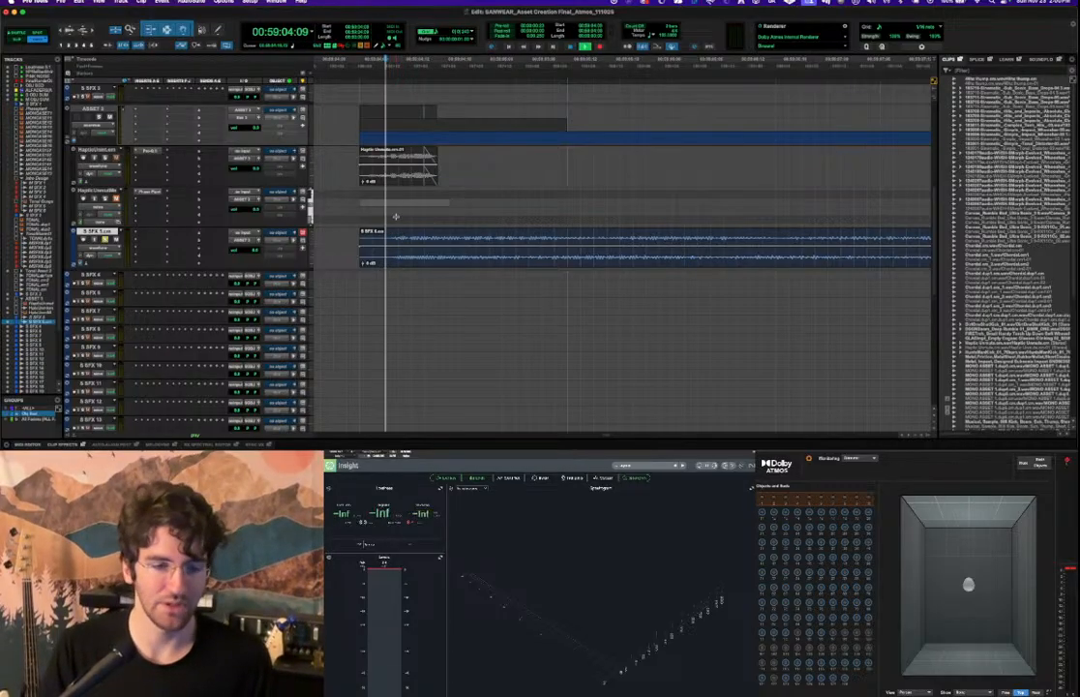
# Select the committed rumble clip, find it in the clip list and reveal its audio file in Finder.
pyautogui.click(458, 245)
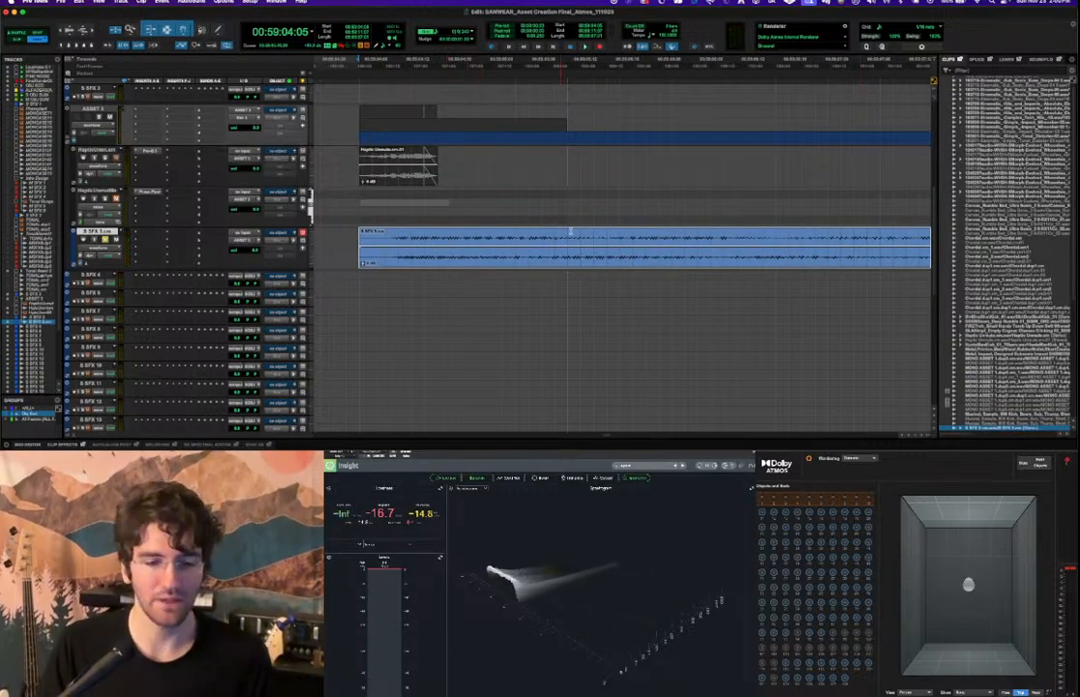
pyautogui.press('r')
pyautogui.press('r')
pyautogui.hscroll(3, 653, 187)
pyautogui.scroll(-4, 1006, 291)
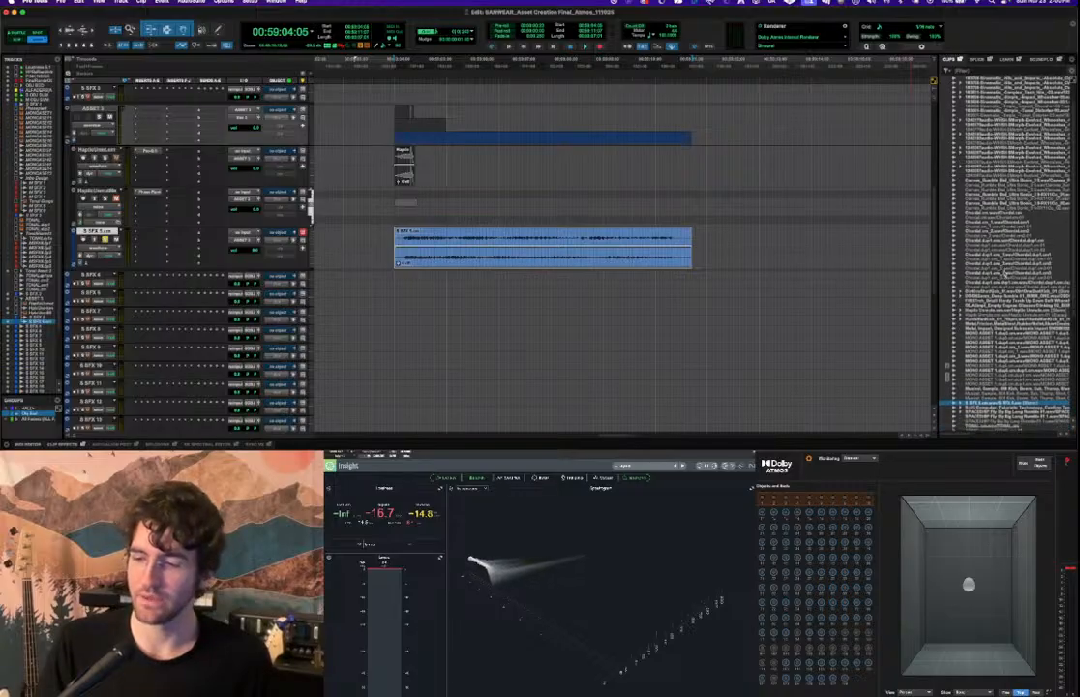
pyautogui.rightClick(1004, 307)
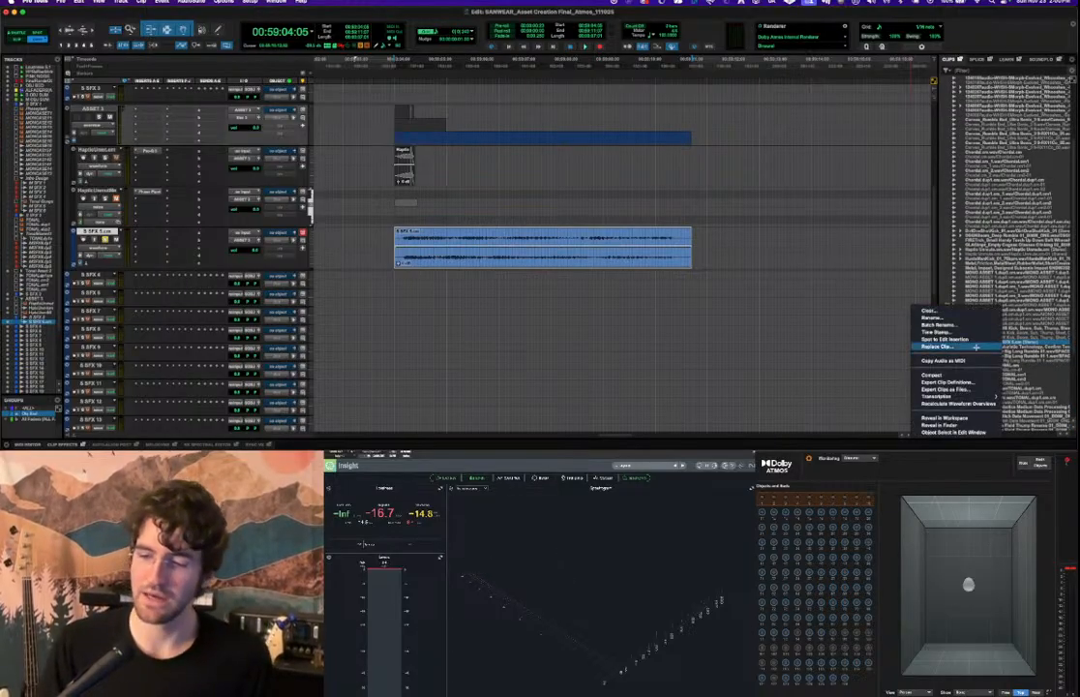
pyautogui.click(936, 425)
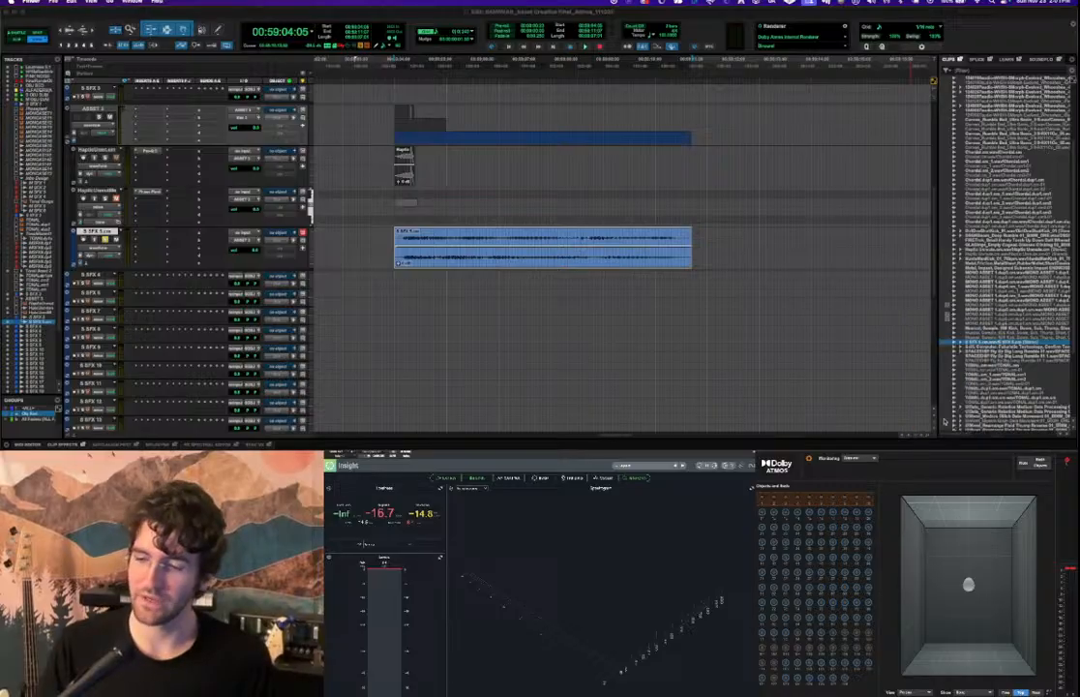
pyautogui.moveTo(387, 138); pyautogui.dragTo(698, 182)
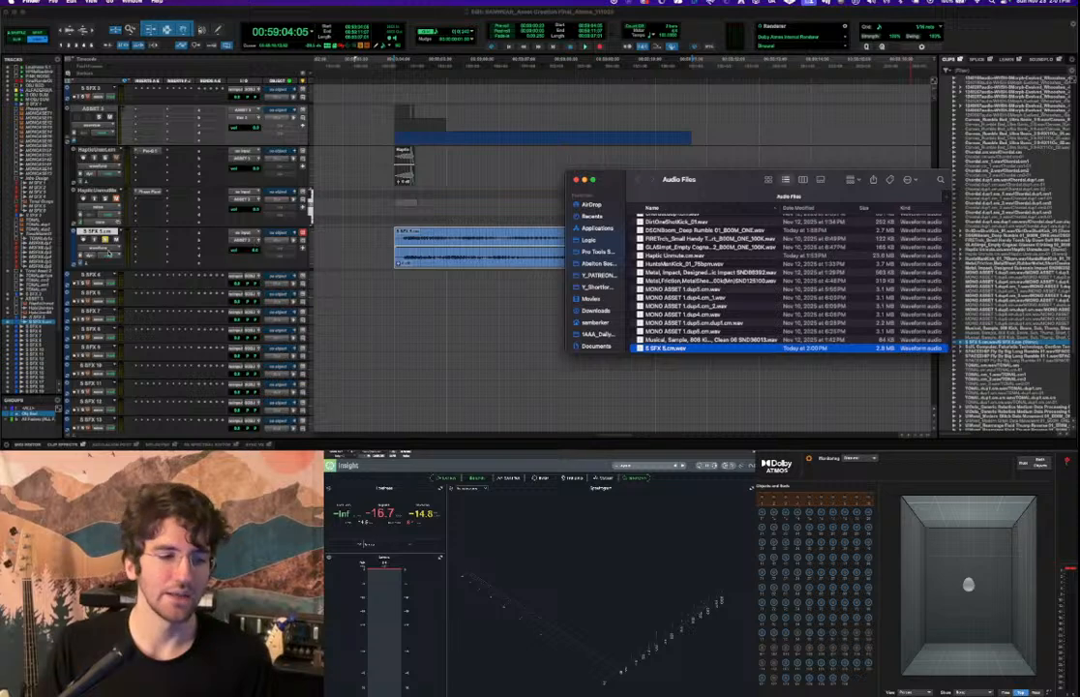
# Mute the committed rumble track and create a stereo instrument track named Crackle Haptic below the Haptic Unmute MIDI track.
pyautogui.click(119, 239)
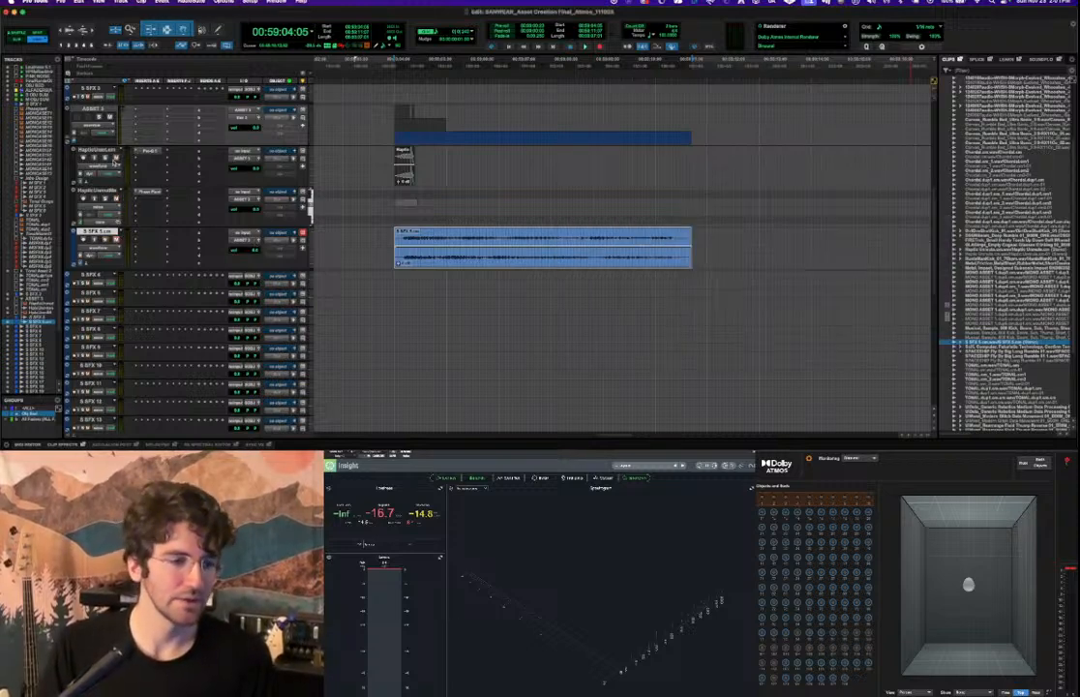
pyautogui.click(100, 190)
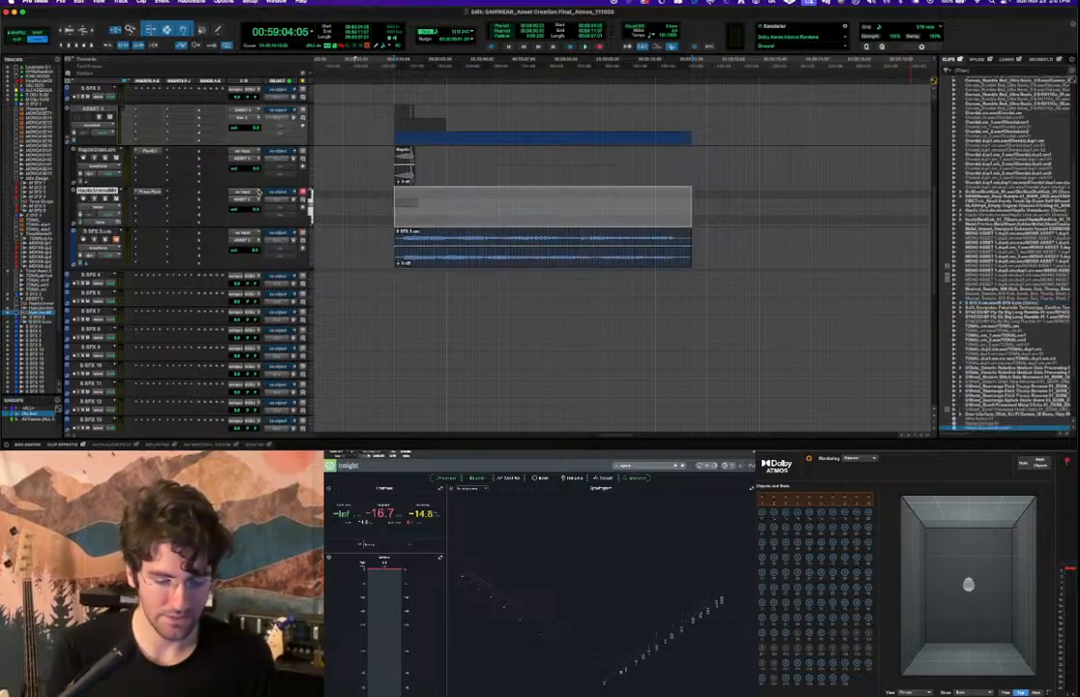
pyautogui.press('super+shift+n')
pyautogui.press('super+Down')
pyautogui.press('super+Down')
pyautogui.press('super+Down')
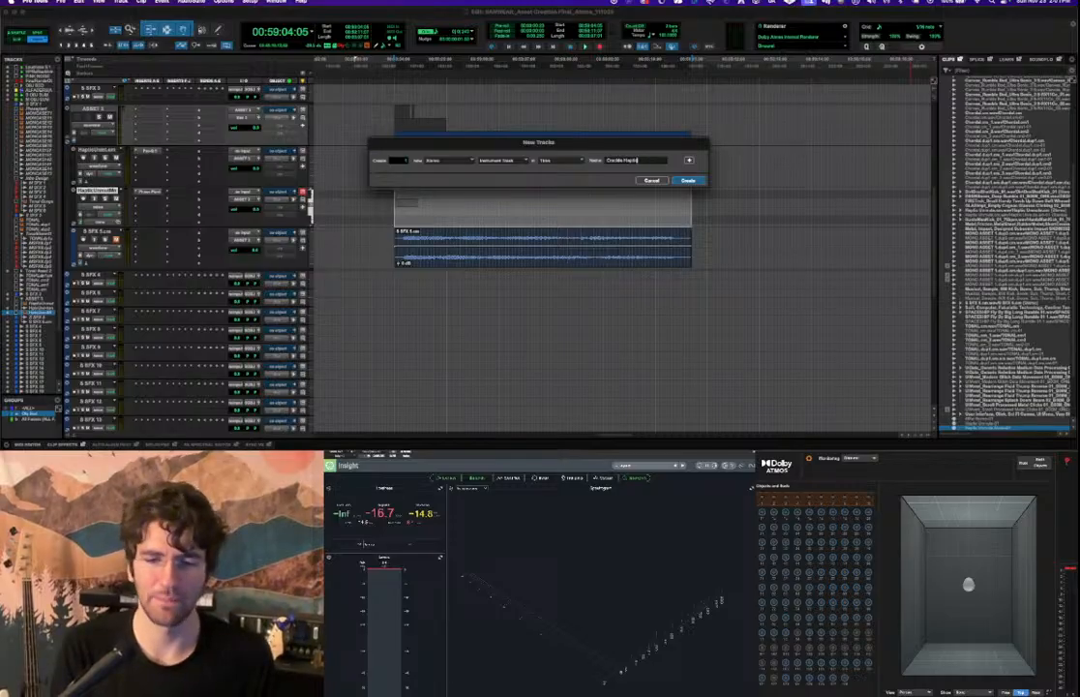
pyautogui.press('Return')
# Insert Phase Plant on the Crackle Haptic track.
pyautogui.click(148, 202)
pyautogui.click(167, 219)
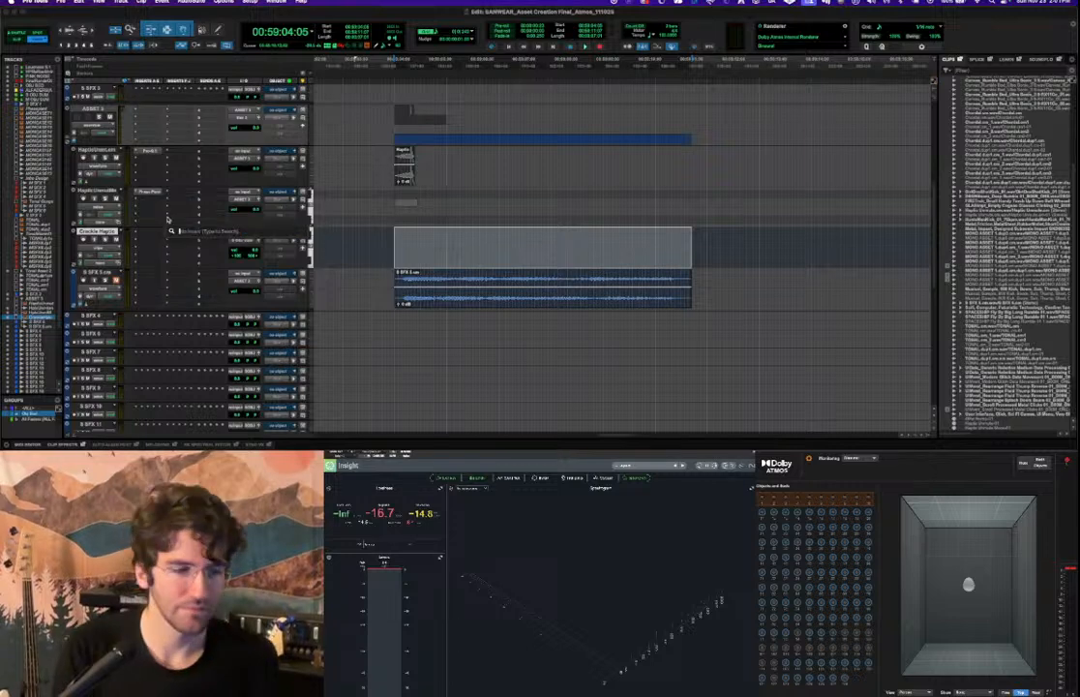
pyautogui.write('phas')
pyautogui.press('Return')
# Route the Crackle Haptic output to the ASSET 3 mono bus, close the plug-in window and play back the asset.
pyautogui.click(241, 241)
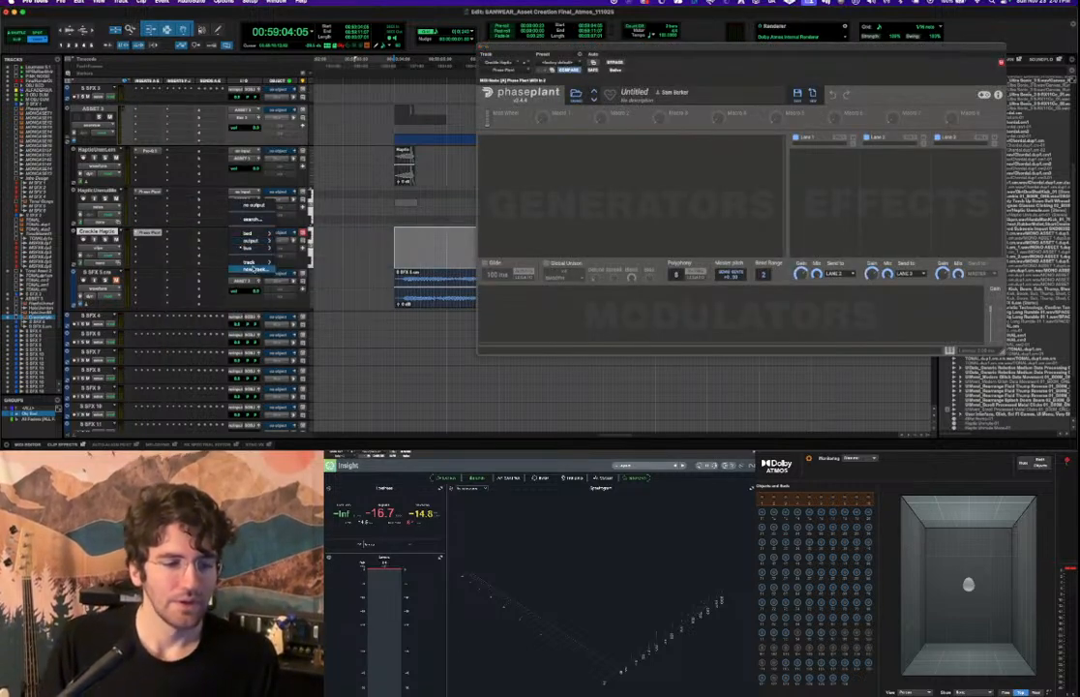
pyautogui.moveTo(252, 247)
pyautogui.scroll(-3, 300, 327)
pyautogui.scroll(-1, 298, 270)
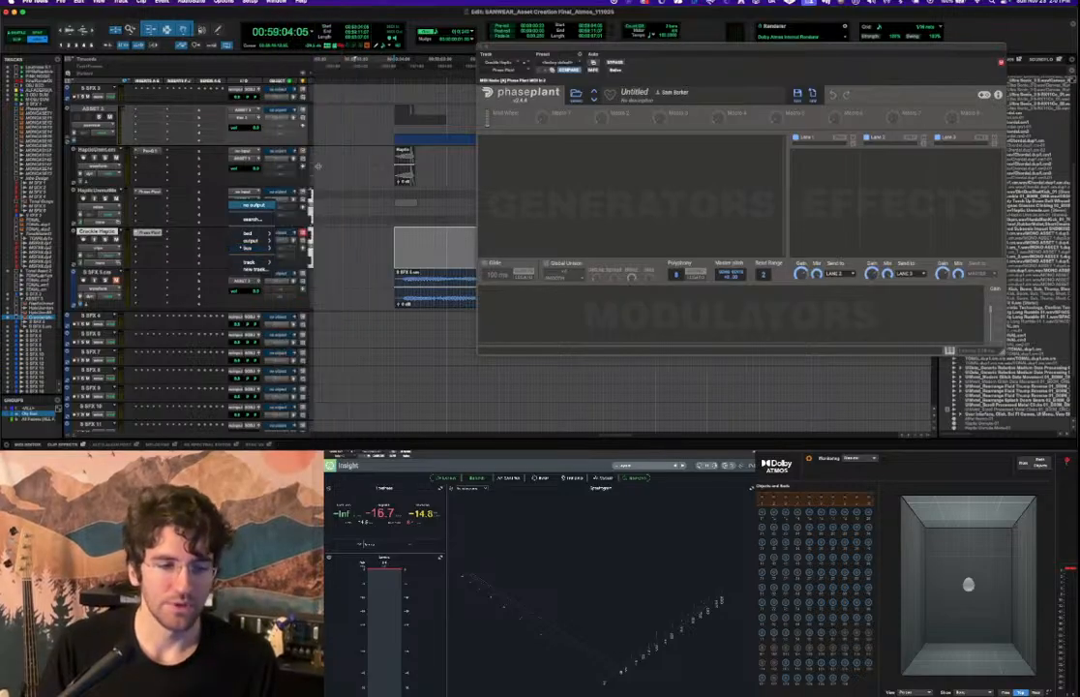
pyautogui.scroll(-3, 295, 248)
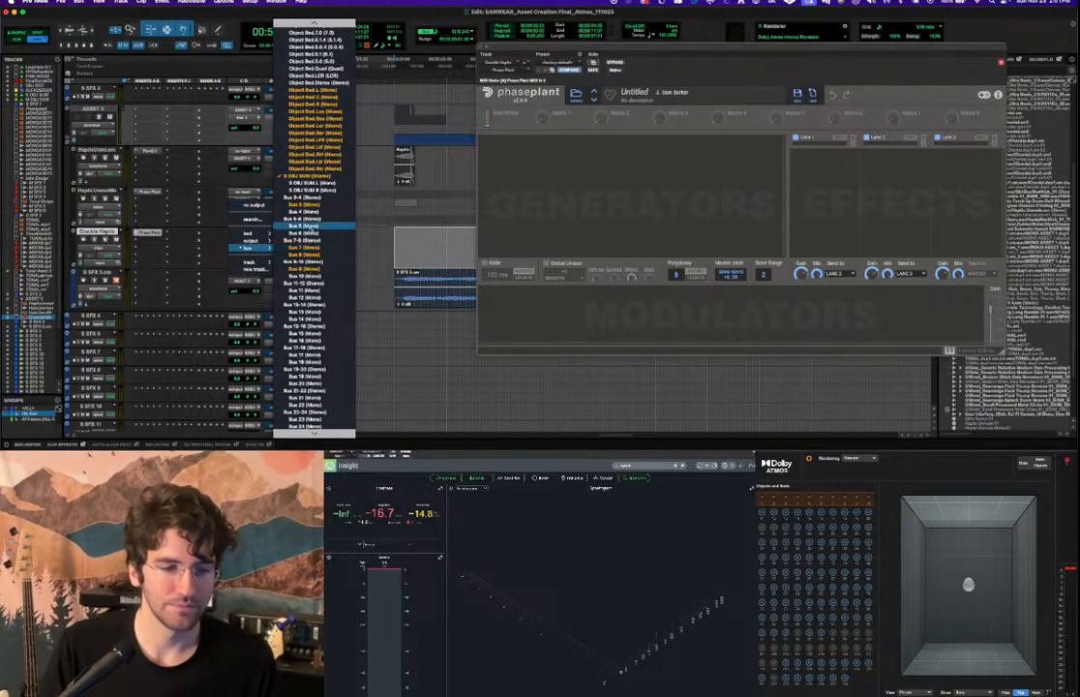
pyautogui.scroll(-8, 306, 243)
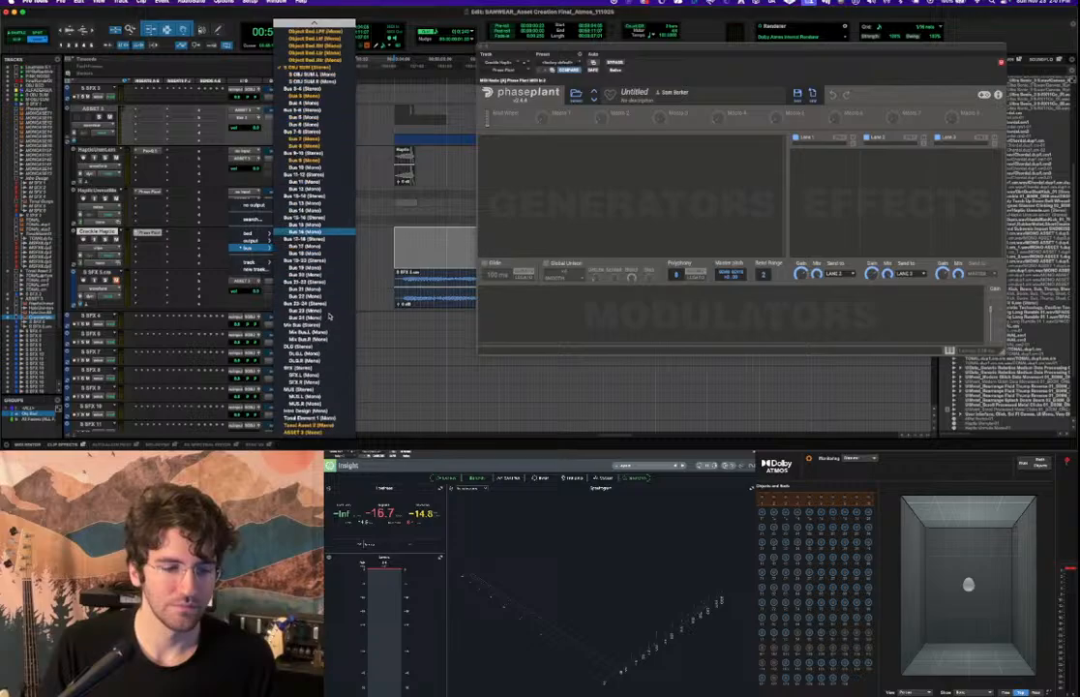
pyautogui.click(326, 434)
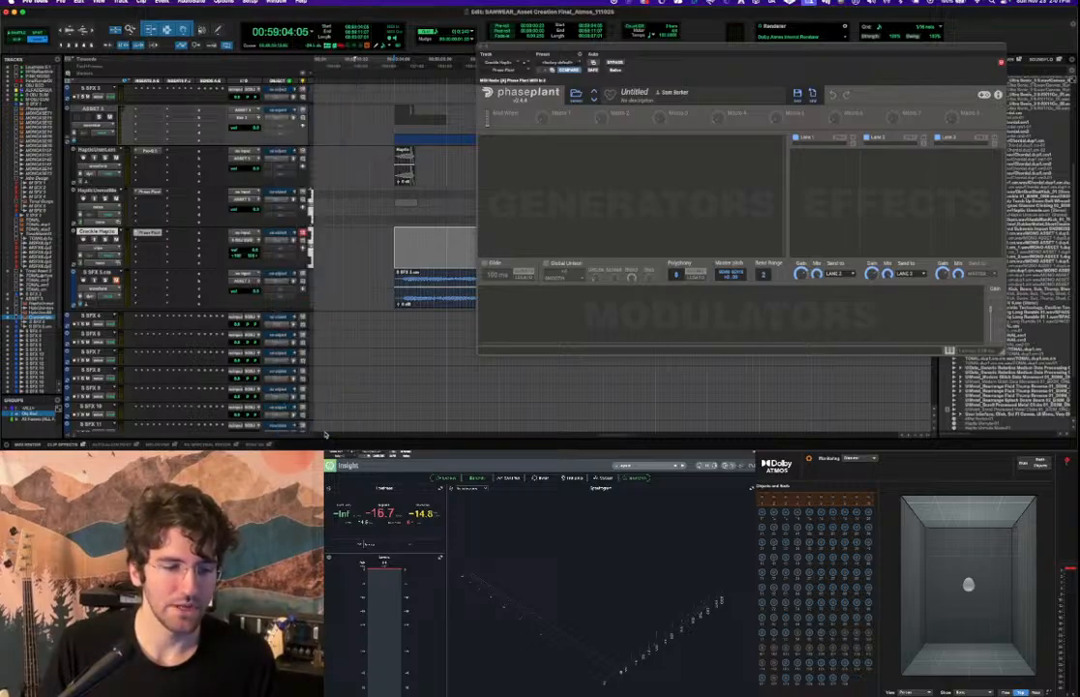
pyautogui.click(156, 233)
pyautogui.press('space')
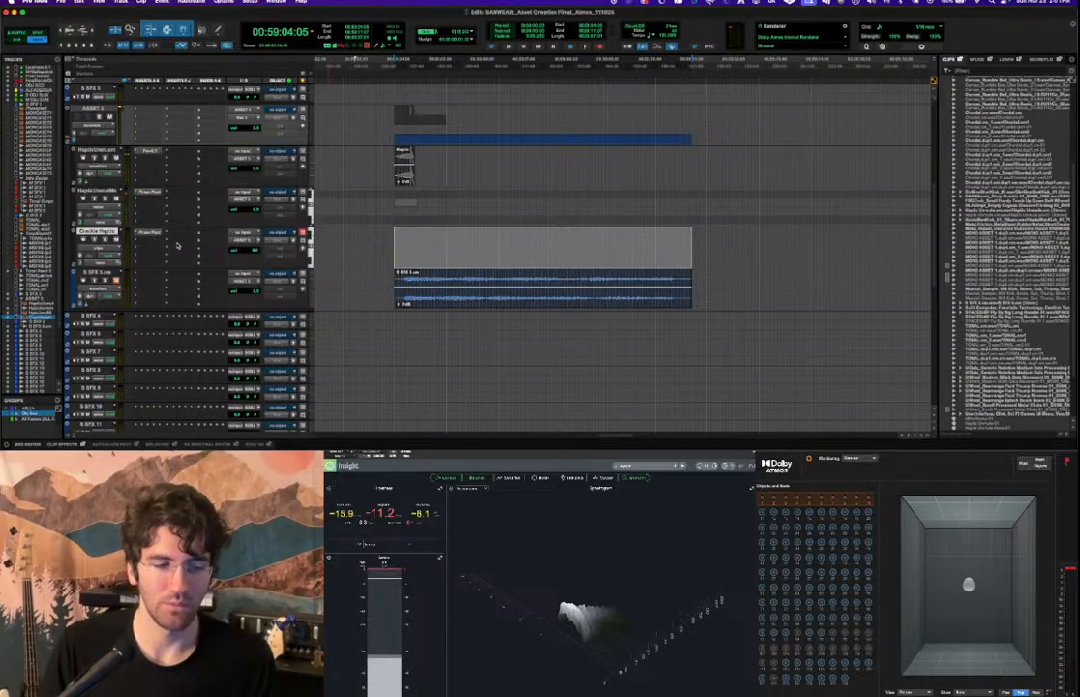
# Add a granular generator in the Crackle Haptic track's Phase Plant and load S SFX 5.cm.wav from Finder into it.
pyautogui.press('super+Tab')
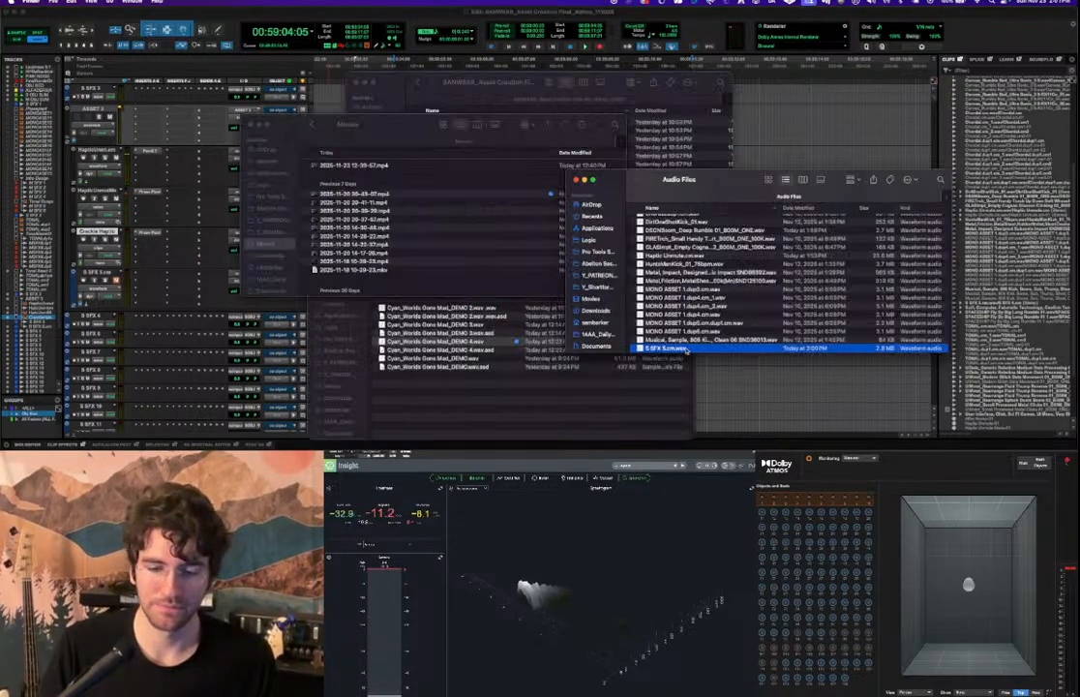
pyautogui.press('super+Tab')
pyautogui.click(152, 233)
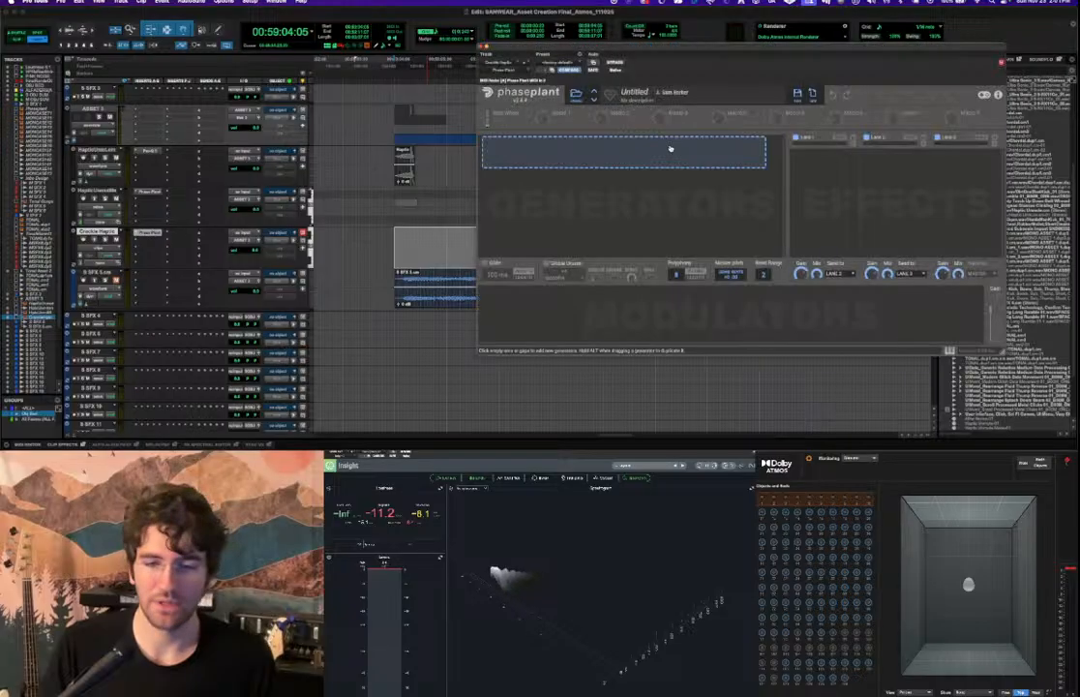
pyautogui.click(671, 149)
pyautogui.click(683, 191)
pyautogui.press('super+Tab')
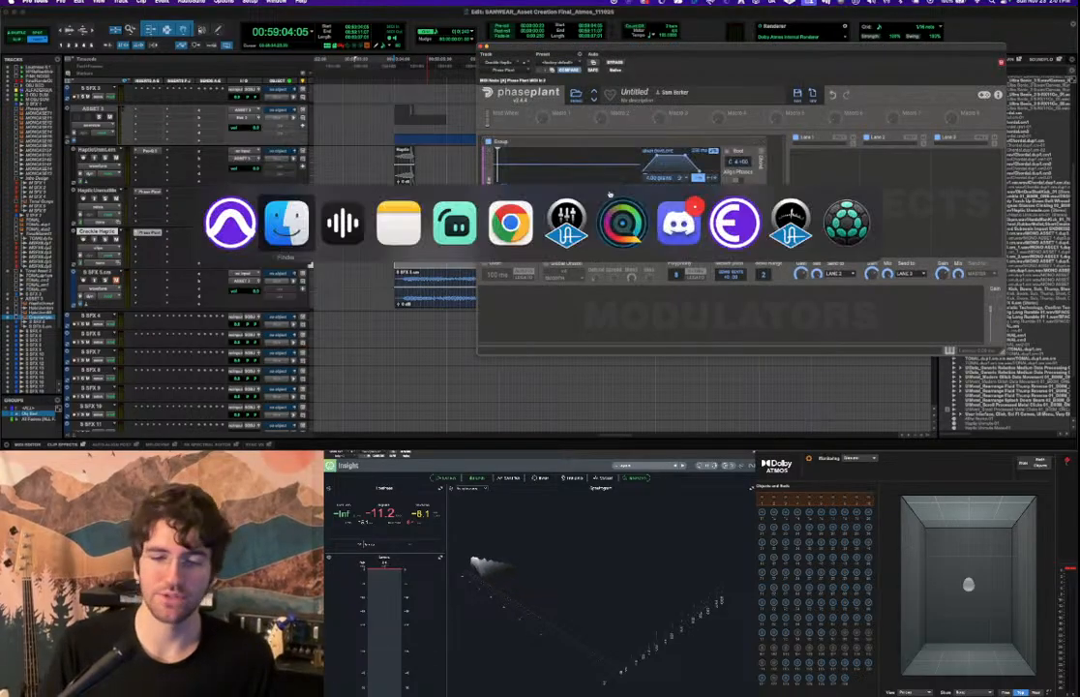
pyautogui.moveTo(709, 349); pyautogui.dragTo(614, 177)
pyautogui.press('super+Tab')
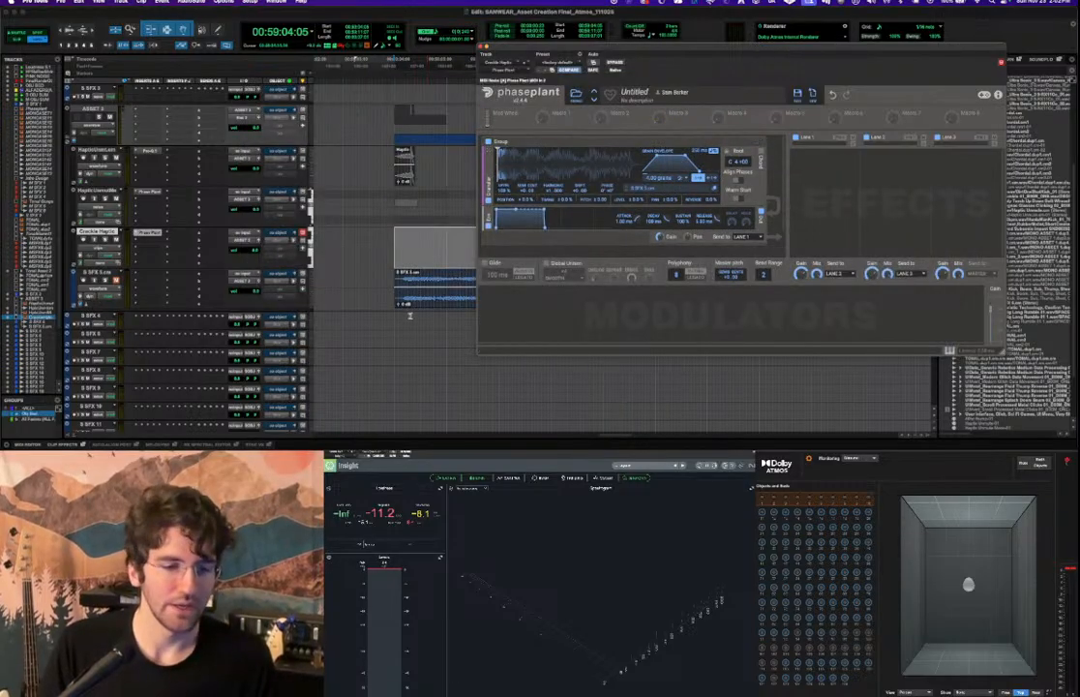
# Create a MIDI note on the Crackle Haptic track at the start of the asset, solo the track and play it.
pyautogui.moveTo(400, 242); pyautogui.dragTo(492, 243)
pyautogui.click(430, 246)
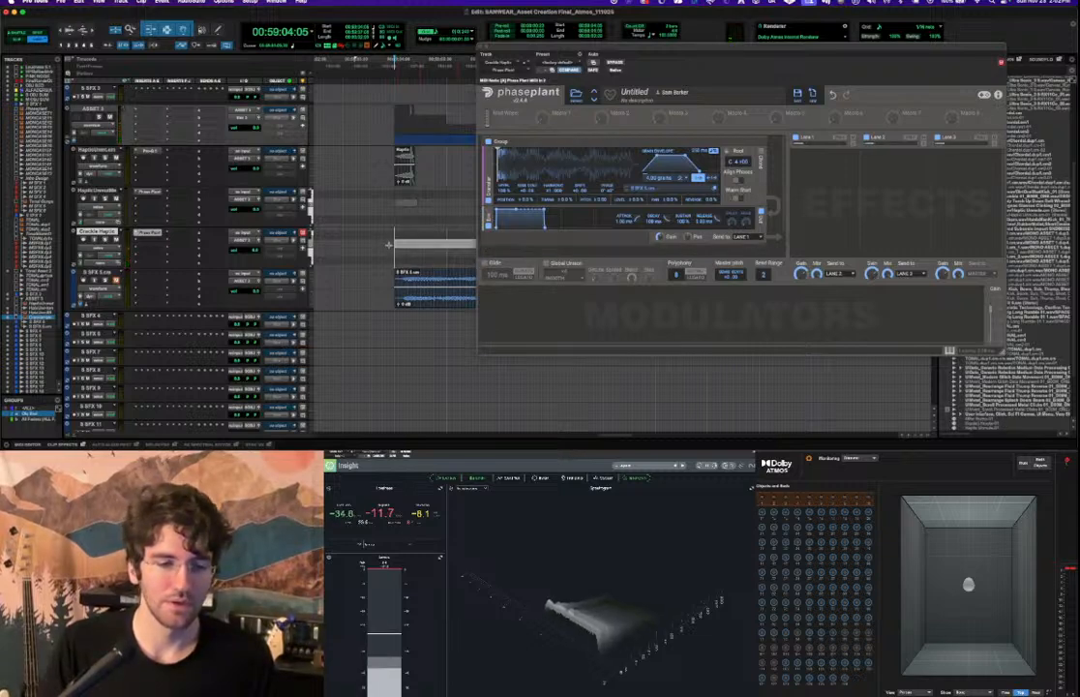
pyautogui.press('Delete')
pyautogui.hotkey('shift', 's')
pyautogui.press('space')
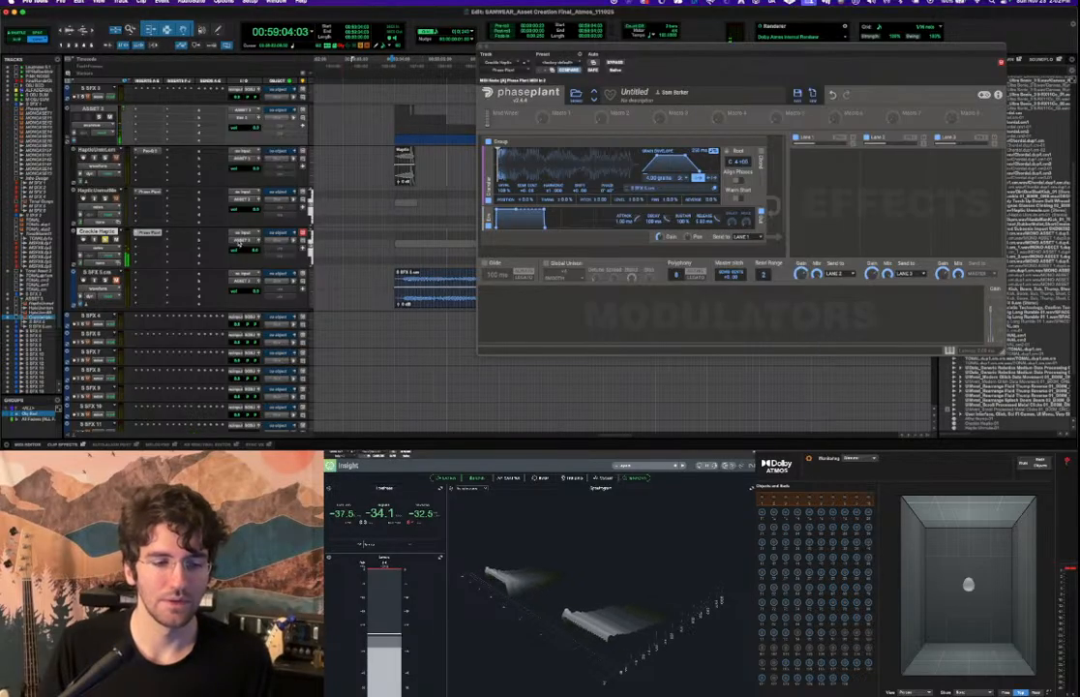
# Try routing the Crackle Haptic output to the S OBJ SUM stereo bus and audition it.
pyautogui.click(248, 241)
pyautogui.moveTo(247, 249)
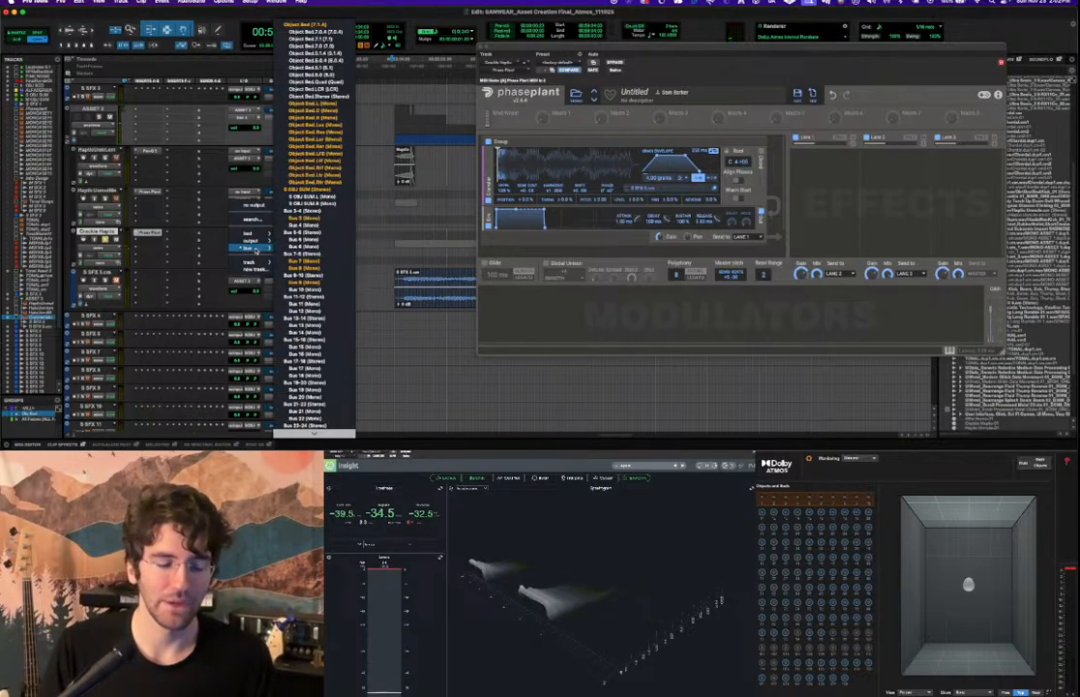
pyautogui.click(299, 189)
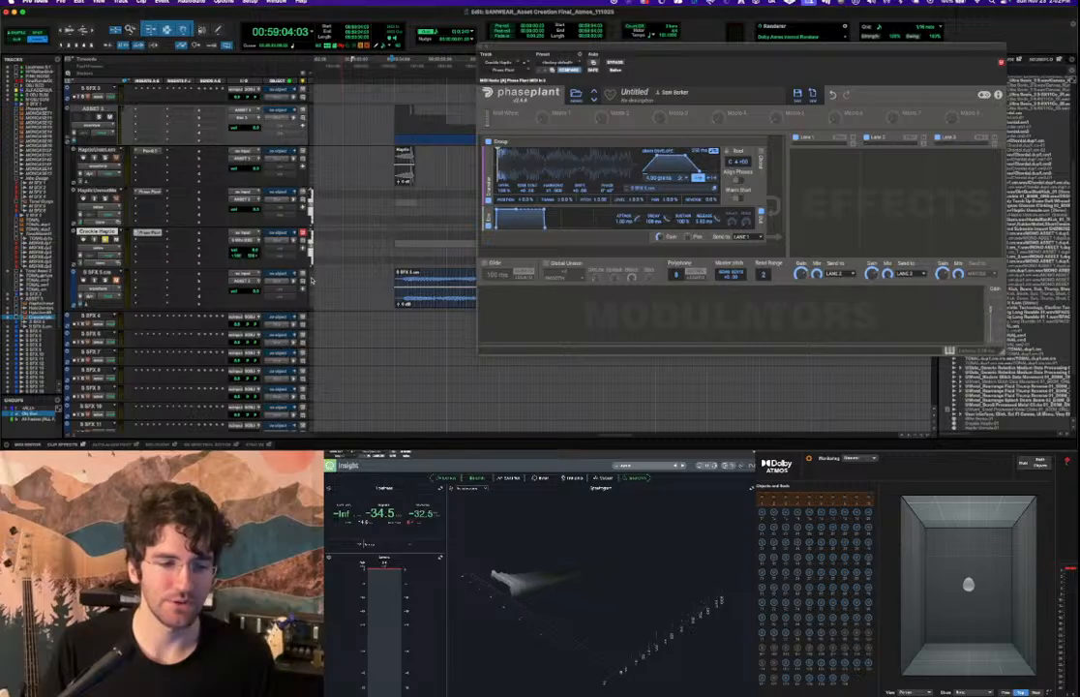
pyautogui.press('space')
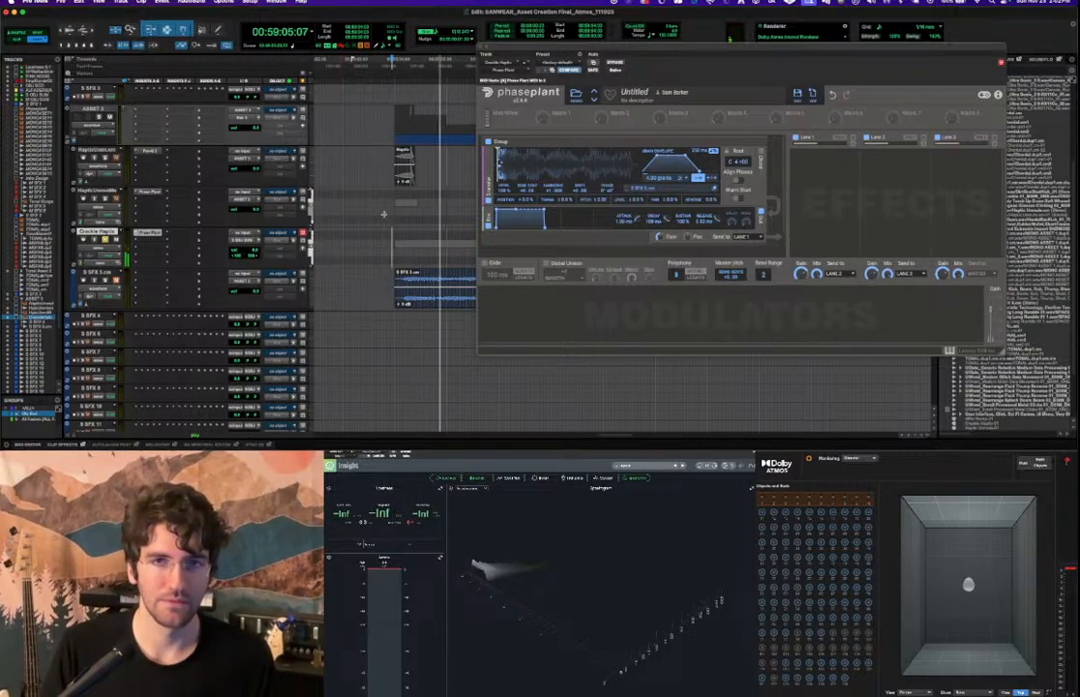
pyautogui.press('space')
pyautogui.press('space')
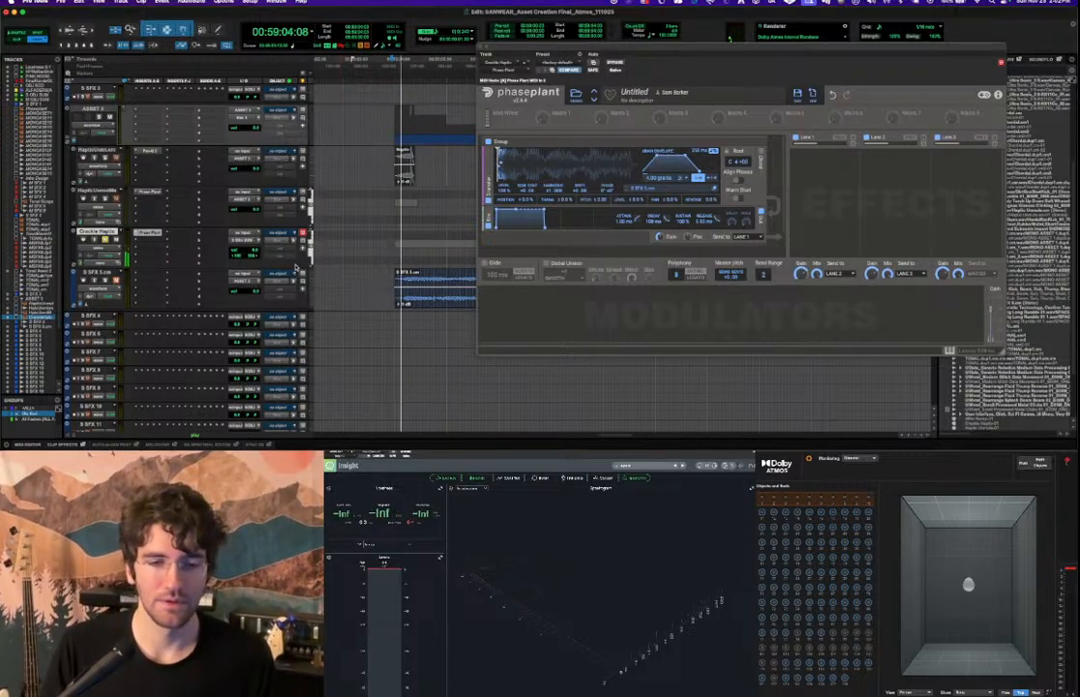
pyautogui.press('space')
pyautogui.press('space')
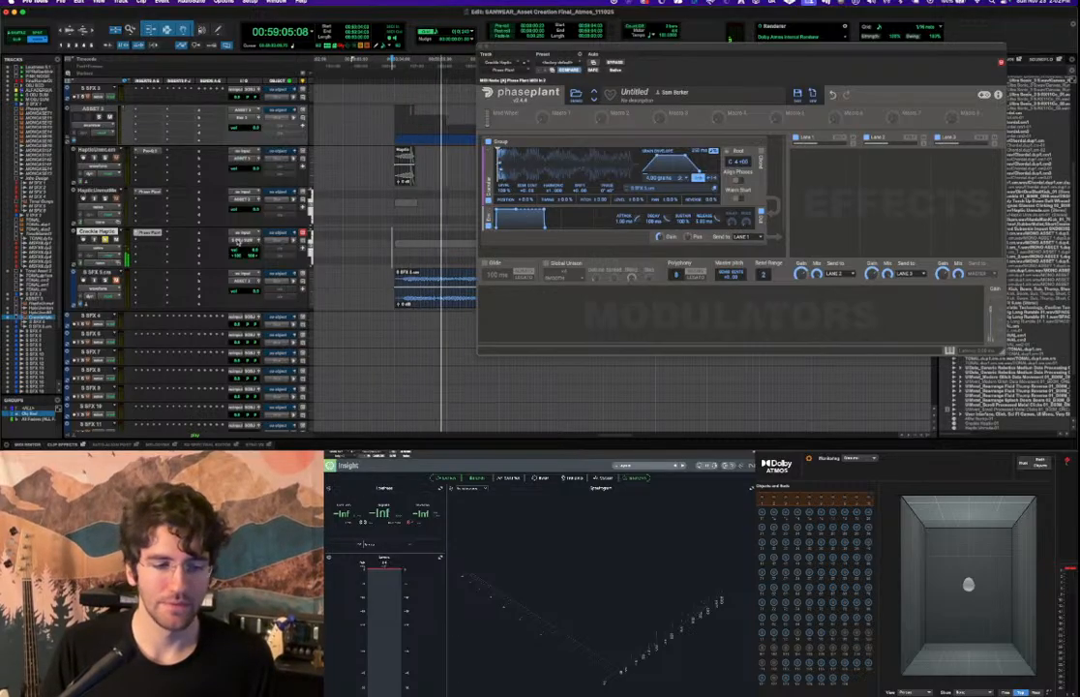
pyautogui.press('space')
# Route the Crackle Haptic output back to the ASSET 3 mono bus and play it.
pyautogui.click(239, 240)
pyautogui.scroll(-5, 316, 367)
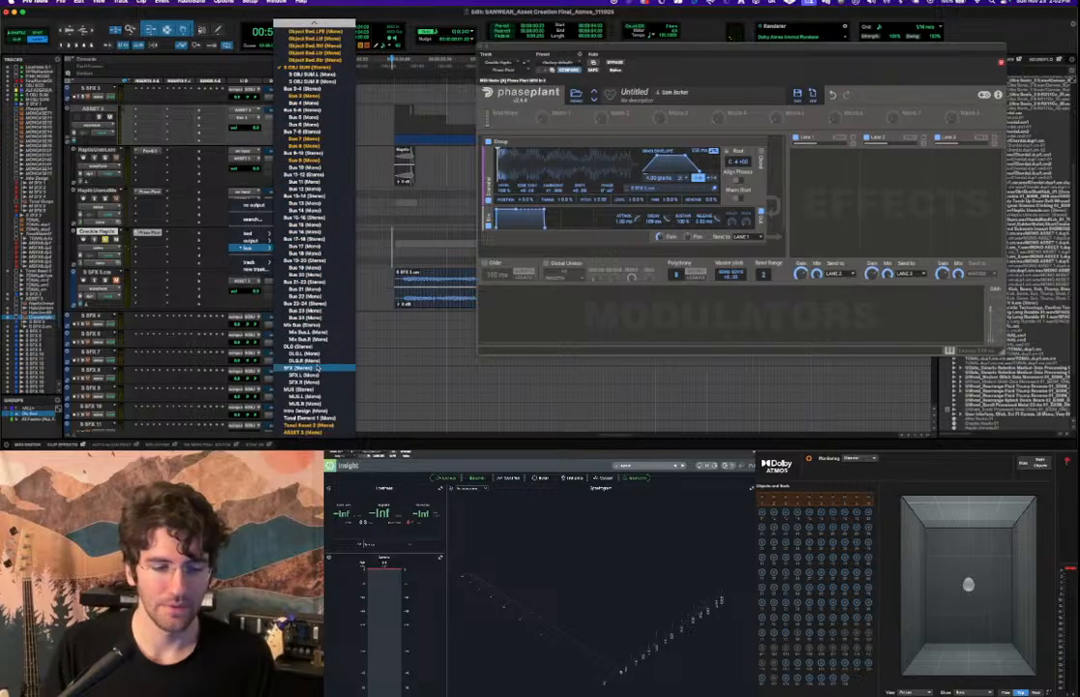
pyautogui.click(311, 433)
pyautogui.press('space')
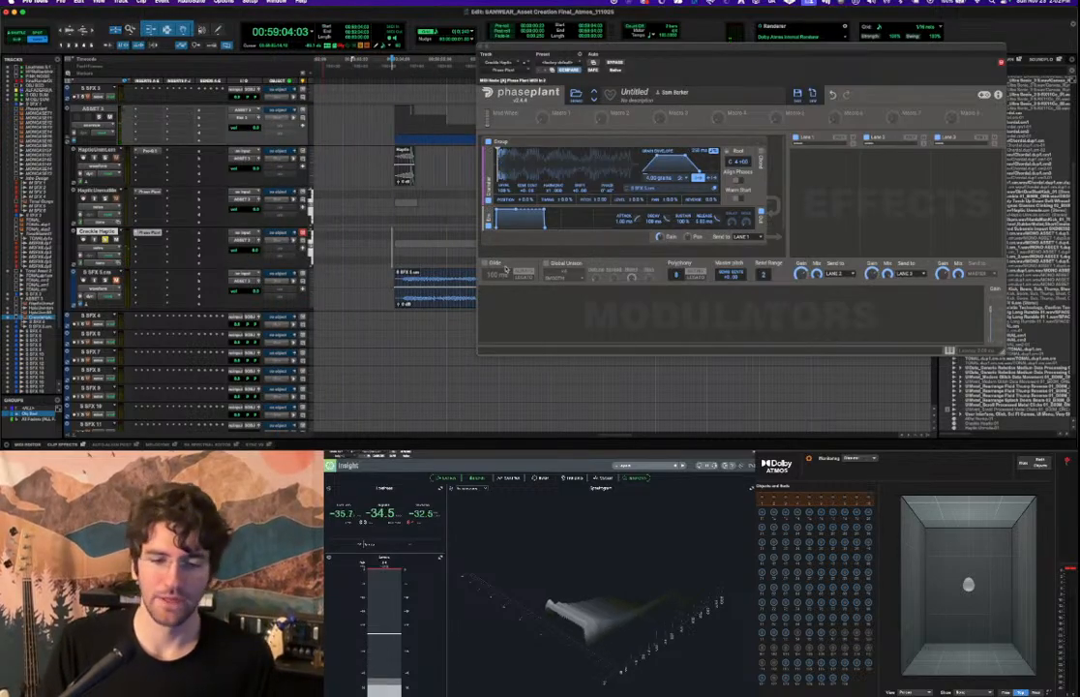
# Add a Curve modulator in Phase Plant and shape it as a smooth rise from low to high.
pyautogui.click(519, 322)
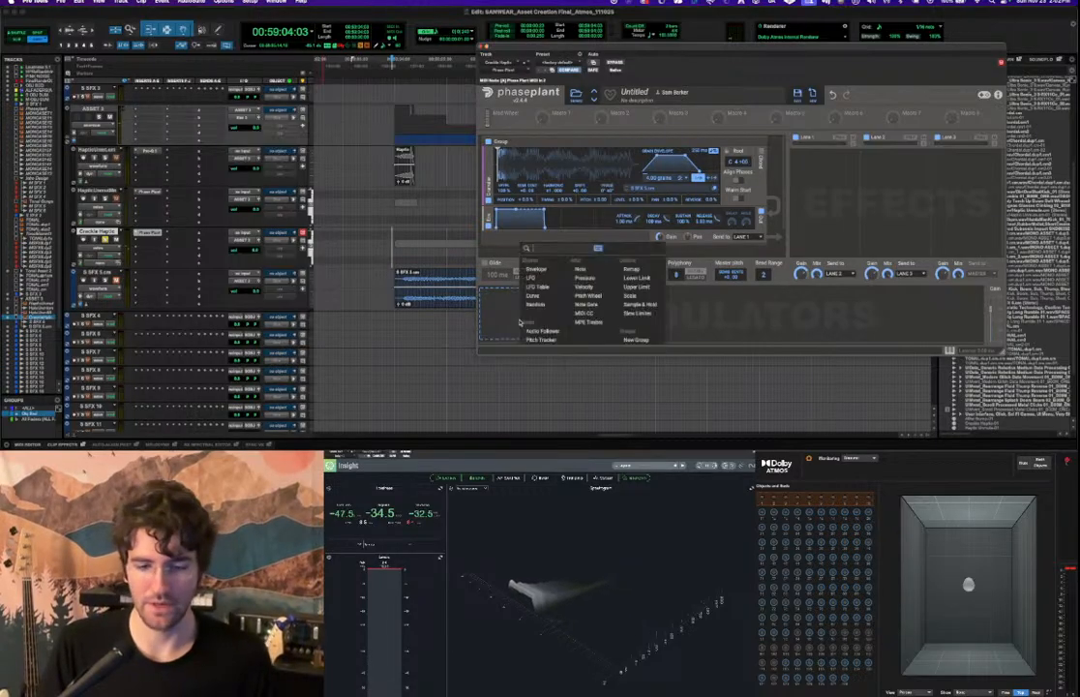
pyautogui.click(529, 294)
pyautogui.moveTo(613, 330); pyautogui.dragTo(618, 294)
pyautogui.moveTo(494, 296); pyautogui.dragTo(516, 335)
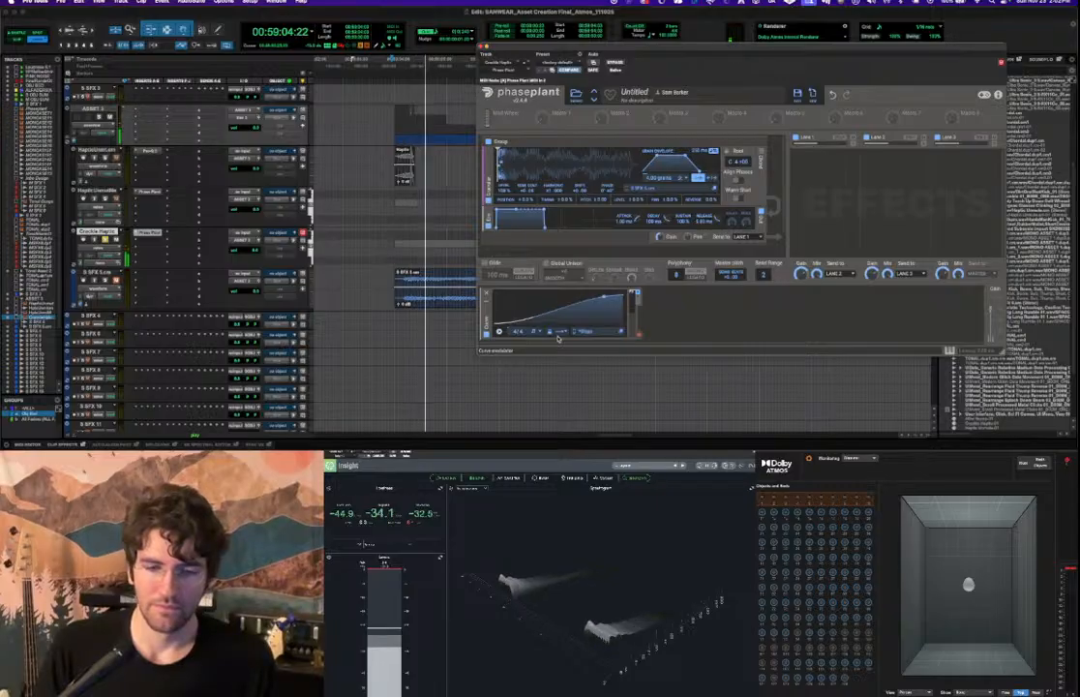
# Assign the Curve modulator to the granular generator's sample position and audition the moving grains.
pyautogui.moveTo(636, 334); pyautogui.dragTo(497, 178)
pyautogui.press('space')
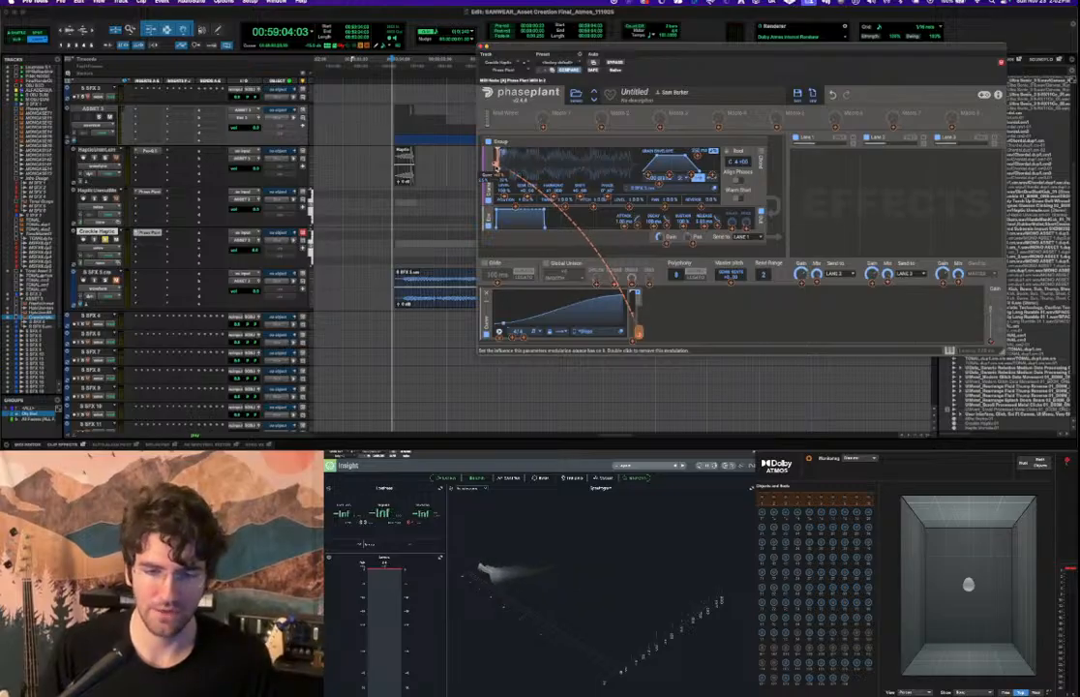
pyautogui.press('space')
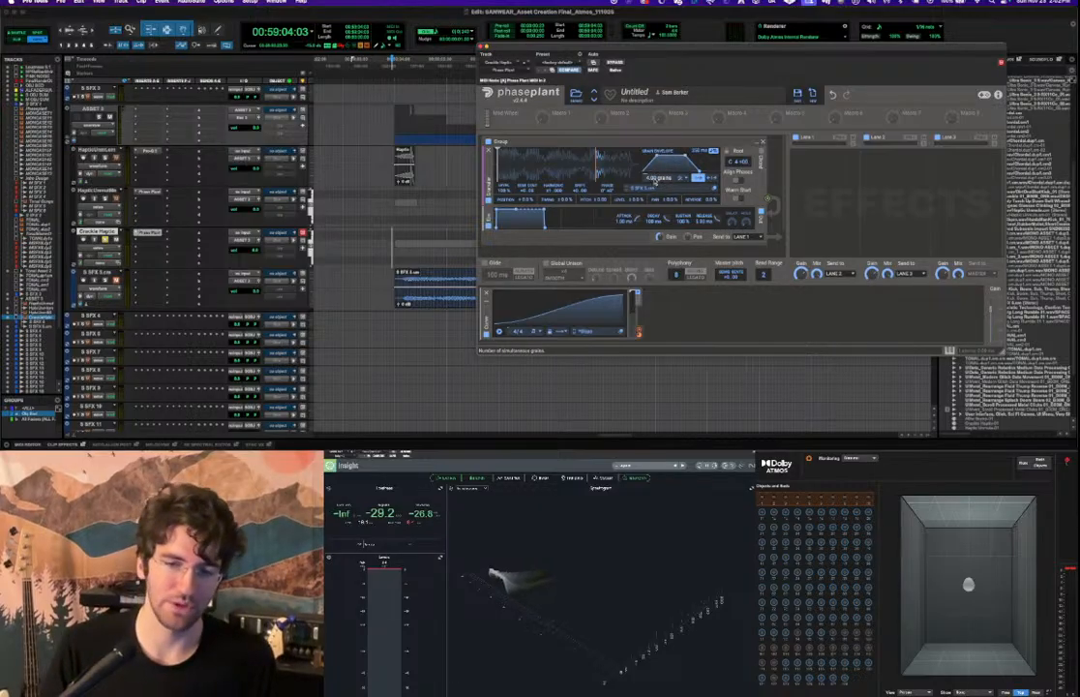
# Raise the granular generator's number of simultaneous grains to about 16 and play the Crackle Haptic part repeatedly.
pyautogui.press('space')
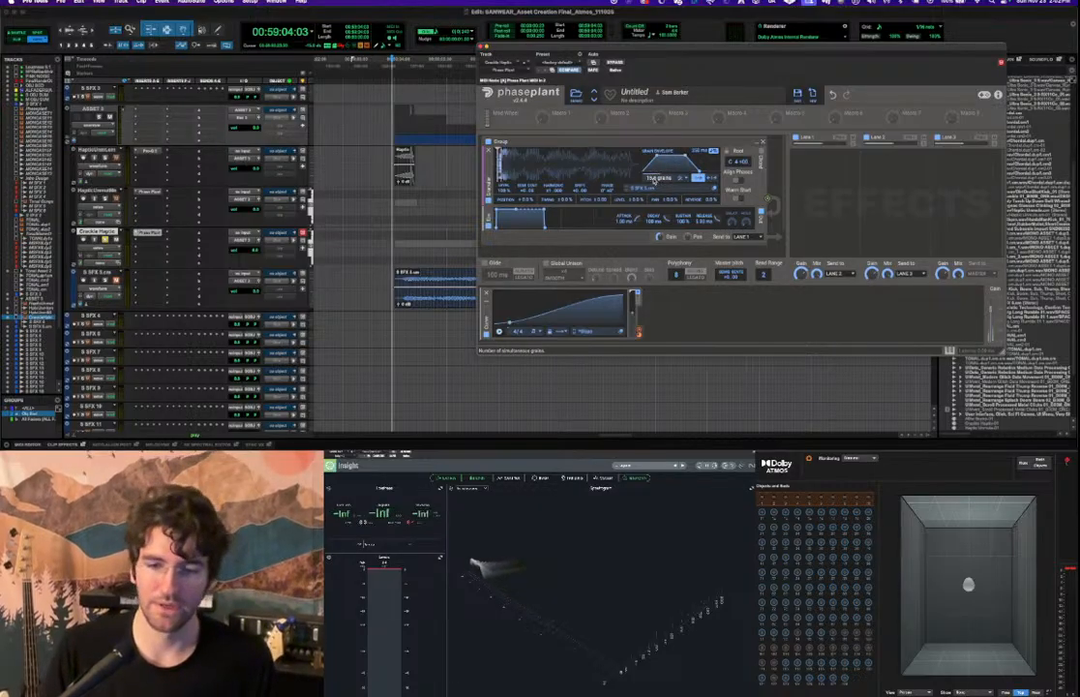
pyautogui.press('space')
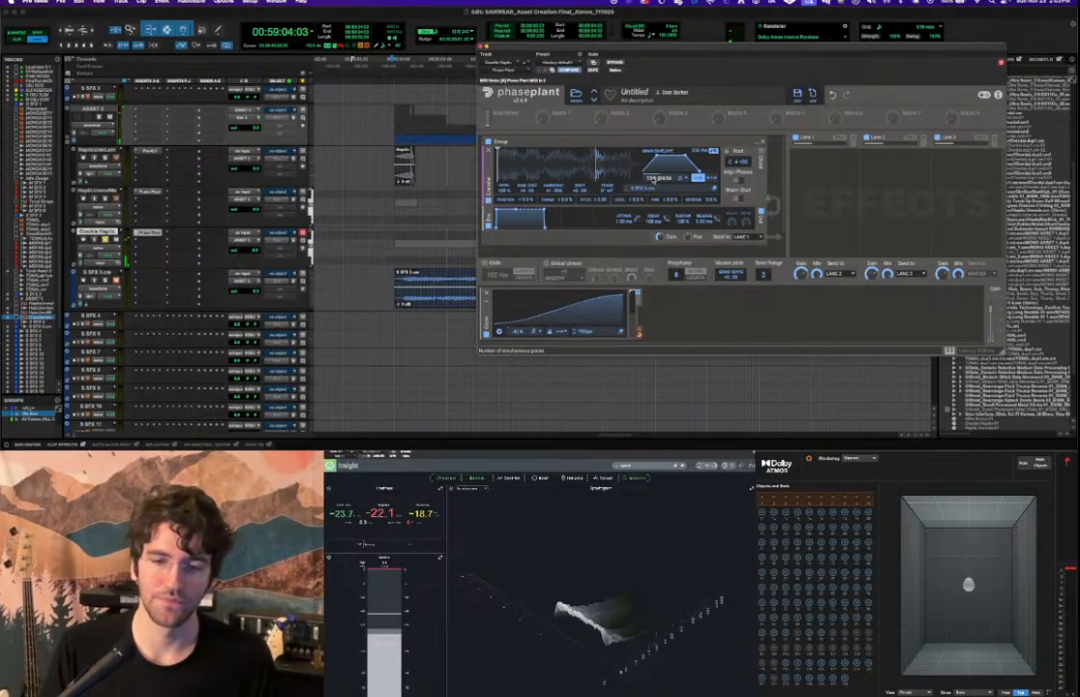
pyautogui.press('space')
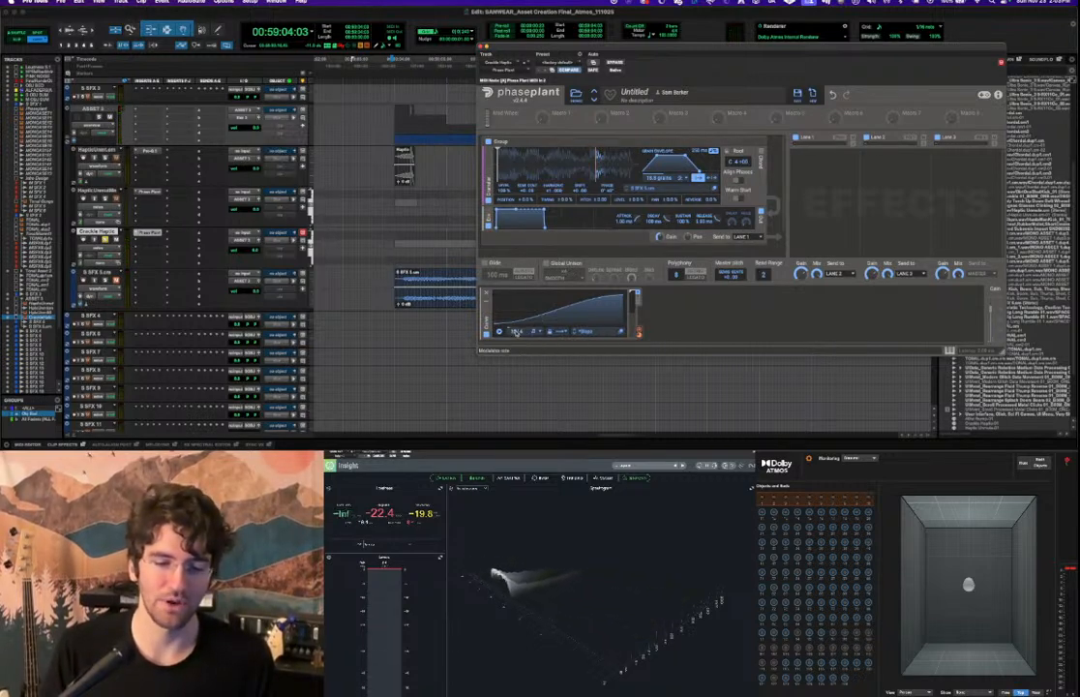
pyautogui.press('space')
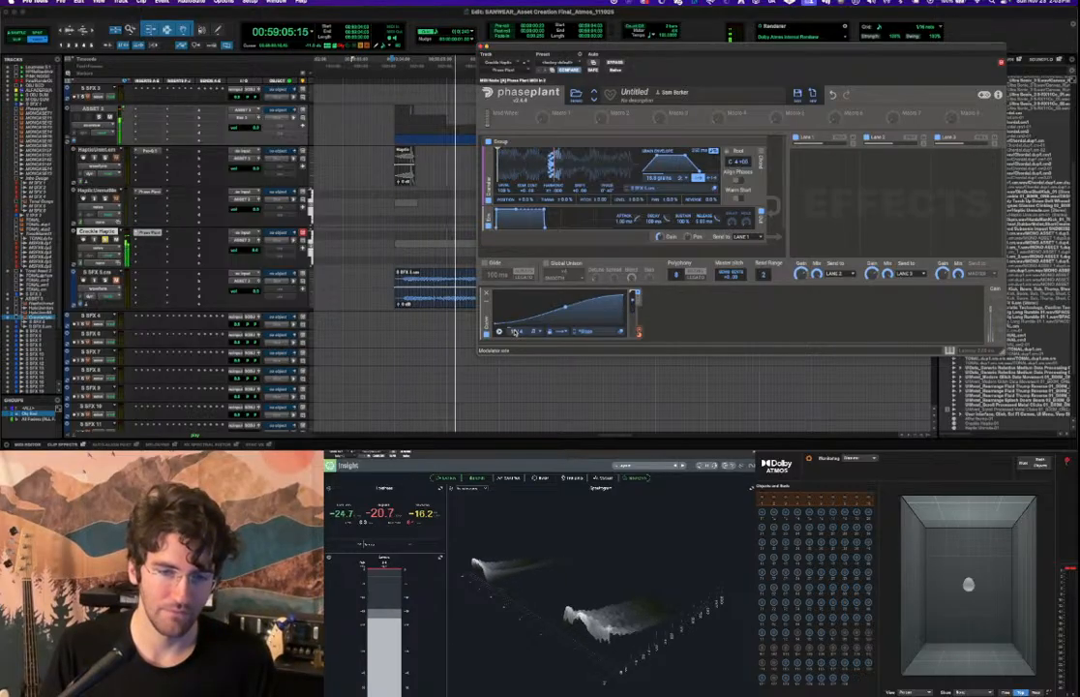
pyautogui.press('space')
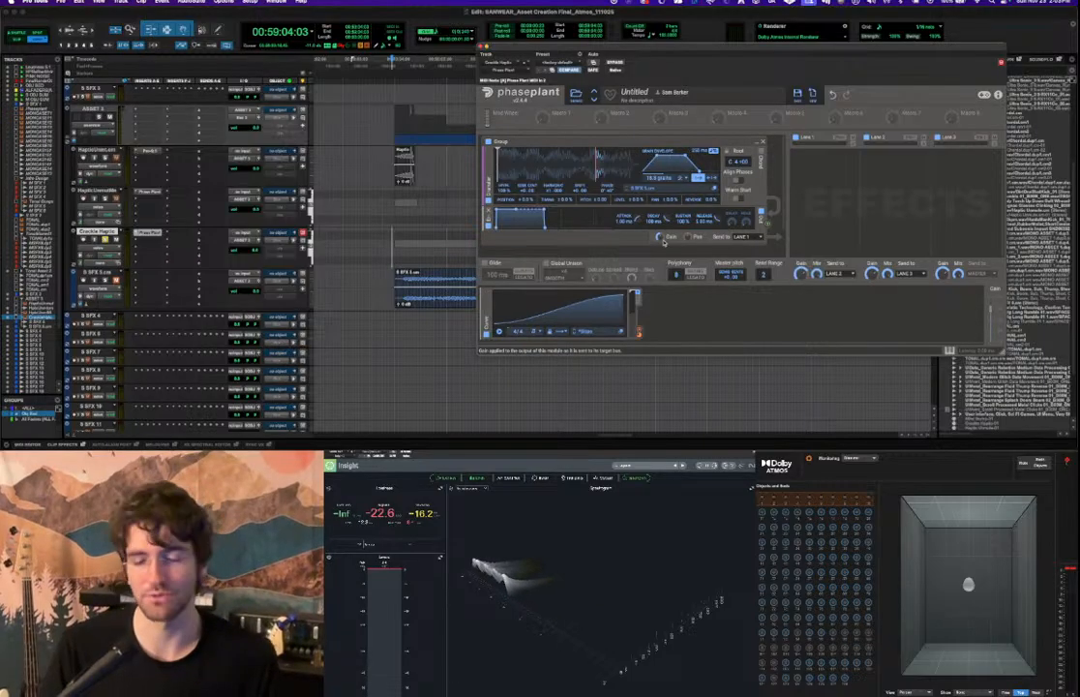
pyautogui.press('space')
pyautogui.press('space')
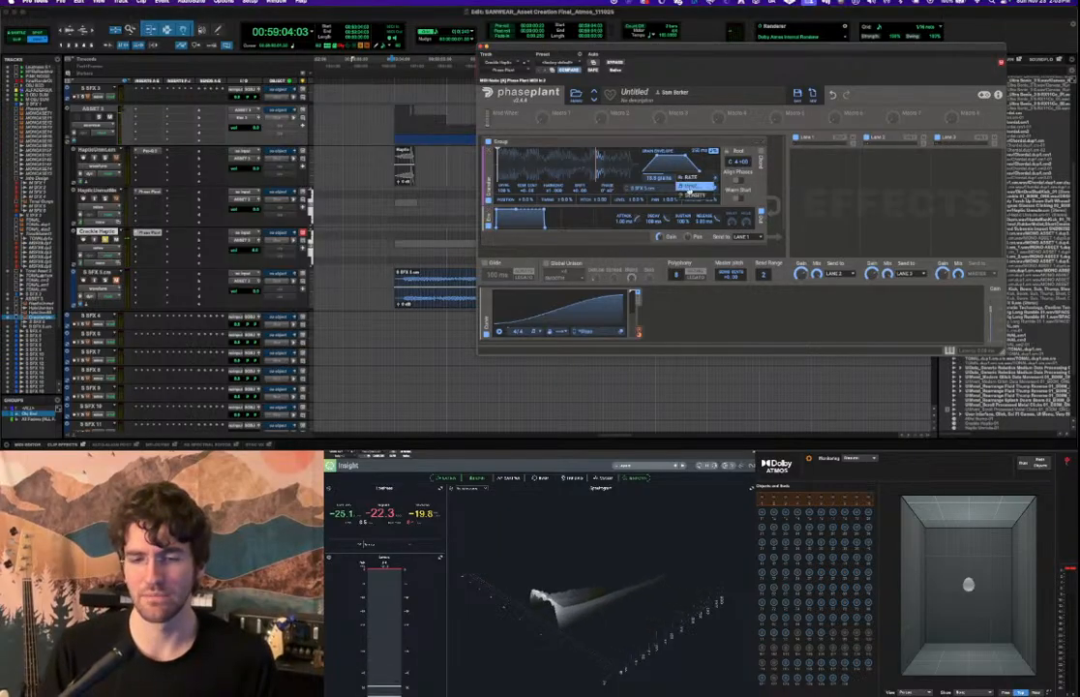
# Switch the granular generator's grain spawning to Sync at 4/16 and audition the crackle.
pyautogui.click(693, 185)
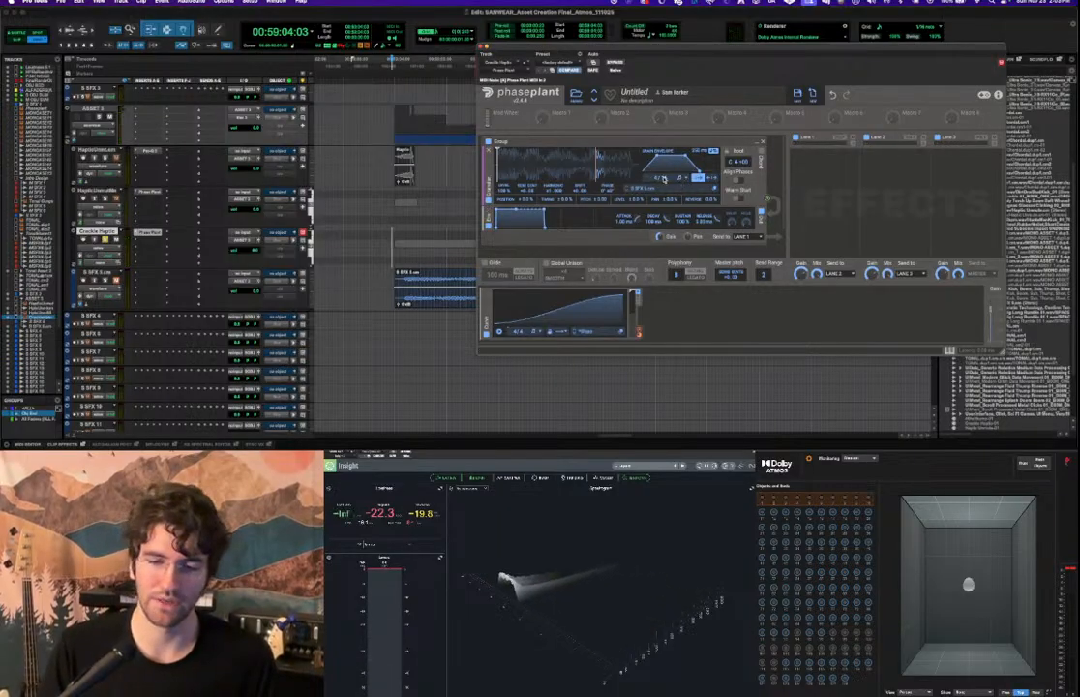
pyautogui.press('space')
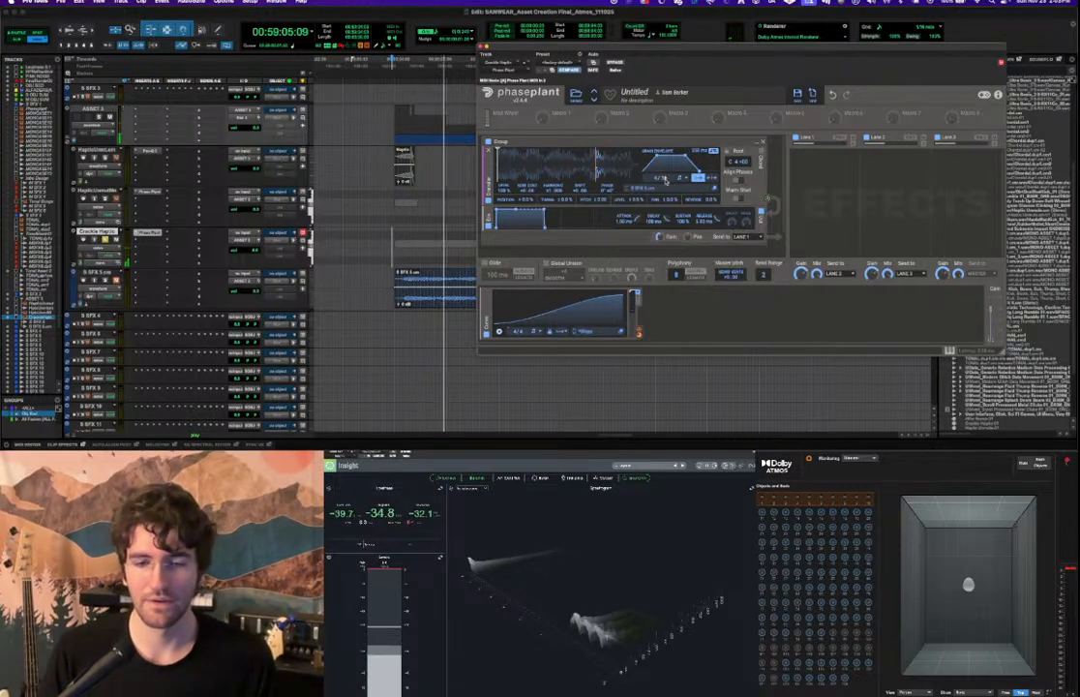
pyautogui.press('space')
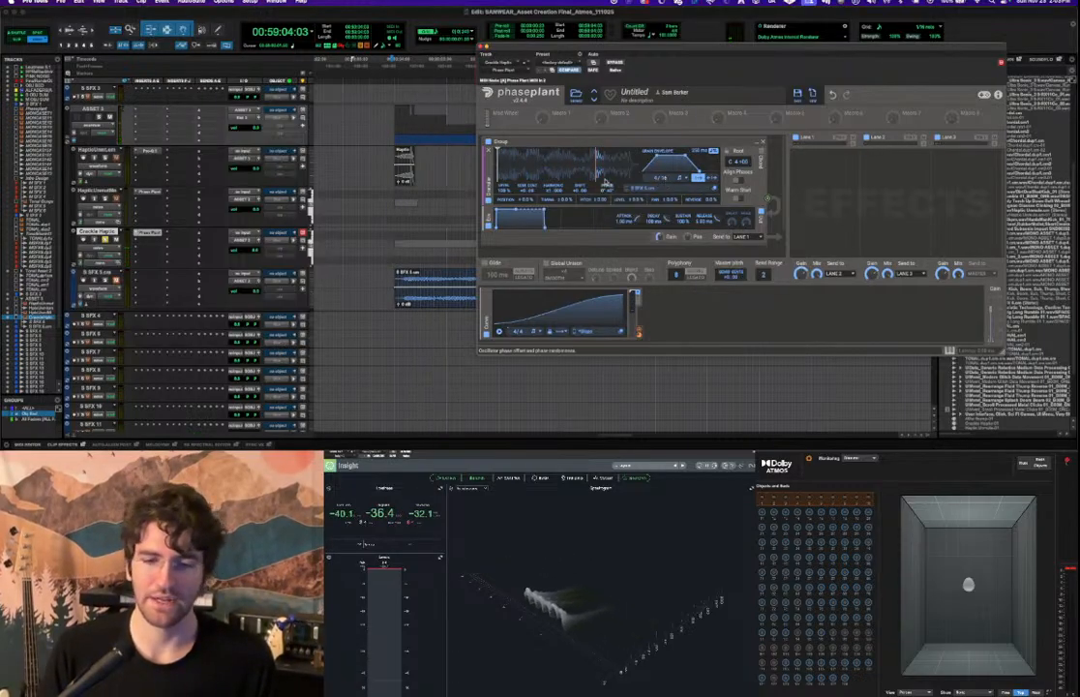
pyautogui.press('space')
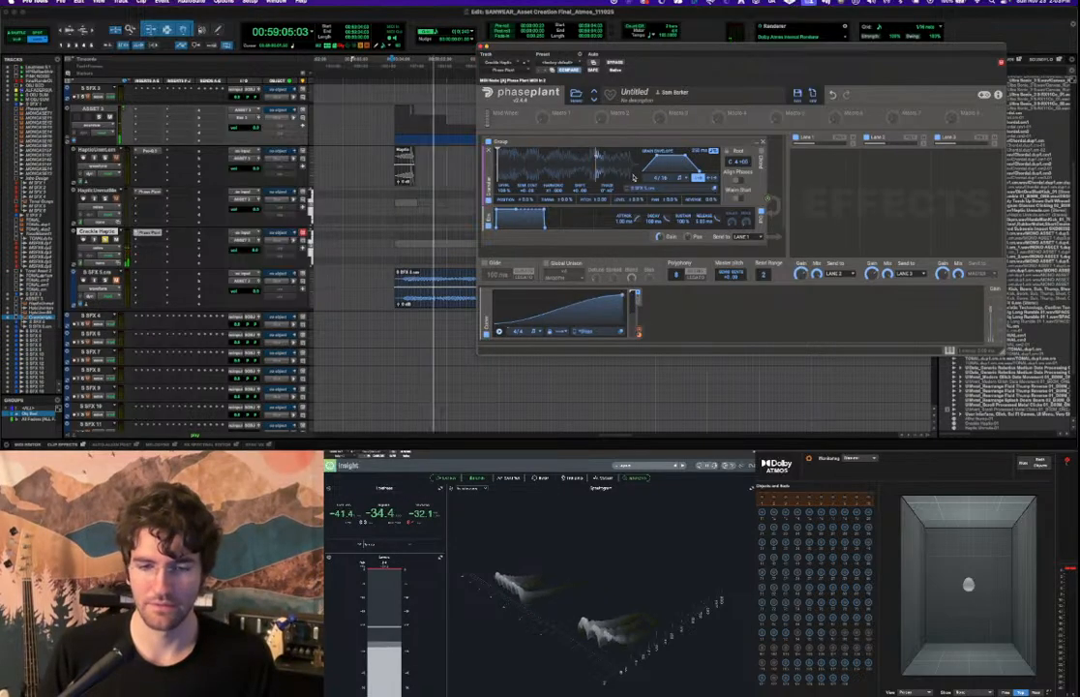
pyautogui.press('space')
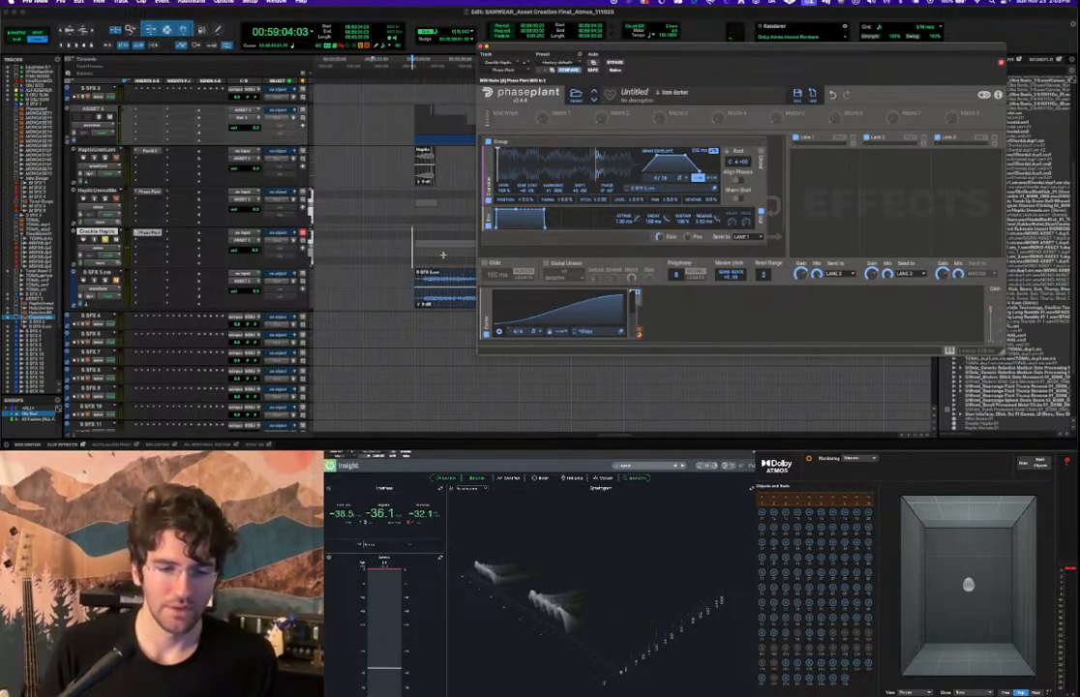
# Move the Phase Plant window clear of the Haptic Unmute clips and play the Crackle Haptic part.
pyautogui.hscroll(3, 441, 255)
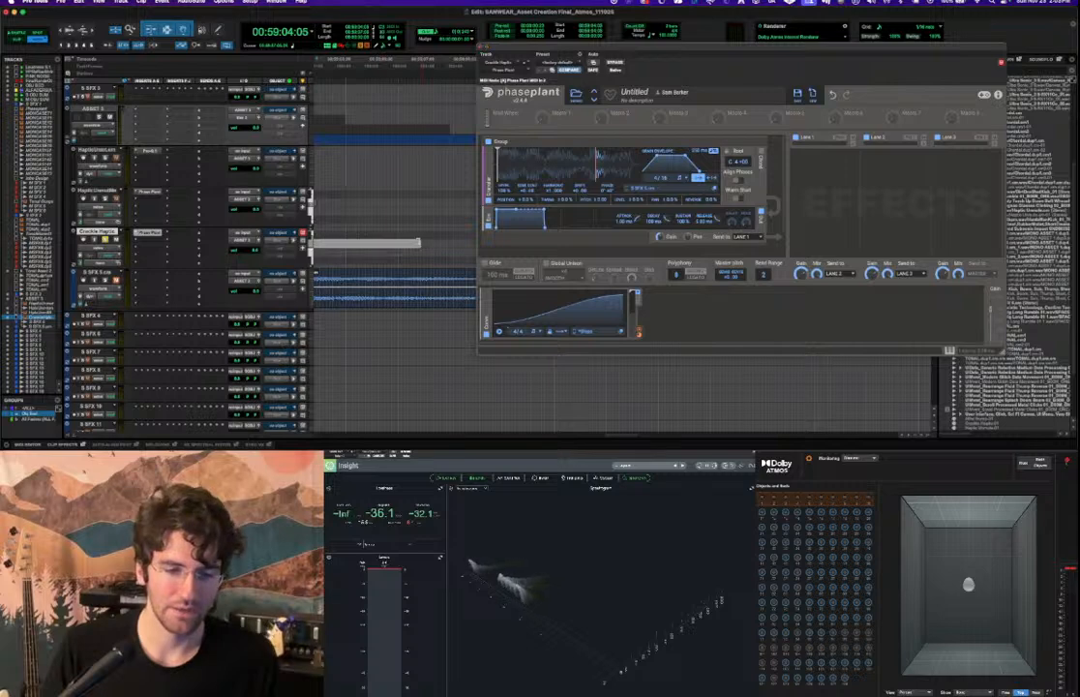
pyautogui.hscroll(-4, 352, 246)
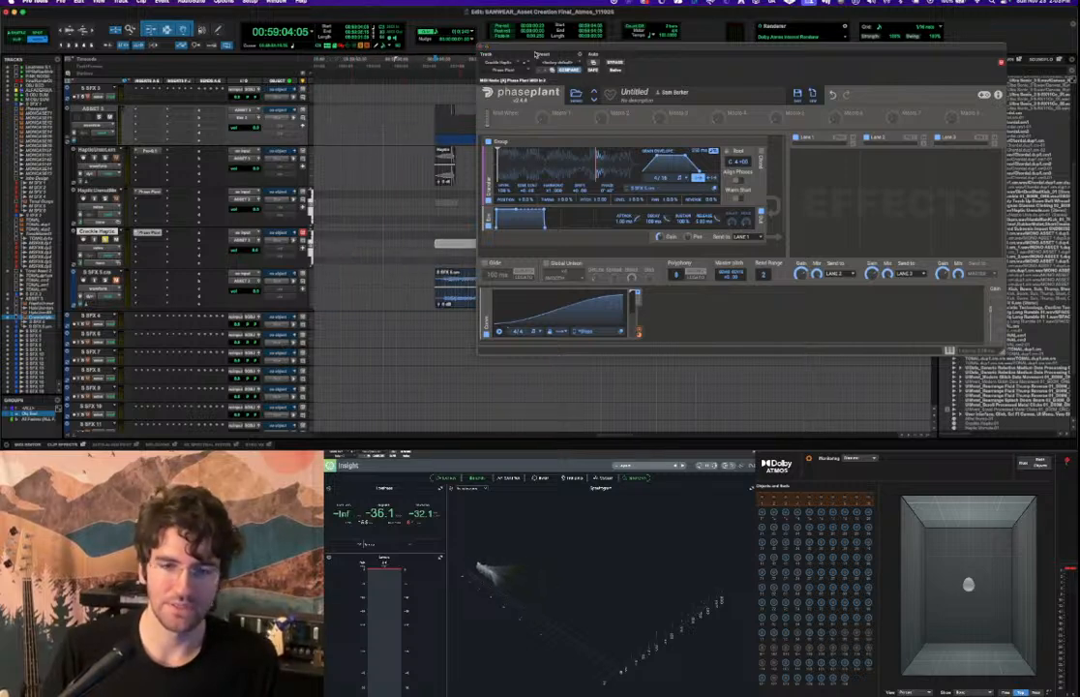
pyautogui.moveTo(538, 40); pyautogui.dragTo(633, 62)
pyautogui.hscroll(3, 441, 242)
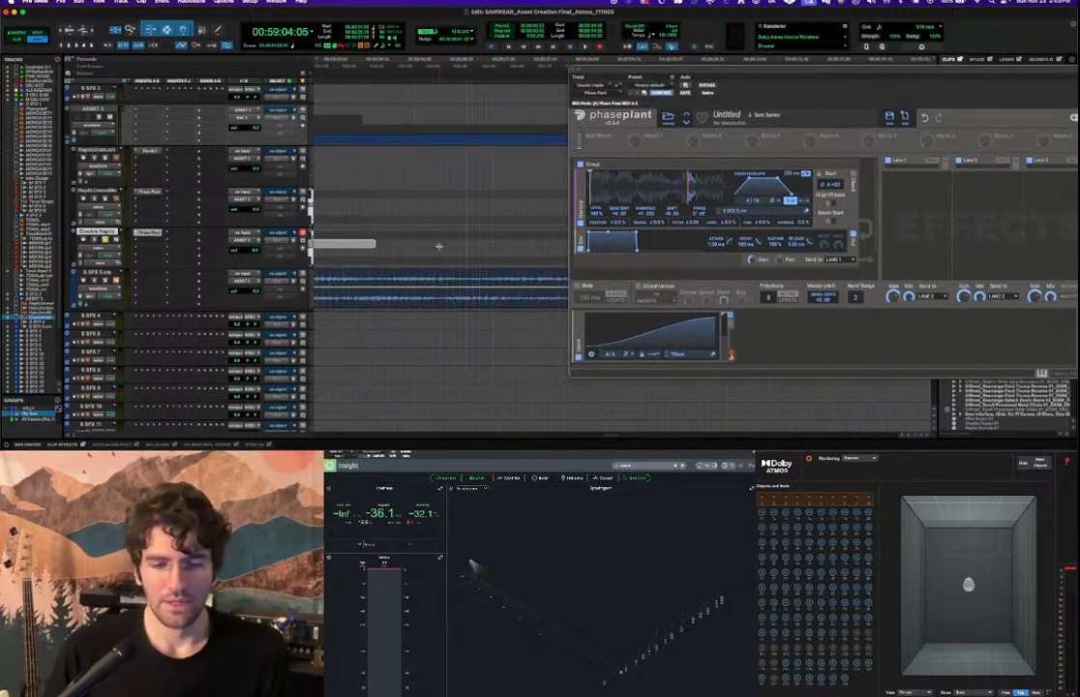
pyautogui.hscroll(-2, 438, 246)
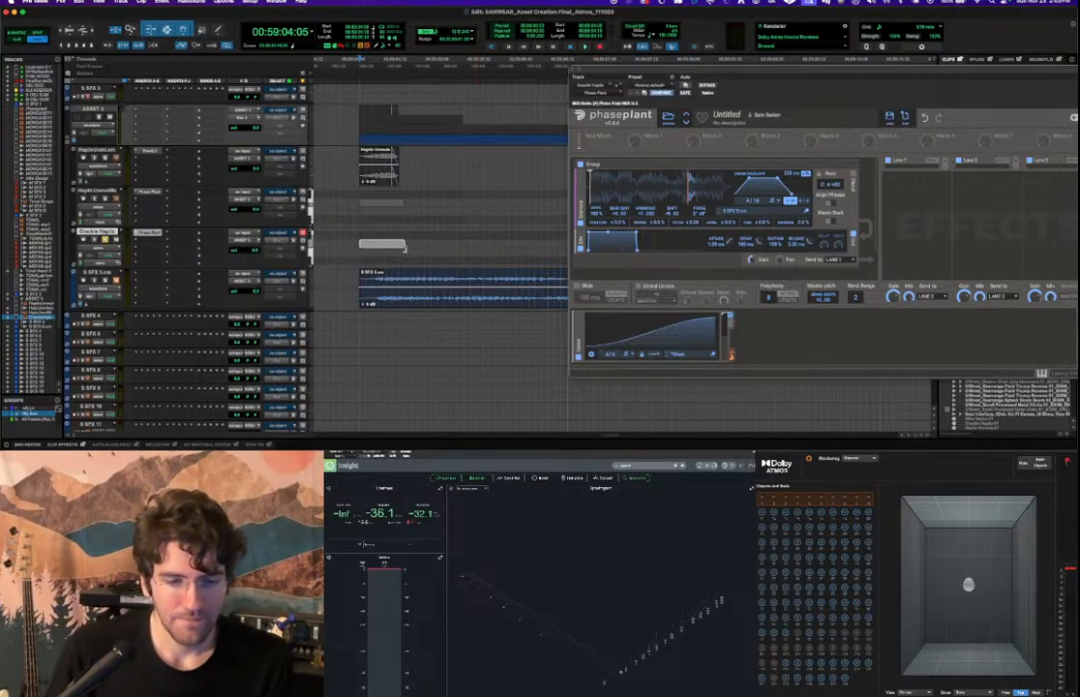
pyautogui.press('space')
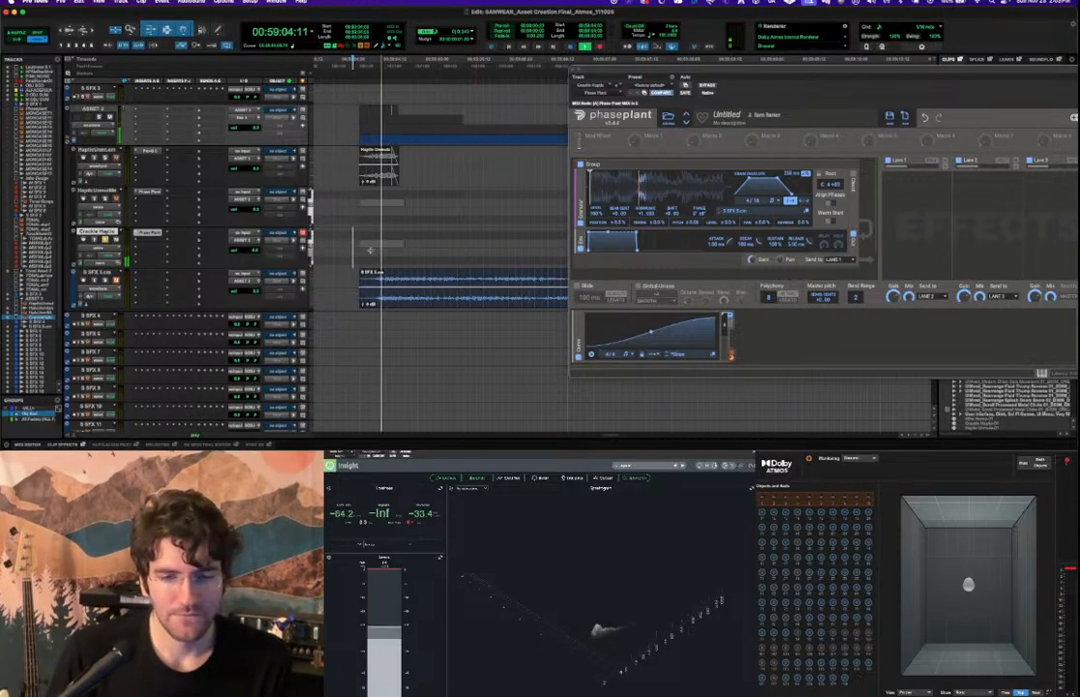
pyautogui.press('space')
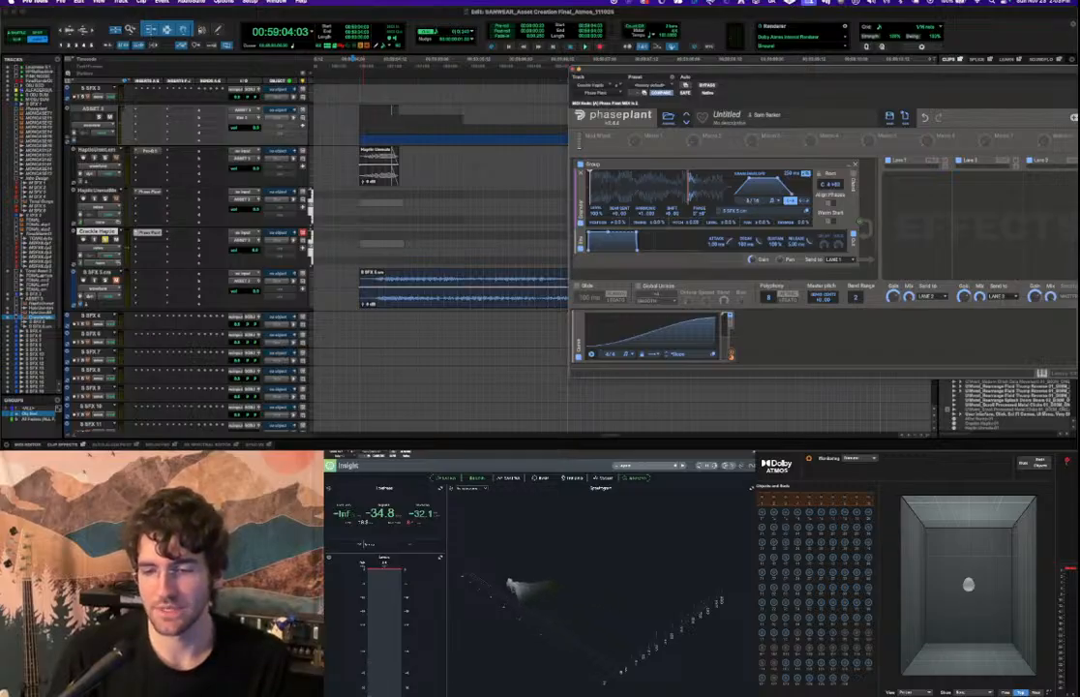
# Try different synced grain rates in the granular generator, auditioning the crackle after each change.
pyautogui.press('space')
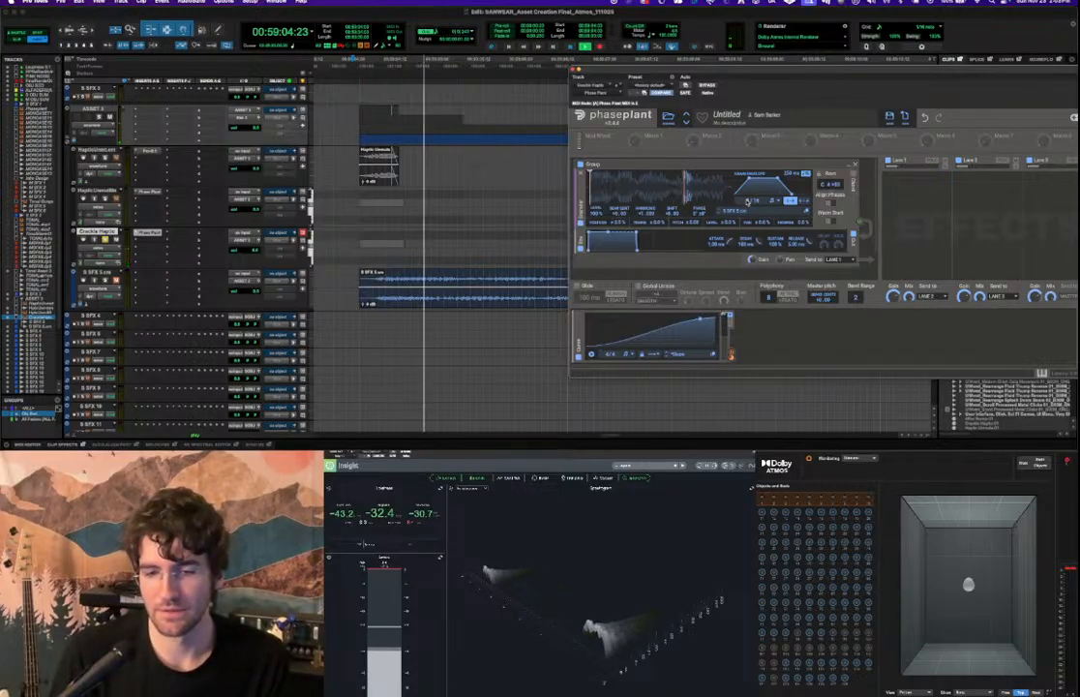
pyautogui.press('space')
pyautogui.press('space')
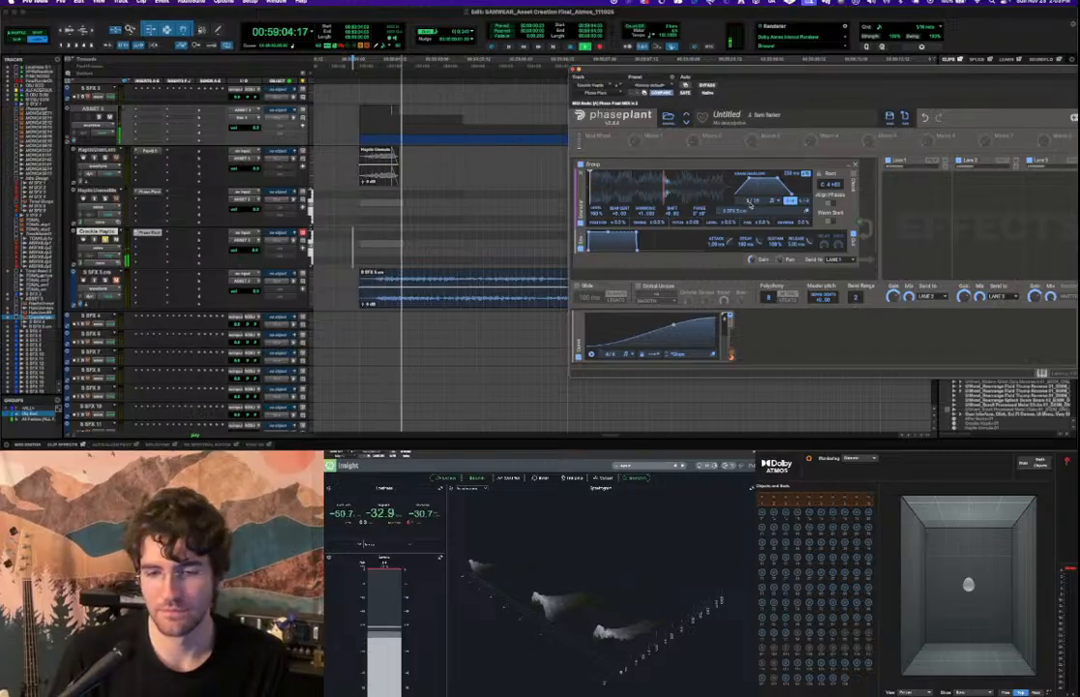
pyautogui.press('space')
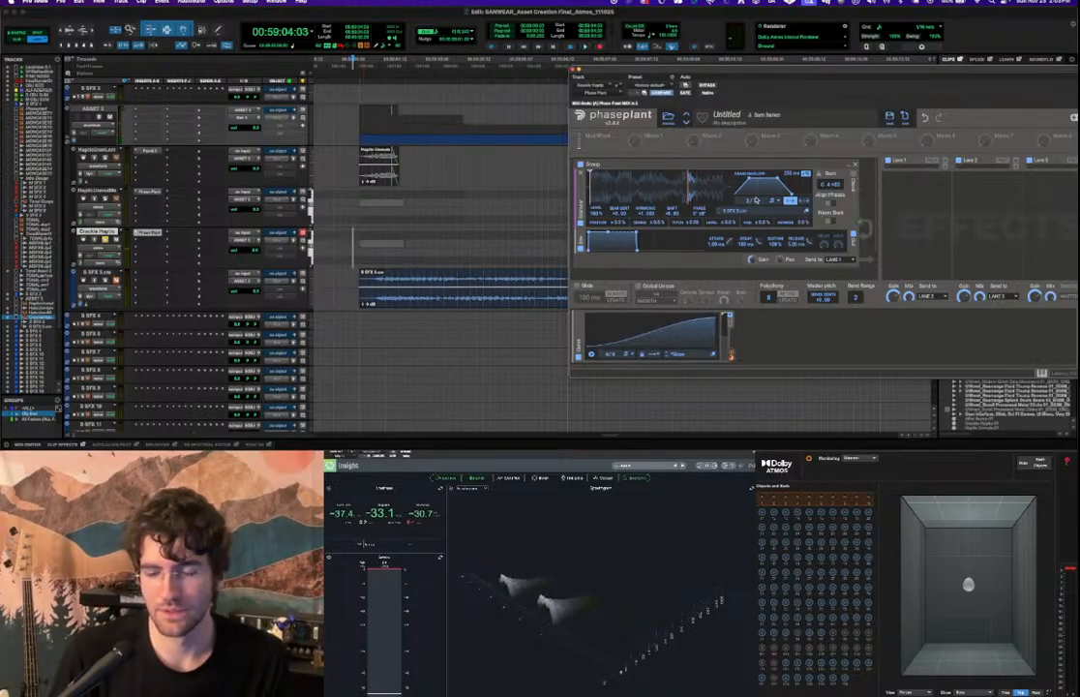
pyautogui.press('space')
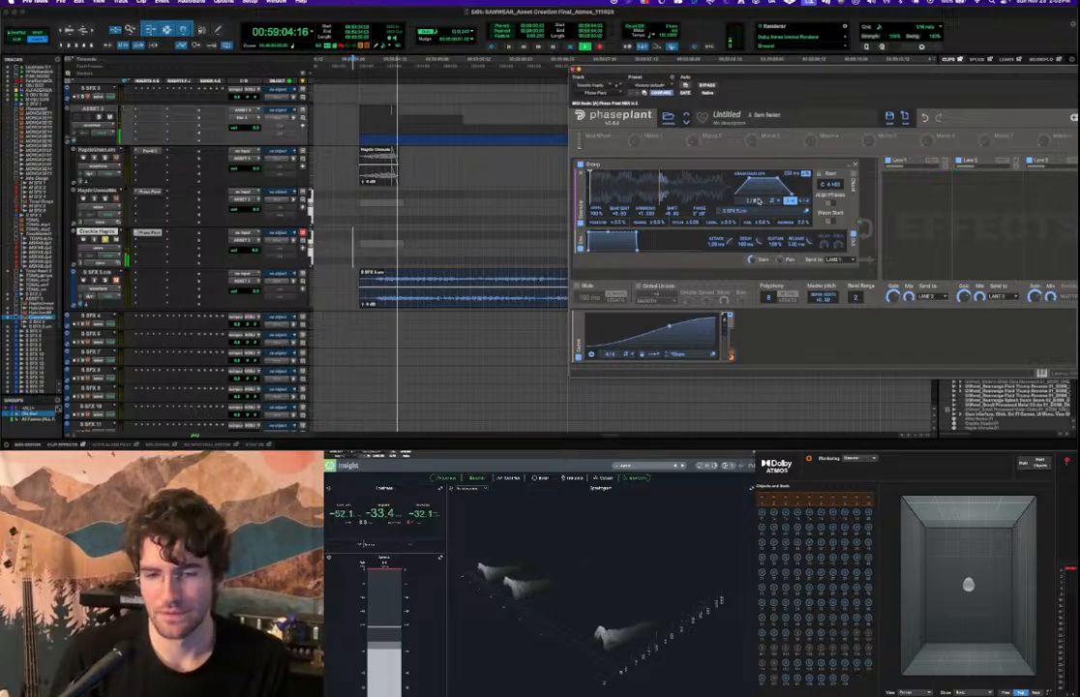
pyautogui.press('space')
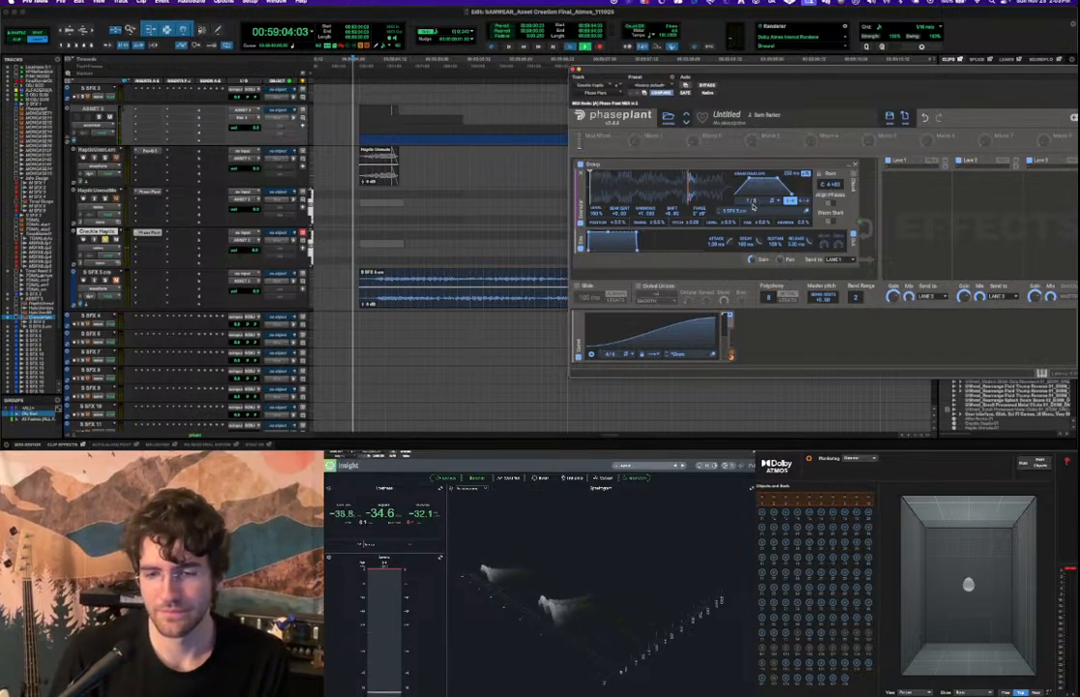
pyautogui.press('space')
pyautogui.press('space')
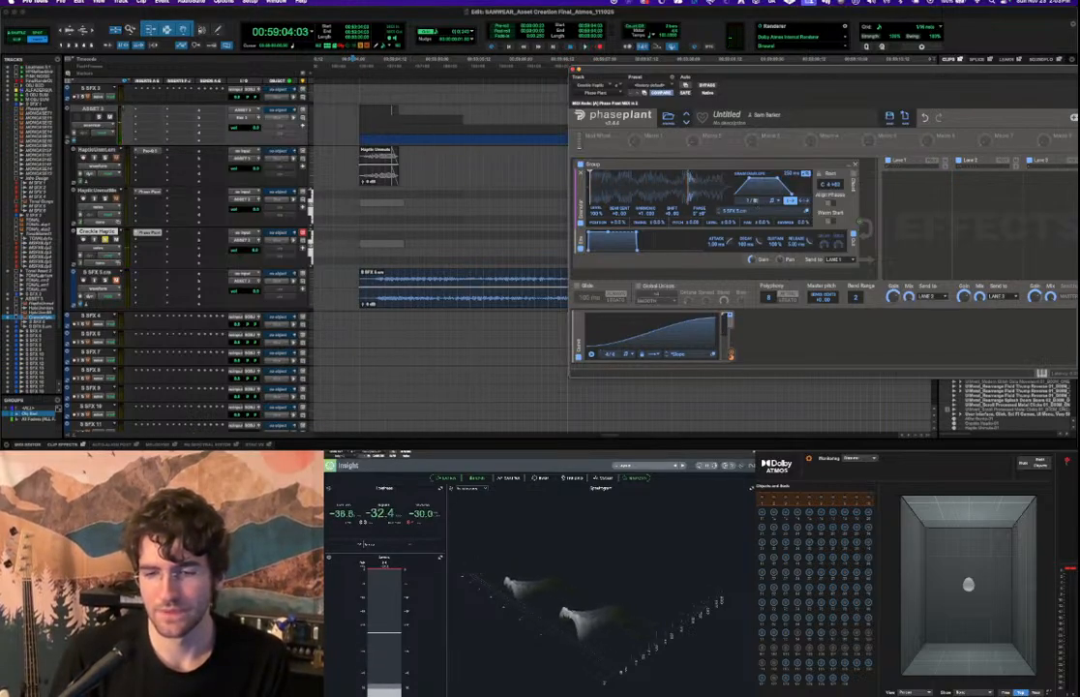
pyautogui.press('space')
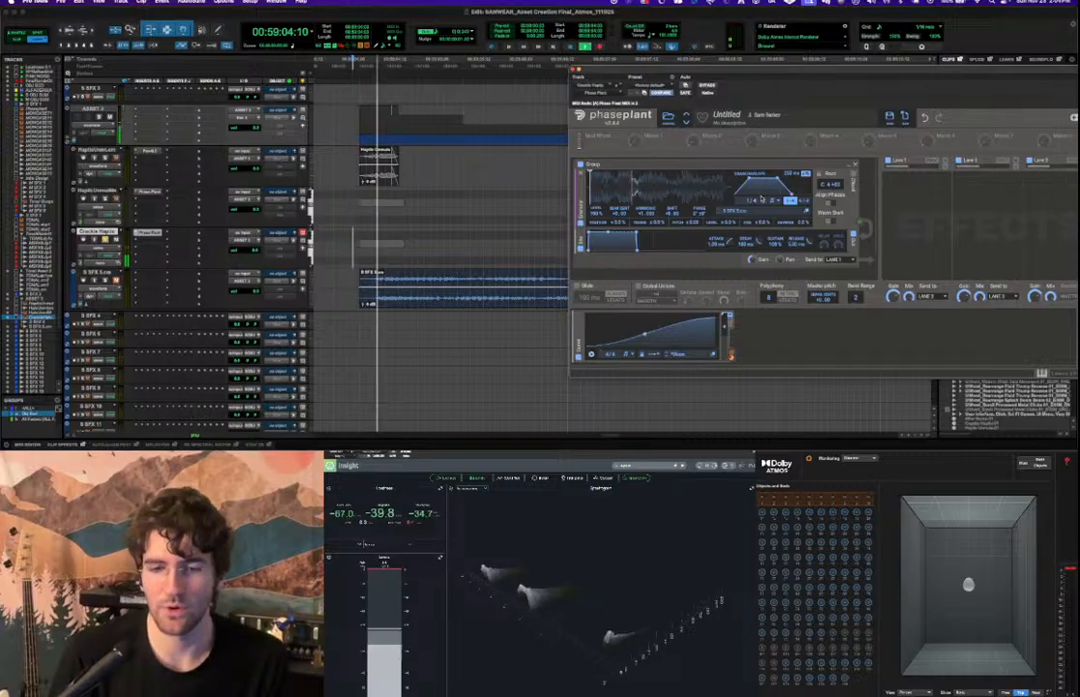
pyautogui.press('space')
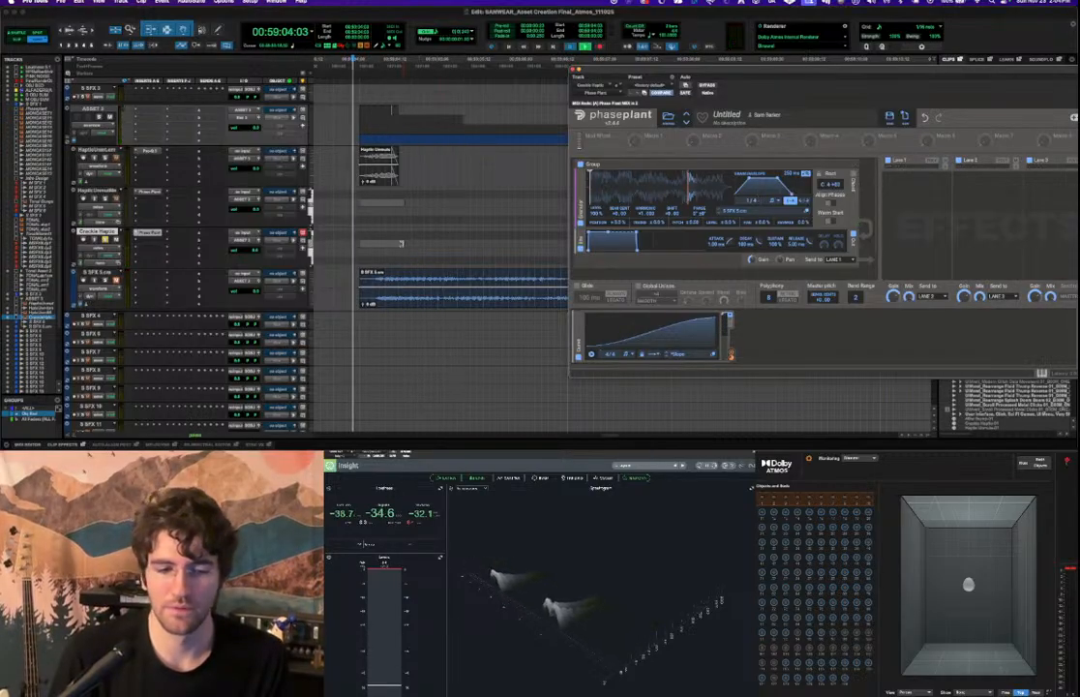
pyautogui.press('space')
pyautogui.press('space')
pyautogui.press('space')
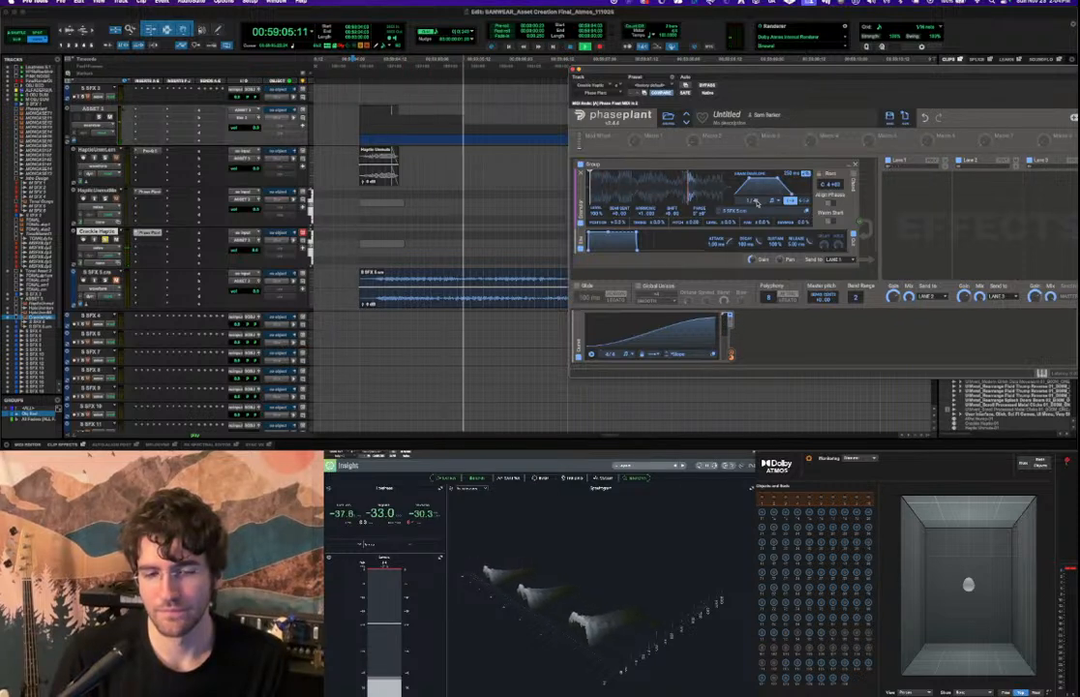
pyautogui.press('space')
# Lengthen the release of the granular group's envelope to about 20 ms and play the result.
pyautogui.scroll(-1, 670, 222)
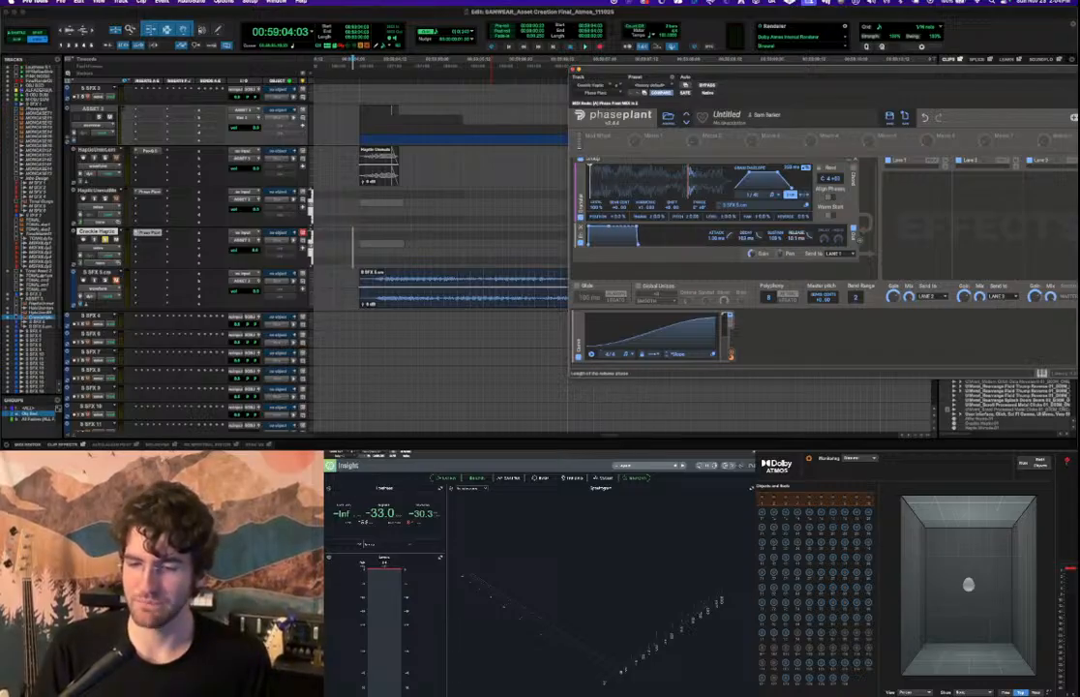
pyautogui.press('space')
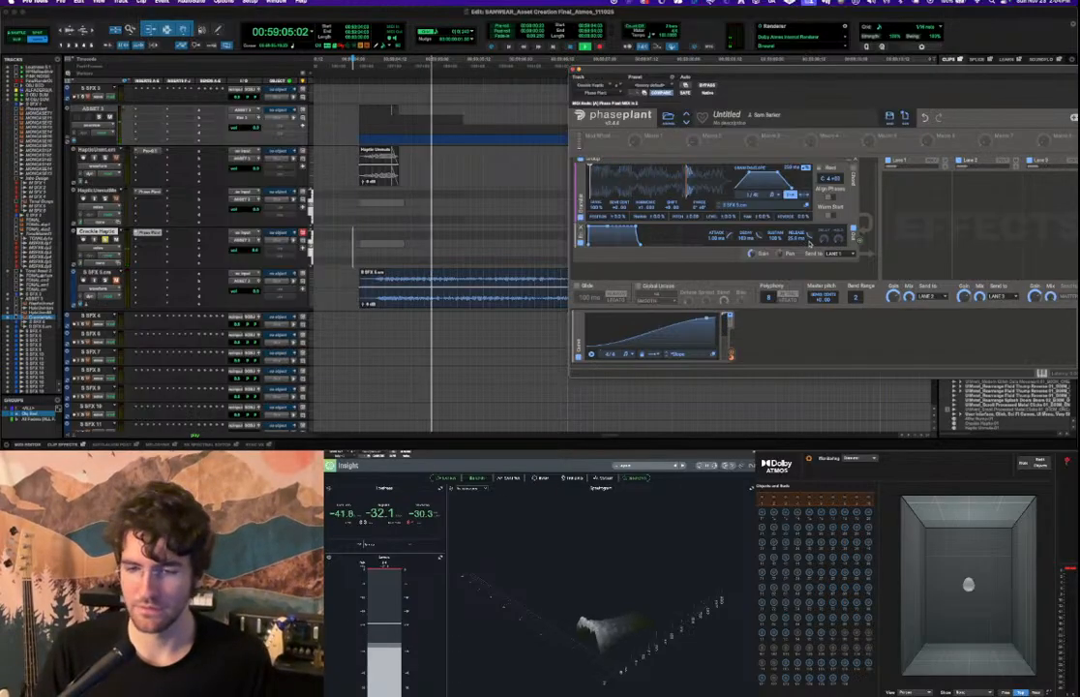
pyautogui.press('space')
# Add an Analog generator in a new group below the granular group and set its waveform to sine.
pyautogui.scroll(-2, 683, 247)
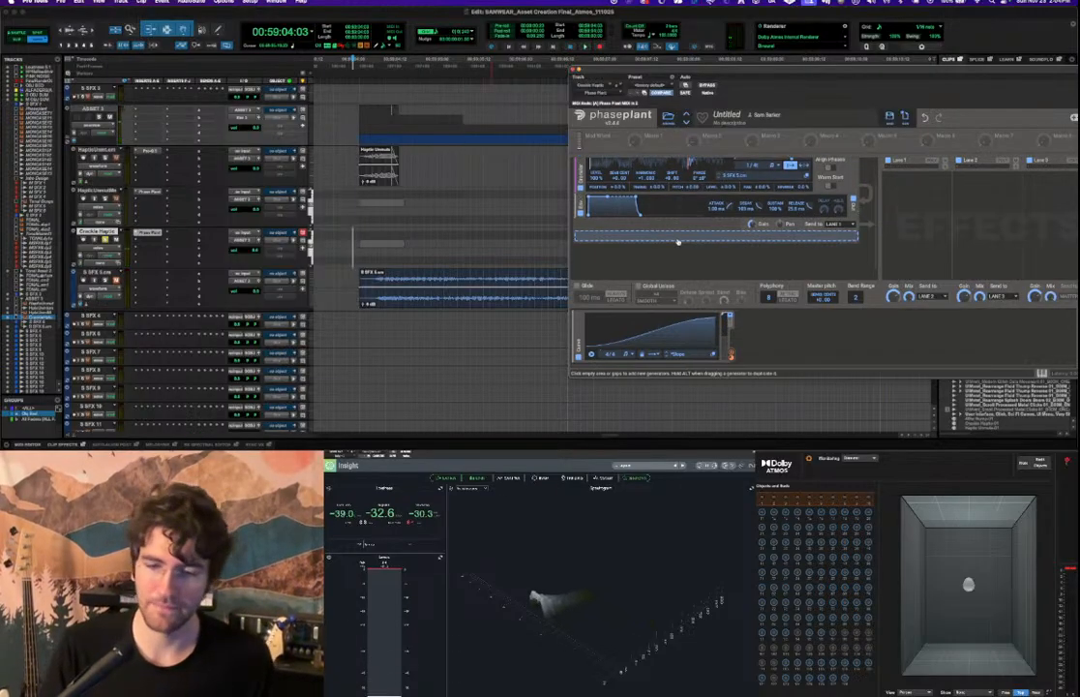
pyautogui.click(659, 253)
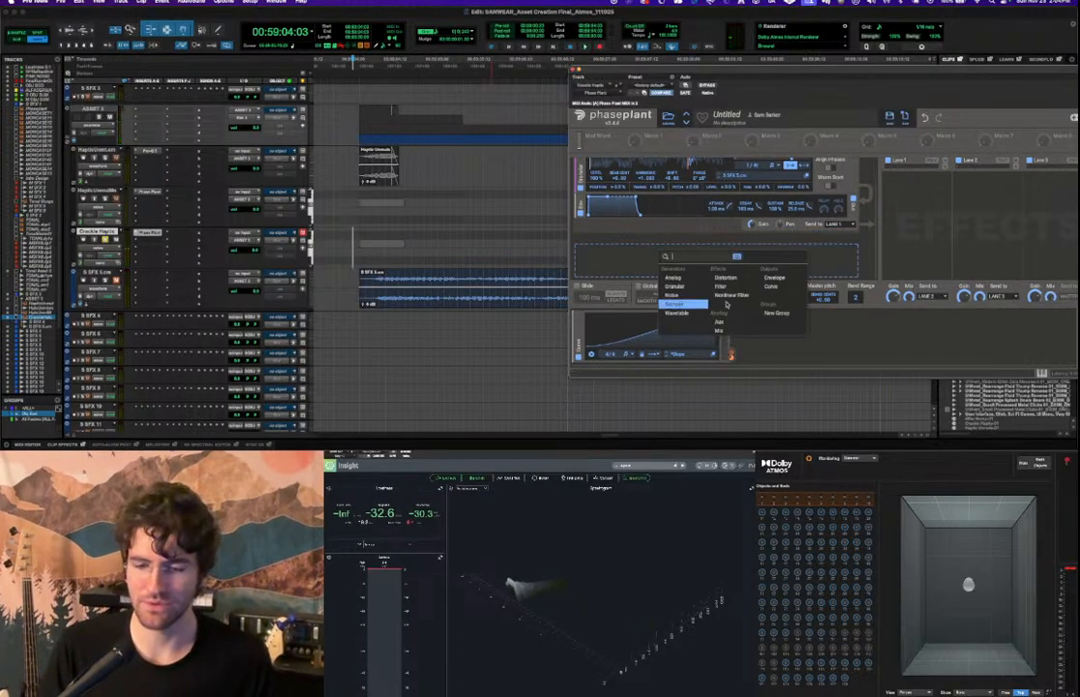
pyautogui.click(675, 286)
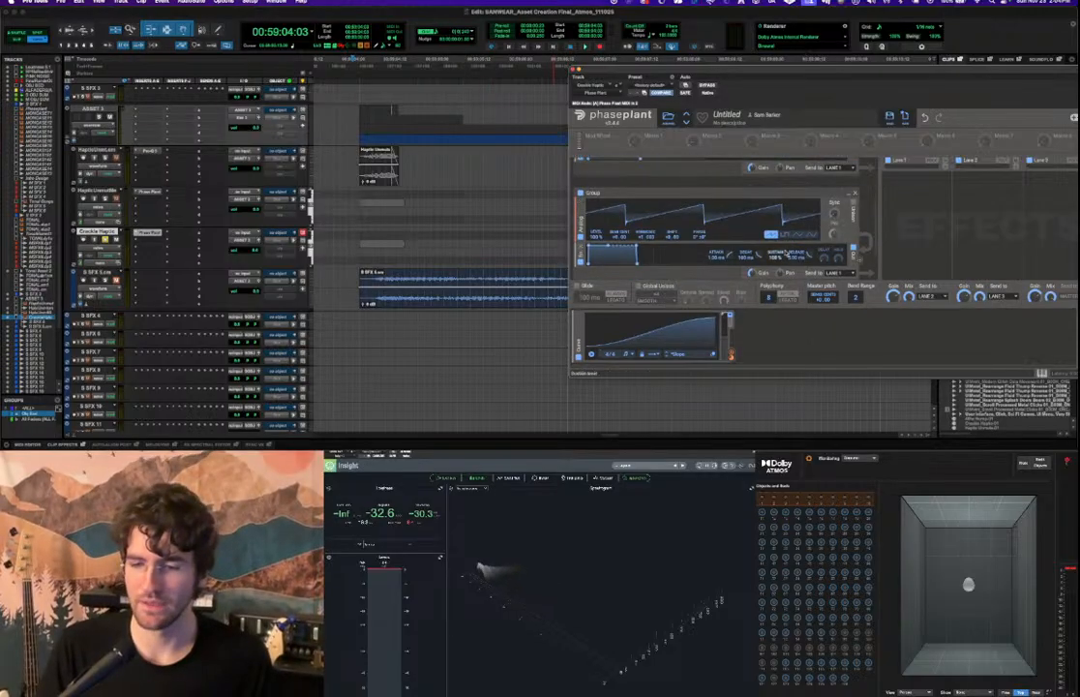
pyautogui.click(806, 235)
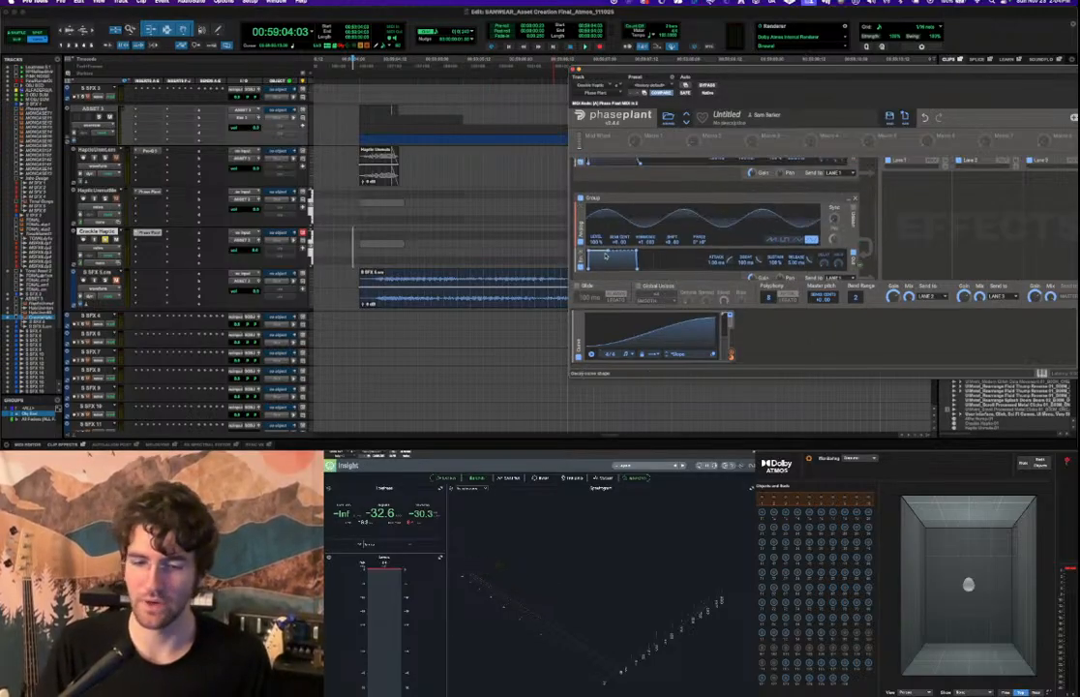
# Remove the sine group's envelope and modulate the granular generator's phase with the sine oscillator.
pyautogui.scroll(2, 807, 237)
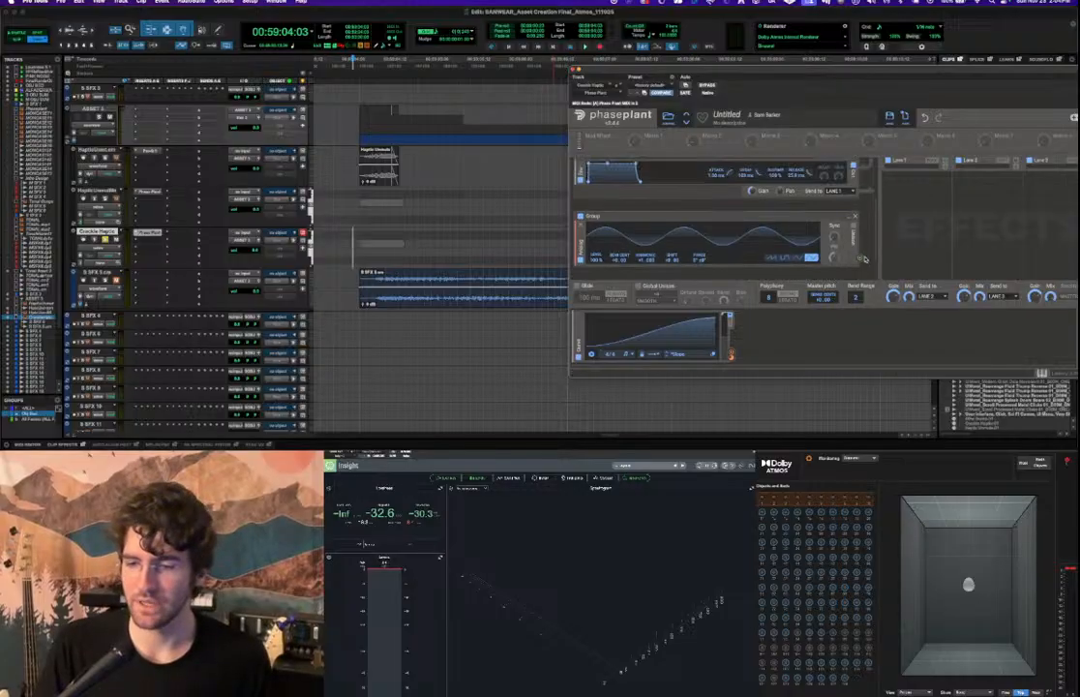
pyautogui.scroll(3, 850, 257)
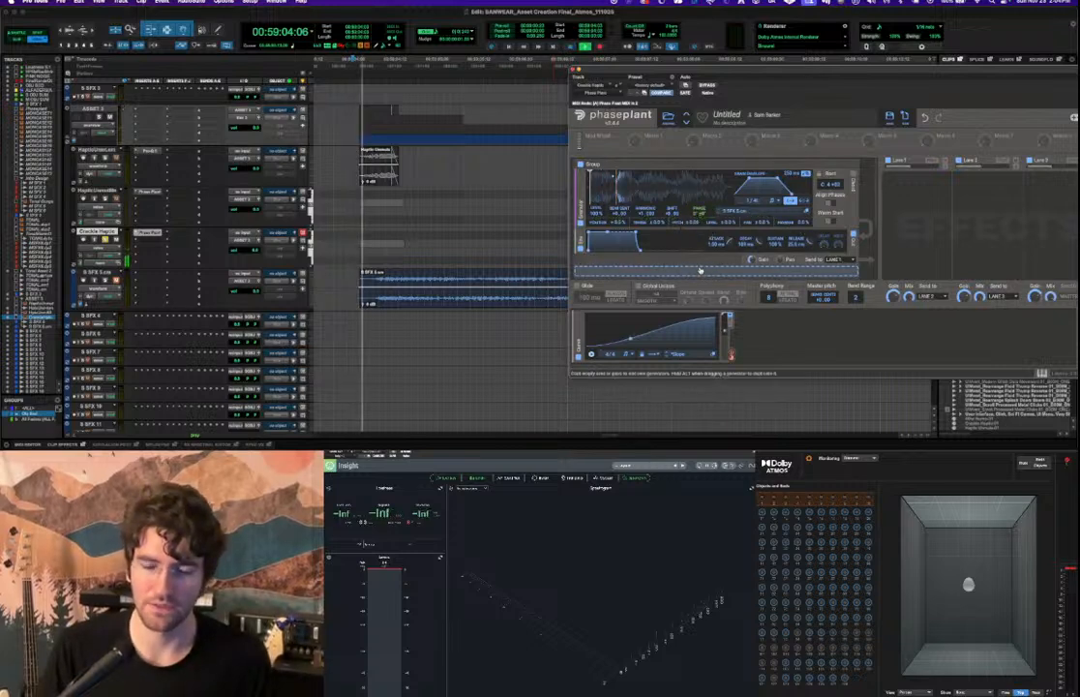
pyautogui.scroll(-3, 695, 253)
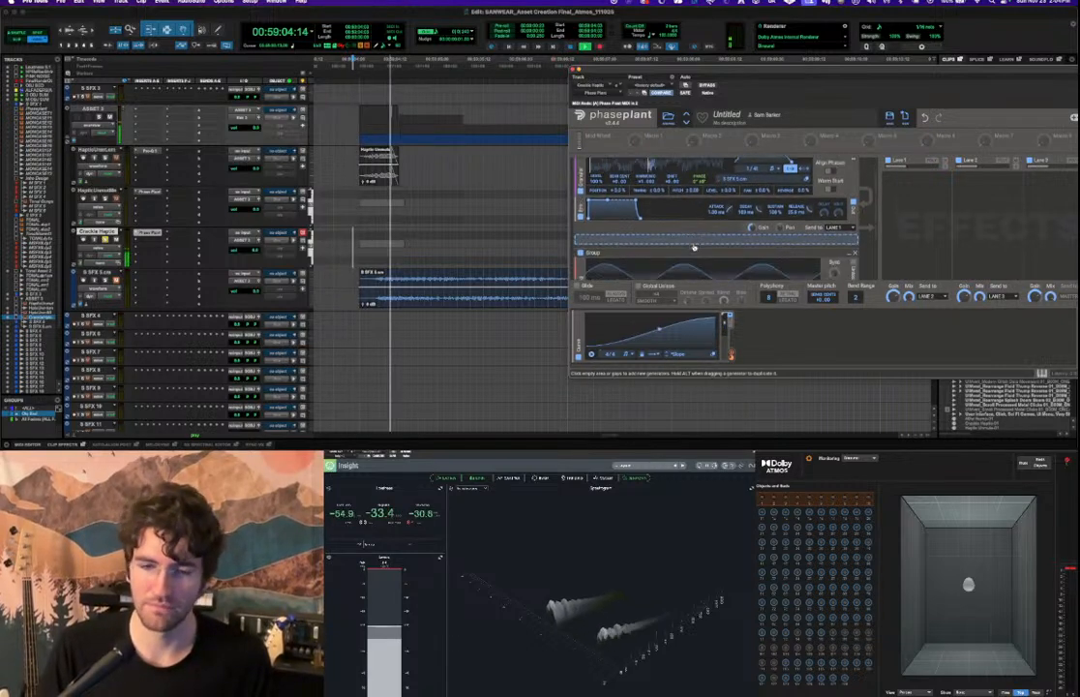
# Try the square waveform on the modulating Analog oscillator and settle on triangle, auditioning the granular crackle with each.
pyautogui.scroll(-2, 693, 244)
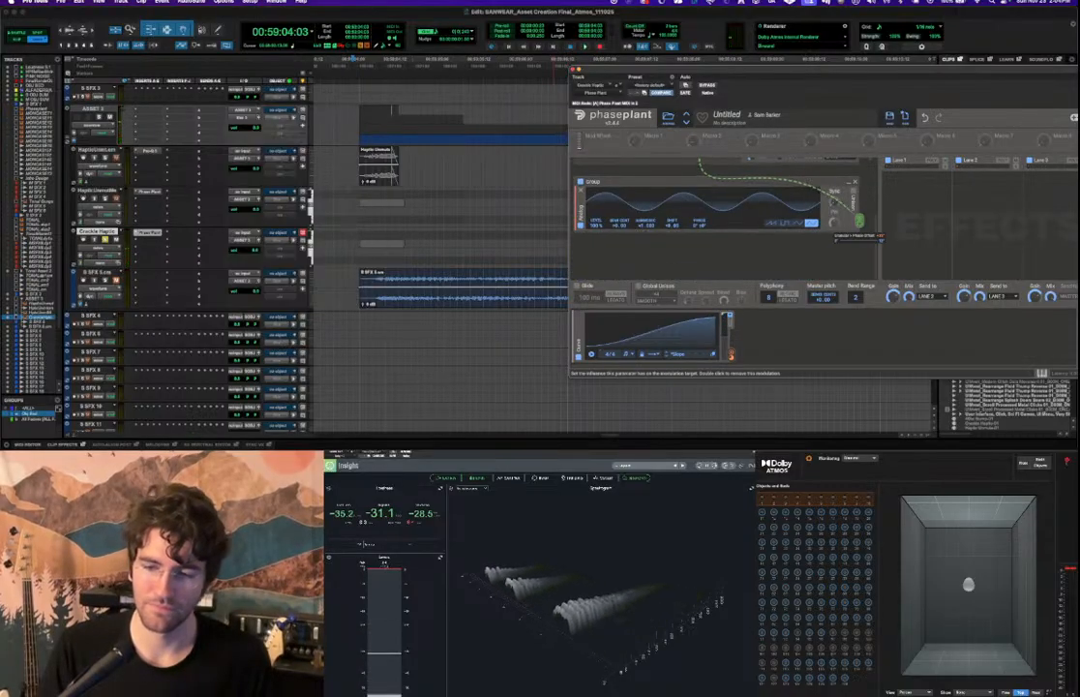
pyautogui.press('space')
pyautogui.click(785, 224)
pyautogui.press('space')
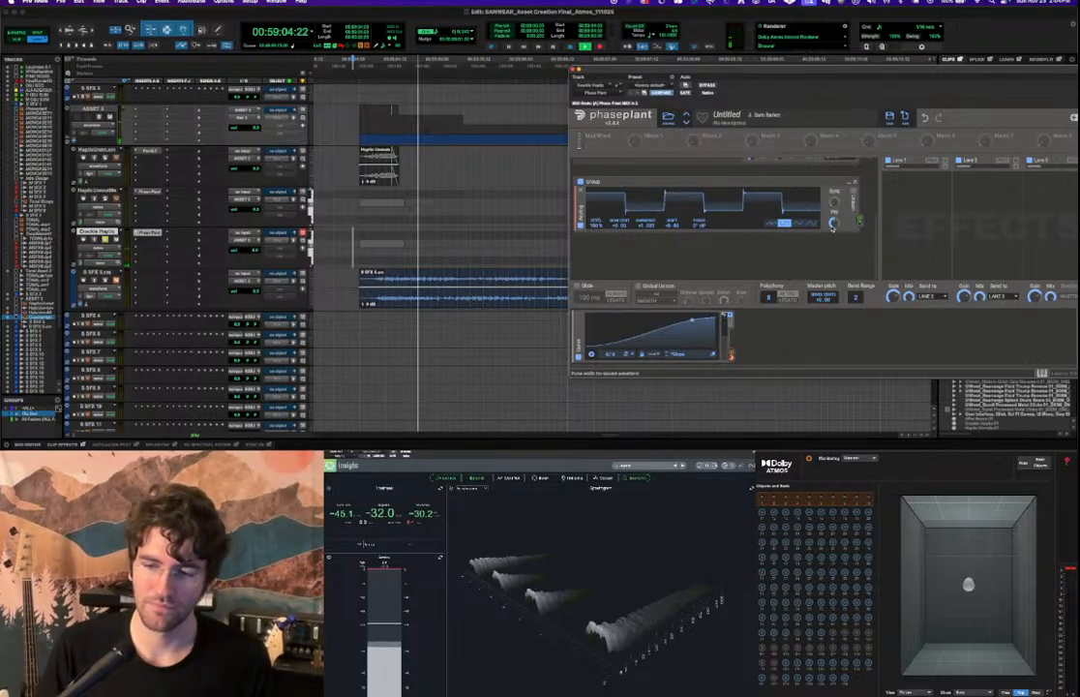
pyautogui.click(799, 223)
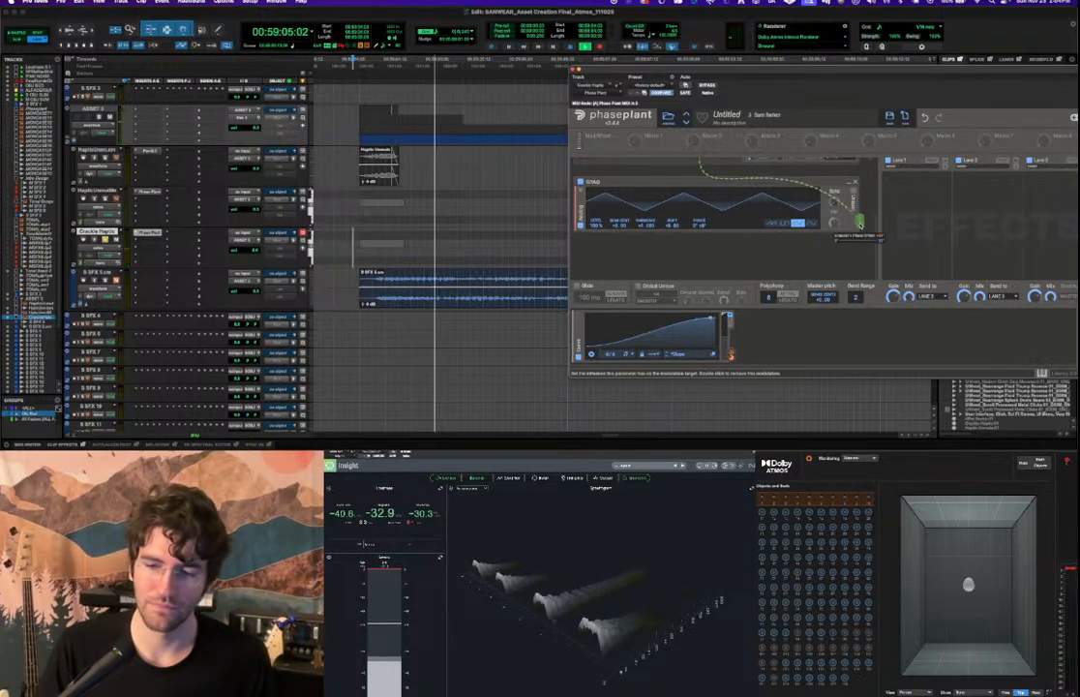
pyautogui.press('space')
pyautogui.press('space')
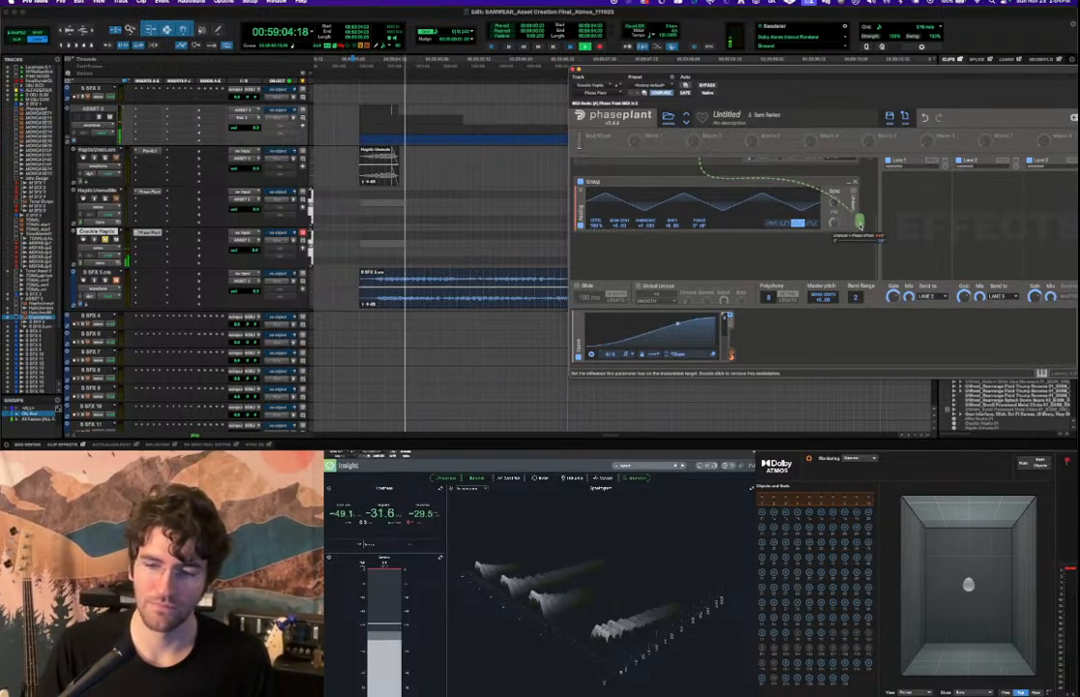
pyautogui.scroll(2, 619, 215)
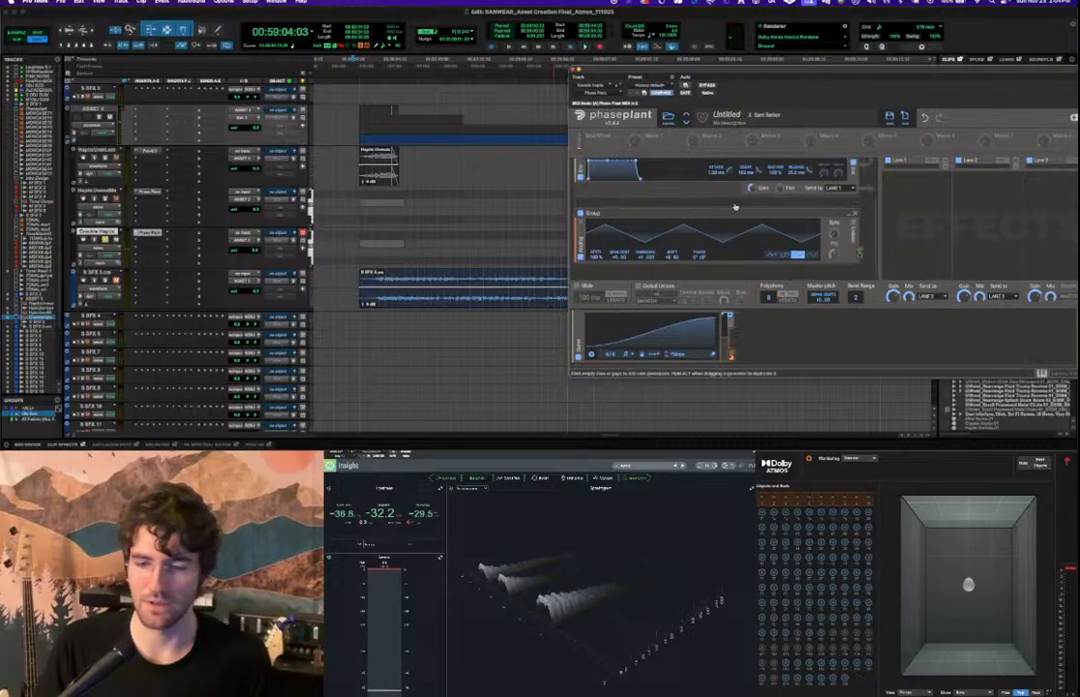
pyautogui.scroll(3, 855, 214)
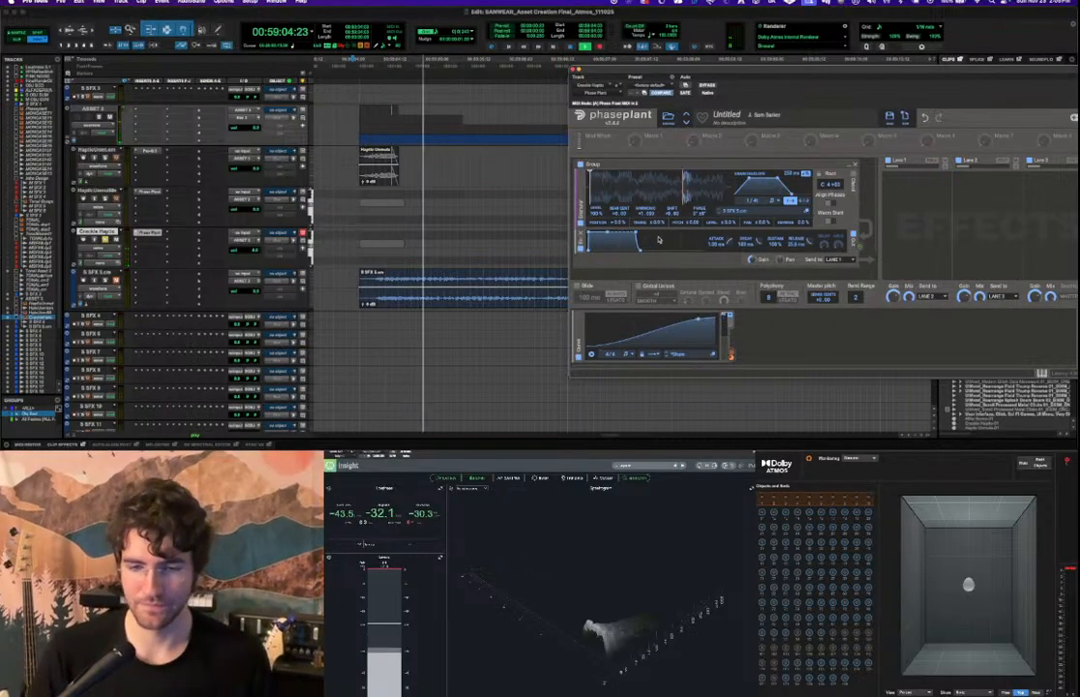
pyautogui.press('space')
# Add a Clipper to Lane 1, raise its input gain and play the crackle through it.
pyautogui.scroll(-1, 727, 249)
pyautogui.scroll(1, 704, 245)
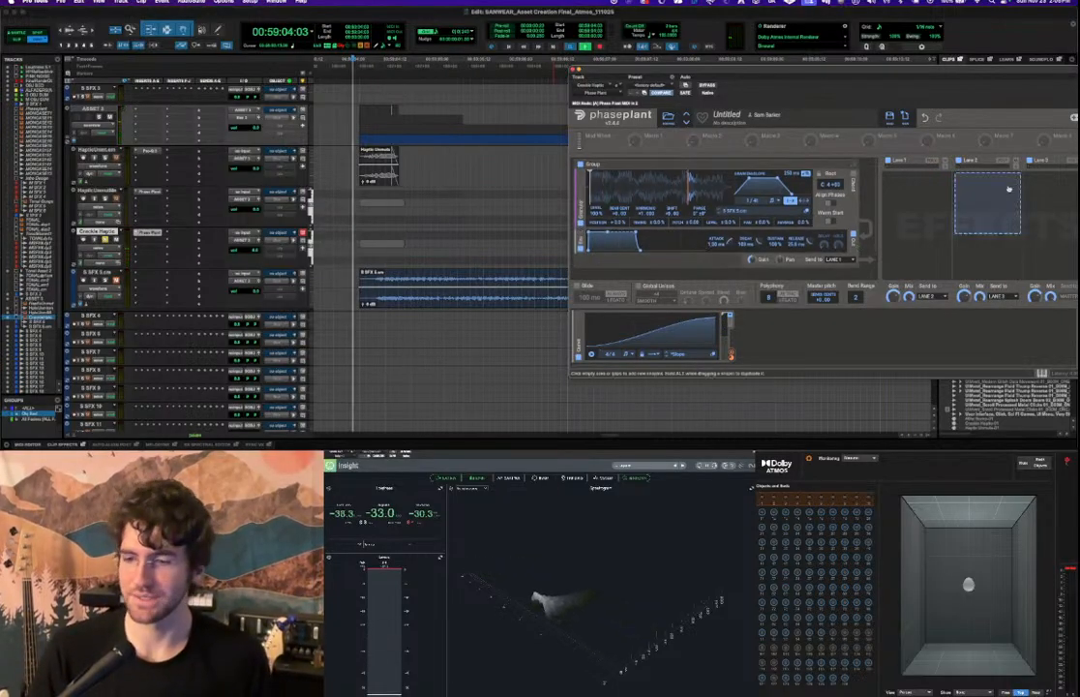
pyautogui.press('space')
pyautogui.press('space')
pyautogui.click(925, 207)
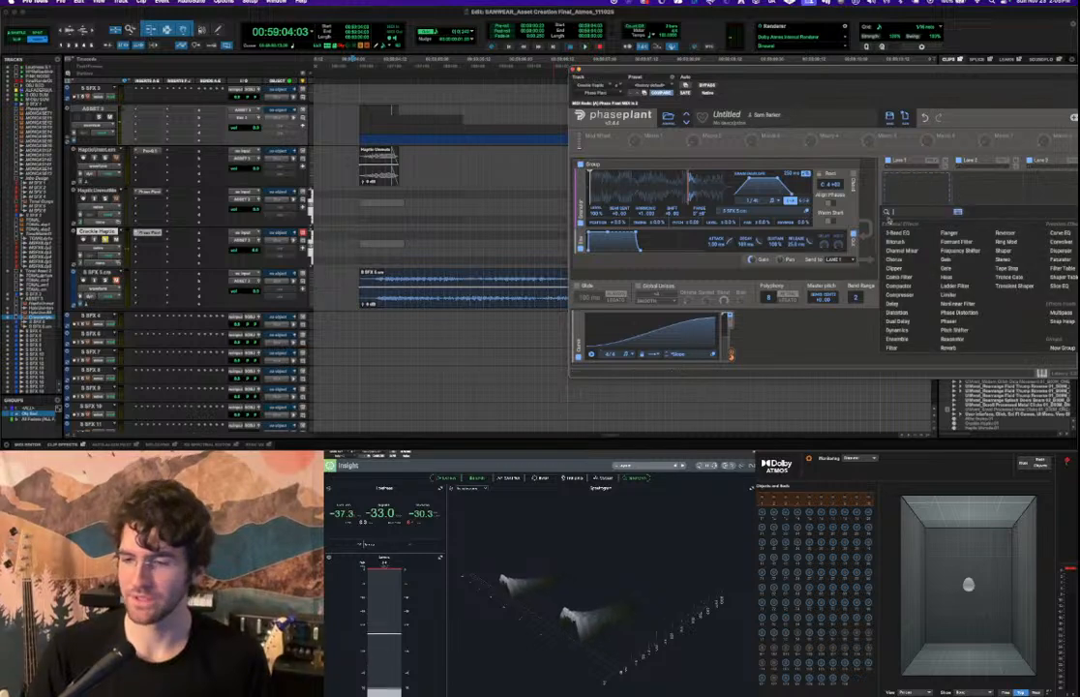
pyautogui.click(921, 268)
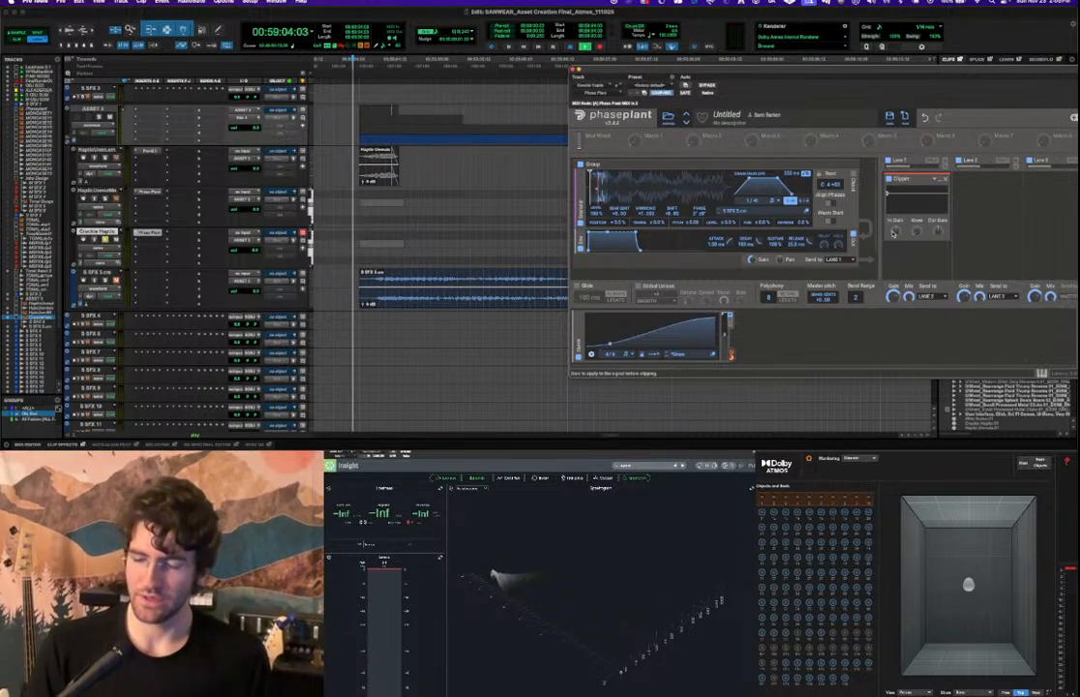
pyautogui.press('space')
pyautogui.press('space')
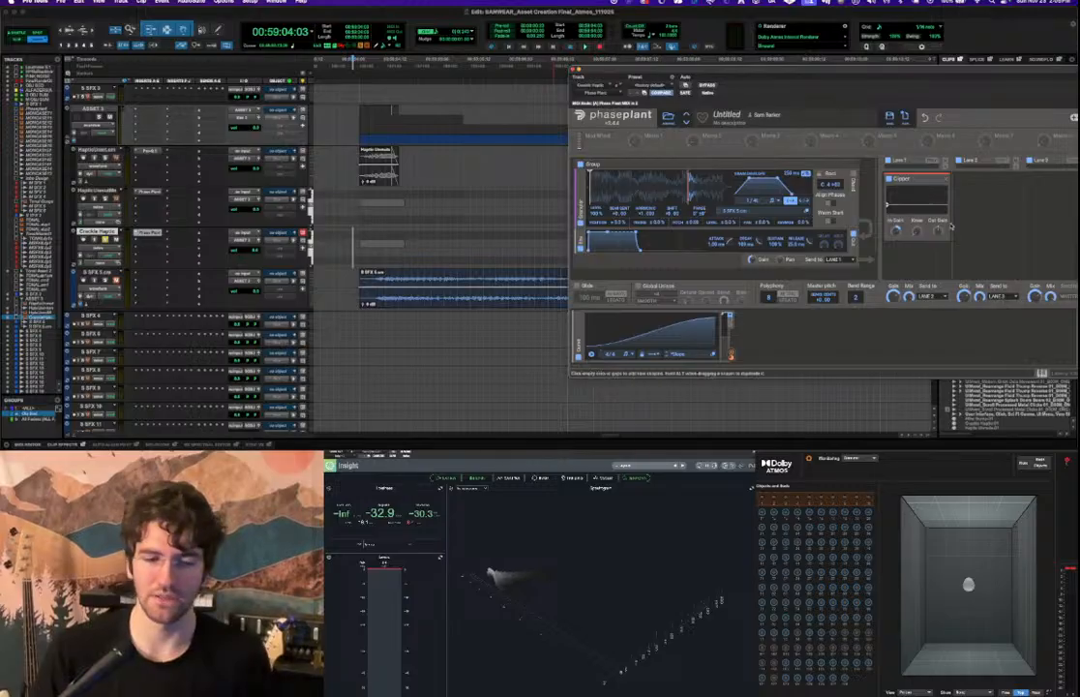
pyautogui.press('space')
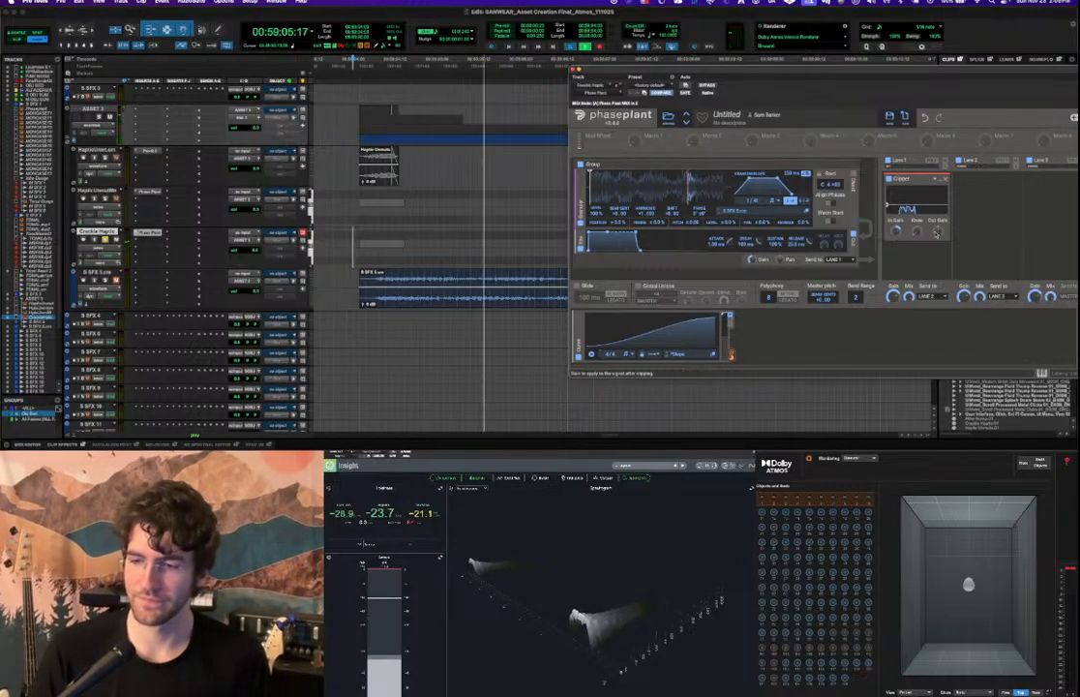
# Raise the Clipper's output gain and knee, replaying the crackle after each change.
pyautogui.press('space')
pyautogui.press('space')
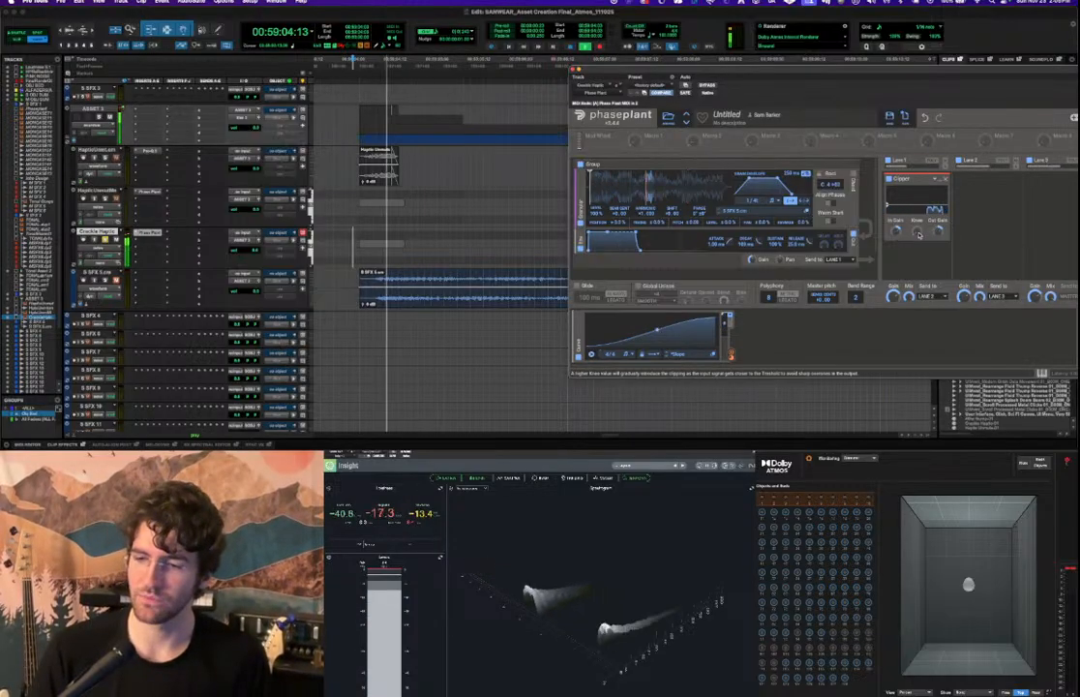
pyautogui.press('space')
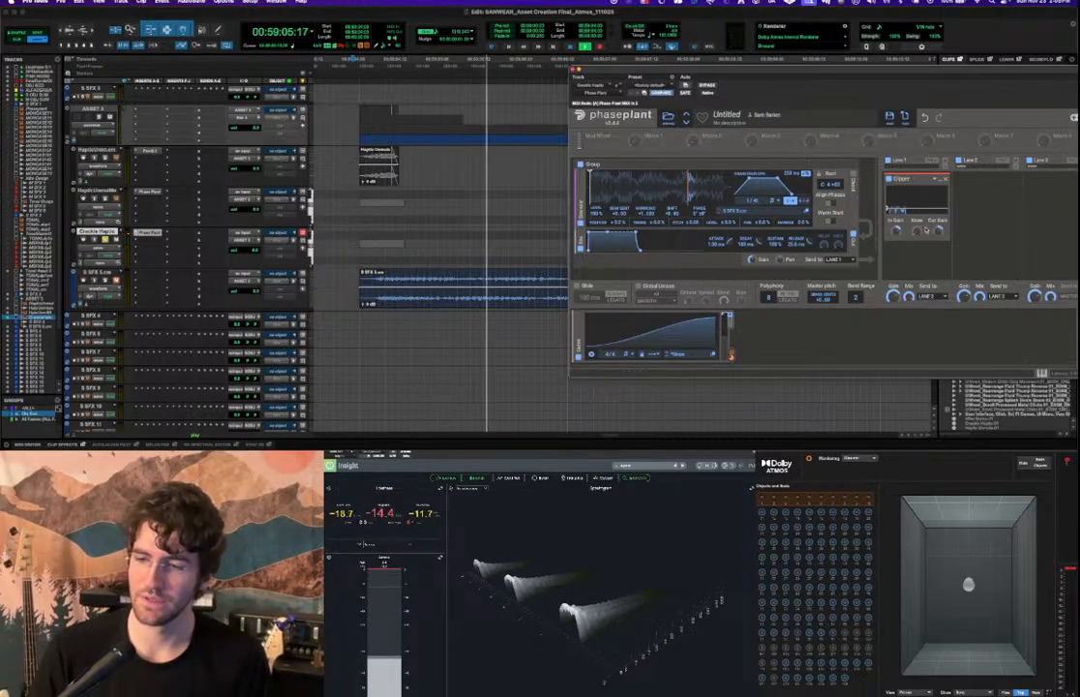
pyautogui.press('space')
pyautogui.press('space')
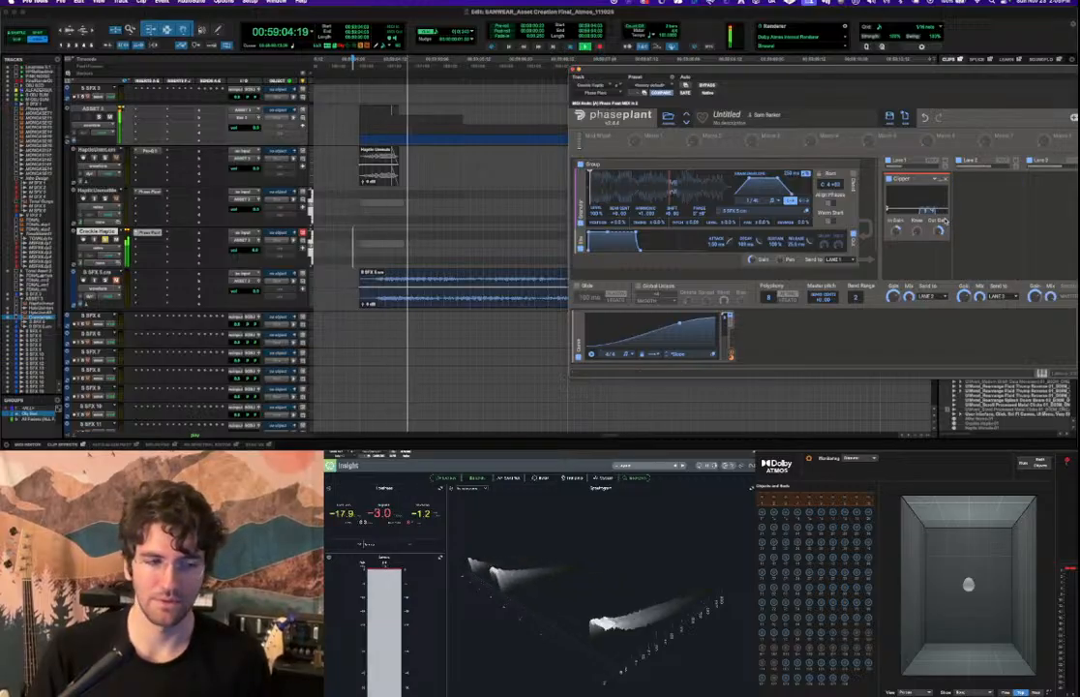
pyautogui.press('space')
pyautogui.press('space')
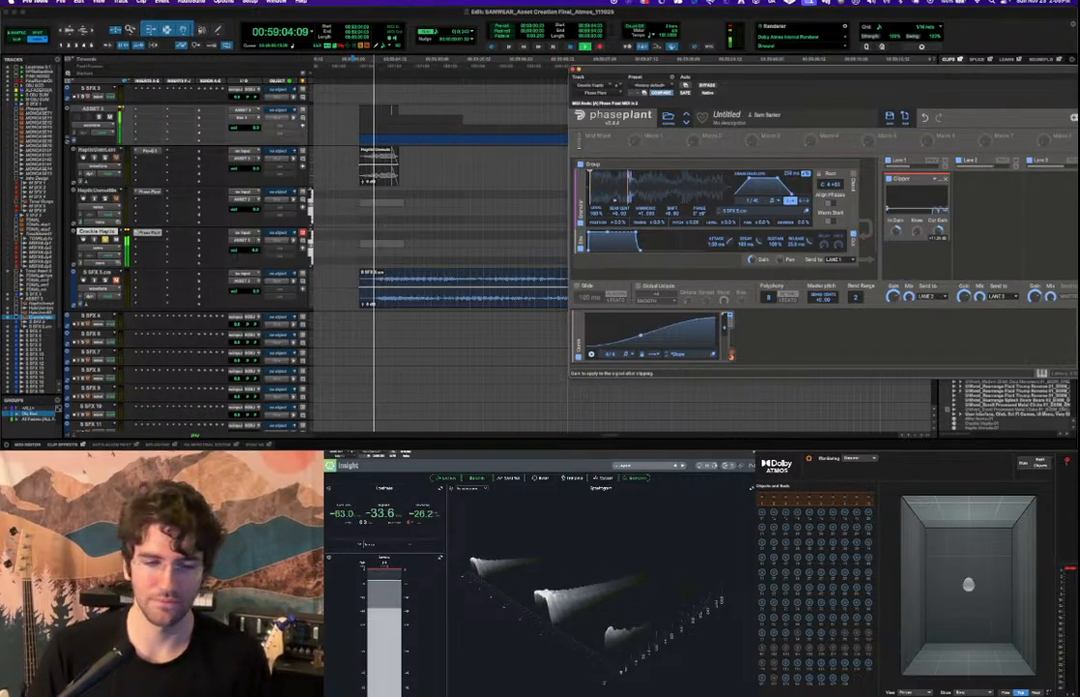
pyautogui.press('space')
pyautogui.press('space')
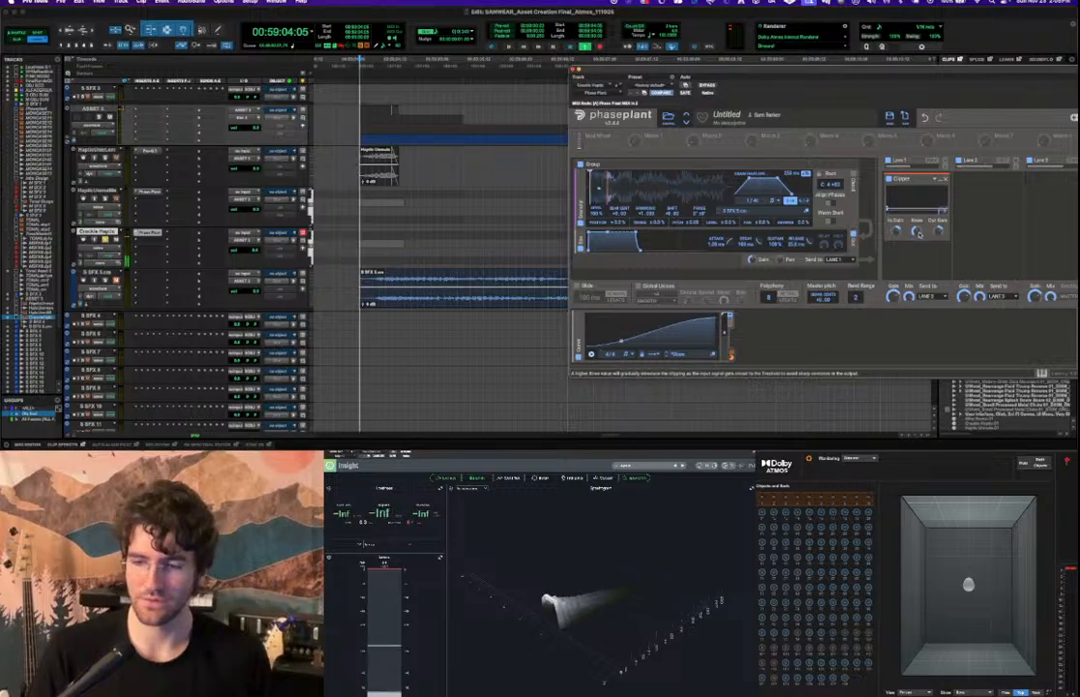
pyautogui.press('space')
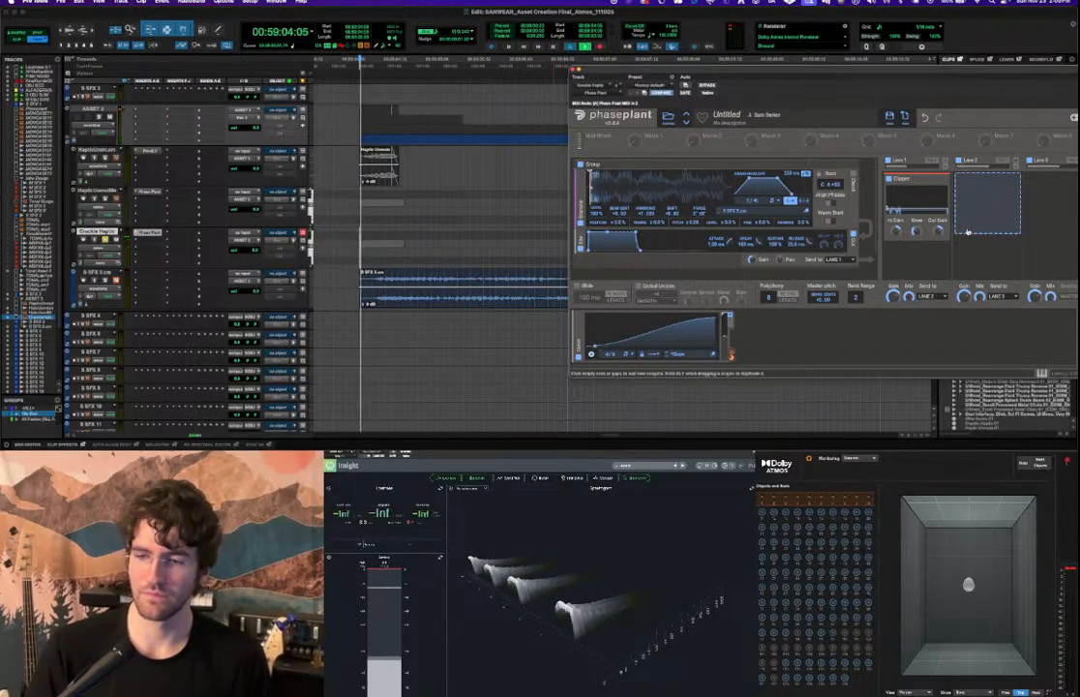
# Add a Filter below the Clipper in Lane 1 and lower its cutoff.
pyautogui.moveTo(914, 178); pyautogui.dragTo(958, 230)
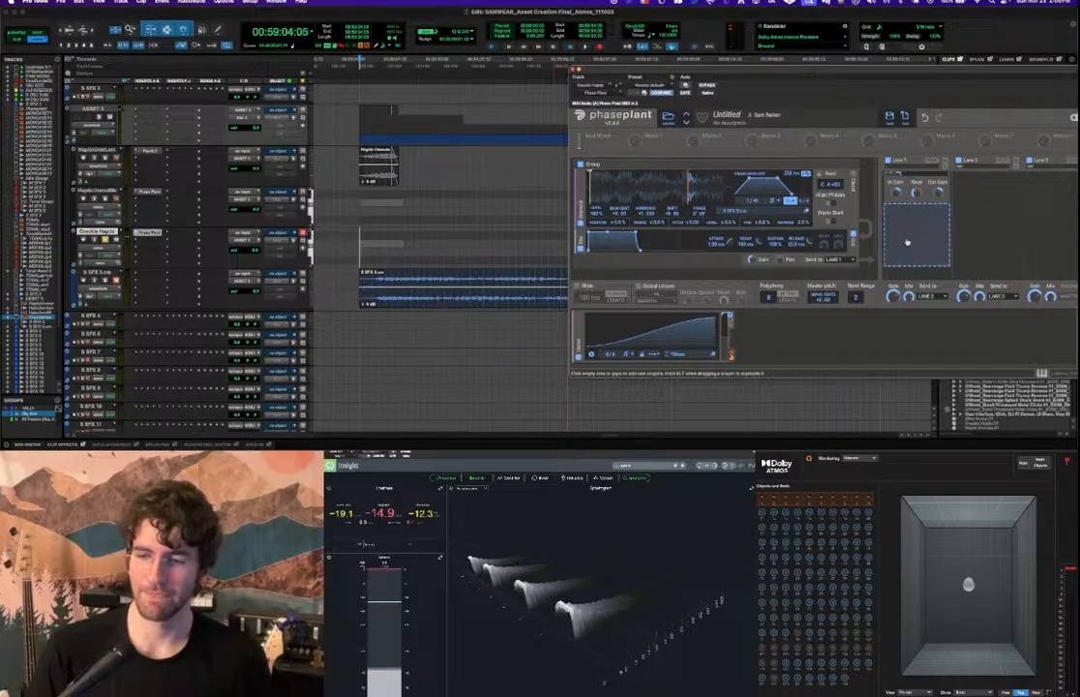
pyautogui.click(906, 238)
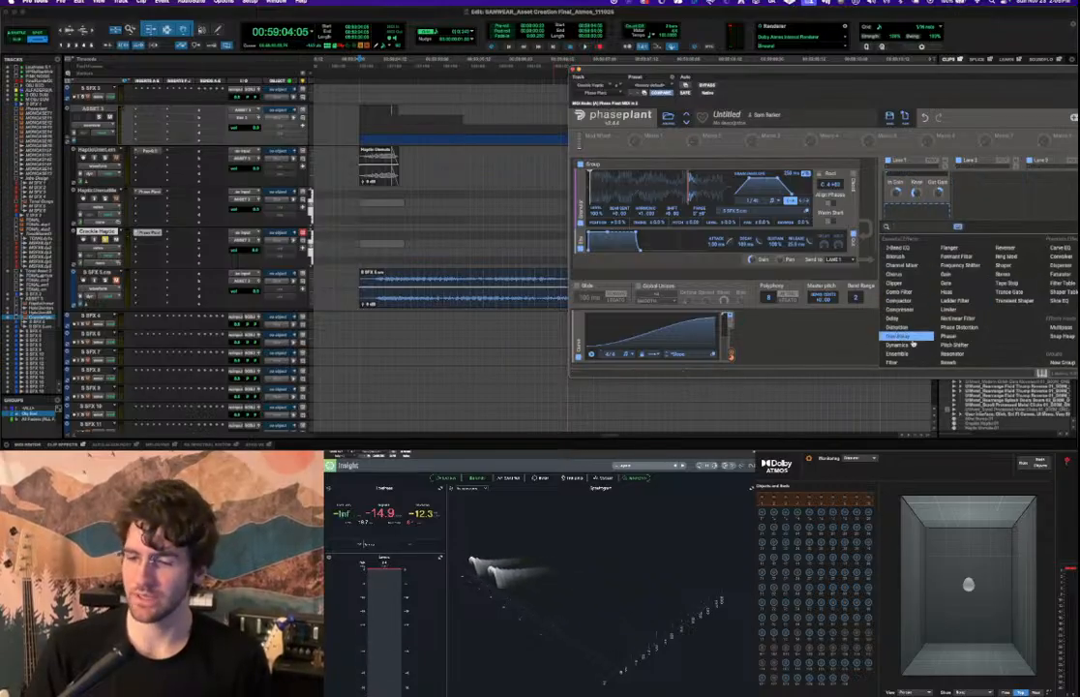
pyautogui.click(907, 364)
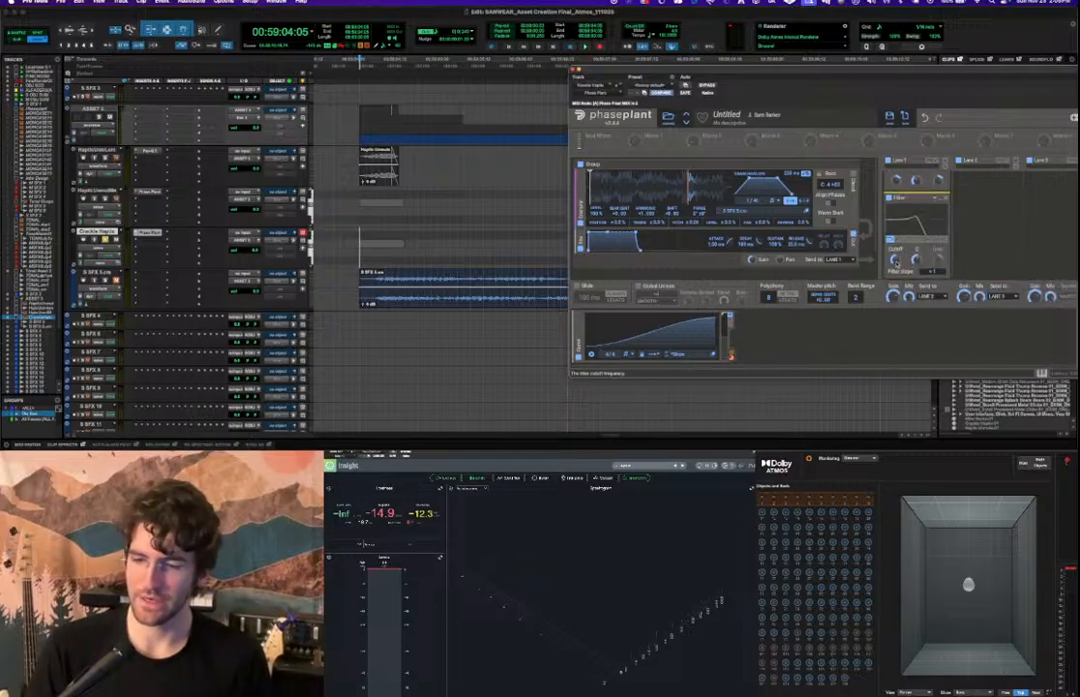
# Add an Audio Follower modulator, route it to the Filter's cutoff and audition the crackle.
pyautogui.click(770, 328)
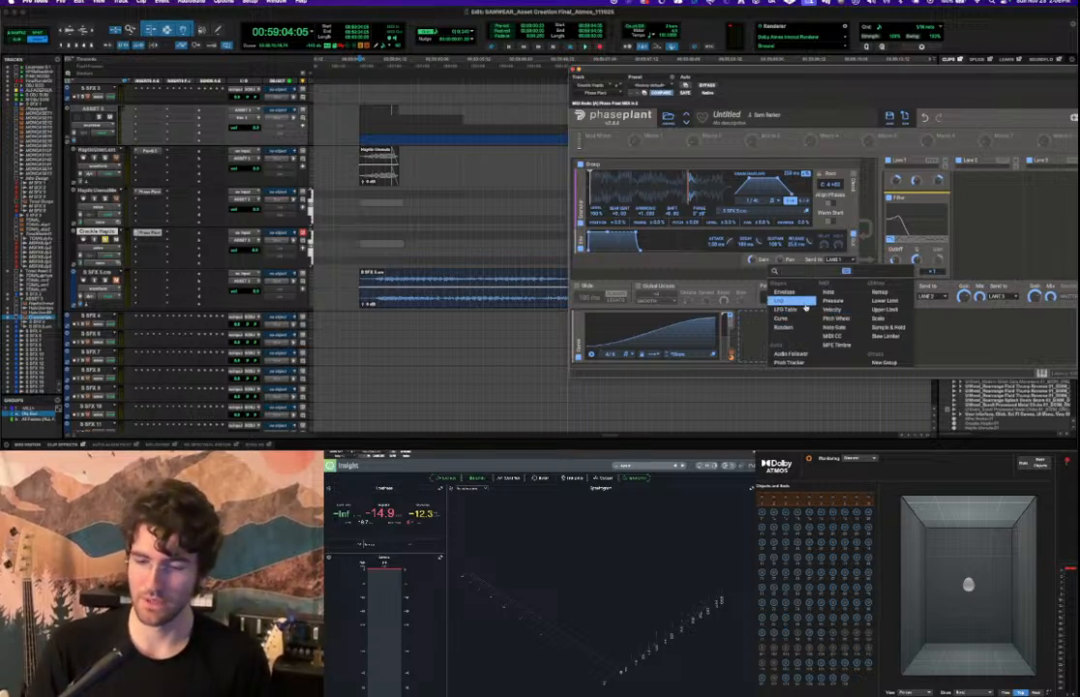
pyautogui.click(789, 353)
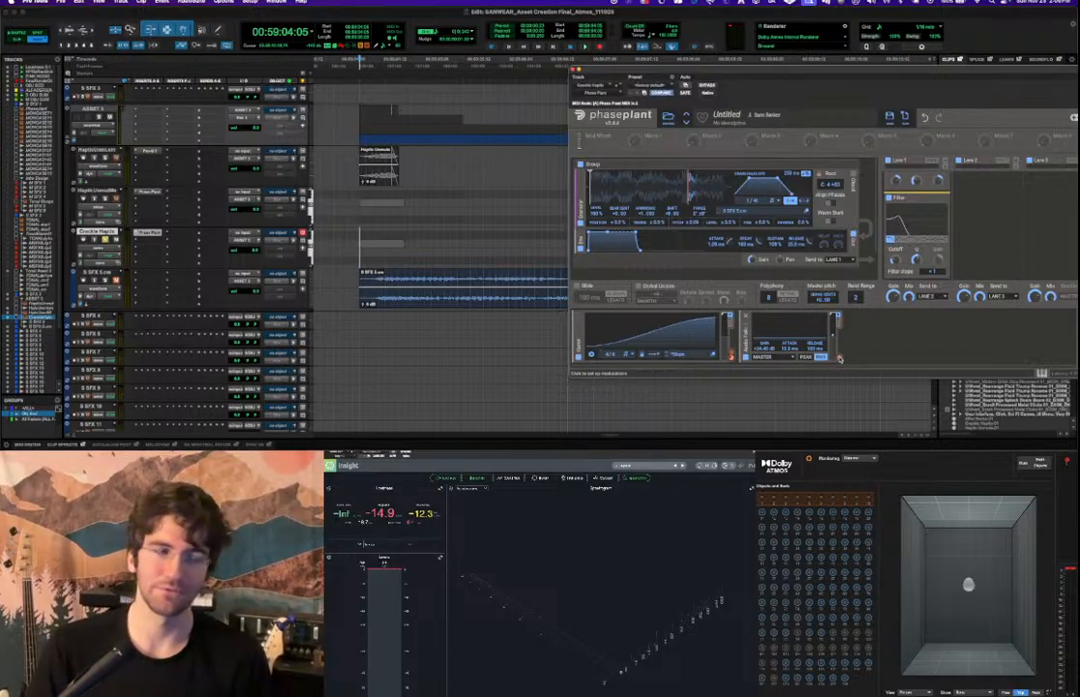
pyautogui.moveTo(839, 358); pyautogui.dragTo(892, 273)
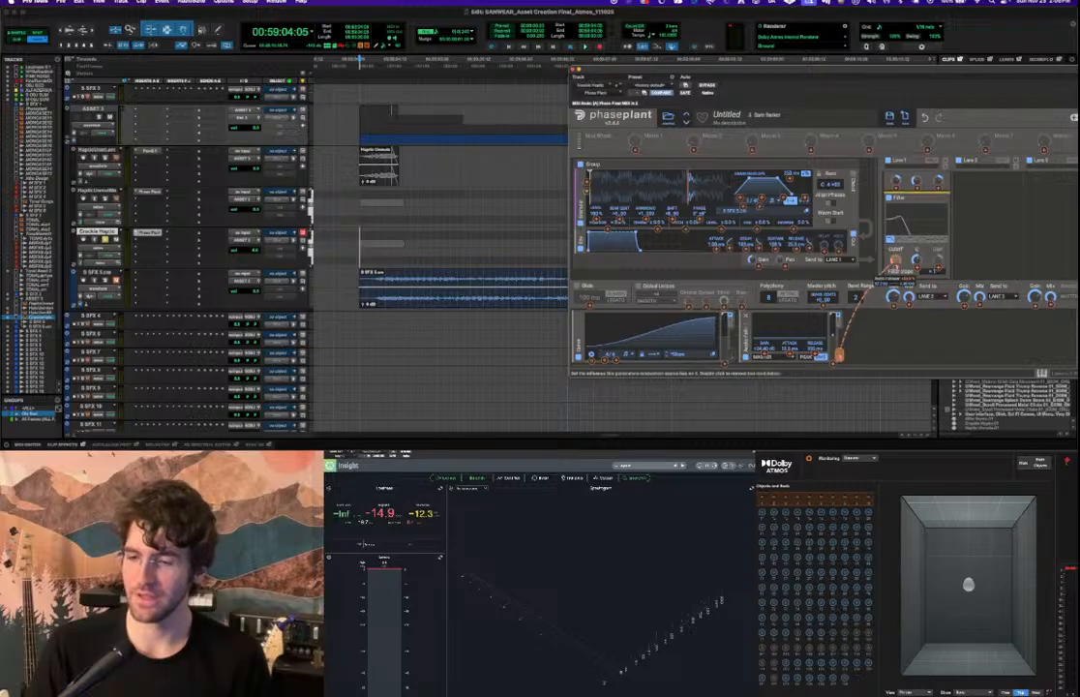
pyautogui.press('space')
pyautogui.press('space')
pyautogui.press('space')
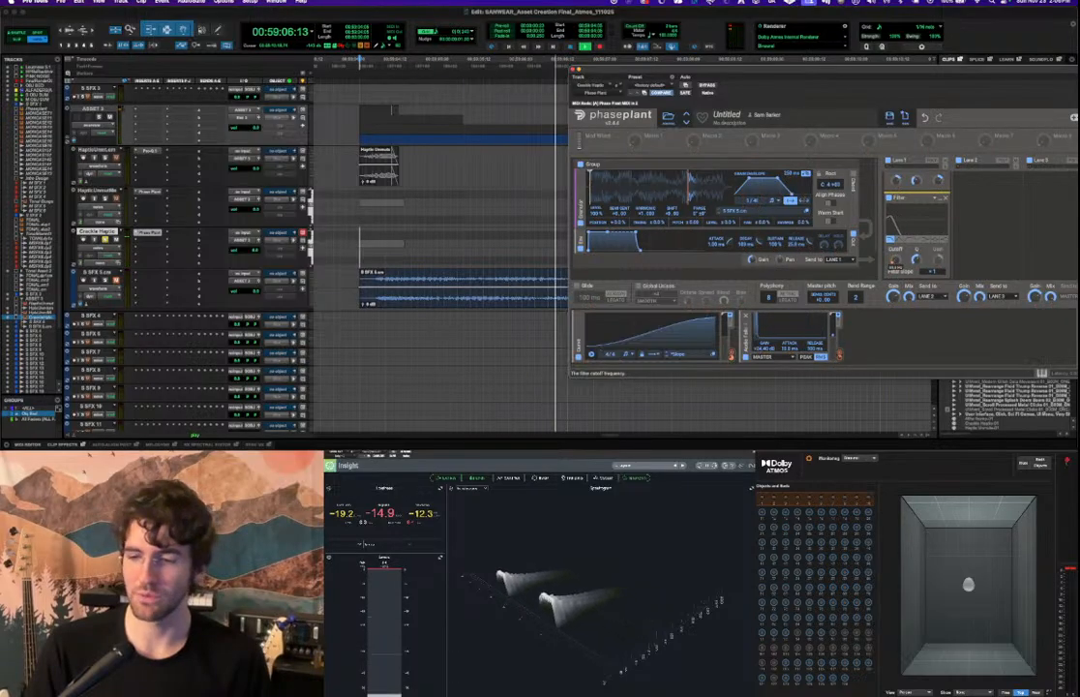
# Adjust the Audio Follower's gain until it drives the filter cutoff, auditioning the crackle between changes.
pyautogui.press('space')
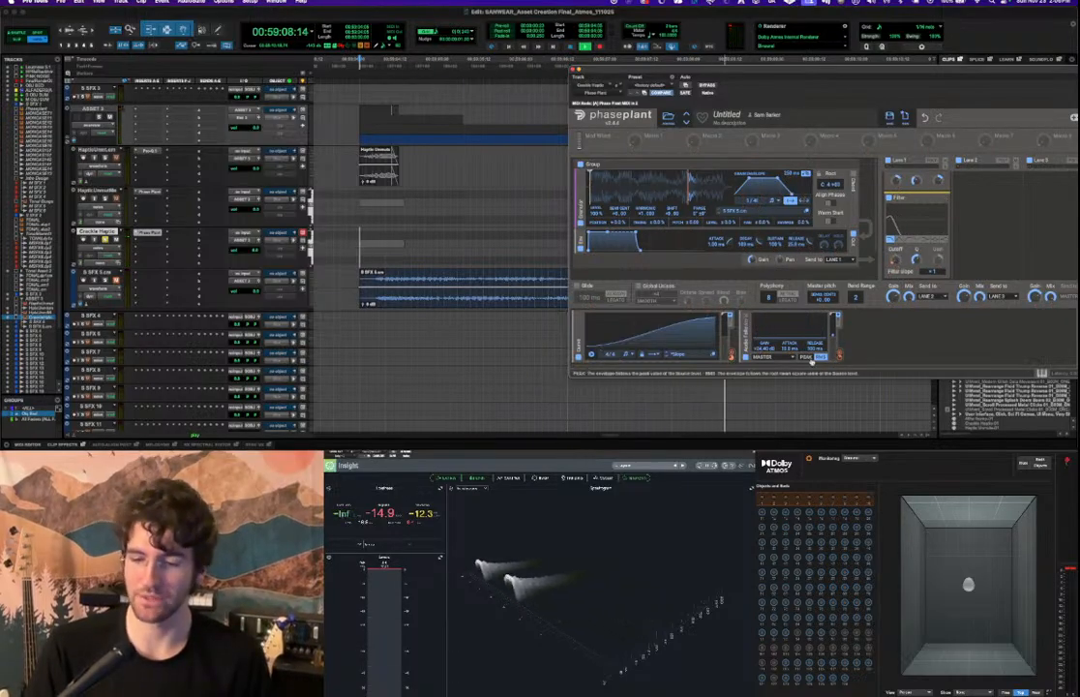
pyautogui.press('space')
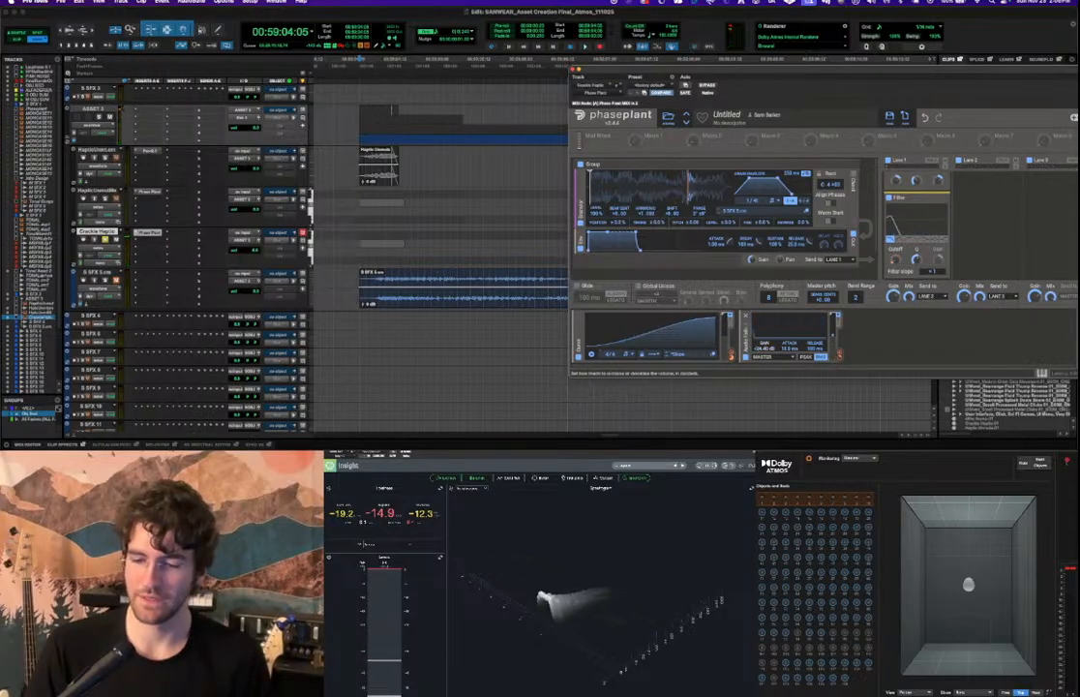
pyautogui.press('space')
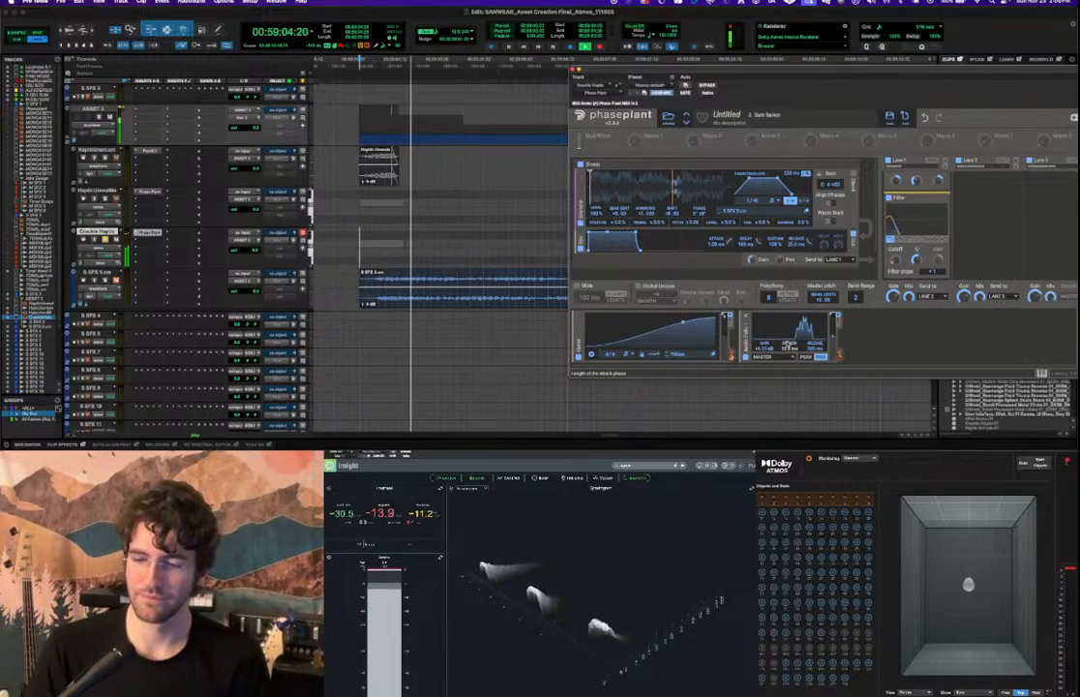
pyautogui.moveTo(765, 346); pyautogui.dragTo(765, 334)
pyautogui.press('space')
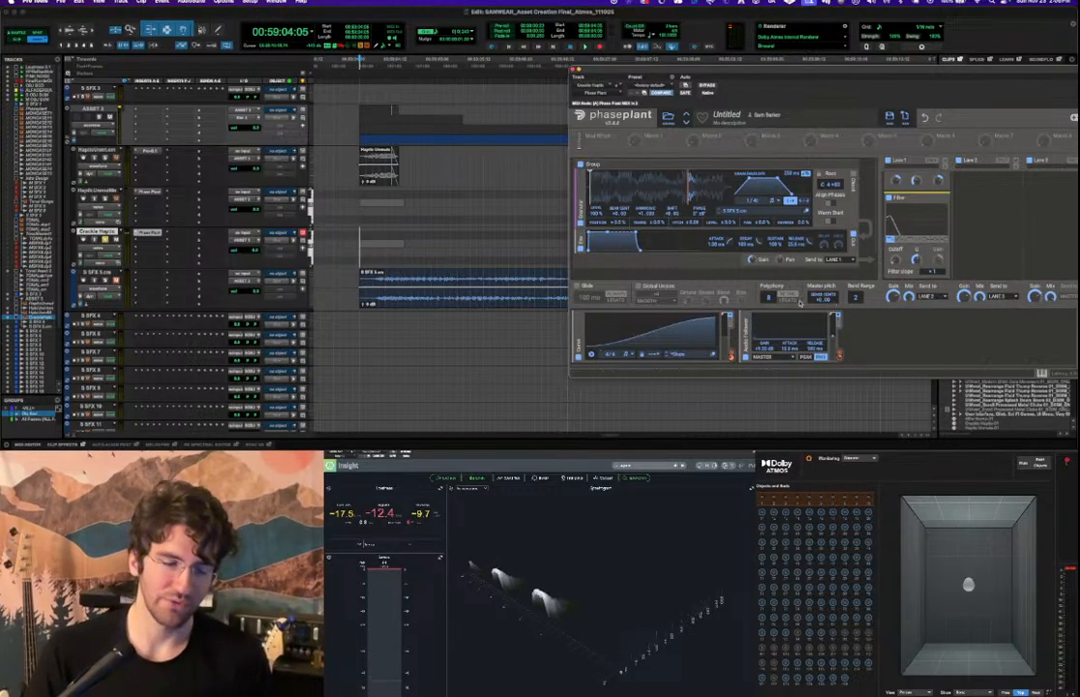
pyautogui.scroll(-3, 978, 219)
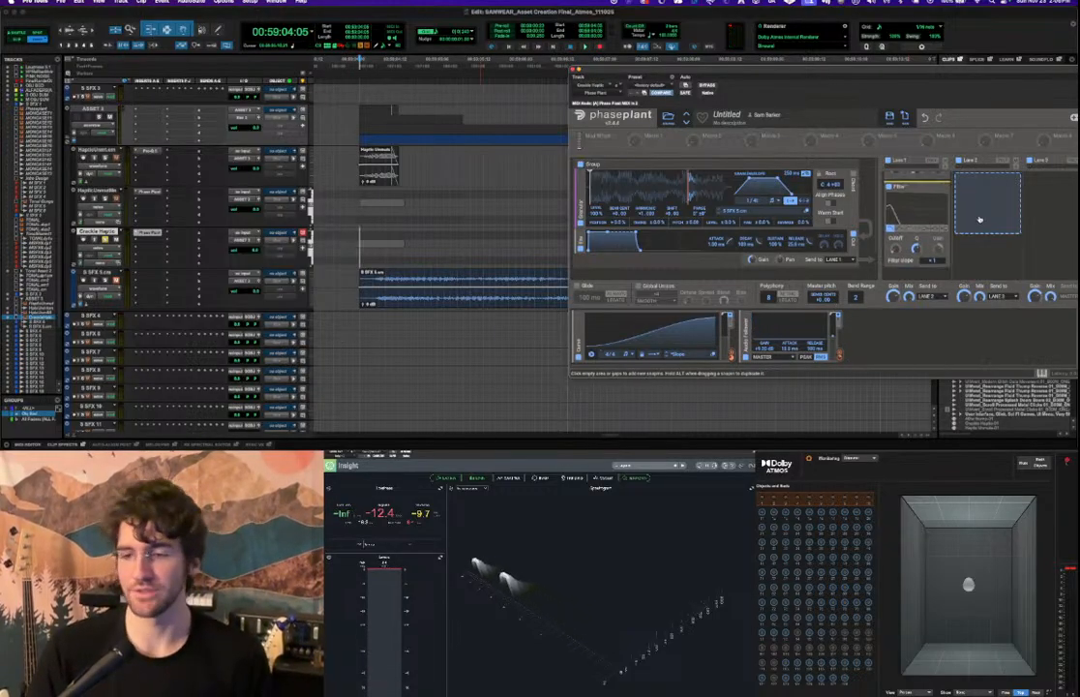
pyautogui.scroll(4, 976, 226)
pyautogui.scroll(-2, 896, 234)
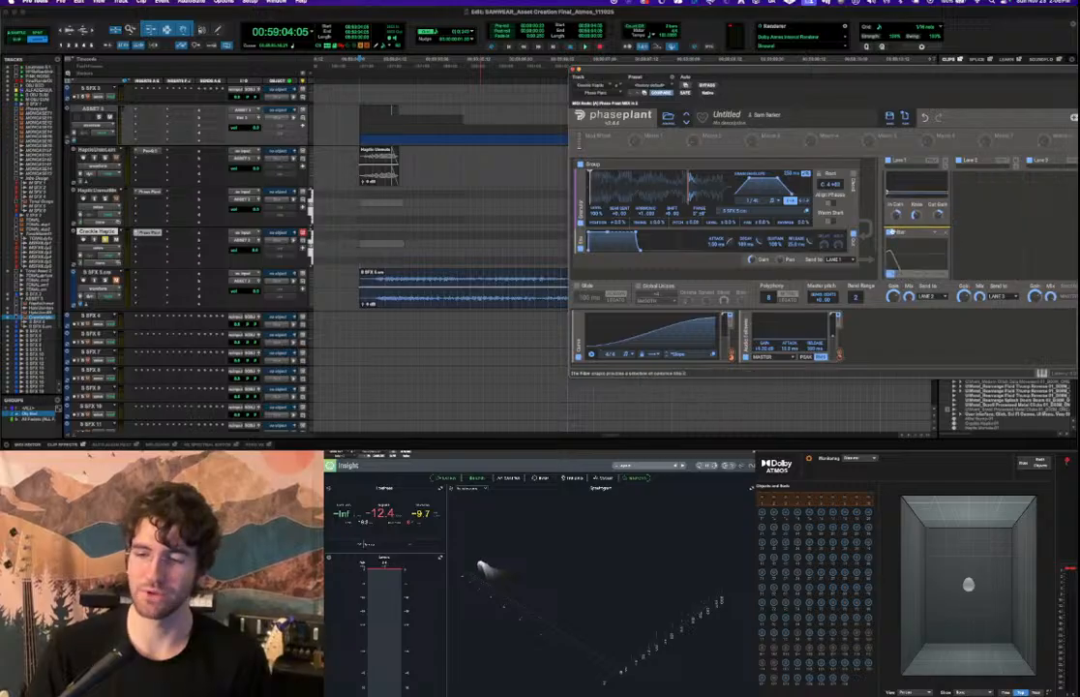
pyautogui.scroll(-3, 926, 246)
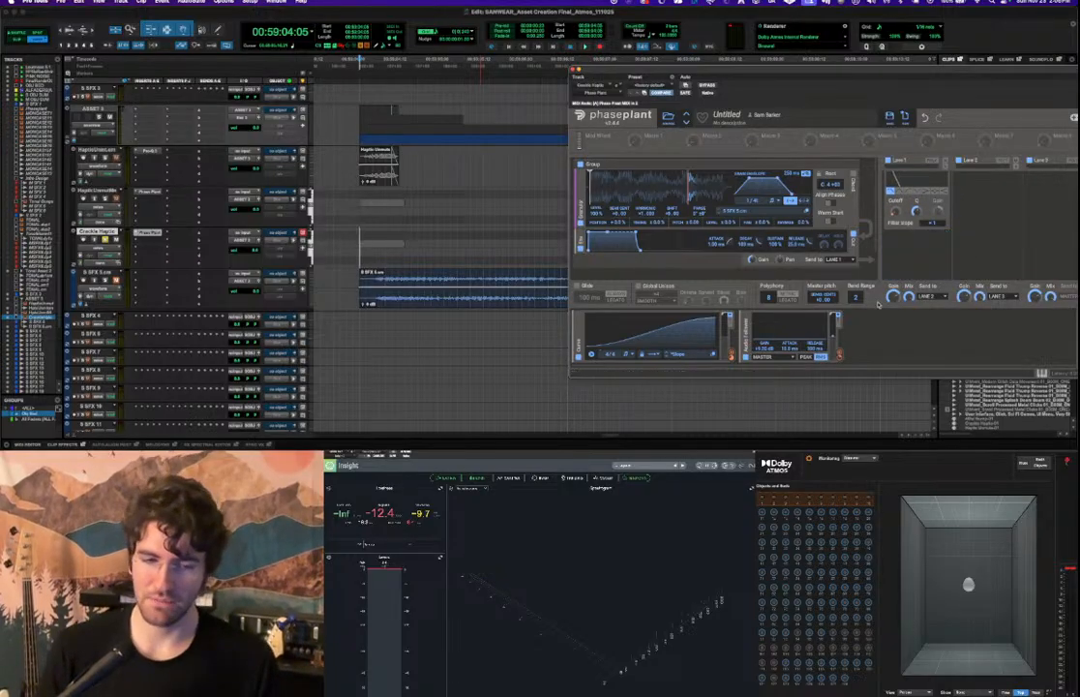
pyautogui.press('space')
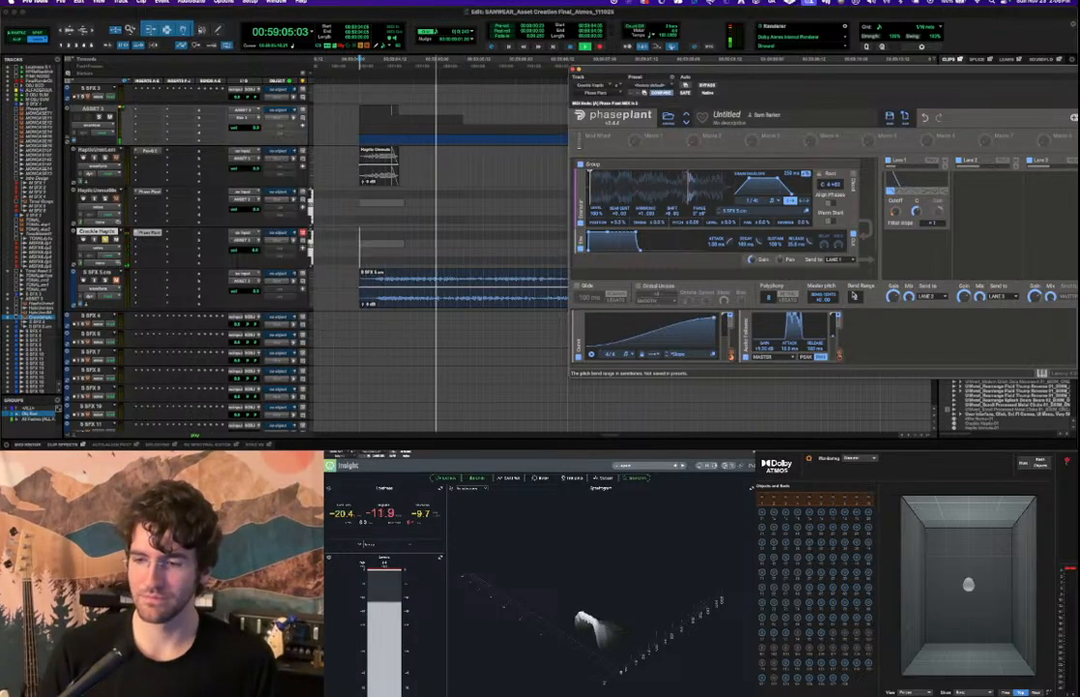
# Add a Convolver below the Filter in Lane 1 and load the Old Sedan impulse response from the Spaces Real folder.
pyautogui.scroll(-2, 939, 243)
pyautogui.click(906, 242)
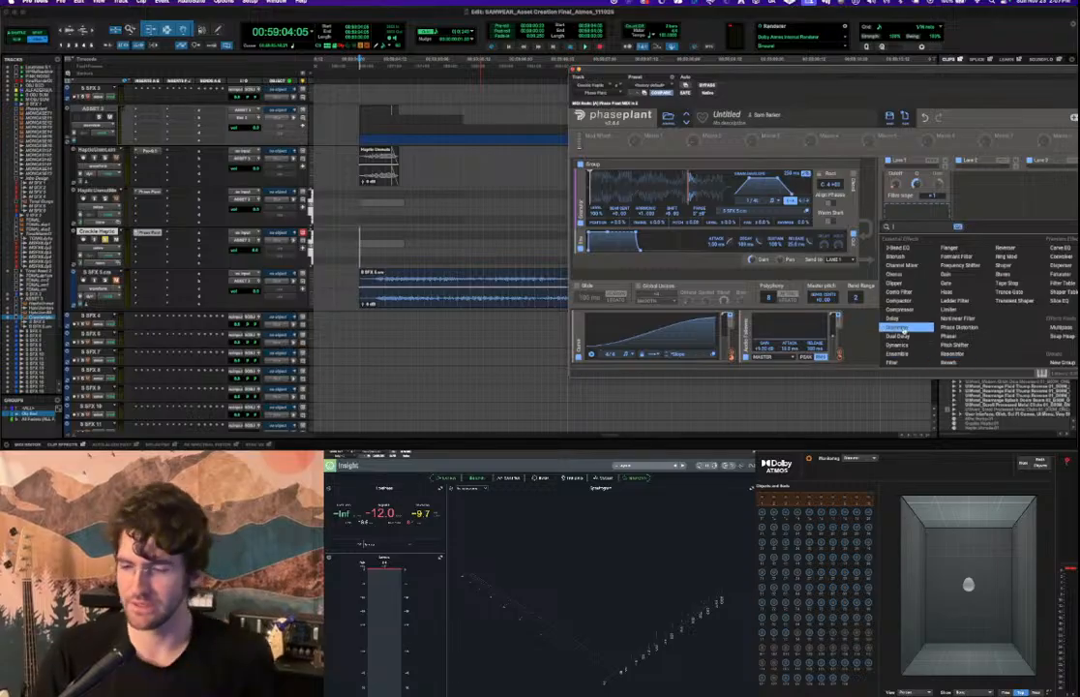
pyautogui.click(1058, 256)
pyautogui.click(913, 230)
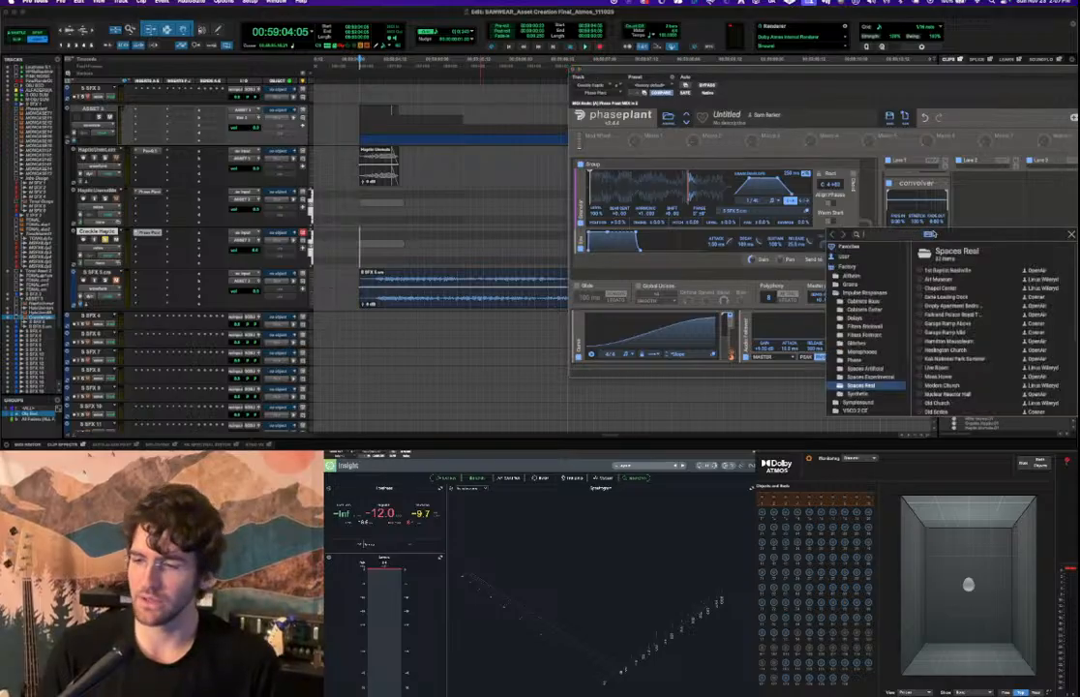
pyautogui.scroll(-3, 970, 312)
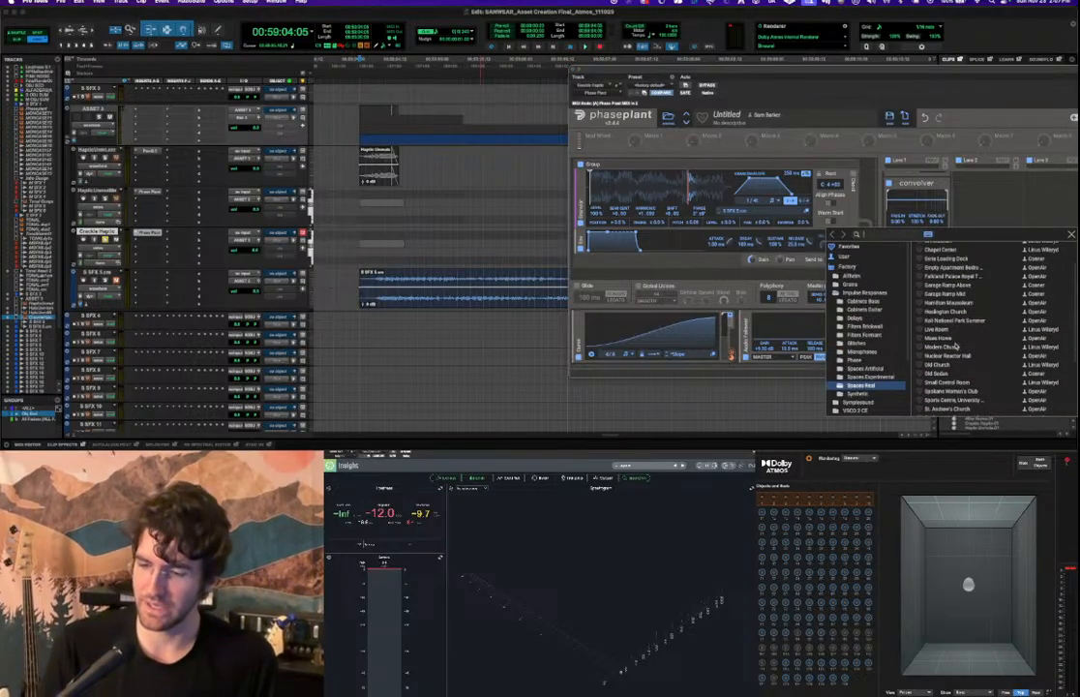
pyautogui.scroll(-1, 955, 353)
pyautogui.click(943, 358)
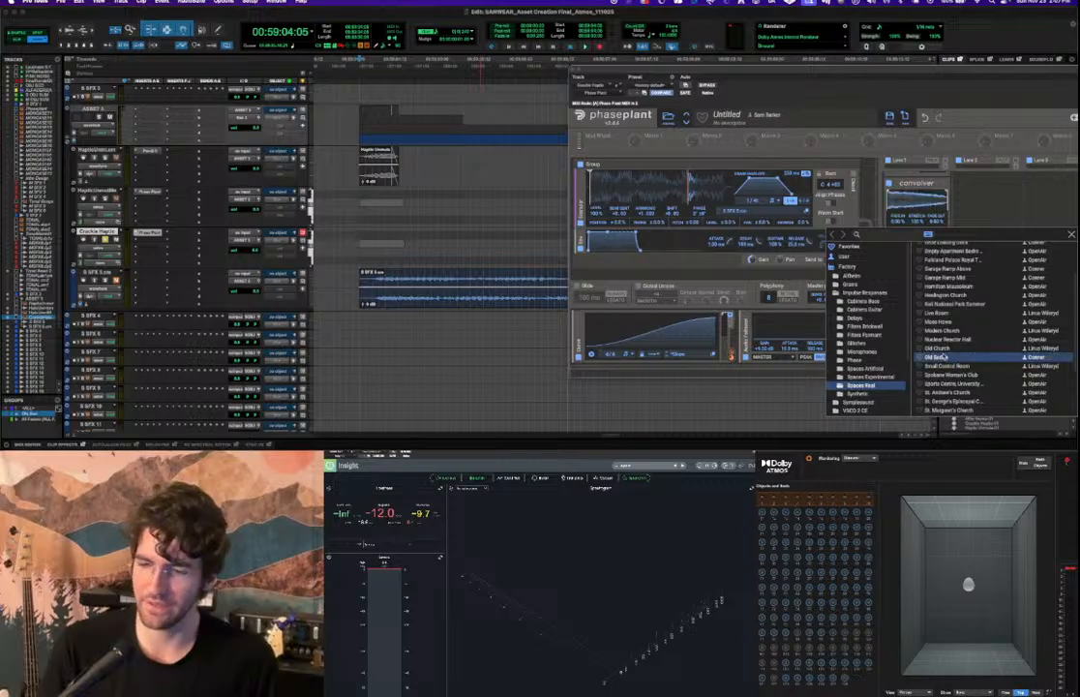
pyautogui.click(942, 358)
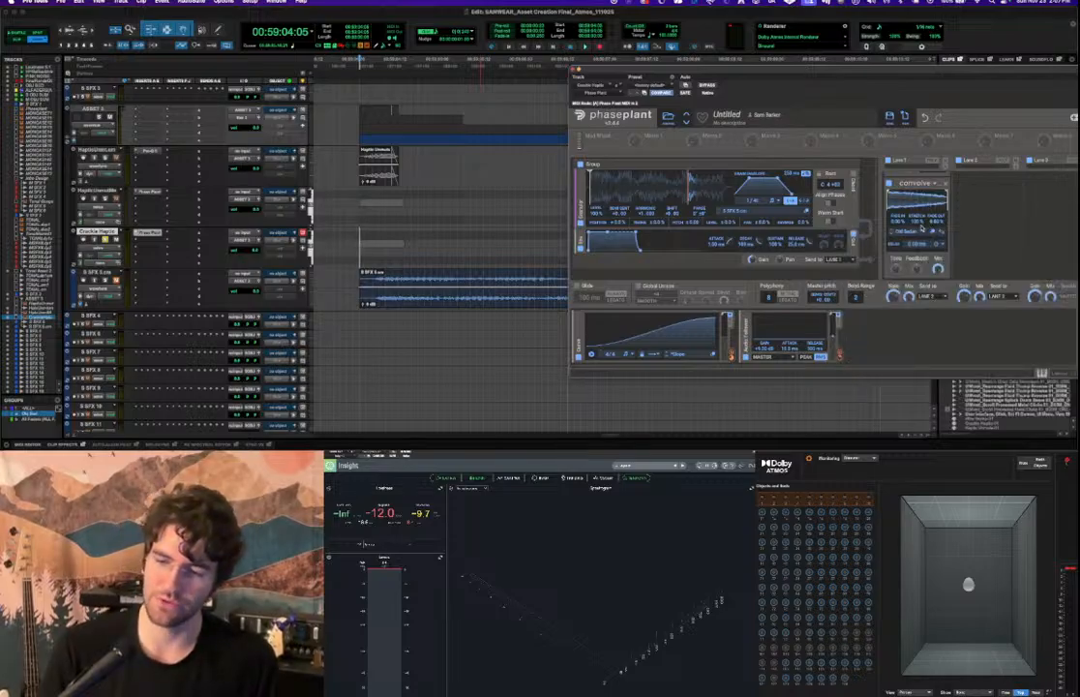
# Adjust the Convolver's stretch to 42 %, delay to about 7.47 ms and its mix, auditioning the crackle between changes.
pyautogui.press('space')
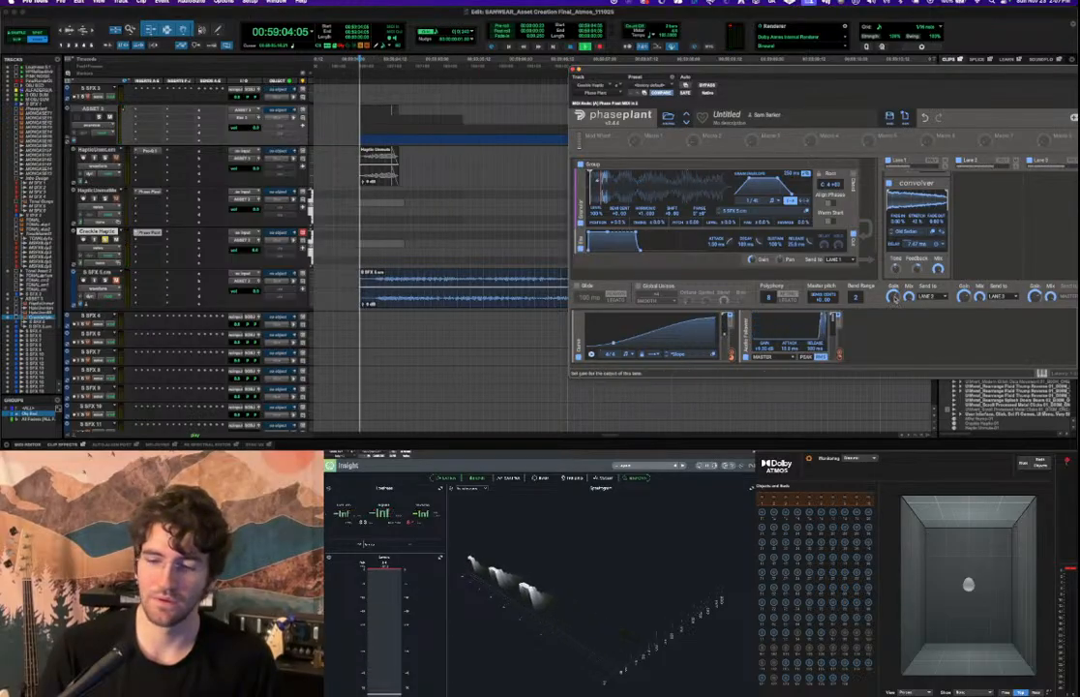
pyautogui.press('space')
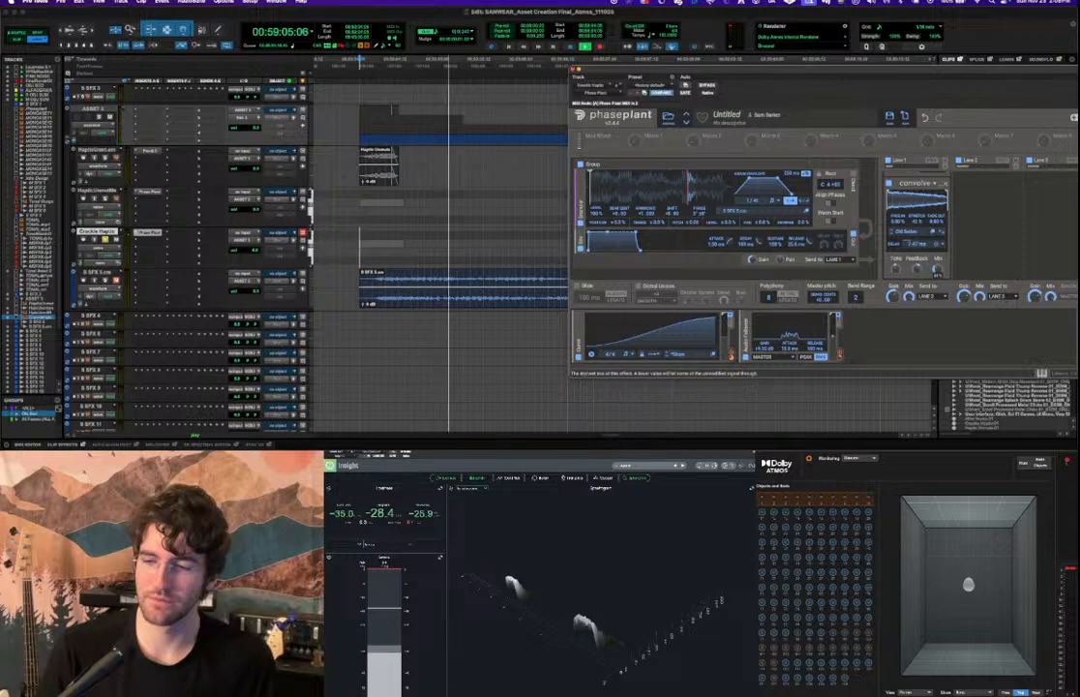
pyautogui.press('space')
pyautogui.press('space')
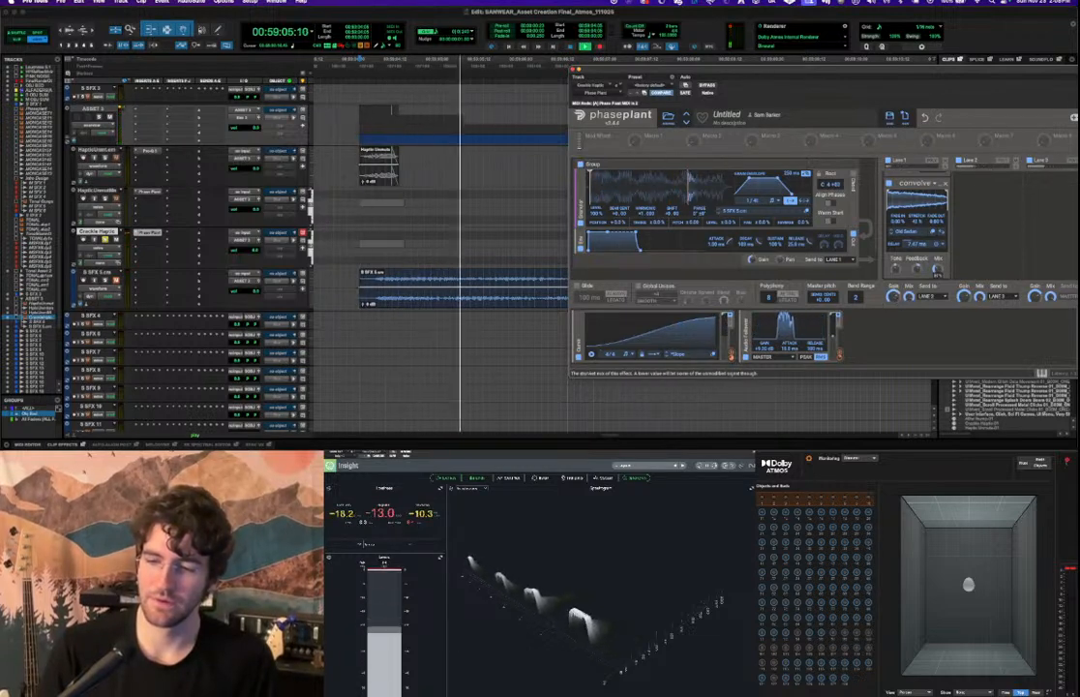
pyautogui.press('space')
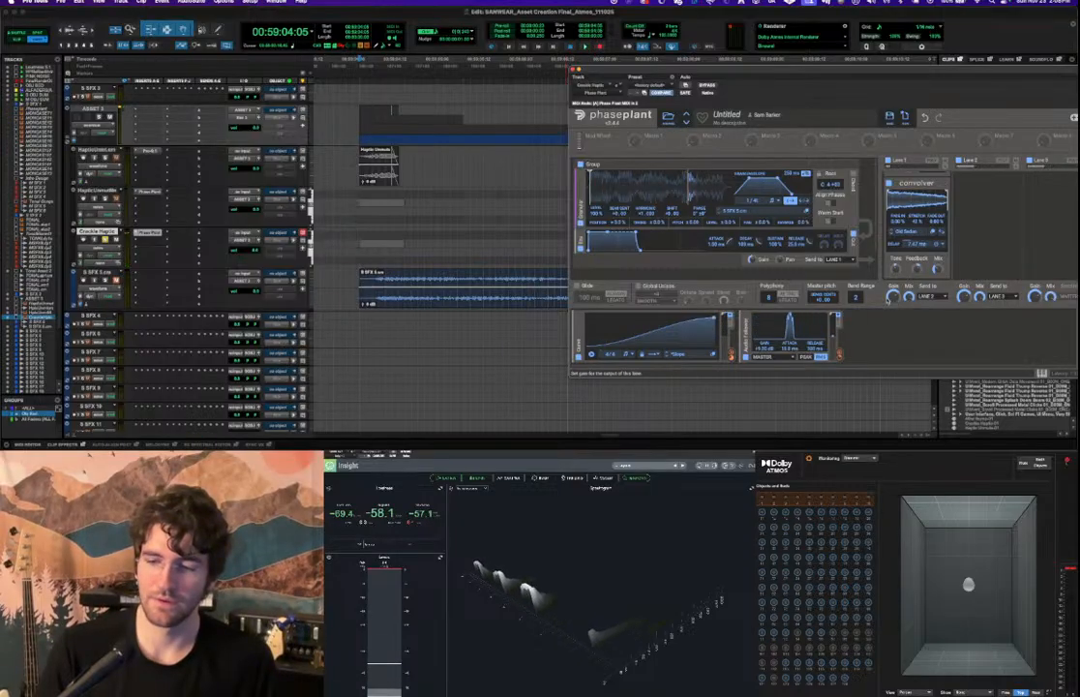
pyautogui.press('space')
pyautogui.press('space')
pyautogui.press('space')
# Adjust the Convolver's feedback and rebalance its mix, replaying the crackle after each change.
pyautogui.press('space')
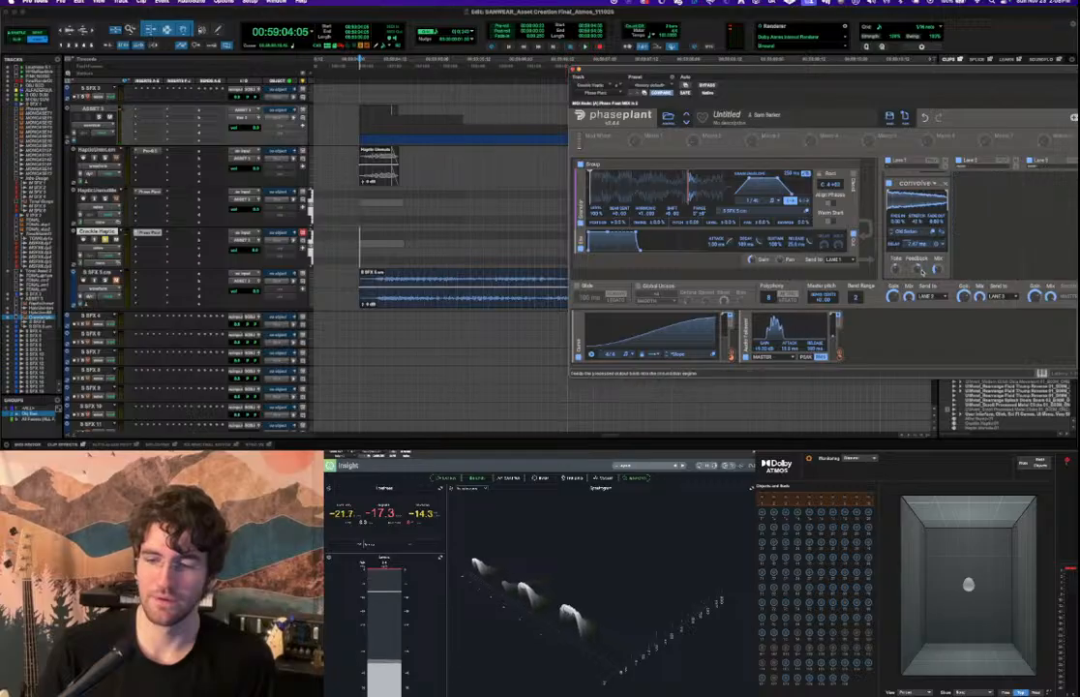
pyautogui.press('space')
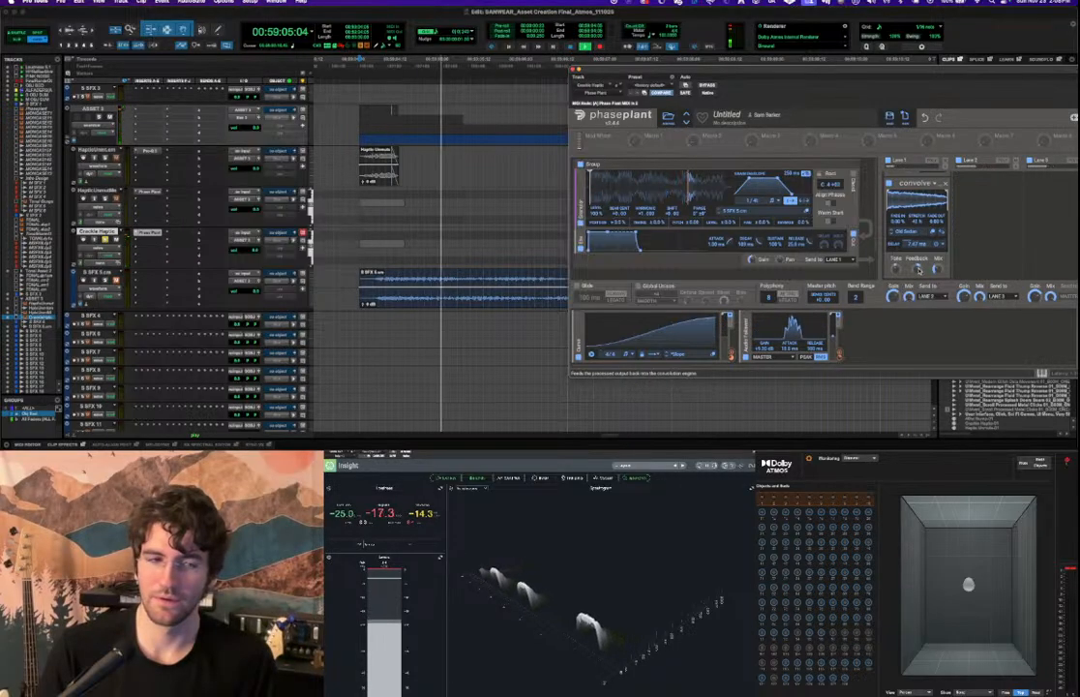
pyautogui.press('space')
pyautogui.press('space')
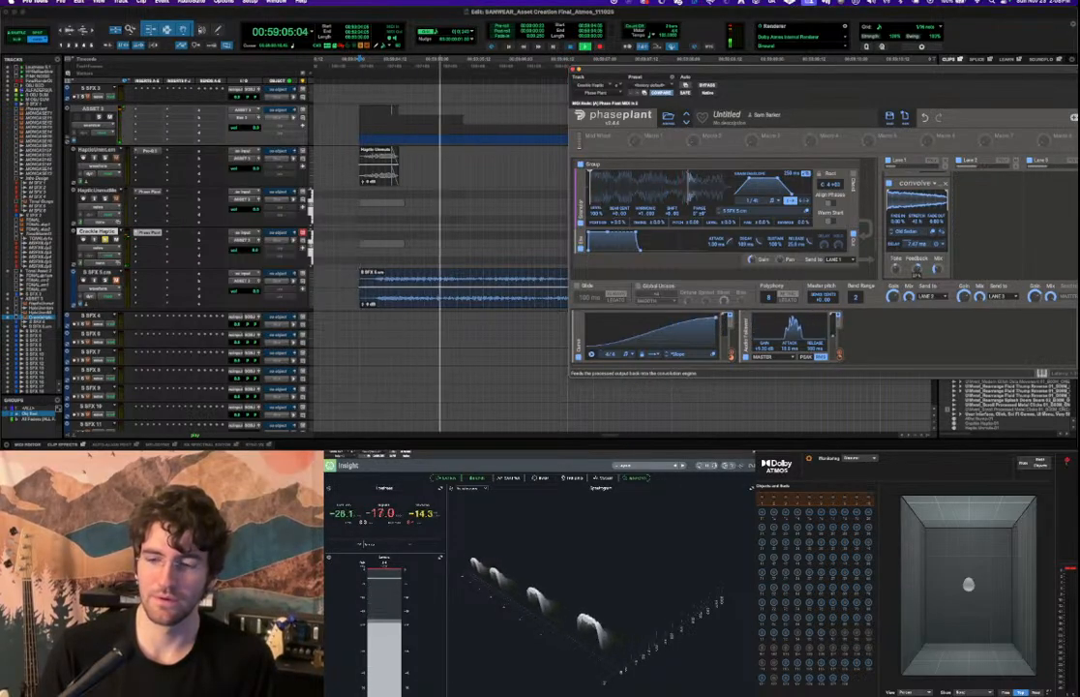
pyautogui.press('space')
pyautogui.press('space')
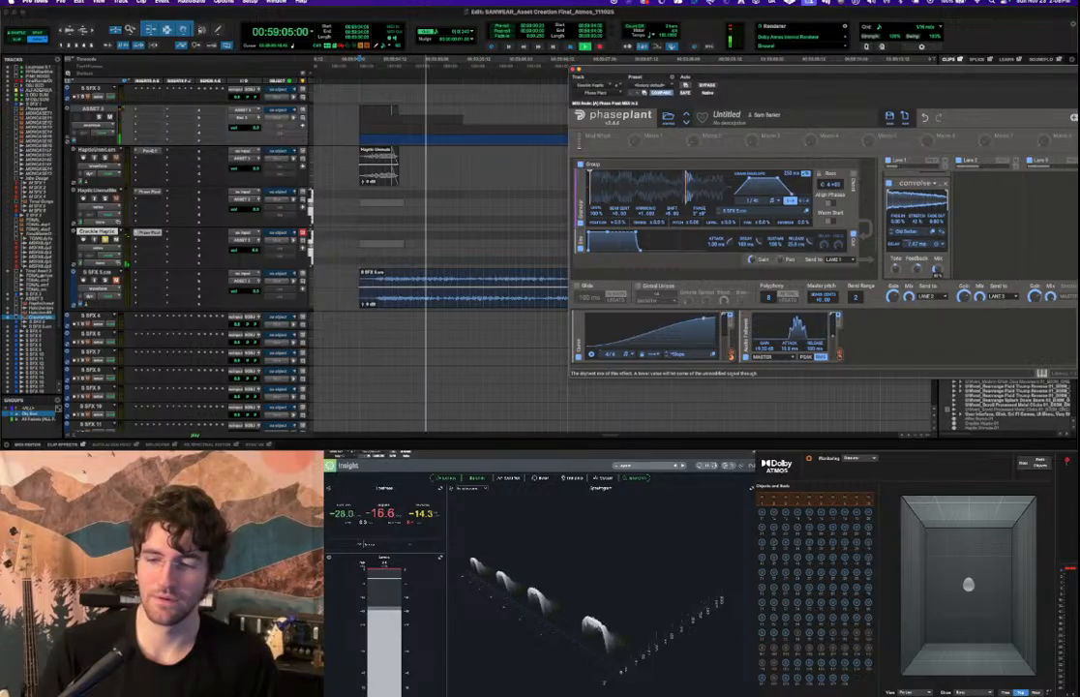
pyautogui.press('space')
# Add a second Audio Follower modulator, route it to the Convolver's mix and audition the crackle.
pyautogui.click(877, 345)
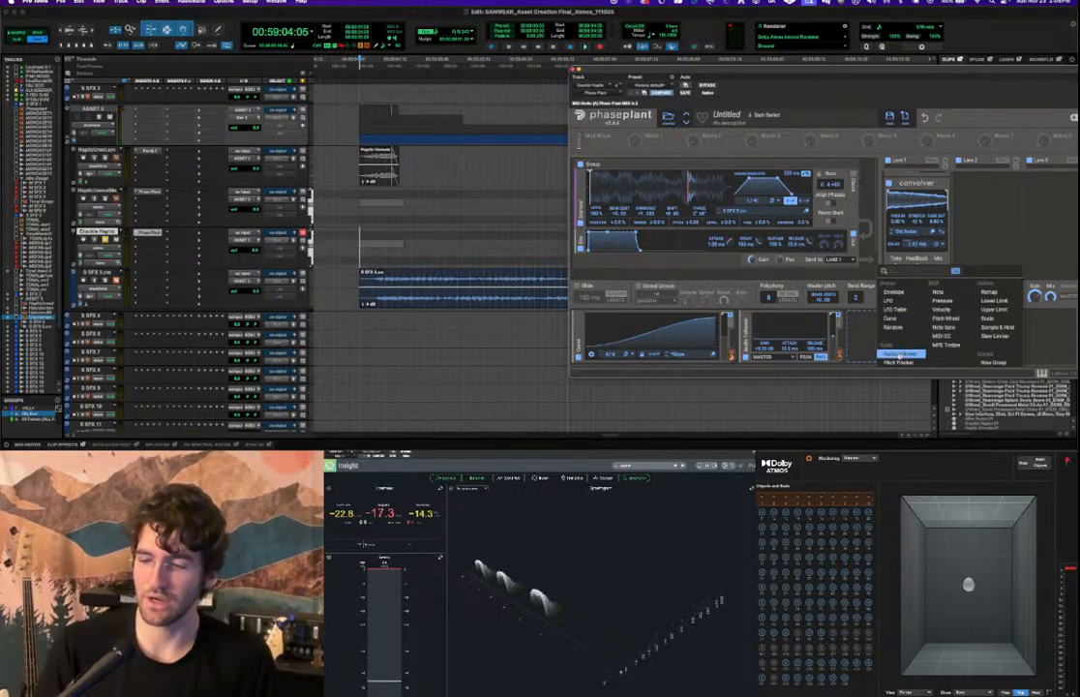
pyautogui.click(900, 354)
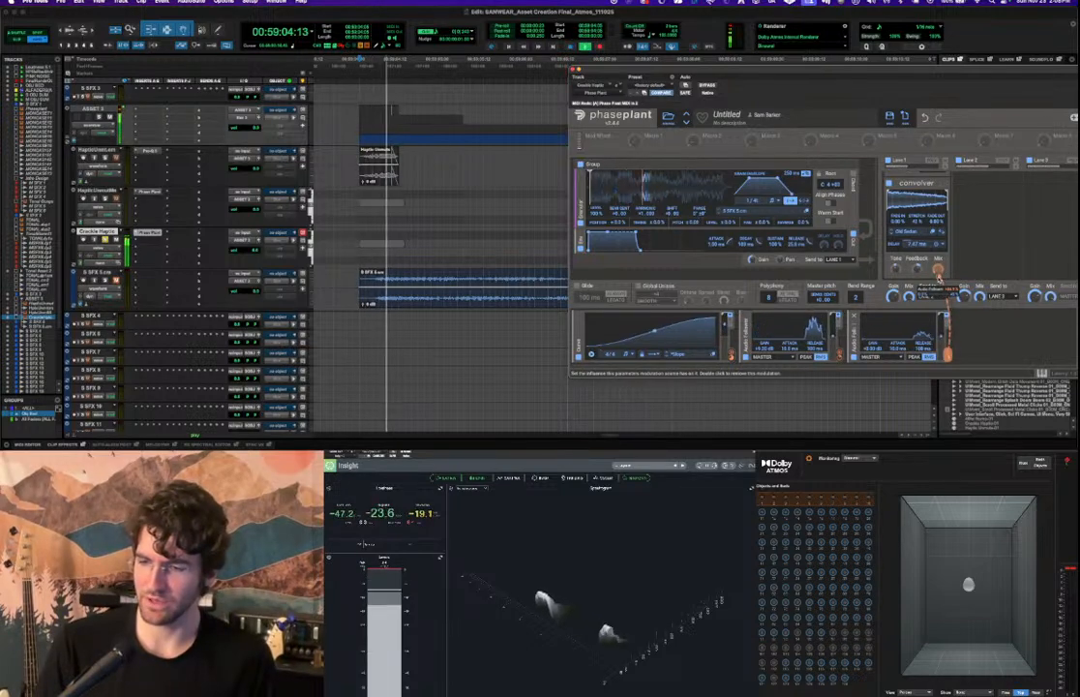
pyautogui.press('space')
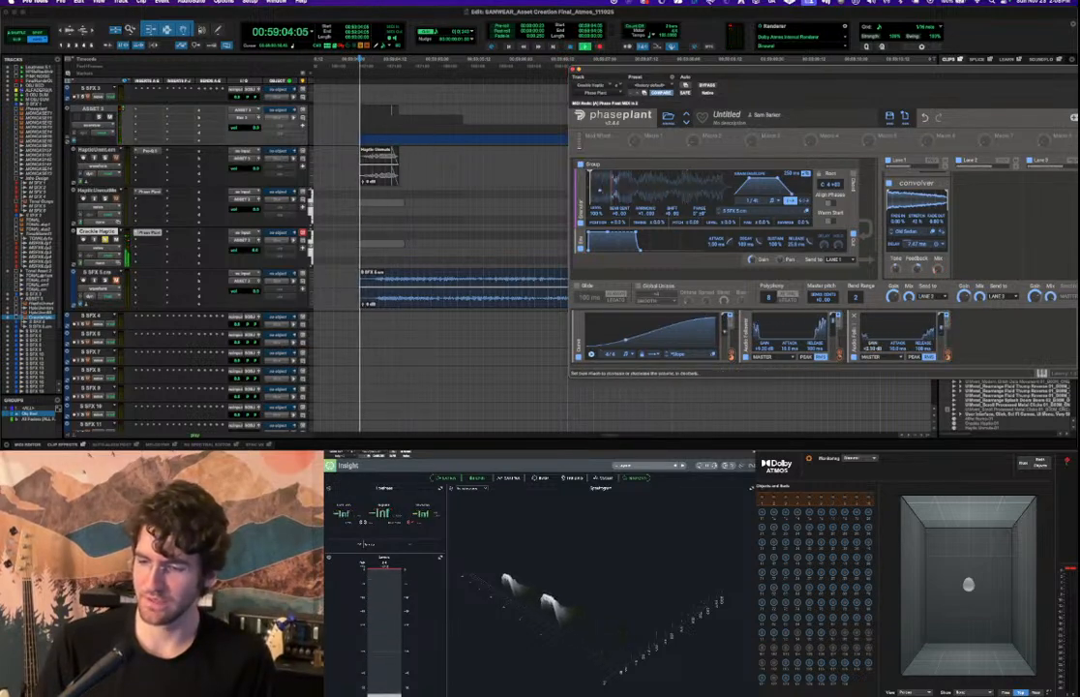
# Raise the second Audio Follower's gain to about 6.22 dB, auditioning the crackle between changes.
pyautogui.moveTo(873, 348)
pyautogui.mouseDown()
pyautogui.moveTo(873, 324)
pyautogui.moveTo(873, 334)
pyautogui.mouseUp()
pyautogui.press('space')
pyautogui.press('space')
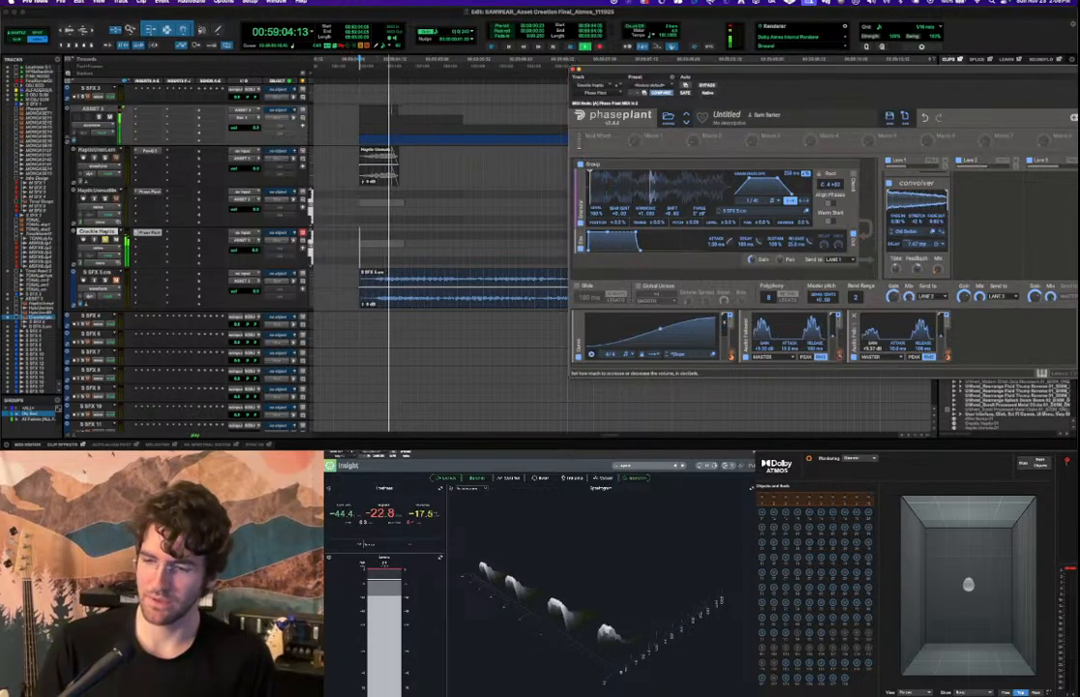
pyautogui.press('space')
pyautogui.press('space')
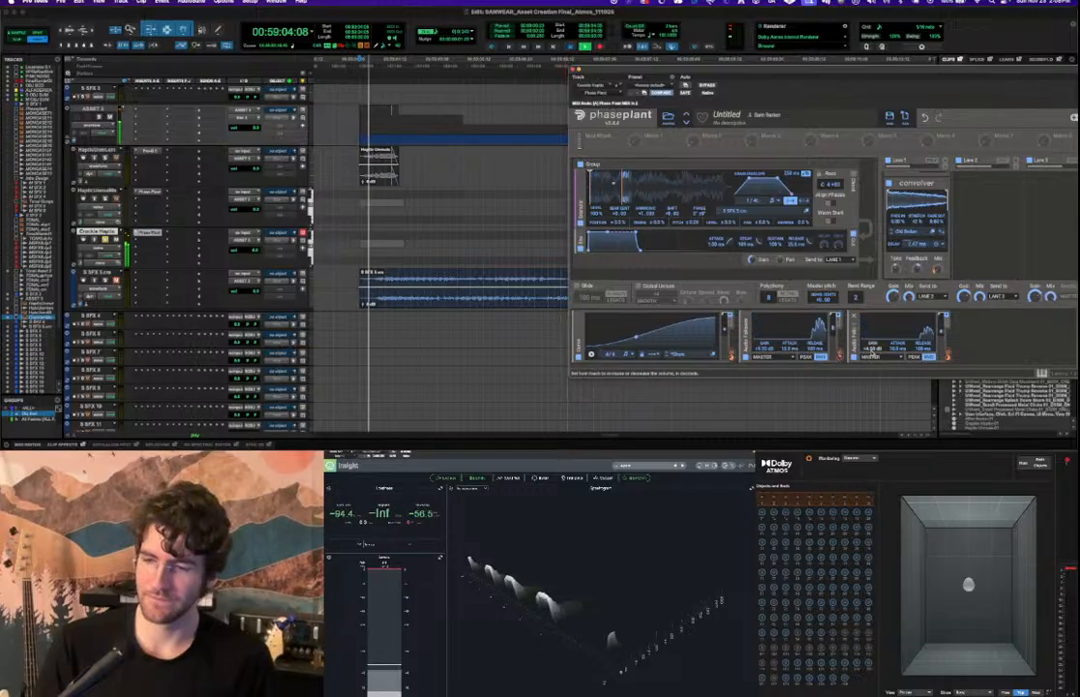
pyautogui.moveTo(871, 350); pyautogui.dragTo(872, 345)
pyautogui.press('space')
pyautogui.press('space')
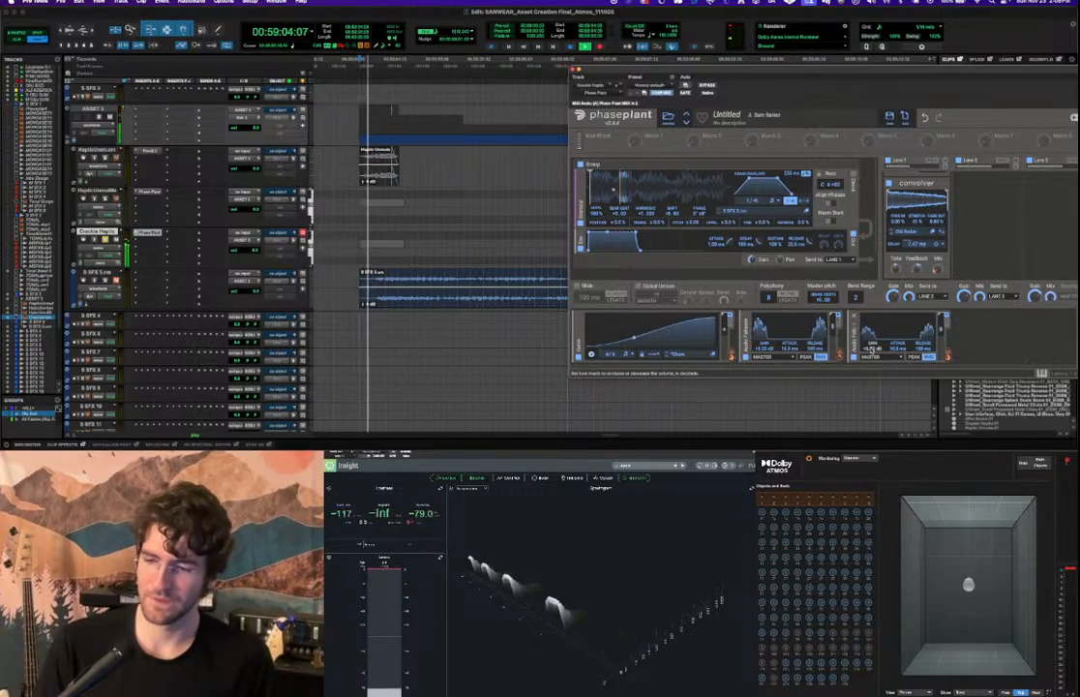
pyautogui.press('space')
# Set the second Audio Follower's attack to 0 ms and shorten its release, replaying the crackle after each change.
pyautogui.press('space')
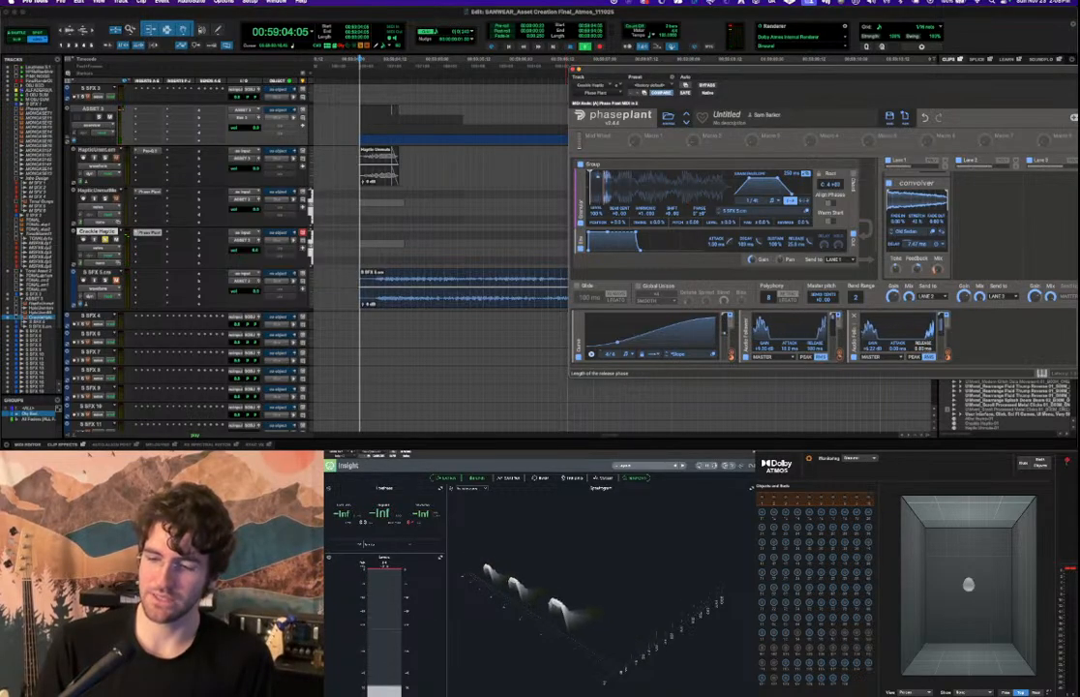
pyautogui.press('space')
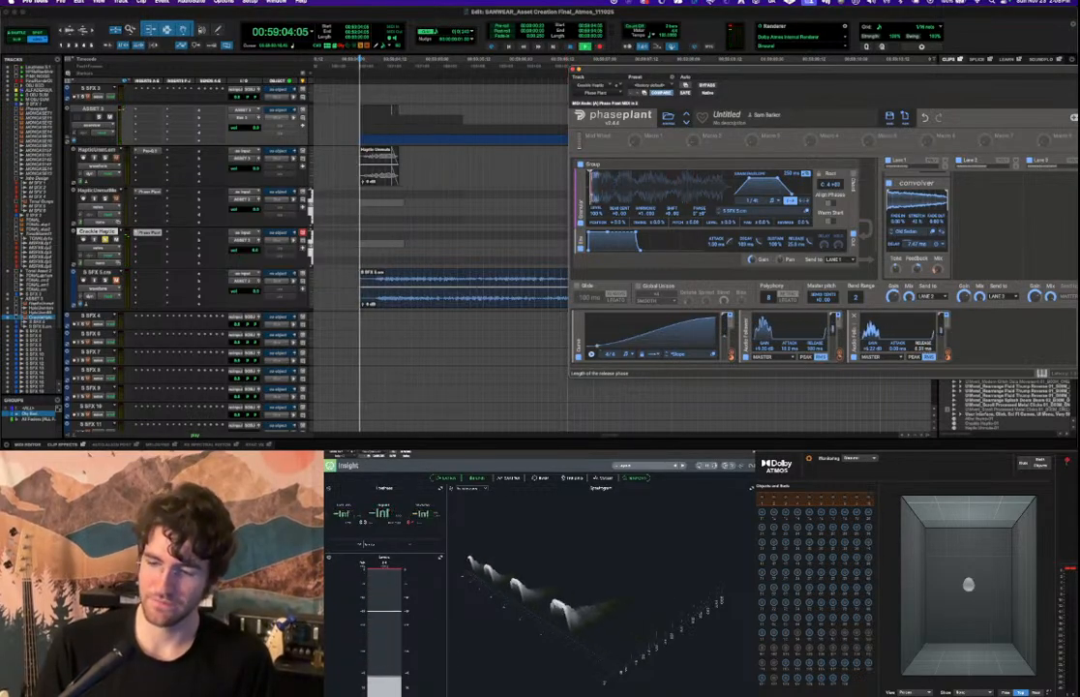
pyautogui.press('space')
pyautogui.moveTo(924, 349)
pyautogui.mouseDown()
pyautogui.moveTo(924, 331)
pyautogui.moveTo(926, 339)
pyautogui.mouseUp()
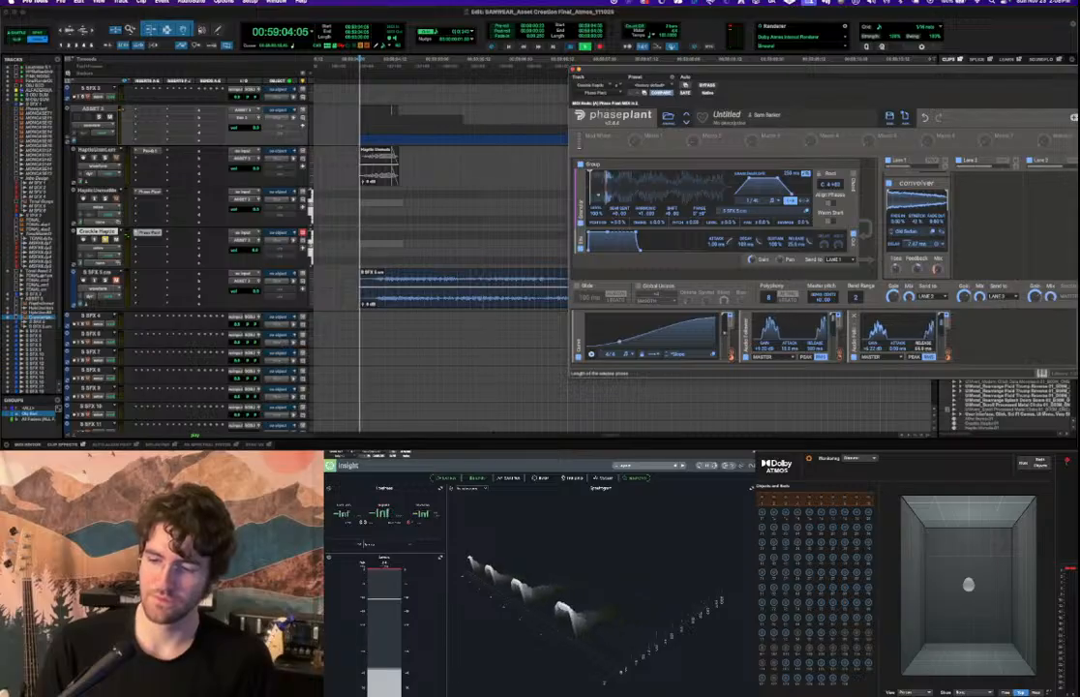
pyautogui.press('space')
pyautogui.press('space')
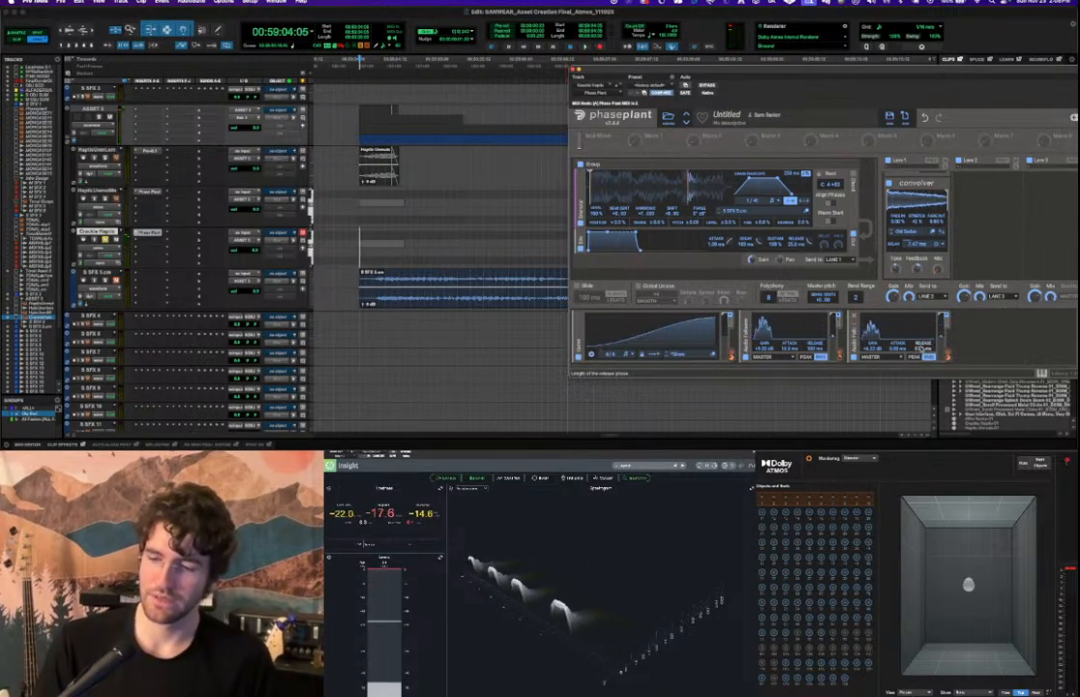
# Try a Ring Mod with a sine oscillator below the Convolver, lowering its mix while auditioning the crackle.
pyautogui.moveTo(916, 183); pyautogui.dragTo(978, 231)
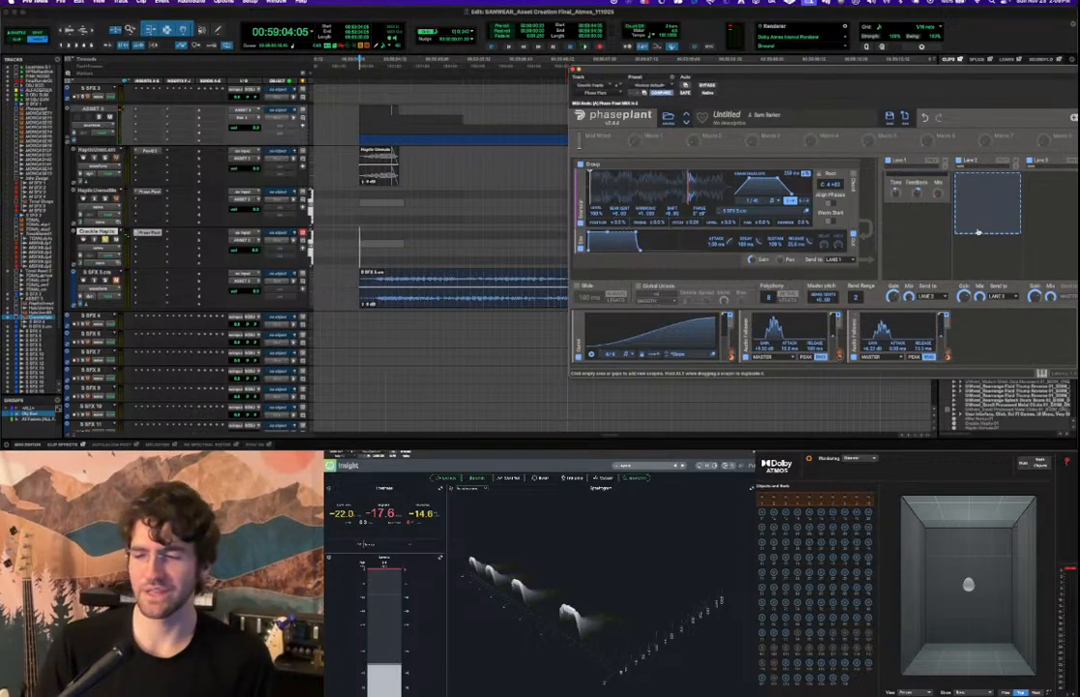
pyautogui.click(940, 242)
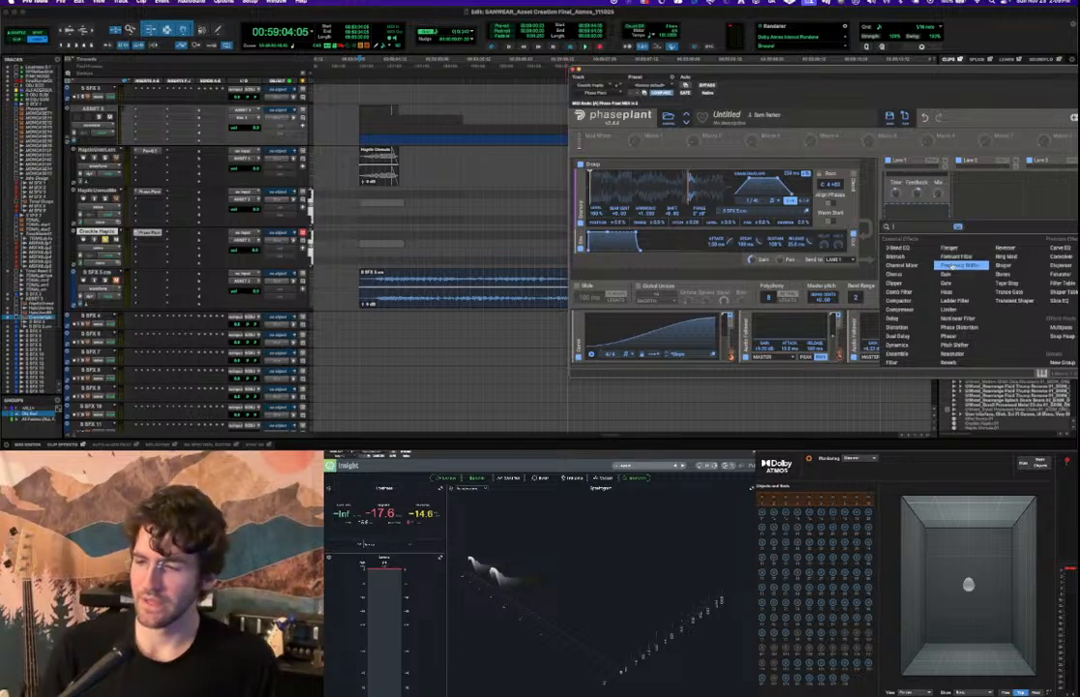
pyautogui.click(1004, 256)
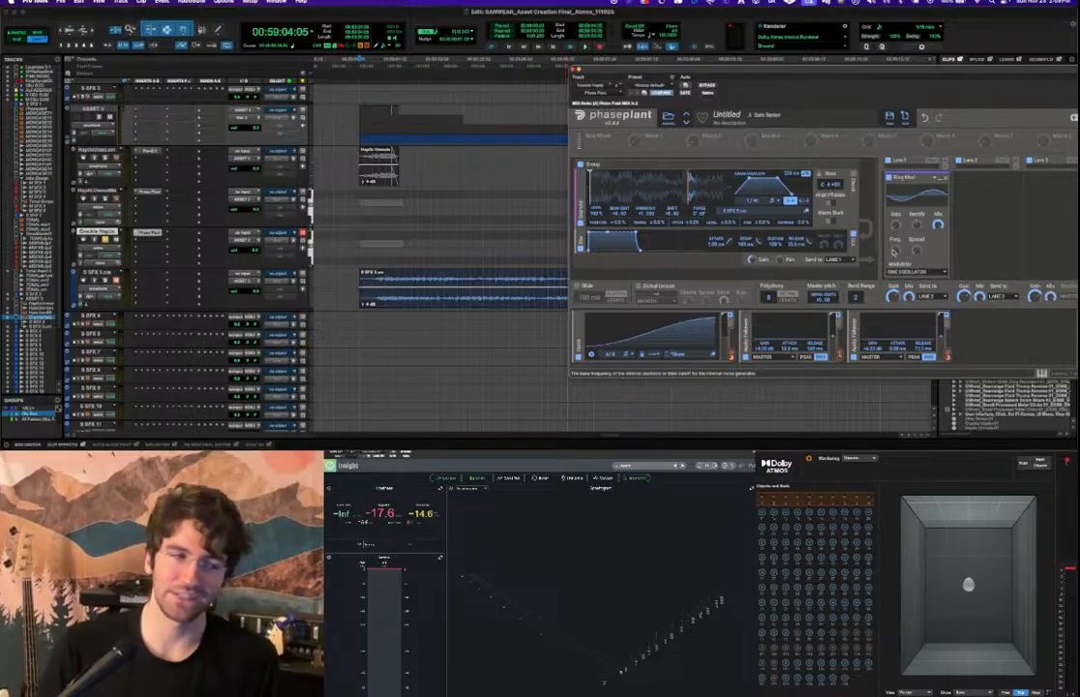
pyautogui.press('space')
pyautogui.press('space')
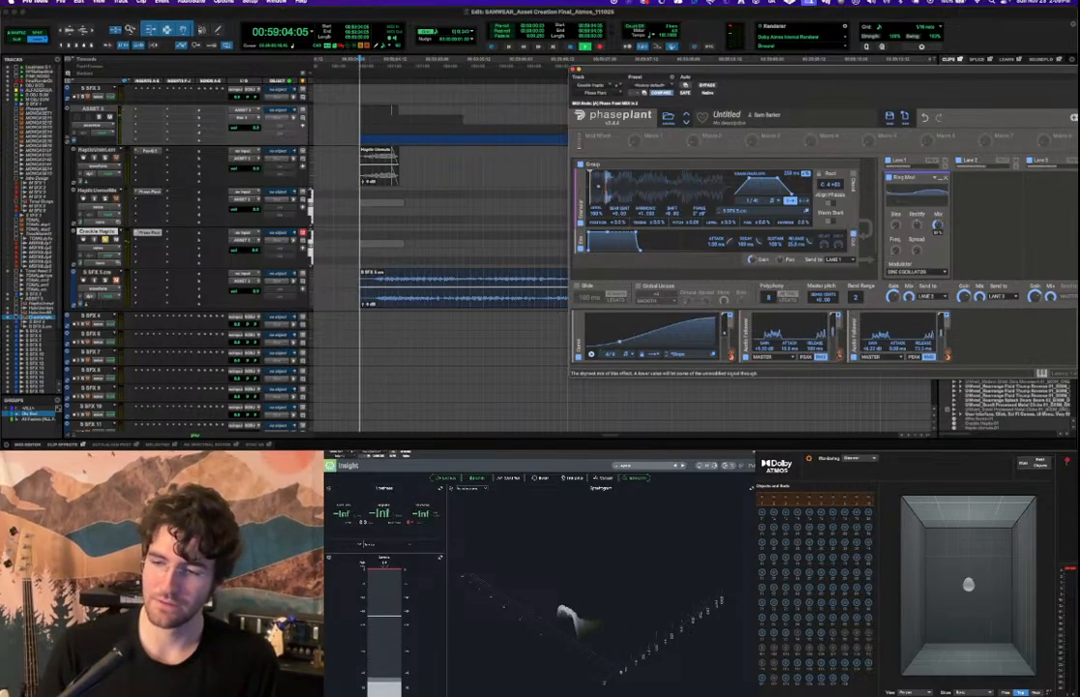
pyautogui.press('space')
pyautogui.press('space')
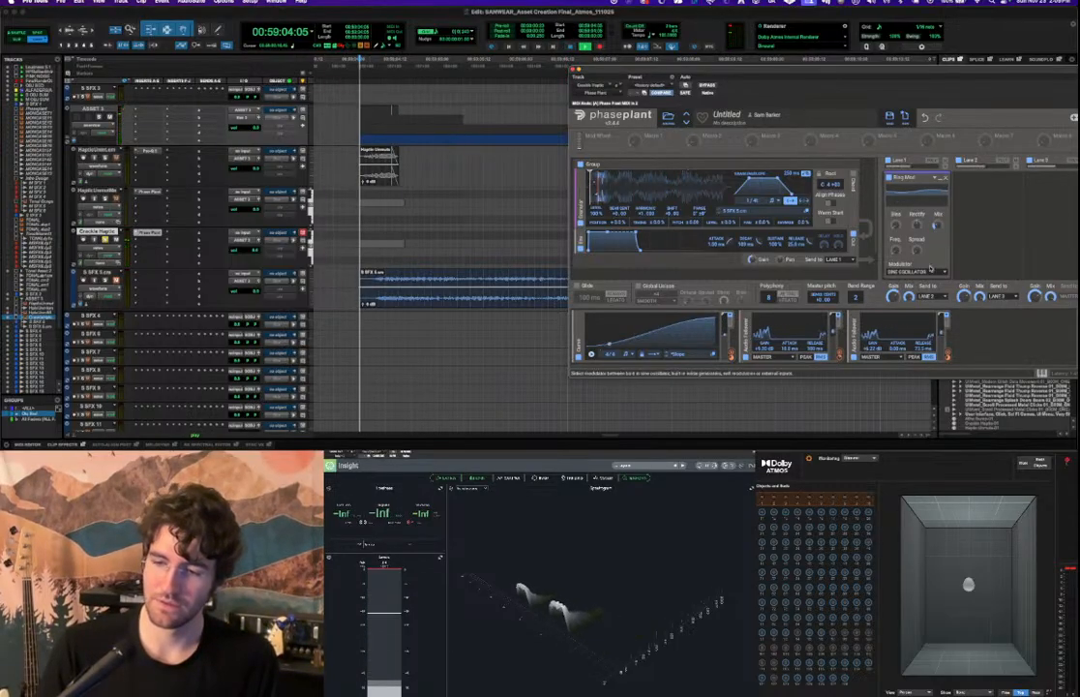
# Replay the crackle through the Ring Mod and remove the effect from Lane 1.
pyautogui.press('space')
pyautogui.press('space')
pyautogui.press('space')
pyautogui.press('space')
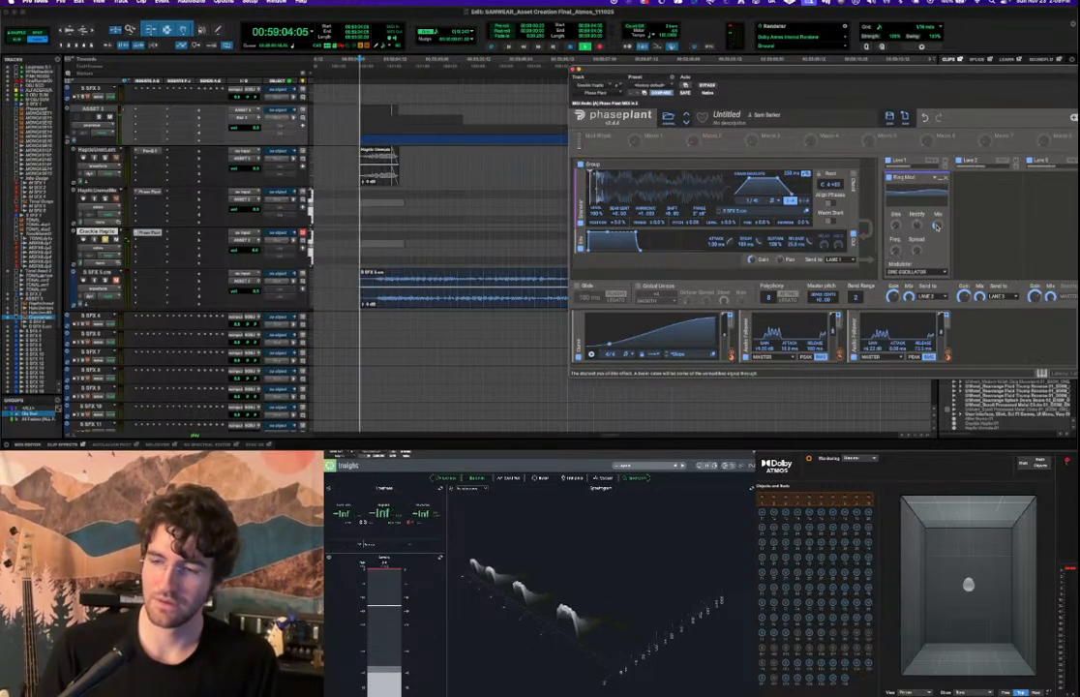
pyautogui.press('space')
pyautogui.click(944, 177)
# Add a Trance Gate below the Convolver in Lane 1 and audition the crackle through it.
pyautogui.click(942, 242)
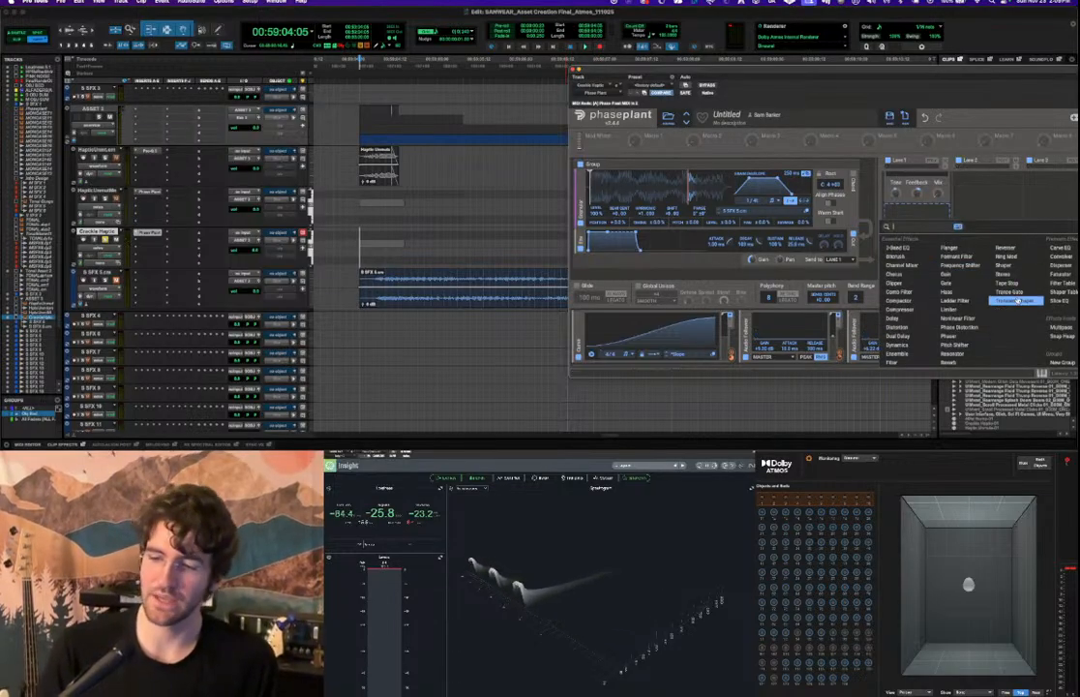
pyautogui.click(1011, 291)
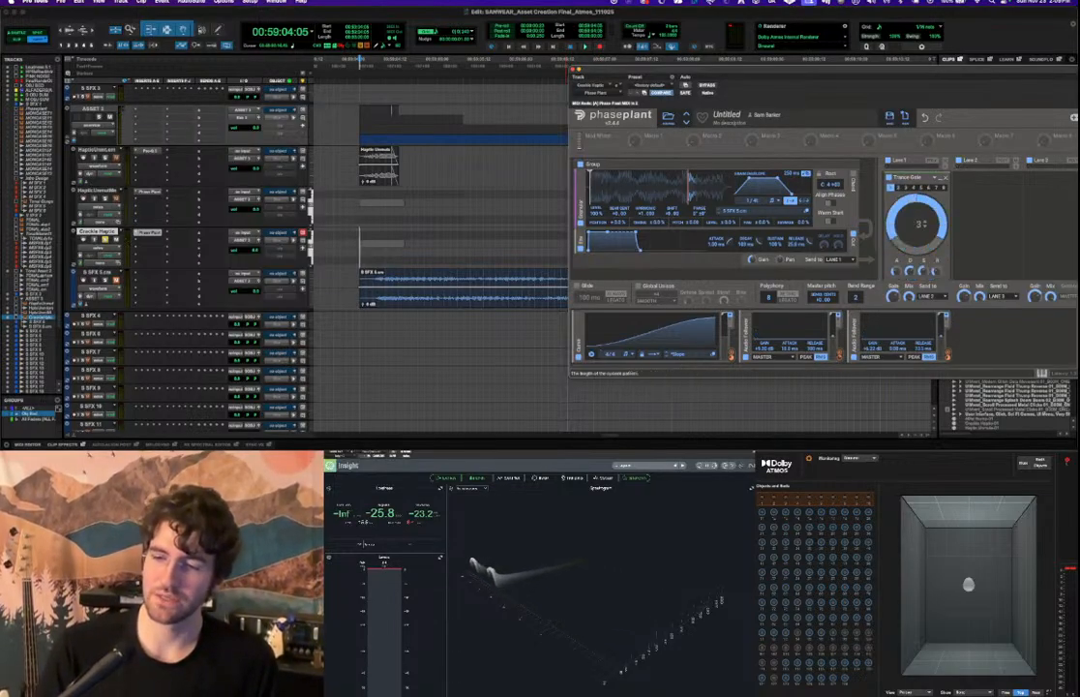
pyautogui.press('space')
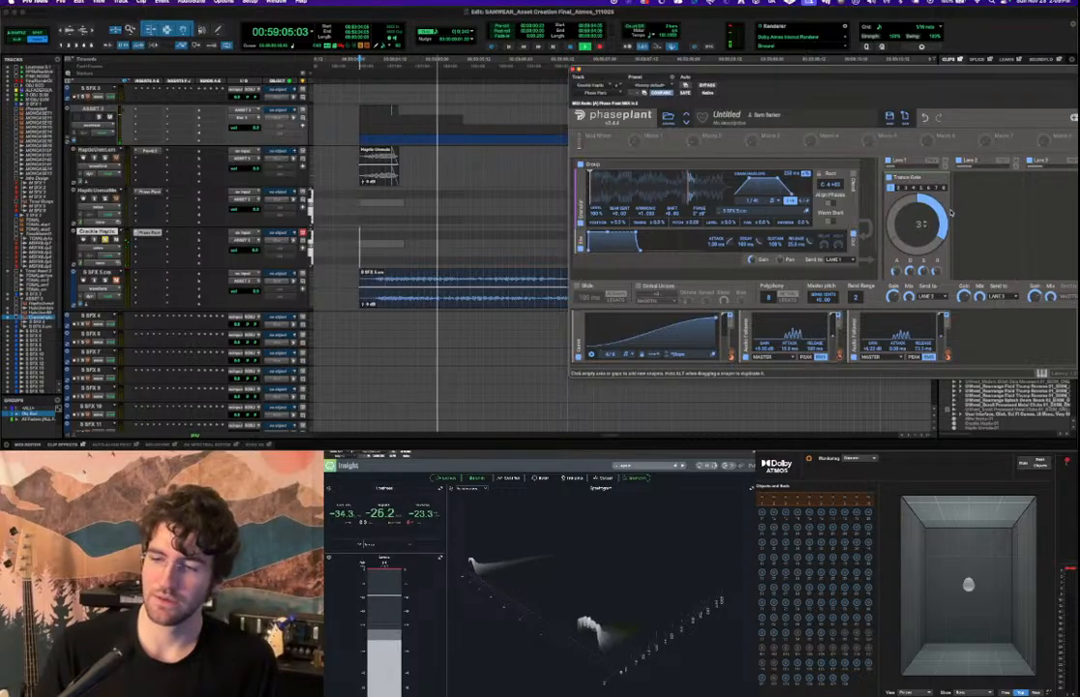
pyautogui.scroll(-2, 921, 273)
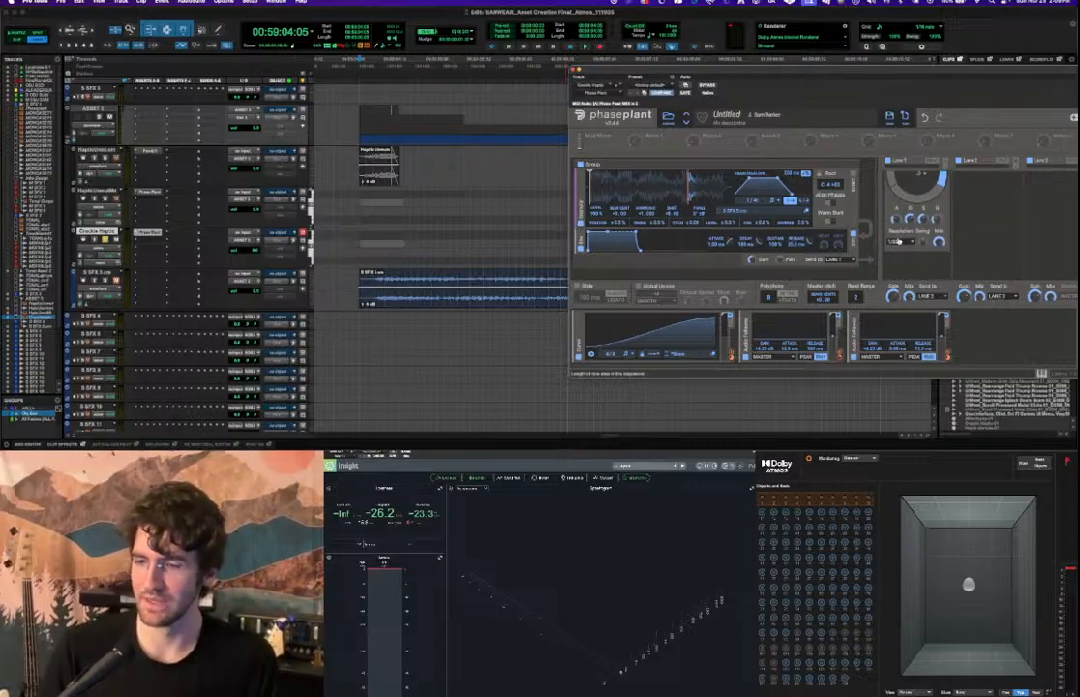
# Set the Trance Gate's resolution to 1/16 and audition the gated crackle.
pyautogui.press('space')
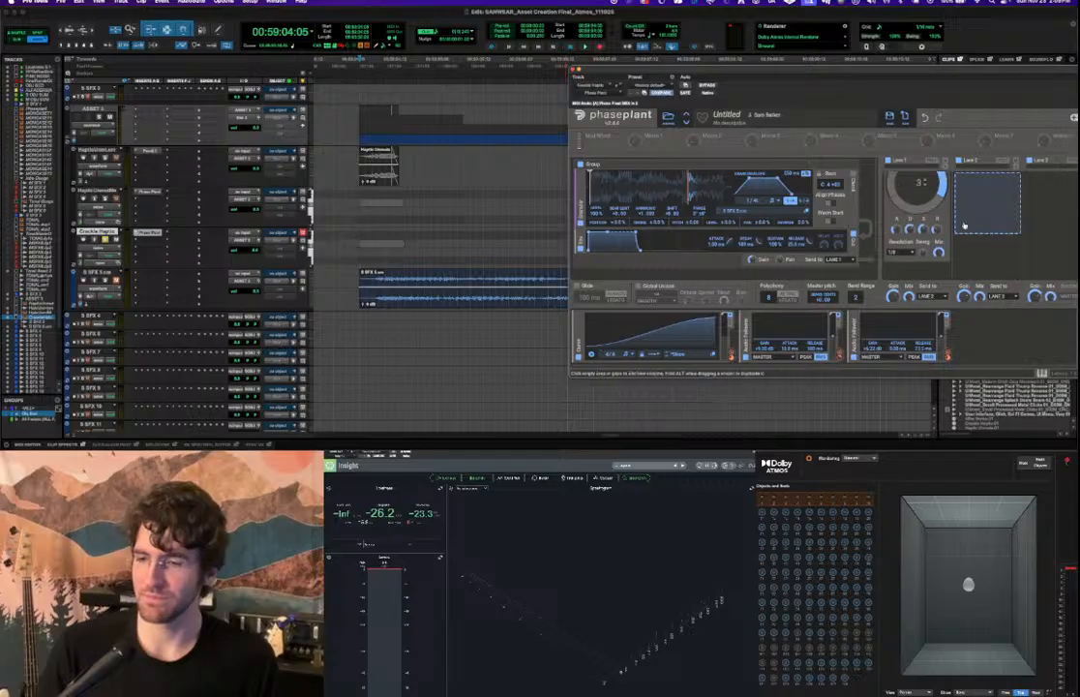
pyautogui.click(897, 257)
pyautogui.press('space')
pyautogui.click(898, 257)
pyautogui.click(897, 235)
pyautogui.press('space')
pyautogui.press('space')
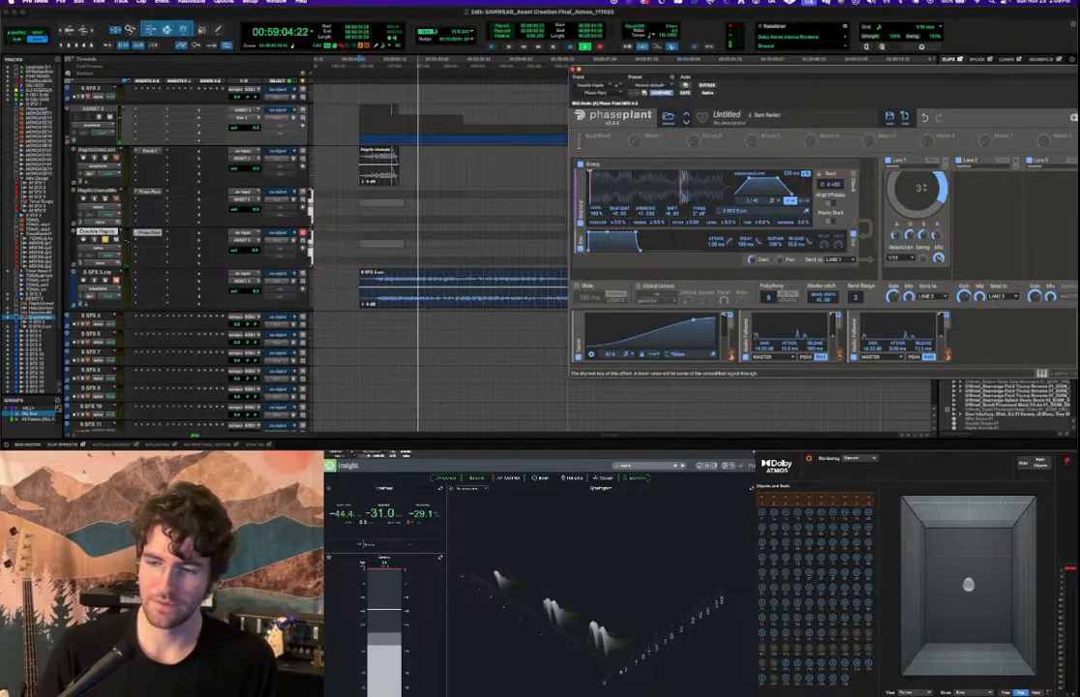
# Adjust the decay and release of the Trance Gate's envelope while auditioning the crackle.
pyautogui.scroll(-2, 938, 247)
pyautogui.scroll(1, 924, 231)
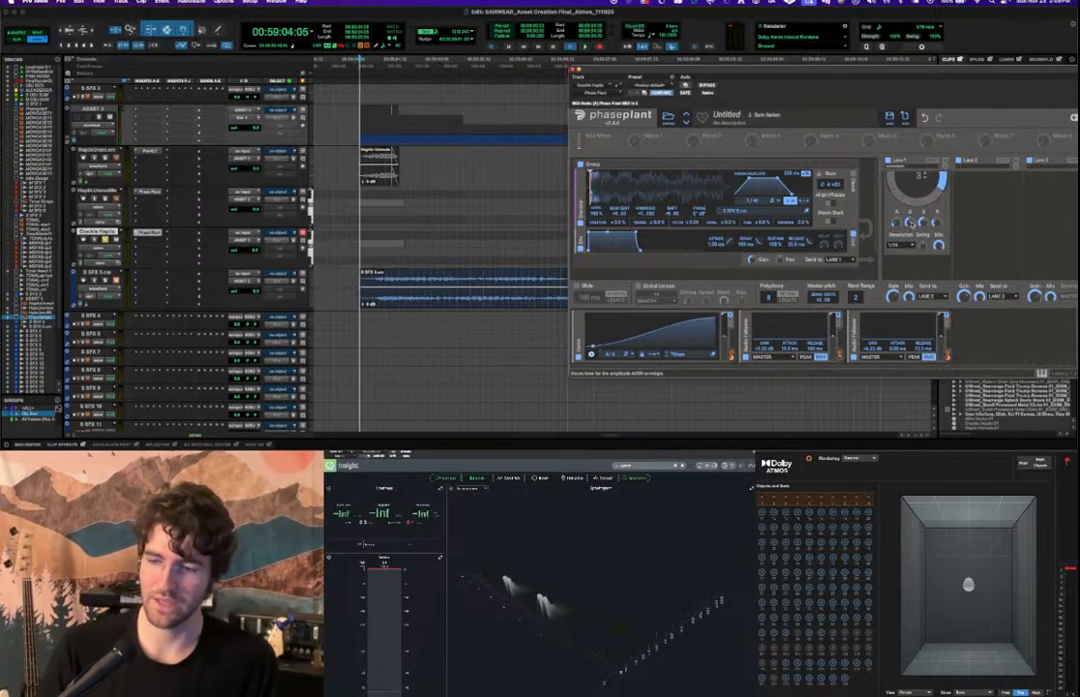
pyautogui.press('space')
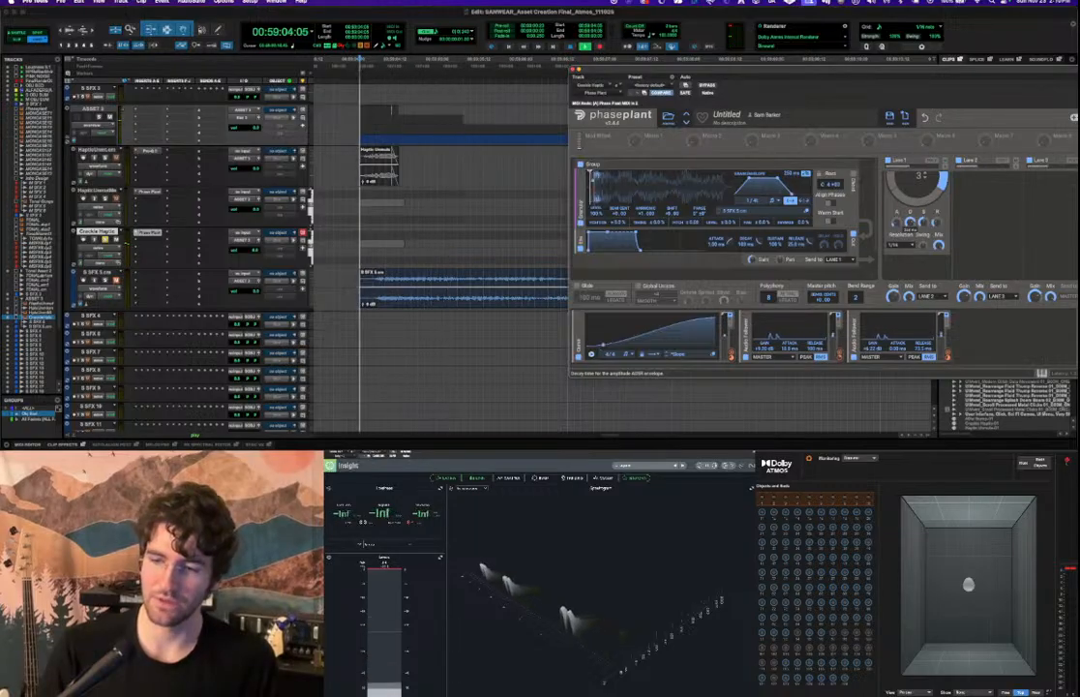
pyautogui.press('space')
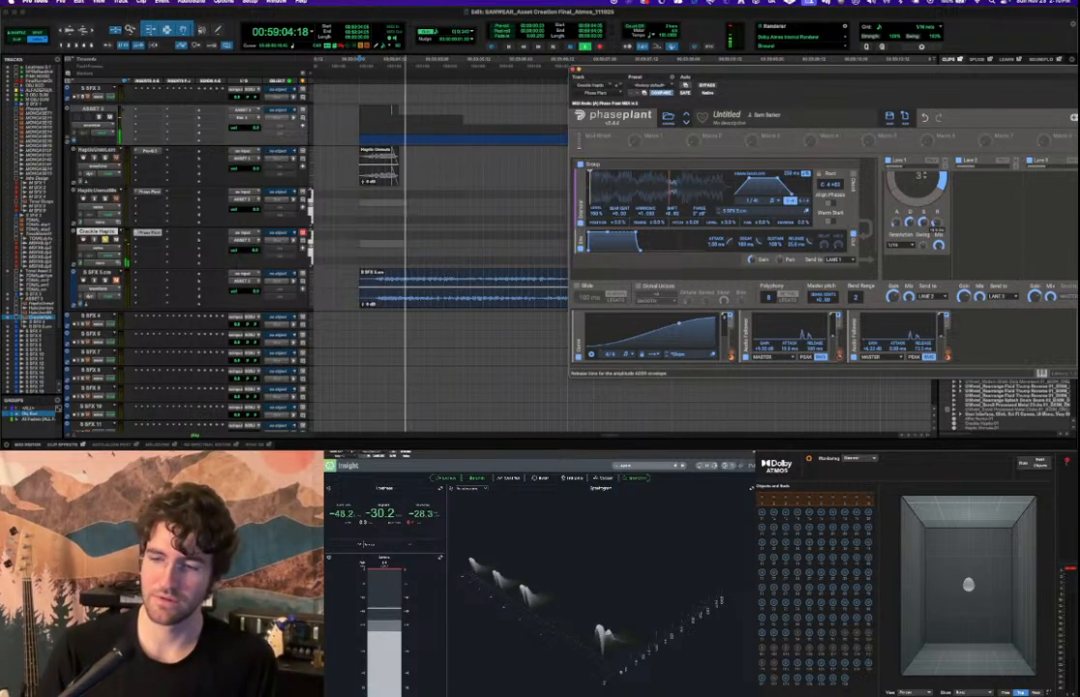
# Add a Shaper below the Trance Gate in Lane 1, load the Simple preset Convex and audition the crackle through it.
pyautogui.scroll(-1, 941, 225)
pyautogui.click(967, 233)
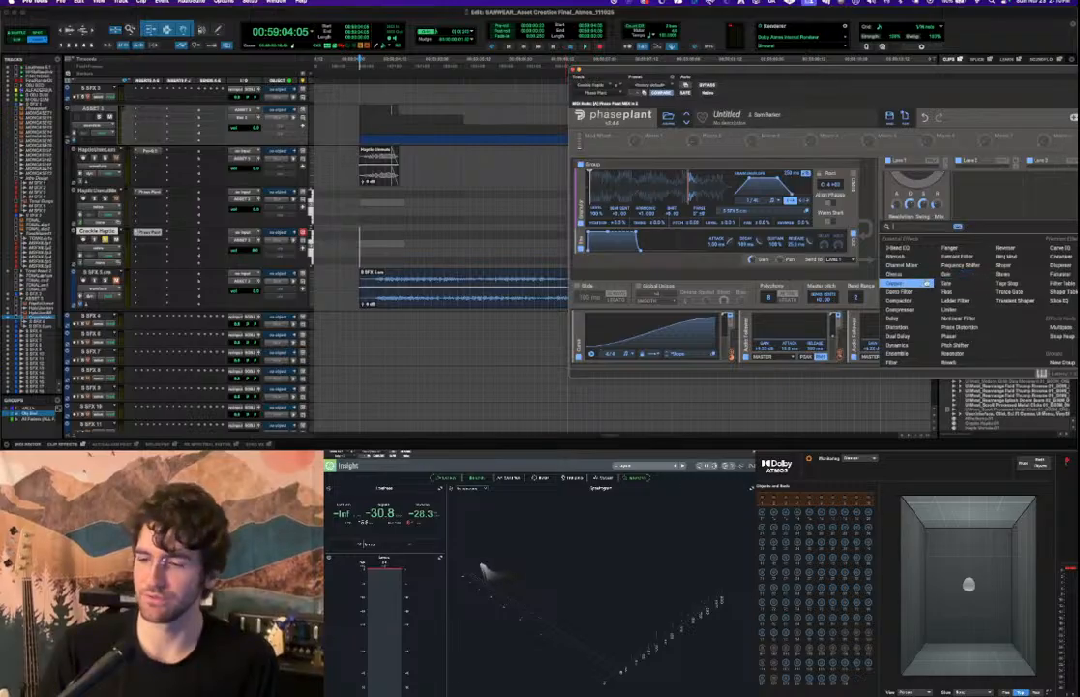
pyautogui.click(996, 265)
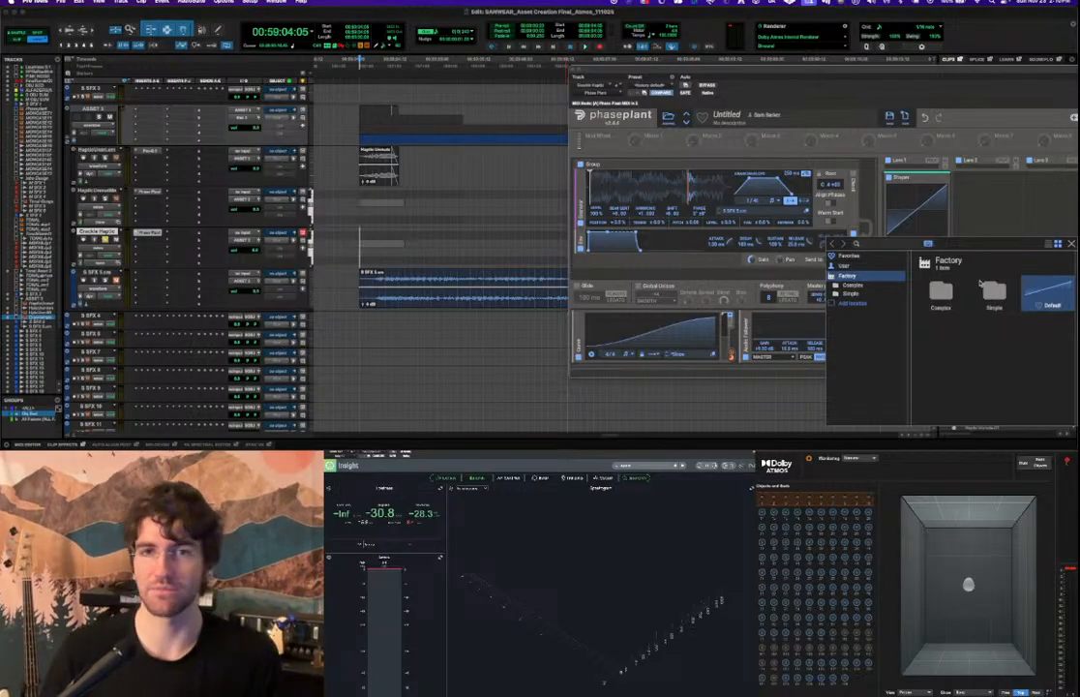
pyautogui.doubleClick(996, 298)
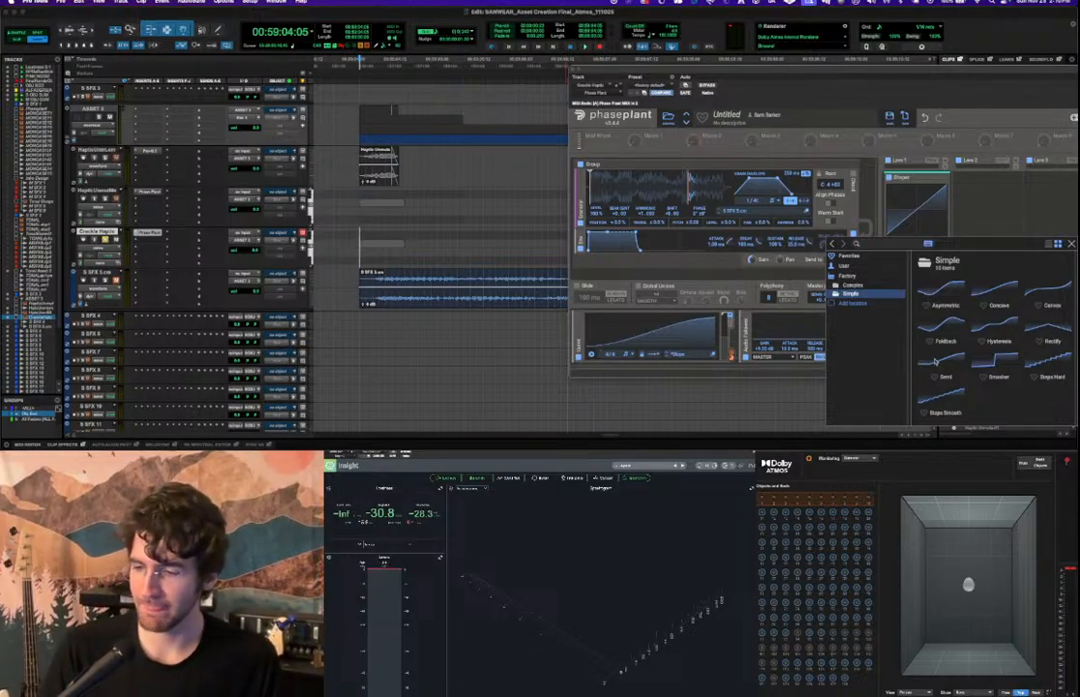
pyautogui.doubleClick(1055, 288)
pyautogui.press('space')
pyautogui.press('space')
pyautogui.press('space')
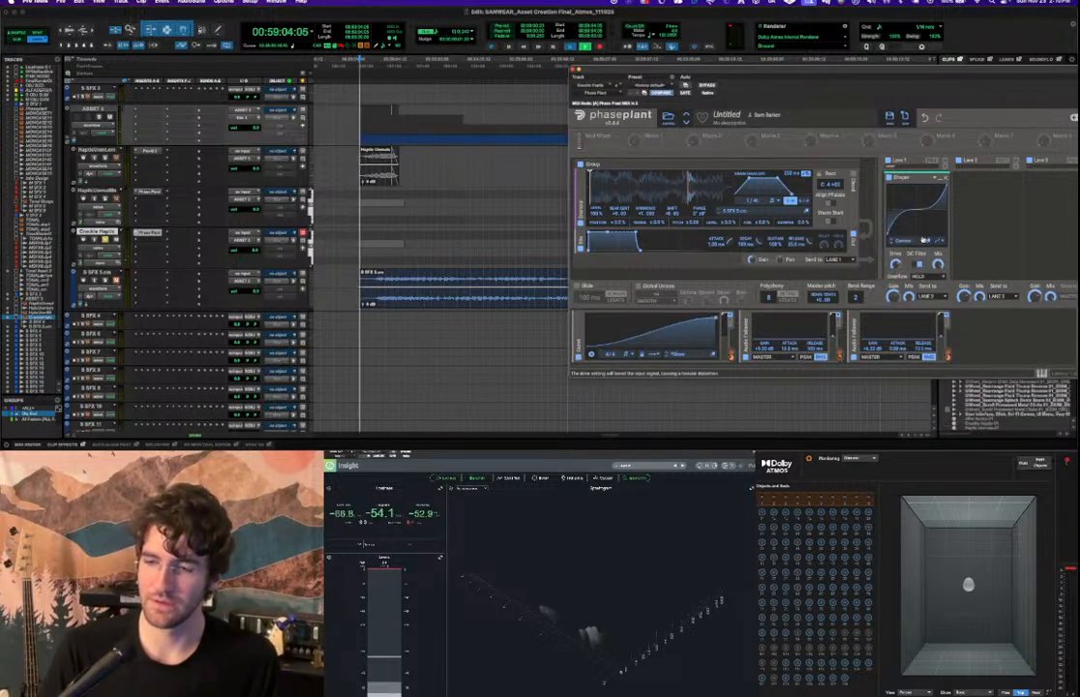
pyautogui.press('space')
pyautogui.press('space')
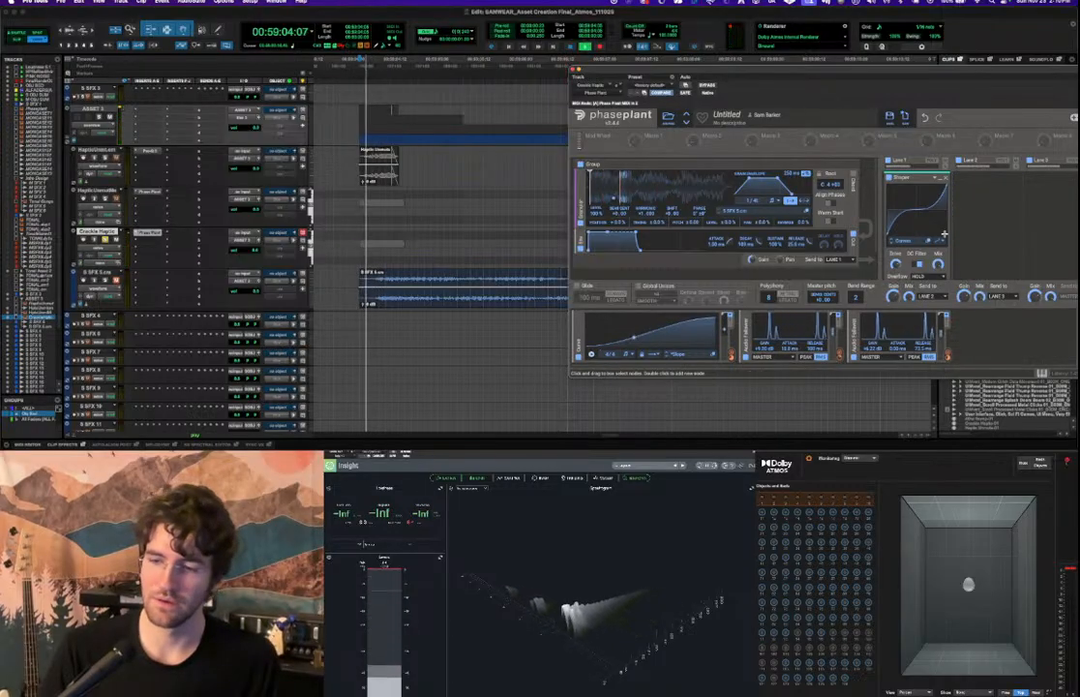
pyautogui.press('space')
# Load the Concave preset into the Shaper, audition the crackle and undo the last edit to the curve.
pyautogui.click(915, 242)
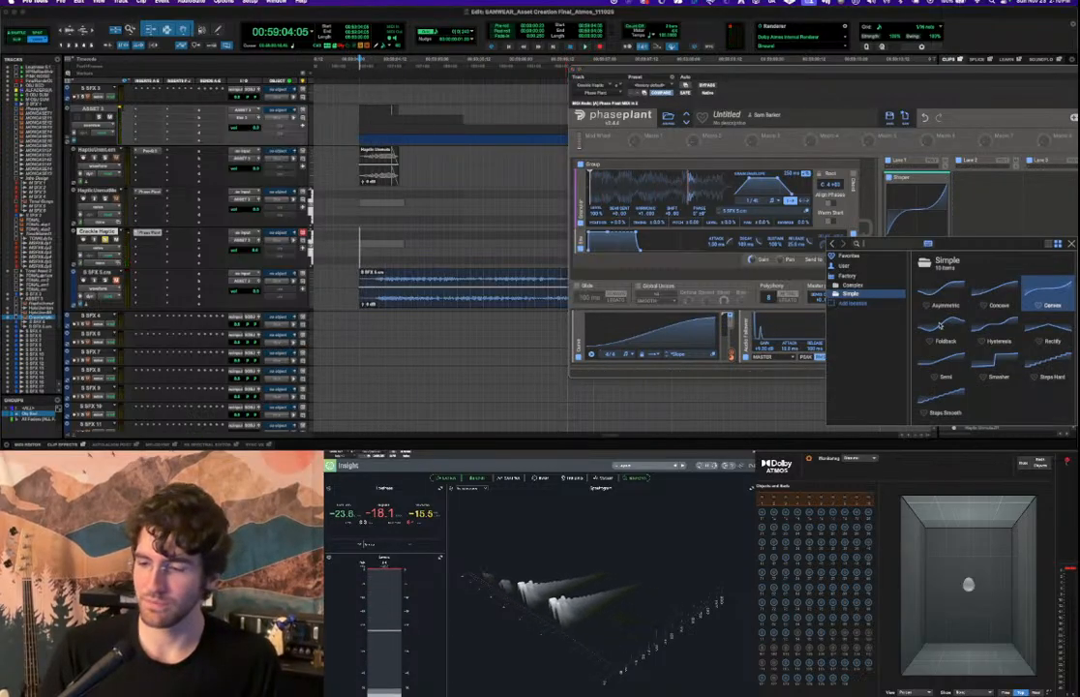
pyautogui.click(861, 286)
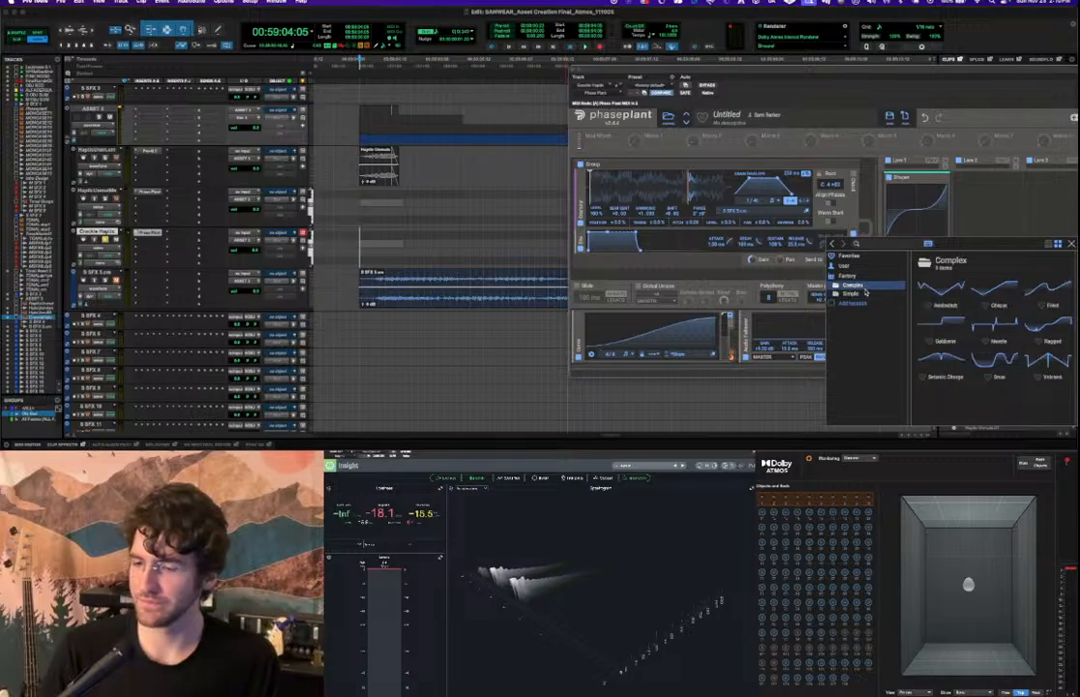
pyautogui.click(865, 293)
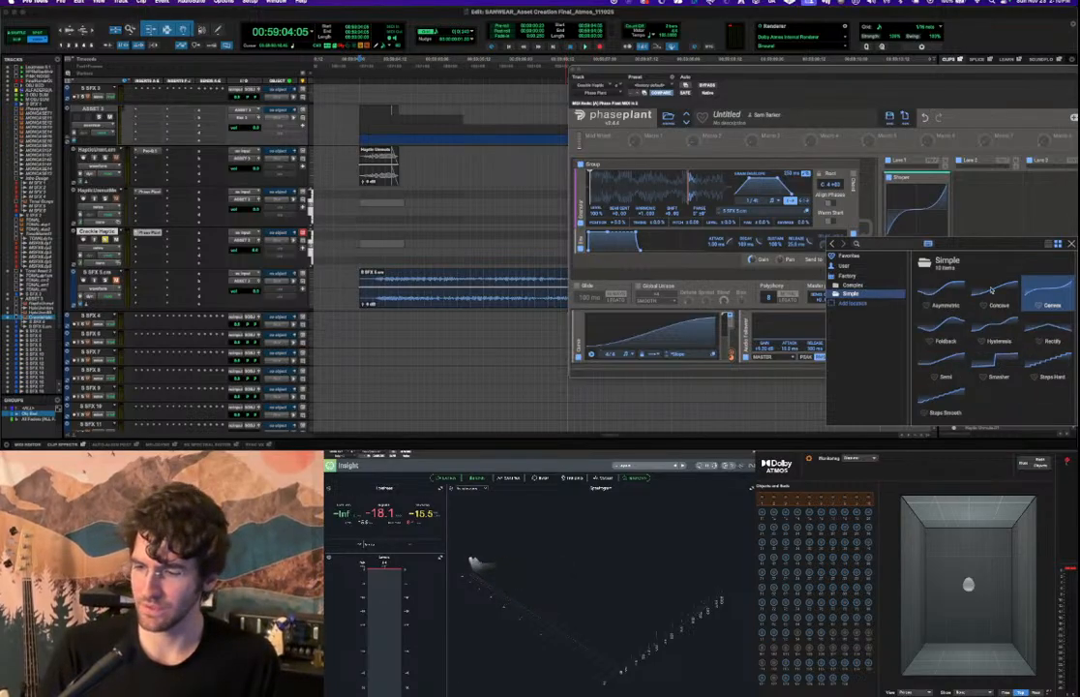
pyautogui.click(991, 288)
pyautogui.press('space')
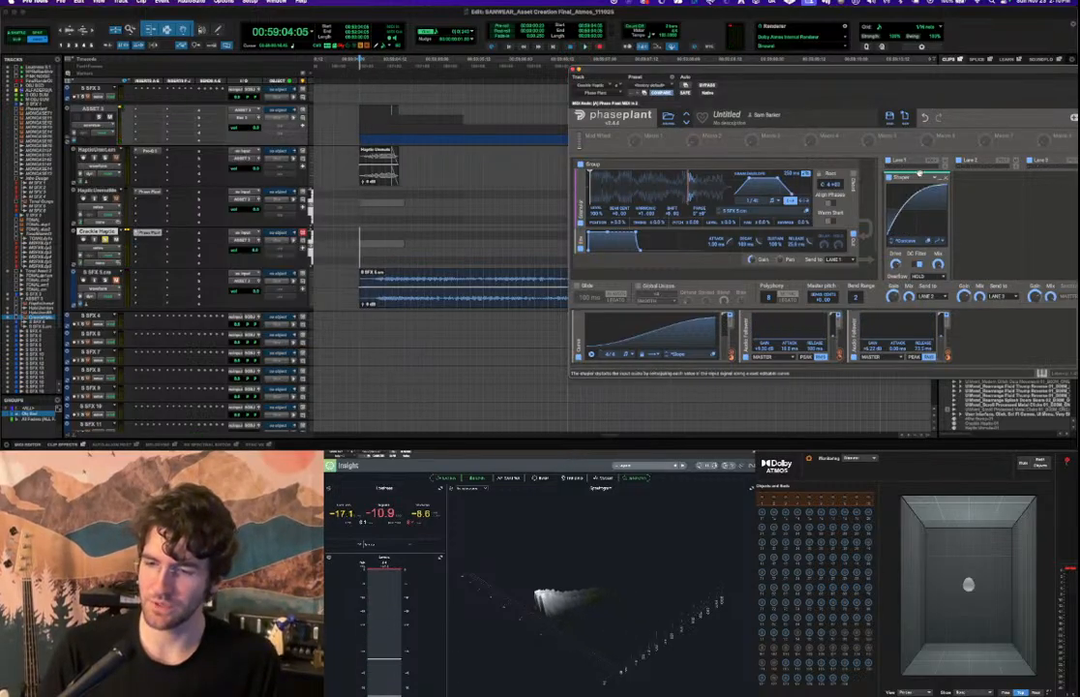
pyautogui.click(924, 118)
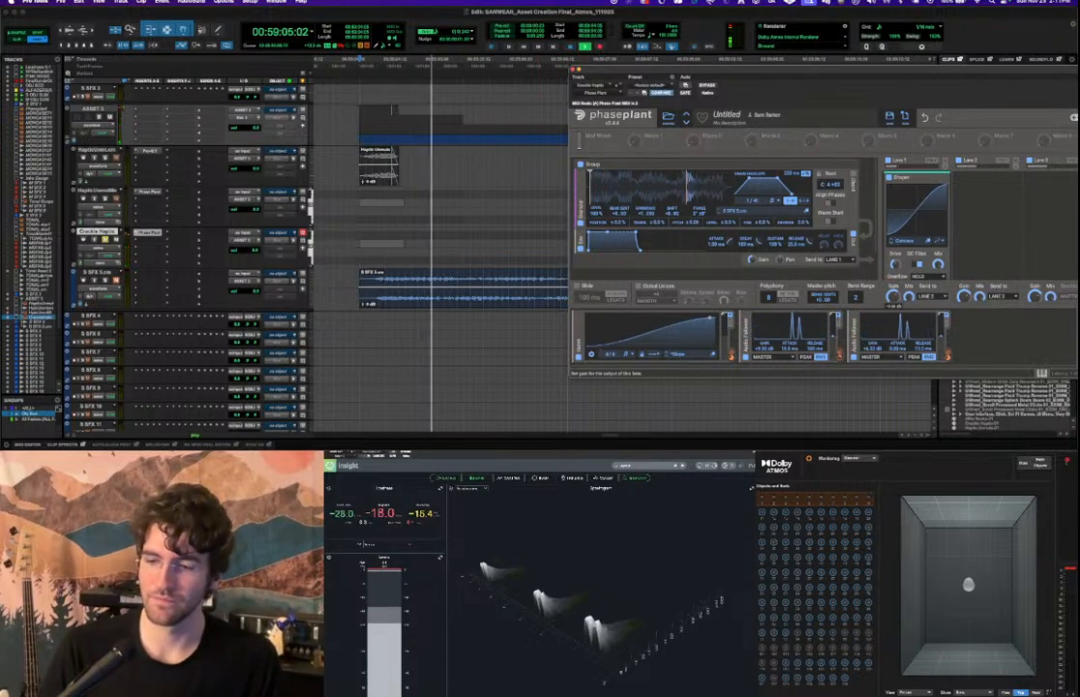
# Refine the Trance Gate's mix and envelope release while replaying the crackle.
pyautogui.press('space')
pyautogui.scroll(-3, 953, 233)
pyautogui.scroll(5, 953, 234)
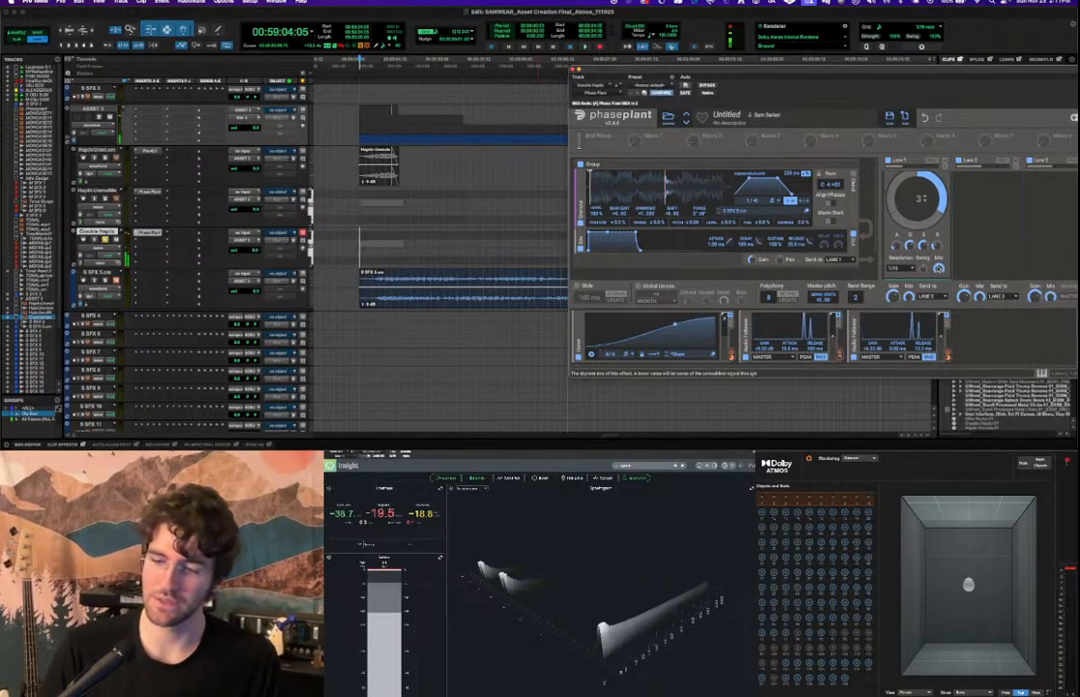
pyautogui.press('space')
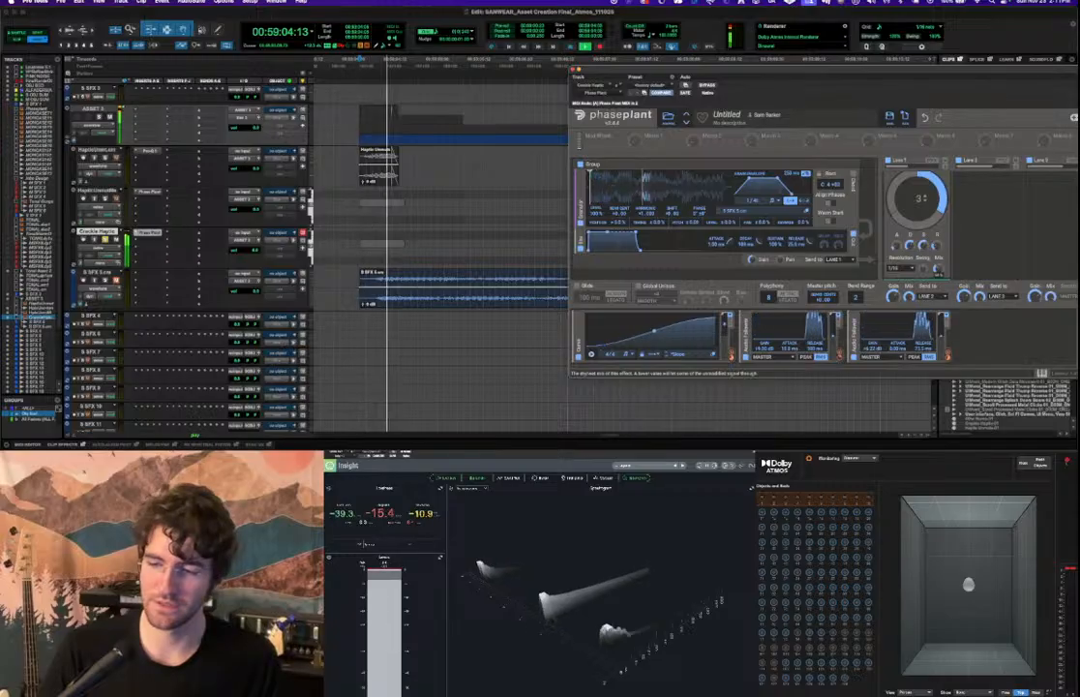
pyautogui.press('space')
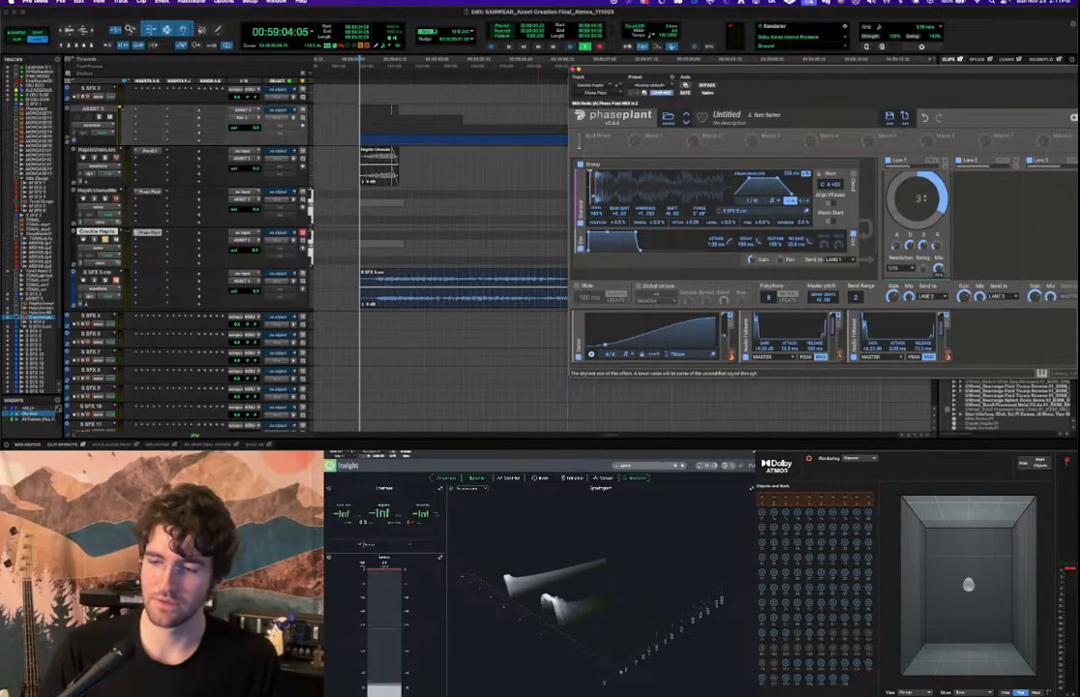
pyautogui.press('space')
pyautogui.press('space')
pyautogui.press('space')
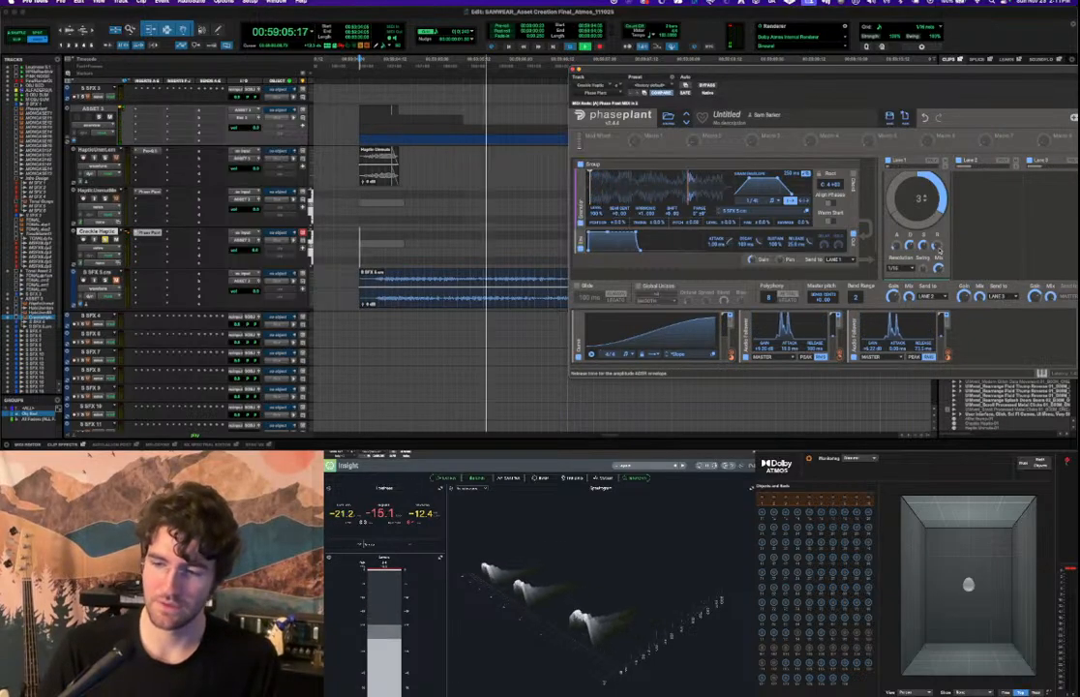
# Try different active steps in the Trance Gate's pattern while auditioning the crackle.
pyautogui.press('space')
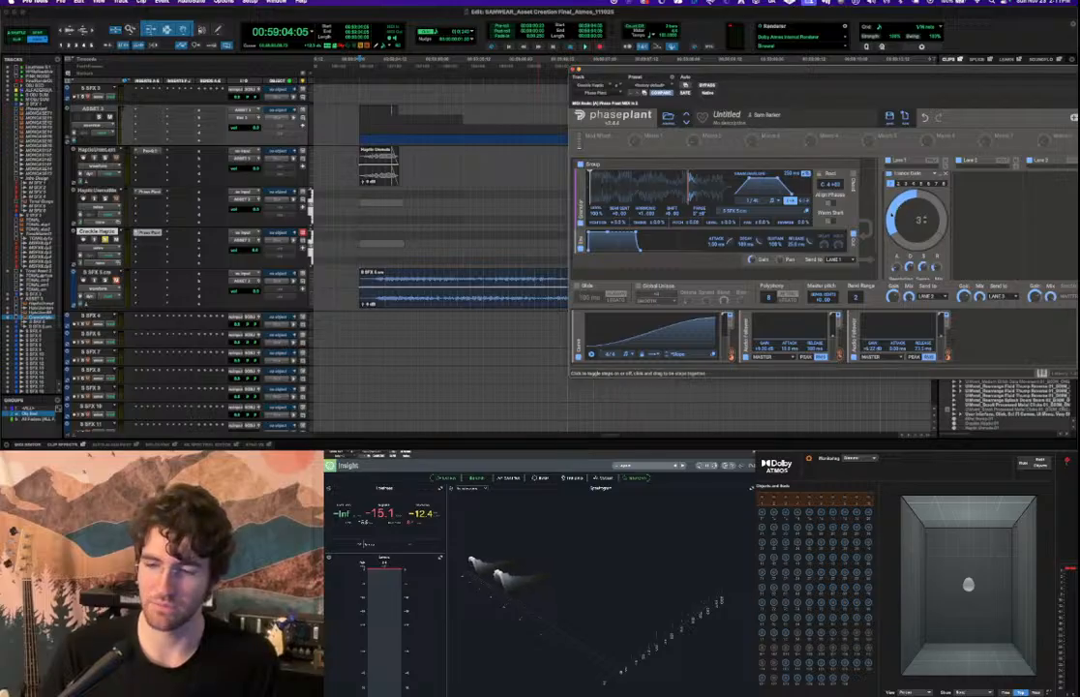
pyautogui.press('space')
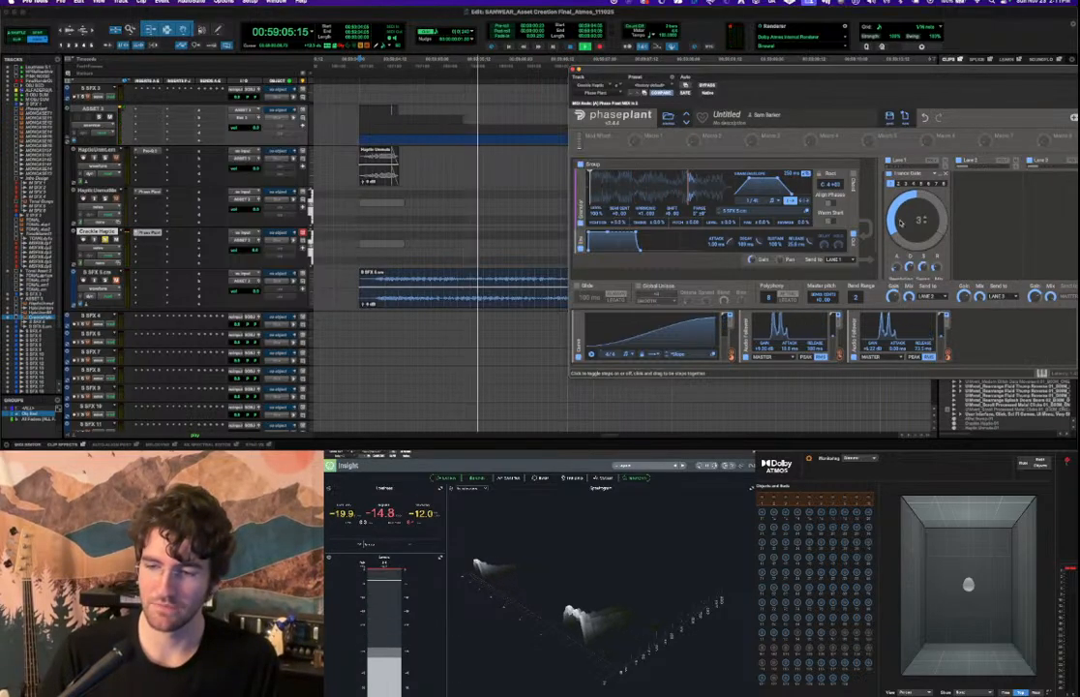
pyautogui.press('space')
pyautogui.press('space')
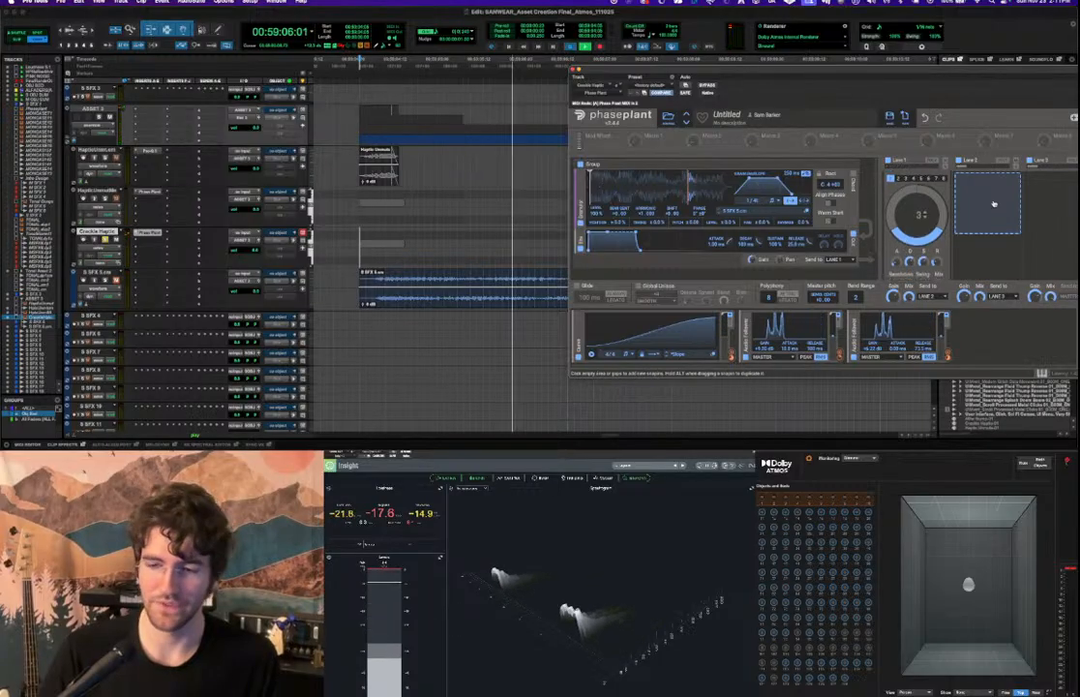
pyautogui.press('space')
pyautogui.press('space')
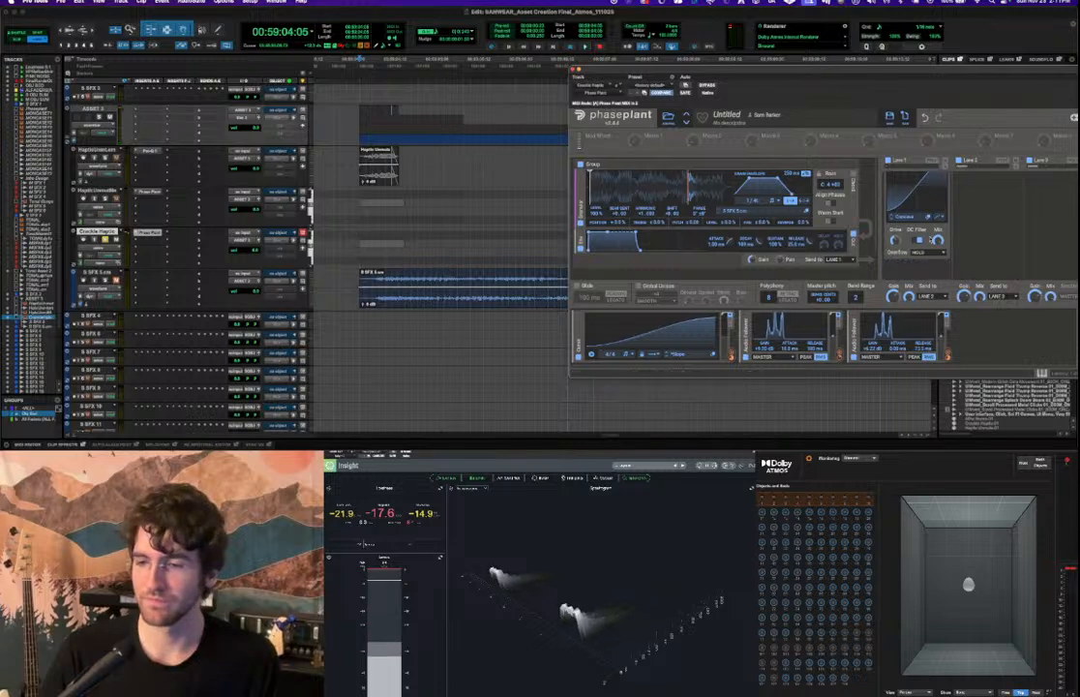
# Replay the crackle and add a Disperser to Lane 2.
pyautogui.scroll(5, 990, 236)
pyautogui.press('space')
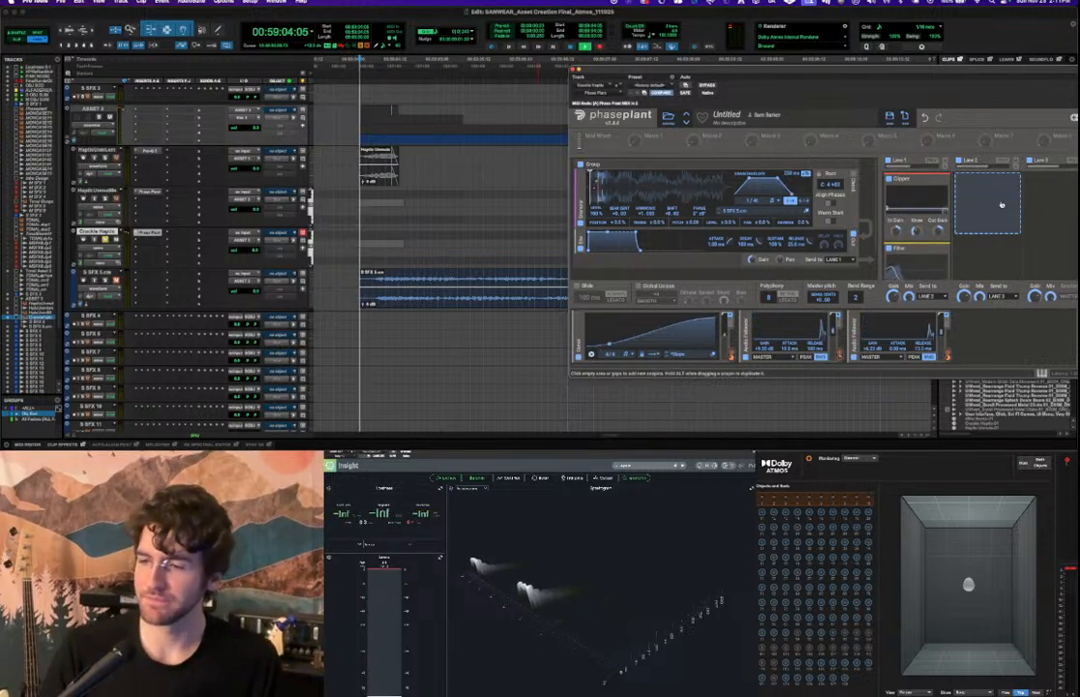
pyautogui.click(1004, 203)
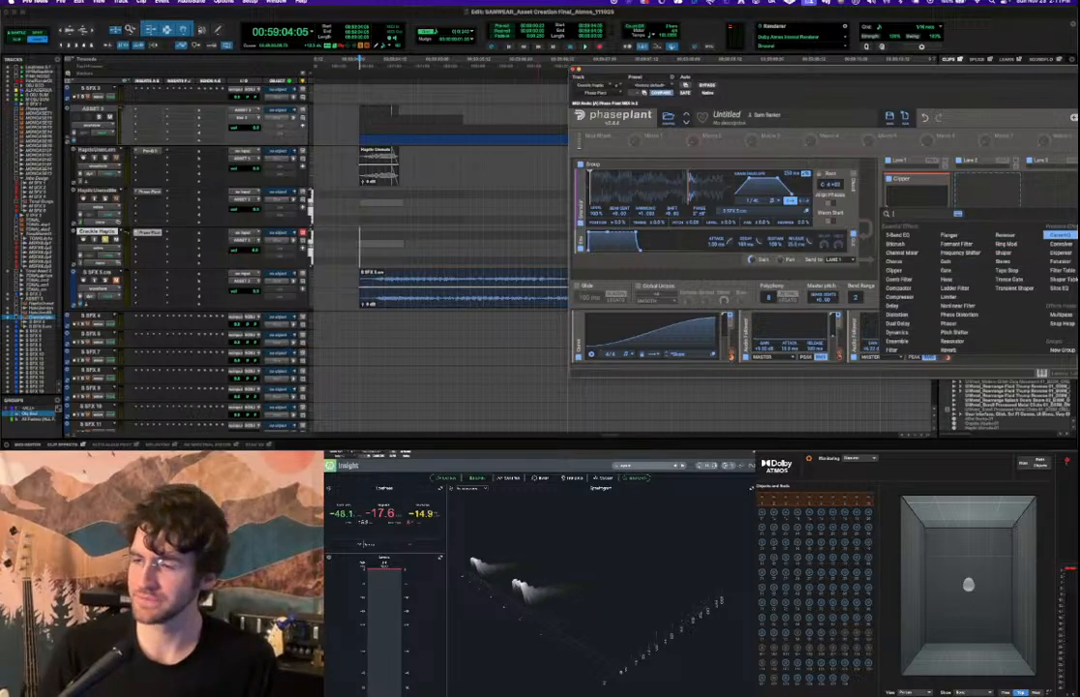
pyautogui.click(1067, 252)
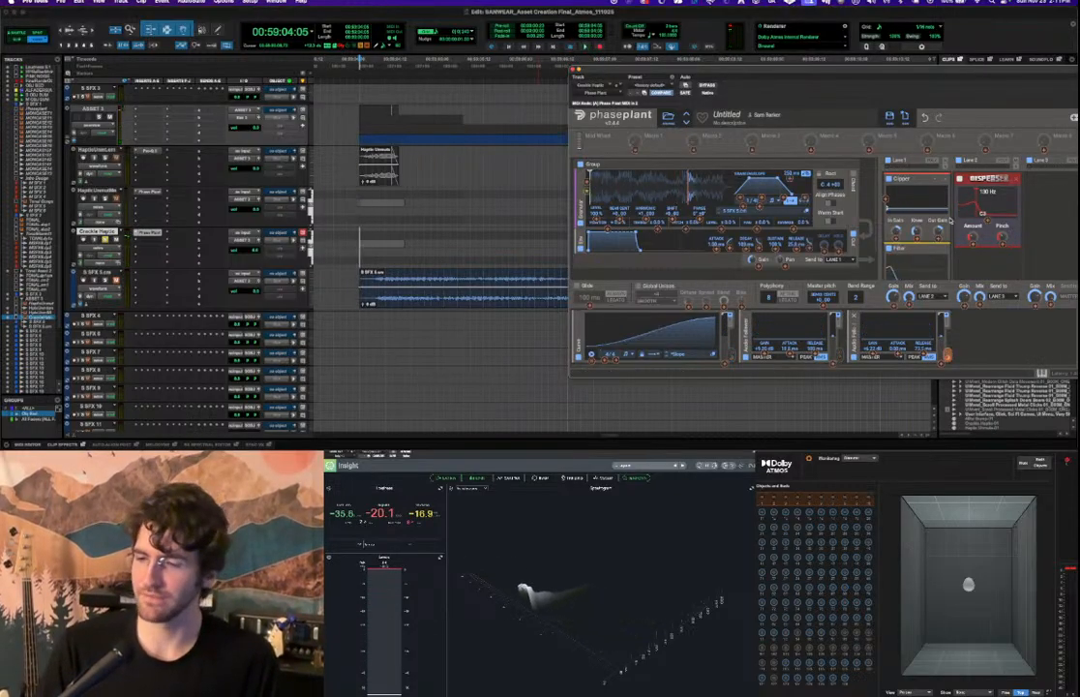
# Set the Disperser's frequency to 97.4 Hz and audition it with an existing Audio Follower modulating the frequency.
pyautogui.press('space')
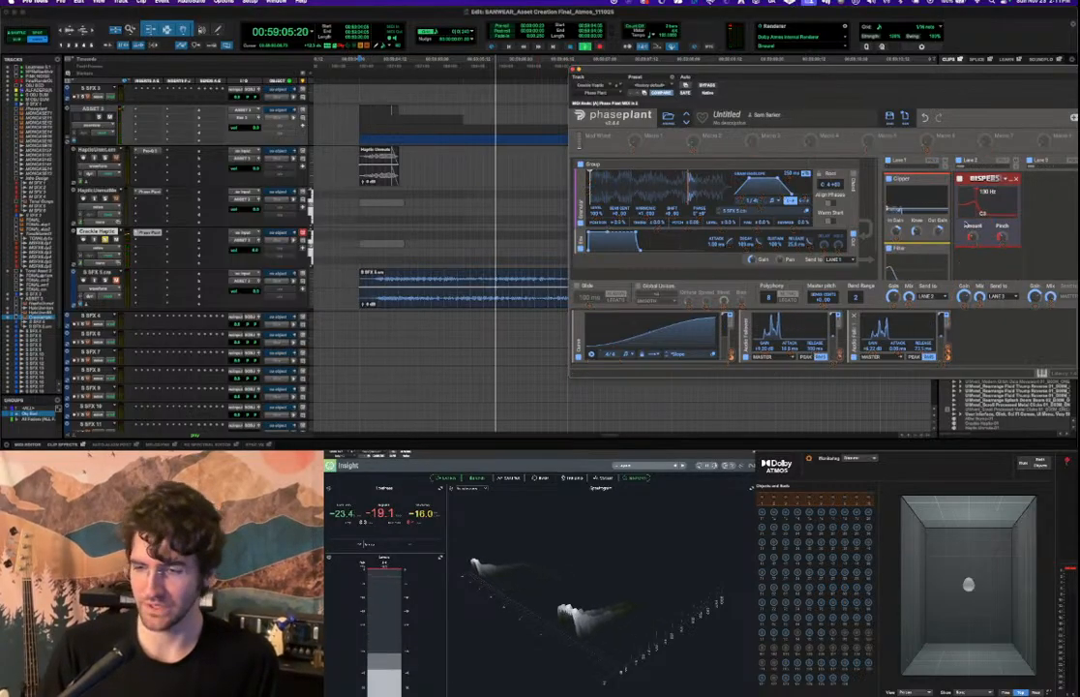
pyautogui.moveTo(978, 203); pyautogui.dragTo(974, 209)
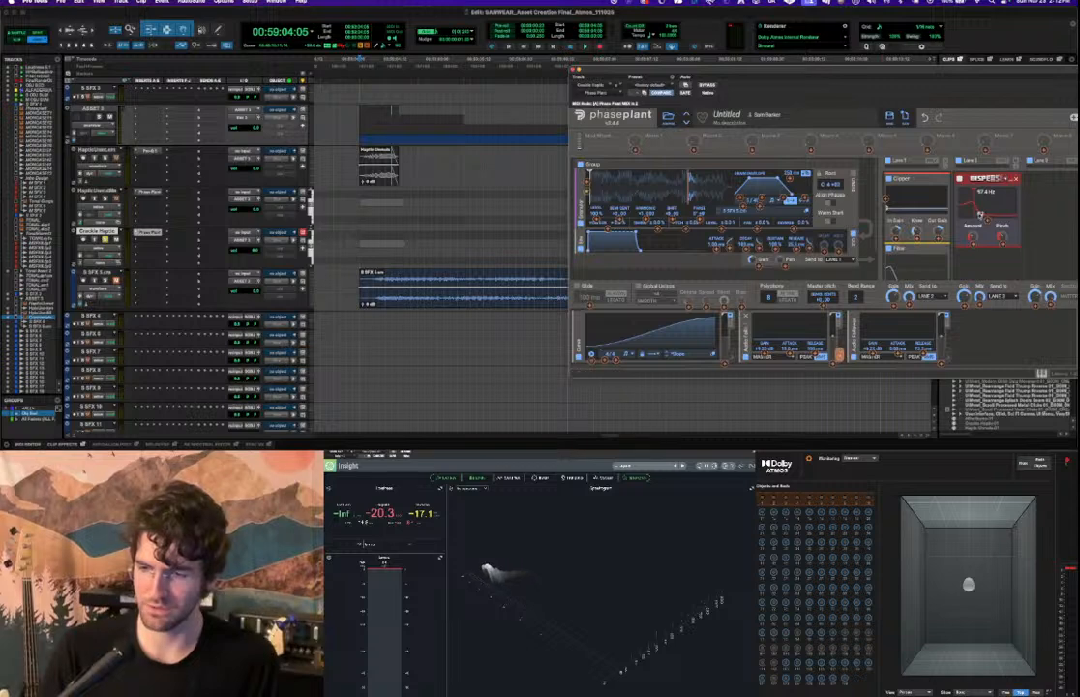
pyautogui.press('space')
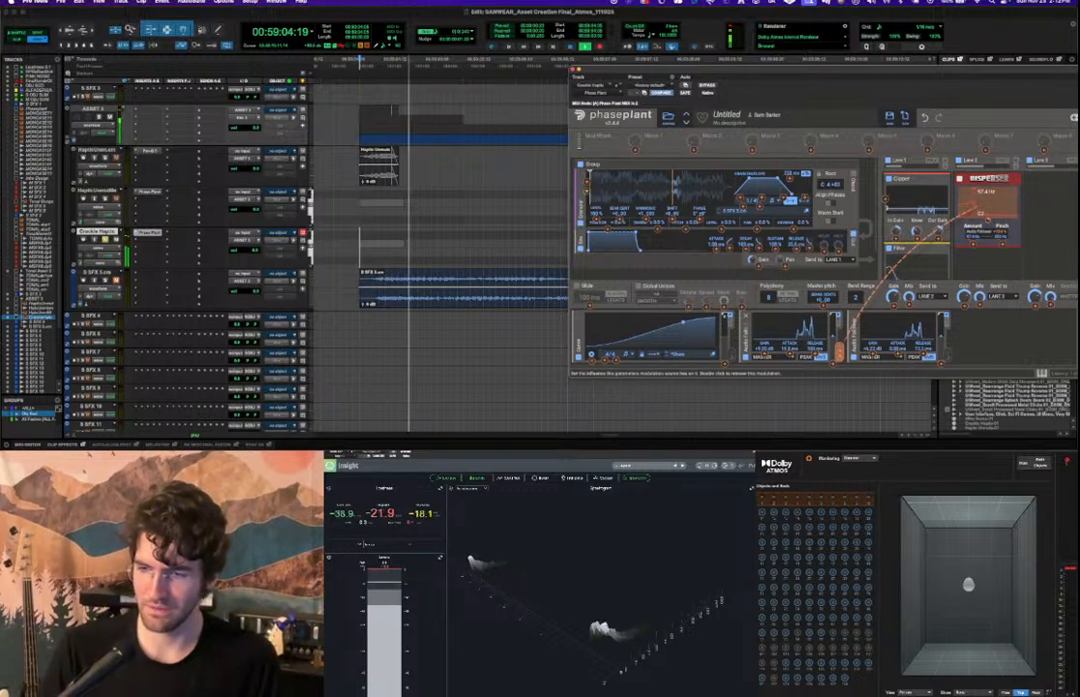
# Add another Audio Follower modulator and set its source to Lane 1.
pyautogui.click(977, 345)
pyautogui.click(980, 343)
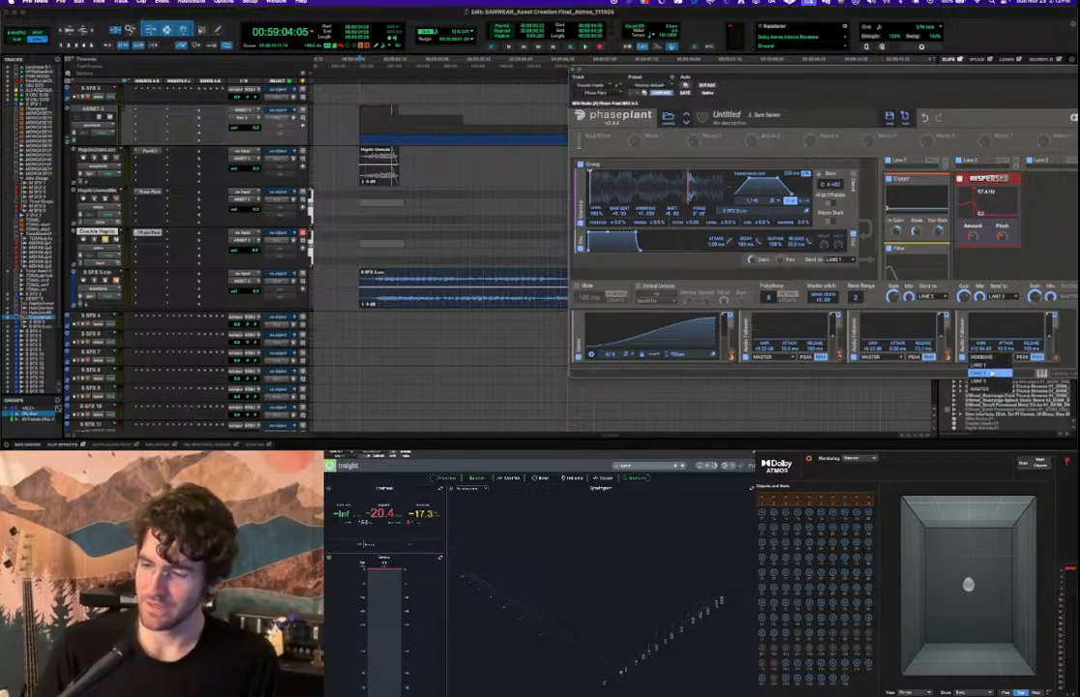
pyautogui.click(985, 365)
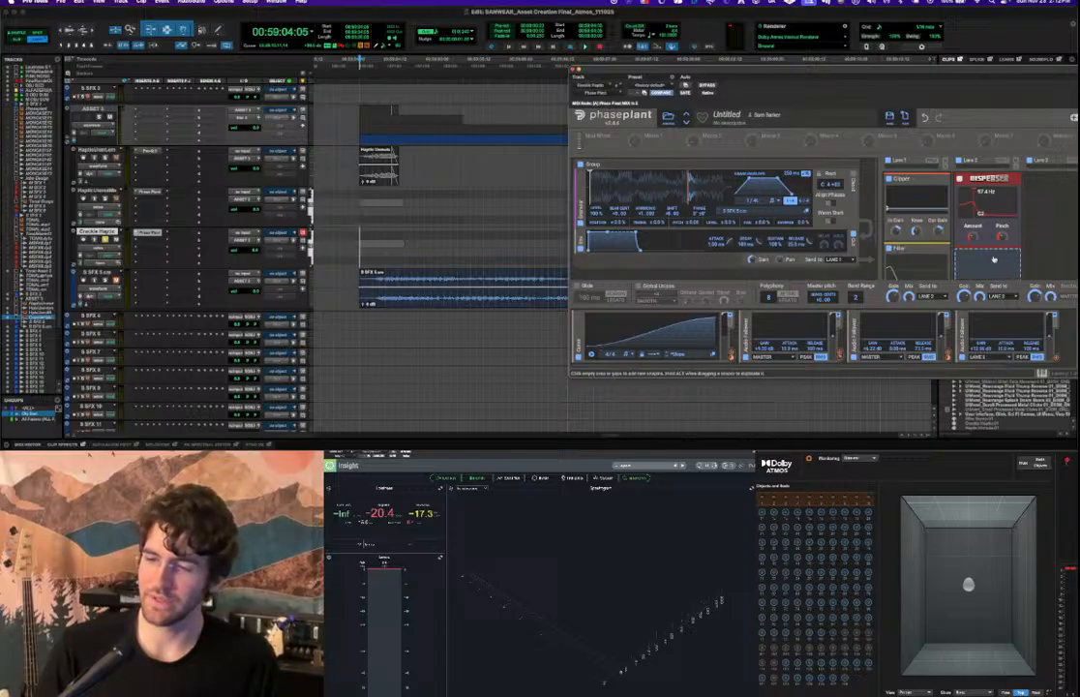
# Audition the crackle and assign the new Audio Follower to modulate the Disperser's frequency.
pyautogui.scroll(-5, 994, 274)
pyautogui.scroll(5, 996, 276)
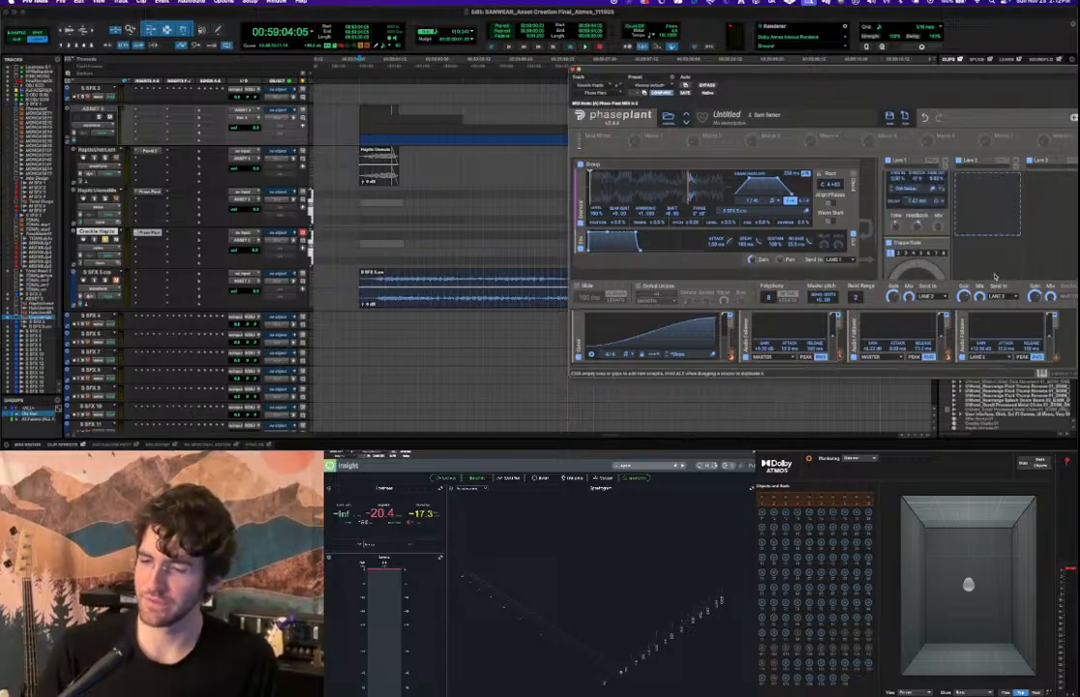
pyautogui.press('space')
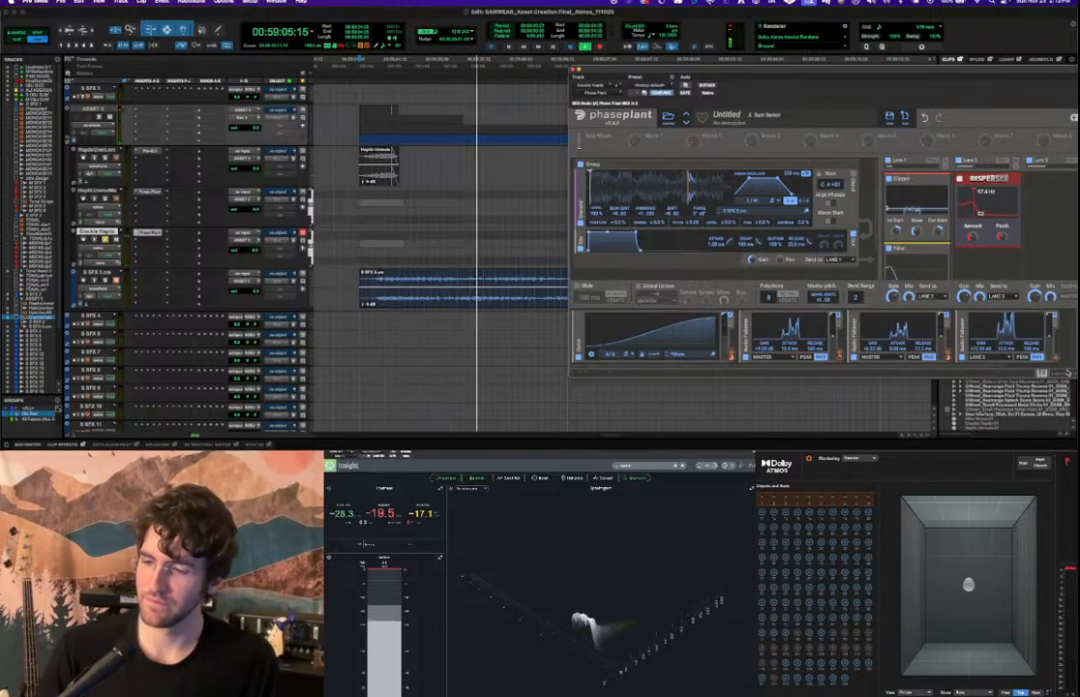
pyautogui.moveTo(1054, 357); pyautogui.dragTo(973, 213)
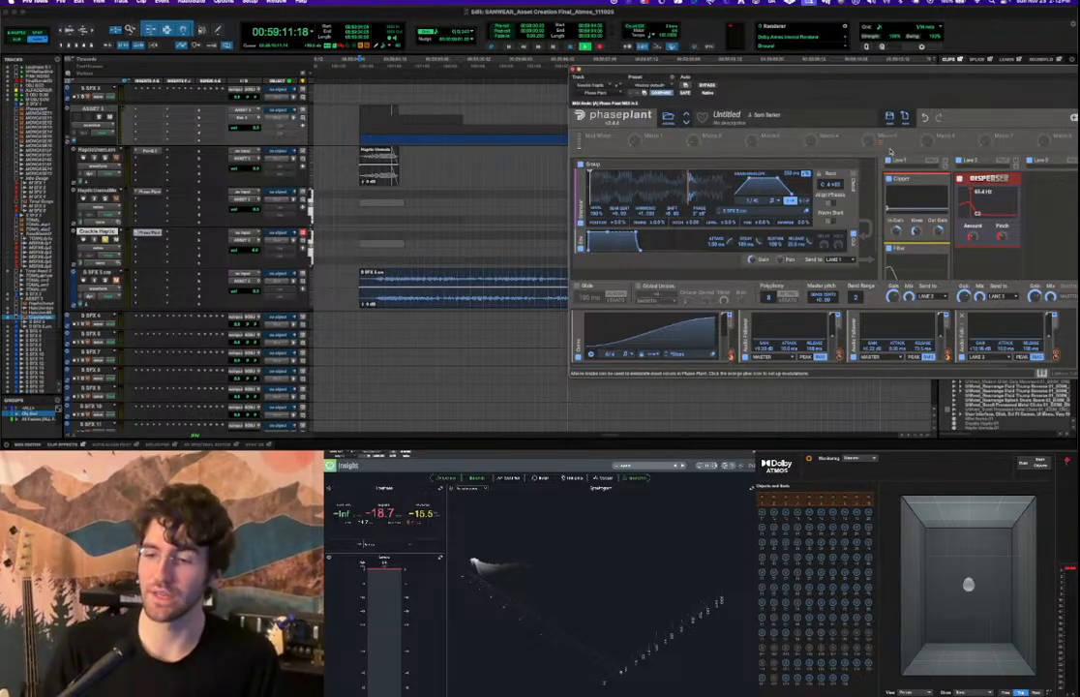
# Replay the crackle and set the Disperser's frequency to about 92 Hz.
pyautogui.scroll(-5, 957, 248)
pyautogui.scroll(2, 896, 237)
pyautogui.scroll(3, 885, 206)
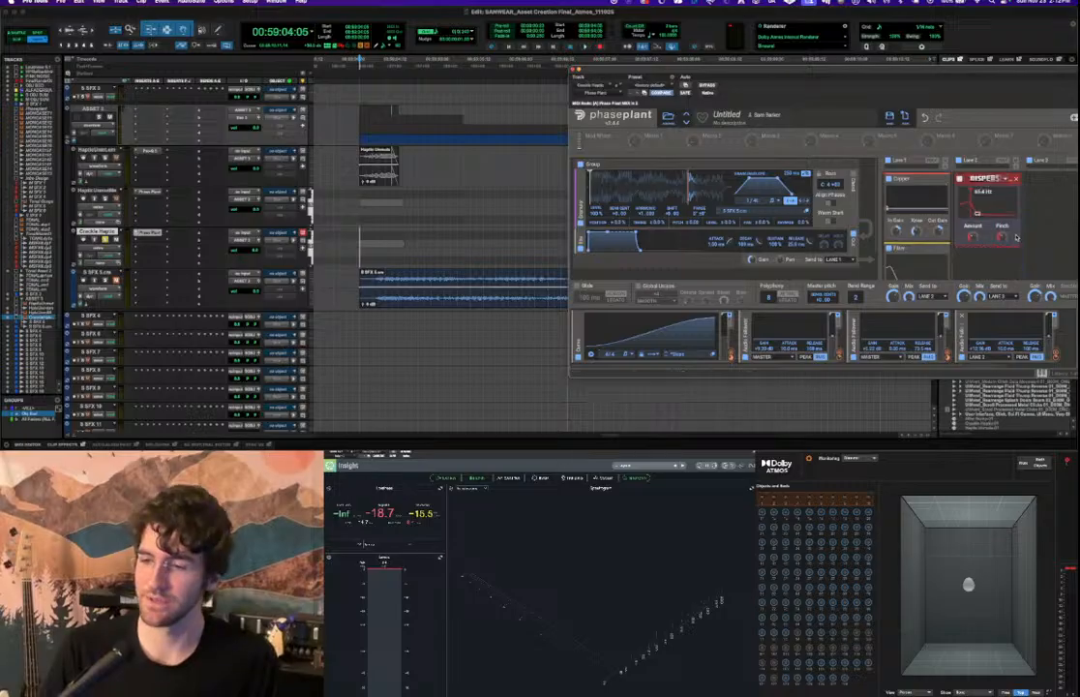
pyautogui.press('space')
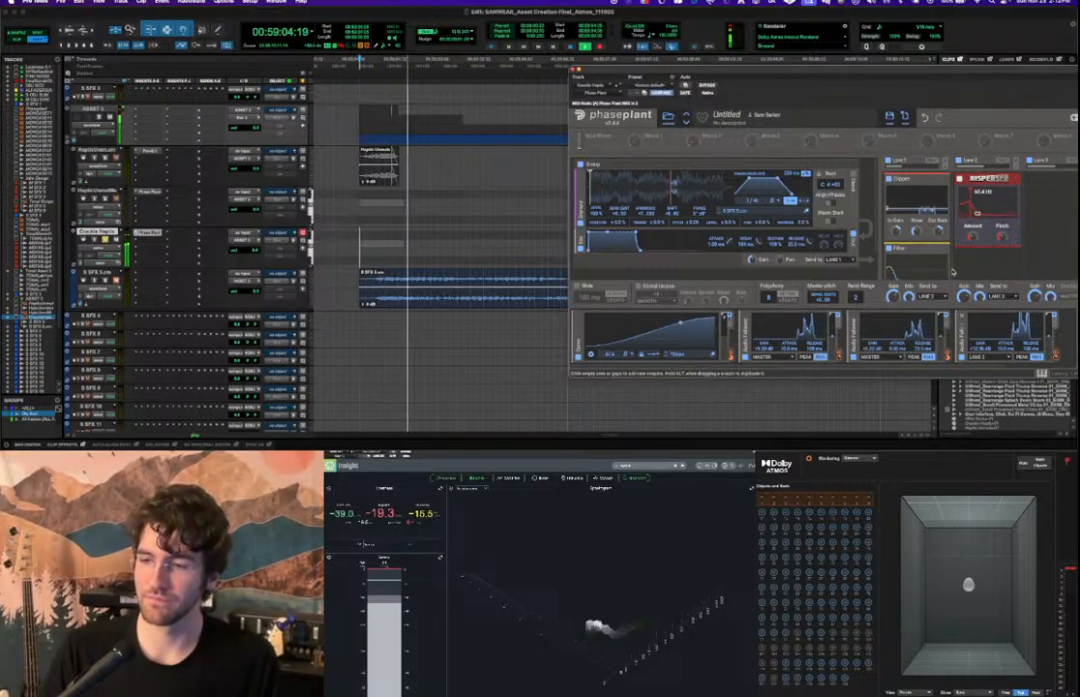
pyautogui.moveTo(976, 211); pyautogui.dragTo(981, 210)
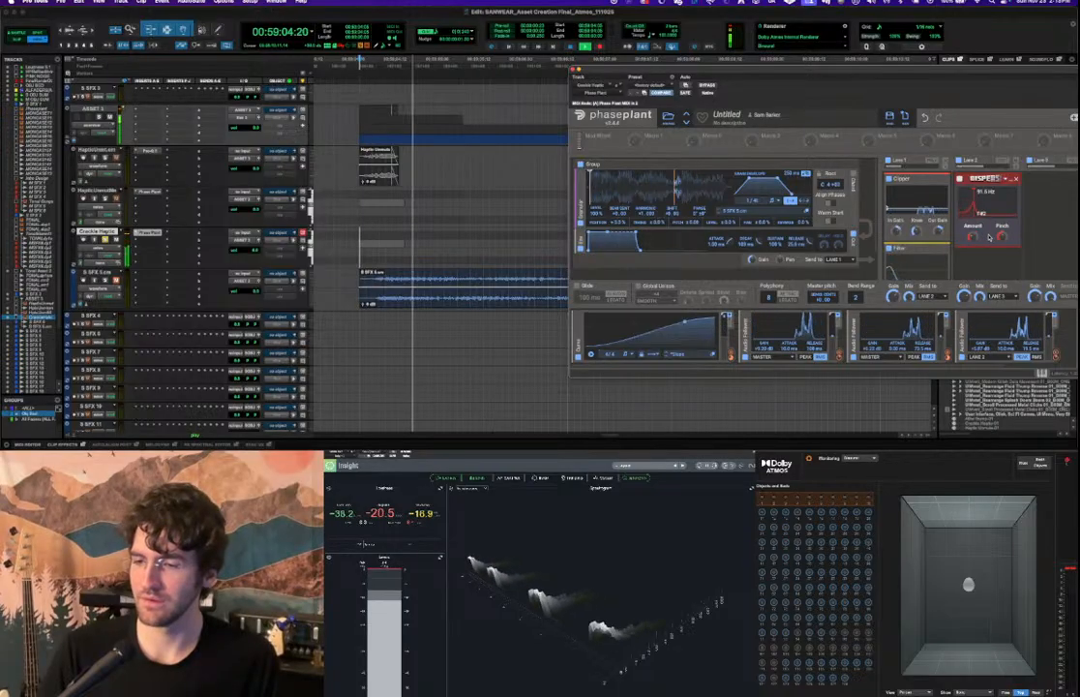
# Raise the Disperser's frequency to about 154 Hz while auditioning the crackle, and close Phase Plant.
pyautogui.click(977, 357)
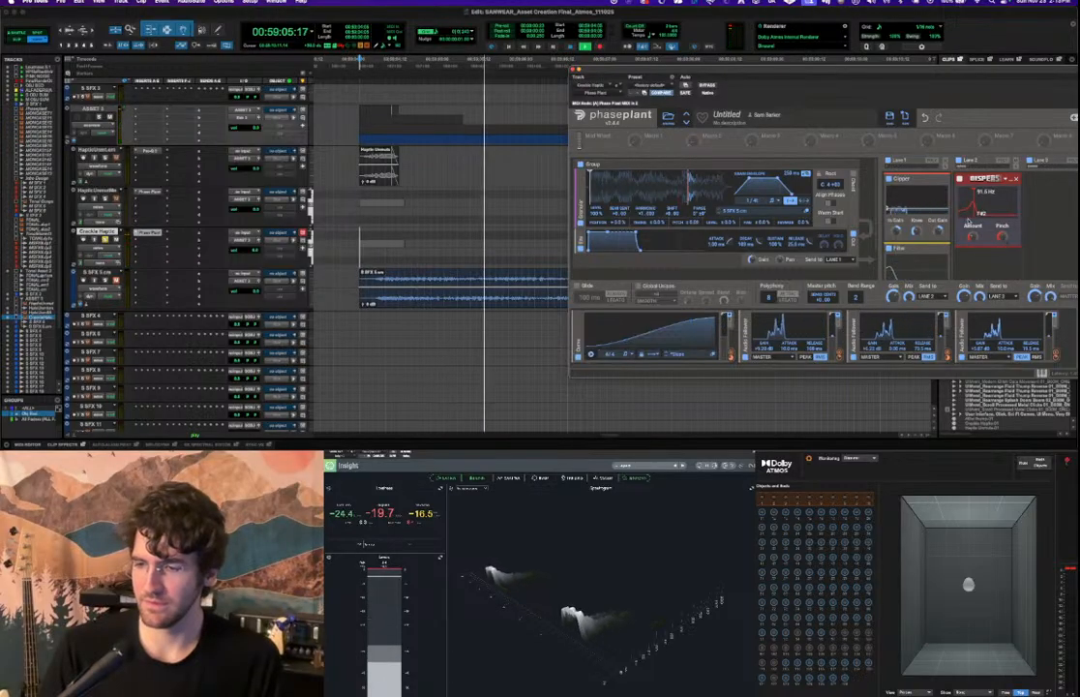
pyautogui.moveTo(976, 212); pyautogui.dragTo(979, 217)
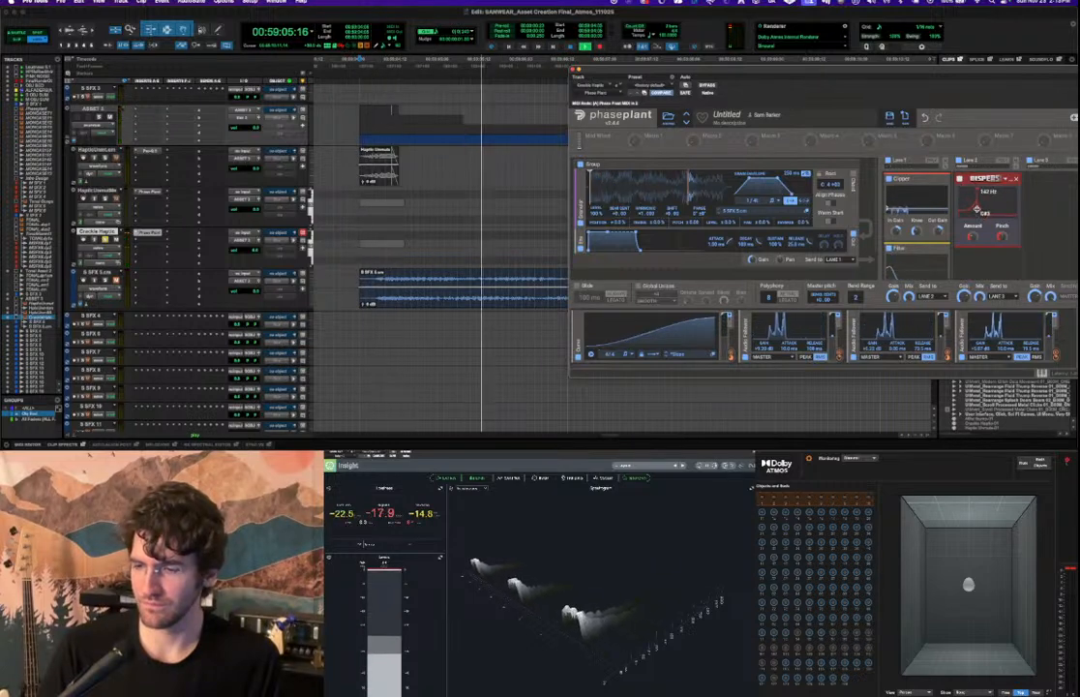
pyautogui.moveTo(980, 212); pyautogui.dragTo(976, 212)
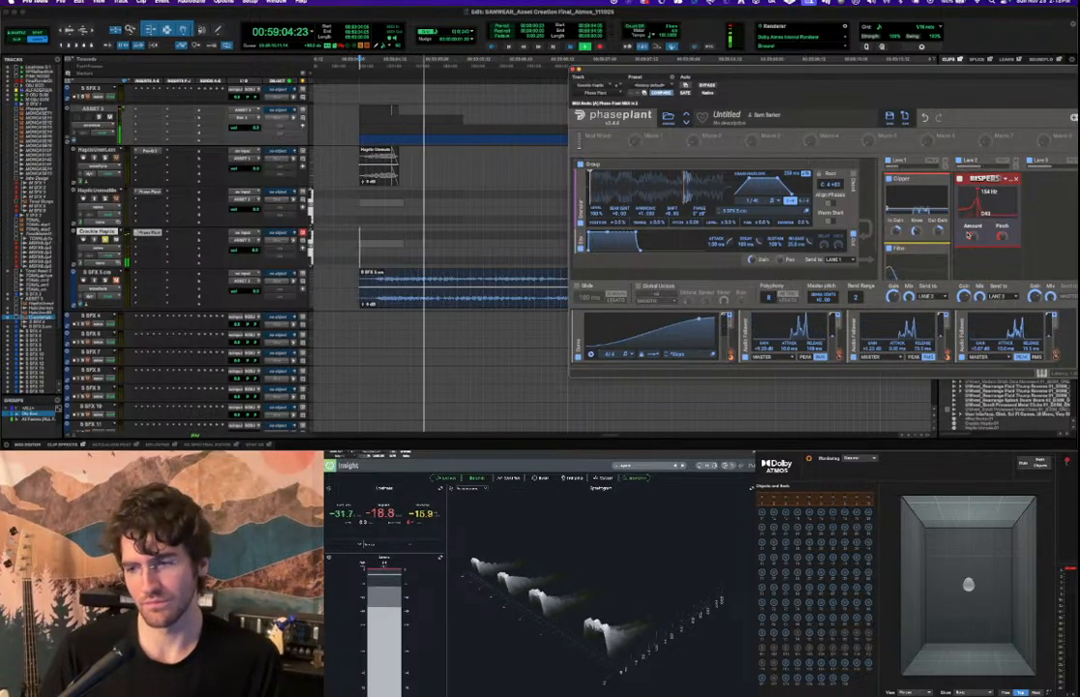
pyautogui.scroll(-2, 1015, 248)
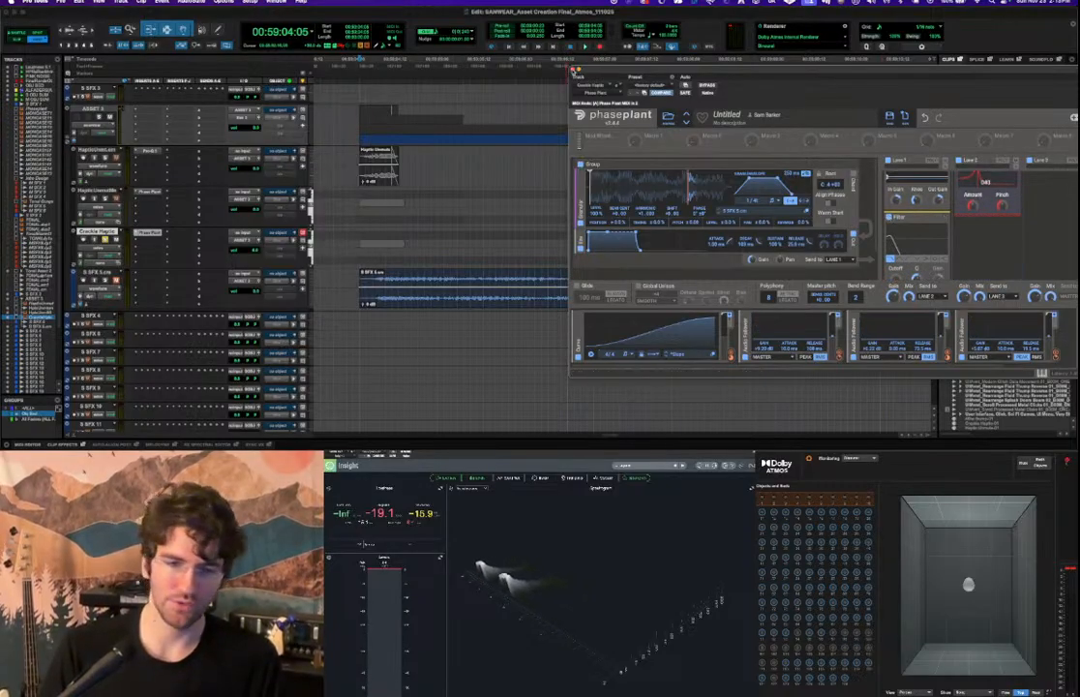
pyautogui.click(572, 70)
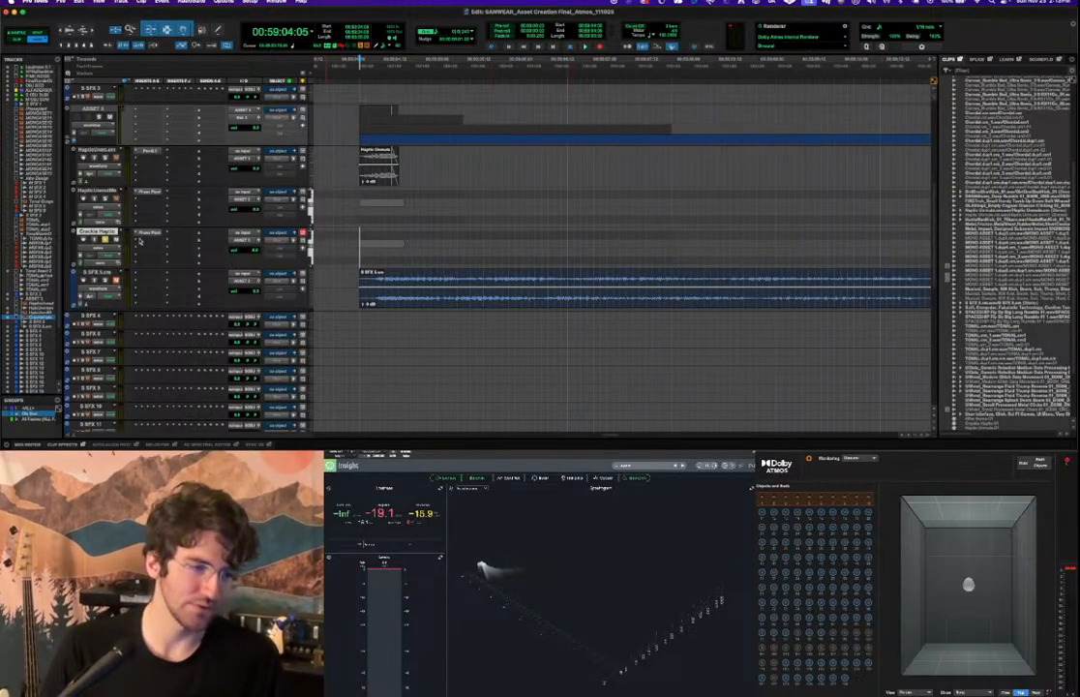
# Insert the stereo Black Box Analog Design HG-2 after Phase Plant on the crackle haptic track.
pyautogui.click(140, 240)
pyautogui.click(161, 226)
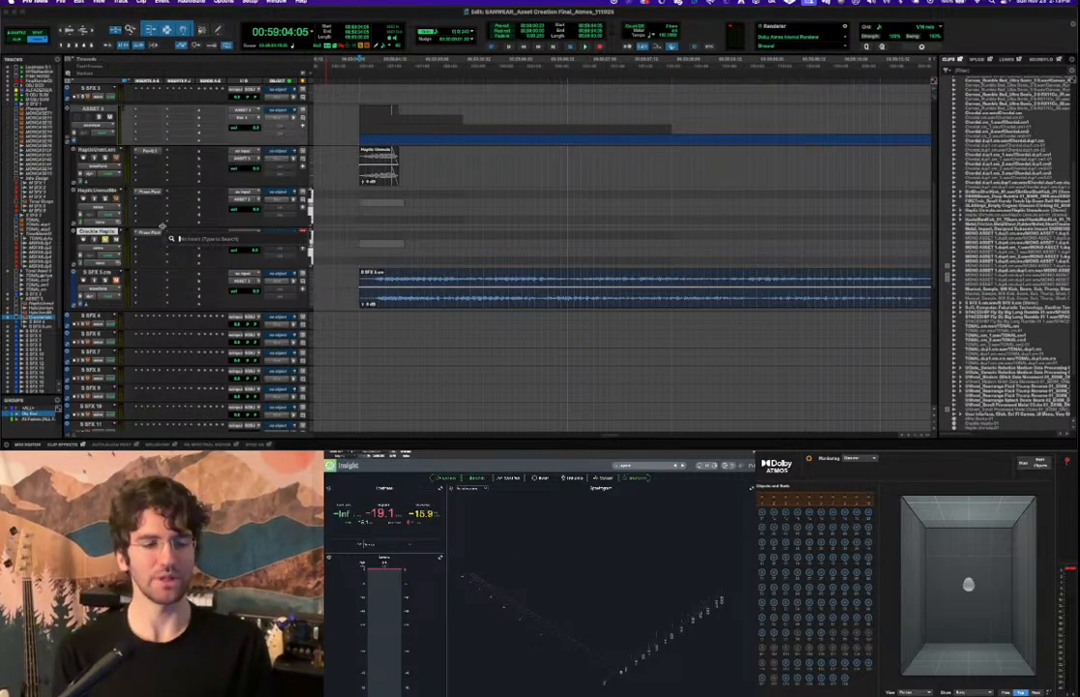
pyautogui.write('black')
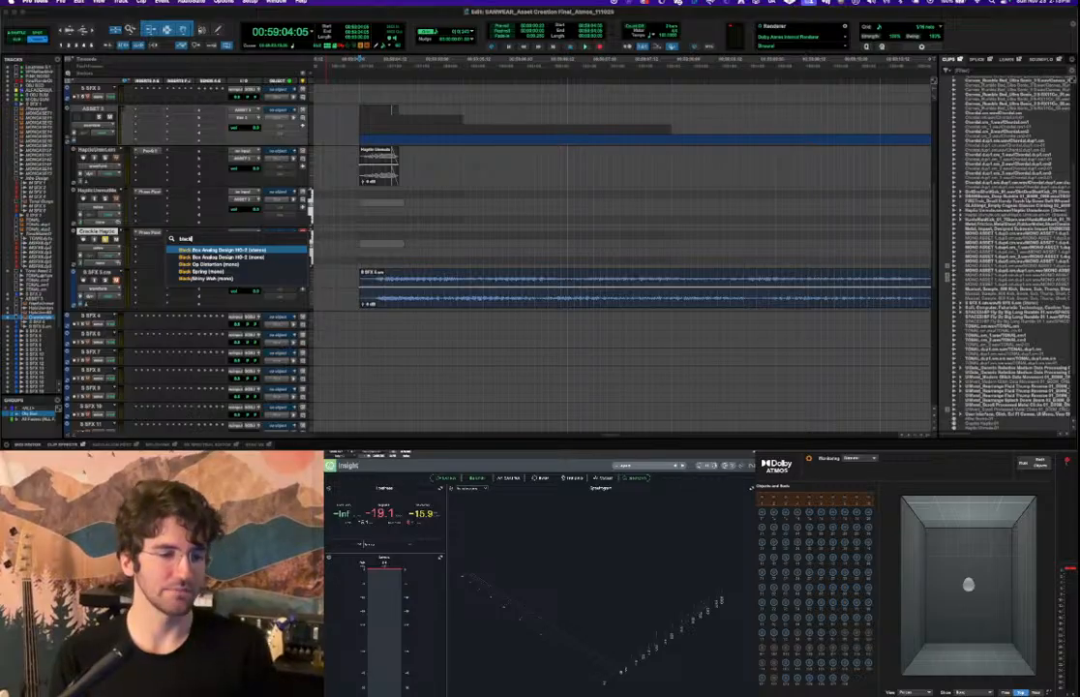
pyautogui.press('Return')
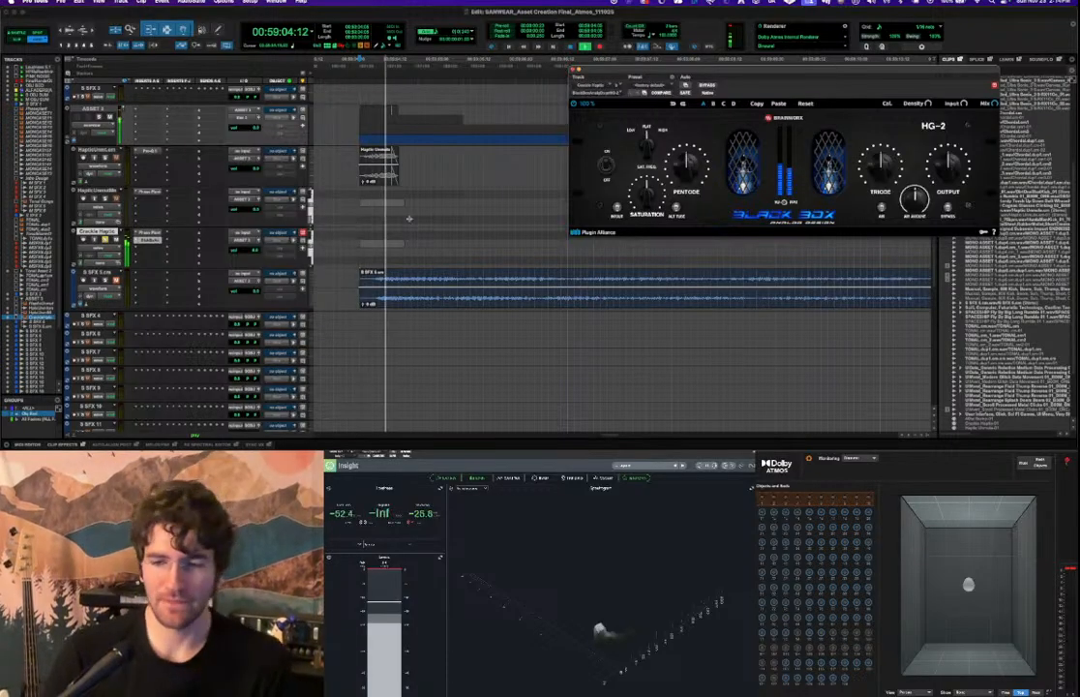
# Switch on the HG-2's saturation circuit, increase its Saturation amount and audition the crackle.
pyautogui.press('space')
pyautogui.click(616, 207)
pyautogui.moveTo(642, 206); pyautogui.dragTo(645, 204)
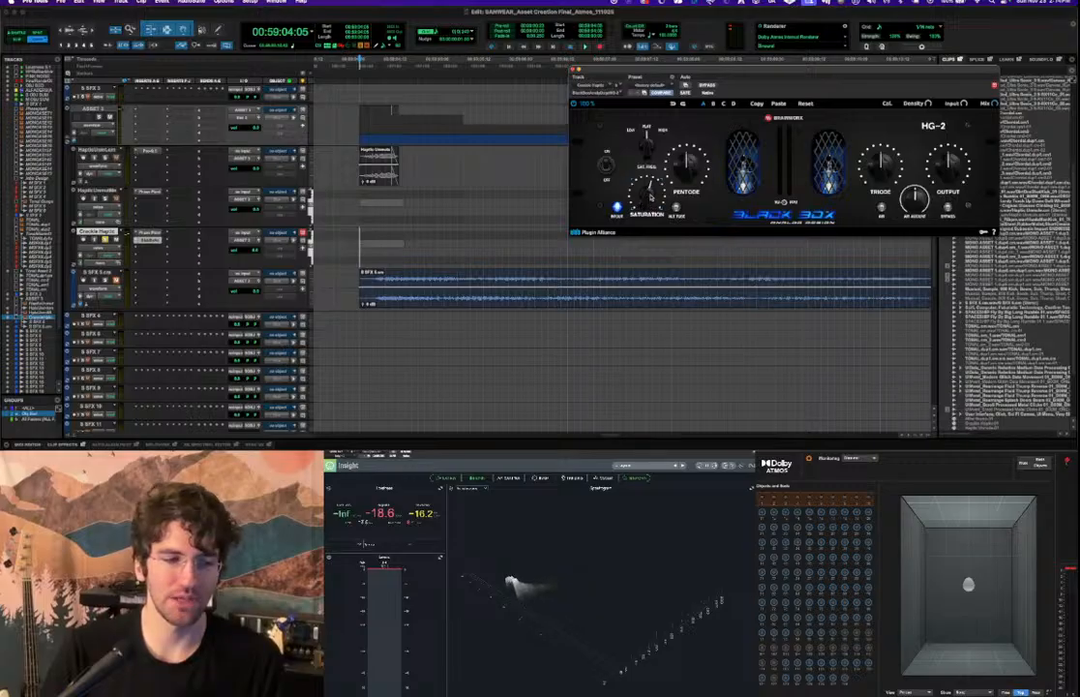
pyautogui.press('space')
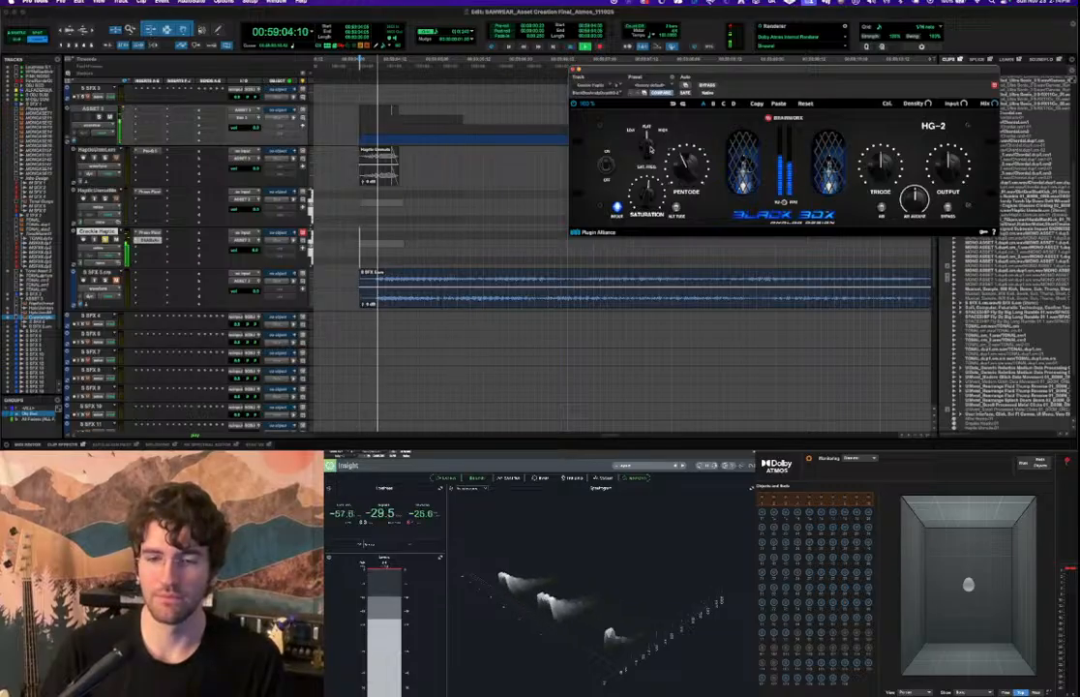
pyautogui.press('space')
# Increase the HG-2's Triode drive while replaying the crackle.
pyautogui.press('space')
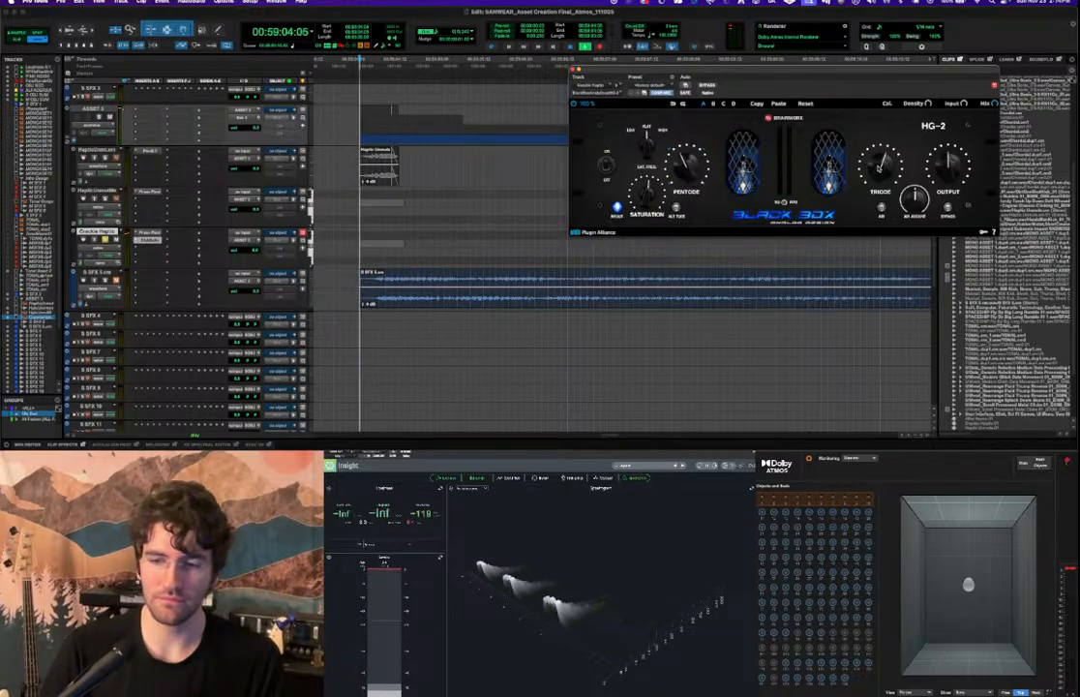
pyautogui.press('space')
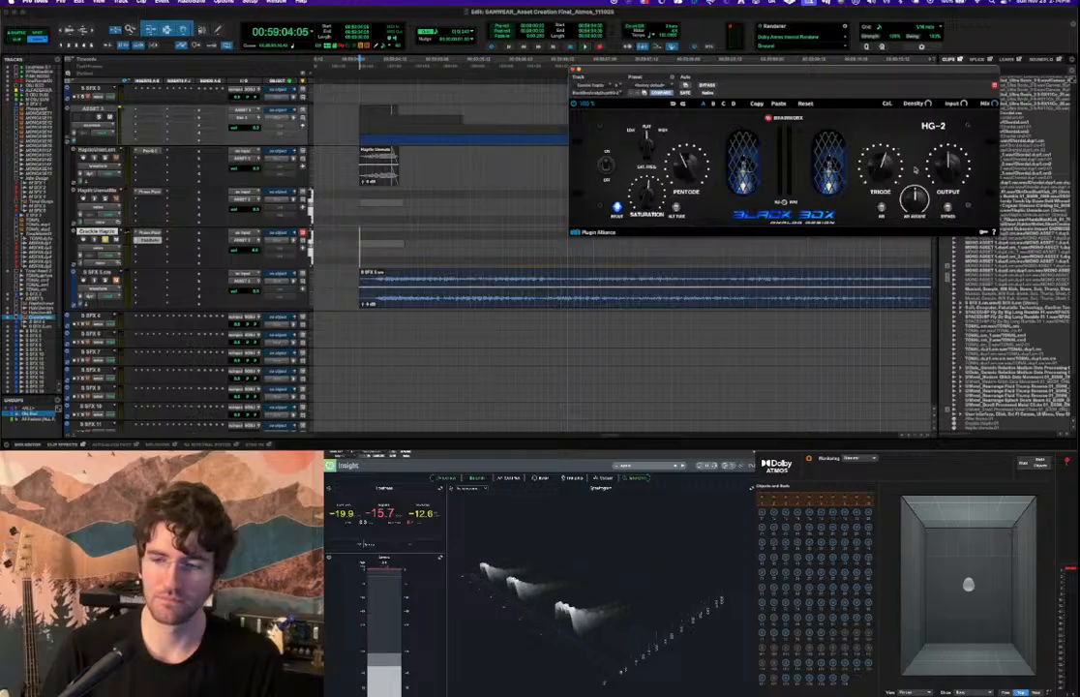
pyautogui.press('space')
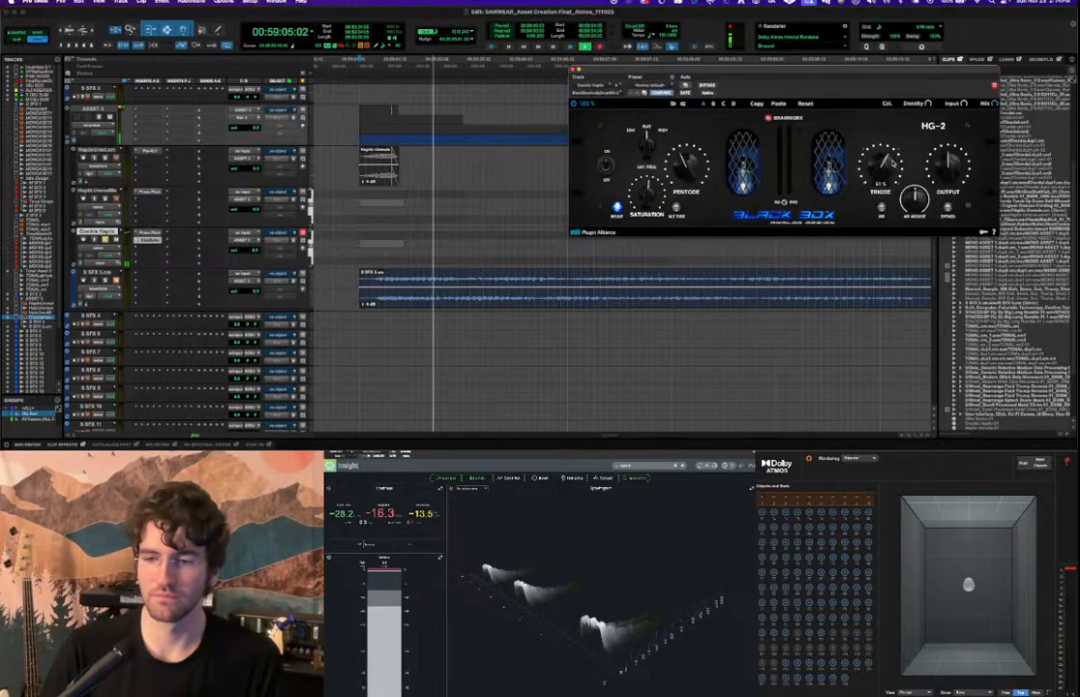
pyautogui.press('space')
pyautogui.press('space')
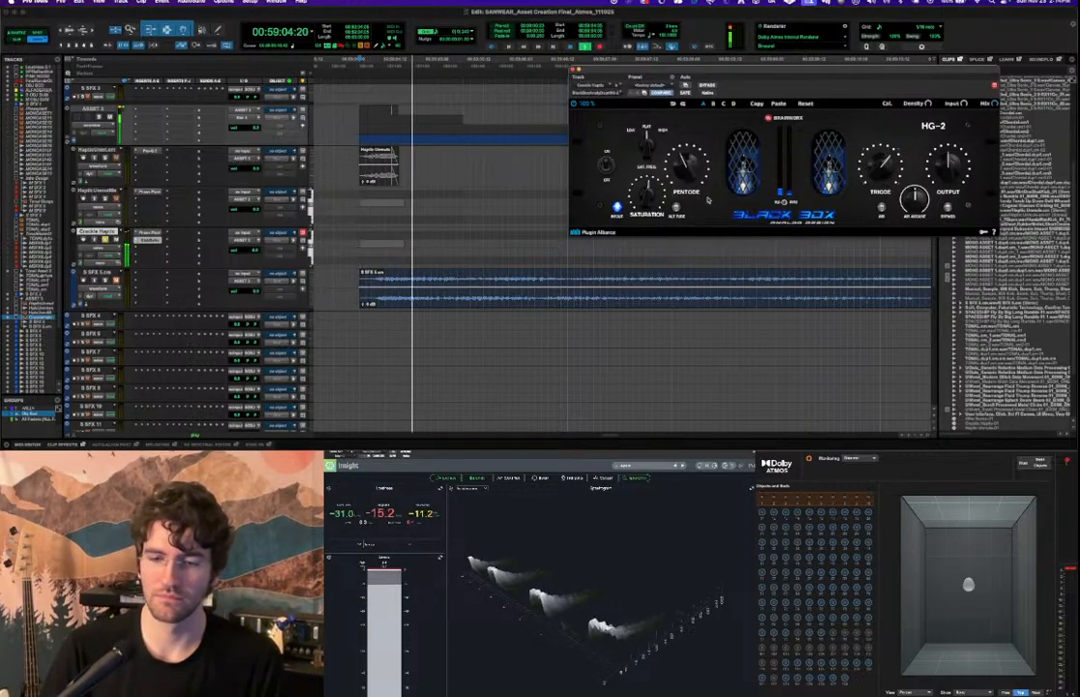
# Enable the HG-2's Alt Tube option and audition the crackle with it.
pyautogui.press('space')
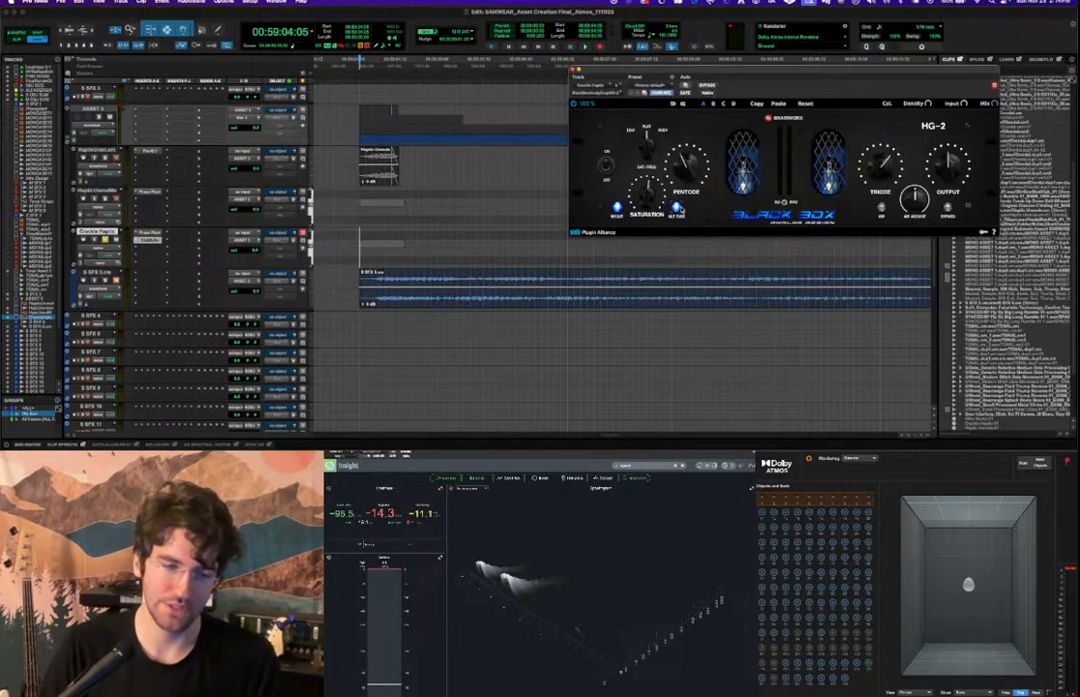
pyautogui.press('space')
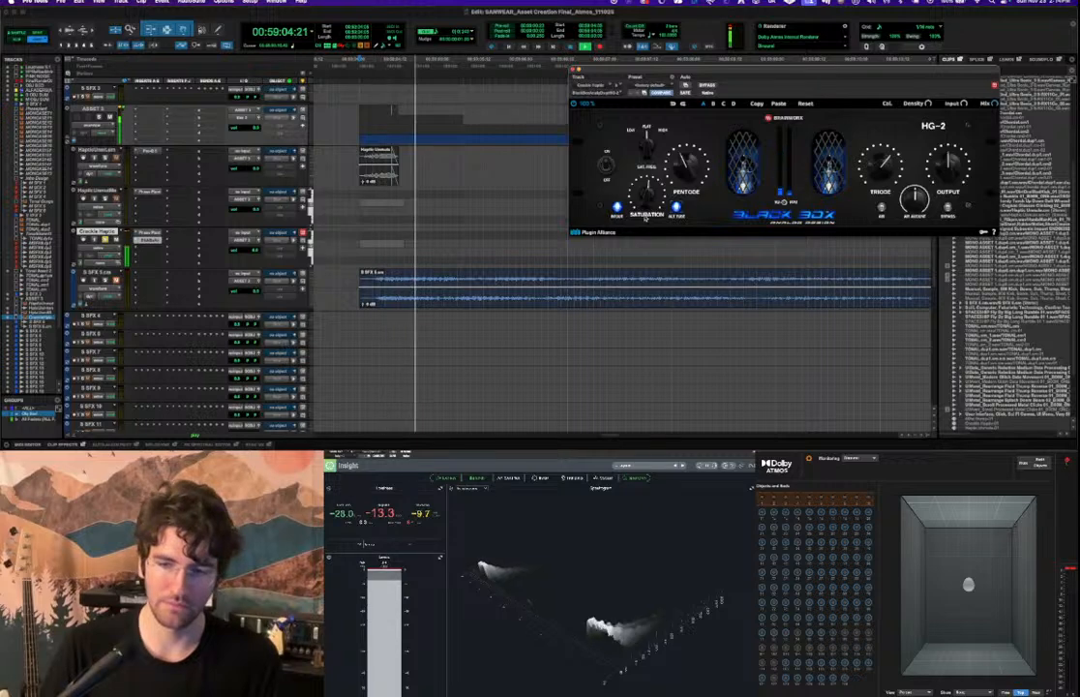
pyautogui.press('space')
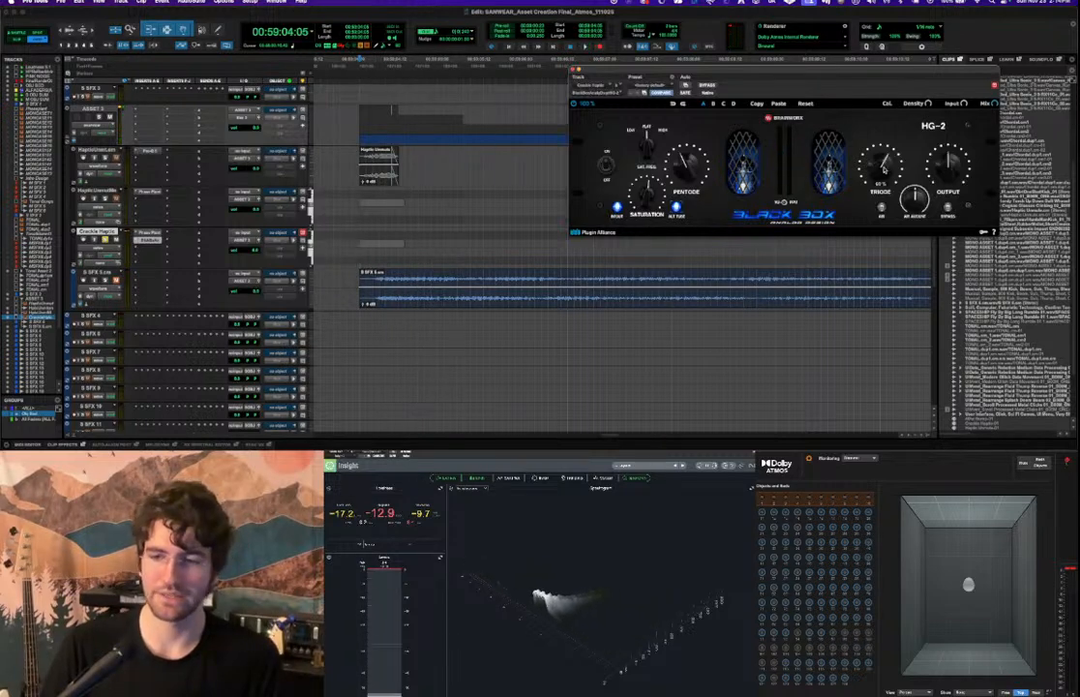
# Lengthen the Phase Plant envelope's release to about 267 ms while auditioning, and close the synth.
pyautogui.click(154, 233)
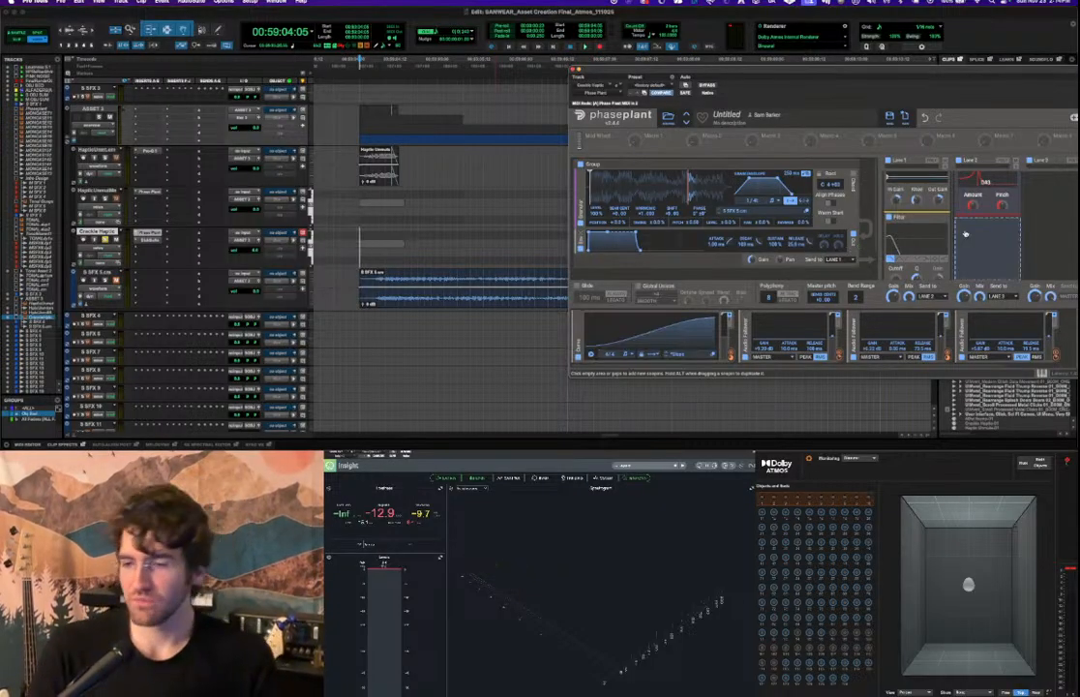
pyautogui.scroll(-6, 1018, 257)
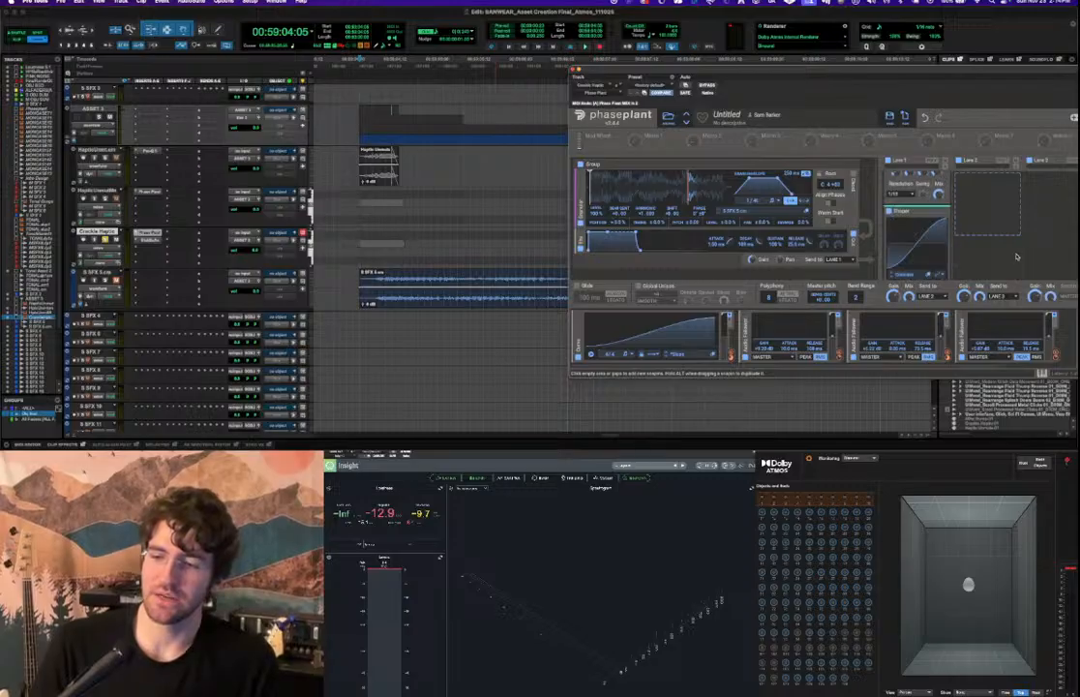
pyautogui.scroll(5, 1017, 259)
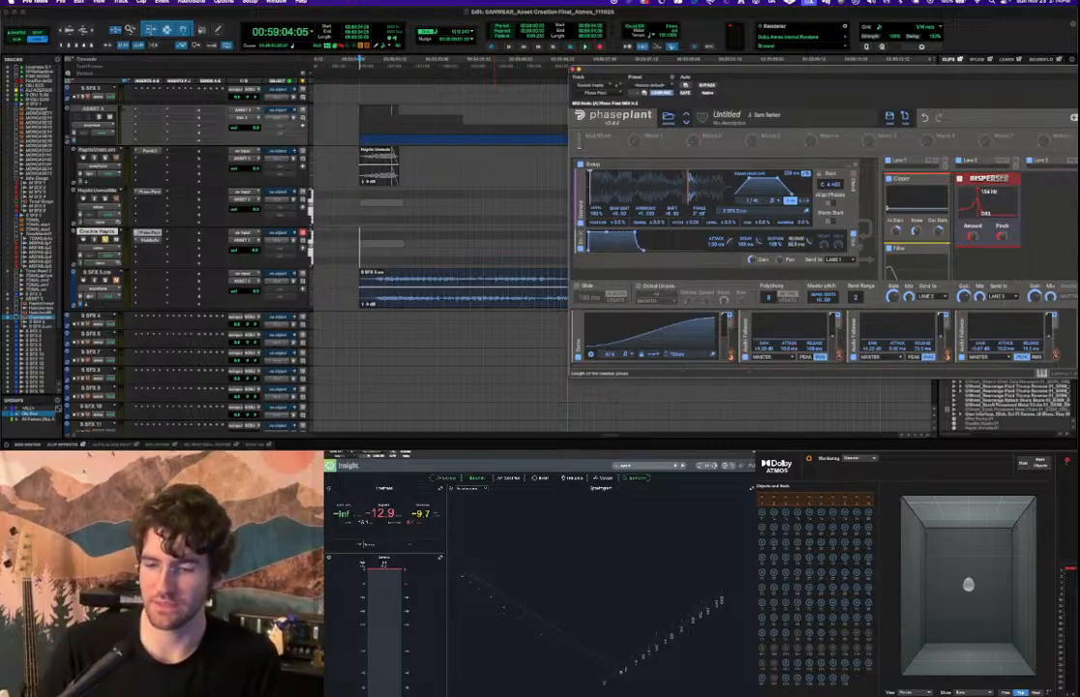
pyautogui.press('space')
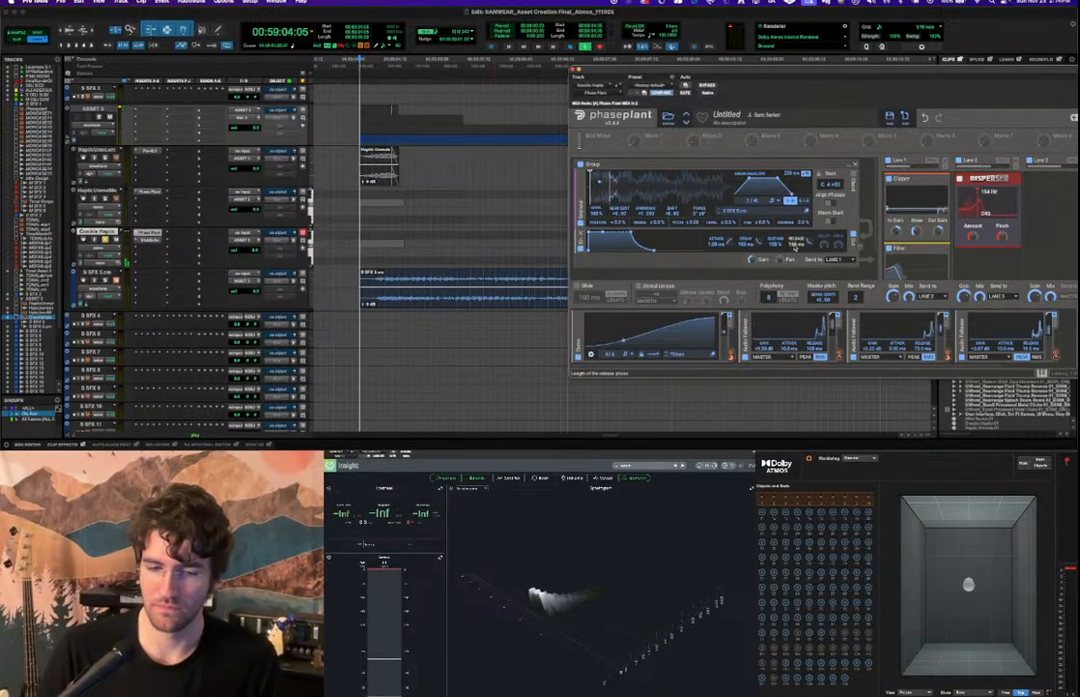
pyautogui.moveTo(794, 247); pyautogui.dragTo(794, 235)
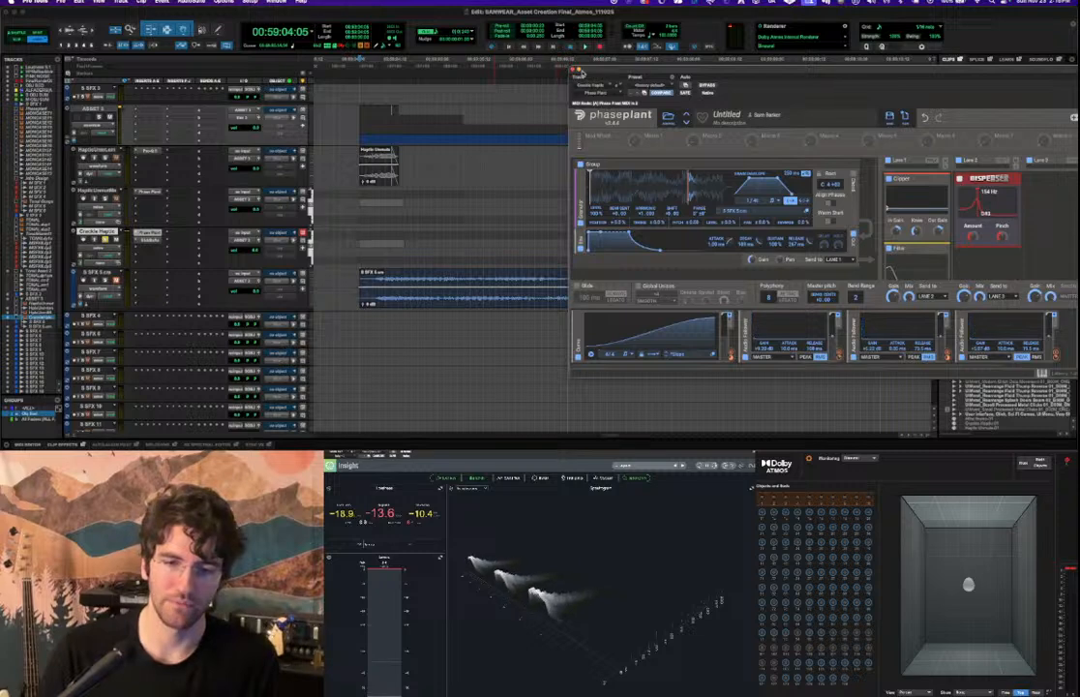
pyautogui.click(578, 70)
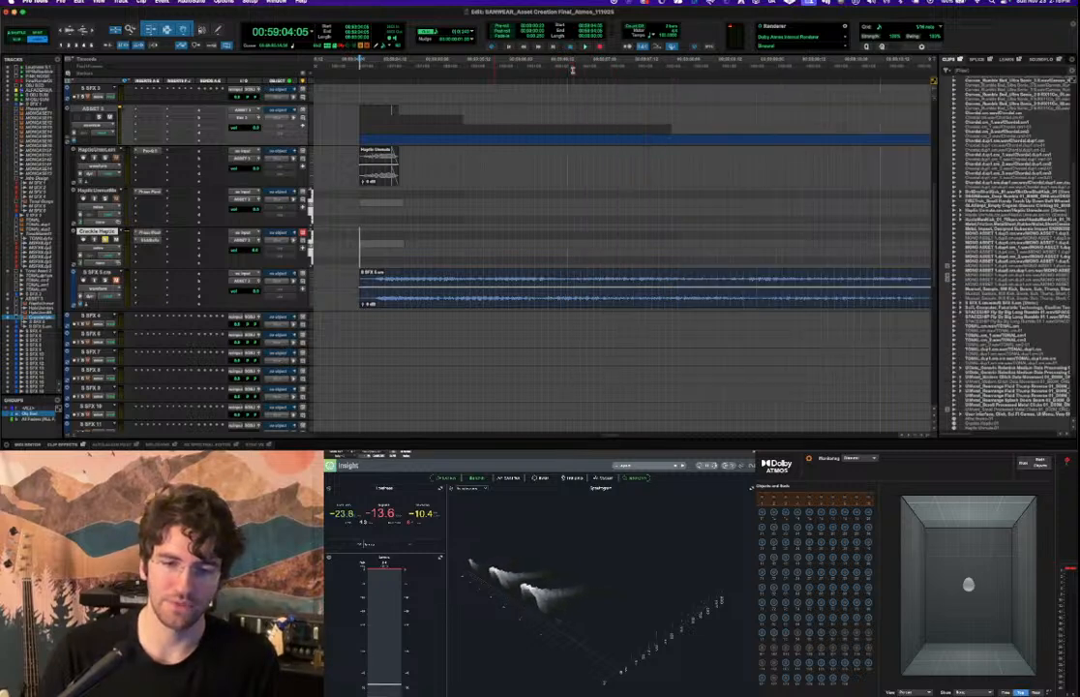
# Adjust the HG-2's output level on the crackle track during playback and close the plugin.
pyautogui.click(150, 238)
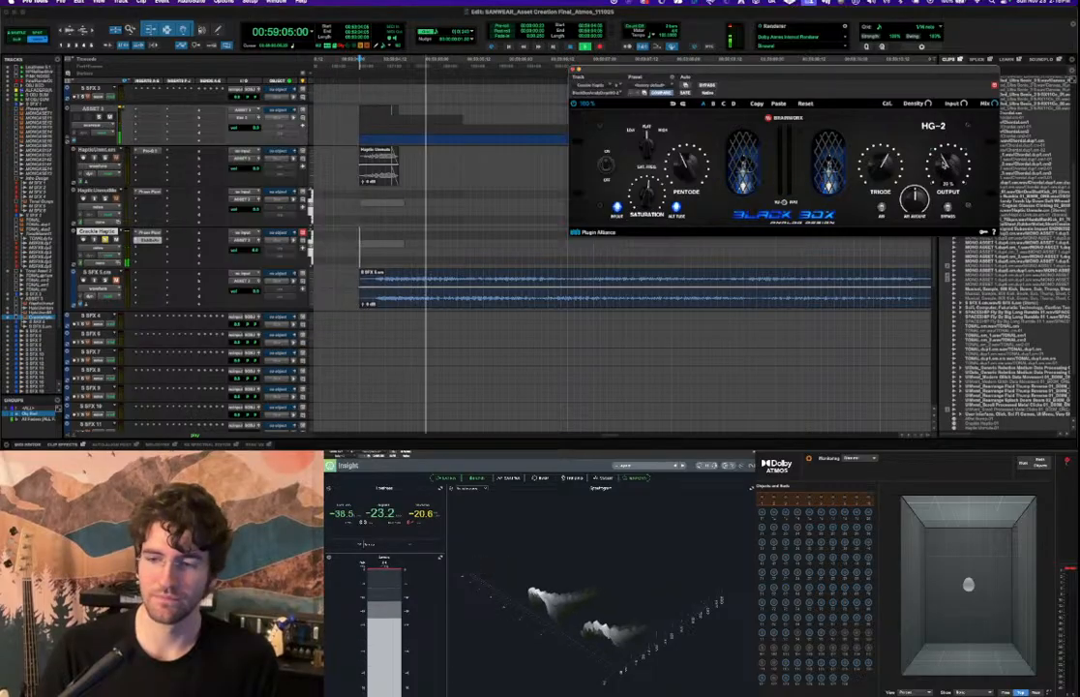
pyautogui.moveTo(939, 173)
pyautogui.mouseDown()
pyautogui.moveTo(945, 152)
pyautogui.moveTo(944, 162)
pyautogui.mouseUp()
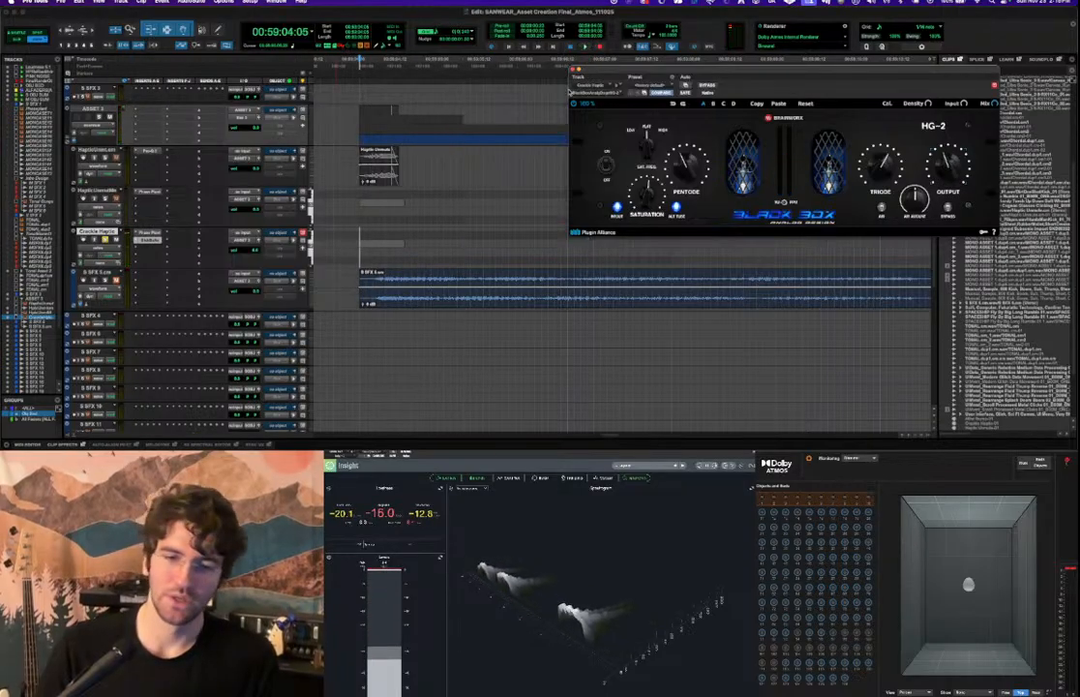
pyautogui.click(576, 70)
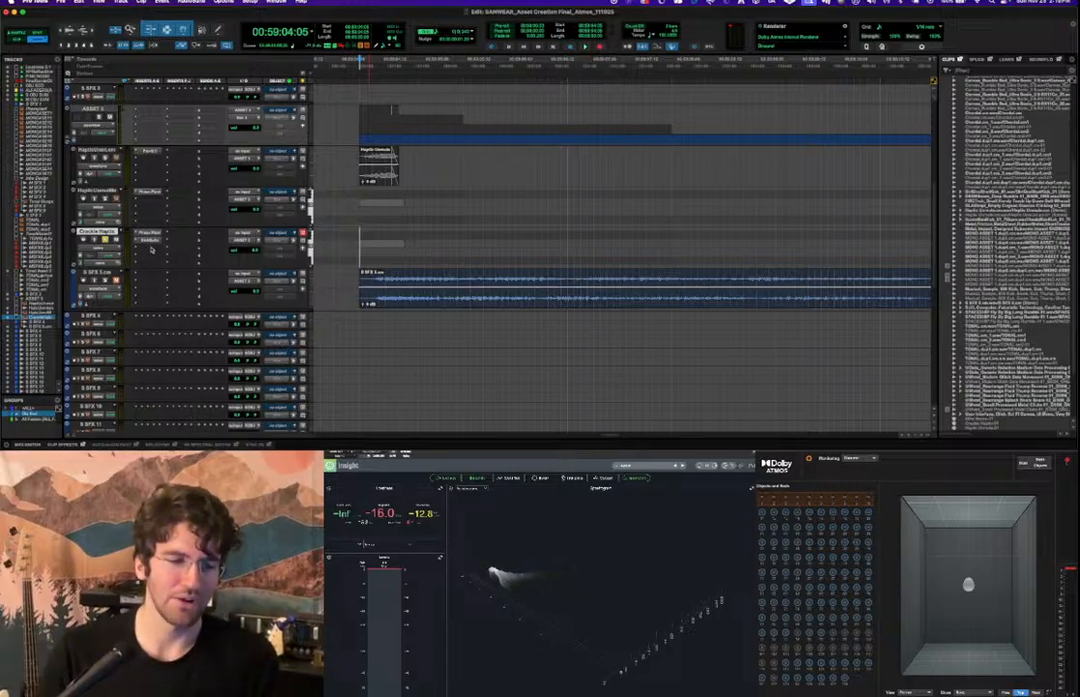
# Insert the stereo Chameleon Surround reverb after the HG-2 on the crackle haptic track.
pyautogui.click(151, 248)
pyautogui.click(158, 234)
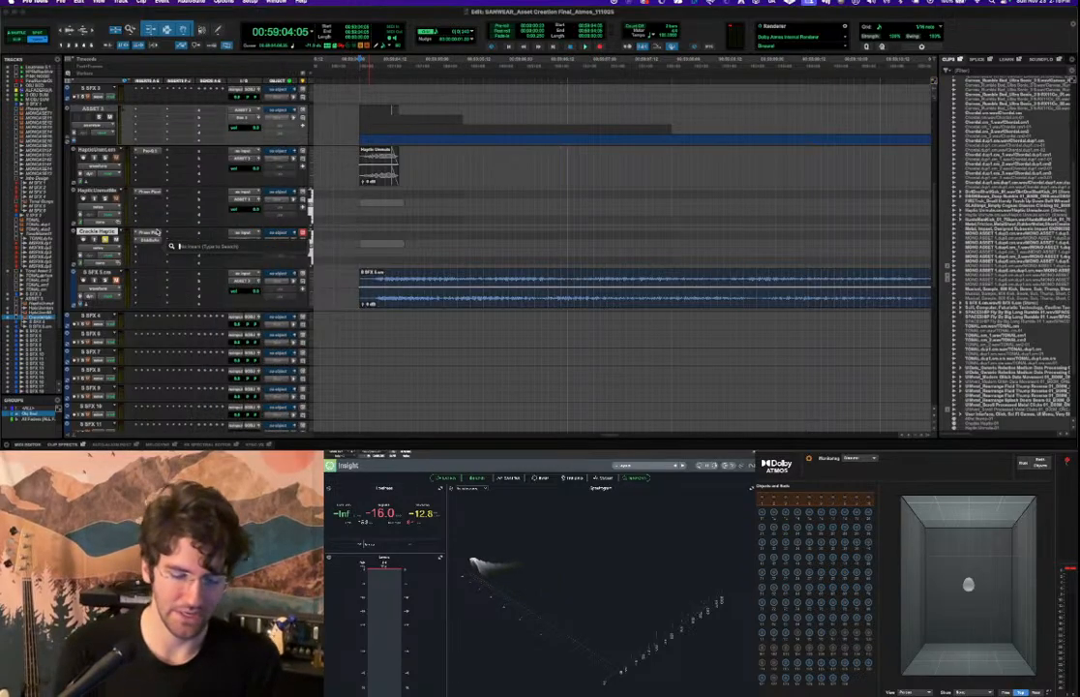
pyautogui.write('u')
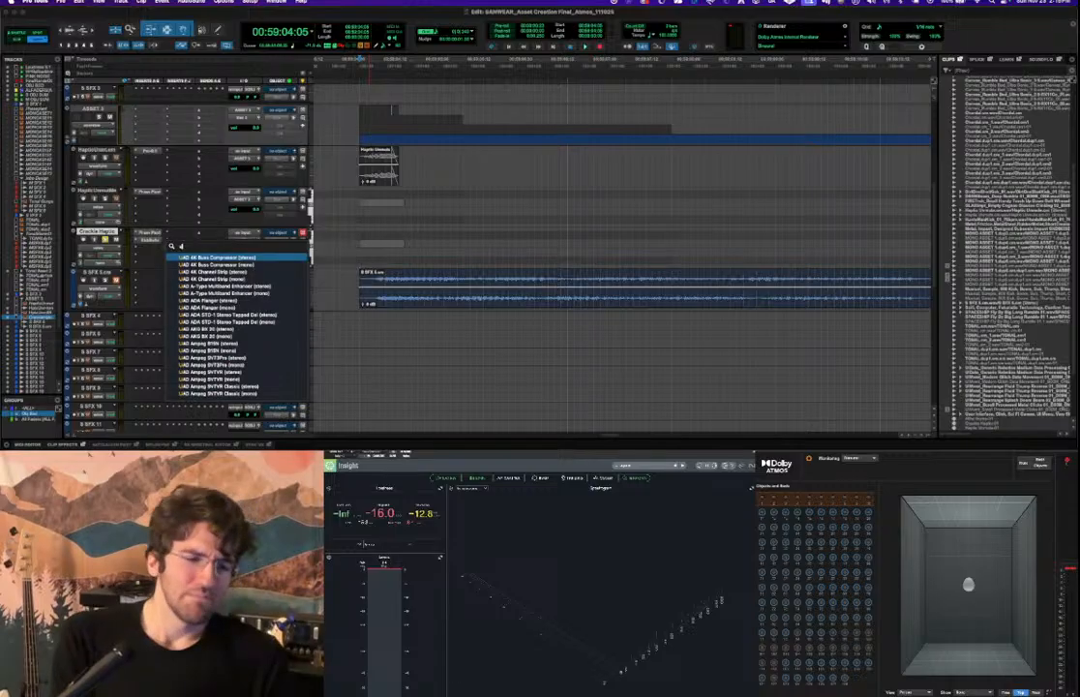
pyautogui.press('BackSpace')
pyautogui.write('chame')
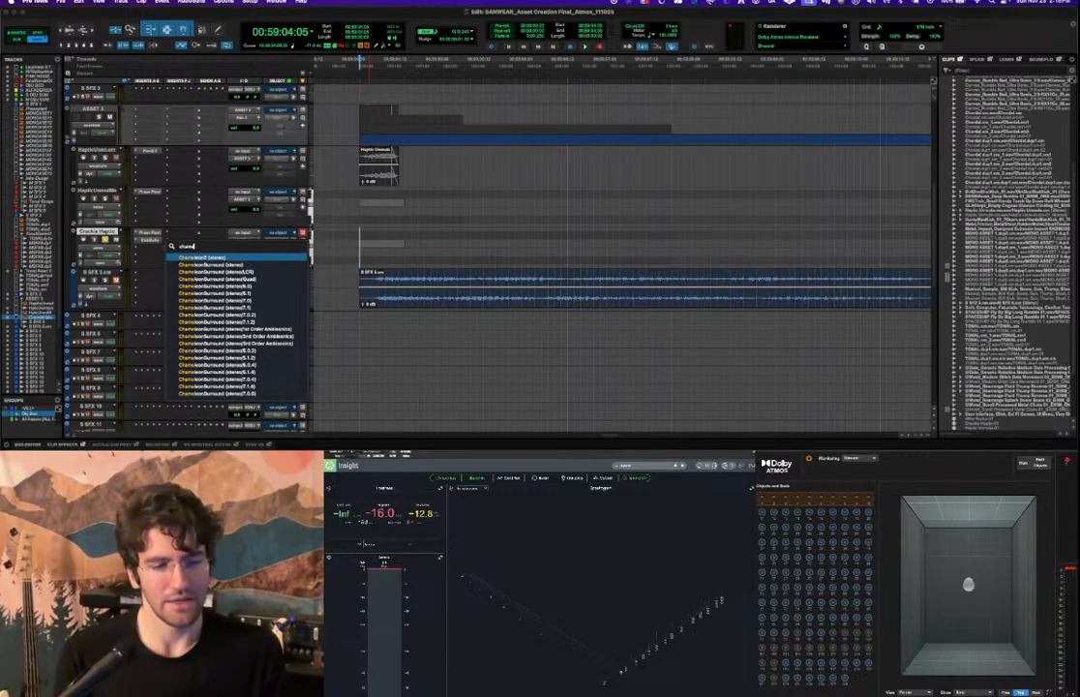
pyautogui.press('Return')
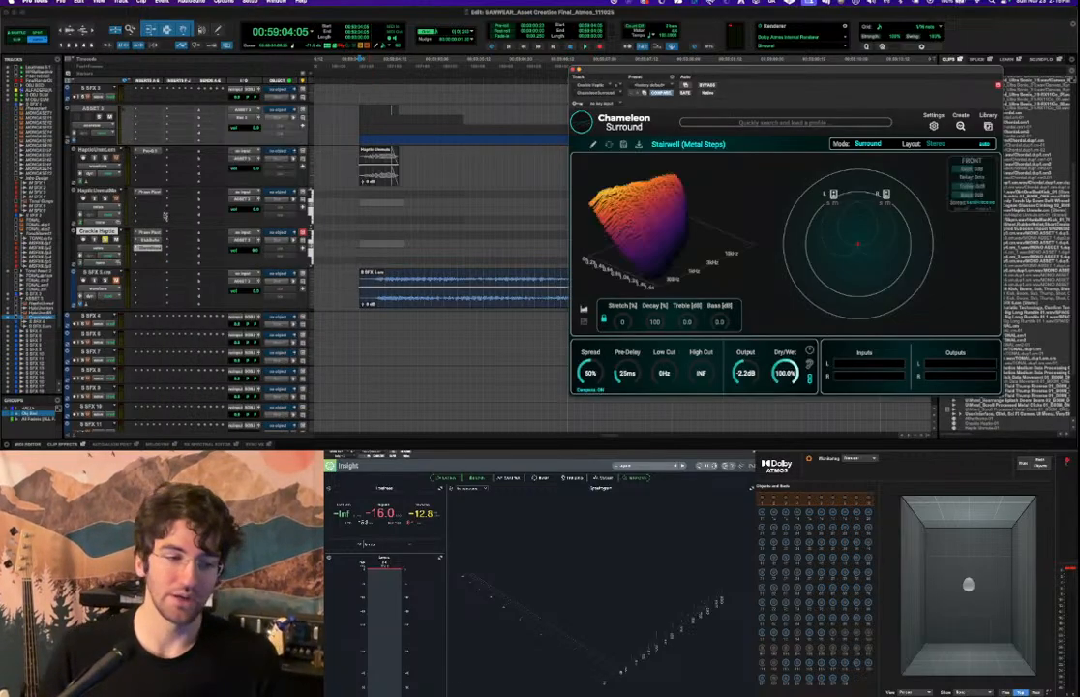
# Reposition the Chameleon Surround window and rotate the Stairwell (Metal Steps) profile's 3D decay plot to inspect it.
pyautogui.moveTo(800, 85); pyautogui.dragTo(752, 53)
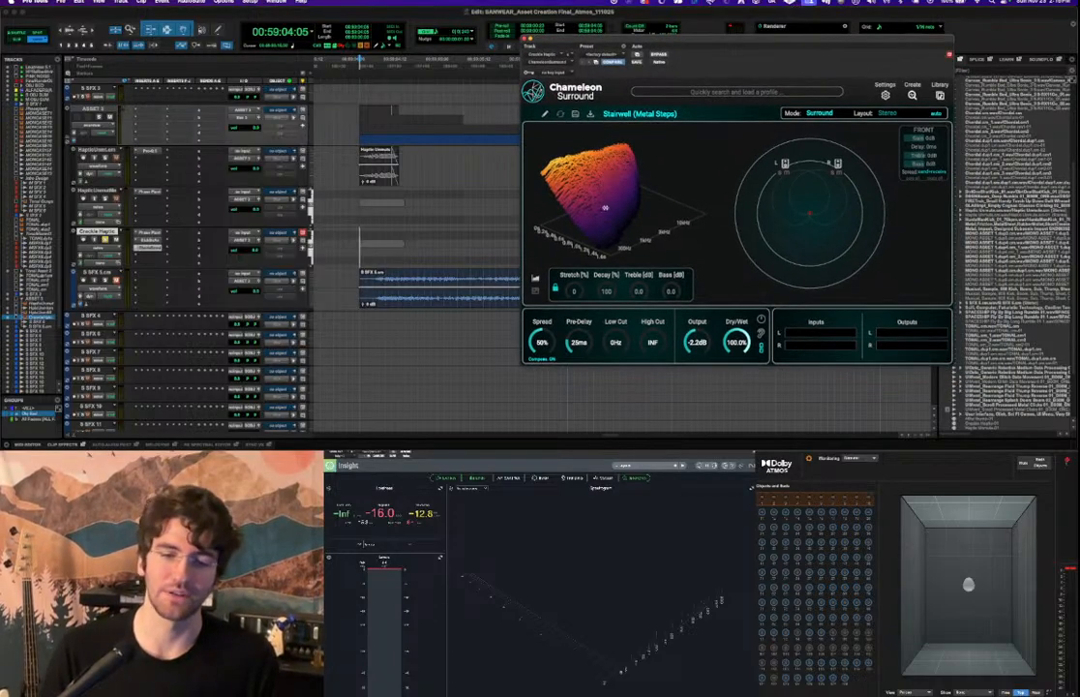
pyautogui.moveTo(606, 207); pyautogui.dragTo(756, 185)
pyautogui.moveTo(595, 218); pyautogui.dragTo(638, 211)
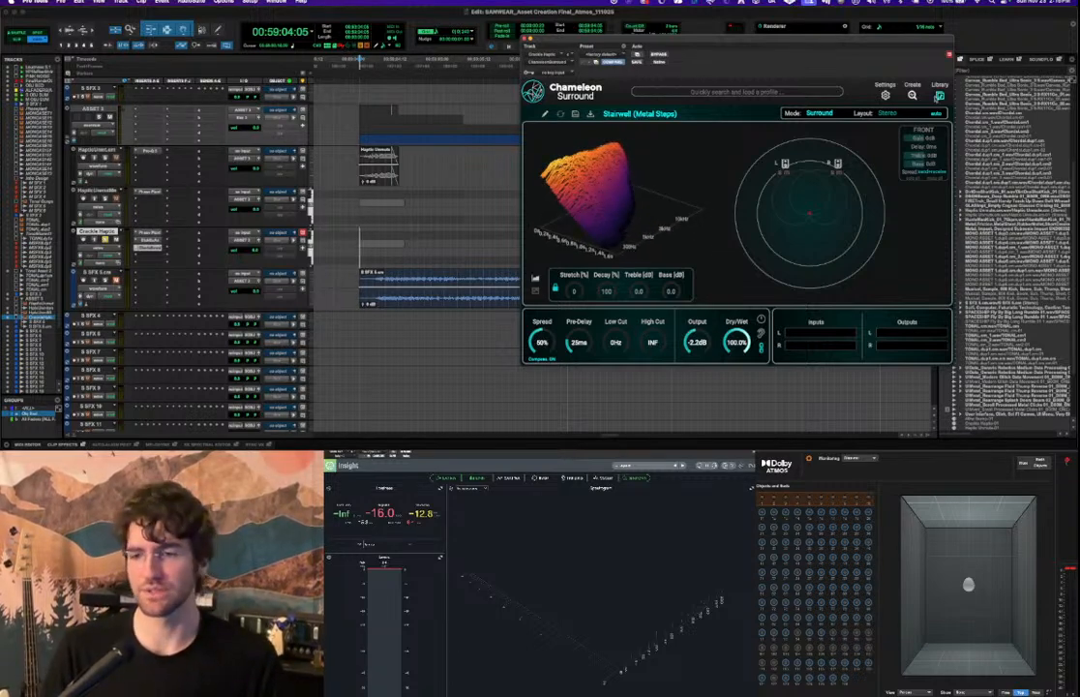
# Load the Small Toilet Cubicle profile from Chameleon Surround's library and audition the crackle through it.
pyautogui.click(939, 95)
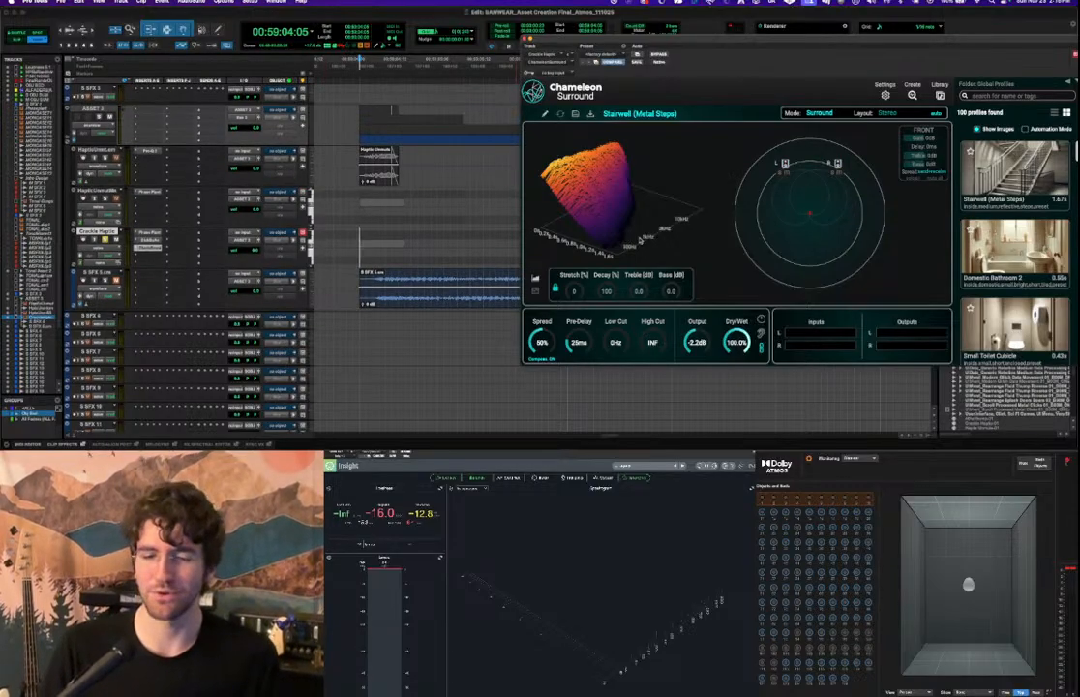
pyautogui.moveTo(616, 218); pyautogui.dragTo(635, 219)
pyautogui.scroll(-5, 1016, 213)
pyautogui.scroll(1, 1022, 212)
pyautogui.click(1012, 189)
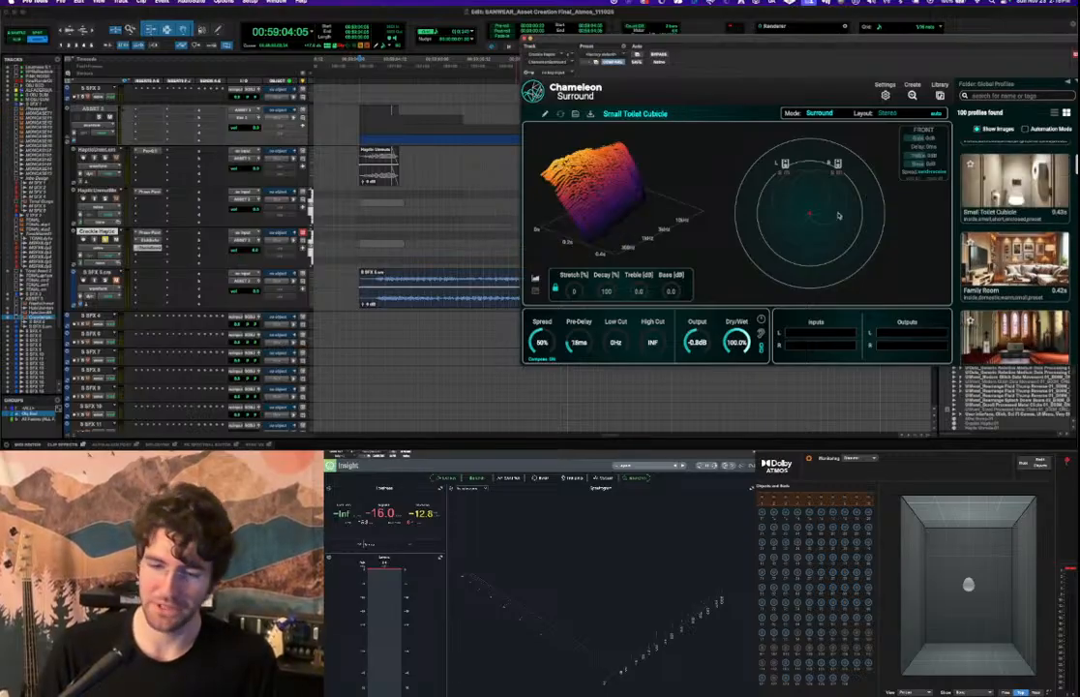
pyautogui.press('space')
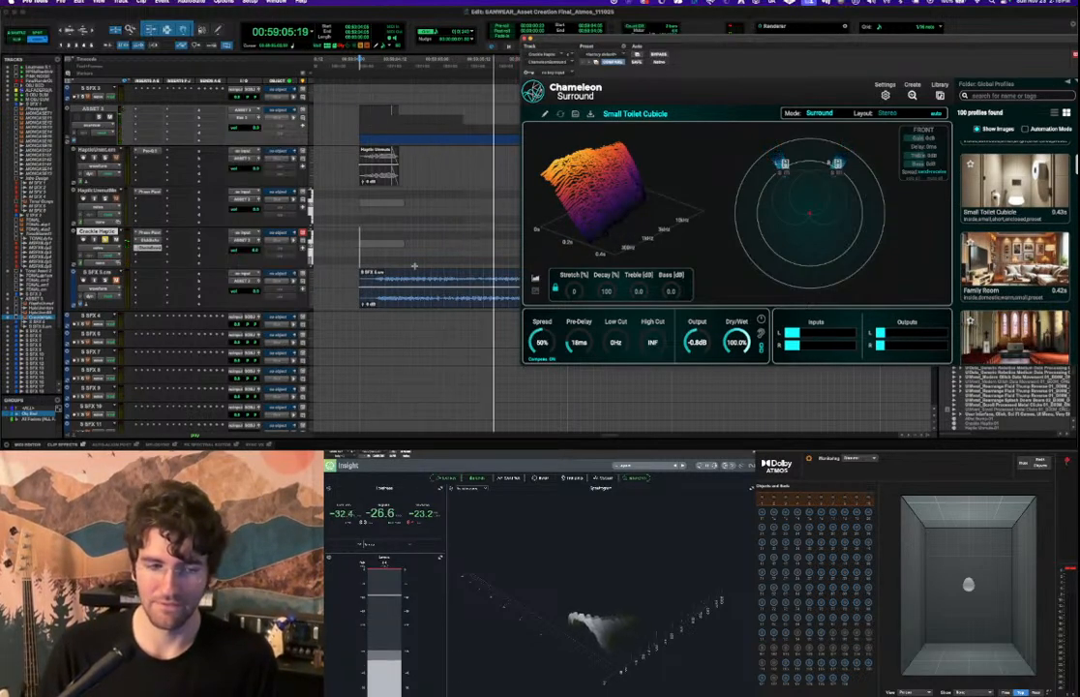
# Try Chameleon Surround's Domestic Bathroom 2 profile on the crackle, and replace it with the Inside Glass Jar profile.
pyautogui.scroll(3, 1012, 188)
pyautogui.click(1012, 172)
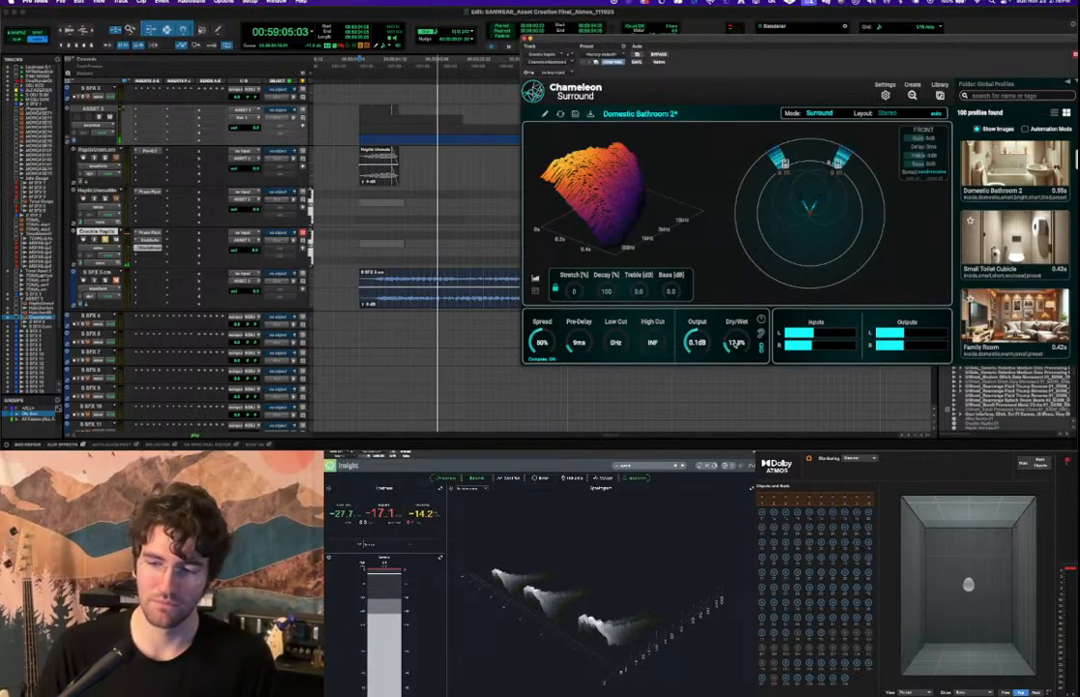
pyautogui.scroll(-3, 996, 254)
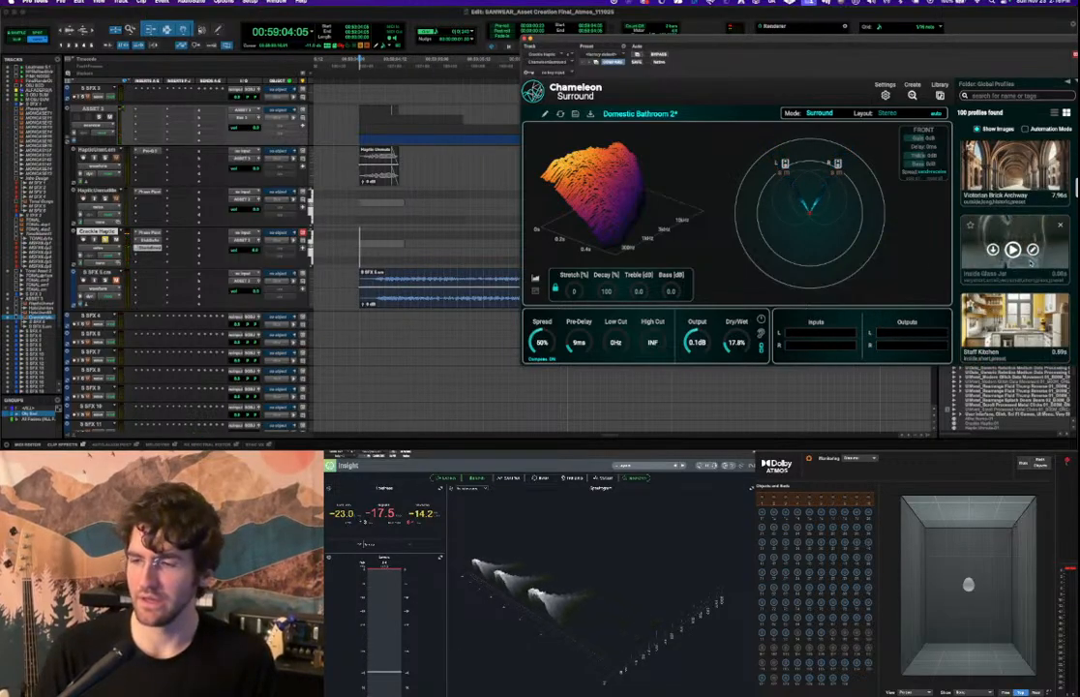
pyautogui.click(1012, 249)
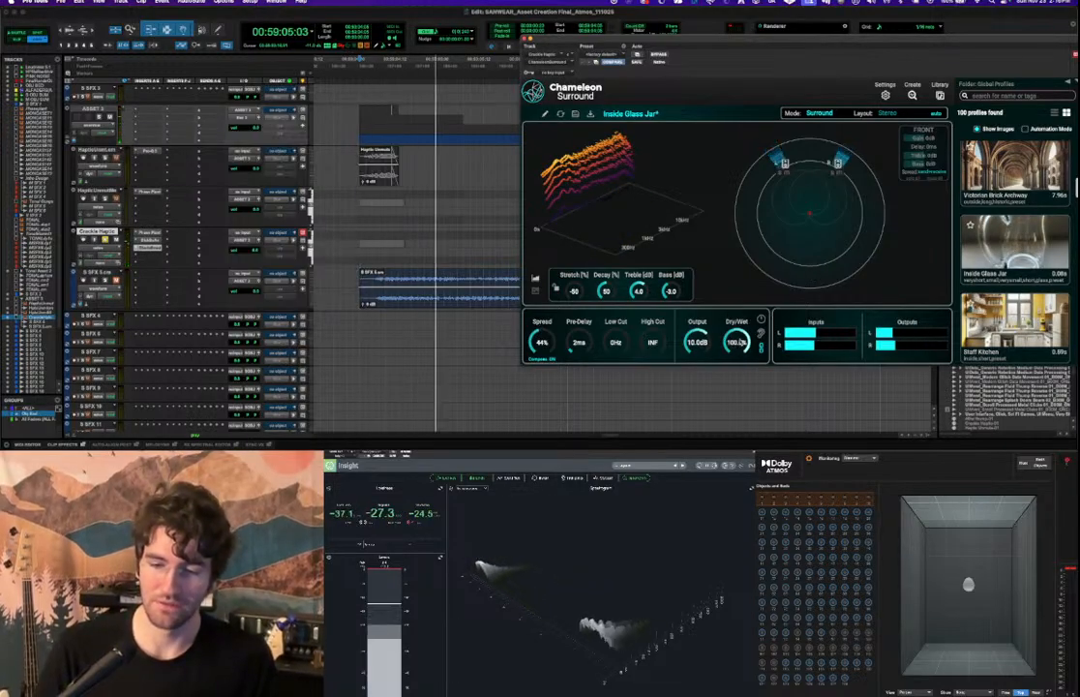
# Lower the Inside Glass Jar reverb's Dry/Wet to about 31% during playback and raise its Stretch to 24%.
pyautogui.press('space')
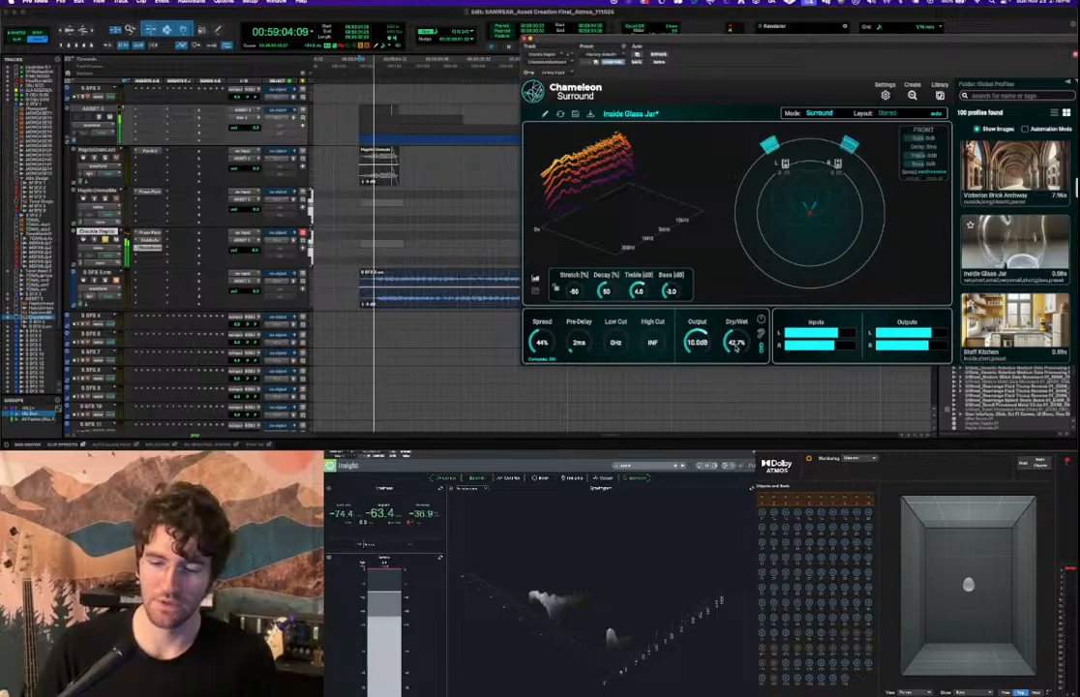
pyautogui.moveTo(735, 336); pyautogui.dragTo(736, 344)
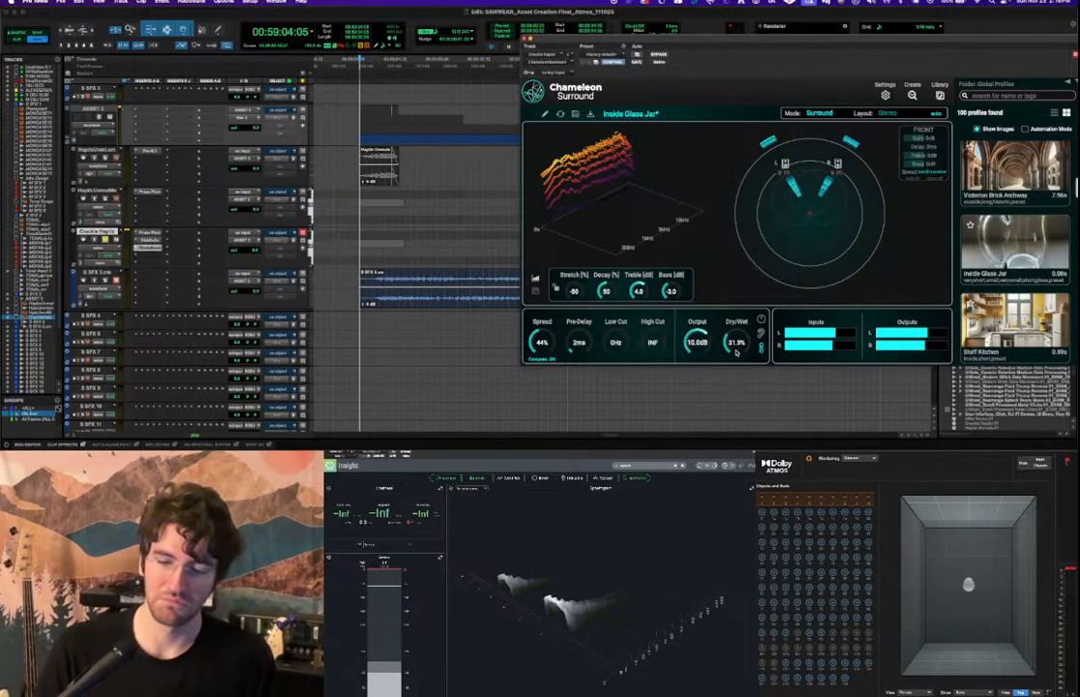
pyautogui.moveTo(574, 288); pyautogui.dragTo(581, 297)
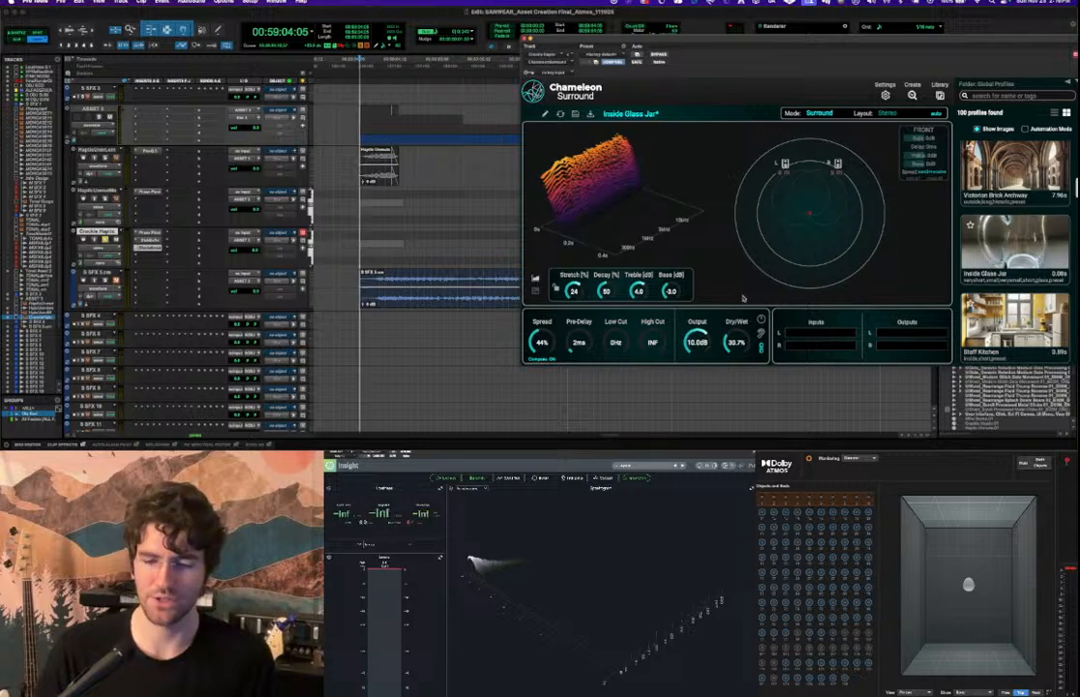
# Audition the stretched reverb at a wetter mix of about 71% and bring Dry/Wet down to 29.9%.
pyautogui.press('space')
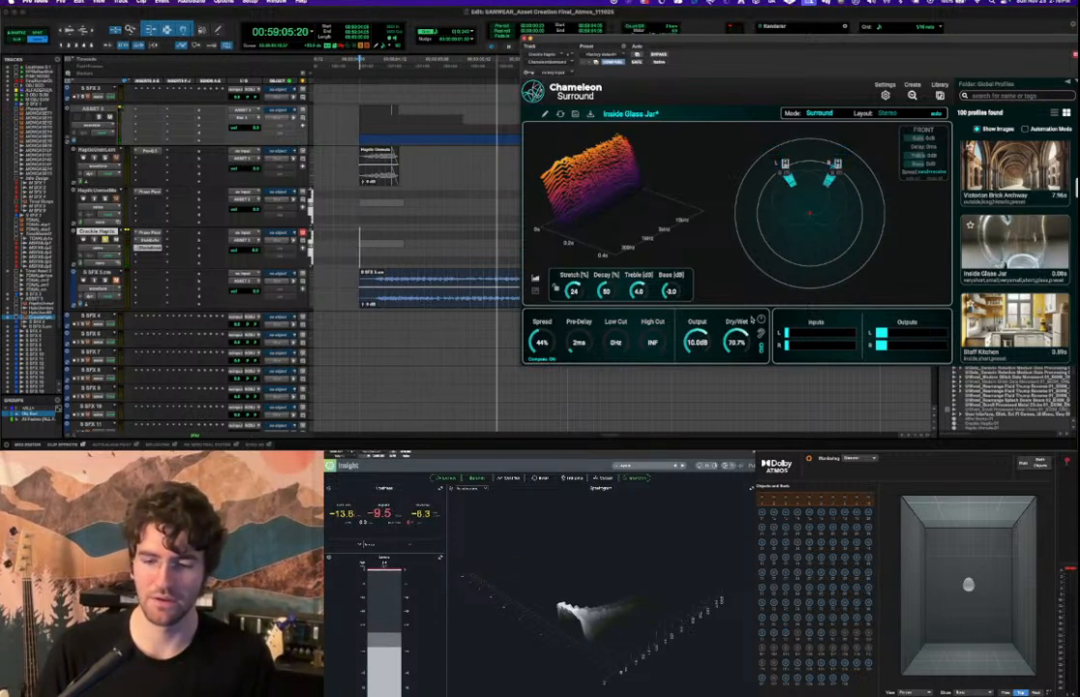
pyautogui.press('space')
pyautogui.press('space')
pyautogui.moveTo(739, 350); pyautogui.dragTo(730, 378)
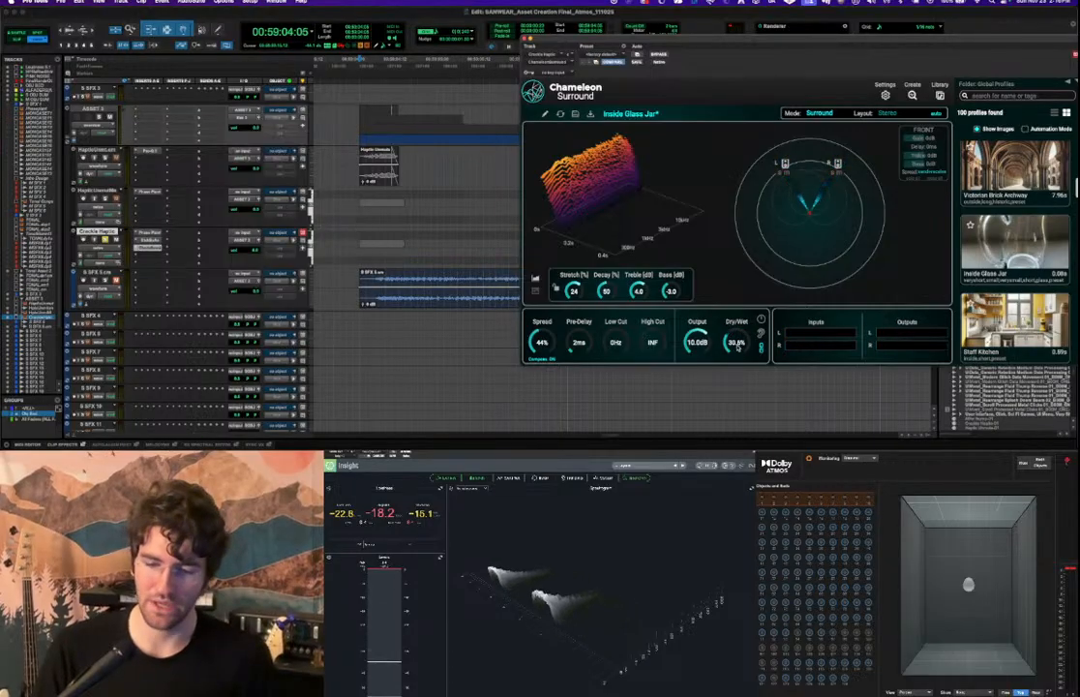
pyautogui.press('space')
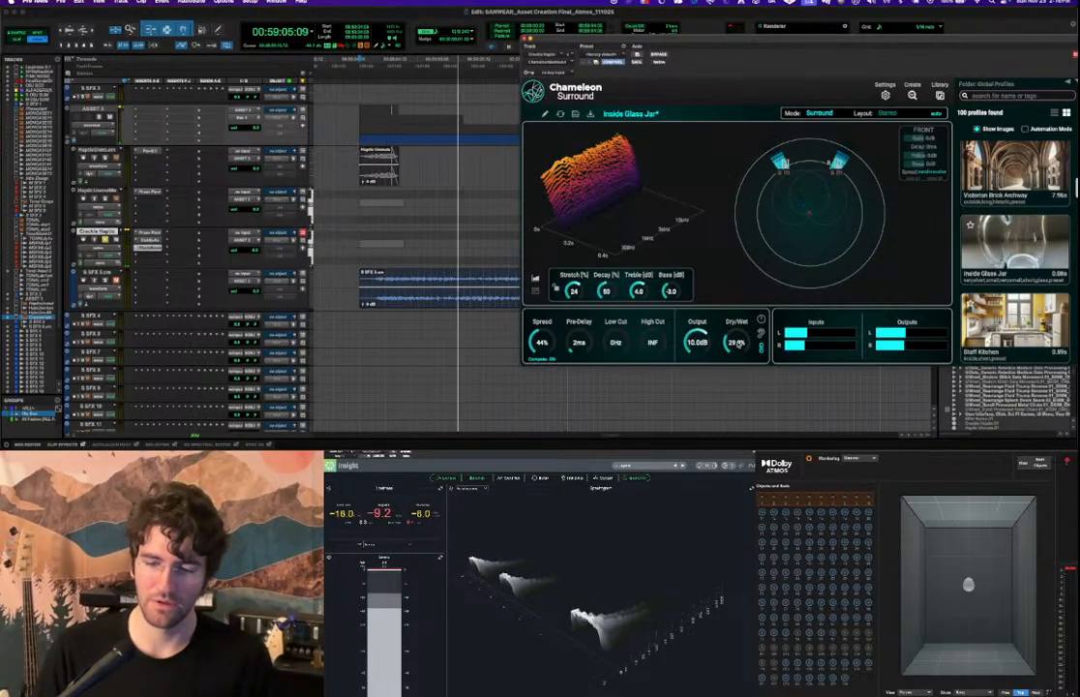
pyautogui.press('space')
pyautogui.press('space')
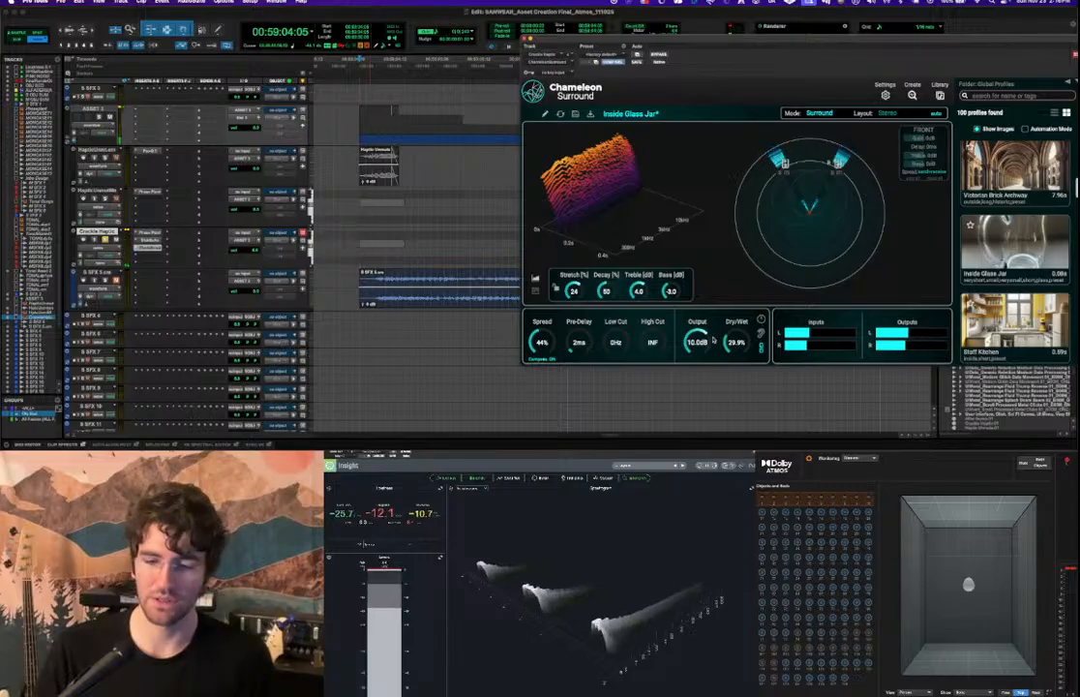
# Reduce Chameleon Surround's Output to 3.1 dB while replaying the crackle to judge its level.
pyautogui.moveTo(705, 352); pyautogui.dragTo(703, 343)
pyautogui.press('space')
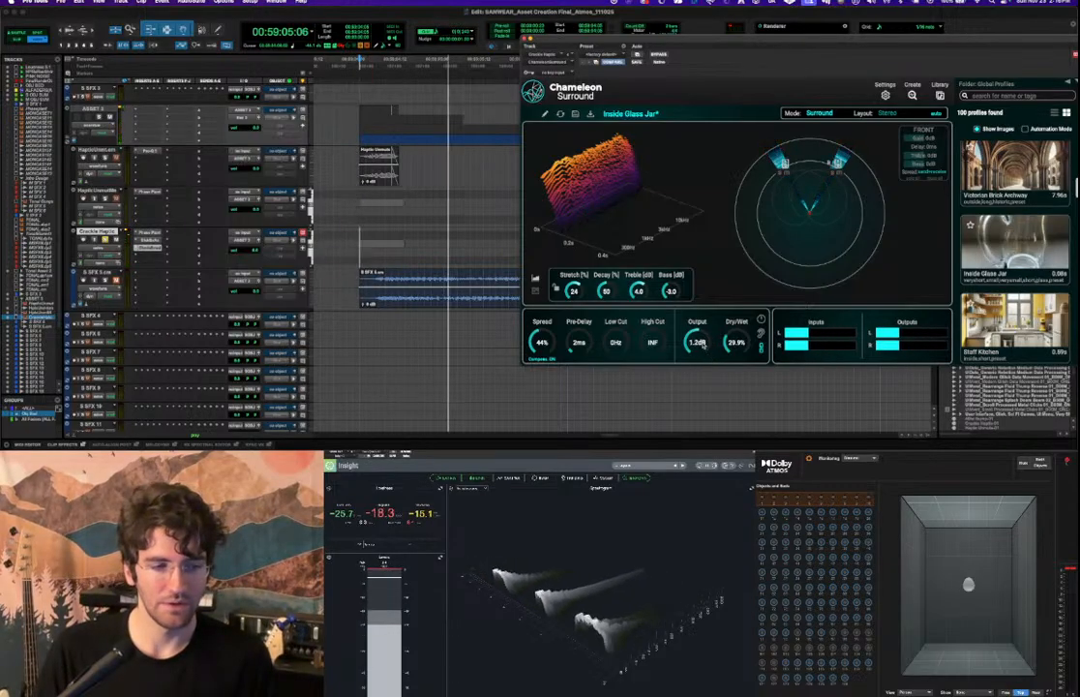
pyautogui.press('space')
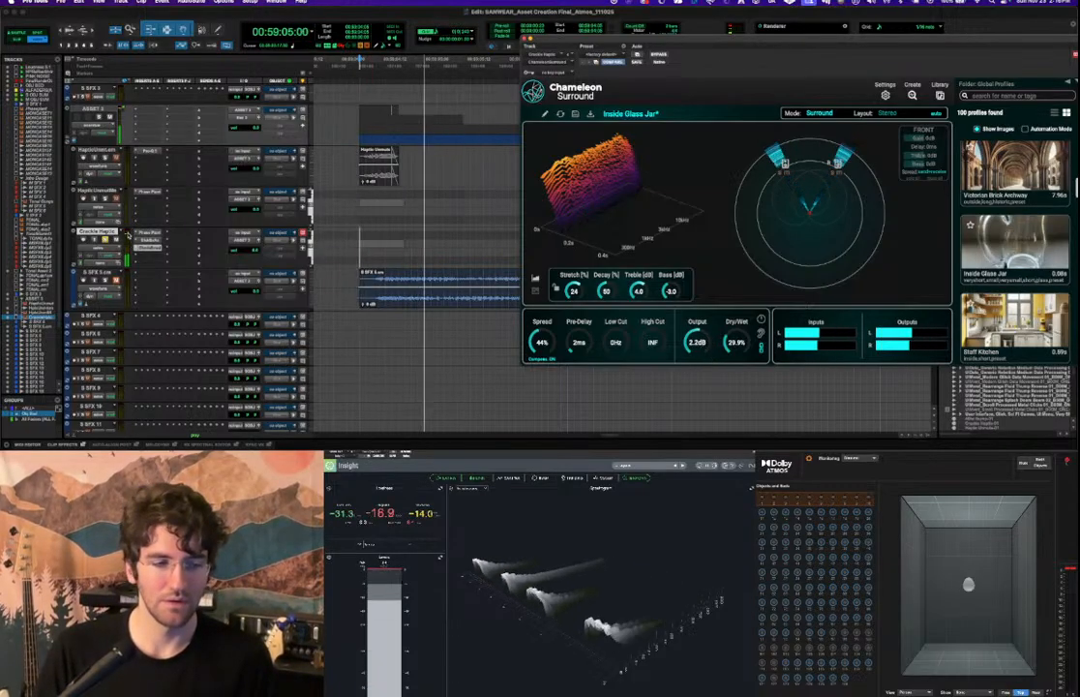
pyautogui.press('space')
pyautogui.moveTo(696, 344); pyautogui.dragTo(696, 335)
# Replay the crackle with Chameleon Surround active and bypassed to compare the dry and processed levels.
pyautogui.press('space')
pyautogui.press('space')
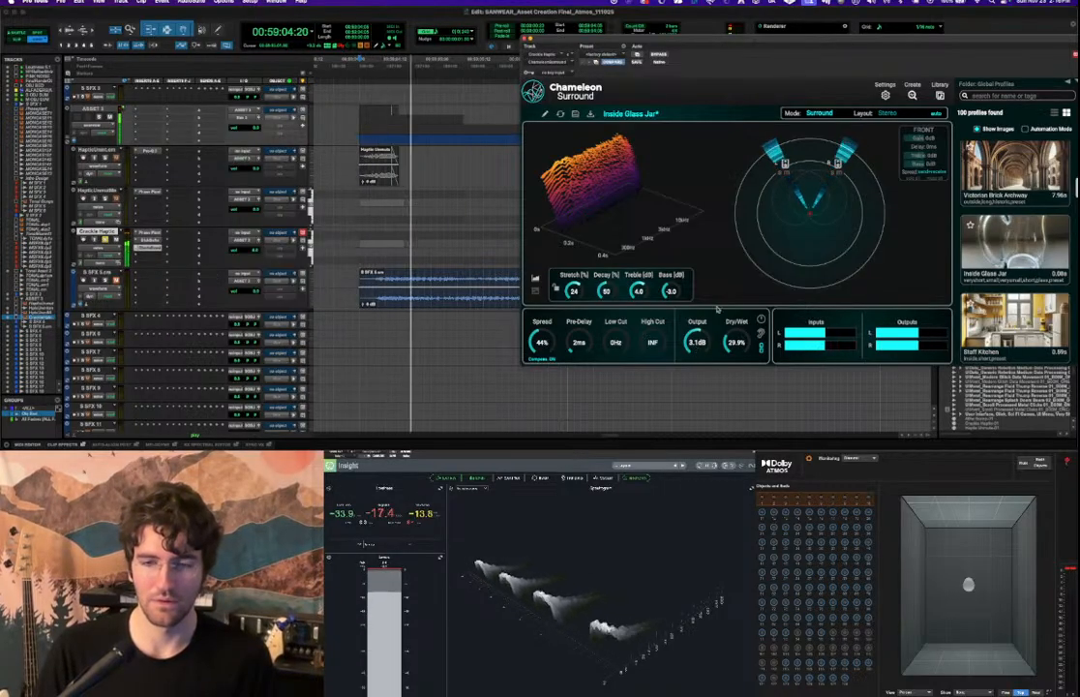
pyautogui.press('space')
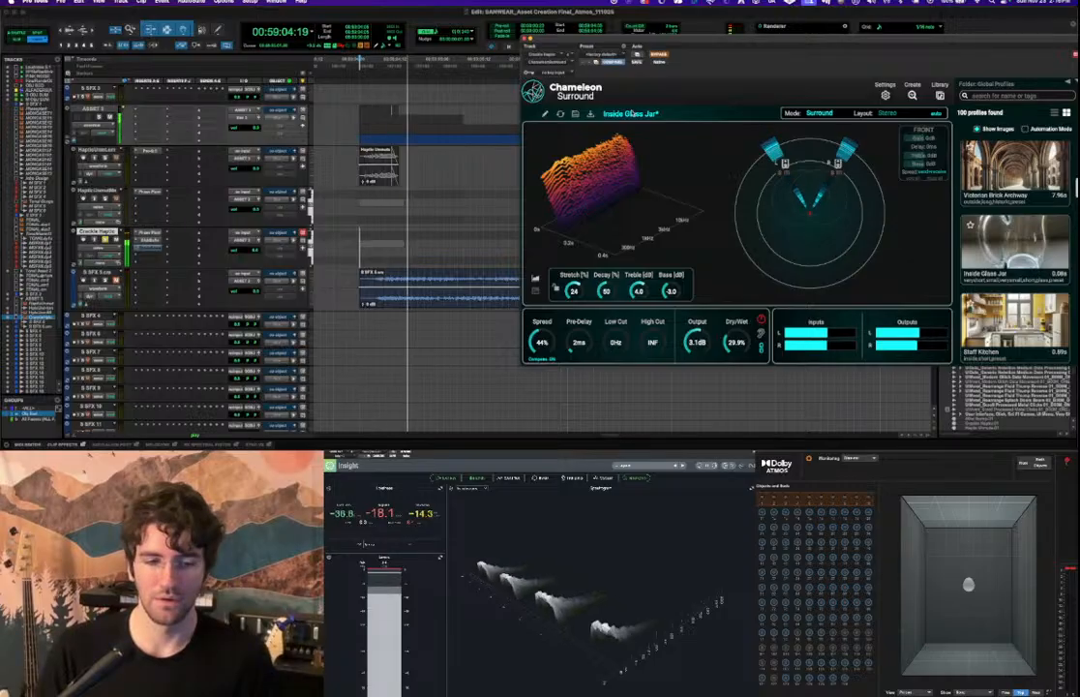
pyautogui.press('space')
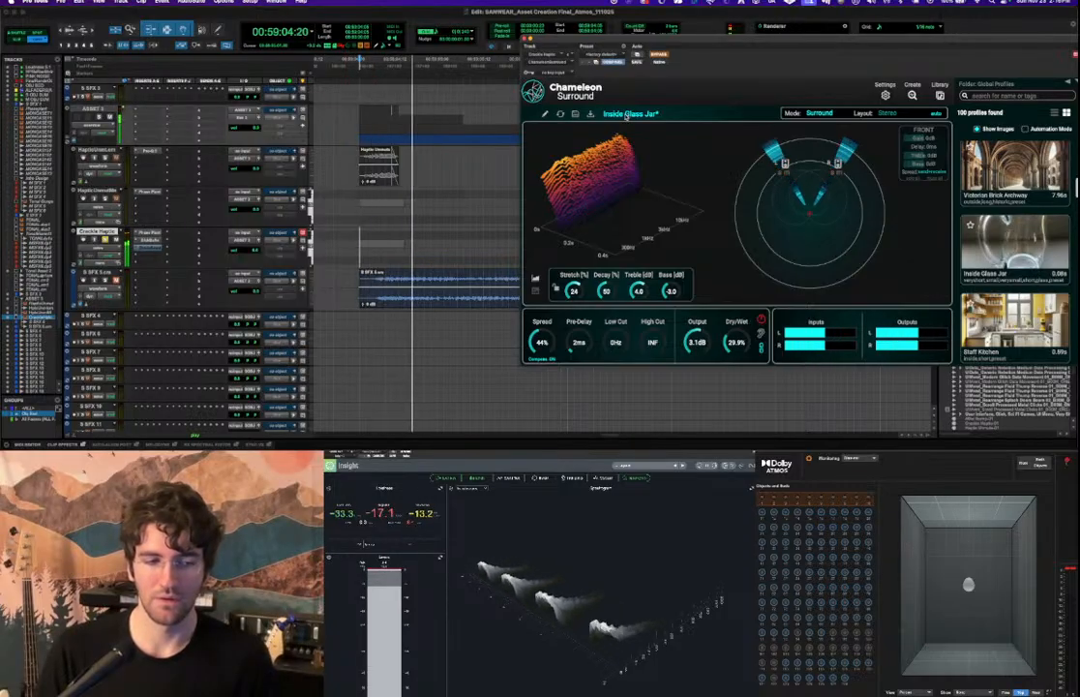
# Re-enable the Chameleon Surround reverb on the Crackle Haptic track and audition the sound.
pyautogui.press('space')
pyautogui.click(658, 55)
pyautogui.press('space')
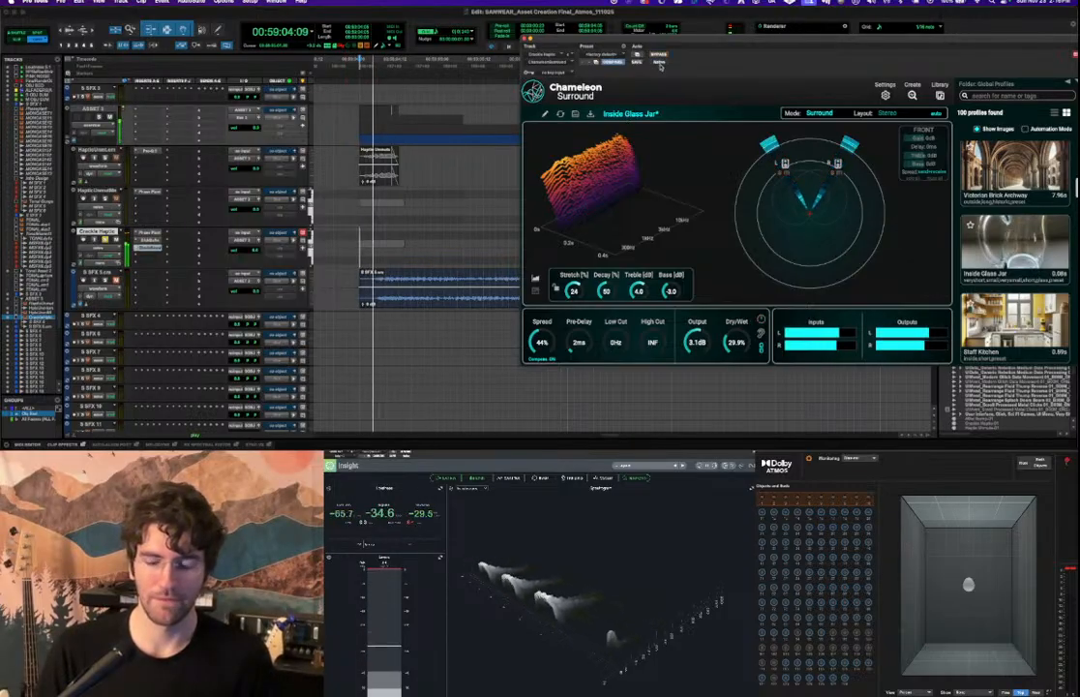
pyautogui.press('space')
# Load the Staff Kitchen profile in Chameleon Surround and set its Dry/Wet to about 41% during playback.
pyautogui.moveTo(1020, 268)
pyautogui.scroll(-2, 1020, 268)
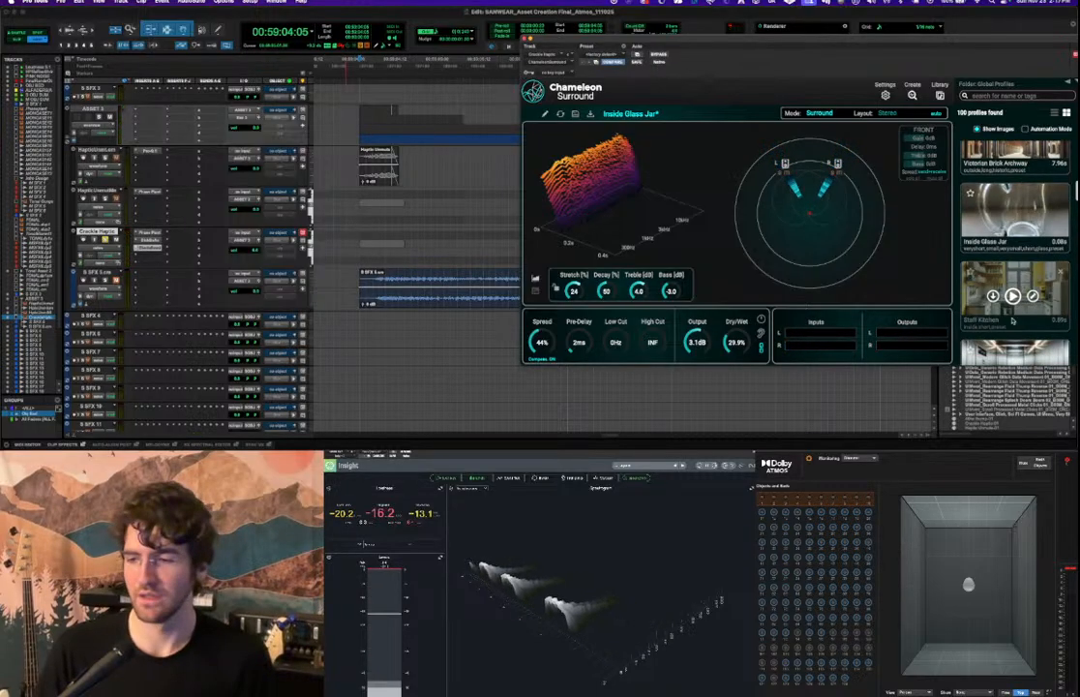
pyautogui.click(1012, 296)
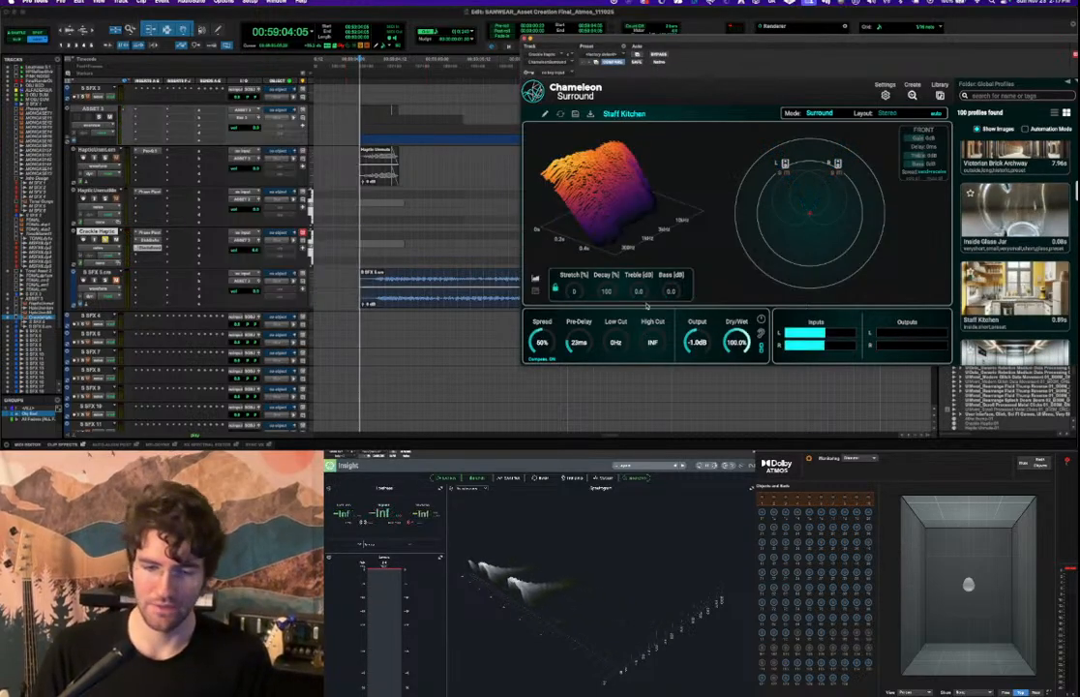
pyautogui.press('space')
pyautogui.moveTo(736, 342); pyautogui.dragTo(741, 414)
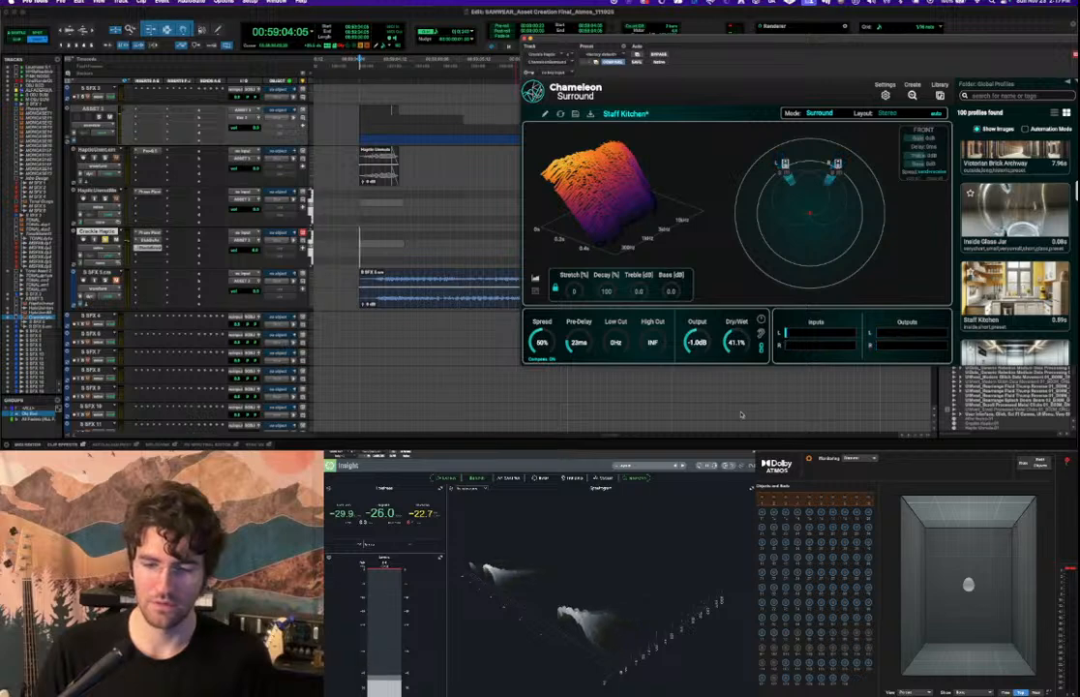
# Lower the Staff Kitchen reverb's Dry/Wet to 17.3% and audition the result.
pyautogui.press('space')
pyautogui.press('space')
pyautogui.moveTo(736, 349); pyautogui.dragTo(735, 355)
pyautogui.press('space')
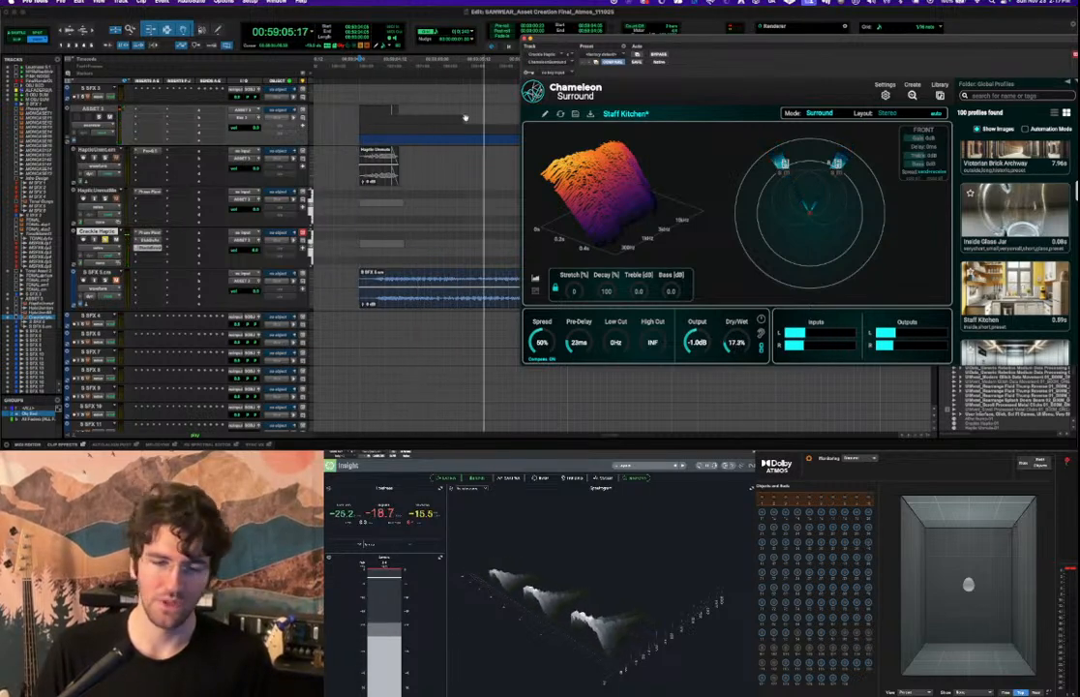
pyautogui.press('space')
# Replace the Chameleon Surround insert on the Crackle Haptic track with the stereo Uberloud plugin.
pyautogui.click(148, 232)
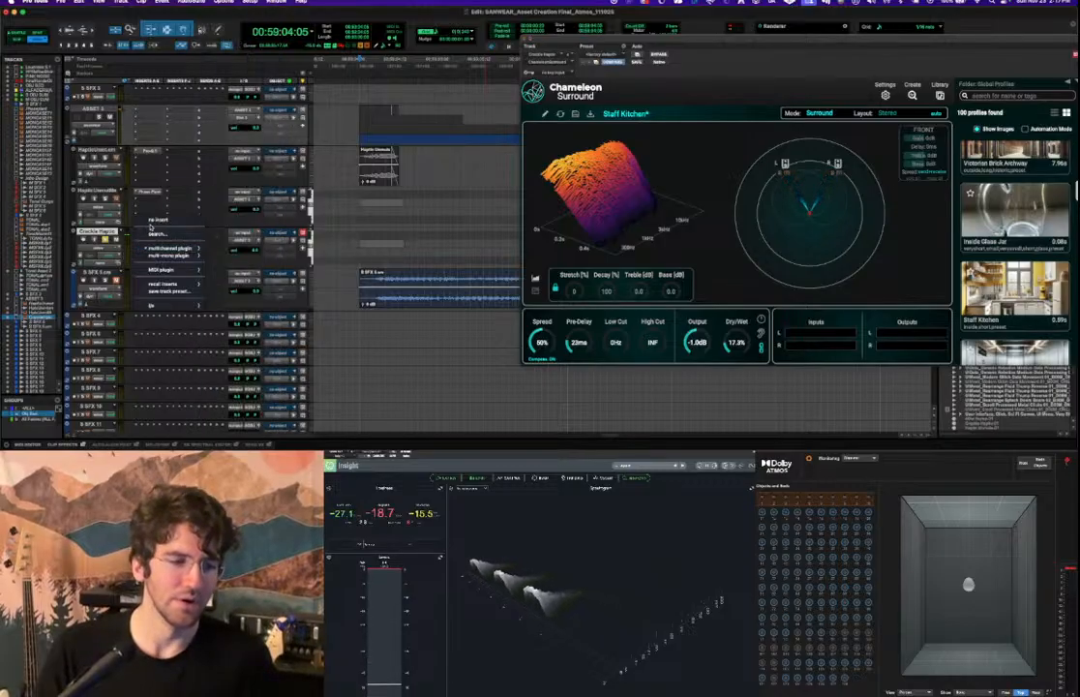
pyautogui.click(157, 234)
pyautogui.write('uber')
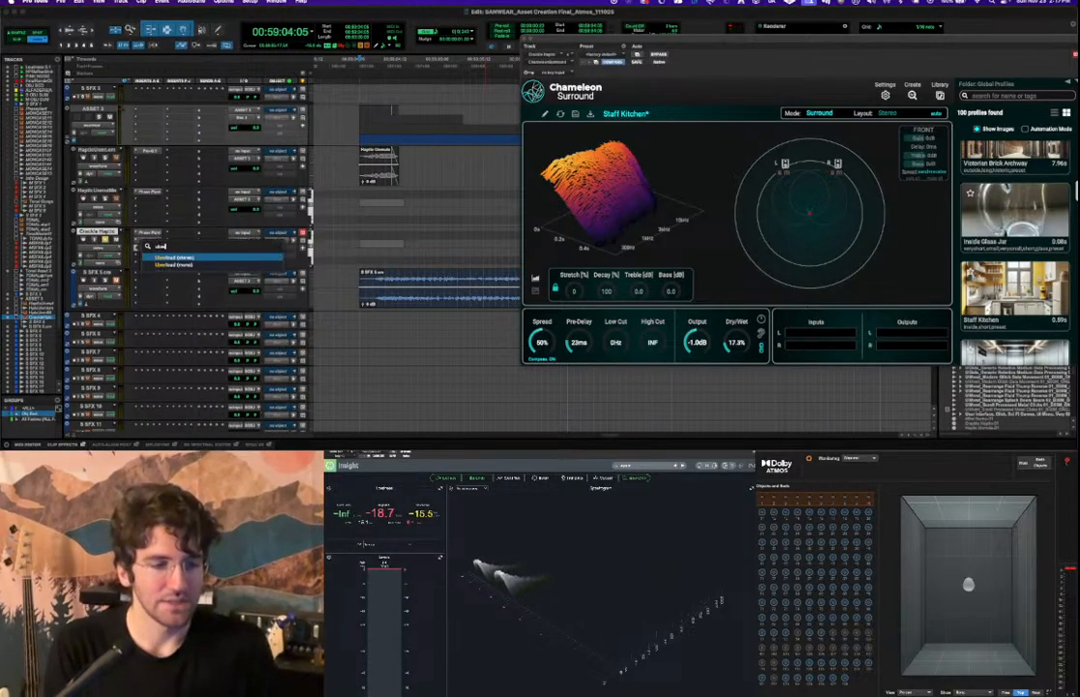
pyautogui.press('Return')
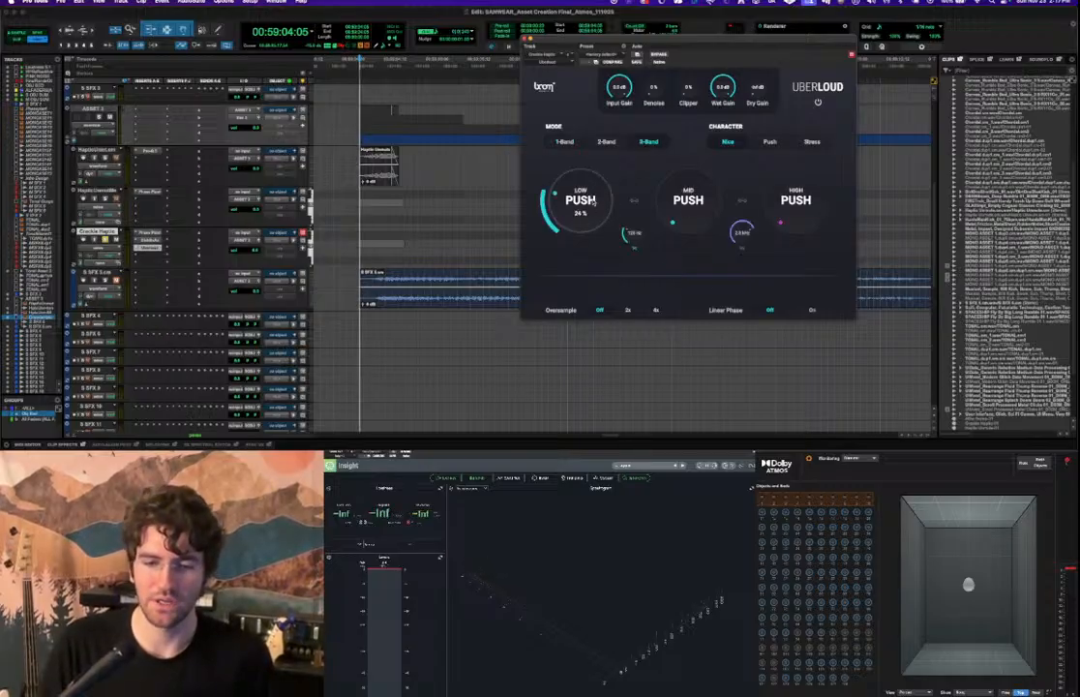
# In Uberloud, set the Low Push to about 13% and the Mid Push to about 23% while auditioning.
pyautogui.moveTo(589, 203)
pyautogui.mouseDown()
pyautogui.moveTo(589, 191)
pyautogui.moveTo(579, 217)
pyautogui.mouseUp()
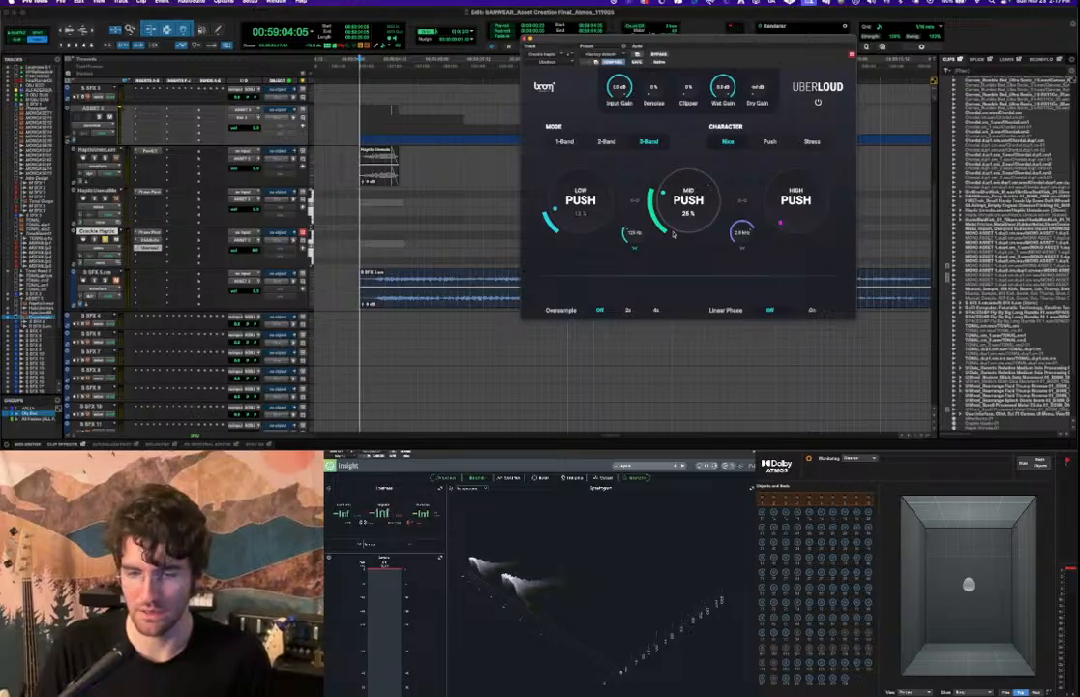
pyautogui.press('space')
pyautogui.press('space')
pyautogui.moveTo(680, 199)
pyautogui.mouseDown()
pyautogui.moveTo(678, 211)
pyautogui.moveTo(681, 198)
pyautogui.mouseUp()
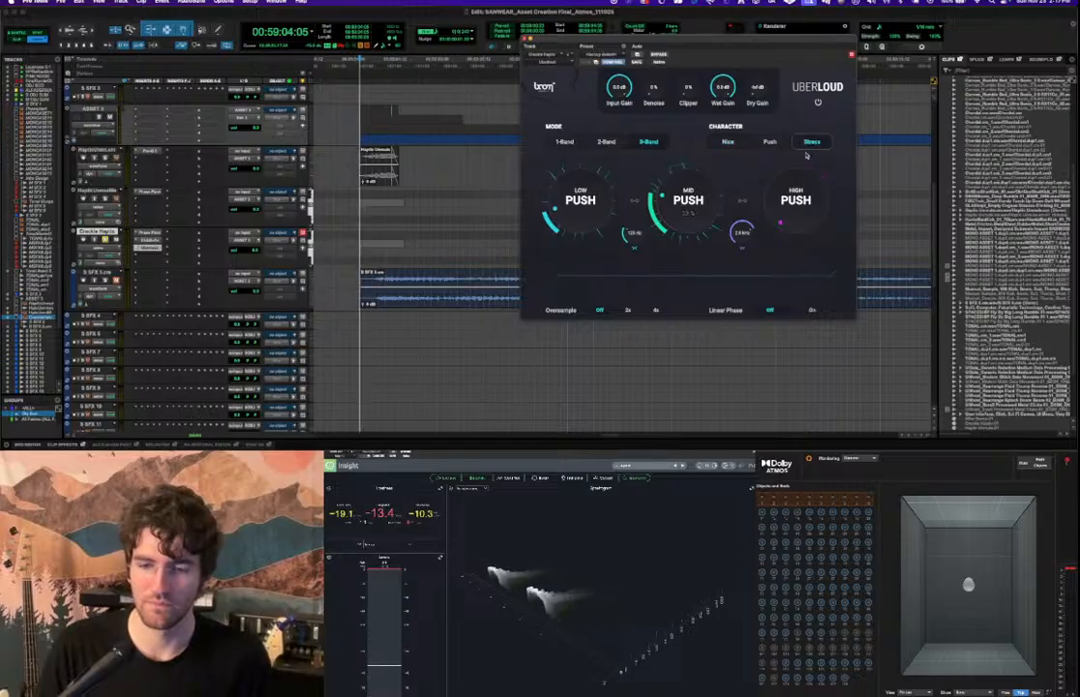
# Set Uberloud's character to Stress and its High Push to 18%, auditioning the sound.
pyautogui.moveTo(791, 227); pyautogui.dragTo(785, 201)
pyautogui.press('space')
pyautogui.press('space')
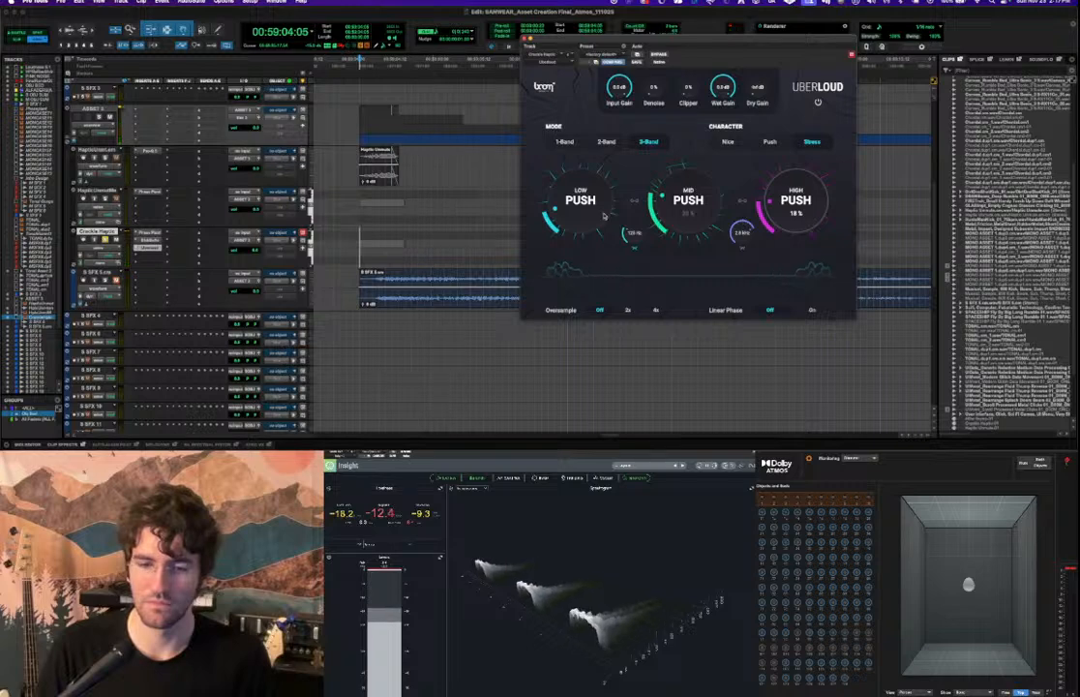
pyautogui.press('space')
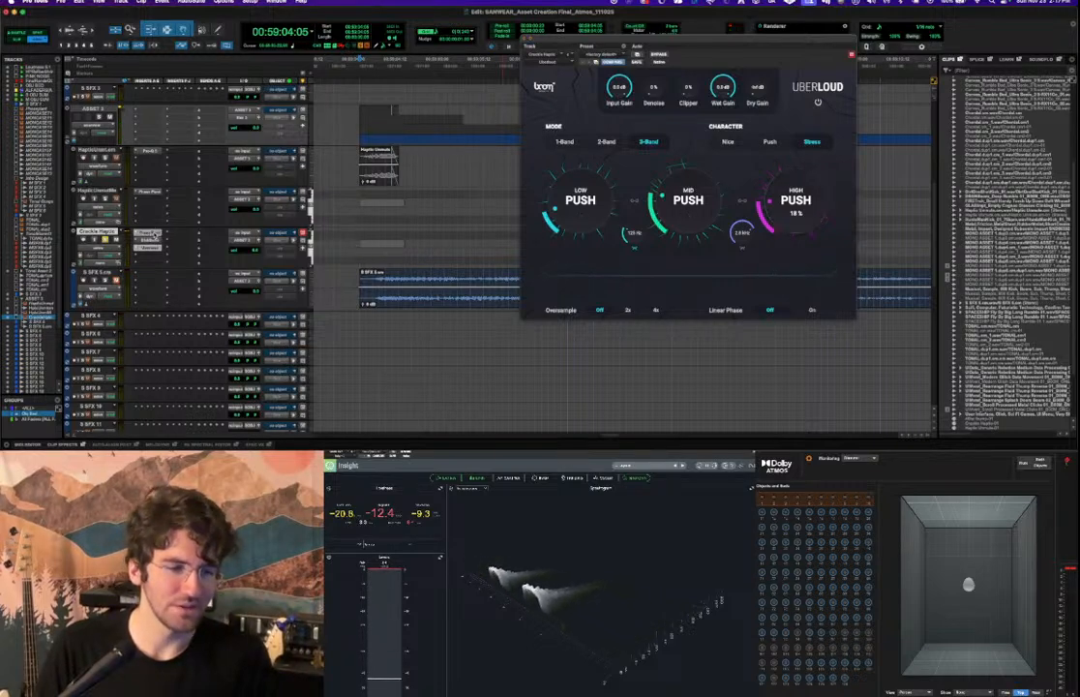
# Adjust the grain envelope's attack and decay times in the Crackle Haptic track's Phase Plant while auditioning, and close the plugin.
pyautogui.click(147, 233)
pyautogui.press('space')
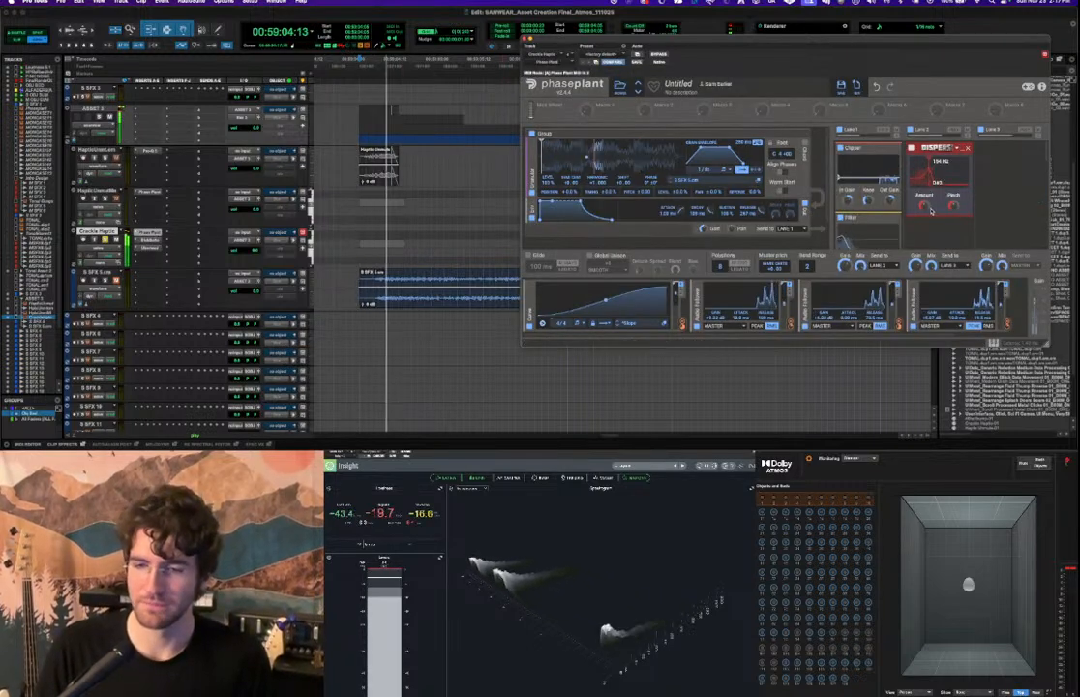
pyautogui.press('space')
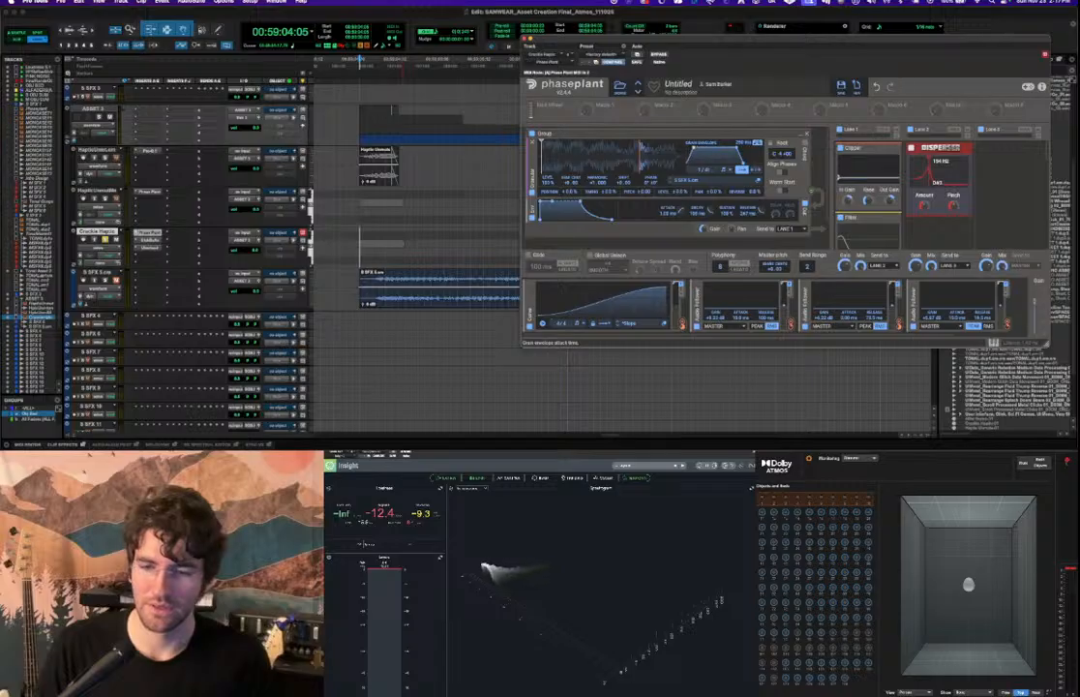
pyautogui.press('space')
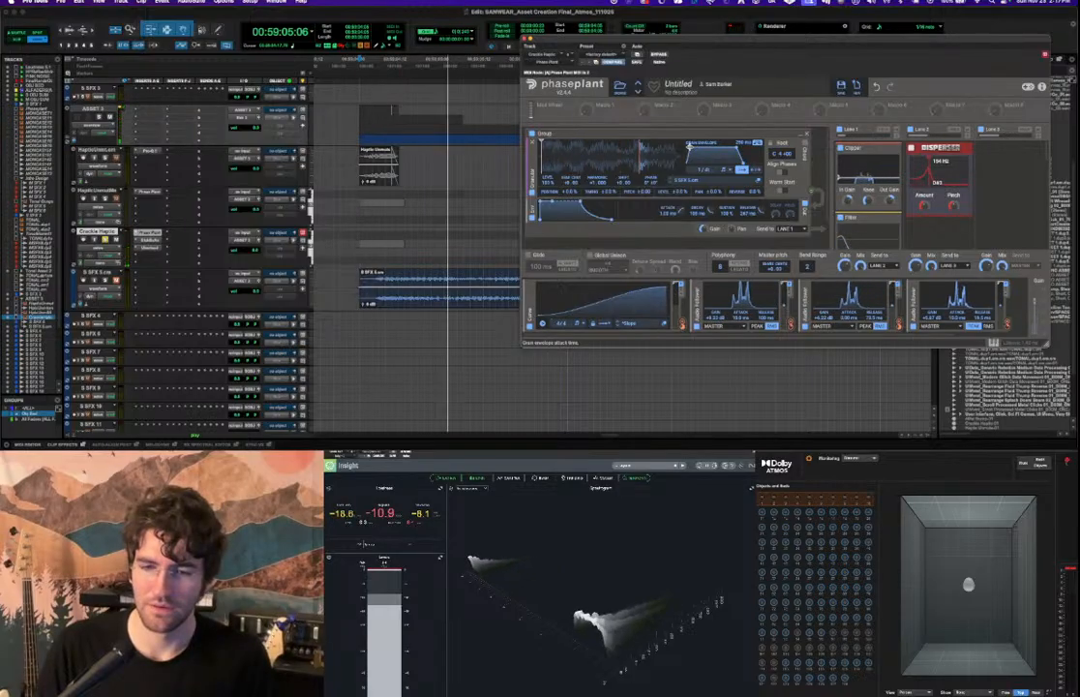
pyautogui.press('space')
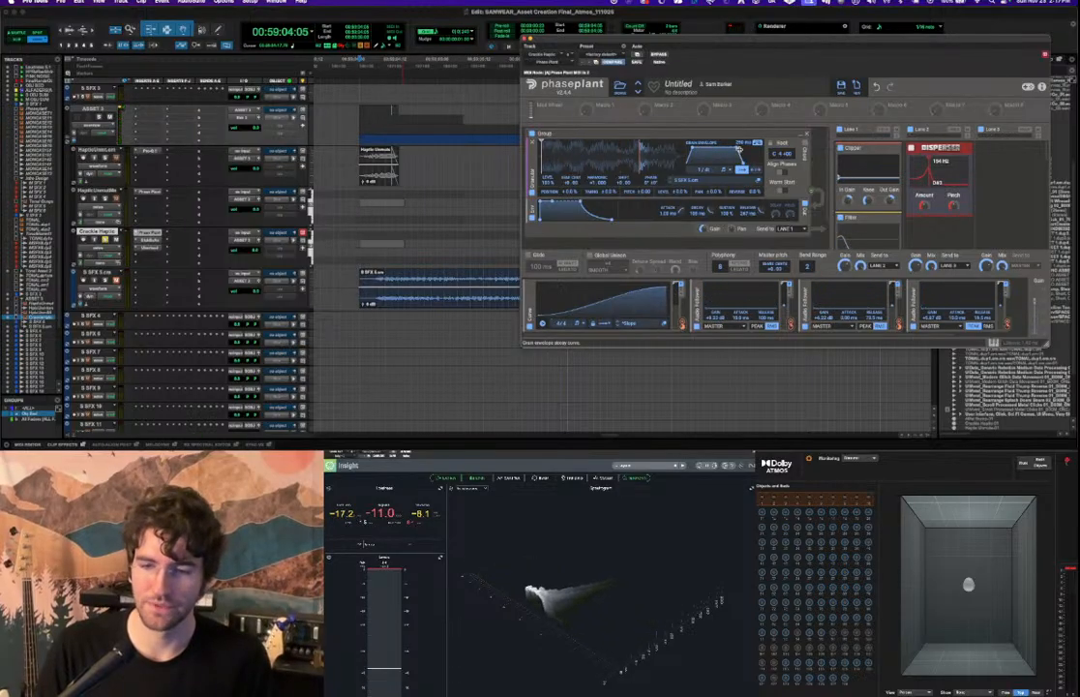
pyautogui.press('space')
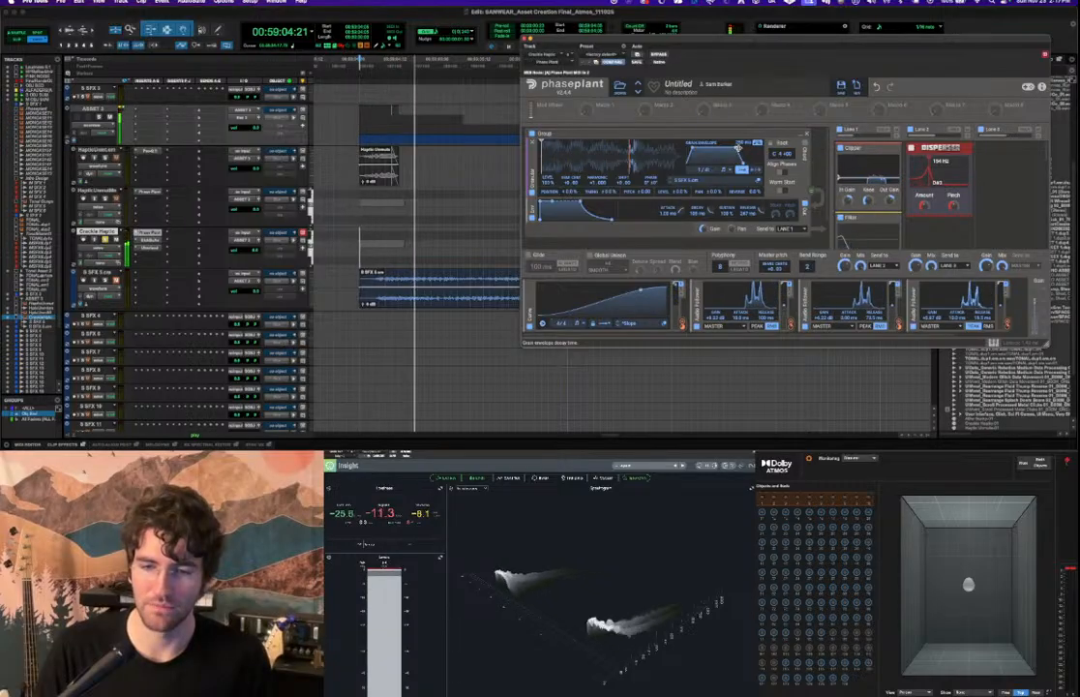
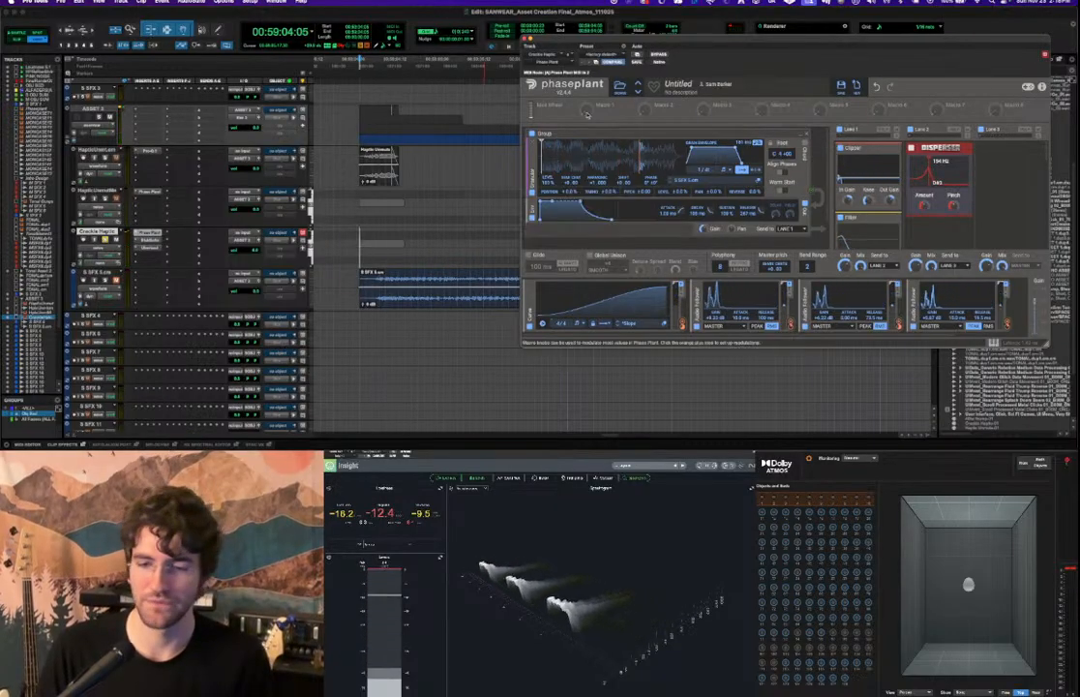
pyautogui.click(525, 39)
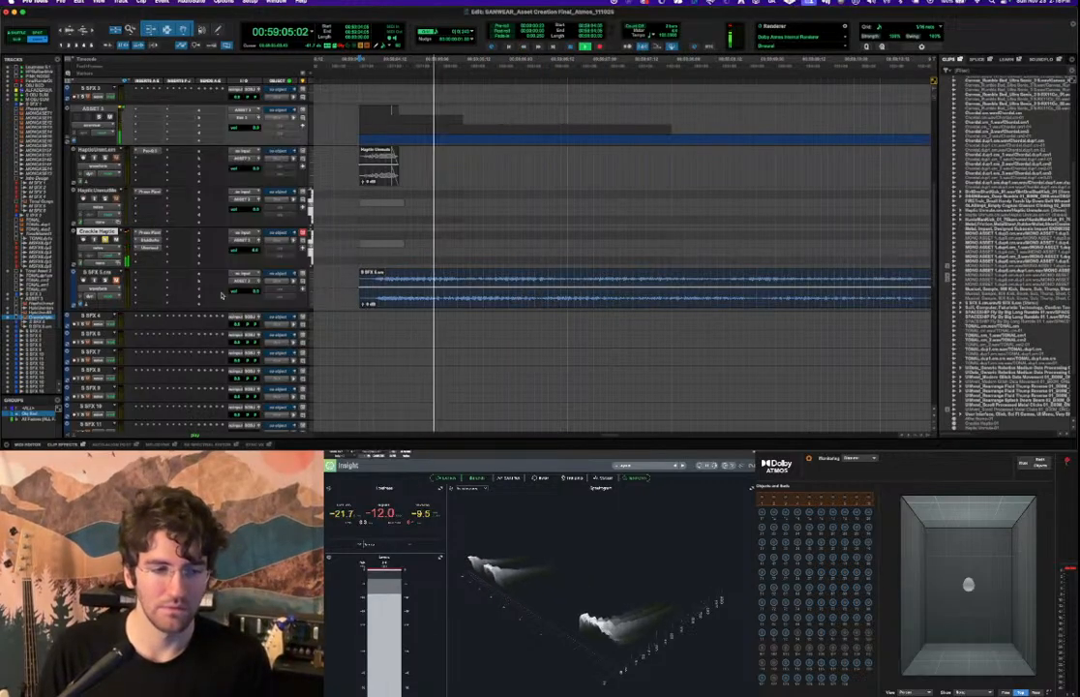
# Commit the Crackle Haptic track offline up to the Uberloud insert, with the source track hidden and made inactive.
pyautogui.click(151, 247)
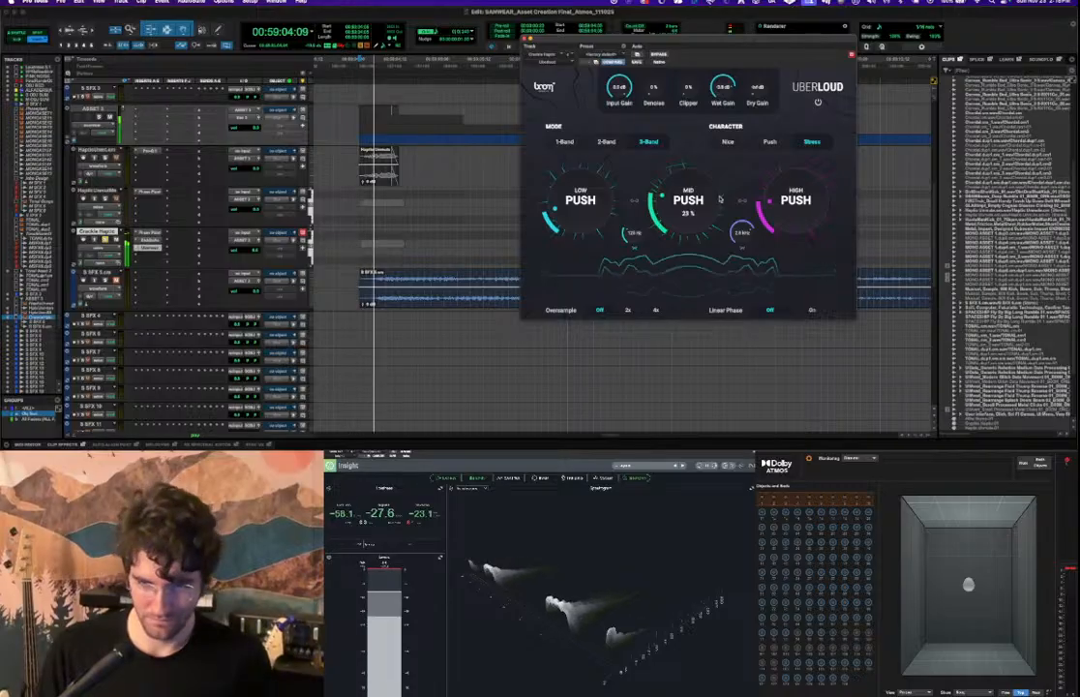
pyautogui.rightClick(148, 247)
pyautogui.click(166, 264)
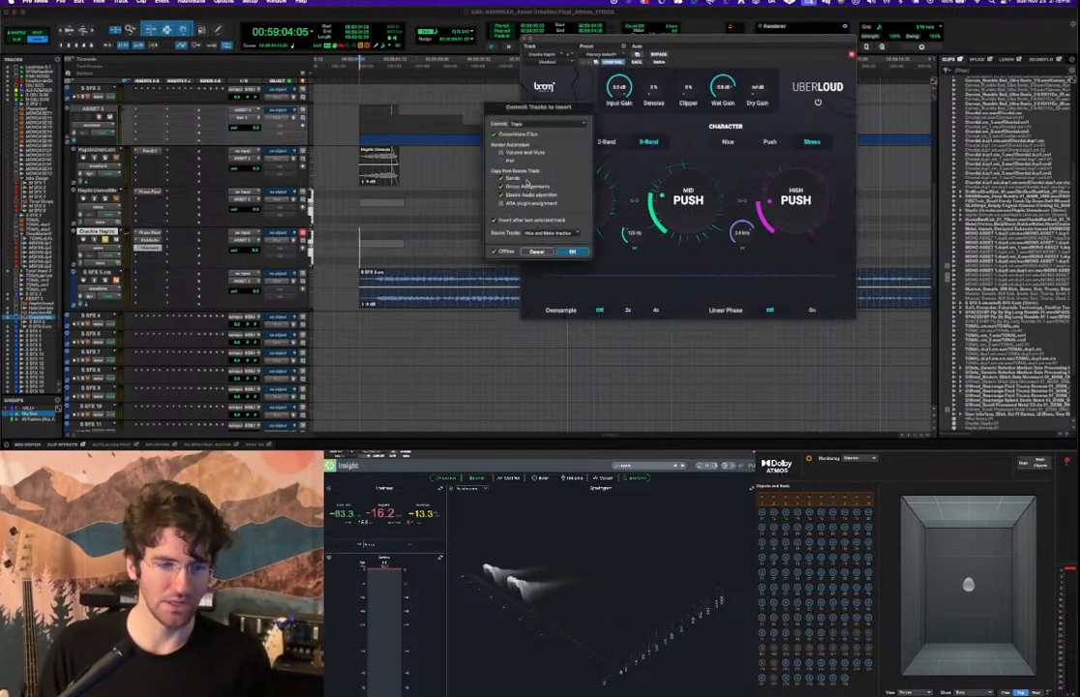
pyautogui.click(573, 252)
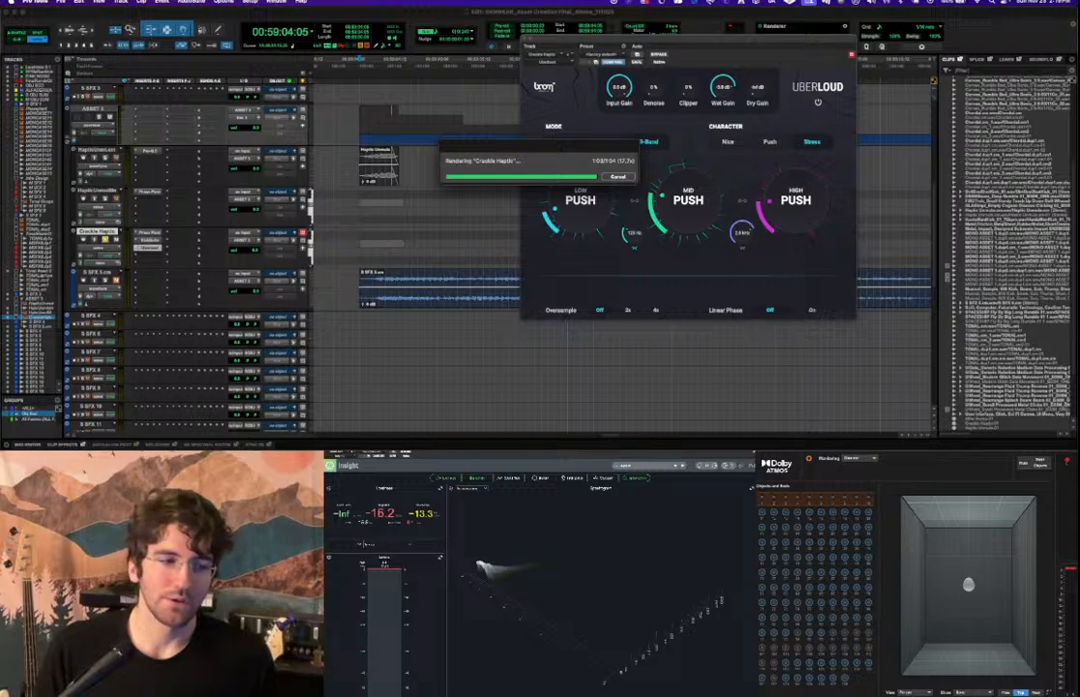
# Hide and make inactive the Haptic Unmute instrument track that holds the Phase Plant insert.
pyautogui.scroll(-5, 23, 108)
pyautogui.scroll(3, 24, 227)
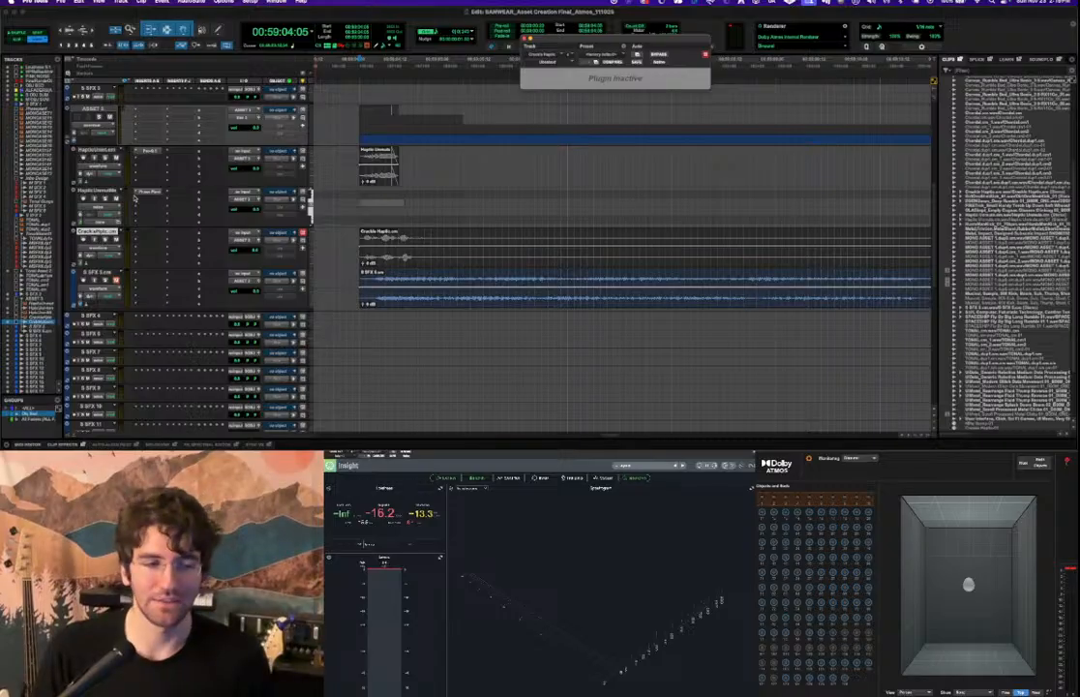
pyautogui.rightClick(117, 195)
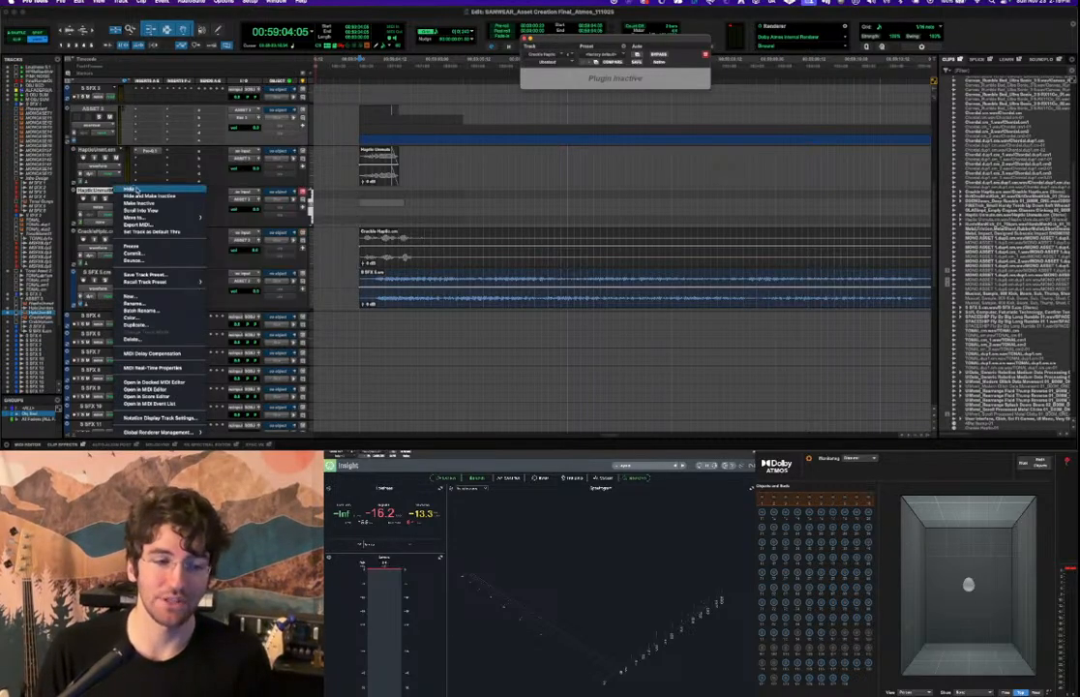
pyautogui.click(136, 197)
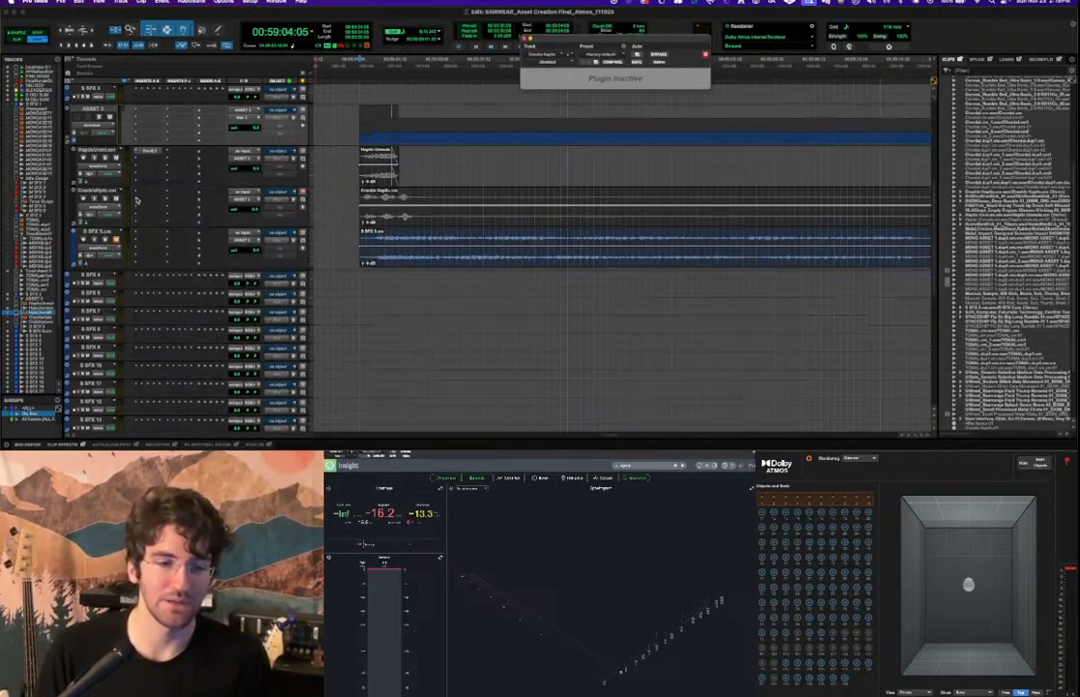
# Audition the committed Crackle Haptic clip and trim its end at 00:59:04:22, just after the last crackle.
pyautogui.click(349, 200)
pyautogui.press('space')
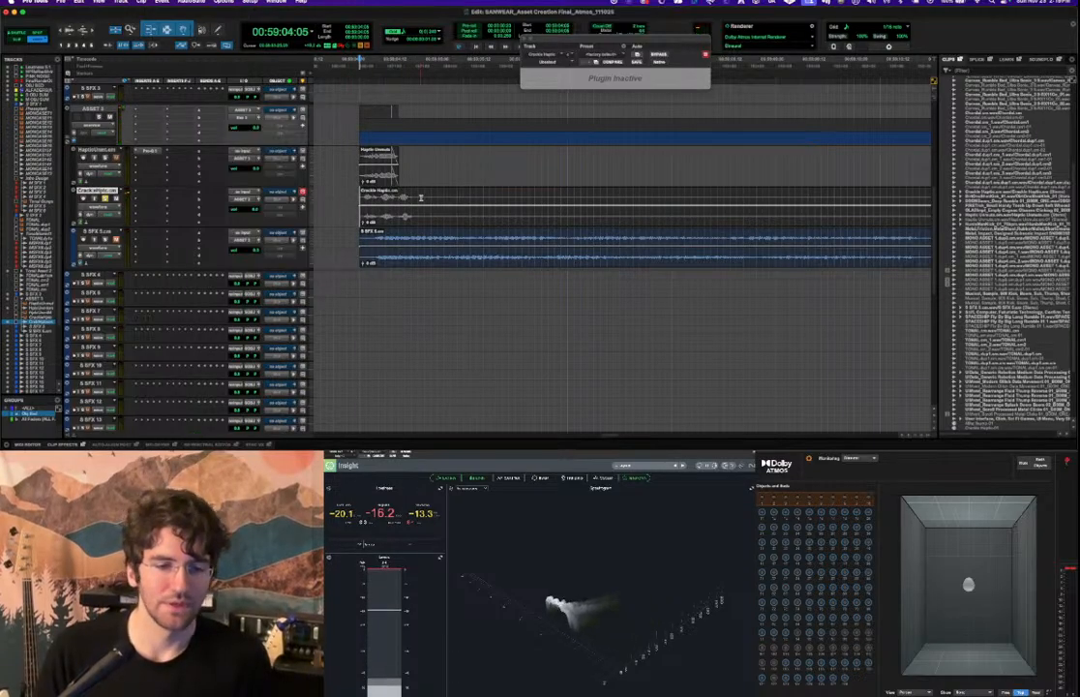
pyautogui.press('super+bracketright')
pyautogui.press('super+bracketright')
pyautogui.press('super+bracketleft')
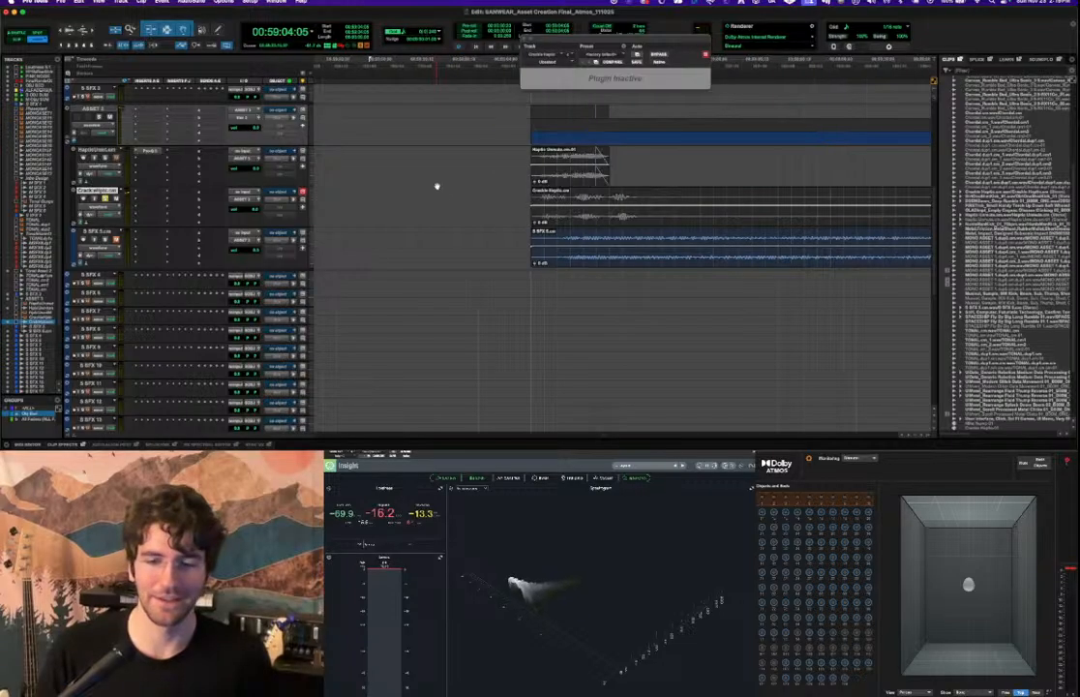
pyautogui.moveTo(530, 200); pyautogui.dragTo(632, 197)
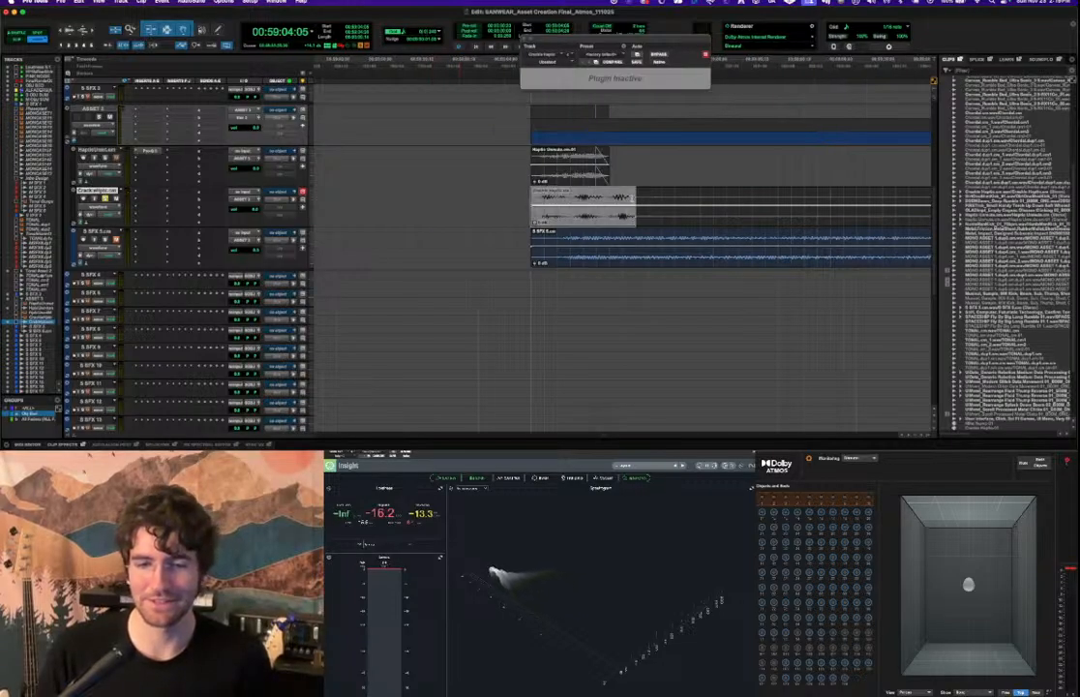
pyautogui.click(651, 193)
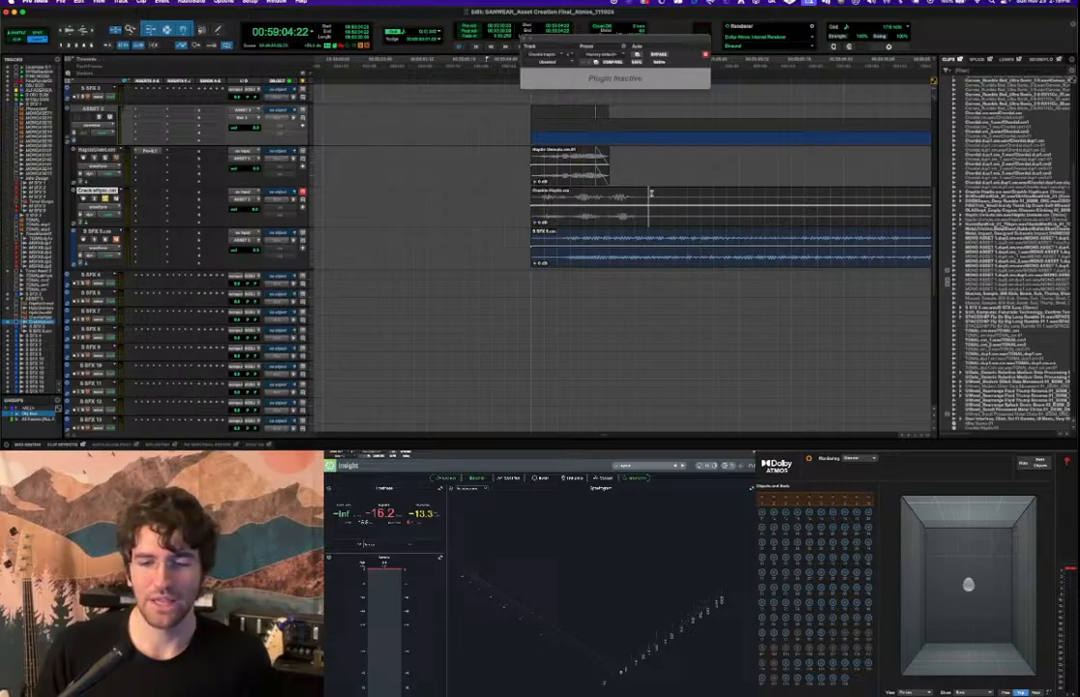
pyautogui.hotkey('alt', 'shift', ']')
# Add a fade-in and a fade-out to the trimmed Crackle Haptic clip, close the inactive plugin window and audition the result.
pyautogui.moveTo(646, 191)
pyautogui.mouseDown()
pyautogui.moveTo(623, 210)
pyautogui.moveTo(641, 213)
pyautogui.moveTo(634, 207)
pyautogui.mouseUp()
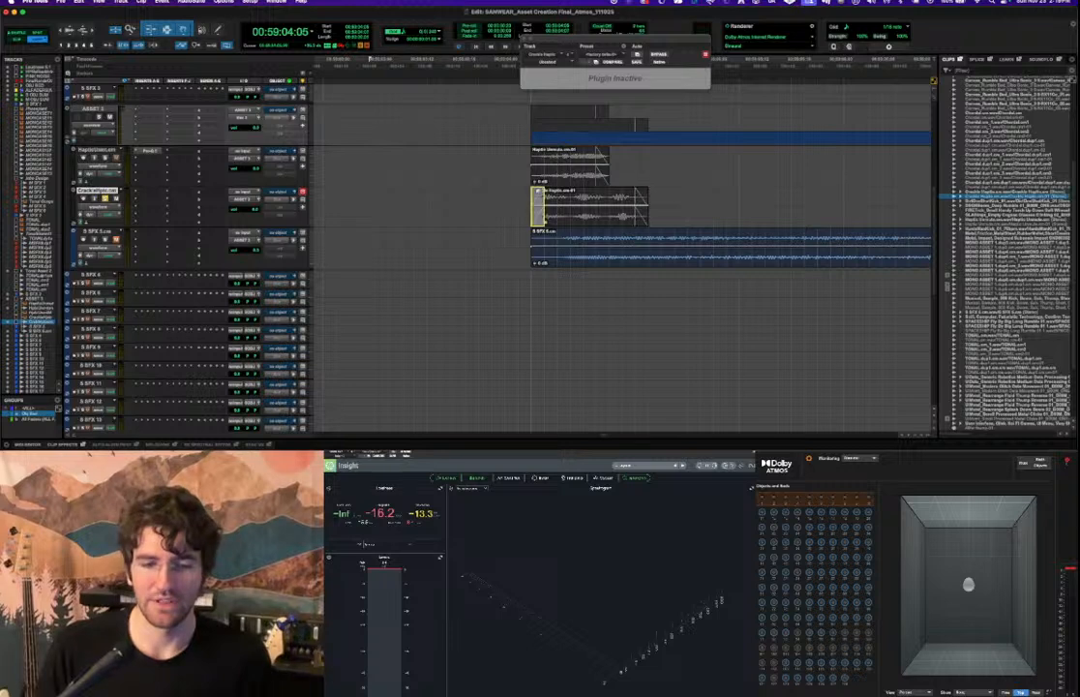
pyautogui.click(516, 198)
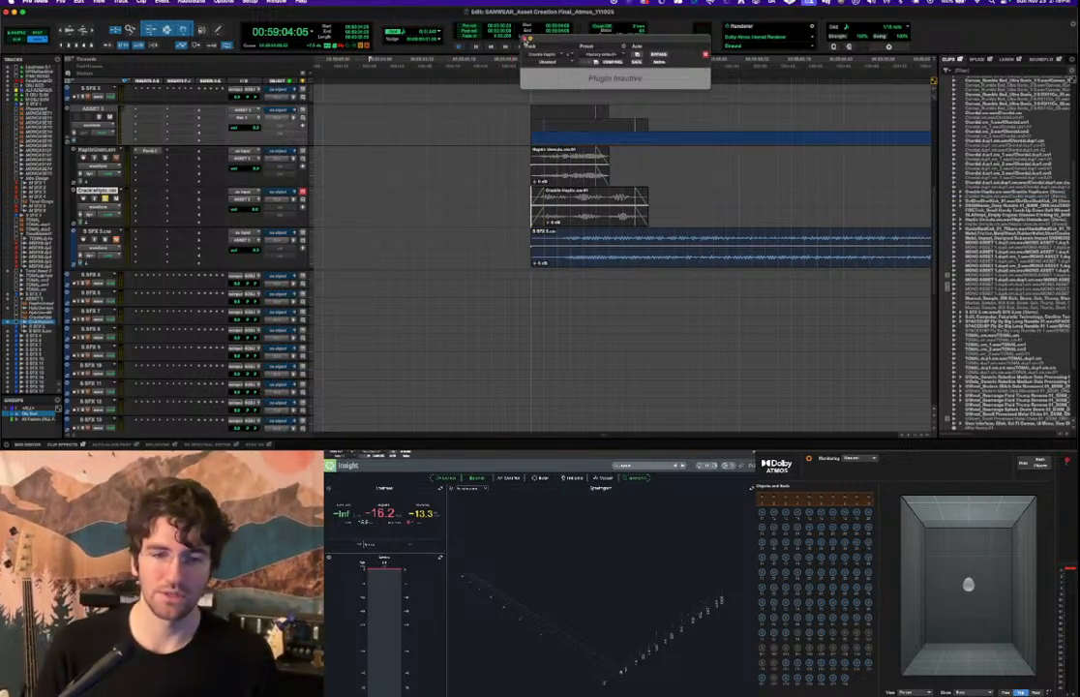
pyautogui.click(549, 134)
pyautogui.press('space')
pyautogui.press('space')
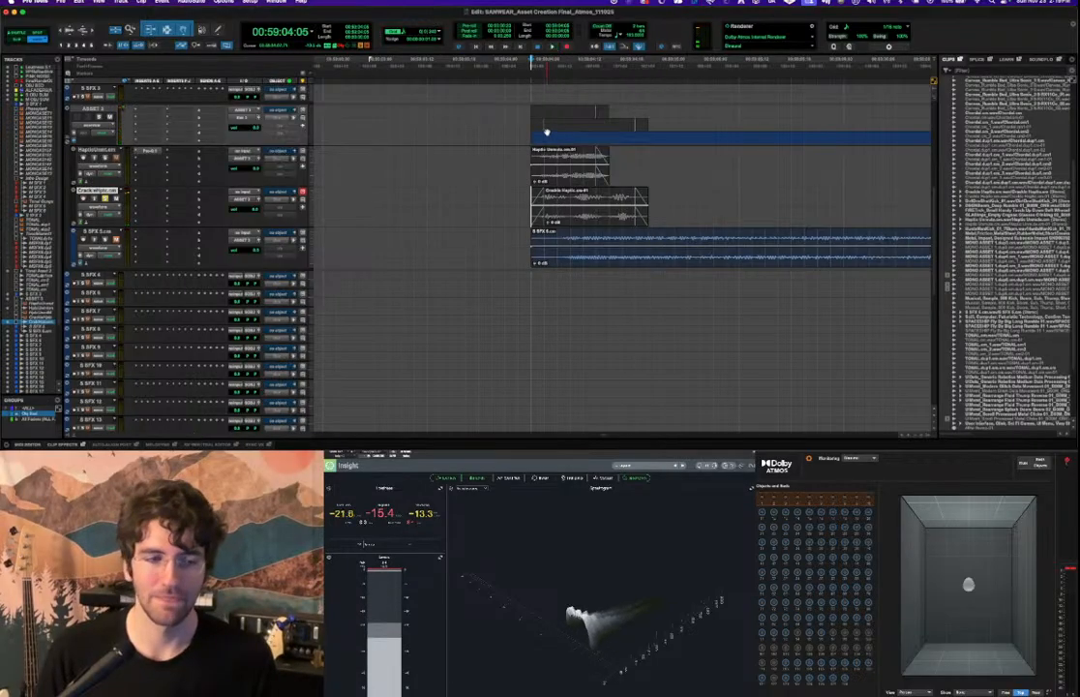
pyautogui.press('space')
pyautogui.press('space')
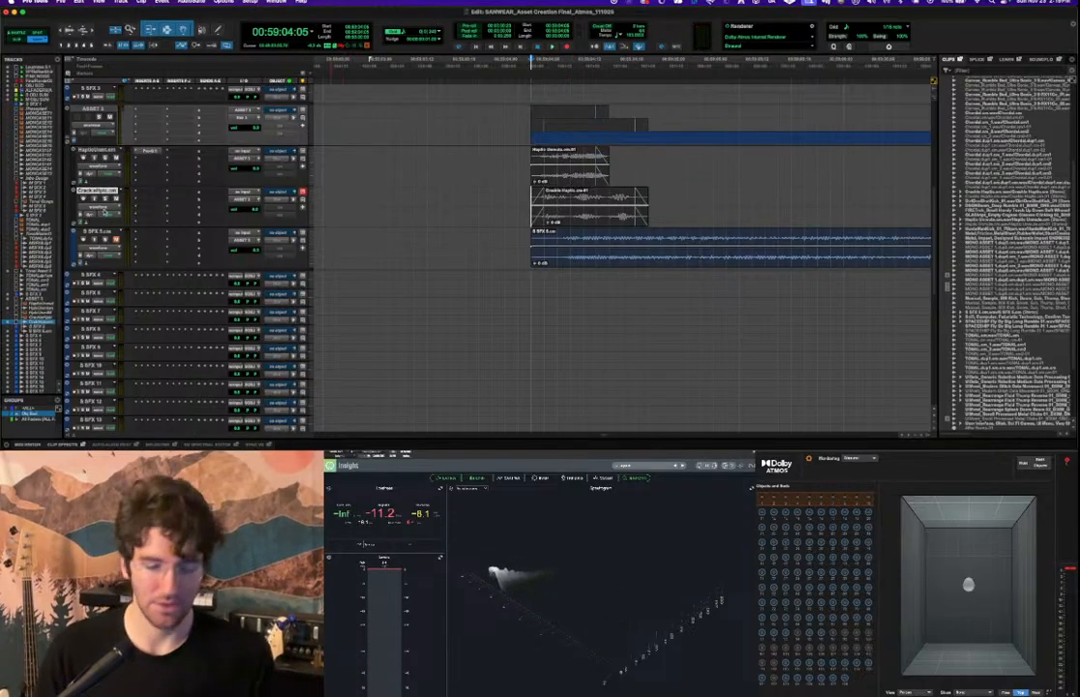
# Cycle the committed Crackle Haptic track through its display views and back to waveform.
pyautogui.press('ctrl+super+Left')
pyautogui.press('ctrl+super+Left')
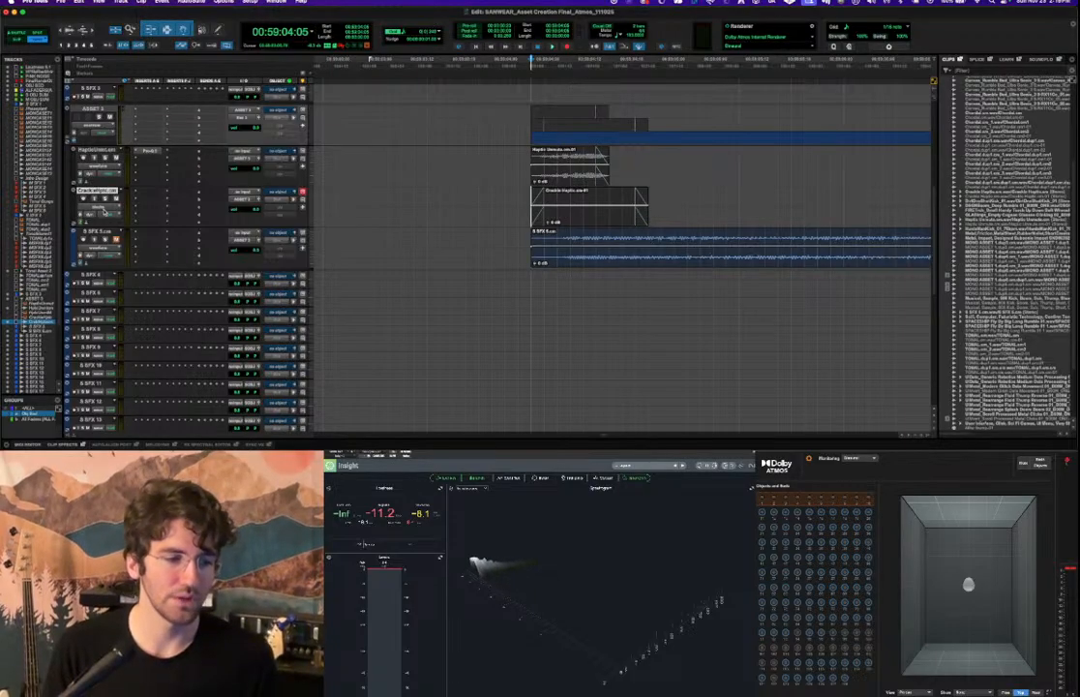
pyautogui.press('ctrl+super+Right')
pyautogui.press('ctrl+super+Right')
pyautogui.press('ctrl+super+Right')
pyautogui.press('ctrl+super+Right')
pyautogui.press('ctrl+super+Left')
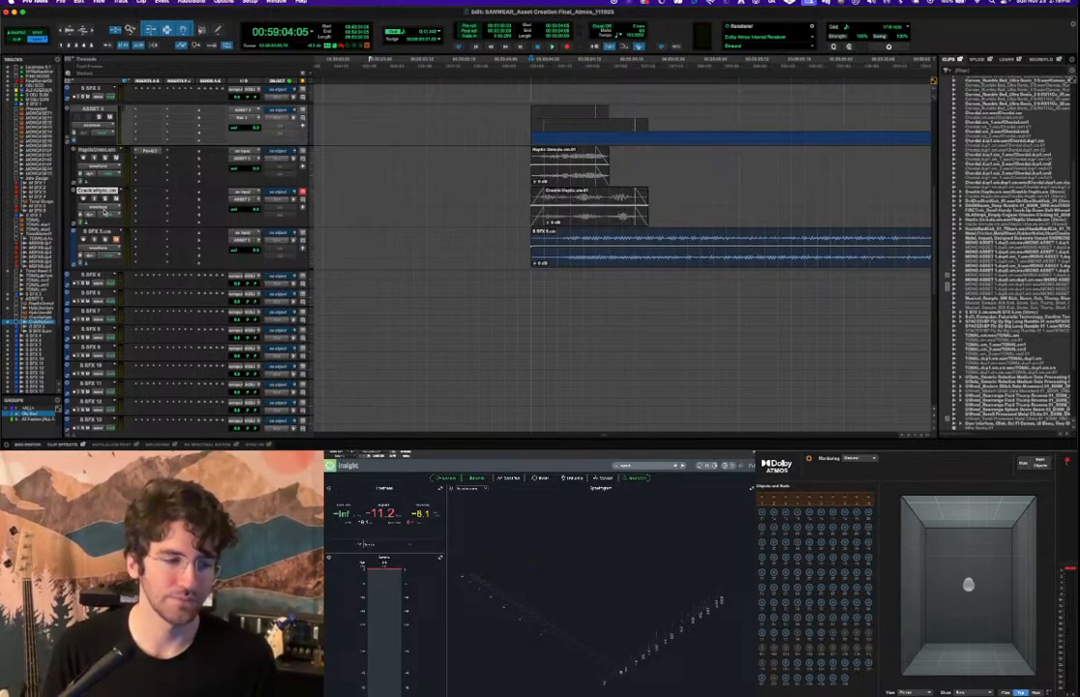
# Enable Polyphonic Elastic Audio on the Crackle Haptic track, warp the clip shorter to end with the Haptic Unmute clip and audition it.
pyautogui.click(96, 215)
pyautogui.moveTo(126, 238)
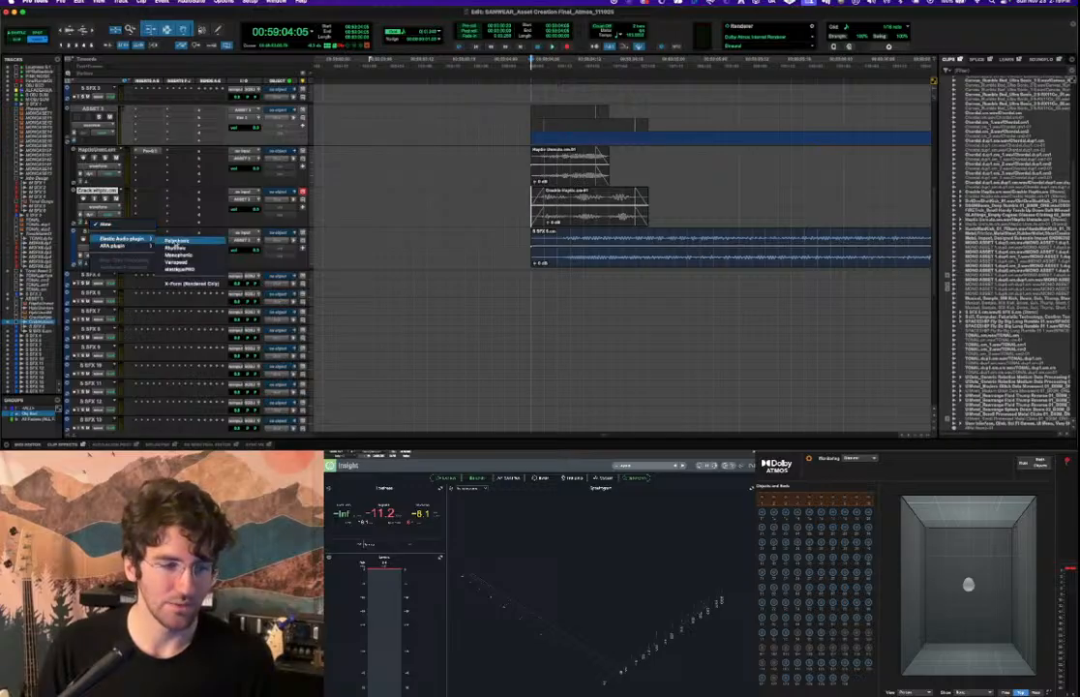
pyautogui.click(202, 242)
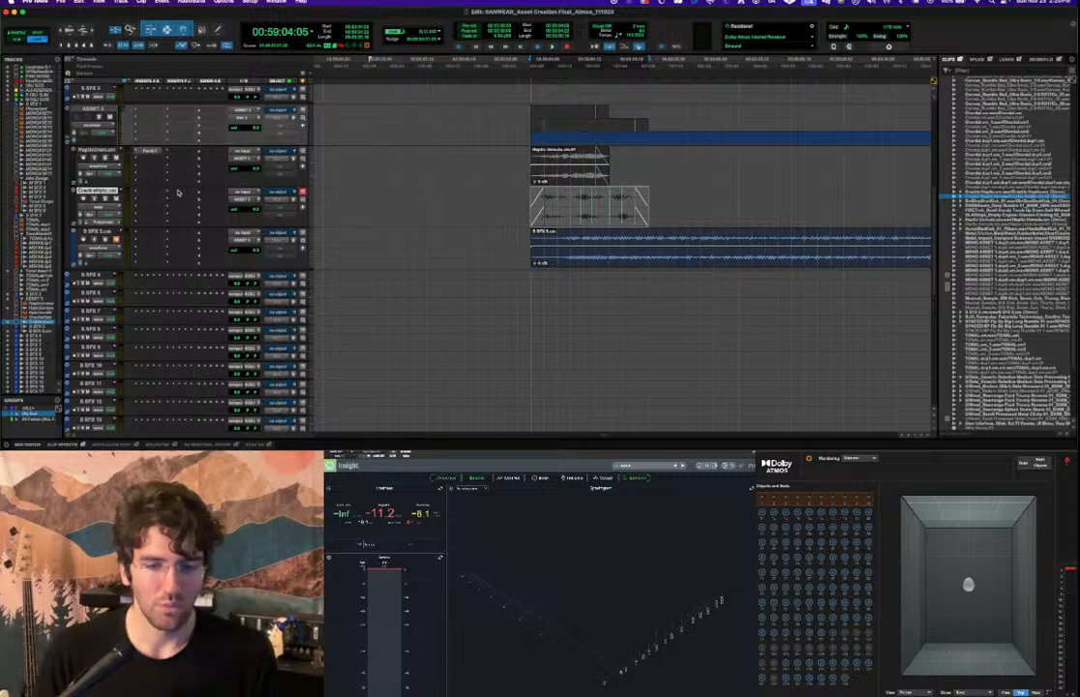
pyautogui.moveTo(595, 219); pyautogui.dragTo(572, 217)
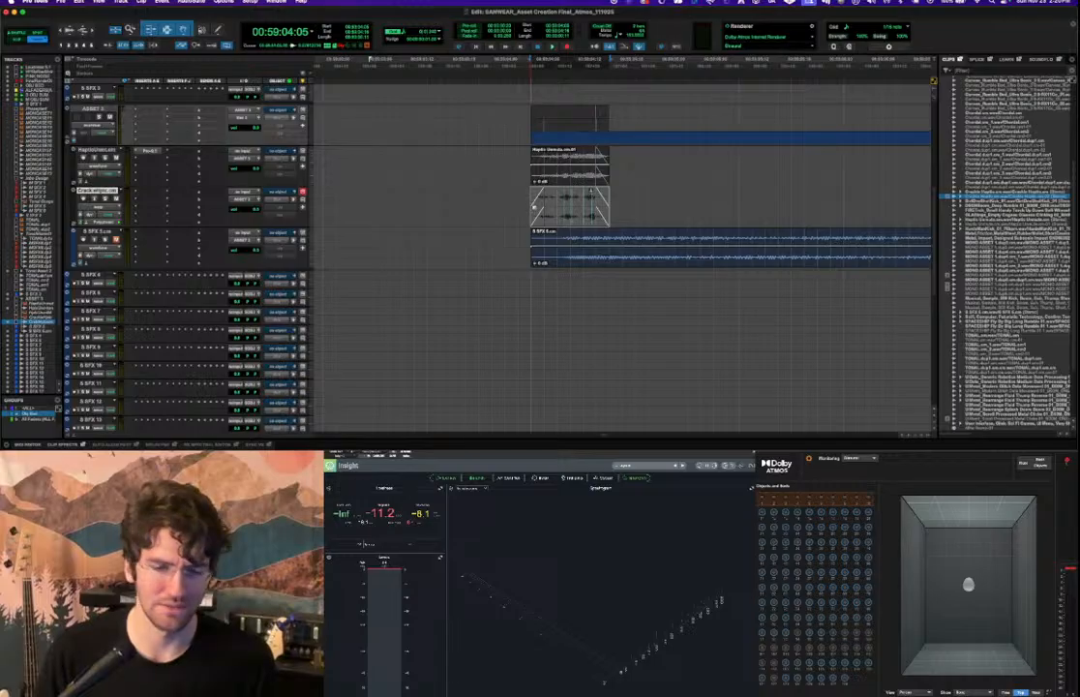
pyautogui.press('space')
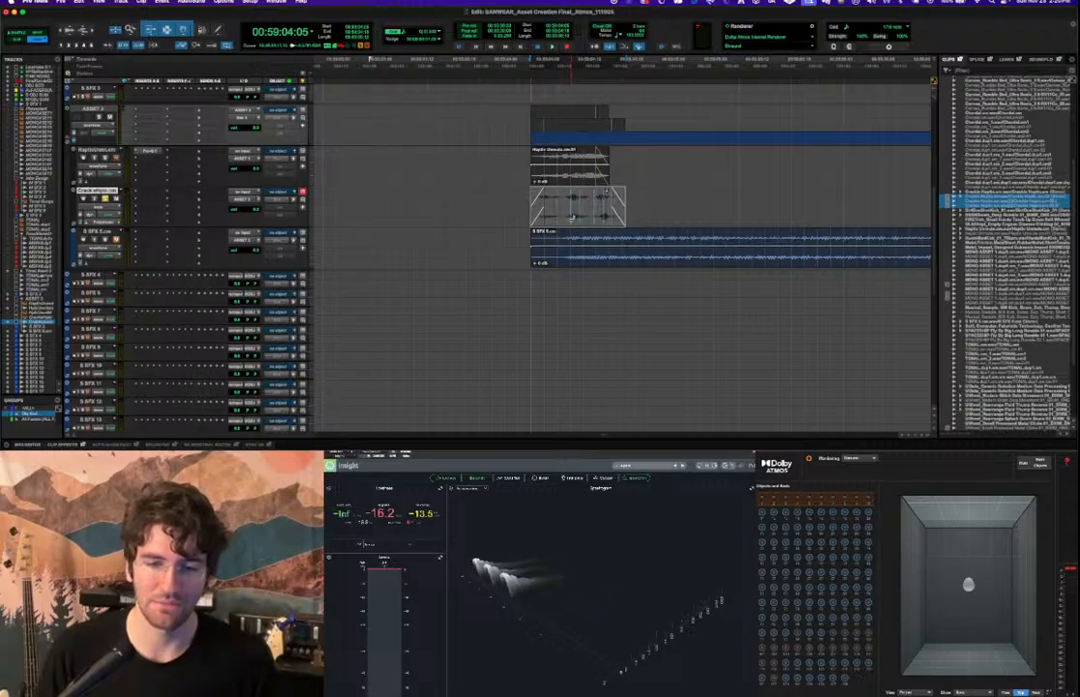
# Try warping the Crackle Haptic clip tighter so it ends before the Haptic Unmute clip, and audition it alone and with the other layers.
pyautogui.moveTo(571, 218); pyautogui.dragTo(559, 212)
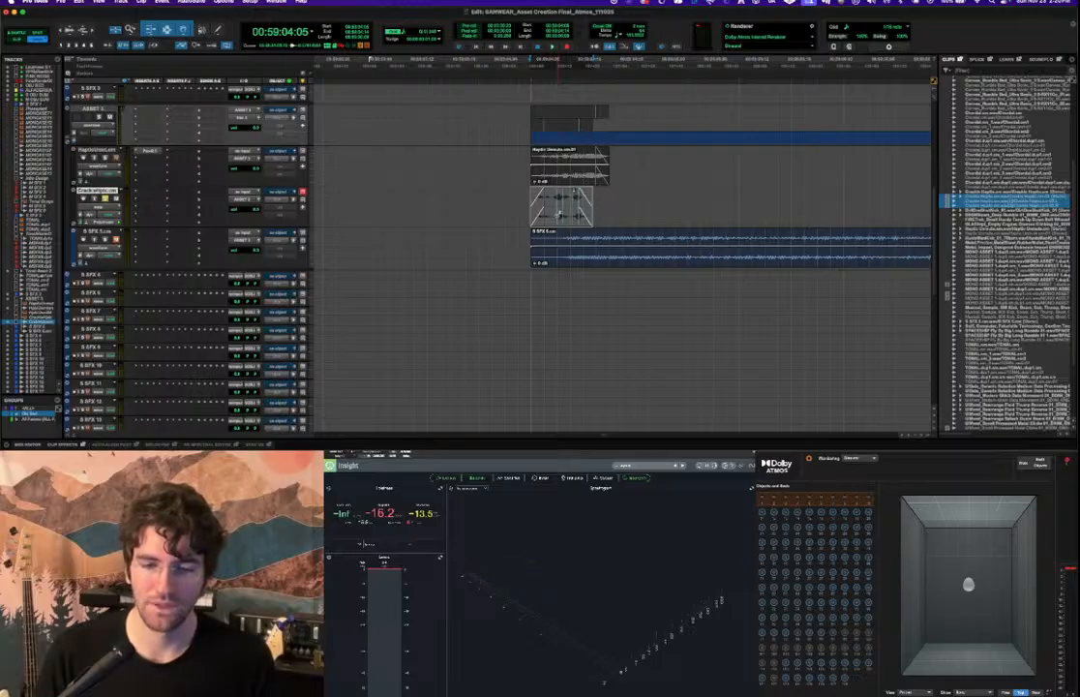
pyautogui.moveTo(559, 213); pyautogui.dragTo(558, 213)
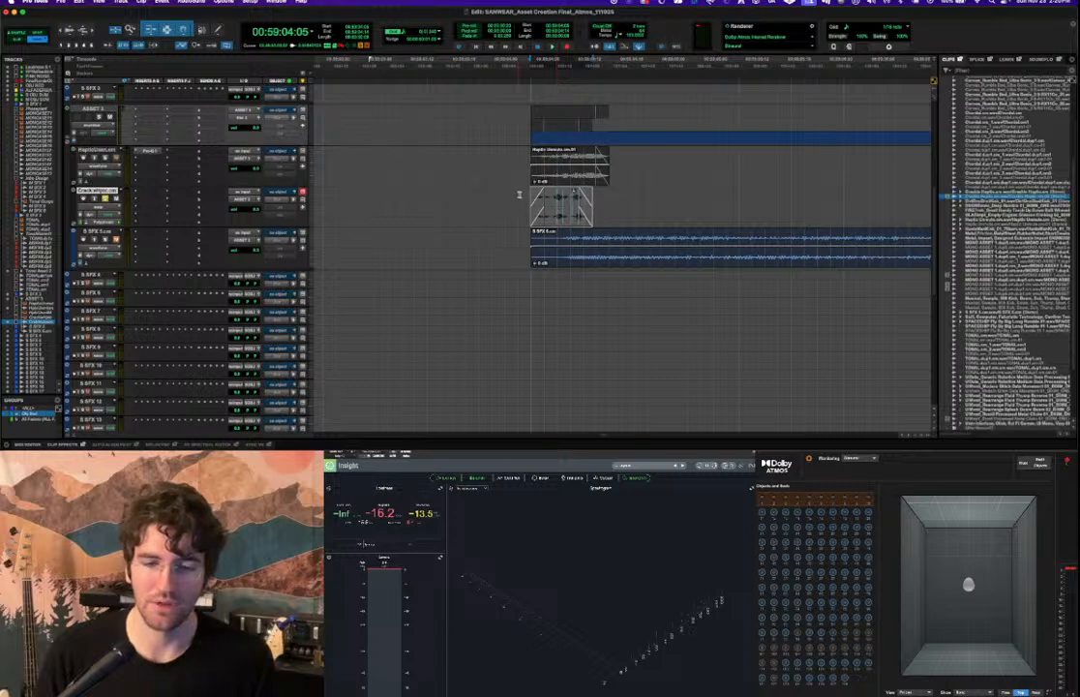
pyautogui.press('space')
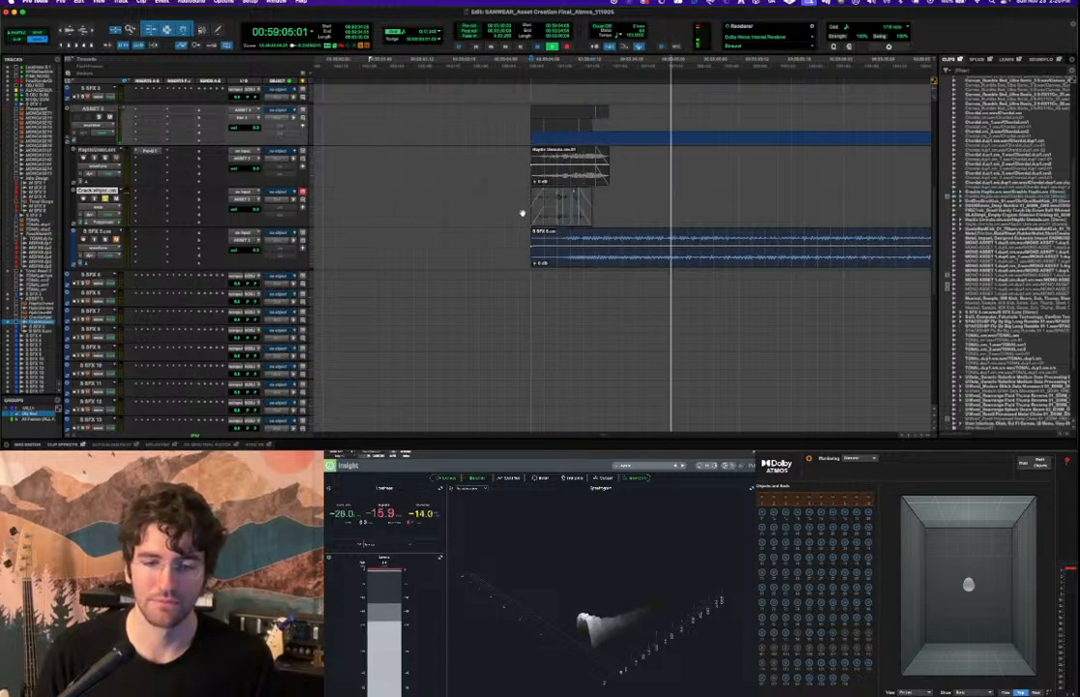
pyautogui.press('space')
pyautogui.press('space')
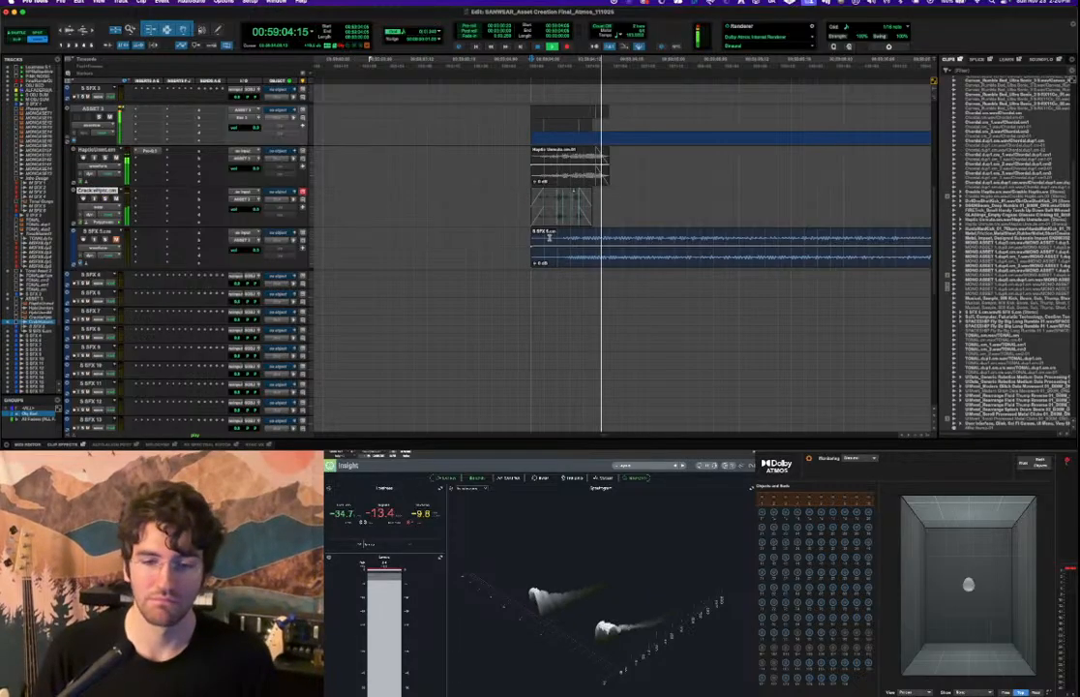
pyautogui.press('space')
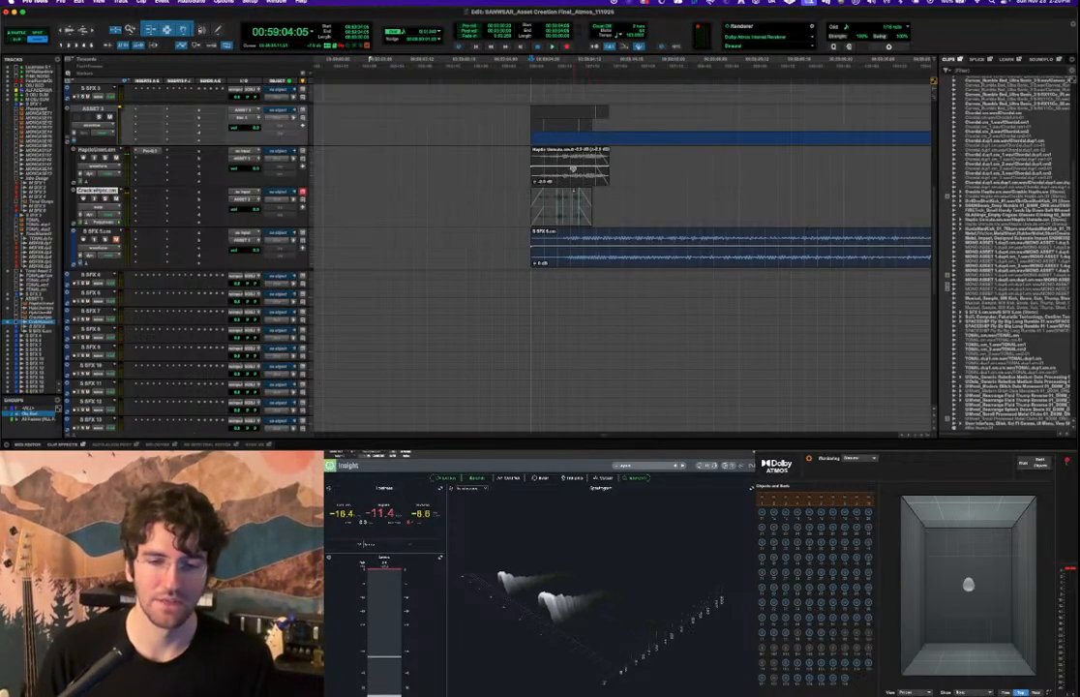
# Try lowering the Haptic Unmute clip's gain to about -11 dB and reshaping its start and fades, auditioning it against the crackle.
pyautogui.press('space')
pyautogui.press('space')
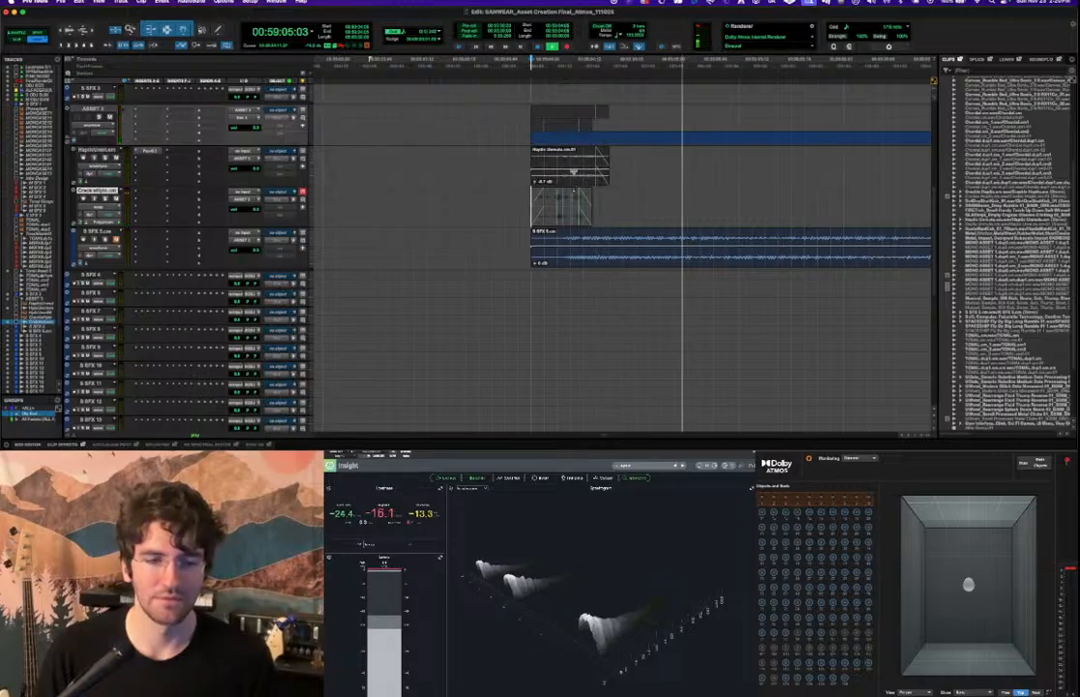
pyautogui.press('space')
pyautogui.press('space')
pyautogui.moveTo(566, 182); pyautogui.dragTo(545, 154)
pyautogui.click(533, 159)
pyautogui.press('a')
pyautogui.click(522, 156)
pyautogui.press('space')
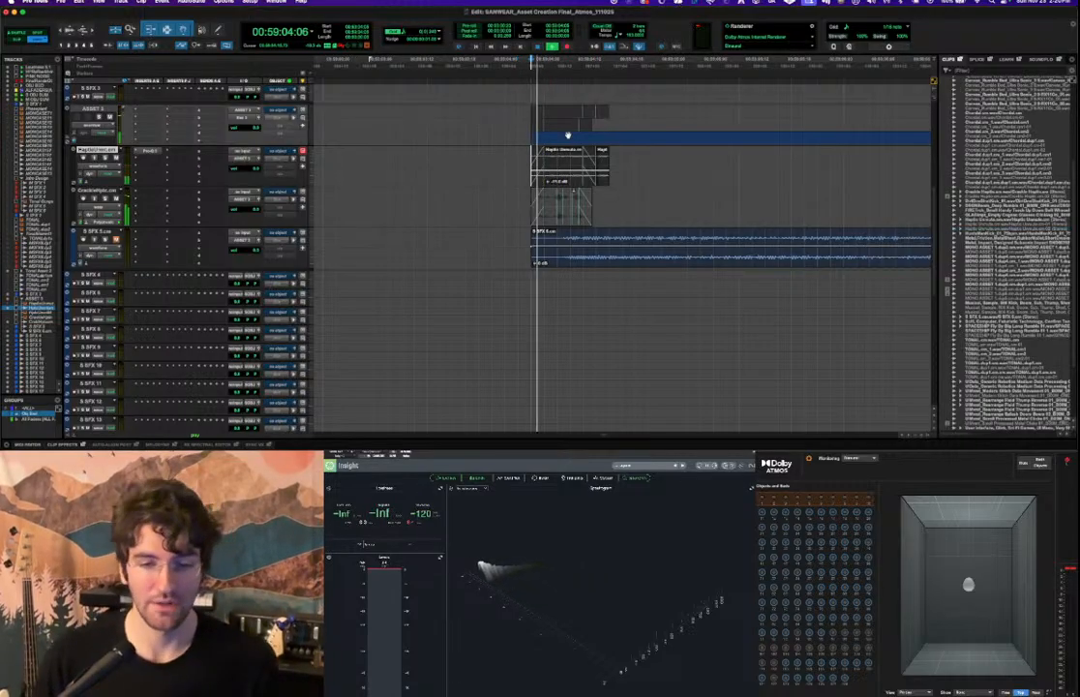
# Delete the leftover tail of the Haptic Unmute clip, then audition the layers together and the Crackle Haptic track alone.
pyautogui.press('space')
pyautogui.doubleClick(604, 154)
pyautogui.press('BackSpace')
pyautogui.press('space')
pyautogui.press('space')
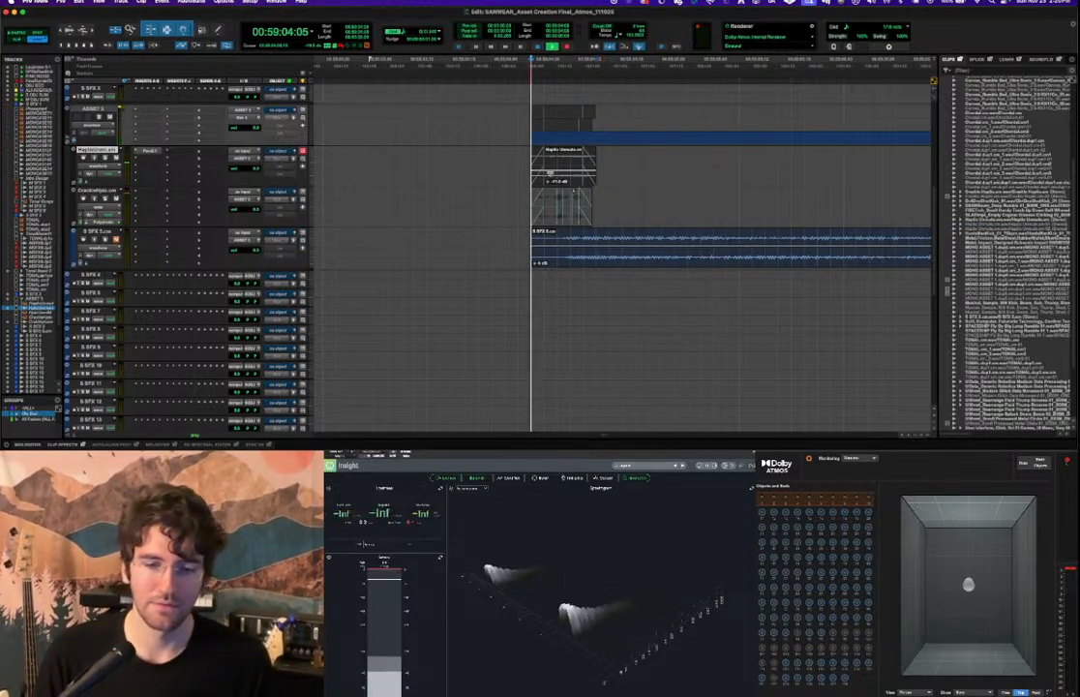
pyautogui.press('space')
pyautogui.press('space')
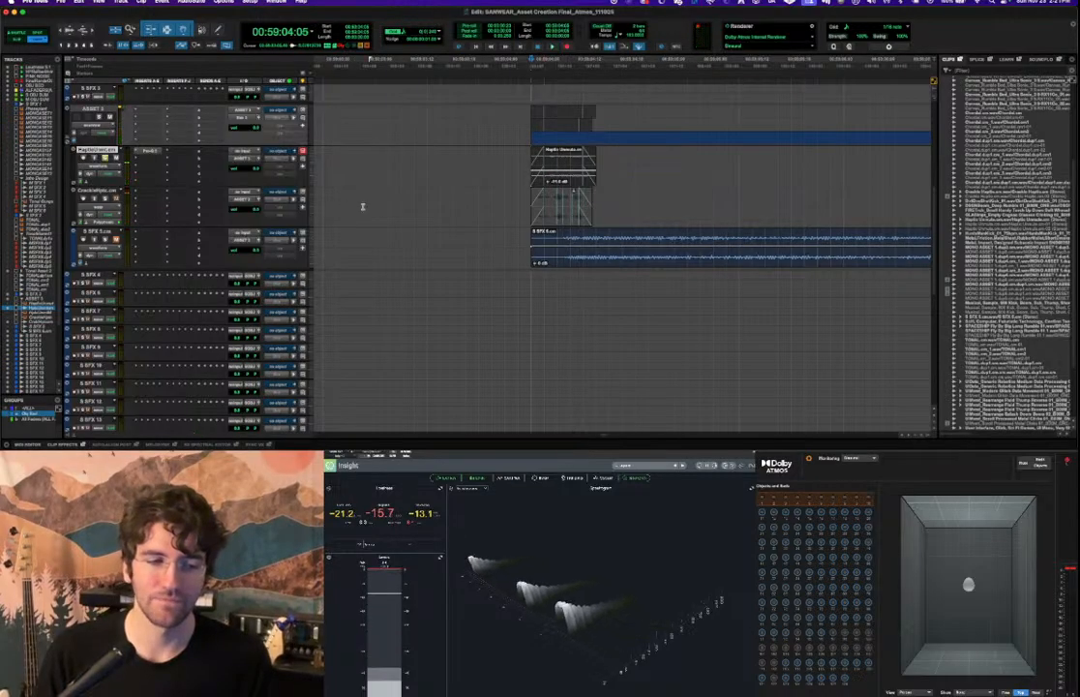
pyautogui.press('space')
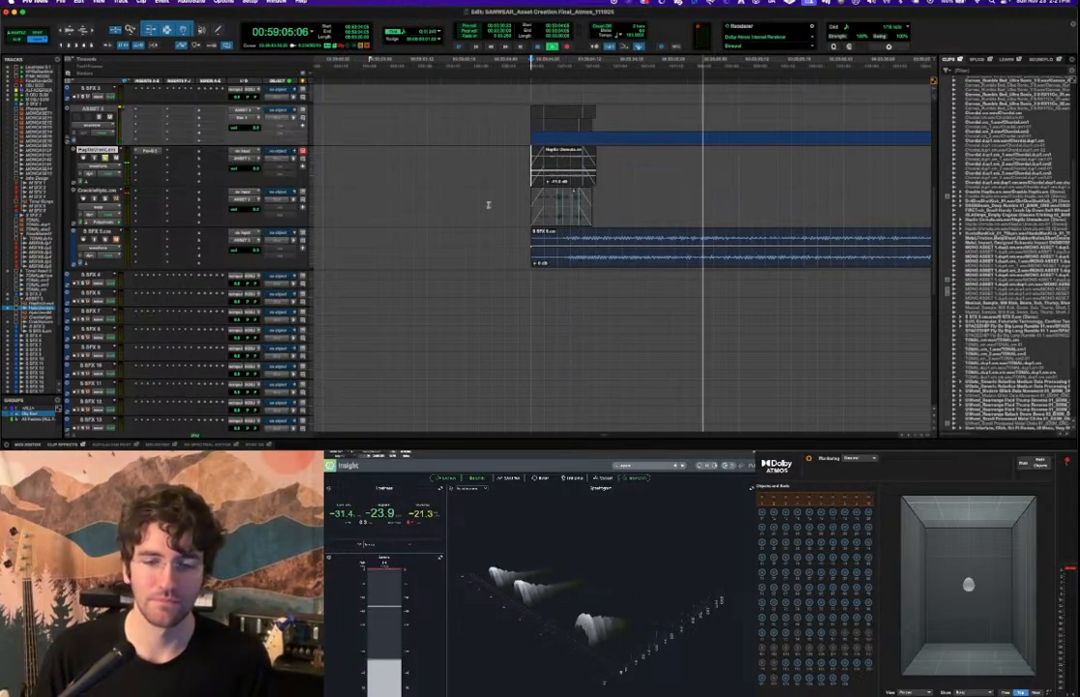
pyautogui.press('space')
pyautogui.click(525, 206)
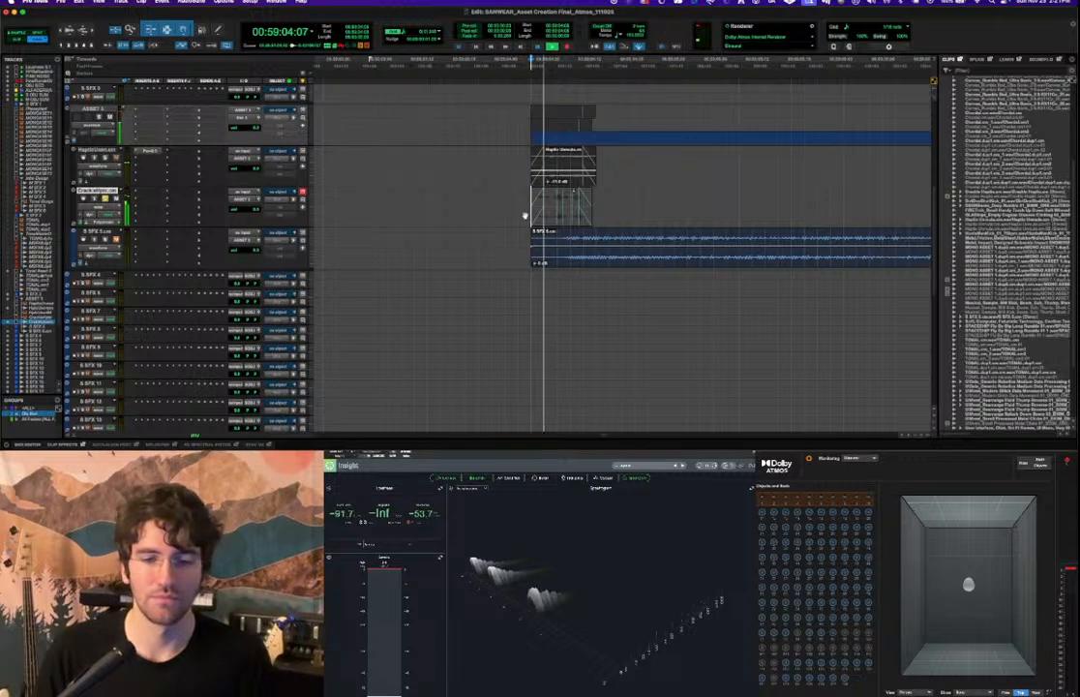
pyautogui.press('space')
pyautogui.press('space')
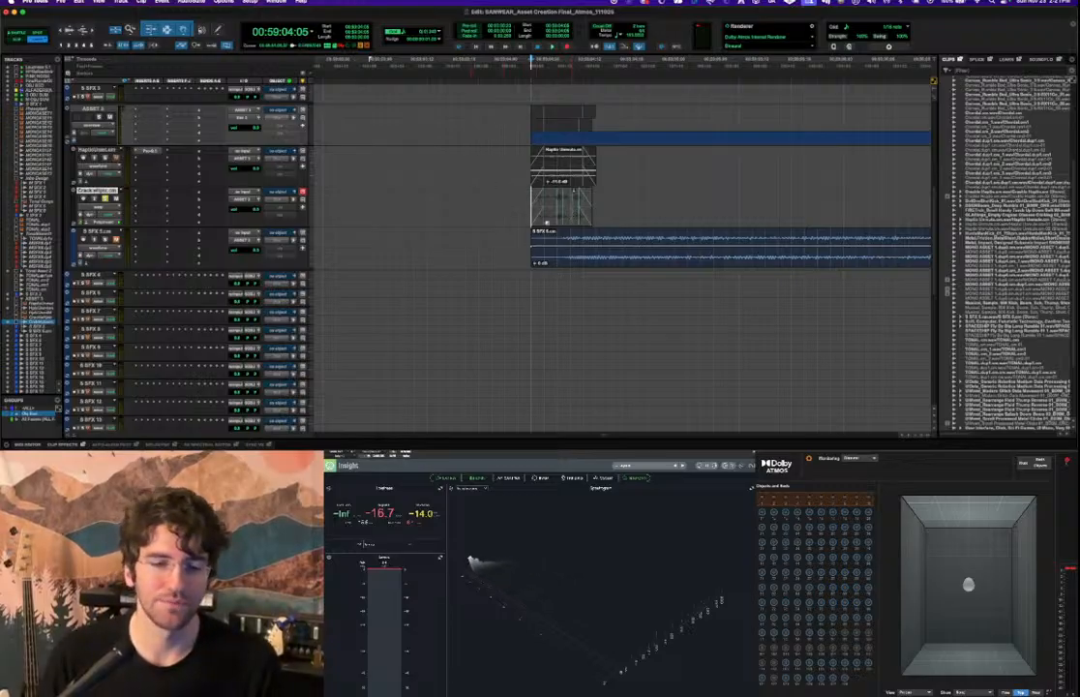
# Undo the Haptic Unmute edits and the tighter Crackle Haptic warp.
pyautogui.press('super+z')
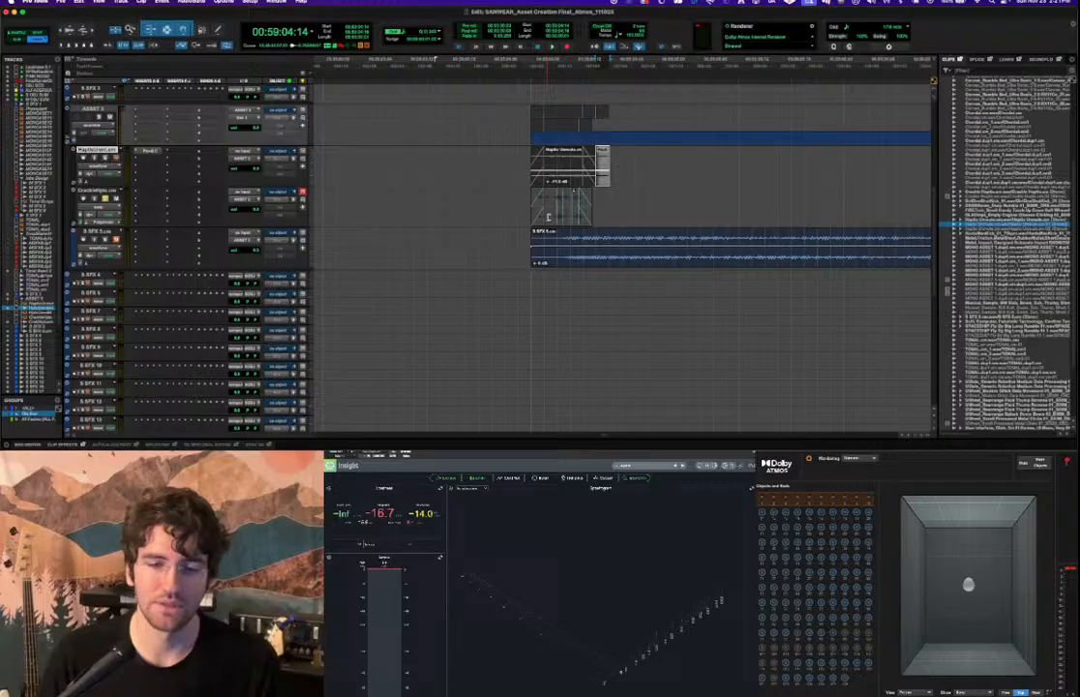
pyautogui.press('super+z')
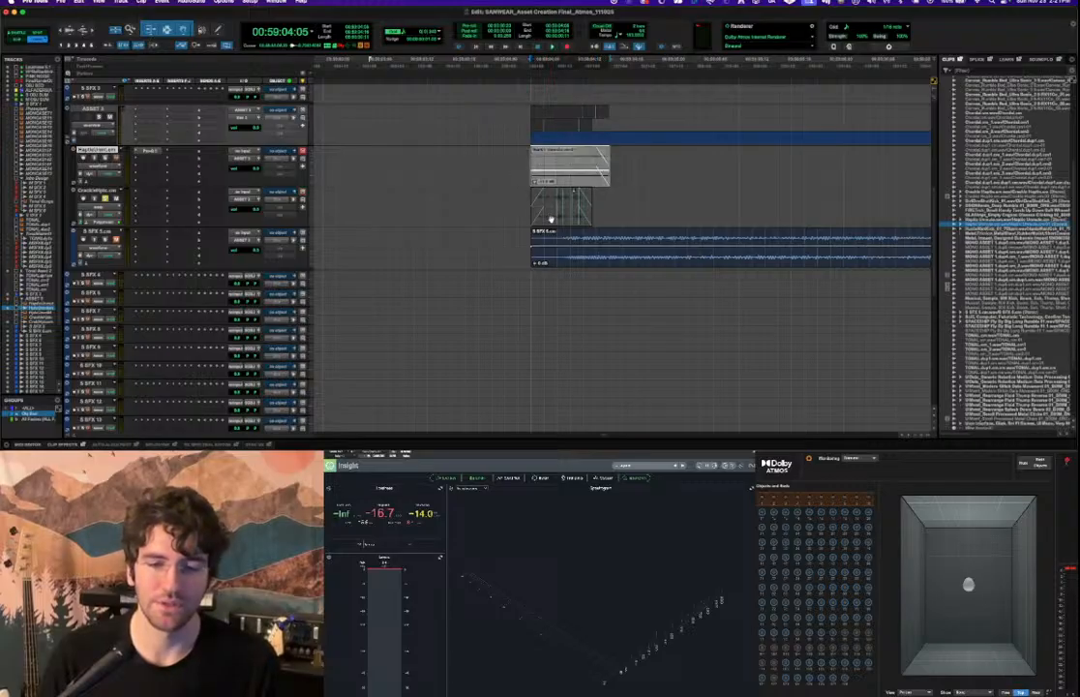
pyautogui.press('super+z')
pyautogui.press('super+z')
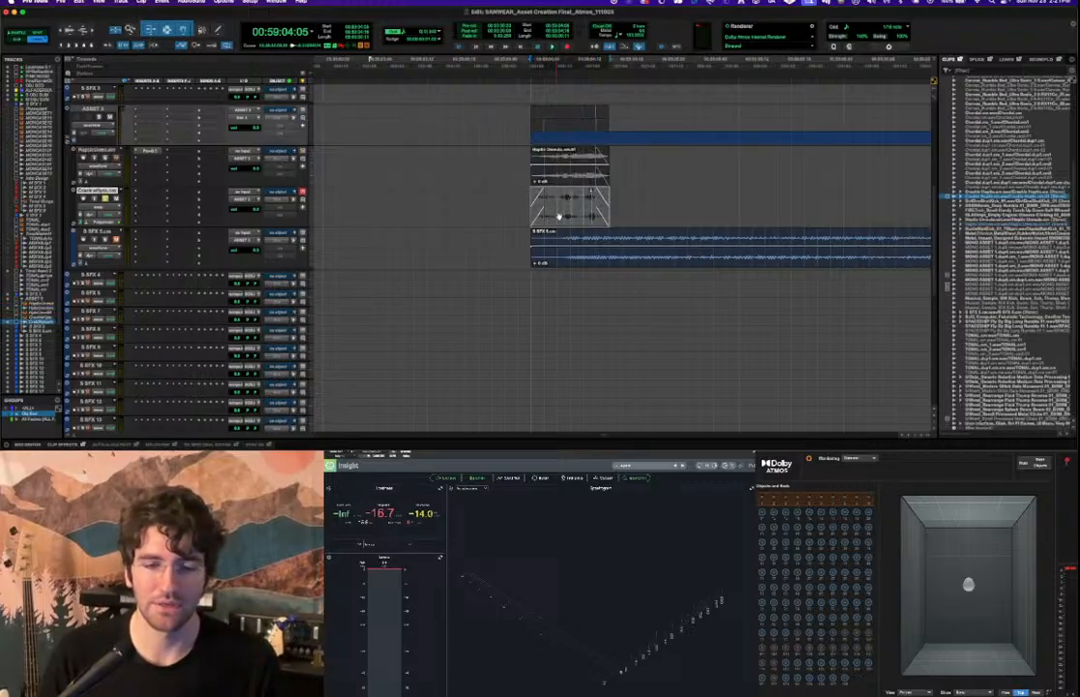
# Duplicate the Crackle Haptic track's main playlist under its suggested name and keep the duplicate as the active playlist.
pyautogui.click(114, 191)
pyautogui.click(156, 134)
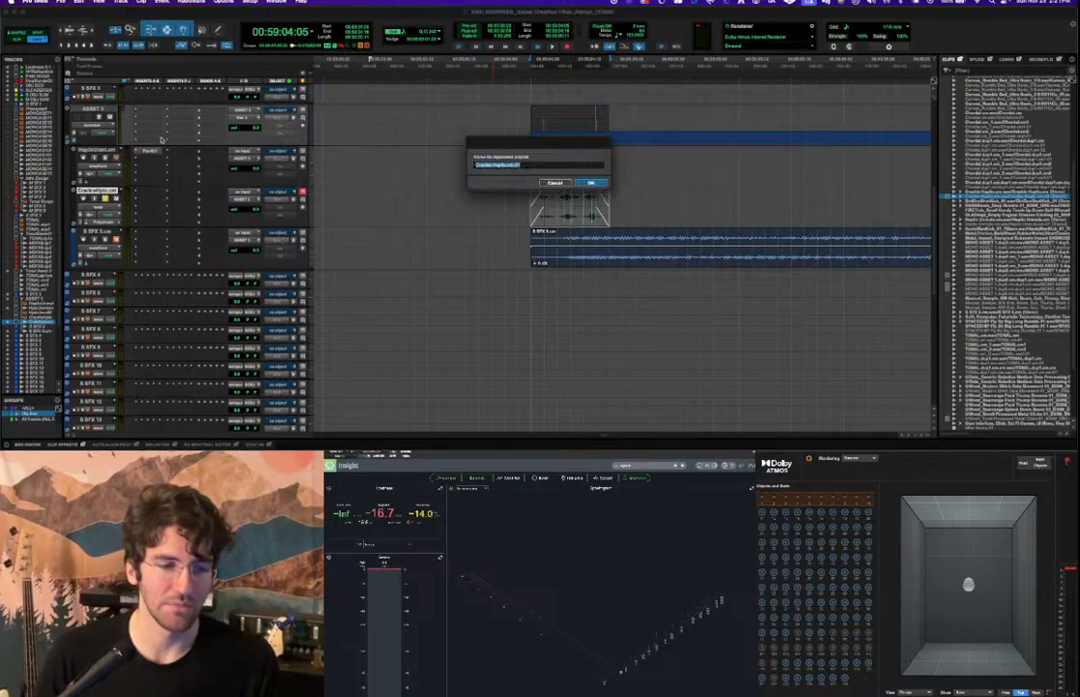
pyautogui.press('Return')
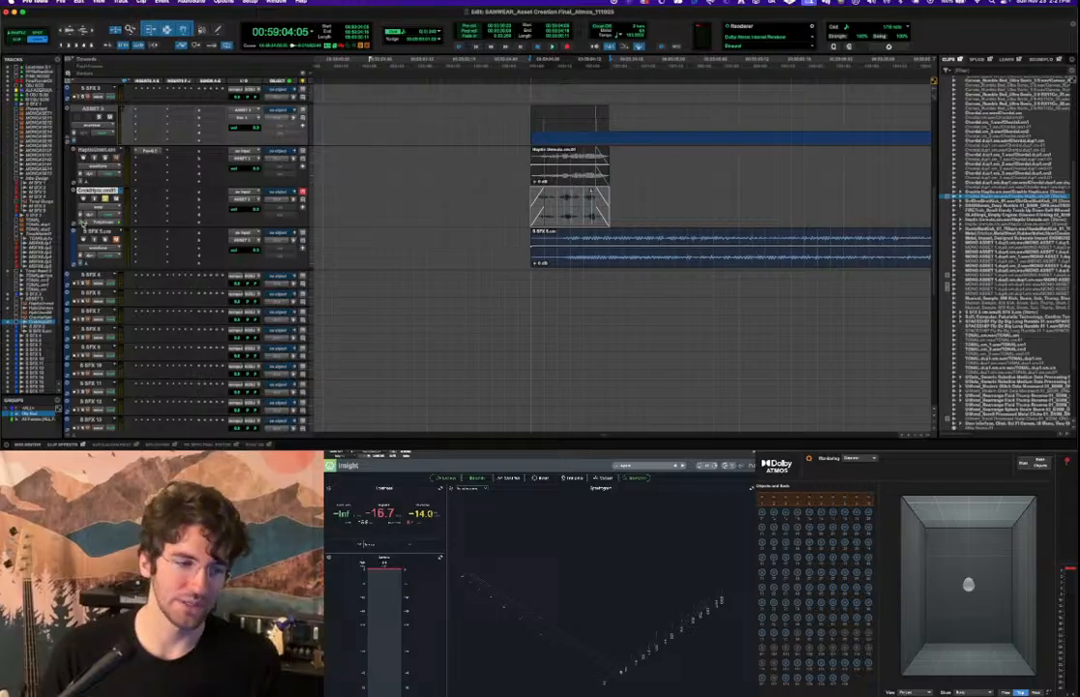
pyautogui.click(122, 190)
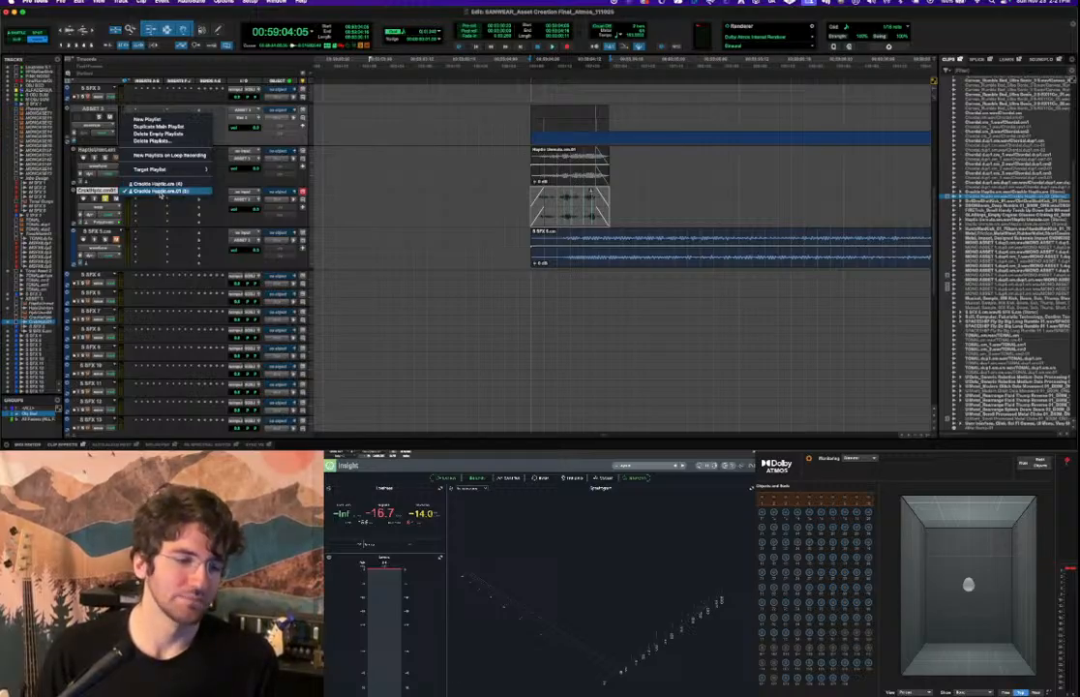
pyautogui.click(160, 191)
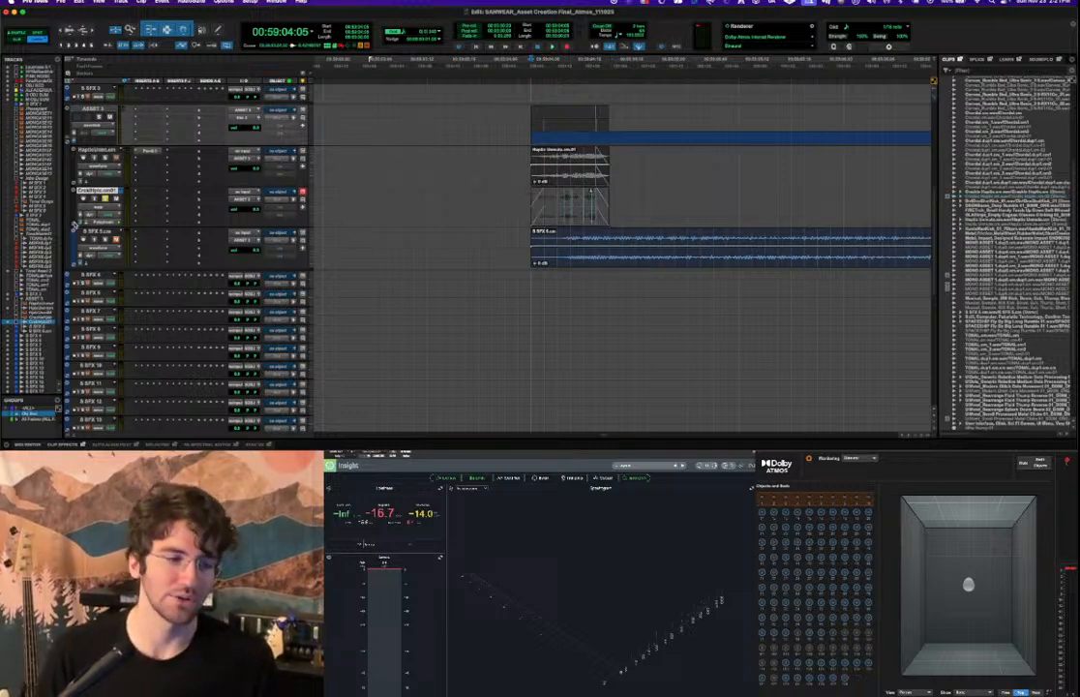
# Compare the Crackle Haptic playlists in playlists view, switching repeatedly between the track's display views and returning to warp.
pyautogui.click(114, 201)
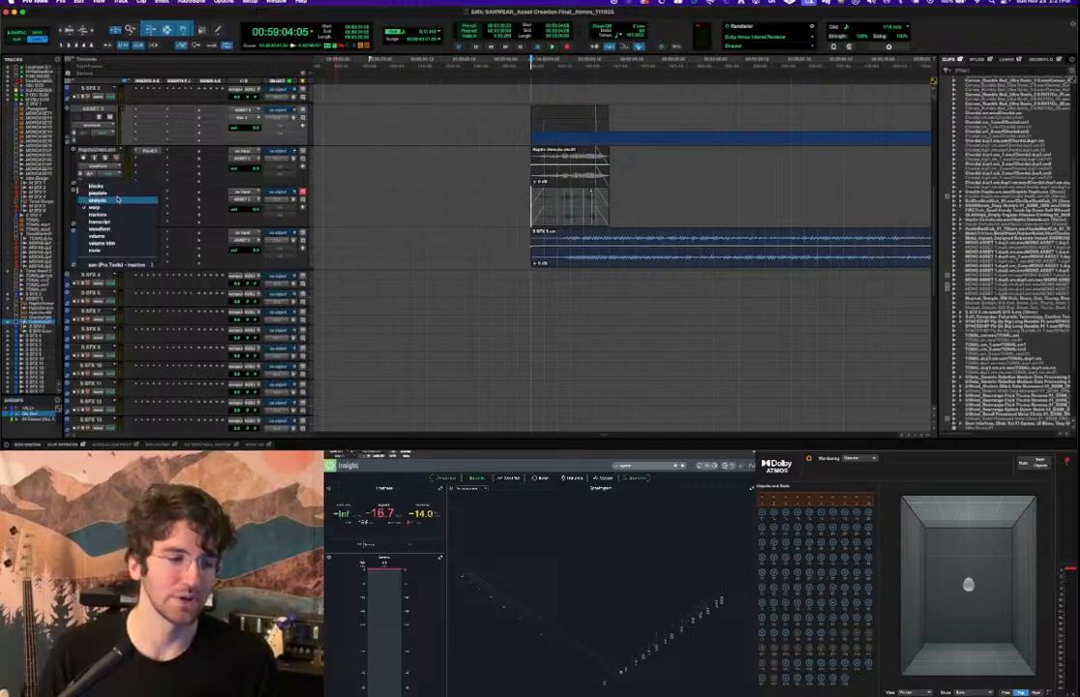
pyautogui.click(109, 193)
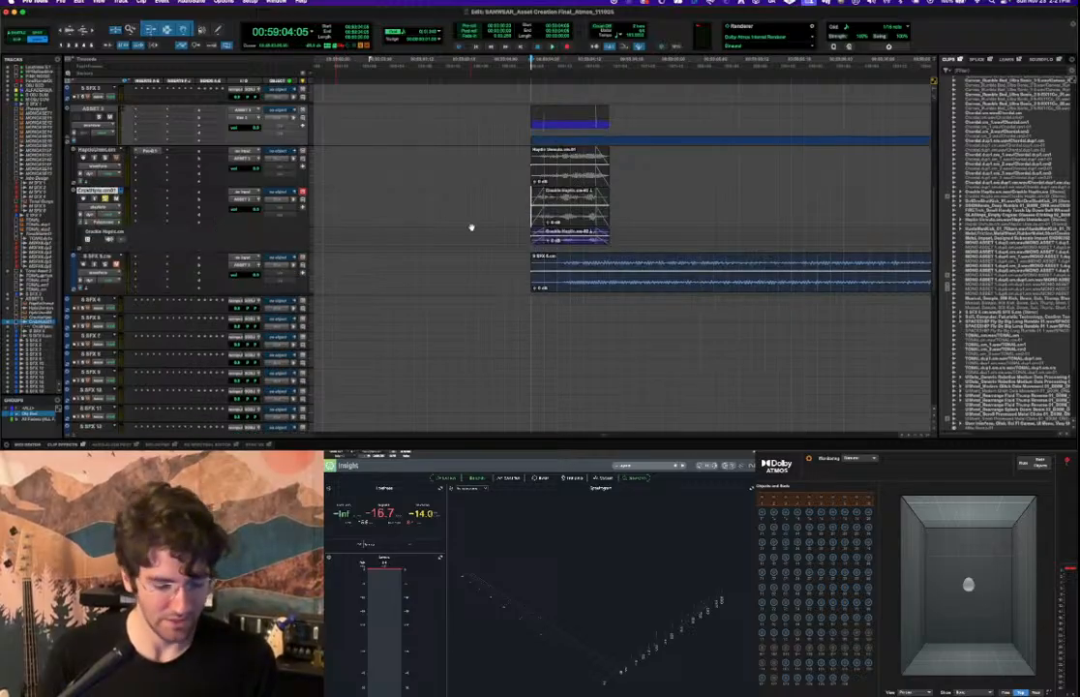
pyautogui.press('ctrl+super+Left')
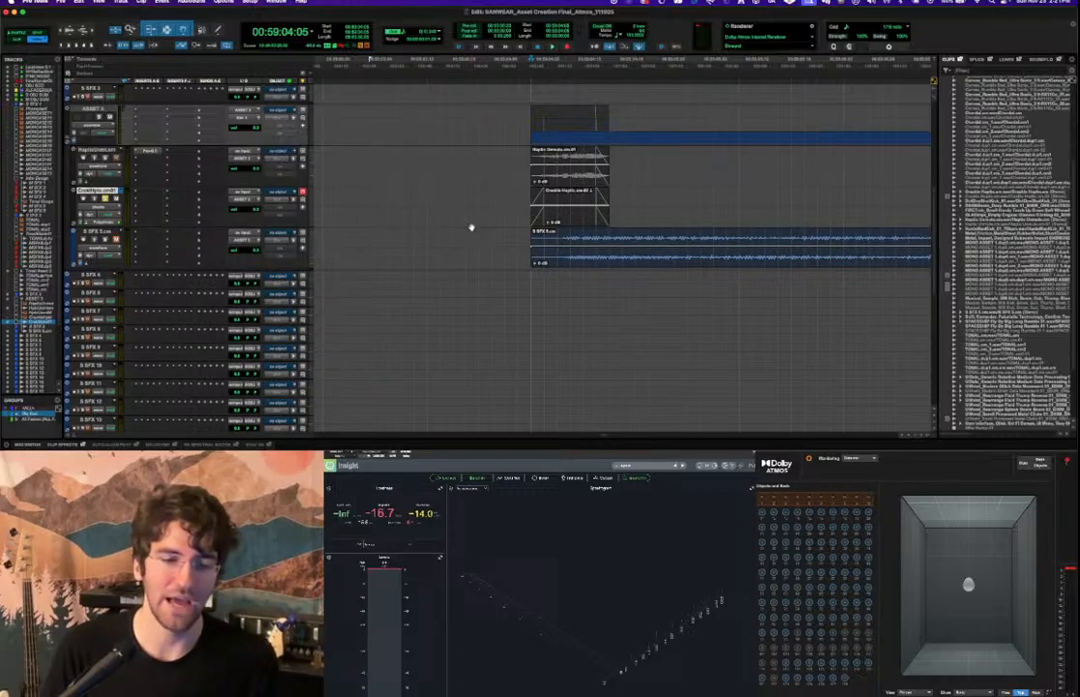
pyautogui.press('ctrl+super+Right')
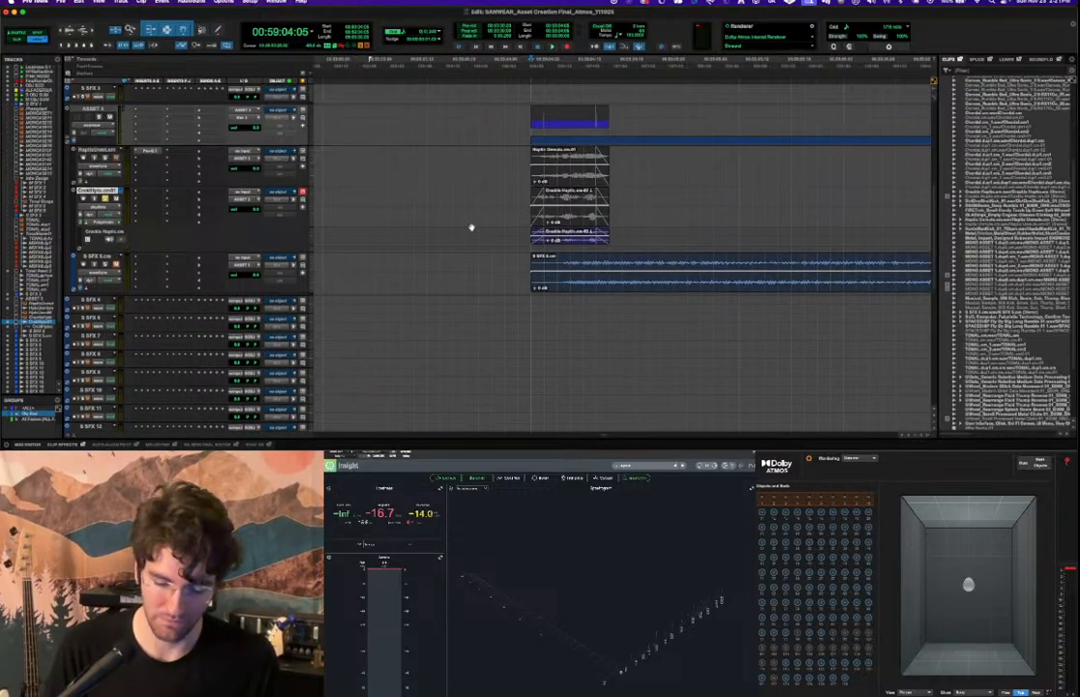
pyautogui.press('ctrl+super+Left')
pyautogui.press('ctrl+super+Right')
pyautogui.press('ctrl+super+Left')
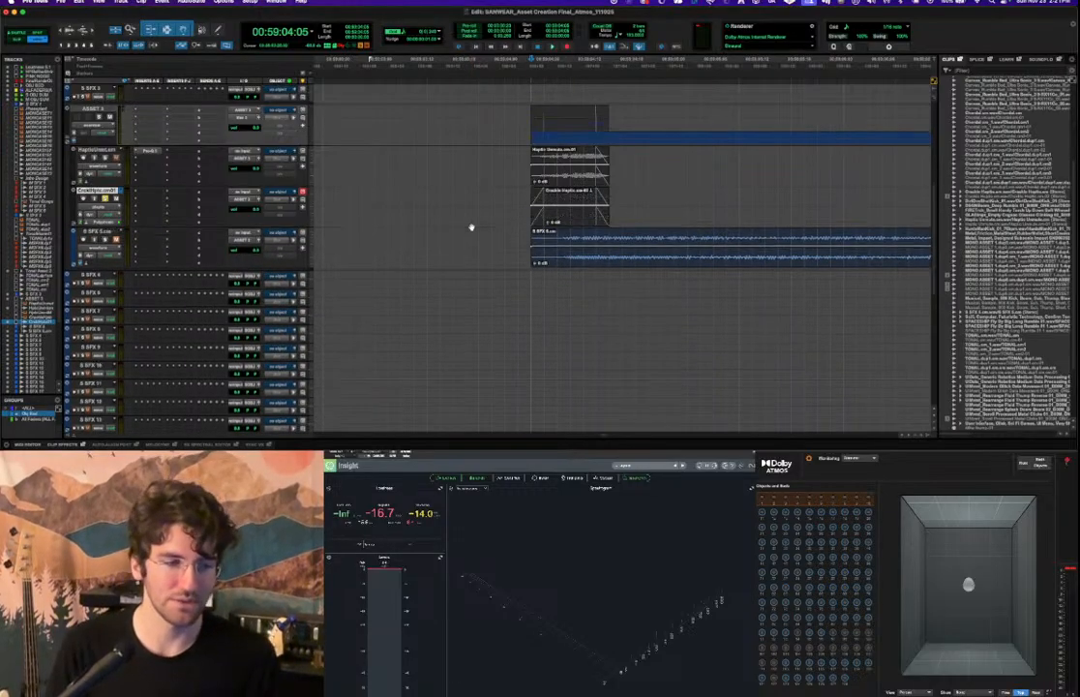
pyautogui.press('ctrl+super+Right')
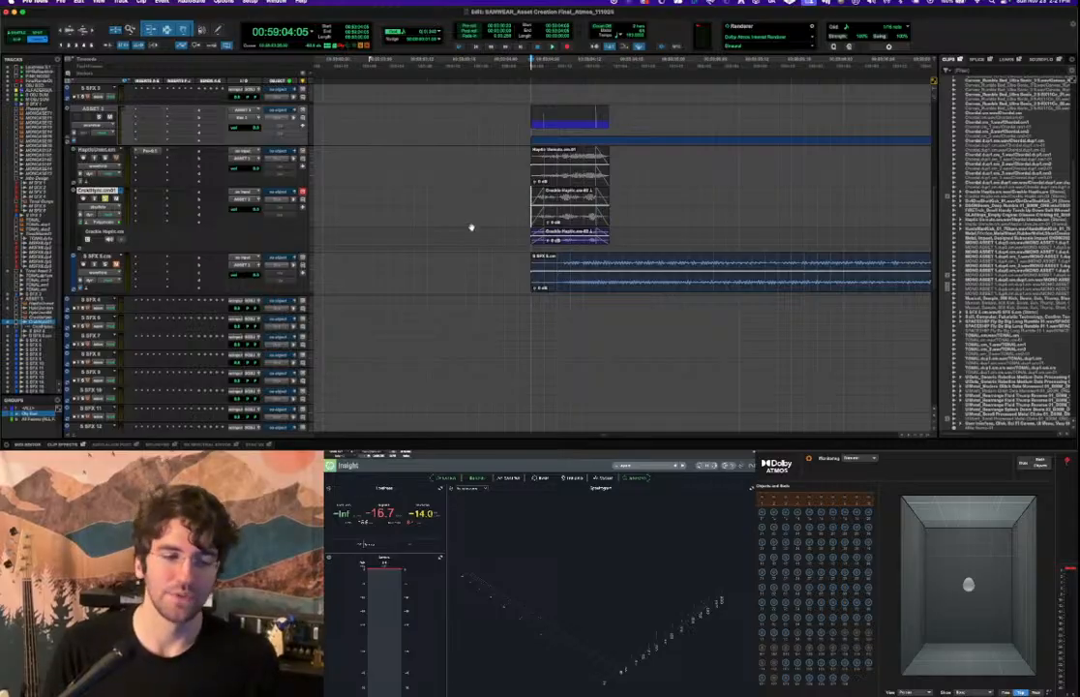
pyautogui.press('ctrl+super+Left')
pyautogui.press('ctrl+super+Right')
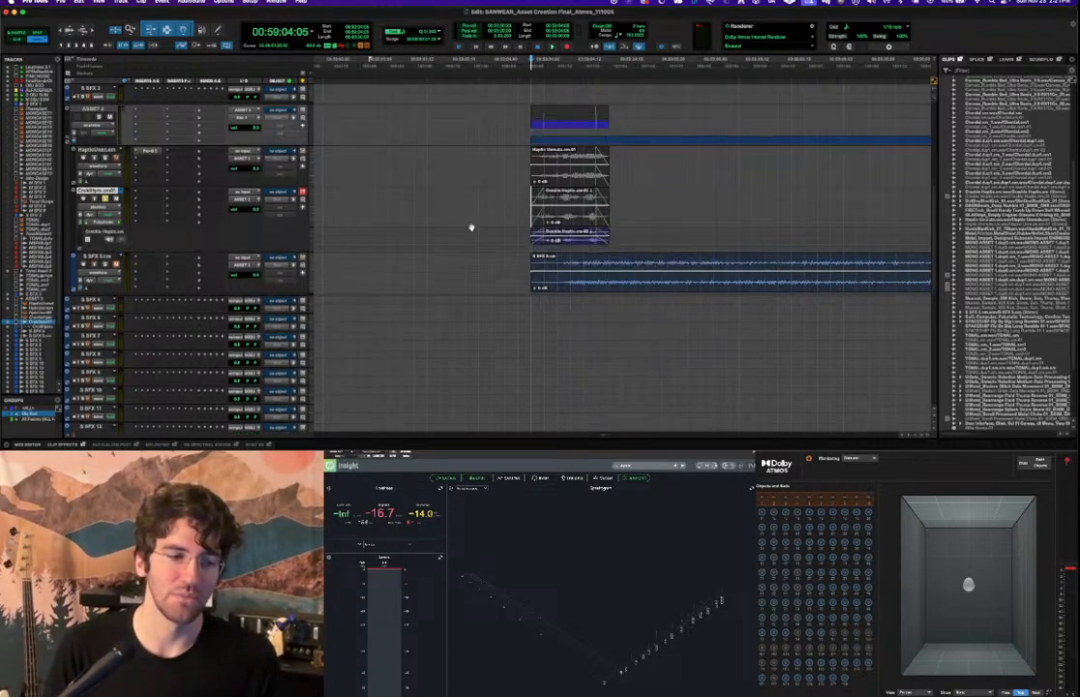
pyautogui.press('ctrl+super+Left')
pyautogui.press('ctrl+super+Right')
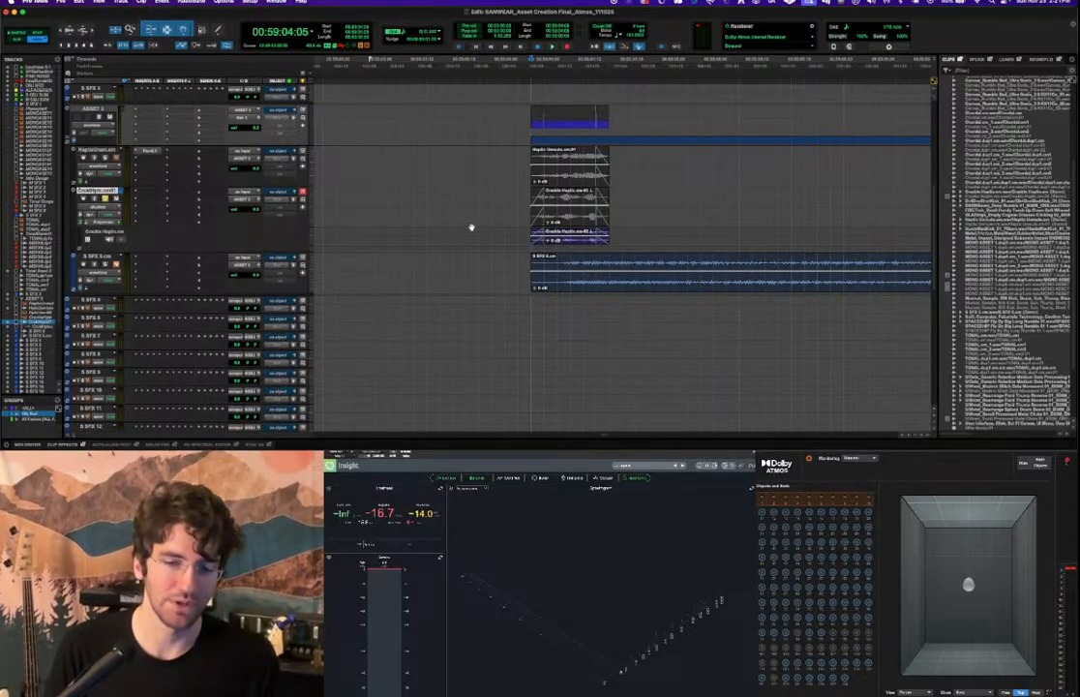
pyautogui.press('ctrl+super+Left')
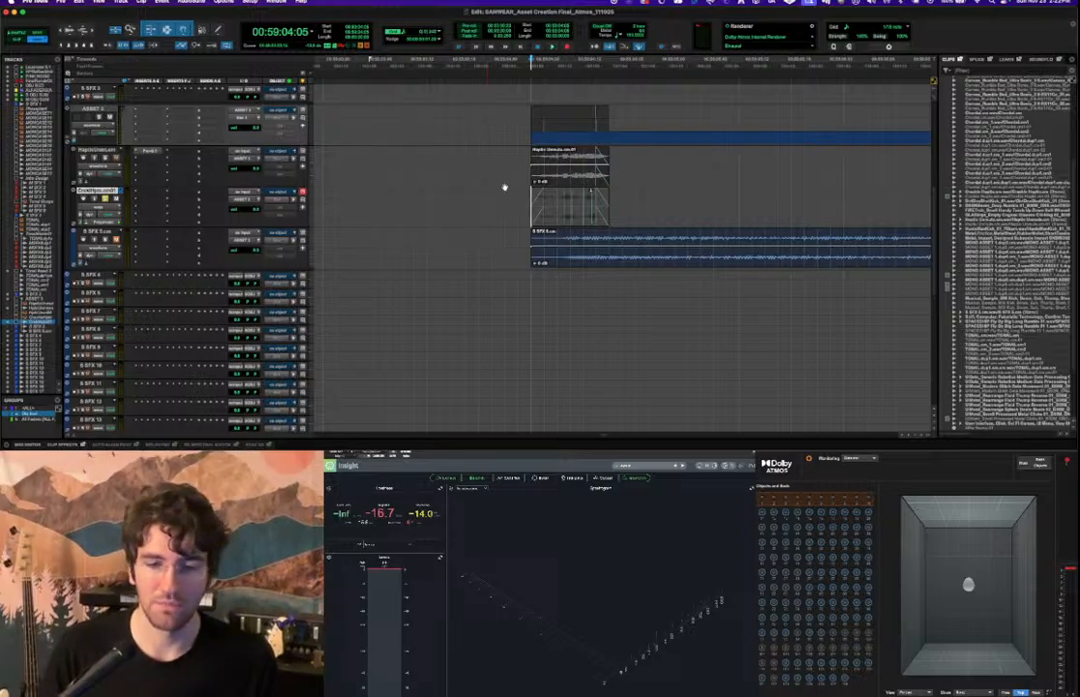
# Warp the clip on the duplicated Crackle Haptic playlist so it ends just before the Haptic Unmute clip, and audition it.
pyautogui.press('super+minus')
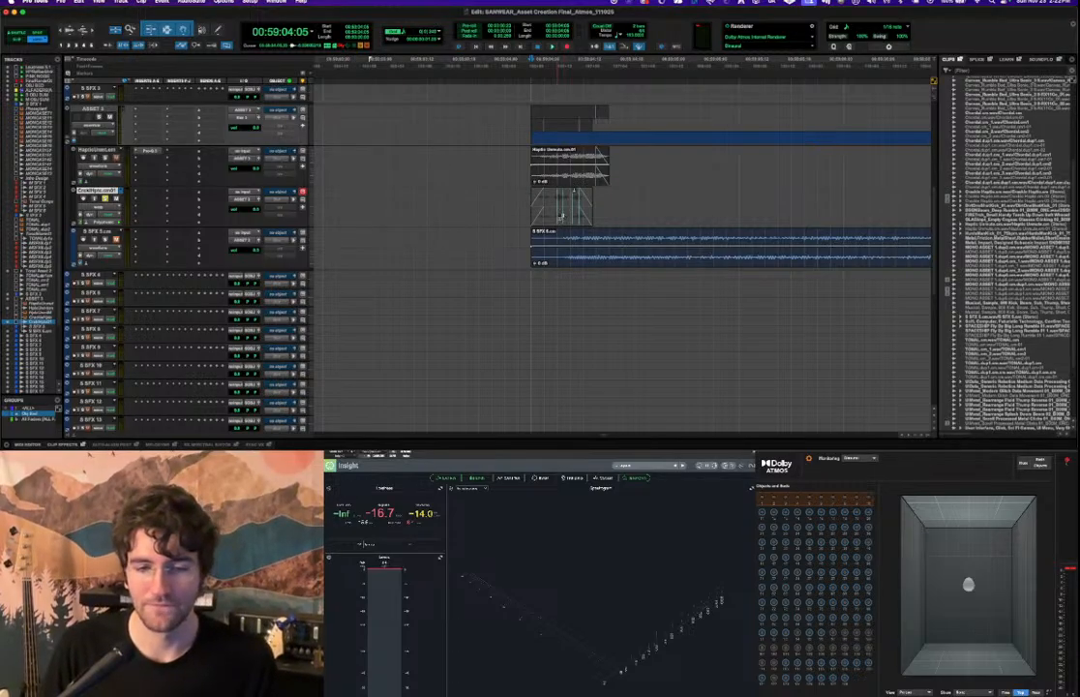
pyautogui.moveTo(564, 215); pyautogui.dragTo(564, 217)
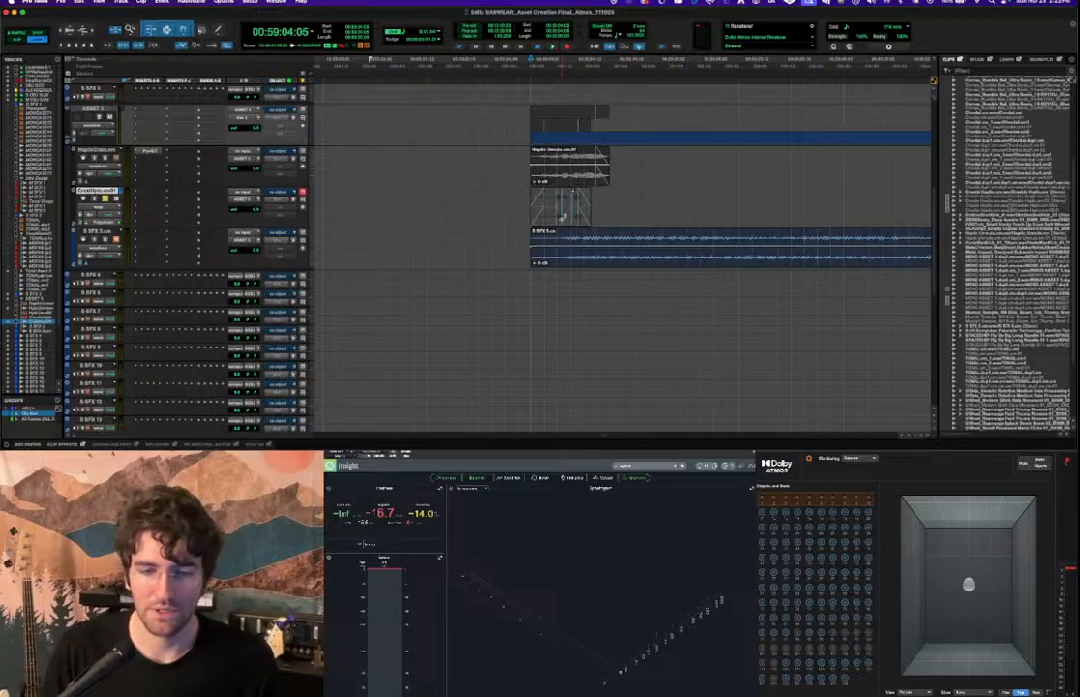
pyautogui.press('space')
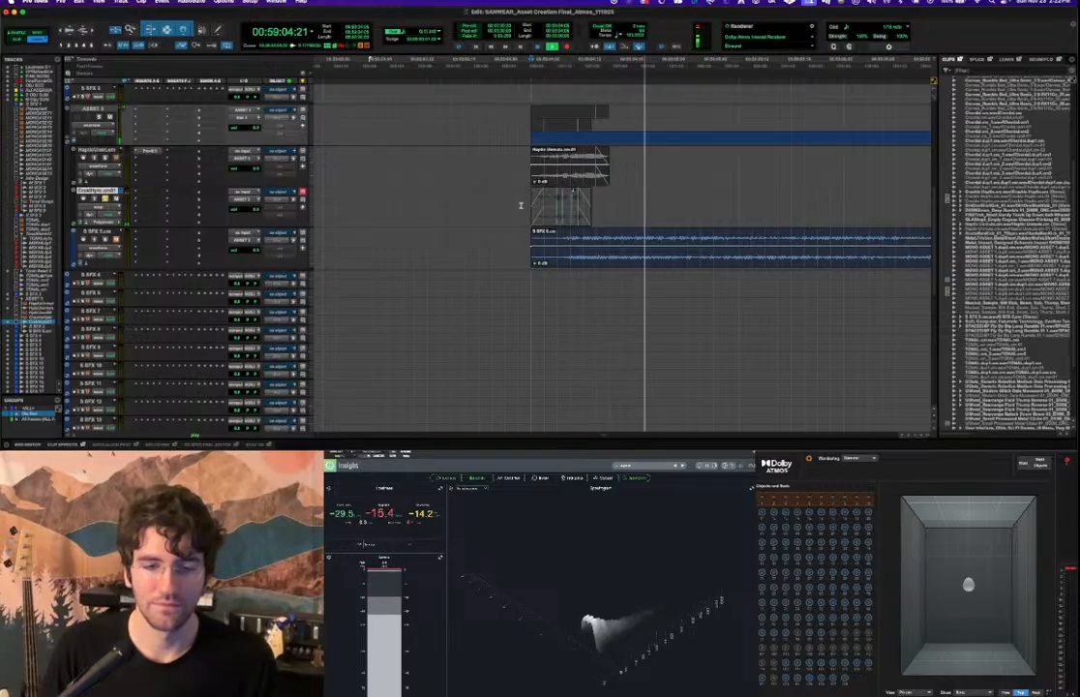
# Add a fade-in to the Haptic Unmute clip up to about 00:59:04:07 and remove its tail after about 00:59:04:14.
pyautogui.press('space')
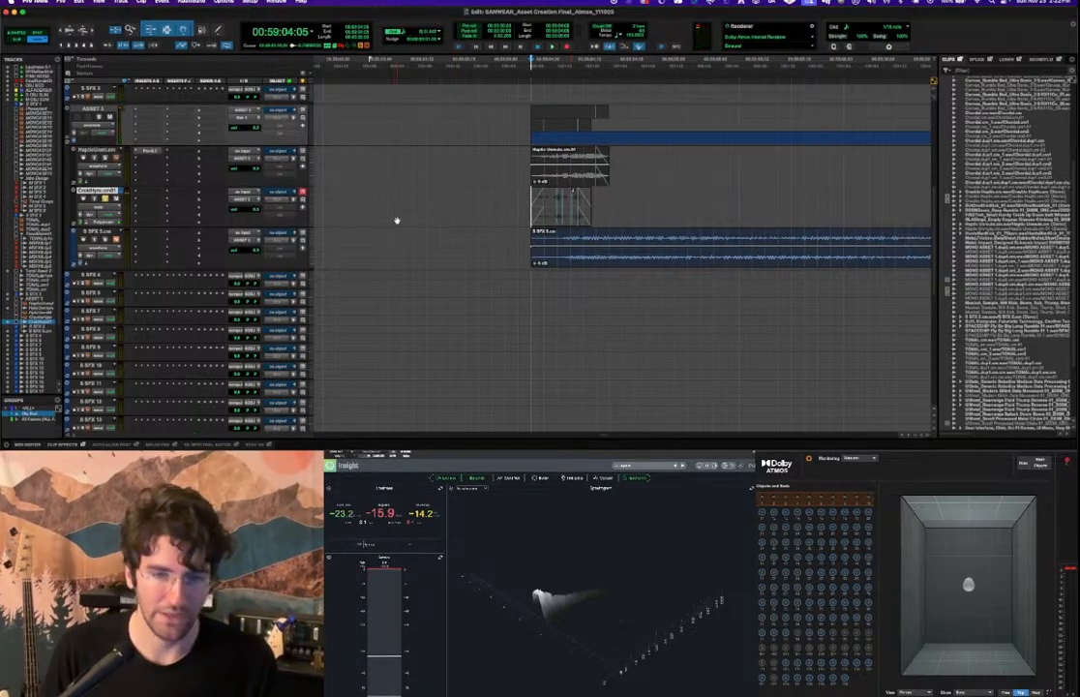
pyautogui.click(544, 153)
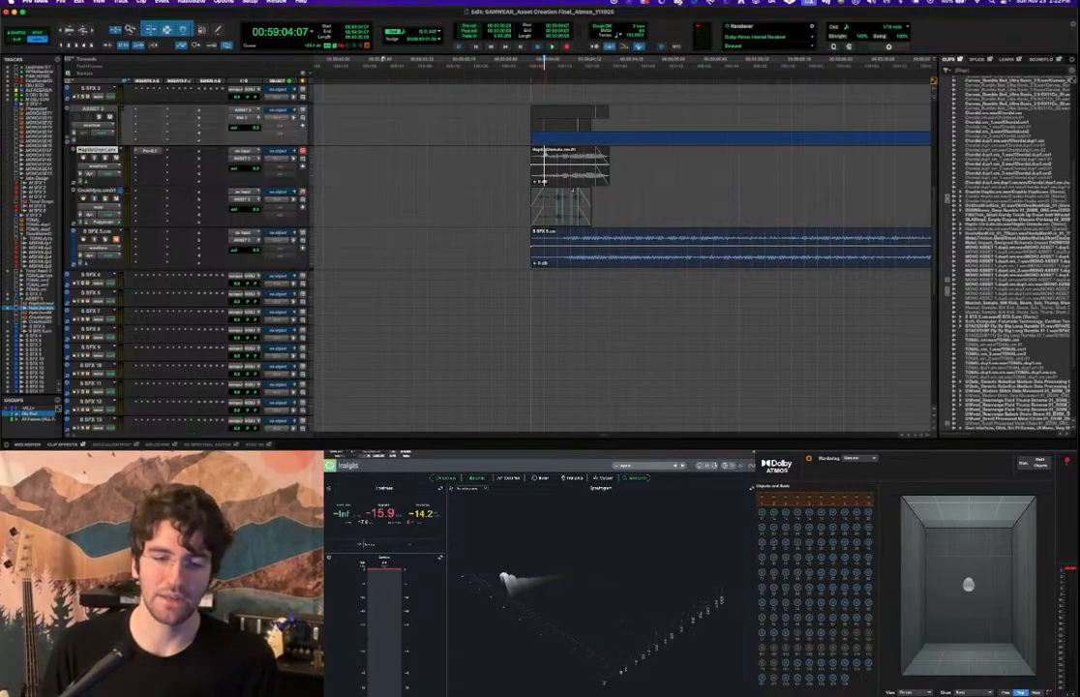
pyautogui.press('s')
pyautogui.press('super+z')
pyautogui.press('a')
pyautogui.moveTo(546, 151); pyautogui.dragTo(551, 178)
pyautogui.click(527, 162)
pyautogui.press('space')
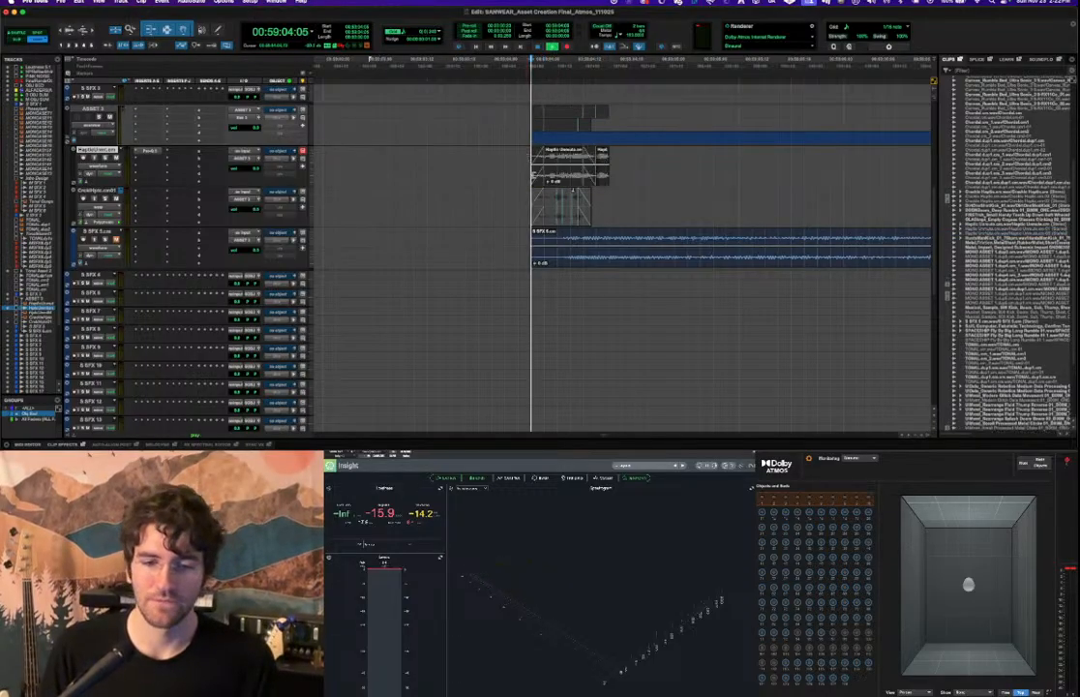
pyautogui.press('space')
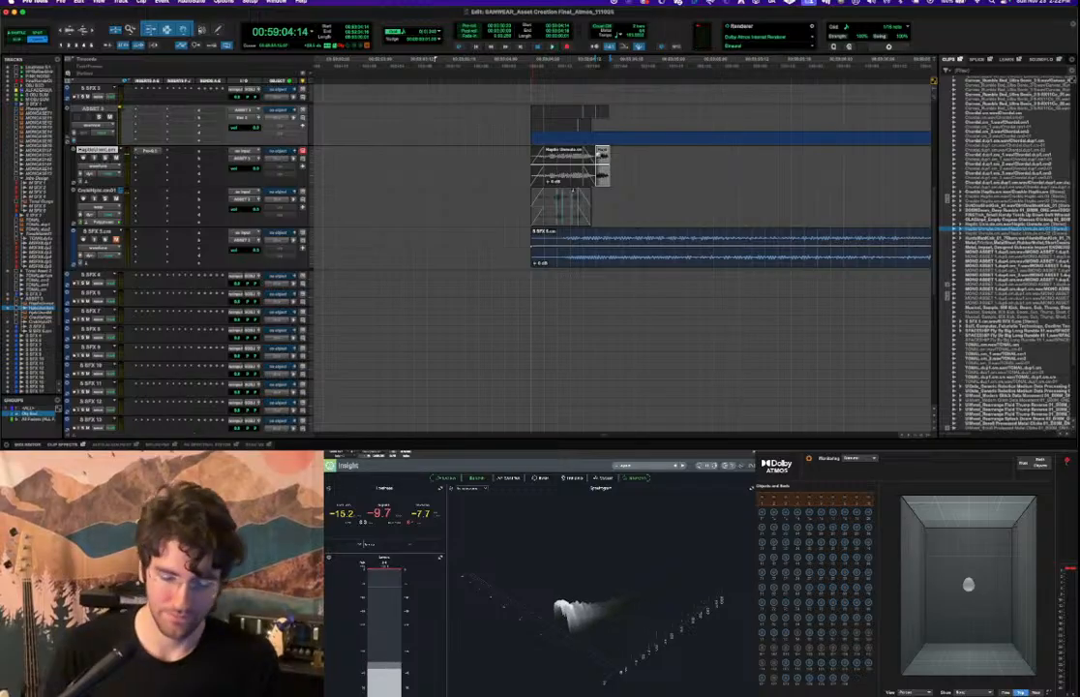
pyautogui.press('super+z')
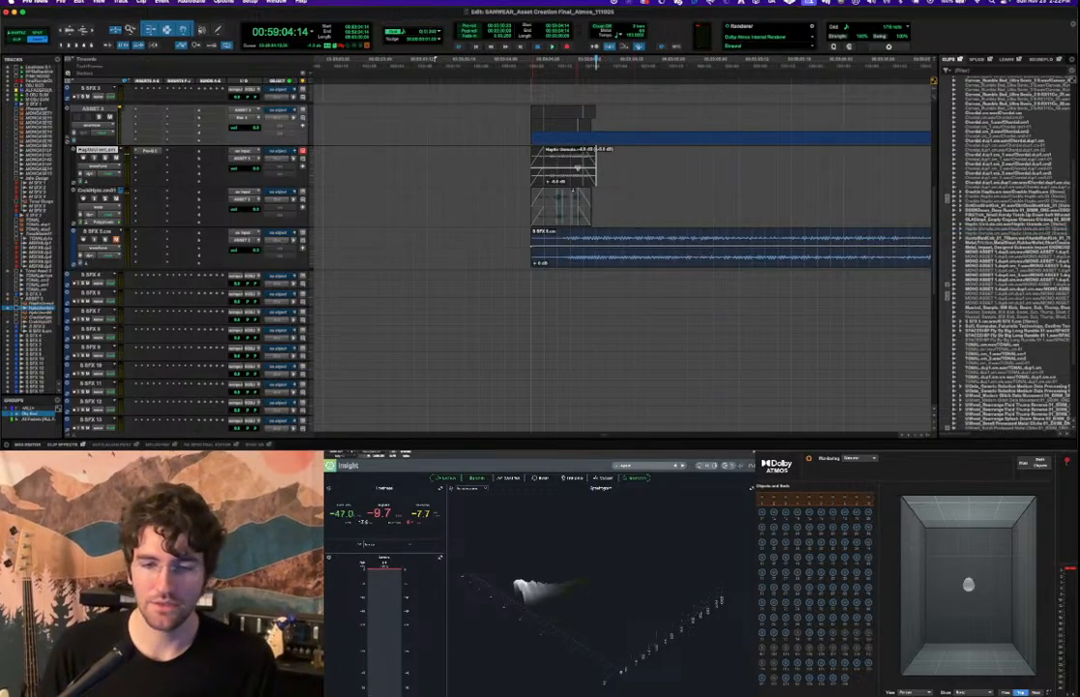
# Lower the Haptic Unmute clip's gain while auditioning it against the other Asset 3 layers.
pyautogui.press('space')
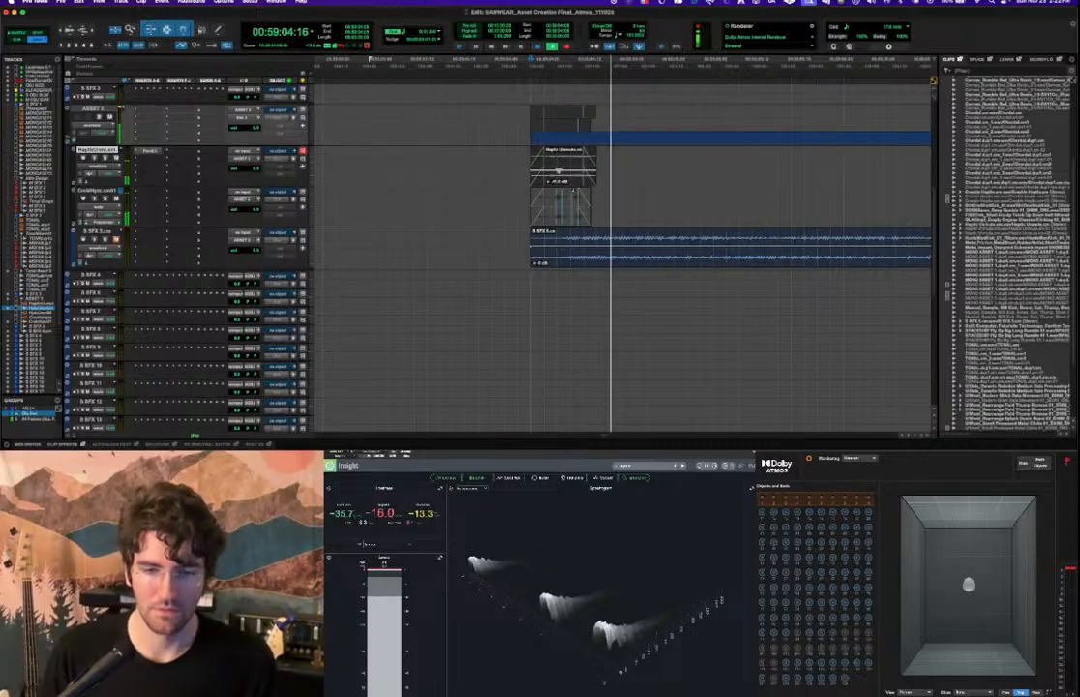
pyautogui.press('space')
pyautogui.press('space')
pyautogui.press('space')
pyautogui.press('space')
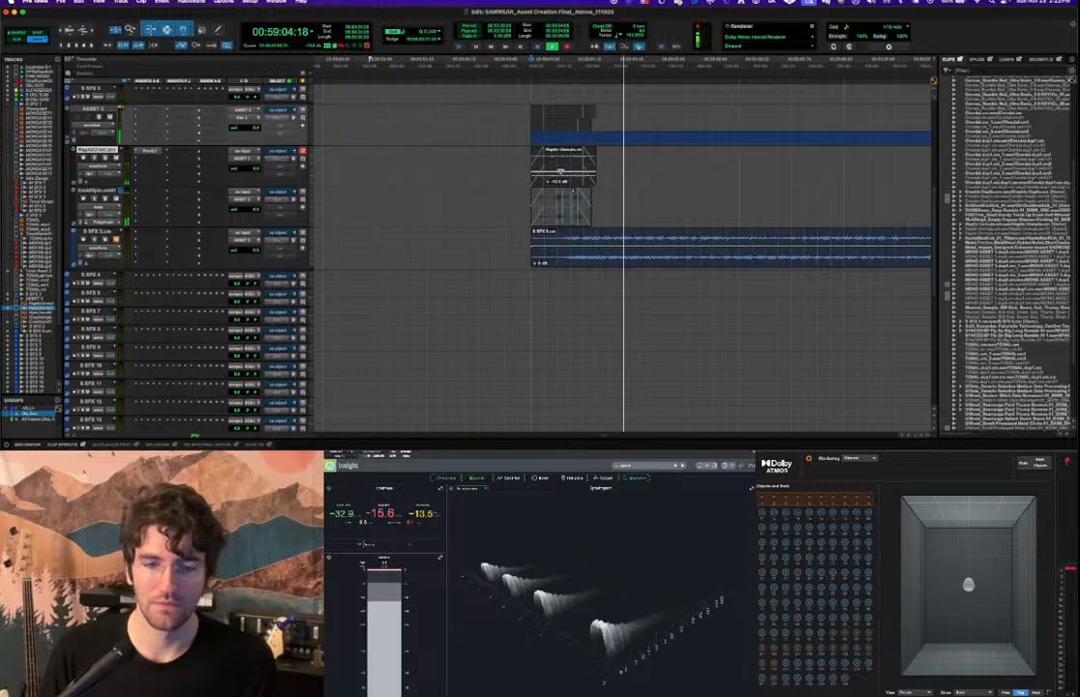
pyautogui.press('space')
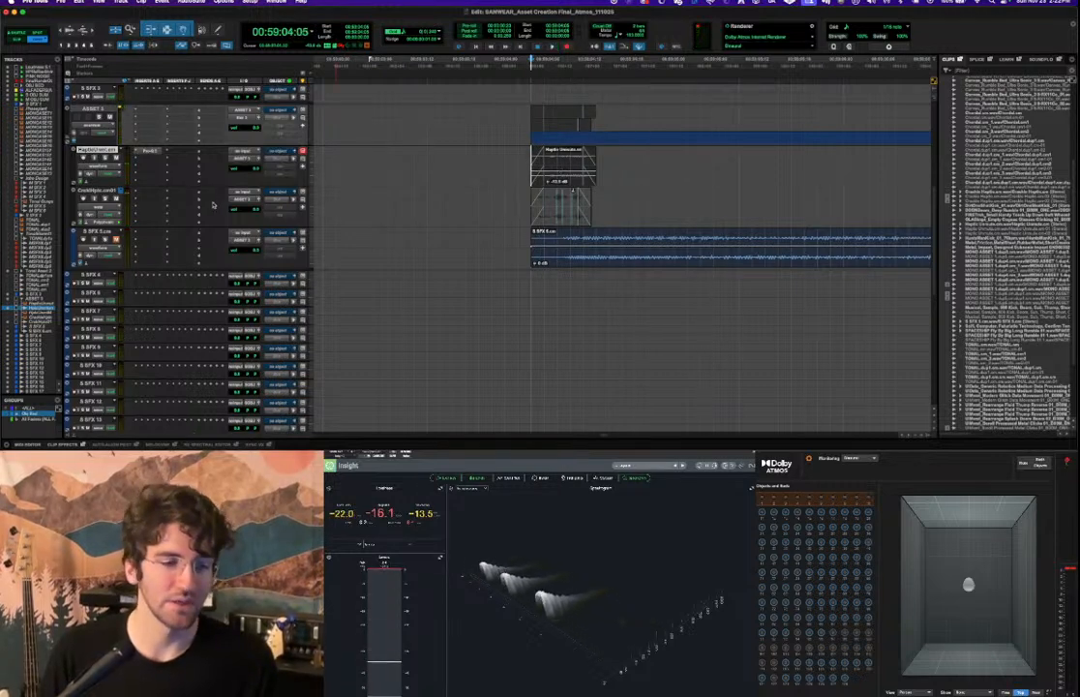
# Create a send from the Crackle Haptic track to mono Bus 11 and close the send window.
pyautogui.click(200, 151)
pyautogui.moveTo(236, 192)
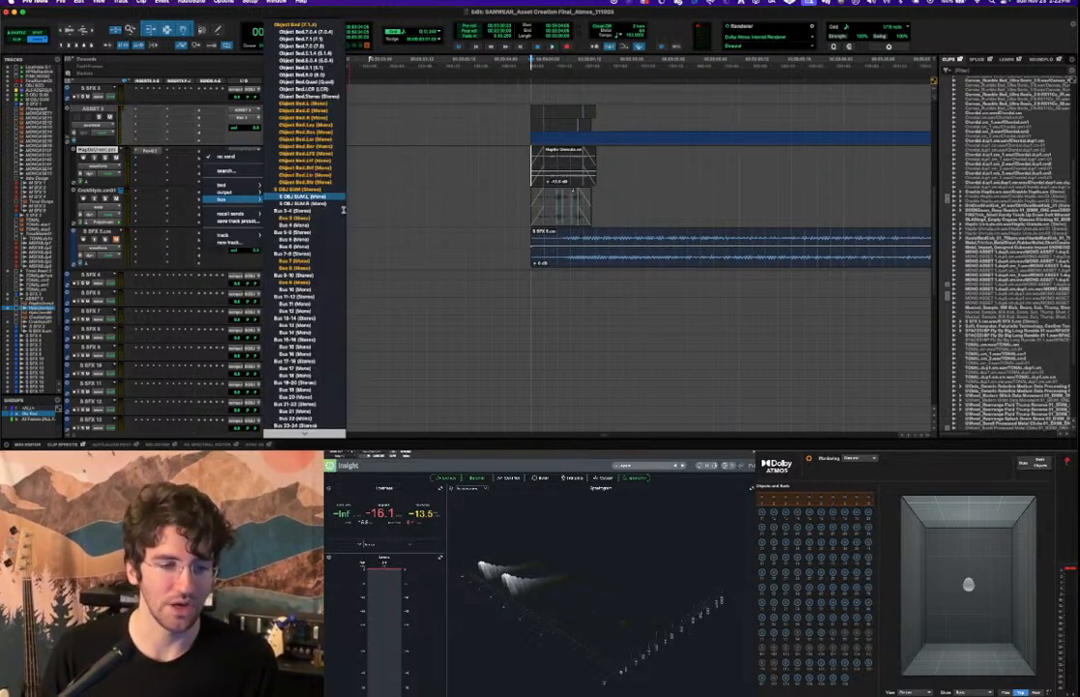
pyautogui.click(303, 303)
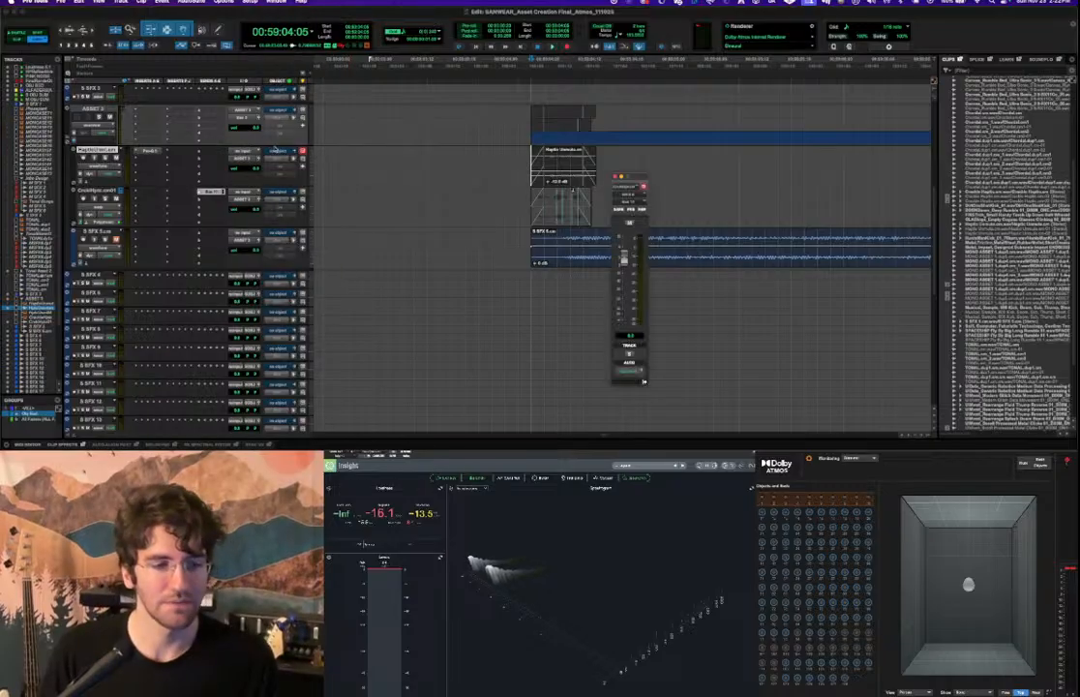
pyautogui.click(220, 191)
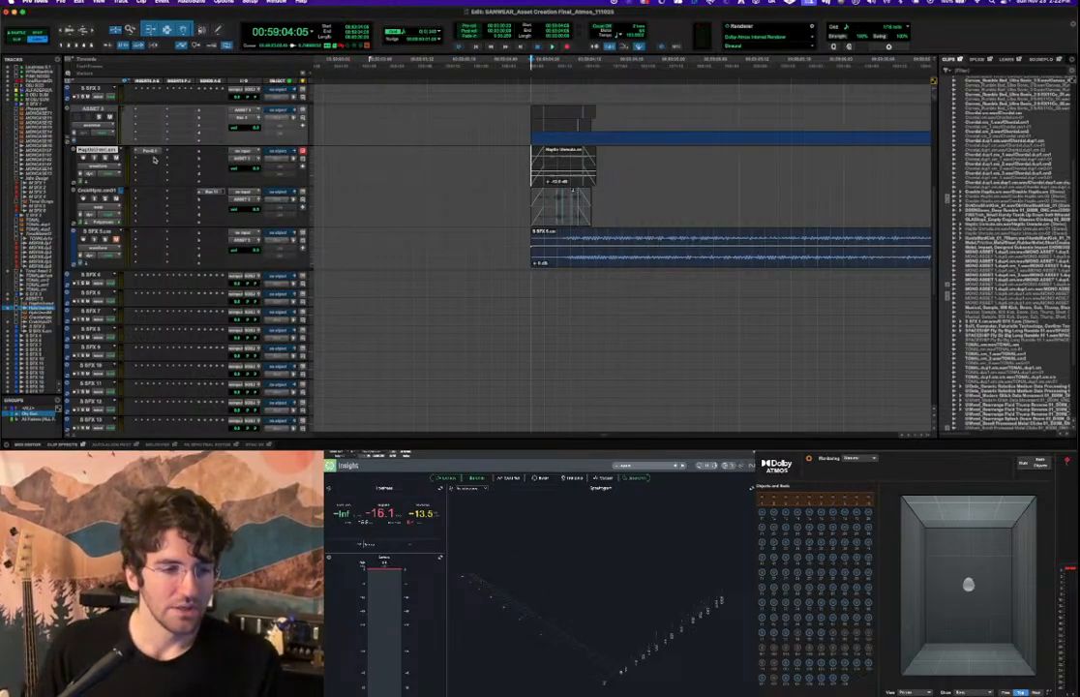
# Insert the Compactor plug-in in the second insert slot of the Haptic Unmute track and move its window clear of the clips.
pyautogui.click(152, 160)
pyautogui.click(162, 145)
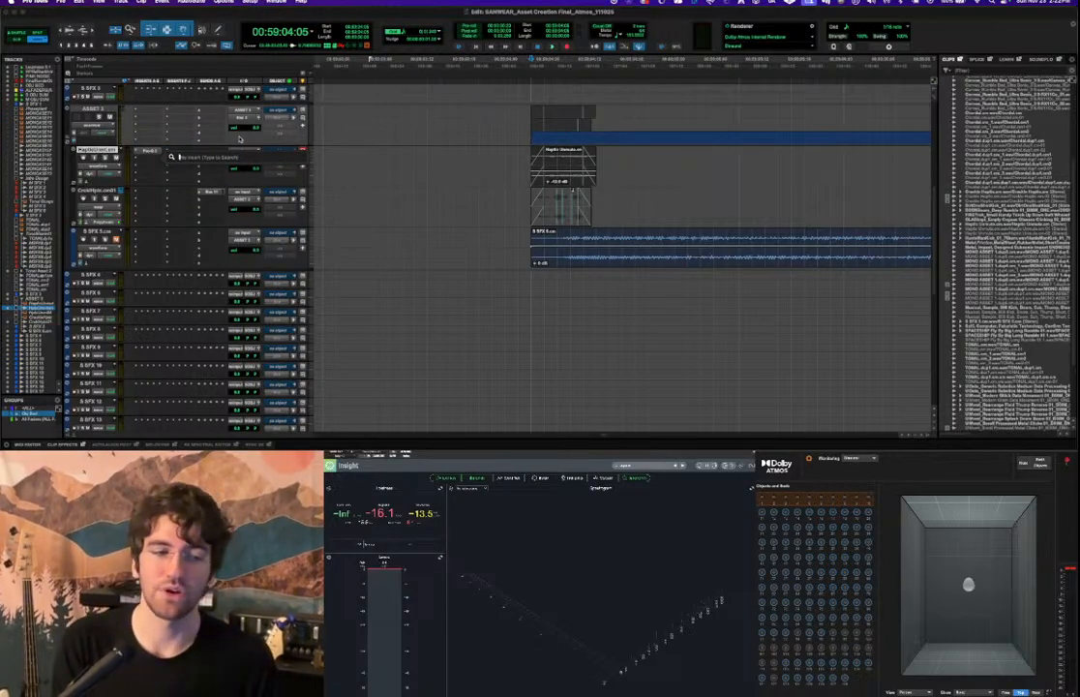
pyautogui.write('sonnox')
pyautogui.press('Return')
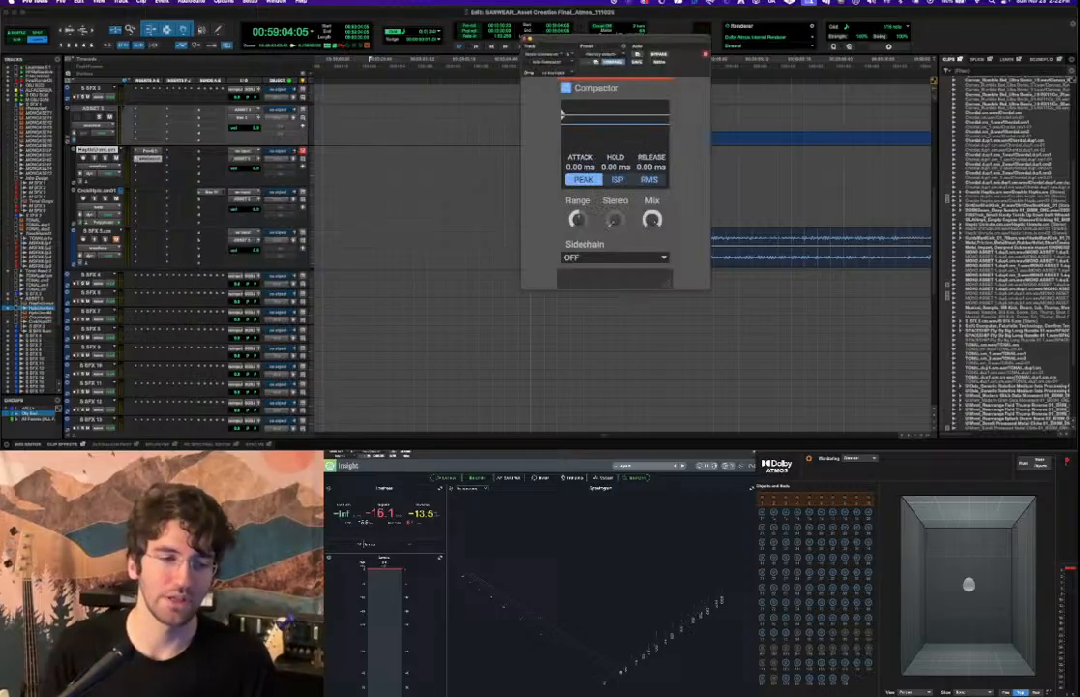
pyautogui.moveTo(627, 45); pyautogui.dragTo(387, 68)
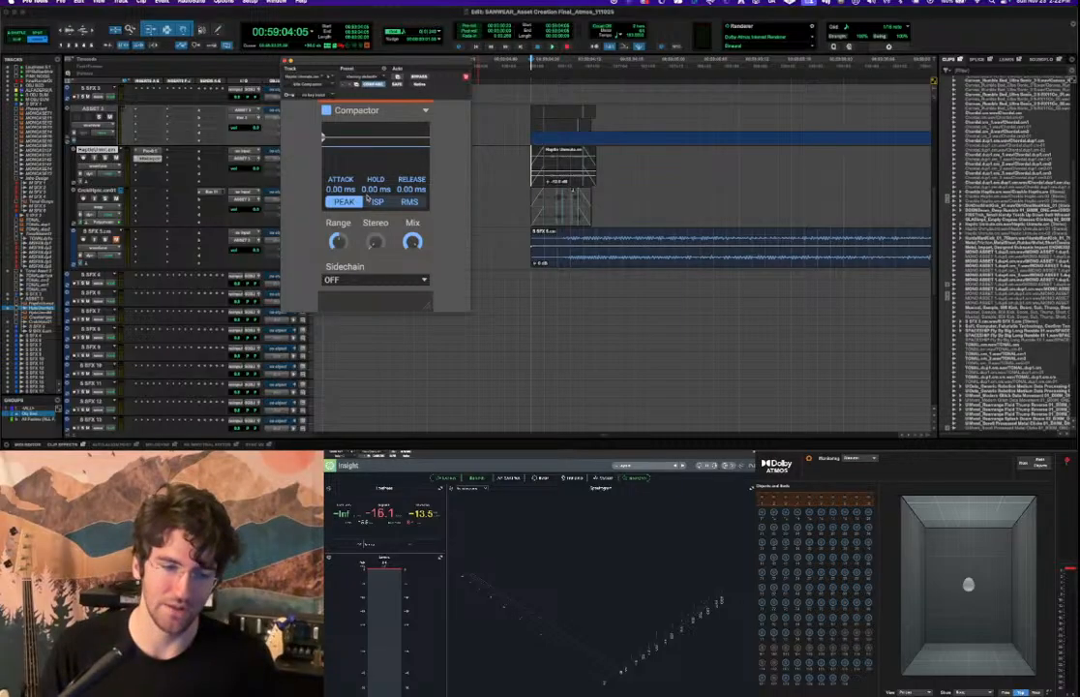
# Set Compactor's sidechain to KEY INPUT with Bus 11 as its key source, and audition the ducking.
pyautogui.click(377, 279)
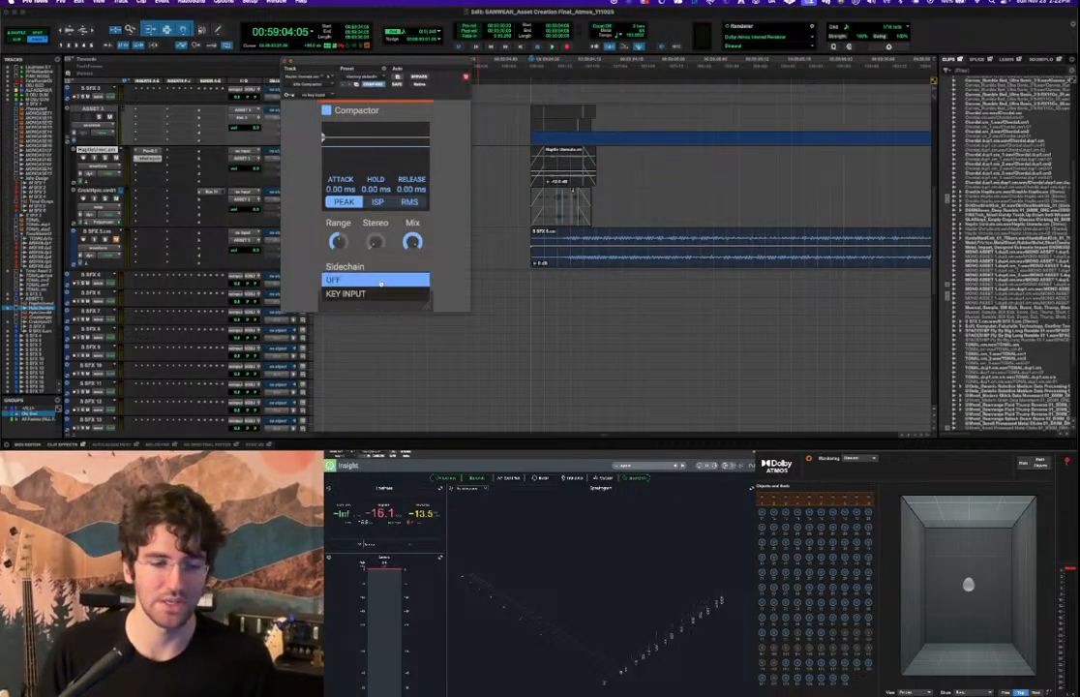
pyautogui.click(377, 291)
pyautogui.click(306, 95)
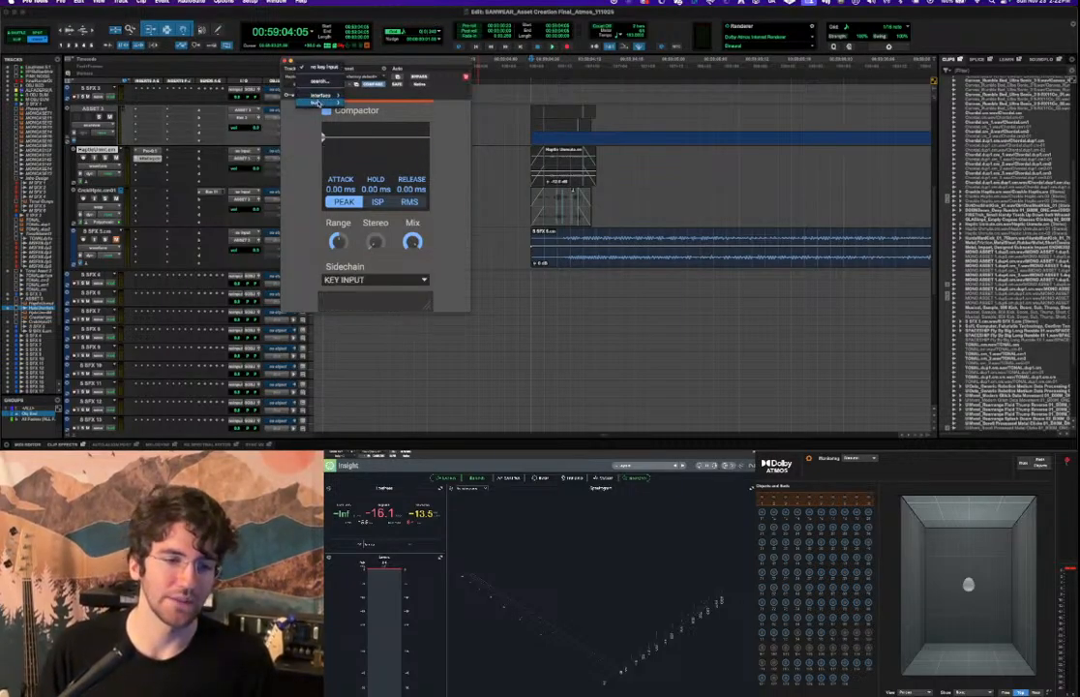
pyautogui.moveTo(311, 101)
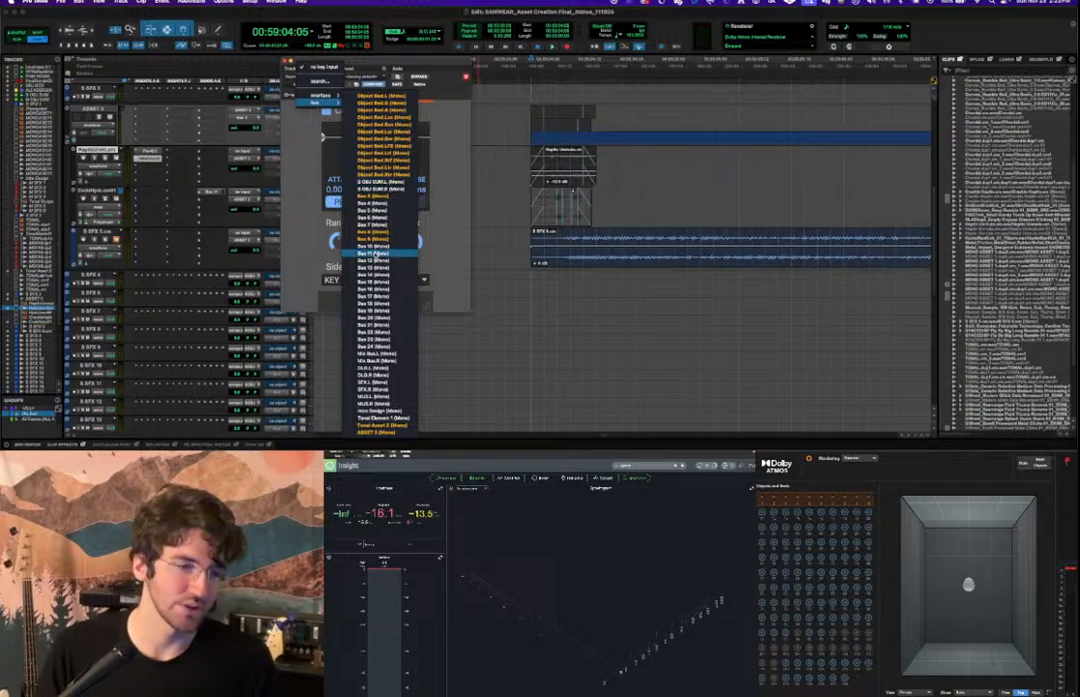
pyautogui.click(378, 253)
pyautogui.press('space')
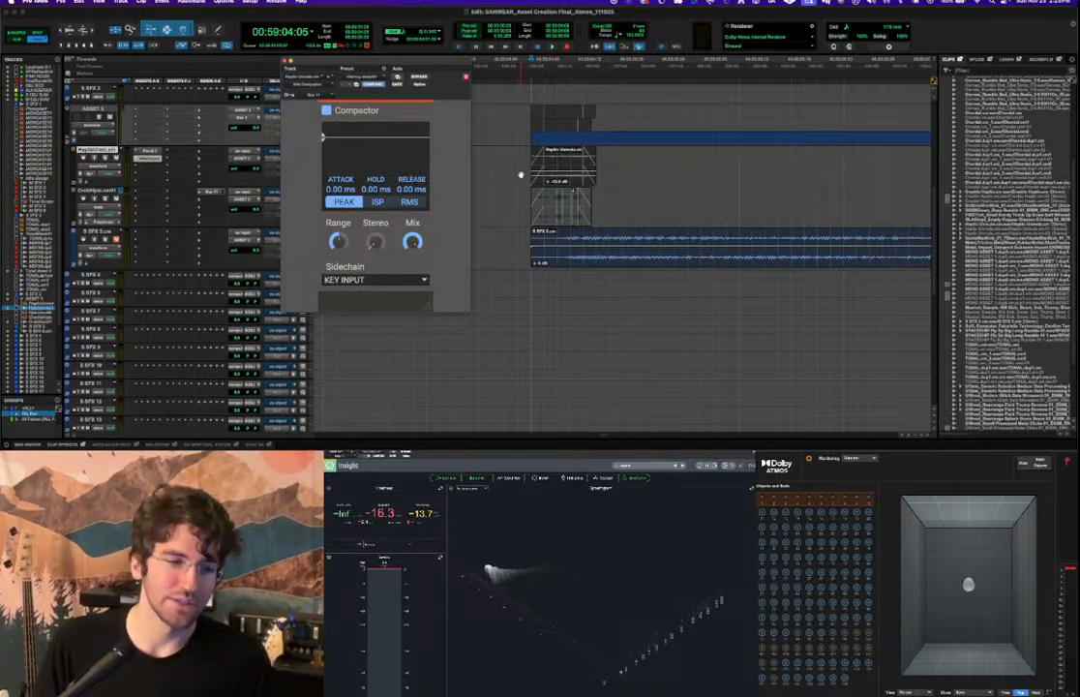
pyautogui.press('space')
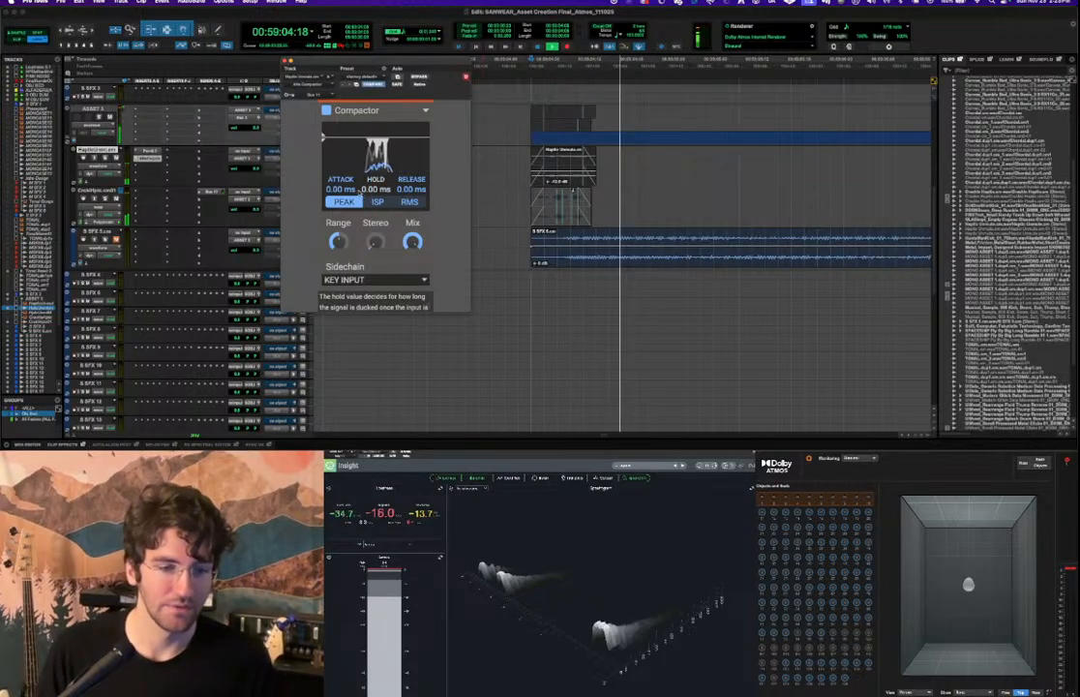
# Set Compactor's attack to 3.38 ms and audition the Haptic Unmute ducking repeatedly.
pyautogui.moveTo(346, 191); pyautogui.dragTo(346, 156)
pyautogui.press('space')
pyautogui.press('space')
pyautogui.press('space')
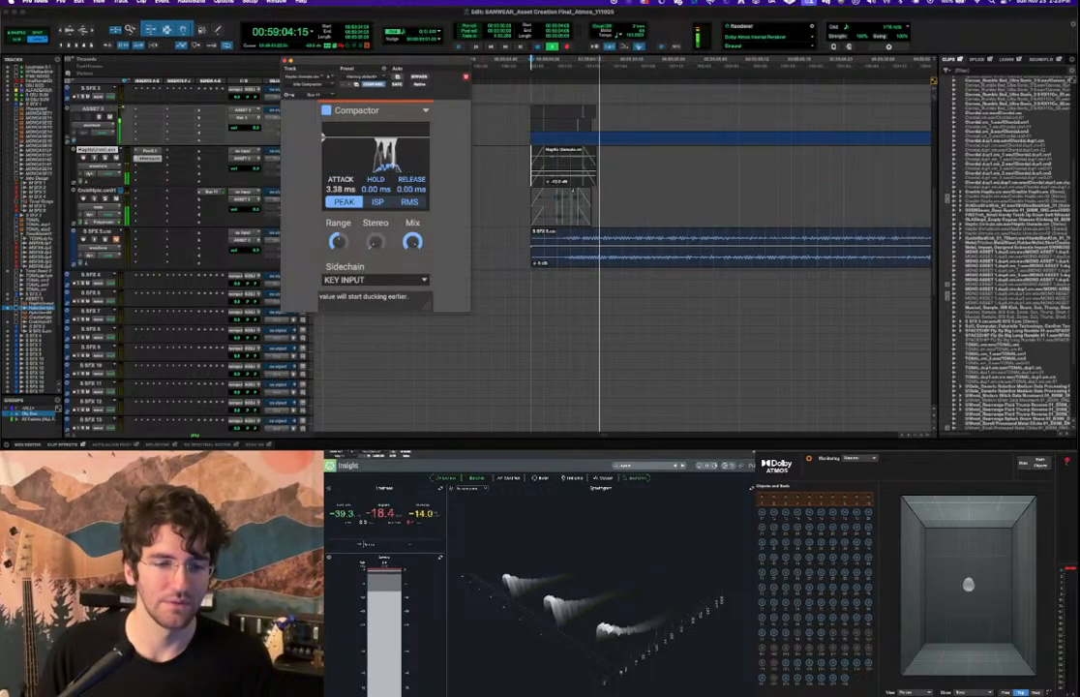
pyautogui.press('space')
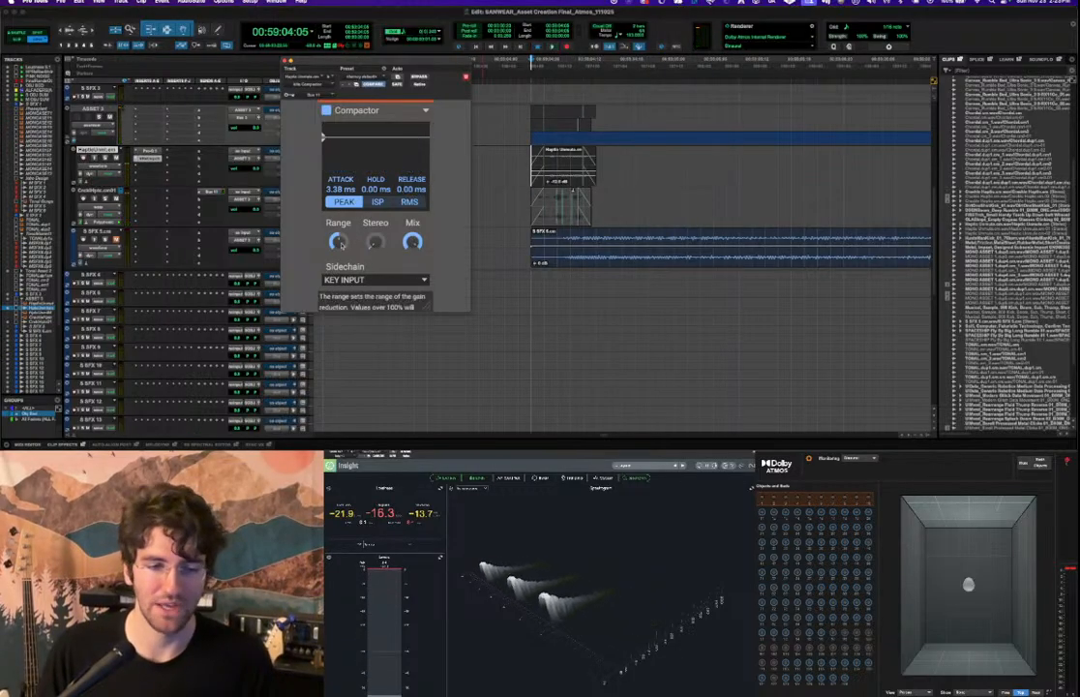
# Set Compactor's range to about 91% while replaying the layers.
pyautogui.press('space')
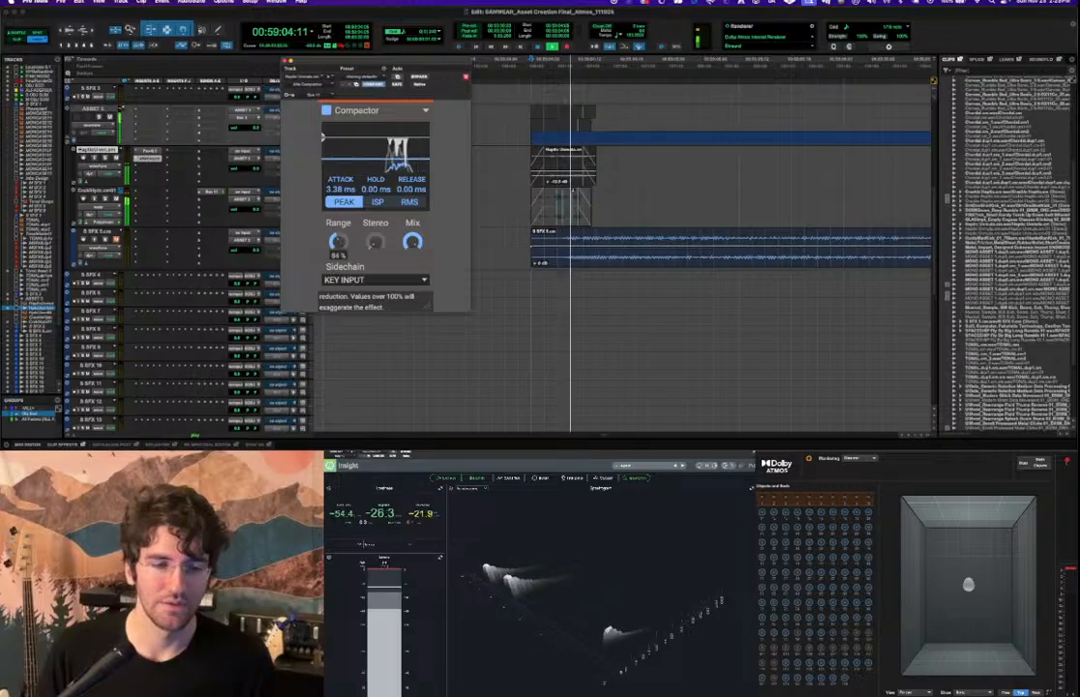
pyautogui.press('space')
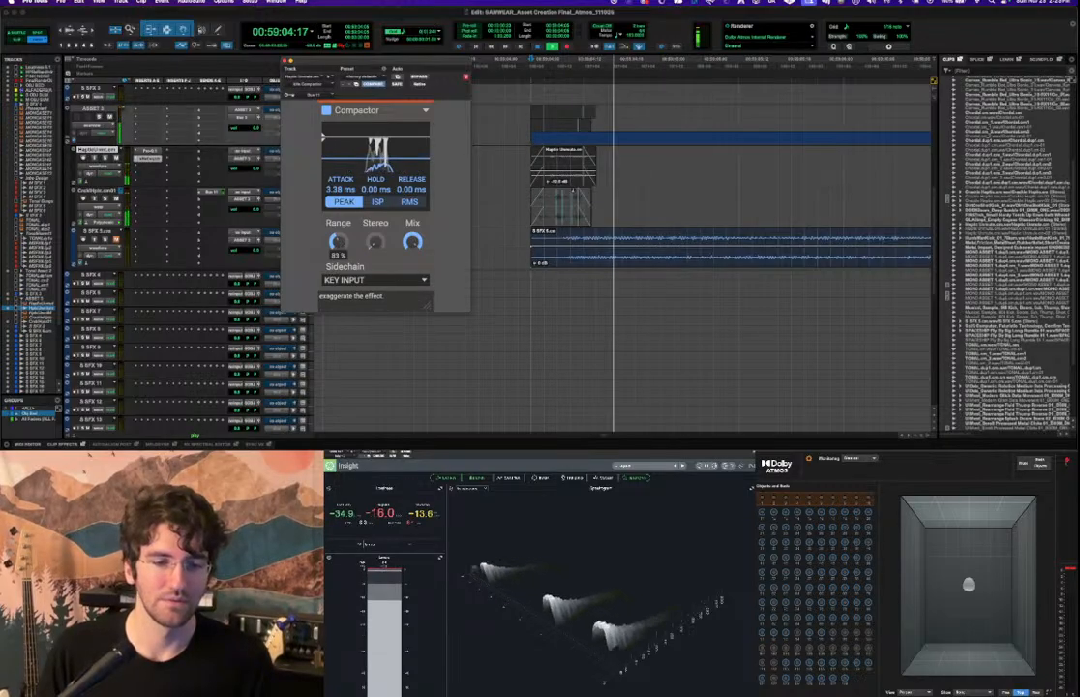
pyautogui.press('space')
pyautogui.press('space')
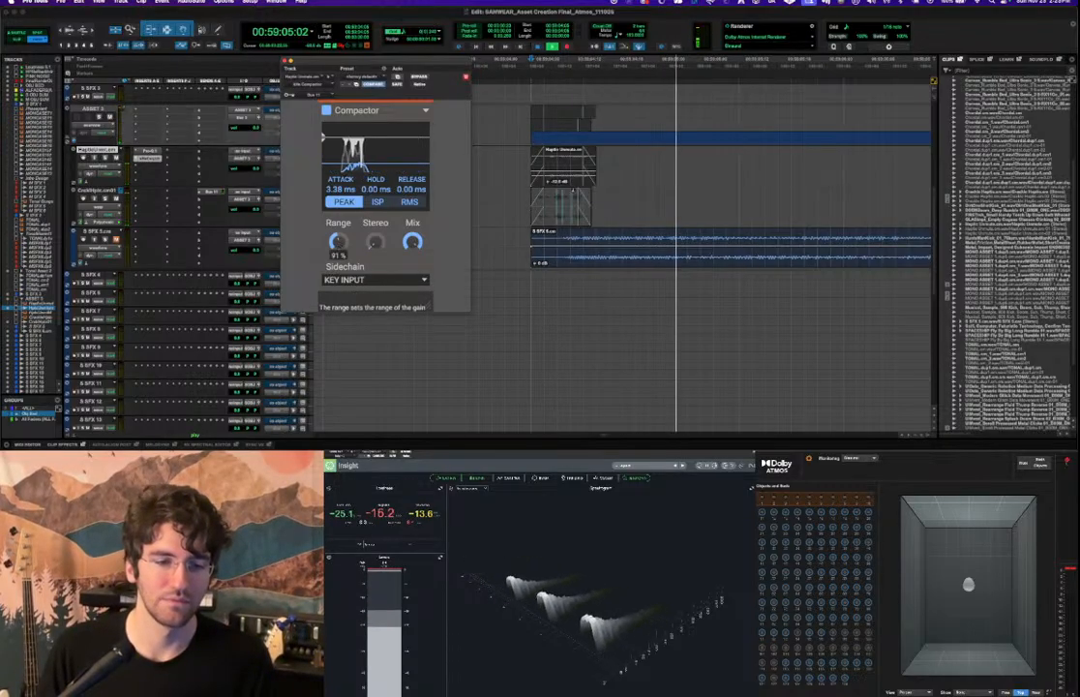
# Set Compactor's hold to 1.33 ms and release to 6.18 ms, replaying the layers to check the ducking.
pyautogui.press('space')
pyautogui.press('space')
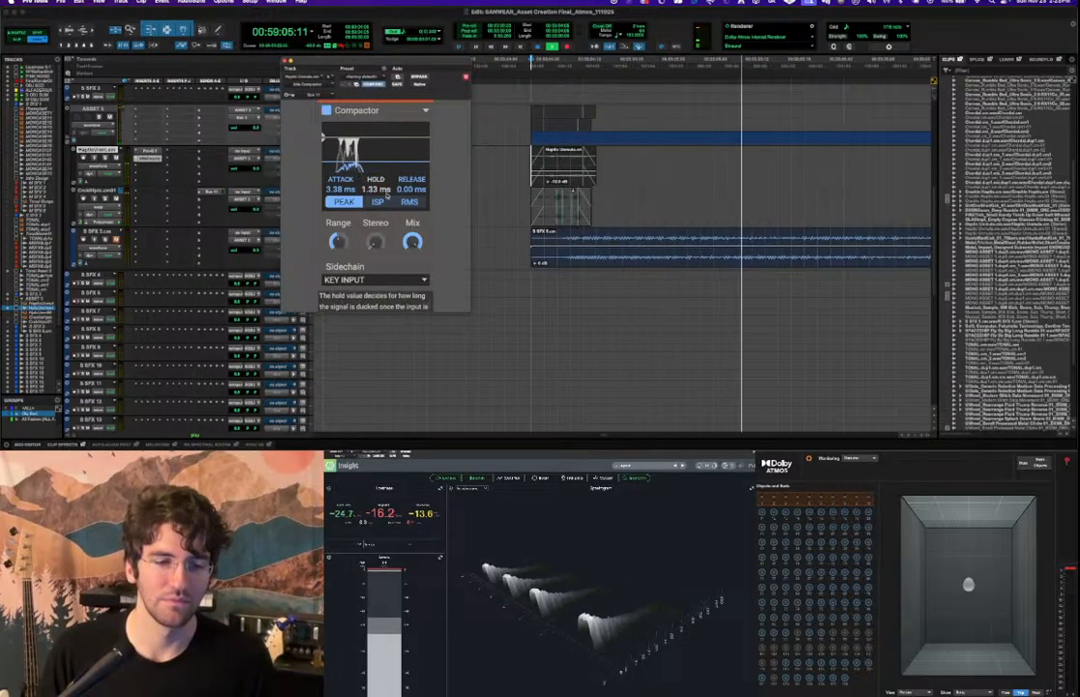
pyautogui.moveTo(411, 190)
pyautogui.mouseDown()
pyautogui.moveTo(411, 171)
pyautogui.moveTo(410, 185)
pyautogui.mouseUp()
pyautogui.press('space')
pyautogui.press('space')
pyautogui.press('space')
pyautogui.press('space')
pyautogui.press('space')
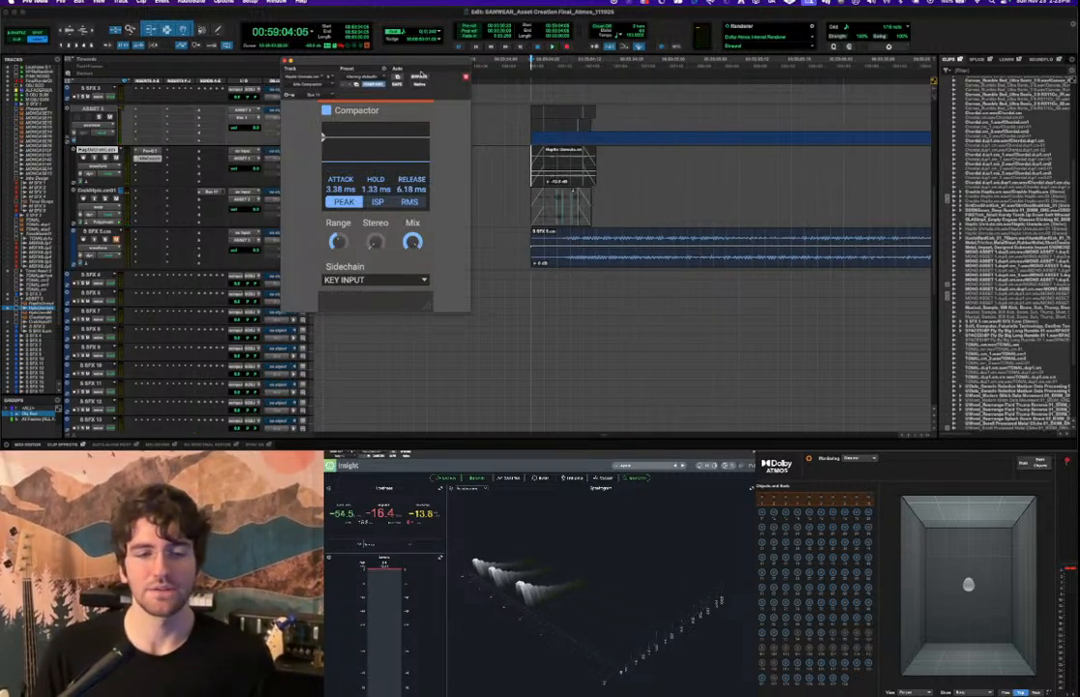
# Audition the layers with the finished Compactor settings and close the plug-in window.
pyautogui.press('space')
pyautogui.press('space')
pyautogui.press('space')
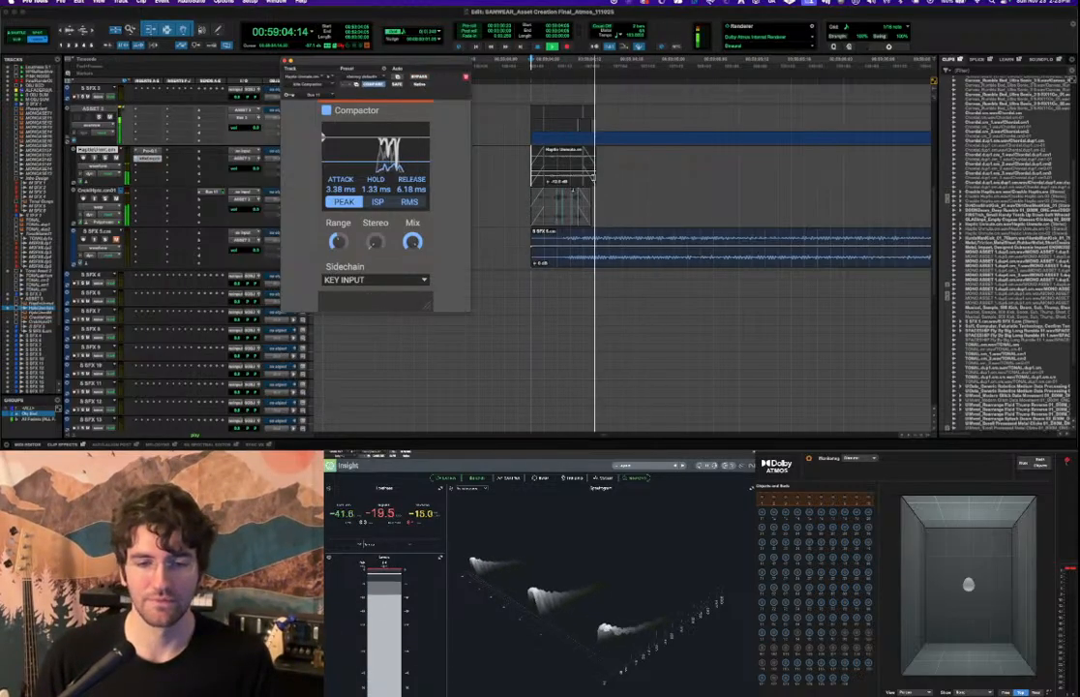
pyautogui.press('space')
pyautogui.press('super+w')
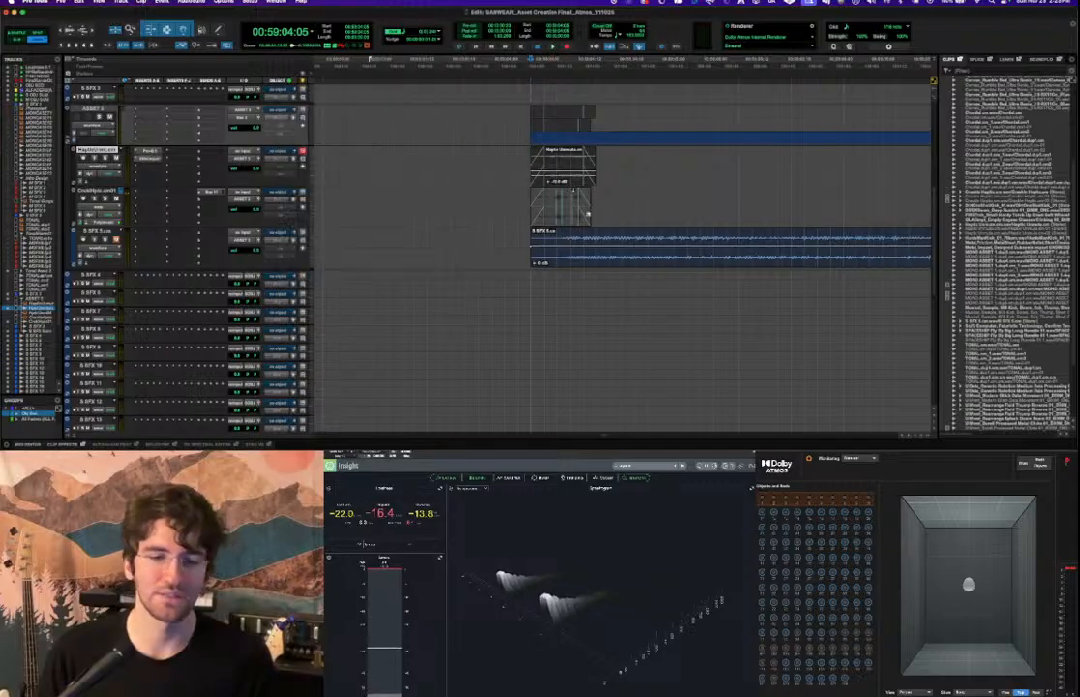
# Audition the layers from the start of the Crackle Haptic clip several times.
pyautogui.press('space')
pyautogui.press('space')
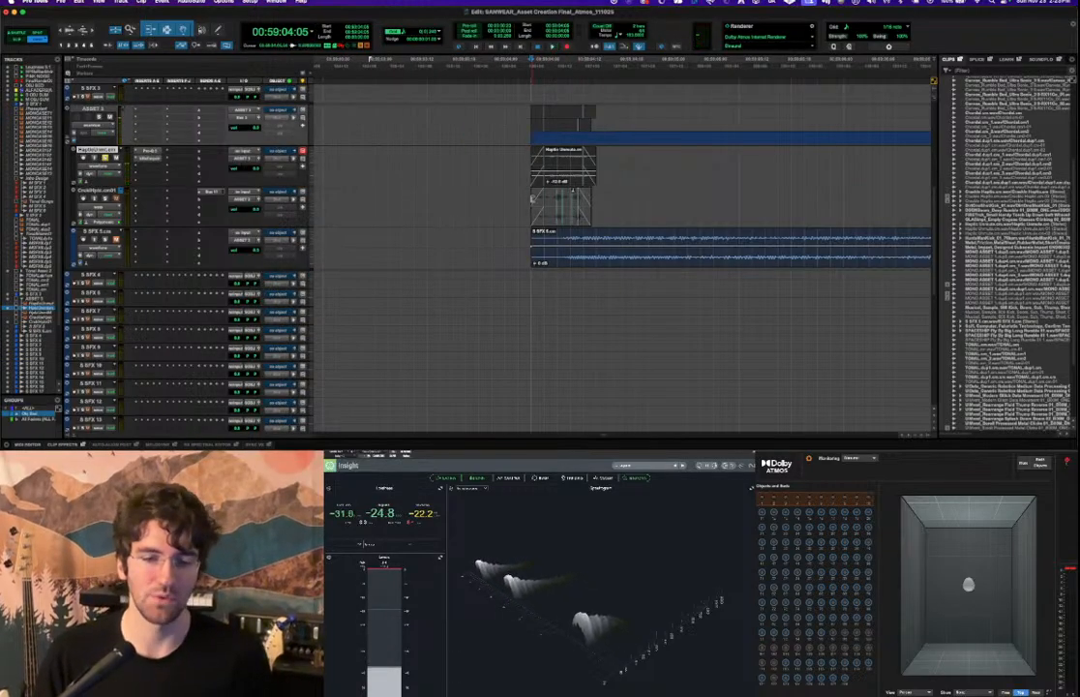
pyautogui.click(528, 197)
pyautogui.press('space')
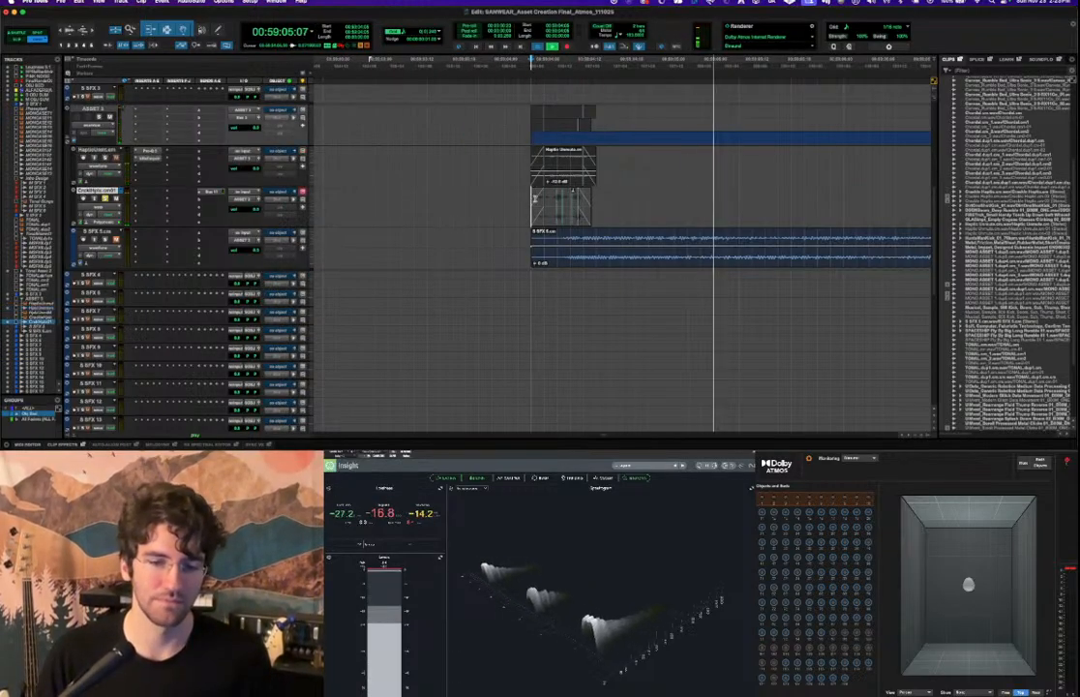
pyautogui.press('space')
pyautogui.press('space')
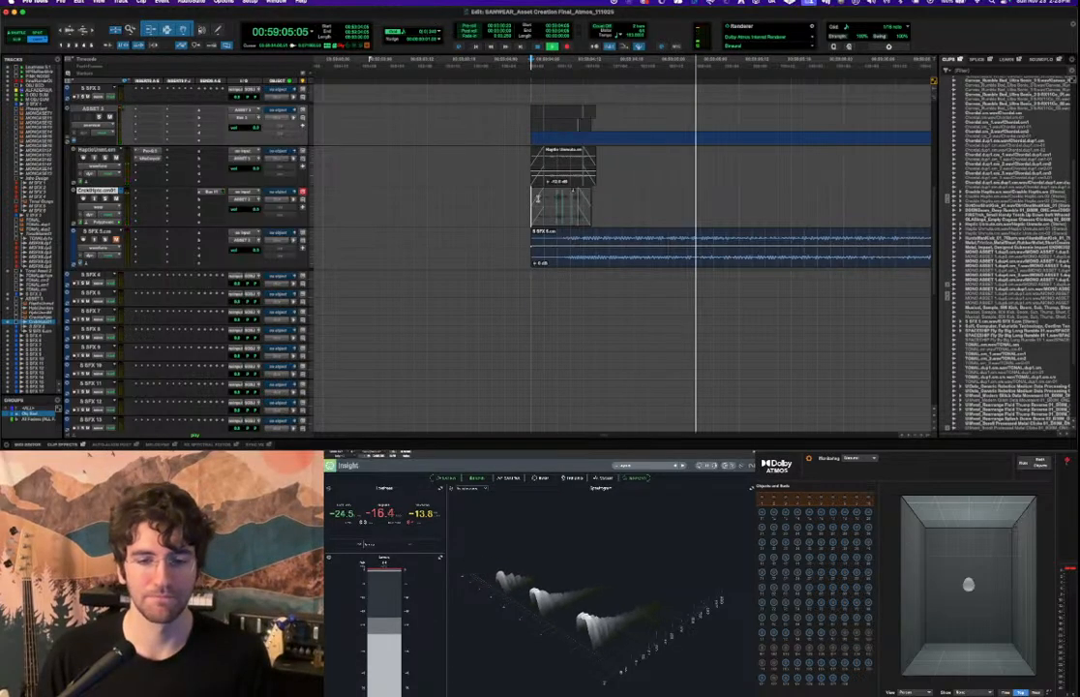
pyautogui.press('space')
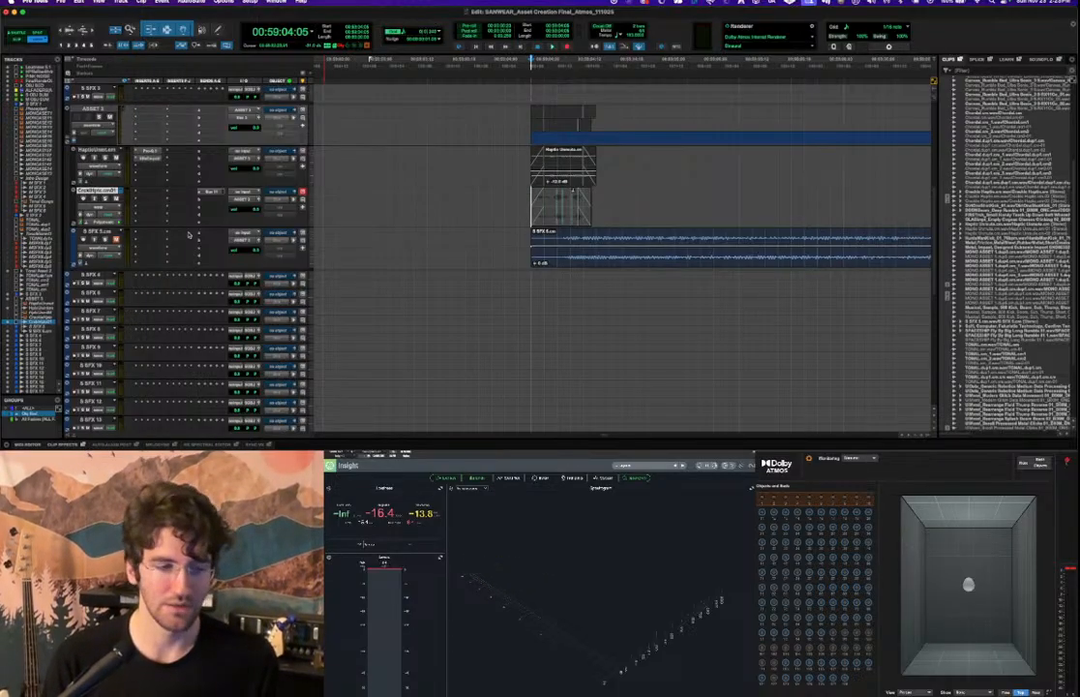
# Show the Crackle Haptic track as a waveform, audition the layers, and enlarge the track to fill the edit window in warp view.
pyautogui.press('-')
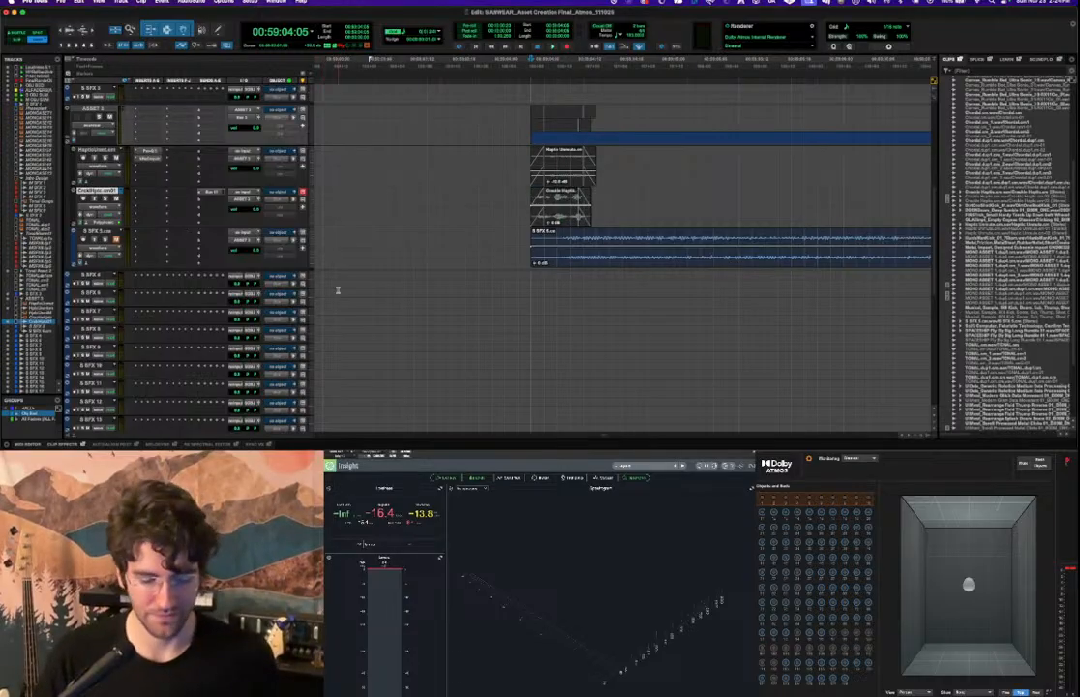
pyautogui.press('space')
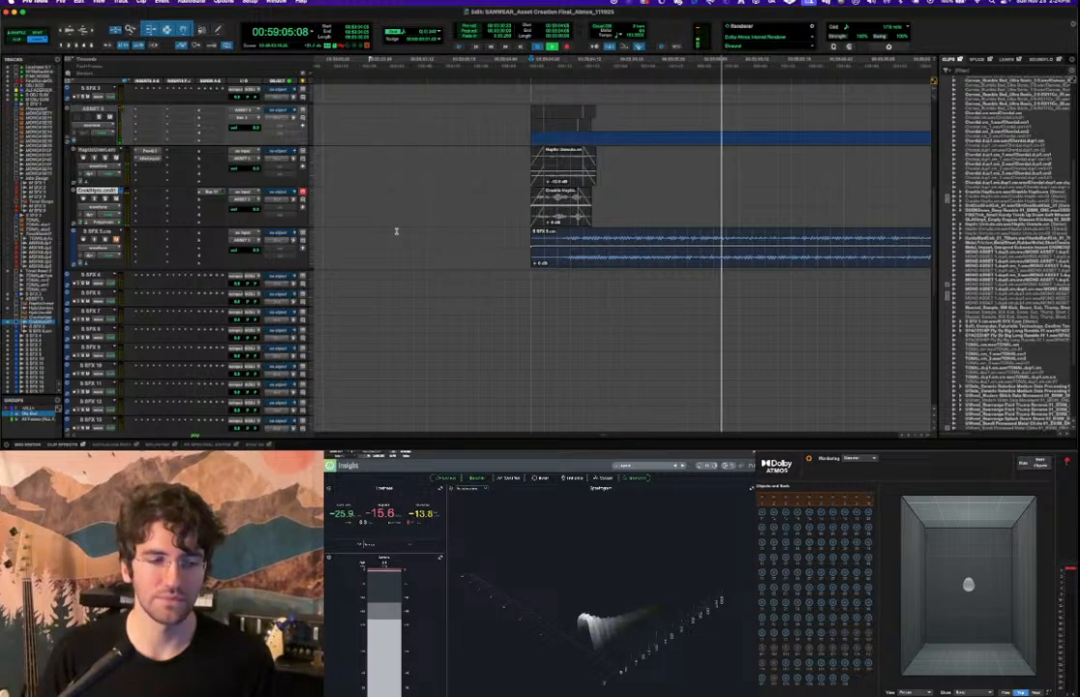
pyautogui.press('space')
pyautogui.hotkey('ctrl', 'e')
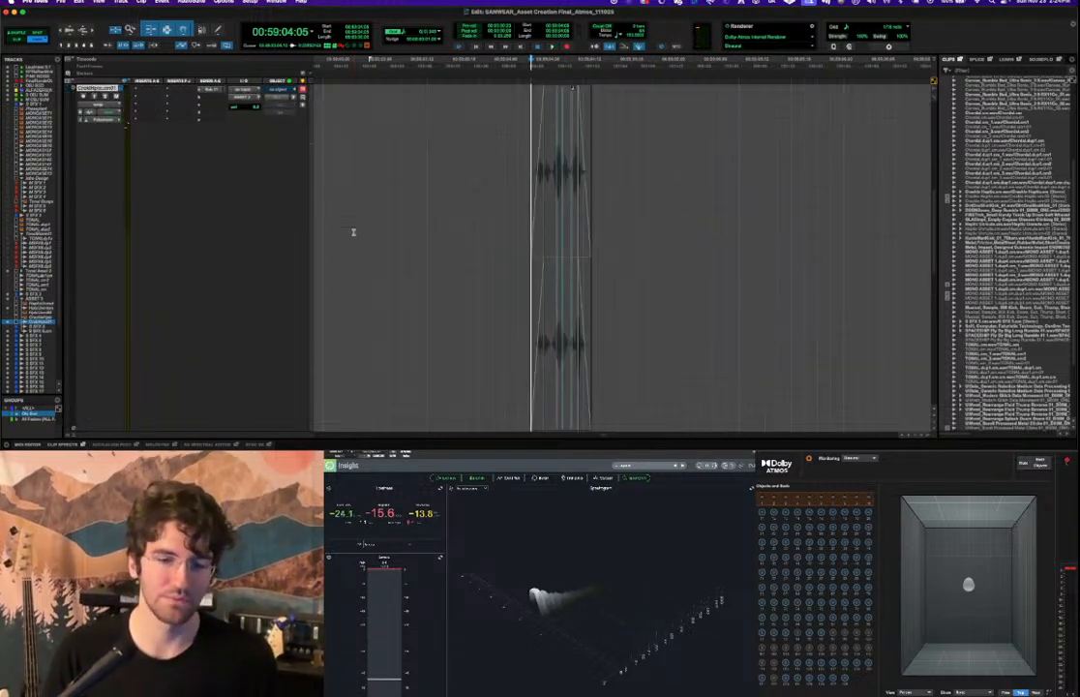
# Reduce the Crackle Haptic track's height to match the neighbouring tracks.
pyautogui.scroll(5, 520, 270)
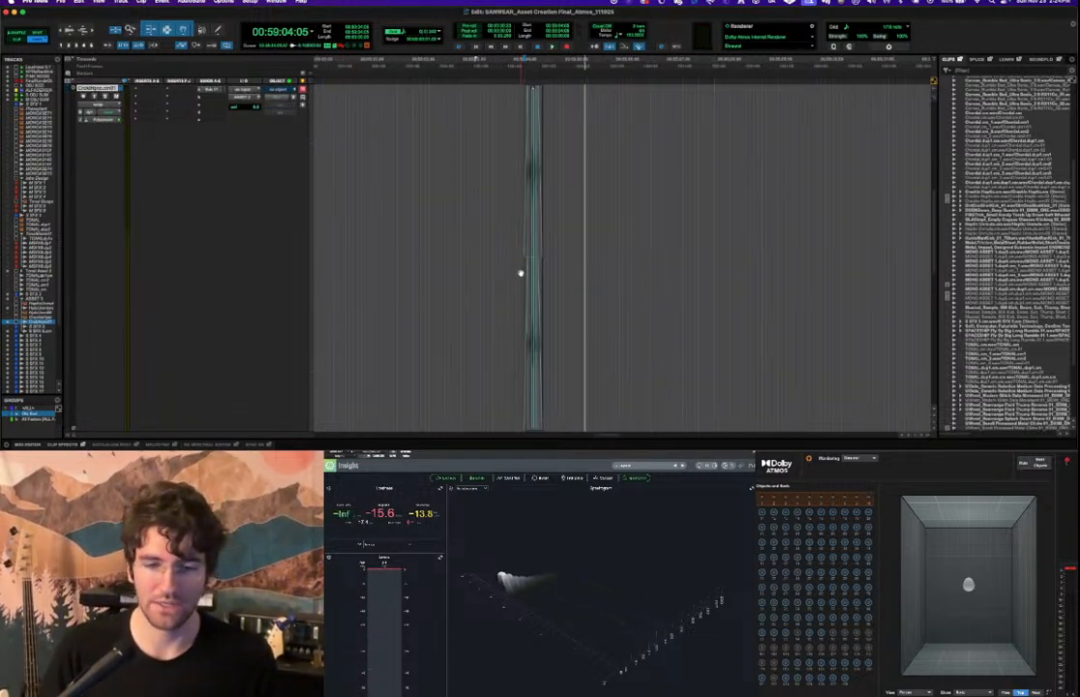
pyautogui.scroll(4, 527, 279)
pyautogui.scroll(-2, 532, 286)
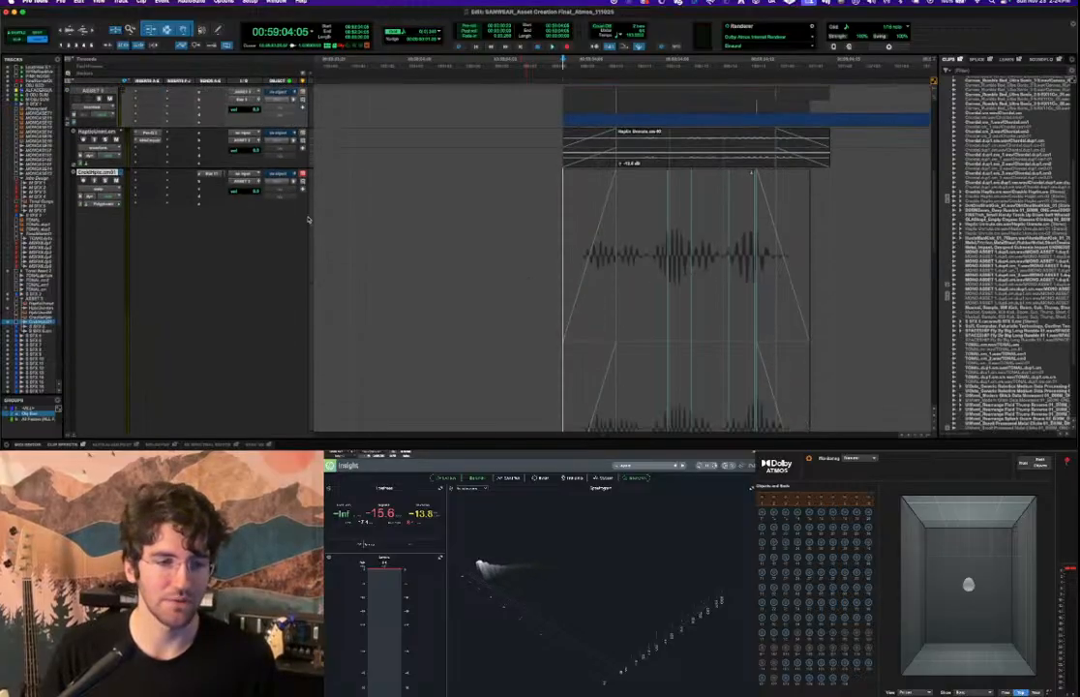
pyautogui.click(307, 221)
pyautogui.click(319, 201)
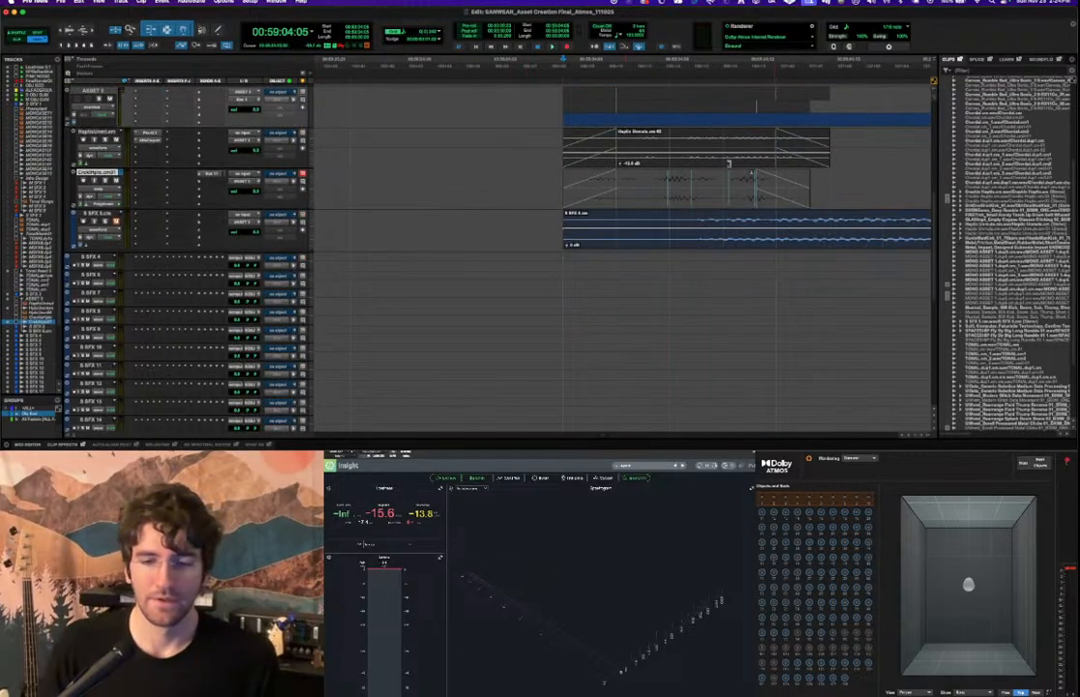
pyautogui.scroll(2, 670, 193)
pyautogui.scroll(-2, 651, 215)
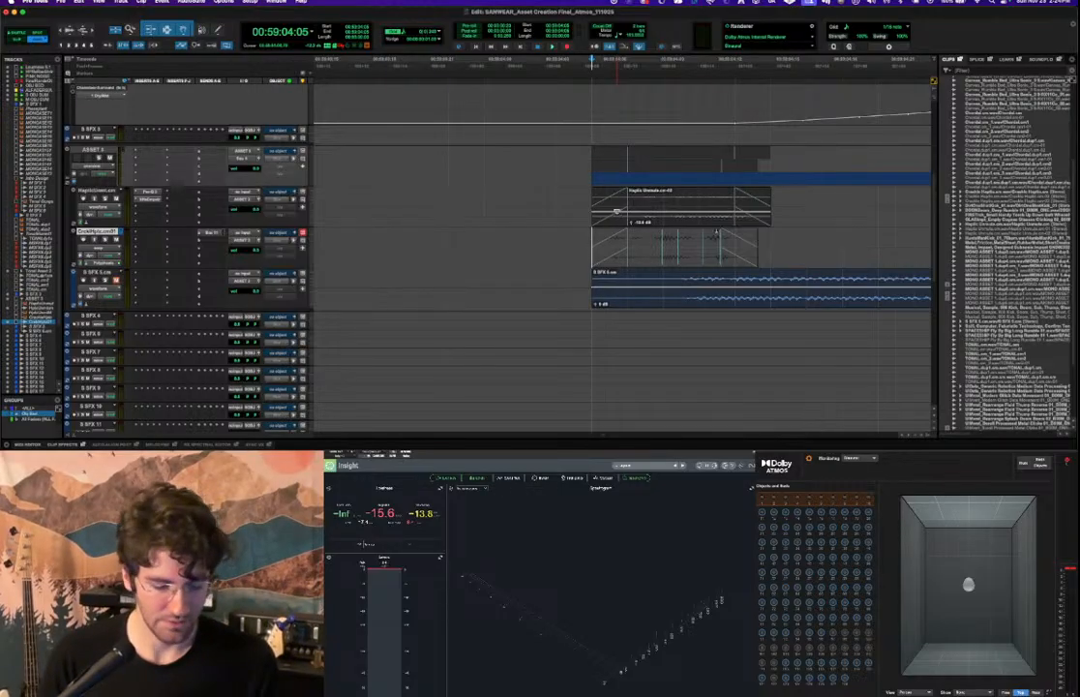
# Switch the Crackle Haptic track from warp view back to waveform view and audition the layers.
pyautogui.press('ctrl+super+Left')
pyautogui.press('ctrl+super+Right')
pyautogui.press('ctrl+super+Right')
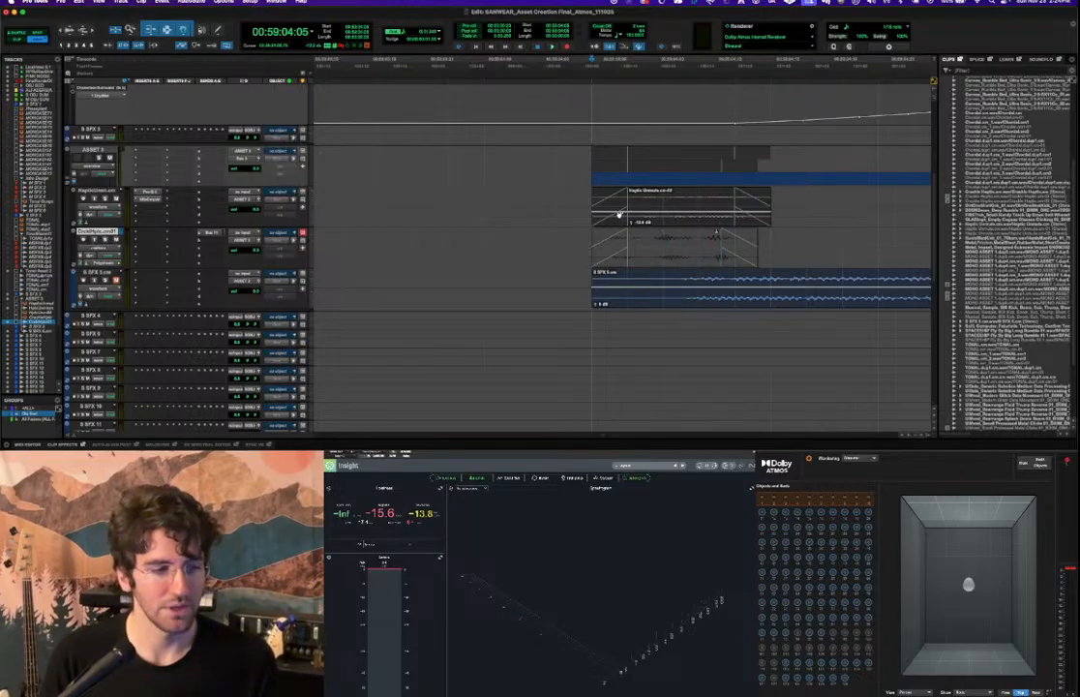
pyautogui.press('ctrl+super+Left')
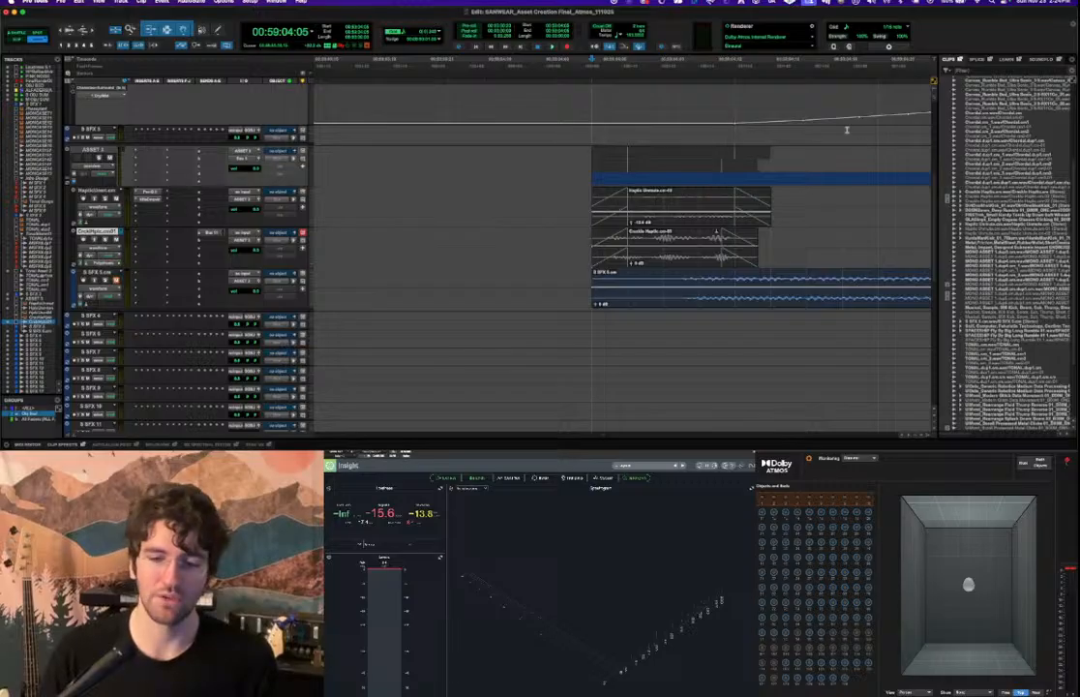
pyautogui.press('space')
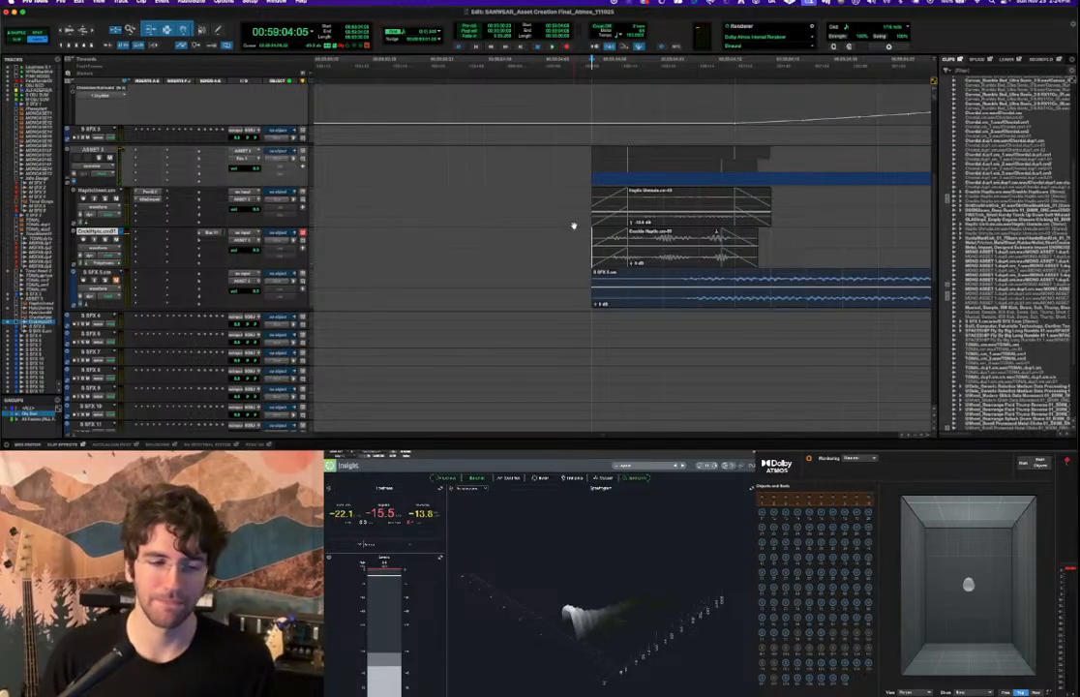
# Hide the S SFX 5.cm track directly below the Crackle Haptic track.
pyautogui.hscroll(3, 519, 226)
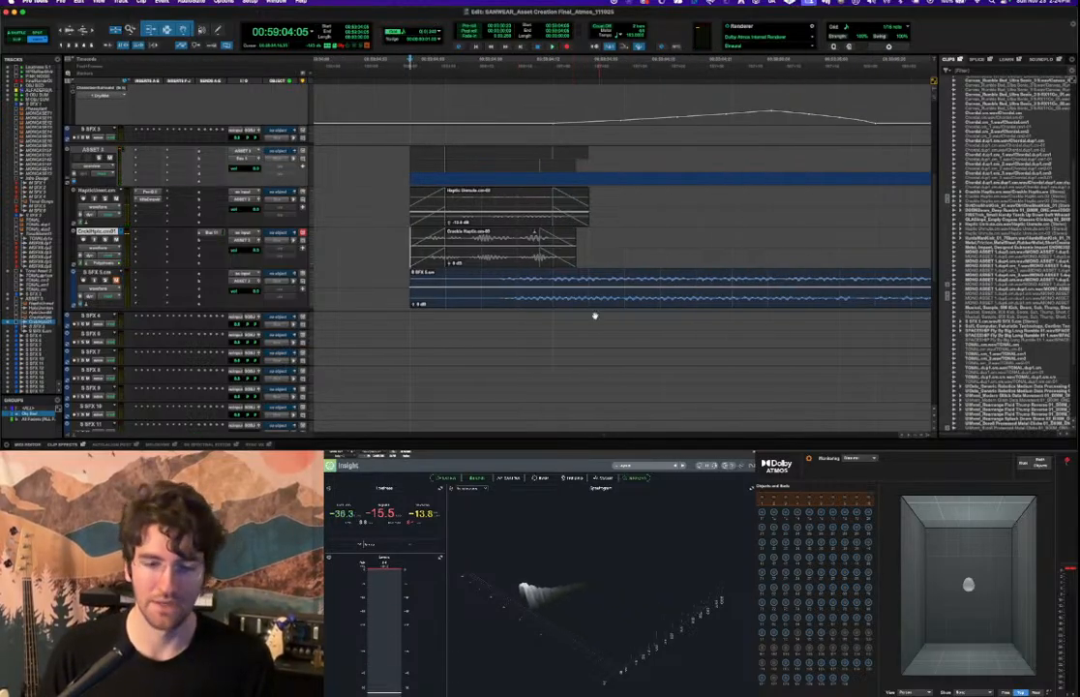
pyautogui.hscroll(-2, 570, 286)
pyautogui.press('r')
pyautogui.press('r')
pyautogui.press('r')
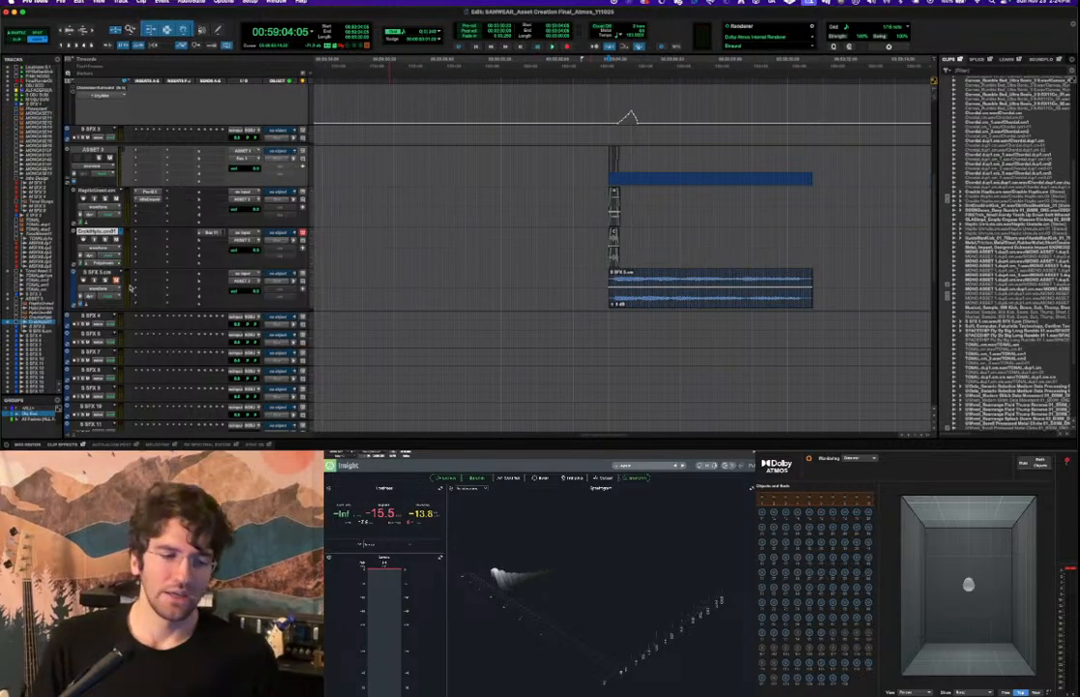
pyautogui.rightClick(102, 276)
pyautogui.click(134, 247)
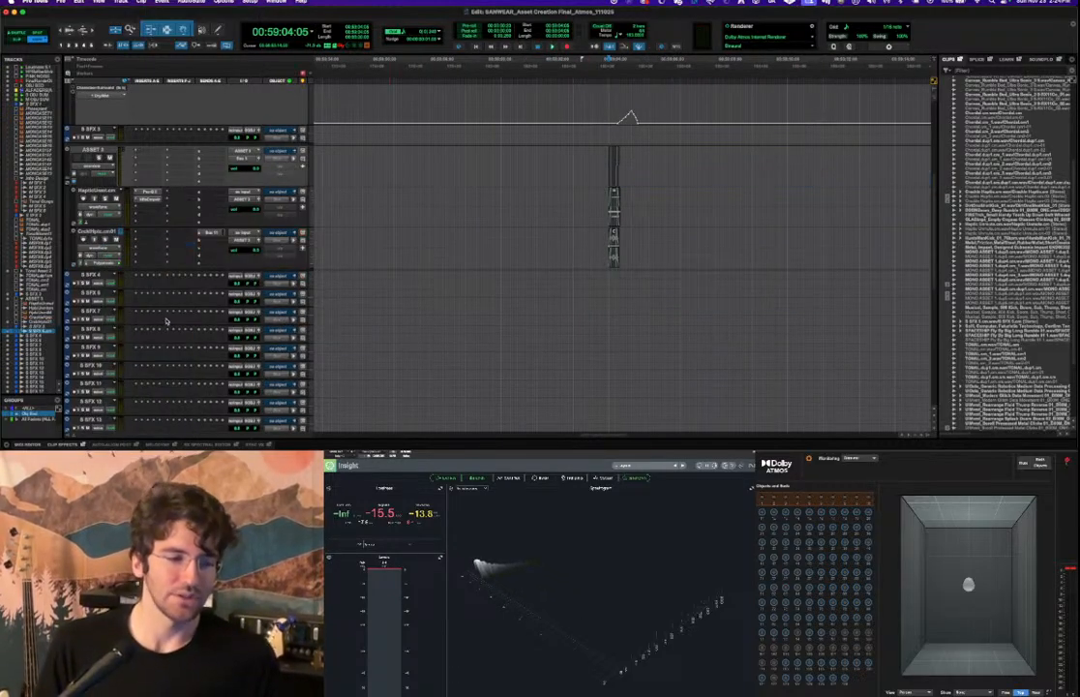
# Audition the Haptic Unmute and Crackle Haptic layers together from the start of the clips.
pyautogui.press('t')
pyautogui.press('t')
pyautogui.press('t')
pyautogui.press('t')
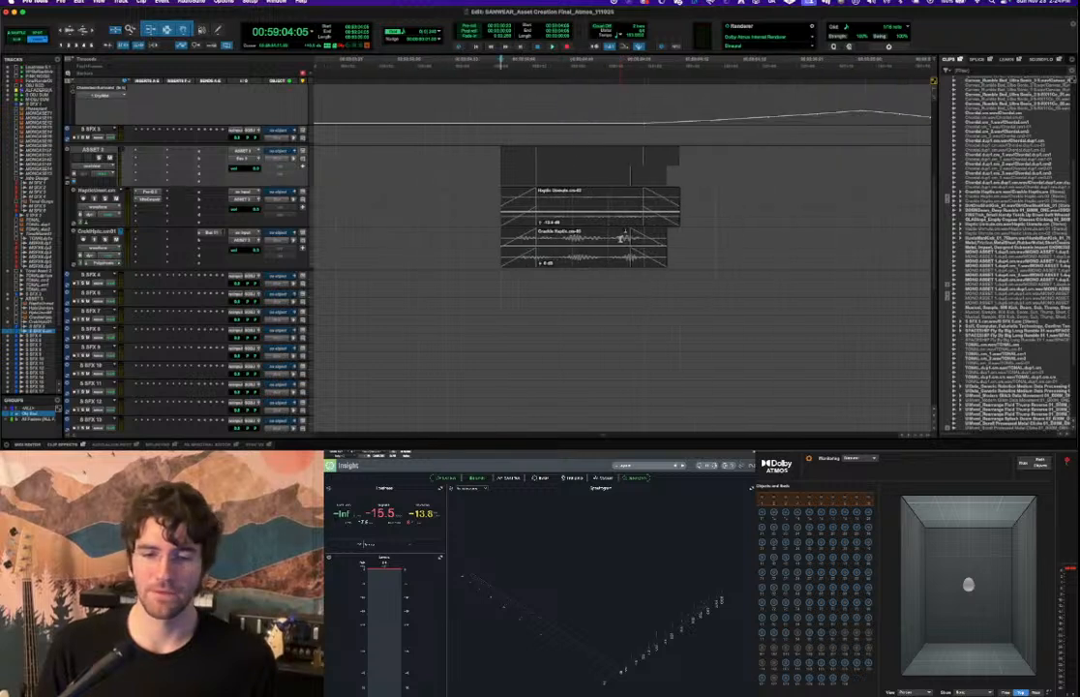
pyautogui.press('space')
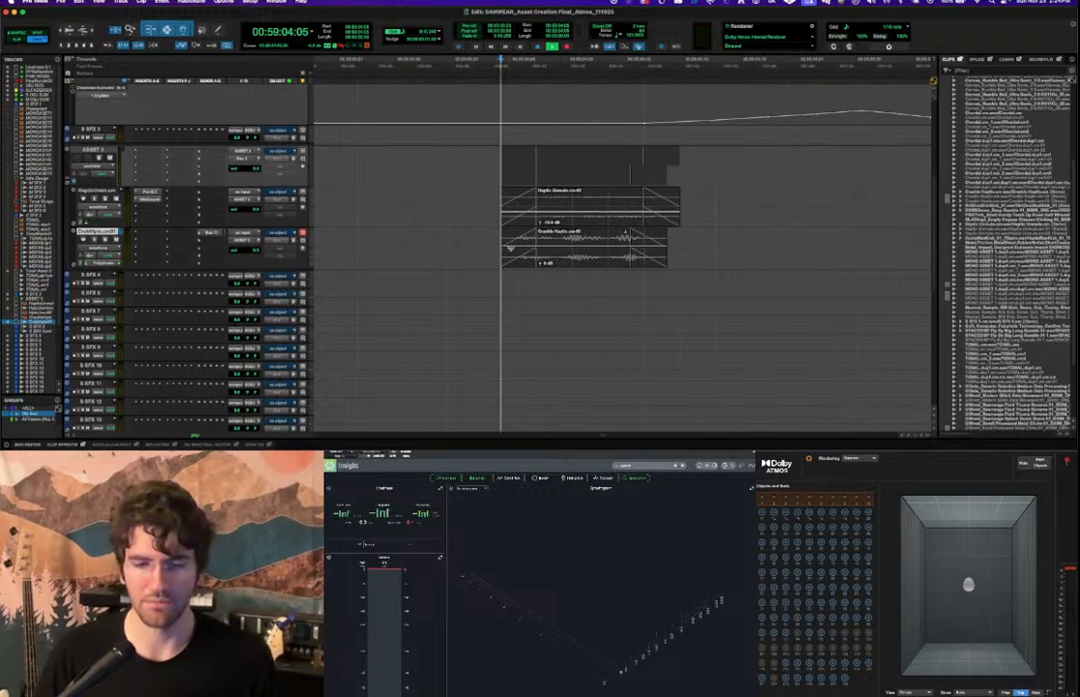
pyautogui.press('space')
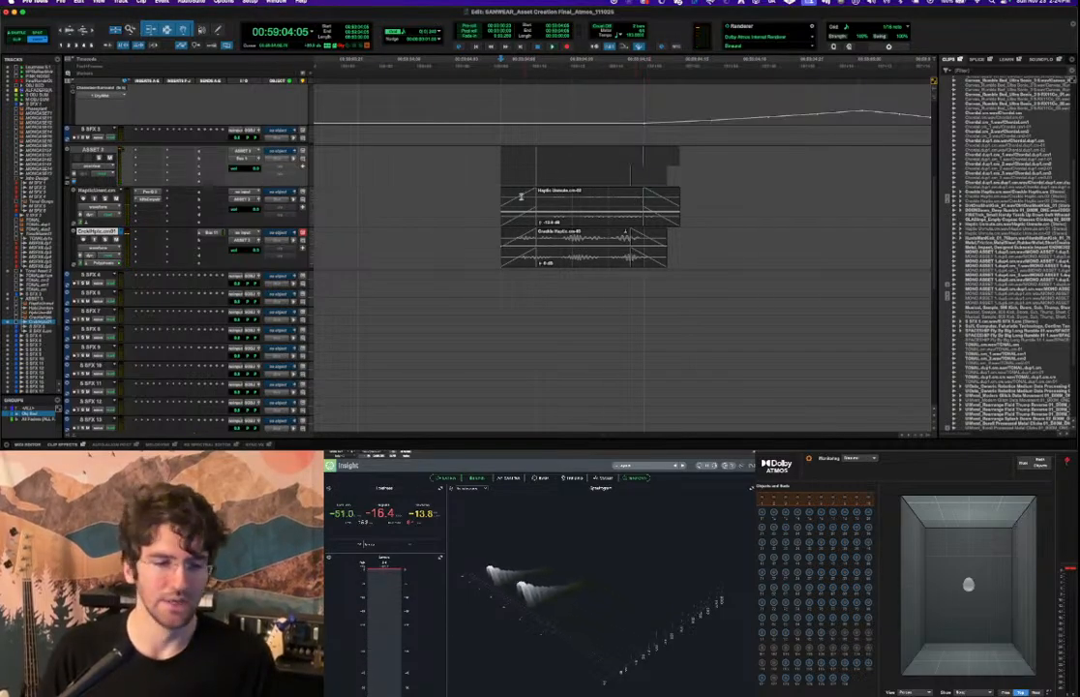
# Cycle the Haptic Unmute track through its display views and return it to waveform view.
pyautogui.click(112, 193)
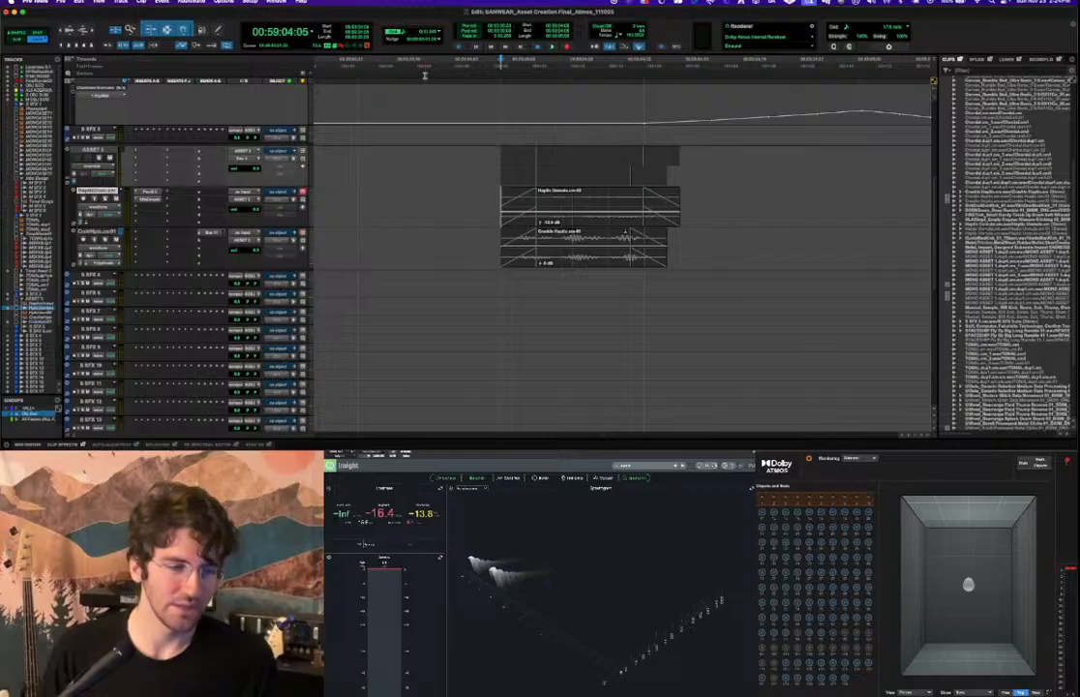
pyautogui.press('ctrl+super+Left')
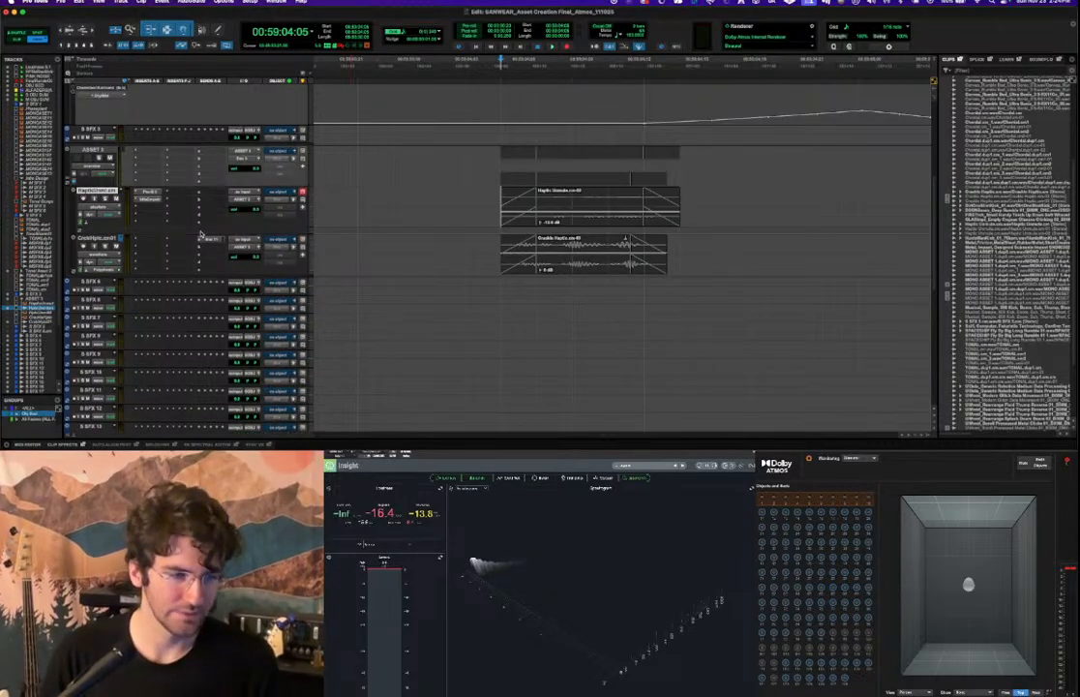
pyautogui.press('ctrl+super+Left')
pyautogui.press('ctrl+super+Right')
pyautogui.press('ctrl+super+Right')
pyautogui.press('ctrl+super+Left')
pyautogui.press('ctrl+super+Left')
pyautogui.press('ctrl+super+Right')
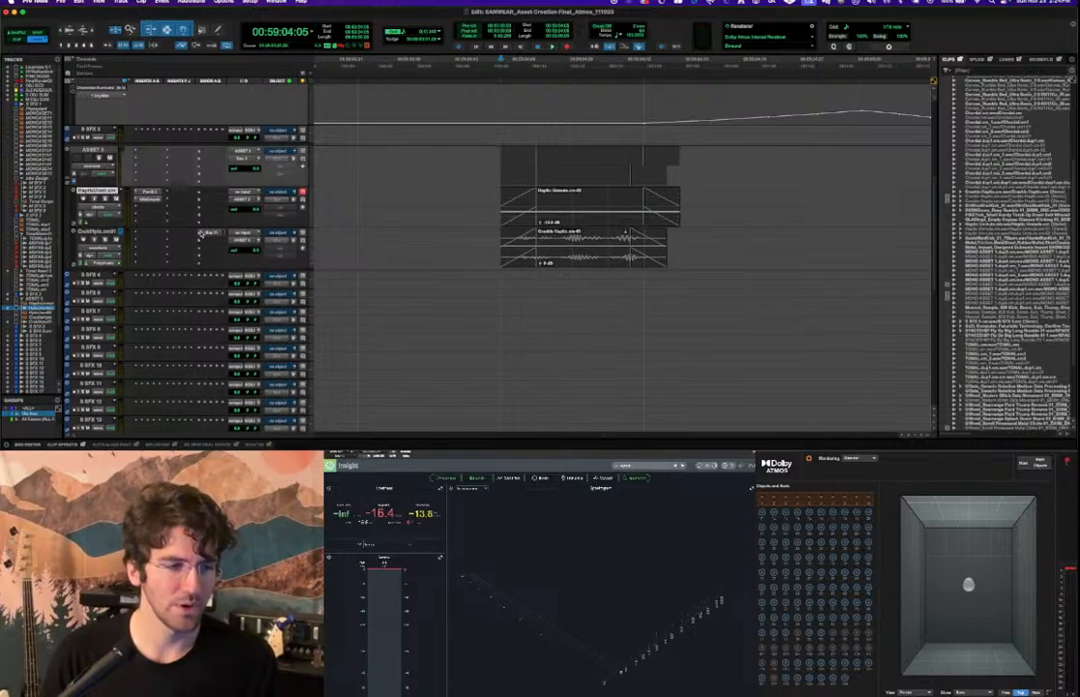
pyautogui.press('ctrl+super+Left')
pyautogui.press('ctrl+super+Right')
pyautogui.press('ctrl+super+Right')
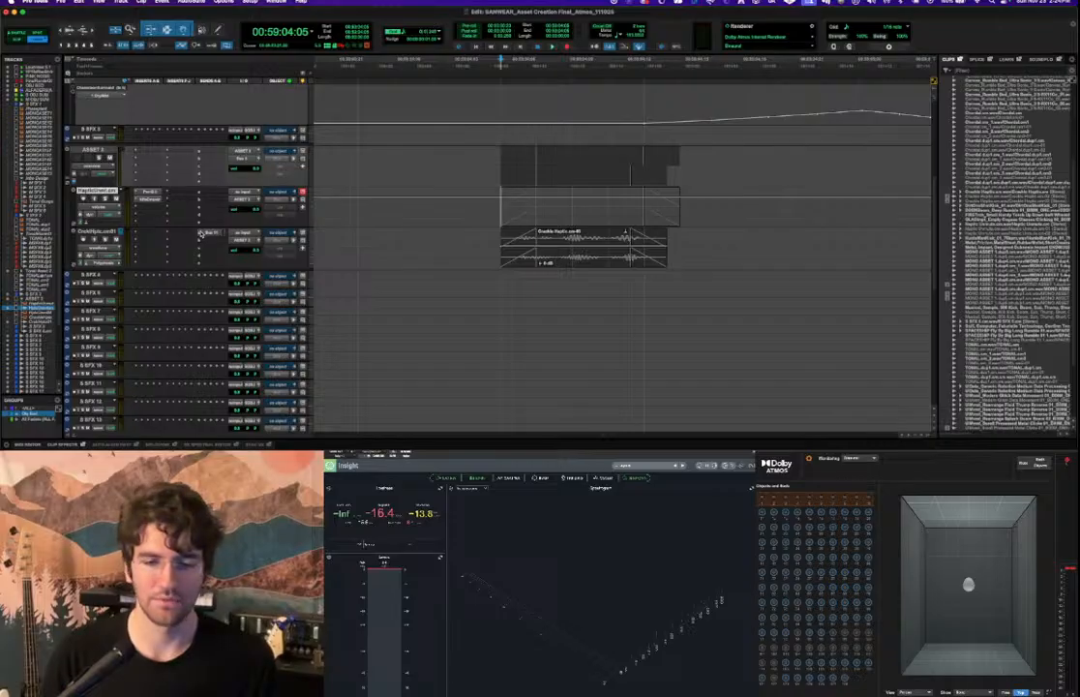
pyautogui.press('ctrl+super+Left')
# Try Polyphonic Elastic Audio on the Haptic Unmute track and audition the layers.
pyautogui.click(104, 216)
pyautogui.moveTo(140, 238)
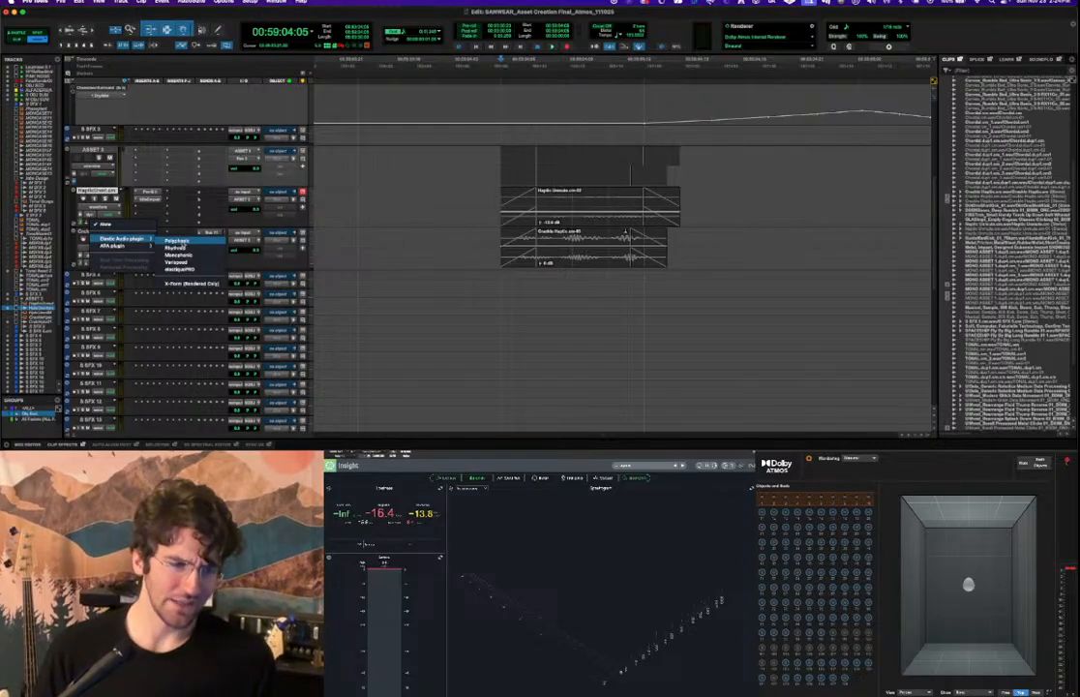
pyautogui.click(178, 240)
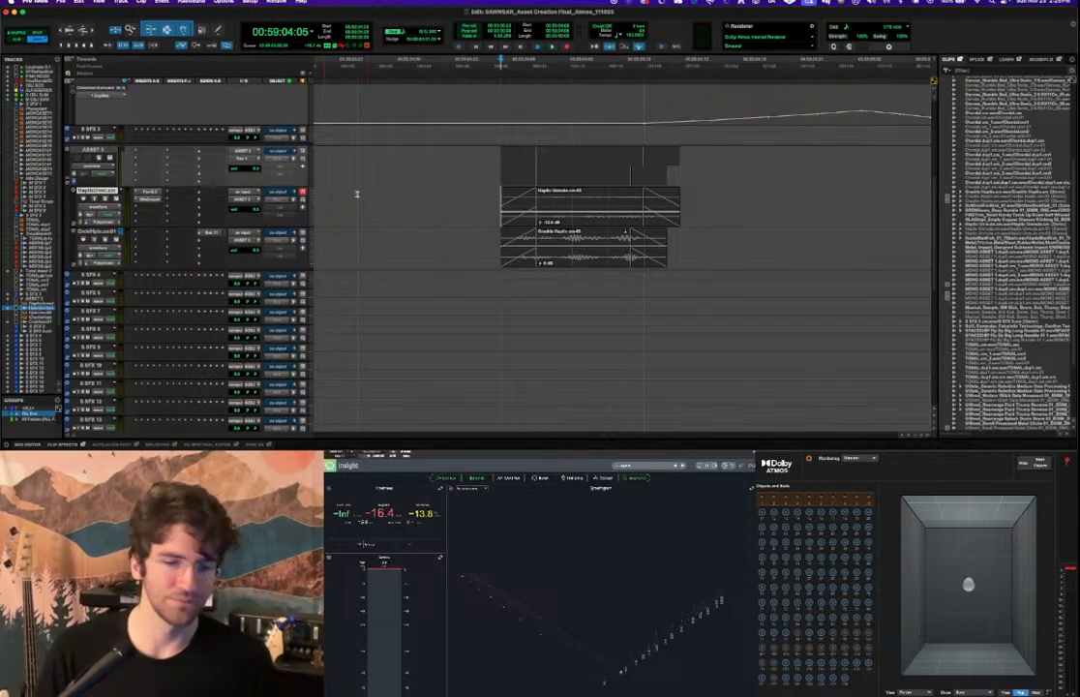
pyautogui.press('space')
pyautogui.press('space')
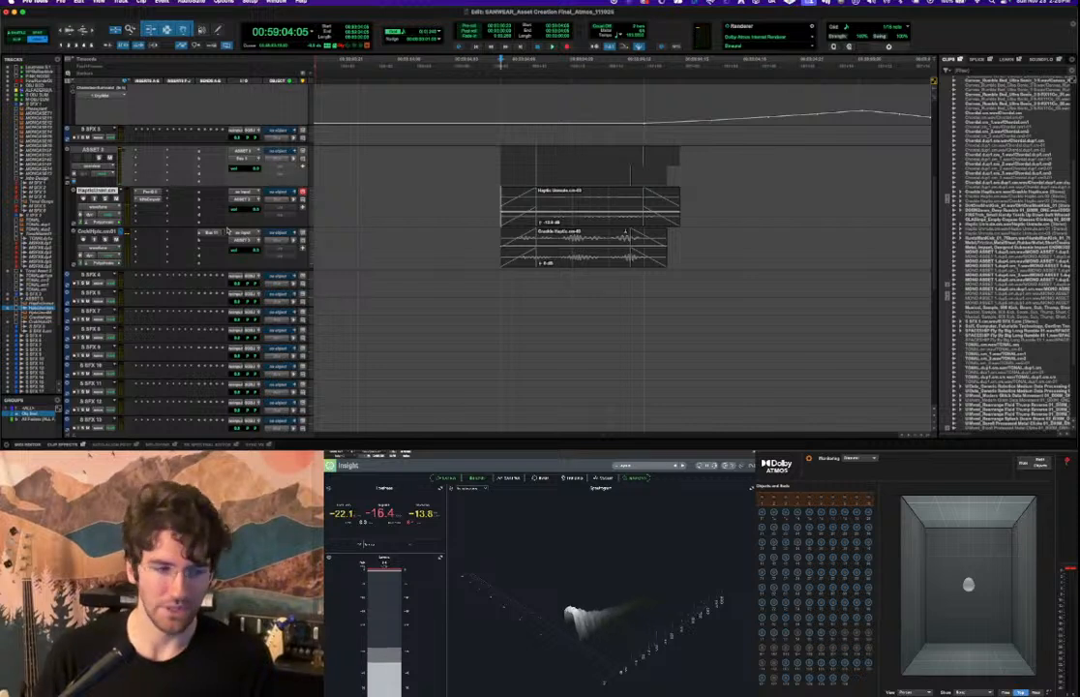
# Try time-compressing the Haptic Unmute clip in warp view, audition it, and undo both the warp and the track's Elastic Audio.
pyautogui.hotkey('ctrl', '-')
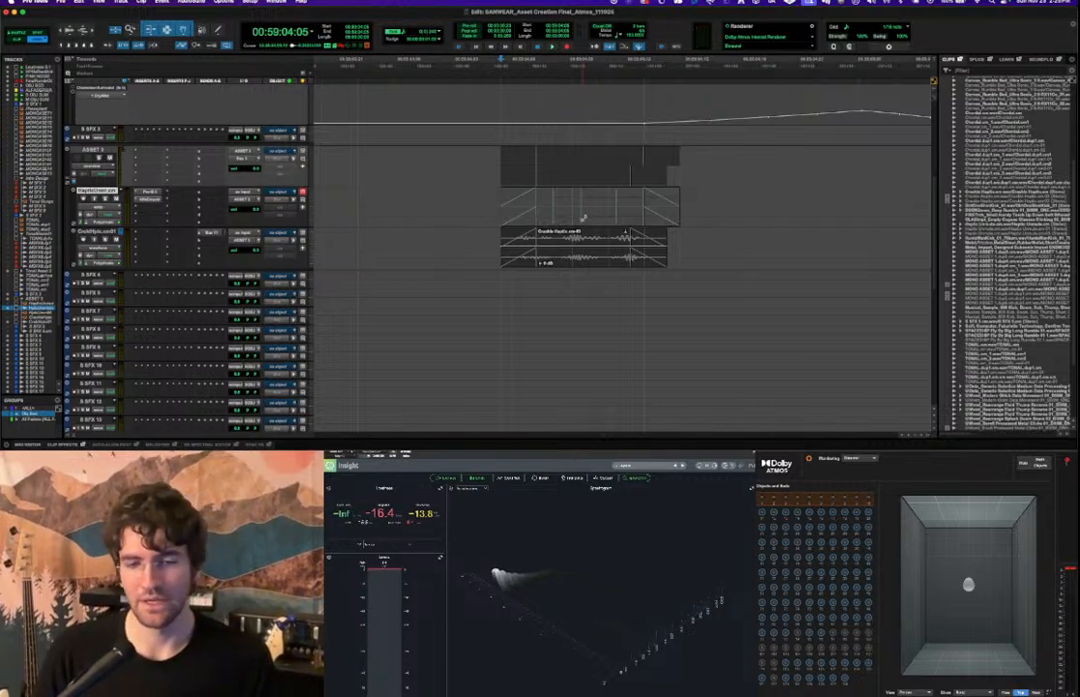
pyautogui.press('super+z')
pyautogui.moveTo(573, 215); pyautogui.dragTo(571, 214)
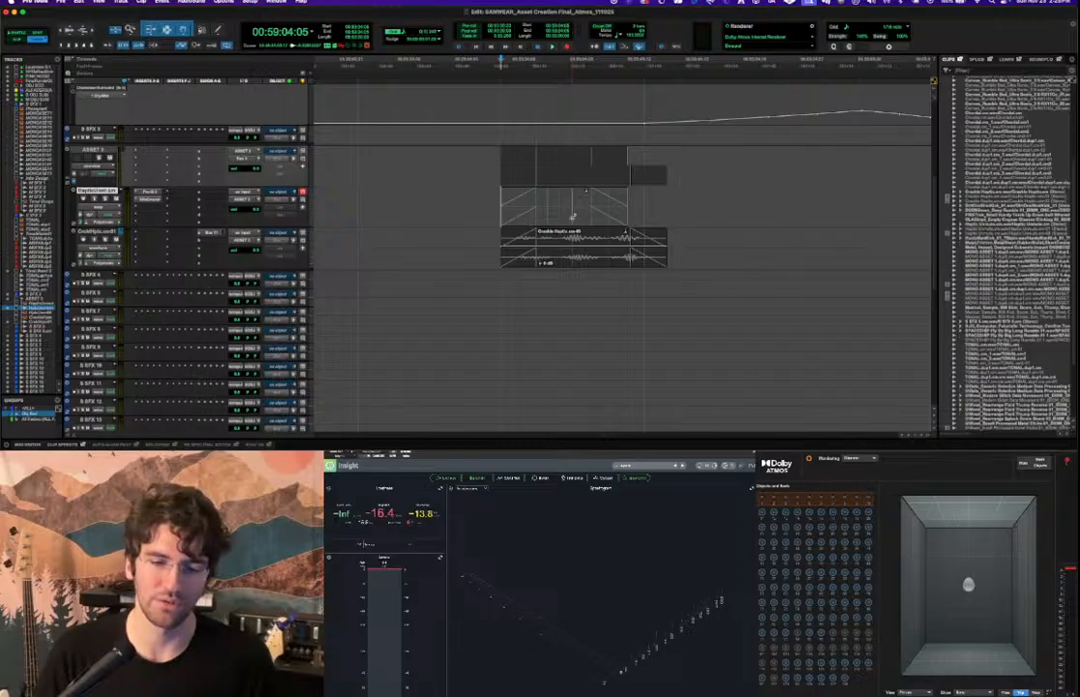
pyautogui.press('space')
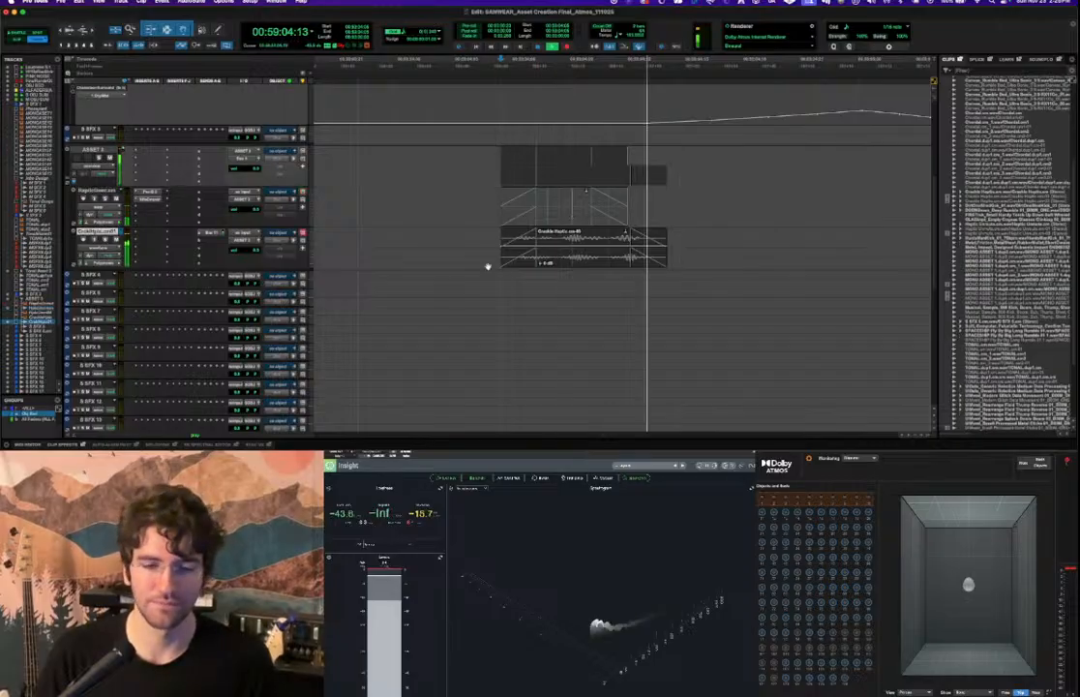
pyautogui.press('space')
pyautogui.press('super+z')
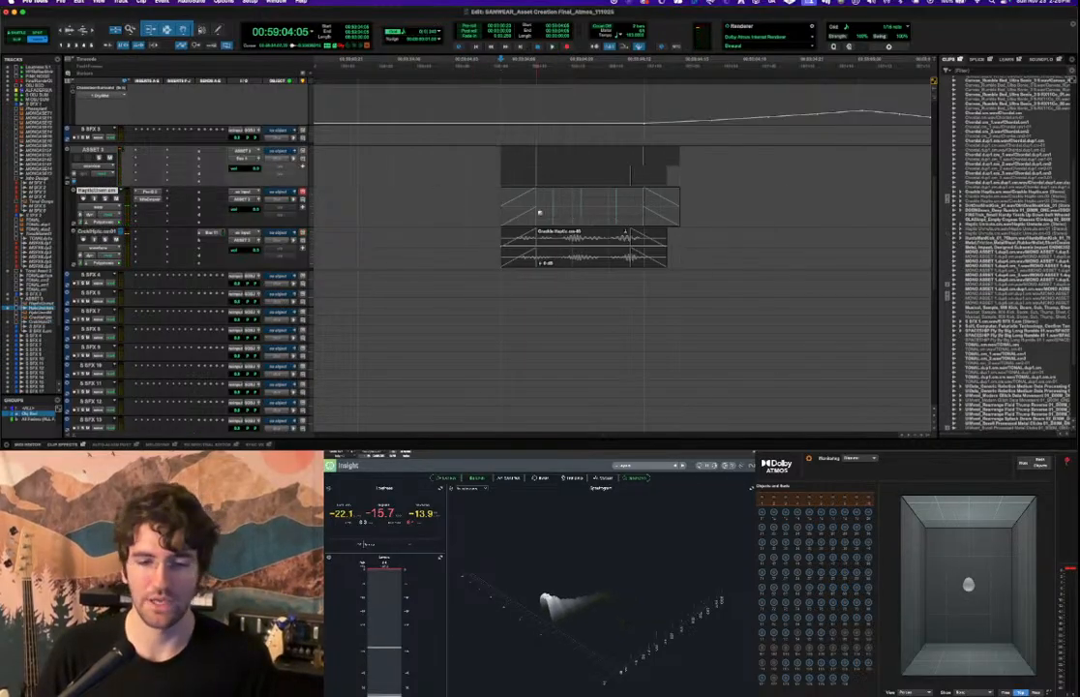
pyautogui.press('super+z')
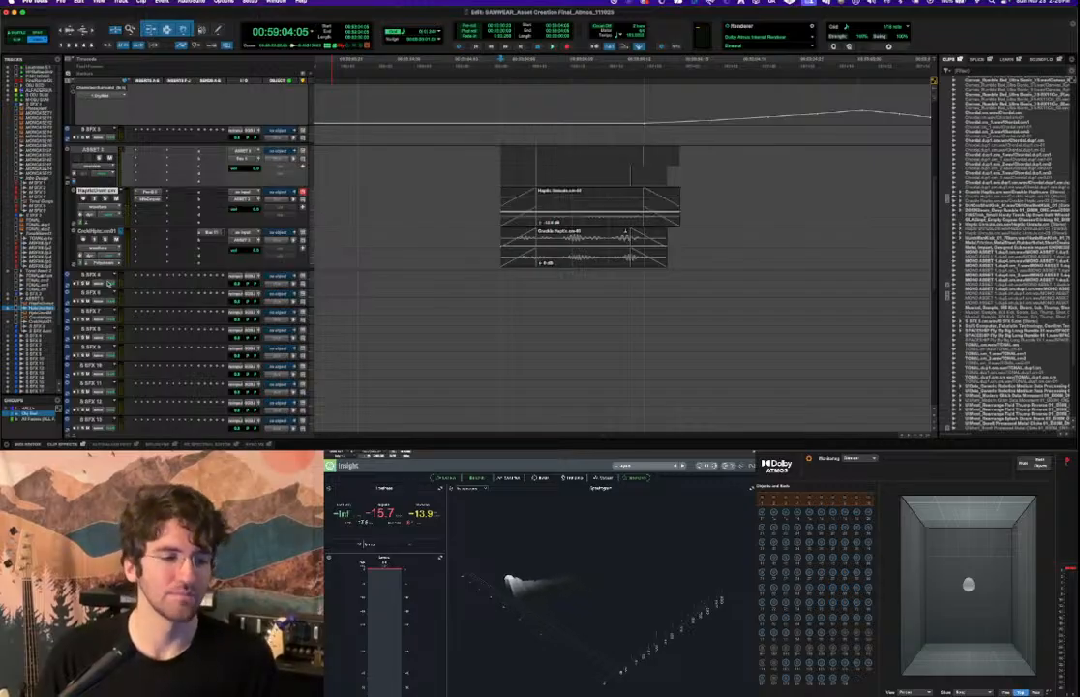
# Try the Rhythmic Elastic Audio algorithm on the Crackle Haptic track and audition it from the clip's start.
pyautogui.click(87, 262)
pyautogui.moveTo(111, 279)
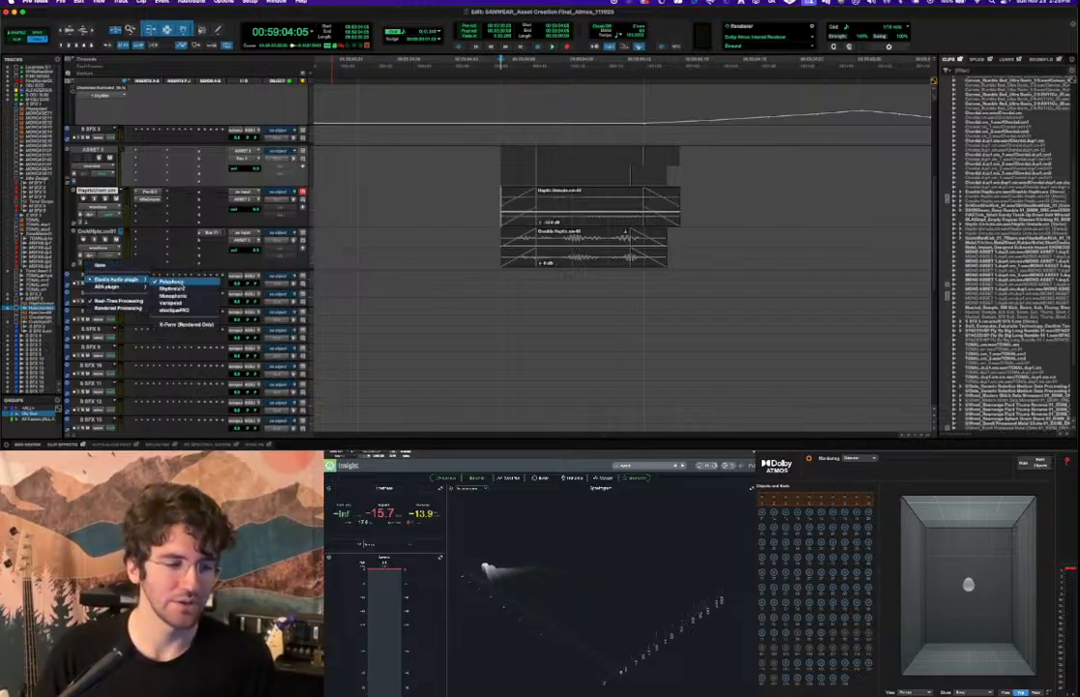
pyautogui.click(180, 288)
pyautogui.click(499, 240)
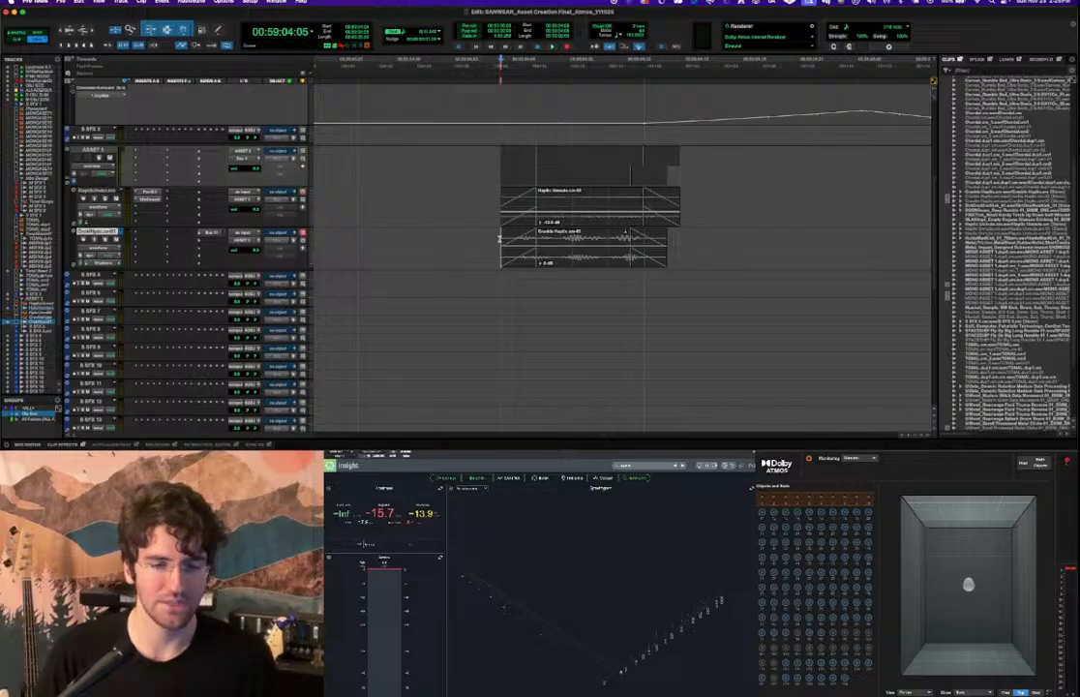
pyautogui.press('space')
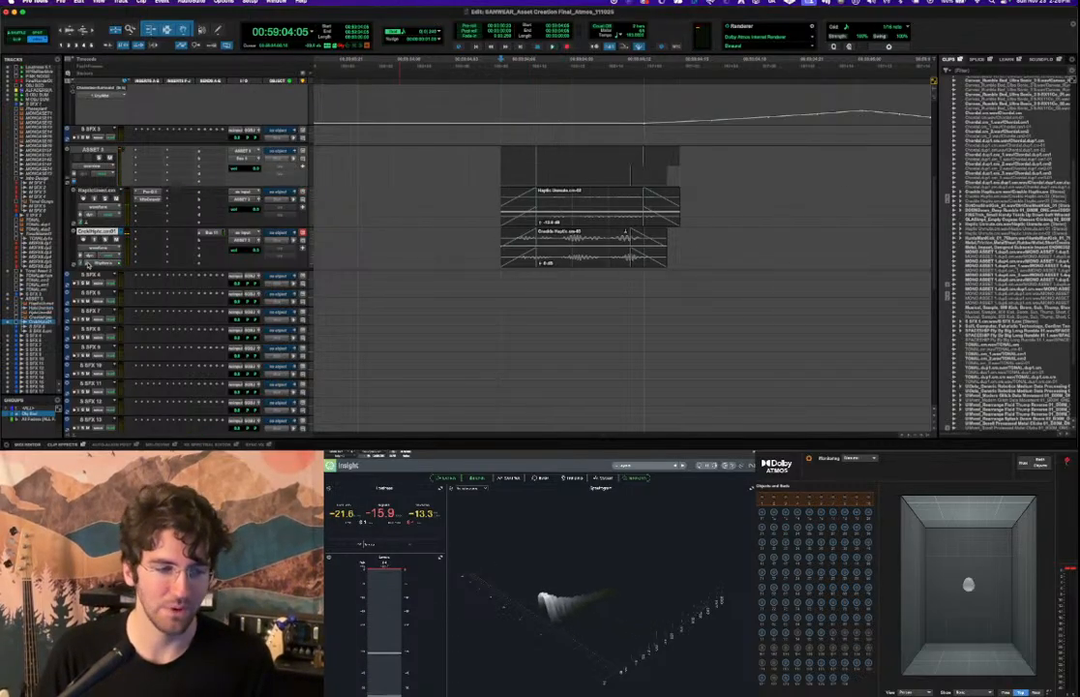
# Set the Crackle Haptic track's Elastic Audio algorithm back to Polyphonic and replay the layers.
pyautogui.click(103, 262)
pyautogui.moveTo(116, 270)
pyautogui.click(184, 273)
pyautogui.press('space')
pyautogui.press('space')
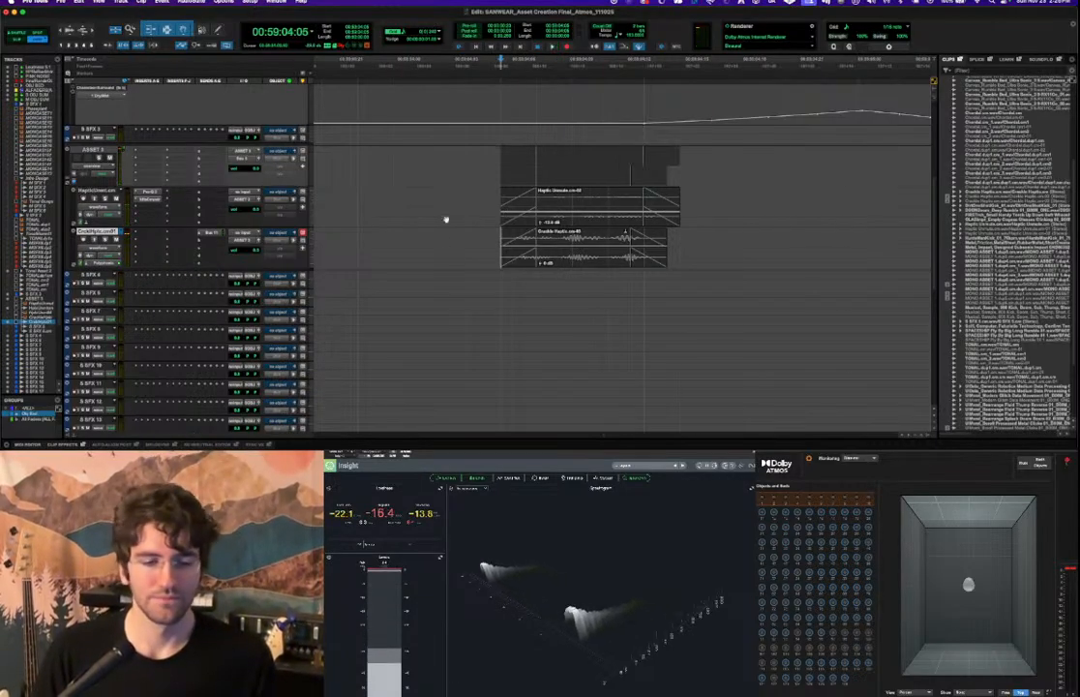
# Switch to Soundly and replace the binaural search with a search for "morph".
pyautogui.press('r')
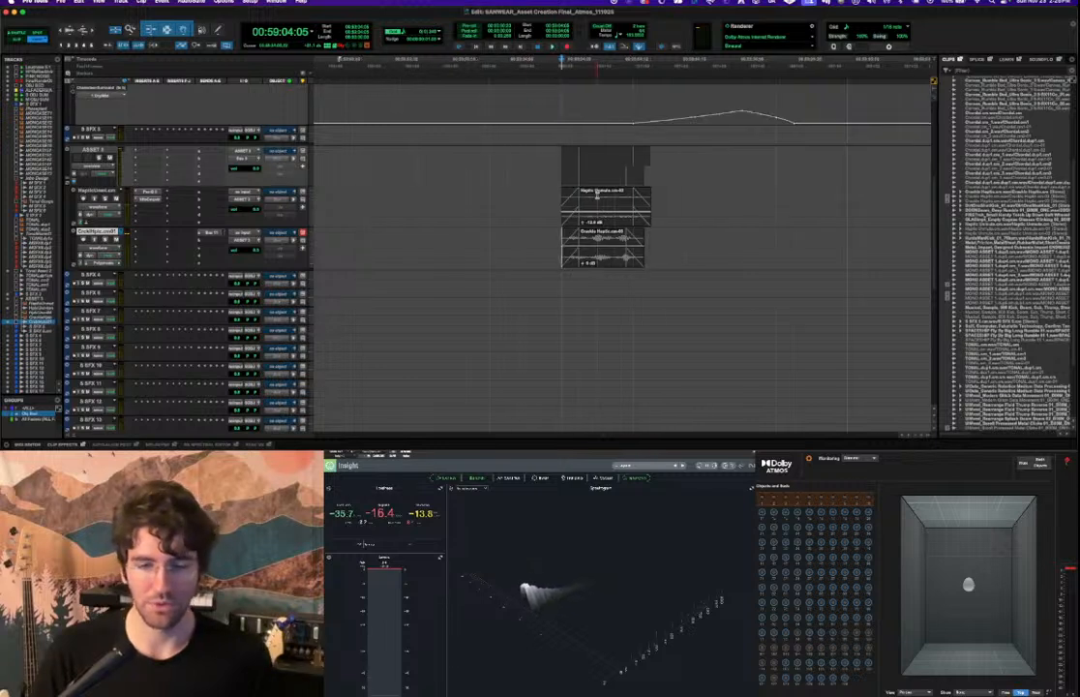
pyautogui.press('r')
pyautogui.press('t')
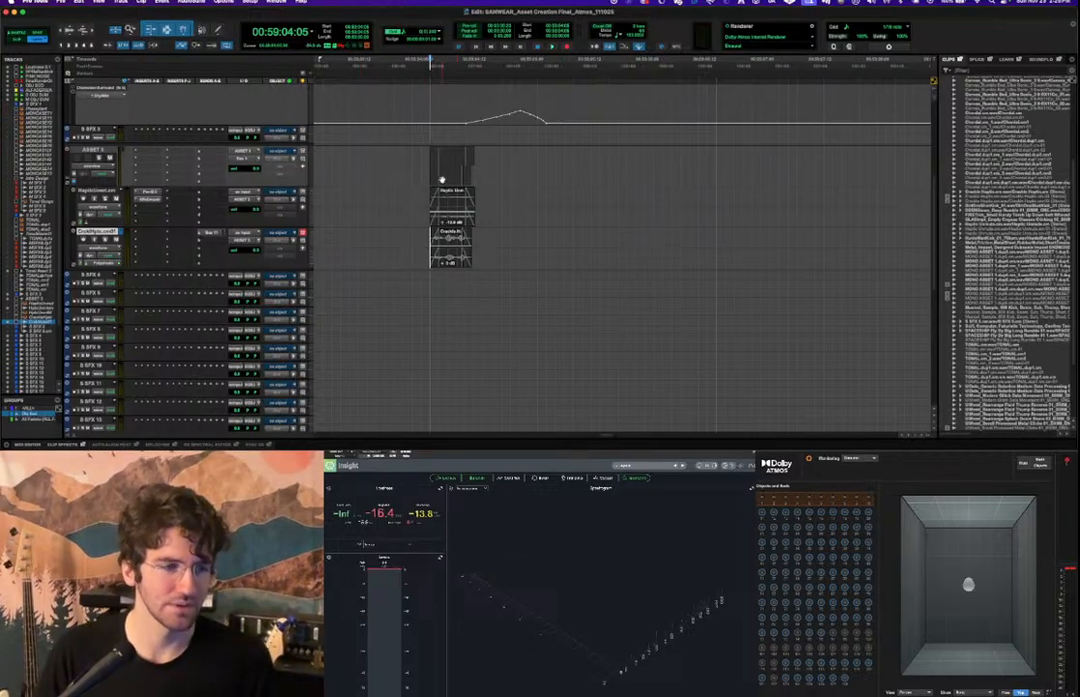
pyautogui.press('super+Tab')
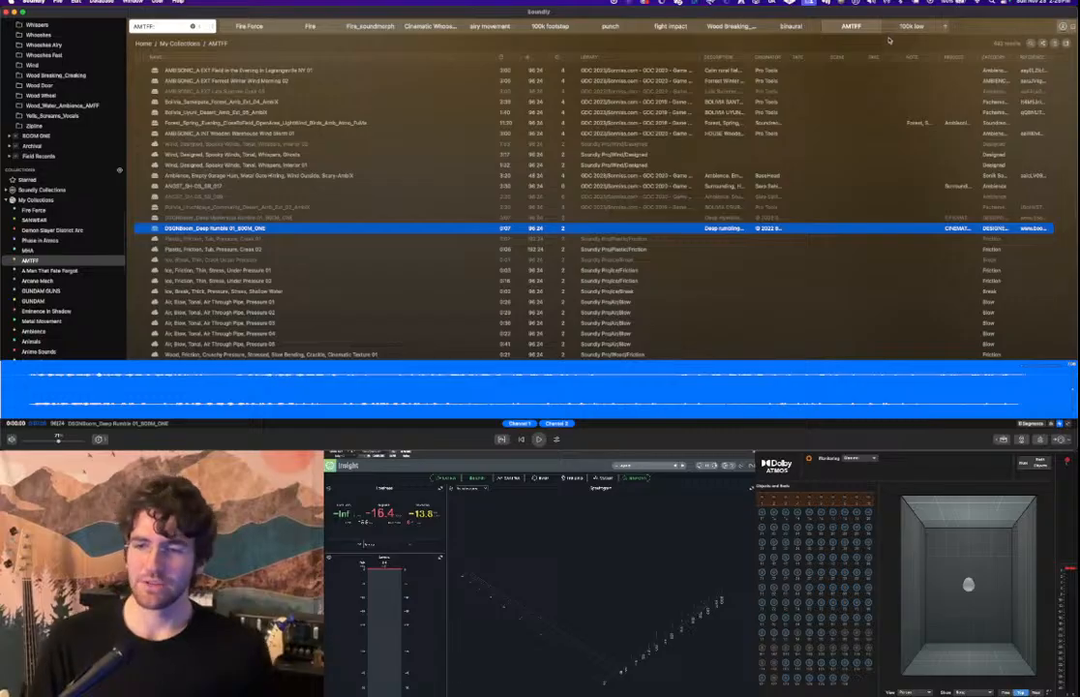
pyautogui.click(783, 31)
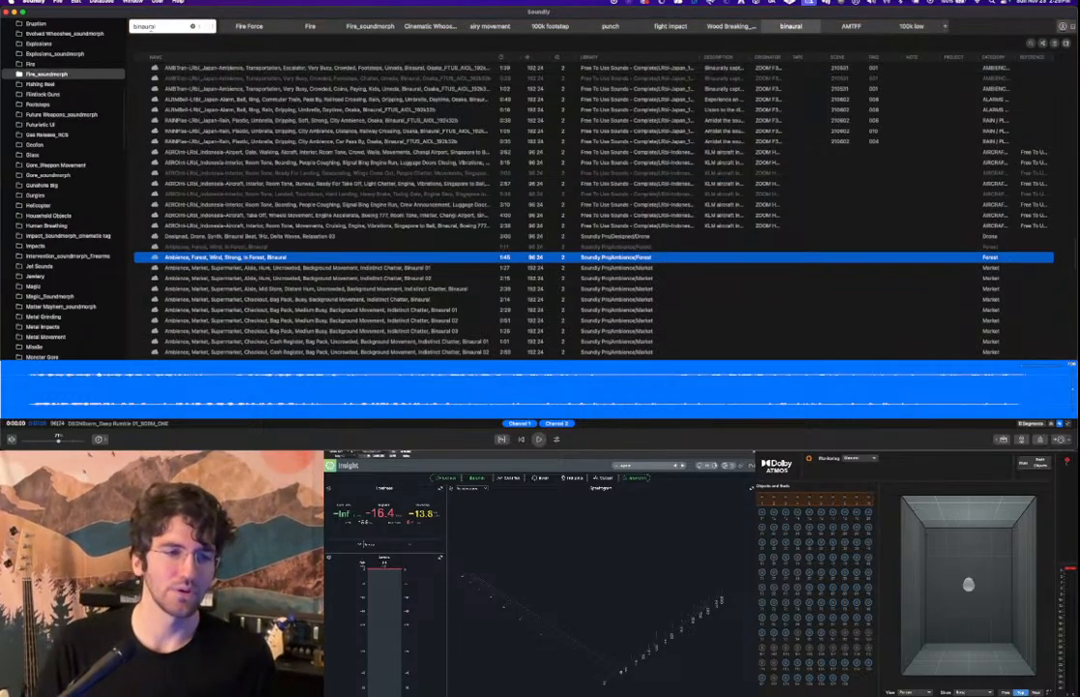
pyautogui.write('wat')
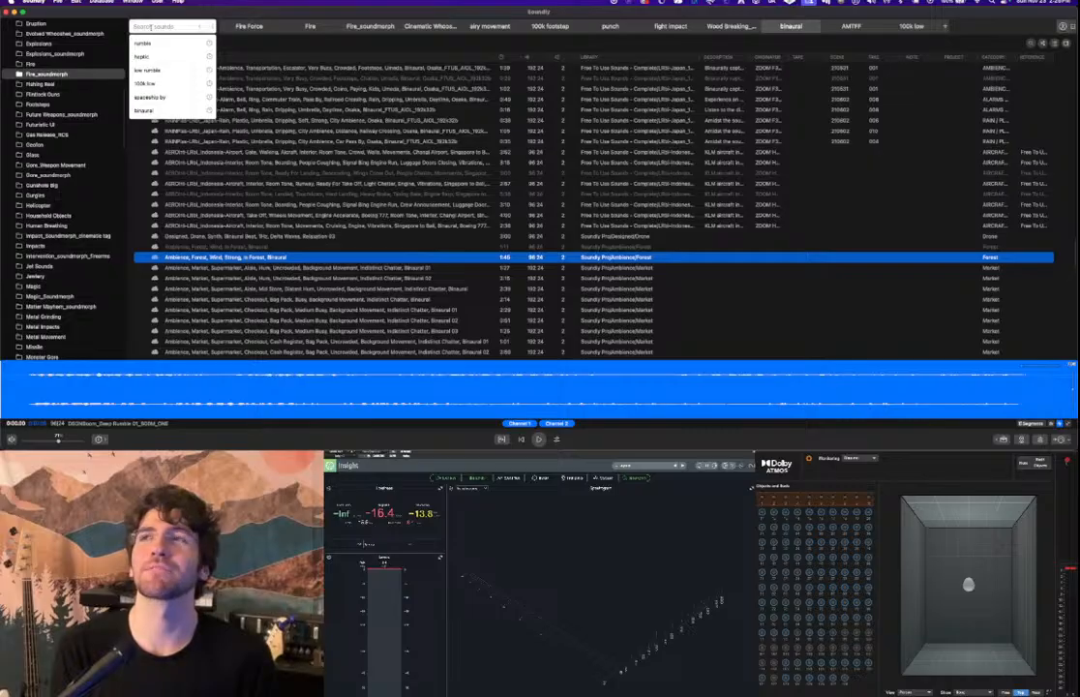
pyautogui.write('rph')
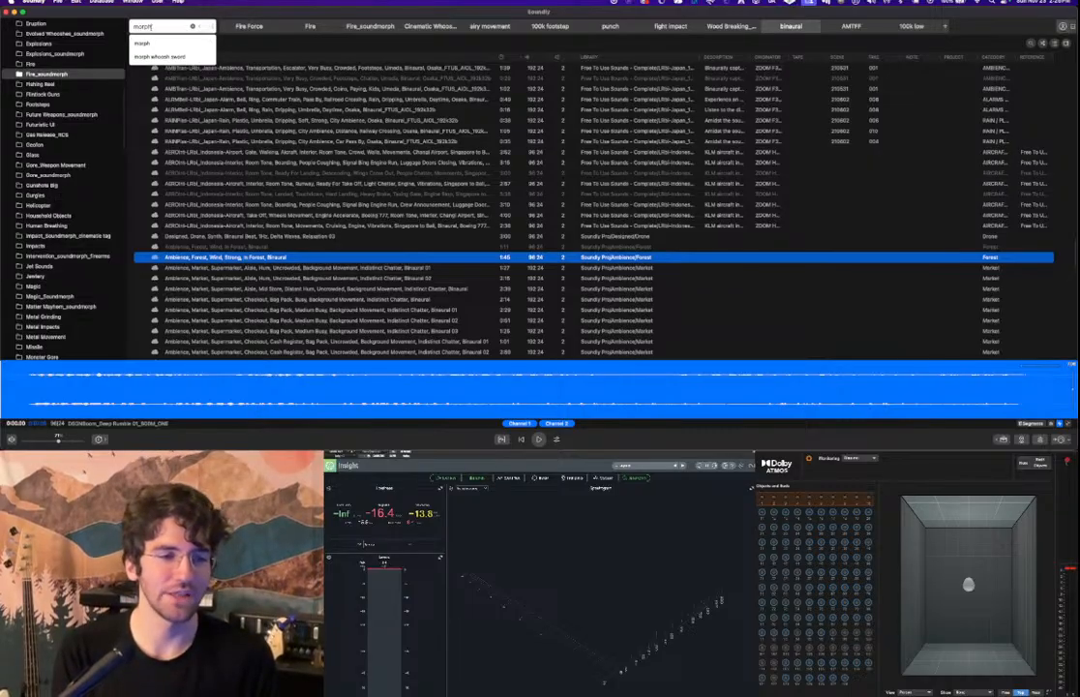
pyautogui.press('Return')
# Audition the morph results from Glitch_Factory_01_Morphing_Version2_13 down to the Noise Morph Filter Modulation transitions.
pyautogui.click(283, 110)
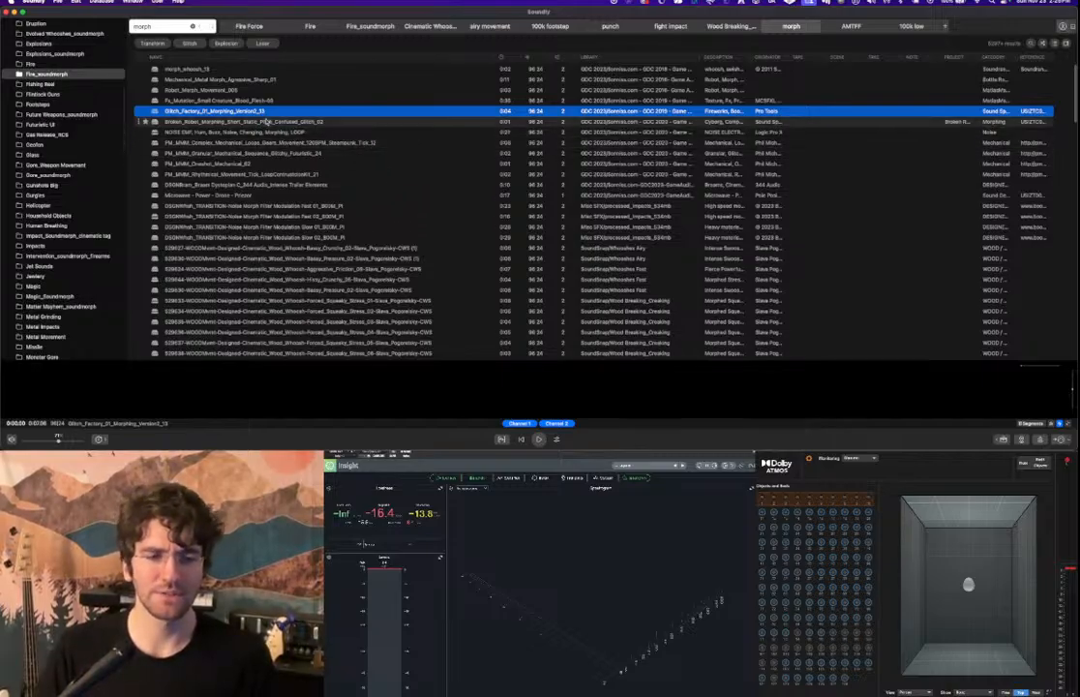
pyautogui.press('Down')
pyautogui.press('Down')
pyautogui.press('Down')
pyautogui.press('Down')
pyautogui.press('Down')
pyautogui.press('Down')
pyautogui.press('Down')
pyautogui.press('Down')
pyautogui.press('Down')
pyautogui.press('Down')
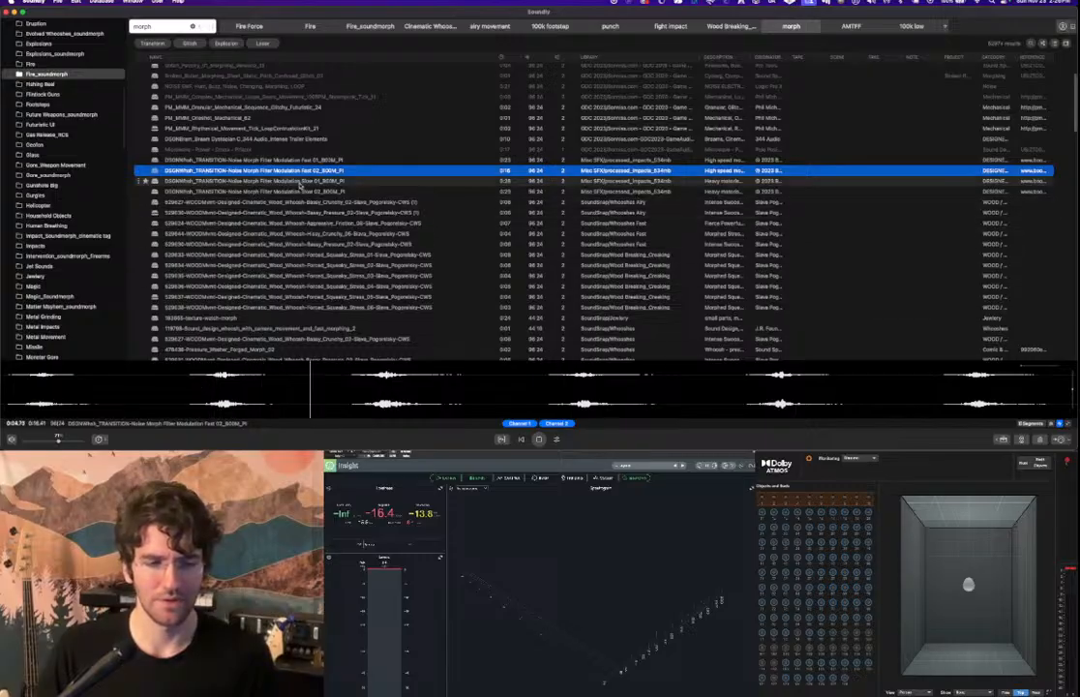
# Audition the designed cinematic wood whooshes, the fast-morphing whoosh and the watch-morph texture.
pyautogui.press('Down')
pyautogui.press('Down')
pyautogui.press('Down')
pyautogui.press('Down')
pyautogui.press('Down')
pyautogui.press('Down')
pyautogui.press('Down')
pyautogui.press('Down')
pyautogui.press('Down')
pyautogui.press('Down')
pyautogui.press('Down')
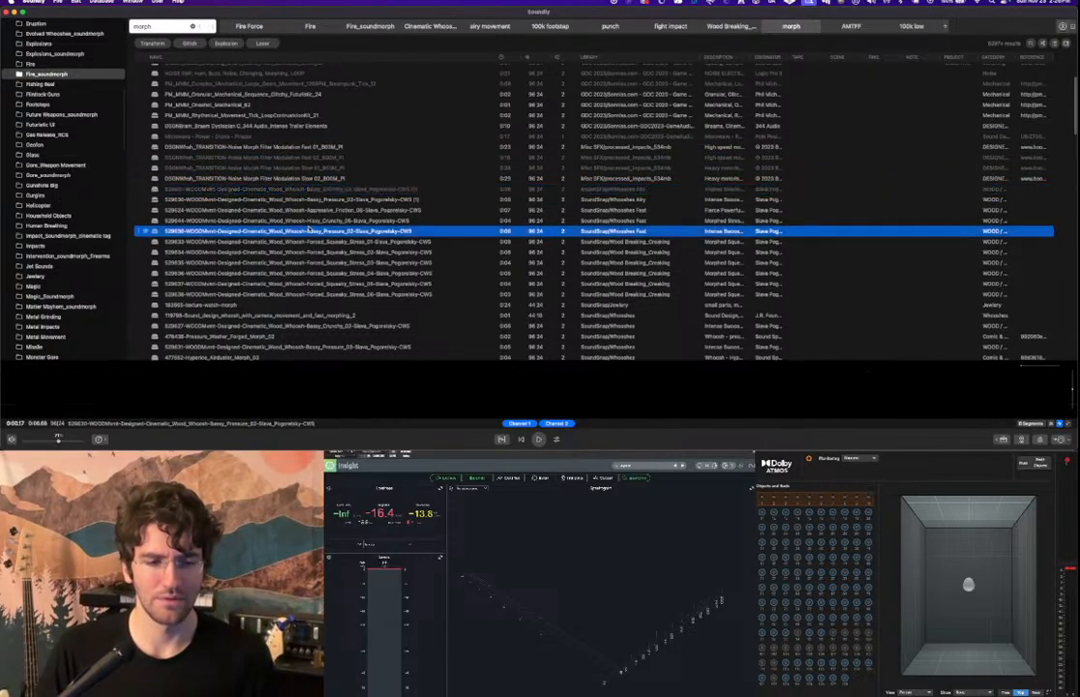
pyautogui.click(308, 254)
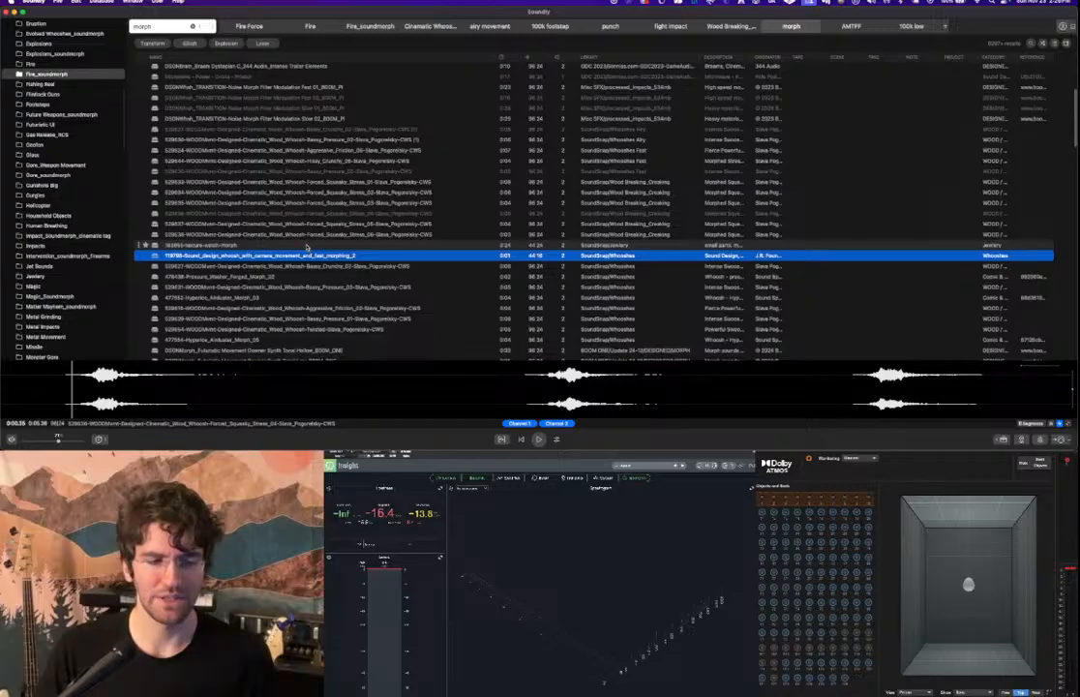
pyautogui.click(308, 246)
# Audition the Futuristic Movement Short Synth sounds, from Bass Tonal on to Synth Aircraft Distortion.
pyautogui.scroll(-3, 576, 283)
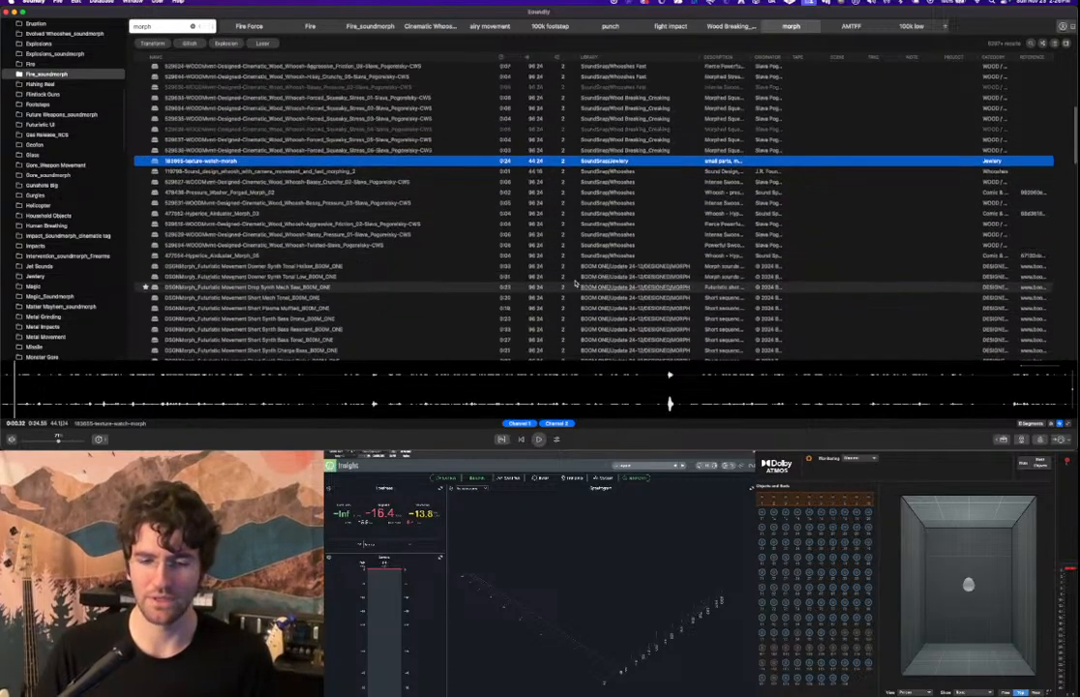
pyautogui.scroll(-2, 575, 283)
pyautogui.click(494, 246)
pyautogui.click(349, 287)
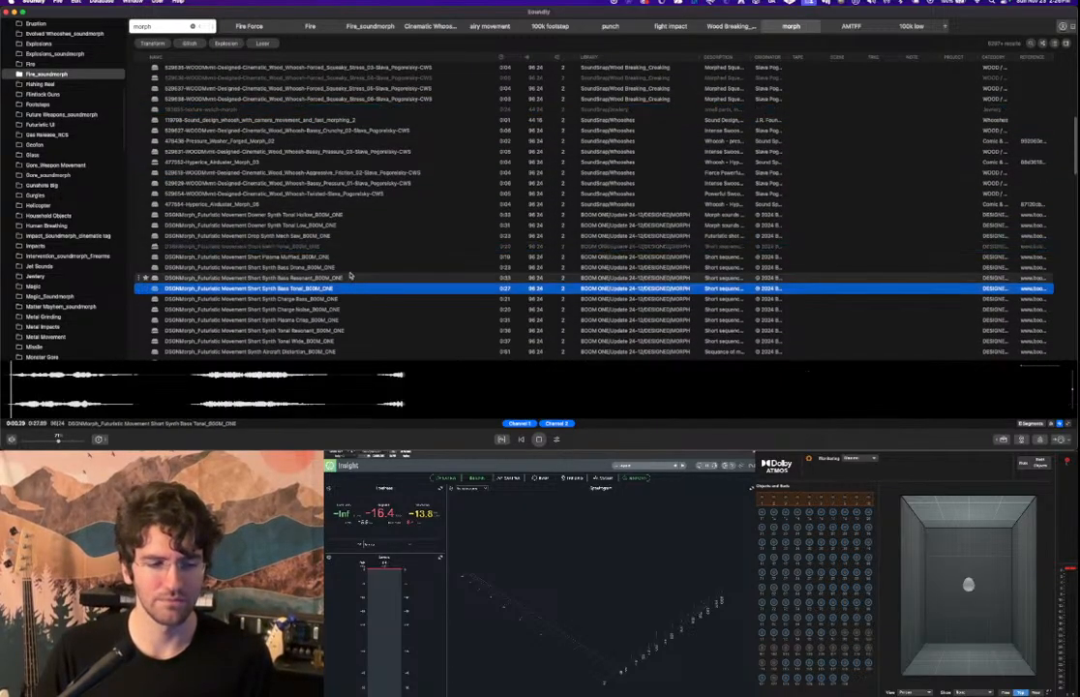
pyautogui.scroll(-3, 344, 305)
pyautogui.click(342, 313)
pyautogui.scroll(-1, 343, 310)
pyautogui.click(342, 311)
pyautogui.scroll(-2, 342, 308)
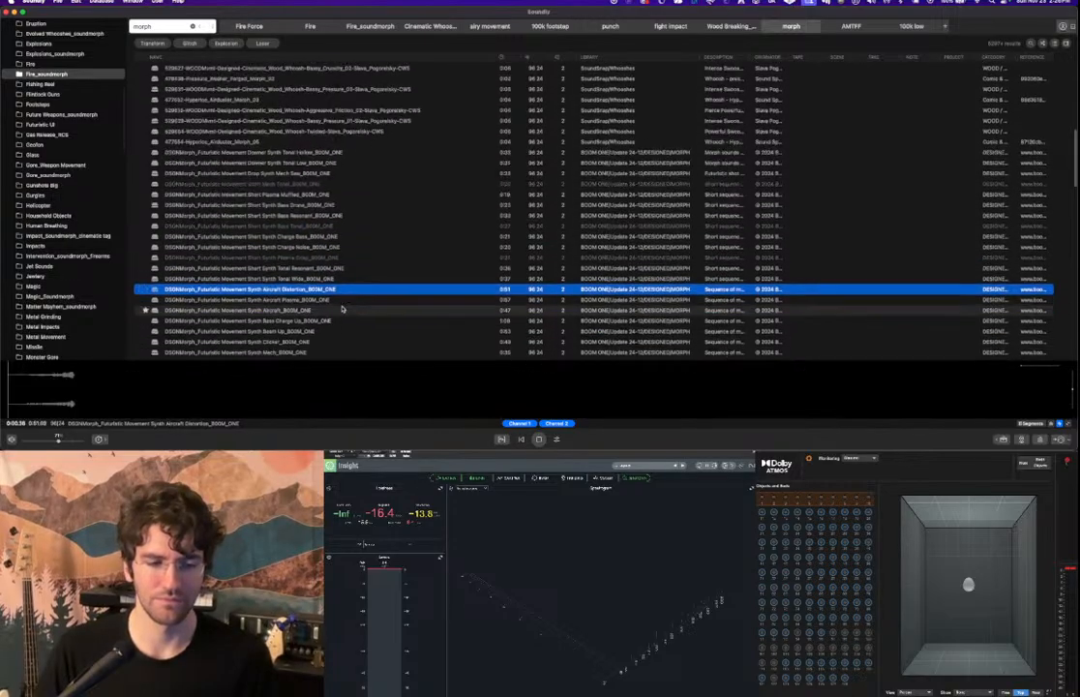
# Audition the Futuristic Movement Synth sounds Aircraft, Bass Charge Up, Beam Up, Mech and Saw Downer.
pyautogui.click(326, 307)
pyautogui.scroll(-1, 329, 305)
pyautogui.scroll(-1, 329, 302)
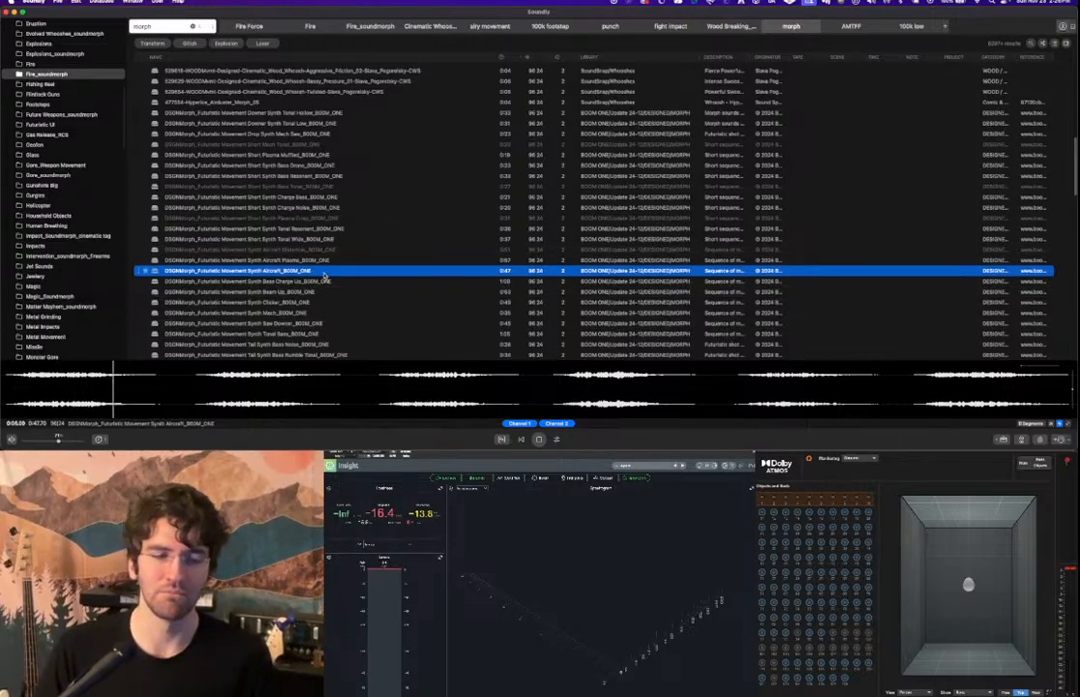
pyautogui.click(327, 280)
pyautogui.scroll(-1, 324, 275)
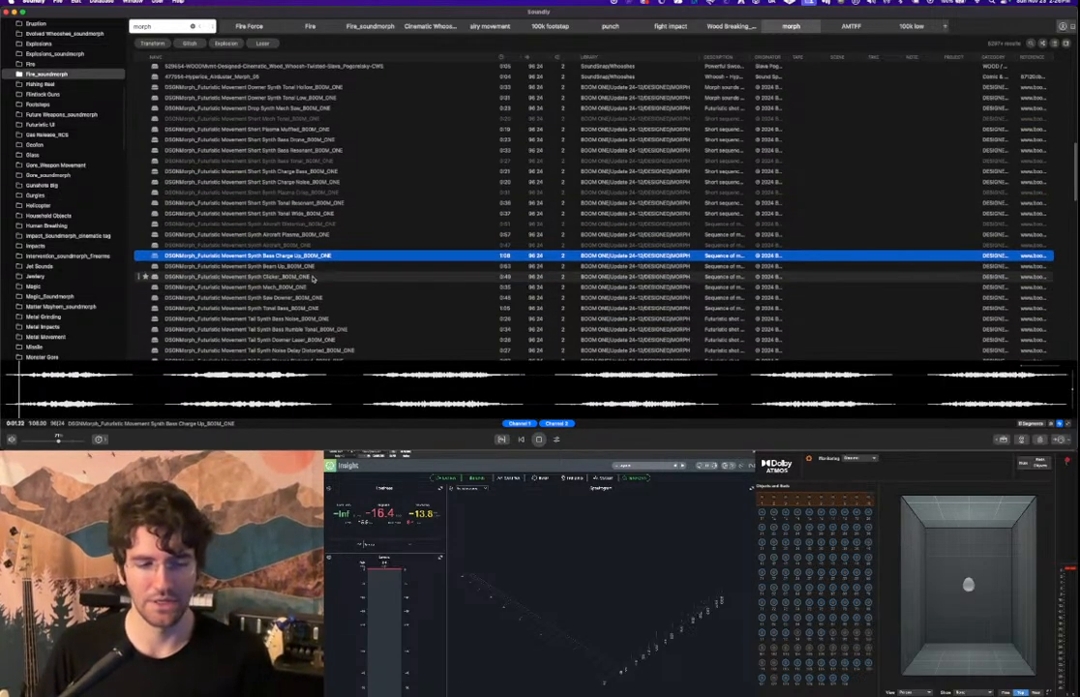
pyautogui.click(306, 266)
pyautogui.scroll(-2, 307, 264)
pyautogui.click(316, 261)
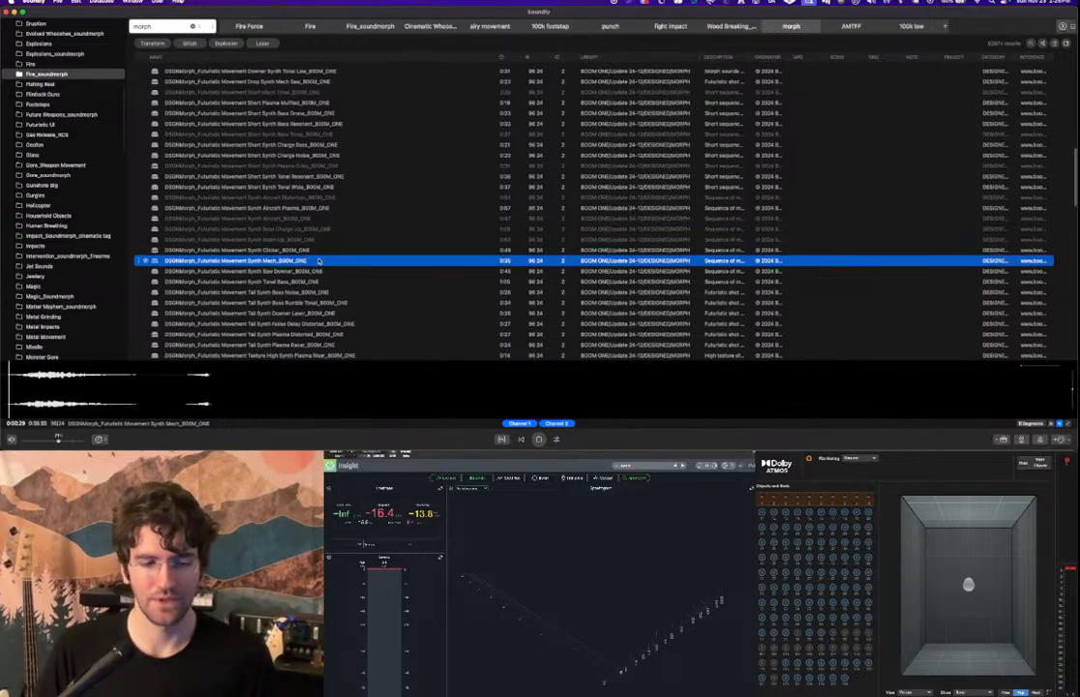
pyautogui.scroll(-1, 316, 260)
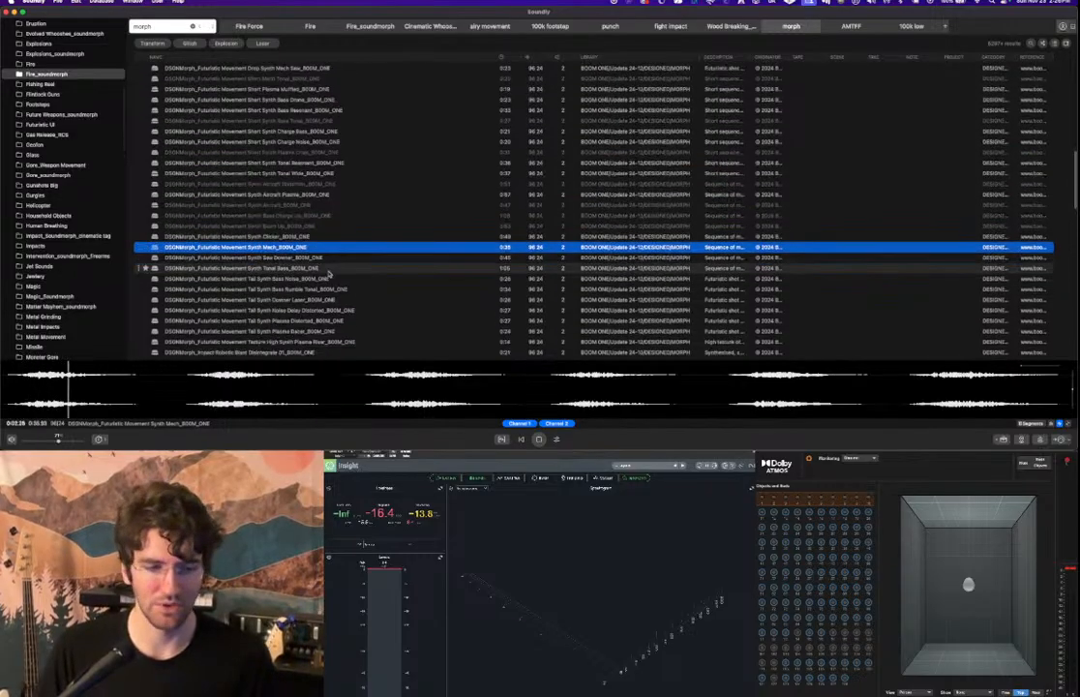
pyautogui.click(322, 258)
pyautogui.scroll(-1, 327, 262)
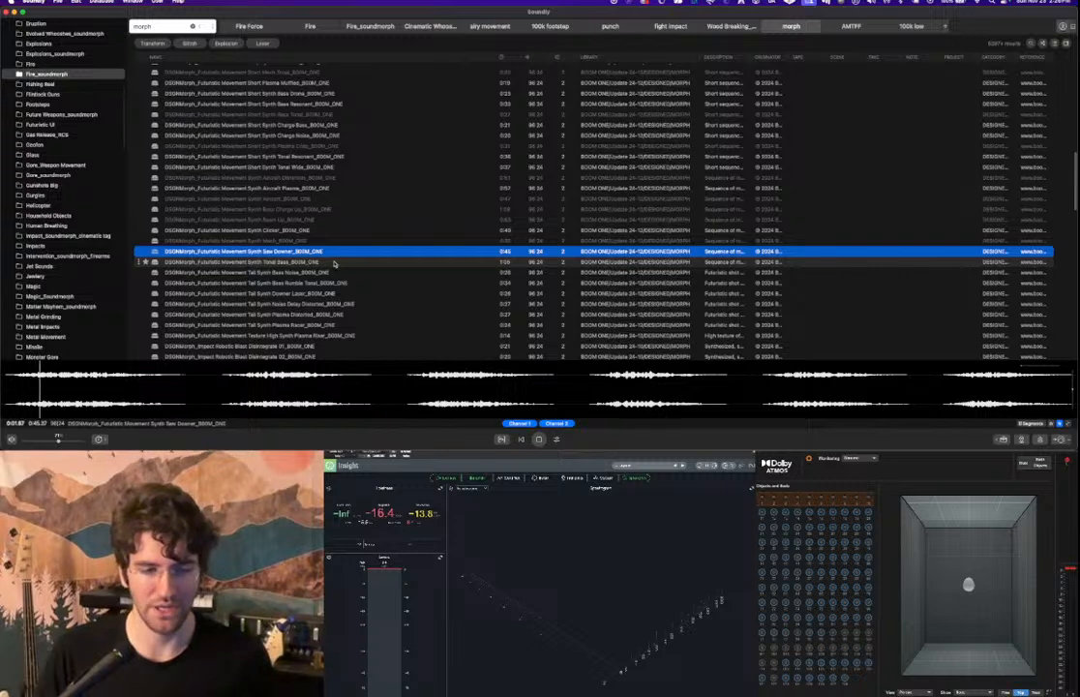
# Audition Futuristic Movement Synth Tonal Bass and the Tail Synth Bass sounds, ending on Tail Synth Bass Rumble Tonal.
pyautogui.click(334, 262)
pyautogui.scroll(-1, 335, 266)
pyautogui.click(335, 272)
pyautogui.scroll(-2, 334, 272)
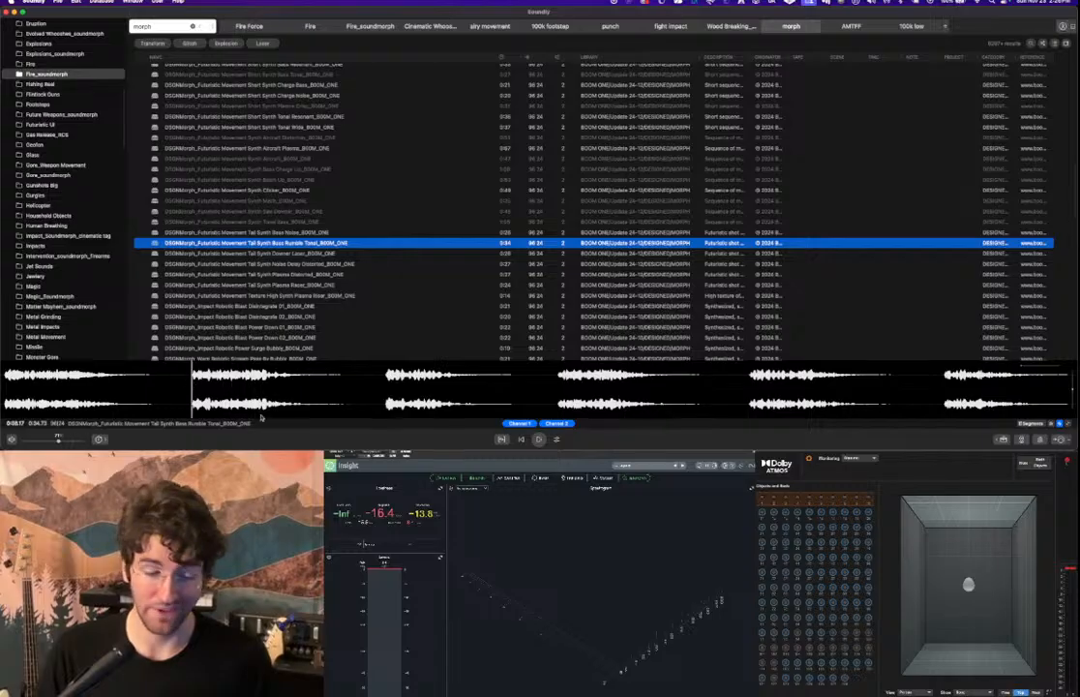
# Bring the second hit of Tail Synth Bass Rumble Tonal into Pro Tools, aligned with the haptic clips on the track below Crackle Haptic.
pyautogui.moveTo(192, 385); pyautogui.dragTo(359, 384)
pyautogui.moveTo(268, 384); pyautogui.dragTo(430, 279)
pyautogui.press('r')
pyautogui.press('r')
pyautogui.hscroll(3, 437, 246)
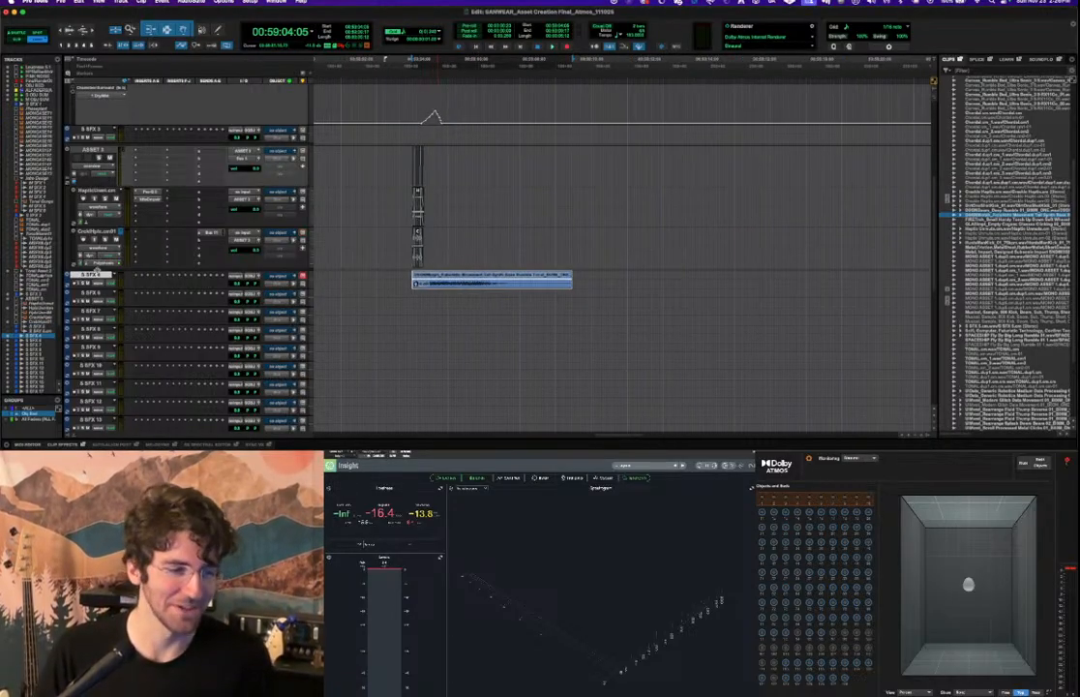
# Move the rumble's SFX track into the ASSET 3 folder beneath Crackle Haptic and enlarge its track height.
pyautogui.moveTo(99, 275); pyautogui.dragTo(106, 264)
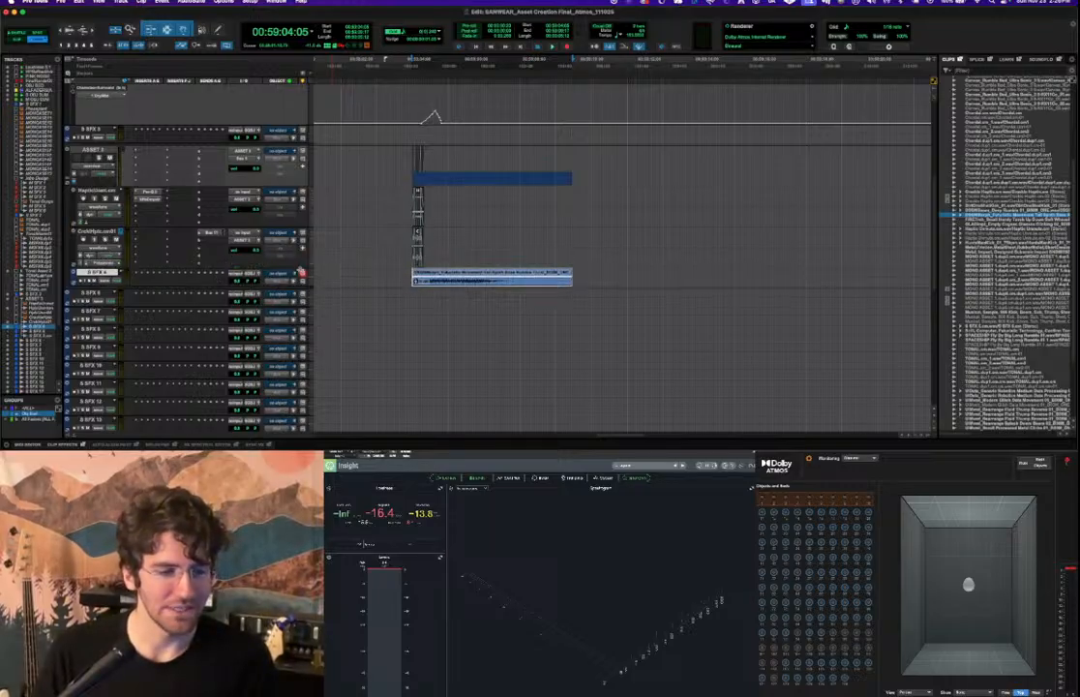
pyautogui.click(305, 278)
pyautogui.click(326, 288)
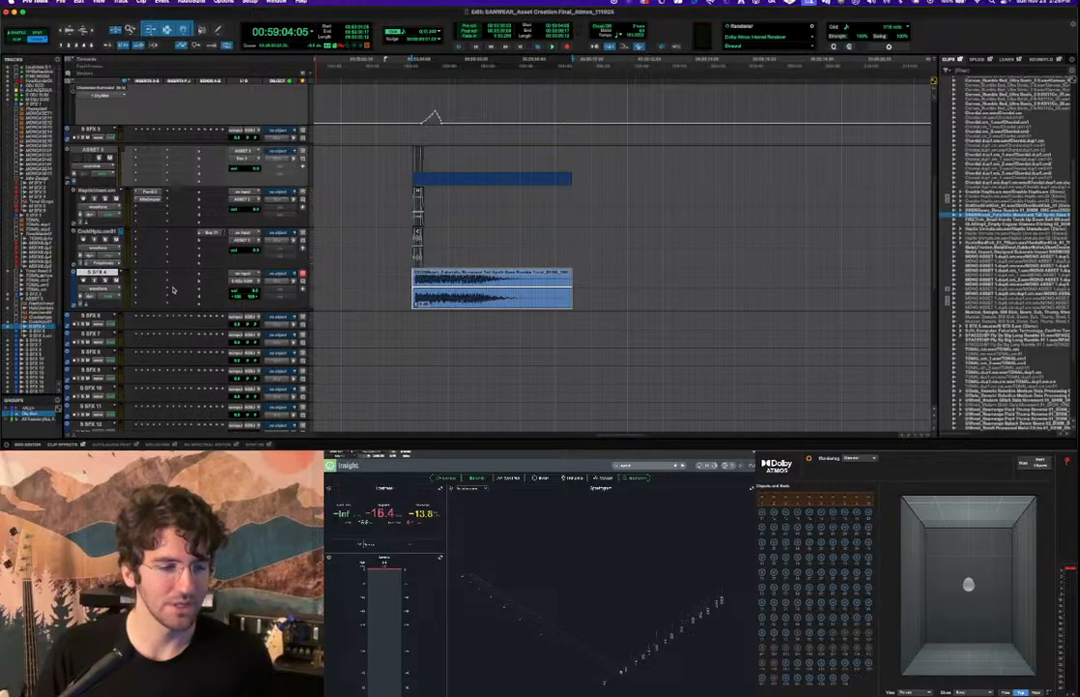
# Route the rumble track's output to the ASSET 3 bus.
pyautogui.click(230, 282)
pyautogui.moveTo(248, 290)
pyautogui.click(309, 302)
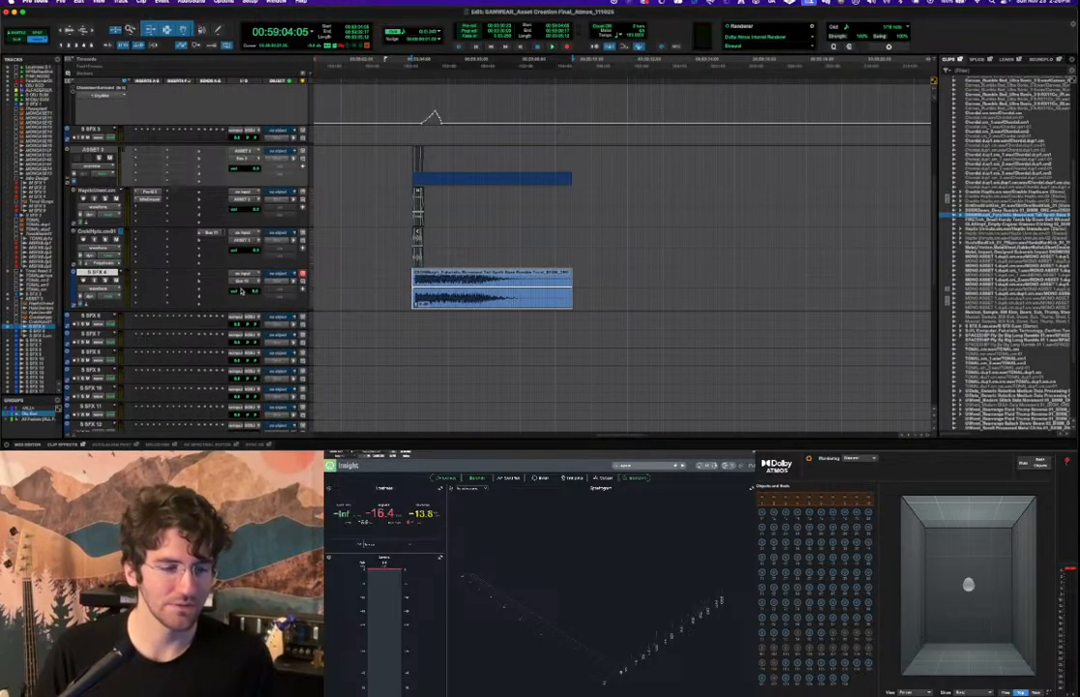
pyautogui.click(242, 280)
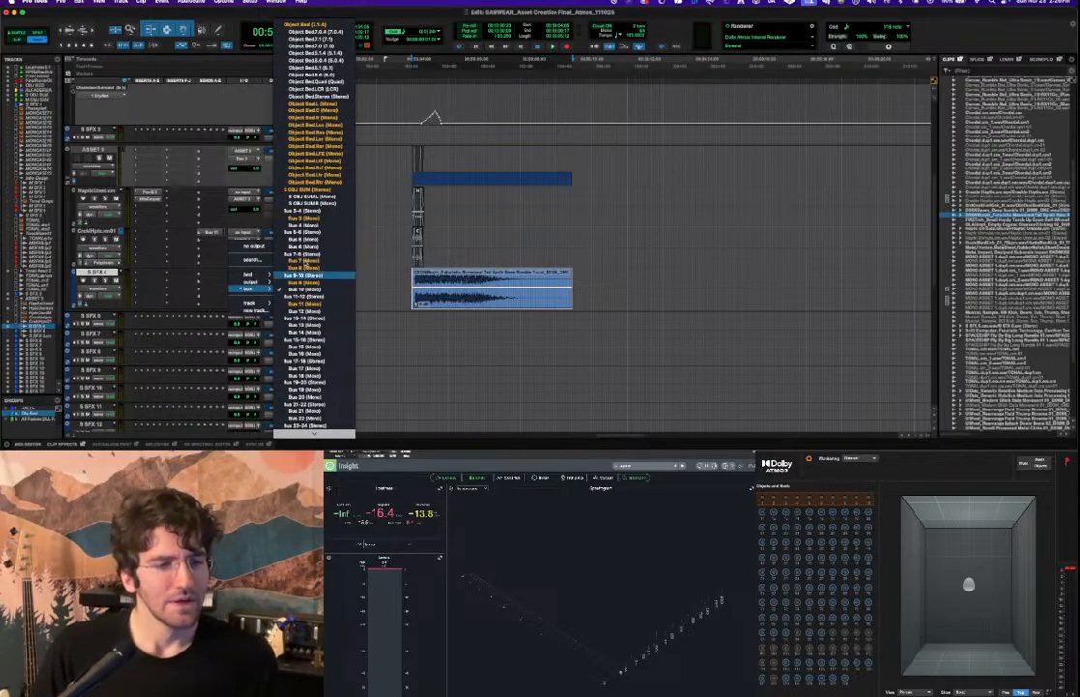
pyautogui.scroll(-5, 324, 211)
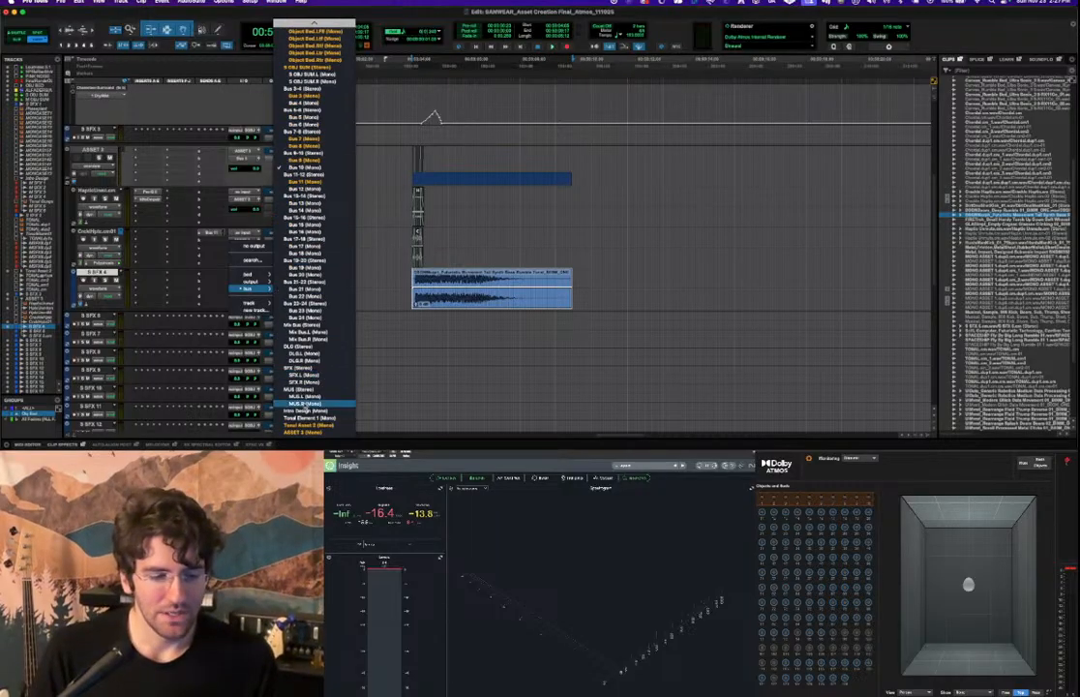
pyautogui.click(306, 432)
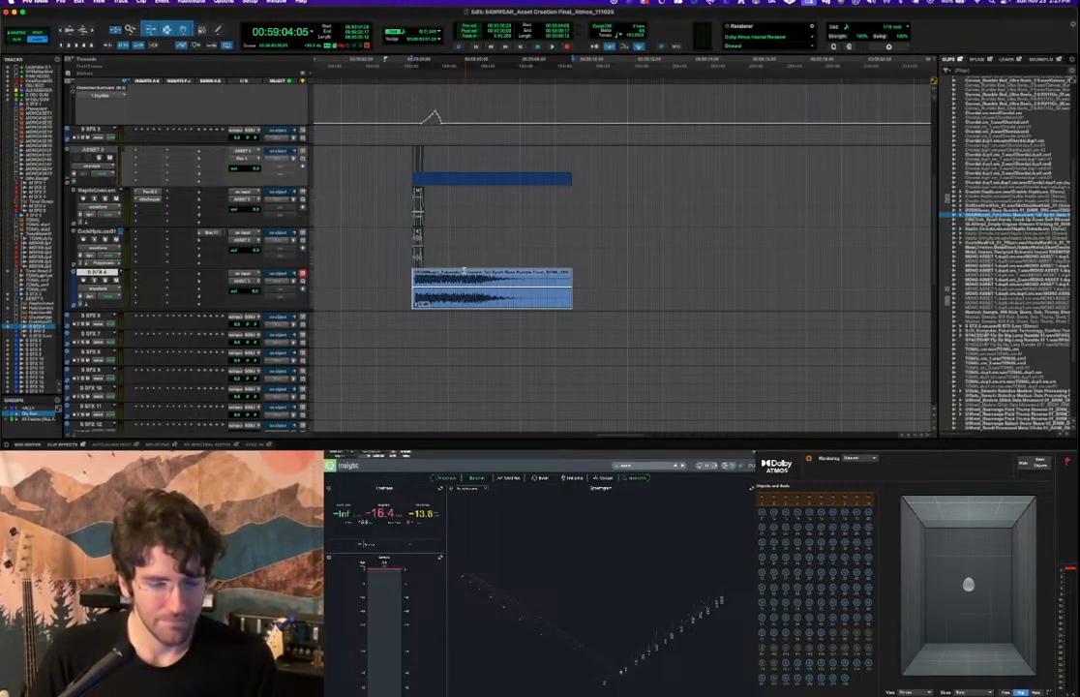
# Insert soothe2 on the rumble track's first insert slot.
pyautogui.click(147, 272)
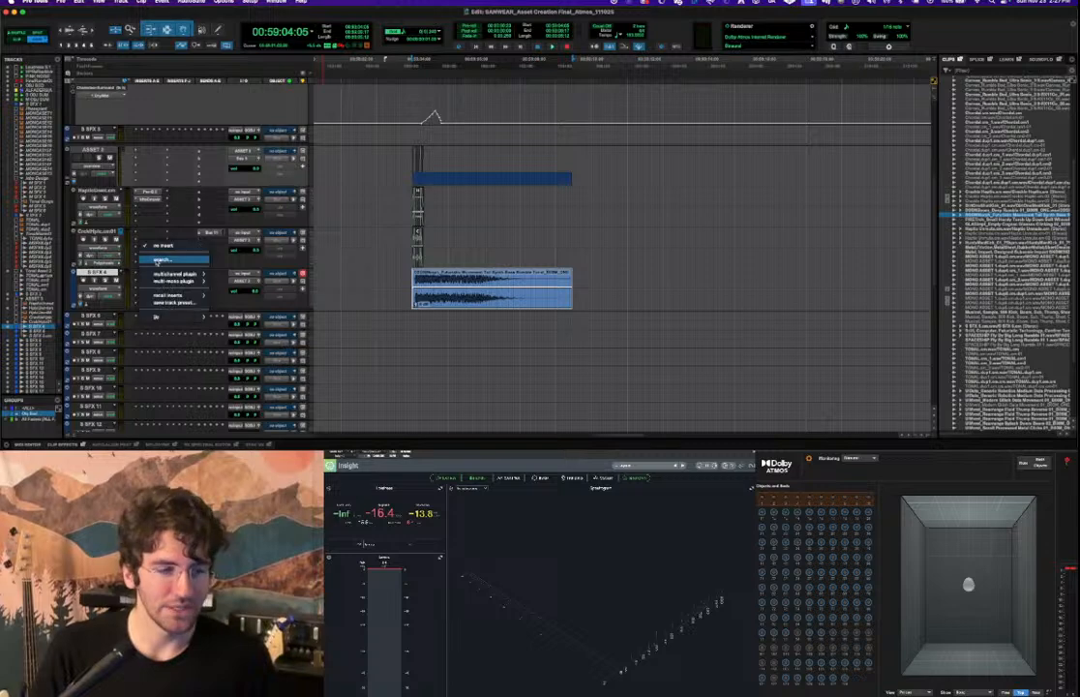
pyautogui.click(154, 260)
pyautogui.write('sooth')
pyautogui.press('BackSpace')
pyautogui.press('Return')
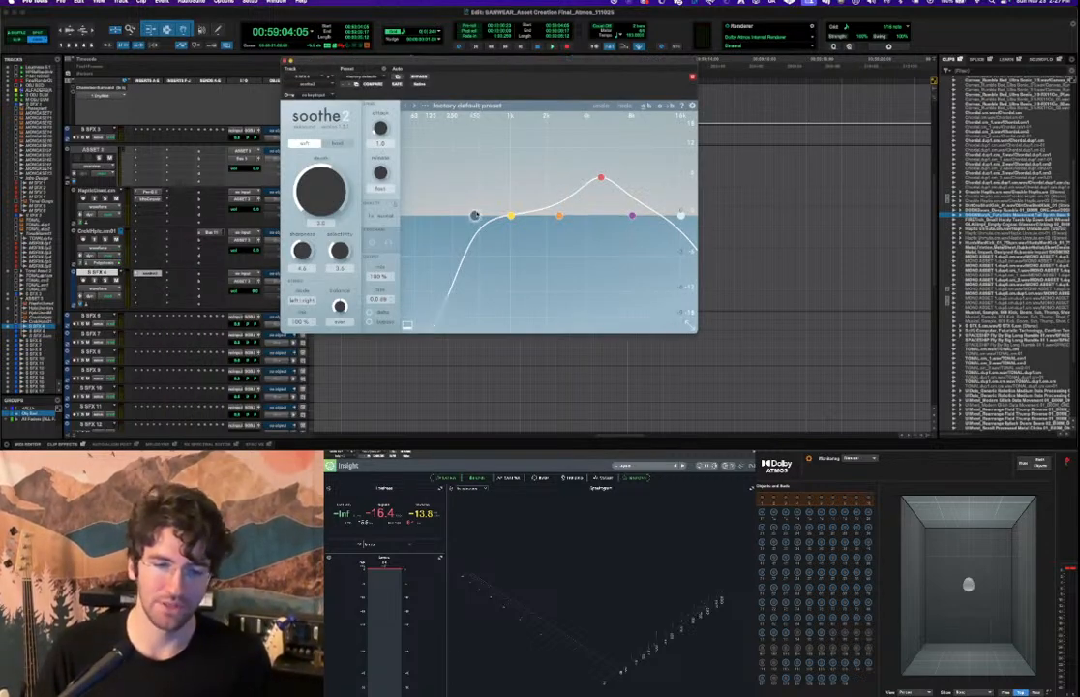
# Set soothe2's low cut to 40 Hz and its red band to 442 Hz at 9.9 dB, and toggle delta monitoring.
pyautogui.moveTo(475, 215); pyautogui.dragTo(405, 215)
pyautogui.moveTo(414, 64); pyautogui.dragTo(713, 72)
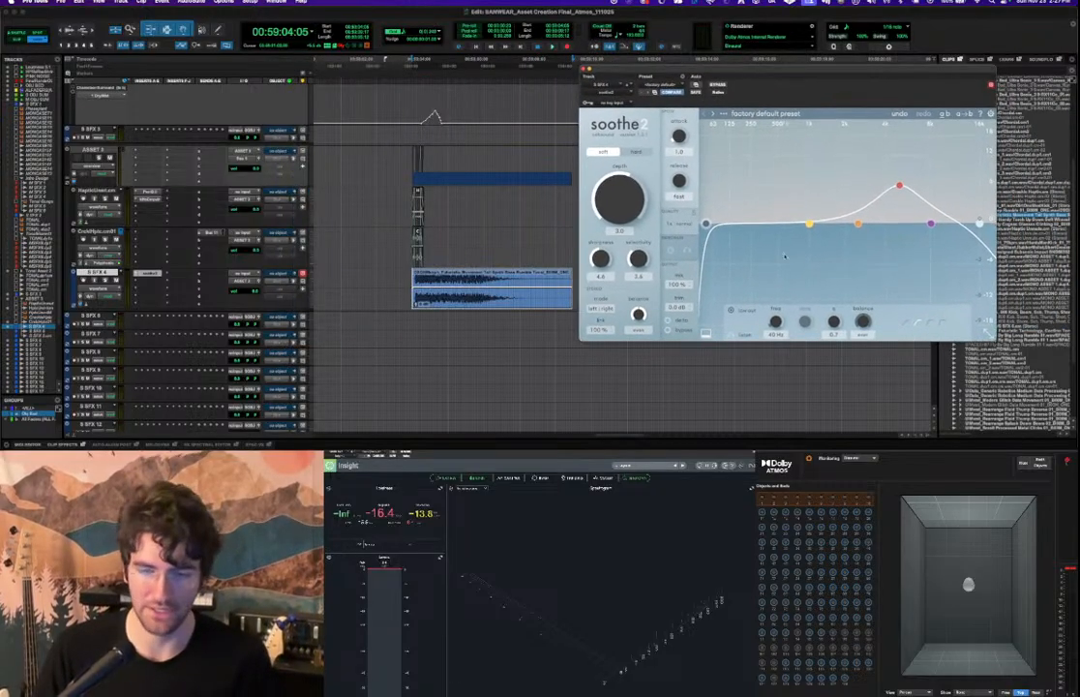
pyautogui.moveTo(899, 184); pyautogui.dragTo(815, 162)
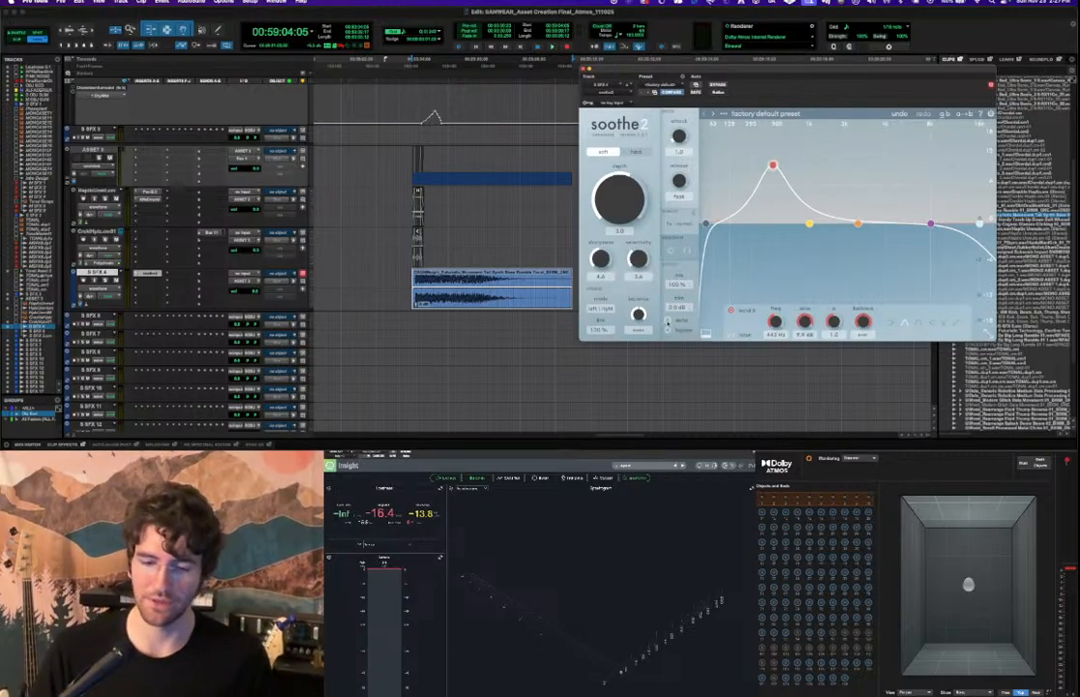
pyautogui.click(668, 321)
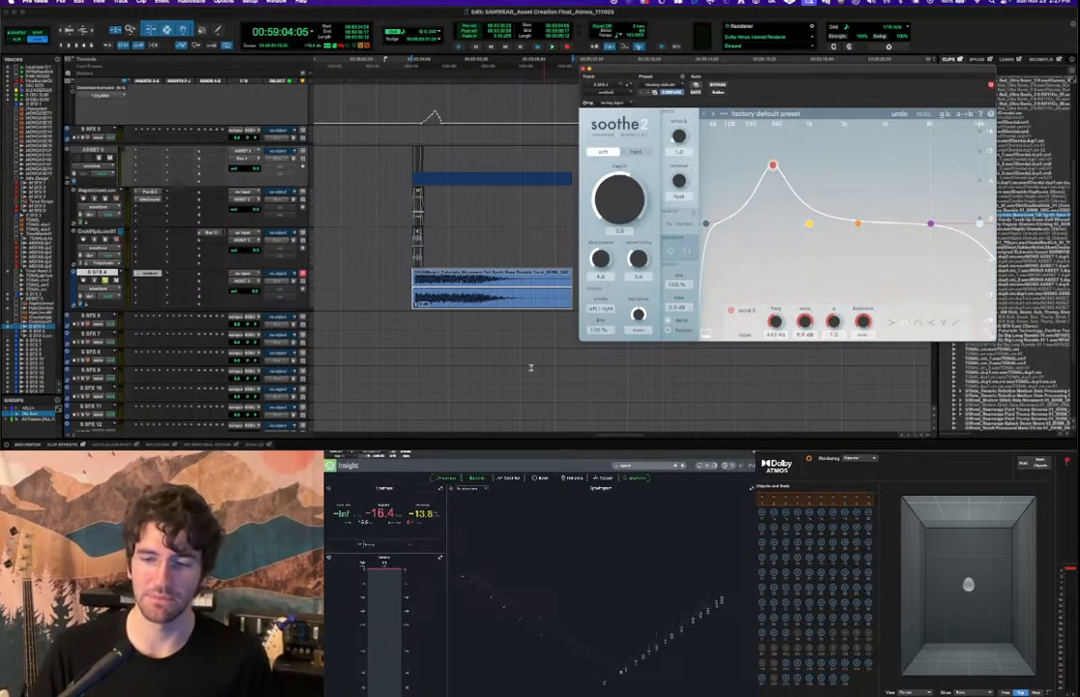
# Audition the rumble while moving soothe2's red band to about 370 Hz at 12 dB and lowering the high cut to 658 Hz.
pyautogui.press('space')
pyautogui.moveTo(772, 165)
pyautogui.mouseDown()
pyautogui.moveTo(857, 155)
pyautogui.moveTo(745, 154)
pyautogui.moveTo(788, 156)
pyautogui.mouseUp()
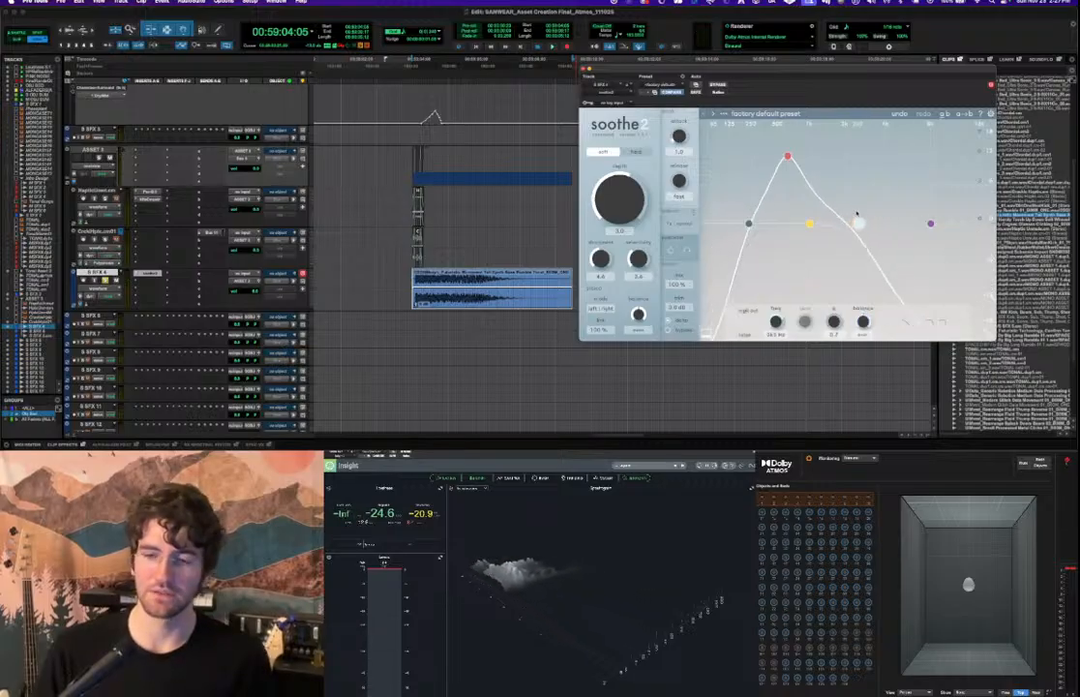
pyautogui.press('space')
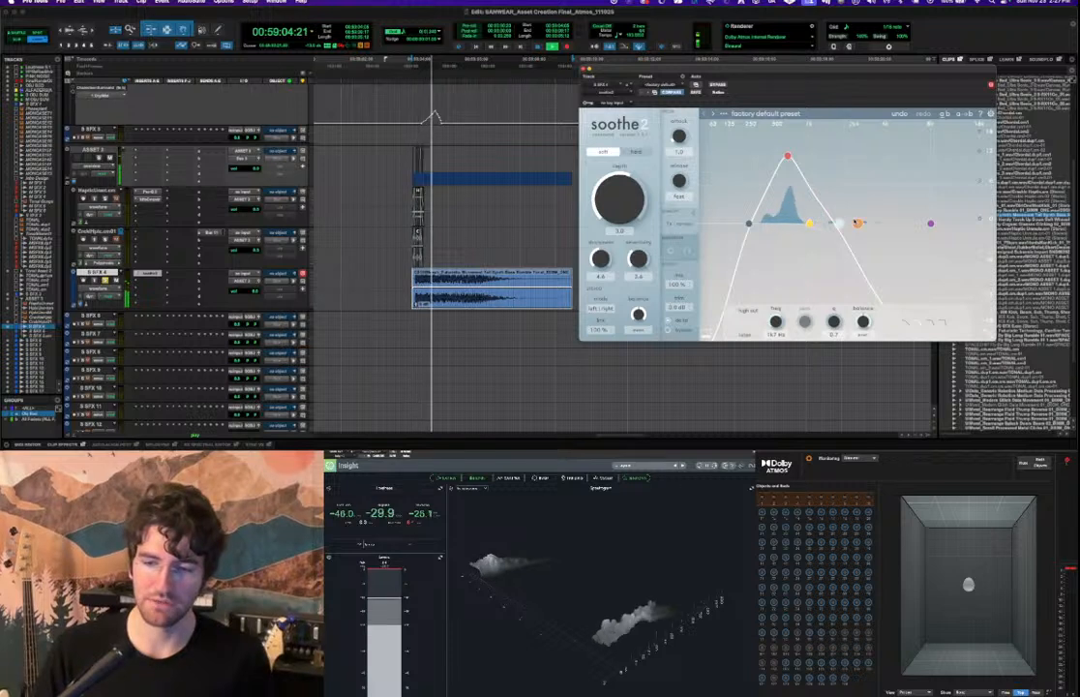
pyautogui.moveTo(805, 155); pyautogui.dragTo(760, 155)
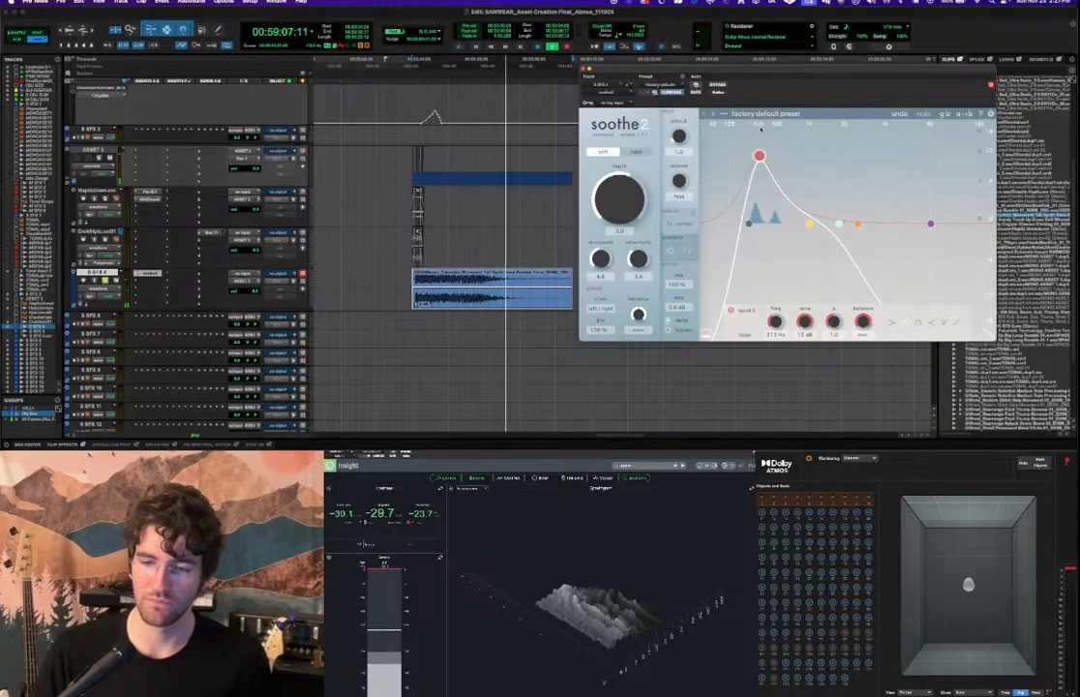
pyautogui.moveTo(838, 222); pyautogui.dragTo(786, 221)
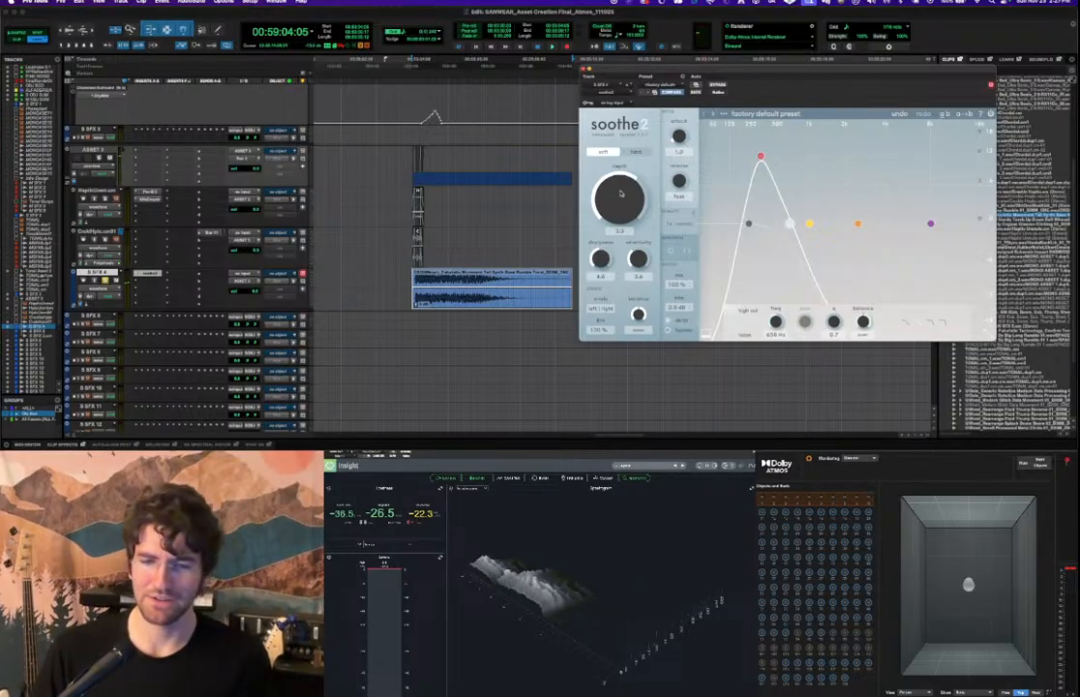
# Audition the rumble while switching soothe2 to hard mode and adjusting its depth to about 3.9.
pyautogui.press('space')
pyautogui.moveTo(619, 203); pyautogui.dragTo(621, 209)
pyautogui.press('space')
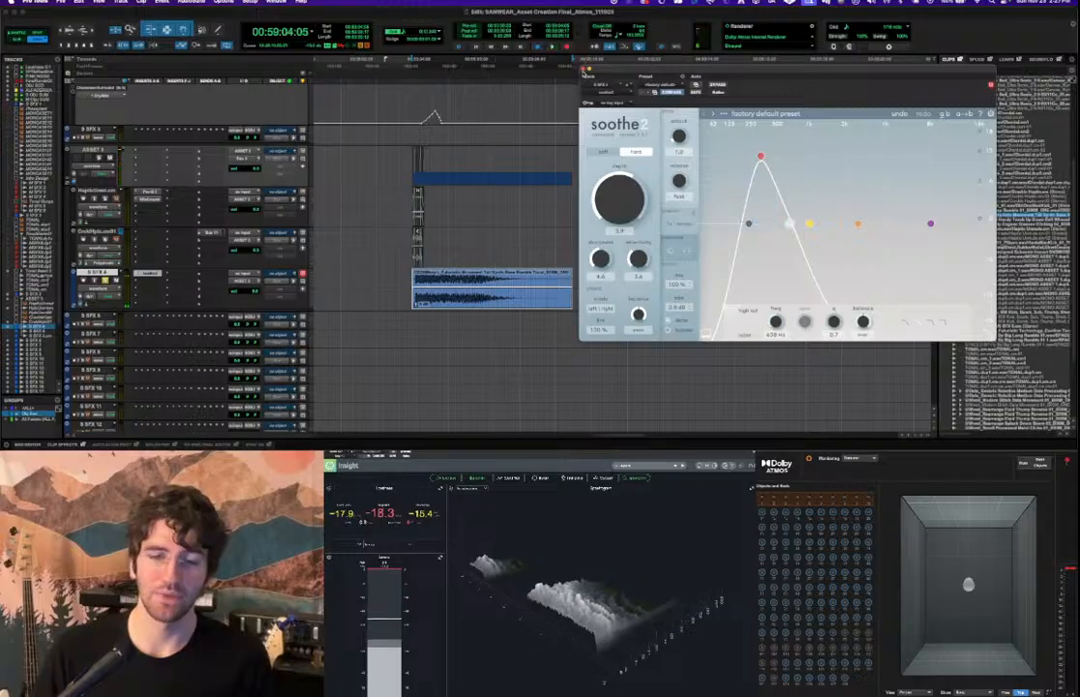
# Remove soothe2 from the S SFX 4 track and delete the rumble clip.
pyautogui.click(135, 274)
pyautogui.click(155, 246)
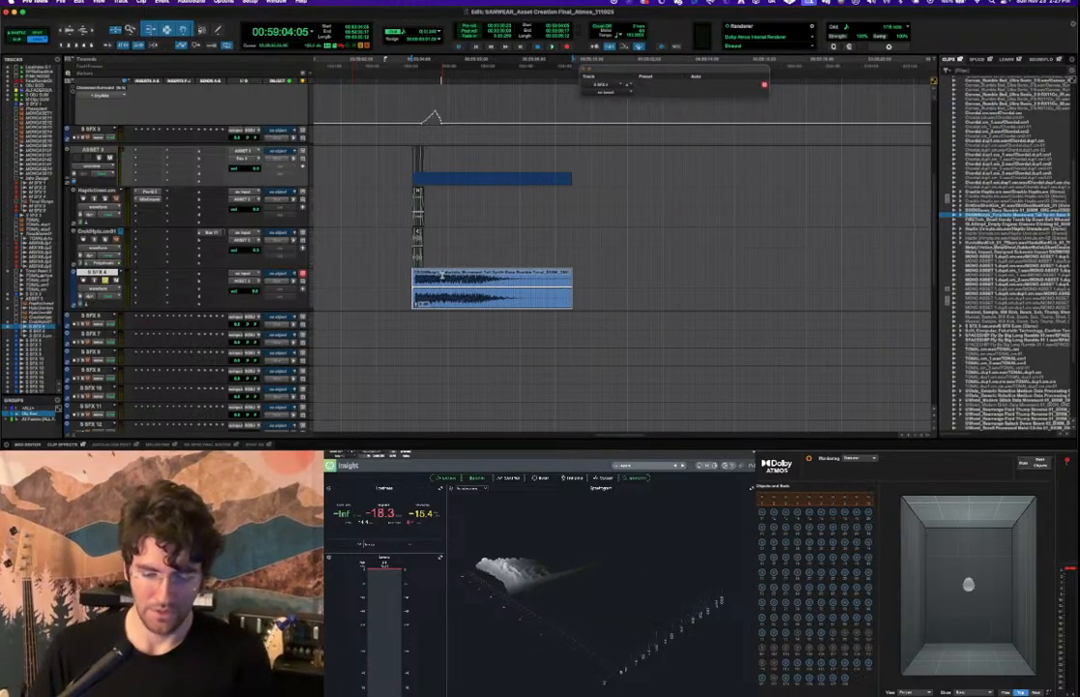
pyautogui.press('Delete')
# Switch to Soundly and audition further morph results, from the BOOM futuristic tail synths to the designed stinger and bass buzz sounds.
pyautogui.press('super+Tab')
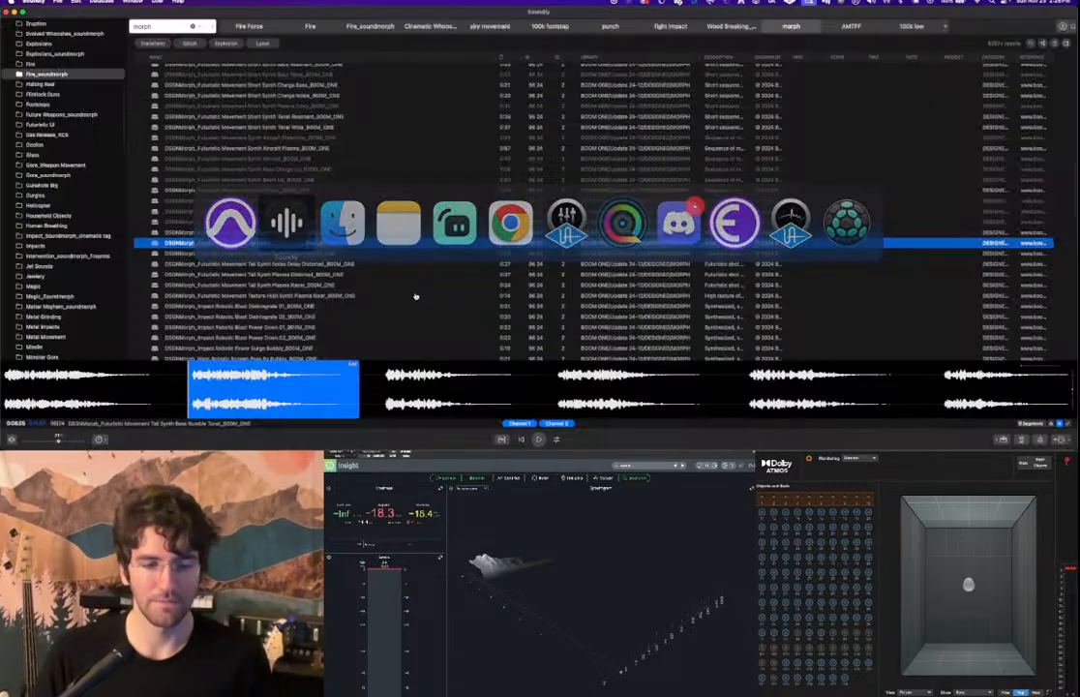
pyautogui.click(369, 262)
pyautogui.scroll(-1, 365, 264)
pyautogui.click(363, 270)
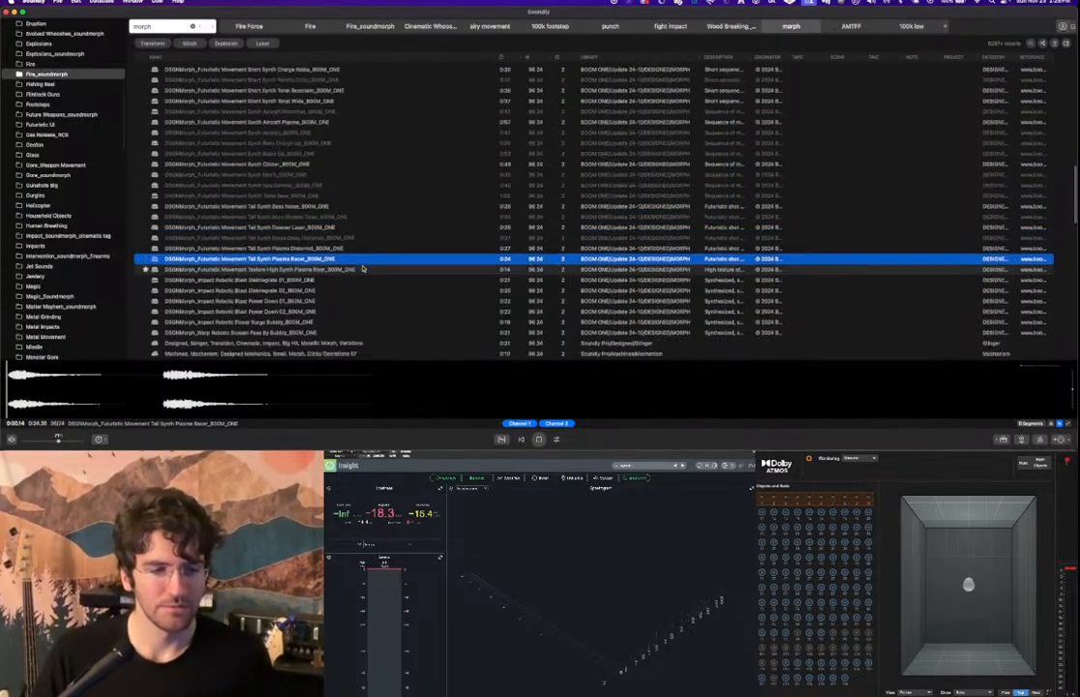
pyautogui.scroll(-1, 363, 270)
pyautogui.click(364, 267)
pyautogui.scroll(-1, 364, 267)
pyautogui.click(362, 266)
pyautogui.scroll(-1, 364, 269)
pyautogui.click(366, 271)
pyautogui.scroll(-1, 364, 271)
pyautogui.scroll(-1, 364, 271)
pyautogui.click(365, 260)
pyautogui.scroll(-1, 356, 262)
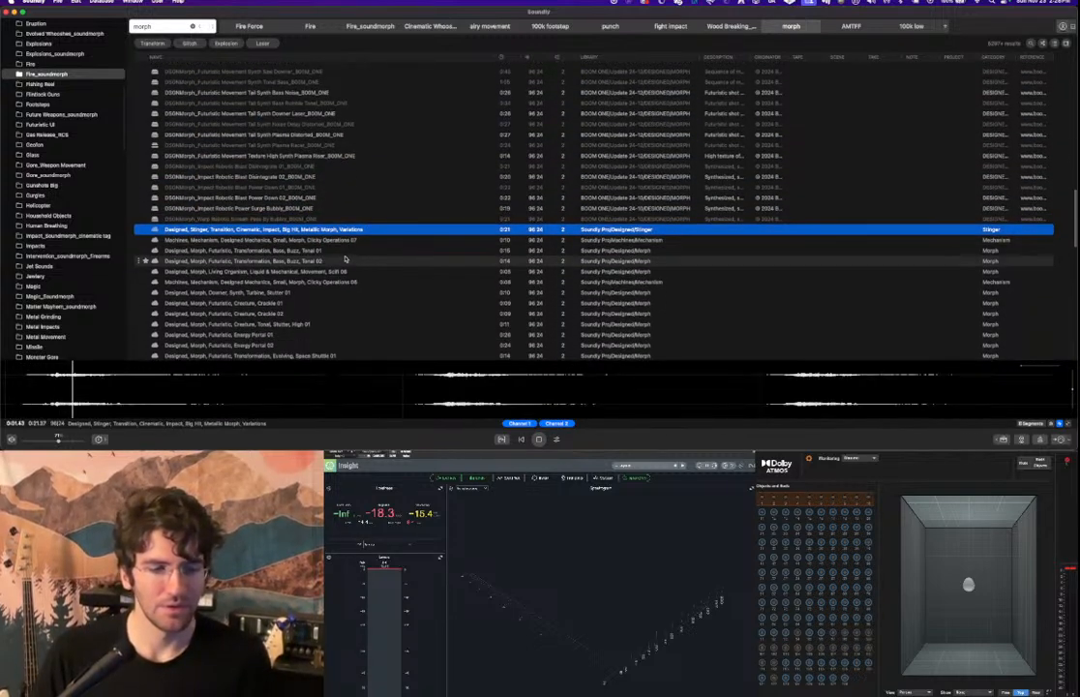
pyautogui.click(344, 249)
pyautogui.scroll(-1, 344, 250)
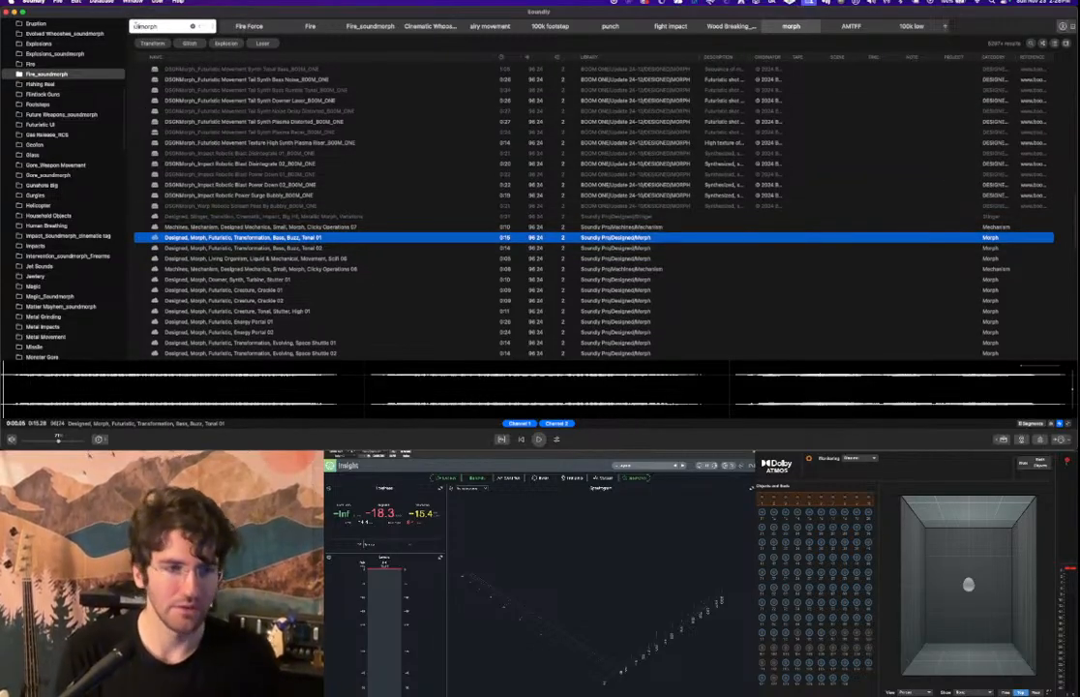
# Search Soundly for "click morph" and audition the liquid slime, wobble and Fluid Numbers Rainstick results.
pyautogui.press('Return')
pyautogui.click(274, 112)
pyautogui.scroll(-1, 291, 160)
pyautogui.click(298, 191)
pyautogui.scroll(-1, 319, 183)
pyautogui.click(328, 117)
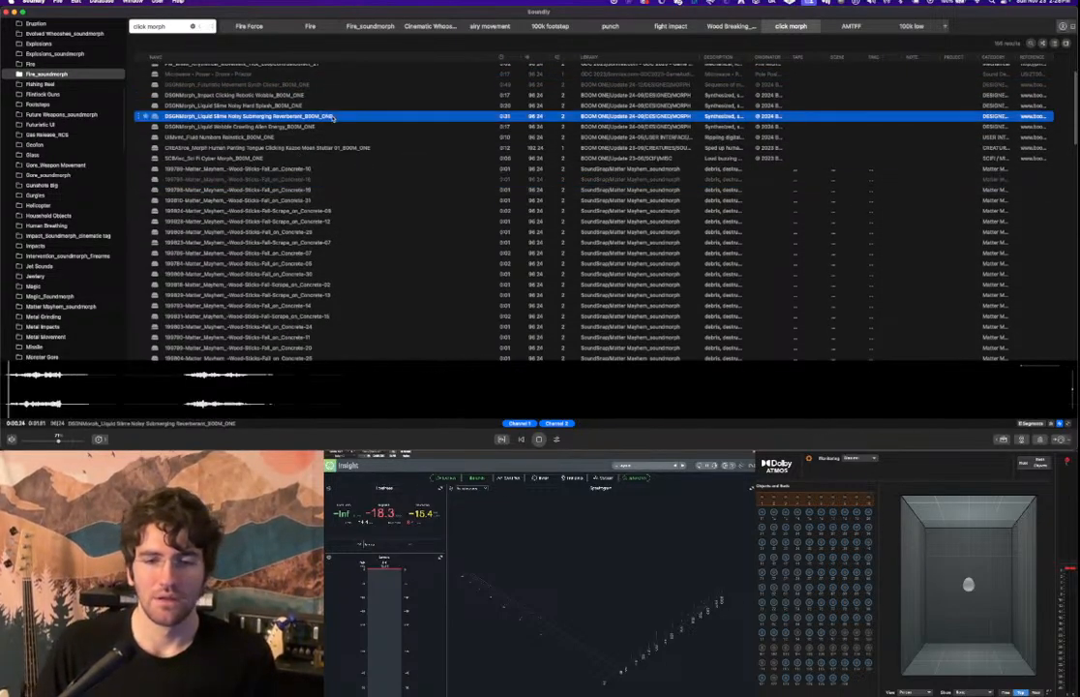
pyautogui.scroll(1, 329, 119)
pyautogui.click(314, 126)
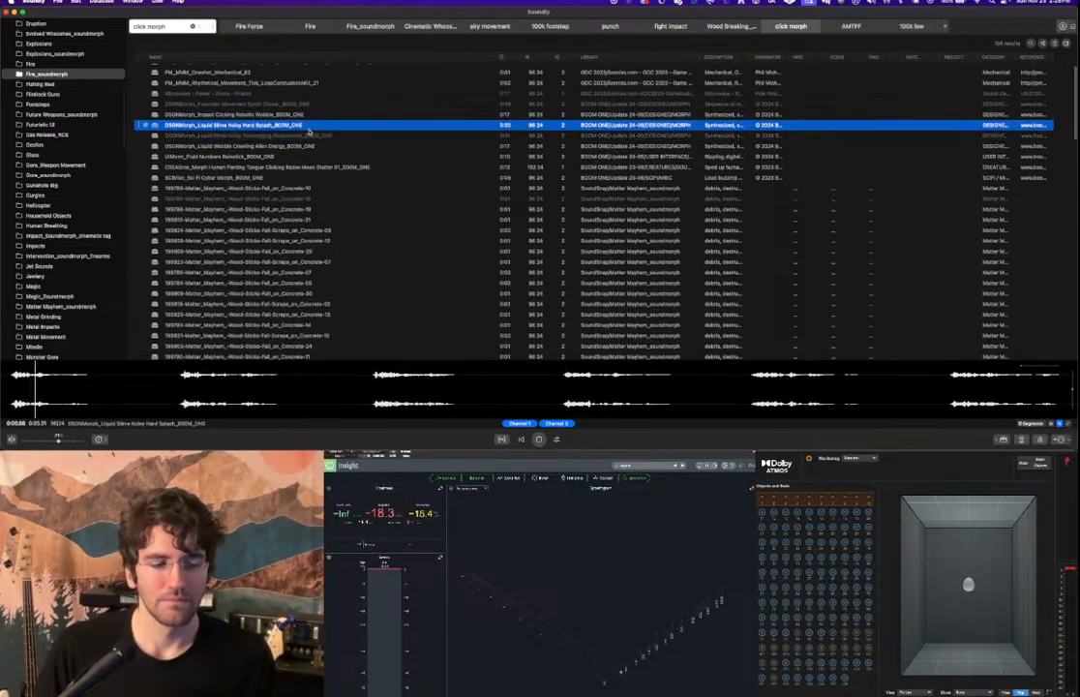
pyautogui.click(318, 145)
pyautogui.scroll(-4, 324, 97)
pyautogui.scroll(4, 313, 166)
pyautogui.click(286, 148)
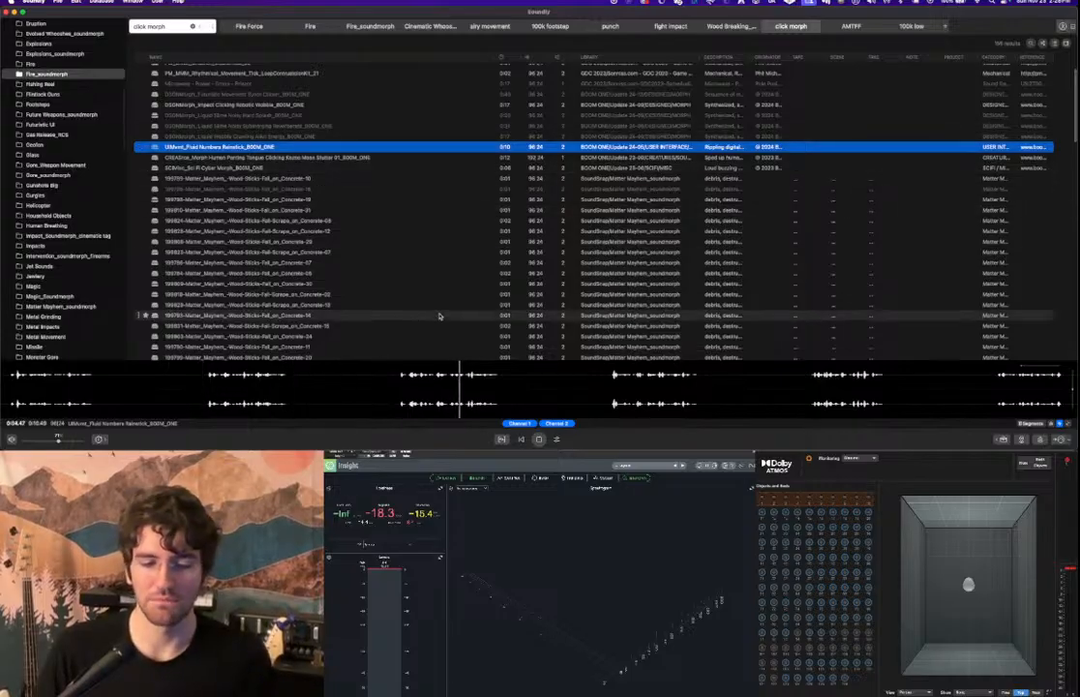
# Place the third segment of UIMvmt_Fluid Numbers Rainstick_BOOM_ONE on Pro Tools' S SFX 4 track, near the haptic clips.
pyautogui.press('space')
pyautogui.doubleClick(397, 387)
pyautogui.click(399, 388)
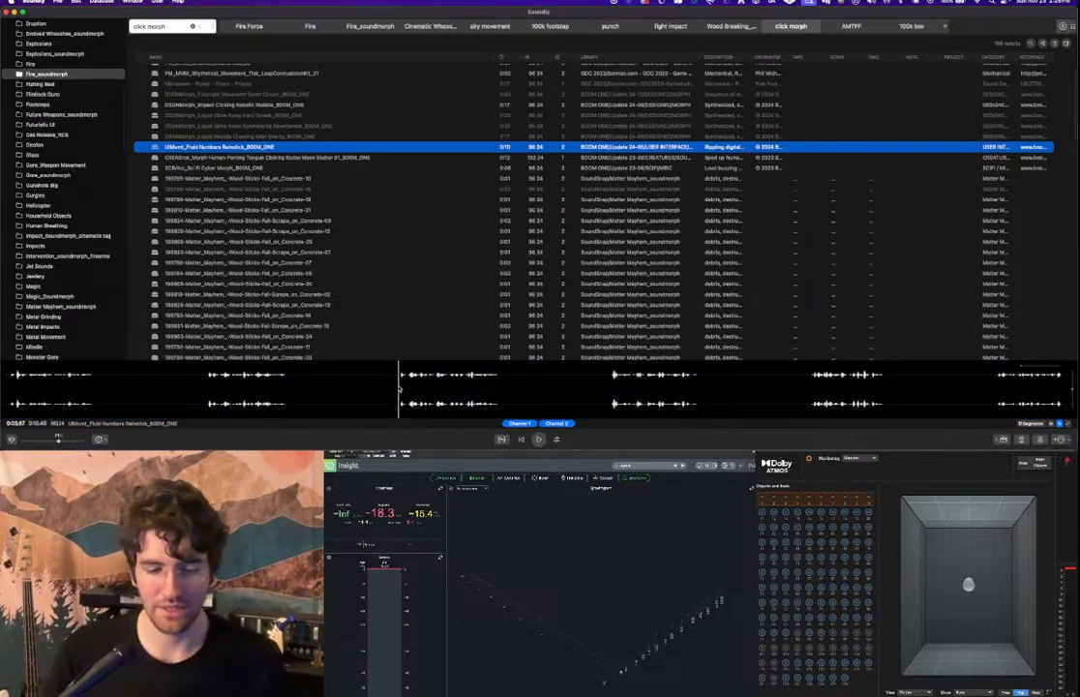
pyautogui.moveTo(407, 387); pyautogui.dragTo(422, 292)
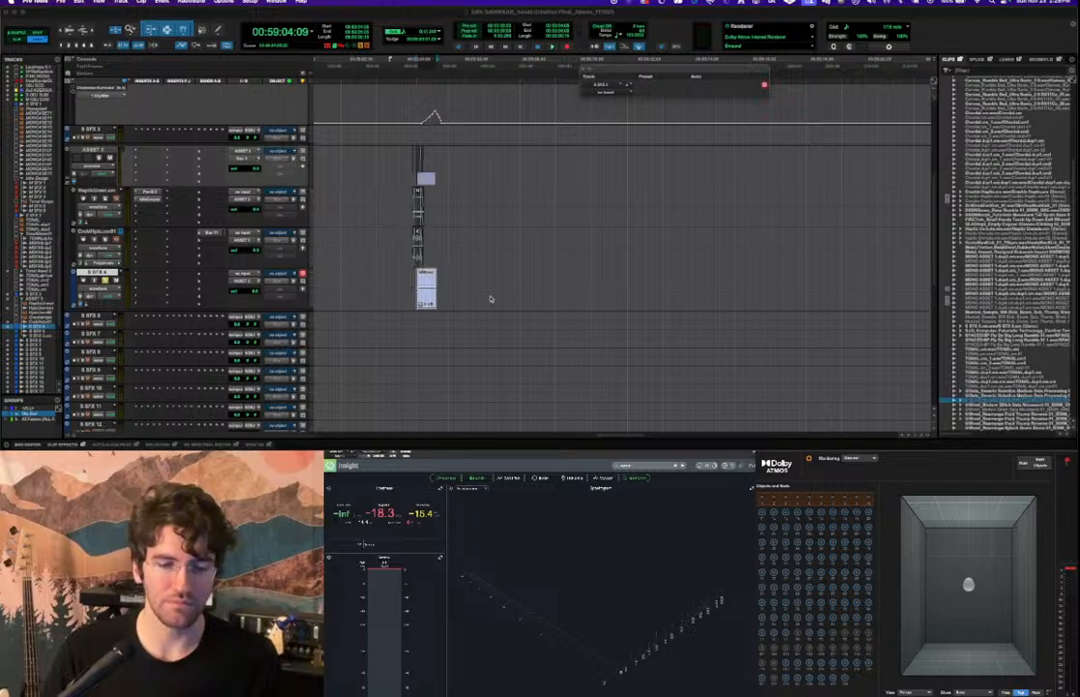
# Move the Rainstick clip earlier so it starts just before the haptic clips and overlaps them.
pyautogui.press('t')
pyautogui.press('t')
pyautogui.press('t')
pyautogui.press('t')
pyautogui.press('t')
pyautogui.hscroll(2, 548, 283)
pyautogui.press('r')
pyautogui.press('r')
pyautogui.moveTo(629, 301); pyautogui.dragTo(573, 304)
# Audition the Rainstick clip with the haptic layers while adjusting its clip gain.
pyautogui.click(571, 297)
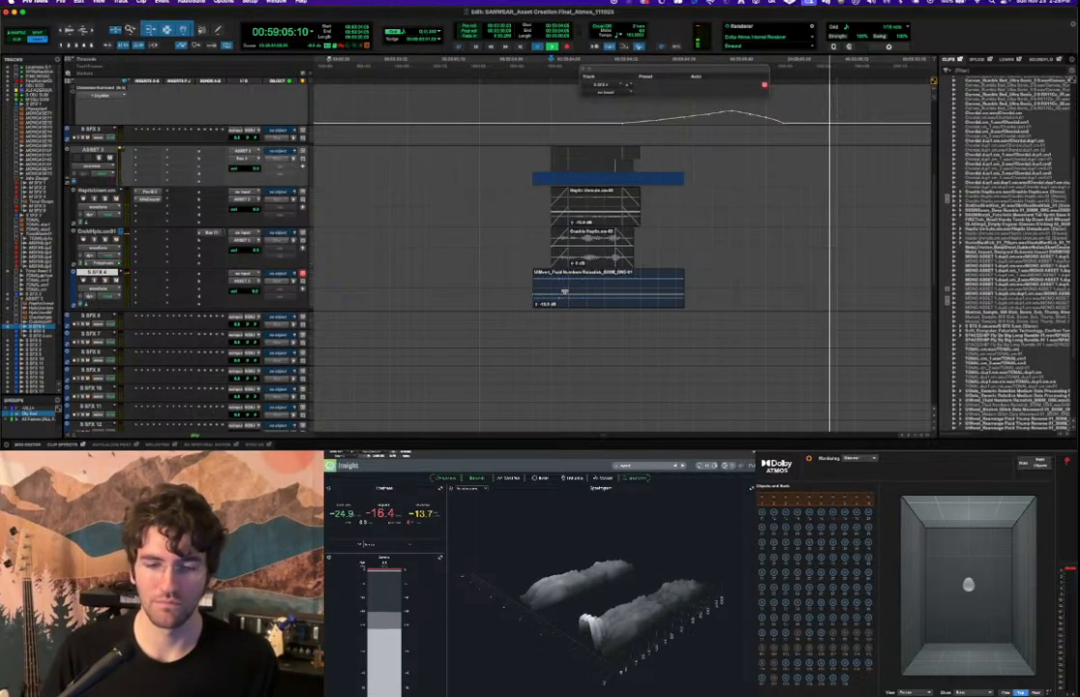
pyautogui.moveTo(565, 289); pyautogui.dragTo(561, 287)
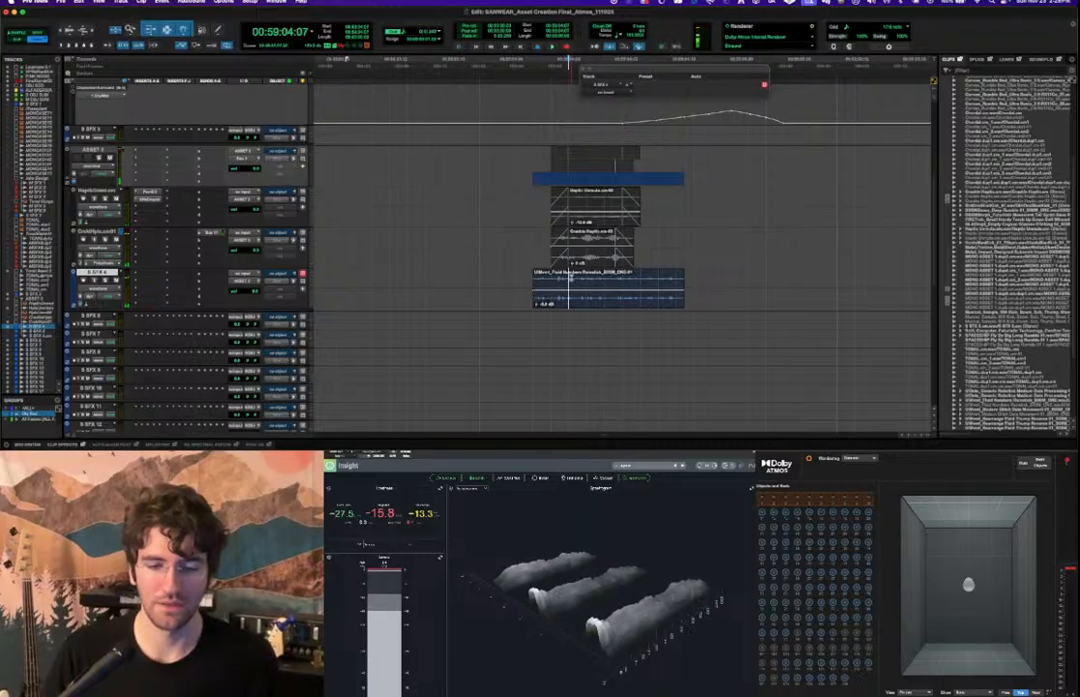
pyautogui.click(565, 296)
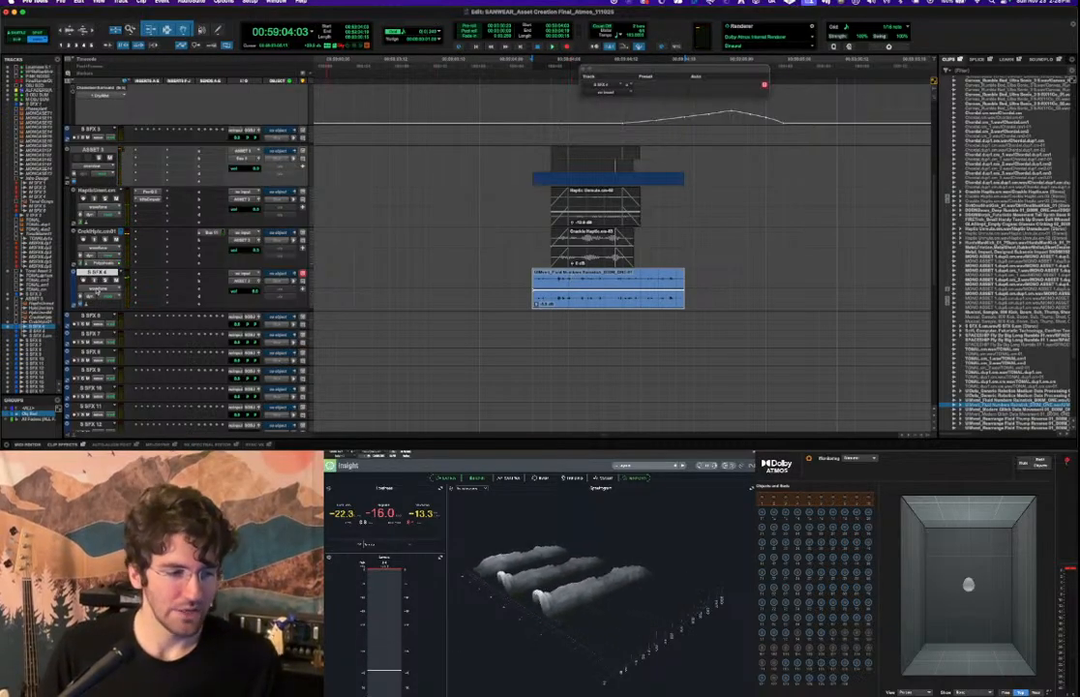
# Enable Varispeed Elastic Audio on the S SFX 4 track and close the empty plug-in window.
pyautogui.click(96, 288)
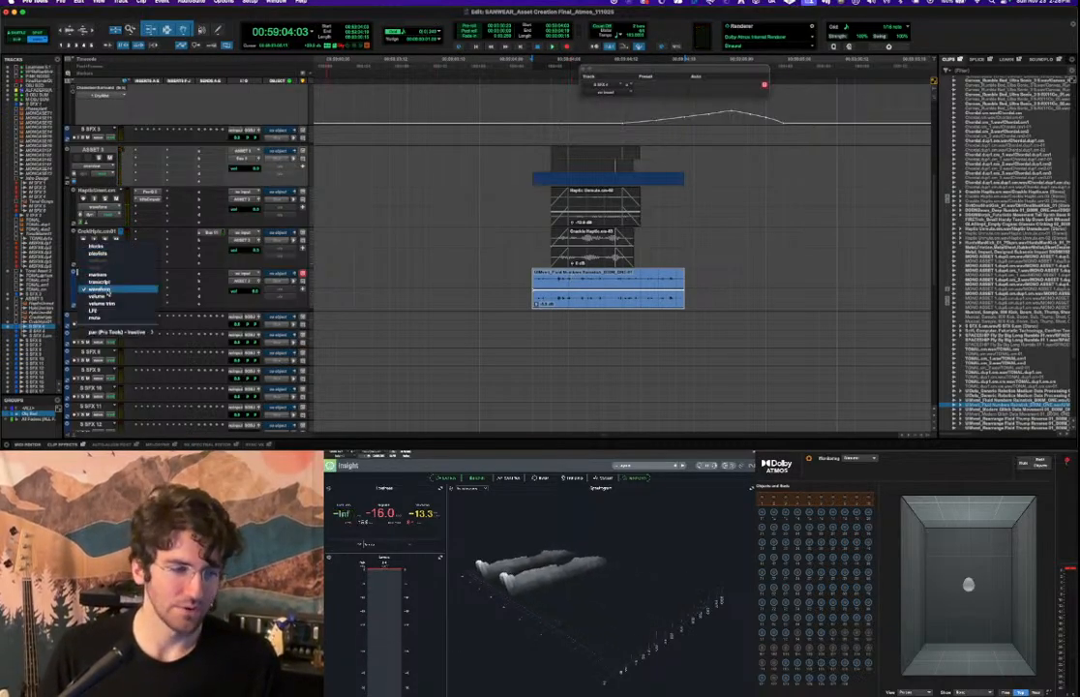
pyautogui.click(101, 289)
pyautogui.click(108, 304)
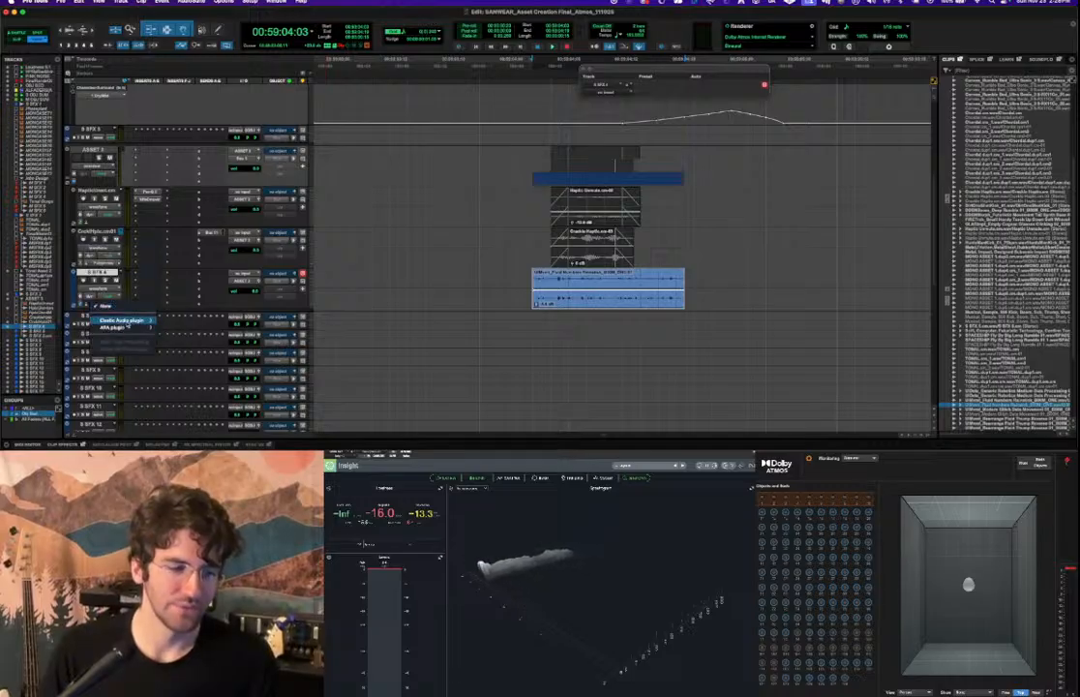
pyautogui.moveTo(135, 320)
pyautogui.click(186, 345)
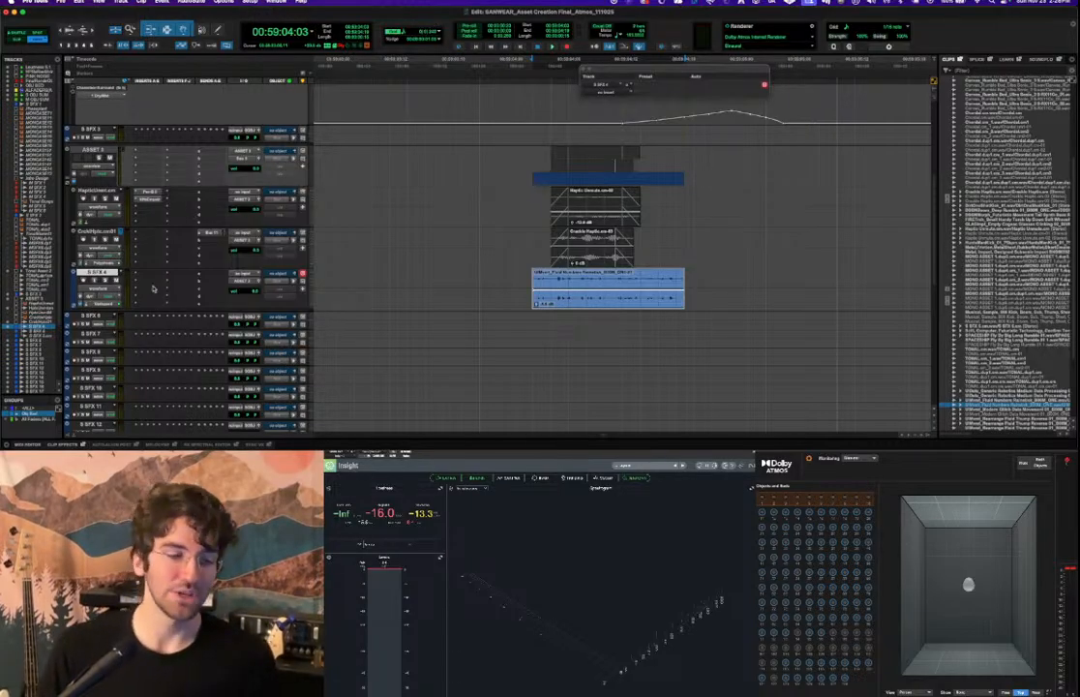
pyautogui.click(584, 70)
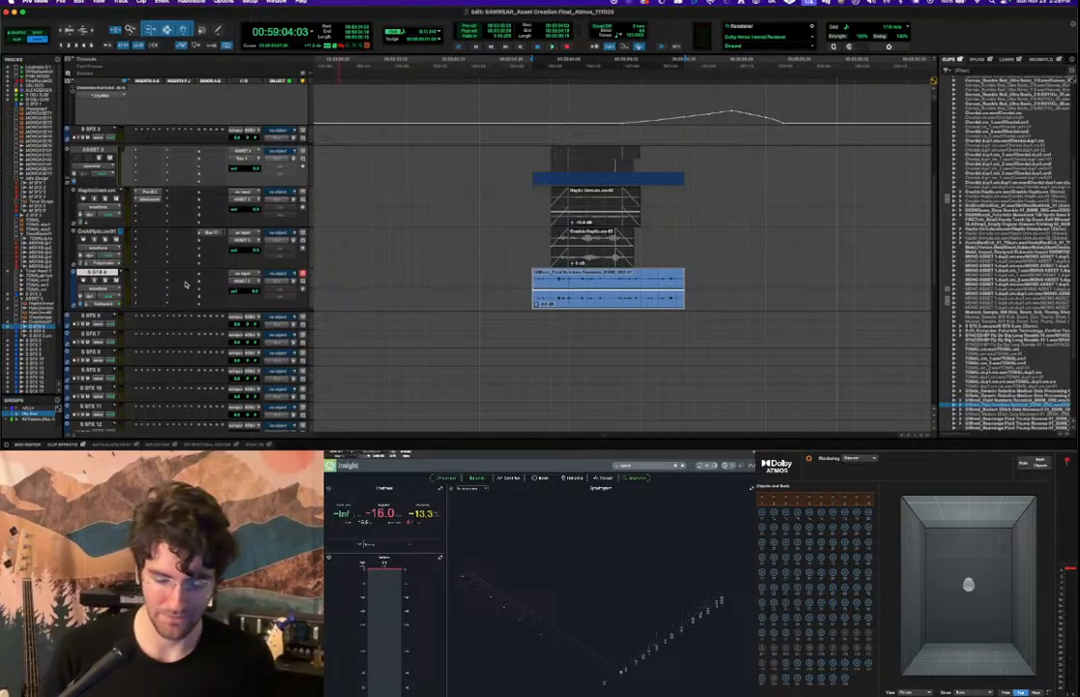
# Stretch the Rainstick clip in warp view to slow it down well past its original length, and audition it.
pyautogui.hotkey('ctrl', '-')
pyautogui.moveTo(601, 296); pyautogui.dragTo(645, 300)
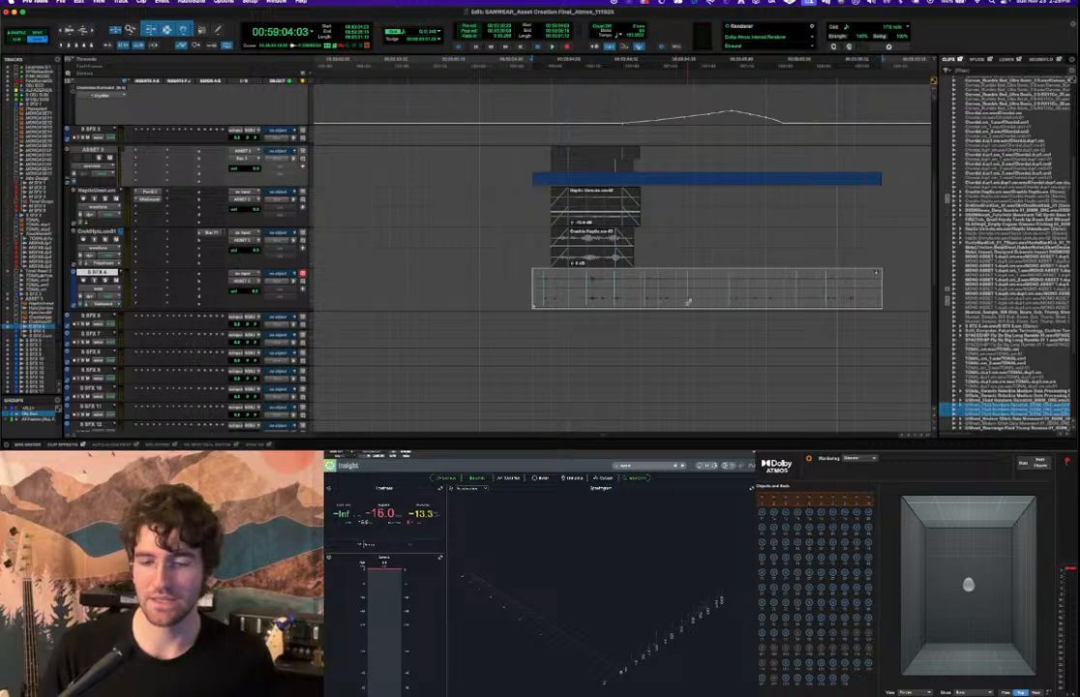
pyautogui.click(587, 287)
pyautogui.press('space')
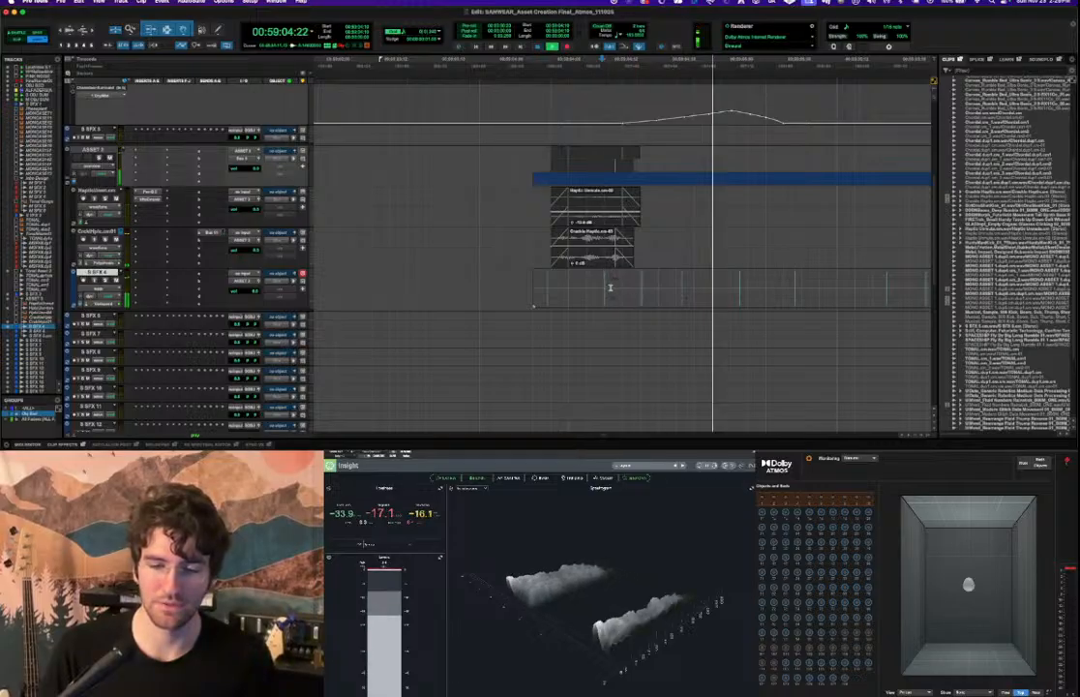
pyautogui.press('space')
# Shift the stretched Rainstick clip earlier, trim its start to the haptic clips' start, and audition it.
pyautogui.moveTo(593, 297); pyautogui.dragTo(561, 305)
pyautogui.click(551, 283)
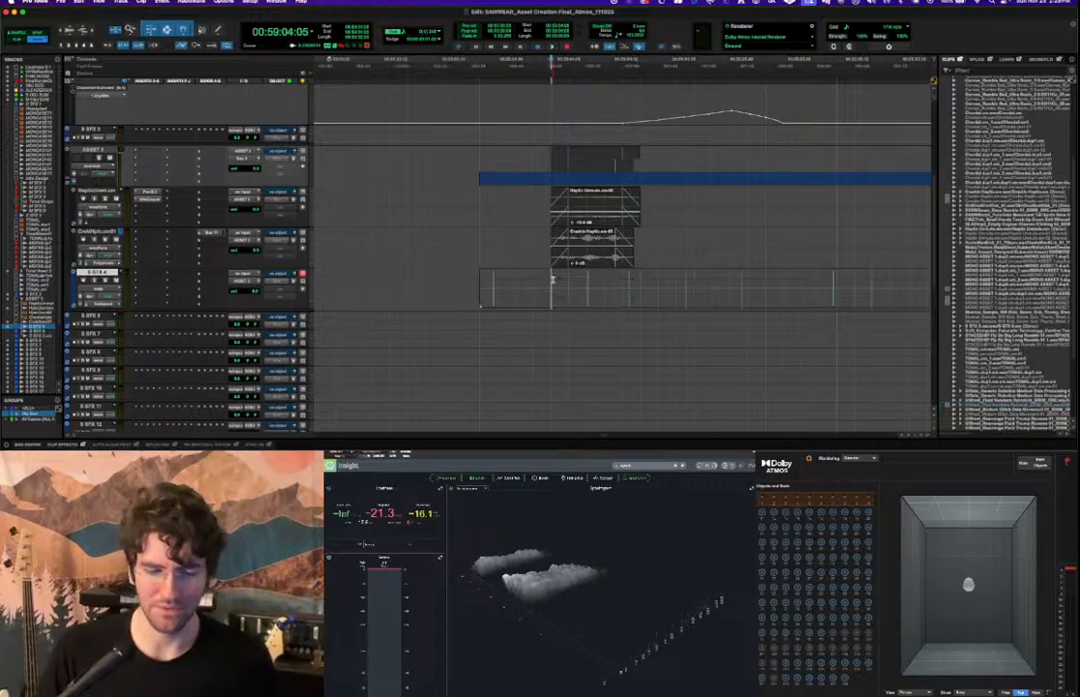
pyautogui.press('a')
pyautogui.click(531, 286)
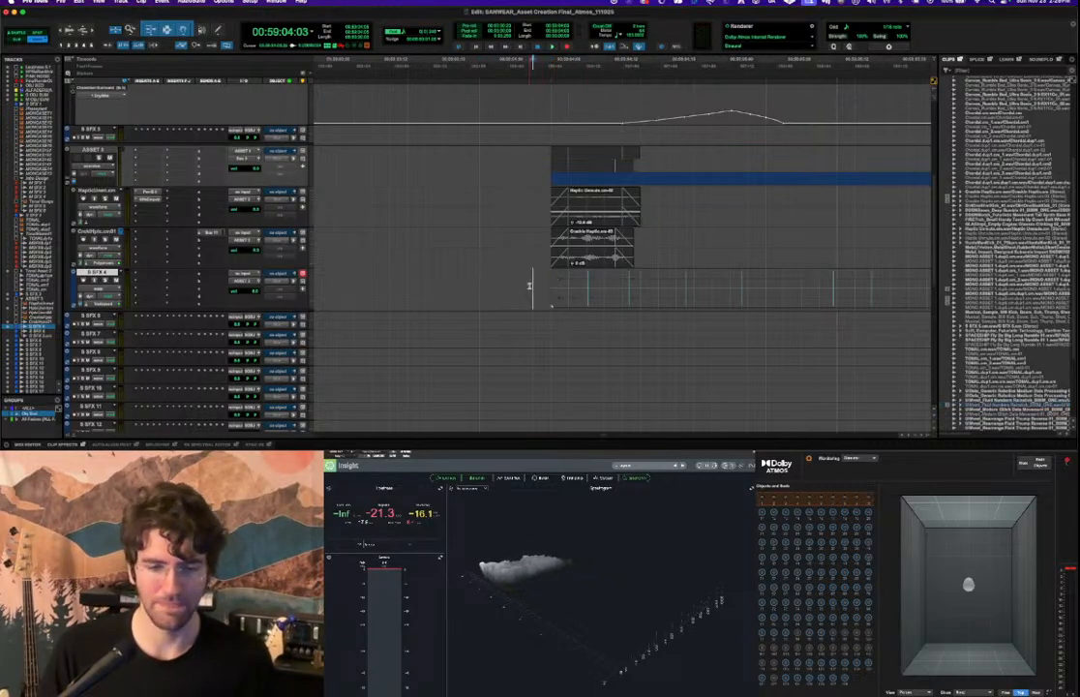
pyautogui.press('space')
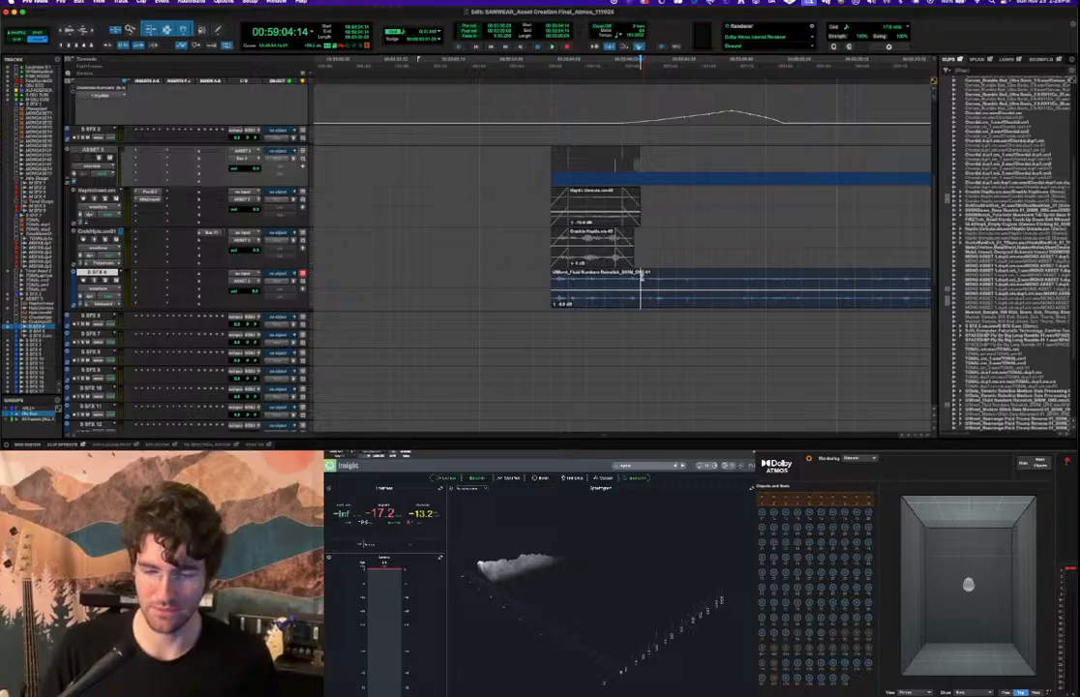
# Trim the Rainstick clip's end to match the Haptic Unmute clip, and add a fade-in and a fade-out.
pyautogui.press('s')
pyautogui.click(633, 278)
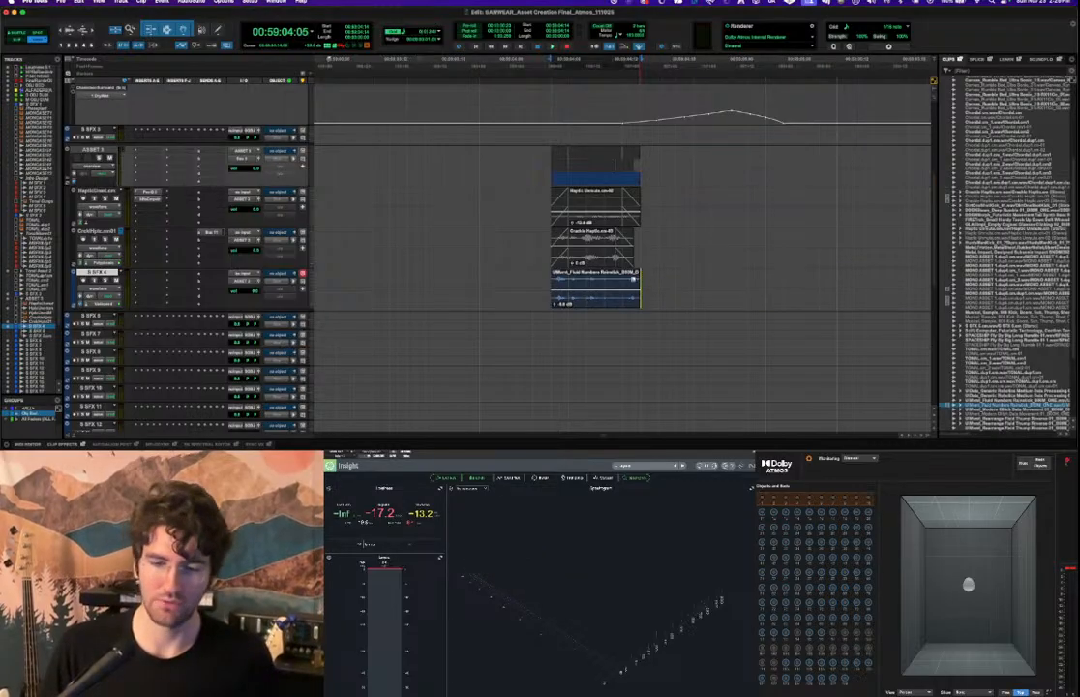
pyautogui.moveTo(553, 274); pyautogui.dragTo(569, 275)
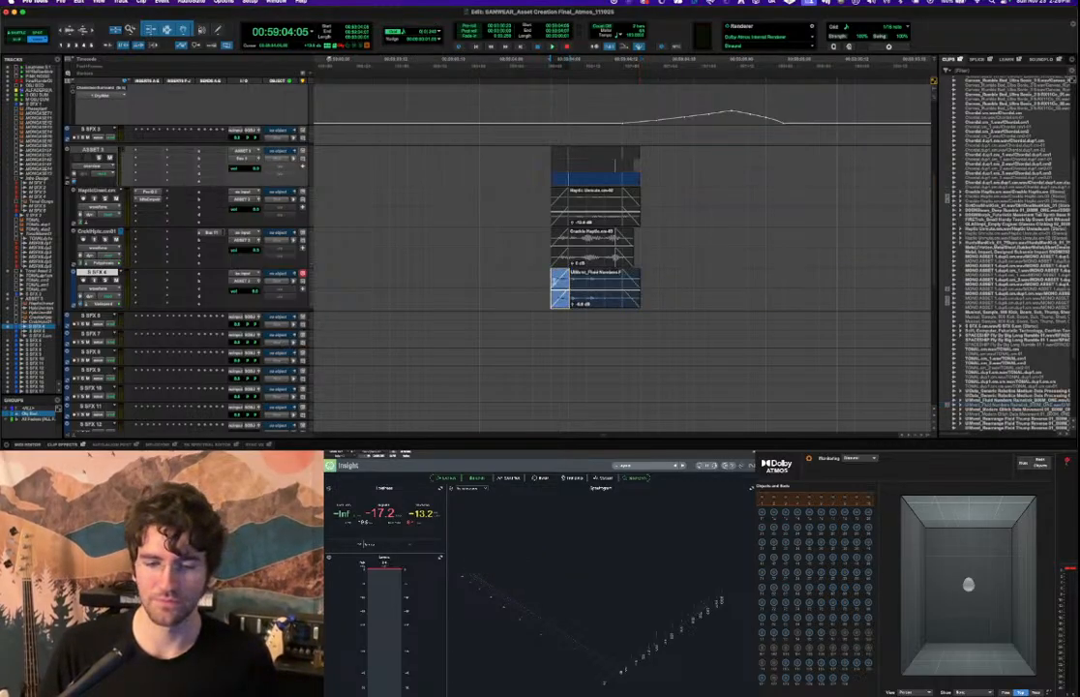
# Lower the Rainstick clip's gain to about -12 dB while auditioning it with the haptic layers.
pyautogui.press('space')
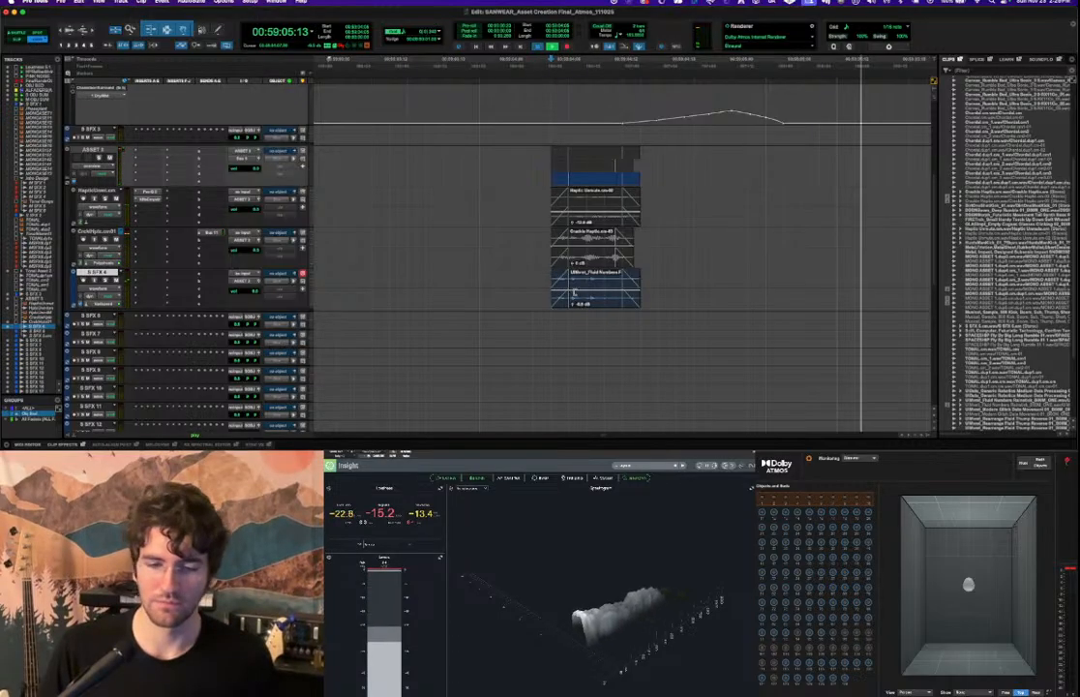
pyautogui.press('space')
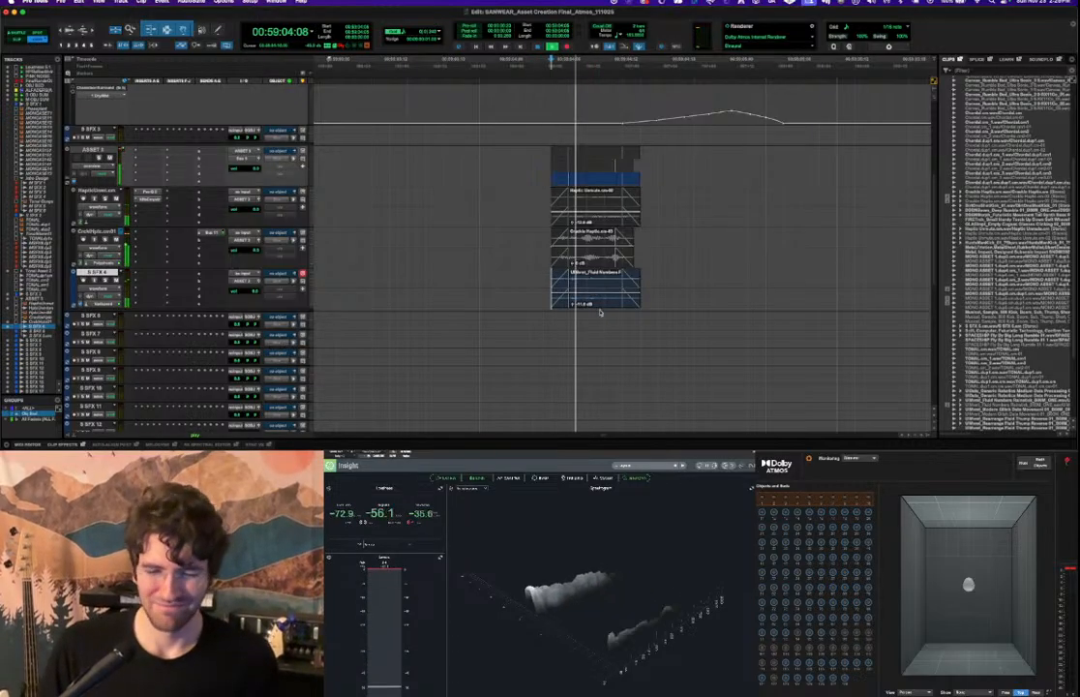
pyautogui.press('space')
# Insert FabFilter Pro-Q 3 (stereo) on the S SFX 4 track's first insert slot.
pyautogui.click(151, 274)
pyautogui.write('pro-q')
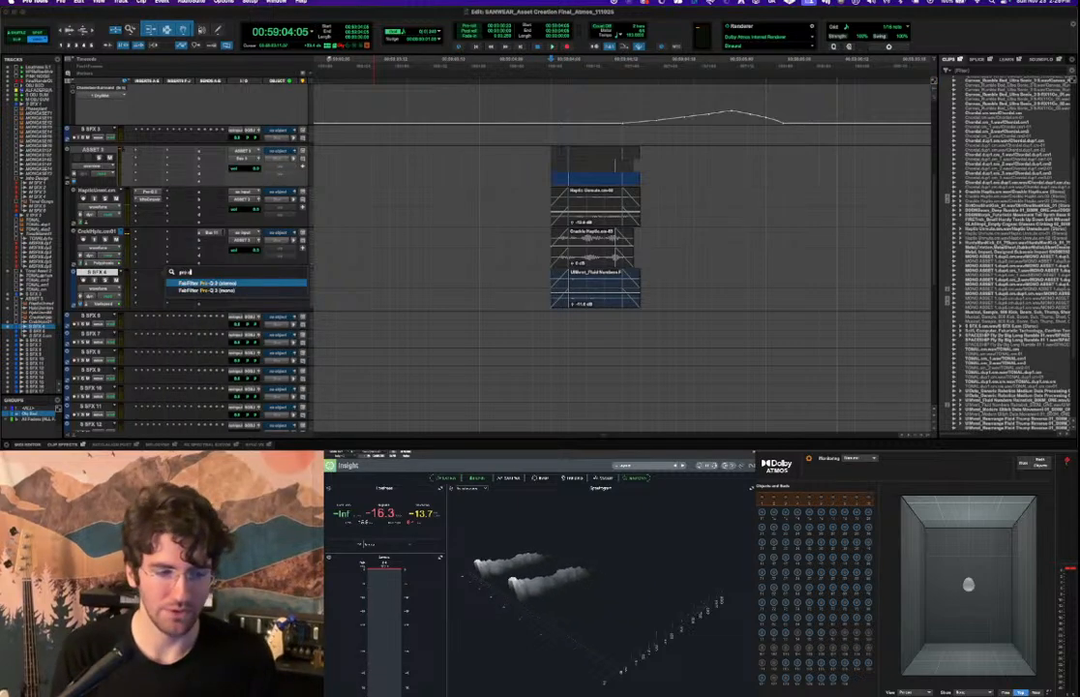
pyautogui.press('Return')
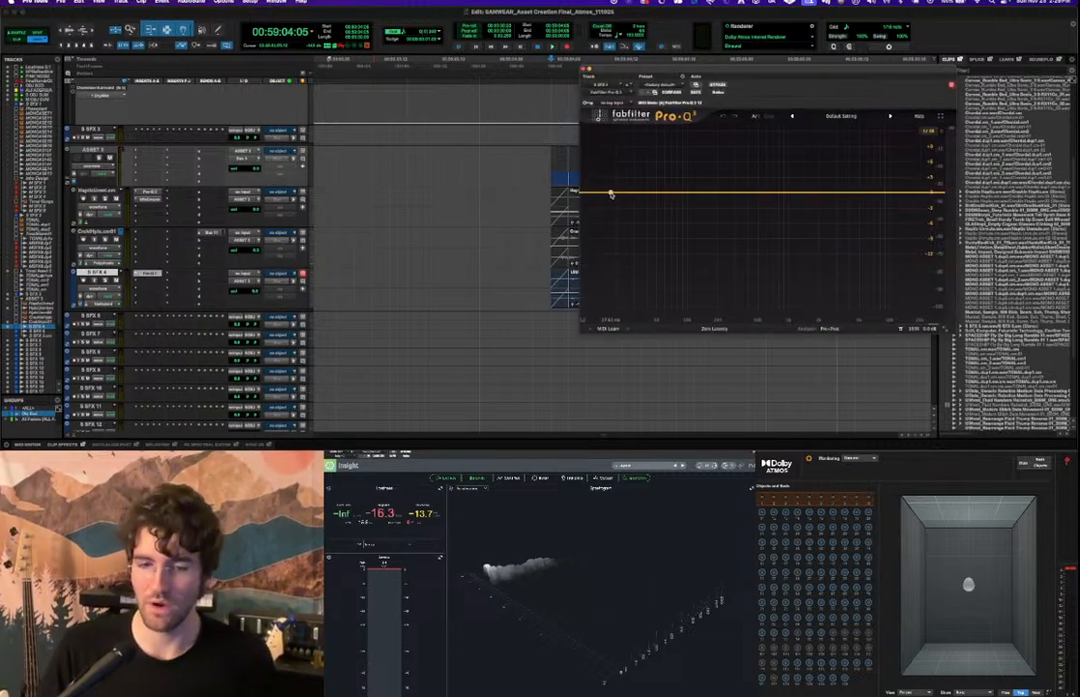
# Add a low cut in the deep bass and a high cut at about 537 Hz in Pro-Q 3, auditioning the result.
pyautogui.moveTo(610, 193); pyautogui.dragTo(669, 188)
pyautogui.press('space')
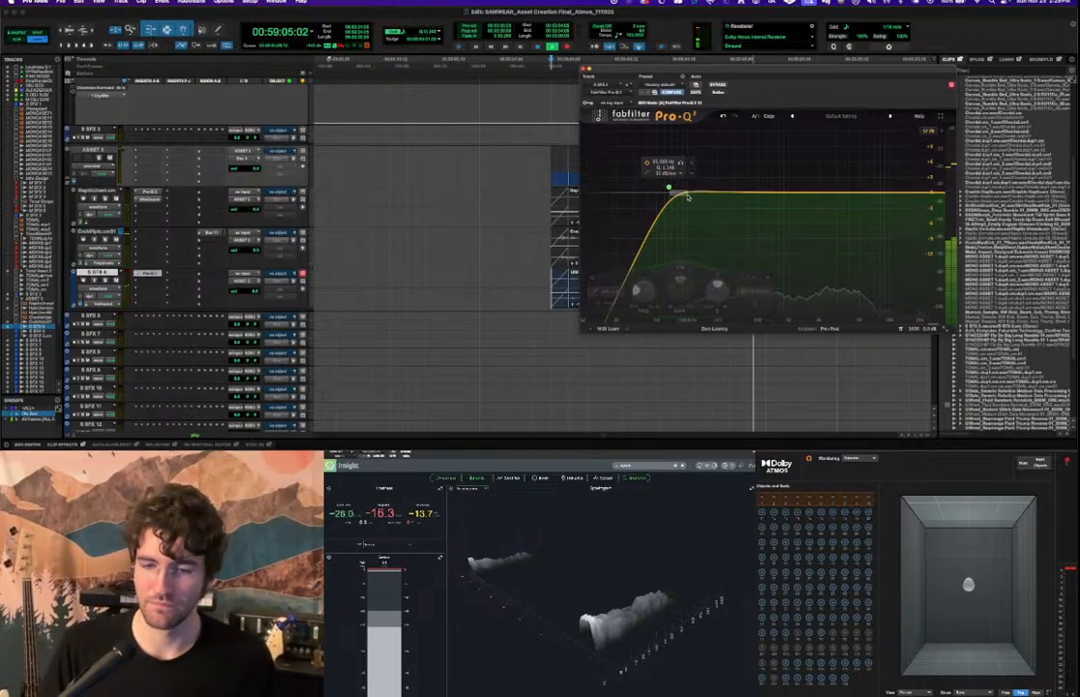
pyautogui.moveTo(908, 189); pyautogui.dragTo(762, 189)
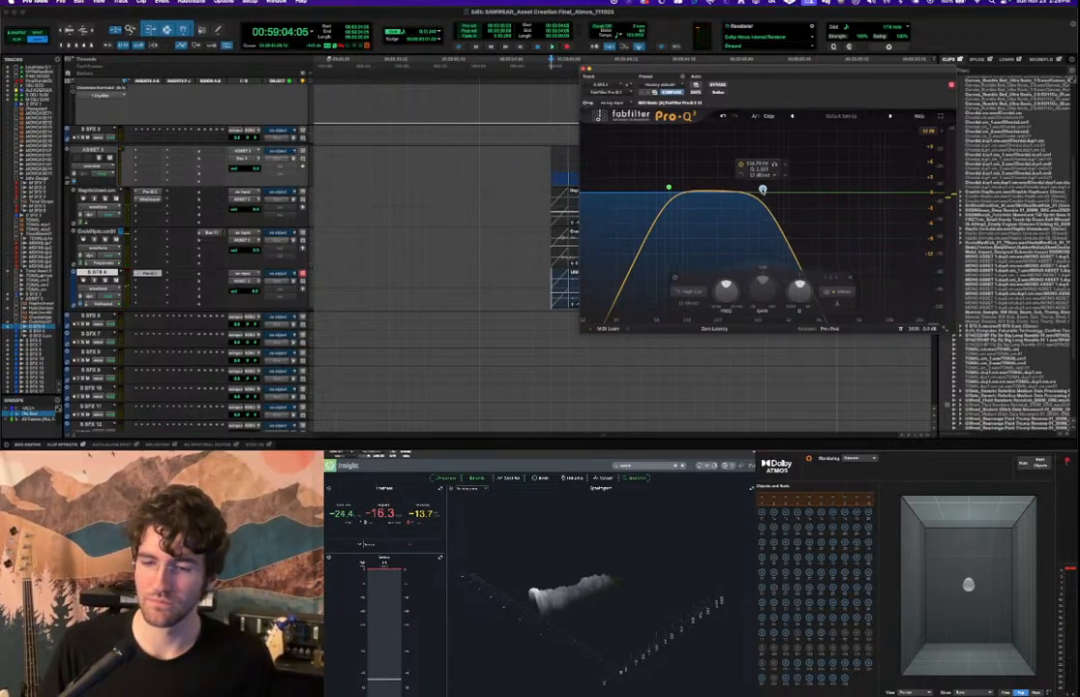
pyautogui.press('space')
# Raise the low cut to about 821 Hz and the high cut to about 1.4 kHz with a resonant peak, and audition the layers.
pyautogui.moveTo(668, 187); pyautogui.dragTo(803, 158)
pyautogui.press('space')
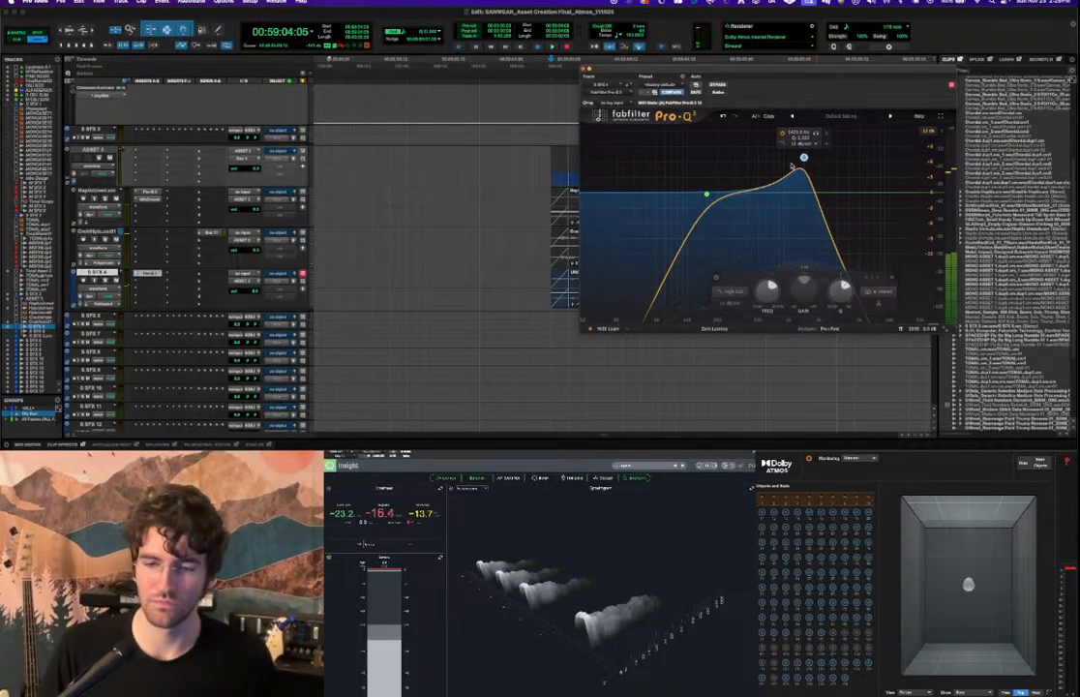
pyautogui.moveTo(706, 193); pyautogui.dragTo(780, 188)
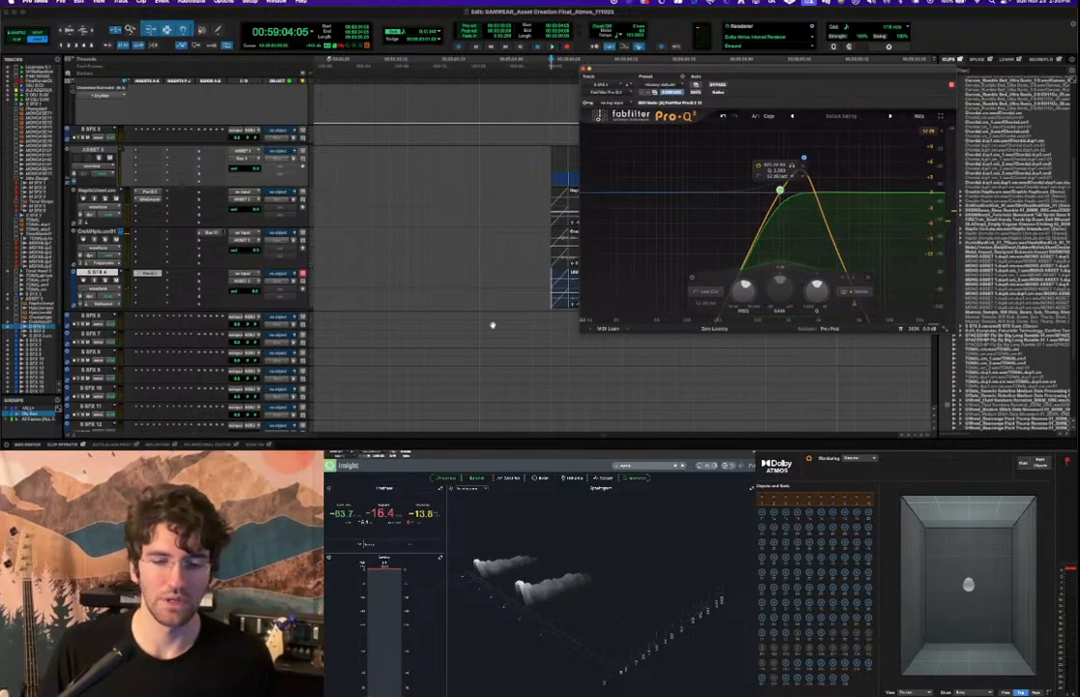
pyautogui.hscroll(3, 486, 264)
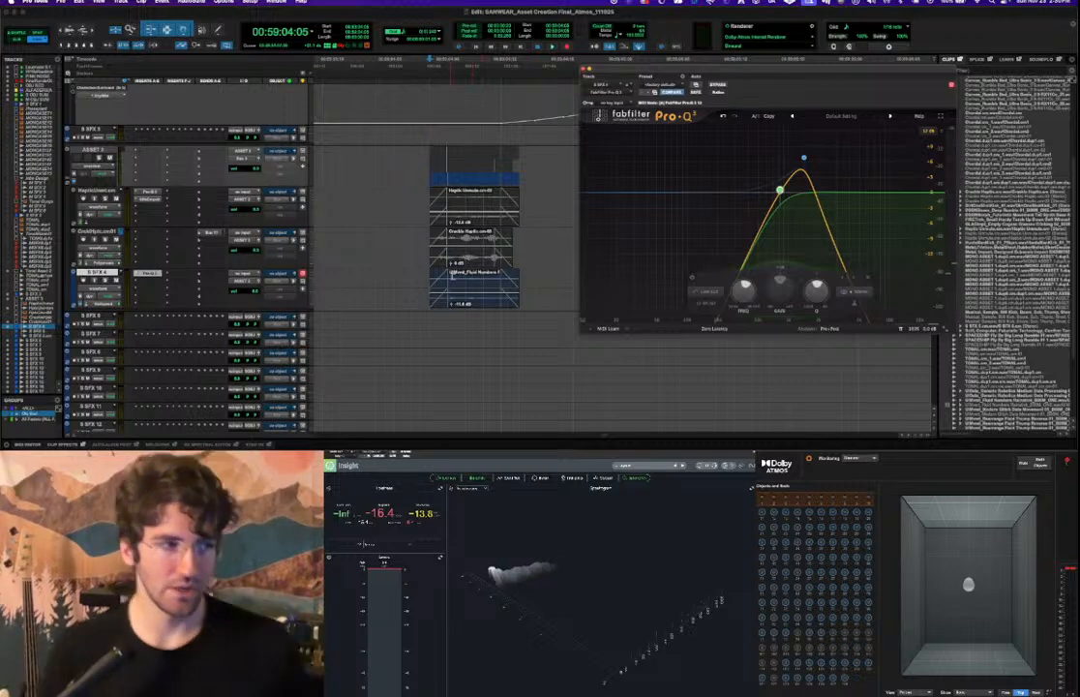
pyautogui.press('space')
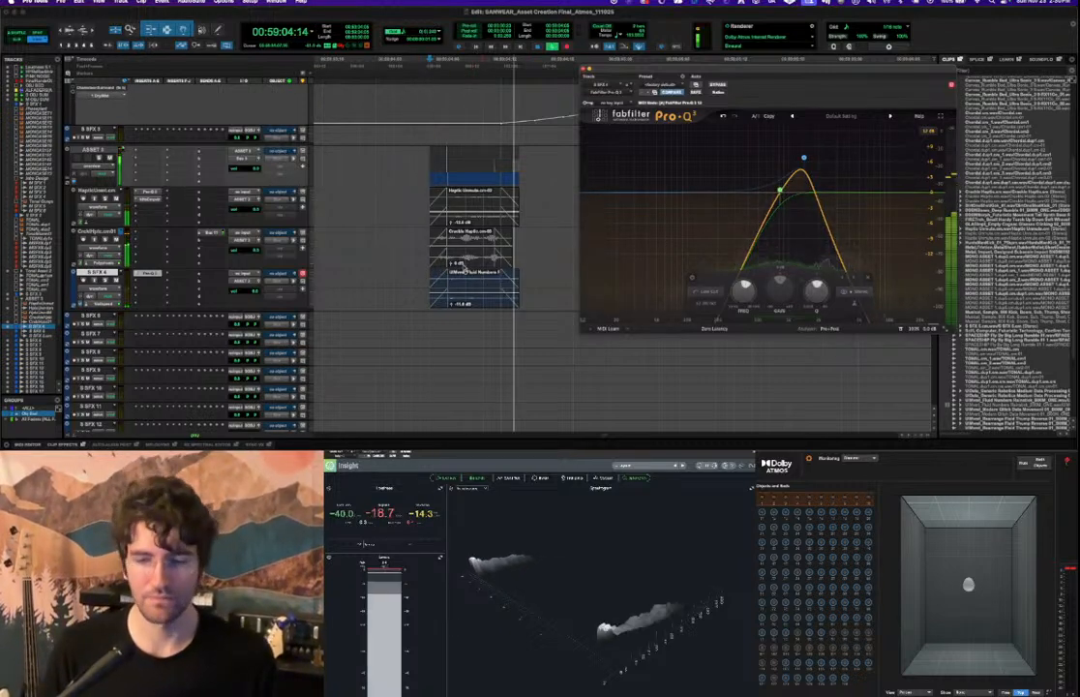
# Add a bell boost of about 6.5 dB near 2 kHz in Pro-Q 3 and audition it with the haptic layers.
pyautogui.press('space')
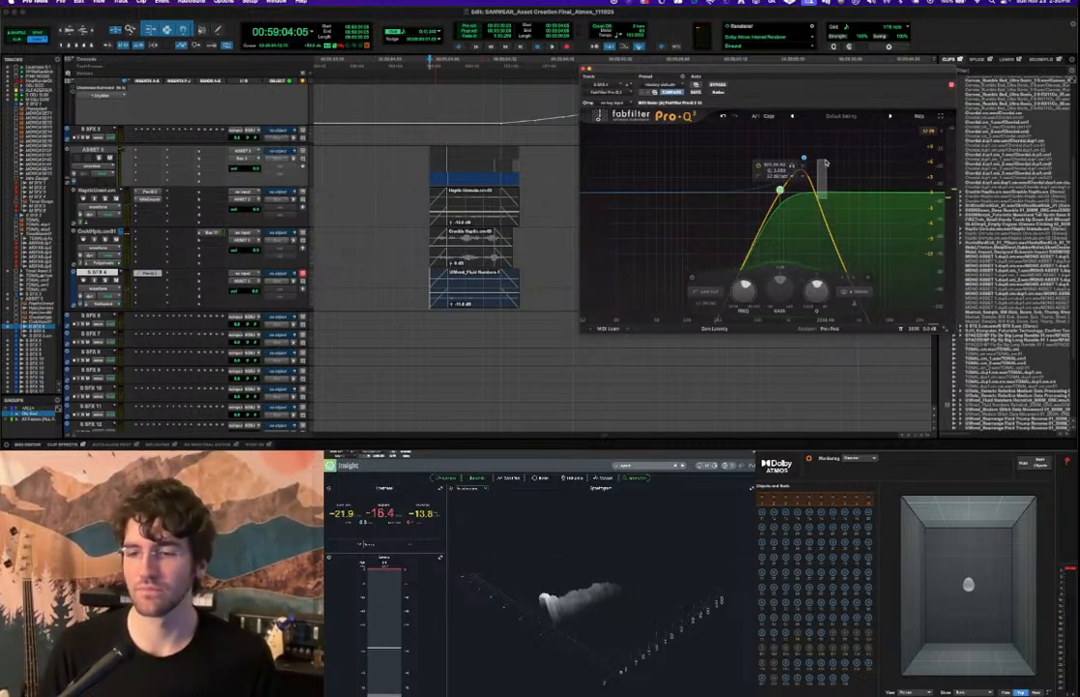
pyautogui.moveTo(818, 183); pyautogui.dragTo(819, 157)
pyautogui.press('space')
pyautogui.press('space')
pyautogui.press('space')
pyautogui.click(781, 190)
pyautogui.press('space')
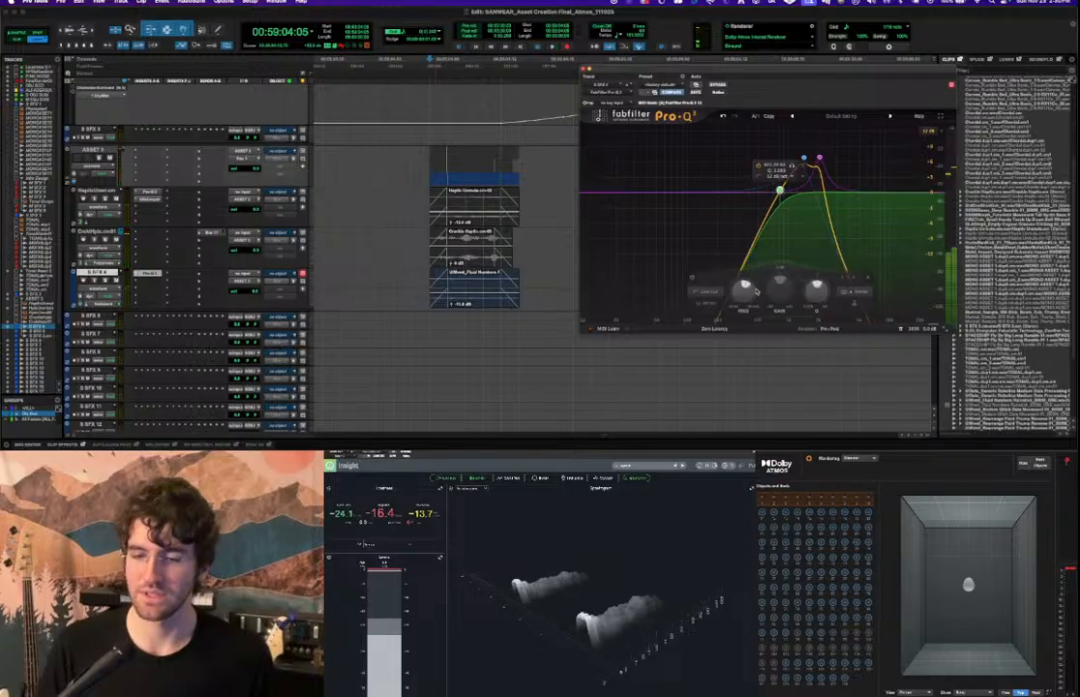
# Steepen the slopes of the low cut and the high cut in Pro-Q 3, auditioning the filtered layer.
pyautogui.click(707, 303)
pyautogui.click(710, 332)
pyautogui.press('space')
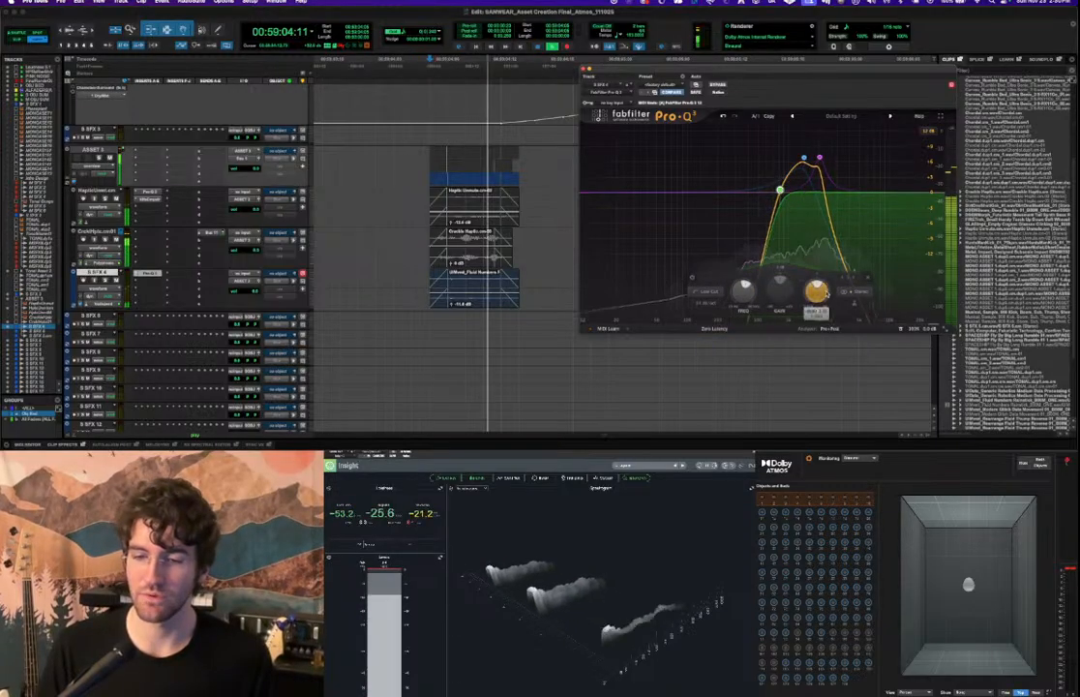
pyautogui.press('space')
pyautogui.click(827, 193)
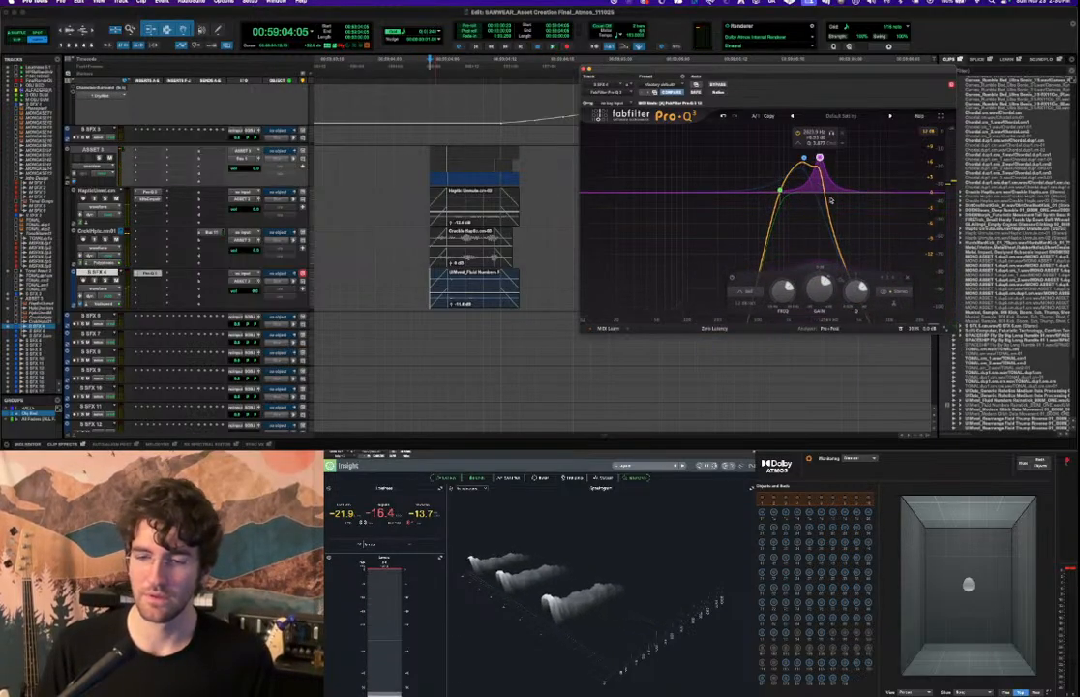
pyautogui.click(804, 158)
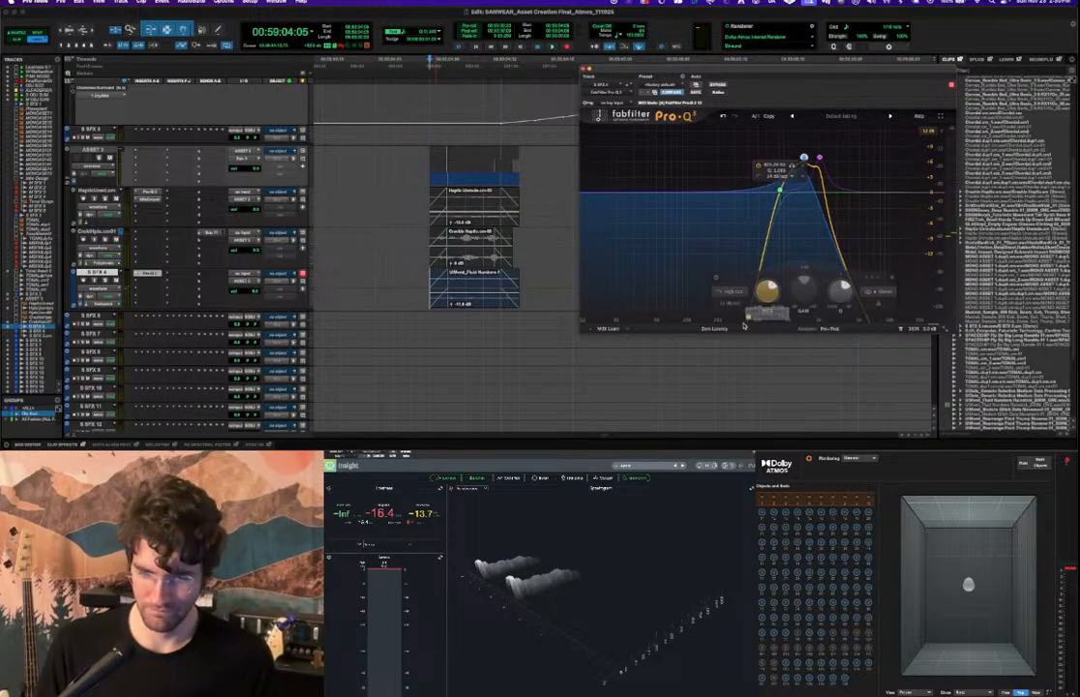
pyautogui.click(724, 302)
pyautogui.click(733, 341)
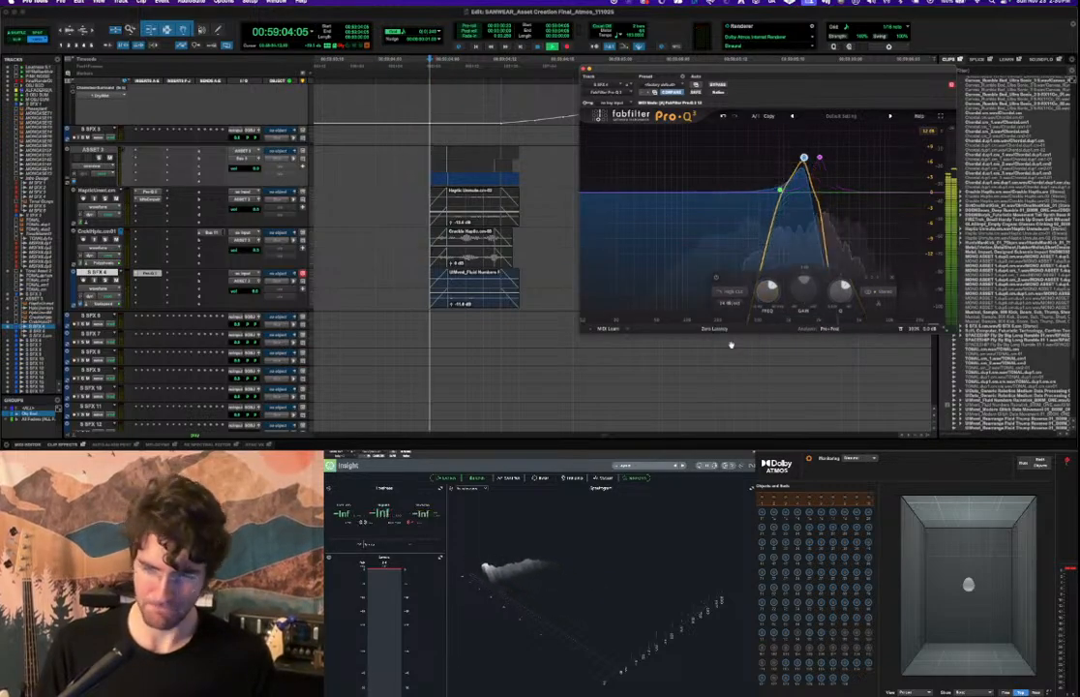
# Move the high cut and low cut slightly higher in frequency and shift the bell boost down to about 1.3 kHz.
pyautogui.moveTo(804, 157); pyautogui.dragTo(831, 140)
pyautogui.press('space')
pyautogui.moveTo(781, 191)
pyautogui.mouseDown()
pyautogui.moveTo(797, 191)
pyautogui.moveTo(788, 192)
pyautogui.mouseUp()
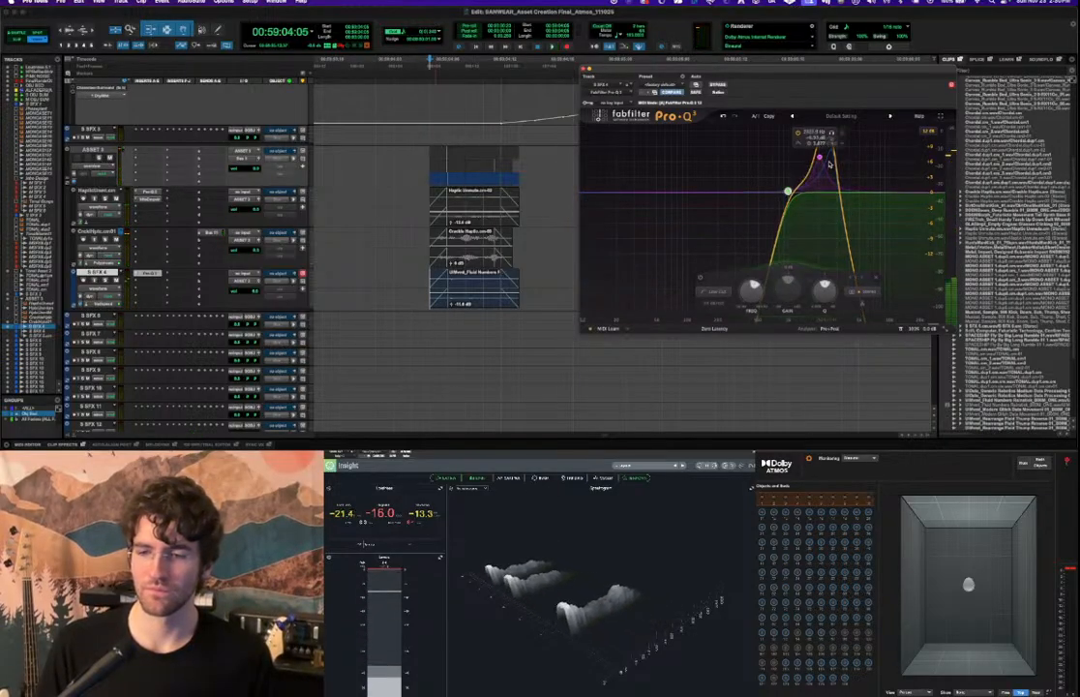
pyautogui.moveTo(831, 141); pyautogui.dragTo(799, 154)
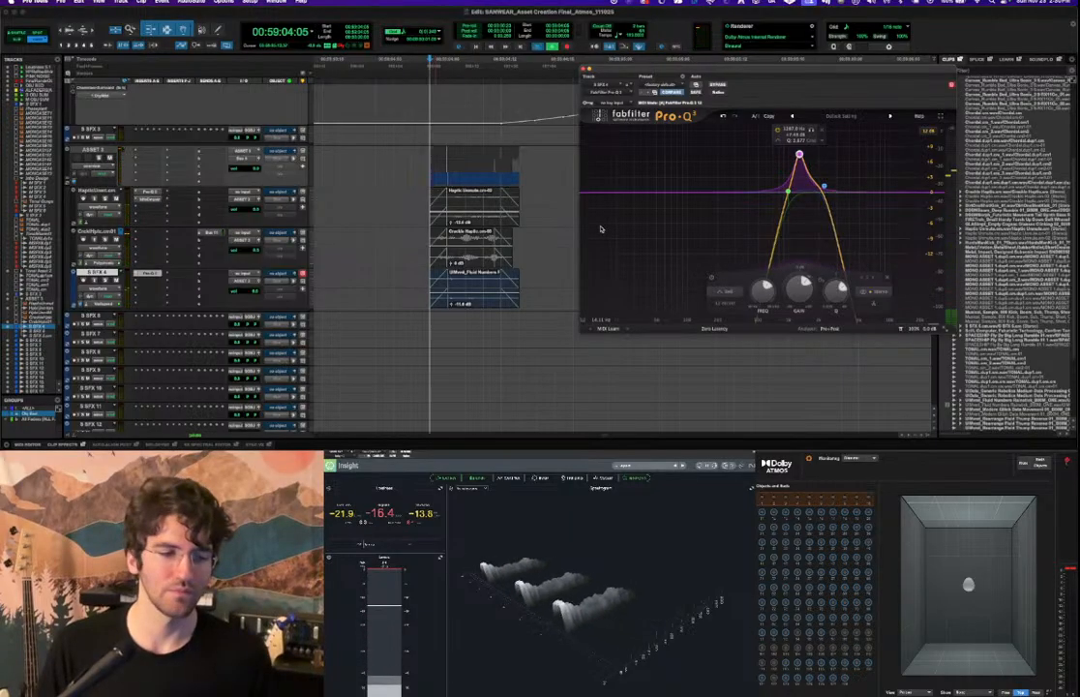
# Close Pro-Q 3 and try different clip gain levels on the Rainstick clip while auditioning the layers.
pyautogui.click(583, 71)
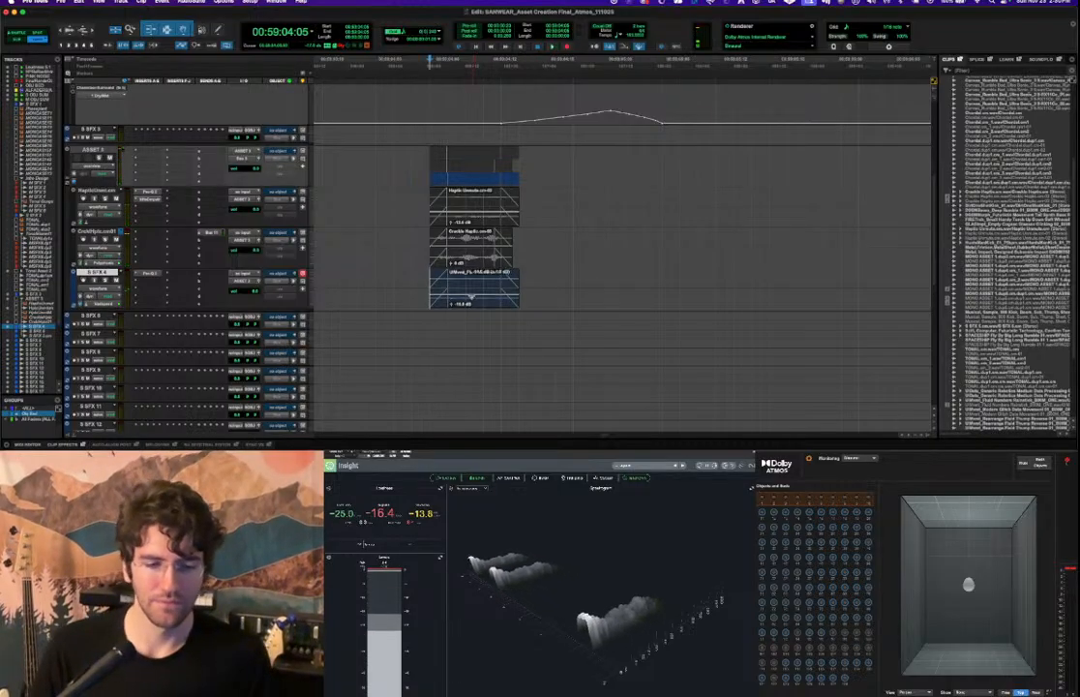
pyautogui.press('space')
pyautogui.moveTo(472, 297); pyautogui.dragTo(472, 290)
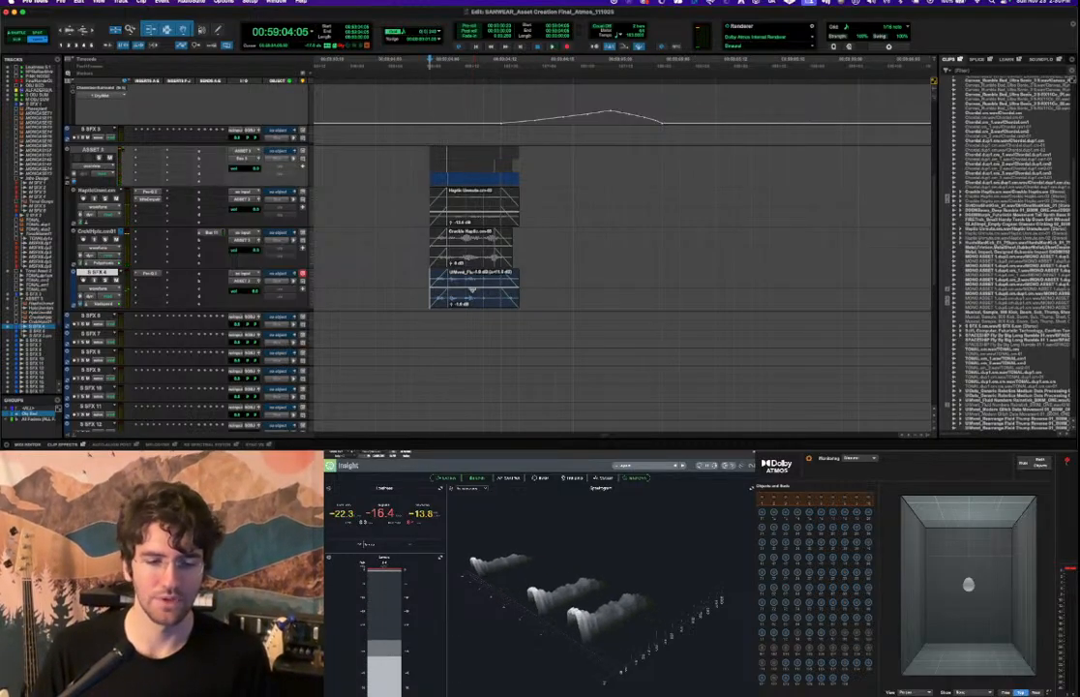
pyautogui.press('space')
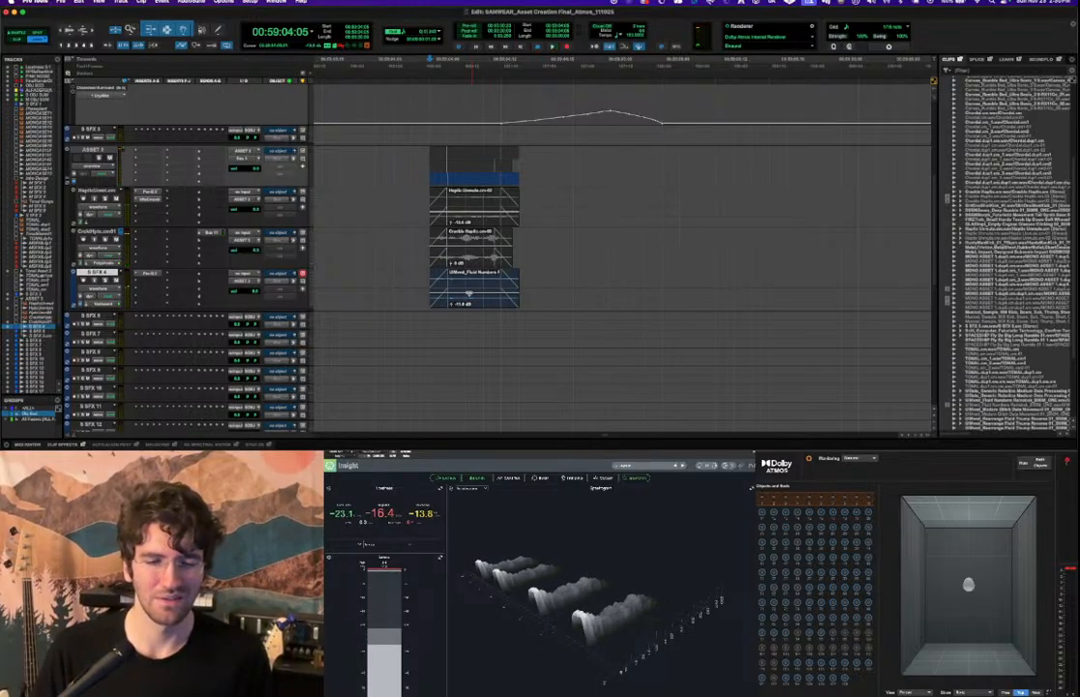
# Trim the Rainstick clip's end to line up with the crackle clip above, and mute the Rainstick clip after auditioning it.
pyautogui.moveTo(498, 275); pyautogui.dragTo(494, 276)
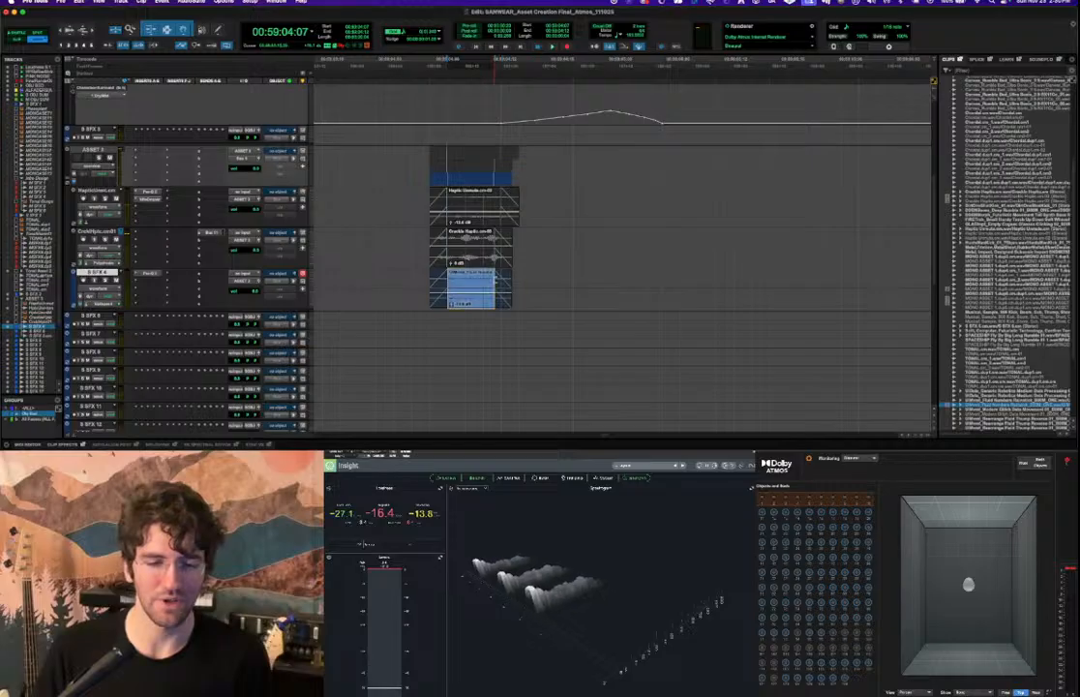
pyautogui.click(418, 277)
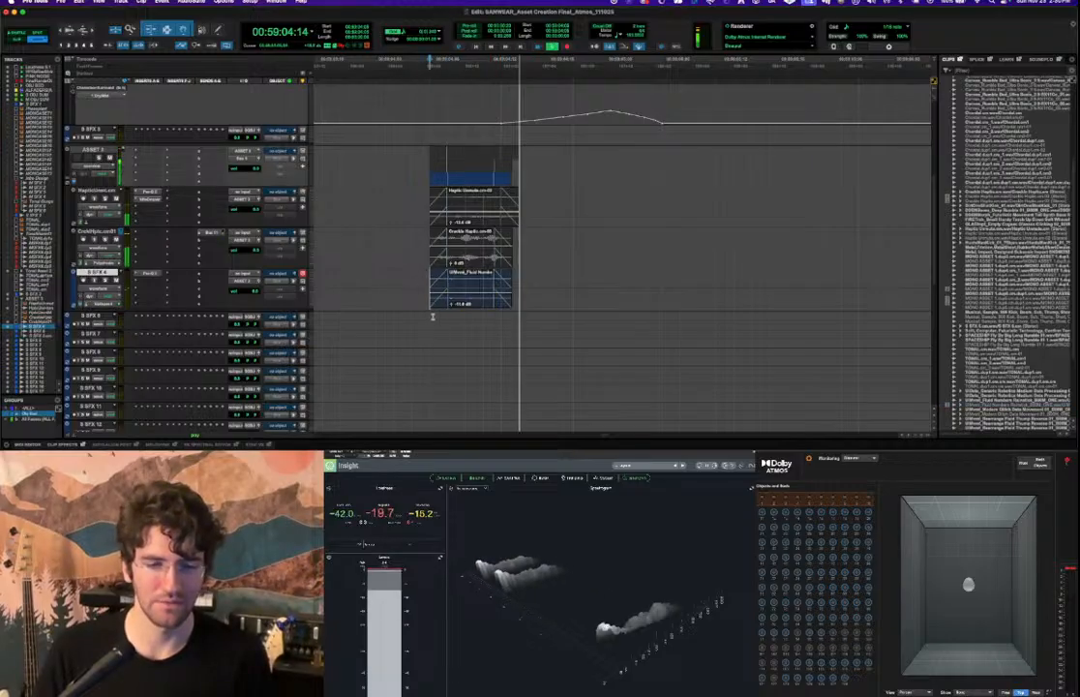
pyautogui.press('space')
pyautogui.doubleClick(461, 278)
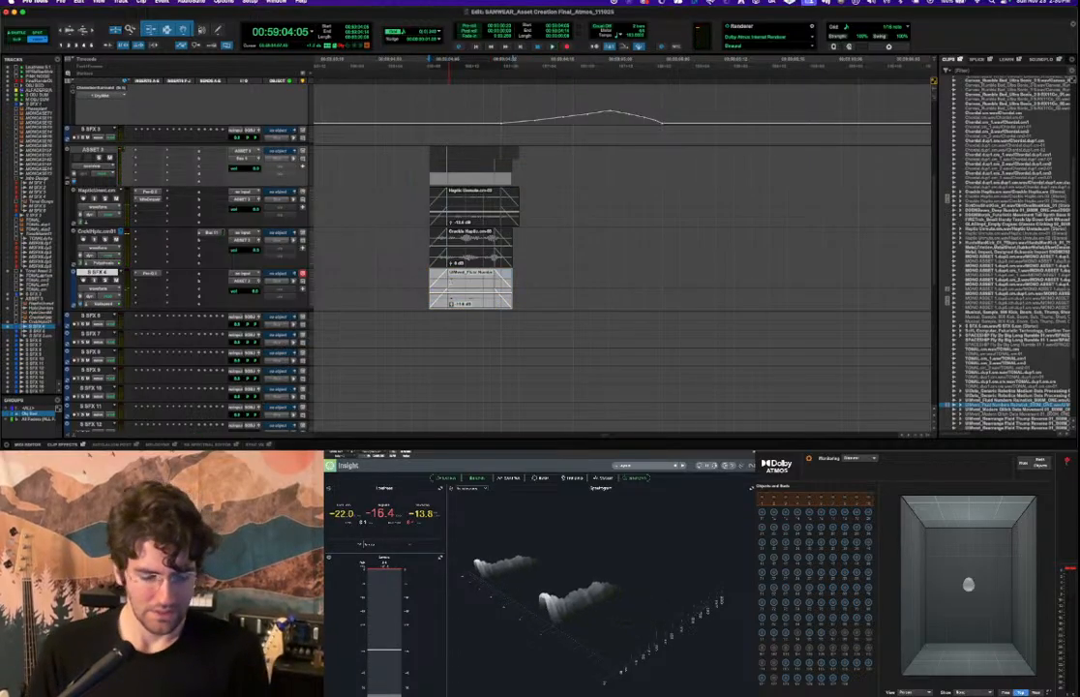
# Switch to Soundly and search for "rhythmic low".
pyautogui.press('super+Tab')
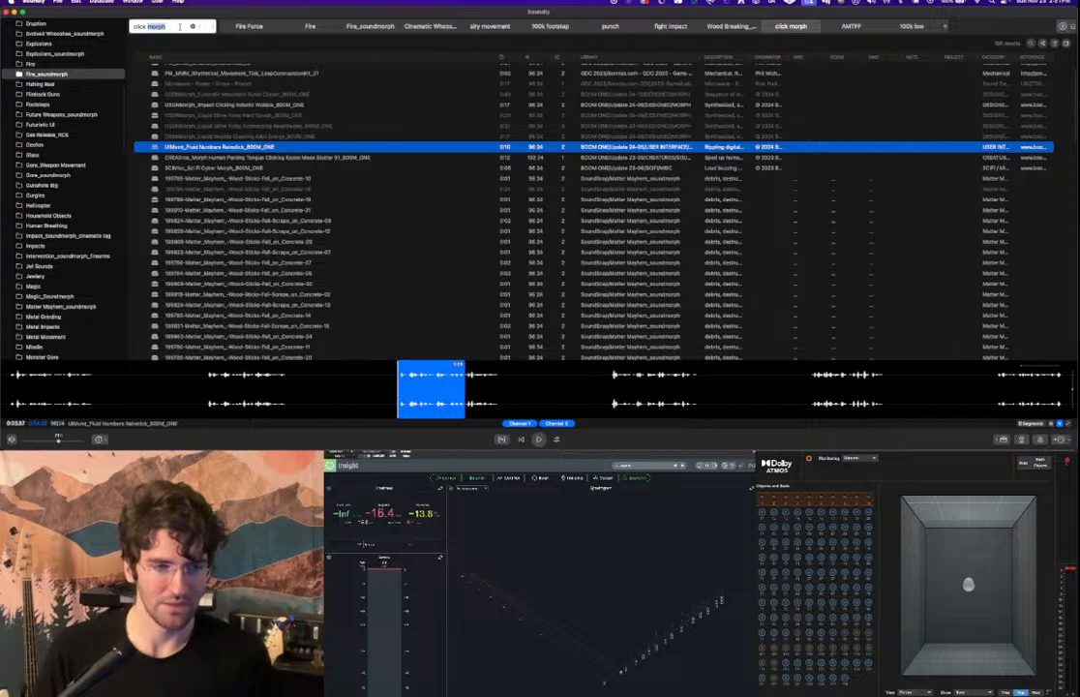
pyautogui.write('rythmic')
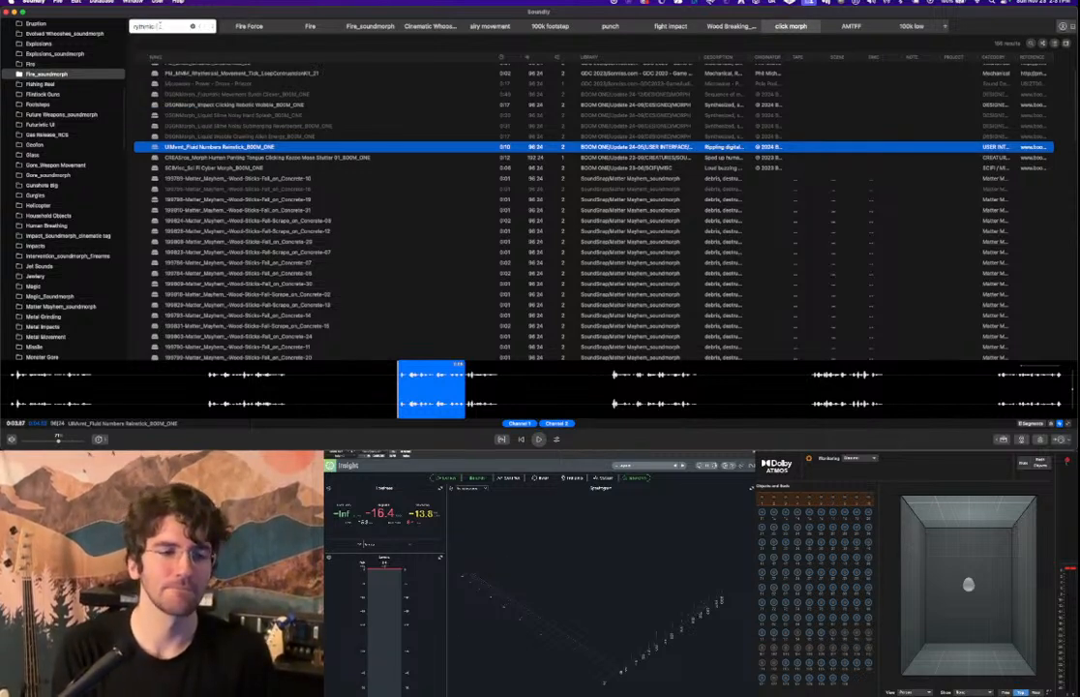
pyautogui.write(' low')
pyautogui.press('Return')
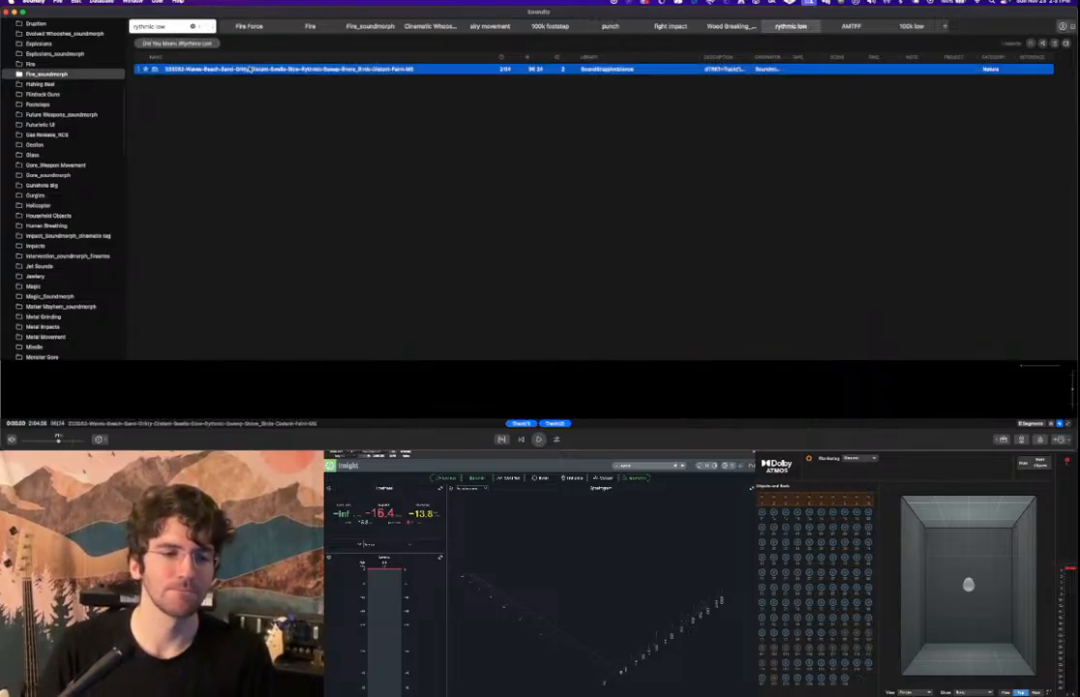
pyautogui.click(183, 44)
# Audition the Low Short Quick Sequence sounds and place the first part of sequence 01 on the S SFX 6 track in Pro Tools.
pyautogui.click(252, 111)
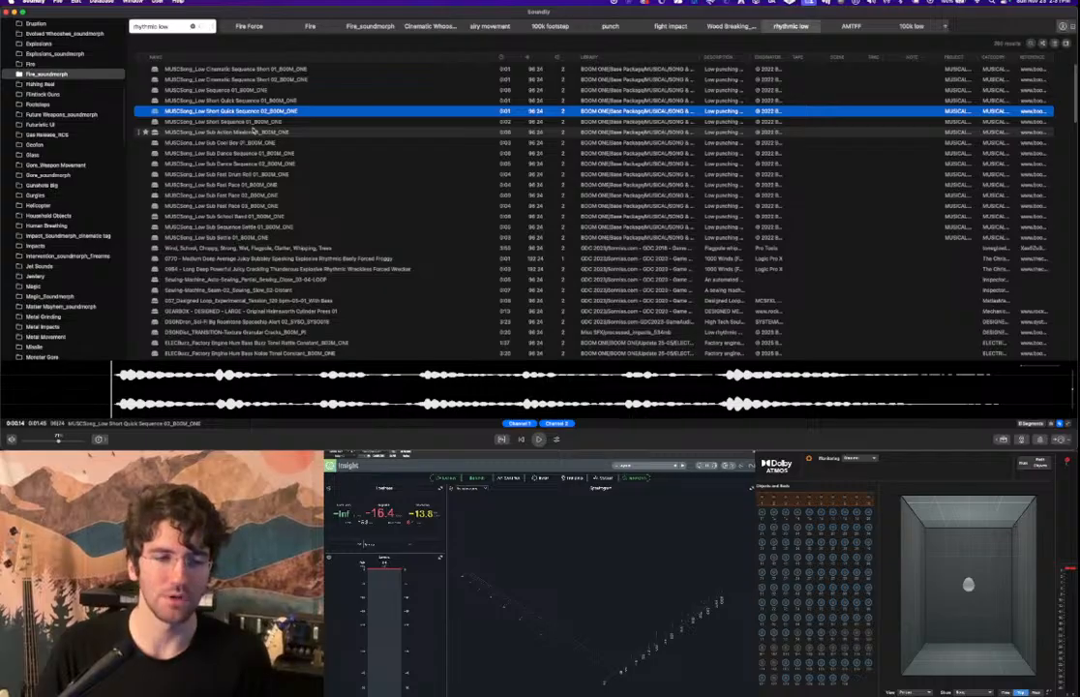
pyautogui.press('Up')
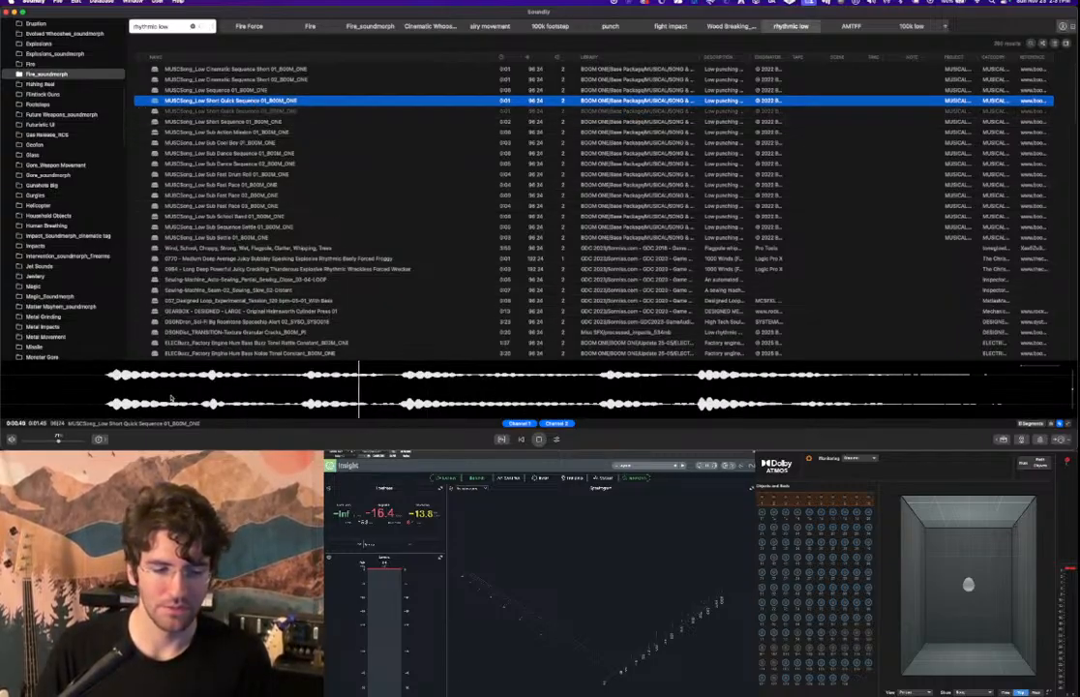
pyautogui.moveTo(475, 386); pyautogui.dragTo(99, 400)
pyautogui.moveTo(184, 403); pyautogui.dragTo(383, 323)
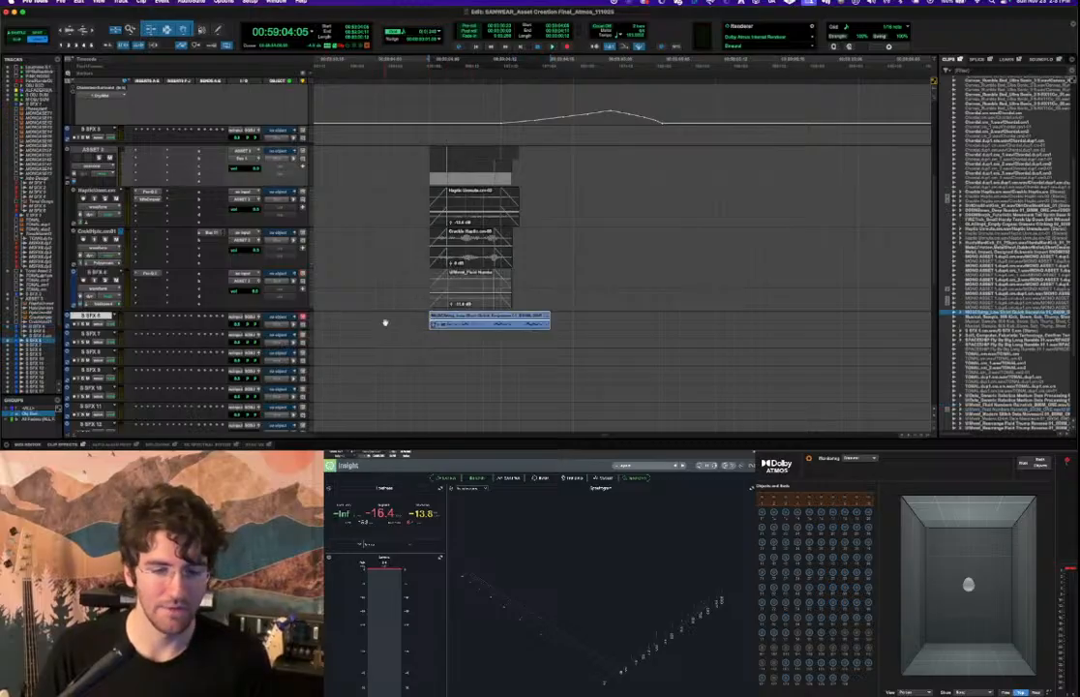
# Audition the placed low sequence and move the S SFX 6 track into the ASSET 3 folder below S SFX 4.
pyautogui.click(429, 316)
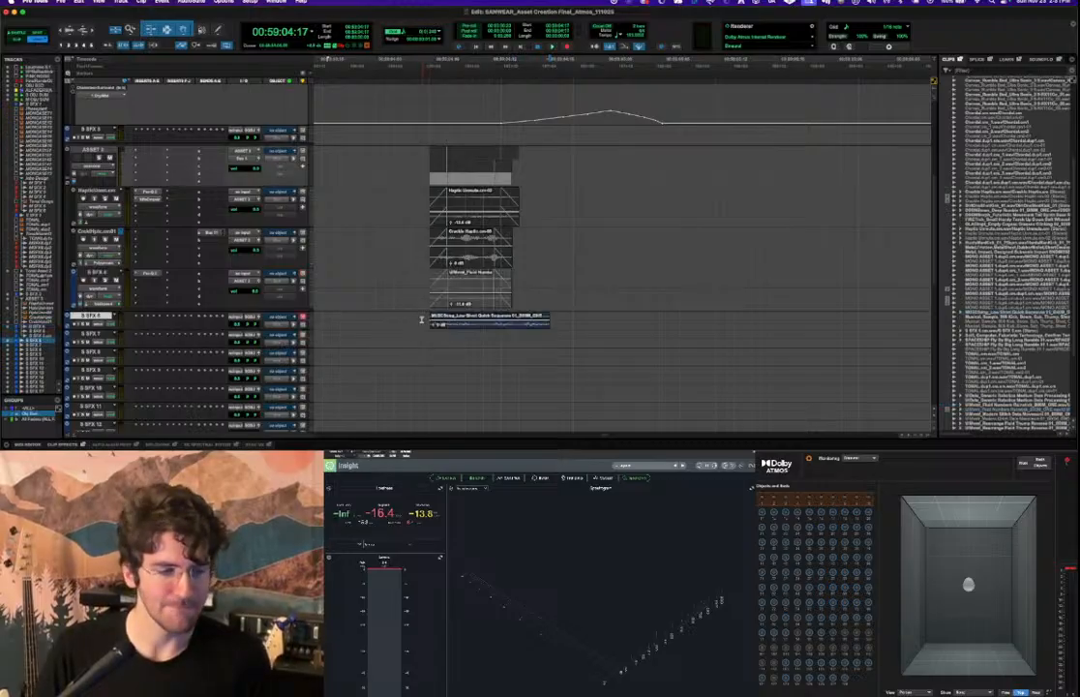
pyautogui.press('space')
pyautogui.press('space')
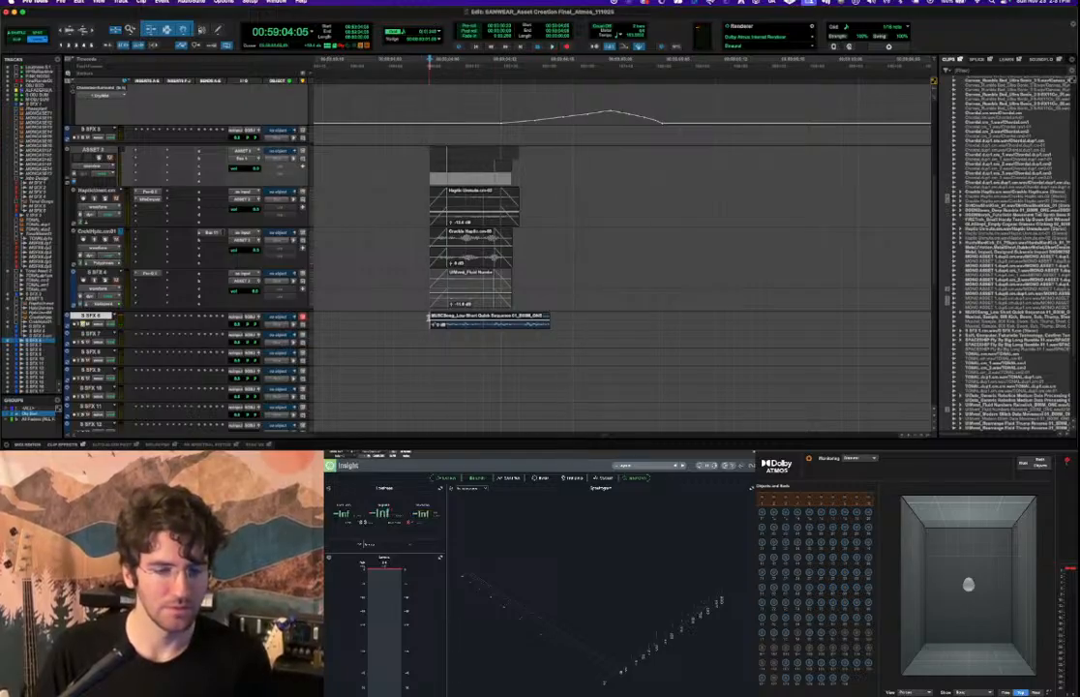
pyautogui.moveTo(91, 320); pyautogui.dragTo(97, 306)
pyautogui.scroll(-2, 315, 291)
pyautogui.scroll(2, 479, 259)
pyautogui.scroll(2, 482, 259)
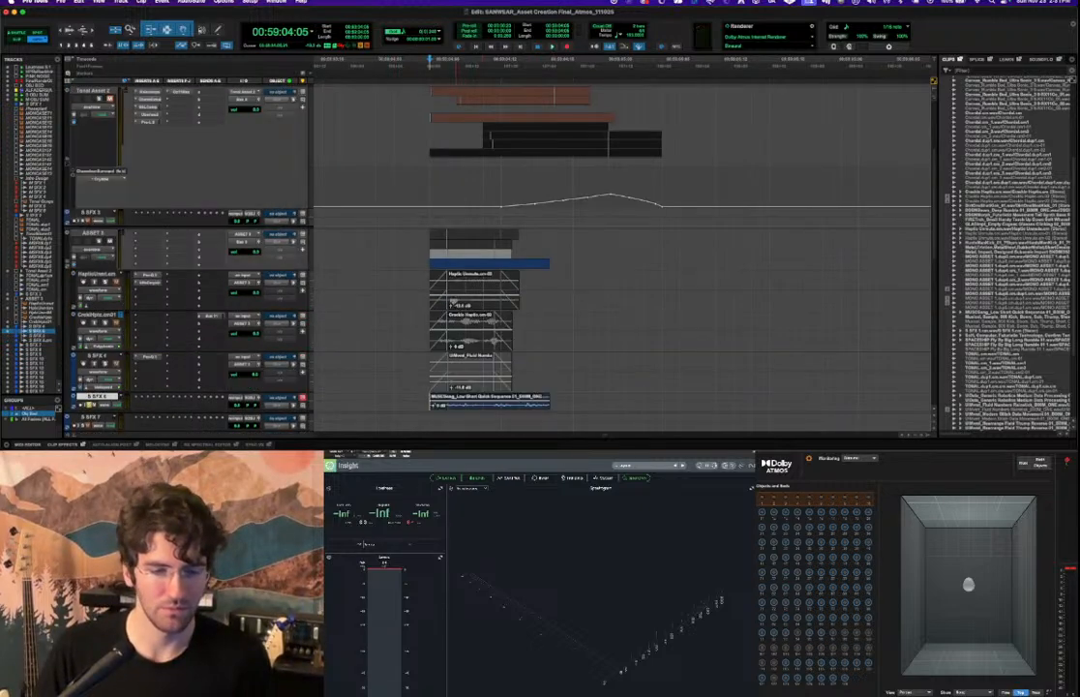
pyautogui.scroll(-3, 452, 306)
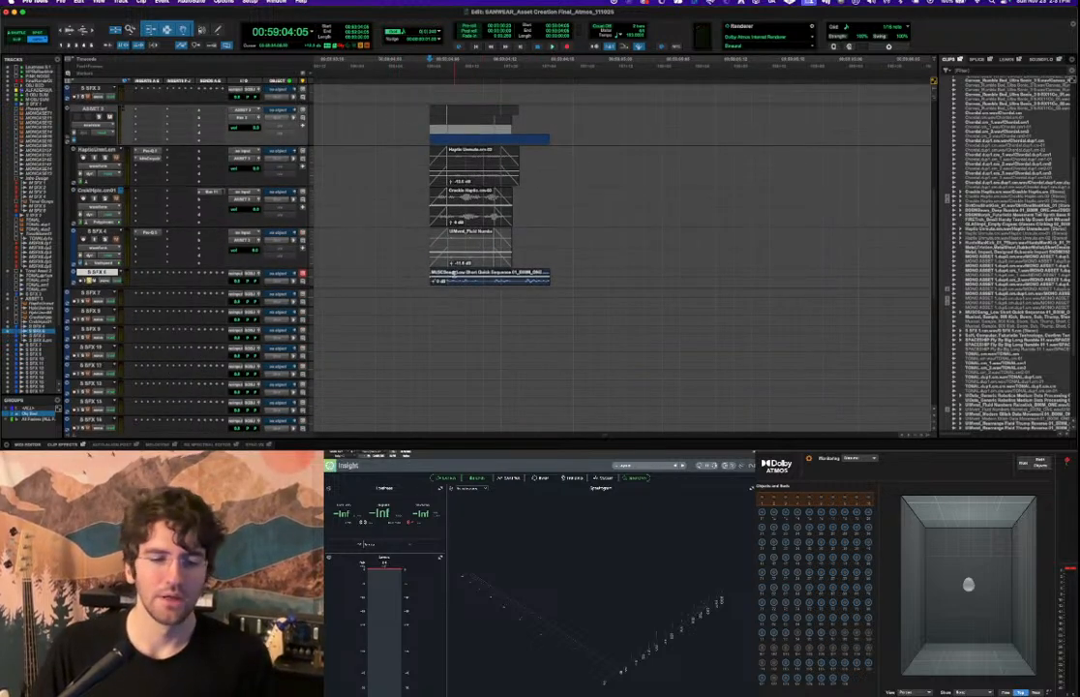
# Set the S SFX 6 track height to large and route its output to the ASSET 3 bus.
pyautogui.click(311, 275)
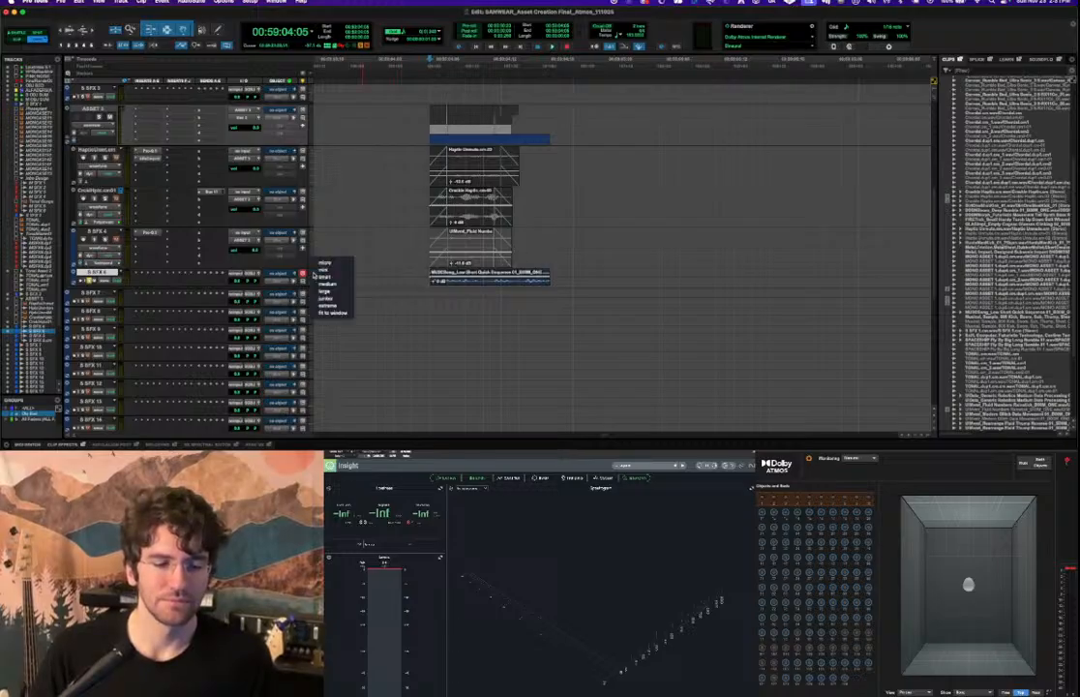
pyautogui.click(325, 292)
pyautogui.click(248, 287)
pyautogui.moveTo(248, 290)
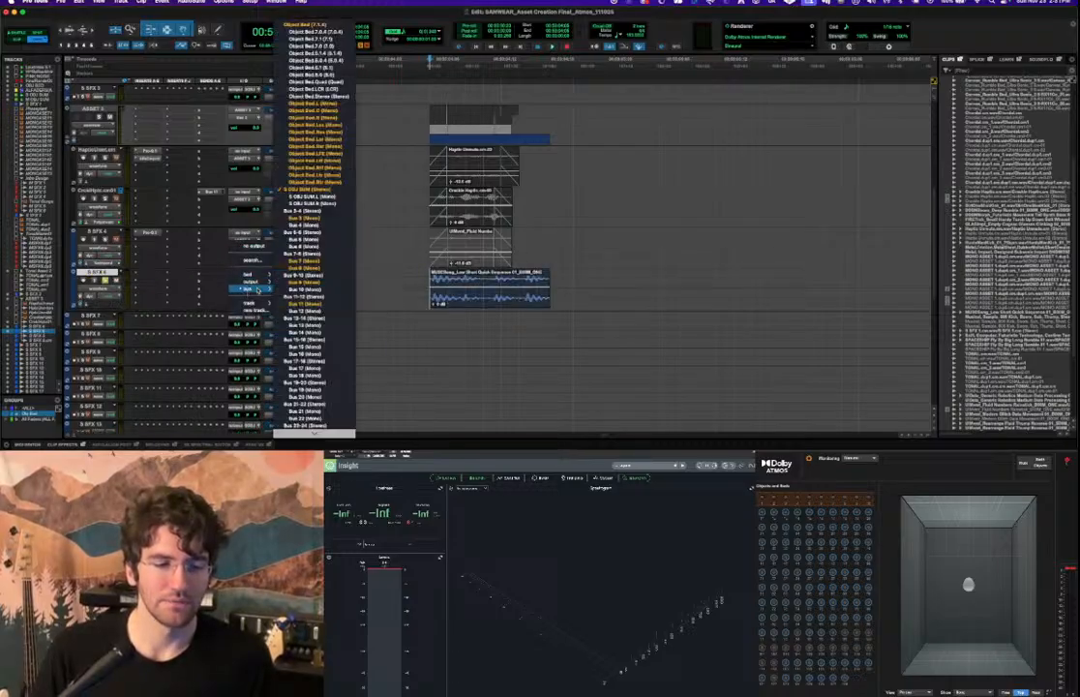
pyautogui.click(315, 432)
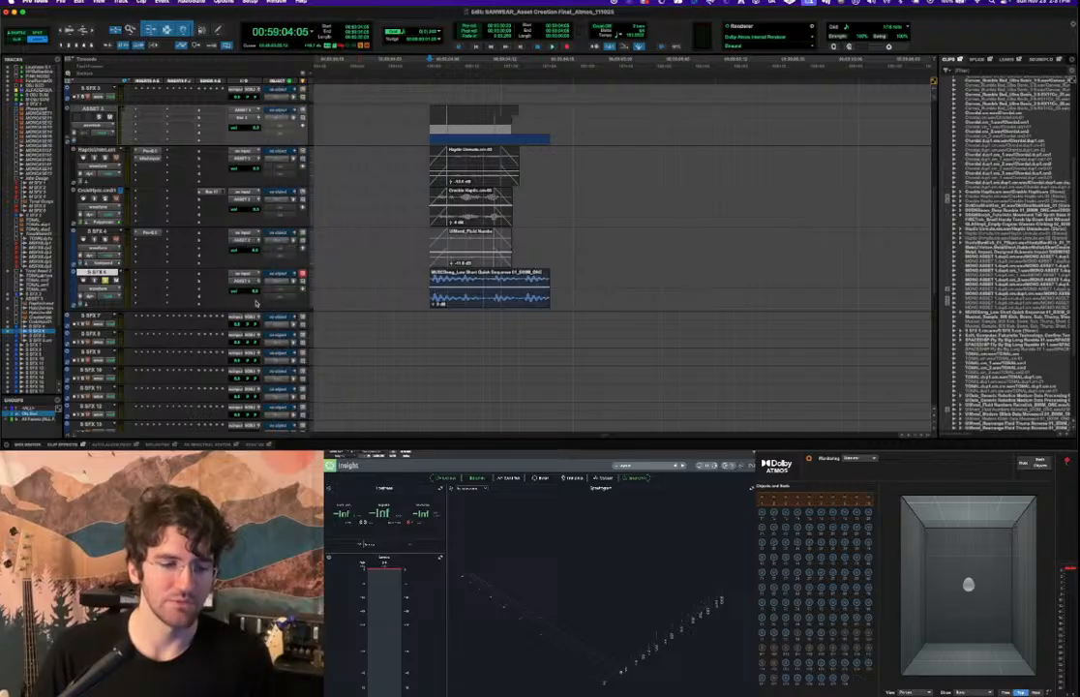
# Lower the S SFX 6 track's volume while auditioning the low sequence.
pyautogui.press('space')
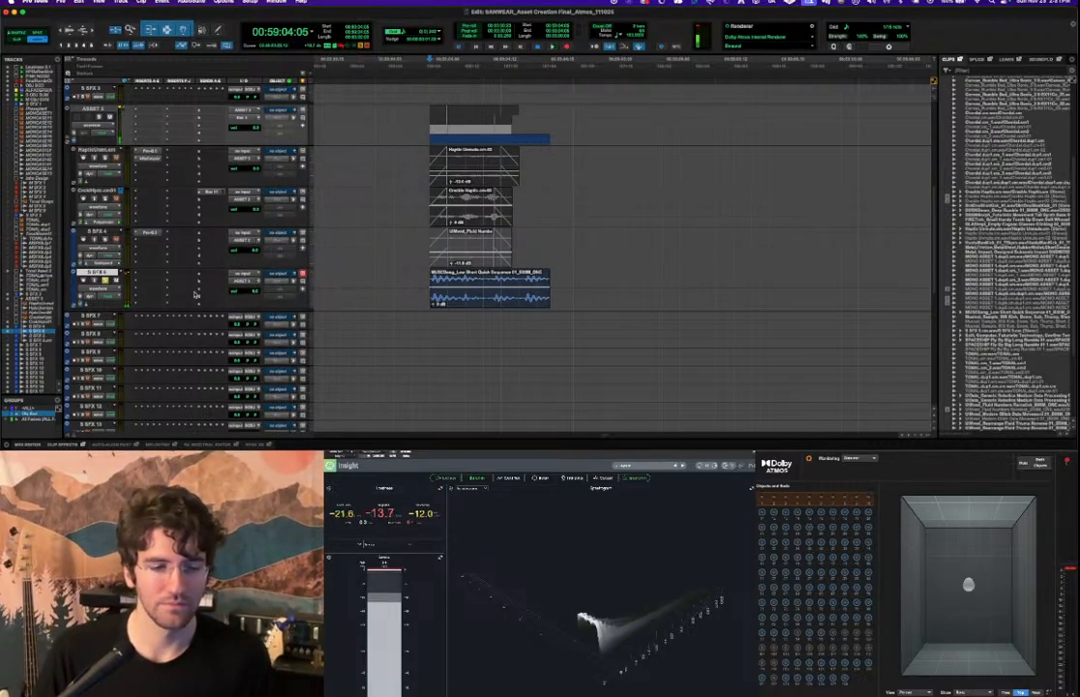
pyautogui.moveTo(255, 290); pyautogui.dragTo(258, 299)
pyautogui.press('space')
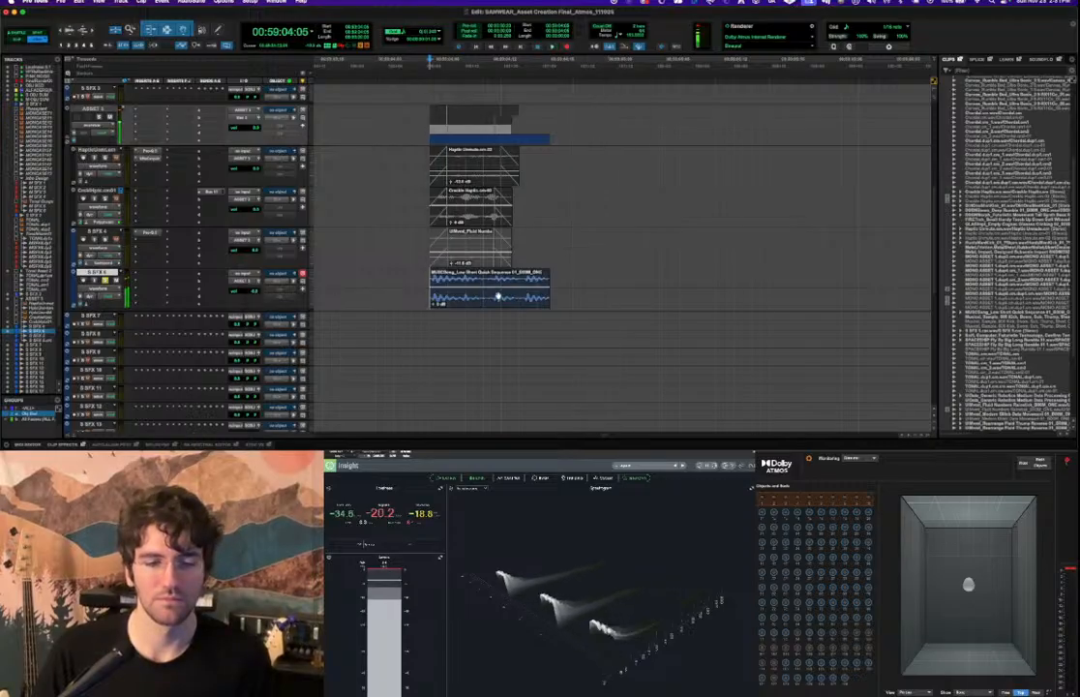
pyautogui.press('space')
pyautogui.press('space')
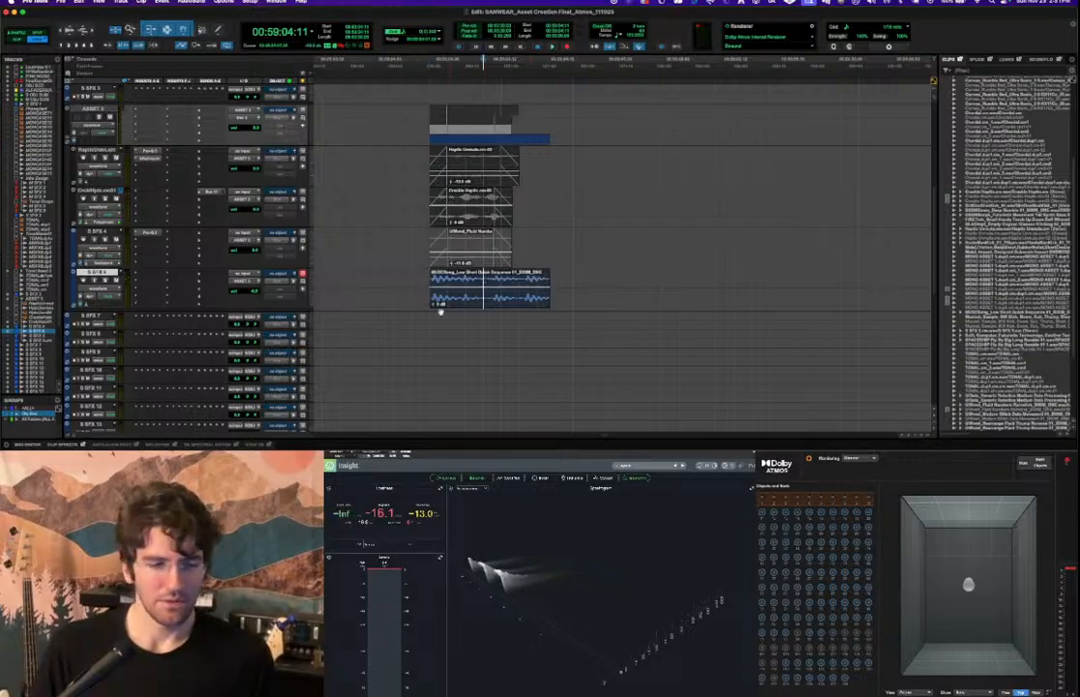
# Enable an Elastic Audio plugin on the S SFX 6 track and adjust the warp marker before the middle of the low sequence.
pyautogui.click(95, 304)
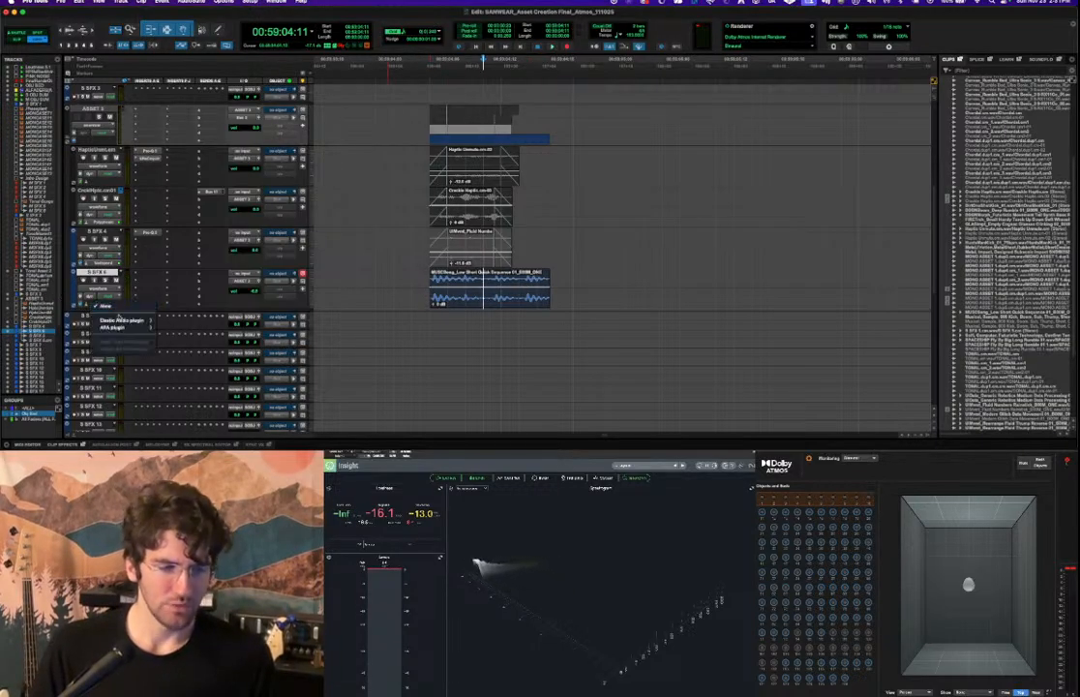
pyautogui.moveTo(143, 320)
pyautogui.click(176, 321)
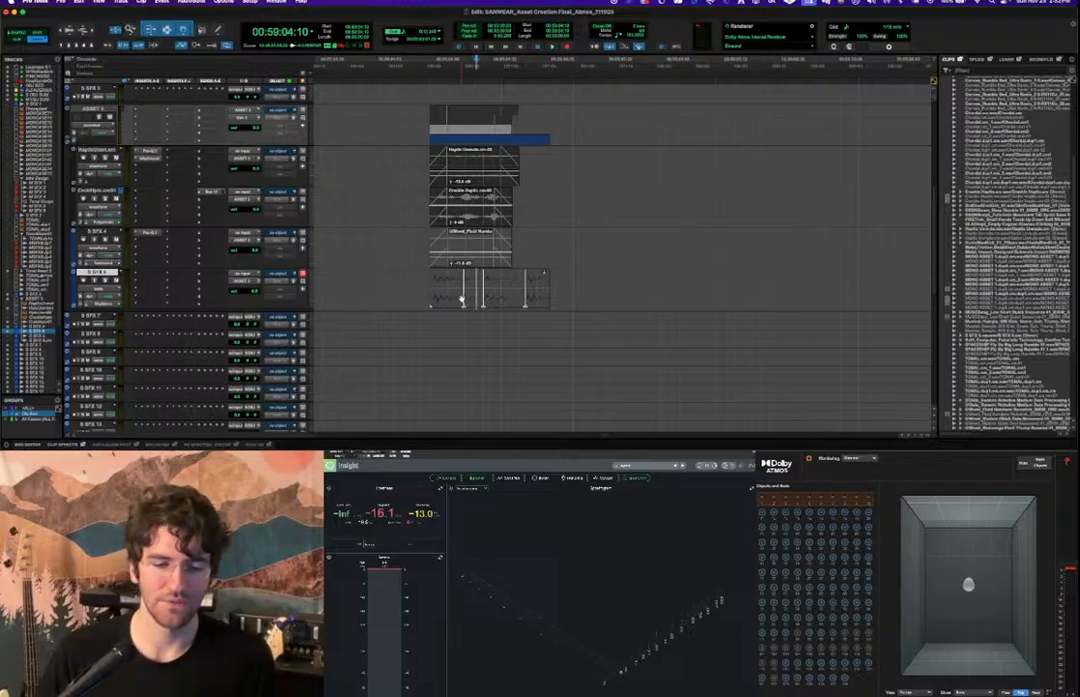
pyautogui.moveTo(463, 298); pyautogui.dragTo(458, 298)
pyautogui.press('space')
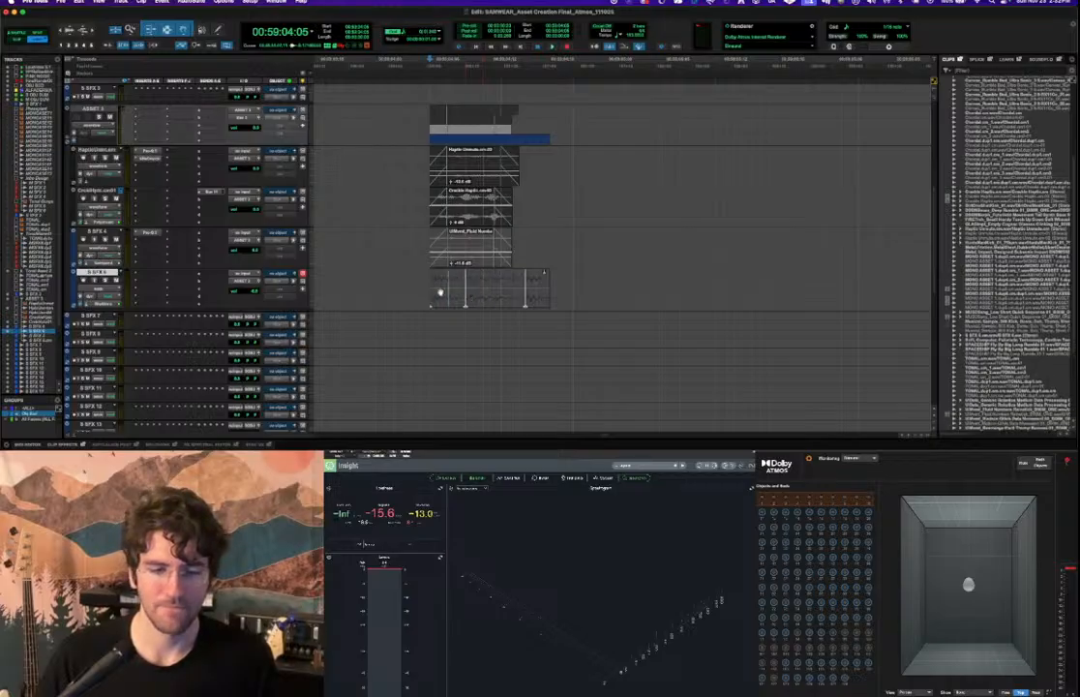
# Warp the last hit of the low sequence earlier so the clip ends nearer the other haptic layers, and audition it.
pyautogui.press('space')
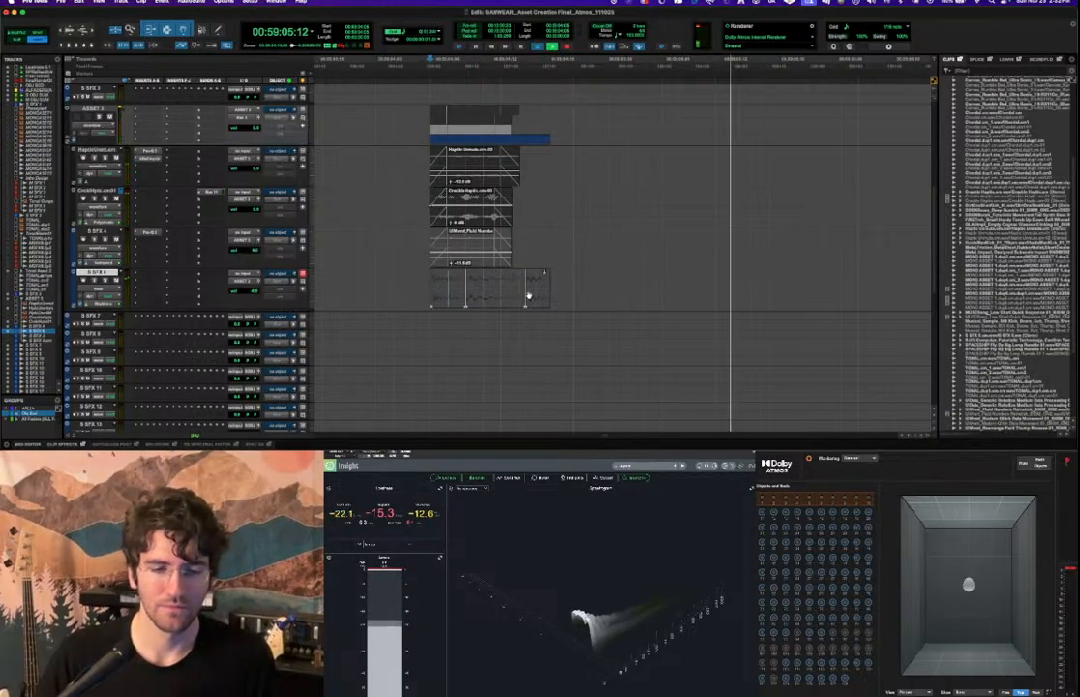
pyautogui.press('space')
pyautogui.moveTo(532, 295); pyautogui.dragTo(509, 296)
pyautogui.press('space')
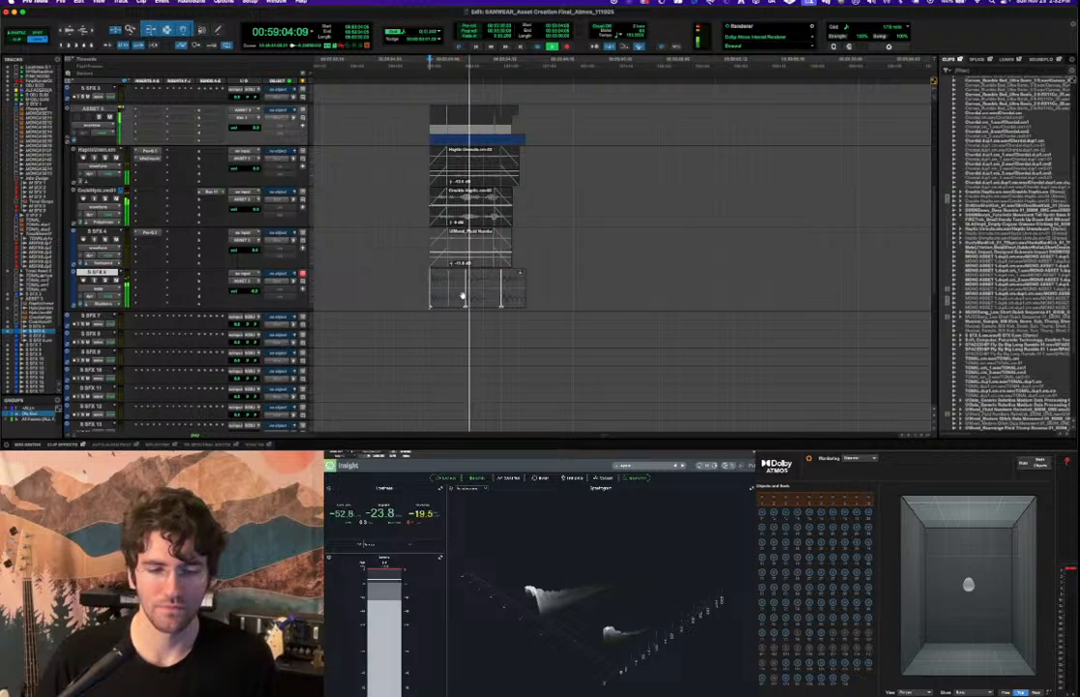
# Return the S SFX 6 track to waveform view, add a short fade-out at the end of the low sequence, and audition it.
pyautogui.press('space')
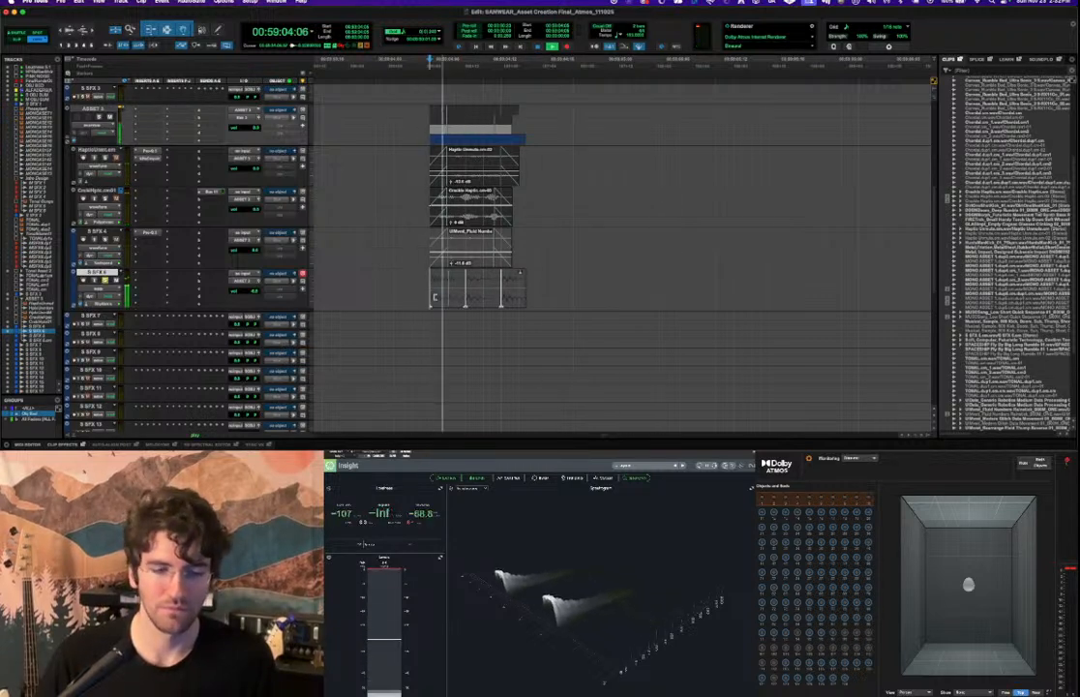
pyautogui.press('space')
pyautogui.press('space')
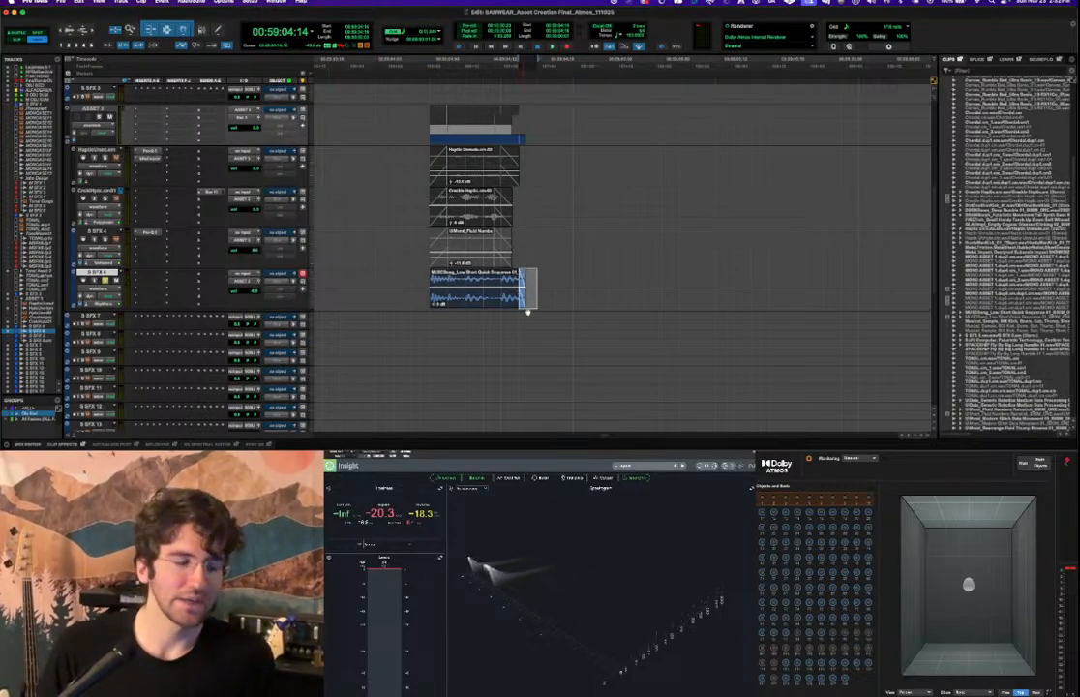
pyautogui.click(424, 295)
pyautogui.press('space')
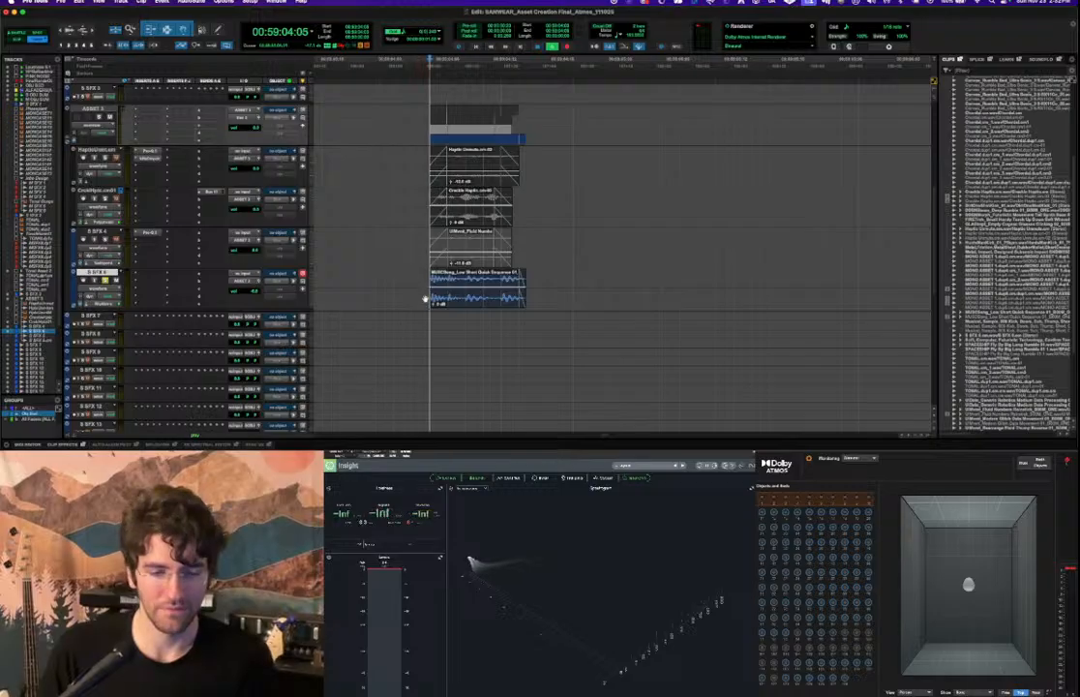
pyautogui.press('space')
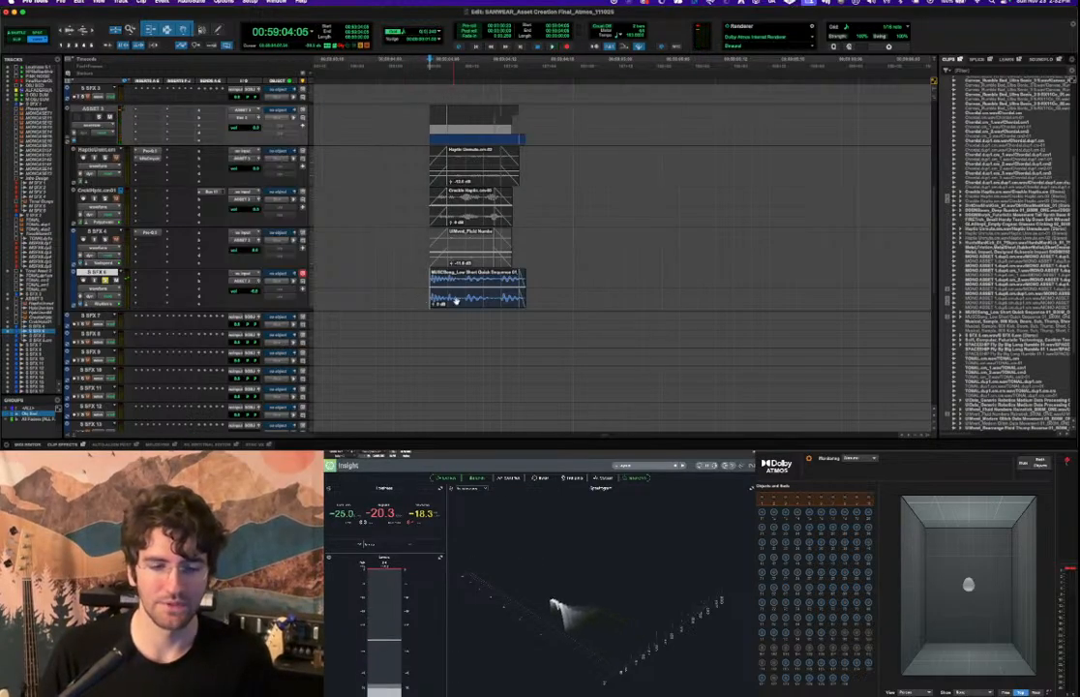
pyautogui.press('space')
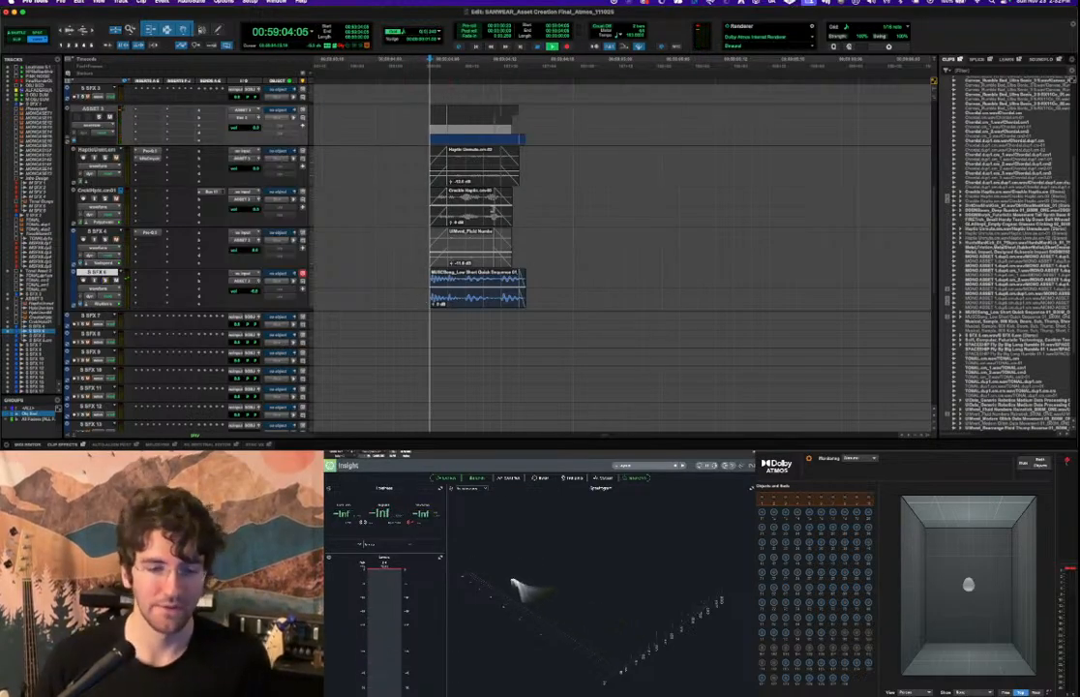
pyautogui.press('space')
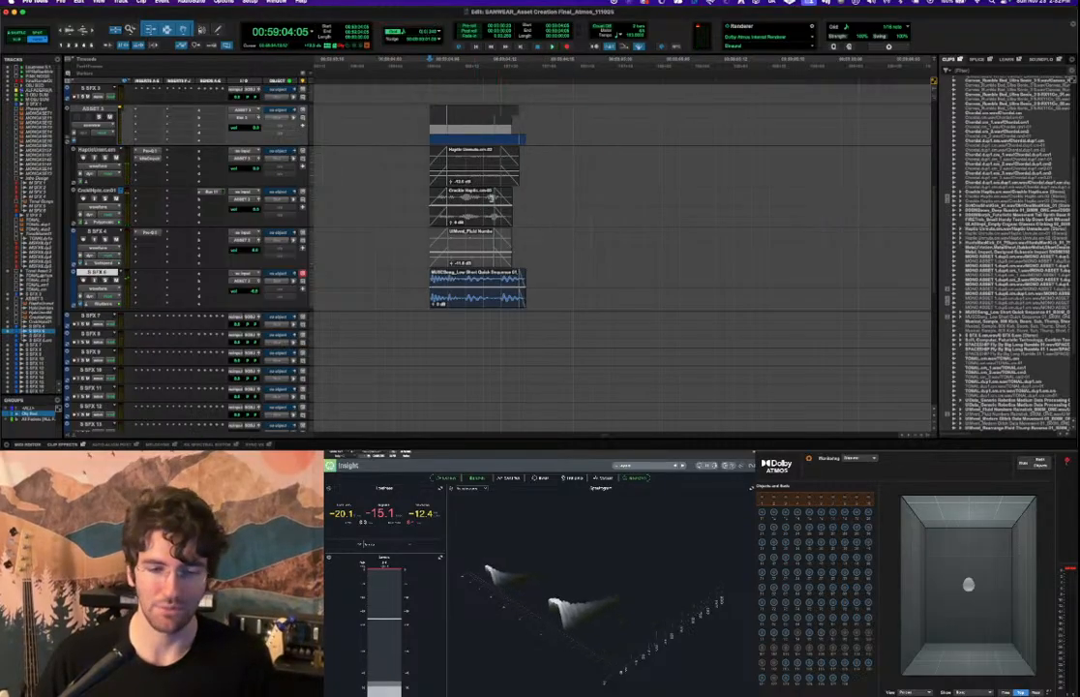
# Extend the end of the Crackle Haptic clip and its fade-out to line up with the Haptic Unmute clip above it.
pyautogui.click(488, 203)
pyautogui.moveTo(511, 201); pyautogui.dragTo(491, 201)
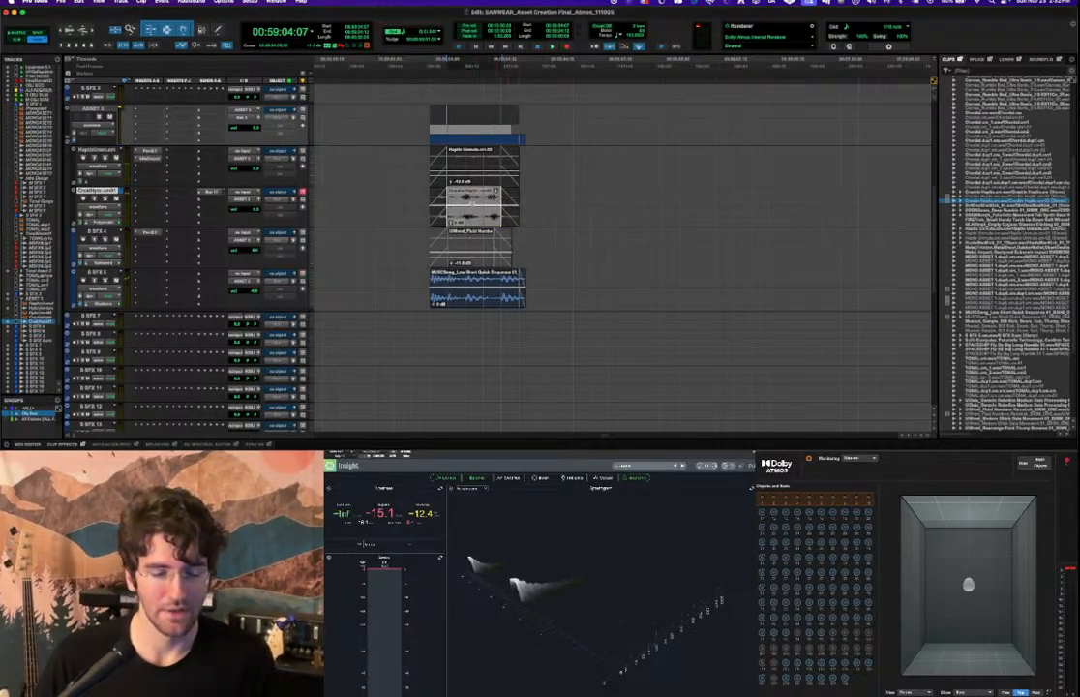
pyautogui.click(471, 221)
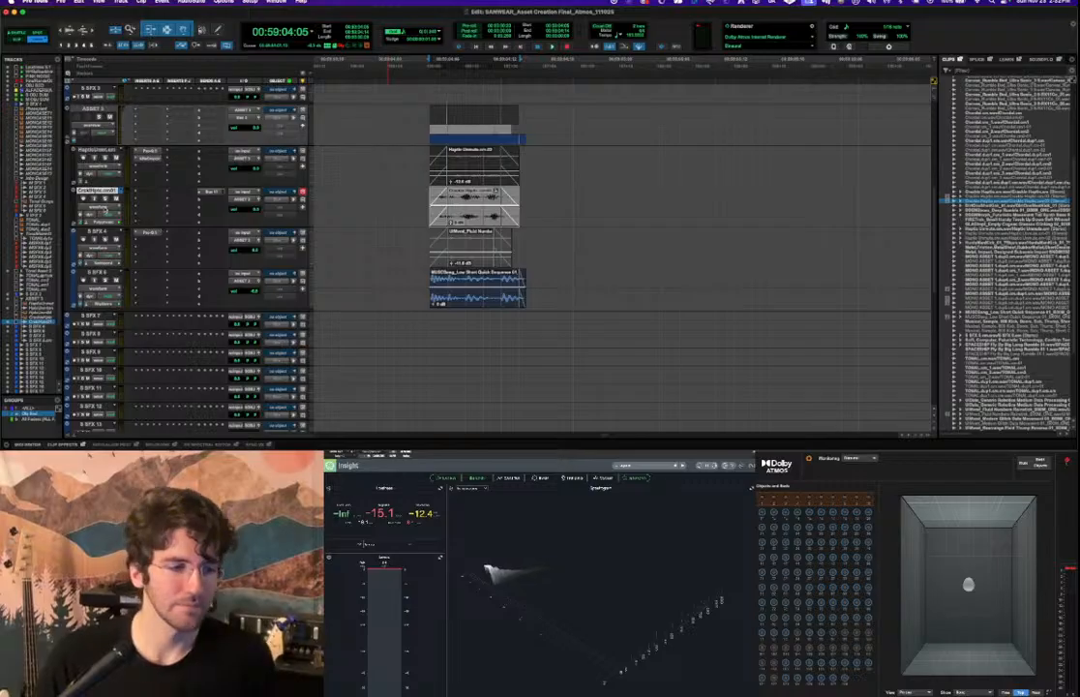
pyautogui.click(92, 166)
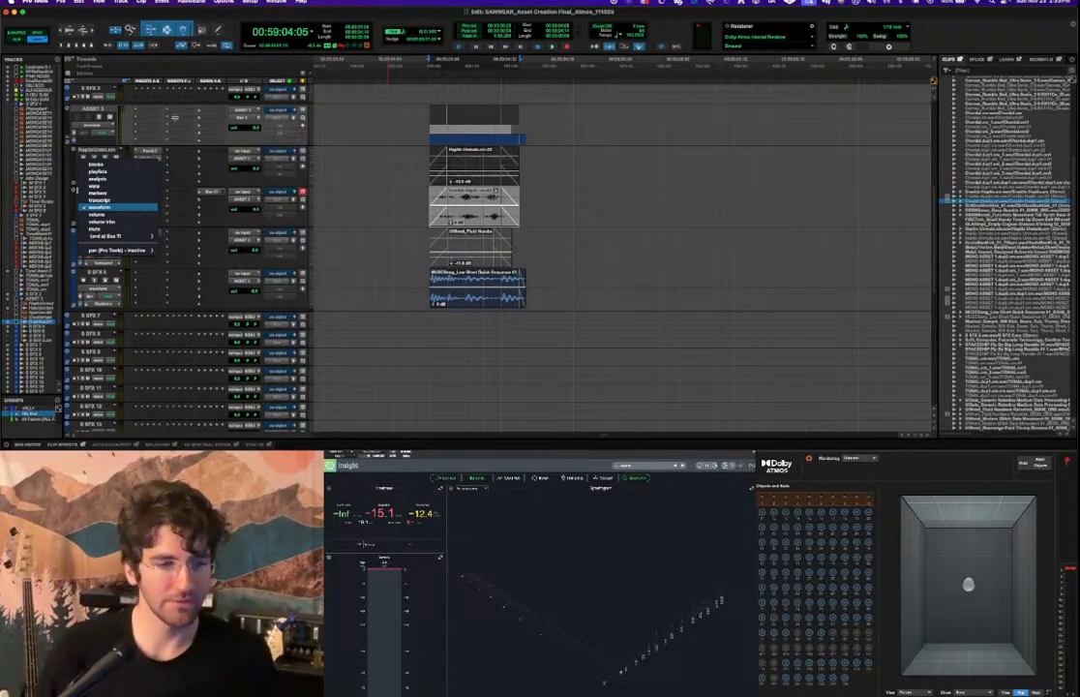
pyautogui.click(182, 198)
# Audition the haptic layers together, and solo the Crackle Haptic track to hear how its hits line up.
pyautogui.press('space')
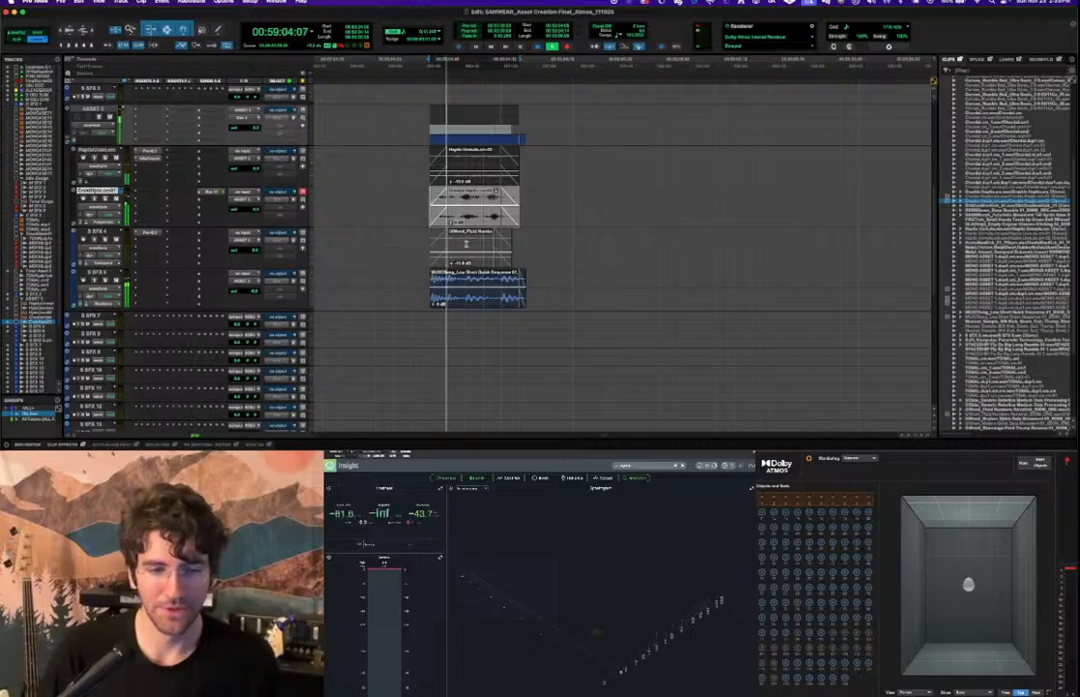
pyautogui.press('space')
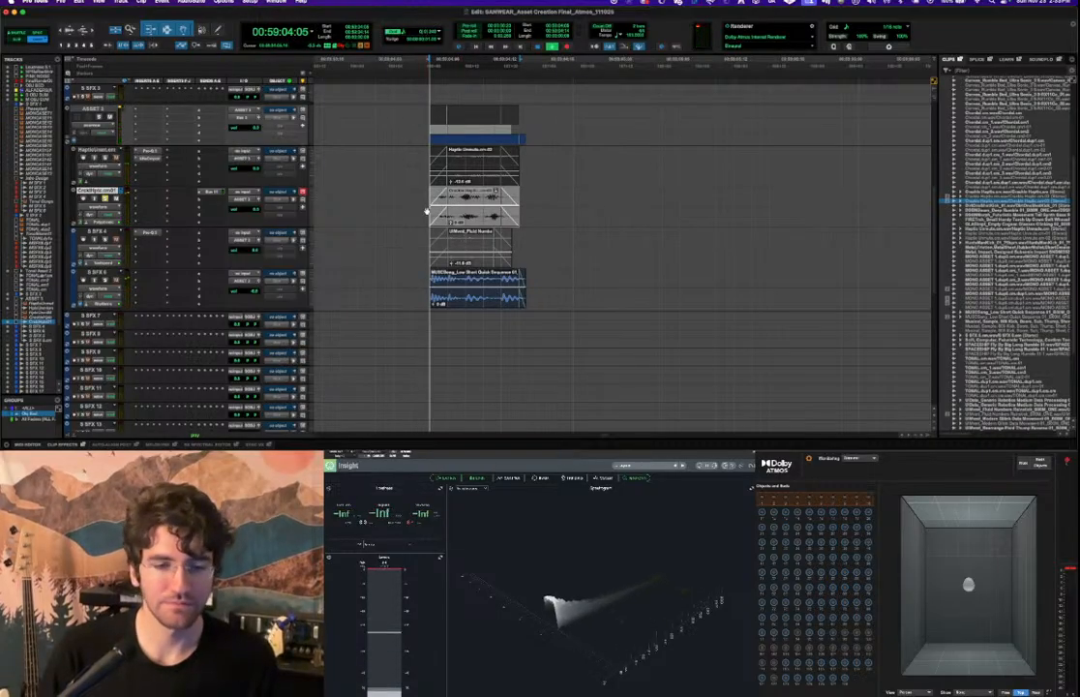
pyautogui.press('space')
pyautogui.press('space')
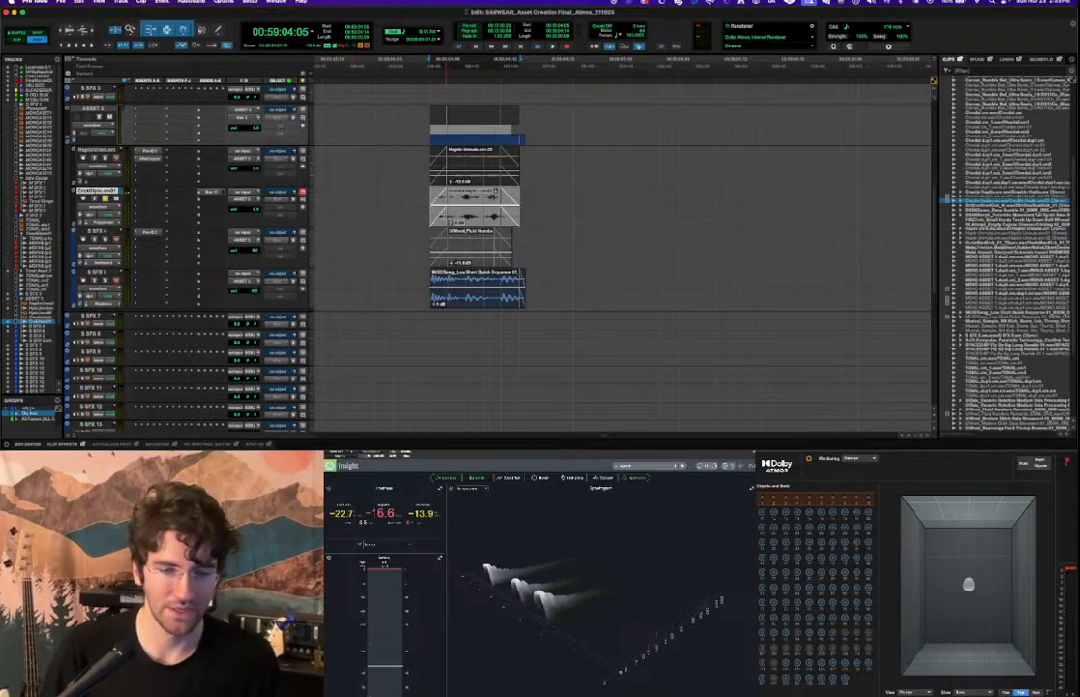
# Replace the long fade-in on the Crackle Haptic clip with a very short one at its start.
pyautogui.press('Delete')
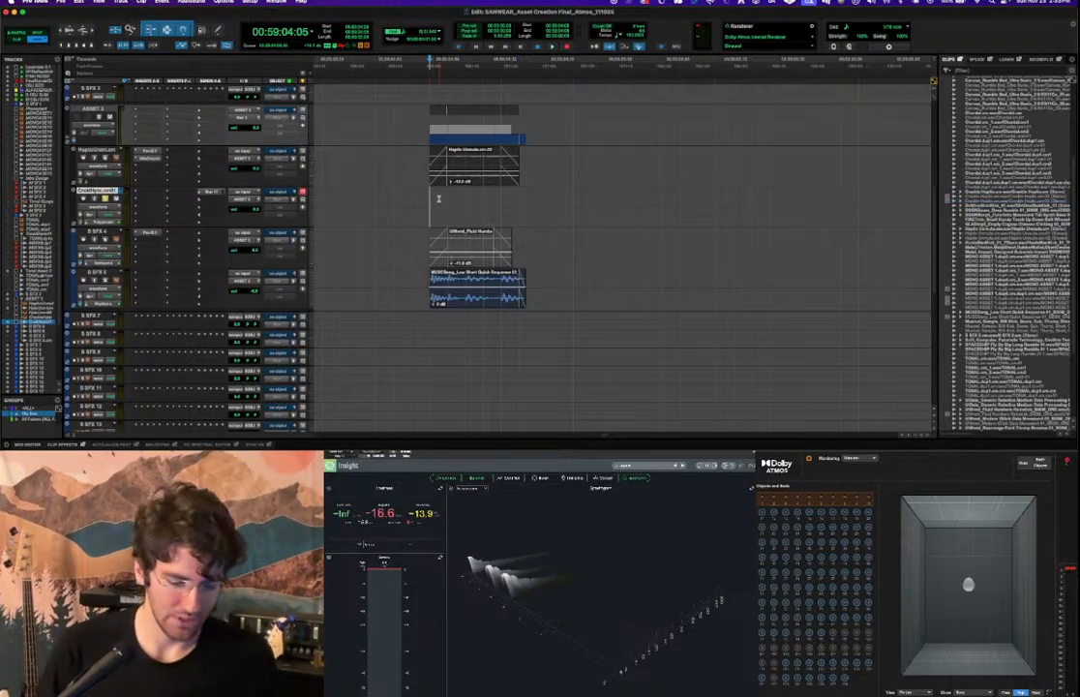
pyautogui.press('super+z')
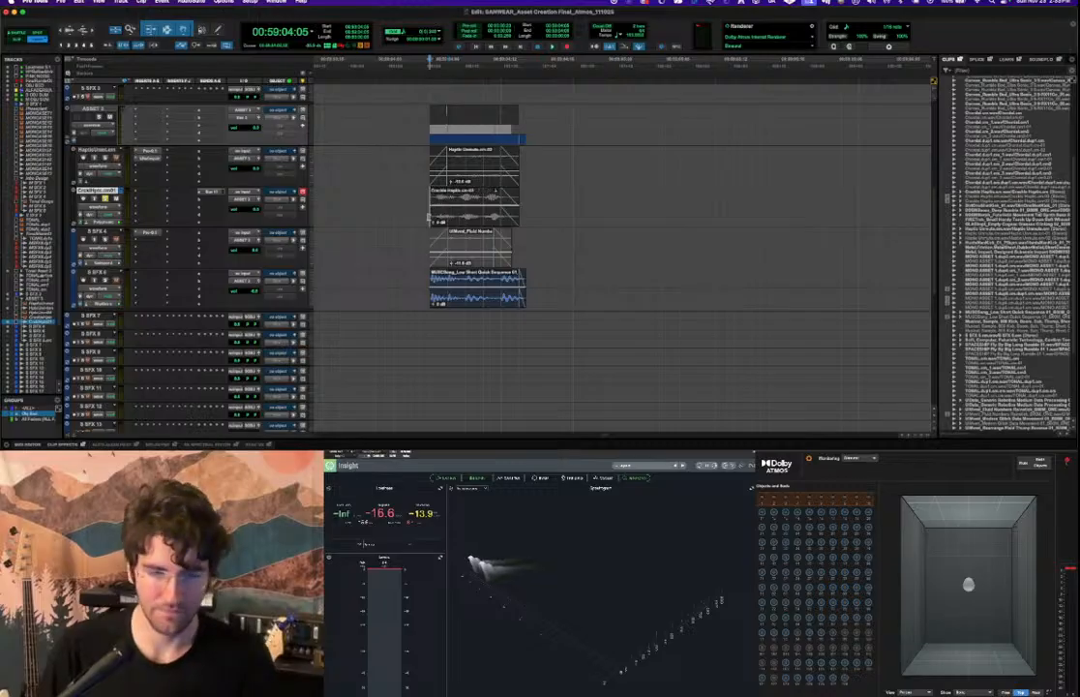
pyautogui.moveTo(432, 191); pyautogui.dragTo(431, 197)
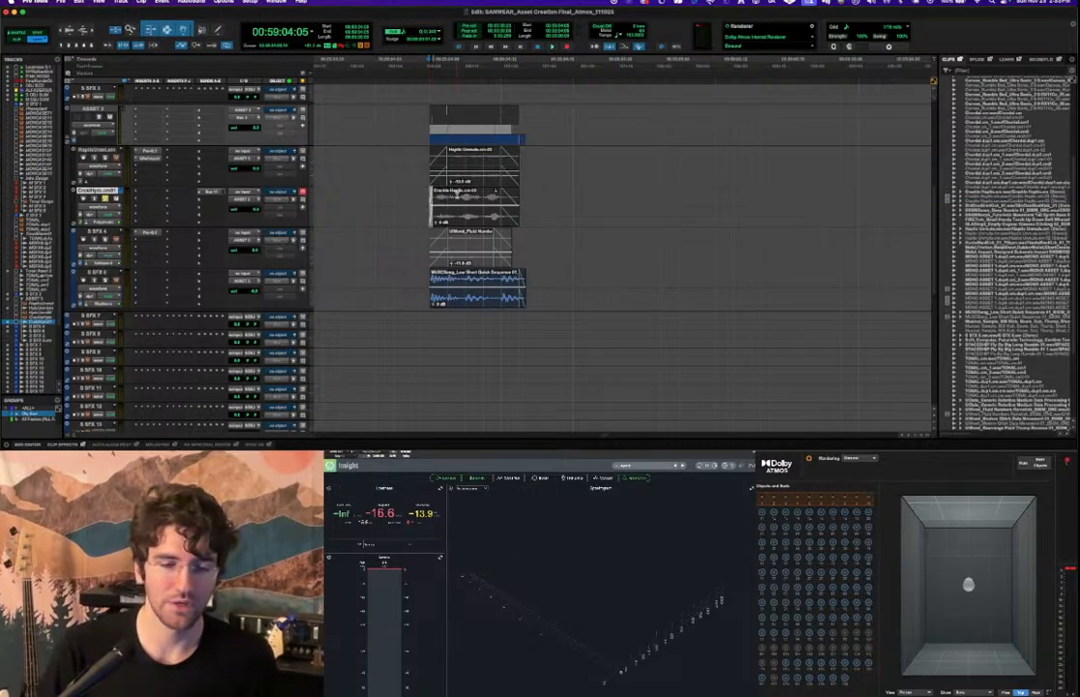
# Switch the Crackle Haptic track to warp view and place warp markers at the starts of its three hits.
pyautogui.click(457, 201)
pyautogui.hotkey('ctrl', '-')
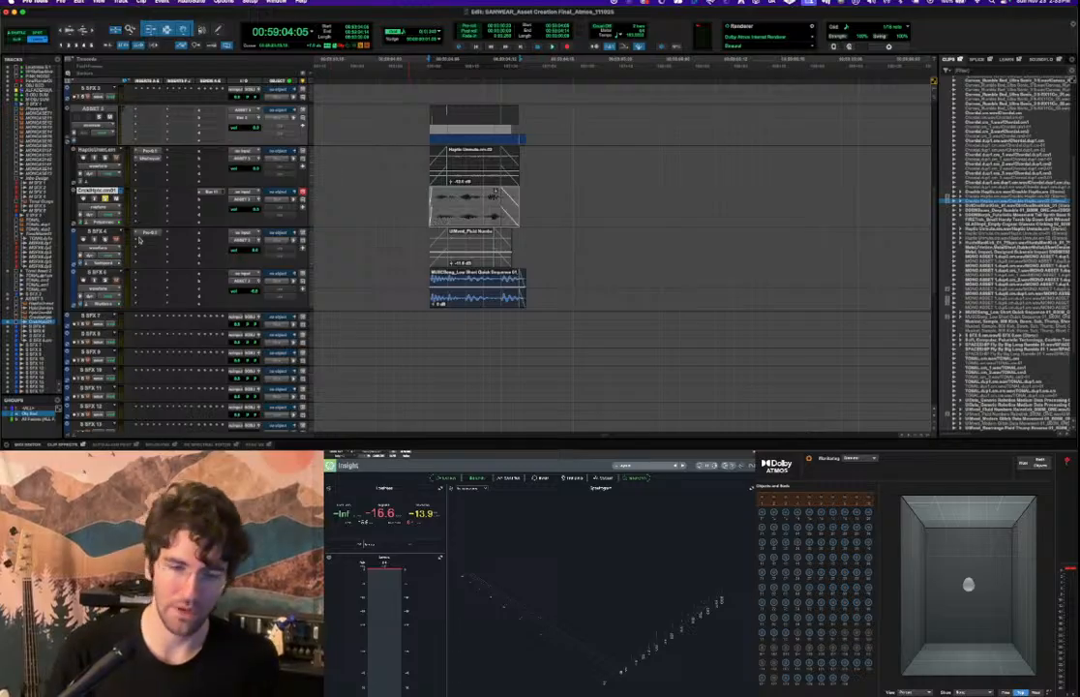
pyautogui.press('t')
pyautogui.press('t')
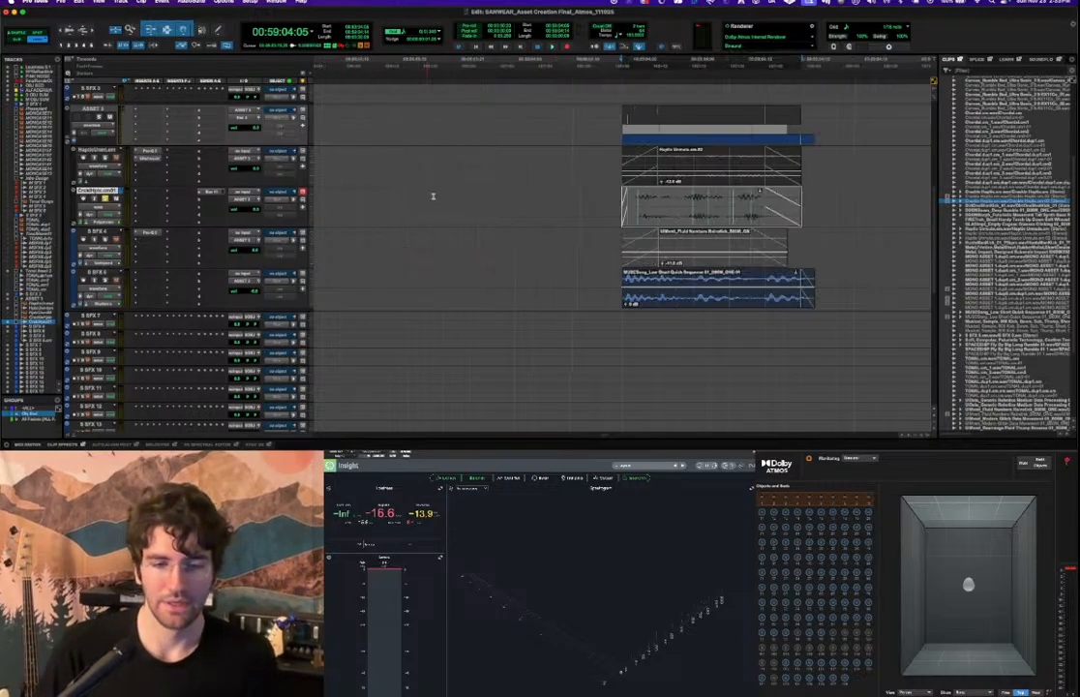
pyautogui.hscroll(3, 667, 220)
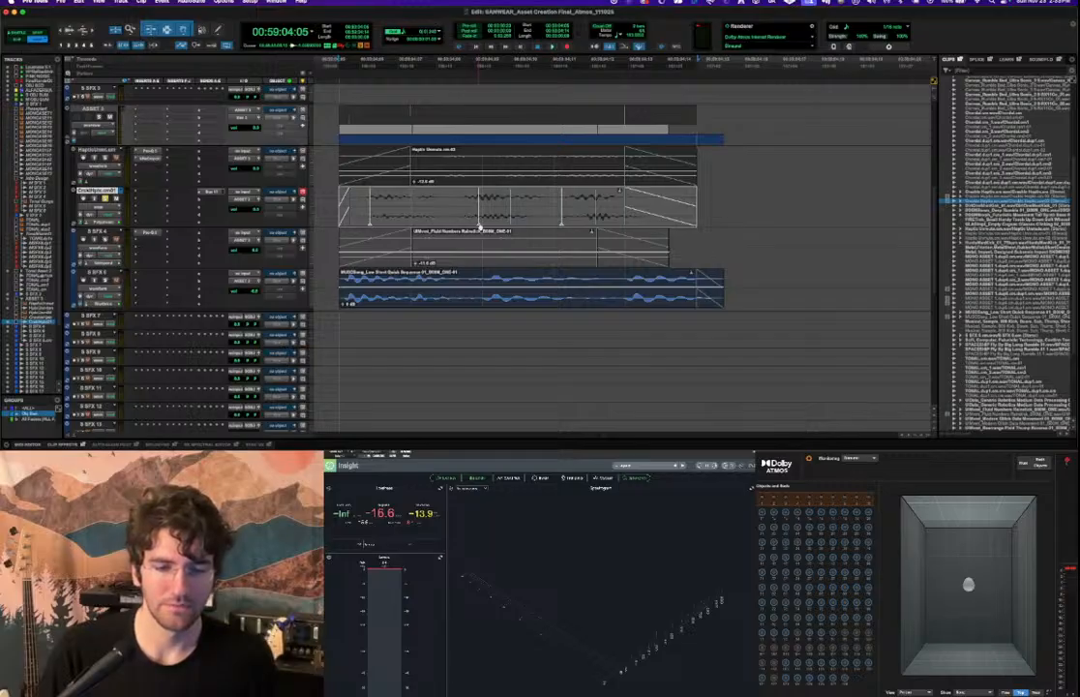
# Try to shift the Crackle Haptic clip's middle warp marker slightly later, and undo the move.
pyautogui.moveTo(479, 227); pyautogui.dragTo(482, 227)
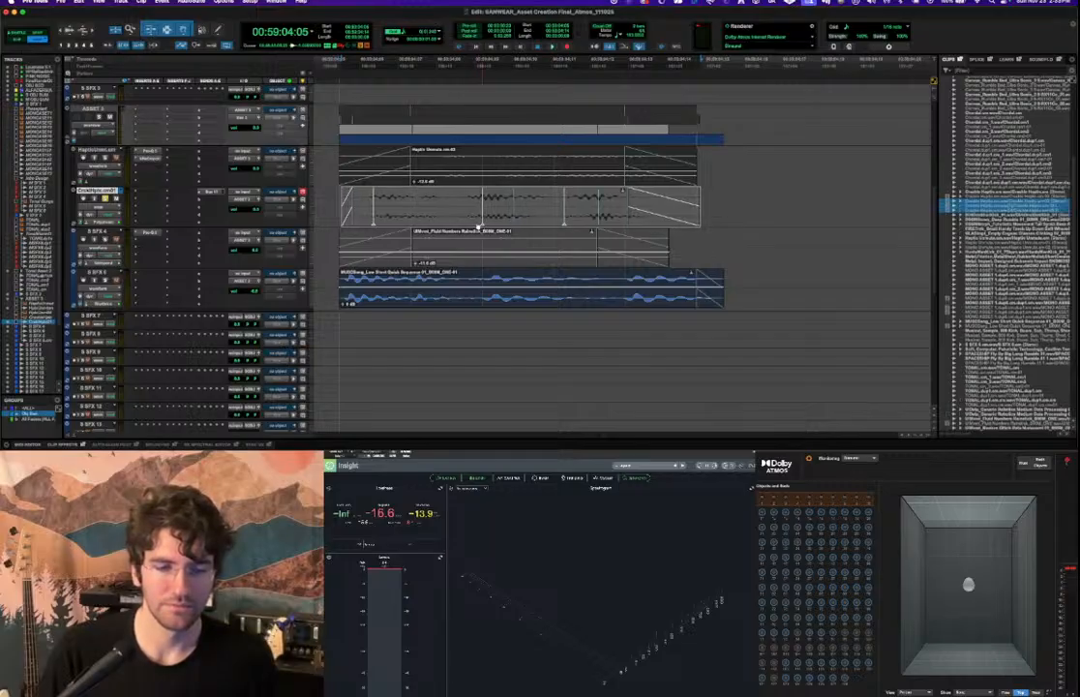
pyautogui.press('super+z')
pyautogui.press('super+z')
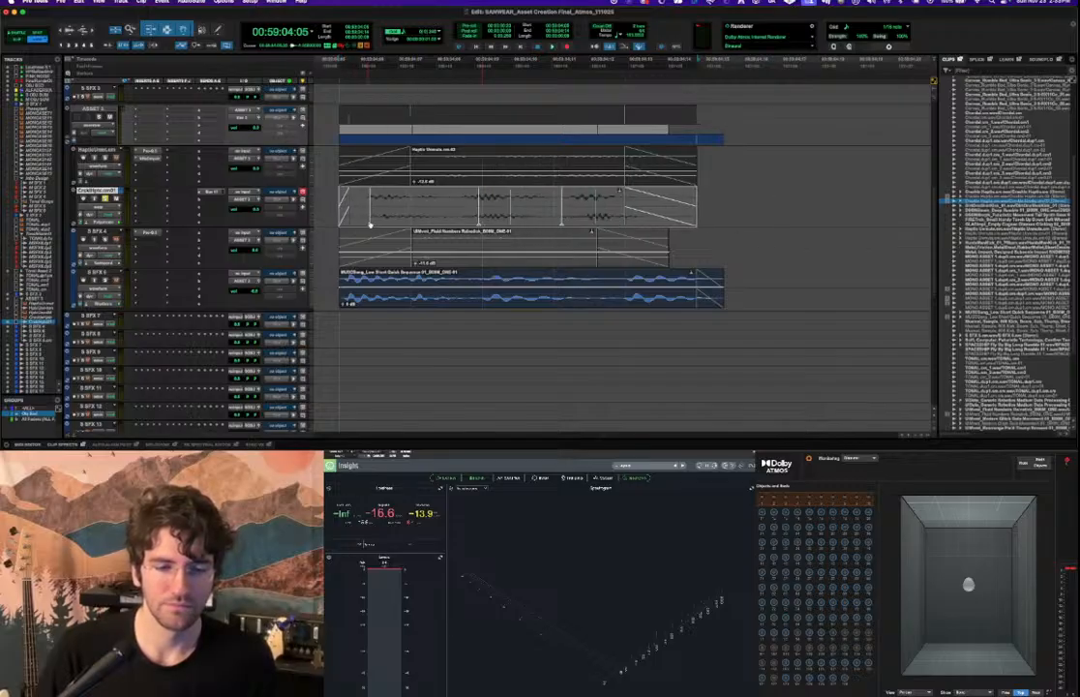
# Change the Crackle Haptic track's Elastic Audio plugin from Polyphonic to Rhythmic.
pyautogui.press('.')
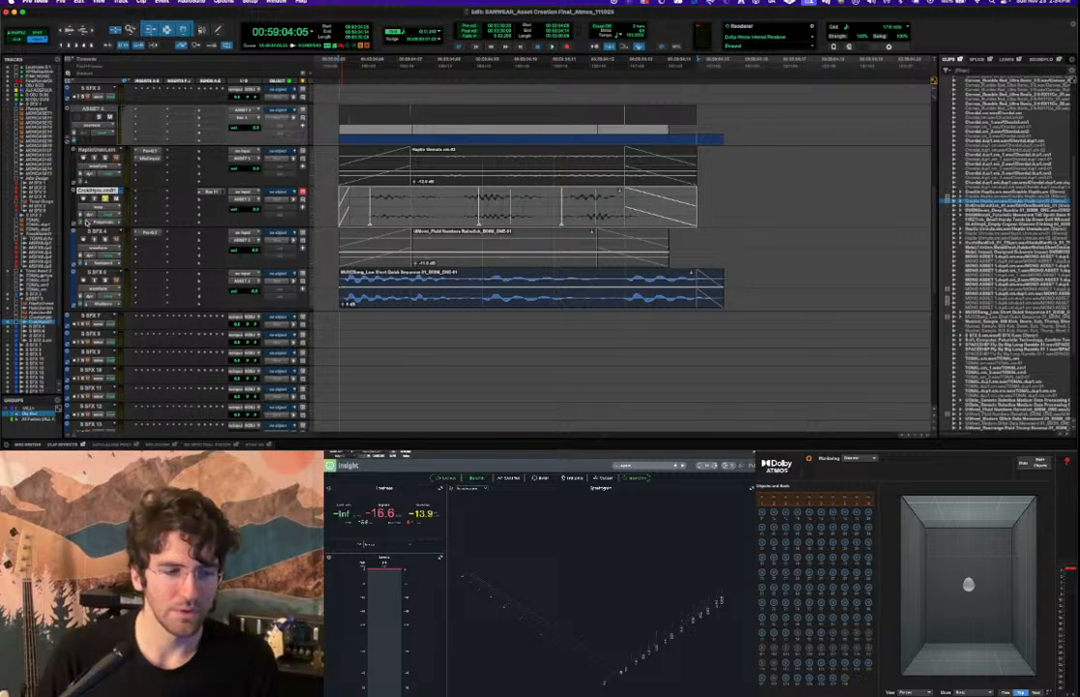
pyautogui.click(102, 222)
pyautogui.moveTo(121, 238)
pyautogui.click(167, 252)
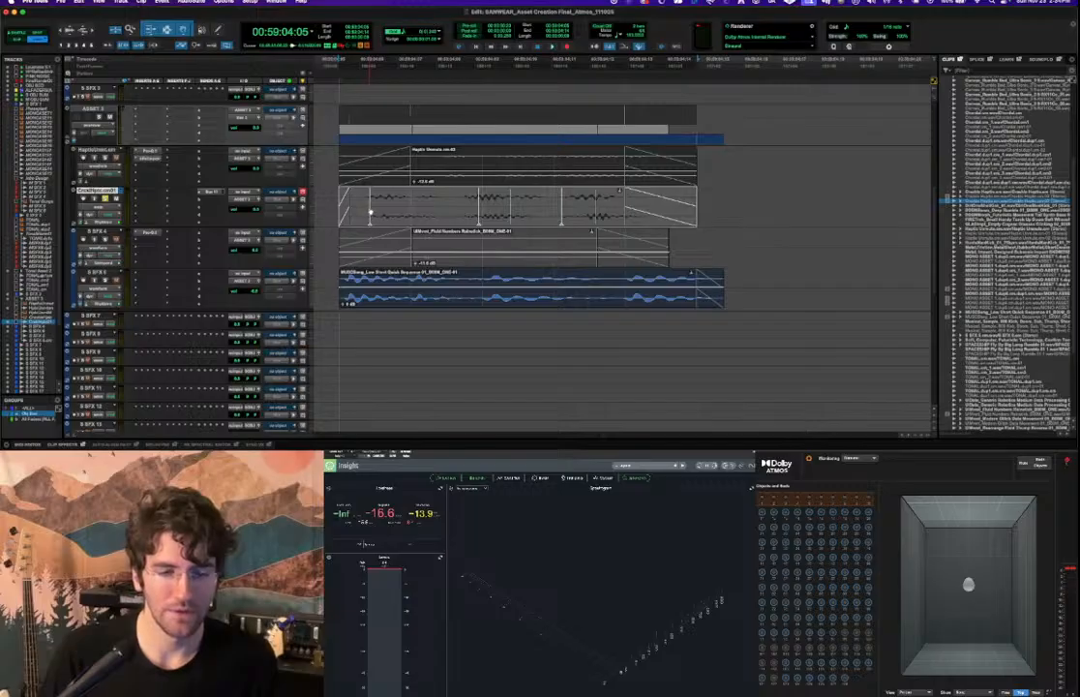
# Show the S SFX 6 track in warp view and align the Crackle Haptic clip's middle warp marker with the low sequence's middle marker.
pyautogui.click(96, 274)
pyautogui.hotkey('ctrl', '-')
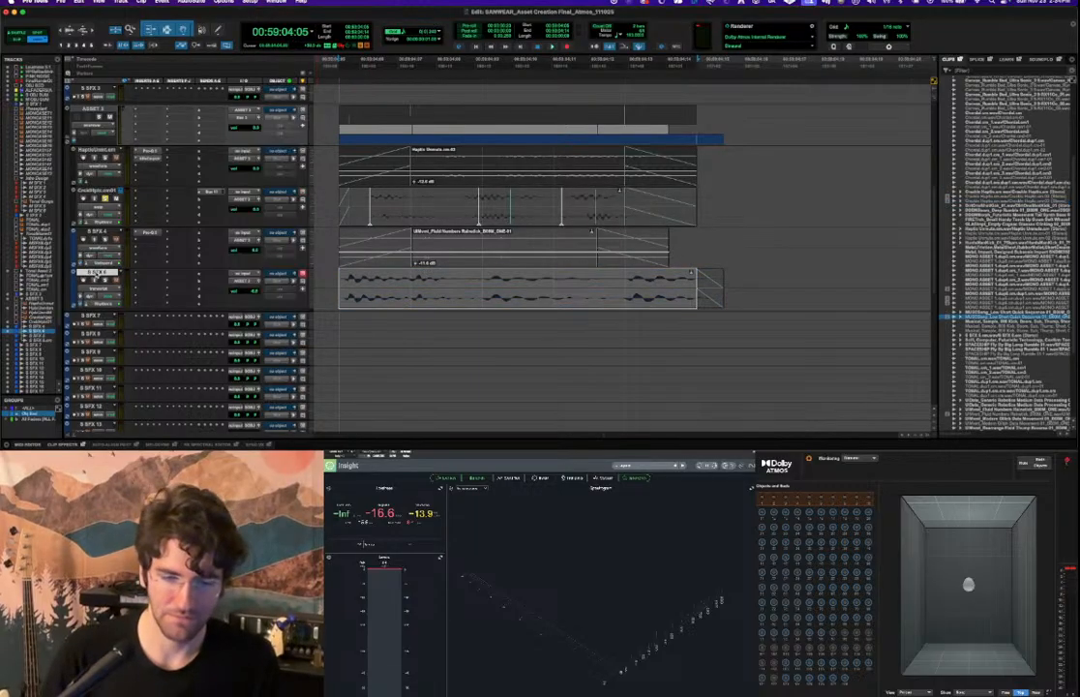
pyautogui.hotkey('alt', '0')
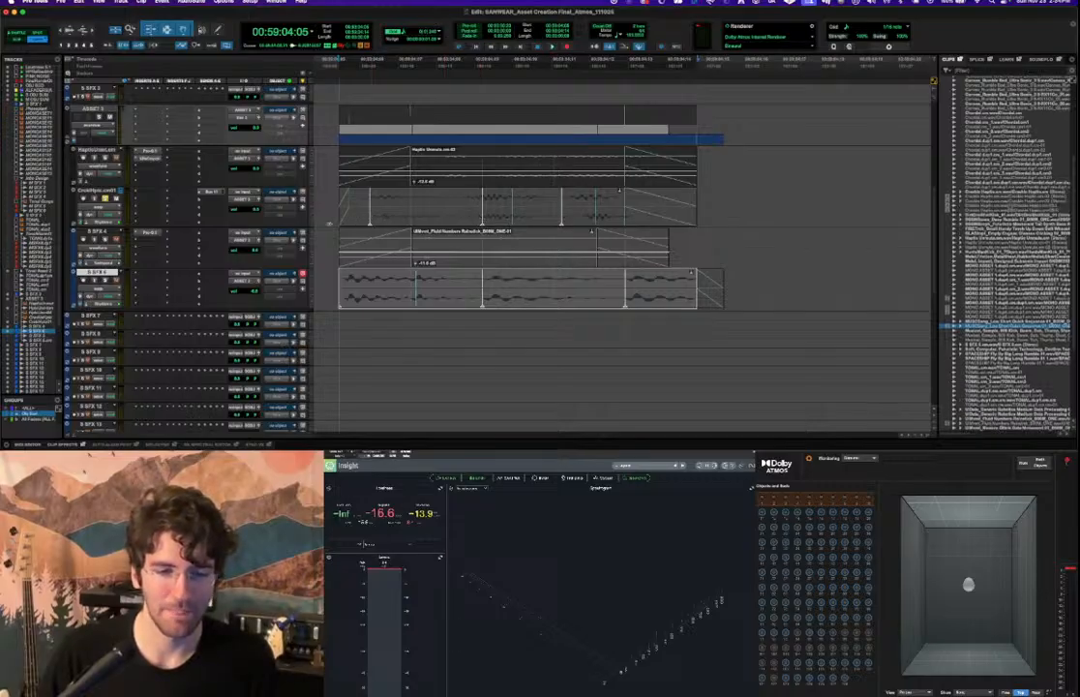
pyautogui.hscroll(-5, 331, 221)
pyautogui.hscroll(4, 557, 221)
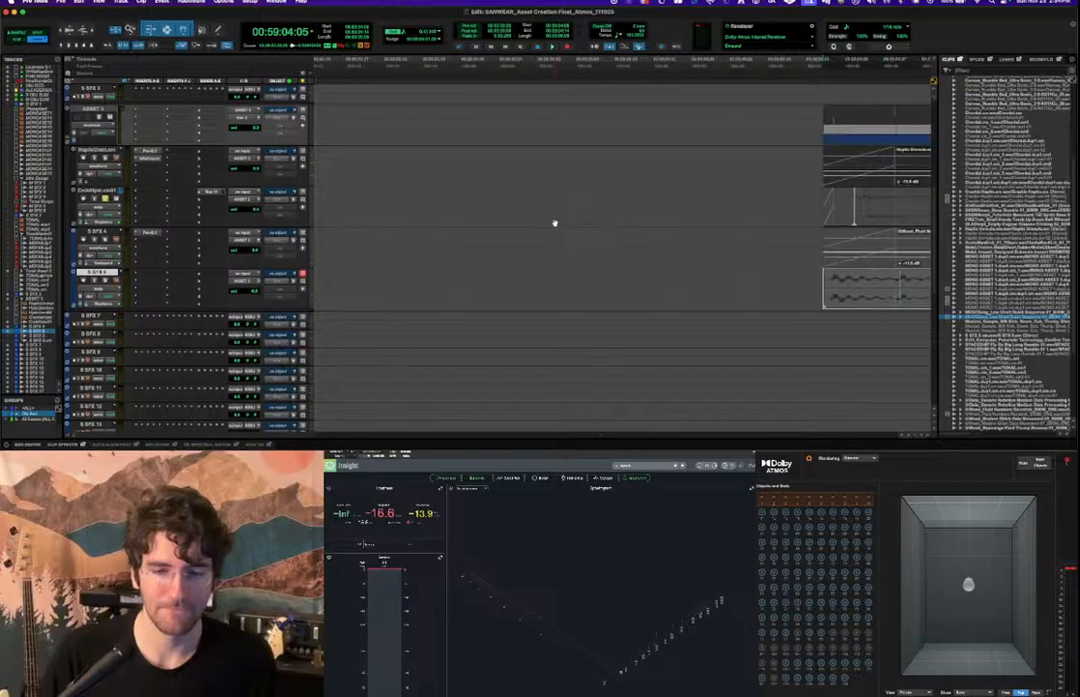
pyautogui.hscroll(2, 554, 222)
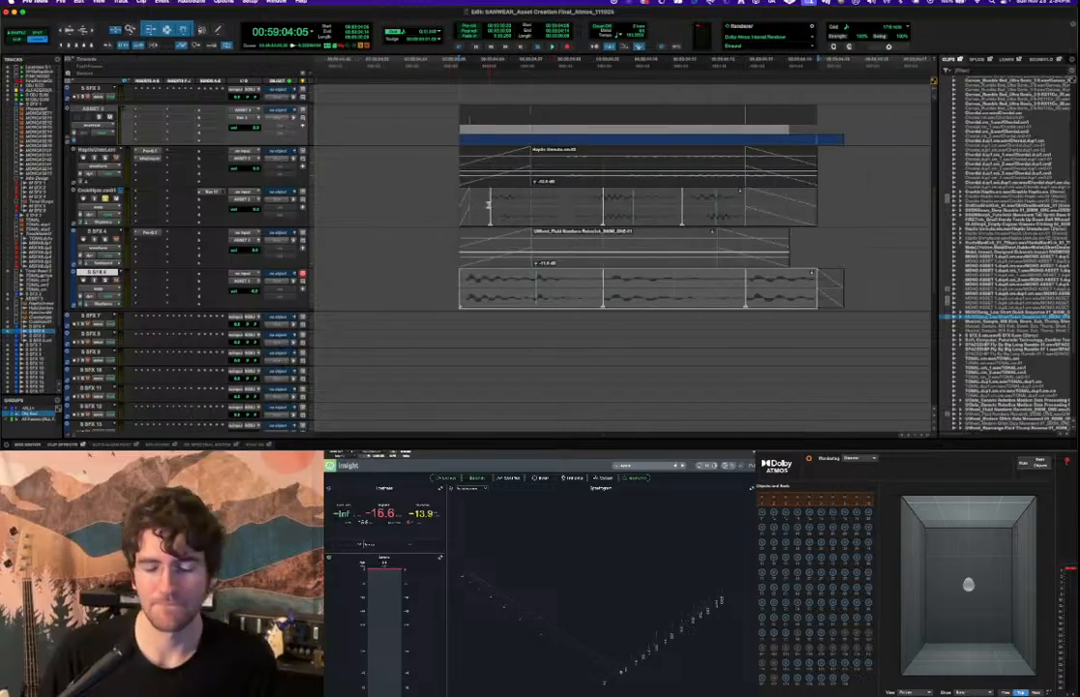
# Audition the layers from the clips' start and warp the last hit of the Crackle Haptic clip slightly earlier.
pyautogui.click(446, 202)
pyautogui.press('space')
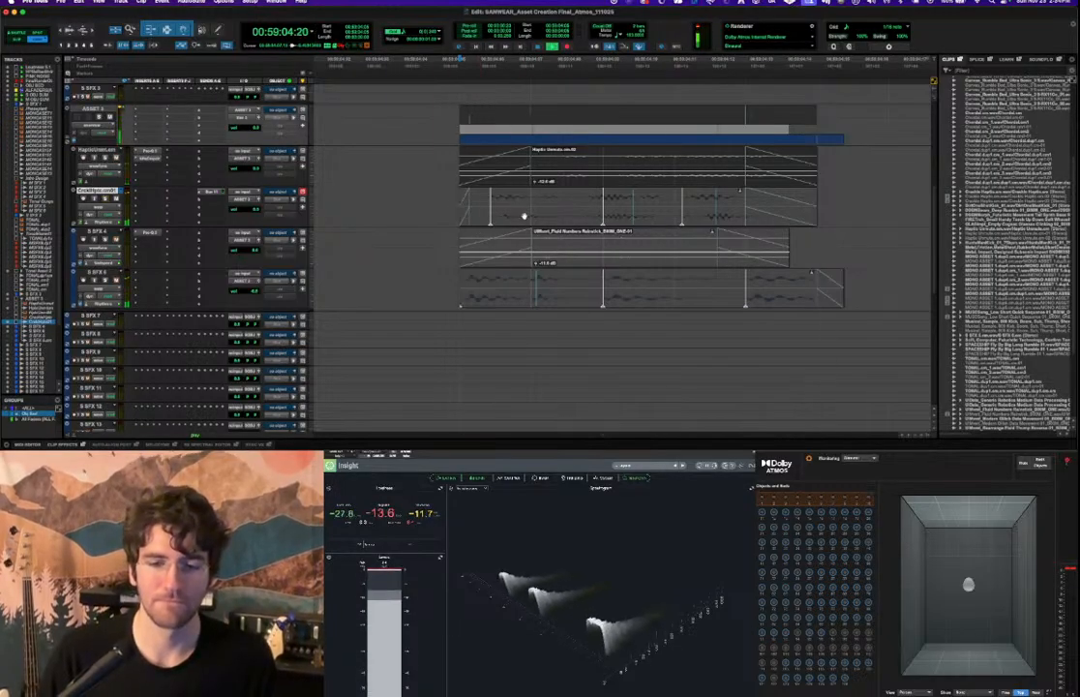
pyautogui.moveTo(689, 218); pyautogui.dragTo(681, 214)
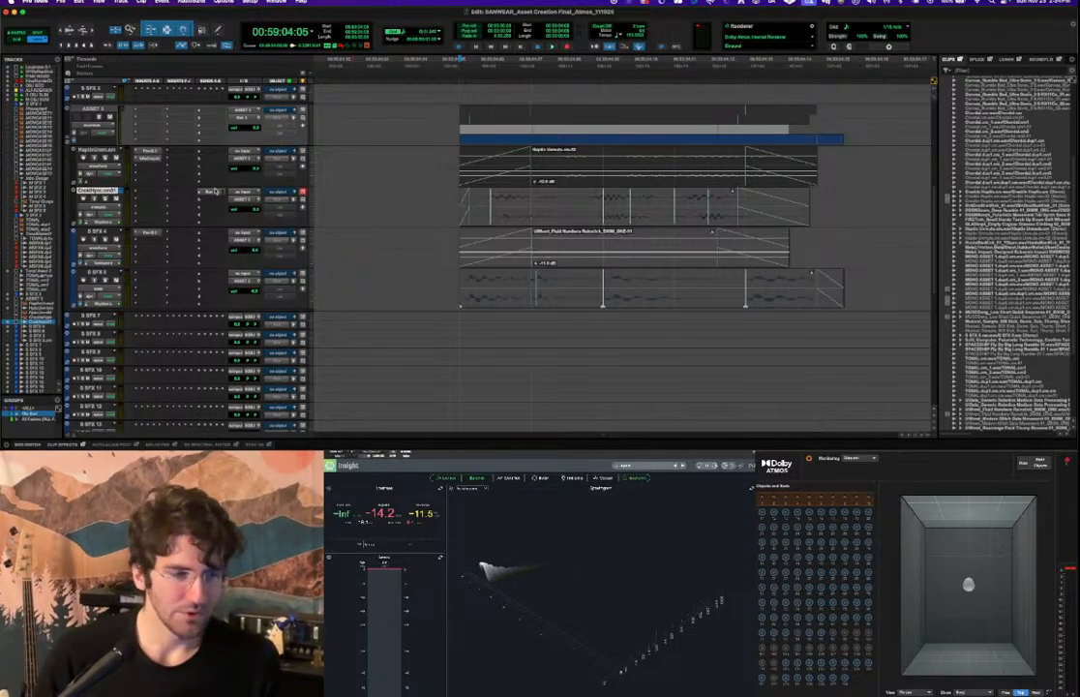
# Add an event marker near the start of the Crackle Haptic clip in analysis view, and return the track to warp view.
pyautogui.rightClick(478, 212)
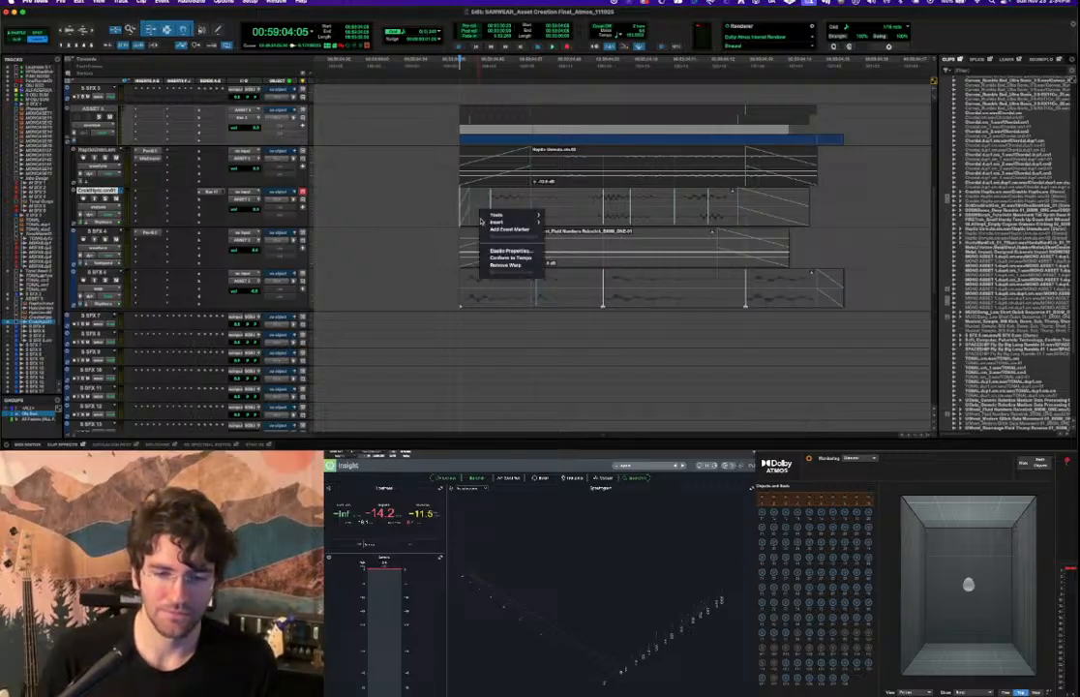
pyautogui.click(495, 229)
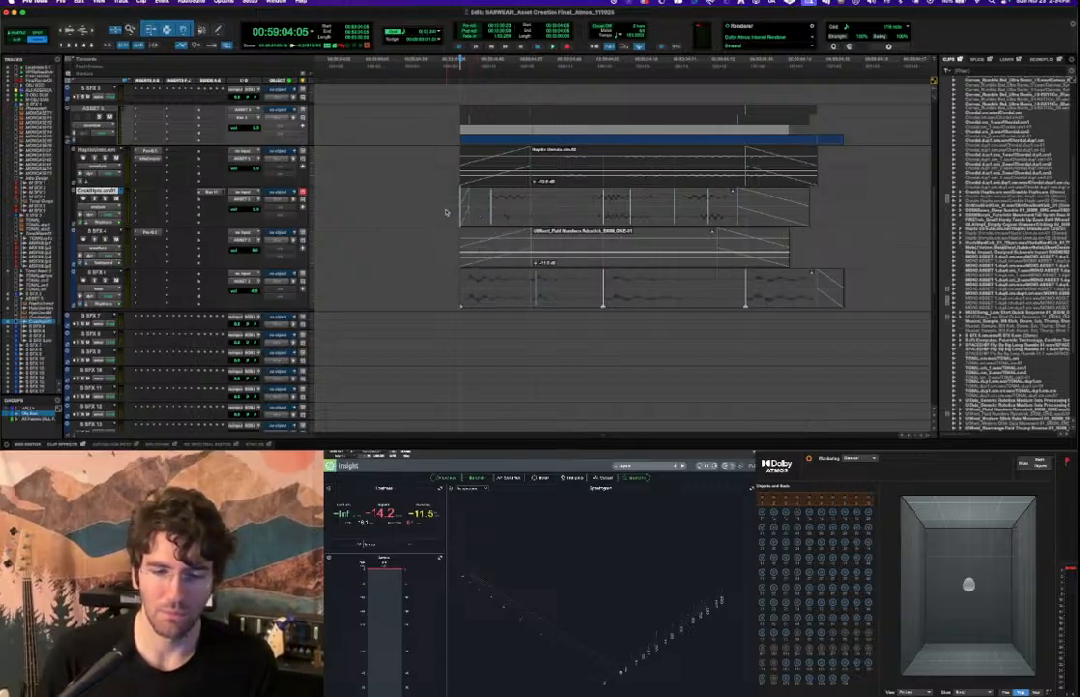
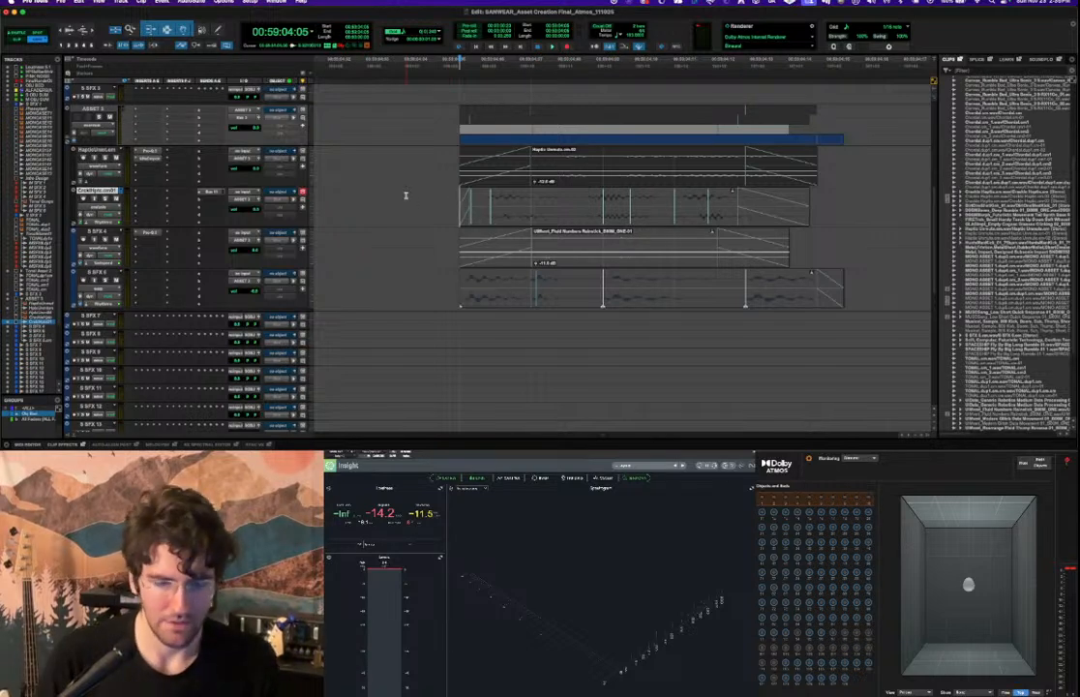
pyautogui.press('-')
pyautogui.click(462, 220)
pyautogui.press('super+Tab')
pyautogui.press('super+Tab')
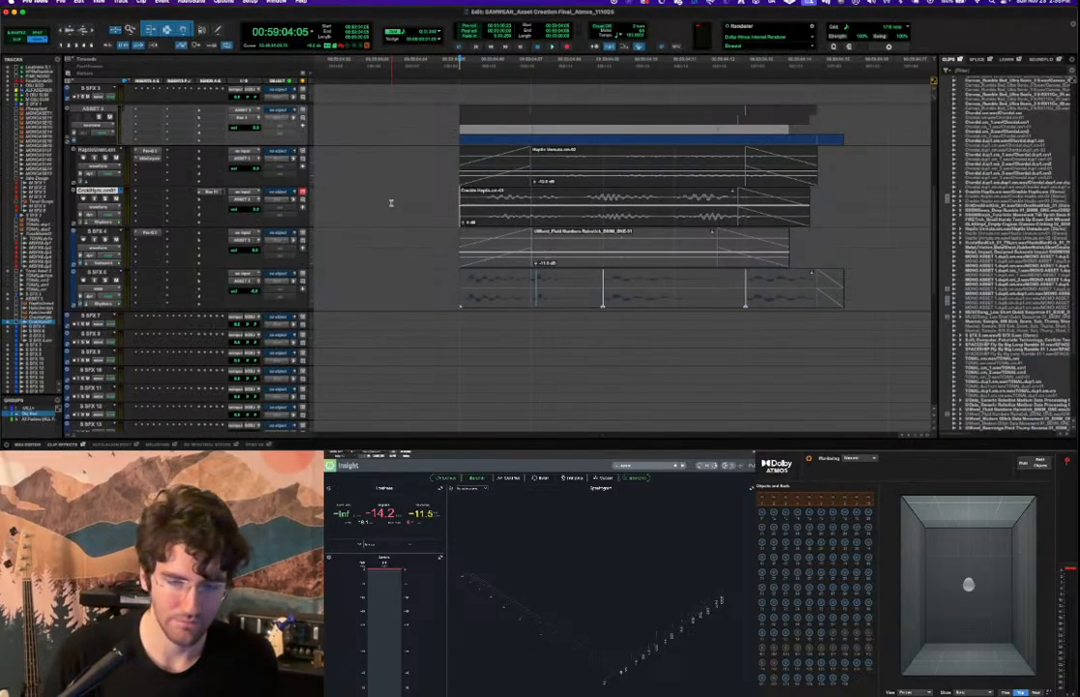
pyautogui.press('-')
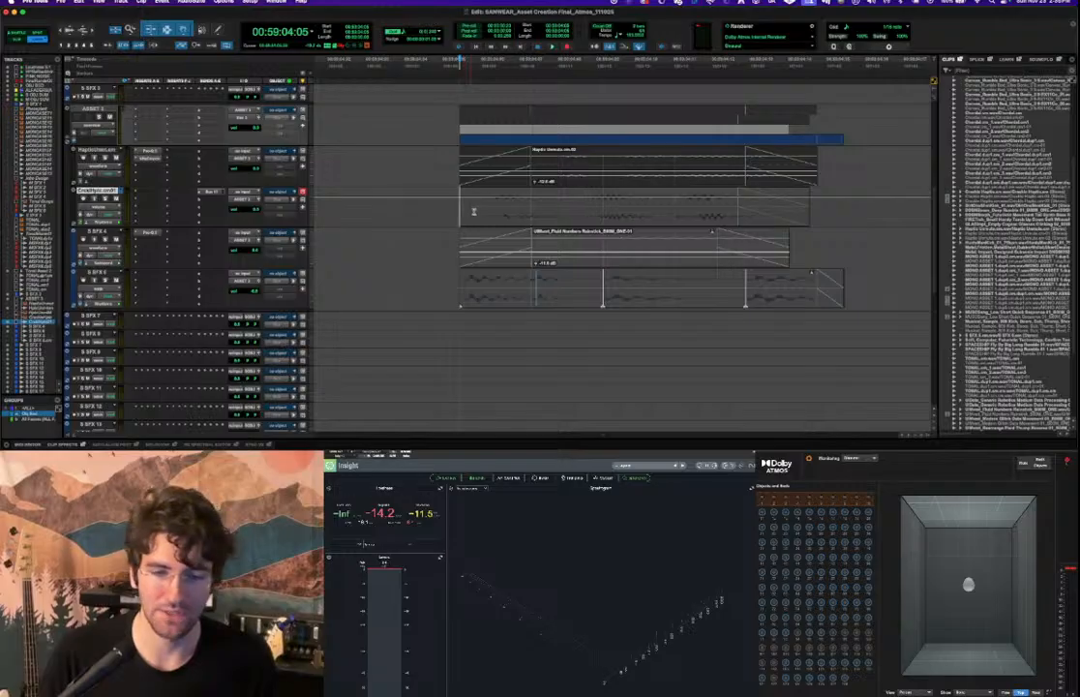
pyautogui.press('ctrl+super+Left')
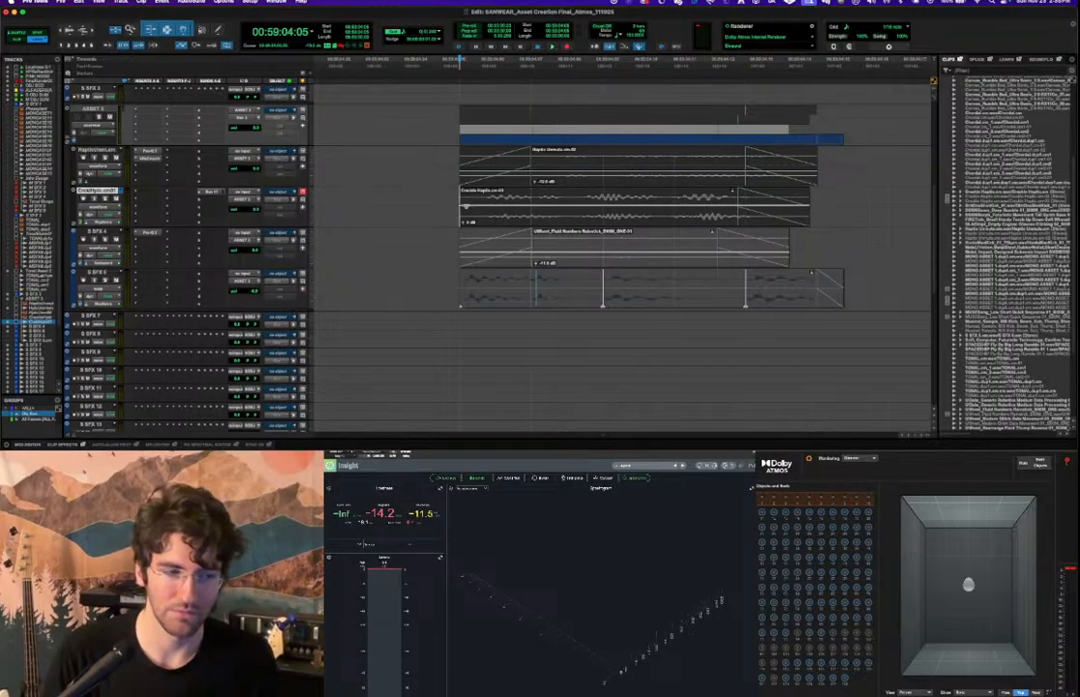
pyautogui.press('ctrl+super+Left')
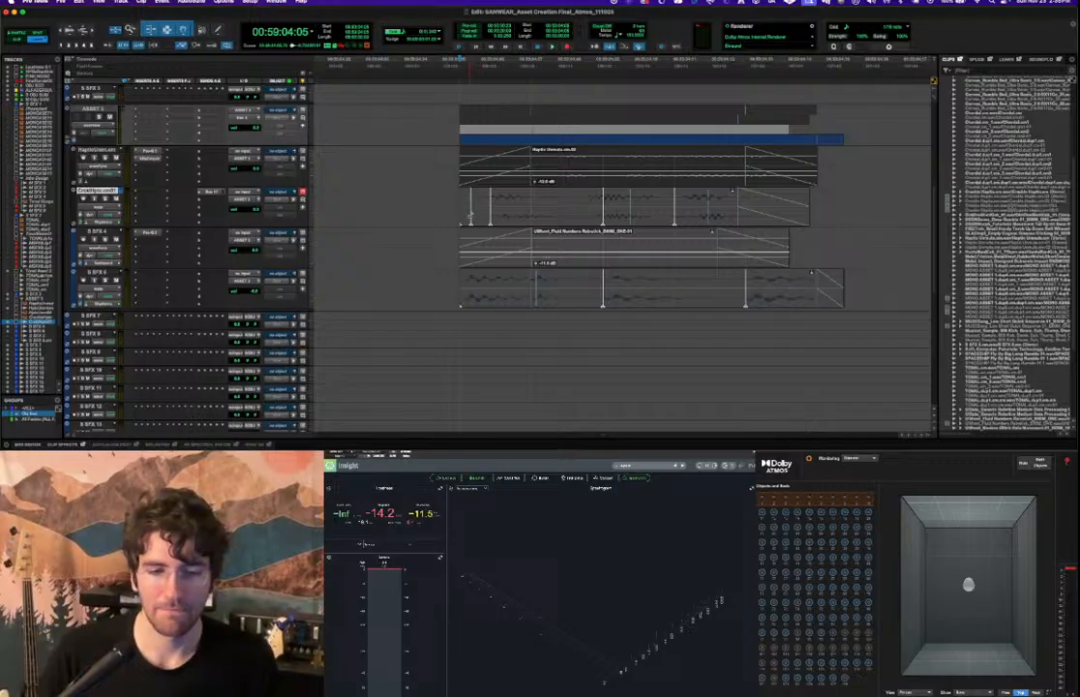
pyautogui.click(468, 221)
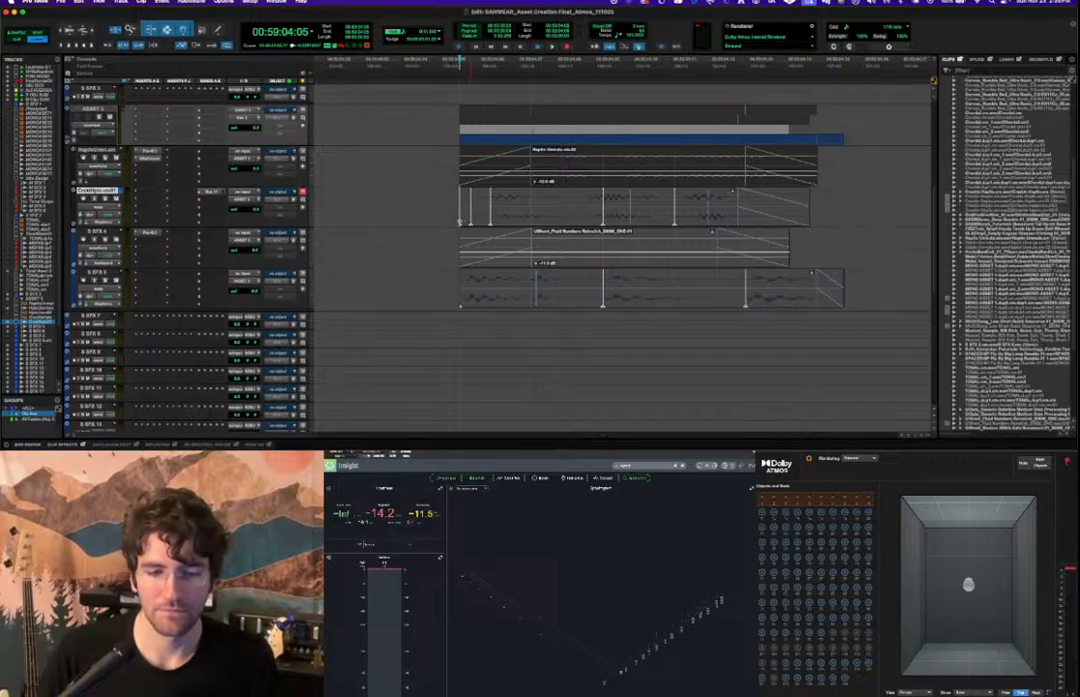
pyautogui.press('super+z')
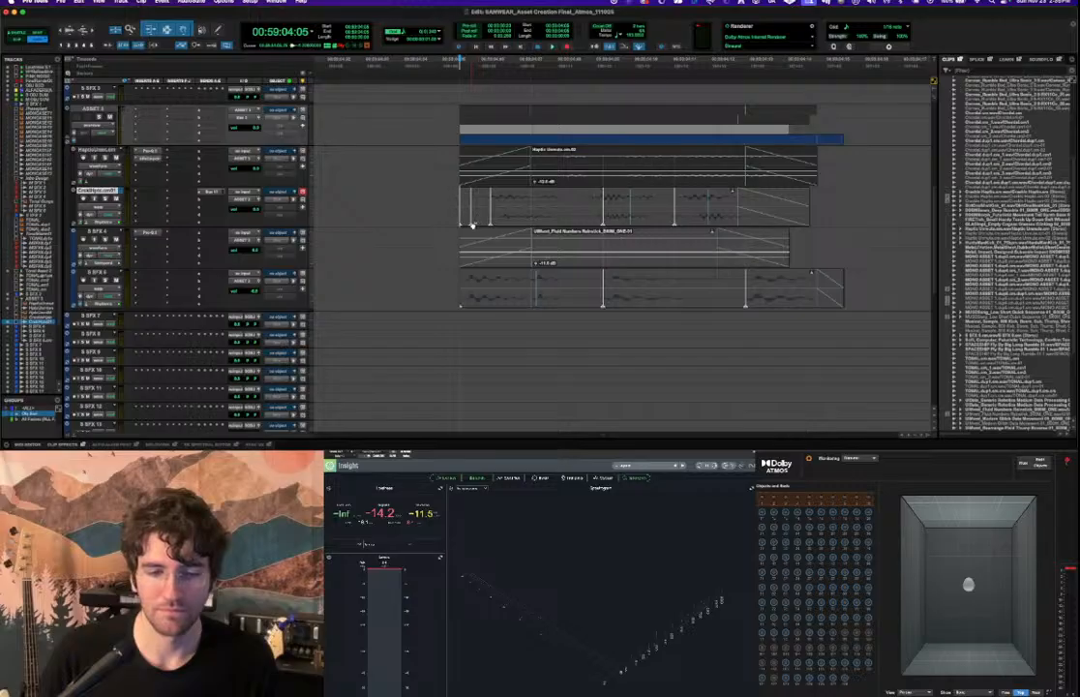
pyautogui.press('b')
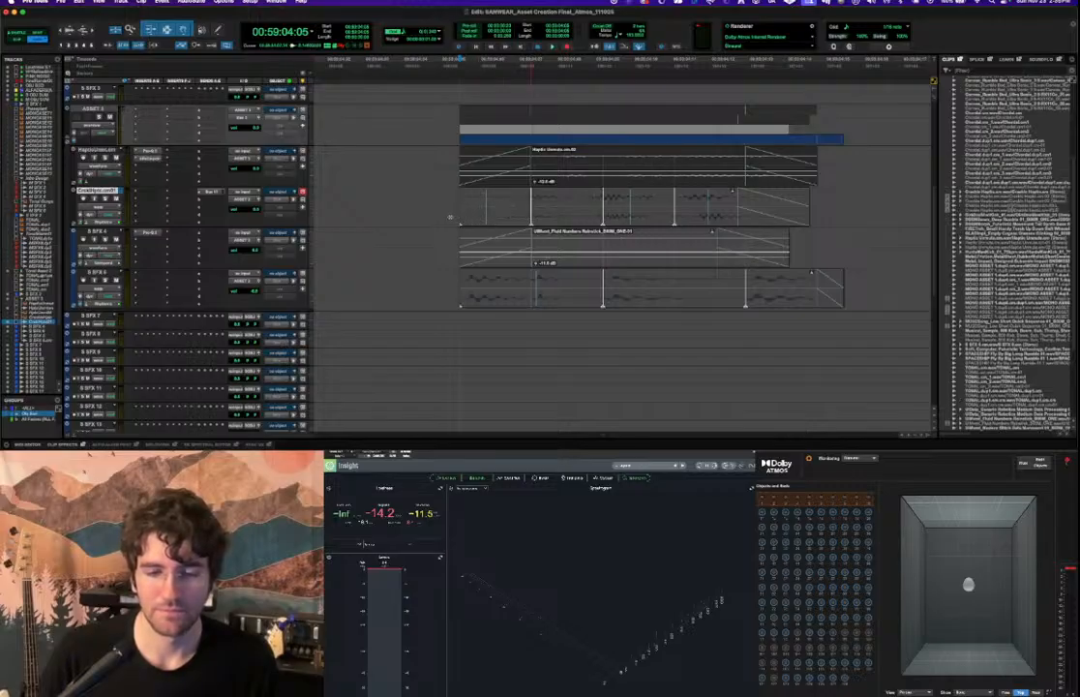
pyautogui.press('super+z')
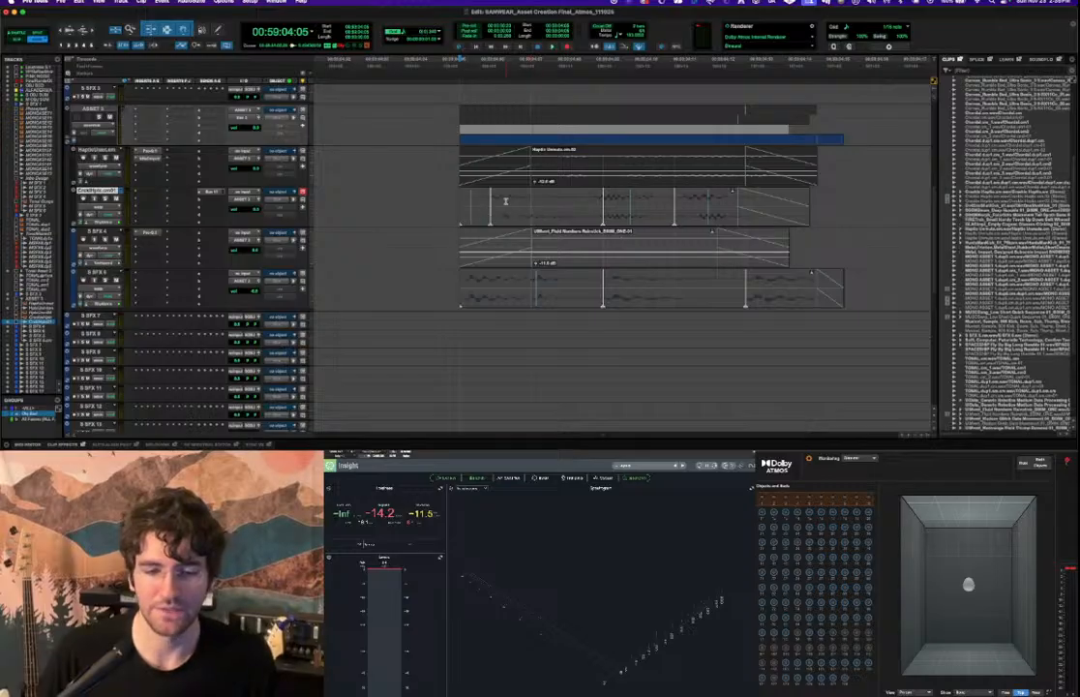
# Try to pull the Crackle Haptic clip's first hit back to the start of the other layers with its warp markers.
pyautogui.click(466, 204)
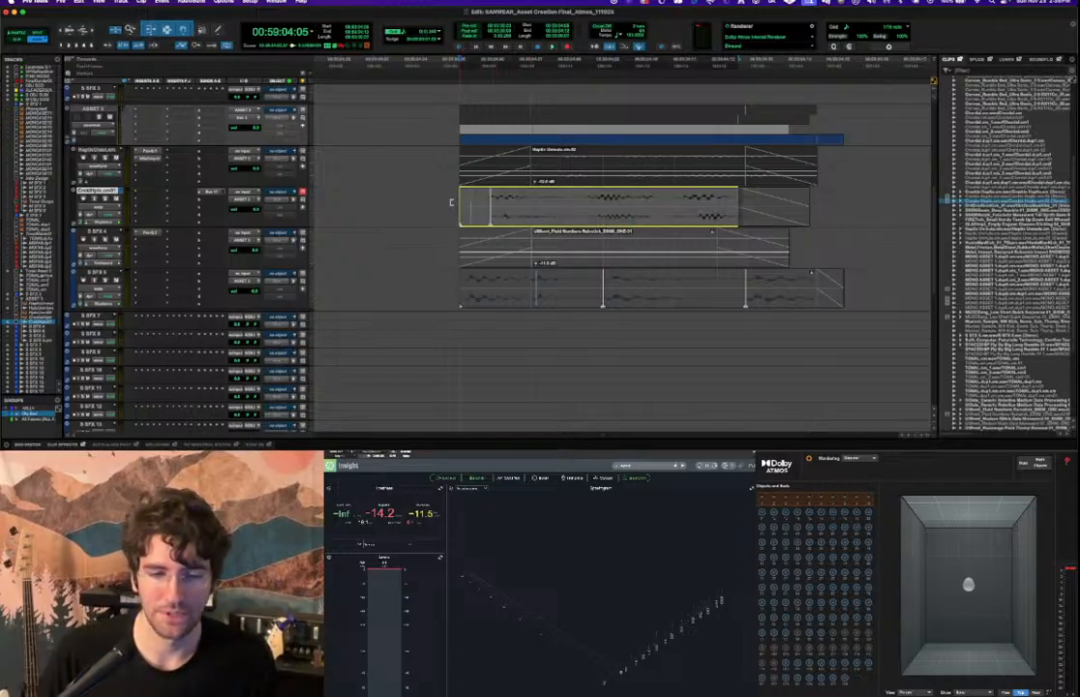
pyautogui.moveTo(492, 222); pyautogui.dragTo(461, 221)
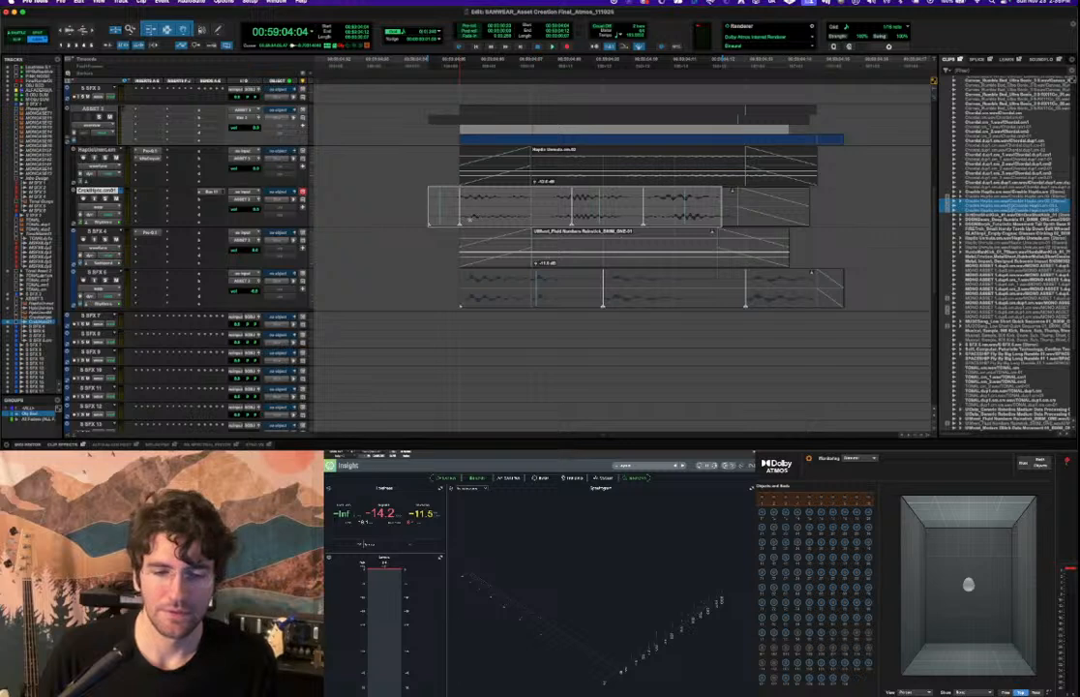
pyautogui.press('super+z')
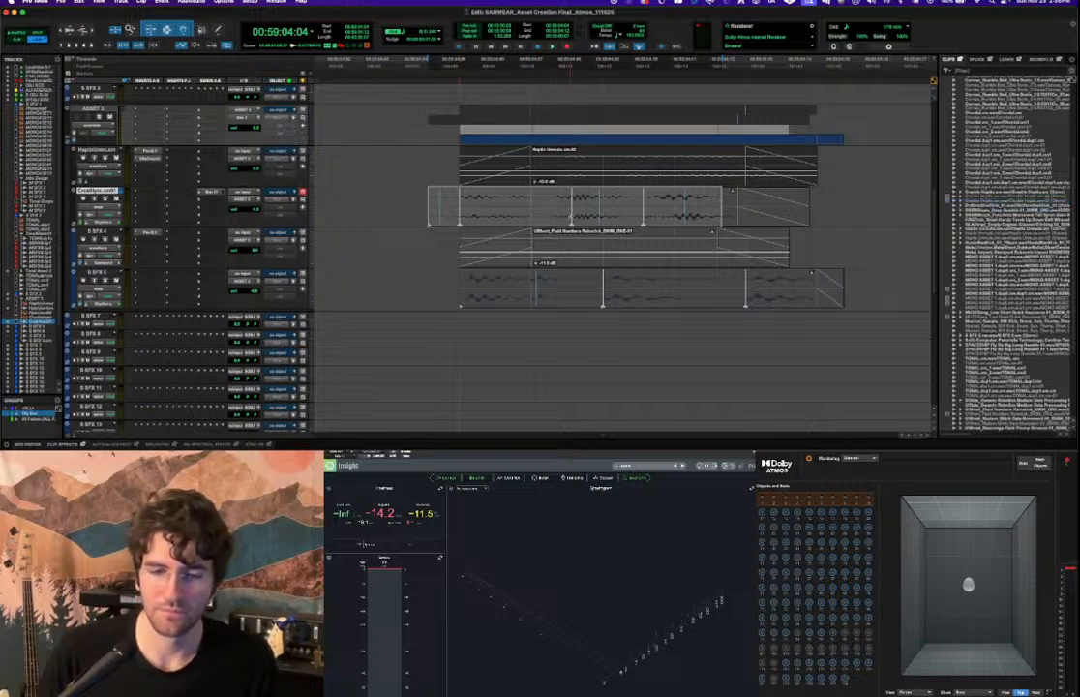
pyautogui.press('super+z')
pyautogui.moveTo(581, 218); pyautogui.dragTo(565, 213)
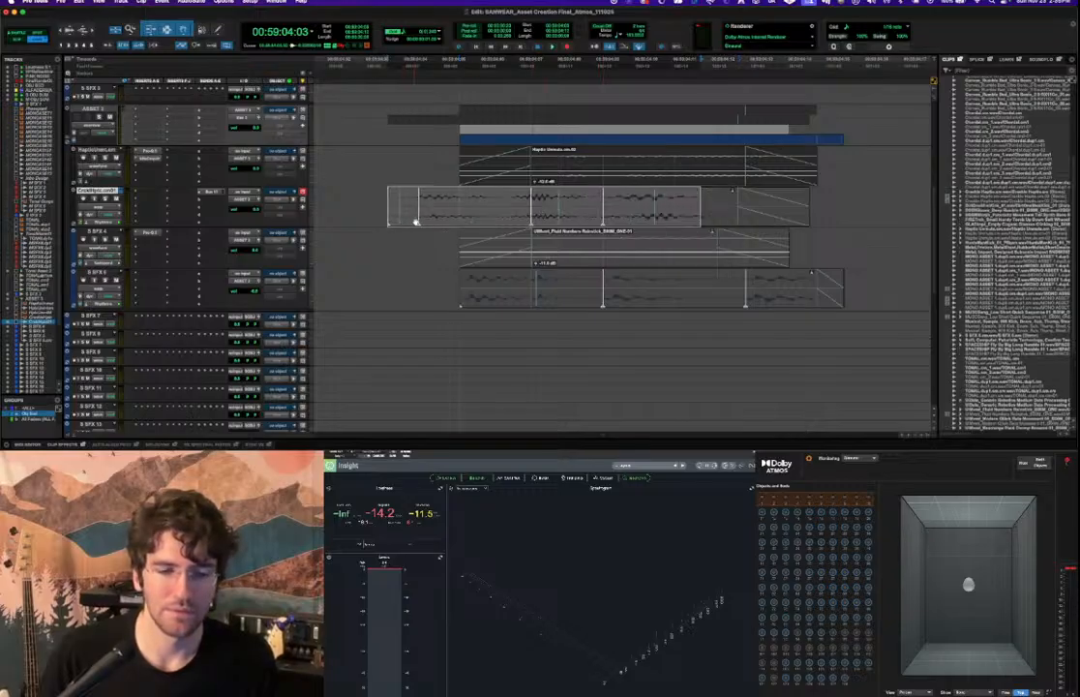
pyautogui.moveTo(415, 222); pyautogui.dragTo(465, 225)
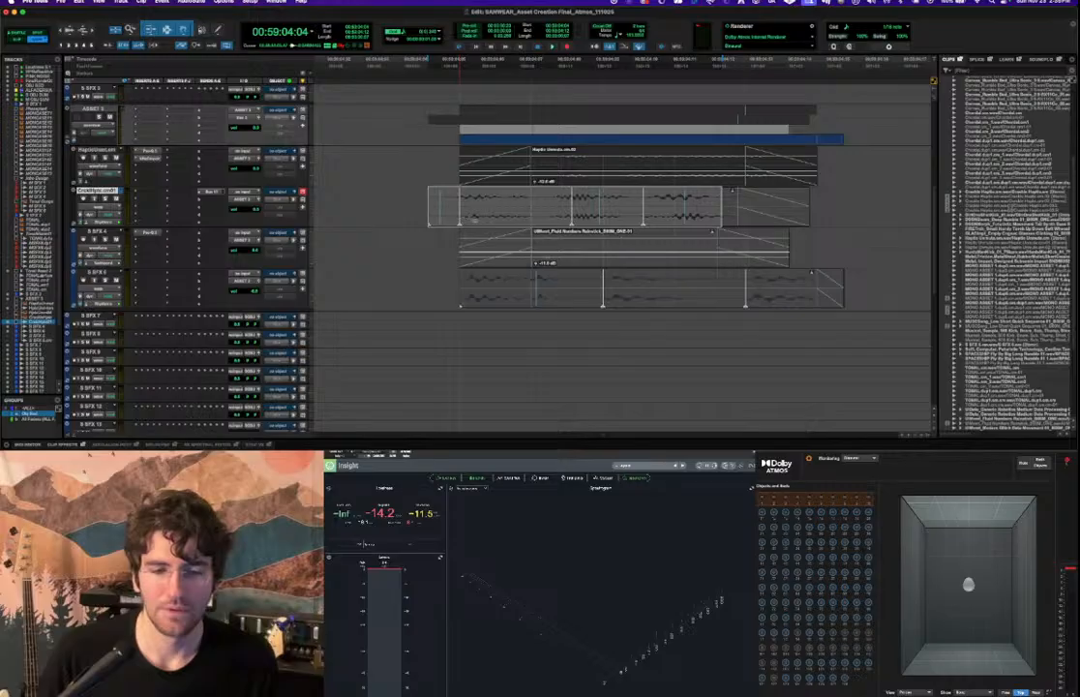
pyautogui.moveTo(577, 223); pyautogui.dragTo(607, 222)
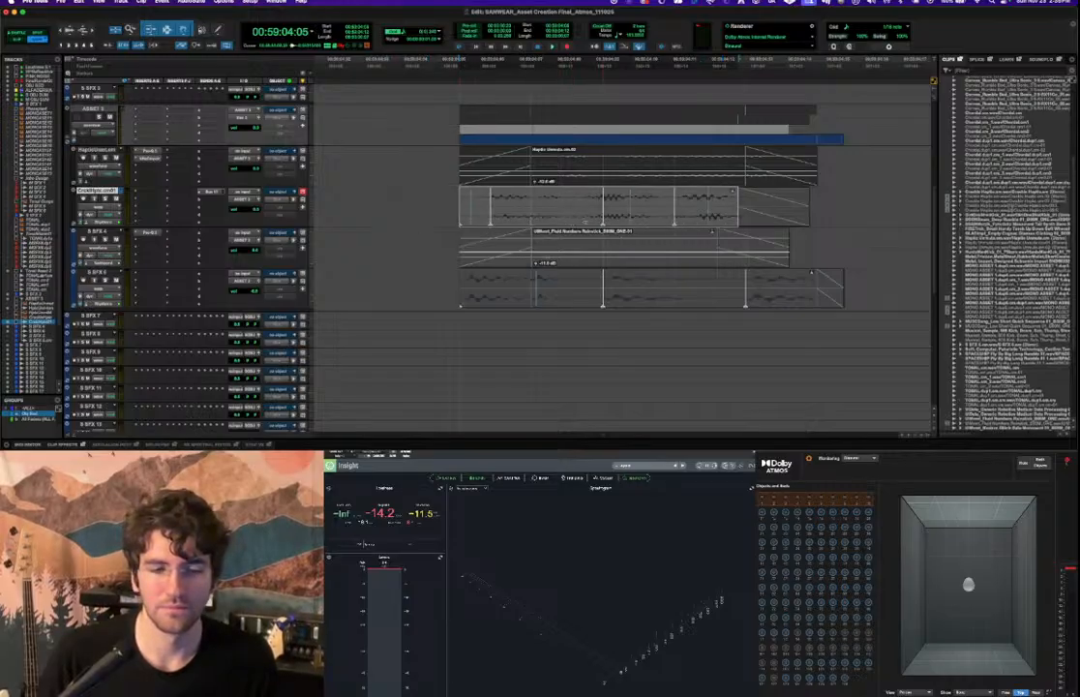
# Audition the layers from the clips' start and split the Crackle Haptic clip at its middle hit.
pyautogui.click(455, 201)
pyautogui.press('space')
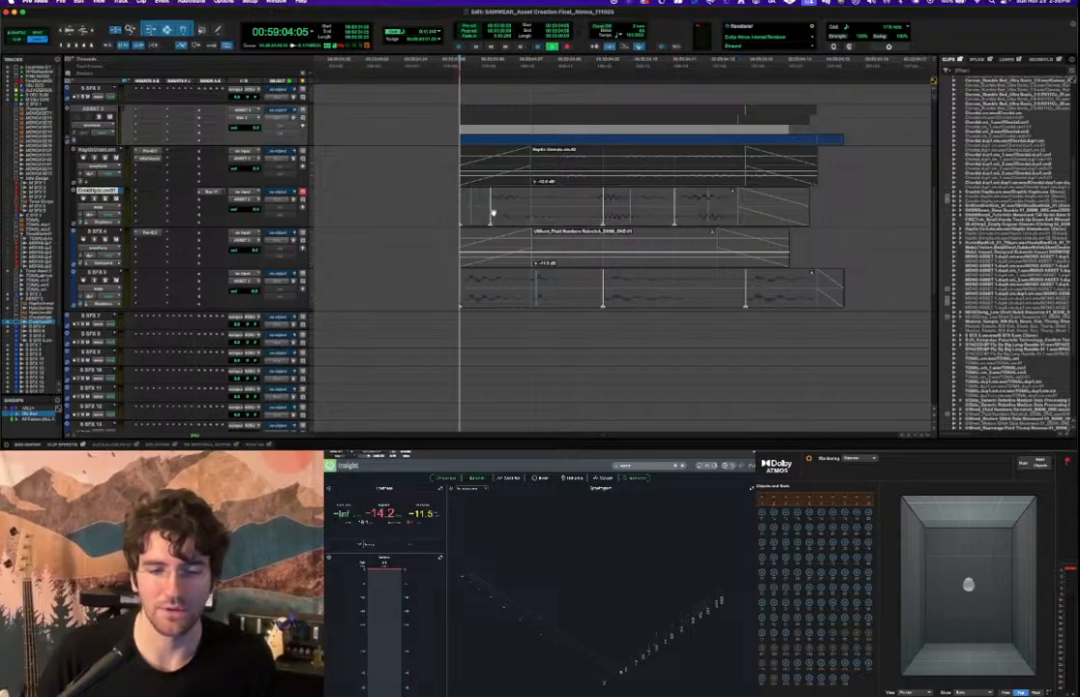
pyautogui.press('space')
pyautogui.press('Tab')
pyautogui.press('Tab')
pyautogui.press('super+e')
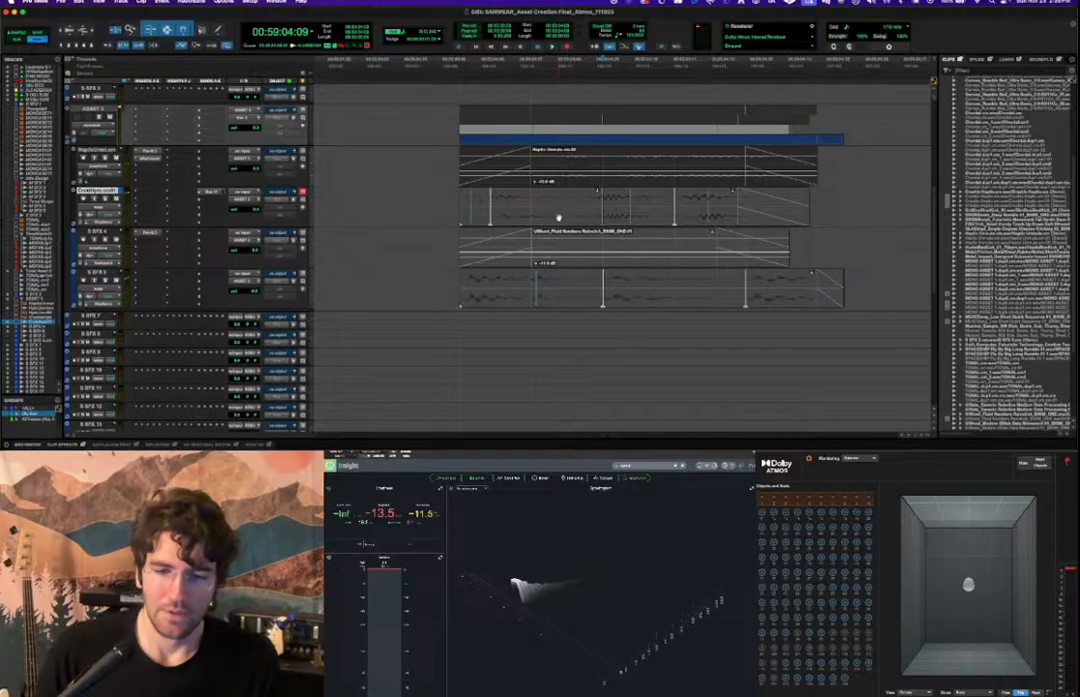
# Try to warp the first hit in the front part of the split Crackle Haptic clip earlier.
pyautogui.click(556, 217)
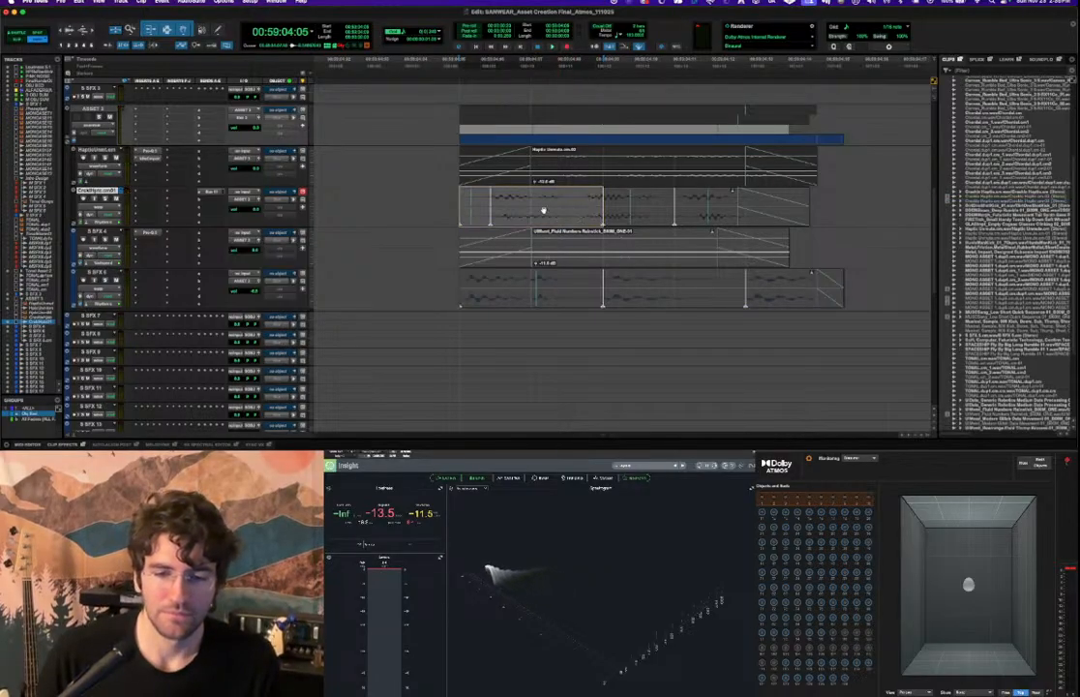
pyautogui.moveTo(495, 218); pyautogui.dragTo(467, 218)
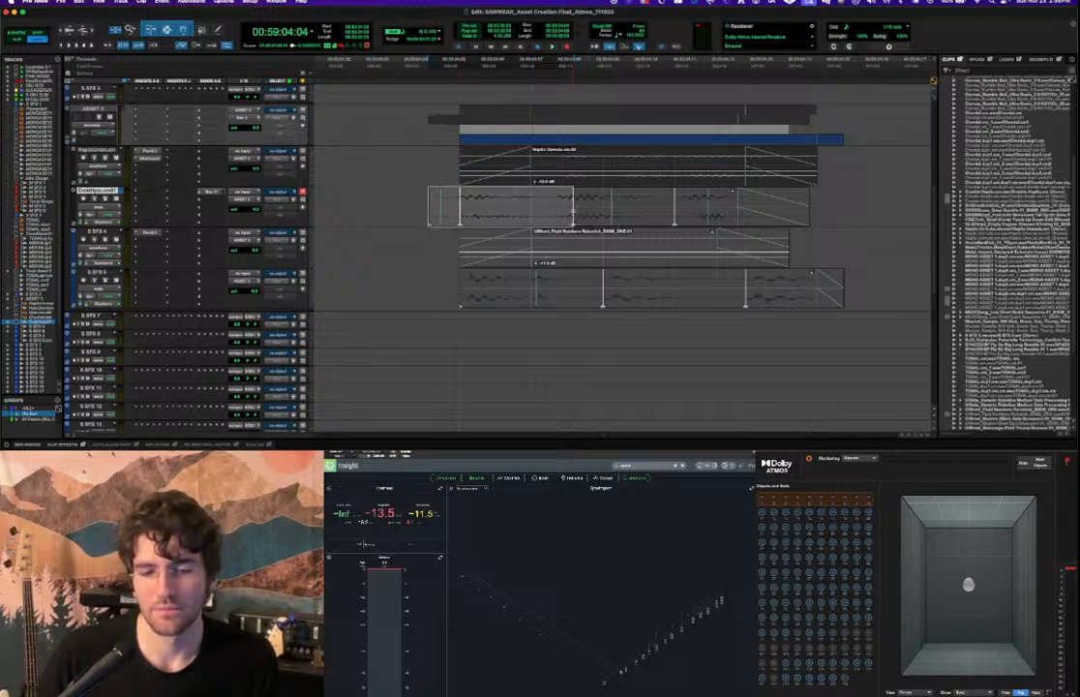
pyautogui.moveTo(523, 213); pyautogui.dragTo(509, 213)
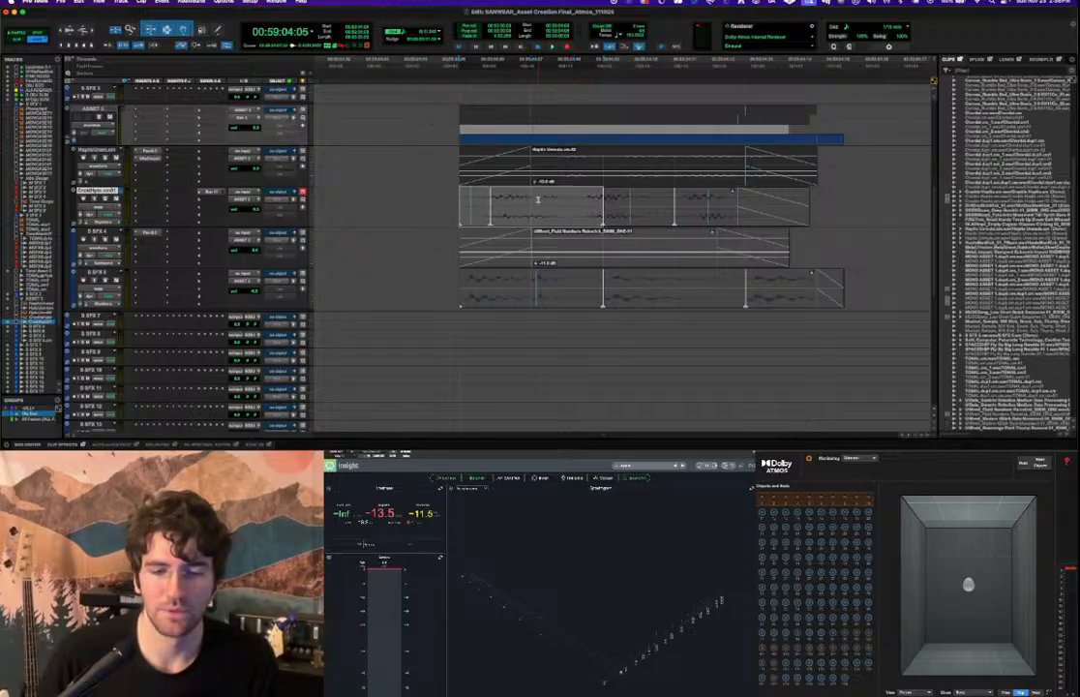
# Split the Crackle Haptic clip after its first hit and warp that hit back to just after the clip's start.
pyautogui.click(538, 201)
pyautogui.press('super+e')
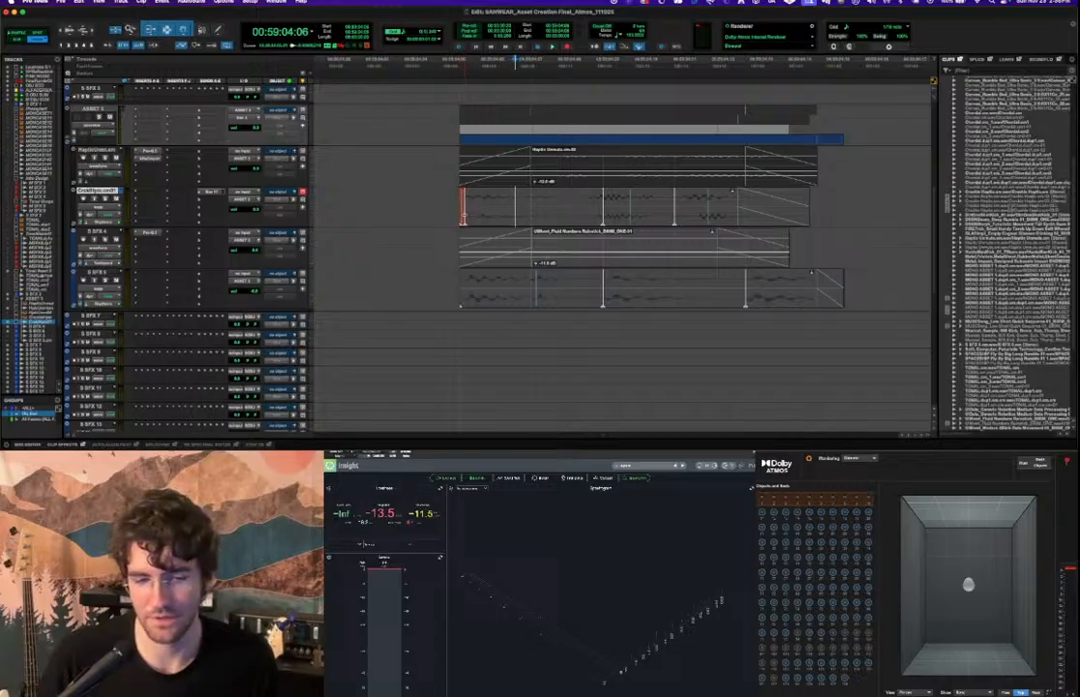
pyautogui.press('super+e')
pyautogui.moveTo(463, 198); pyautogui.dragTo(466, 205)
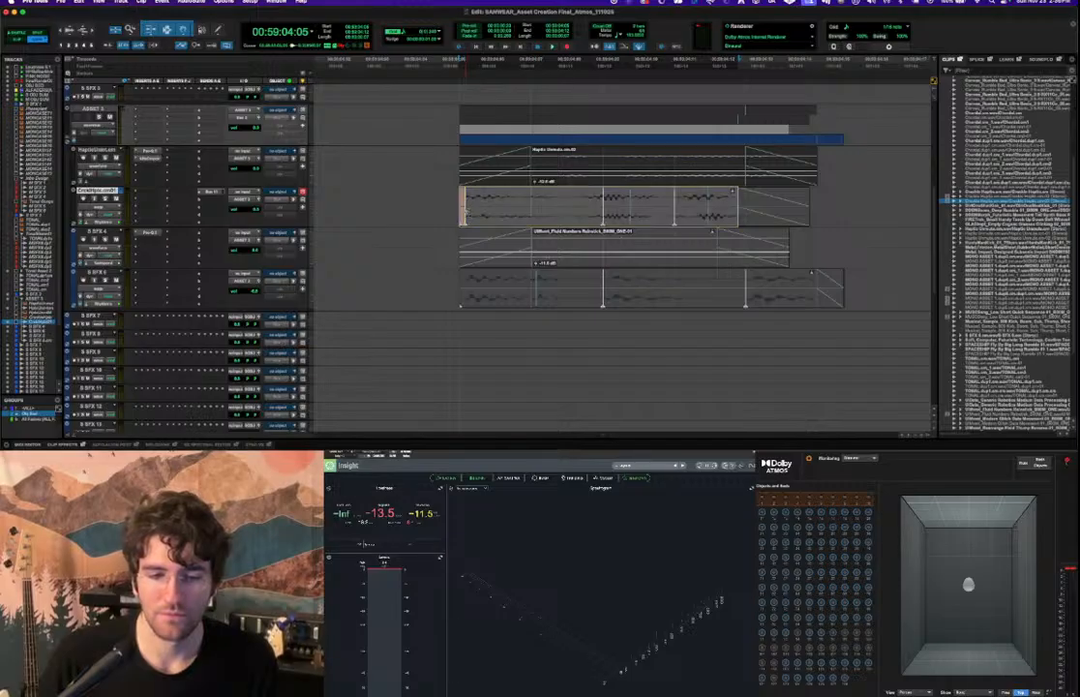
# Nudge the Crackle Haptic clip slightly earlier so its first warped hit falls on the start of the other layers.
pyautogui.press(',')
pyautogui.press(',')
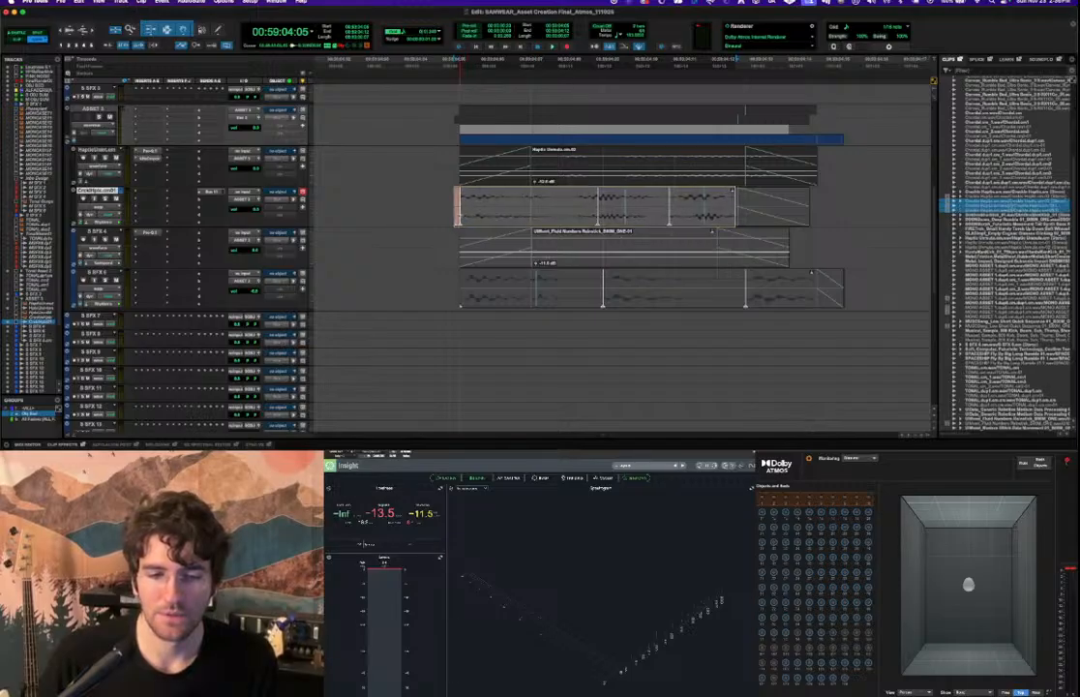
pyautogui.press('super+z')
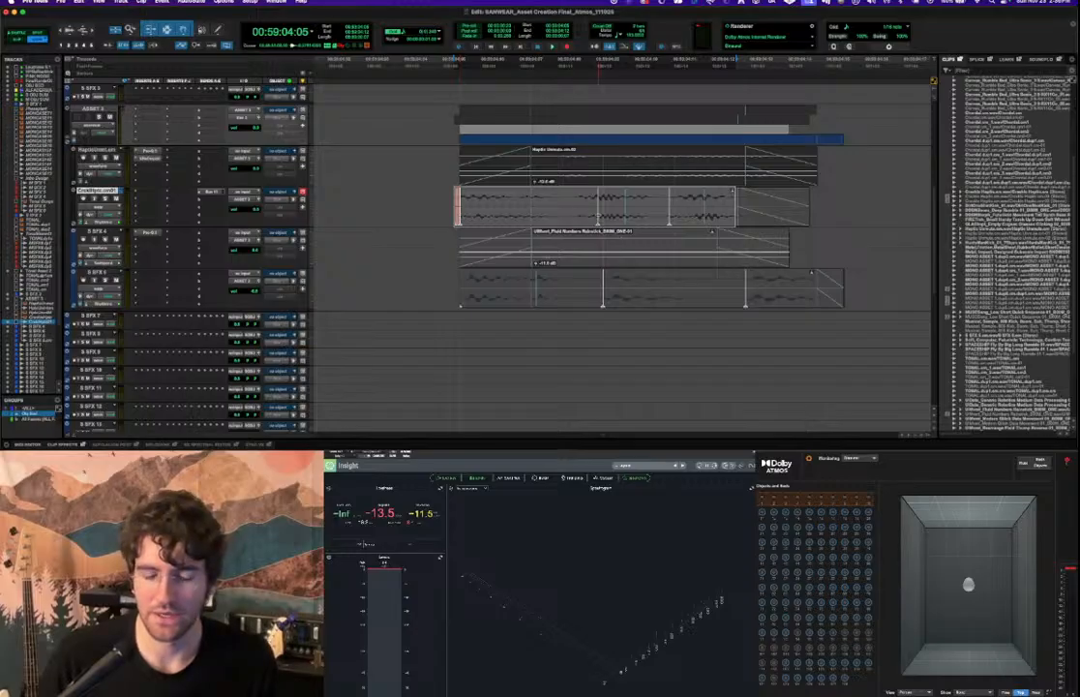
pyautogui.press('.')
pyautogui.press('.')
pyautogui.press('.')
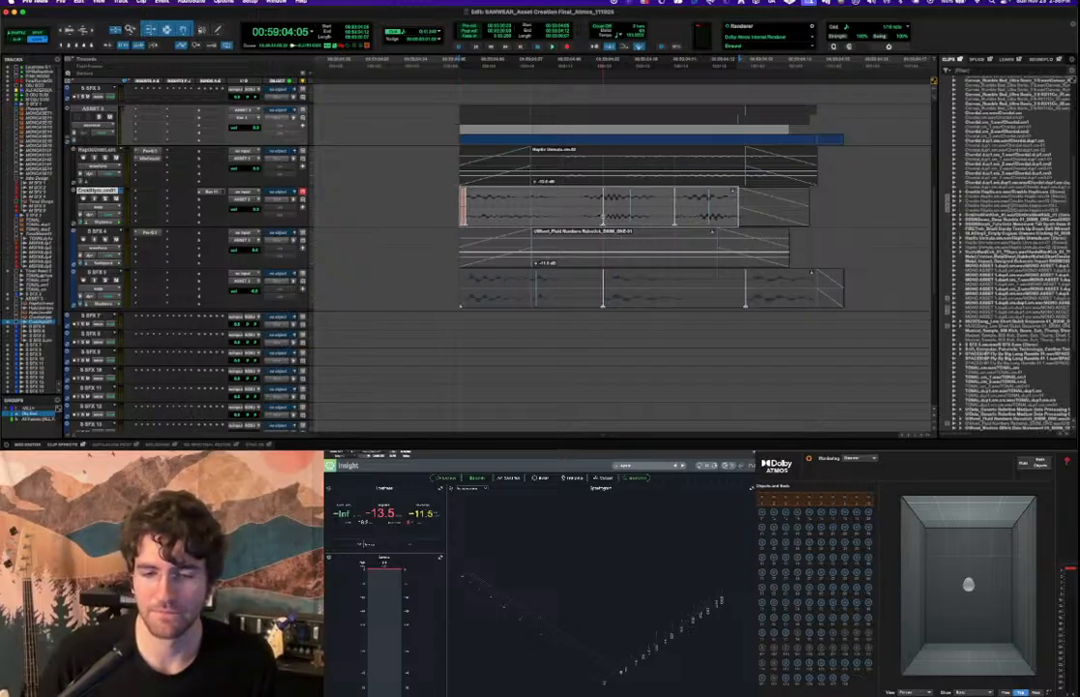
pyautogui.press('.')
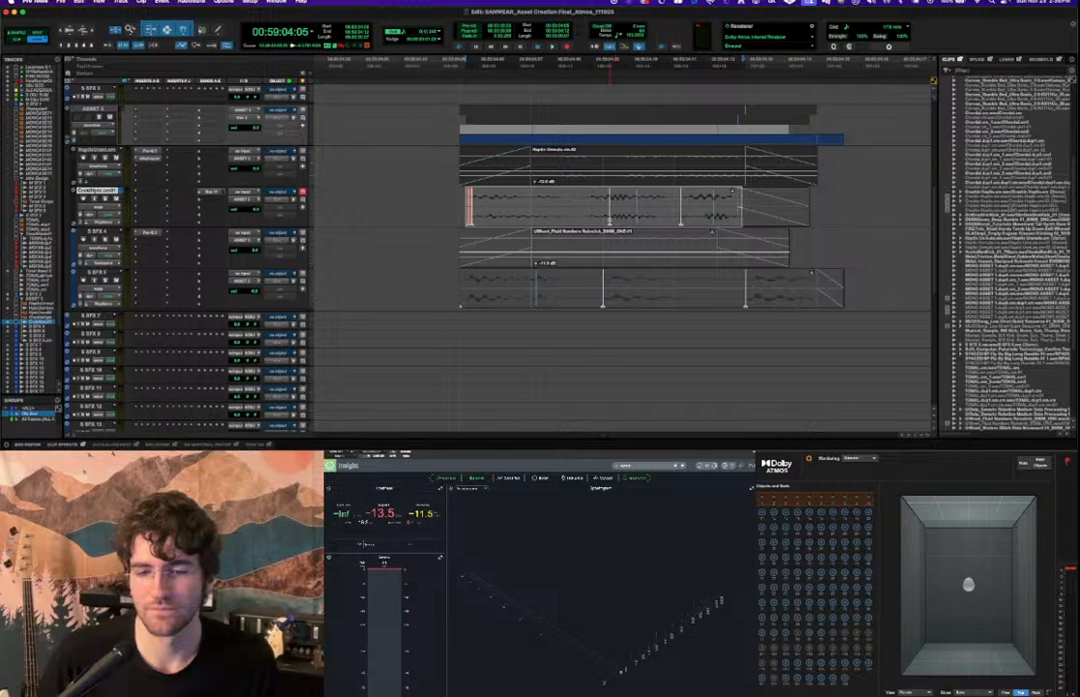
pyautogui.press(',')
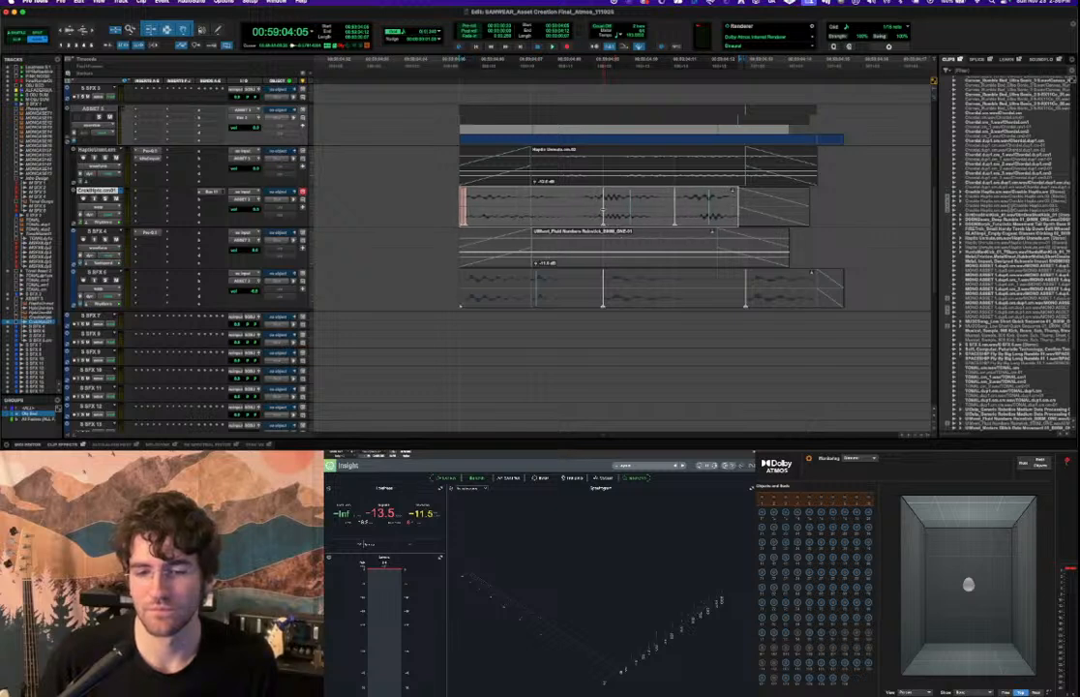
pyautogui.press(',')
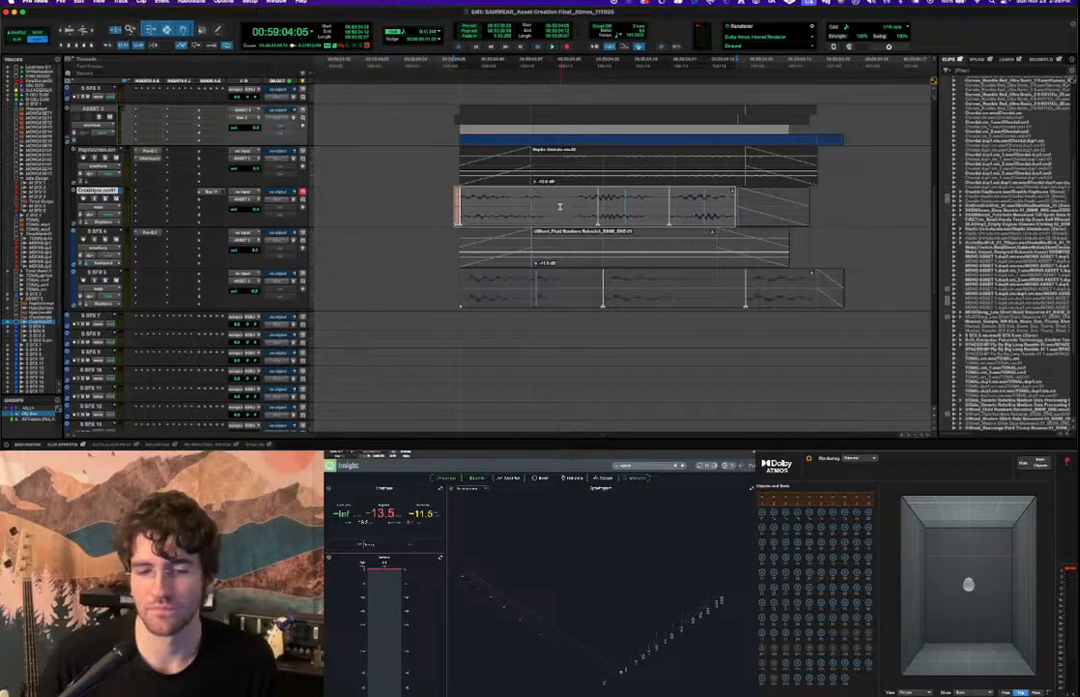
pyautogui.rightClick(562, 202)
pyautogui.press('Escape')
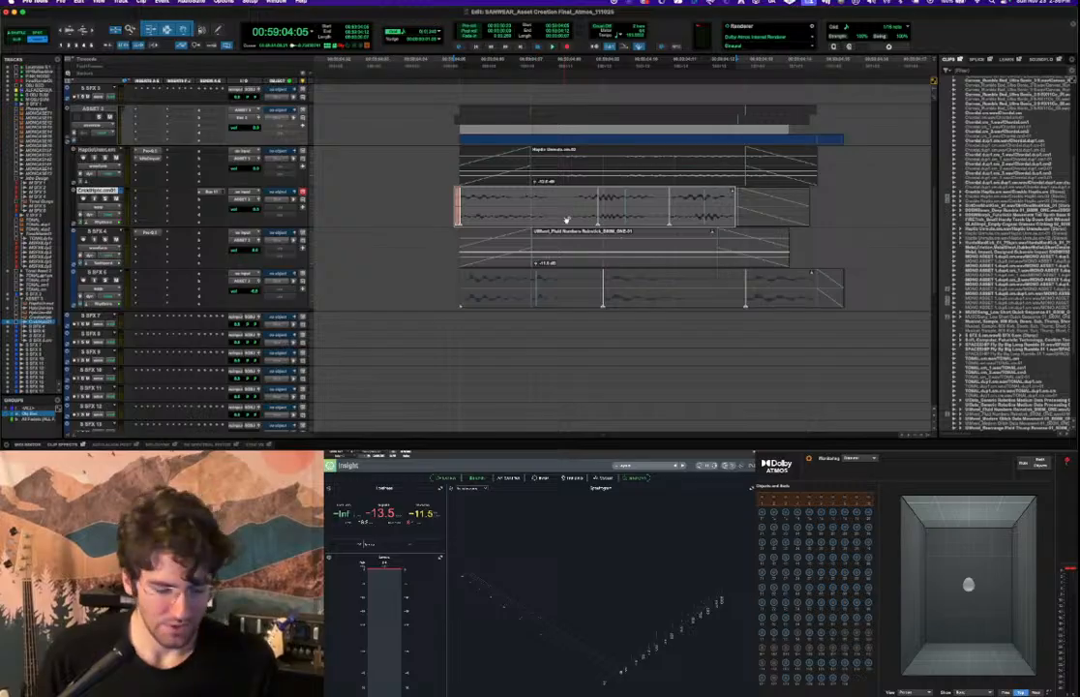
# Warp the Crackle Haptic clip's middle hit onto the S SFX 6 middle marker and its last warp marker slightly later.
pyautogui.moveTo(598, 217); pyautogui.dragTo(602, 216)
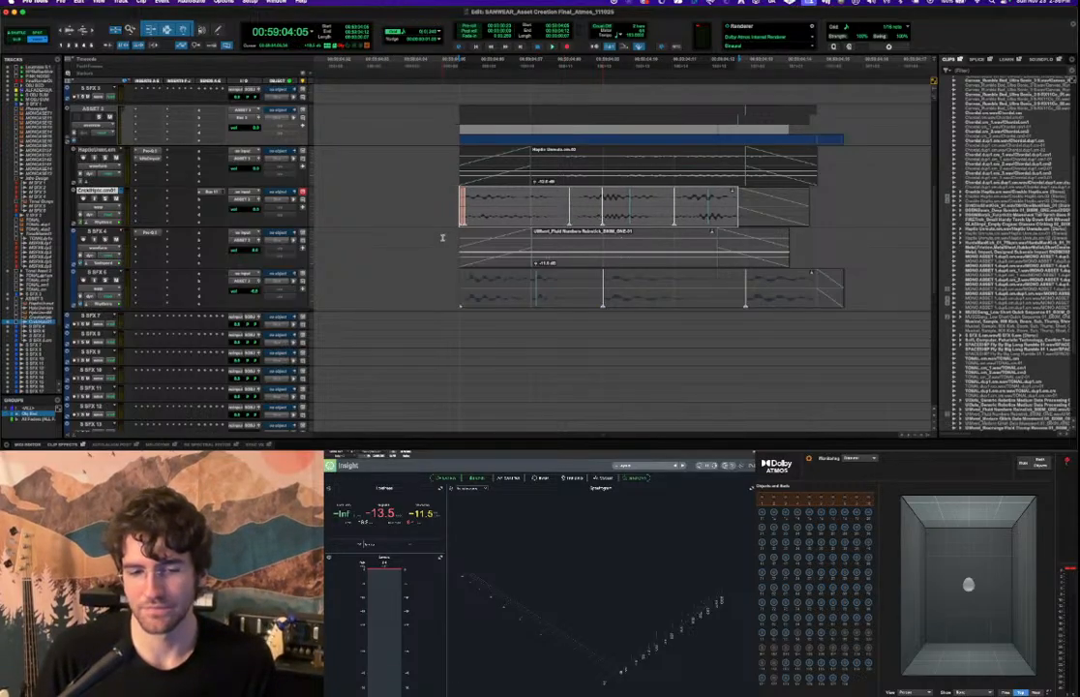
pyautogui.press('super+z')
pyautogui.click(441, 200)
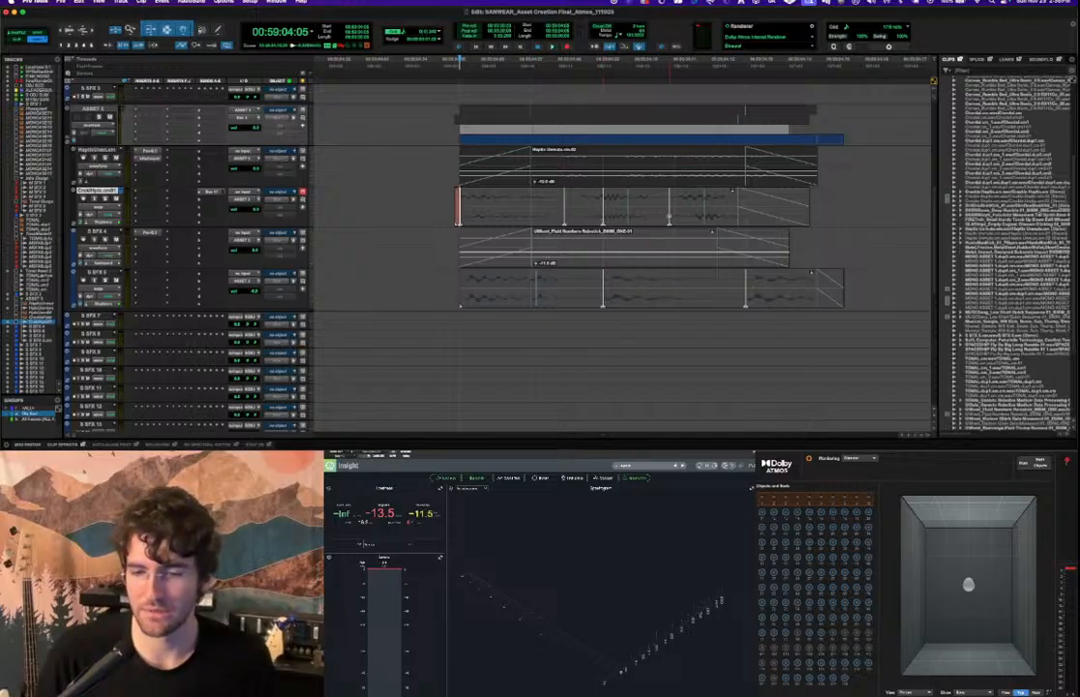
pyautogui.moveTo(668, 217); pyautogui.dragTo(674, 220)
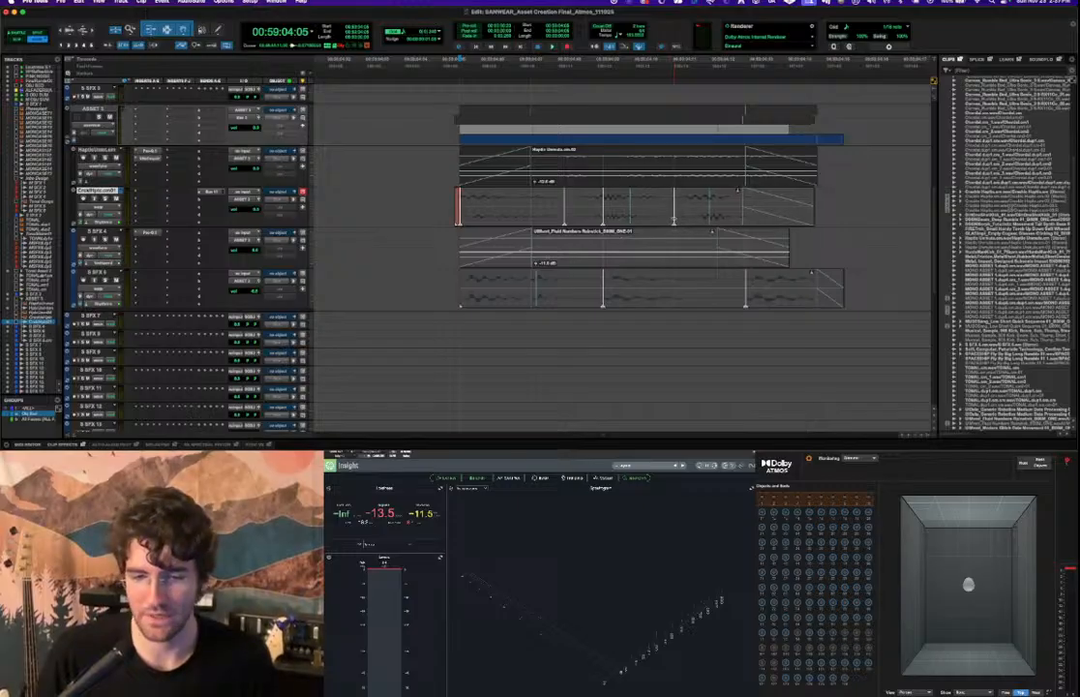
# Audition the layers from the start, and solo the Crackle Haptic track to hear it alone.
pyautogui.press('space')
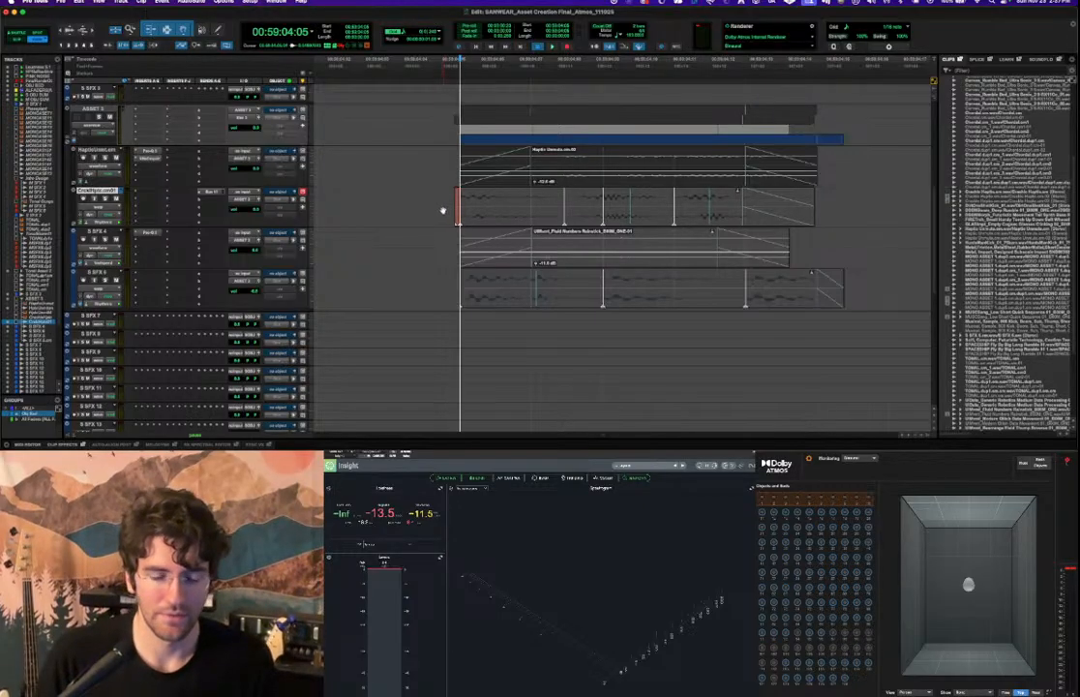
pyautogui.press('space')
pyautogui.hotkey('shift', 's')
pyautogui.press('space')
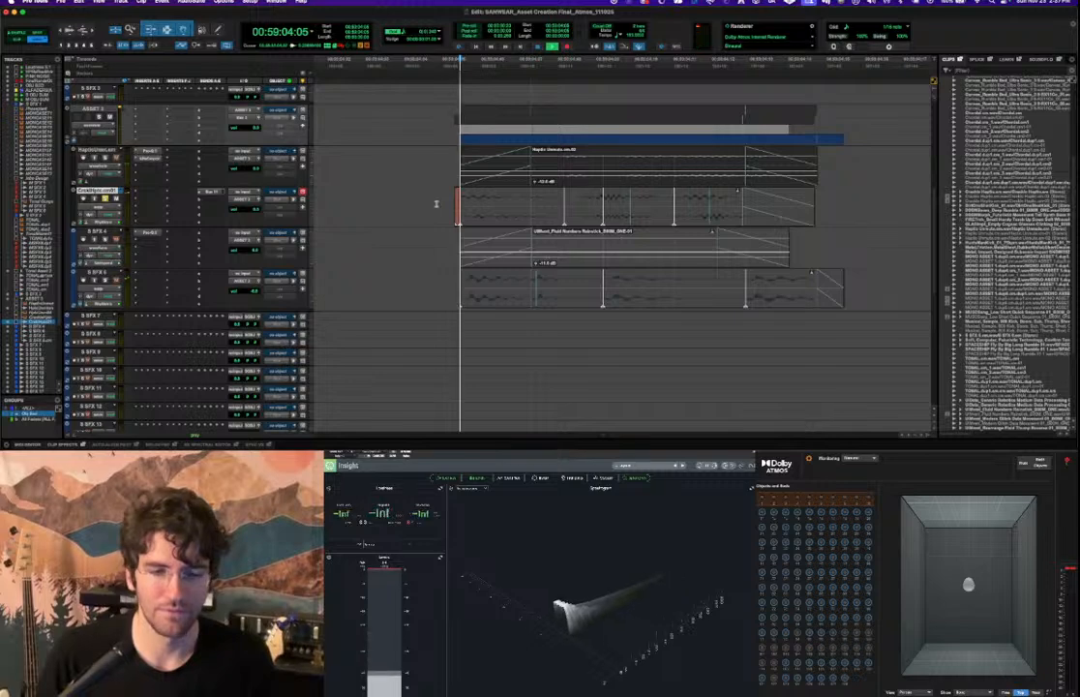
pyautogui.press('space')
# Trim the over-compressed start off the Crackle Haptic clip and add a very short fade-in at its new start.
pyautogui.scroll(5, 451, 211)
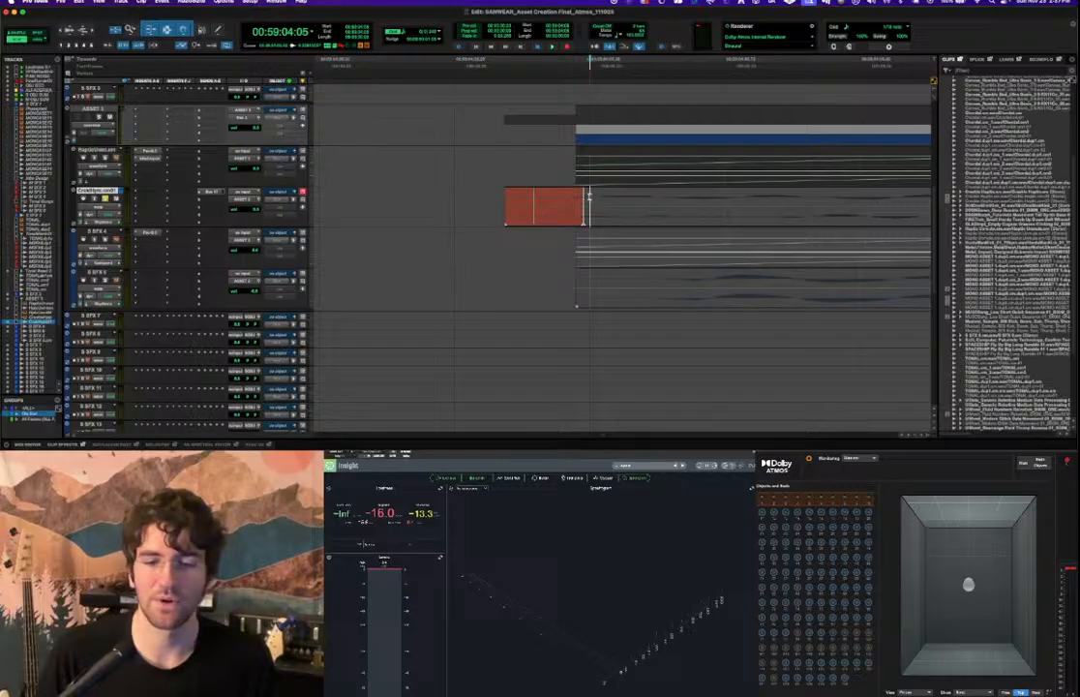
pyautogui.click(588, 197)
pyautogui.press('a')
pyautogui.moveTo(589, 190); pyautogui.dragTo(601, 201)
pyautogui.click(598, 198)
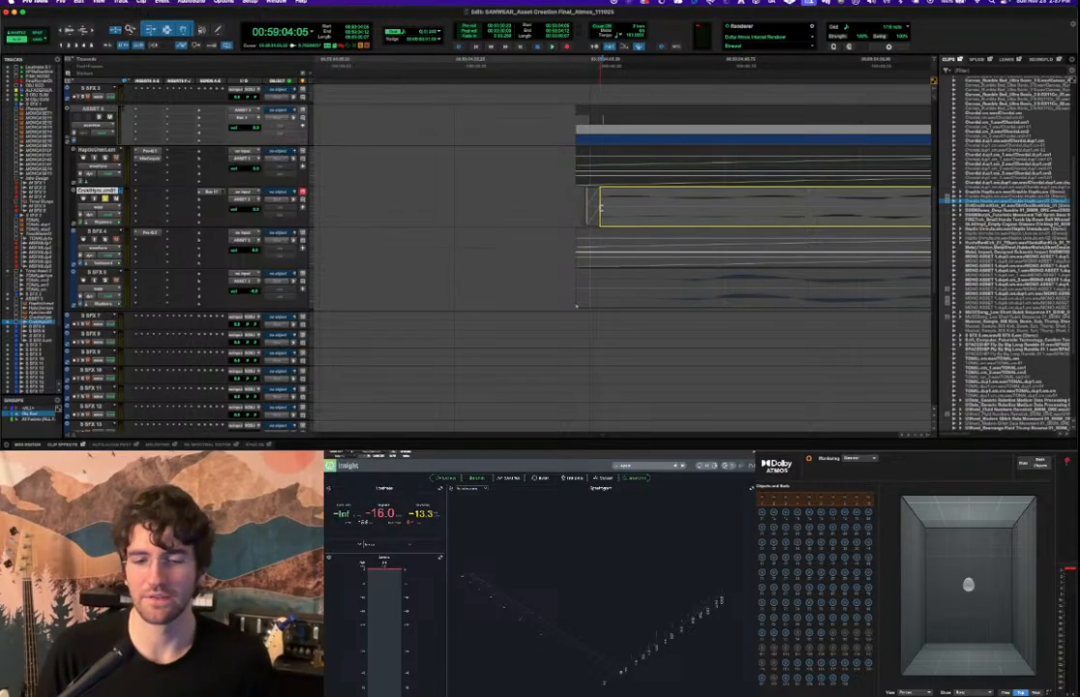
# Unsolo the Crackle Haptic track and play all layers together from the start of Asset 3.
pyautogui.click(575, 198)
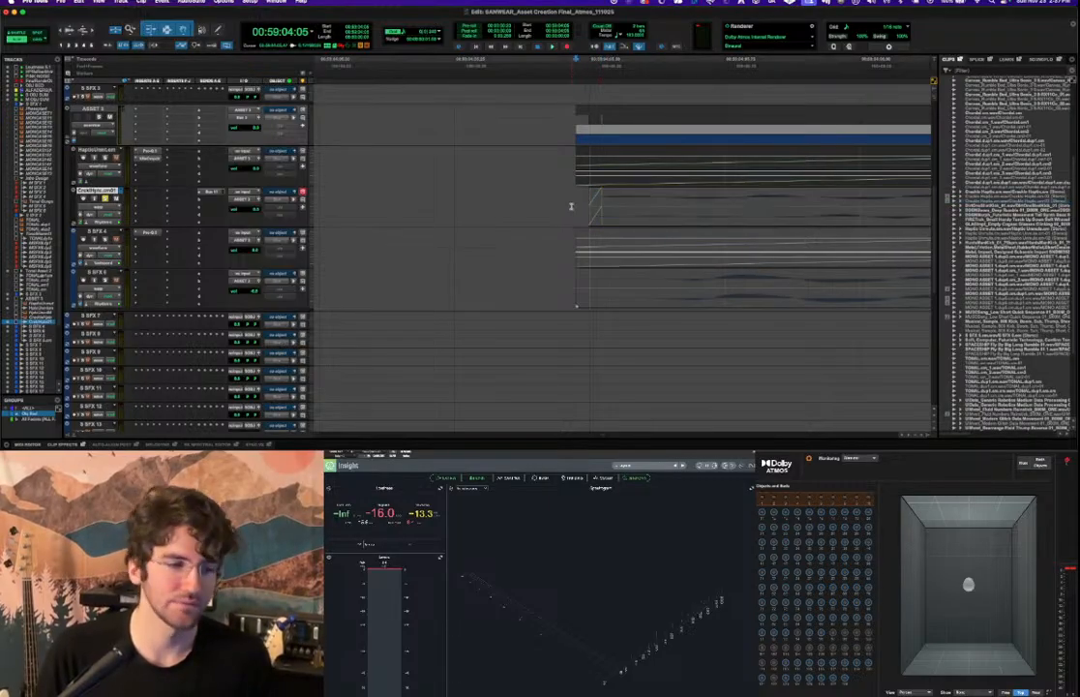
pyautogui.press('space')
pyautogui.press('r')
pyautogui.press('r')
pyautogui.press('r')
pyautogui.press('r')
pyautogui.press('r')
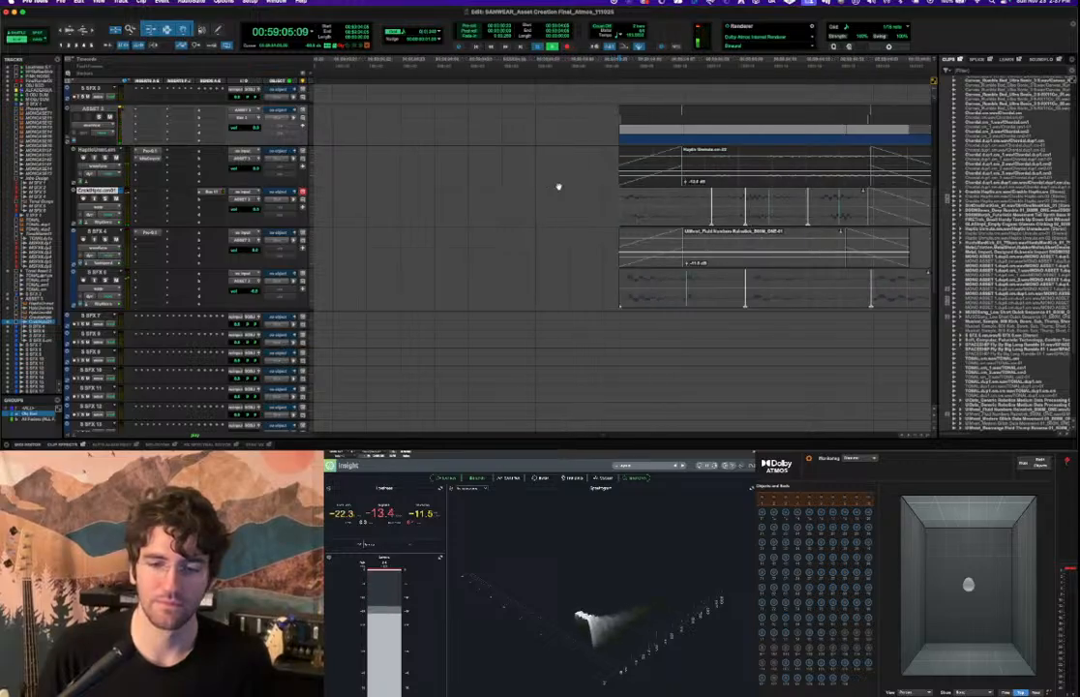
# Replay the Asset 3 layers several times to check how the Crackle Haptic hits line up with the low sequence.
pyautogui.hscroll(3, 558, 186)
pyautogui.press('space')
pyautogui.press('space')
pyautogui.press('space')
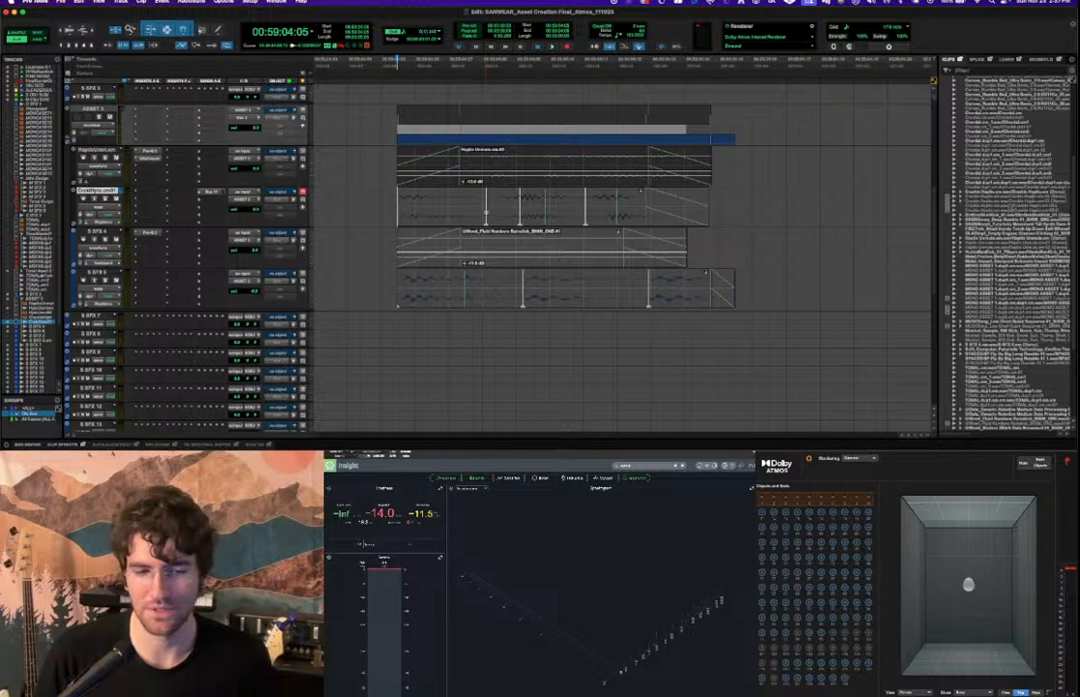
pyautogui.press('space')
pyautogui.press('space')
pyautogui.press('space')
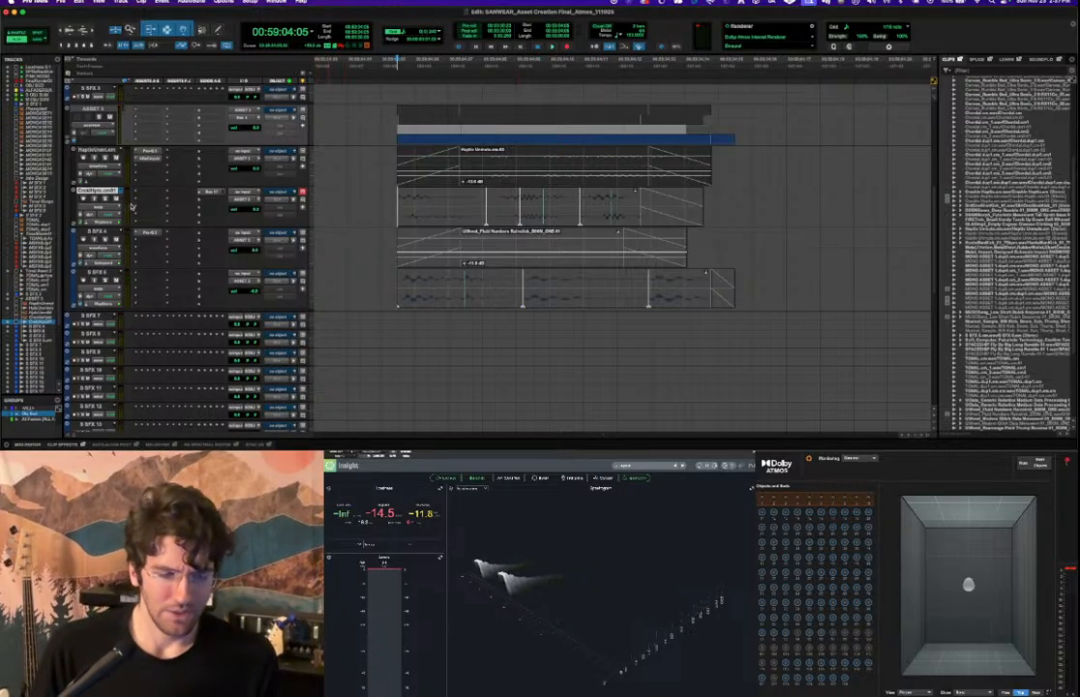
# Return the Crackle Haptic track from warp view to waveform view.
pyautogui.press('-')
pyautogui.press('-')
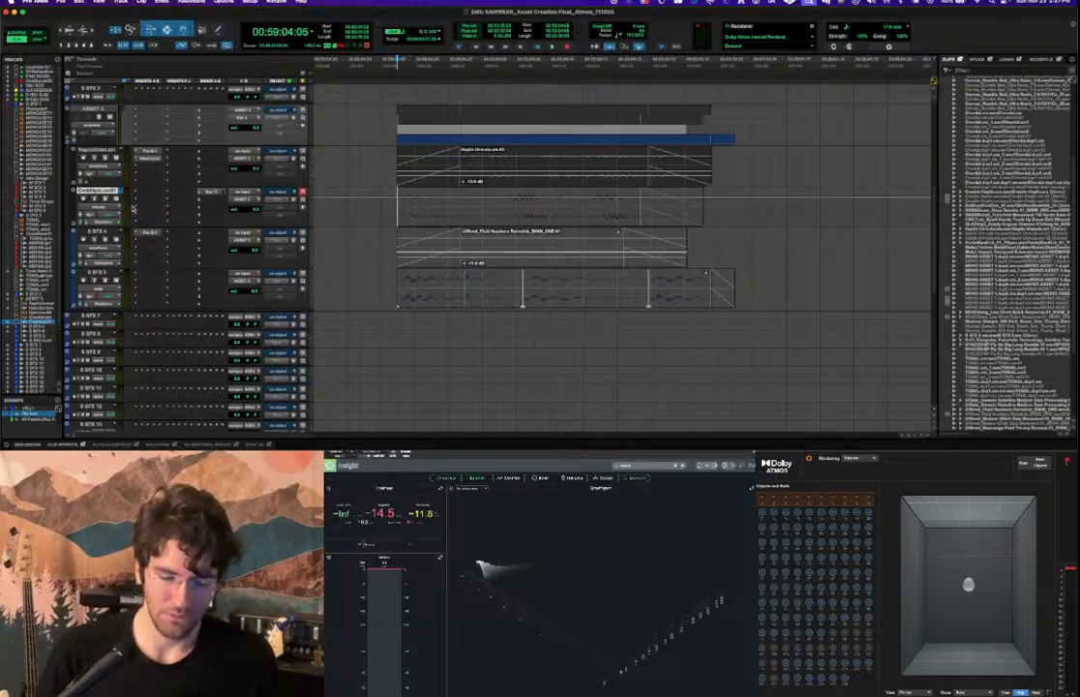
pyautogui.press('-')
pyautogui.press('r')
pyautogui.press('r')
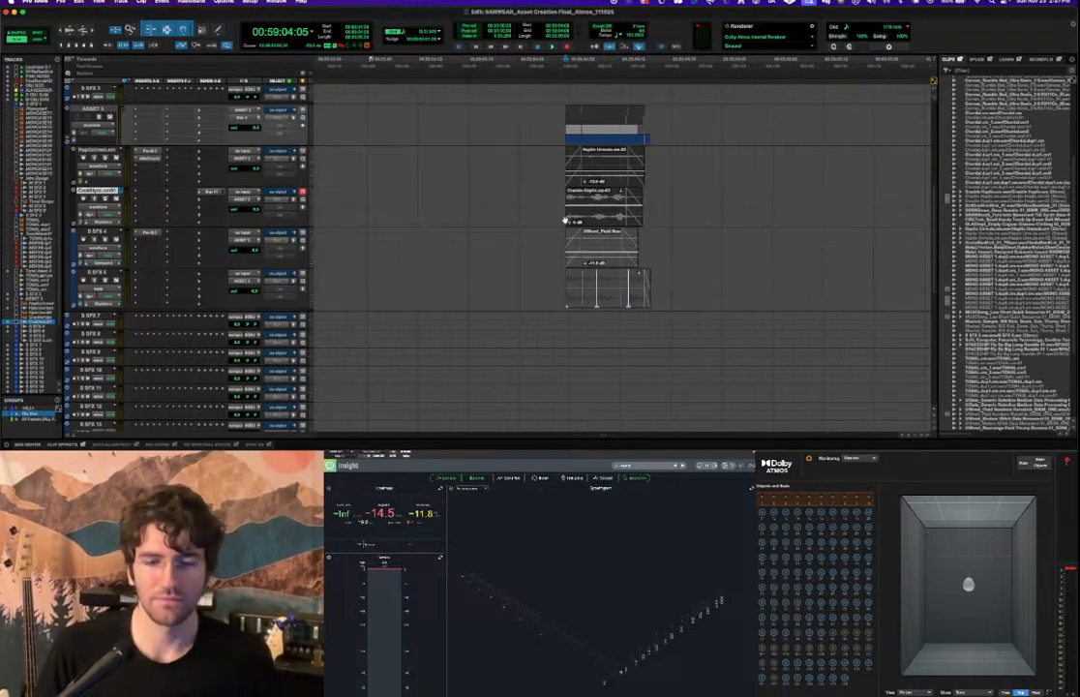
# Play the Asset 3 layers from just before their start to hear the Crackle Haptic clip with the low sequence.
pyautogui.press('space')
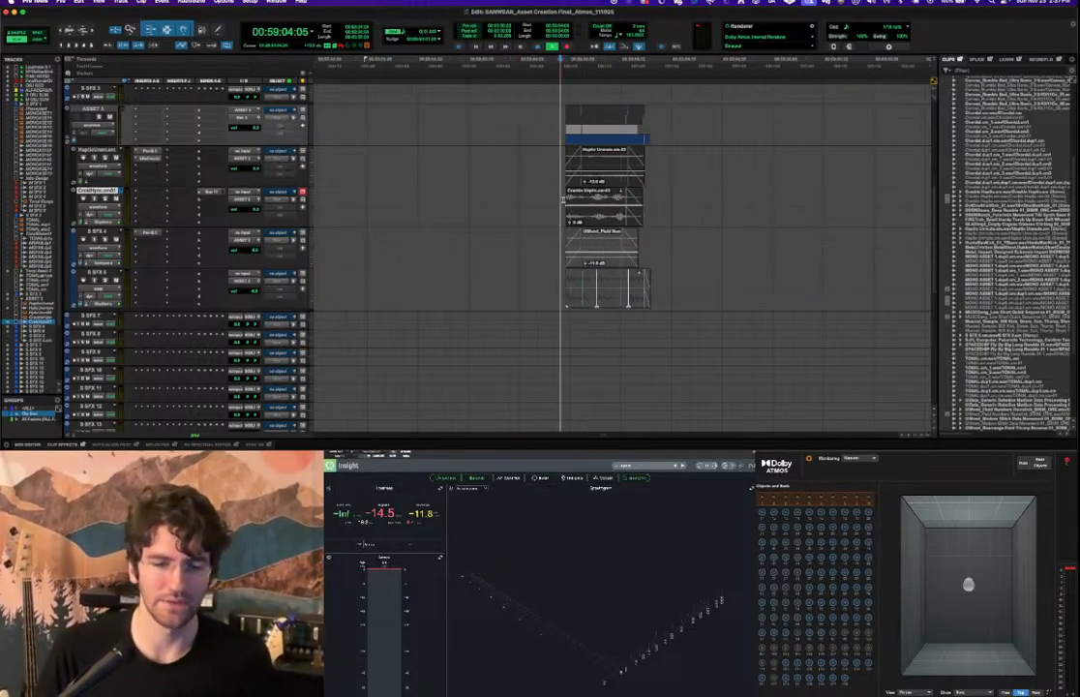
pyautogui.press('space')
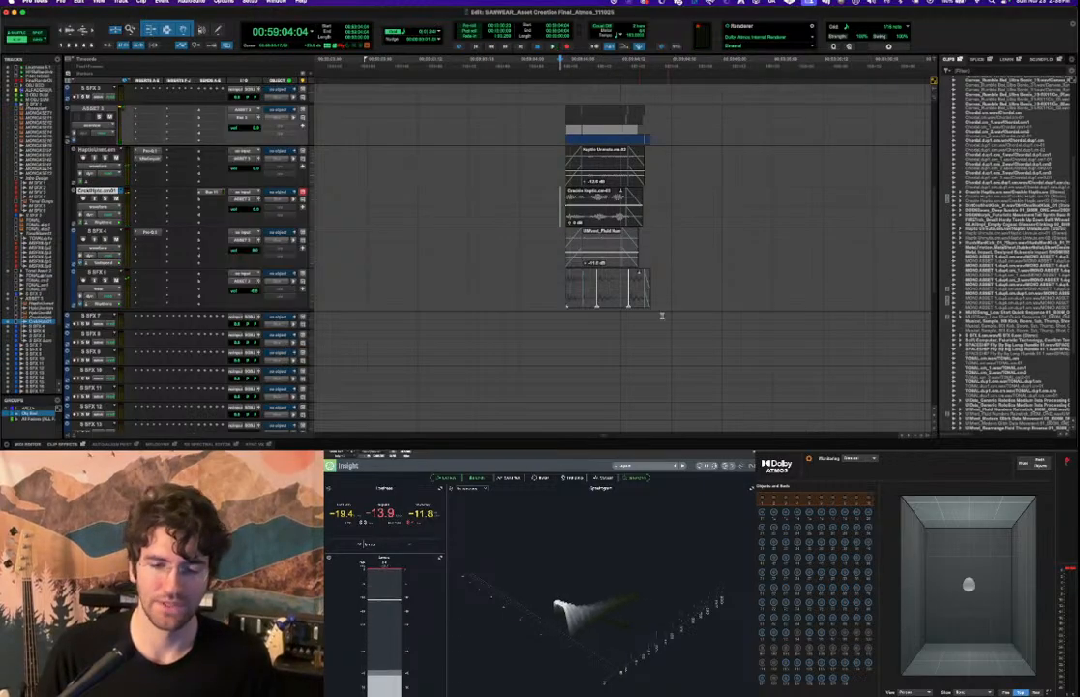
pyautogui.press('t')
pyautogui.press('t')
pyautogui.hscroll(3, 638, 302)
pyautogui.press('r')
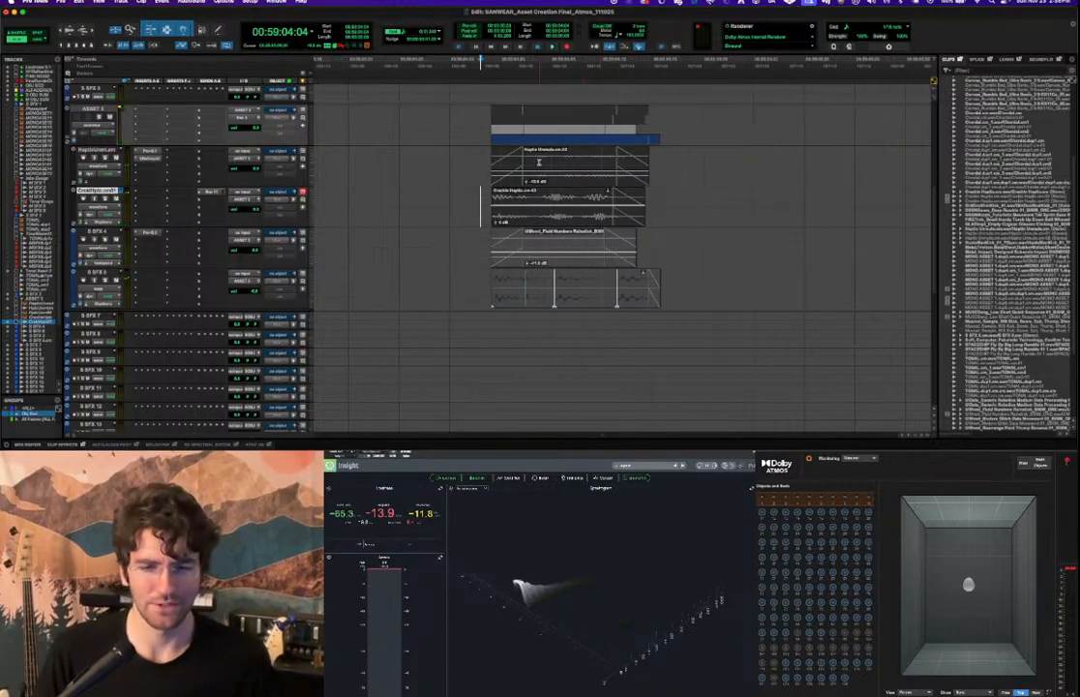
pyautogui.hscroll(2, 489, 189)
pyautogui.press('space')
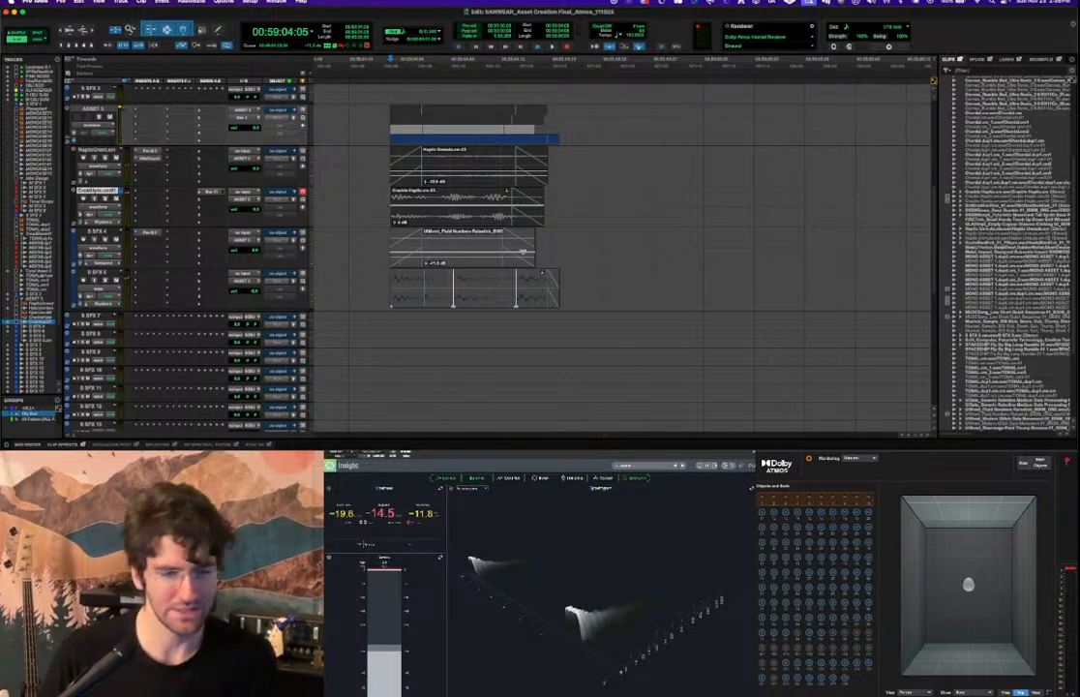
# Switch to Soundly and audition the MUSCSong low sequence sounds in the "rhythmic low" results, up to Low Cinematic Sequence Short 01.
pyautogui.press('super+Tab')
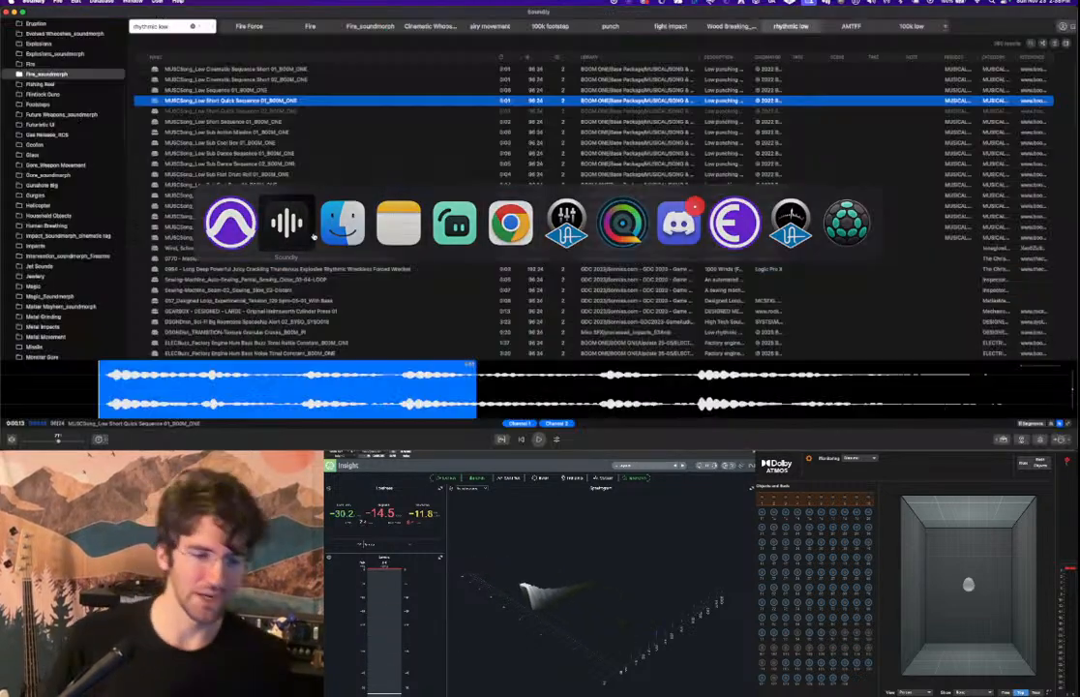
pyautogui.press('Down')
pyautogui.press('Down')
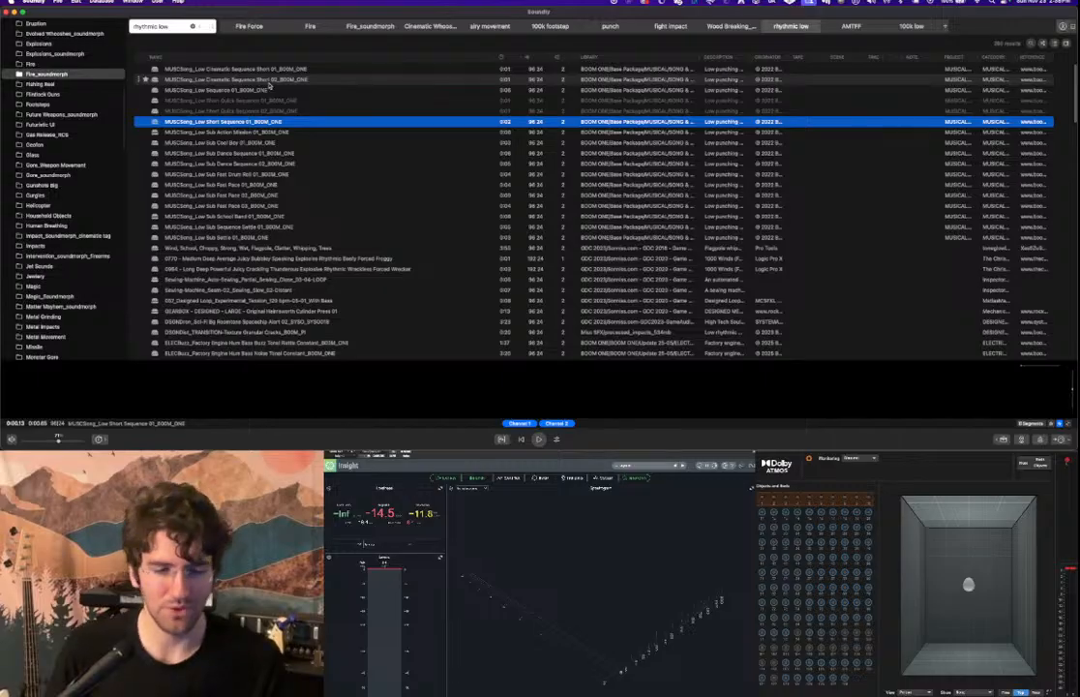
pyautogui.press('space')
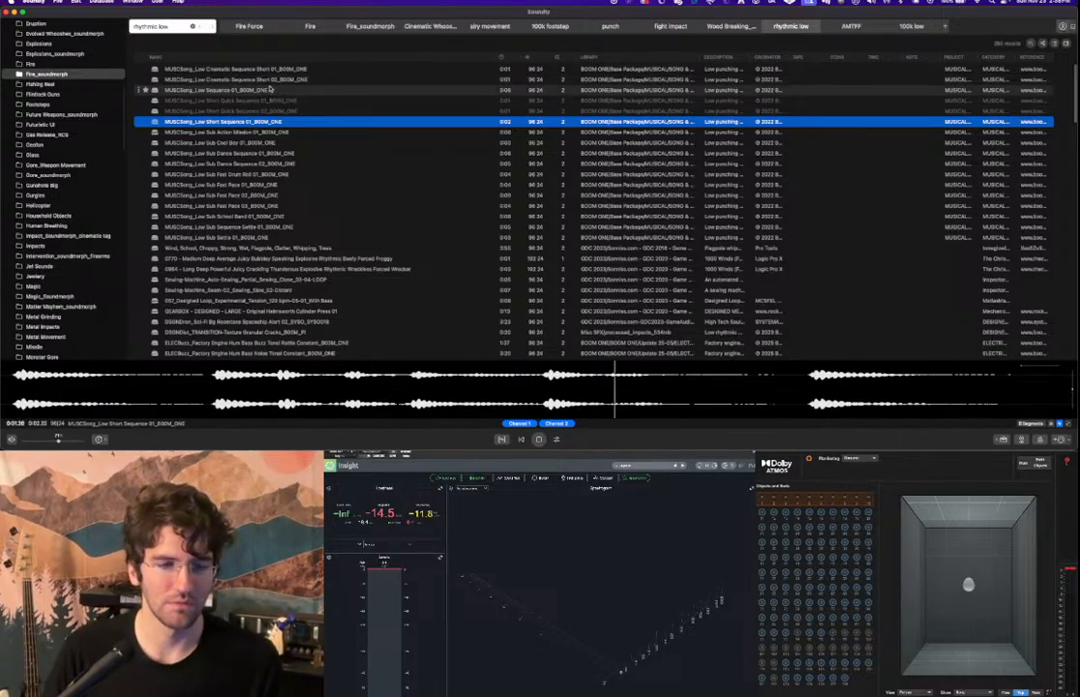
pyautogui.press('Up')
pyautogui.press('Up')
pyautogui.press('Up')
pyautogui.press('Up')
pyautogui.press('Up')
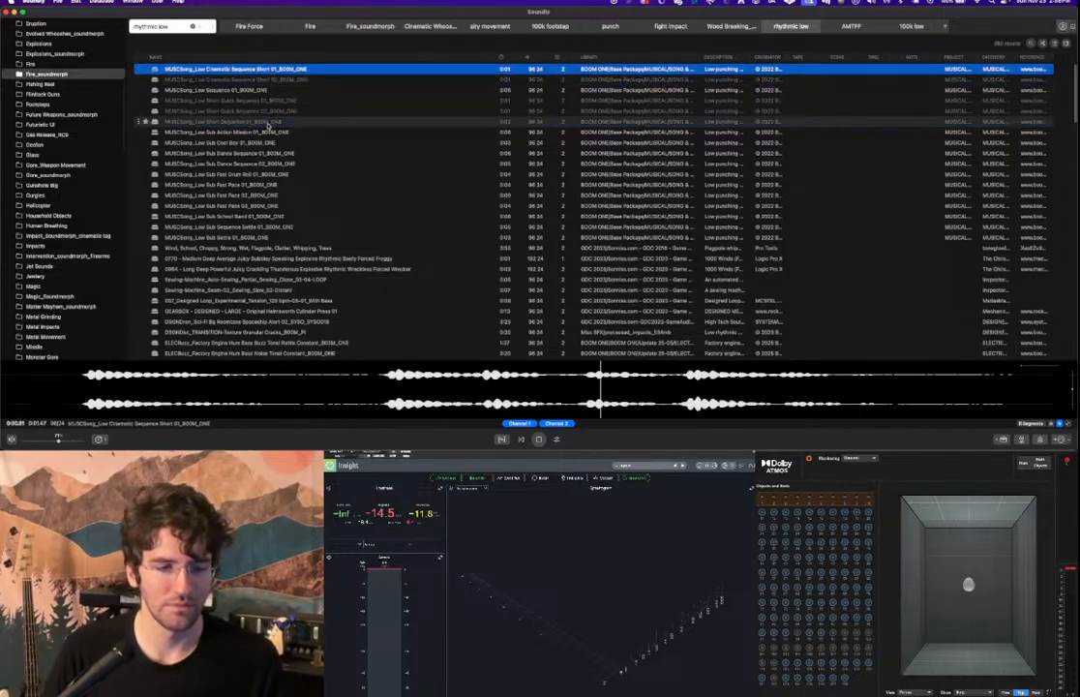
# Audition sounds further down the "rhythmic low" results, from the Low Sub sequences to the crackling, thunderous and sewing-machine recordings.
pyautogui.click(272, 164)
pyautogui.scroll(-2, 272, 166)
pyautogui.click(274, 165)
pyautogui.scroll(-2, 274, 167)
pyautogui.click(276, 166)
pyautogui.scroll(-2, 276, 166)
pyautogui.click(274, 166)
pyautogui.scroll(-2, 273, 166)
pyautogui.click(272, 167)
pyautogui.scroll(-3, 271, 167)
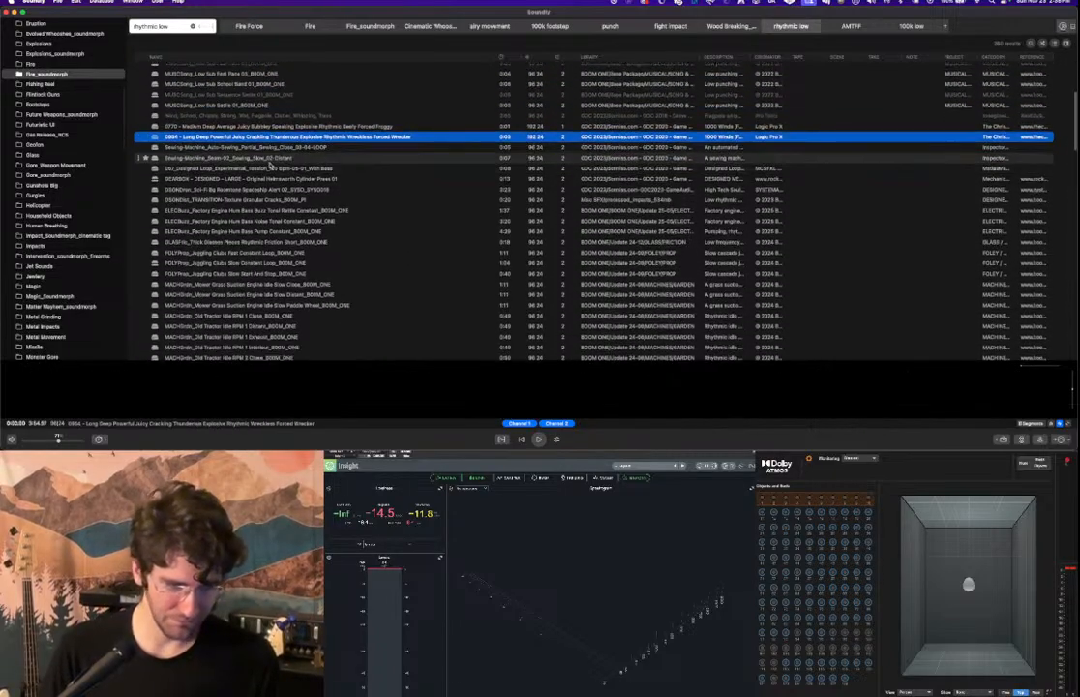
pyautogui.click(271, 168)
pyautogui.scroll(-3, 270, 172)
# Audition the ELECBuzz Factory Engine Hum Bass variants and the following sounds down to Juggling Clubs Fast Constant Loop.
pyautogui.click(244, 116)
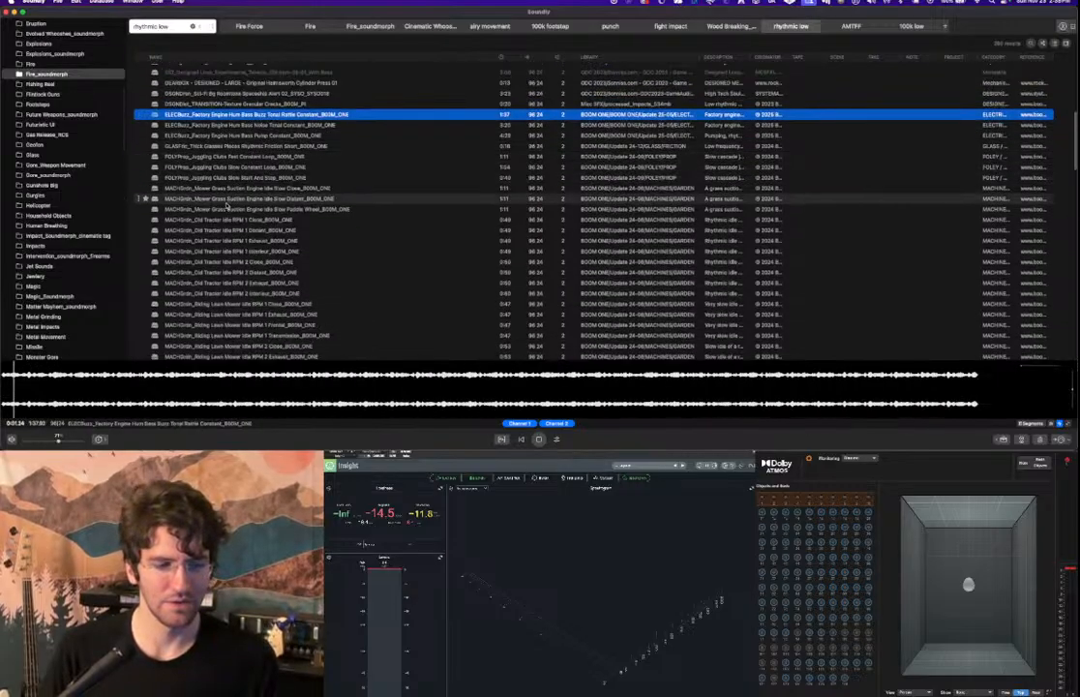
pyautogui.click(269, 124)
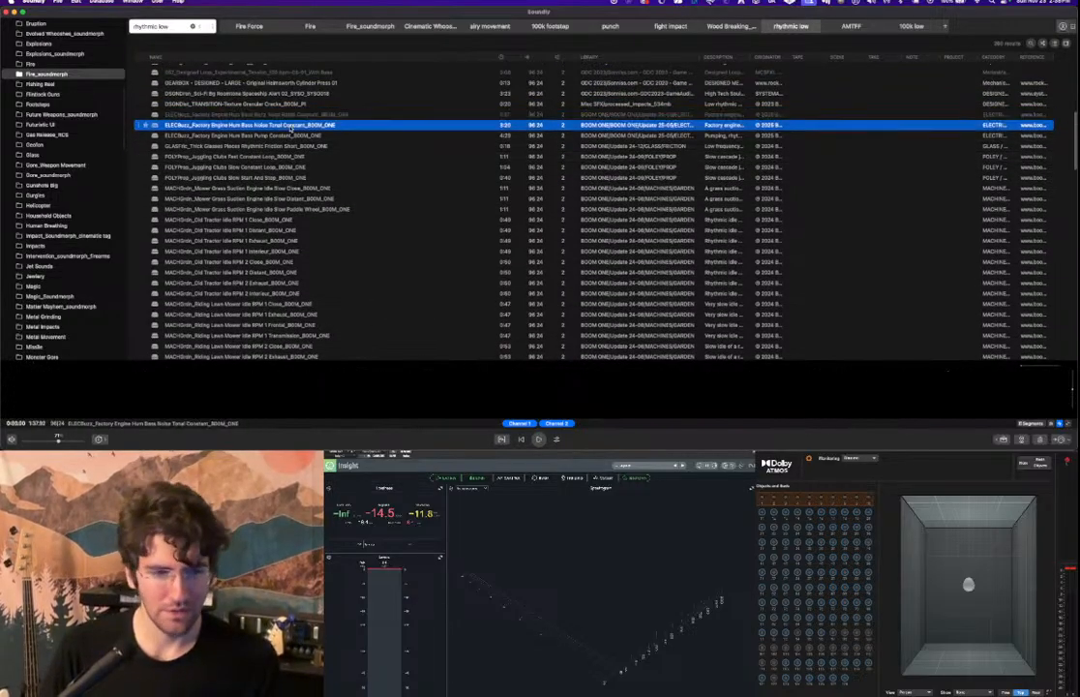
pyautogui.click(288, 137)
pyautogui.scroll(-1, 288, 140)
pyautogui.click(287, 140)
pyautogui.scroll(-1, 287, 140)
pyautogui.click(287, 138)
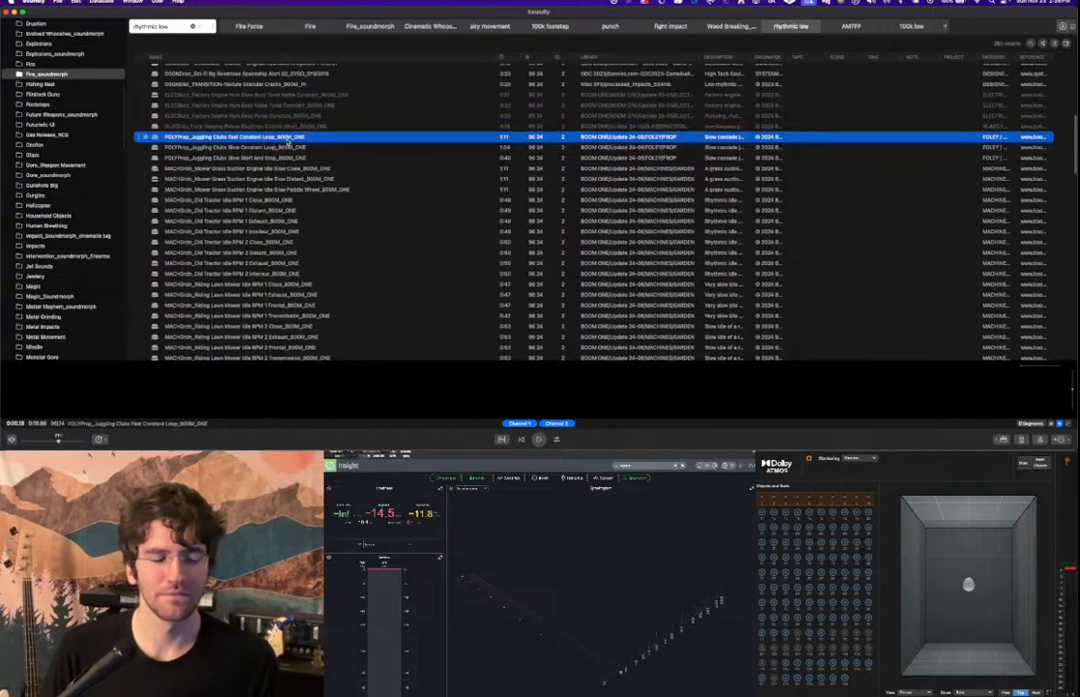
# Audition the garden-machine idles in the results, down to Riding Lawn Mower Idle RPM 2 Close.
pyautogui.scroll(-2, 287, 143)
pyautogui.click(272, 191)
pyautogui.scroll(-2, 272, 193)
pyautogui.click(272, 193)
pyautogui.scroll(-8, 272, 193)
pyautogui.click(271, 195)
pyautogui.scroll(-8, 273, 196)
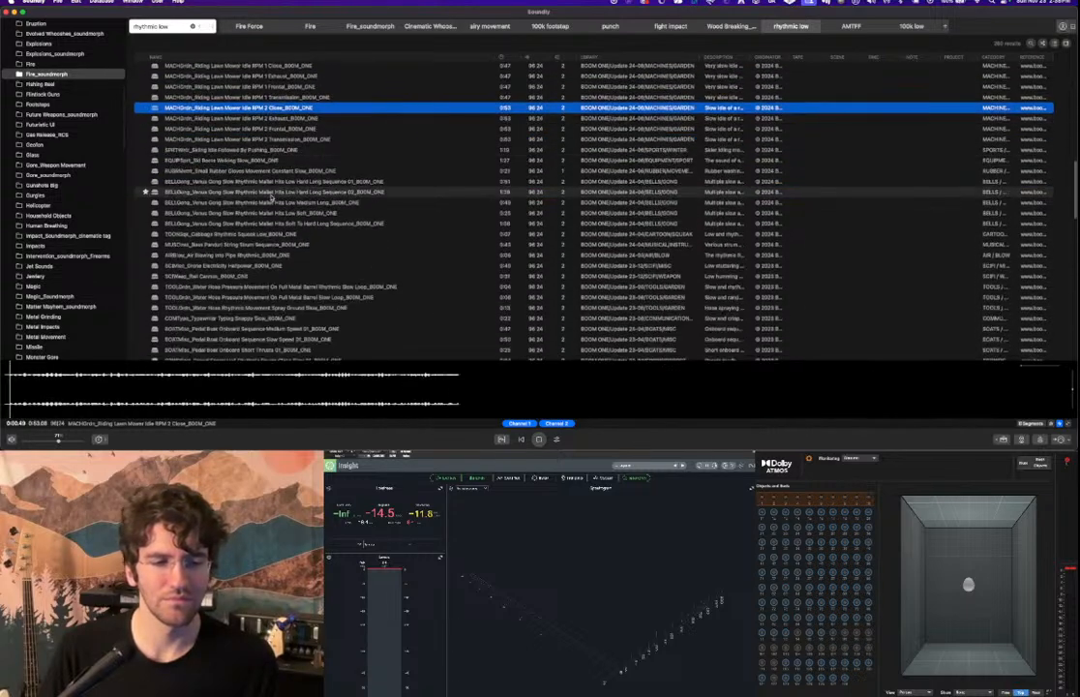
# Audition the ski boots, Venus Gong mallet hits, Cabbage Rhythmic Squeak Low, Drone Electricity and Water Hose Pressure Movement sounds.
pyautogui.click(274, 161)
pyautogui.click(272, 192)
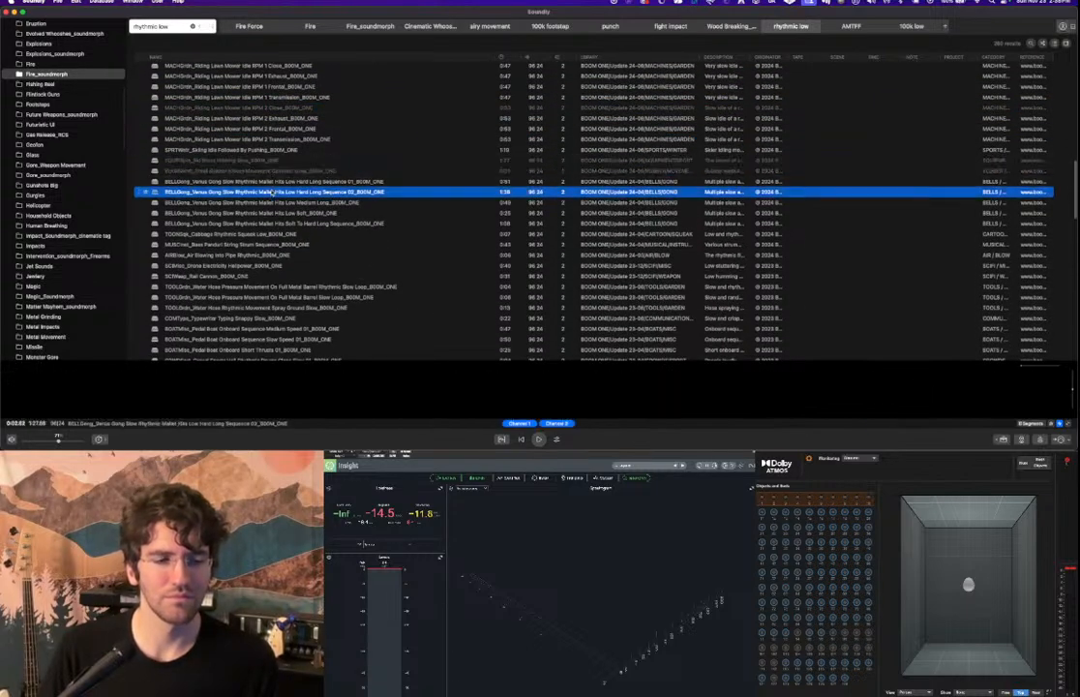
pyautogui.scroll(-2, 272, 192)
pyautogui.click(272, 191)
pyautogui.scroll(-1, 271, 193)
pyautogui.click(272, 196)
pyautogui.scroll(-2, 272, 197)
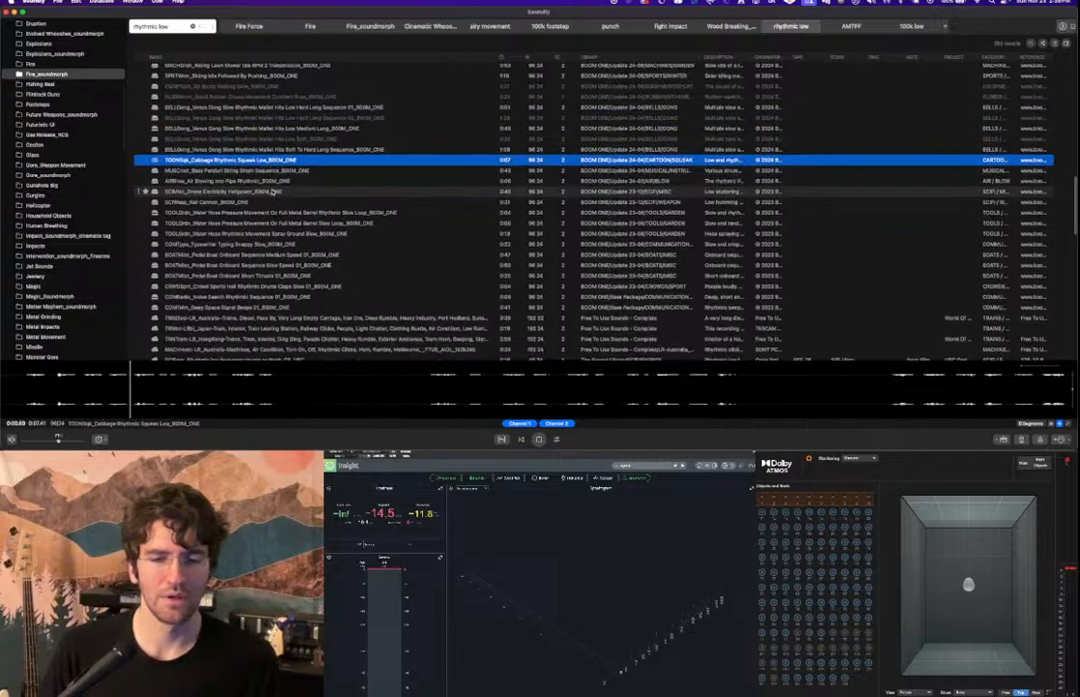
pyautogui.click(272, 192)
pyautogui.scroll(-2, 273, 192)
pyautogui.click(273, 190)
pyautogui.scroll(-1, 273, 191)
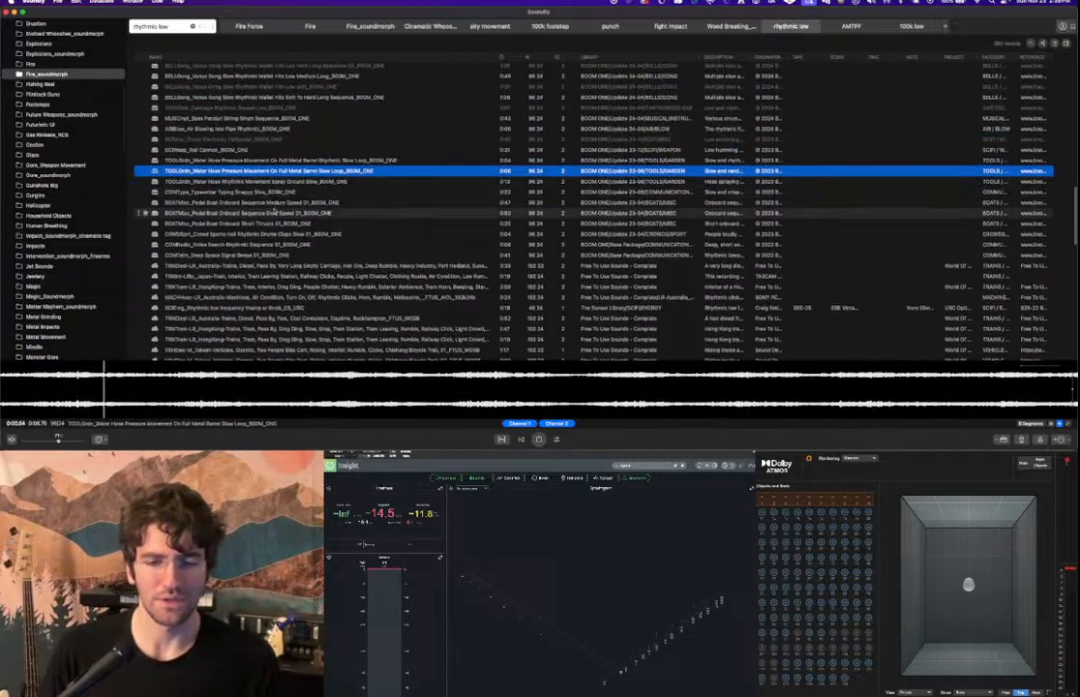
# Audition the Water Hose Spray Ground, Typewriter Typing Snappy Slow and Pedal Boat Onboard sequence sounds.
pyautogui.click(416, 182)
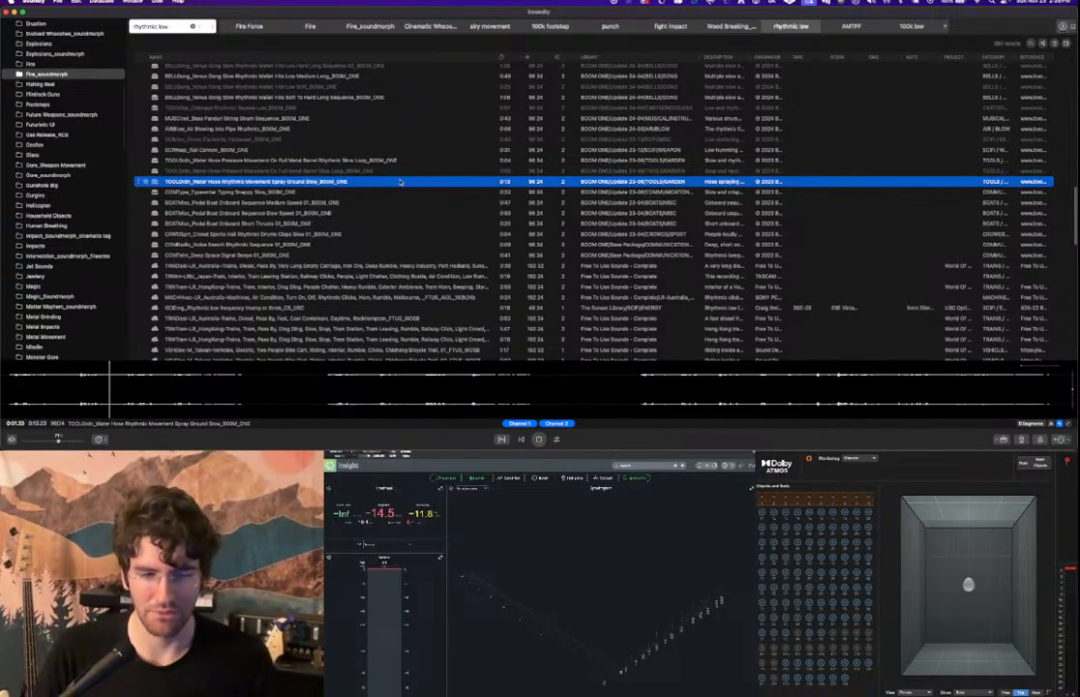
pyautogui.click(373, 192)
pyautogui.click(376, 204)
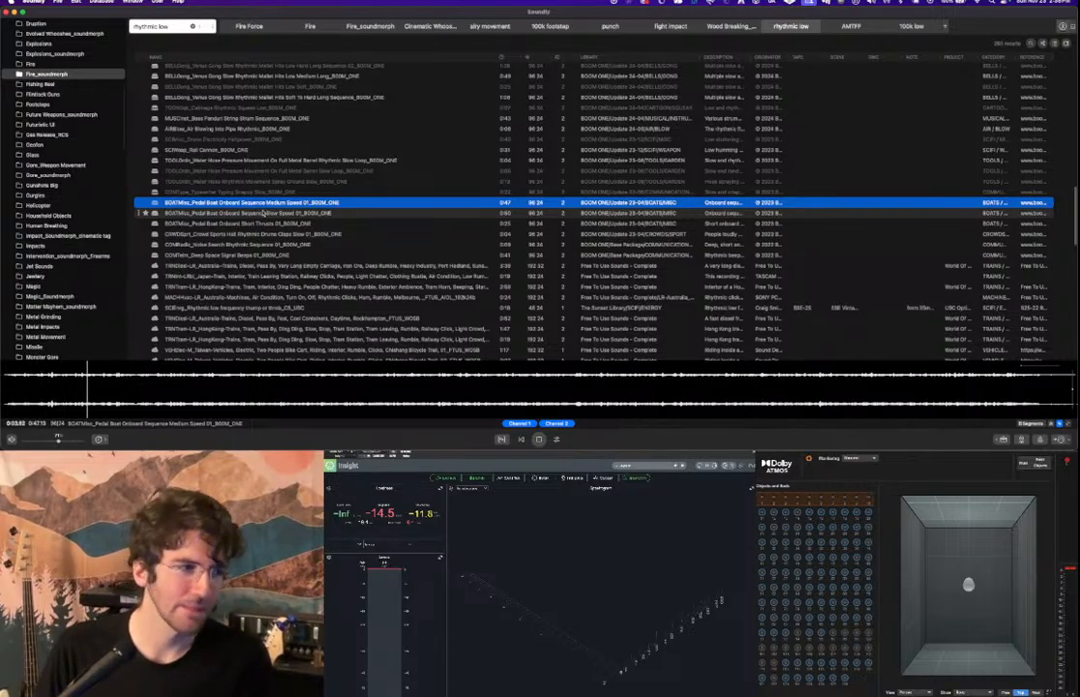
pyautogui.click(366, 221)
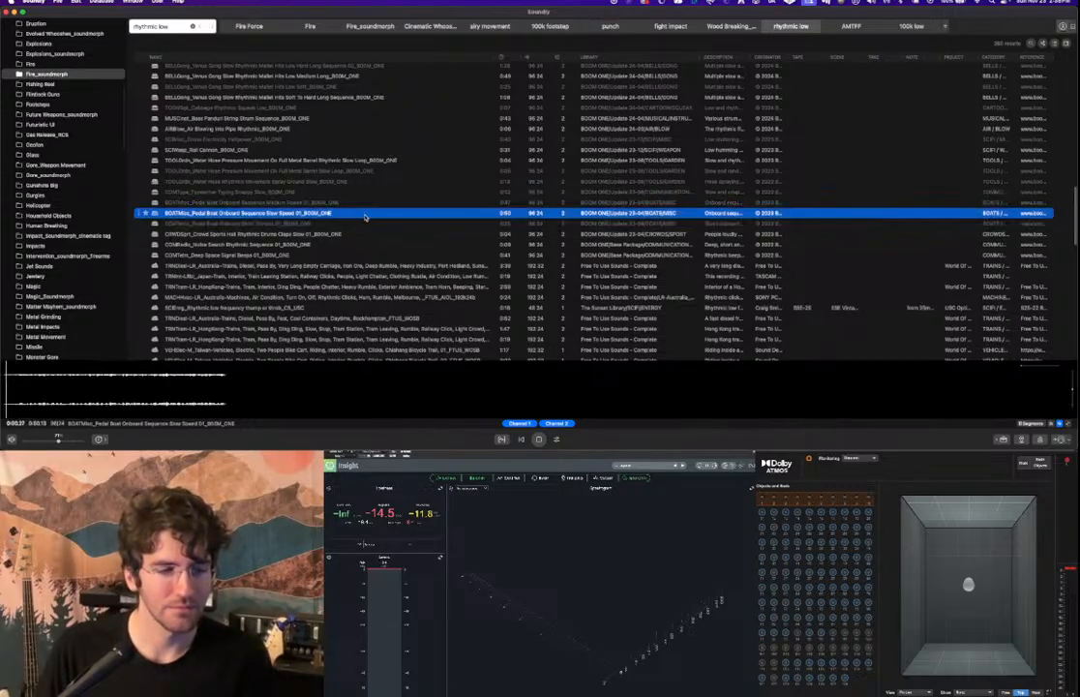
# Audition the Noise Search Rhythmic Sequence 01, Deep Space Signal Beeps 01 and Australian diesel train sounds.
pyautogui.press('Up')
pyautogui.press('Down')
pyautogui.press('Down')
pyautogui.press('Down')
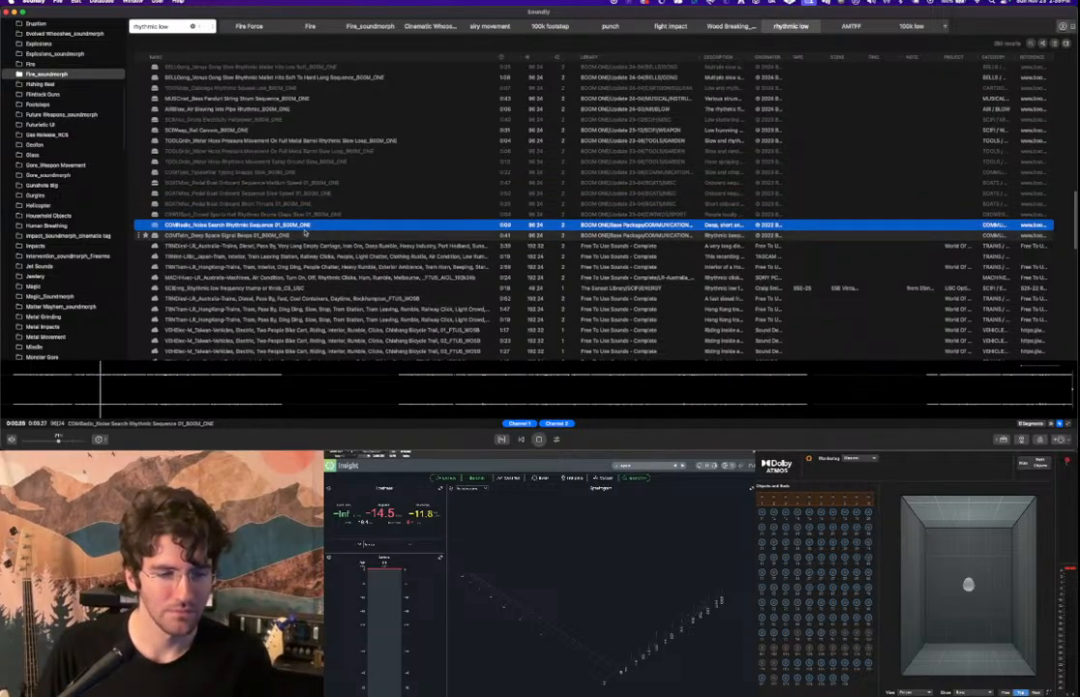
pyautogui.press('Down')
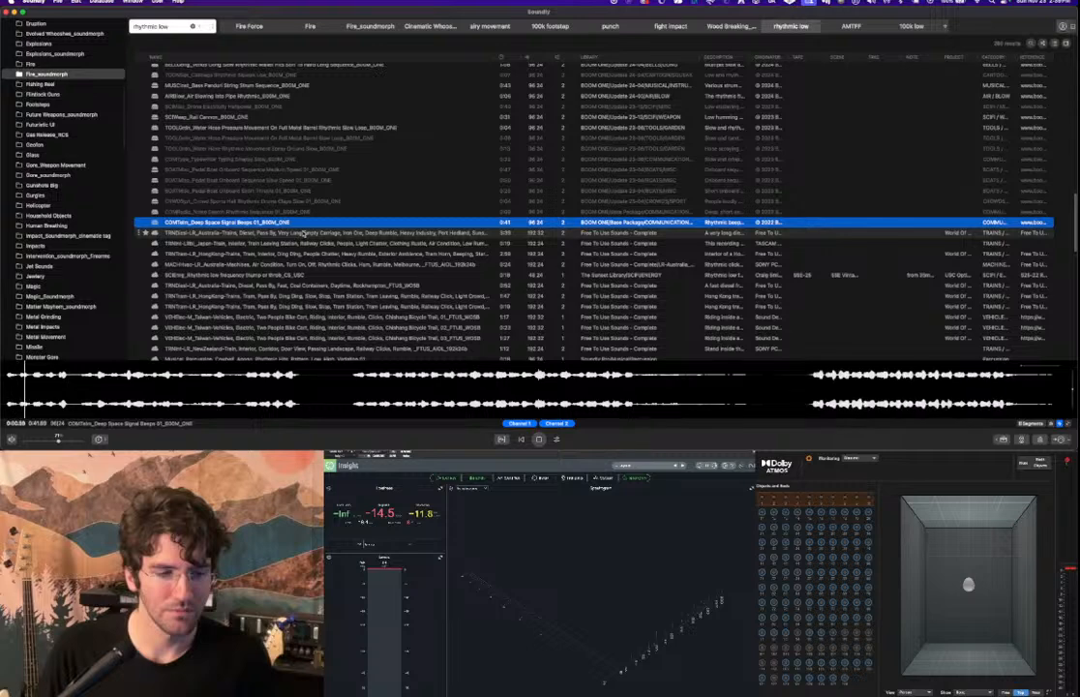
pyautogui.click(305, 233)
pyautogui.scroll(-1, 304, 234)
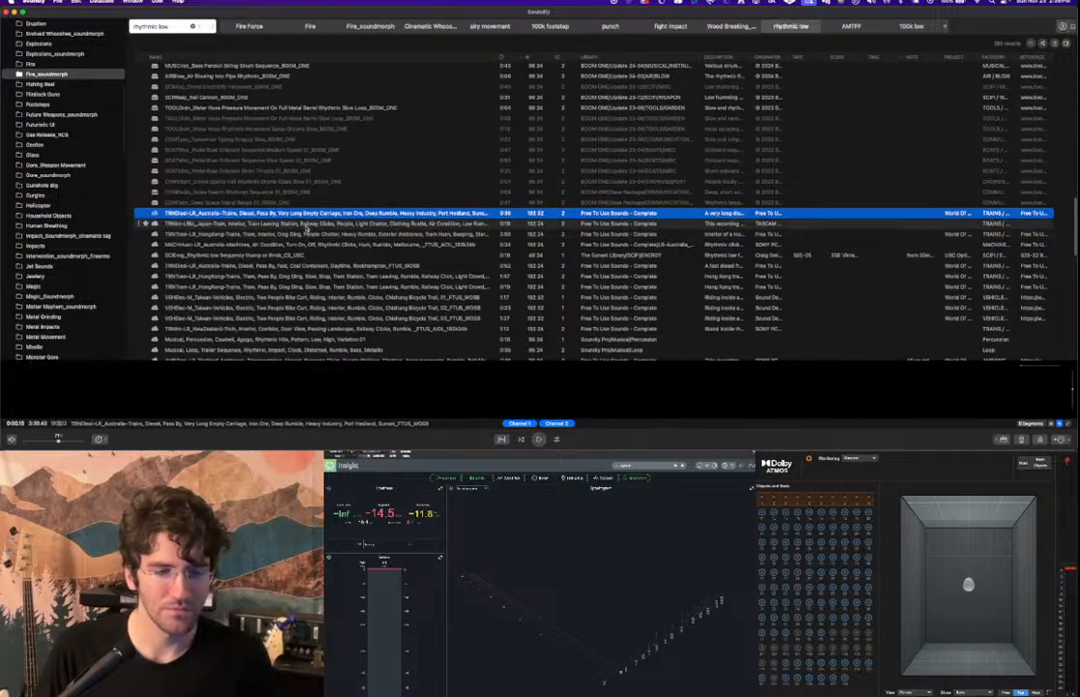
# Place a short opening section of COMTelm_Deep Space Signal Beeps 01_BOOM_ONE at Asset 3's start on Pro Tools track S SFX 7, and move that track into the Asset 3 folder.
pyautogui.click(266, 201)
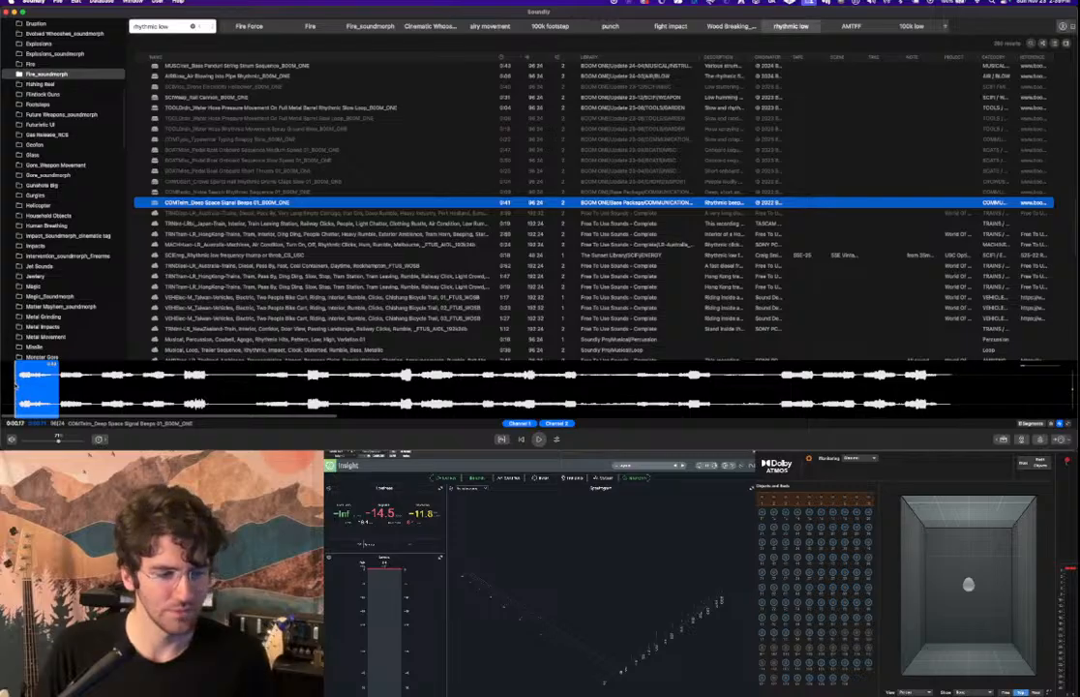
pyautogui.moveTo(42, 385); pyautogui.dragTo(390, 323)
pyautogui.moveTo(93, 316); pyautogui.dragTo(96, 307)
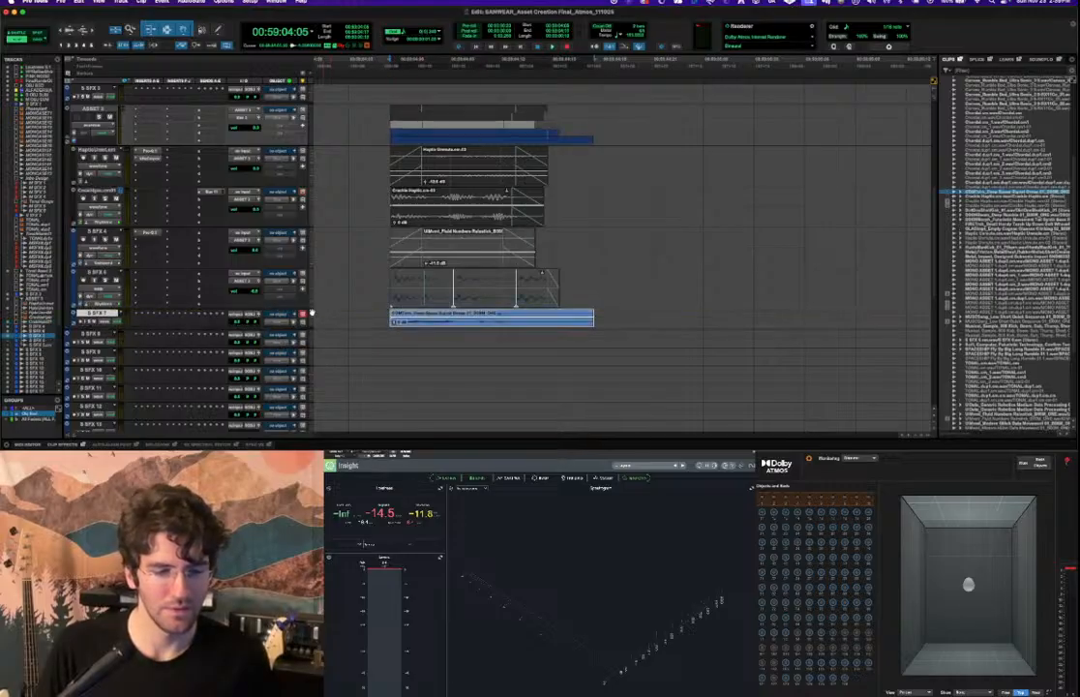
# Route the S SFX 7 track's output to the Asset 3 bus.
pyautogui.click(250, 316)
pyautogui.moveTo(254, 322)
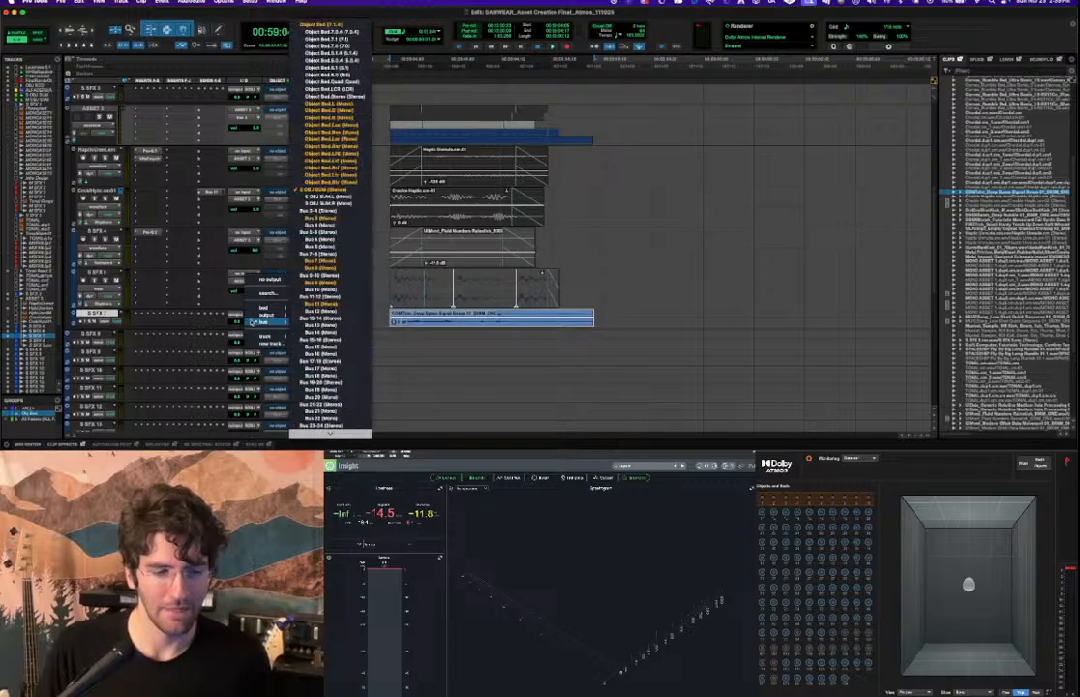
pyautogui.click(213, 281)
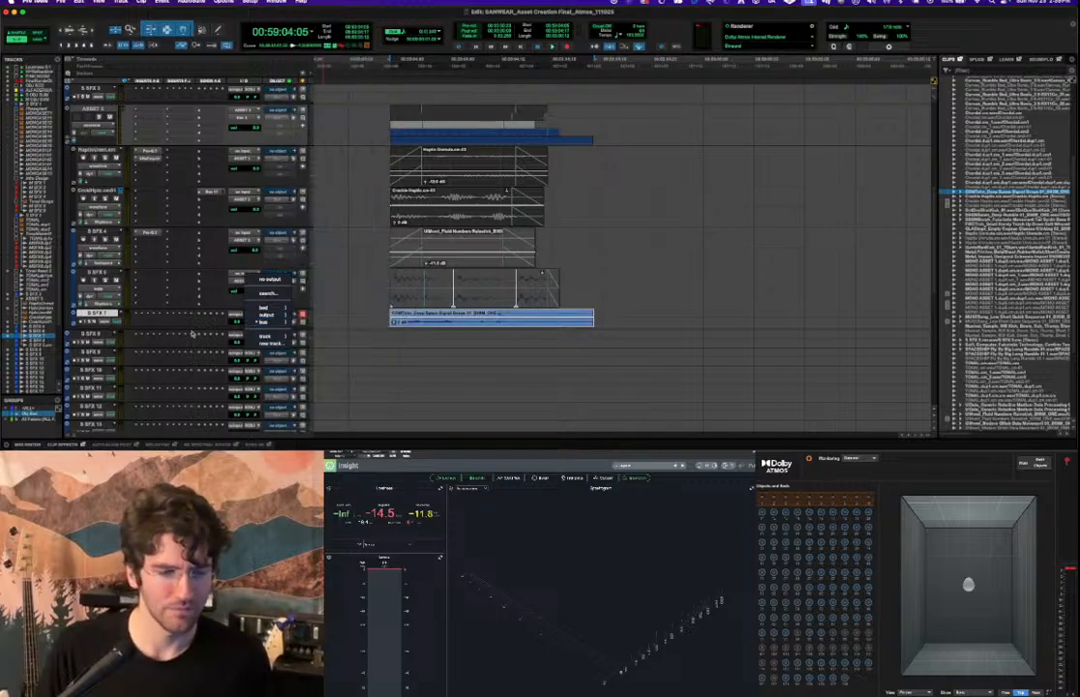
pyautogui.click(250, 317)
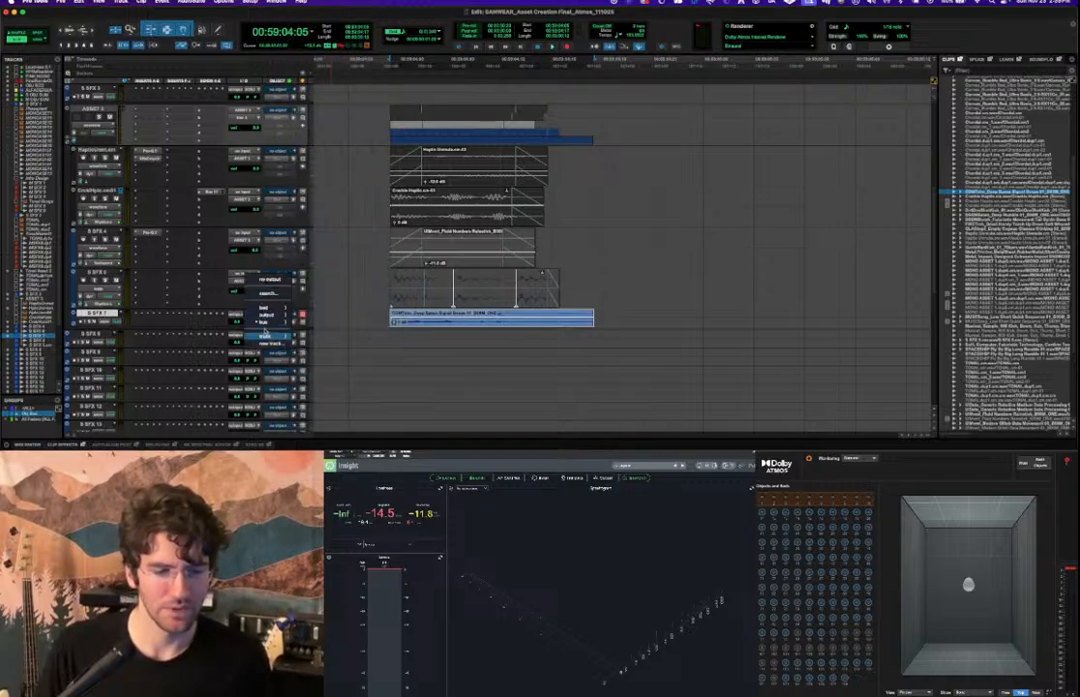
pyautogui.moveTo(259, 322)
pyautogui.click(329, 432)
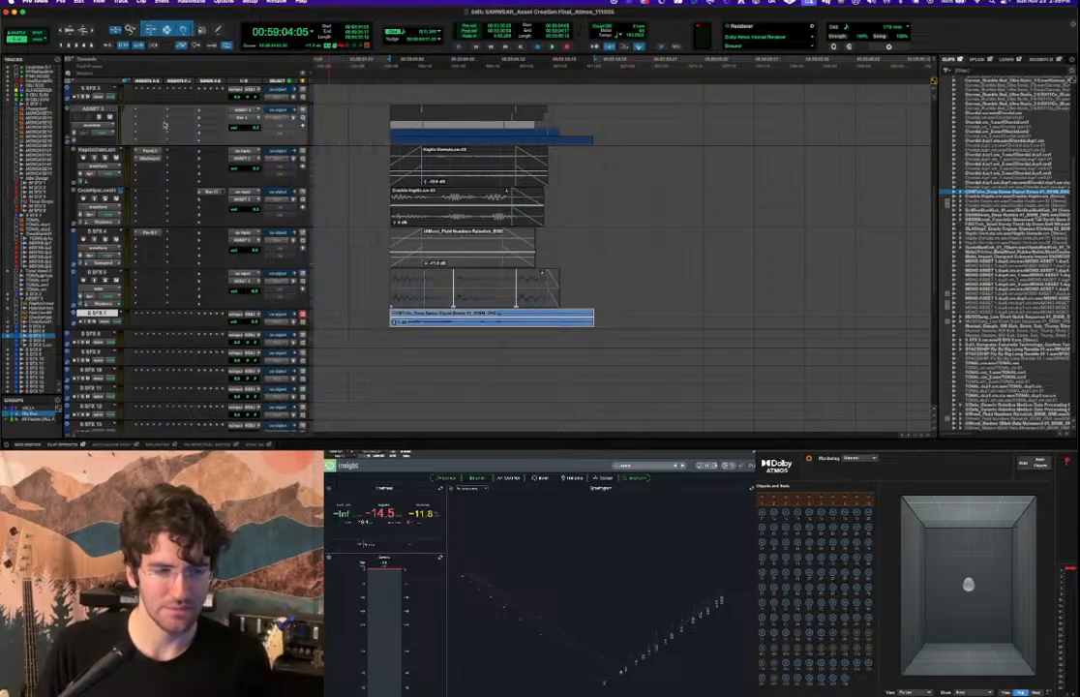
pyautogui.scroll(2, 188, 182)
pyautogui.scroll(-2, 333, 240)
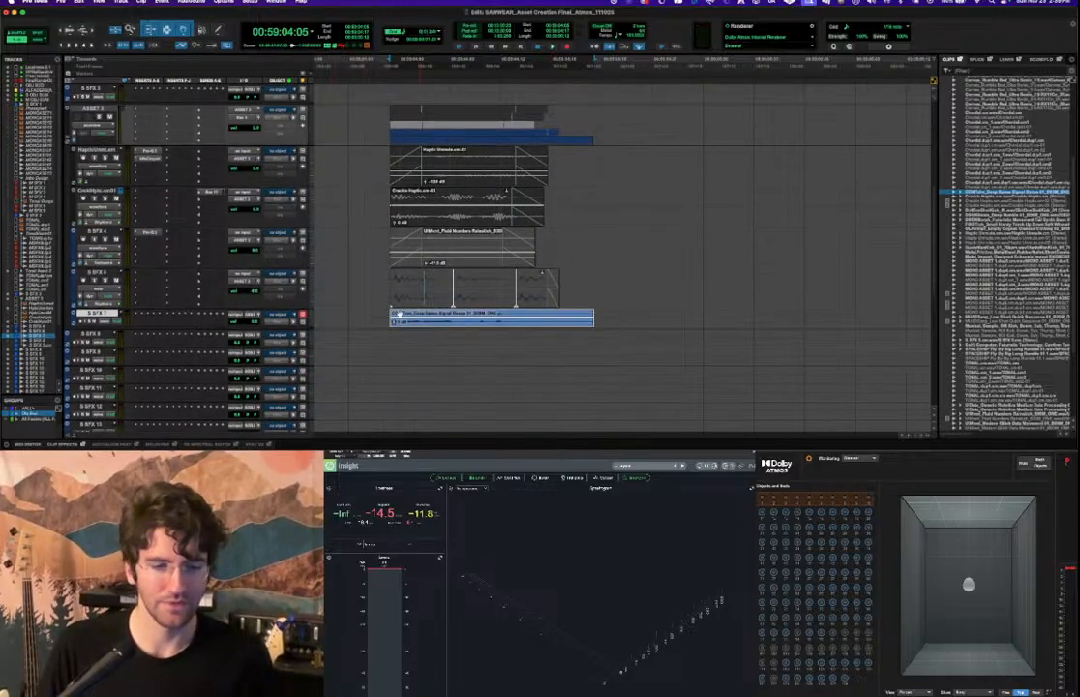
# Enlarge the S SFX 7 track and lower the Deep Space Signal Beeps clip gain to about -22 dB while playing the layers.
pyautogui.click(315, 319)
pyautogui.click(324, 327)
pyautogui.press('space')
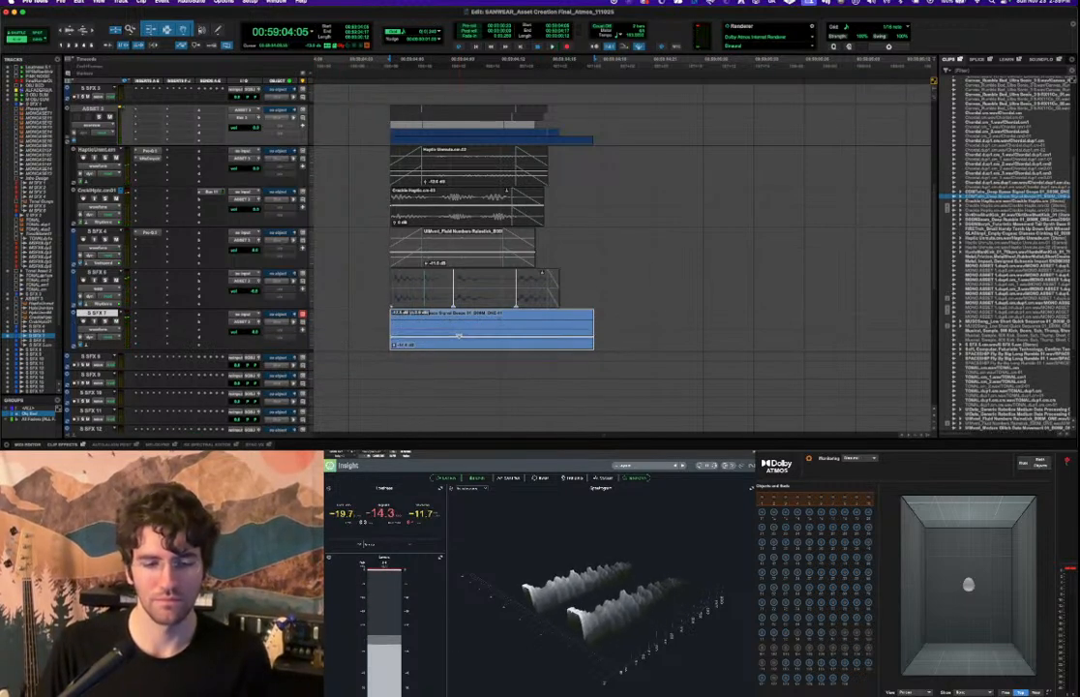
pyautogui.press('space')
pyautogui.press('space')
pyautogui.press('space')
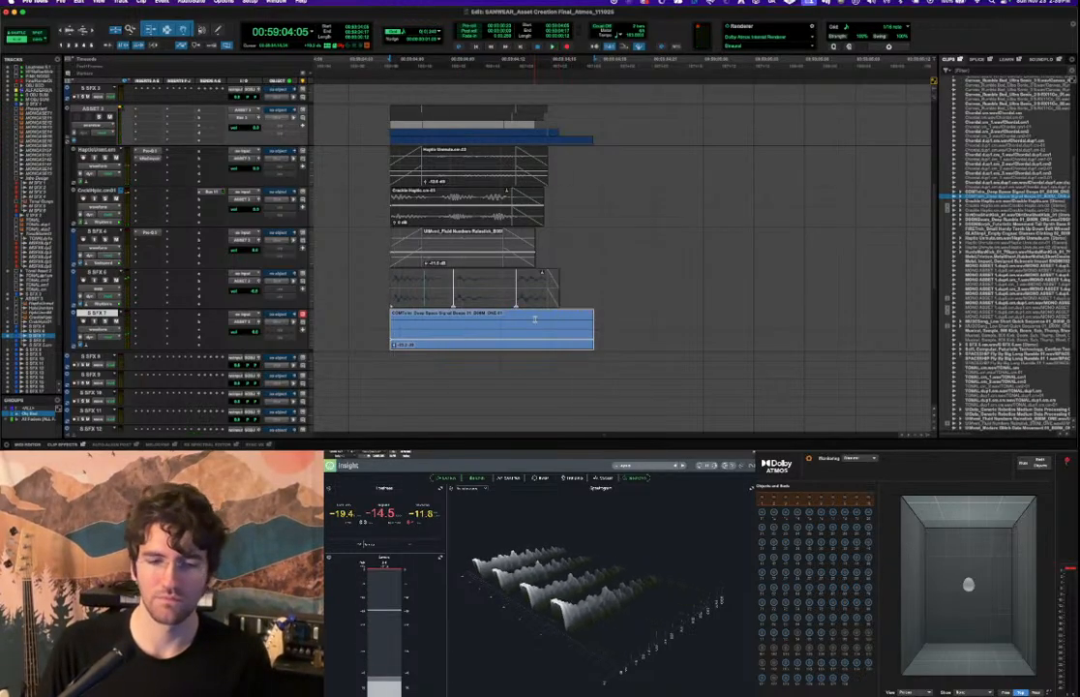
# Trim the Deep Space Signal Beeps clip's end to match the Haptic Unmute clip, and add a fade-out from the low sequence's last warp marker.
pyautogui.click(554, 316)
pyautogui.press('s')
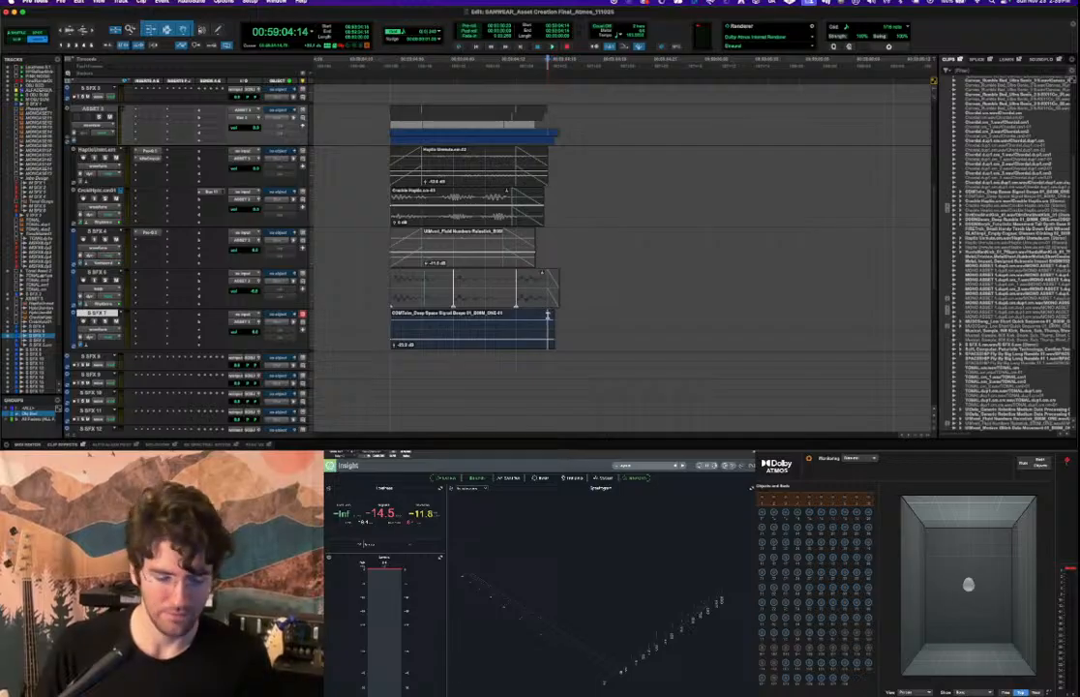
pyautogui.moveTo(547, 313); pyautogui.dragTo(516, 329)
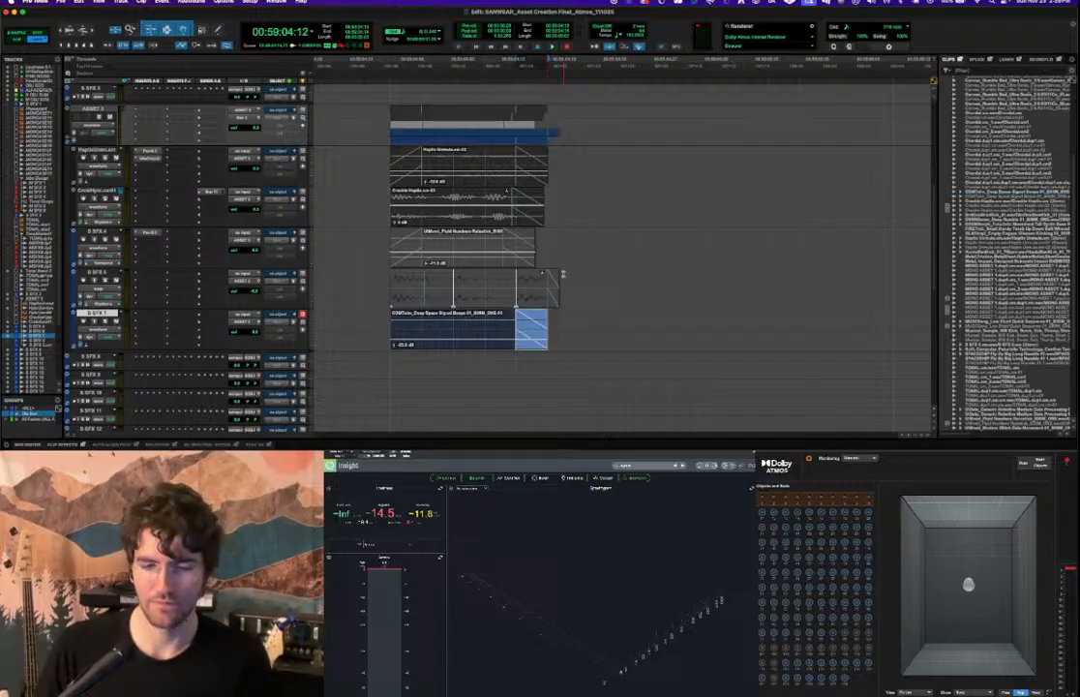
# Match the low sequence clip's end to the Deep Space Signal Beeps clip, return its track to waveform view, and play the layers.
pyautogui.click(539, 280)
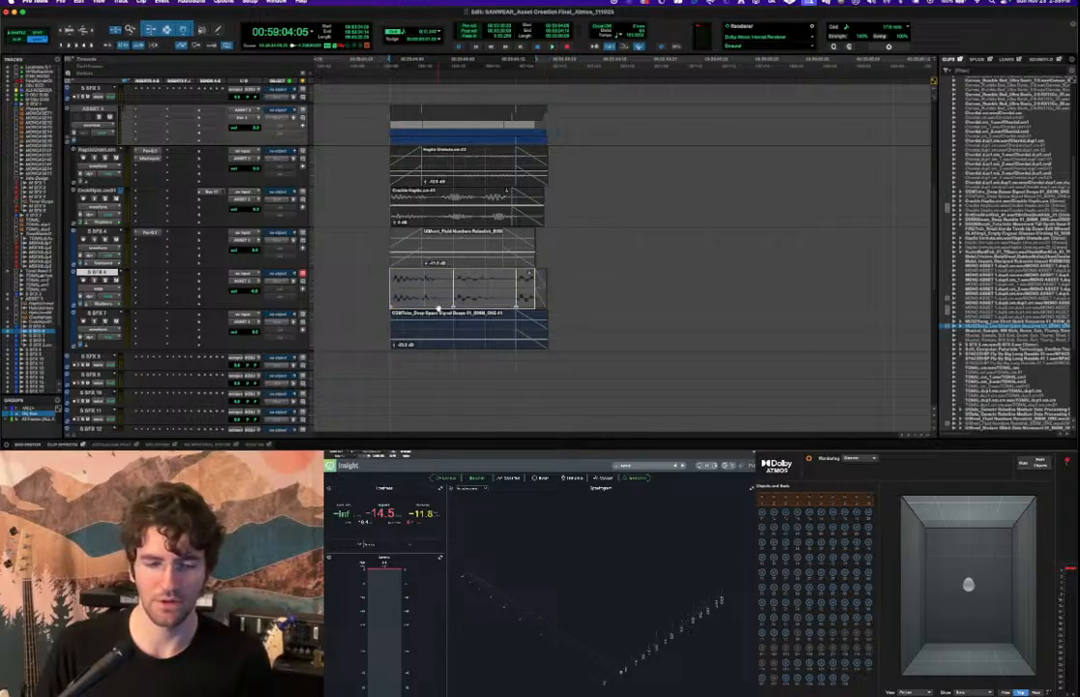
pyautogui.press('space')
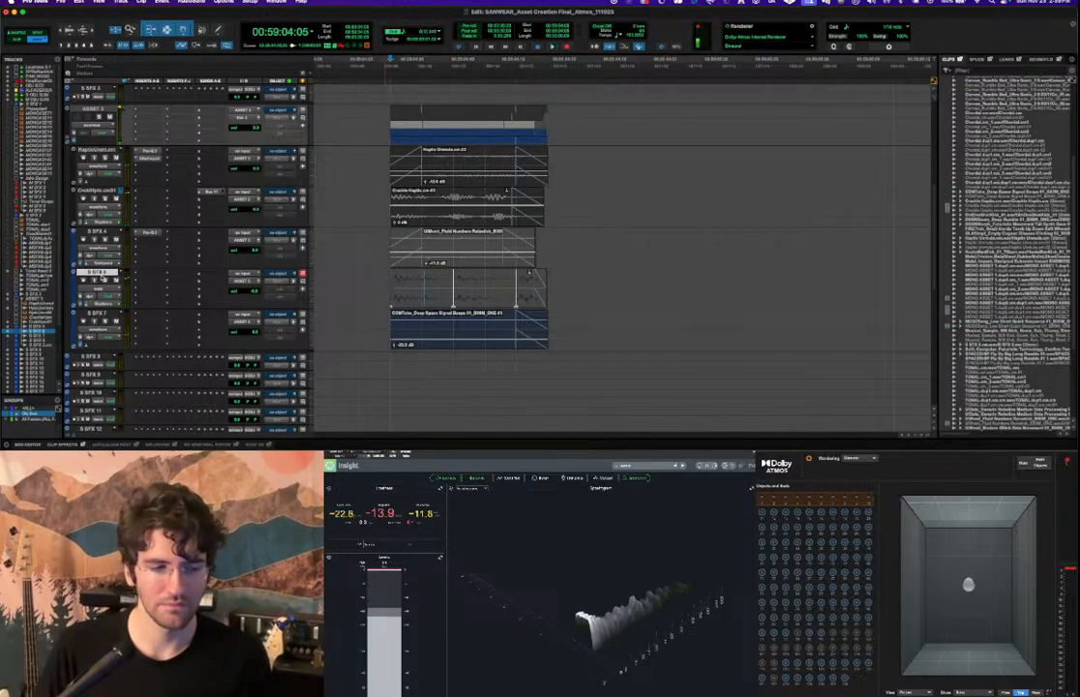
pyautogui.press('-')
pyautogui.press('space')
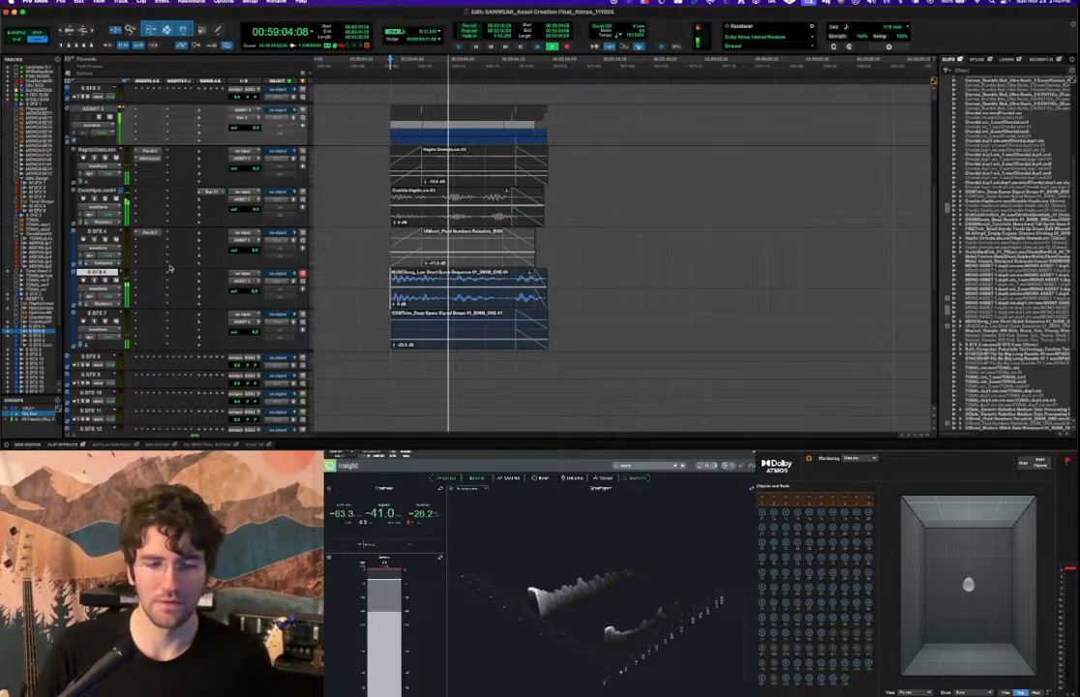
pyautogui.press('space')
# Switch to Soundly and audition the train and tram recordings in the rhythmic low results.
pyautogui.press('super+Tab')
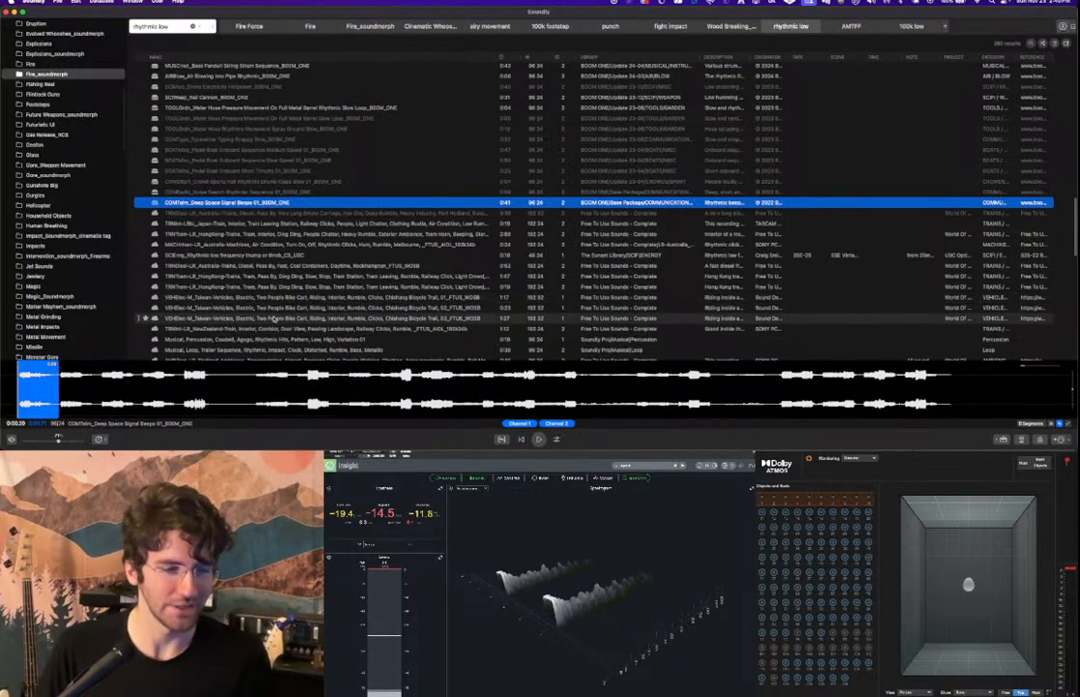
pyautogui.click(276, 224)
pyautogui.scroll(-1, 275, 227)
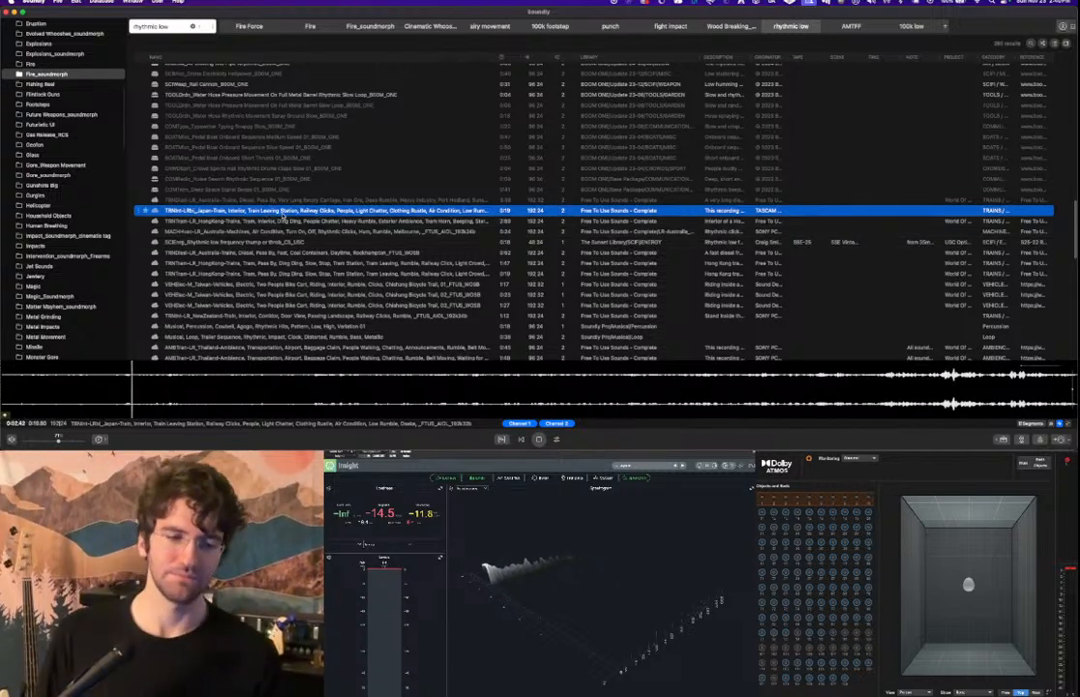
pyautogui.click(282, 220)
pyautogui.scroll(-3, 282, 224)
pyautogui.scroll(-1, 284, 230)
pyautogui.click(283, 230)
pyautogui.scroll(-3, 284, 231)
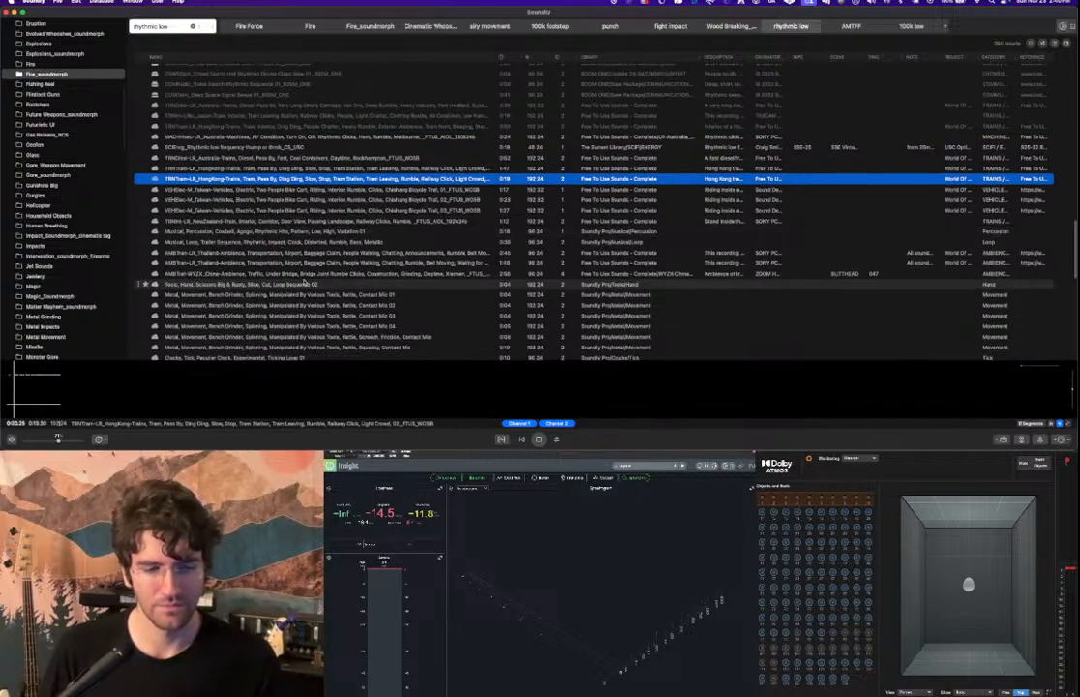
# Audition the metal bench grinder contact-mic sounds and an experimental clock ticking loop.
pyautogui.scroll(-1, 305, 283)
pyautogui.click(295, 284)
pyautogui.scroll(-3, 292, 284)
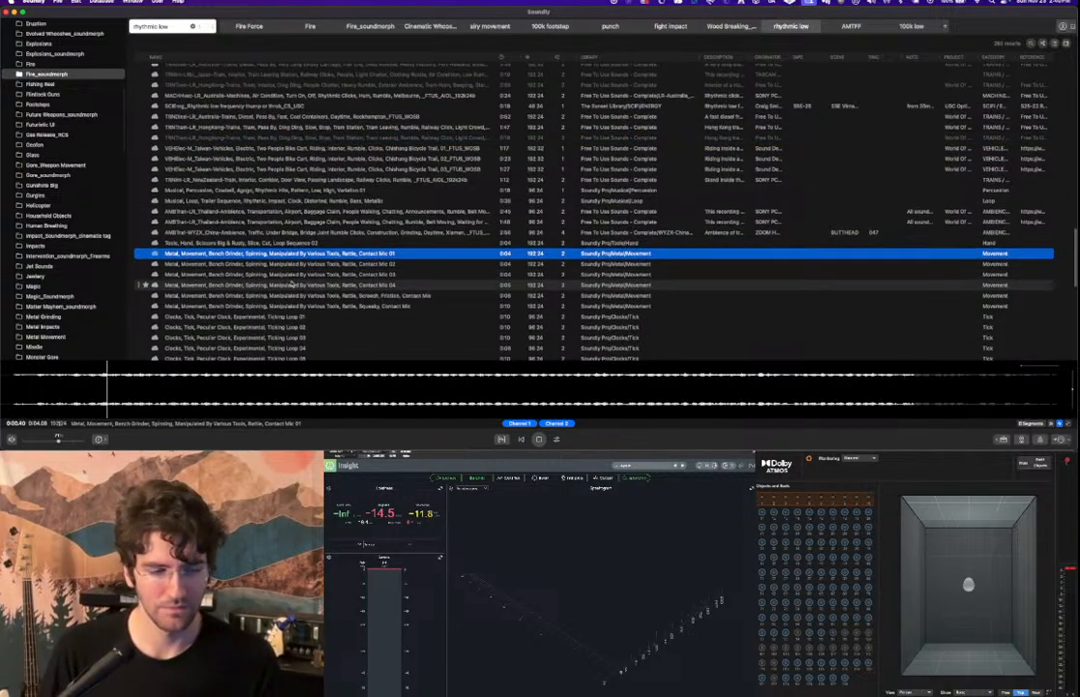
pyautogui.click(149, 385)
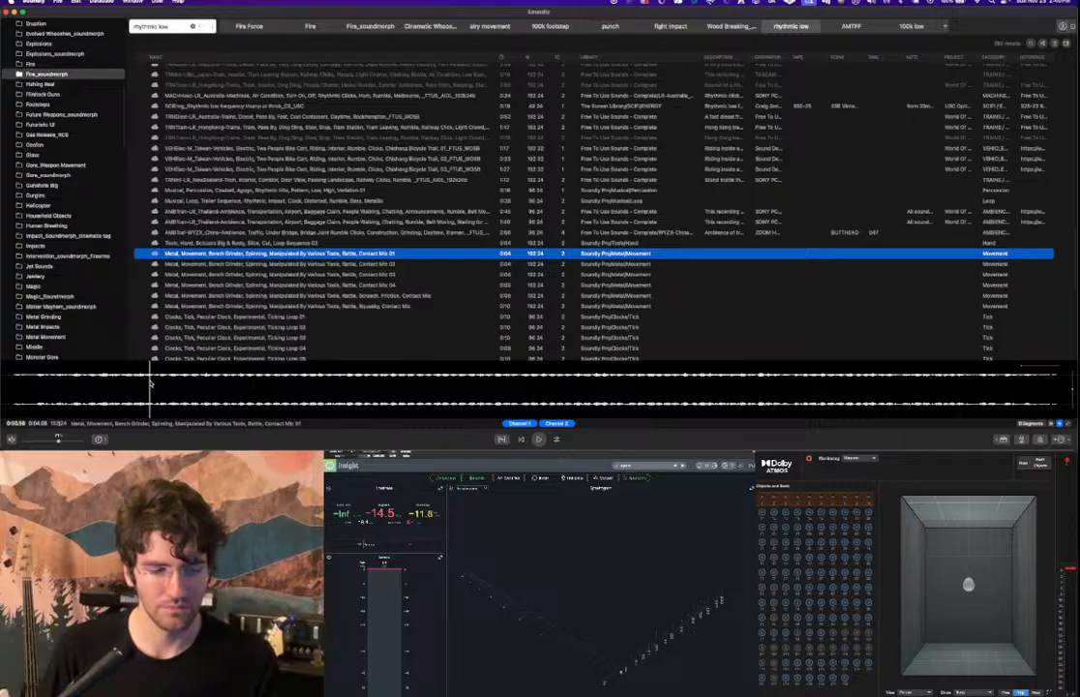
pyautogui.click(256, 275)
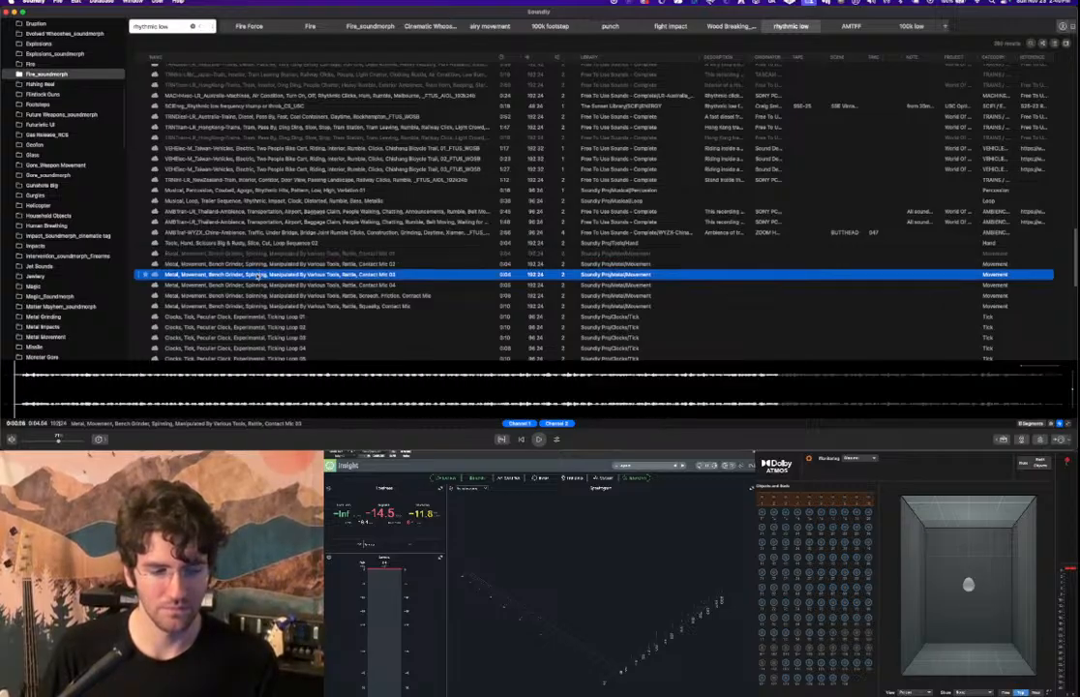
pyautogui.click(239, 327)
pyautogui.scroll(-3, 253, 325)
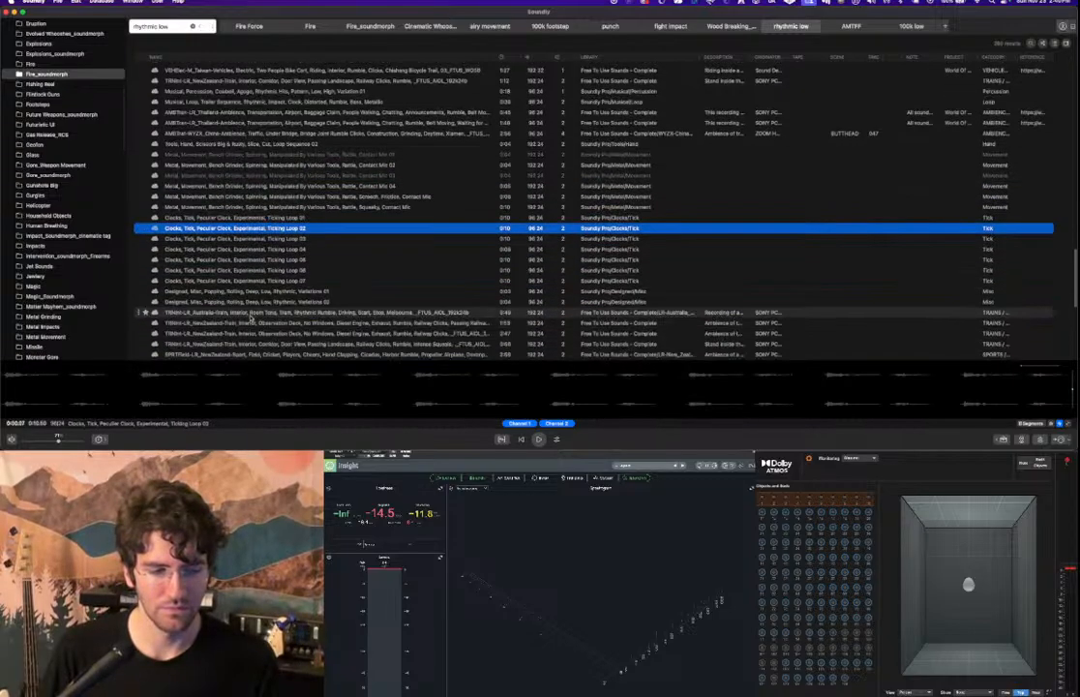
# Audition the designed deep popping variation, the Australia and New Zealand train interiors, and a New Zealand cricket recording.
pyautogui.click(280, 272)
pyautogui.scroll(-1, 271, 276)
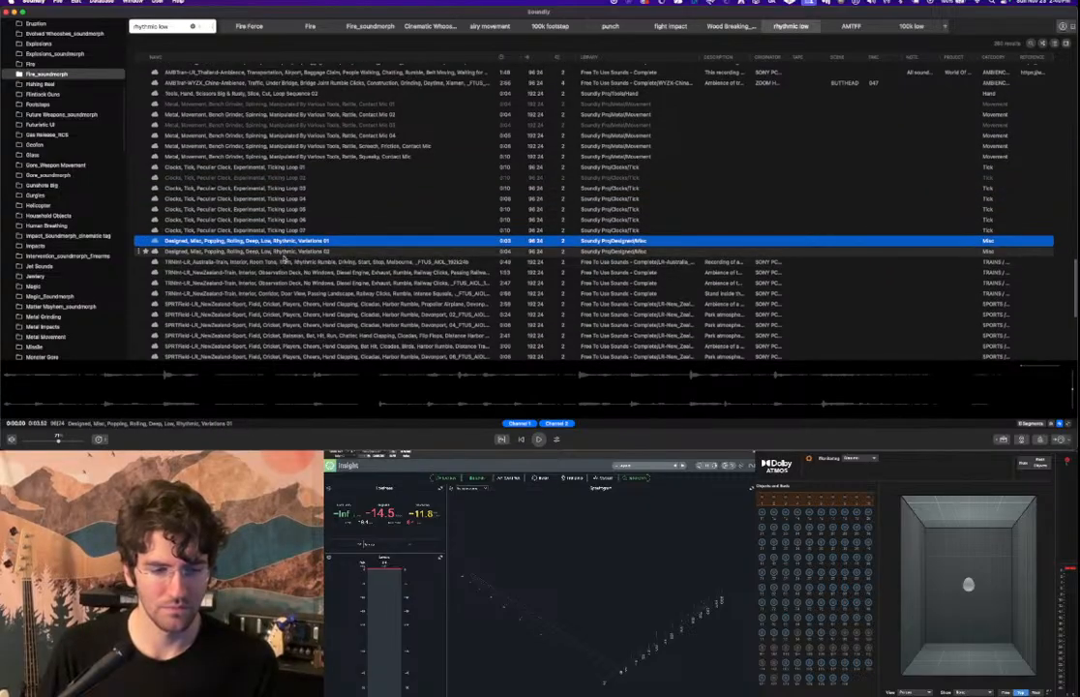
pyautogui.click(225, 262)
pyautogui.click(254, 282)
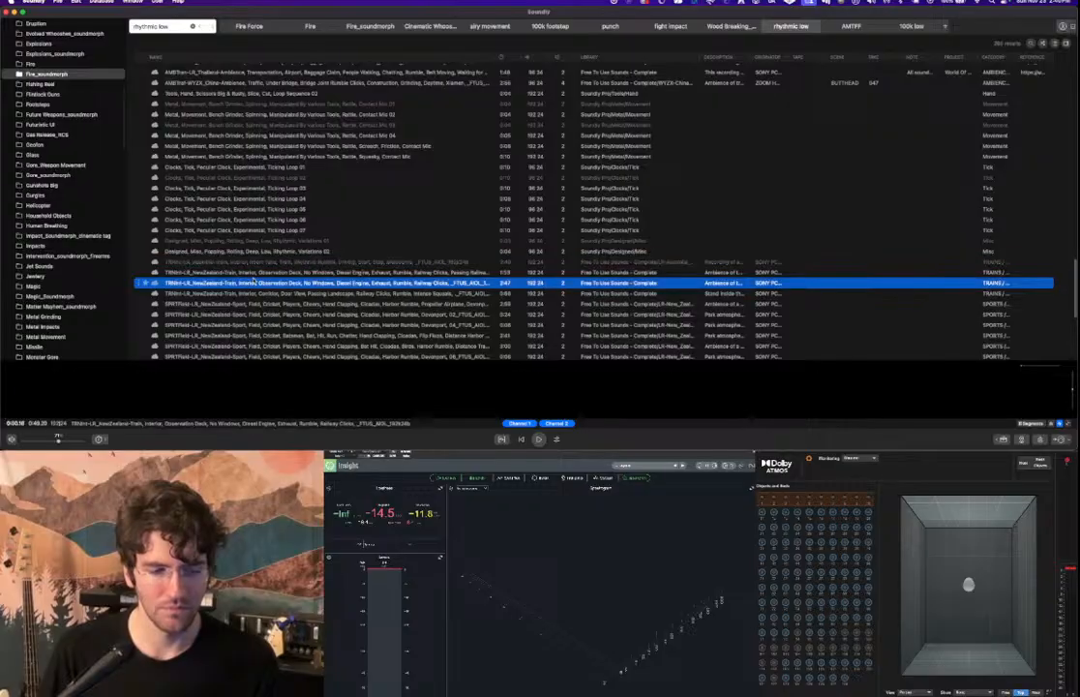
pyautogui.scroll(-2, 254, 279)
pyautogui.scroll(-3, 254, 277)
pyautogui.click(256, 209)
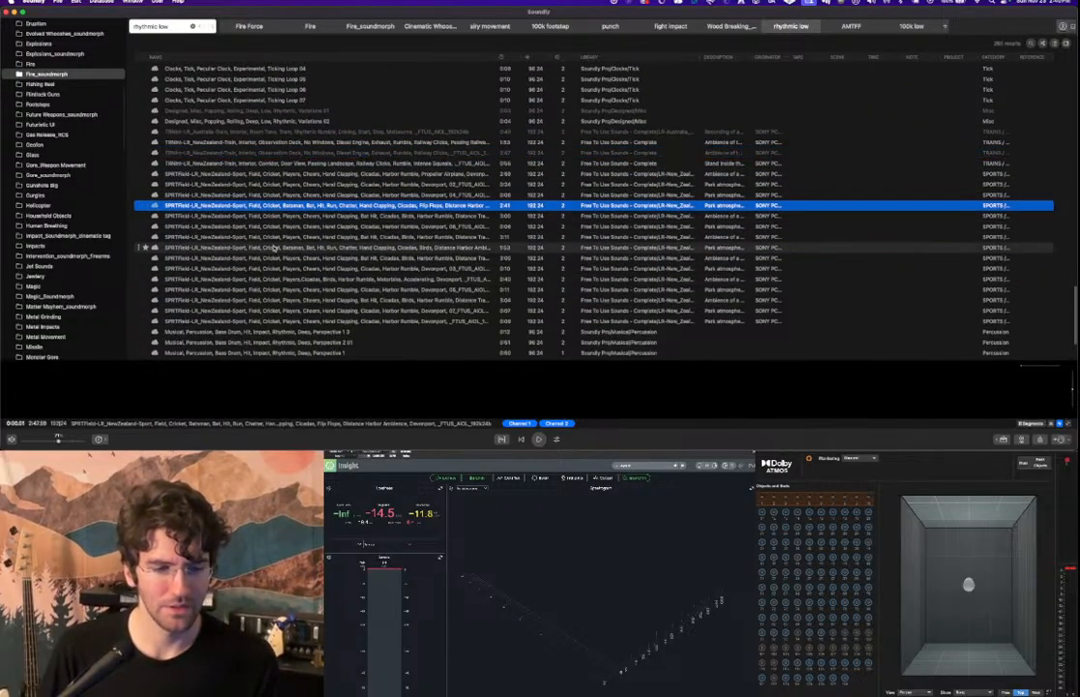
# Audition the deep rhythmic bass drum hits and the distant metal stairway impact.
pyautogui.scroll(-2, 281, 232)
pyautogui.click(300, 261)
pyautogui.scroll(-2, 298, 263)
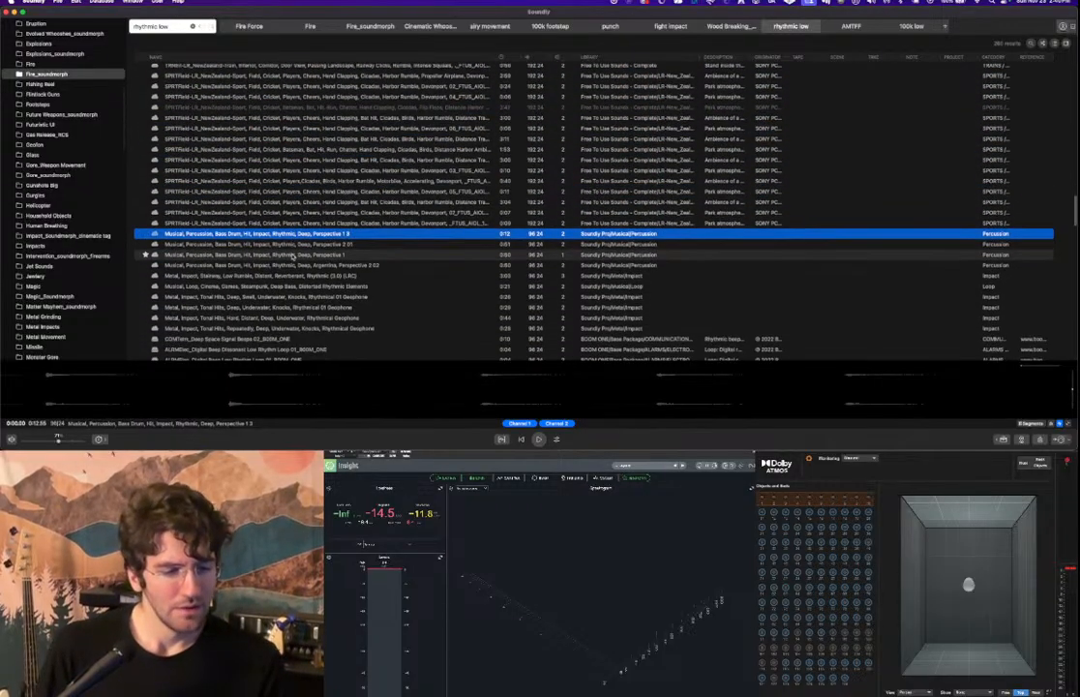
pyautogui.click(290, 255)
pyautogui.scroll(-2, 290, 255)
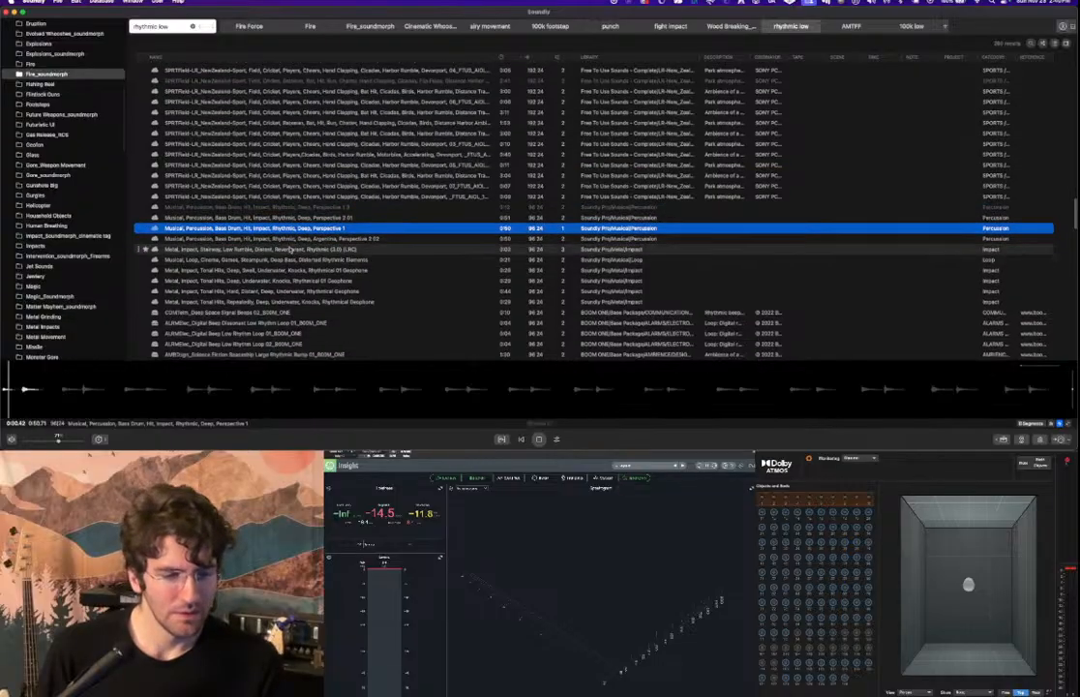
pyautogui.click(290, 251)
pyautogui.scroll(-2, 290, 250)
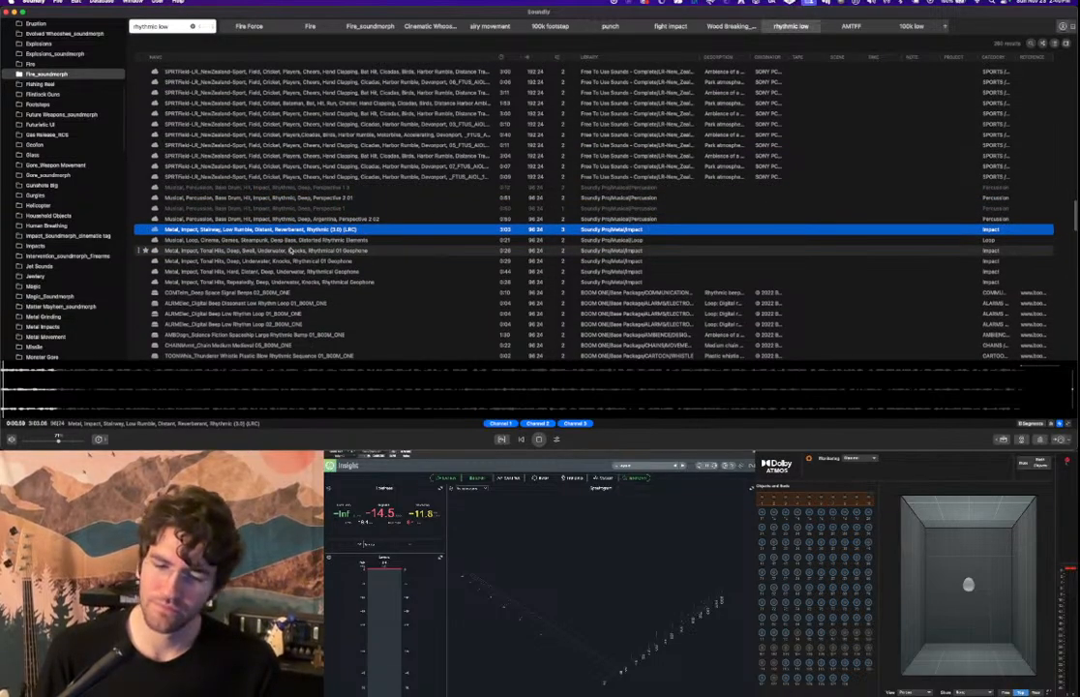
# Audition the Digital Beep low rhythm loops, the Spaceship Large Rhythmic Bump, and the Chain Medium Medieval sound.
pyautogui.scroll(-5, 291, 250)
pyautogui.click(289, 248)
pyautogui.scroll(-1, 289, 250)
pyautogui.click(297, 209)
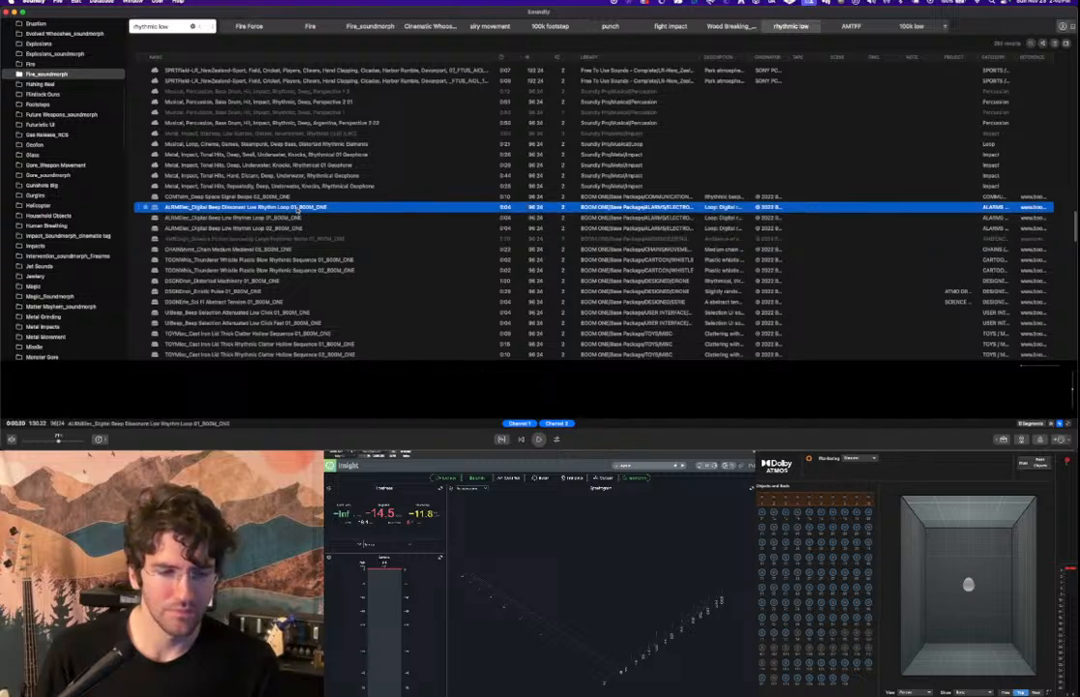
pyautogui.click(295, 217)
pyautogui.scroll(-1, 299, 221)
pyautogui.click(300, 224)
pyautogui.scroll(-1, 301, 224)
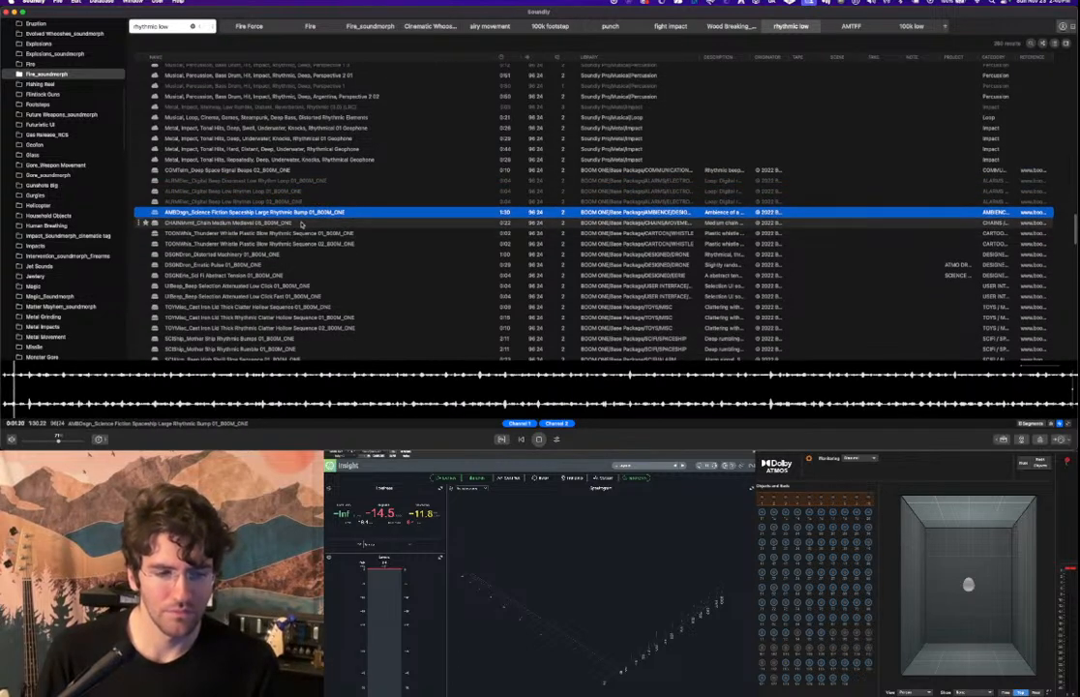
pyautogui.click(301, 223)
pyautogui.scroll(-1, 302, 223)
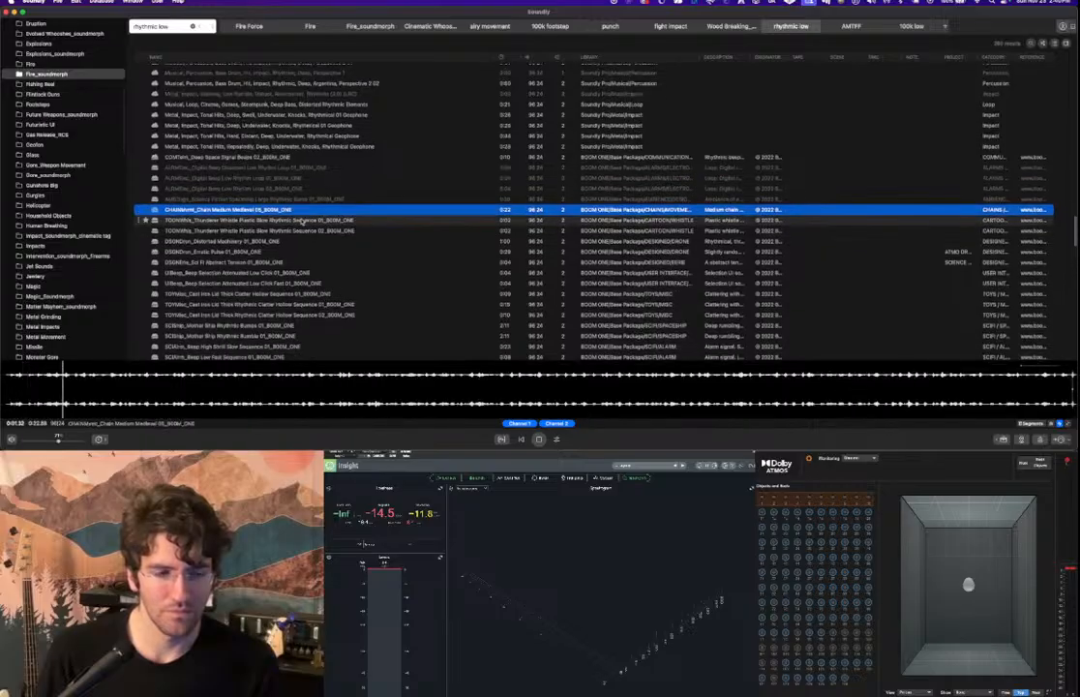
# Audition the Thunderer Whistle, Erratic Pulse, Sci Fi Abstract Tension, and Beep Selection Attenuated Low Click Fast sounds.
pyautogui.click(302, 221)
pyautogui.scroll(-1, 301, 222)
pyautogui.click(302, 221)
pyautogui.scroll(-1, 301, 221)
pyautogui.click(301, 230)
pyautogui.scroll(-1, 299, 229)
pyautogui.click(301, 229)
pyautogui.scroll(-1, 301, 230)
pyautogui.click(301, 230)
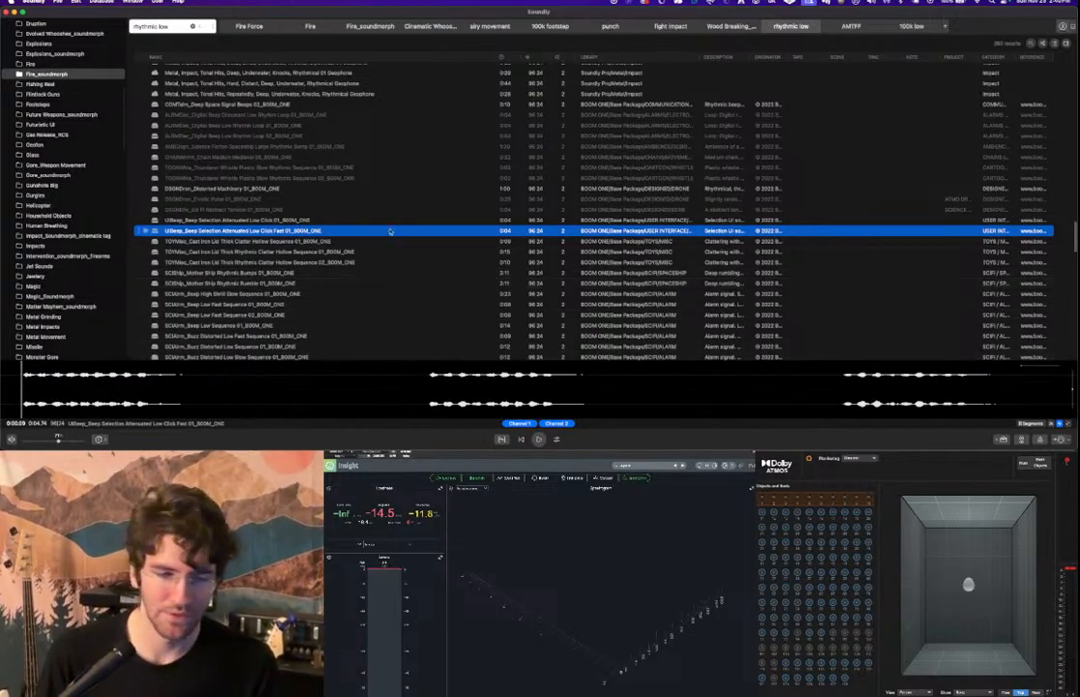
# Add UIBeep_Beep Selection Attenuated Low Click Fast 01_BOOM_ONE to the SANWEAR collection.
pyautogui.rightClick(334, 230)
pyautogui.moveTo(382, 233)
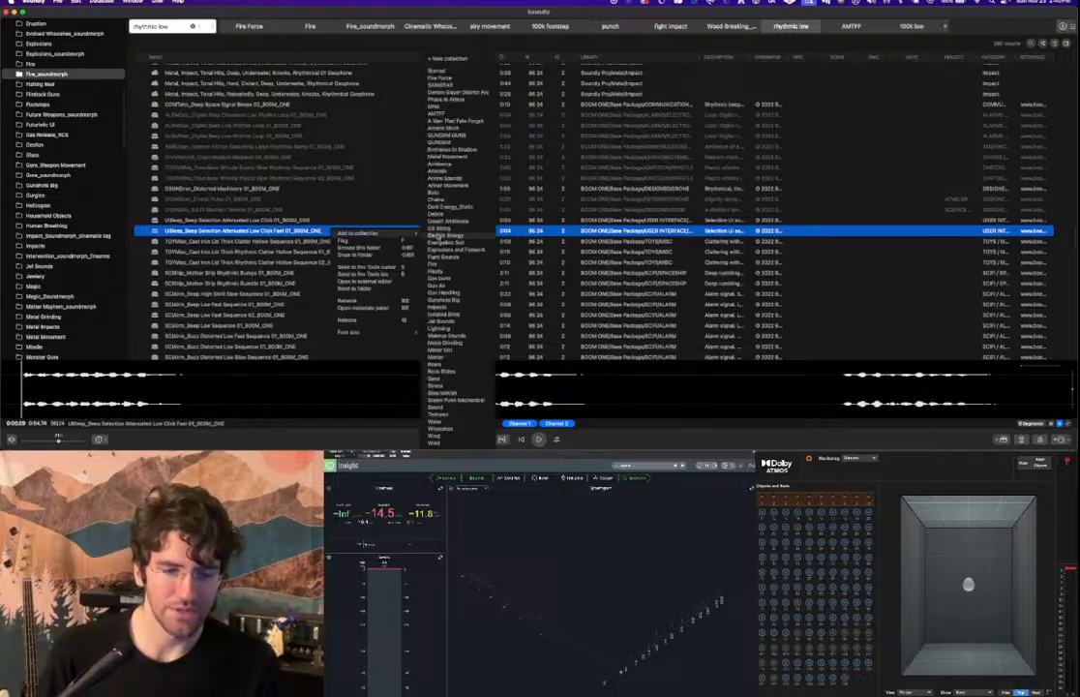
pyautogui.click(455, 88)
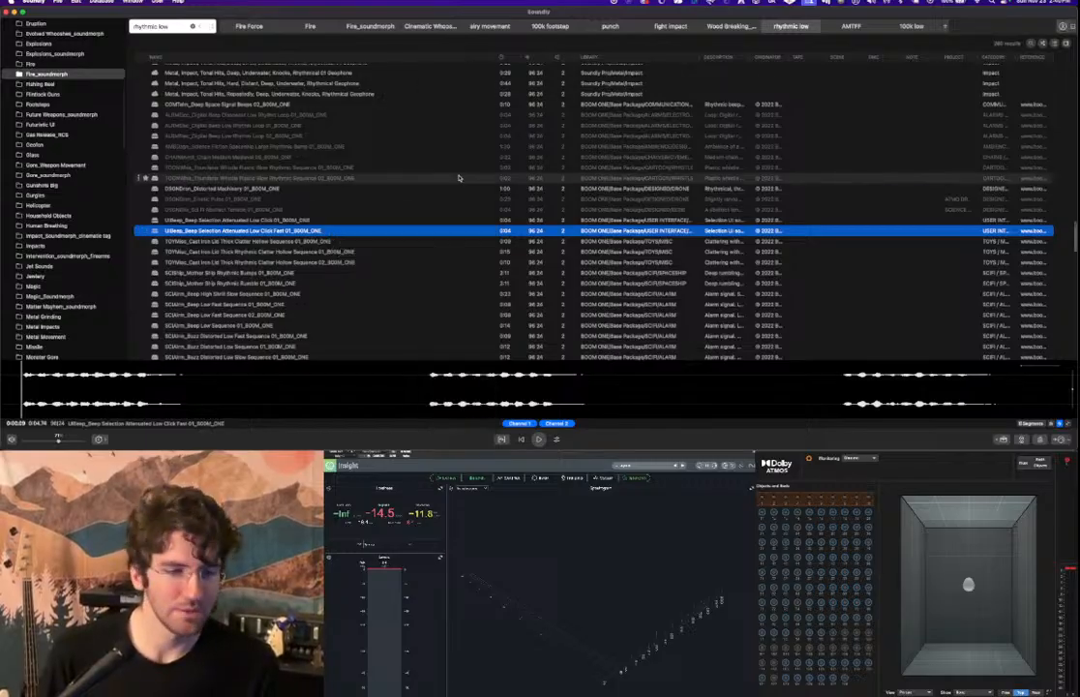
# Compare the Attenuated Low Click and Cast Iron Lid sounds, then reselect Attenuated Low Click Fast 01.
pyautogui.click(406, 222)
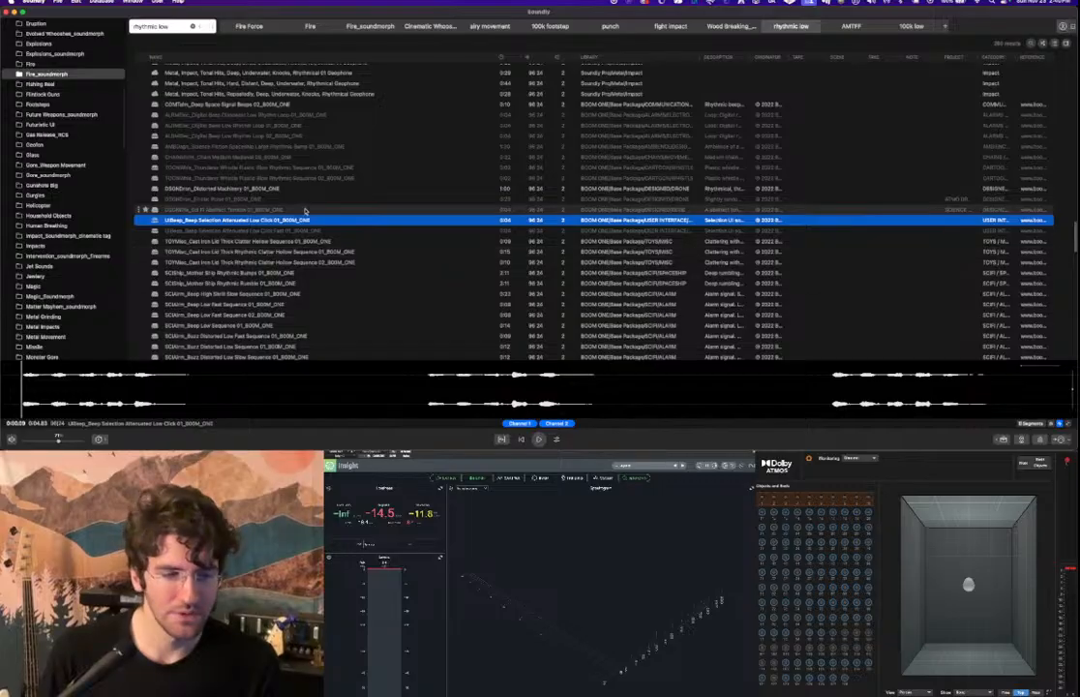
pyautogui.press('a')
pyautogui.press('Down')
pyautogui.press('Down')
pyautogui.press('Down')
pyautogui.press('Down')
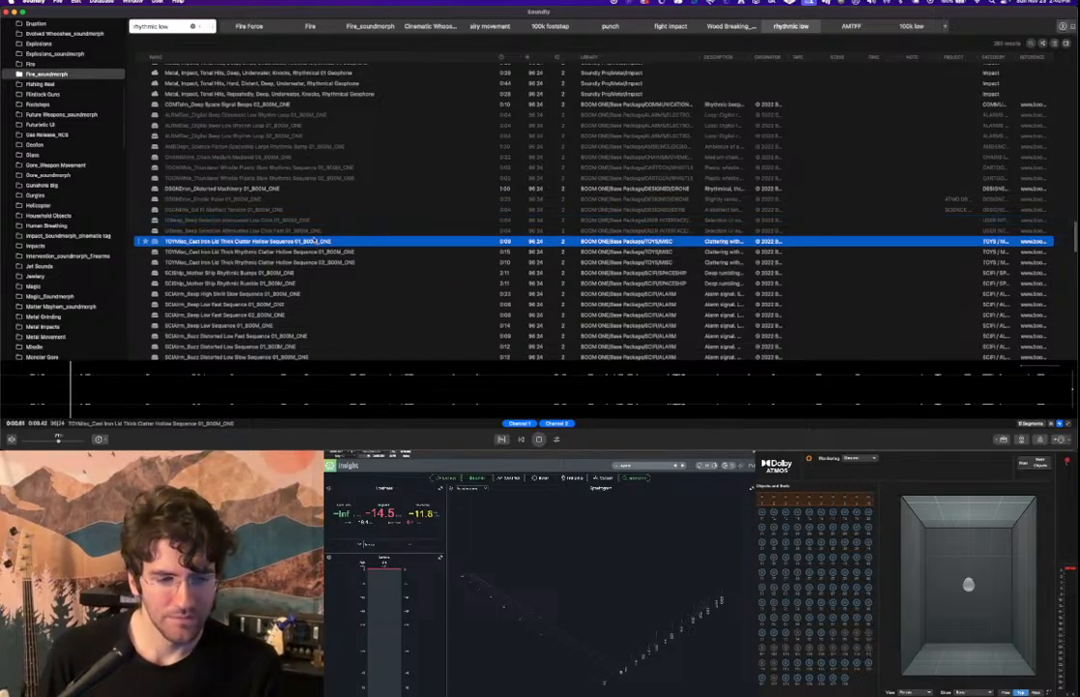
pyautogui.press('Up')
pyautogui.press('Up')
pyautogui.press('Up')
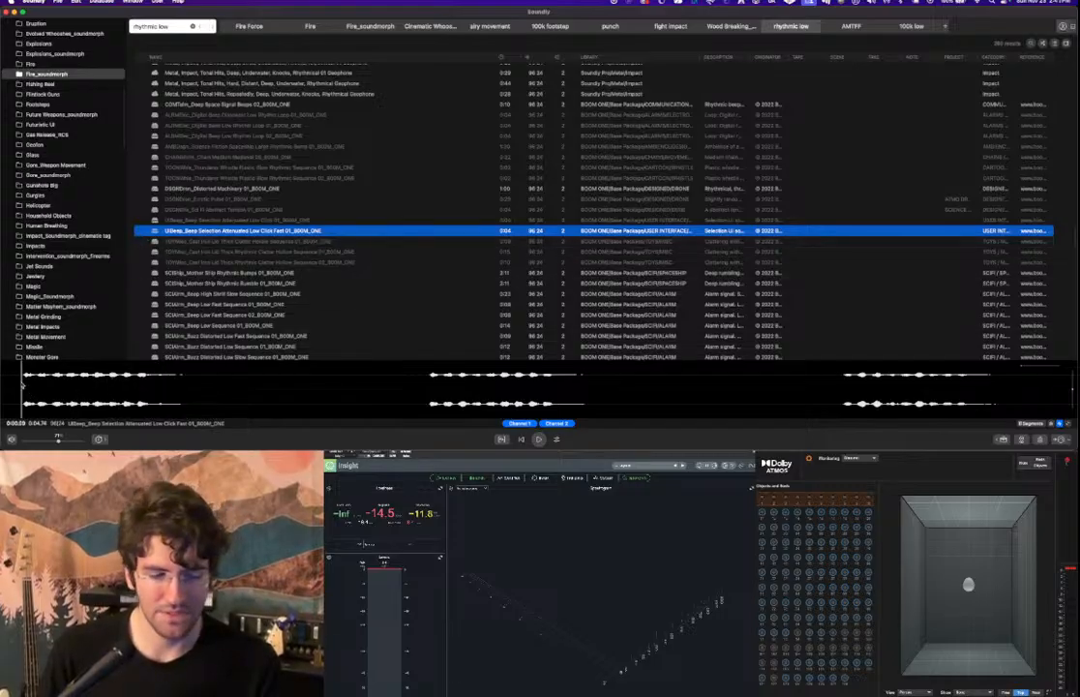
# Place the opening section of Beep Selection Attenuated Low Click Fast 01 at Asset 3's start on Pro Tools track S SFX 8, and enlarge the track.
pyautogui.moveTo(193, 384); pyautogui.dragTo(390, 364)
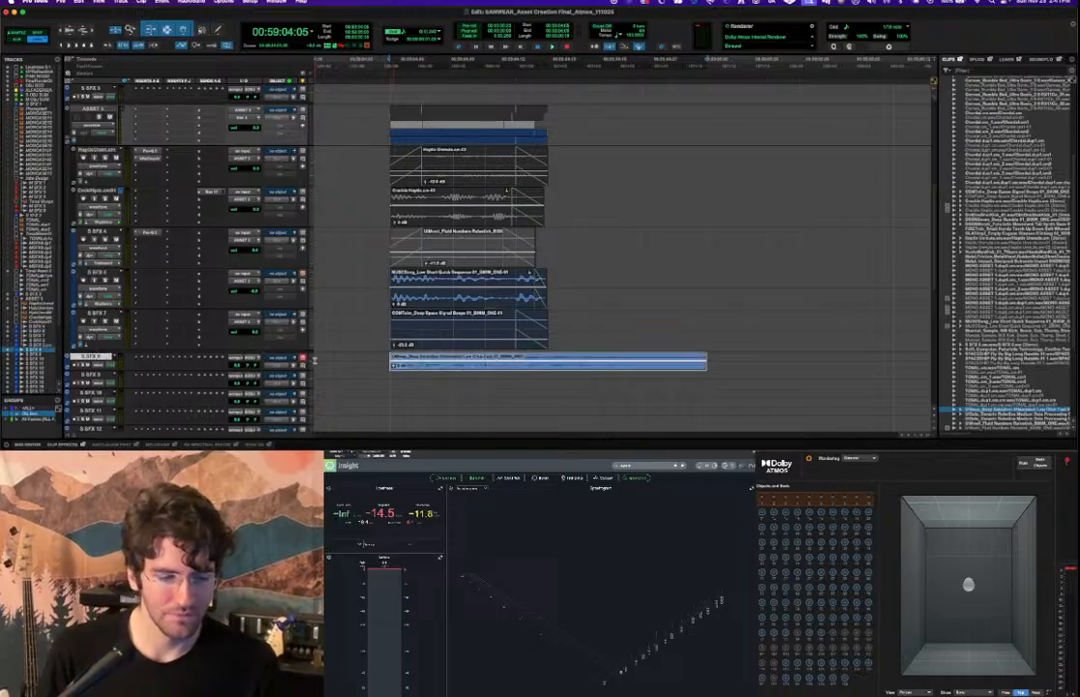
pyautogui.click(304, 360)
pyautogui.click(304, 360)
pyautogui.click(304, 360)
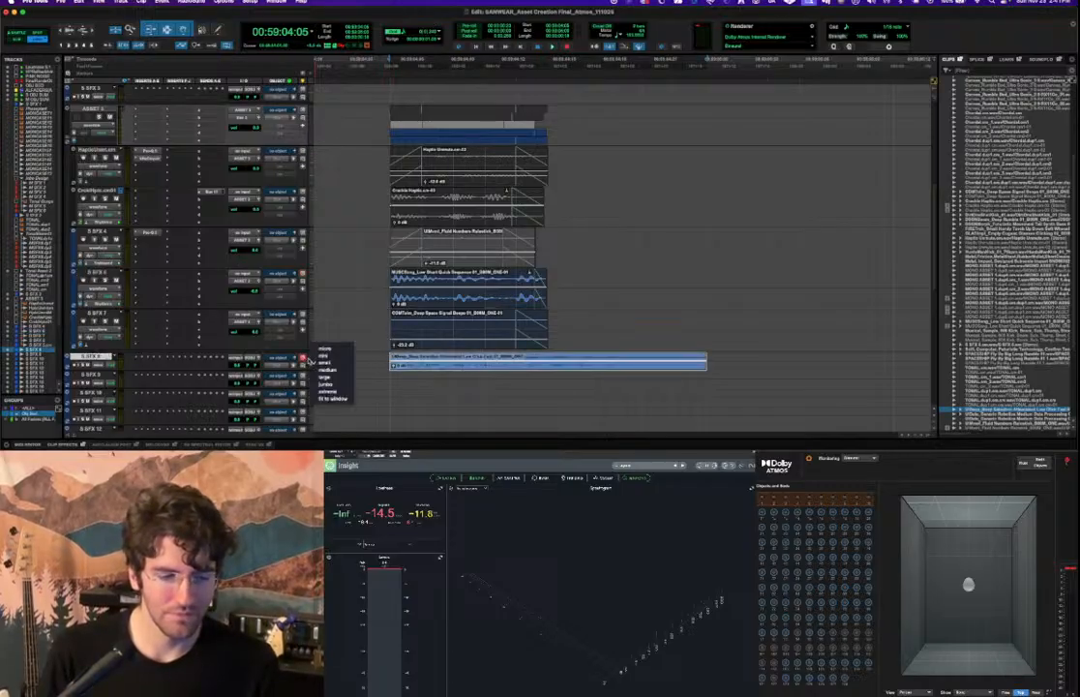
pyautogui.click(329, 376)
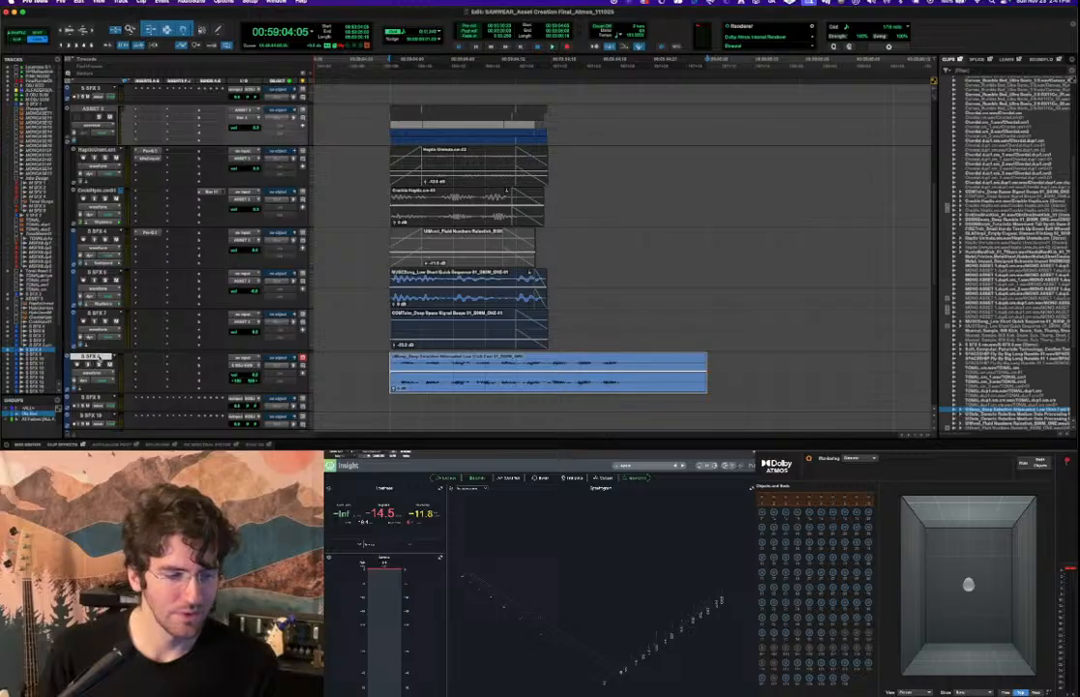
# Move the S SFX 8 track into the Asset 3 folder and route its output to the Asset 3 bus.
pyautogui.moveTo(99, 357); pyautogui.dragTo(113, 344)
pyautogui.click(248, 366)
pyautogui.moveTo(250, 369)
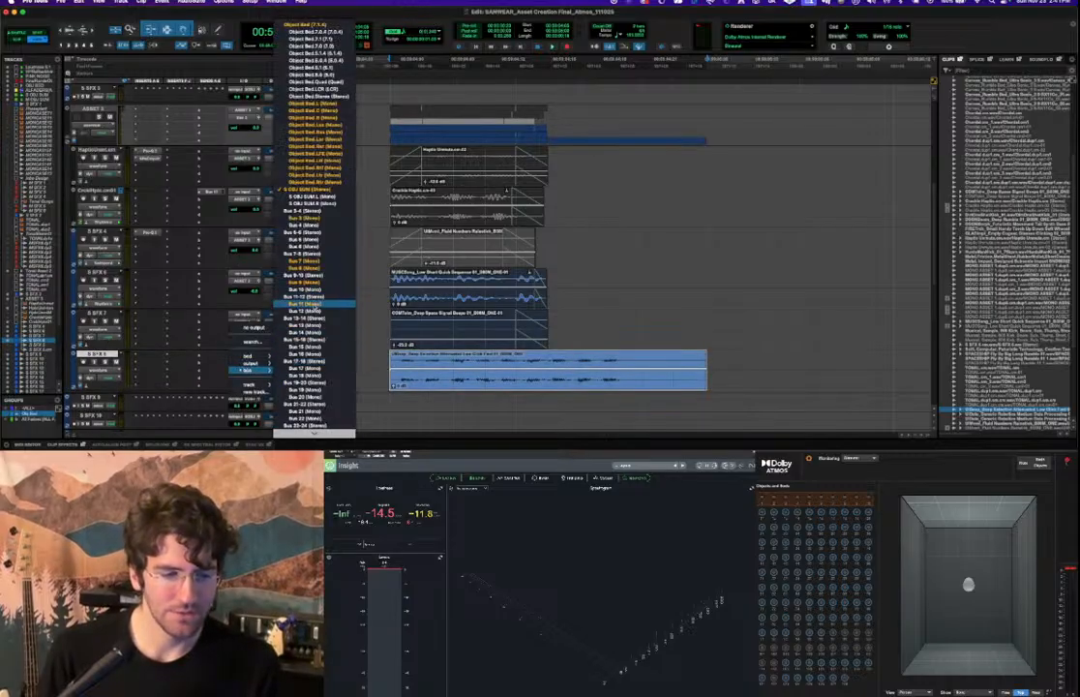
pyautogui.scroll(-5, 308, 397)
pyautogui.click(310, 433)
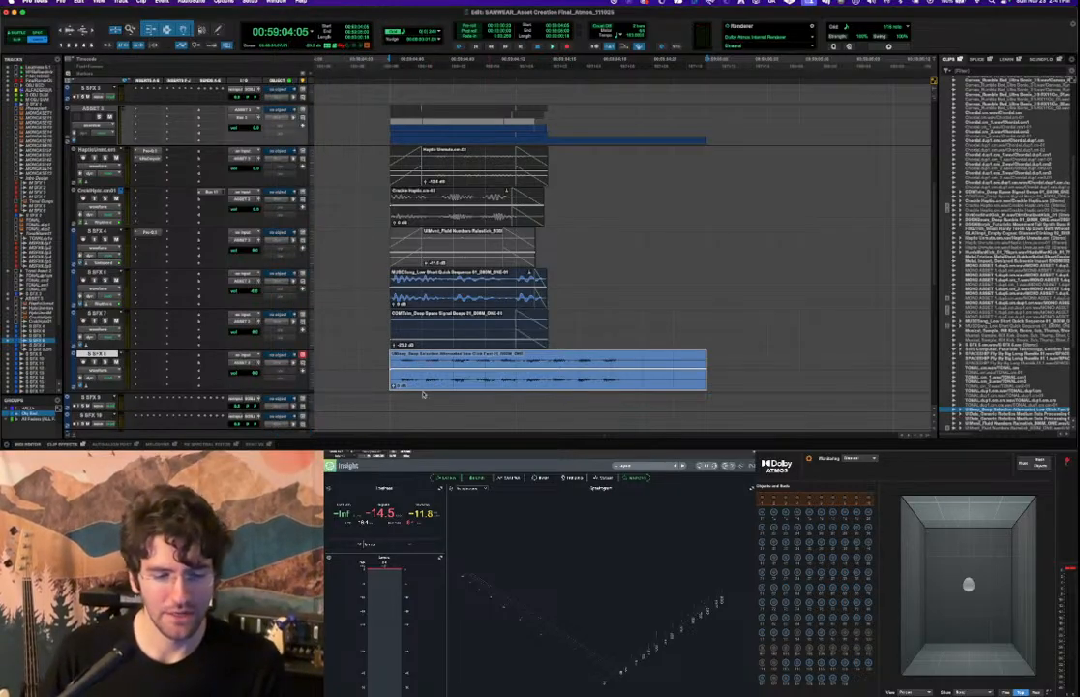
# Trim the start of the Low Click Fast clip and align it precisely with the start of Asset 3's other clips.
pyautogui.scroll(5, 423, 385)
pyautogui.moveTo(429, 381); pyautogui.dragTo(418, 378)
pyautogui.click(390, 359)
pyautogui.press('a')
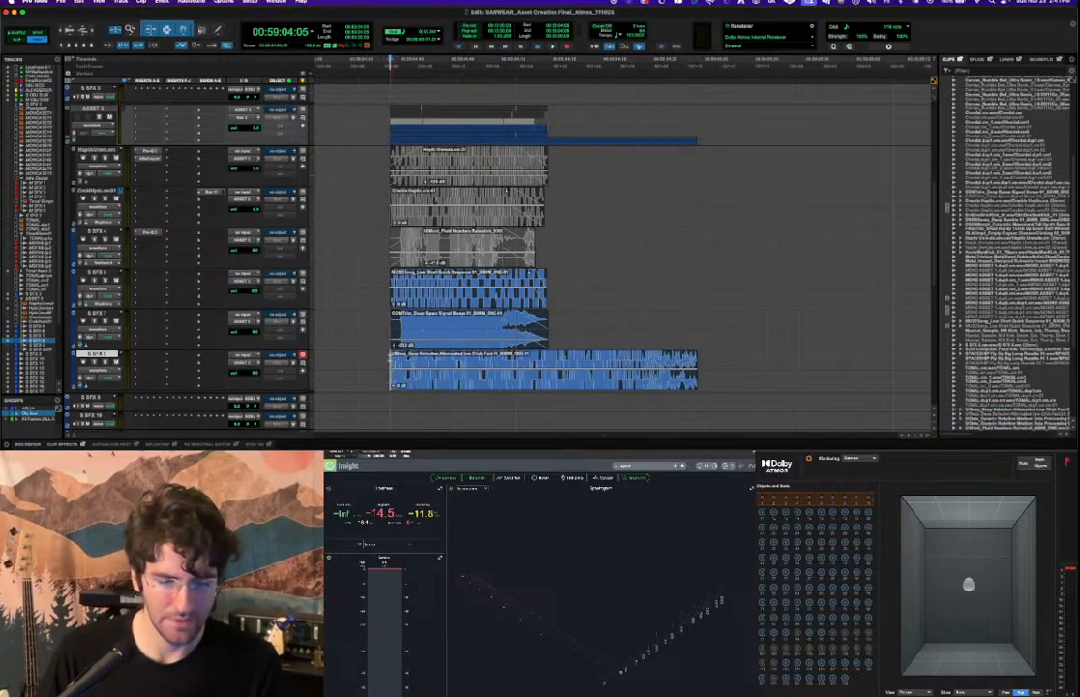
pyautogui.press('t')
pyautogui.press('t')
pyautogui.press('t')
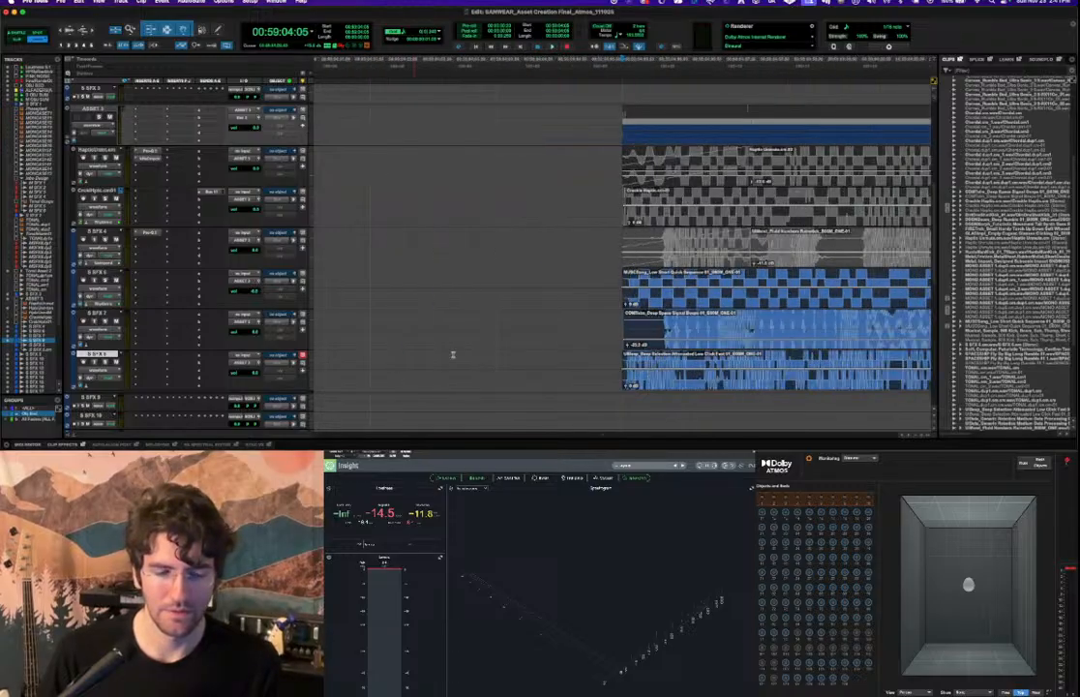
pyautogui.press('r')
pyautogui.press('r')
pyautogui.press('r')
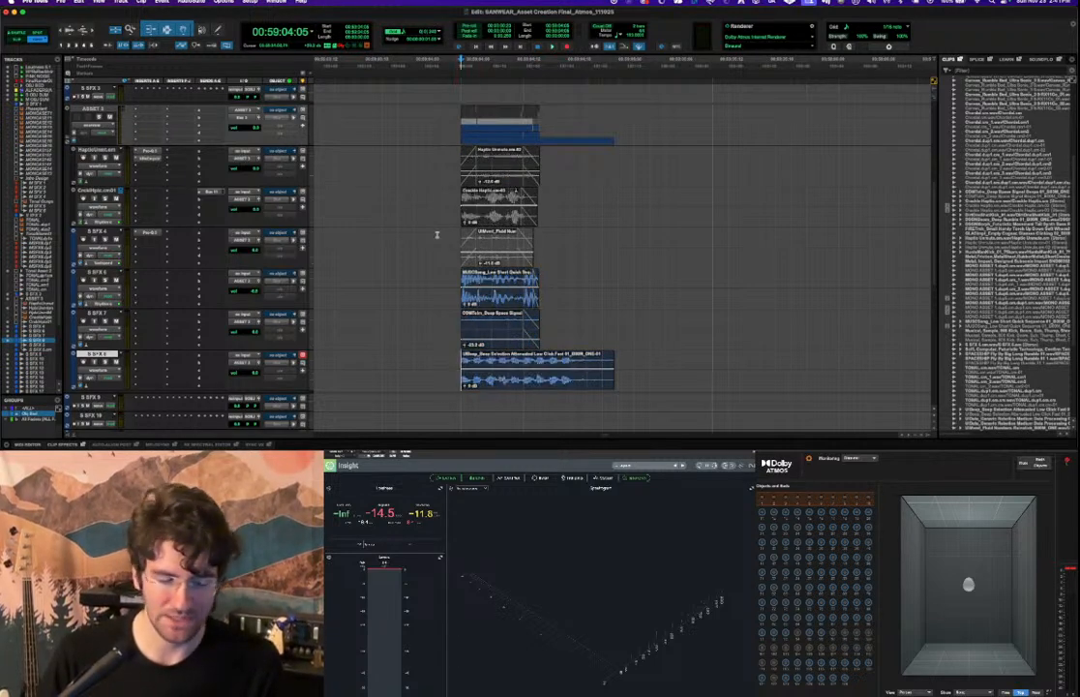
# Lower the Low Click Fast clip's gain and play it together with Asset 3's other layers.
pyautogui.press('space')
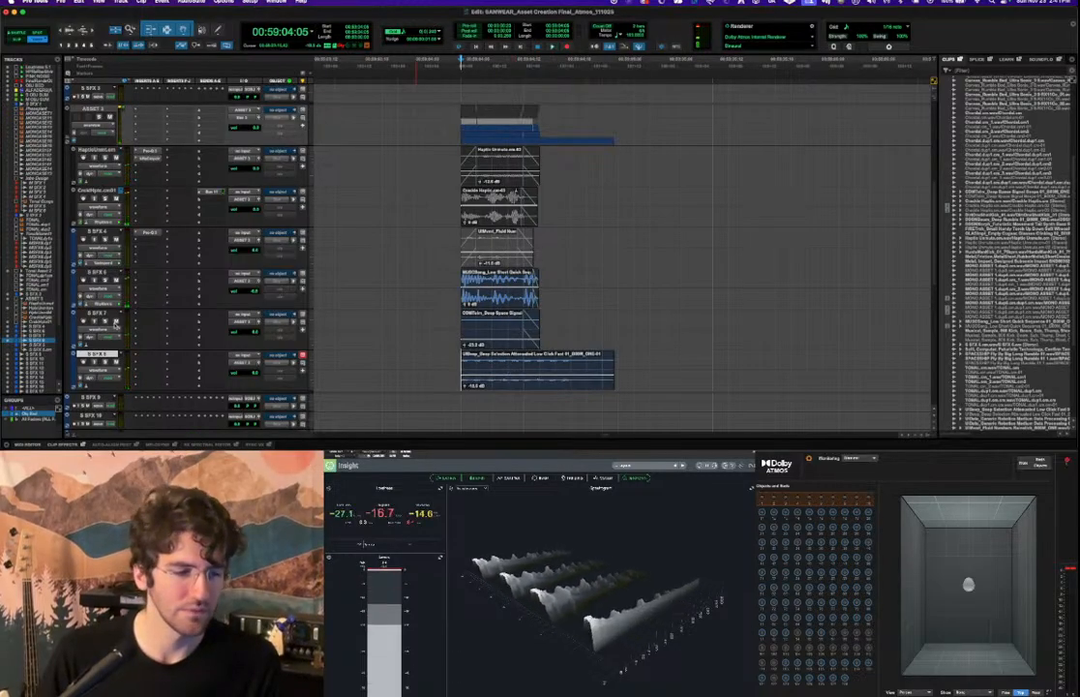
pyautogui.press('space')
pyautogui.press('space')
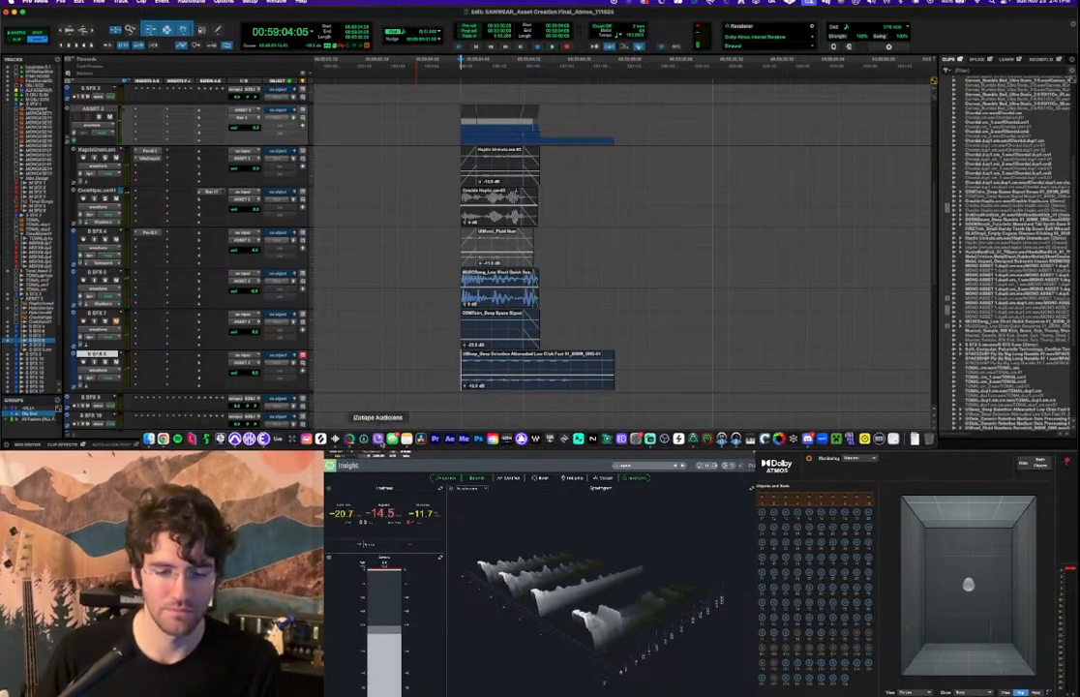
# Trim the end of the Low Click Fast clip to match Asset 3's other layers and fade out its tail.
pyautogui.press('space')
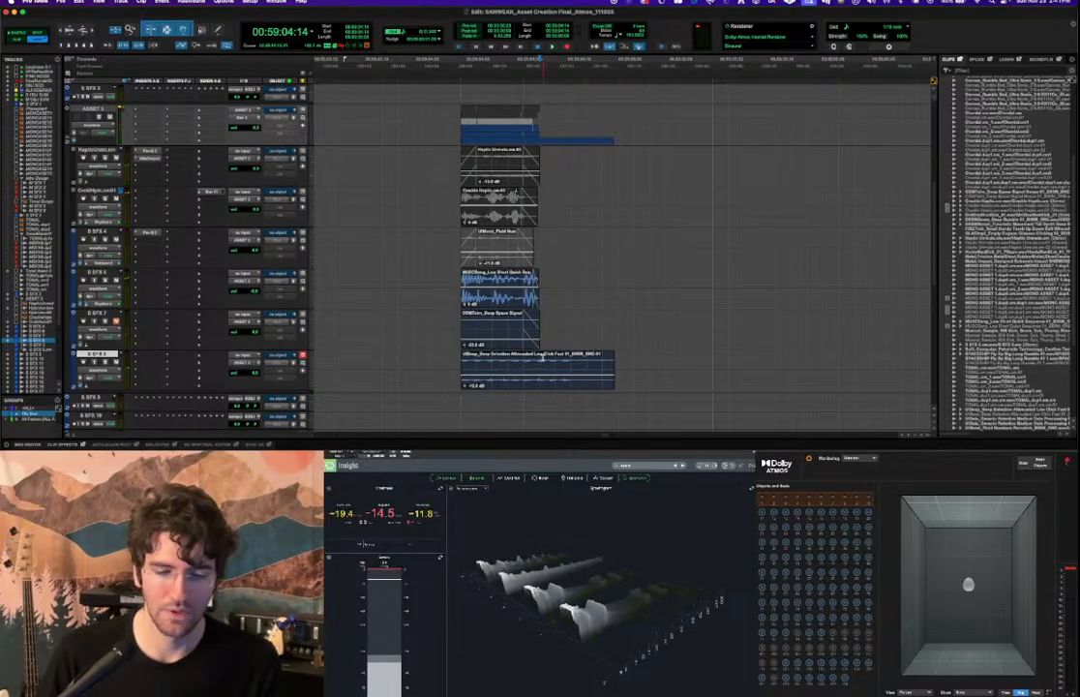
pyautogui.press('s')
pyautogui.click(539, 354)
pyautogui.press('f')
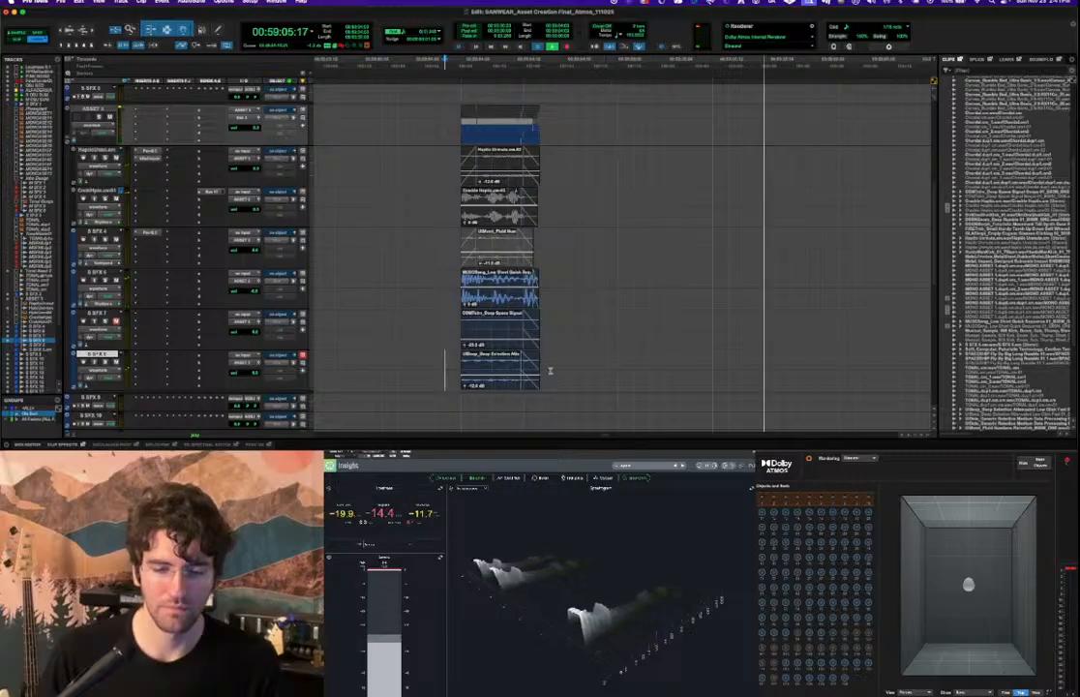
# Play Asset 3's layers repeatedly from just before the clips start and raise the system volume.
pyautogui.press('space')
pyautogui.press('t')
pyautogui.press('t')
pyautogui.press('r')
pyautogui.press('r')
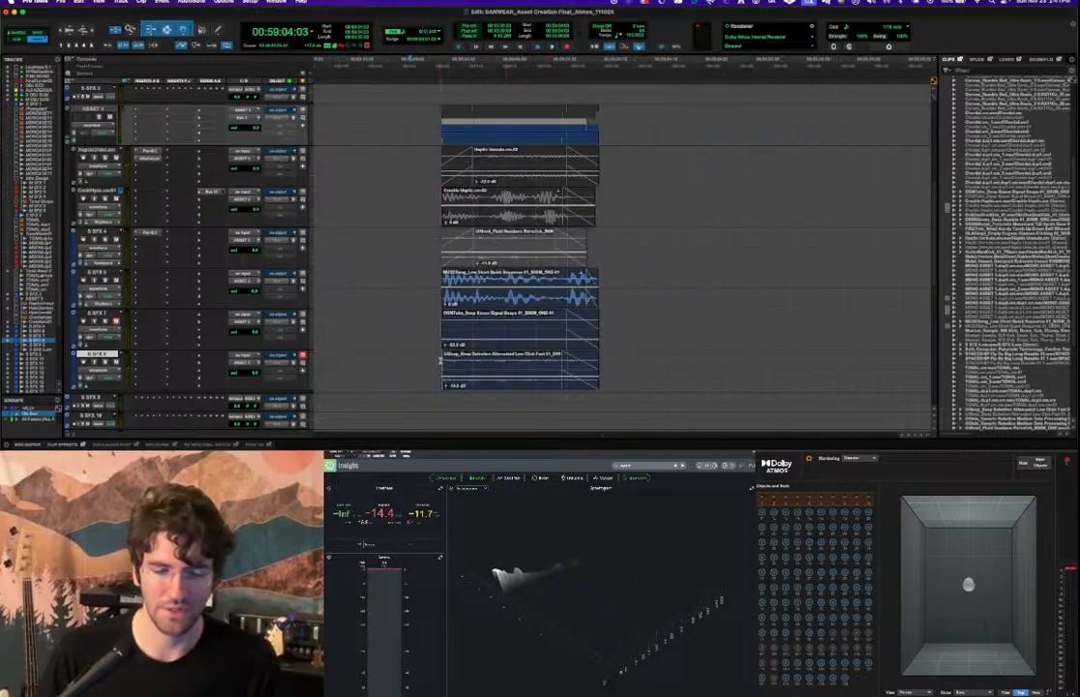
pyautogui.rightClick(440, 360)
pyautogui.click(429, 357)
pyautogui.press('space')
pyautogui.press('space')
pyautogui.press('space')
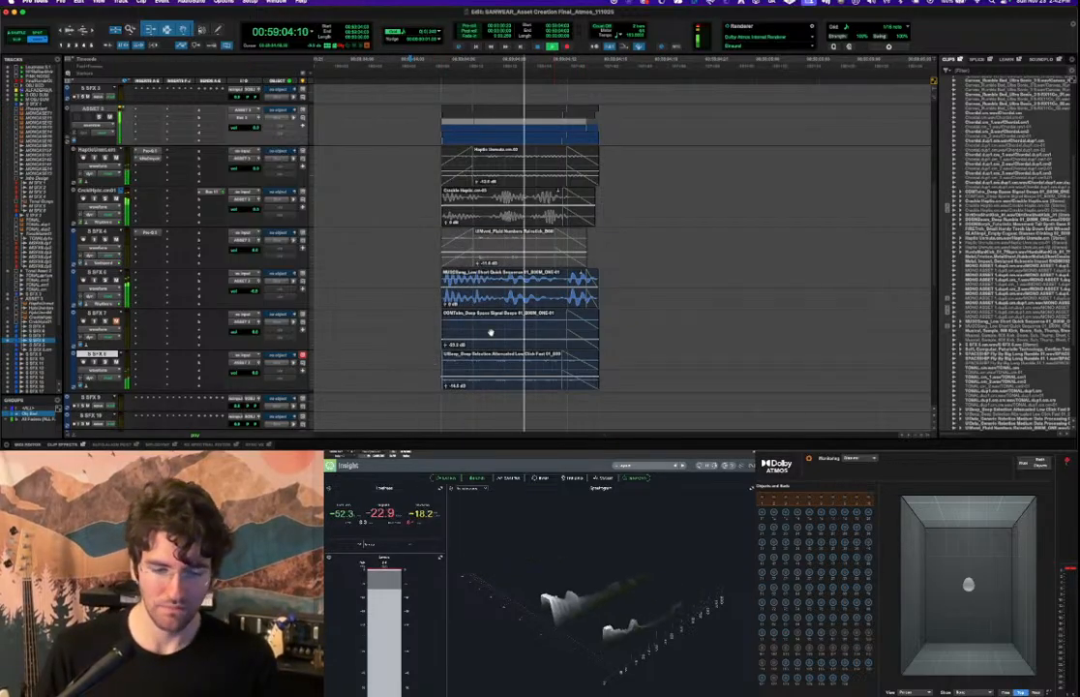
pyautogui.press('space')
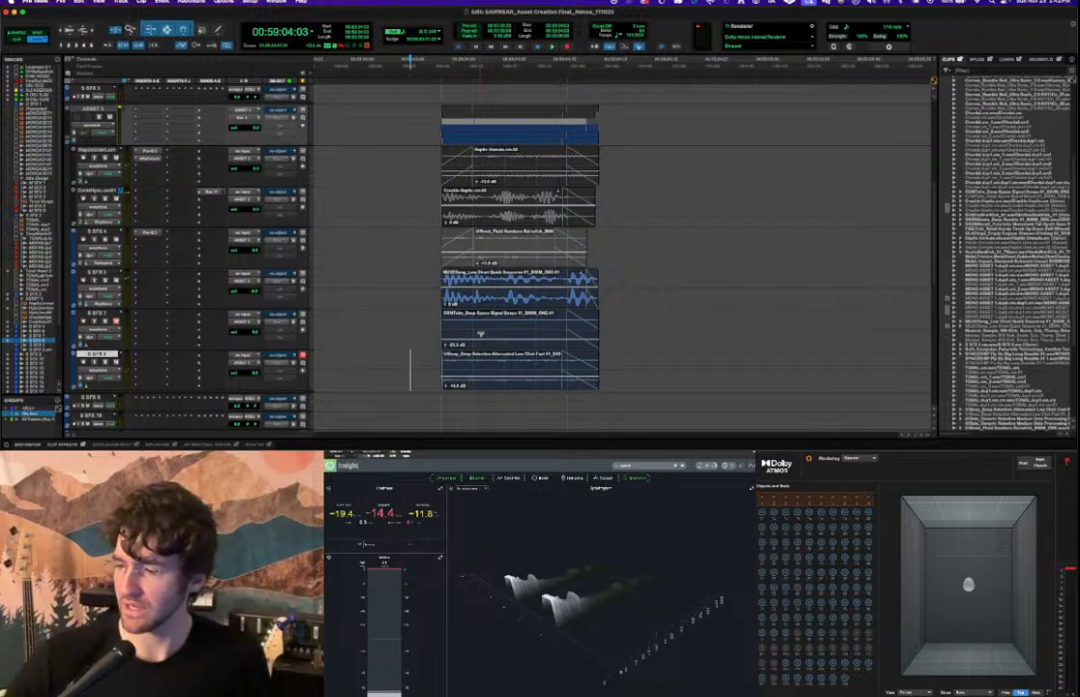
pyautogui.press('space')
pyautogui.press('space')
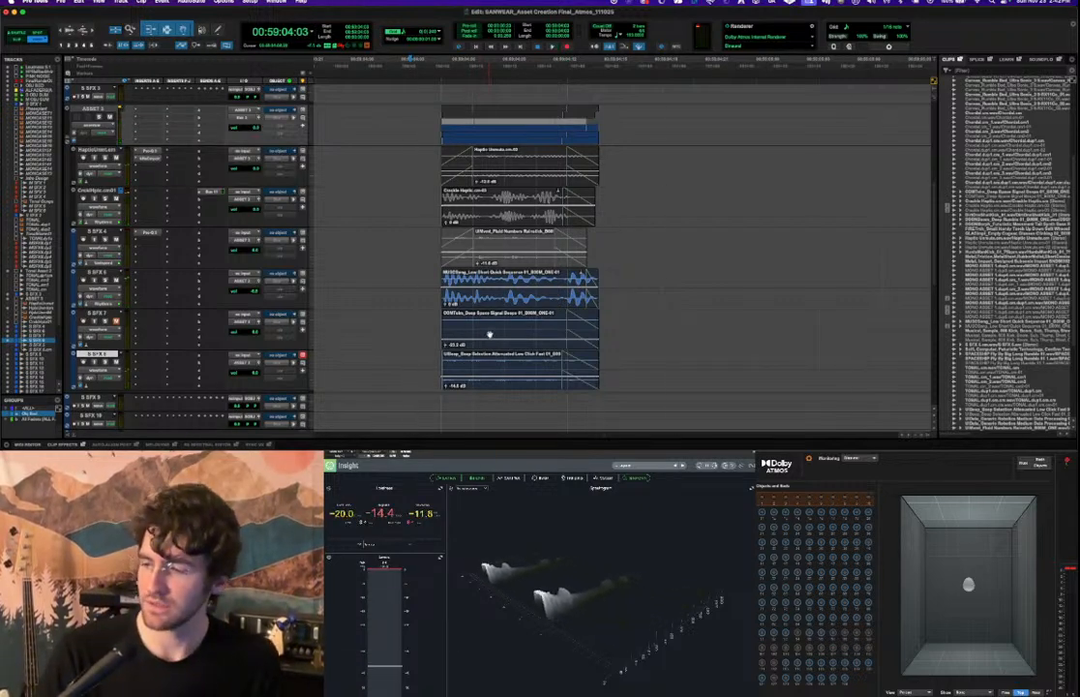
pyautogui.press('XF86AudioRaiseVolume')
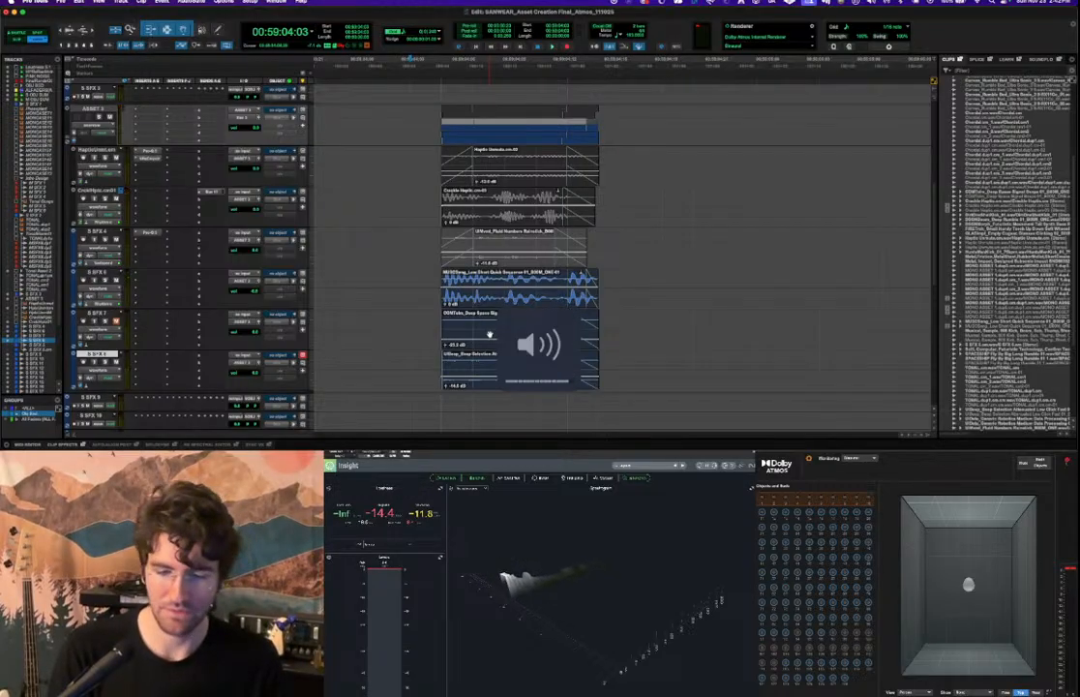
# Enable Polyphonic Elastic Audio on the S SFX 8 track and stretch the Low Click Fast clip in warp view beyond the other layers' end.
pyautogui.press('Tab')
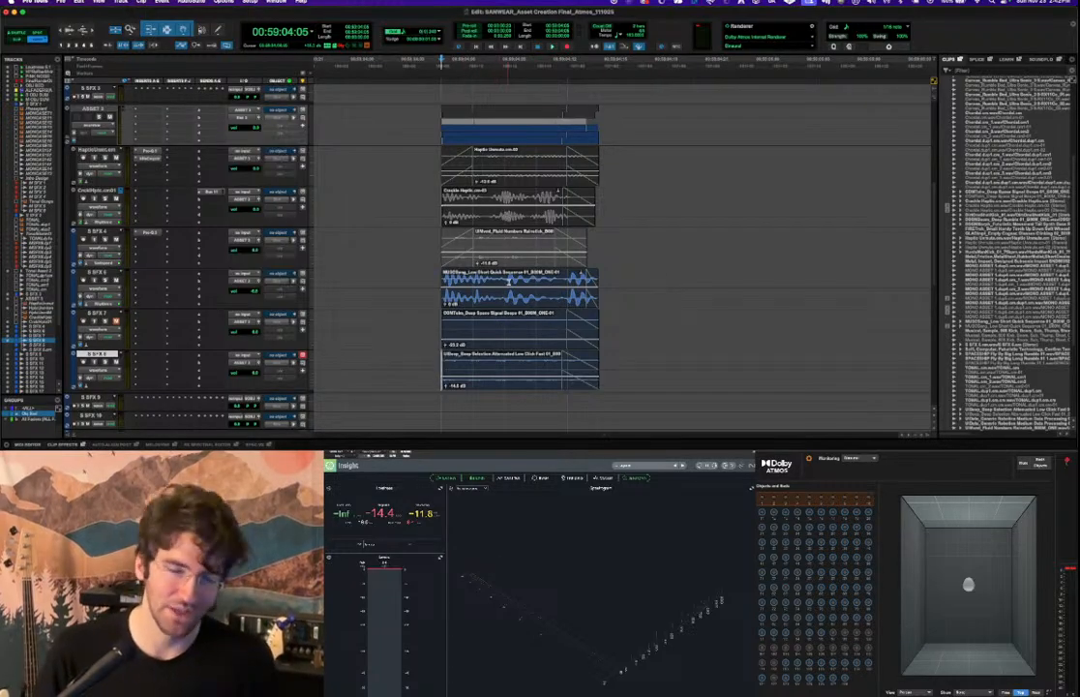
pyautogui.scroll(-1, 510, 280)
pyautogui.scroll(3, 504, 284)
pyautogui.scroll(-2, 536, 283)
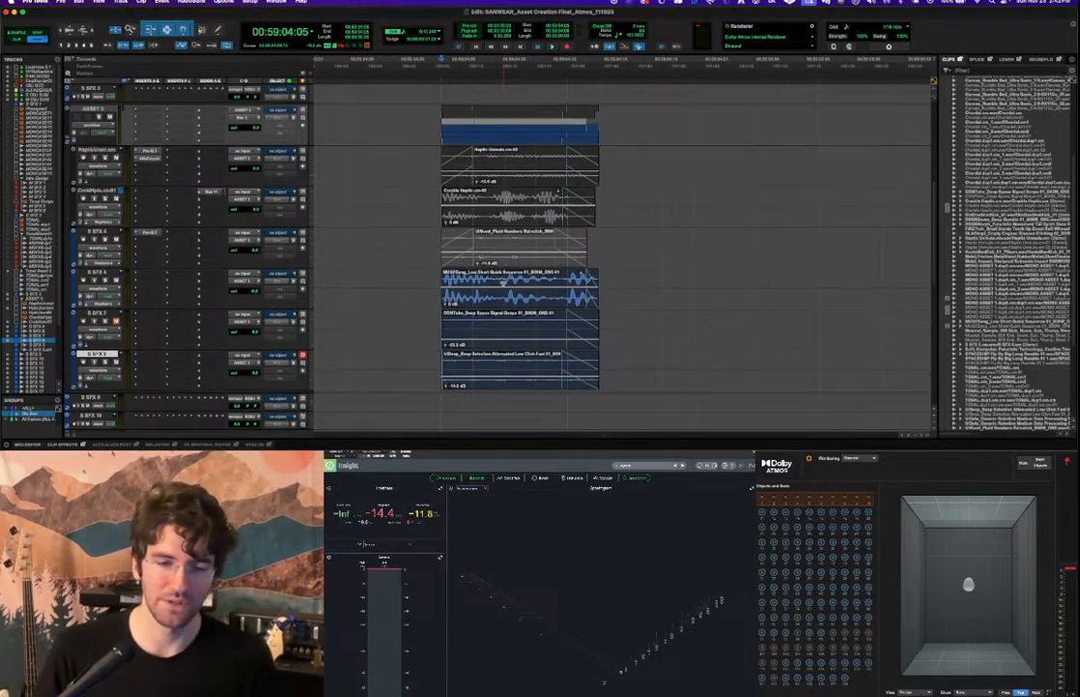
pyautogui.press('space')
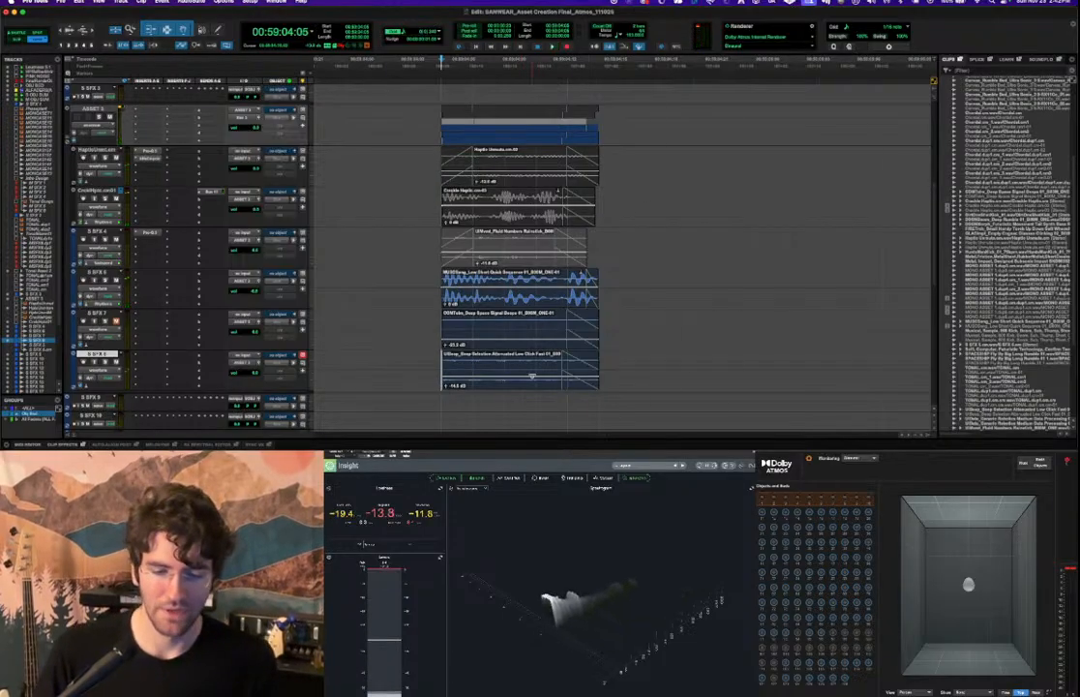
pyautogui.click(113, 376)
pyautogui.moveTo(125, 401)
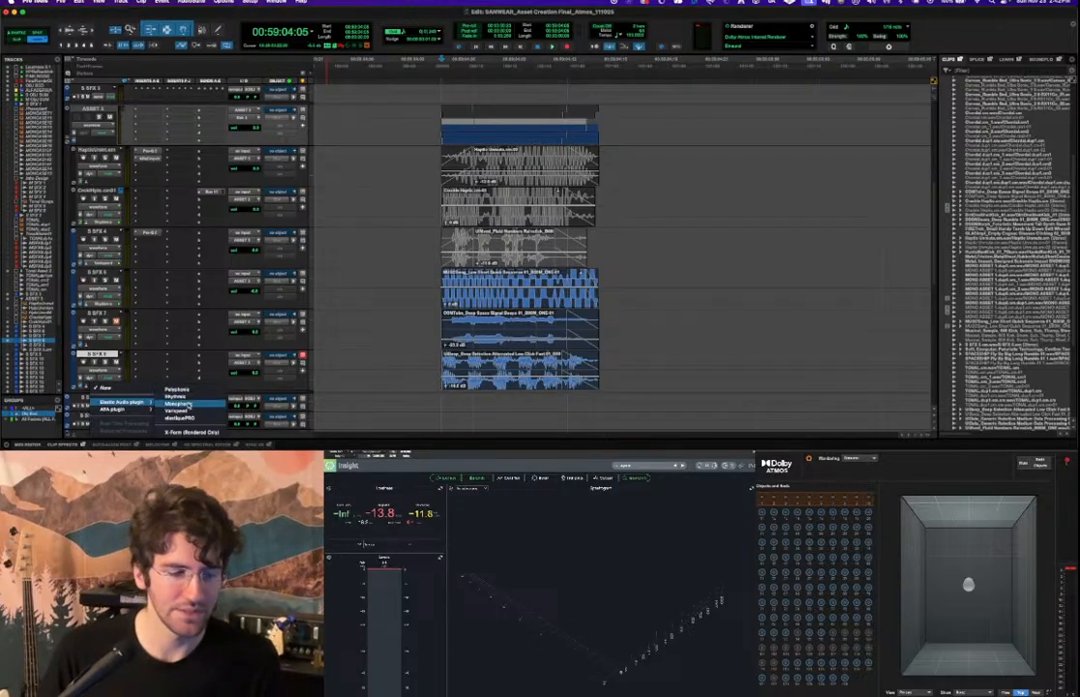
pyautogui.click(184, 396)
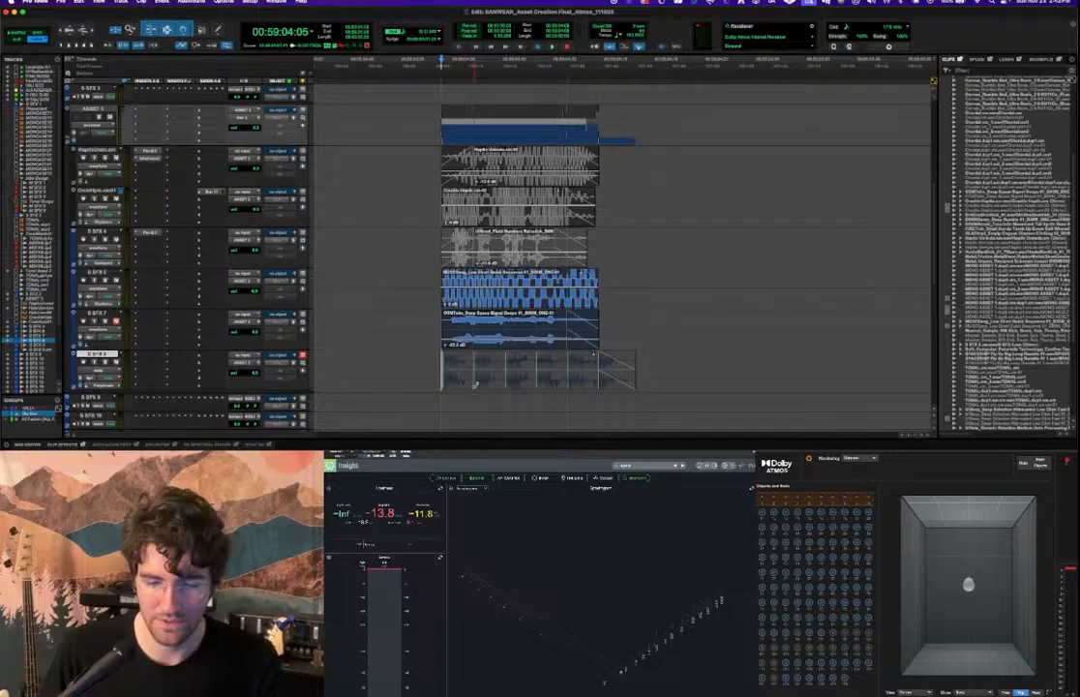
pyautogui.press('space')
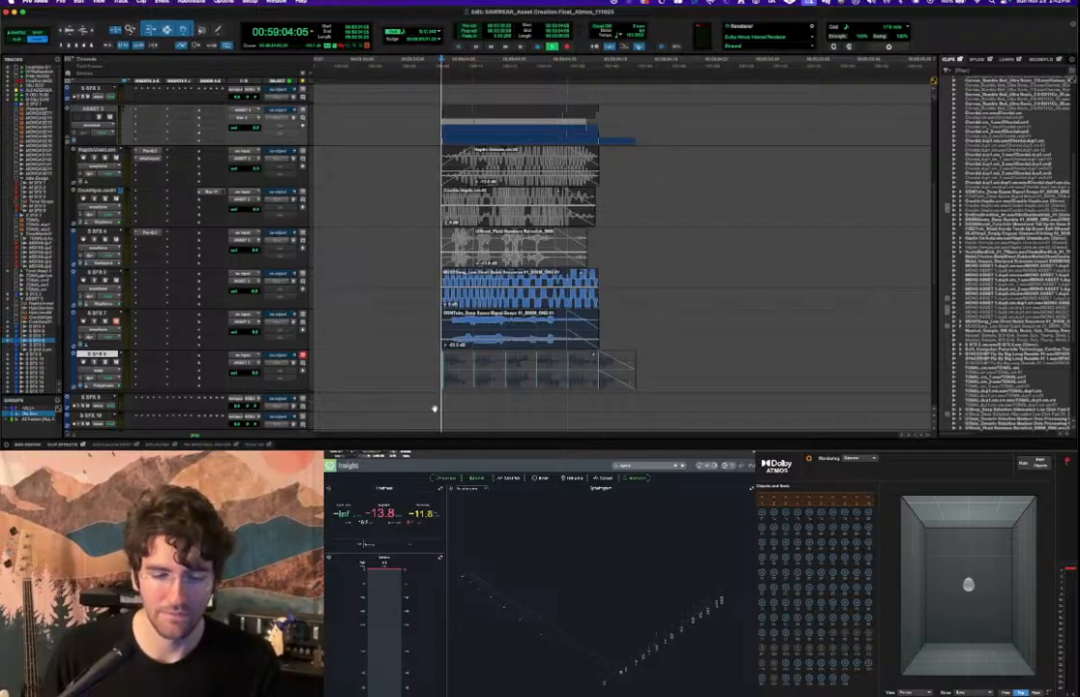
pyautogui.press('space')
# Trim the stretched Low Click Fast clip's end to the other layers, fade out its tail, and replay Asset 3 from the start.
pyautogui.moveTo(594, 355)
pyautogui.mouseDown()
pyautogui.moveTo(557, 371)
pyautogui.moveTo(577, 367)
pyautogui.mouseUp()
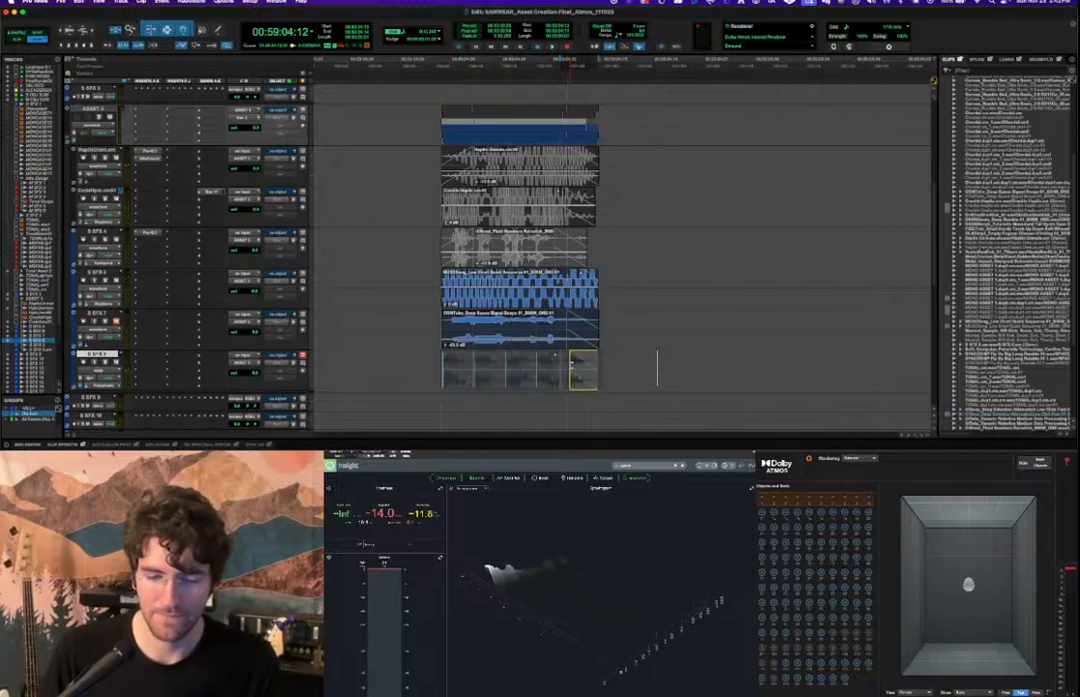
pyautogui.press('f')
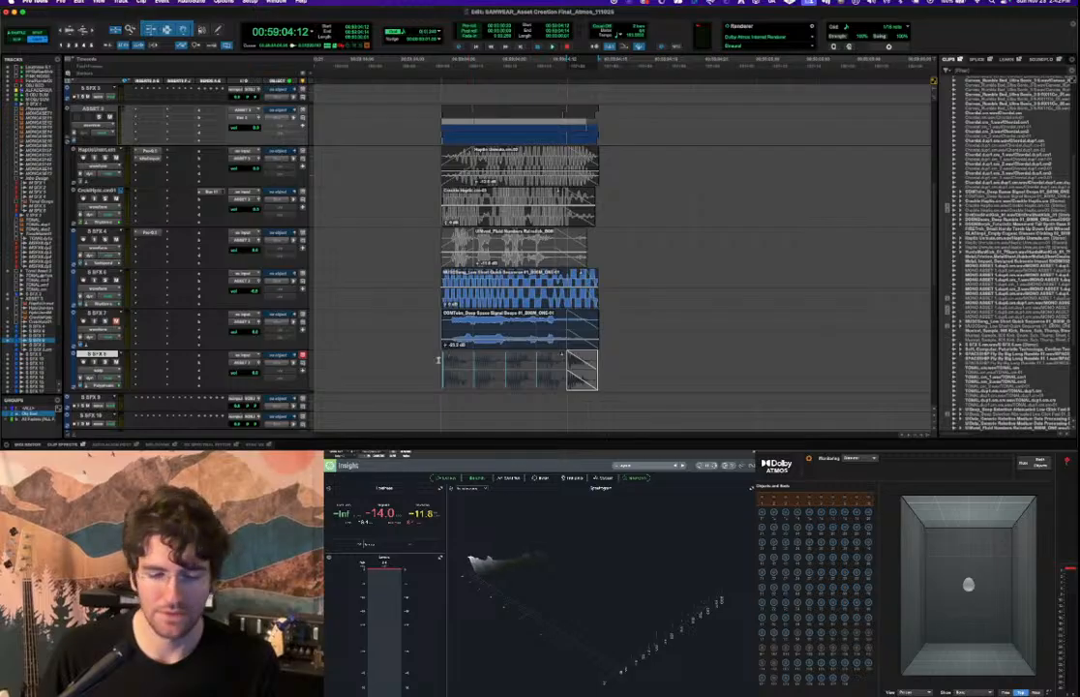
pyautogui.click(445, 357)
pyautogui.press('space')
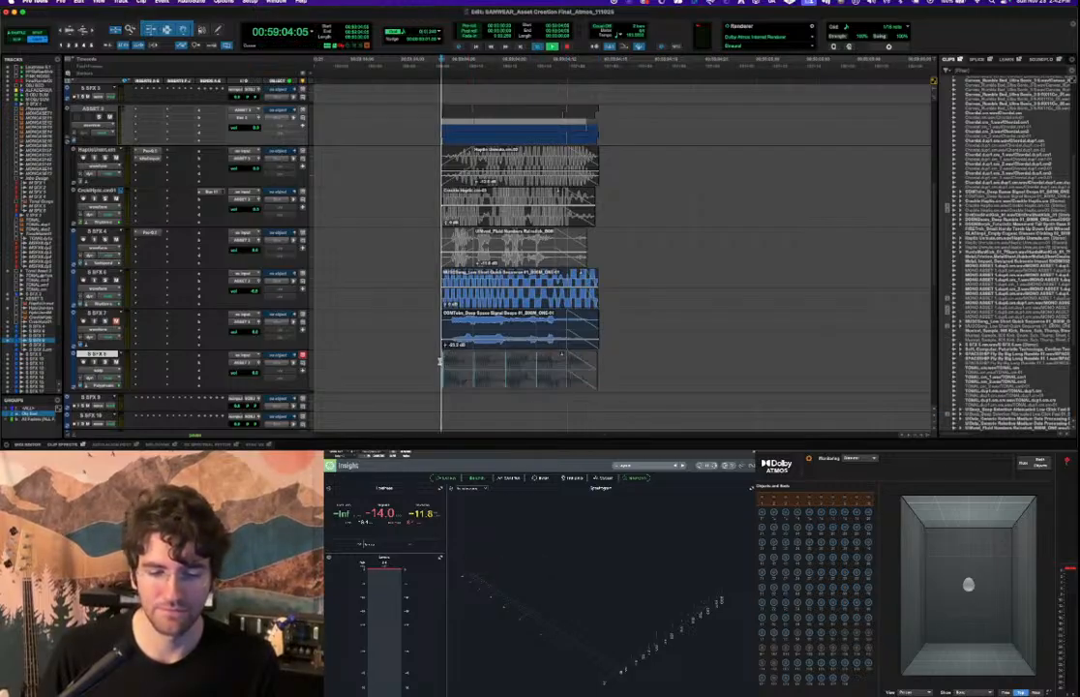
pyautogui.press('space')
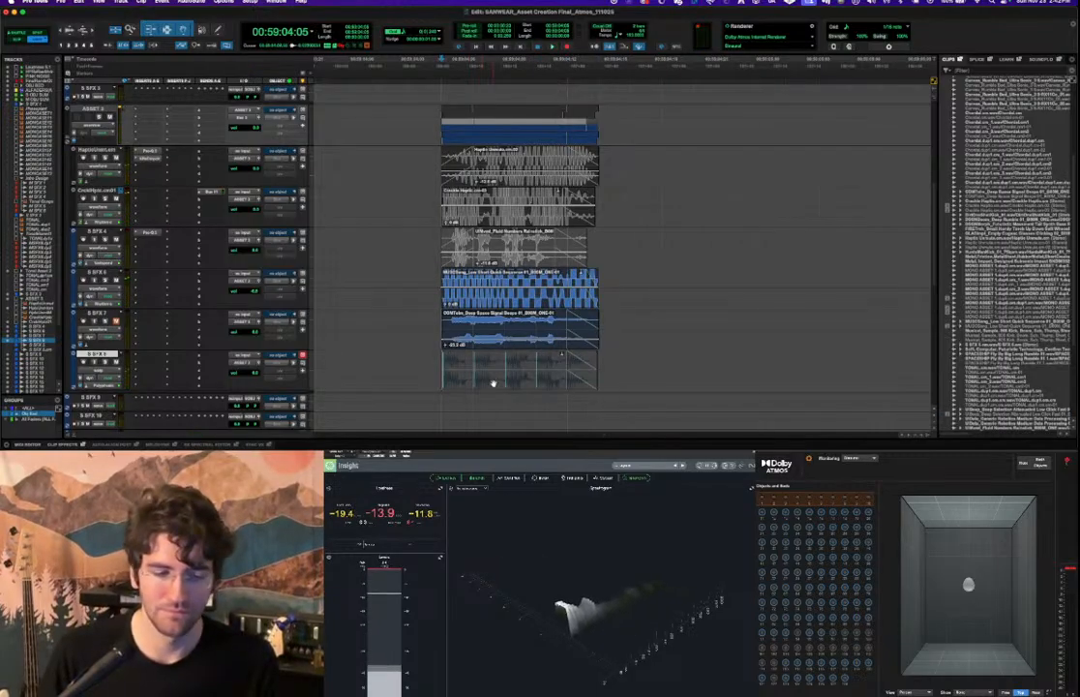
# Change the Elastic Audio algorithm of the S SFX 8 track to Rhythmic and audition the asset.
pyautogui.click(100, 384)
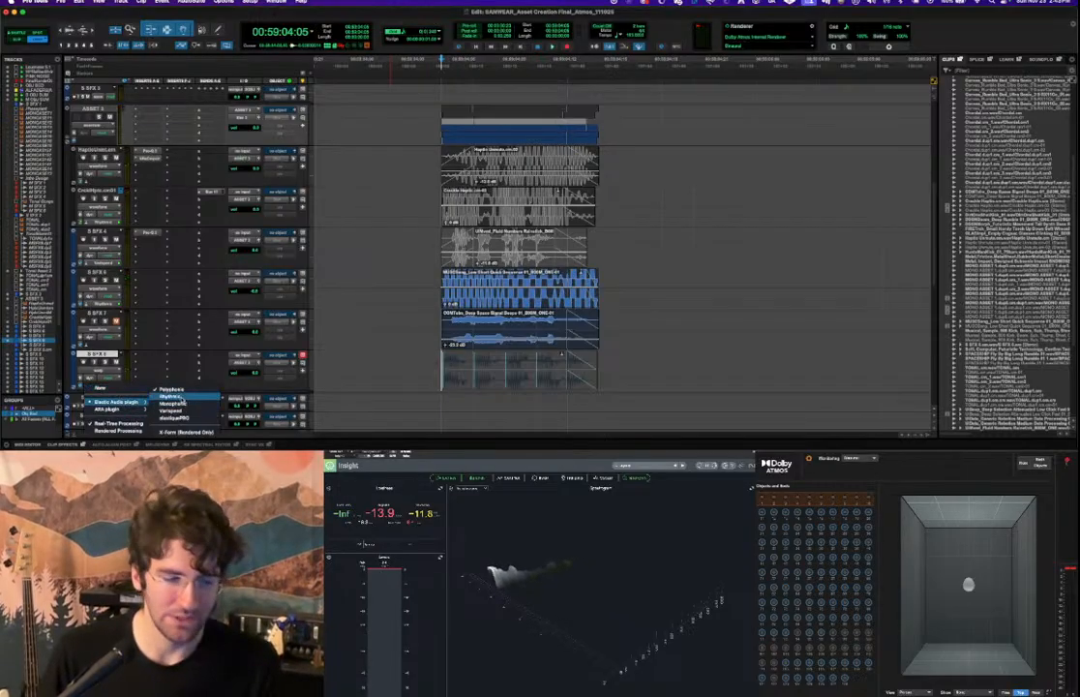
pyautogui.click(184, 404)
pyautogui.press('space')
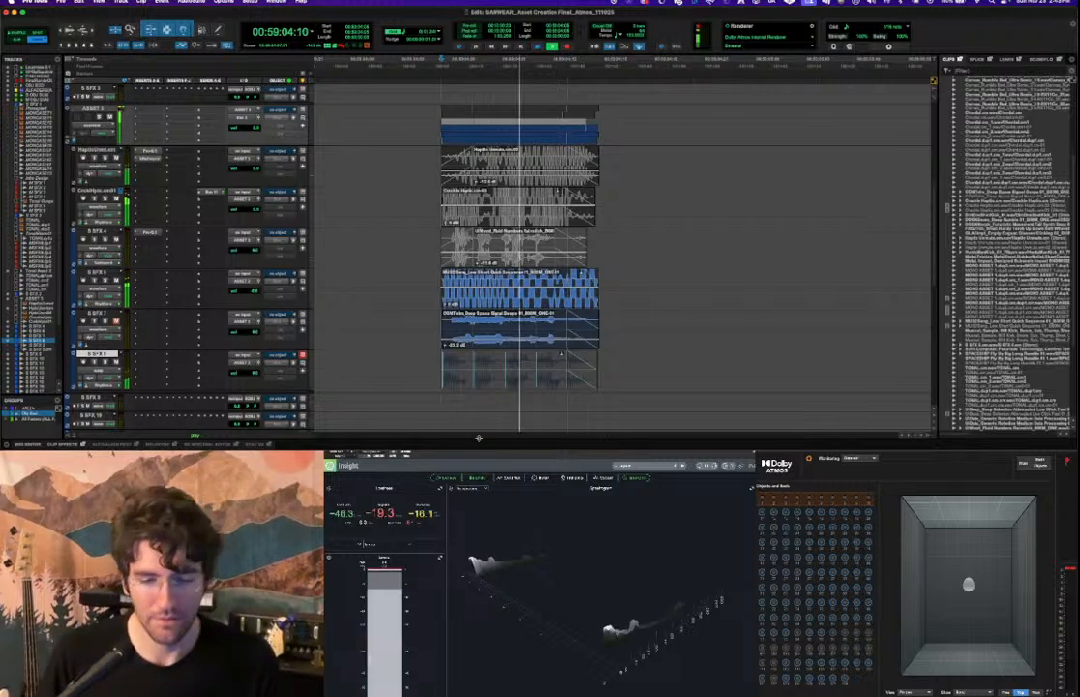
pyautogui.press('space')
pyautogui.press('space')
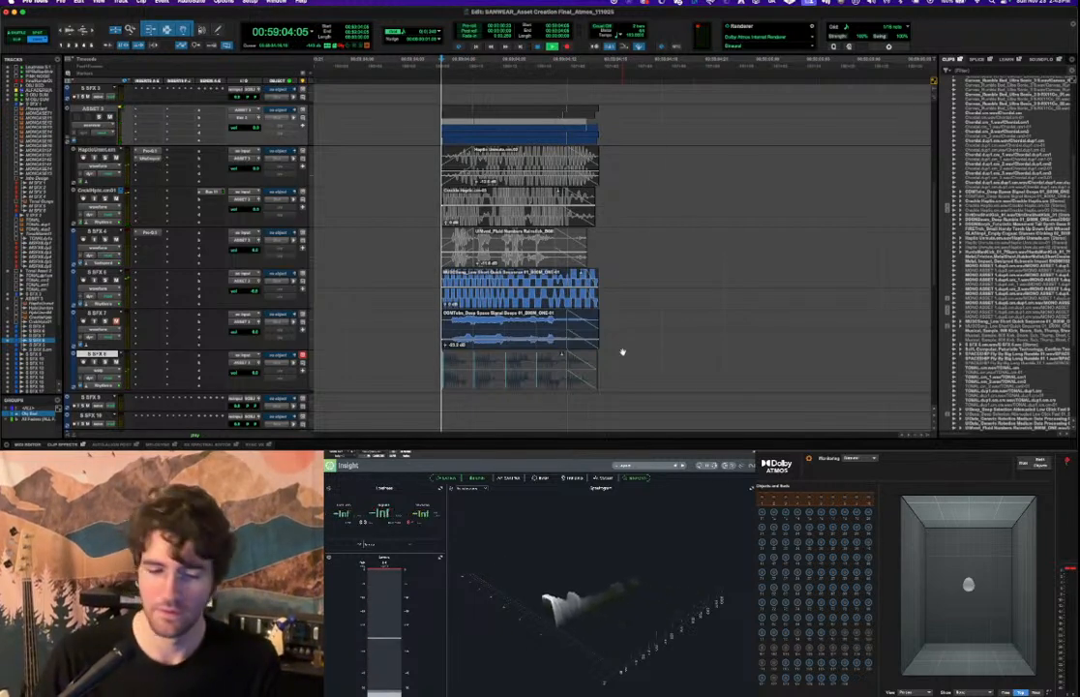
pyautogui.press('space')
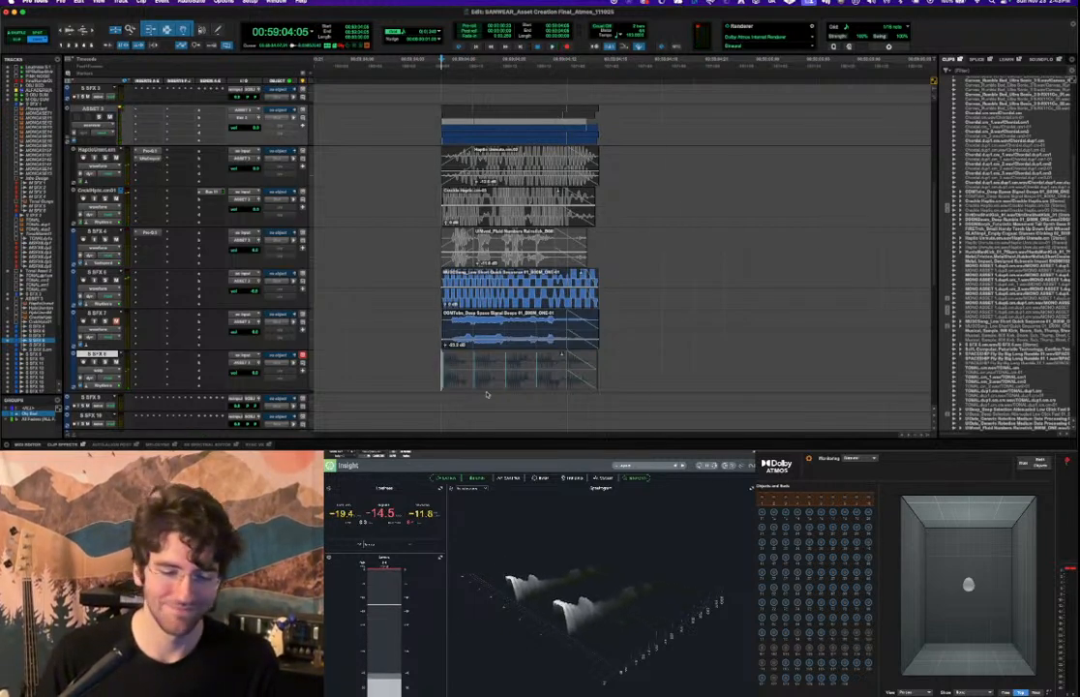
# Switch the S SFX 8 track from warp view to waveform view and play back the layered asset.
pyautogui.press('-')
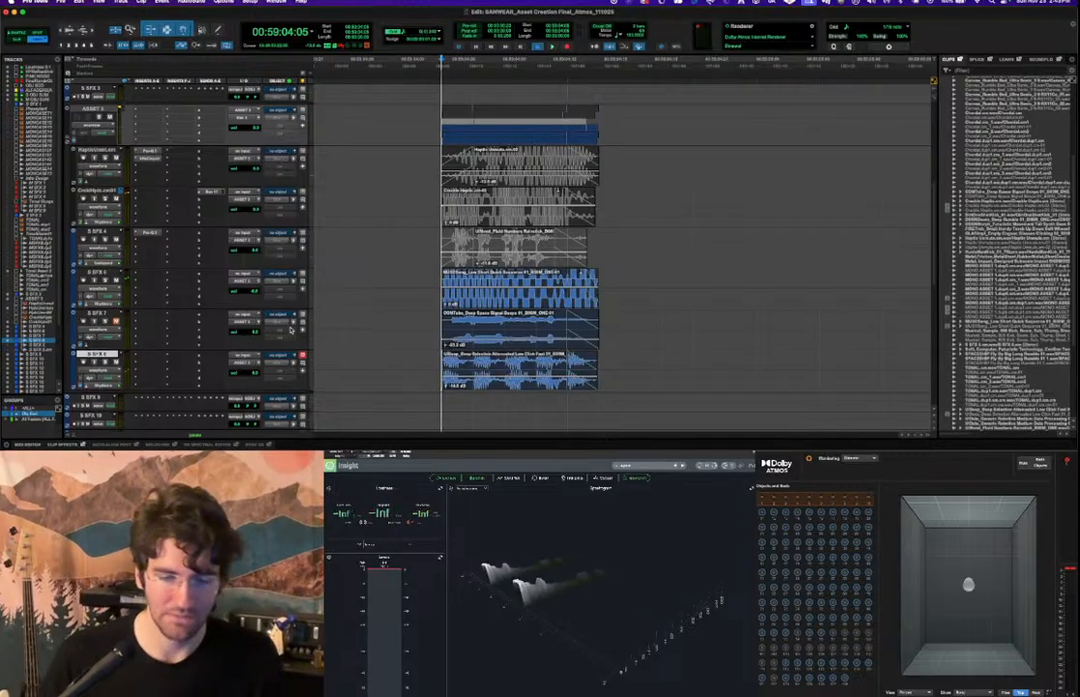
pyautogui.press('space')
pyautogui.press('space')
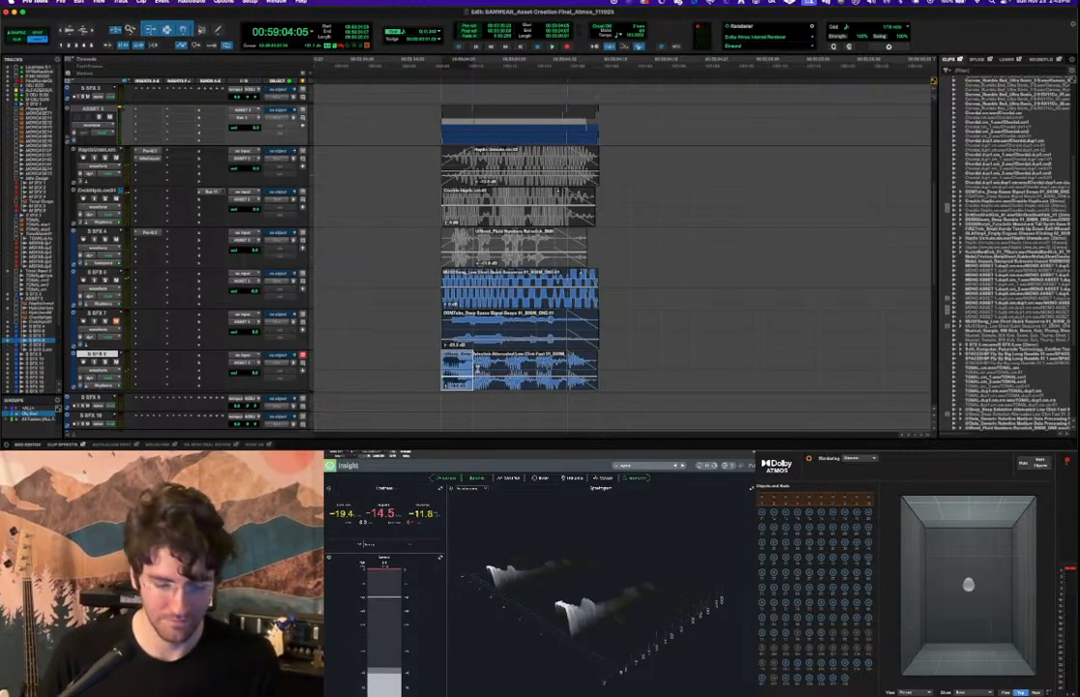
# Fade in the first part of the S SFX 8 clip, fade out from its middle to the end, and audition the result.
pyautogui.moveTo(483, 369); pyautogui.dragTo(495, 366)
pyautogui.press('f')
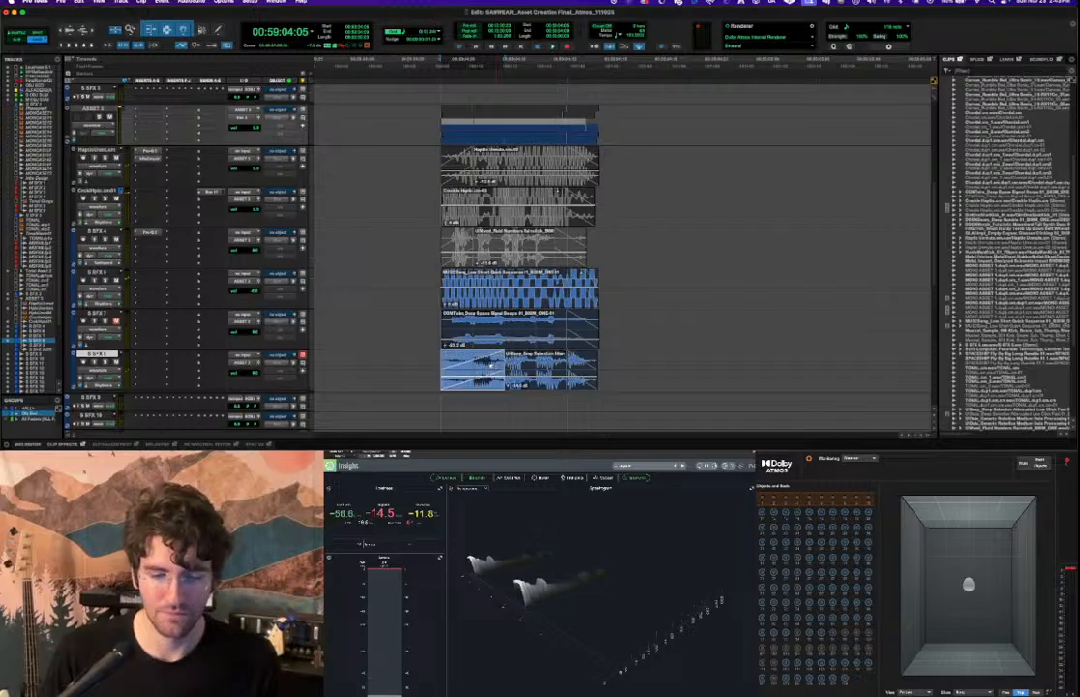
pyautogui.press('space')
pyautogui.press('space')
pyautogui.moveTo(571, 359); pyautogui.dragTo(520, 370)
pyautogui.press('space')
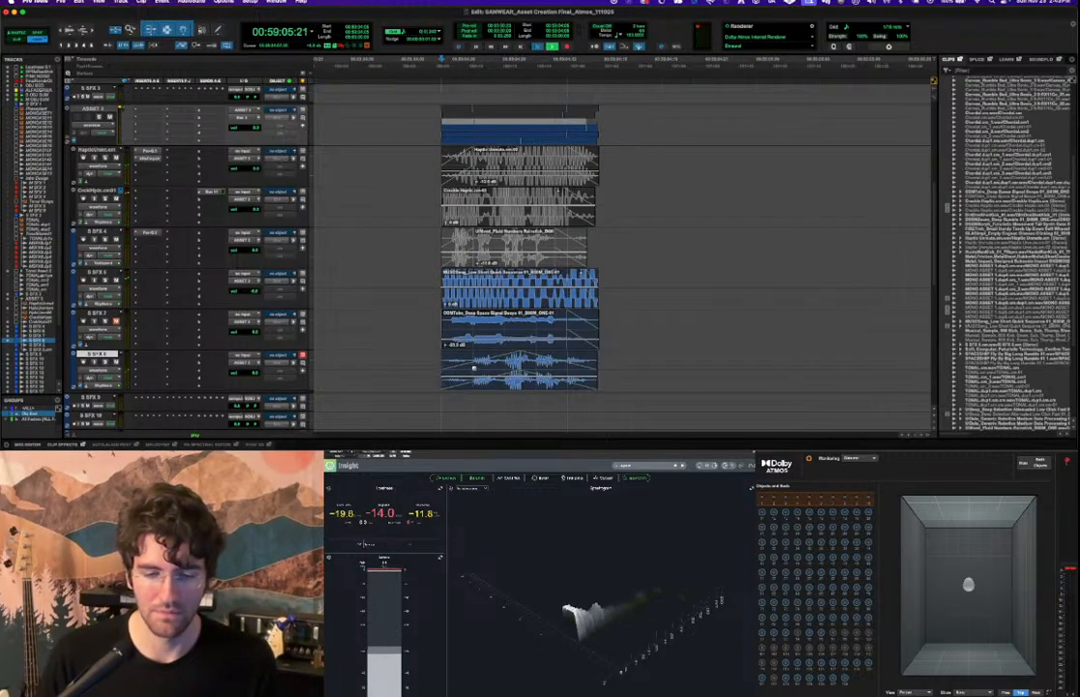
pyautogui.press('space')
# Refine where the fades meet in the middle of the S SFX 8 clip and play the asset from its start.
pyautogui.moveTo(521, 366); pyautogui.dragTo(510, 360)
pyautogui.click(521, 370)
pyautogui.click(431, 362)
pyautogui.press('space')
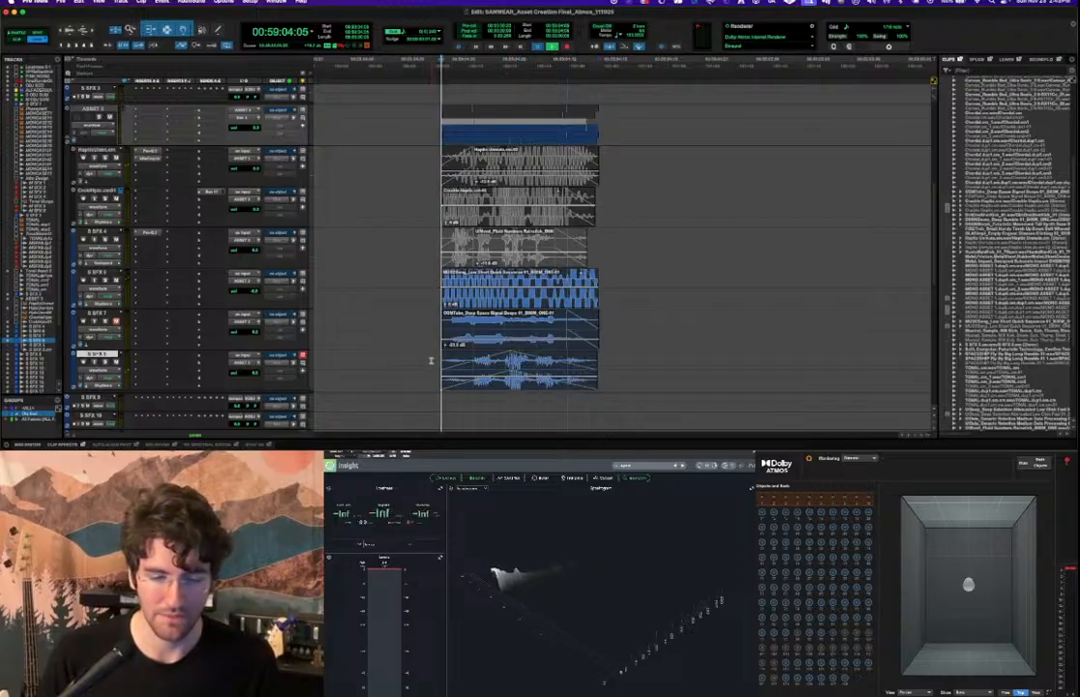
pyautogui.press('space')
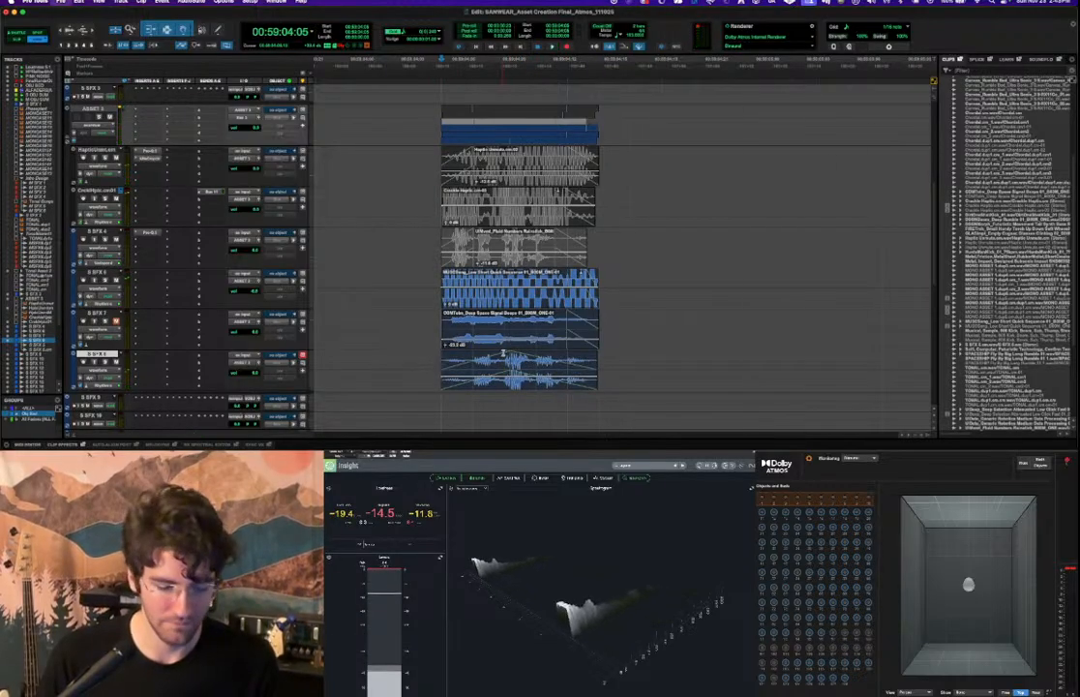
pyautogui.press('space')
pyautogui.press('space')
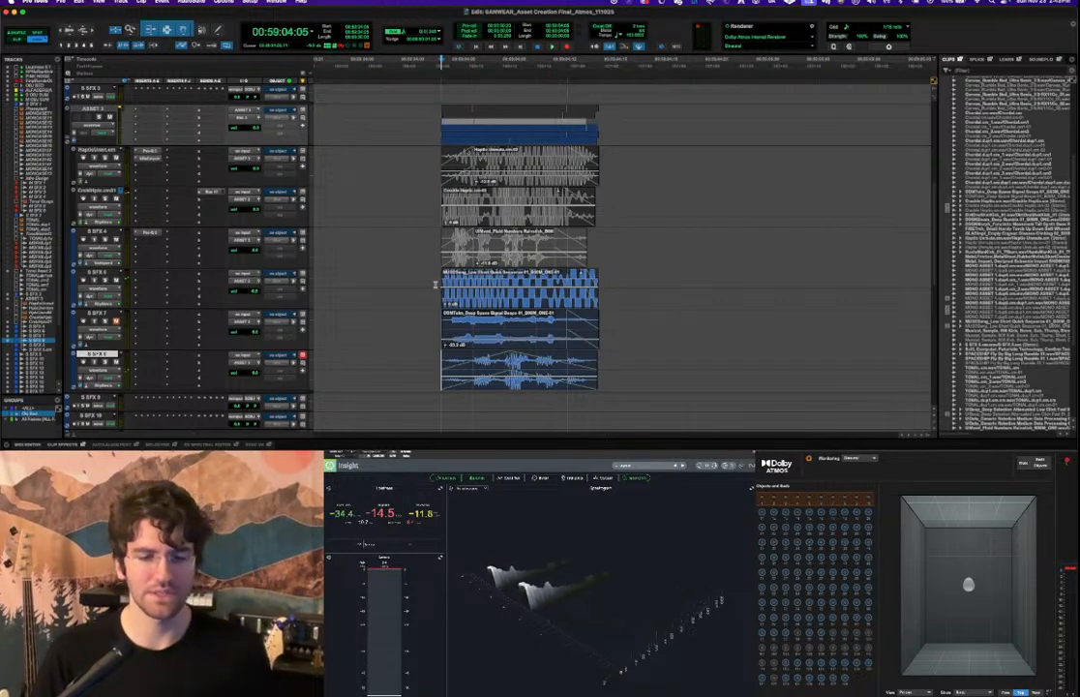
# Reduce the waveform display height and audition the S SFX 6 track in solo.
pyautogui.scroll(-4, 441, 294)
pyautogui.scroll(3, 442, 295)
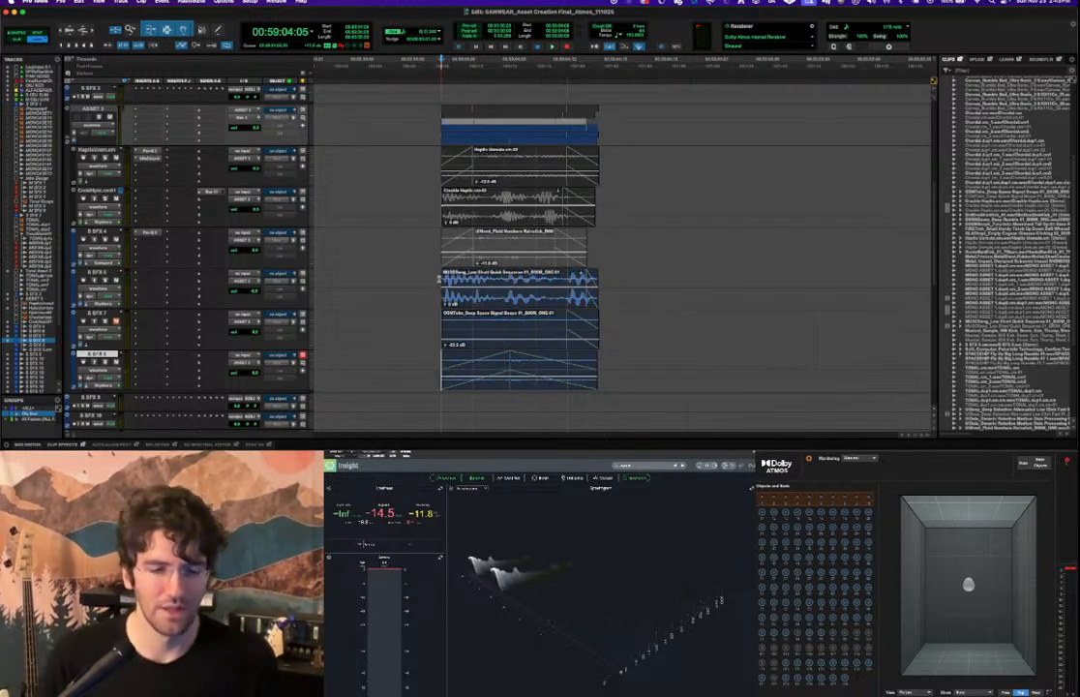
pyautogui.click(431, 274)
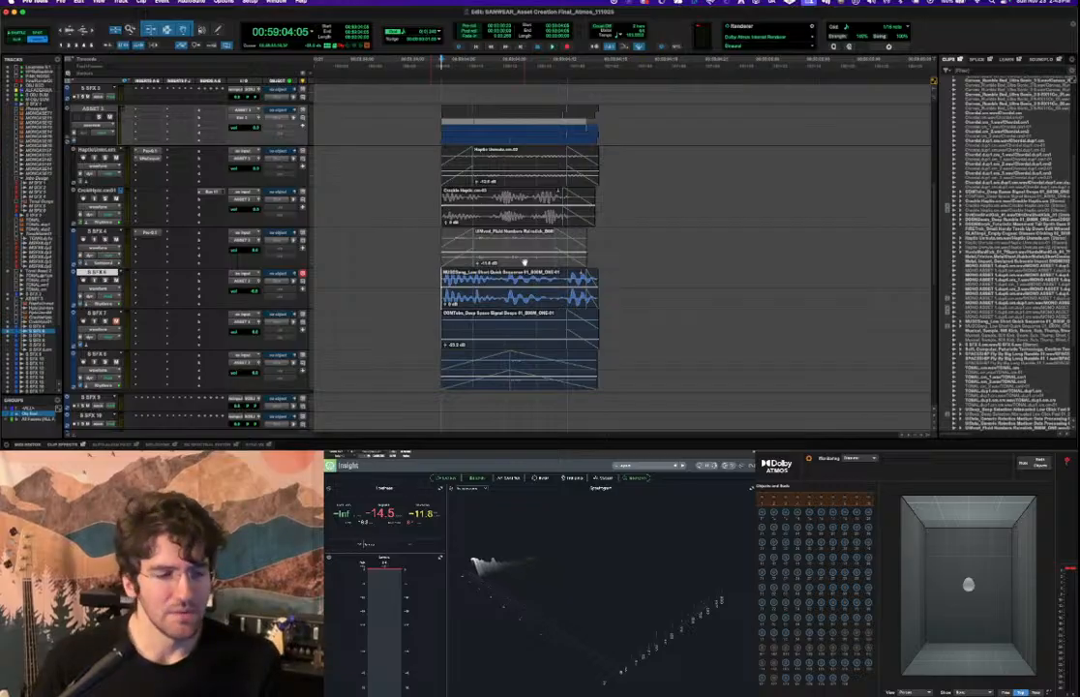
pyautogui.press('space')
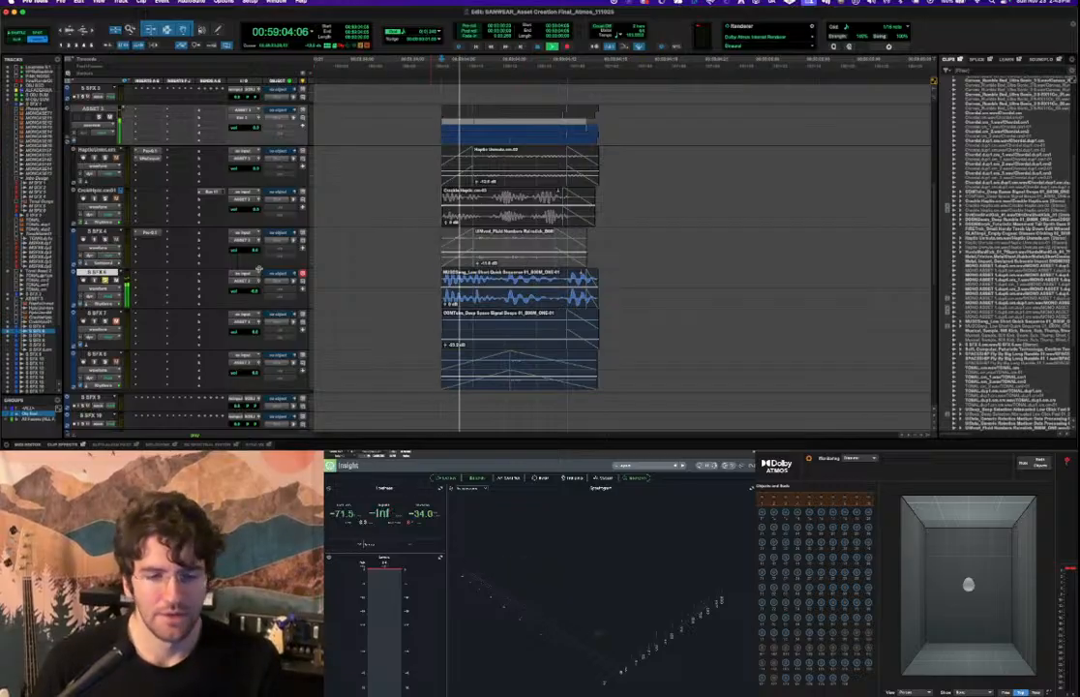
pyautogui.press('space')
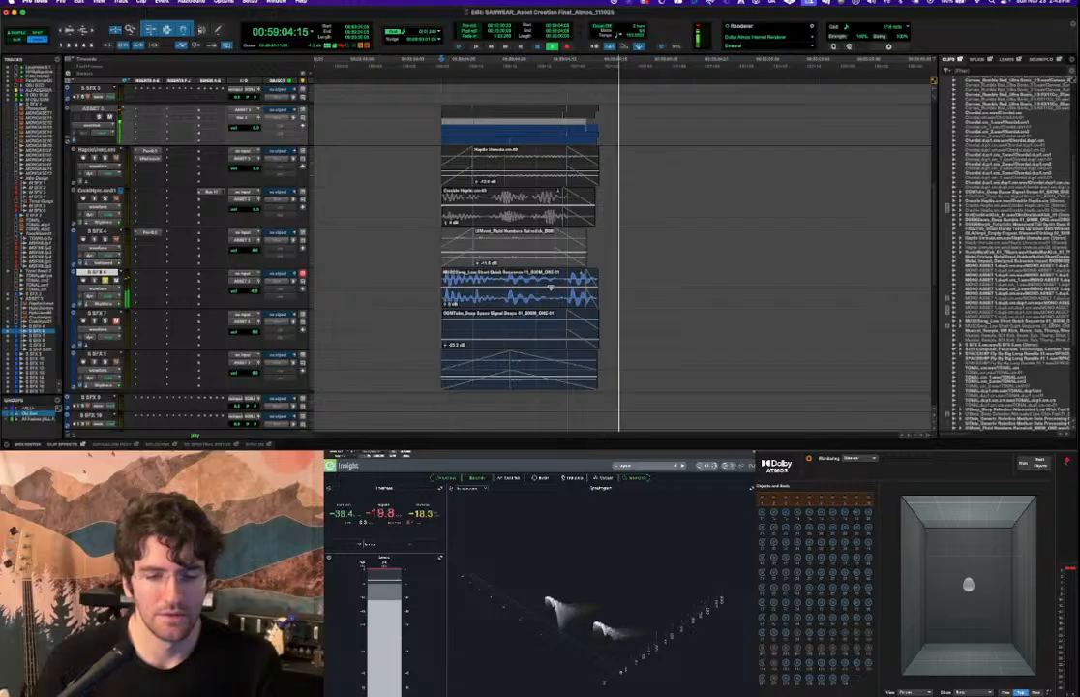
# Insert the stereo soothe2 plug-in on the Crackle Haptic track.
pyautogui.click(438, 198)
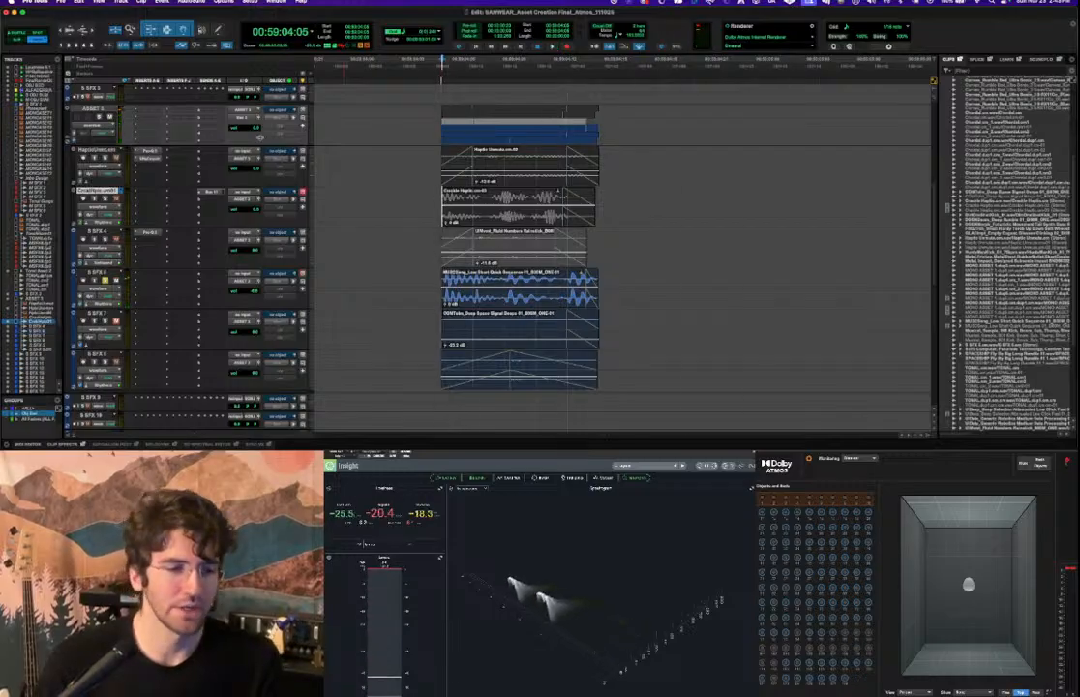
pyautogui.click(147, 158)
pyautogui.click(149, 162)
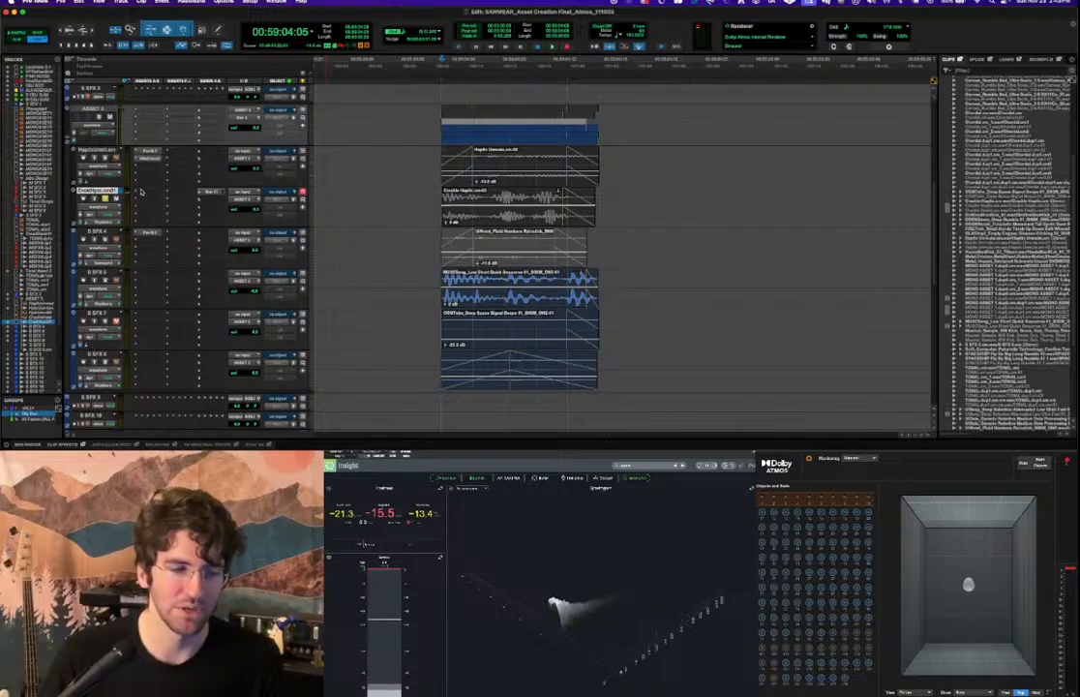
pyautogui.click(150, 158)
pyautogui.click(161, 179)
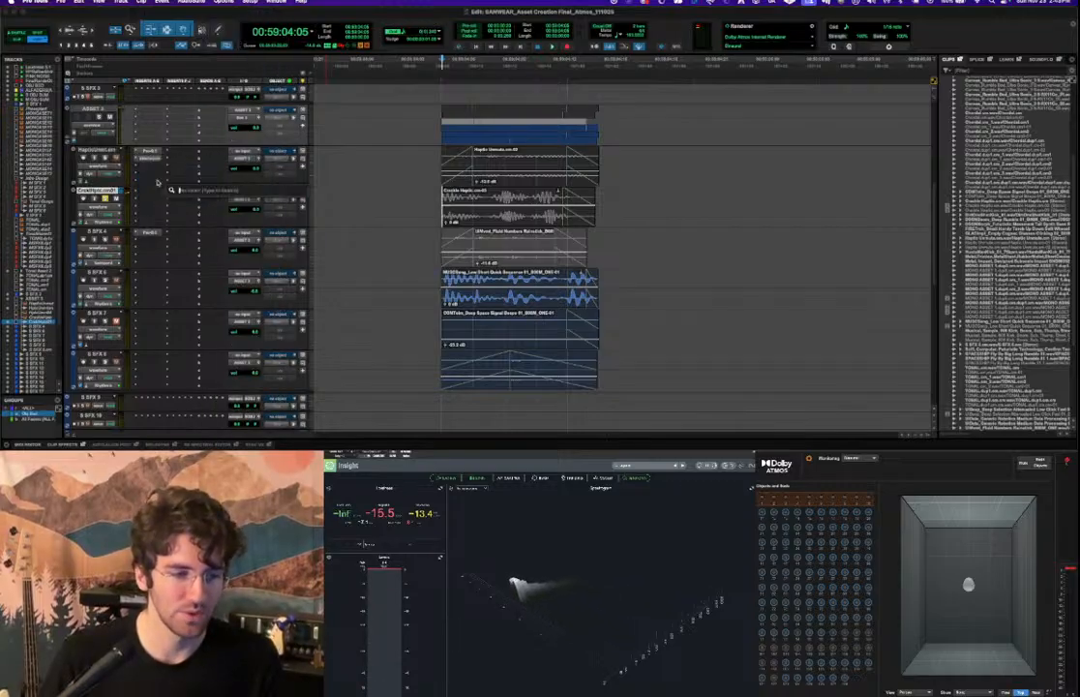
pyautogui.write('soot')
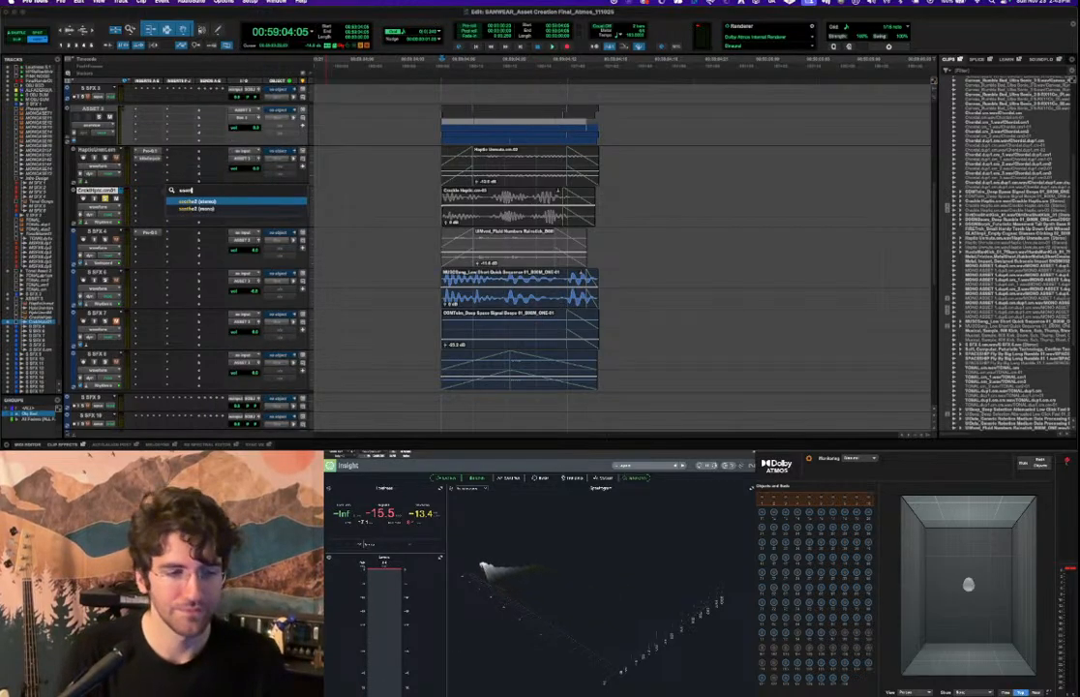
pyautogui.press('Return')
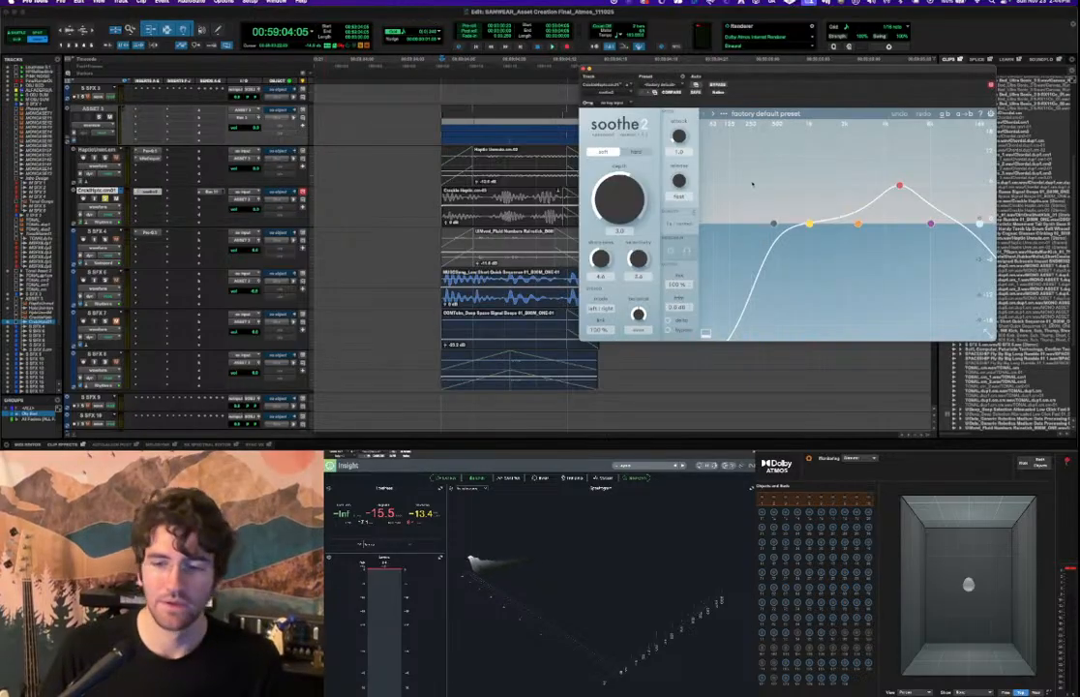
# Shape soothe2's curve with a low cut at the lowest frequencies, a wide boost near 62 Hz with Q 0.5, and a 527 Hz high cut.
pyautogui.moveTo(773, 224); pyautogui.dragTo(706, 224)
pyautogui.moveTo(899, 184); pyautogui.dragTo(723, 155)
pyautogui.click(703, 223)
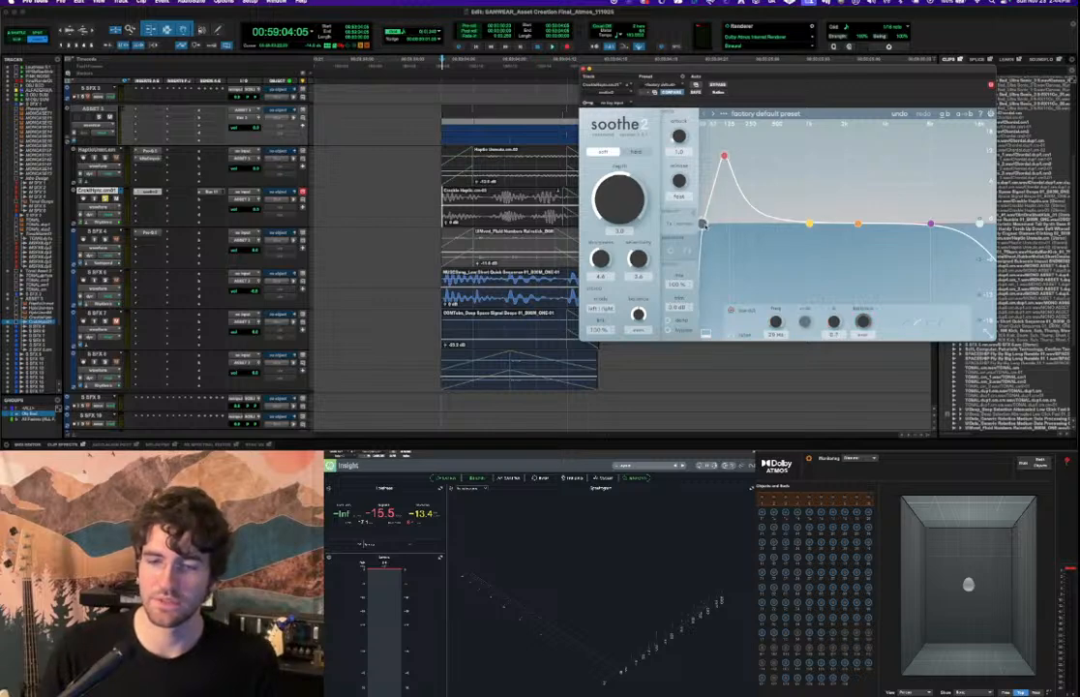
pyautogui.moveTo(723, 155); pyautogui.dragTo(714, 155)
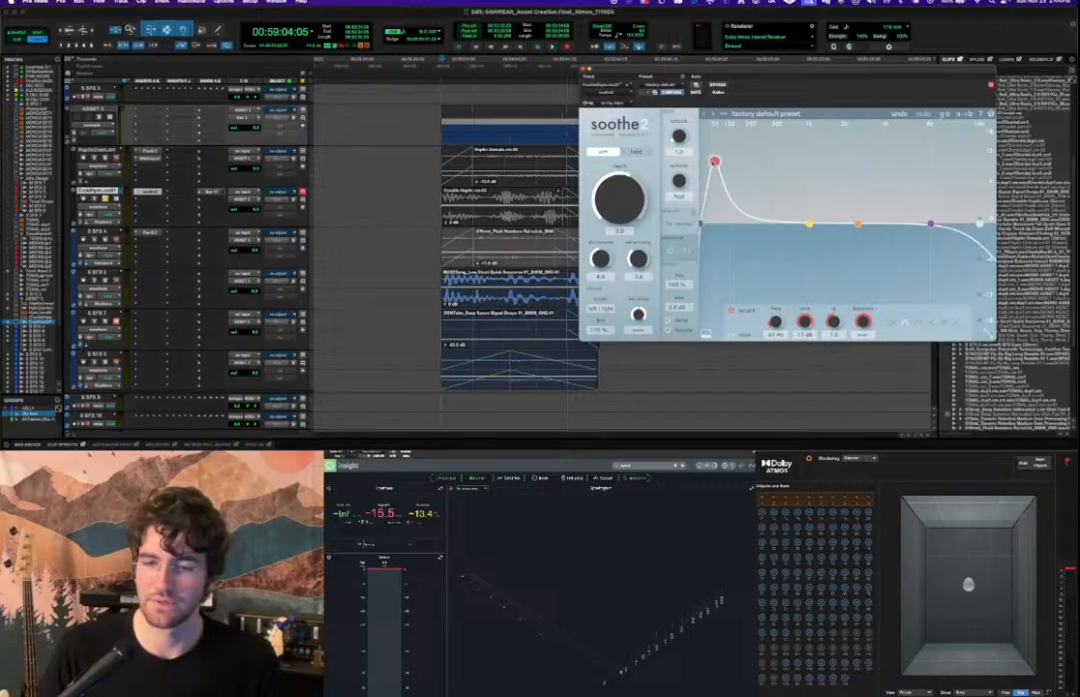
pyautogui.moveTo(827, 326); pyautogui.dragTo(831, 339)
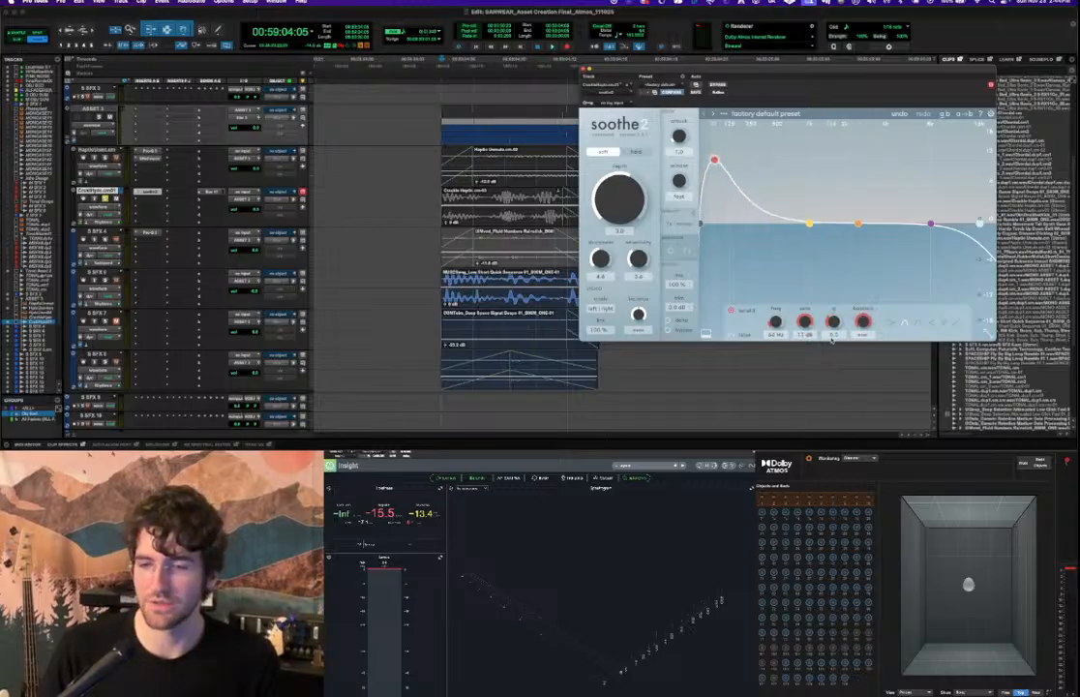
pyautogui.moveTo(979, 223); pyautogui.dragTo(780, 224)
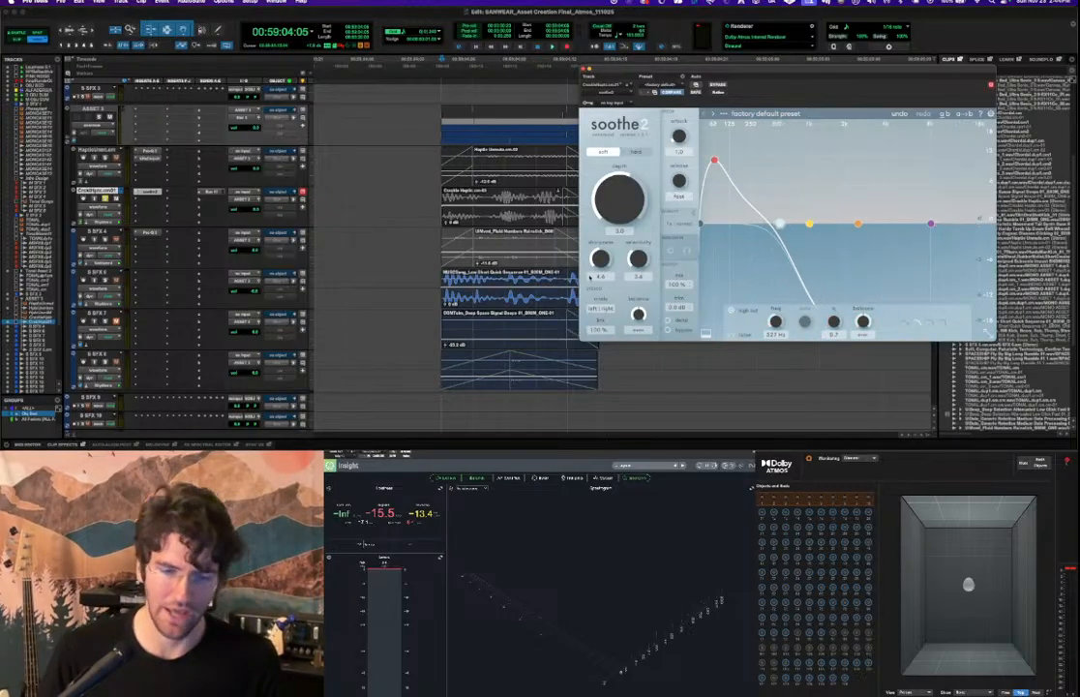
# Add a send to Bus 12 (Mono) on the S SFX 6 track and close its send window.
pyautogui.click(200, 275)
pyautogui.moveTo(232, 284)
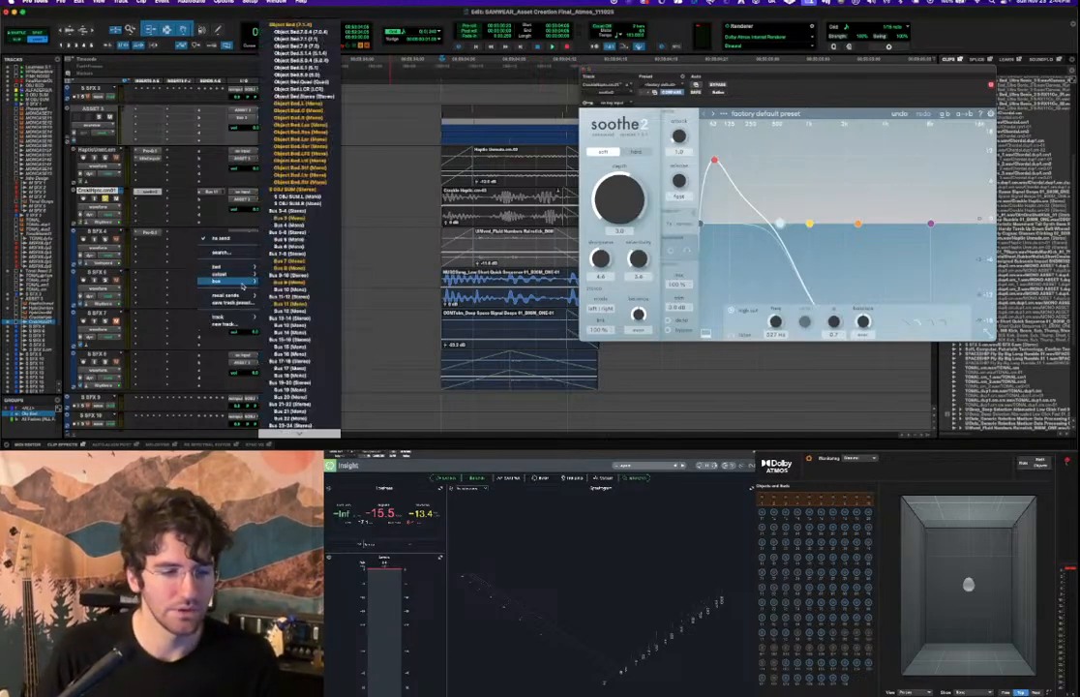
pyautogui.click(273, 312)
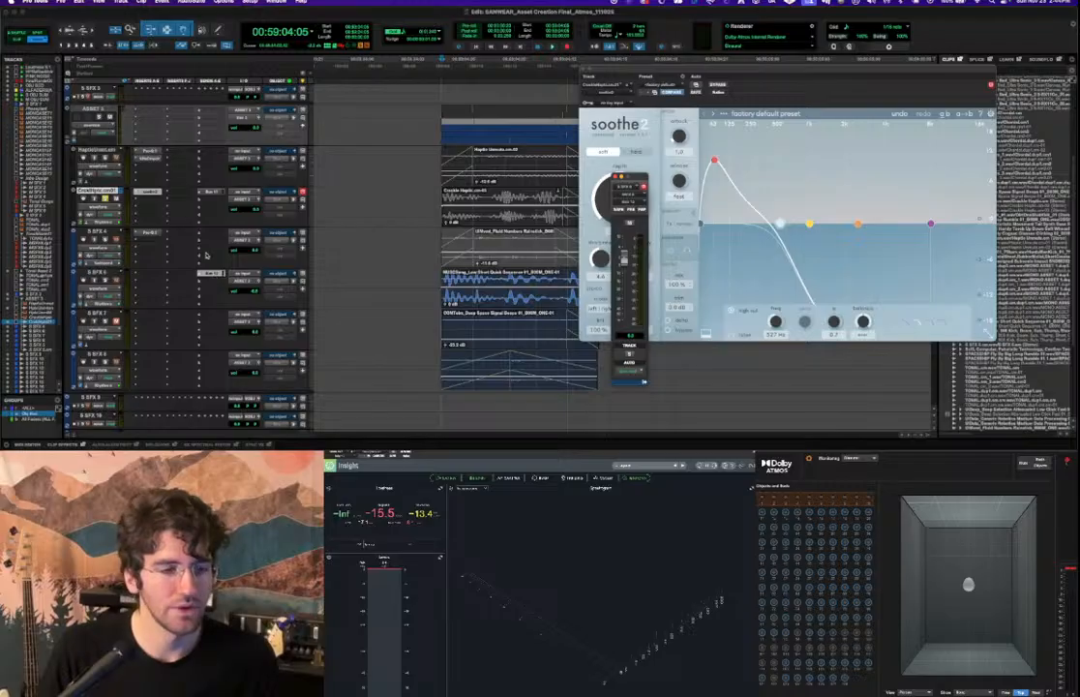
pyautogui.click(214, 276)
# Set soothe2's key input to Bus 12 for sidechaining from S SFX 6 and play back the result.
pyautogui.click(606, 106)
pyautogui.moveTo(615, 110)
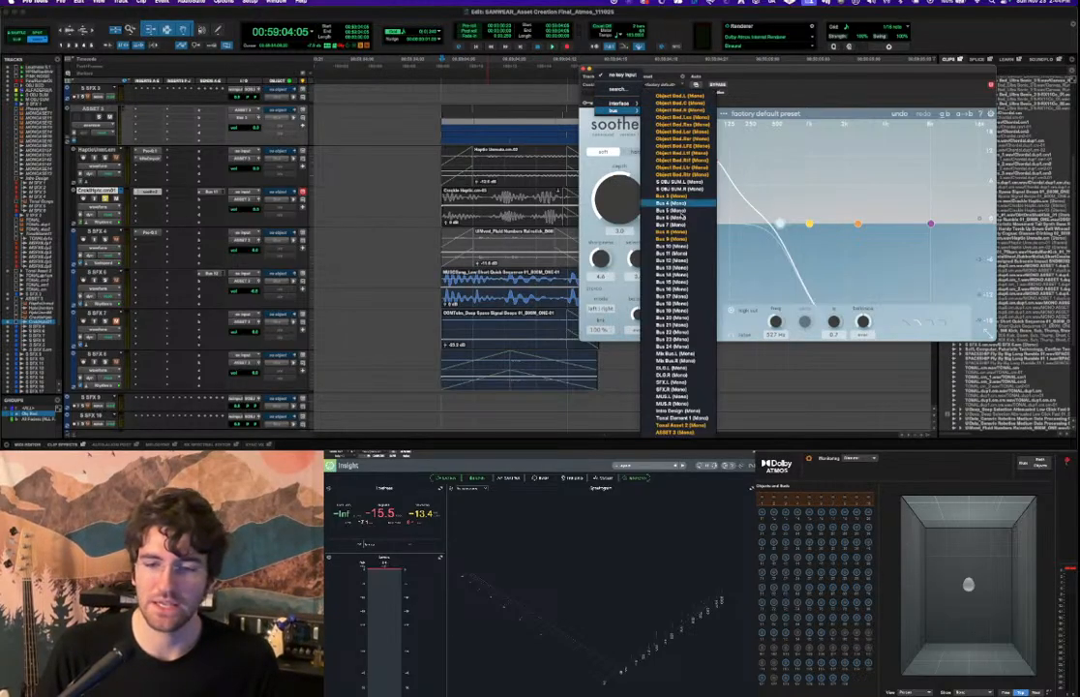
pyautogui.click(671, 247)
pyautogui.press('space')
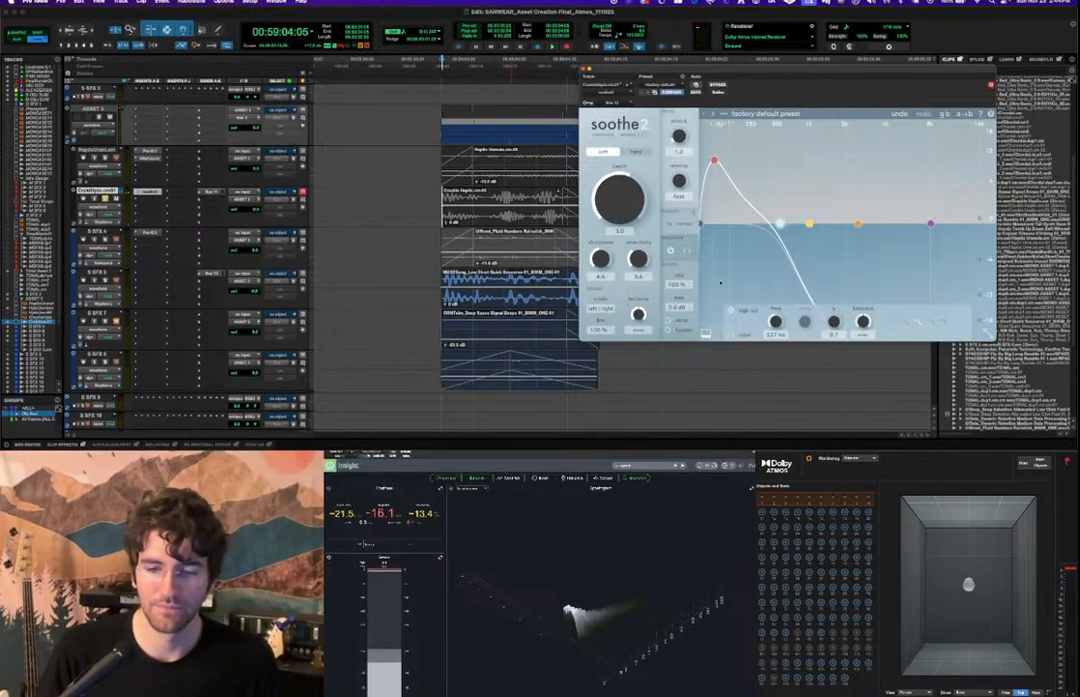
# Try soothe2's hard mode during playback and check the Bus 12 send of the S SFX 6 track.
pyautogui.click(635, 151)
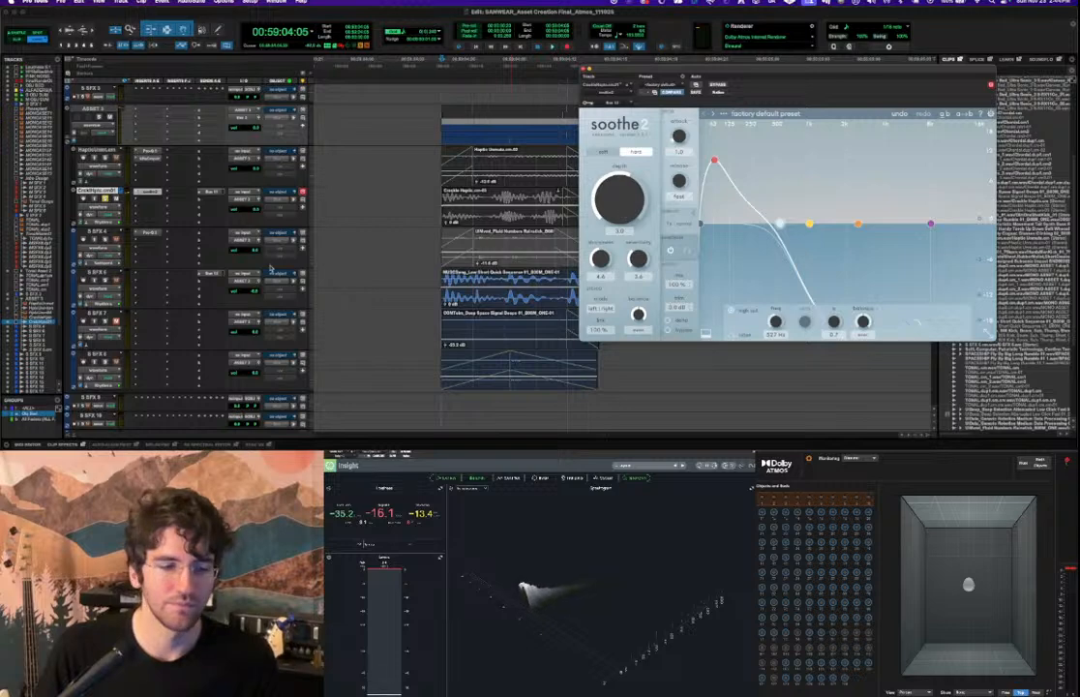
pyautogui.click(213, 274)
pyautogui.press('space')
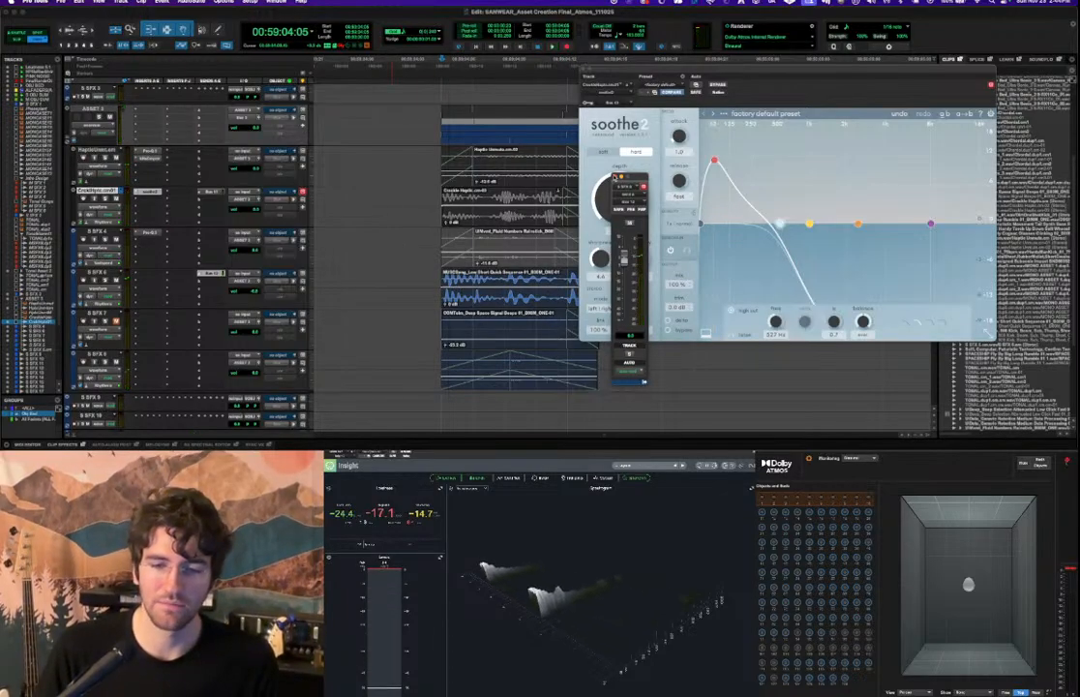
pyautogui.click(614, 176)
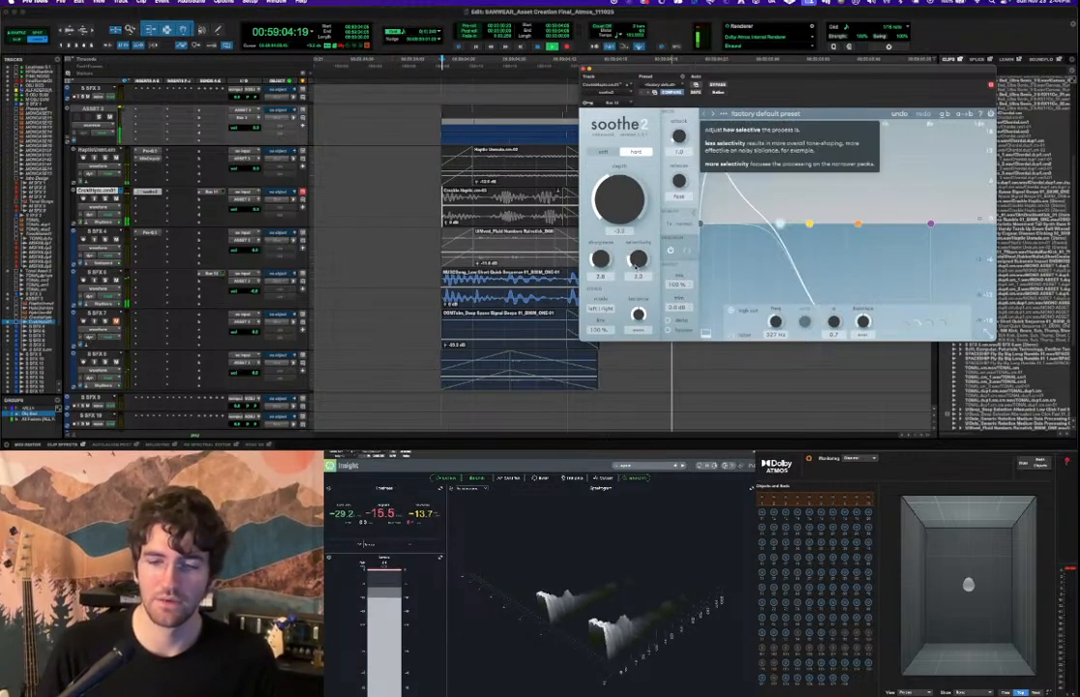
# Return soothe2 to soft mode, adjust its depth during playback, and set attack to fast and release to 1.7.
pyautogui.moveTo(621, 222); pyautogui.dragTo(622, 202)
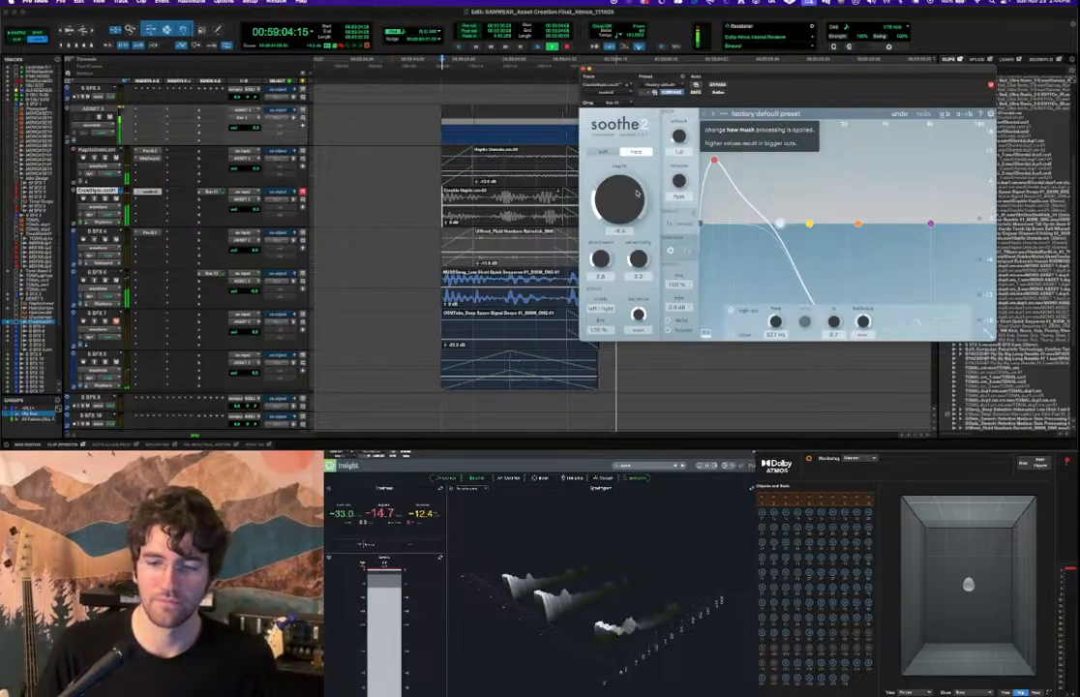
pyautogui.click(603, 152)
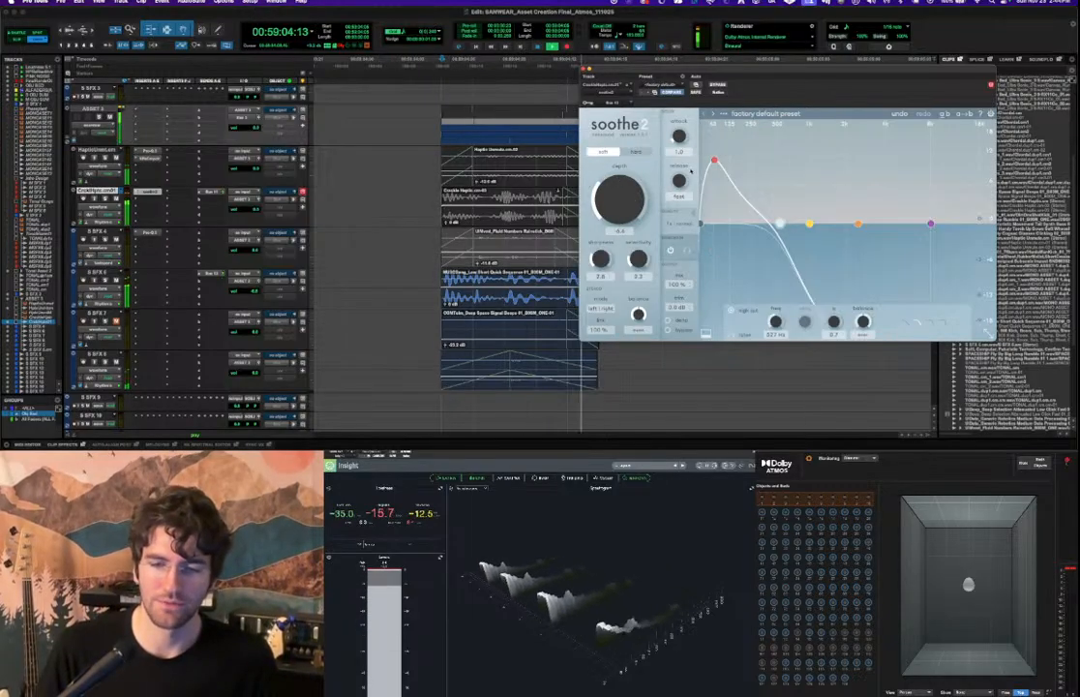
pyautogui.moveTo(631, 198); pyautogui.dragTo(630, 182)
pyautogui.moveTo(679, 137); pyautogui.dragTo(683, 166)
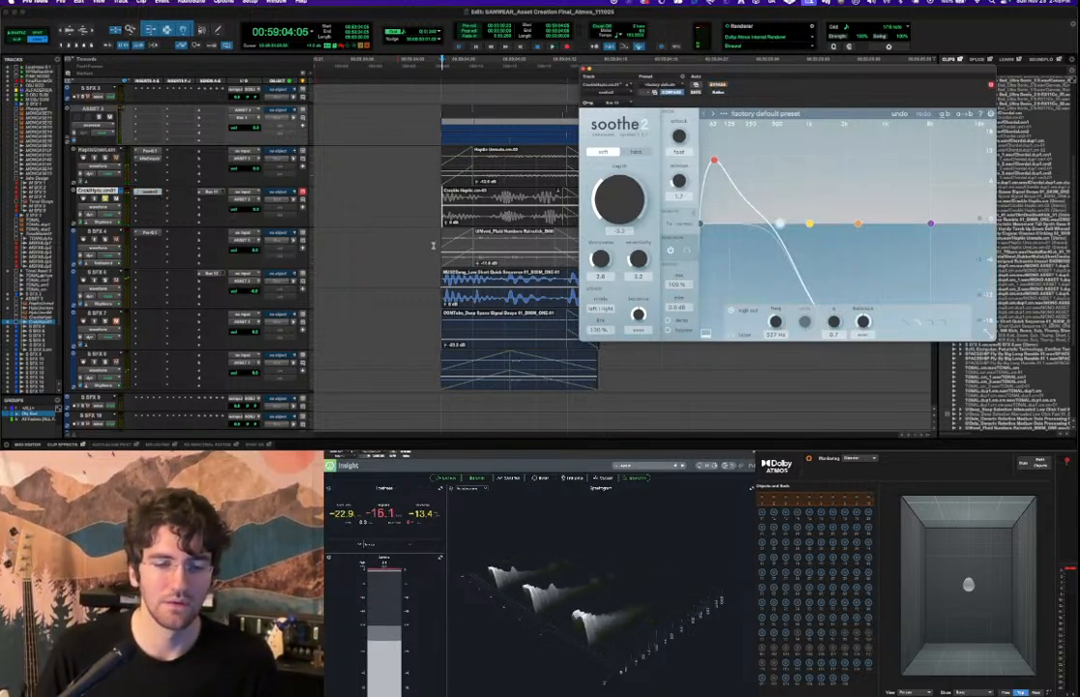
# Insert the Abbey Road Saturator (stereo) in the slot below soothe2 on the haptic track.
pyautogui.click(149, 199)
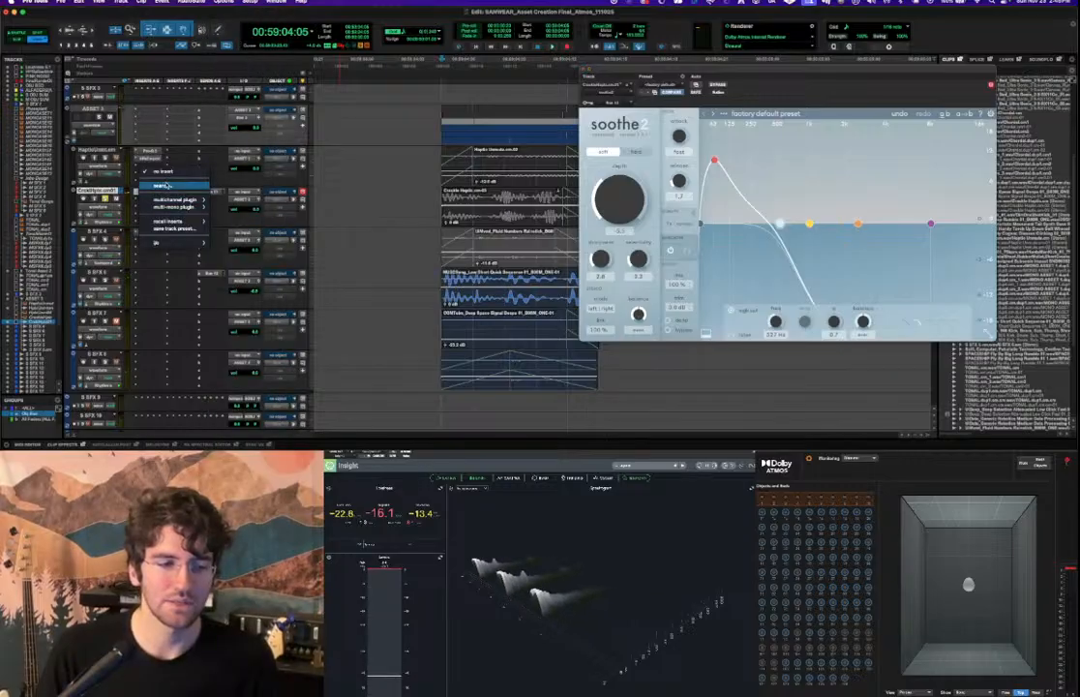
pyautogui.click(166, 185)
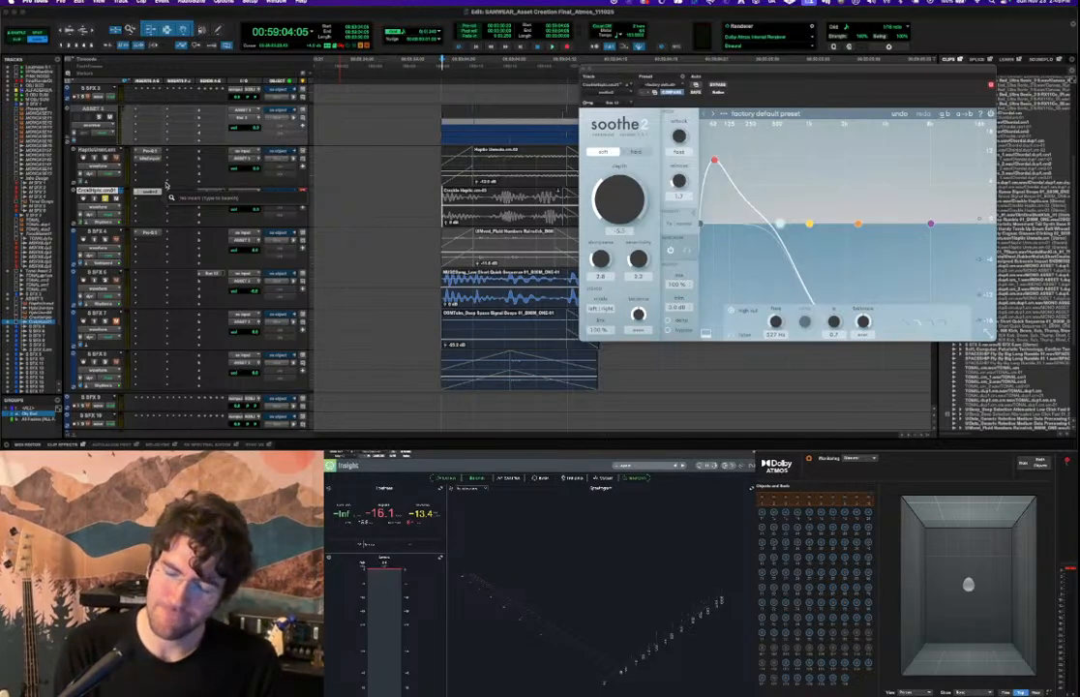
pyautogui.write('abbey')
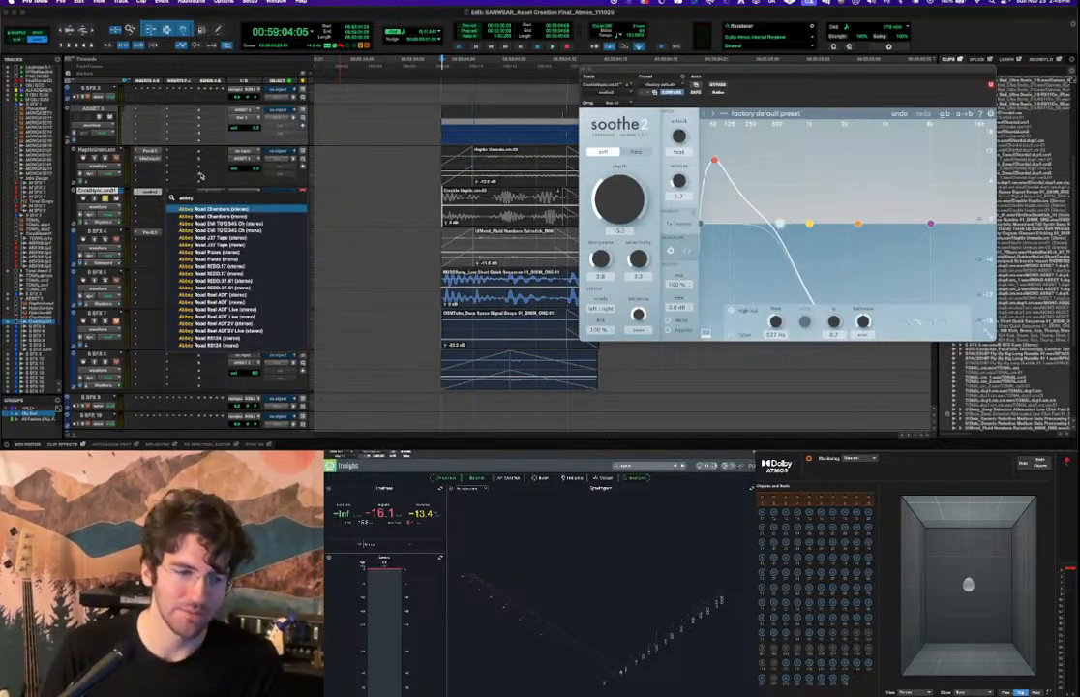
pyautogui.press('Down')
pyautogui.press('Down')
pyautogui.press('Down')
pyautogui.press('Down')
pyautogui.press('Down')
pyautogui.press('Down')
pyautogui.press('Down')
pyautogui.press('Down')
pyautogui.press('Down')
pyautogui.press('Down')
pyautogui.press('Down')
pyautogui.press('Down')
pyautogui.press('Down')
pyautogui.press('Down')
pyautogui.press('Down')
pyautogui.press('Down')
pyautogui.press('Down')
pyautogui.press('Down')
pyautogui.press('Down')
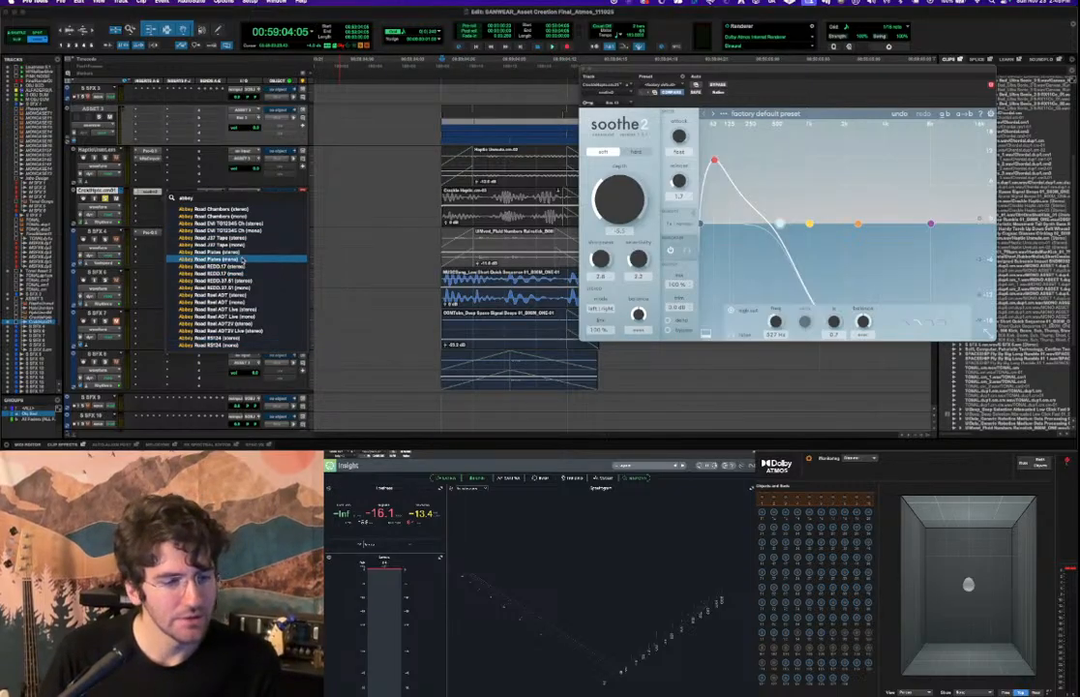
pyautogui.press('BackSpace')
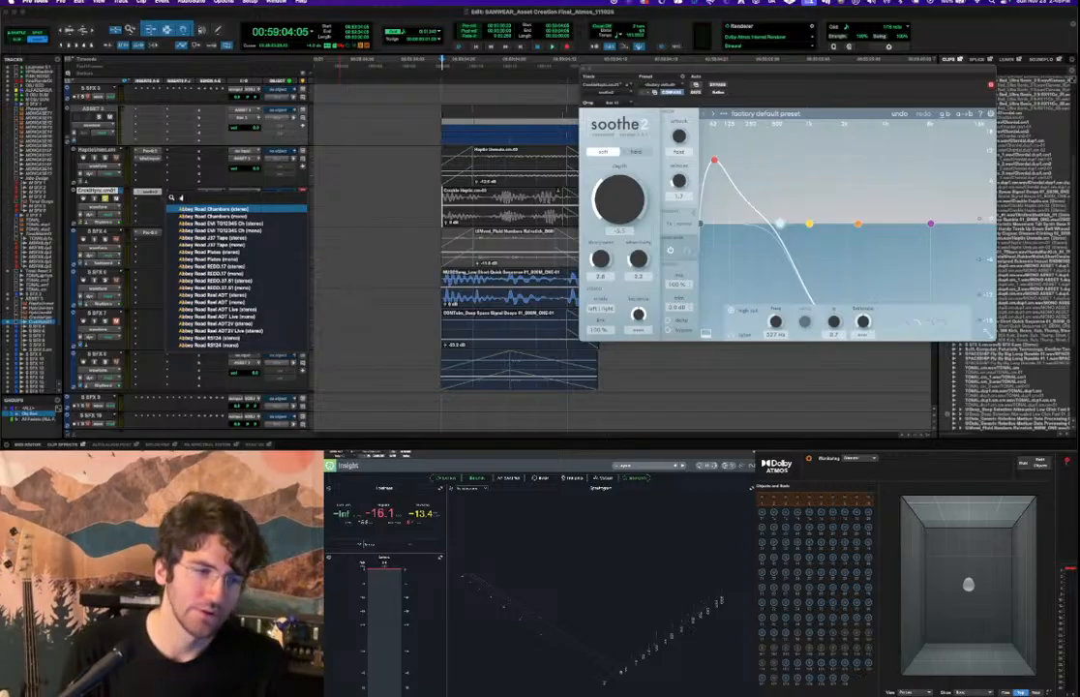
pyautogui.press('BackSpace')
pyautogui.write('saturator')
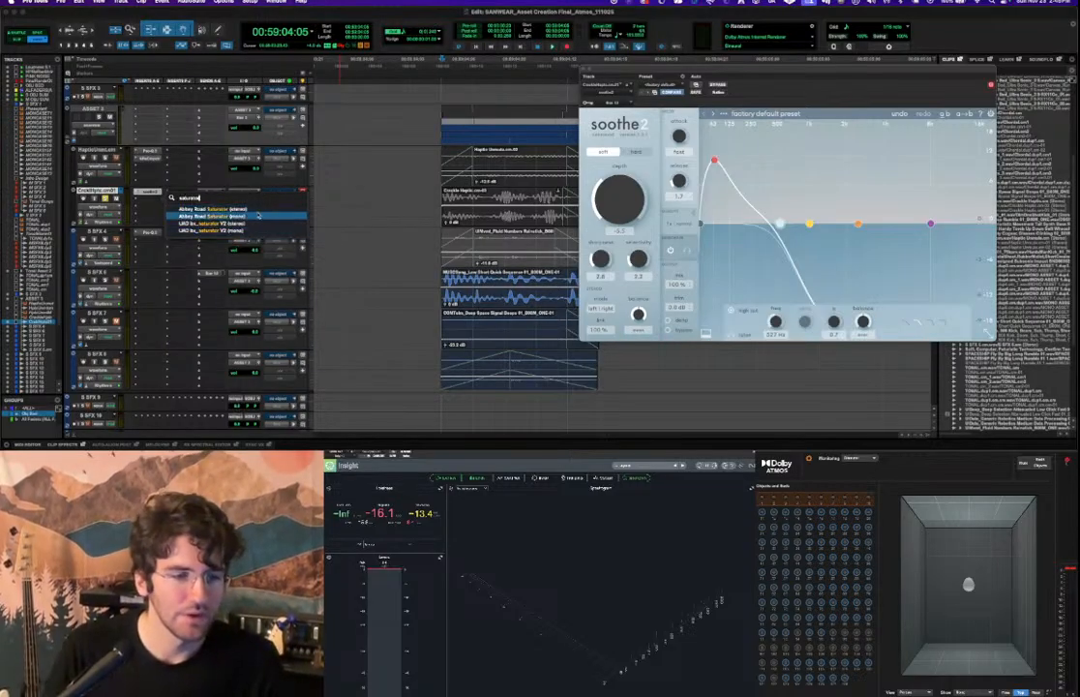
pyautogui.click(257, 208)
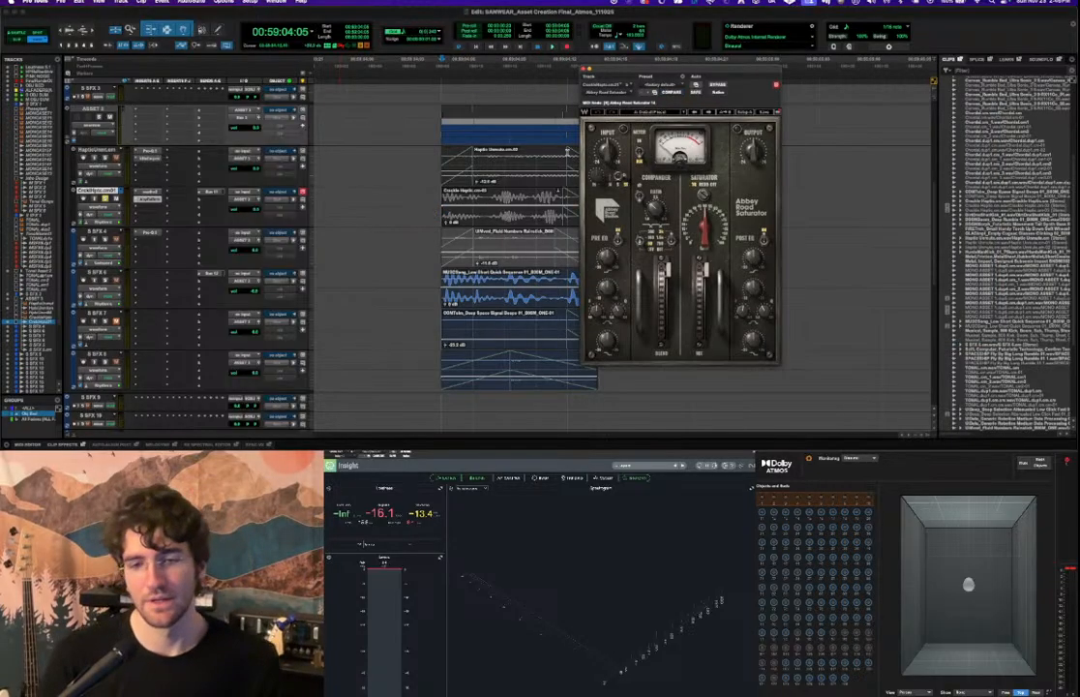
# Adjust the Abbey Road Saturator's drive while repeatedly playing back the haptic layer.
pyautogui.press('space')
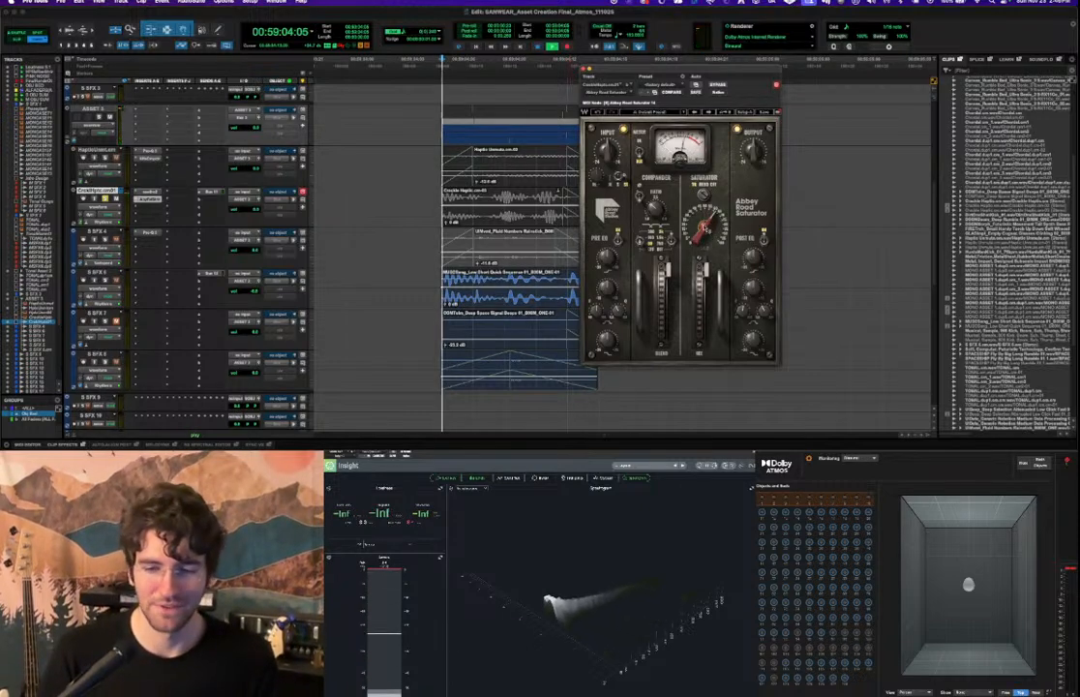
pyautogui.press('space')
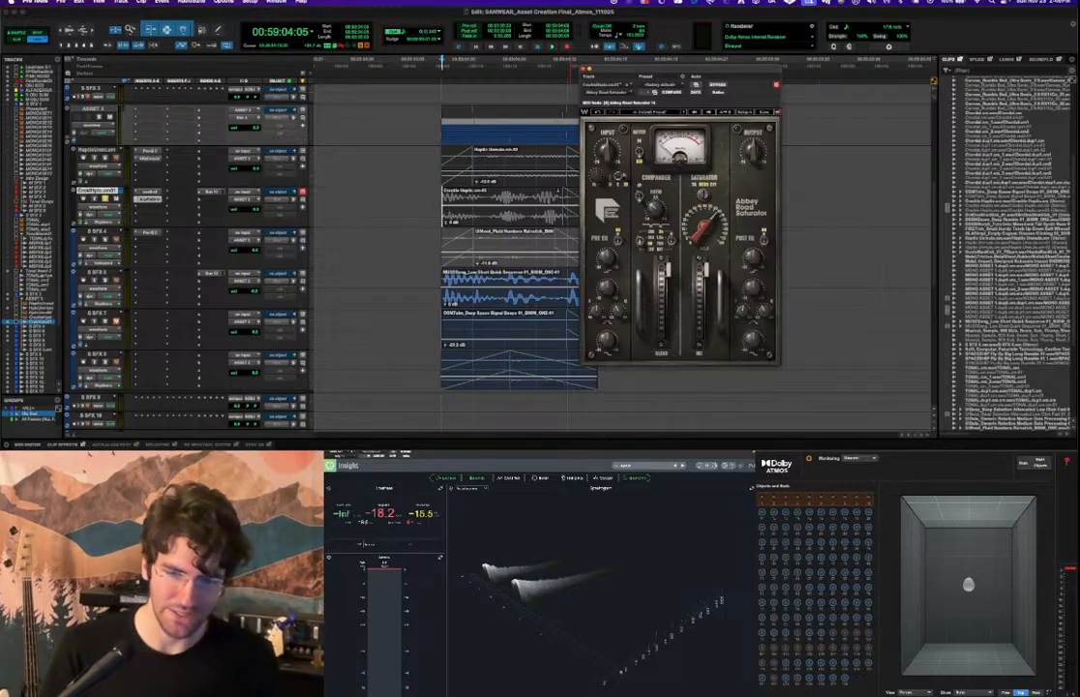
pyautogui.press('space')
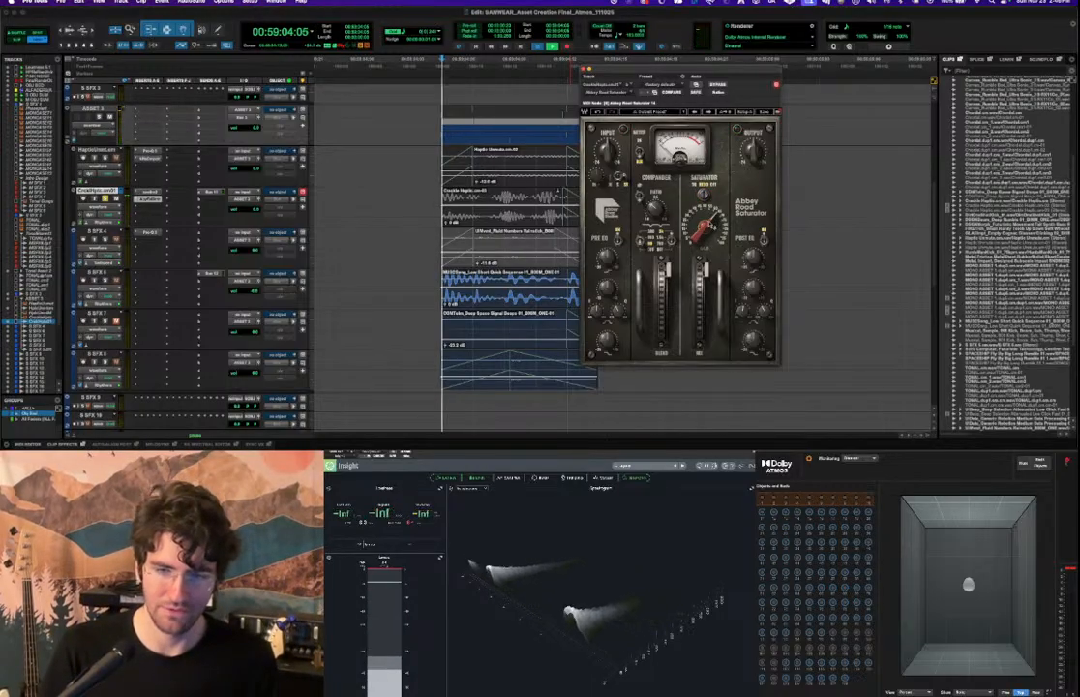
pyautogui.press('space')
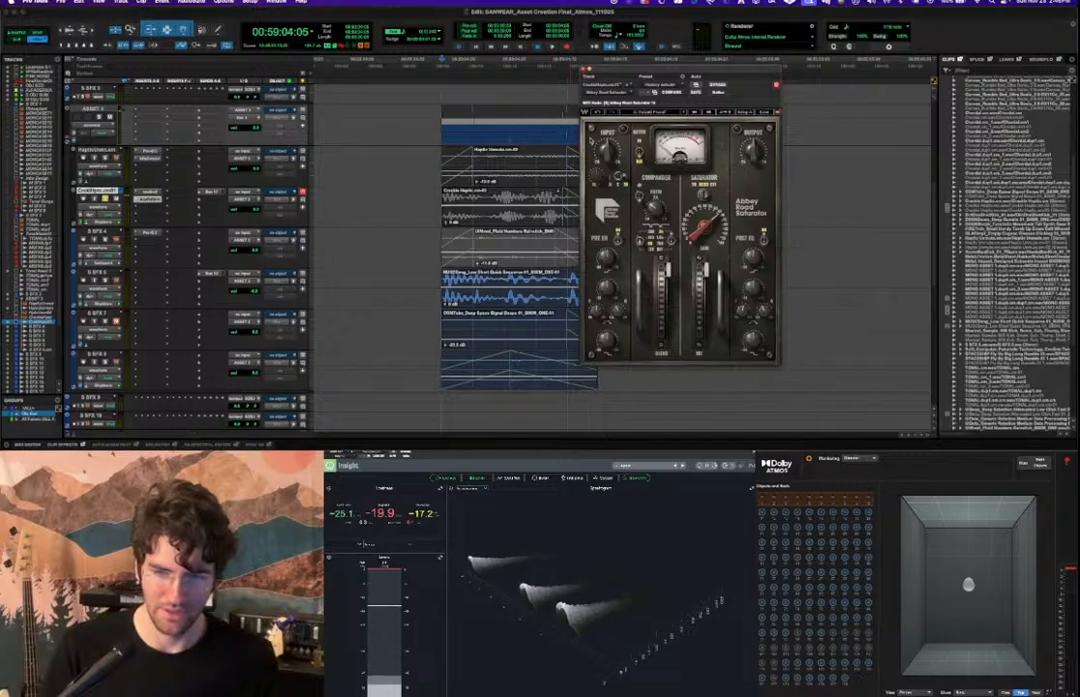
pyautogui.press('space')
pyautogui.press('space')
pyautogui.press('space')
pyautogui.press('space')
pyautogui.press('space')
pyautogui.press('space')
pyautogui.press('space')
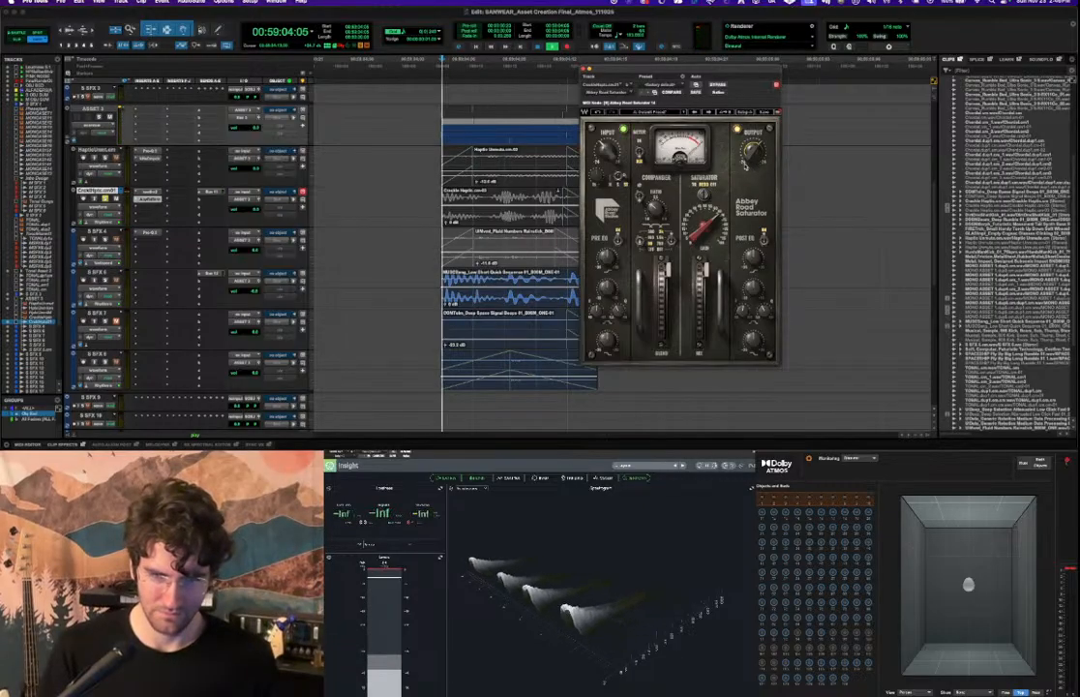
# Try the Abbey Road Saturator's compander controls while replaying the haptic layer.
pyautogui.press('space')
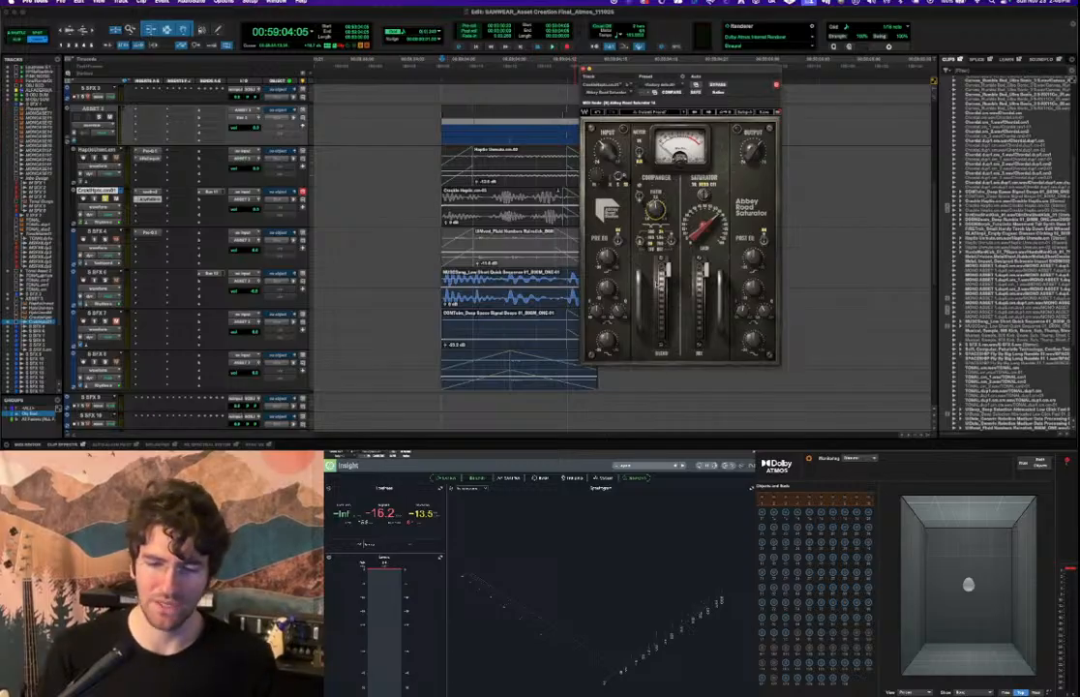
pyautogui.press('space')
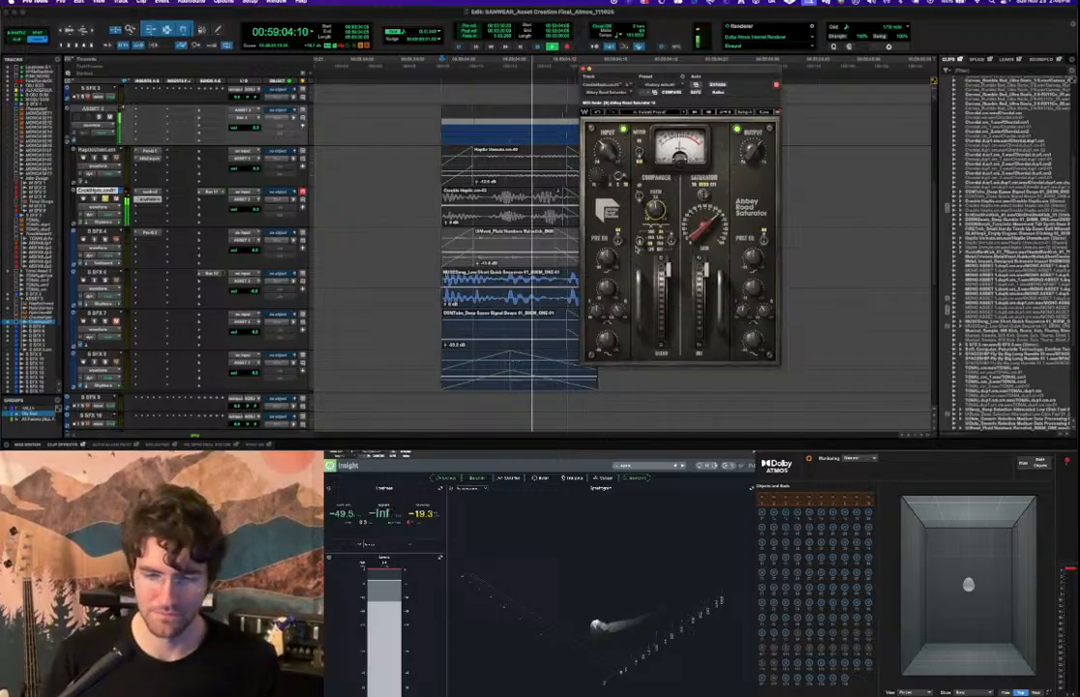
pyautogui.press('space')
pyautogui.press('space')
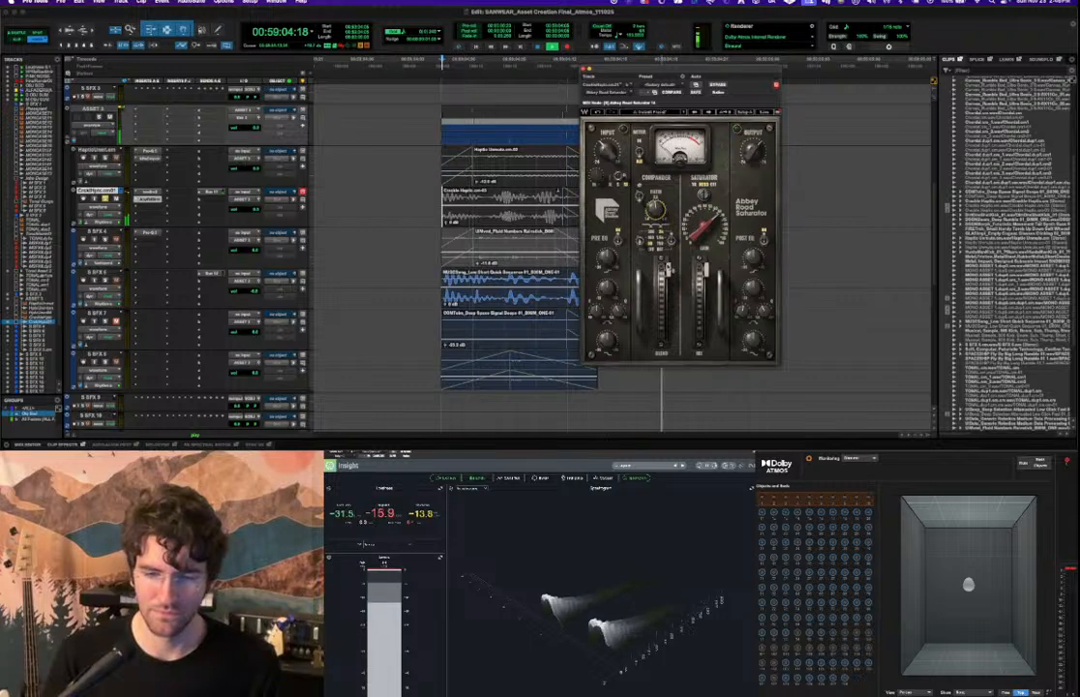
pyautogui.press('space')
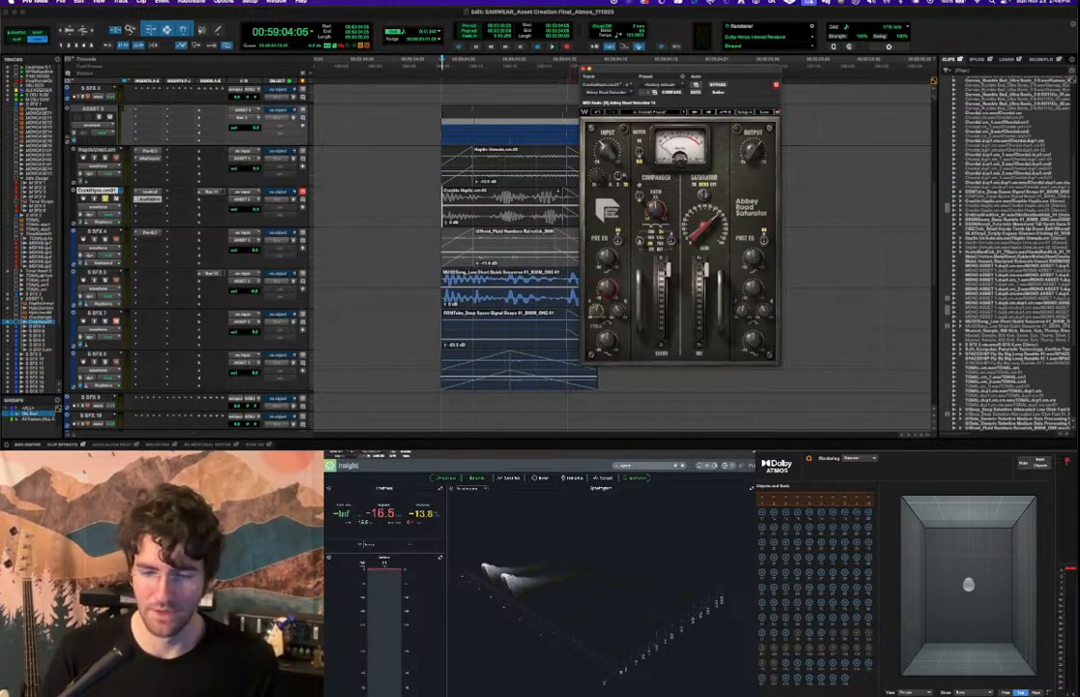
# Tweak the Abbey Road Saturator's pre EQ band while auditioning the haptic layer.
pyautogui.press('space')
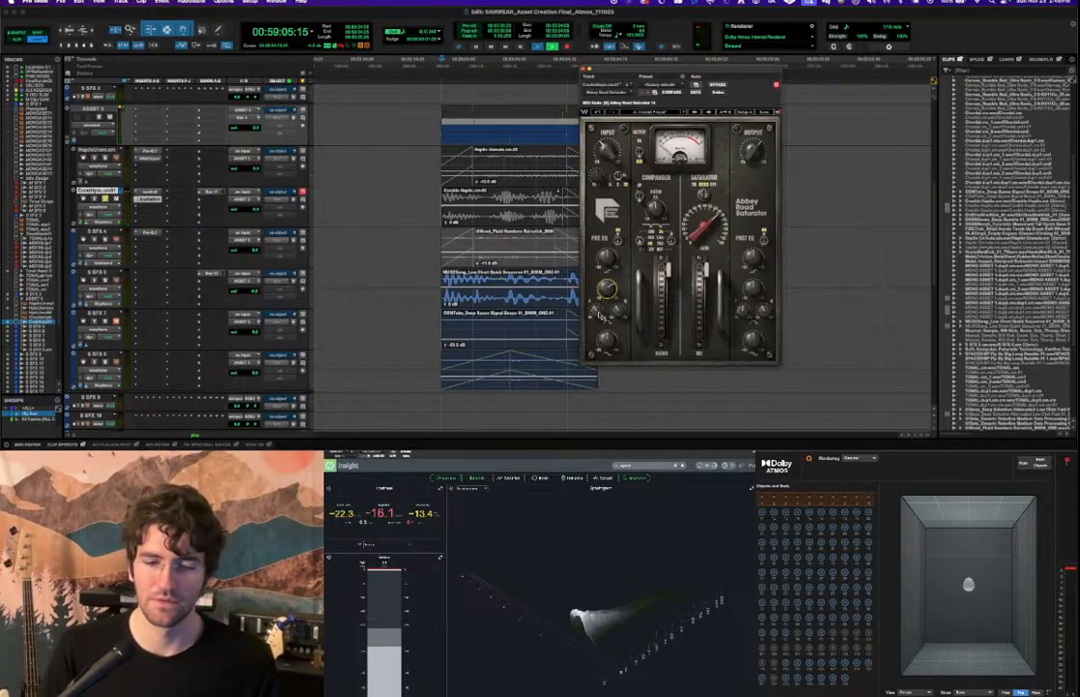
pyautogui.press('space')
pyautogui.press('space')
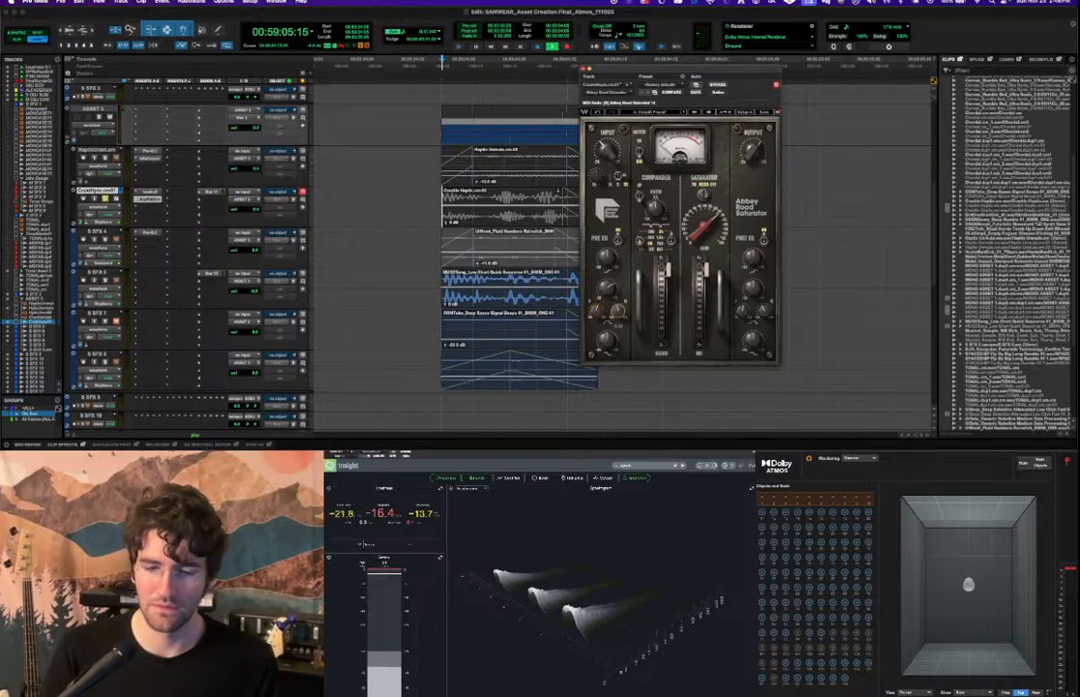
pyautogui.press('space')
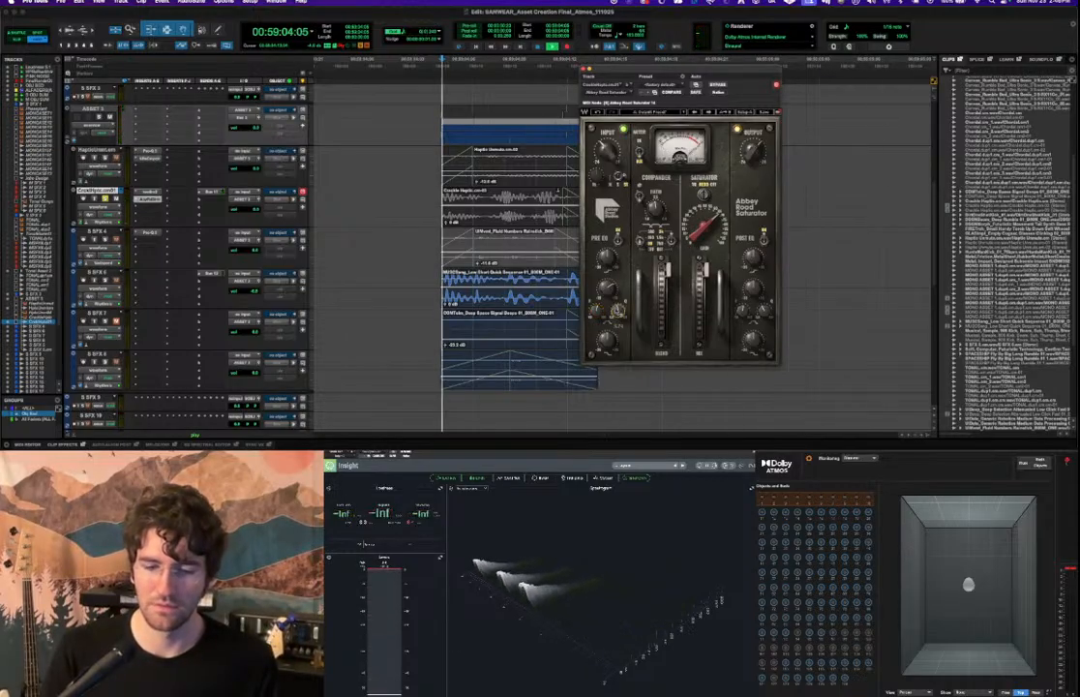
pyautogui.press('space')
pyautogui.press('space')
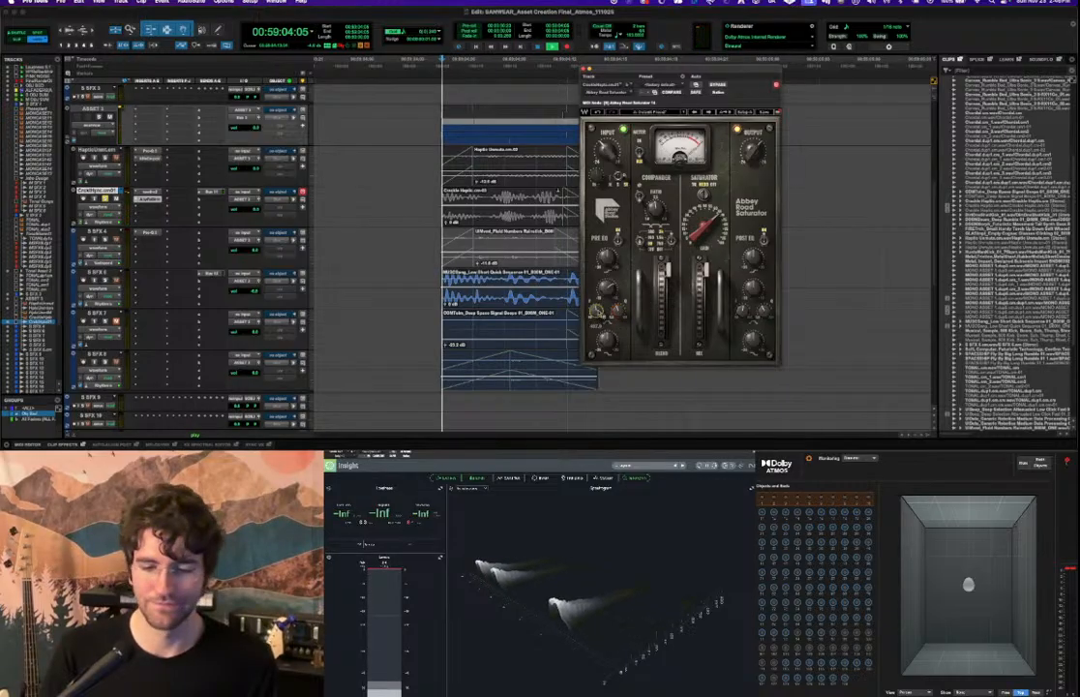
pyautogui.press('space')
pyautogui.press('space')
pyautogui.press('space')
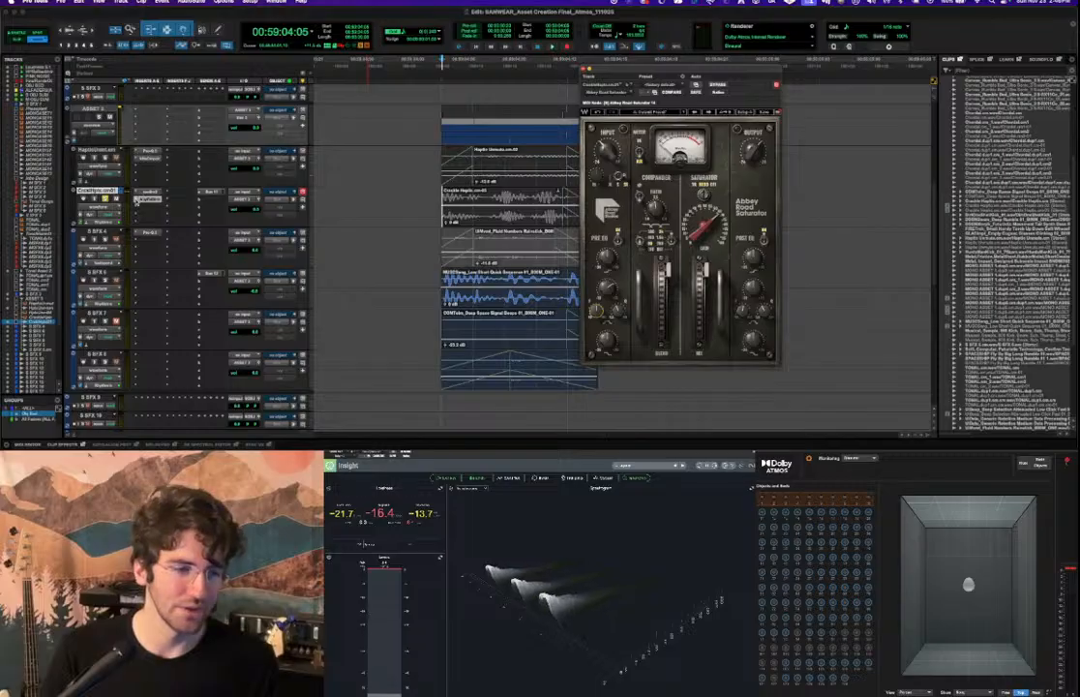
# Replace the Abbey Road Saturator with Magma BB Tubes (stereo) on the haptic track.
pyautogui.click(136, 200)
pyautogui.click(166, 184)
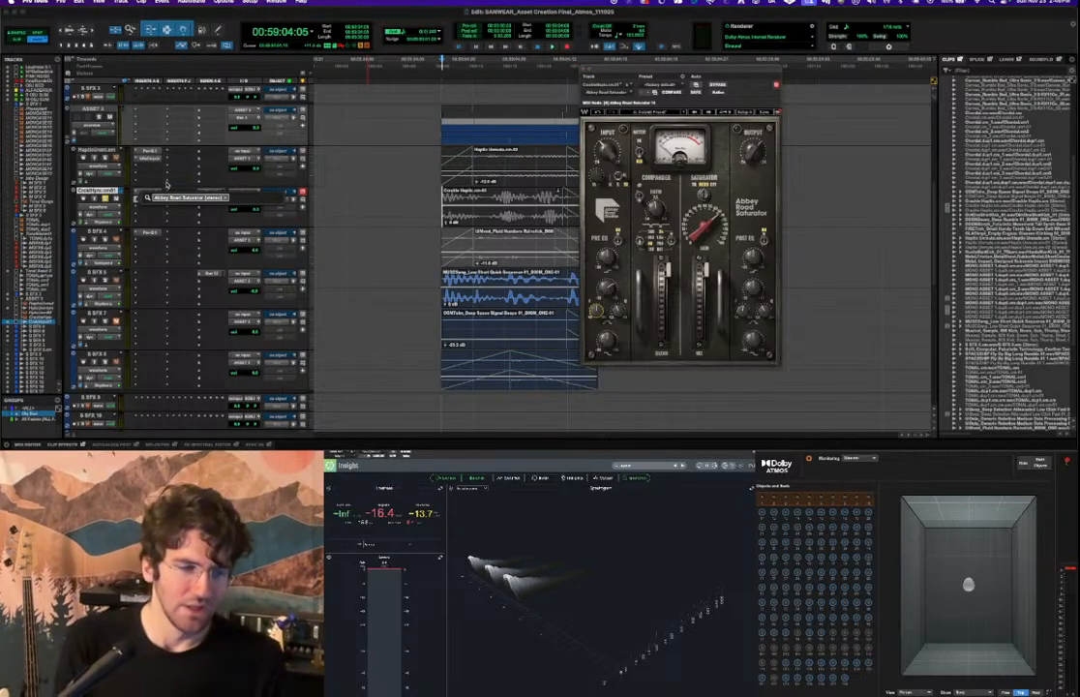
pyautogui.write('mag')
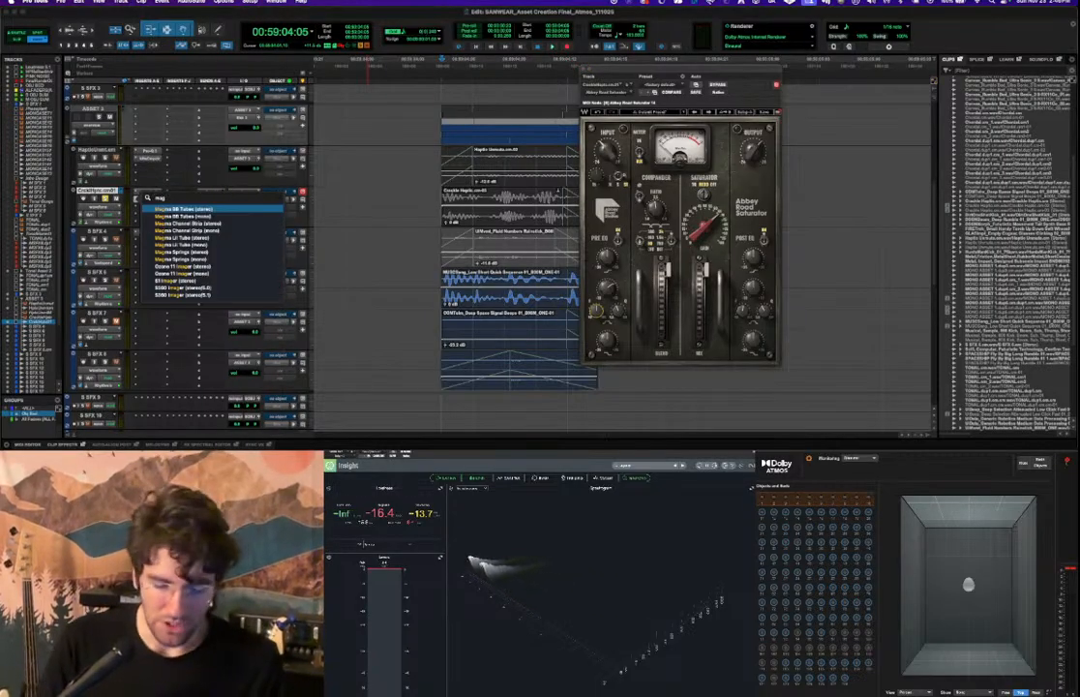
pyautogui.press('Return')
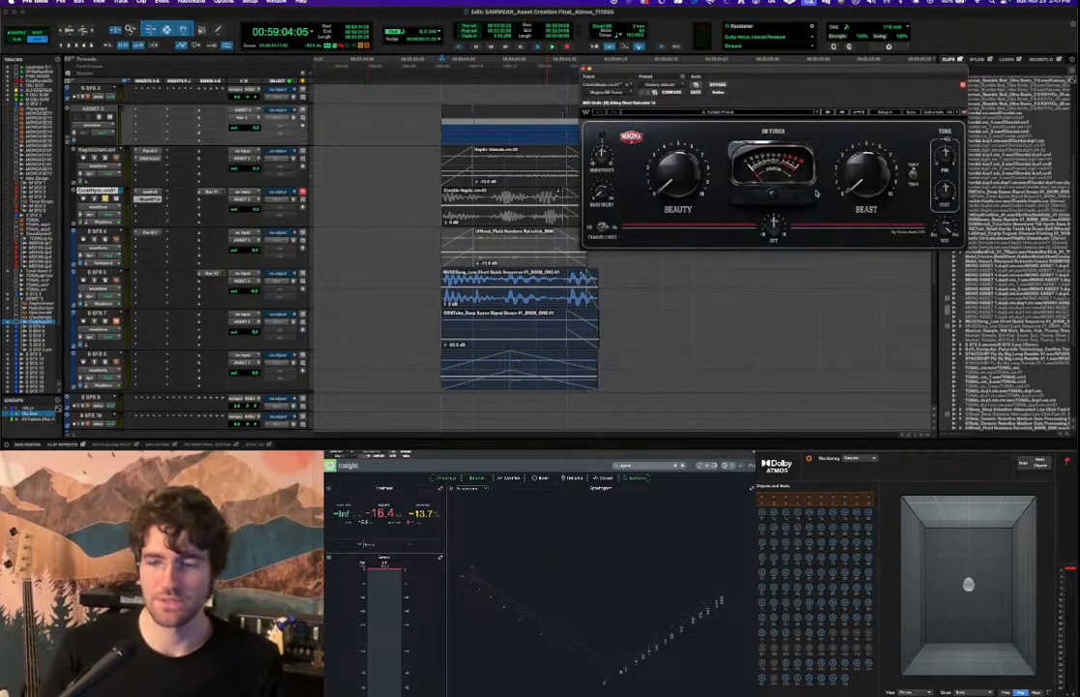
# Raise the Beauty amount in Magma BB Tubes and fine-tune it while playing back the haptic layer.
pyautogui.moveTo(678, 174); pyautogui.dragTo(677, 198)
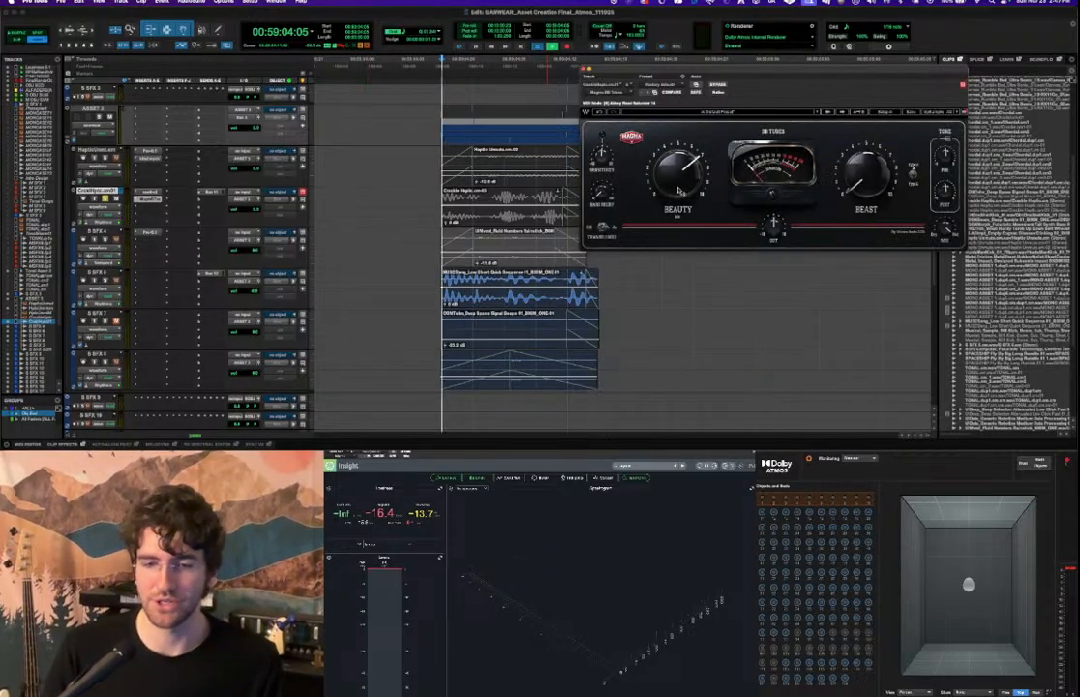
pyautogui.press('space')
pyautogui.press('space')
pyautogui.press('space')
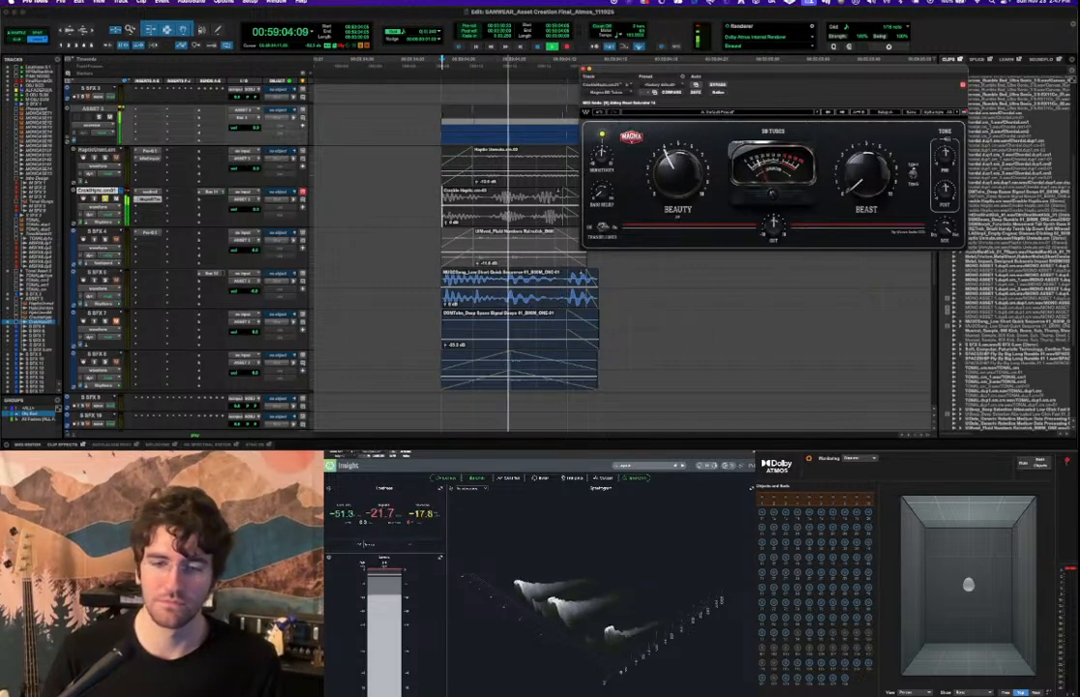
# Move Magma BB Tubes down one insert slot and add kHs Transient Shaper (stereo) between it and soothe2.
pyautogui.moveTo(149, 198); pyautogui.dragTo(151, 207)
pyautogui.click(151, 199)
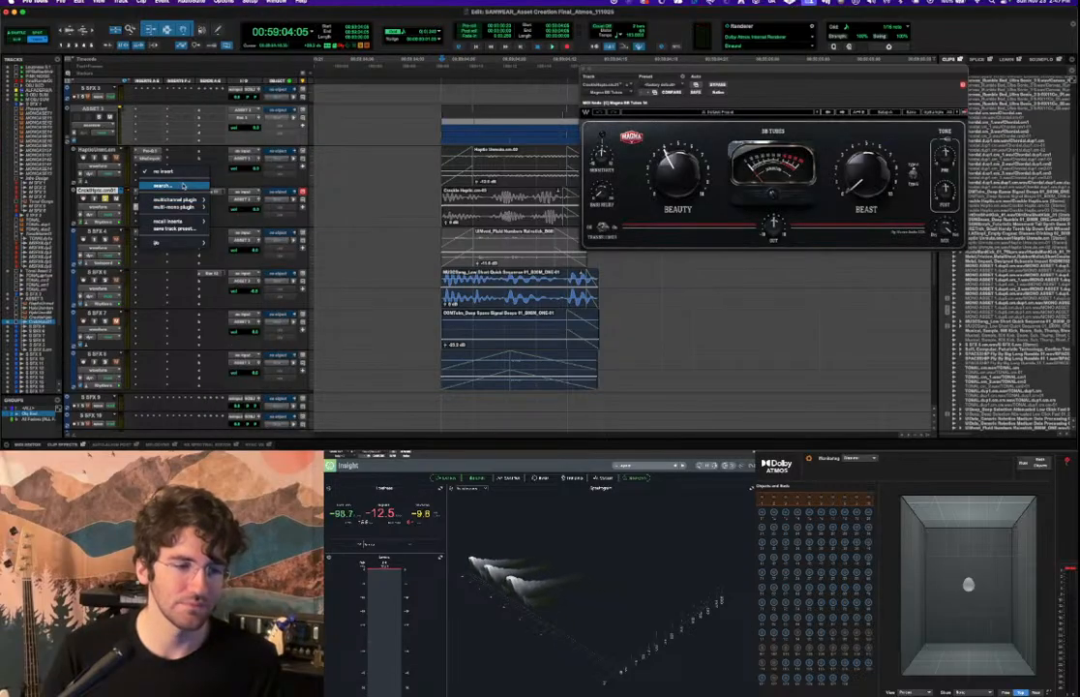
pyautogui.click(162, 184)
pyautogui.write('transi')
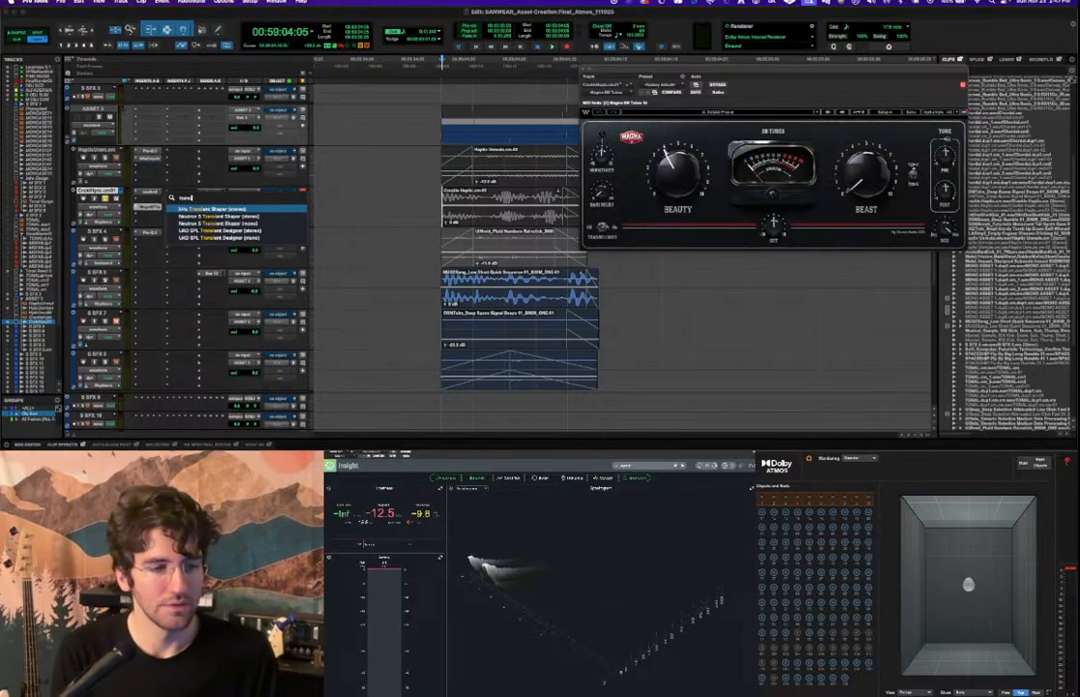
pyautogui.press('Return')
# Adjust the Transient Shaper's sustain during playback, close its window, and stop playback.
pyautogui.press('space')
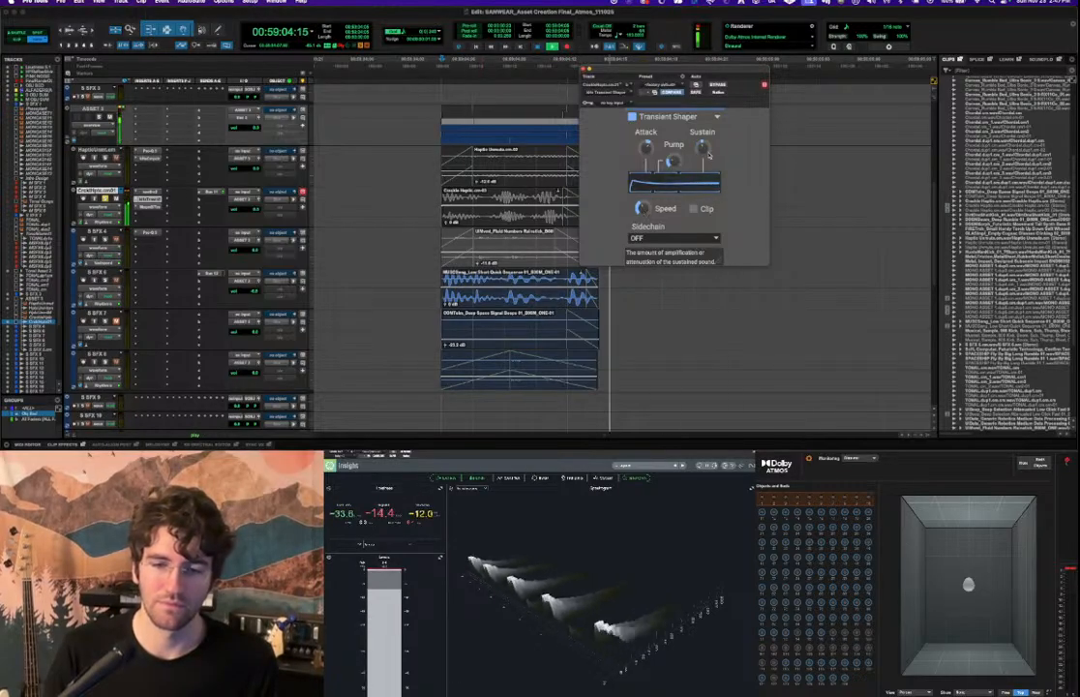
pyautogui.moveTo(704, 155); pyautogui.dragTo(704, 164)
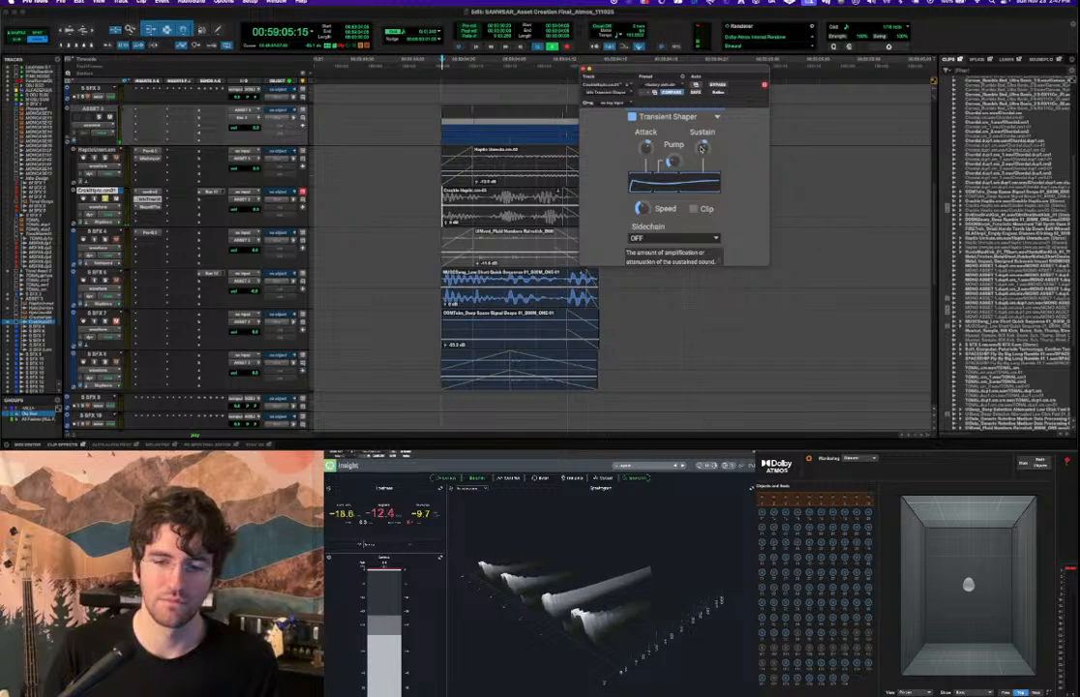
pyautogui.click(155, 199)
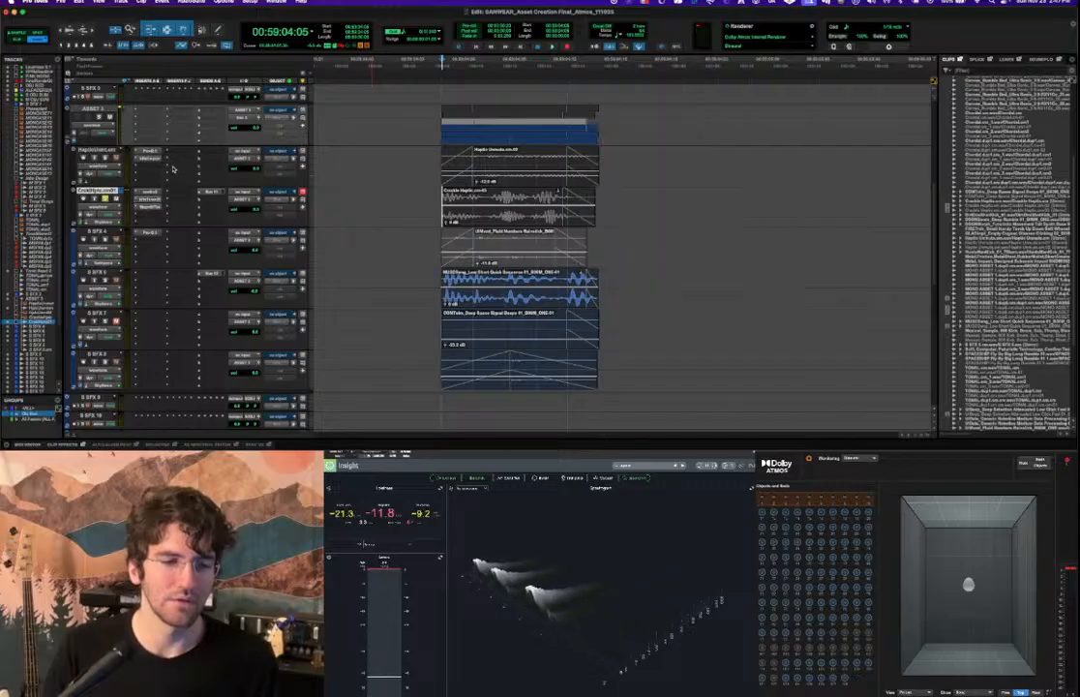
pyautogui.scroll(3, 163, 173)
pyautogui.scroll(-3, 164, 176)
pyautogui.press('space')
# Create one mono Master Fader track named Asset 3 directly below the ASSET 3 track.
pyautogui.scroll(1, 164, 180)
pyautogui.scroll(3, 163, 180)
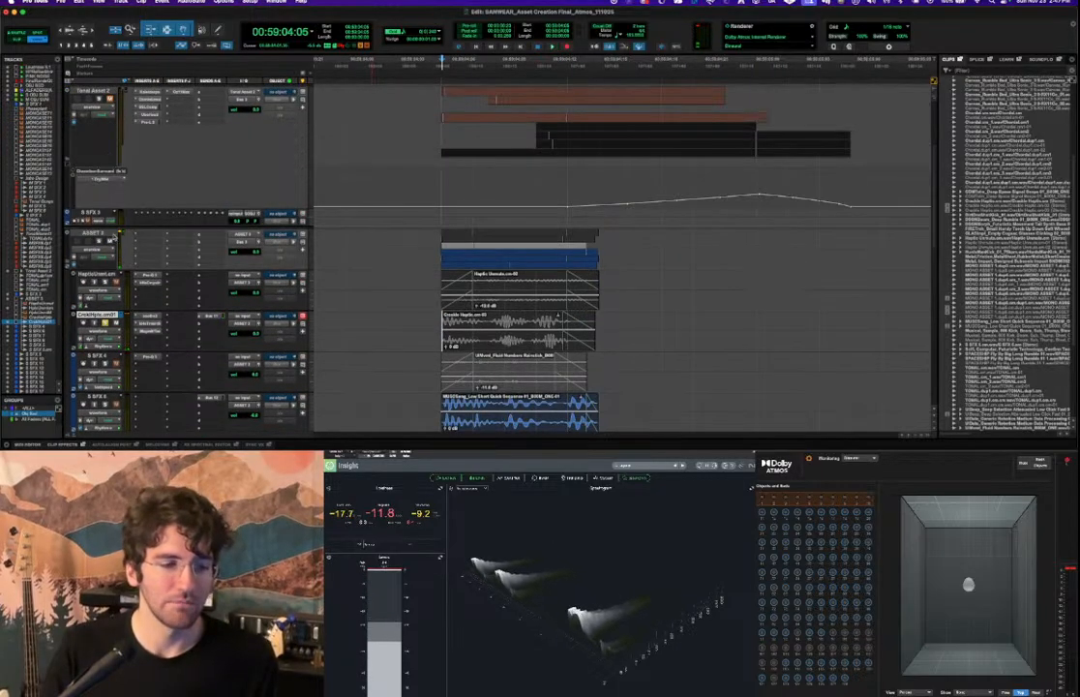
pyautogui.scroll(-2, 164, 180)
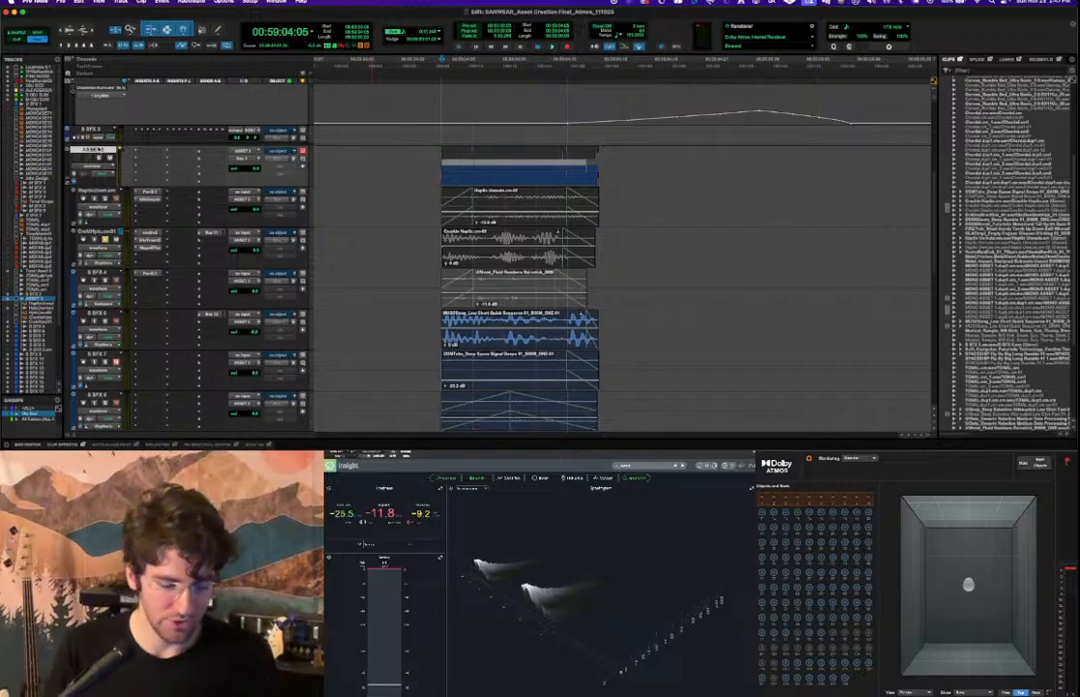
pyautogui.press('super+shift+n')
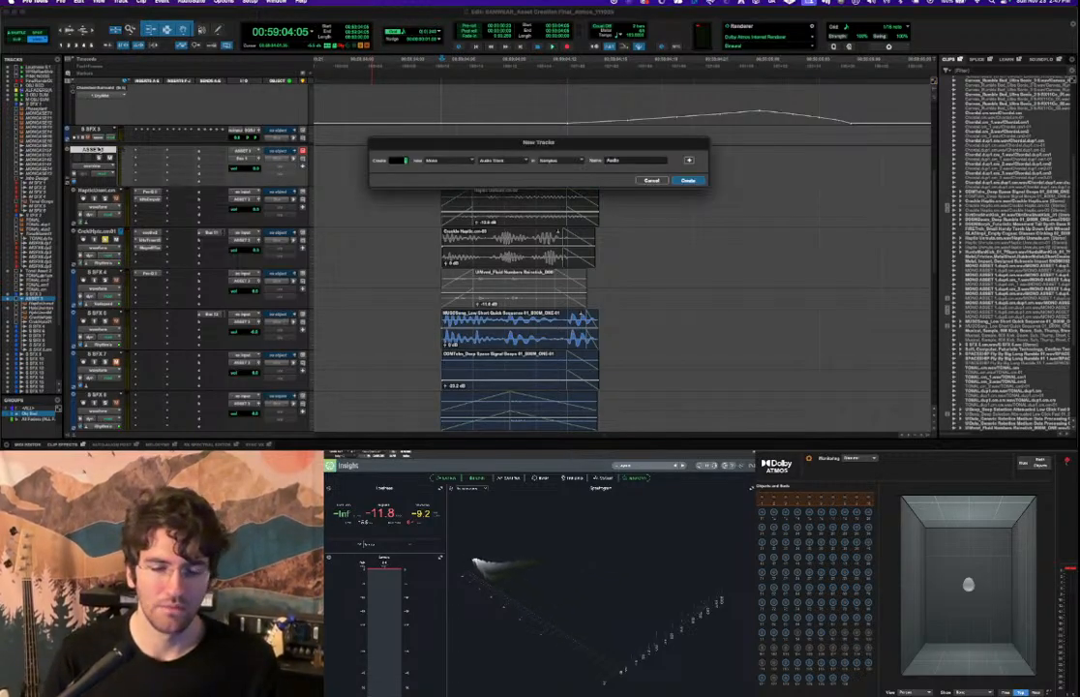
pyautogui.press('super+Right')
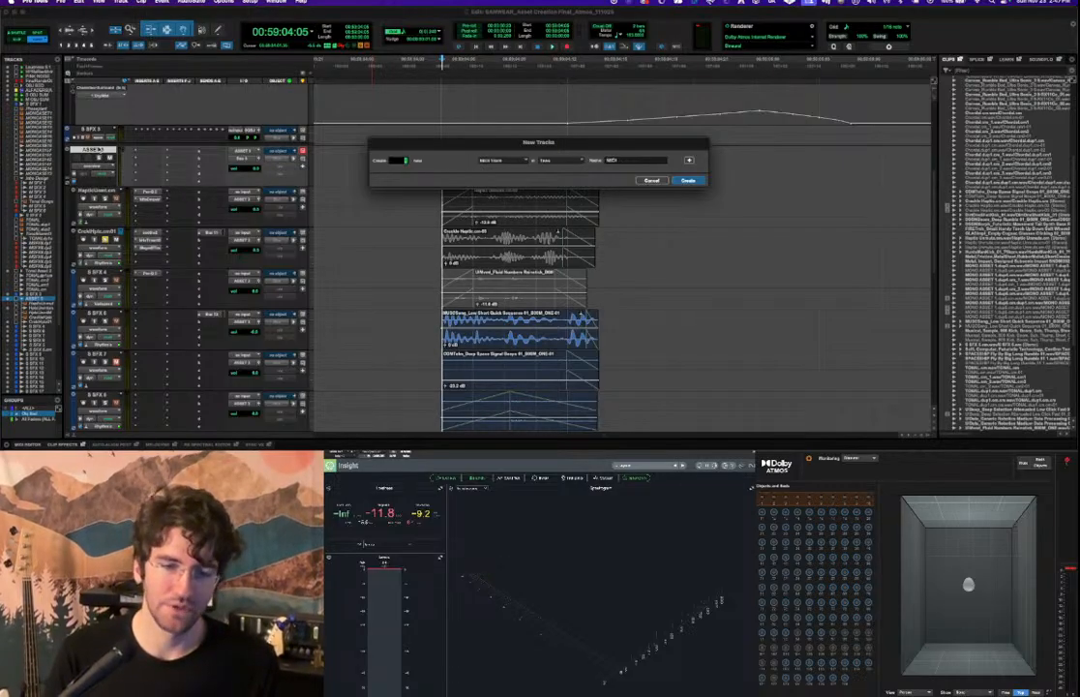
pyautogui.press('Tab')
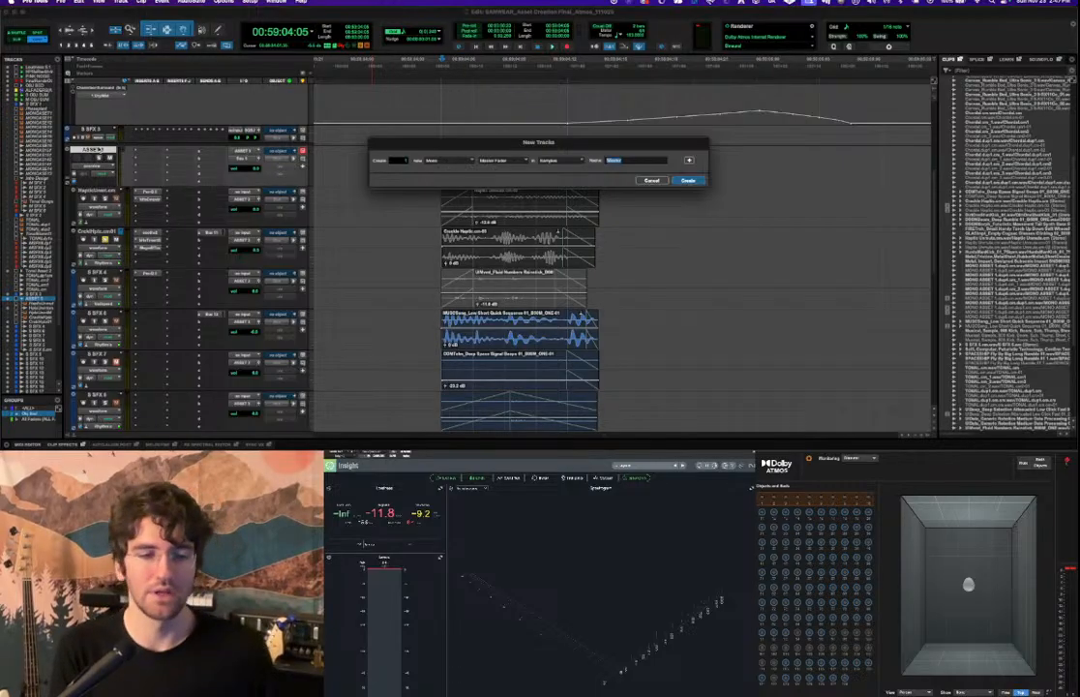
pyautogui.write('Asset 1')
pyautogui.press('Return')
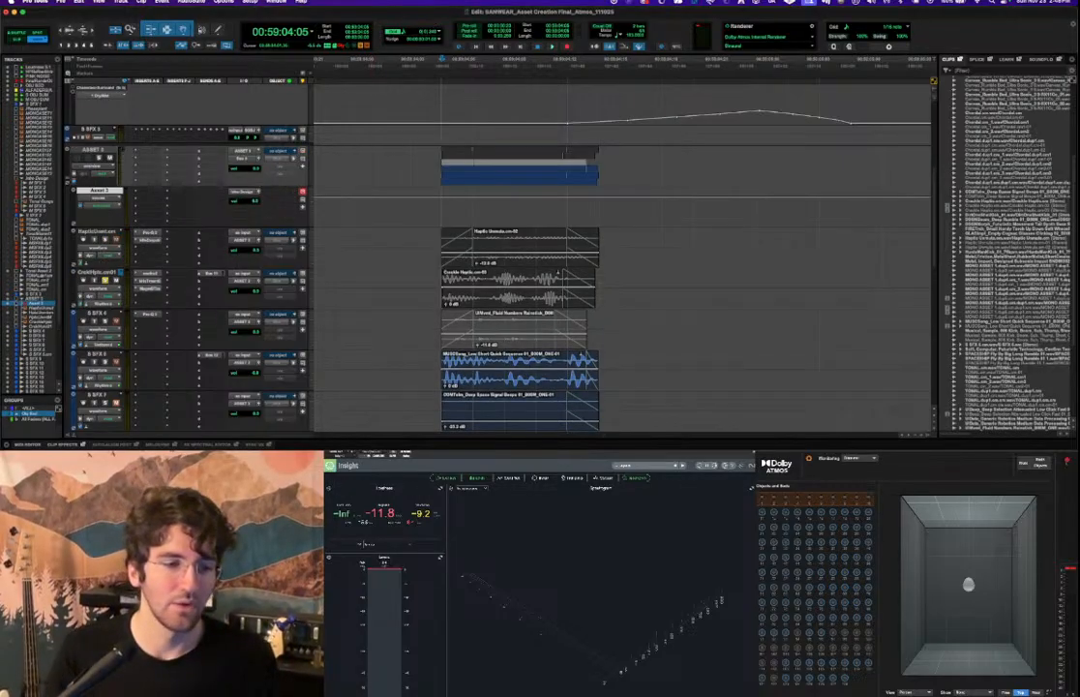
# Assign the new Asset 3 master fader to the ASSET 3 (Mono) bus.
pyautogui.click(235, 193)
pyautogui.moveTo(249, 199)
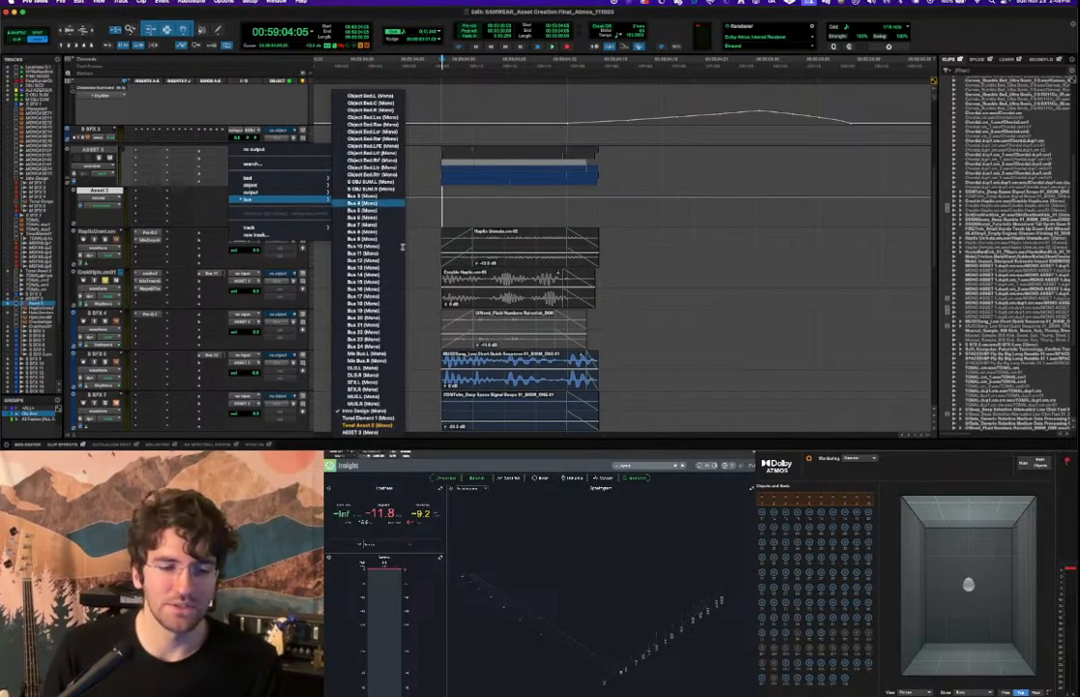
pyautogui.click(382, 433)
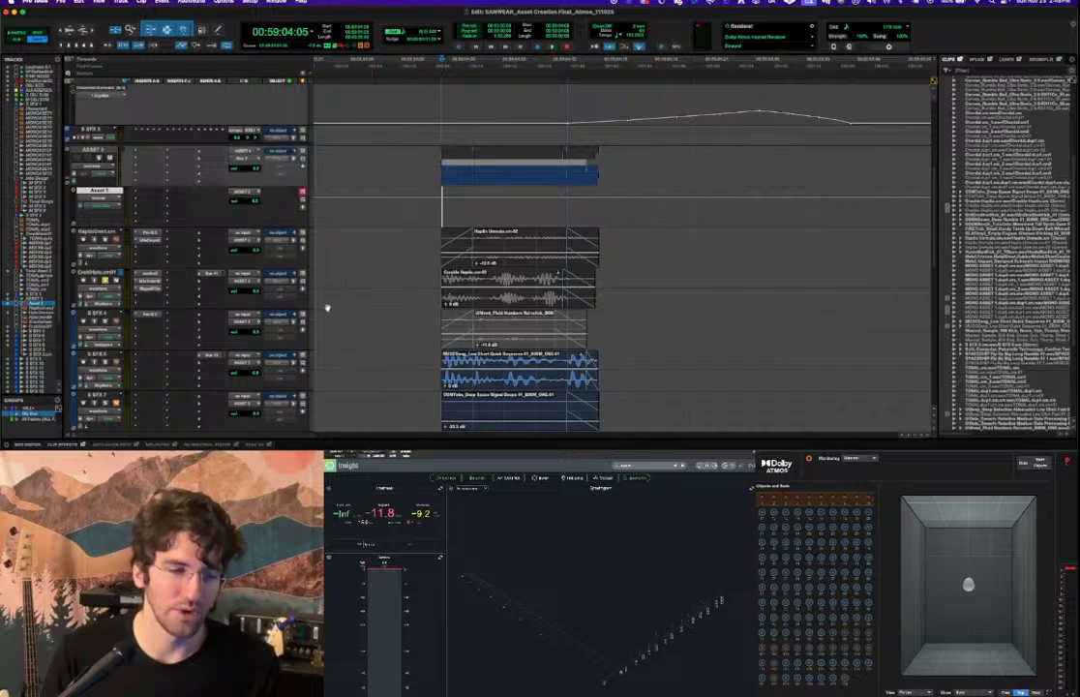
# Lower the Asset 3 master fader's volume, auditioning the level with repeated short playbacks.
pyautogui.moveTo(256, 205); pyautogui.dragTo(256, 210)
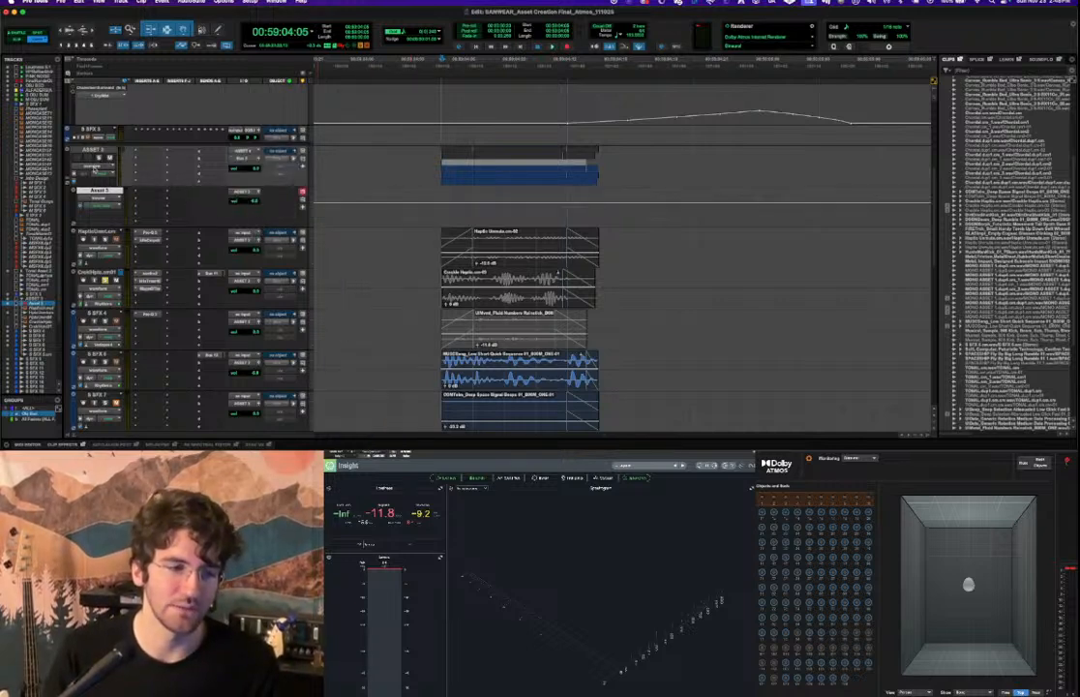
pyautogui.press('space')
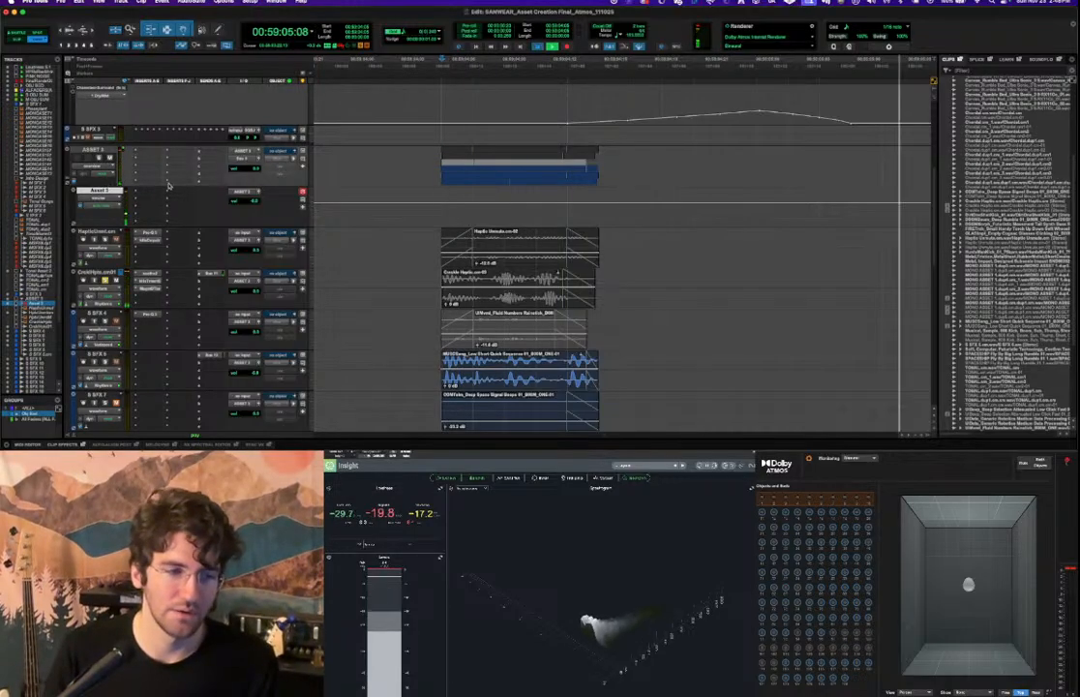
pyautogui.press('space')
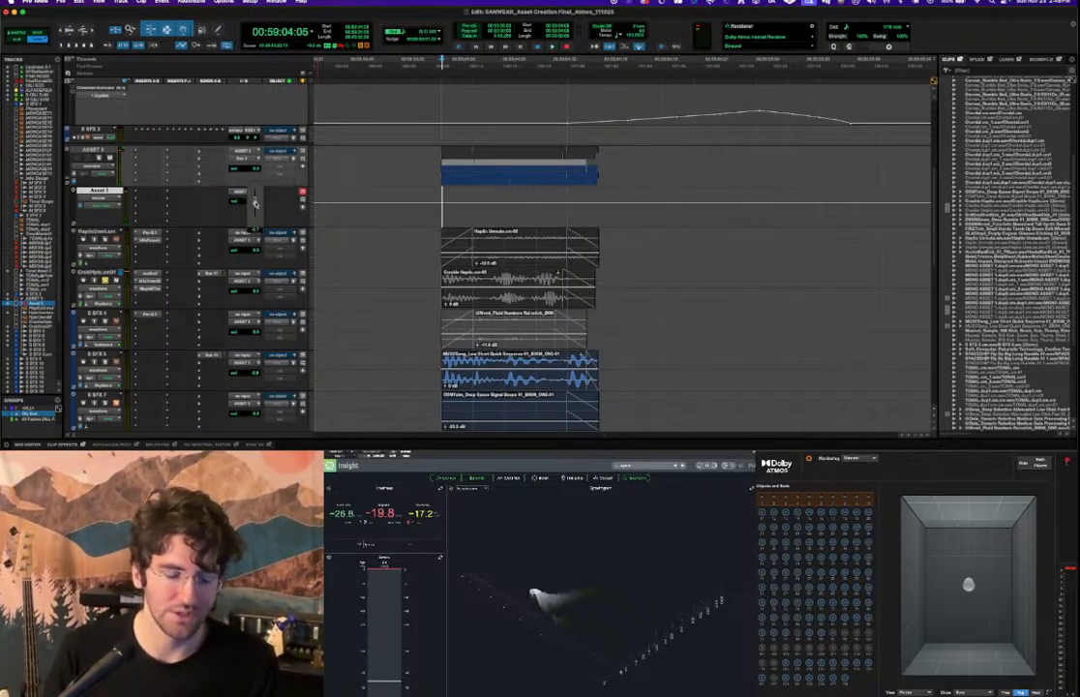
pyautogui.press('space')
pyautogui.press('space')
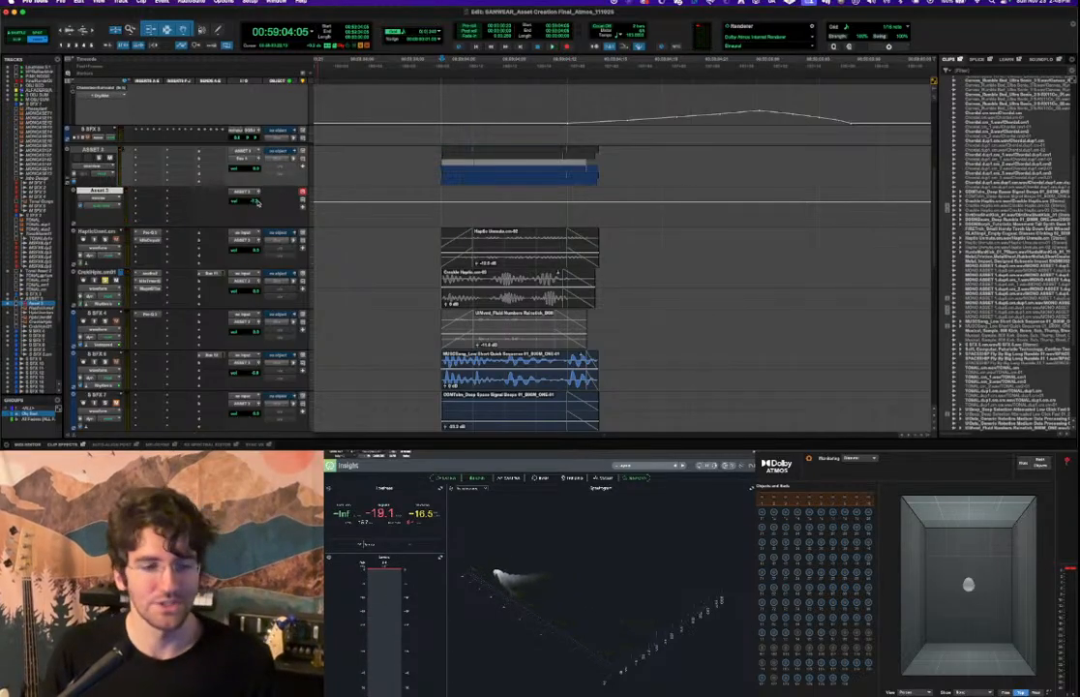
pyautogui.press('space')
pyautogui.press('space')
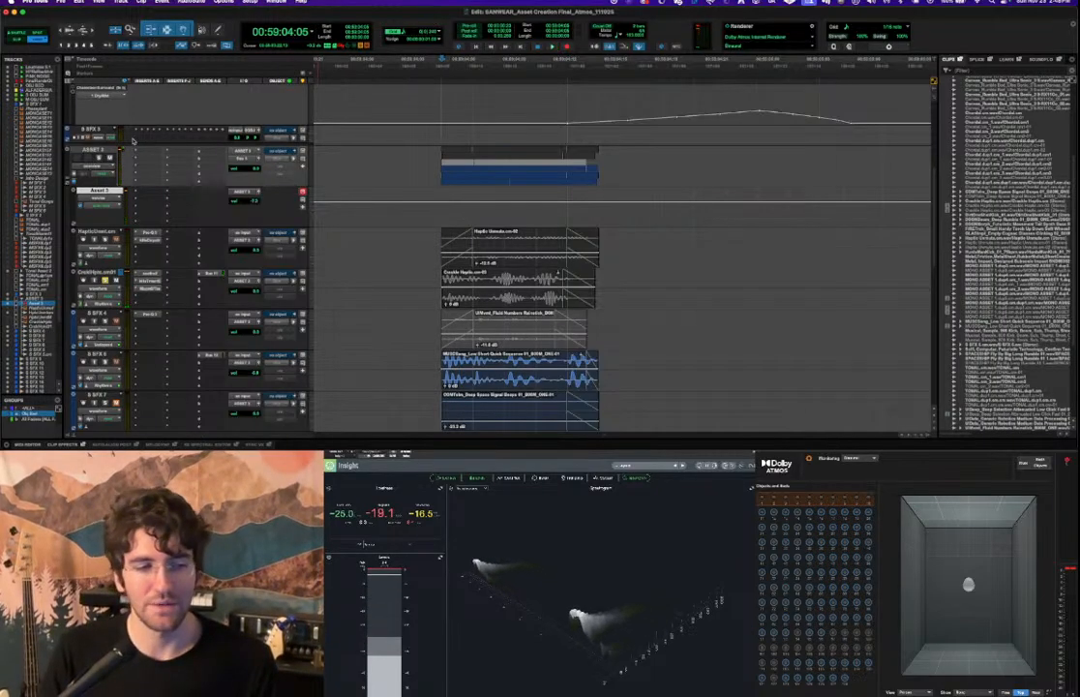
# Insert the UAD SSL G Bus Compressor (mono) in the first insert slot of the ASSET 3 track.
pyautogui.click(141, 130)
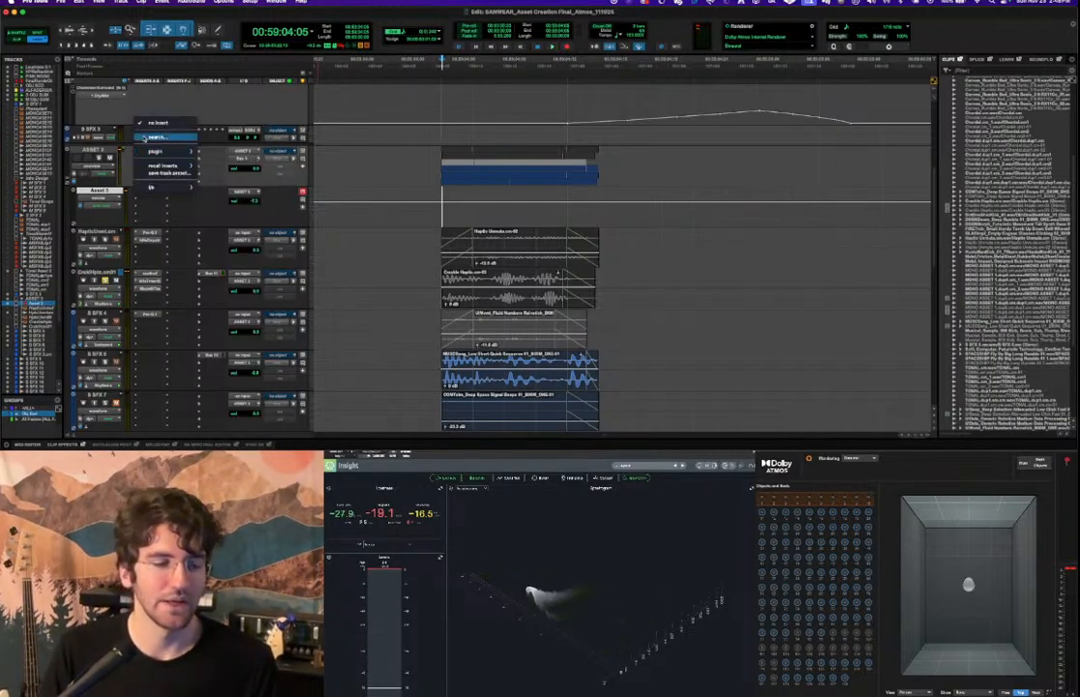
pyautogui.click(145, 137)
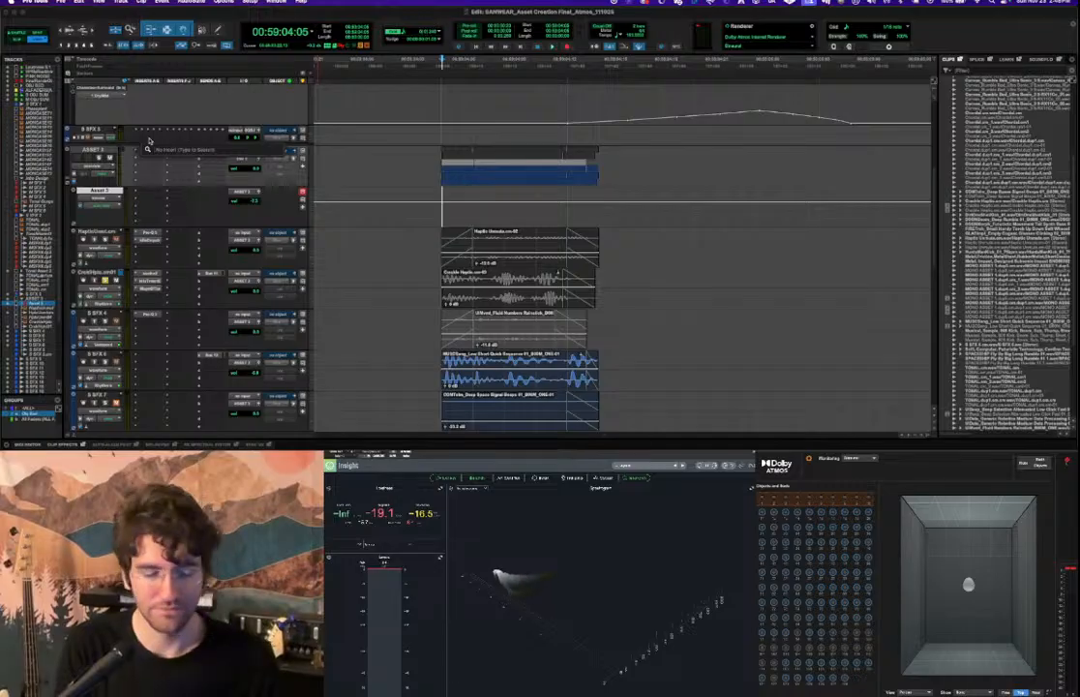
pyautogui.write('uad')
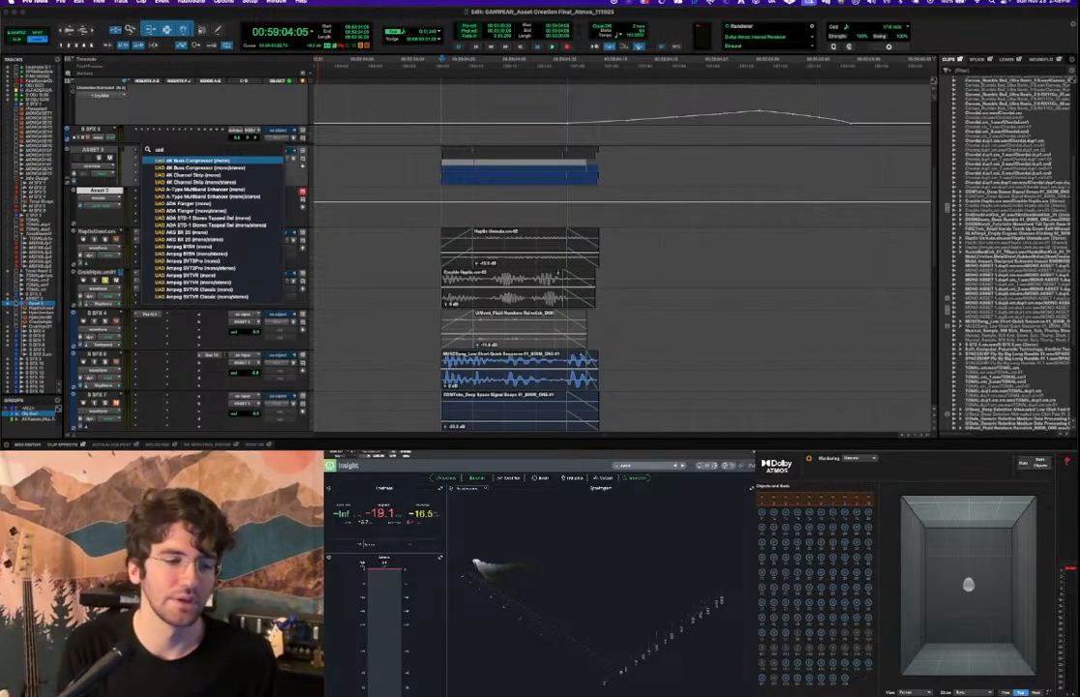
pyautogui.press('BackSpace')
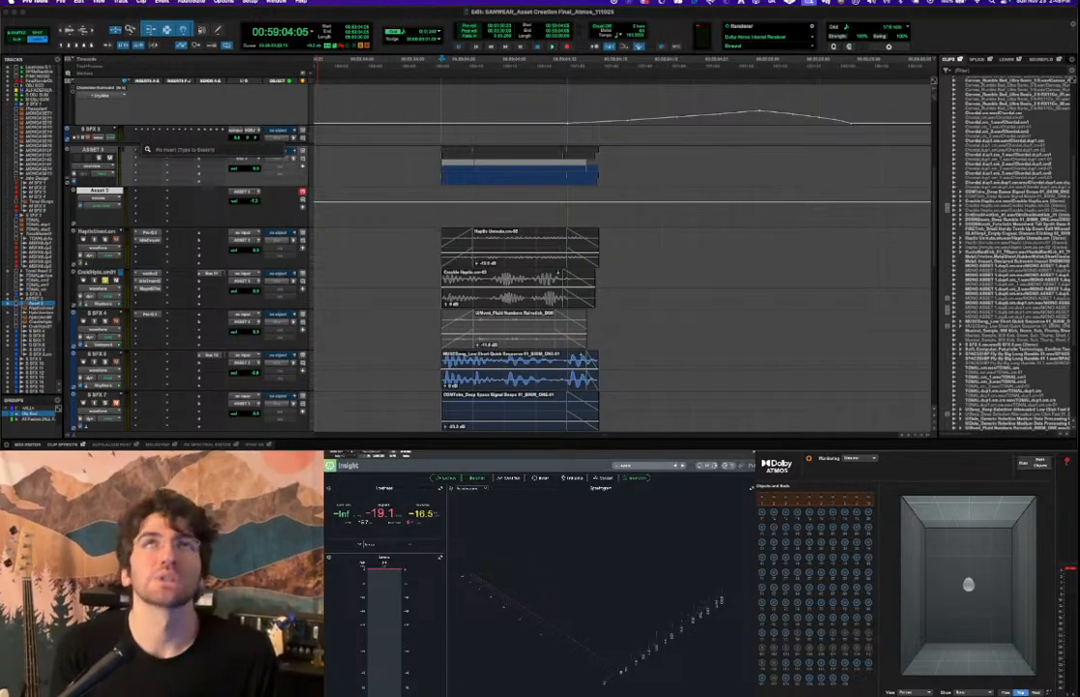
pyautogui.write('ssl g')
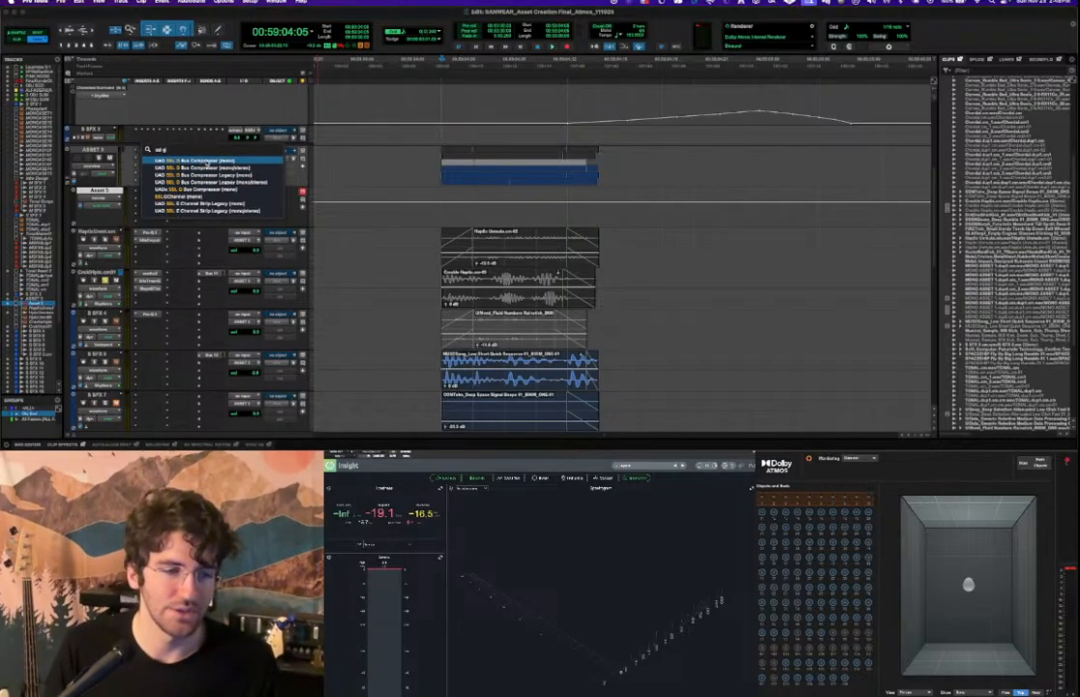
pyautogui.click(206, 162)
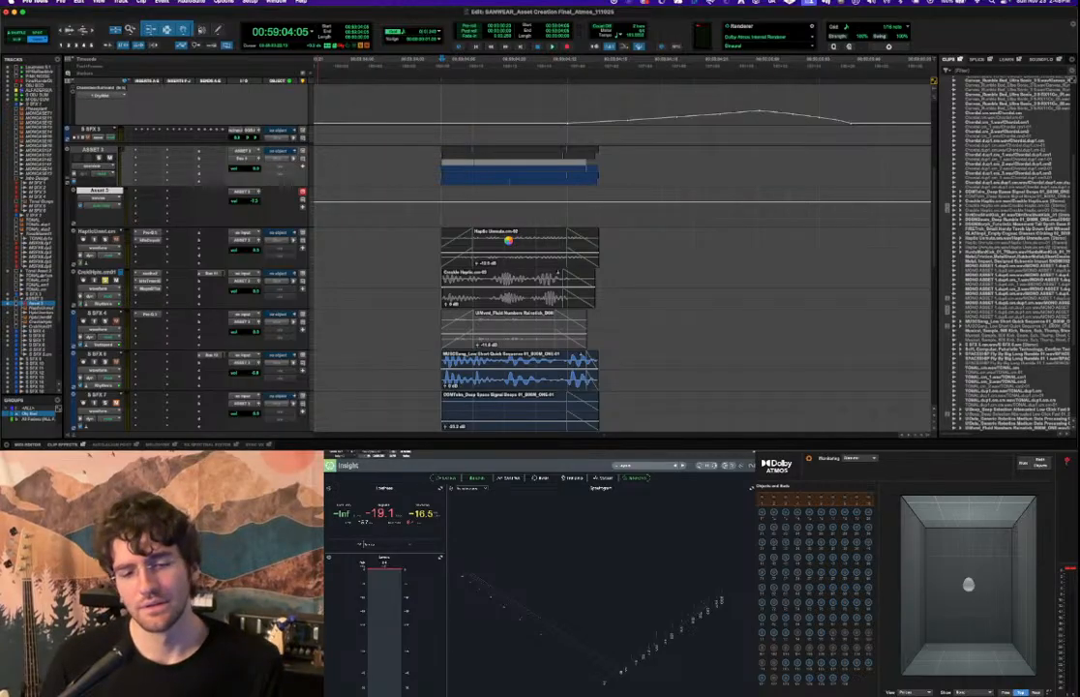
# Try the Mix Glue preset from the Mix Bus category in the SSL G Bus Compressor.
pyautogui.press('space')
pyautogui.click(637, 115)
pyautogui.click(542, 163)
pyautogui.scroll(-2, 537, 309)
pyautogui.scroll(-1, 537, 320)
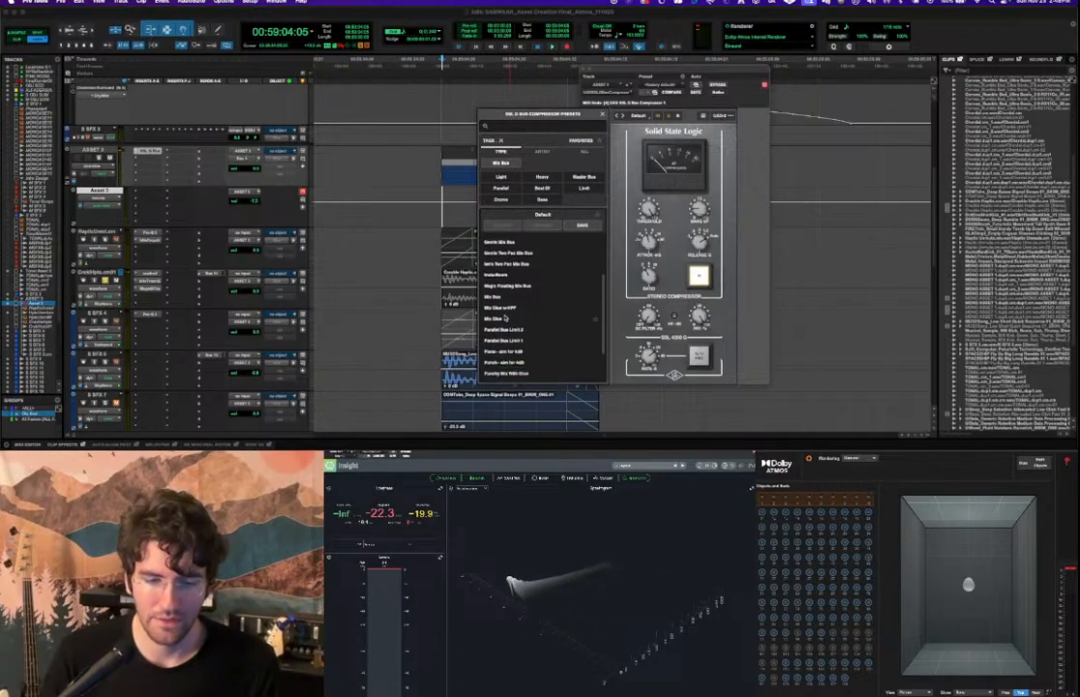
pyautogui.click(527, 319)
pyautogui.click(601, 115)
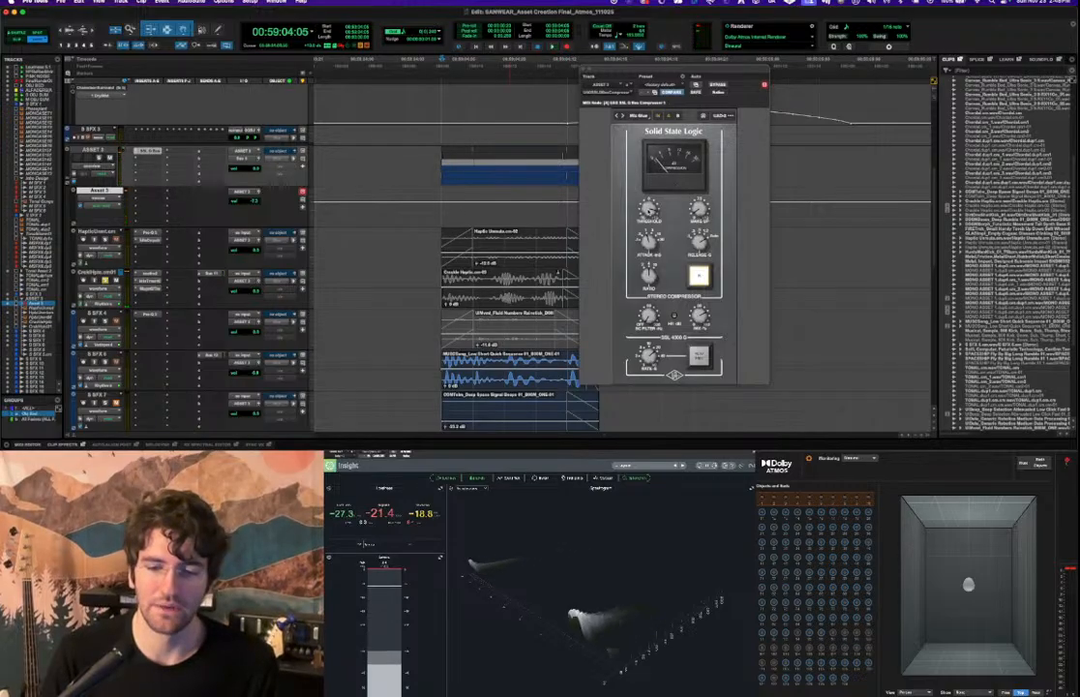
# Load the Gentle Mix Bus preset in the SSL G Bus Compressor and audition the asset through it.
pyautogui.click(638, 116)
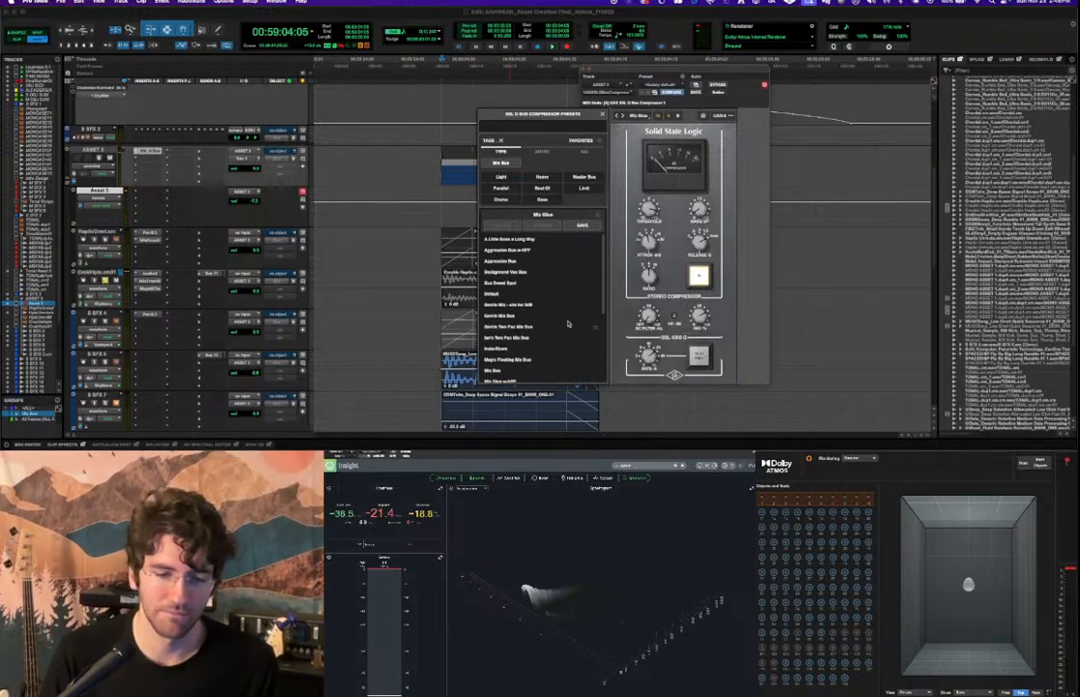
pyautogui.click(512, 314)
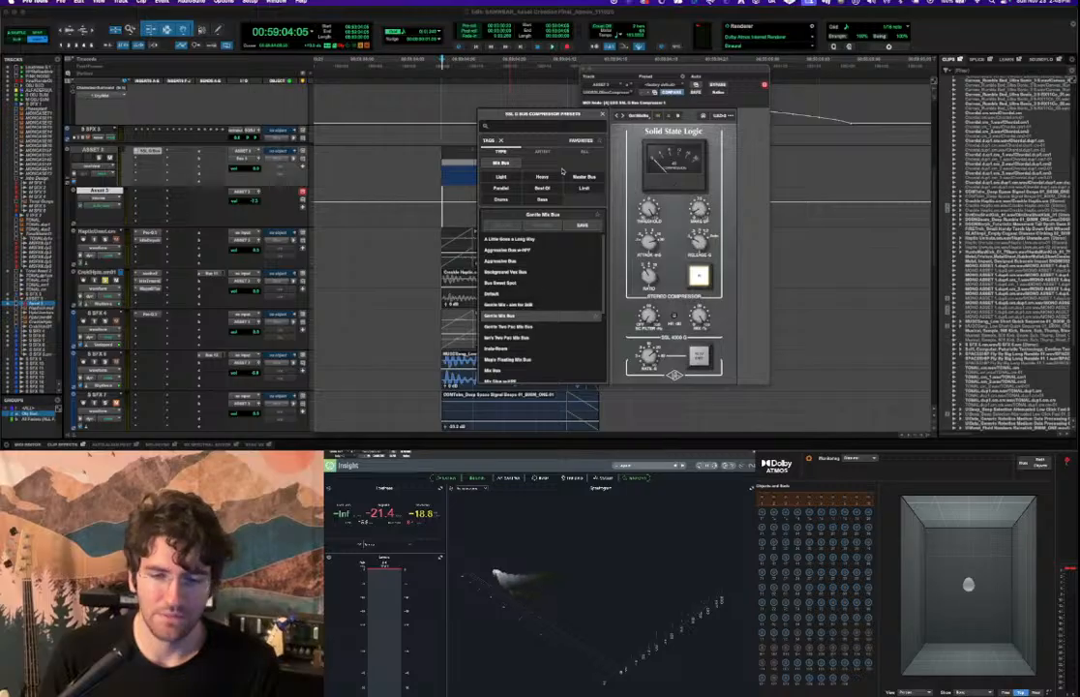
pyautogui.click(603, 114)
pyautogui.press('space')
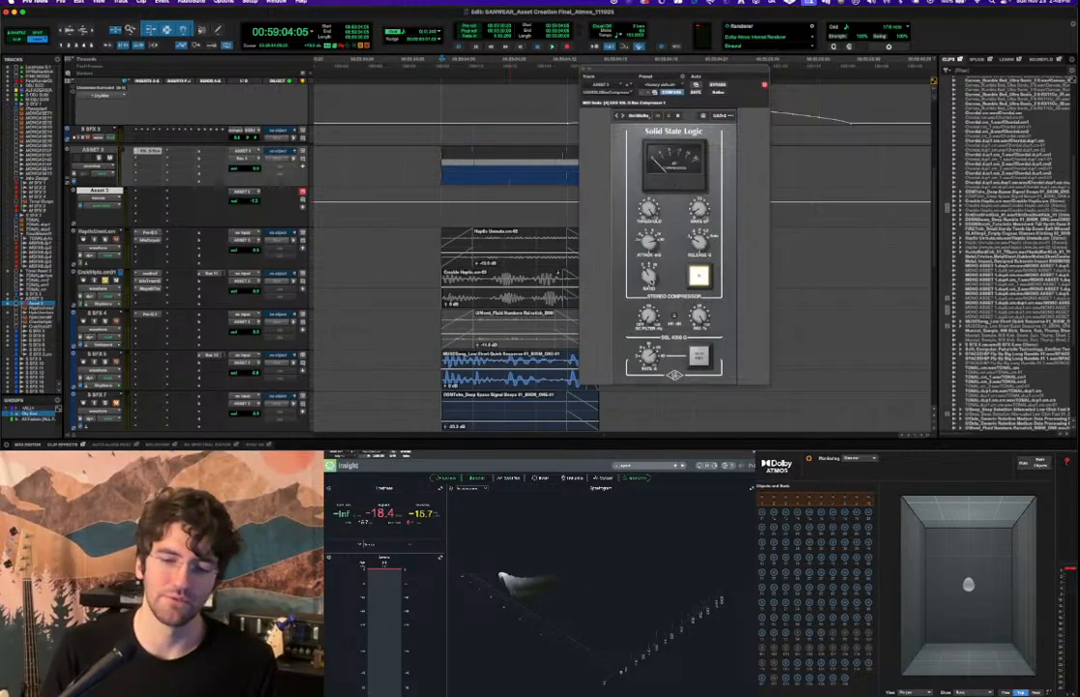
pyautogui.press('space')
pyautogui.press('space')
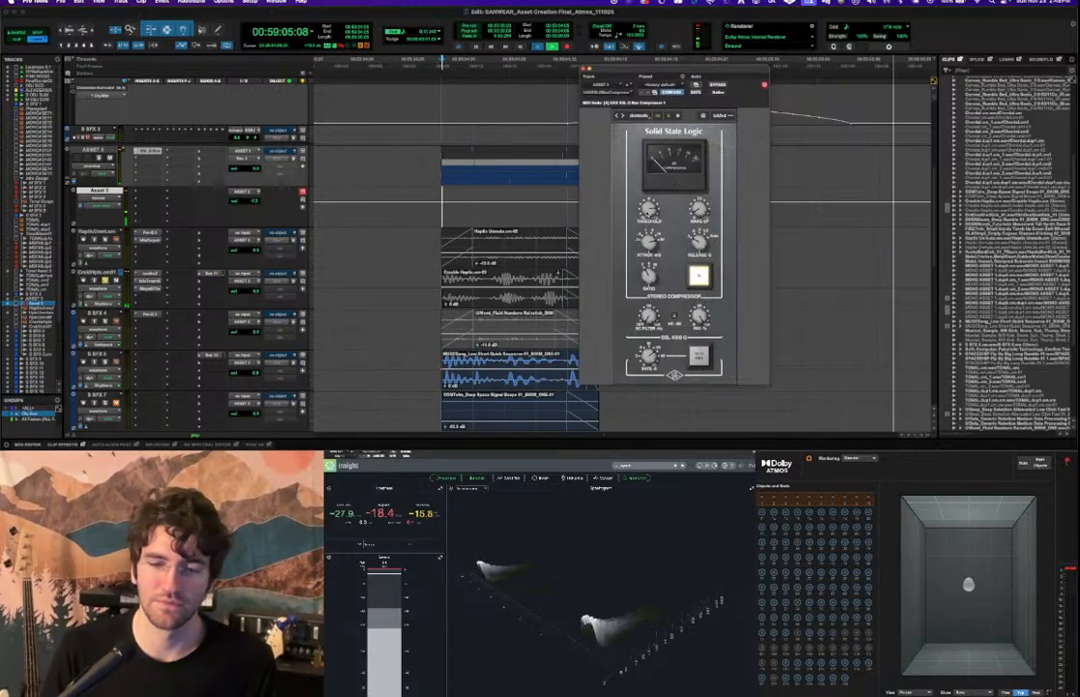
pyautogui.press('space')
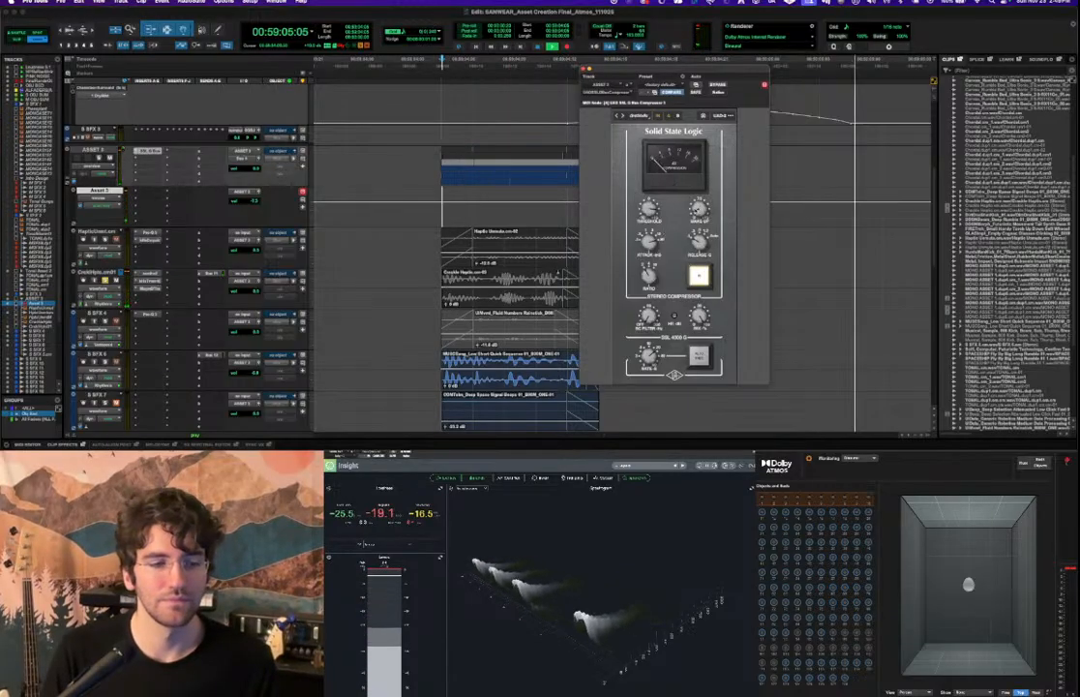
# Insert Uberloud (mono) below the SSL G Bus Compressor on the ASSET 3 track.
pyautogui.click(150, 154)
pyautogui.click(148, 158)
pyautogui.click(158, 143)
pyautogui.write('uber')
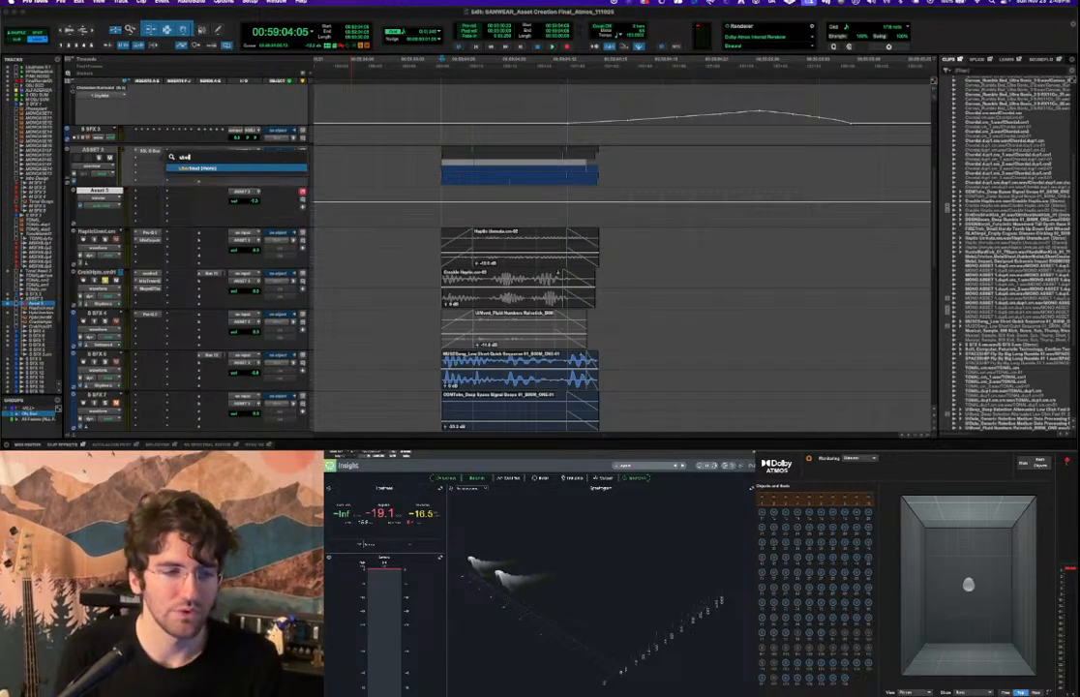
pyautogui.press('Return')
# Set Uberloud to 3-Band mode with the Nice character and raise the low, mid and high Push amounts during playback.
pyautogui.click(713, 173)
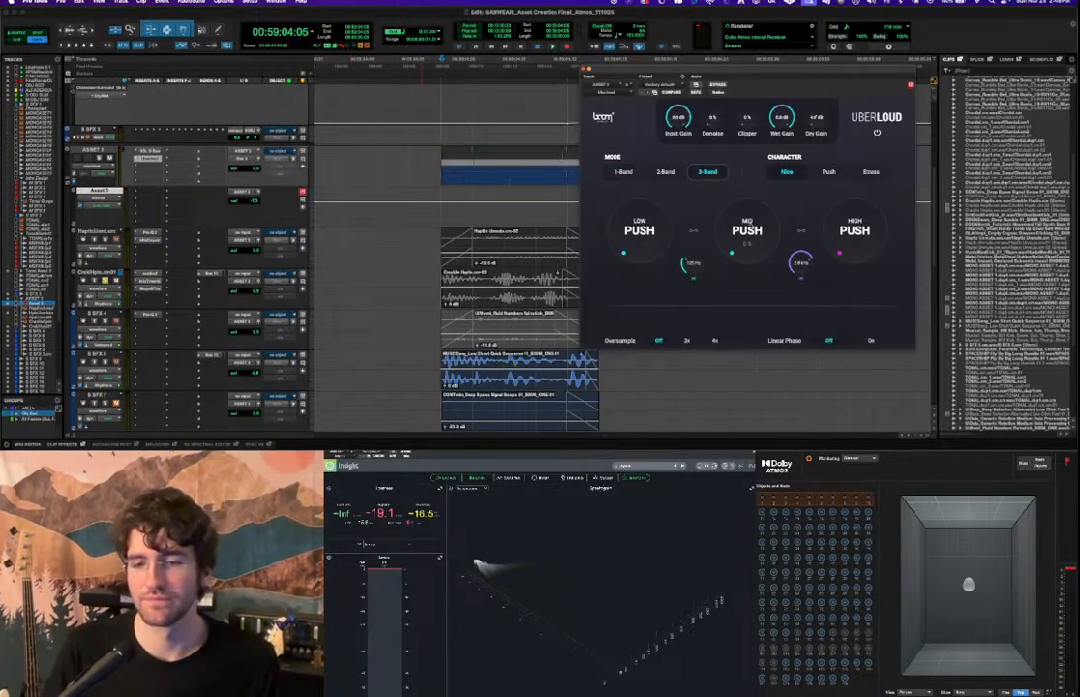
pyautogui.moveTo(642, 221); pyautogui.dragTo(642, 183)
pyautogui.press('space')
pyautogui.moveTo(746, 253)
pyautogui.mouseDown()
pyautogui.moveTo(746, 217)
pyautogui.moveTo(745, 241)
pyautogui.mouseUp()
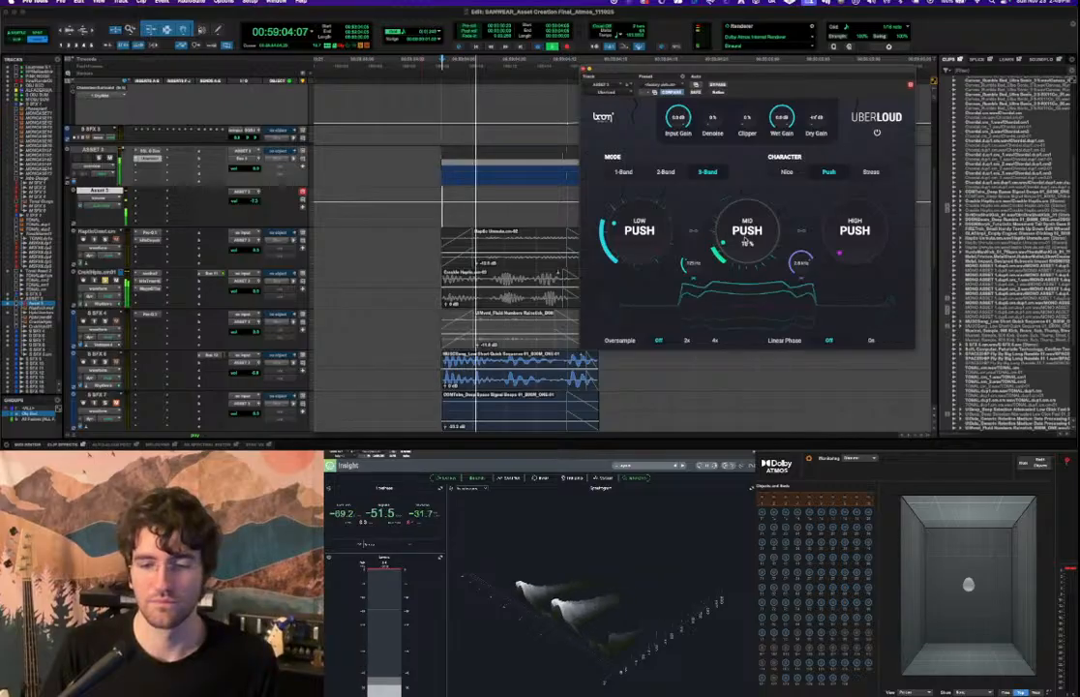
pyautogui.click(787, 172)
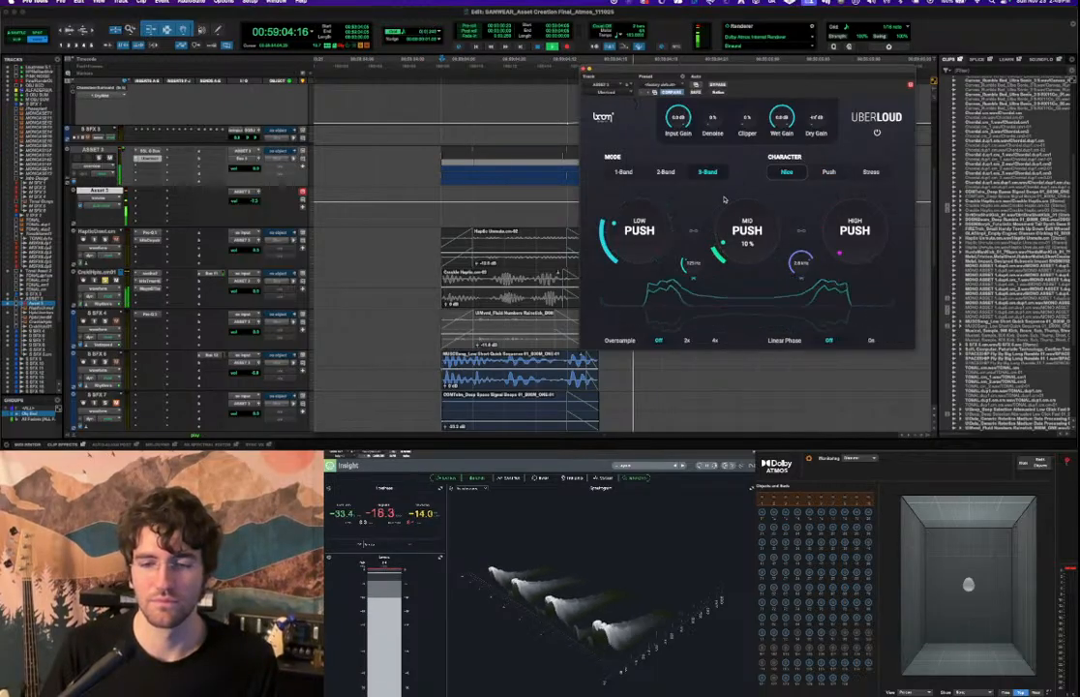
pyautogui.moveTo(853, 248)
pyautogui.mouseDown()
pyautogui.moveTo(852, 222)
pyautogui.moveTo(847, 232)
pyautogui.mouseUp()
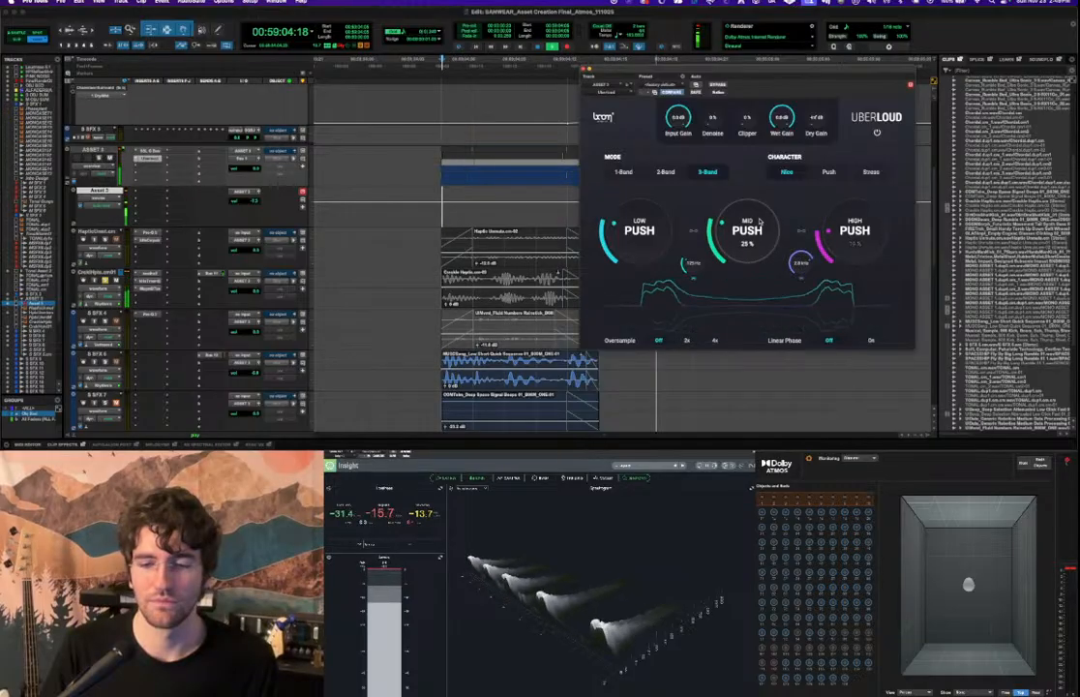
# Fine-tune Uberloud's low Push to 25% while repeatedly replaying the asset.
pyautogui.press('space')
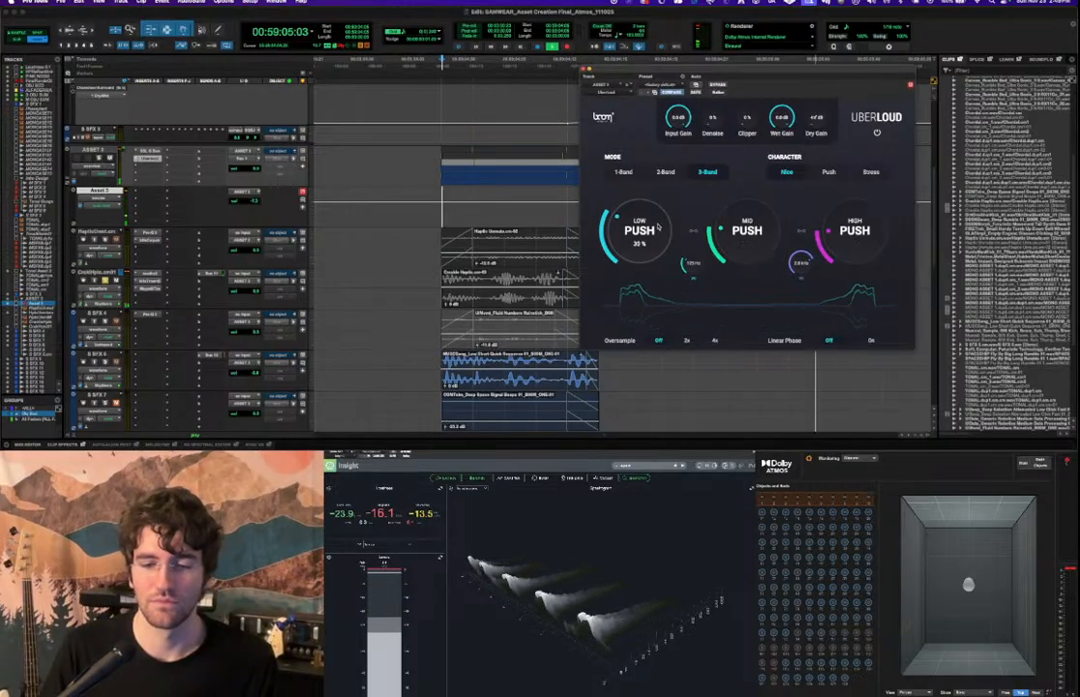
pyautogui.press('space')
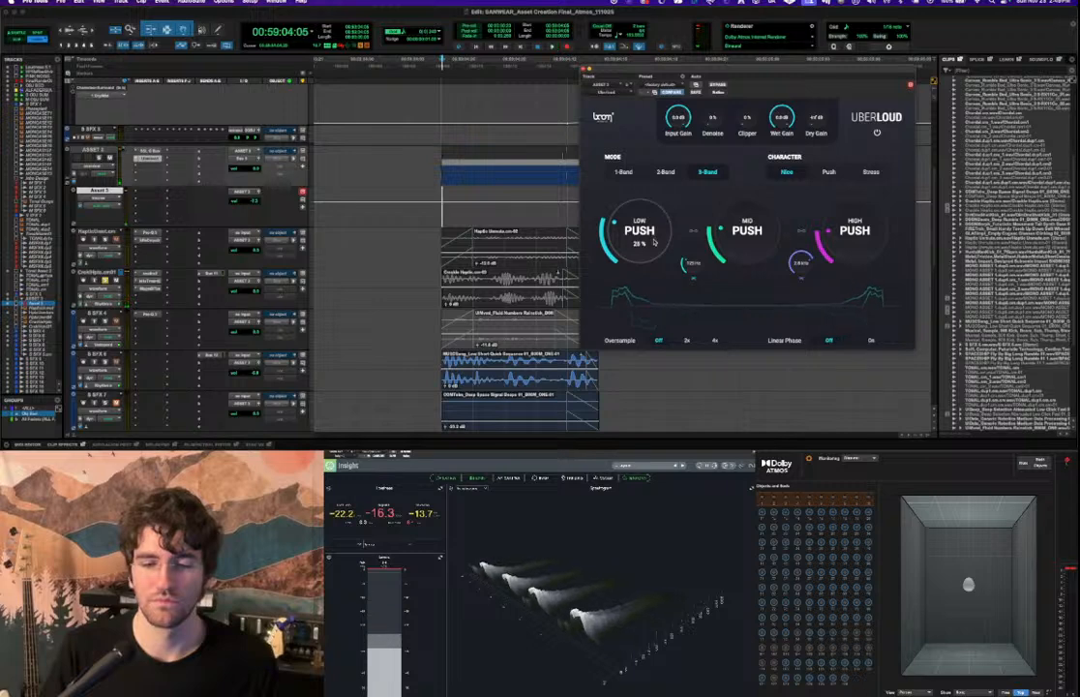
pyautogui.press('space')
pyautogui.press('space')
pyautogui.press('space')
pyautogui.press('space')
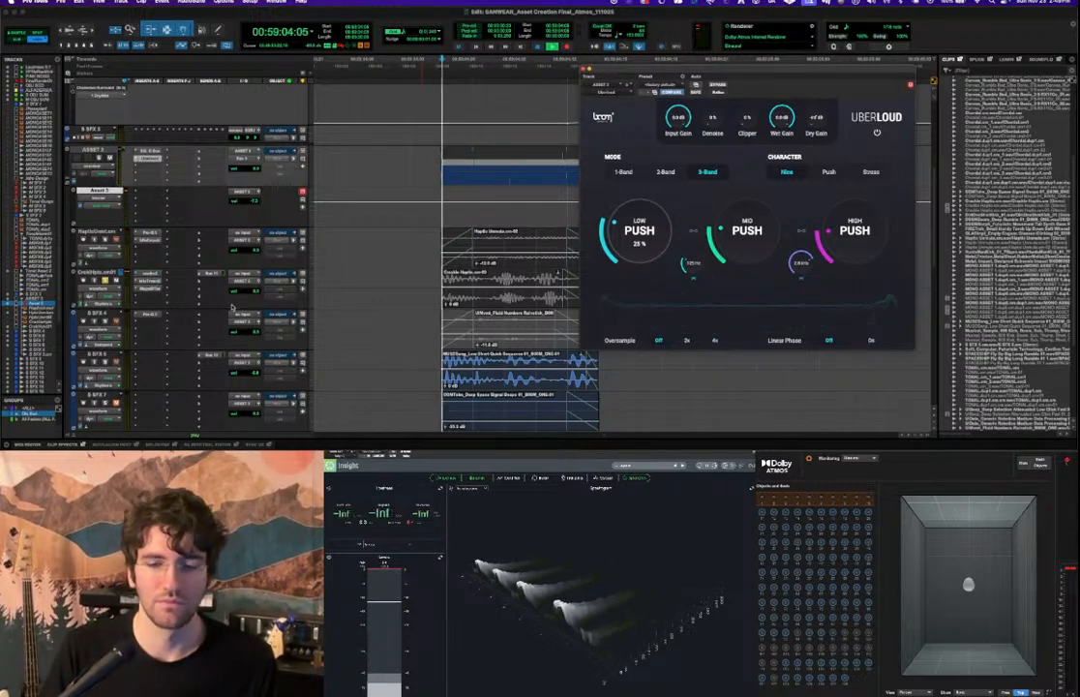
pyautogui.press('space')
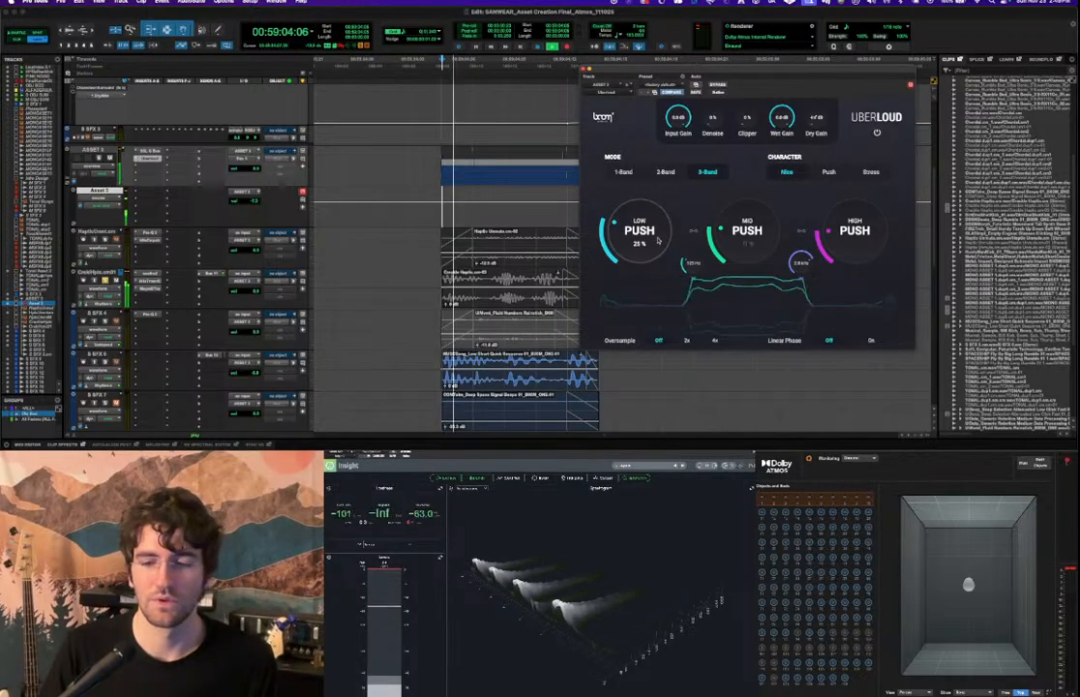
# Fine-tune Uberloud's low Push to 21% and mid Push to about 14% while replaying the asset, and close the plug-in.
pyautogui.moveTo(751, 256); pyautogui.dragTo(752, 247)
pyautogui.press('space')
pyautogui.press('space')
pyautogui.press('space')
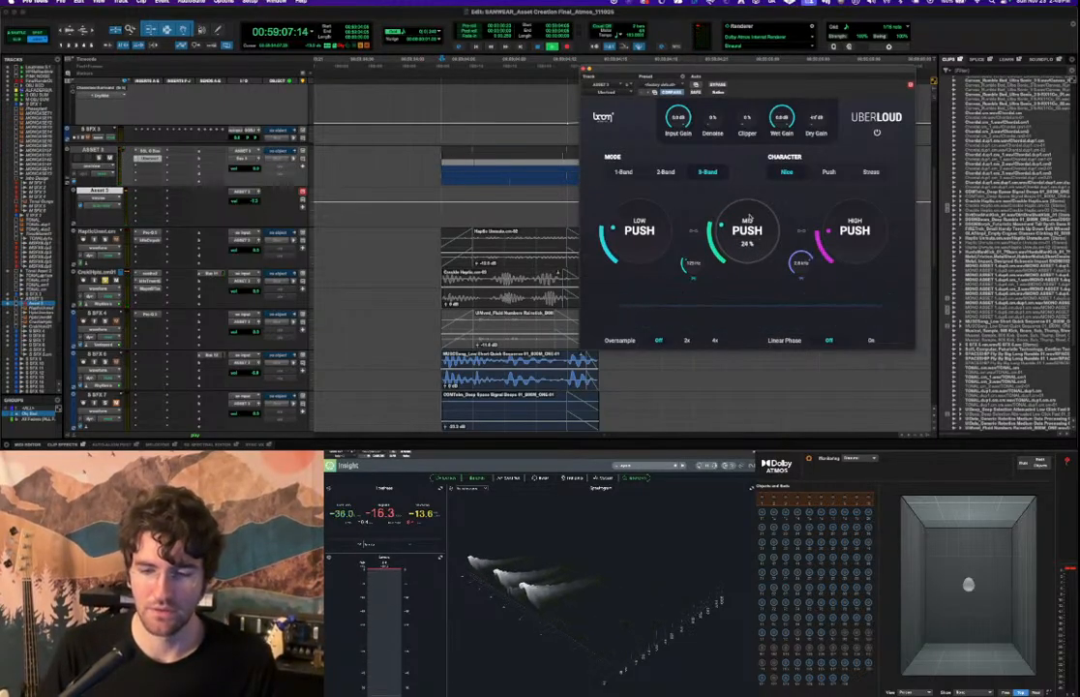
pyautogui.press('space')
pyautogui.press('space')
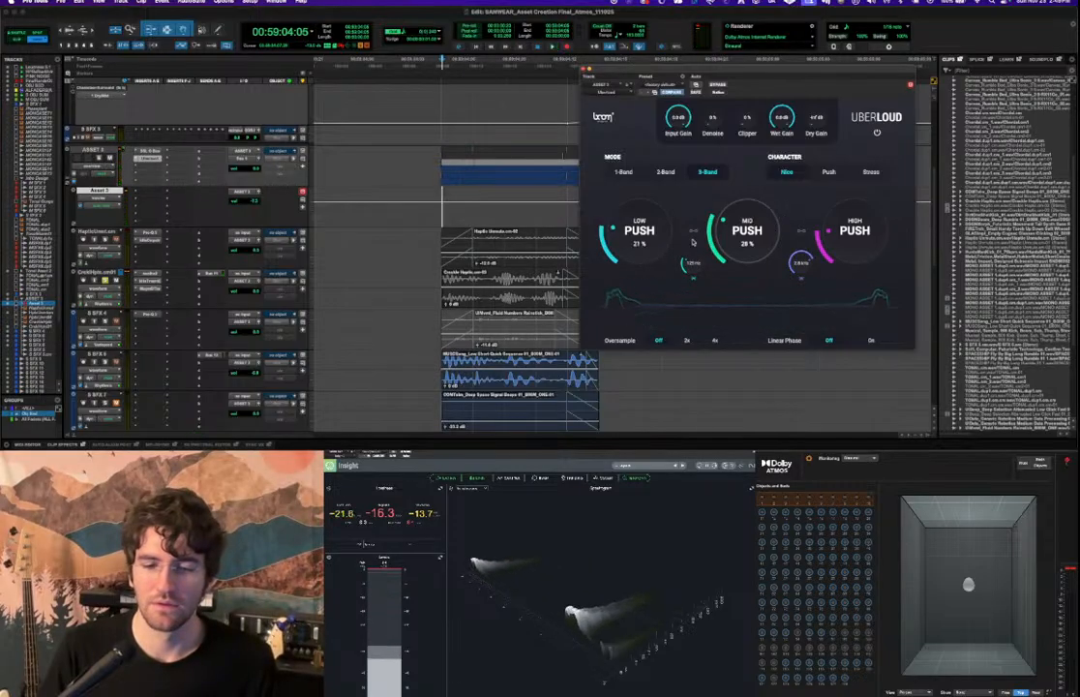
pyautogui.press('space')
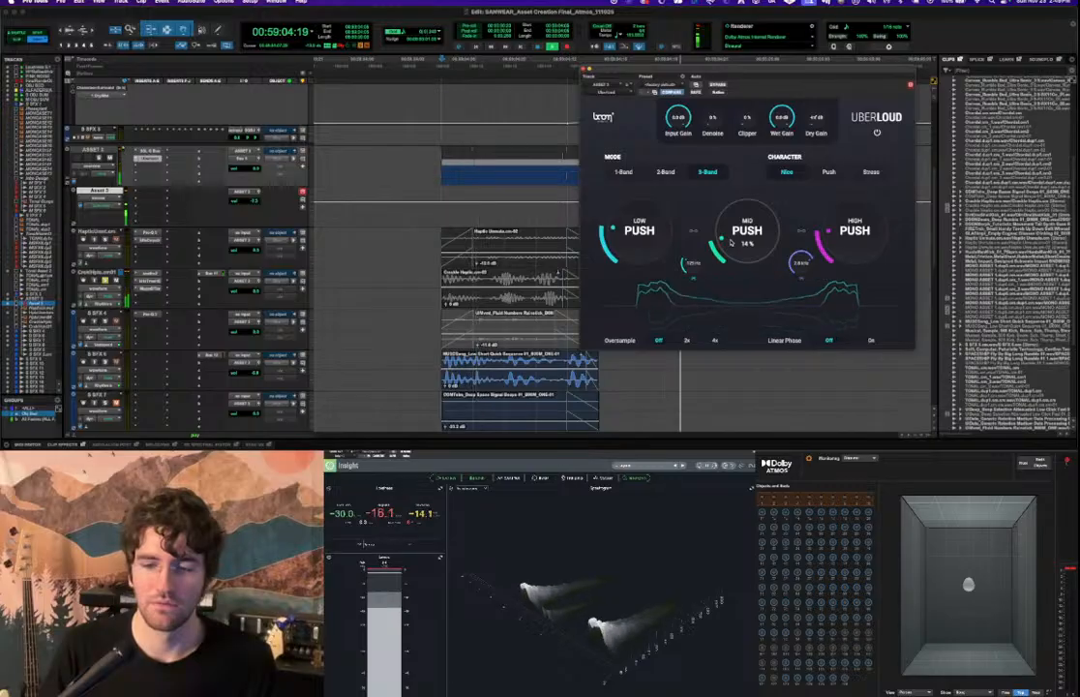
pyautogui.press('space')
pyautogui.click(584, 70)
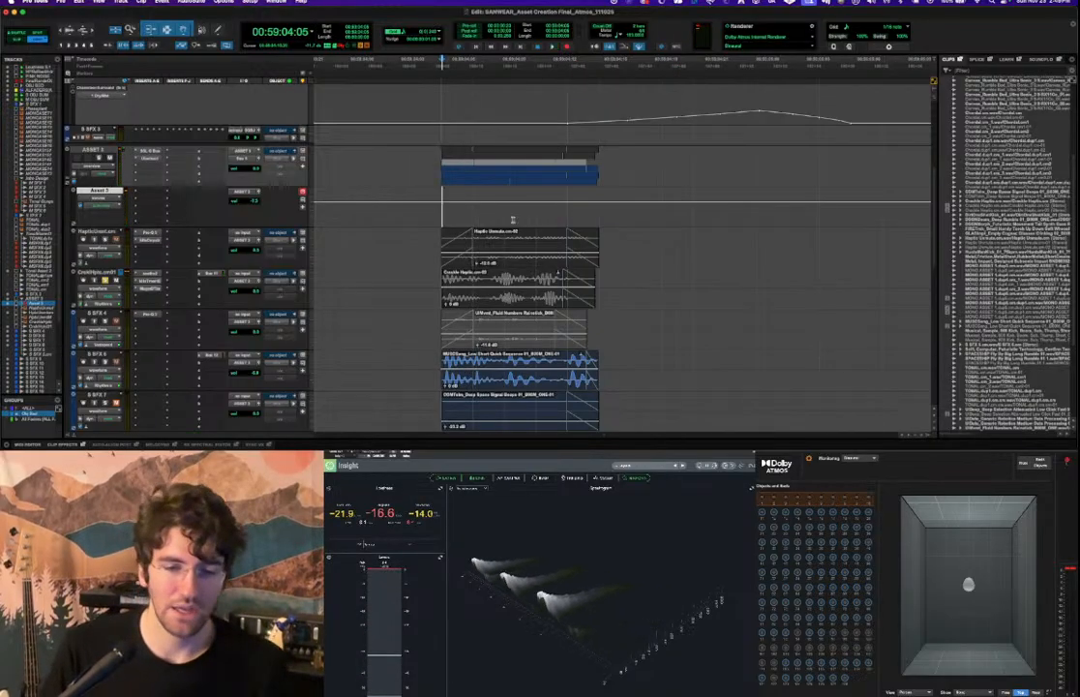
# Expand the Tonal Asset 2 folder, show the hidden 40hz thump instrument track and make it active.
pyautogui.scroll(5, 473, 262)
pyautogui.scroll(-2, 473, 261)
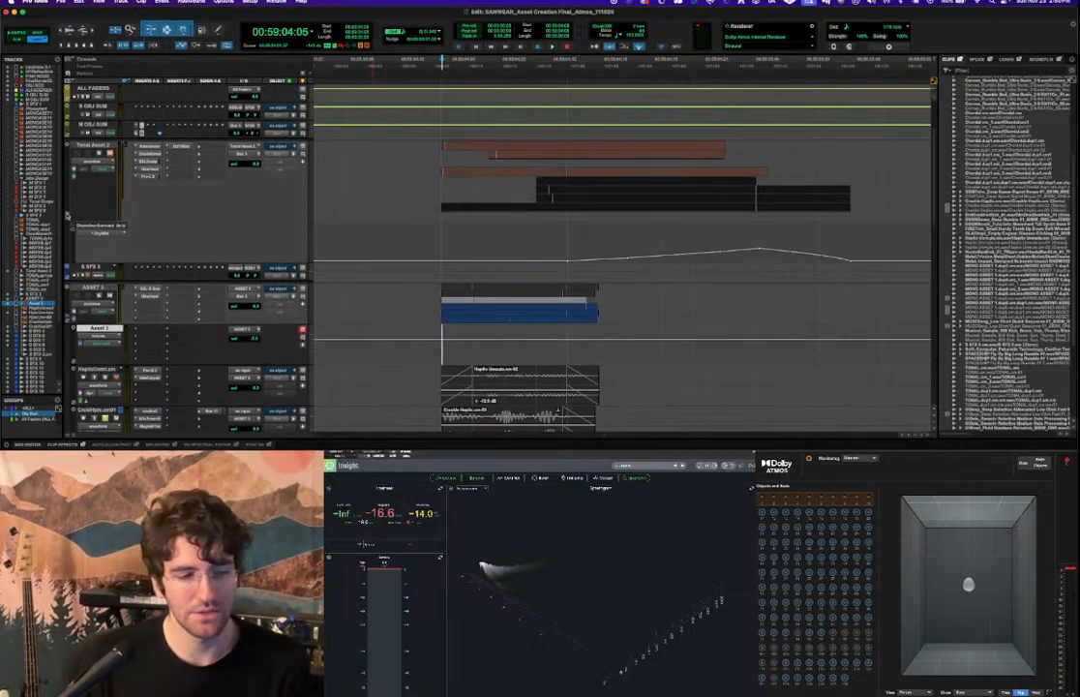
pyautogui.click(68, 216)
pyautogui.scroll(-10, 709, 198)
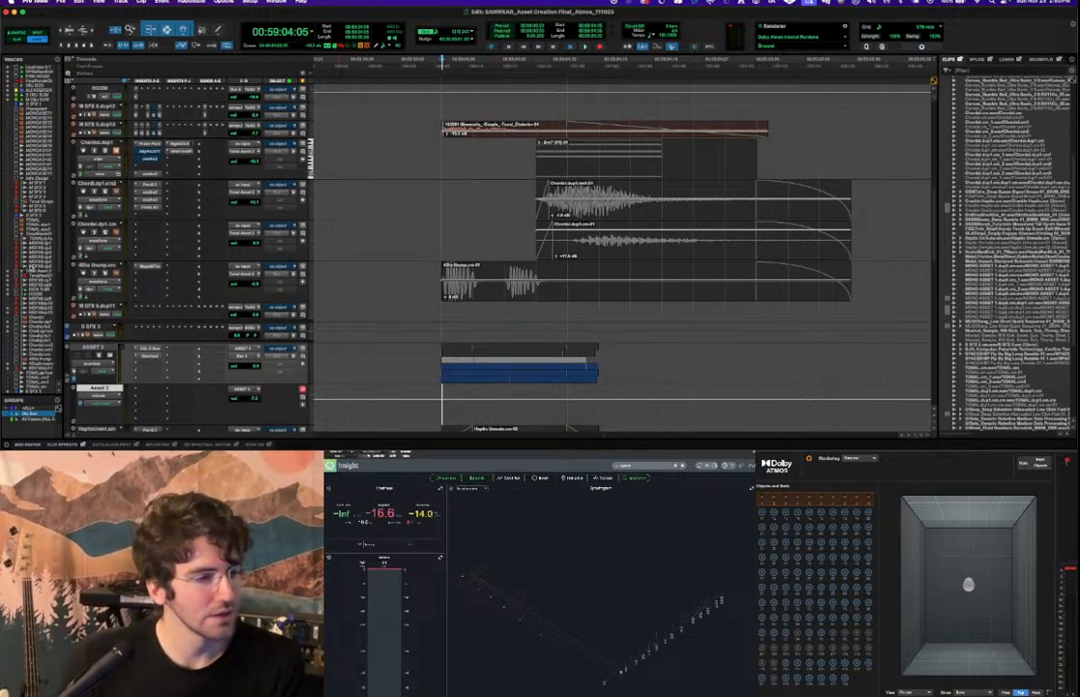
pyautogui.scroll(-4, 29, 242)
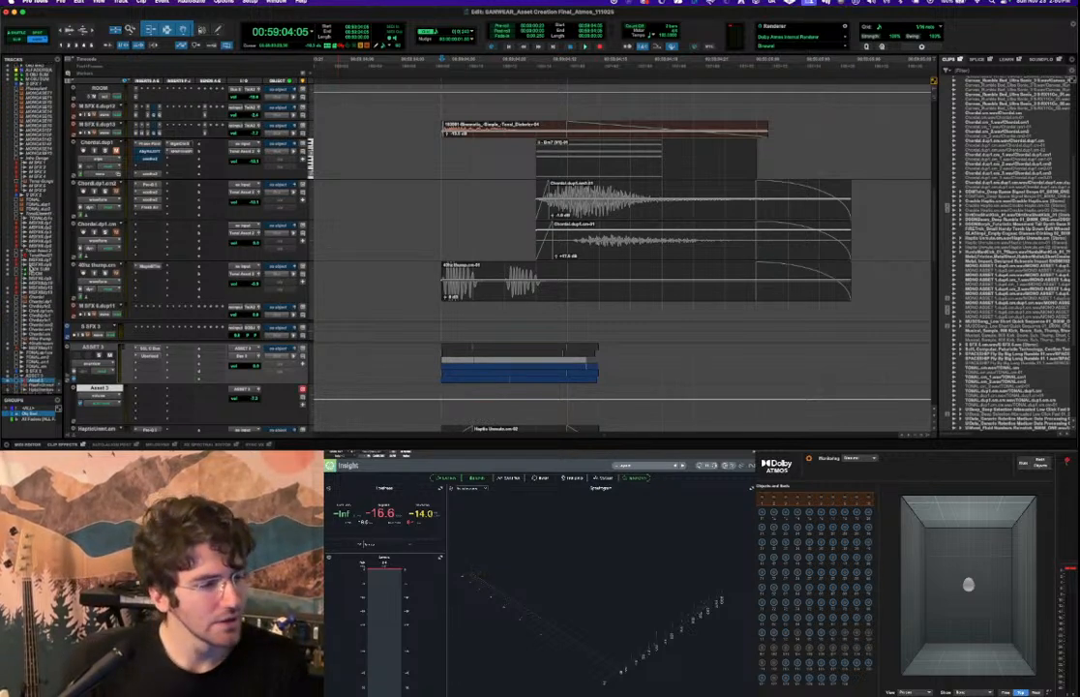
pyautogui.click(102, 264)
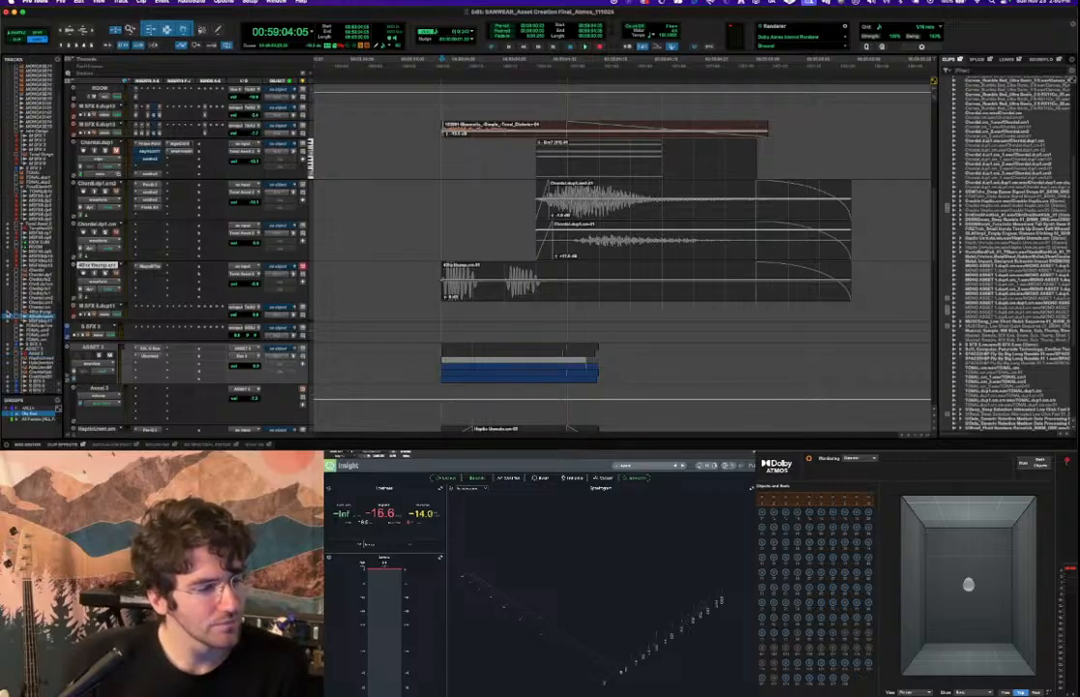
pyautogui.click(8, 311)
pyautogui.rightClick(99, 266)
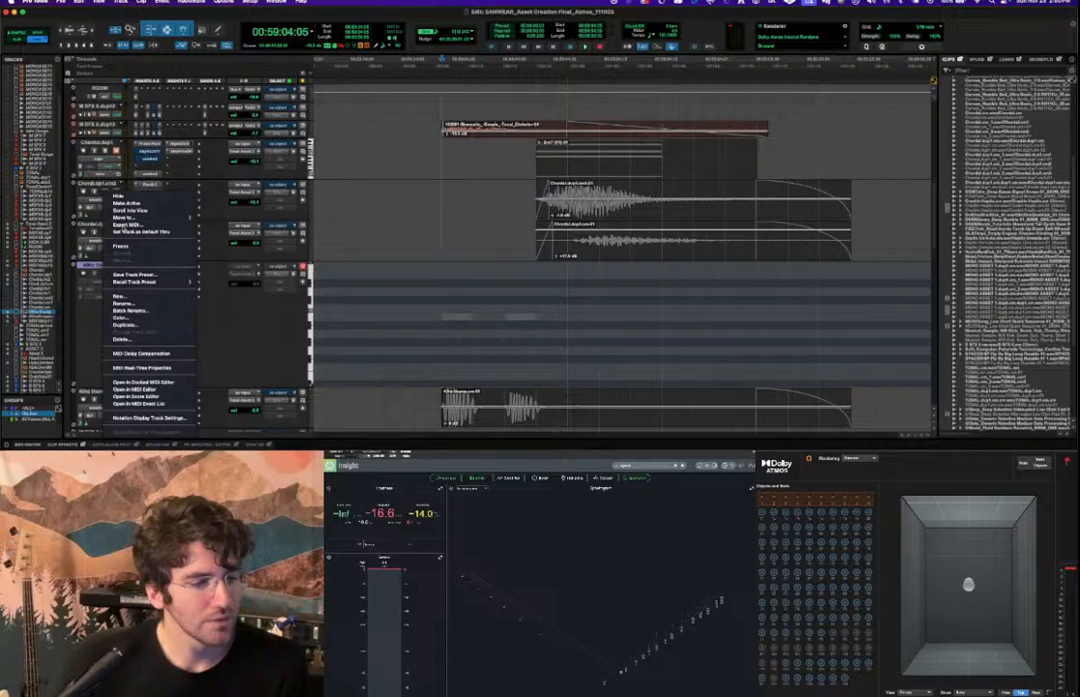
pyautogui.click(126, 204)
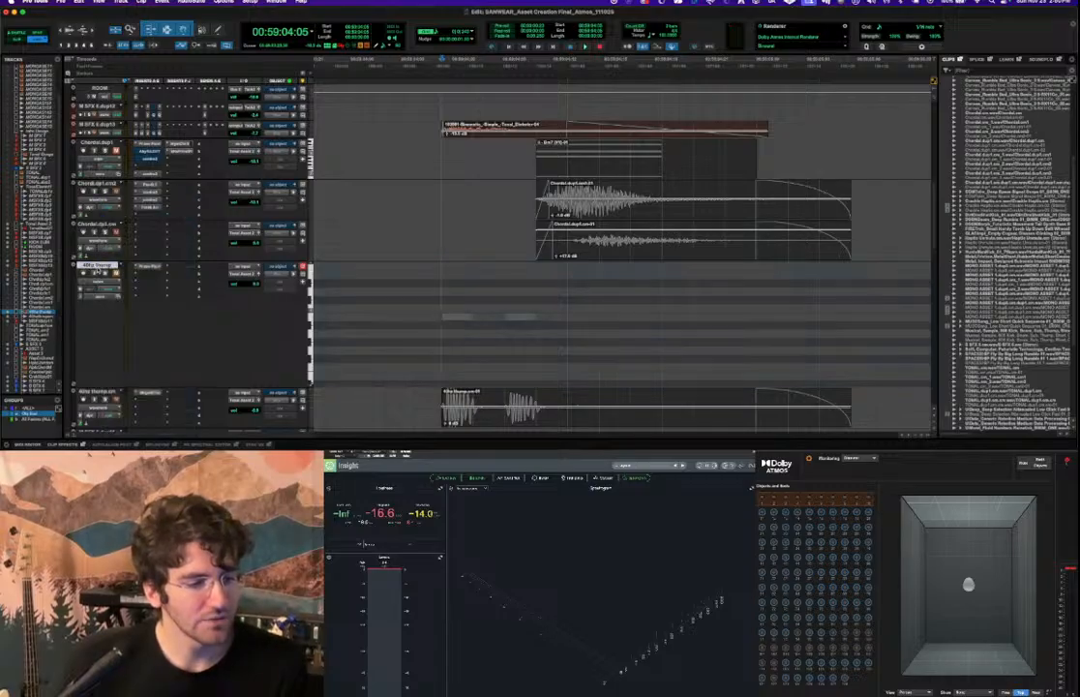
# Duplicate the 40hz thump instrument track once and move the copy below the last sound layer in the ASSET 3 folder.
pyautogui.hotkey('alt', 'shift', 'd')
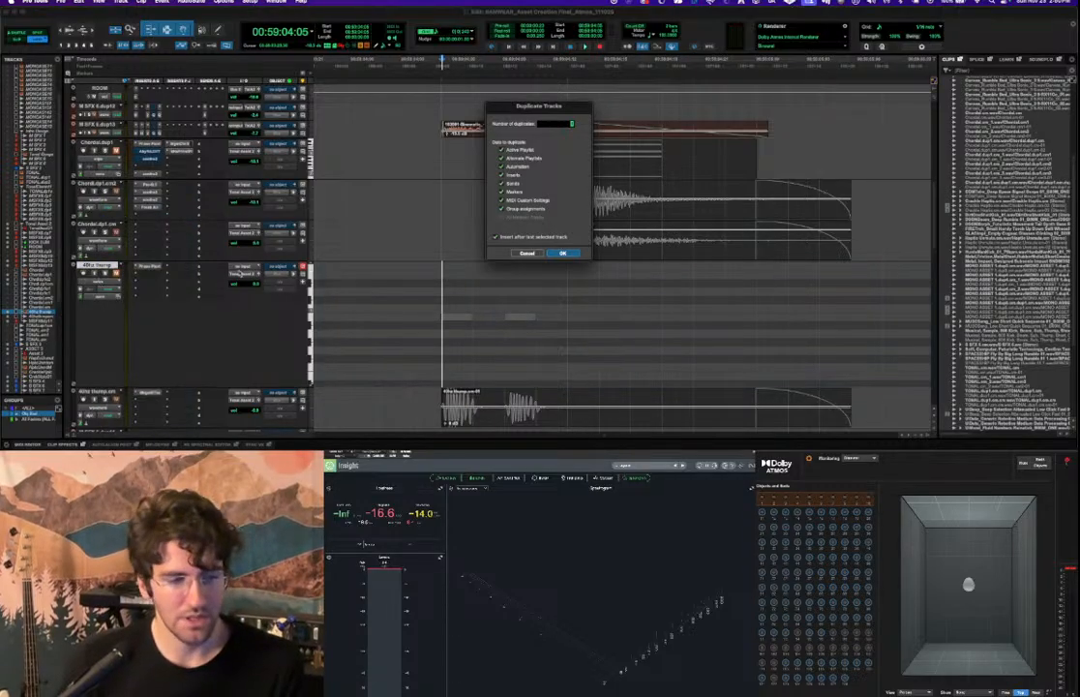
pyautogui.click(564, 253)
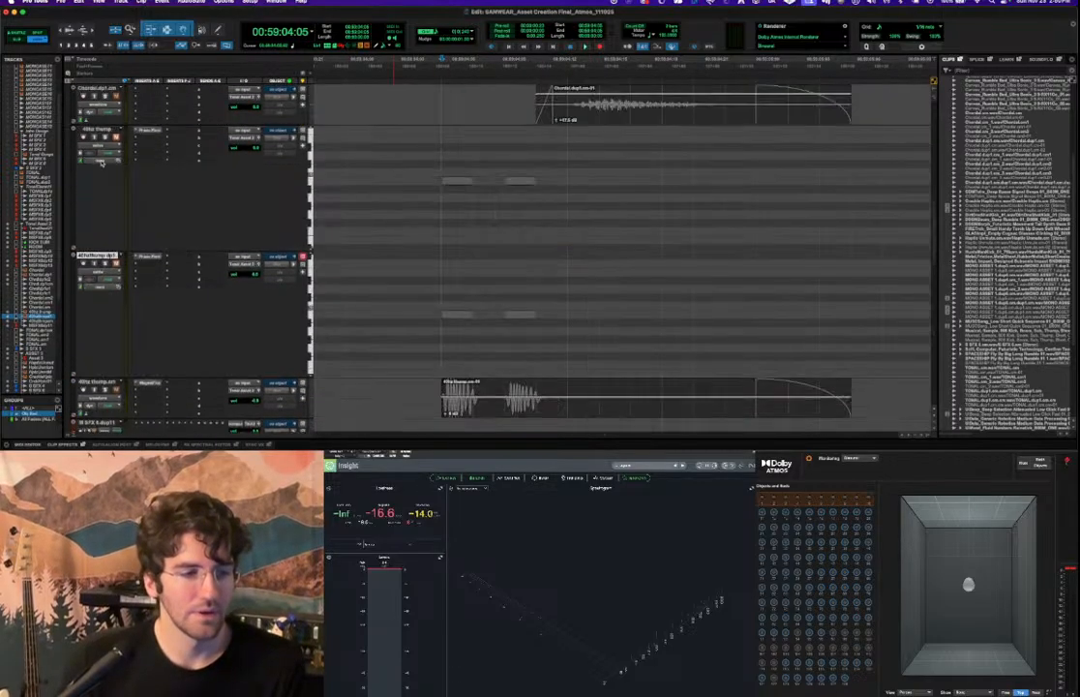
pyautogui.scroll(-4, 101, 165)
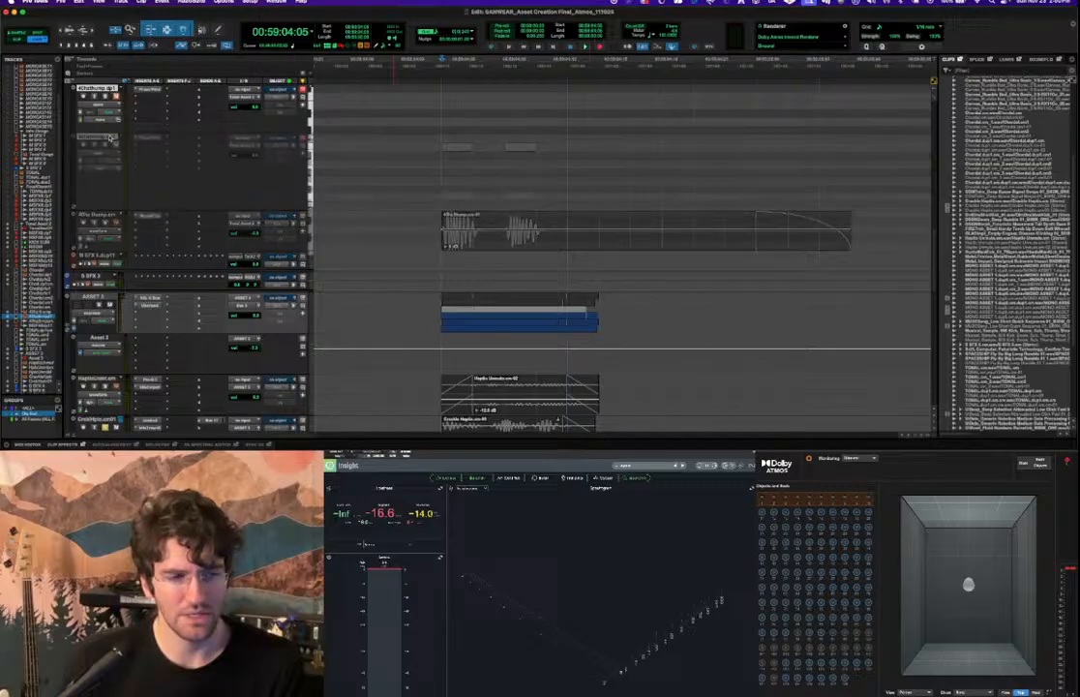
pyautogui.scroll(-5, 168, 394)
pyautogui.scroll(-1, 168, 393)
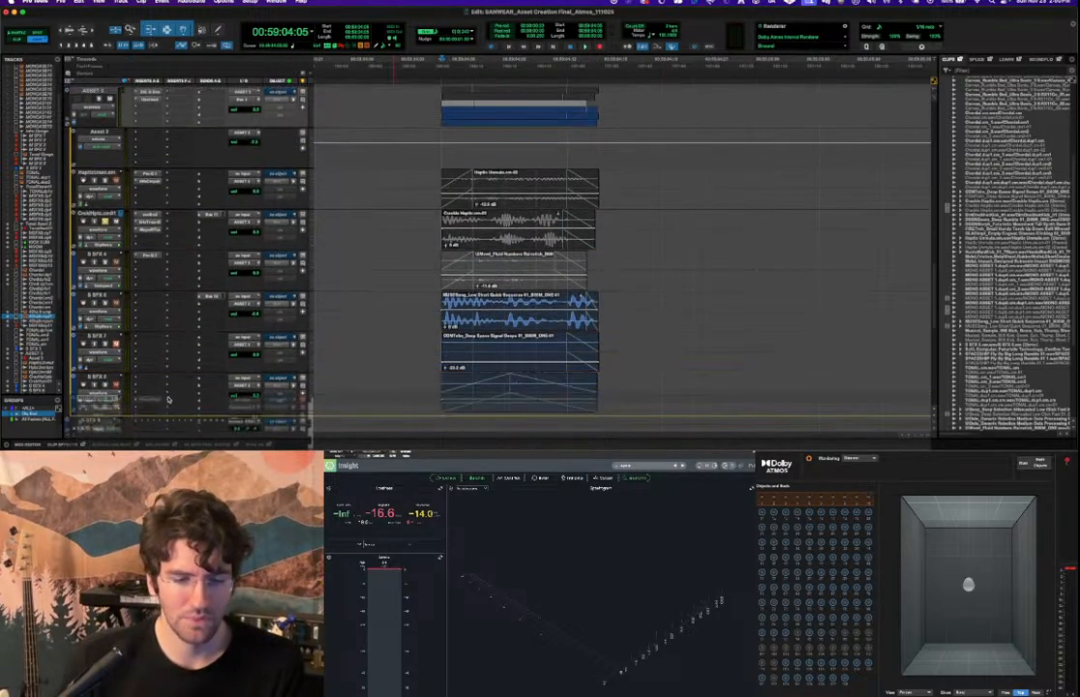
pyautogui.scroll(-3, 263, 326)
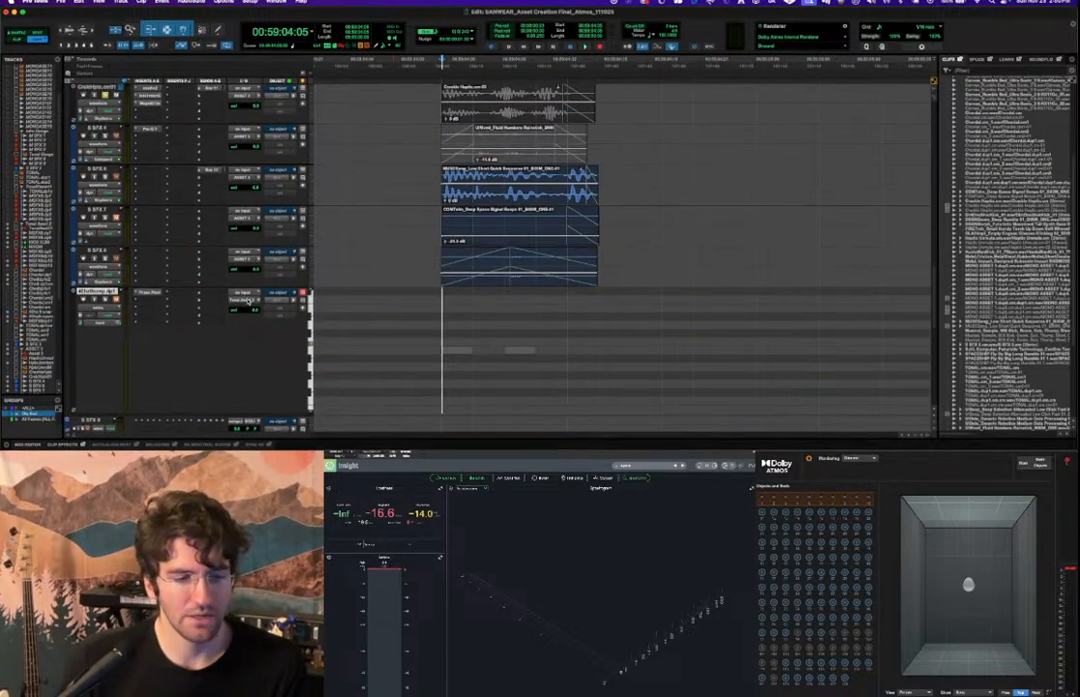
# Route the duplicated 40hz thump track's output to the ASSET 3 (Mono) bus.
pyautogui.click(247, 302)
pyautogui.moveTo(247, 308)
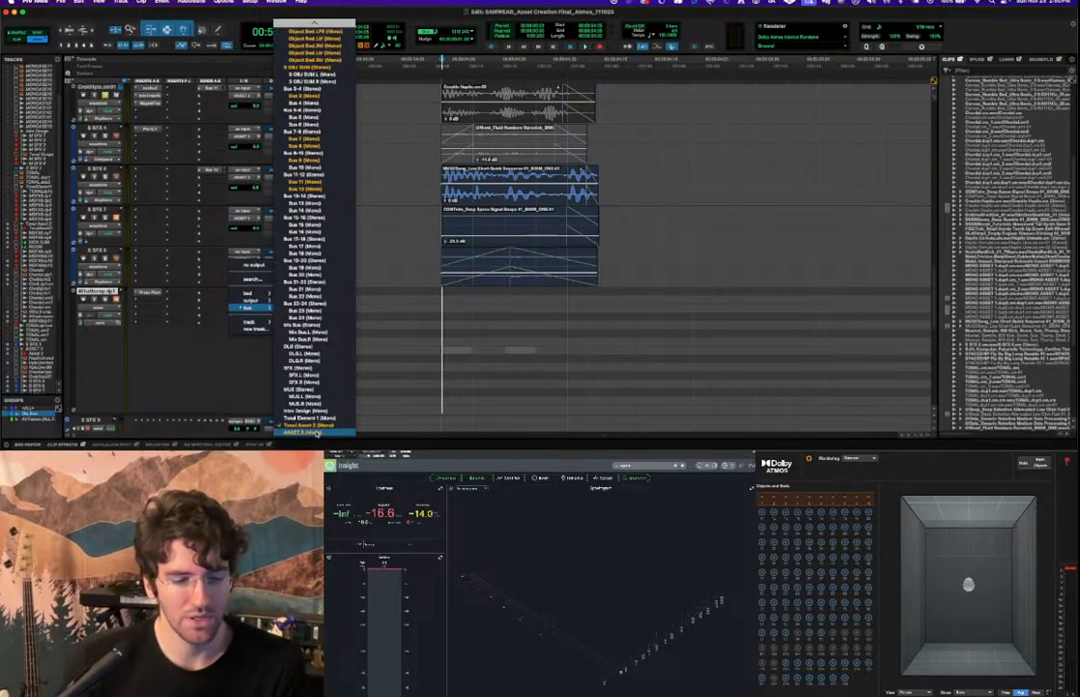
pyautogui.click(315, 431)
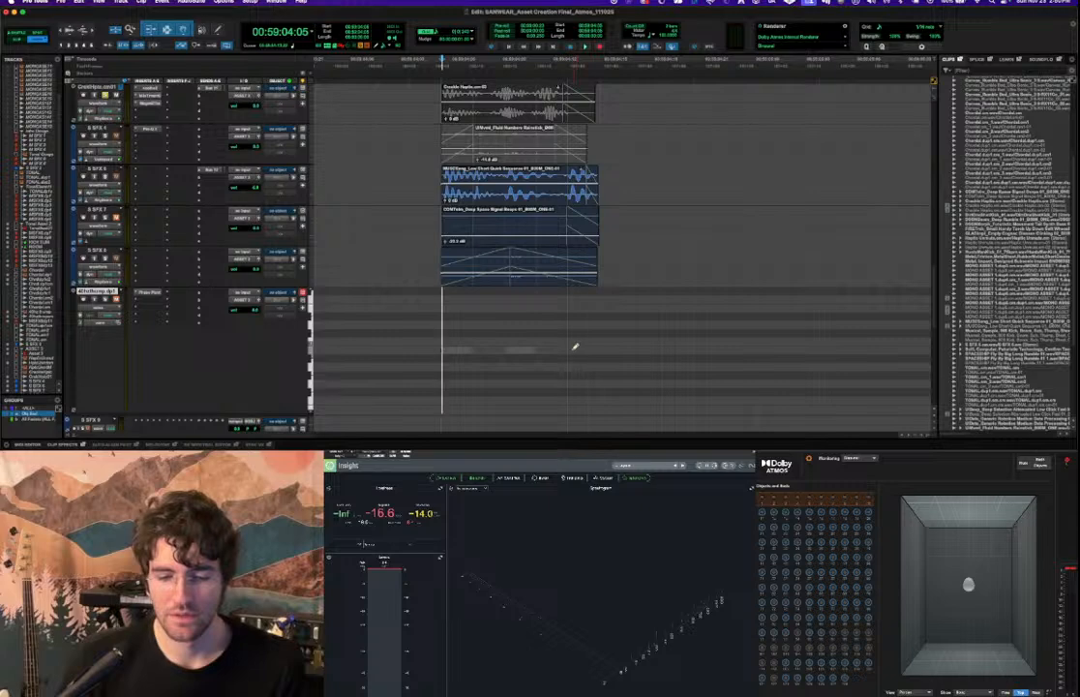
# Hide the original 40hz thump instrument track and make it inactive, and collapse the Tonal Asset 2 folder.
pyautogui.scroll(8, 437, 307)
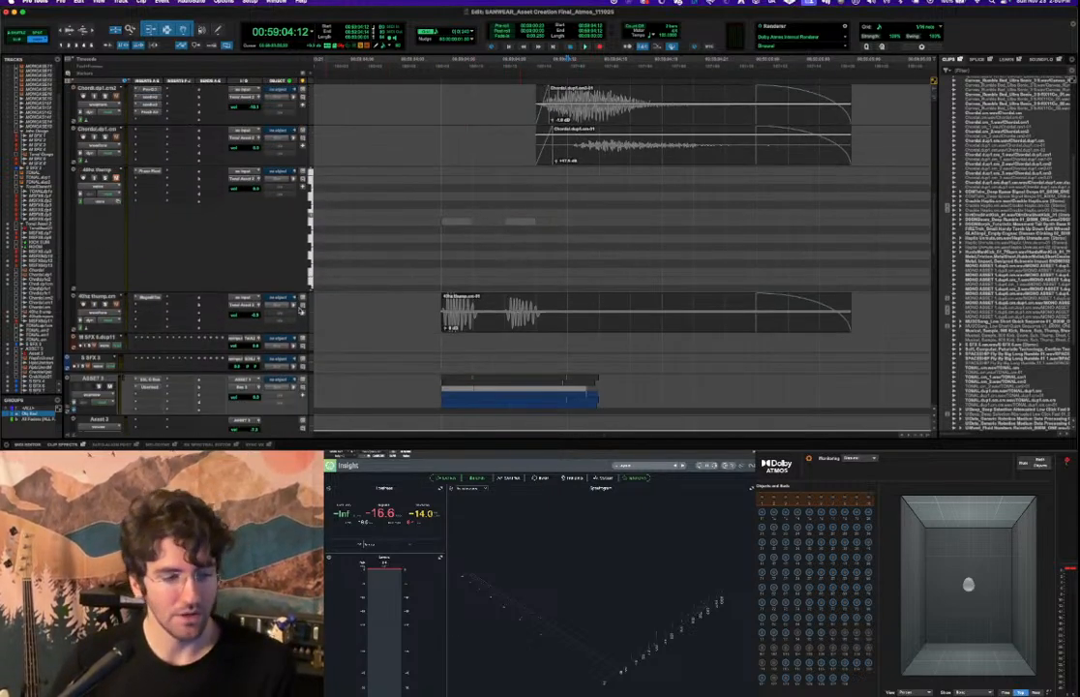
pyautogui.scroll(3, 301, 310)
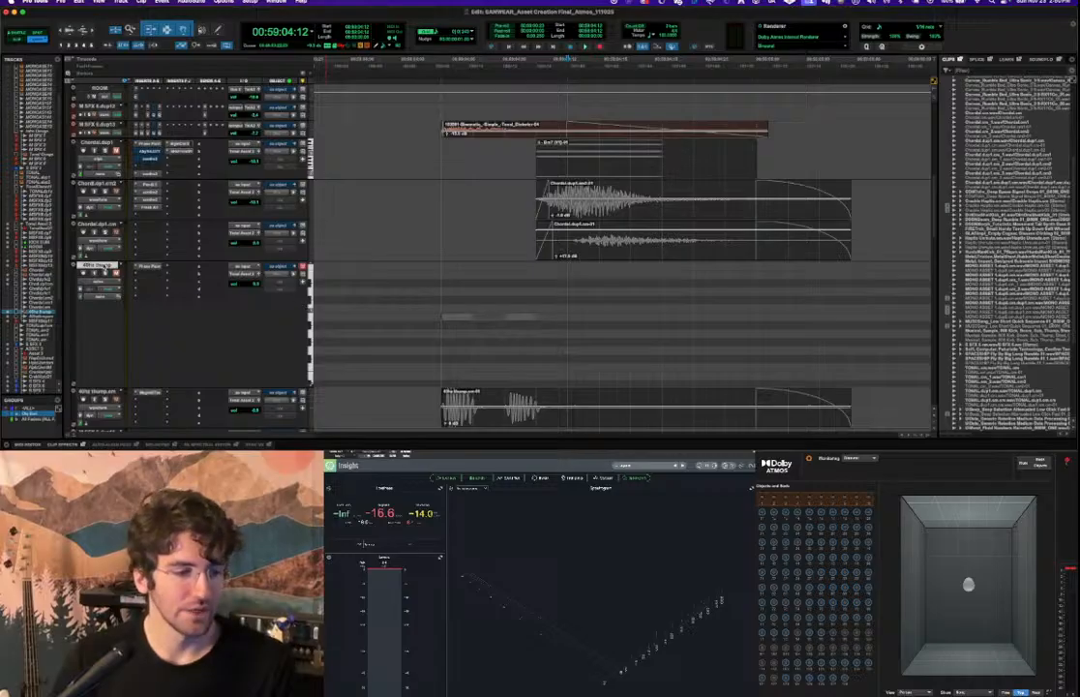
pyautogui.rightClick(104, 269)
pyautogui.click(120, 179)
pyautogui.scroll(5, 123, 215)
pyautogui.scroll(5, 123, 215)
pyautogui.scroll(-10, 495, 282)
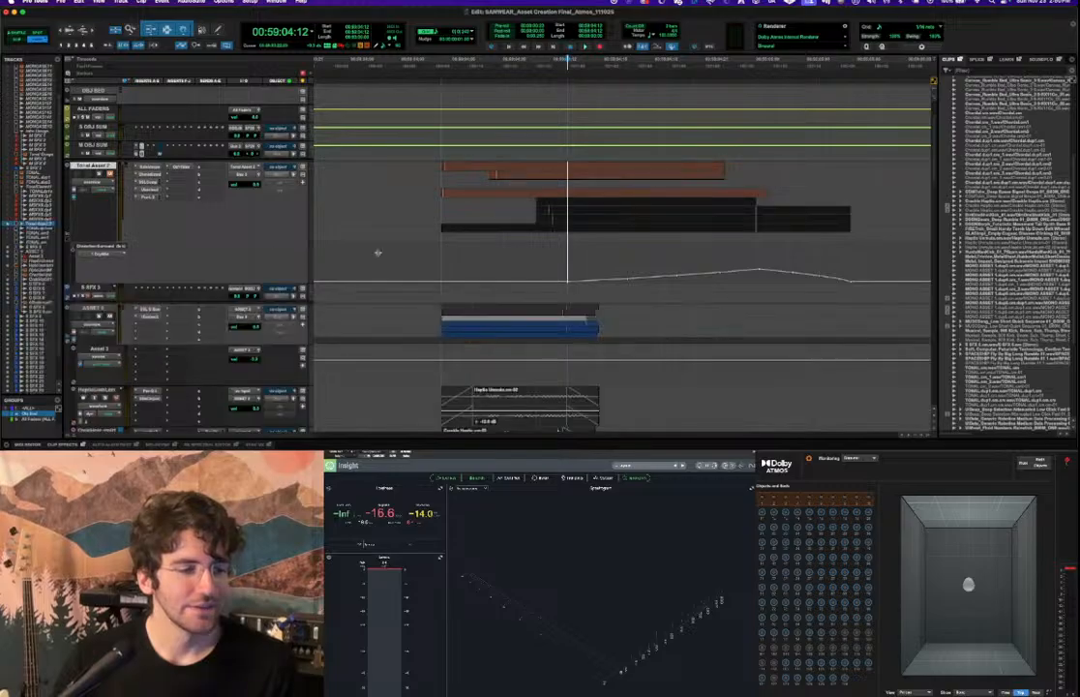
# Audition the duplicated thump track from the start of the asset, both in the mix and soloed.
pyautogui.scroll(-2, 444, 292)
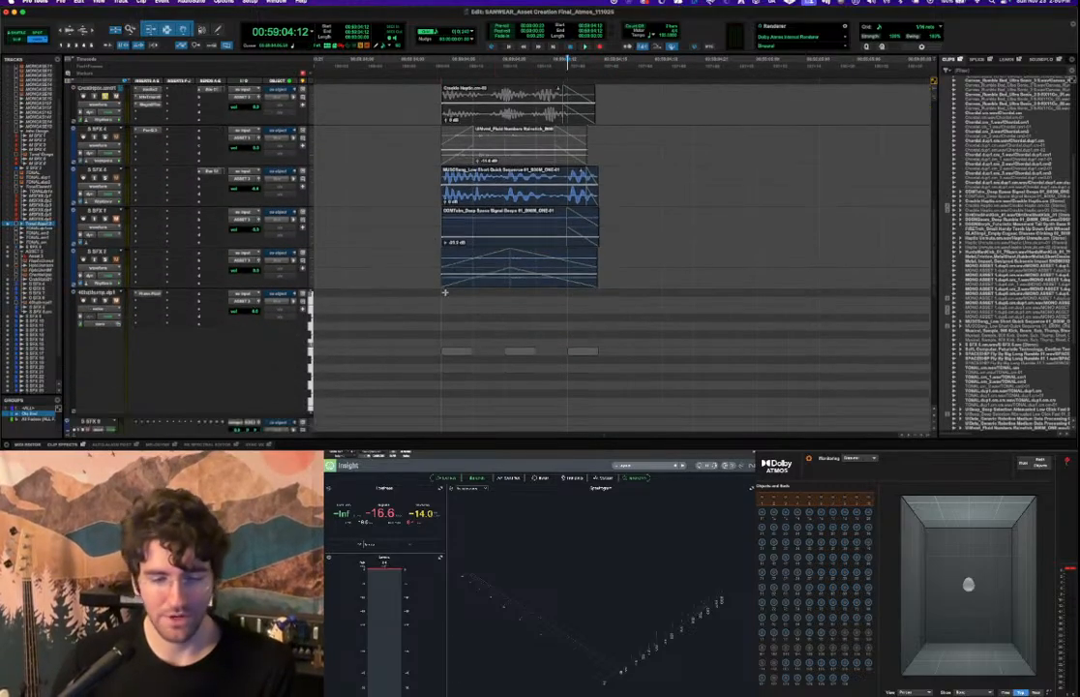
pyautogui.click(439, 313)
pyautogui.press('space')
pyautogui.press('space')
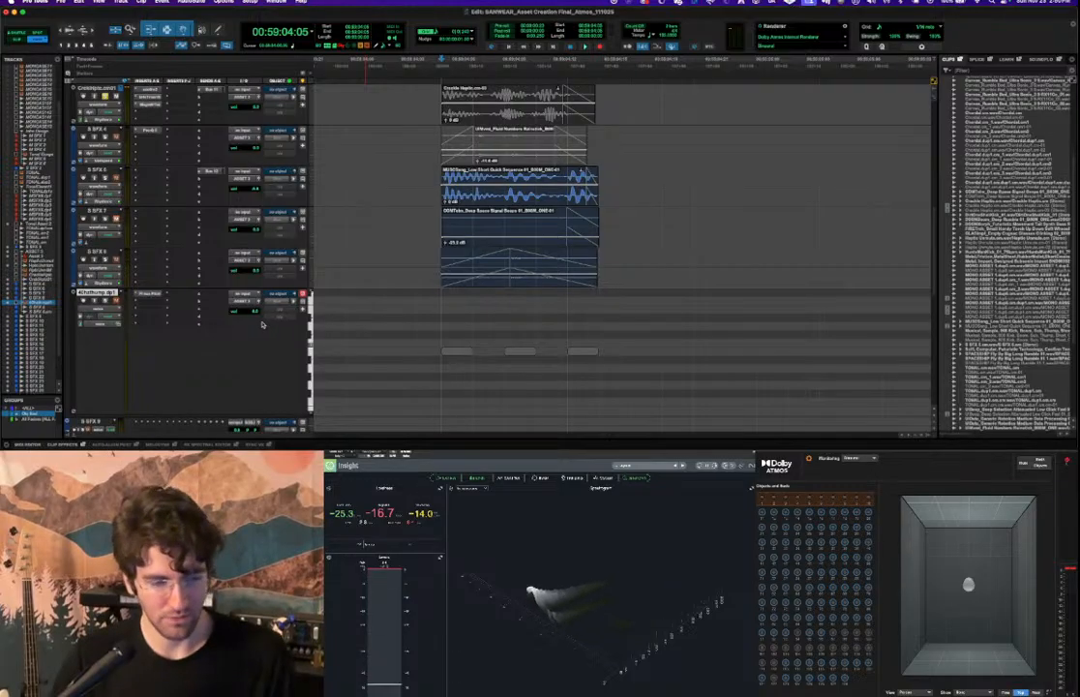
pyautogui.press('space')
pyautogui.press('space')
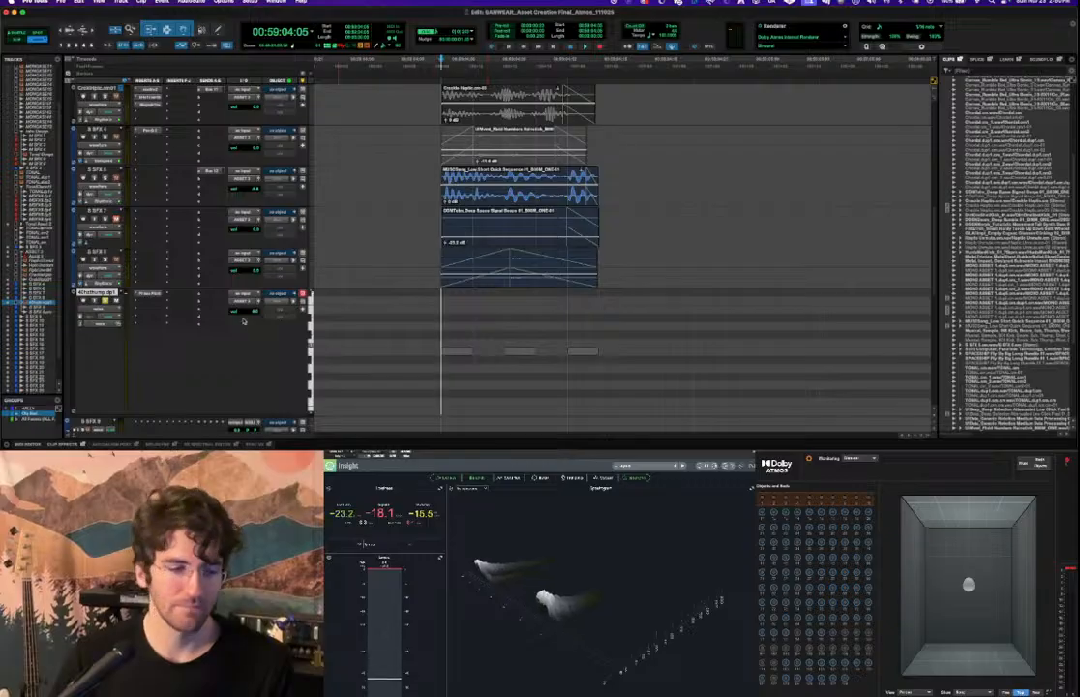
pyautogui.press('space')
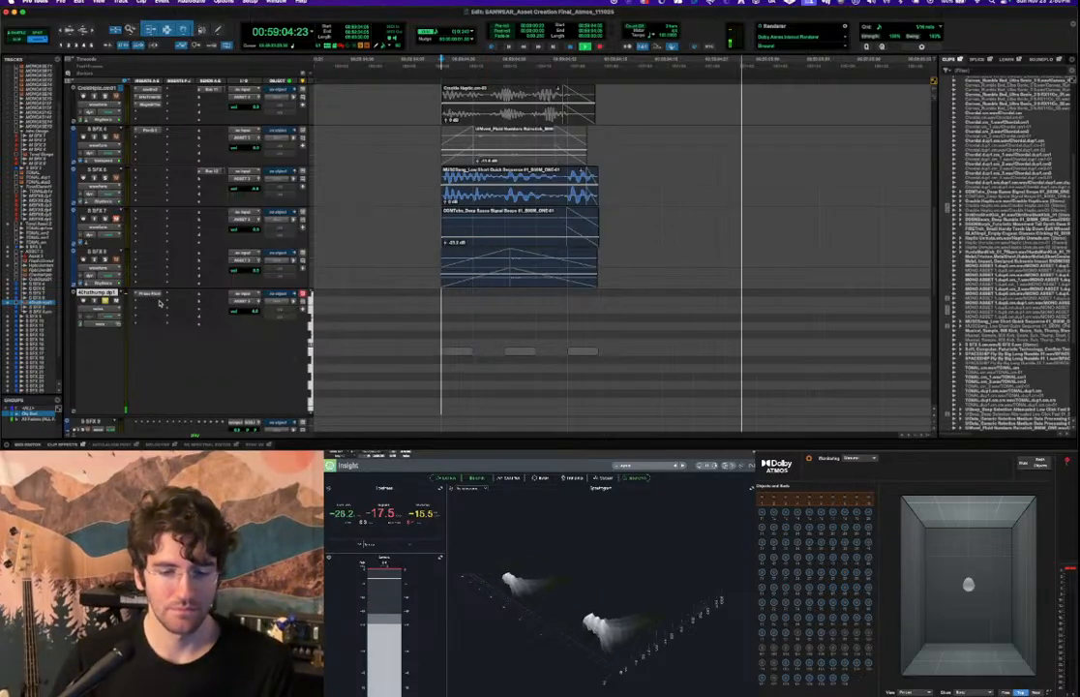
pyautogui.press('space')
# Commit the duplicated thump track to audio up to its Phase Plant insert, rendering offline and hiding and deactivating the source track.
pyautogui.rightClick(155, 297)
pyautogui.click(163, 306)
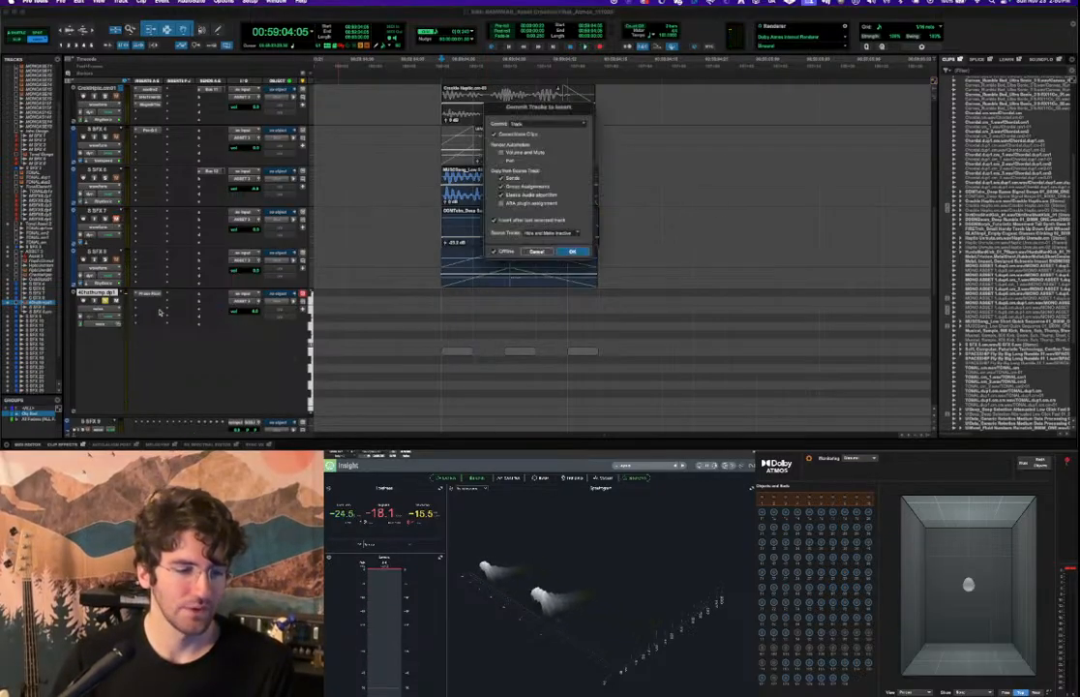
pyautogui.click(574, 252)
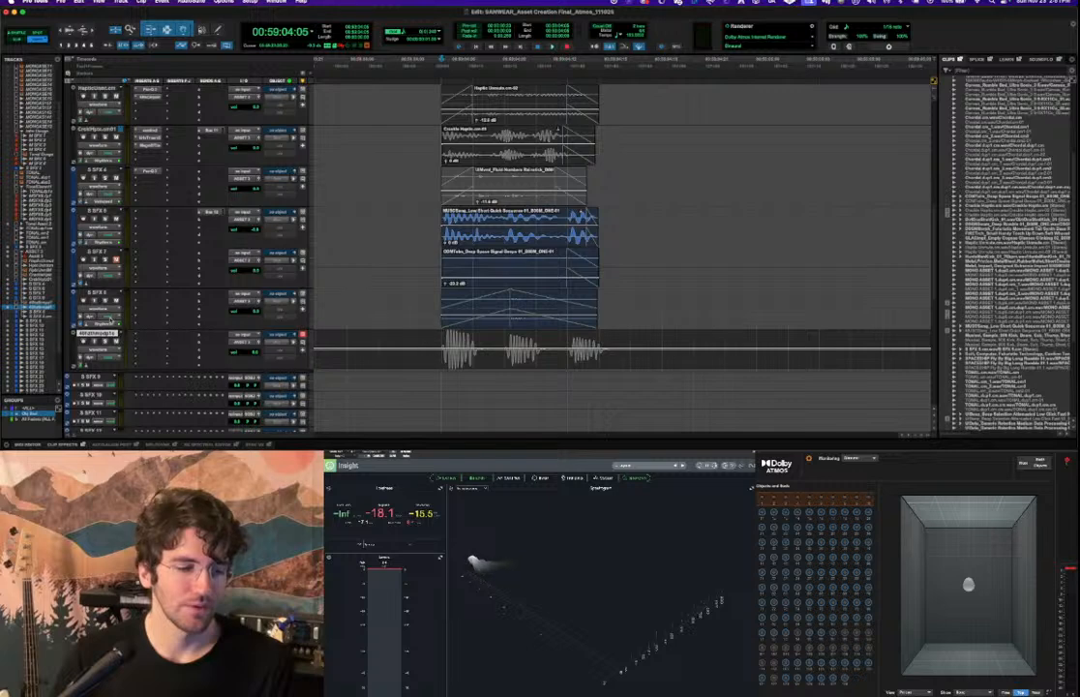
# Copy the Magma BB Tubes settings from the committed 40hz thump track in Tonal Asset 2.
pyautogui.scroll(5, 156, 303)
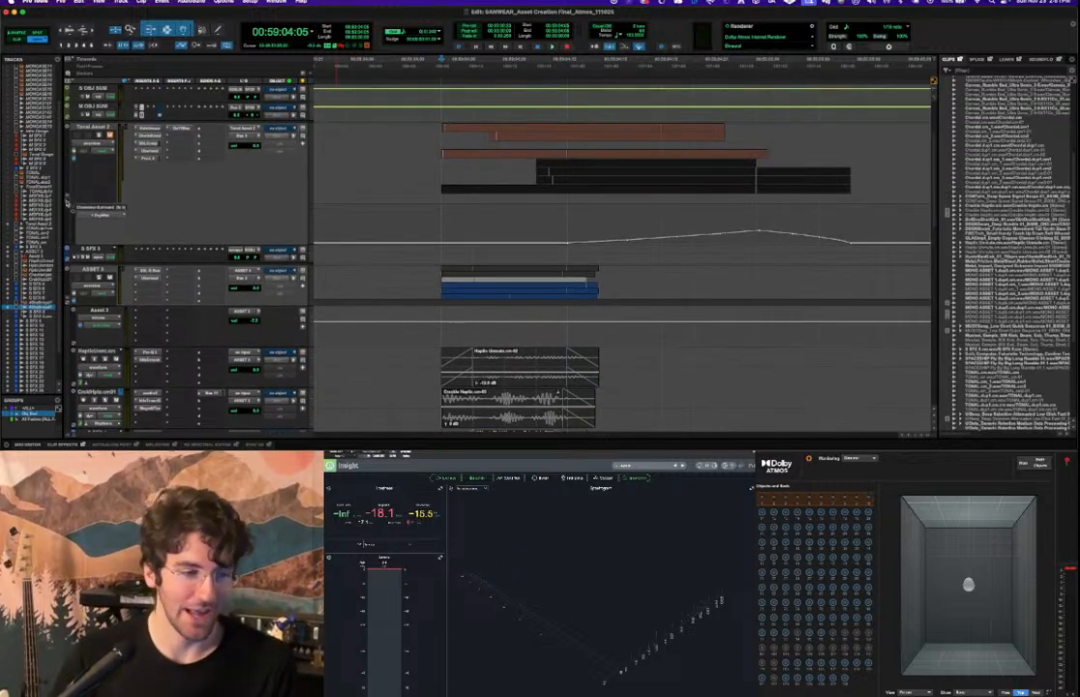
pyautogui.scroll(5, 157, 288)
pyautogui.scroll(-2, 158, 287)
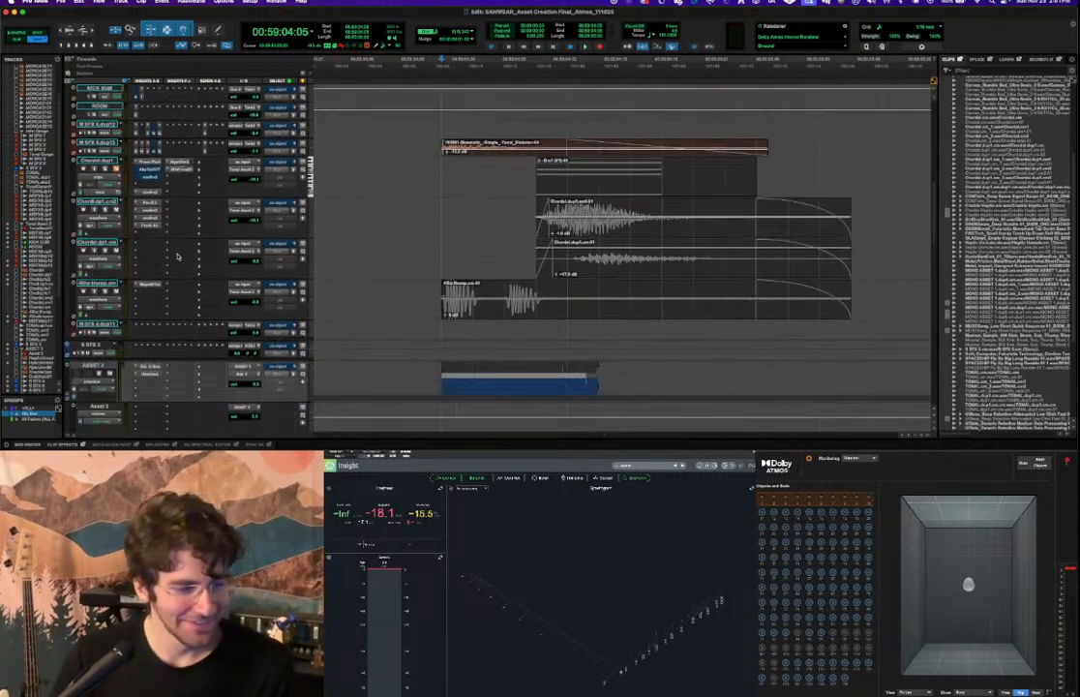
pyautogui.click(150, 267)
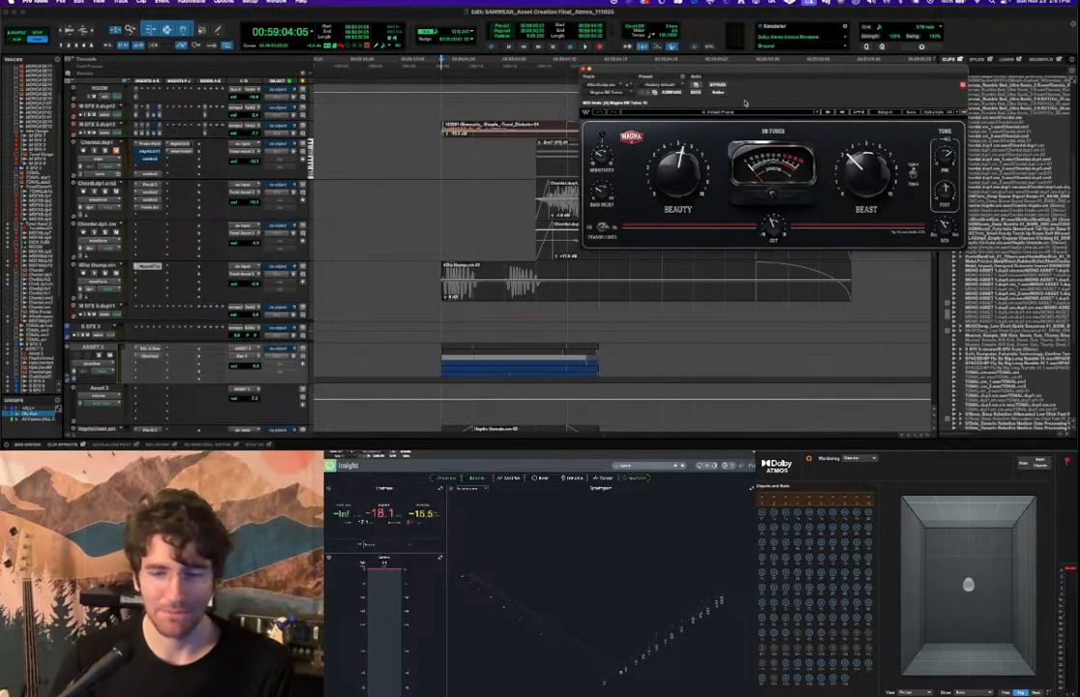
pyautogui.click(680, 77)
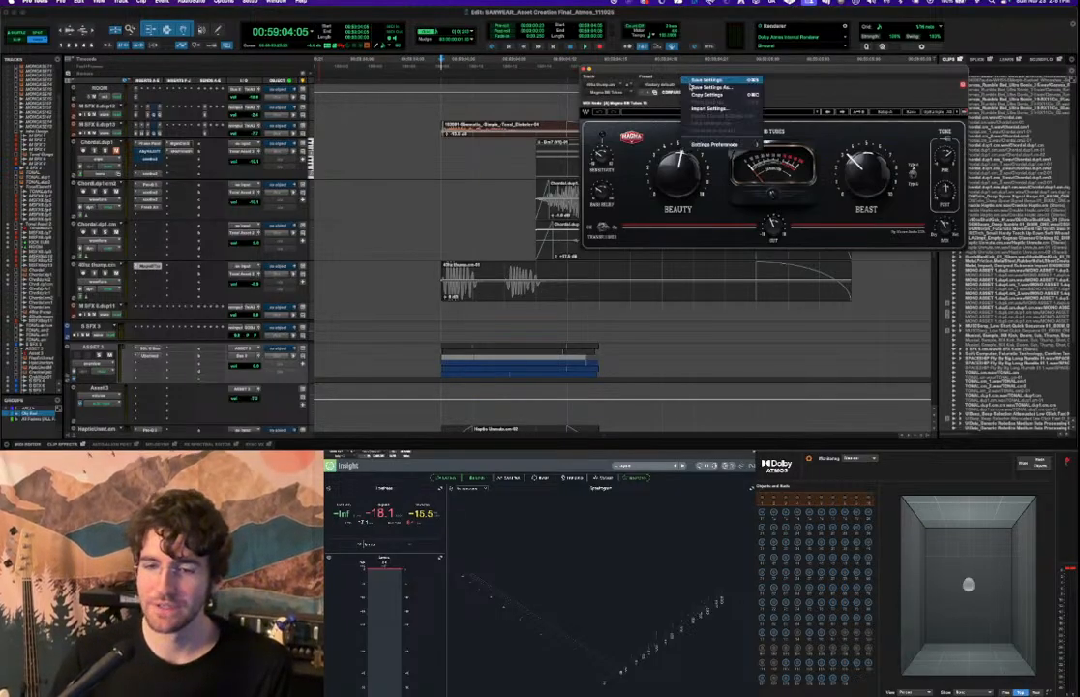
pyautogui.click(697, 95)
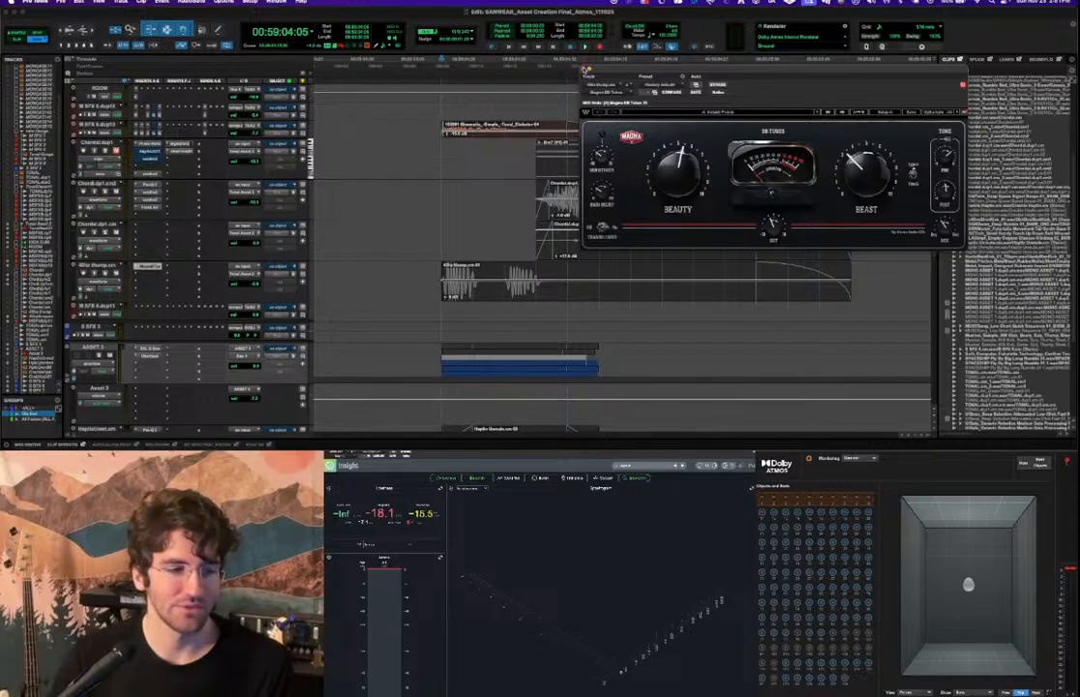
pyautogui.click(585, 71)
pyautogui.scroll(10, 70, 208)
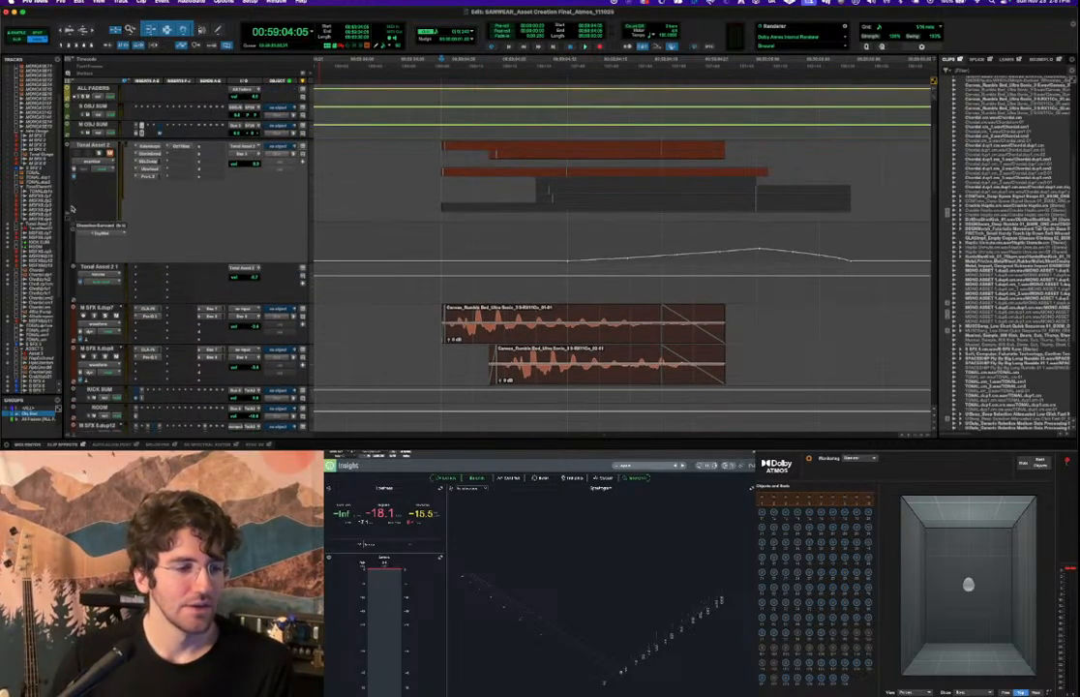
# Insert Magma BB Tubes on the committed thump track in ASSET 3 and paste the copied settings into it.
pyautogui.scroll(-10, 143, 227)
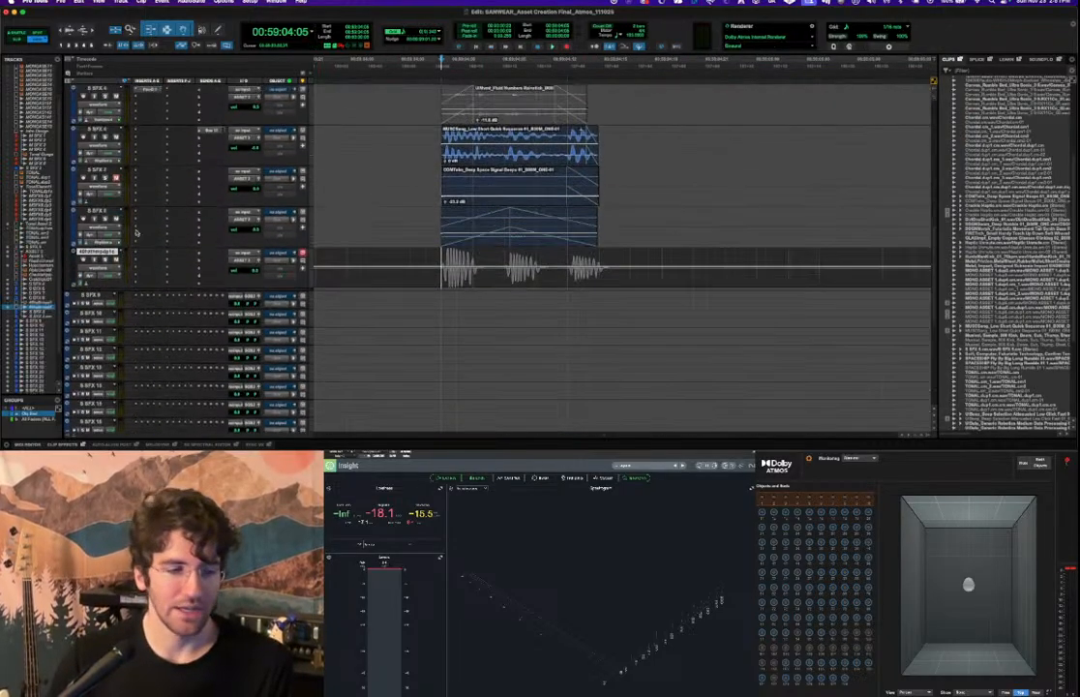
pyautogui.click(142, 250)
pyautogui.click(143, 242)
pyautogui.write('mag')
pyautogui.press('Return')
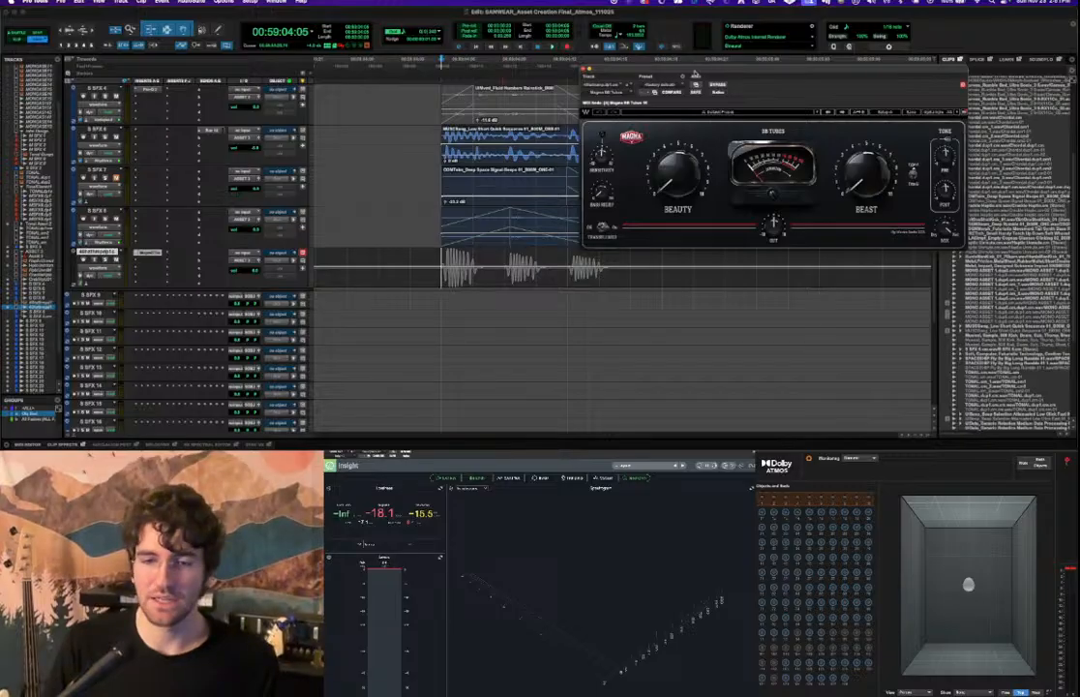
pyautogui.click(685, 77)
pyautogui.click(706, 101)
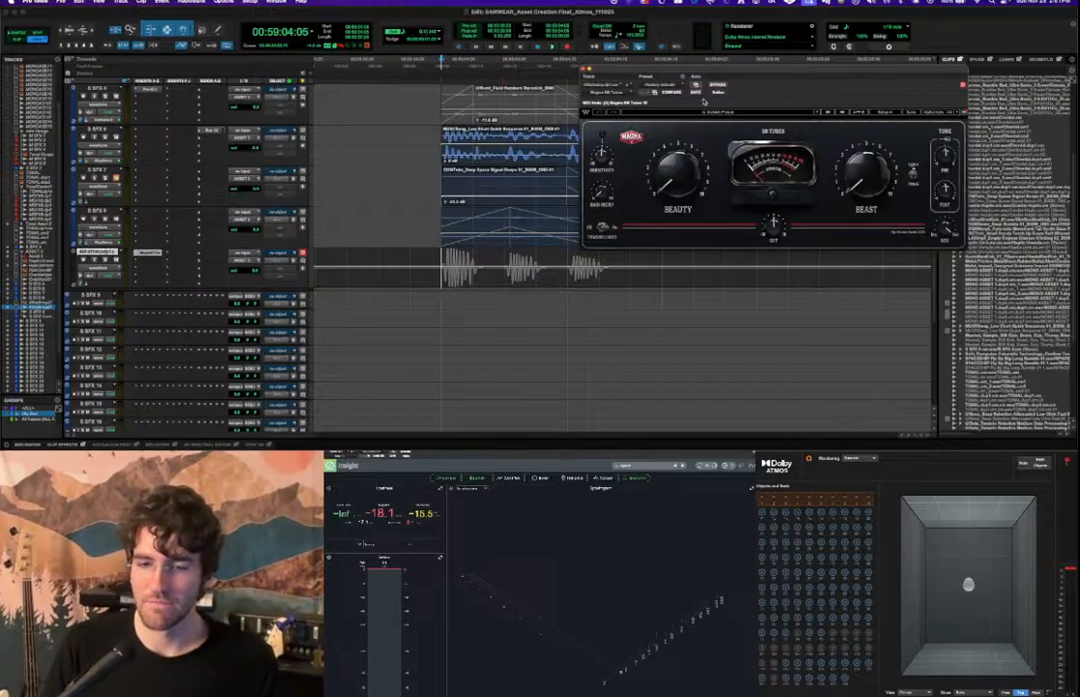
# Audition the asset from its start in the full mix with the saturated thump layer.
pyautogui.press('space')
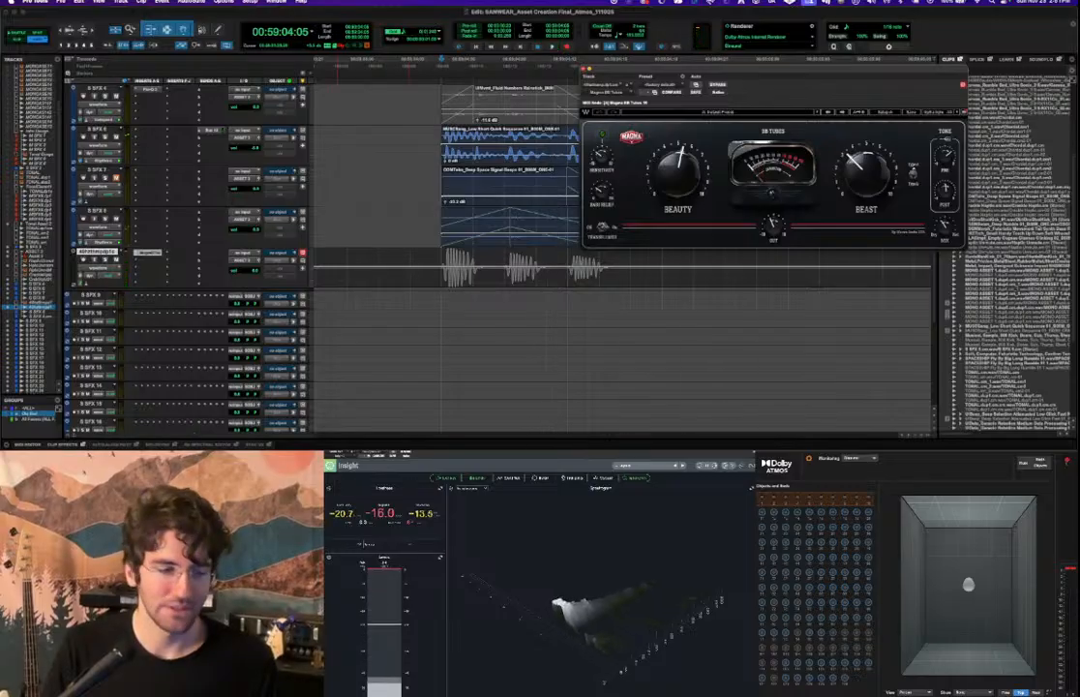
pyautogui.scroll(5, 396, 285)
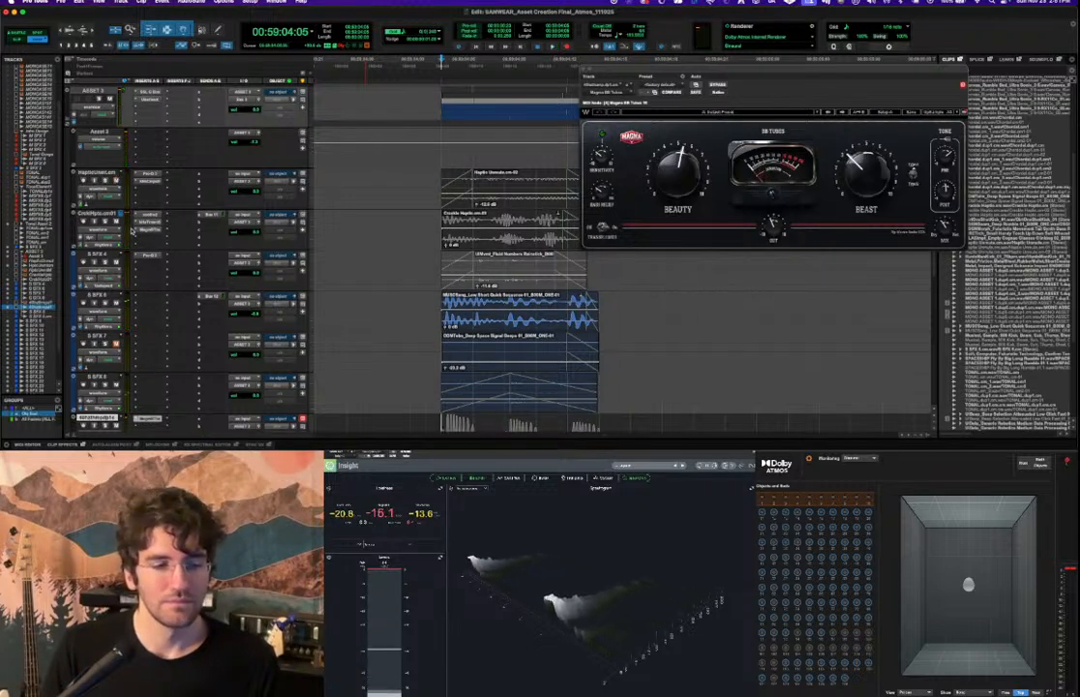
pyautogui.scroll(-3, 132, 226)
pyautogui.press('space')
pyautogui.scroll(1, 133, 229)
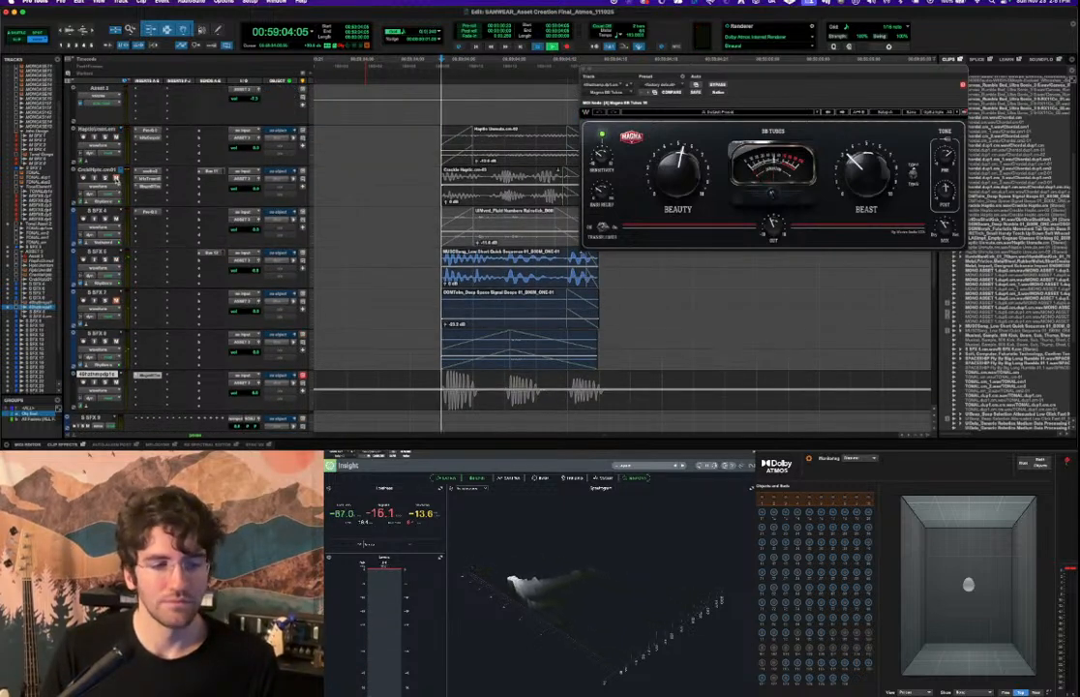
pyautogui.press('space')
pyautogui.press('space')
pyautogui.scroll(-1, 431, 207)
pyautogui.scroll(1, 431, 207)
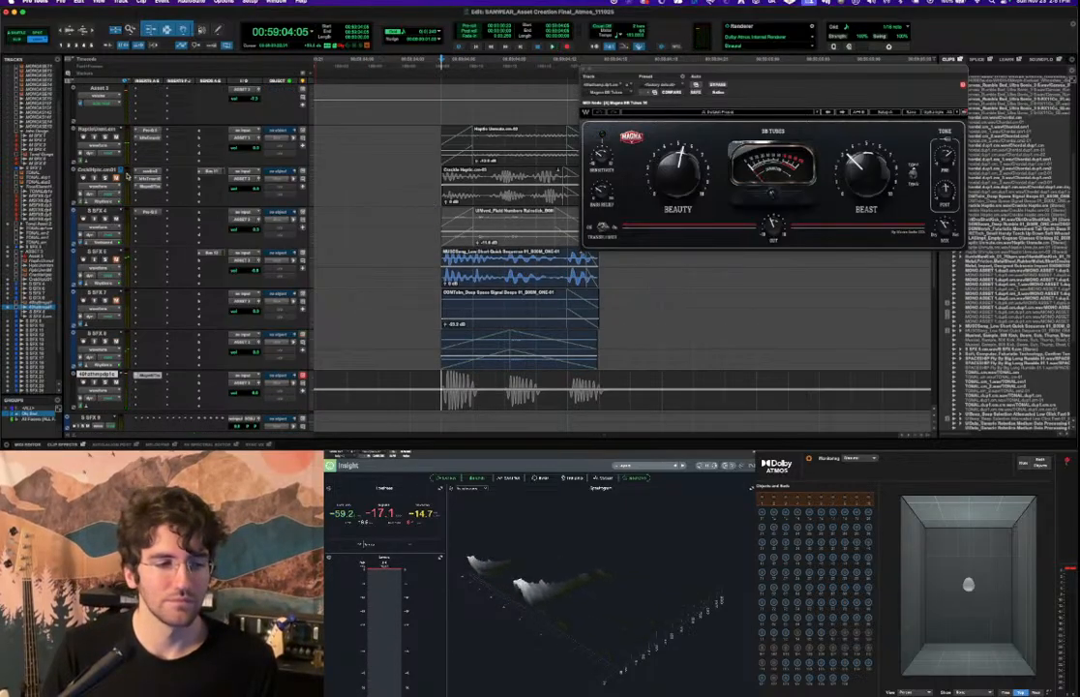
# Compare playback of the asset from its start with the crackle haptic track soloed and unsoloed.
pyautogui.press('space')
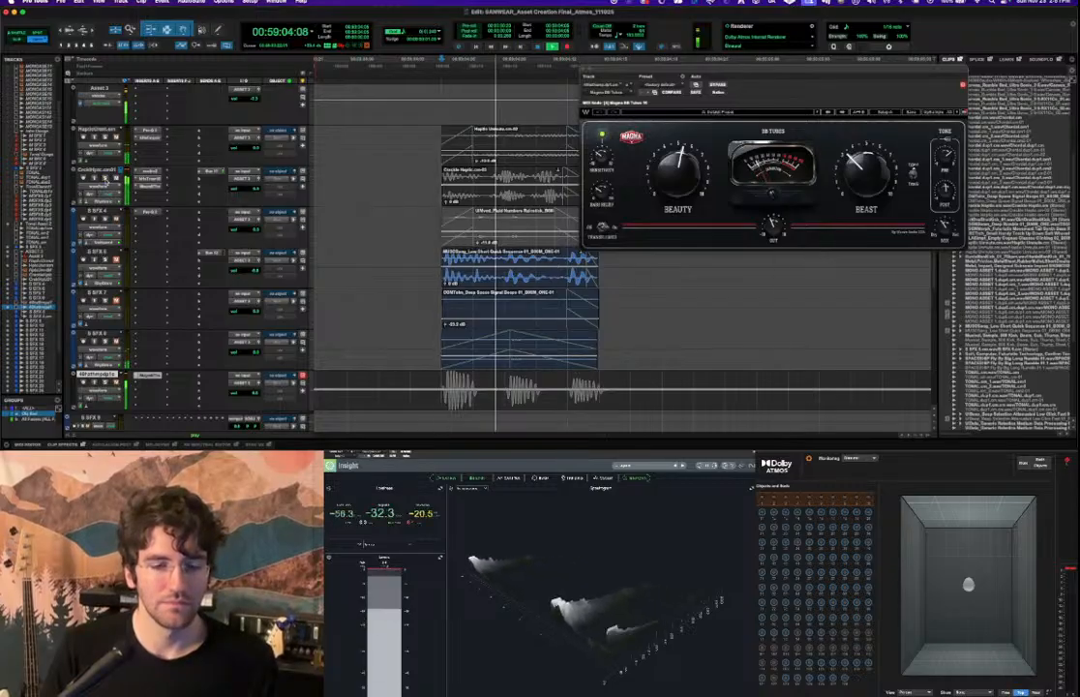
pyautogui.press('space')
pyautogui.press('space')
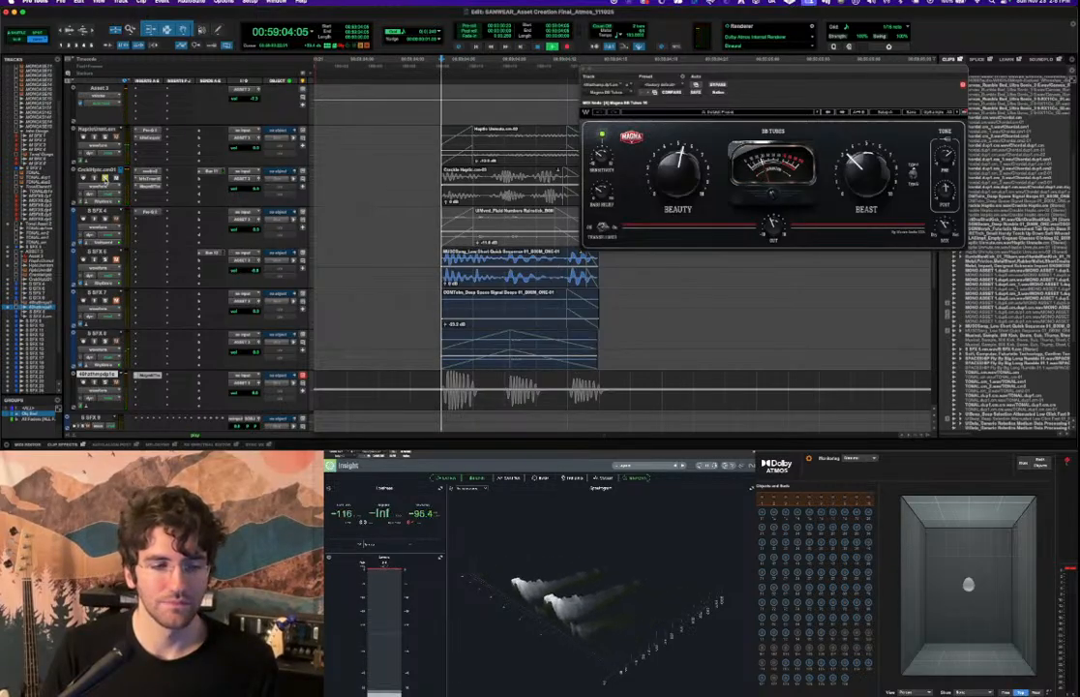
pyautogui.press('space')
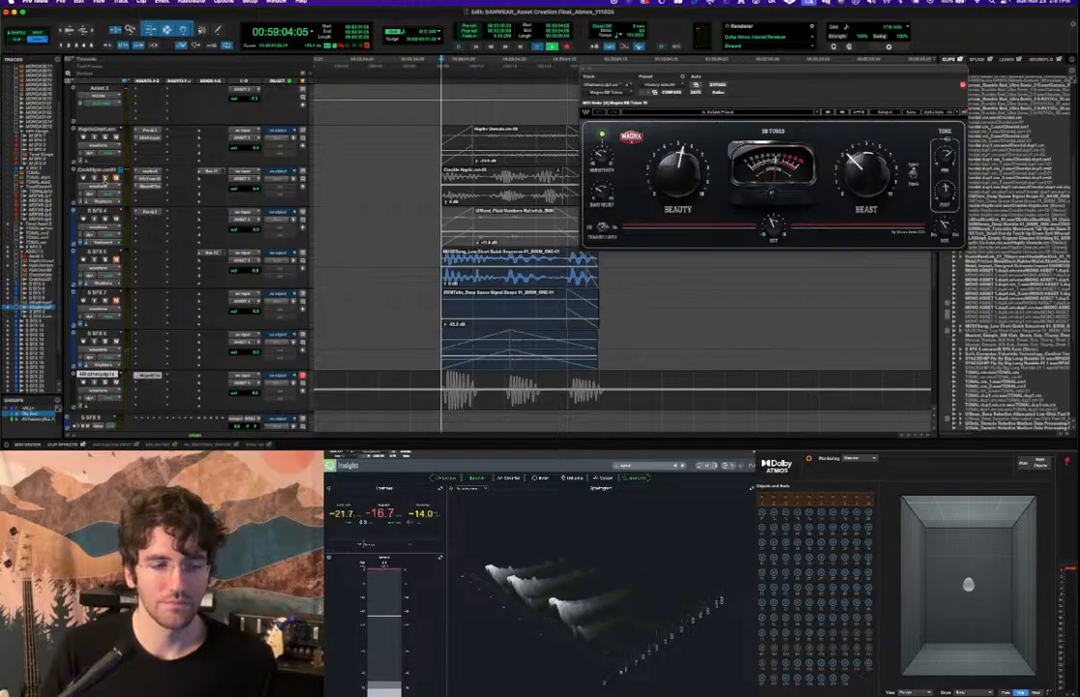
pyautogui.press('space')
pyautogui.press('space')
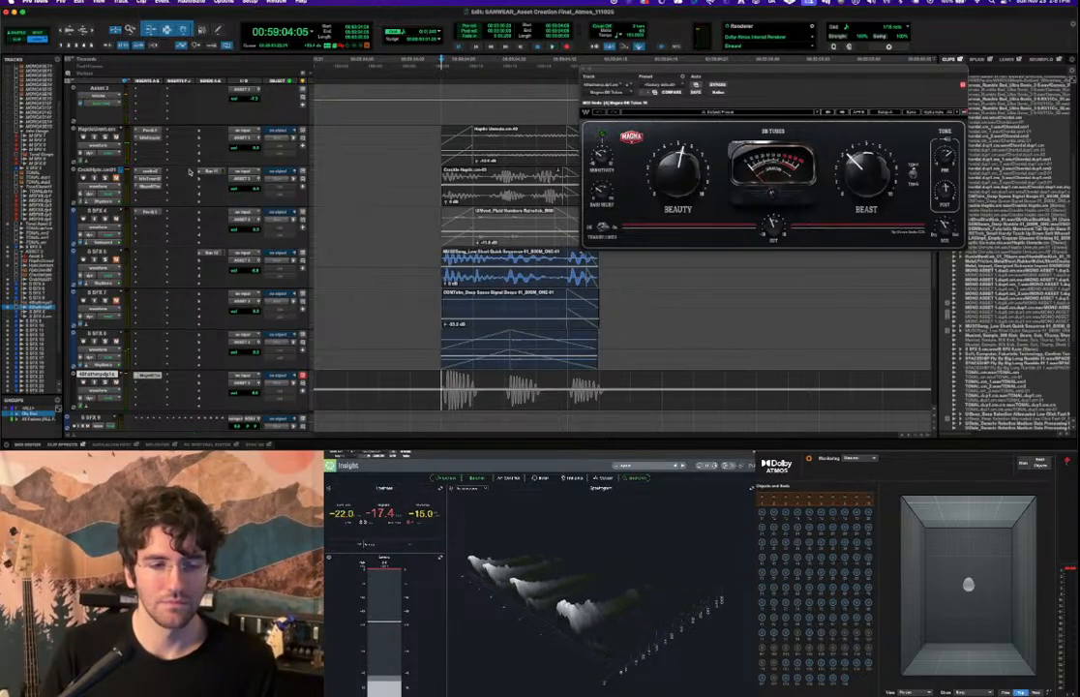
# Audition the Low Short Quick Sequence clip on S SFX 6 from the asset's start, ending with the track soloed.
pyautogui.click(431, 256)
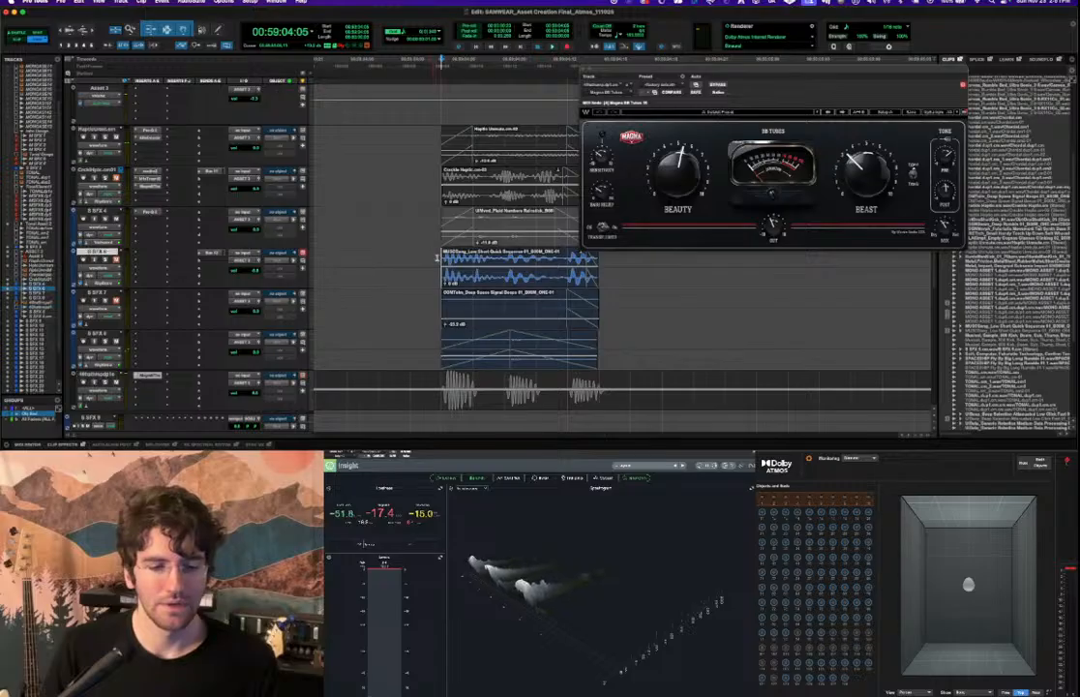
pyautogui.press('space')
pyautogui.press('space')
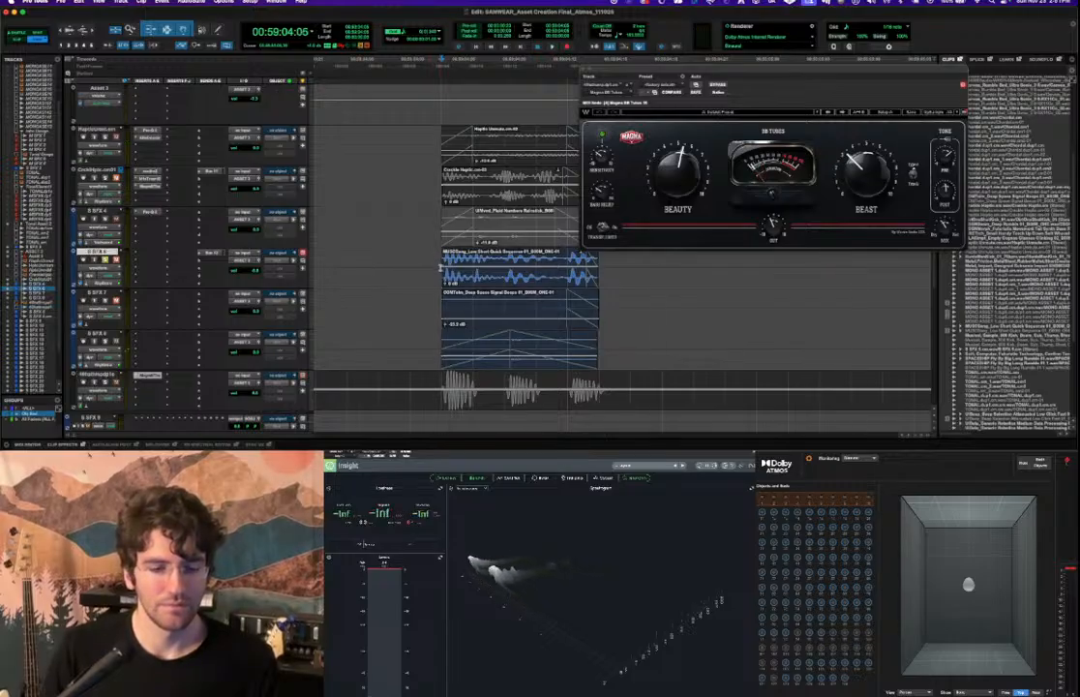
pyautogui.press('space')
pyautogui.press('space')
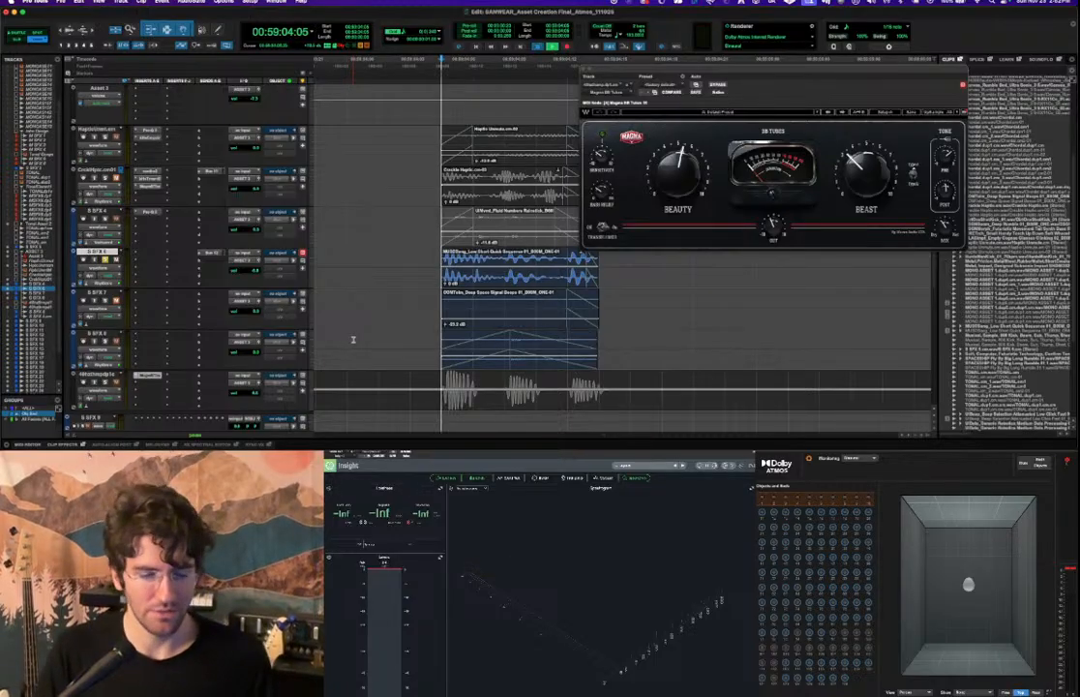
pyautogui.press('space')
pyautogui.press('space')
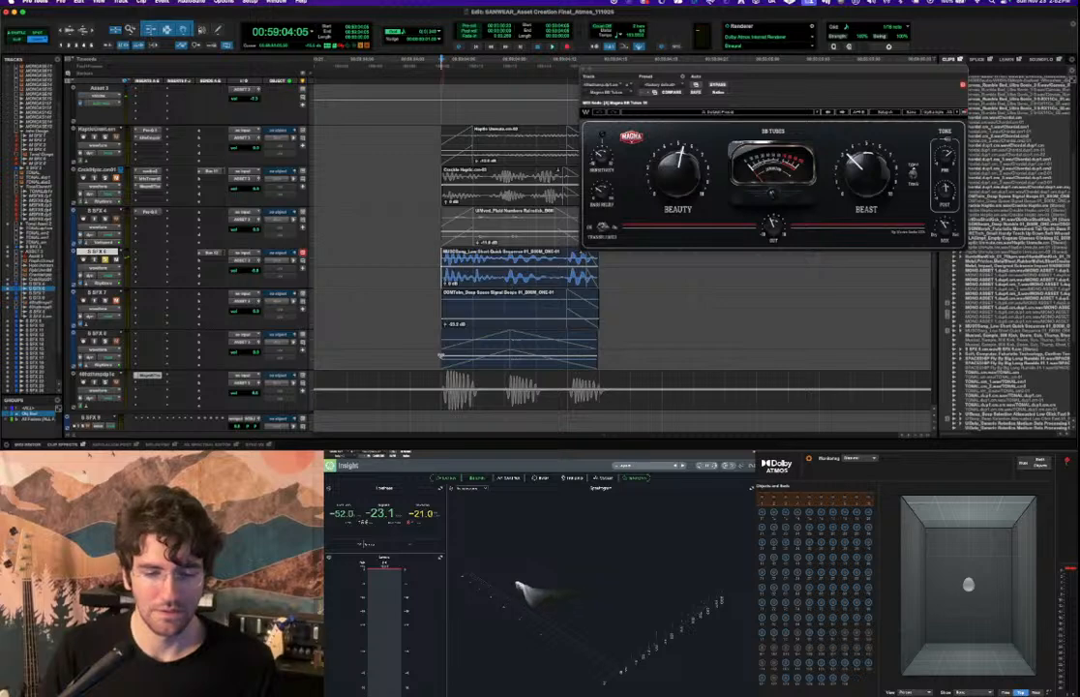
# Split the thump clip before its second hit, shift the later part earlier to about 00:59:04:08, and audition it from the asset's start.
pyautogui.click(491, 386)
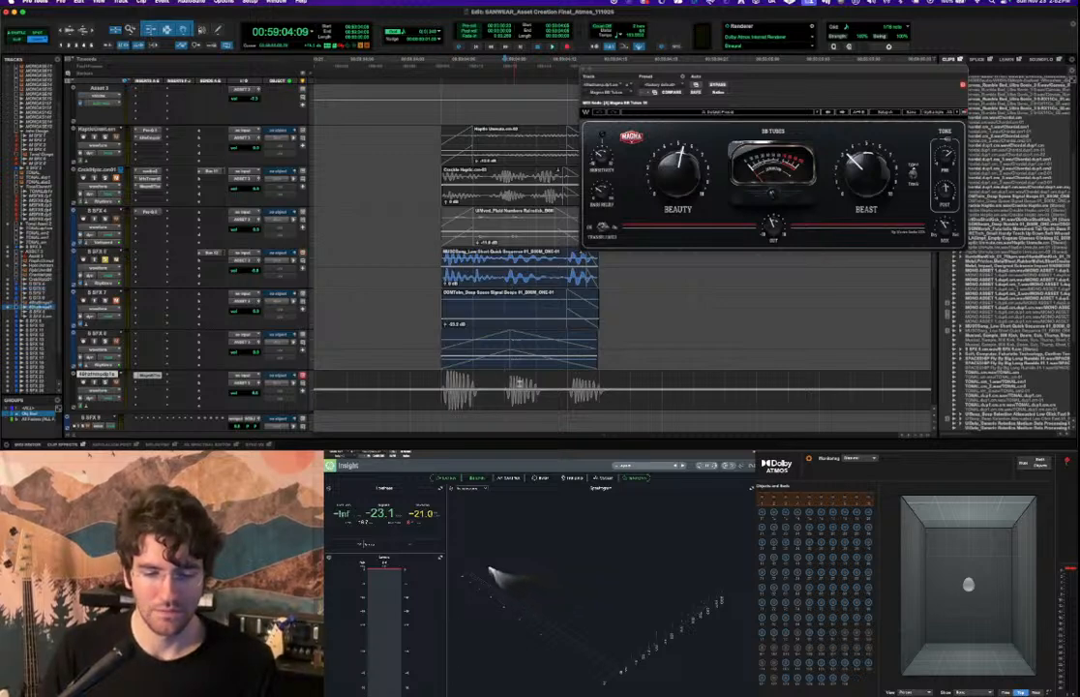
pyautogui.click(517, 395)
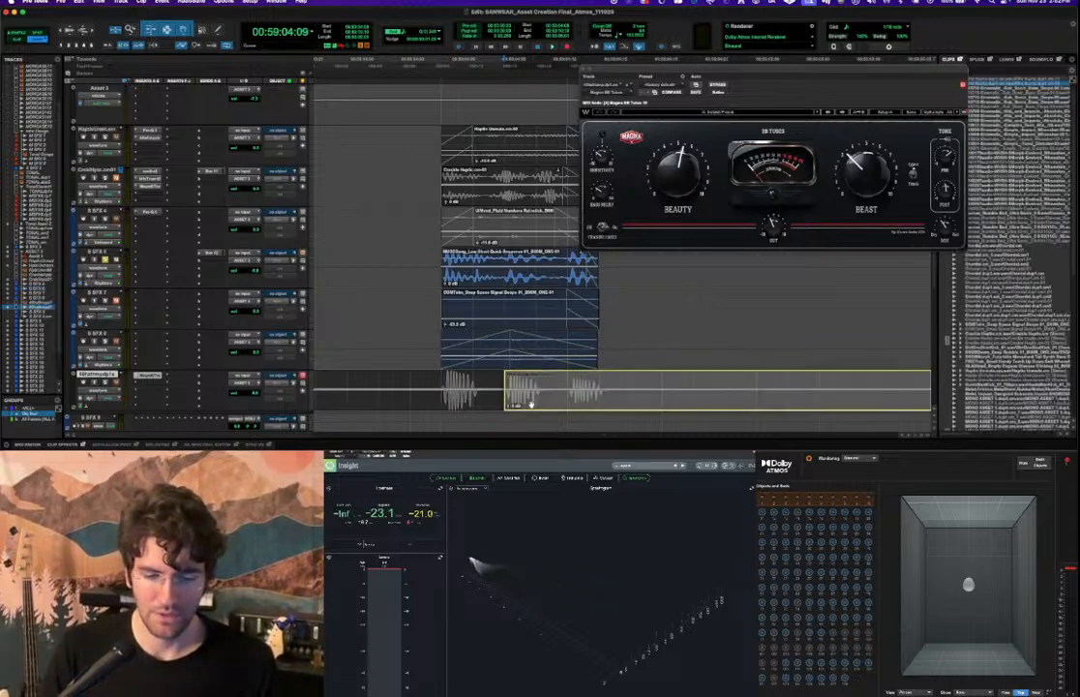
pyautogui.moveTo(527, 401); pyautogui.dragTo(527, 401)
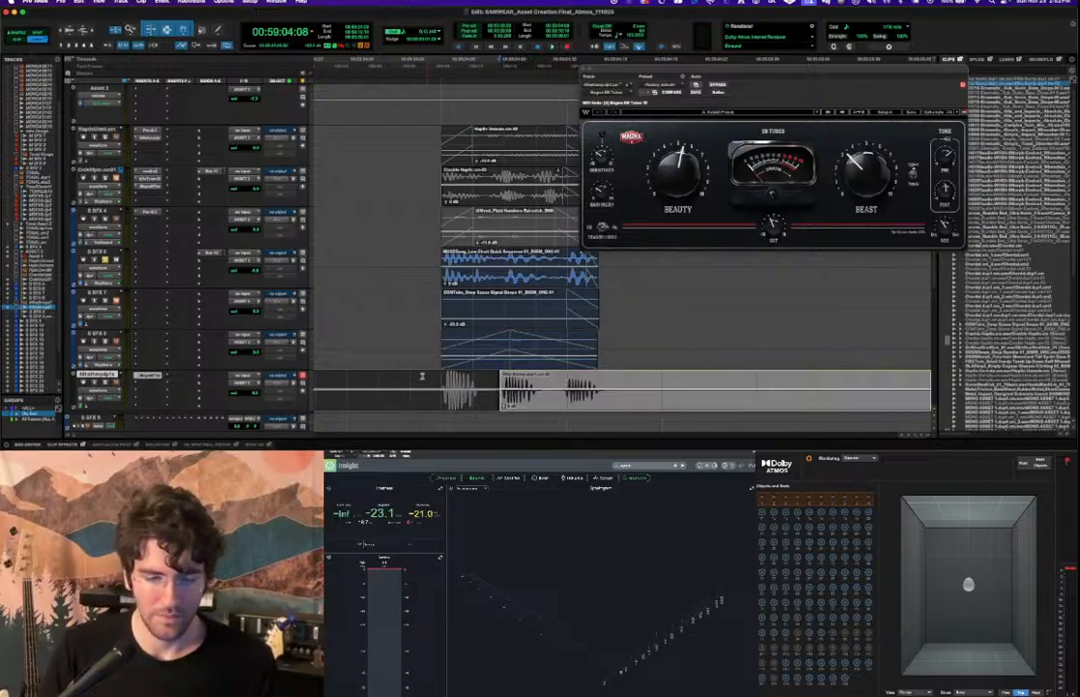
pyautogui.click(441, 379)
pyautogui.press('space')
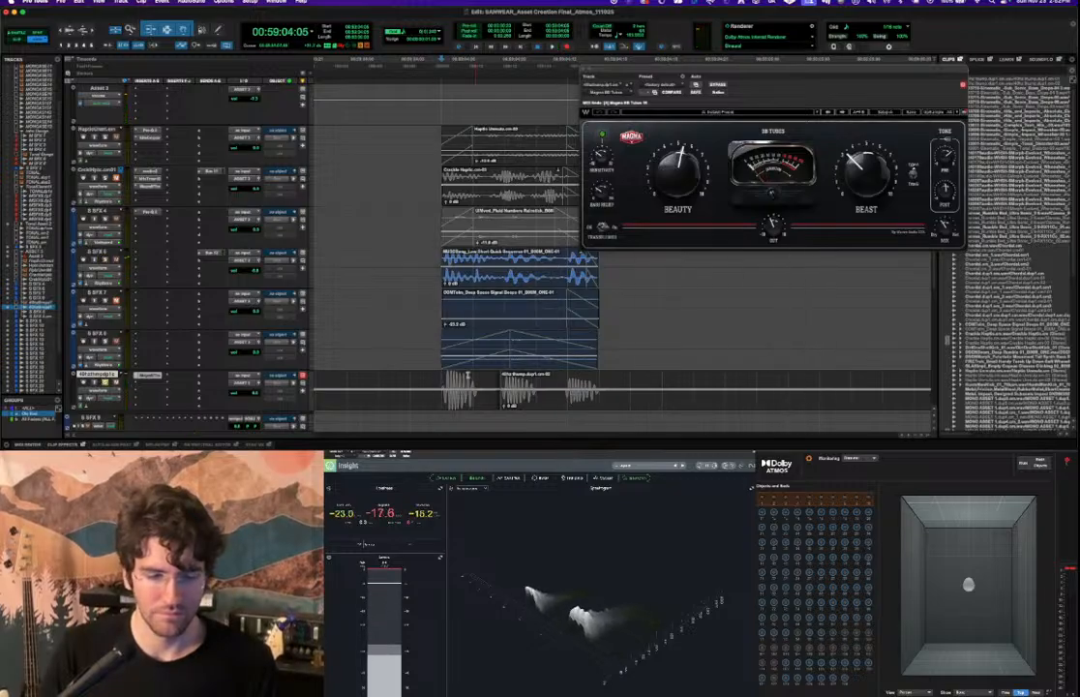
pyautogui.press('space')
pyautogui.scroll(2, 465, 319)
pyautogui.scroll(-2, 465, 319)
pyautogui.scroll(3, 463, 318)
pyautogui.scroll(-5, 463, 318)
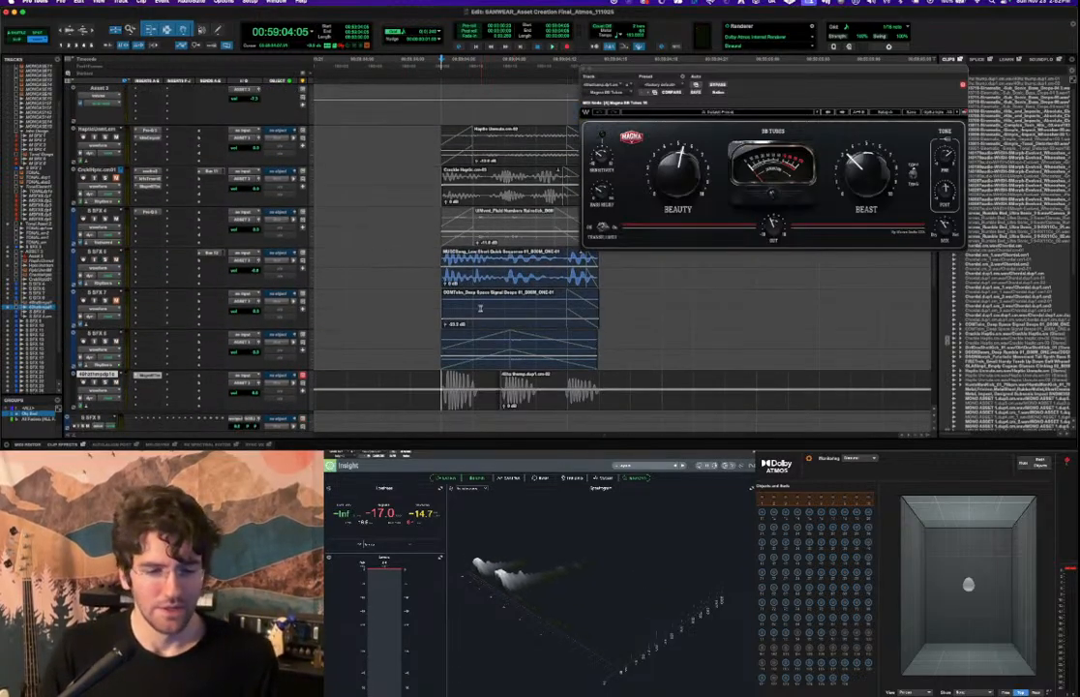
# Audition the S SFX 8, S SFX 6 and crackle haptic layers, and play the asset in the full mix.
pyautogui.click(436, 346)
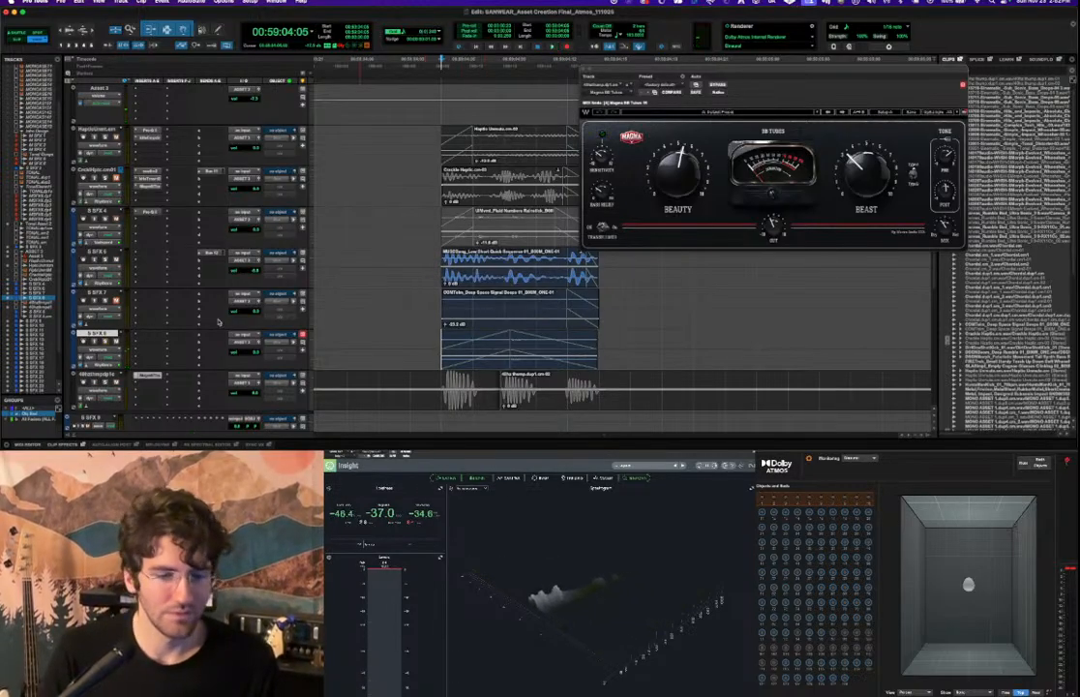
pyautogui.click(426, 259)
pyautogui.press('space')
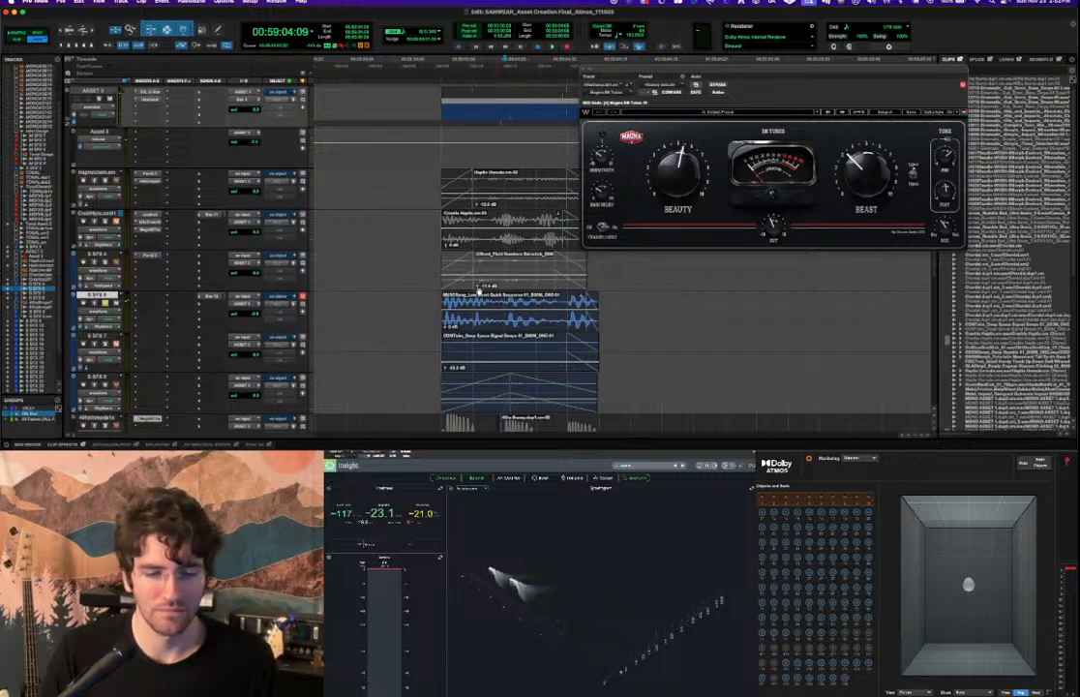
pyautogui.click(436, 227)
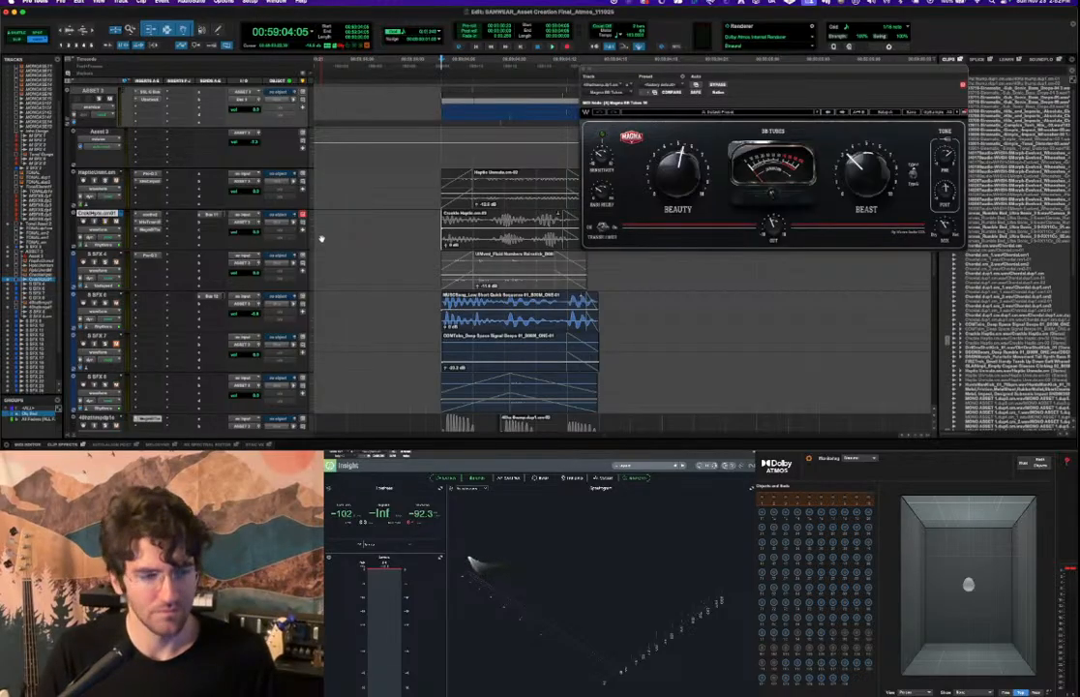
pyautogui.scroll(5, 385, 199)
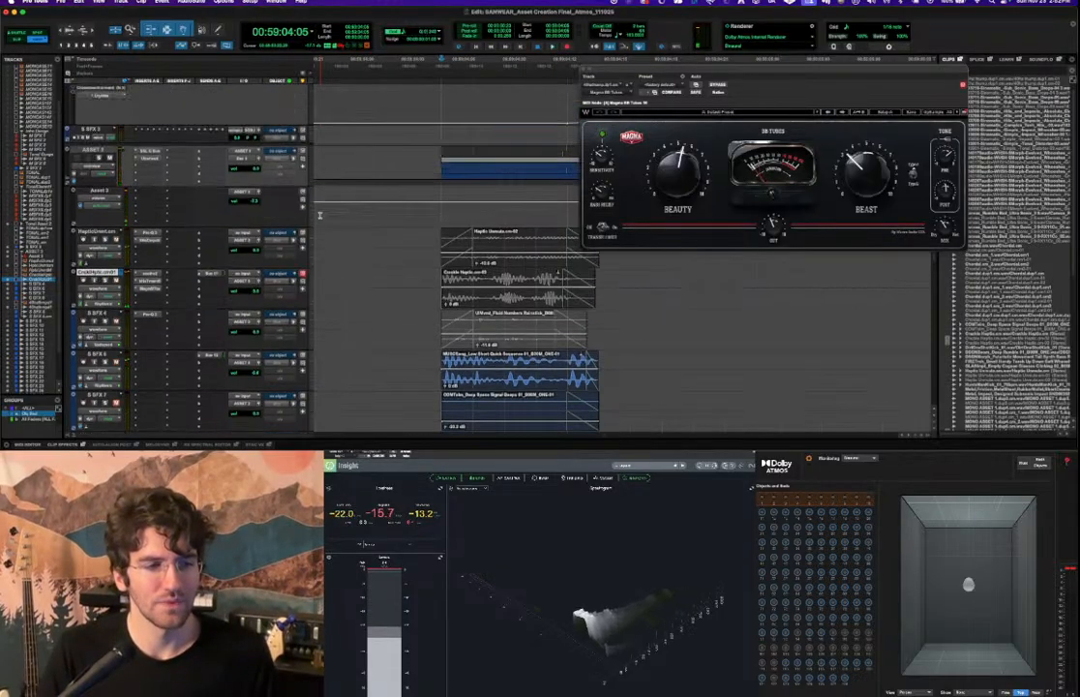
pyautogui.scroll(-5, 120, 227)
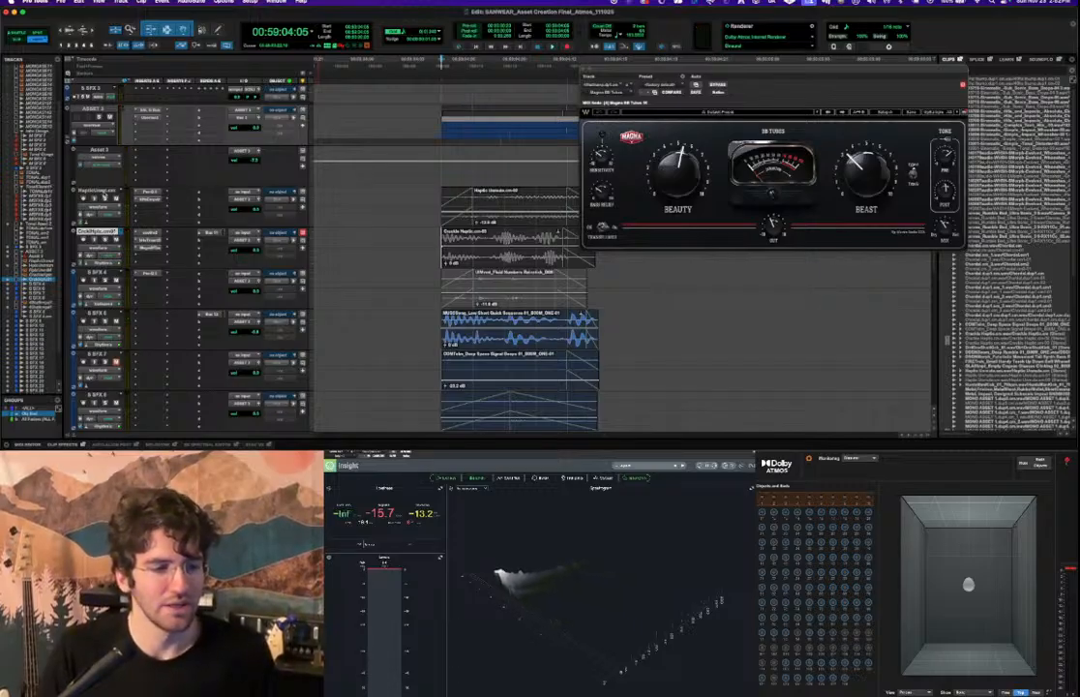
# Hide and deactivate the muted S SFX 7 track containing the Deep Space Signal clip.
pyautogui.click(96, 190)
pyautogui.scroll(-2, 114, 212)
pyautogui.scroll(2, 114, 212)
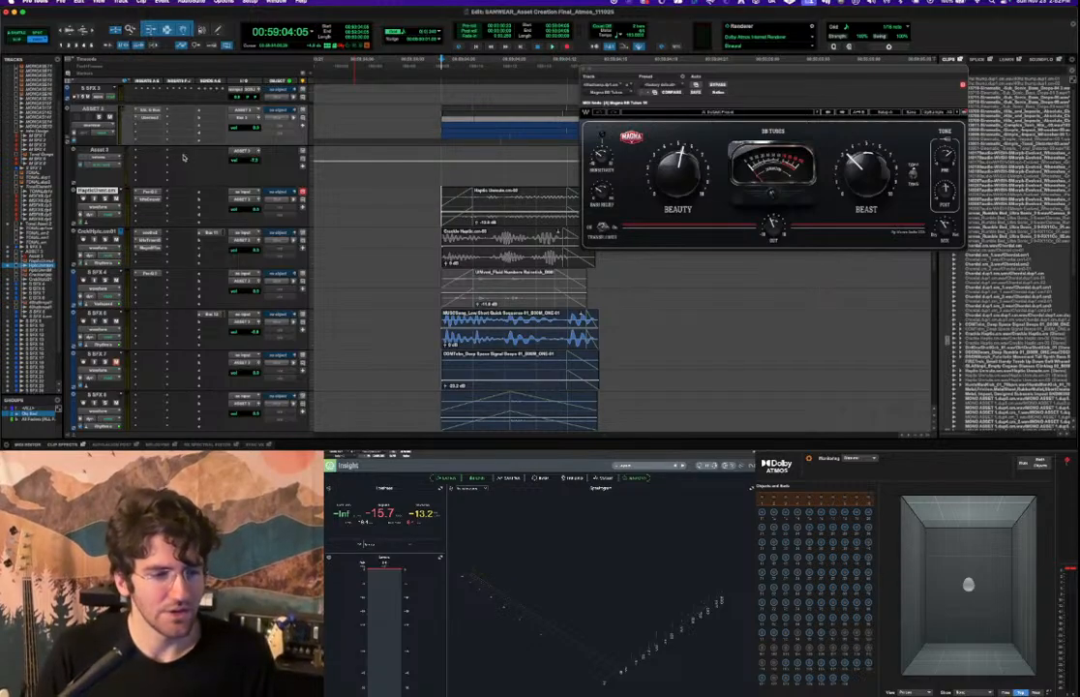
pyautogui.scroll(-3, 194, 179)
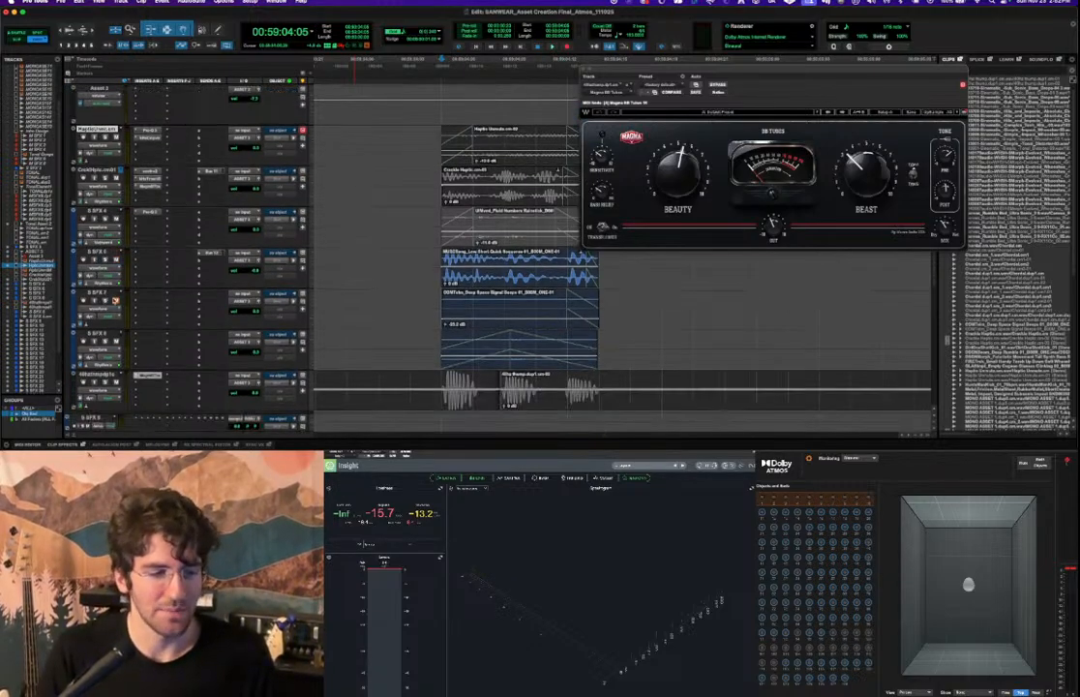
pyautogui.rightClick(112, 289)
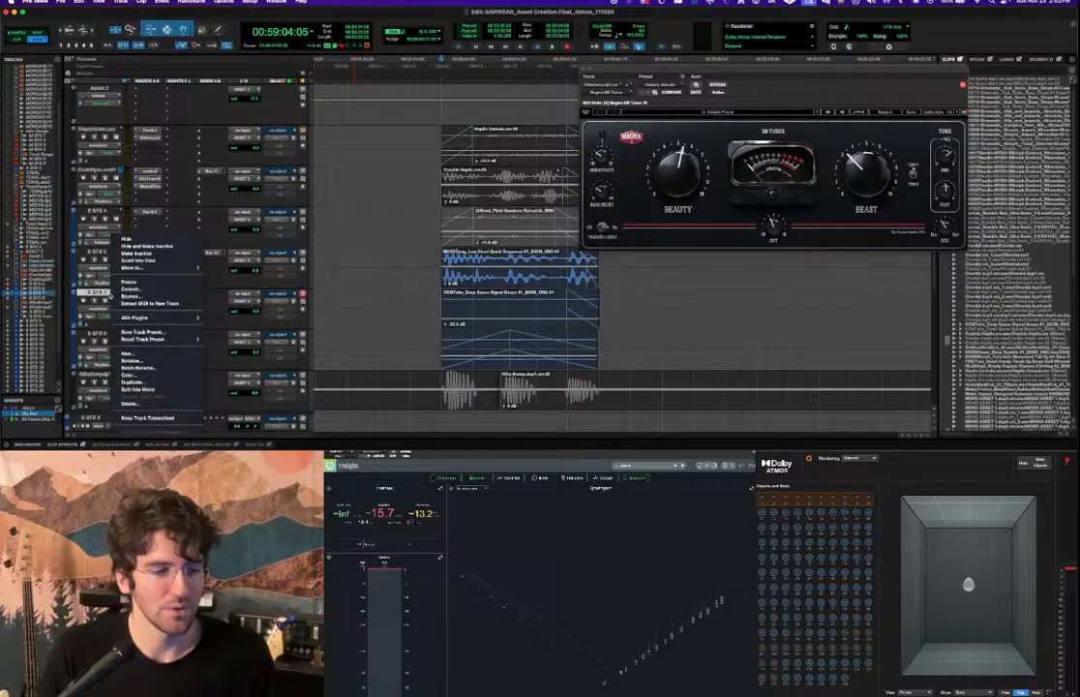
pyautogui.click(156, 247)
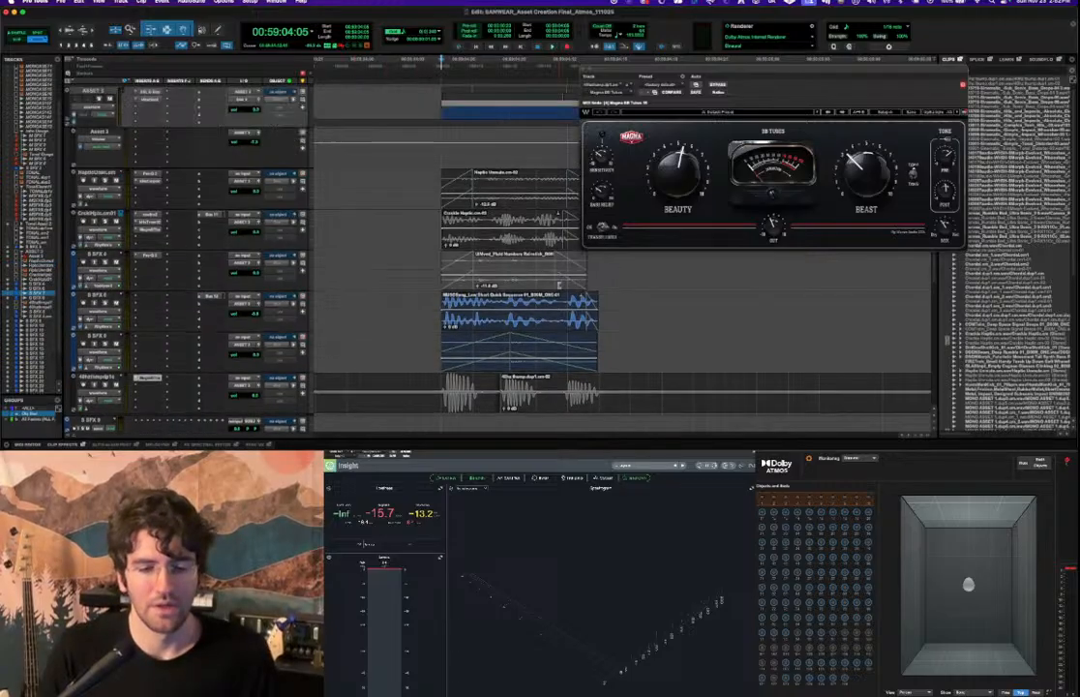
# Clean up the thump track's clip edges at the asset's start and end, and audition the full mix.
pyautogui.click(440, 337)
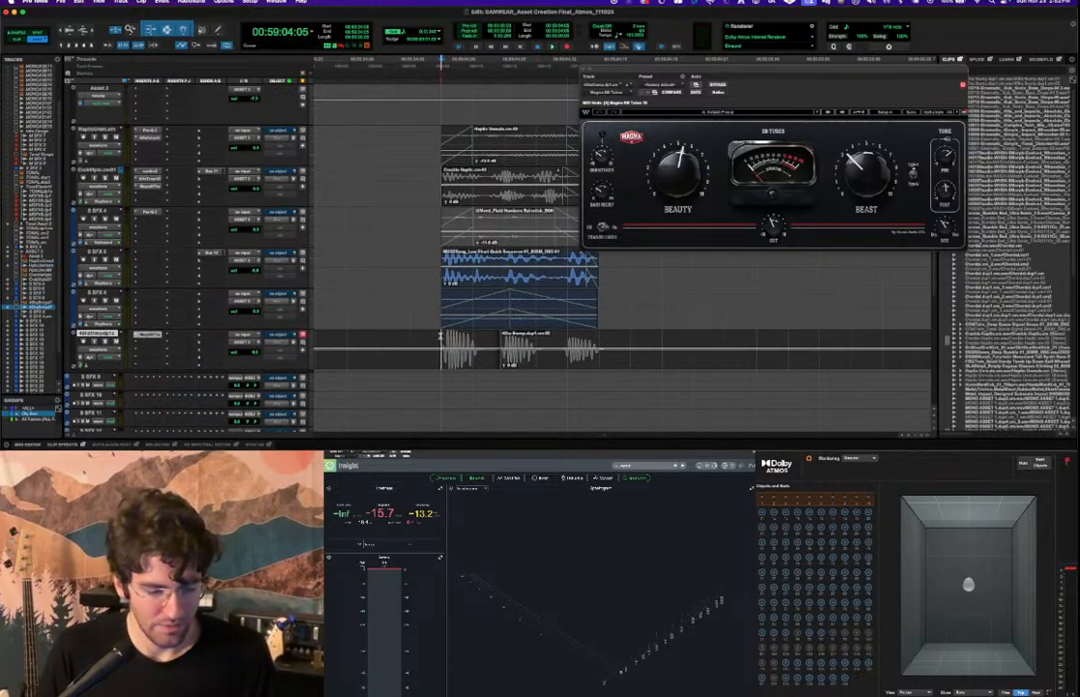
pyautogui.click(442, 338)
pyautogui.press('space')
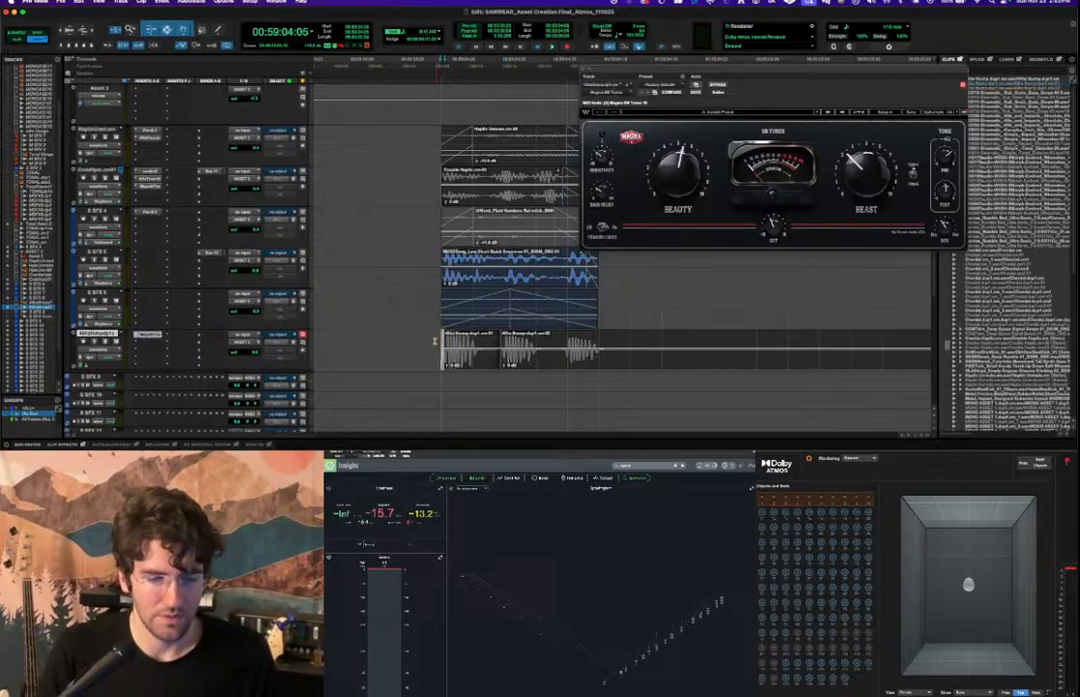
pyautogui.scroll(3, 619, 290)
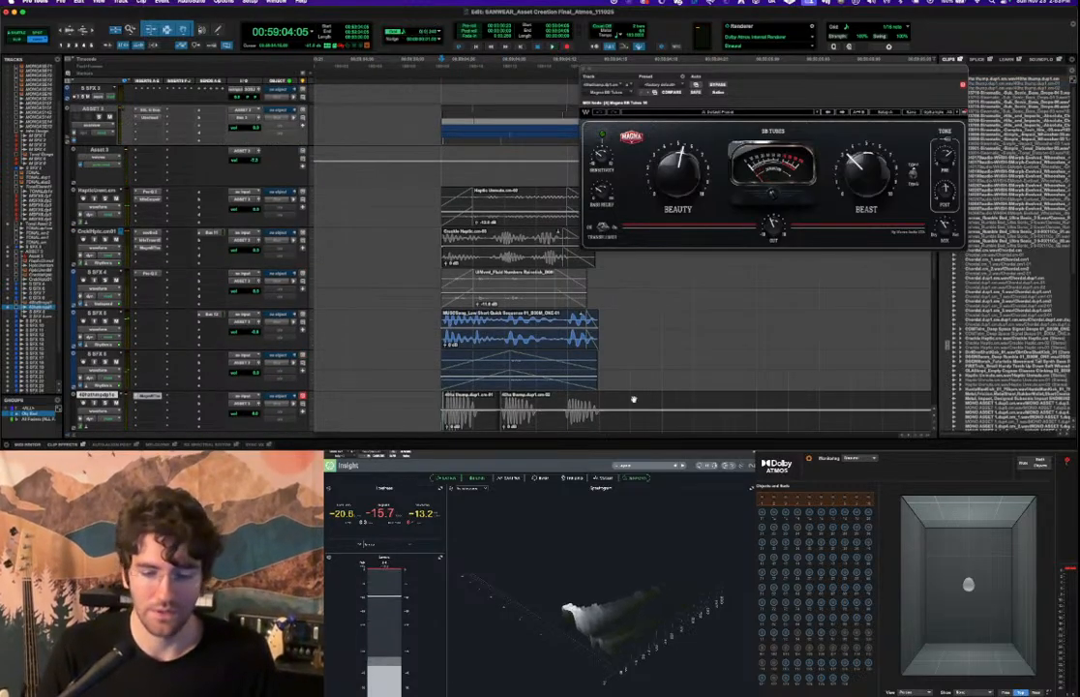
pyautogui.moveTo(601, 395); pyautogui.dragTo(592, 395)
pyautogui.scroll(-3, 161, 167)
pyautogui.scroll(3, 160, 165)
pyautogui.scroll(-1, 179, 160)
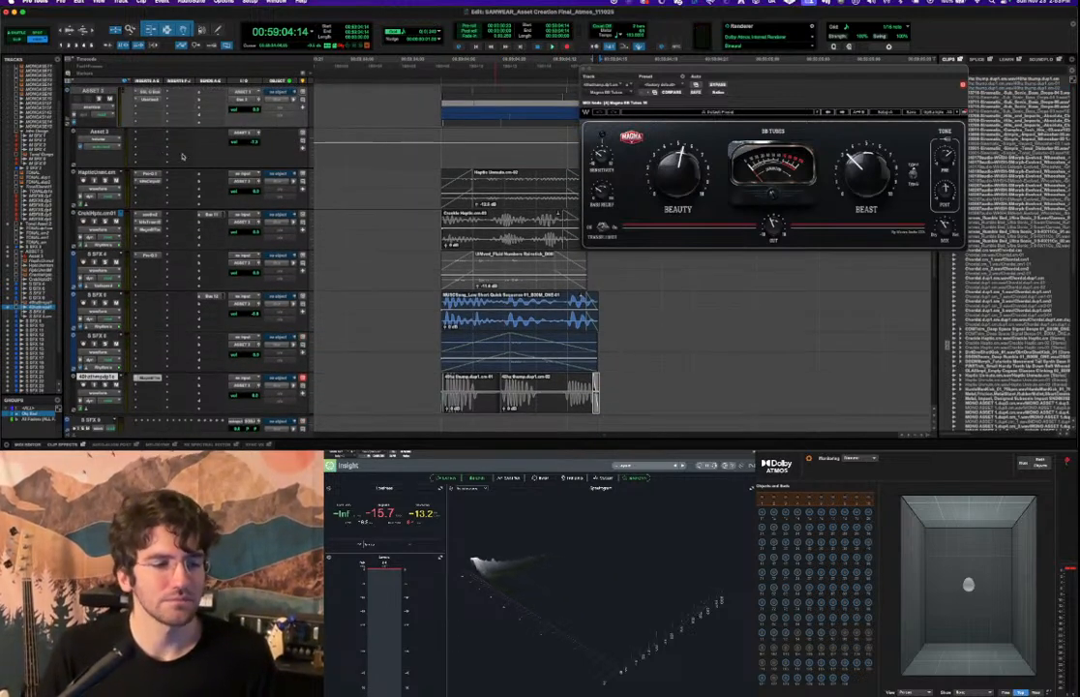
# Move the six layer tracks from the haptic layer through the 40hz thump to the top level and set their outputs to no output.
pyautogui.click(108, 173)
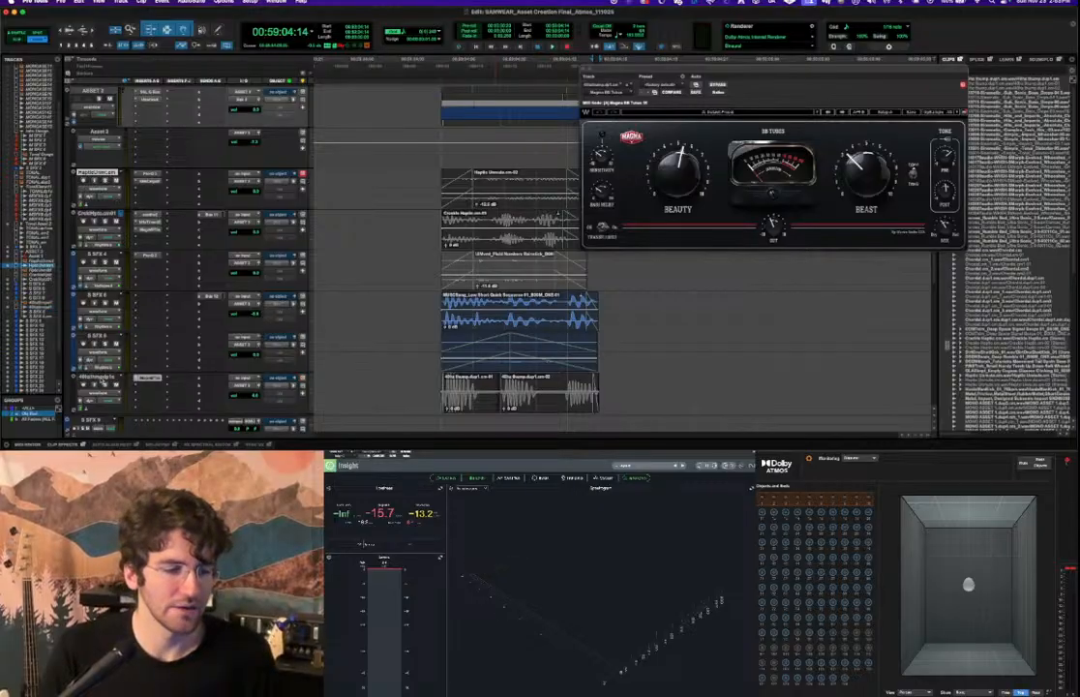
pyautogui.keyDown('shift'); pyautogui.click(101, 377); pyautogui.keyUp('shift')
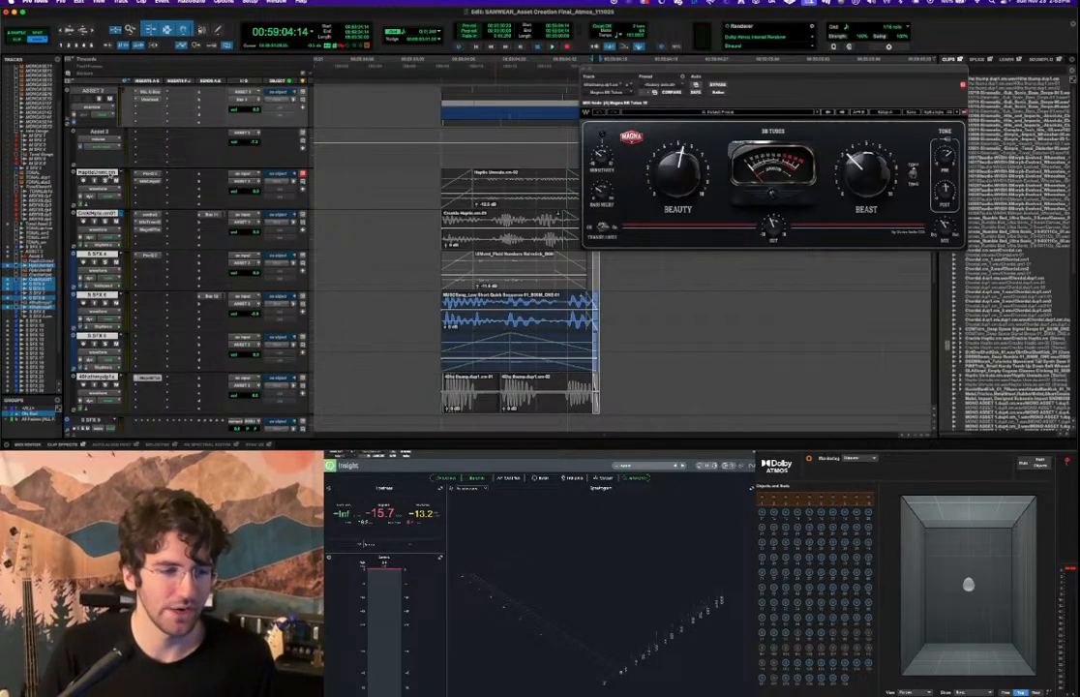
pyautogui.rightClick(114, 174)
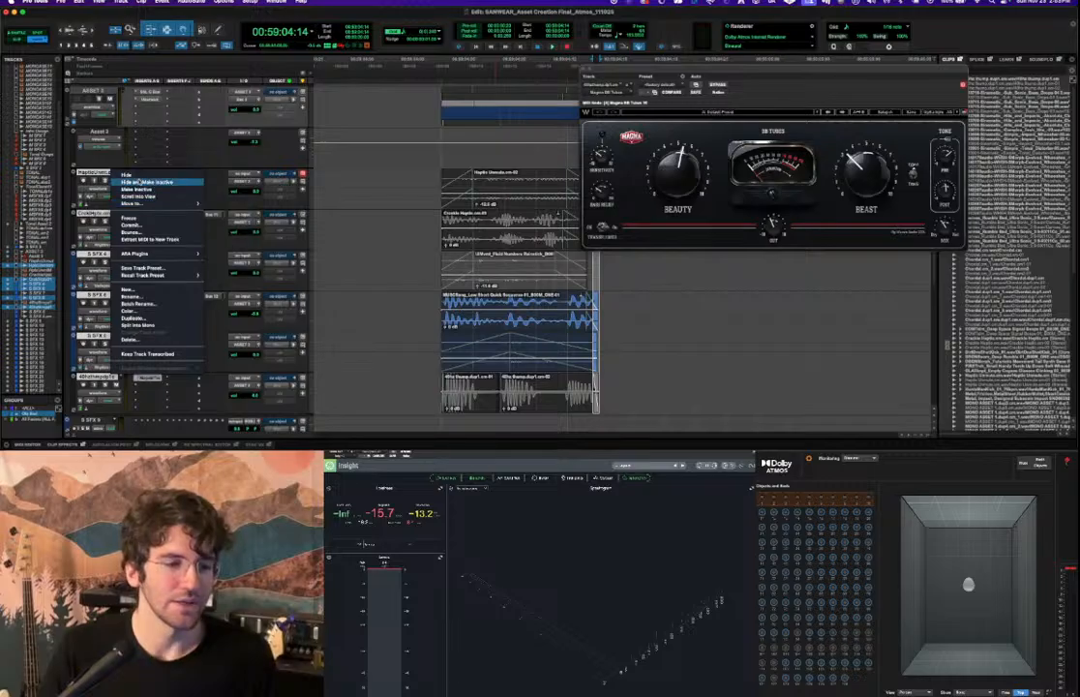
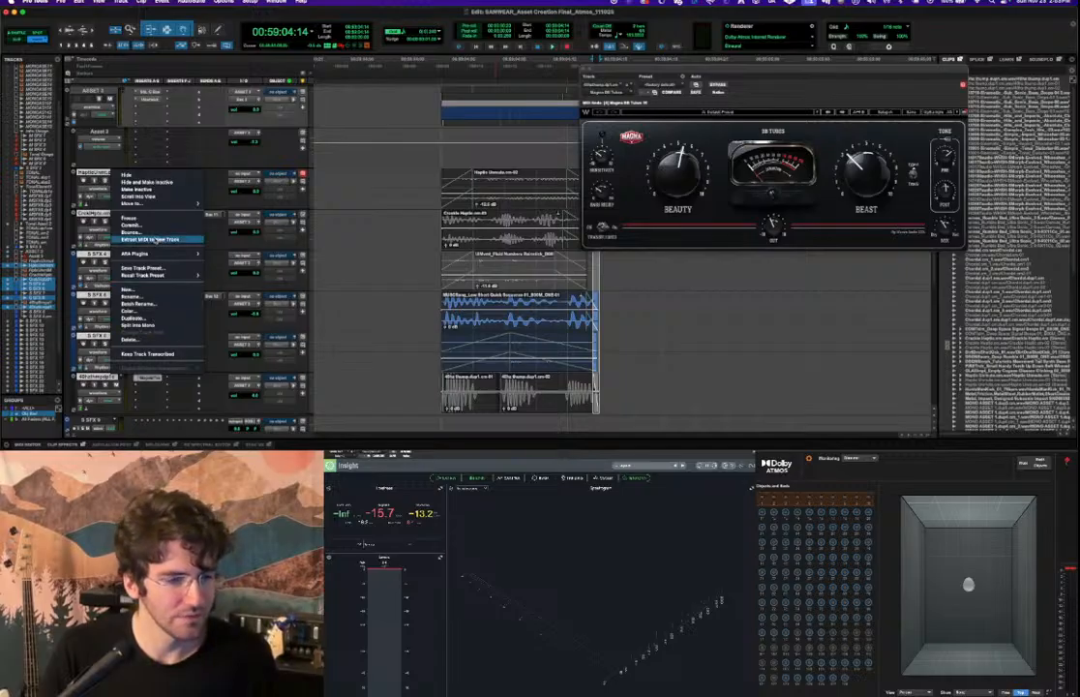
pyautogui.moveTo(173, 205)
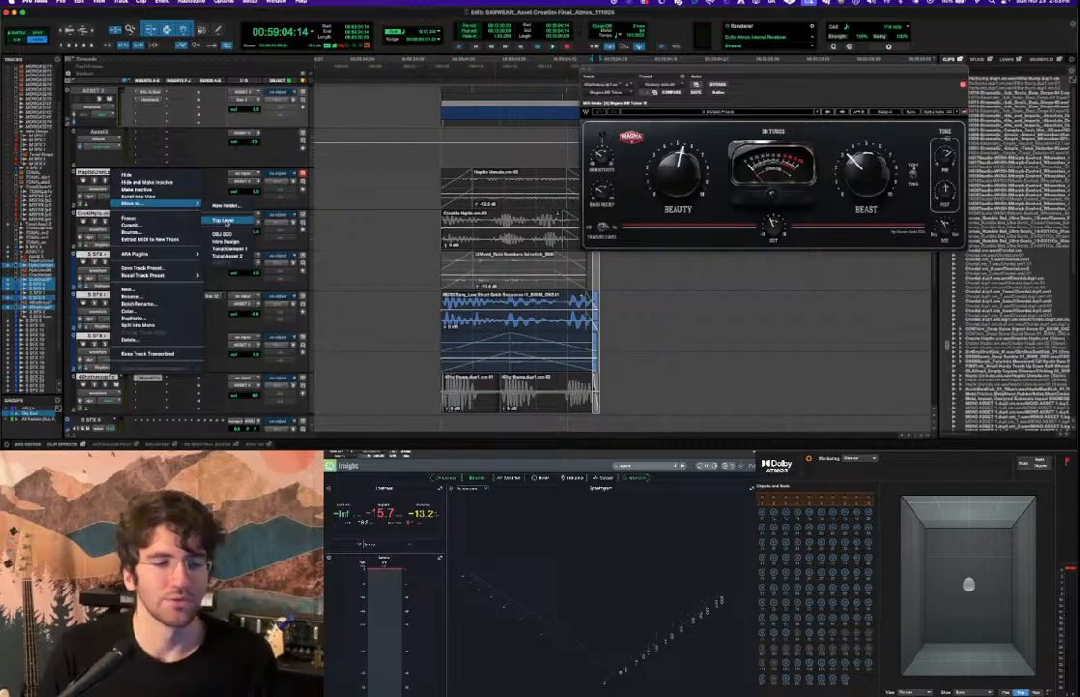
pyautogui.click(224, 220)
pyautogui.click(250, 145)
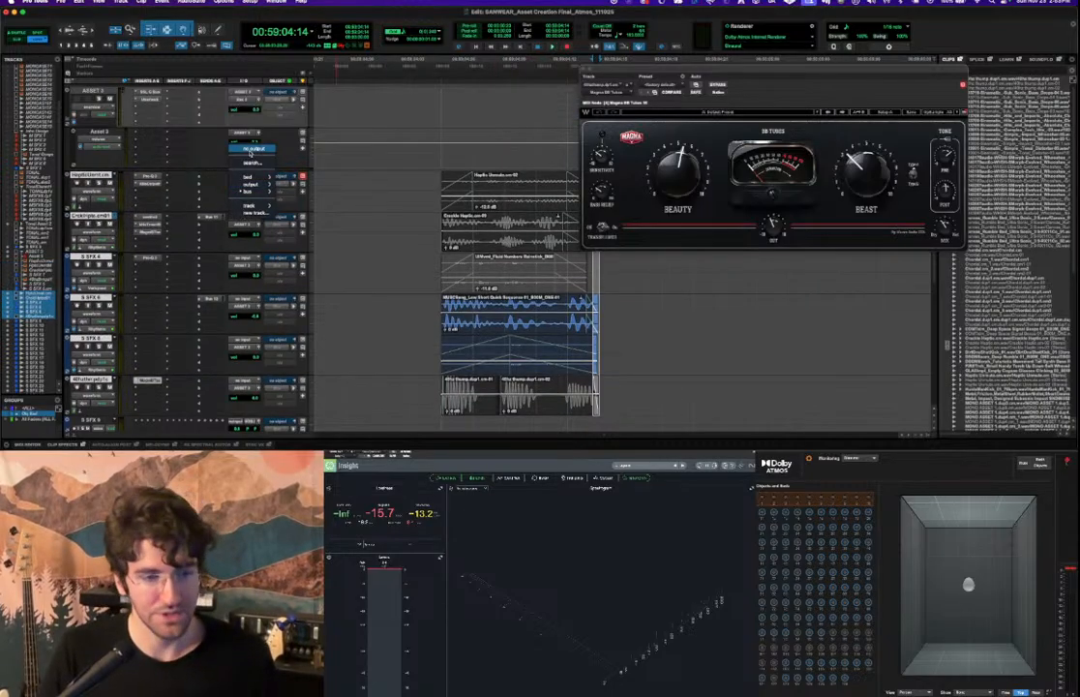
pyautogui.click(251, 149)
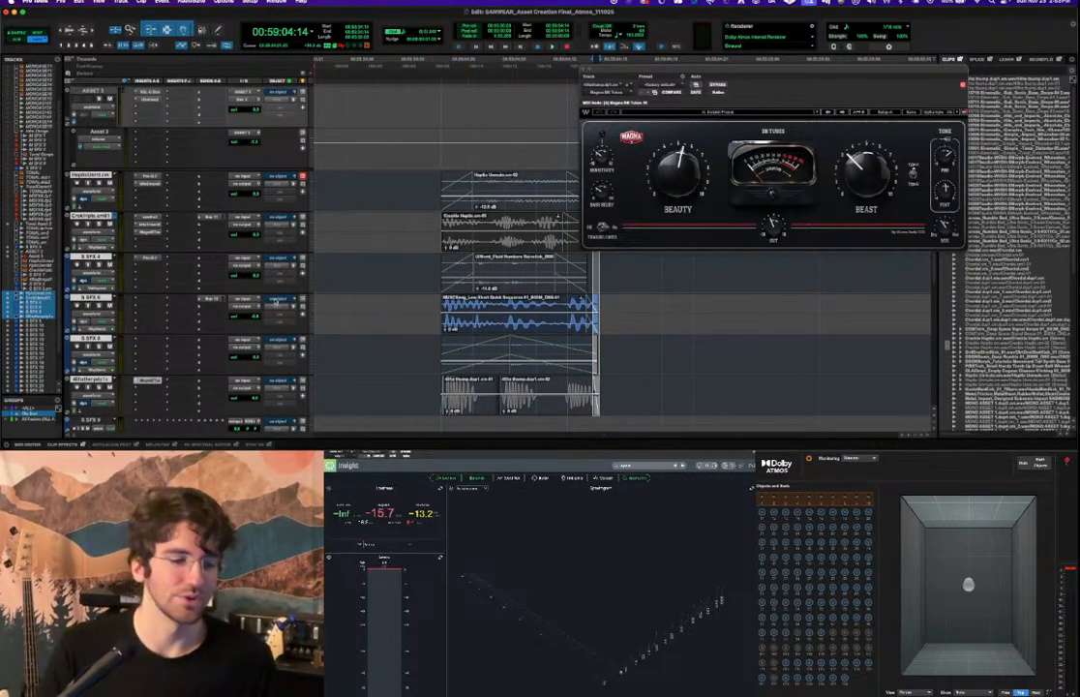
# Move the selected layer tracks into a new stereo routing folder named ASSET 3B, with the tracks routed to it.
pyautogui.rightClick(94, 175)
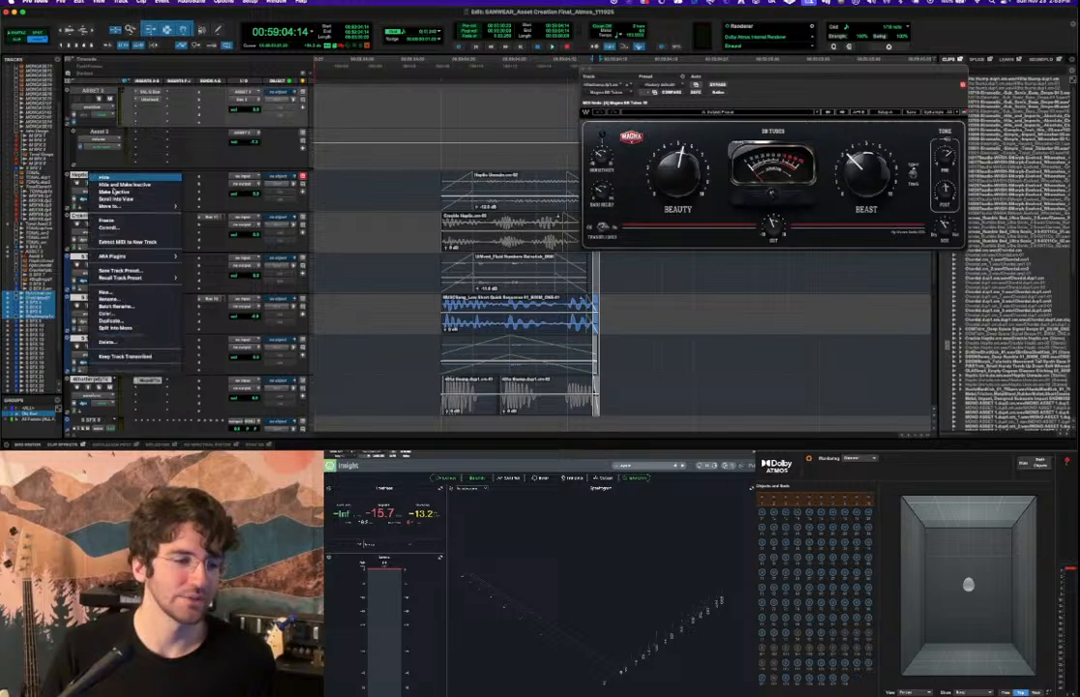
pyautogui.moveTo(145, 206)
pyautogui.click(200, 208)
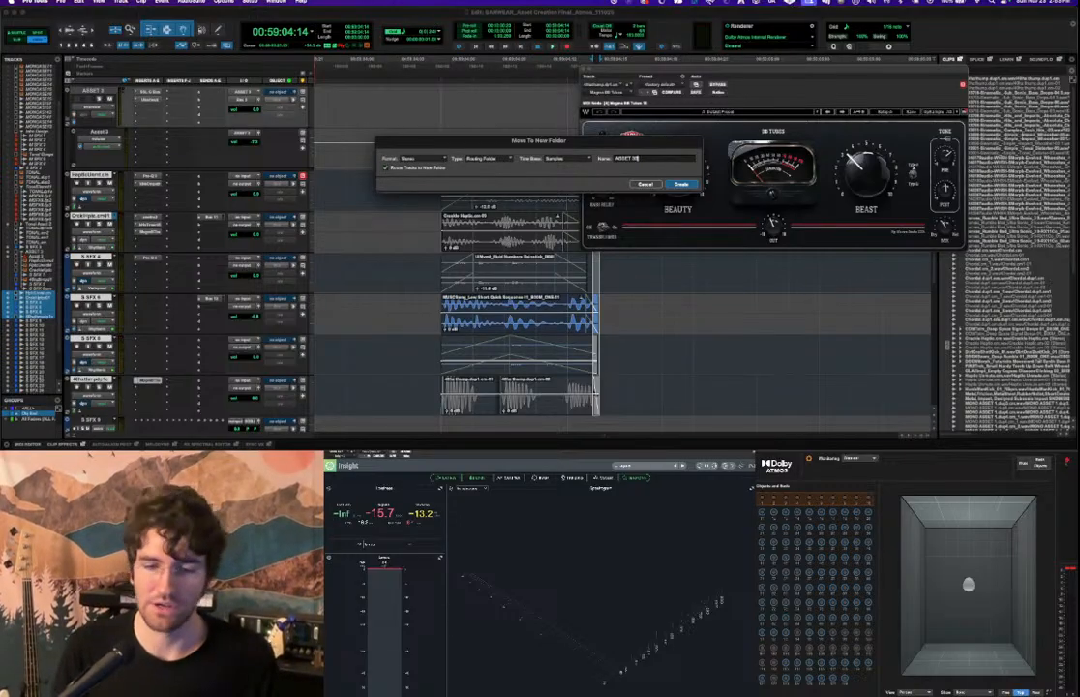
pyautogui.press('Return')
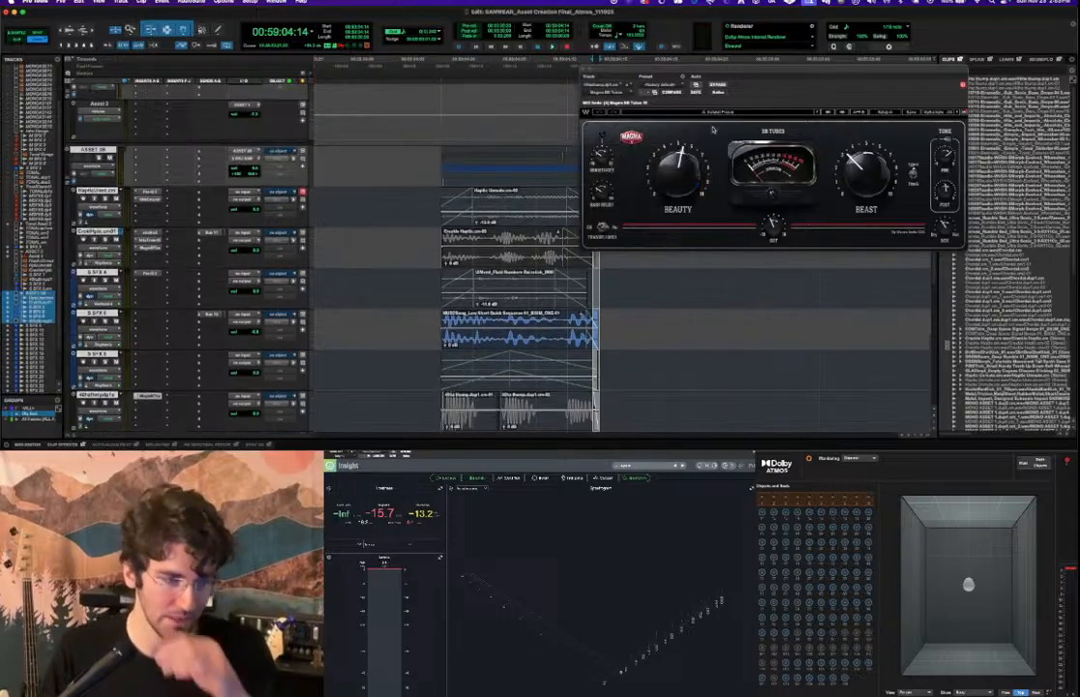
# Place the playhead at the asset's start, check the layers in ASSET 3B, and audition the folder soloed.
pyautogui.scroll(2, 464, 214)
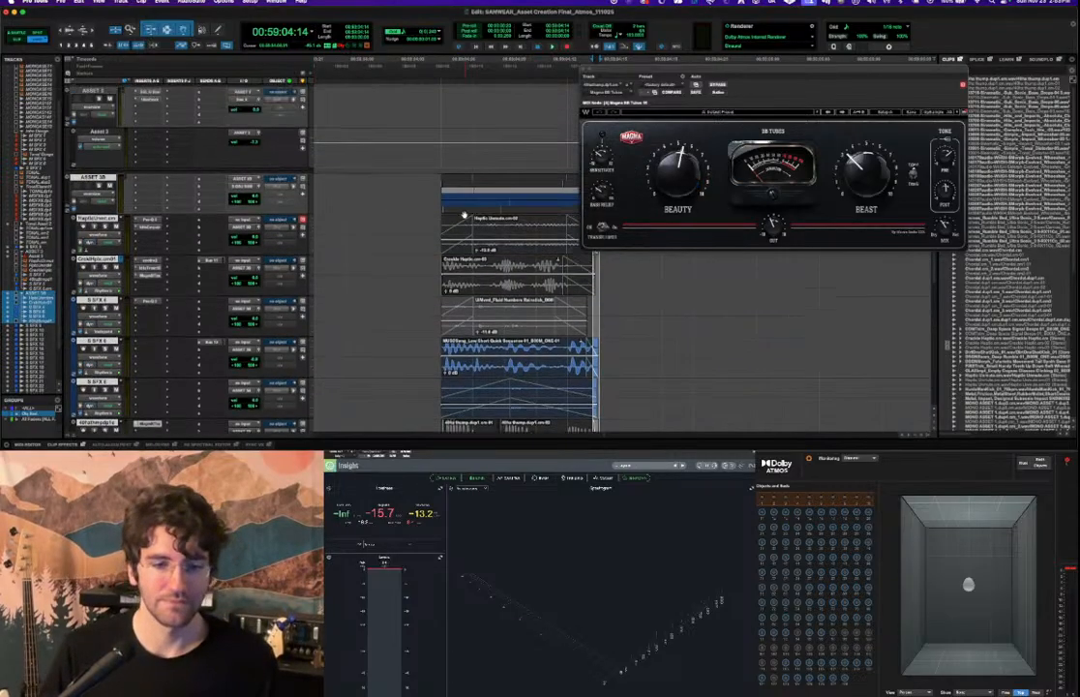
pyautogui.click(438, 225)
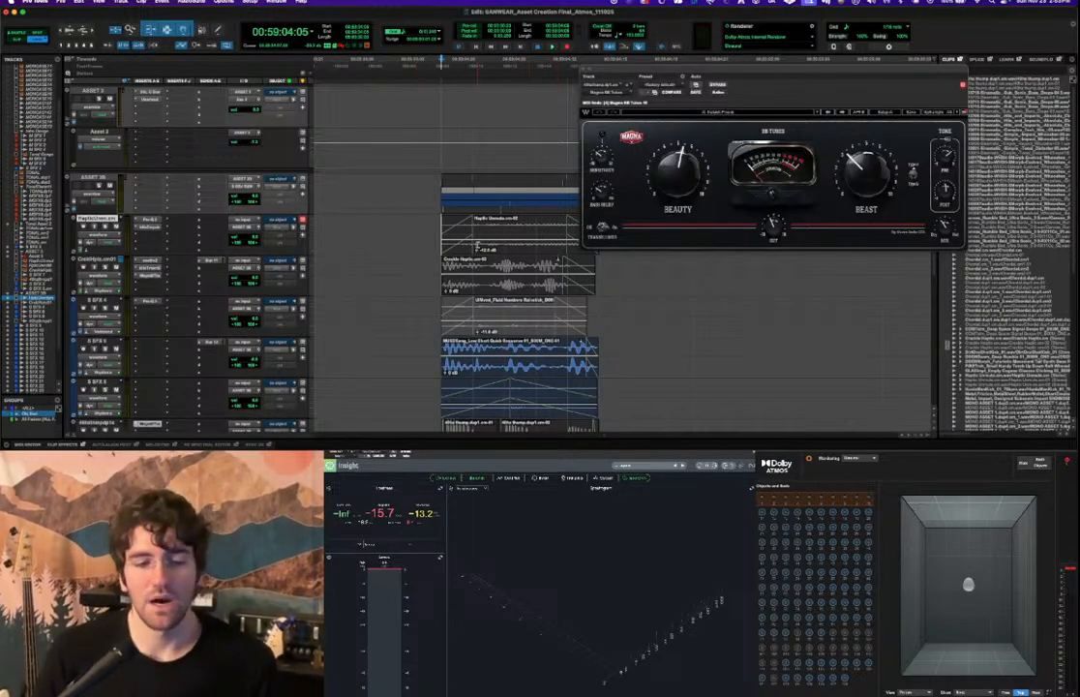
pyautogui.scroll(-3, 482, 240)
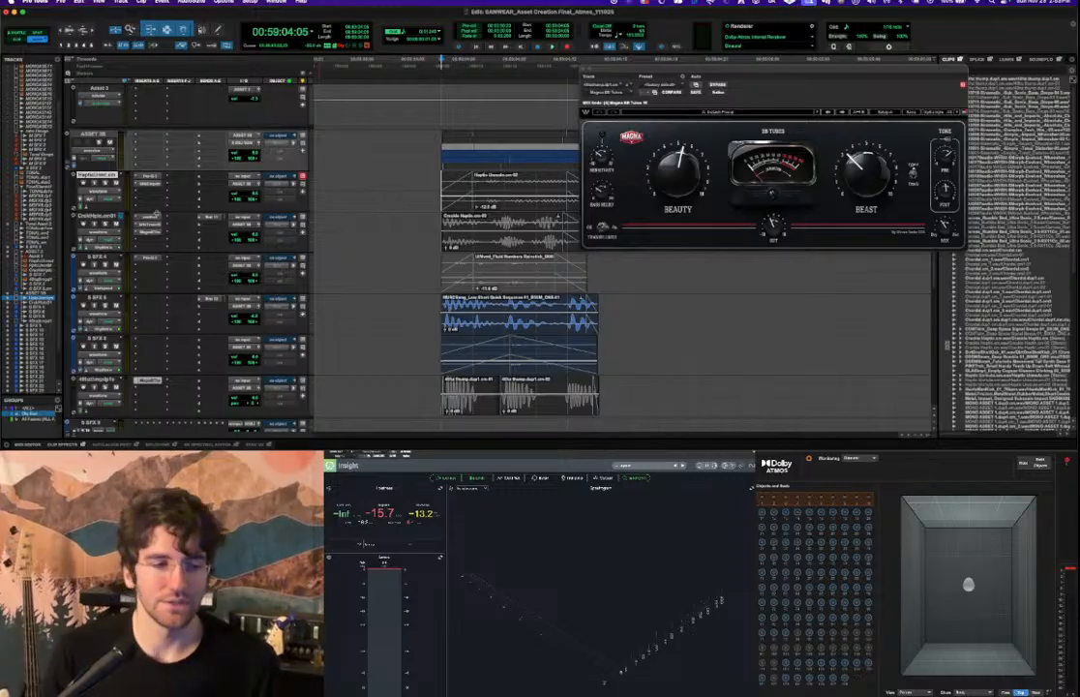
pyautogui.scroll(-3, 154, 194)
pyautogui.scroll(3, 160, 242)
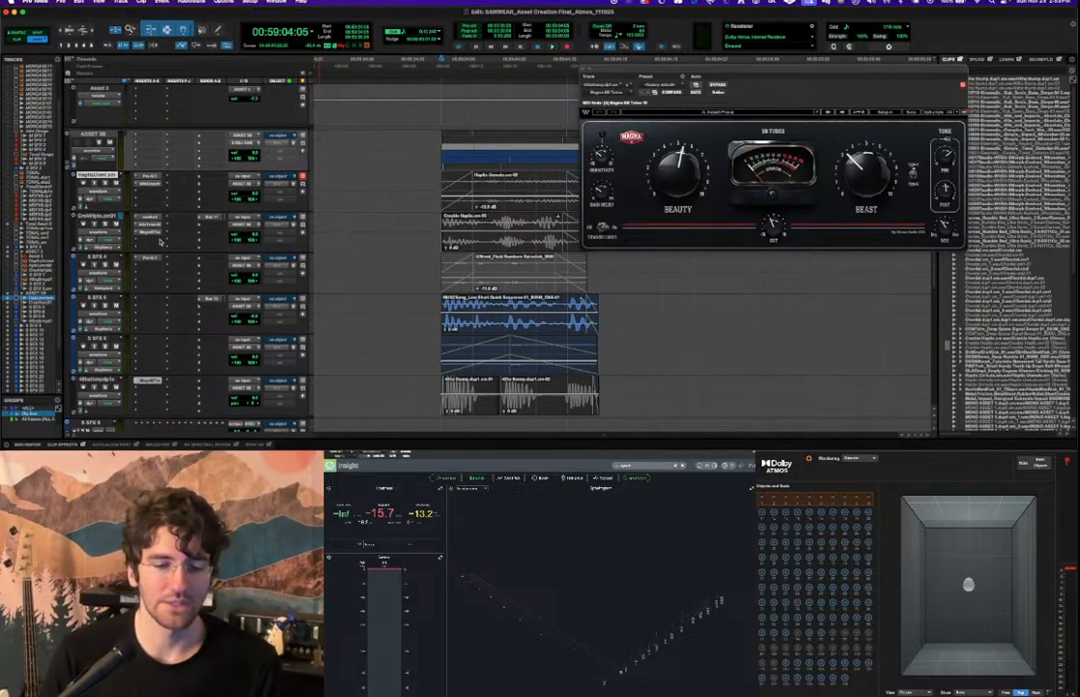
pyautogui.scroll(-3, 157, 238)
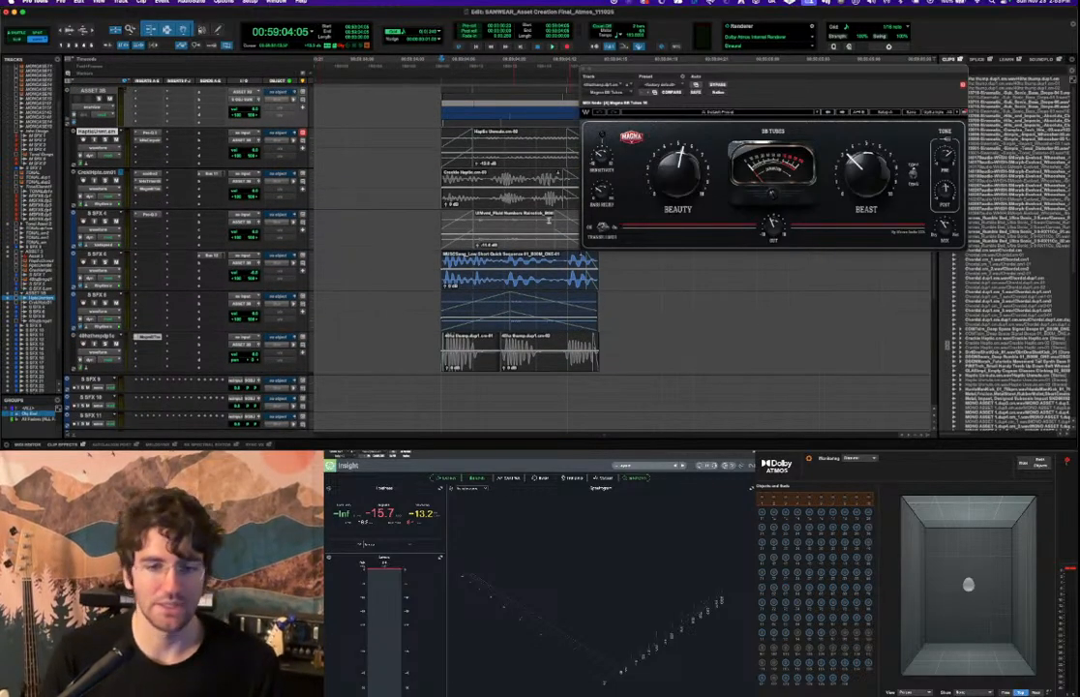
pyautogui.scroll(3, 184, 242)
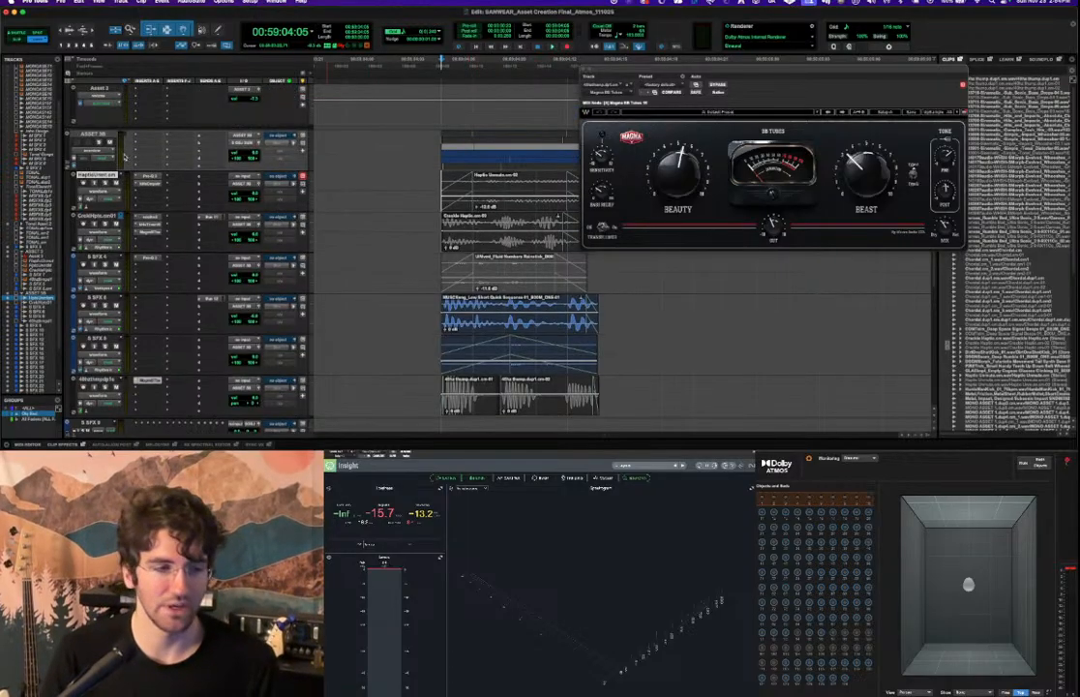
pyautogui.press('space')
pyautogui.press('space')
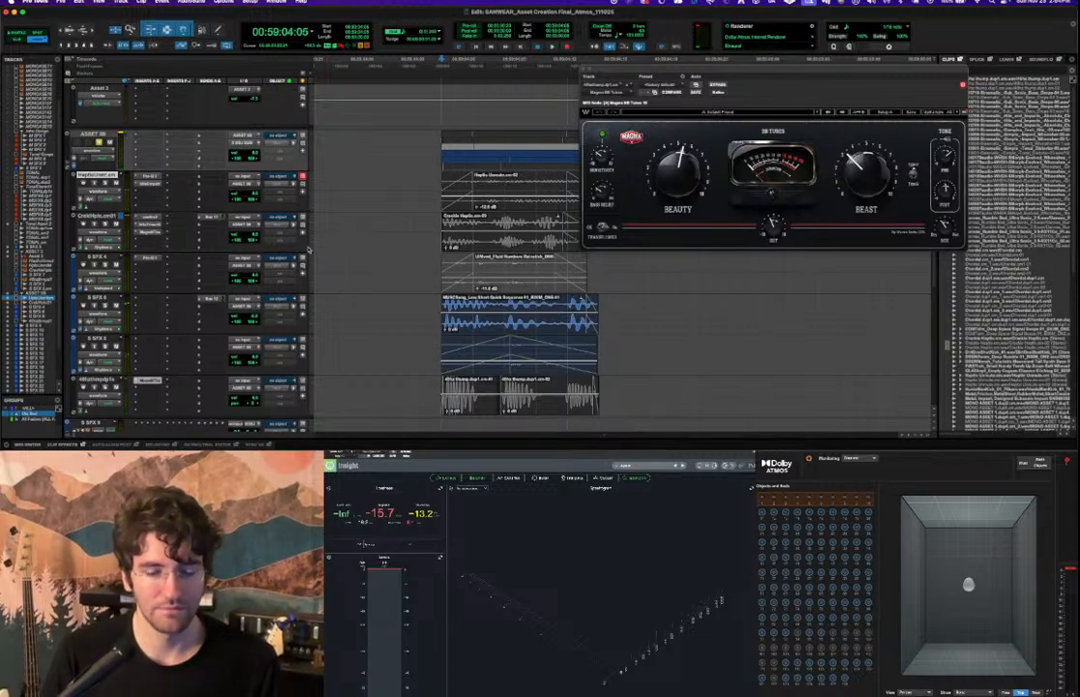
pyautogui.press('space')
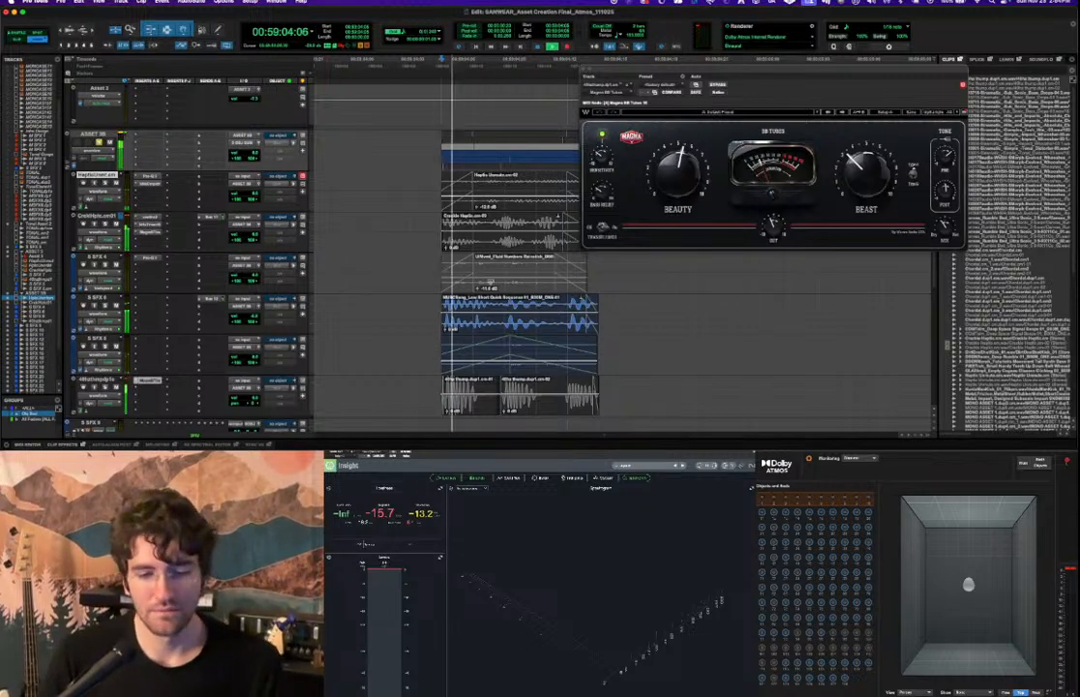
pyautogui.press('space')
# Compare the ASSET 3B folder with the asset folders above it and replay the asset to check its signal.
pyautogui.scroll(2, 358, 307)
pyautogui.scroll(4, 349, 303)
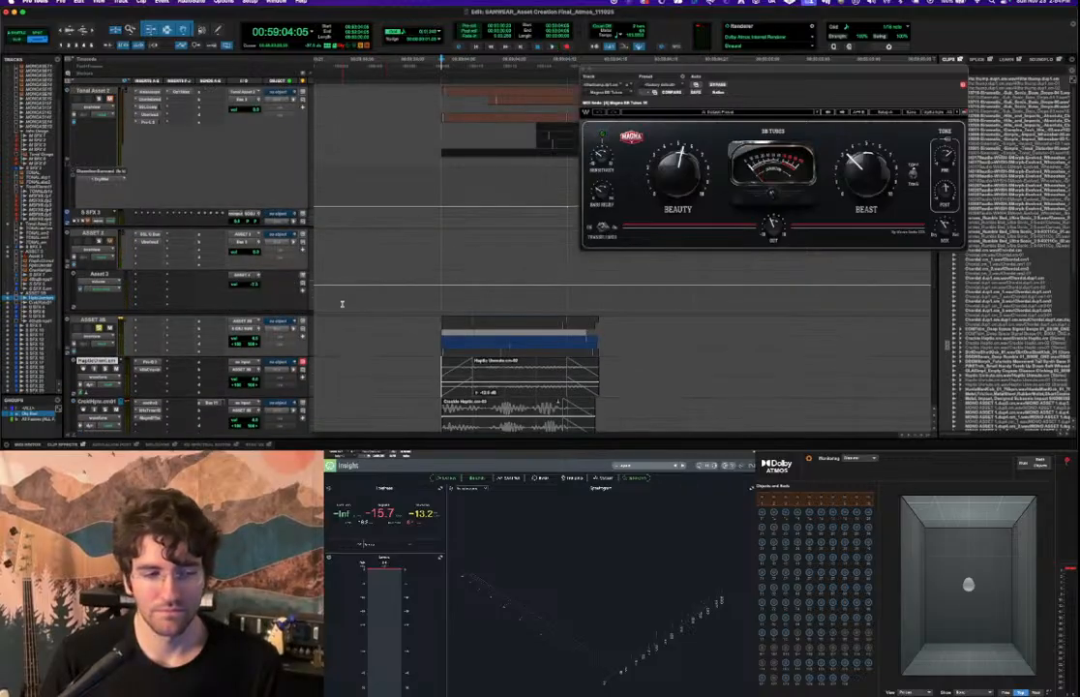
pyautogui.scroll(-5, 334, 300)
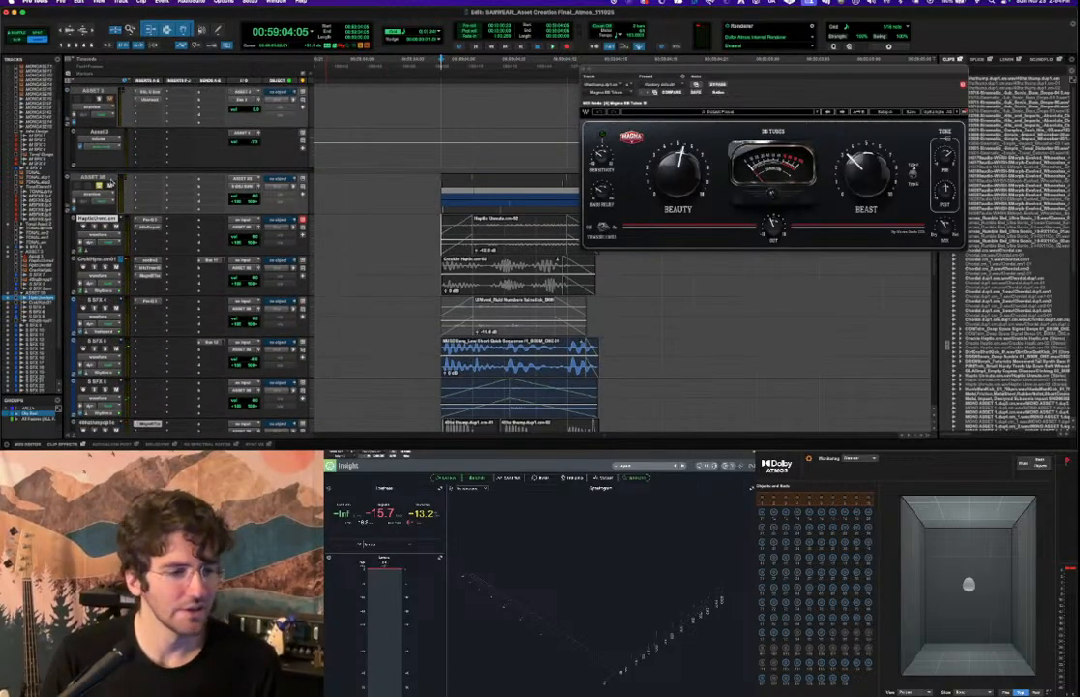
pyautogui.press('space')
pyautogui.press('space')
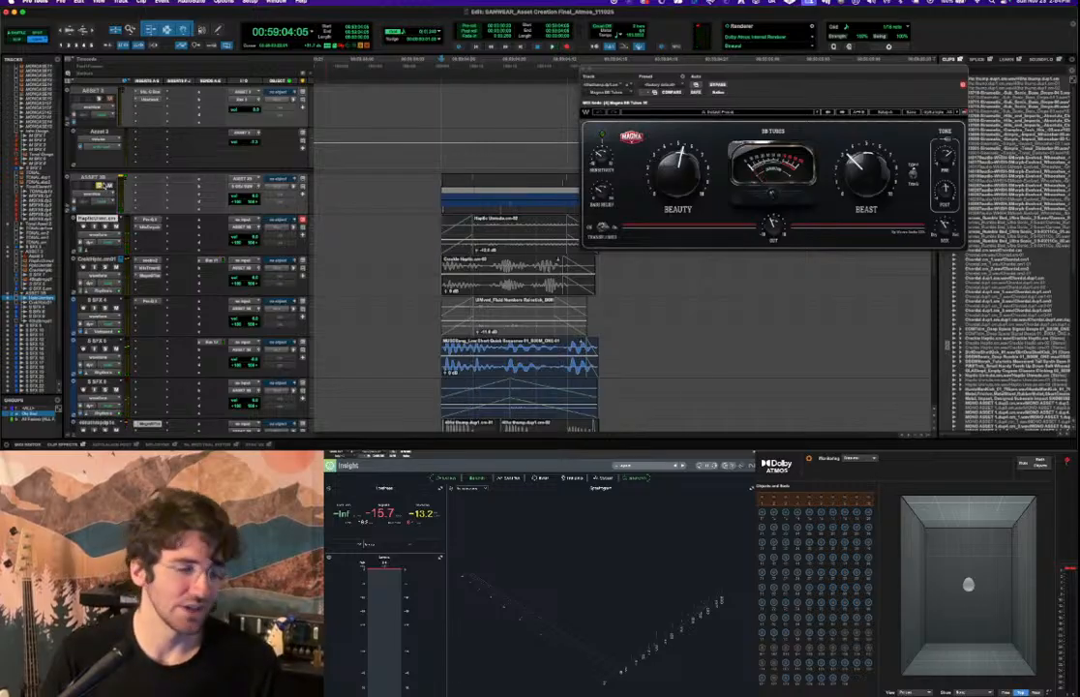
pyautogui.press('space')
# Undo the track moves to bring the layers back into the ASSET 3 folder, keeping the thump clip edits.
pyautogui.press('super+z')
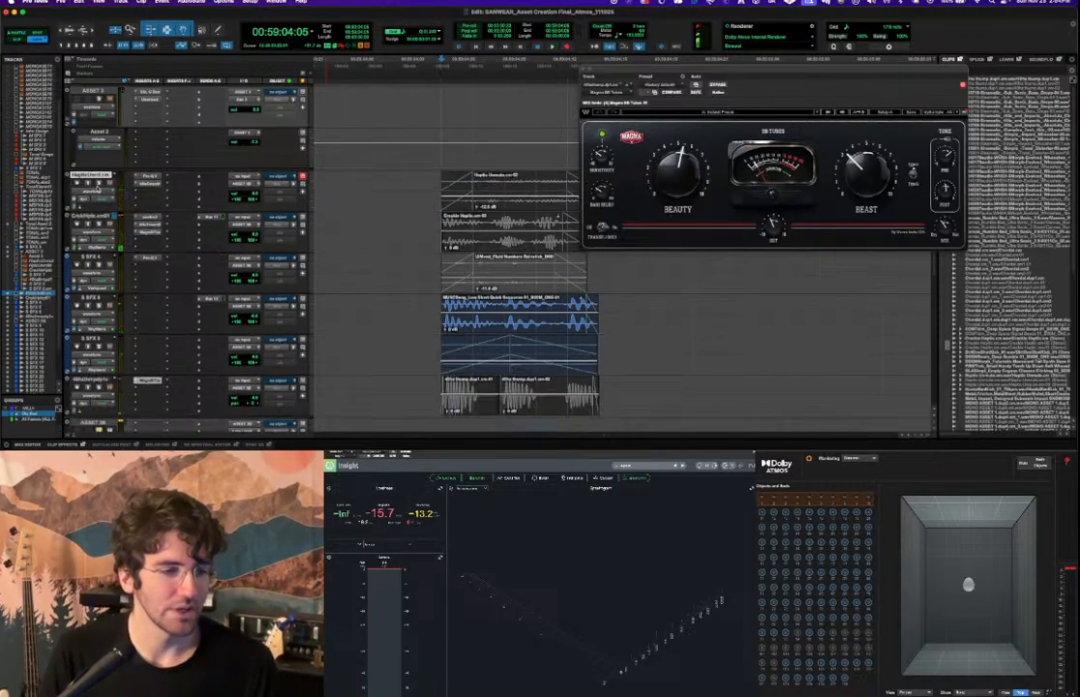
pyautogui.scroll(3, 185, 212)
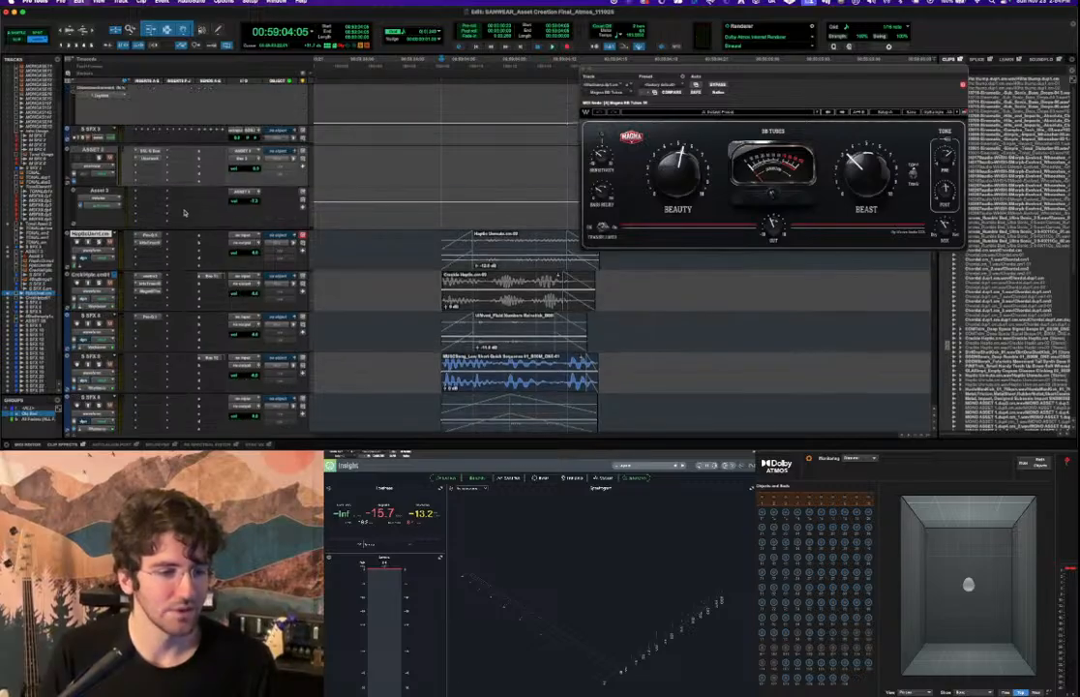
pyautogui.press('super+z')
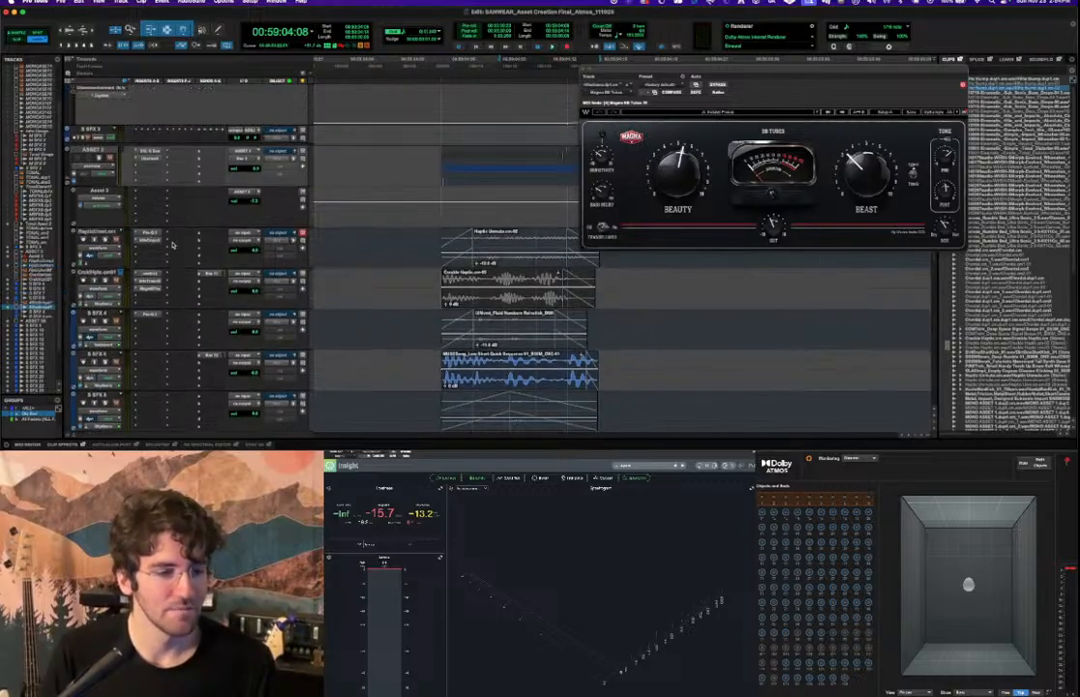
pyautogui.scroll(-5, 173, 243)
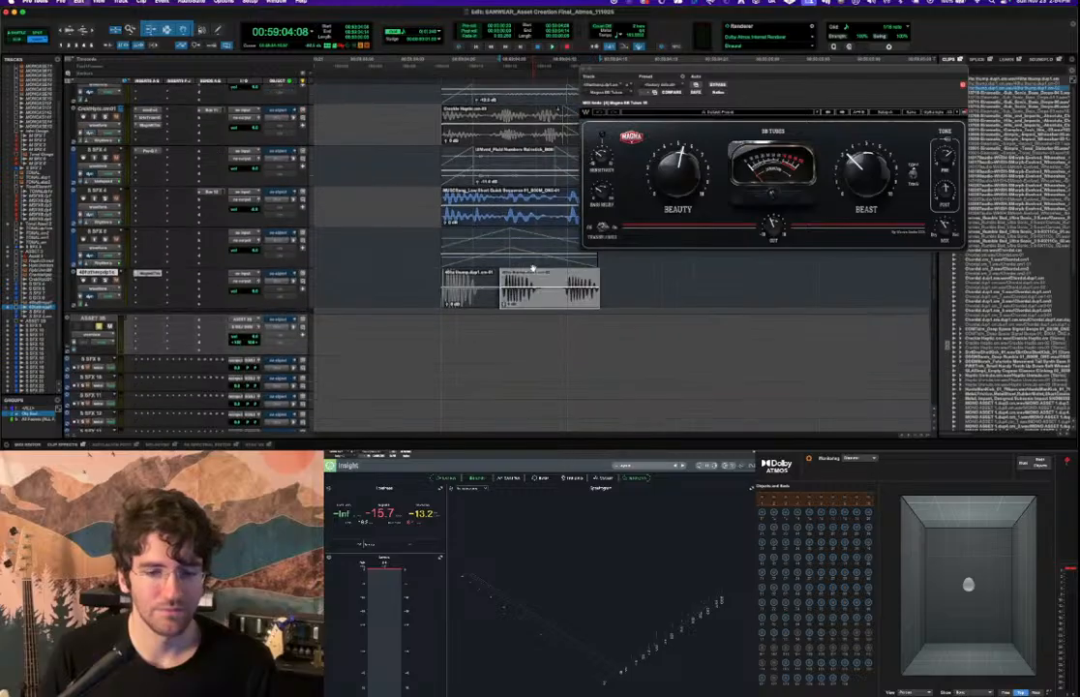
pyautogui.scroll(4, 440, 232)
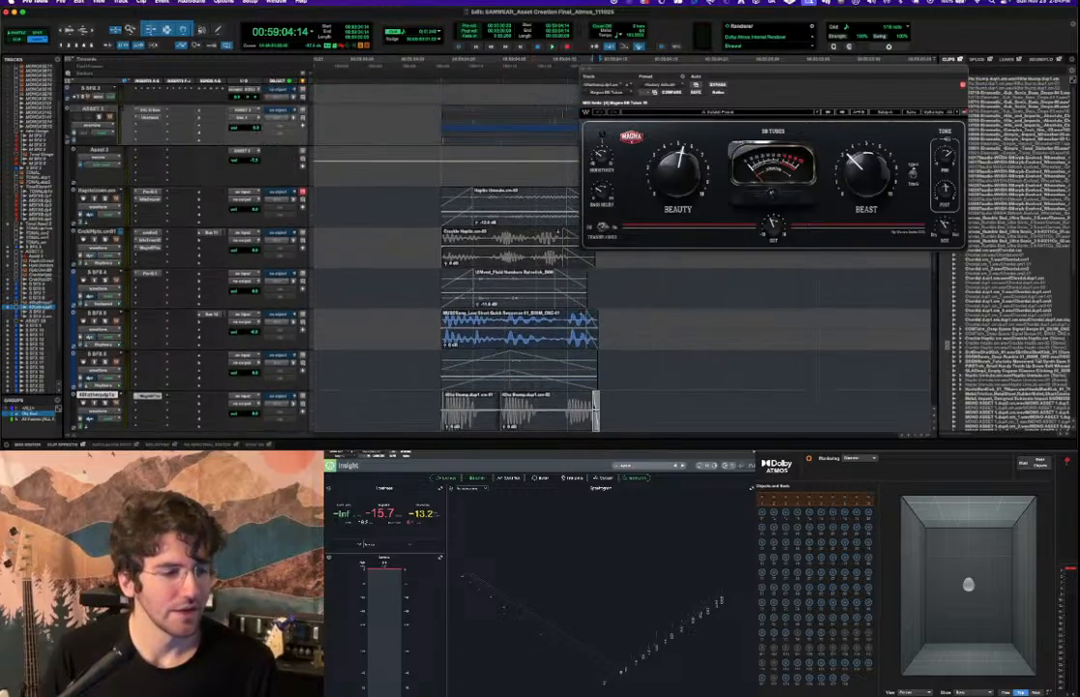
pyautogui.scroll(-2, 107, 290)
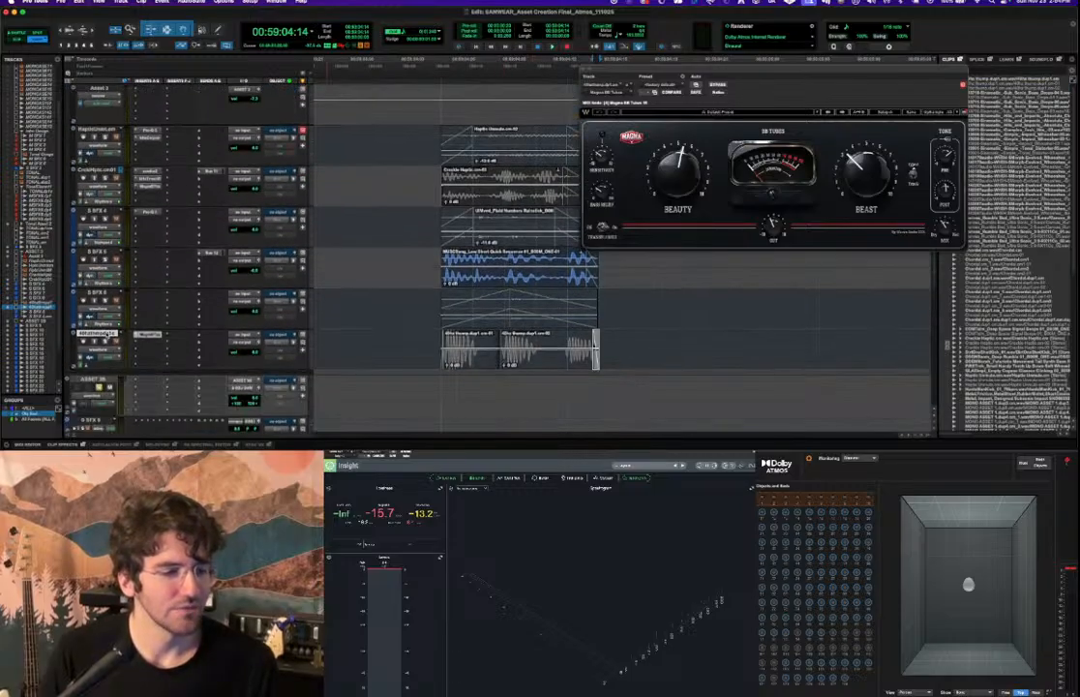
# Route the outputs of all six layer tracks, from the haptic layer through the thump, to the ASSET 3 mono bus.
pyautogui.scroll(3, 108, 333)
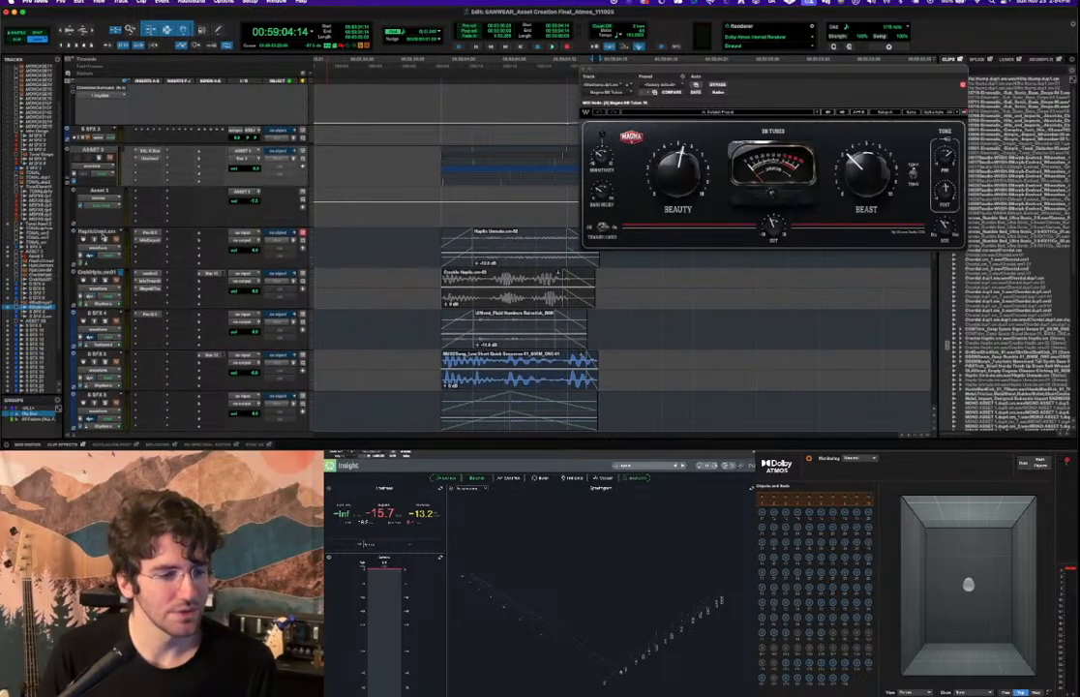
pyautogui.keyDown('shift'); pyautogui.click(101, 233); pyautogui.keyUp('shift')
pyautogui.click(252, 248)
pyautogui.moveTo(252, 248)
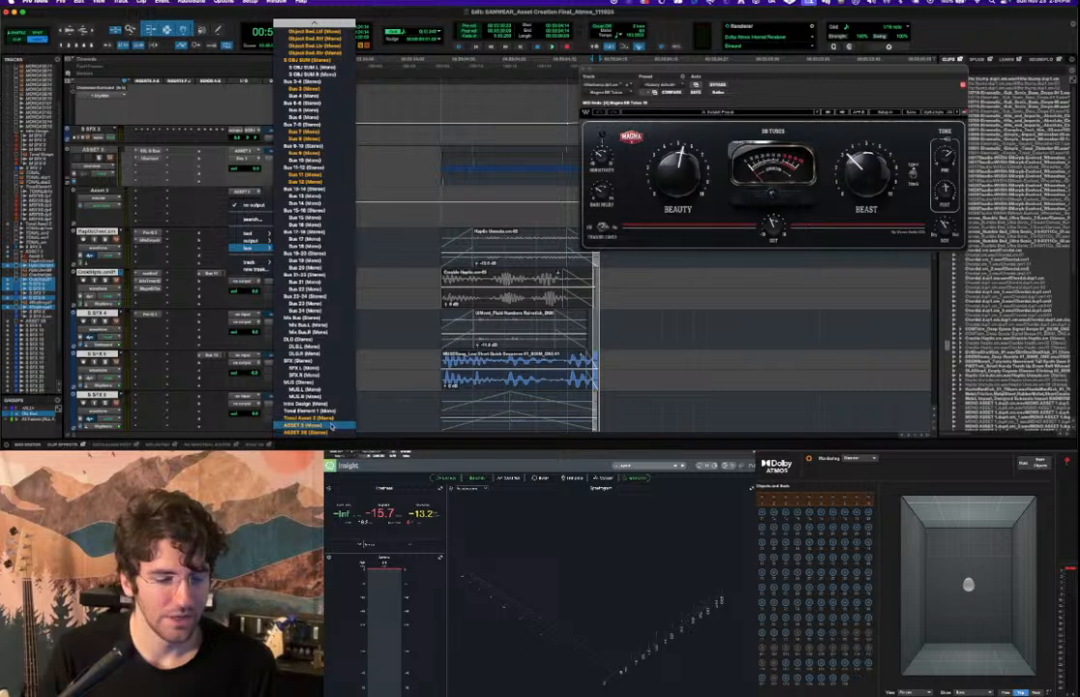
pyautogui.click(290, 375)
# Play the rerouted layers from the asset's start, in the mix and with the ASSET 3 folder soloed.
pyautogui.press('space')
pyautogui.press('space')
pyautogui.click(432, 282)
pyautogui.press('space')
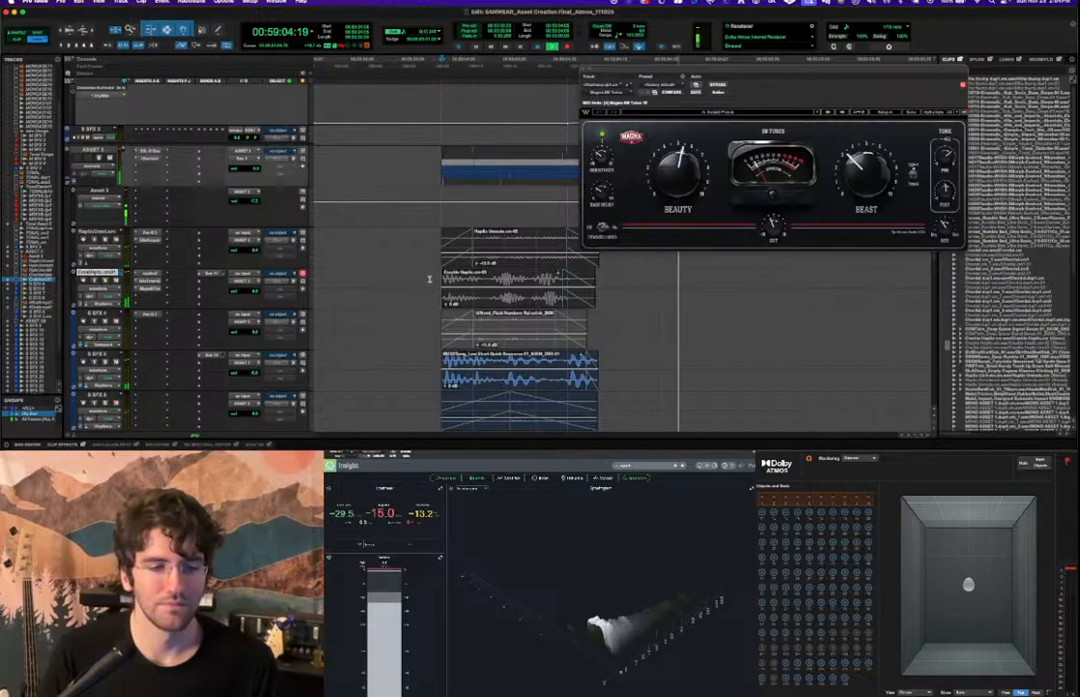
pyautogui.press('space')
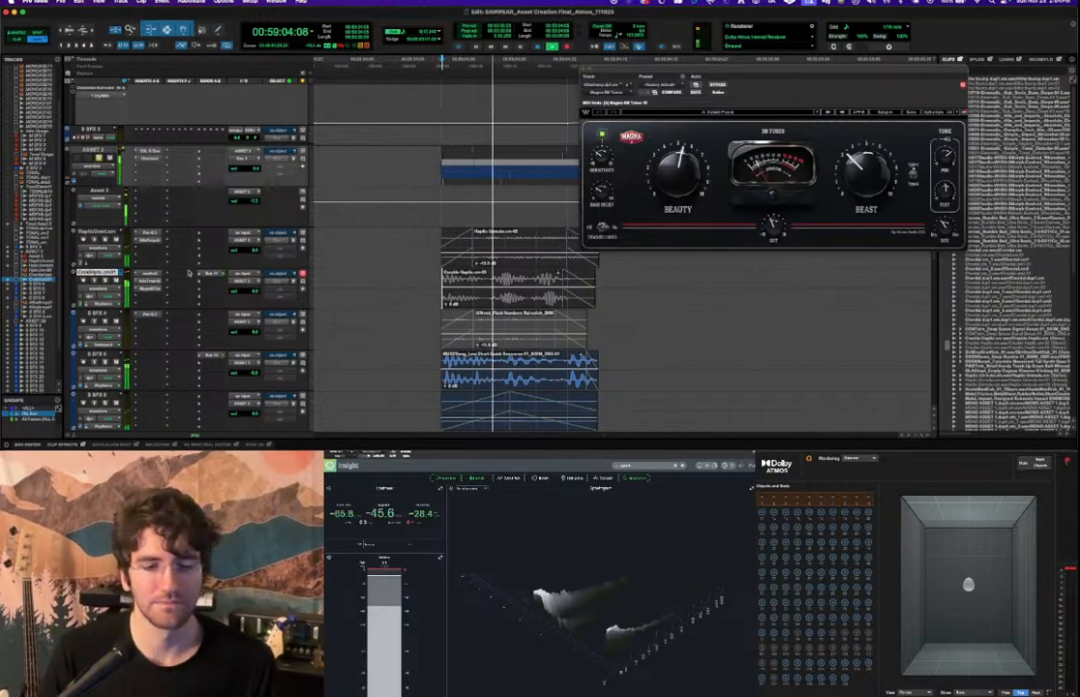
# Shift the second insert on the ASSET 3 folder down one slot, load Kaleidoscopes (mono) in the freed slot, and audition it.
pyautogui.click(153, 152)
pyautogui.click(158, 153)
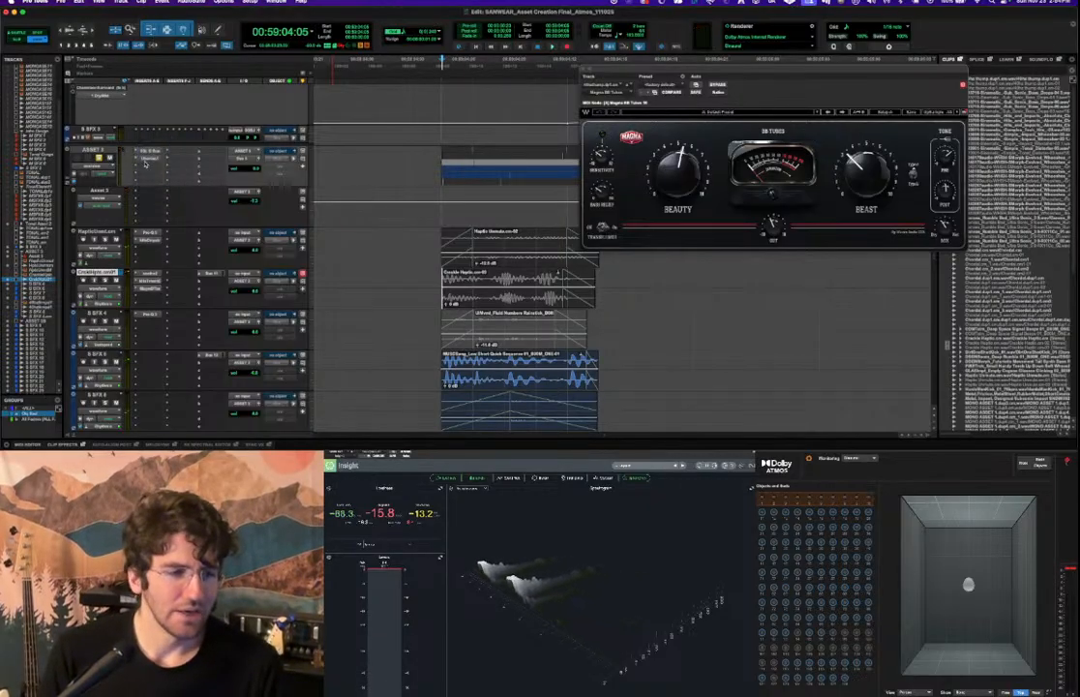
pyautogui.moveTo(149, 159); pyautogui.dragTo(149, 167)
pyautogui.click(144, 157)
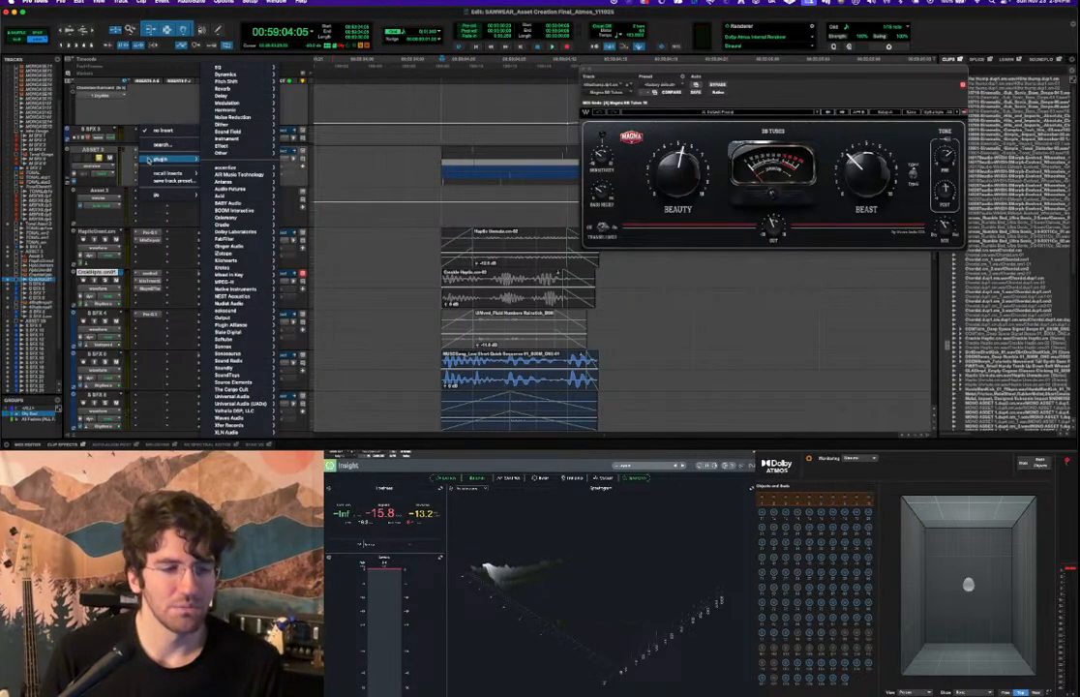
pyautogui.click(161, 146)
pyautogui.write('sat')
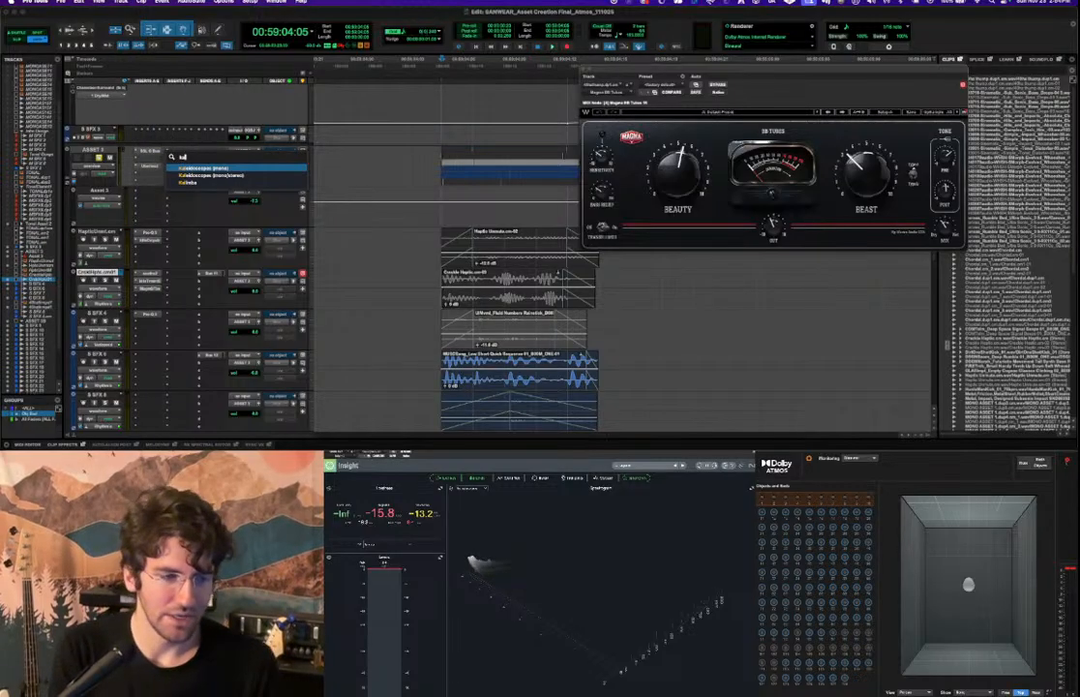
pyautogui.press('Return')
pyautogui.press('space')
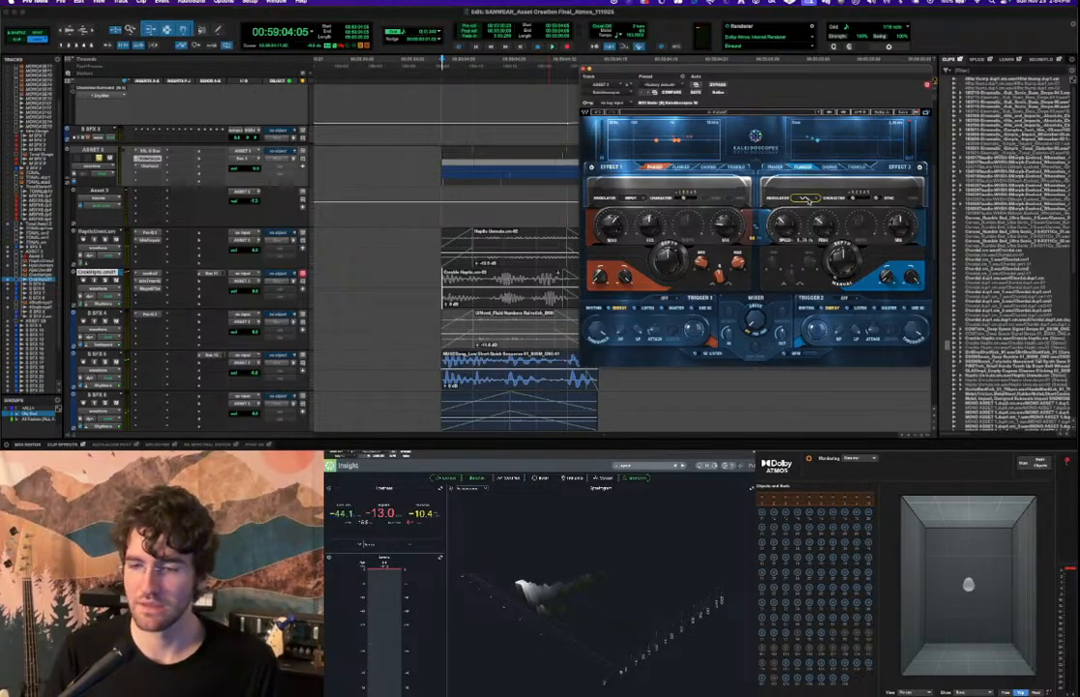
# Set the Effect 2 modulator in Kaleidoscopes to Input and play the ASSET 3 folder with it.
pyautogui.click(808, 198)
pyautogui.click(804, 198)
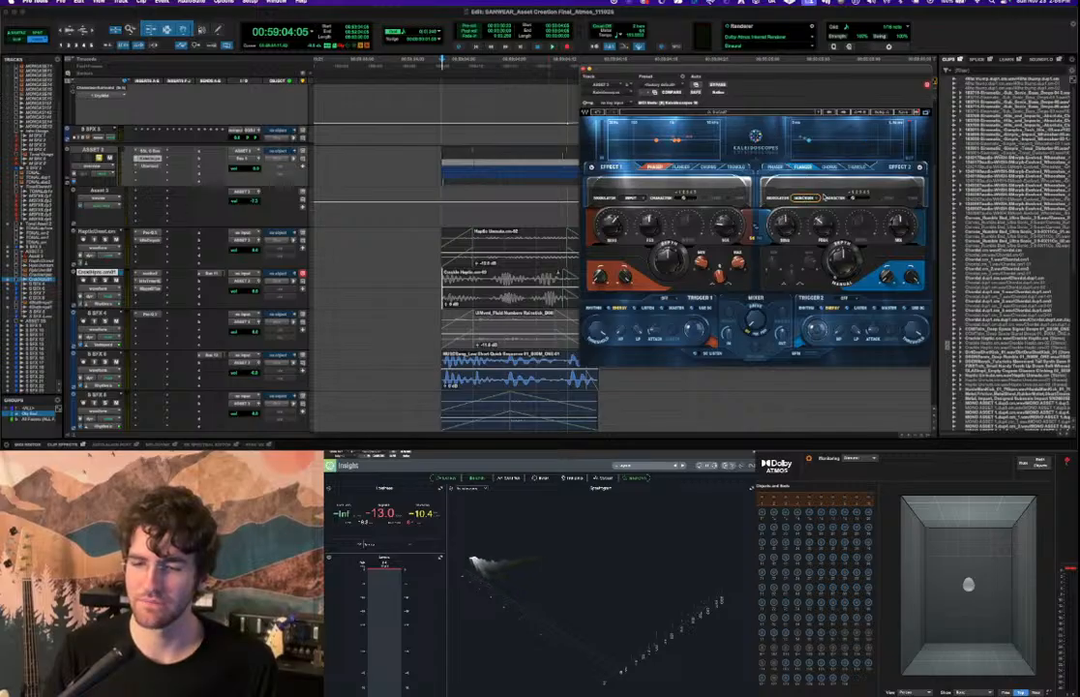
pyautogui.click(816, 198)
pyautogui.click(828, 248)
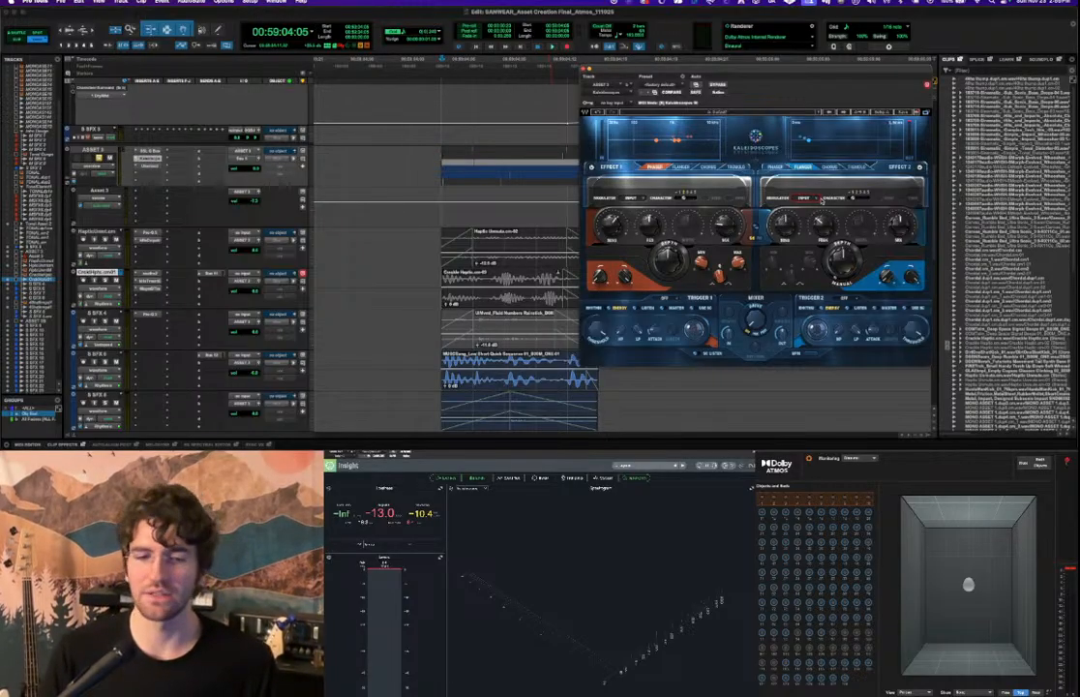
pyautogui.press('space')
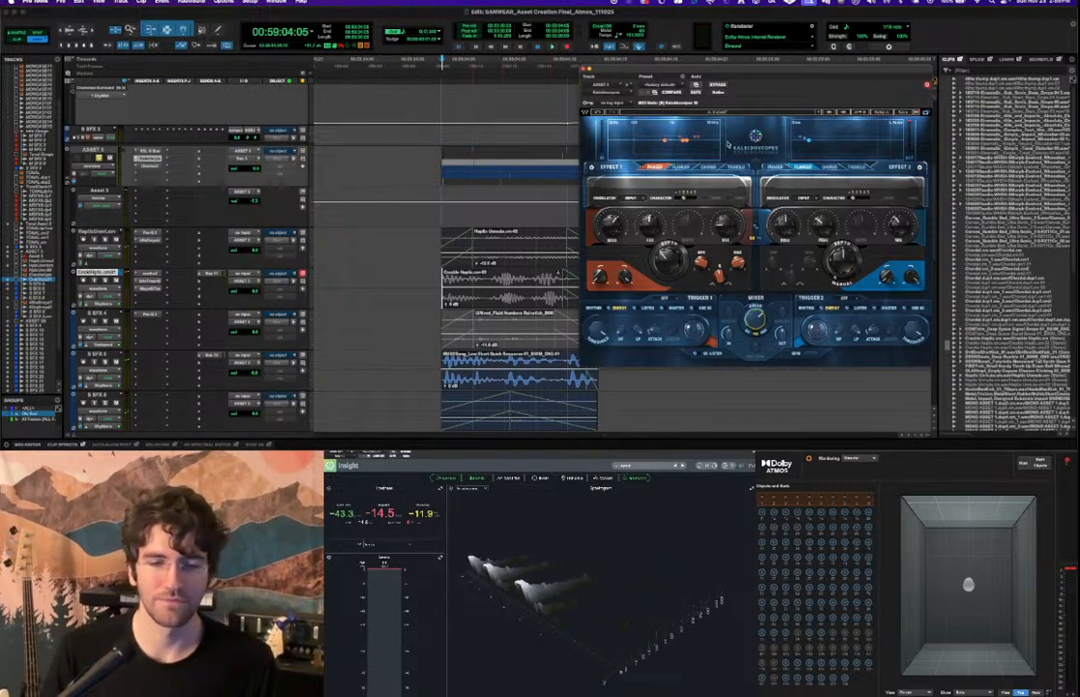
# Adjust the Kaleidoscopes mixer and the Effect 2 modulation and mix amounts while auditioning the soloed ASSET 3 folder.
pyautogui.press('space')
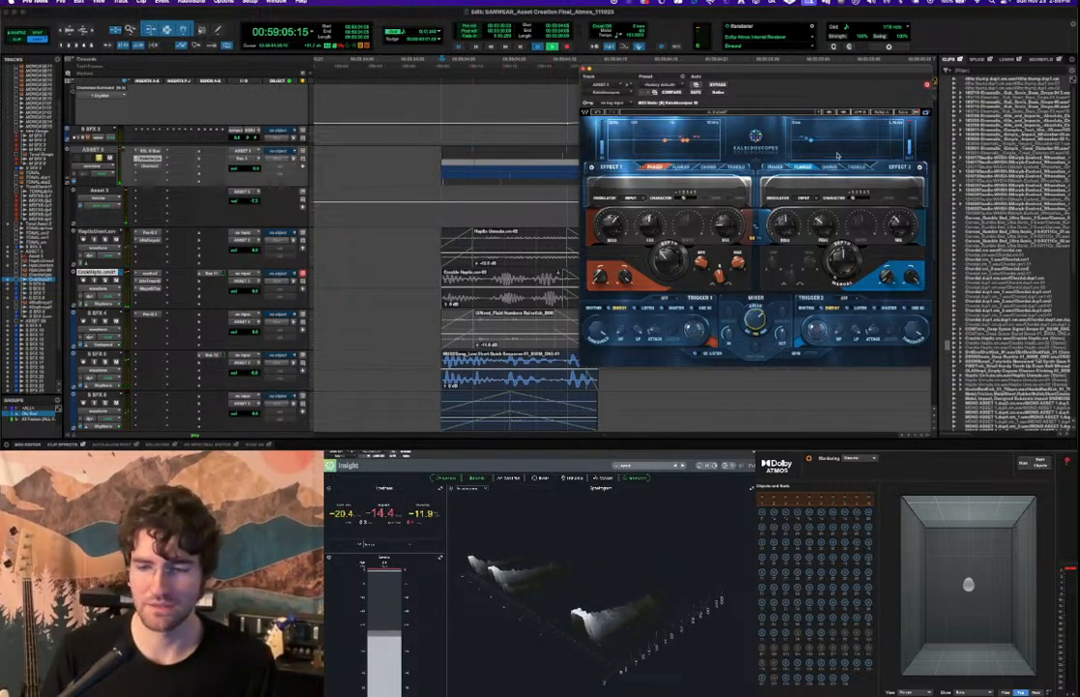
pyautogui.press('space')
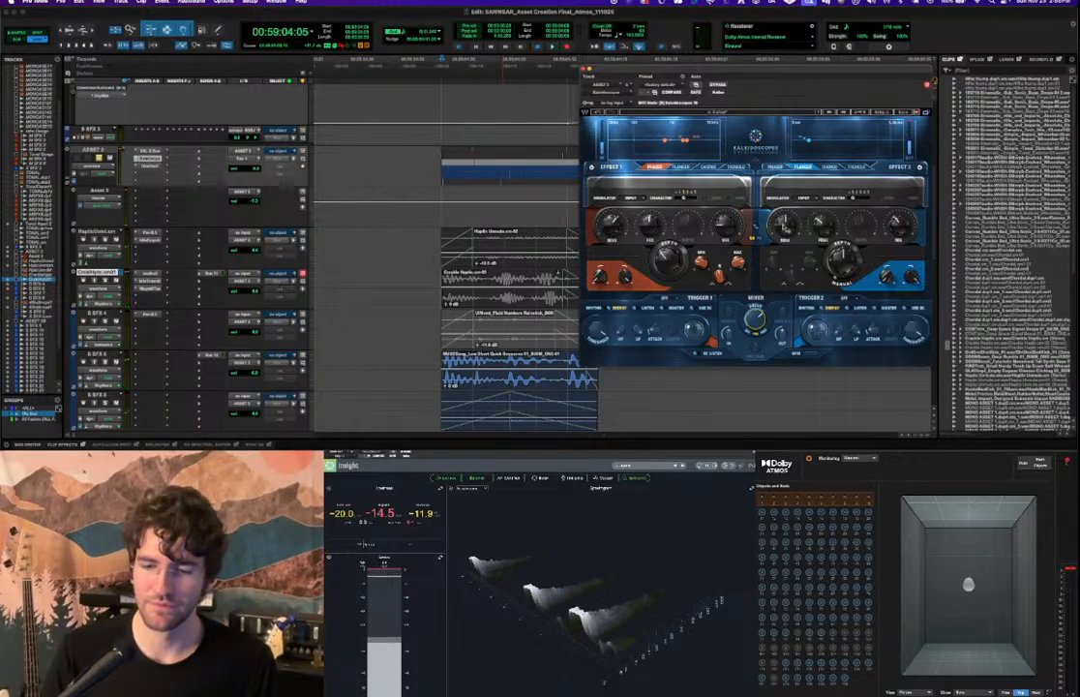
pyautogui.press('space')
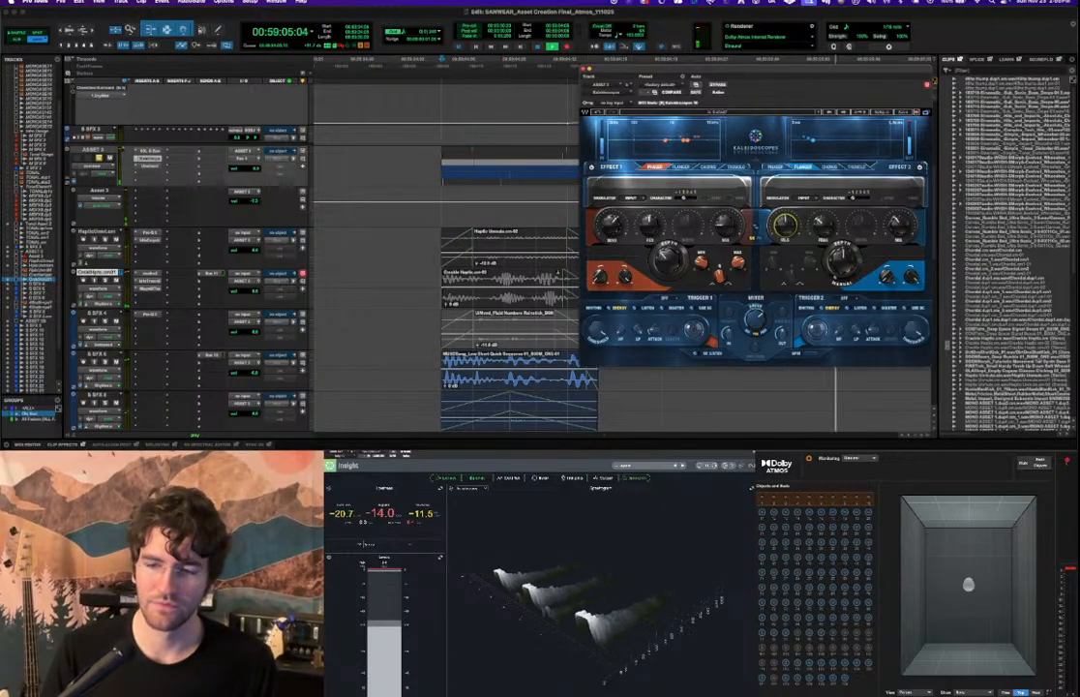
pyautogui.press('space')
pyautogui.press('space')
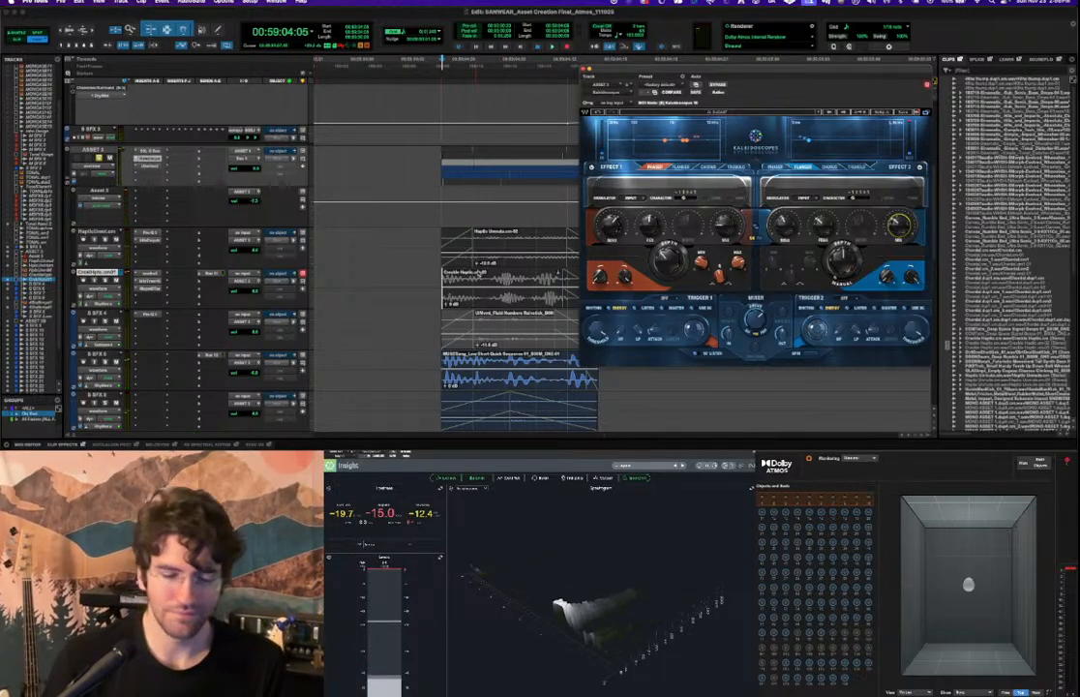
# Audition the thump, boom and crackle haptic layers of ASSET 3 one after another from the asset's start.
pyautogui.scroll(-3, 408, 204)
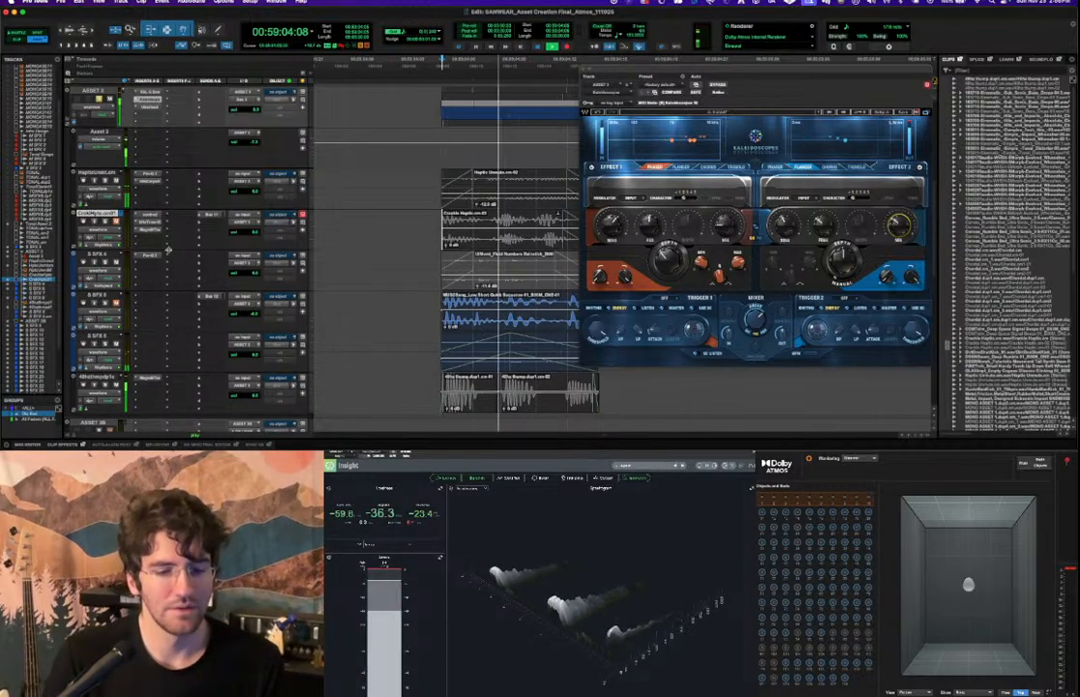
pyautogui.click(439, 382)
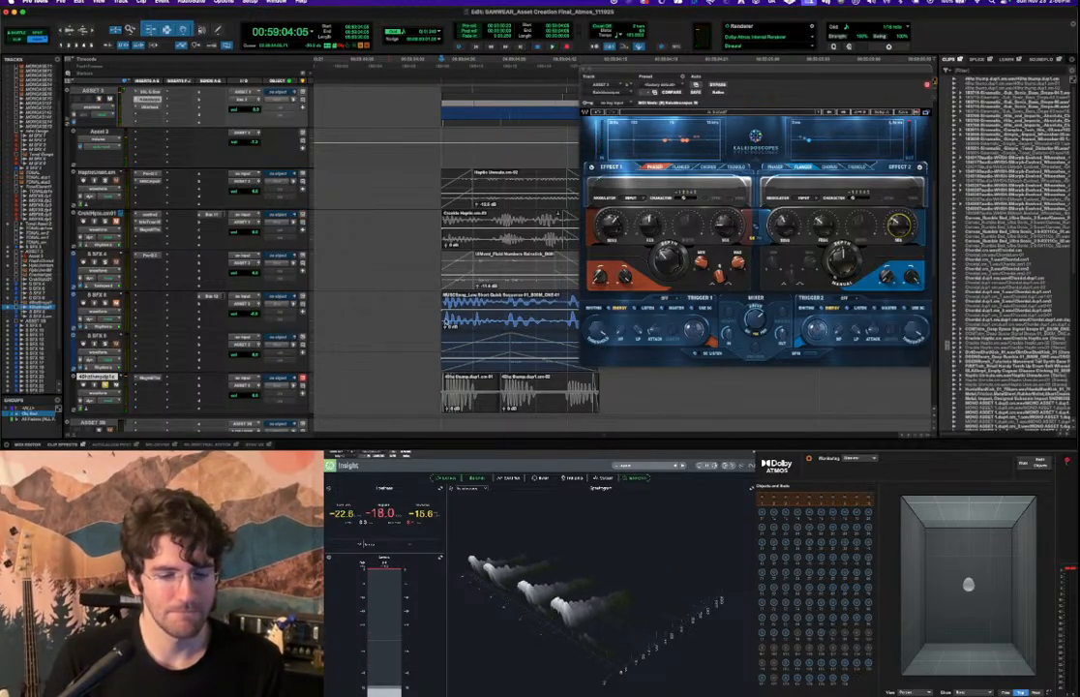
pyautogui.click(438, 300)
pyautogui.press('space')
pyautogui.press('space')
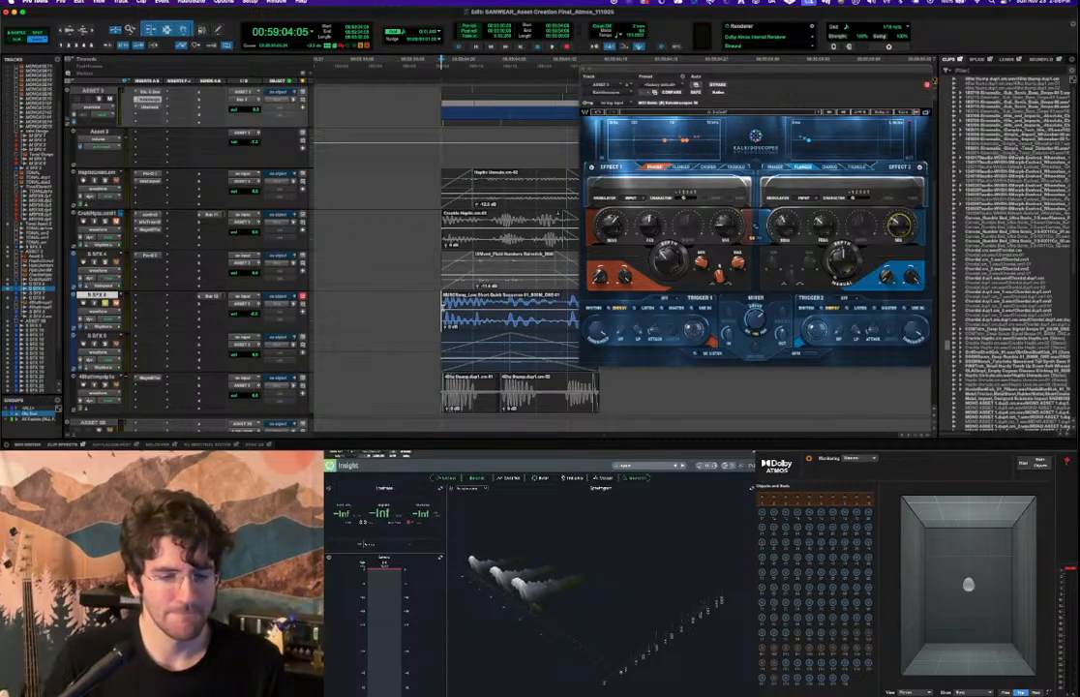
pyautogui.press('space')
pyautogui.press('space')
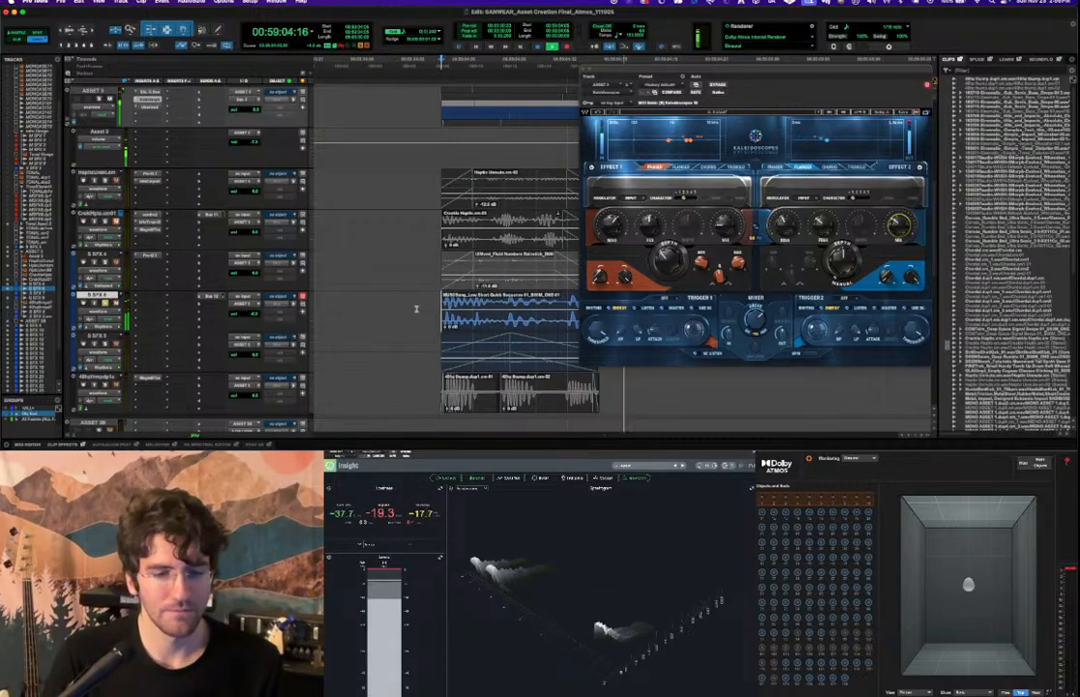
pyautogui.click(430, 226)
pyautogui.press('space')
pyautogui.scroll(3, 429, 226)
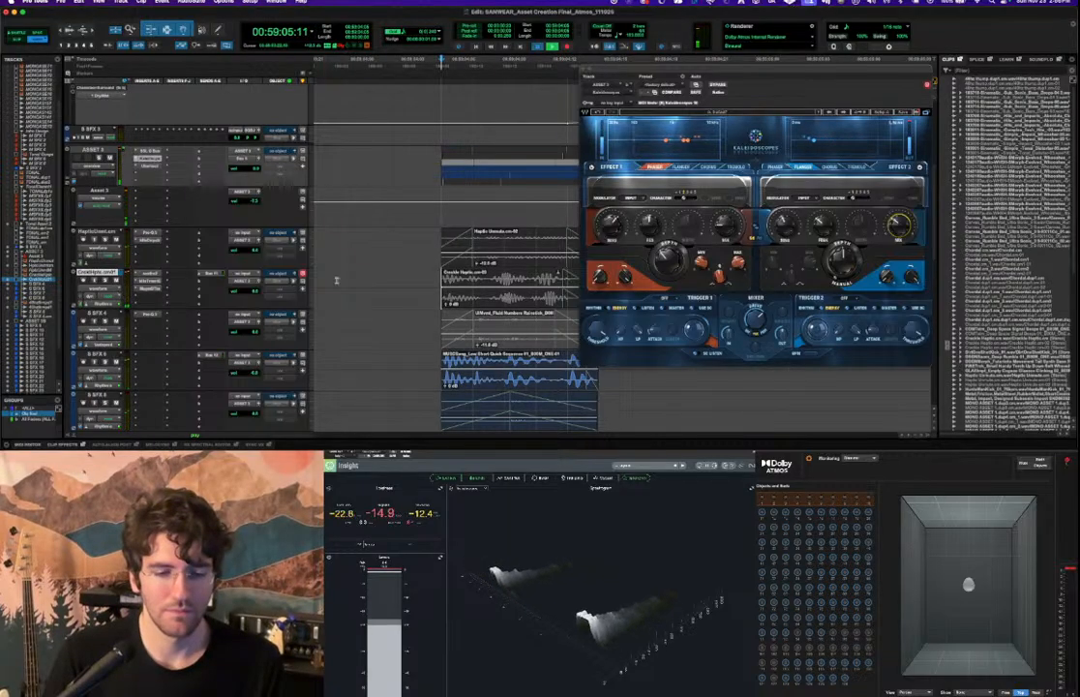
# Select the whole crackle haptic clip and display its track in warp view.
pyautogui.scroll(-2, 430, 226)
pyautogui.scroll(2, 505, 270)
pyautogui.hscroll(5, 506, 270)
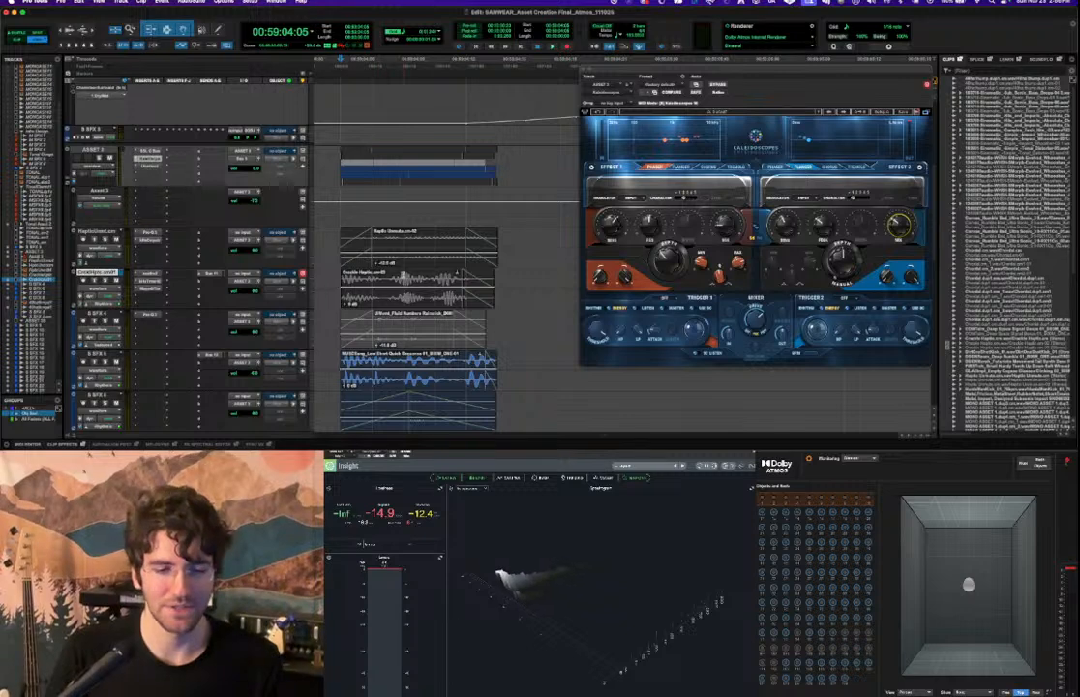
pyautogui.doubleClick(405, 279)
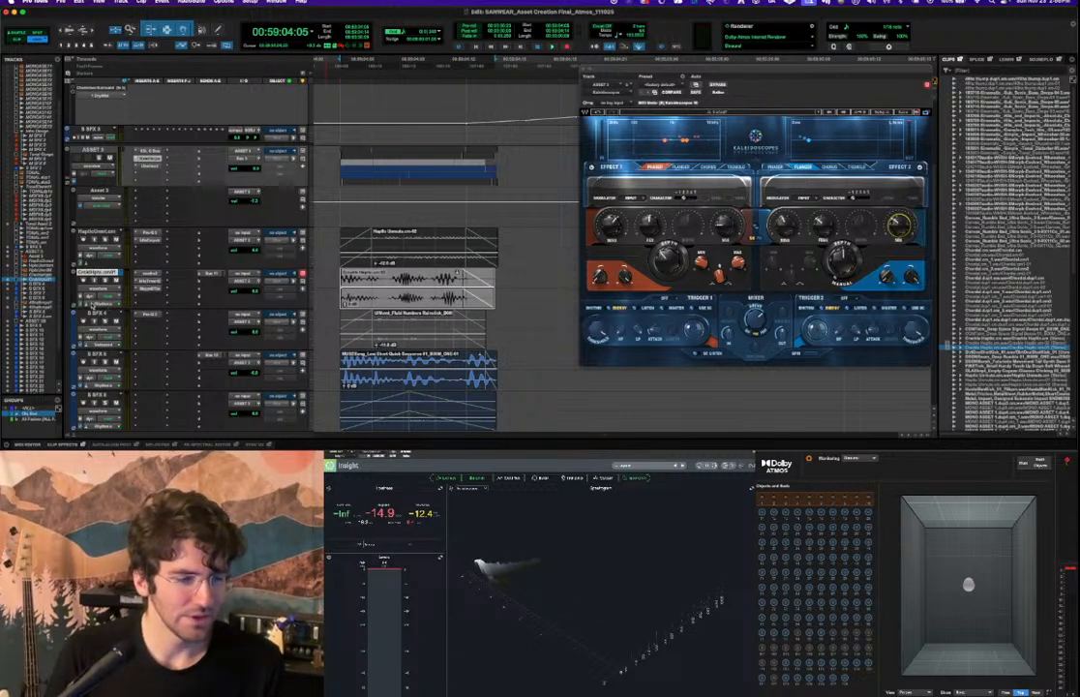
pyautogui.click(97, 288)
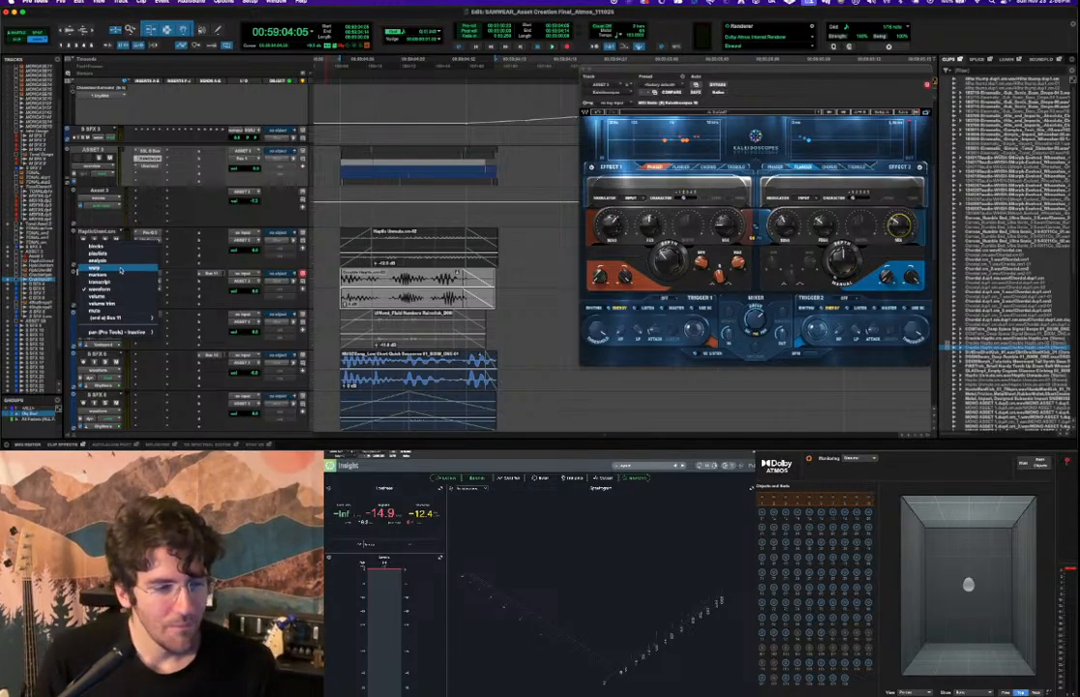
pyautogui.click(121, 267)
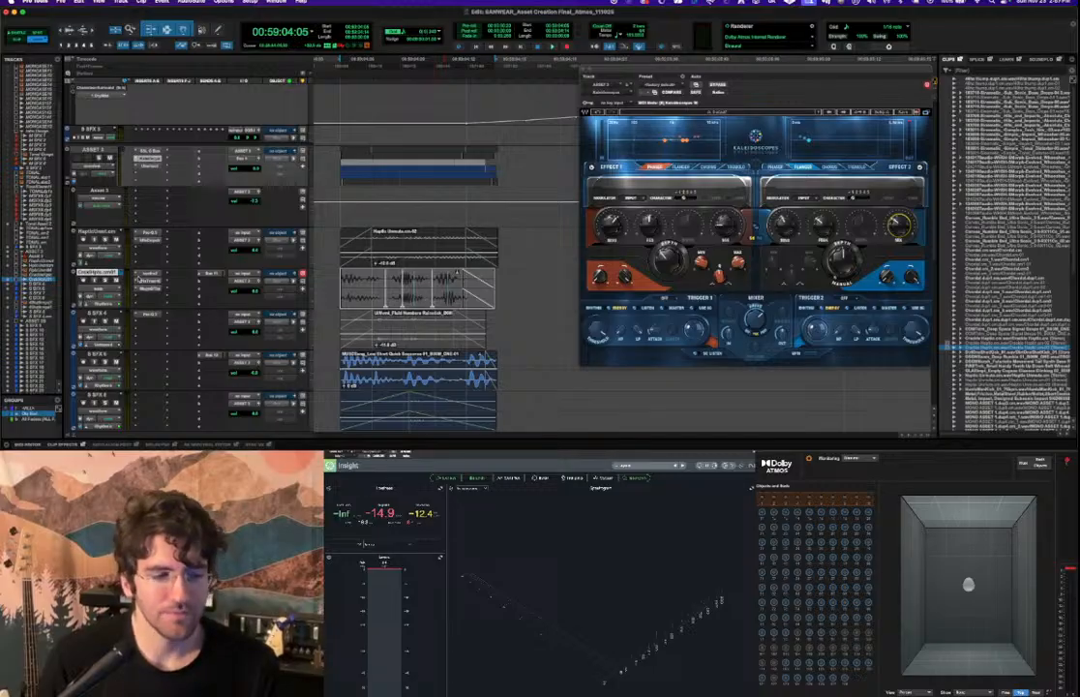
pyautogui.press('-')
pyautogui.press('-')
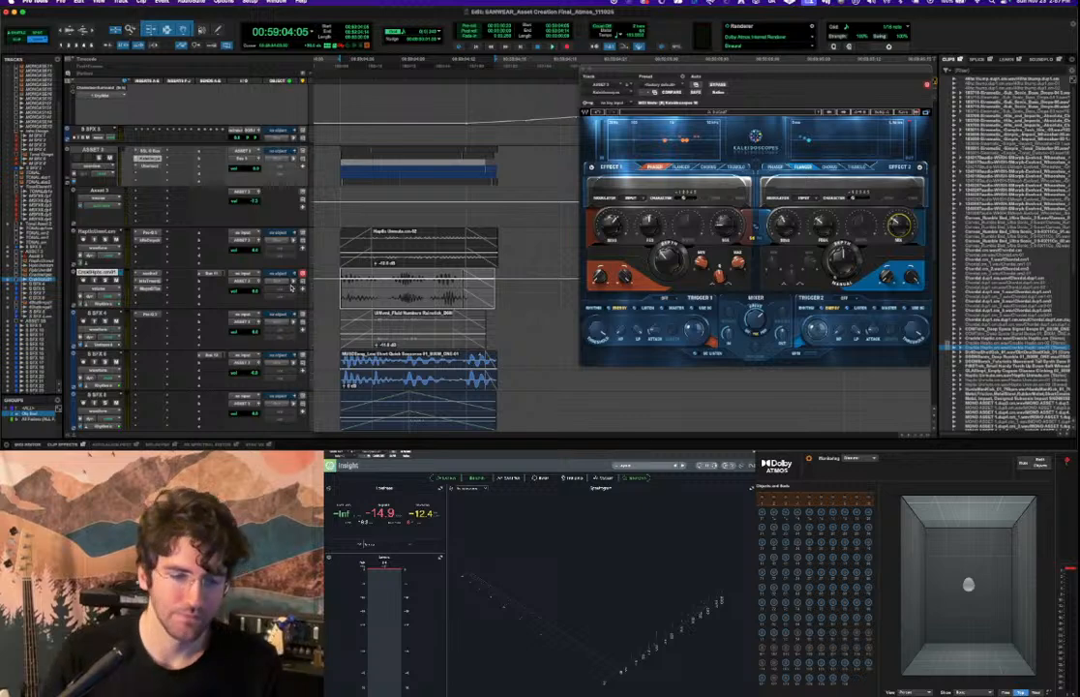
pyautogui.click(109, 291)
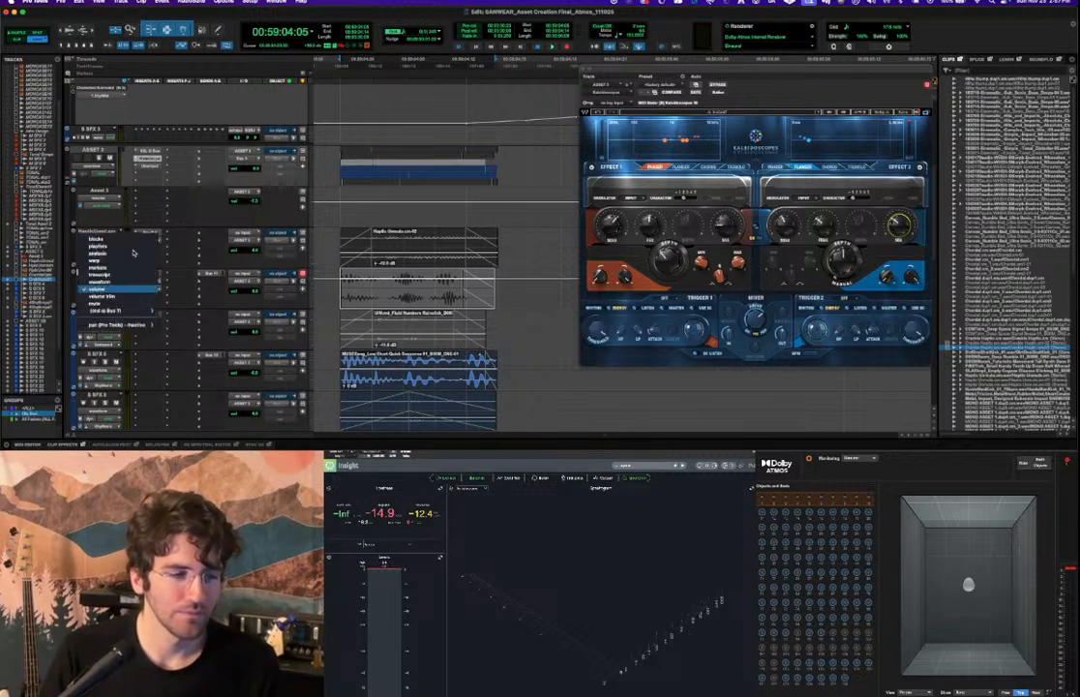
pyautogui.click(111, 230)
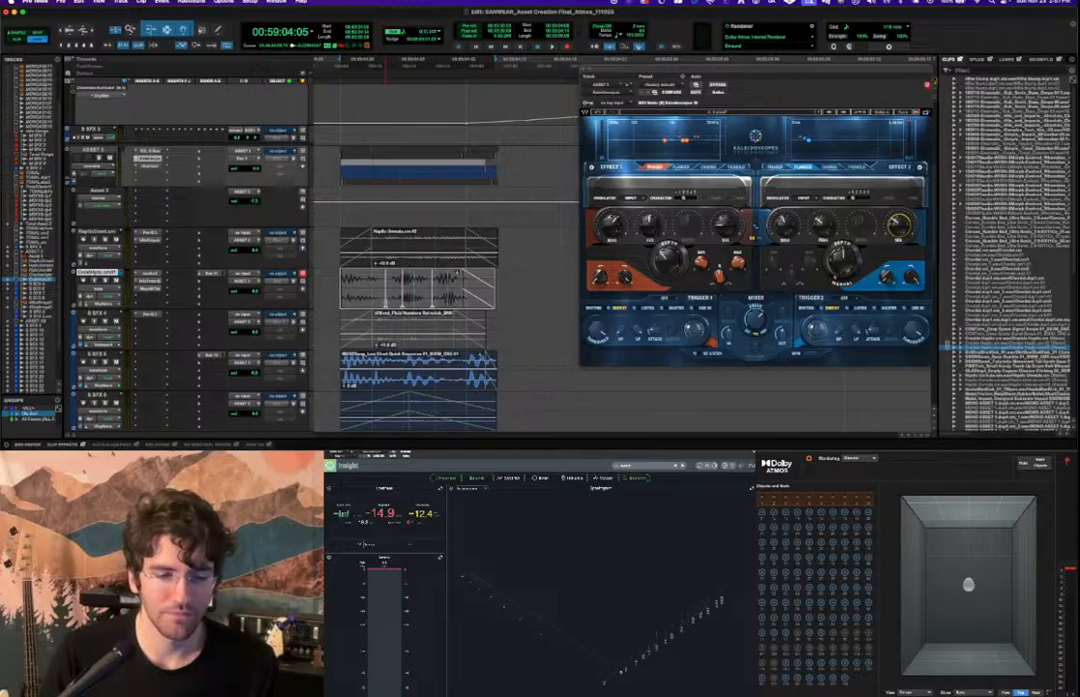
# Retime the middle burst of the crackle haptic clip with warp markers, undoing the unwanted clip splits.
pyautogui.press('b')
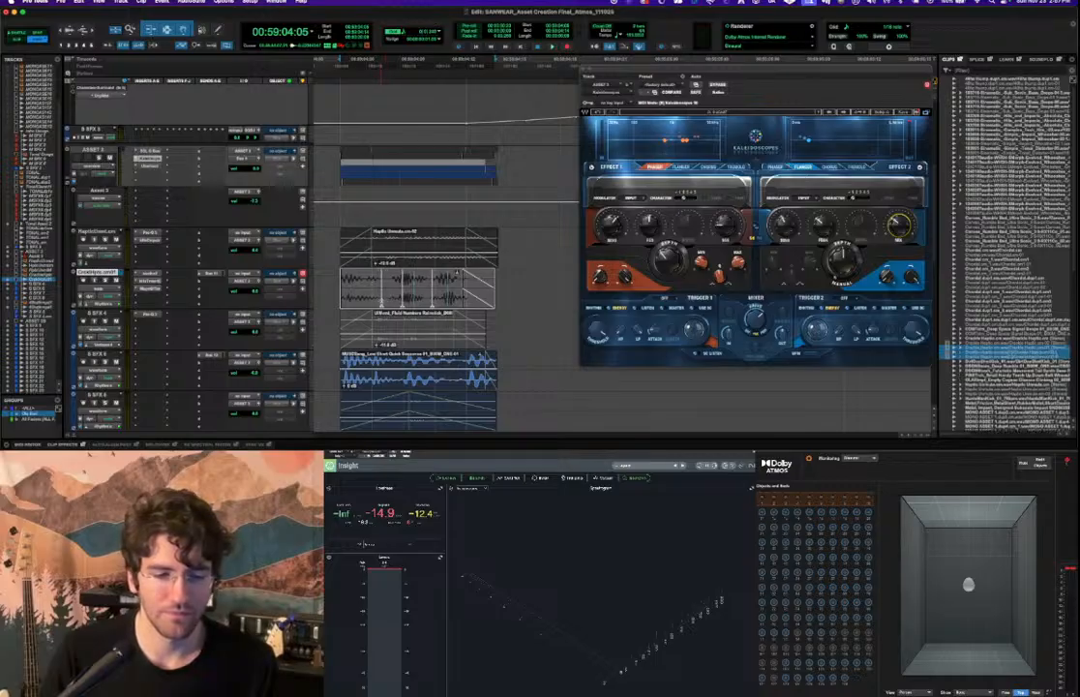
pyautogui.press('super+z')
pyautogui.press('b')
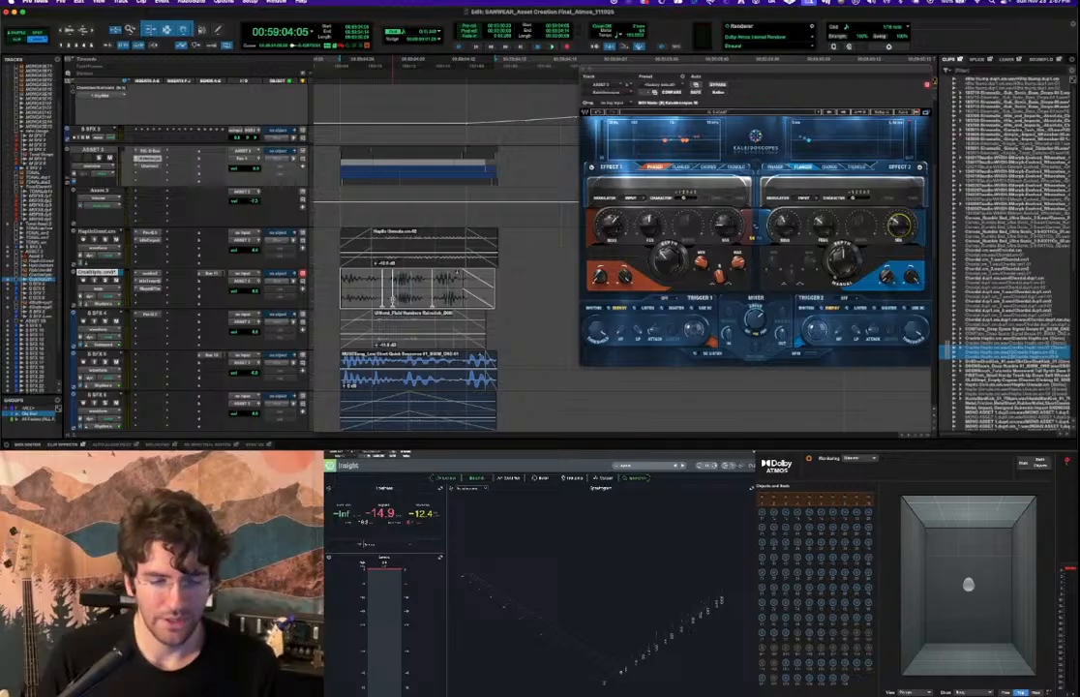
pyautogui.press('super+z')
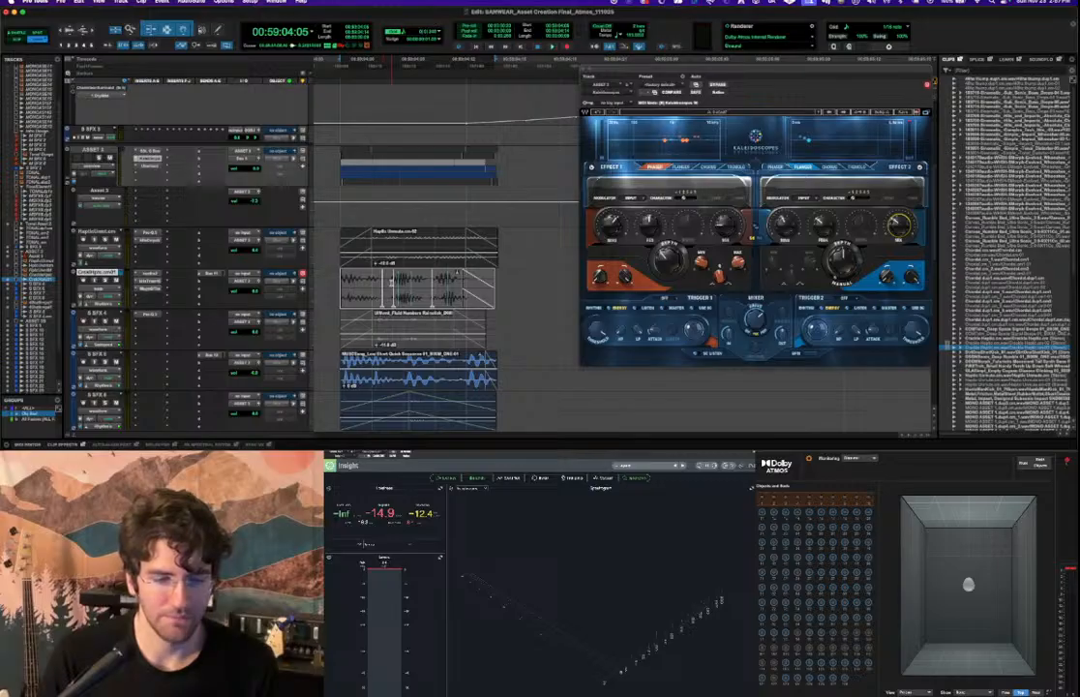
pyautogui.click(394, 300)
pyautogui.press('b')
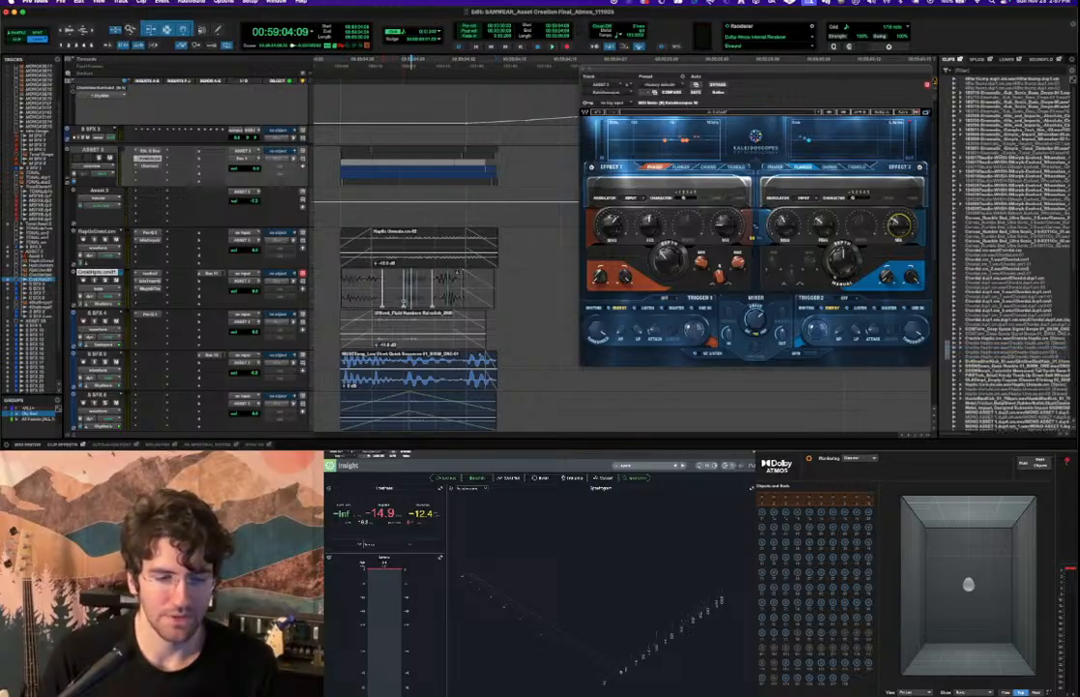
pyautogui.press('super+z')
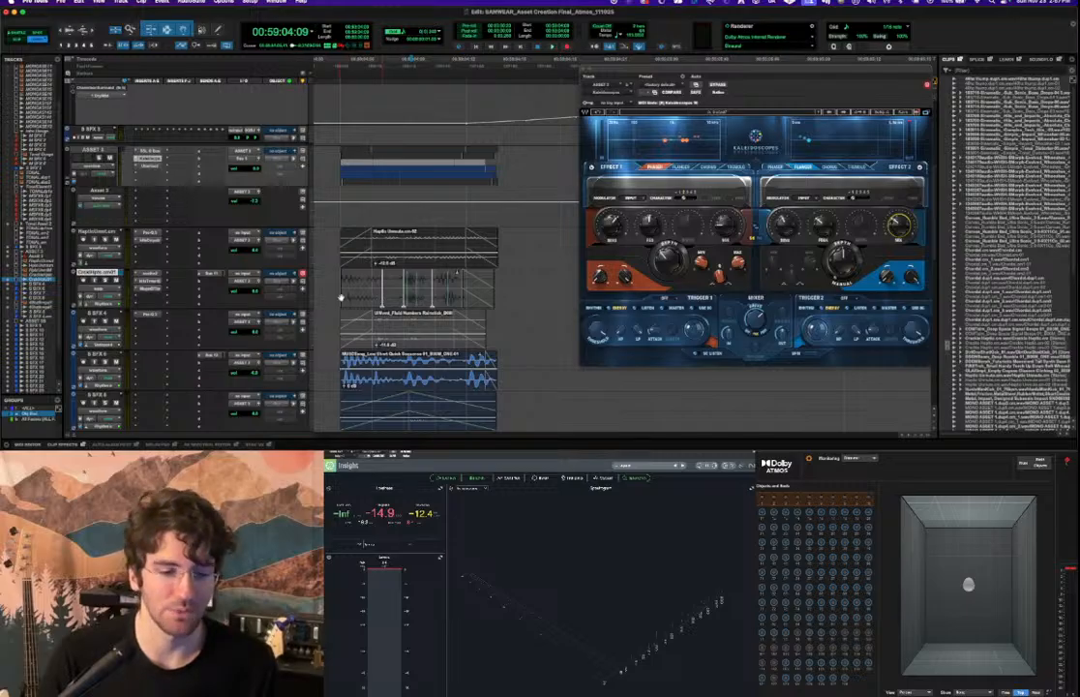
# Play the warped crackle clip in the asset and compare it with the haptic layer above it.
pyautogui.press('space')
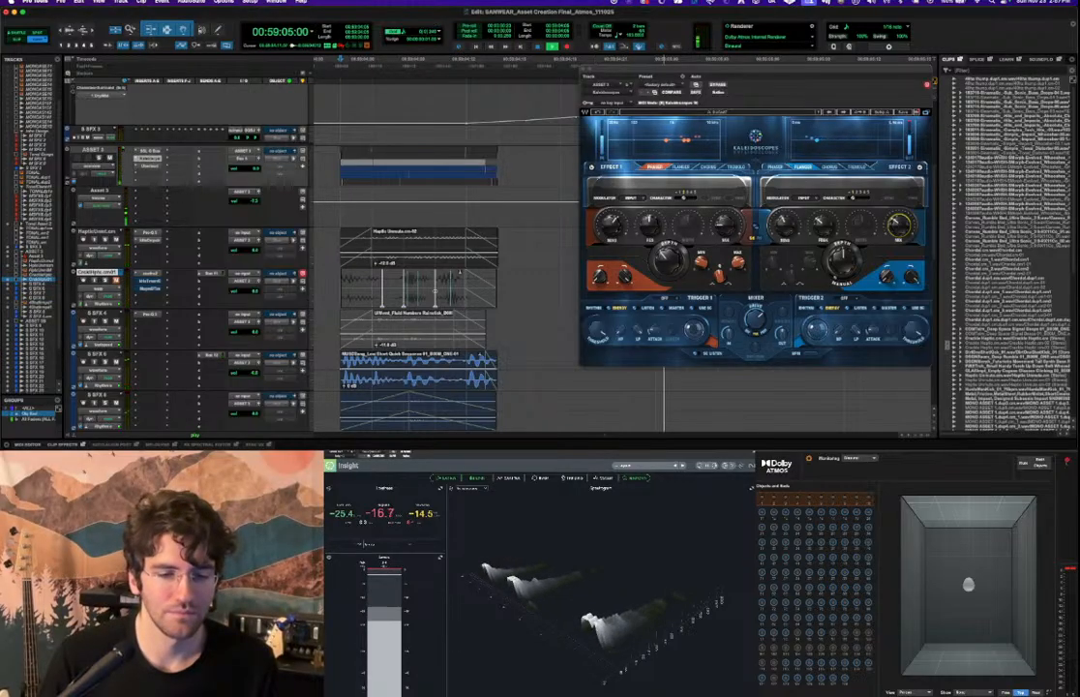
pyautogui.click(330, 238)
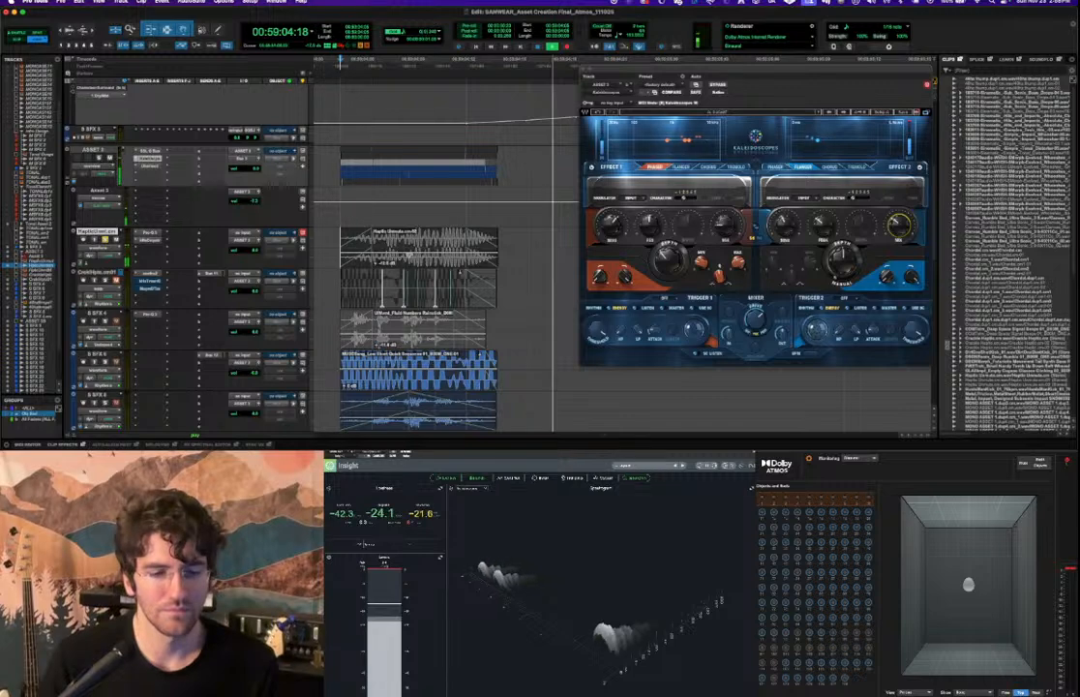
pyautogui.click(328, 278)
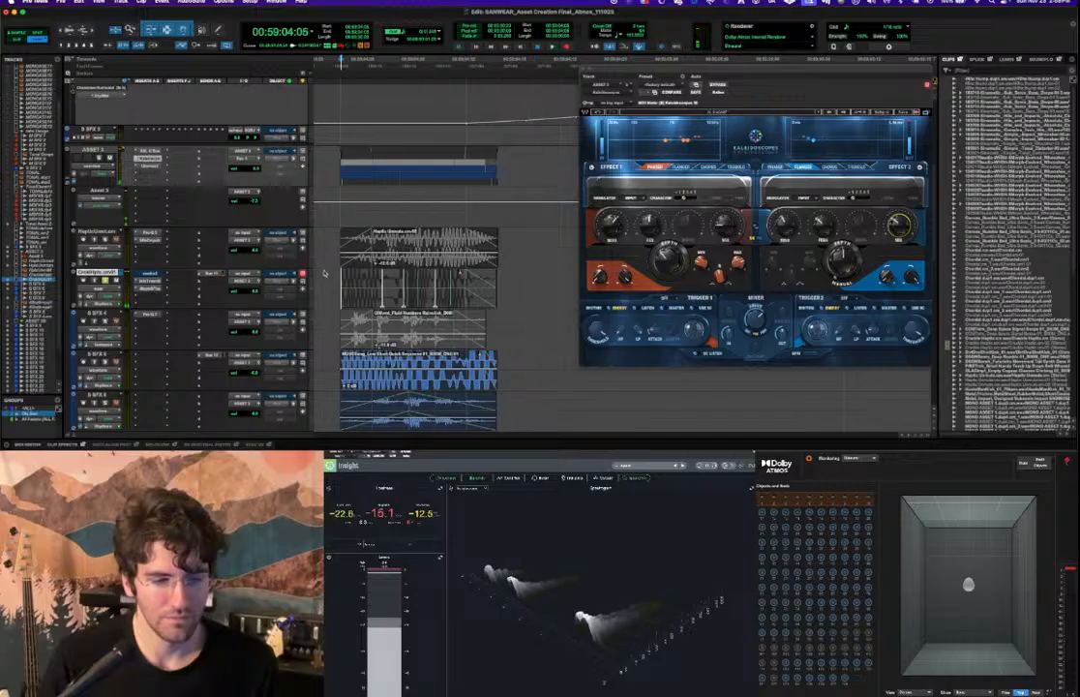
# Check the Kaleidoscopes insert on the ASSET 3 folder during playback and close its plug-in window.
pyautogui.scroll(-2, 155, 289)
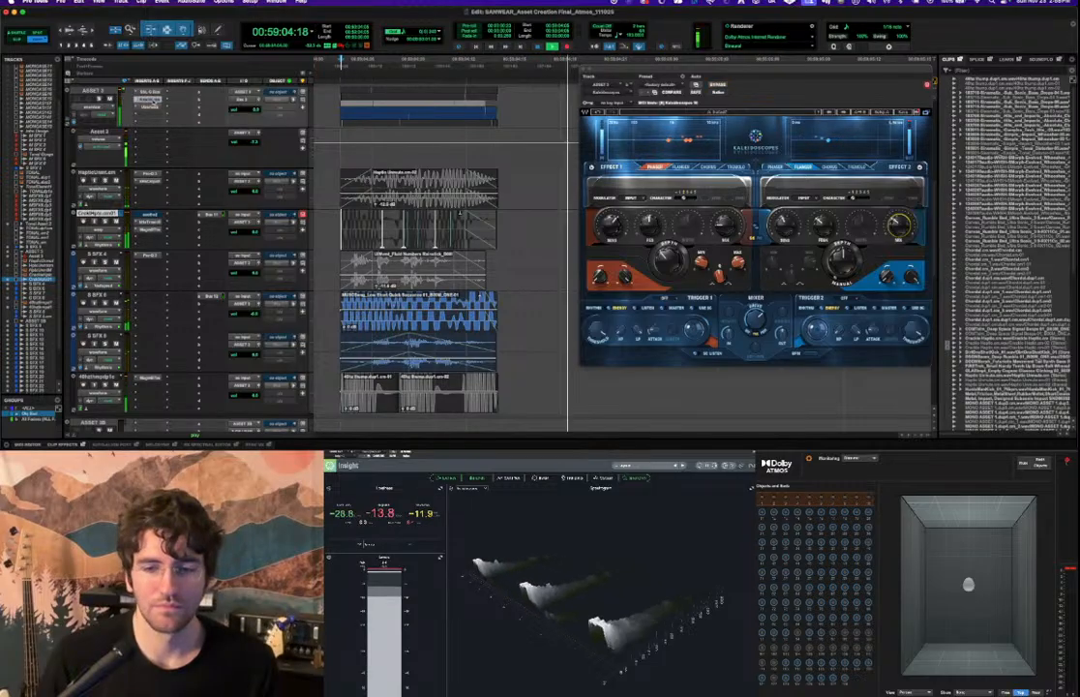
pyautogui.click(153, 101)
pyautogui.press('space')
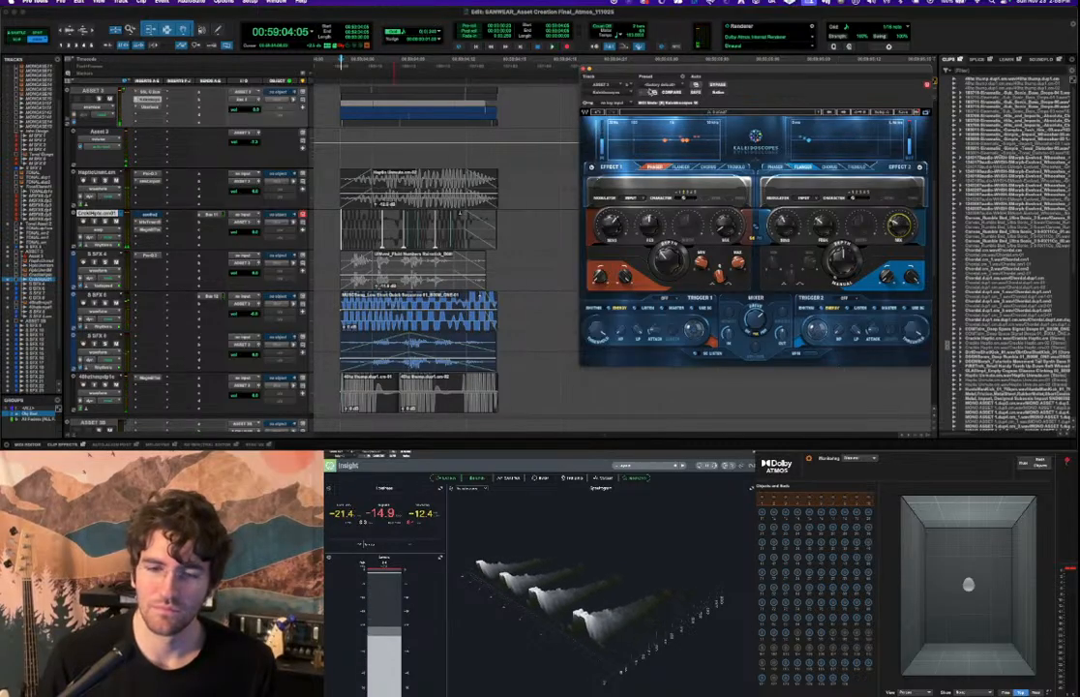
pyautogui.click(582, 71)
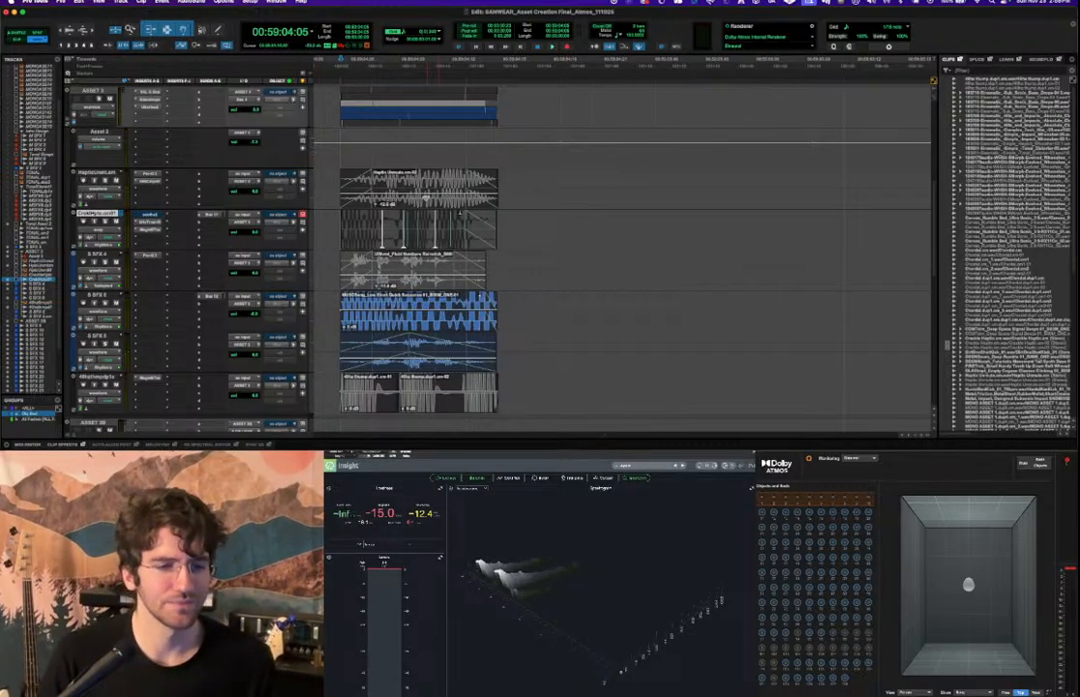
# Audition the Tonal Asset 2 folder soloed from its start.
pyautogui.scroll(1, 183, 252)
pyautogui.scroll(-1, 330, 181)
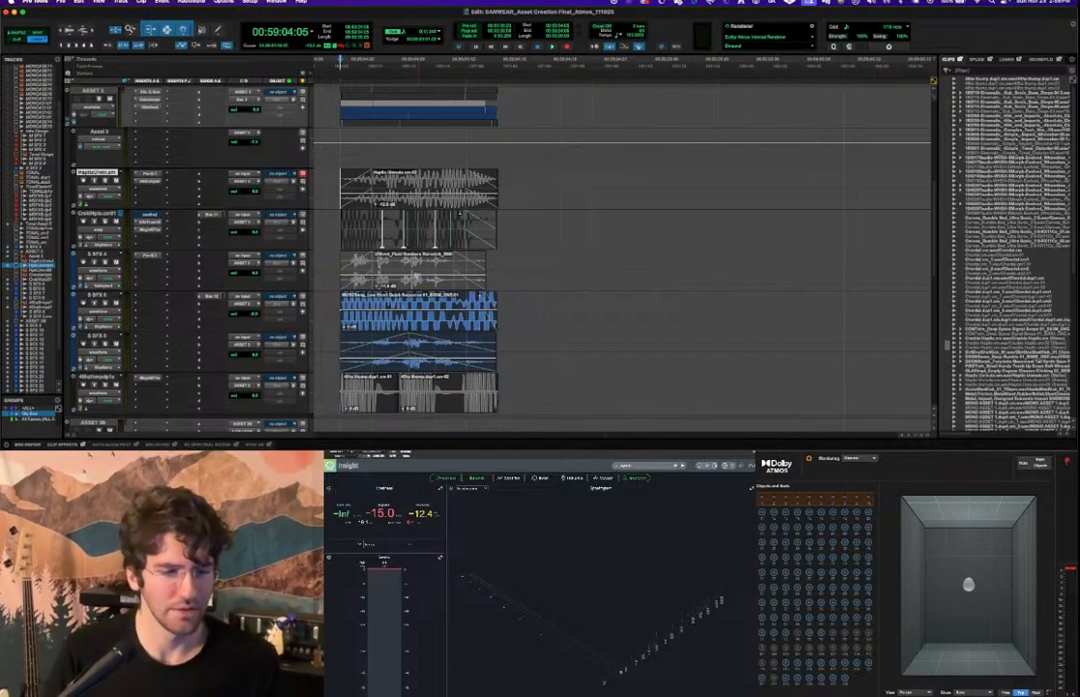
pyautogui.scroll(10, 359, 238)
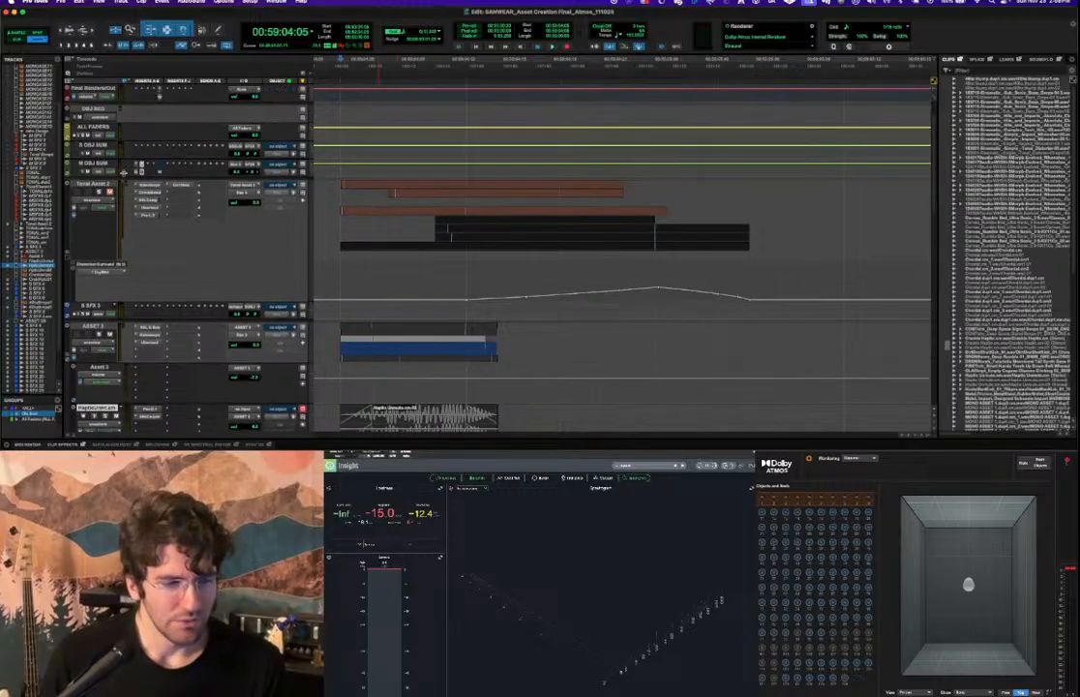
pyautogui.click(339, 216)
pyautogui.press('space')
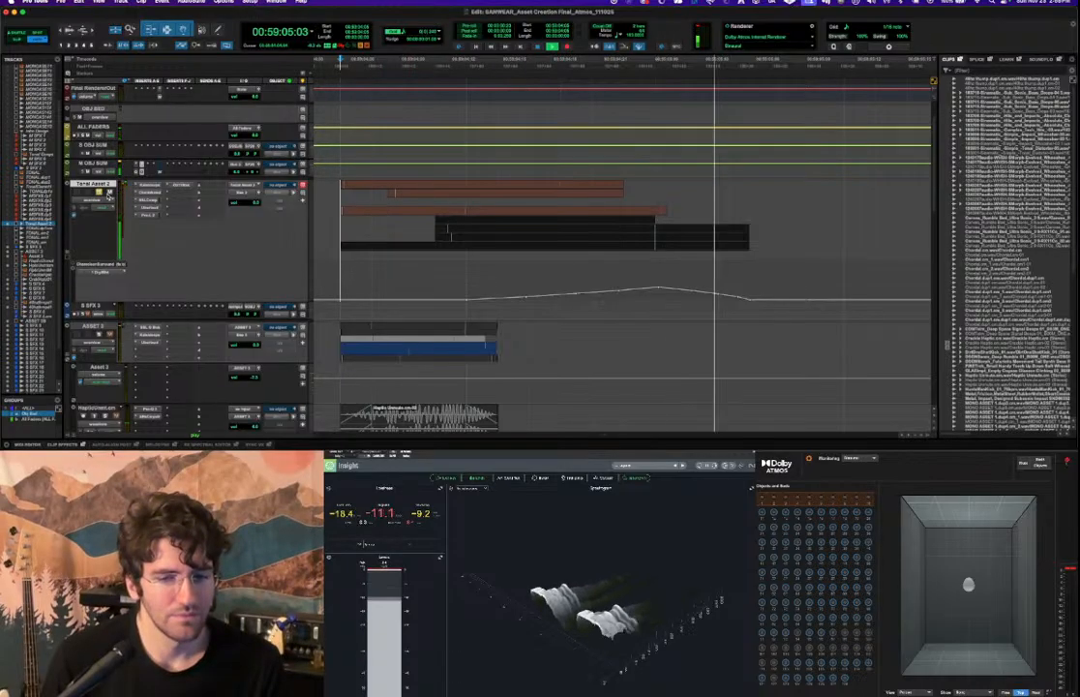
pyautogui.press('space')
# Toggle the mute on the lower blue S SFX layer and audition the soloed ASSET 3 folder from its start.
pyautogui.scroll(-2, 224, 150)
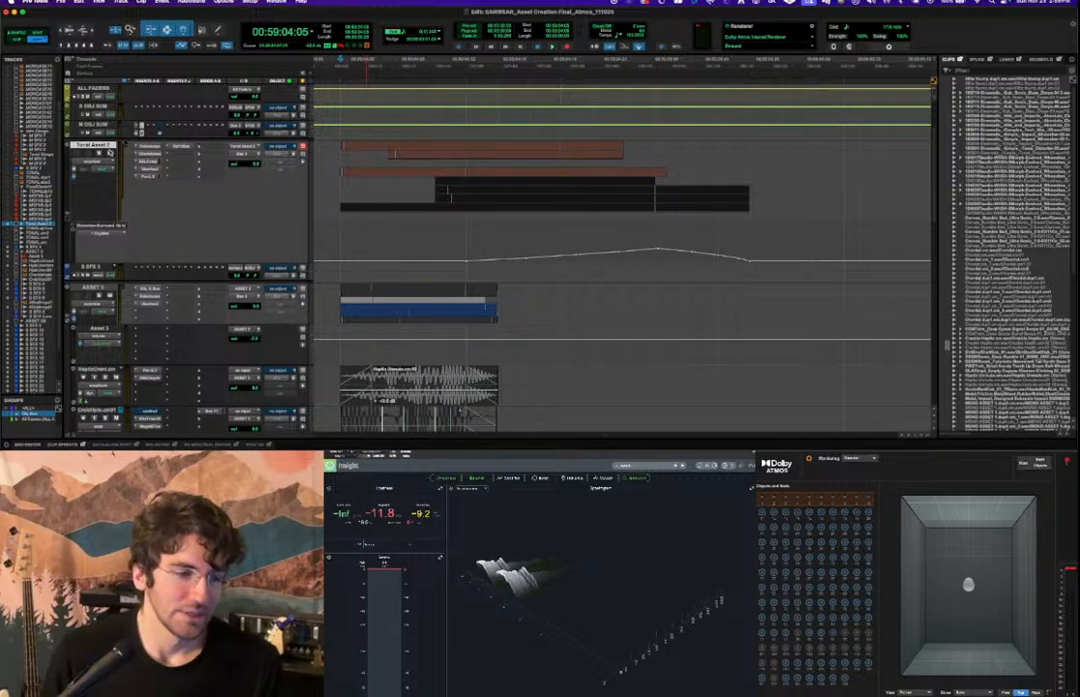
pyautogui.scroll(-8, 342, 124)
pyautogui.click(378, 142)
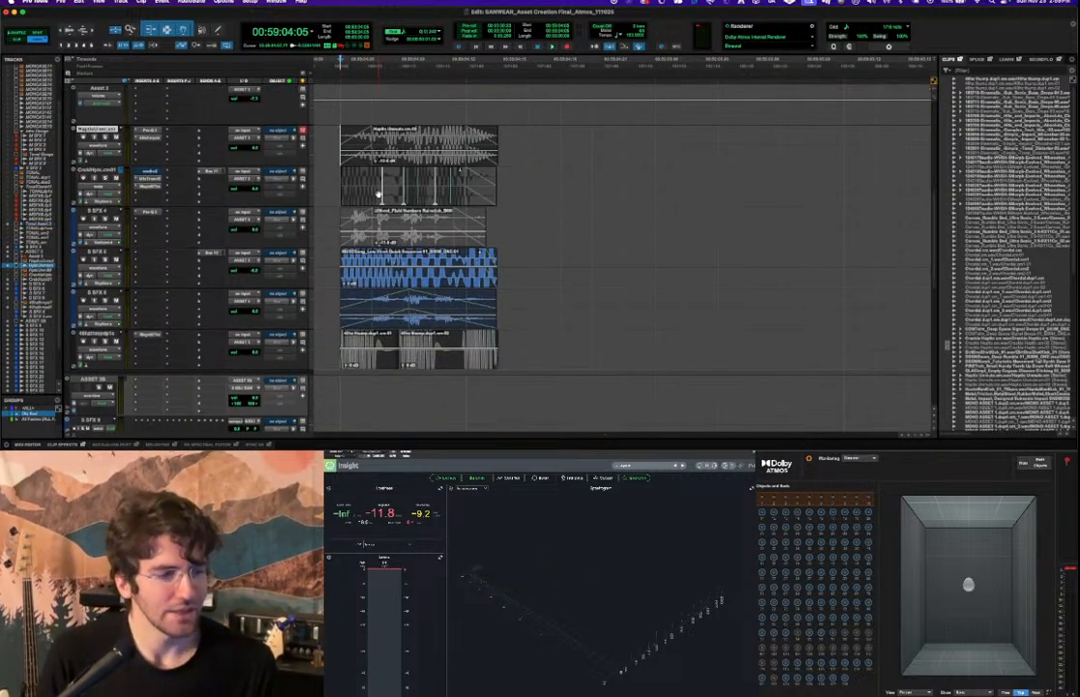
pyautogui.scroll(3, 340, 184)
pyautogui.scroll(-1, 341, 184)
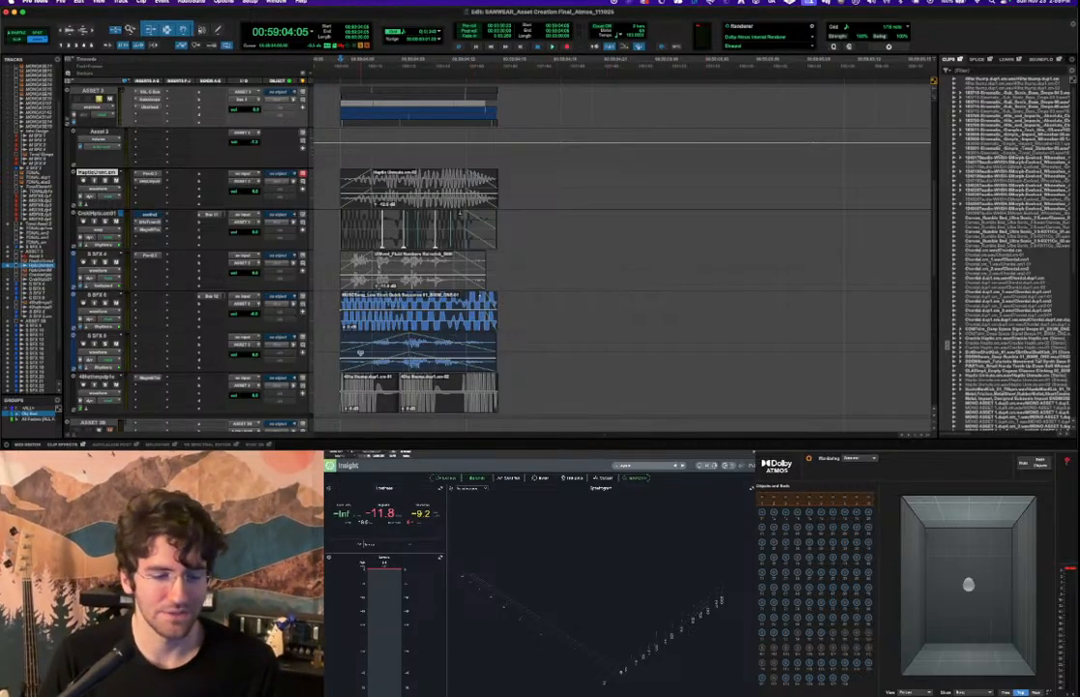
pyautogui.click(116, 342)
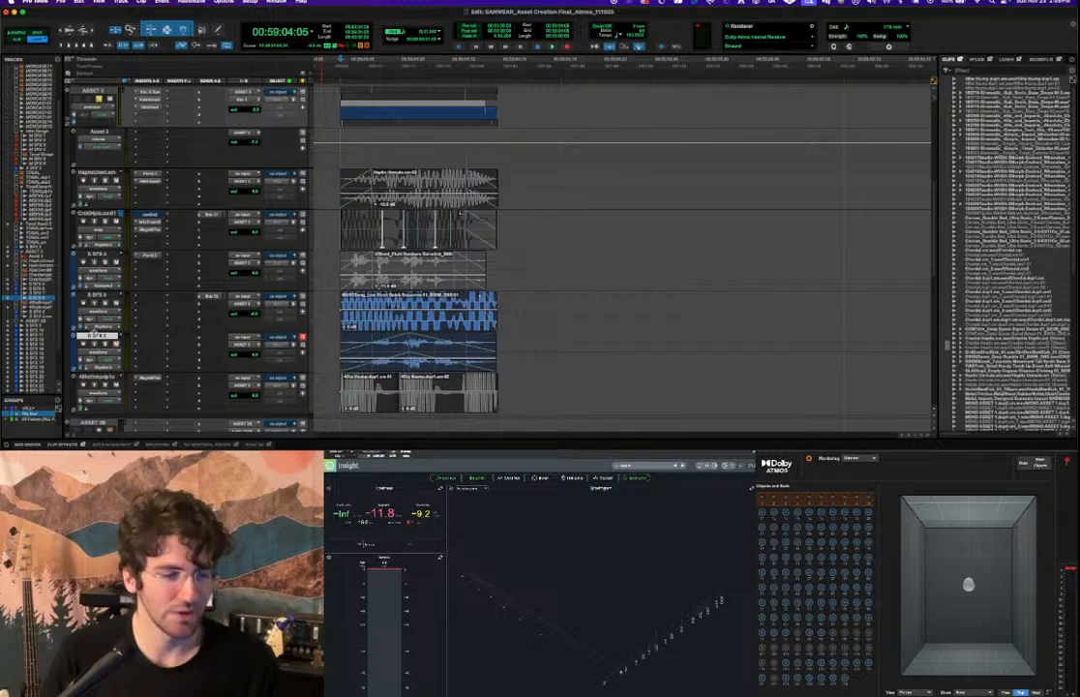
pyautogui.press('space')
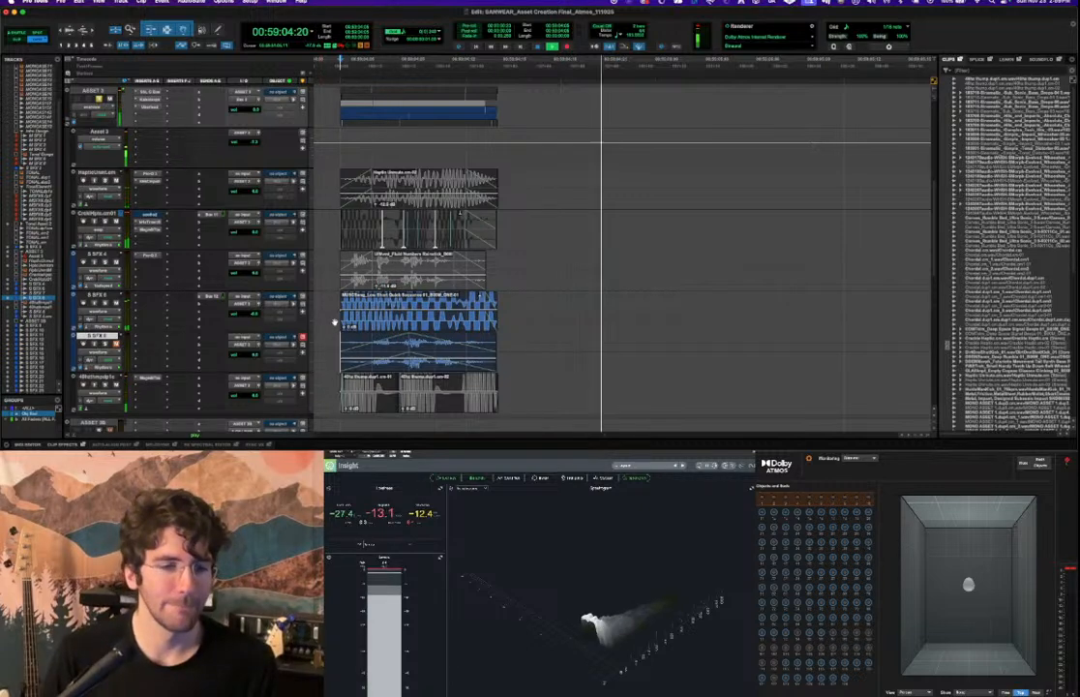
pyautogui.press('space')
# Bypass the Kaleidoscopes insert on the ASSET 3 folder and replay the asset to compare.
pyautogui.press('space')
pyautogui.press('space')
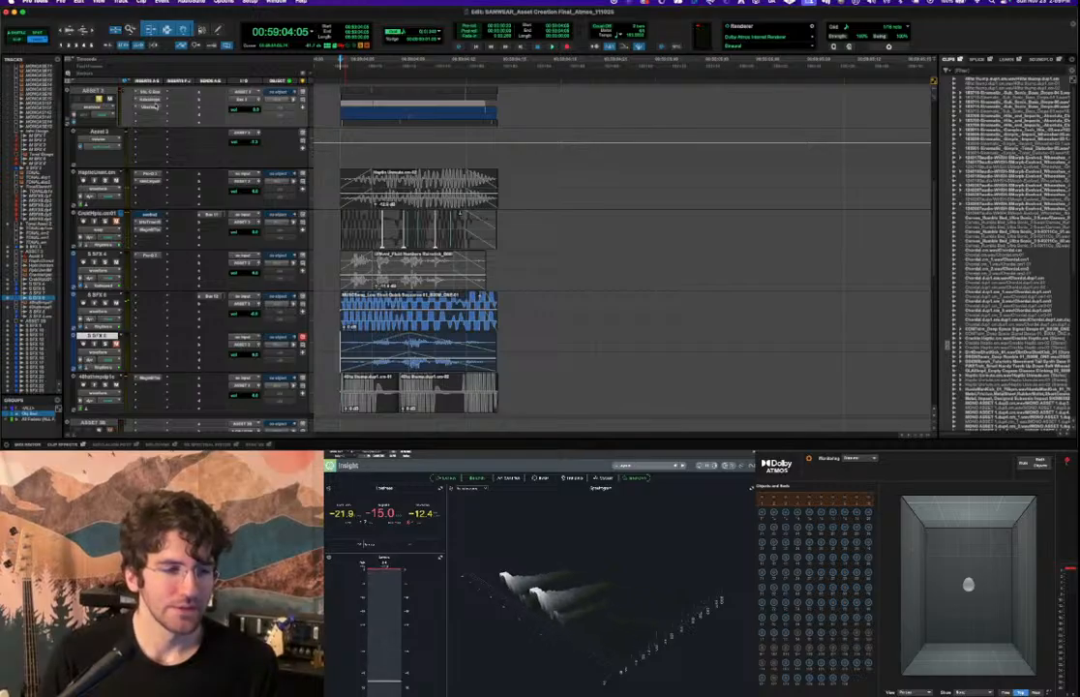
pyautogui.press('space')
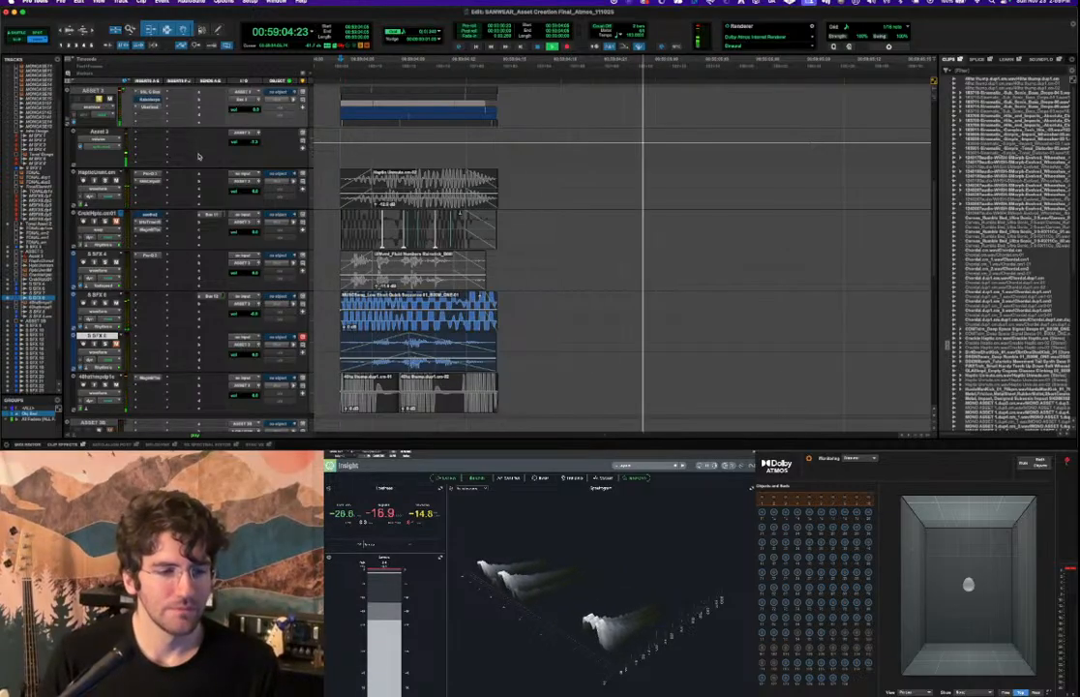
pyautogui.press('space')
# Nudge the volume of the Asset 3 track inside the folder and replay the asset to judge the level.
pyautogui.moveTo(258, 144); pyautogui.dragTo(257, 142)
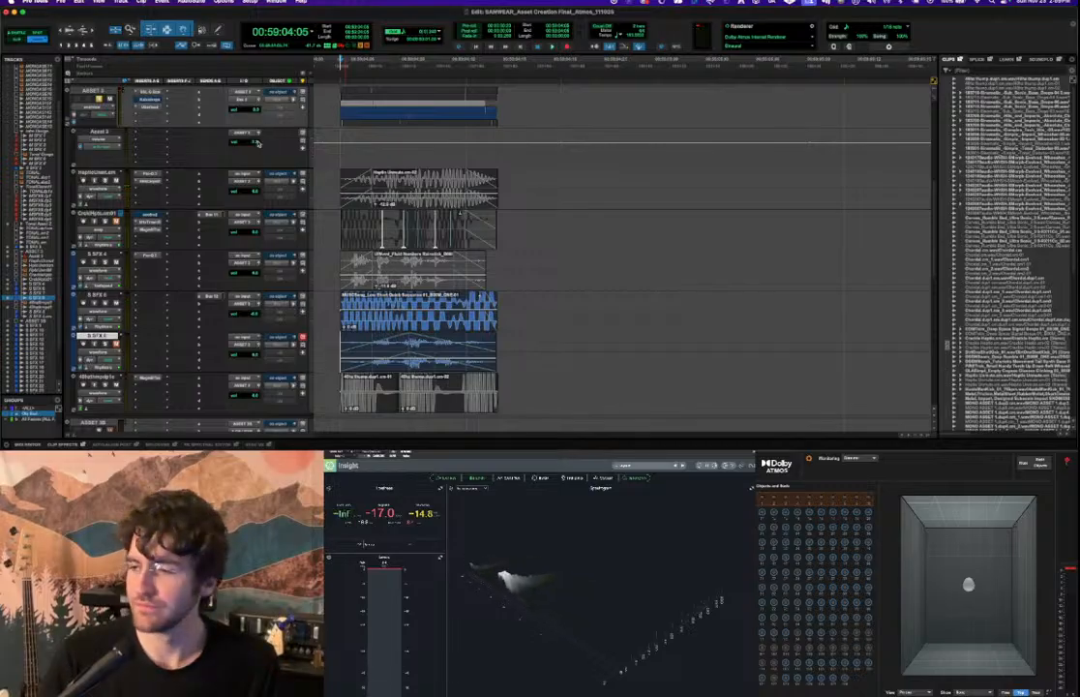
pyautogui.press('space')
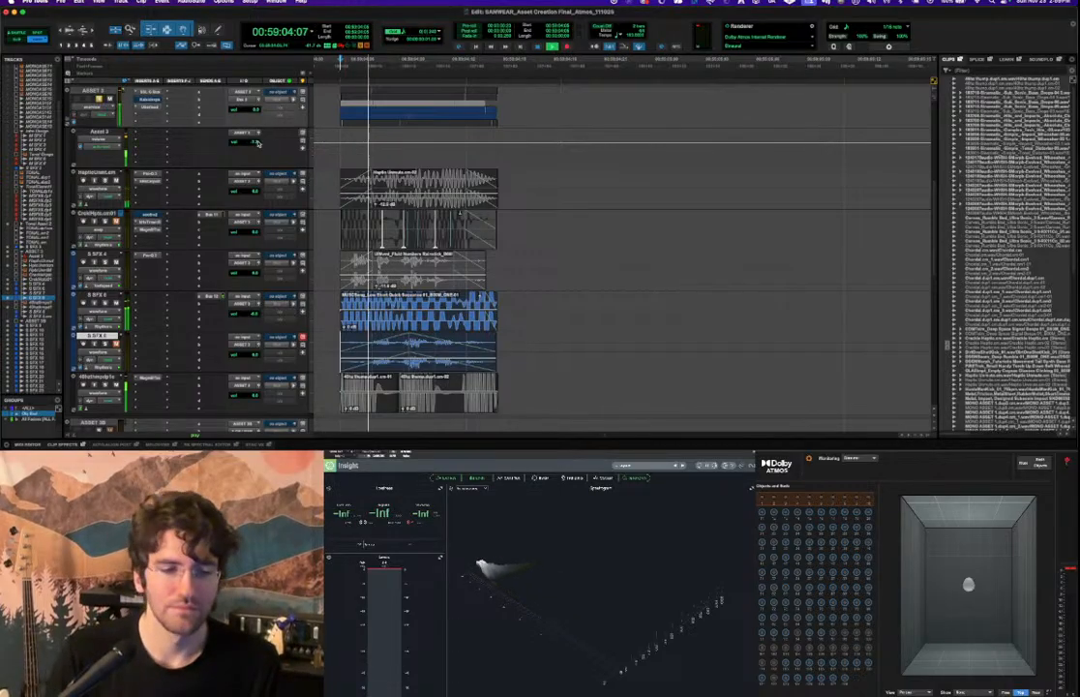
pyautogui.press('space')
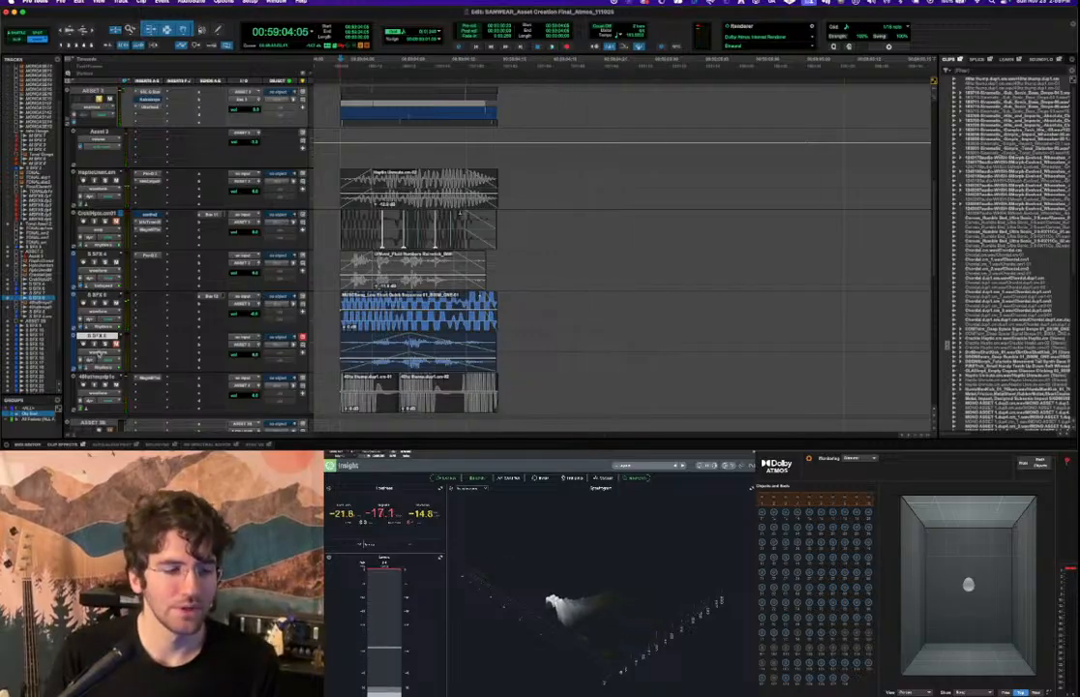
pyautogui.press('space')
pyautogui.press('space')
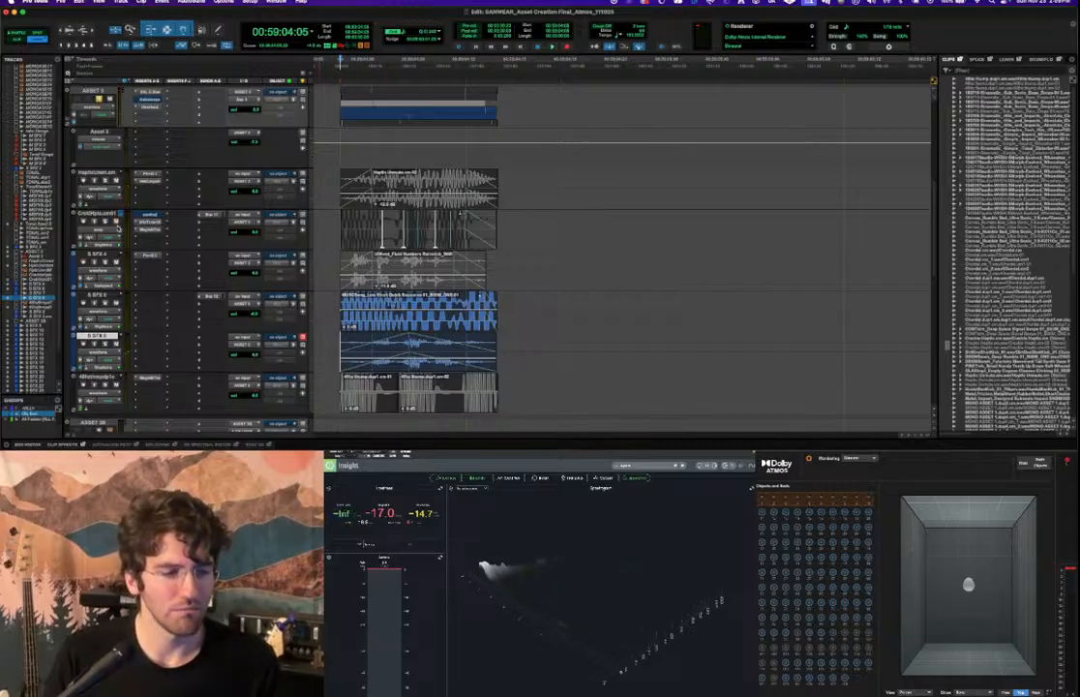
# Mute the S SFX 4 layer below the crackle track and audition the asset from the start of the haptic clip.
pyautogui.press('space')
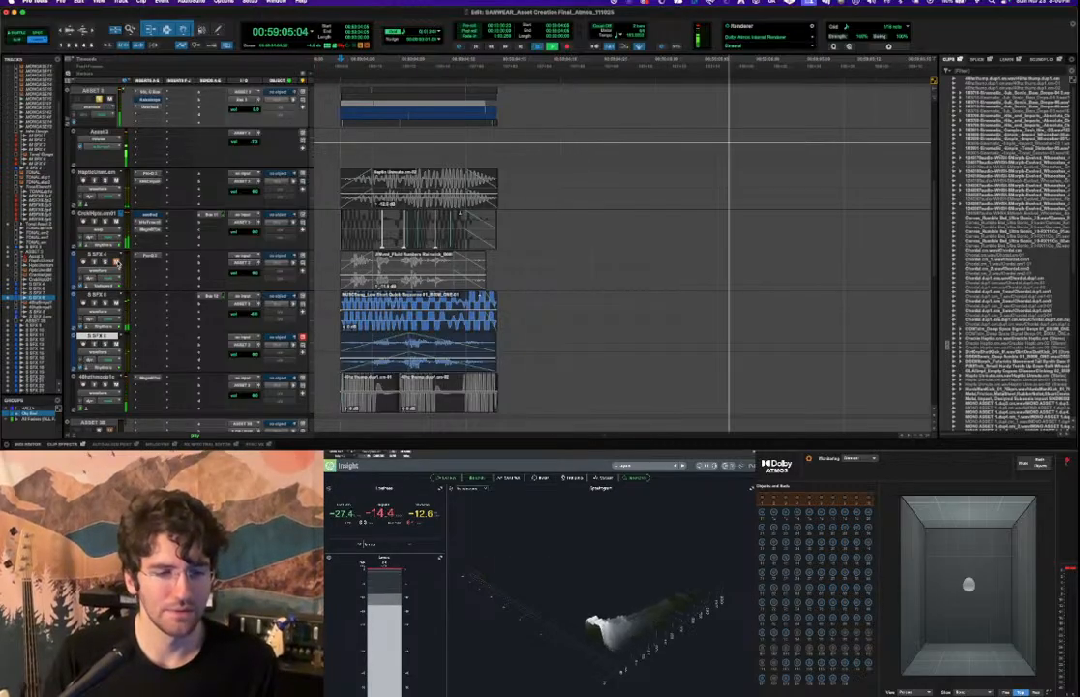
pyautogui.press('space')
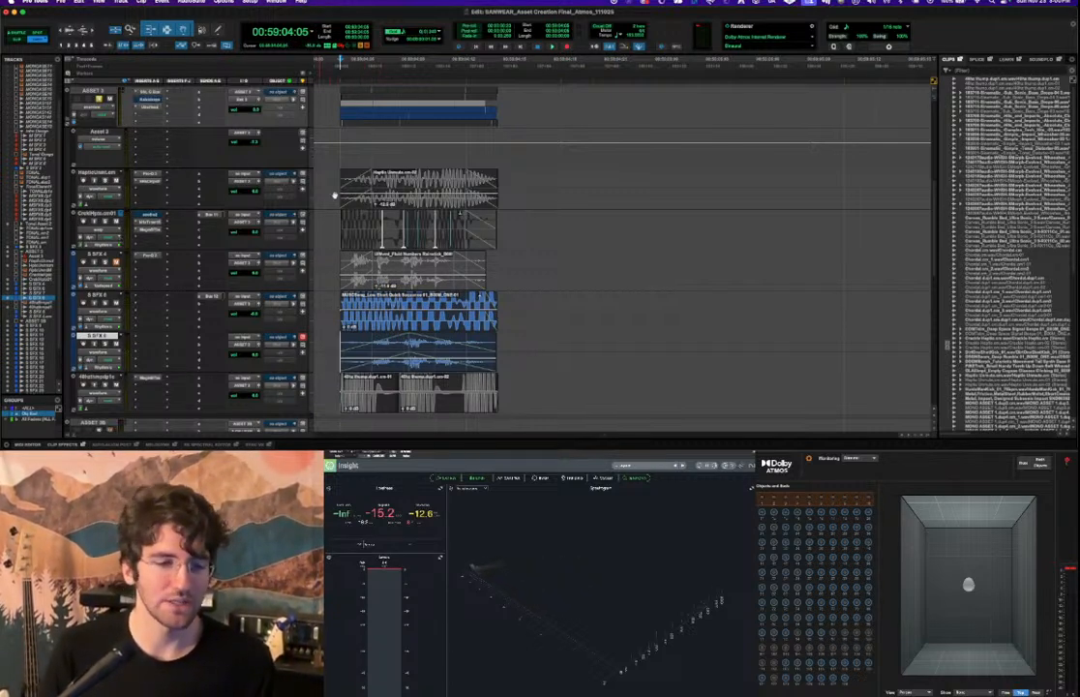
pyautogui.click(337, 181)
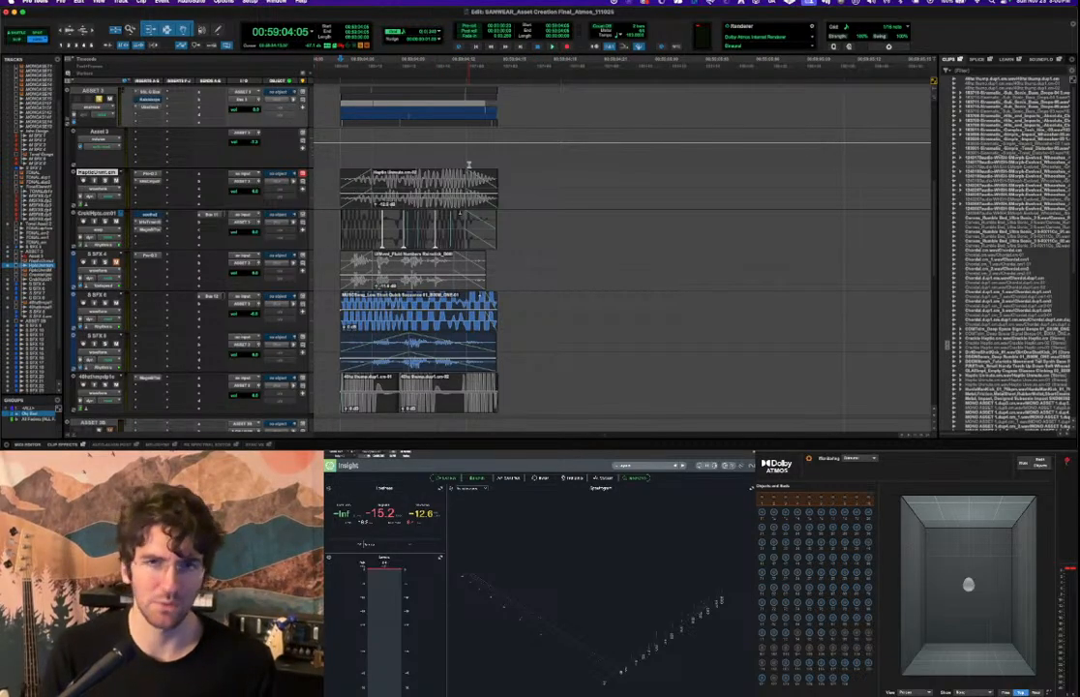
pyautogui.scroll(-1, 474, 247)
pyautogui.scroll(1, 475, 247)
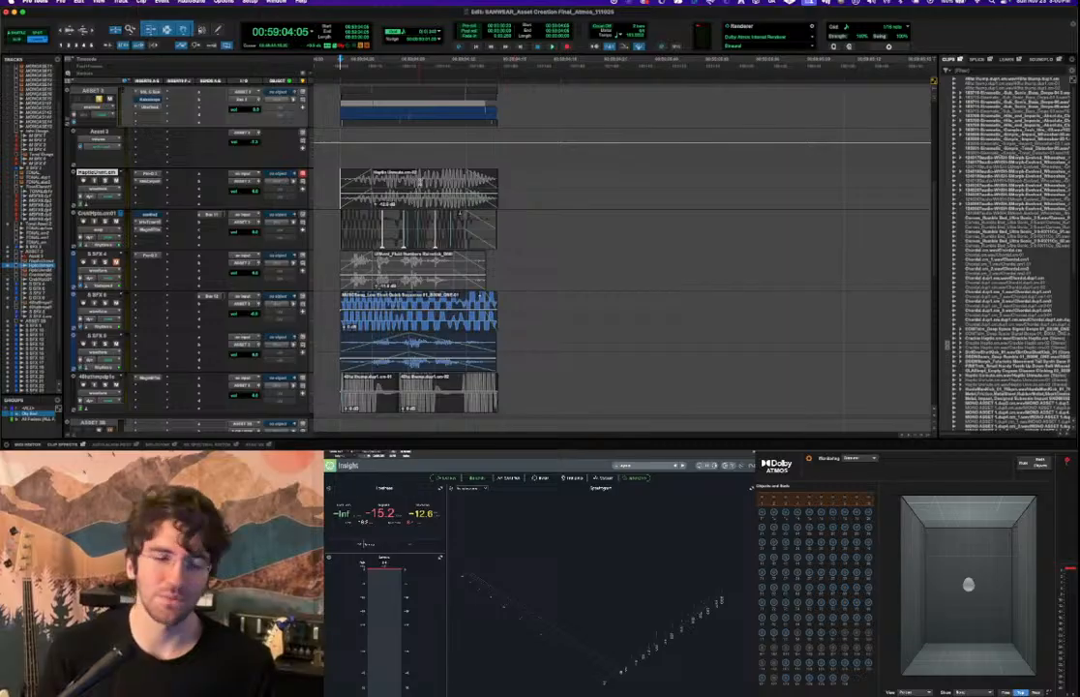
pyautogui.press('space')
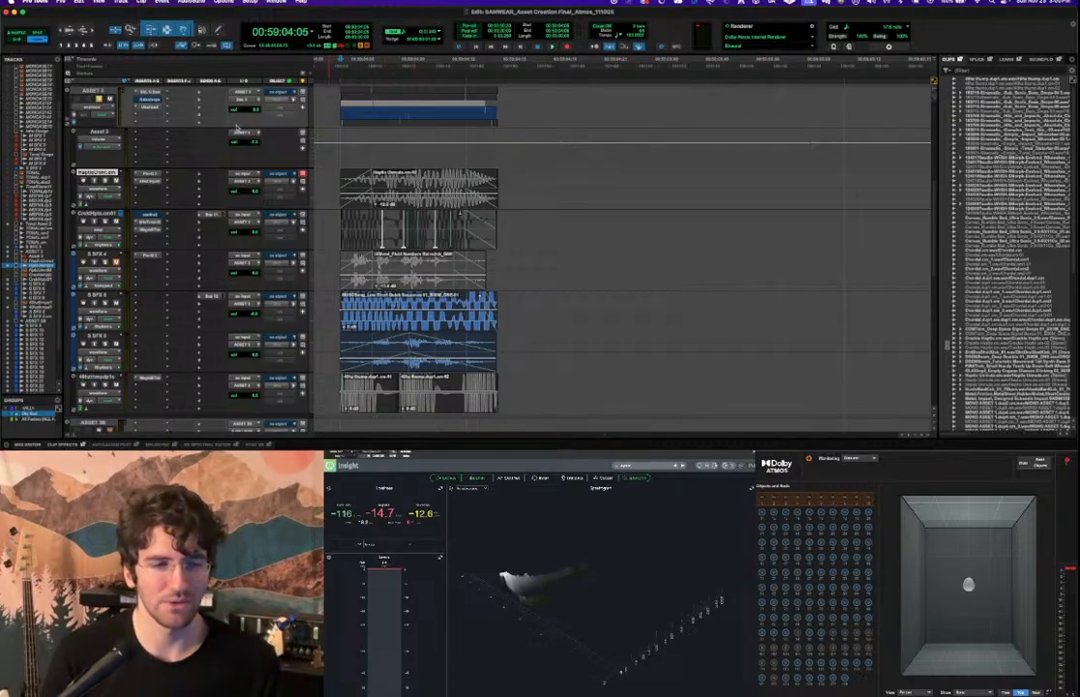
# Insert FabFilter Pro-Q 3 in the next free insert slot of the ASSET 3 folder.
pyautogui.click(148, 114)
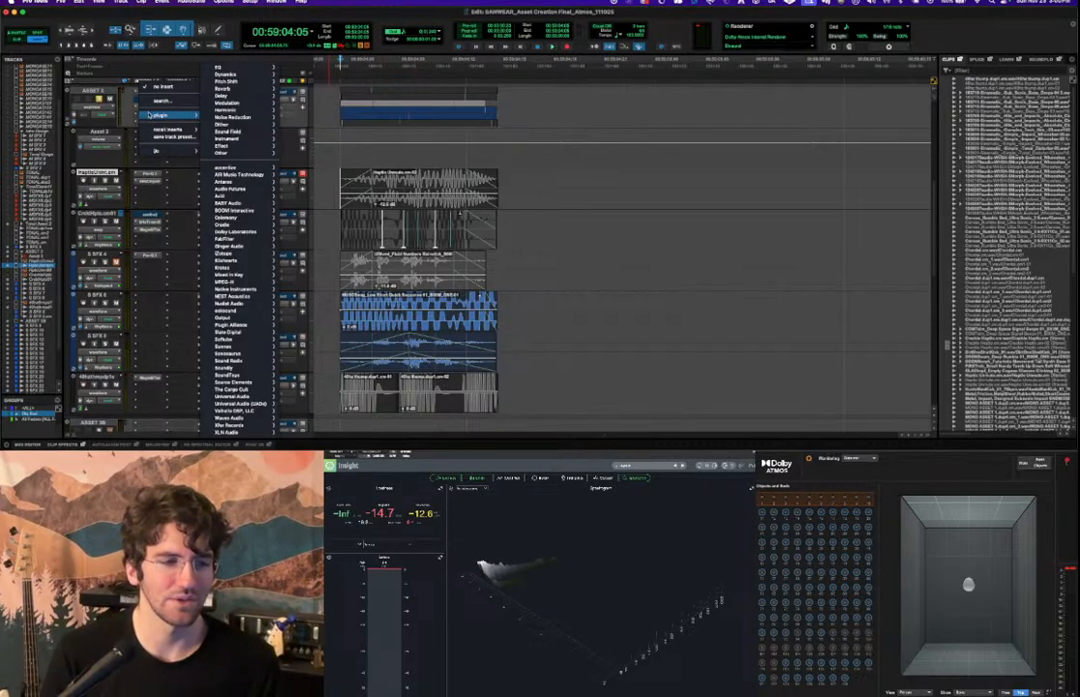
pyautogui.click(168, 100)
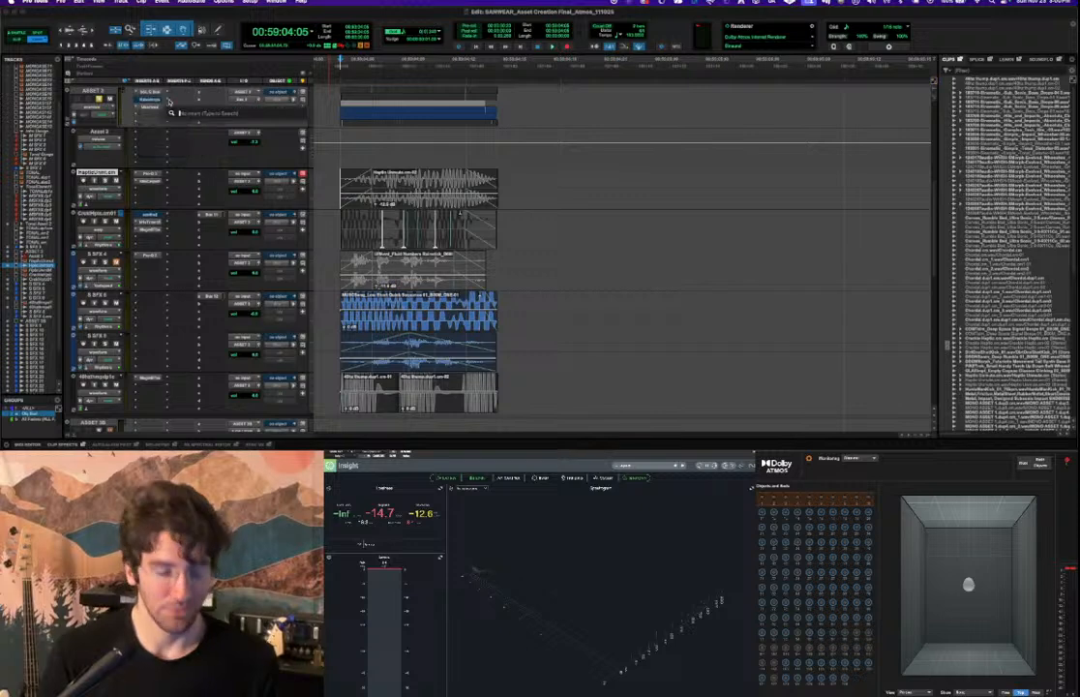
pyautogui.write('proq')
pyautogui.press('BackSpace')
pyautogui.write('-q')
pyautogui.press('Return')
# Shape a high-cut filter in the ASSET 3 folder's Pro-Q 3, bypass the plug-in and close its window.
pyautogui.moveTo(944, 198); pyautogui.dragTo(771, 207)
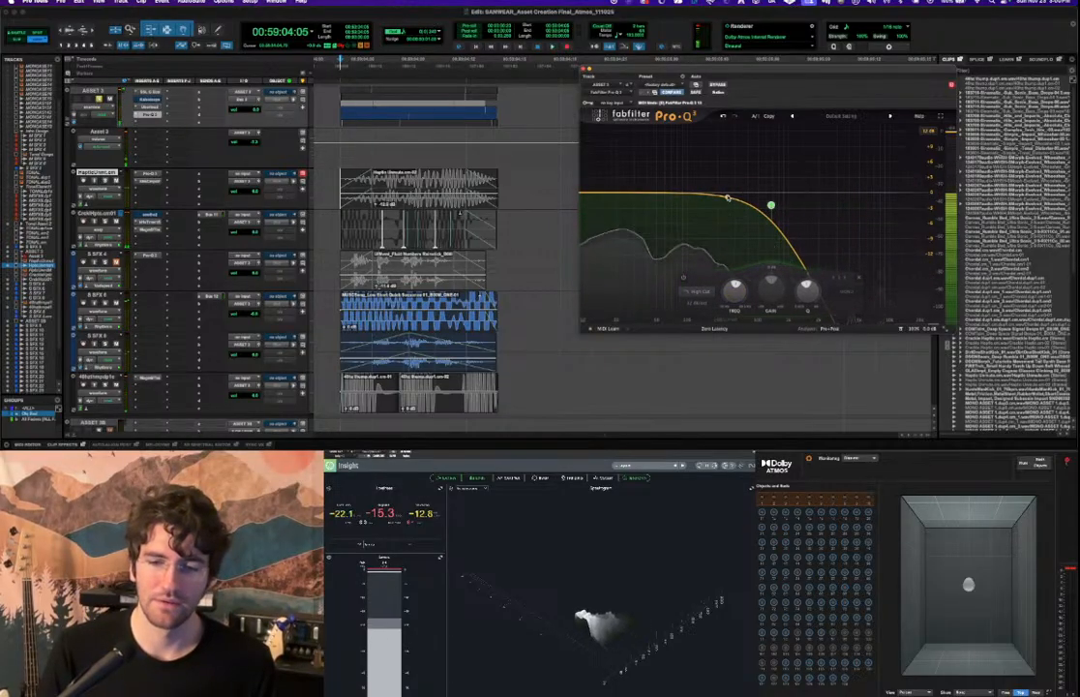
pyautogui.moveTo(771, 204); pyautogui.dragTo(832, 215)
pyautogui.click(717, 84)
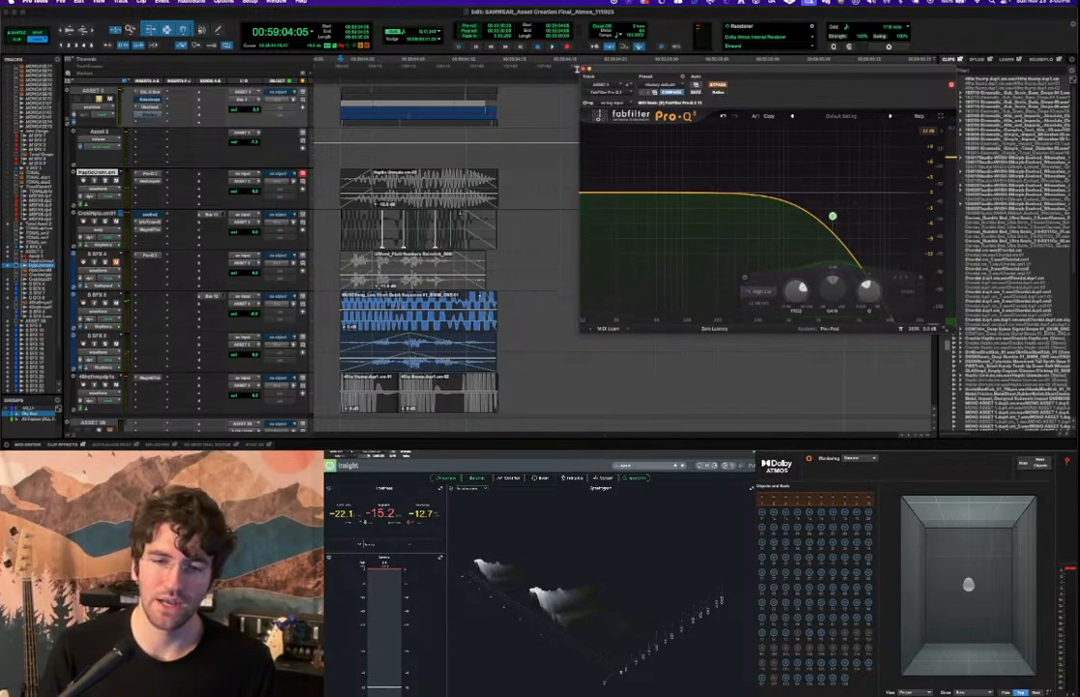
pyautogui.click(582, 69)
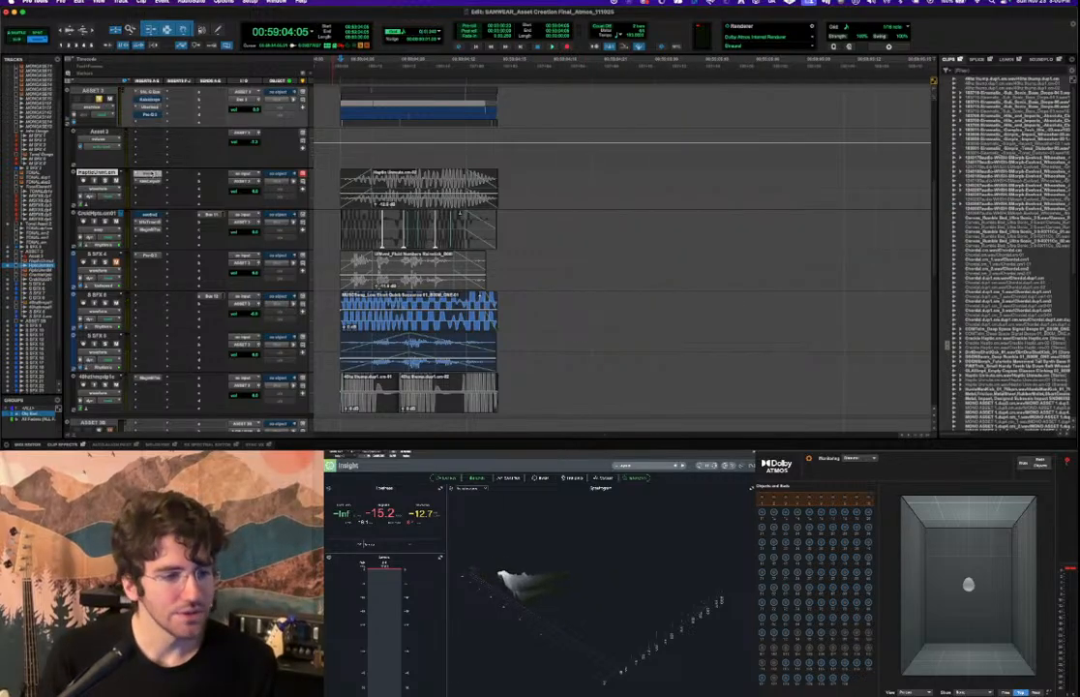
# Open the Pro-Q 3 on the upper haptic track and audition that track soloed.
pyautogui.click(150, 174)
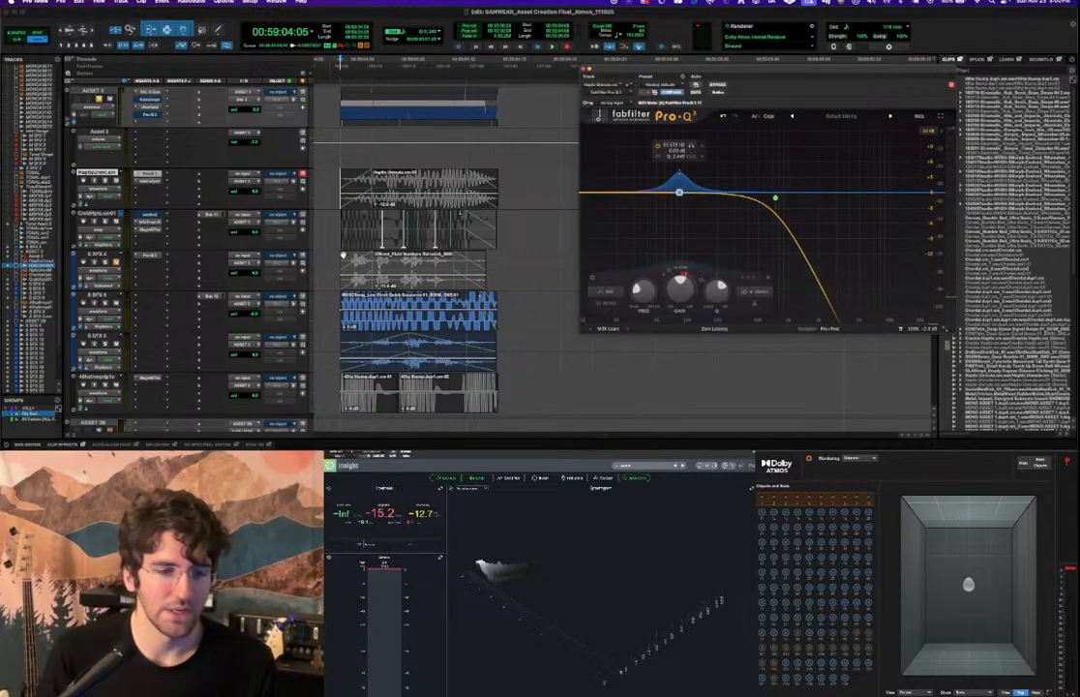
pyautogui.press('space')
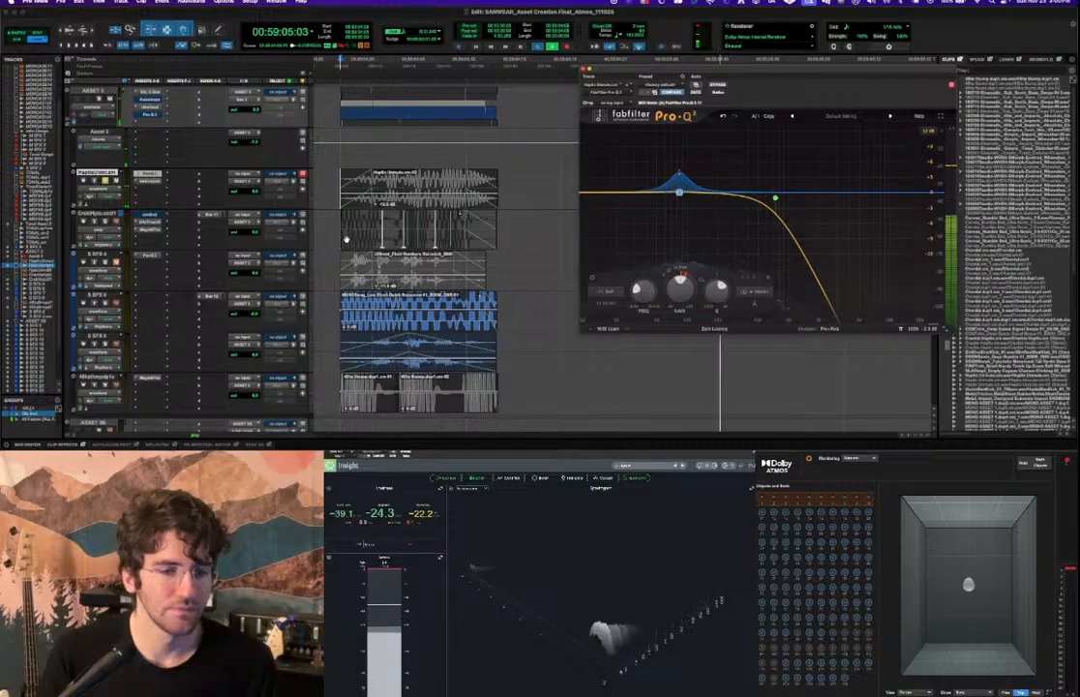
pyautogui.click(372, 260)
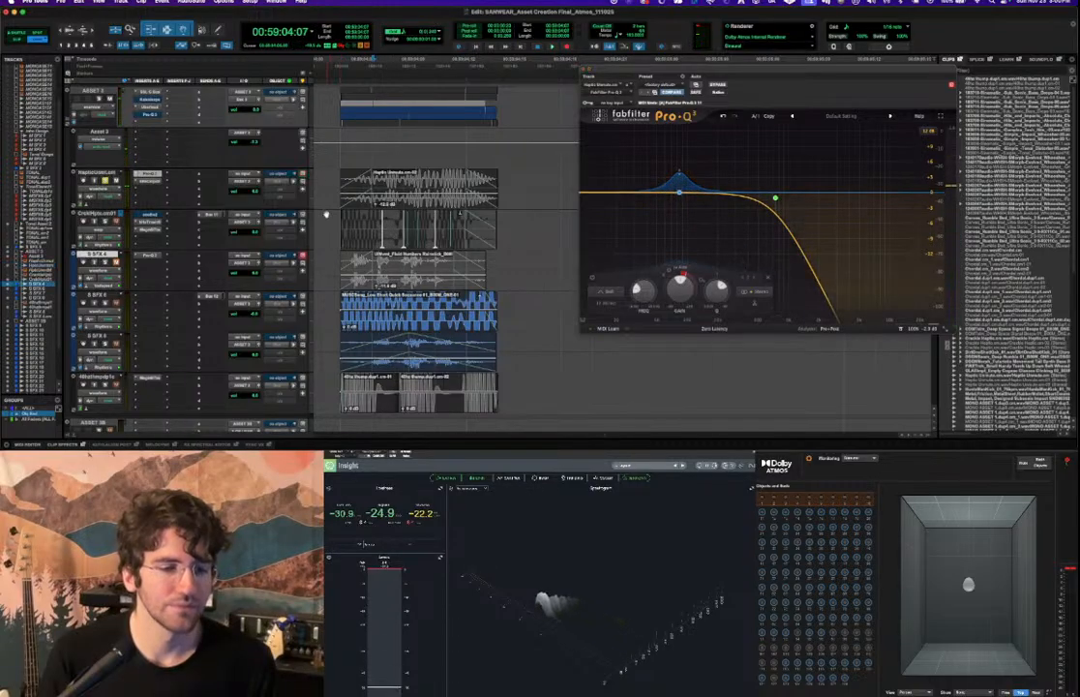
# Switch the crackle haptic track from warp to waveform view and audition it soloed from its start.
pyautogui.click(337, 242)
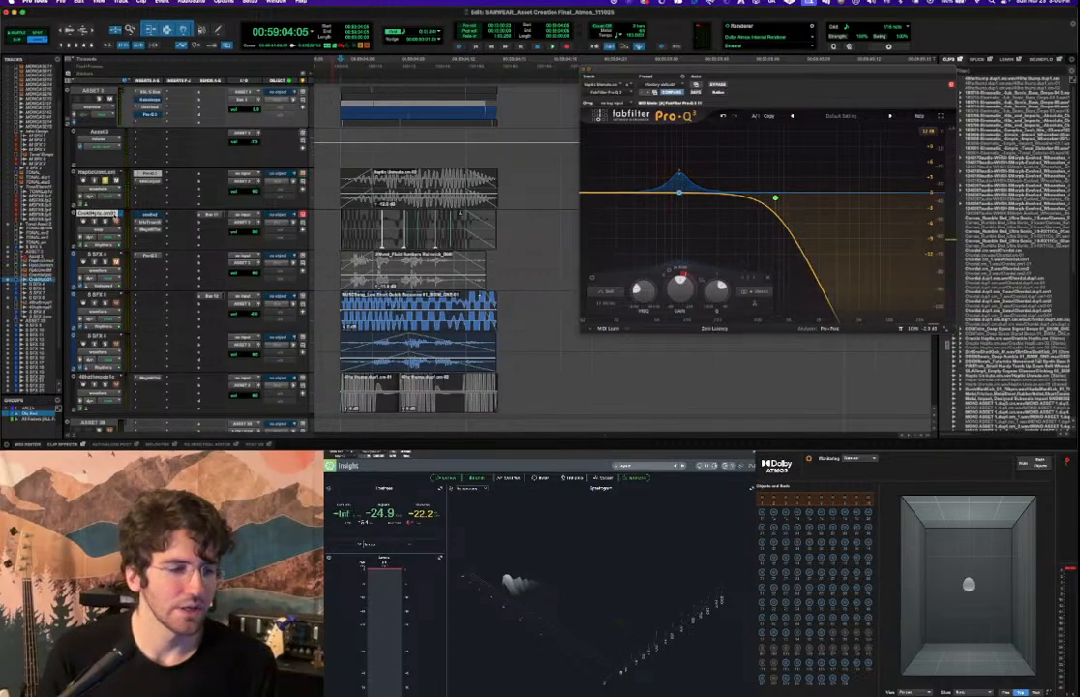
pyautogui.click(106, 233)
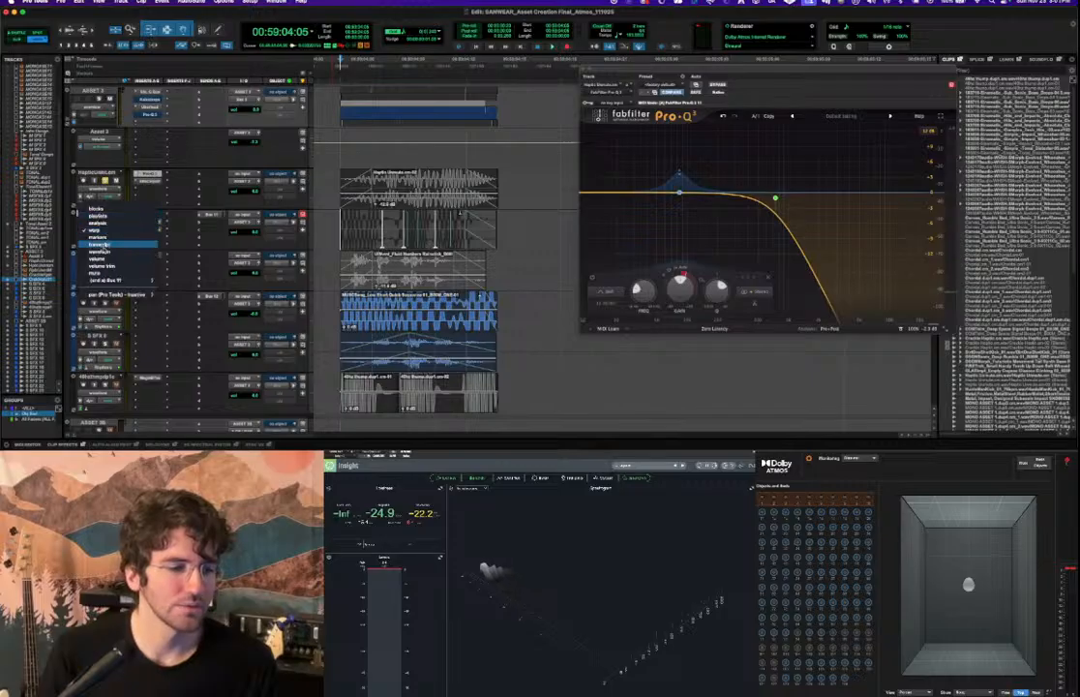
pyautogui.click(99, 250)
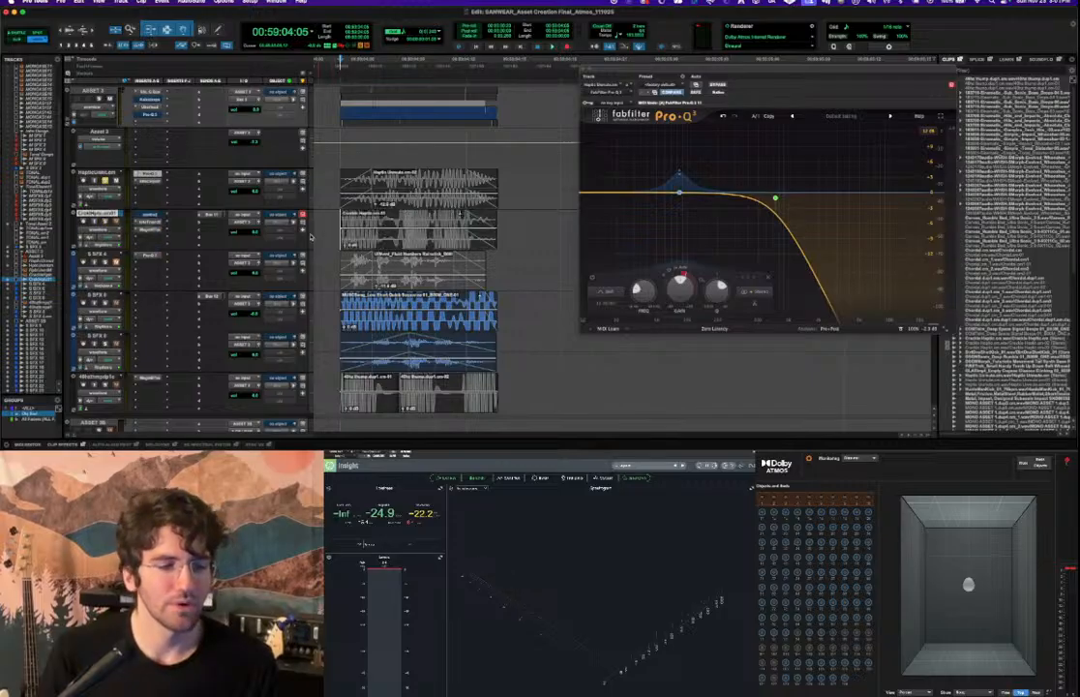
pyautogui.press('space')
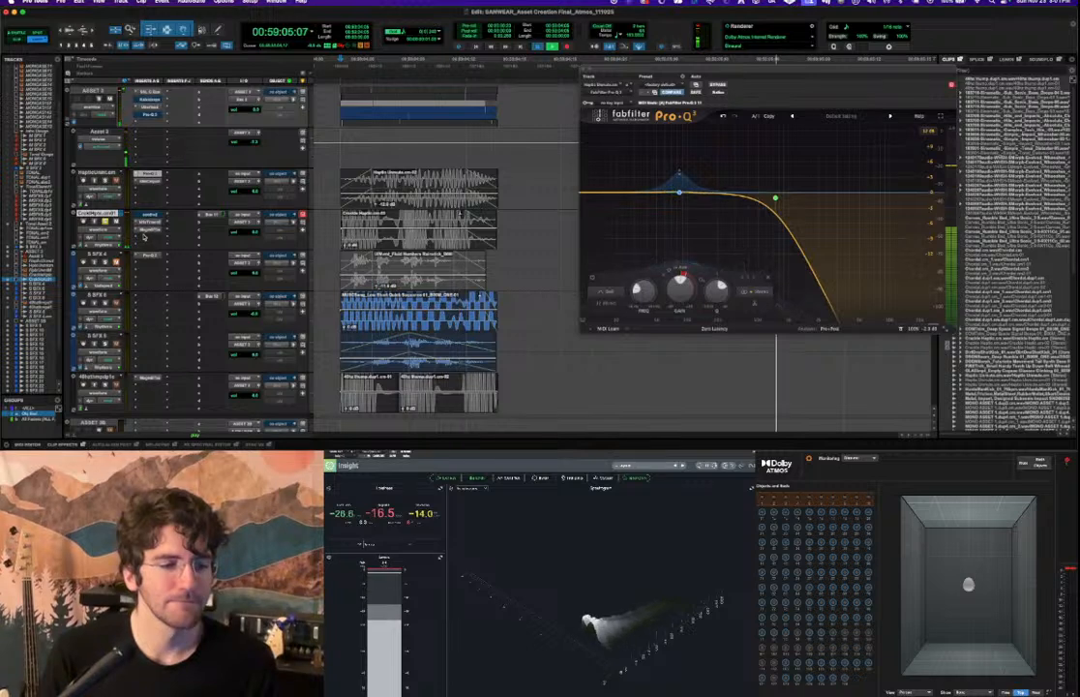
pyautogui.press('space')
# Insert FabFilter Pro-Q 3 on the crackle haptic track and pull a high-cut filter down over its upper frequencies during playback.
pyautogui.click(143, 237)
pyautogui.write('pro')
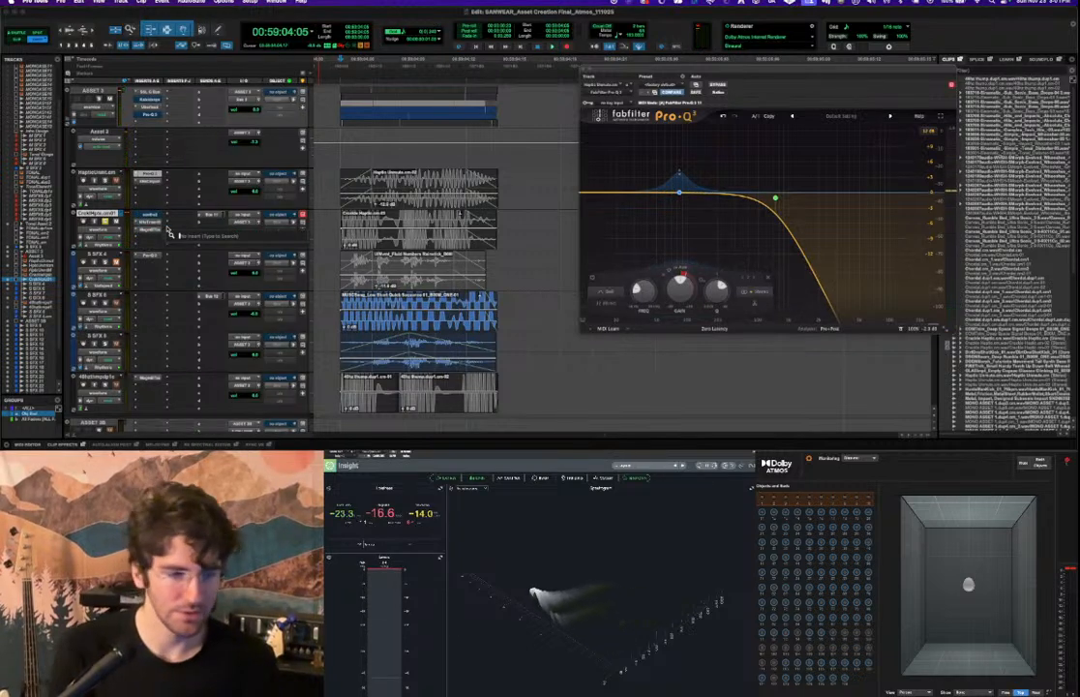
pyautogui.press('Return')
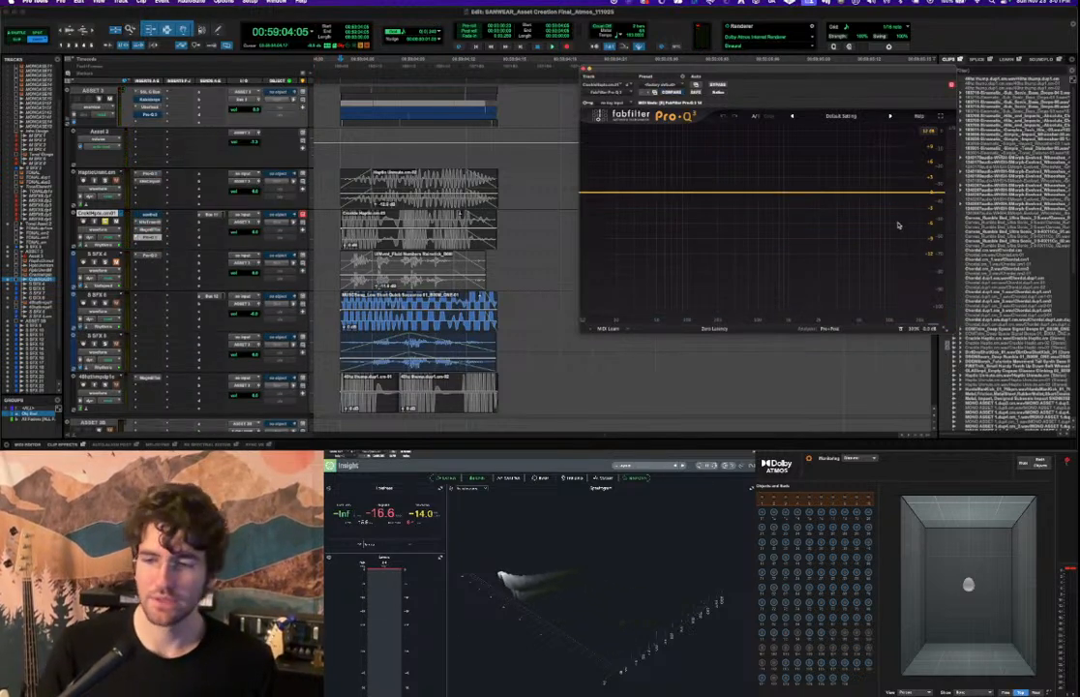
pyautogui.click(902, 192)
pyautogui.moveTo(933, 191); pyautogui.dragTo(795, 201)
pyautogui.press('space')
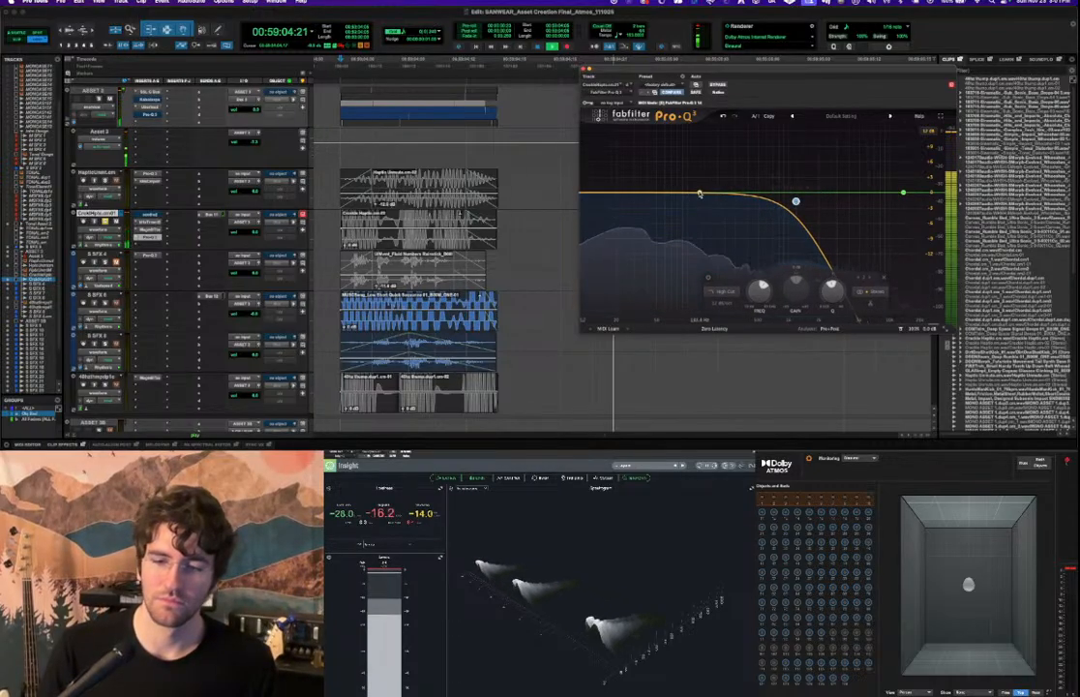
pyautogui.press('space')
# Add a low-cut band at about 20 Hz to the crackle EQ, try a 24 dB/oct slope, and set it to 12 dB/oct.
pyautogui.click(596, 192)
pyautogui.moveTo(644, 296); pyautogui.dragTo(643, 291)
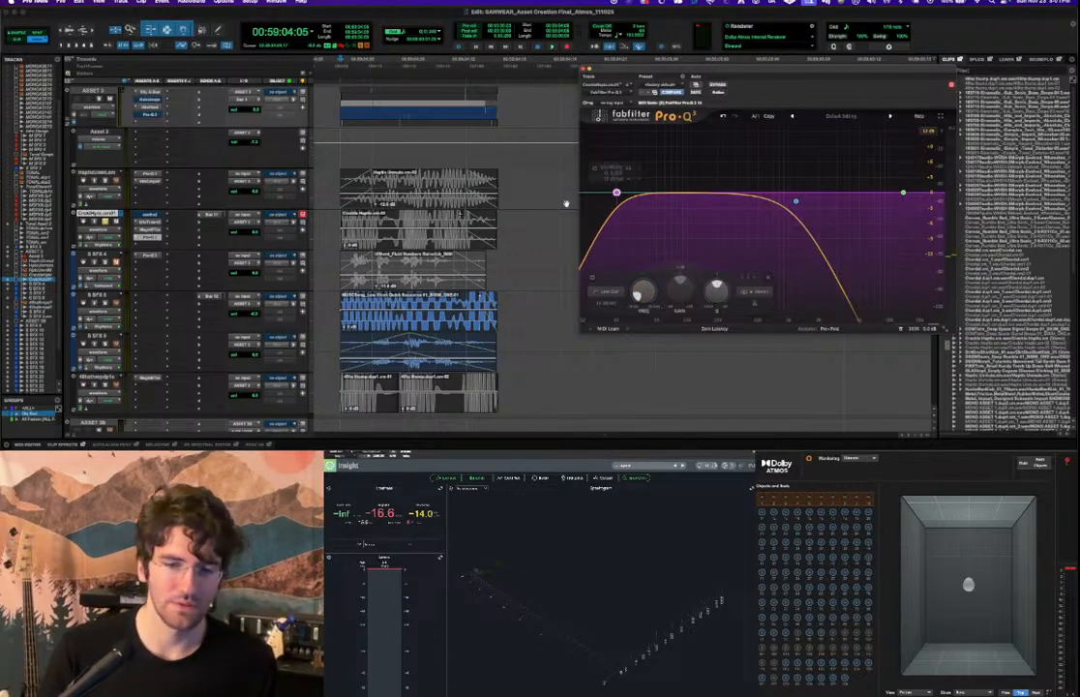
pyautogui.click(610, 305)
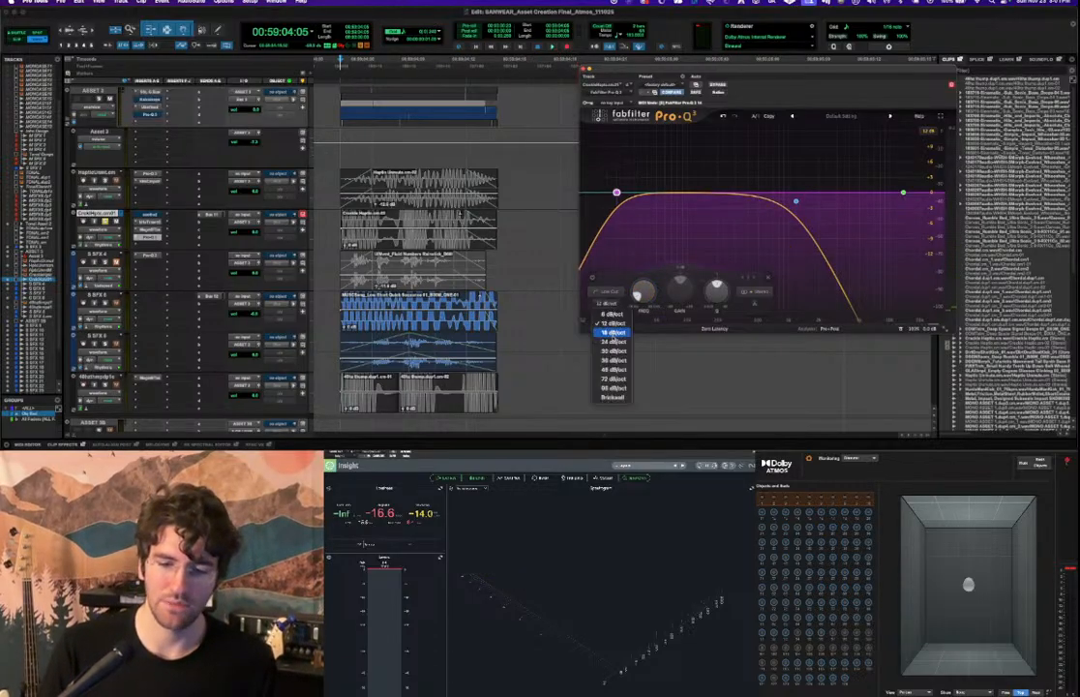
pyautogui.click(613, 340)
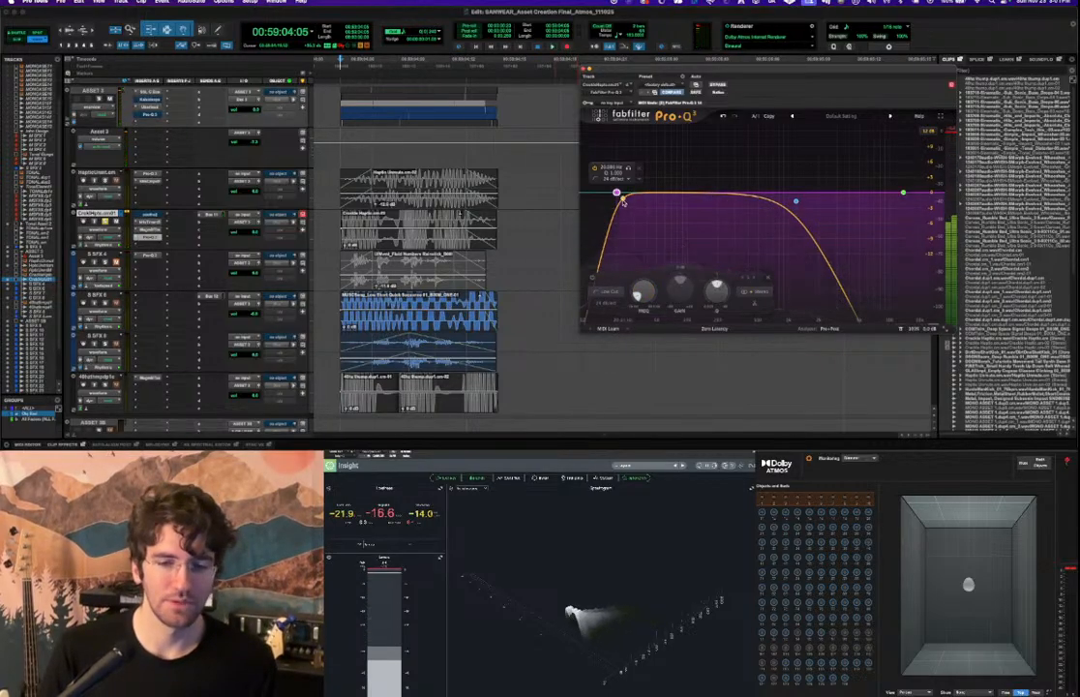
pyautogui.click(611, 303)
pyautogui.click(612, 323)
pyautogui.press('space')
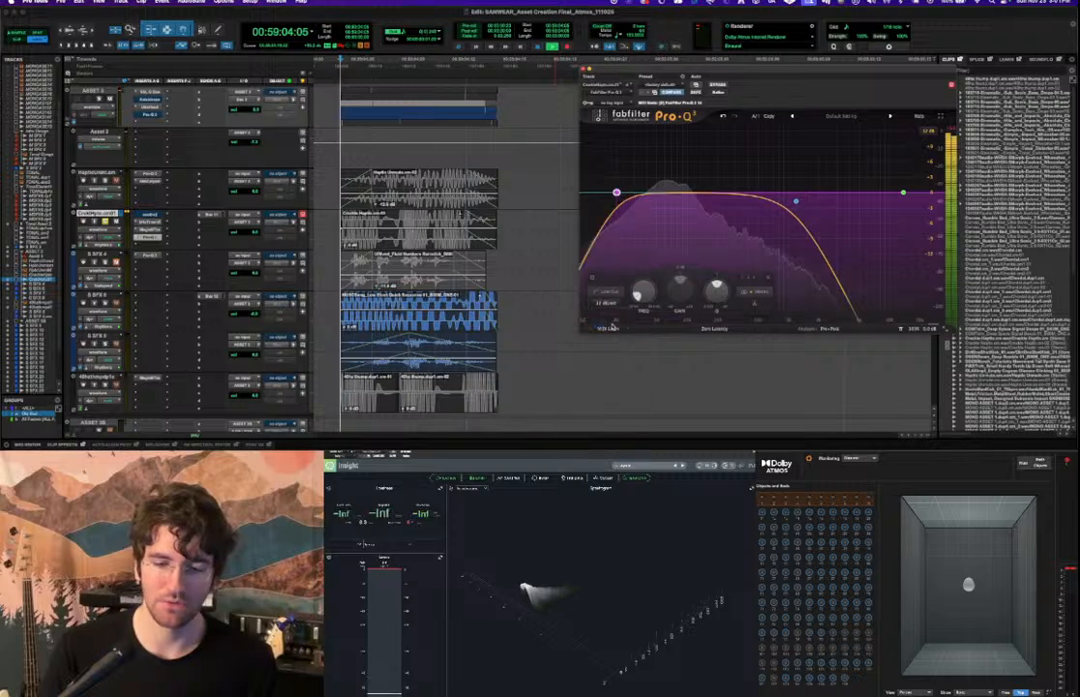
# Set the crackle EQ's low-cut slope to 24 dB/oct and add a bell boost of about 4 dB near 160 Hz, adjusting its Q.
pyautogui.click(610, 303)
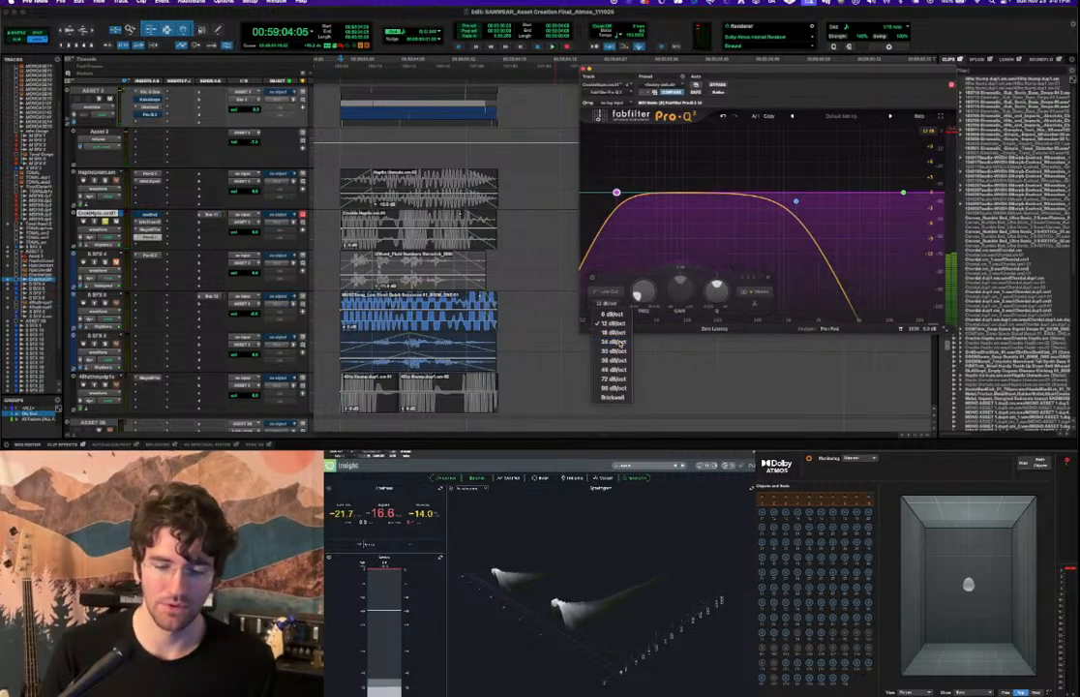
pyautogui.click(615, 338)
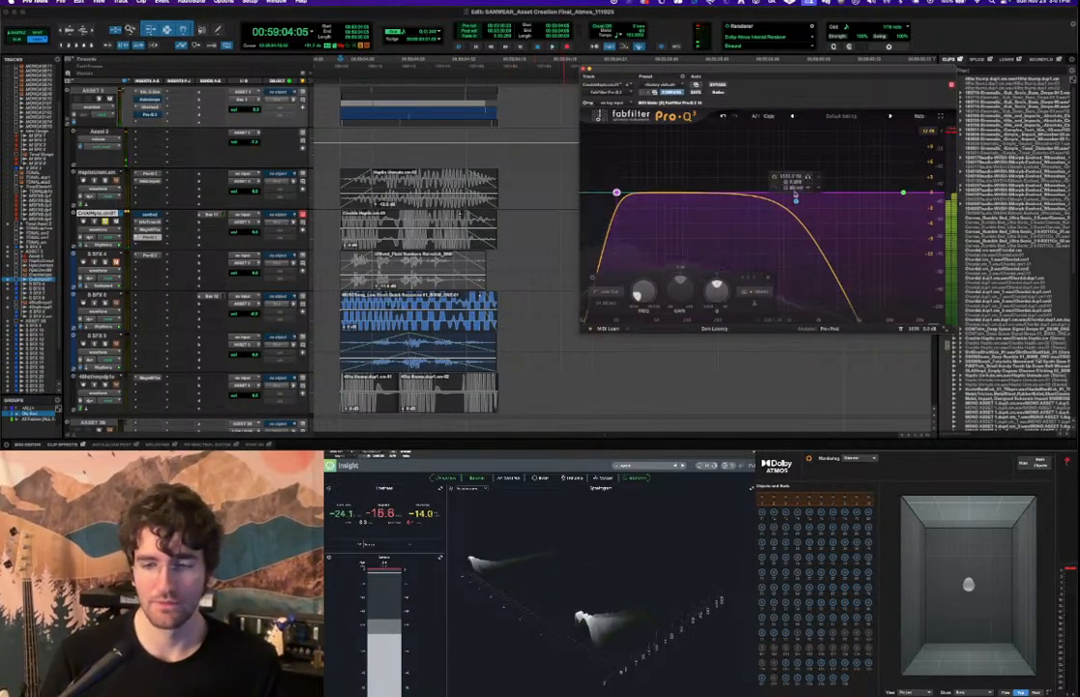
pyautogui.moveTo(674, 189); pyautogui.dragTo(709, 171)
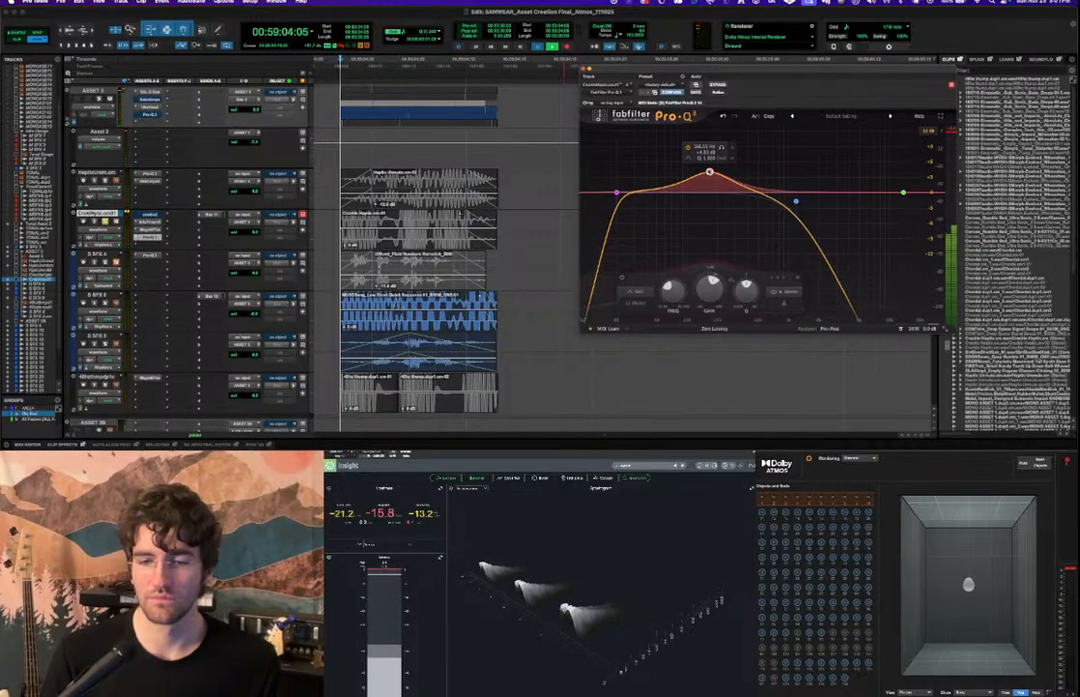
pyautogui.moveTo(746, 295); pyautogui.dragTo(746, 259)
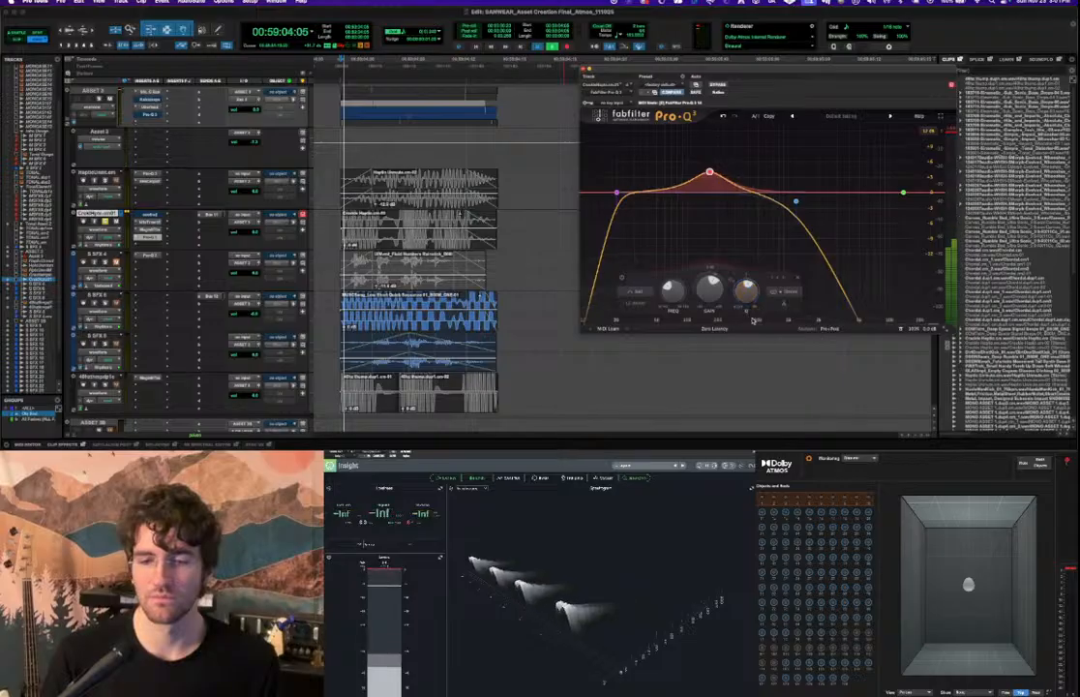
# Audition the crackle haptic EQ and move its high-cut band slightly higher in frequency.
pyautogui.moveTo(795, 201); pyautogui.dragTo(812, 201)
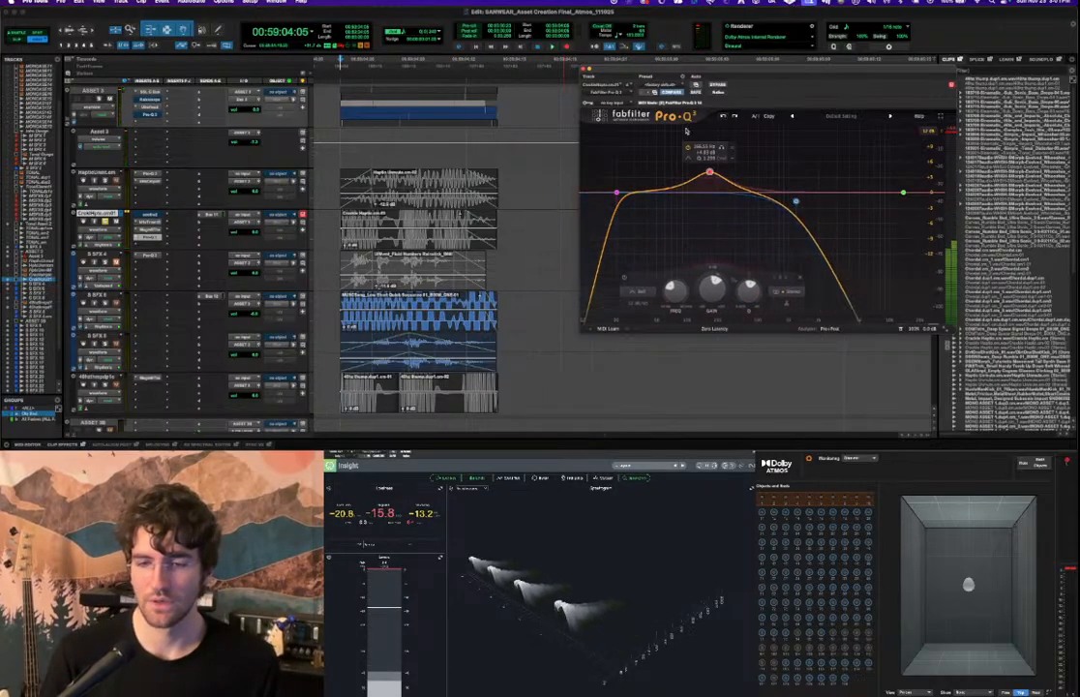
pyautogui.press('space')
pyautogui.press('space')
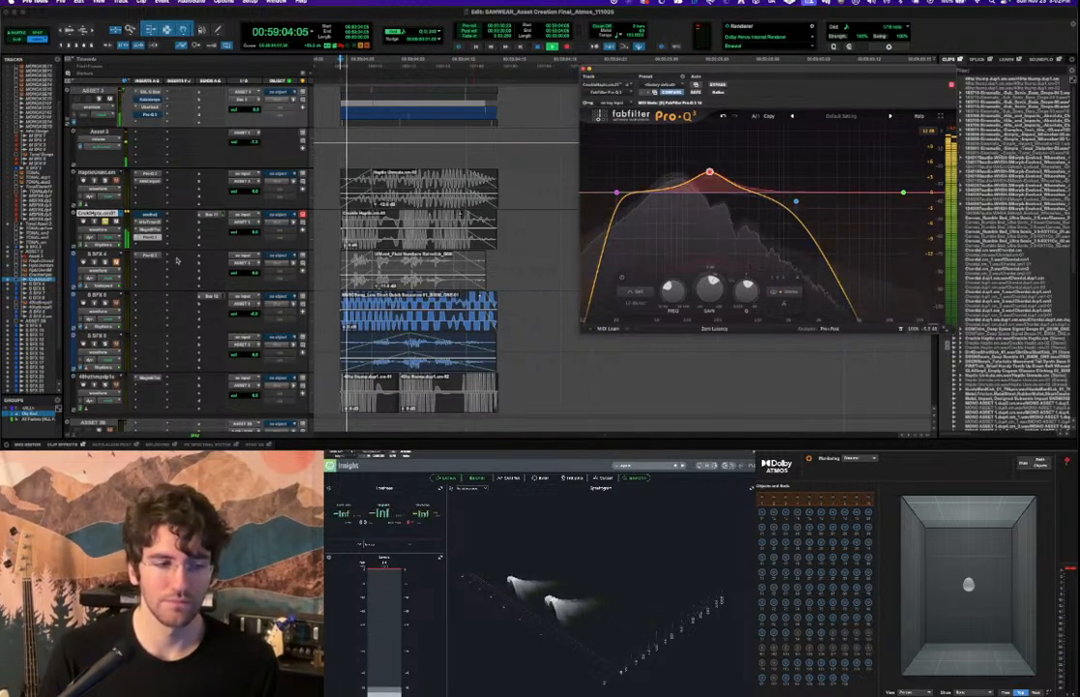
pyautogui.press('space')
pyautogui.press('space')
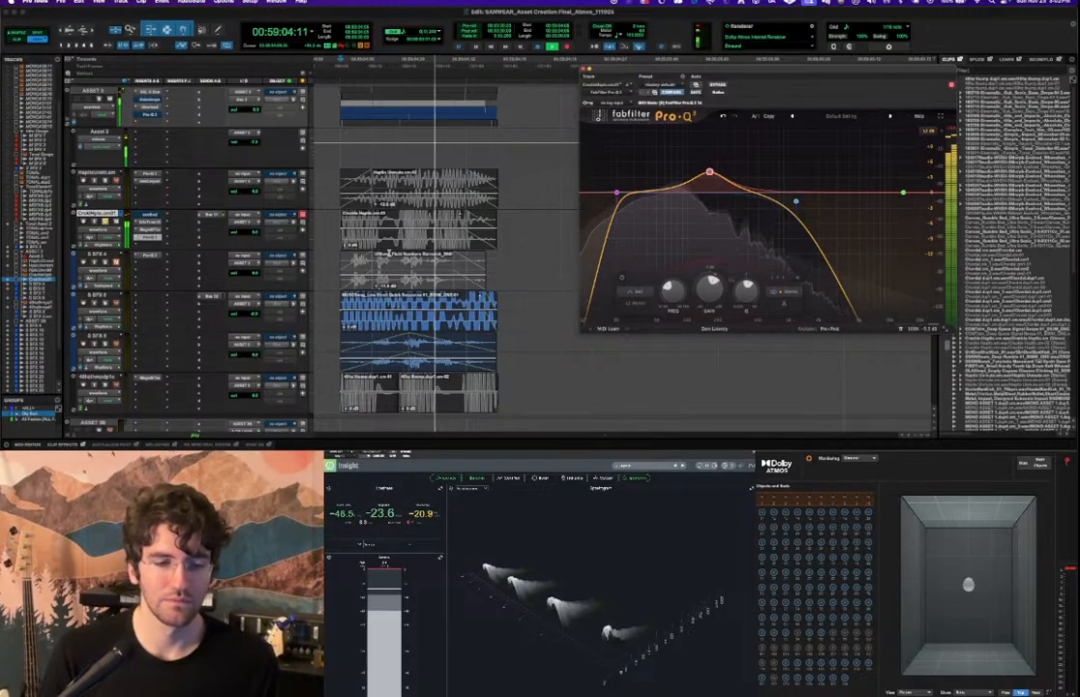
pyautogui.moveTo(795, 201); pyautogui.dragTo(812, 205)
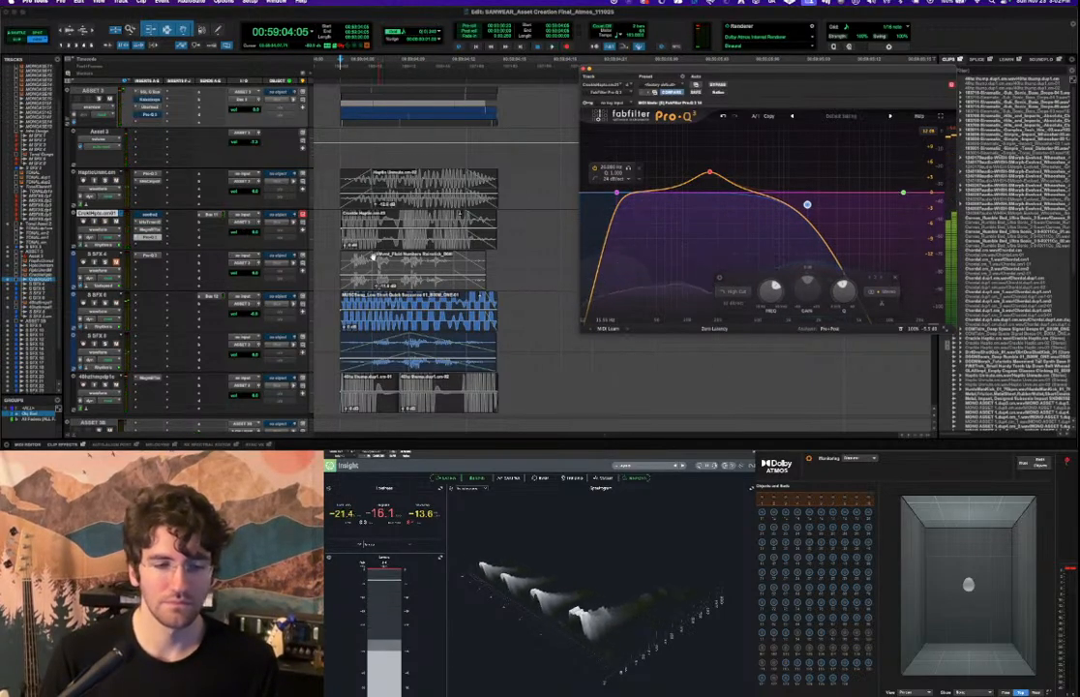
# Insert Supercharger on the blue-clip track directly below S SFX 4 and audition that track soloed.
pyautogui.scroll(-2, 219, 254)
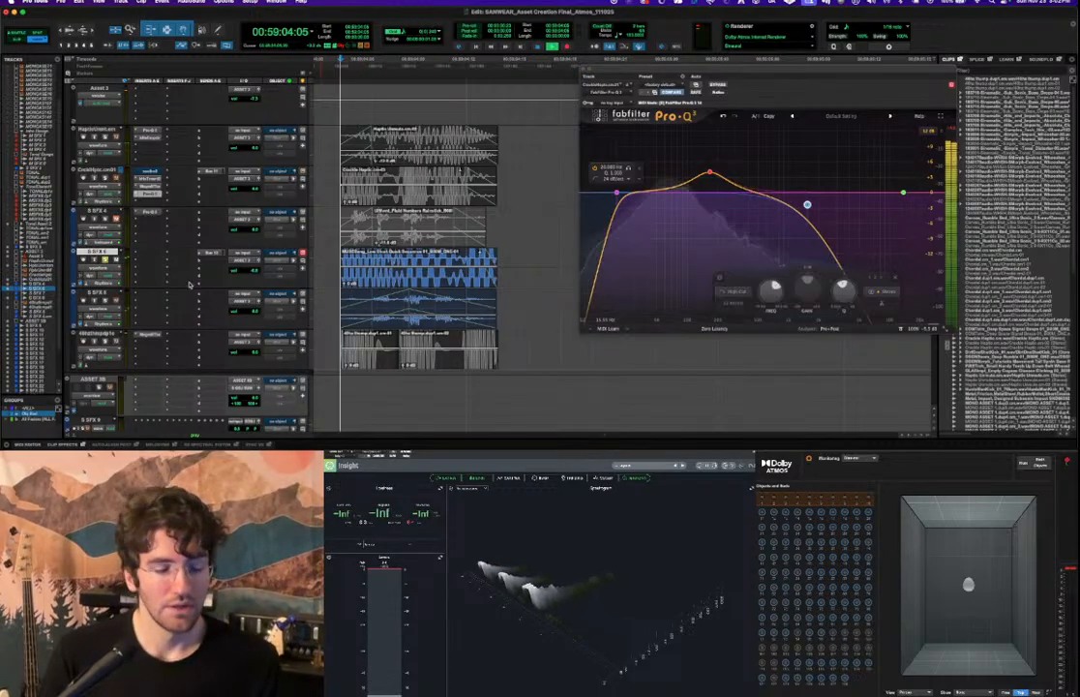
pyautogui.click(140, 252)
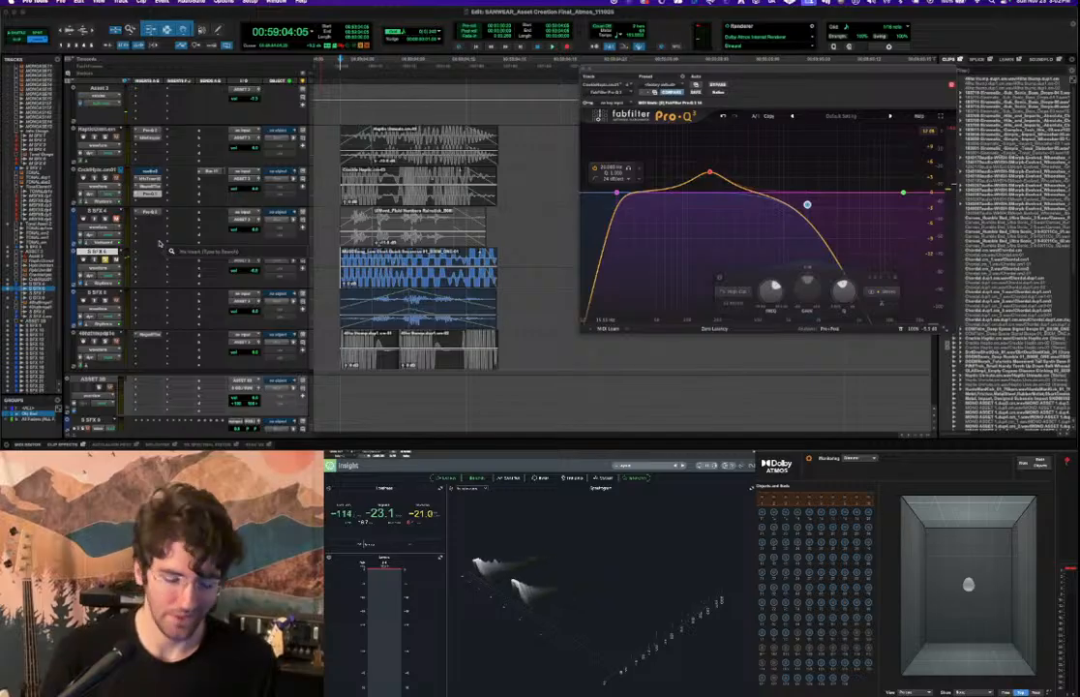
pyautogui.write('mod')
pyautogui.press('Return')
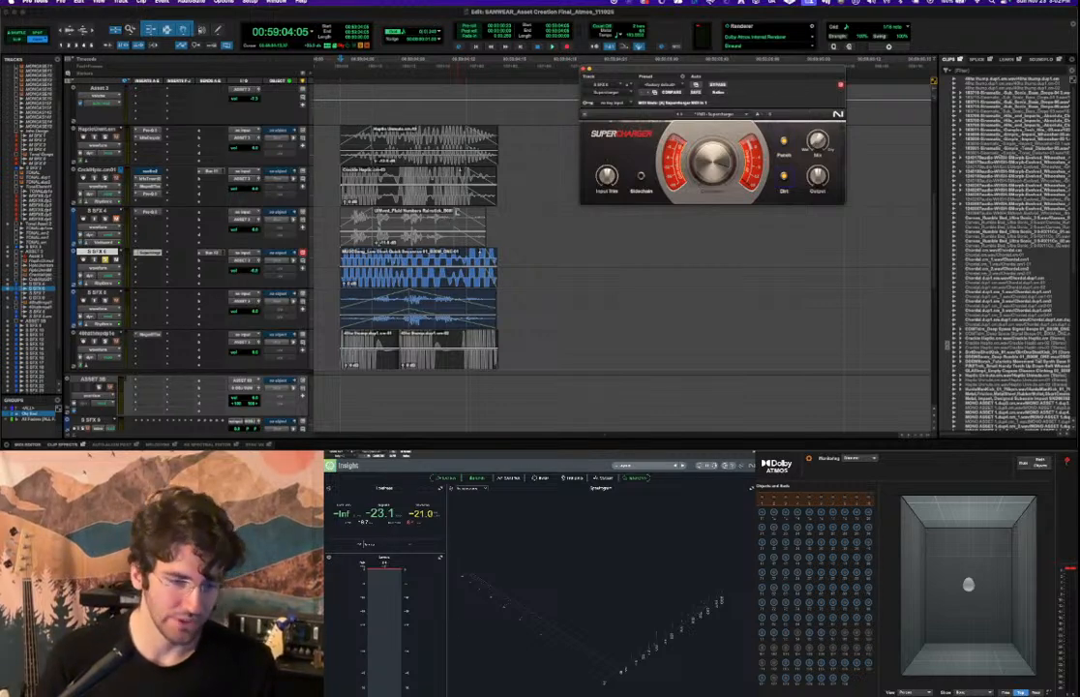
pyautogui.press('space')
pyautogui.press('space')
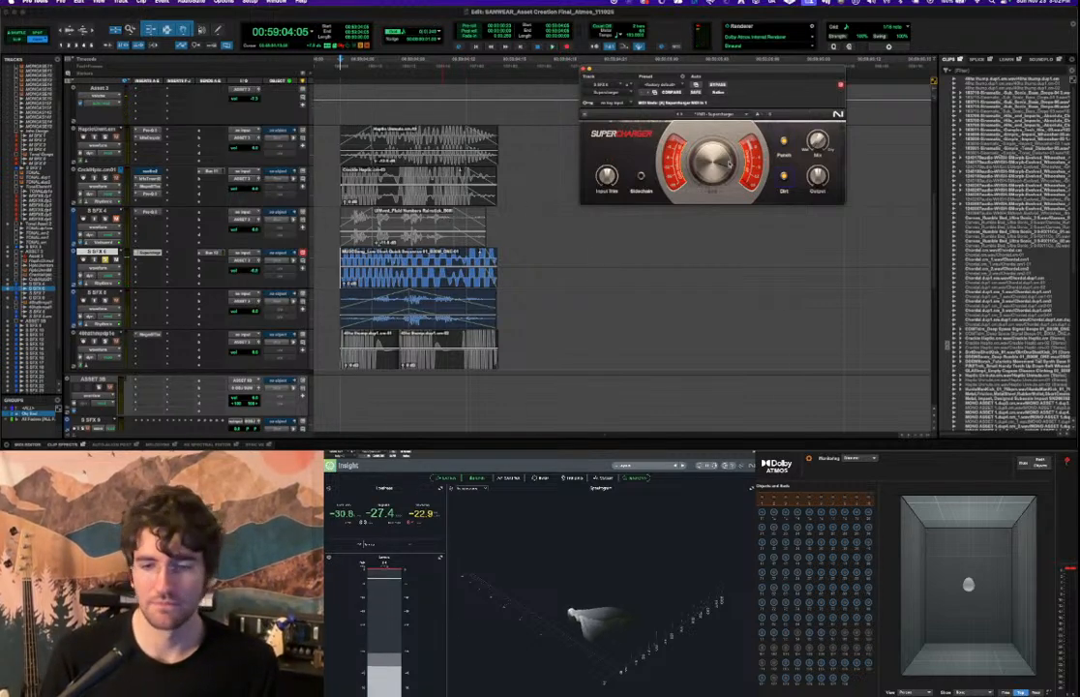
# Audition the soloed track repeatedly while adjusting Supercharger's compression, mix and output.
pyautogui.press('space')
pyautogui.press('space')
pyautogui.press('space')
pyautogui.press('space')
pyautogui.press('space')
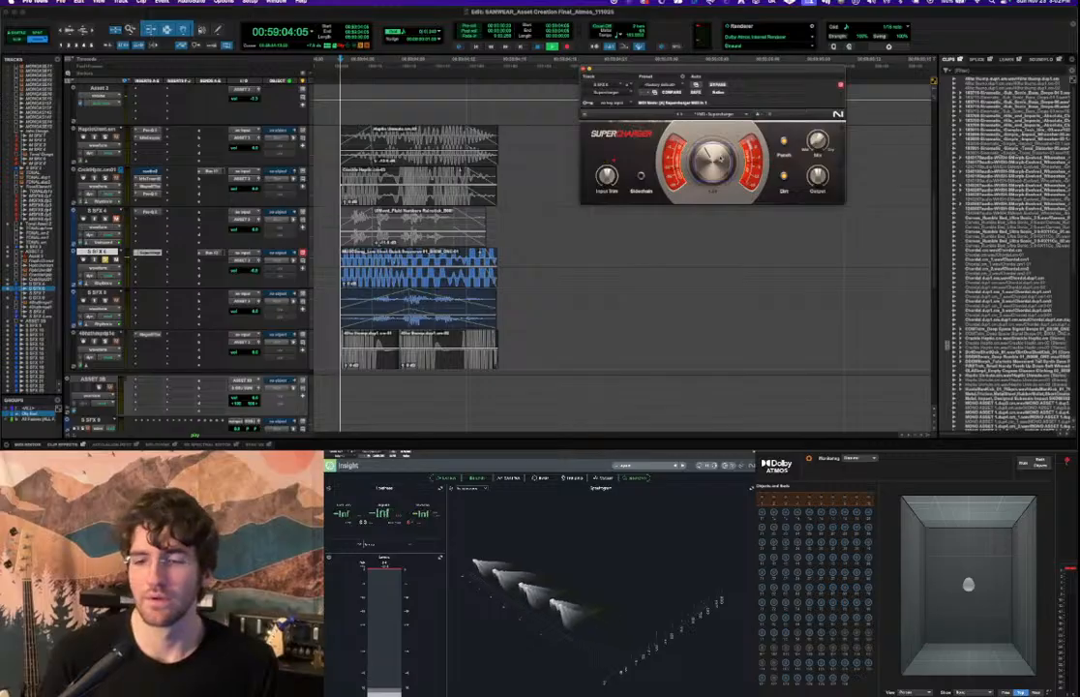
pyautogui.press('space')
pyautogui.press('space')
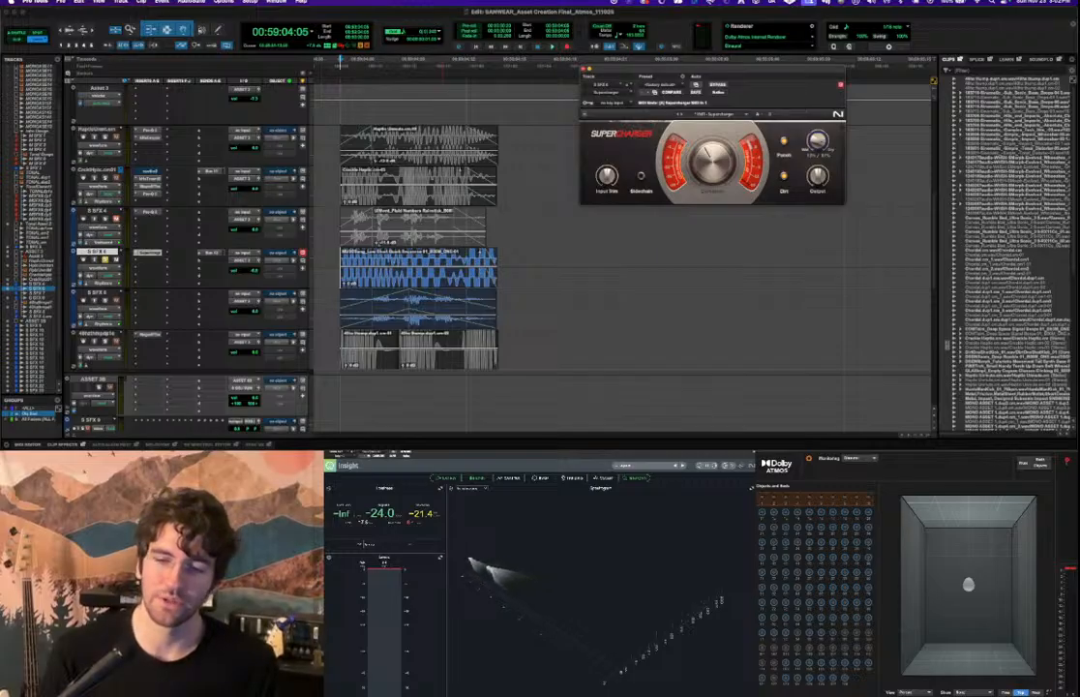
pyautogui.press('space')
pyautogui.press('space')
pyautogui.press('space')
pyautogui.press('space')
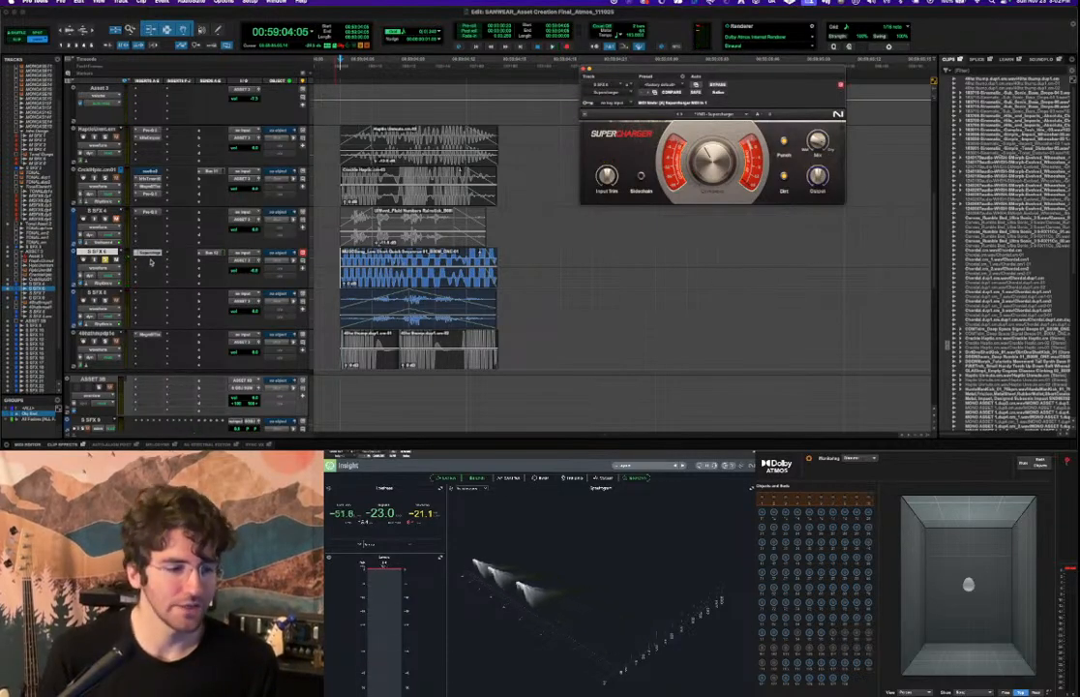
# Try the stereo Decapitator after Supercharger, auditioning its N, E and P saturation styles.
pyautogui.click(174, 235)
pyautogui.click(168, 248)
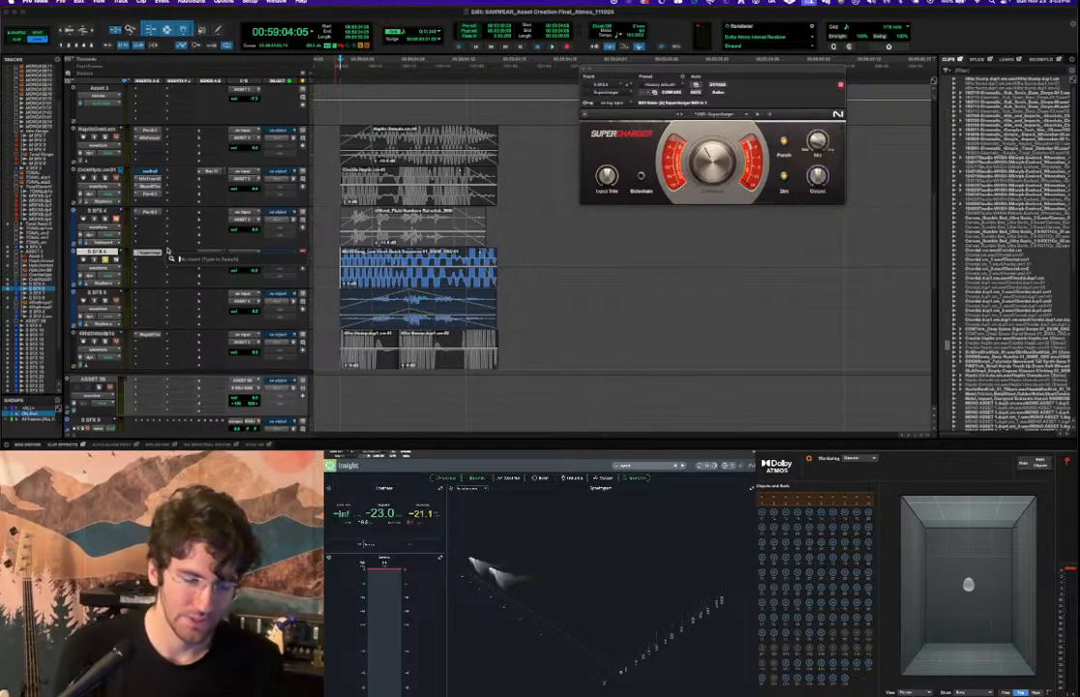
pyautogui.write('pro-q')
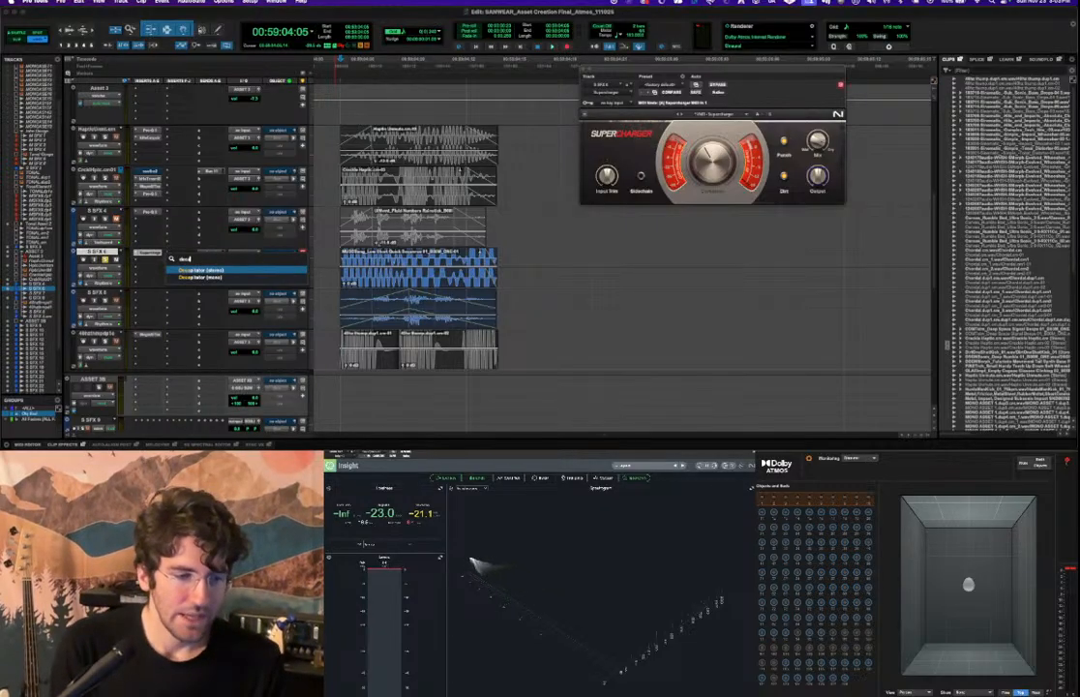
pyautogui.press('Return')
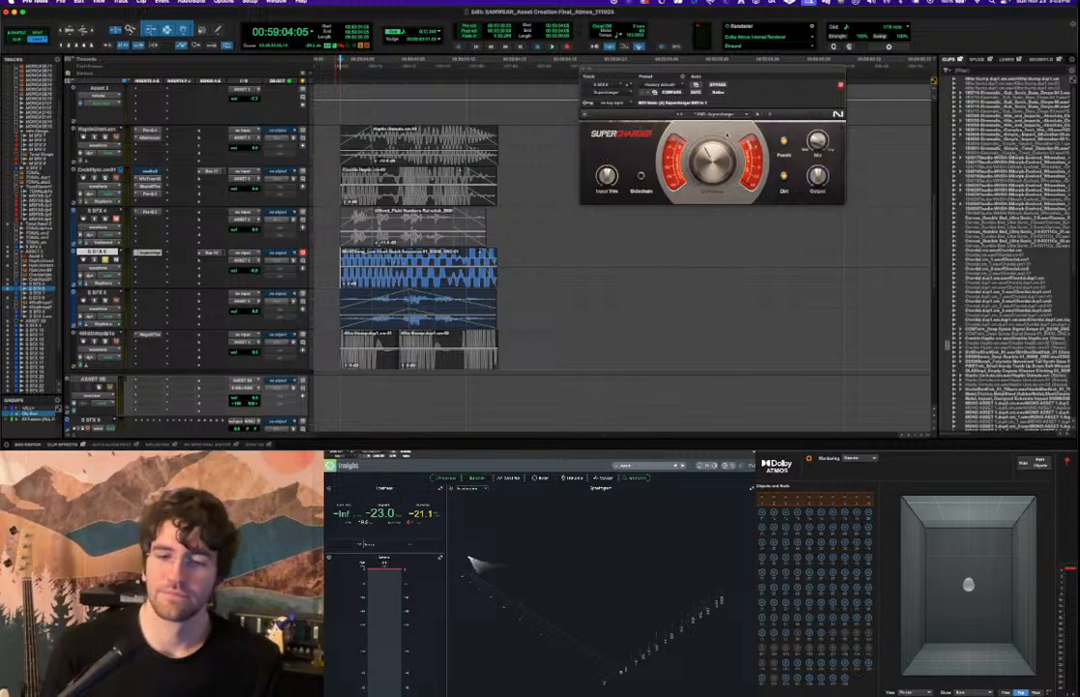
pyautogui.press('space')
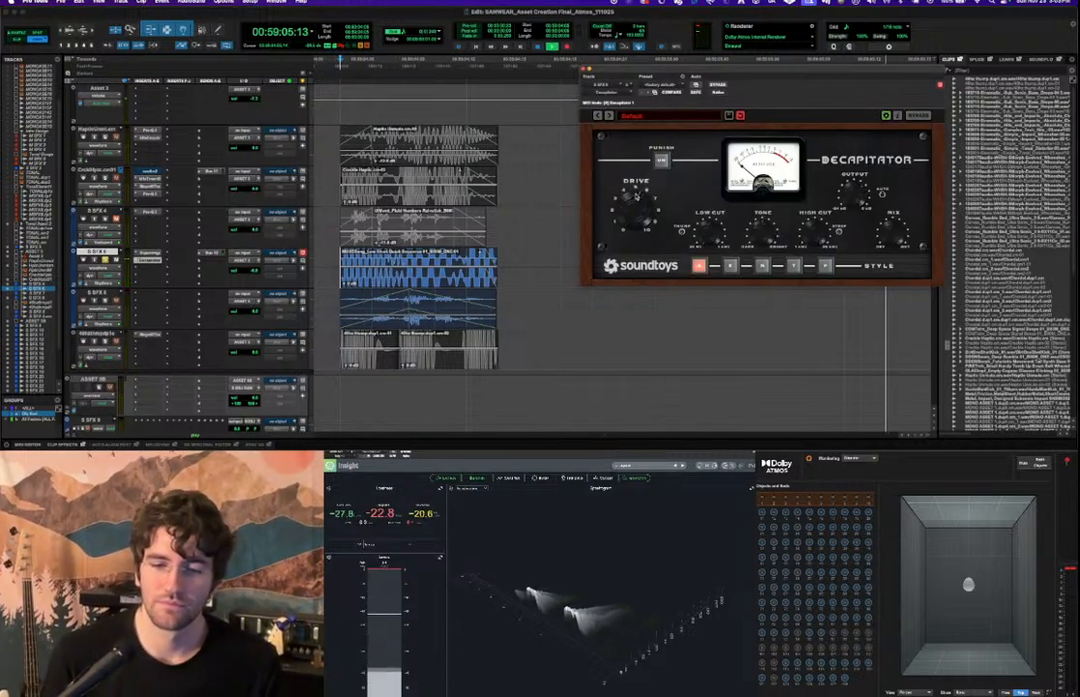
pyautogui.click(762, 265)
pyautogui.click(729, 265)
pyautogui.click(826, 265)
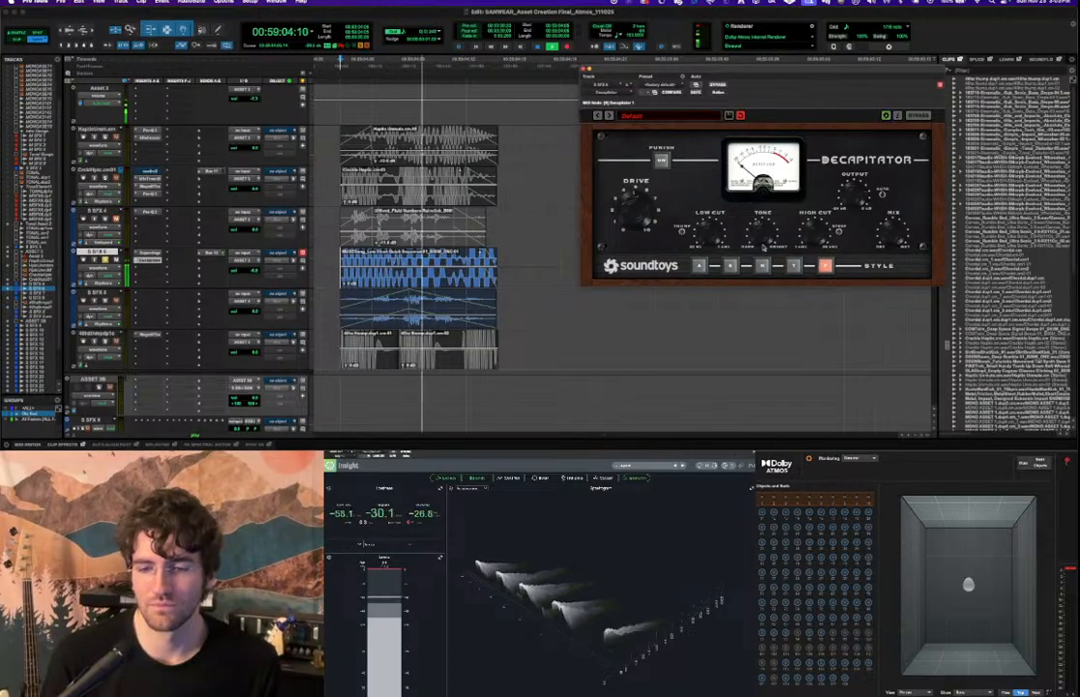
# Replace the Decapitator insert after Supercharger with FabFilter Pro-Q 3.
pyautogui.click(136, 262)
pyautogui.click(145, 246)
pyautogui.write('pro-q')
pyautogui.press('Return')
# Add a low-cut band at 20 Hz with a 24 dB/oct slope to the new Pro-Q 3 during playback.
pyautogui.click(603, 204)
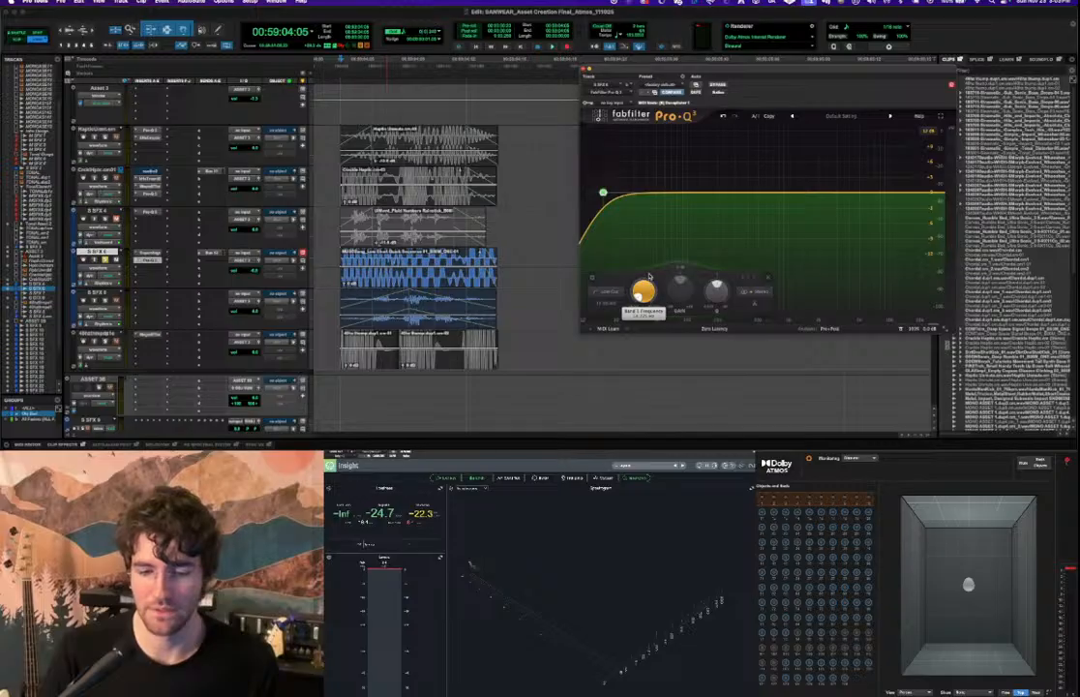
pyautogui.moveTo(602, 193); pyautogui.dragTo(622, 192)
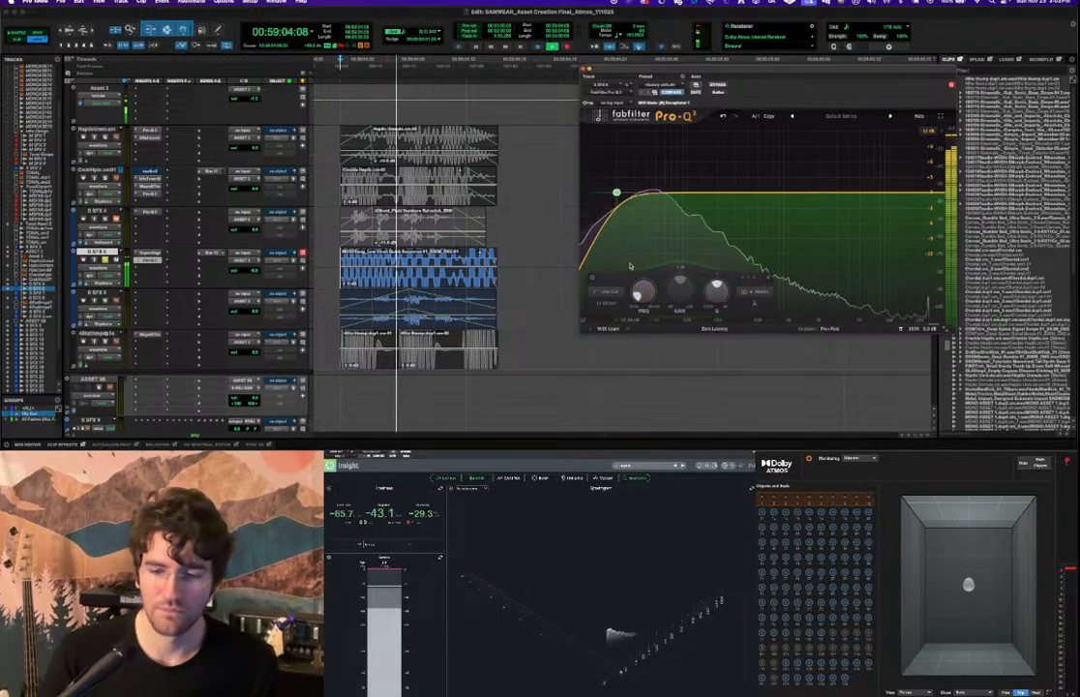
pyautogui.click(605, 302)
pyautogui.click(613, 343)
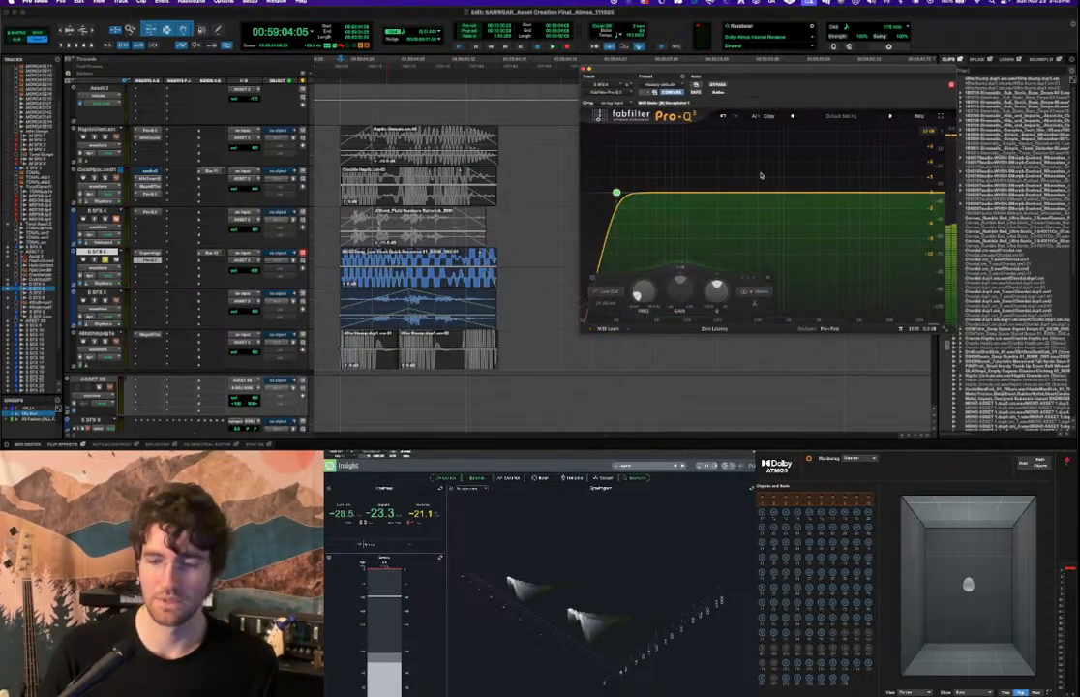
# Add a 12 dB/oct high cut and a bell boost of about 5.6 dB near 111 Hz, and audition the result.
pyautogui.moveTo(918, 192); pyautogui.dragTo(693, 163)
pyautogui.press('space')
pyautogui.press('space')
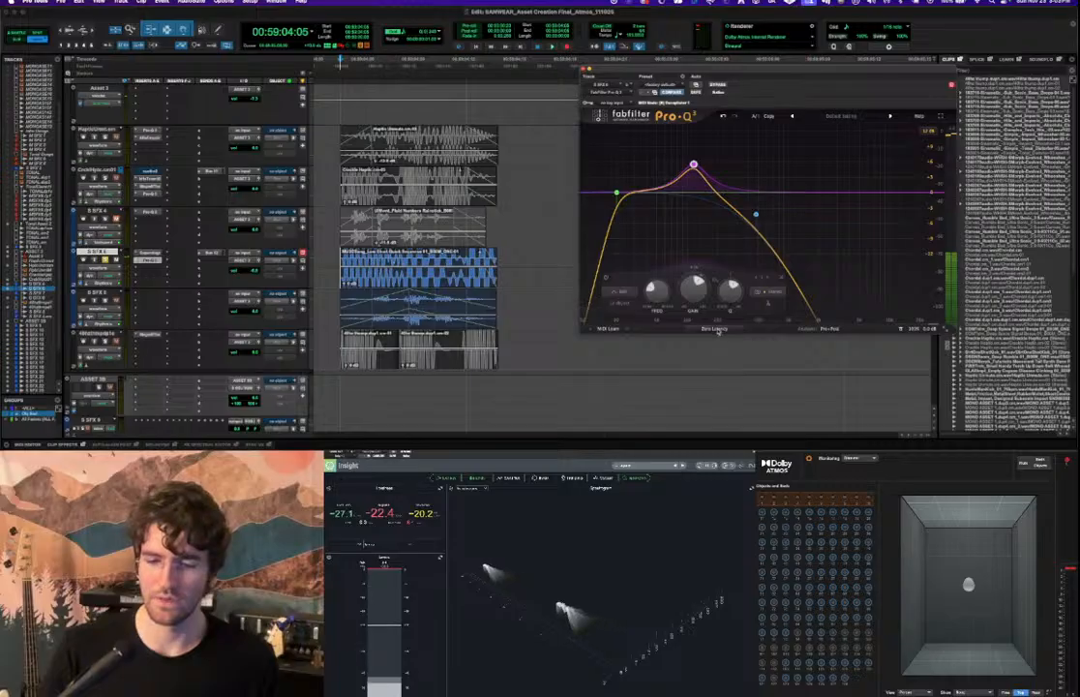
# Try Linear Phase processing on this EQ, undo the change, and audition the track.
pyautogui.click(715, 329)
pyautogui.click(713, 358)
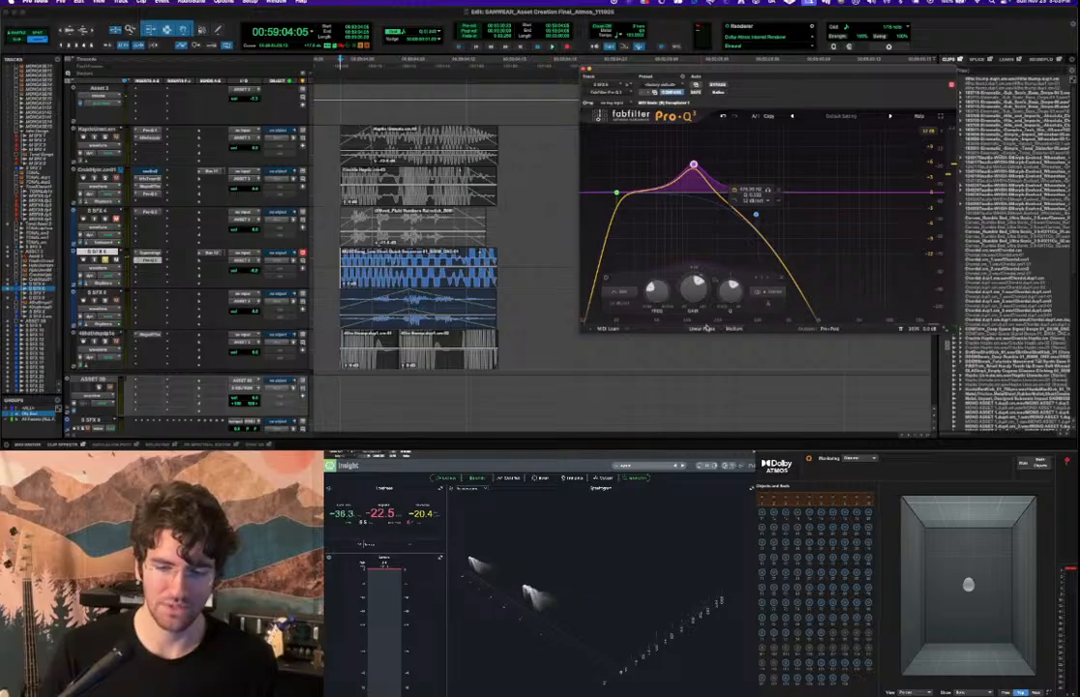
pyautogui.press('super+z')
pyautogui.press('space')
pyautogui.press('space')
pyautogui.press('space')
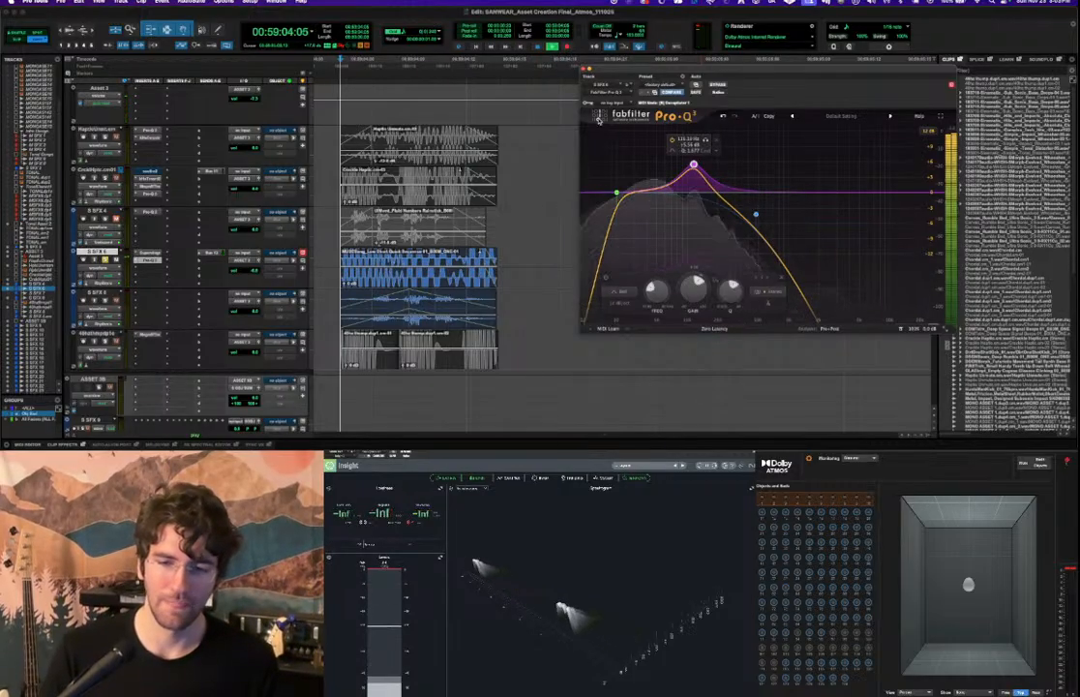
pyautogui.press('space')
# Try the EQ in Natural Phase and Linear Phase modes, auditioning the track in each.
pyautogui.click(713, 330)
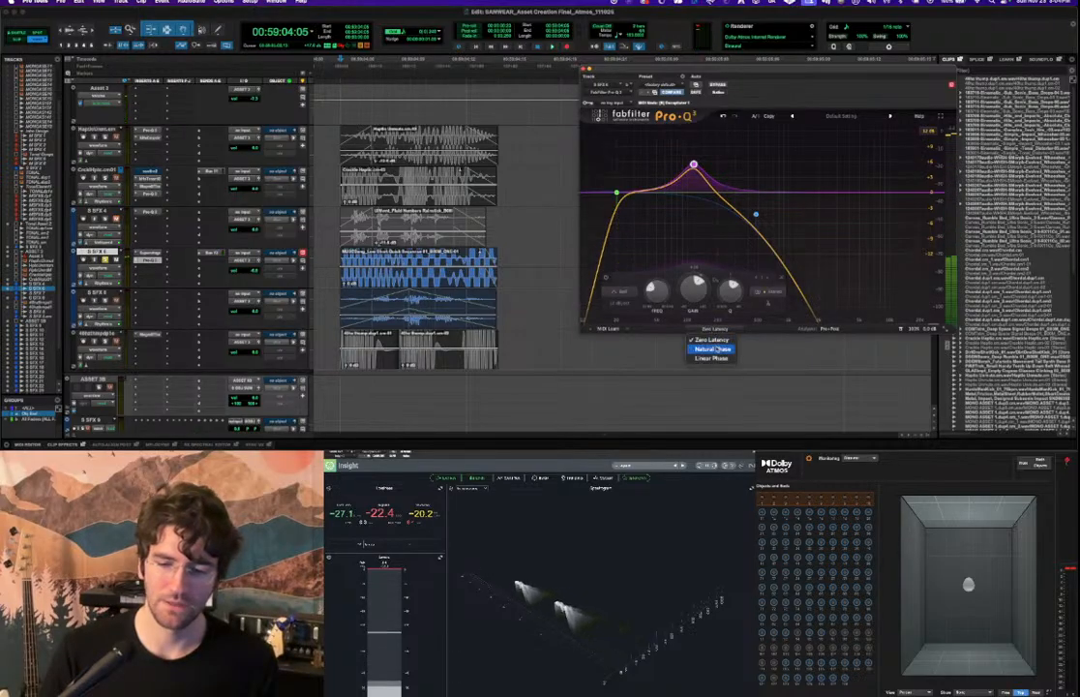
pyautogui.press('space')
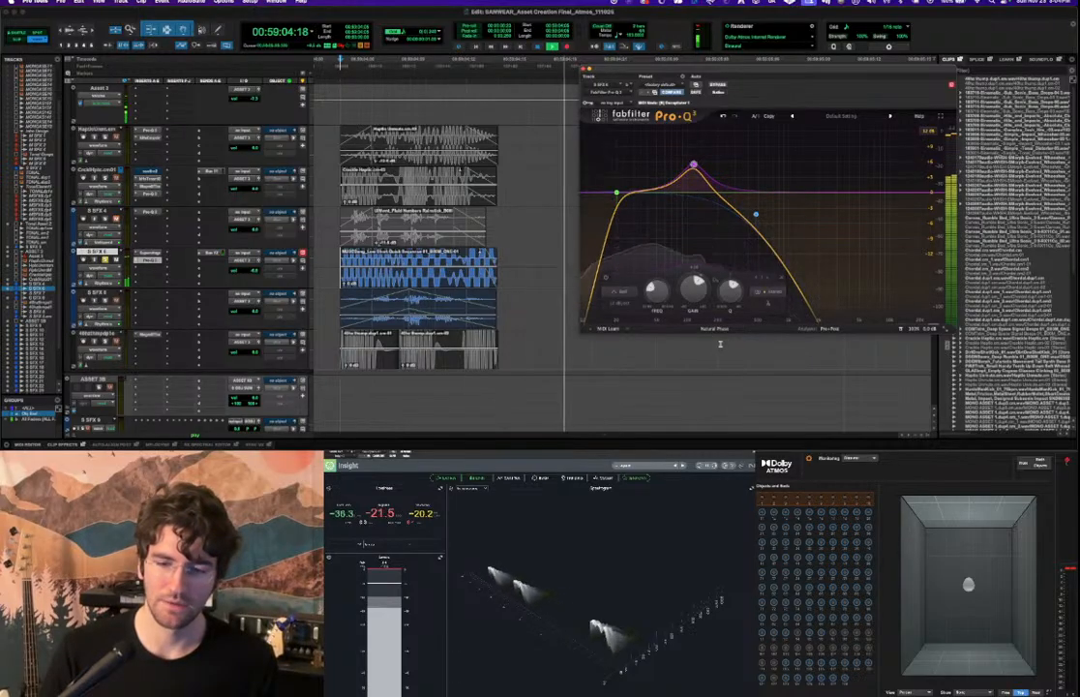
pyautogui.press('space')
pyautogui.click(713, 329)
pyautogui.click(716, 359)
pyautogui.press('space')
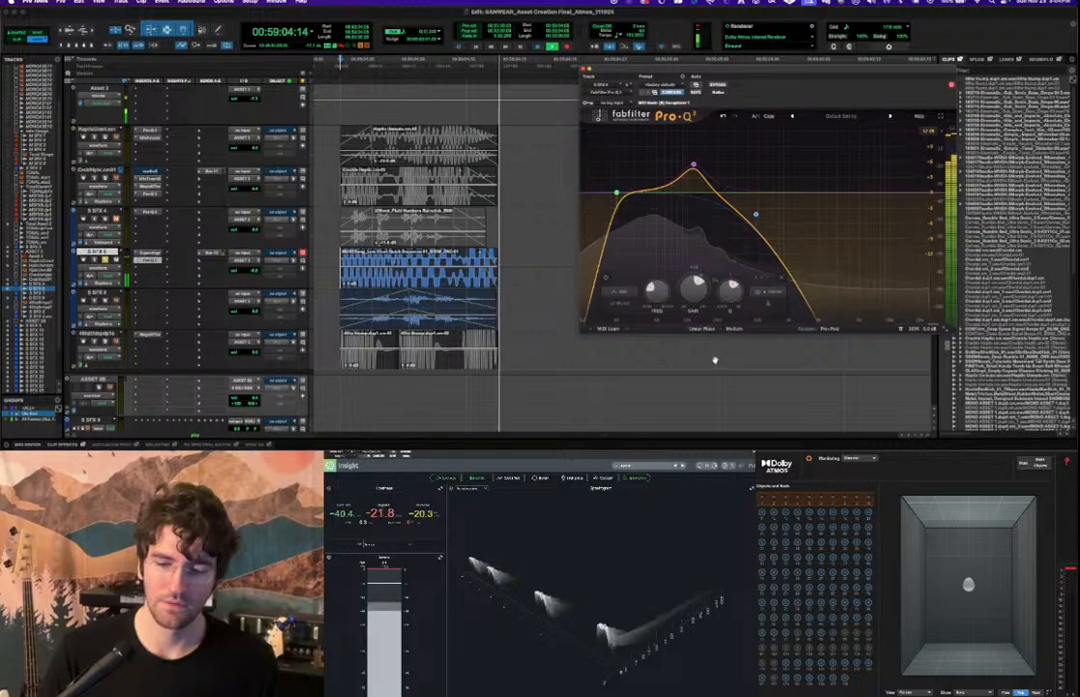
pyautogui.press('space')
pyautogui.press('space')
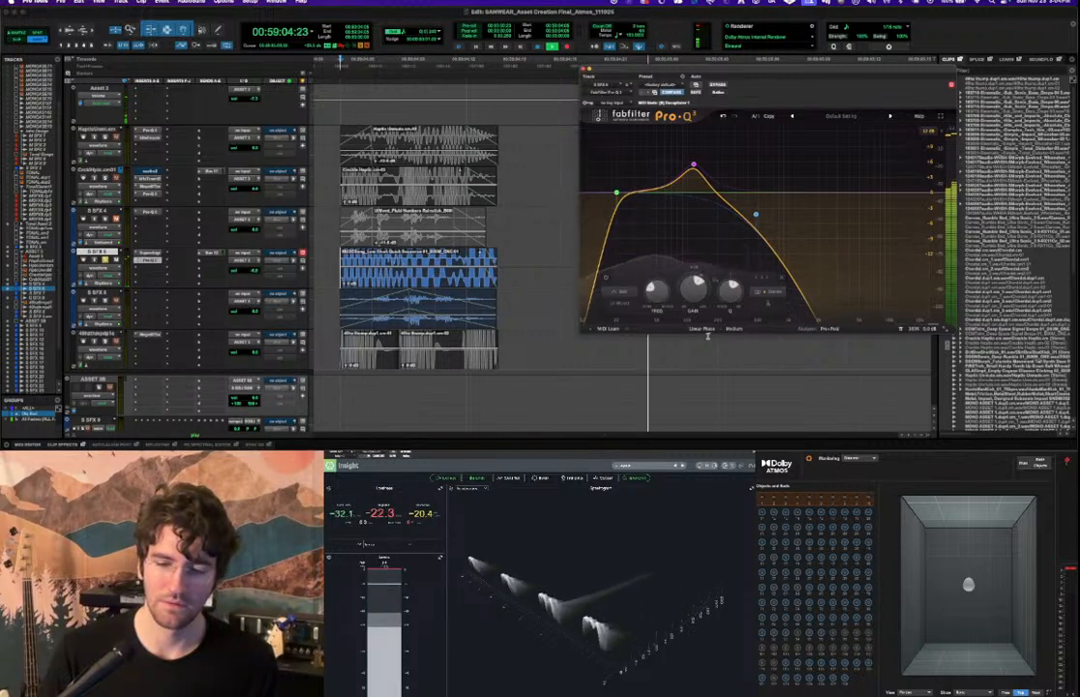
pyautogui.press('space')
# Return the EQ to Zero Latency processing, audition the track again, and close the Pro-Q 3 window.
pyautogui.click(699, 330)
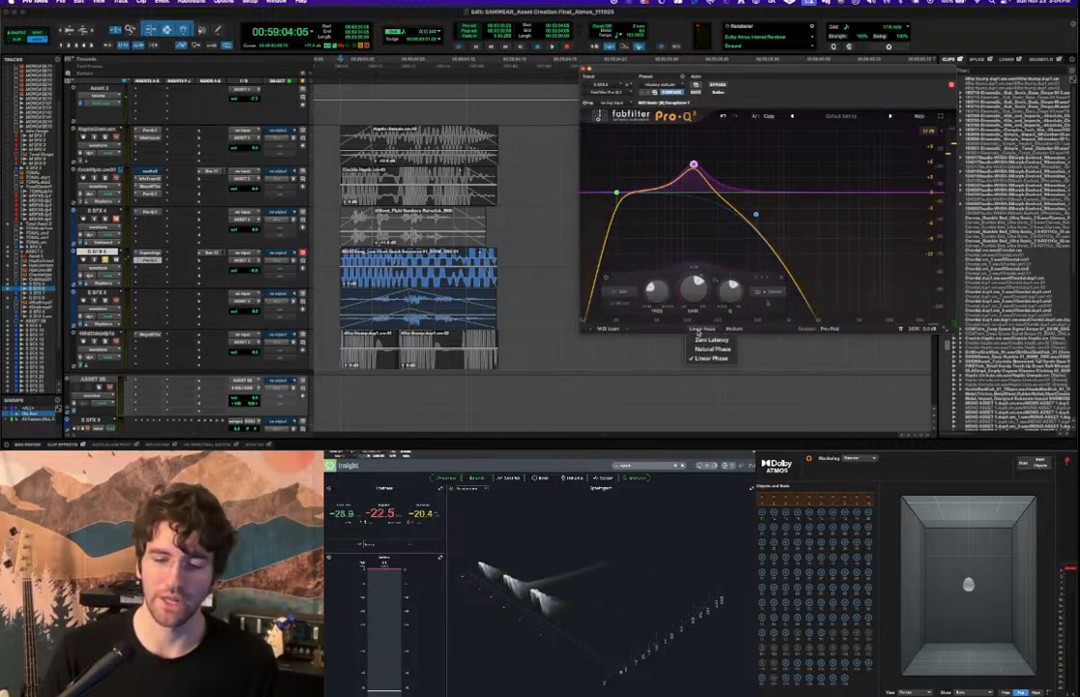
pyautogui.click(698, 348)
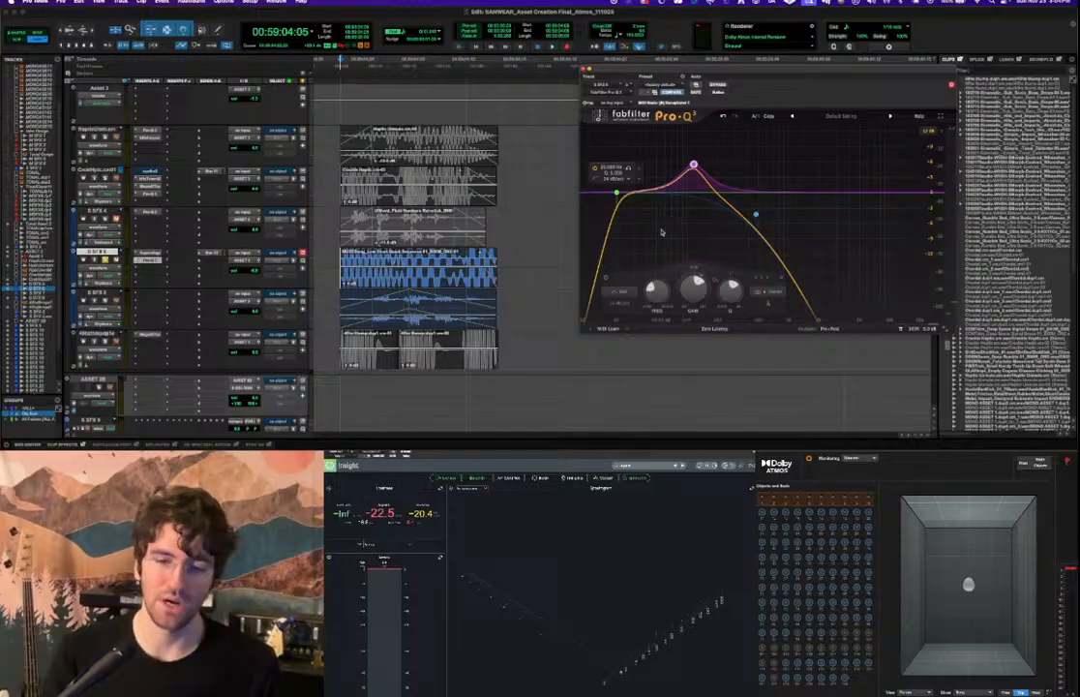
pyautogui.press('space')
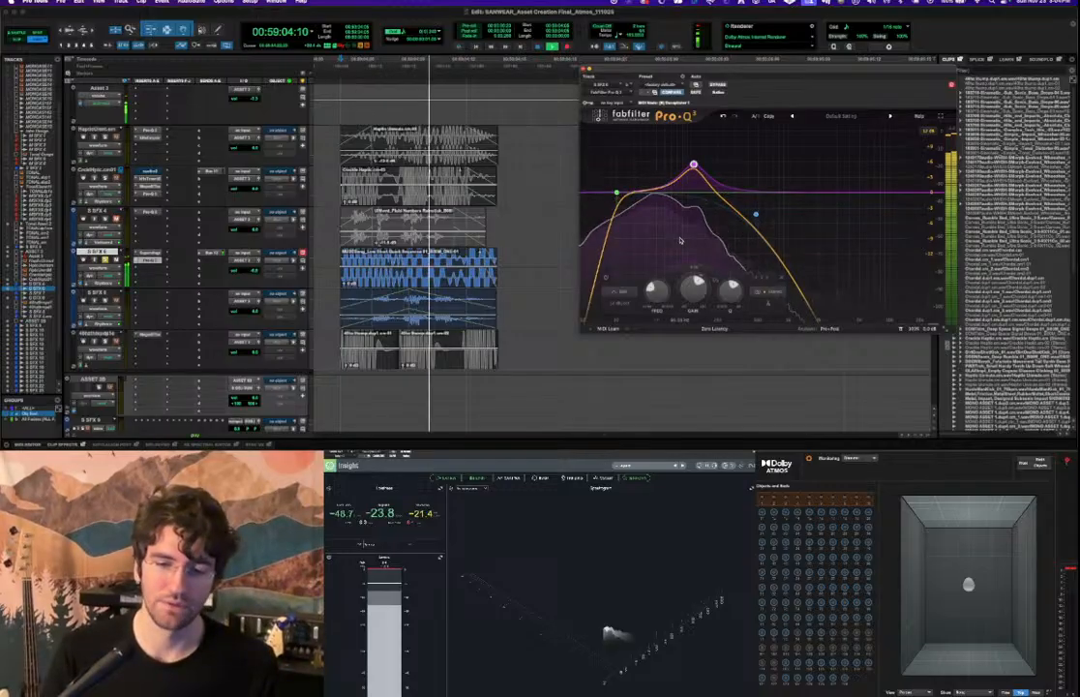
pyautogui.moveTo(685, 244)
pyautogui.press('space')
pyautogui.moveTo(685, 244); pyautogui.dragTo(693, 166)
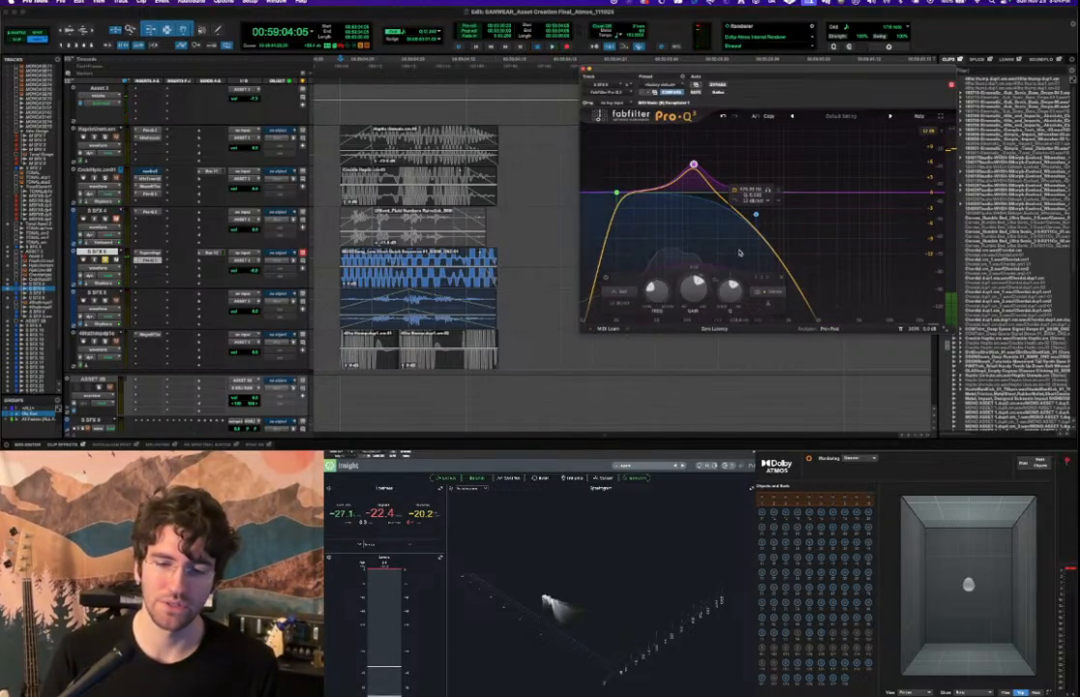
pyautogui.click(583, 71)
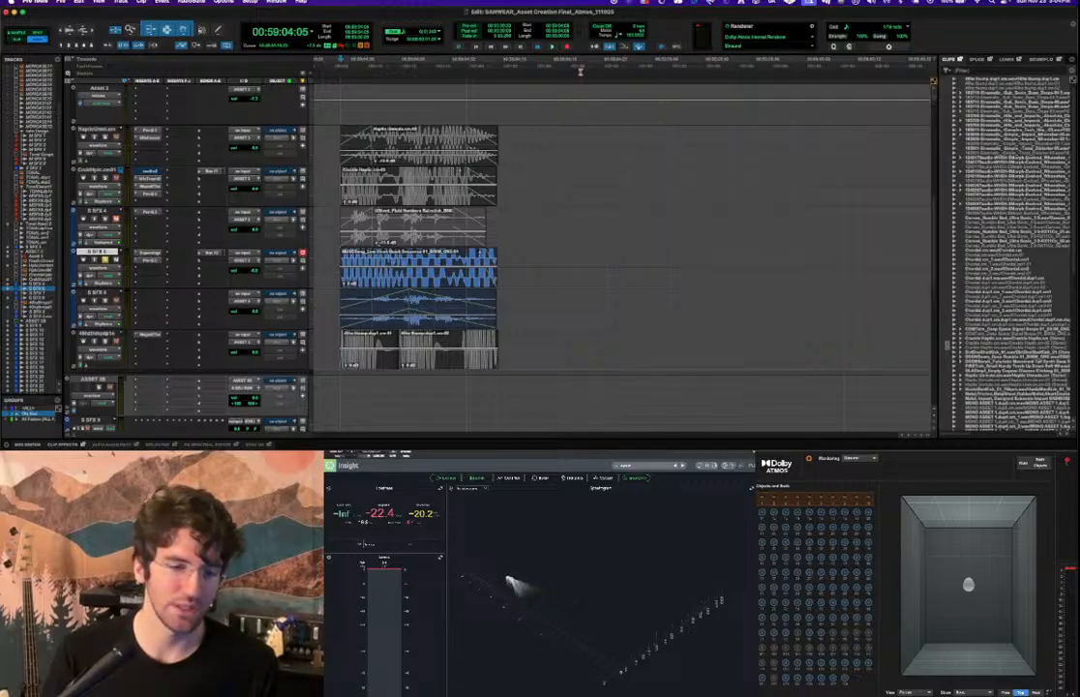
# Select and audition the lower SFX layer and the thump layer of ASSET 3 on their own.
pyautogui.click(335, 299)
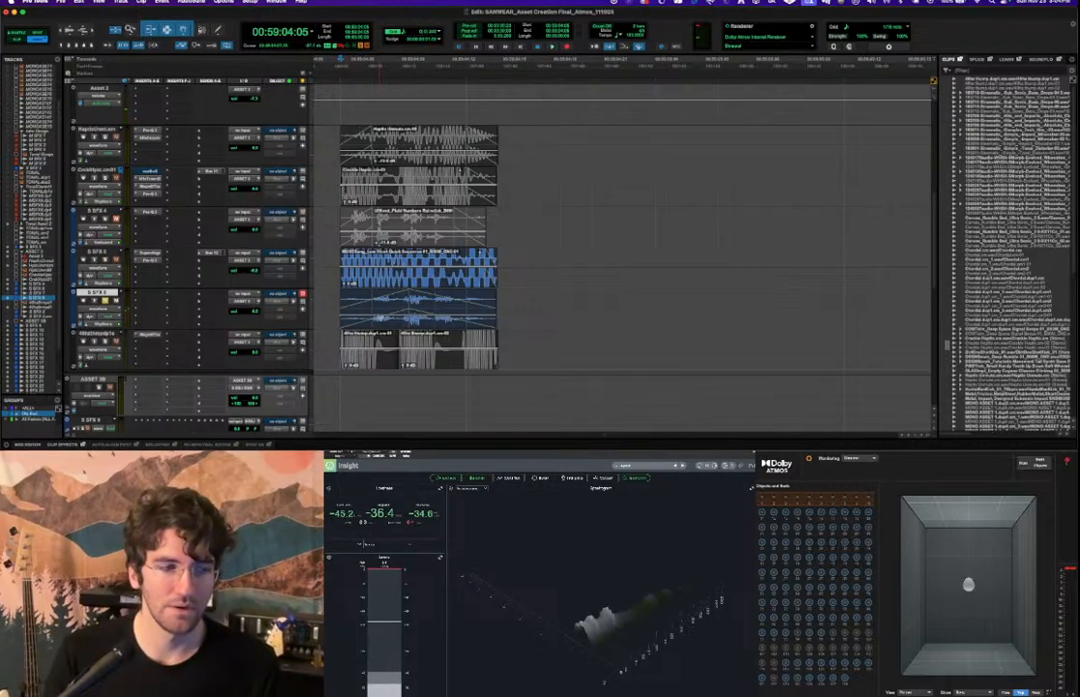
pyautogui.click(334, 338)
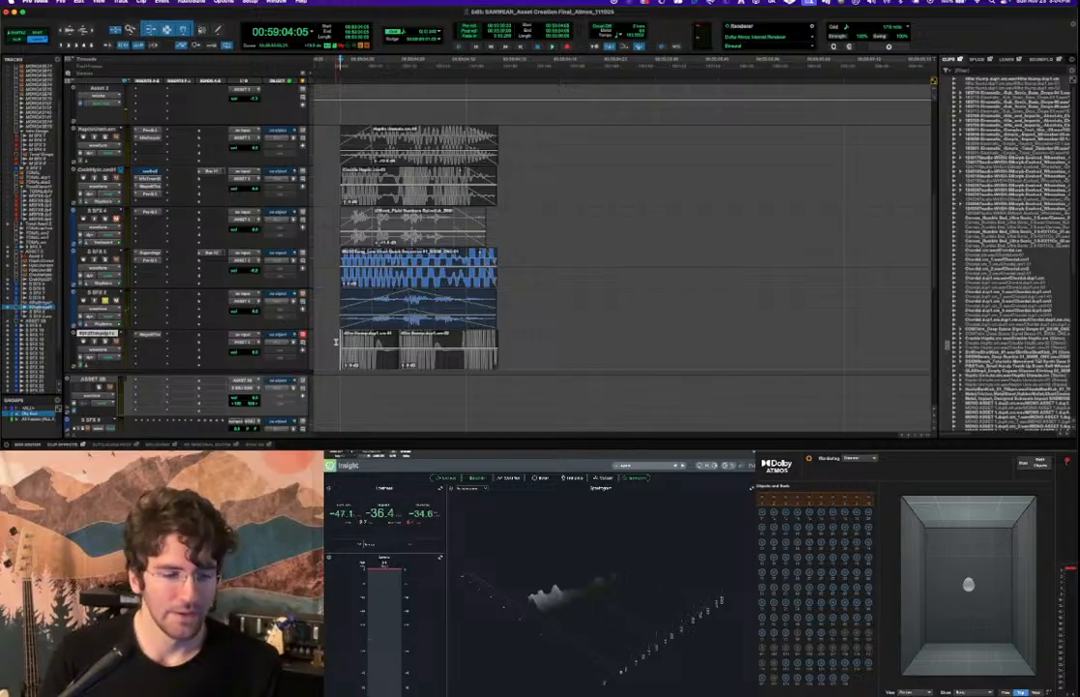
pyautogui.press('space')
pyautogui.press('space')
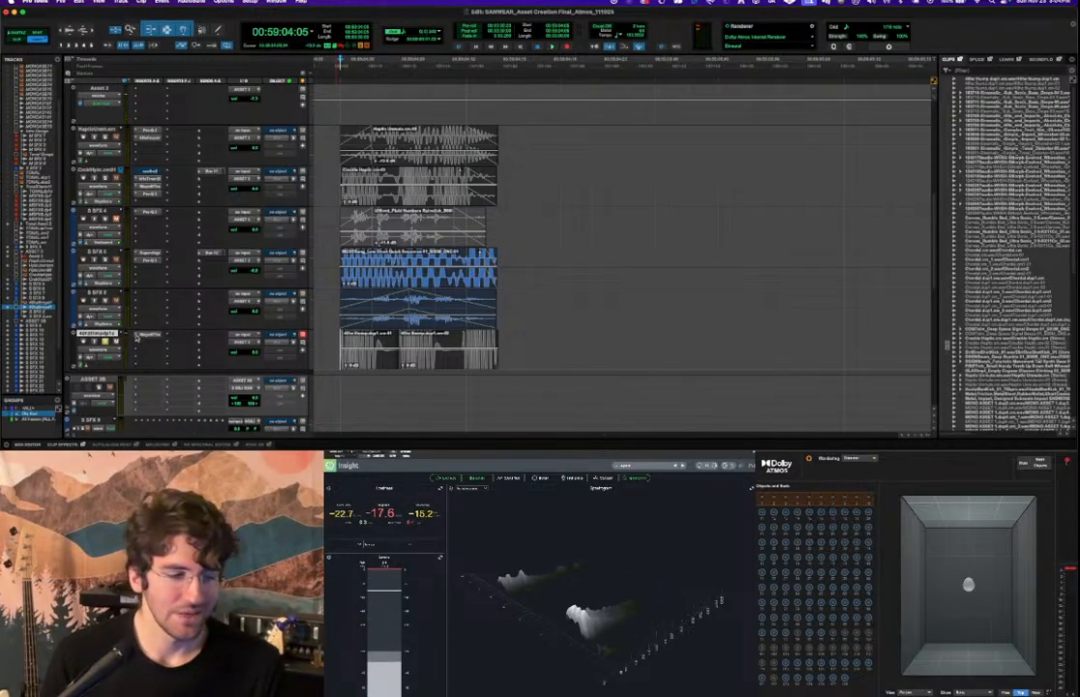
# Insert Pro-Q 3 on the thump track, add a 24 dB/oct low cut near 20 Hz, and audition it.
pyautogui.click(151, 334)
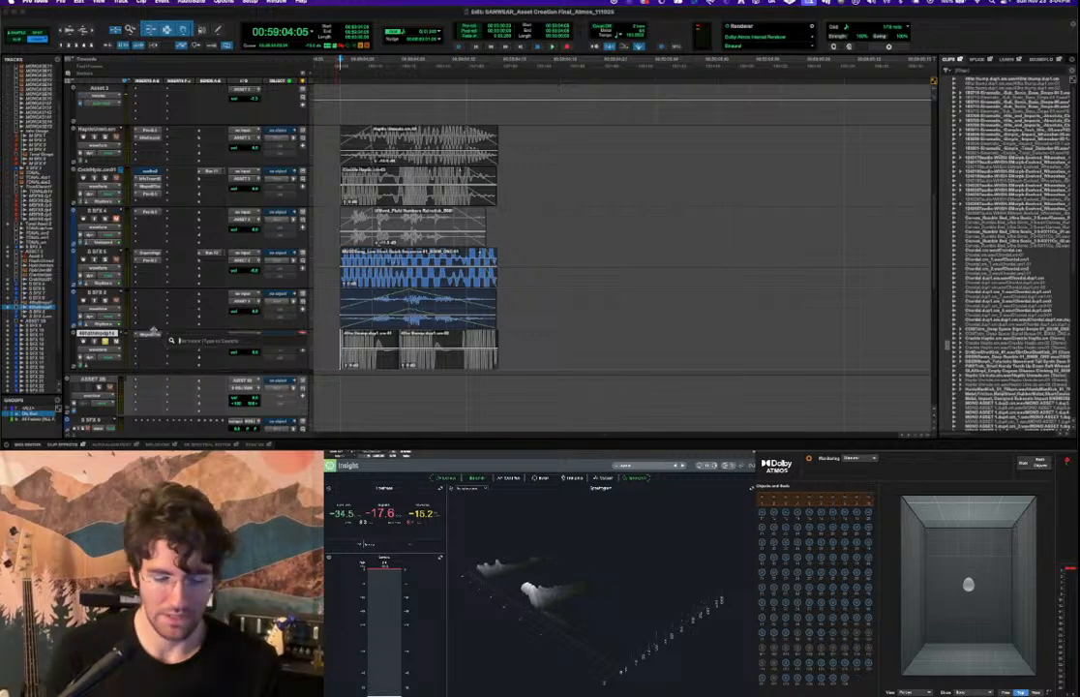
pyautogui.write('pro-q')
pyautogui.press('Return')
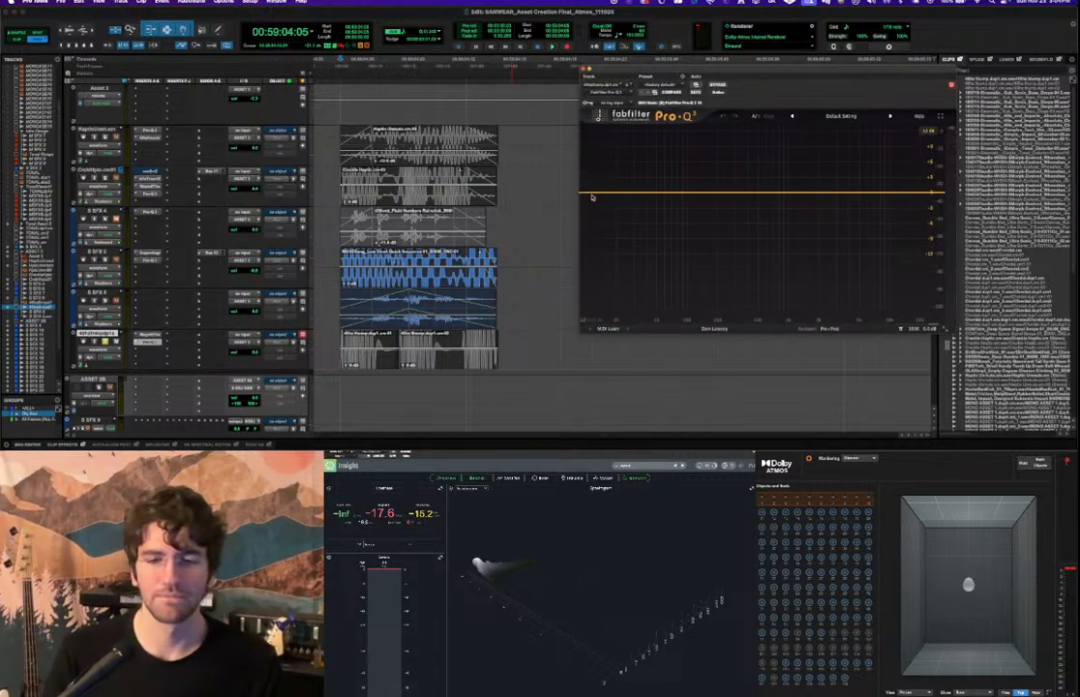
pyautogui.doubleClick(596, 194)
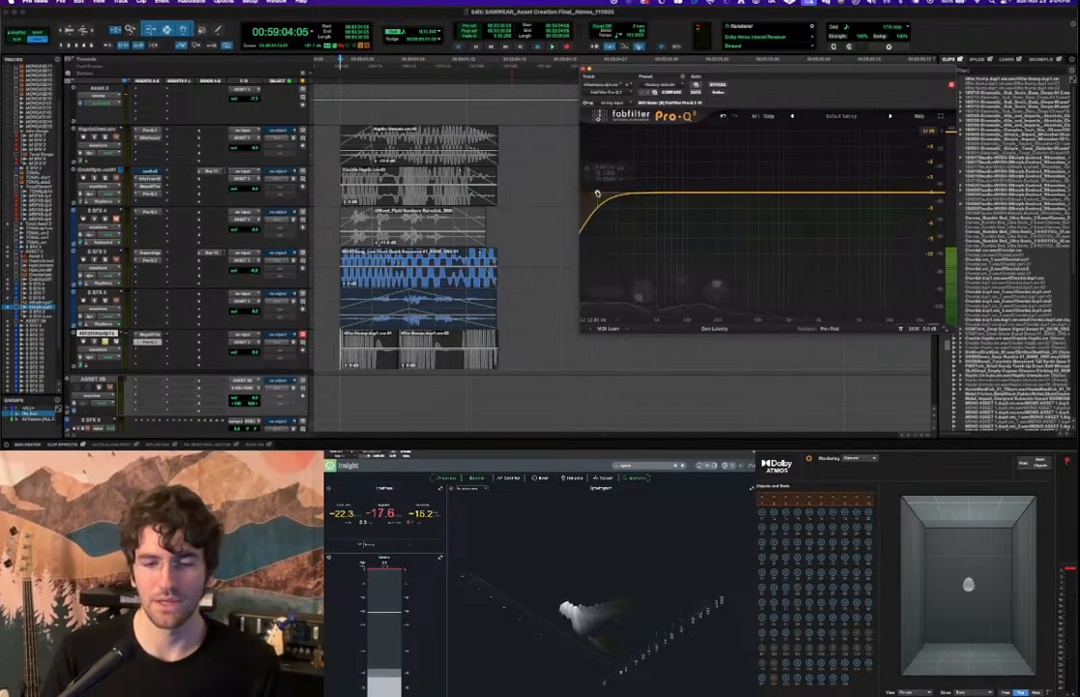
pyautogui.moveTo(597, 194); pyautogui.dragTo(637, 193)
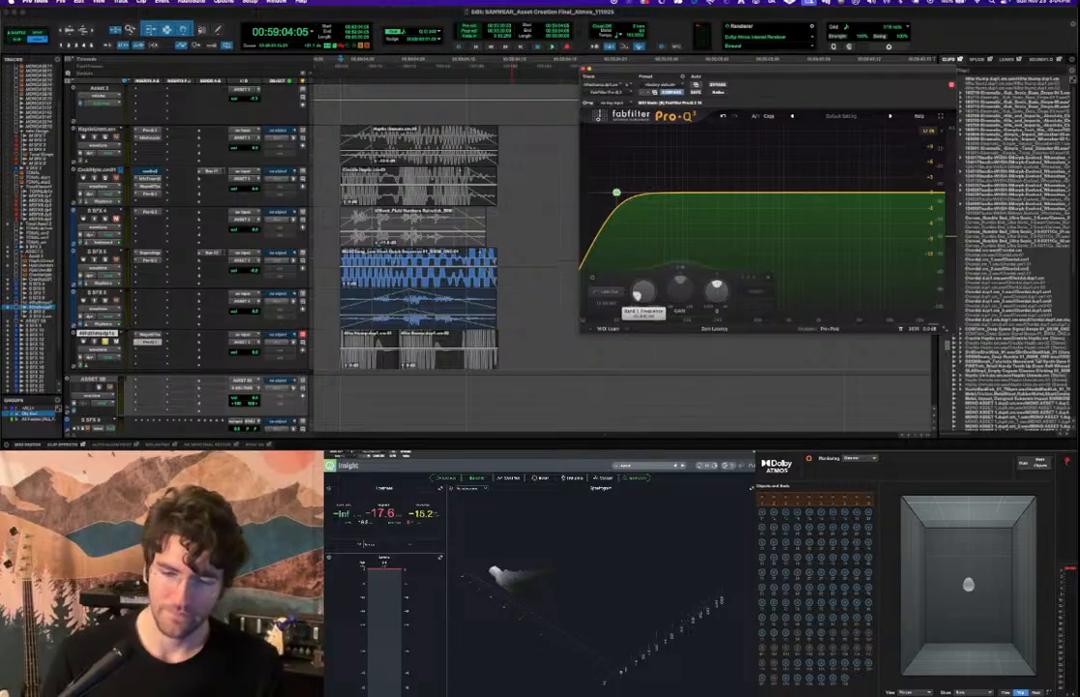
pyautogui.click(608, 303)
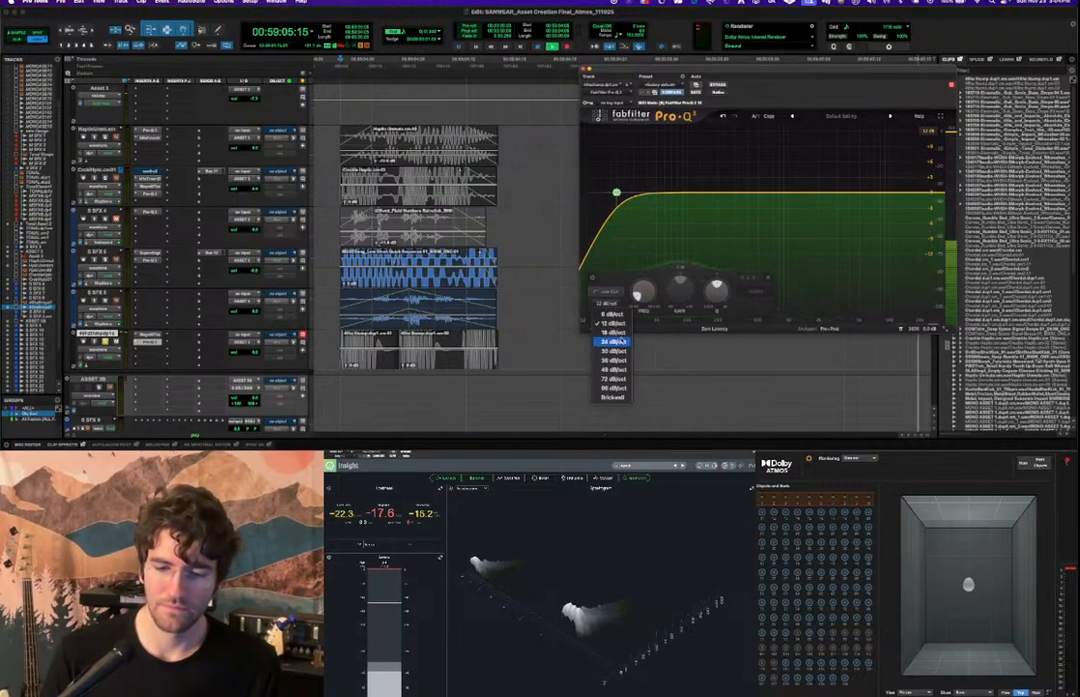
pyautogui.click(617, 342)
pyautogui.press('space')
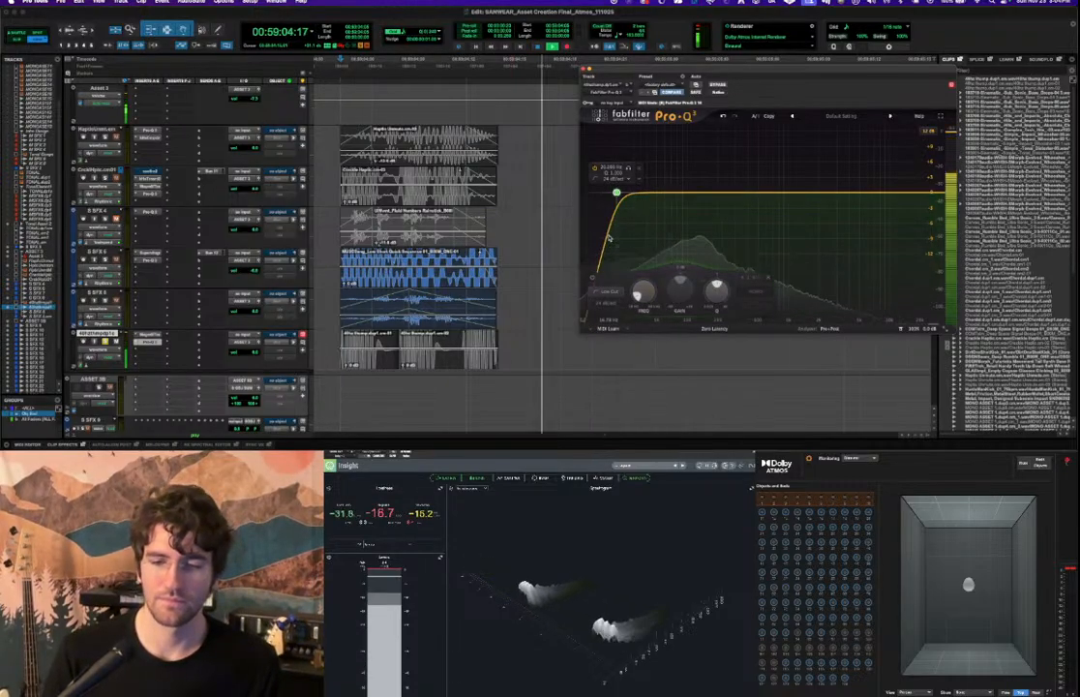
pyautogui.press('space')
# Add a narrow bell boost of about 4.4 dB near 55 Hz to the thump EQ and audition it.
pyautogui.moveTo(665, 191); pyautogui.dragTo(665, 168)
pyautogui.press('space')
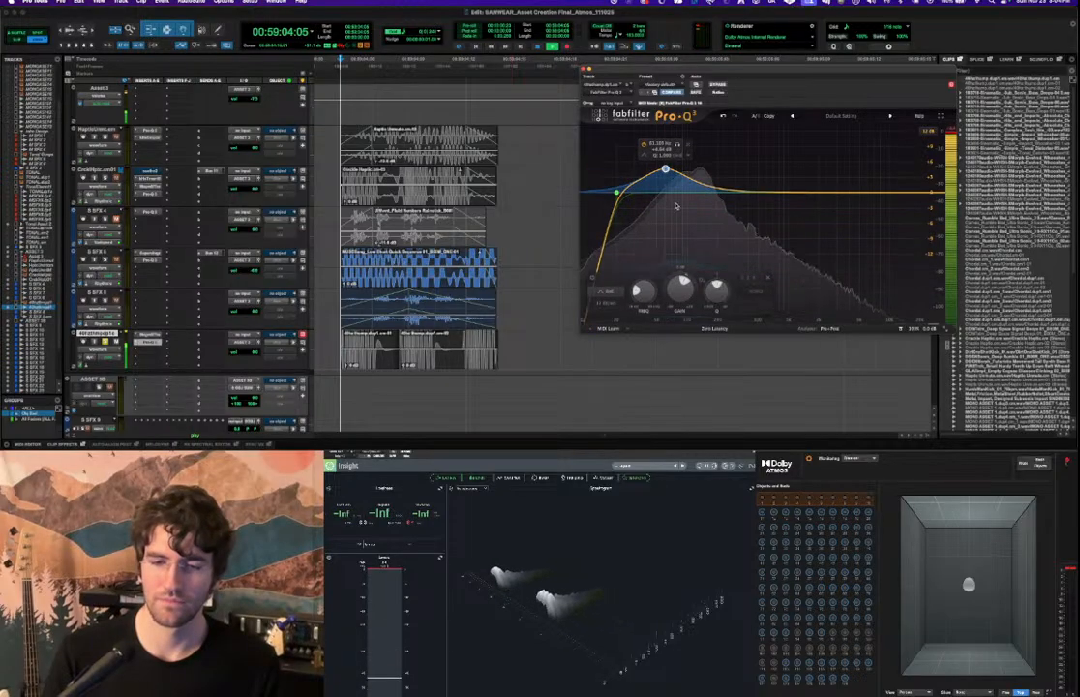
pyautogui.scroll(5, 672, 194)
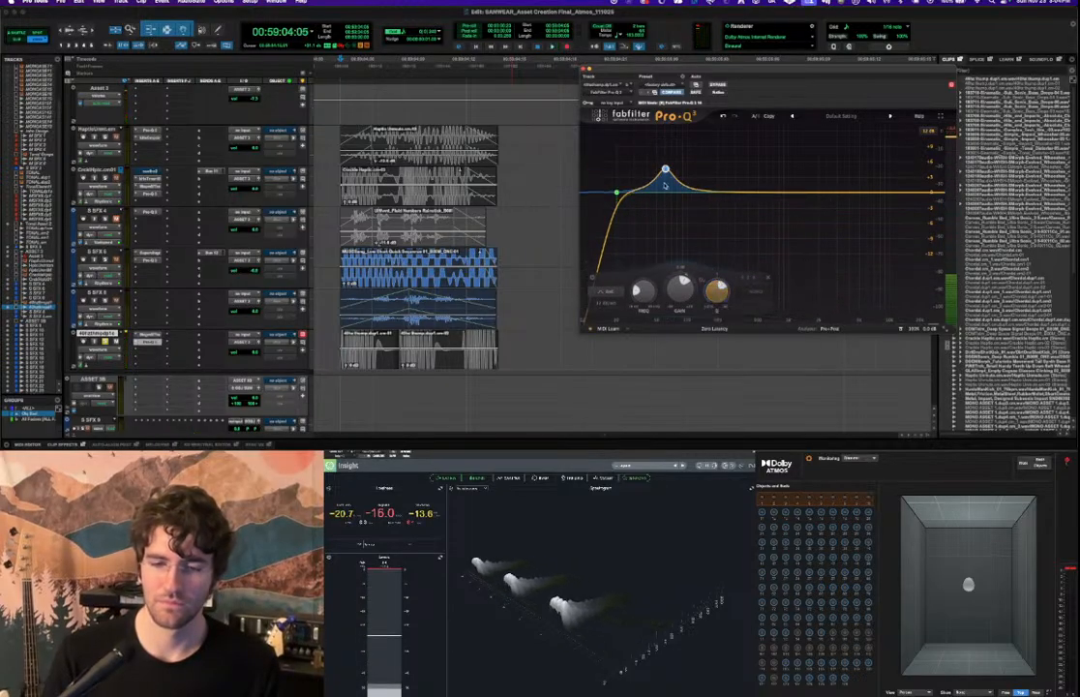
pyautogui.press('space')
pyautogui.moveTo(666, 168); pyautogui.dragTo(661, 171)
pyautogui.press('space')
pyautogui.press('space')
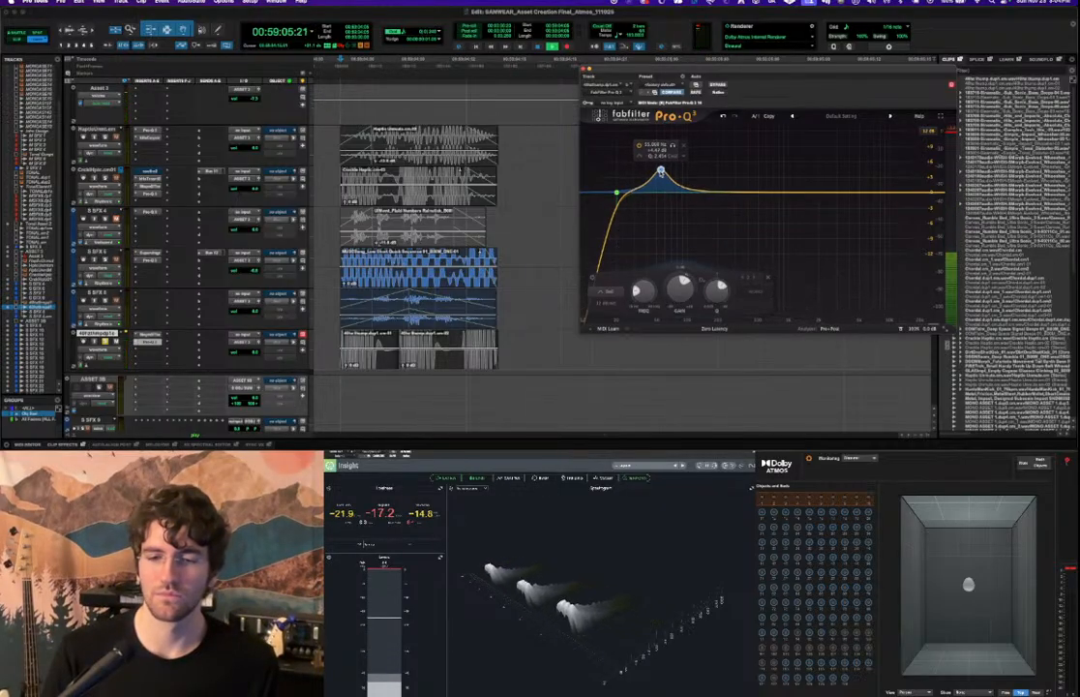
pyautogui.press('space')
pyautogui.press('space')
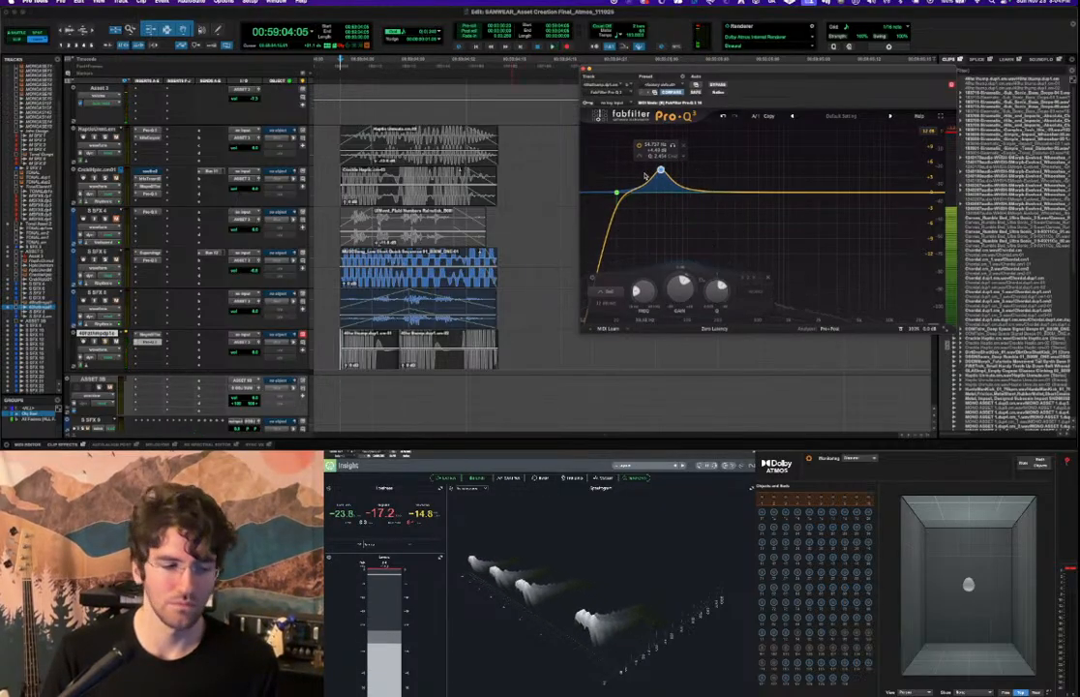
# Lower the thump EQ's output level, and audition the thump layer and the Low Short Quick Sequence layer.
pyautogui.press('space')
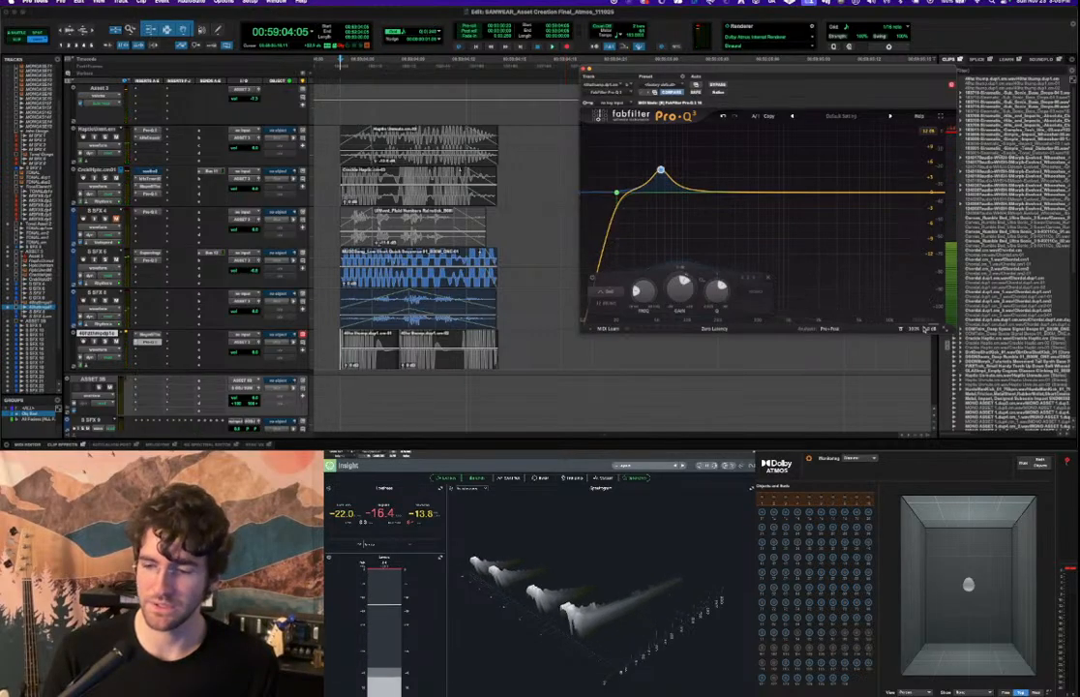
pyautogui.press('space')
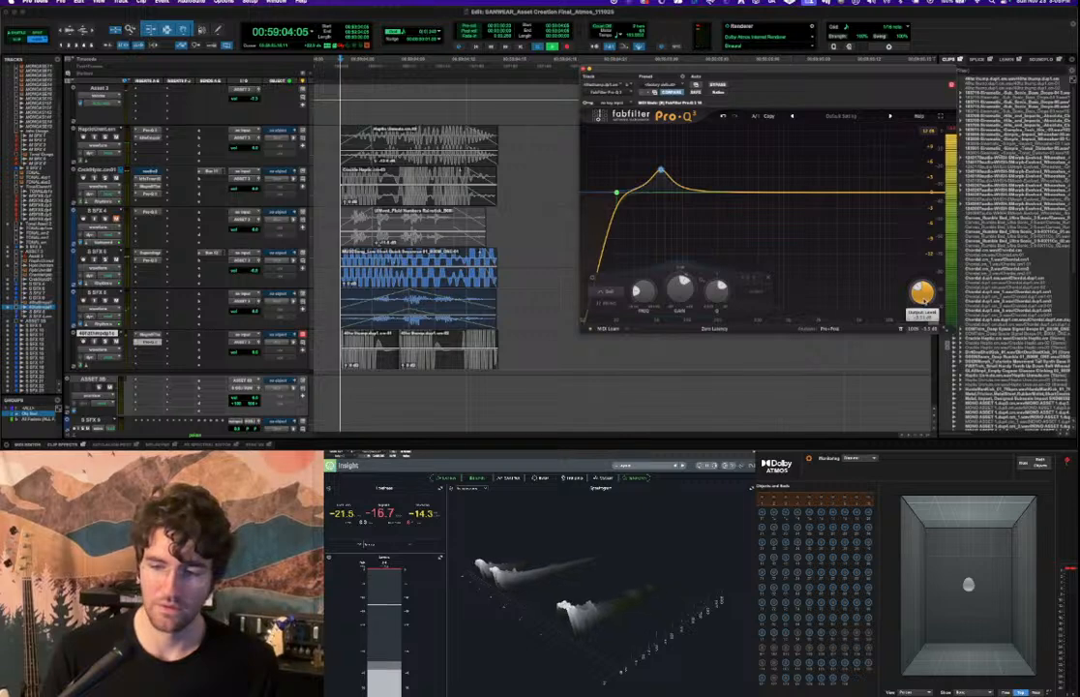
pyautogui.press('space')
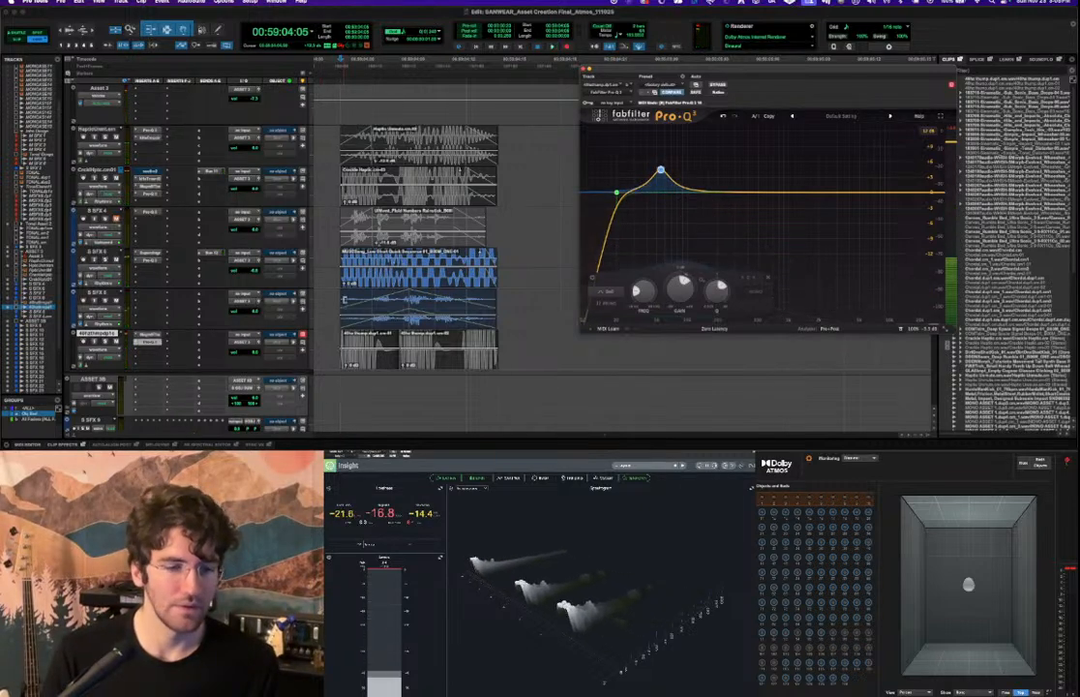
pyautogui.click(338, 264)
pyautogui.press('space')
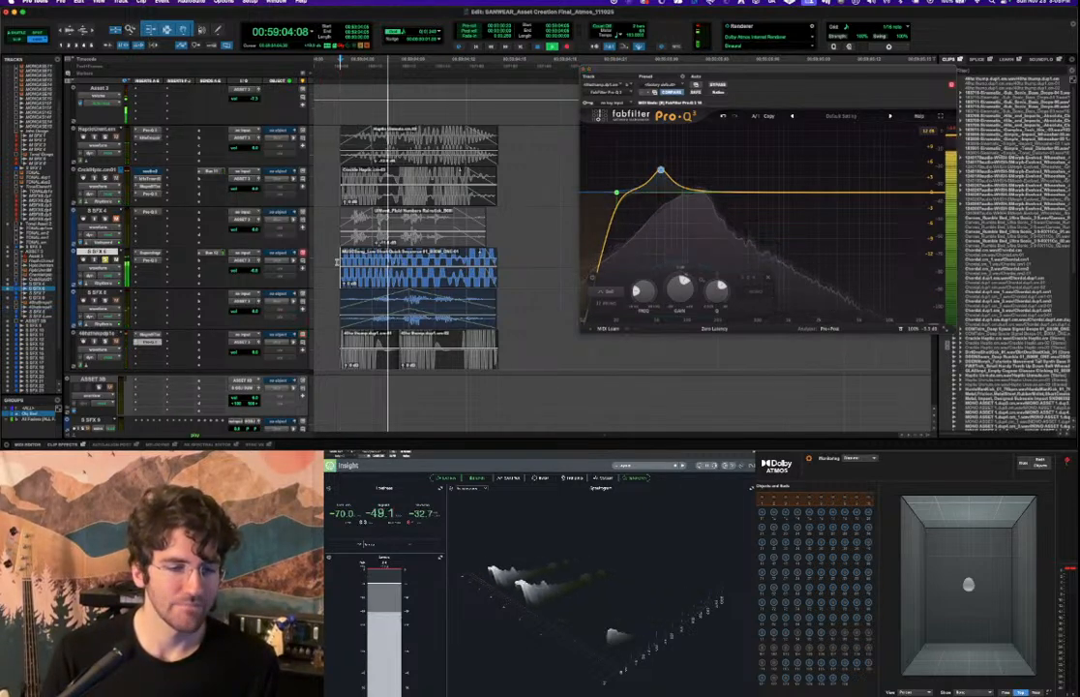
pyautogui.press('space')
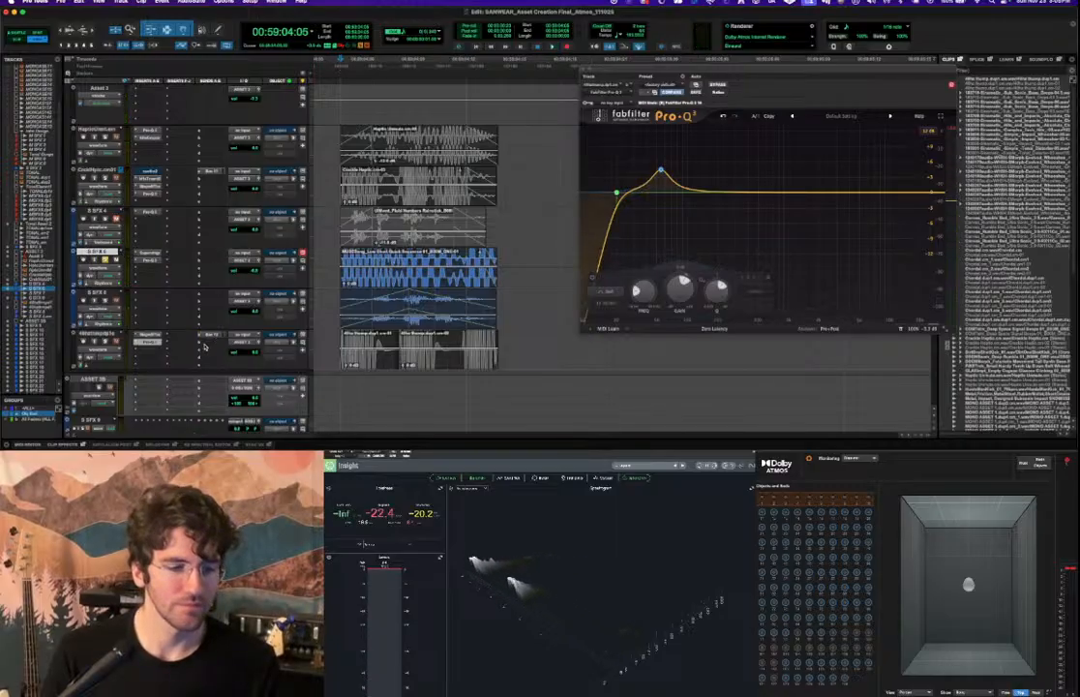
# Copy a bus send onto the thump track, audition the layers, and assign the thump send to Bus 13.
pyautogui.press('space')
pyautogui.press('space')
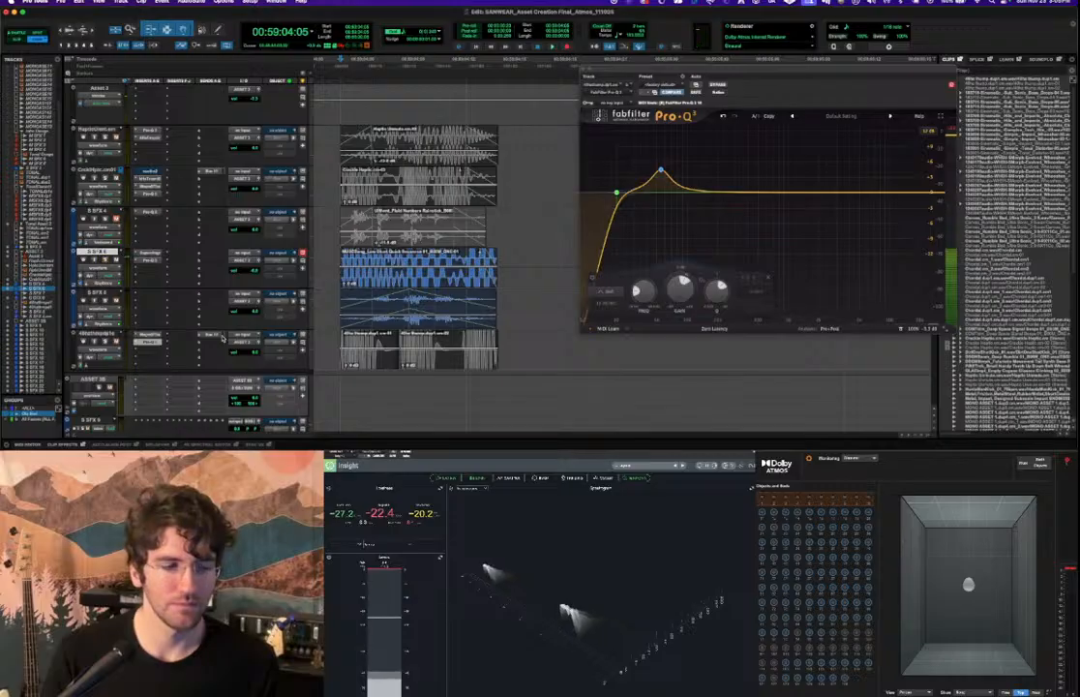
pyautogui.press('space')
pyautogui.press('space')
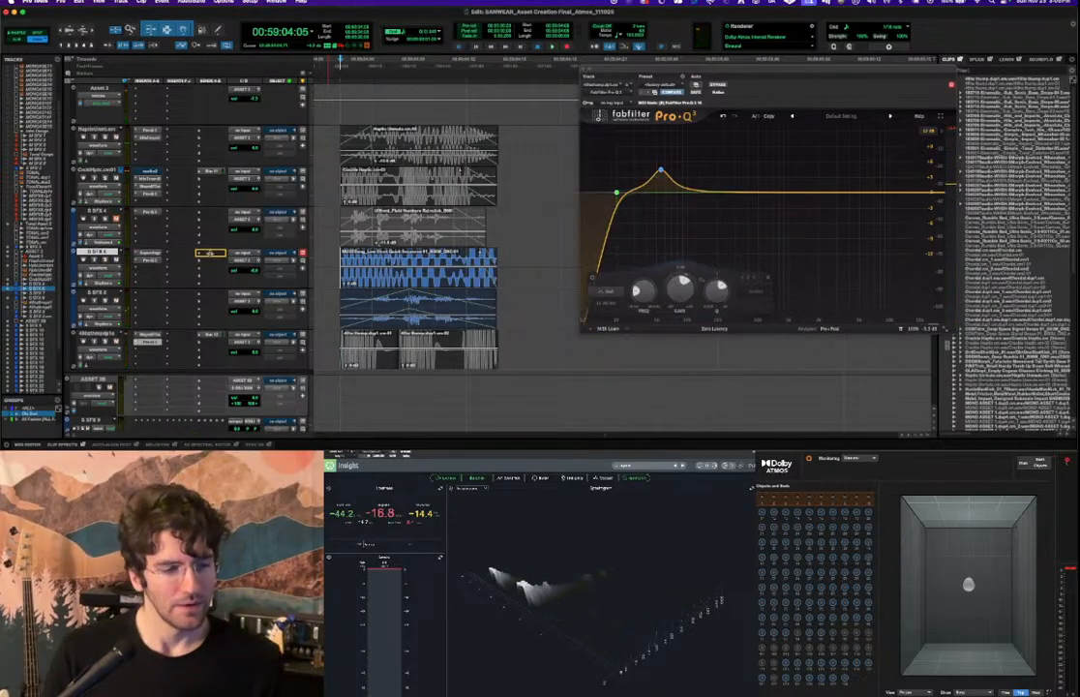
pyautogui.press('space')
pyautogui.press('space')
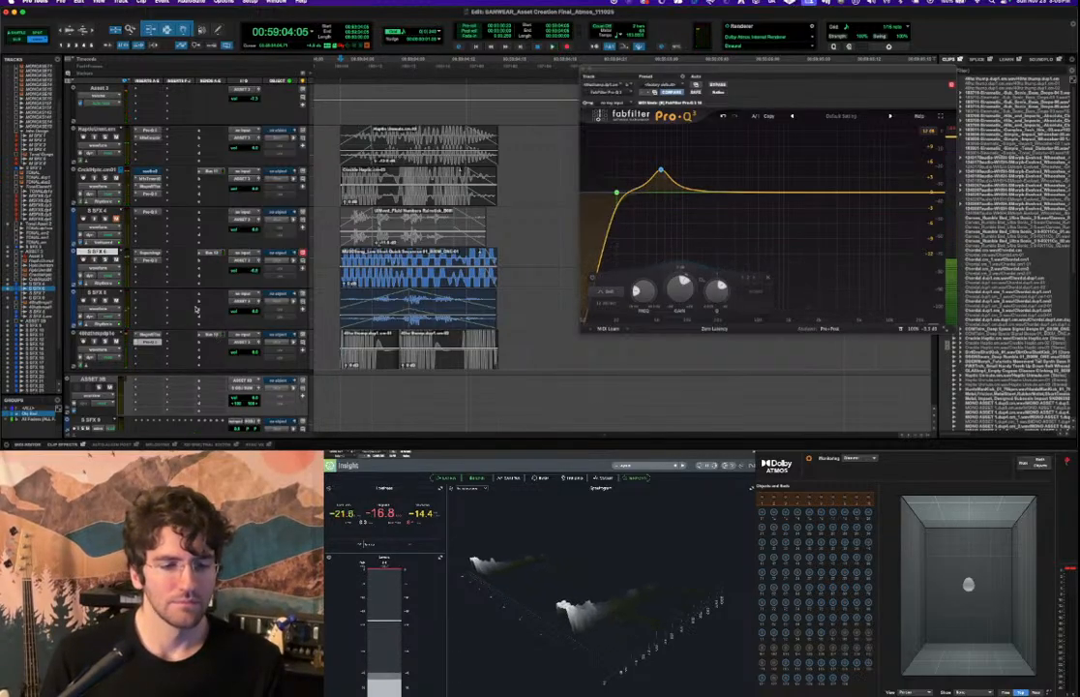
pyautogui.click(200, 336)
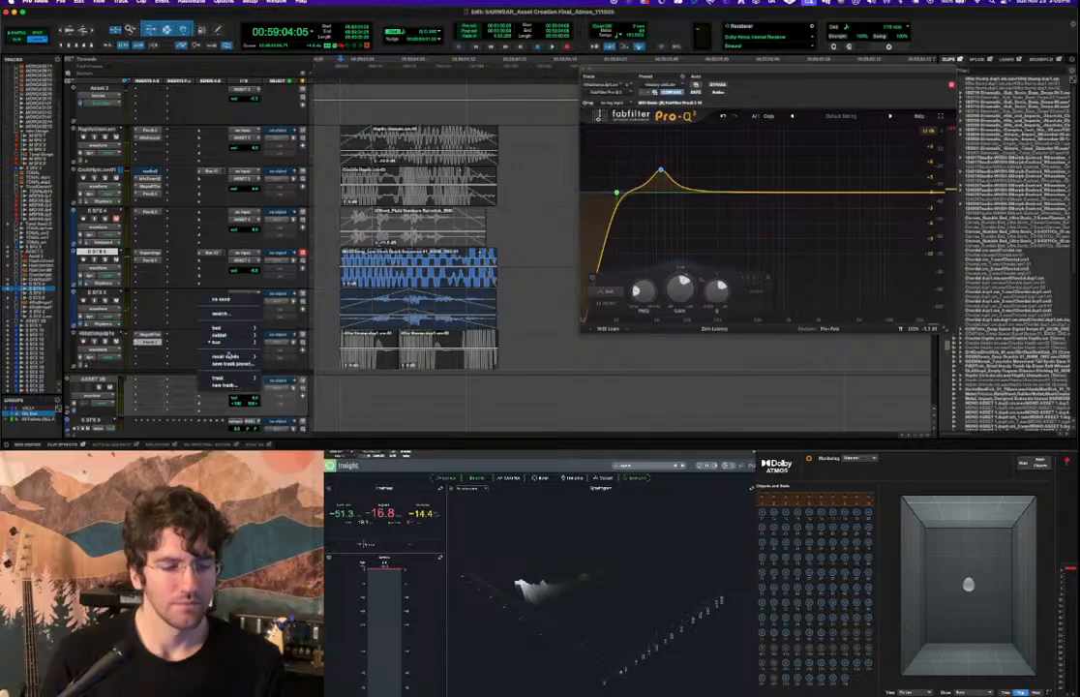
pyautogui.moveTo(225, 342)
pyautogui.click(291, 325)
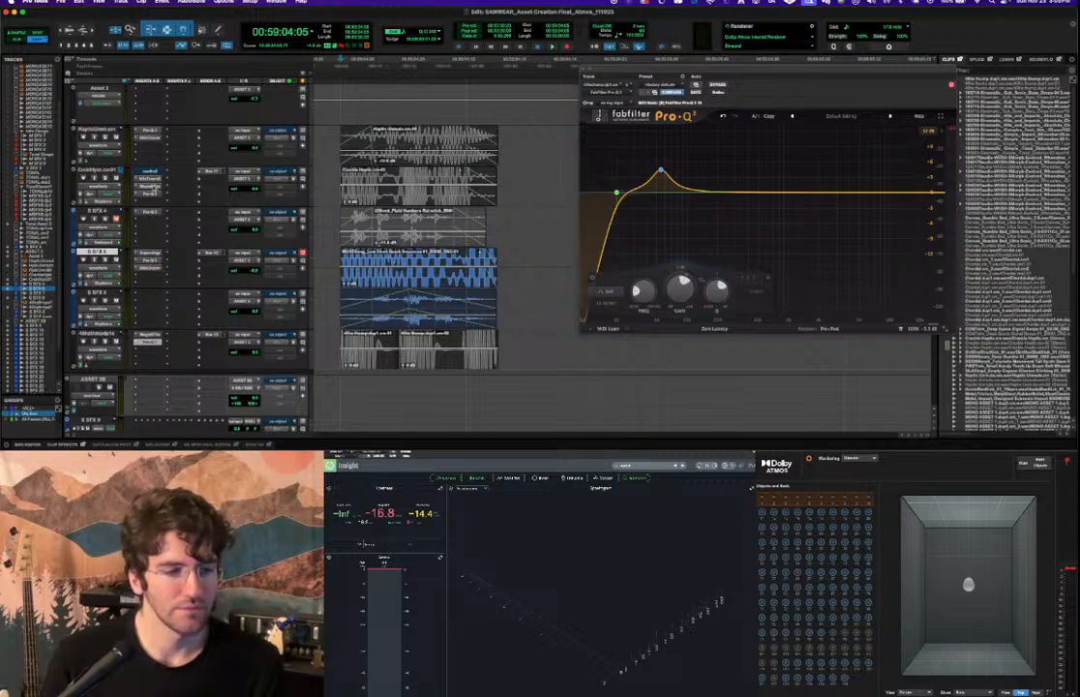
# Set Bus 13 as the key input of Compactor on the Low Short Quick Sequence track and audition the ducking.
pyautogui.press('space')
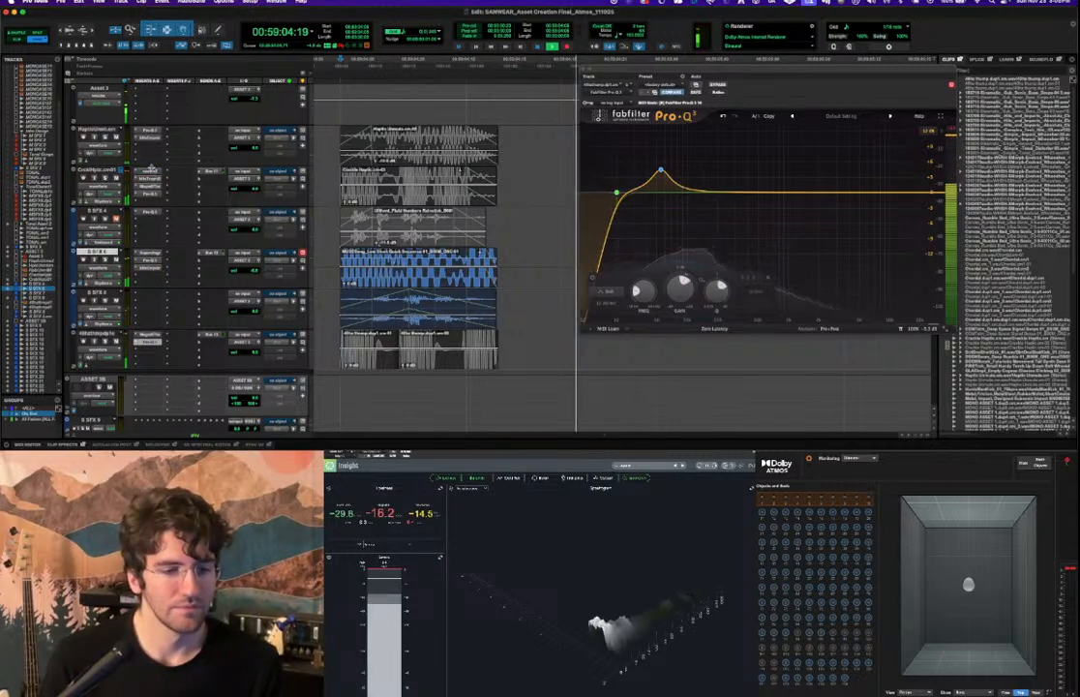
pyautogui.press('space')
pyautogui.click(149, 268)
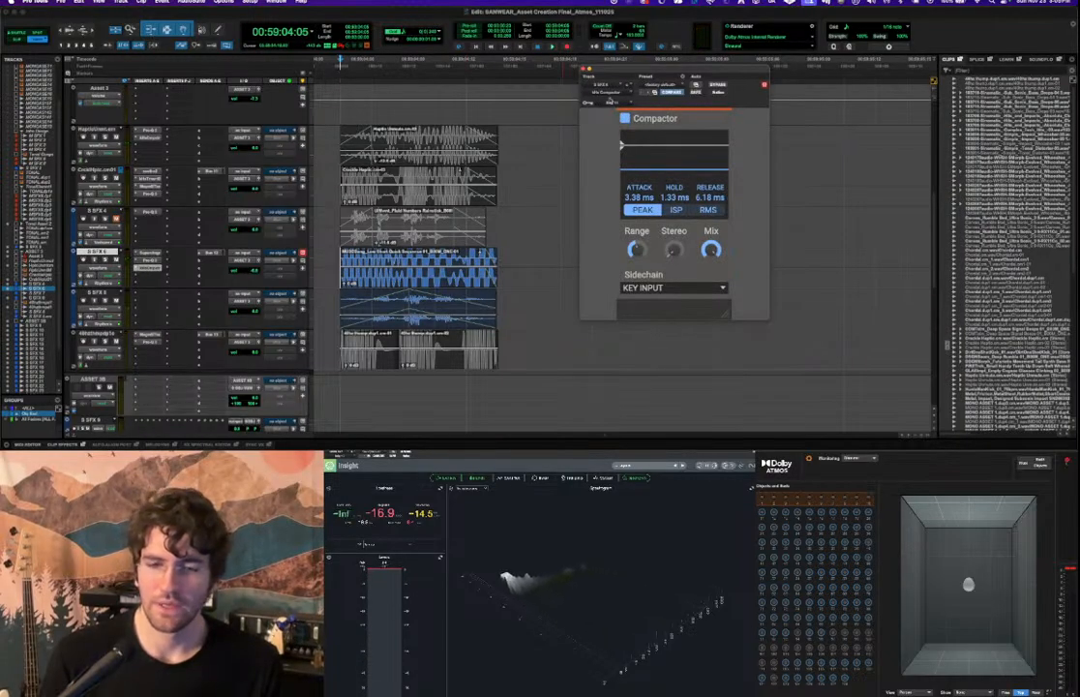
pyautogui.click(612, 103)
pyautogui.moveTo(619, 111)
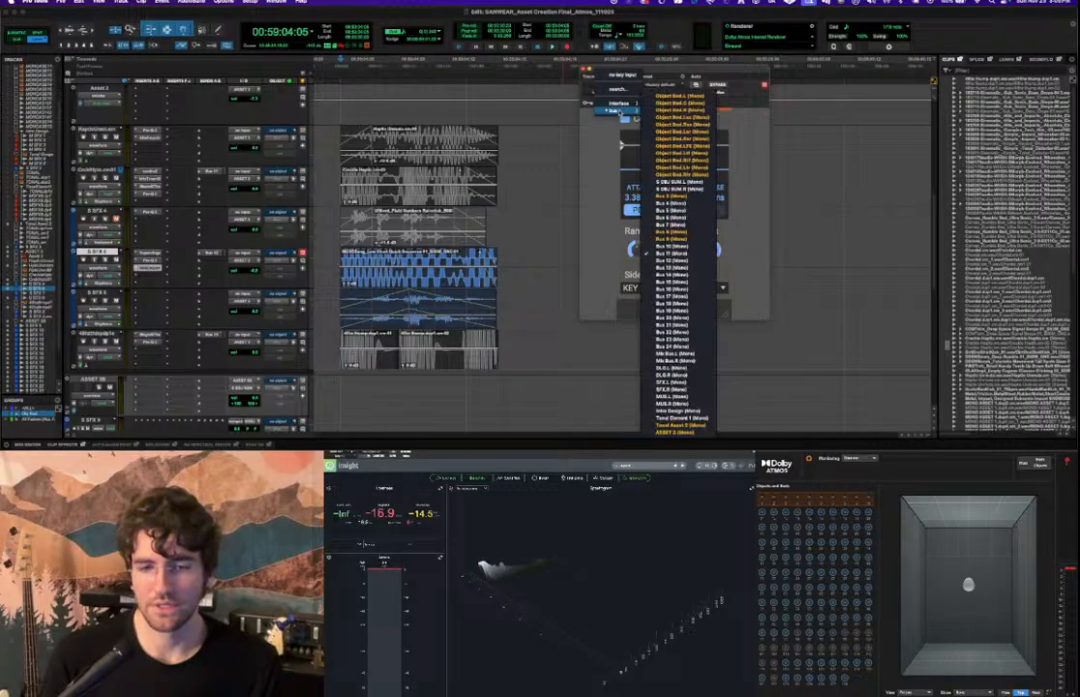
pyautogui.click(682, 267)
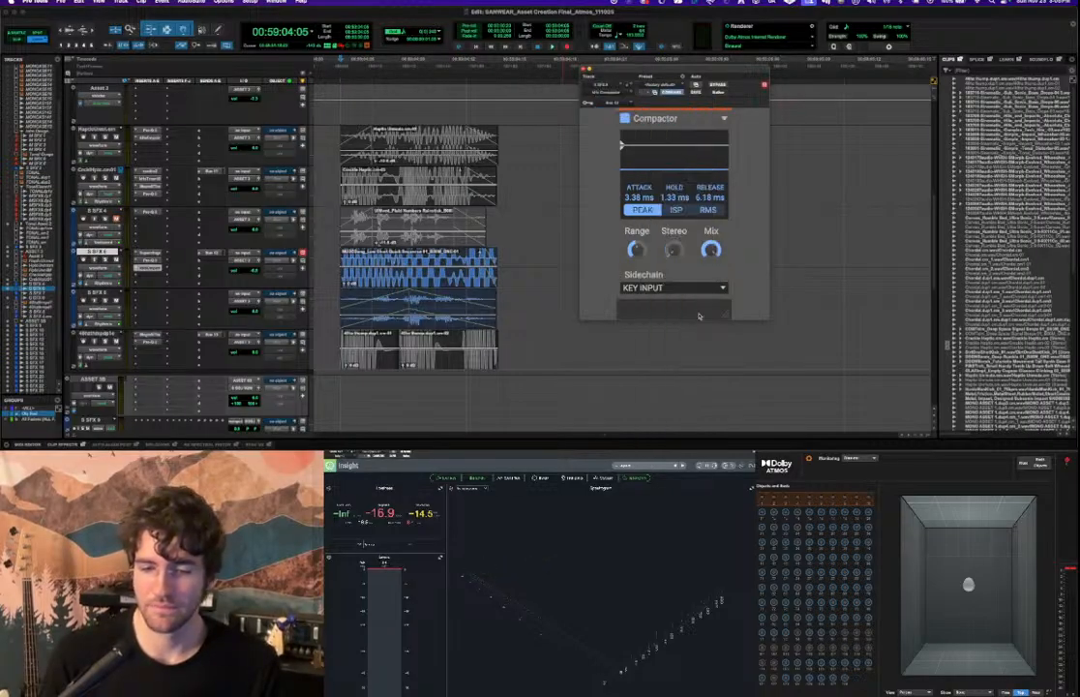
pyautogui.press('space')
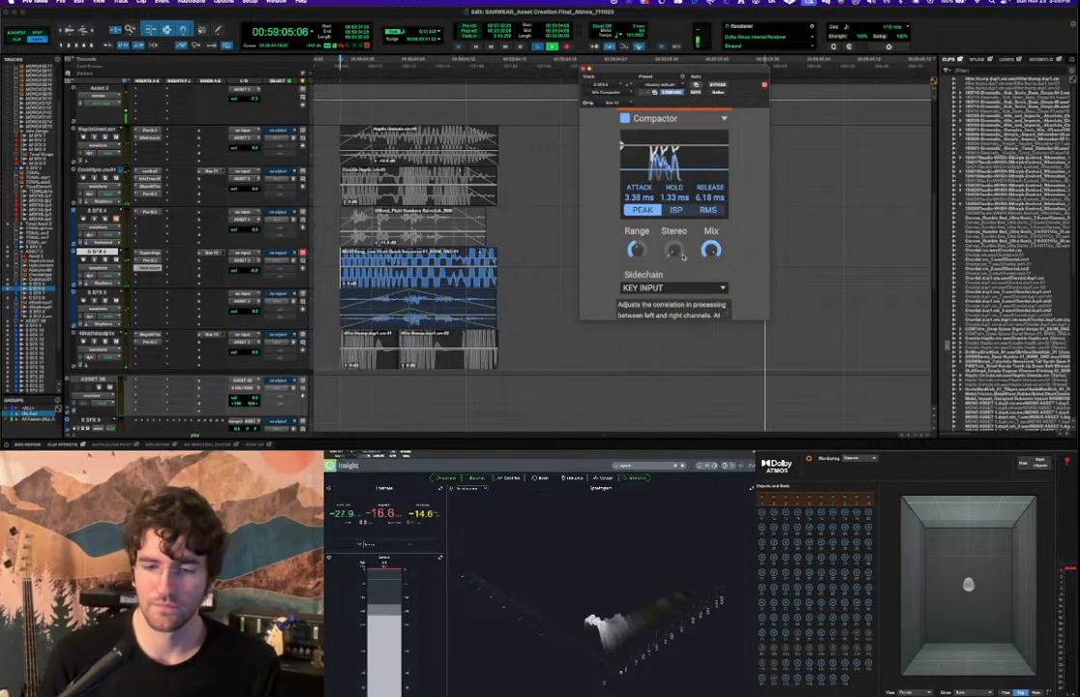
pyautogui.press('space')
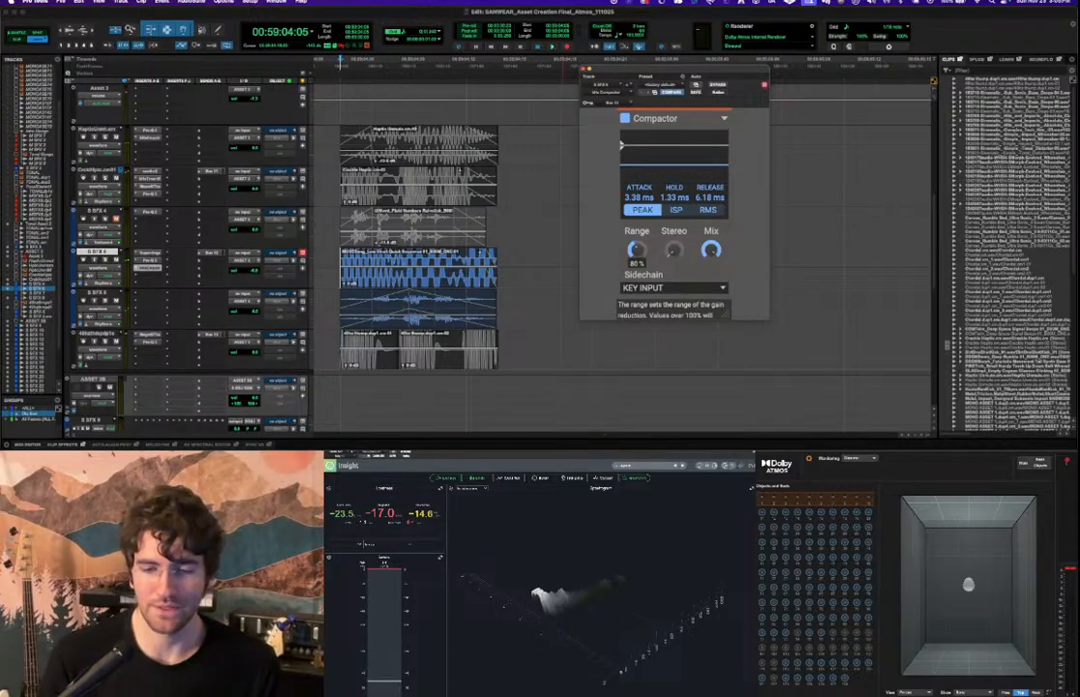
# Audition the ASSET 3 layers with Compactor bypassed on the Low Short Quick Sequence track, and close the plug-in window.
pyautogui.press('space')
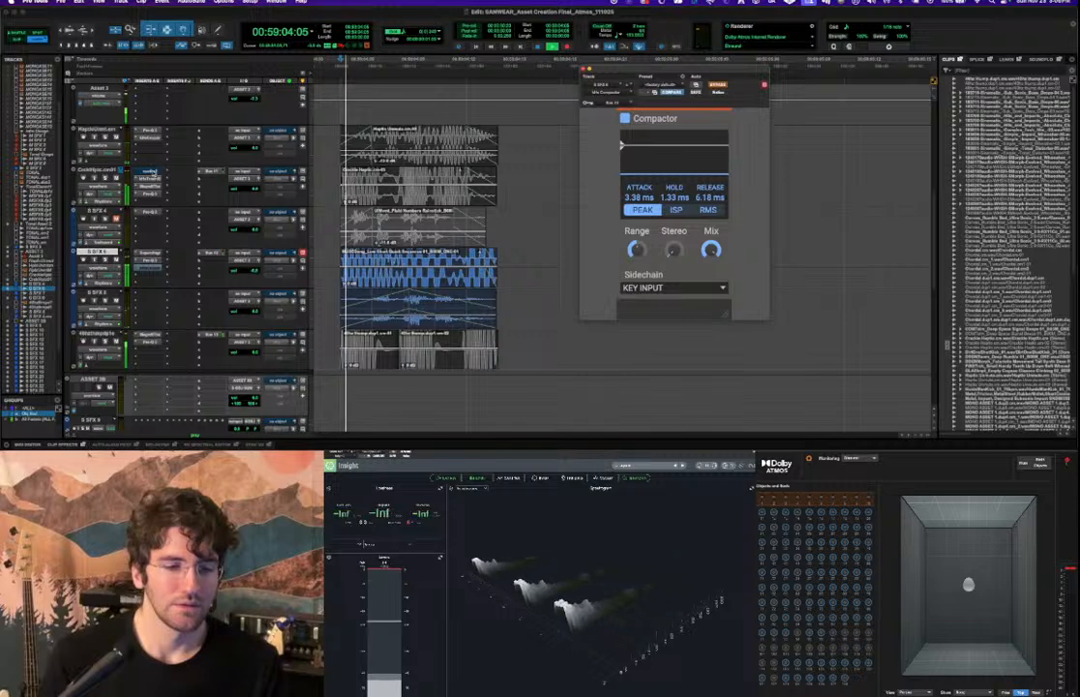
pyautogui.scroll(3, 220, 216)
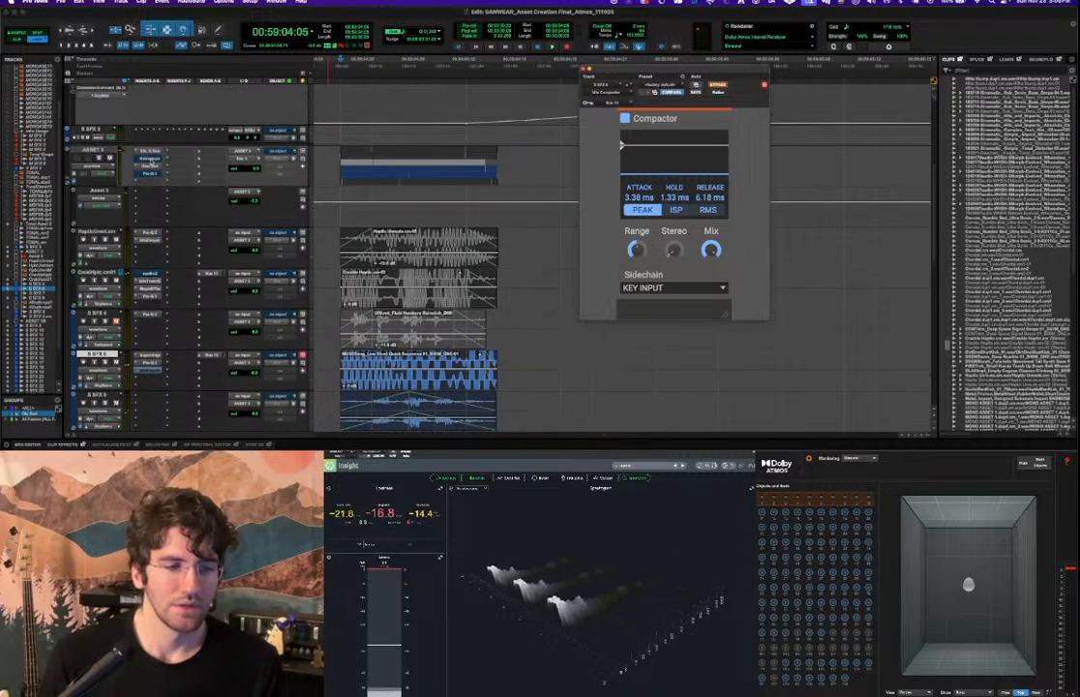
pyautogui.scroll(-2, 193, 294)
pyautogui.click(152, 312)
pyautogui.scroll(2, 195, 263)
pyautogui.press('space')
pyautogui.press('space')
pyautogui.scroll(-1, 168, 200)
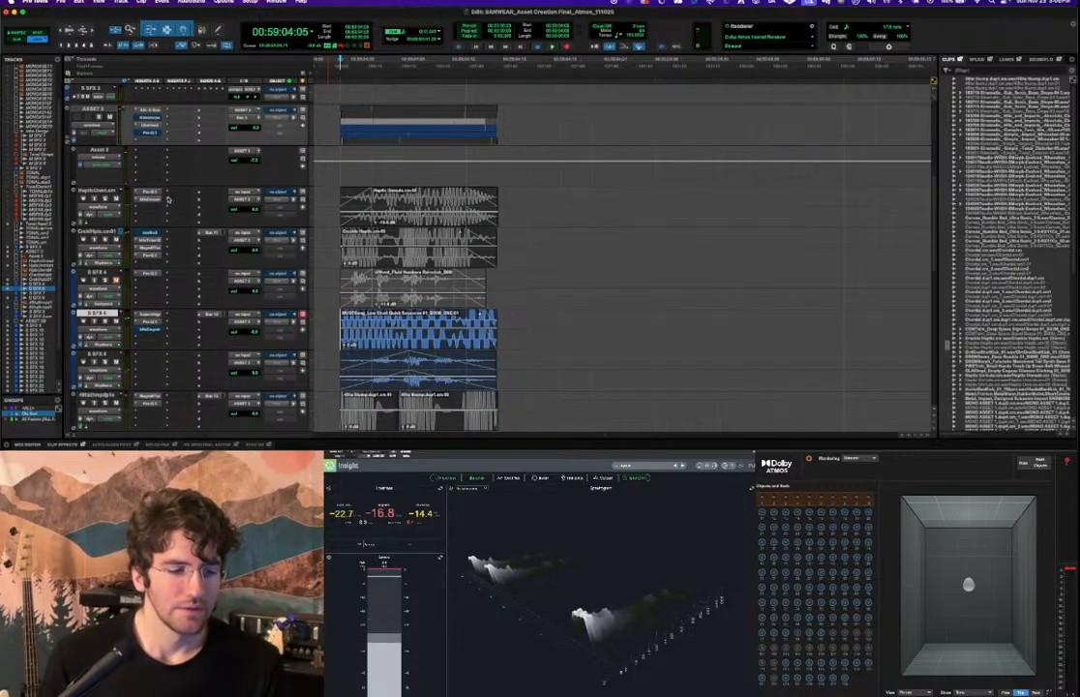
# Remove the Pro-Q 3 insert from the ASSET 3 folder track and open its Uberloud plug-in.
pyautogui.scroll(3, 169, 200)
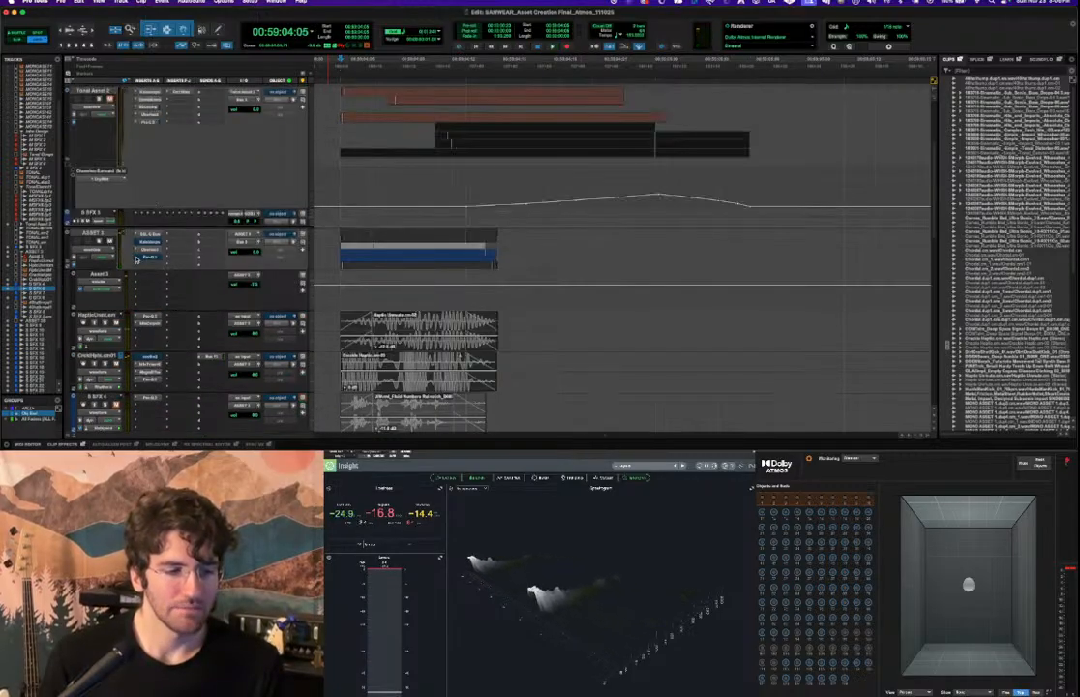
pyautogui.click(136, 257)
pyautogui.click(156, 252)
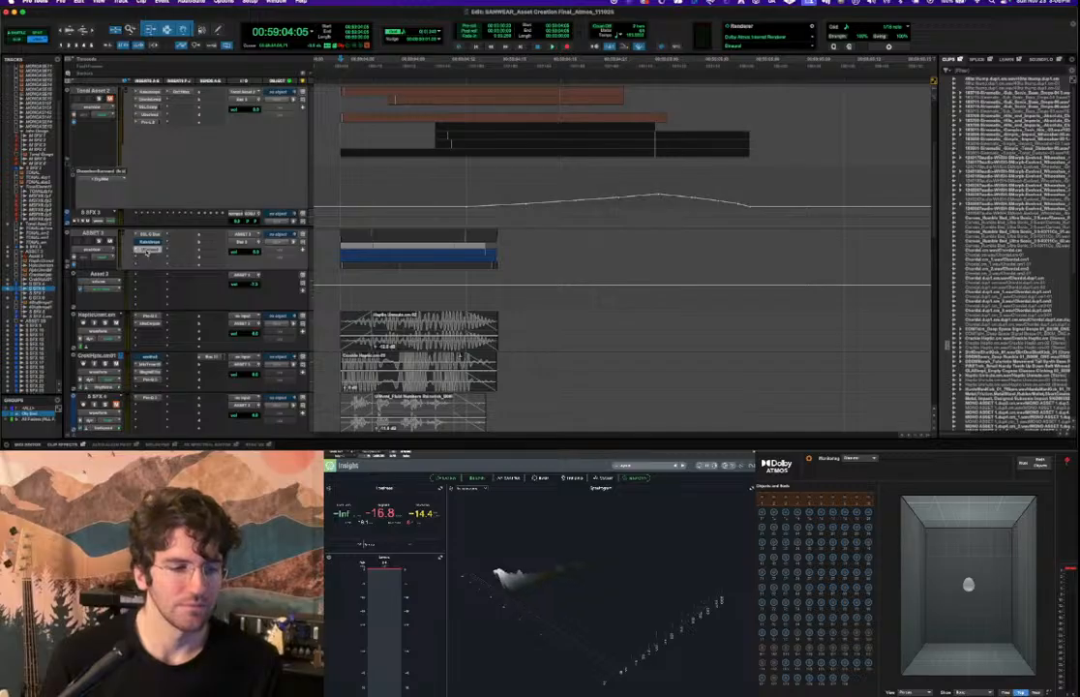
pyautogui.click(148, 249)
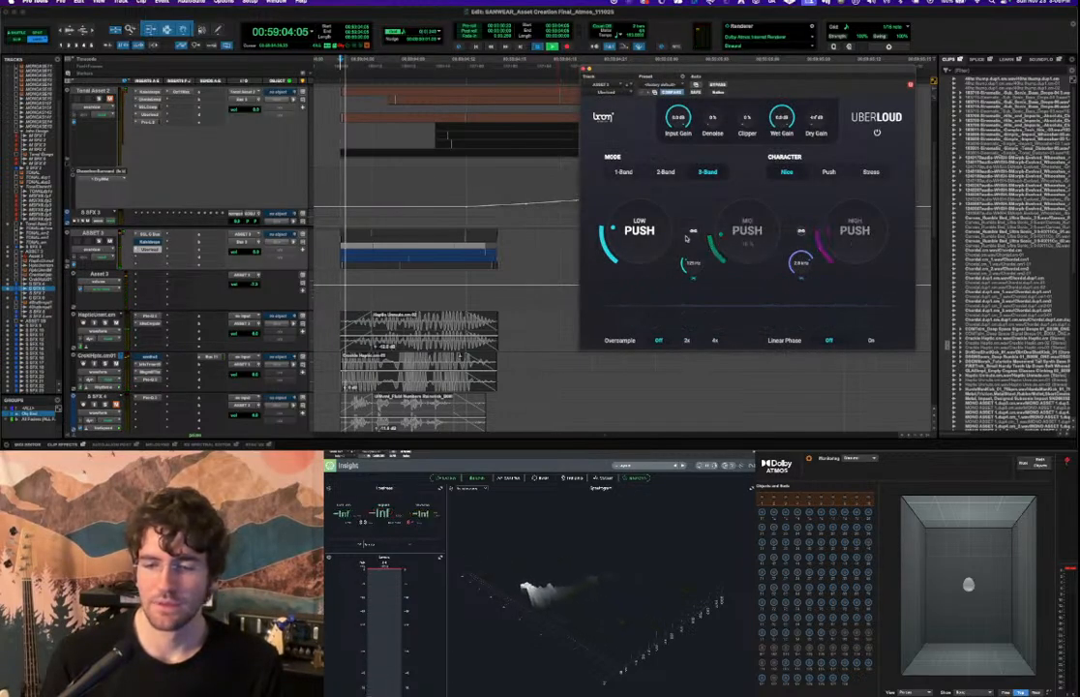
# Set Uberloud's low-band Push to about 21 % and Denoise to about 27 % while auditioning, and close the plug-in window.
pyautogui.press('space')
pyautogui.moveTo(668, 230); pyautogui.dragTo(666, 240)
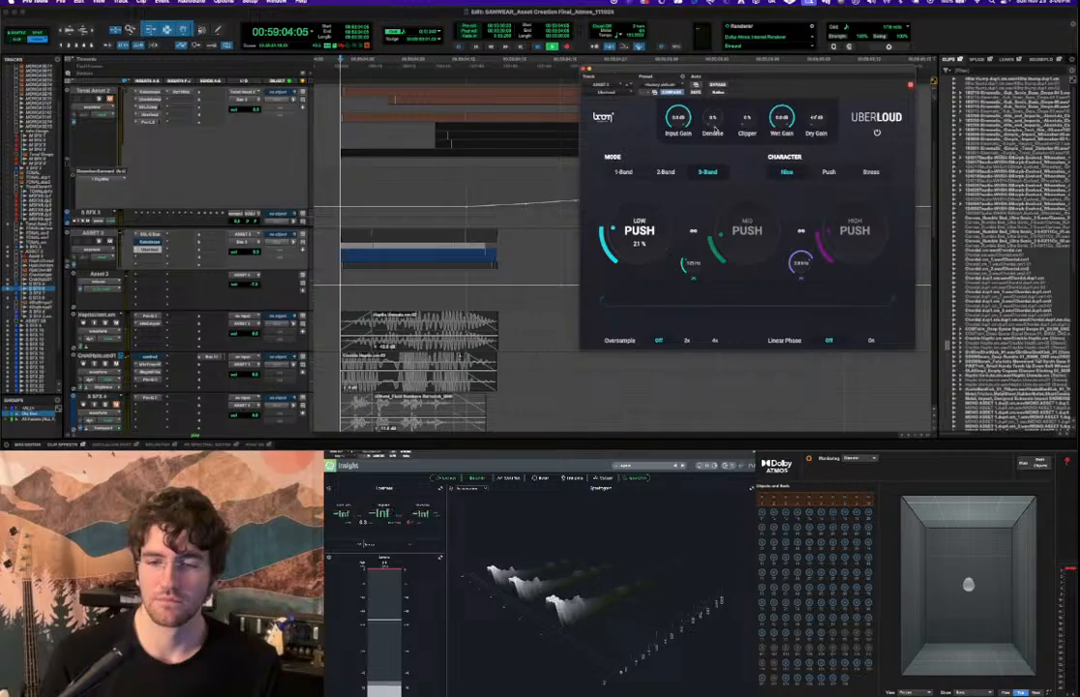
pyautogui.moveTo(712, 116); pyautogui.dragTo(747, 168)
pyautogui.press('space')
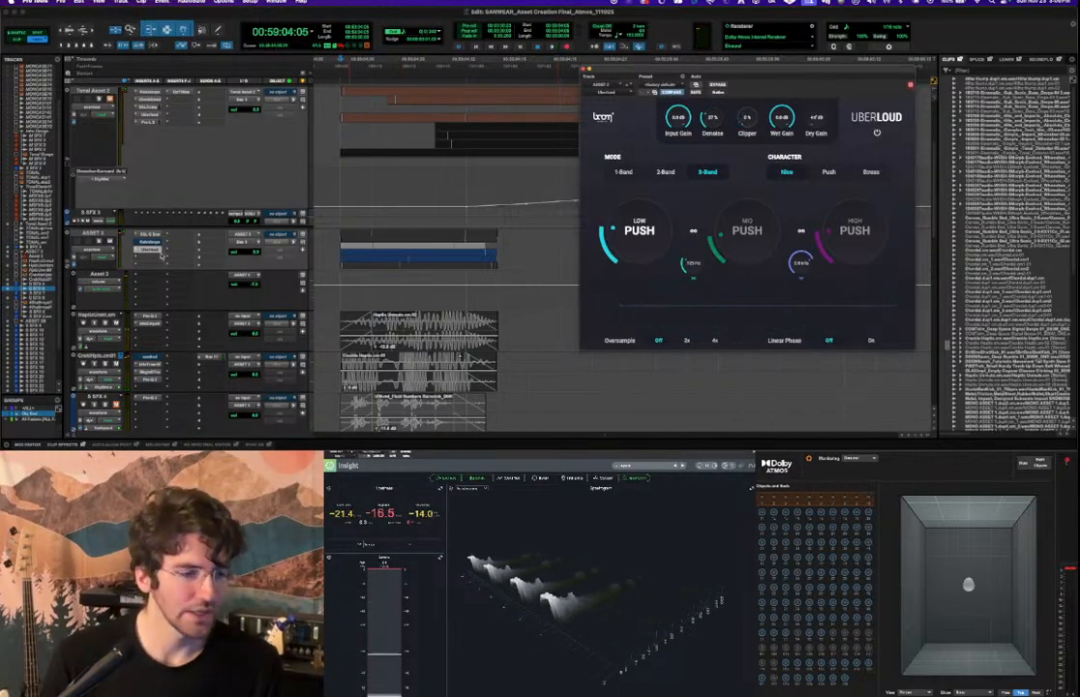
pyautogui.click(157, 250)
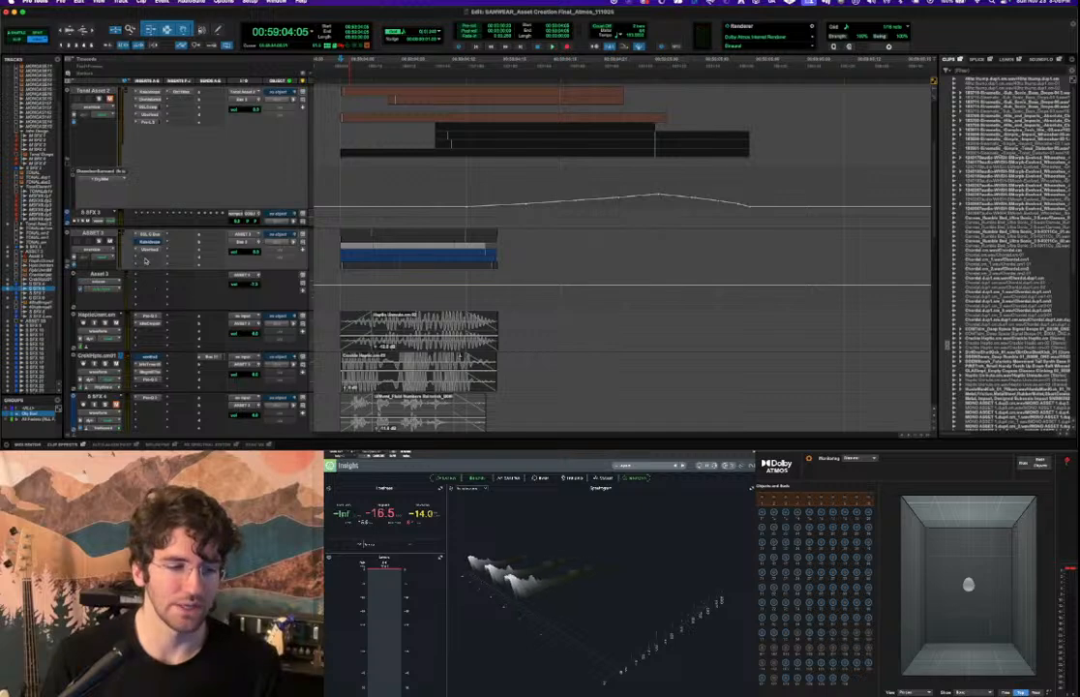
# Insert the FabFilter Pro-L 2 limiter after Uberloud on the ASSET 3 folder track.
pyautogui.click(145, 256)
pyautogui.click(156, 244)
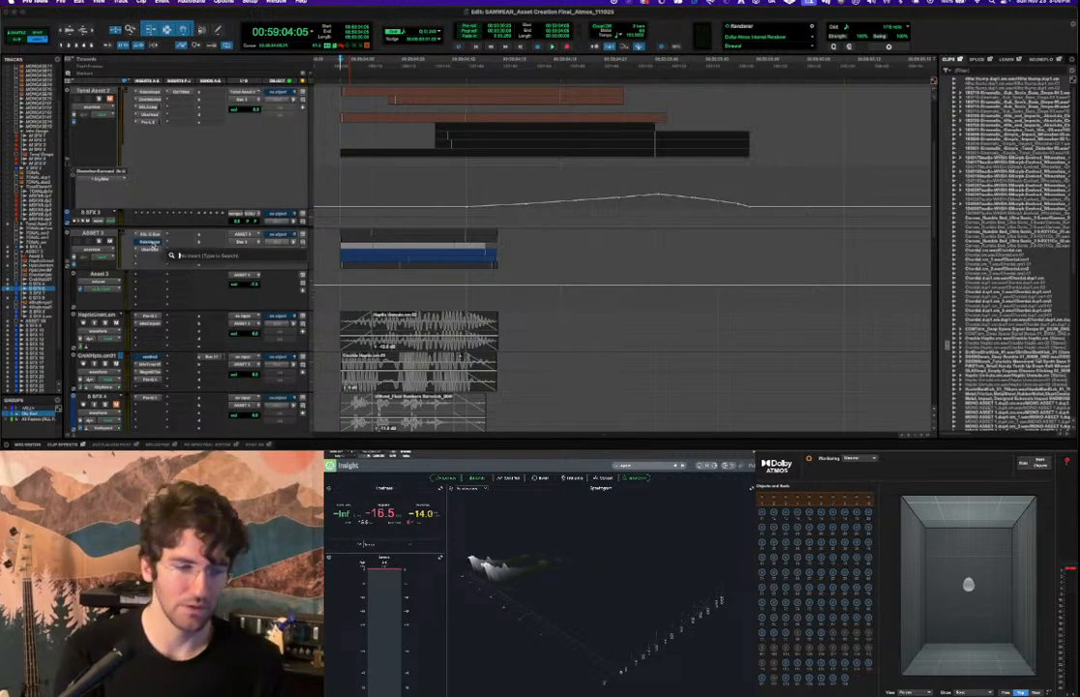
pyautogui.write('pro l')
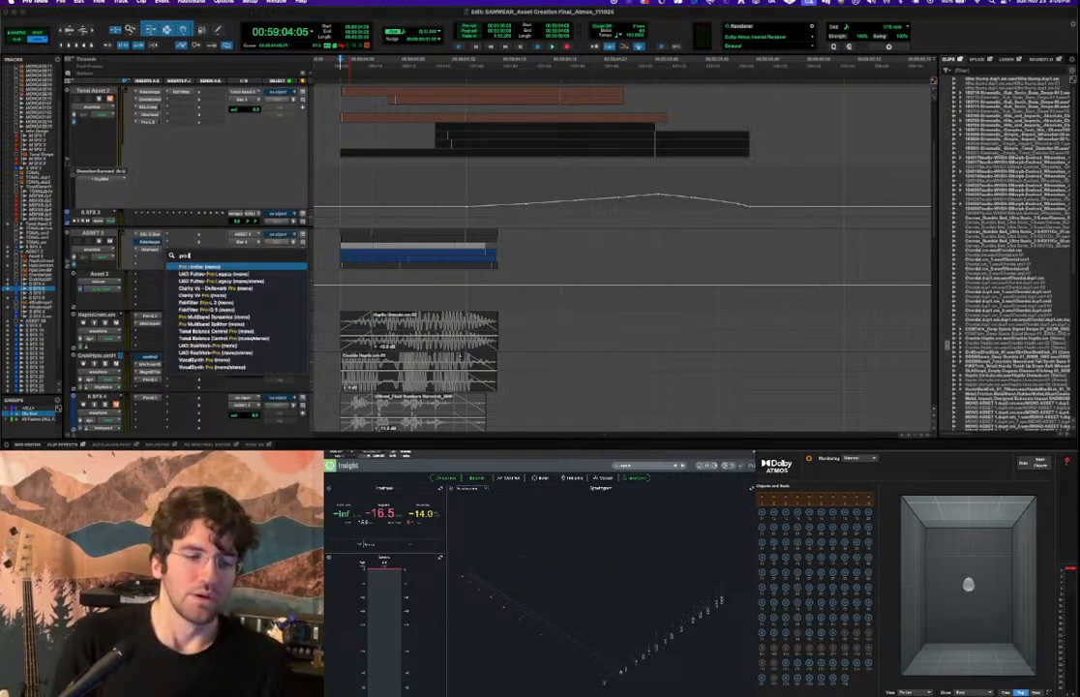
pyautogui.press('Down')
pyautogui.press('Down')
pyautogui.press('Down')
pyautogui.press('Down')
pyautogui.press('Down')
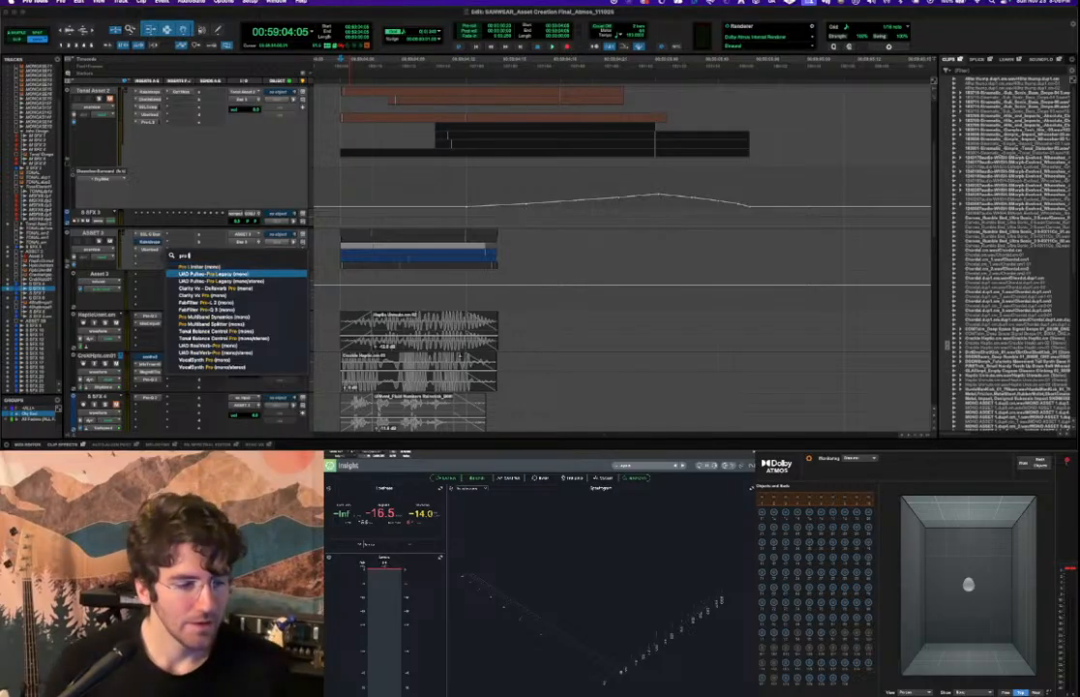
pyautogui.press('Return')
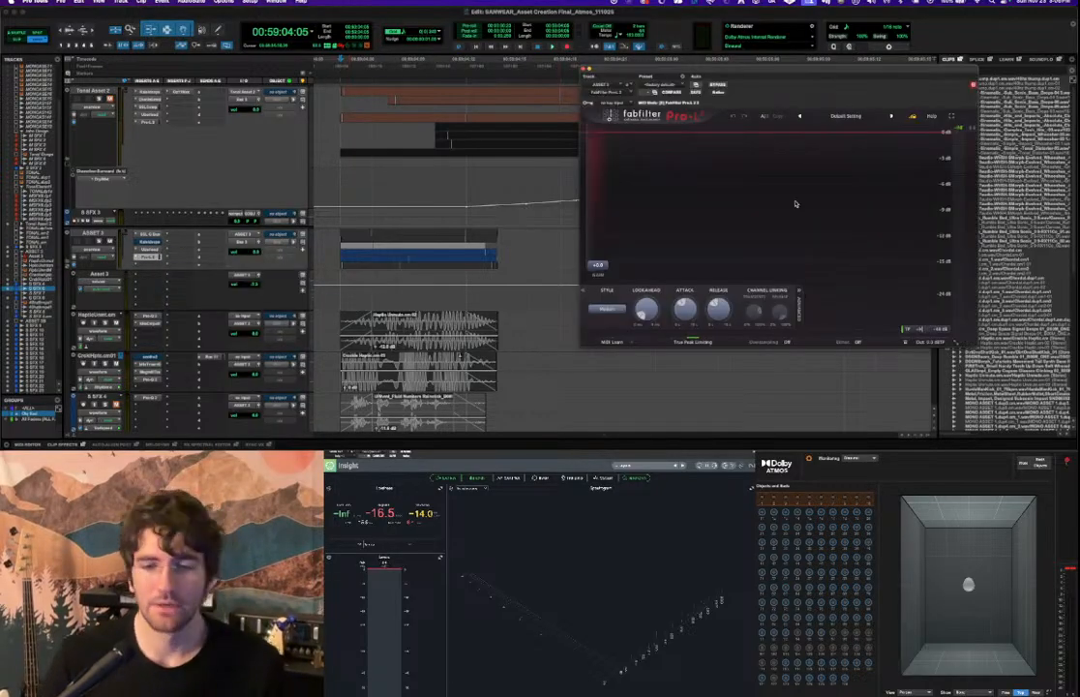
# Raise the Pro-L 2 gain to about +5.2 dB while auditioning, and set the limiting style to Allround.
pyautogui.press('space')
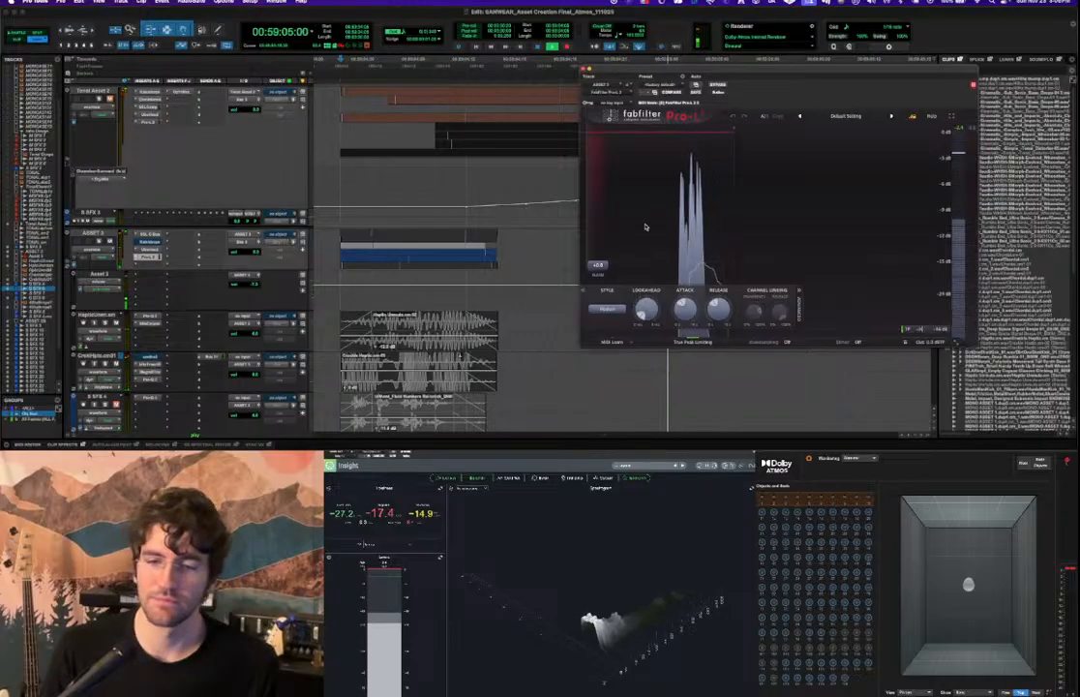
pyautogui.moveTo(600, 246); pyautogui.dragTo(600, 242)
pyautogui.press('space')
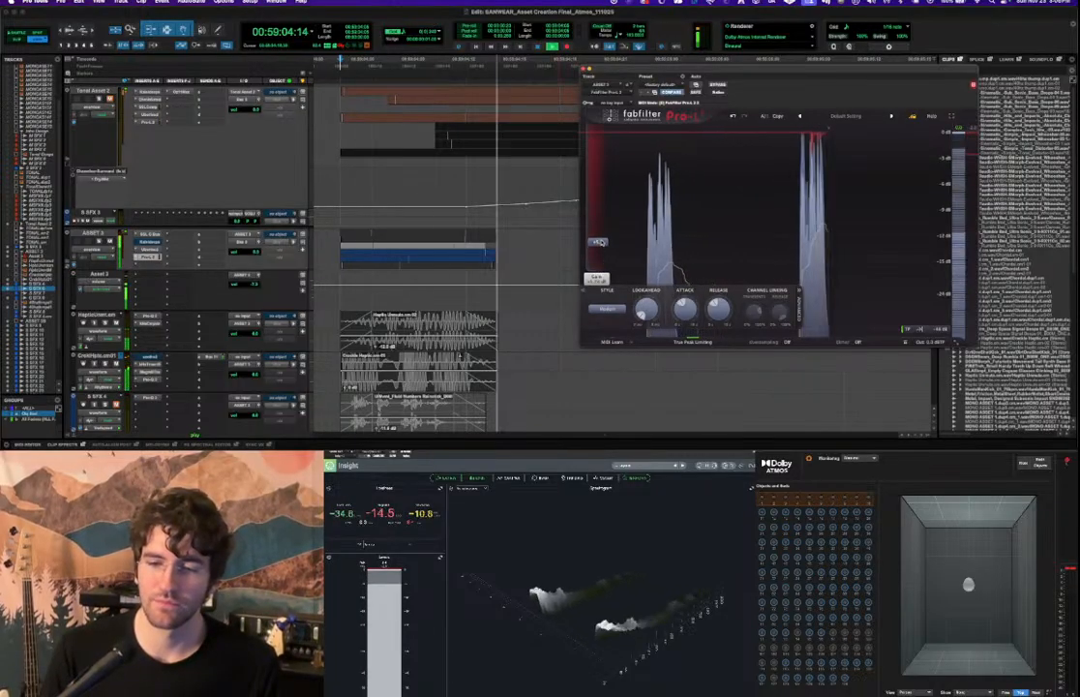
pyautogui.press('space')
pyautogui.click(605, 309)
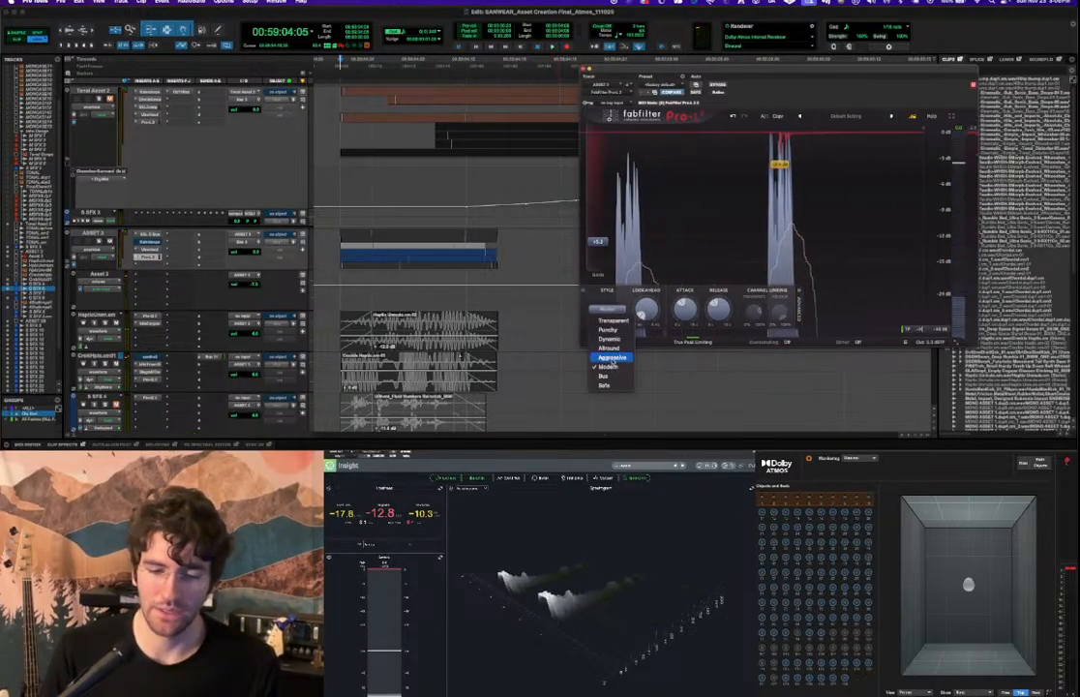
pyautogui.click(614, 349)
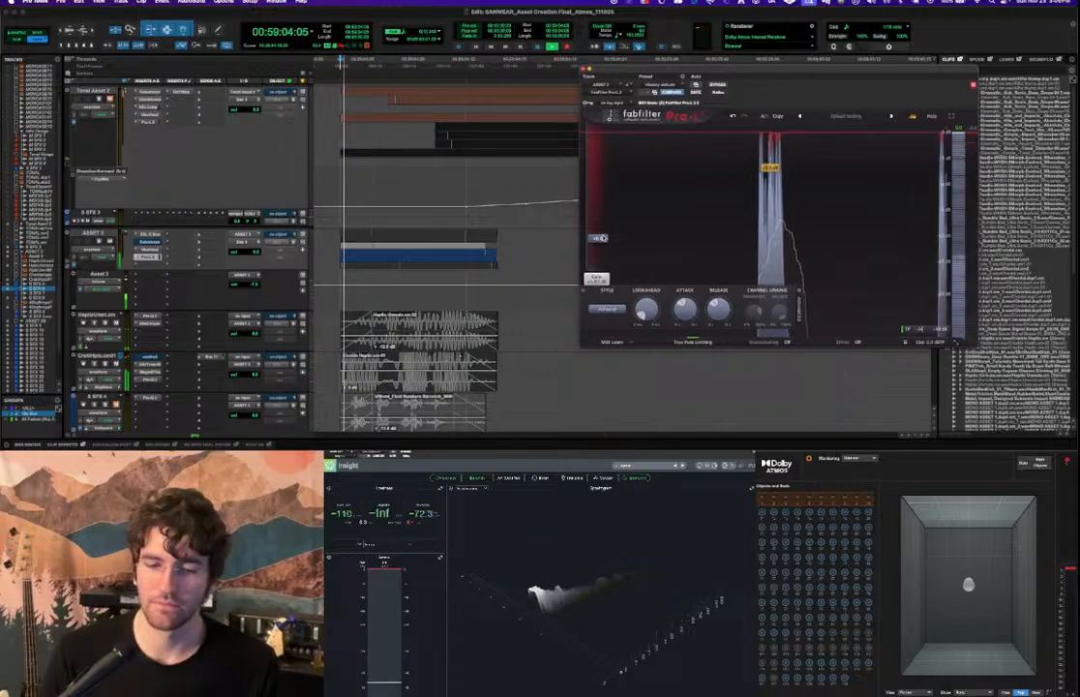
# Audition the ASSET 3 layers through the Allround limiting, trying different gains and settling at about +5.2 dB.
pyautogui.press('space')
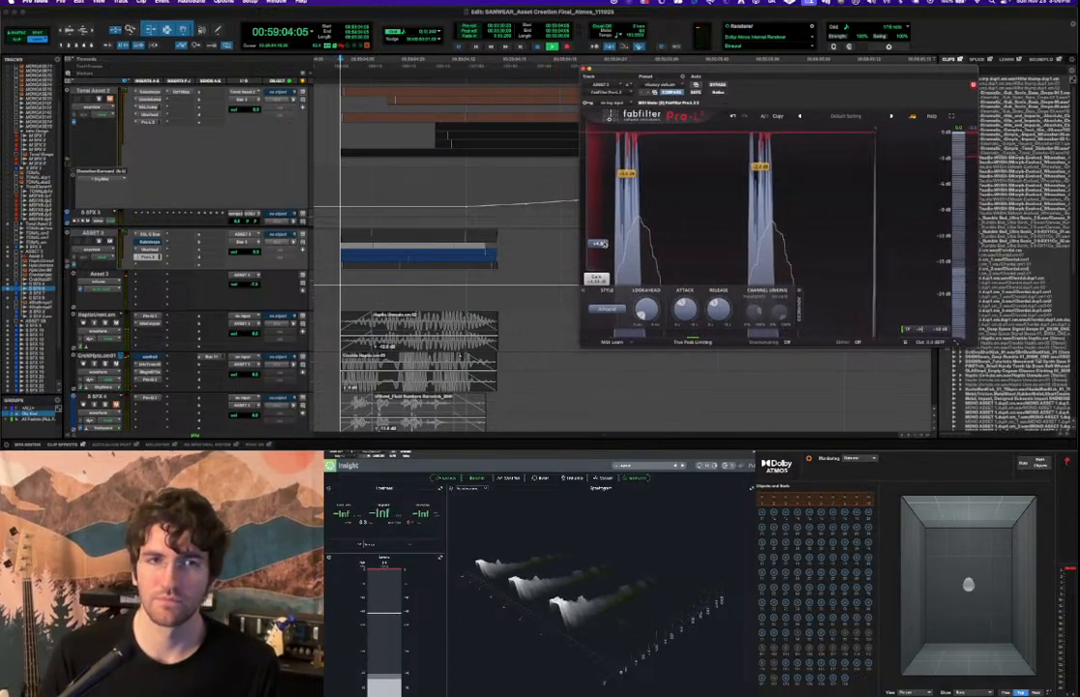
pyautogui.press('space')
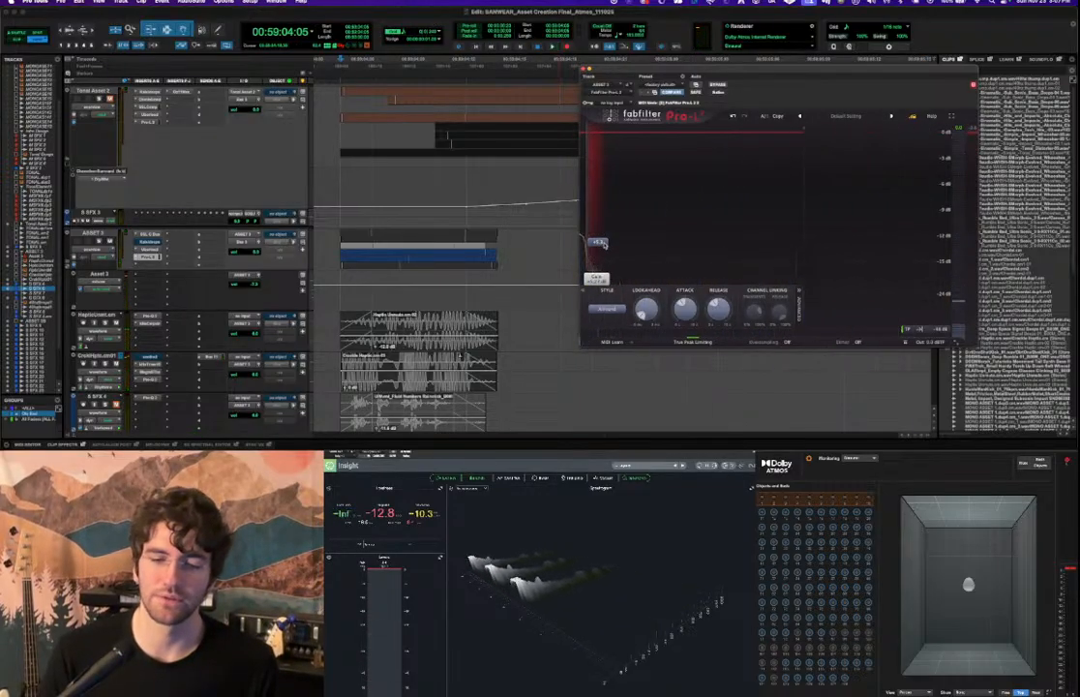
pyautogui.press('space')
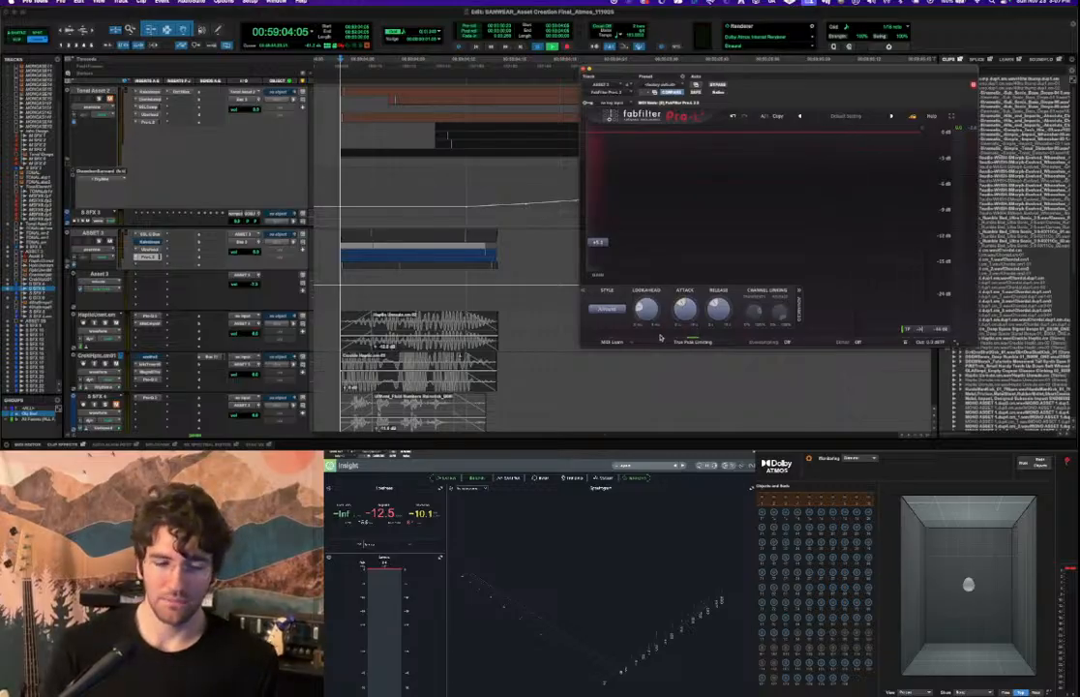
pyautogui.press('space')
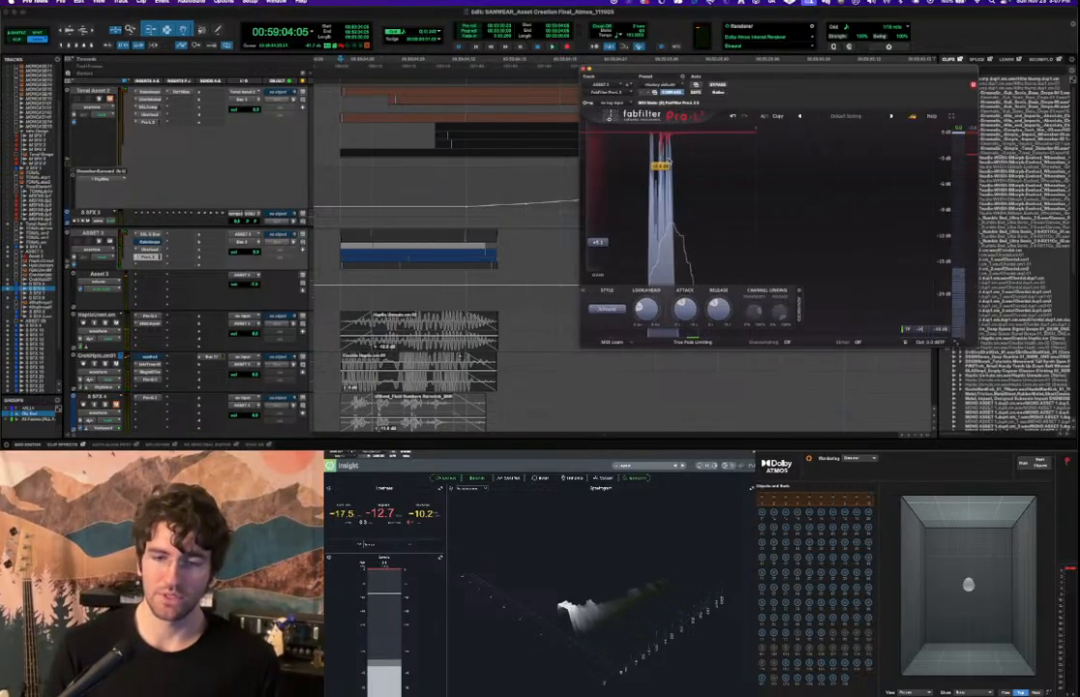
# Adjust the Pro-L 2 release time by ear while auditioning the ASSET 3 layers.
pyautogui.moveTo(689, 316)
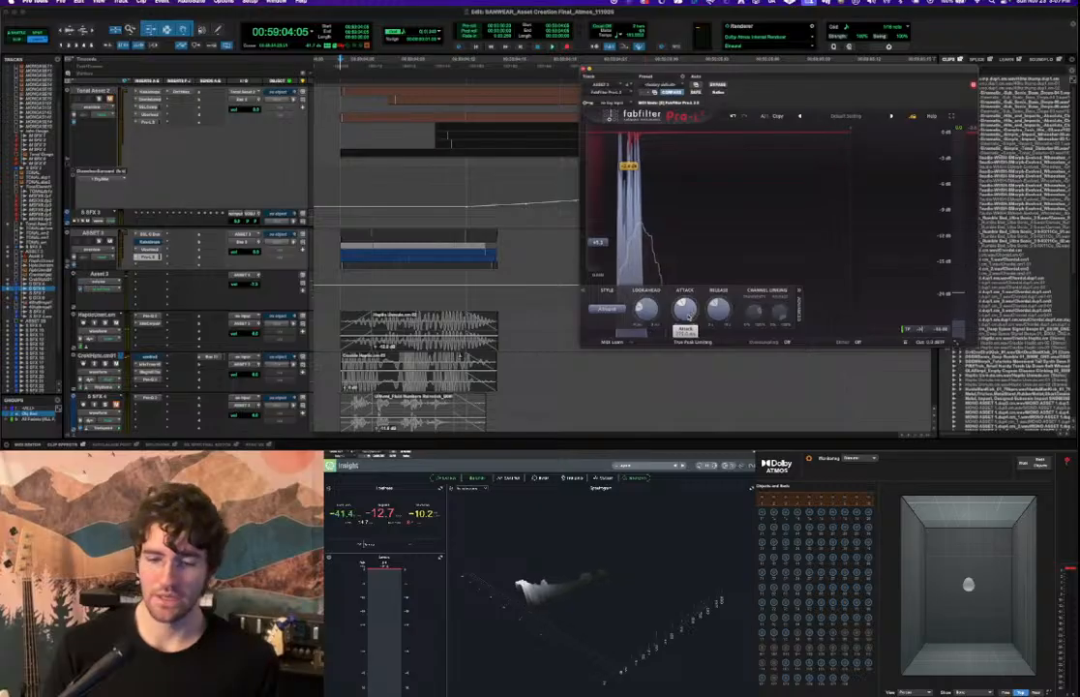
pyautogui.press('space')
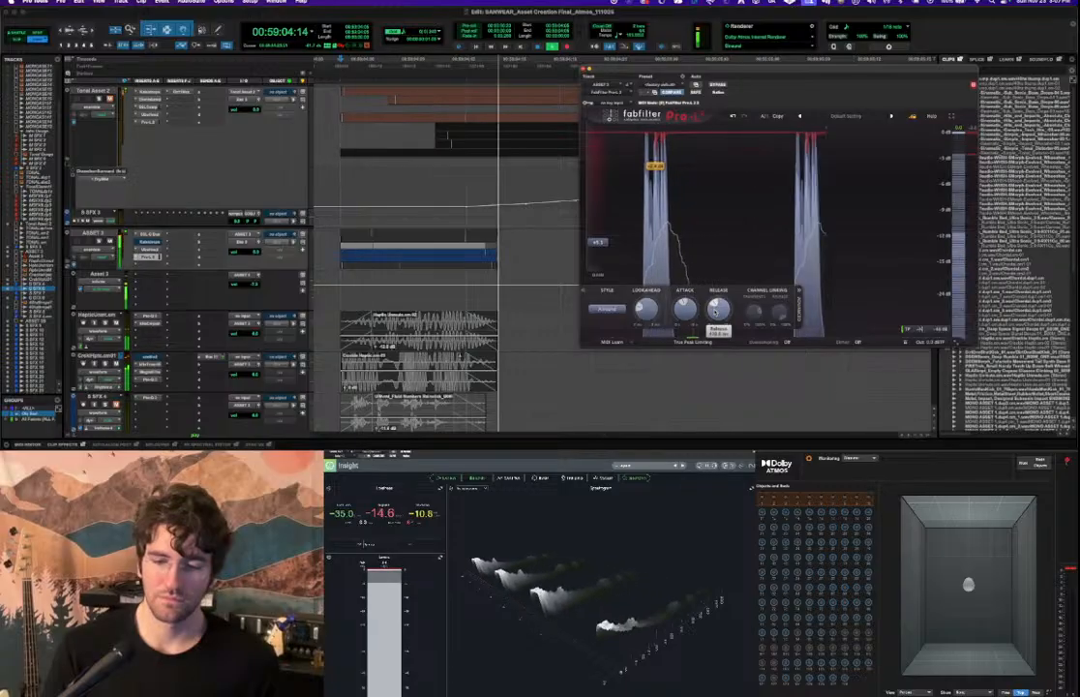
pyautogui.moveTo(714, 310); pyautogui.dragTo(717, 312)
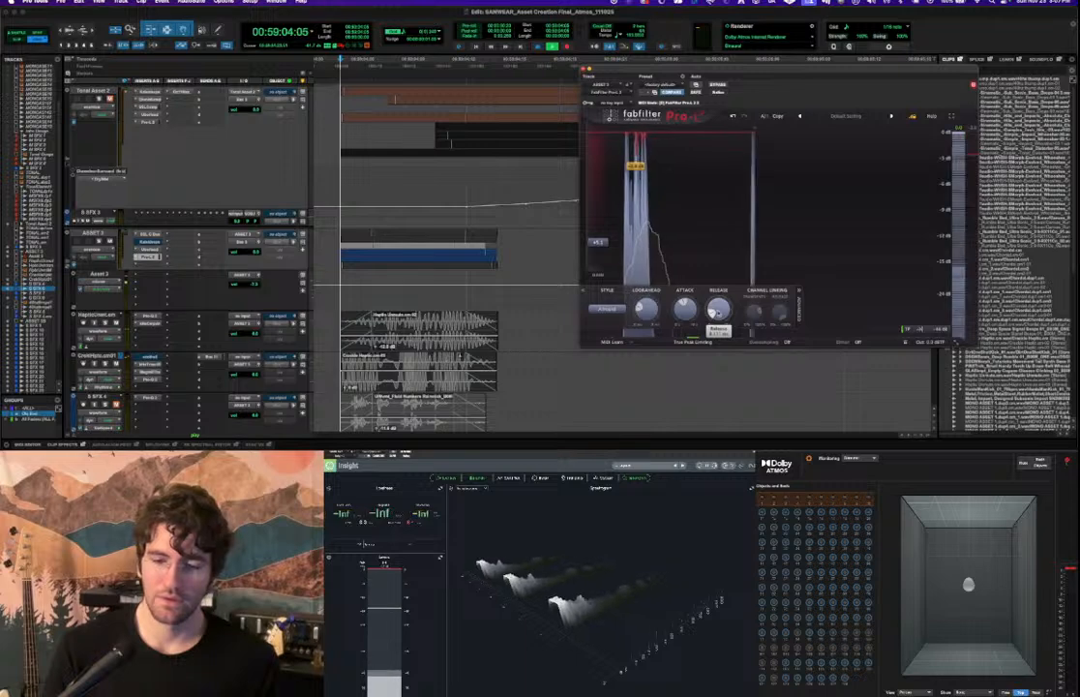
pyautogui.moveTo(717, 311); pyautogui.dragTo(738, 274)
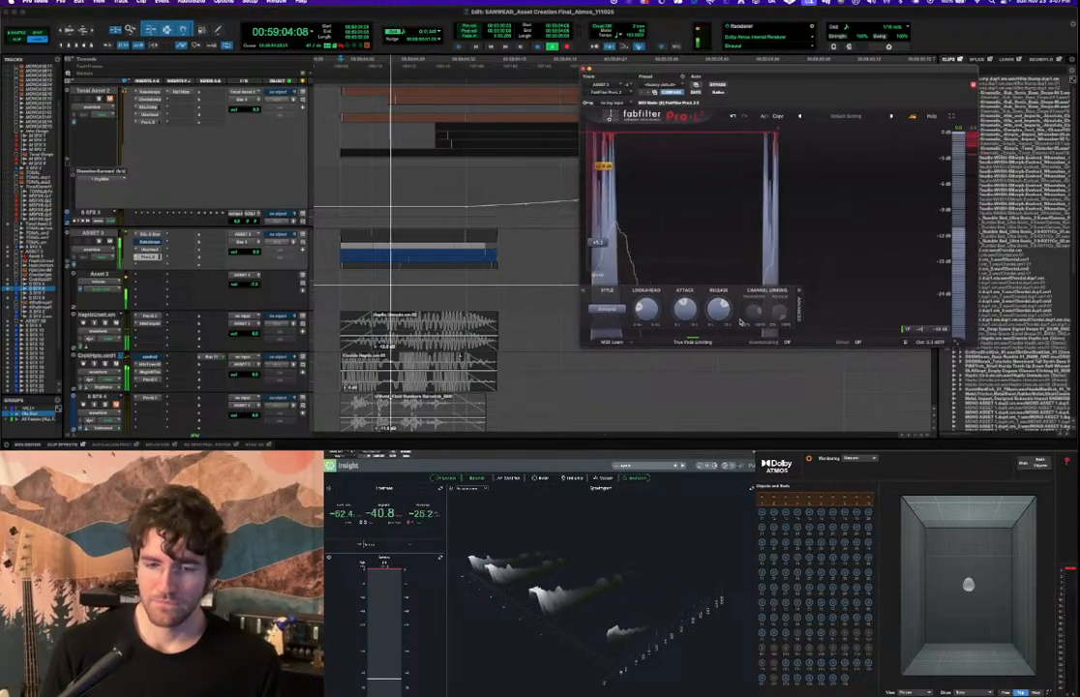
pyautogui.moveTo(724, 301); pyautogui.dragTo(716, 314)
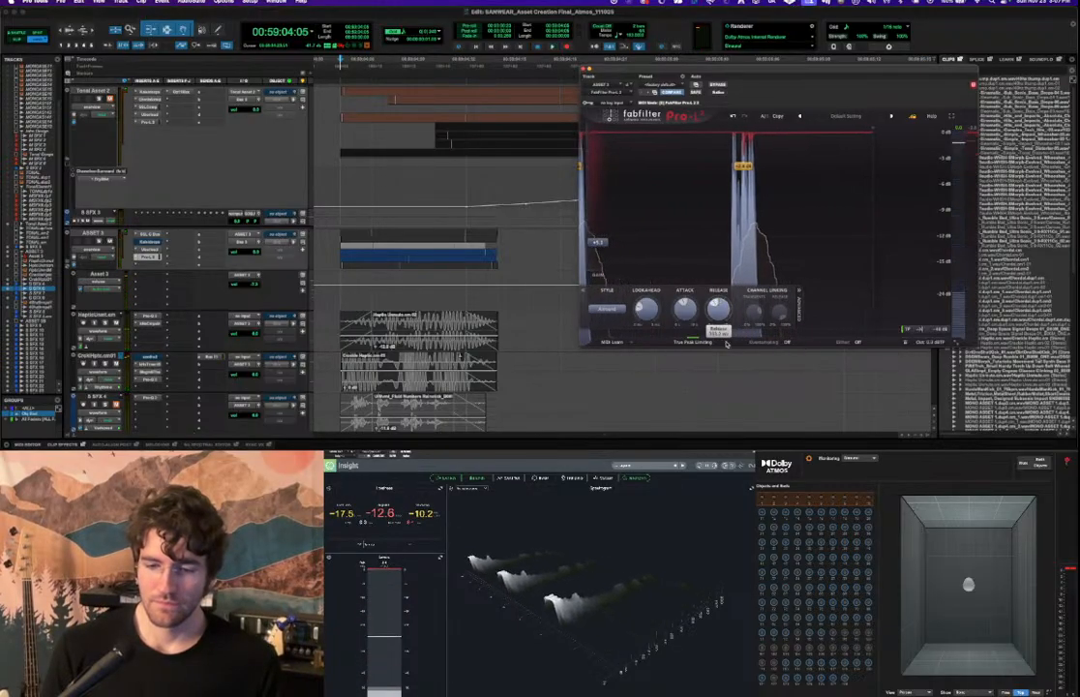
pyautogui.press('space')
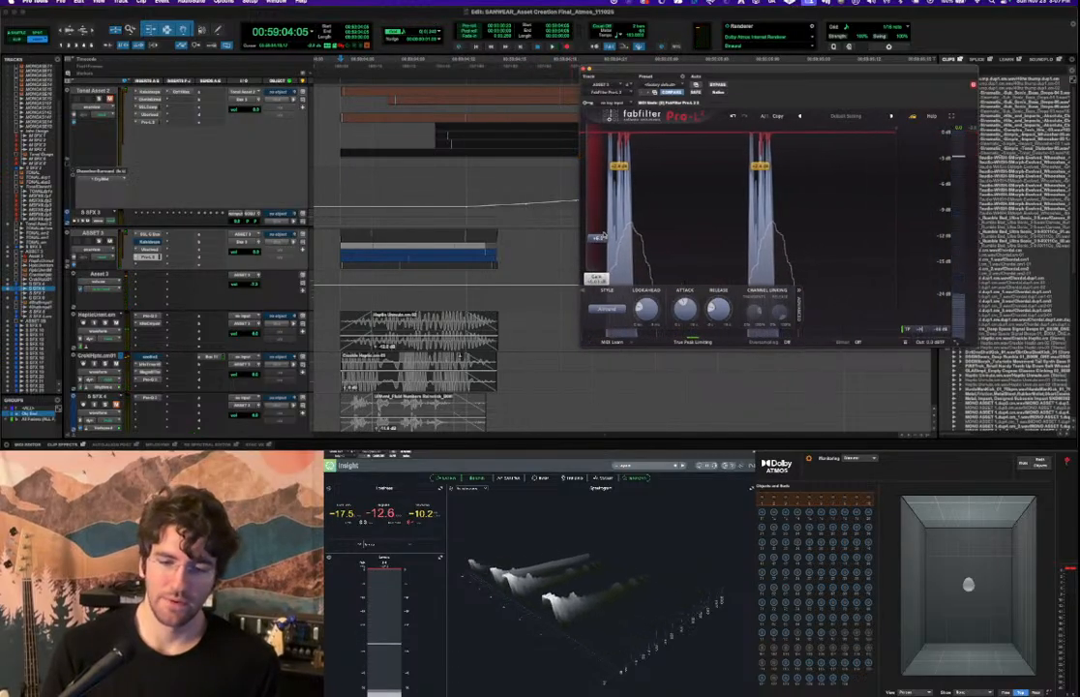
# Fine-tune the Pro-L 2 gain, lower its output ceiling slightly below 0 dBTP, audition the result and close the plug-in window.
pyautogui.moveTo(600, 238); pyautogui.dragTo(600, 241)
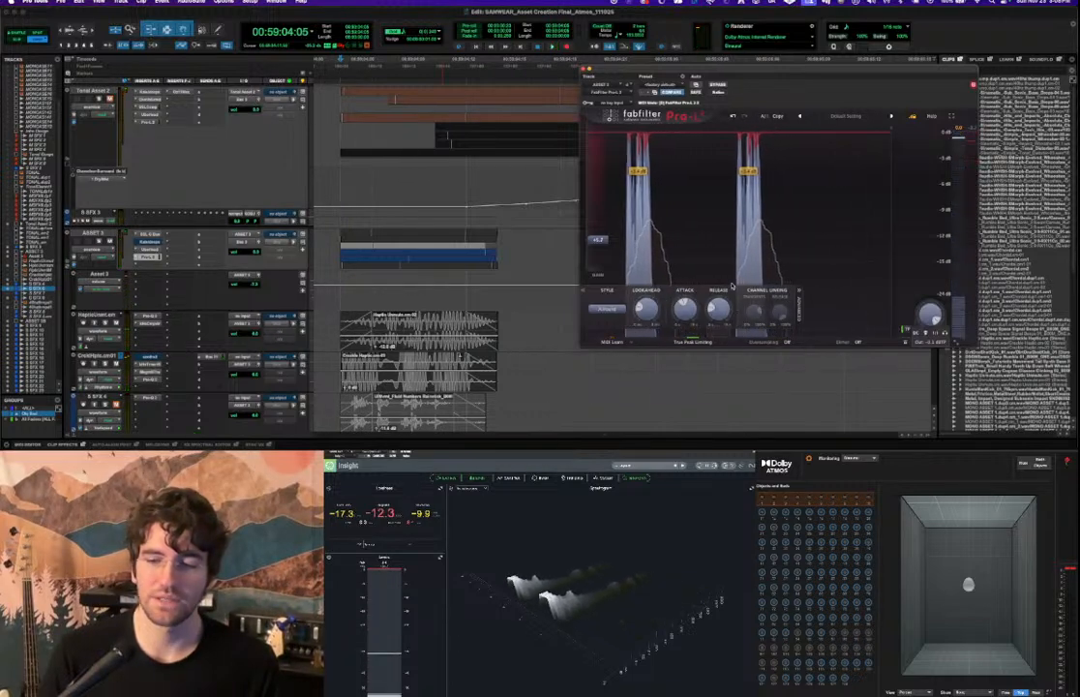
pyautogui.press('space')
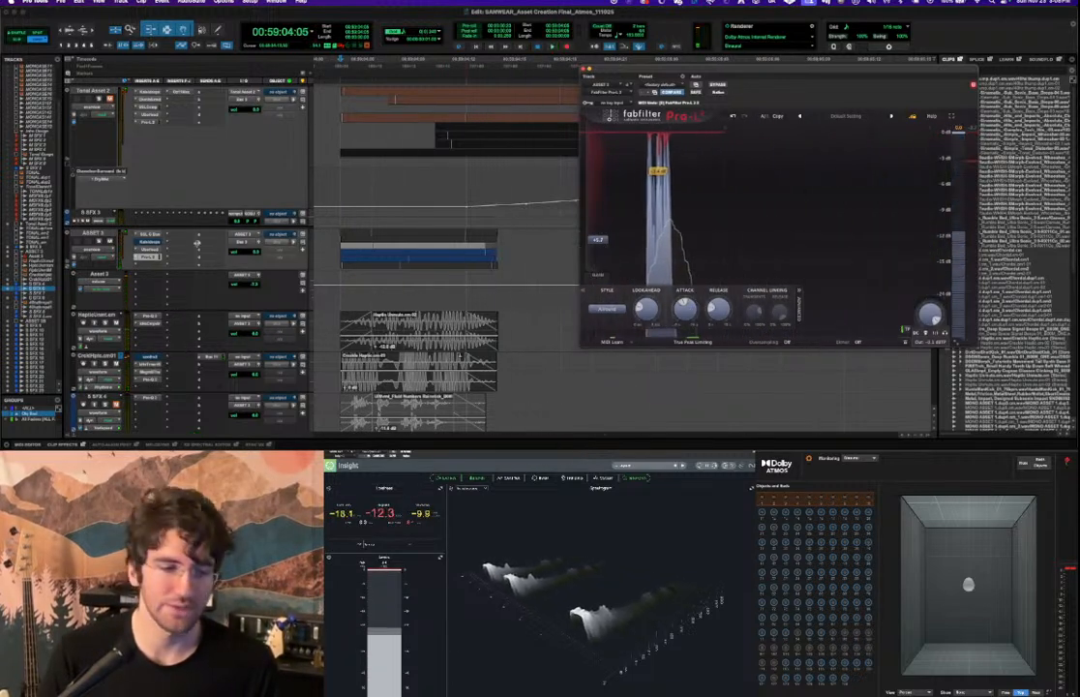
pyautogui.press('super+w')
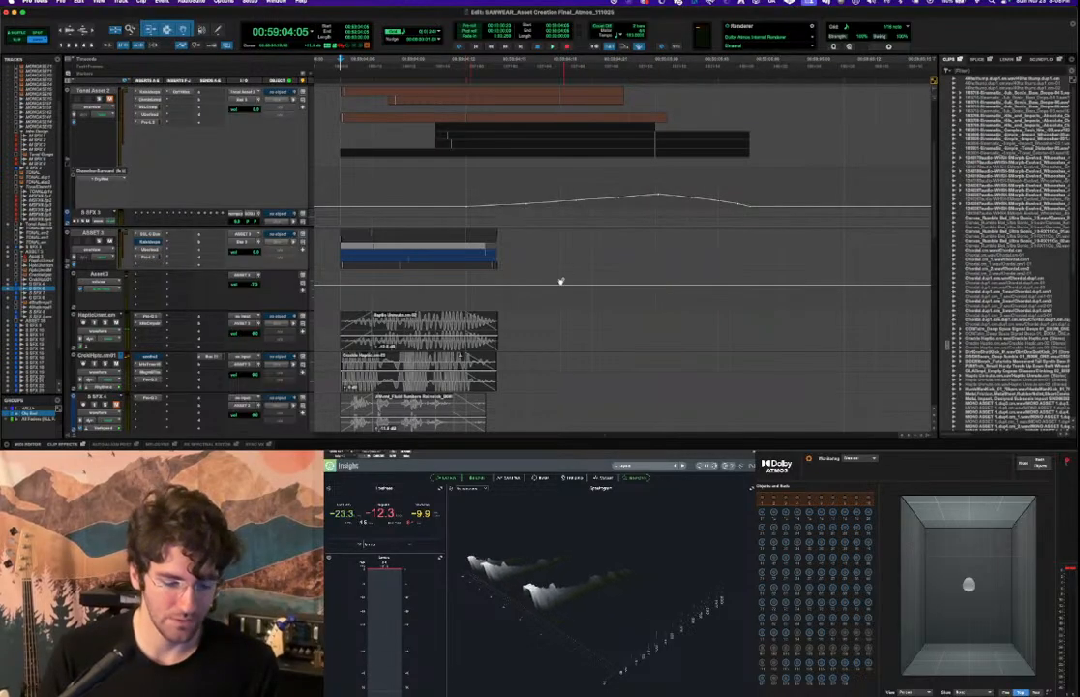
# Select the time range of the ASSET 3 layers and set up a mix bounce as interleaved WAV with an added MP3.
pyautogui.scroll(-3, 561, 275)
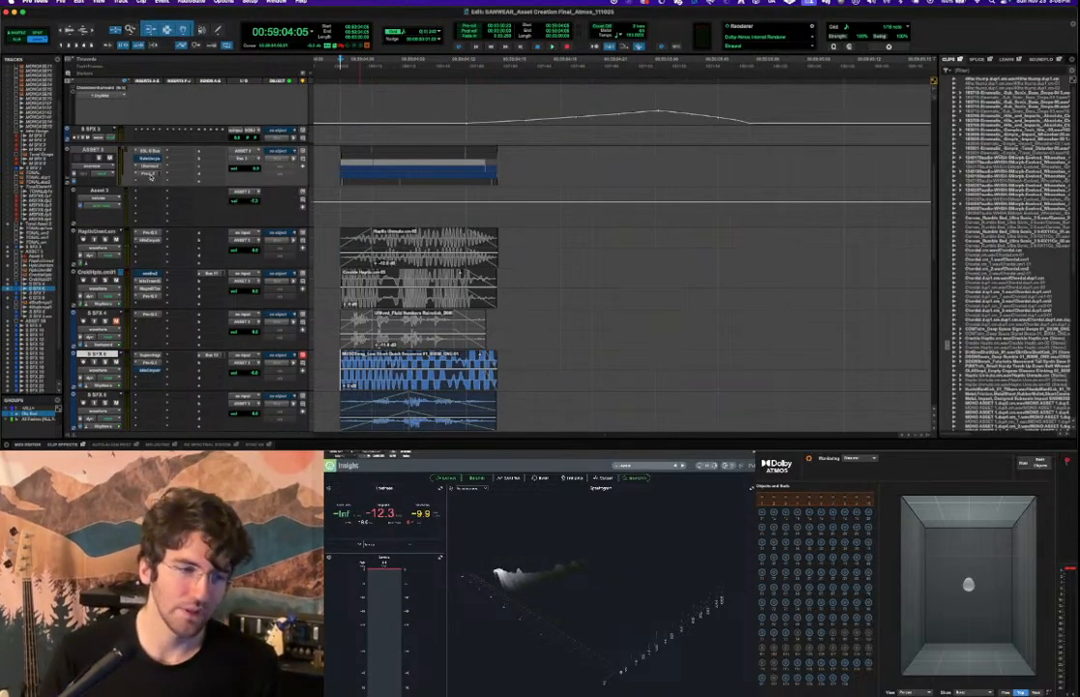
pyautogui.scroll(-4, 480, 279)
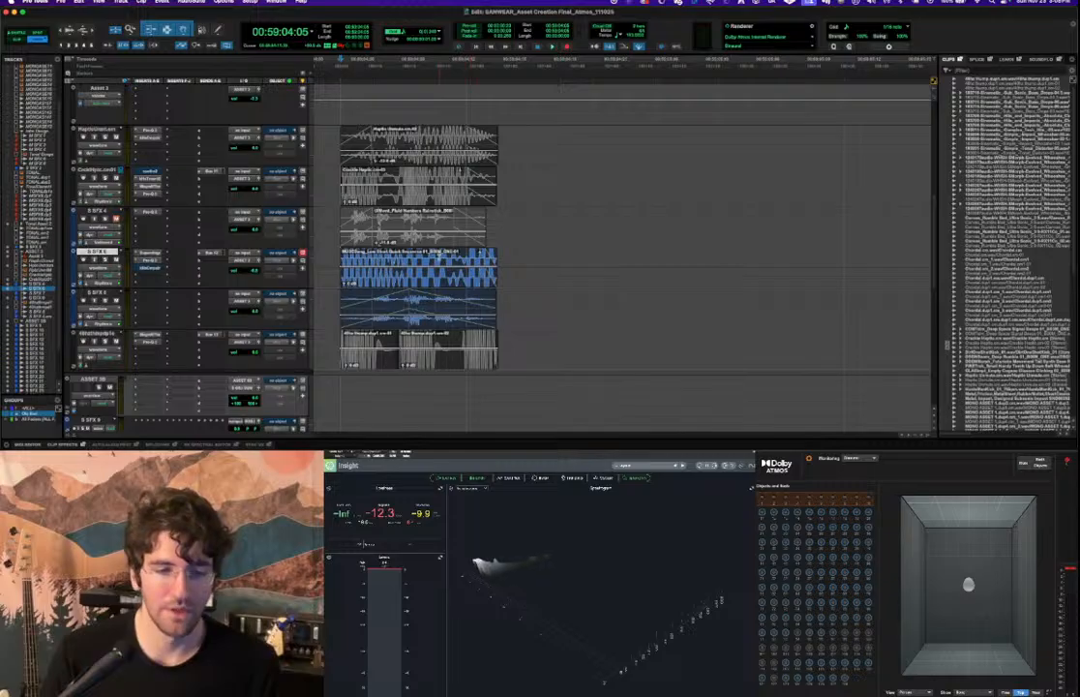
pyautogui.scroll(2, 444, 243)
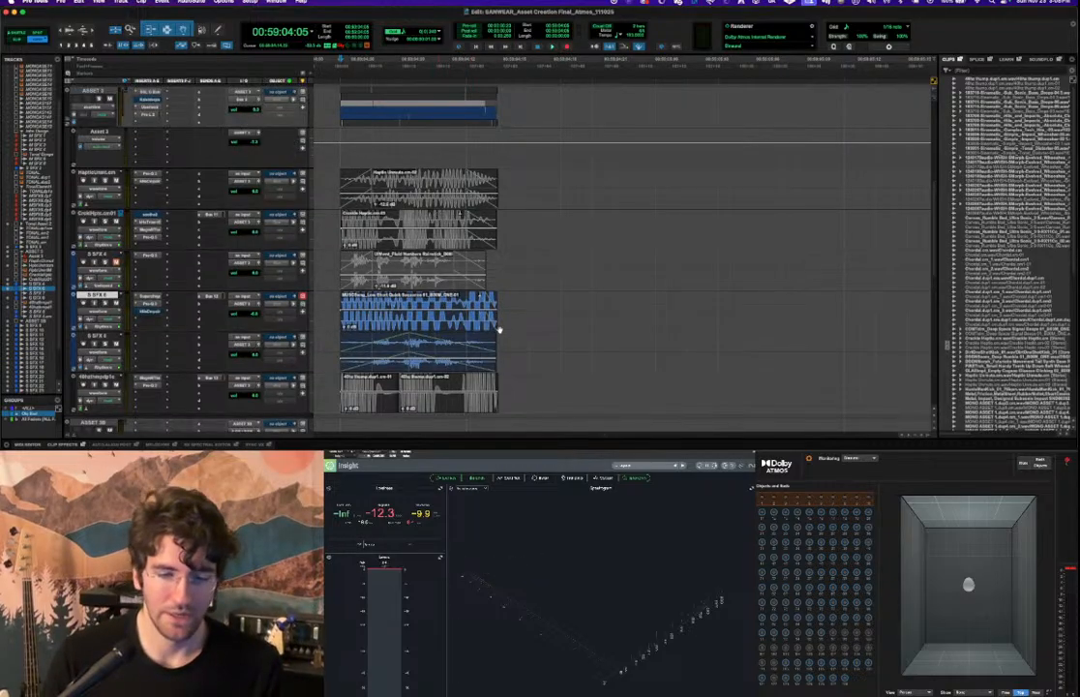
pyautogui.moveTo(497, 259); pyautogui.dragTo(329, 287)
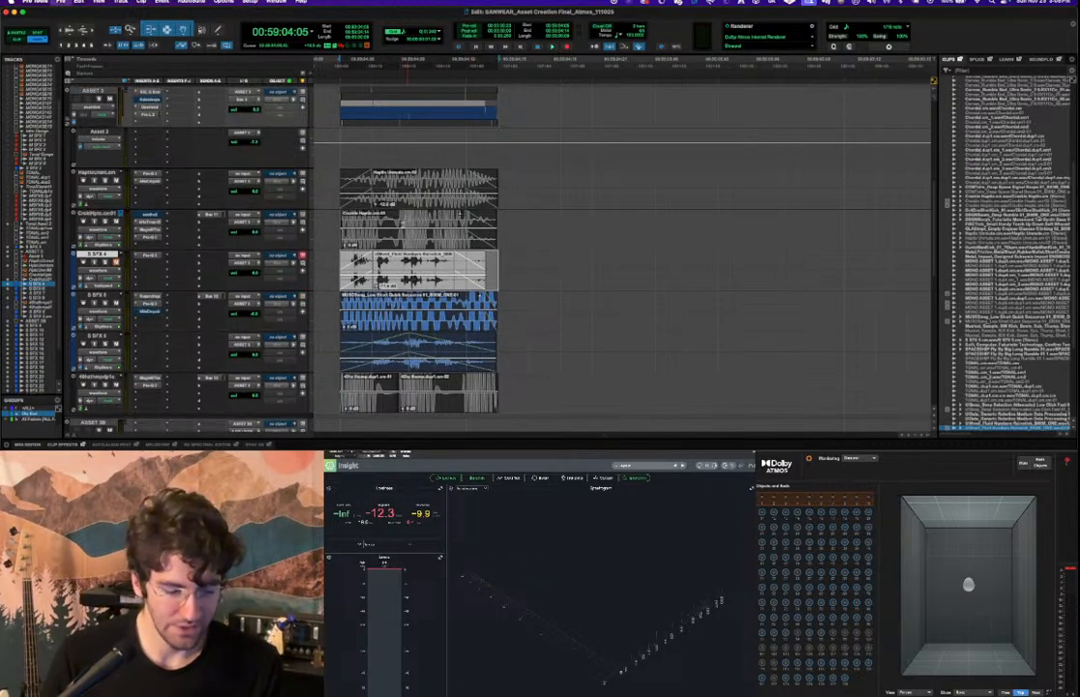
pyautogui.press('super+alt+b')
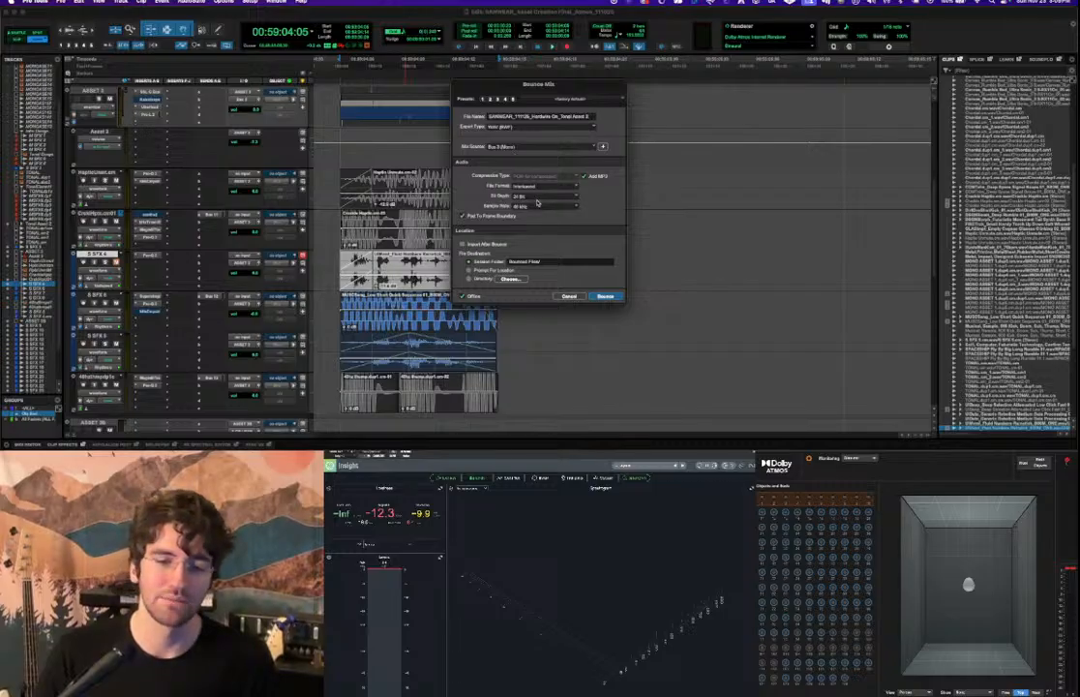
# Append the bit rate in kbps to the MP3 title and bounce the ASSET 3 mix.
pyautogui.click(605, 296)
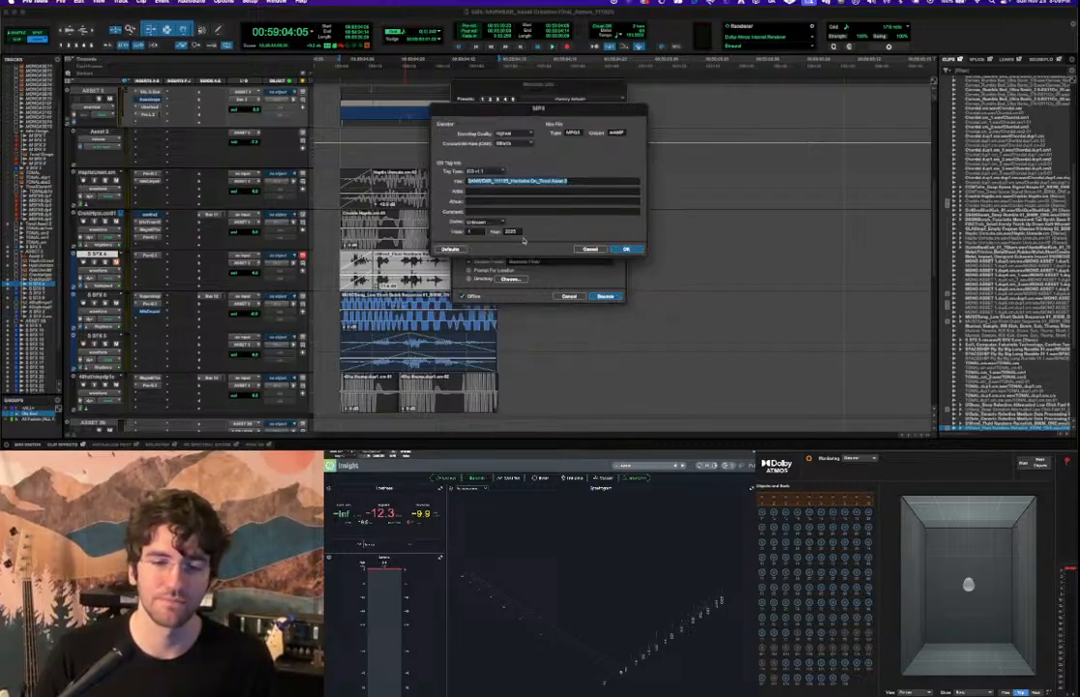
pyautogui.click(572, 181)
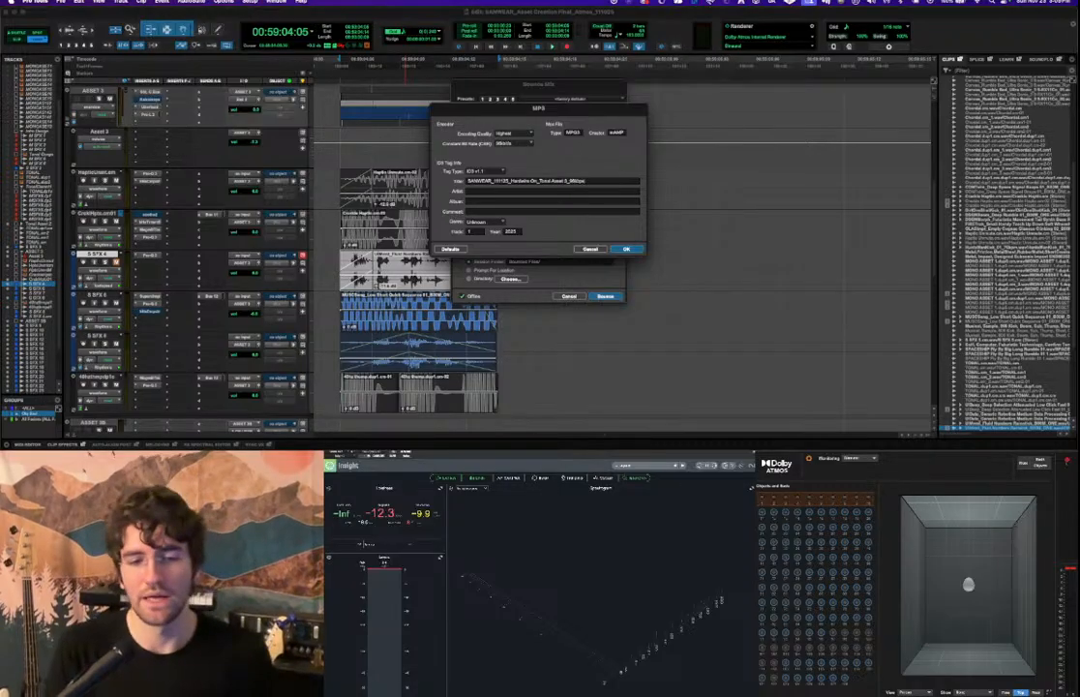
pyautogui.press('Return')
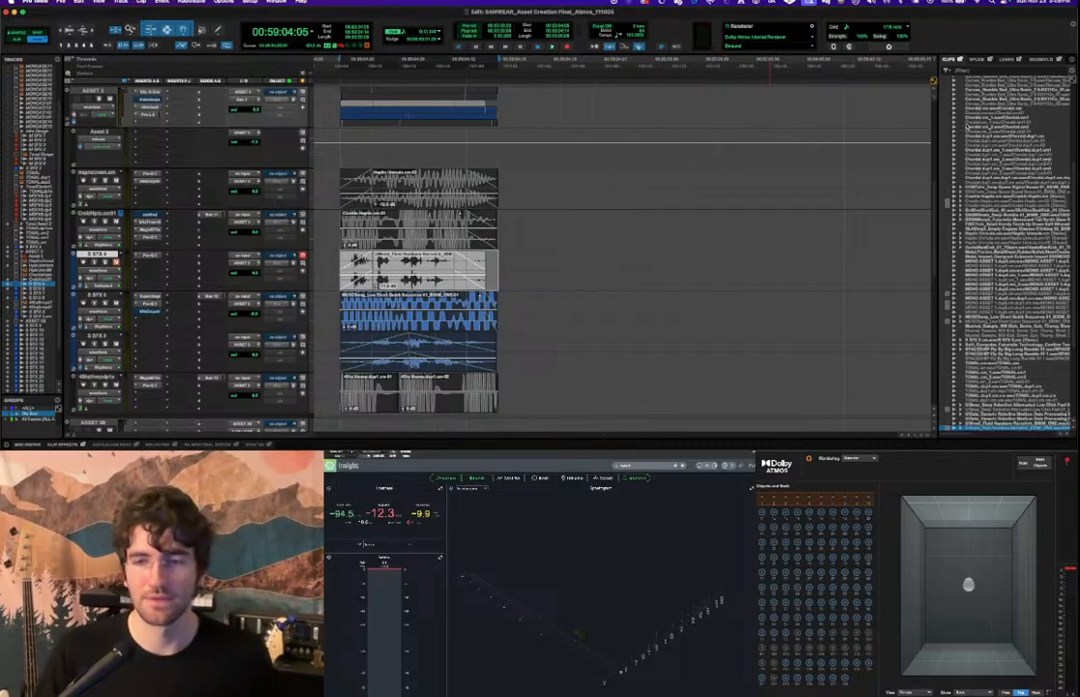
# Change the system sound output to SPHERE 16 Mon.
pyautogui.click(810, 3)
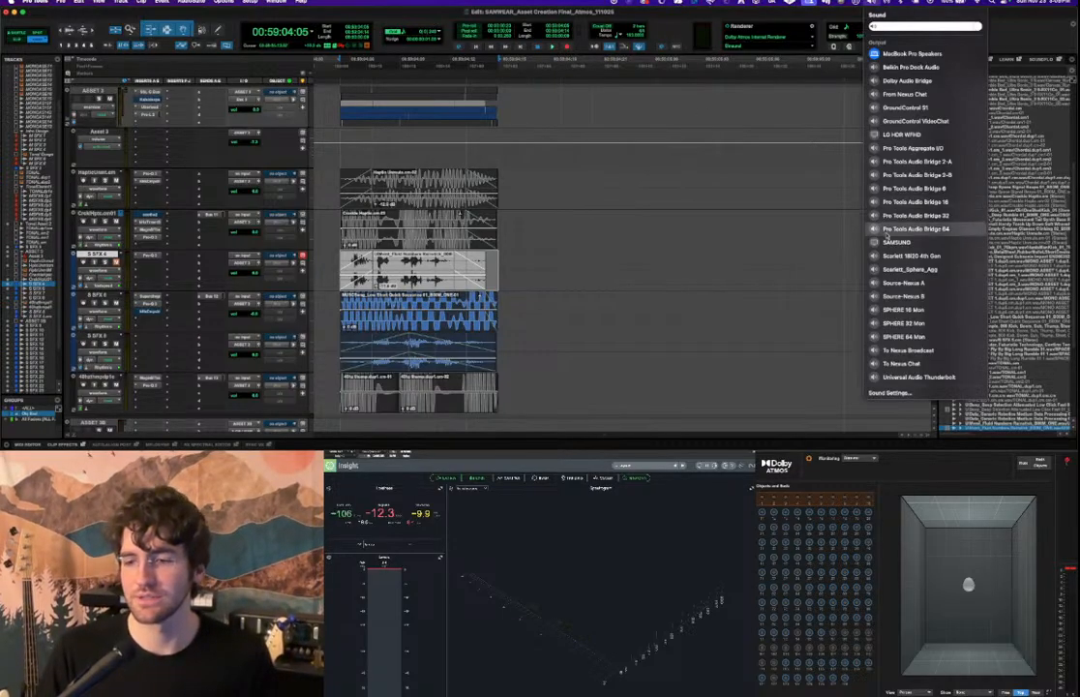
pyautogui.click(900, 310)
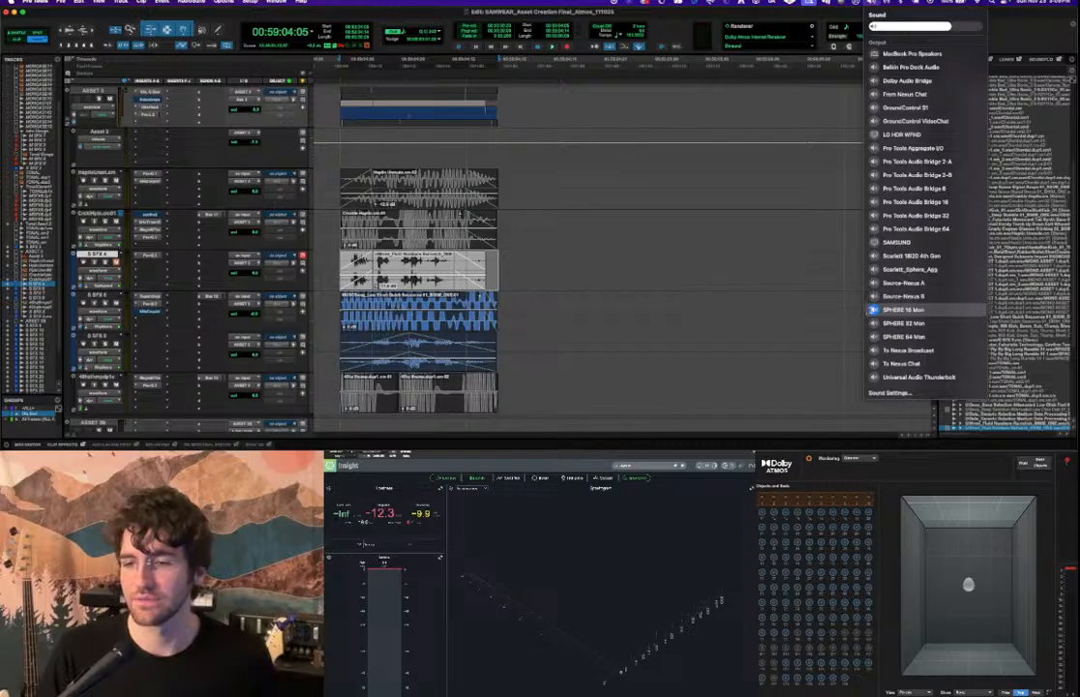
pyautogui.click(875, 5)
# Switch to Finder to browse the session's audio file folders.
pyautogui.press('super+Tab')
pyautogui.press('super+Tab')
pyautogui.press('super+Tab')
pyautogui.press('Tab')
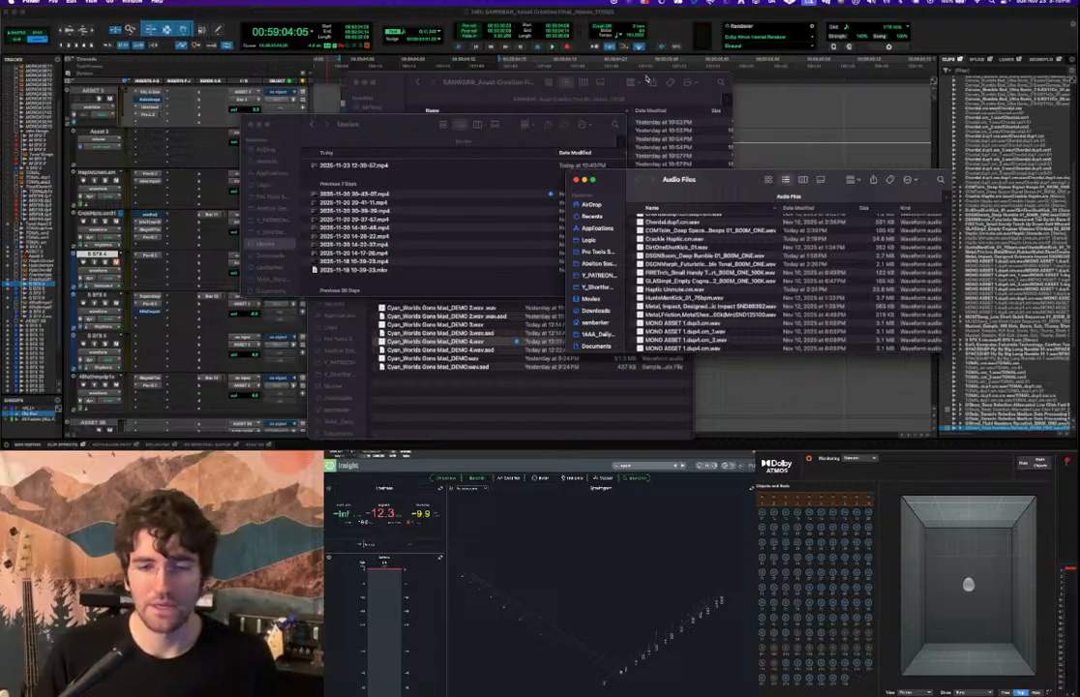
# Group the SANWEAR session folder's contents by date added and open its Bounced Files folder.
pyautogui.click(630, 84)
pyautogui.click(563, 166)
pyautogui.scroll(-15, 553, 194)
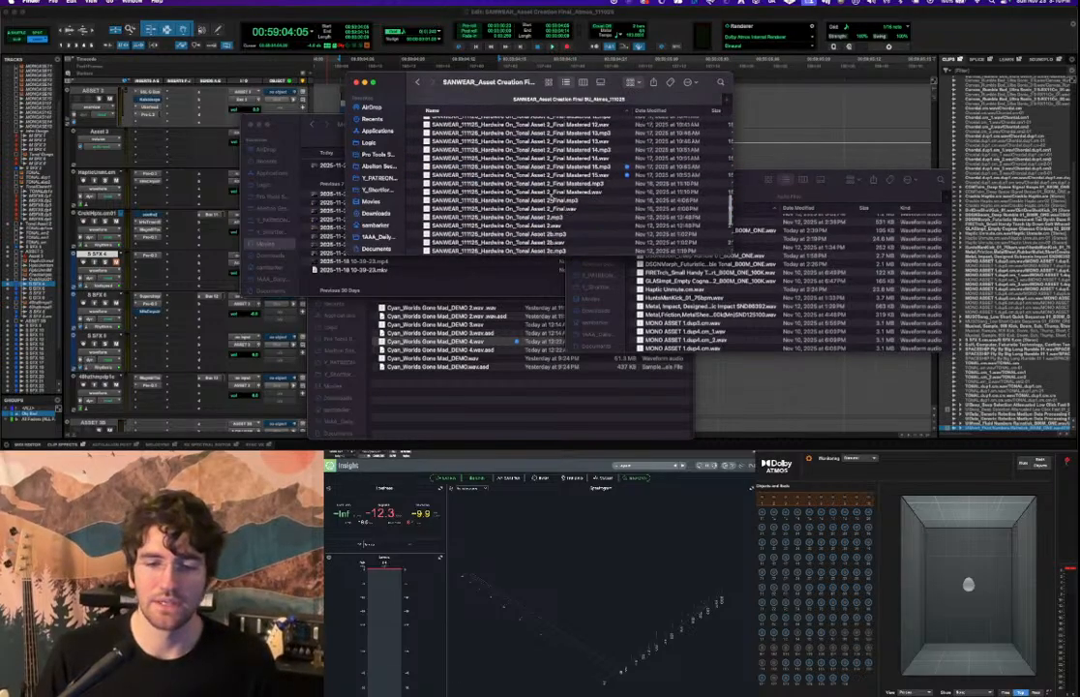
pyautogui.scroll(15, 551, 199)
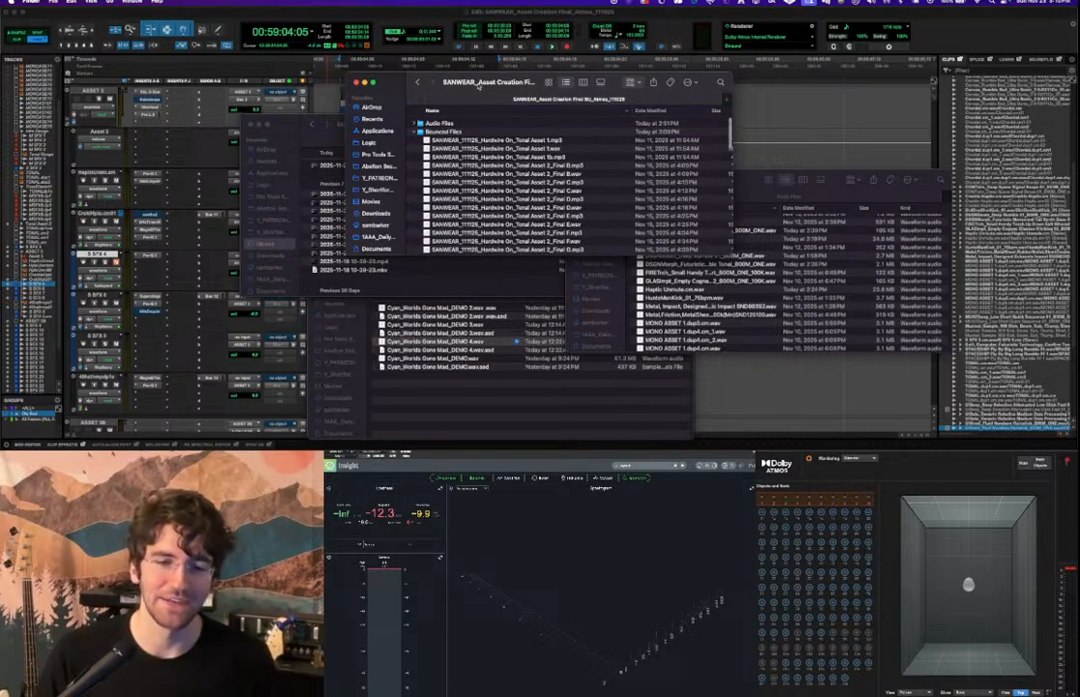
pyautogui.click(630, 82)
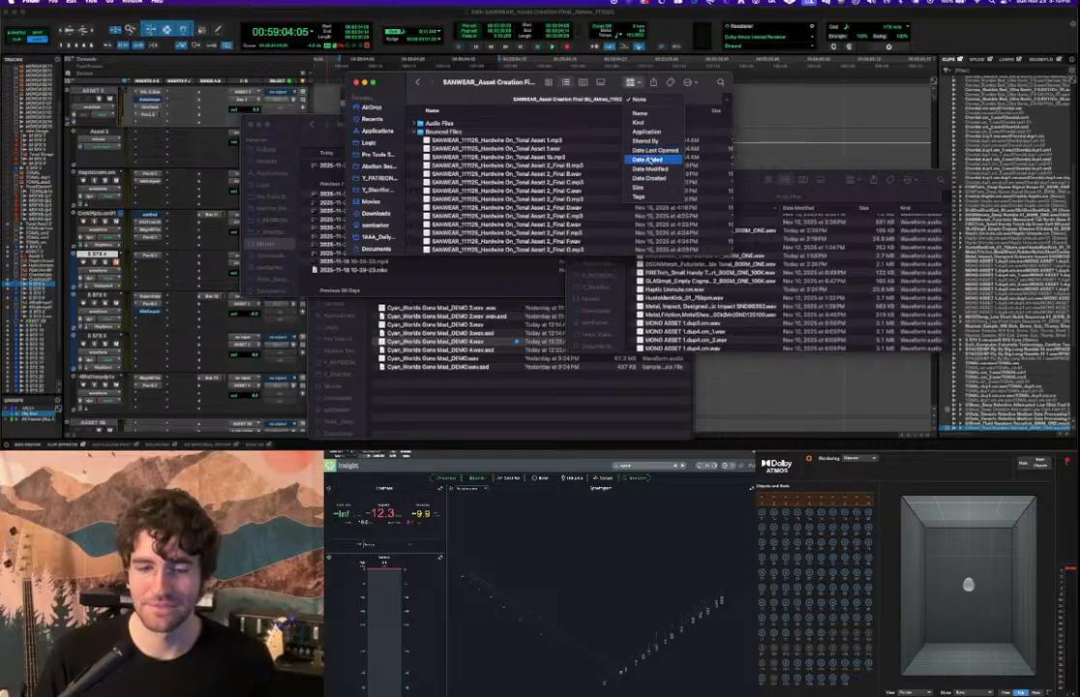
pyautogui.click(648, 160)
pyautogui.doubleClick(437, 179)
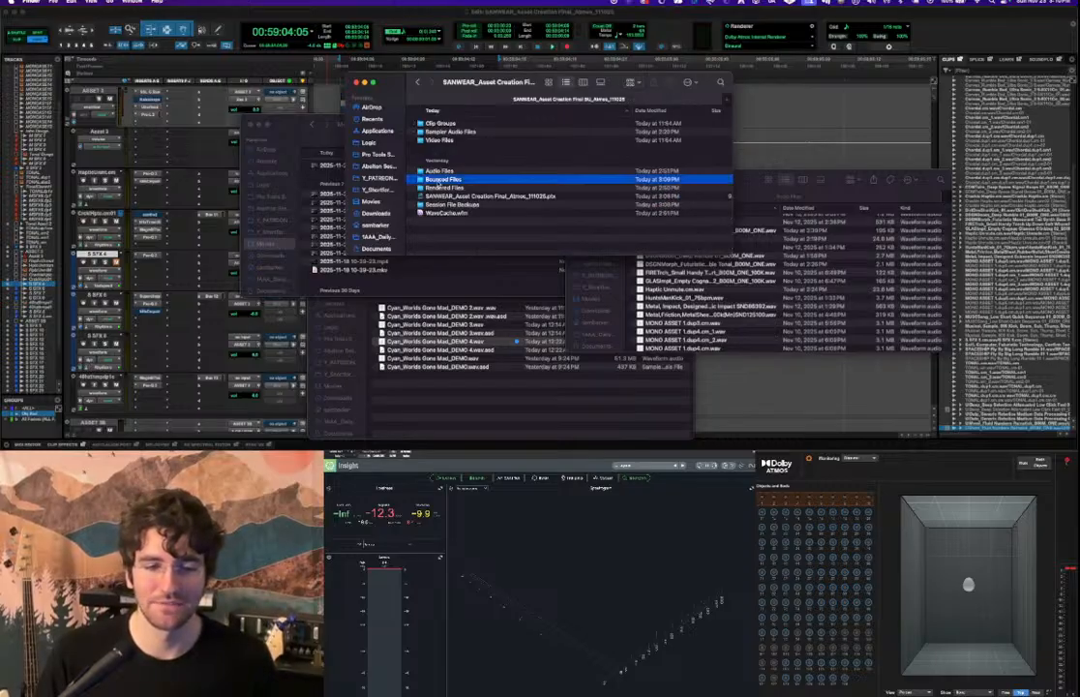
# Sort the bounced files by modification date, newest first, and select the Hardwire On_Tonal Asset 3 WAV.
pyautogui.click(525, 131)
pyautogui.scroll(-8, 525, 135)
pyautogui.scroll(10, 532, 165)
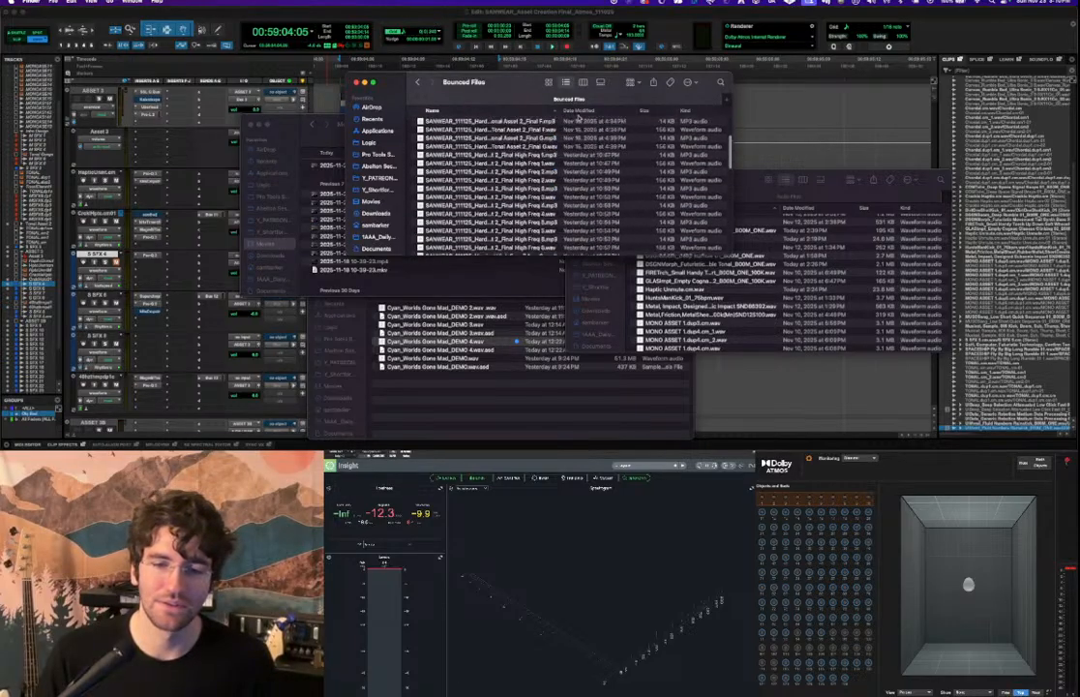
pyautogui.scroll(5, 550, 206)
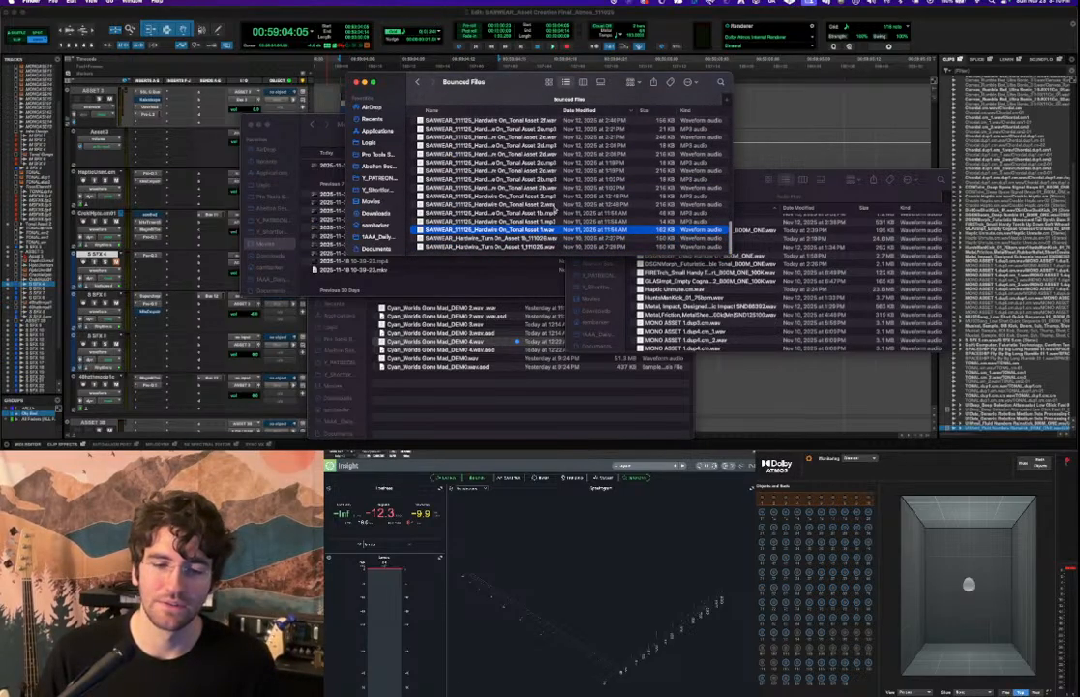
pyautogui.click(524, 132)
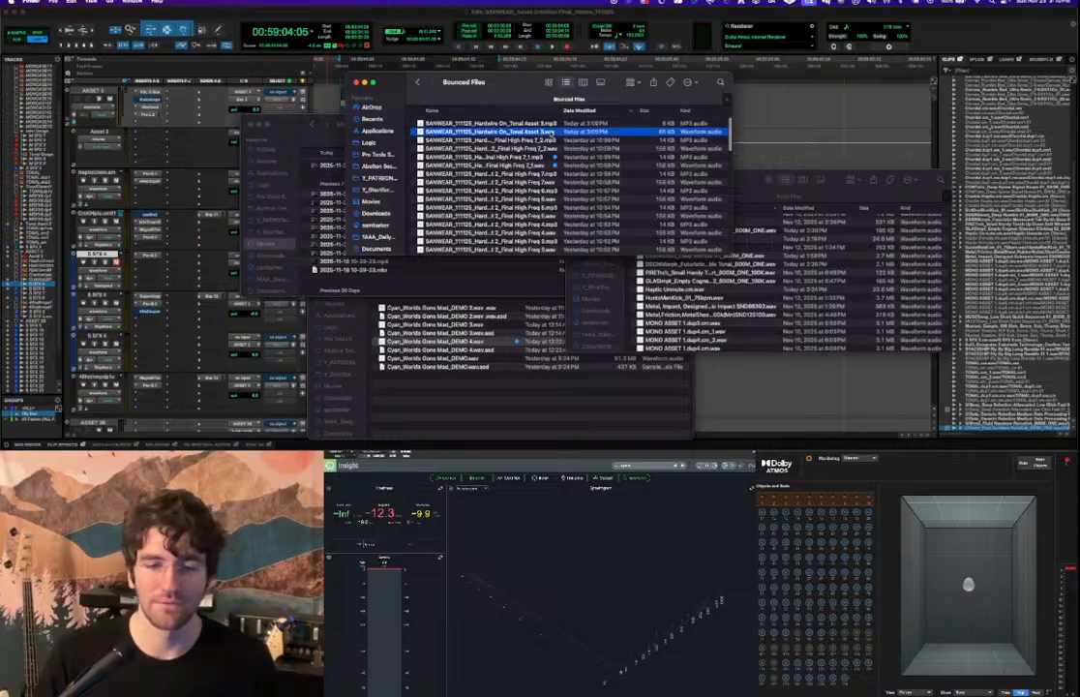
# Preview the Tonal Asset 3 WAV repeatedly and check which system sound output is active.
pyautogui.press('space')
pyautogui.press('space')
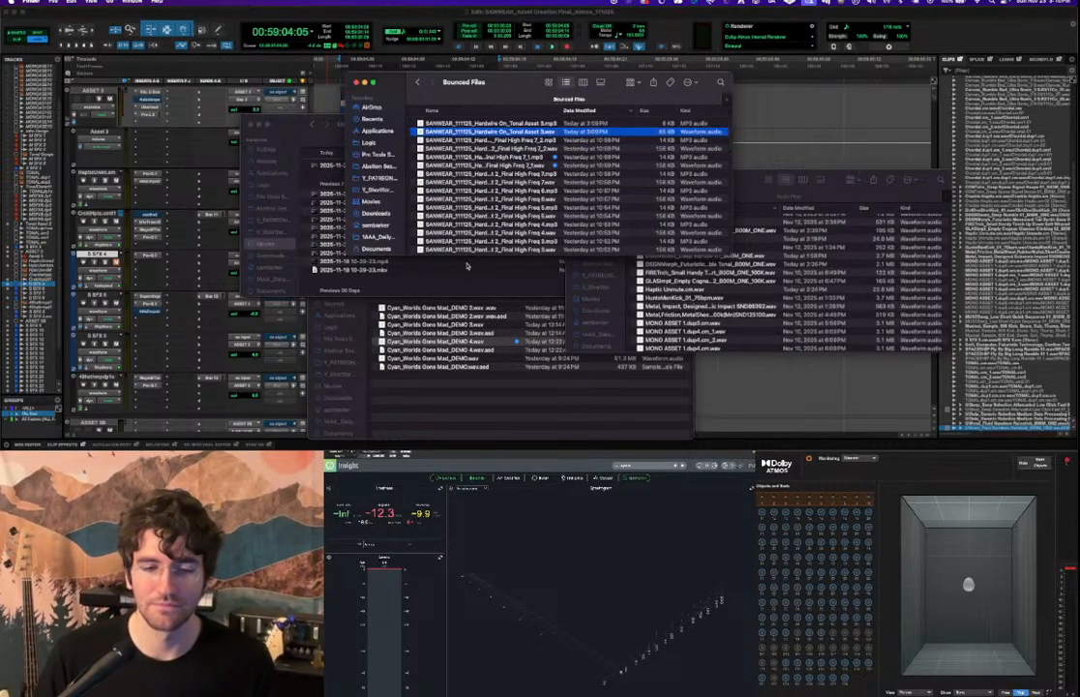
pyautogui.press('space')
pyautogui.press('space')
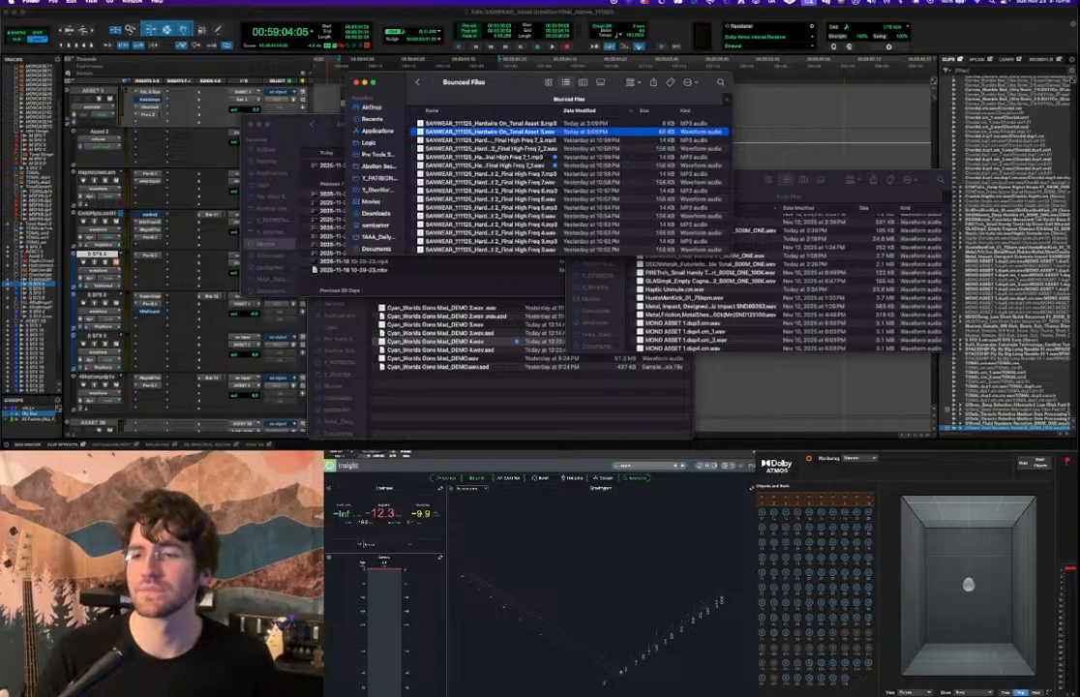
pyautogui.click(764, 5)
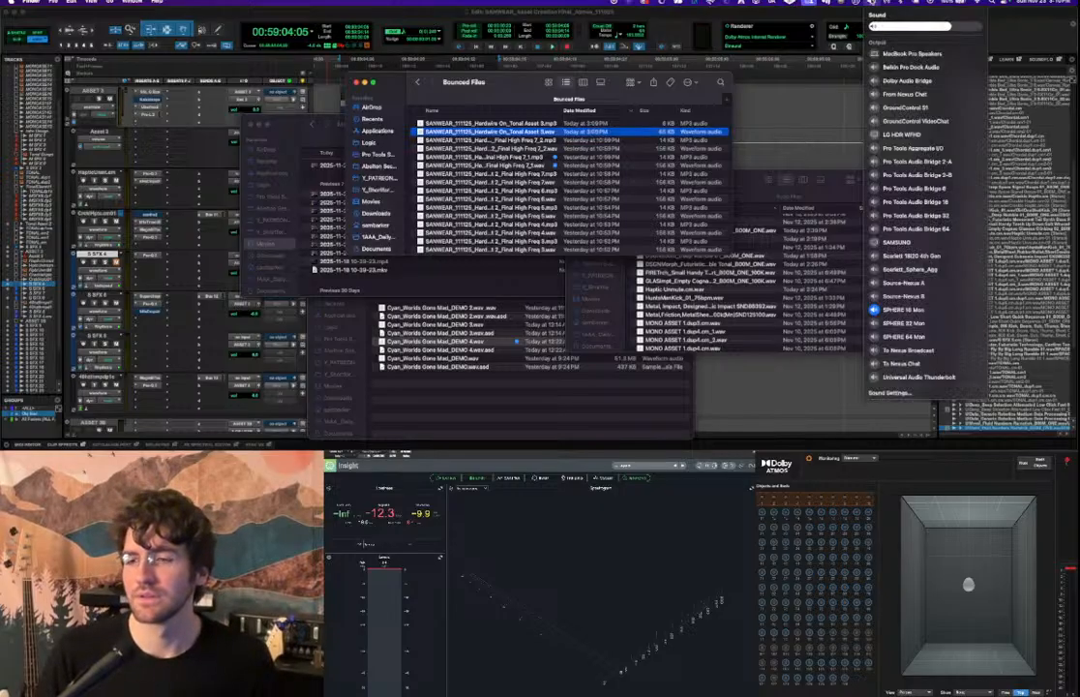
pyautogui.click(788, 206)
pyautogui.press('space')
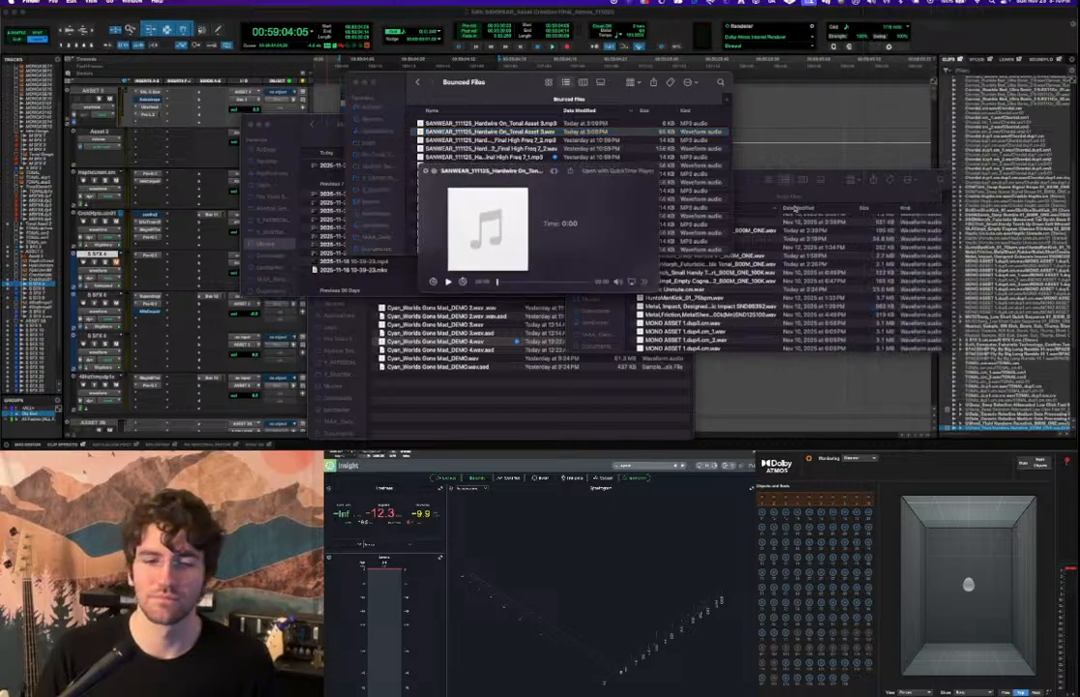
pyautogui.press('space')
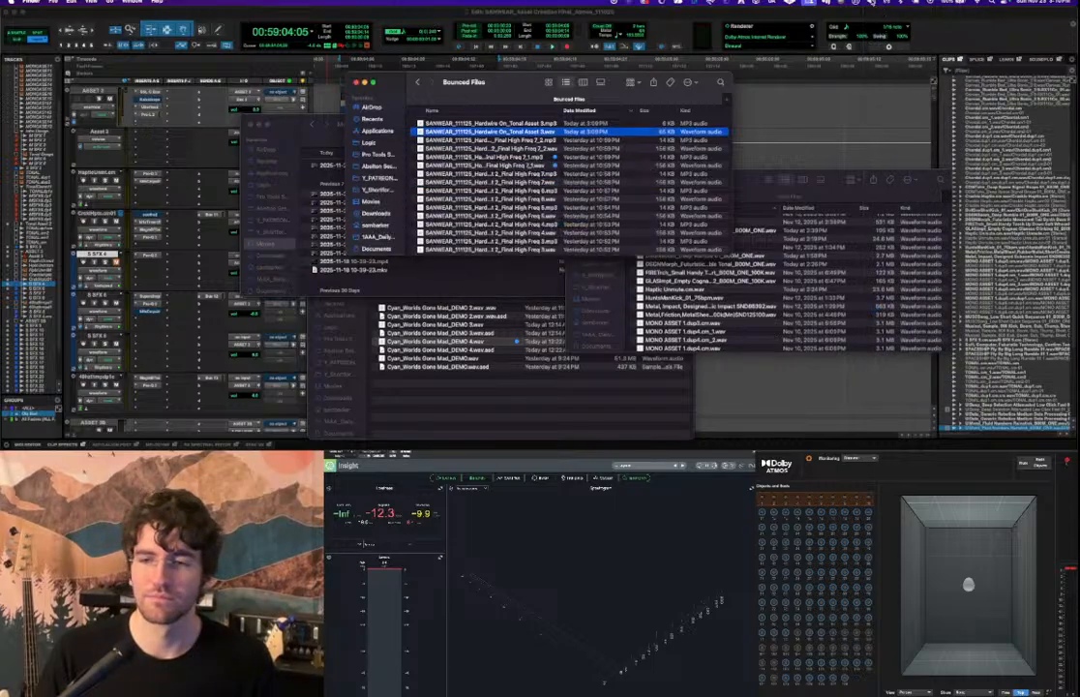
# Change the system sound output to MacBook Pro Speakers and preview the Tonal Asset 3 WAV again.
pyautogui.click(870, 5)
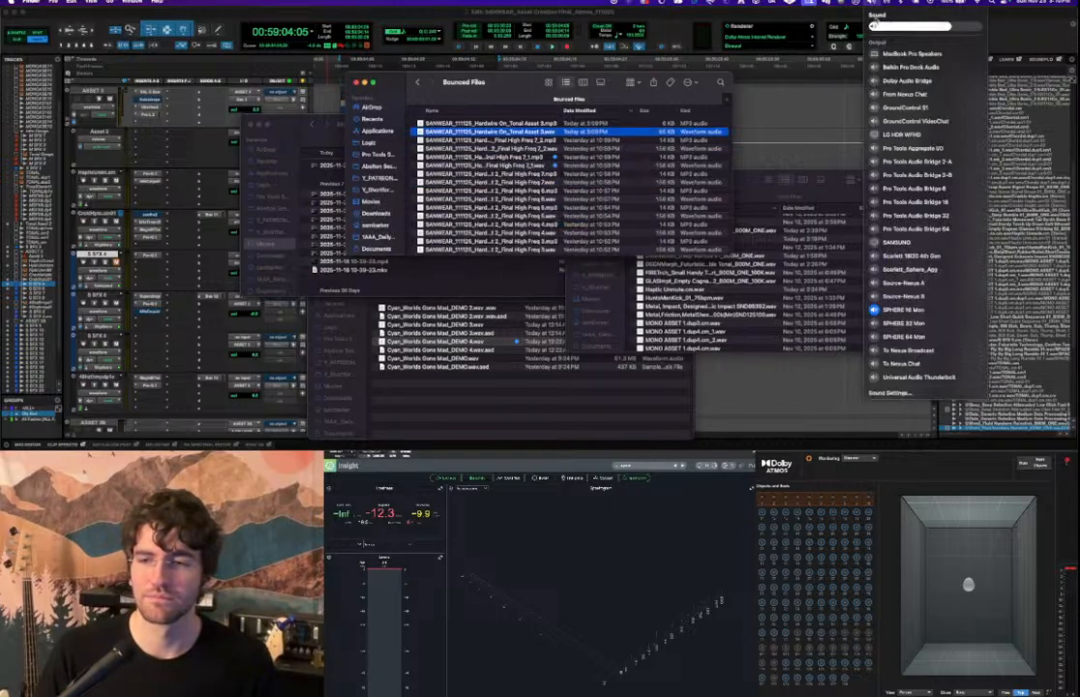
pyautogui.click(879, 55)
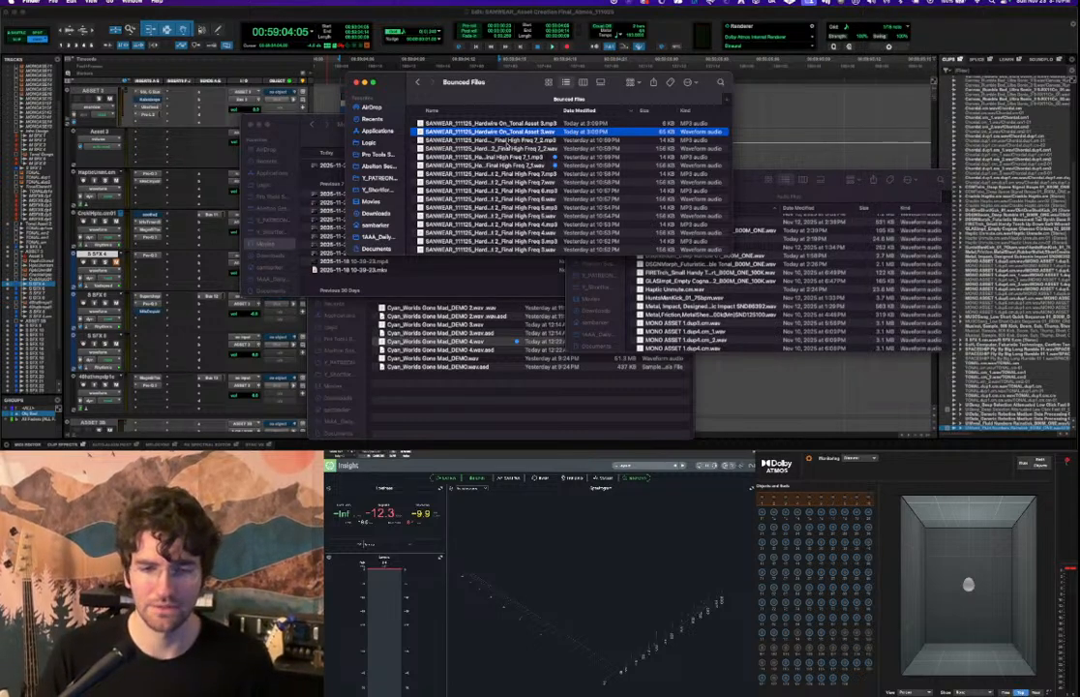
pyautogui.press('space')
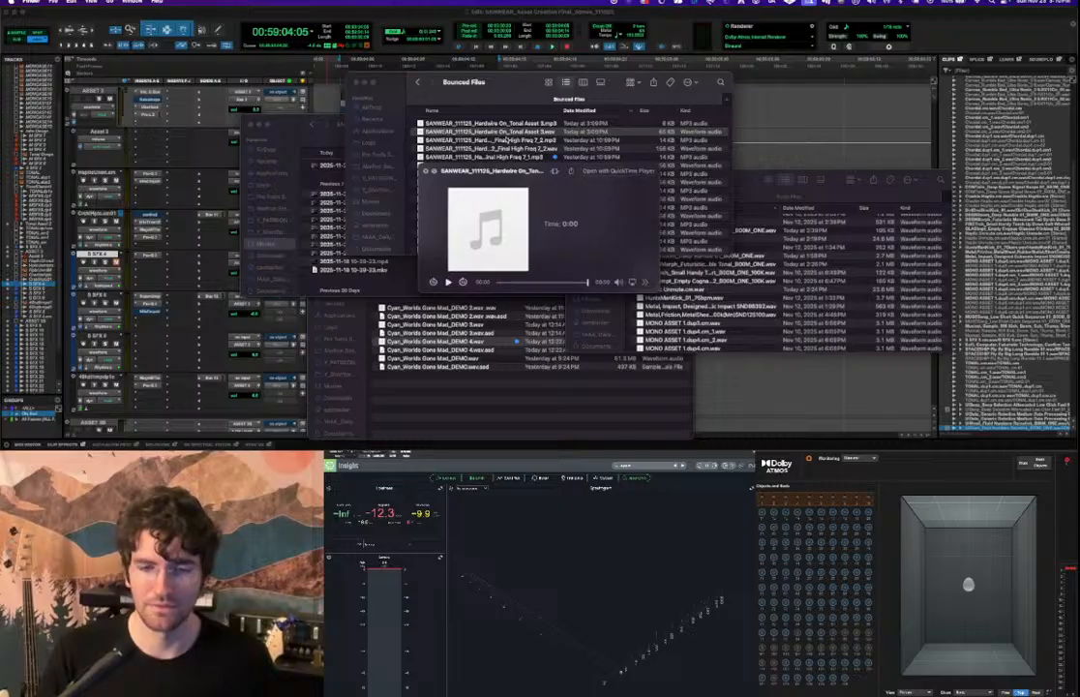
pyautogui.press('space')
pyautogui.press('space')
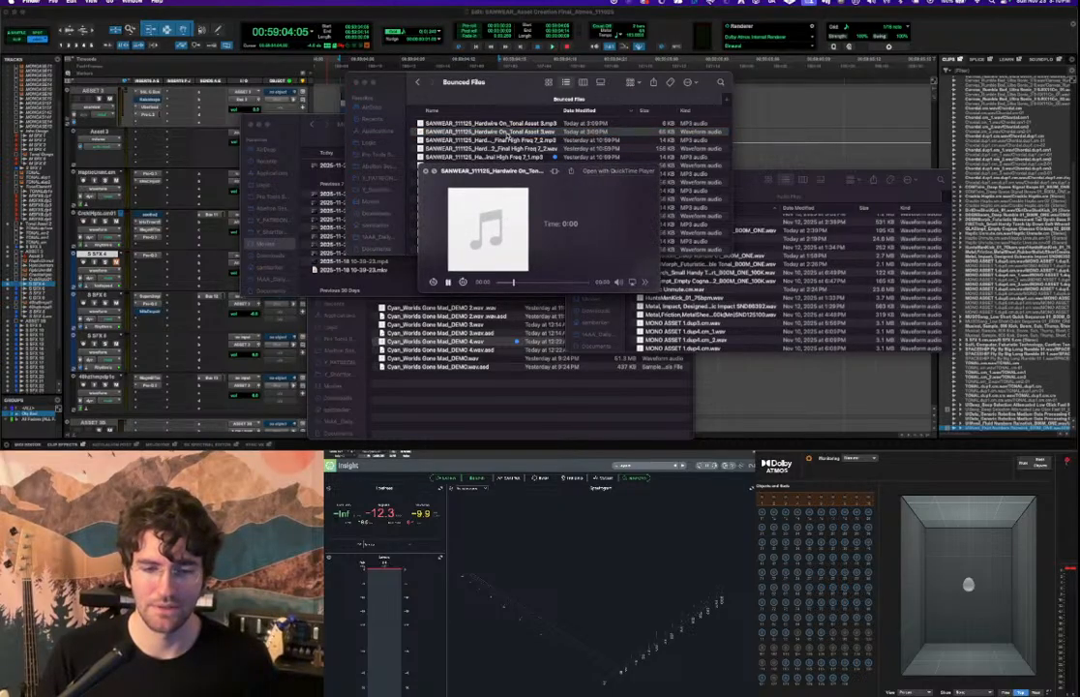
pyautogui.press('space')
# Switch back to Pro Tools and play the ASSET 3 layers from the start of their clips.
pyautogui.click(447, 16)
pyautogui.scroll(-2, 417, 334)
pyautogui.scroll(2, 404, 321)
pyautogui.scroll(-1, 385, 308)
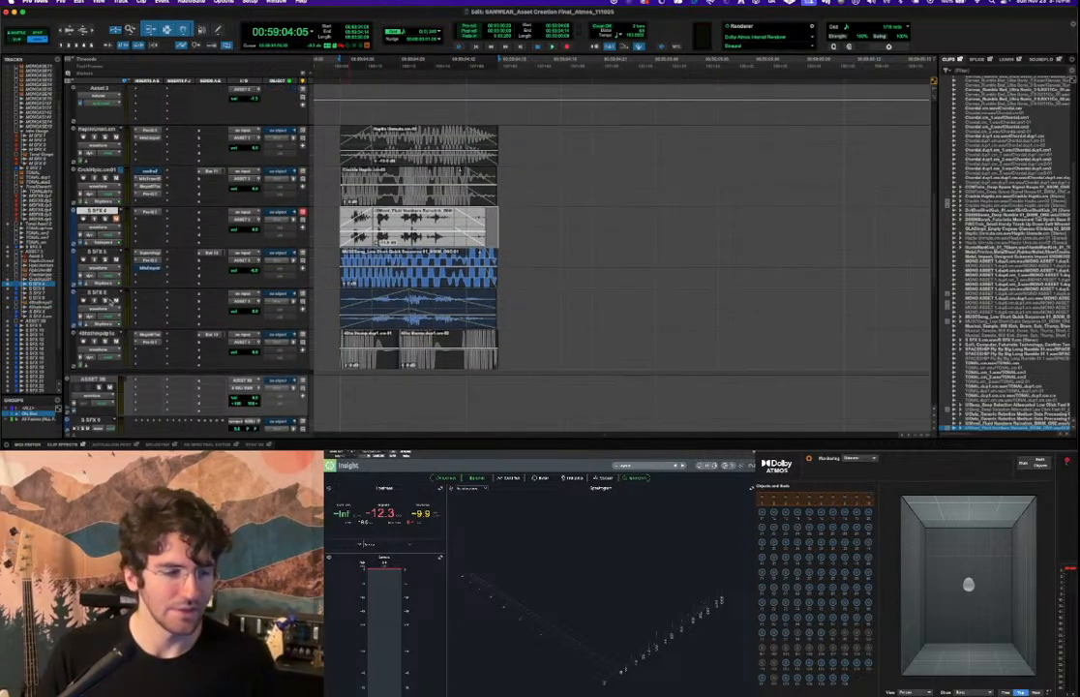
pyautogui.click(335, 296)
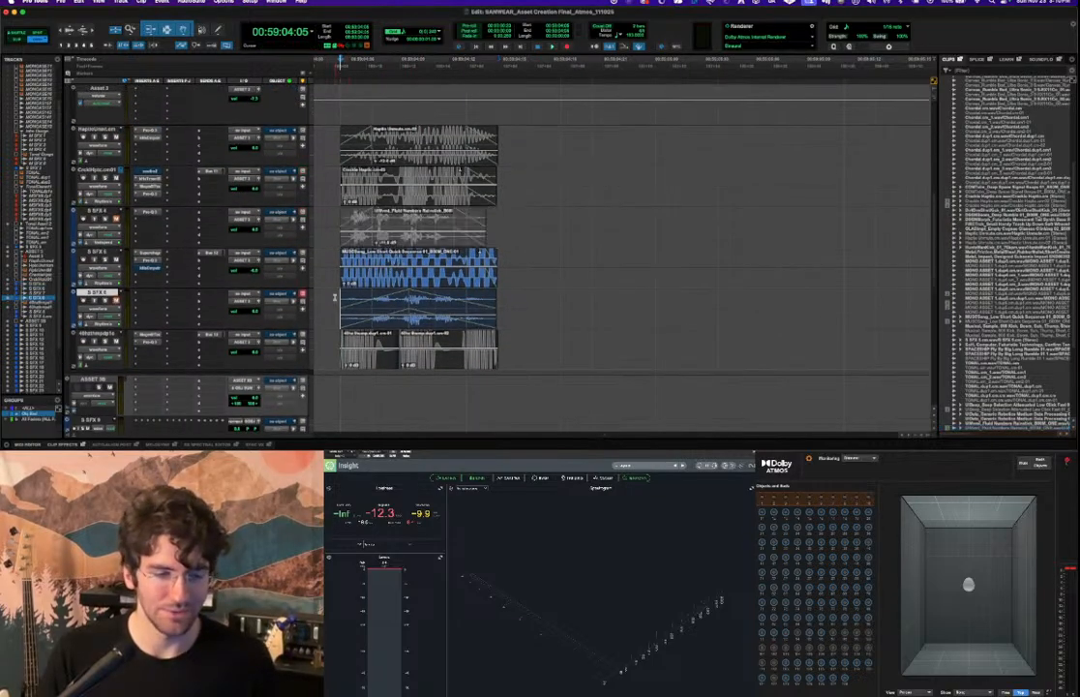
pyautogui.press('space')
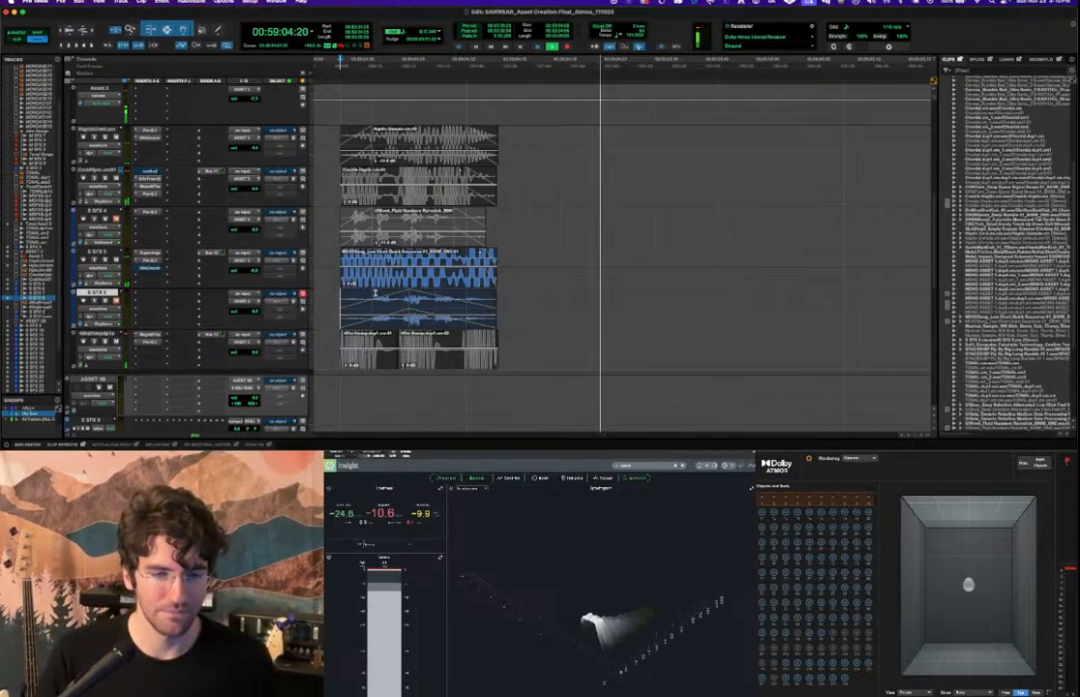
# Look over the asset tracks and place the playback cursor at the start of the Low Short Quick Sequence clip.
pyautogui.scroll(1, 430, 338)
pyautogui.scroll(1, 428, 339)
pyautogui.scroll(-1, 433, 336)
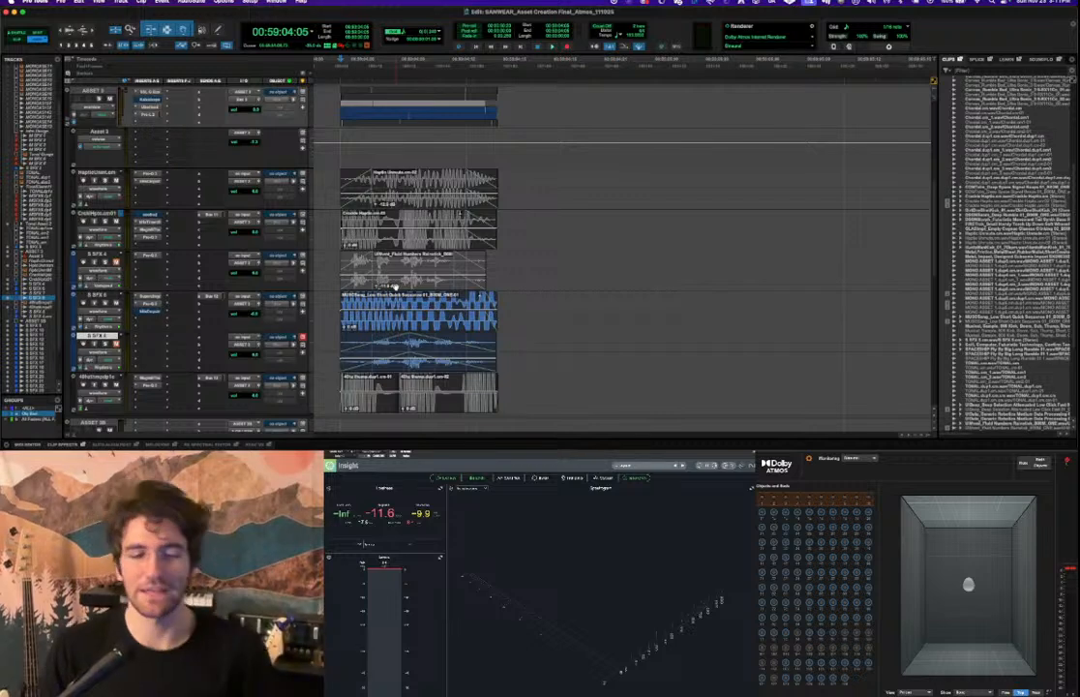
pyautogui.scroll(3, 403, 288)
pyautogui.scroll(-4, 403, 289)
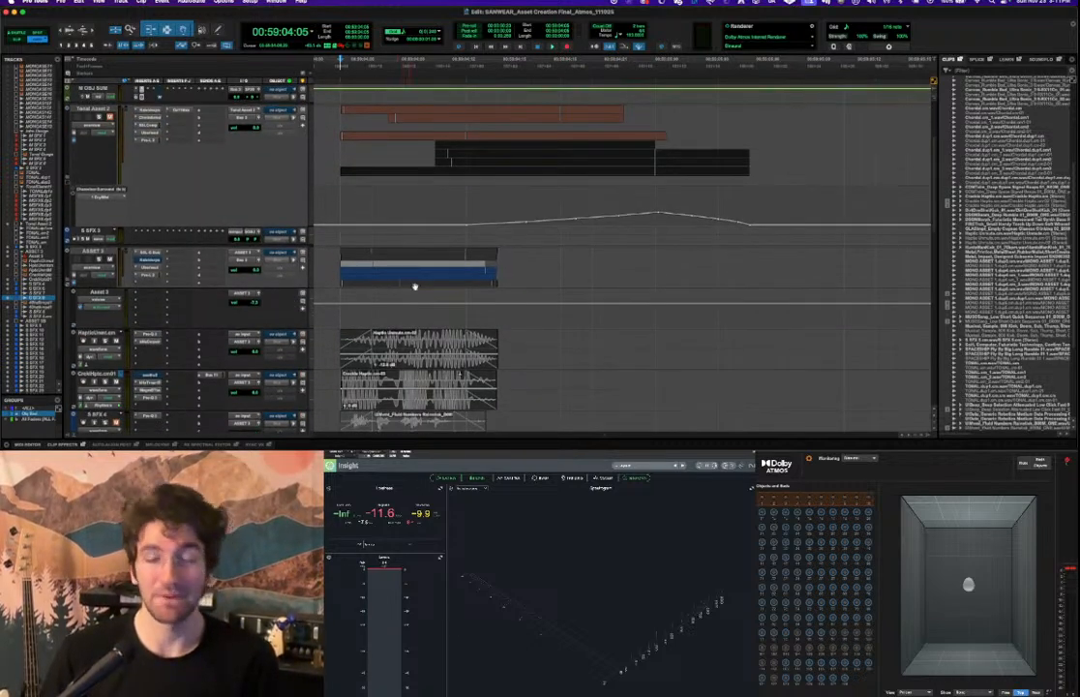
pyautogui.scroll(-2, 390, 242)
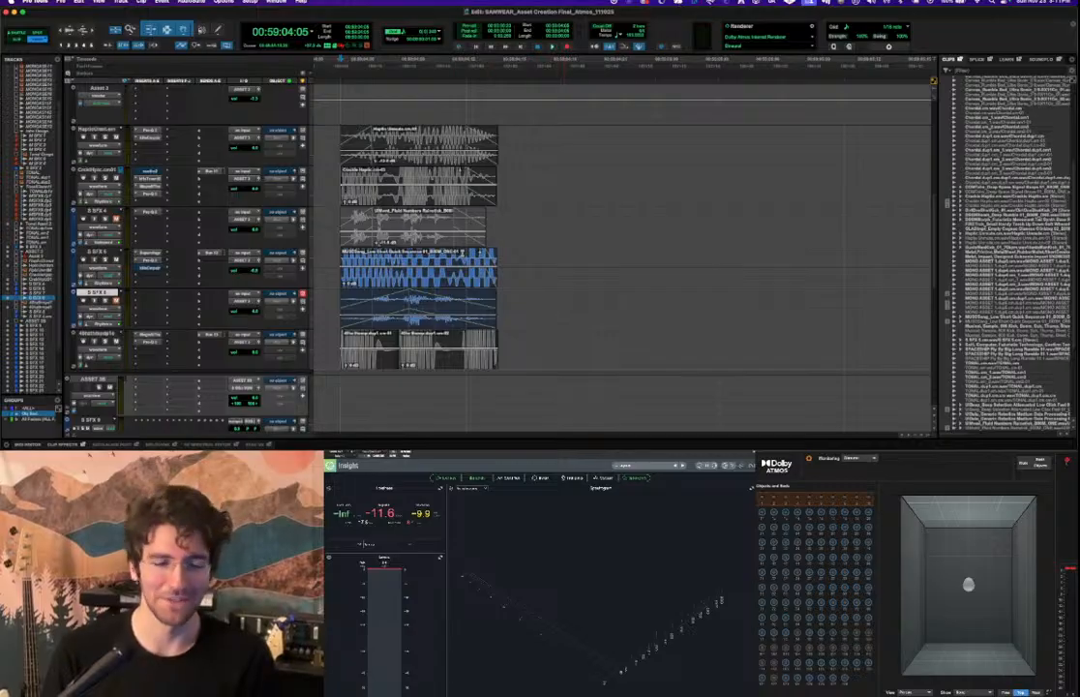
pyautogui.click(337, 258)
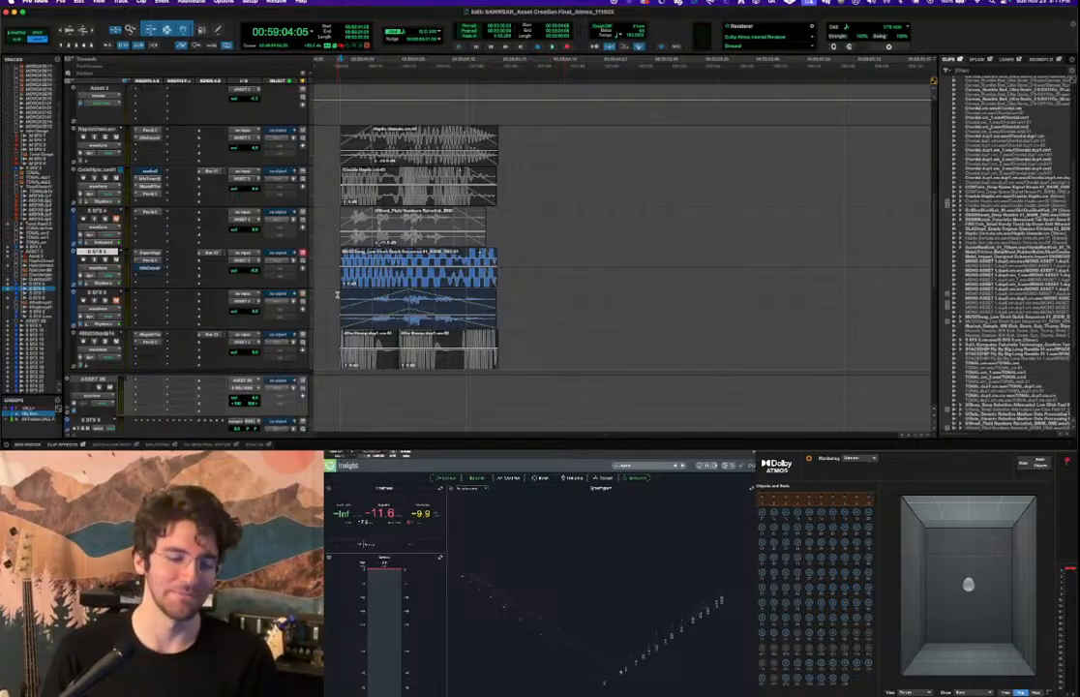